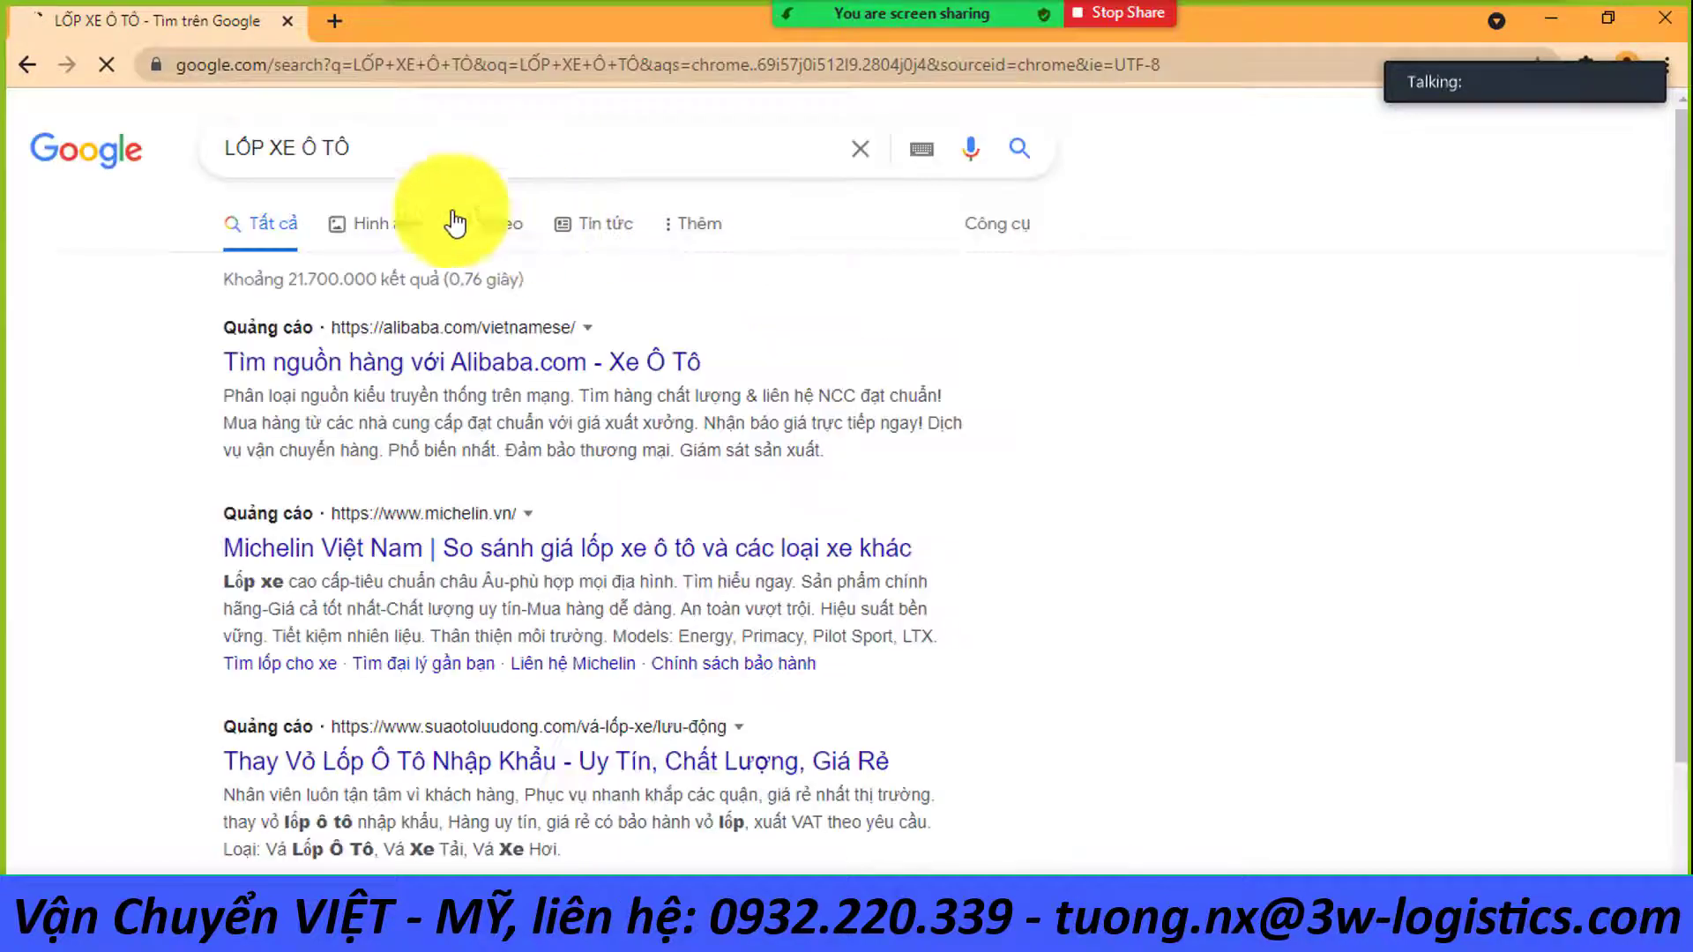
- Show the image results for the "LỐP XE Ô TÔ" search and look through the tyre pictures
click(393, 215)
scroll(995, 462, down, 7)
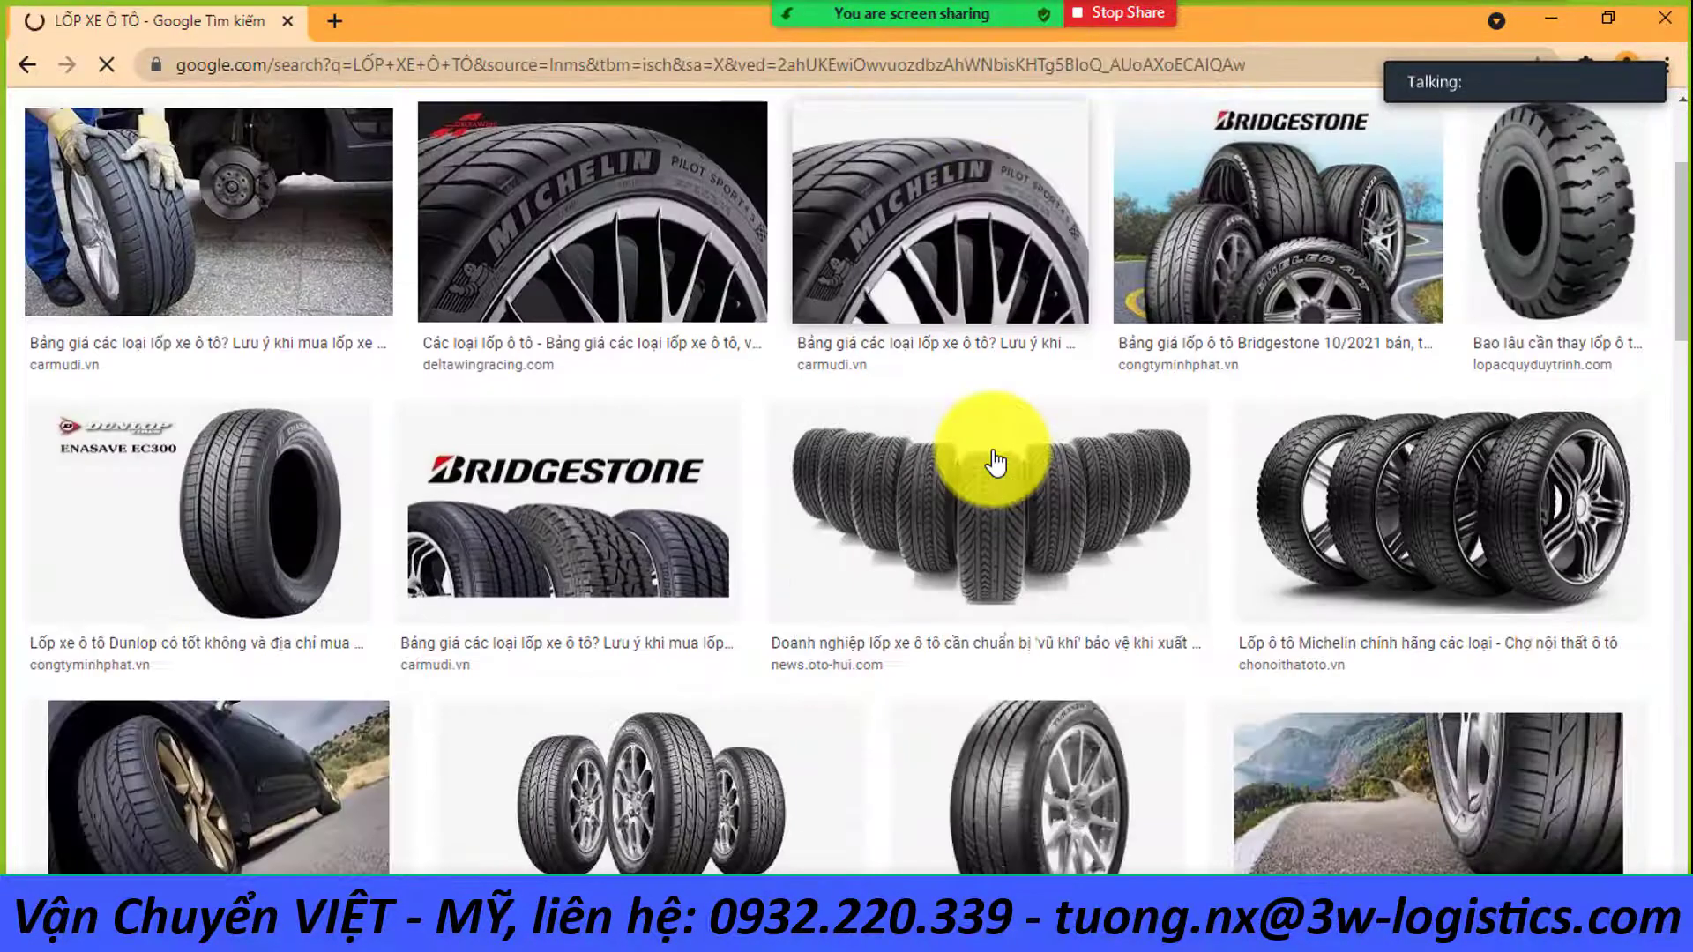
scroll(670, 494, down, 4)
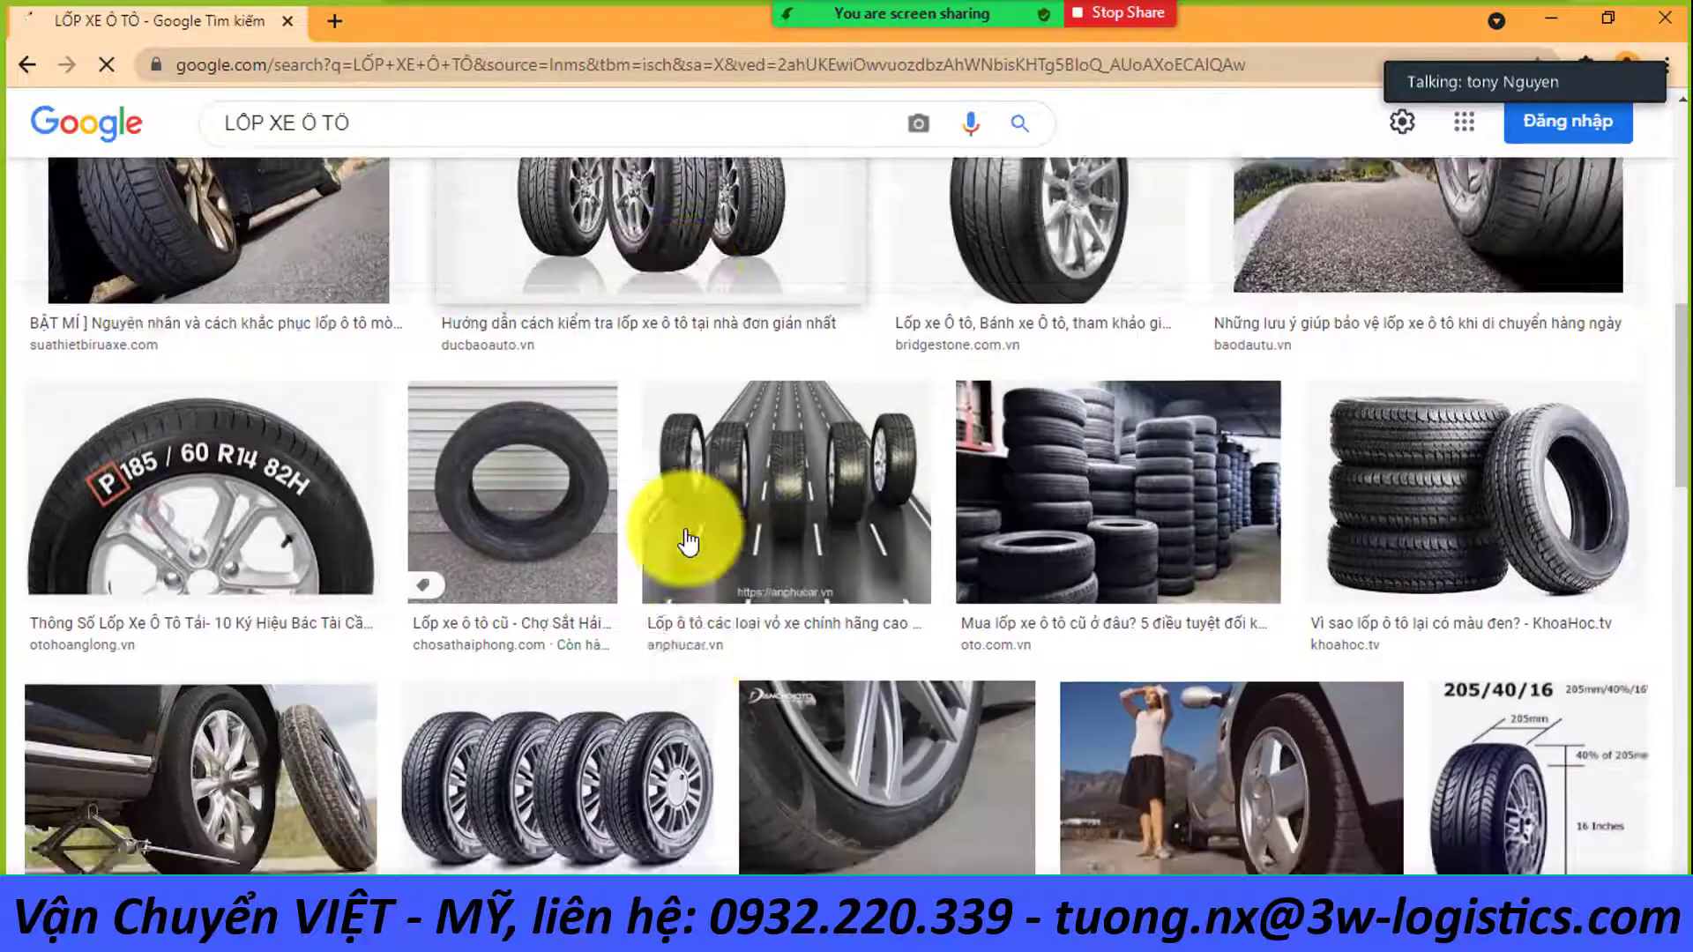
scroll(785, 577, up, 7)
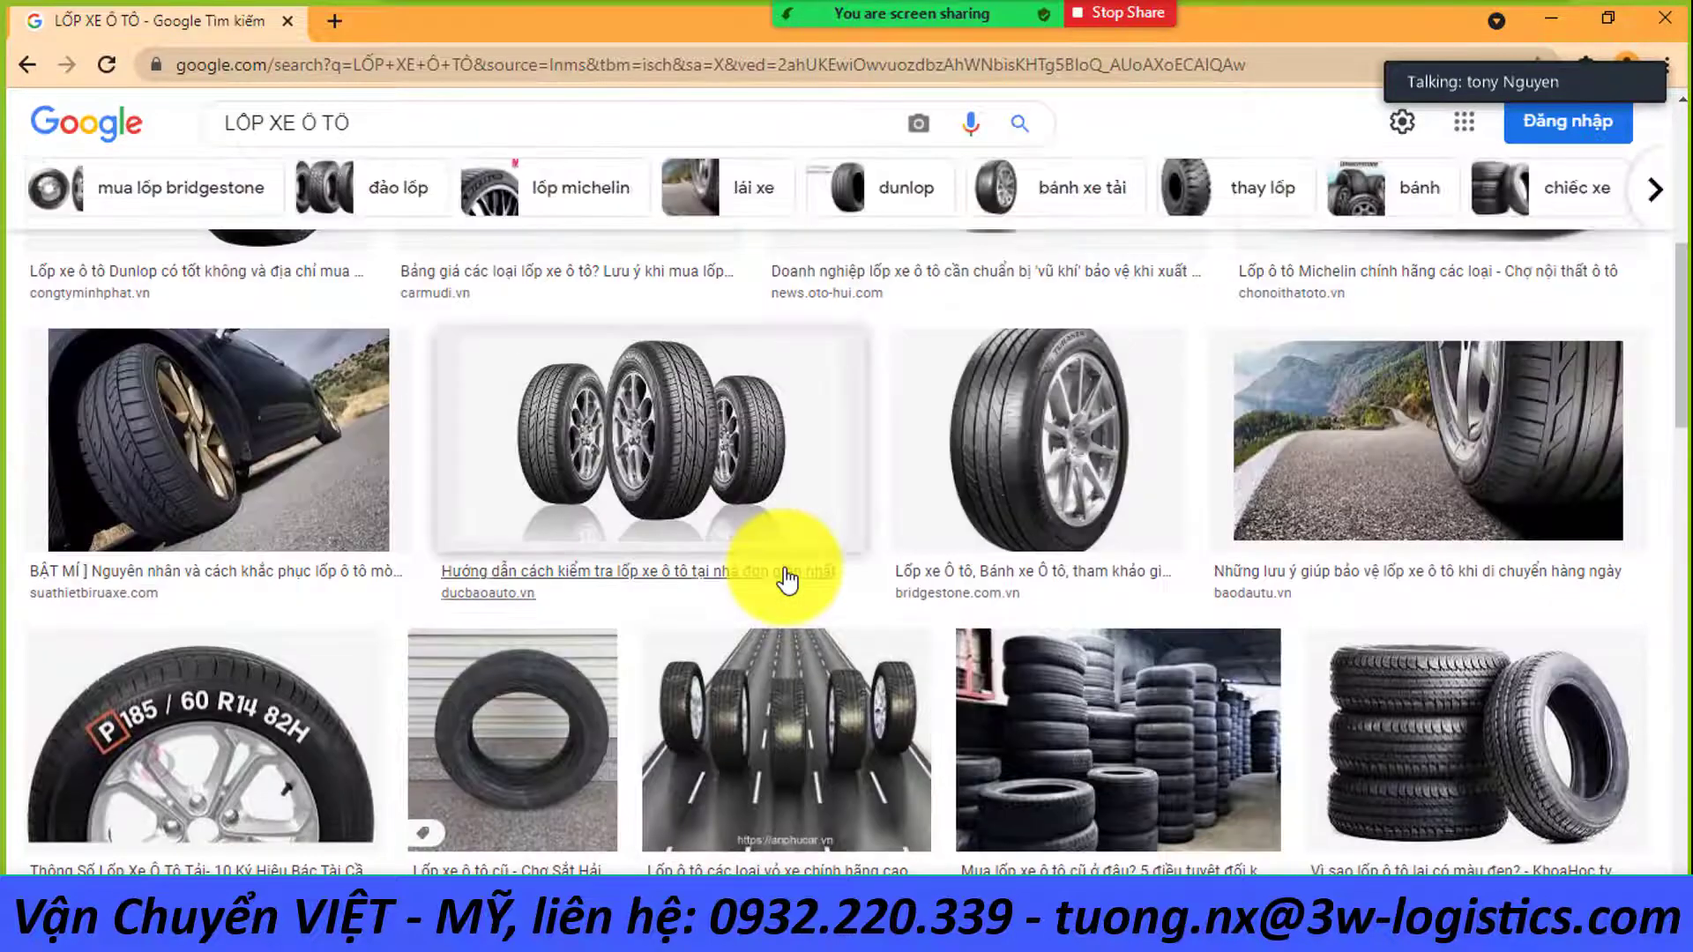
- Preview the carmudi.vn Bridgestone tyre image, open the bridgestone.com.vn article from its related images and view the article's Turanza tyre picture
click(597, 361)
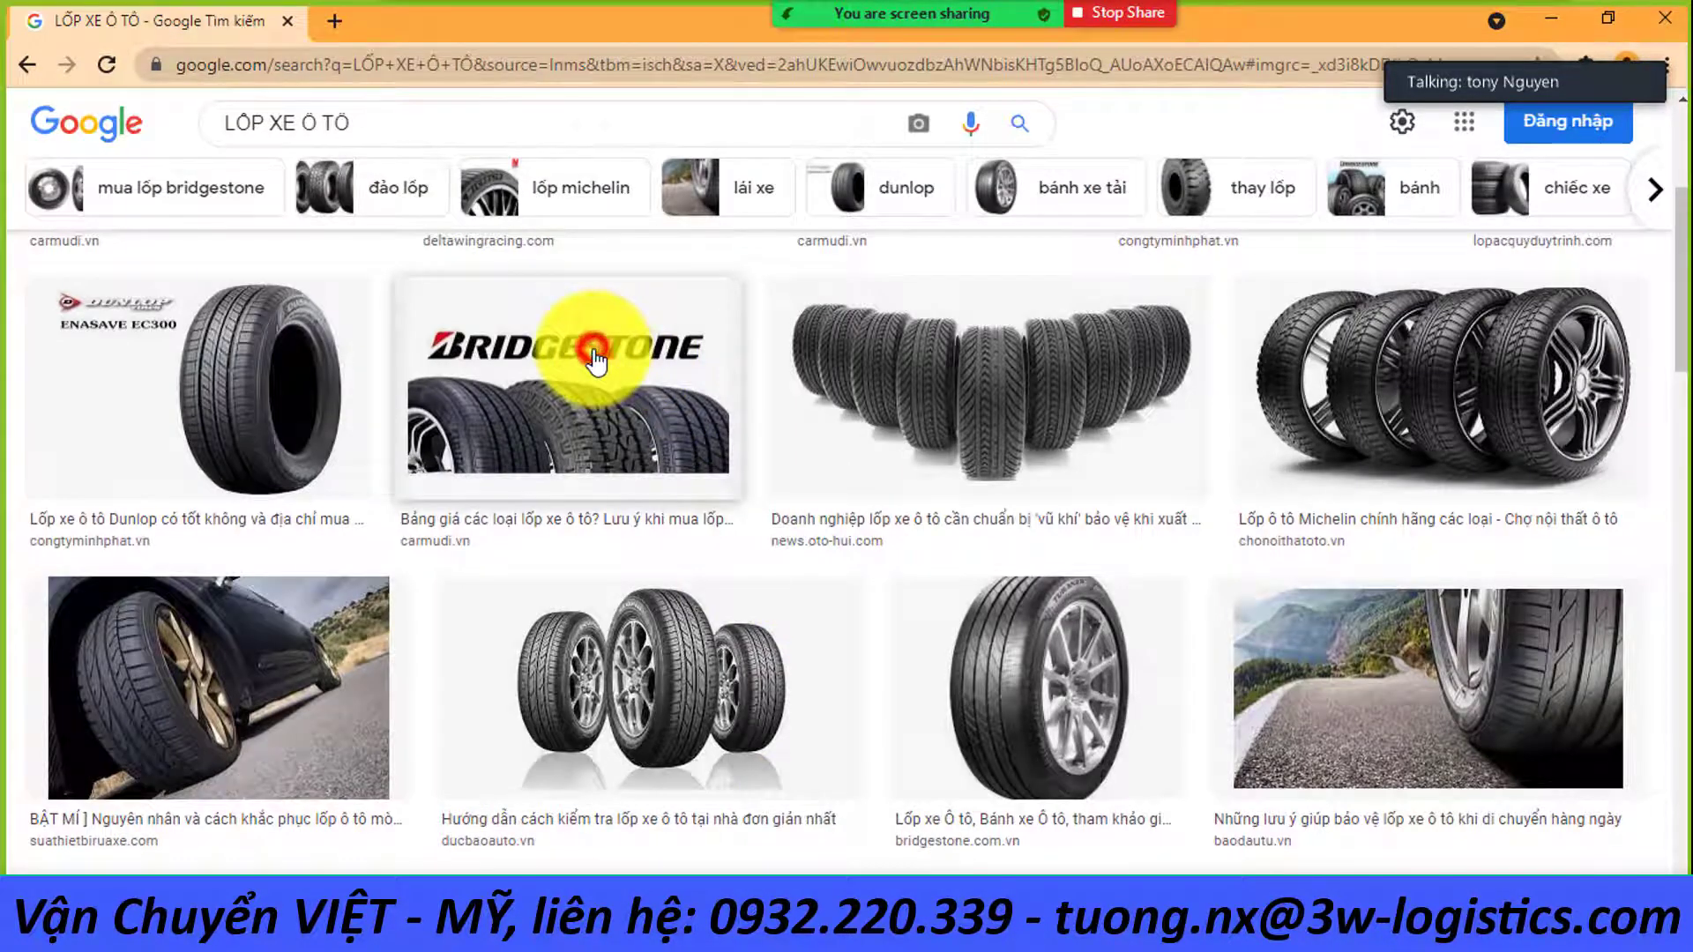
scroll(1354, 583, down, 3)
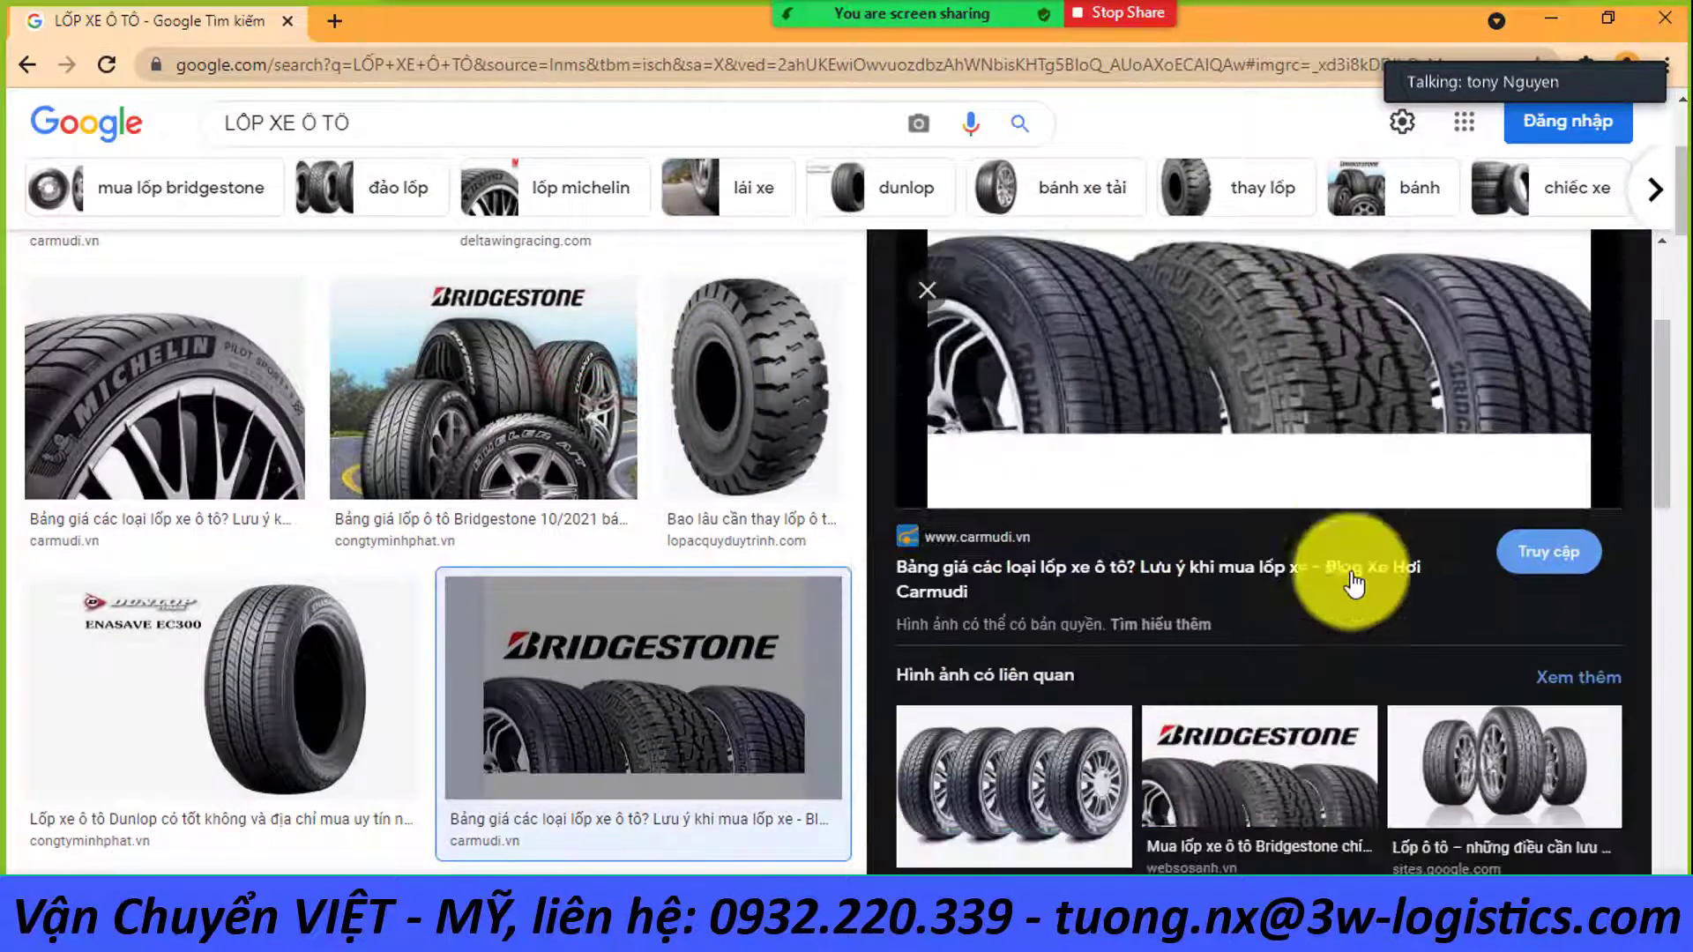
scroll(1356, 587, down, 5)
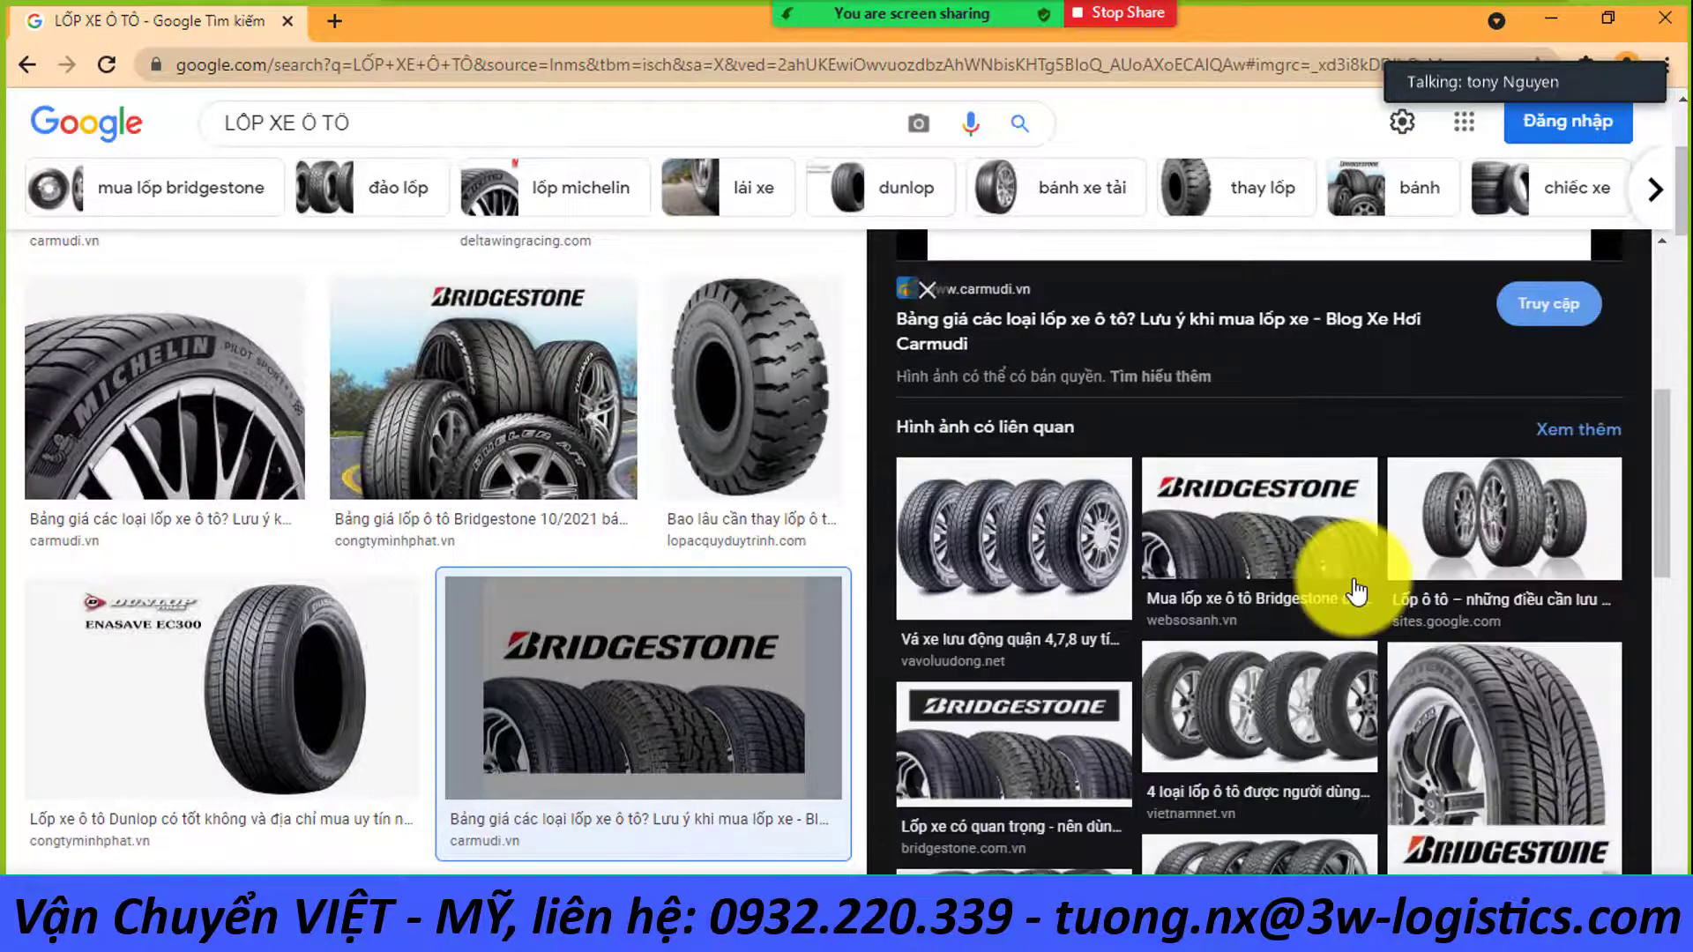
click(1353, 585)
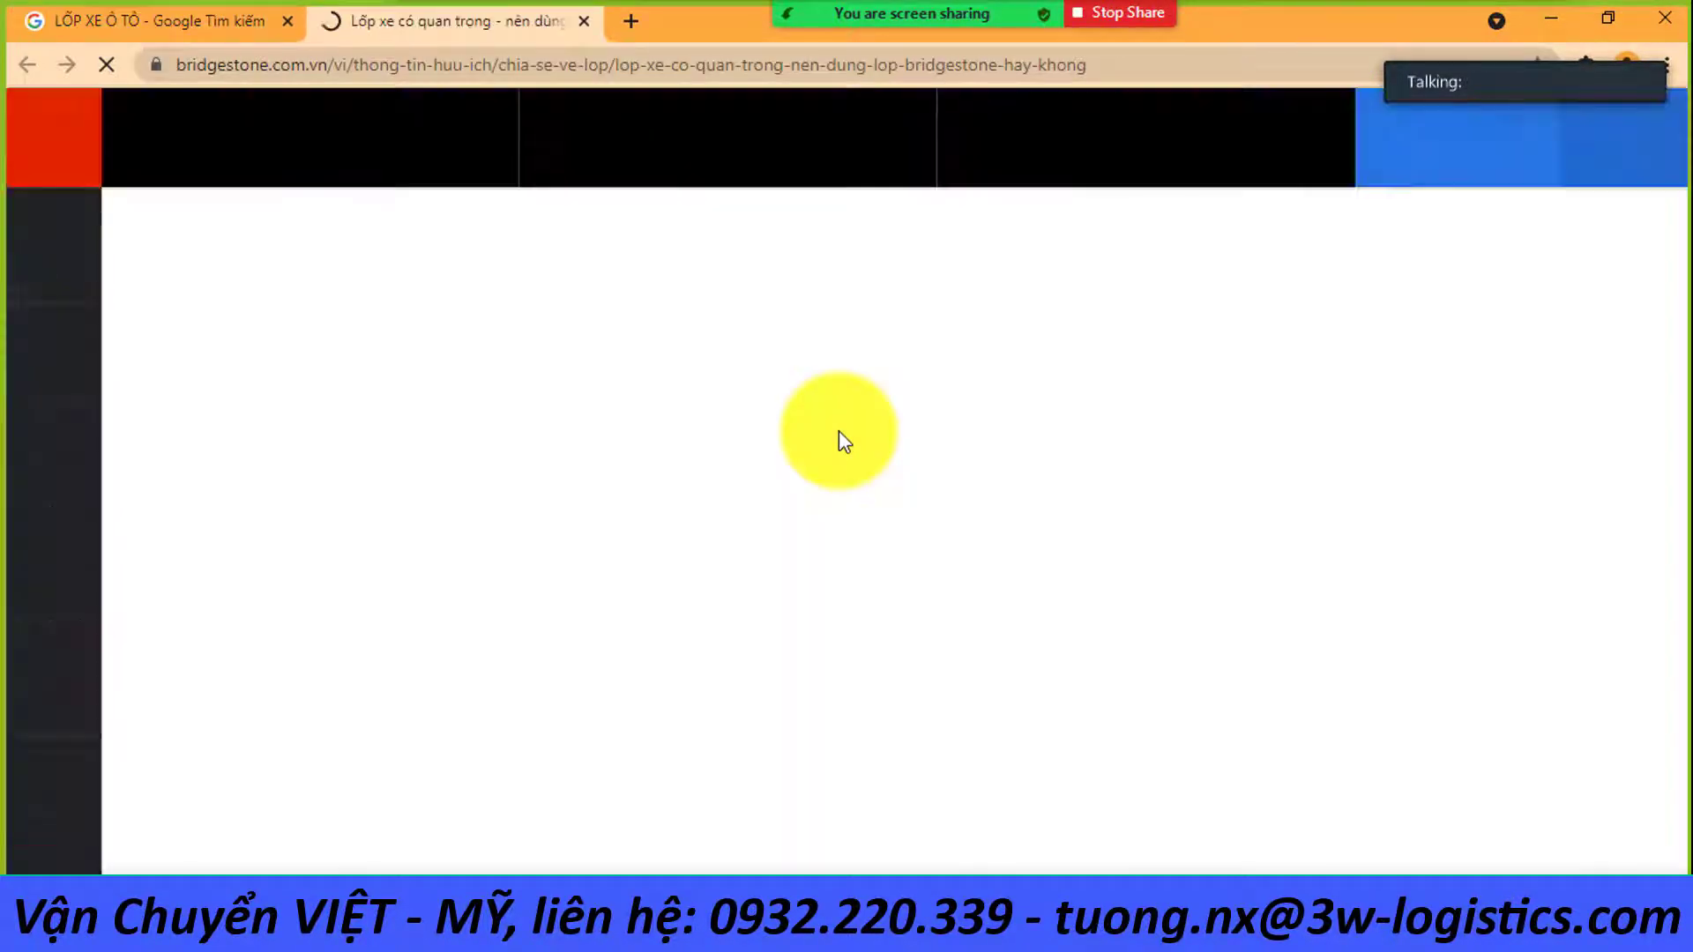
scroll(844, 476, down, 5)
scroll(844, 493, down, 20)
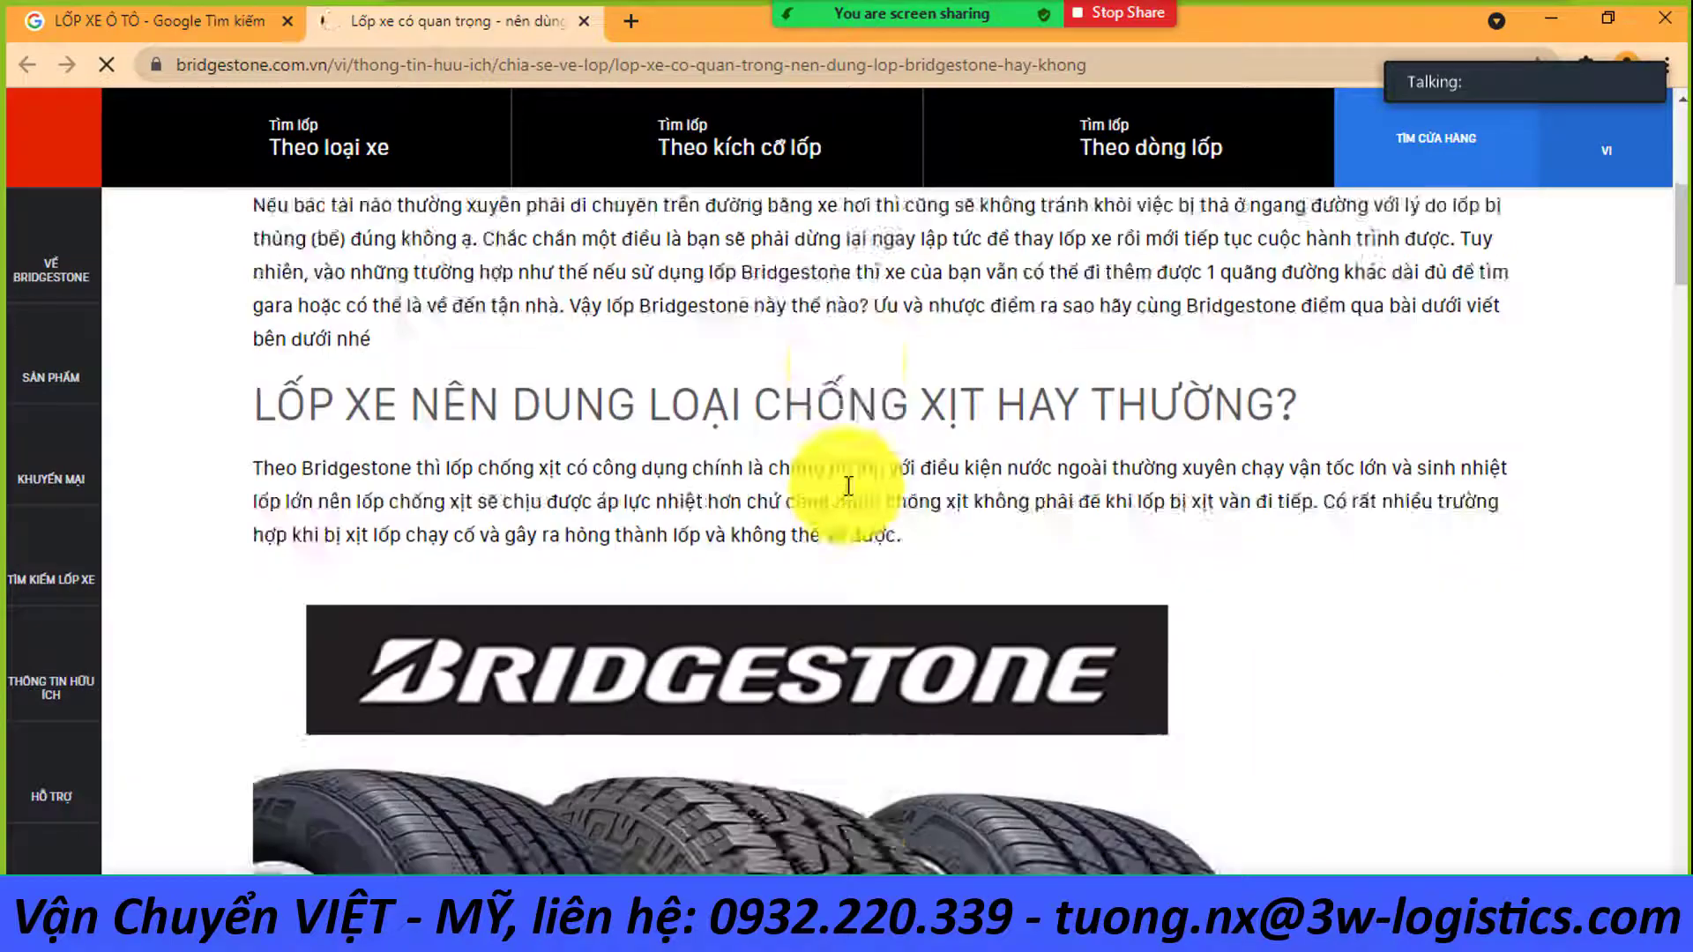
scroll(854, 495, down, 3)
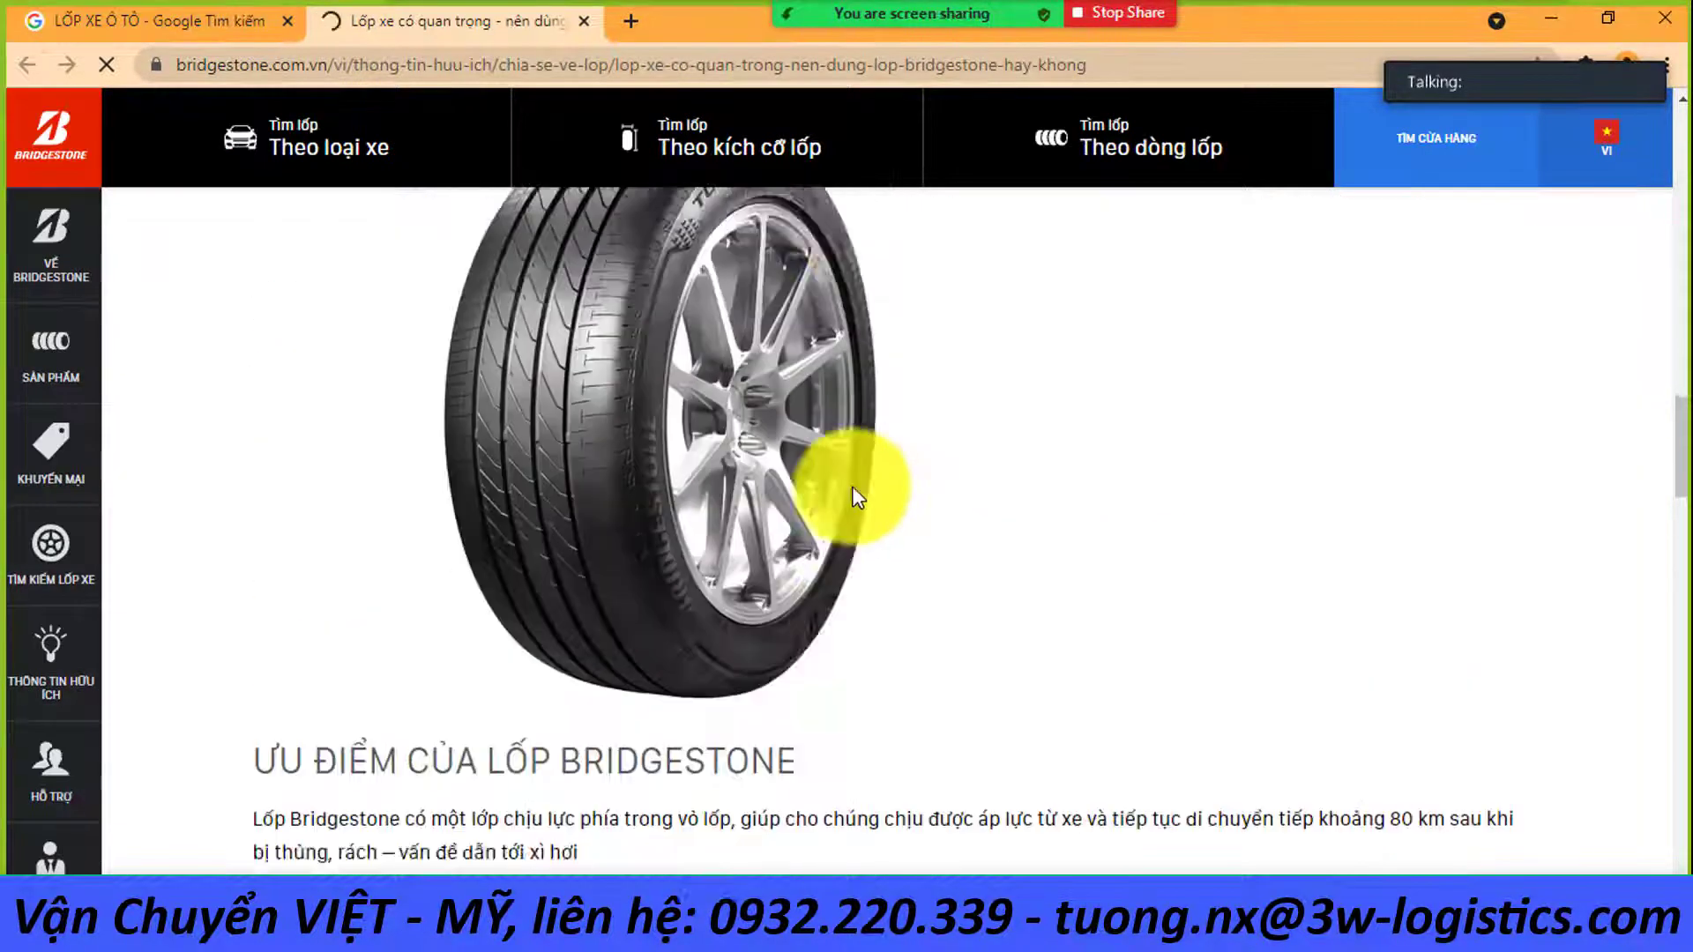
scroll(855, 485, up, 2)
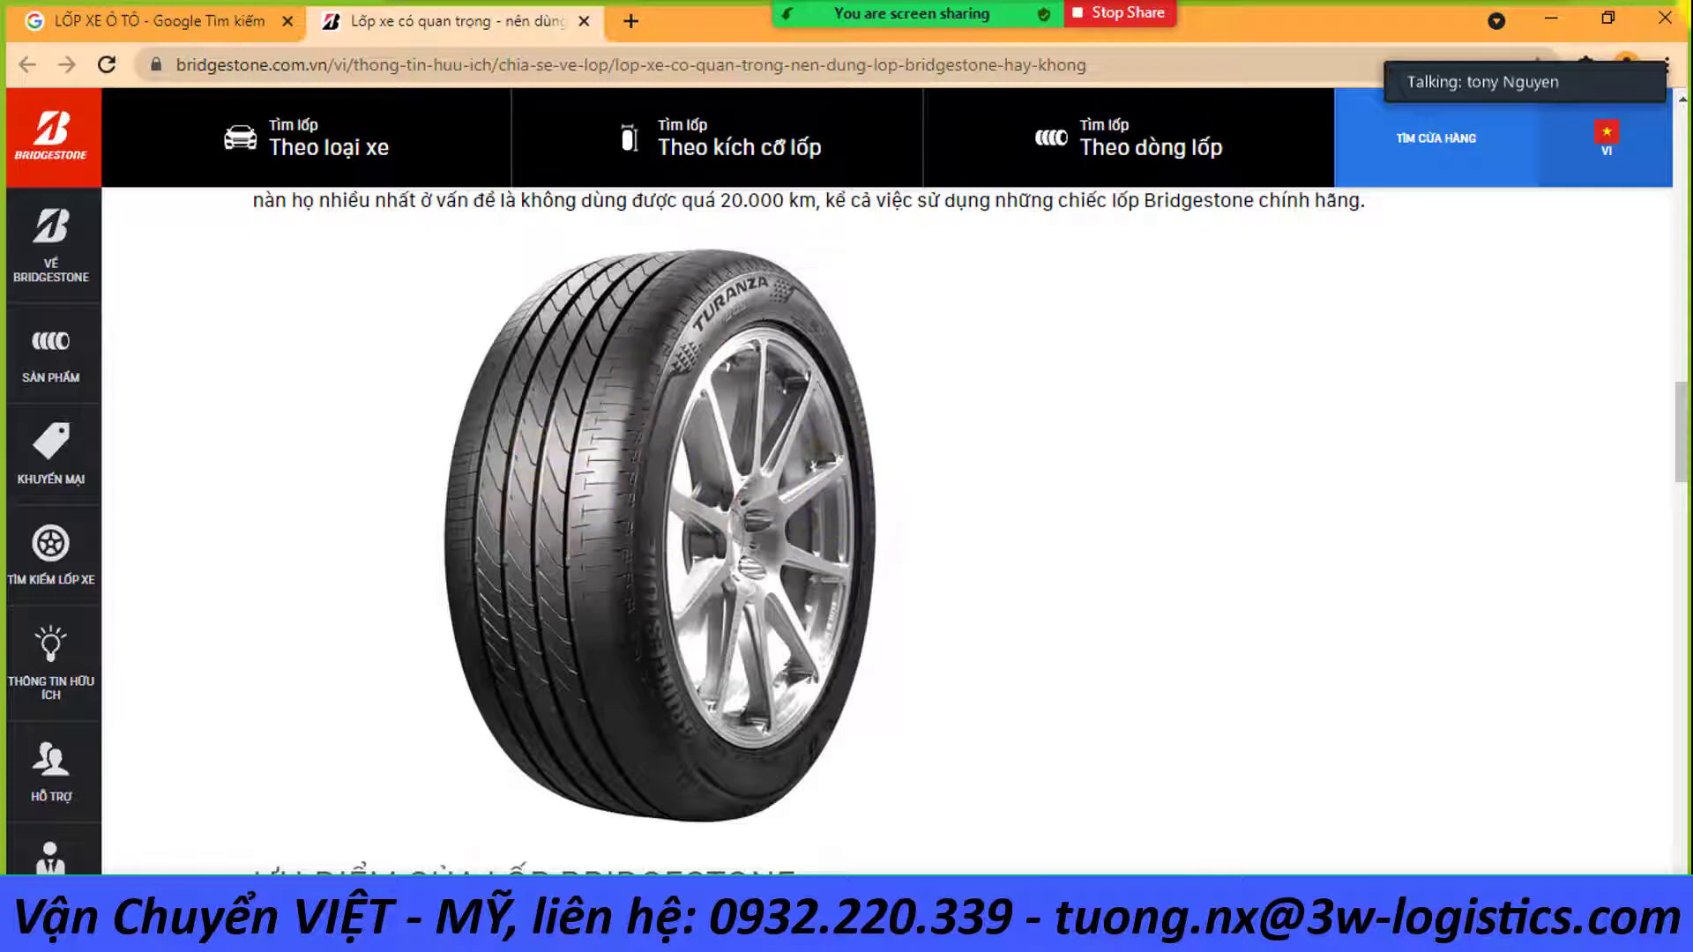
- Minimize the browser and delete the "desktop" configuration settings file from the open folder
click(1545, 26)
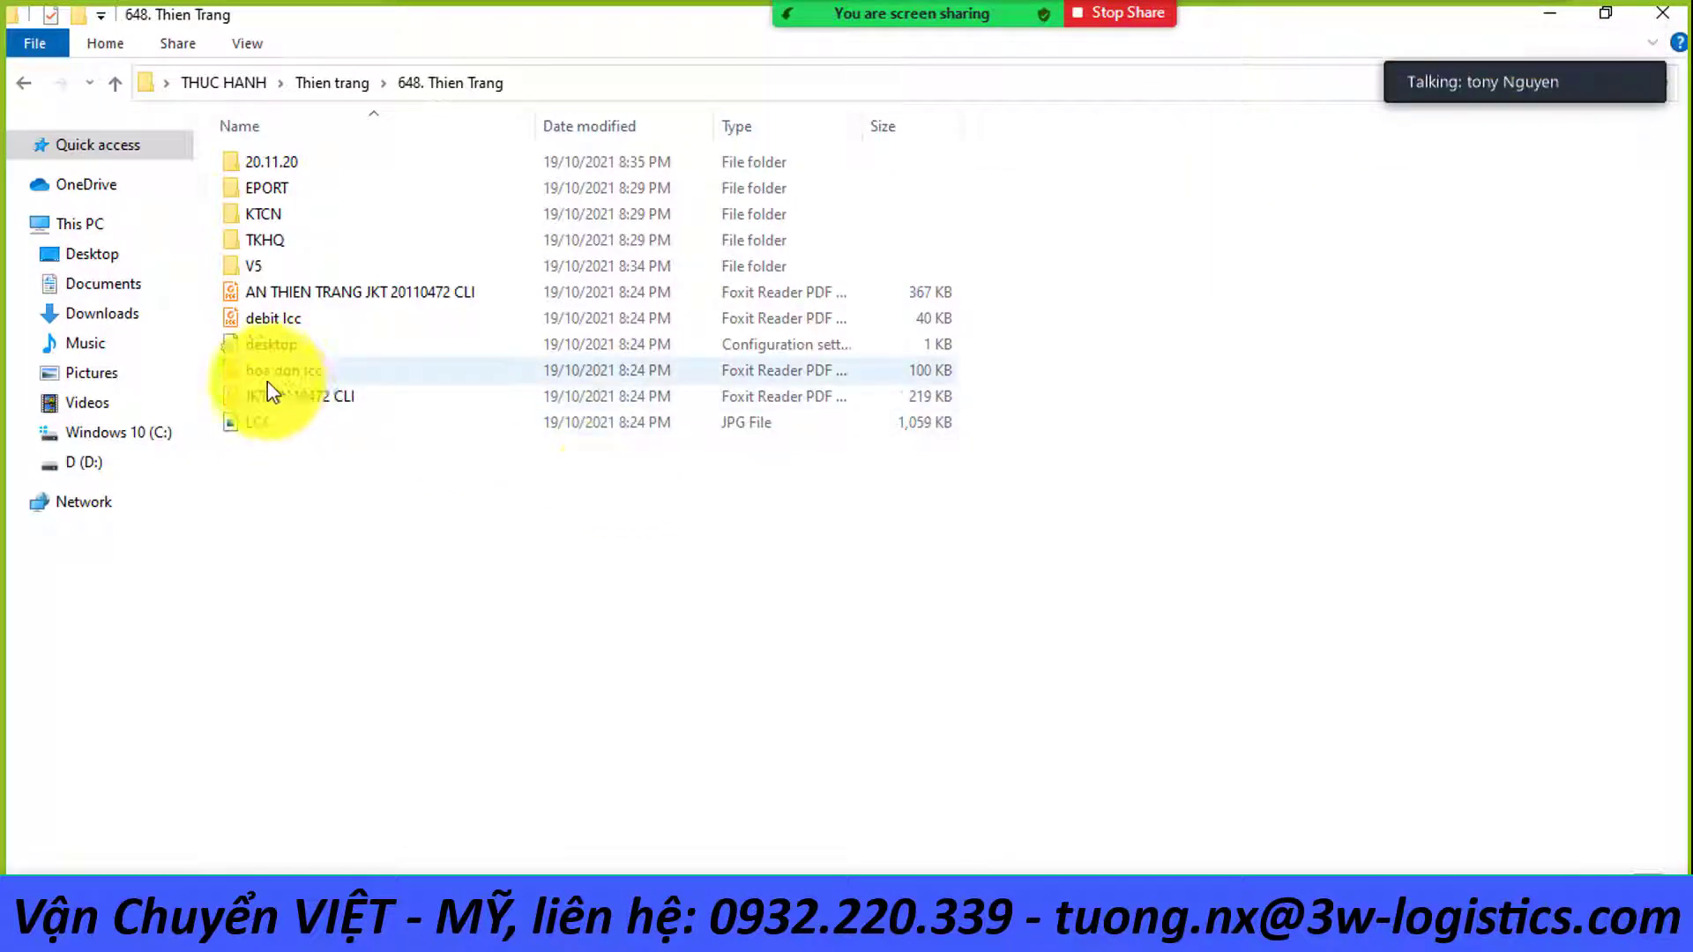
click(278, 353)
key(Delete)
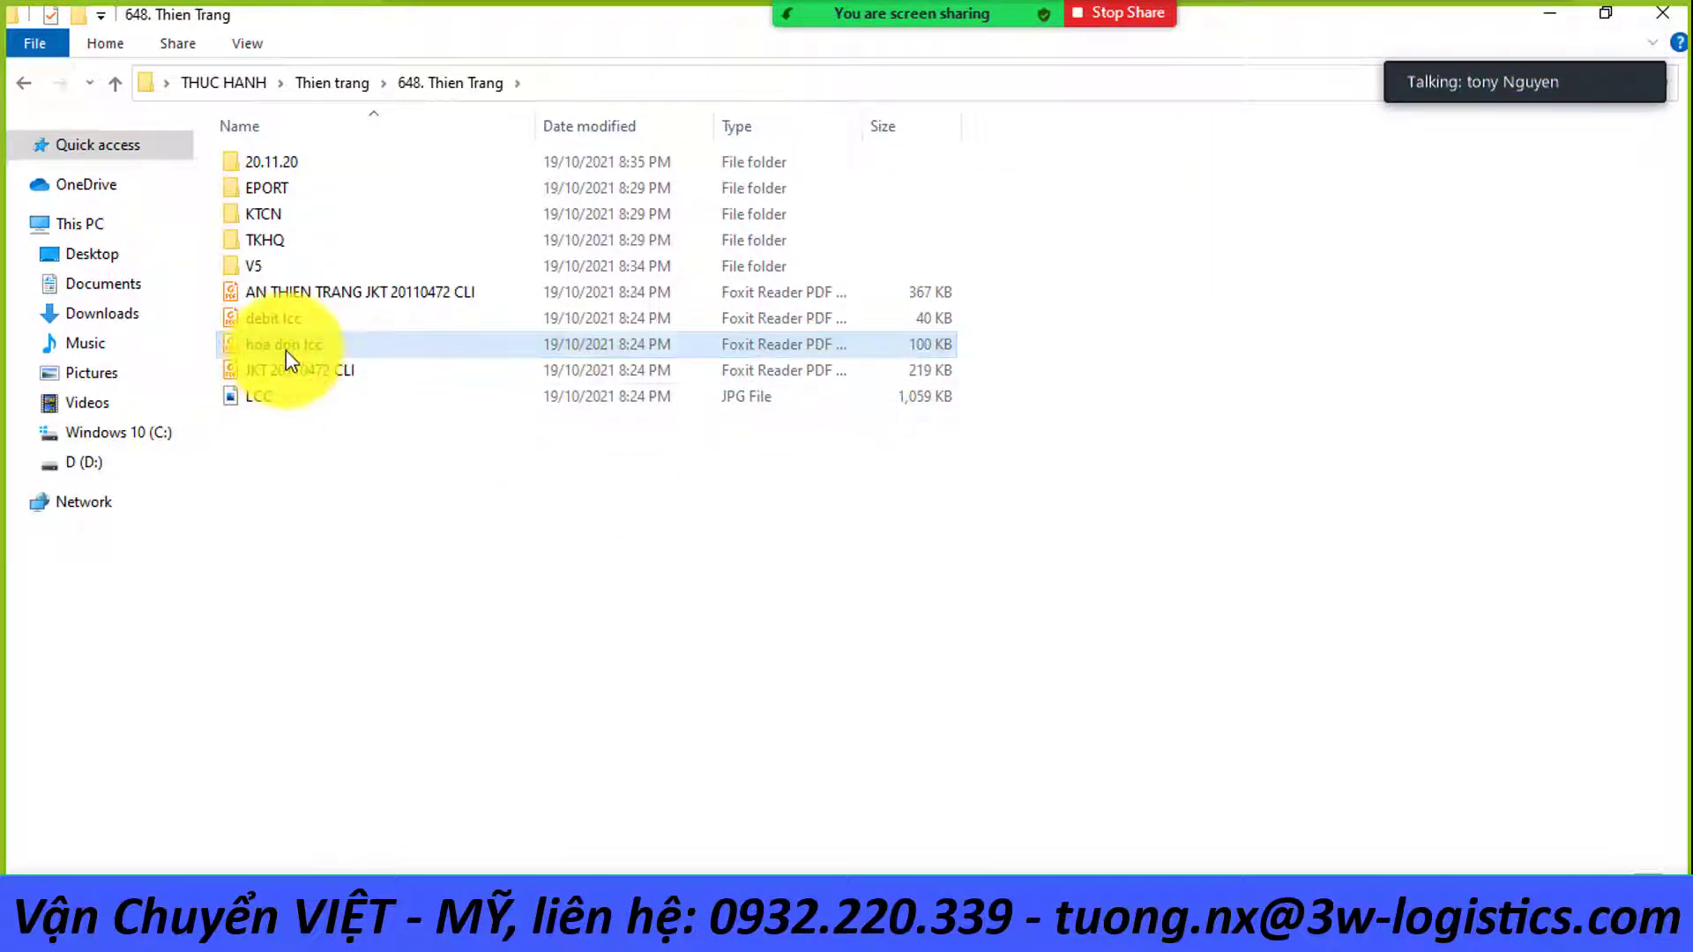
- Show the desktop and empty the Recycle Bin
key(super+d)
right_click(42, 172)
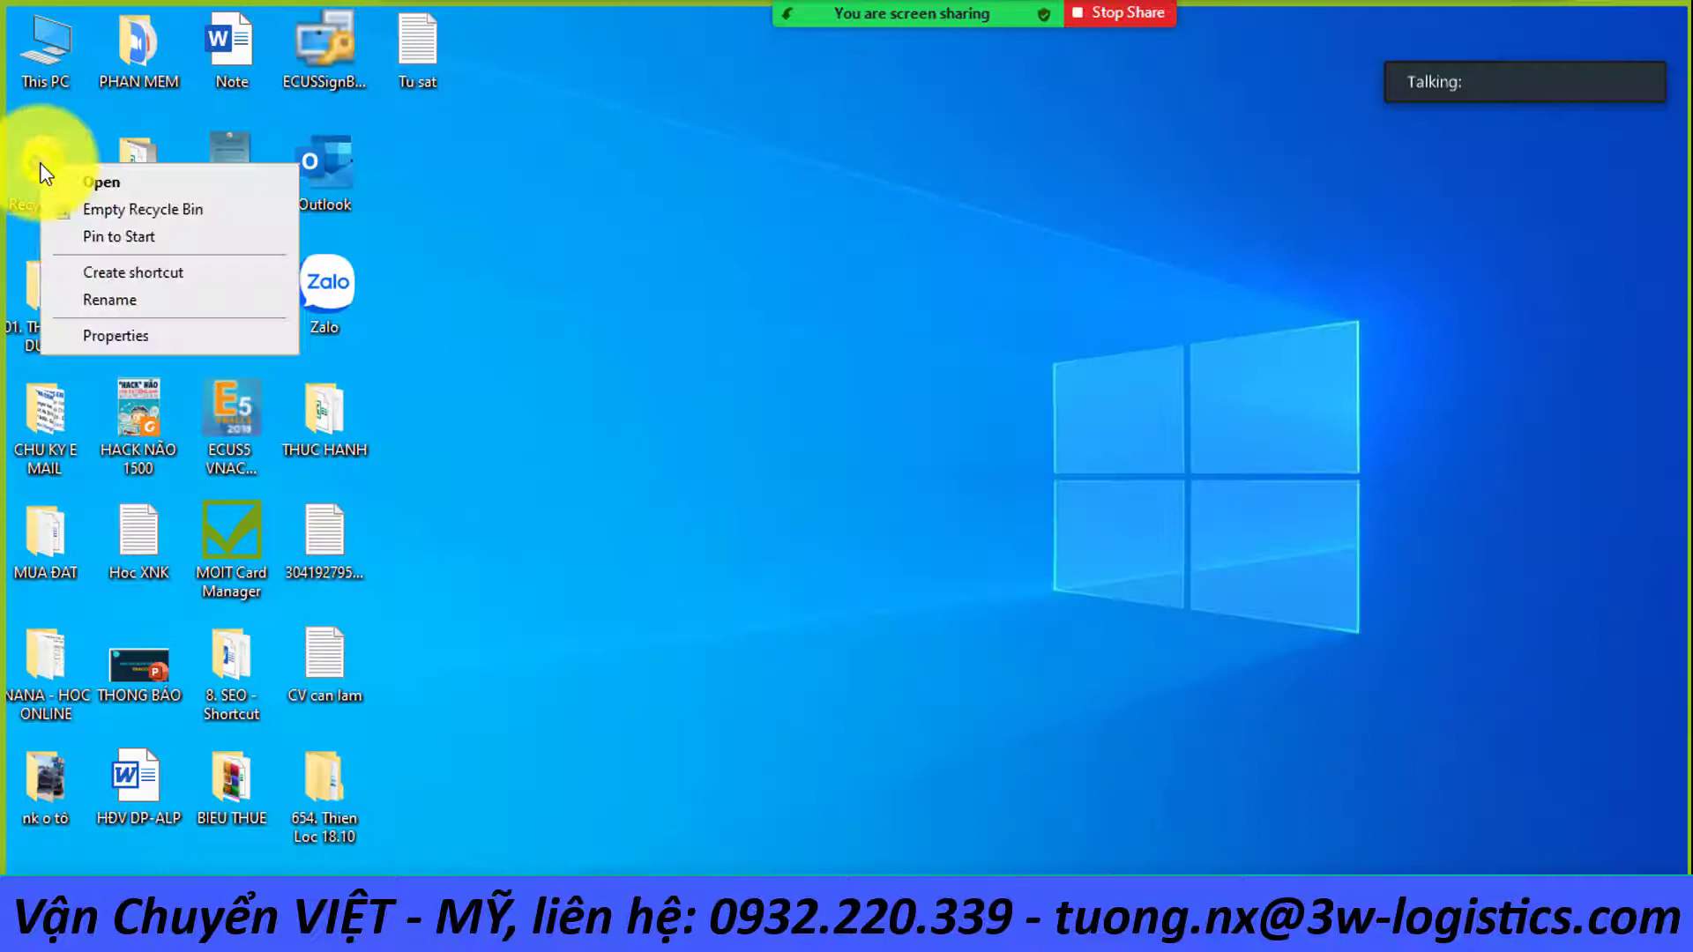
click(124, 209)
click(939, 477)
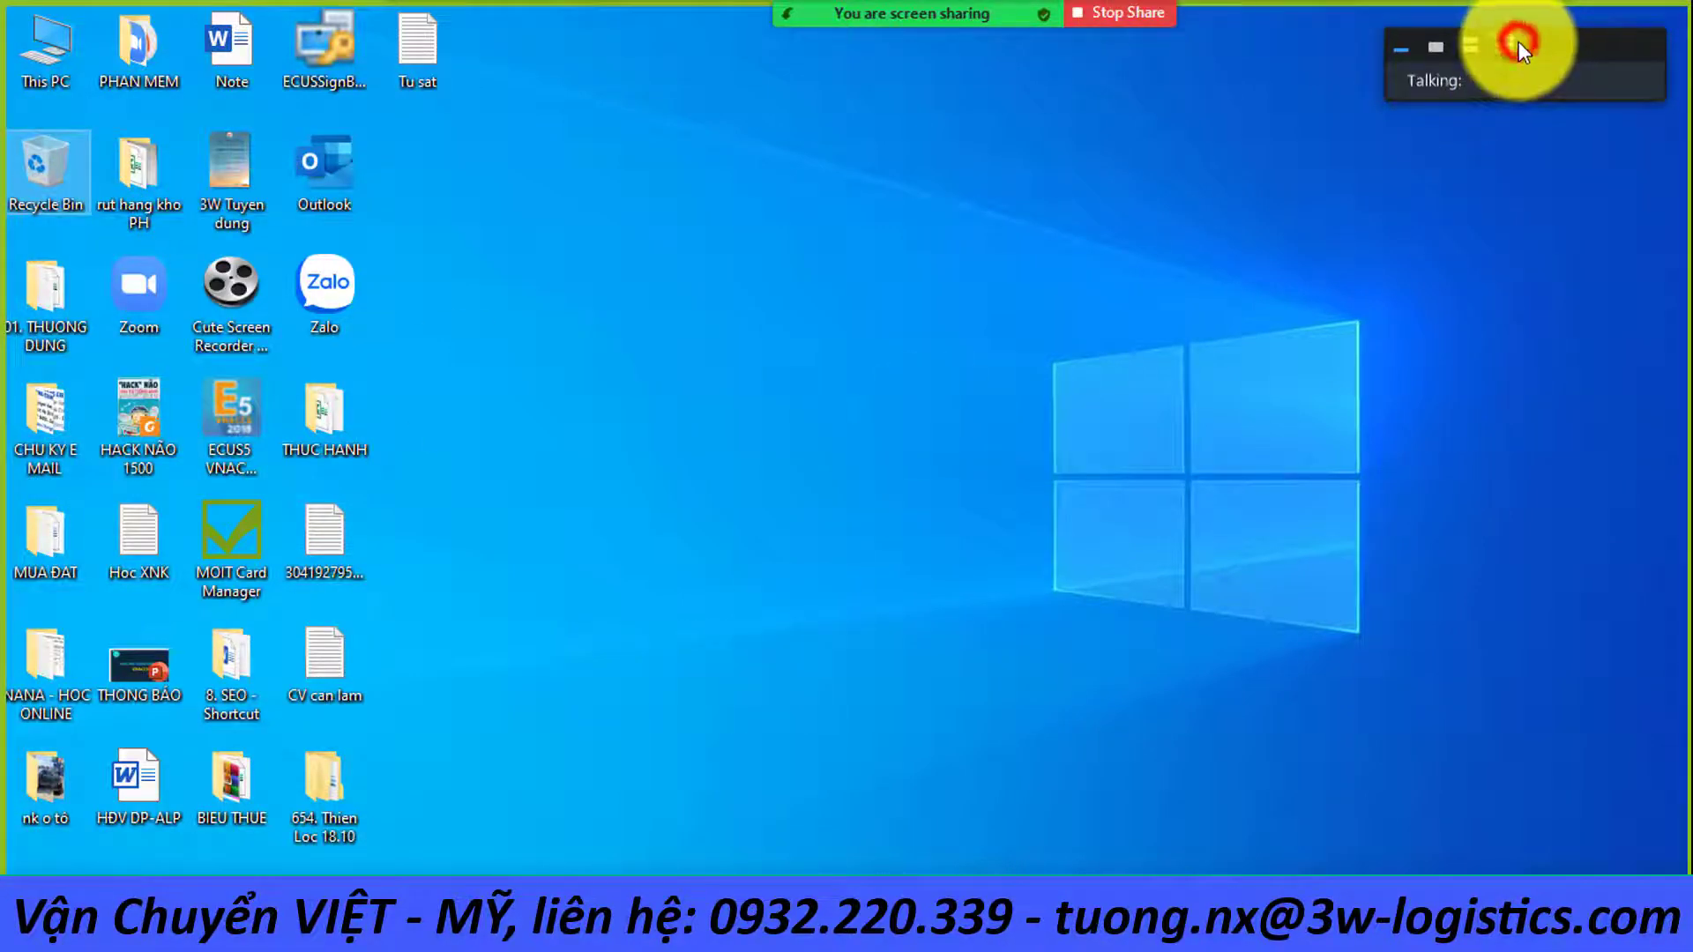
- Expand the Zoom video panel to gallery view and open a new browser tab in Chrome
click(1508, 48)
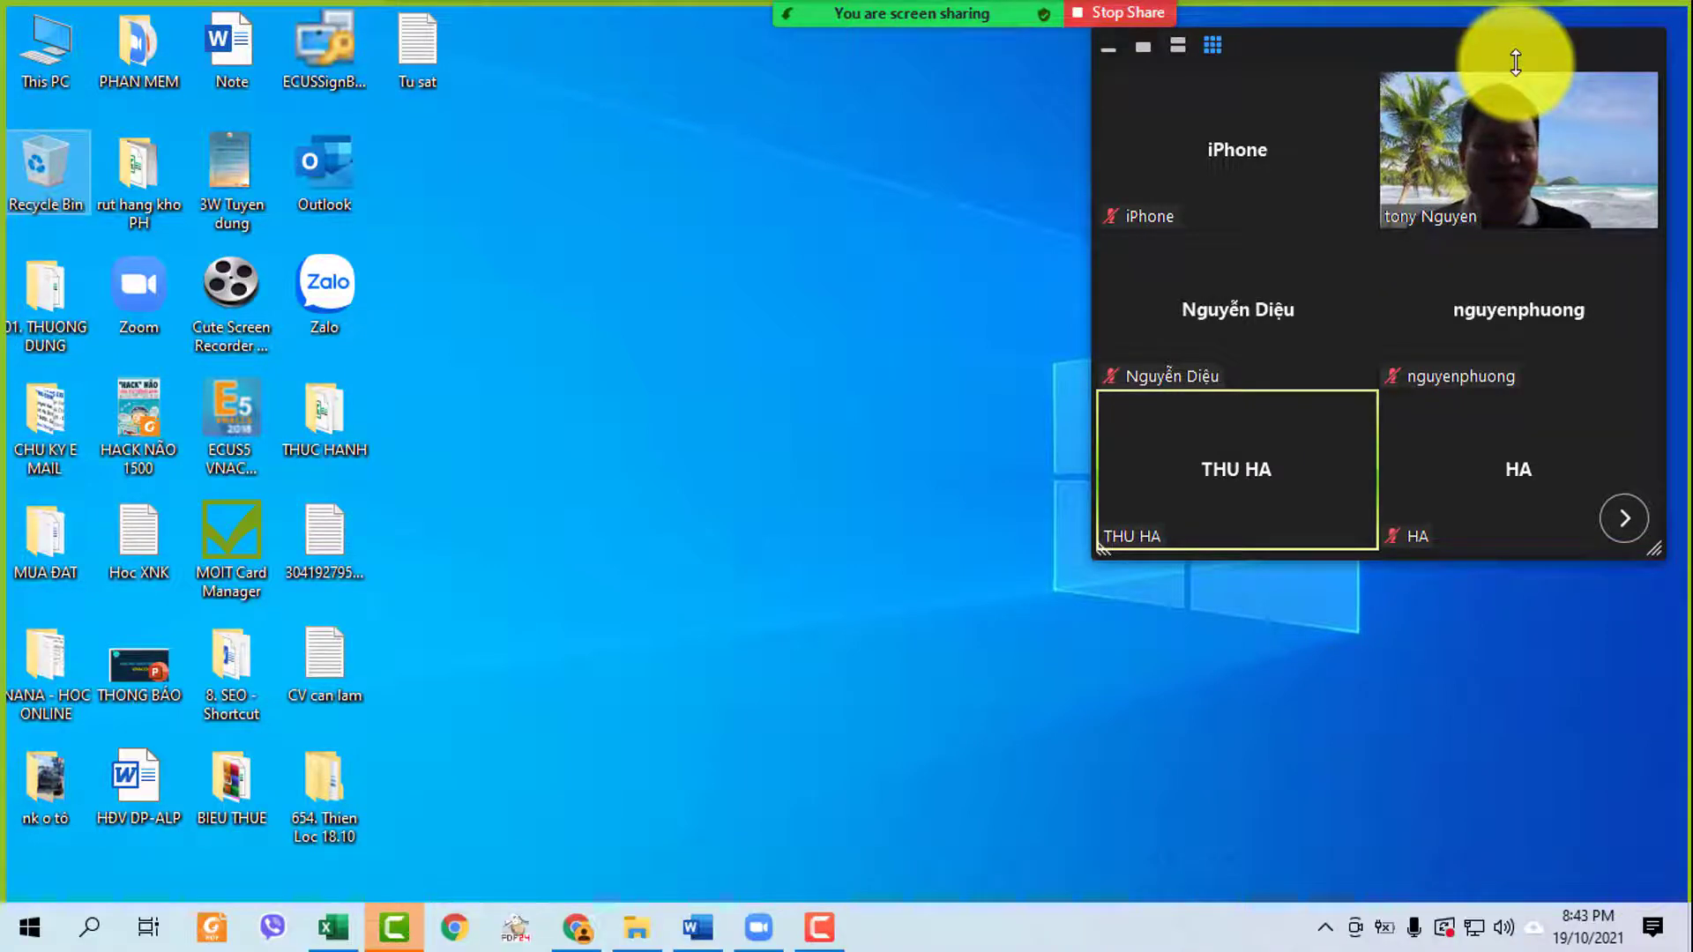
click(577, 927)
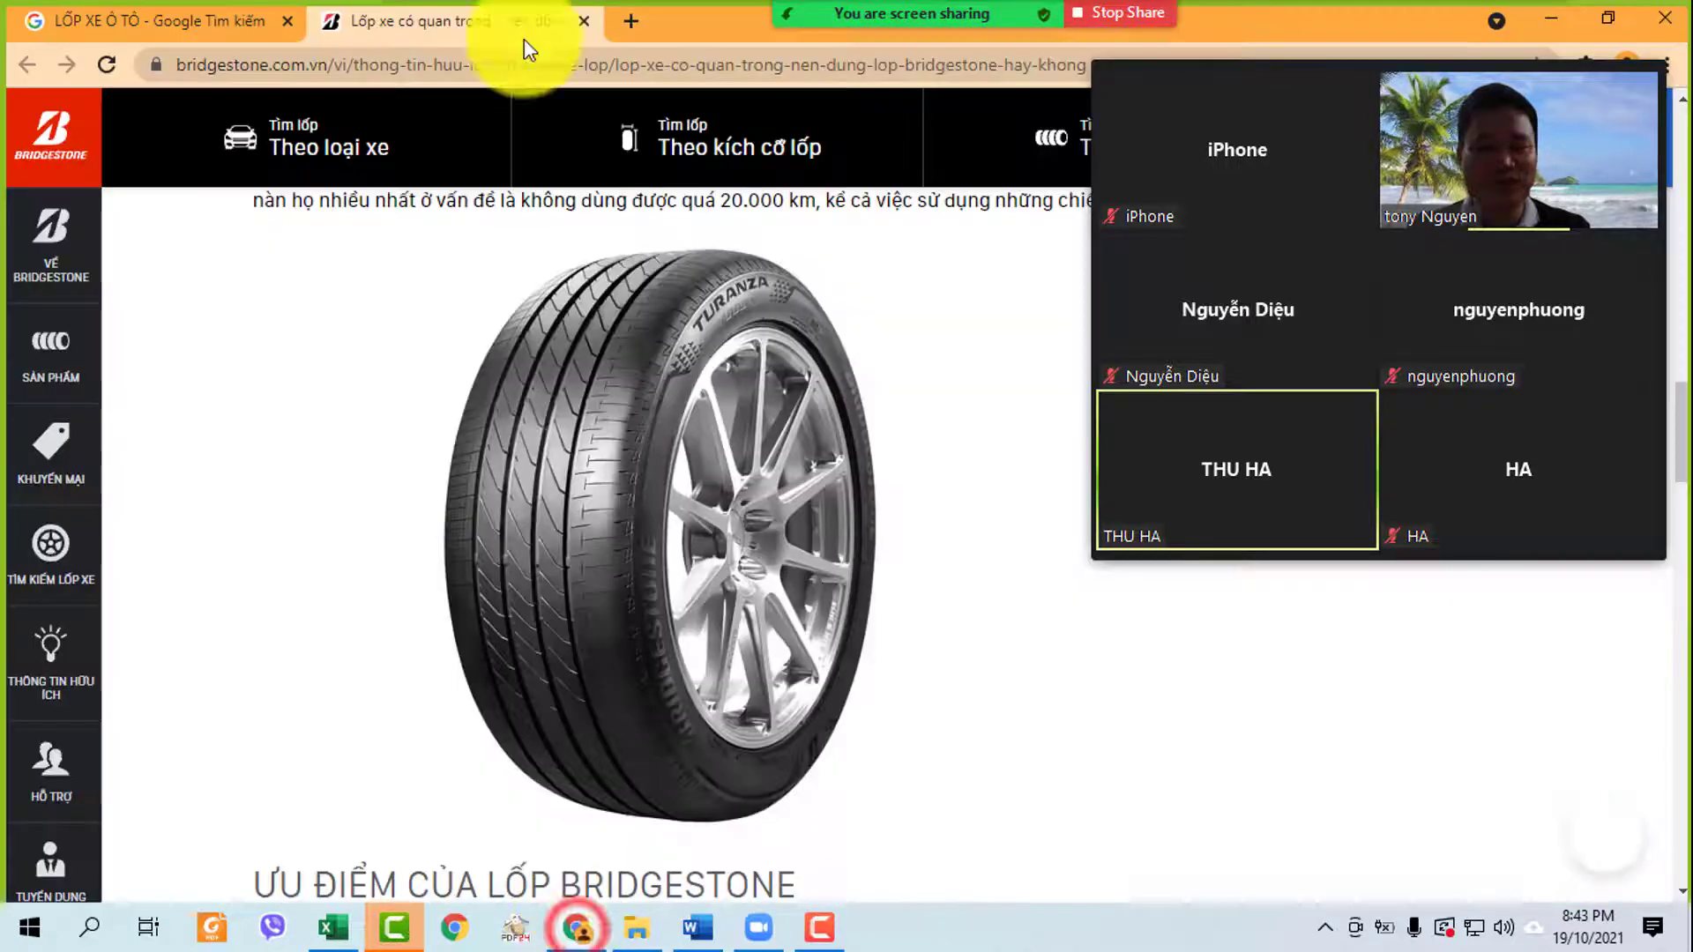
click(619, 22)
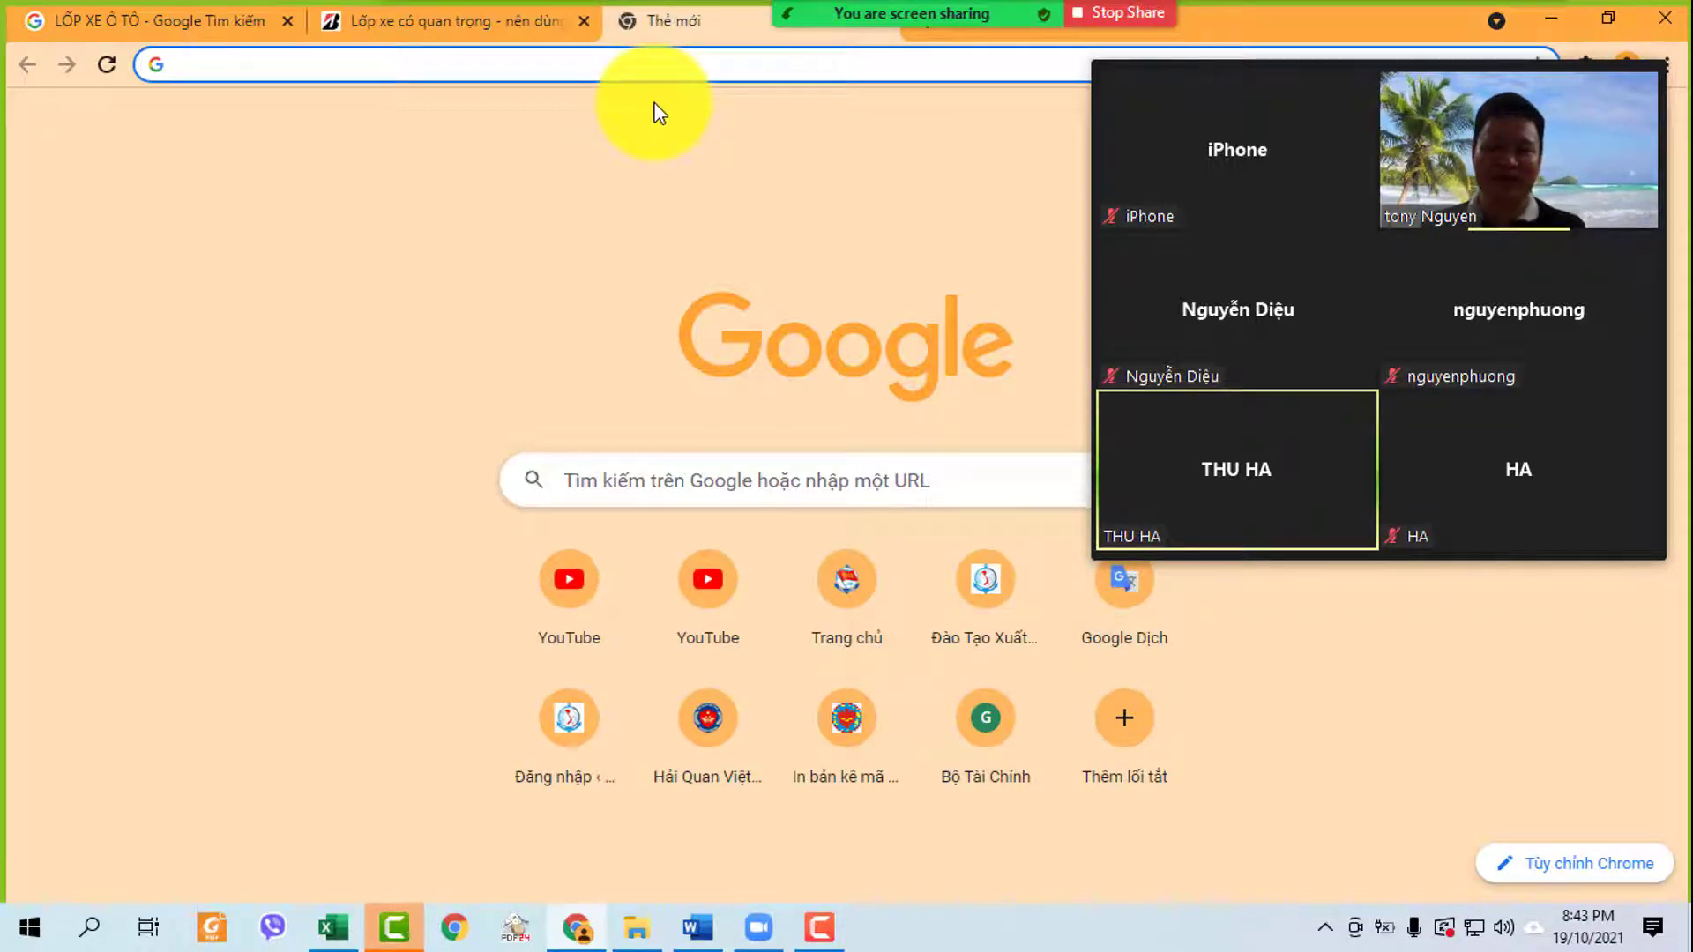
- Search Google for "THỦ tục nhập khẩu vỏ xe ô tô"
text(THUẾ)
key(BackSpace)
key(BackSpace)
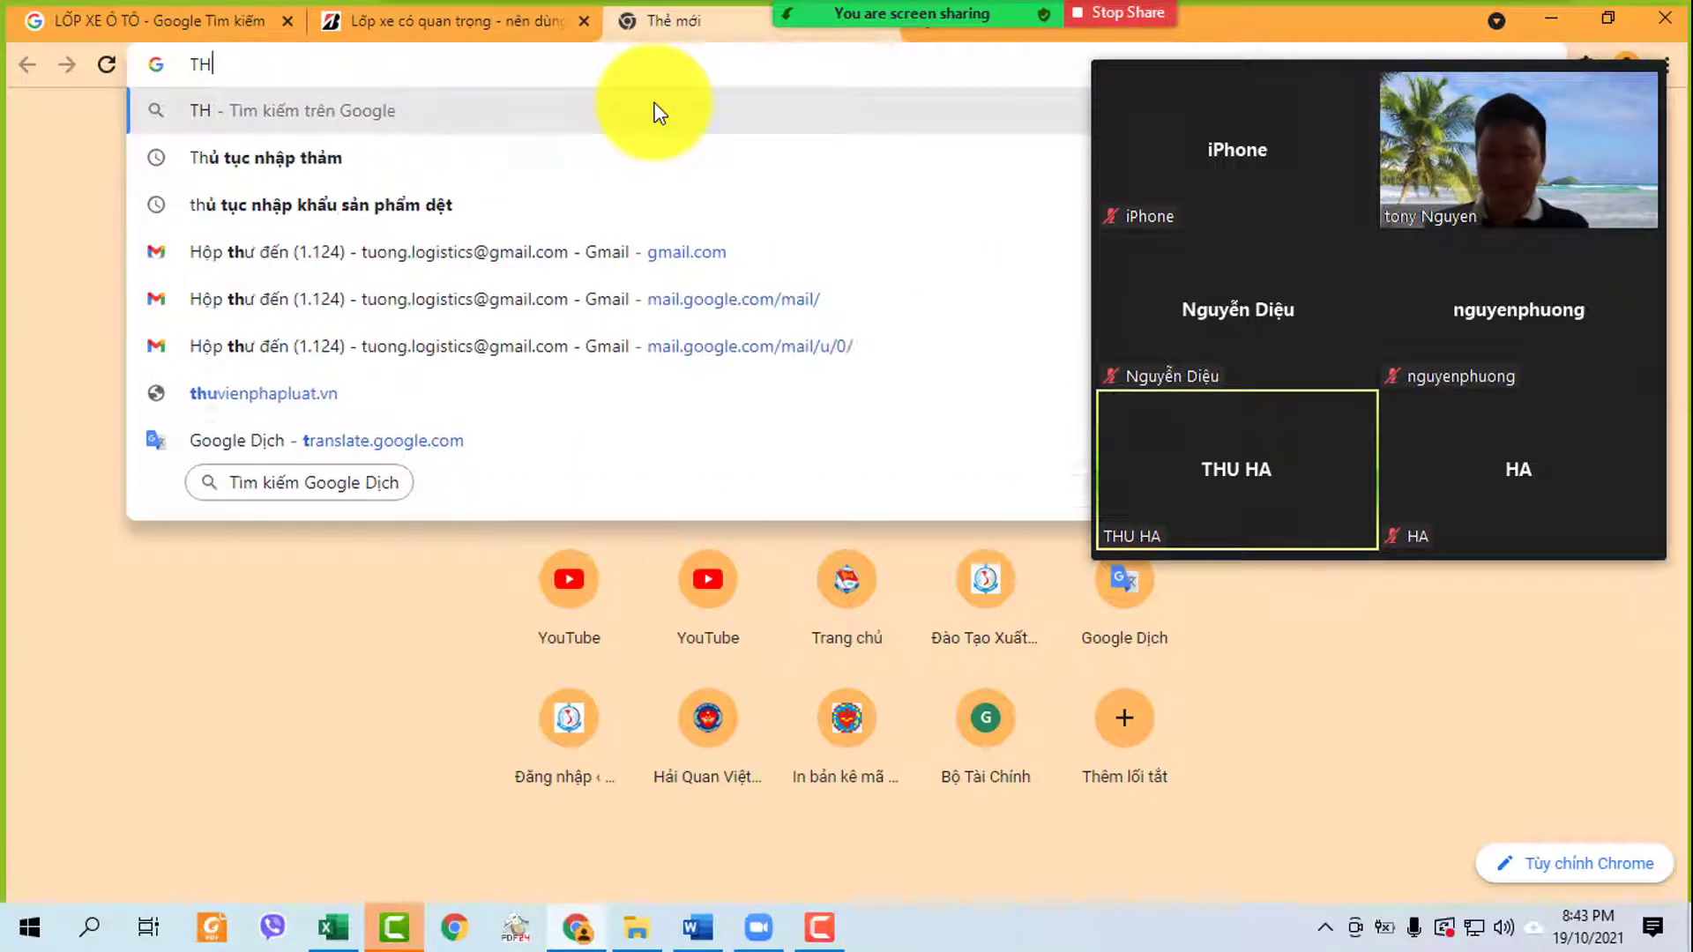
text(Ủ tục n)
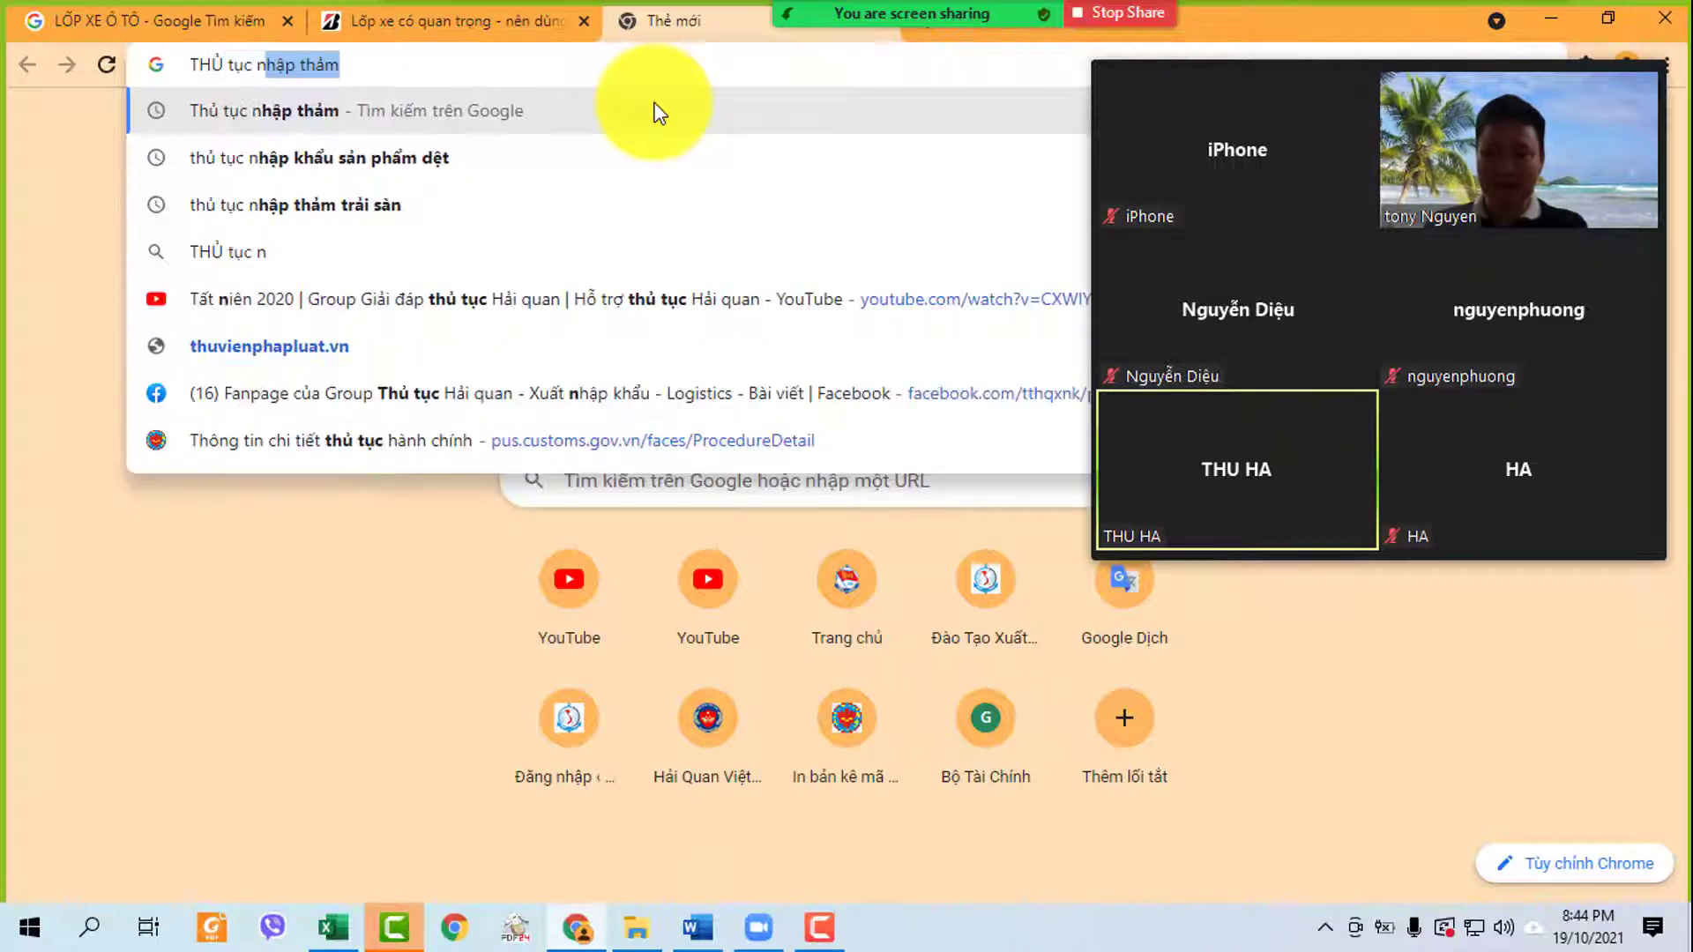
text(hập khẩu)
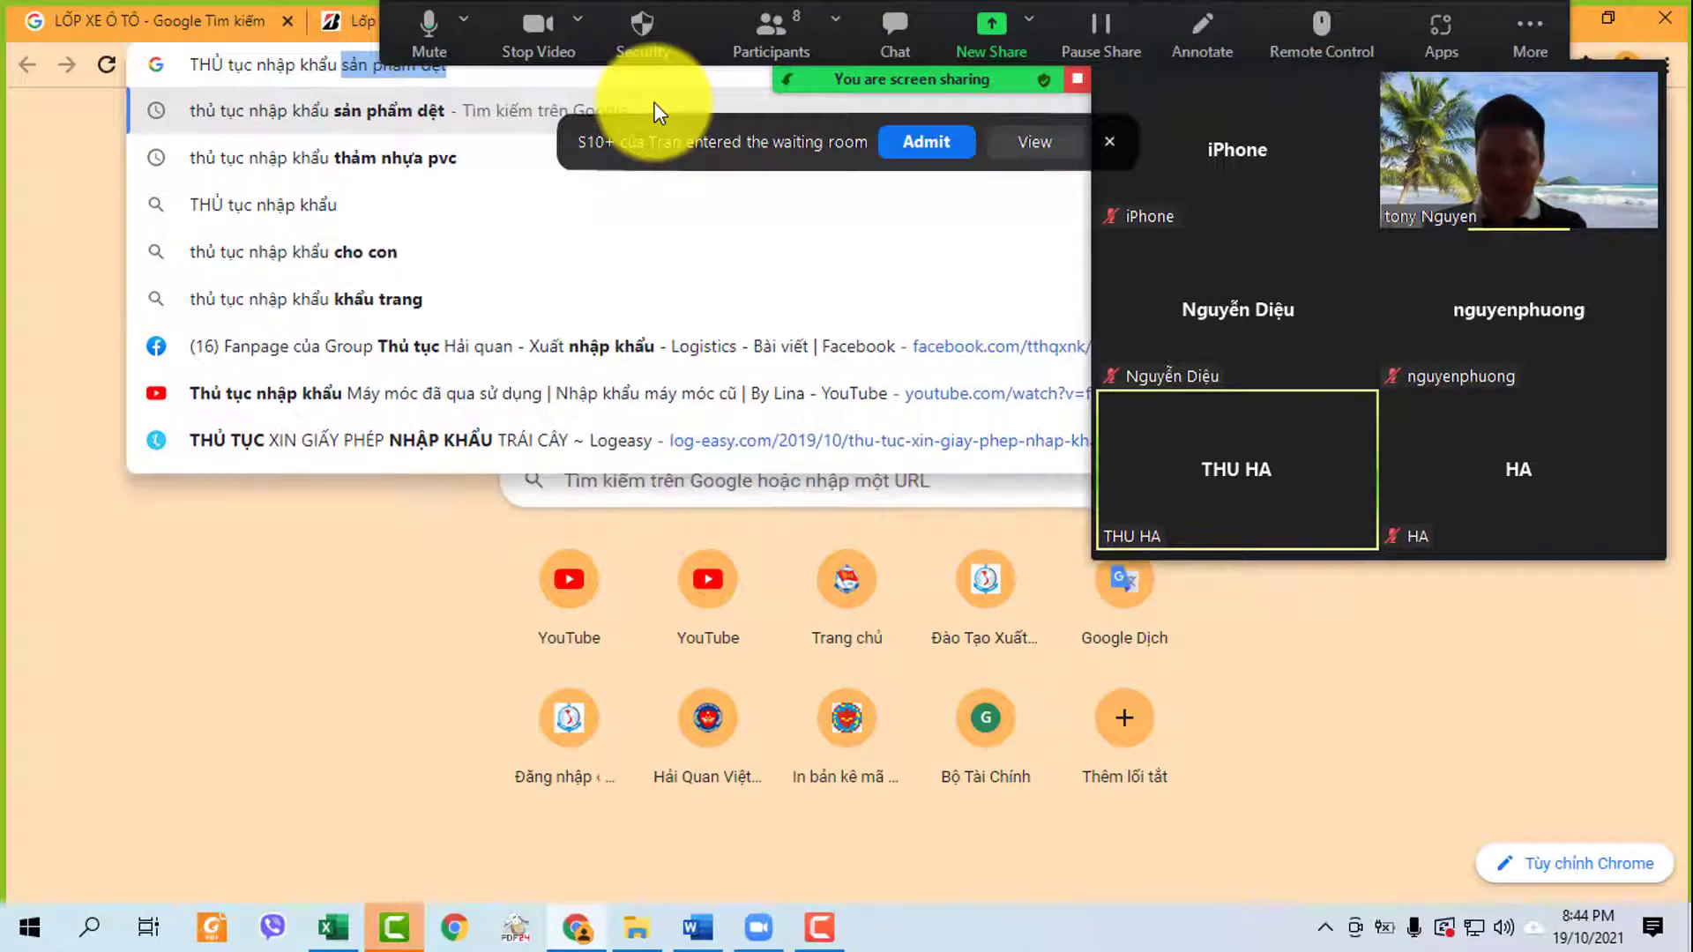
text( vỏ xe ô)
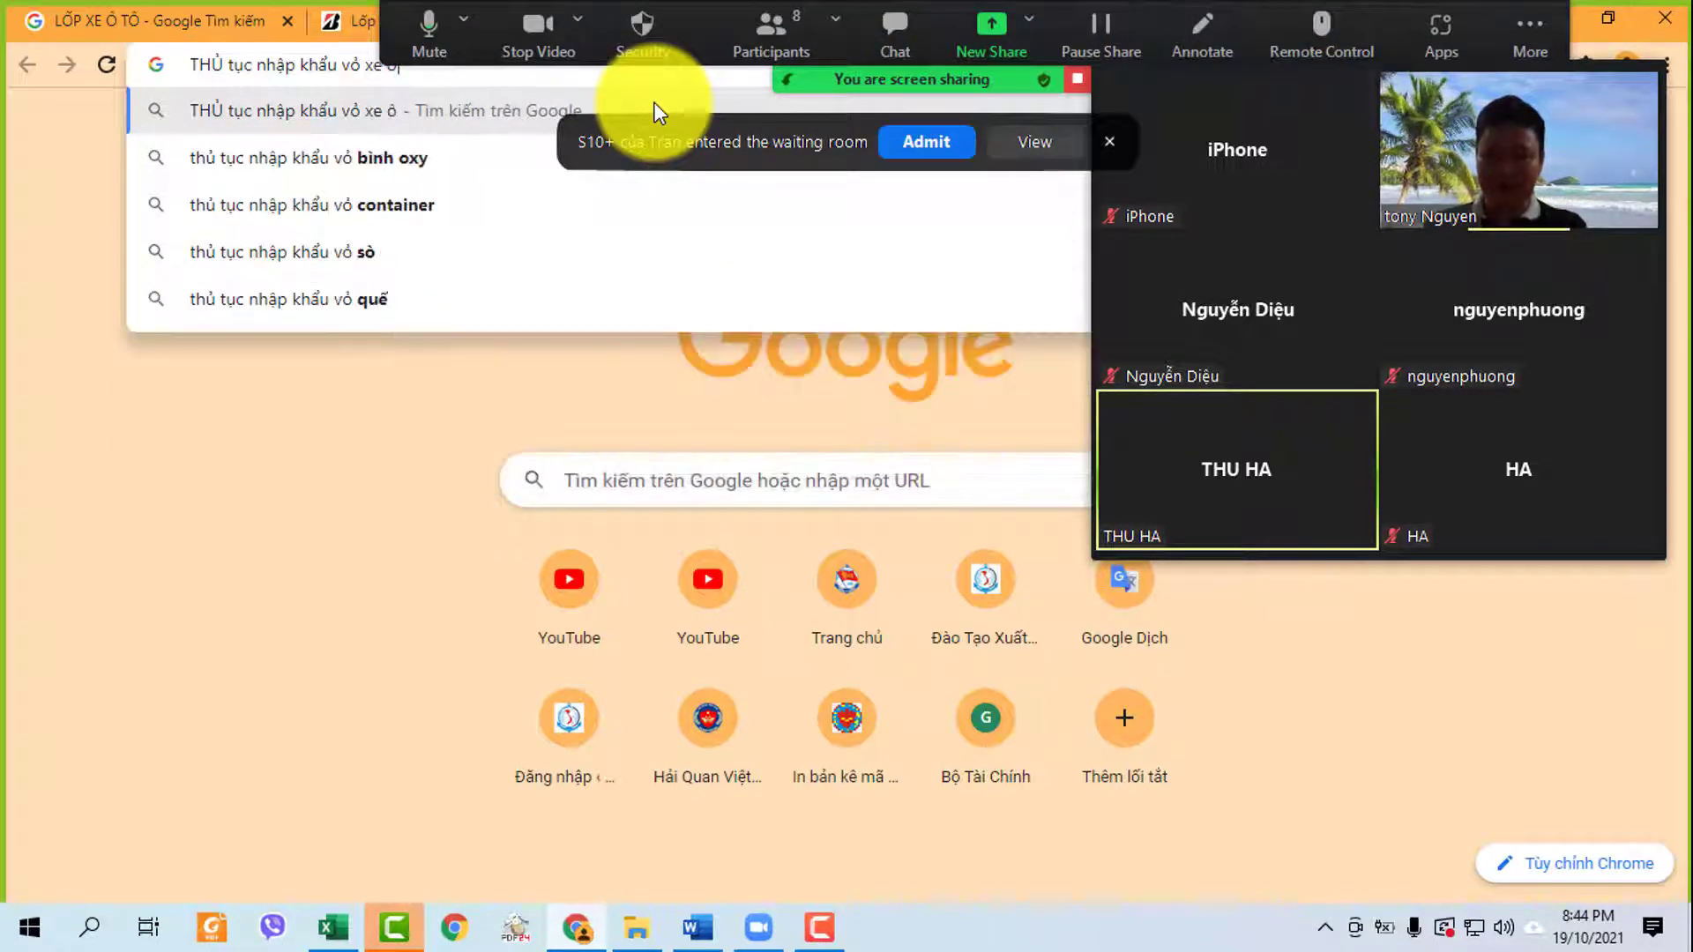
text( tô)
key(Return)
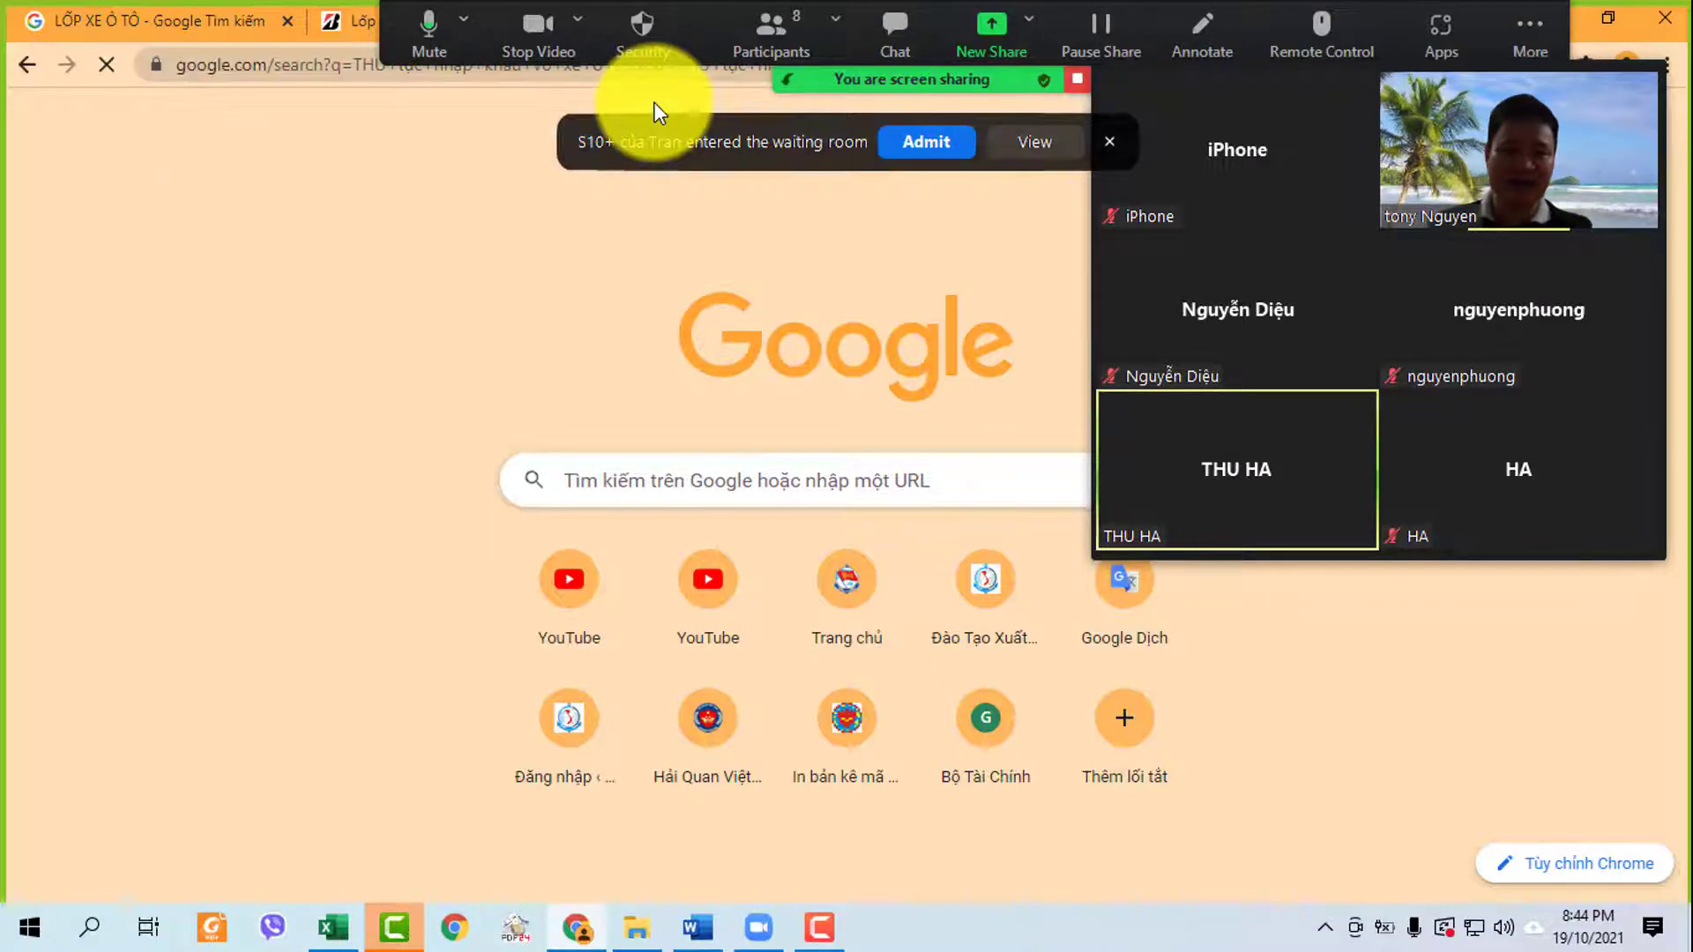
- Admit the waiting participant to the Zoom meeting and look through the search results on car tyre import procedures
click(948, 147)
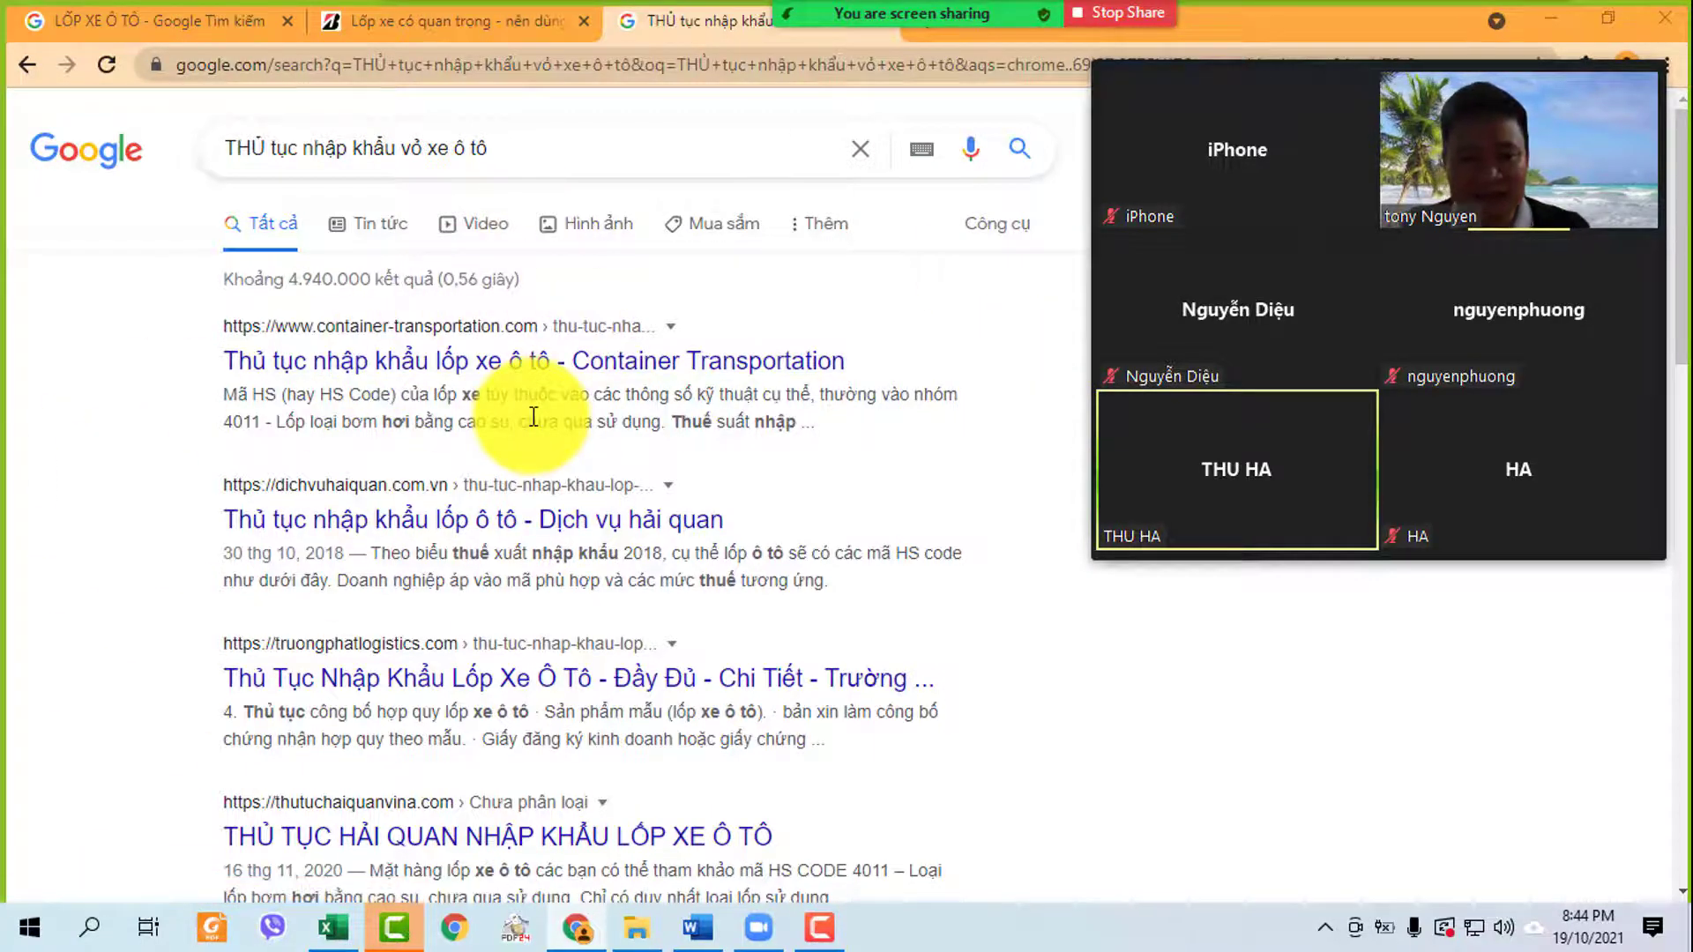
scroll(589, 457, down, 4)
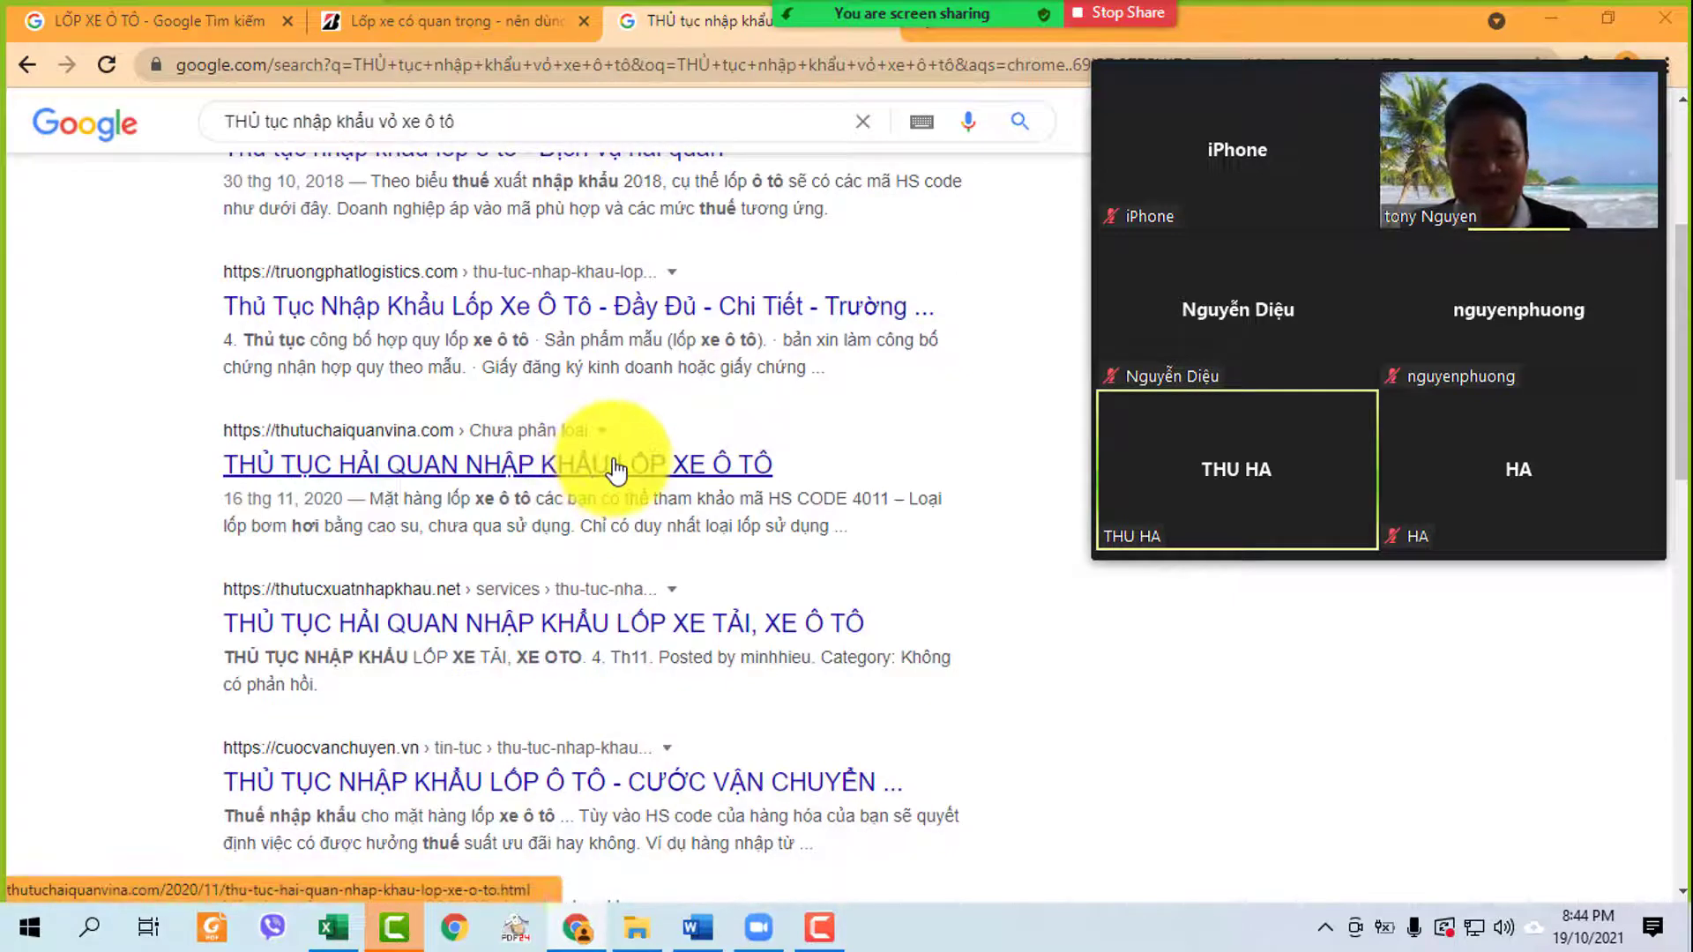
scroll(615, 469, down, 4)
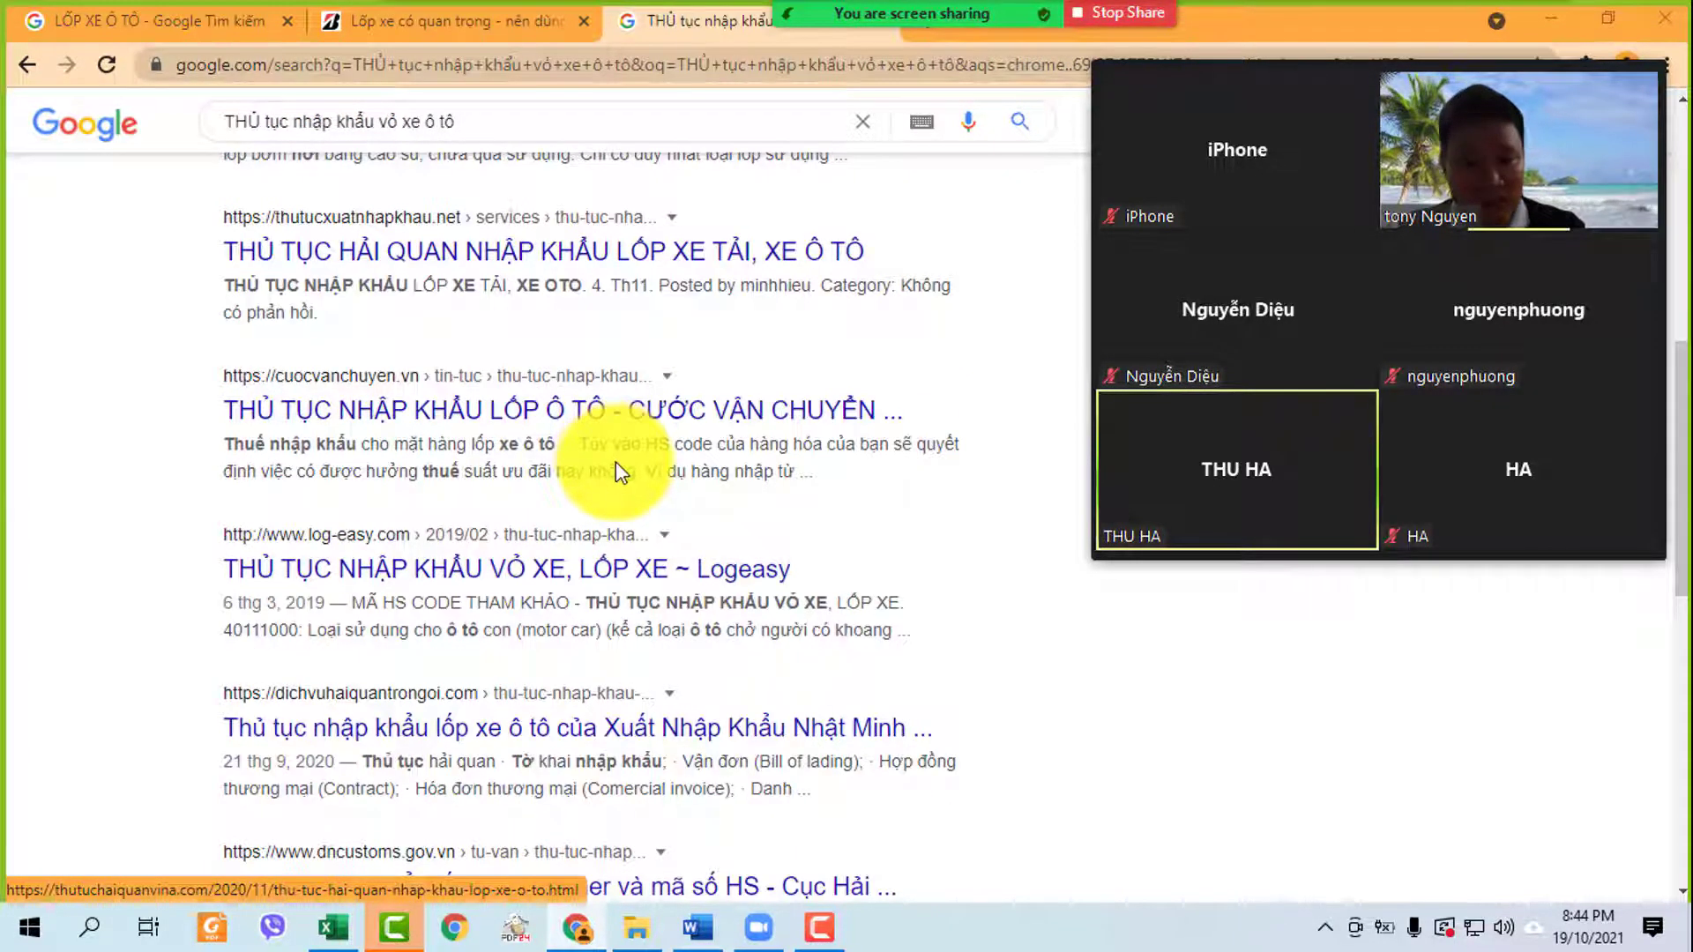
scroll(629, 474, down, 3)
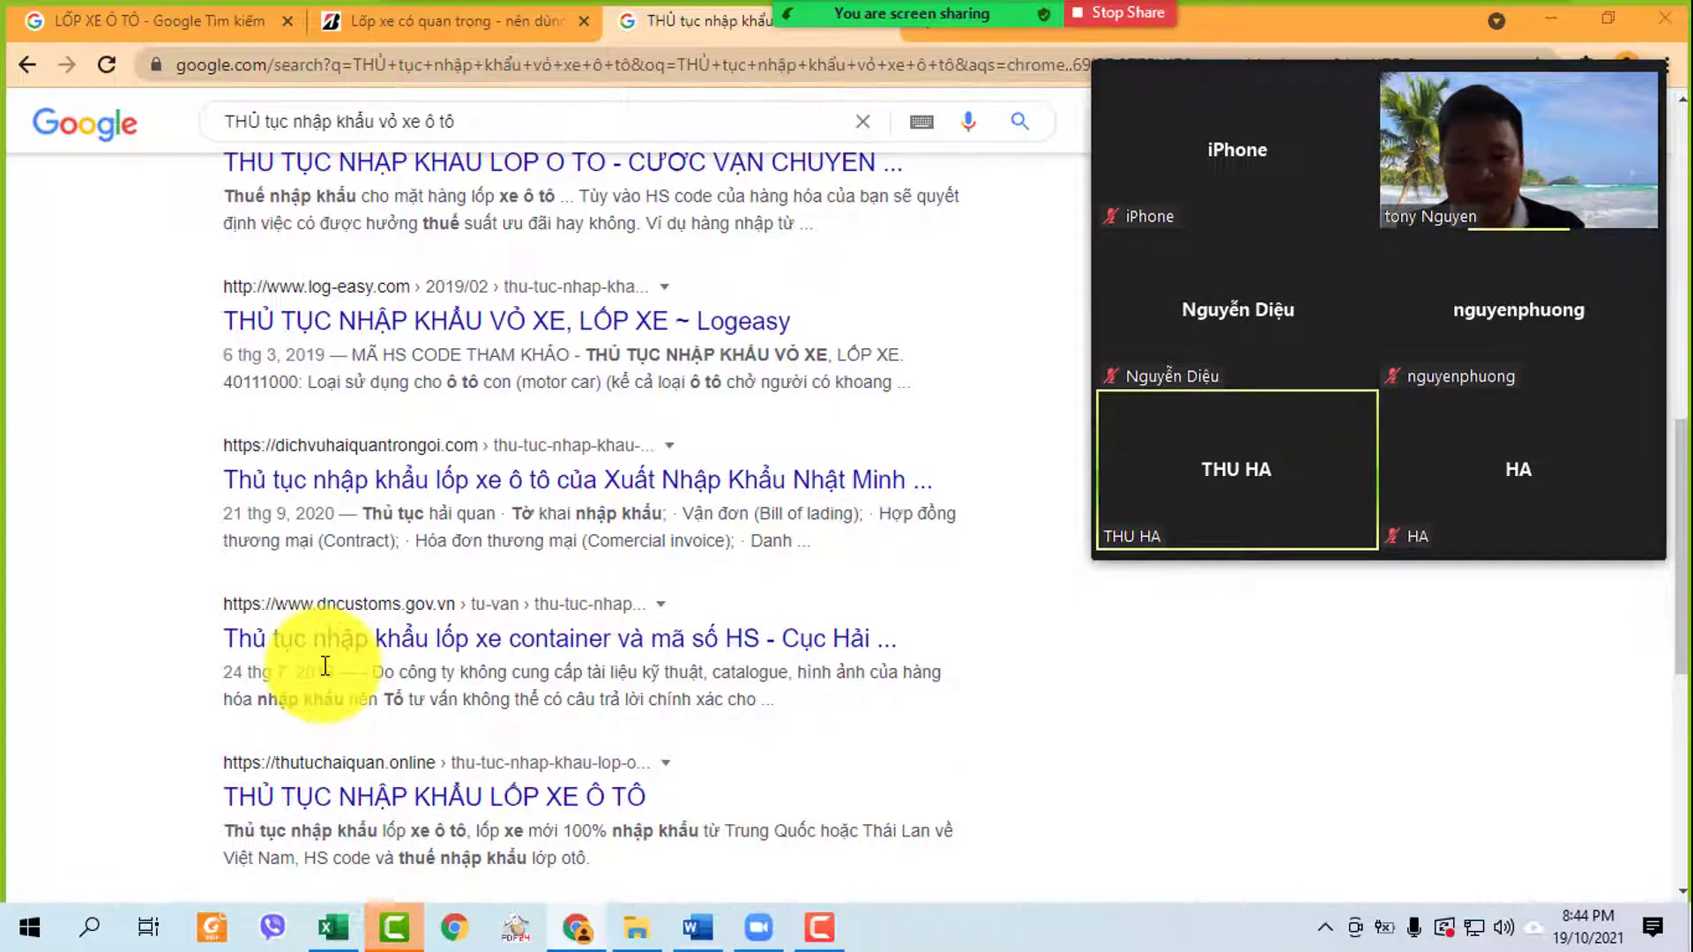
scroll(324, 528, up, 7)
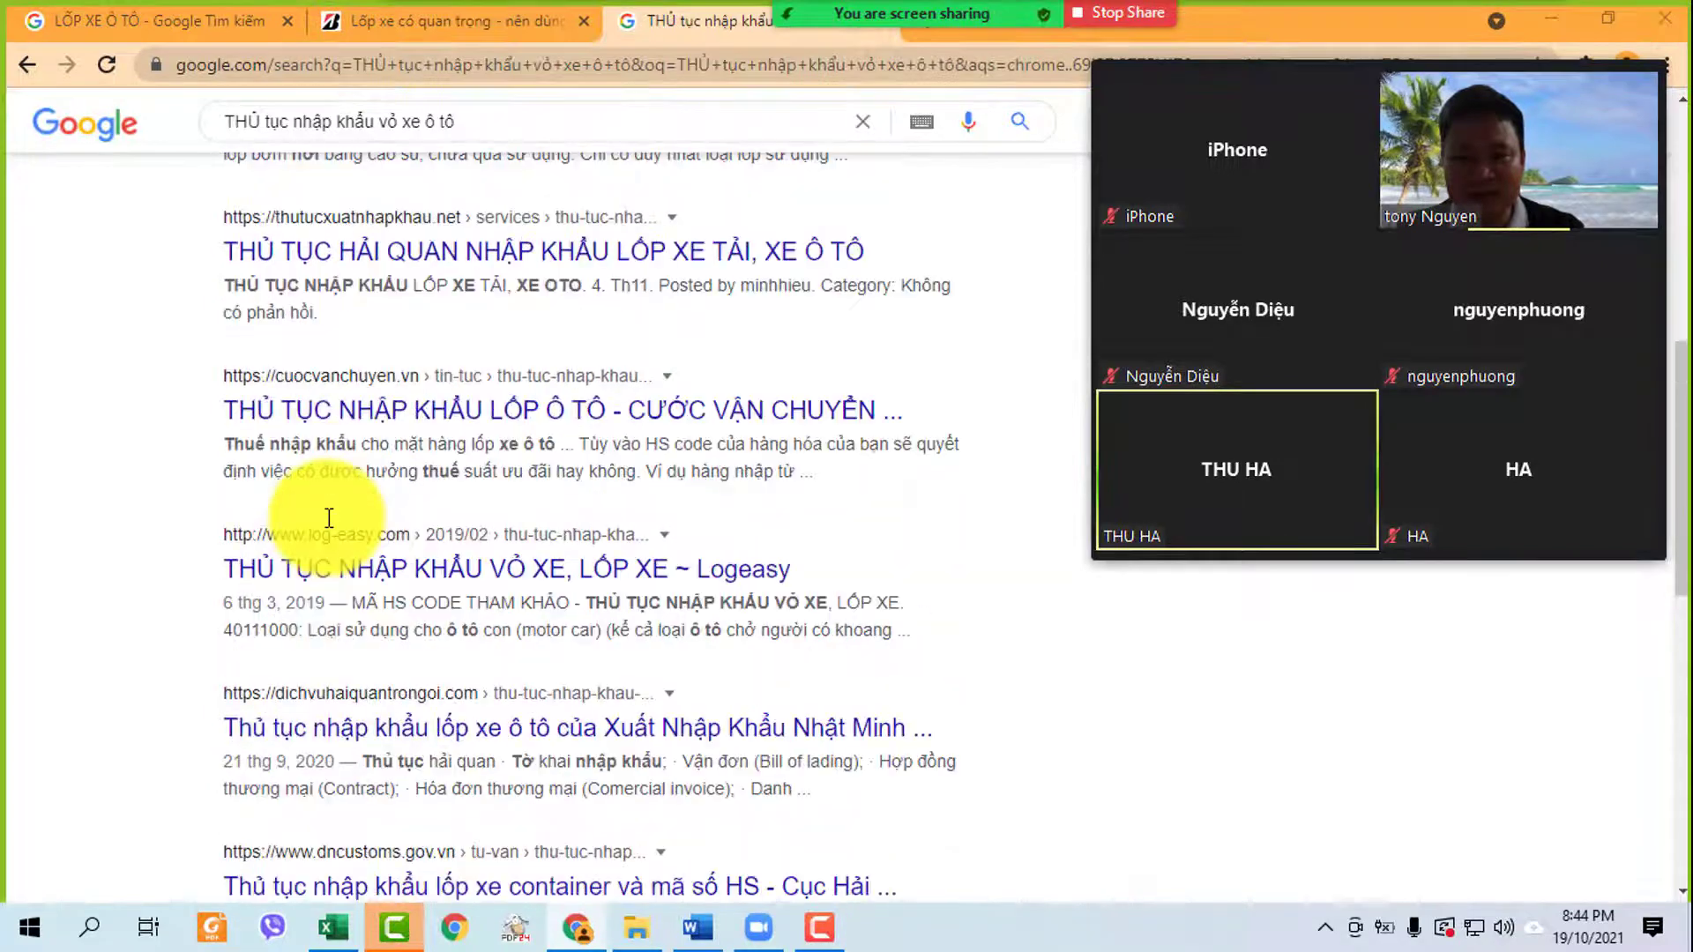
scroll(330, 527, up, 4)
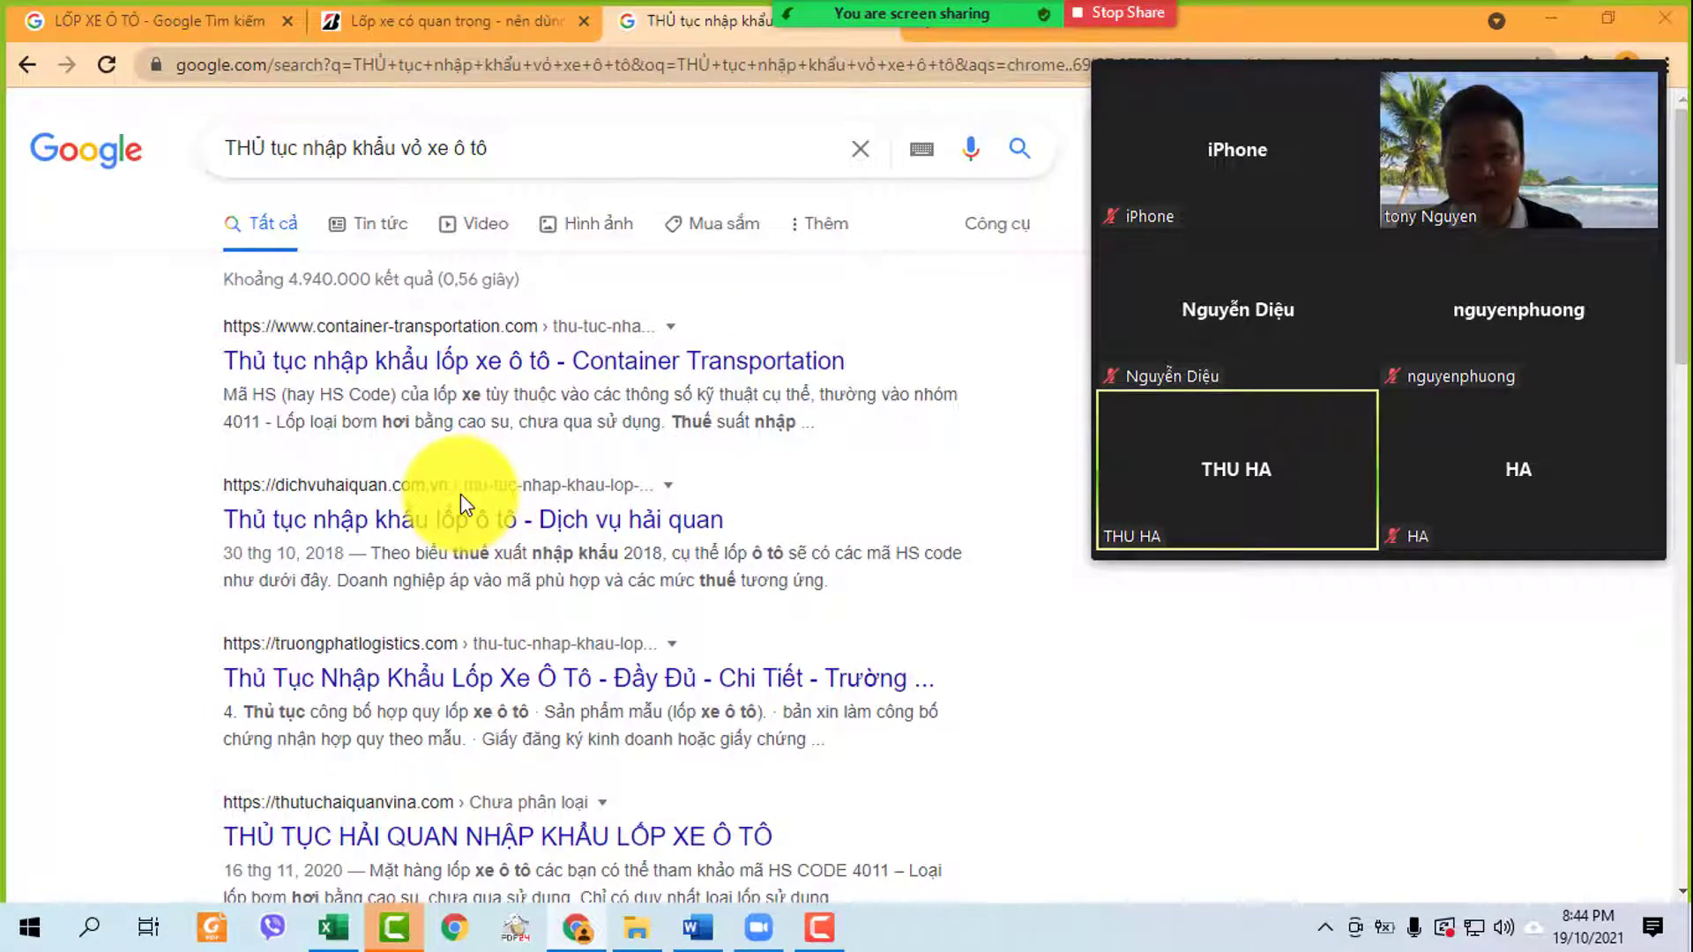
- Open the container-transportation.com, dichvuhaiquan.com.vn and truongphatlogistics.com results in new tabs, and the thutuchaiquanvina.com result in the current tab
right_click(531, 367)
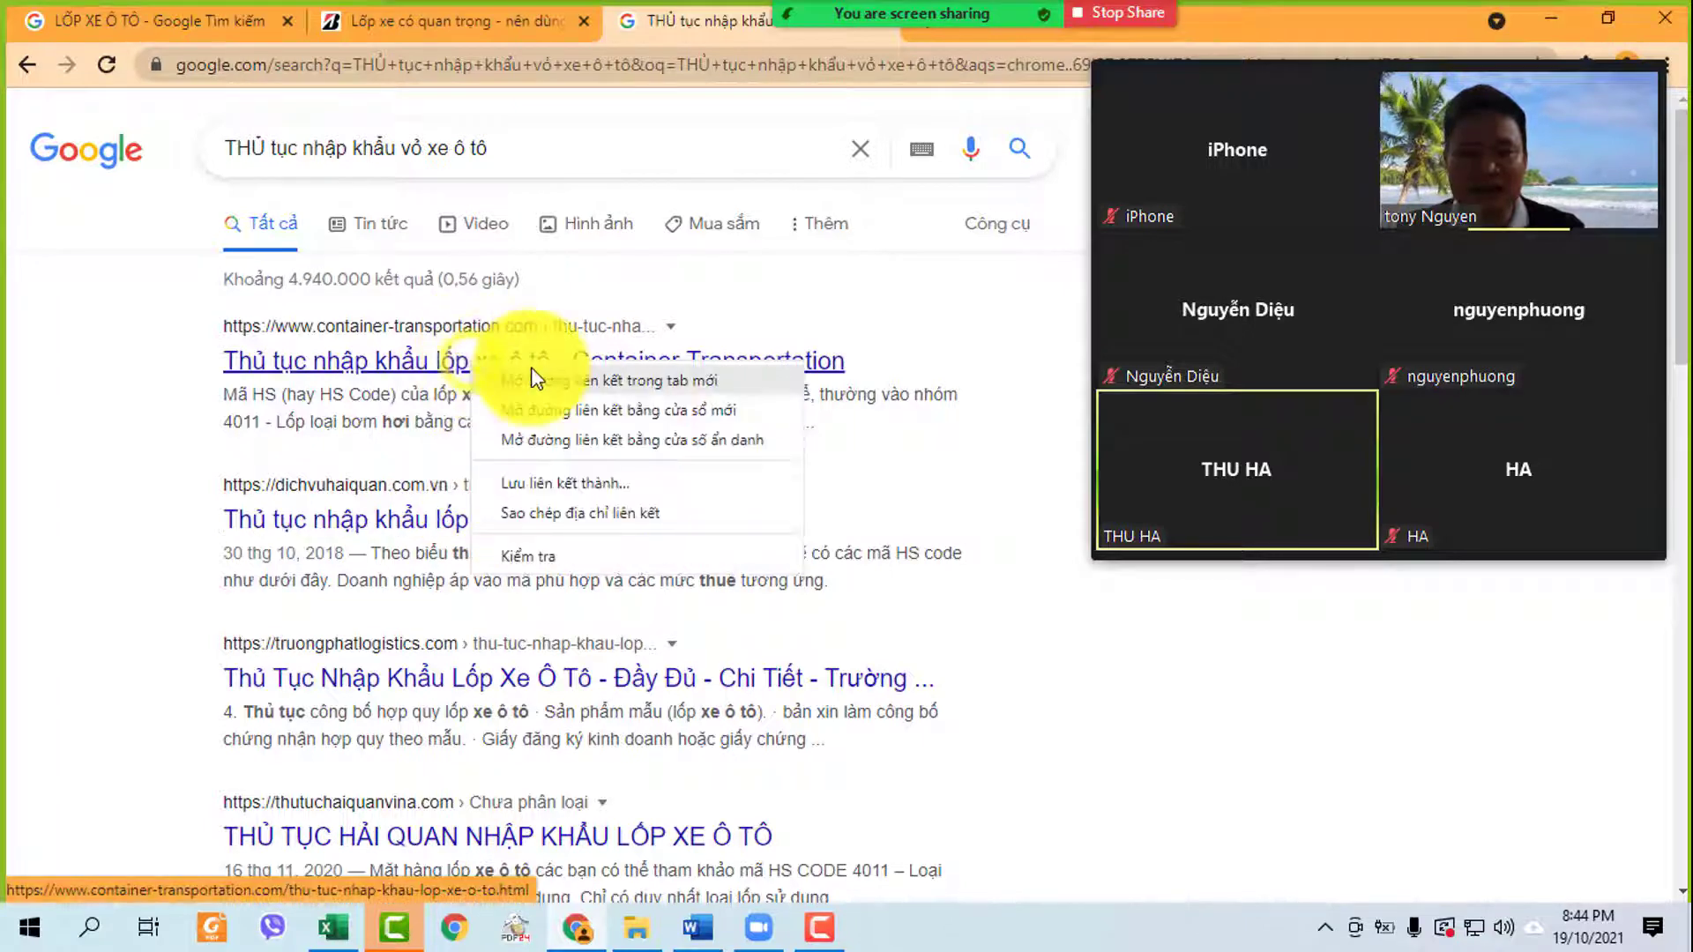
key(Escape)
right_click(458, 522)
click(494, 536)
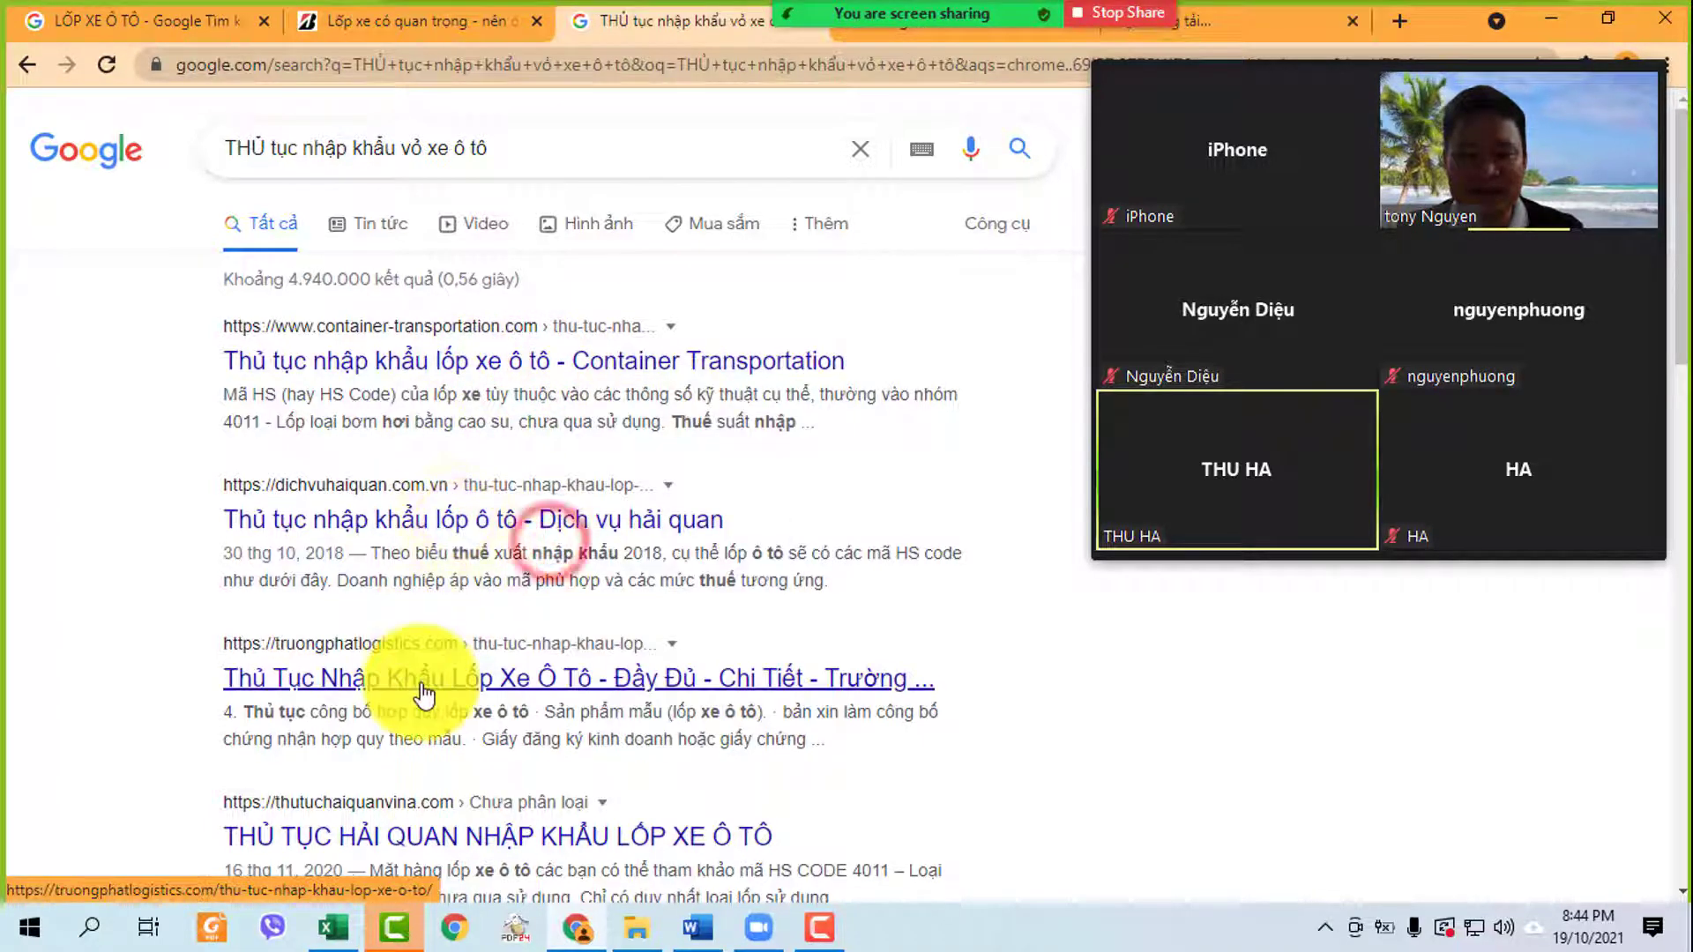
right_click(421, 684)
click(511, 704)
click(476, 806)
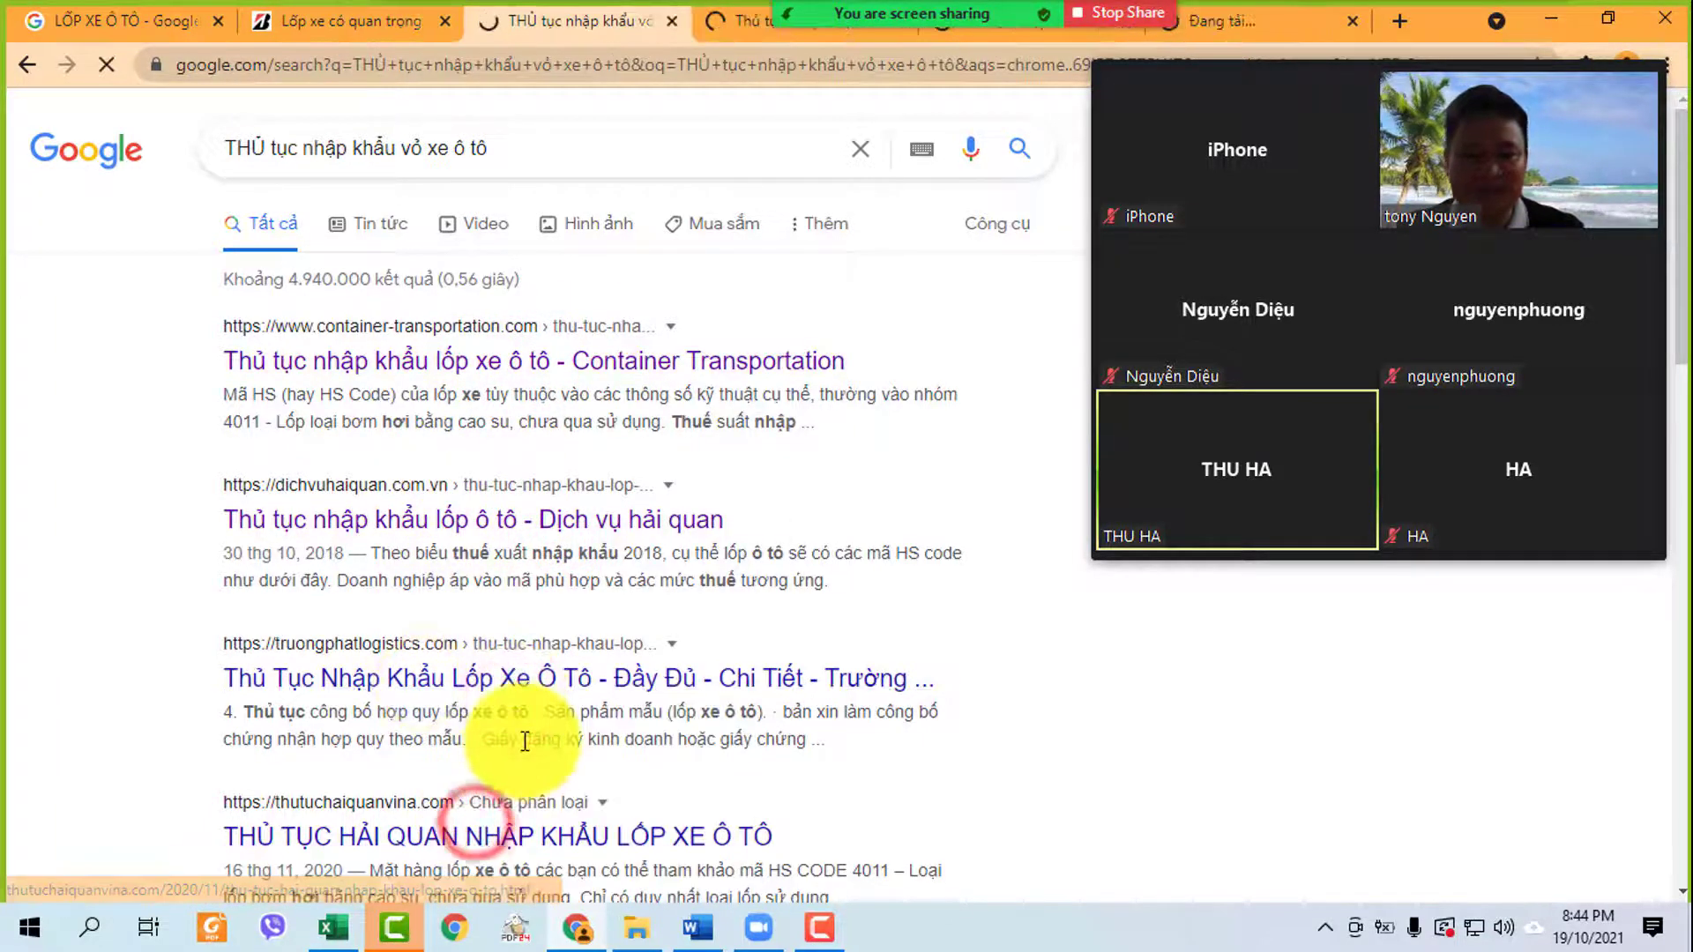
- Move the Zoom video panel clear of the browser tabs, close the "LỐP XE Ô TÔ" image search and show the thutuchaiquanvina.com article
drag(1280, 49, 1304, 299)
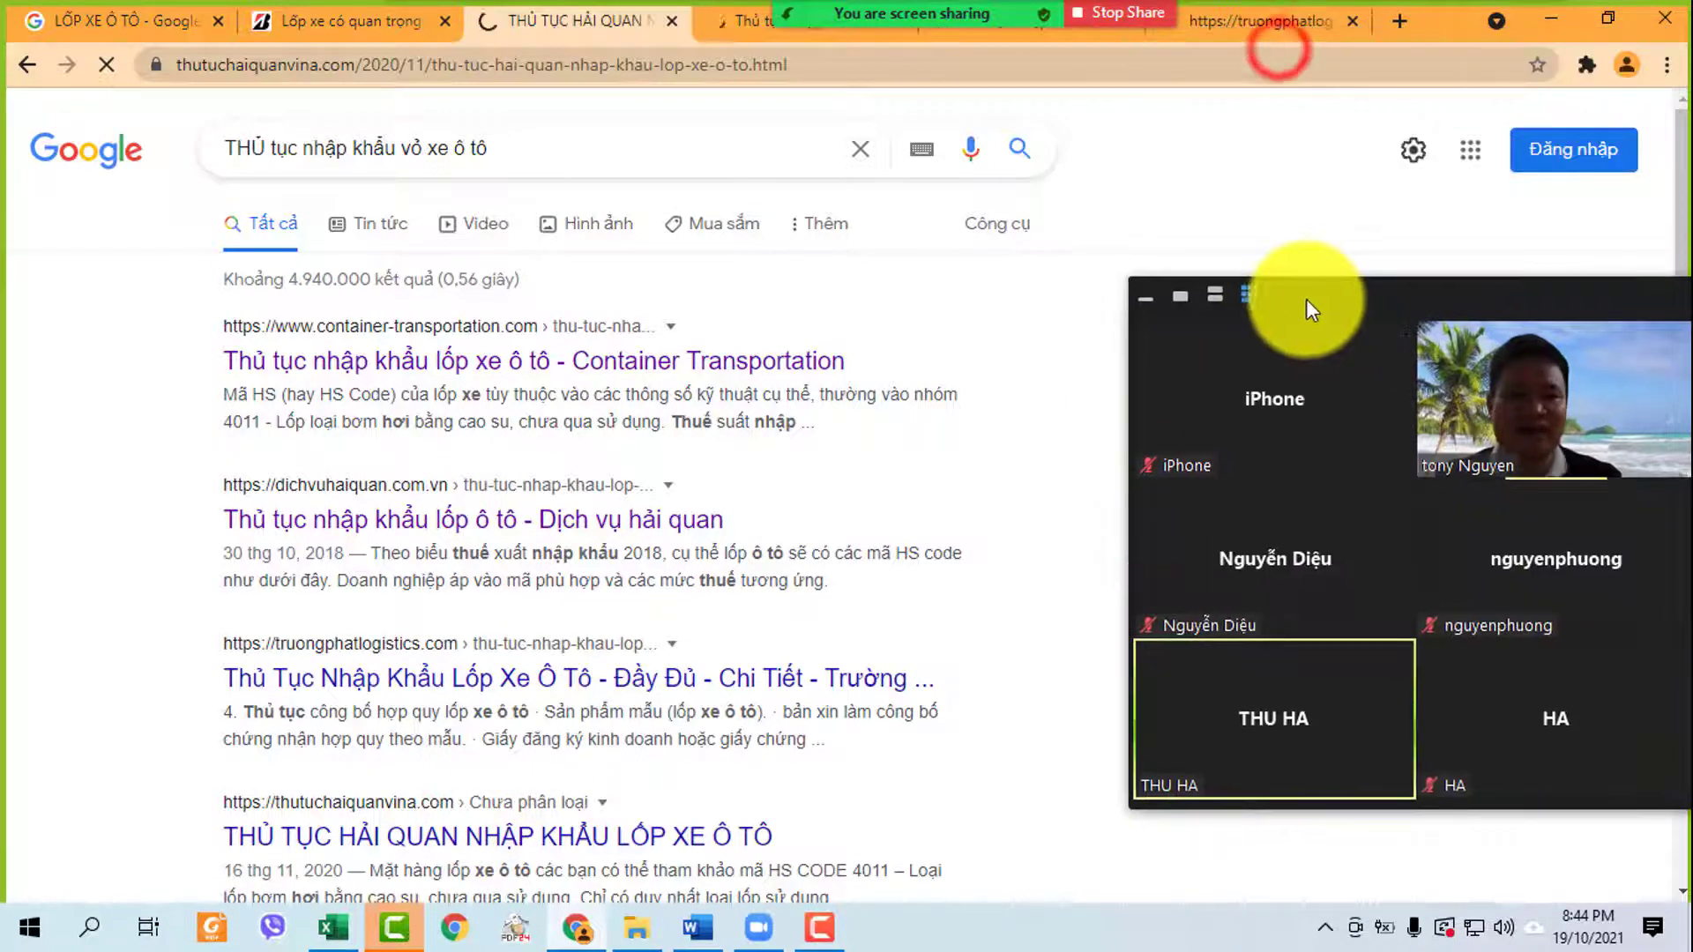
click(348, 18)
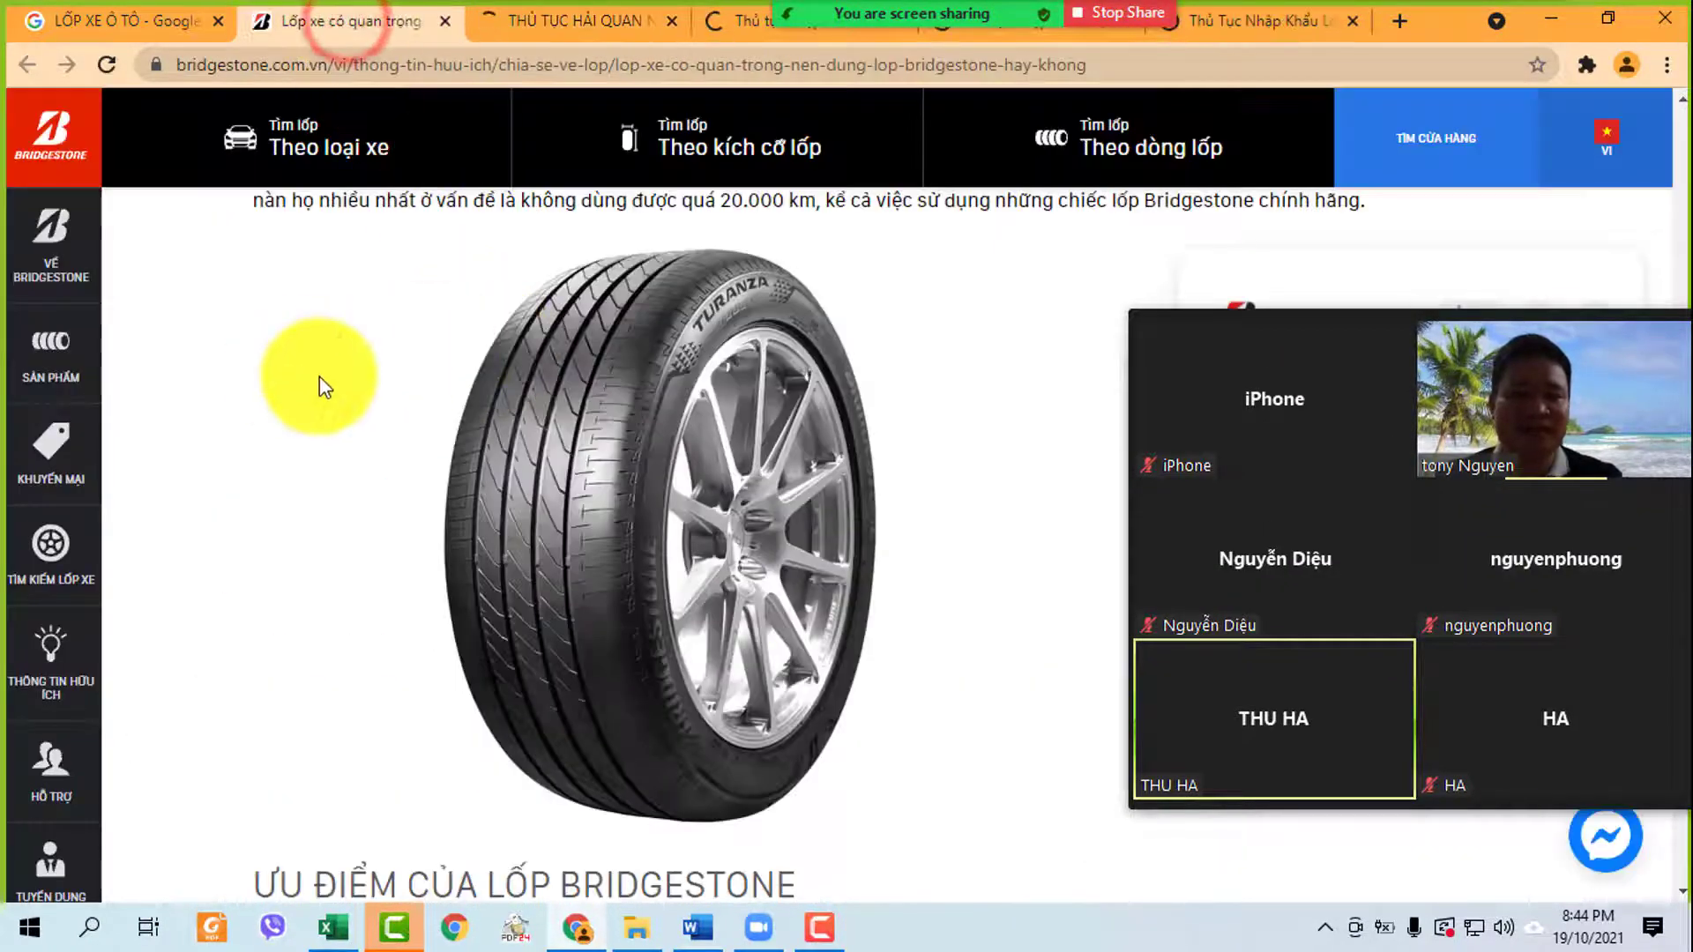
click(194, 20)
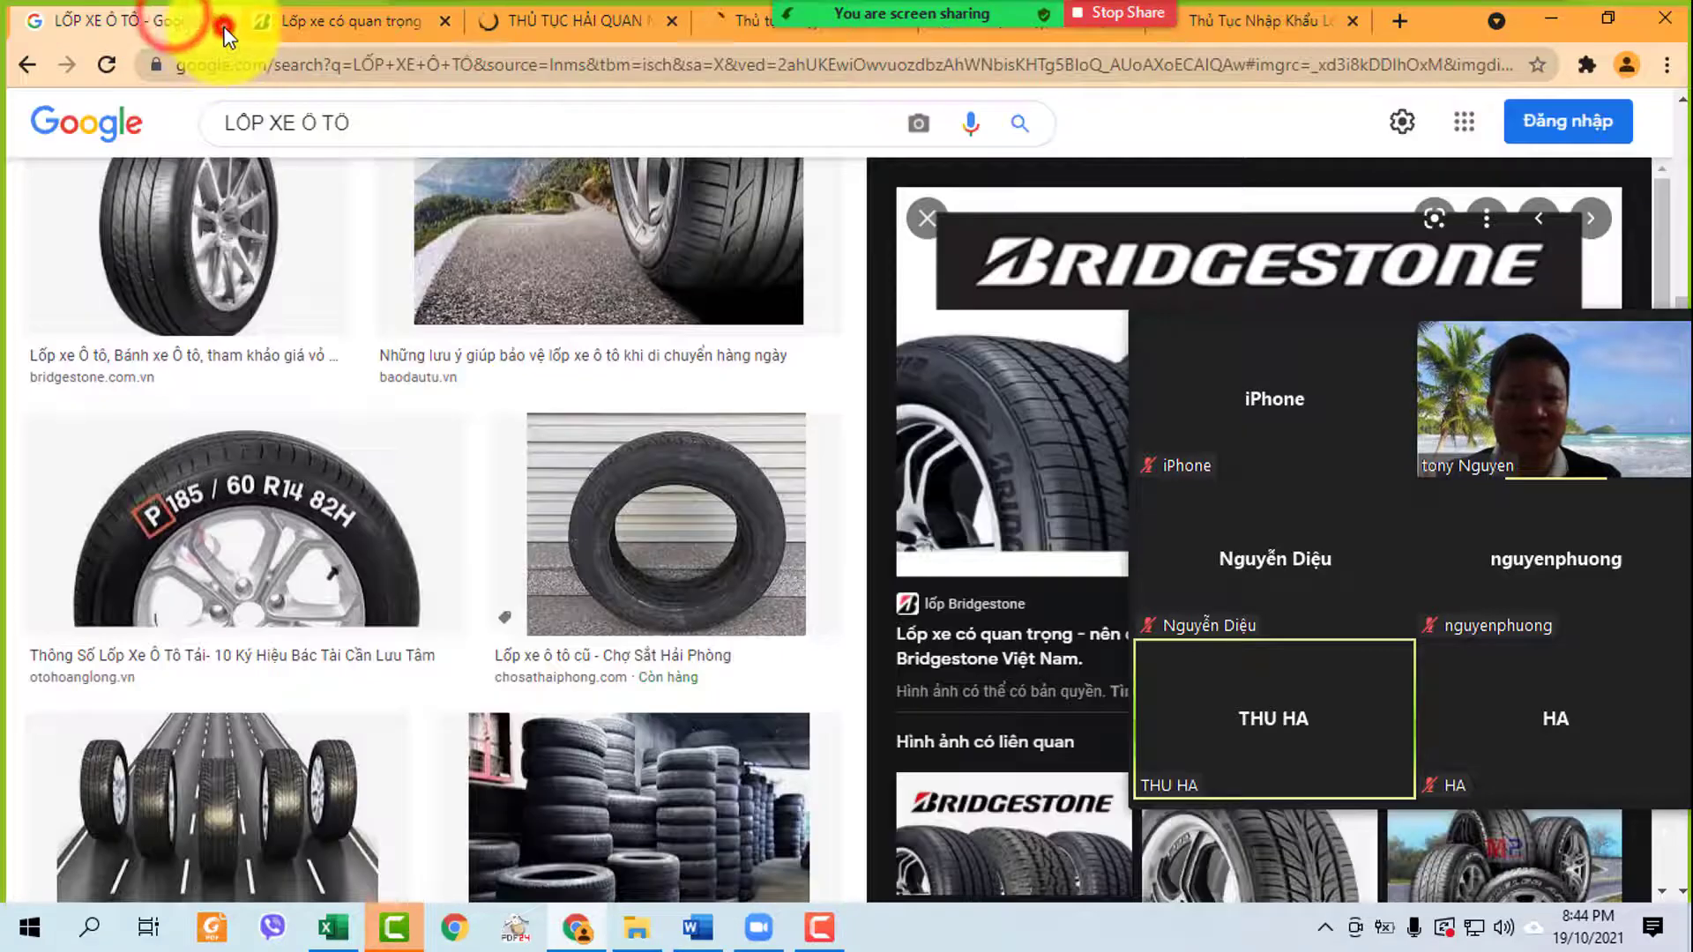
click(217, 20)
click(342, 18)
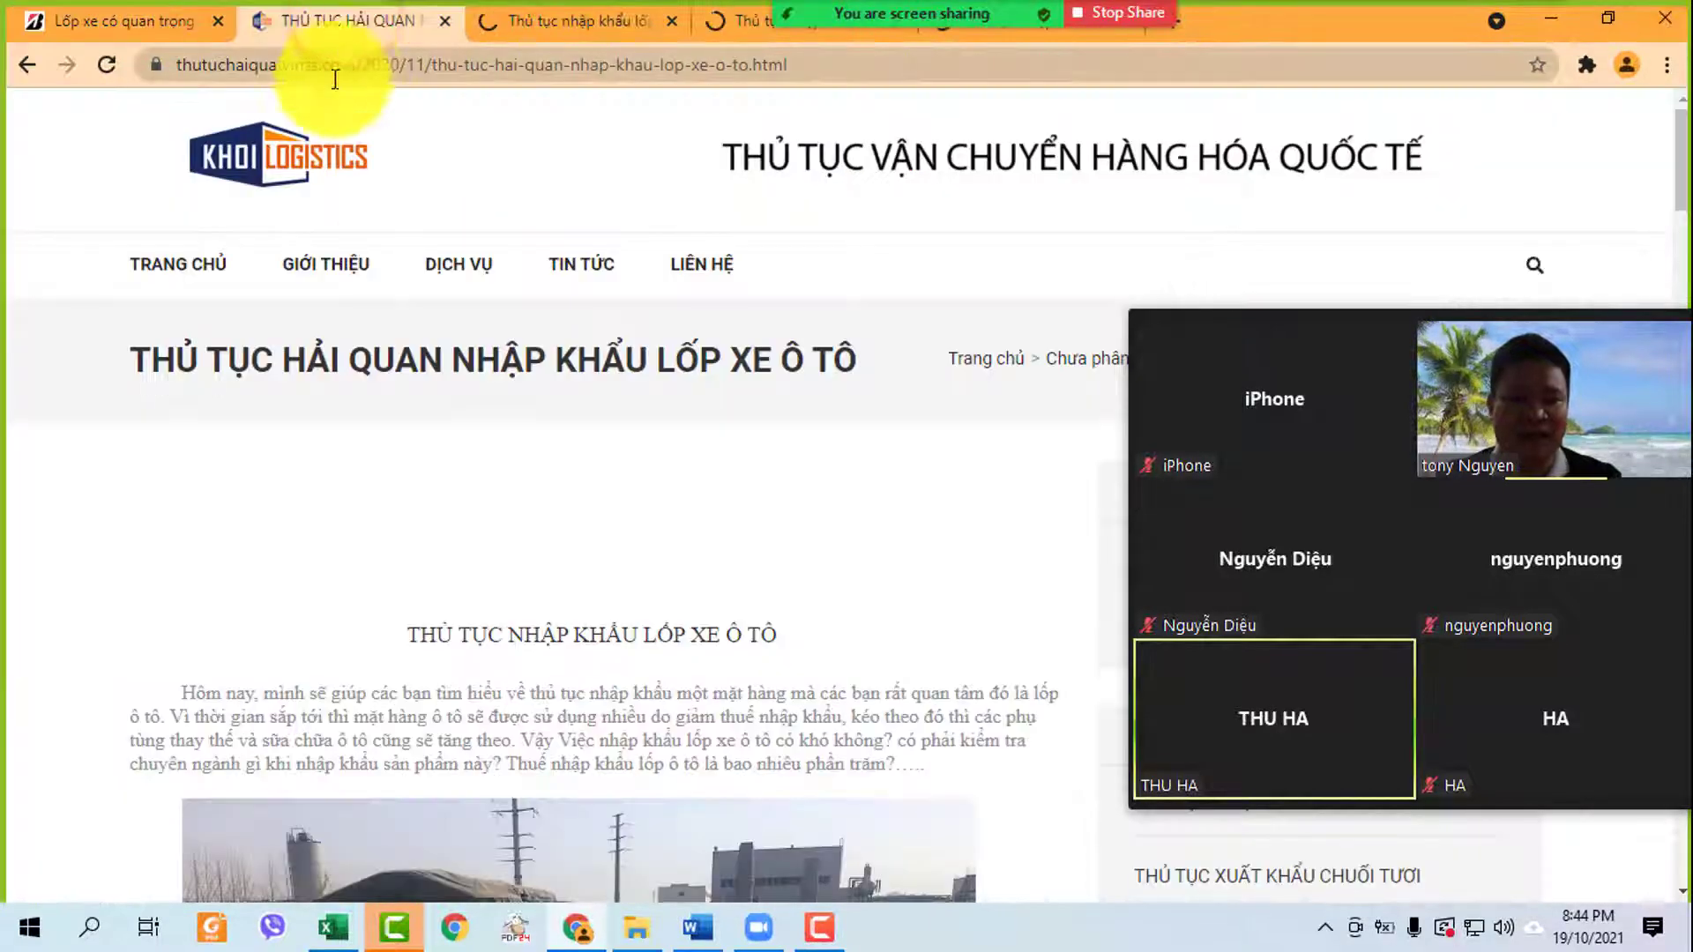
- Shrink the Zoom video panel to a narrow column clear of the thutuchaiquanvina.com tyre import article
scroll(466, 428, down, 5)
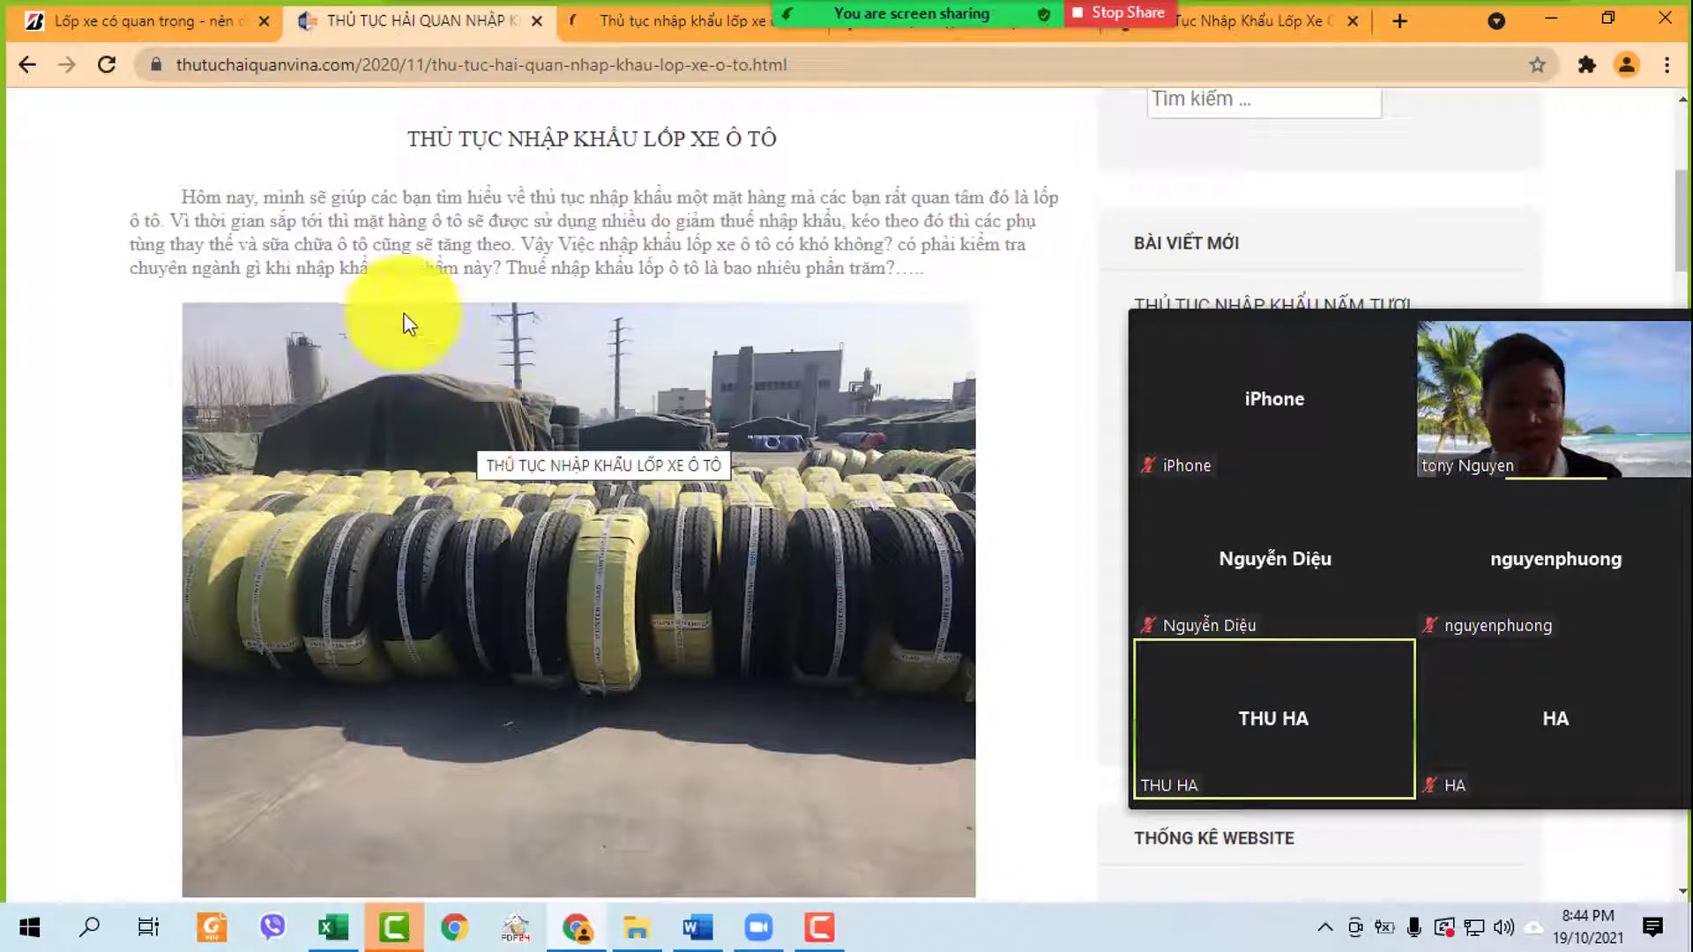
mouse_move(1481, 293)
drag(1331, 301, 1306, 191)
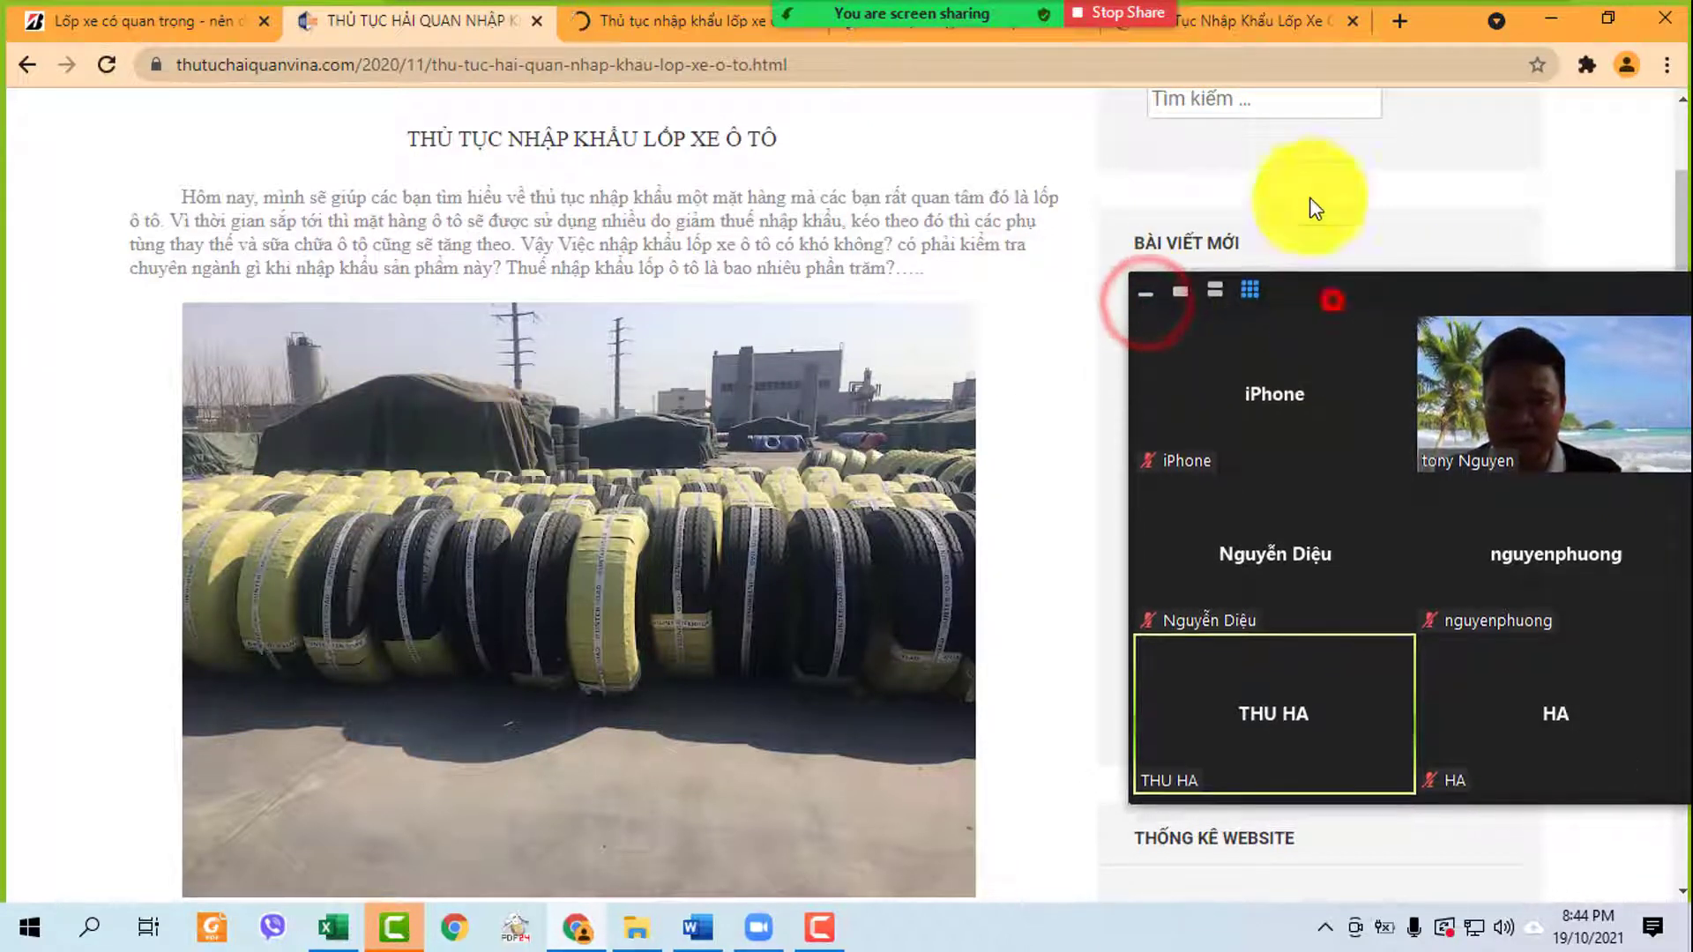
drag(1106, 238, 1627, 205)
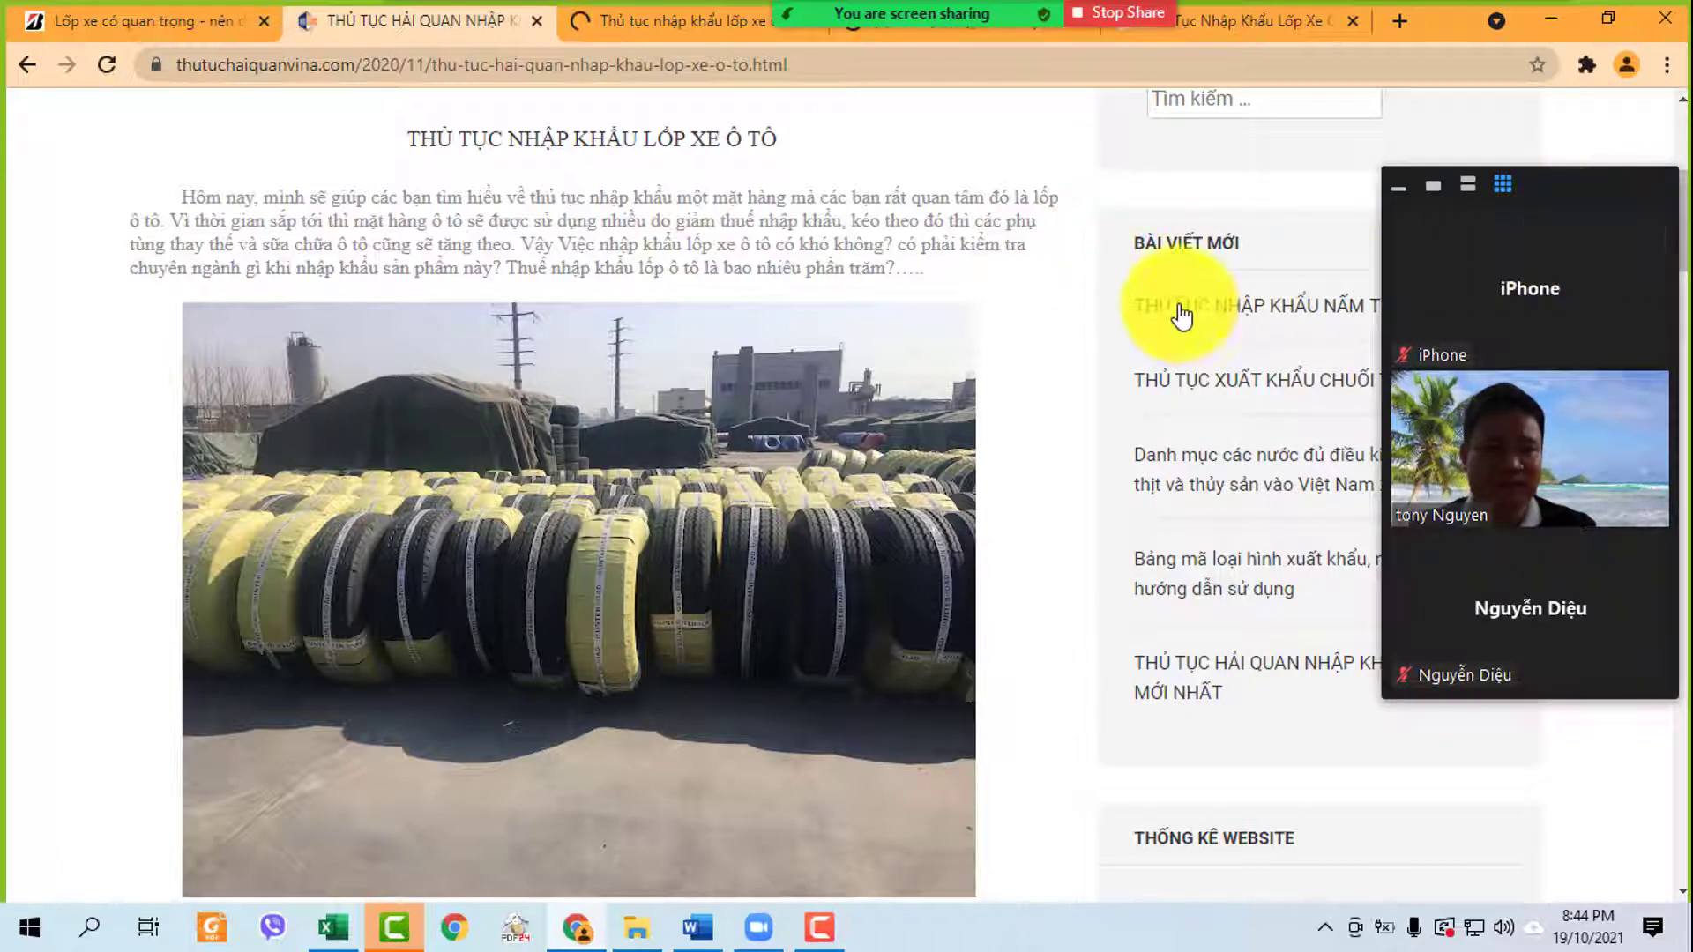
click(394, 684)
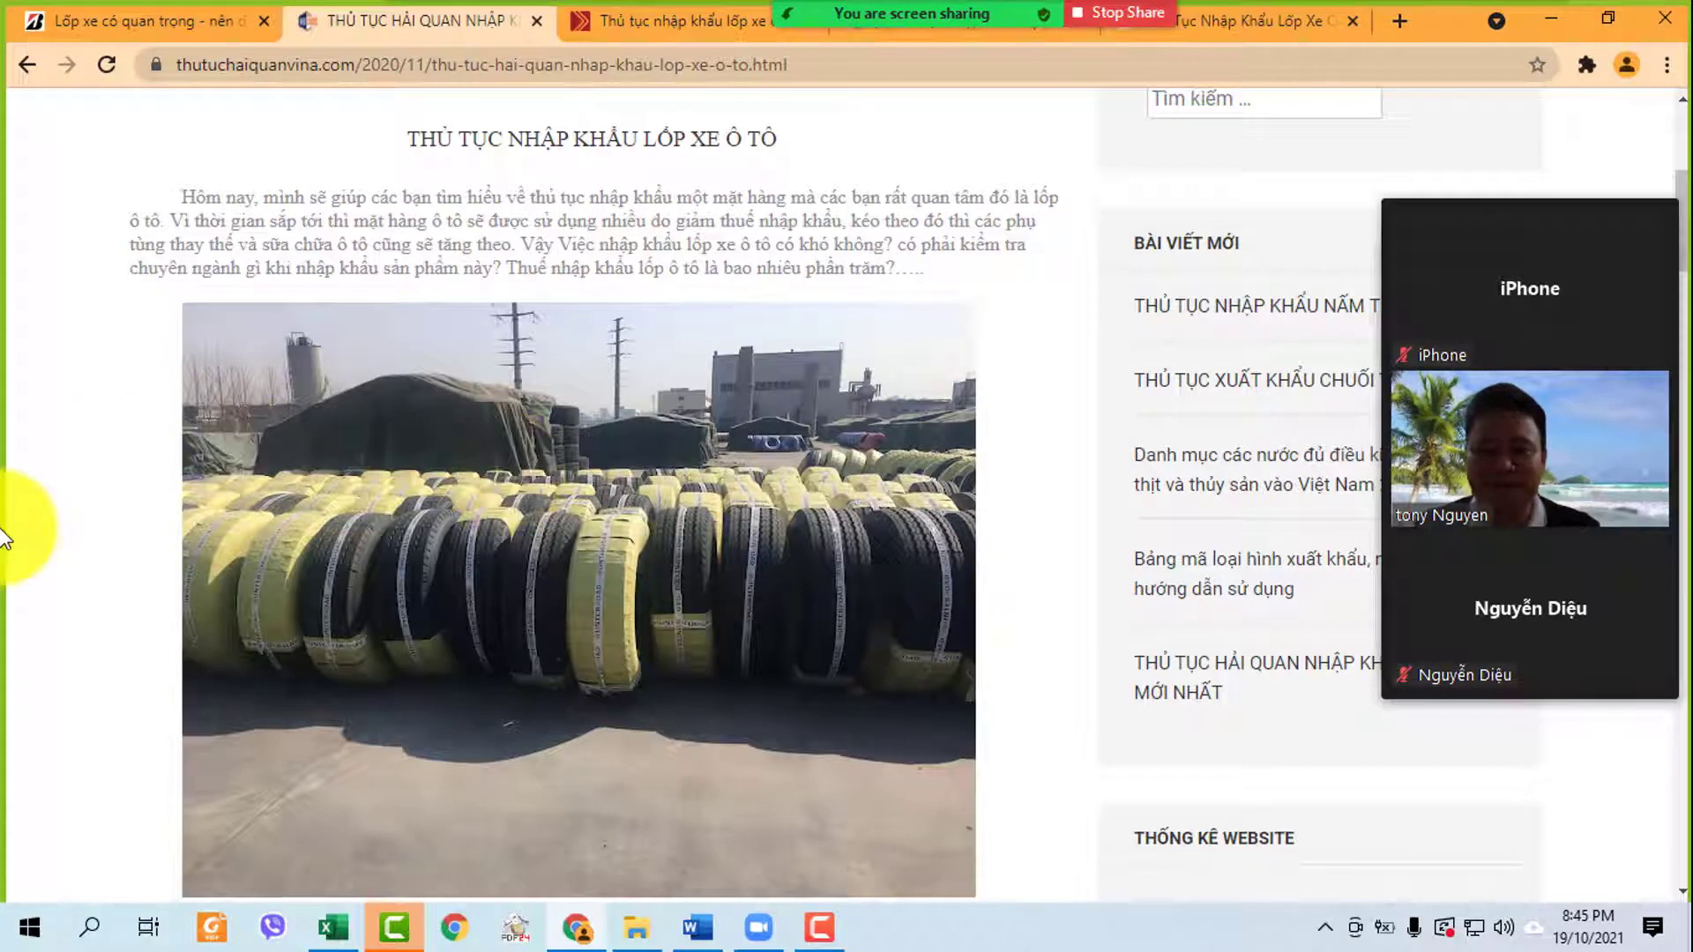
- Look at the tyre photo in the import article and the Bridgestone article's section on tyre advantages
scroll(124, 562, down, 4)
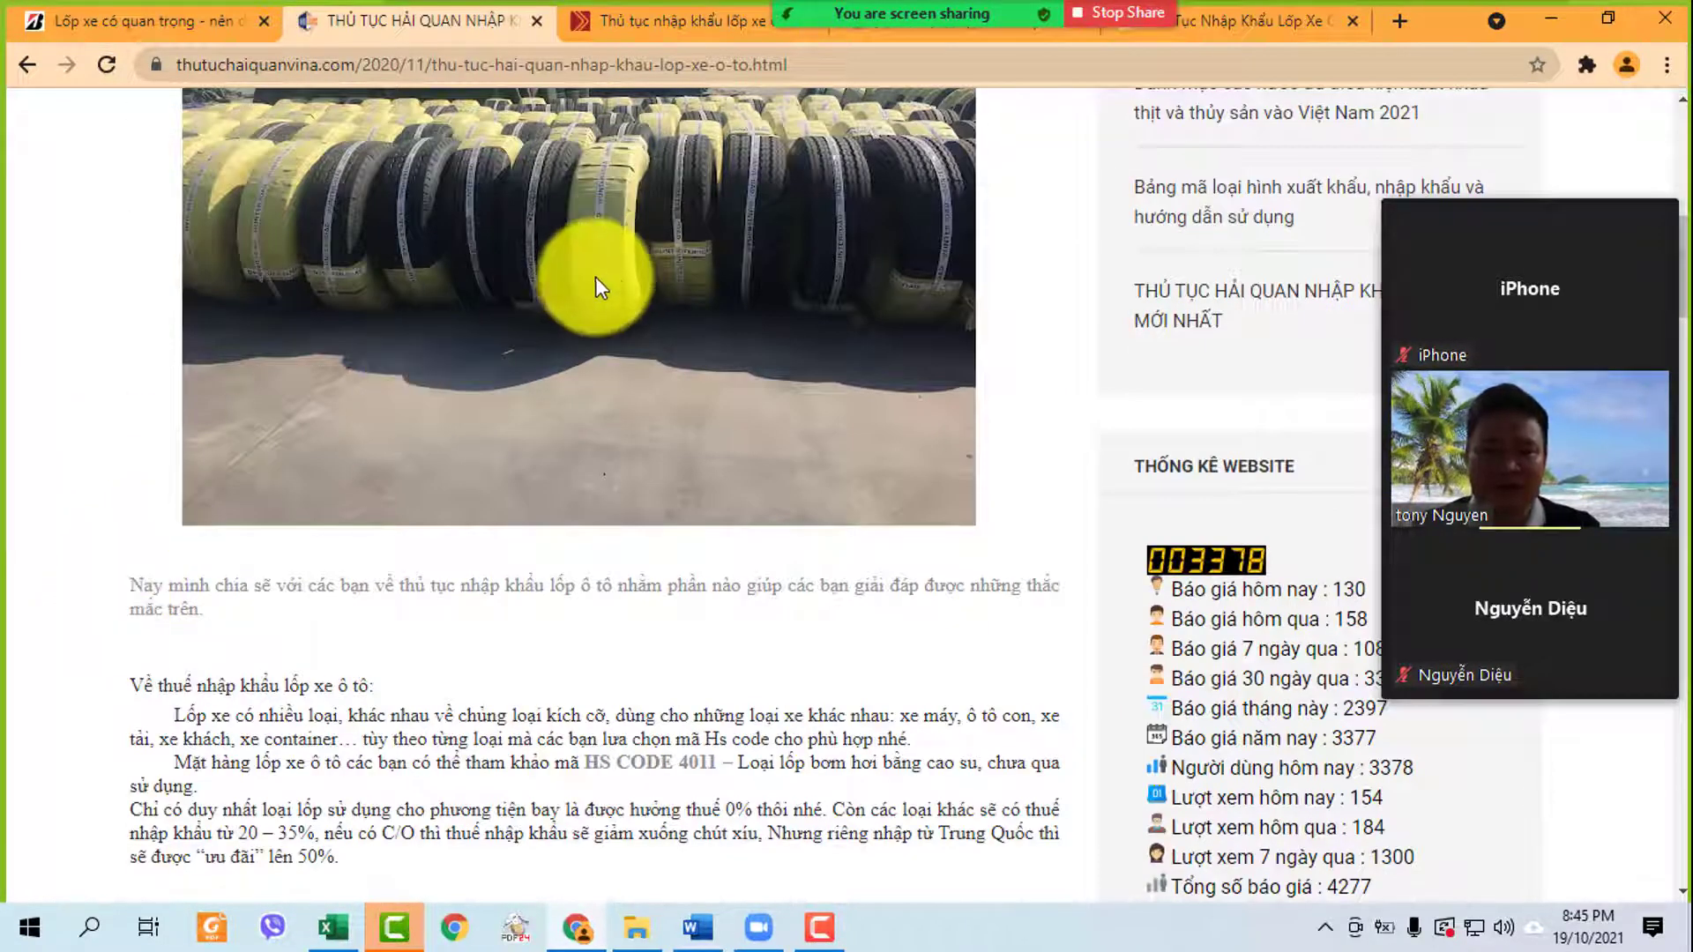
scroll(629, 302, up, 1)
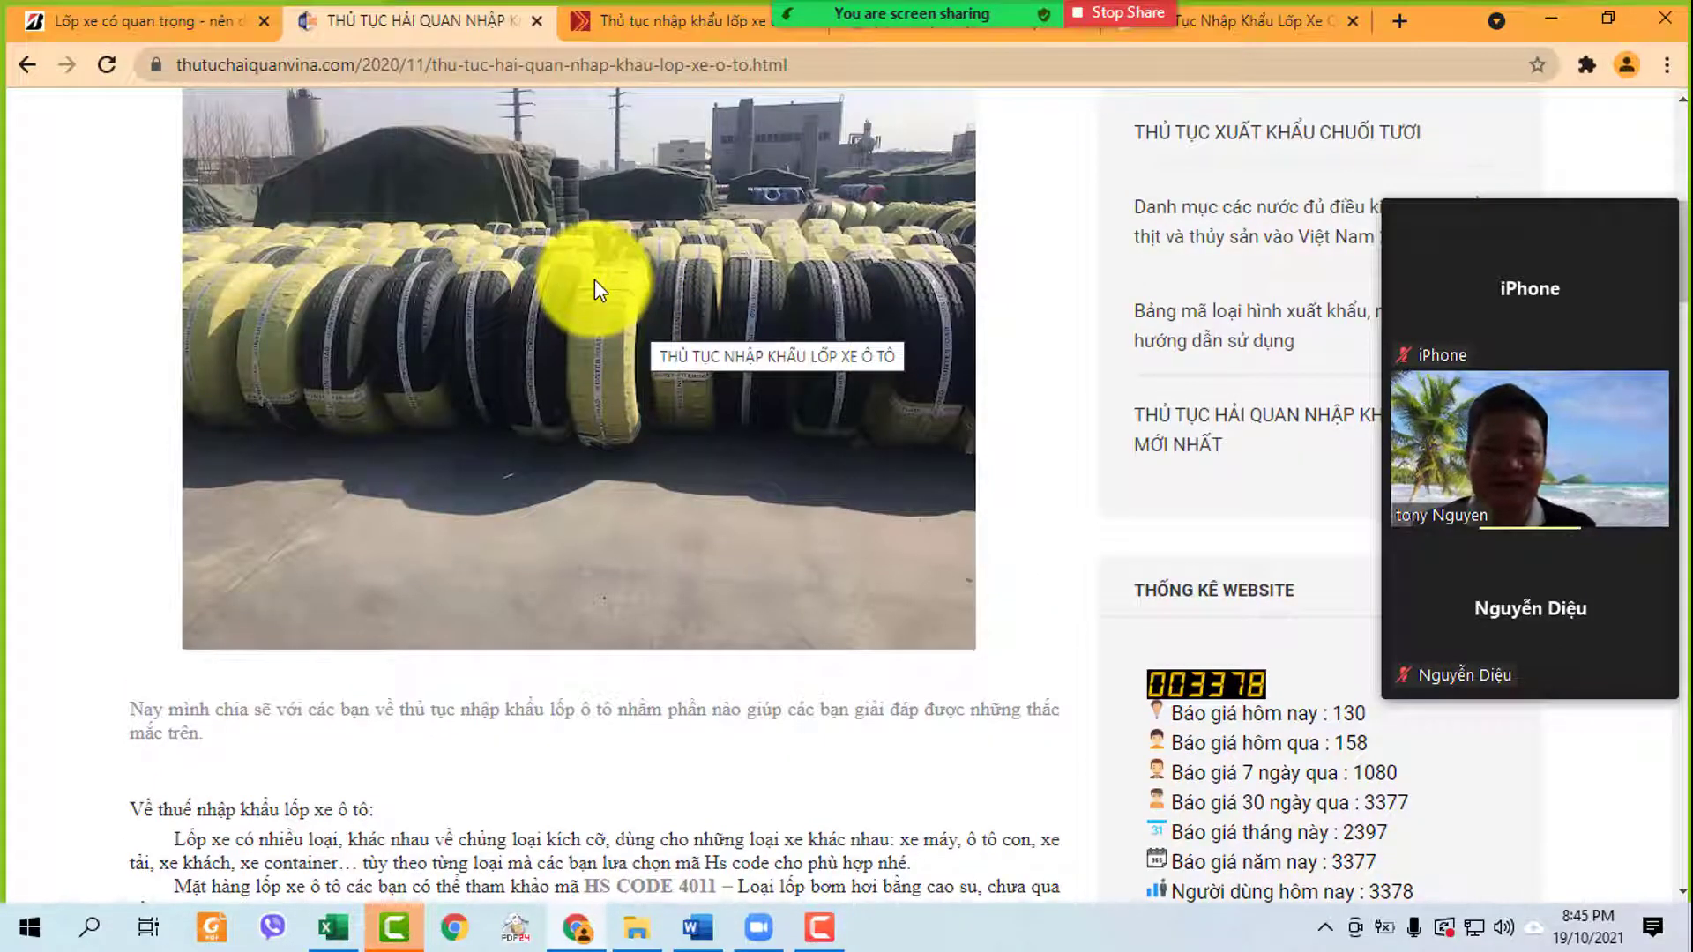
click(193, 18)
scroll(864, 472, down, 10)
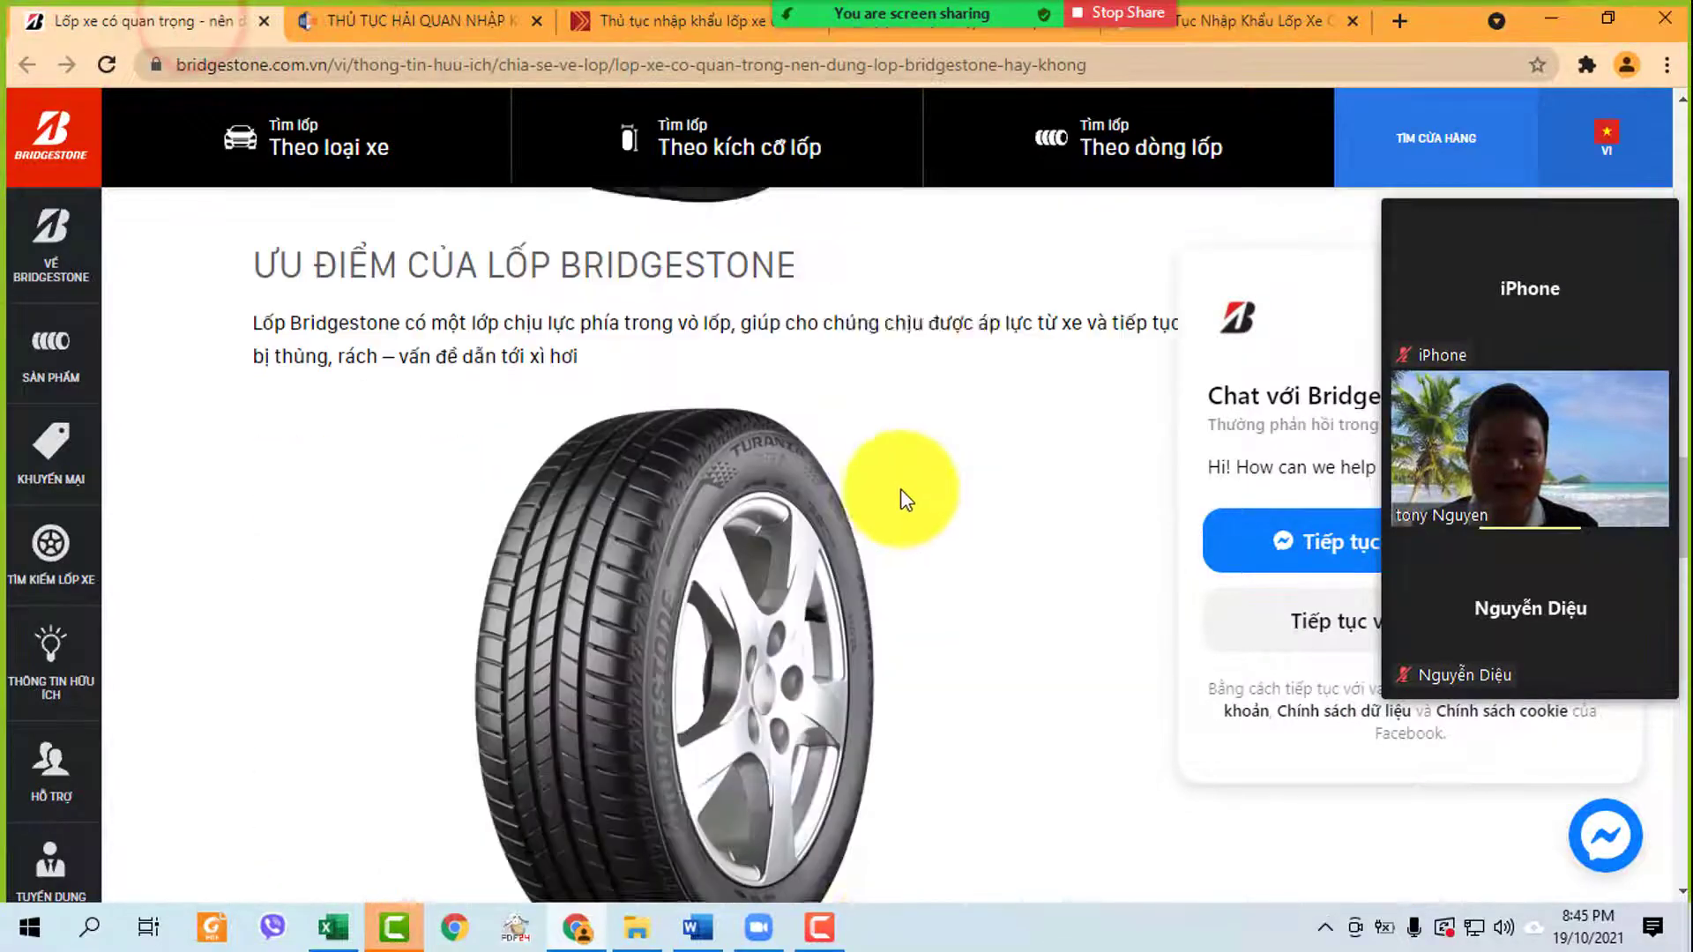
- Return to the thutuchaiquanvina.com article and read its section on car tyre import tax and HS code 4011
click(414, 17)
scroll(4, 438, down, 3)
scroll(5, 439, down, 1)
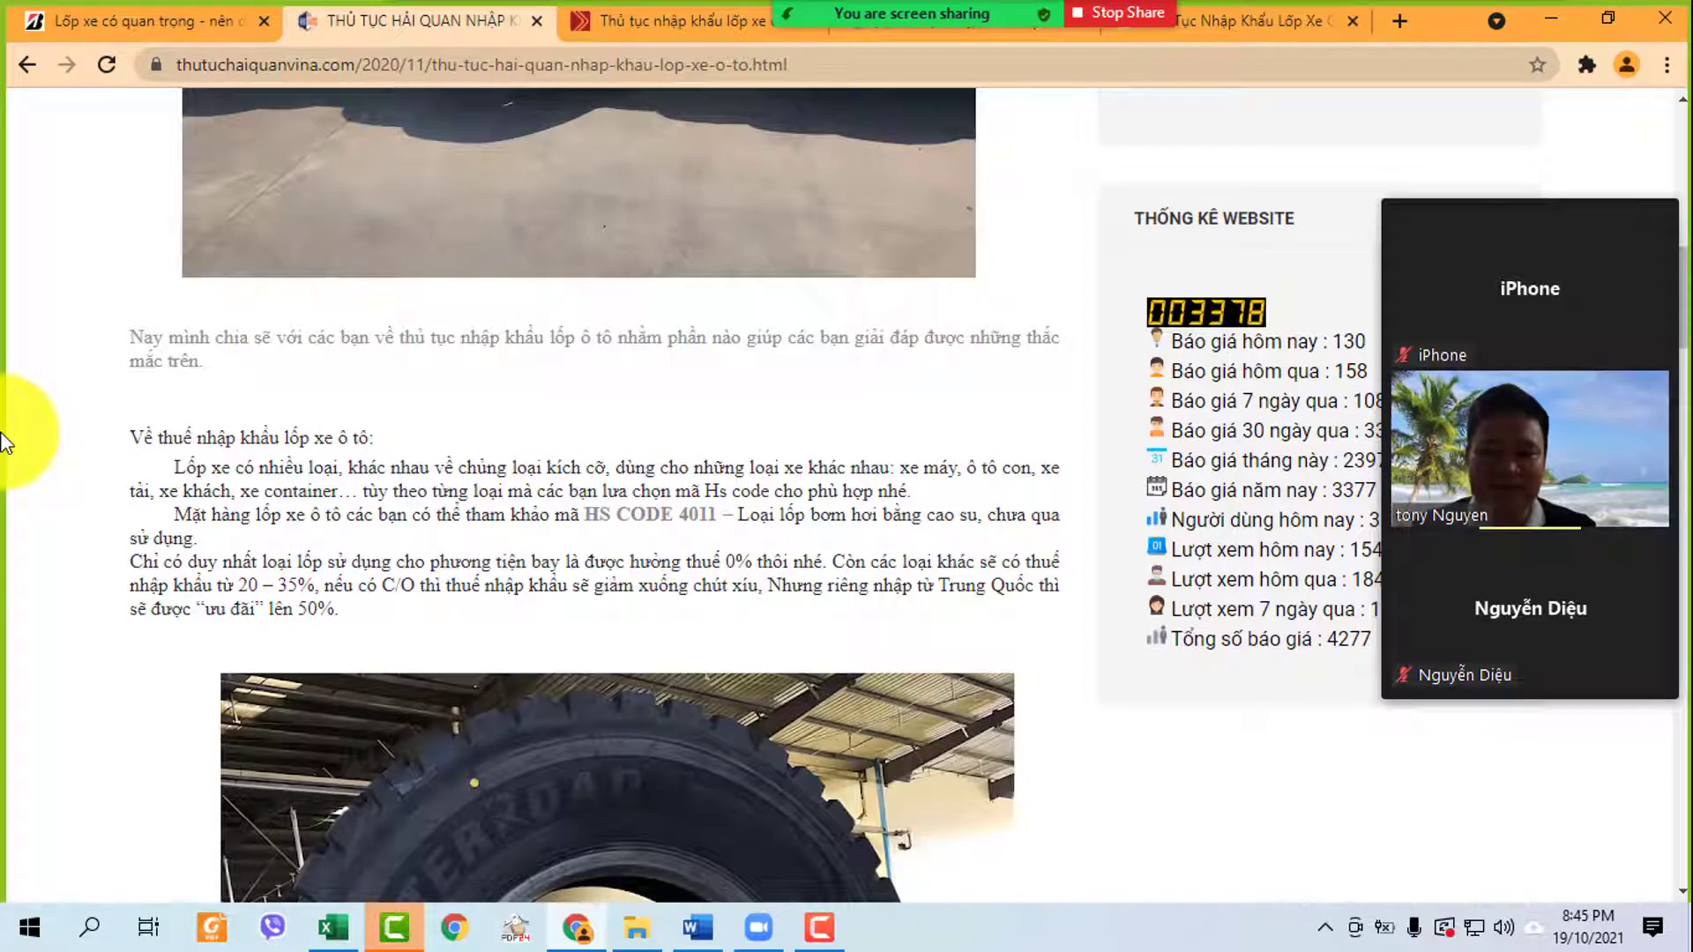
scroll(4, 439, down, 3)
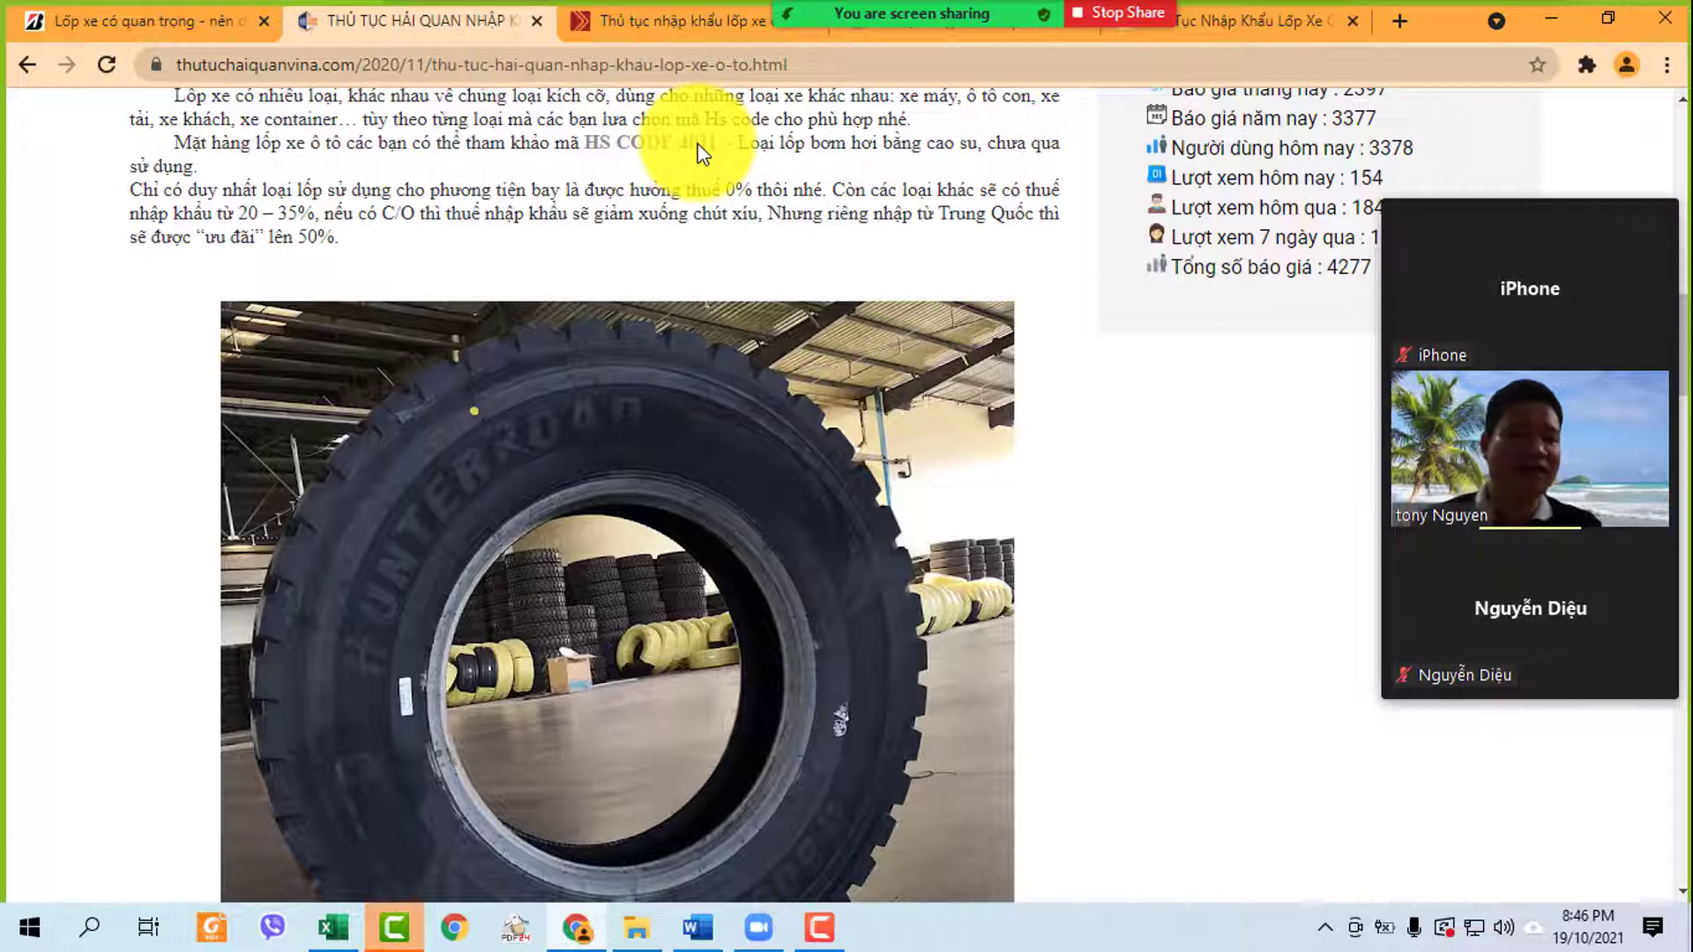
- Read the rest of the article, covering the used and new tyre rules, the conformity declaration file and the customs dossier
scroll(707, 163, down, 12)
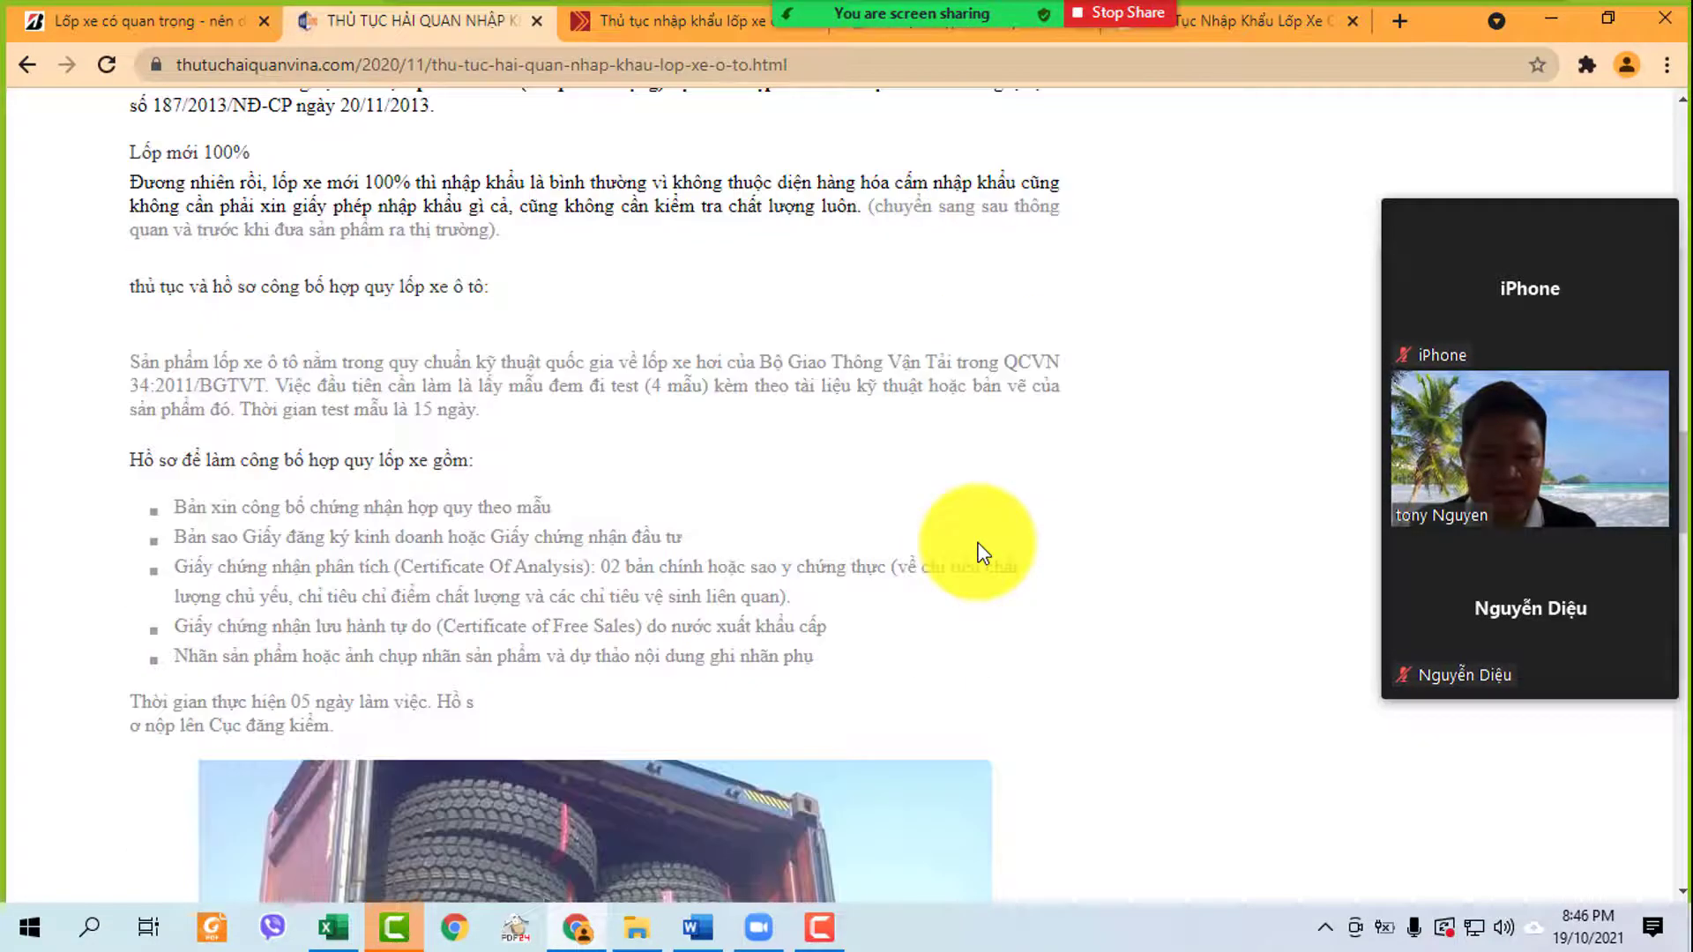
scroll(984, 553, down, 1)
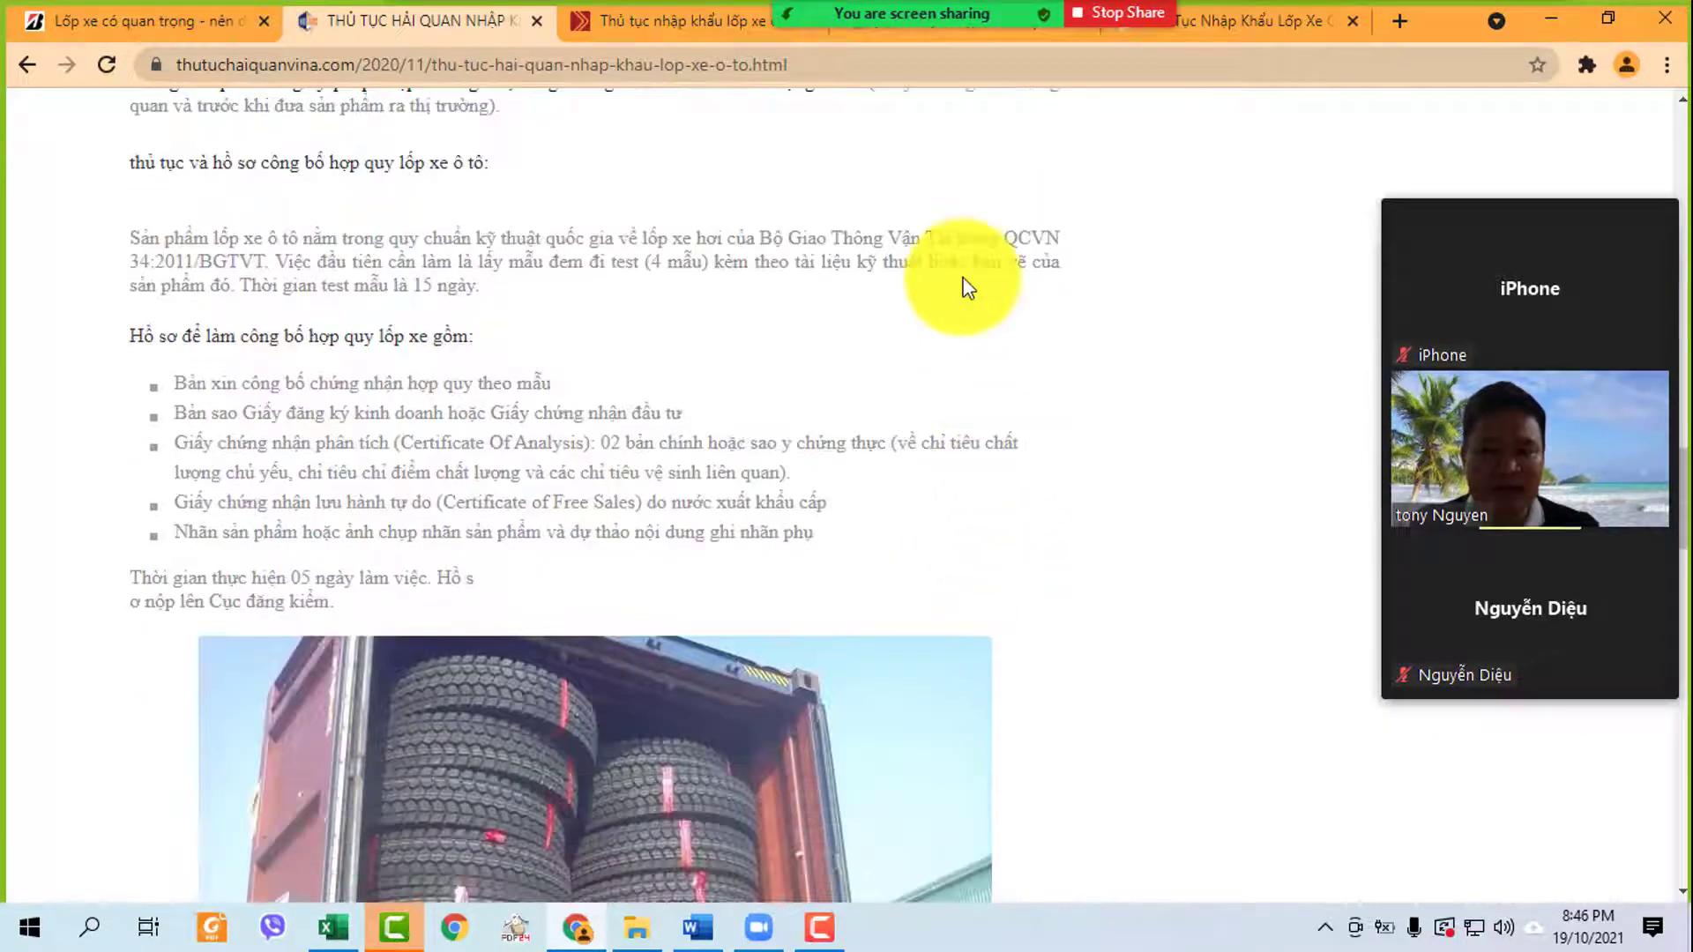
click(1002, 235)
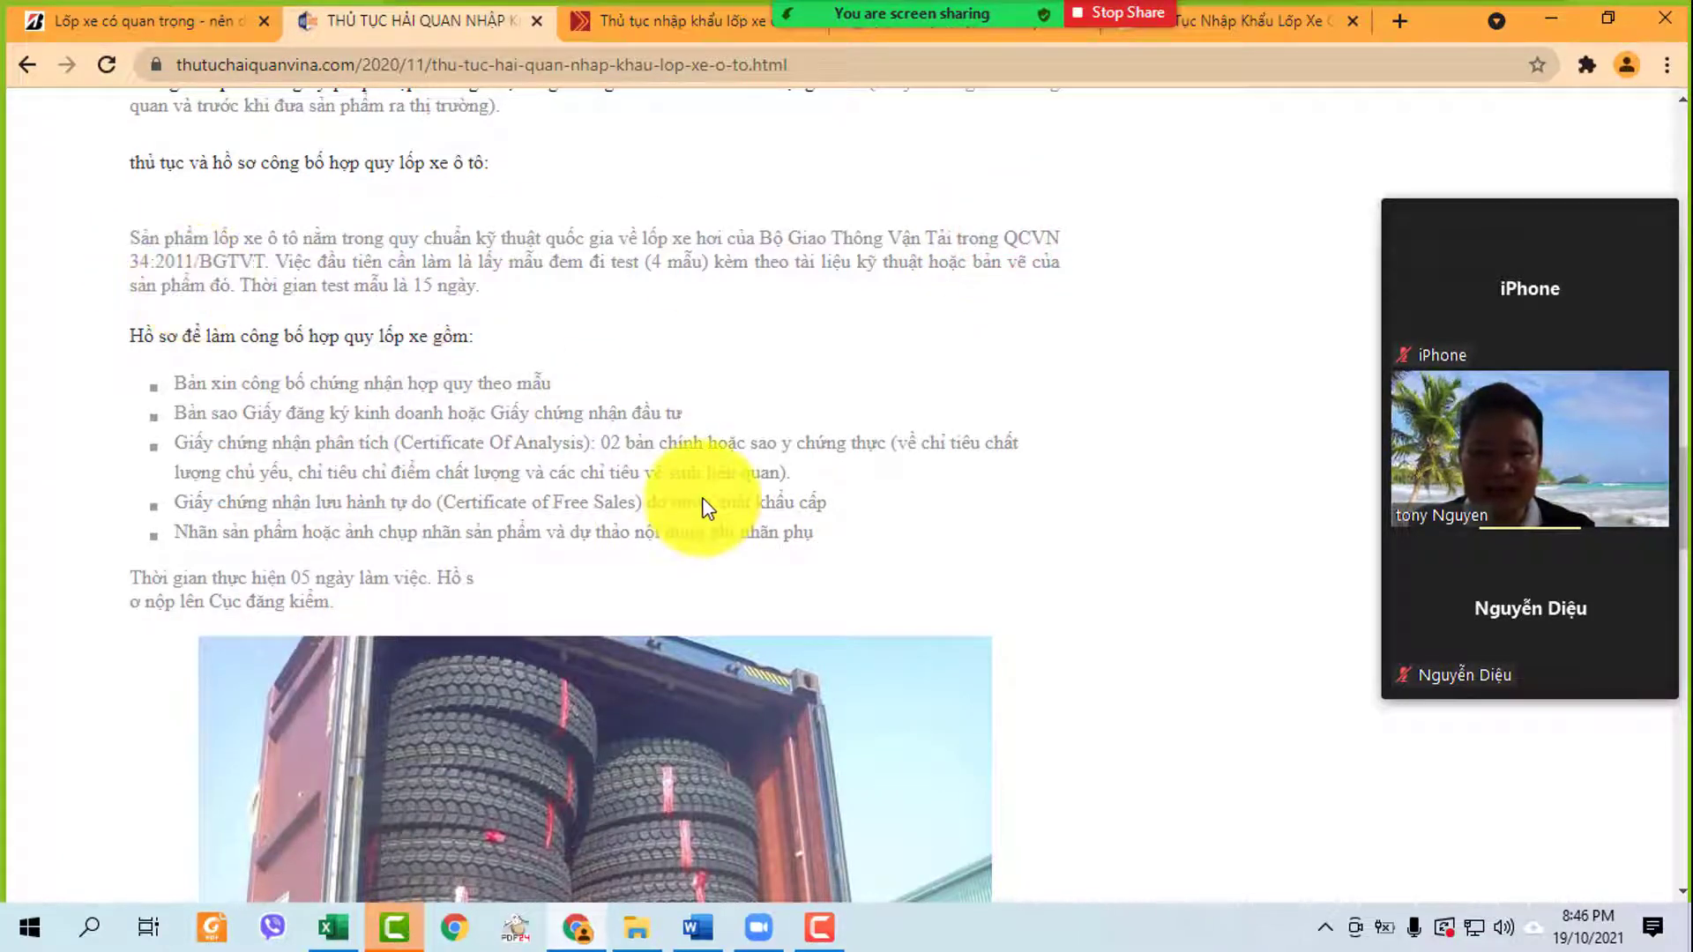
scroll(703, 509, down, 10)
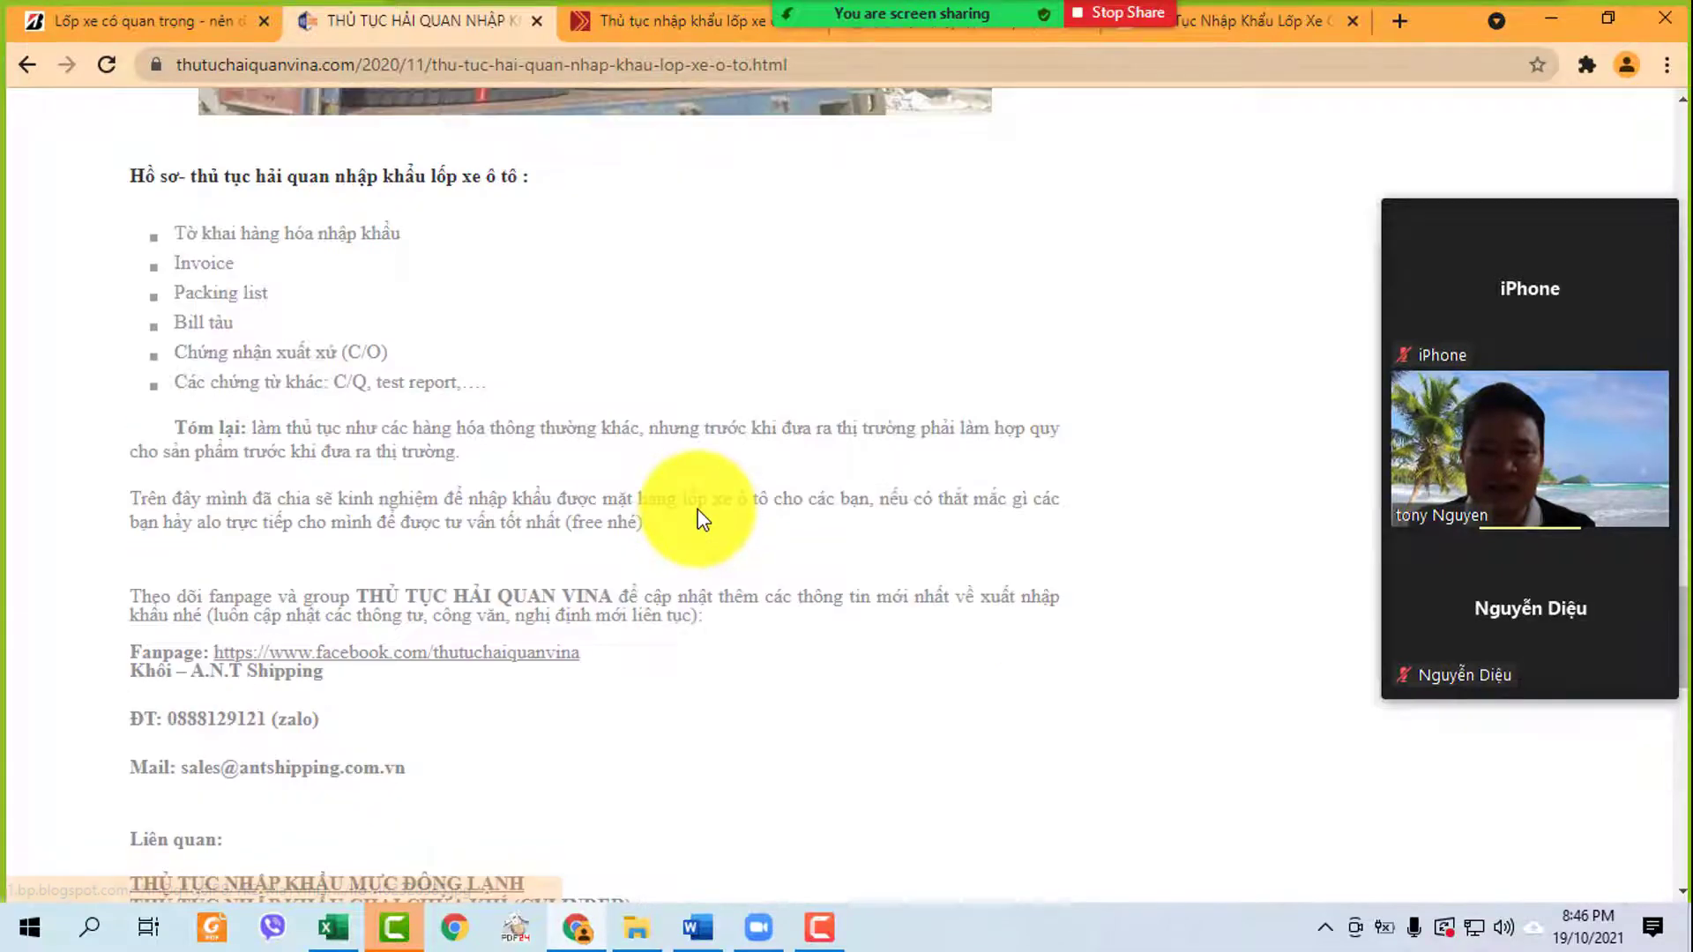
scroll(702, 520, down, 4)
scroll(702, 520, down, 7)
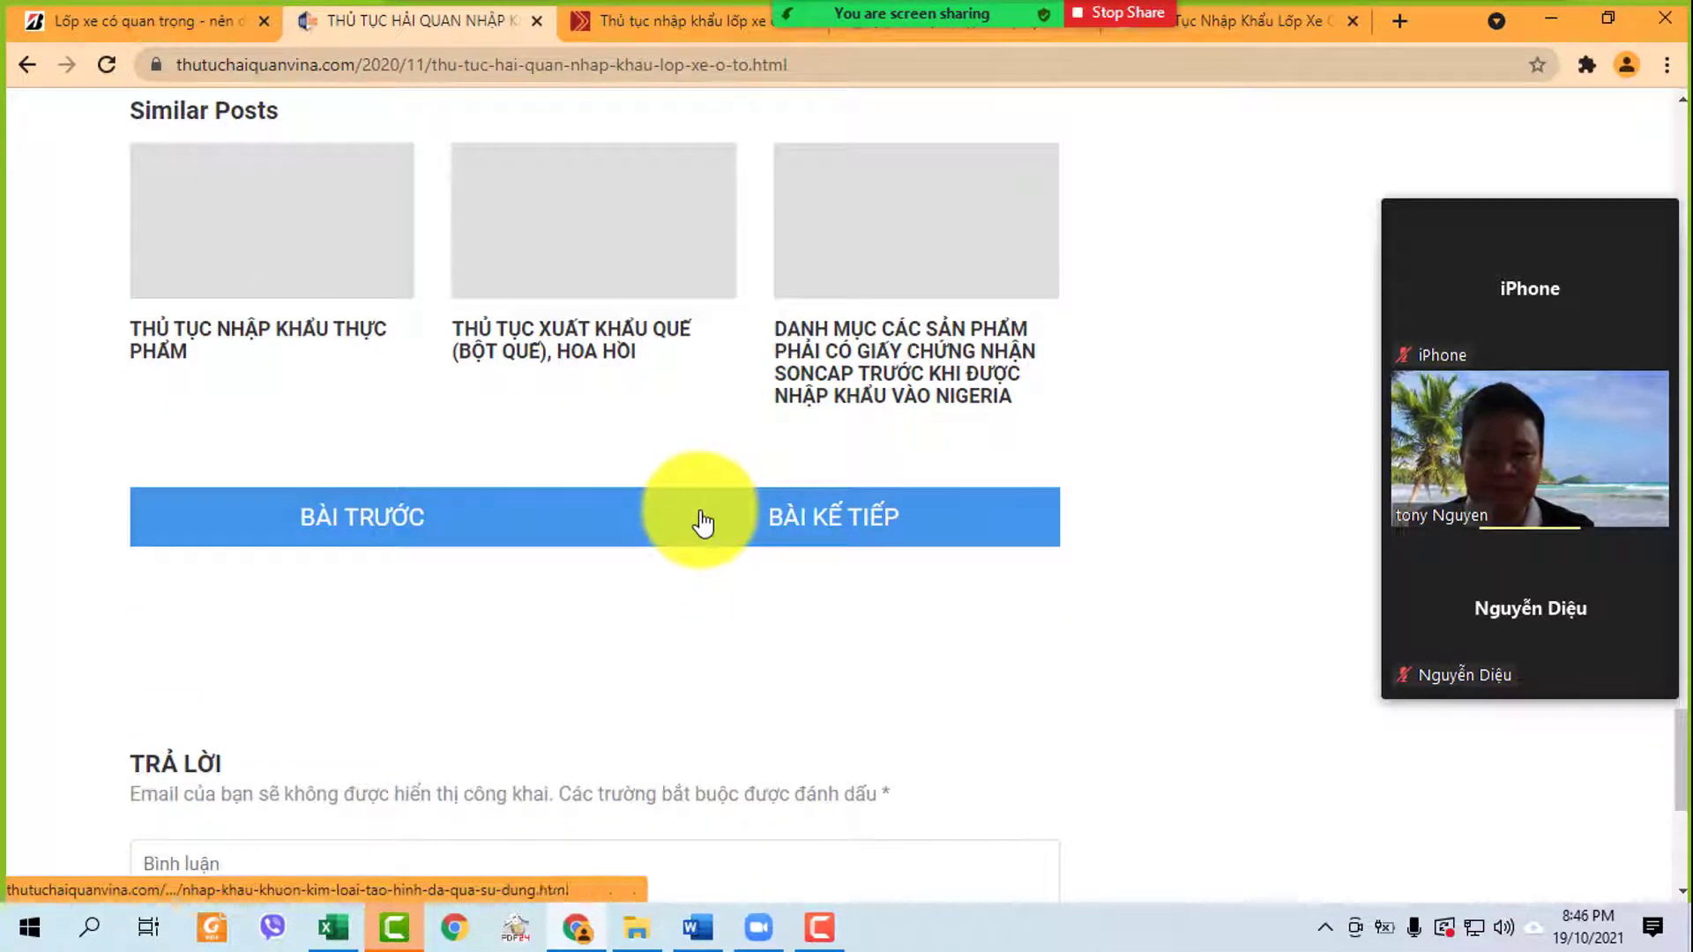
scroll(703, 521, up, 4)
scroll(703, 524, up, 14)
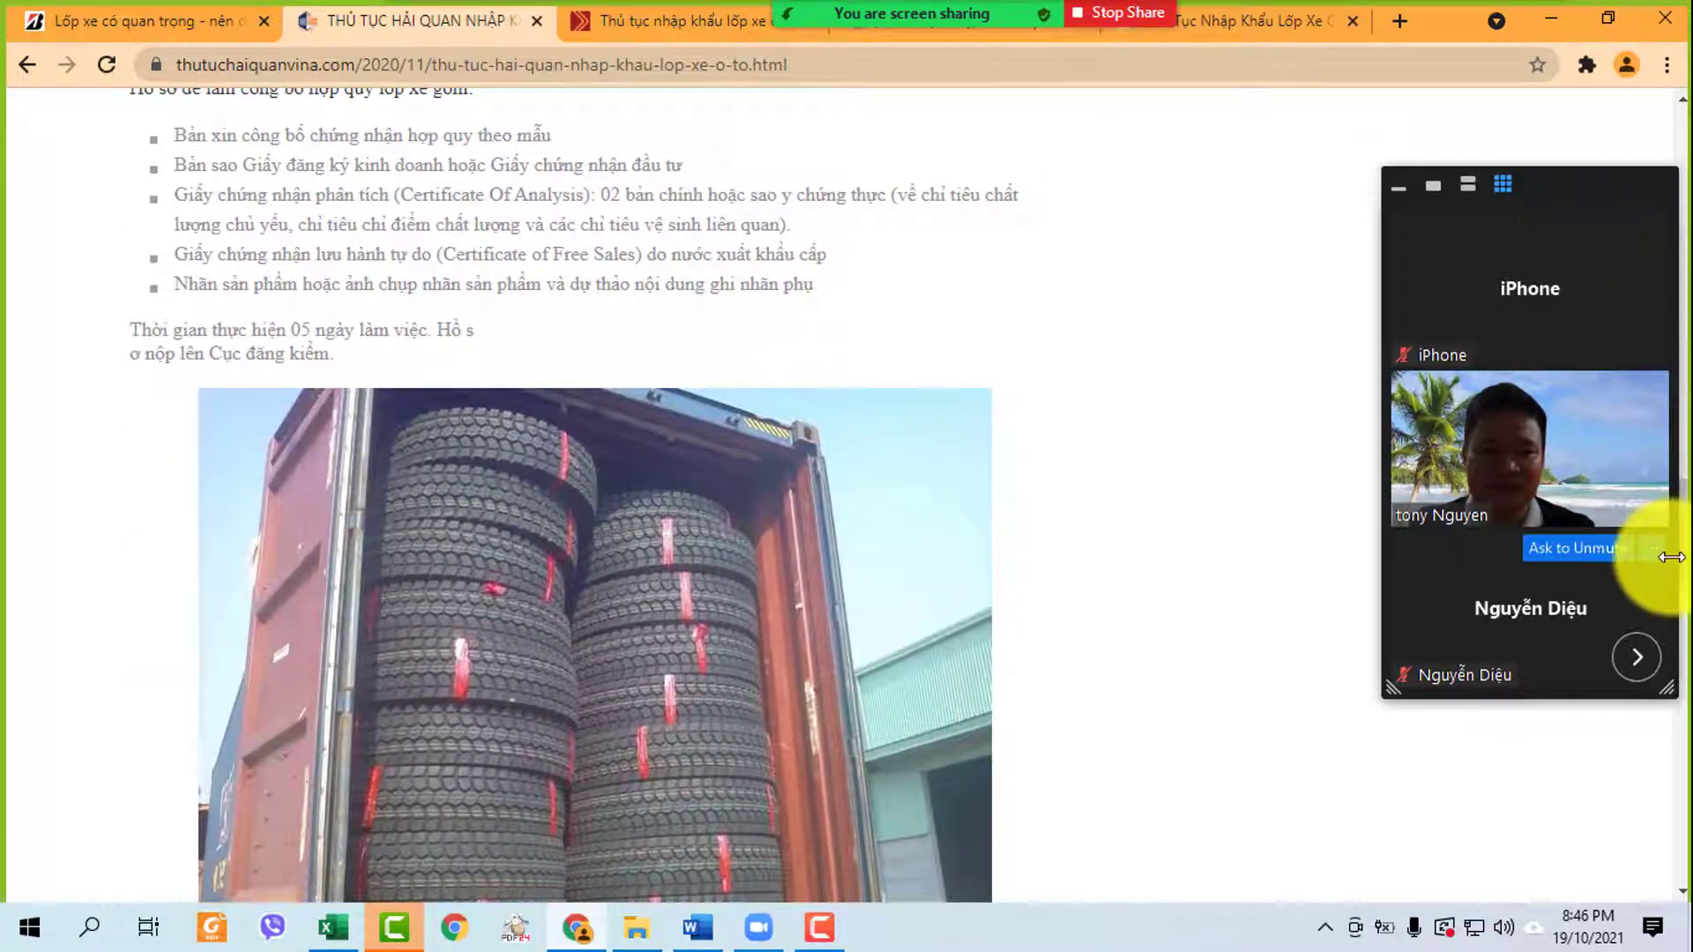
drag(1680, 546, 1659, 488)
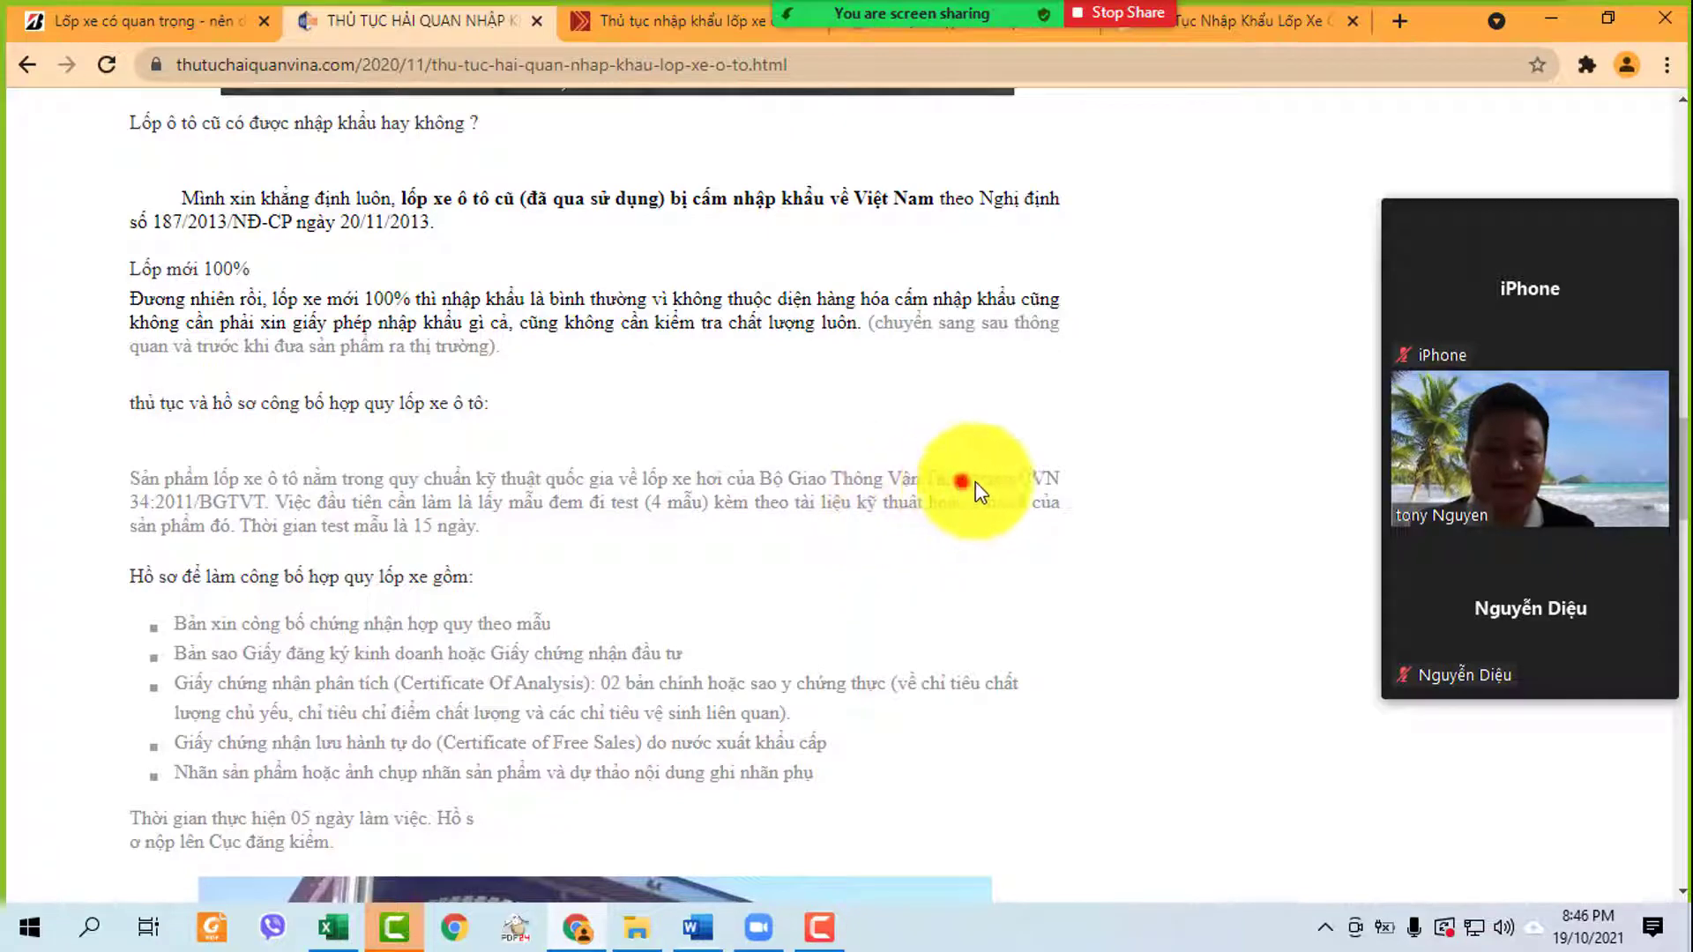
- Show the container-transportation.com tyre article and highlight Thông tư 41/2018/TT-BGTVT under its legal basis heading
click(670, 20)
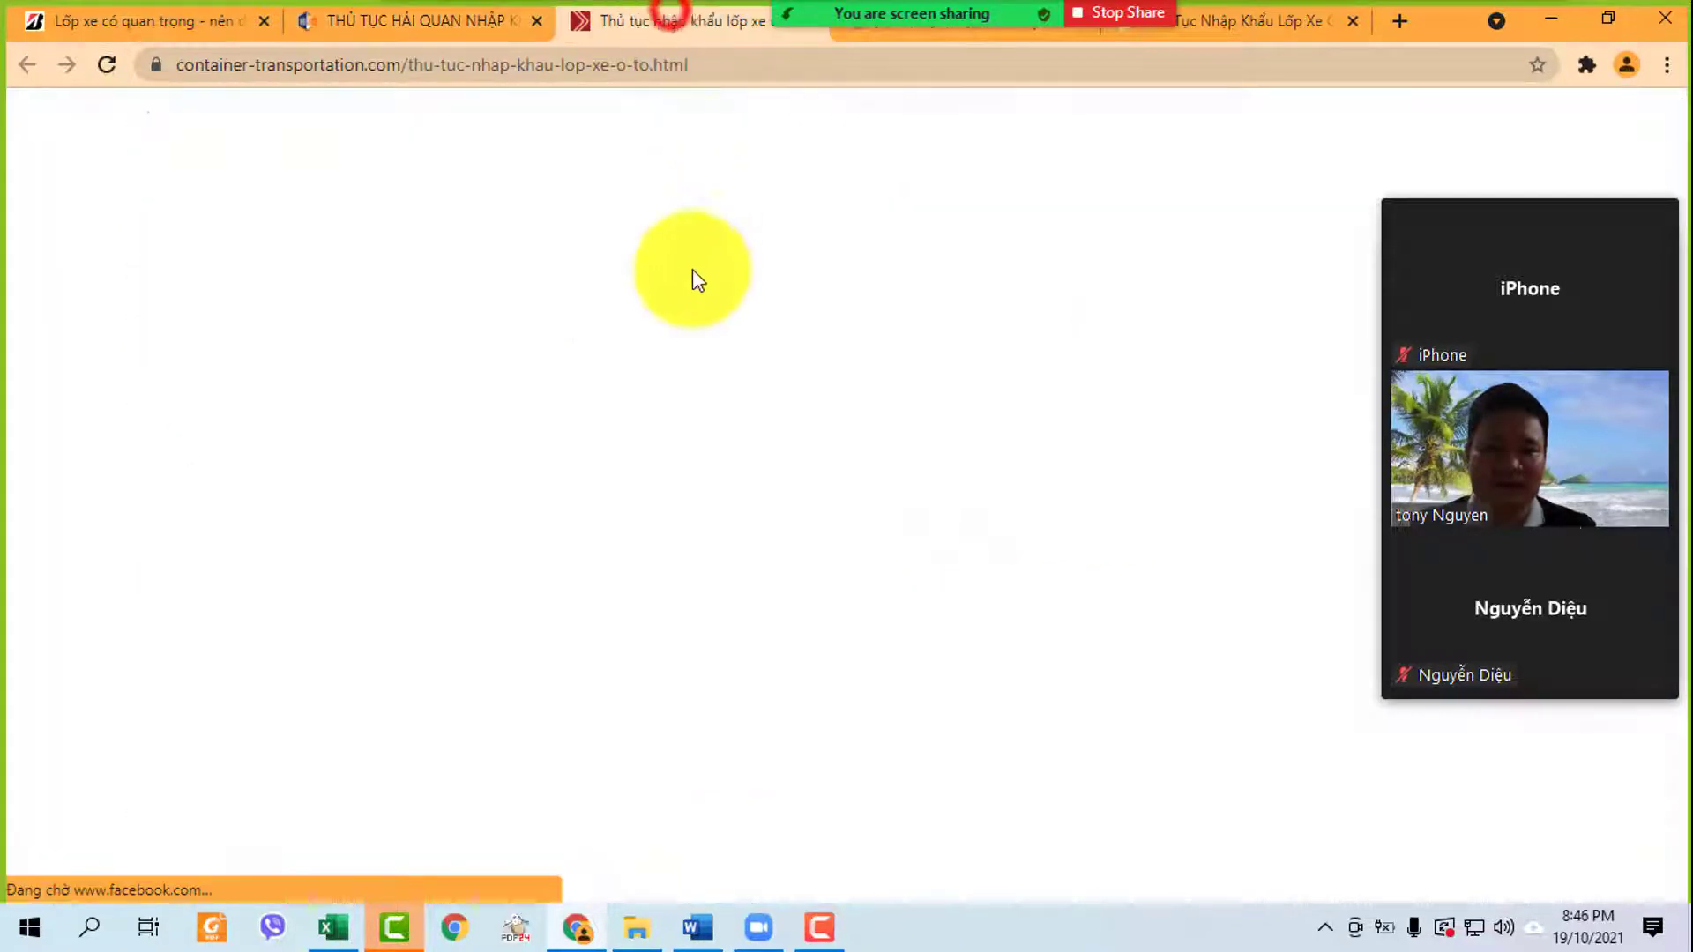
scroll(18, 384, down, 4)
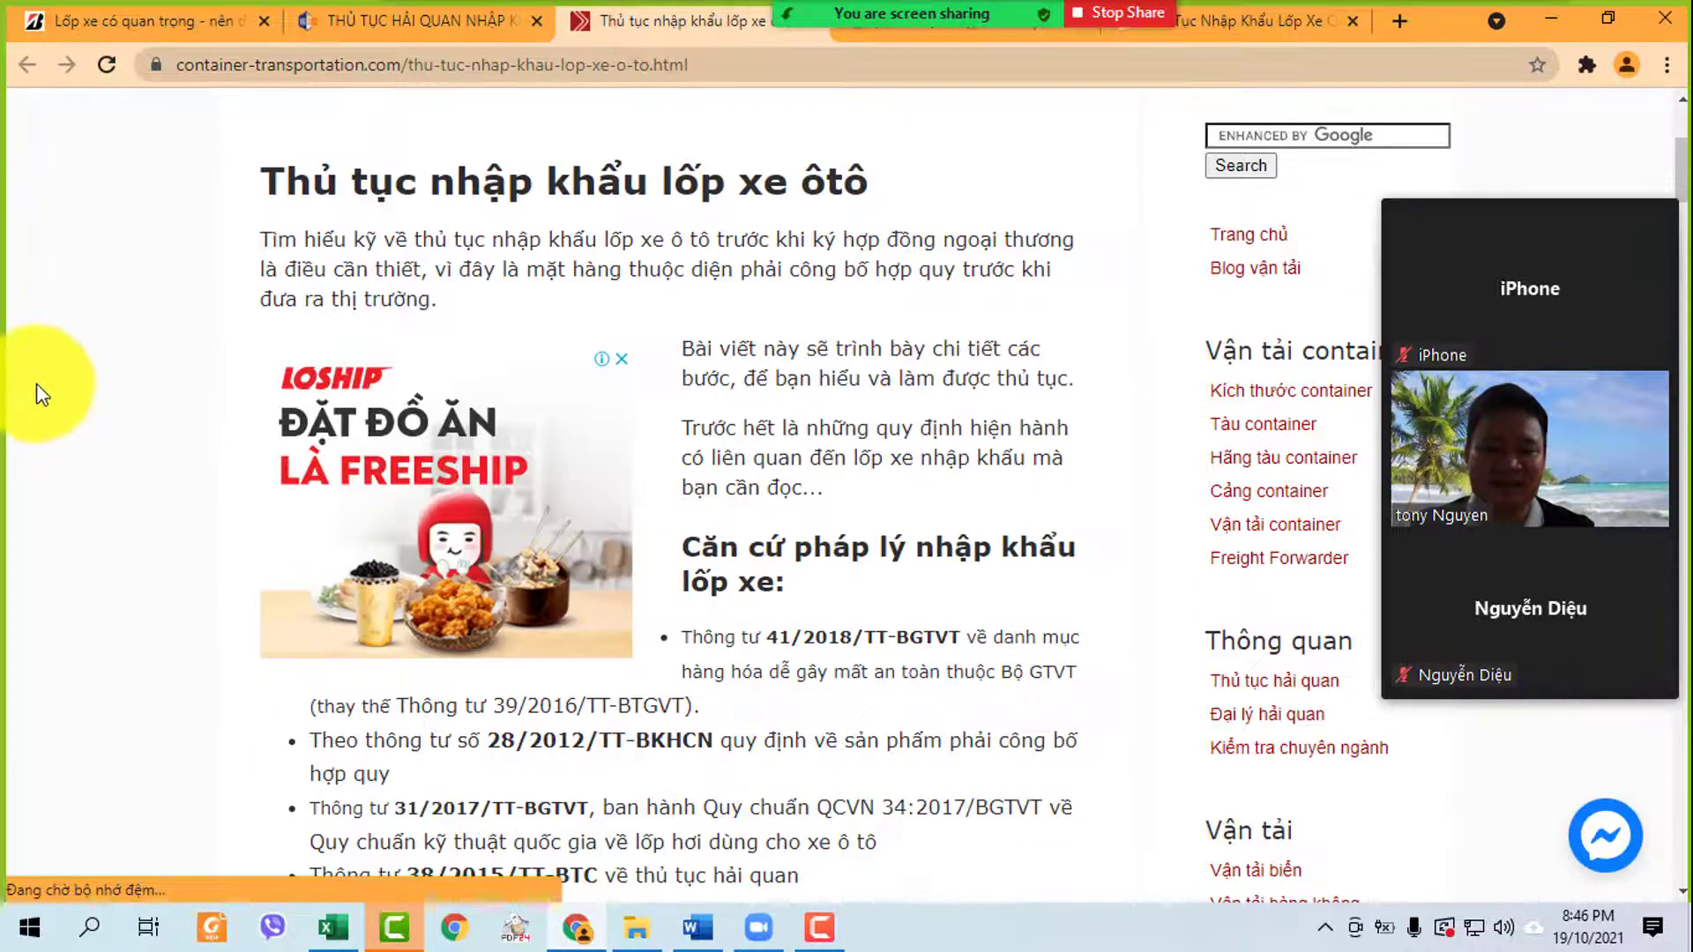
scroll(42, 381, down, 1)
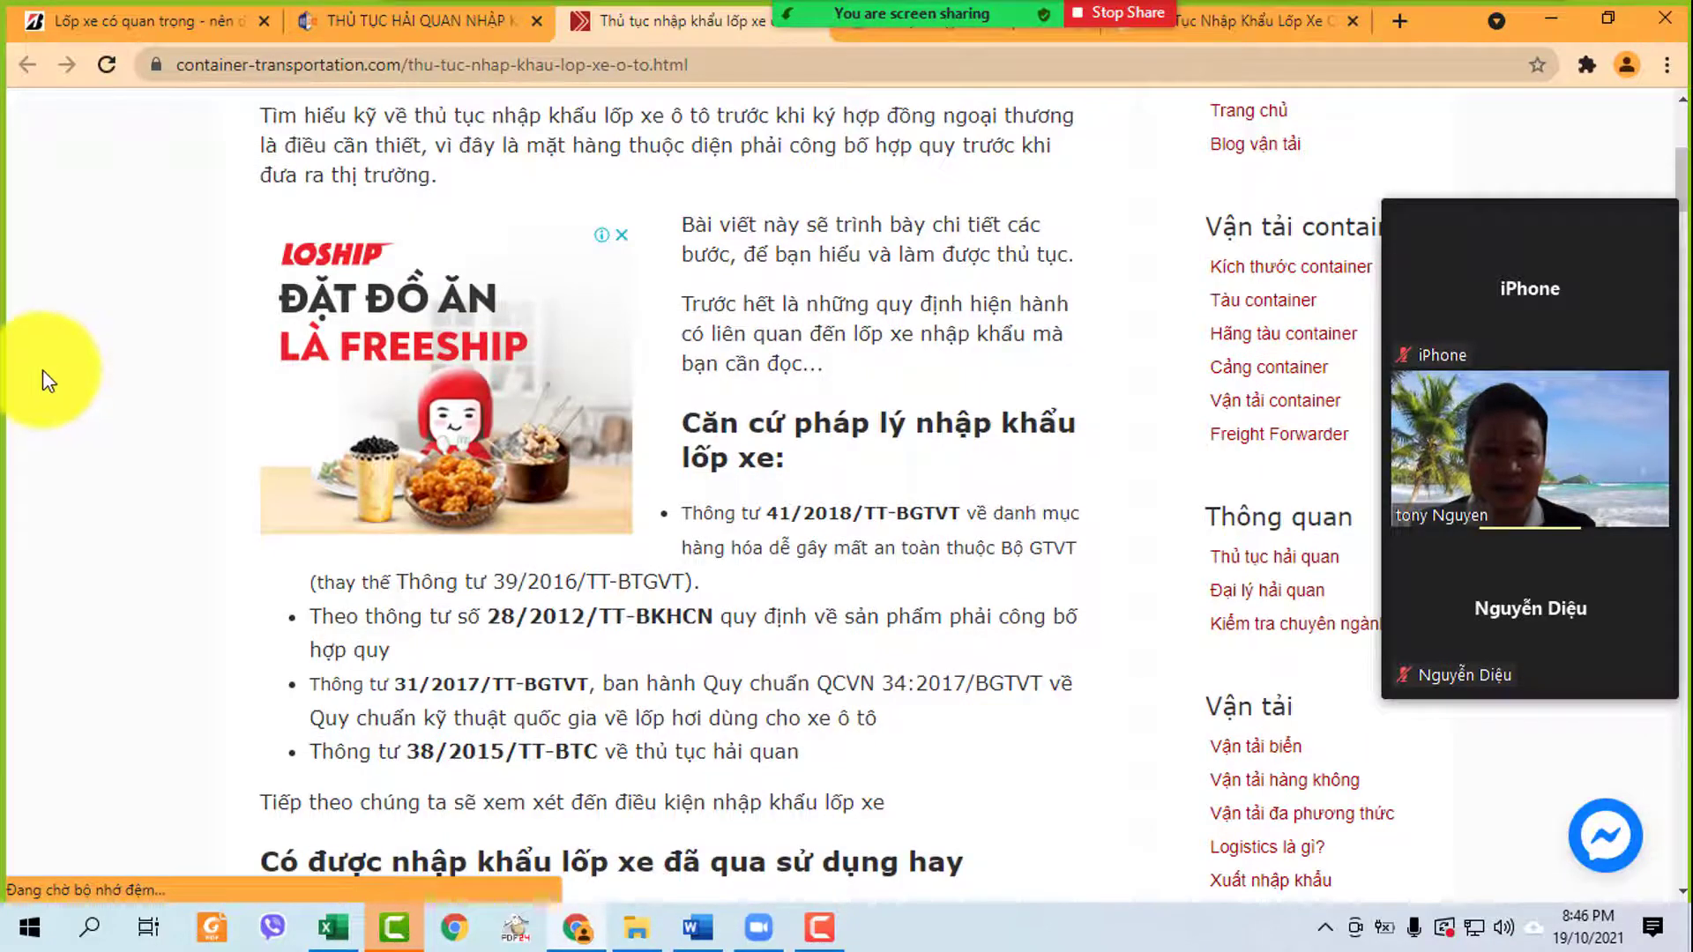
scroll(42, 369, up, 4)
click(716, 61)
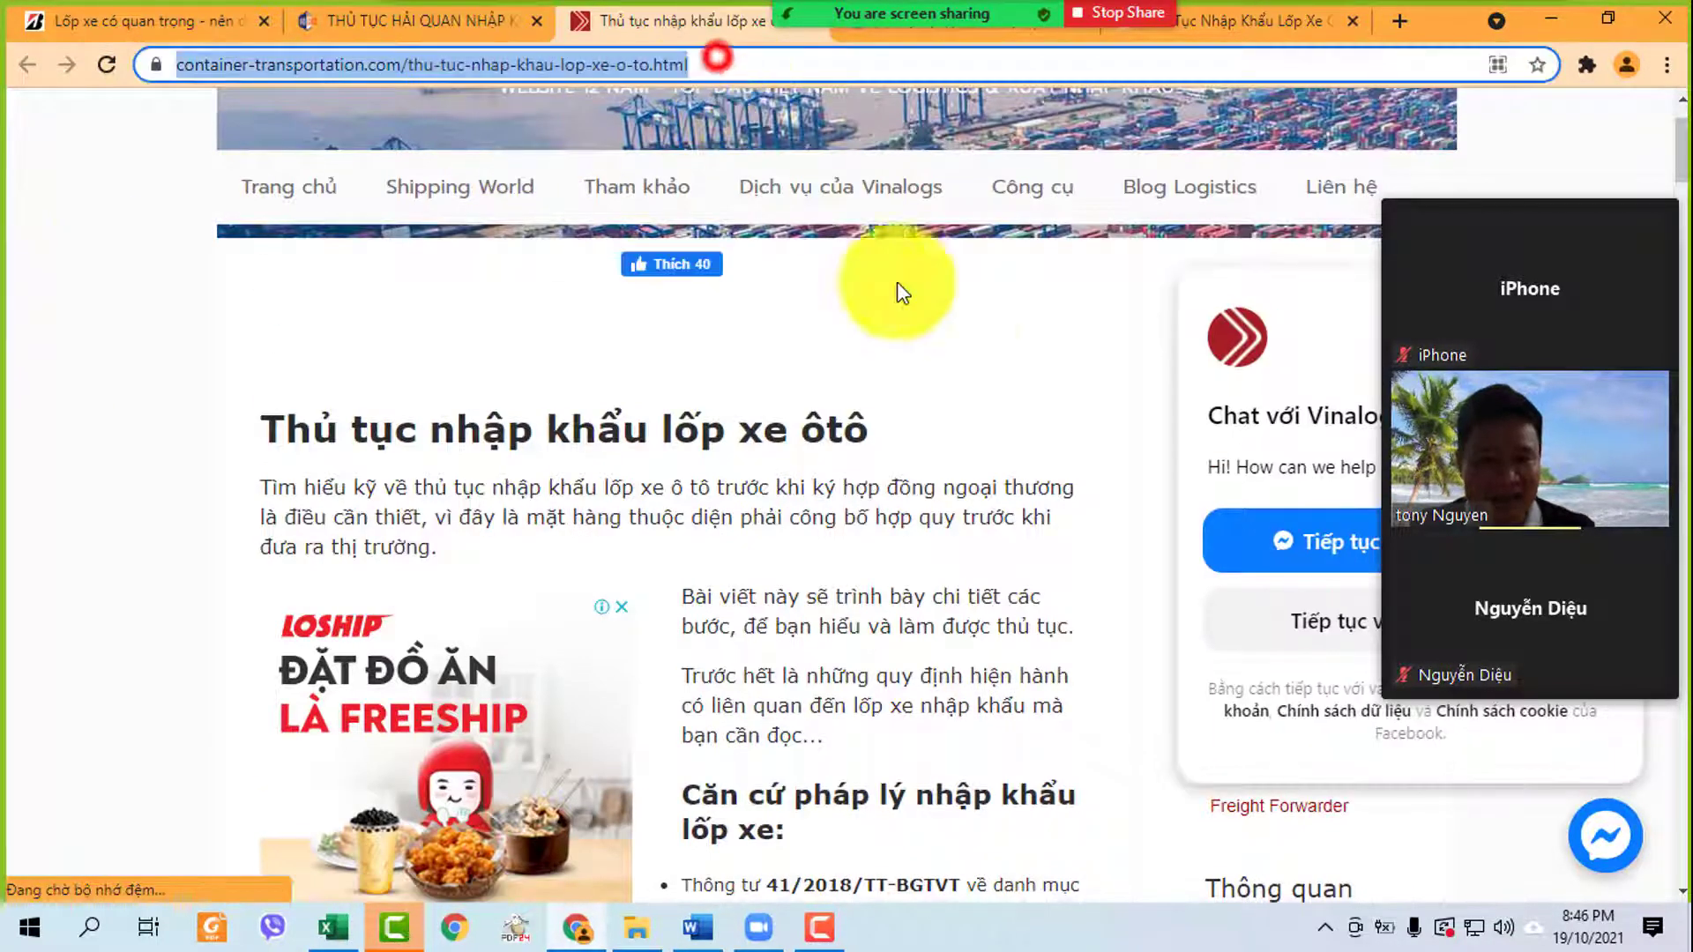
scroll(899, 291, down, 4)
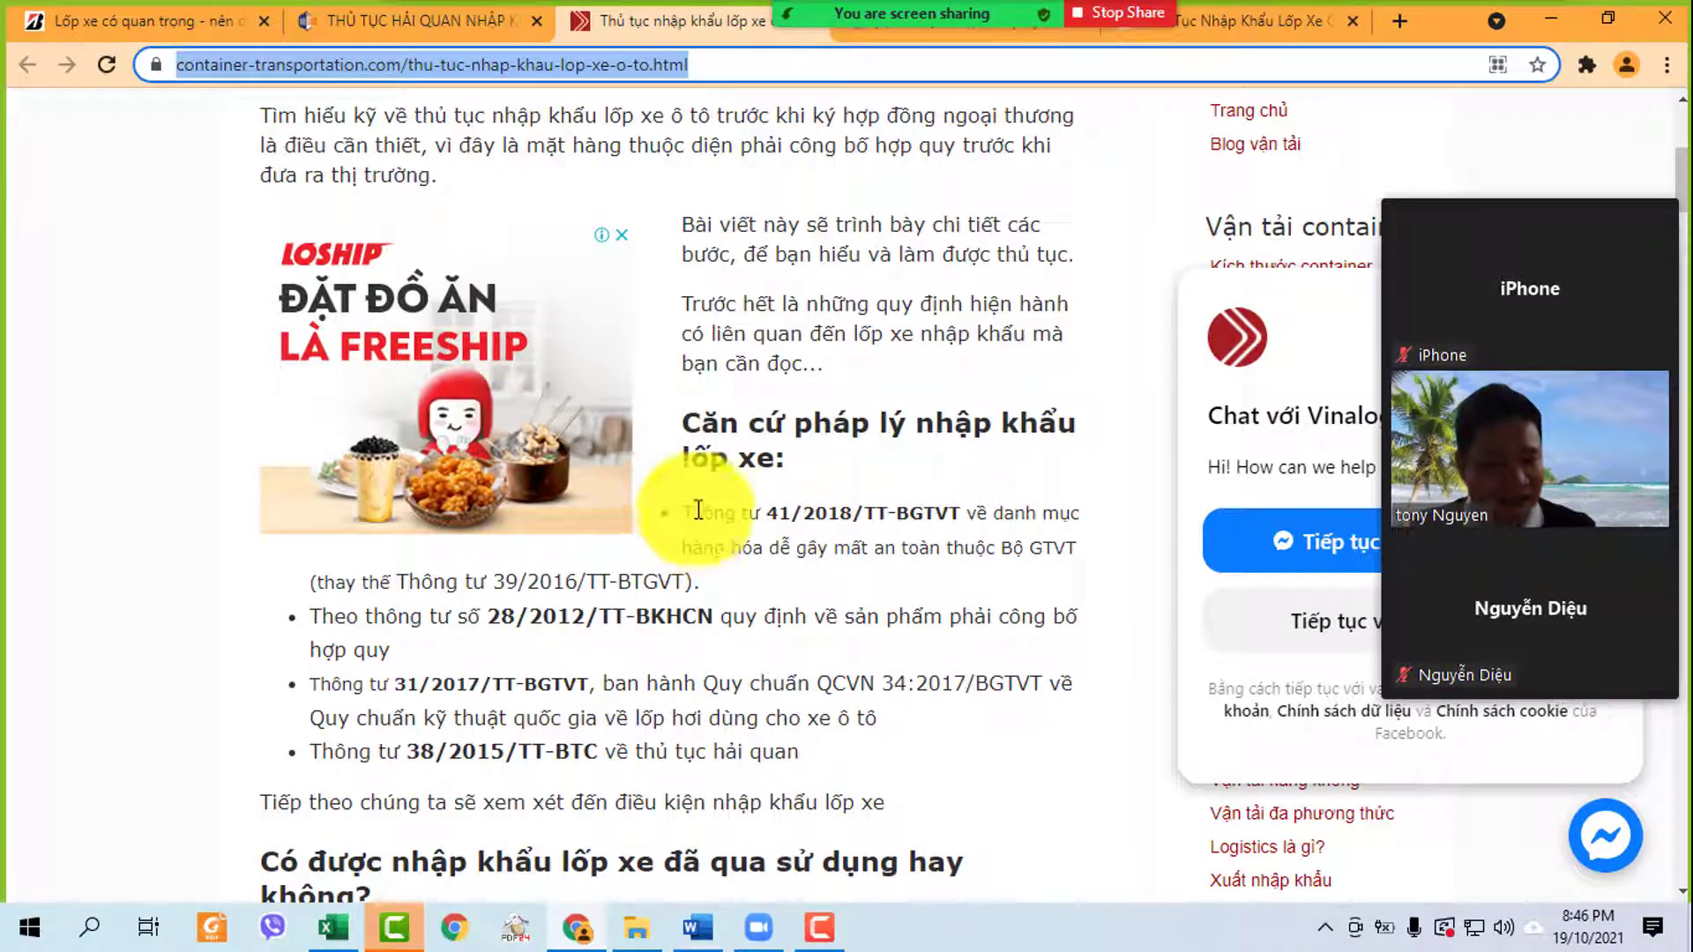
drag(698, 510, 1065, 527)
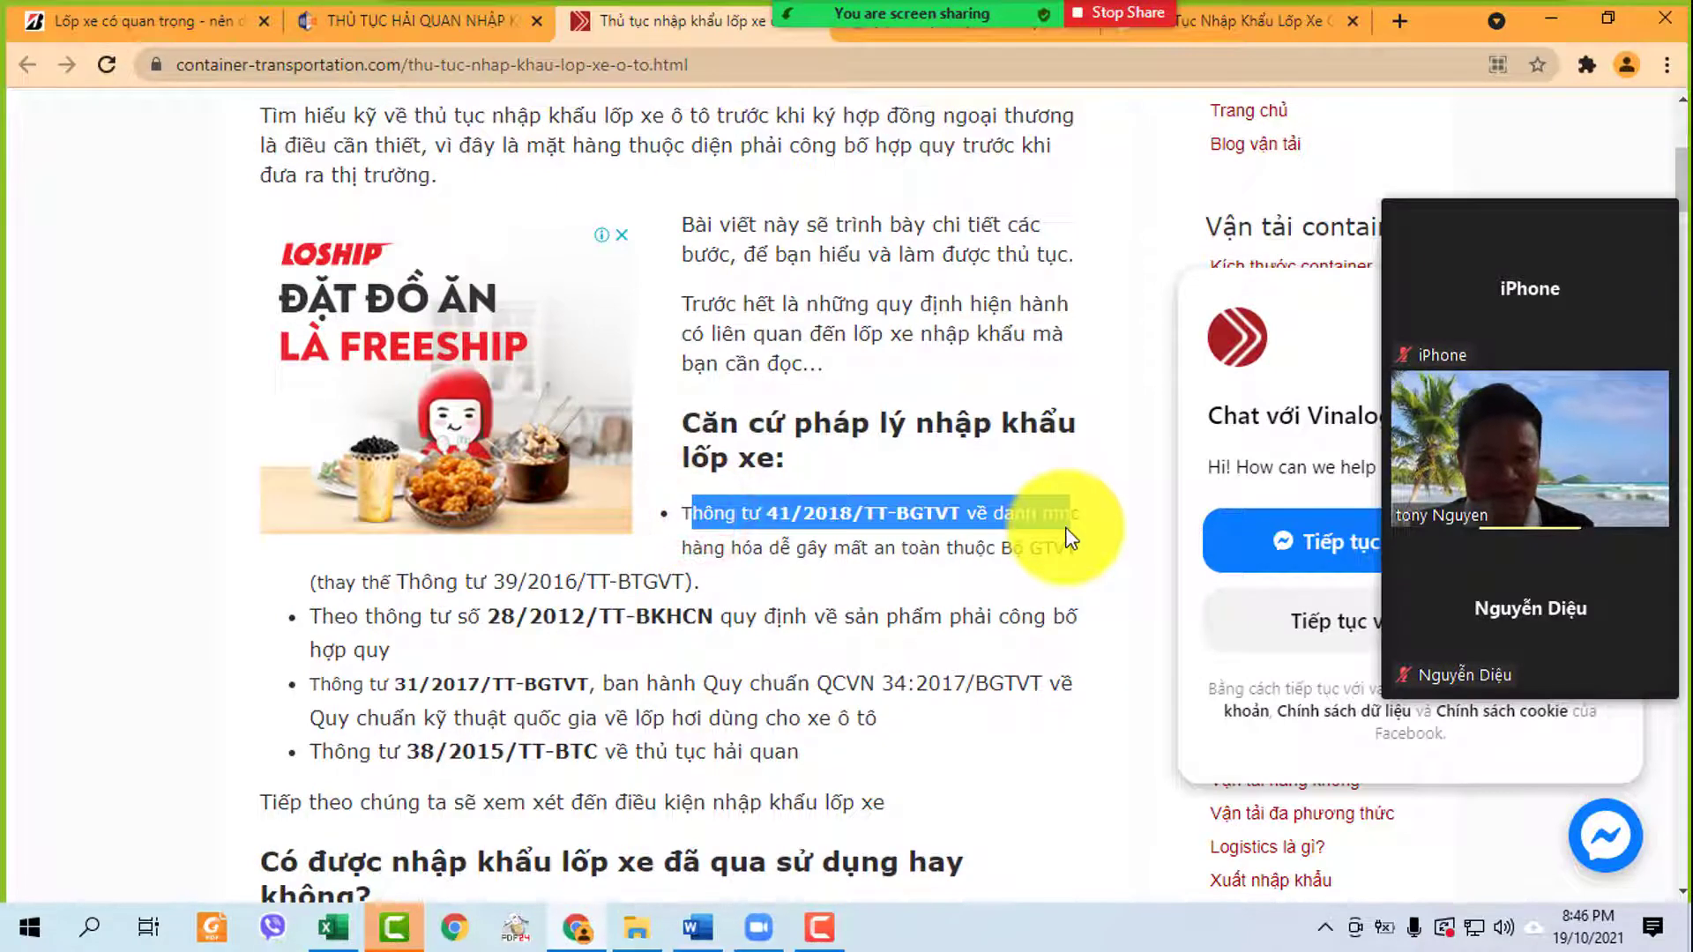
- Read the article's used and new tyre rules and highlight 34:2017/BGTVT in step 1 of the conformity declaration procedure
scroll(1058, 514, down, 10)
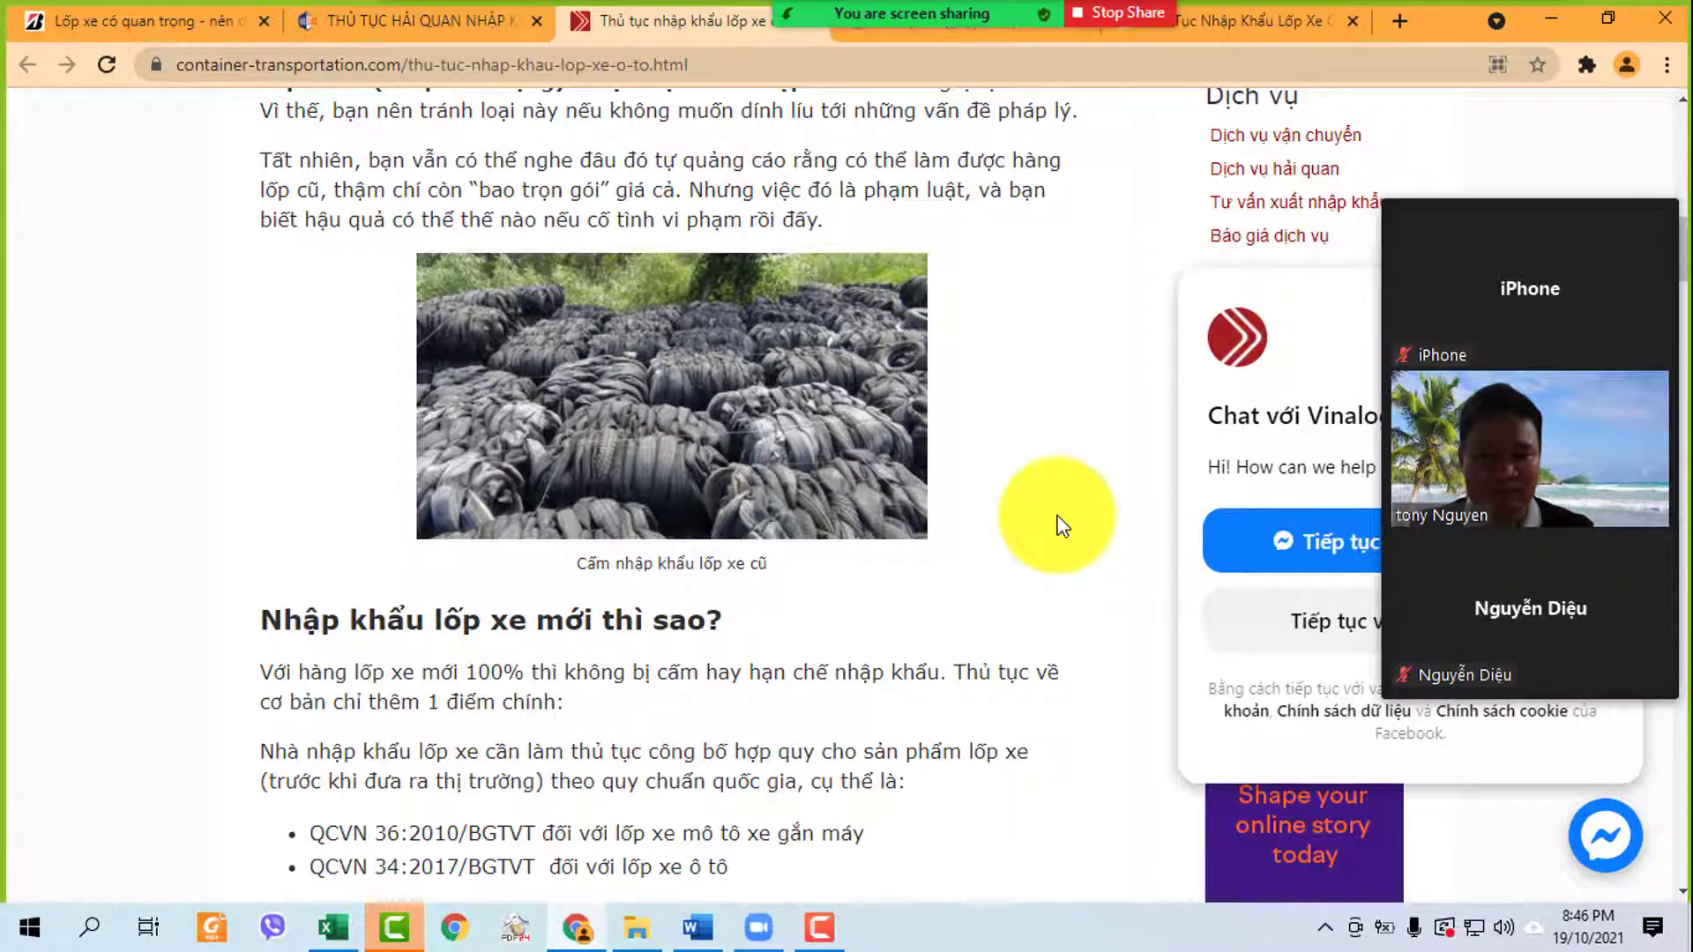
scroll(1062, 527, down, 3)
scroll(1056, 515, down, 3)
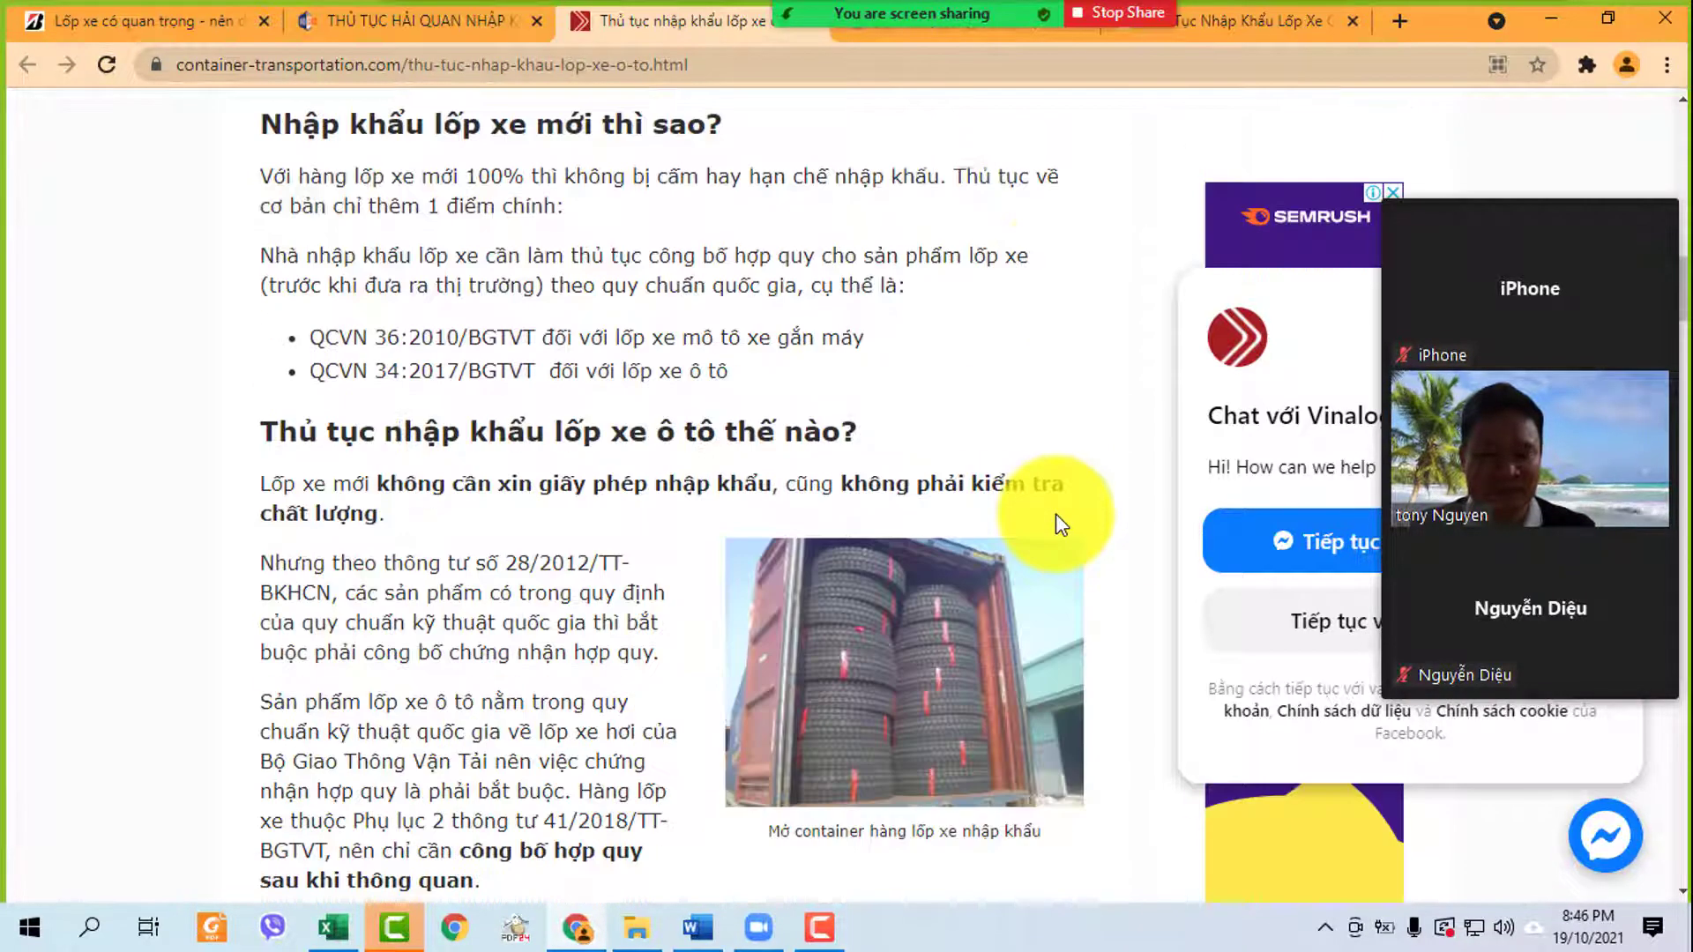
scroll(1056, 513, down, 3)
scroll(1055, 513, down, 5)
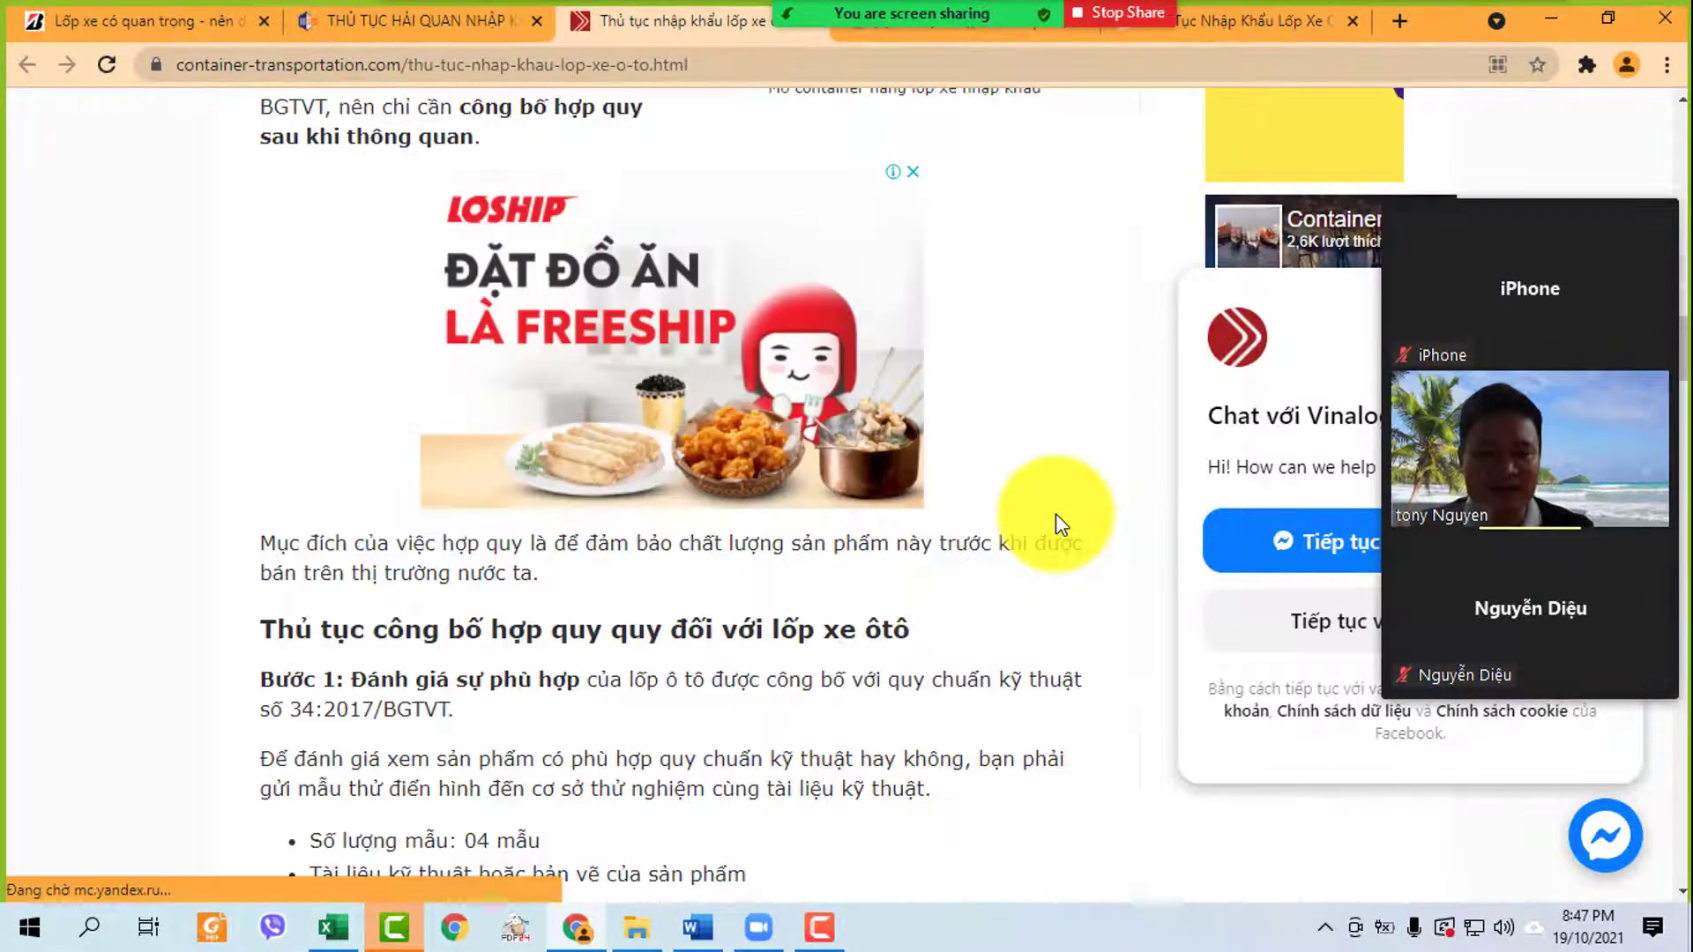
scroll(1056, 513, down, 3)
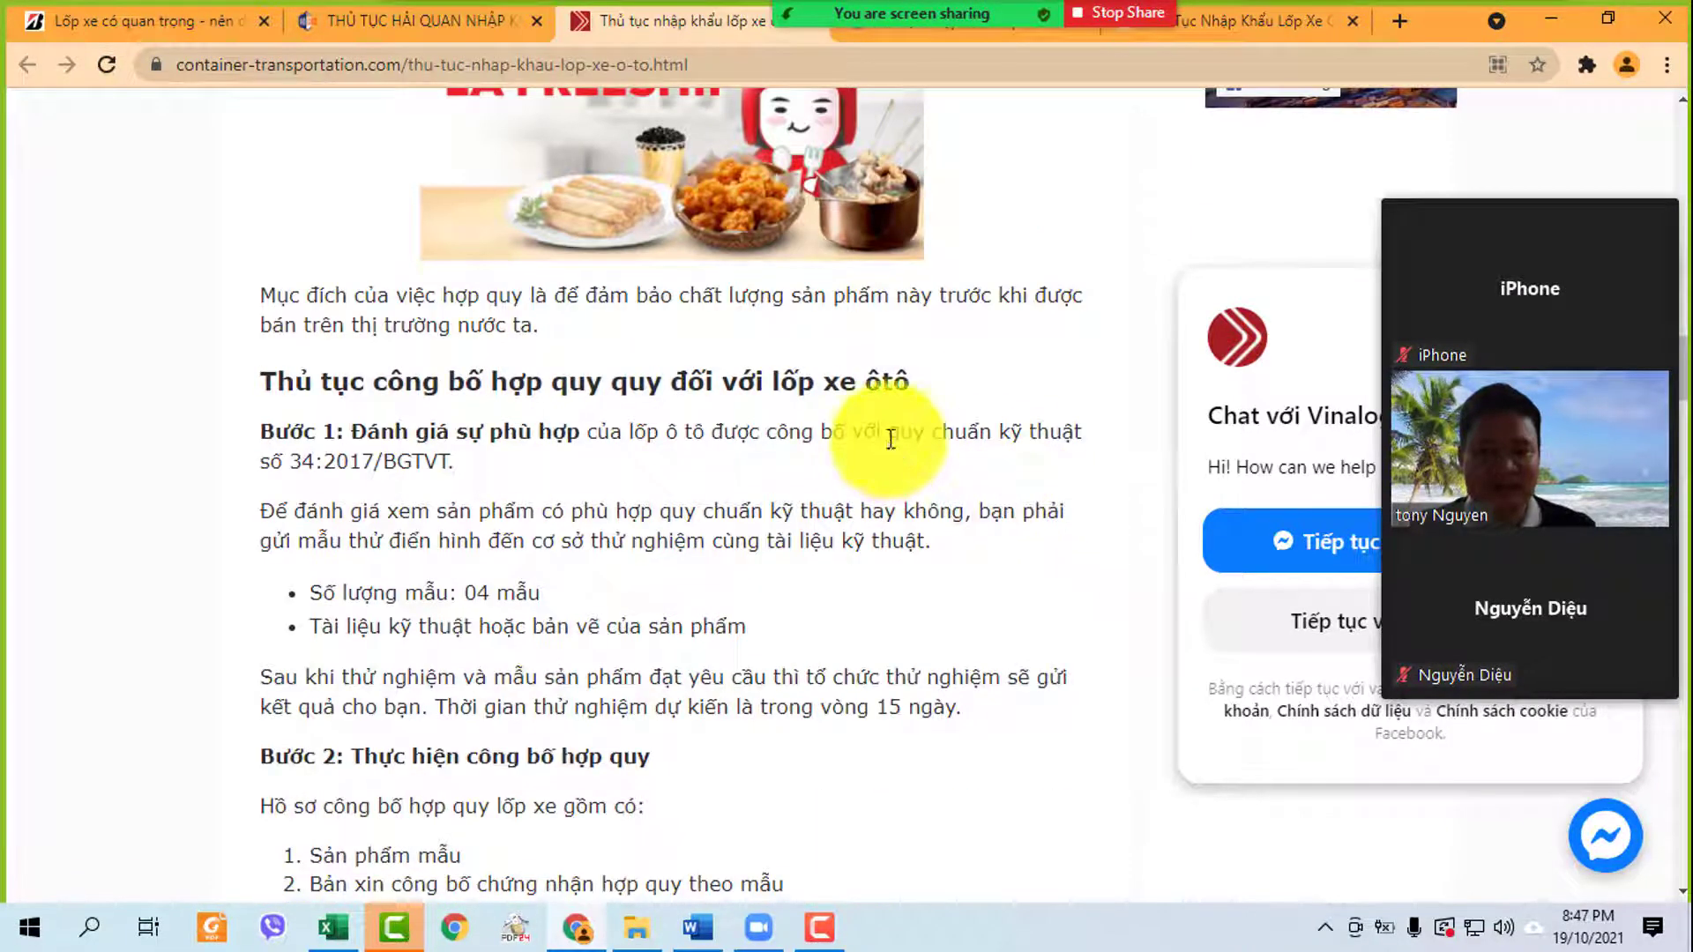
drag(286, 462, 476, 474)
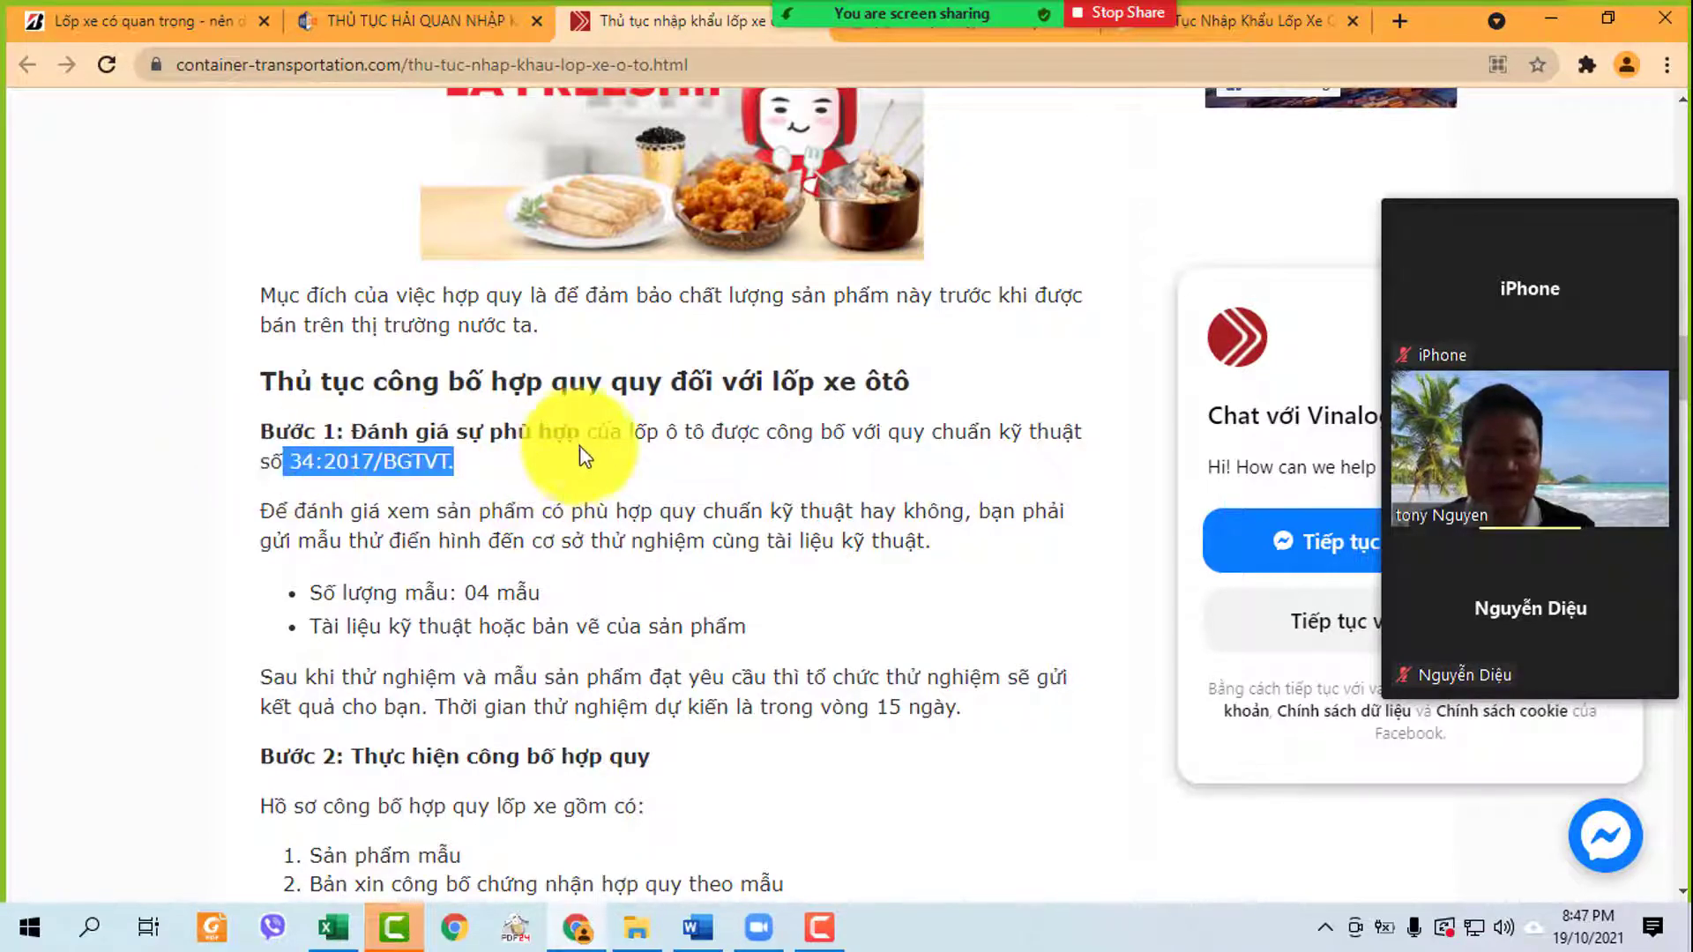
- Go back to the legal basis list and highlight the Thông tư 41/2018/TT-BGTVT reference again
scroll(838, 420, up, 1)
scroll(838, 419, up, 20)
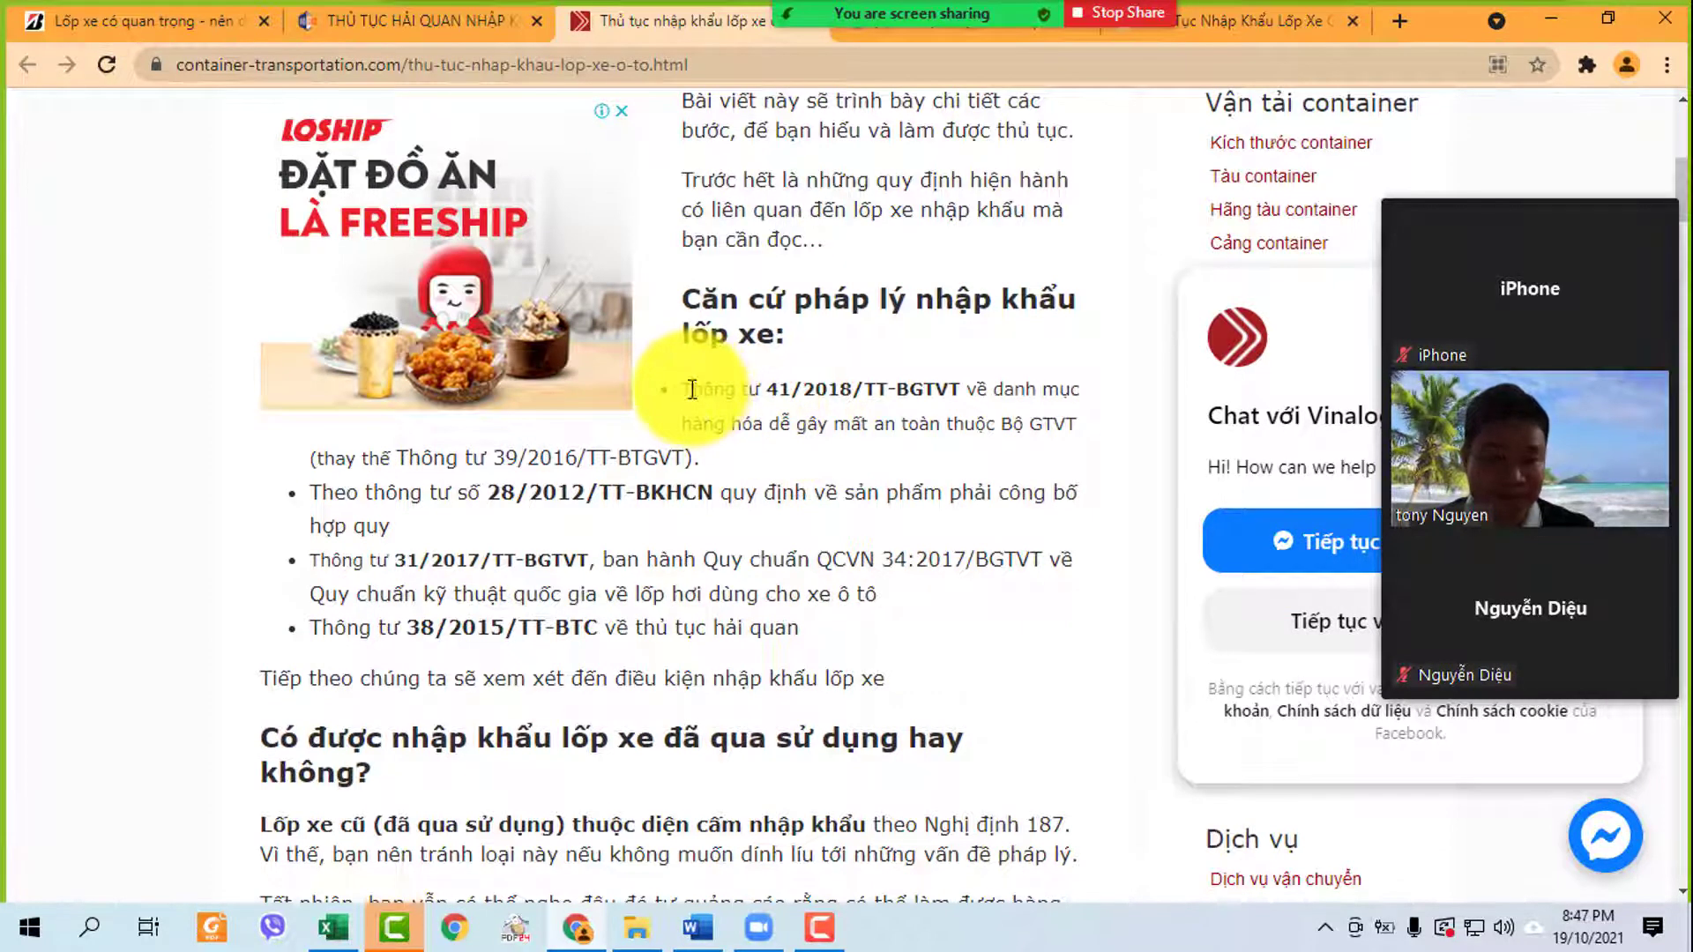
drag(685, 390, 990, 388)
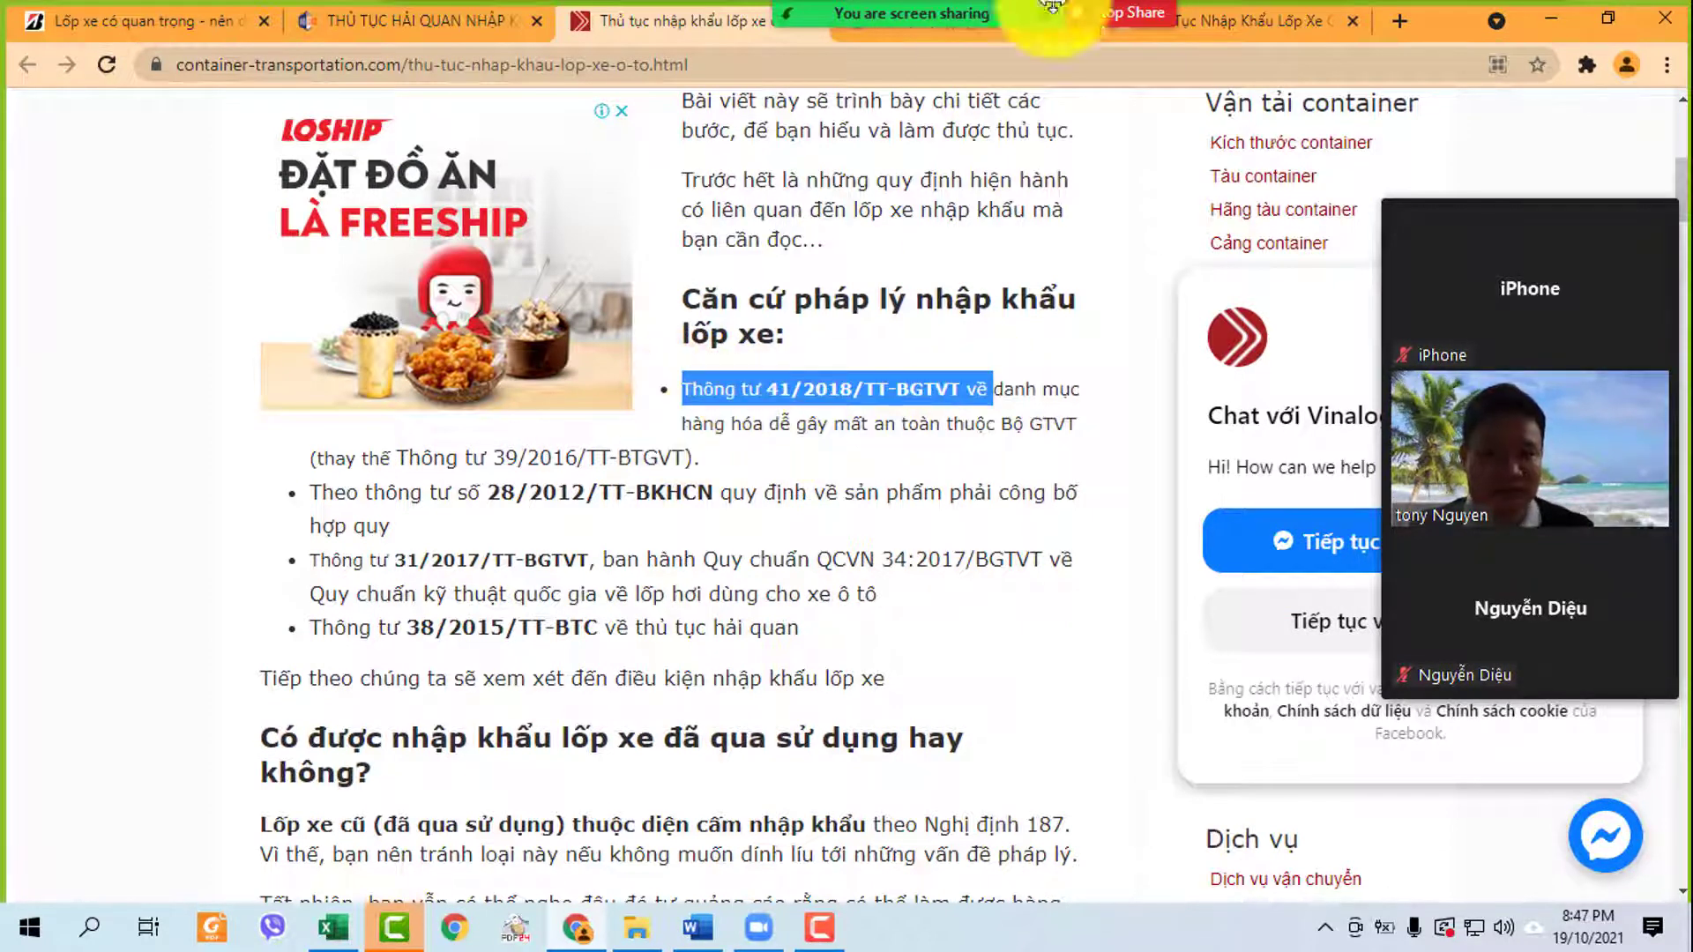
- Show the dichvuhaiquan.com.vn tyre article and move the Zoom sharing bar and video panel clear of the browser tabs and article text
click(951, 17)
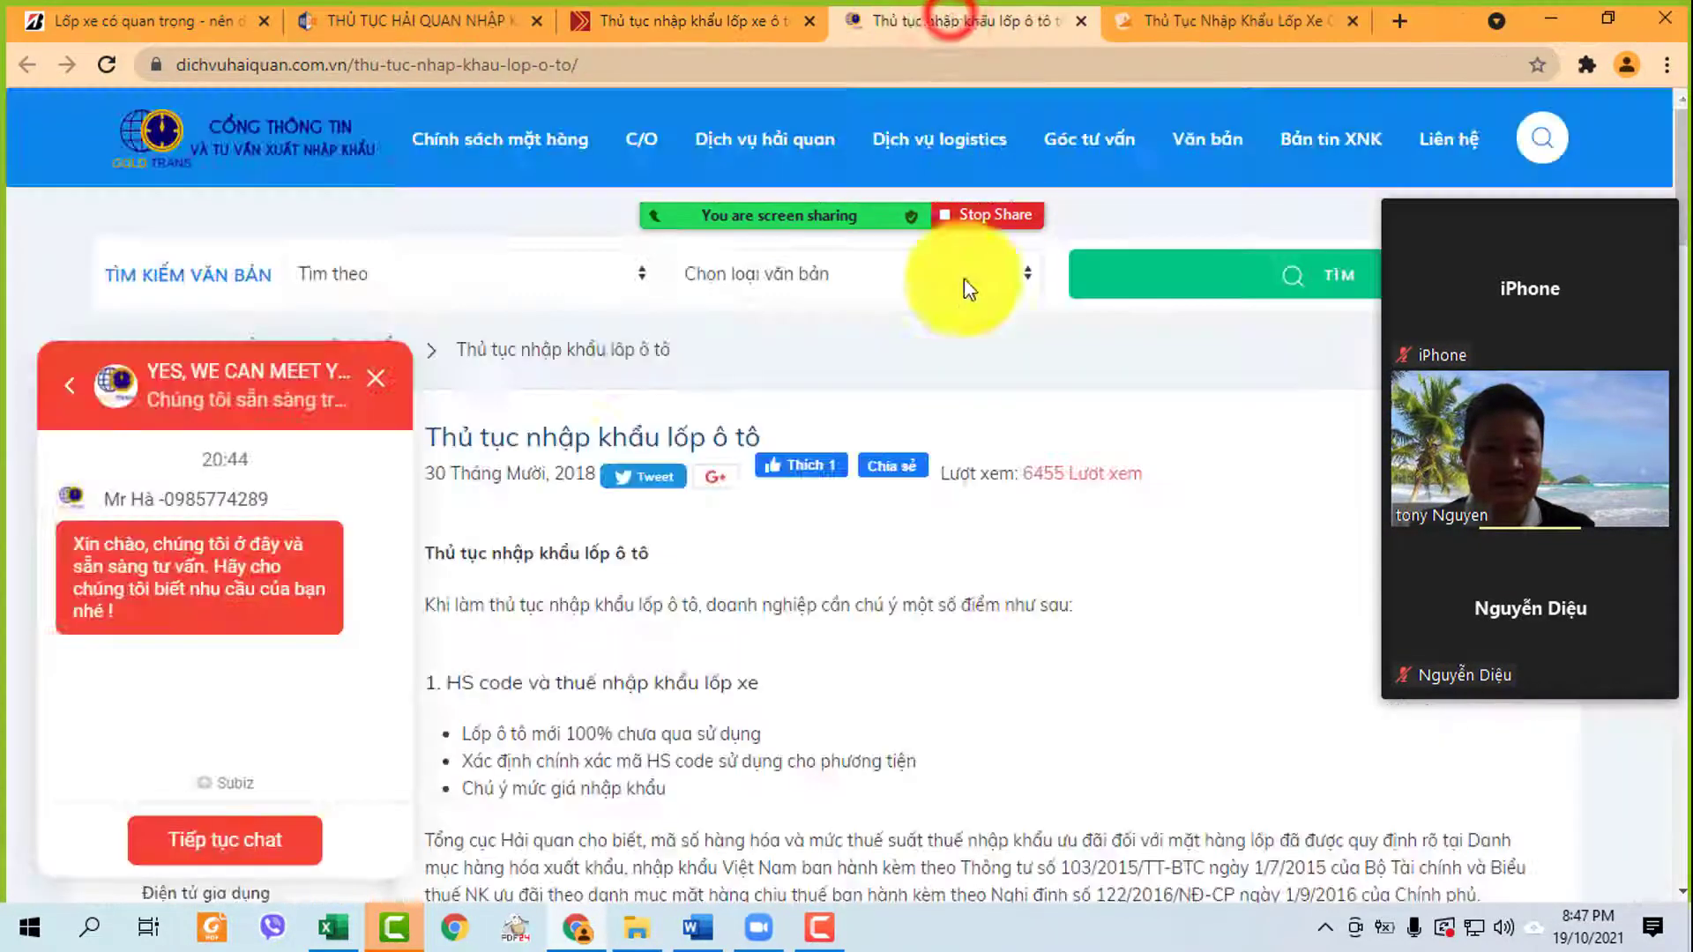
scroll(949, 569, down, 4)
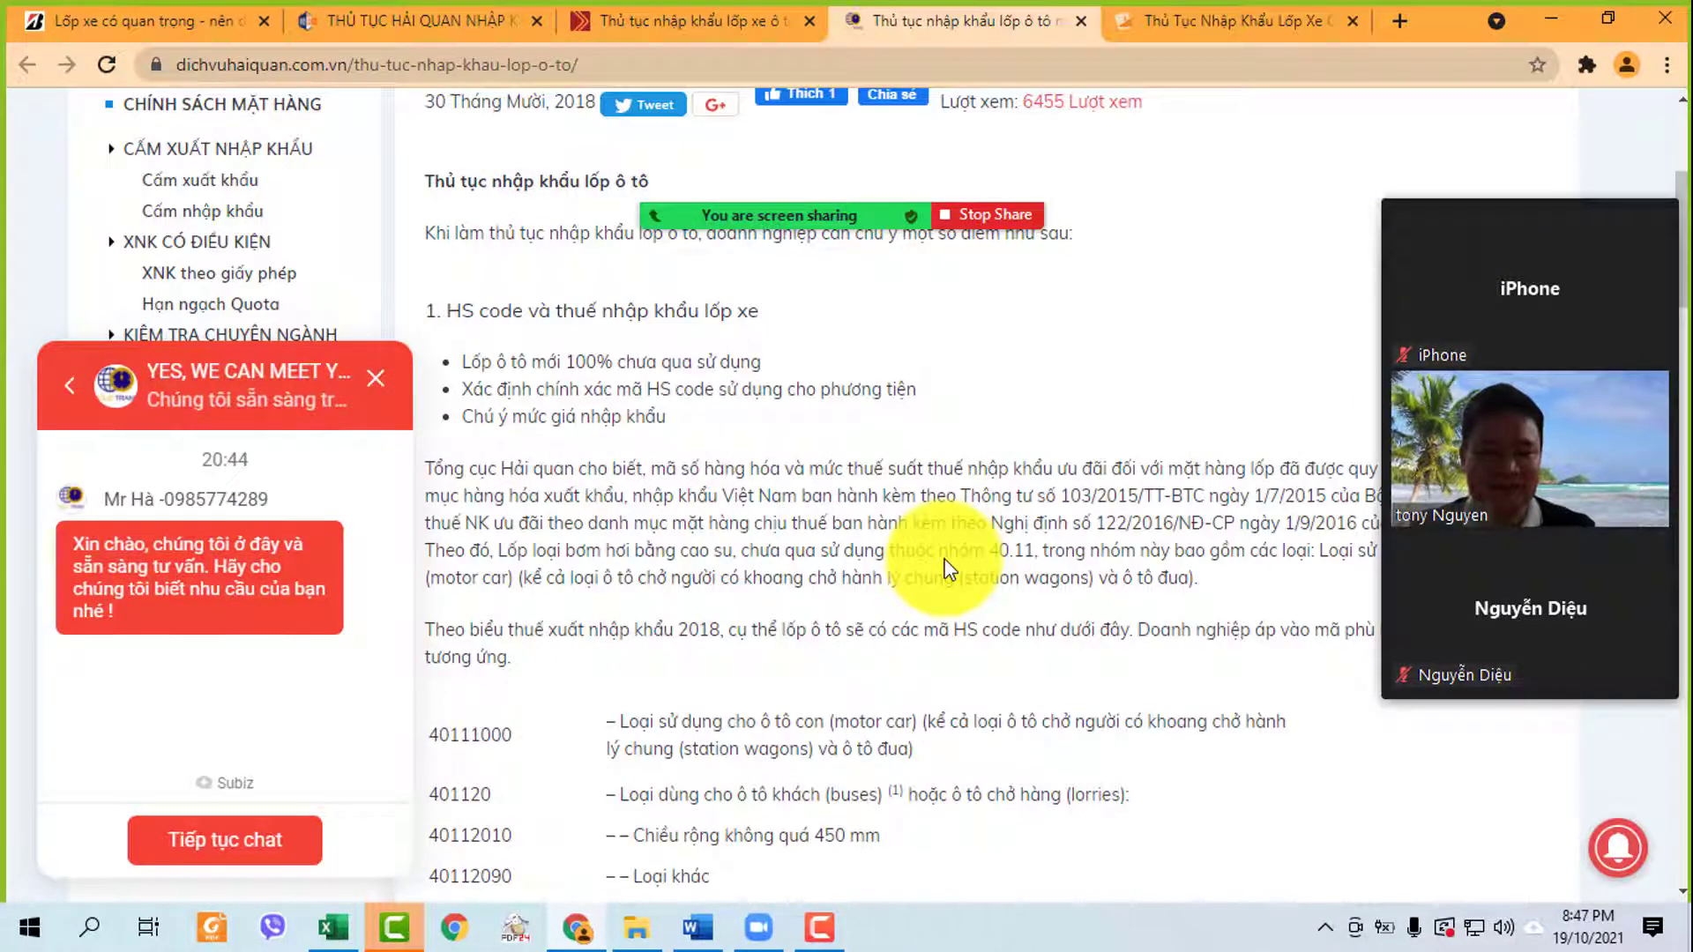
scroll(946, 559, down, 3)
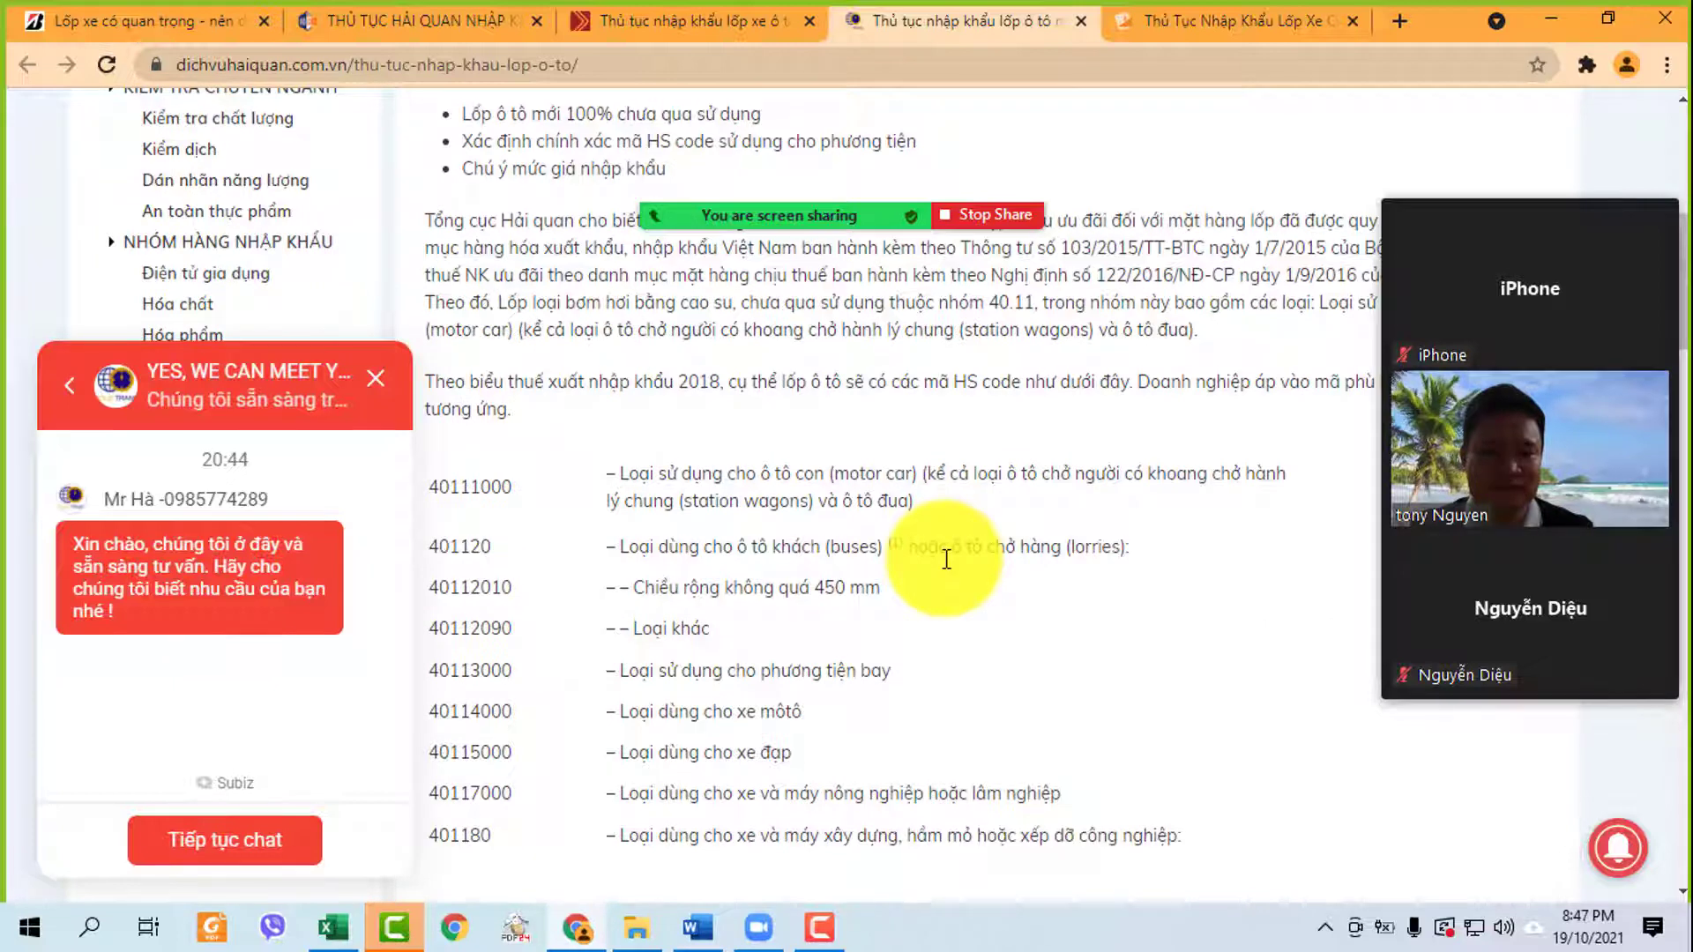
drag(1557, 280, 1570, 443)
- Check the article's heading and highlight its list of tyre HS codes from 40111000 to 401180
scroll(948, 403, up, 6)
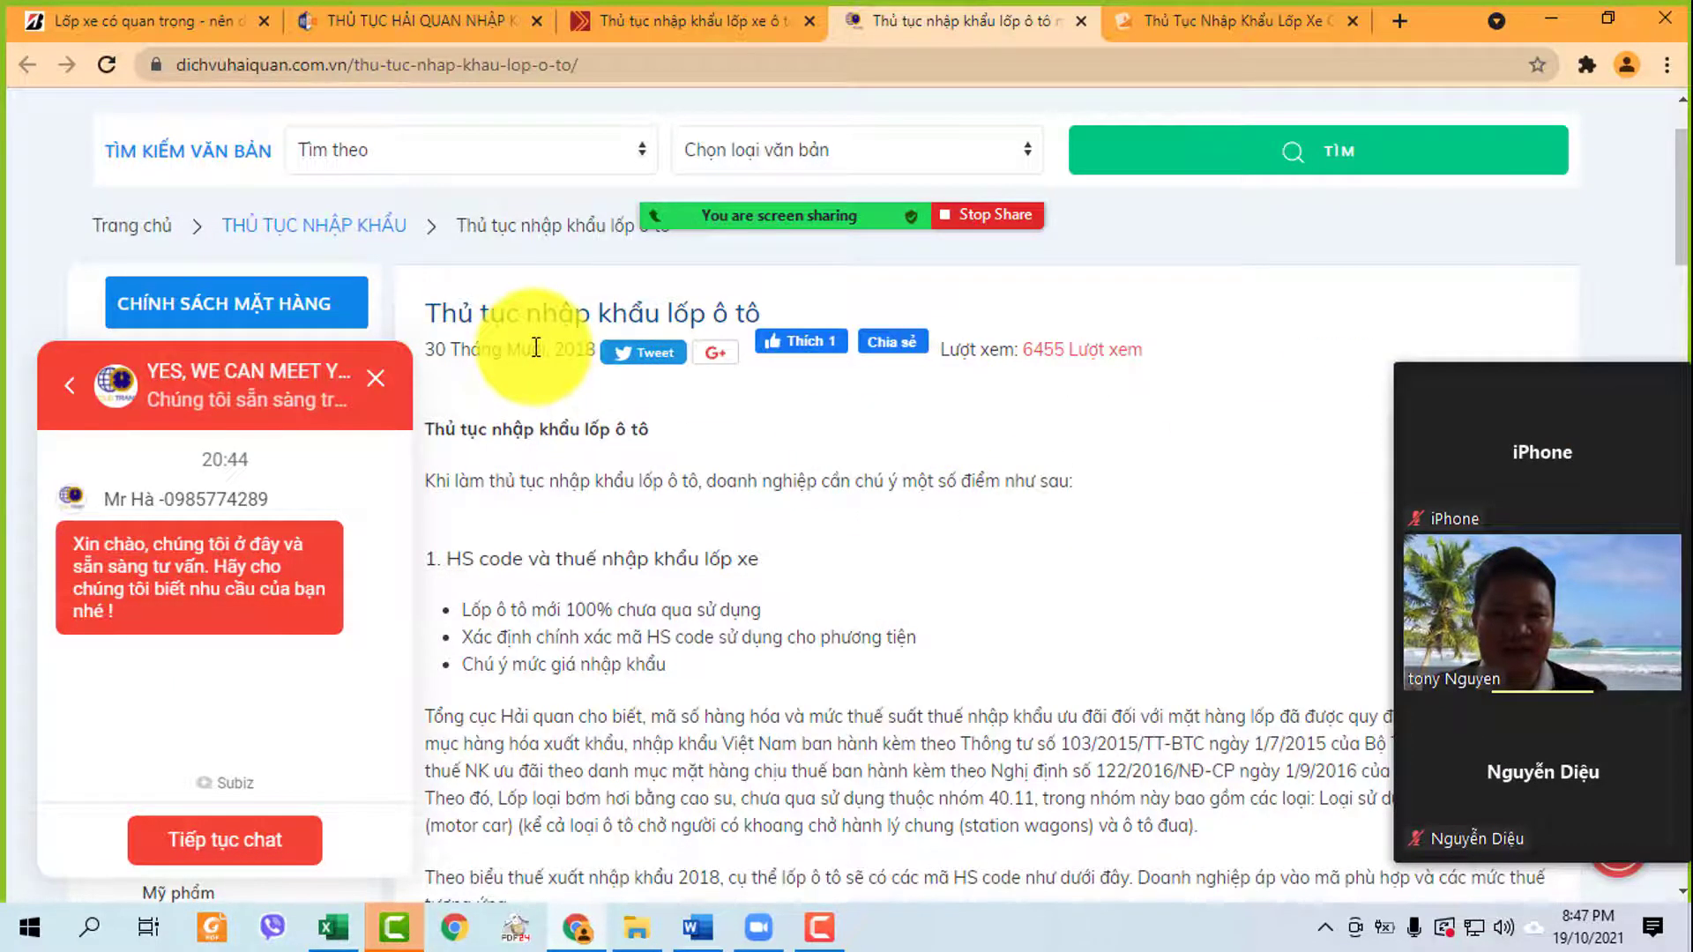
scroll(536, 347, down, 6)
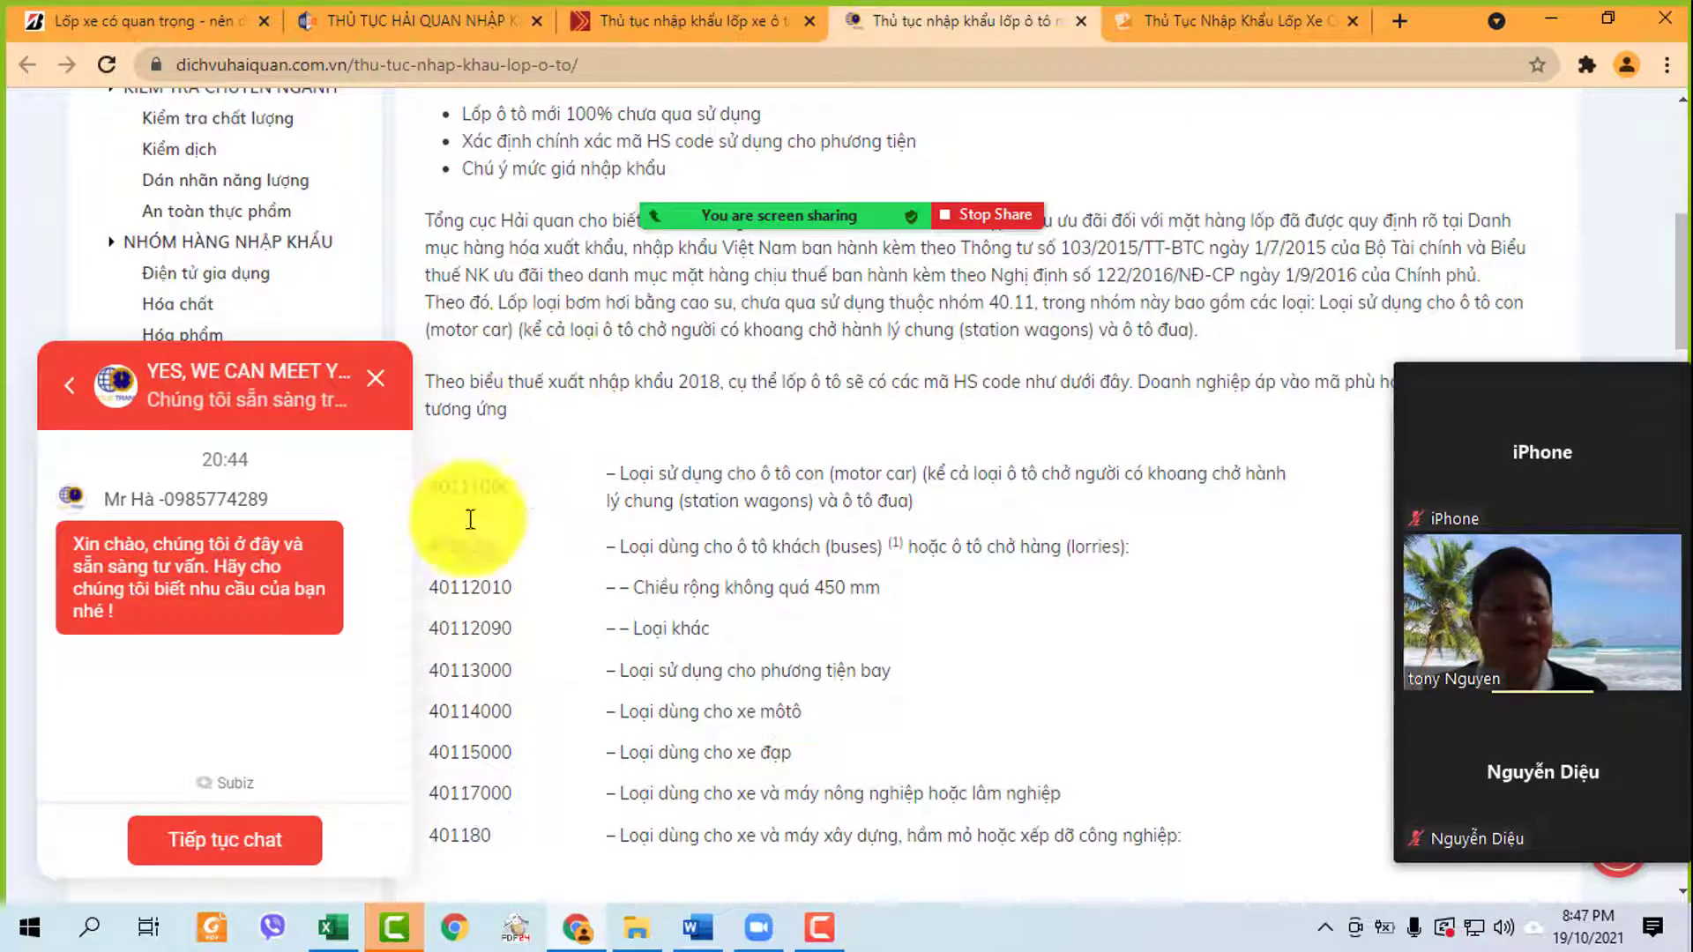
click(440, 485)
drag(538, 494, 1206, 846)
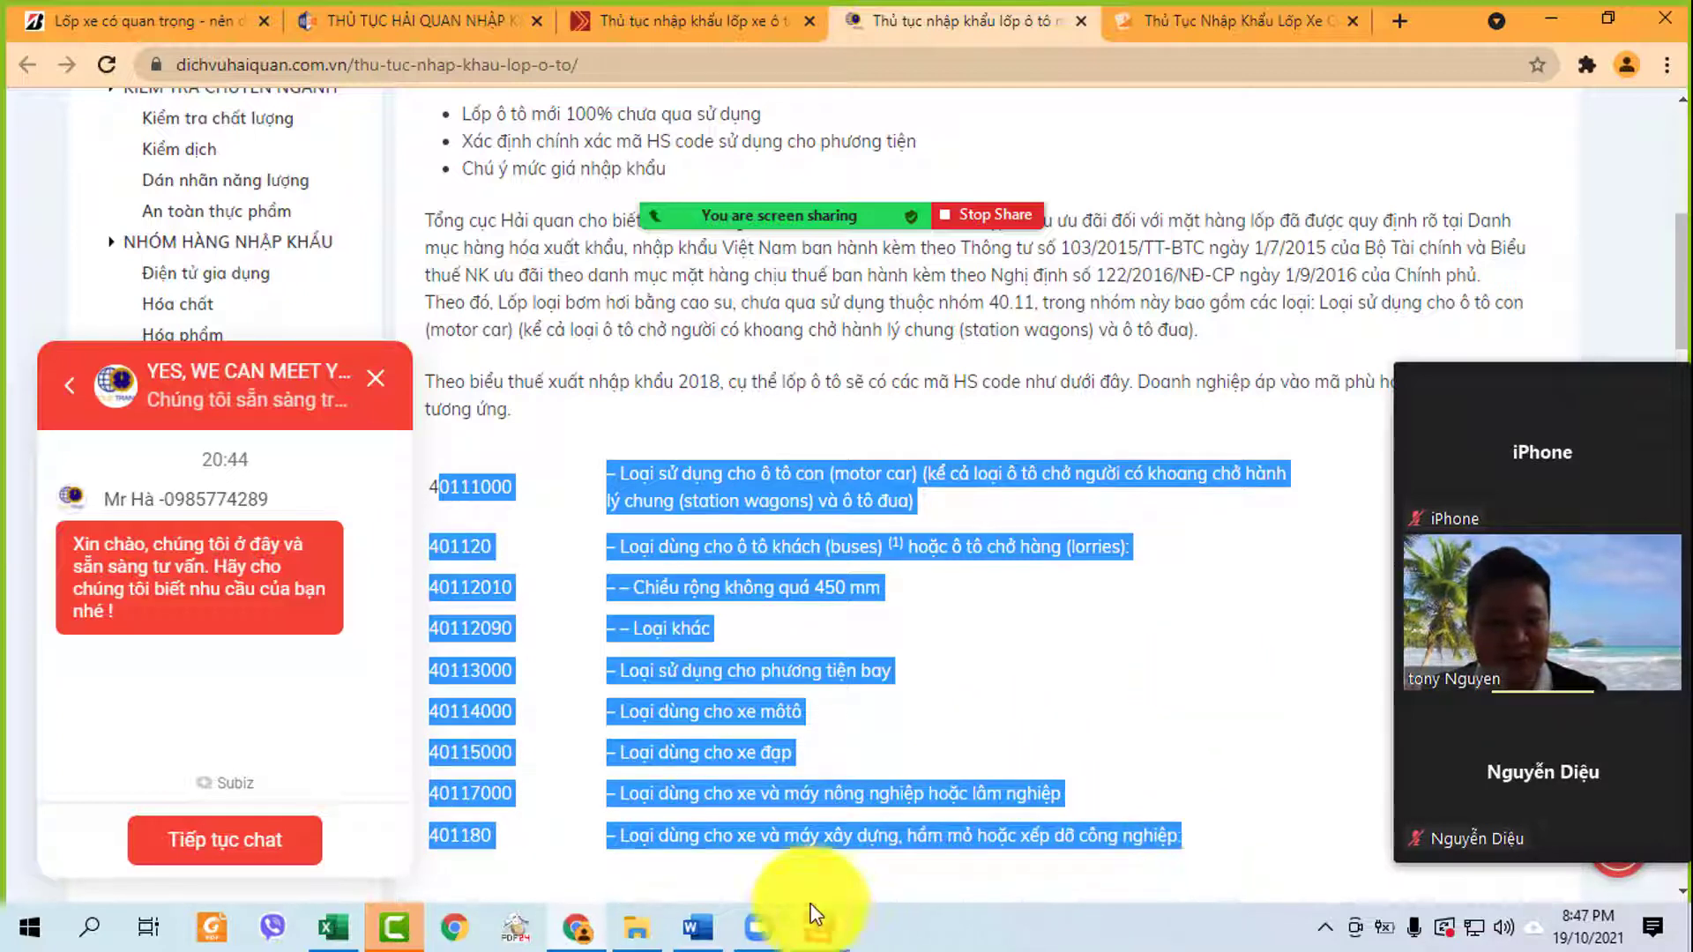
- Switch to the GHI CHU document in Word and replace the first HS code under THÔNG TIN HÀNG with 4011
click(696, 927)
scroll(707, 535, up, 3)
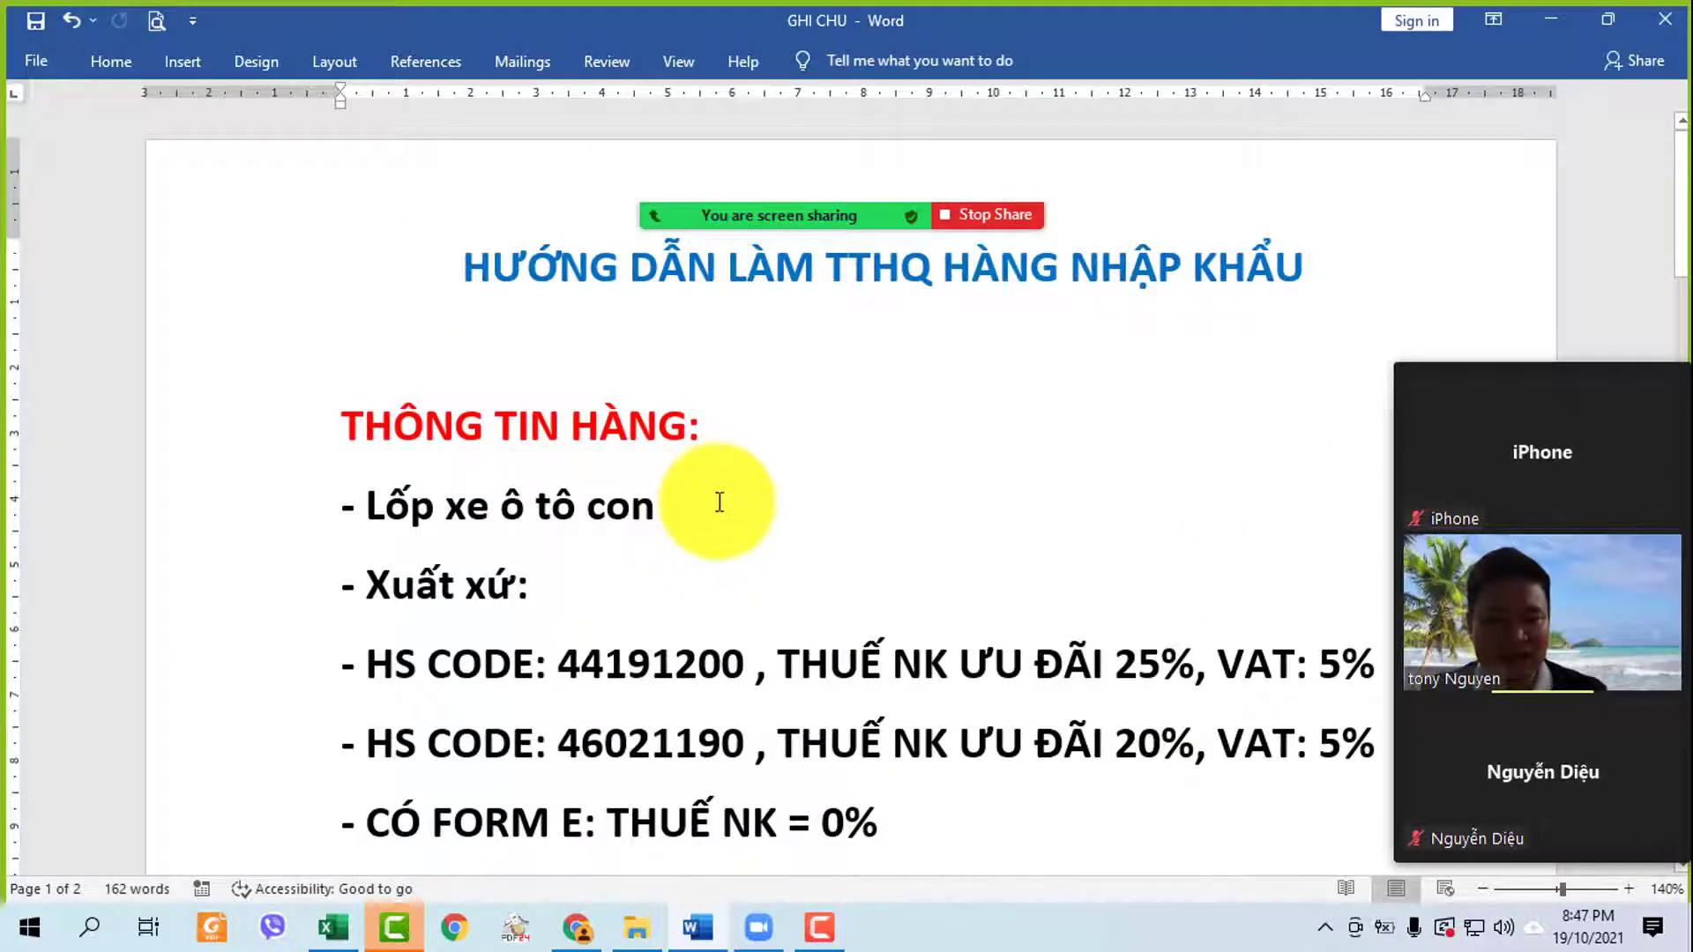
scroll(719, 502, down, 3)
click(1408, 350)
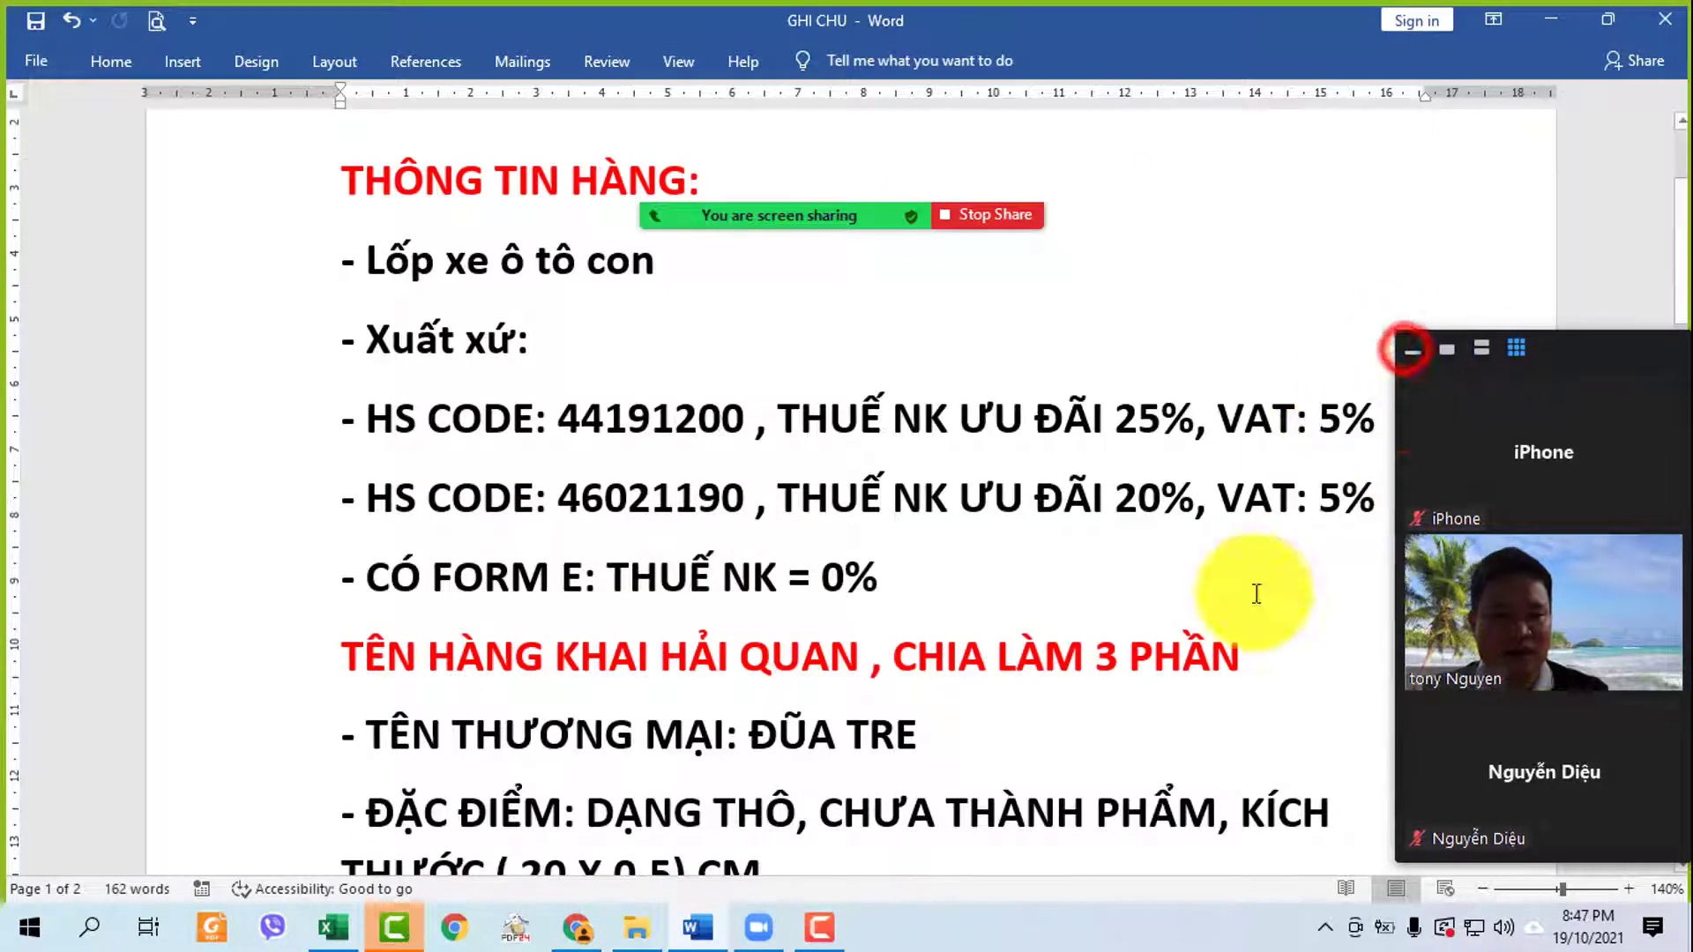
double_click(745, 415)
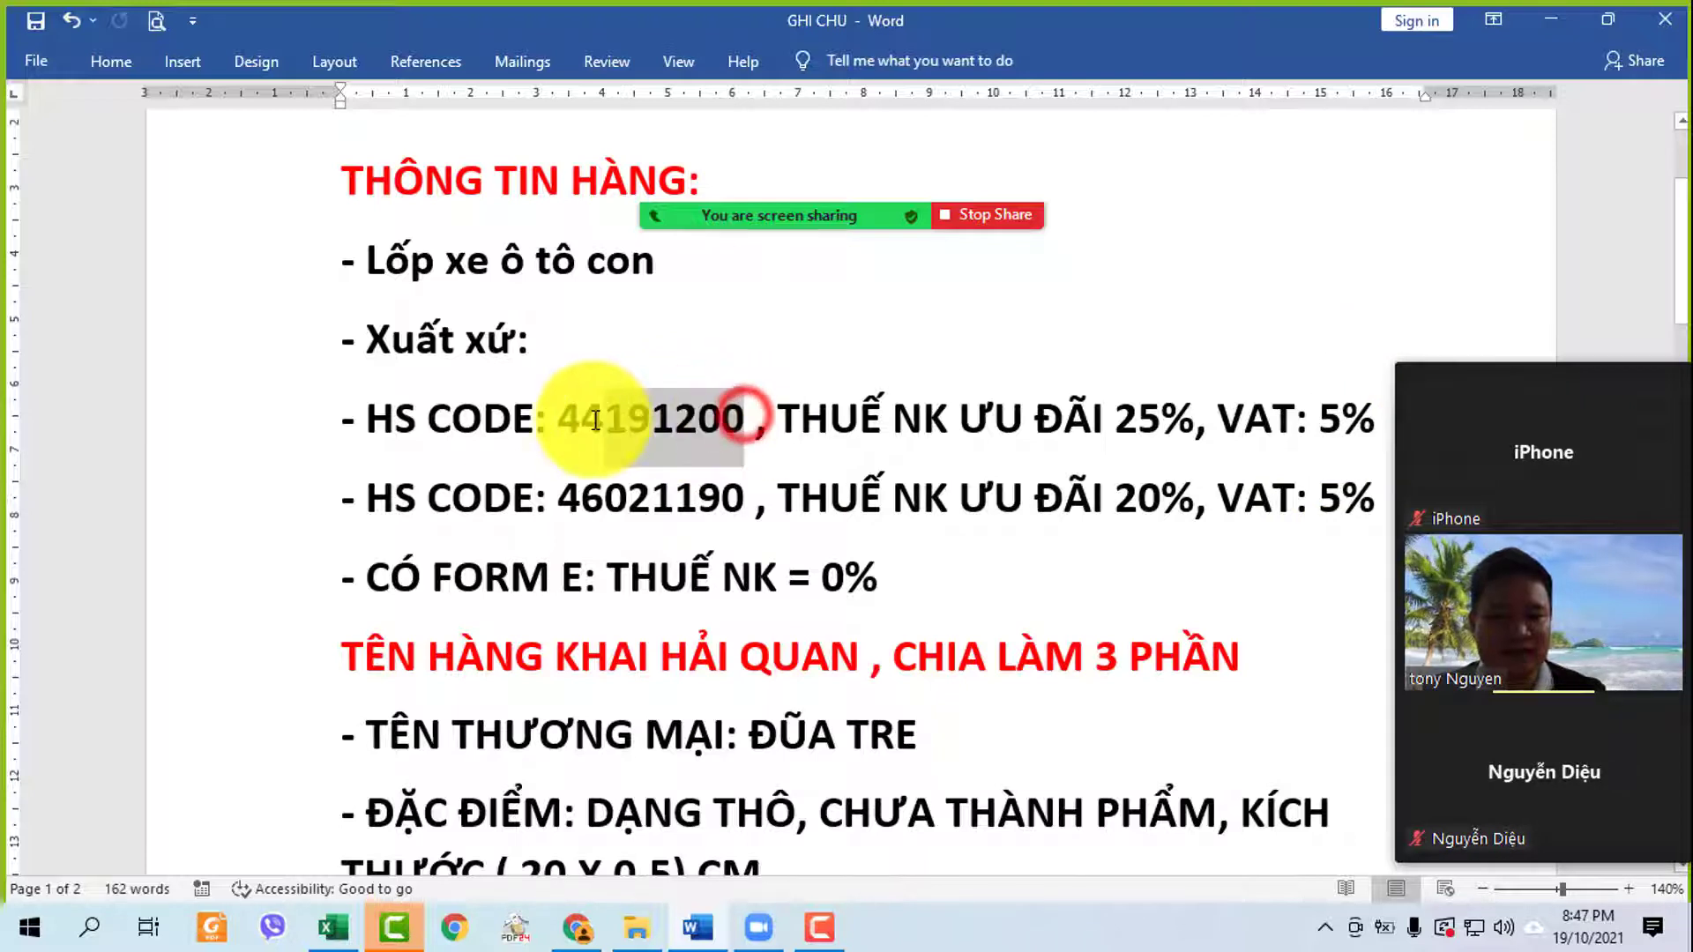
text(44)
key(BackSpace)
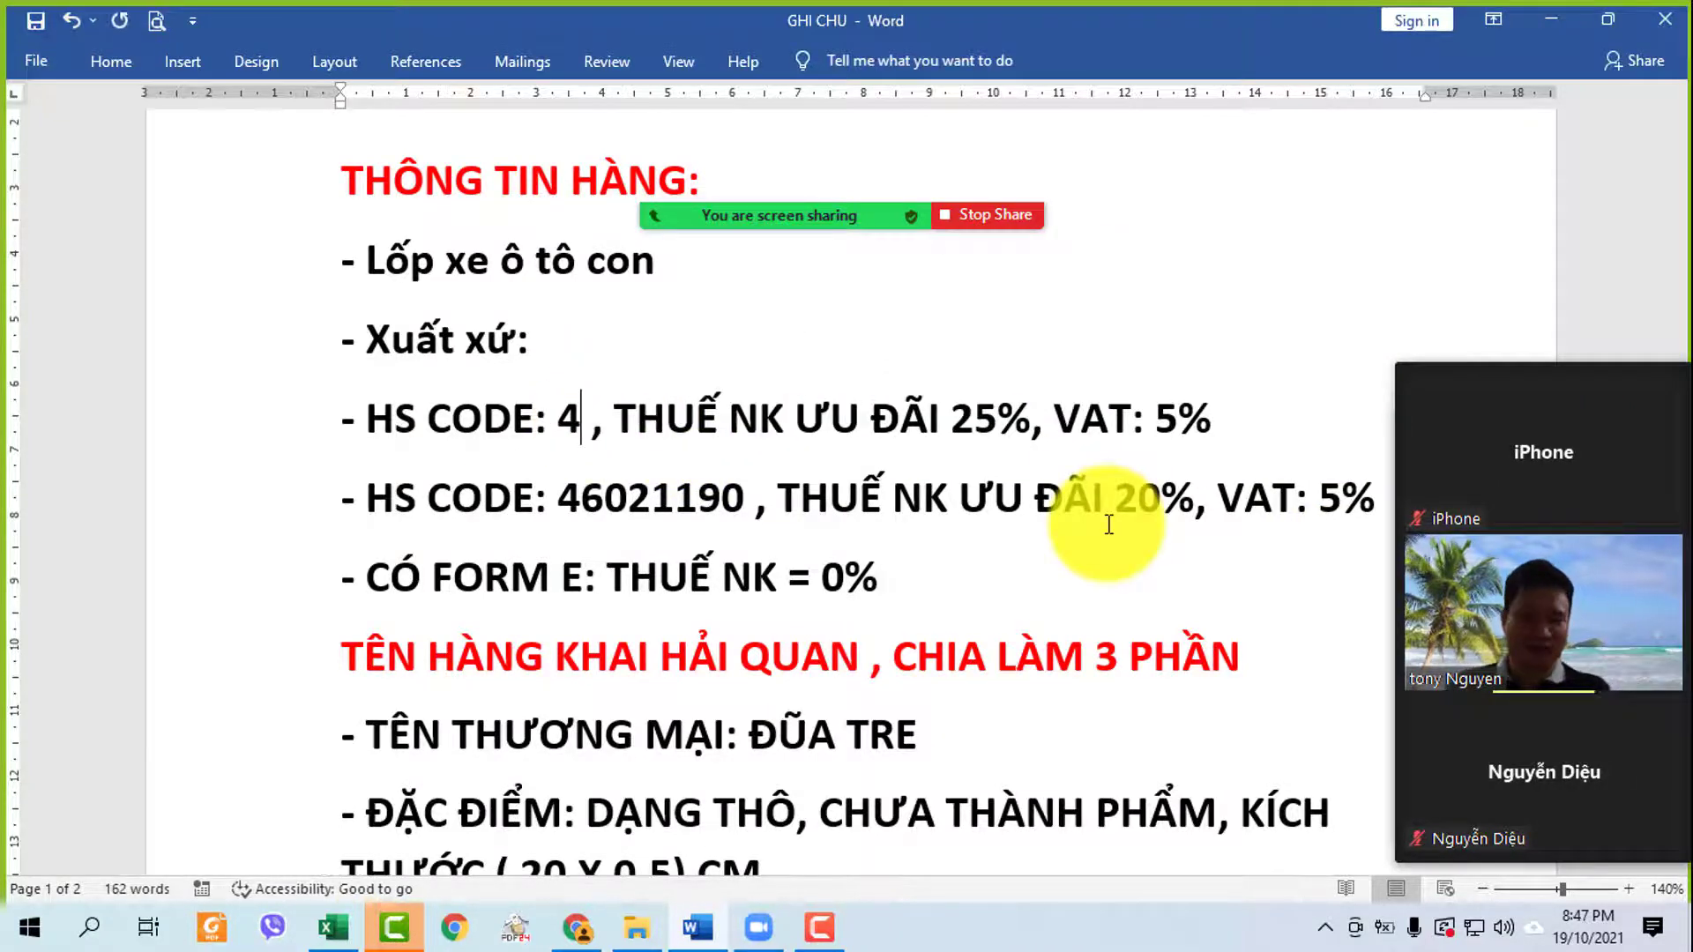
text(00)
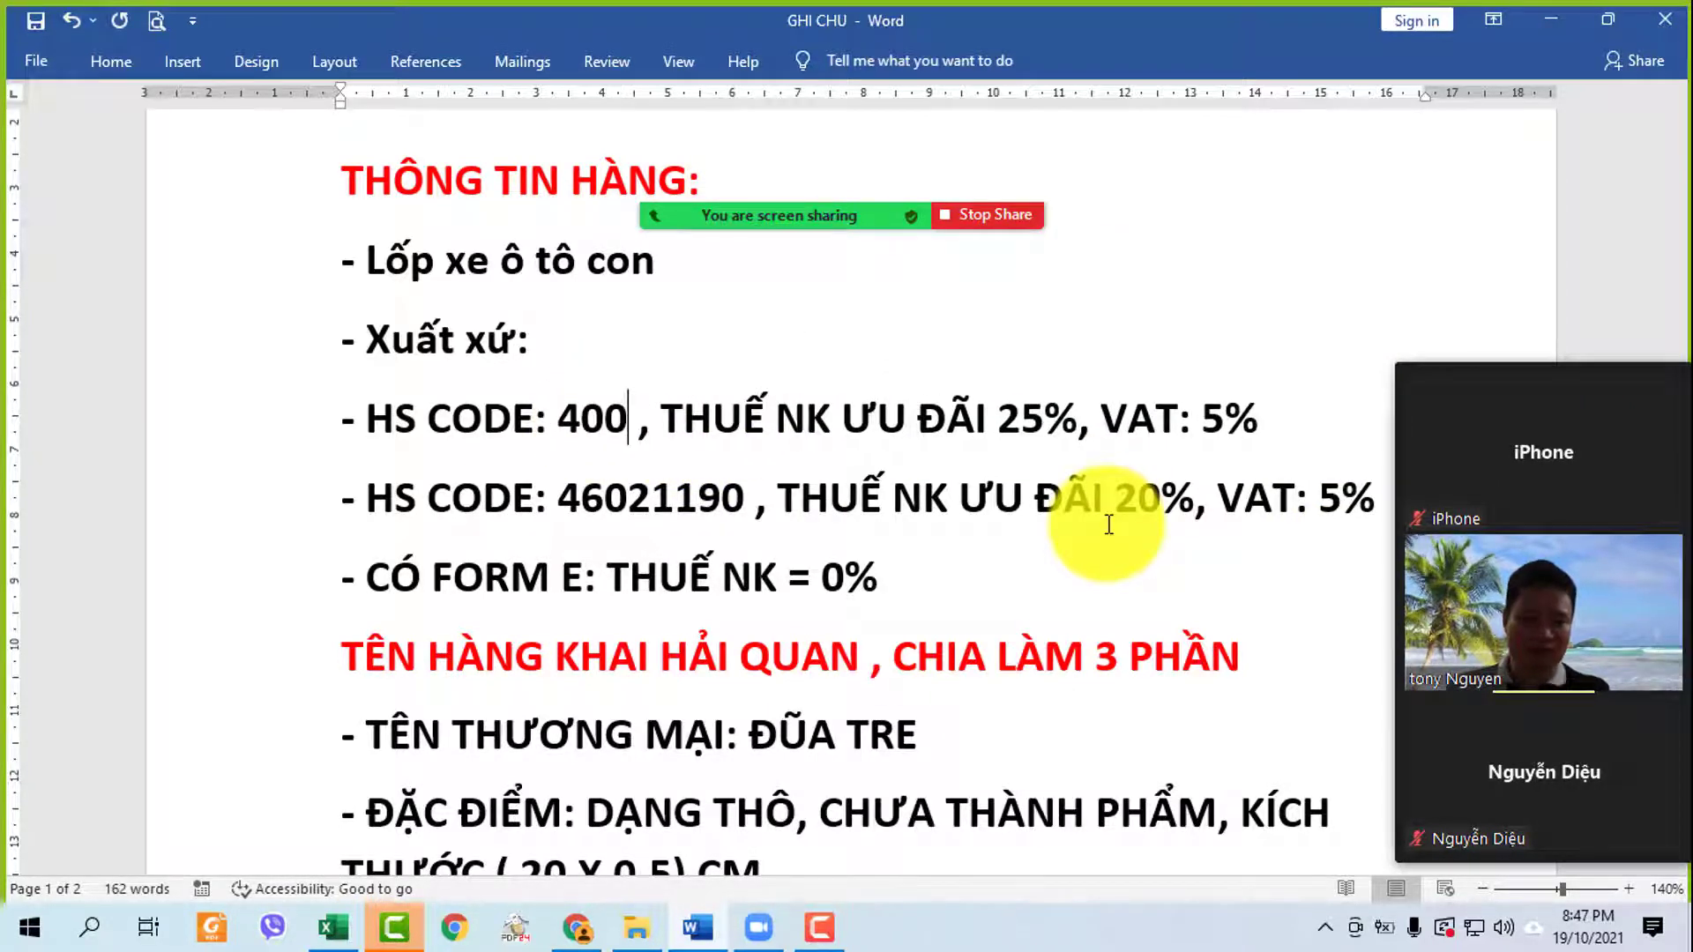
key(BackSpace)
text(11)
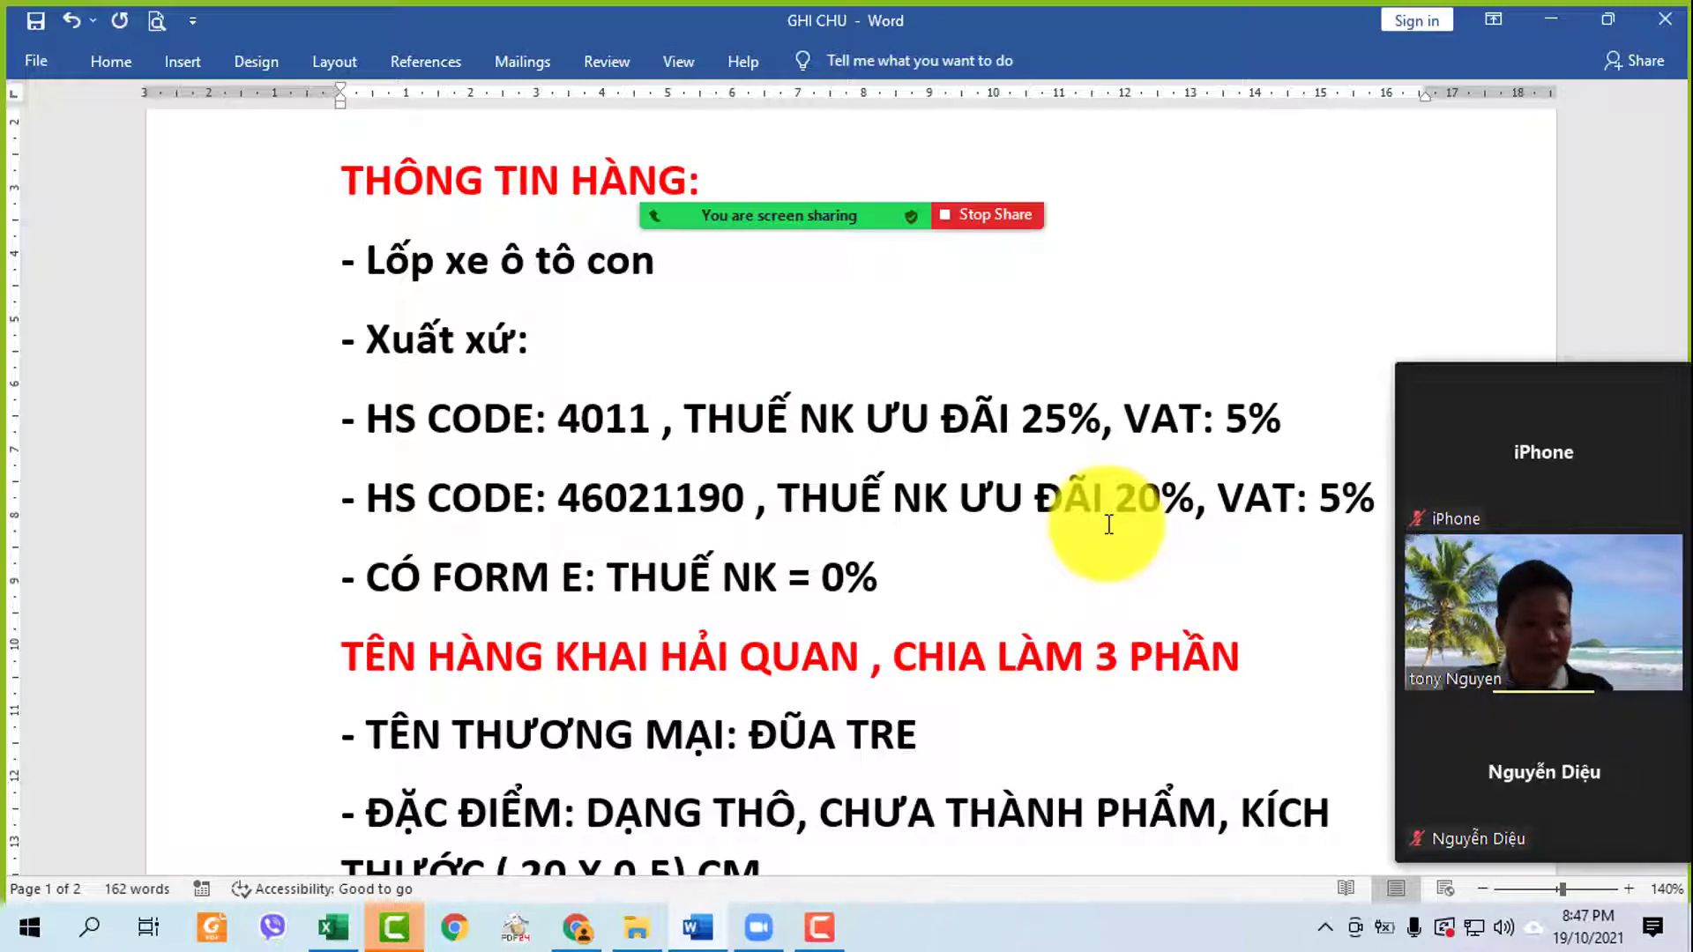
- Clear the preferential import duty and VAT rates on the HS code 4011 line and leave a gap before VAT
click(1073, 419)
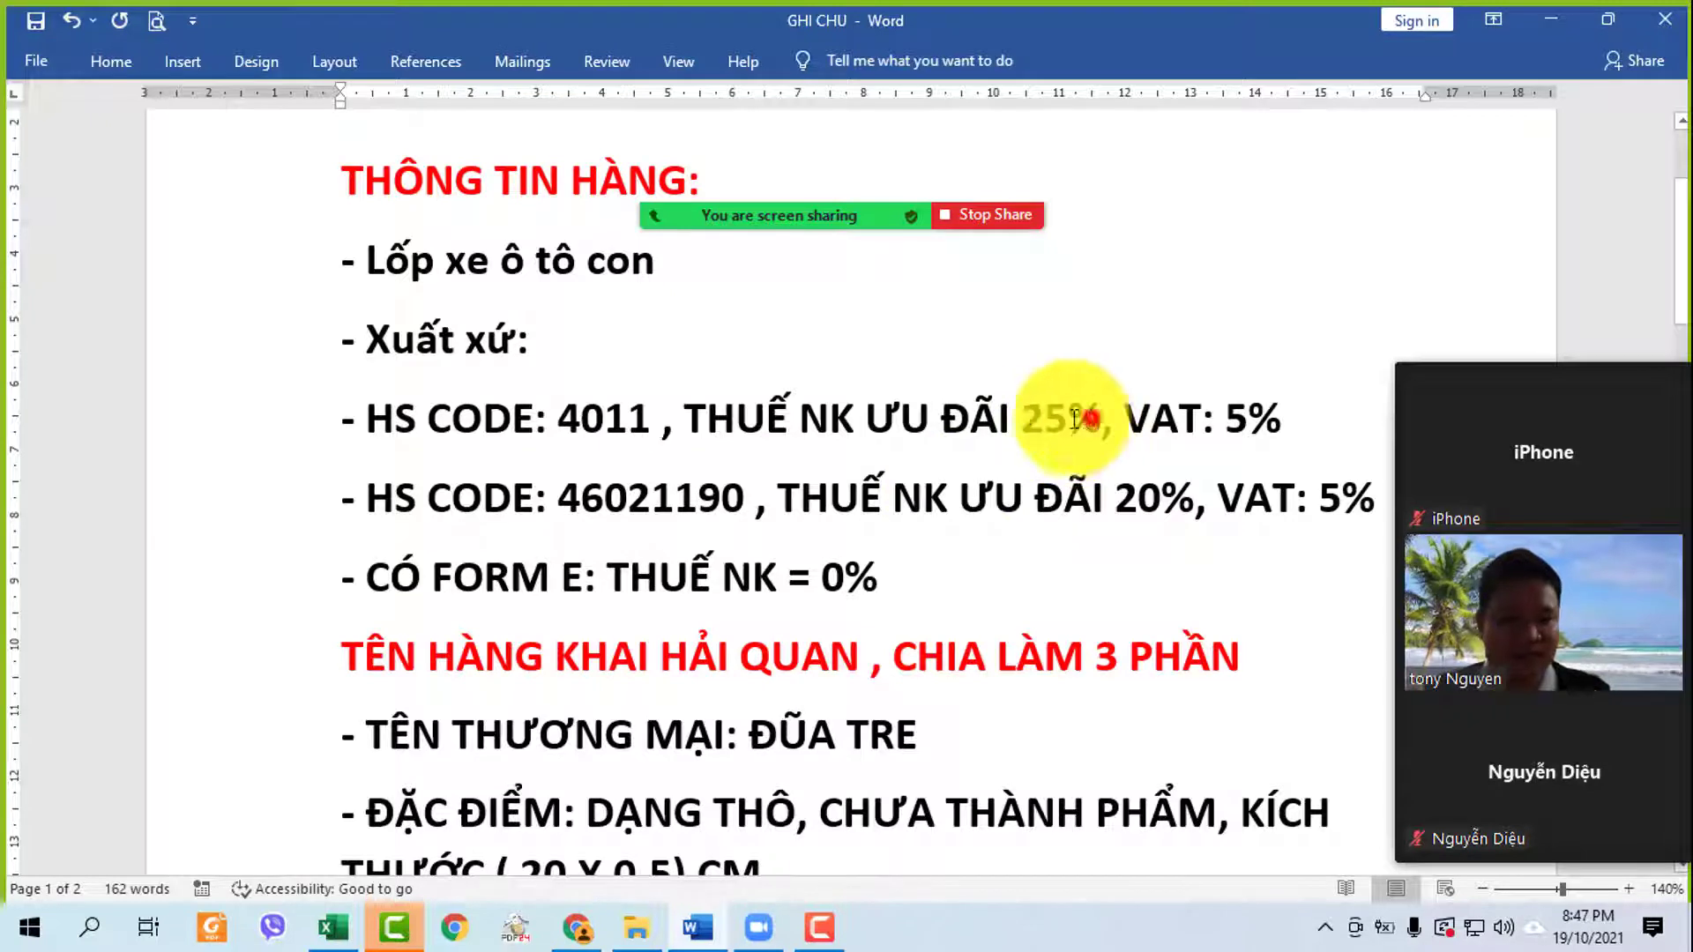
double_click(1074, 419)
click(651, 417)
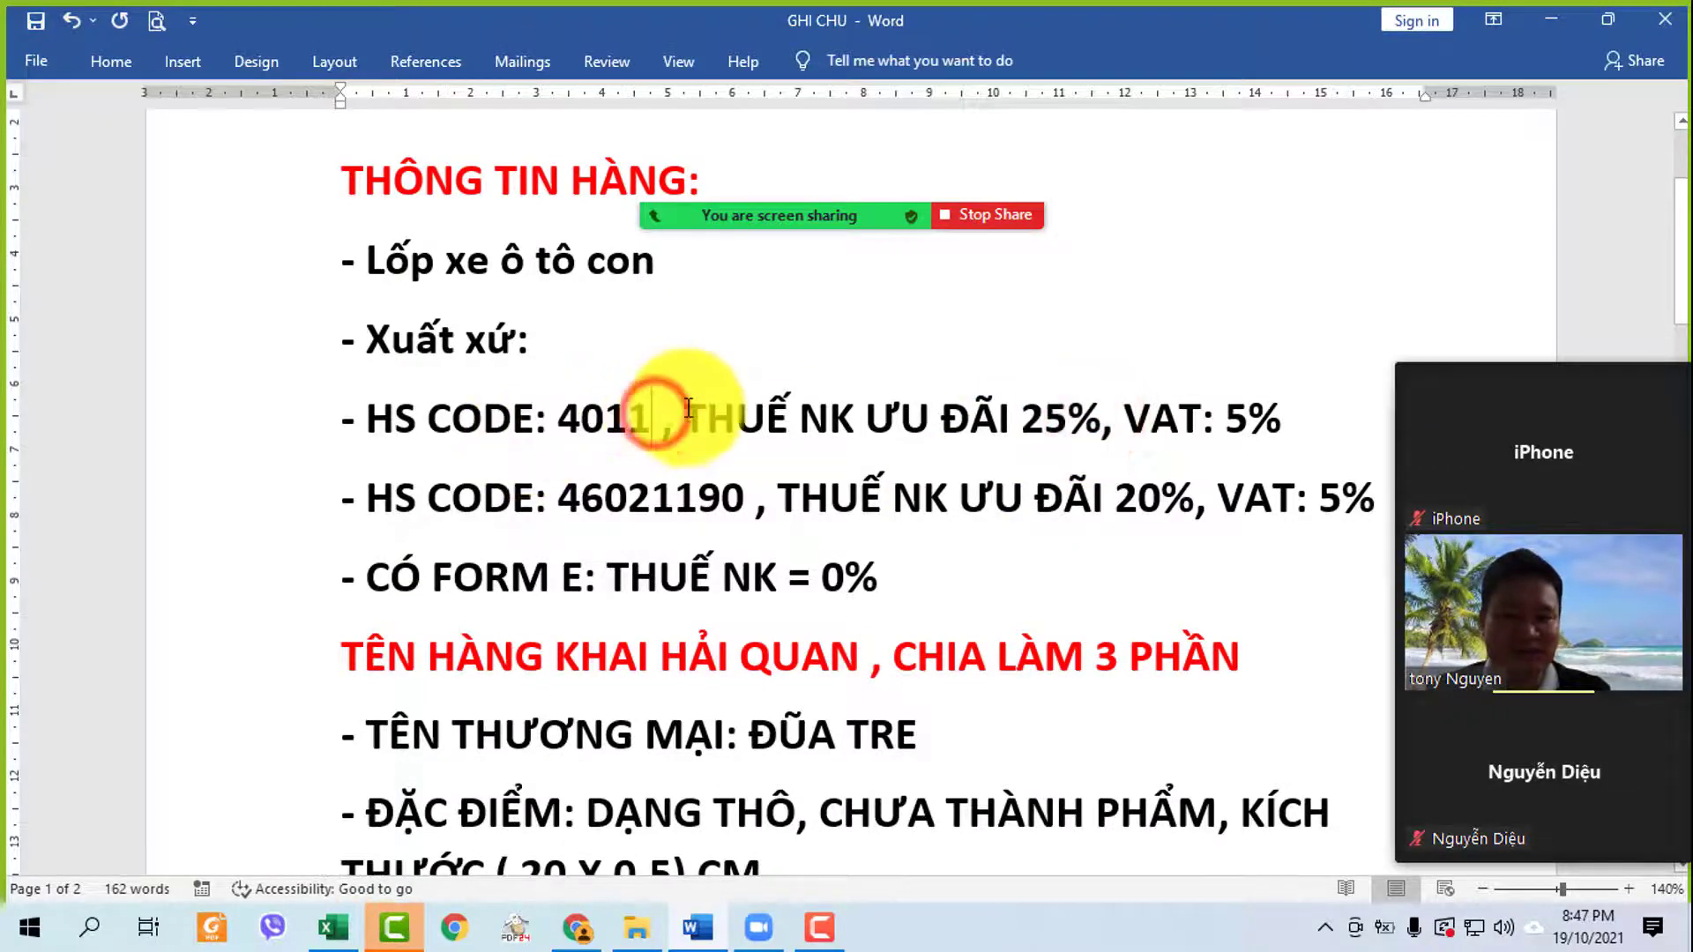
drag(687, 407, 1018, 416)
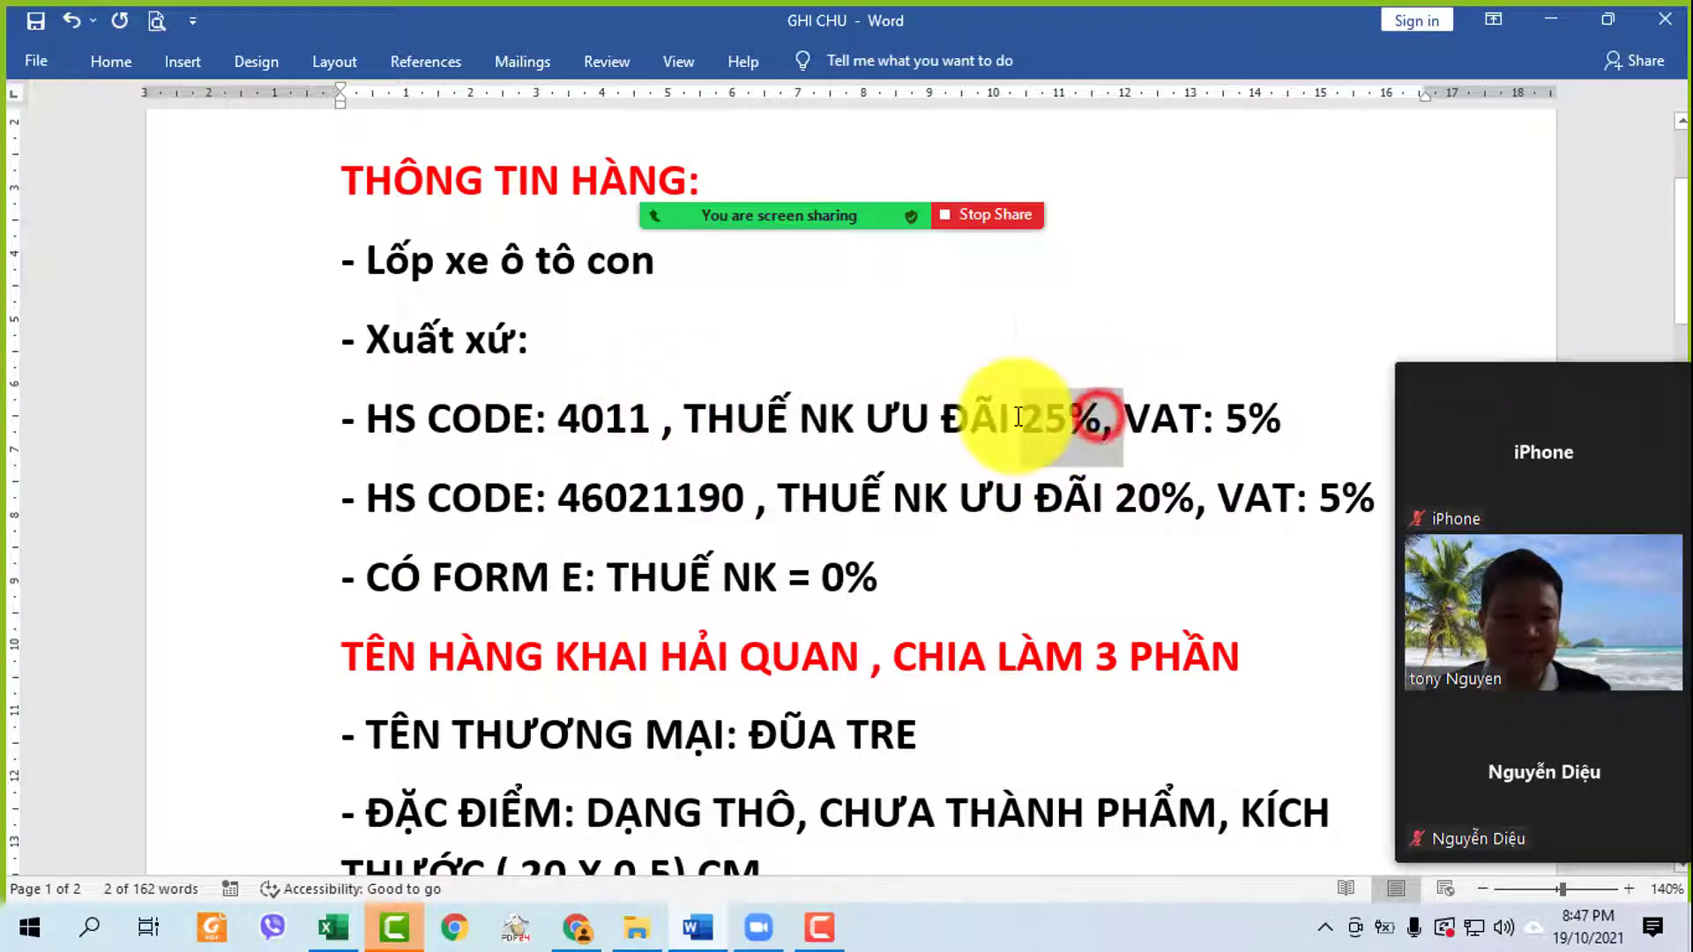
key(BackSpace)
drag(1247, 408, 1134, 412)
key(BackSpace)
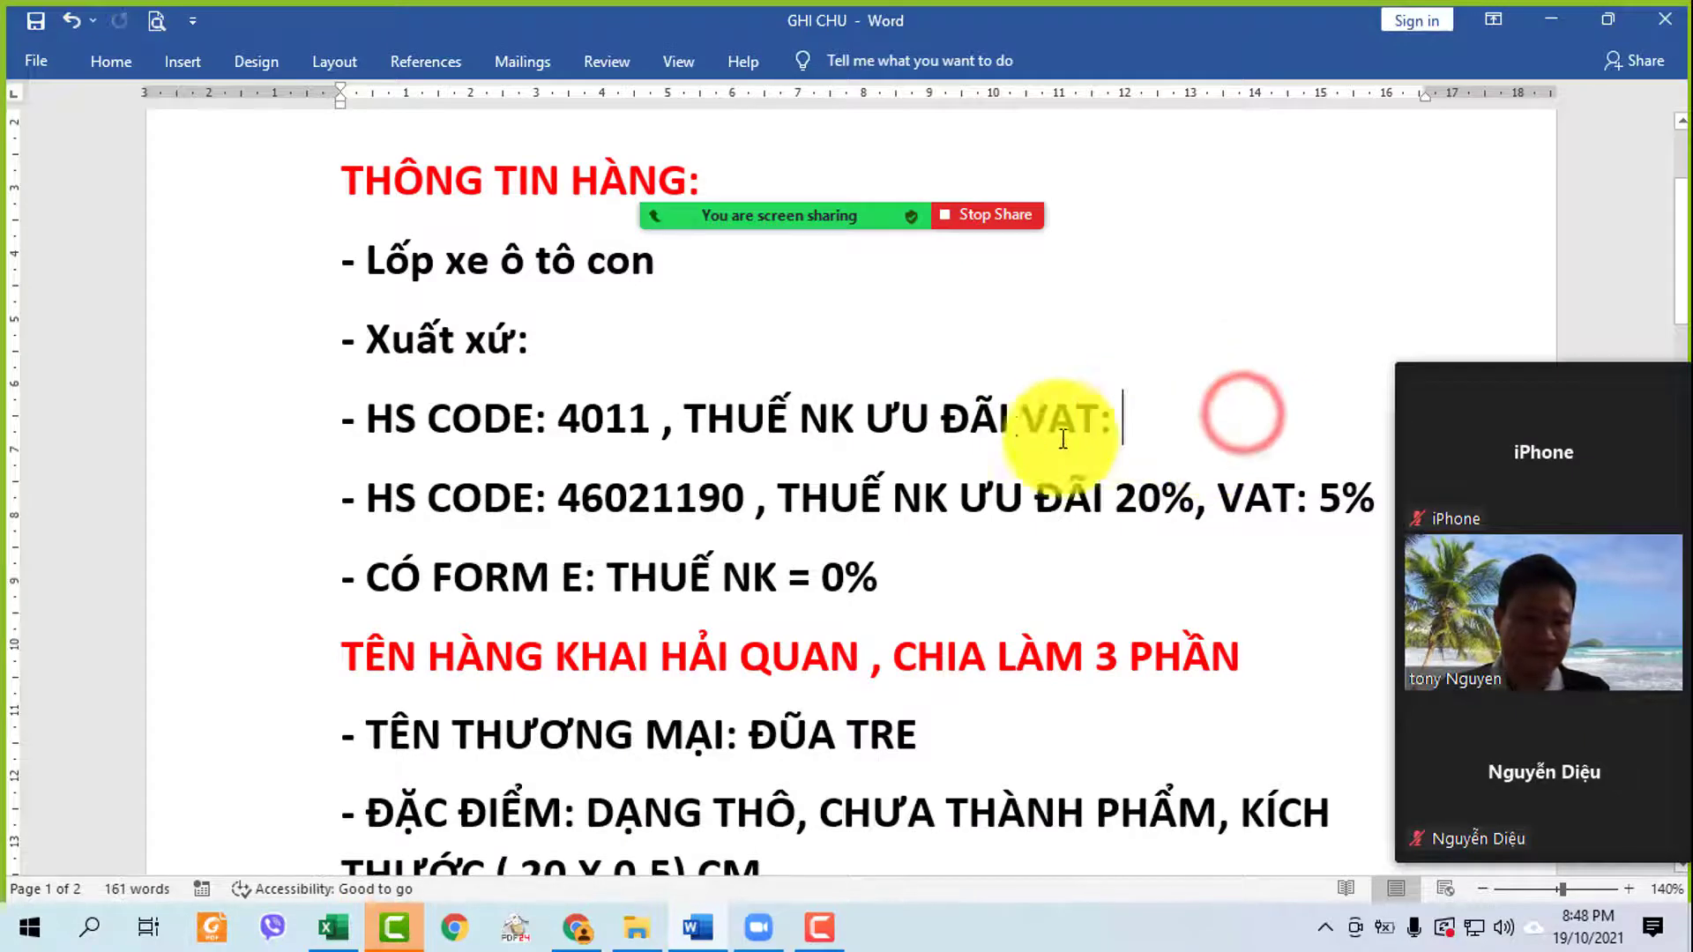
click(1017, 419)
key(Tab)
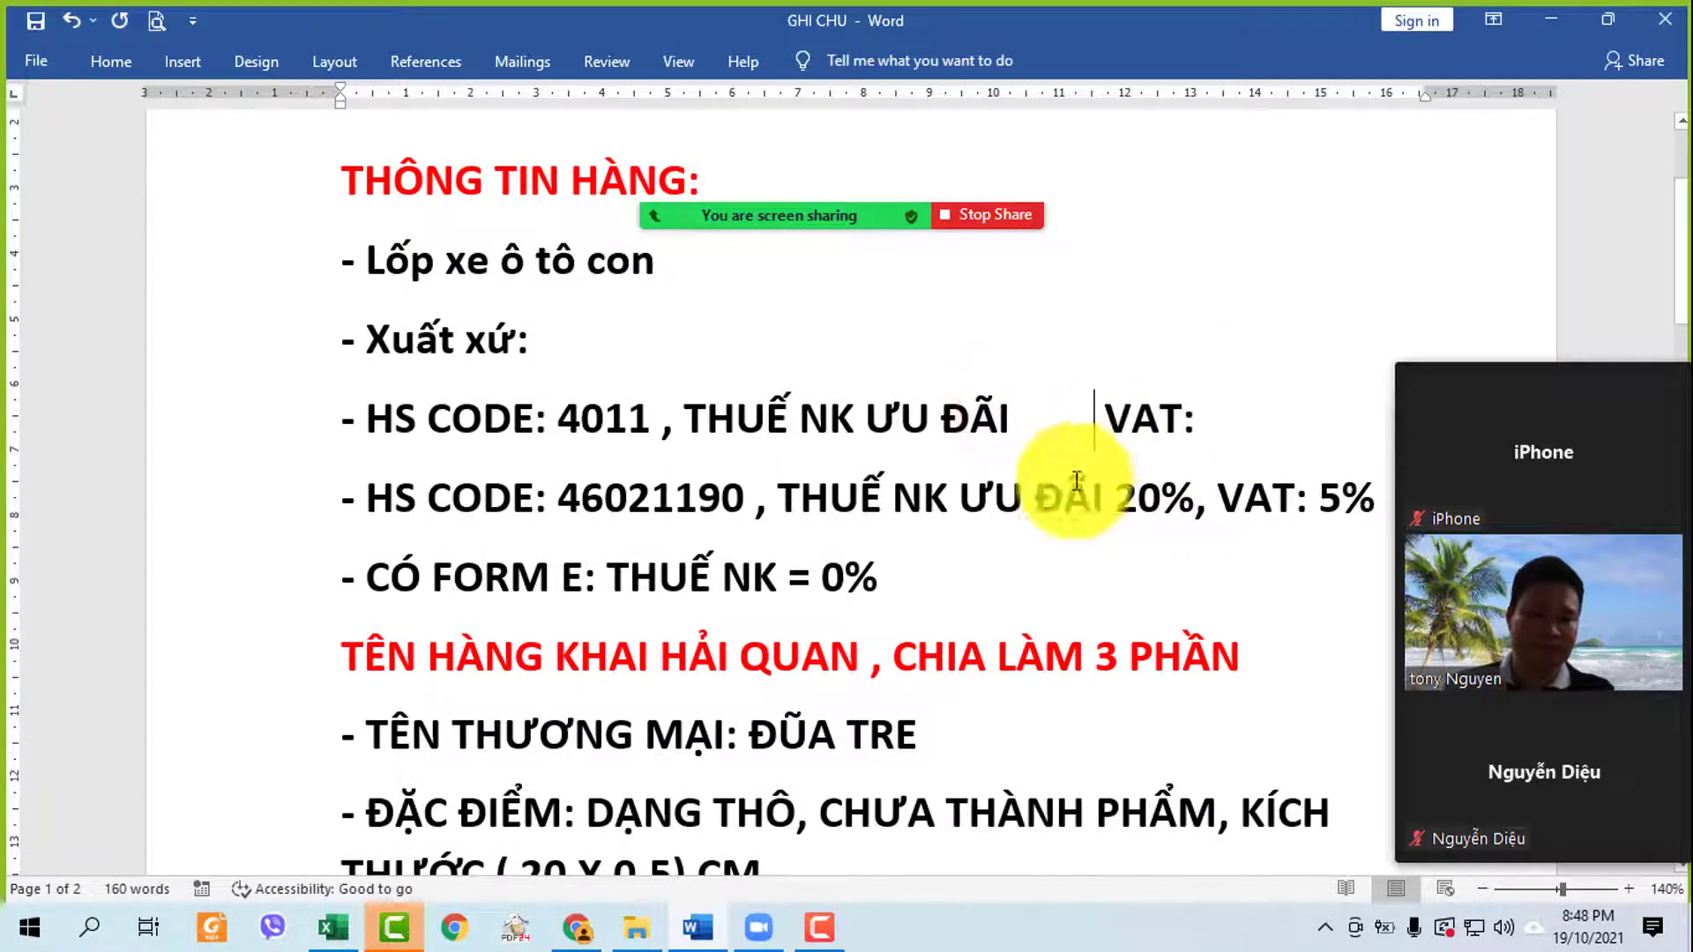
- Delete the second HS code line, 46021190, from the goods information
click(269, 480)
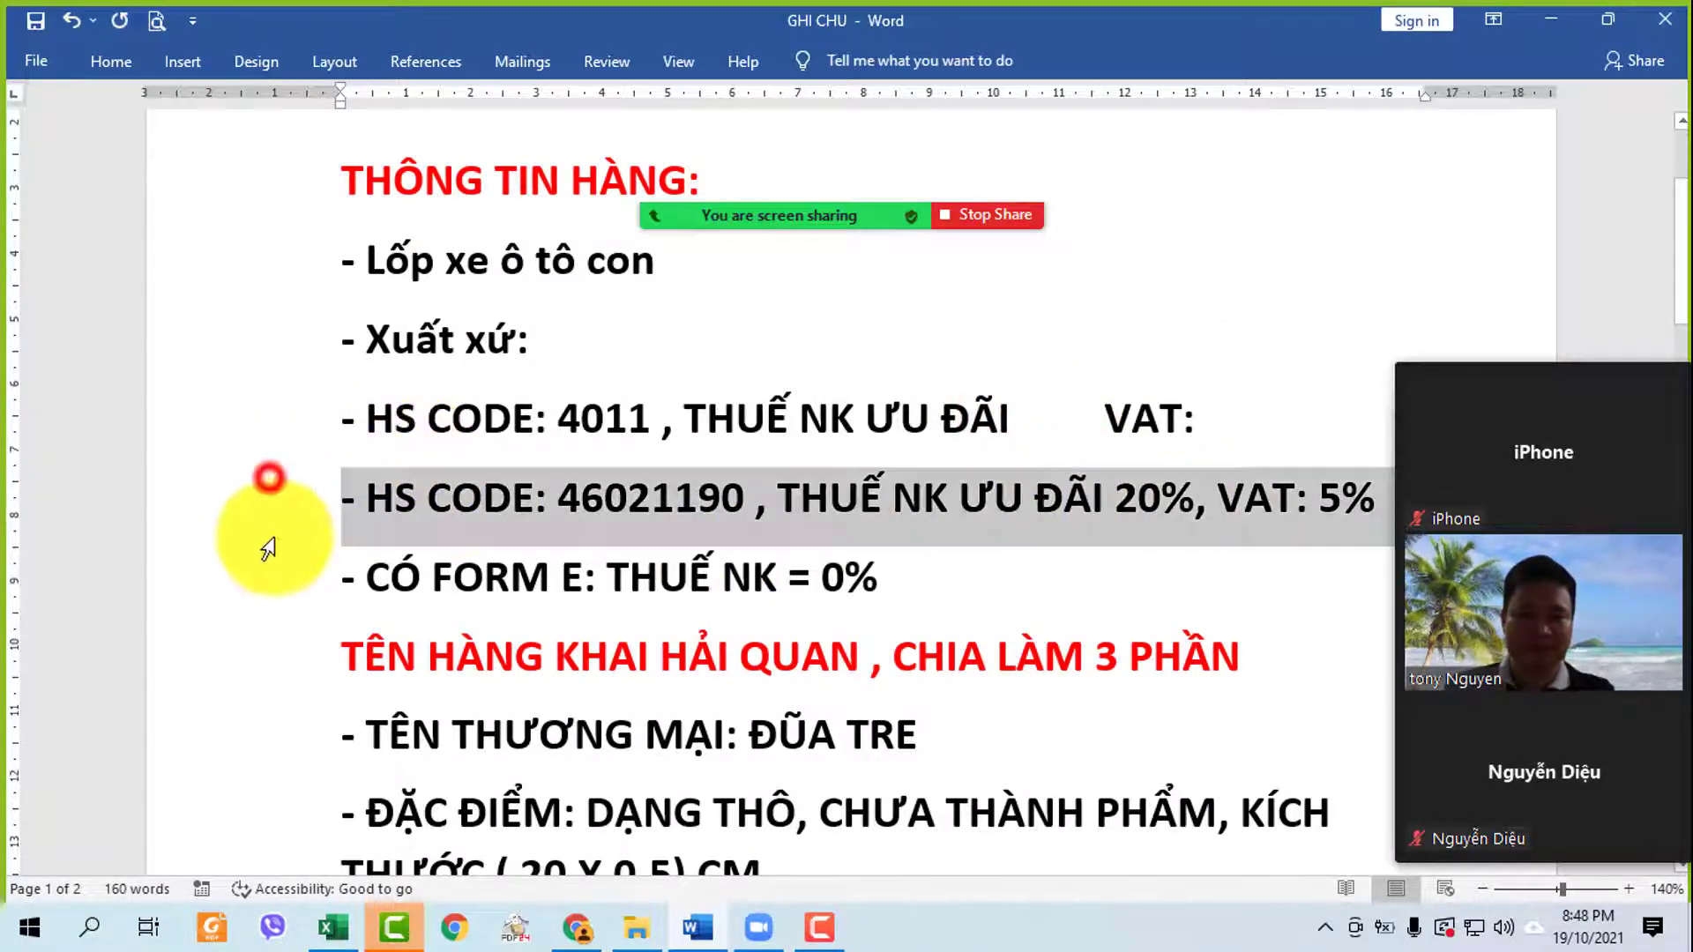
key(BackSpace)
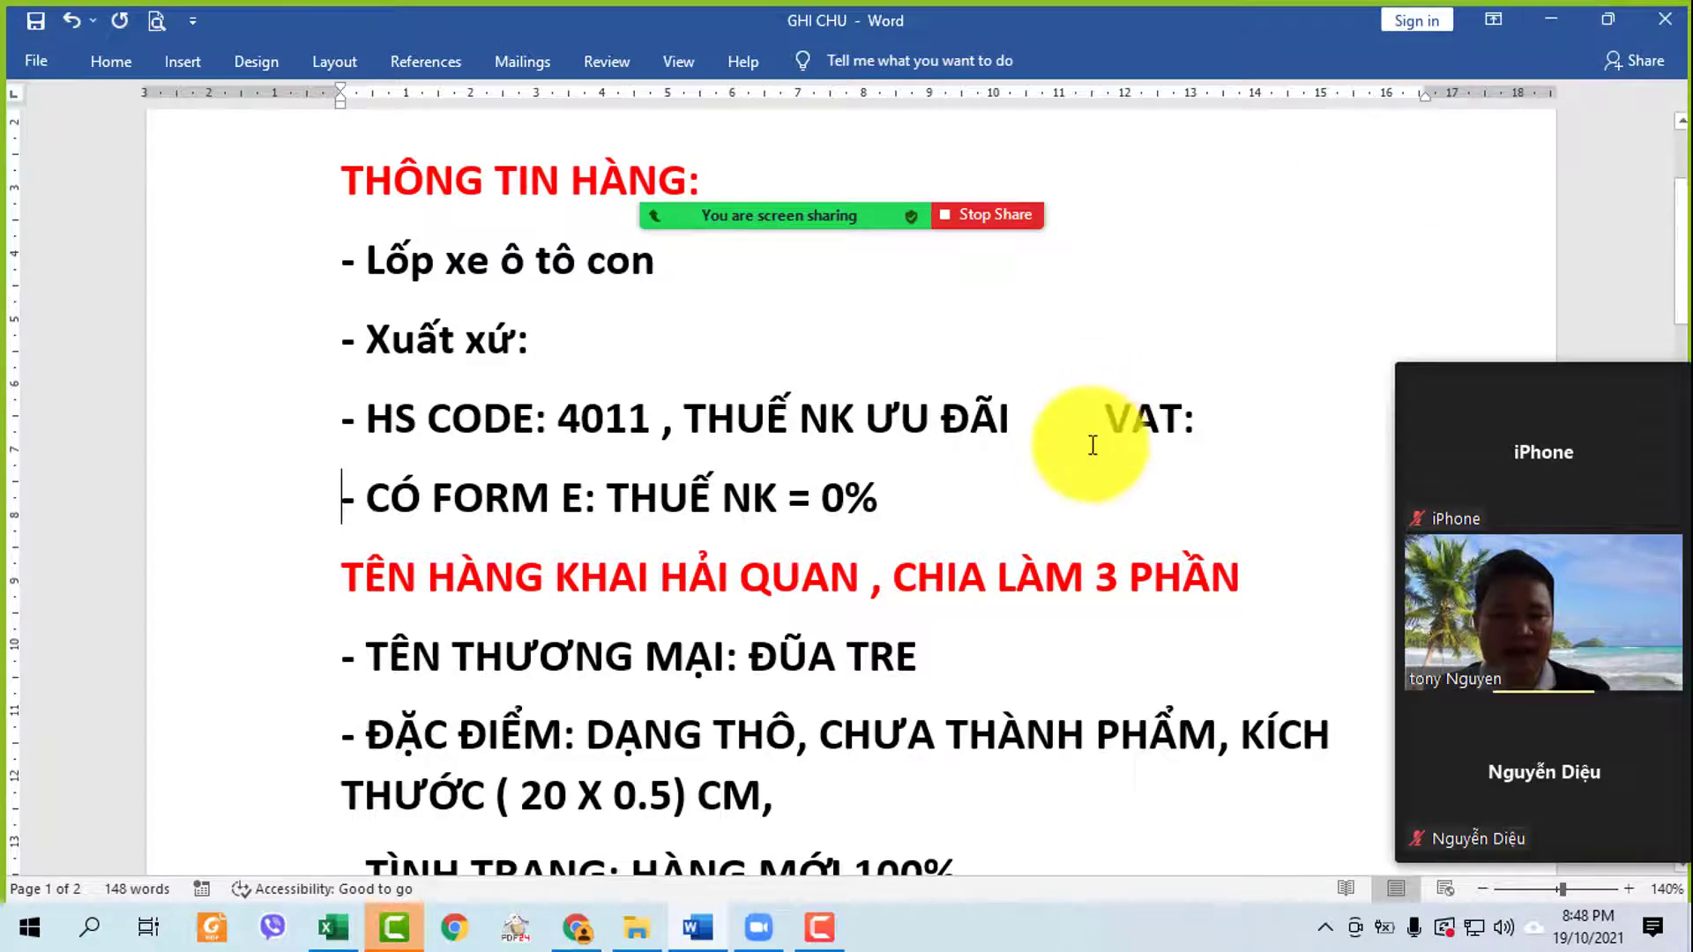
scroll(1099, 436, down, 5)
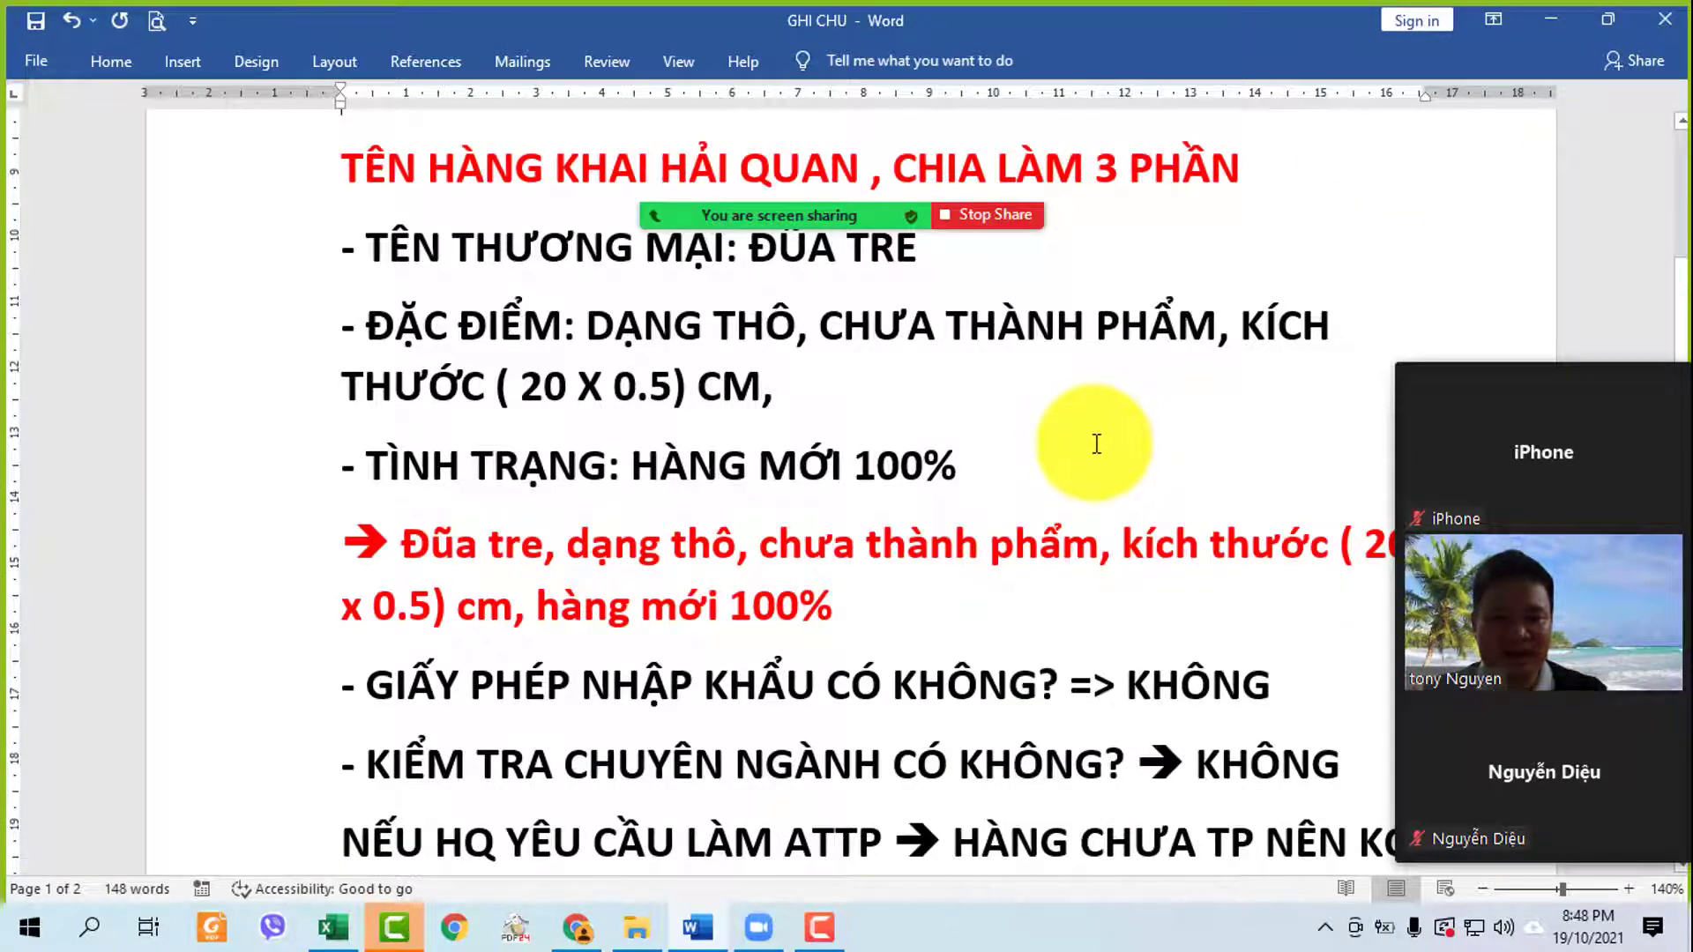
scroll(1095, 443, up, 4)
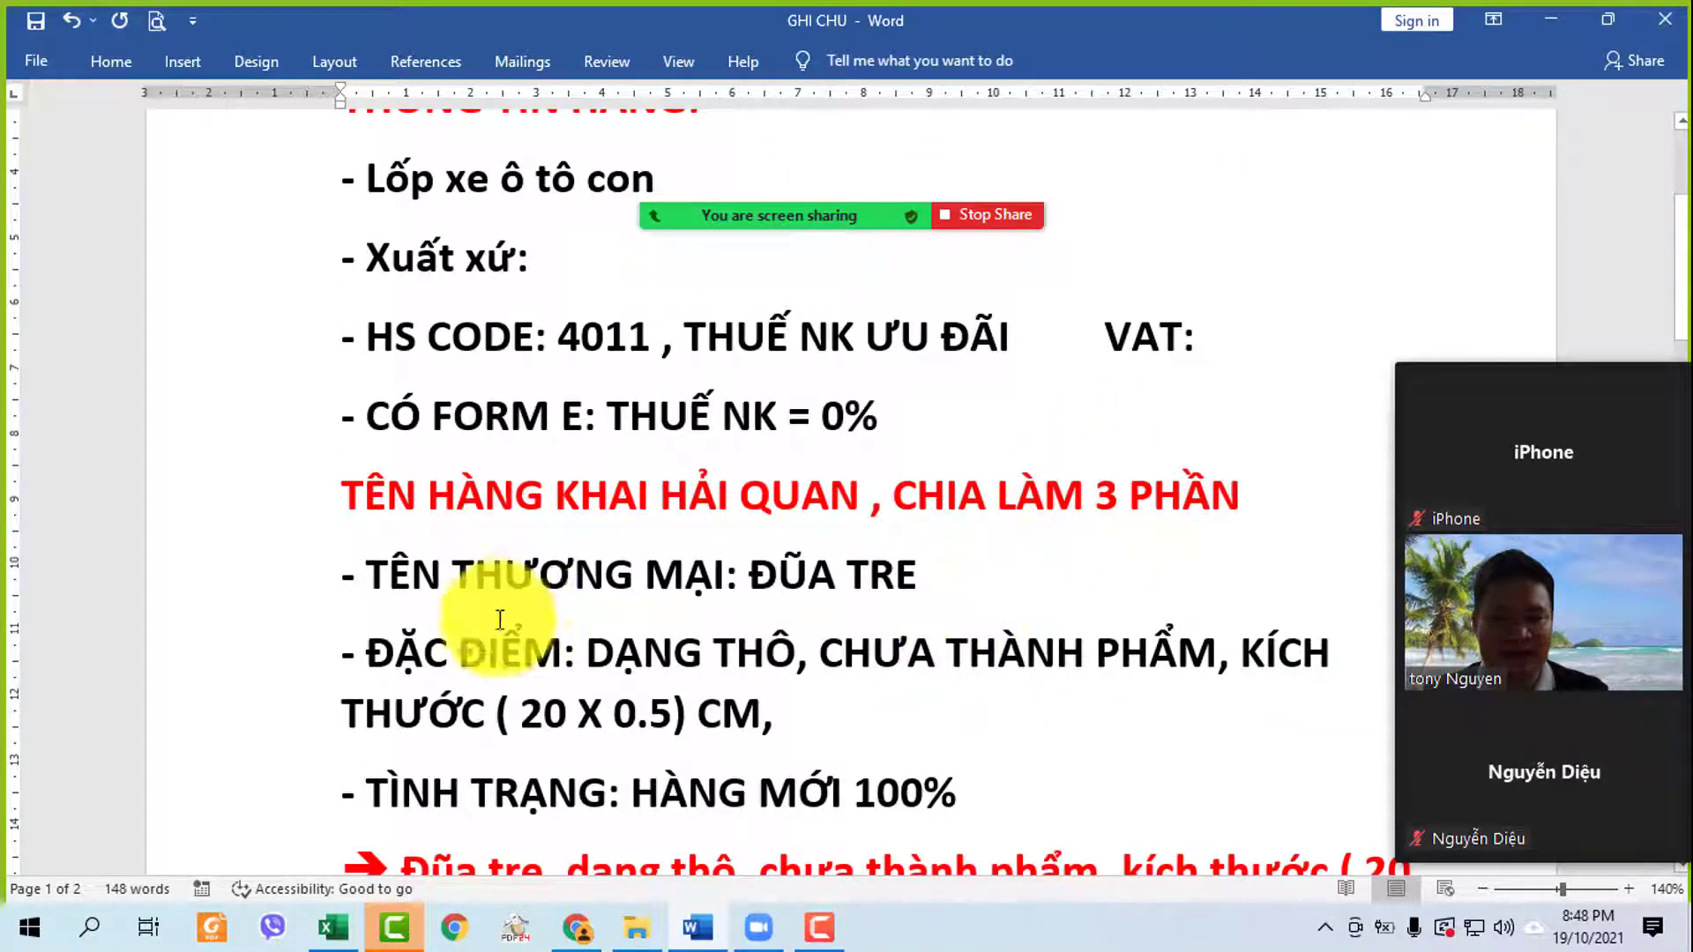
- Insert blank lines above the TÊN HÀNG KHAI HẢI QUAN heading and add "- VĂN BẢN HƯỚNG DẪN:" below the CÓ FORM E line
key(Return)
key(Return)
key(Return)
key(Return)
key(Return)
key(Return)
key(Return)
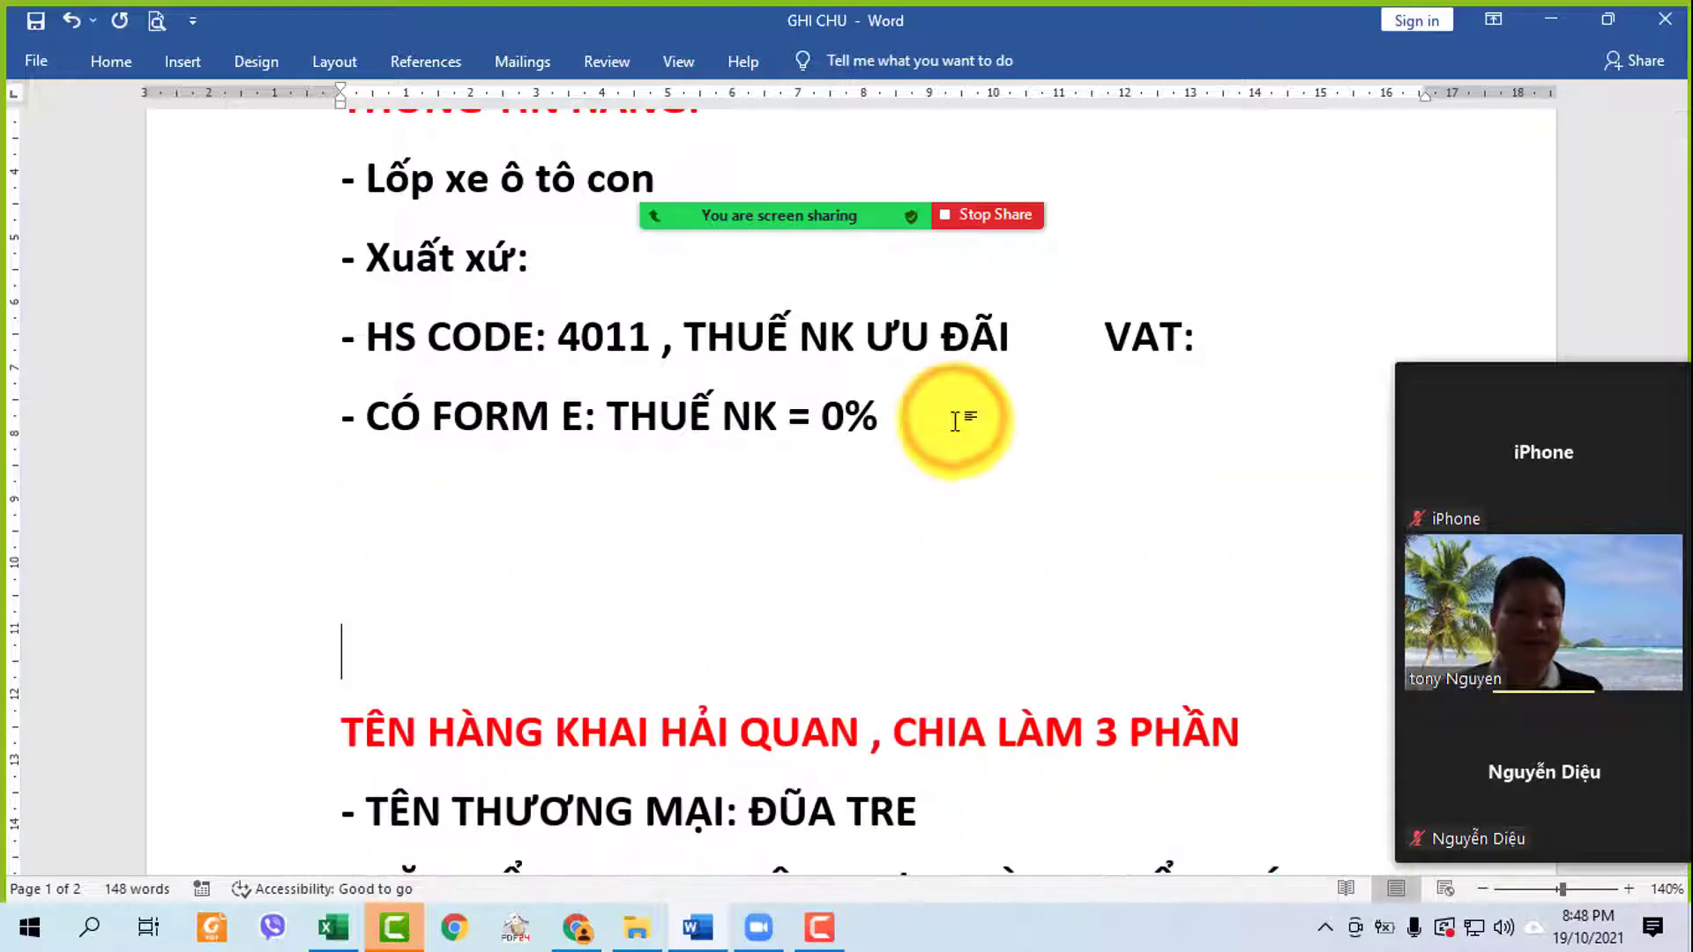
scroll(861, 572, up, 4)
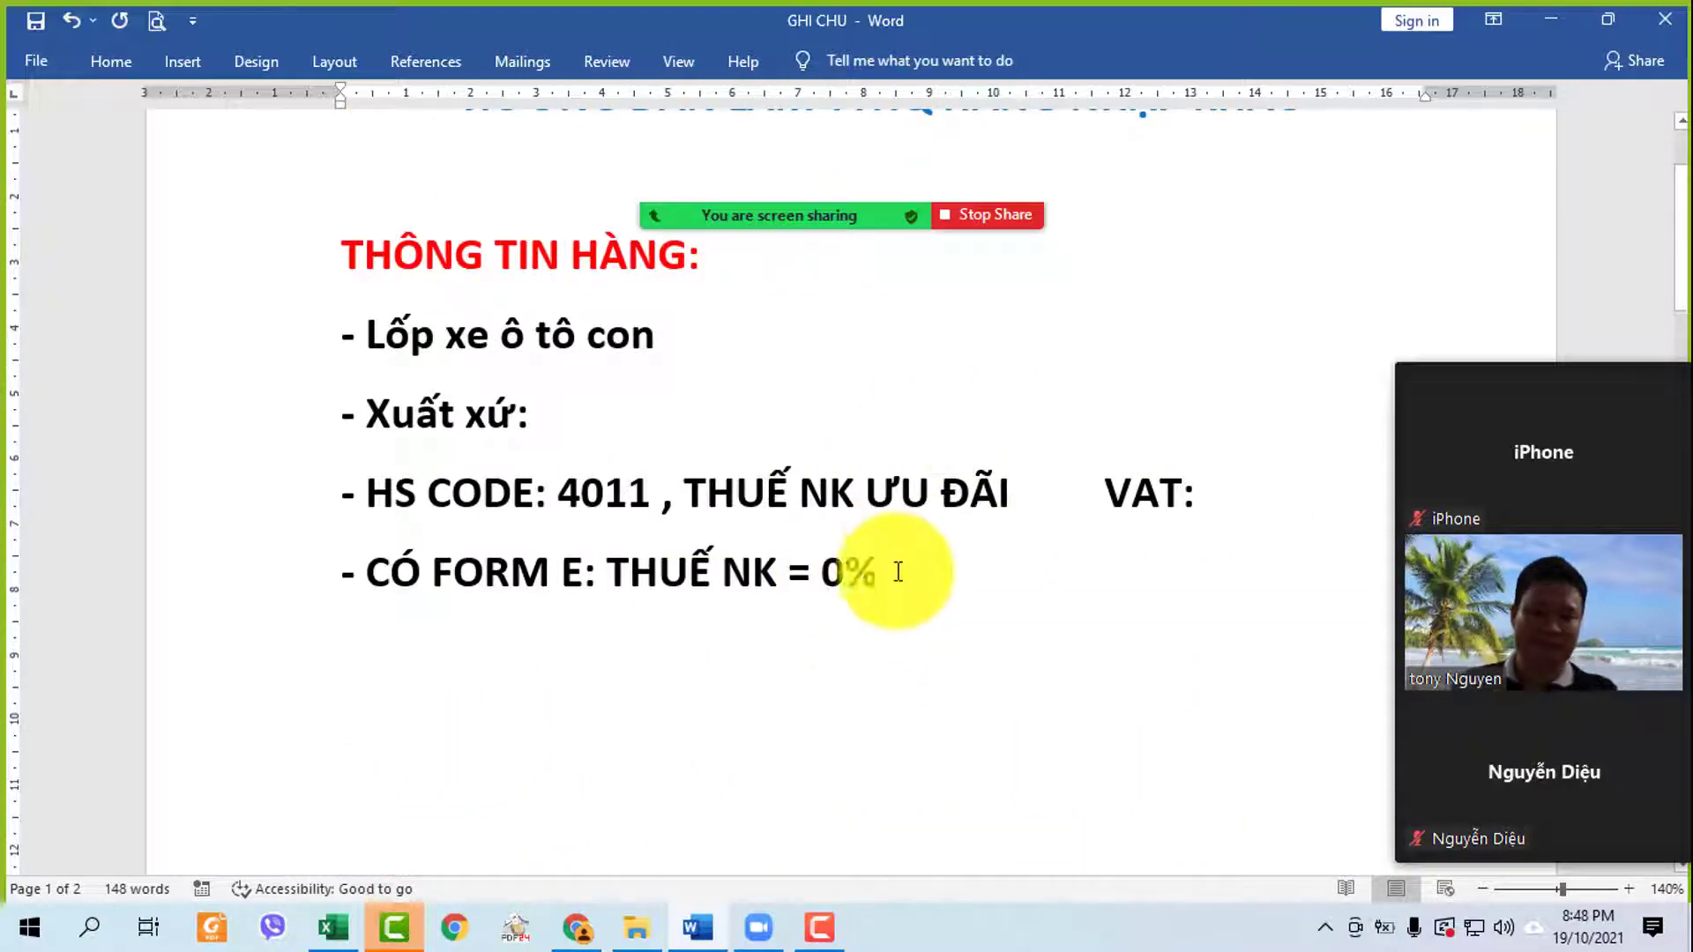
click(895, 570)
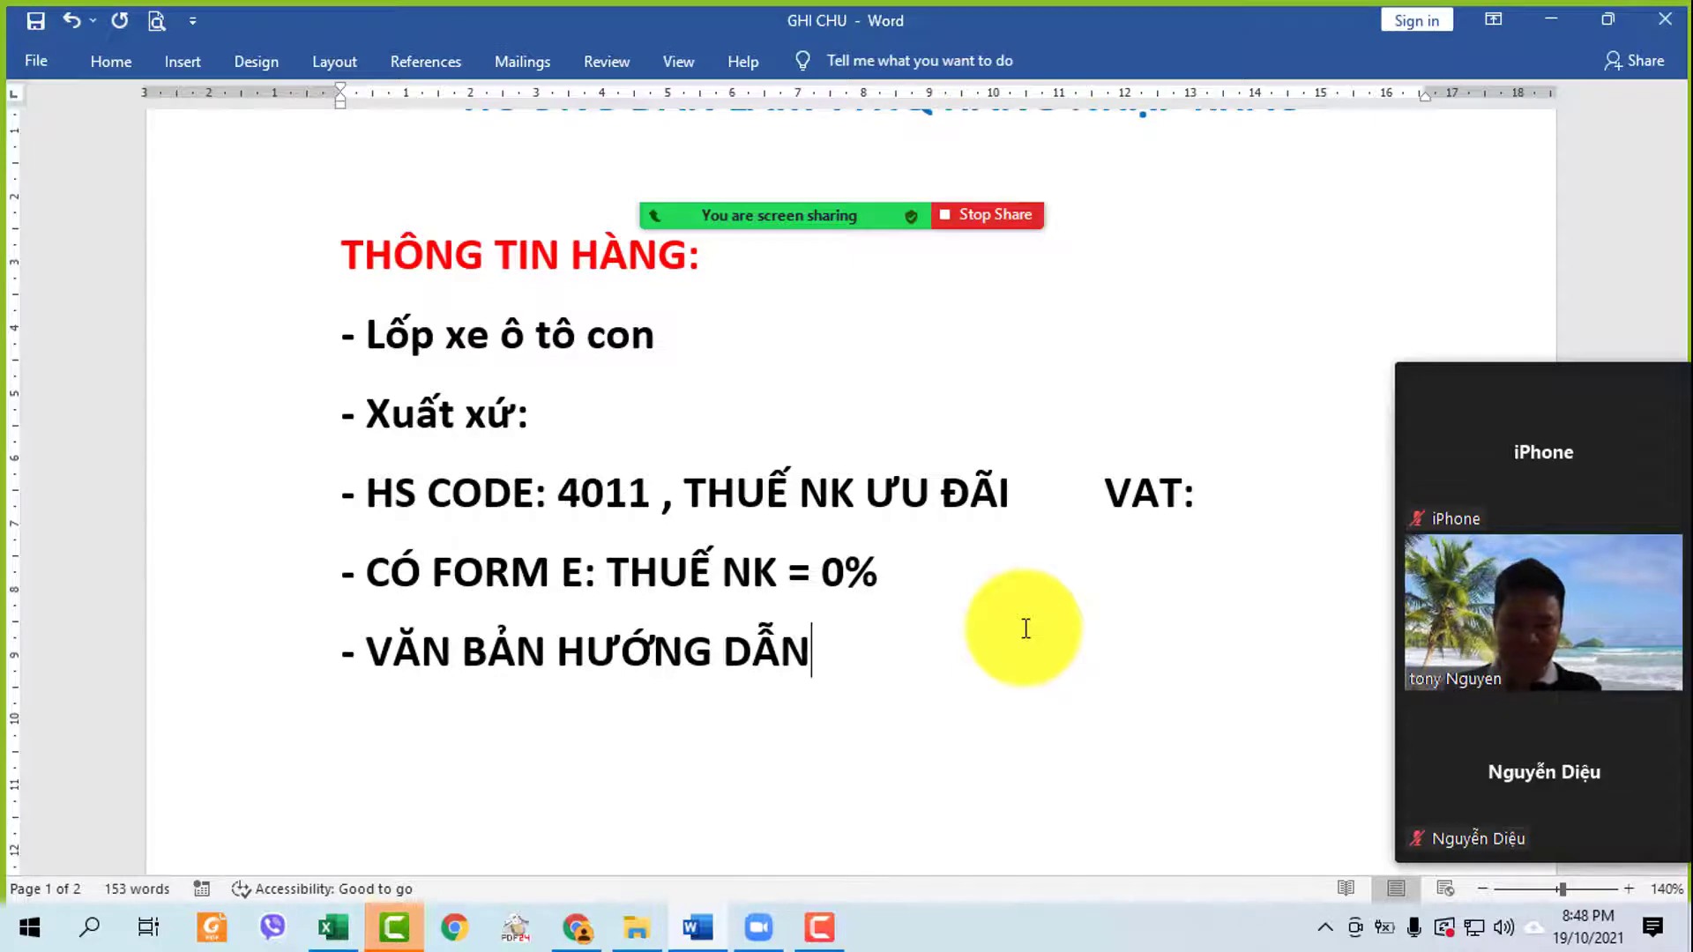
- Switch to Chrome, close the dichvuhaiquan.com.vn article and copy the highlighted Thông tư 41/2018/TT-BGTVT reference from the container-transportation.com article
click(578, 926)
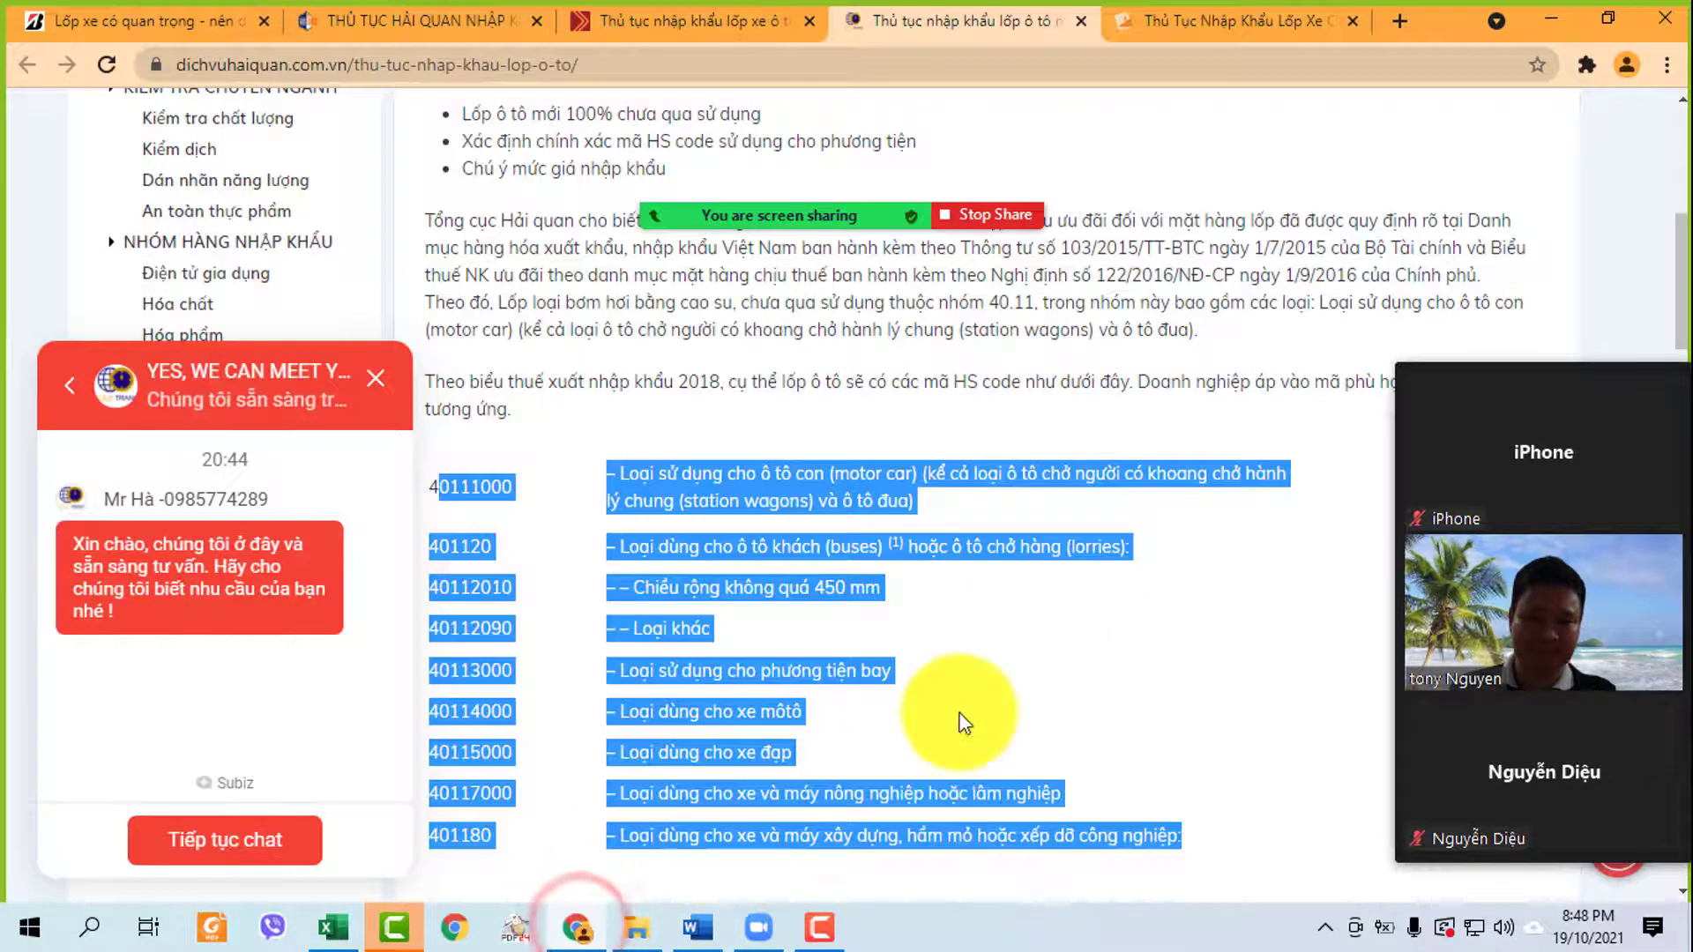
scroll(960, 710, up, 6)
click(1080, 20)
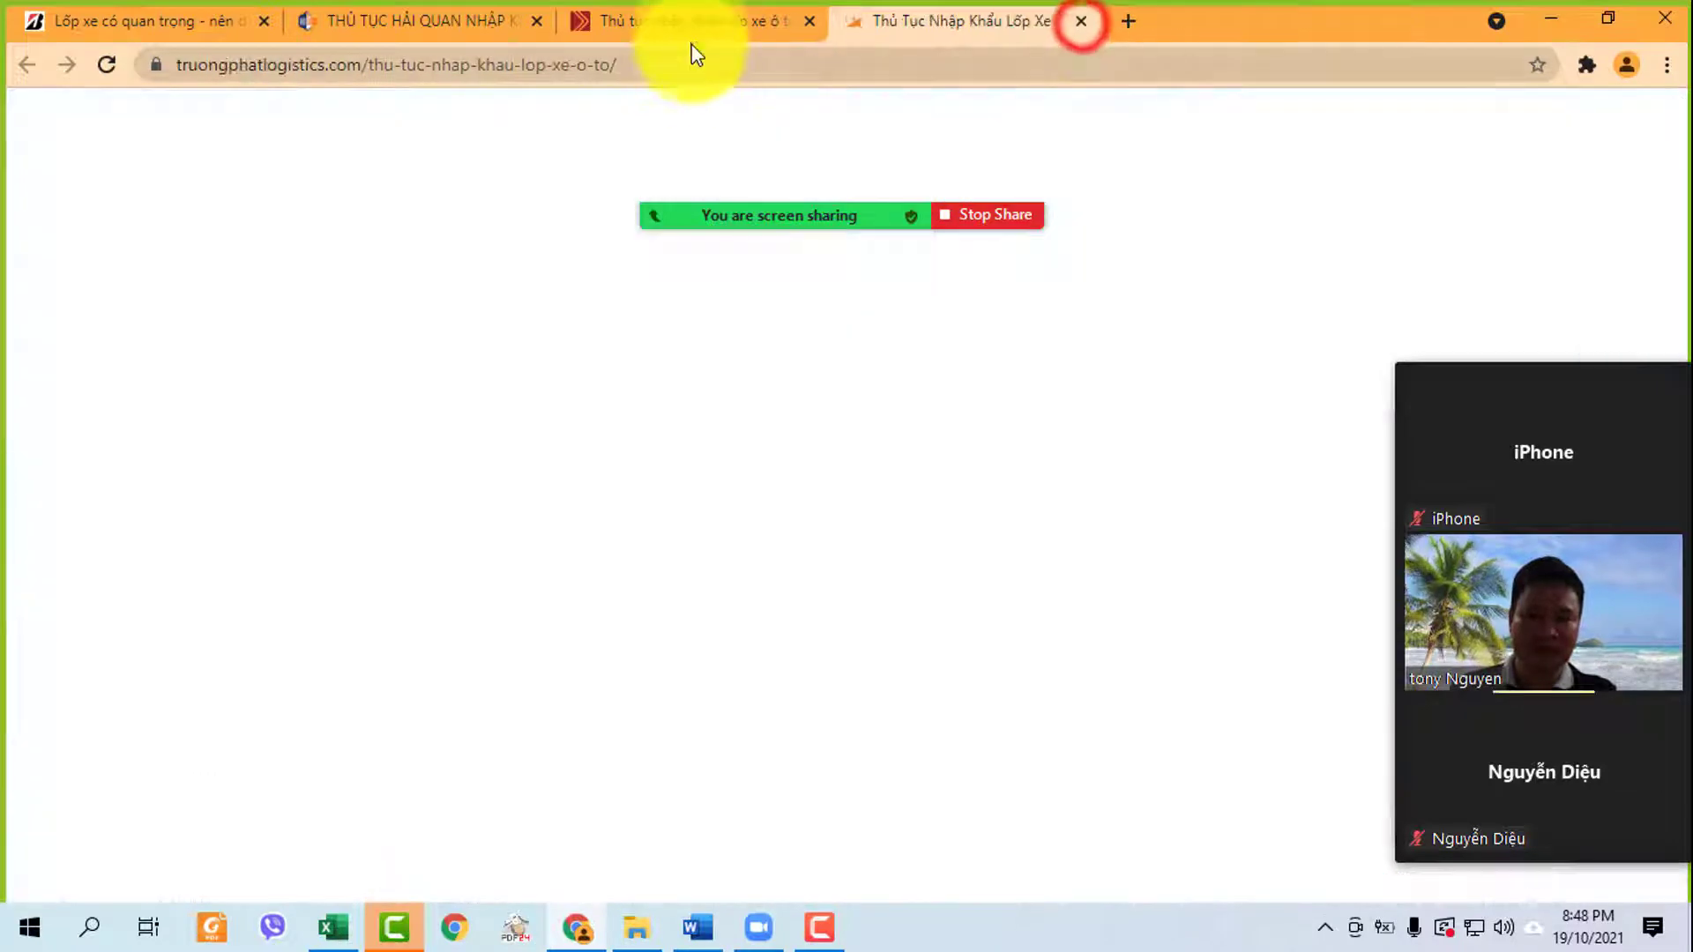
click(692, 22)
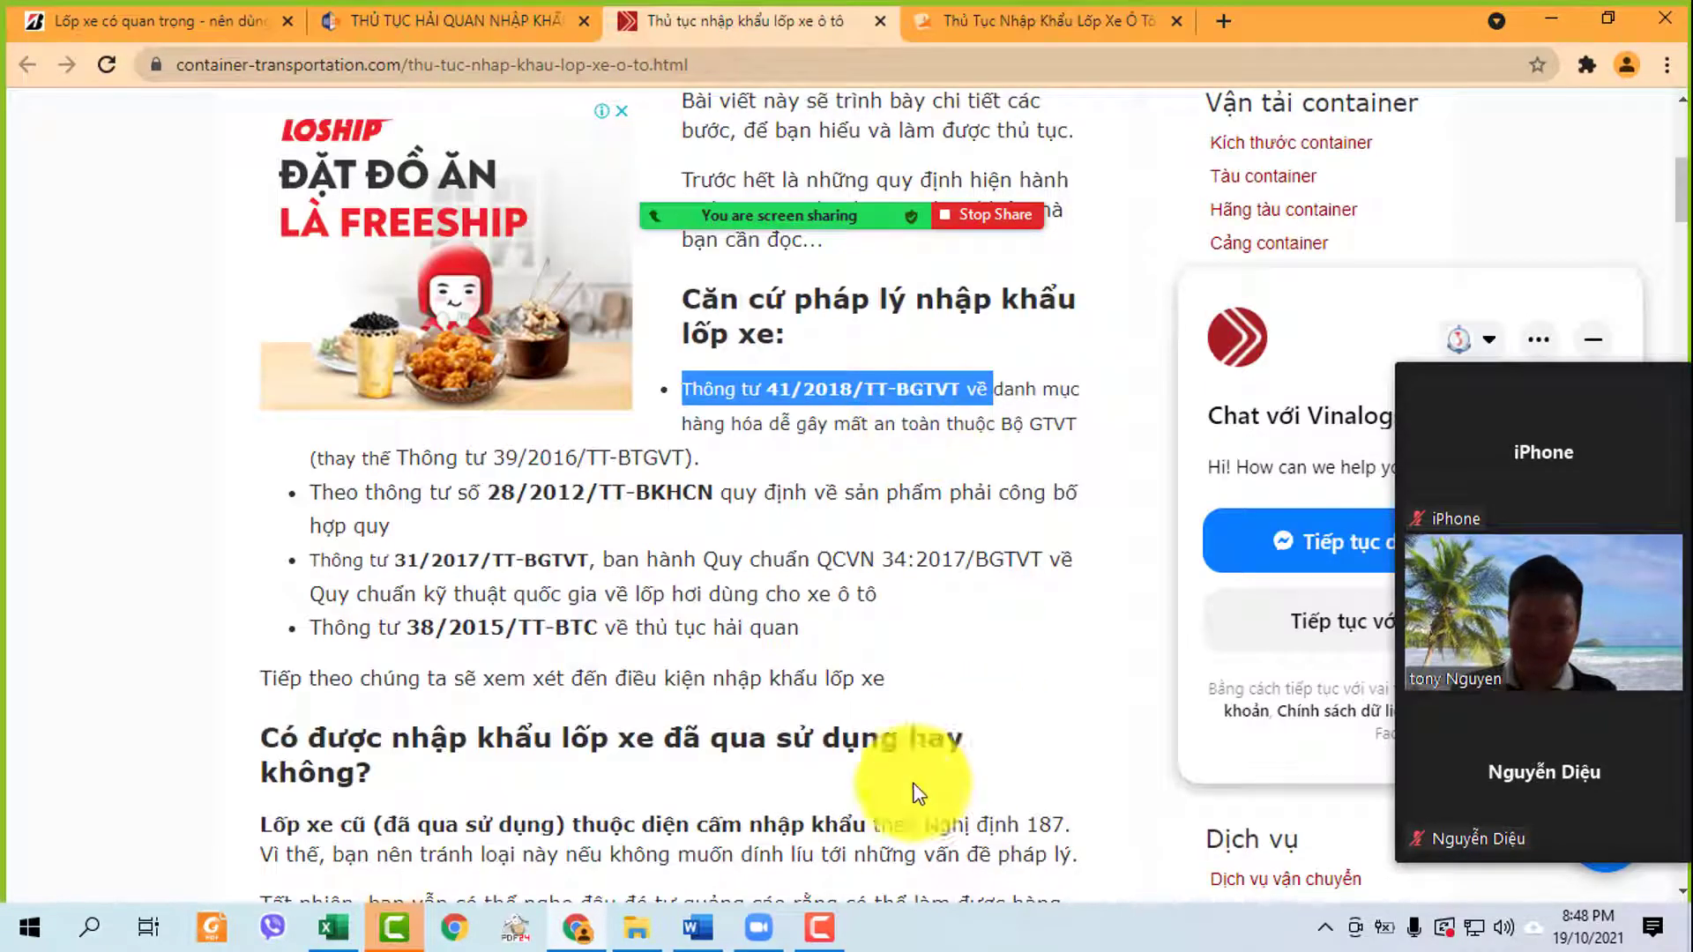
- Return to the Word notes and paste "Thông tư 41/2018/TT-BGTVT về" as text only after VĂN BẢN HƯỚNG DẪN
click(696, 925)
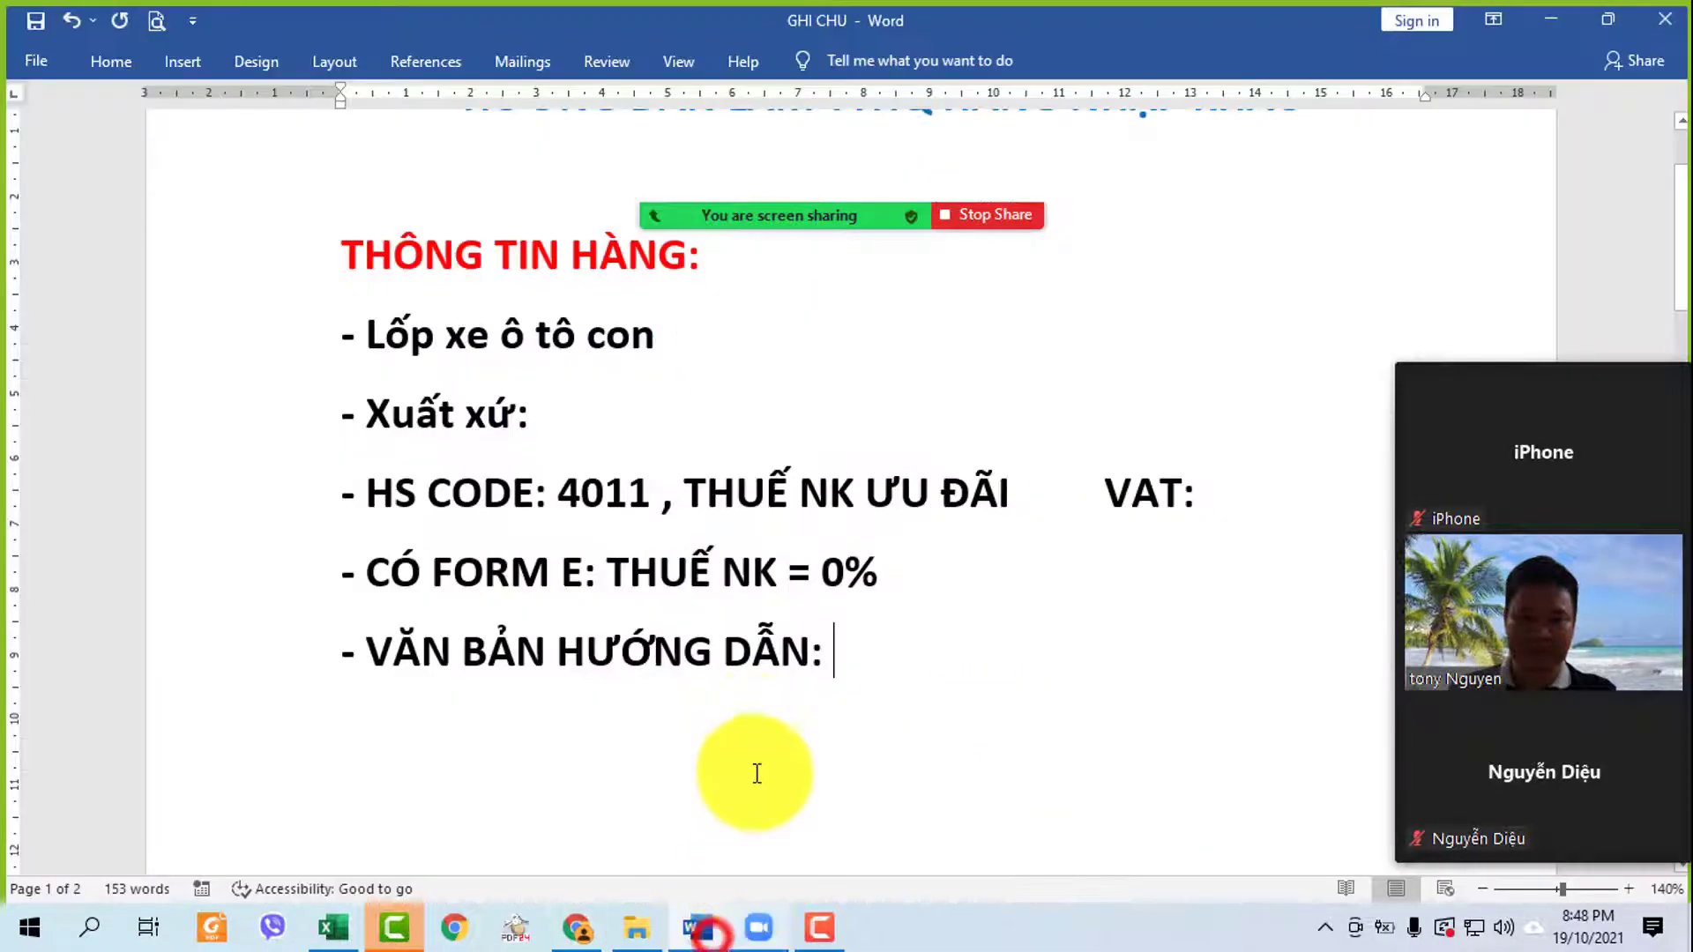
right_click(839, 653)
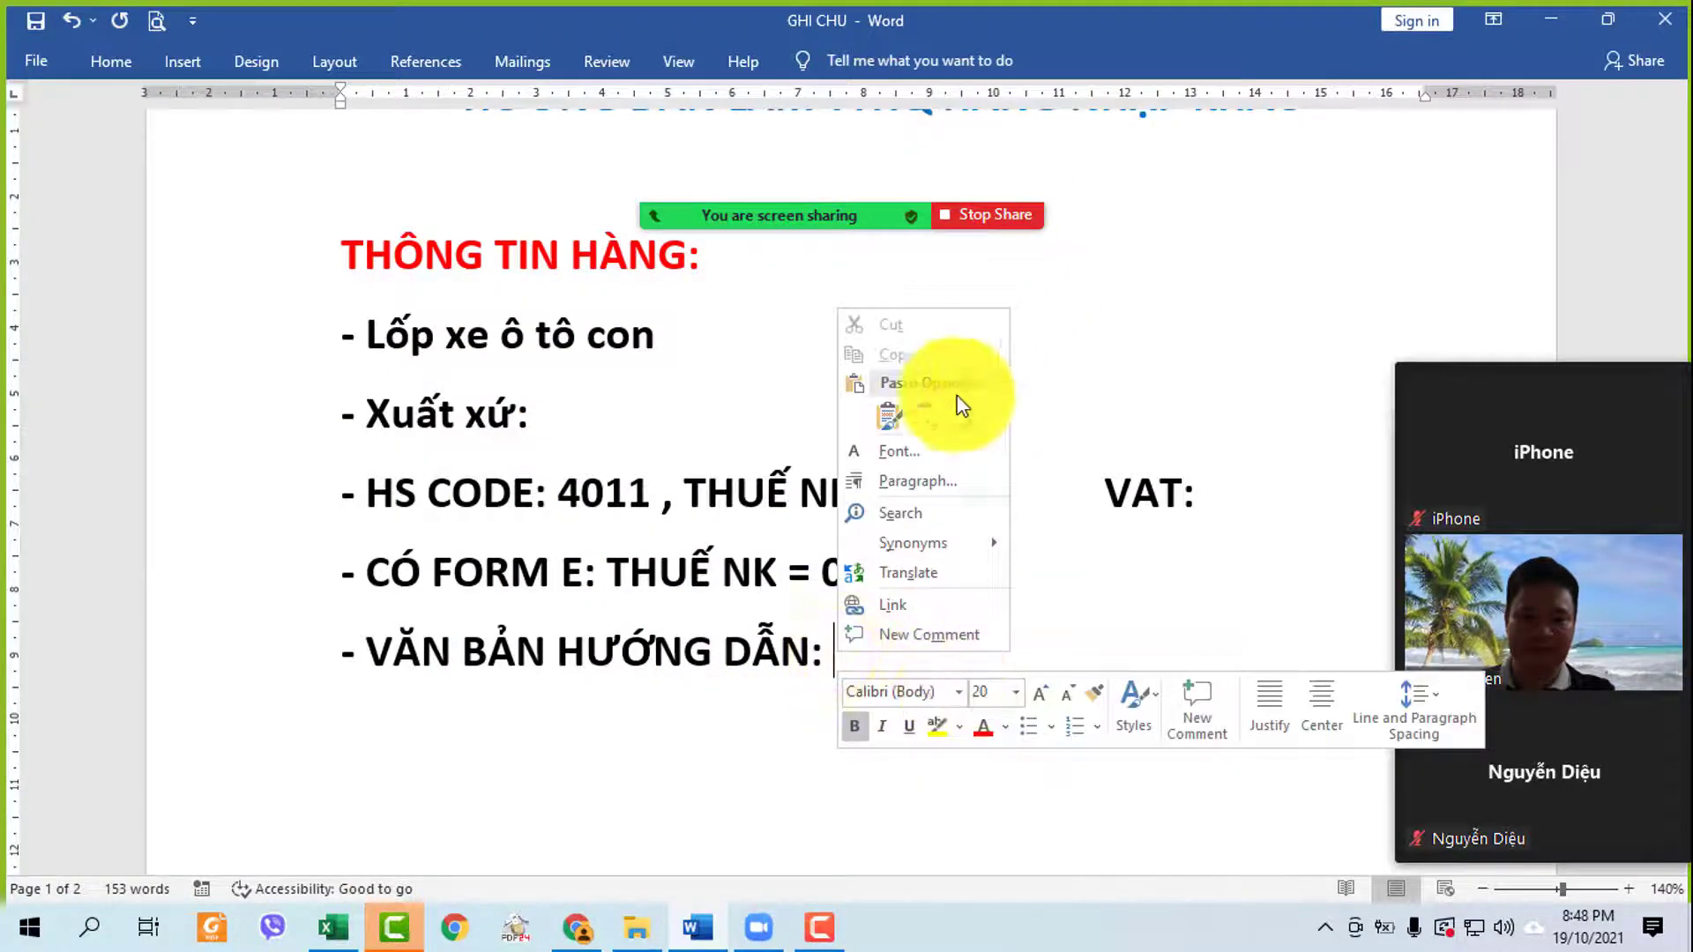
click(974, 419)
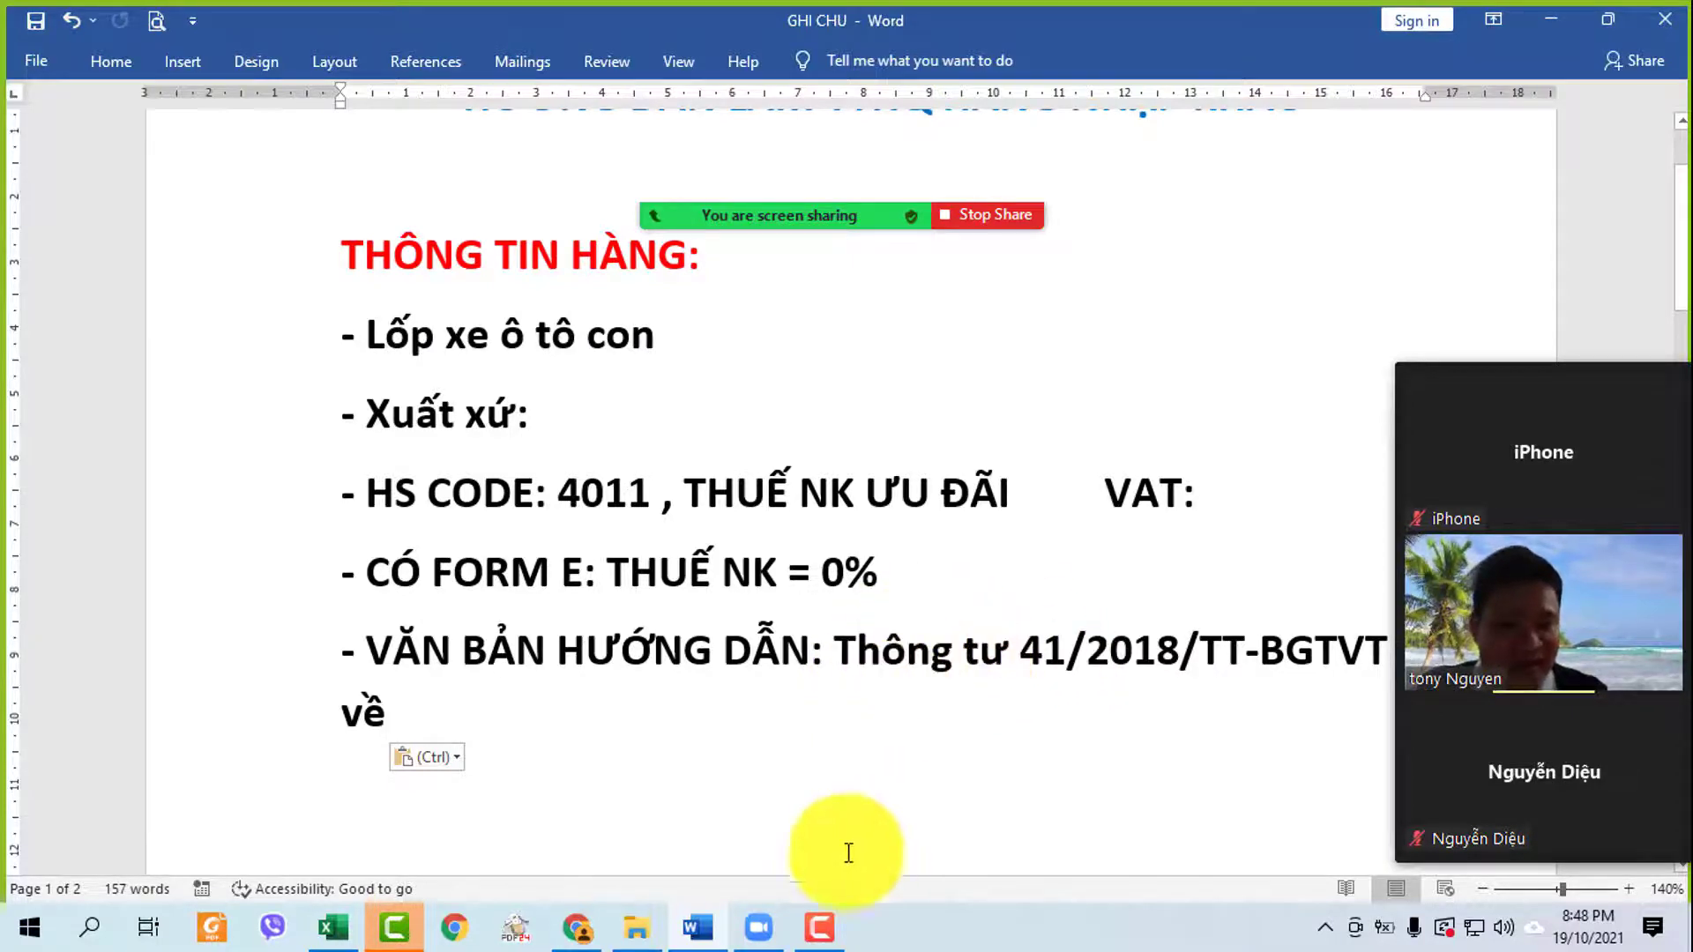
- Switch back to Chrome, show the truongphatlogistics.com tyre import article and go to its legal basis section
click(576, 926)
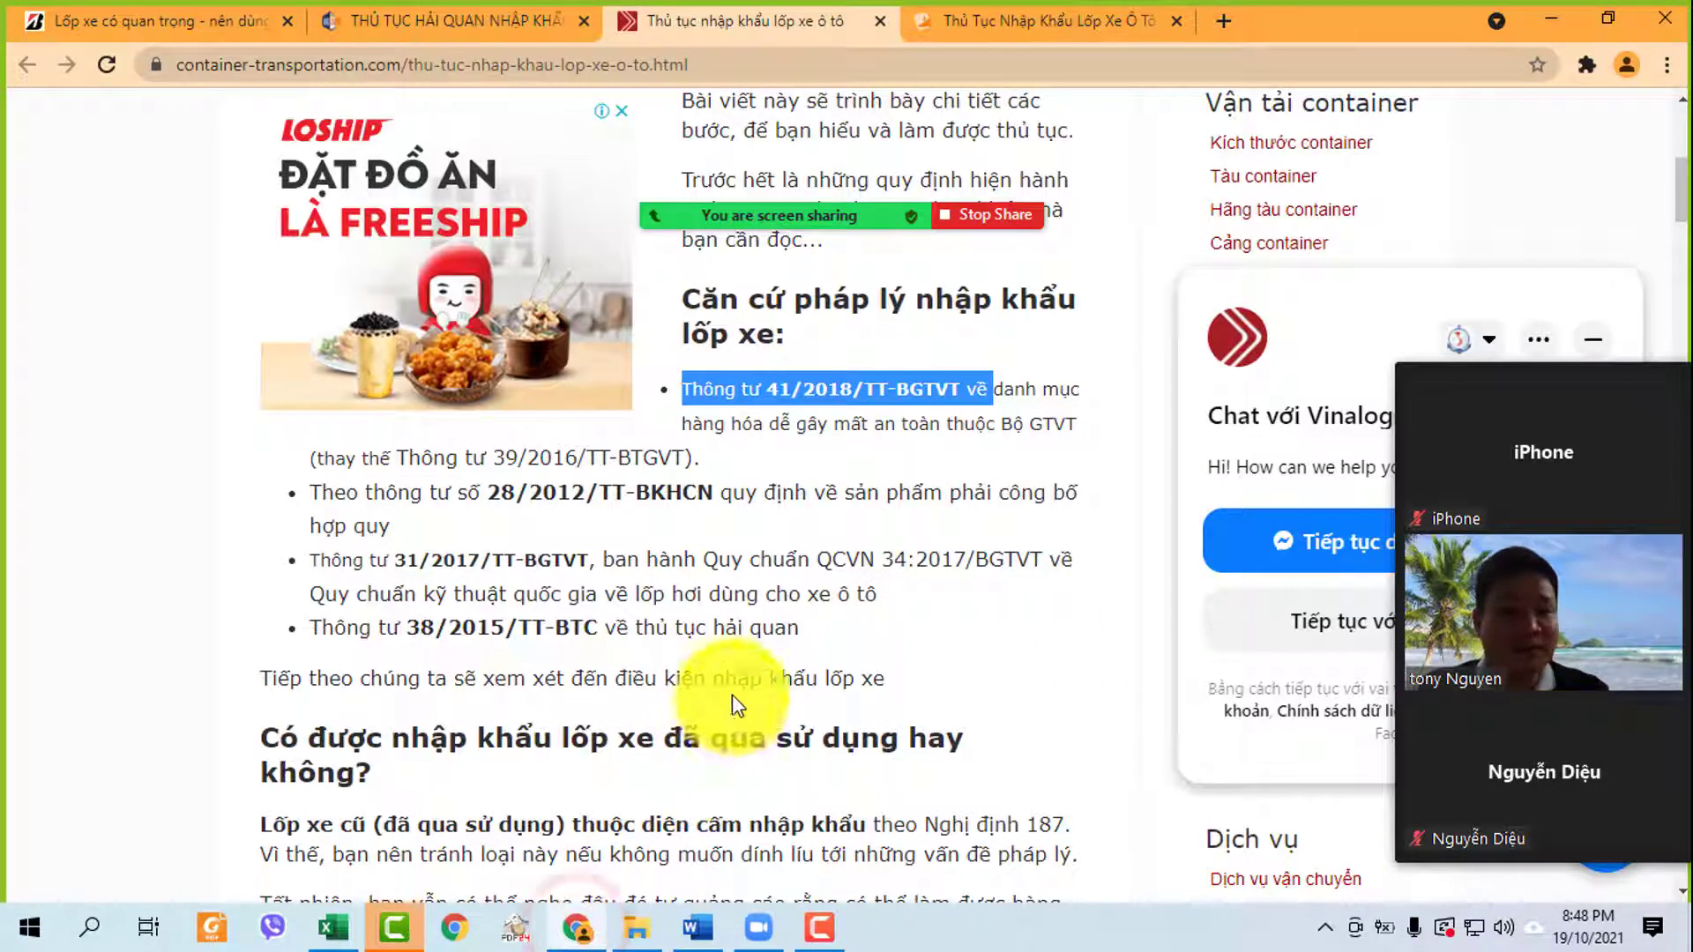
click(1038, 19)
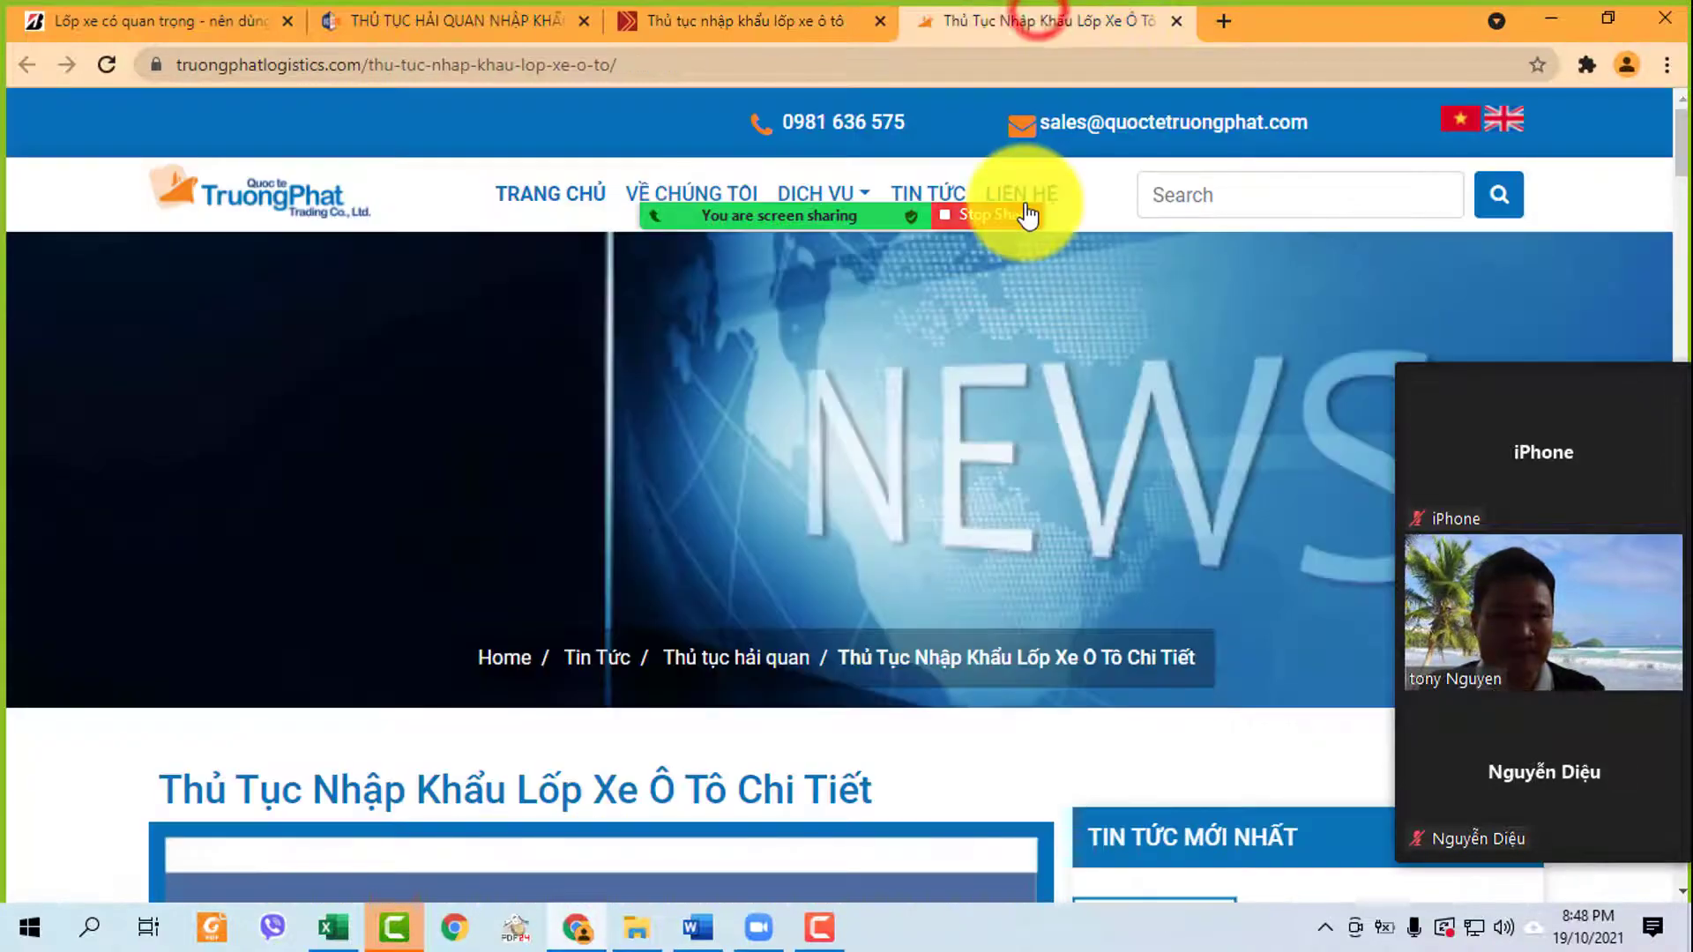
scroll(674, 511, down, 5)
scroll(685, 512, up, 8)
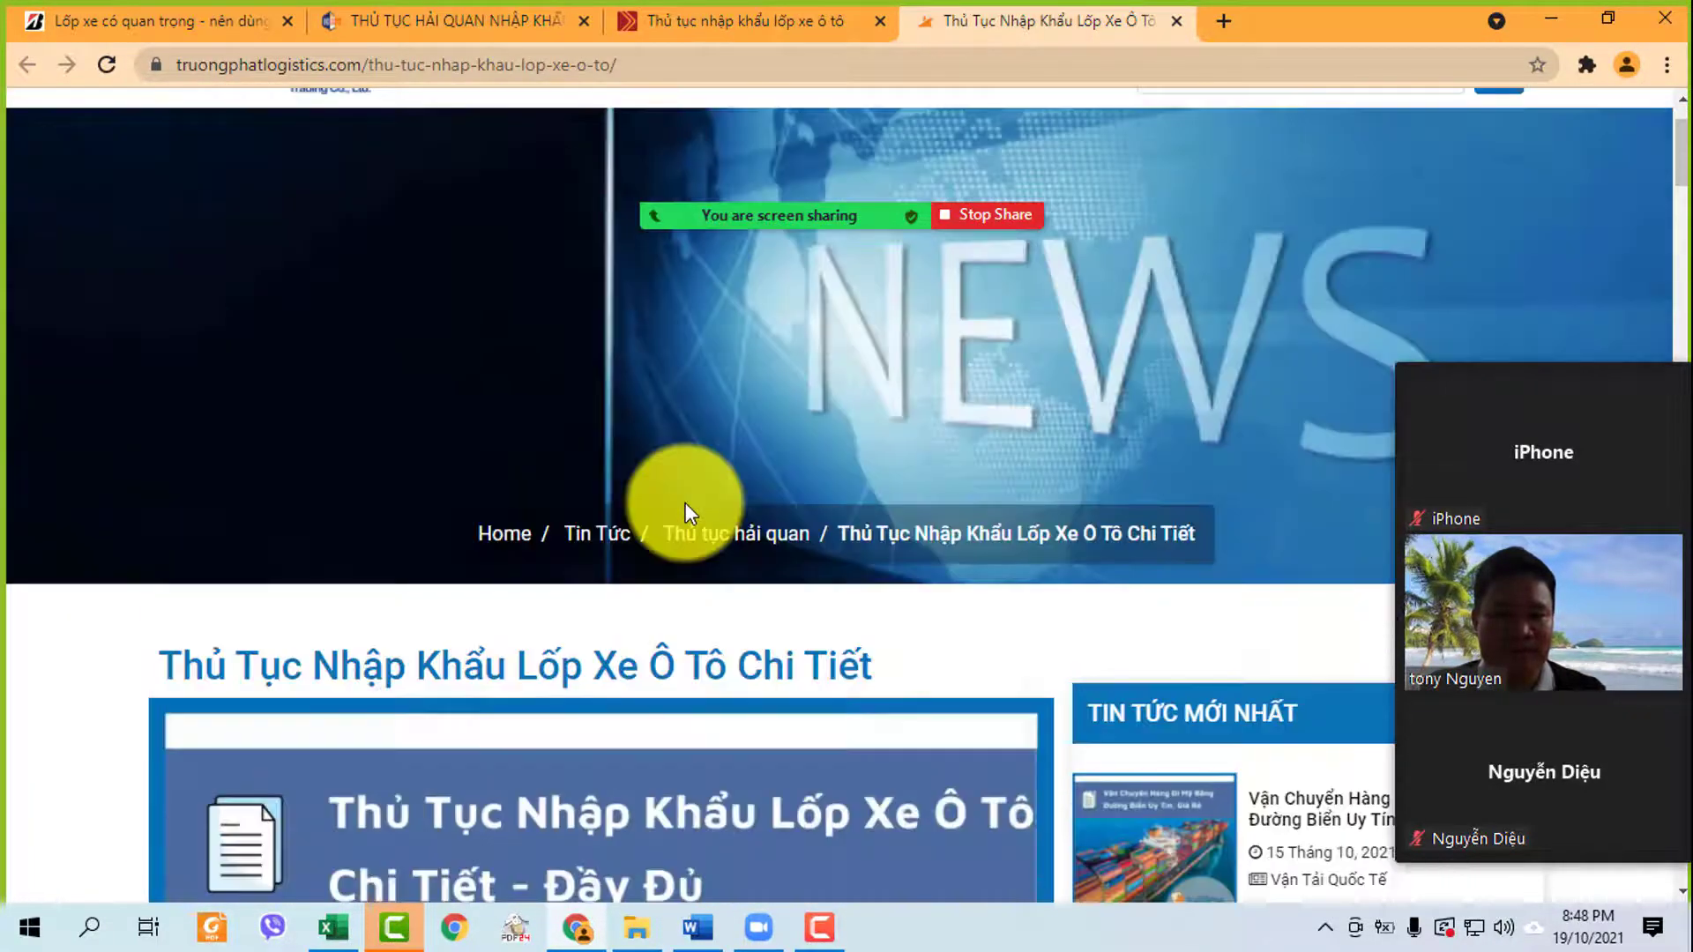
scroll(692, 498, down, 8)
scroll(690, 498, down, 5)
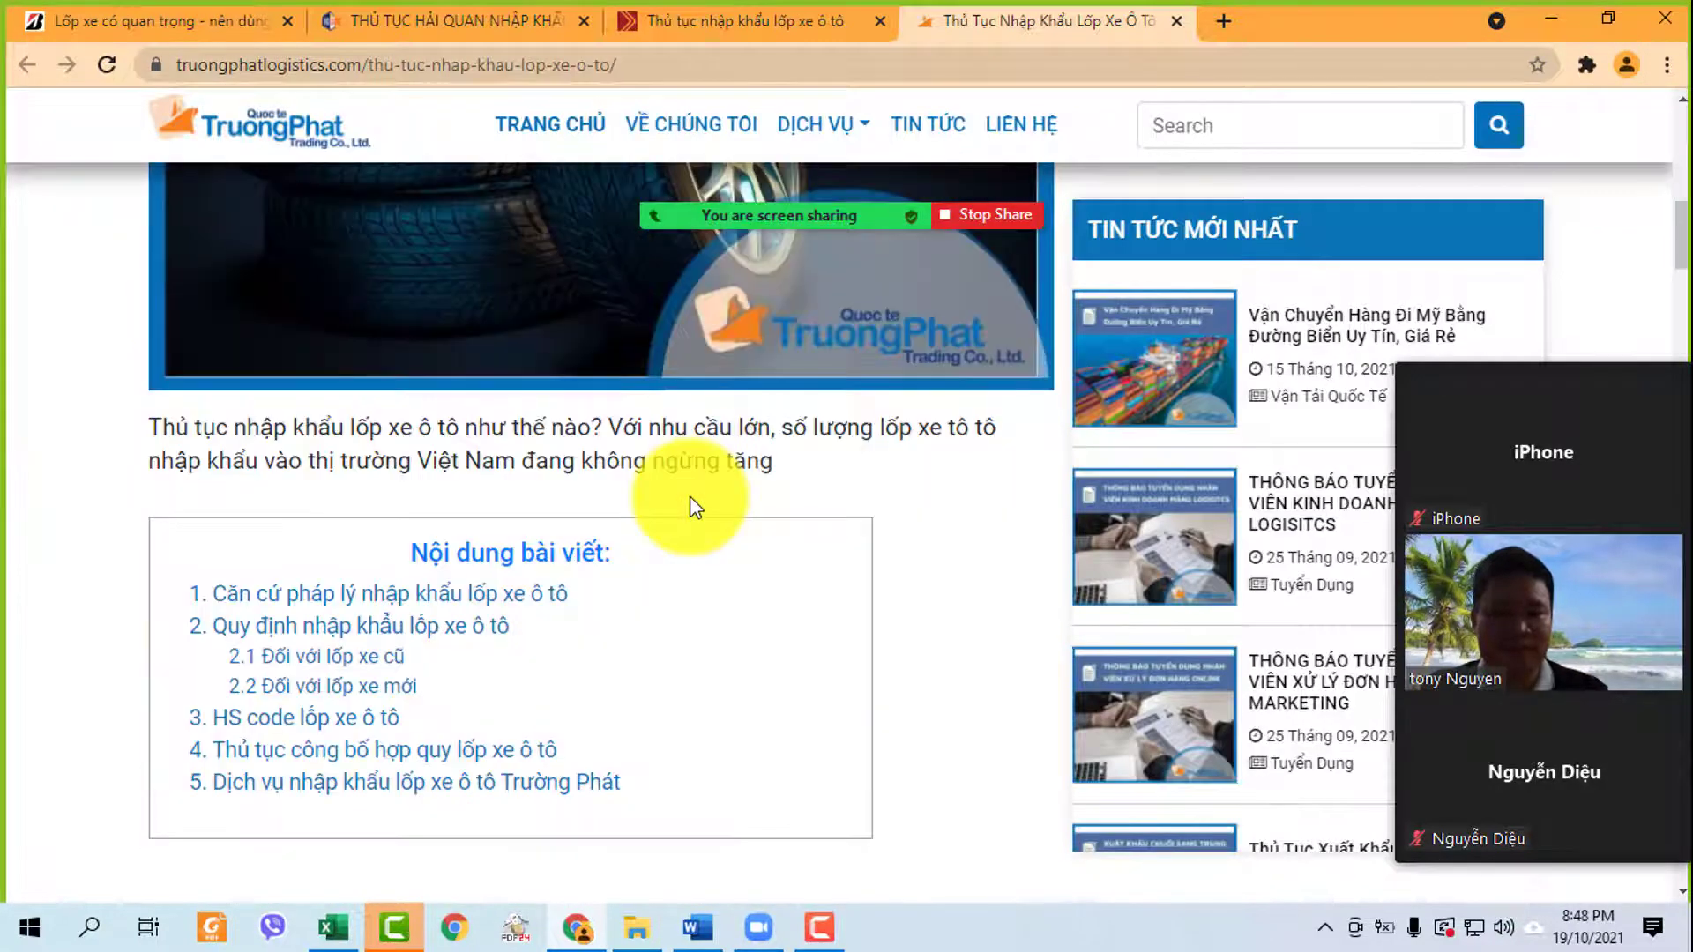
scroll(695, 504, down, 5)
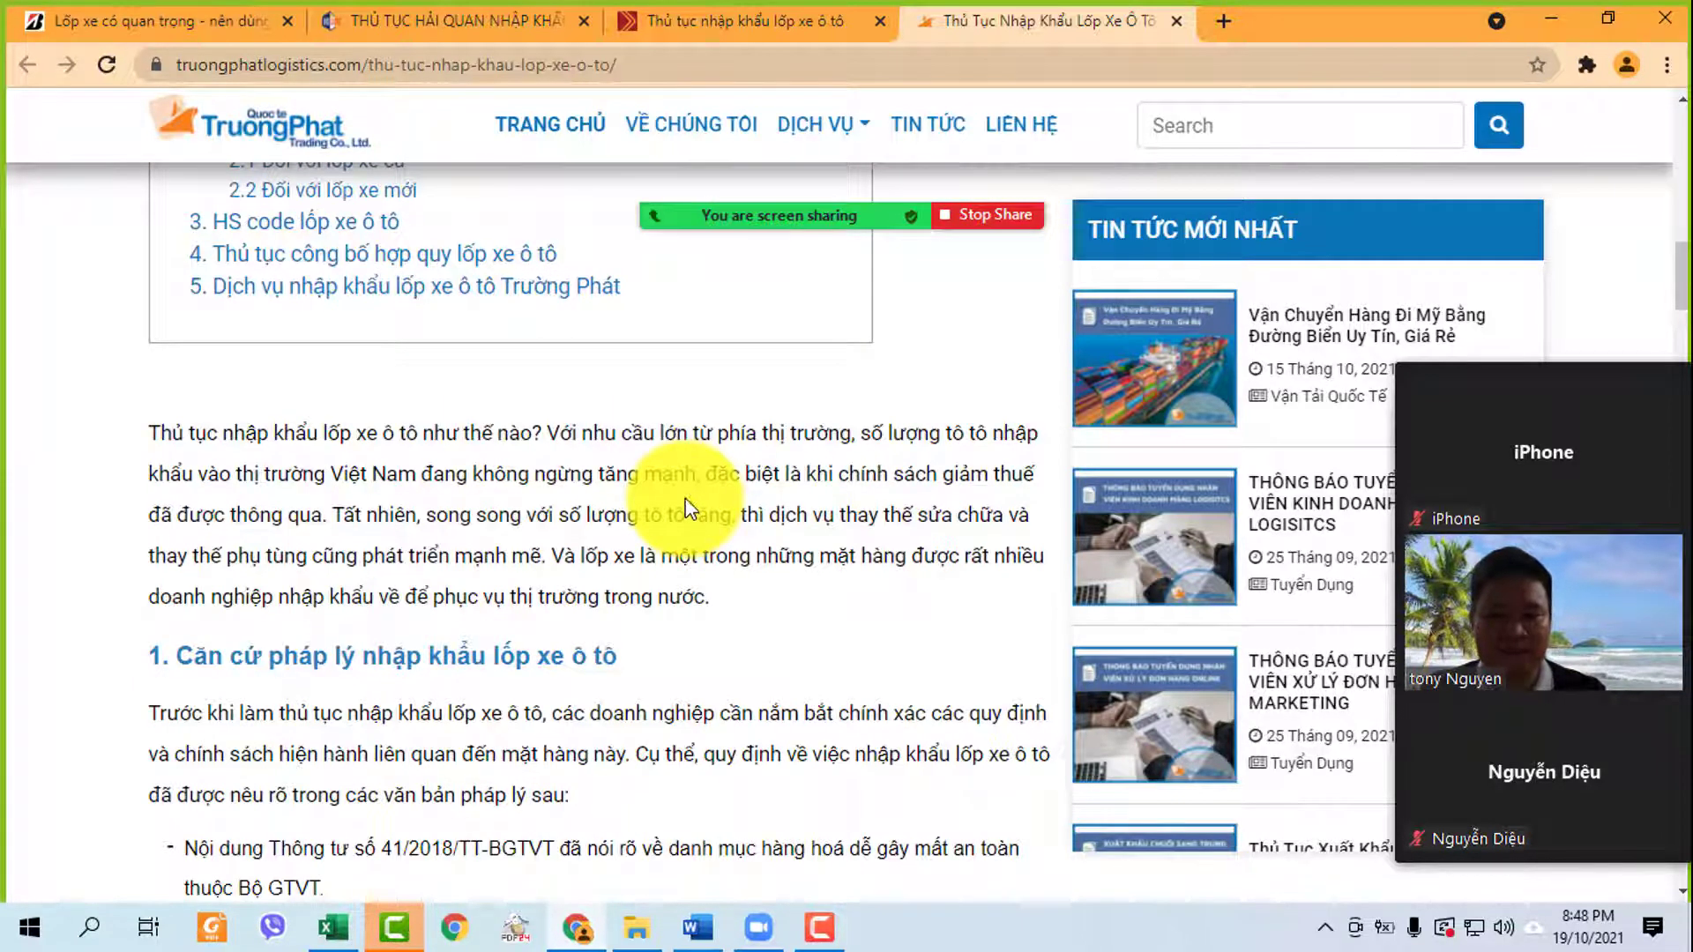
scroll(686, 508, down, 3)
scroll(688, 509, down, 1)
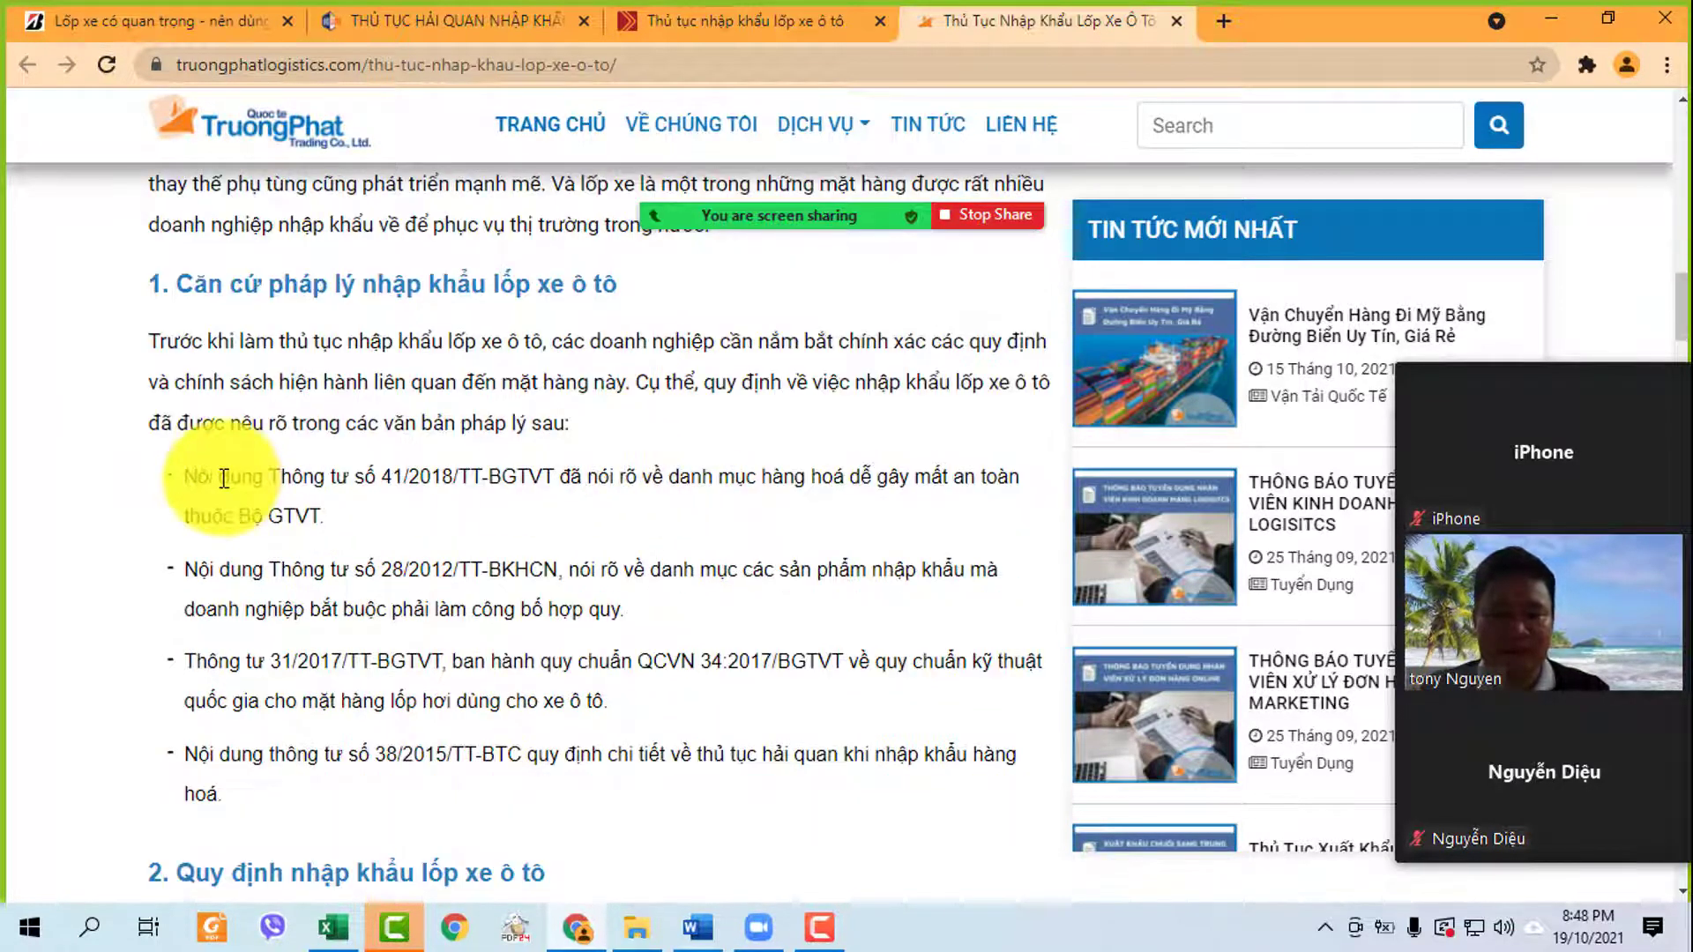
- Highlight circular 41/2018/TT-BGTVT in the legal basis list, followed by the three other circulars from 28/2012/TT-BKHCN to 38/2015/TT-BTC
drag(176, 474, 921, 587)
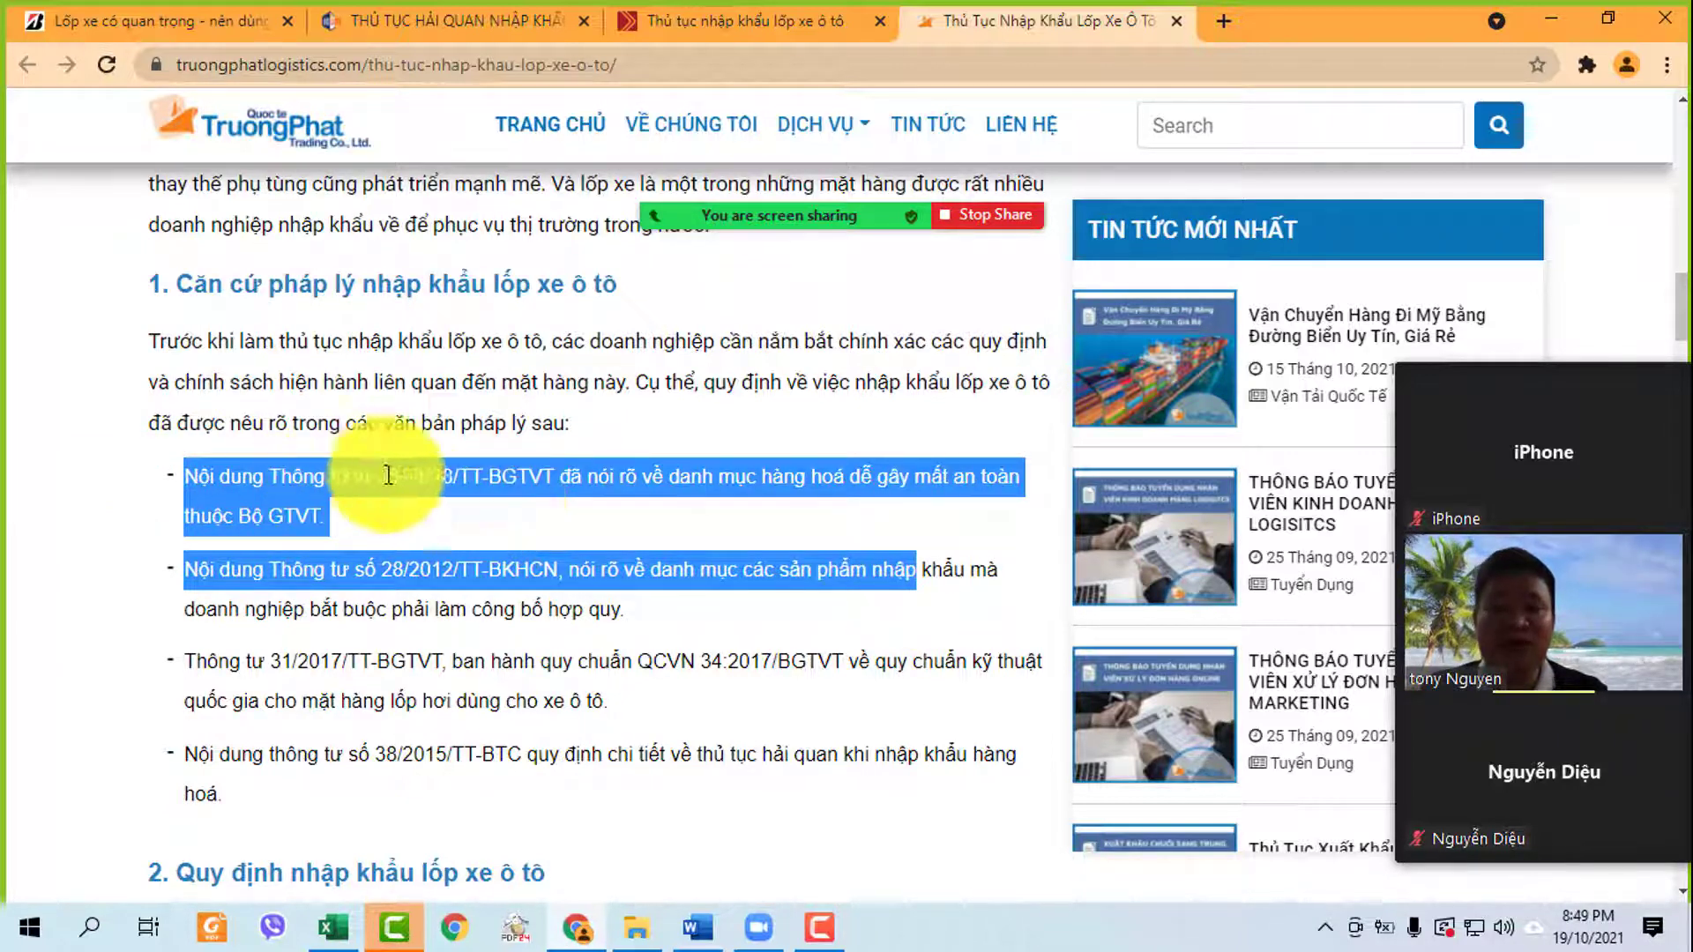
drag(379, 476, 579, 476)
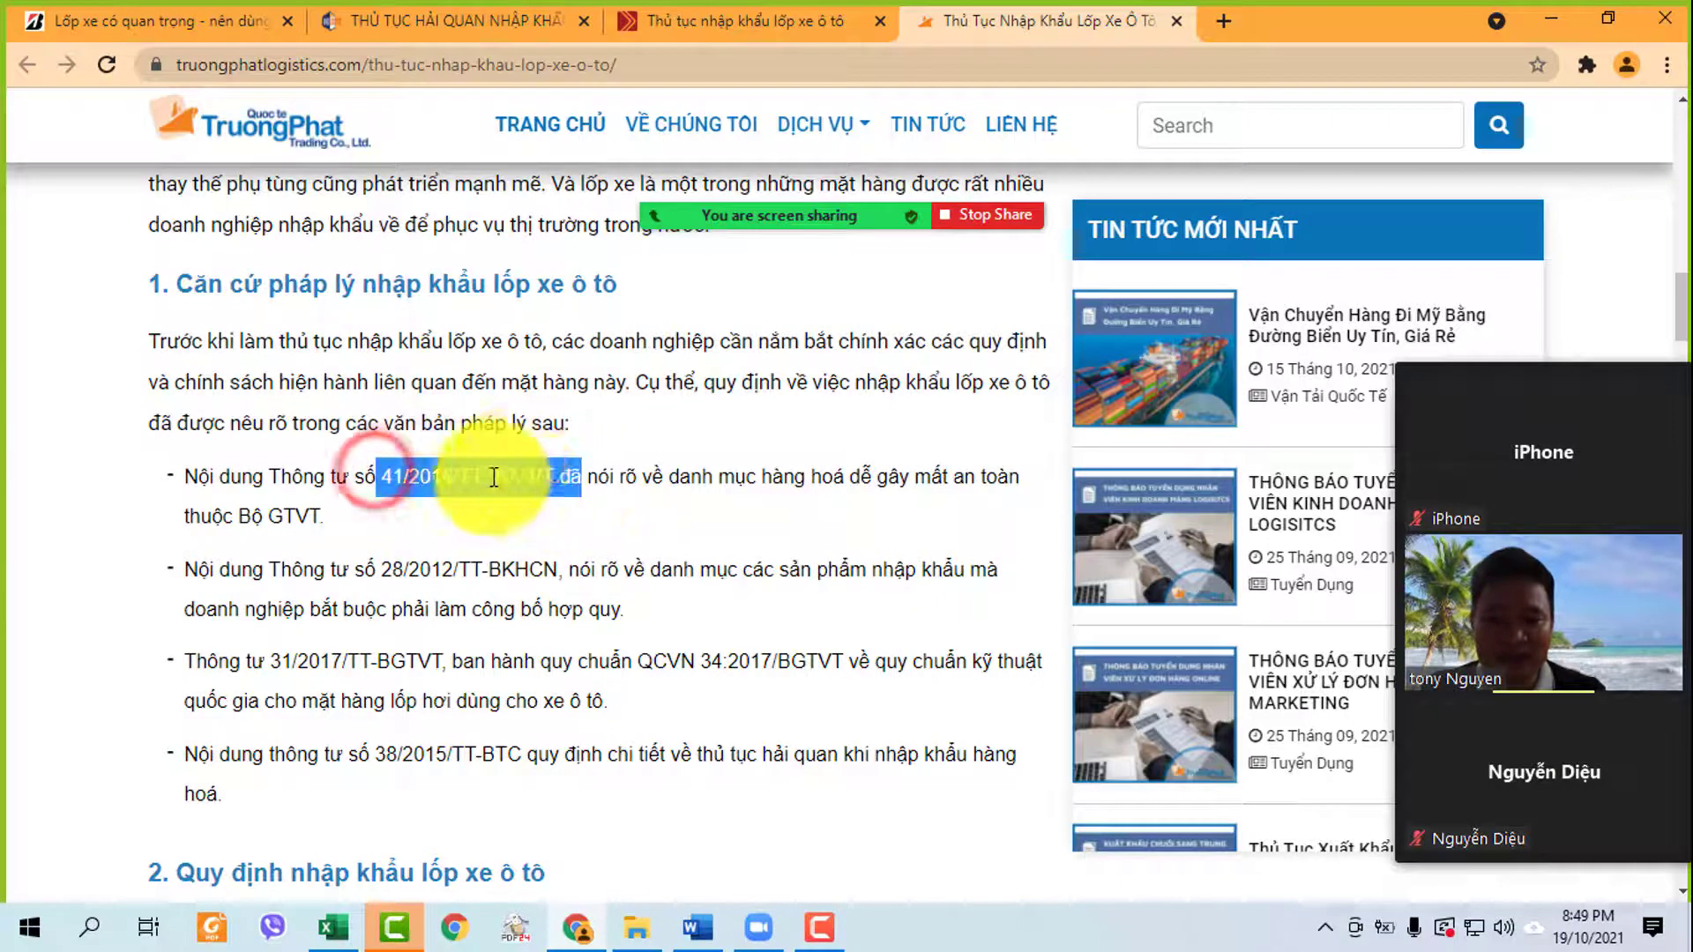
click(397, 476)
drag(121, 566, 255, 798)
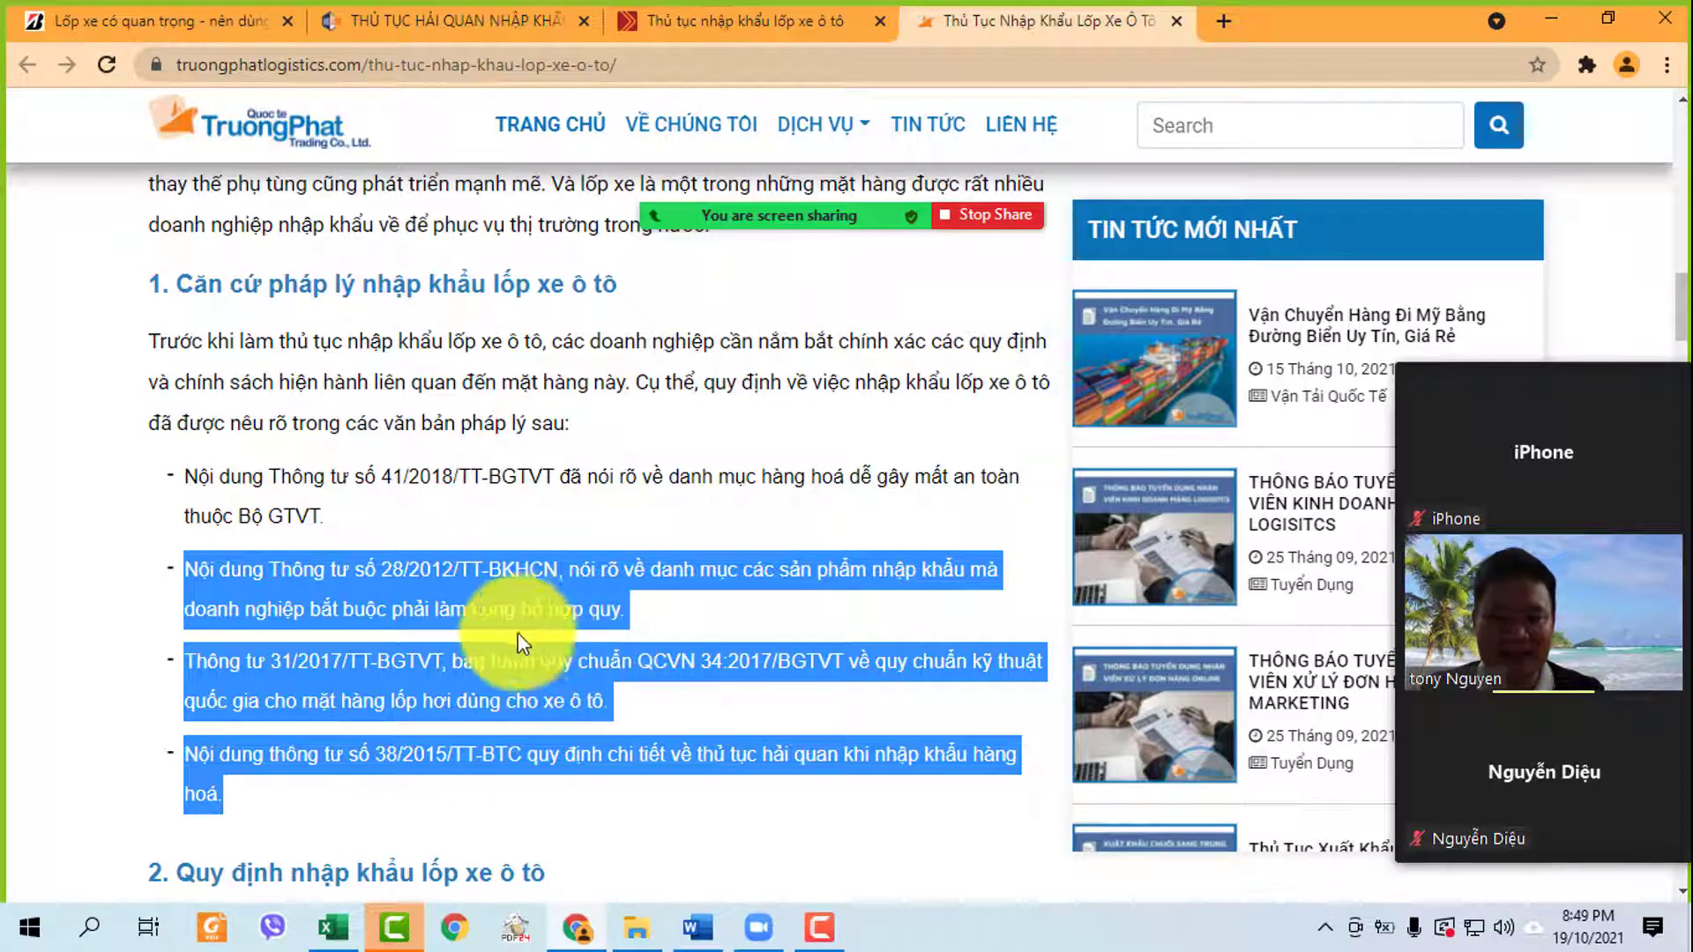
click(167, 605)
- Read the article's sections on used and new tyre import rules, HS code, tax rates and the conformity declaration procedure
scroll(209, 574, down, 4)
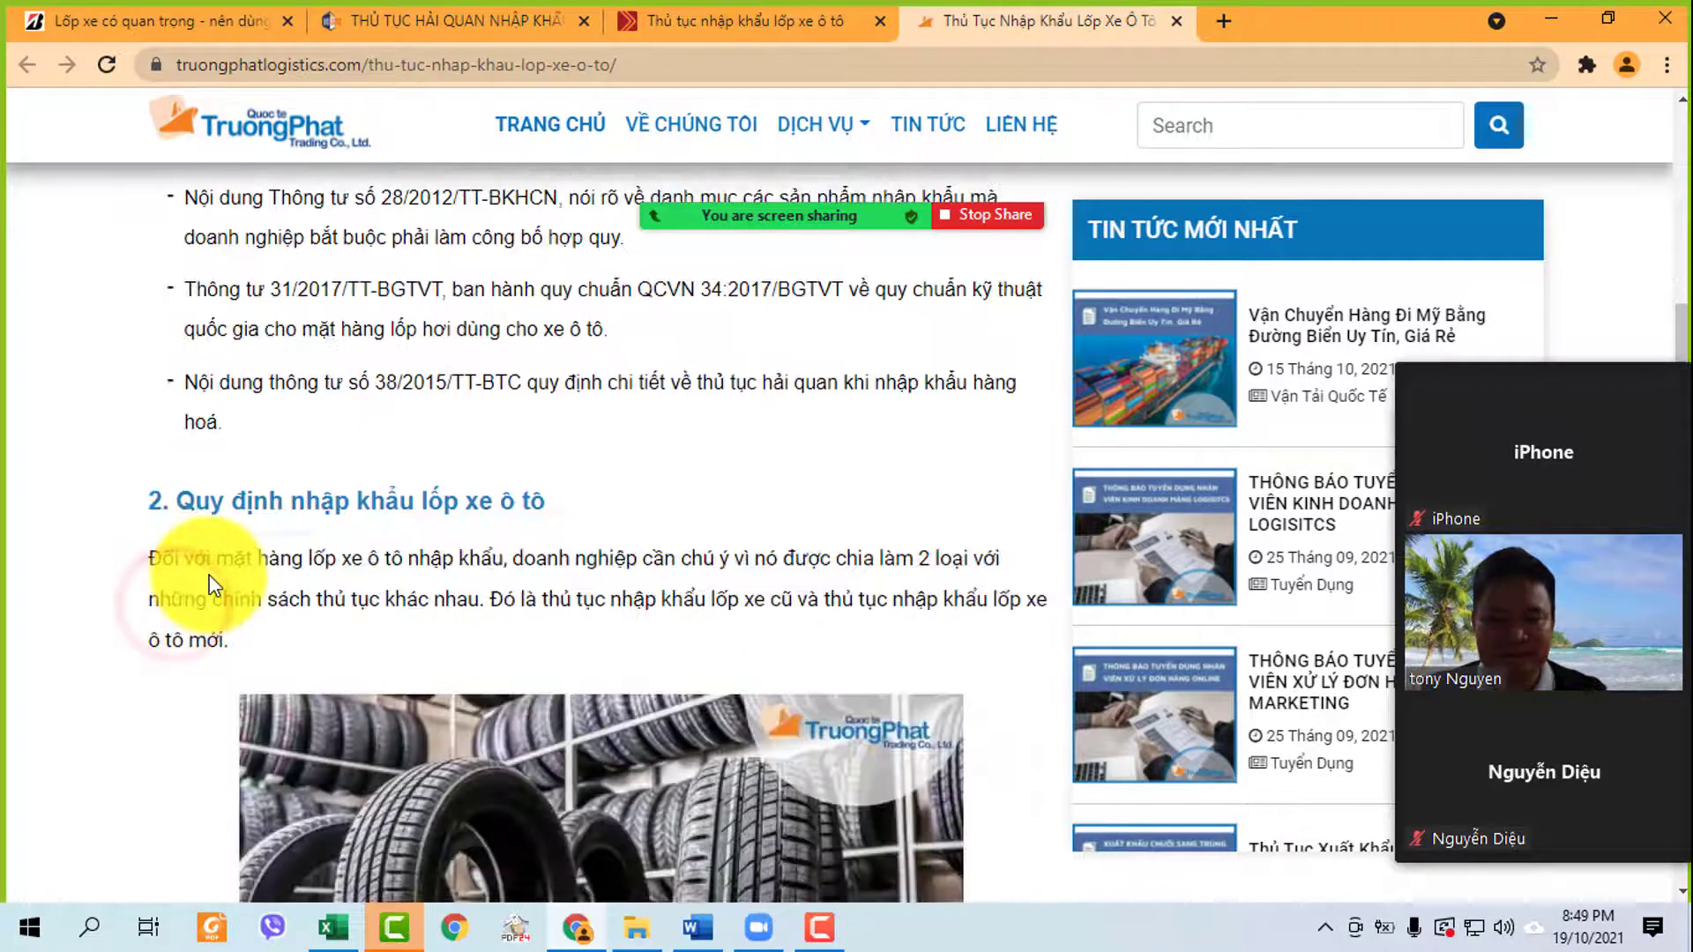
scroll(209, 575, down, 4)
scroll(211, 584, up, 1)
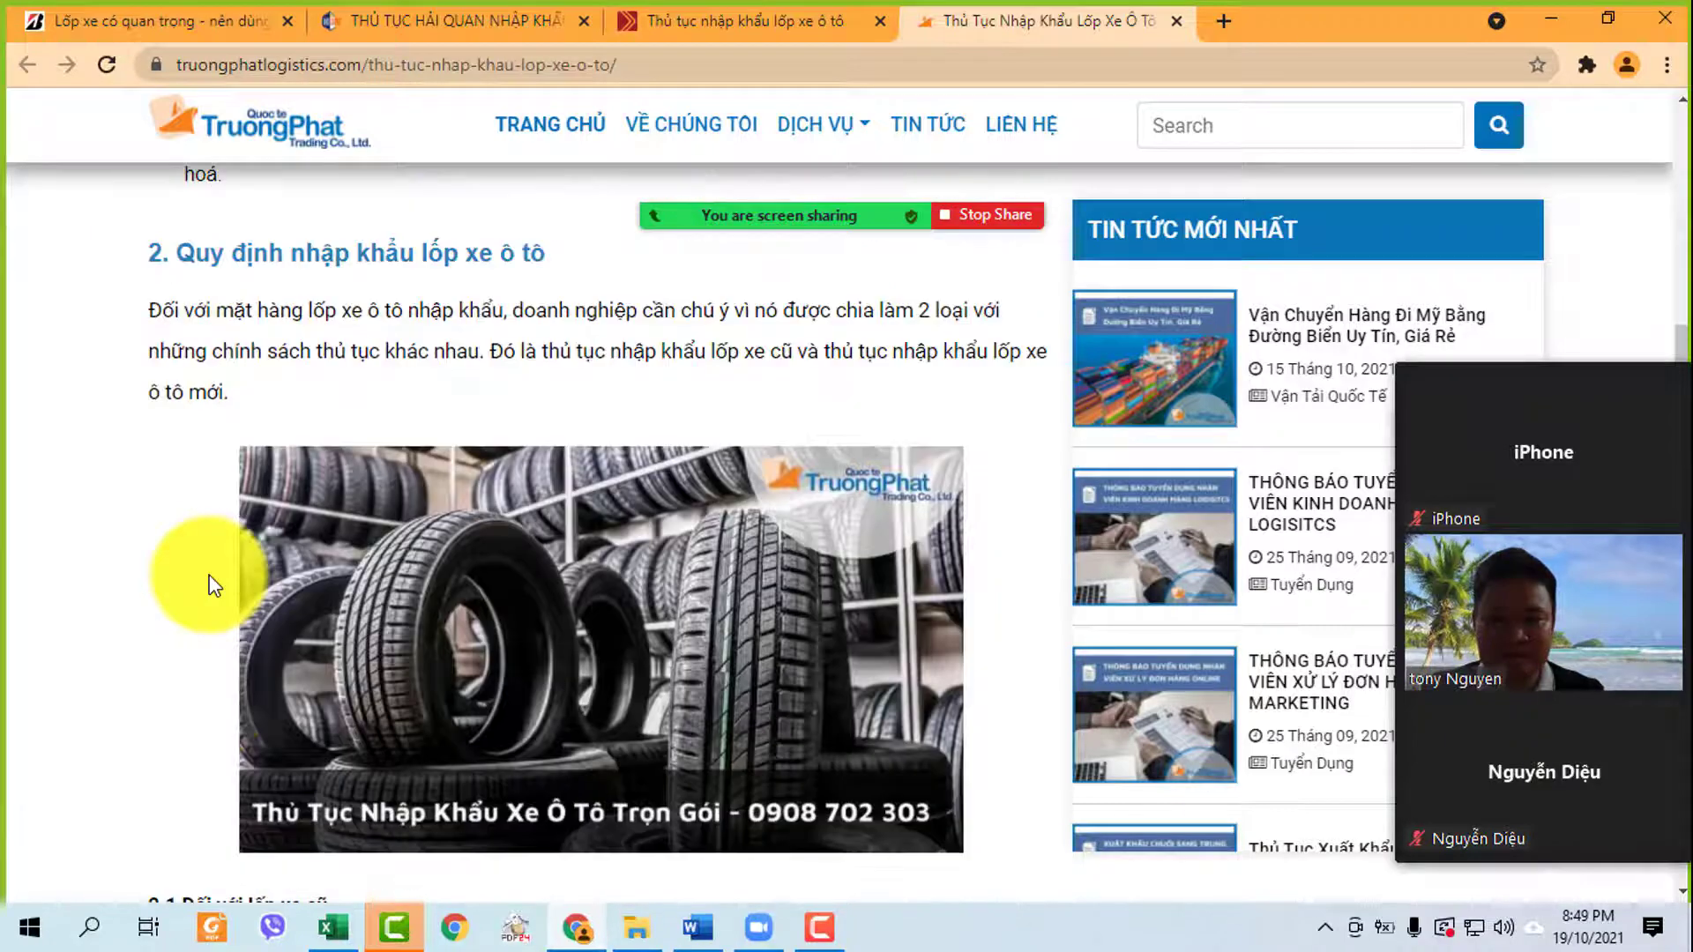
scroll(212, 584, down, 5)
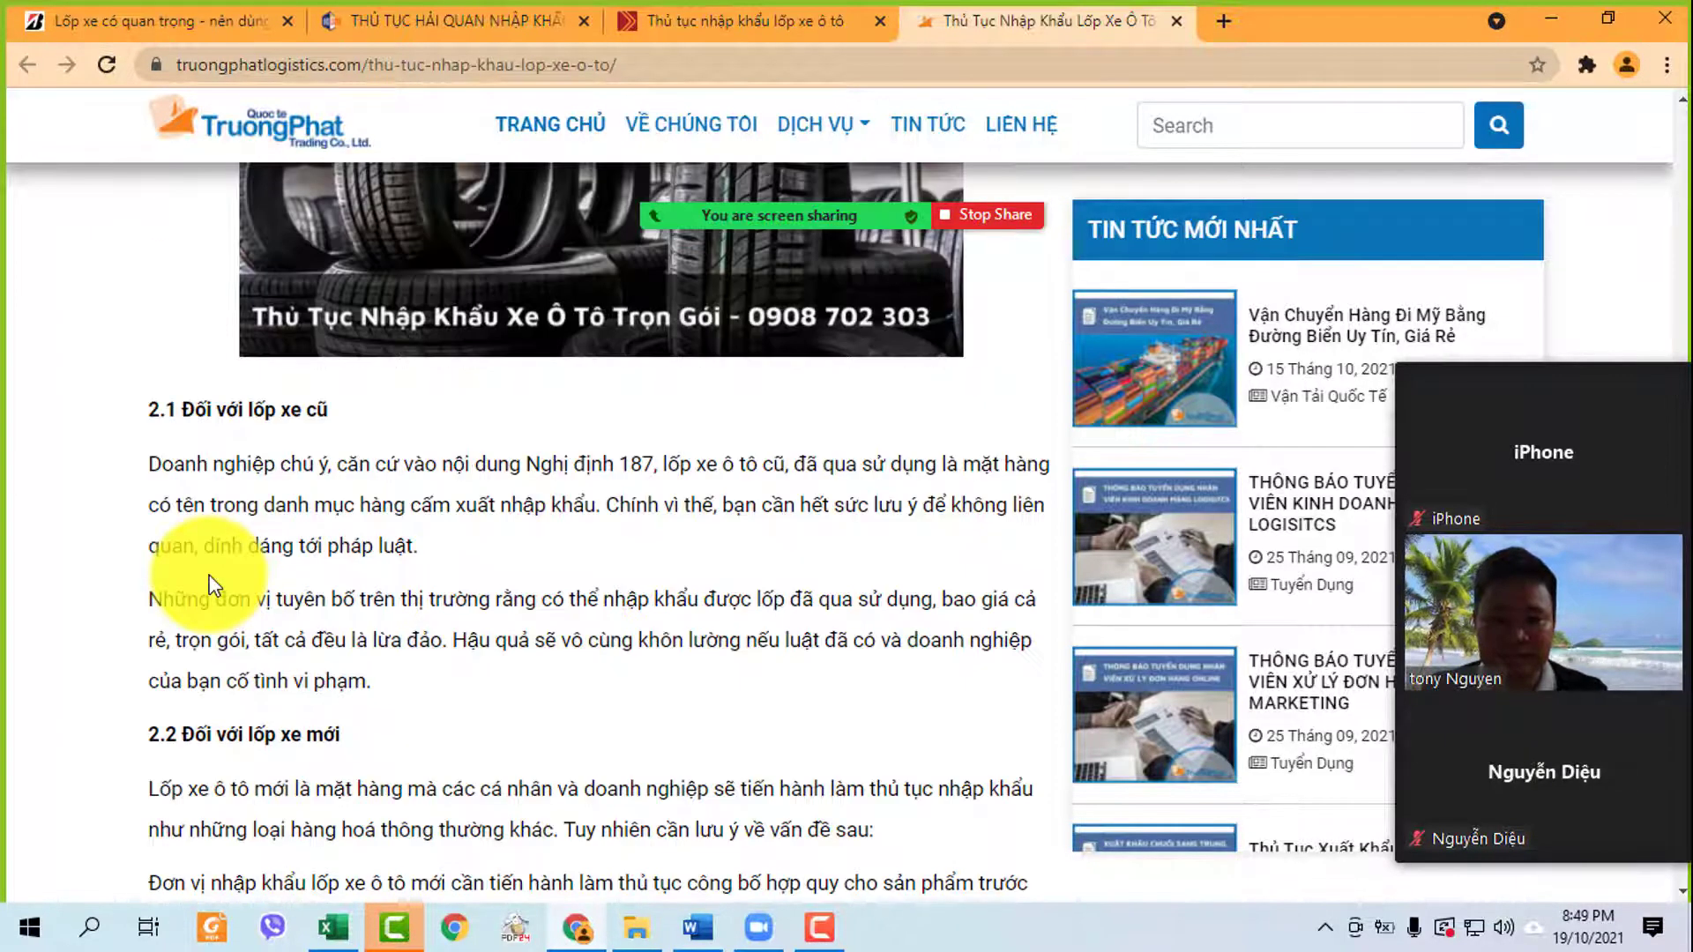
scroll(211, 583, down, 2)
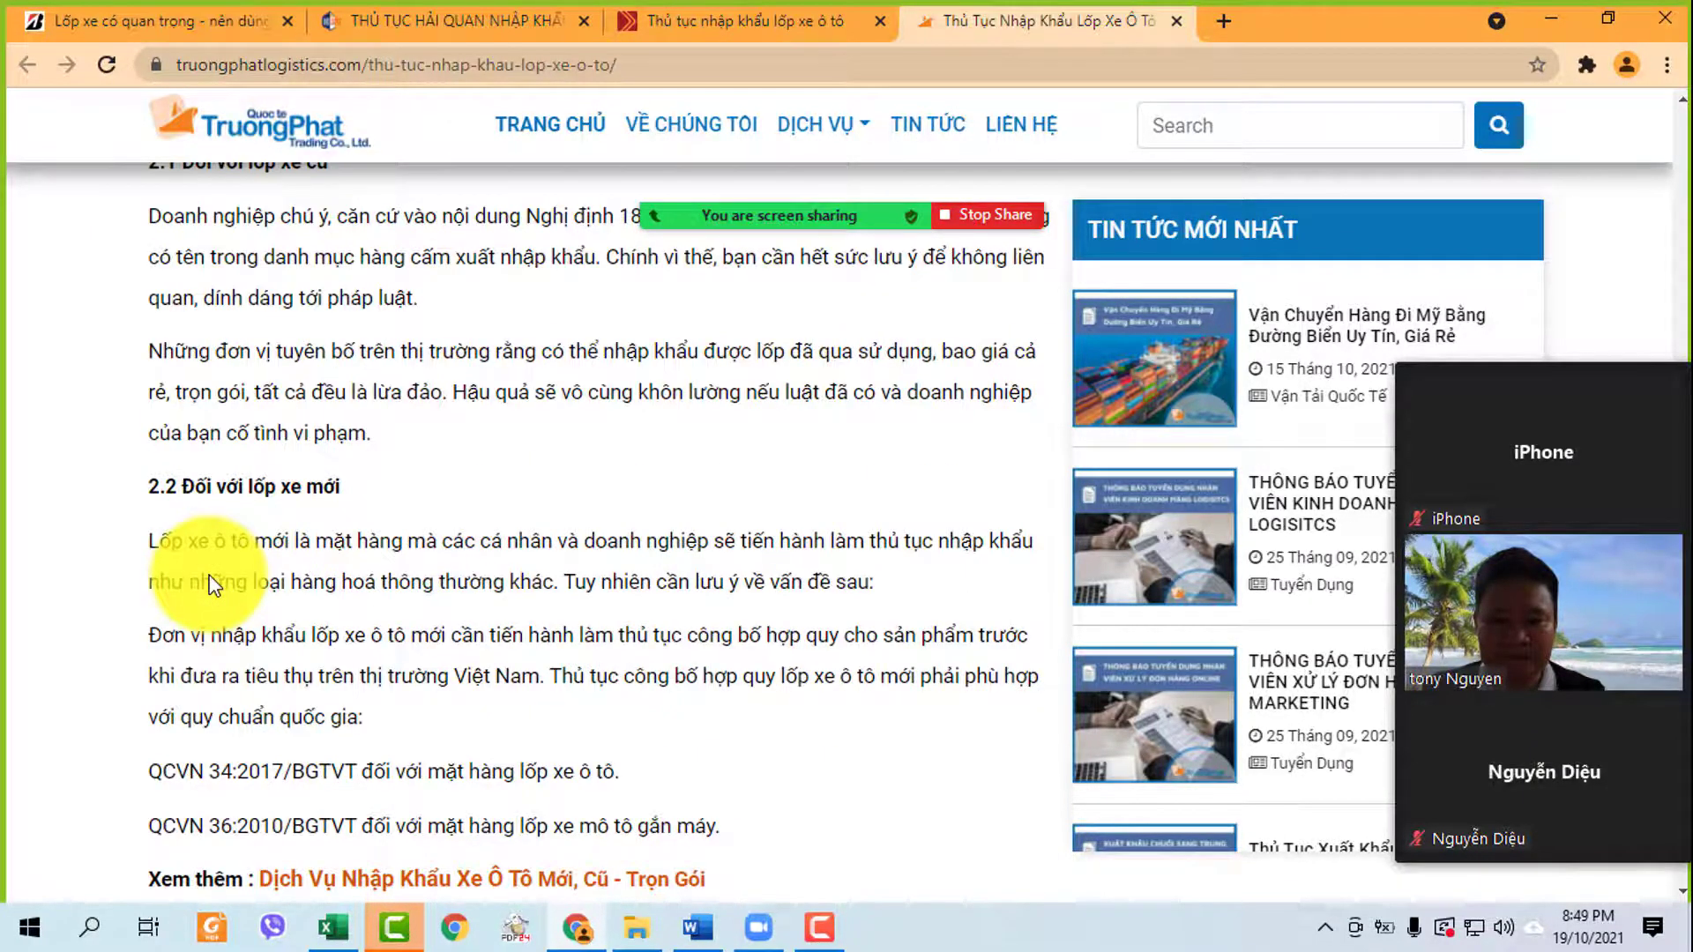
scroll(212, 583, down, 3)
scroll(211, 575, down, 9)
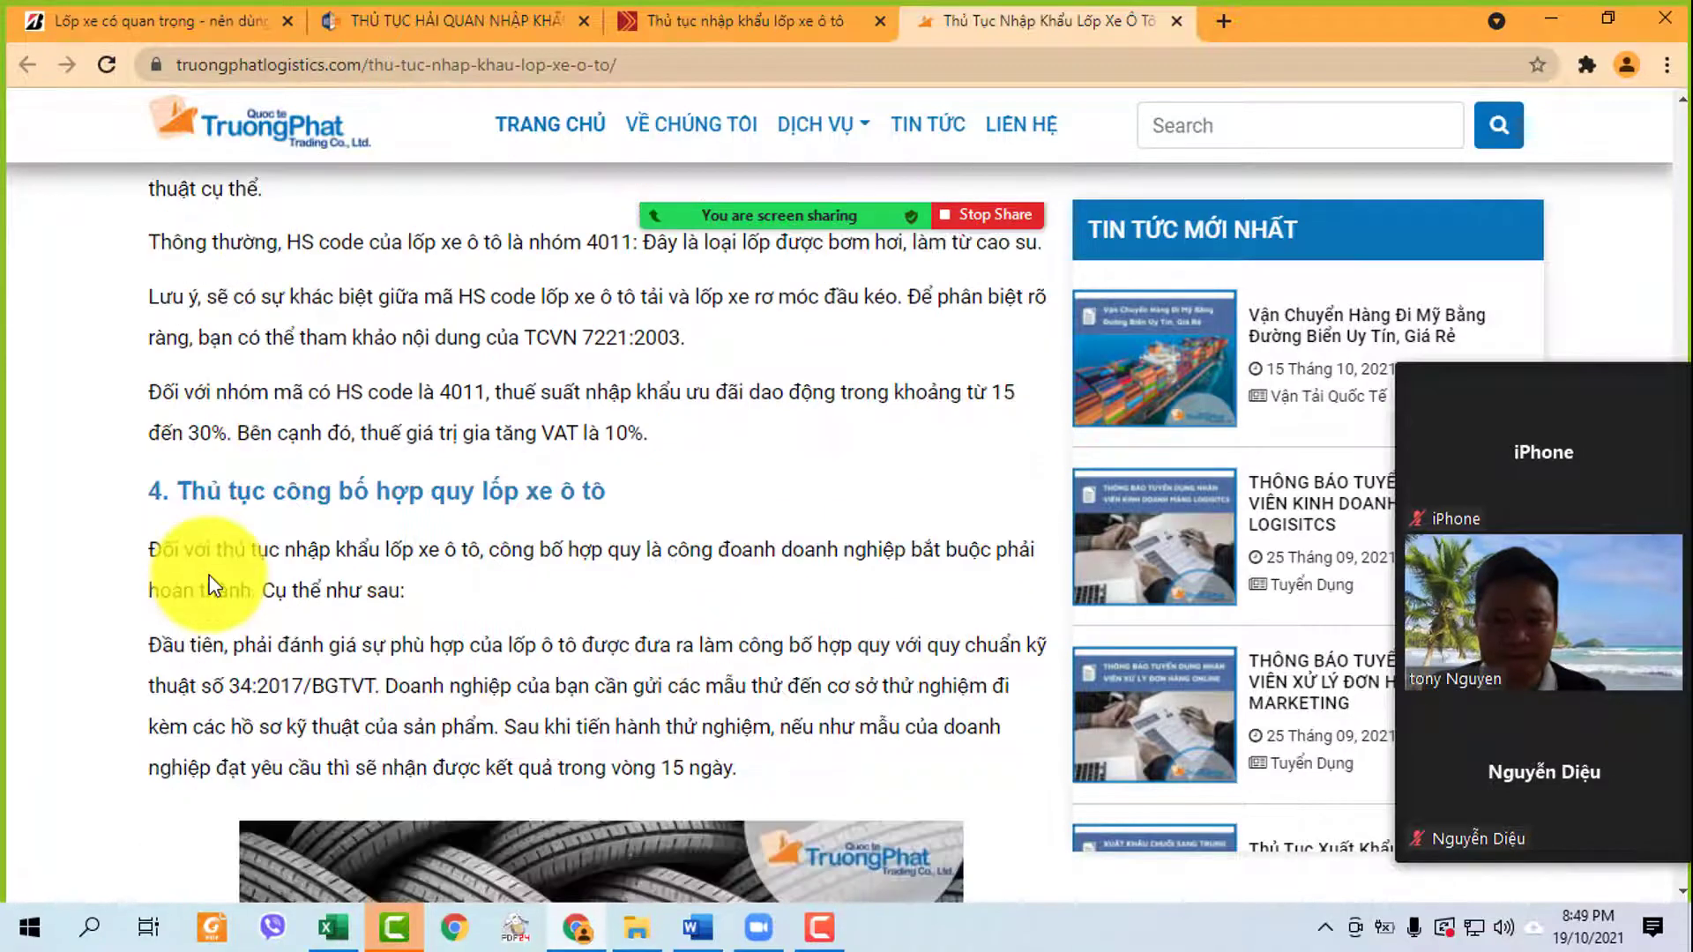
scroll(211, 584, down, 6)
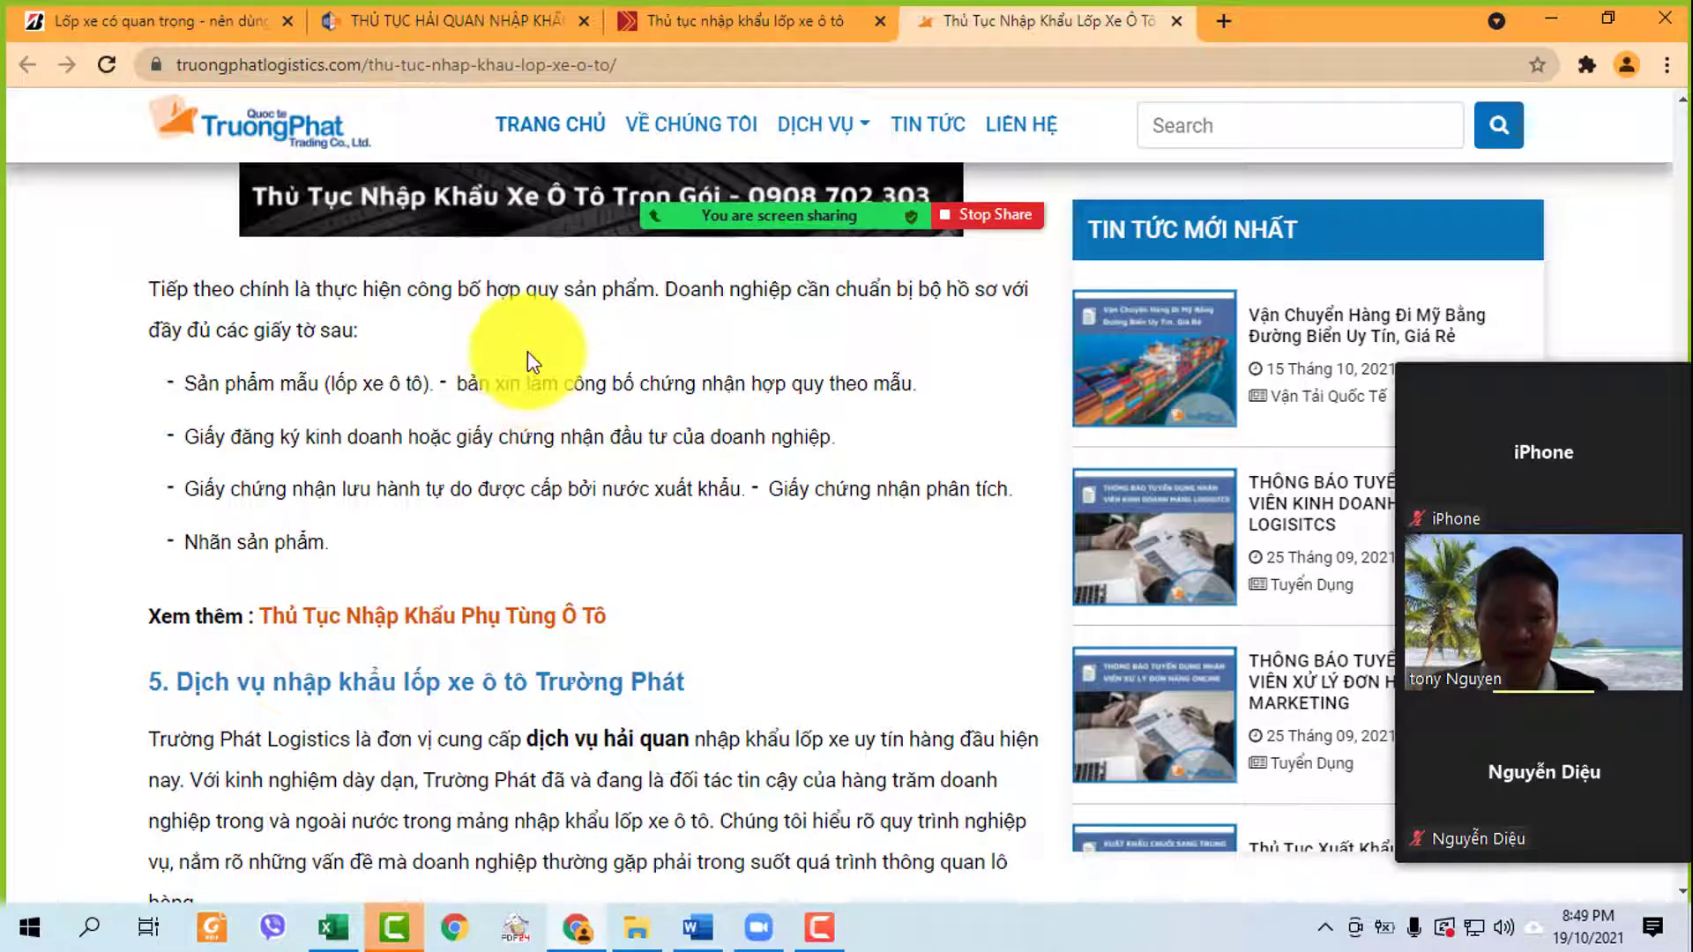
- Close the two other tyre import articles and admit the participant in the waiting room to the meeting
click(740, 20)
click(876, 20)
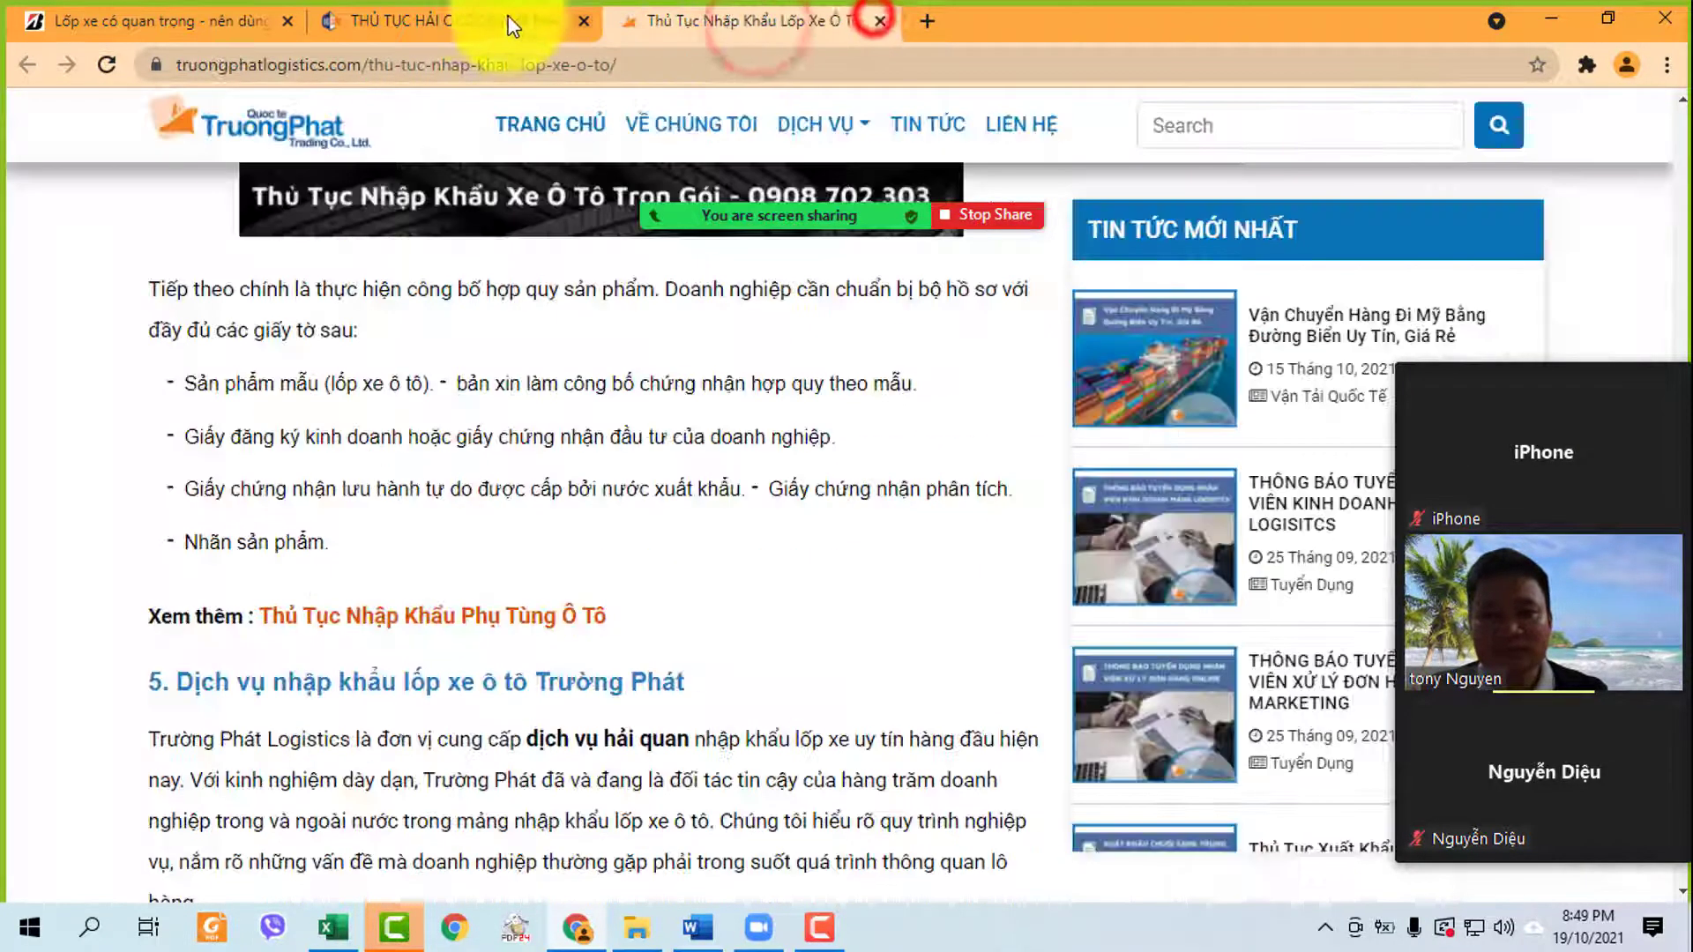
click(511, 19)
click(583, 20)
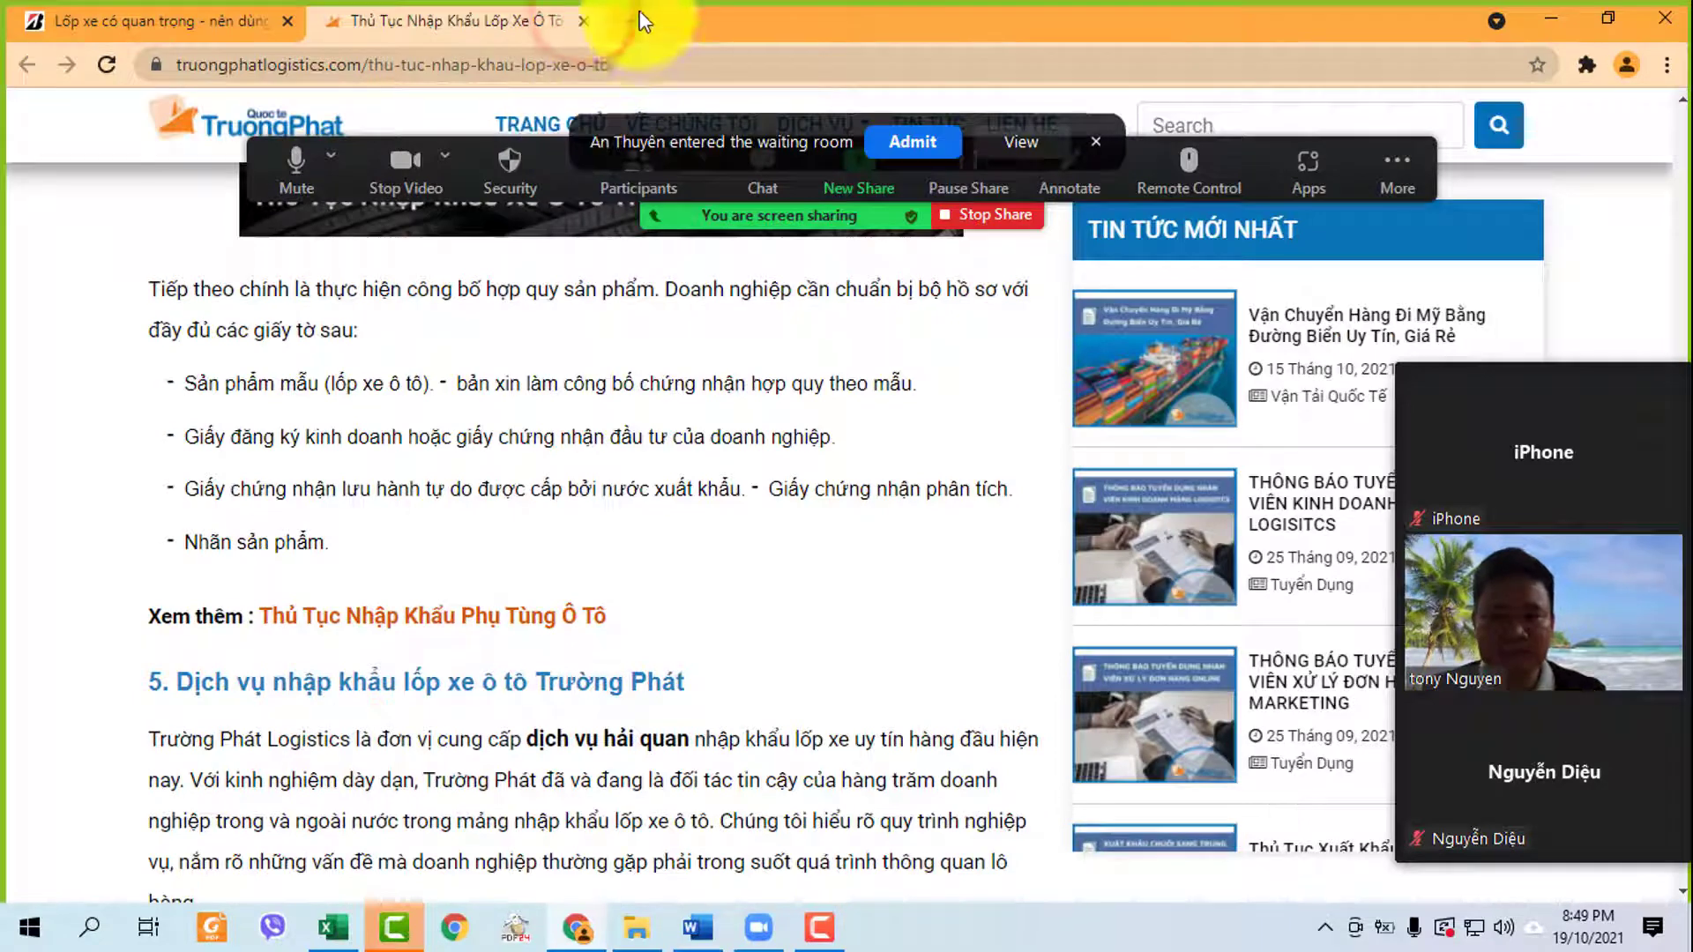
click(913, 143)
- Copy "Thông tư số 41/2018/TT-BGTVT" from the article's legal basis list and search Google for it in a new tab
scroll(894, 576, up, 10)
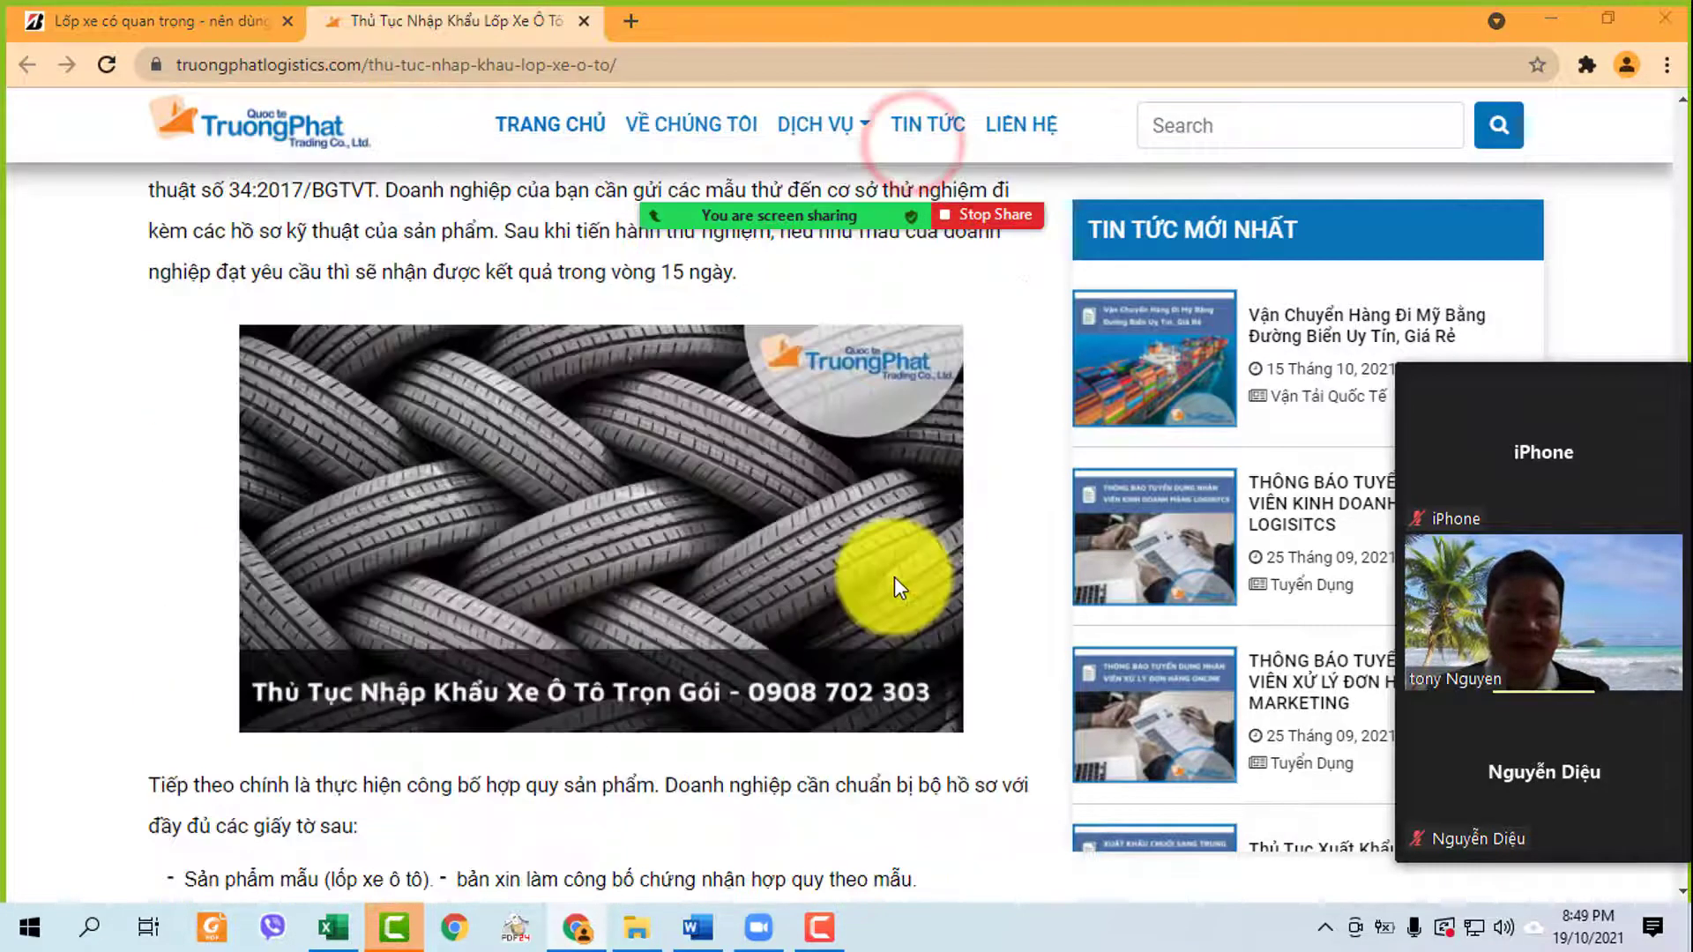
scroll(872, 550, up, 5)
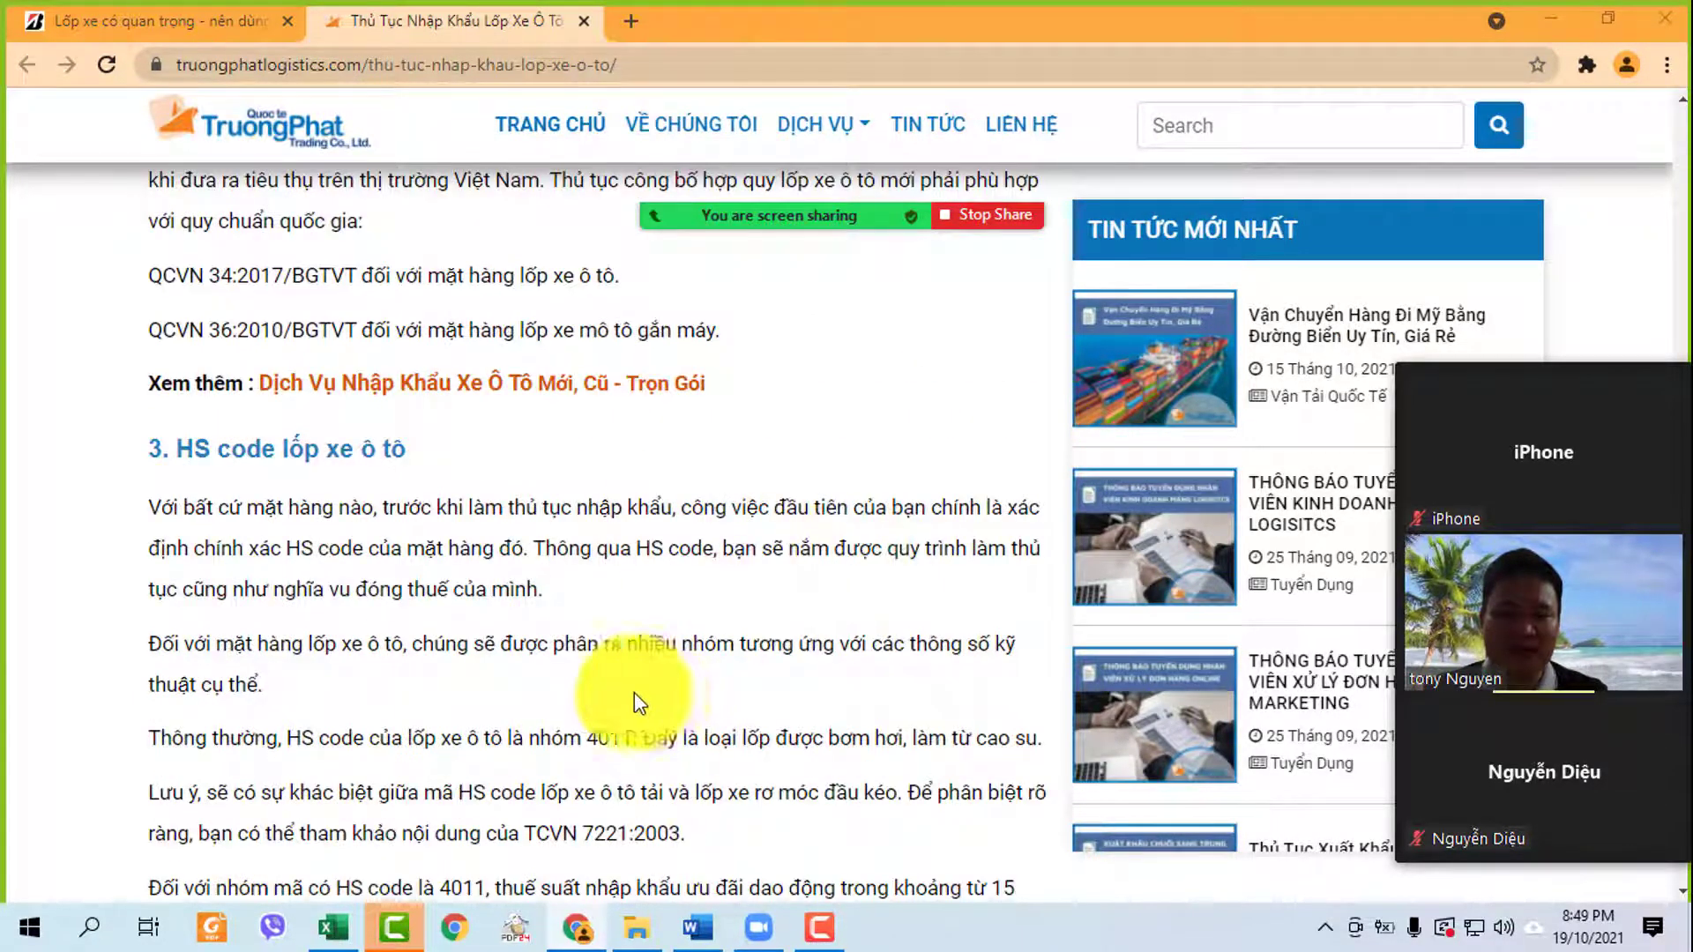
scroll(643, 666, up, 4)
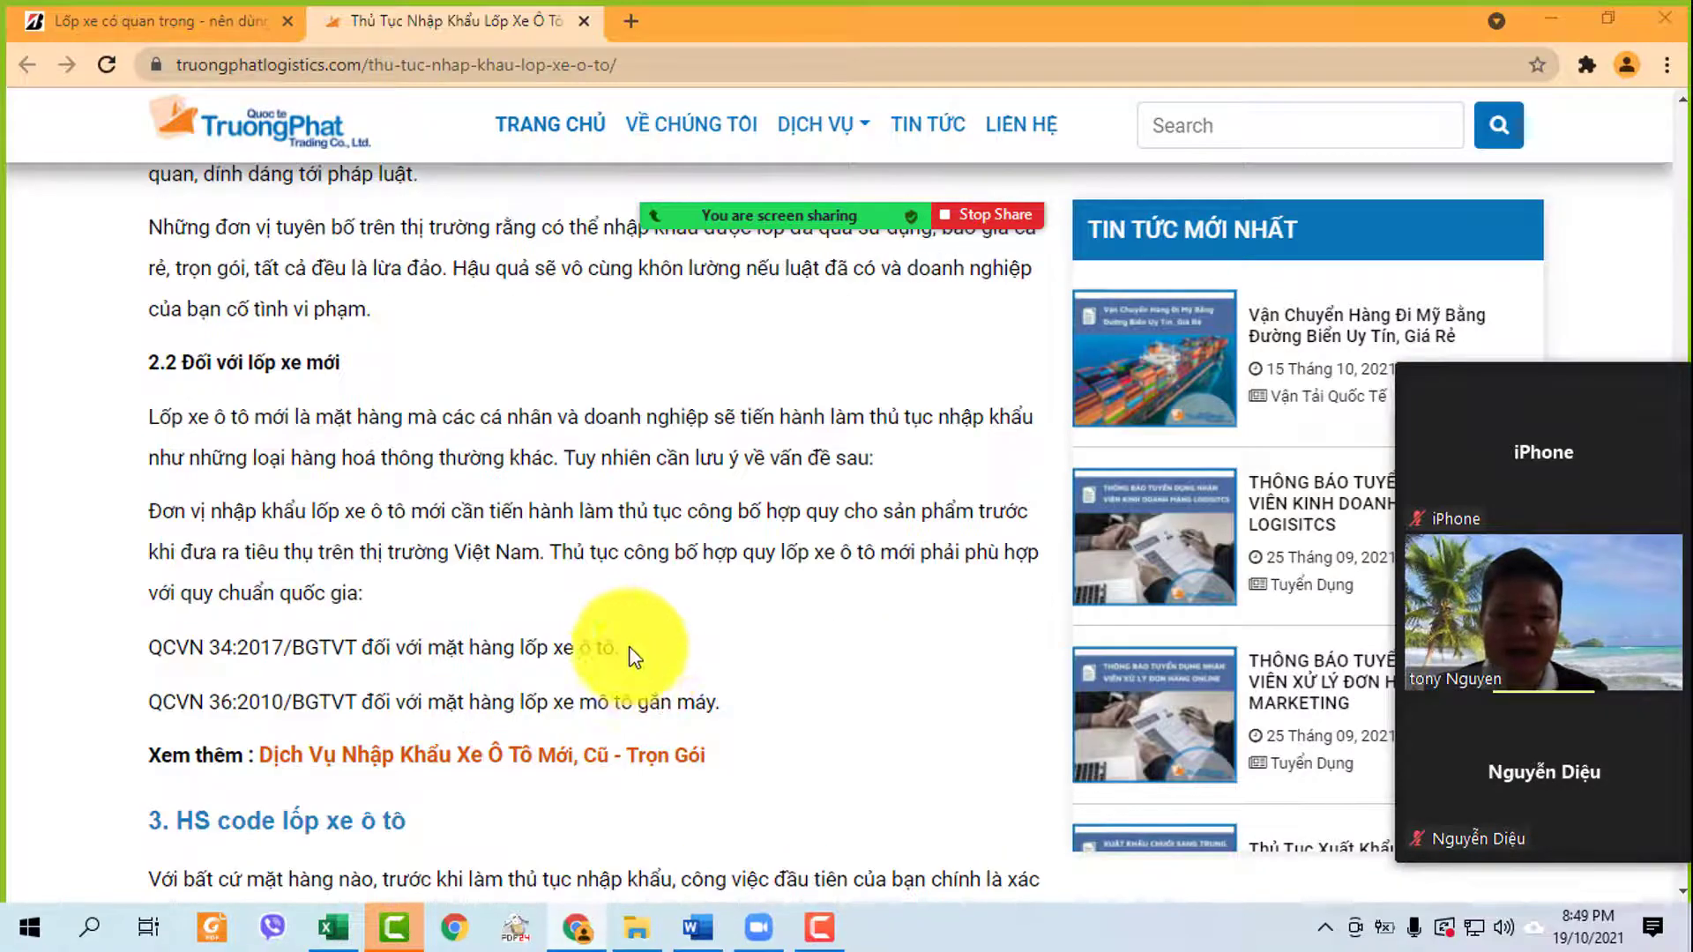
scroll(813, 586, up, 3)
scroll(673, 551, up, 11)
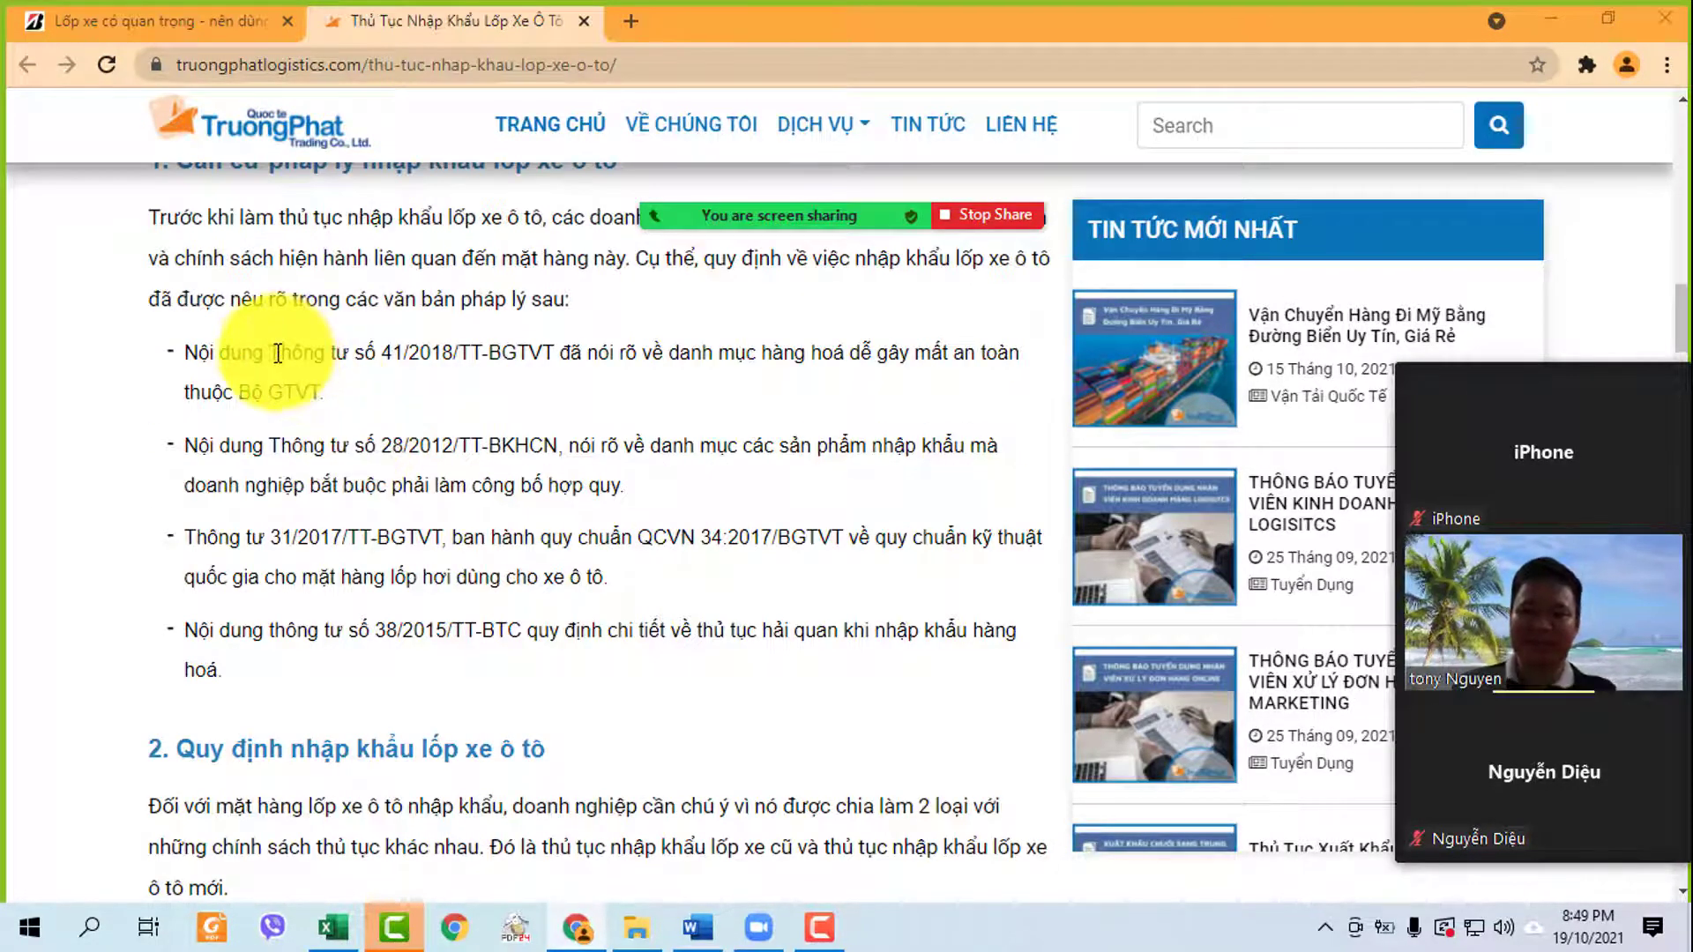
drag(269, 351, 547, 357)
key(ctrl+c)
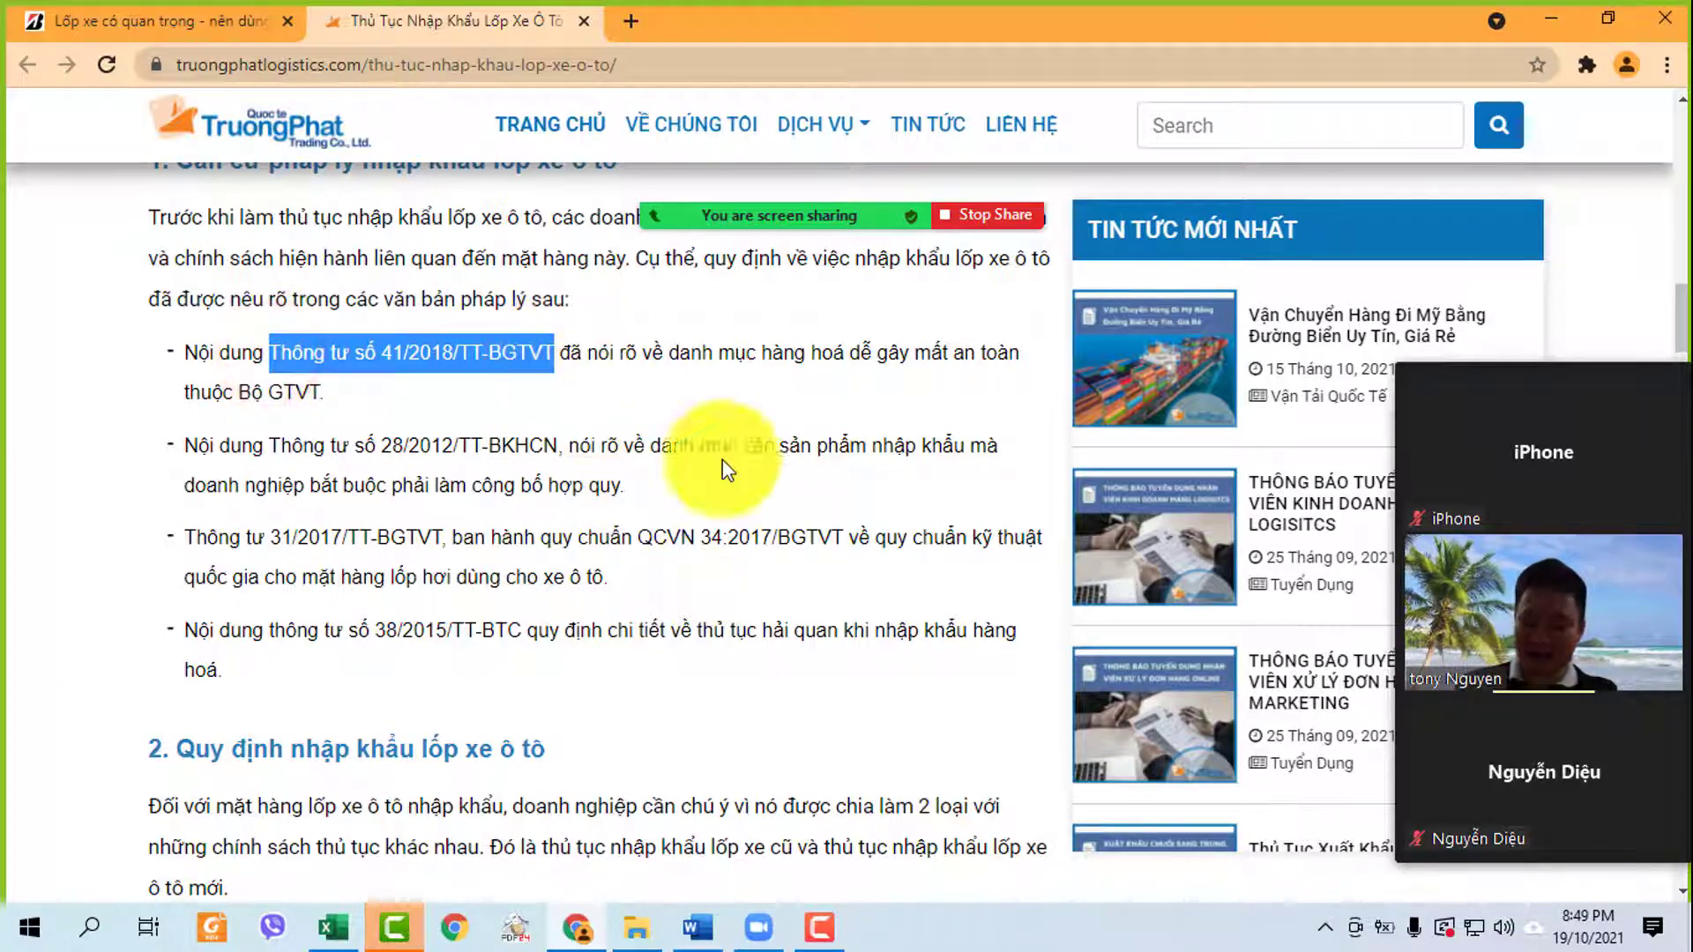
click(626, 19)
key(ctrl+v)
key(Return)
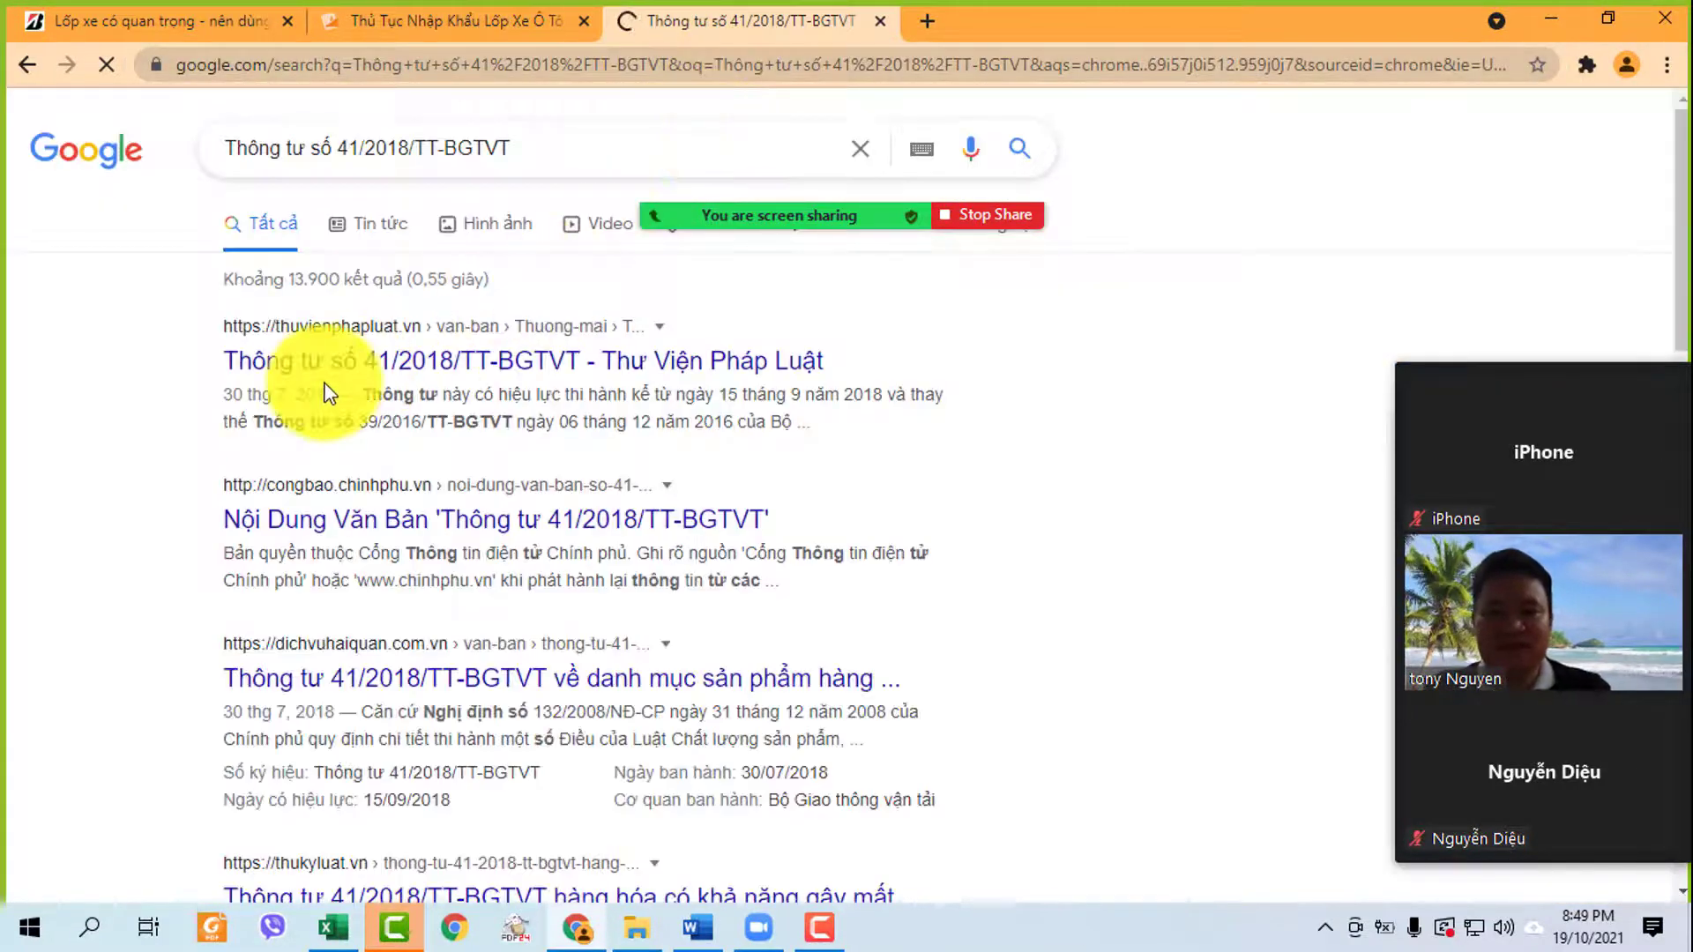
- Open the thuvienphapluat.vn result, dismiss its notice and download the Vietnamese version of the circular
click(339, 363)
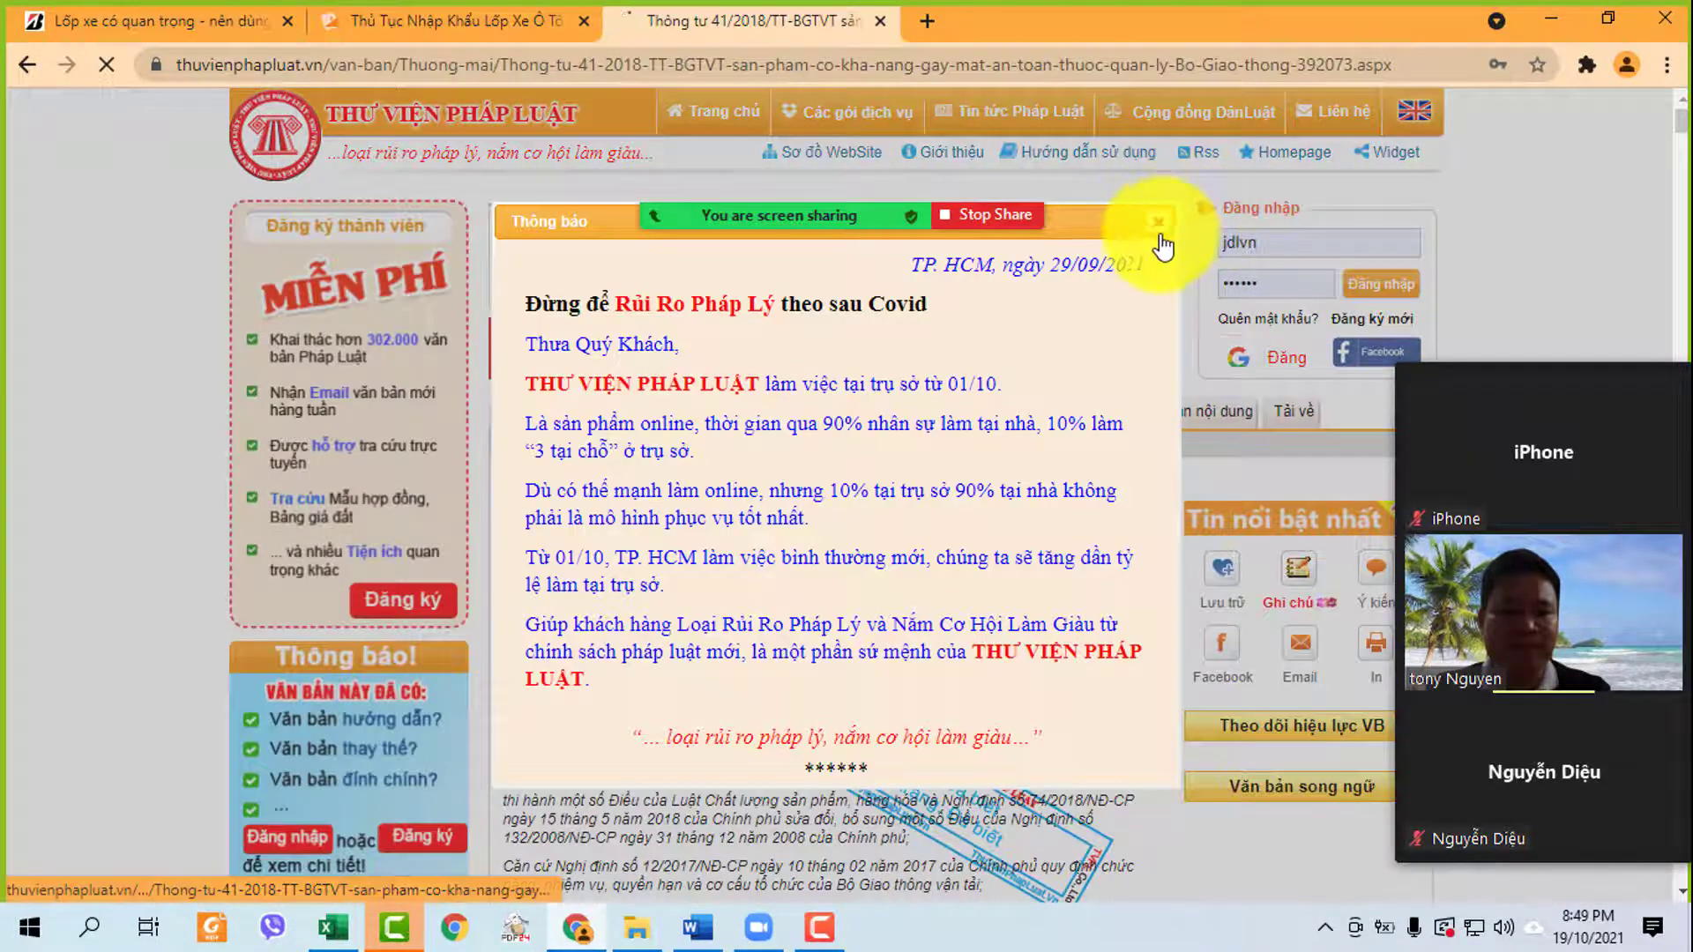
click(1153, 225)
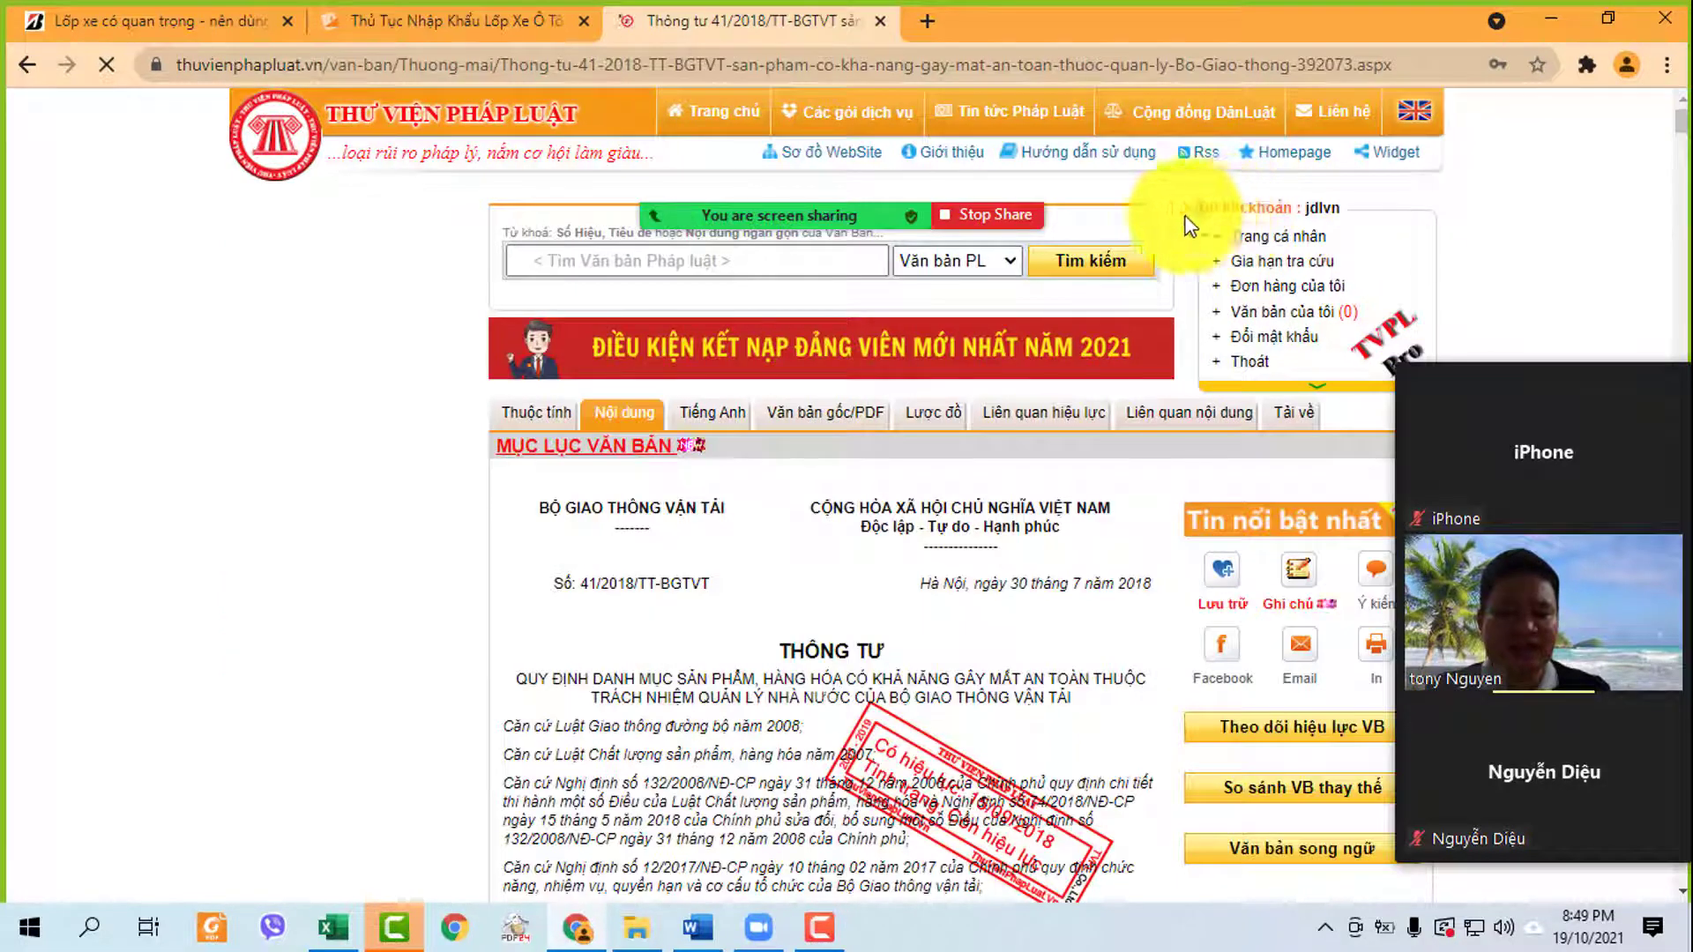
click(714, 409)
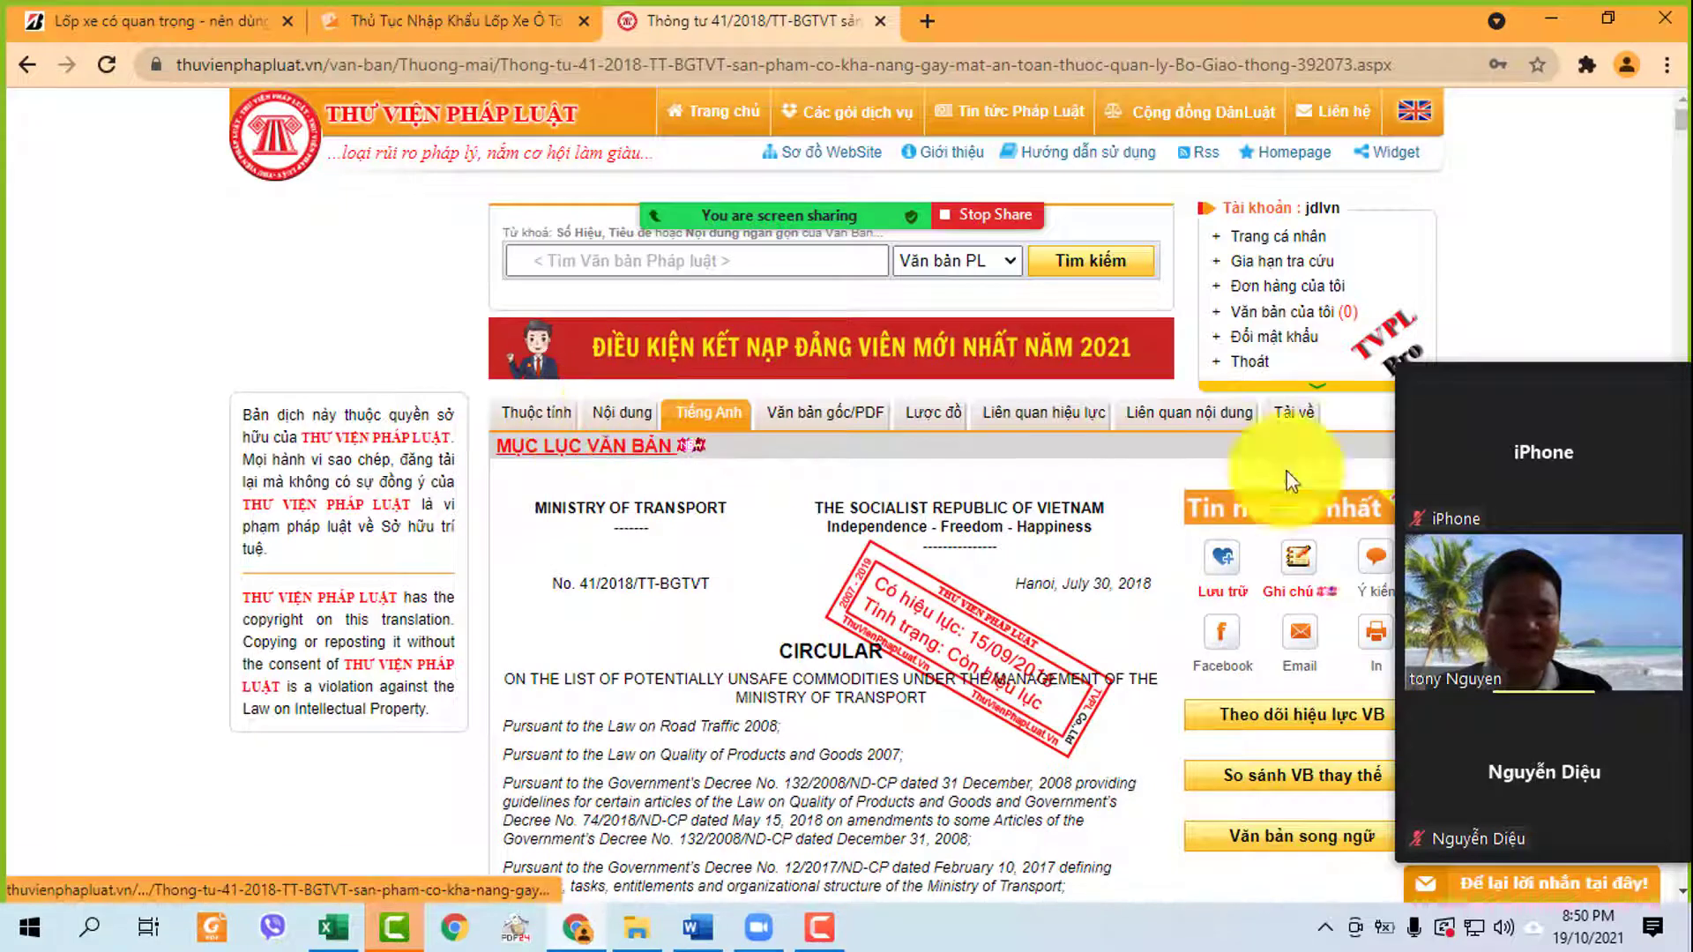
click(1296, 412)
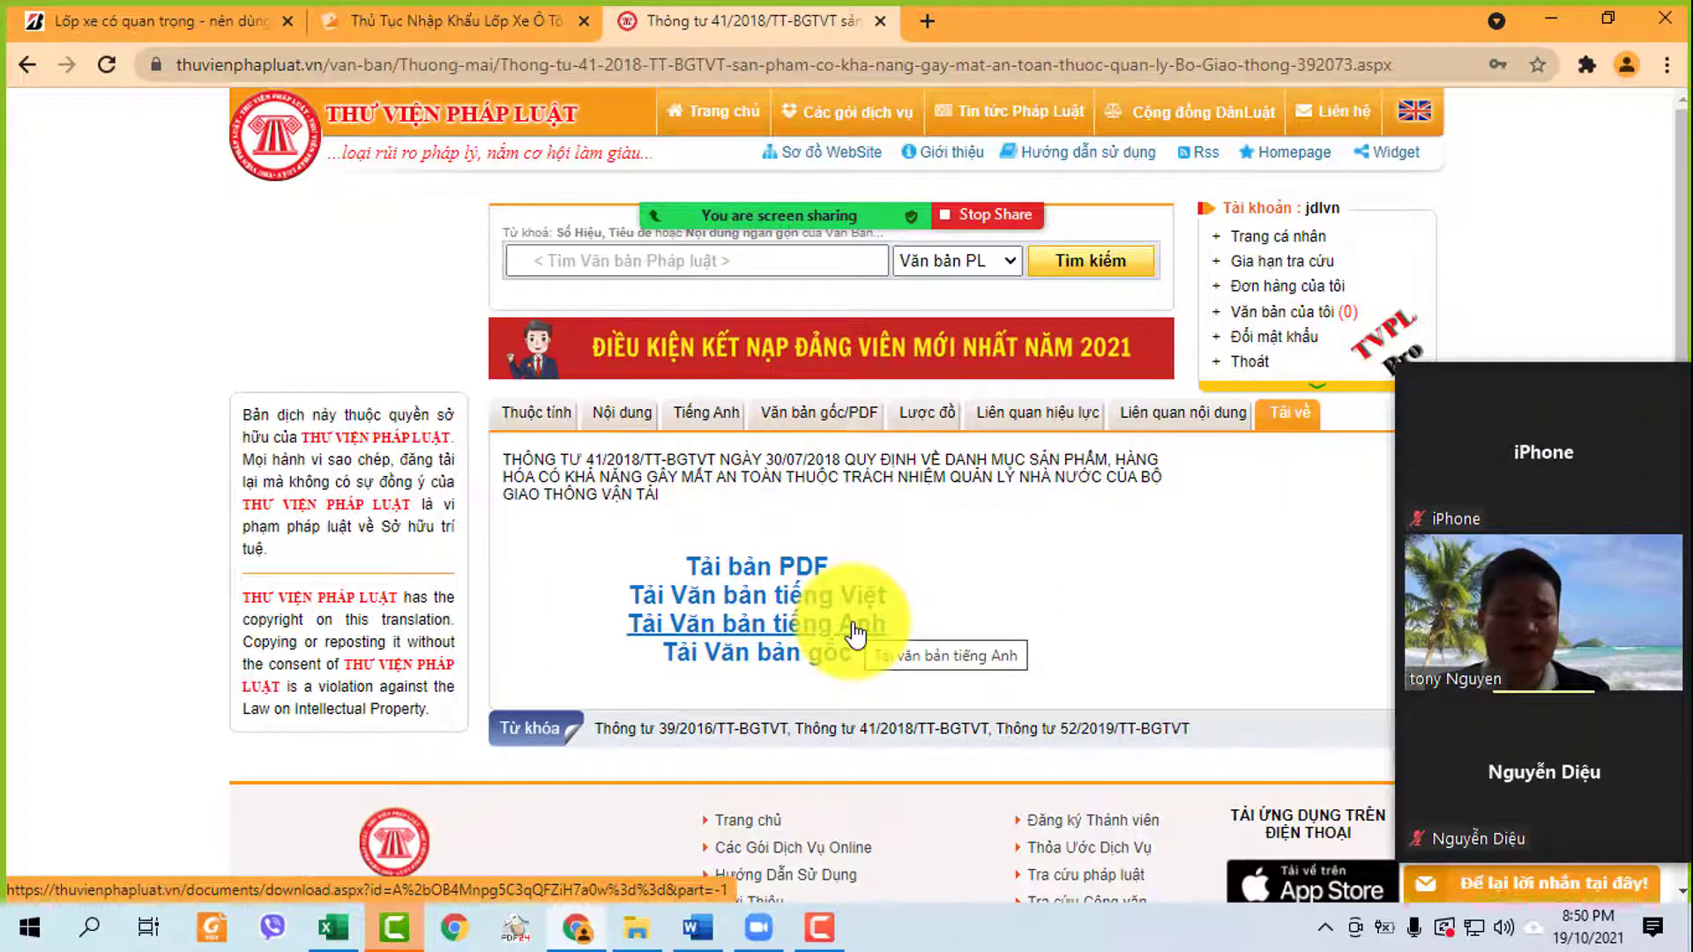
click(775, 596)
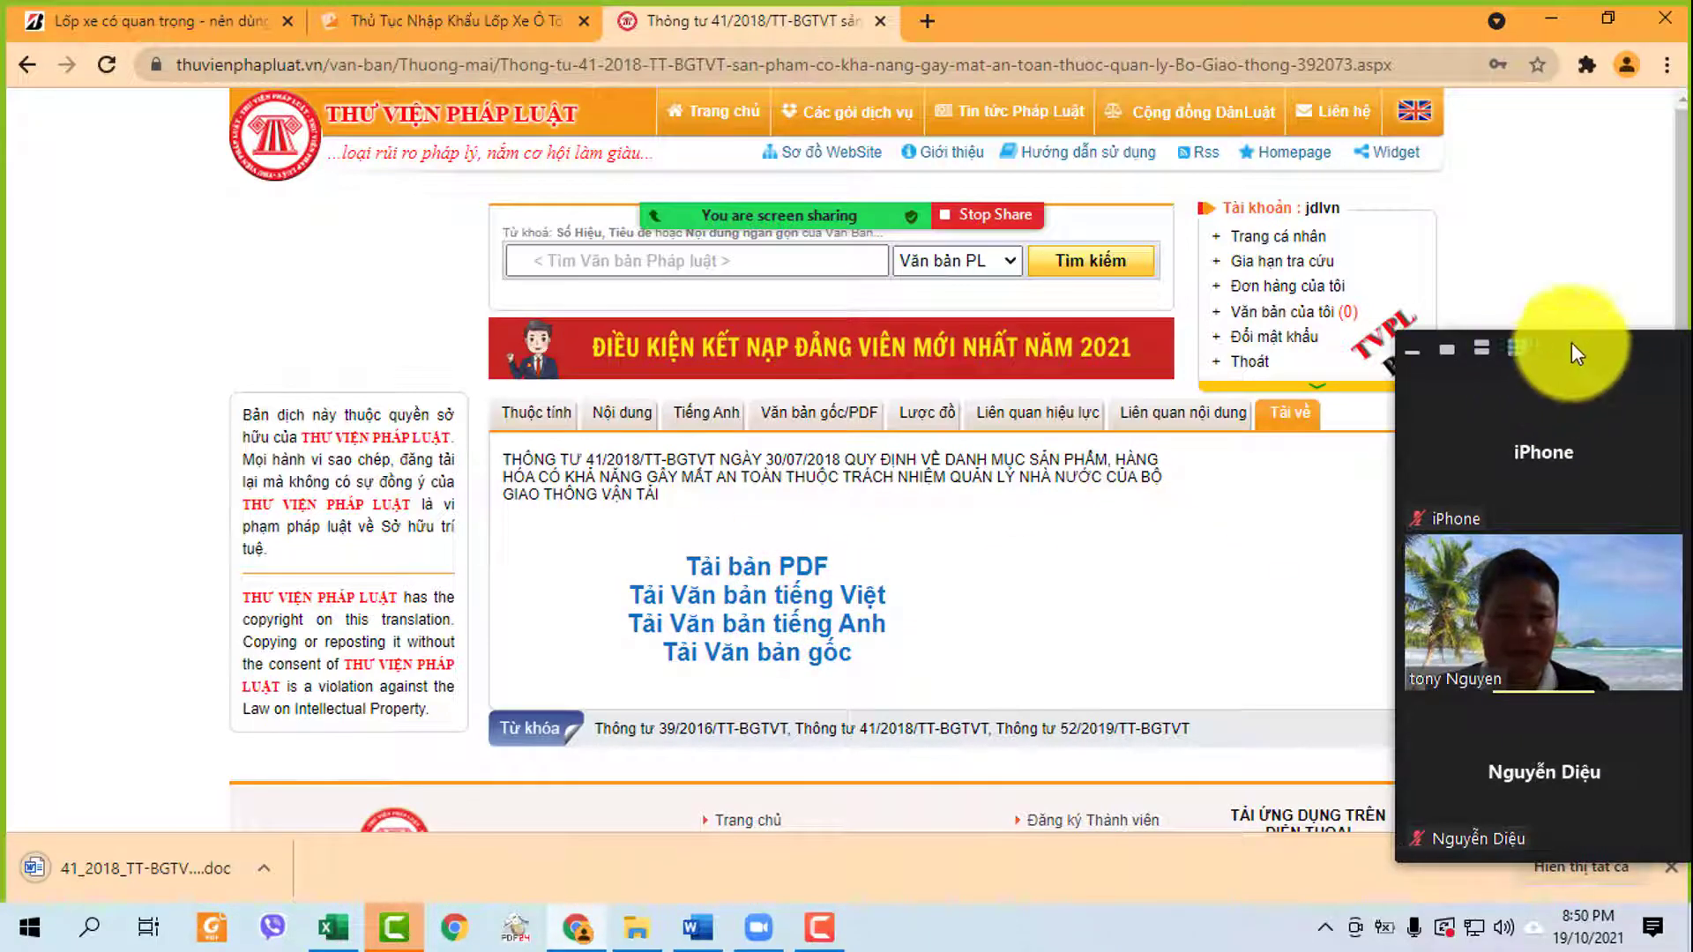
drag(1571, 342, 1564, 175)
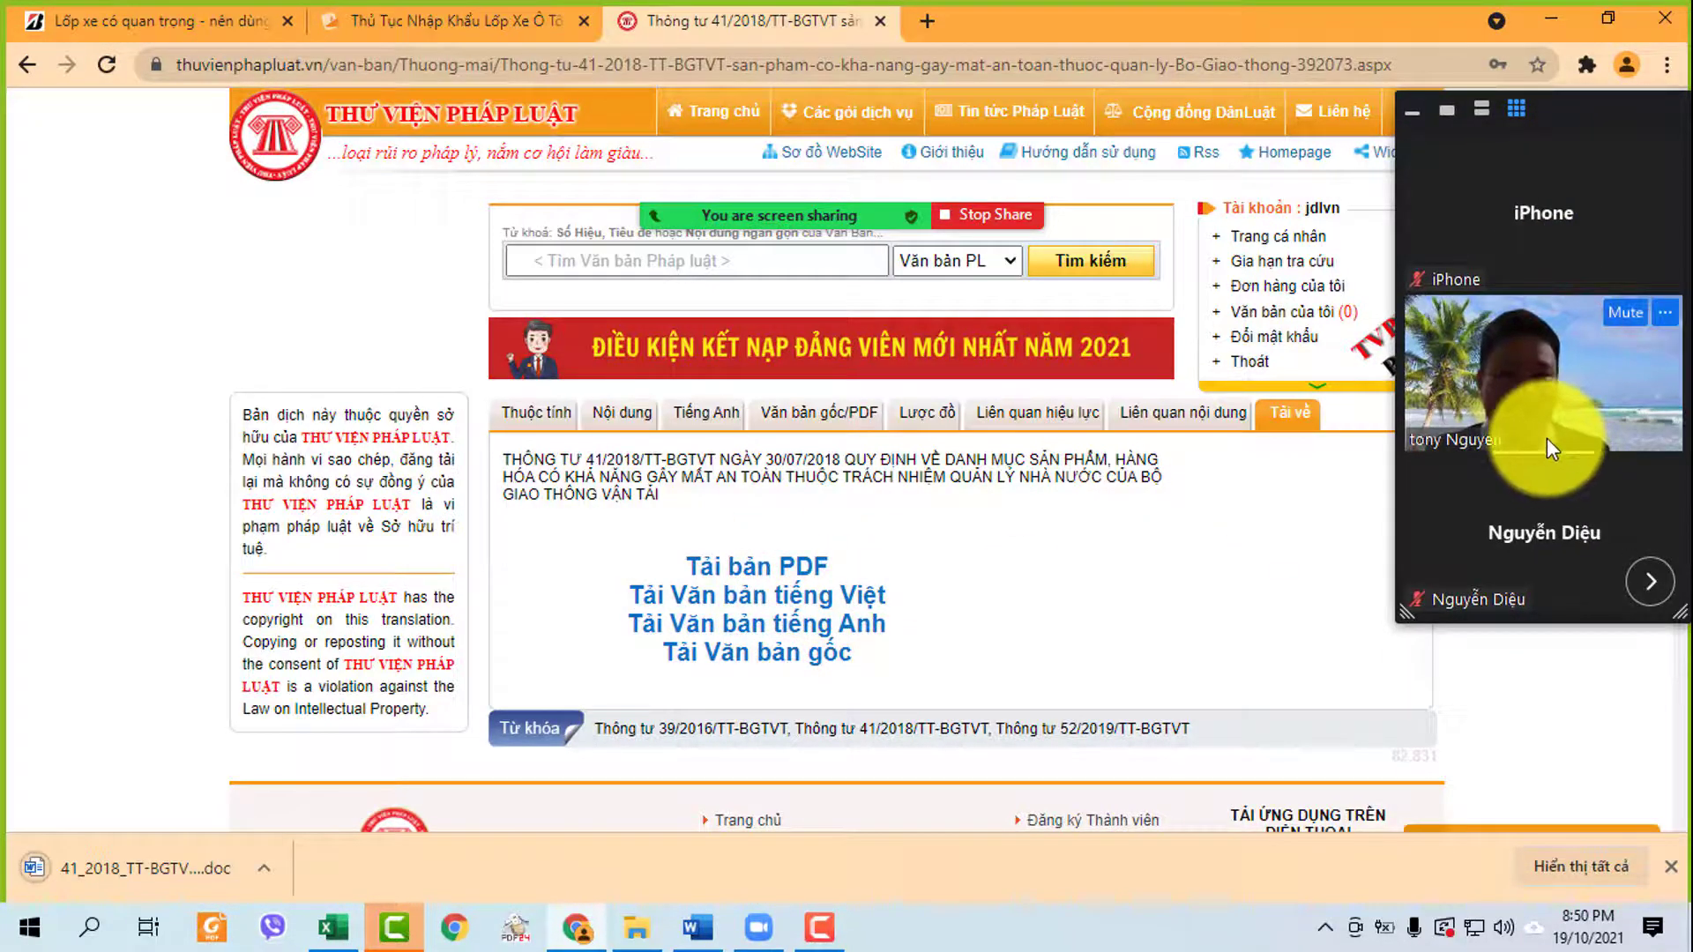
- Move the downloaded file 41_2018_TT-BGTVT_392073 from Downloads to the 648. Thien Trang folder
right_click(270, 923)
click(343, 785)
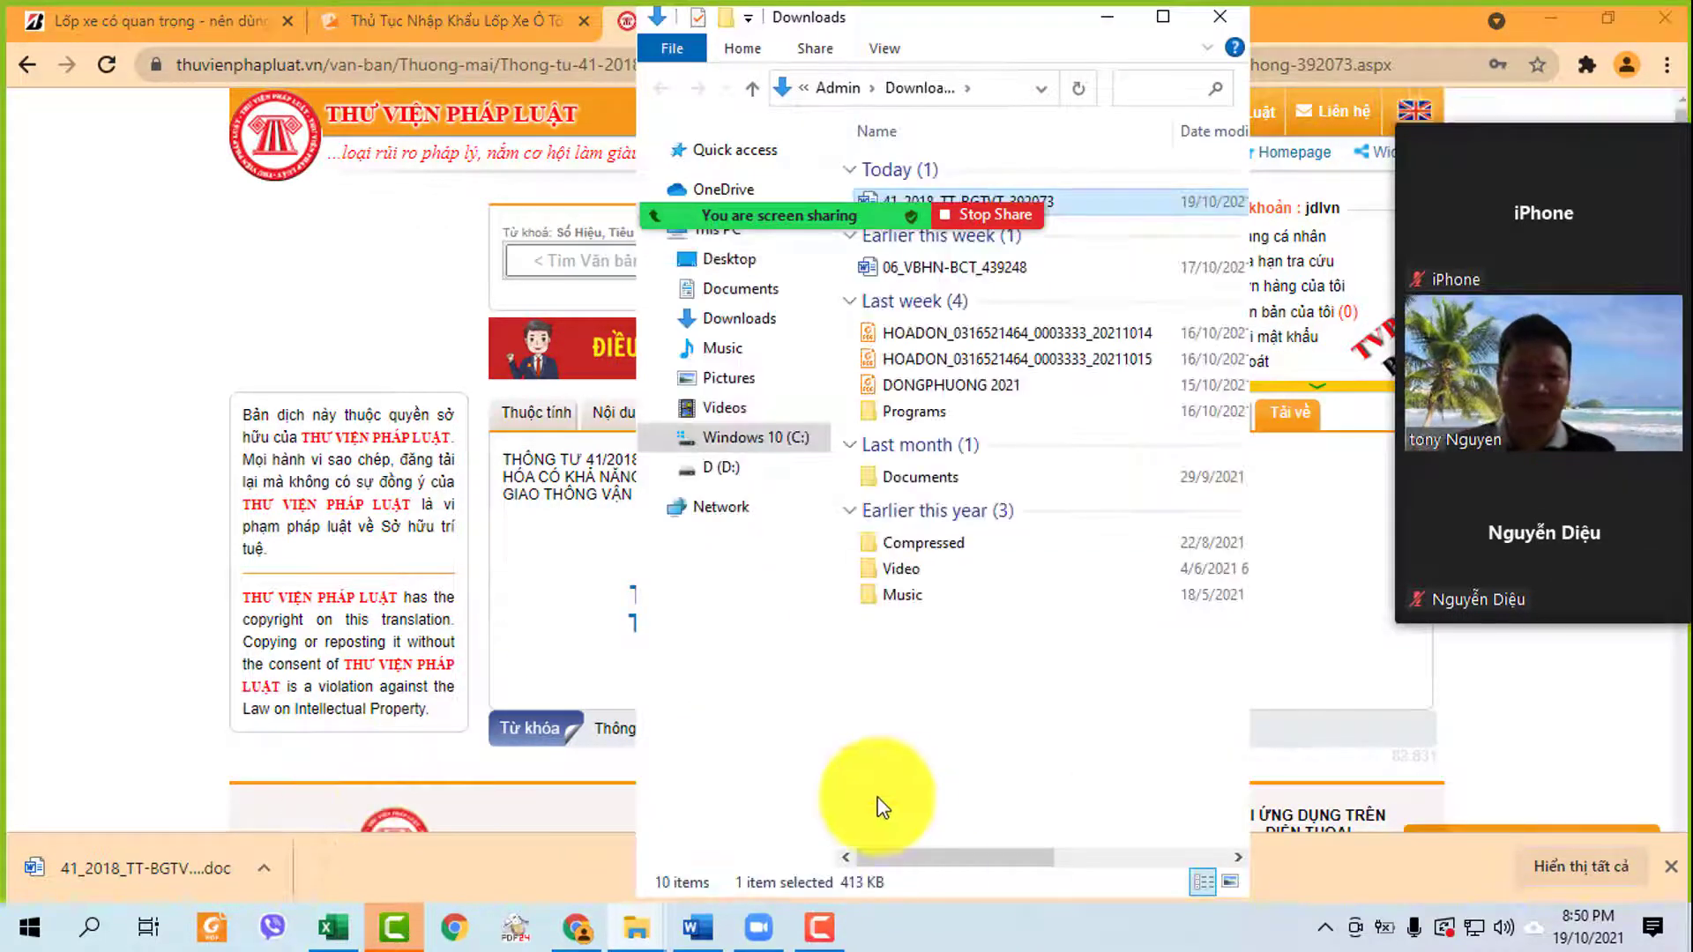
click(636, 926)
click(601, 851)
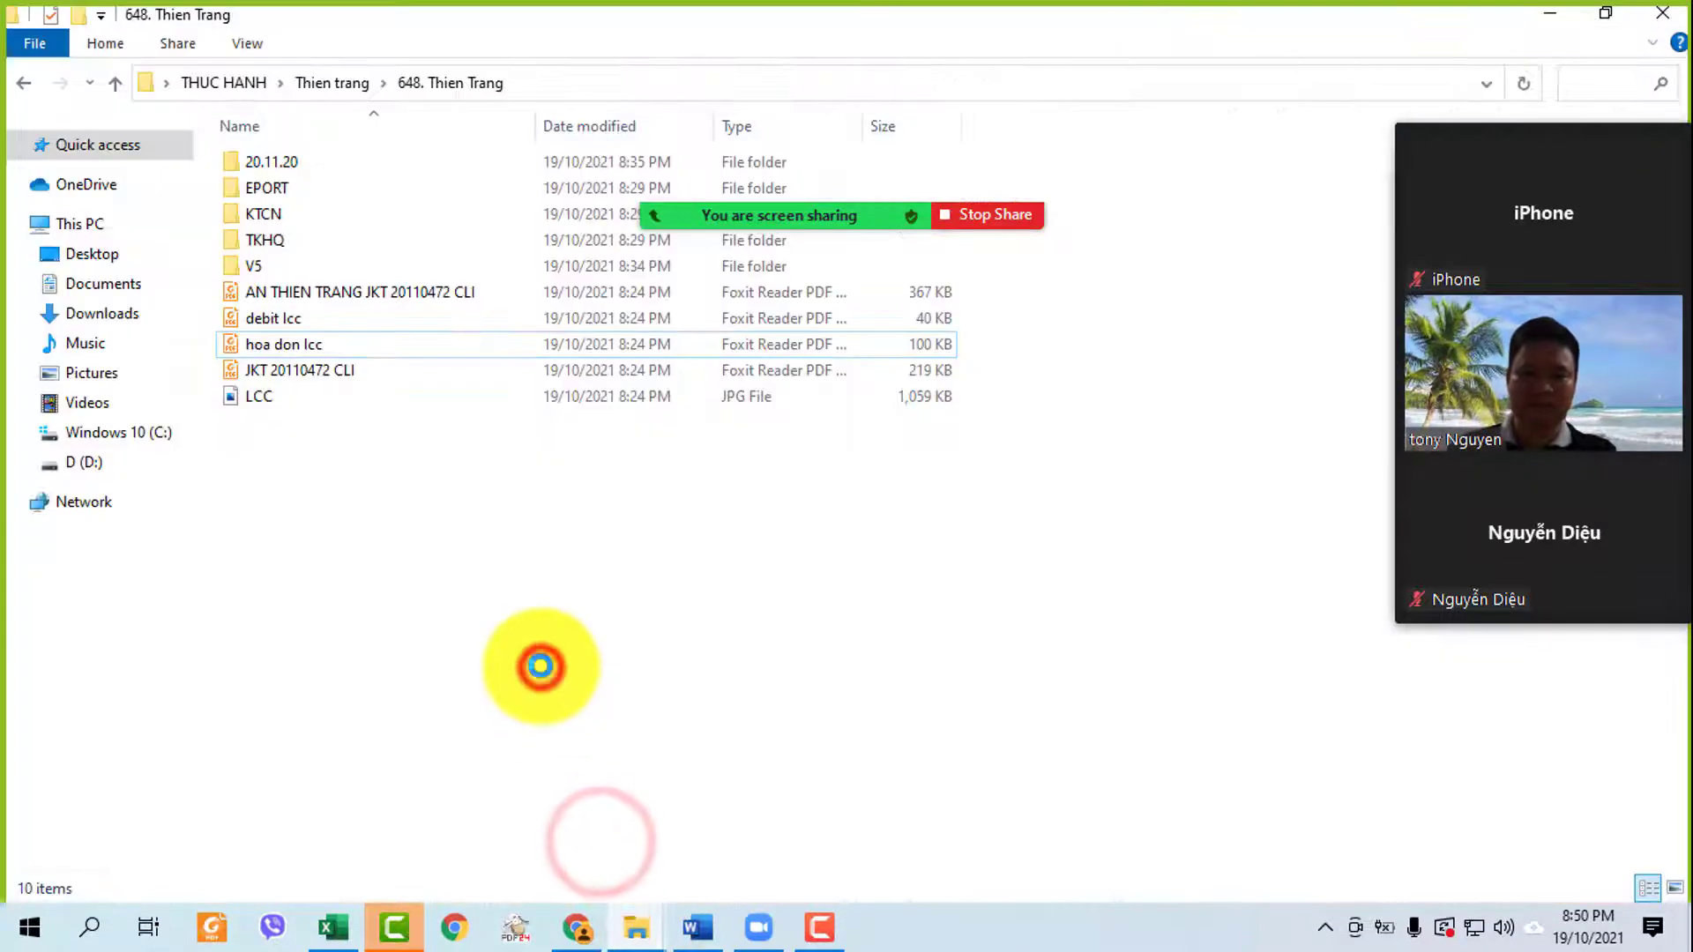
key(ctrl+v)
- Open 41_2018_TT-BGTVT_392073 from the 648. Thien Trang folder in Word, clear the other windows off it and enable editing
click(358, 425)
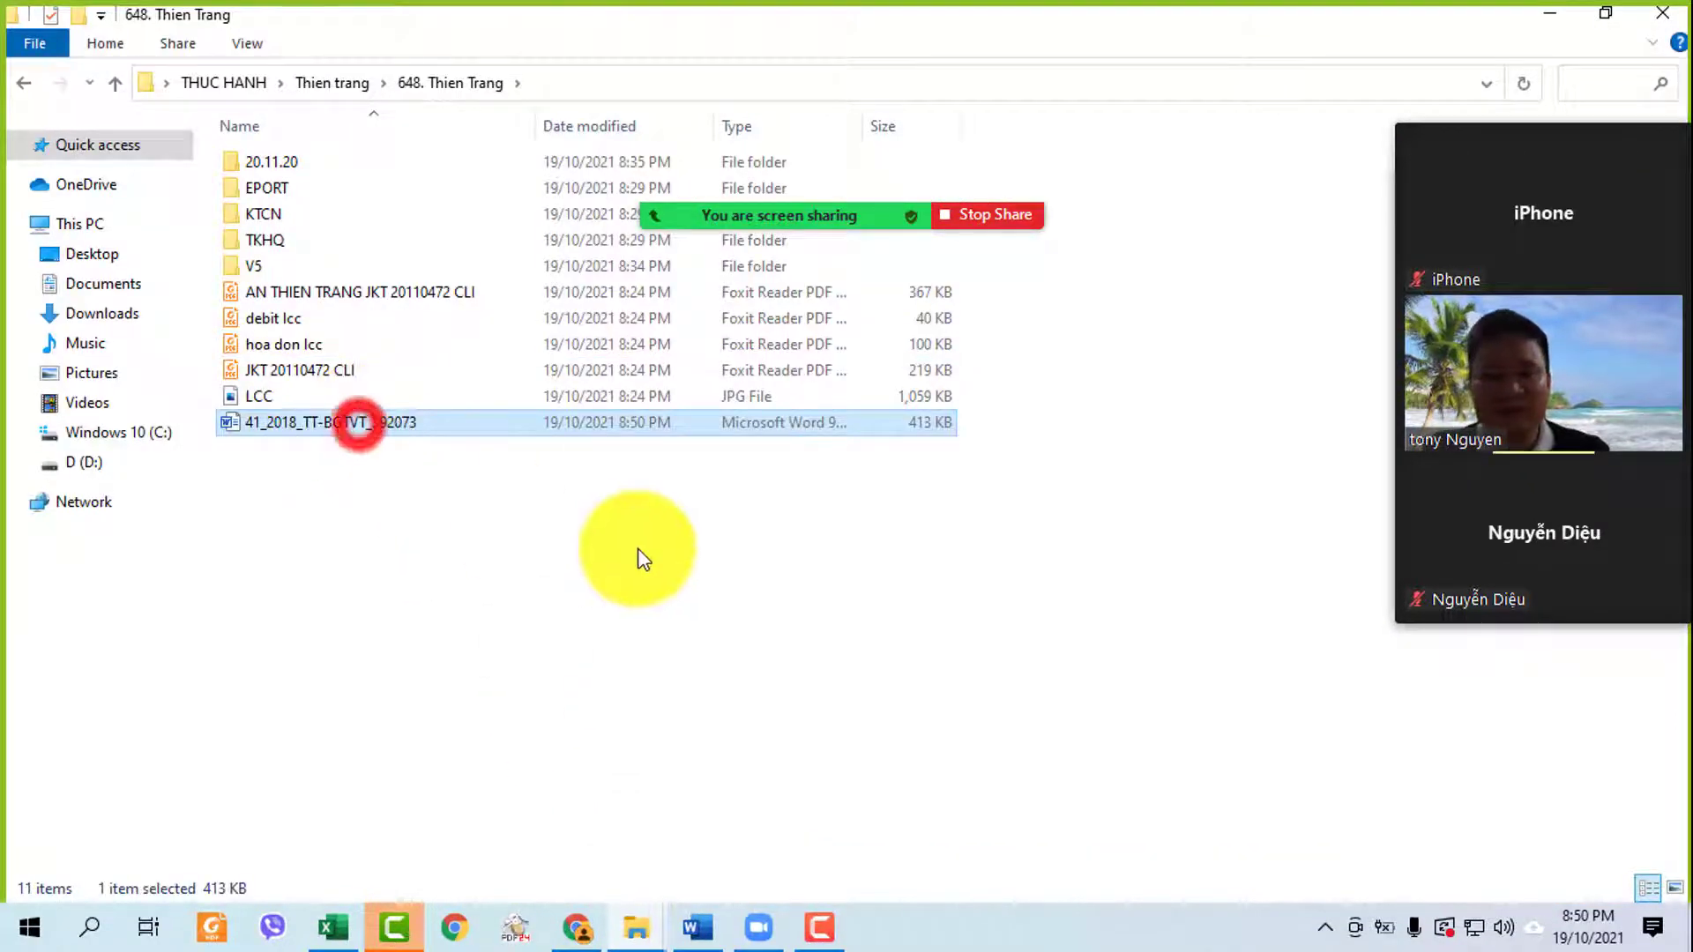
click(1553, 23)
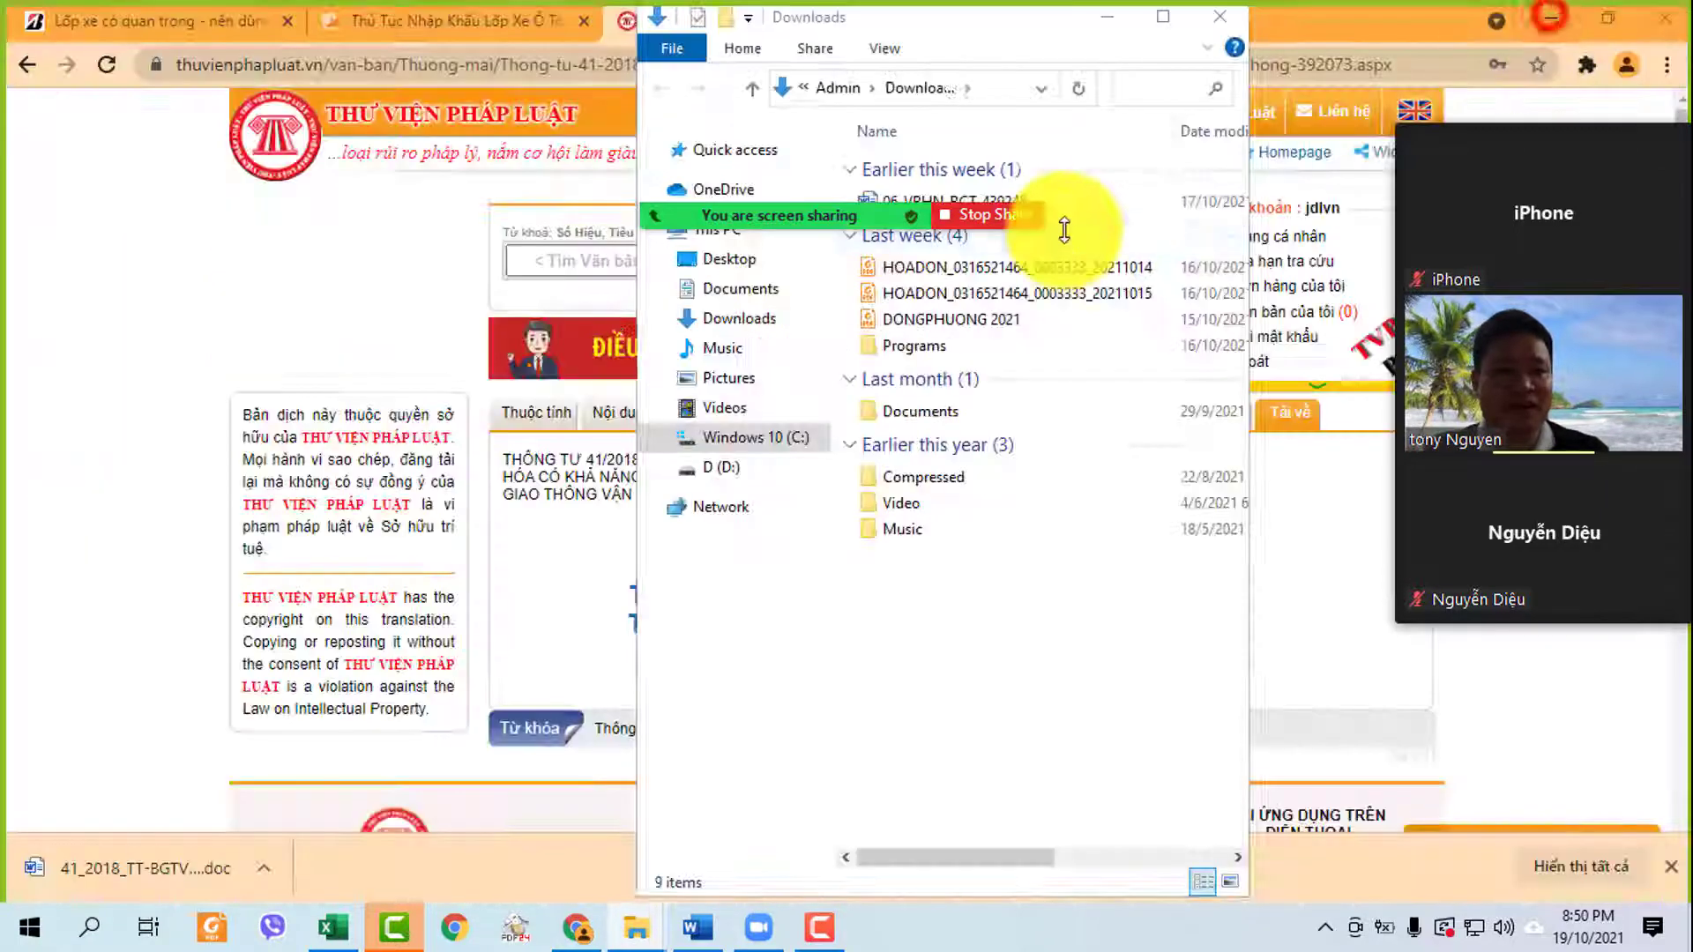
click(1537, 21)
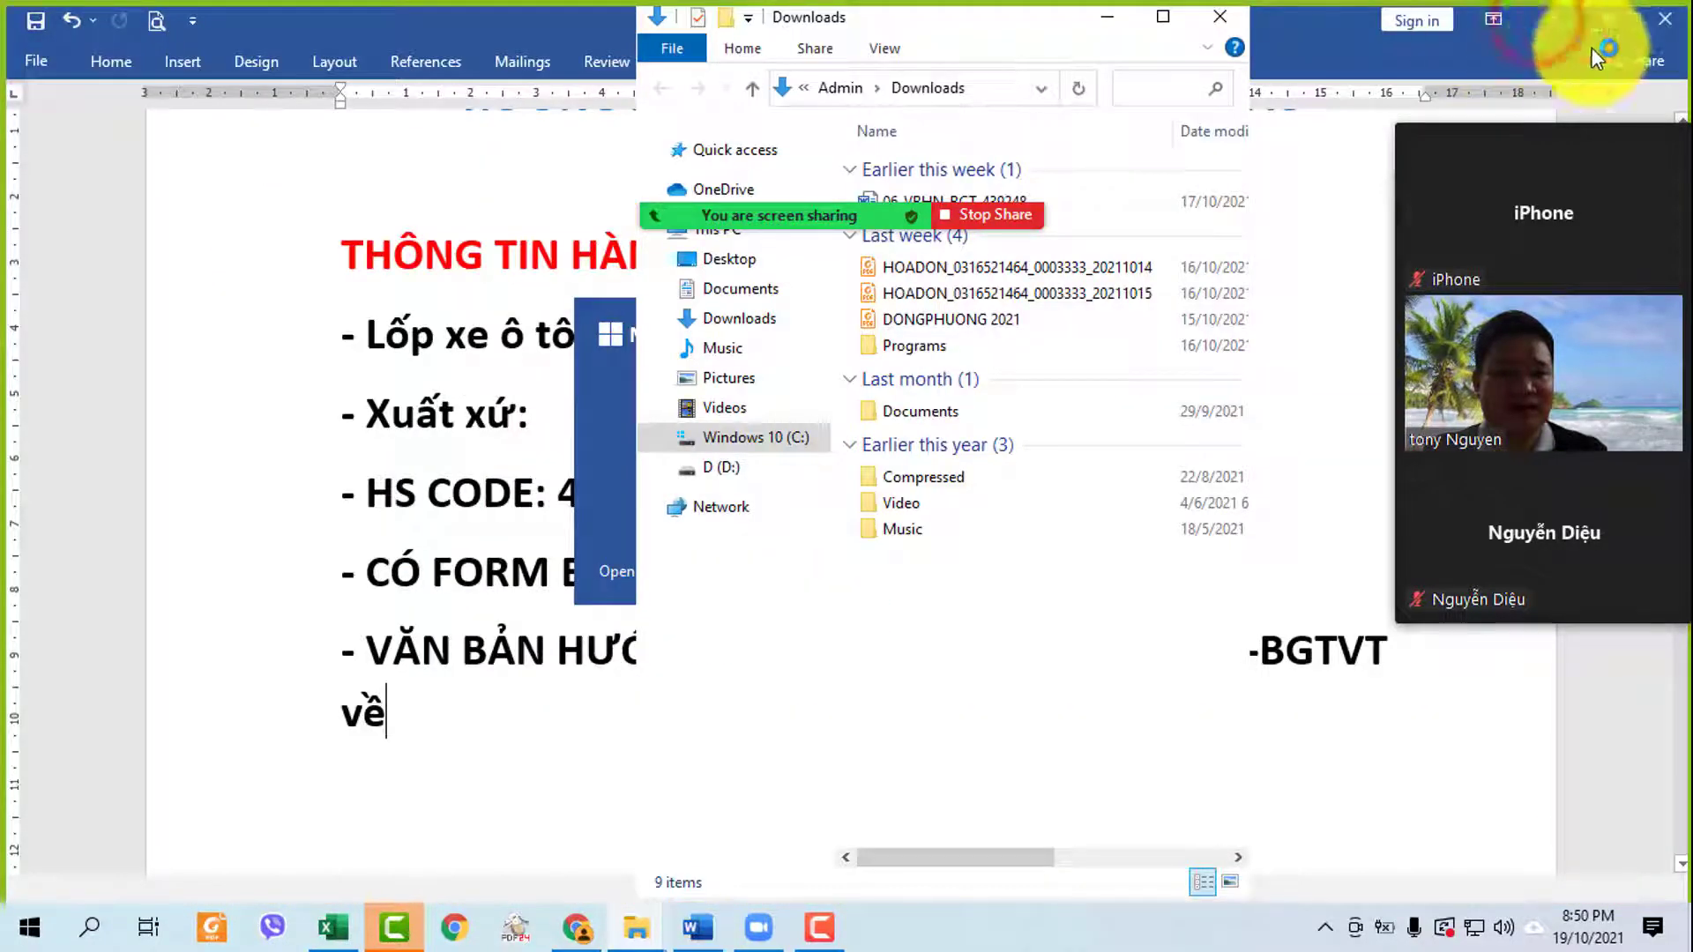
click(1551, 40)
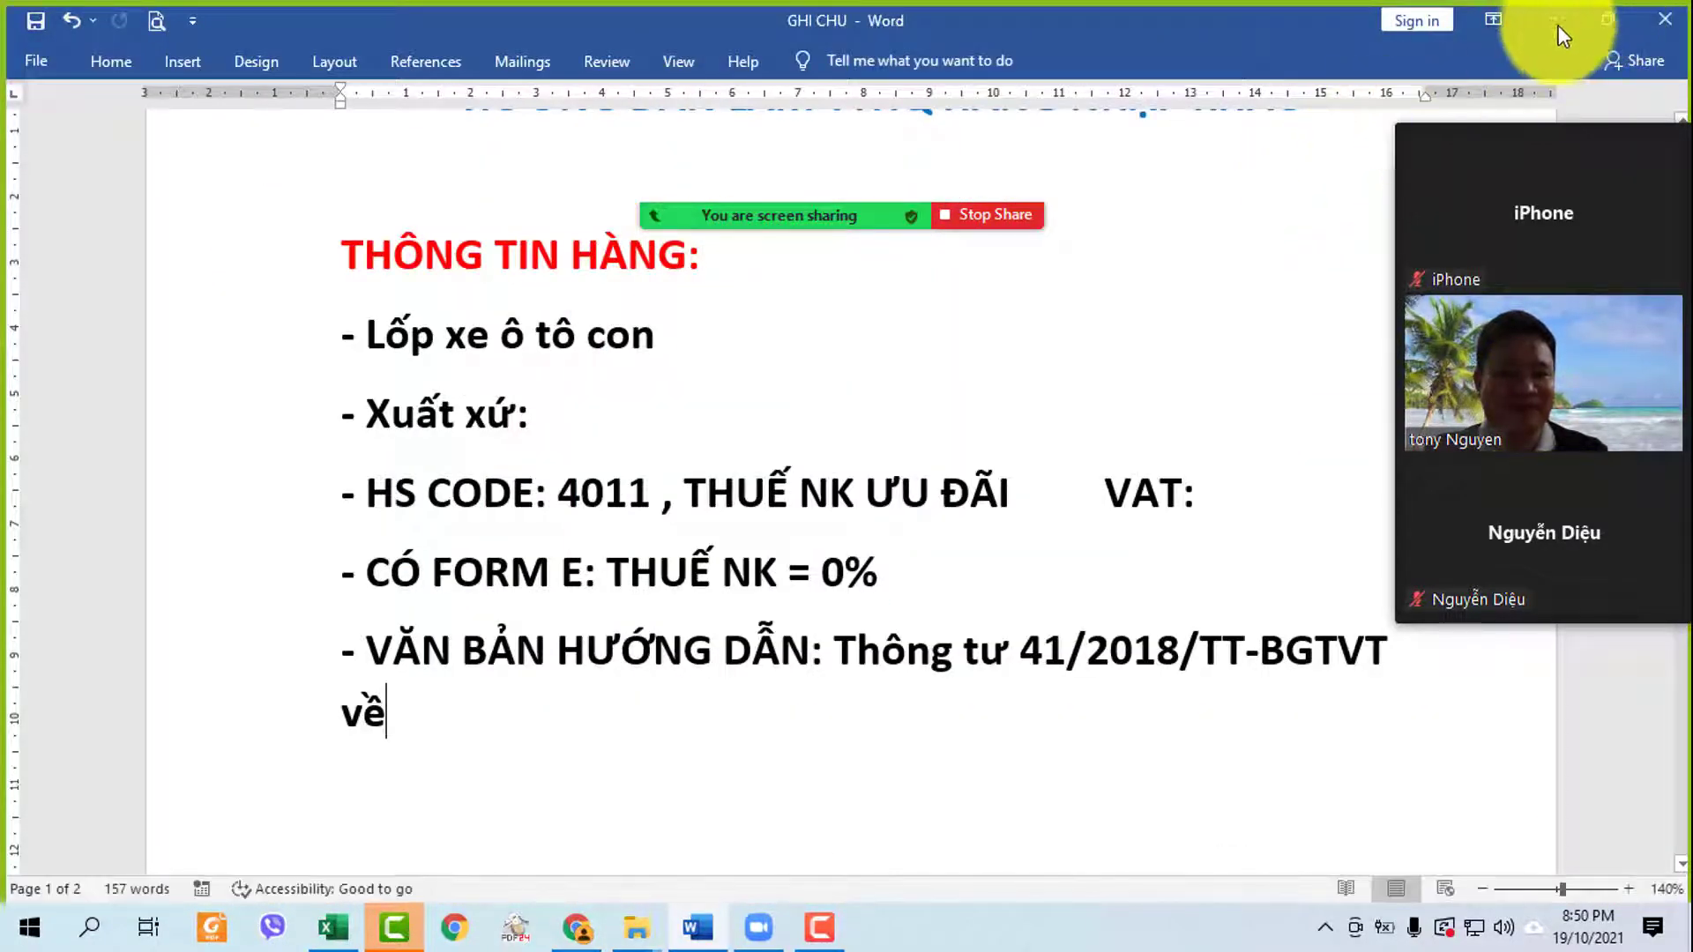
click(1556, 23)
click(983, 370)
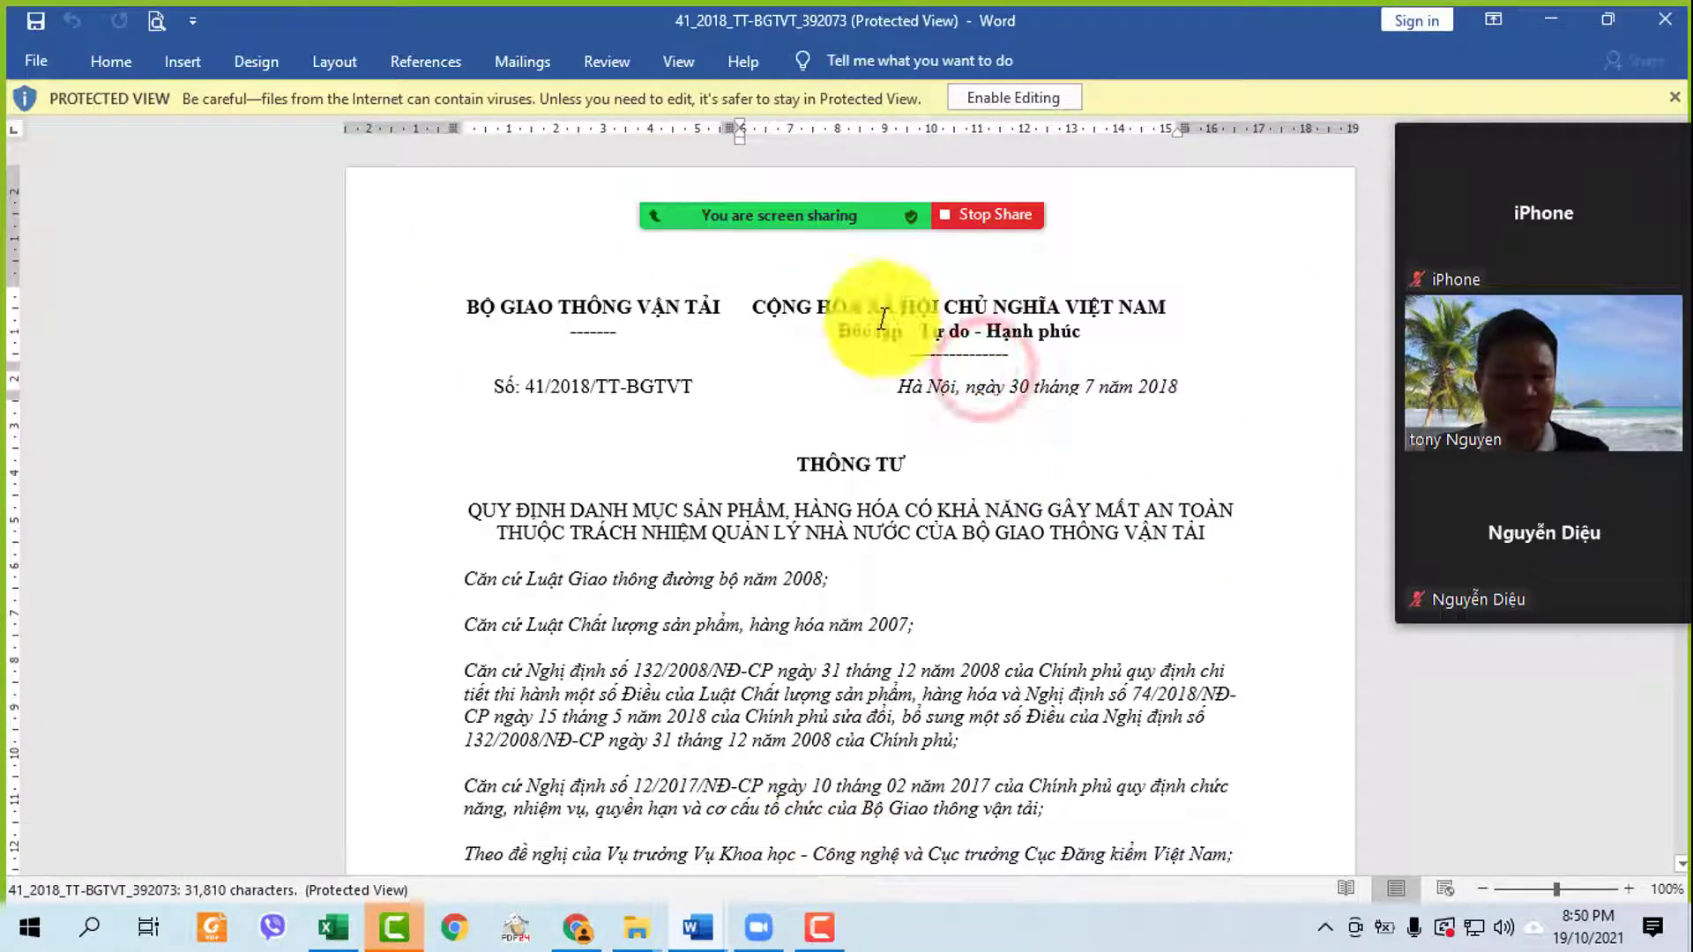
click(1013, 97)
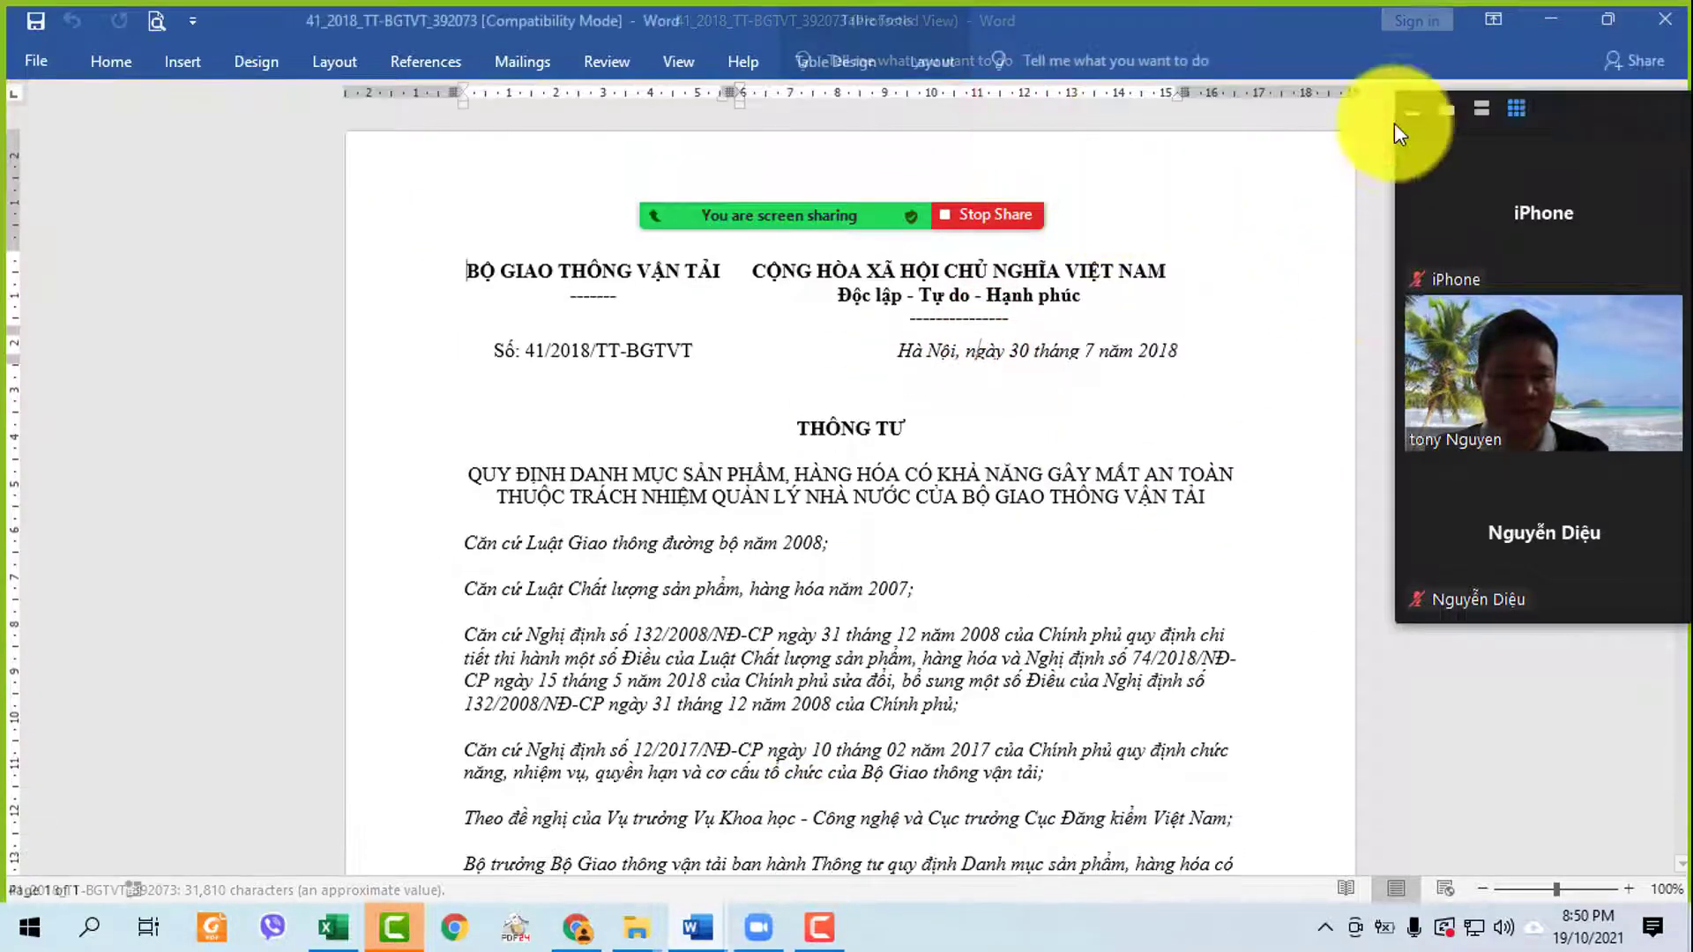
- Collapse the meeting video panel and enlarge the circular's view to 140%
click(1403, 107)
click(1628, 889)
click(1629, 889)
click(1628, 889)
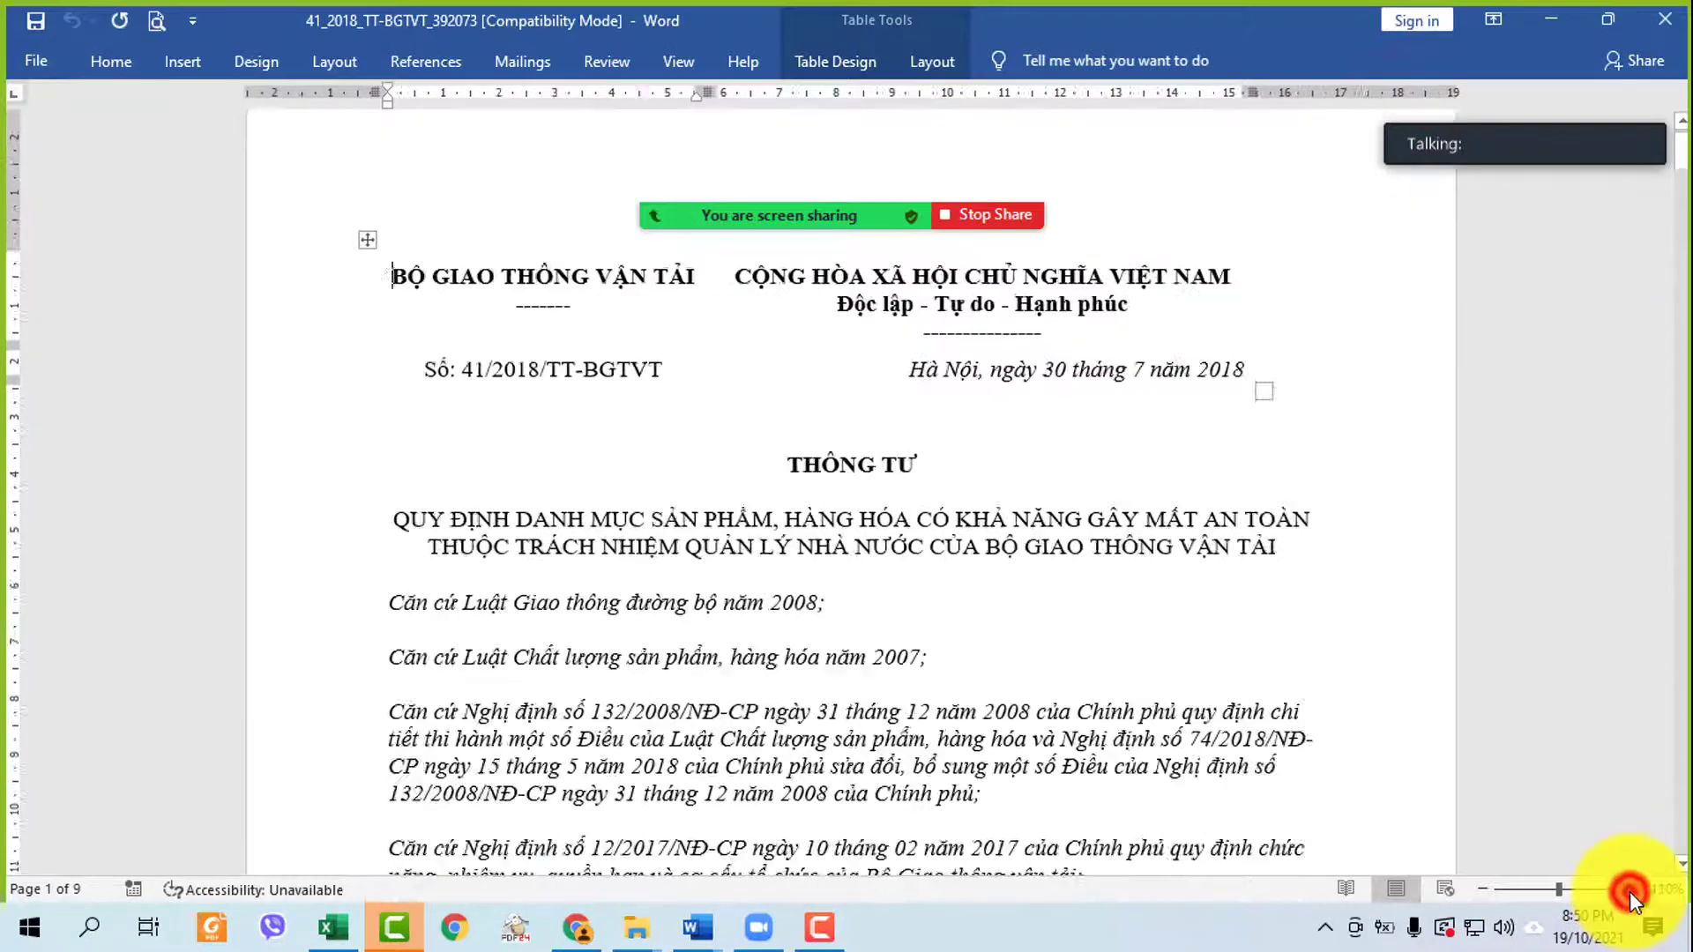
click(1628, 889)
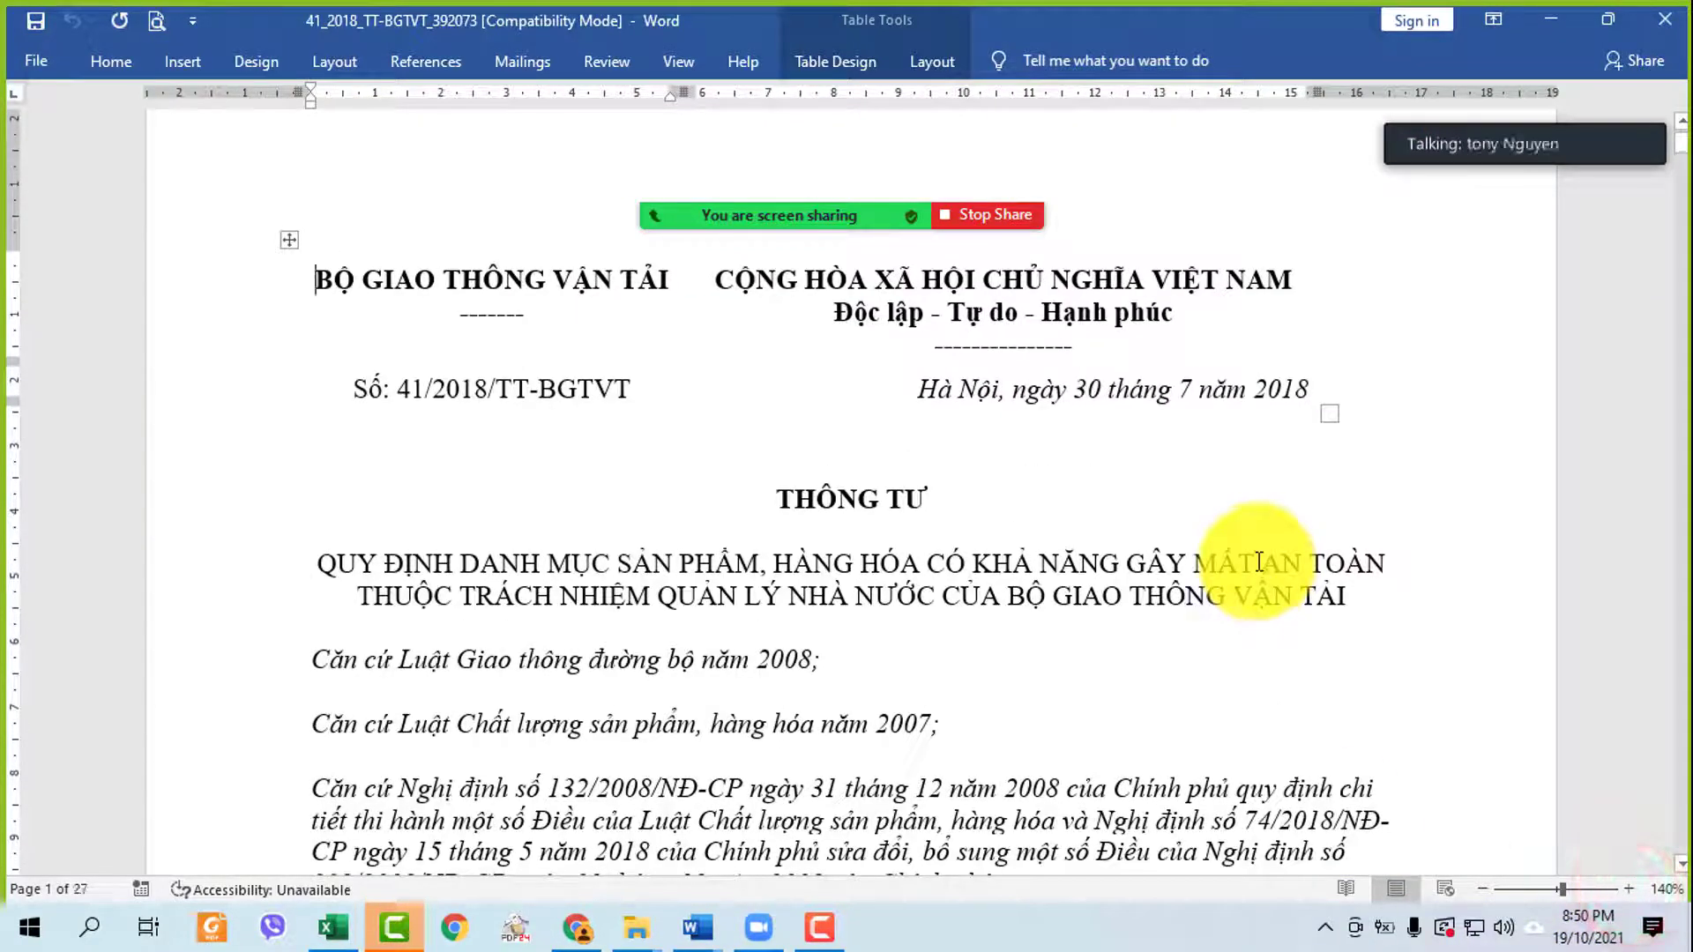
- Read the circular from its title through Articles 1 and 2 to the management principles in Article 3
scroll(1258, 562, down, 2)
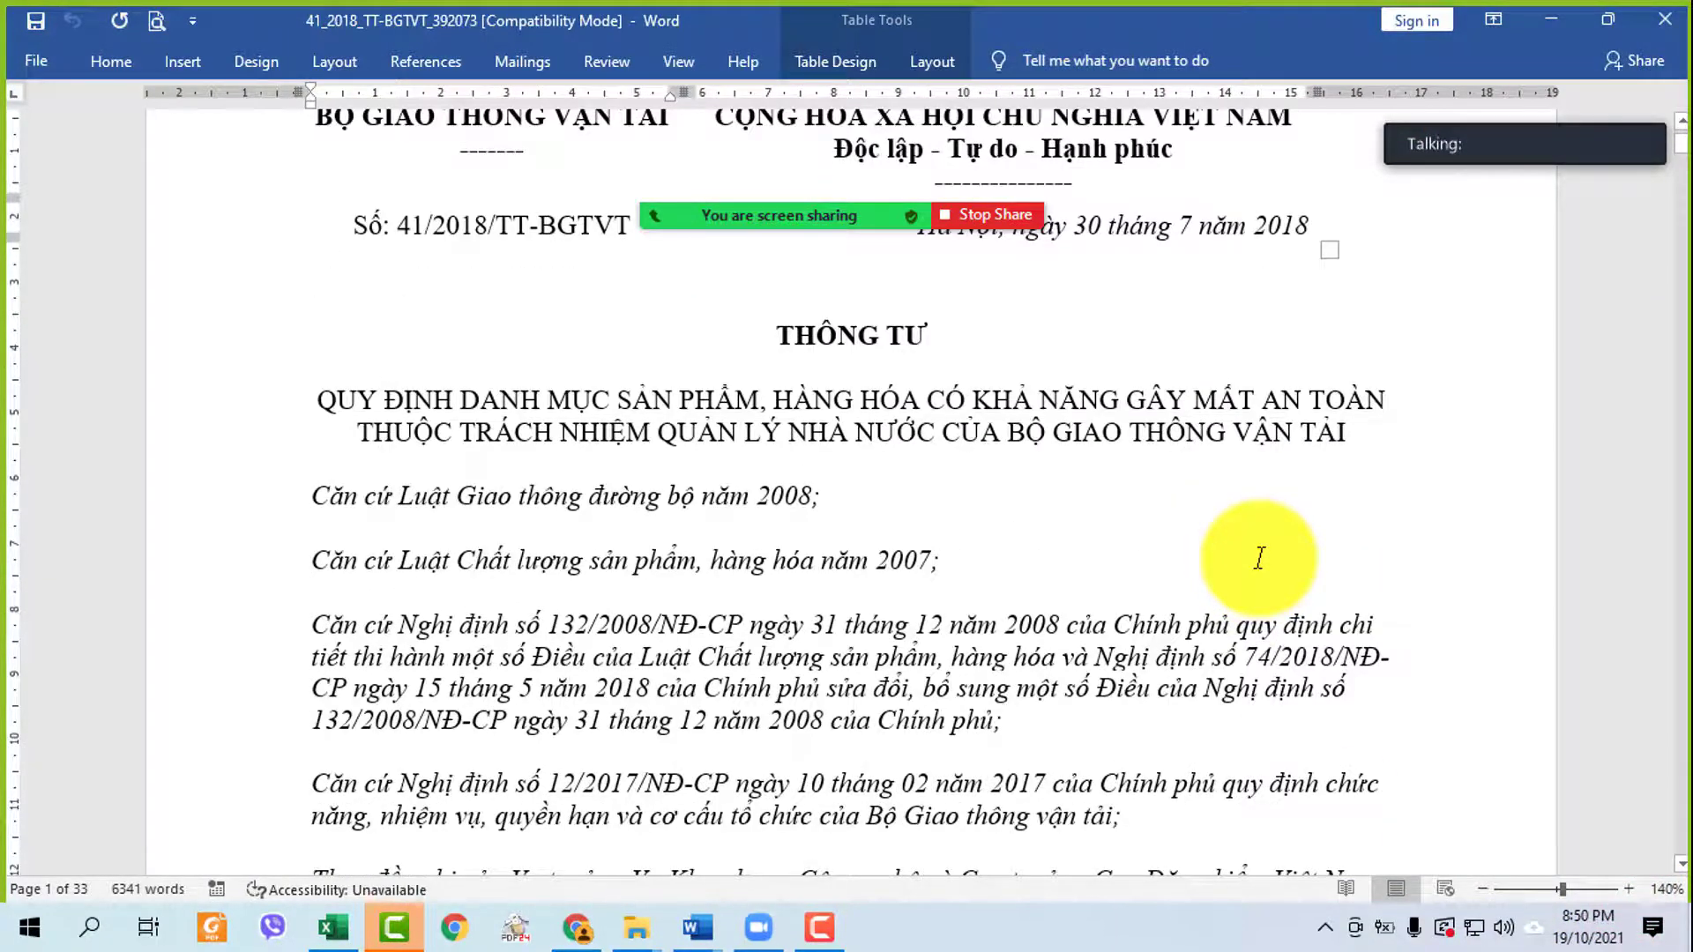
scroll(1259, 557, down, 10)
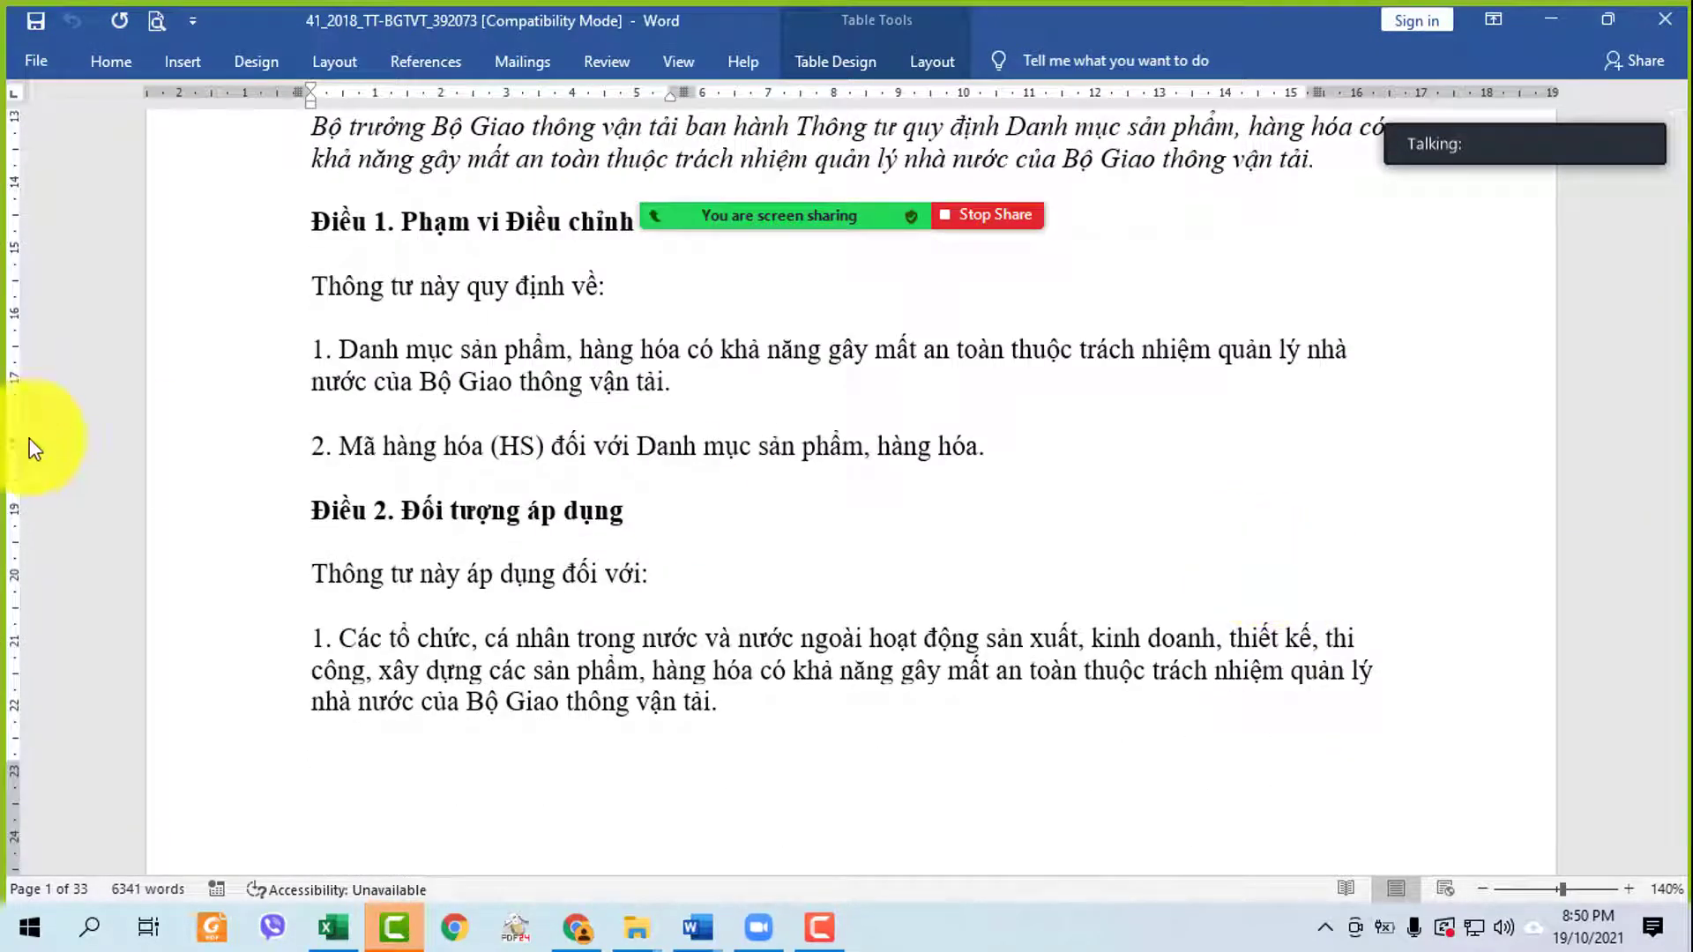
scroll(246, 589, down, 5)
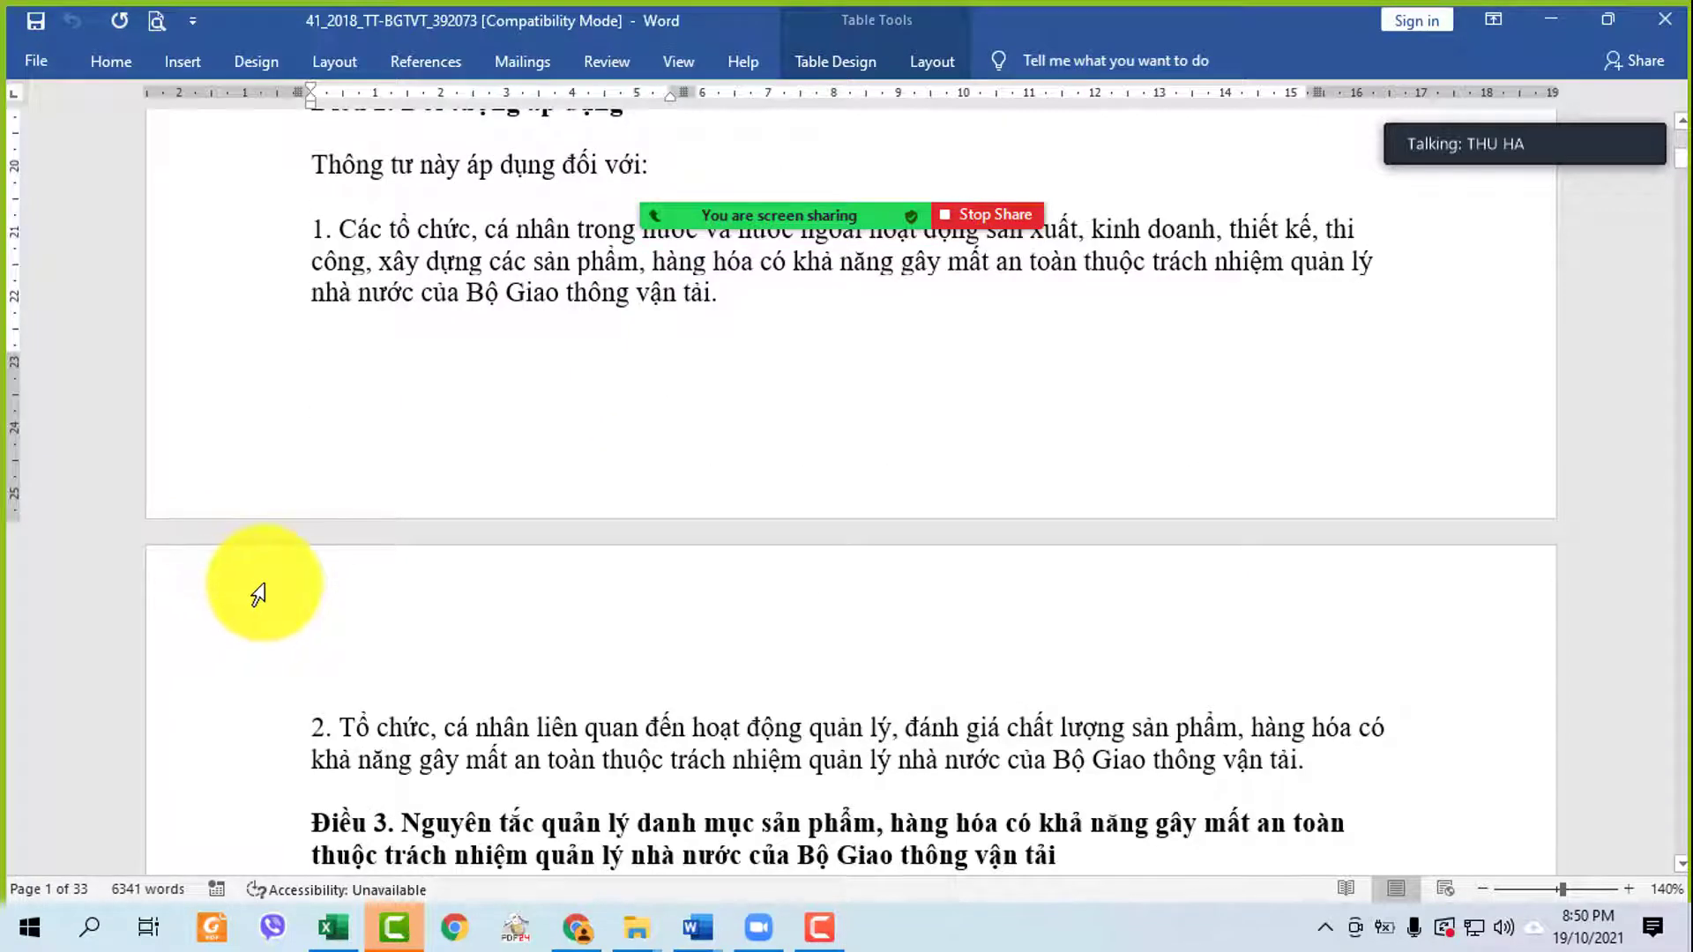
scroll(265, 589, up, 2)
scroll(353, 543, down, 1)
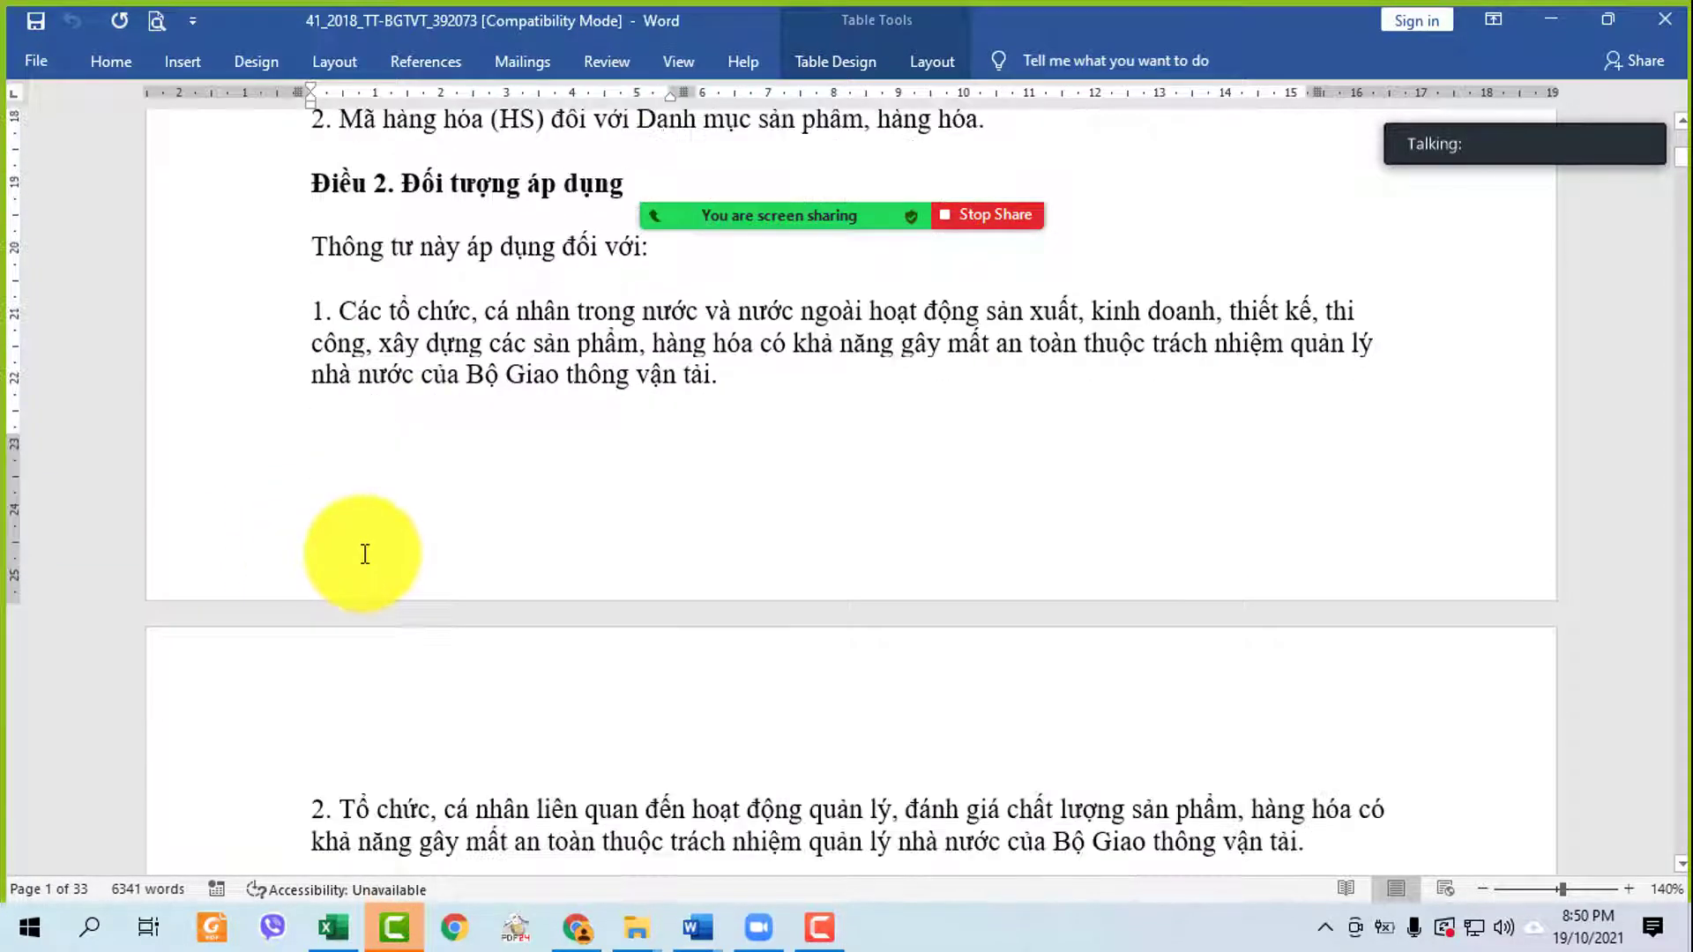
scroll(365, 553, down, 4)
scroll(365, 554, down, 3)
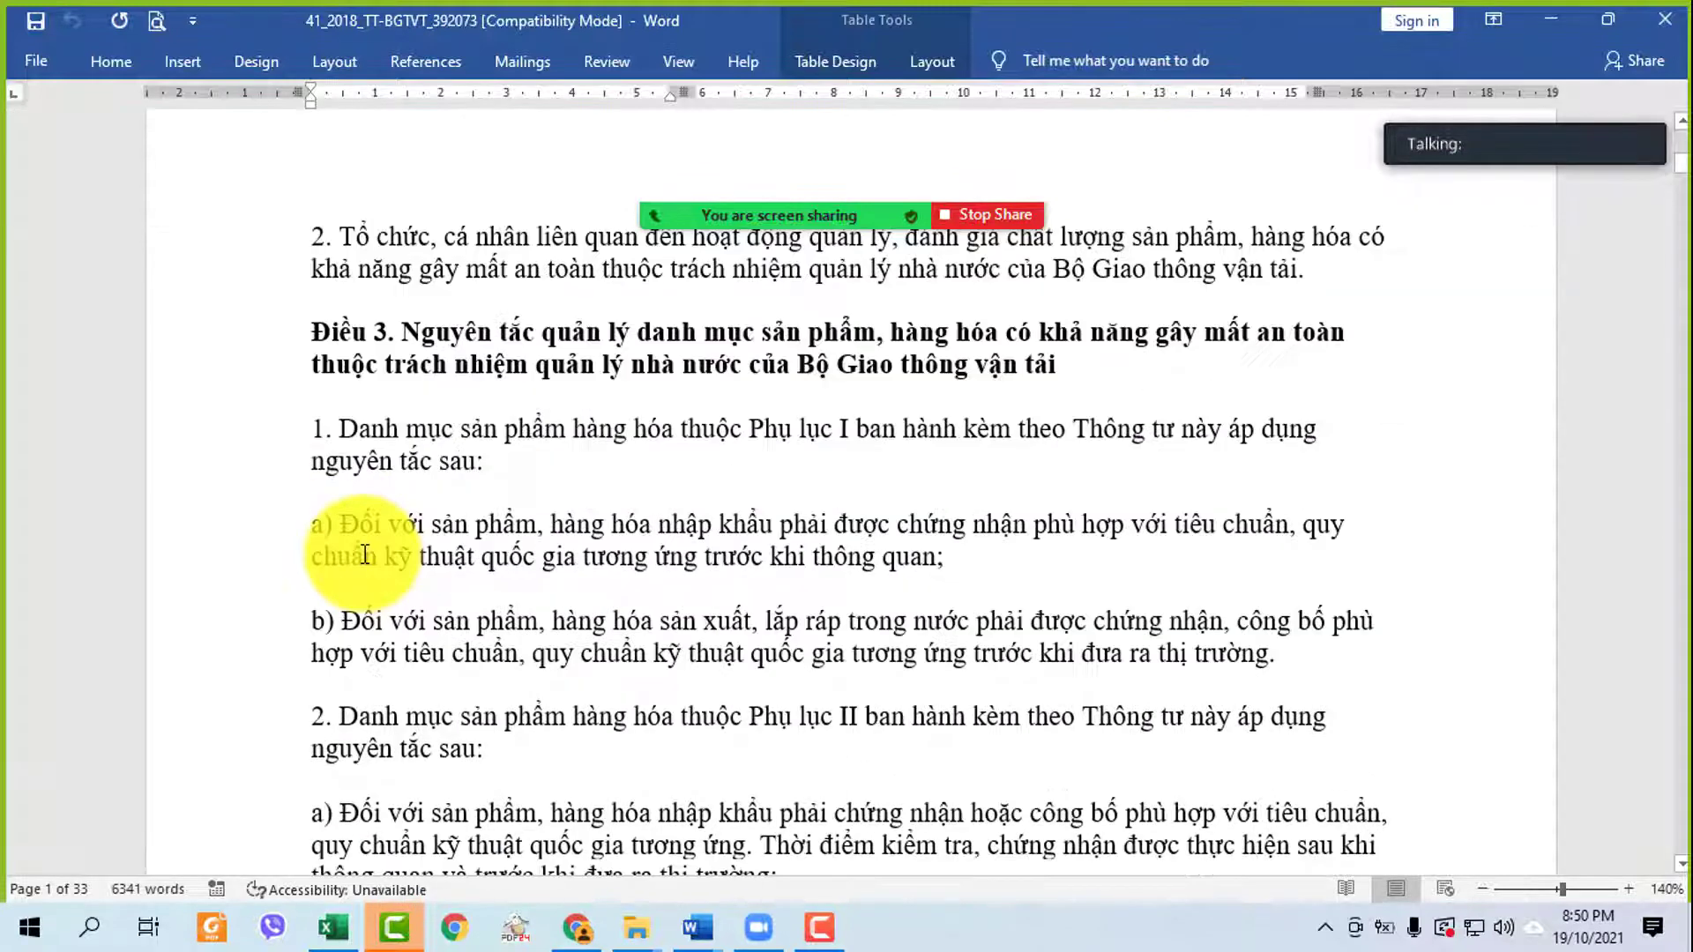
scroll(365, 554, down, 1)
- Mute the speaking participant through the expanded meeting video panel and collapse the panel again
mouse_move(1247, 170)
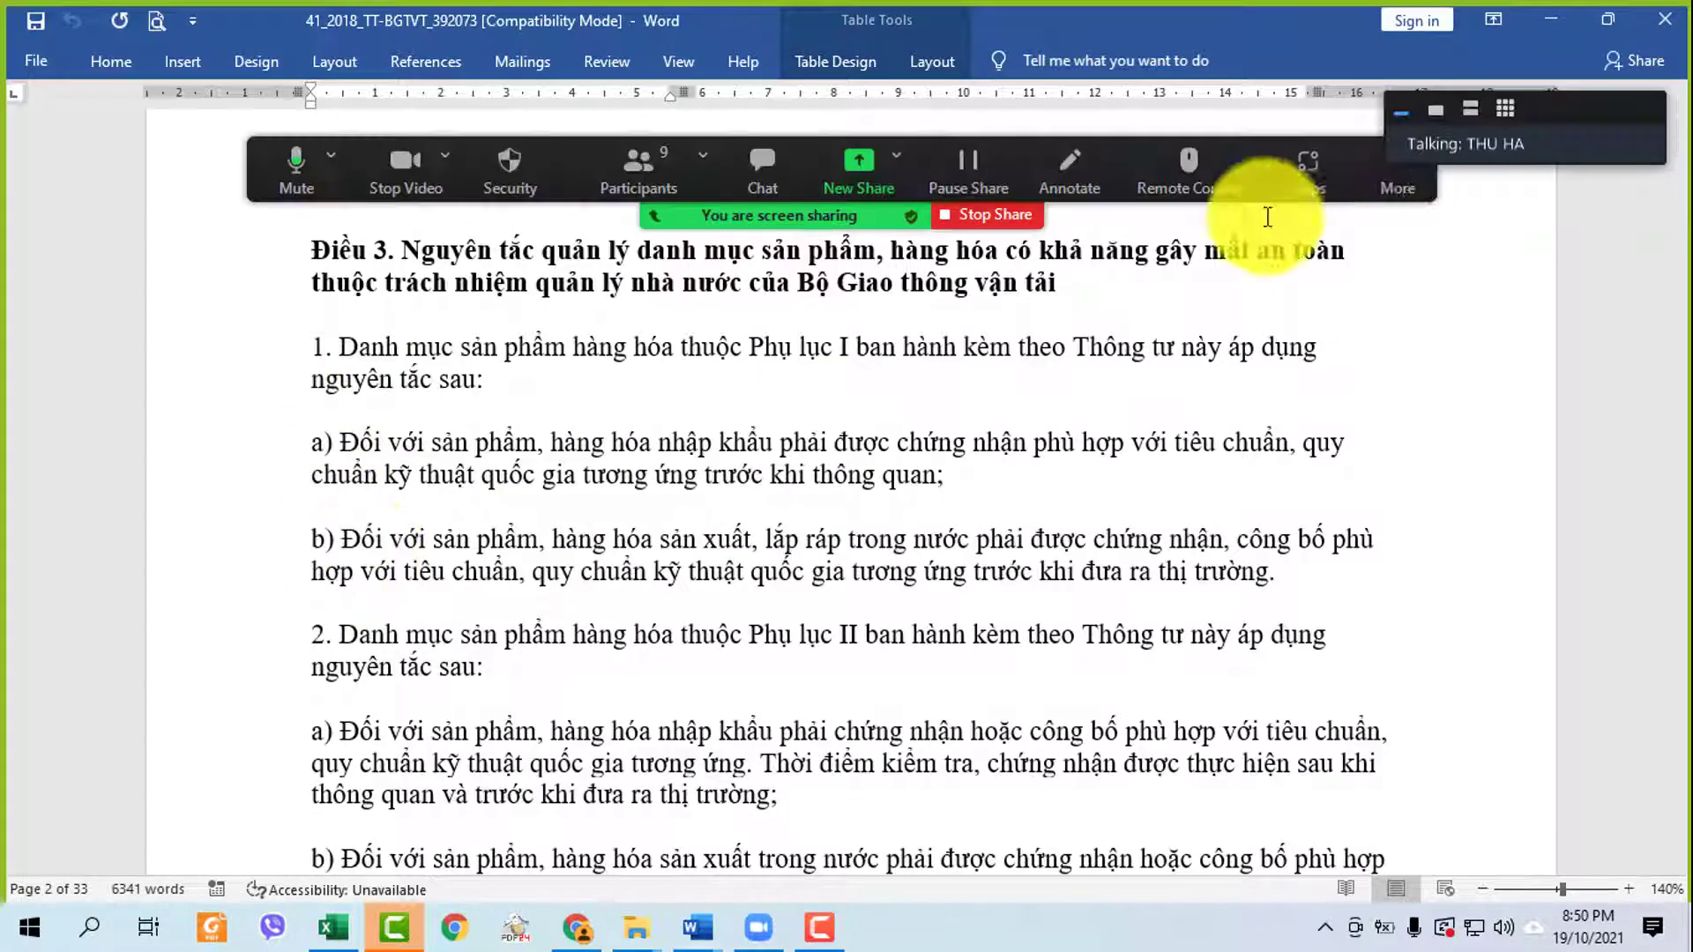
mouse_move(1474, 154)
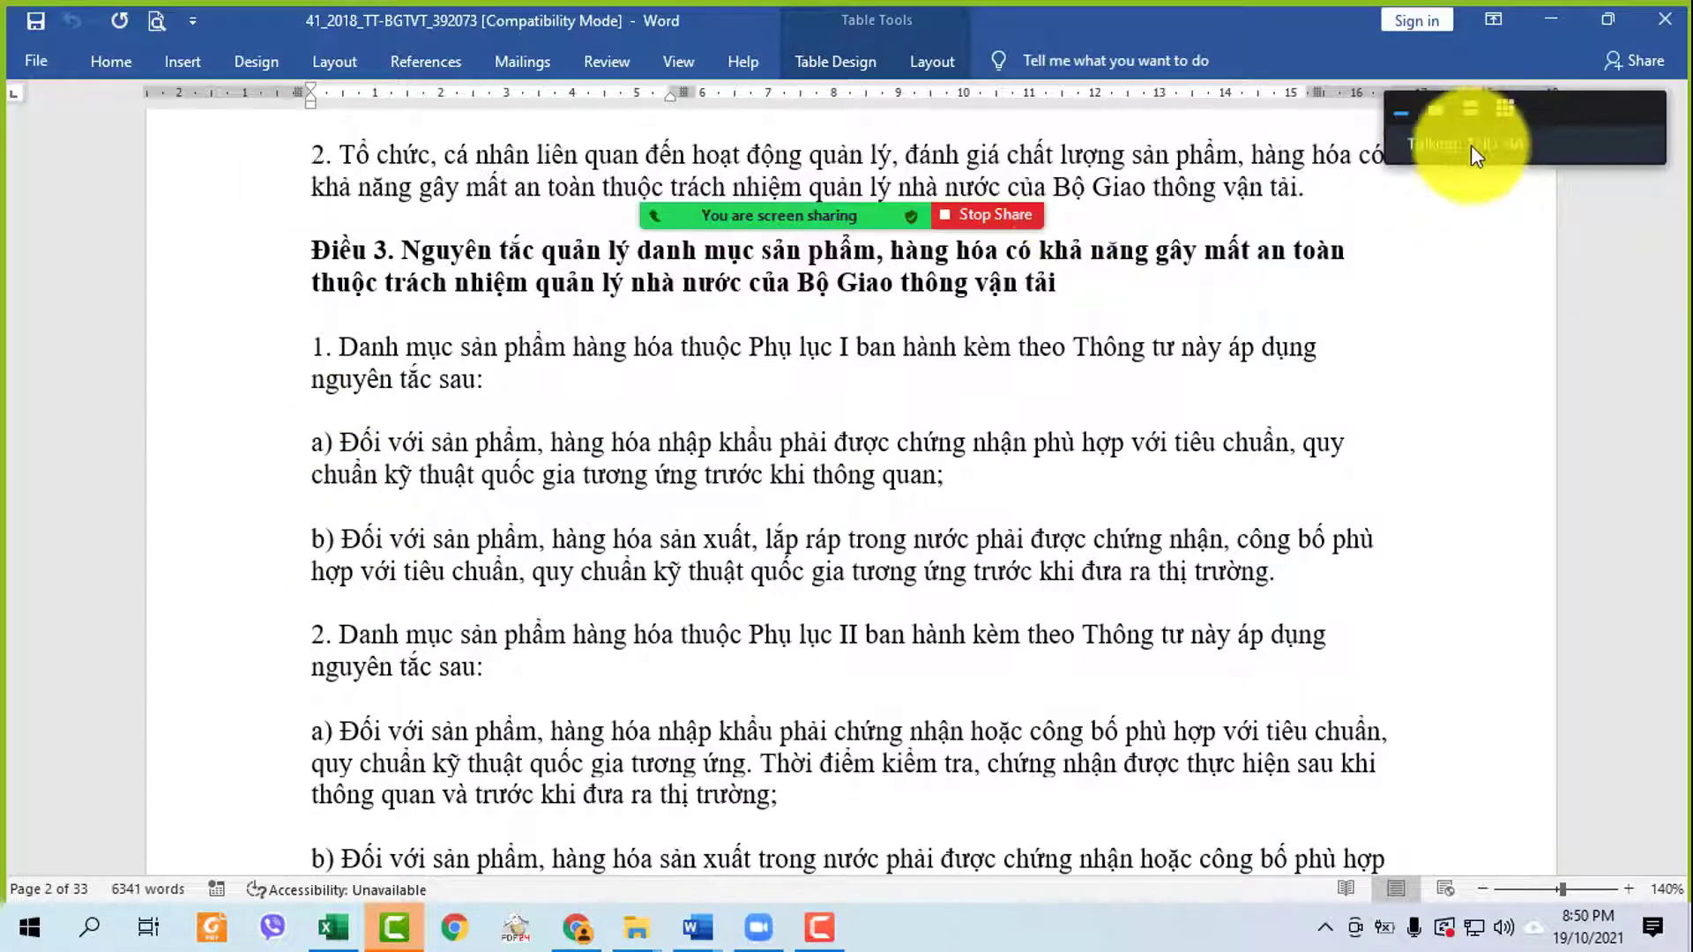
click(1512, 107)
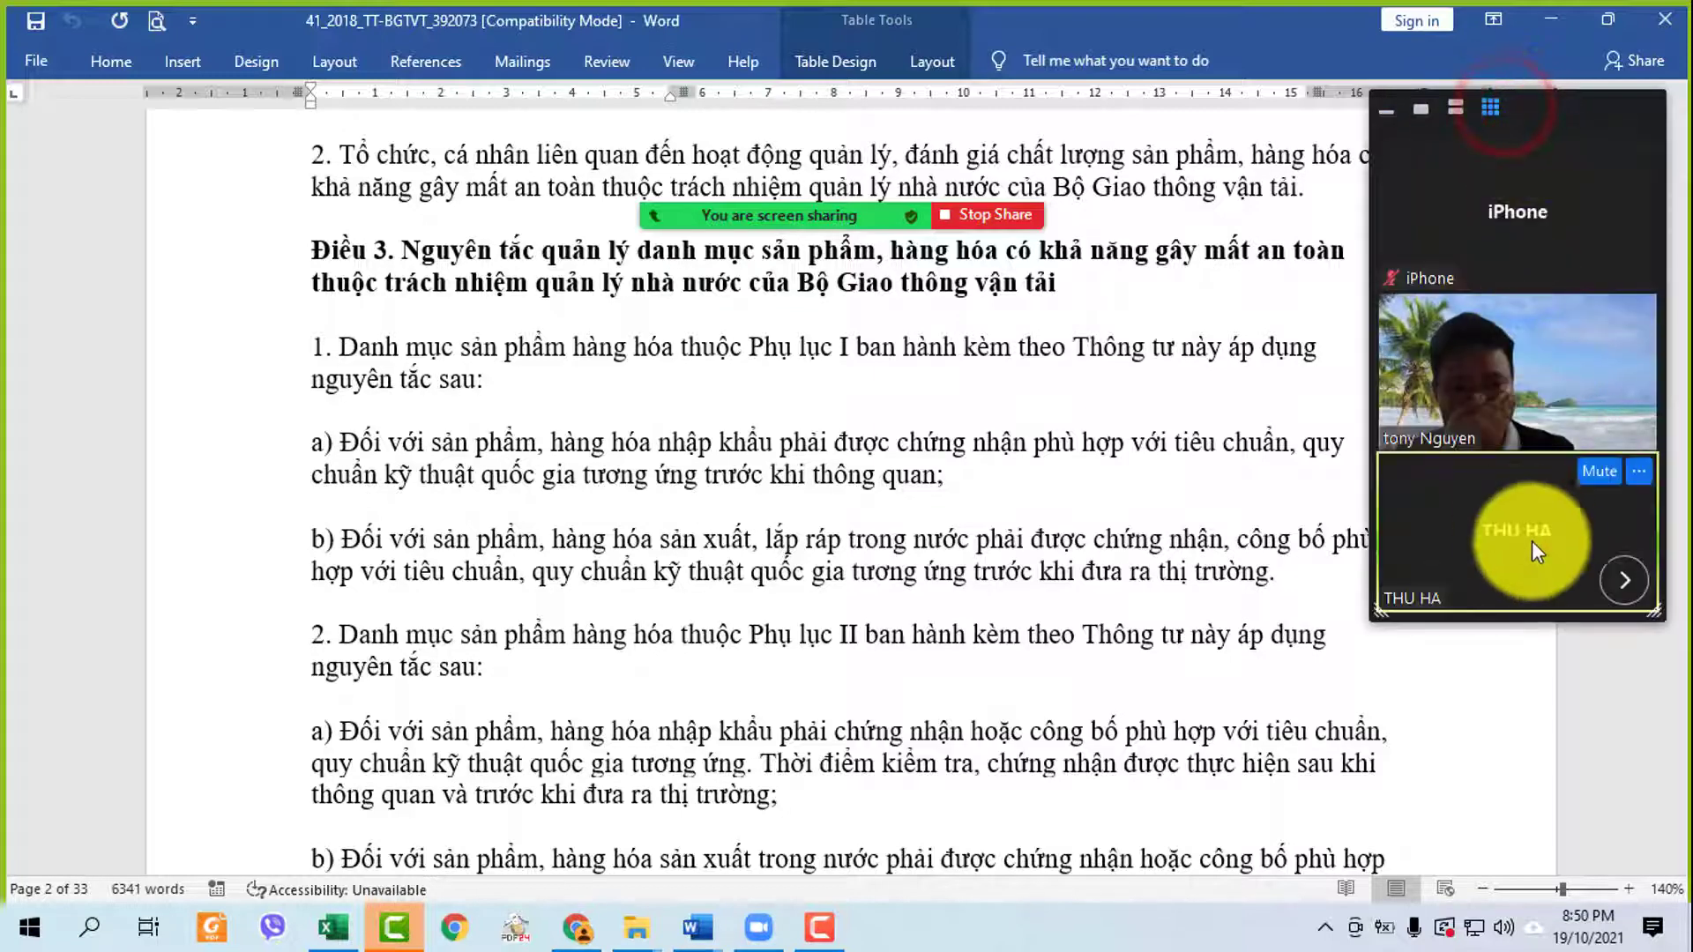
click(1587, 469)
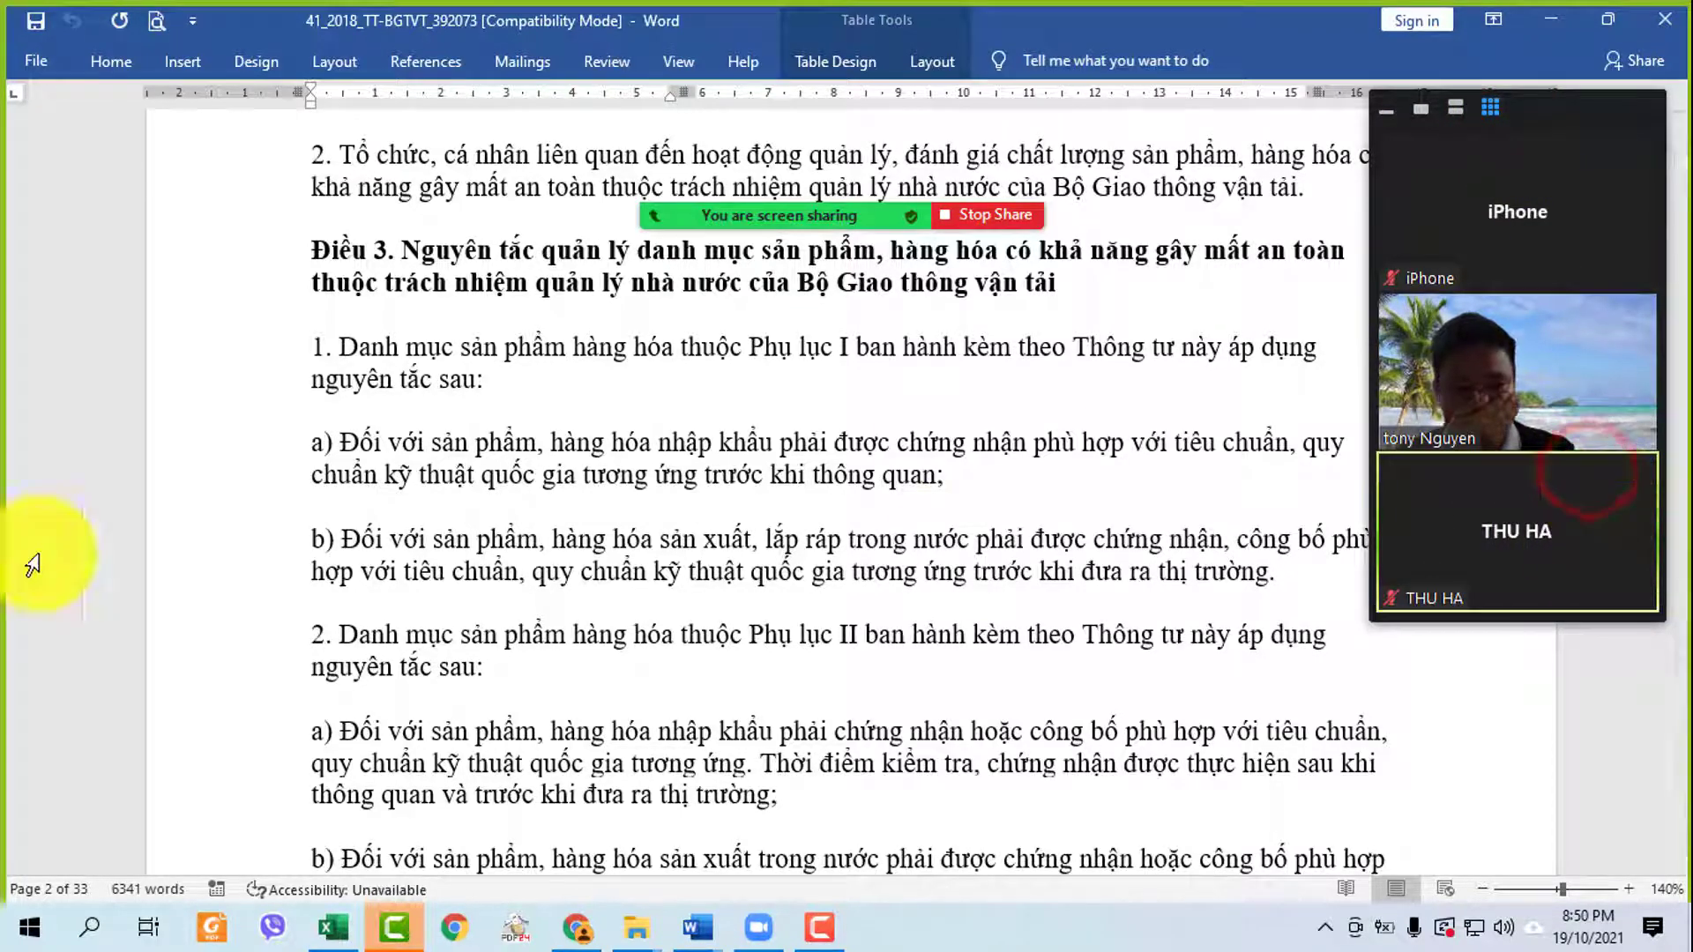
click(608, 473)
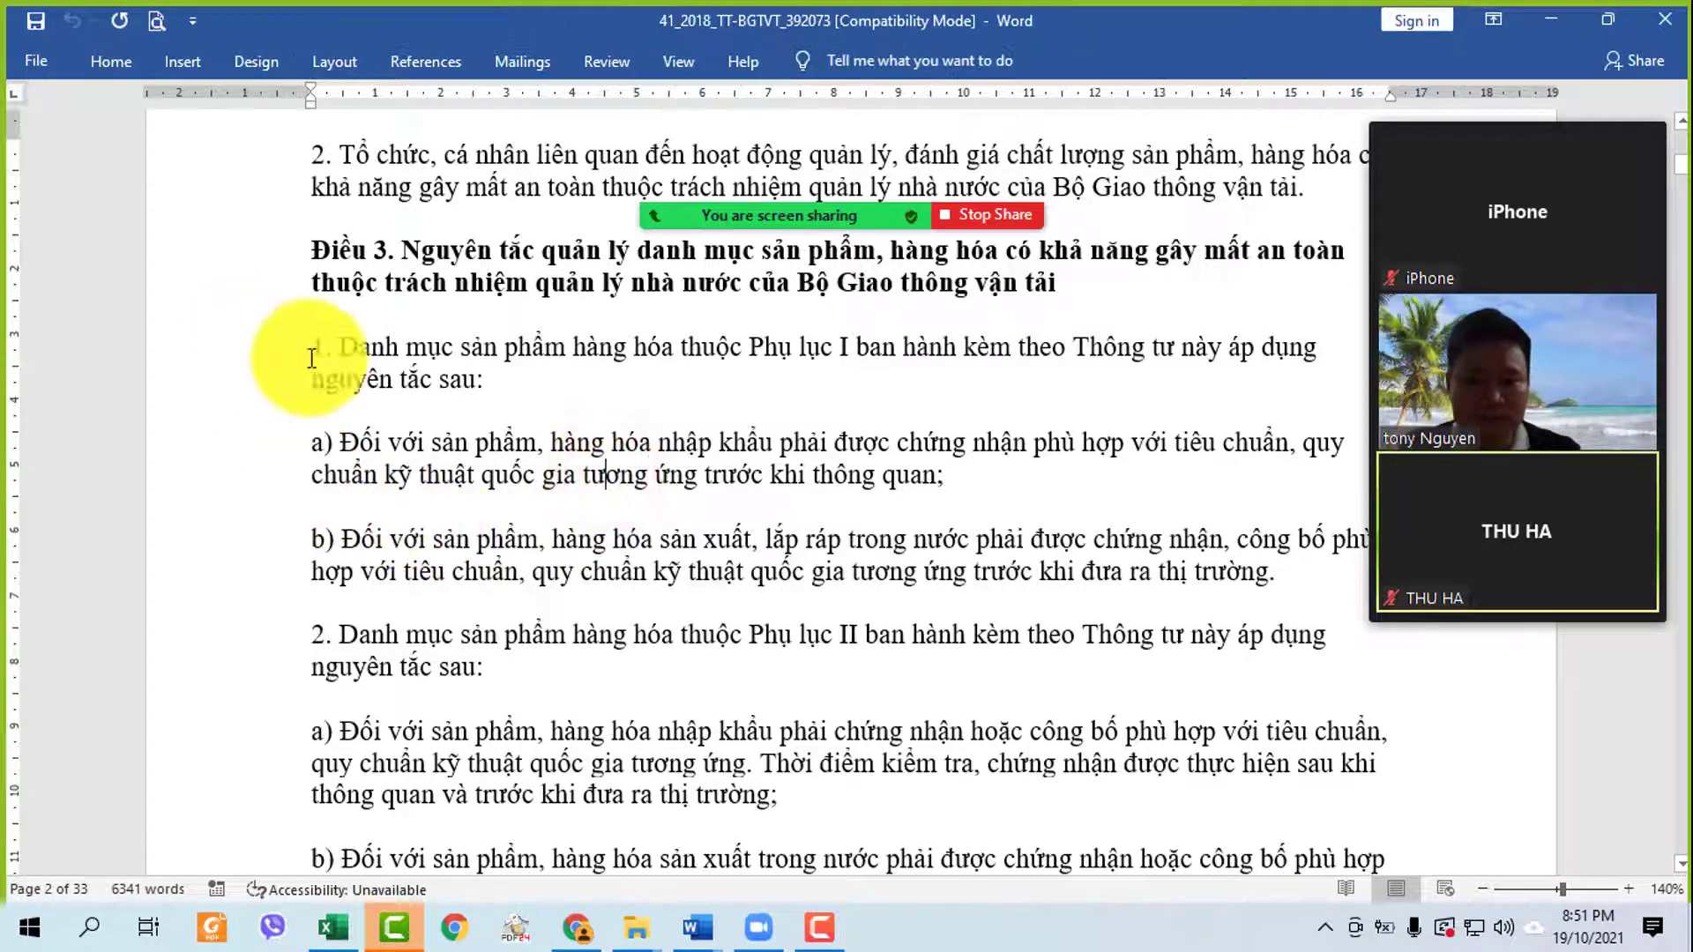
mouse_move(1411, 172)
click(1386, 108)
- Enlarge the circular's view to 160% at Article 3
drag(291, 245, 291, 745)
click(849, 442)
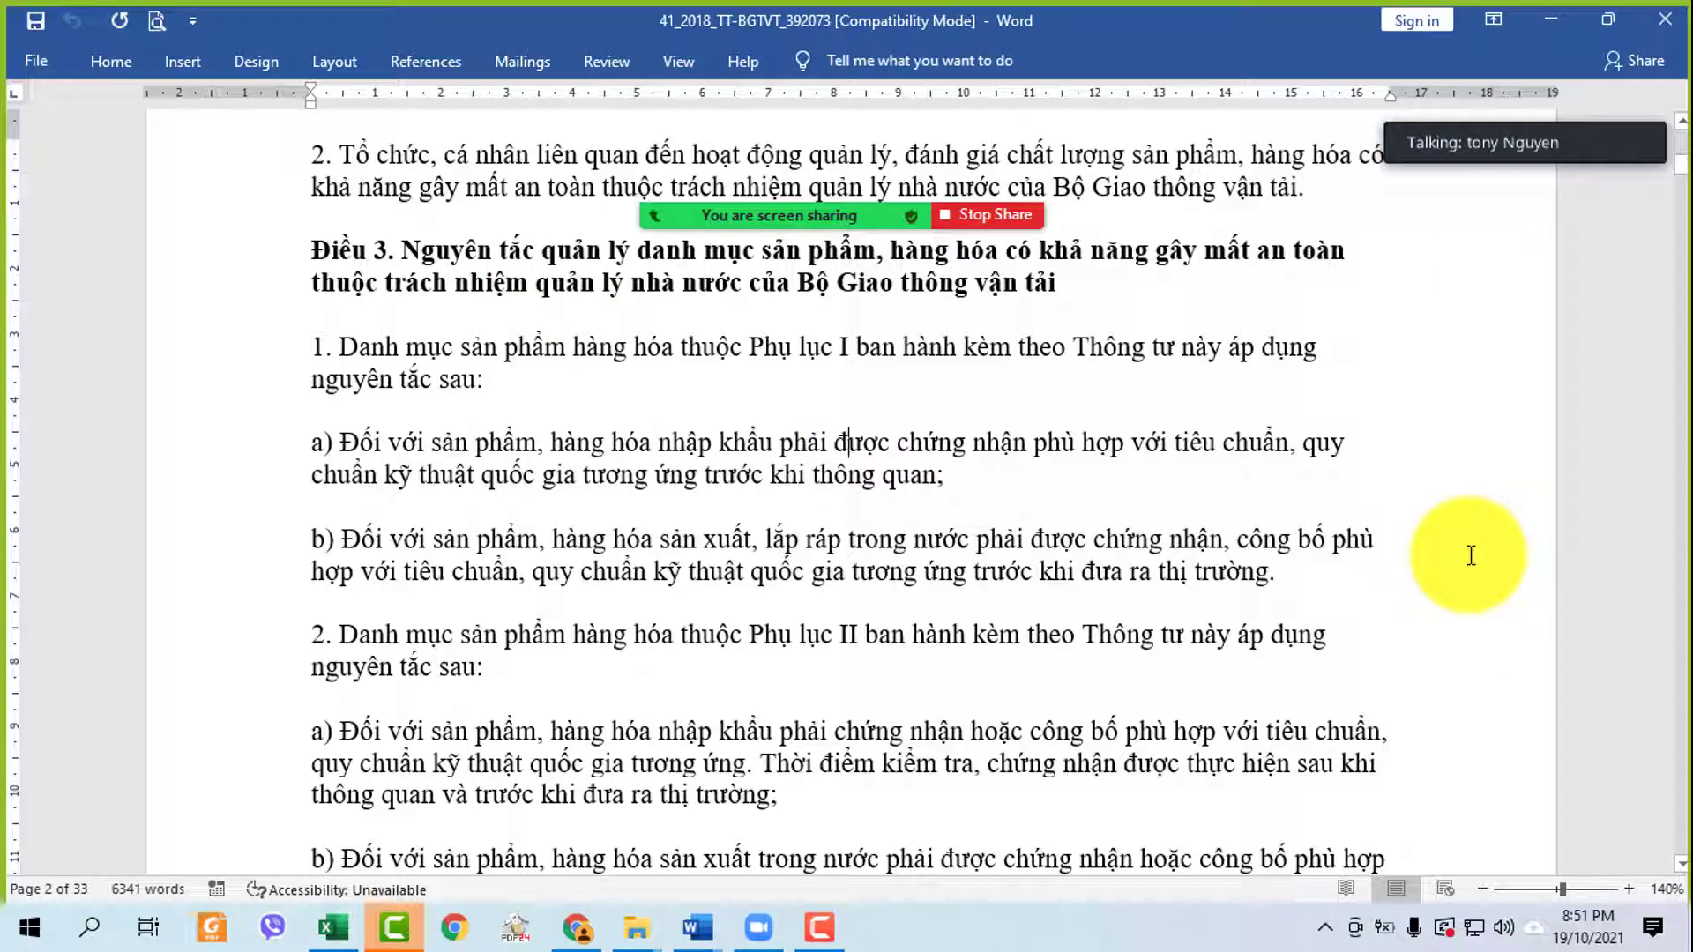
click(1630, 888)
click(1629, 888)
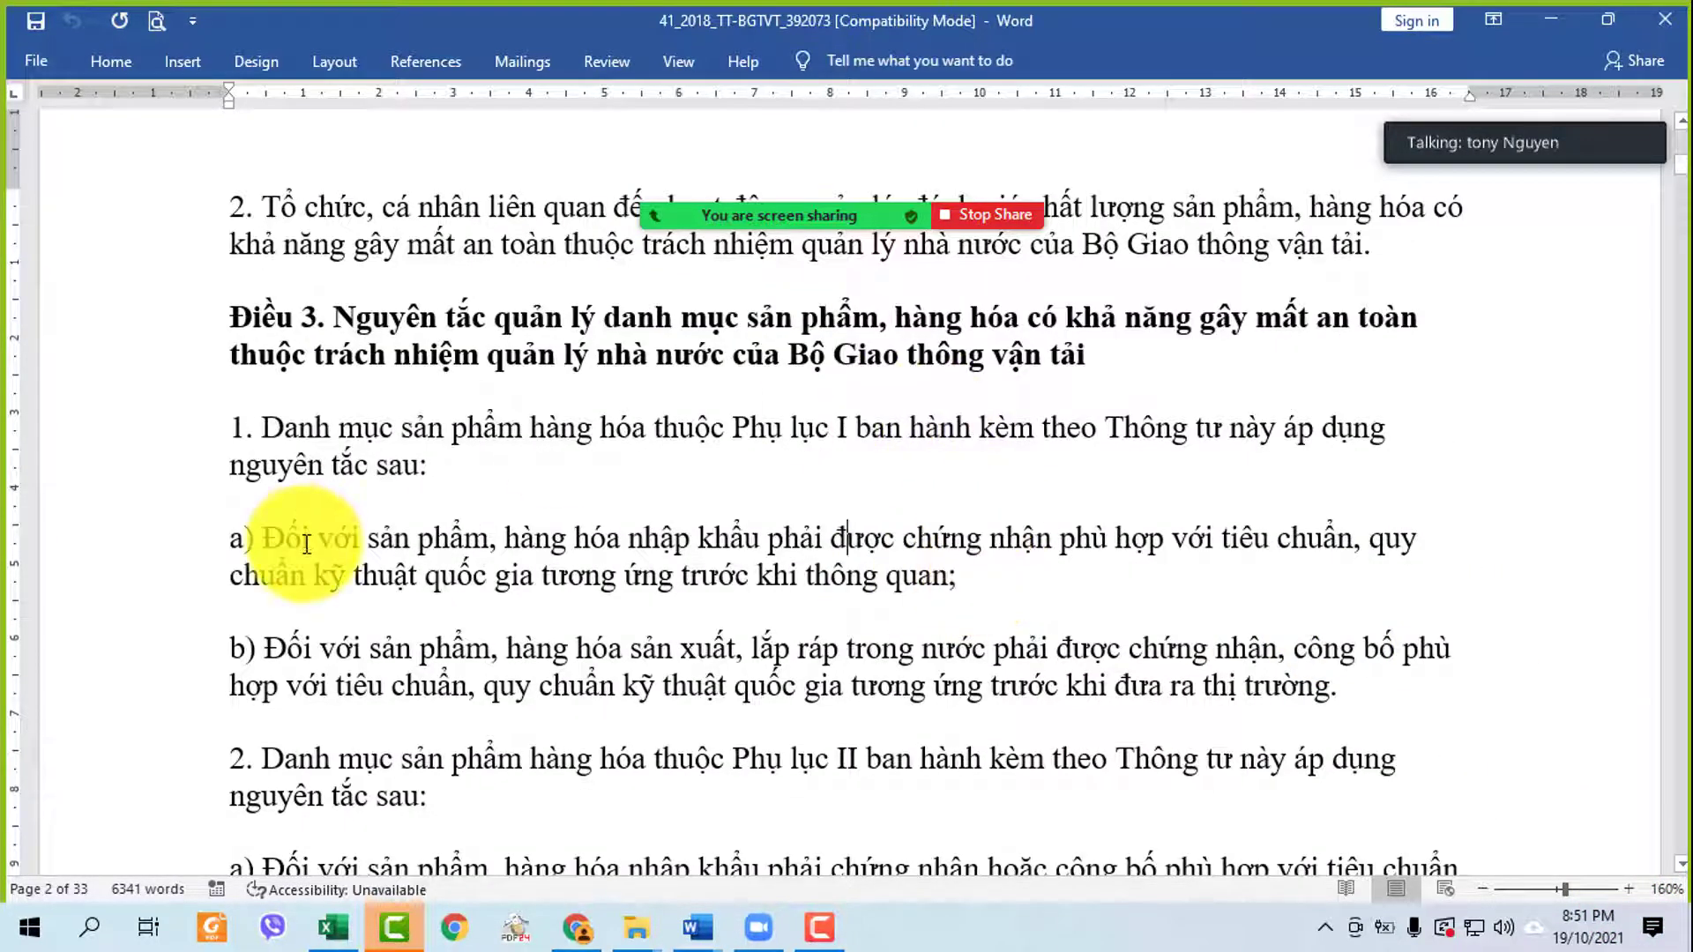
- Colour the introductory sentences of clauses 1 and 2 in Article 3 red, covering Phụ lục I and Phụ lục II
double_click(189, 451)
click(926, 441)
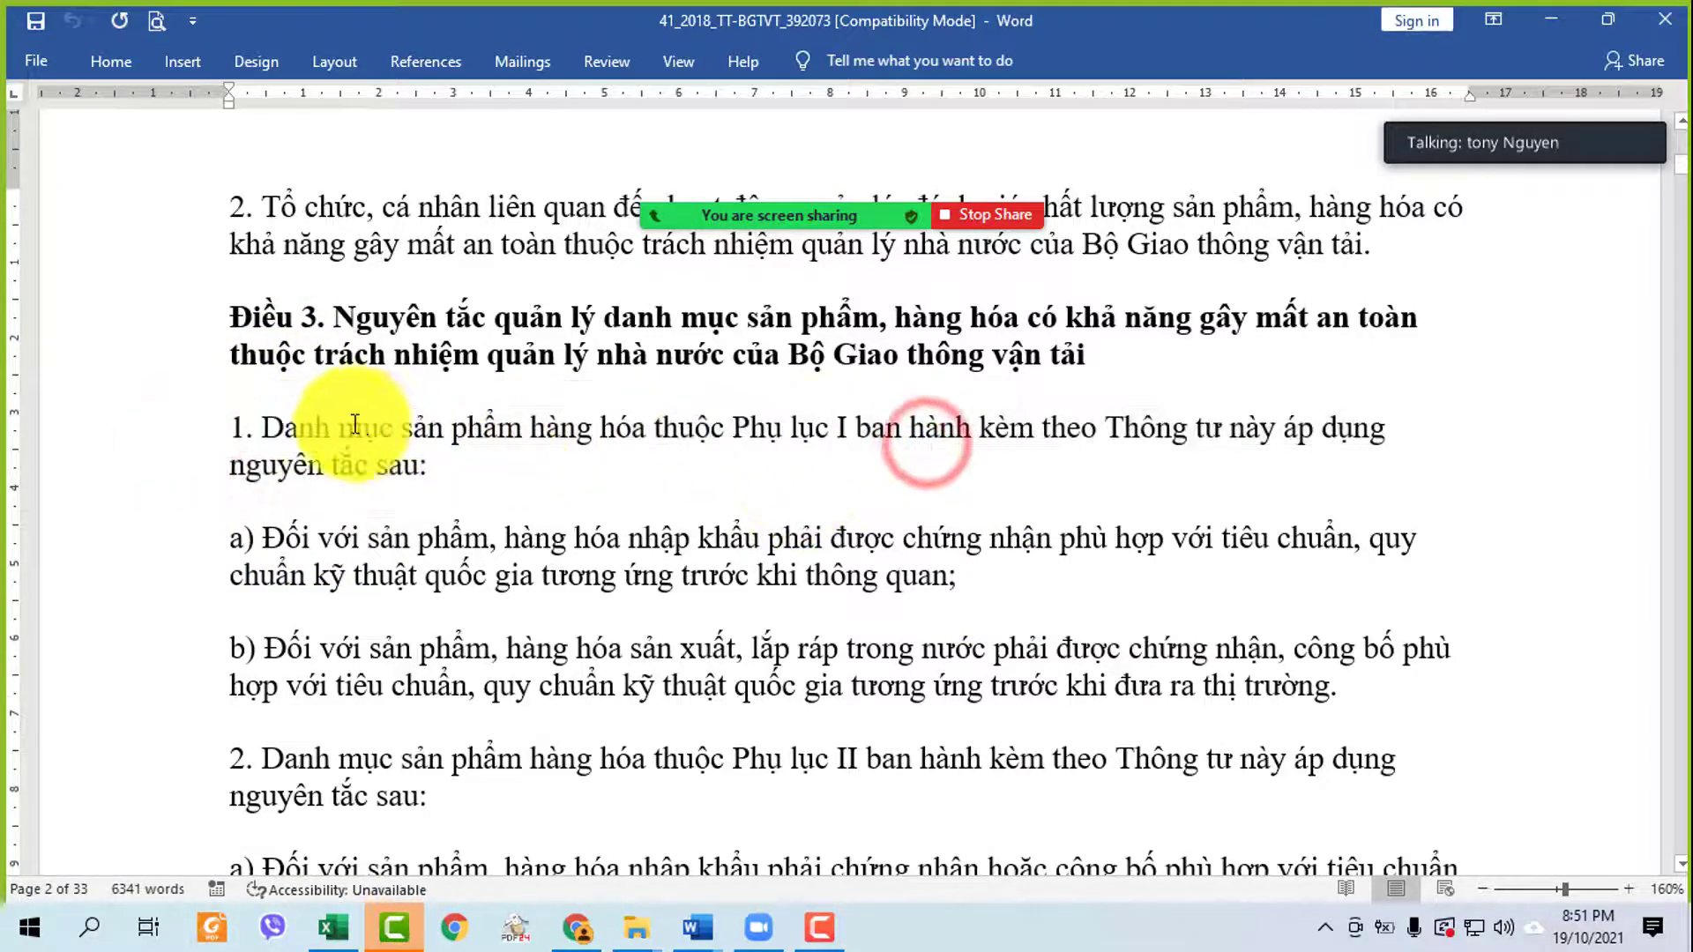
double_click(176, 423)
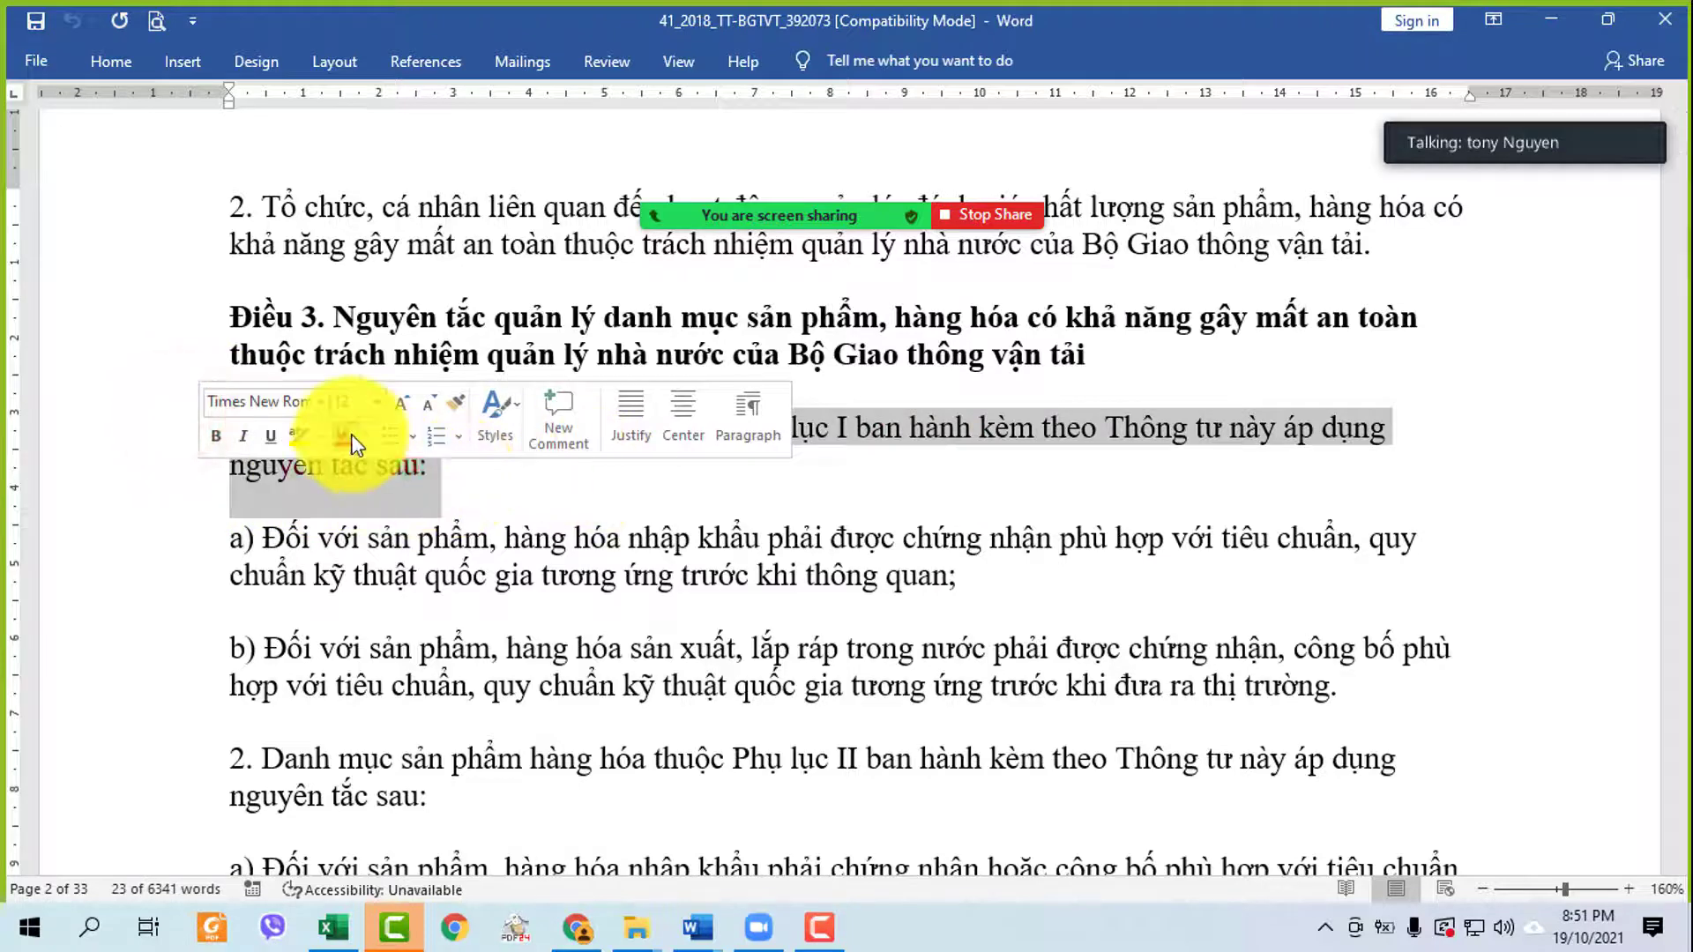
click(346, 437)
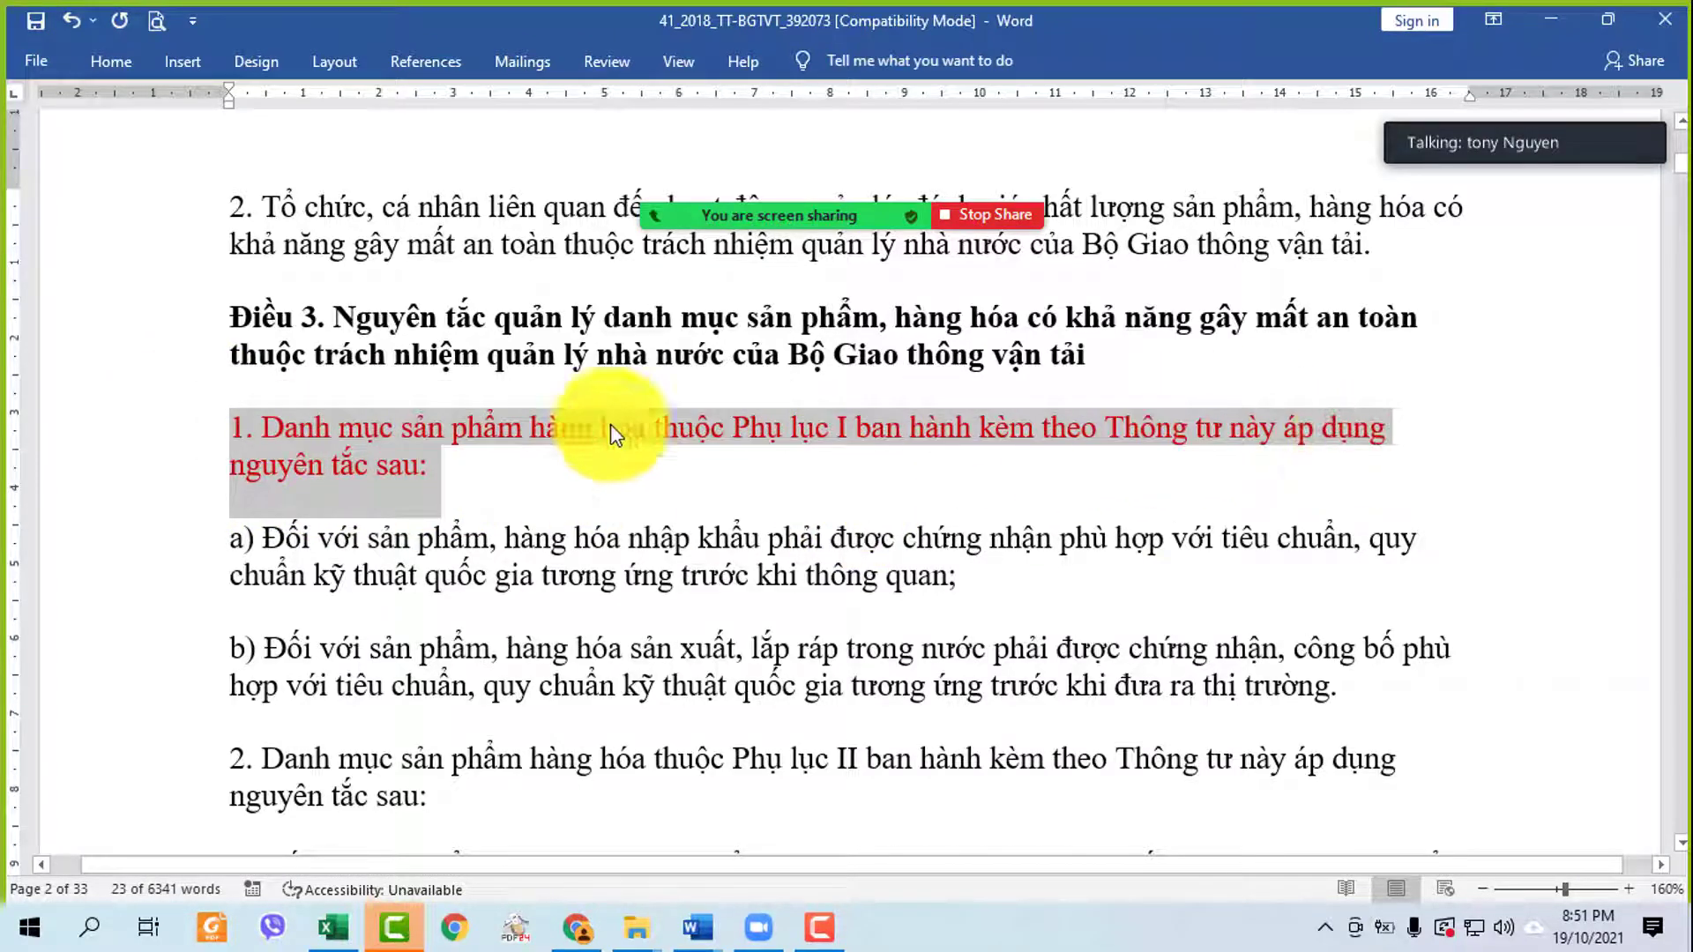
scroll(575, 492, down, 1)
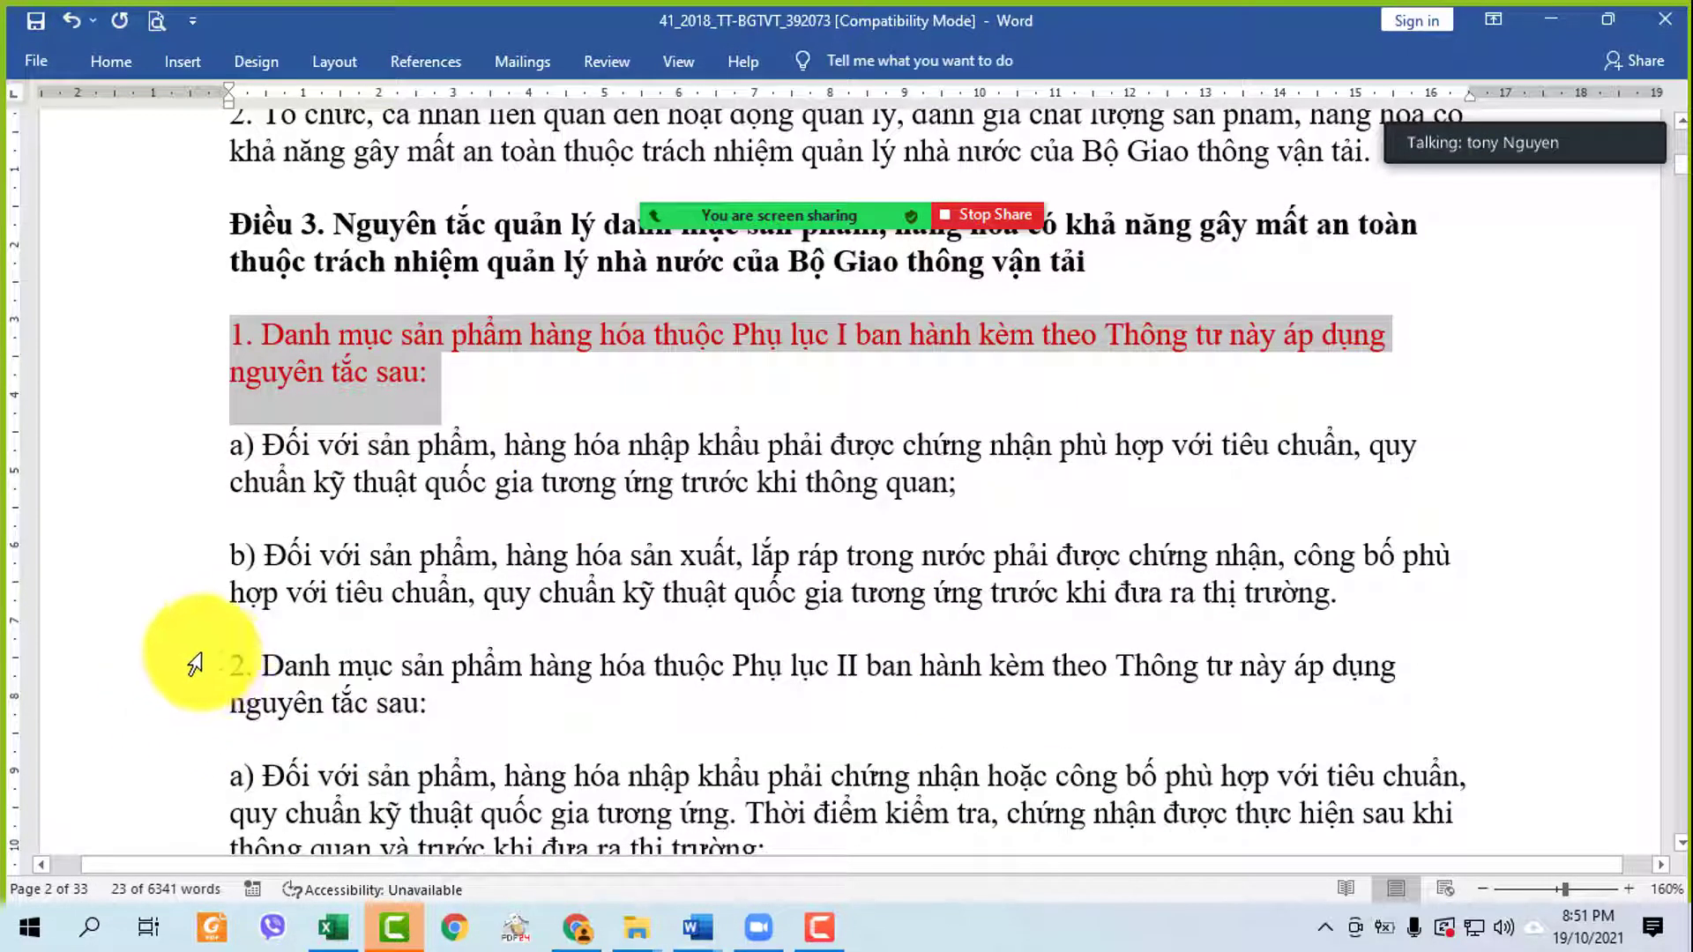
drag(199, 652, 198, 716)
click(355, 672)
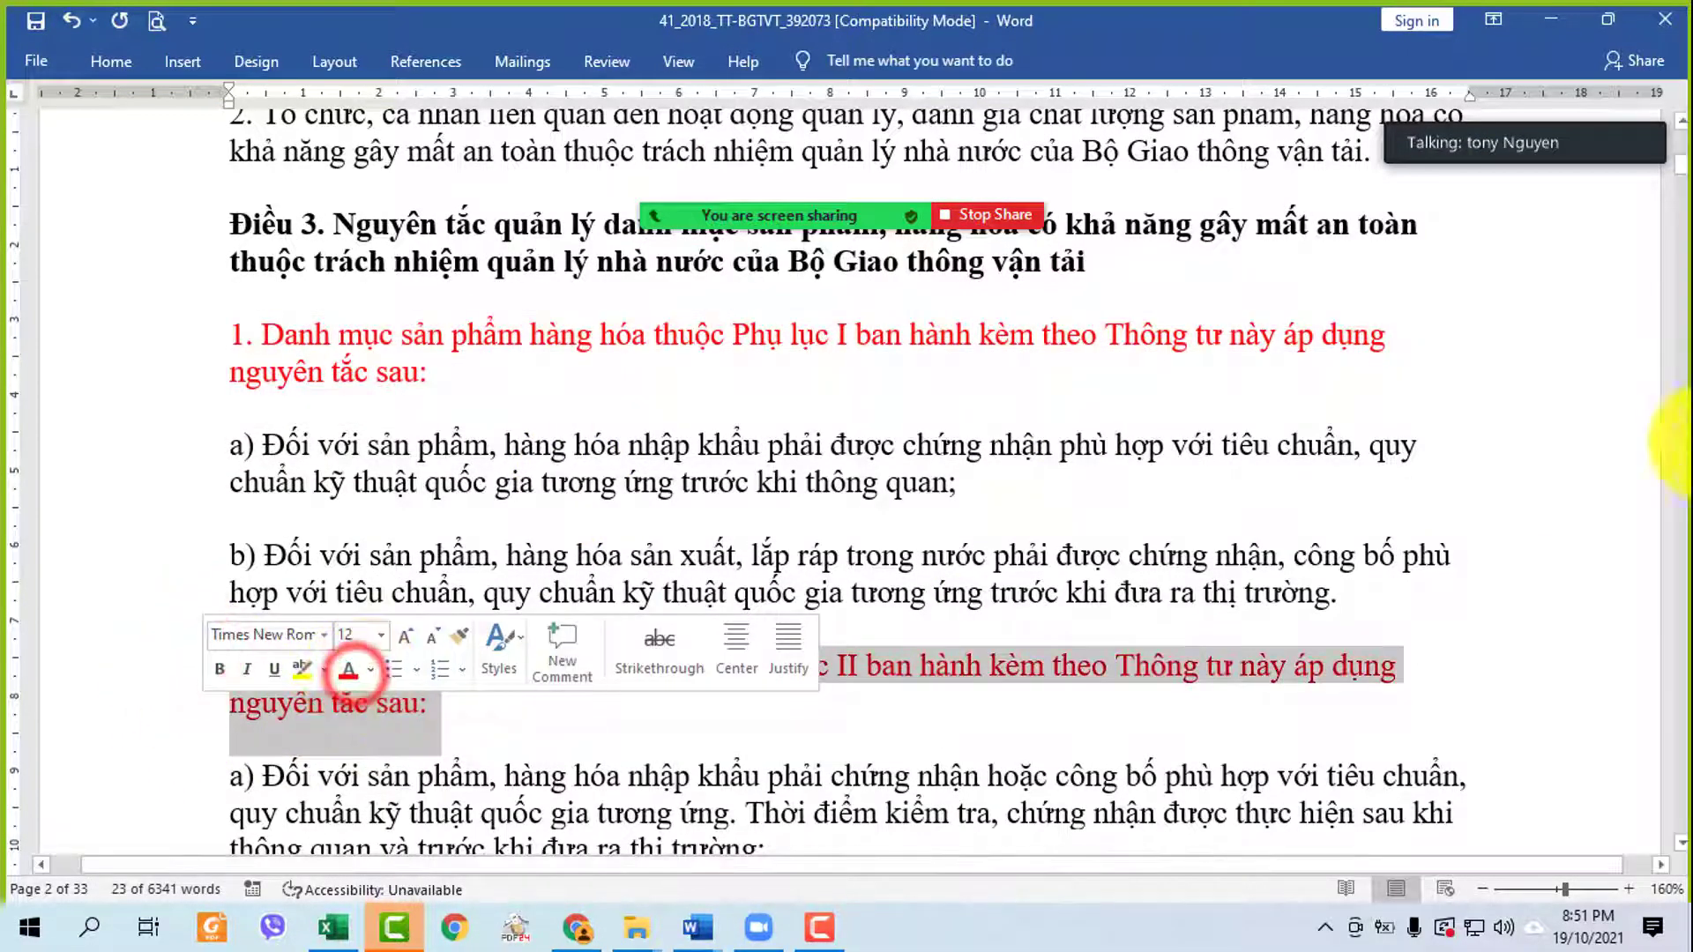
- Admit the participant from the meeting's waiting room and return to Article 3 of the circular
drag(1680, 160, 1679, 215)
scroll(1172, 705, down, 10)
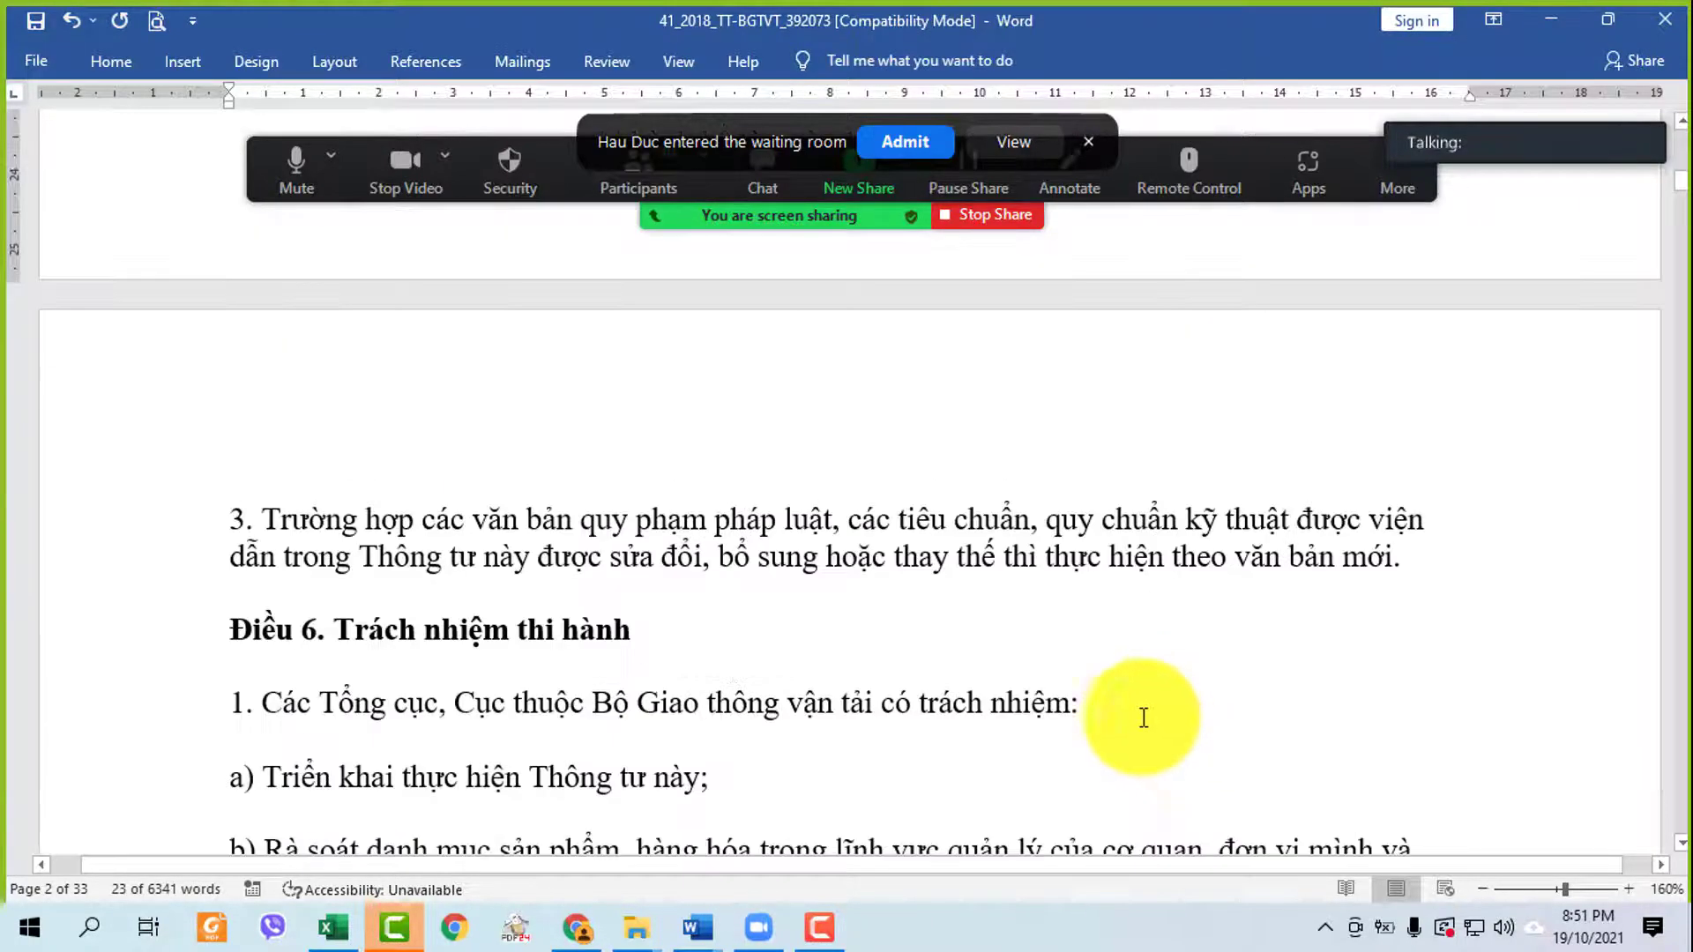
click(901, 139)
scroll(900, 509, down, 1)
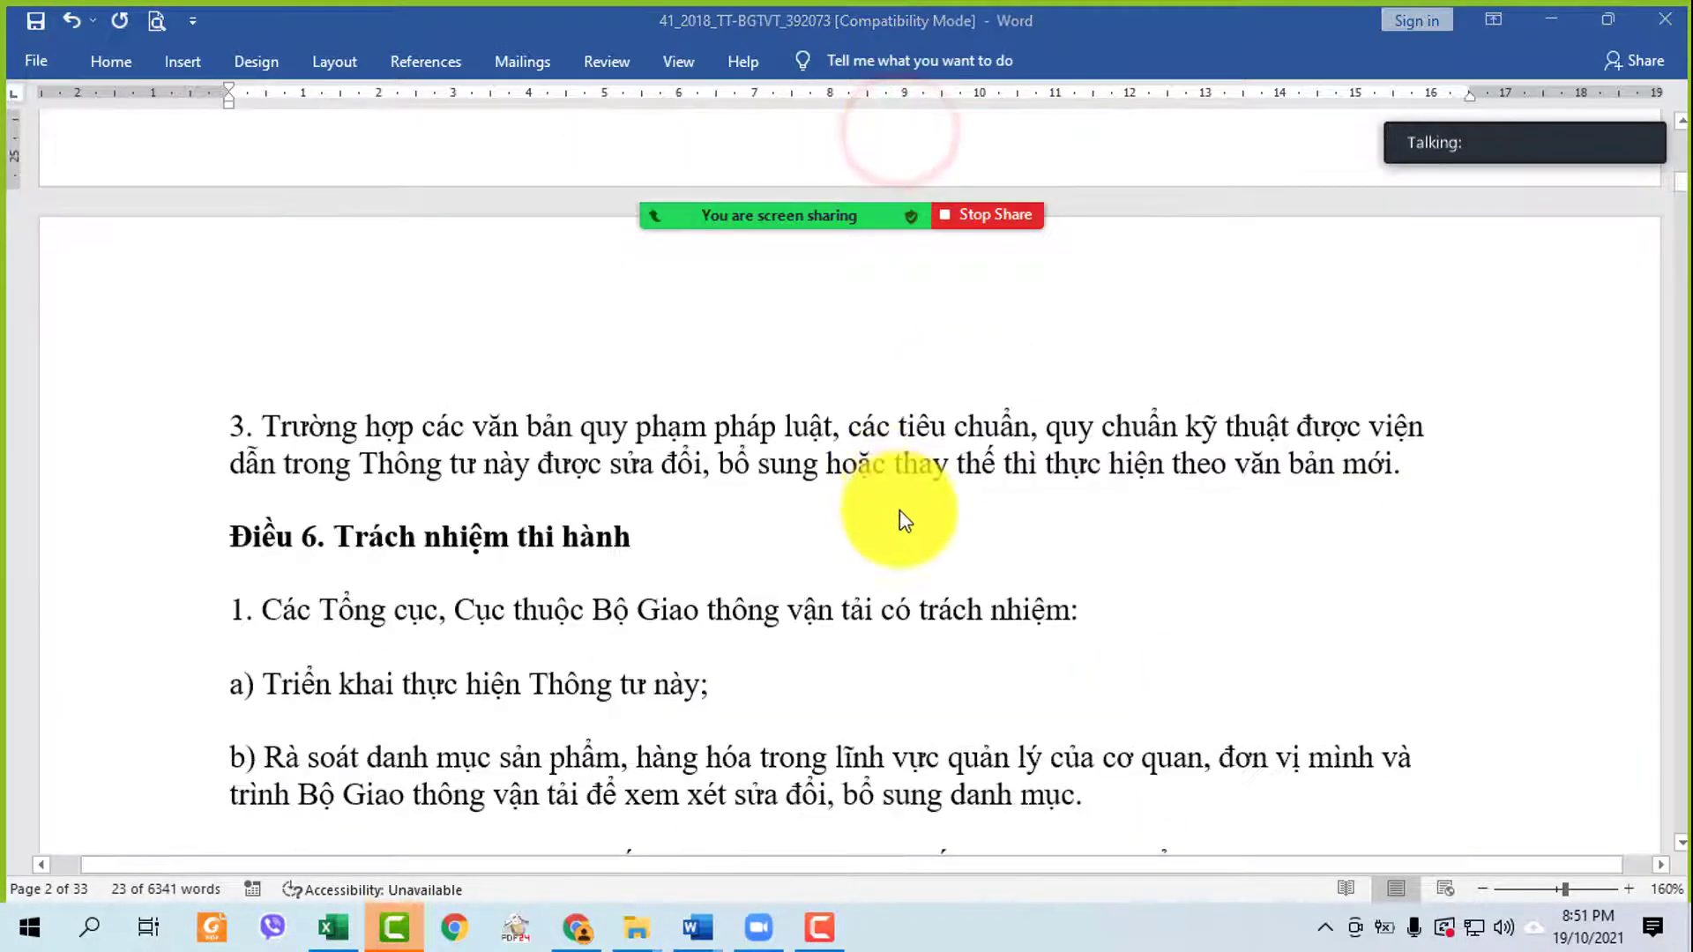
scroll(899, 509, up, 20)
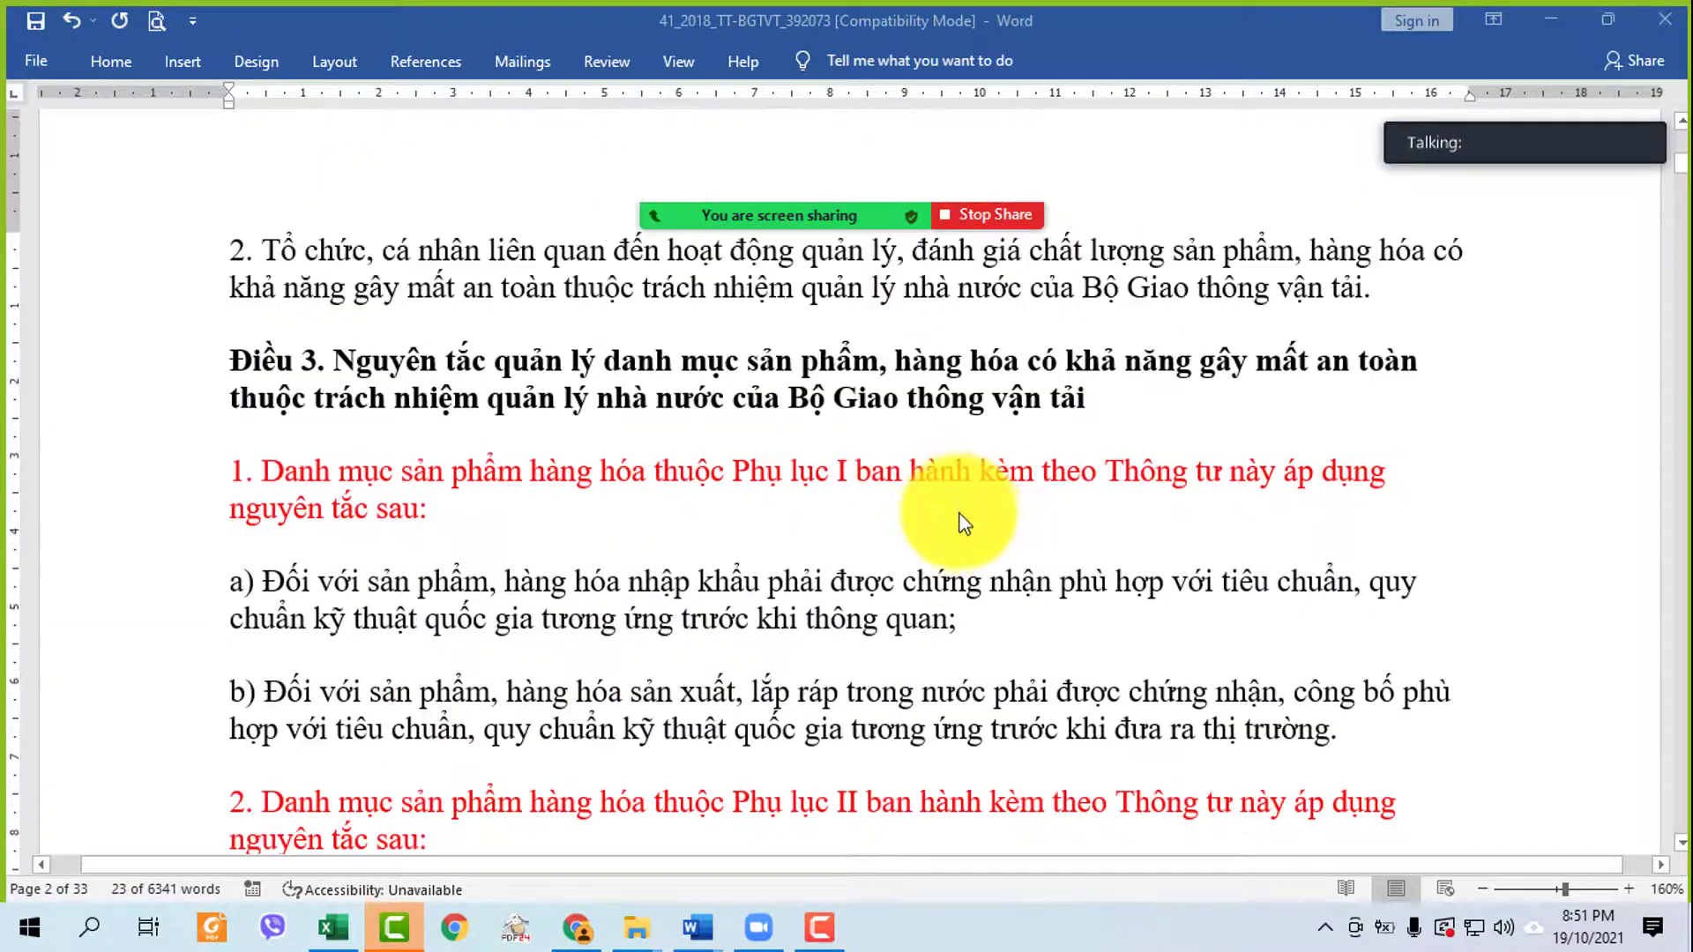
scroll(960, 514, down, 1)
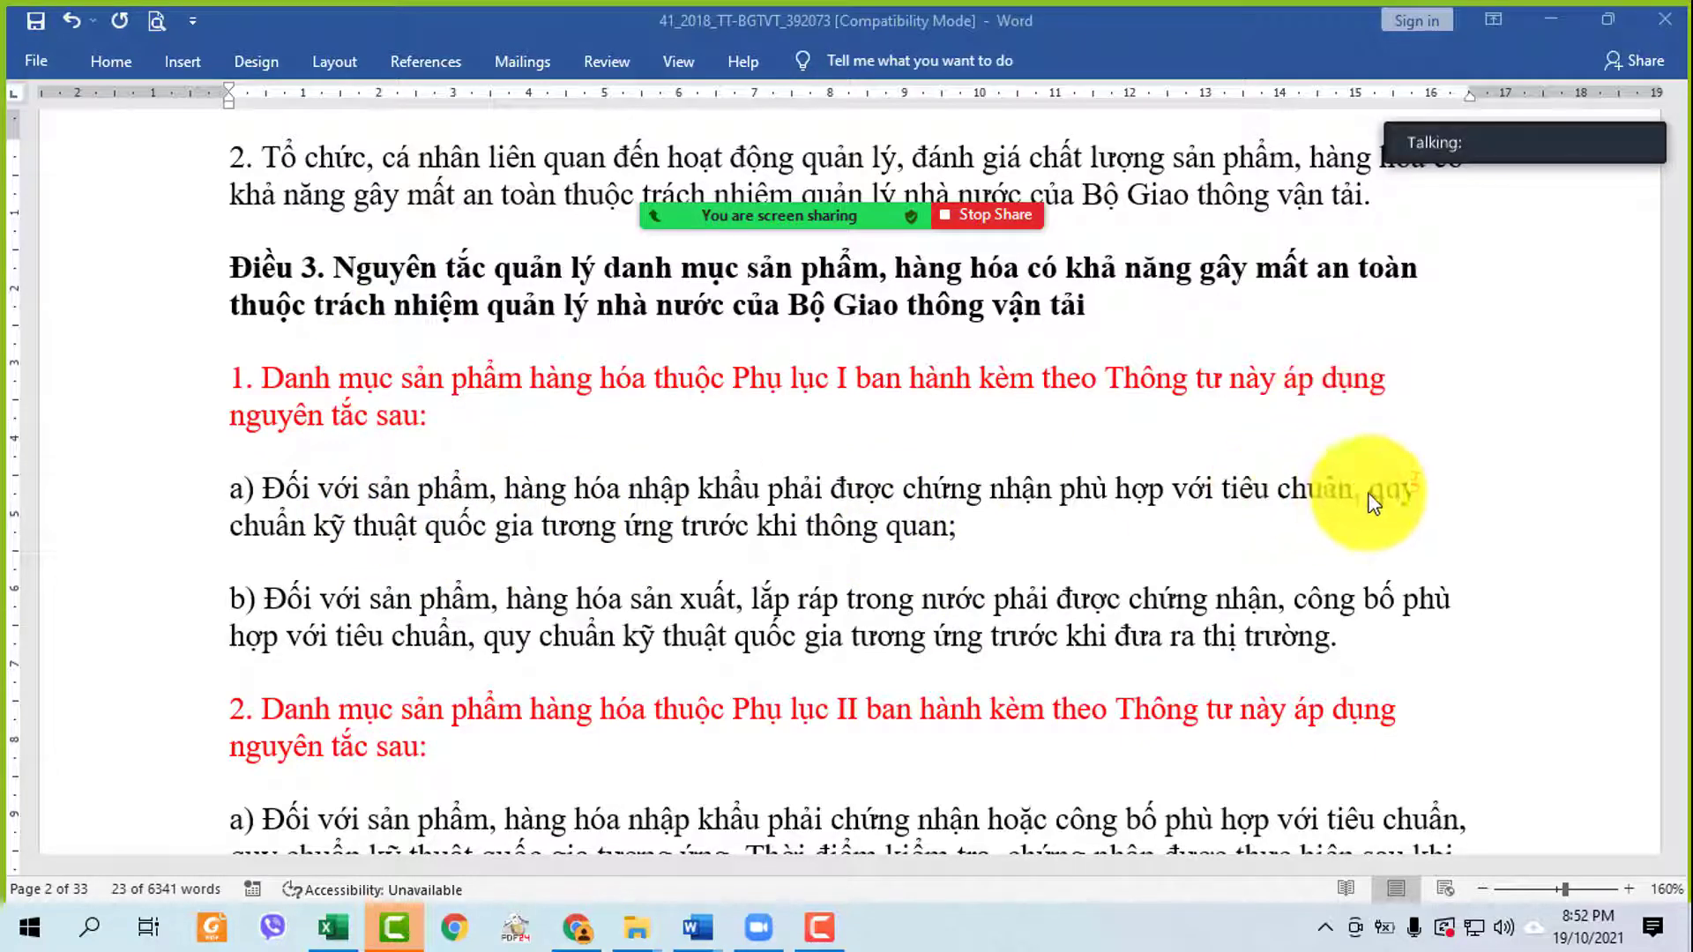
- Colour the words "ứng trước khi thông quan" in point a of Article 3, clause 1 red
click(520, 527)
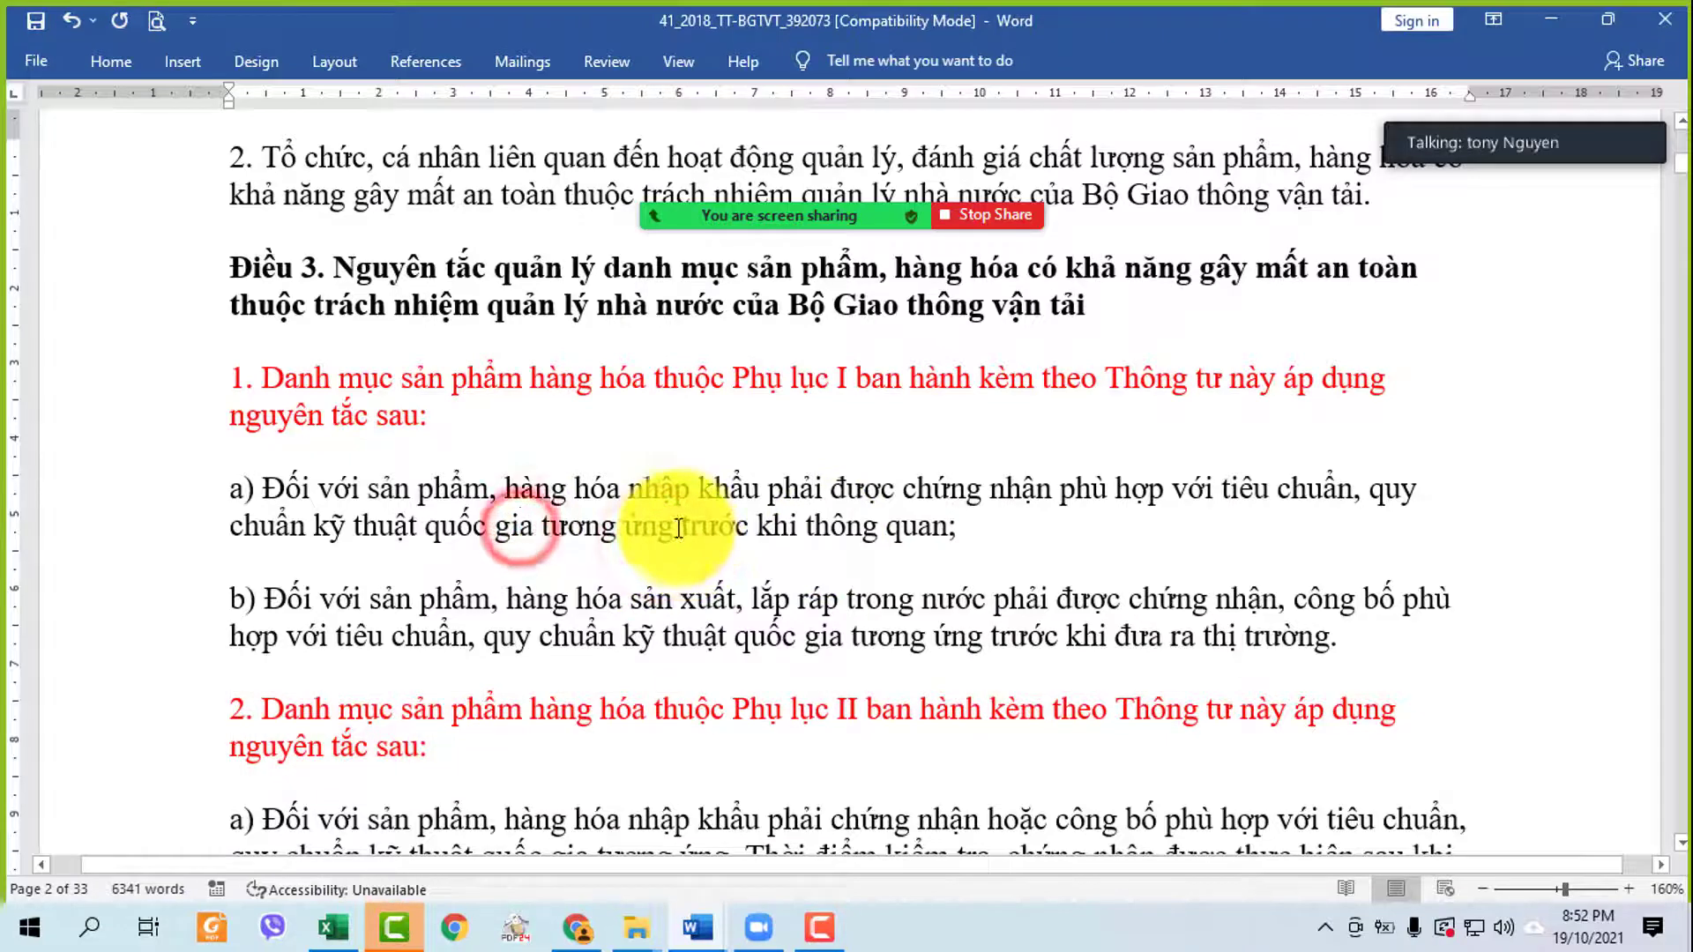
drag(626, 528, 1021, 537)
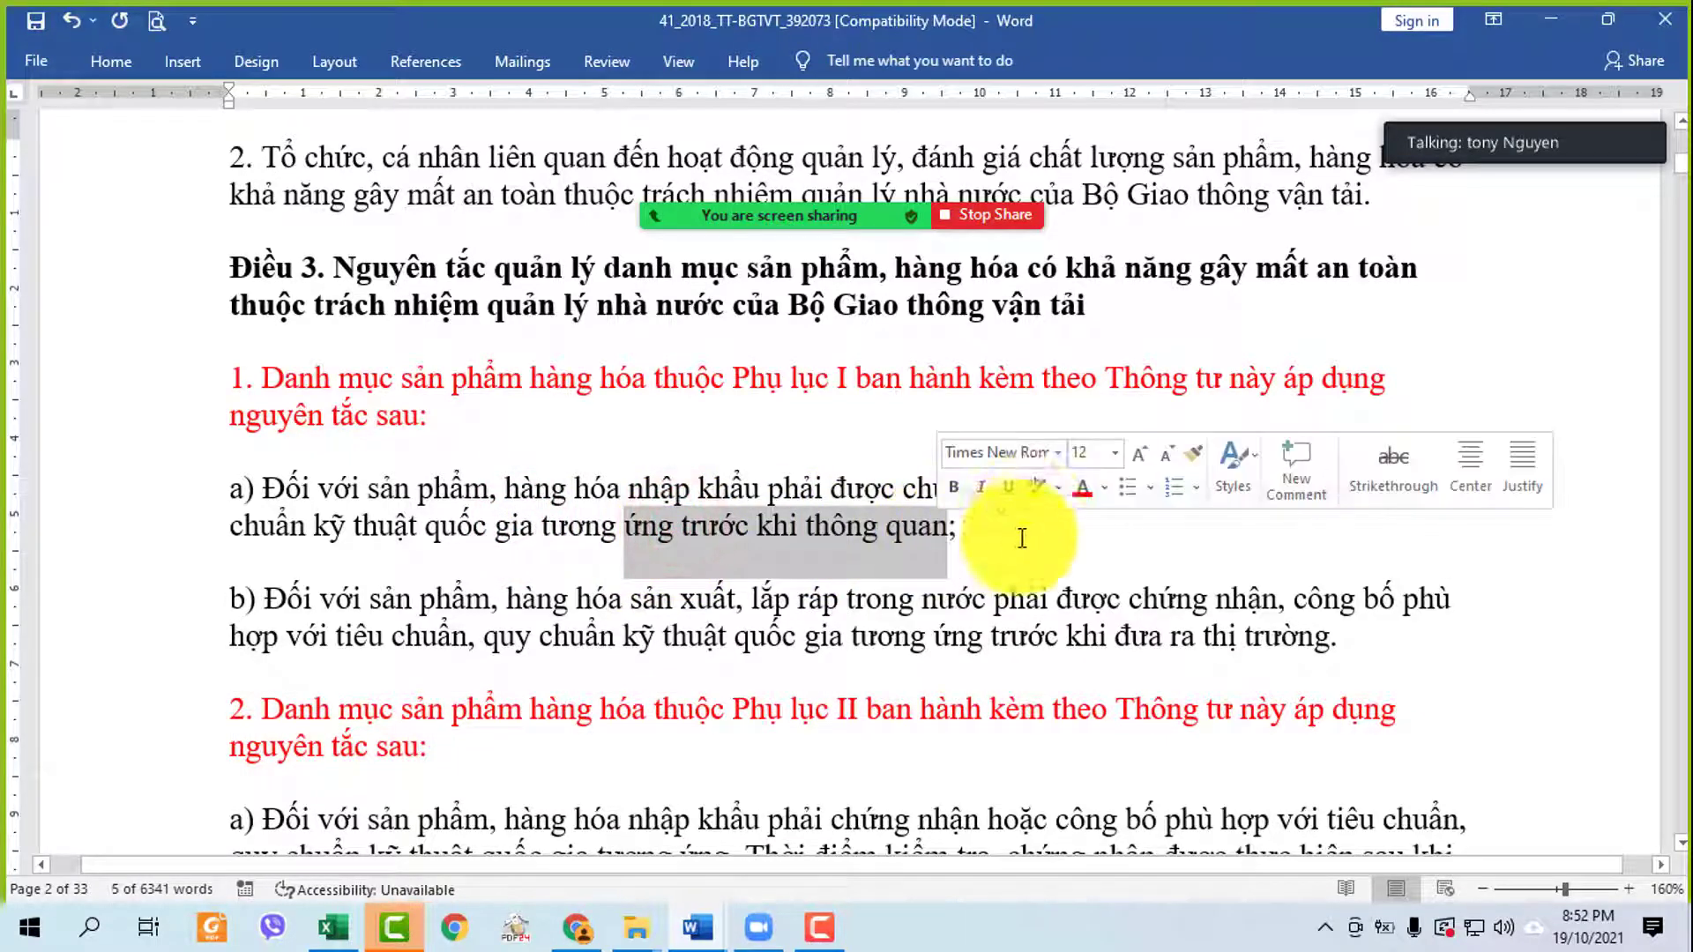
click(1082, 488)
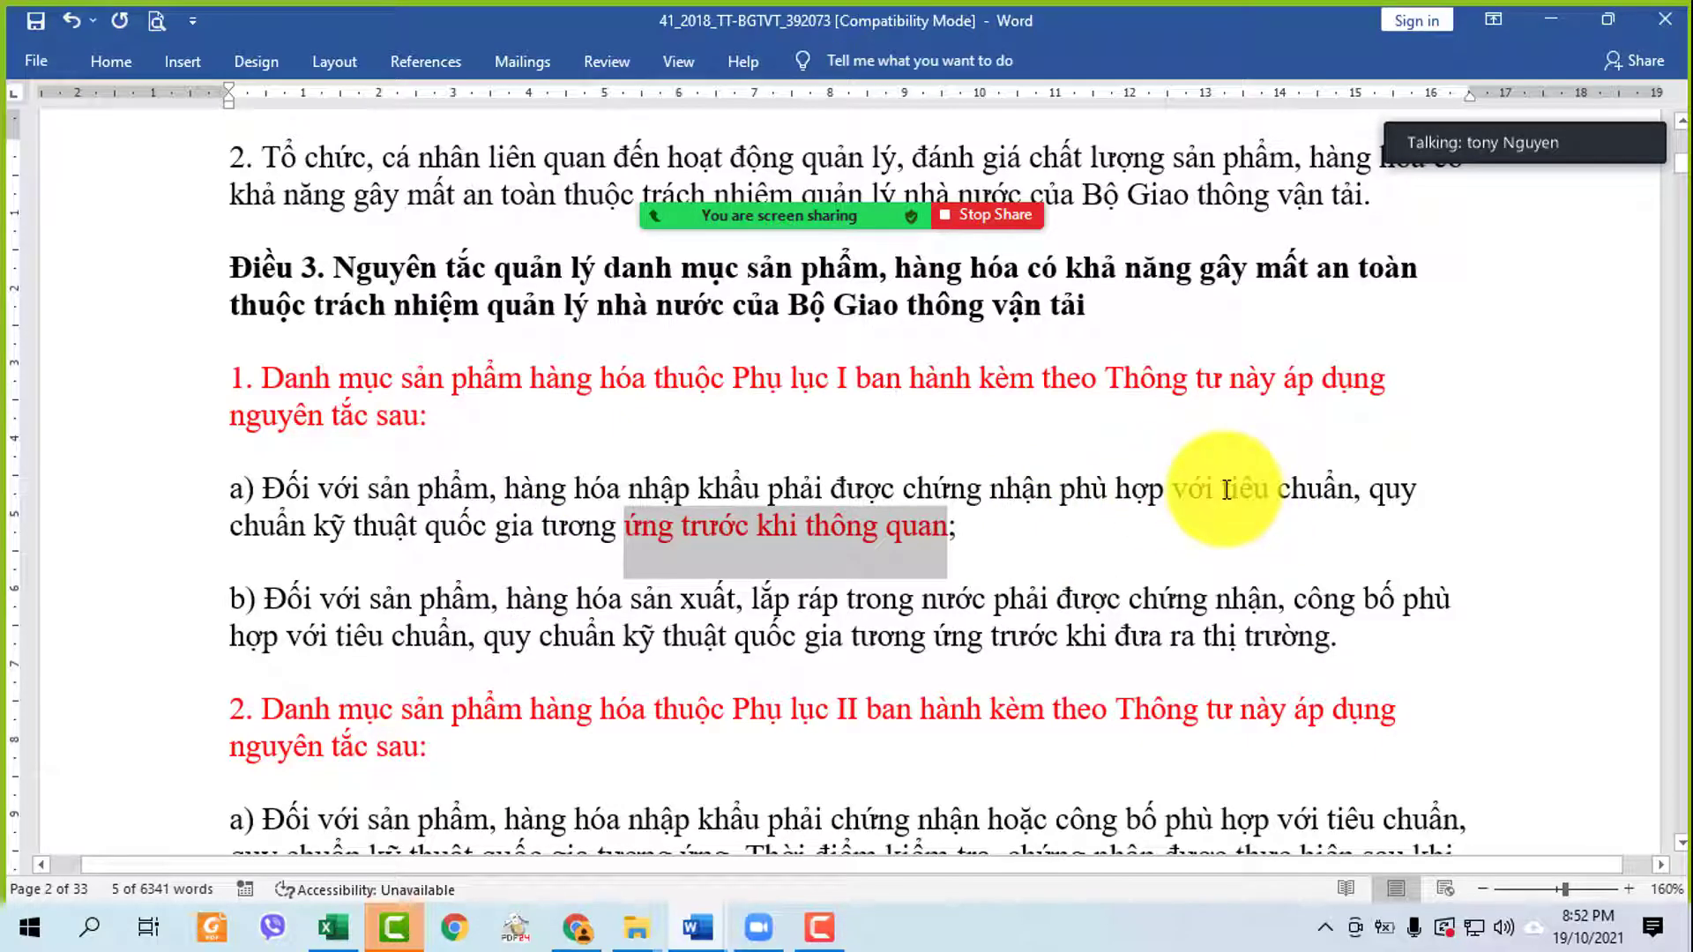
- Examine points a and b of Article 3, clause 1, marking the passage "trước khi đưa ra thị trường" for reading
click(622, 524)
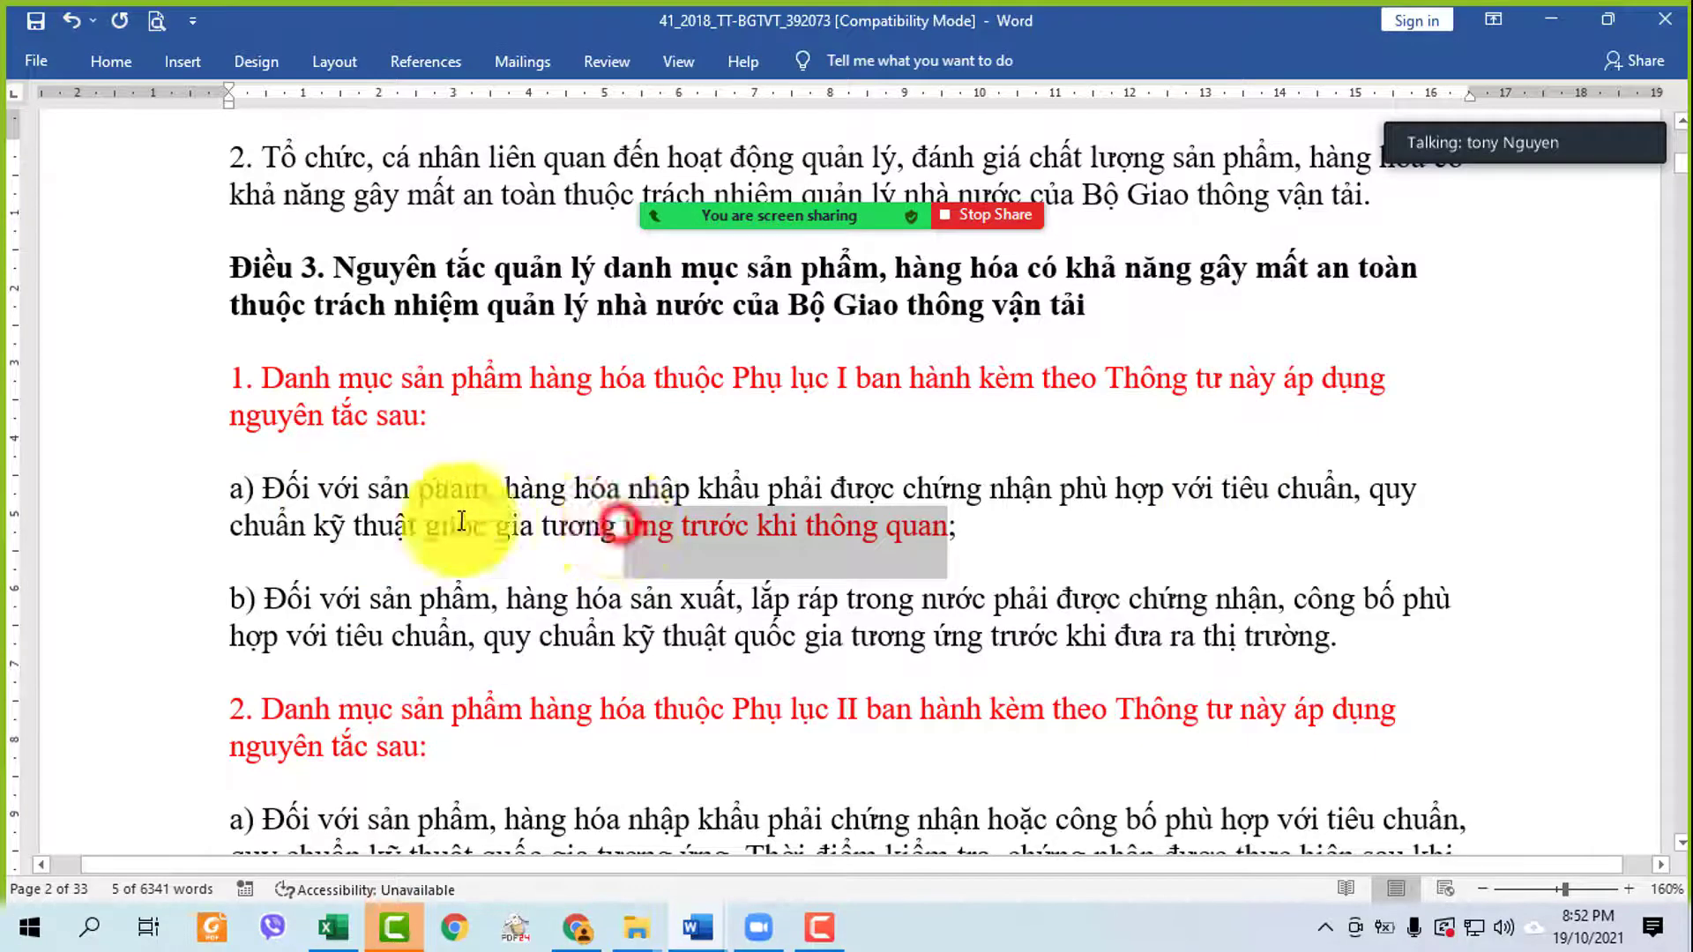
shift+click(234, 487)
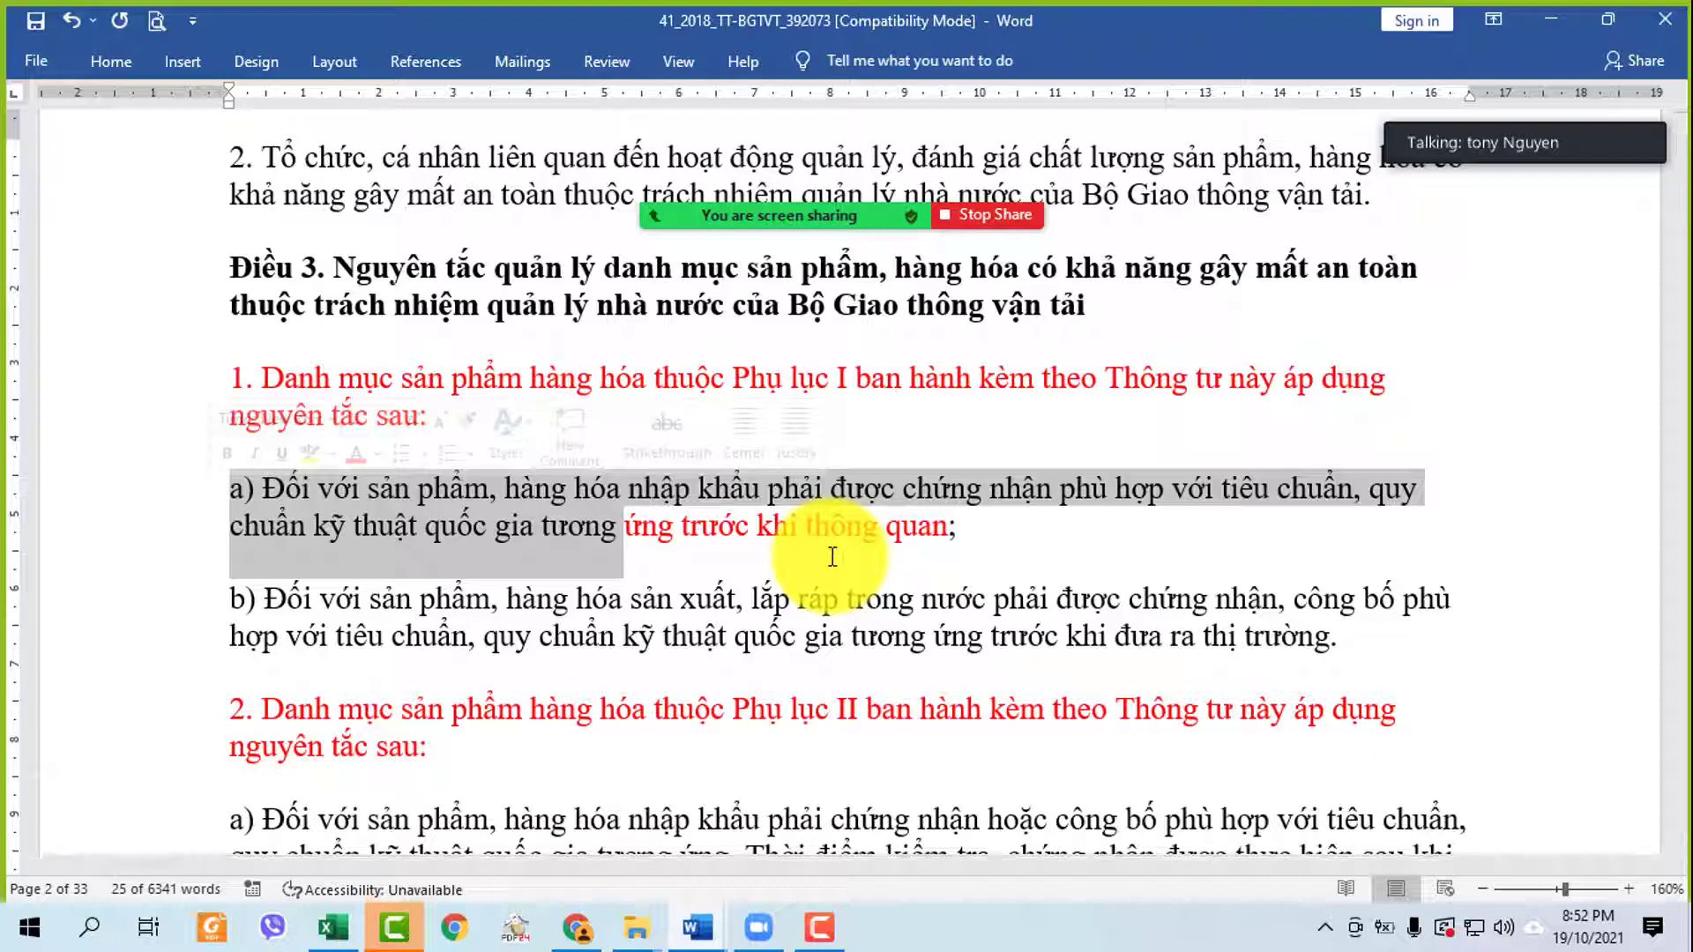
click(679, 547)
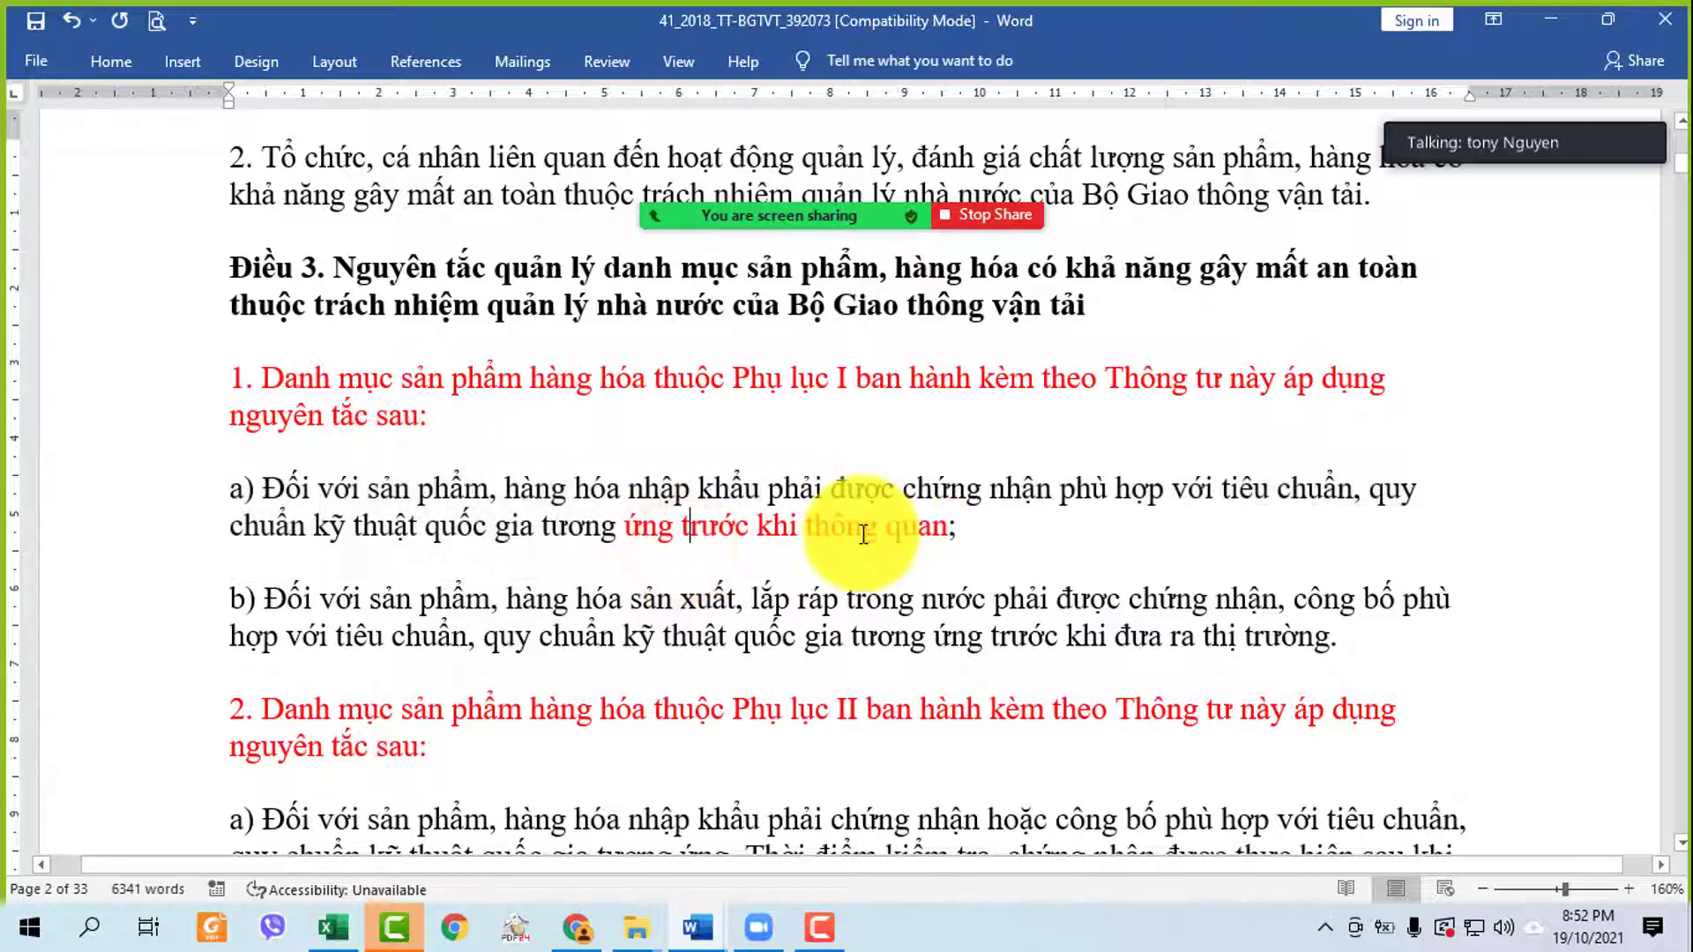
shift+click(948, 526)
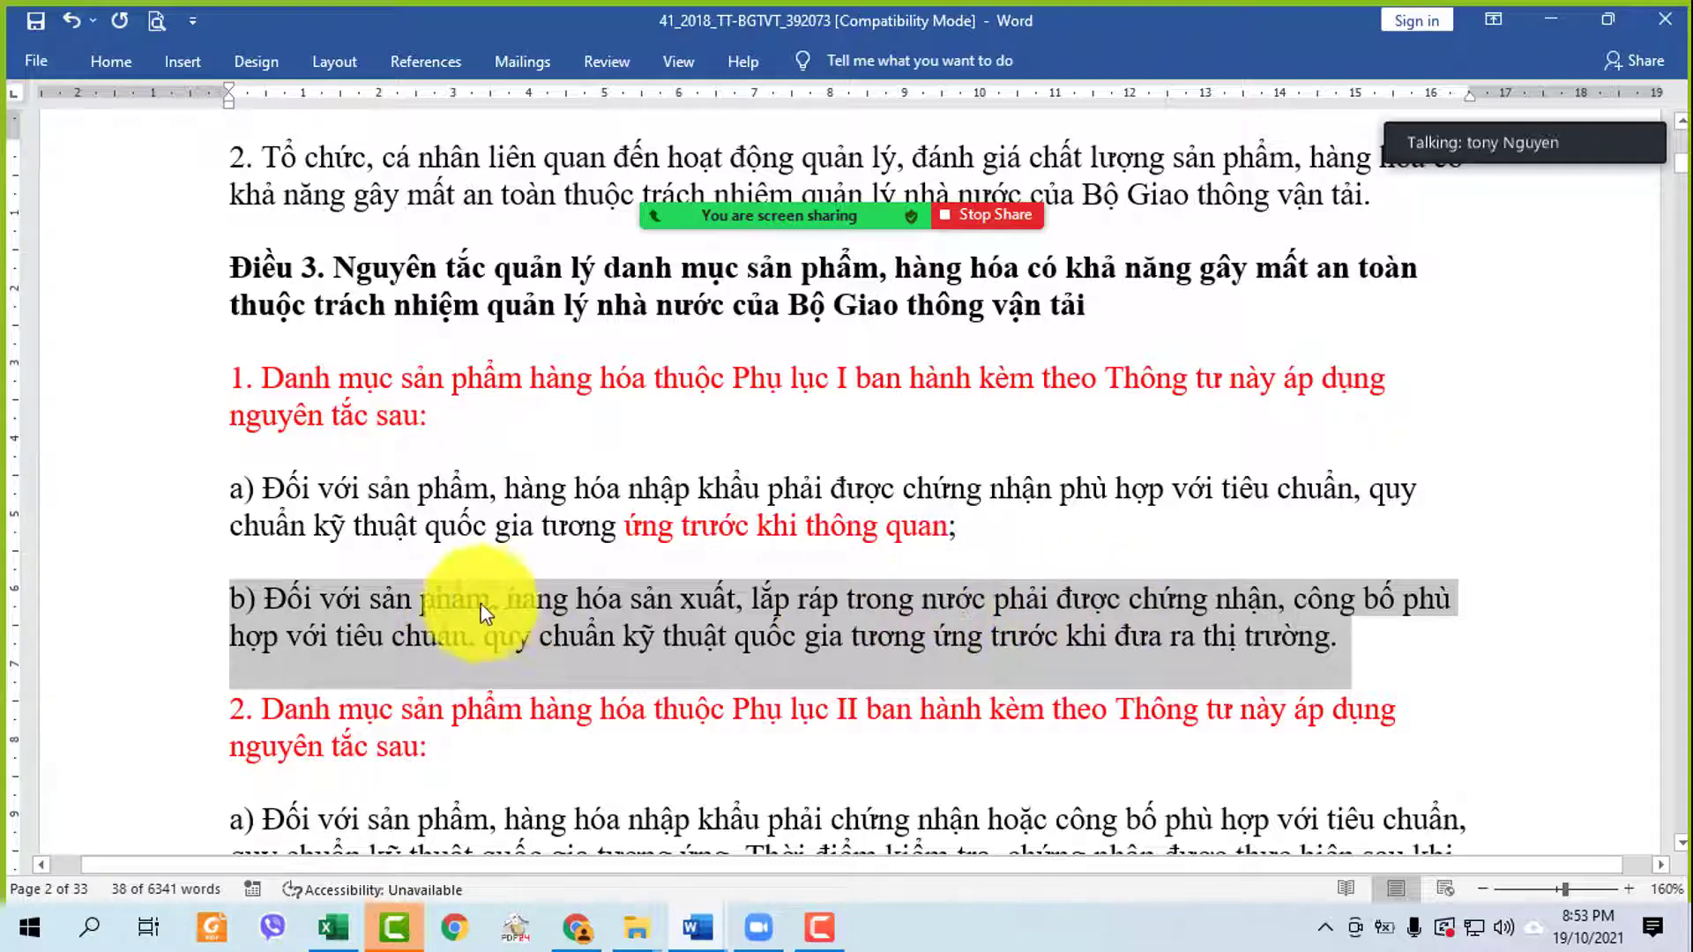
click(1493, 640)
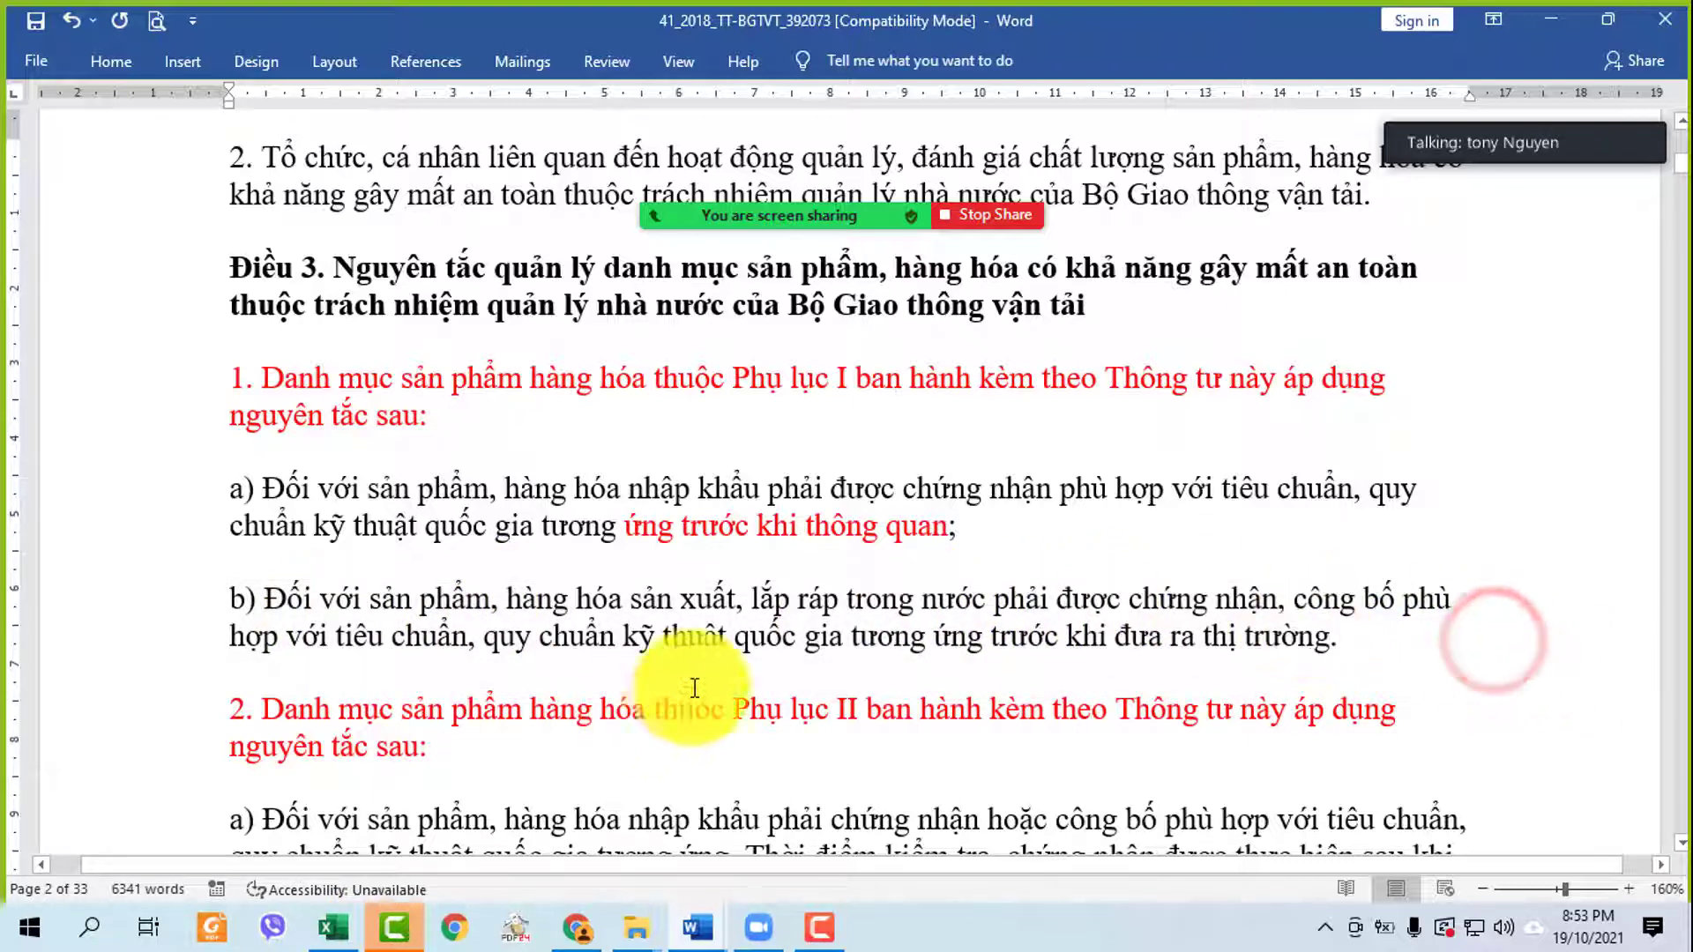
click(1340, 637)
drag(1009, 635, 993, 637)
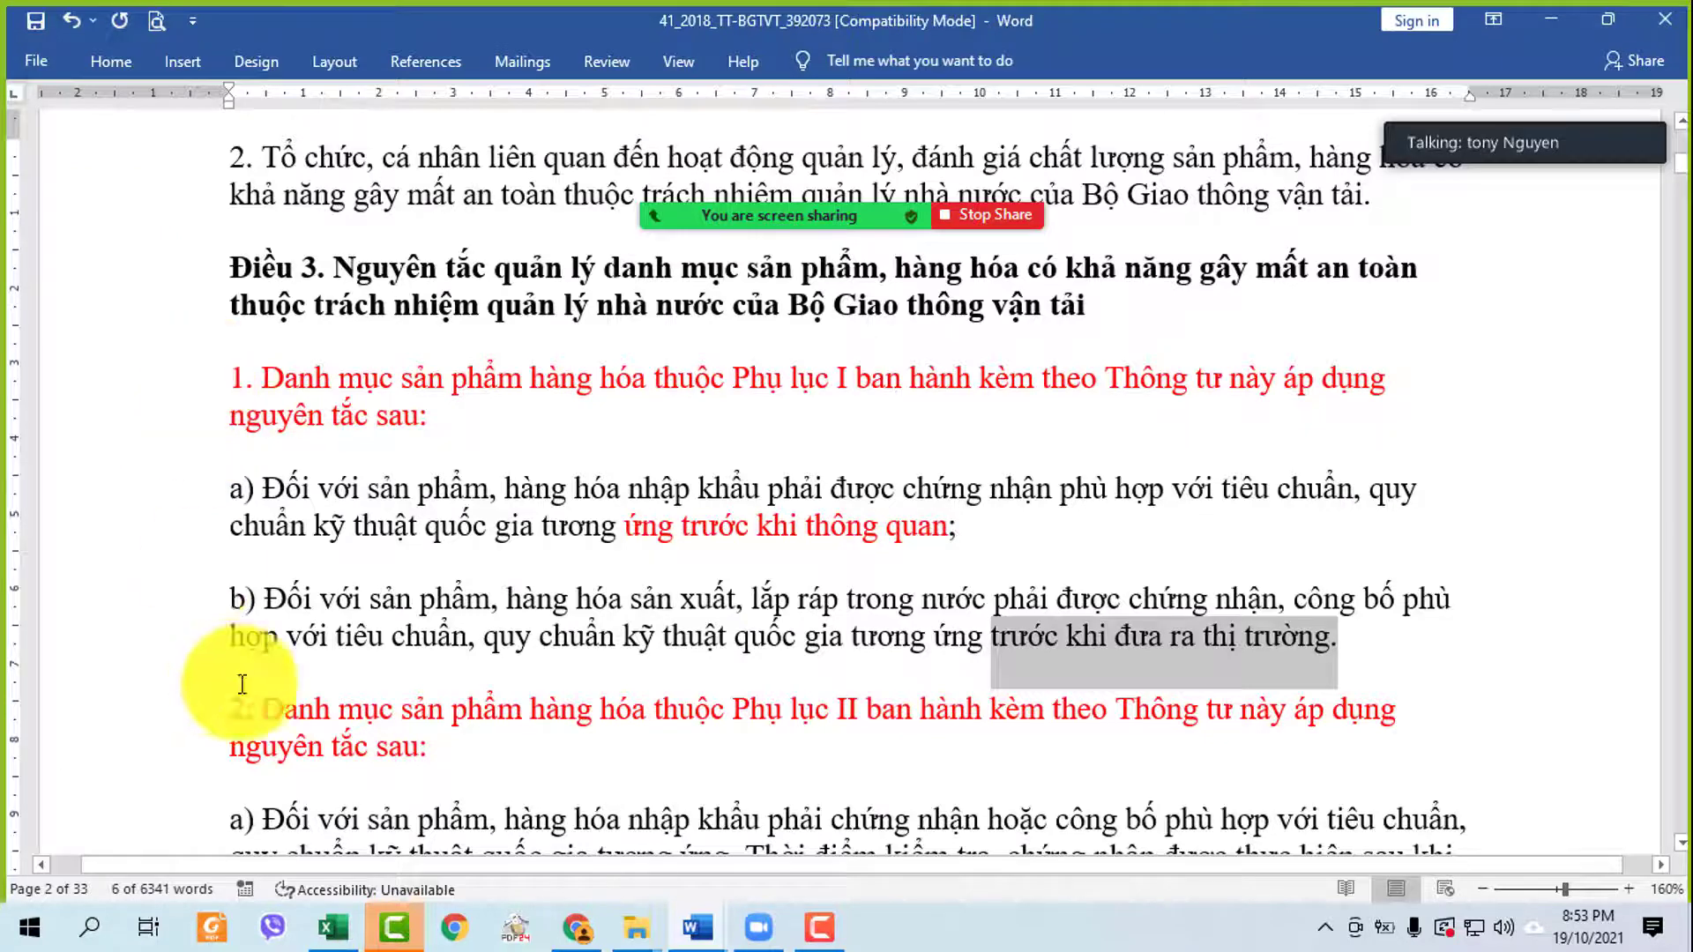
- Colour "sau khi thông quan và trước khi đưa ra thị trường;" in point a of Article 3, clause 2 red
scroll(255, 661, down, 3)
scroll(242, 609, down, 1)
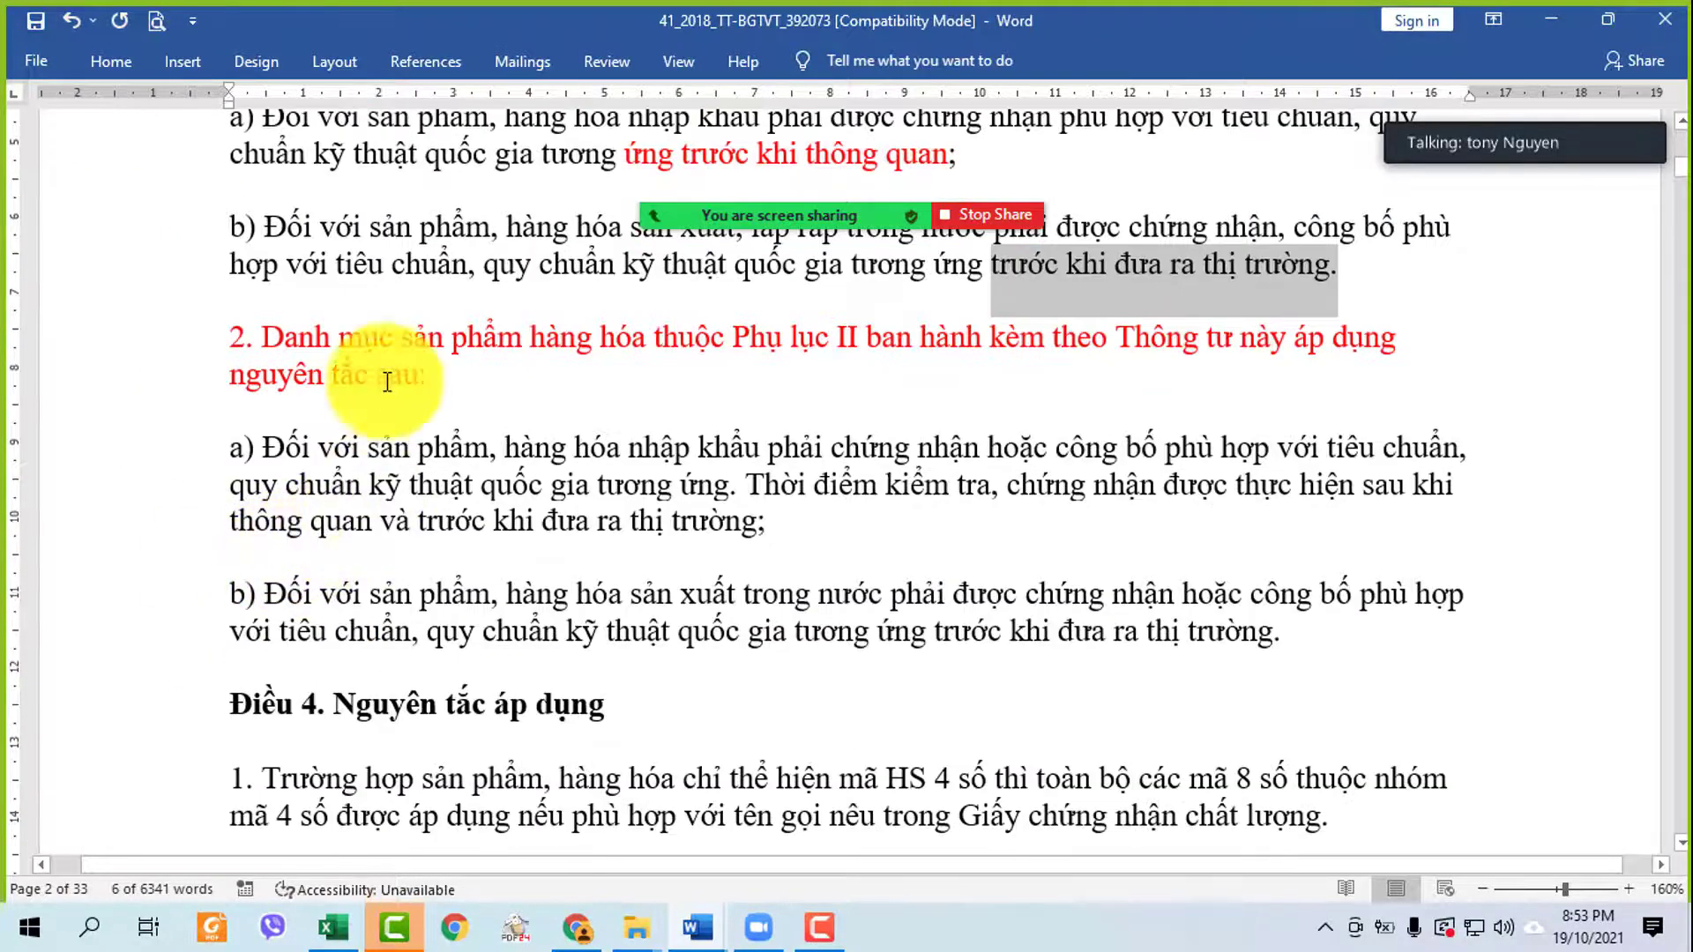
click(835, 337)
double_click(167, 445)
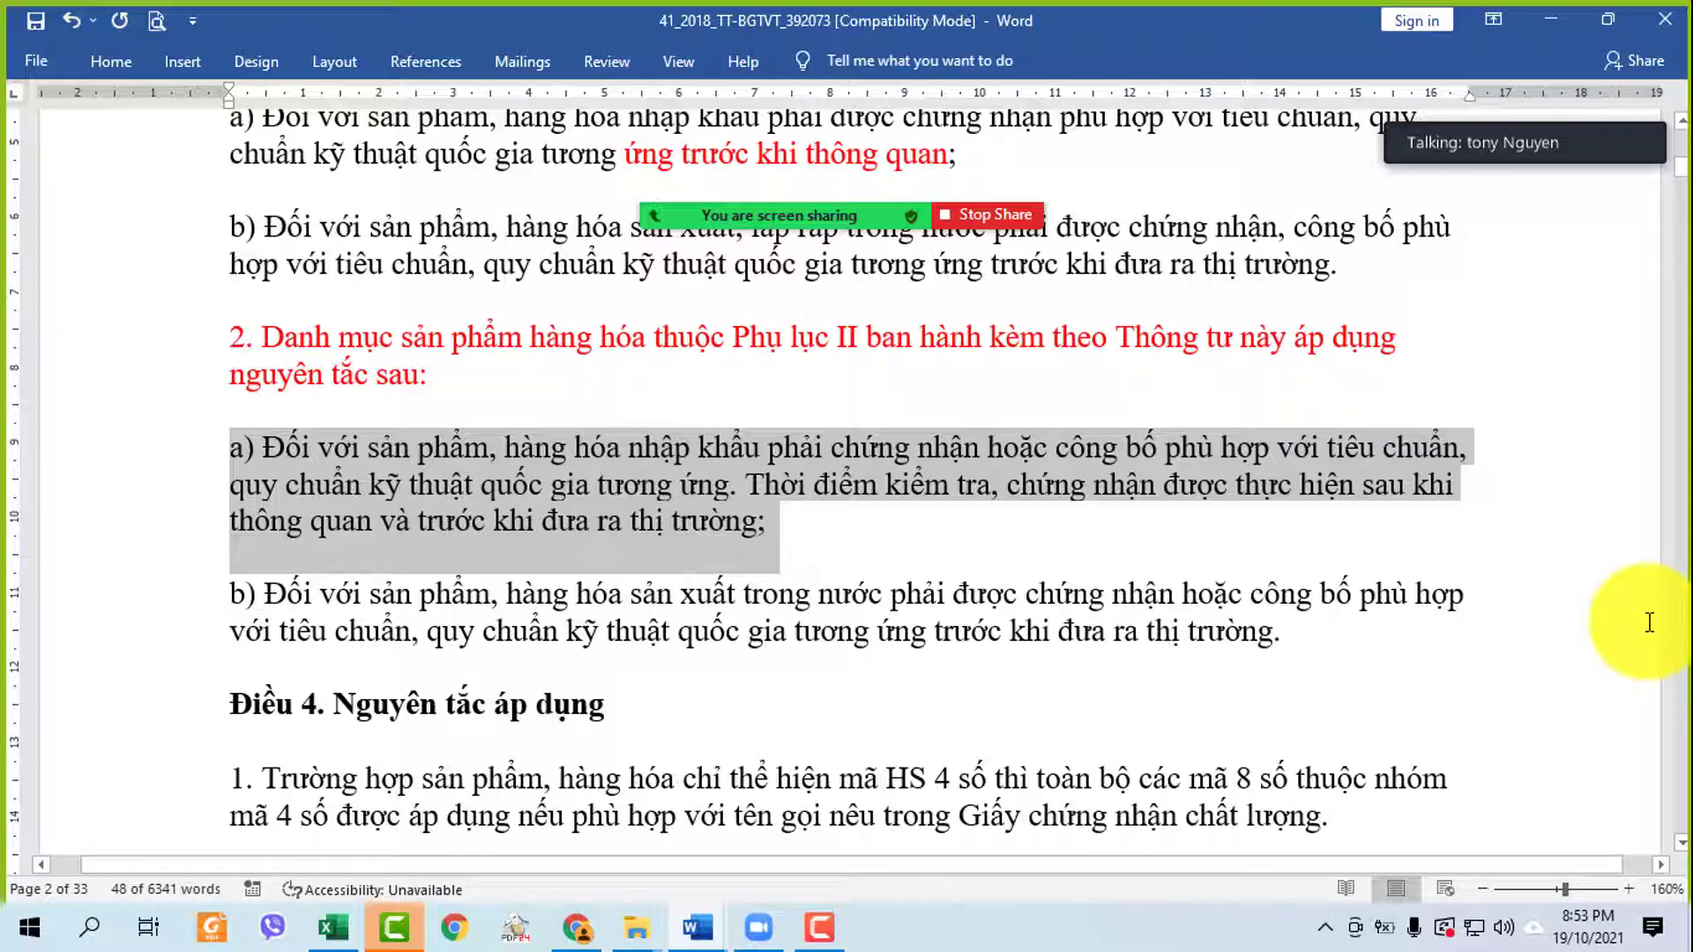
click(1436, 522)
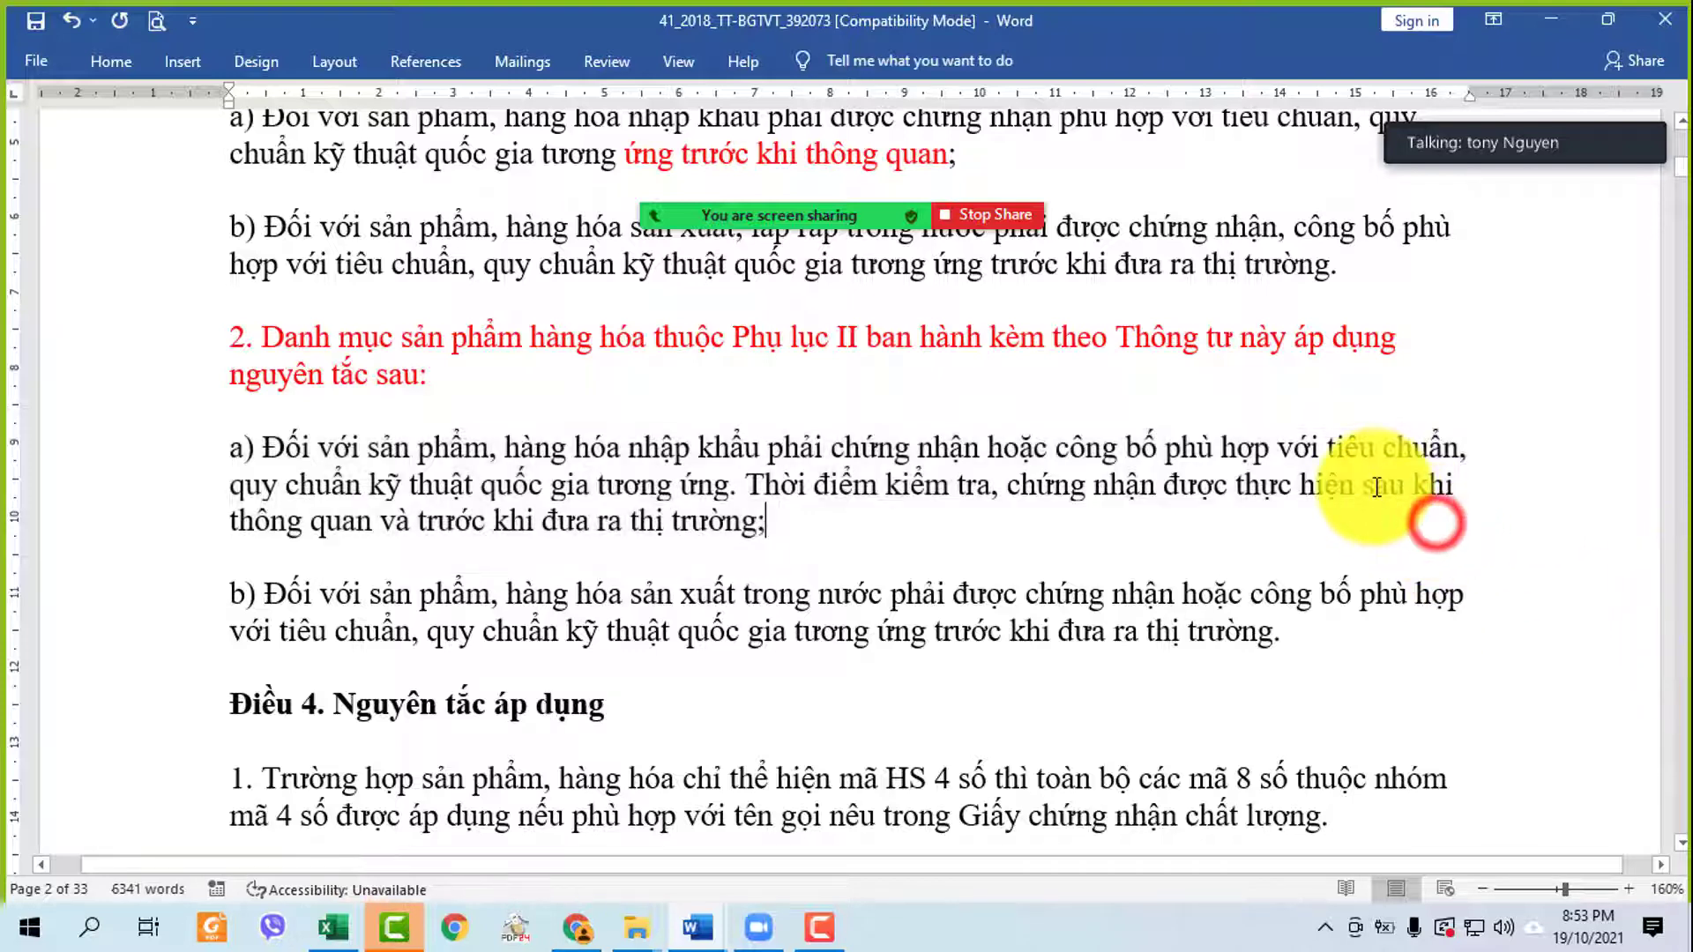
drag(1364, 491, 793, 529)
click(925, 486)
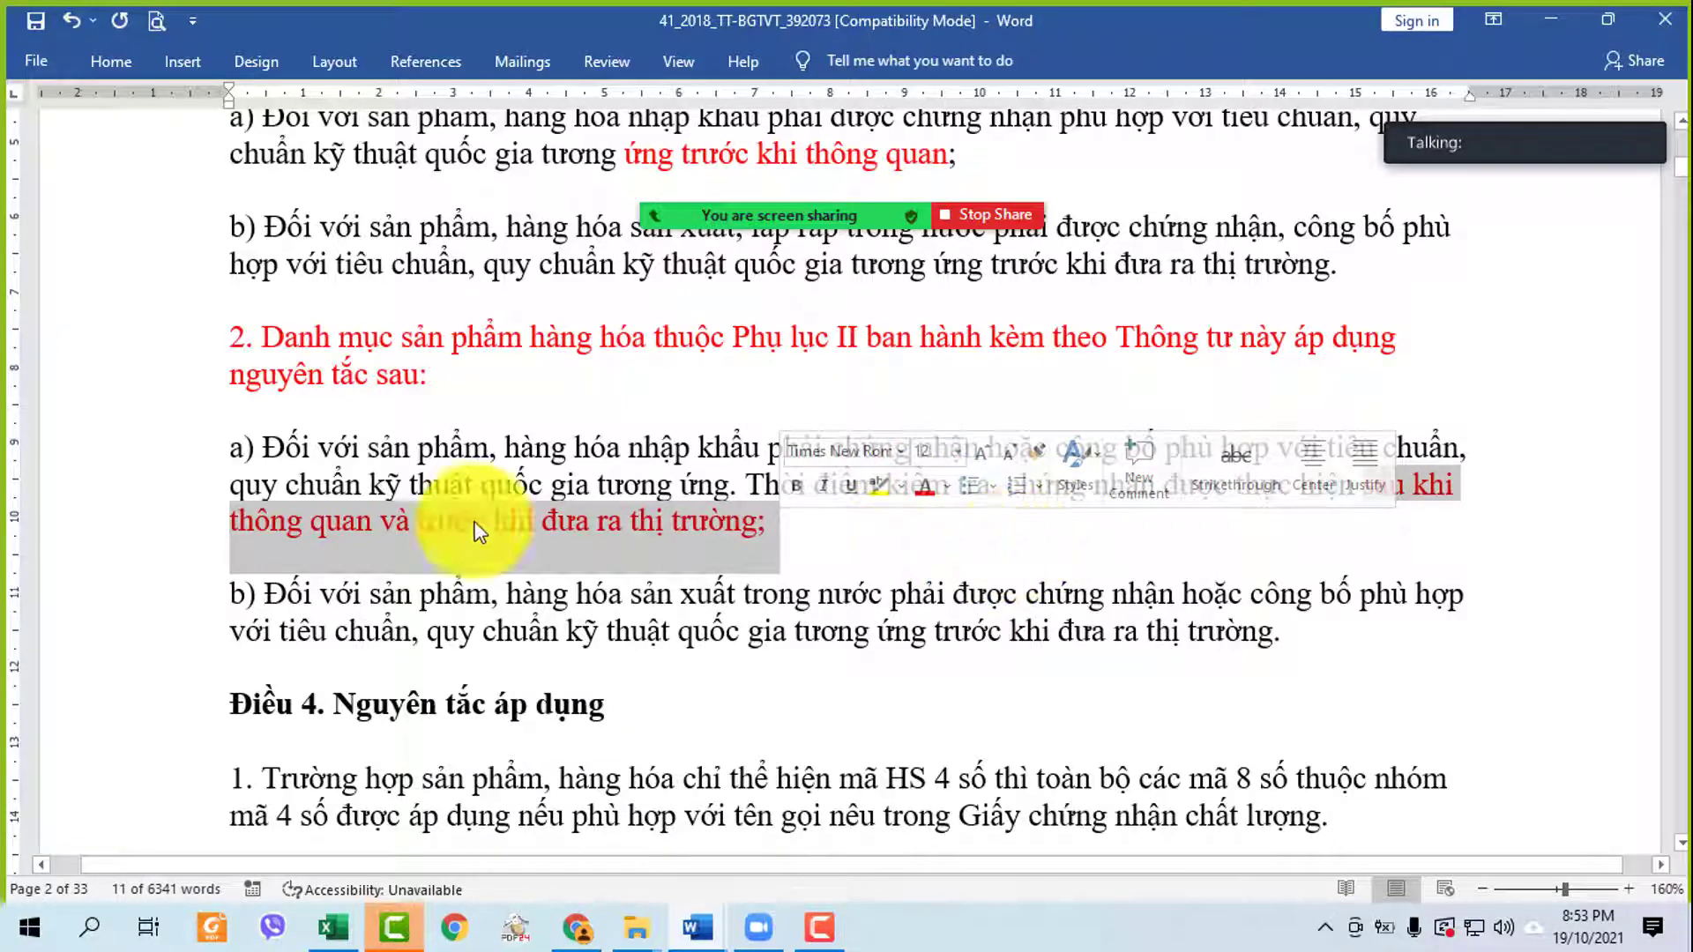
- Examine point b of Article 3, clause 2, and compare it with the passage "trước khi thông quan" in clause 1, point a
drag(193, 586, 207, 652)
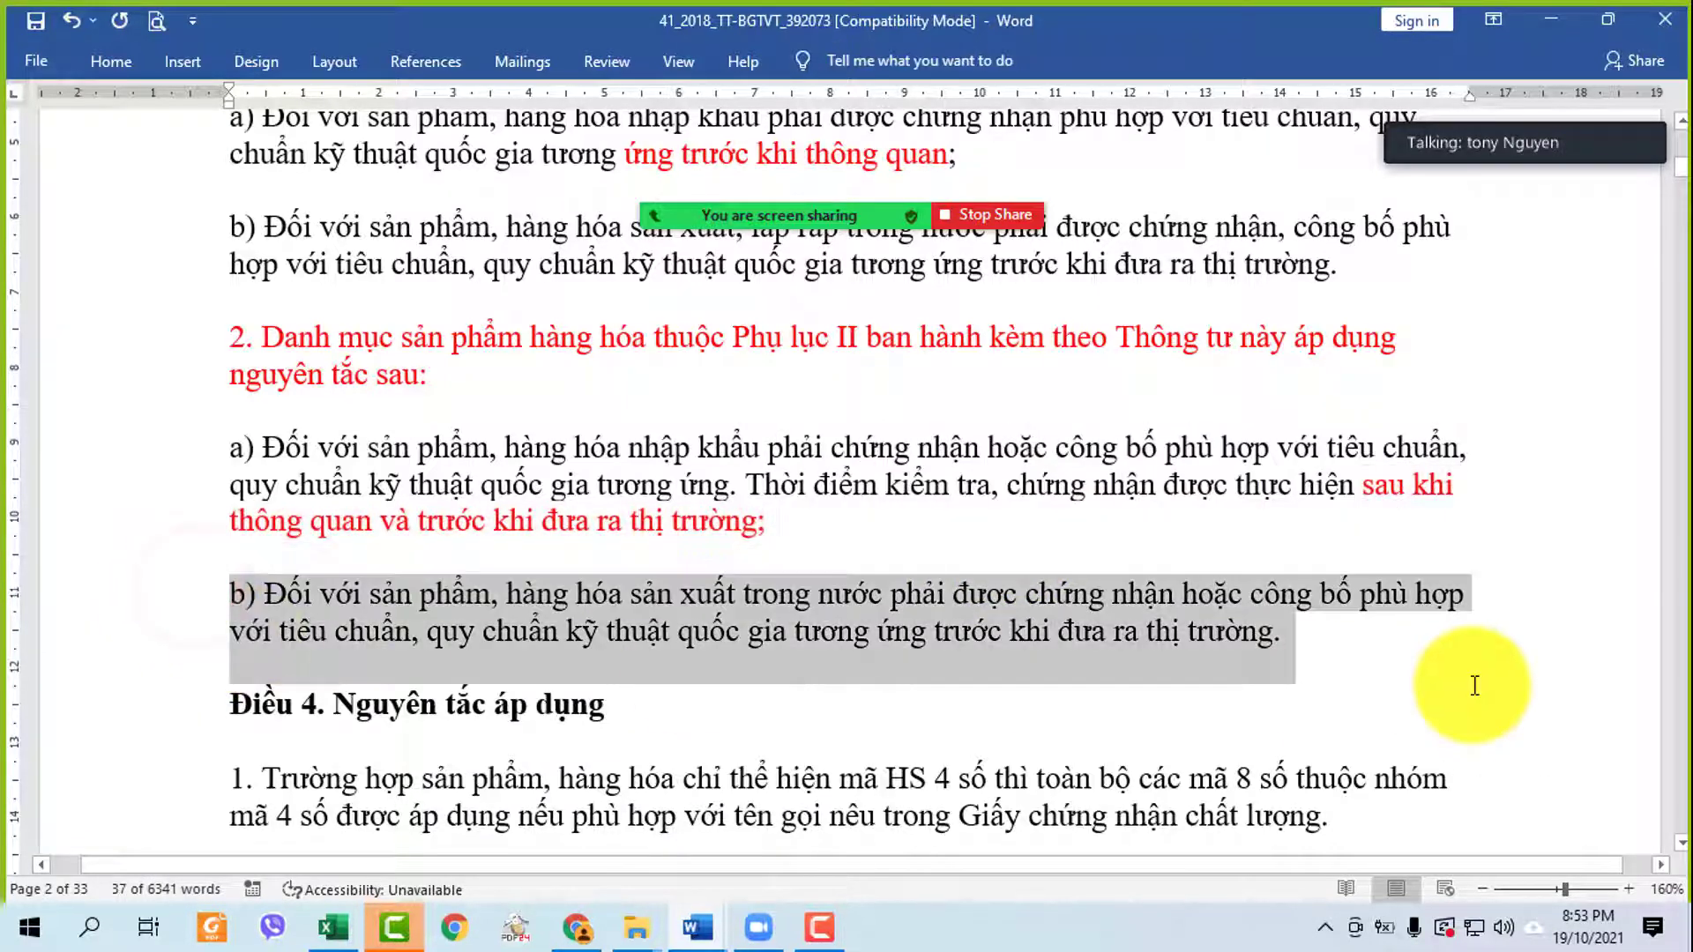
click(1498, 681)
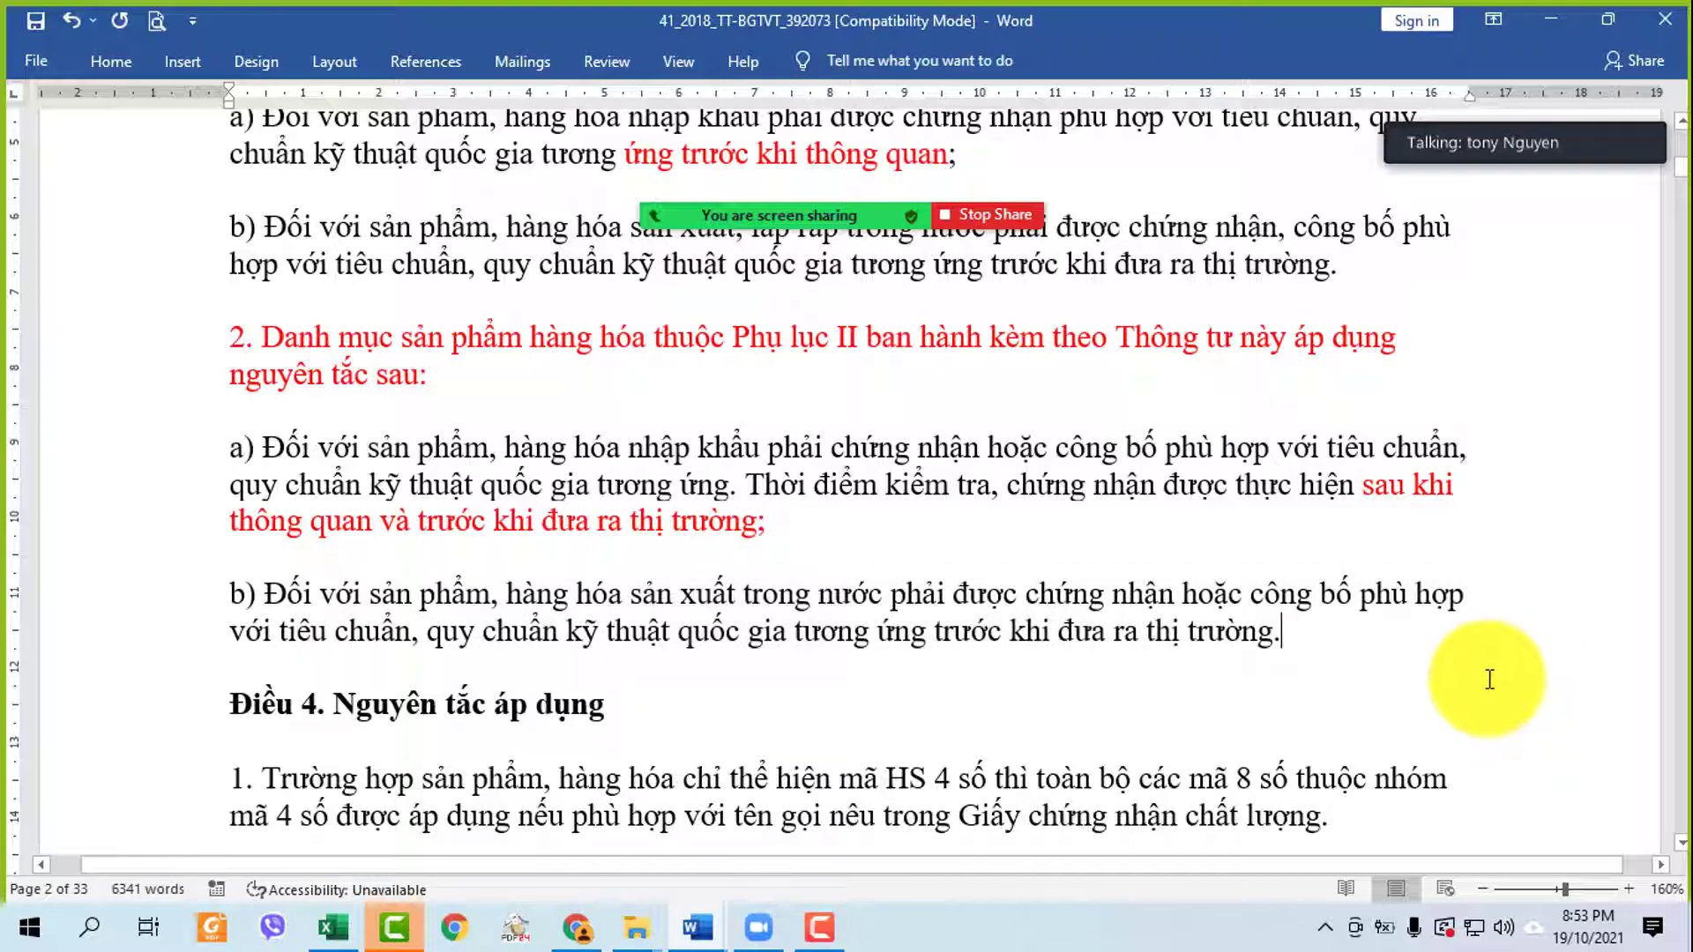
scroll(1428, 714, up, 1)
scroll(672, 370, up, 1)
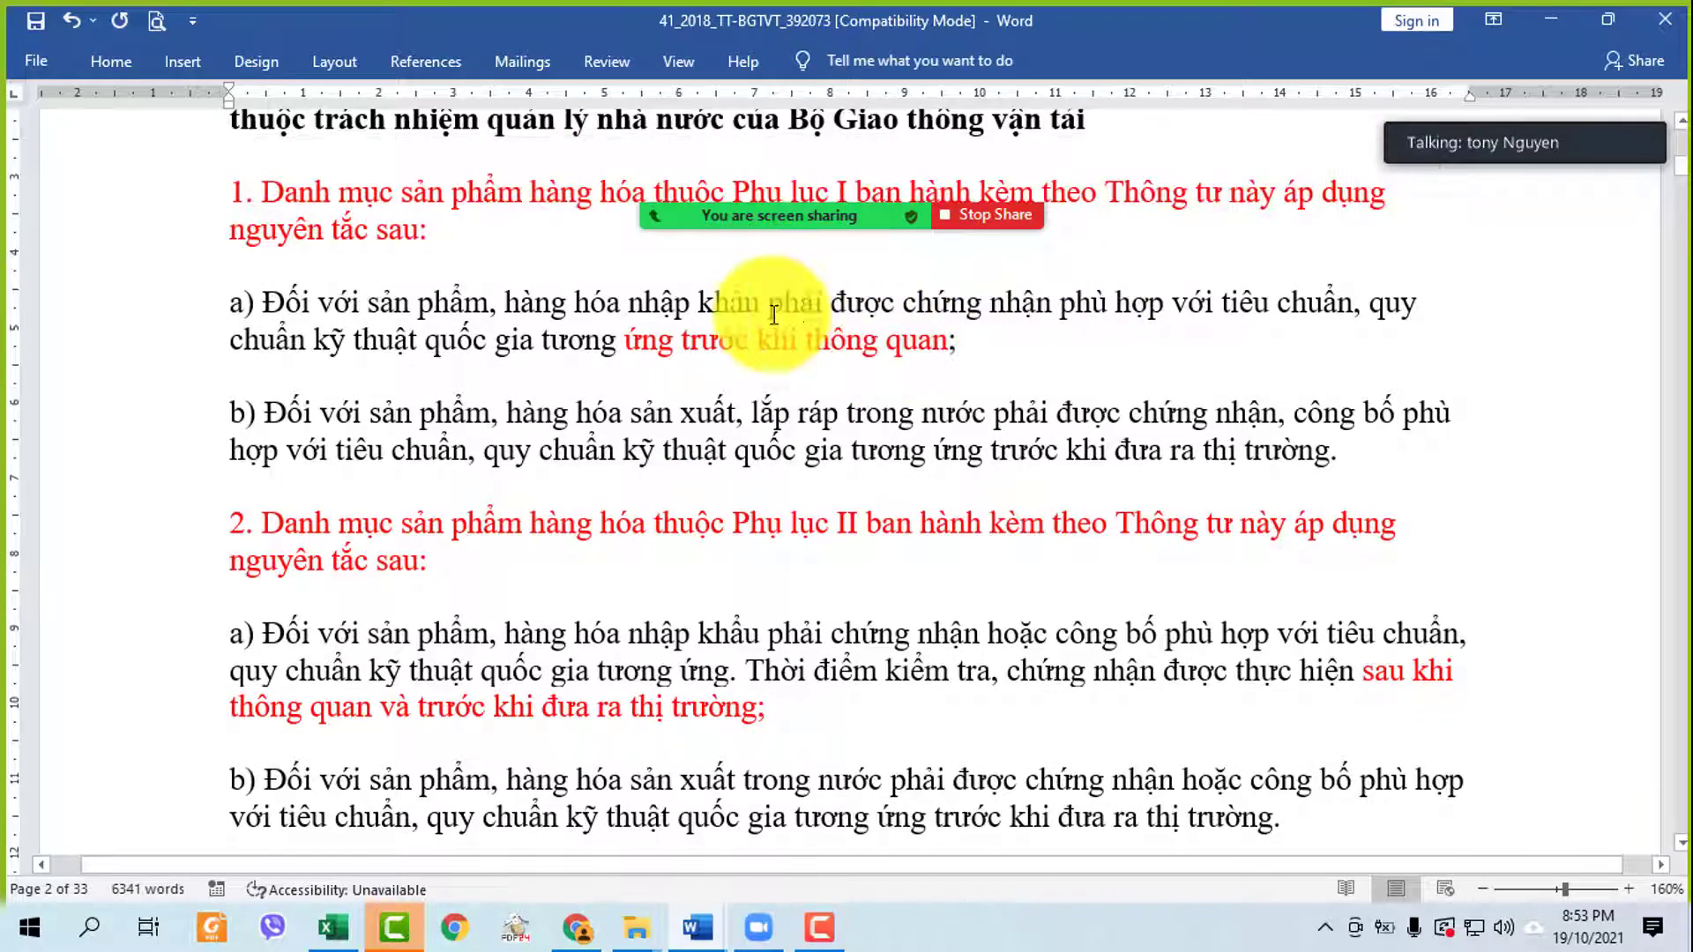
drag(947, 344, 719, 348)
scroll(1038, 510, down, 1)
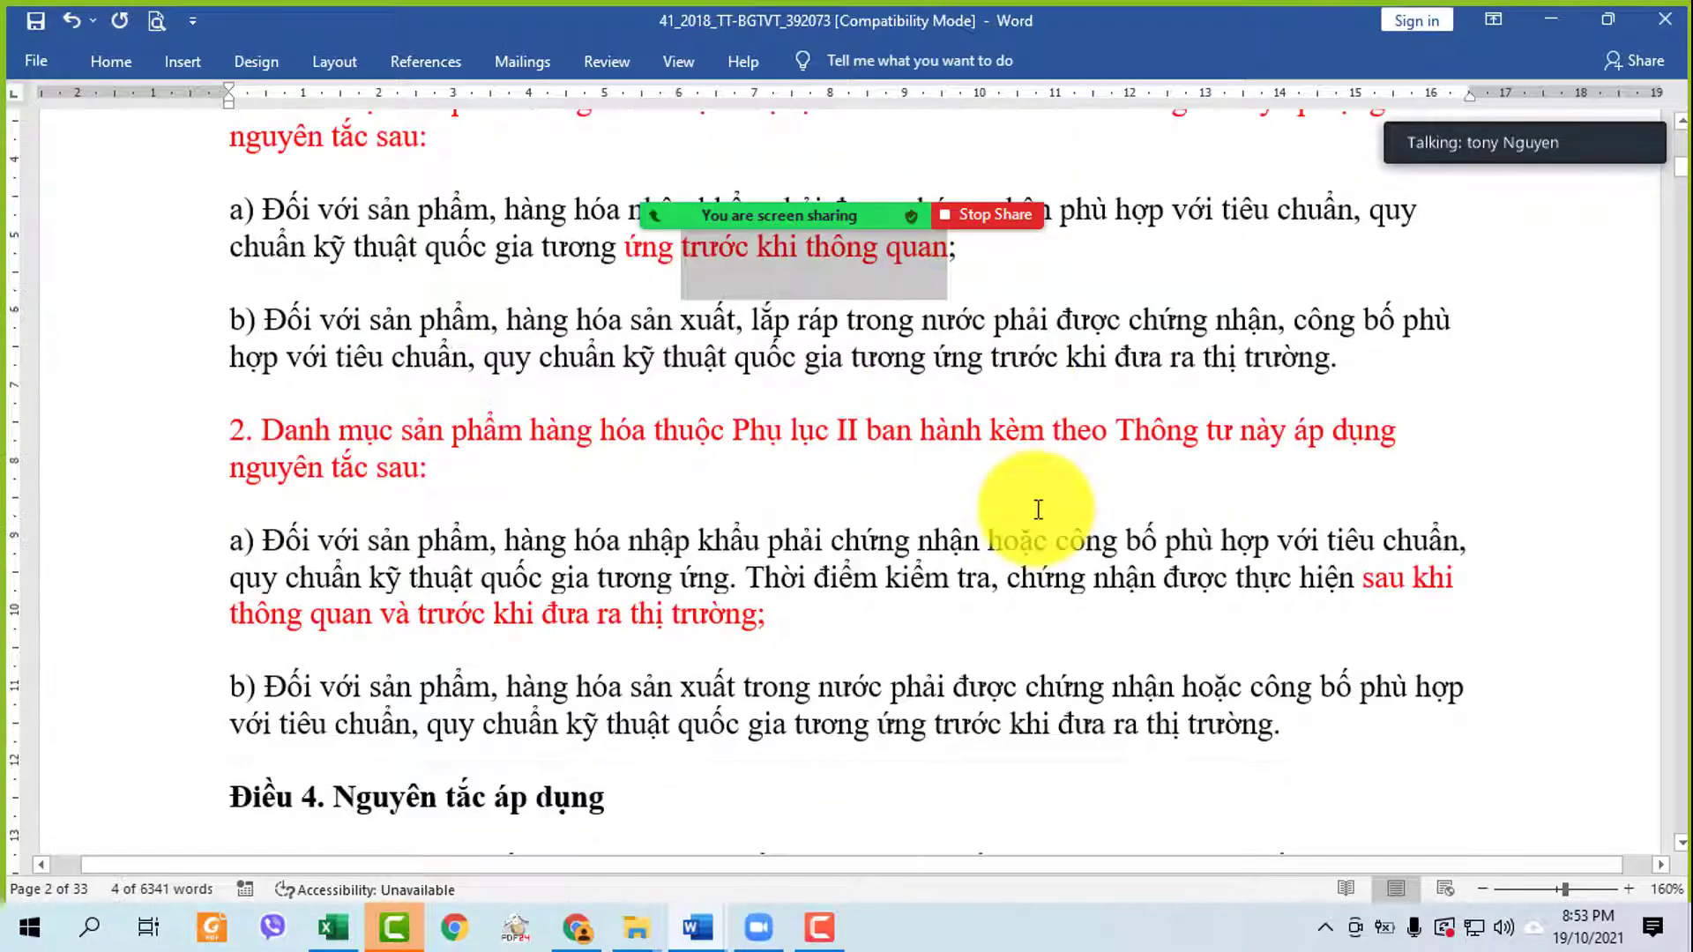
- Mark the heading of Article 3, clause 2 on Phụ lục II for reading and review it against clause 1
double_click(171, 431)
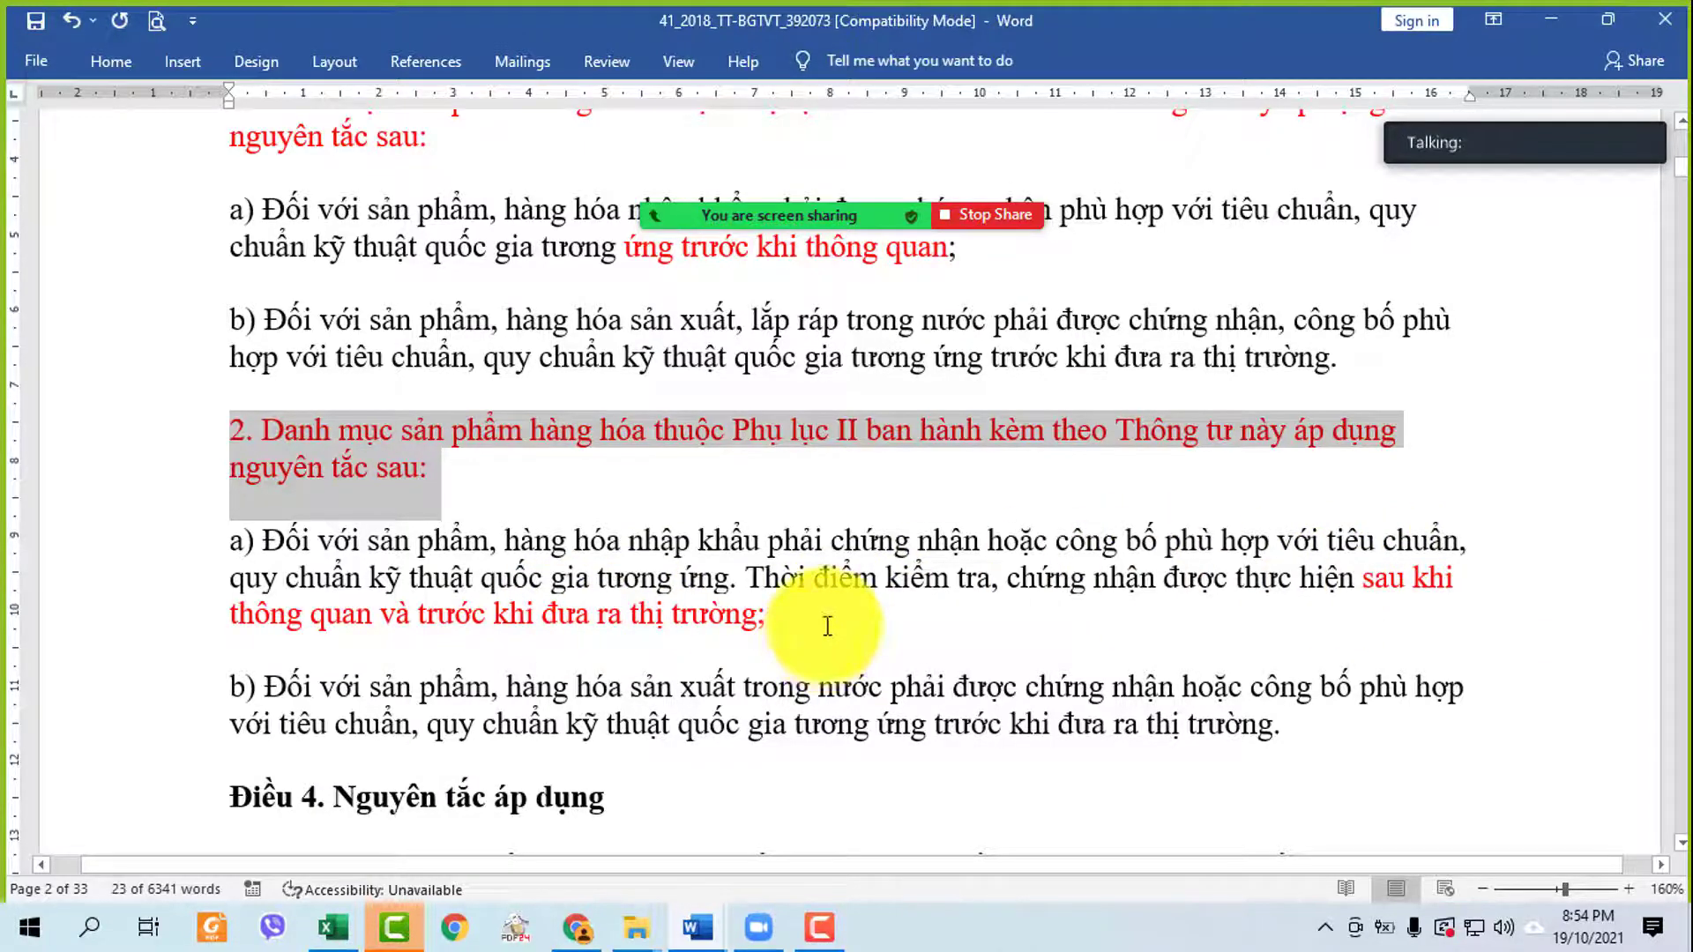
scroll(827, 626, up, 10)
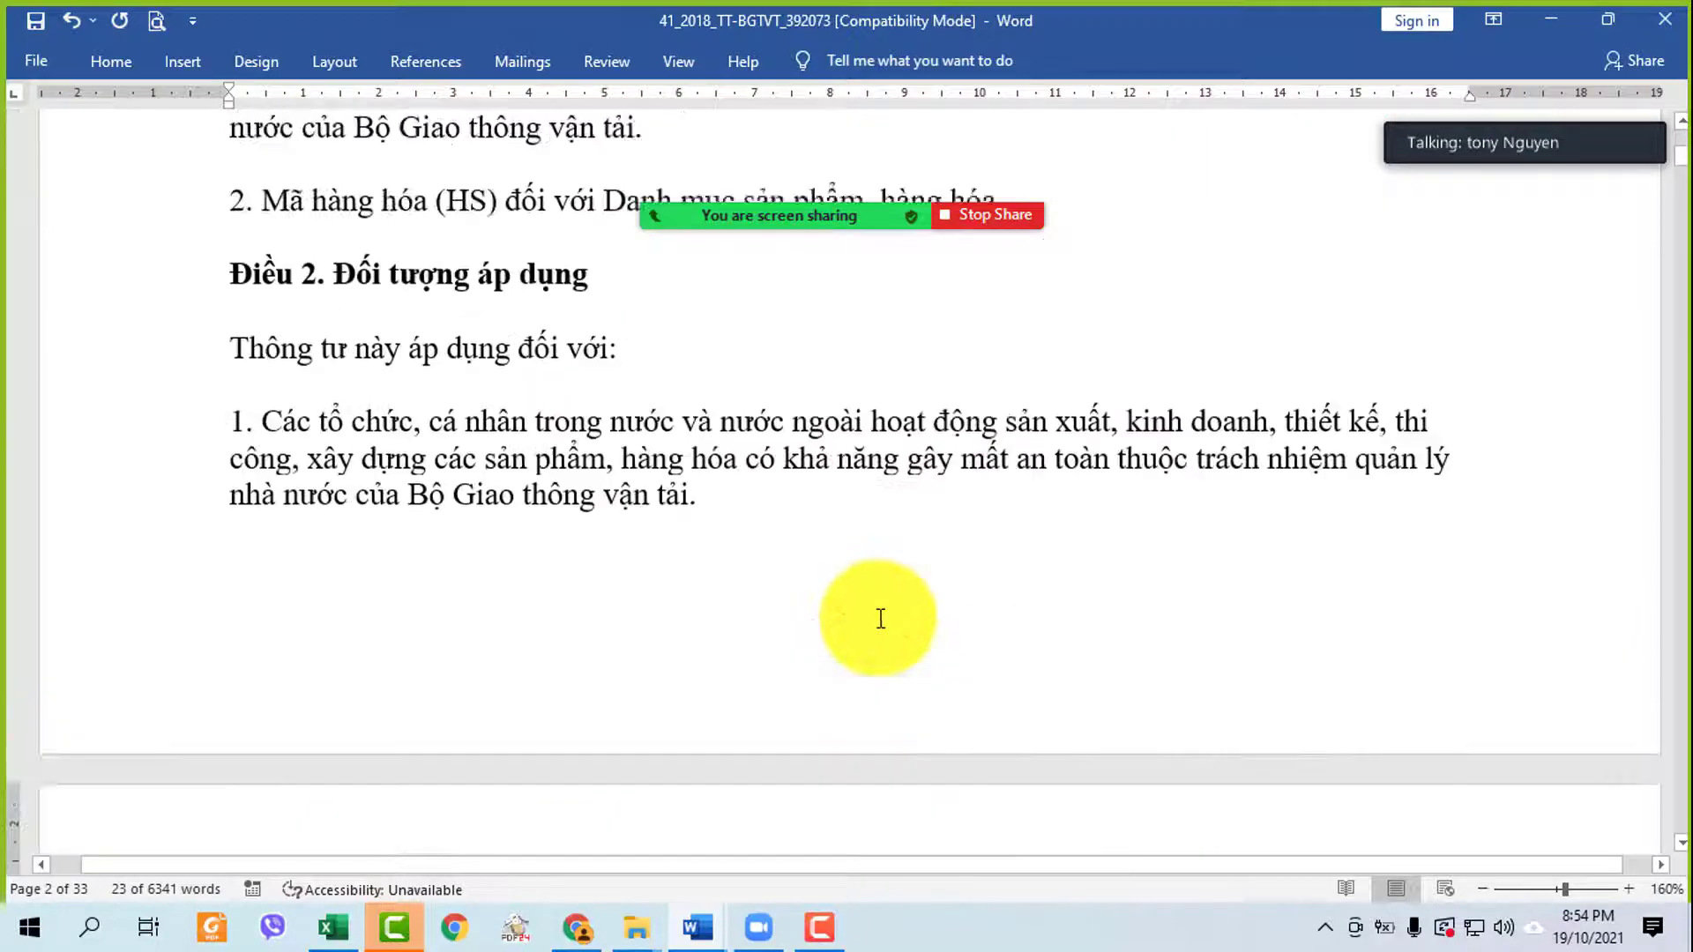
scroll(880, 618, down, 10)
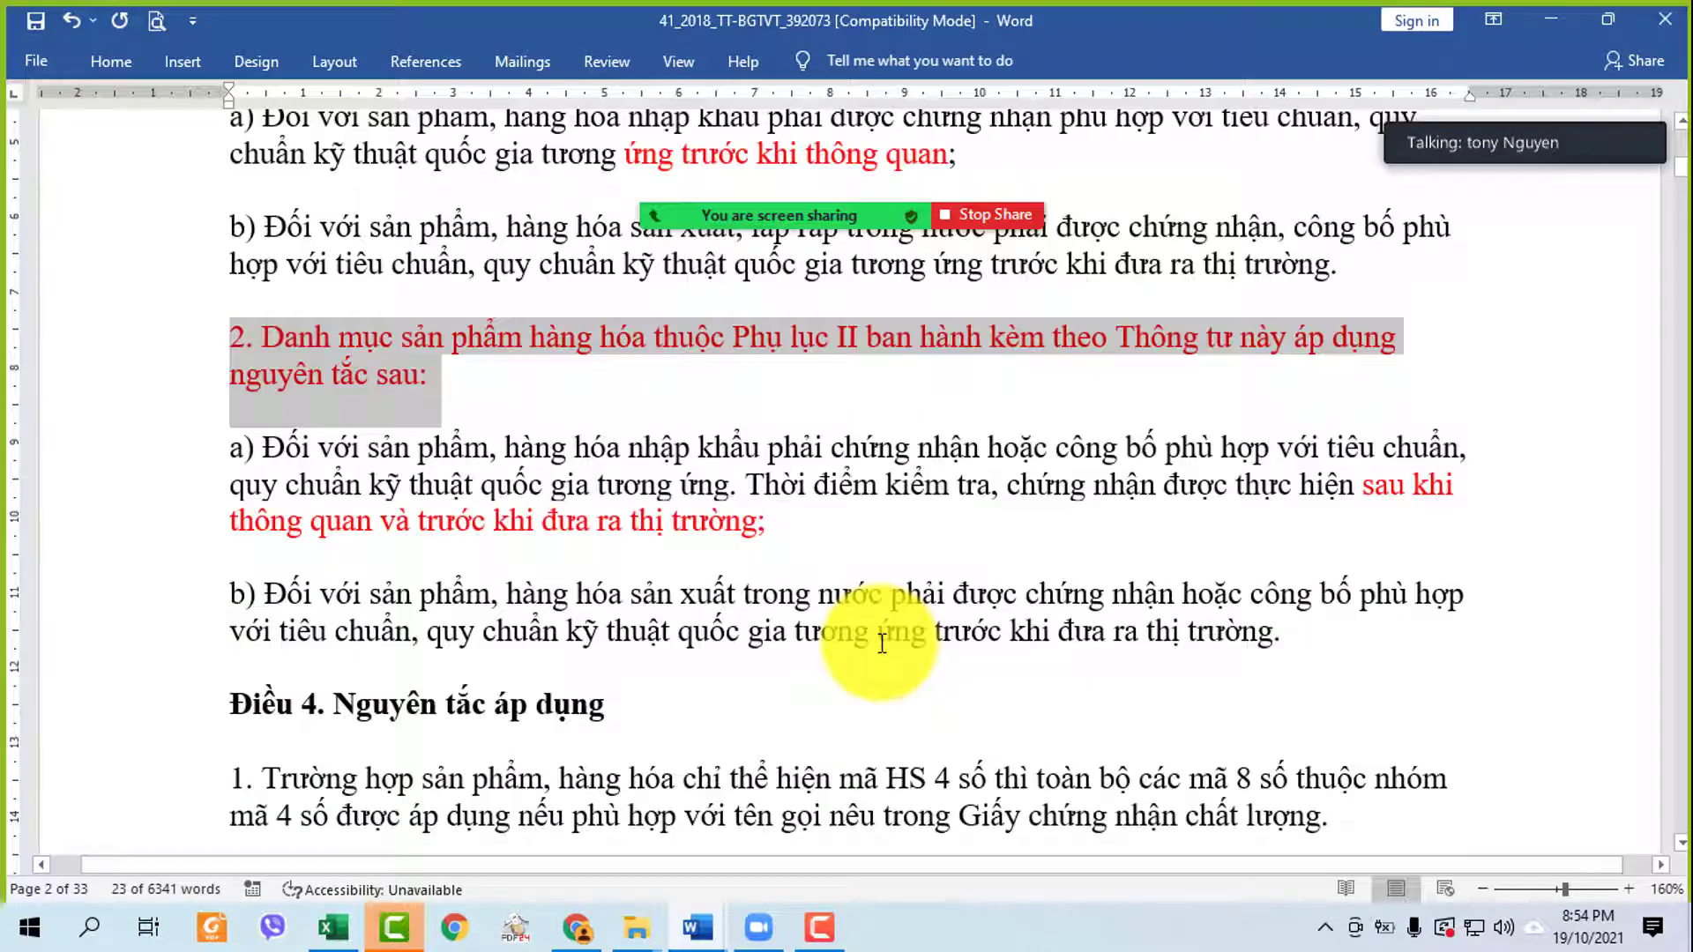
scroll(882, 642, down, 2)
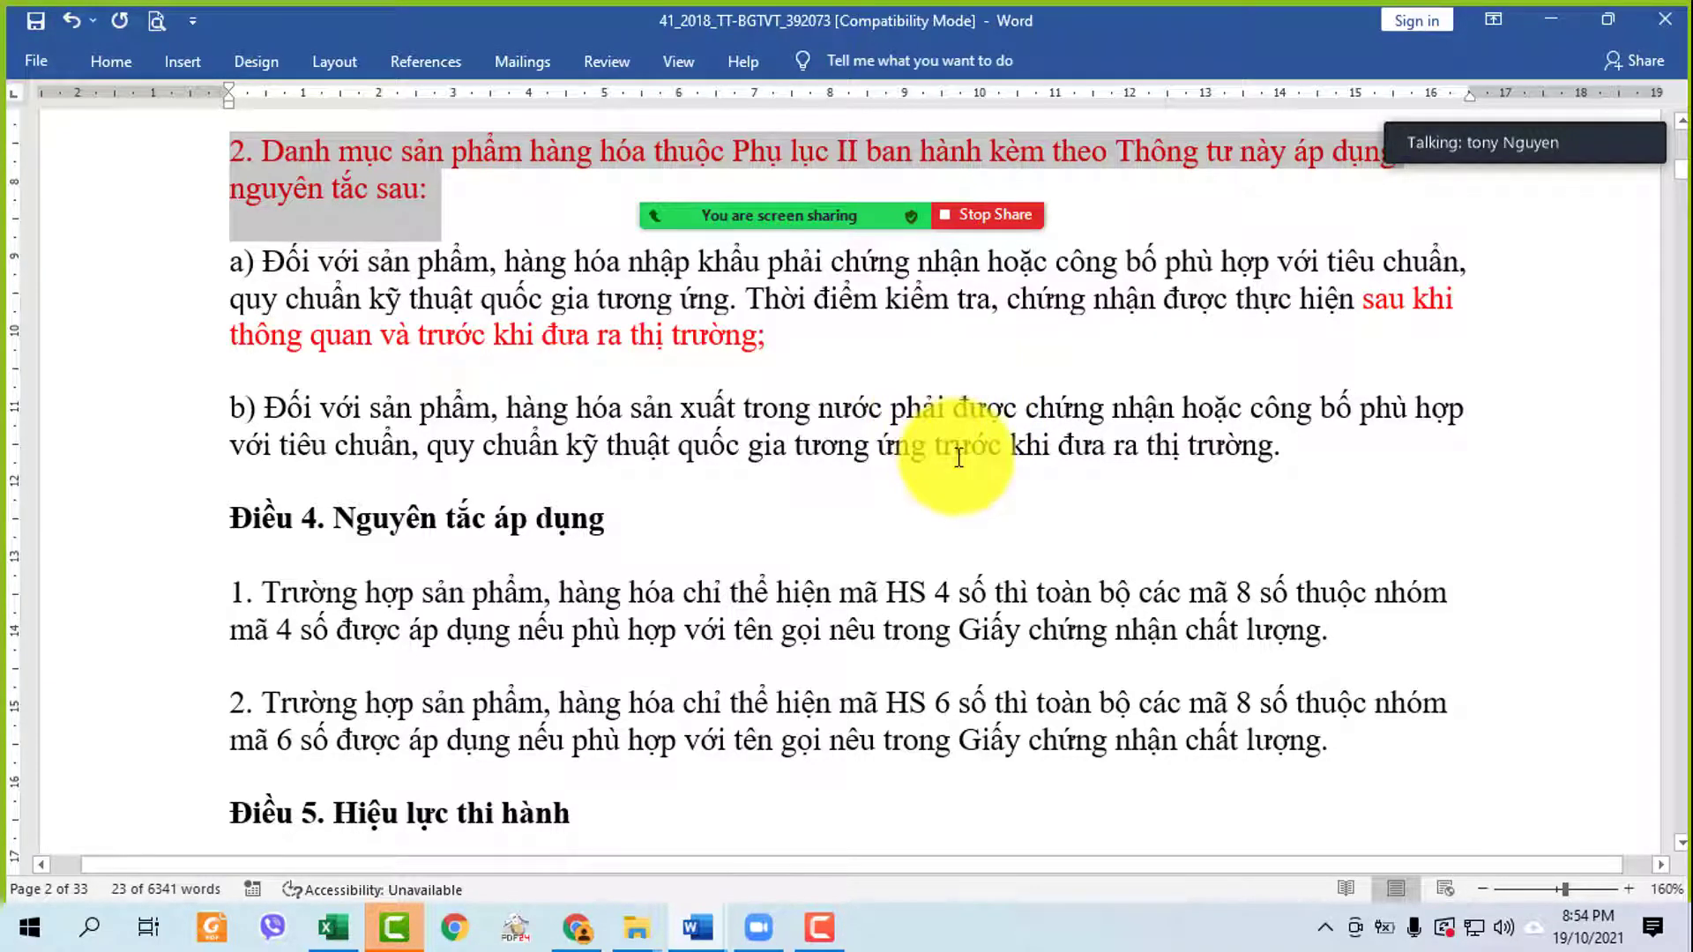
scroll(997, 542, up, 5)
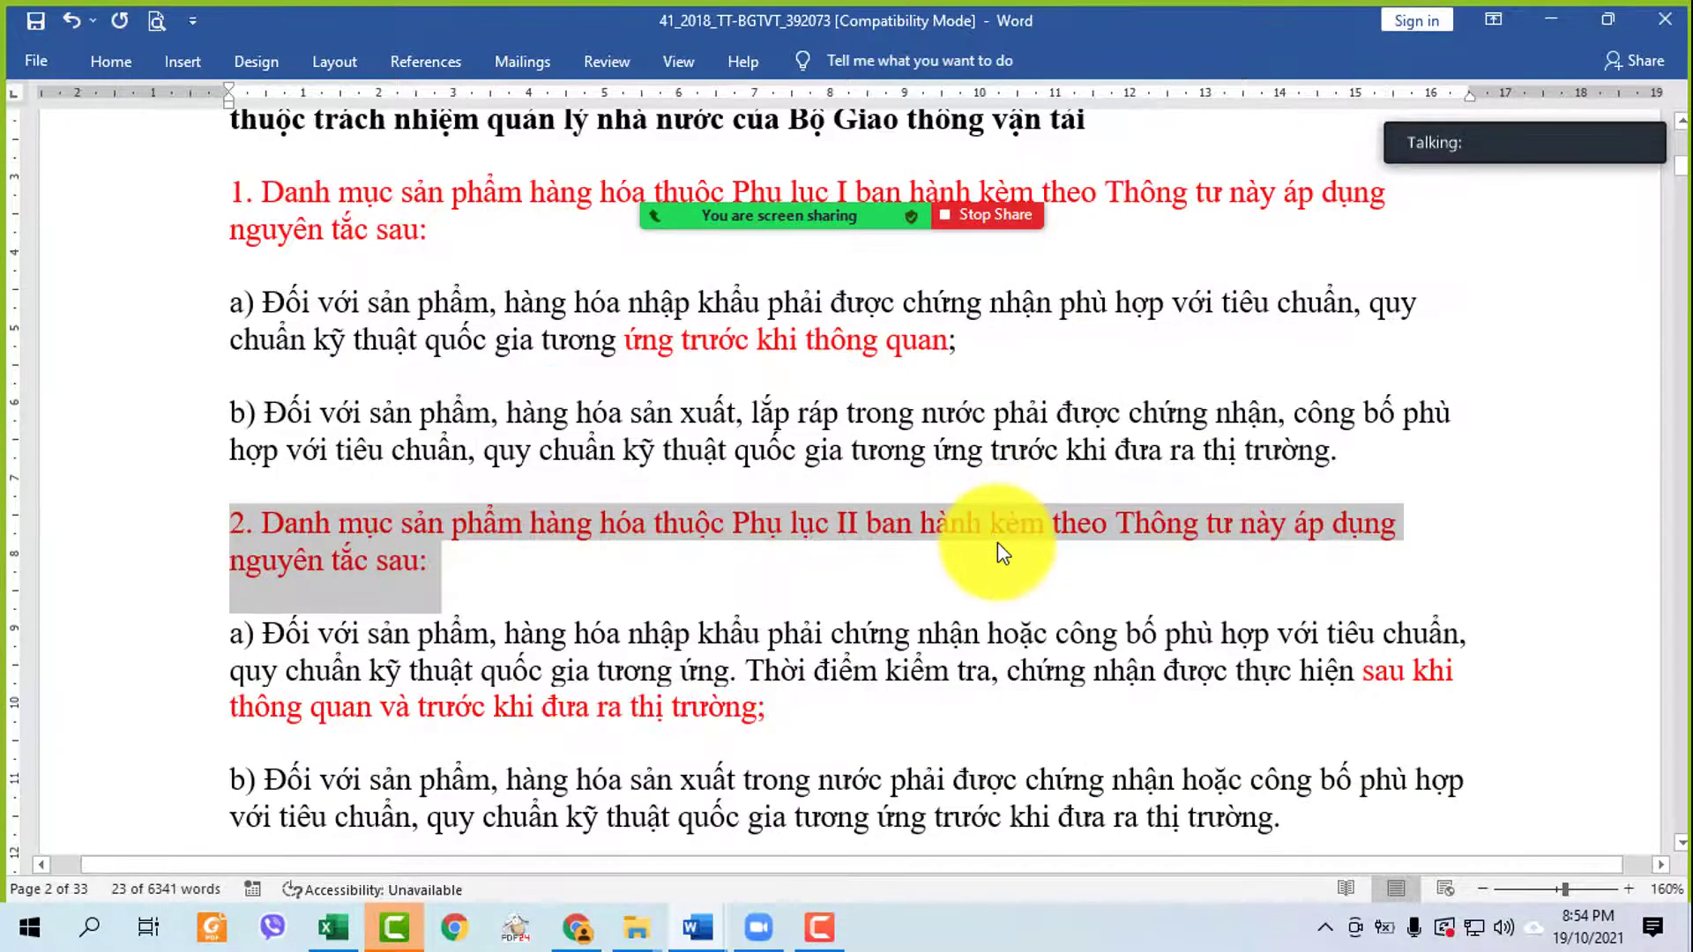
scroll(997, 542, down, 2)
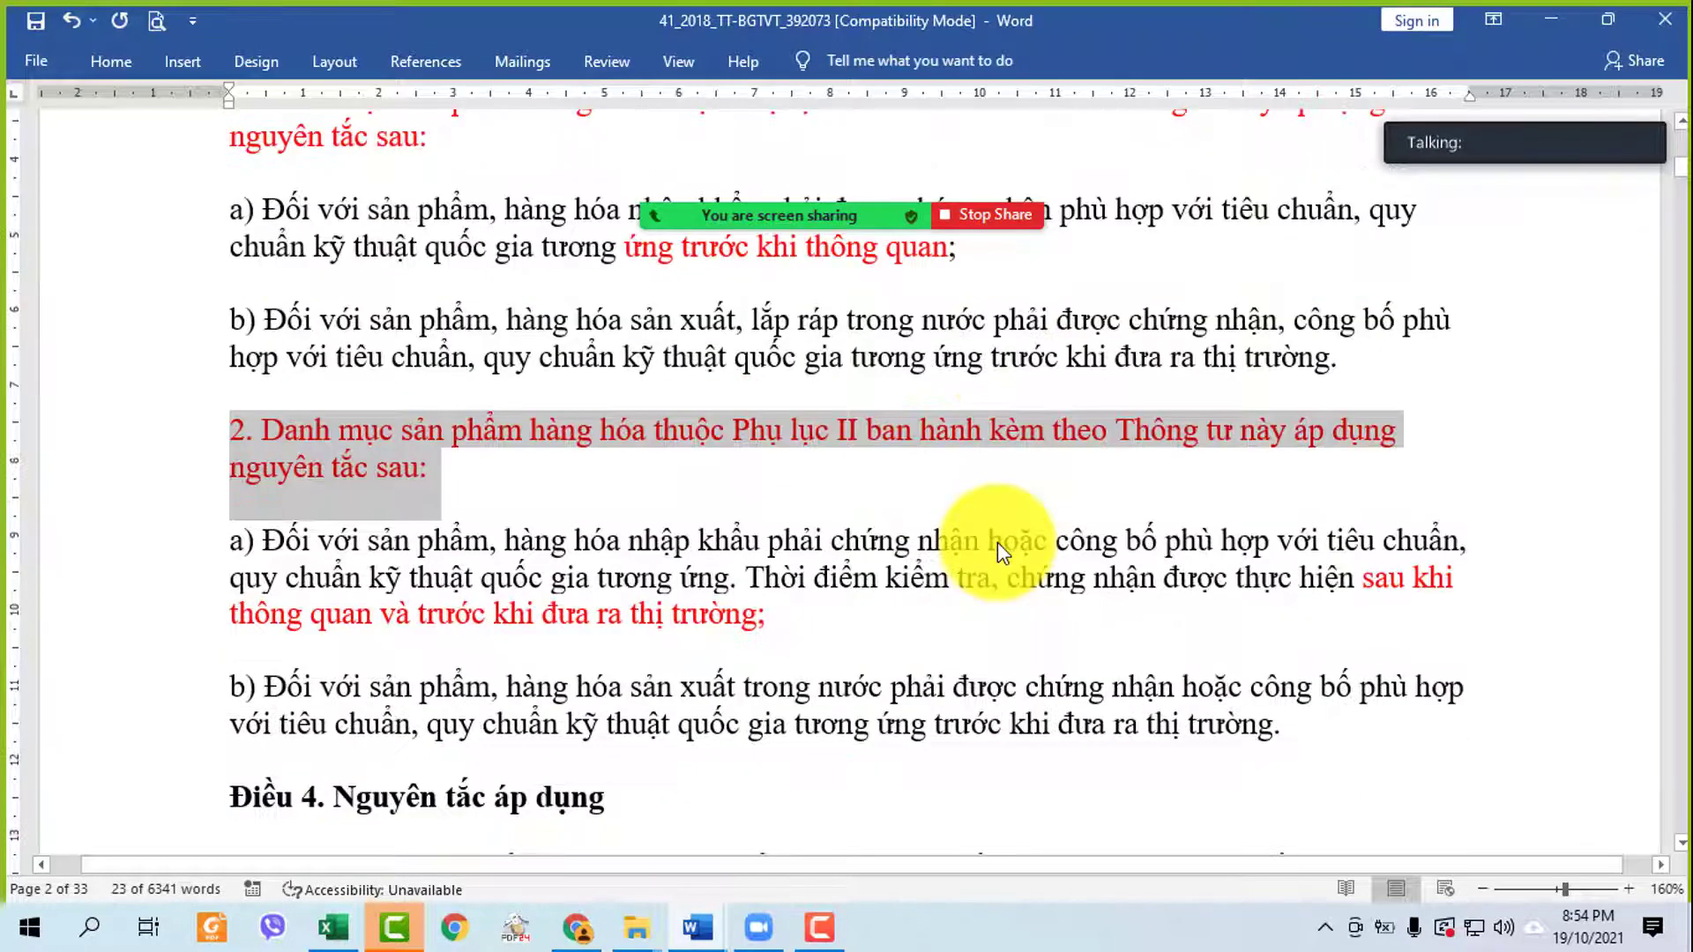
scroll(1211, 577, down, 2)
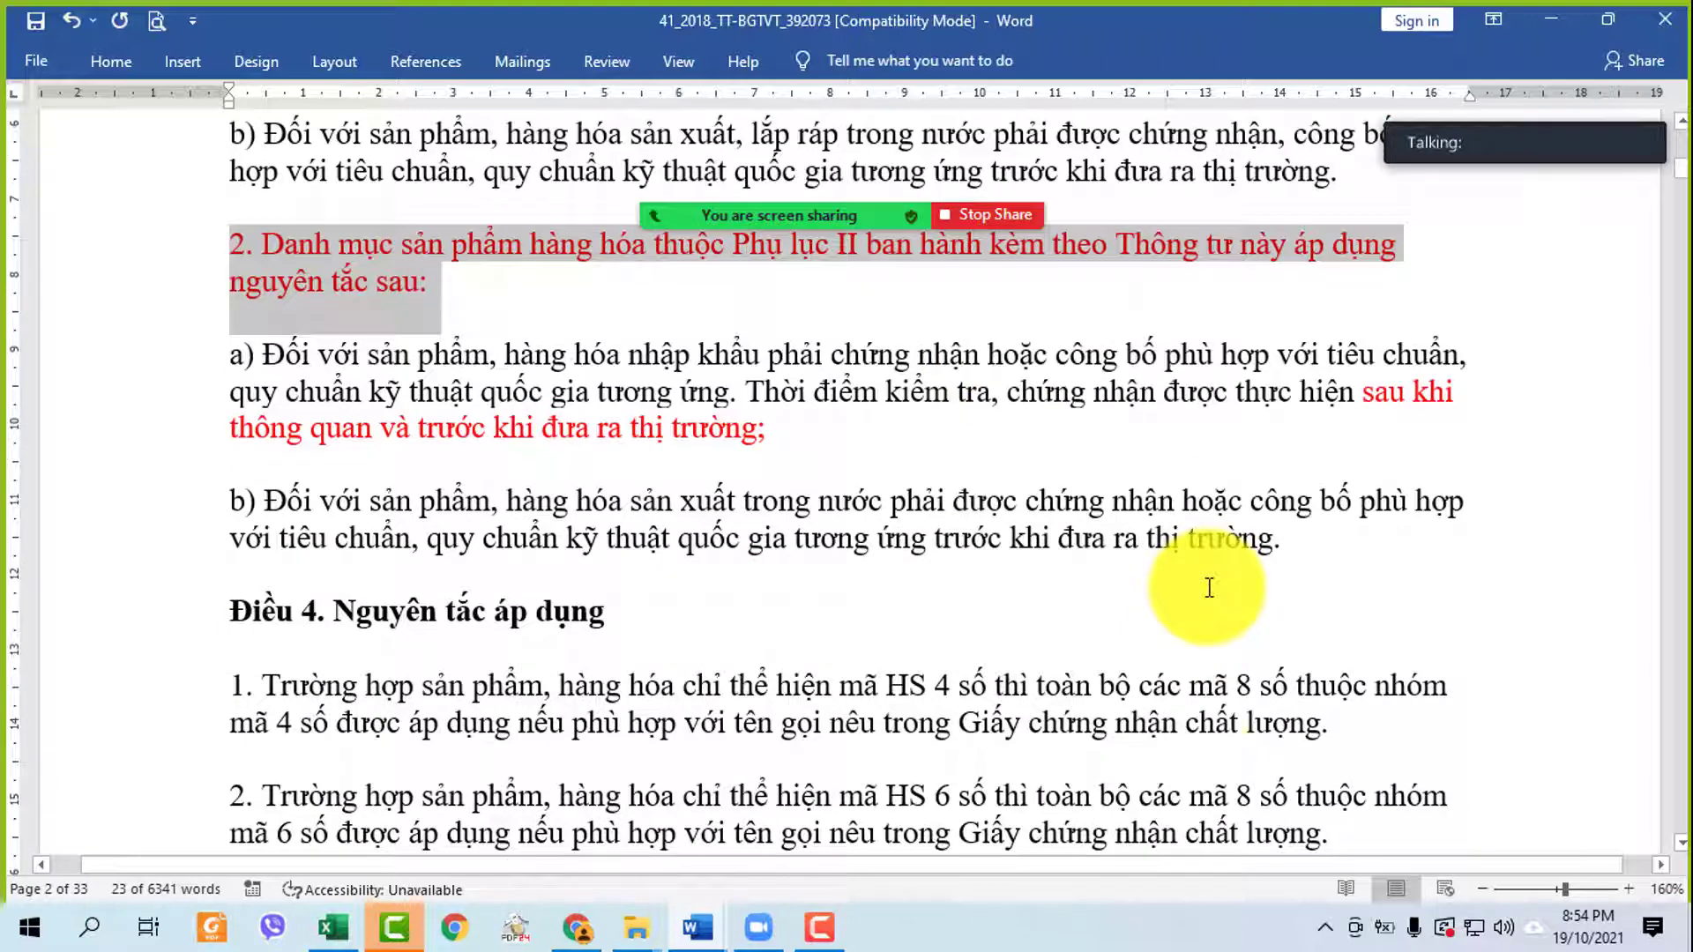
- Colour "HS 4 số thì toàn bộ các mã 8 số" in Article 4, clause 1 red
scroll(1208, 587, down, 2)
scroll(1209, 587, down, 2)
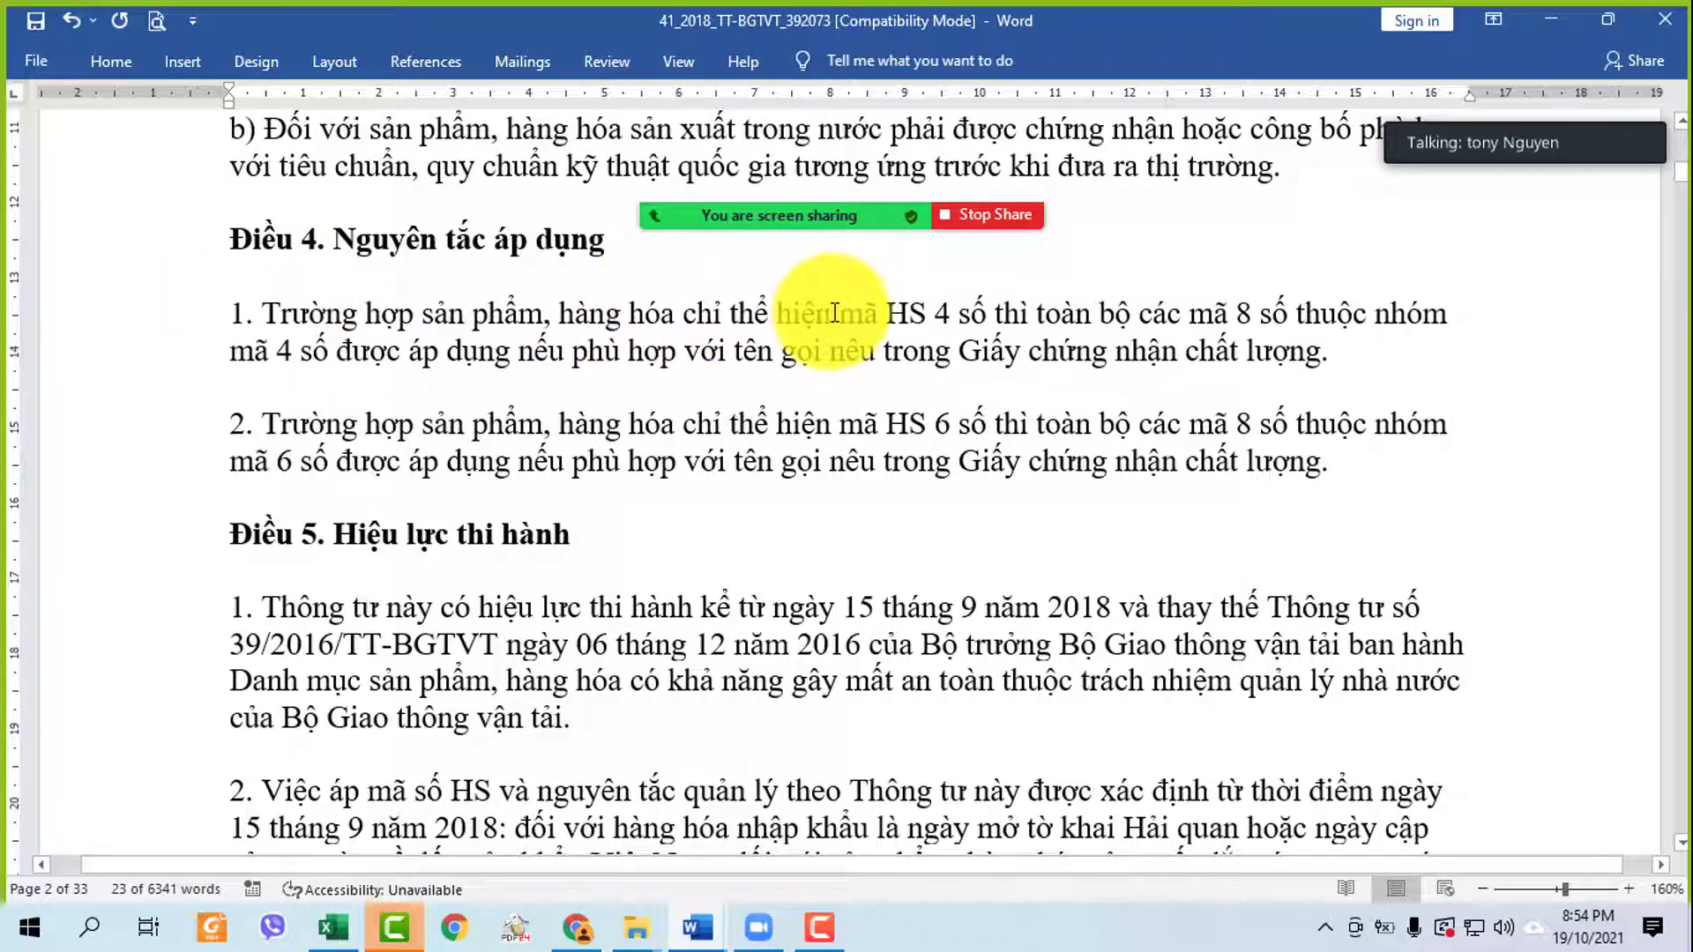
drag(892, 309, 1289, 320)
click(1217, 284)
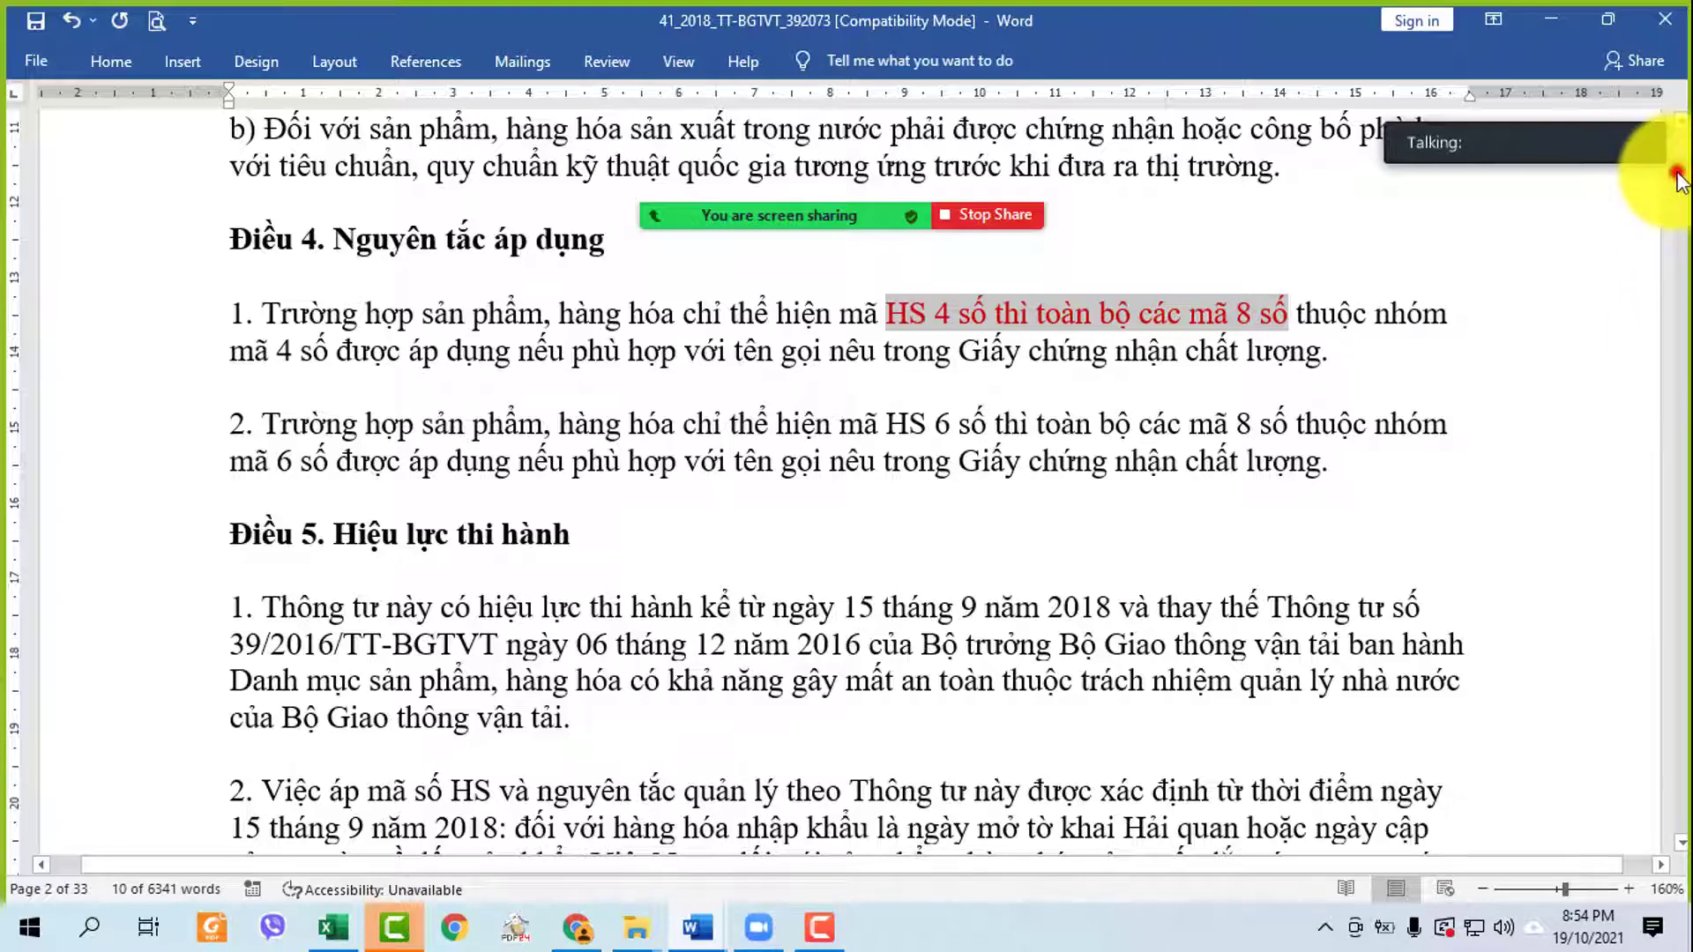
- Go to the vehicle table in the appendix and mark rows 2 and 3, "Ô tô khách" and "Ô tô con", for reading
drag(1678, 181, 1670, 215)
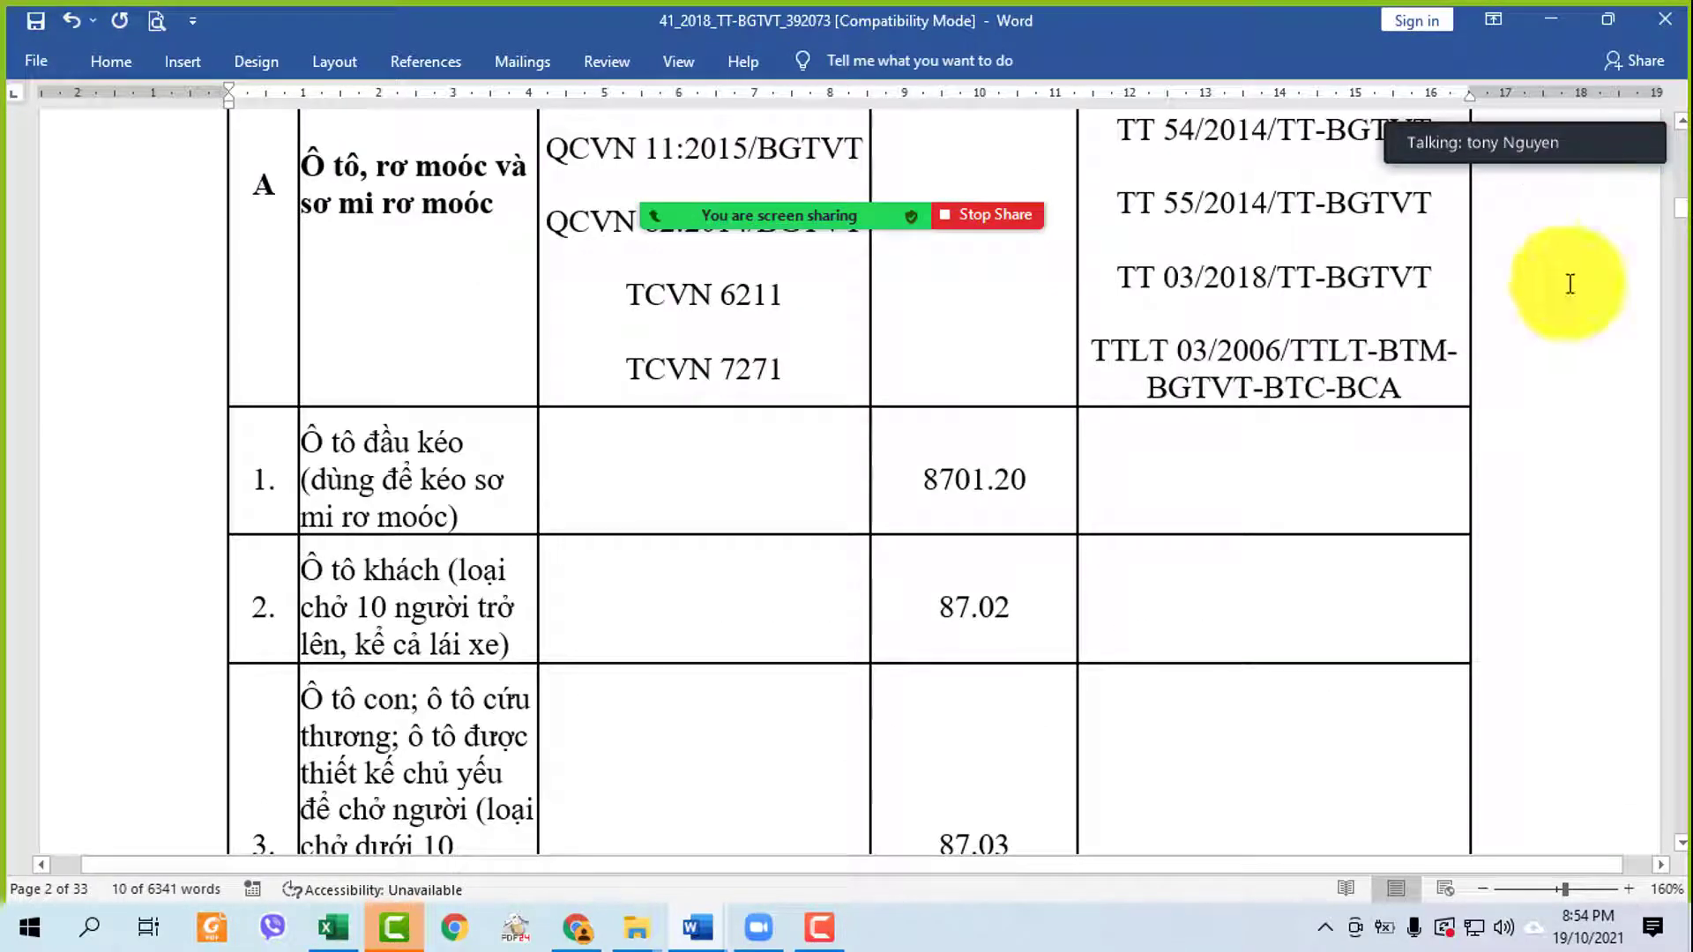
scroll(1039, 529, down, 2)
drag(121, 408, 159, 650)
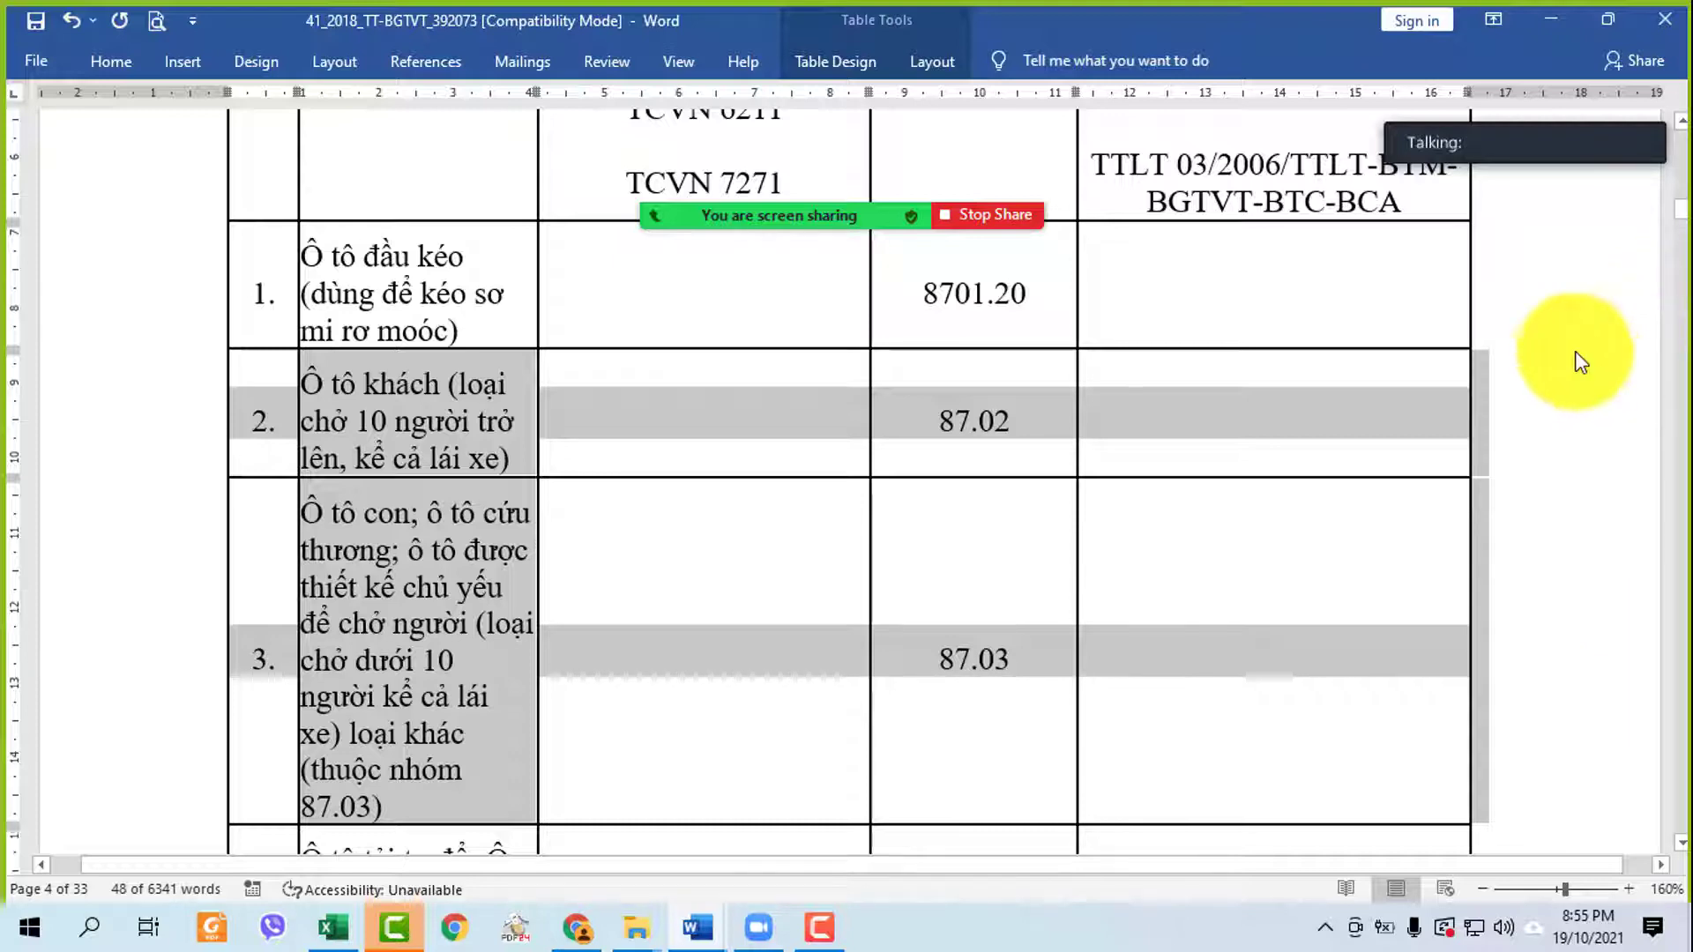
- Open the preferential tariff PDF "Bieu thue uu dai 57.2020.ND-CP (Ap dung 10.07.2020)" from the desktop's BIEU THUE folder in Foxit Reader
key(super+d)
click(862, 580)
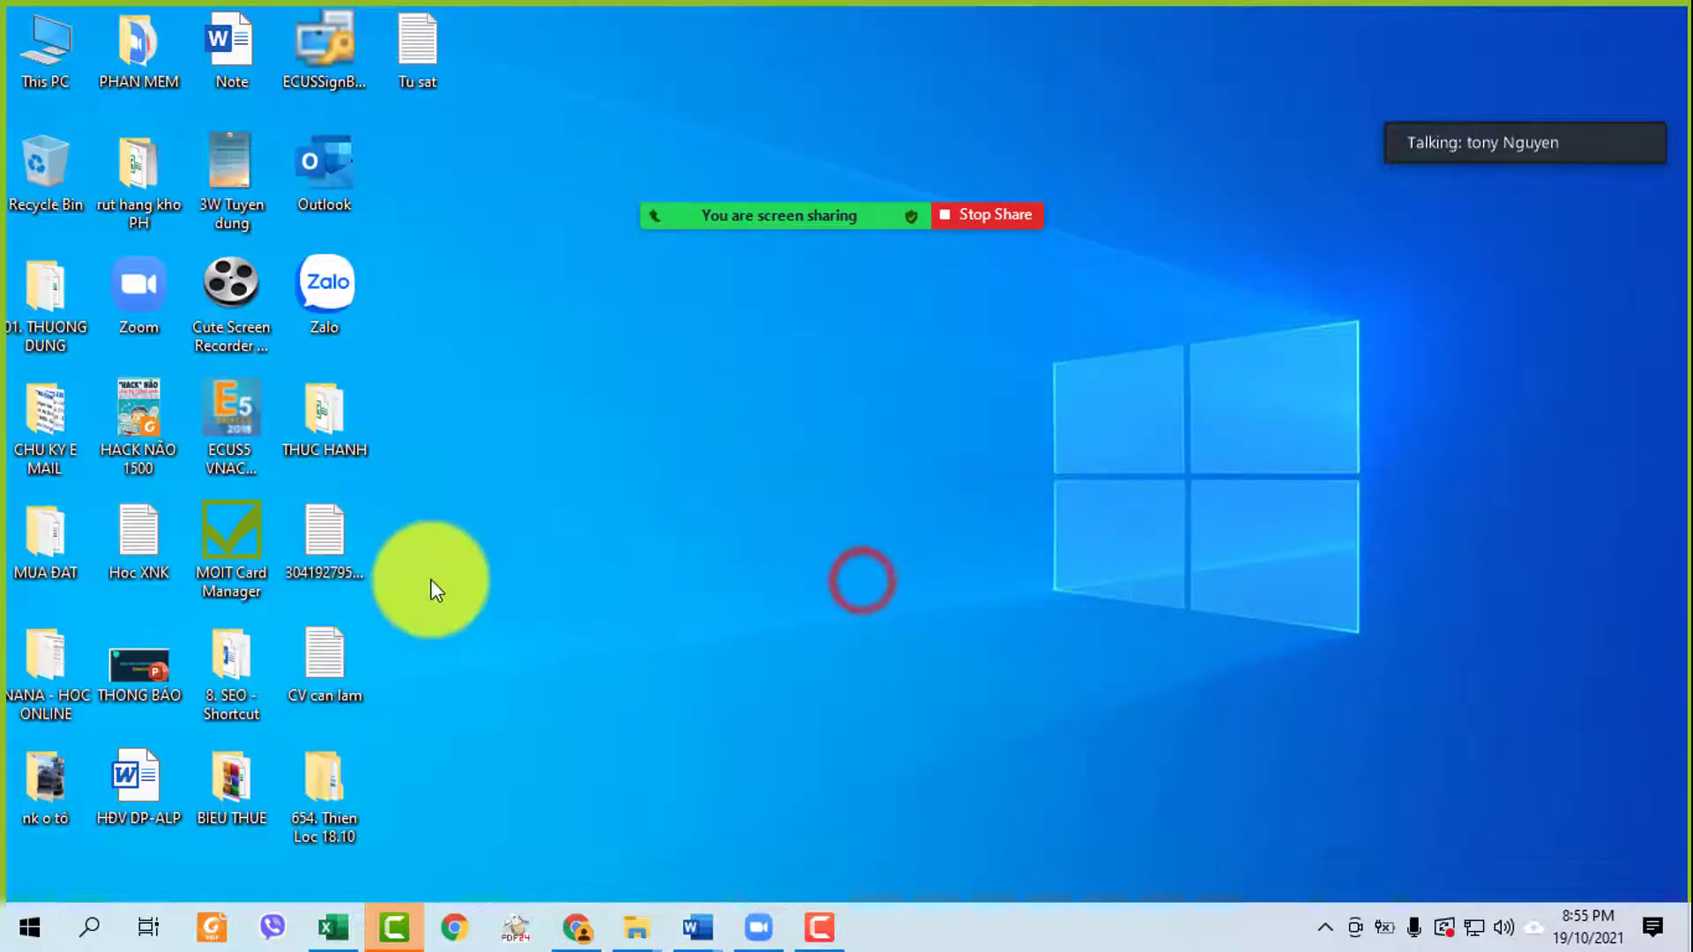
double_click(234, 775)
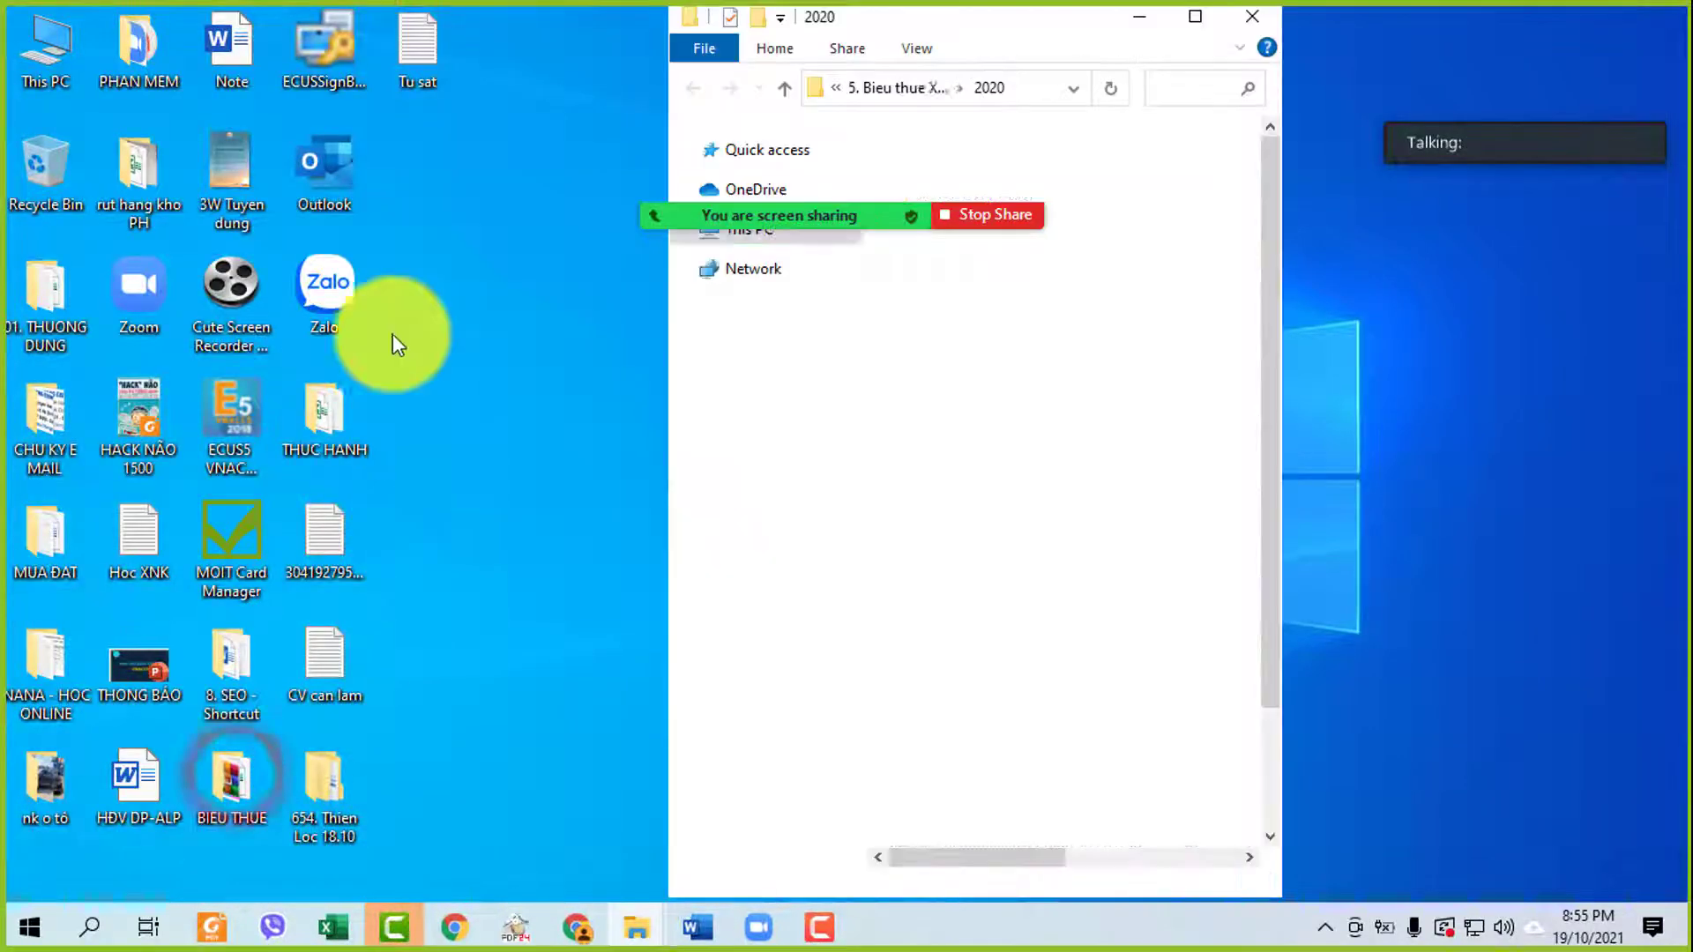
click(1194, 16)
double_click(188, 276)
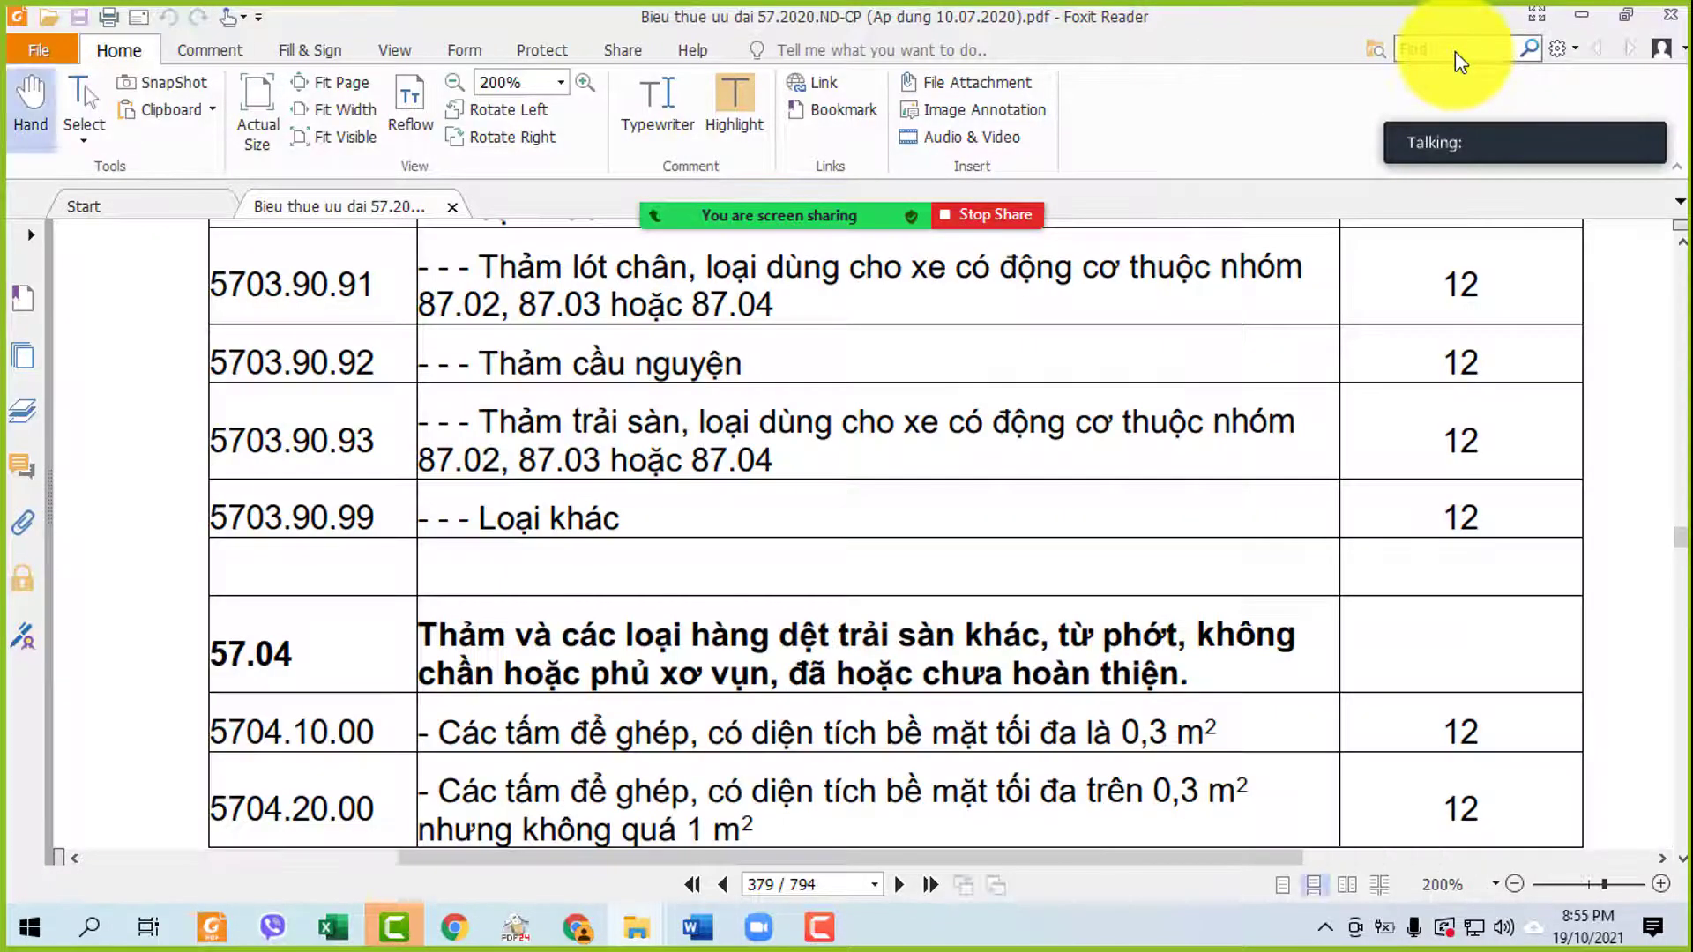
- Search the tariff for 8702 and bring the full heading 87.02 table into view
click(1455, 55)
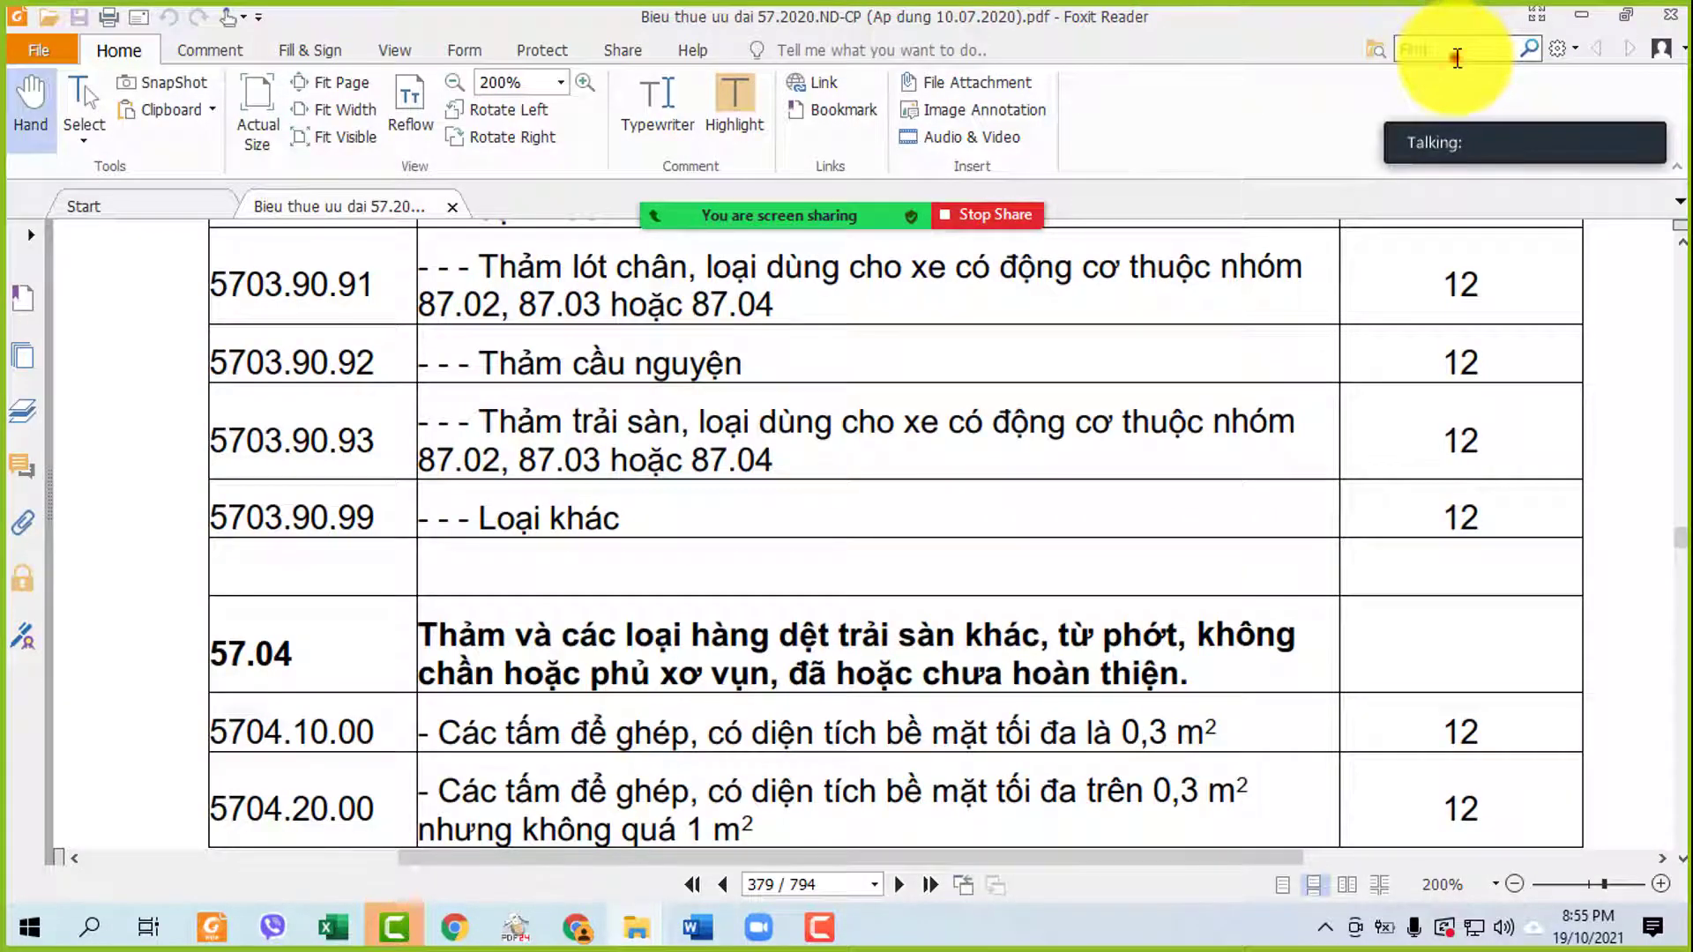
text(8702)
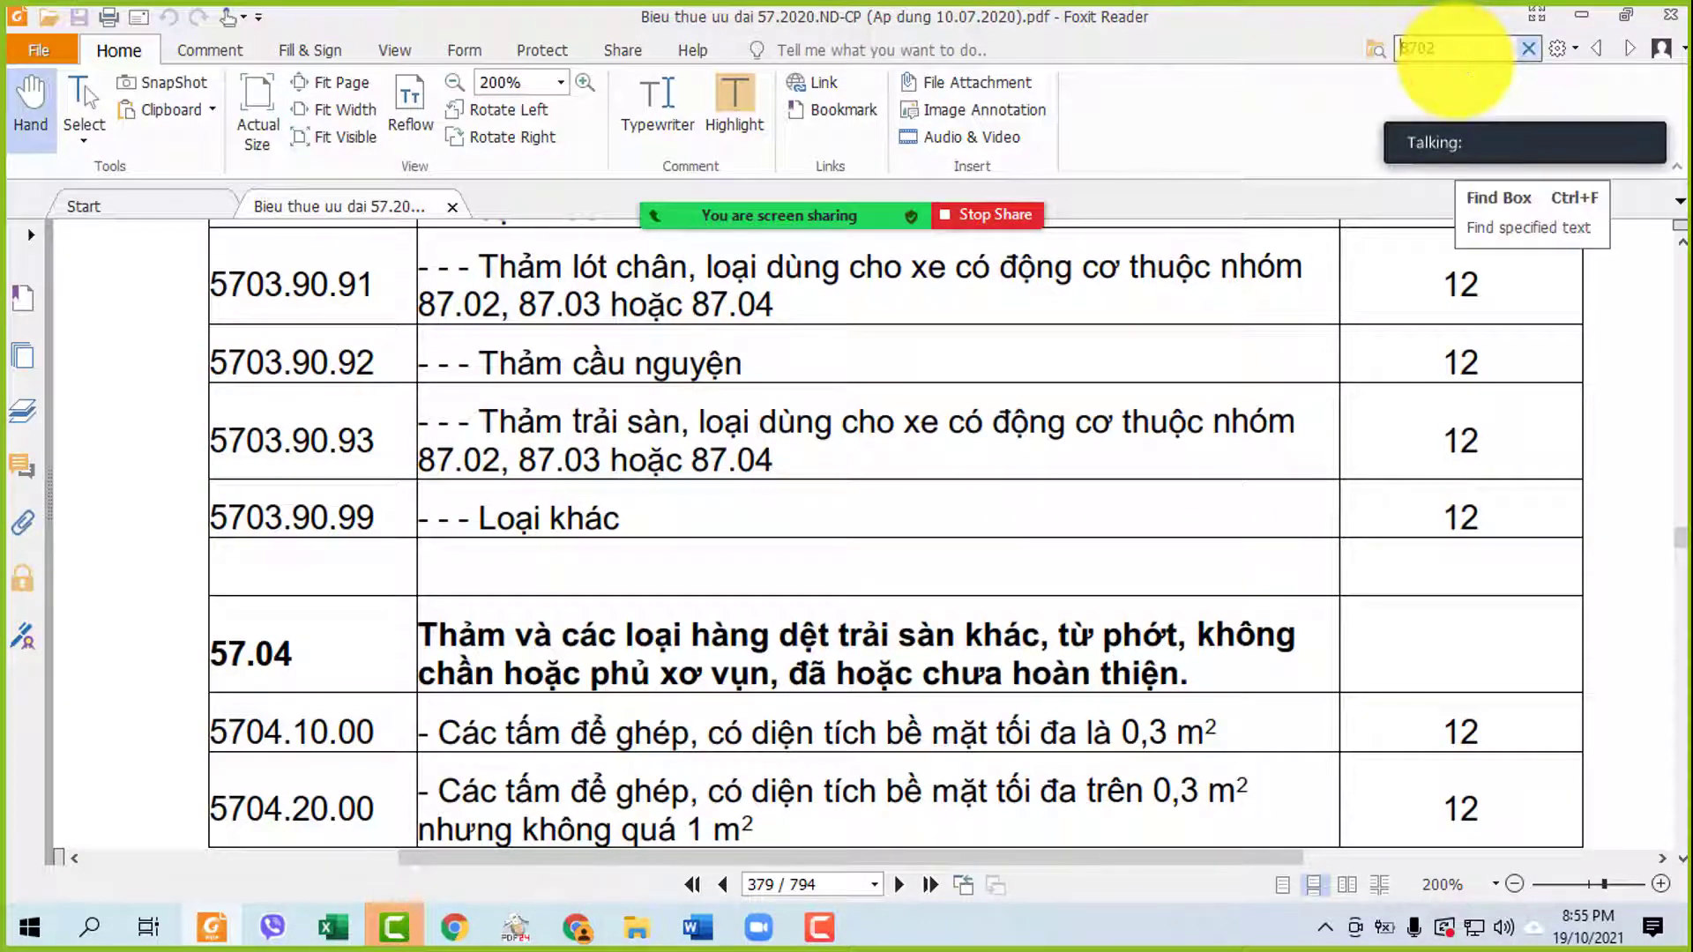
key(Return)
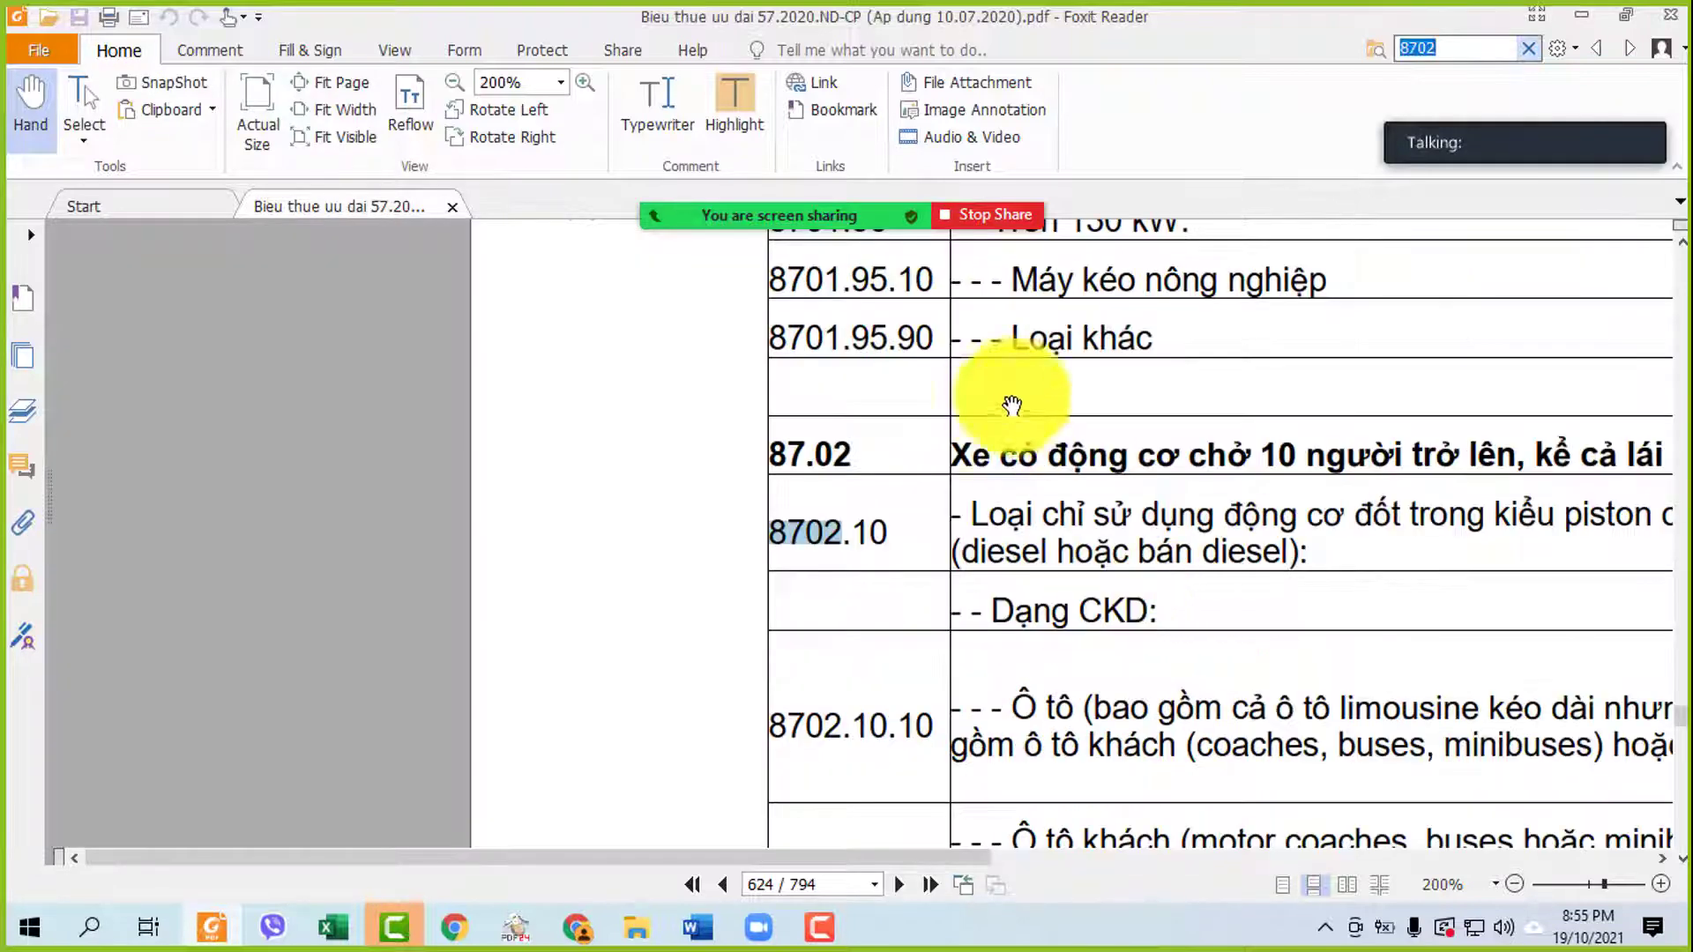
drag(1025, 381, 572, 289)
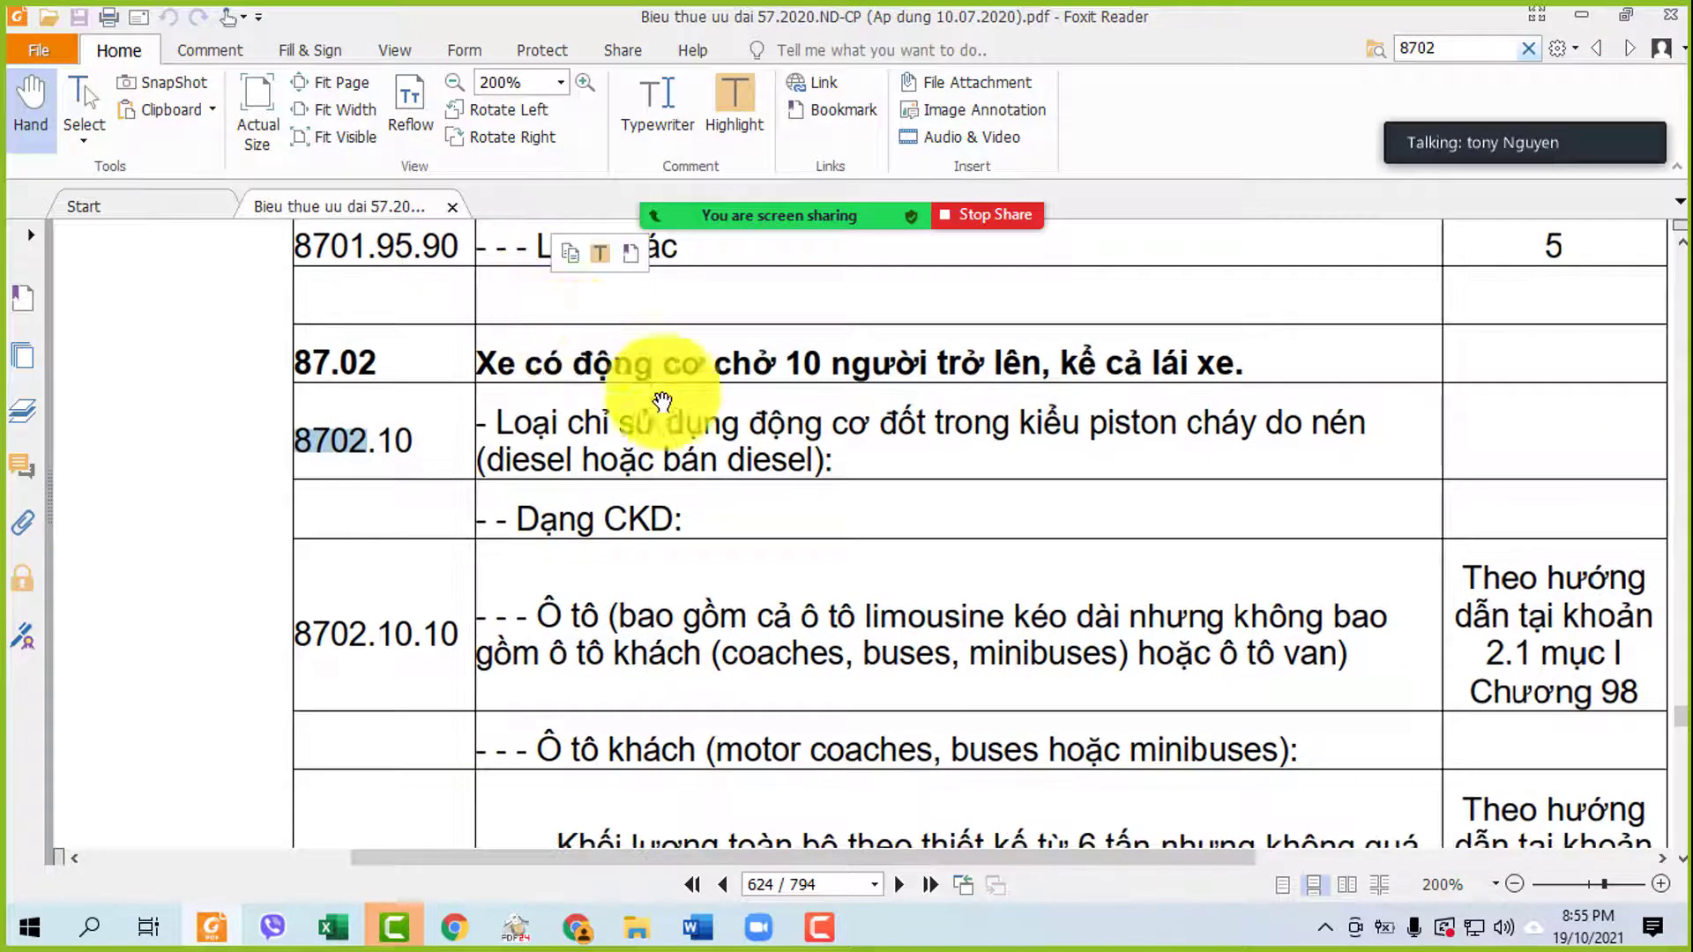
drag(944, 529, 823, 462)
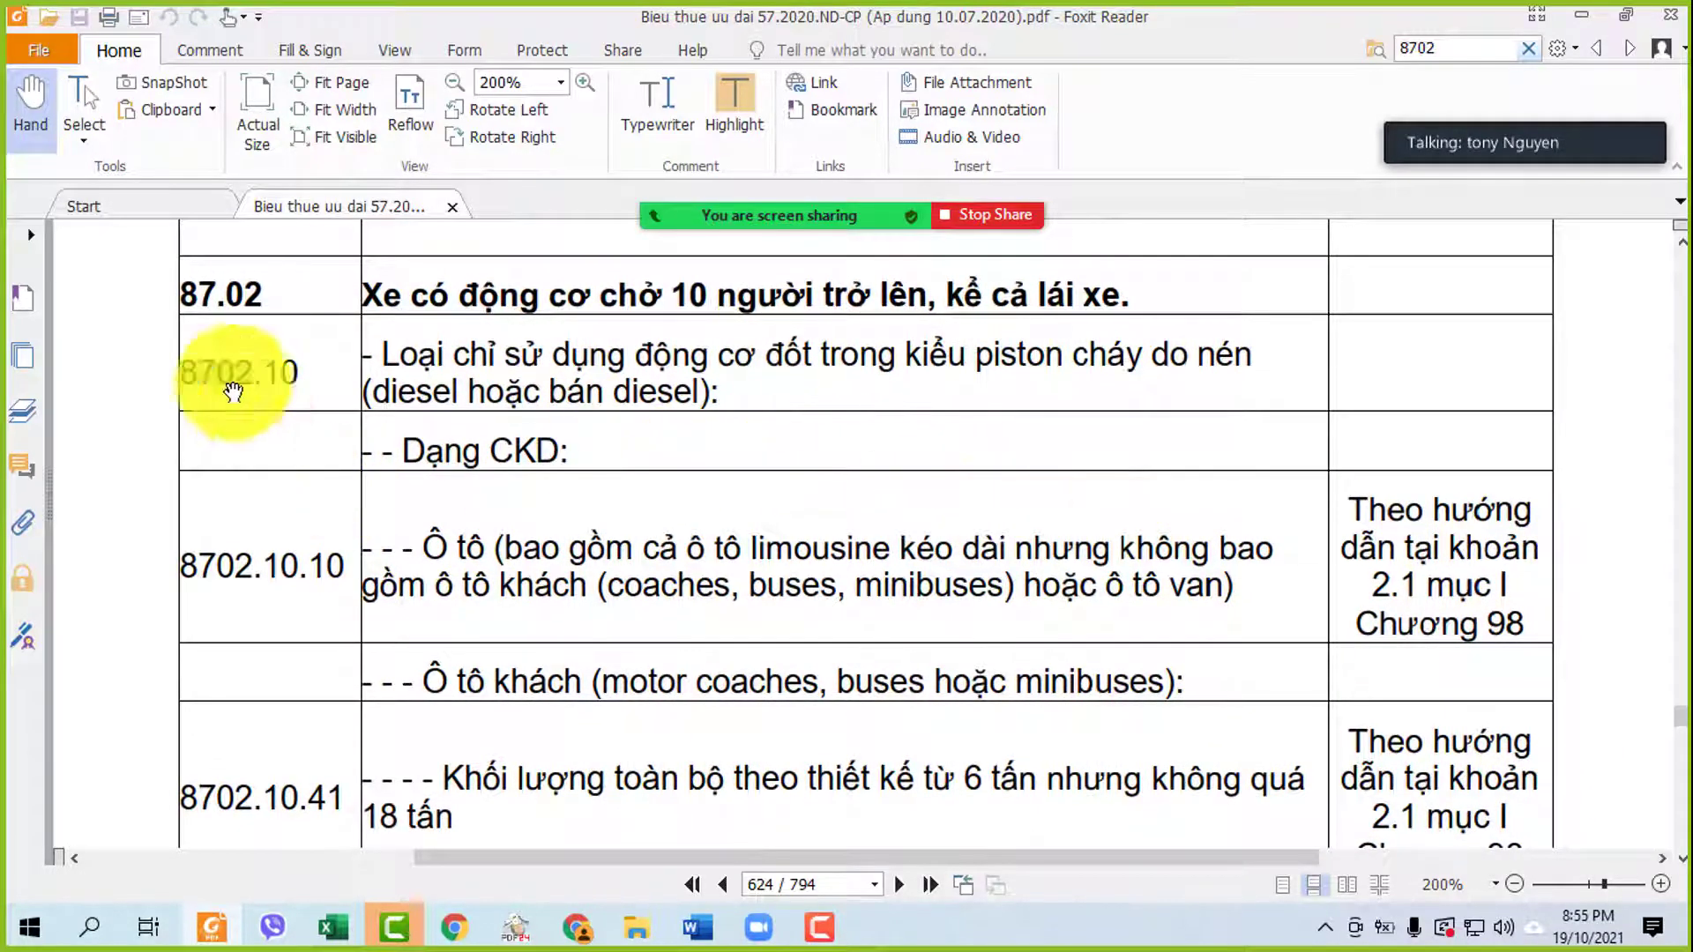
- Examine the 8-digit codes listed under heading 87.02, from 8702.10 through the 8702.20 subheadings
scroll(291, 465, down, 1)
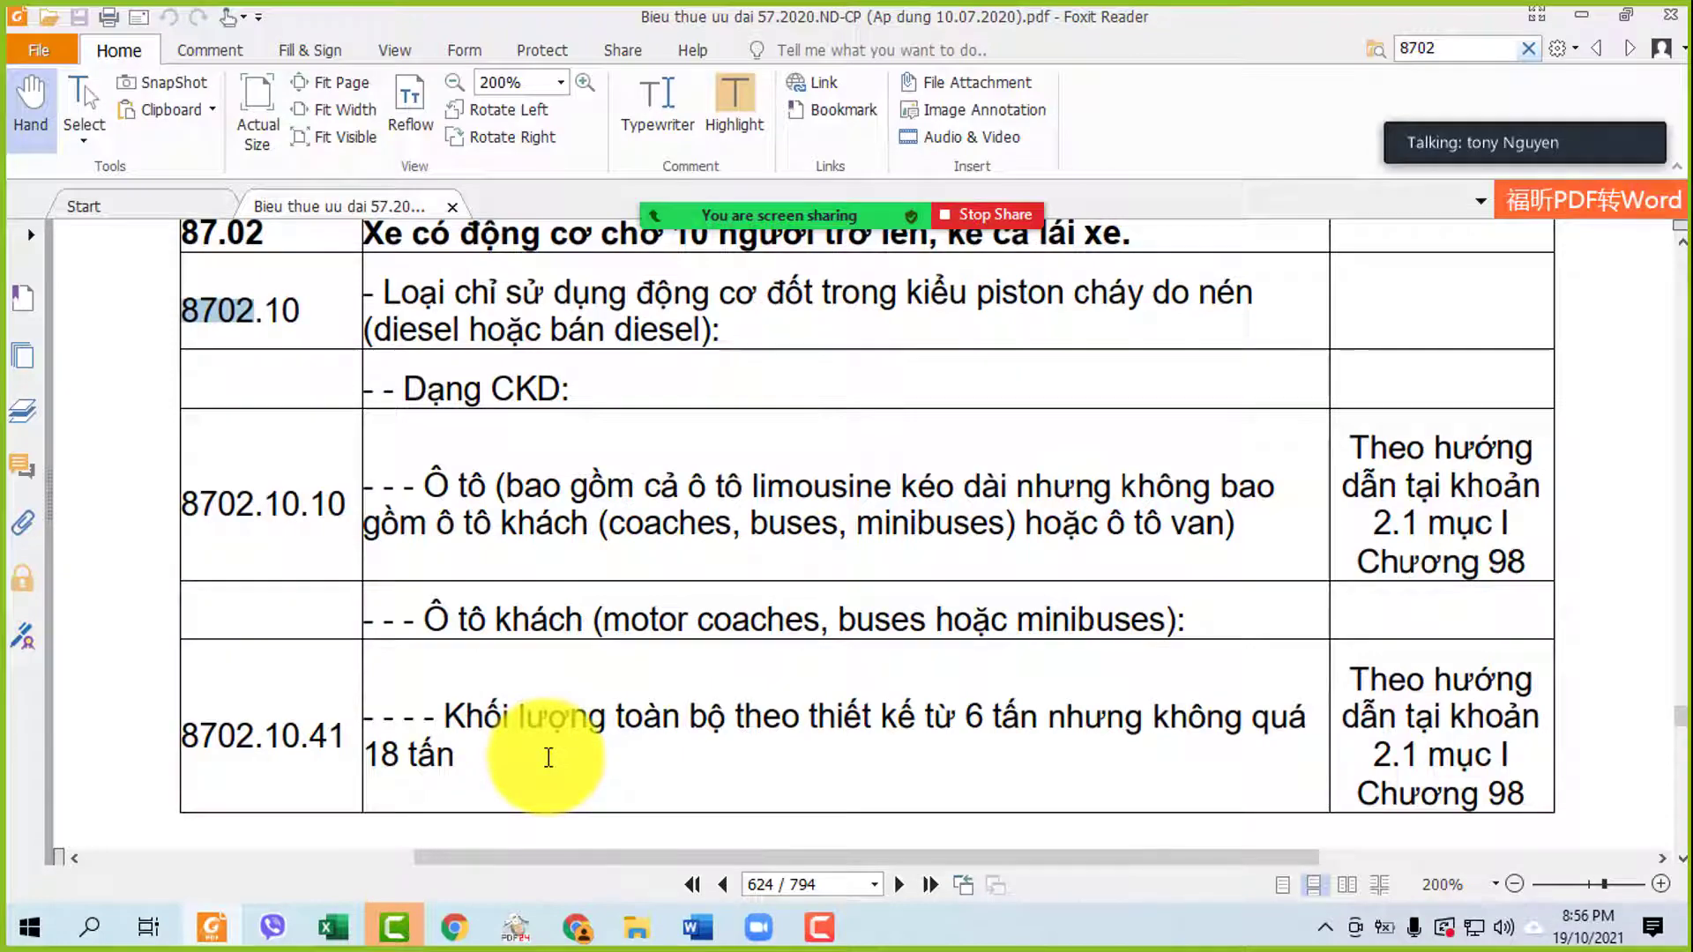
mouse_move(548, 756)
mouse_down()
mouse_move(520, 388)
mouse_move(547, 732)
mouse_up()
scroll(548, 653, down, 8)
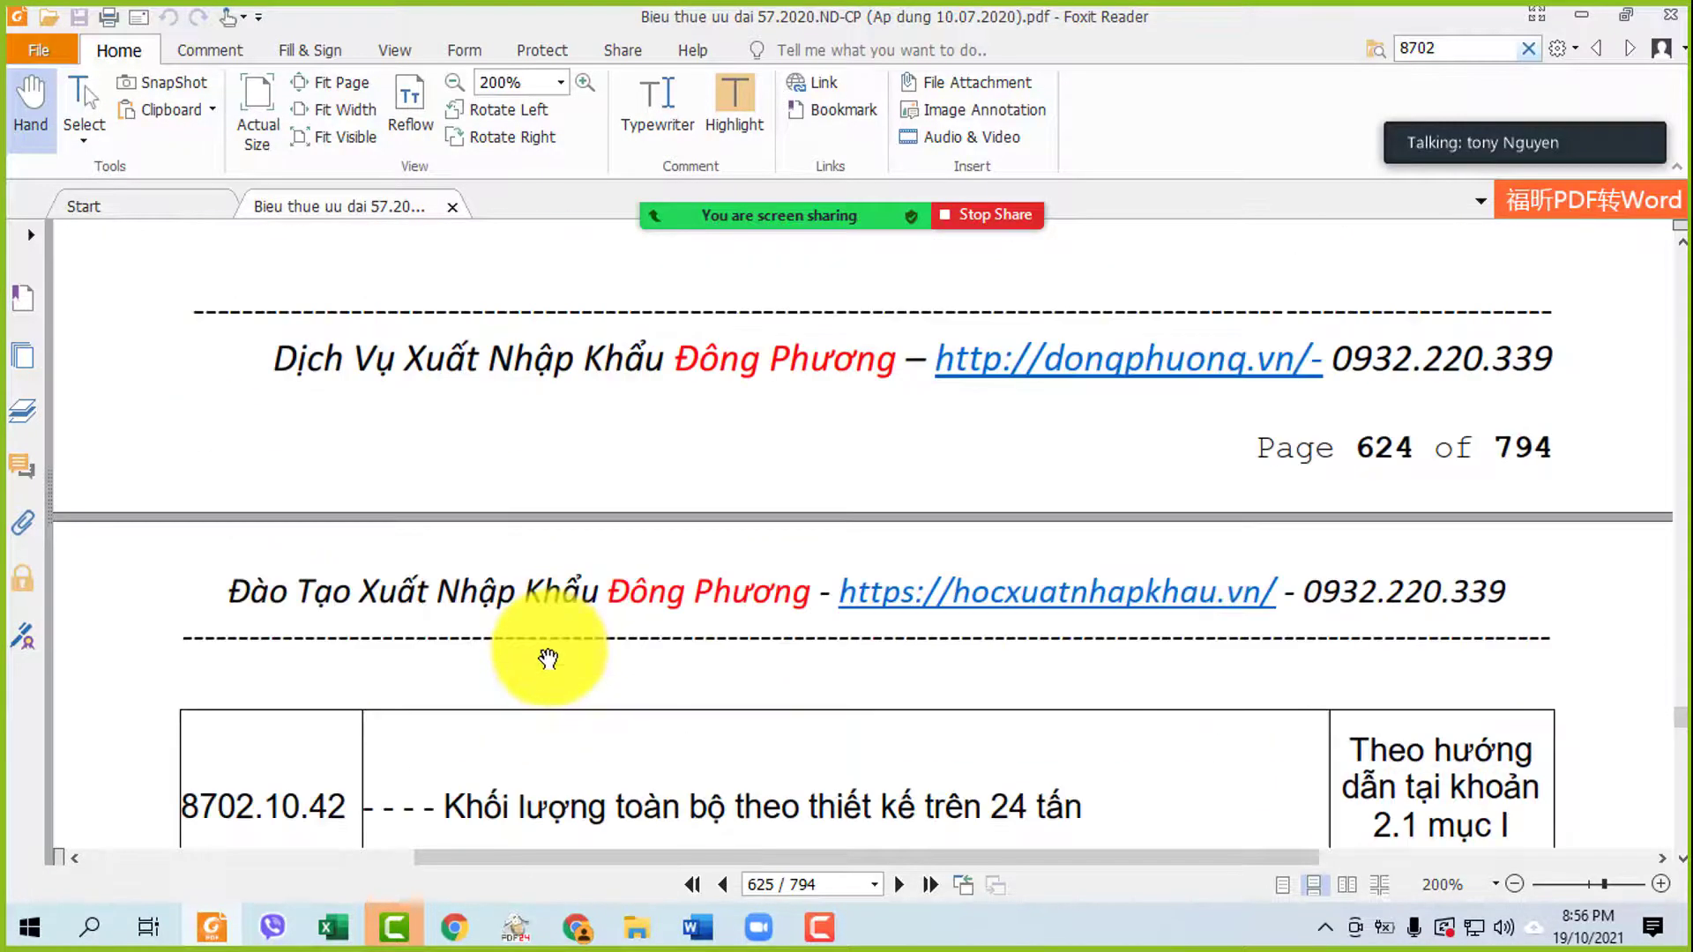
scroll(548, 658, down, 6)
scroll(347, 491, down, 3)
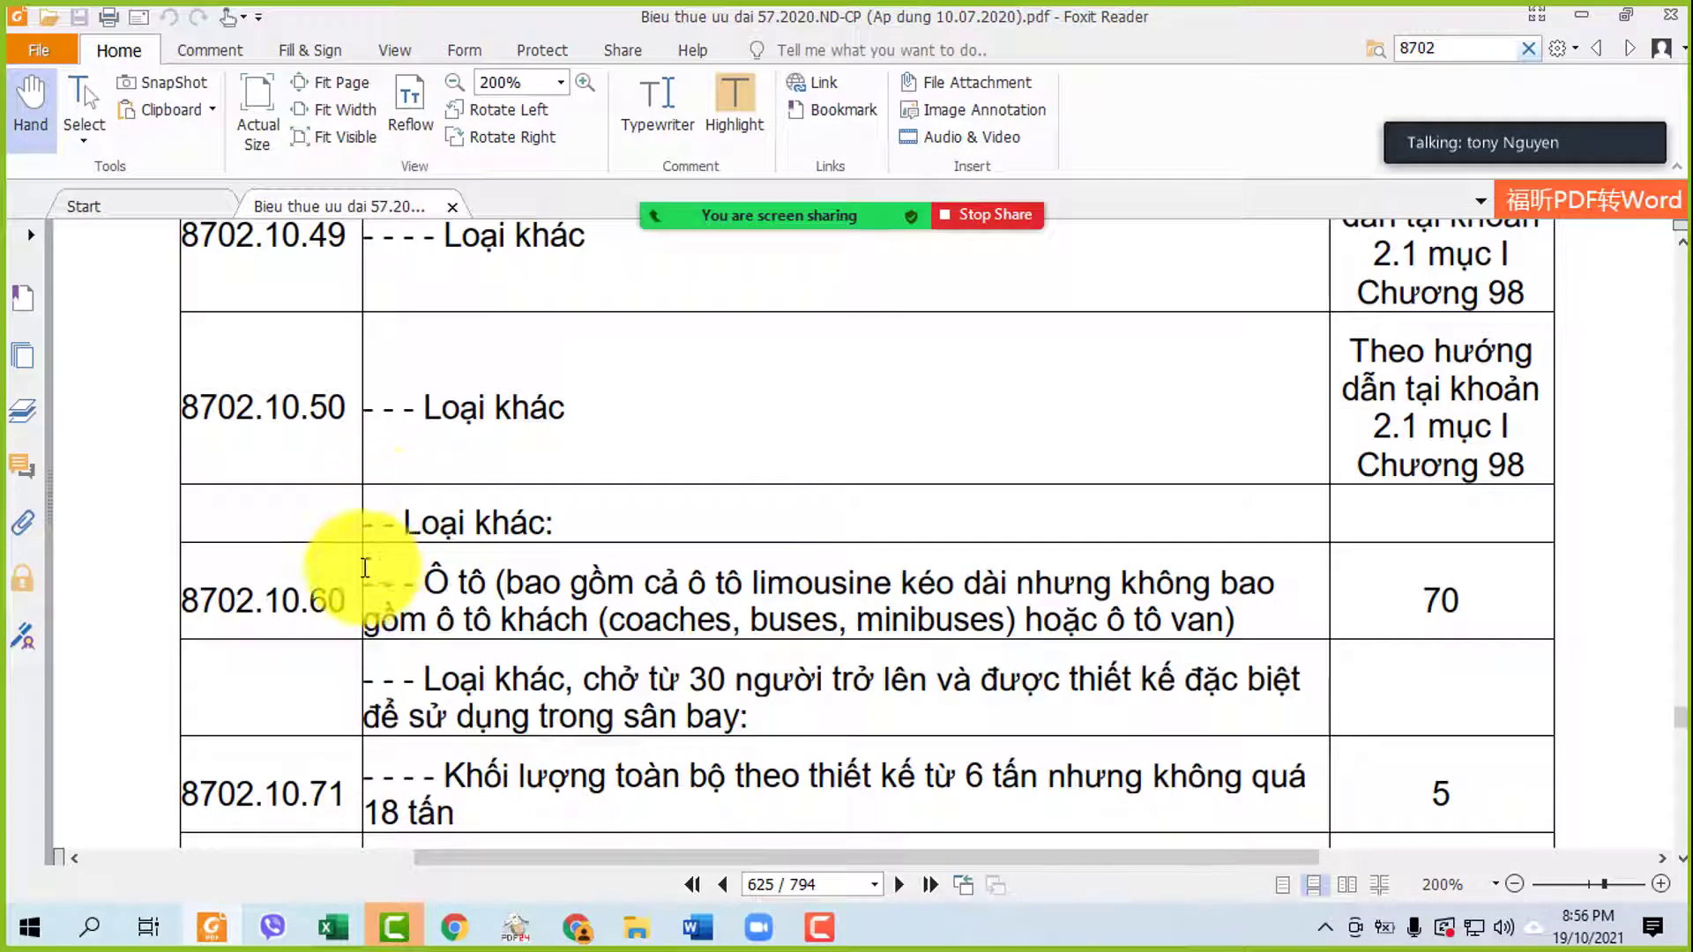
scroll(317, 692, down, 3)
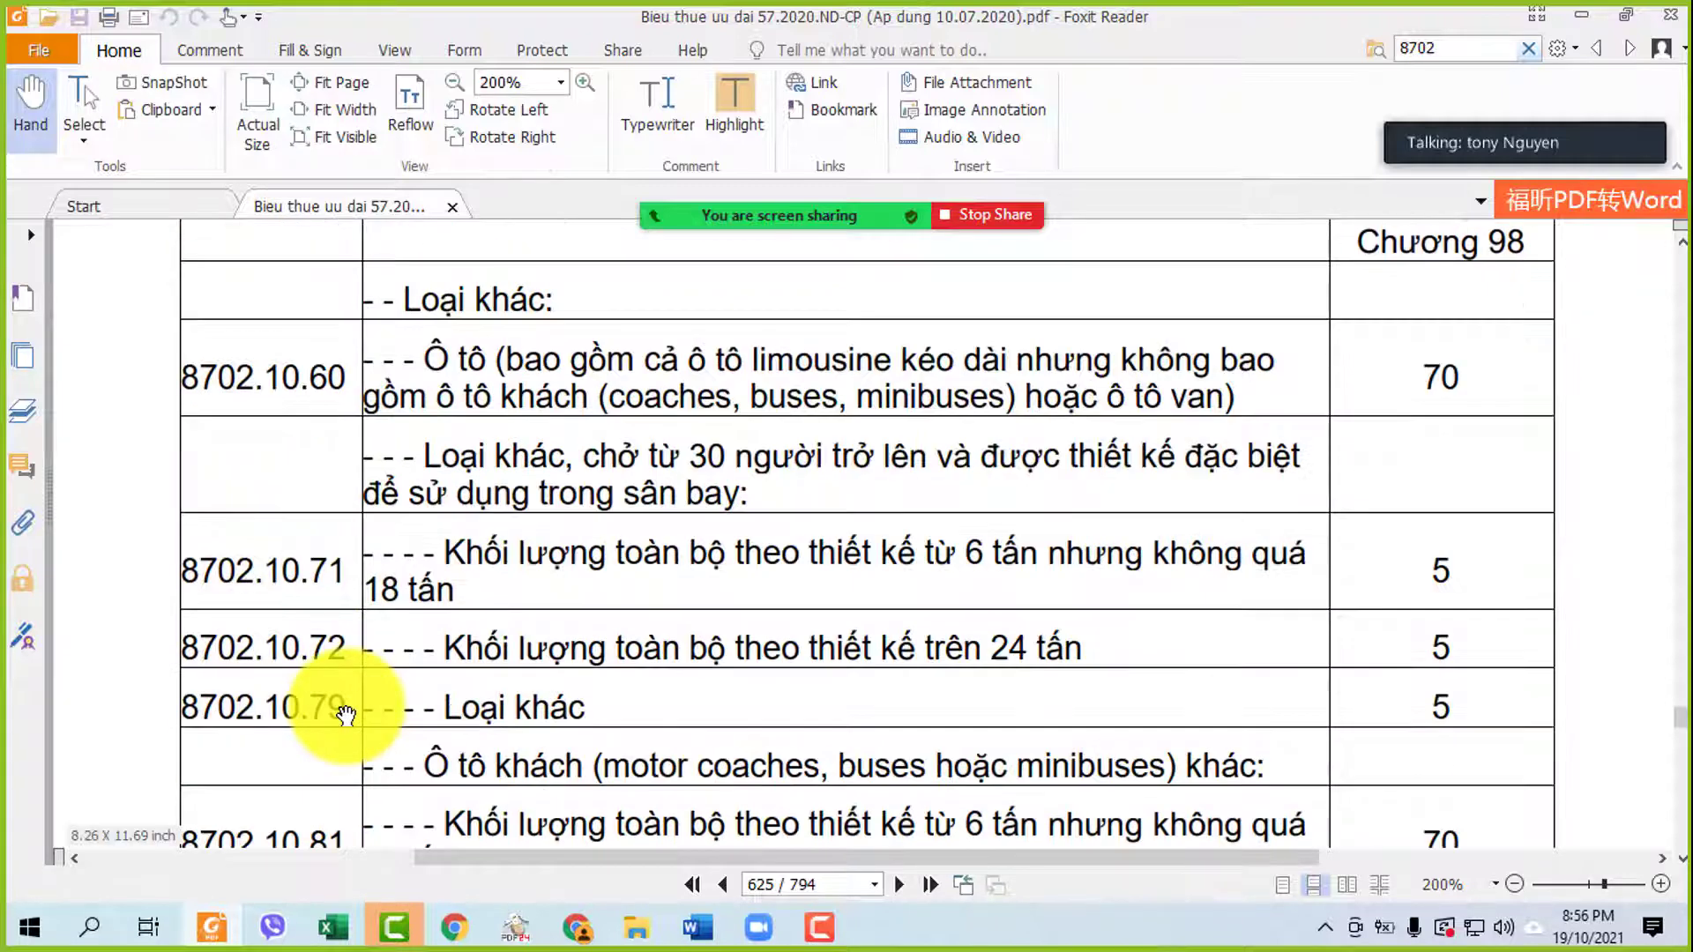
scroll(343, 705, down, 10)
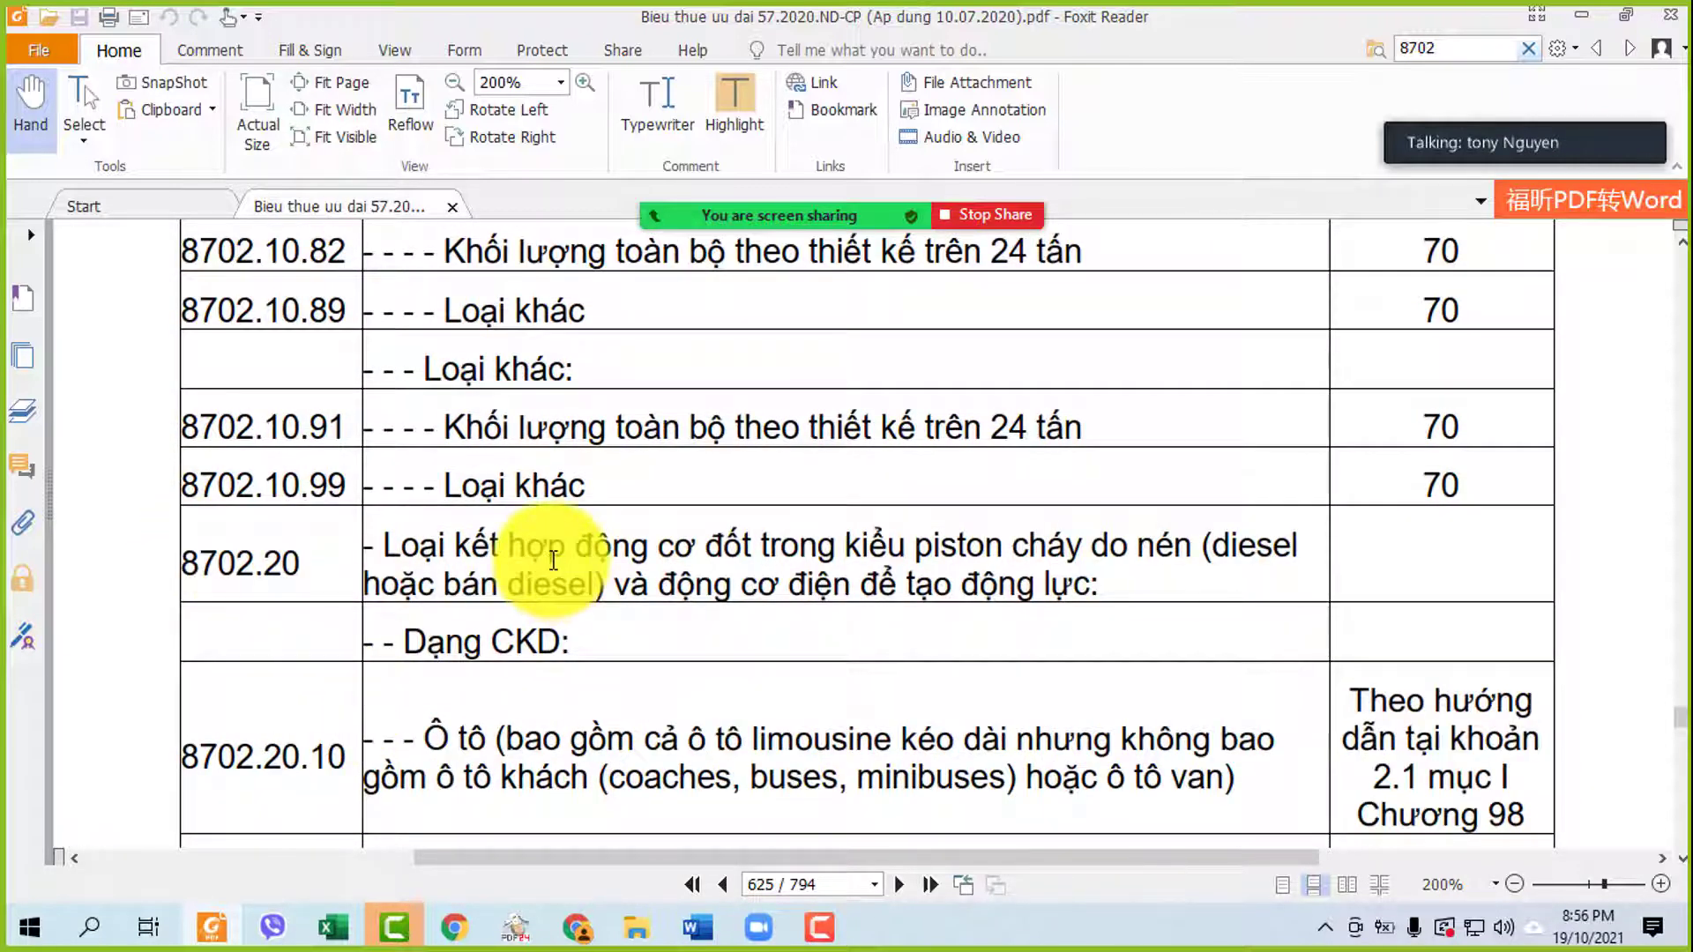
scroll(550, 559, down, 7)
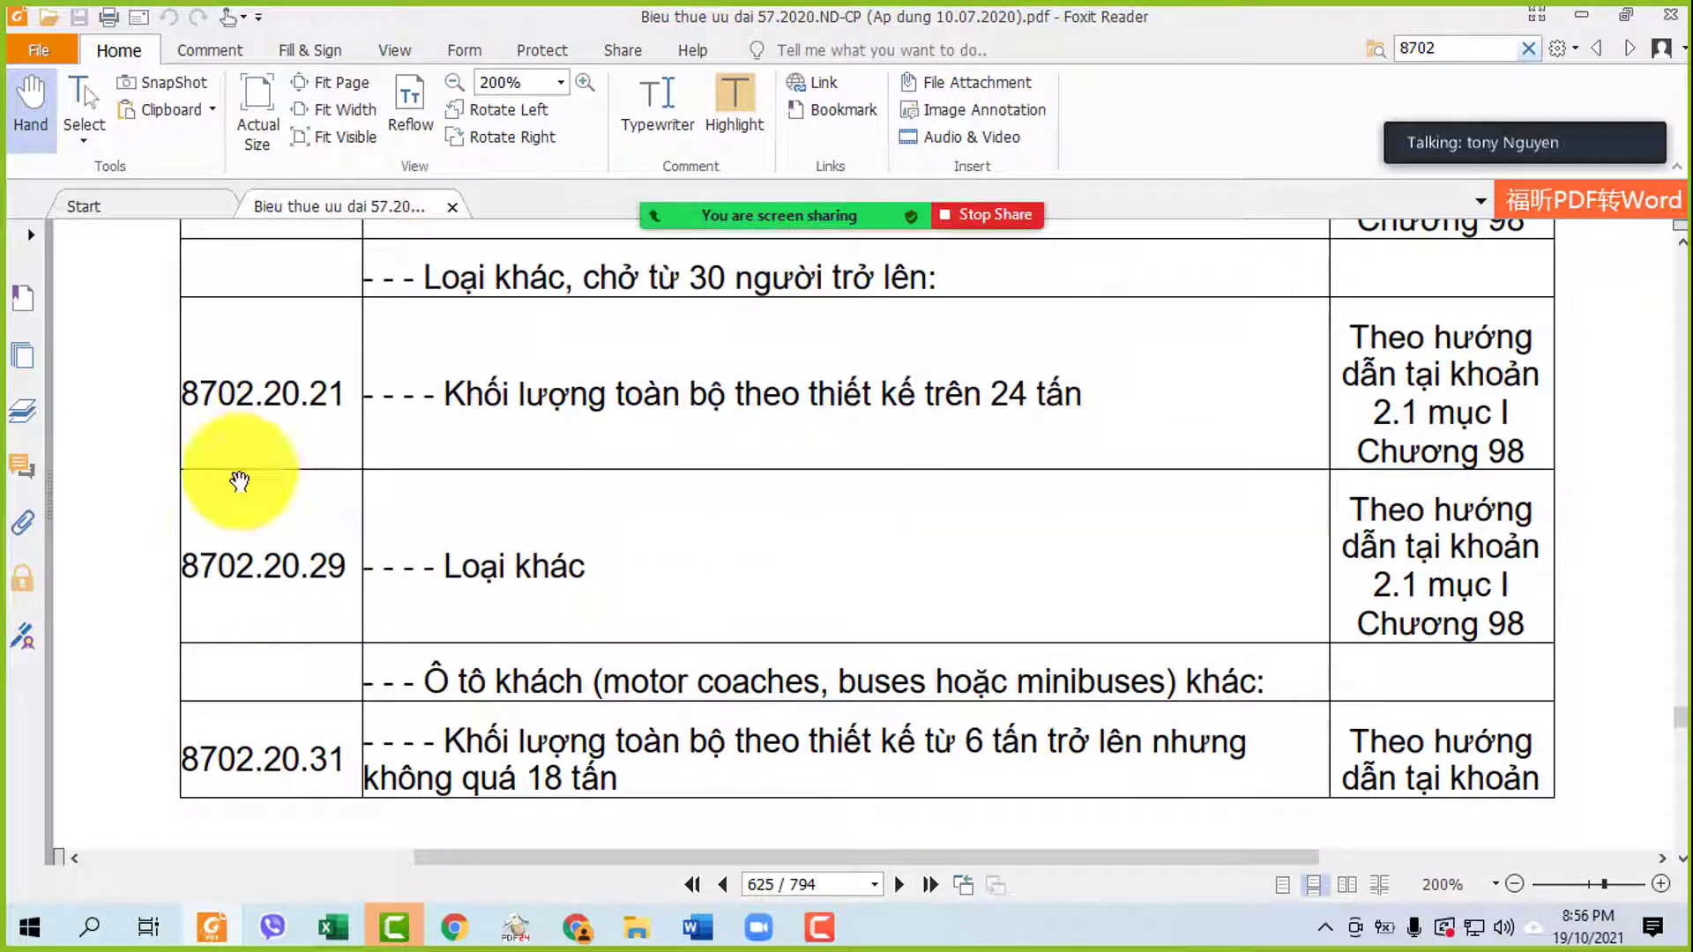
- Switch back to the circular in Word and mark row 2, "Ô tô khách" with HS code 87.02, for reading
click(692, 932)
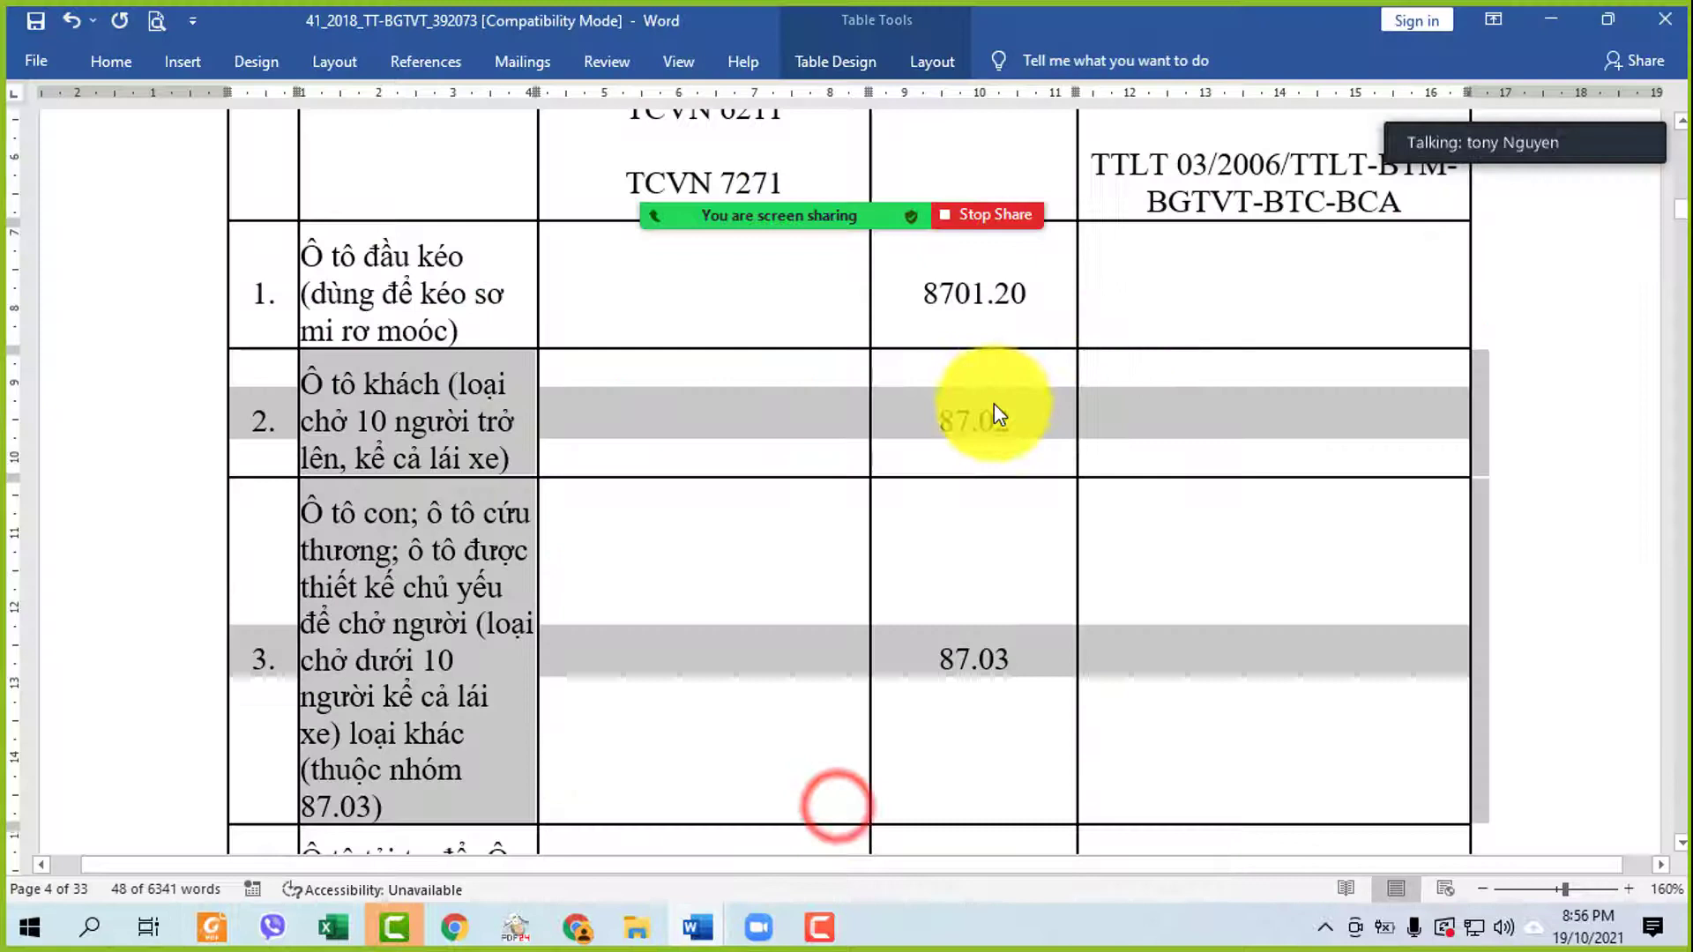
click(919, 432)
click(175, 422)
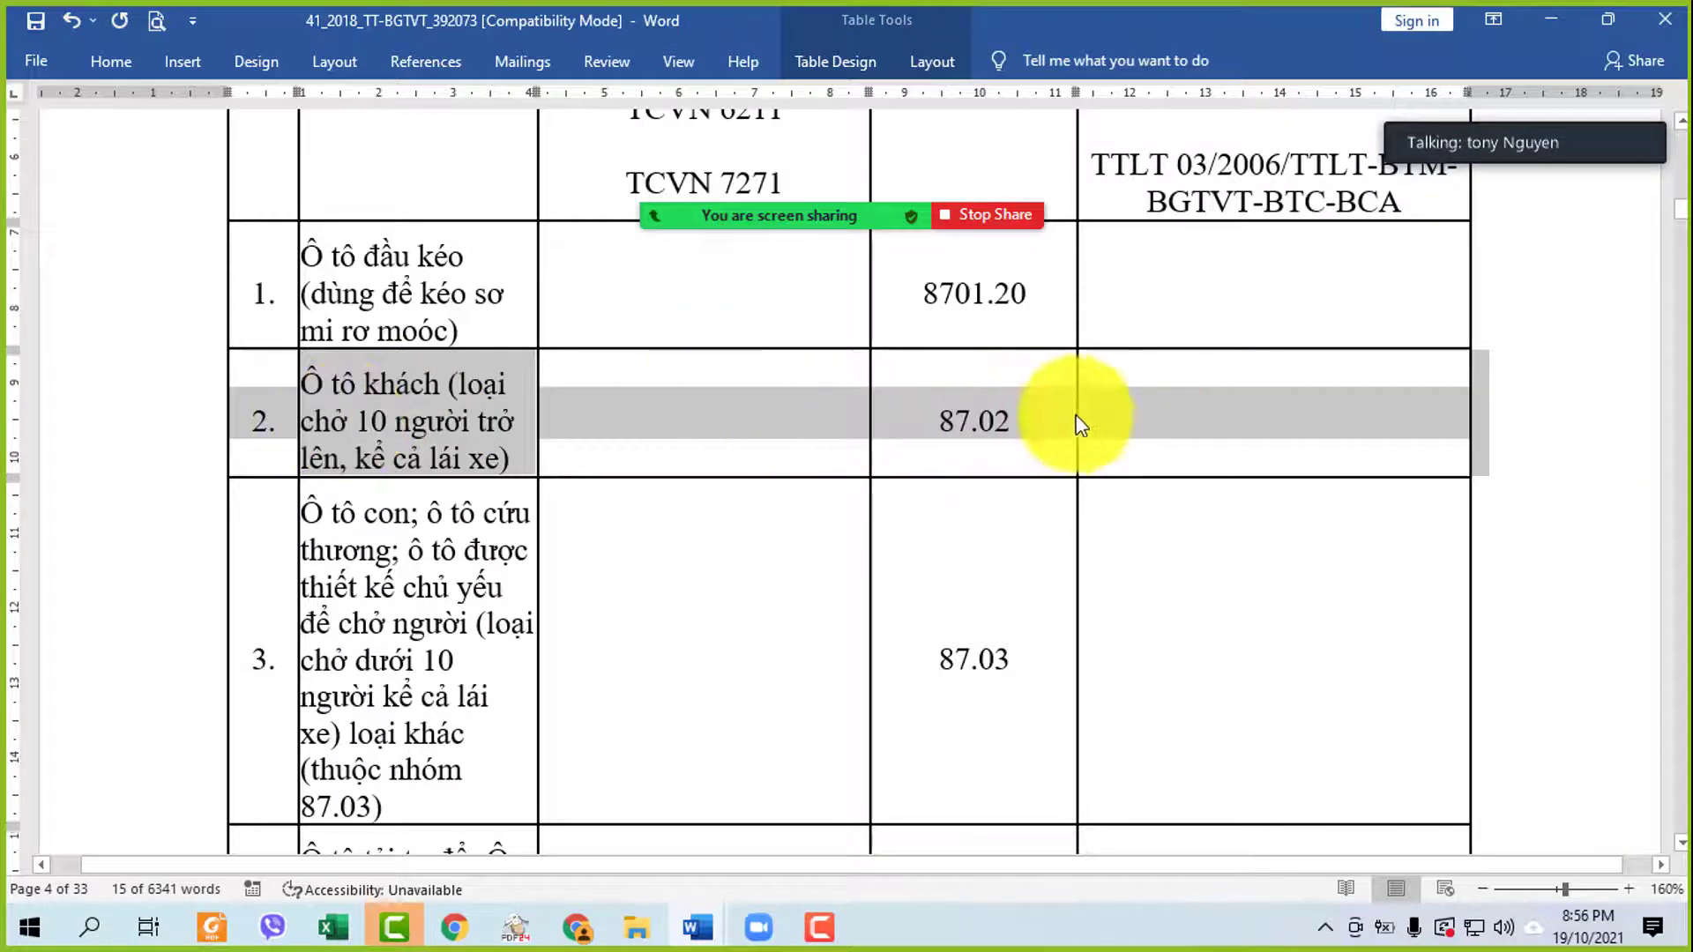
click(1174, 420)
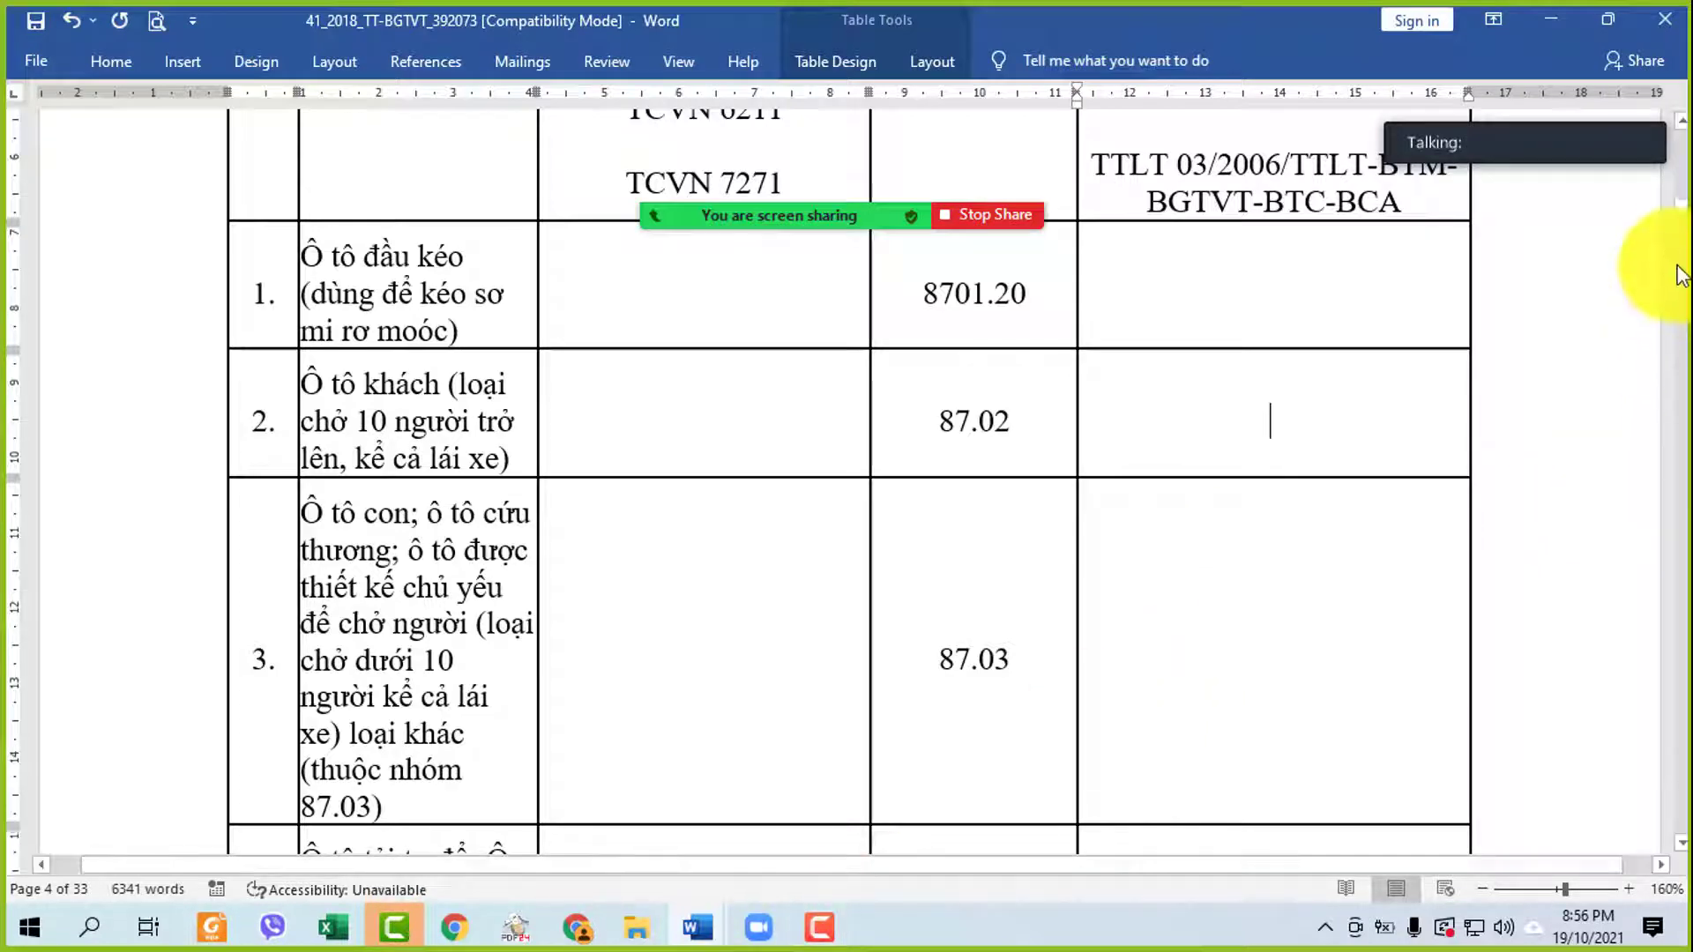
- Go back to Điều 4 of the circular and mark clause 2 and its phrase "HS 6 số" for reading
drag(1681, 208, 1682, 172)
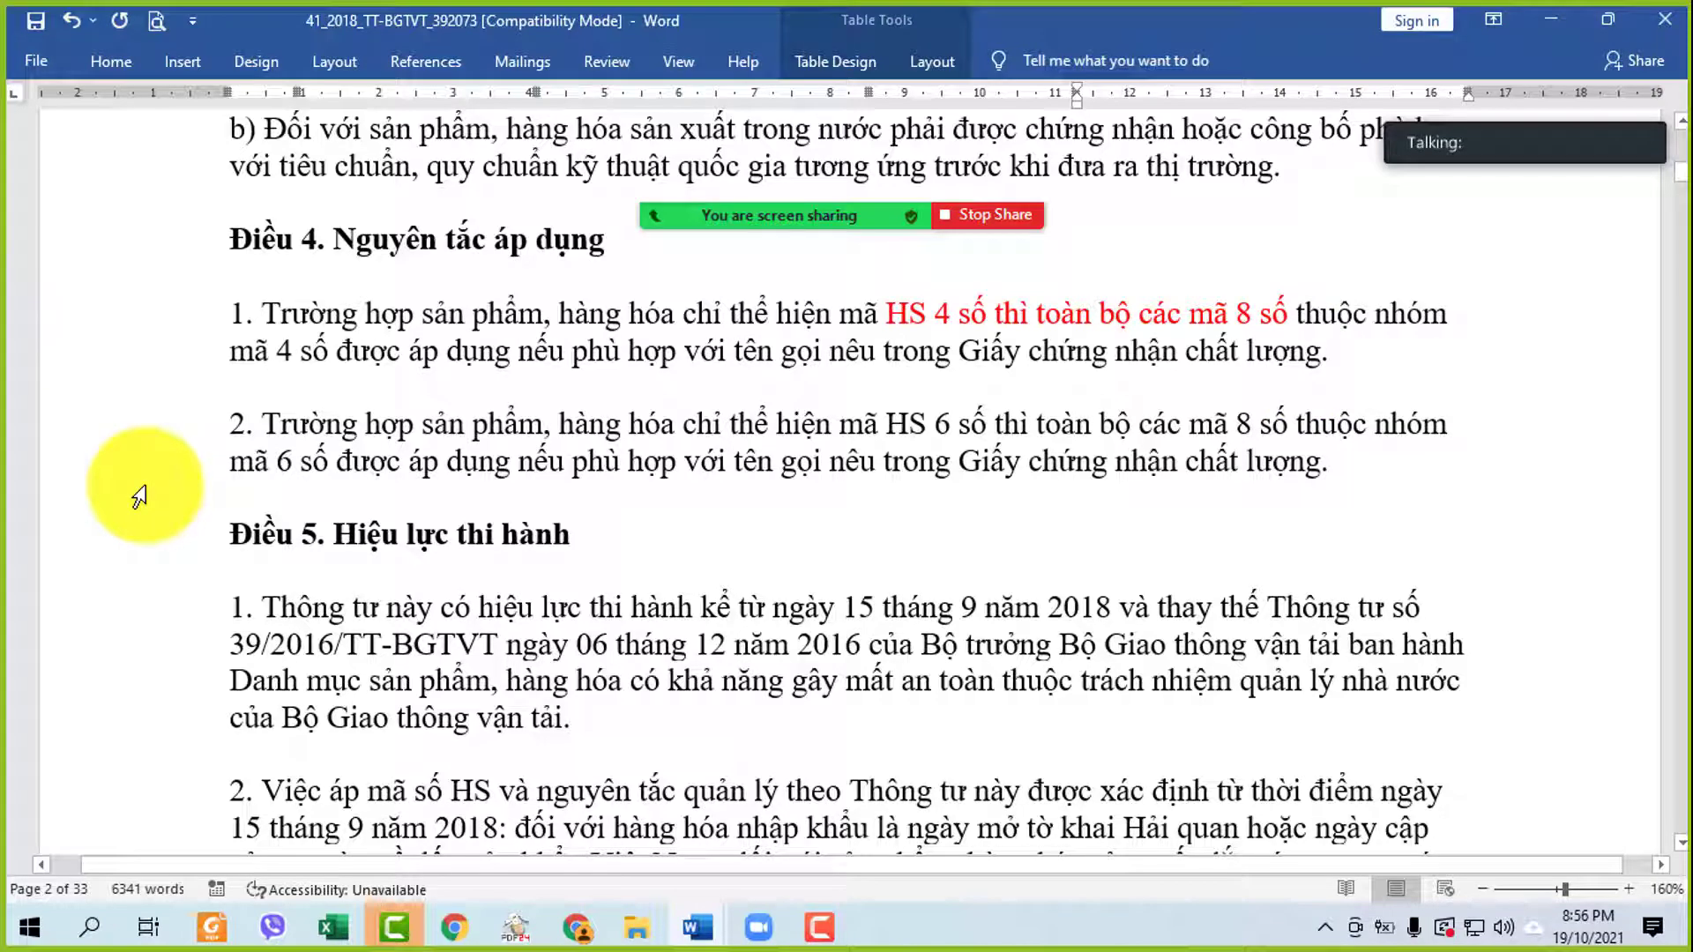
double_click(187, 421)
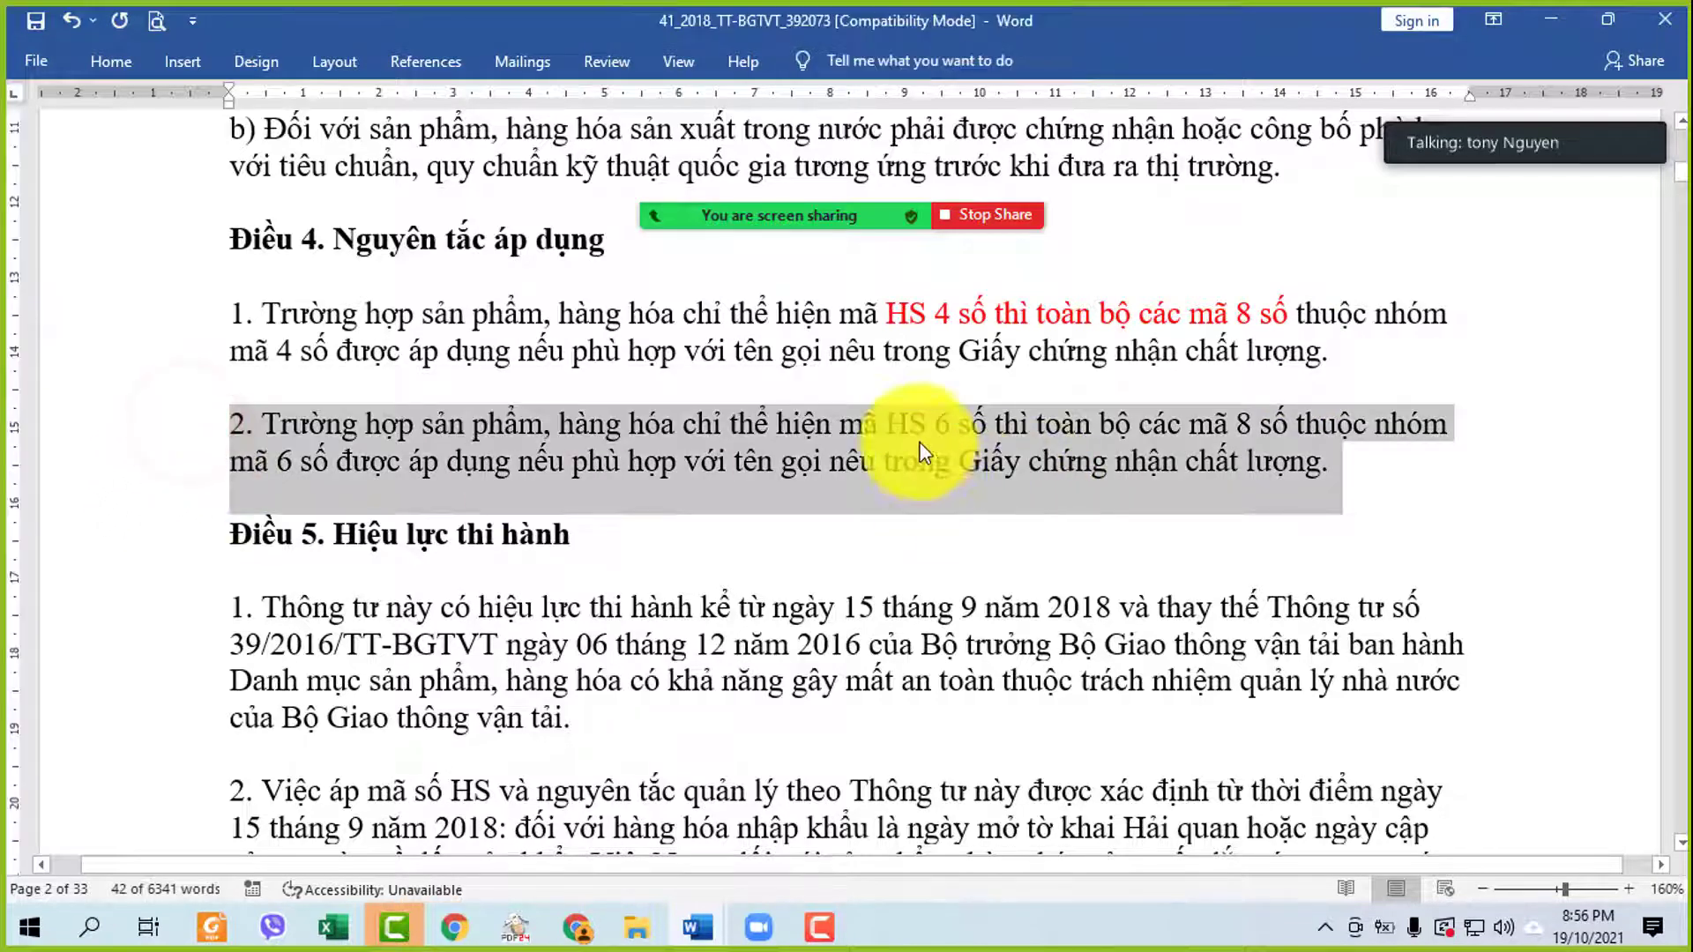
click(973, 442)
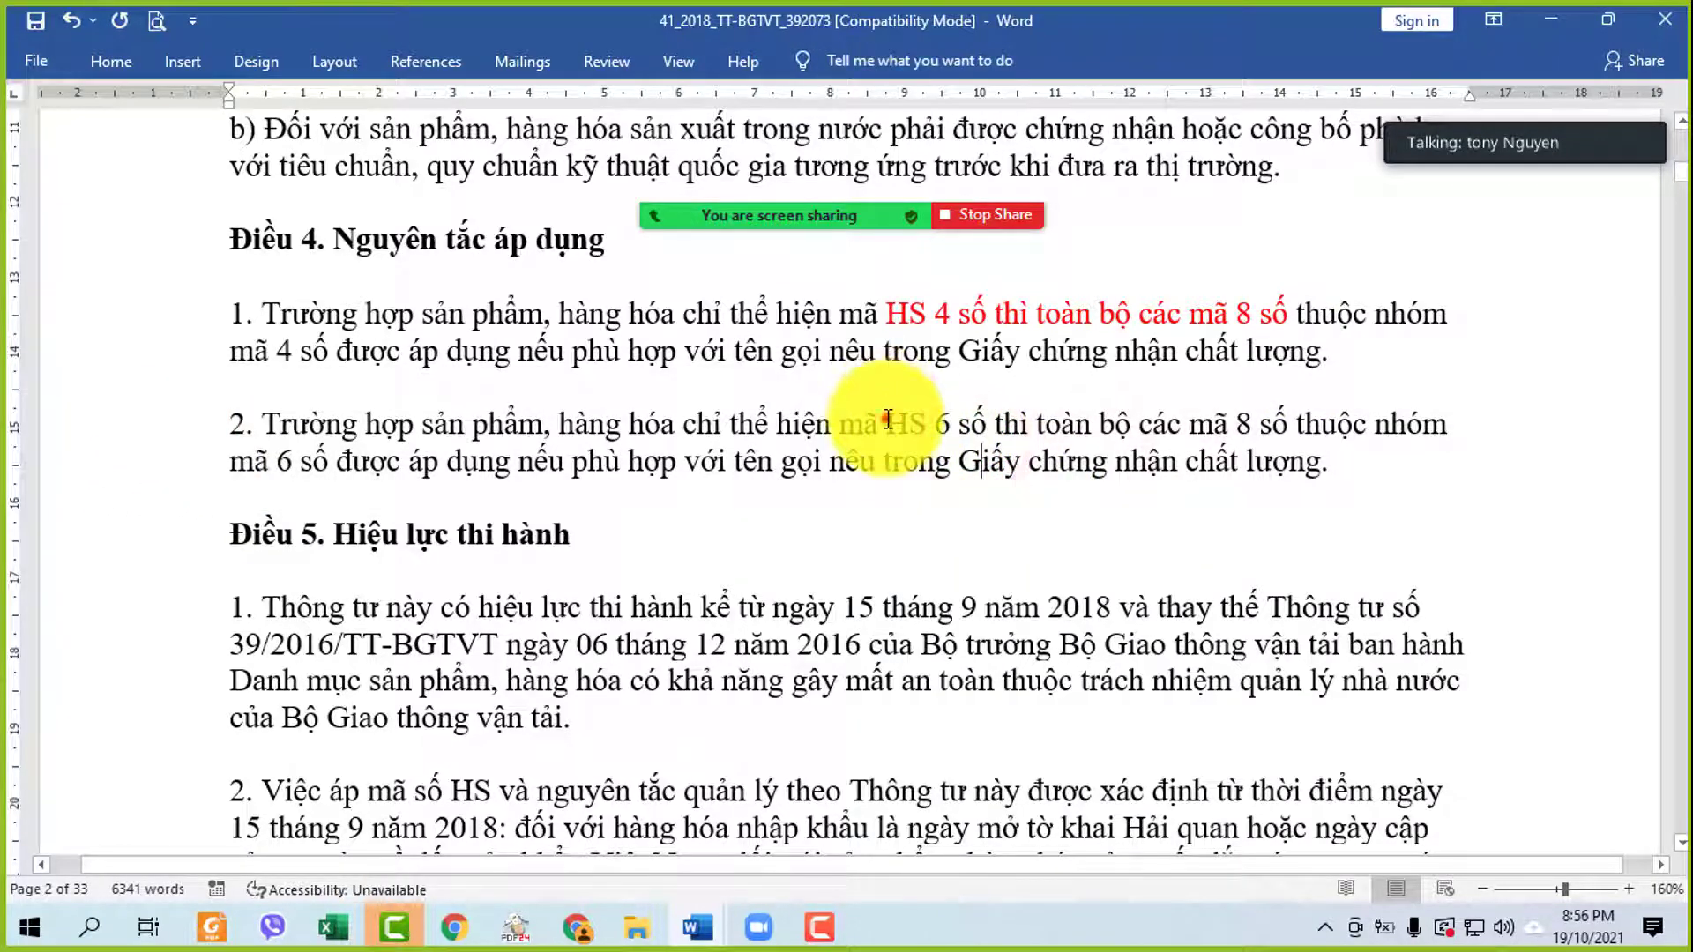
drag(885, 423, 993, 425)
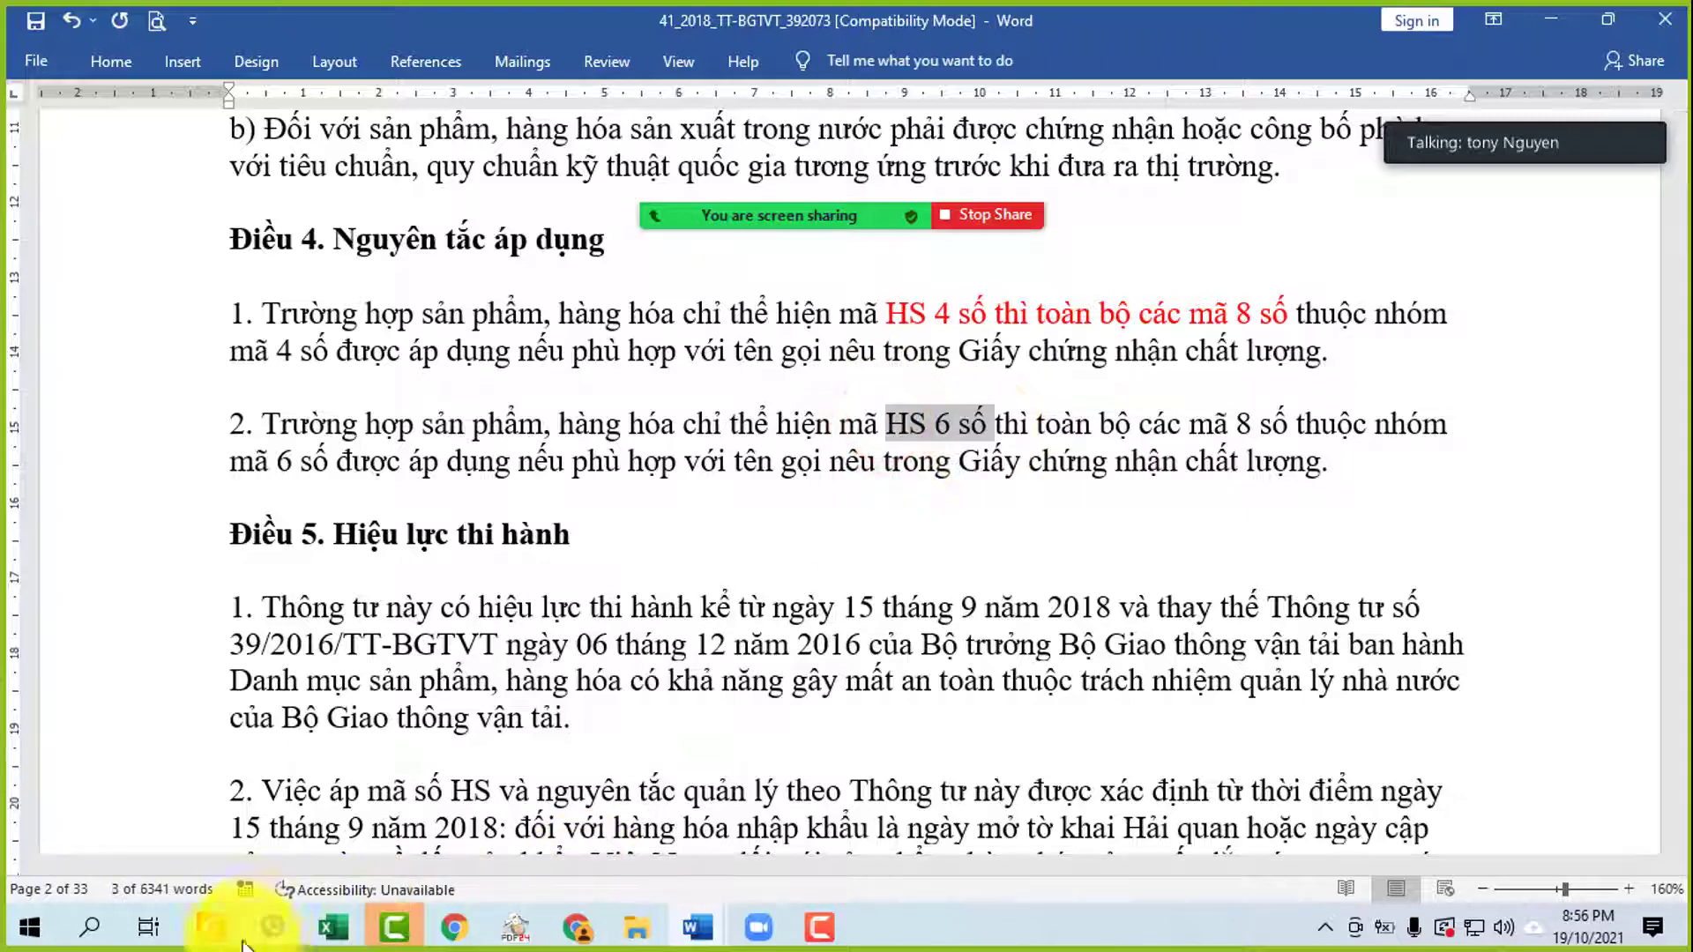
- Switch to the tariff PDF in Foxit Reader and mark subheading 8702.20 and its 8-digit code 8702.20.10 for comparison
click(216, 925)
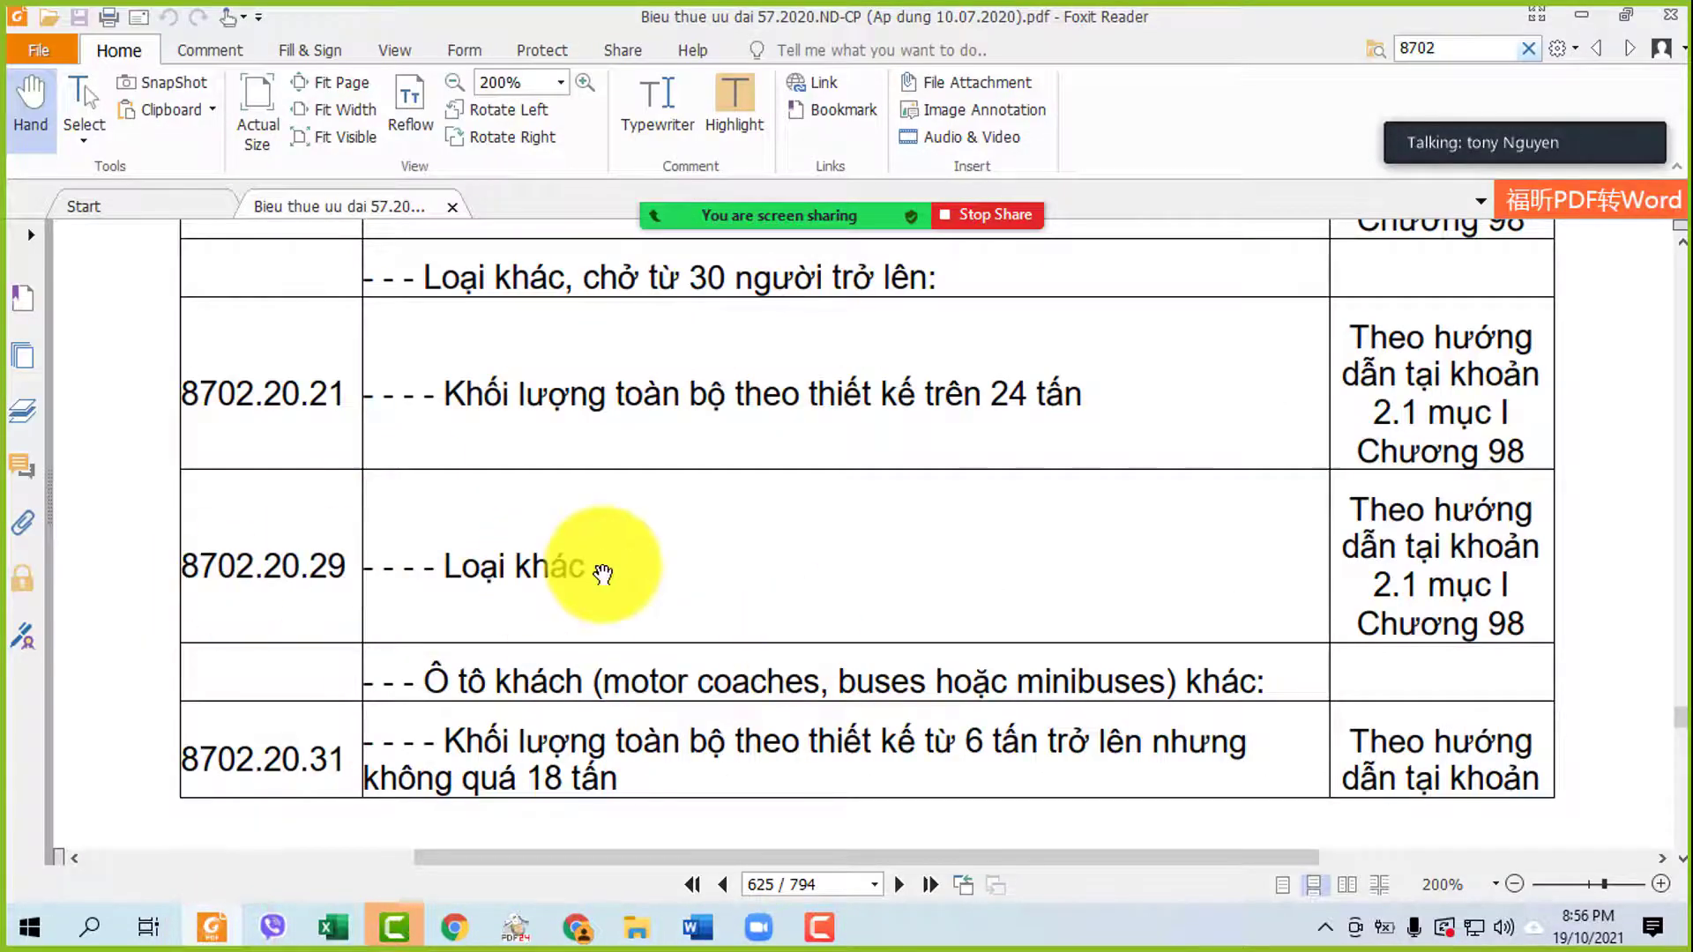
scroll(590, 569, up, 4)
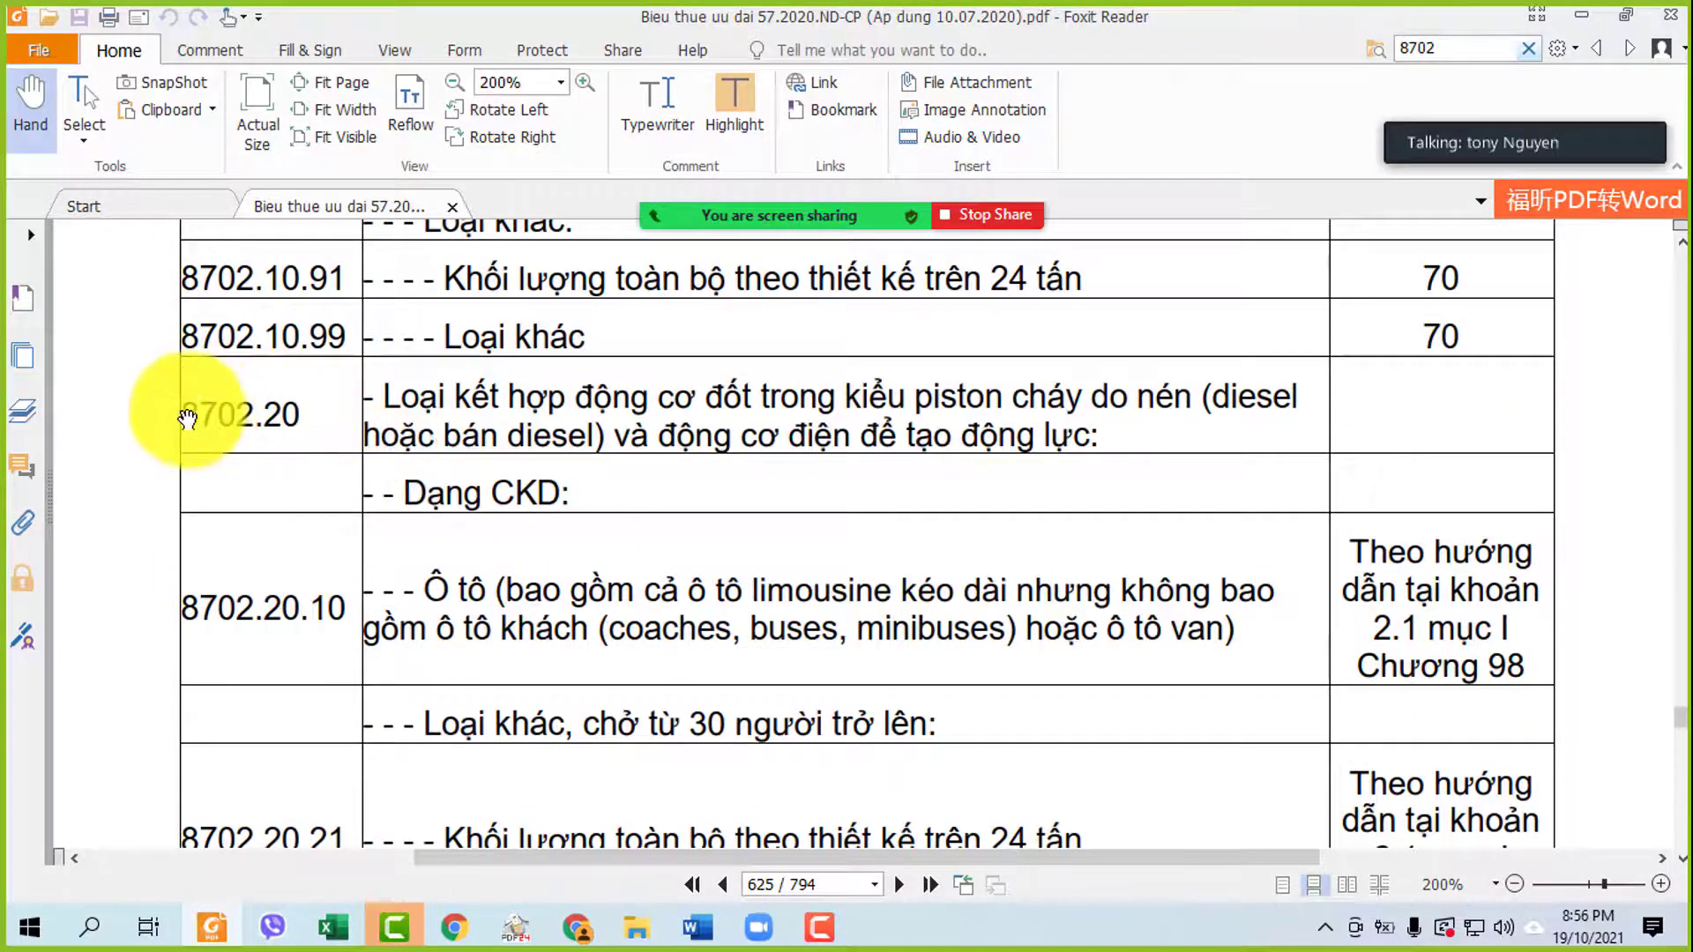
drag(187, 410, 427, 420)
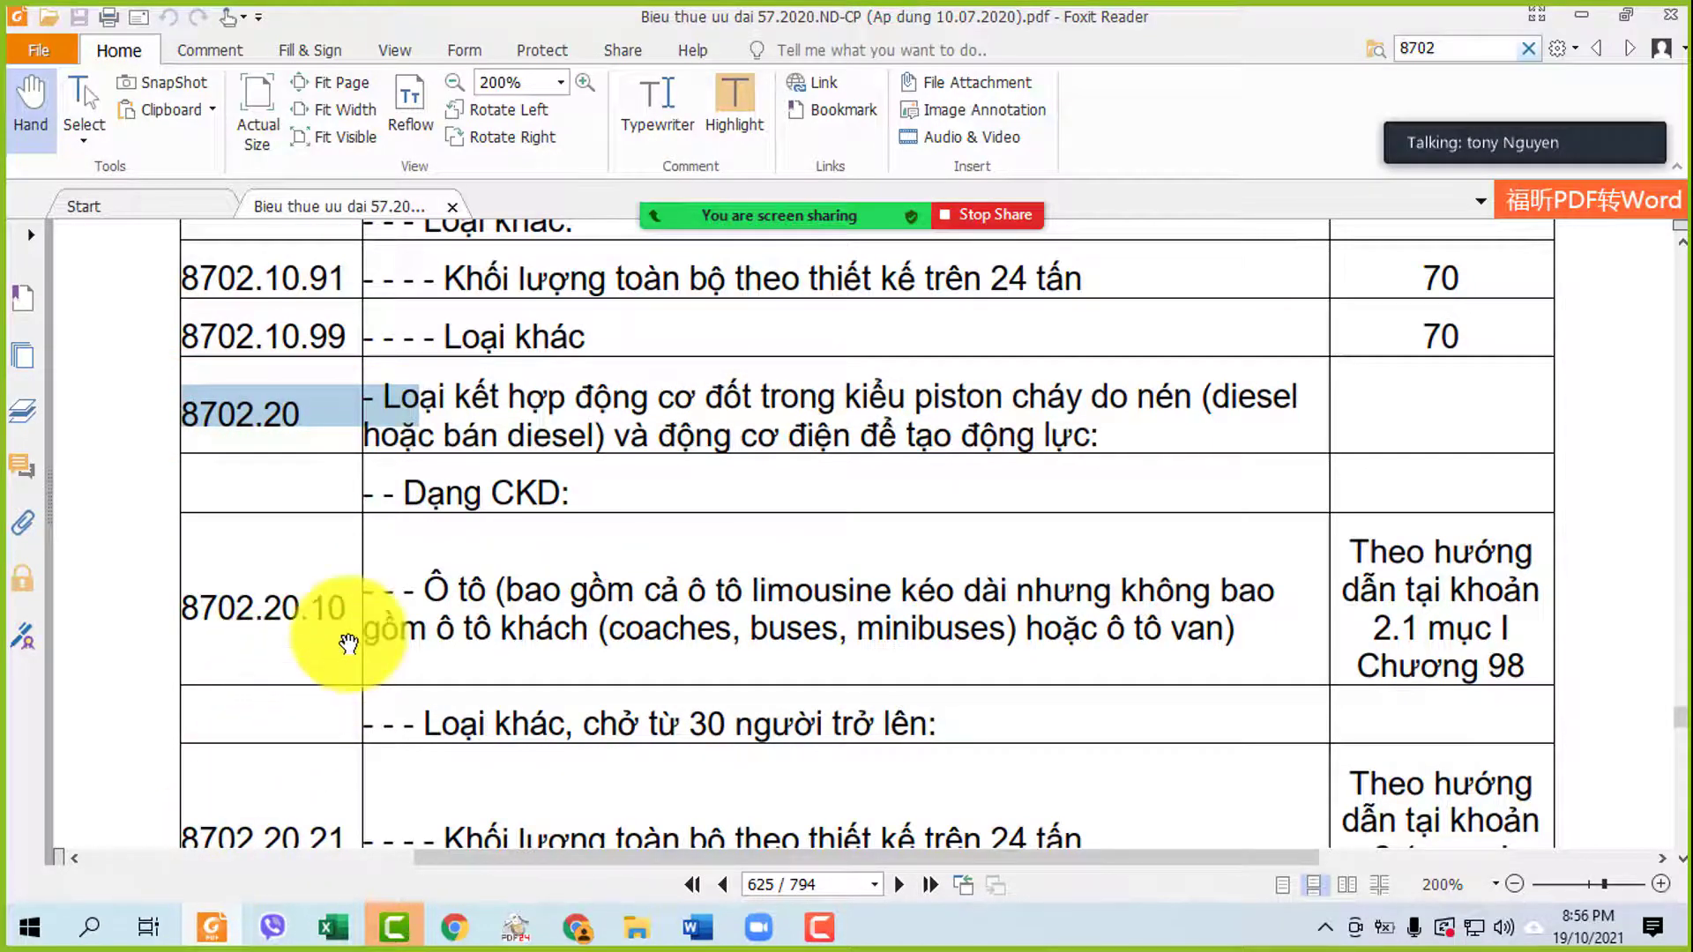
click(917, 141)
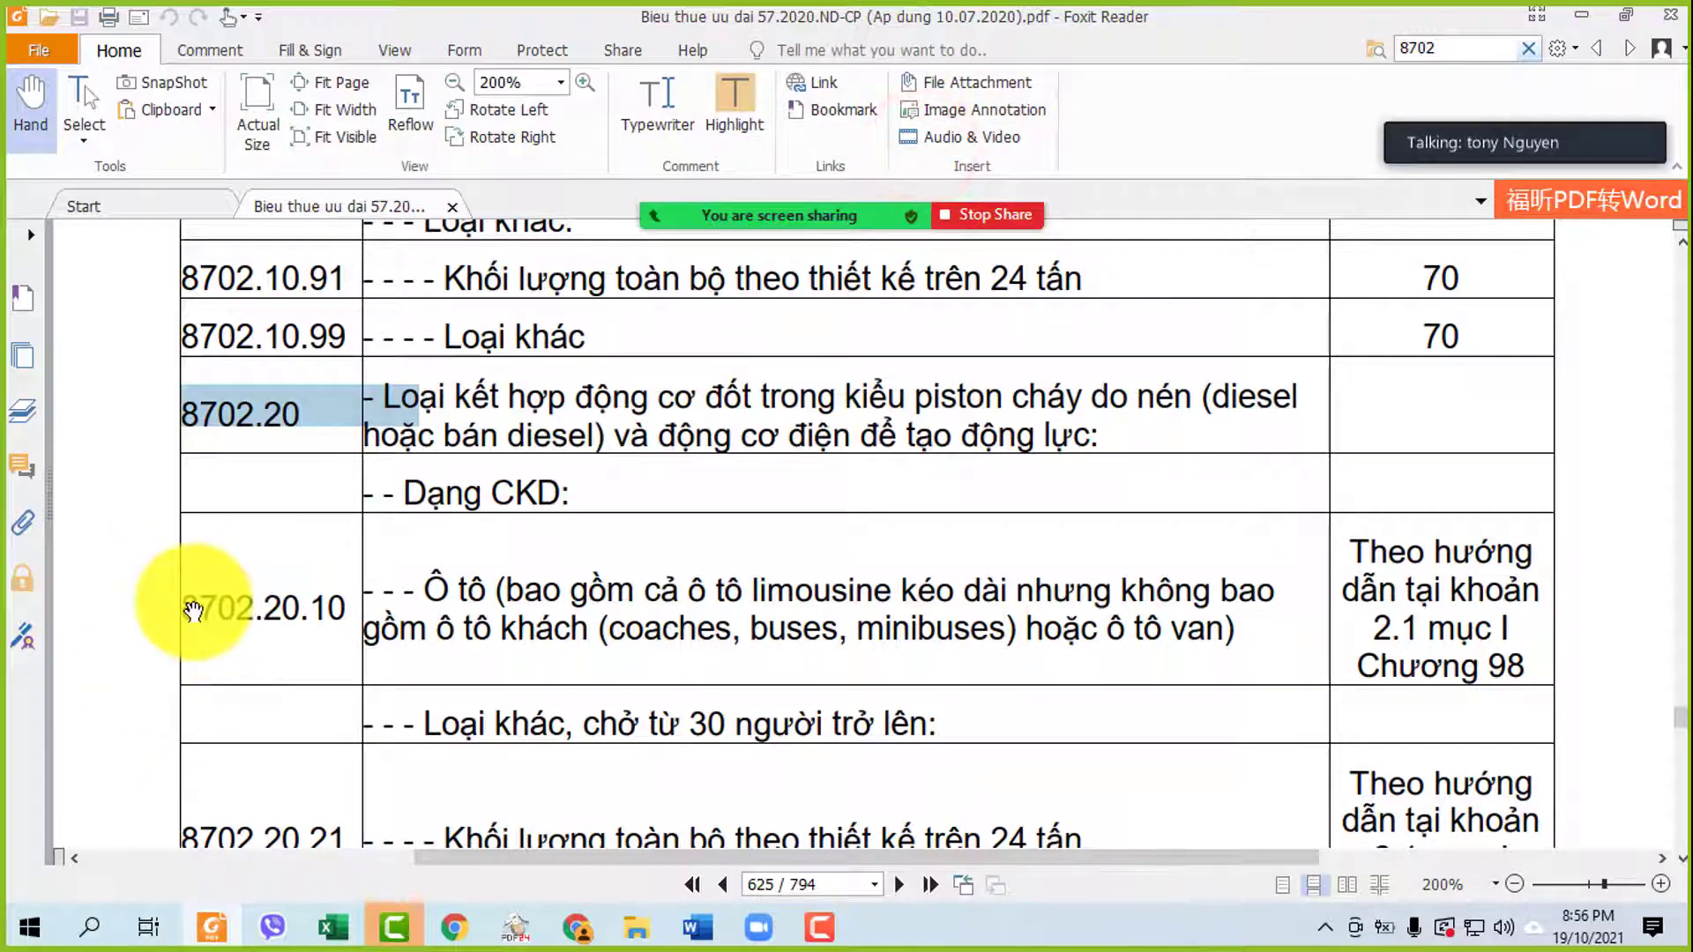
drag(188, 609, 356, 610)
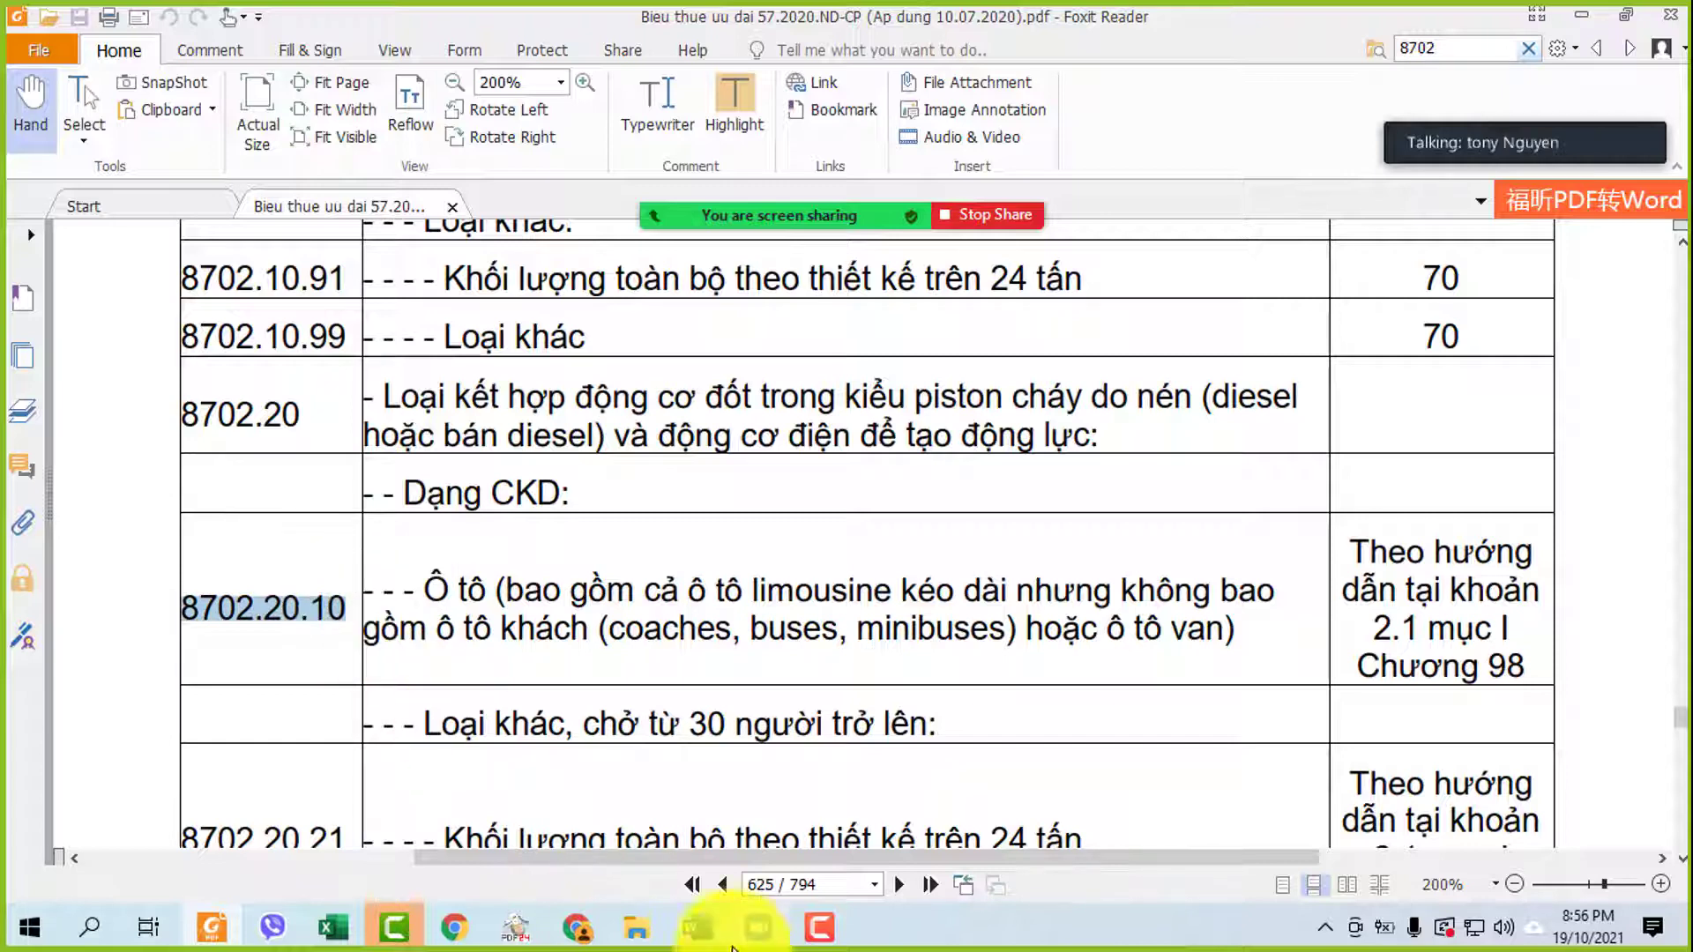
- Return to the circular in Word and color "HS 6 số thì toàn bộ các mã 8 số" in Điều 4 clause 2 red
click(696, 926)
click(796, 852)
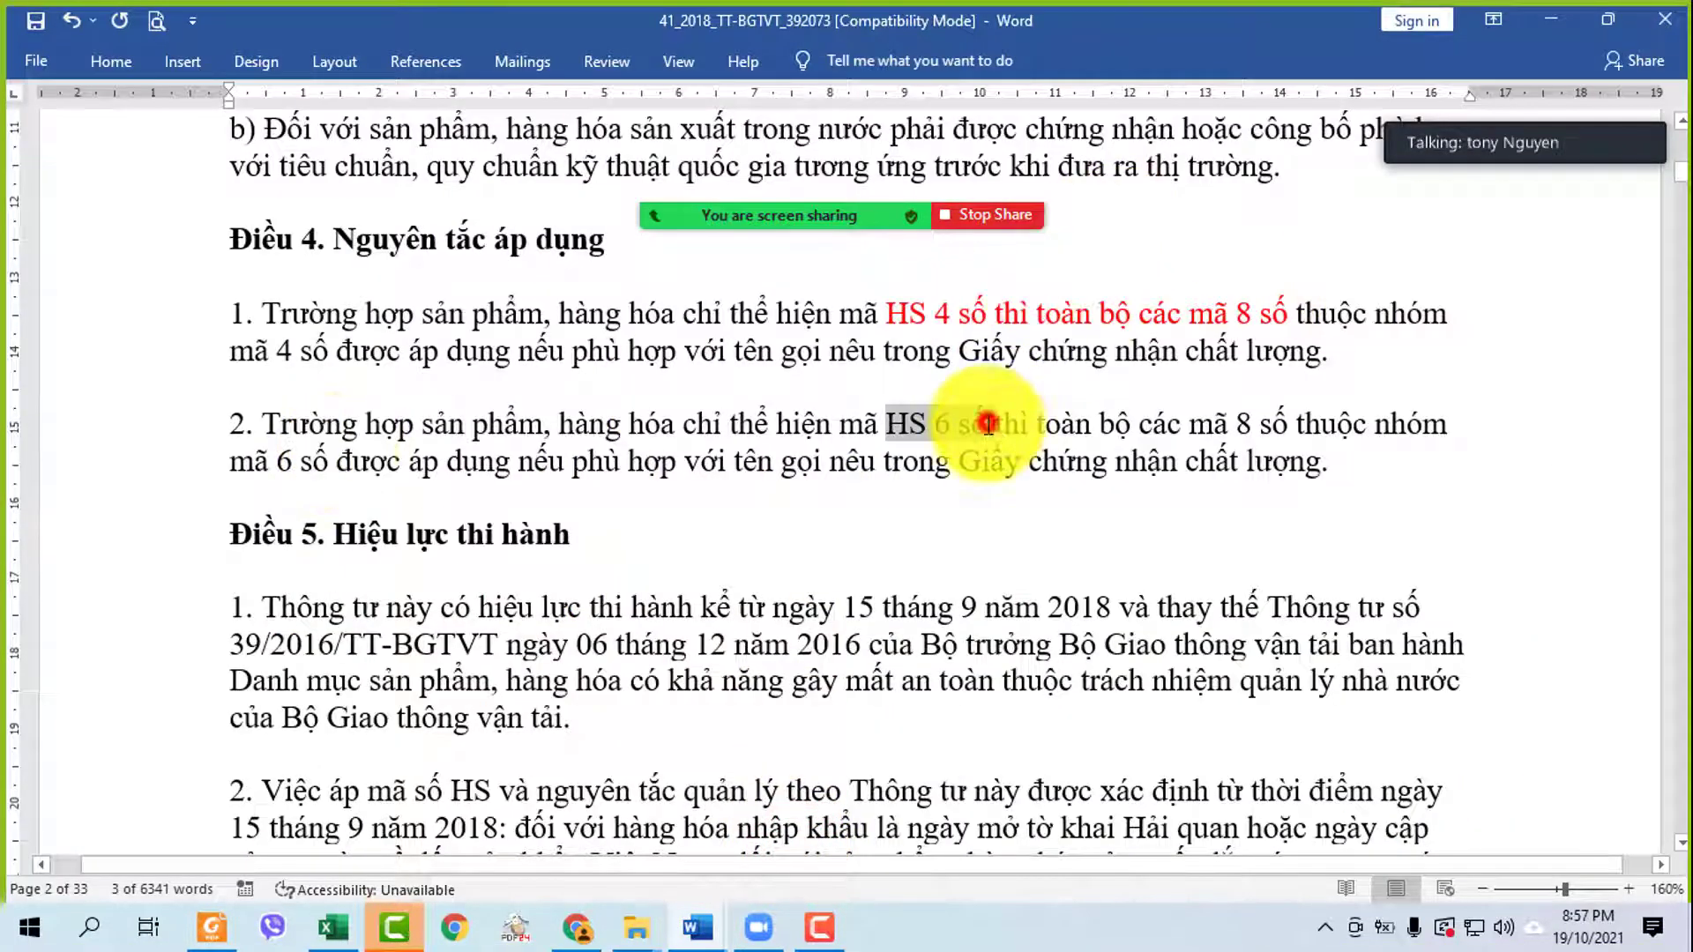
drag(885, 421, 1285, 424)
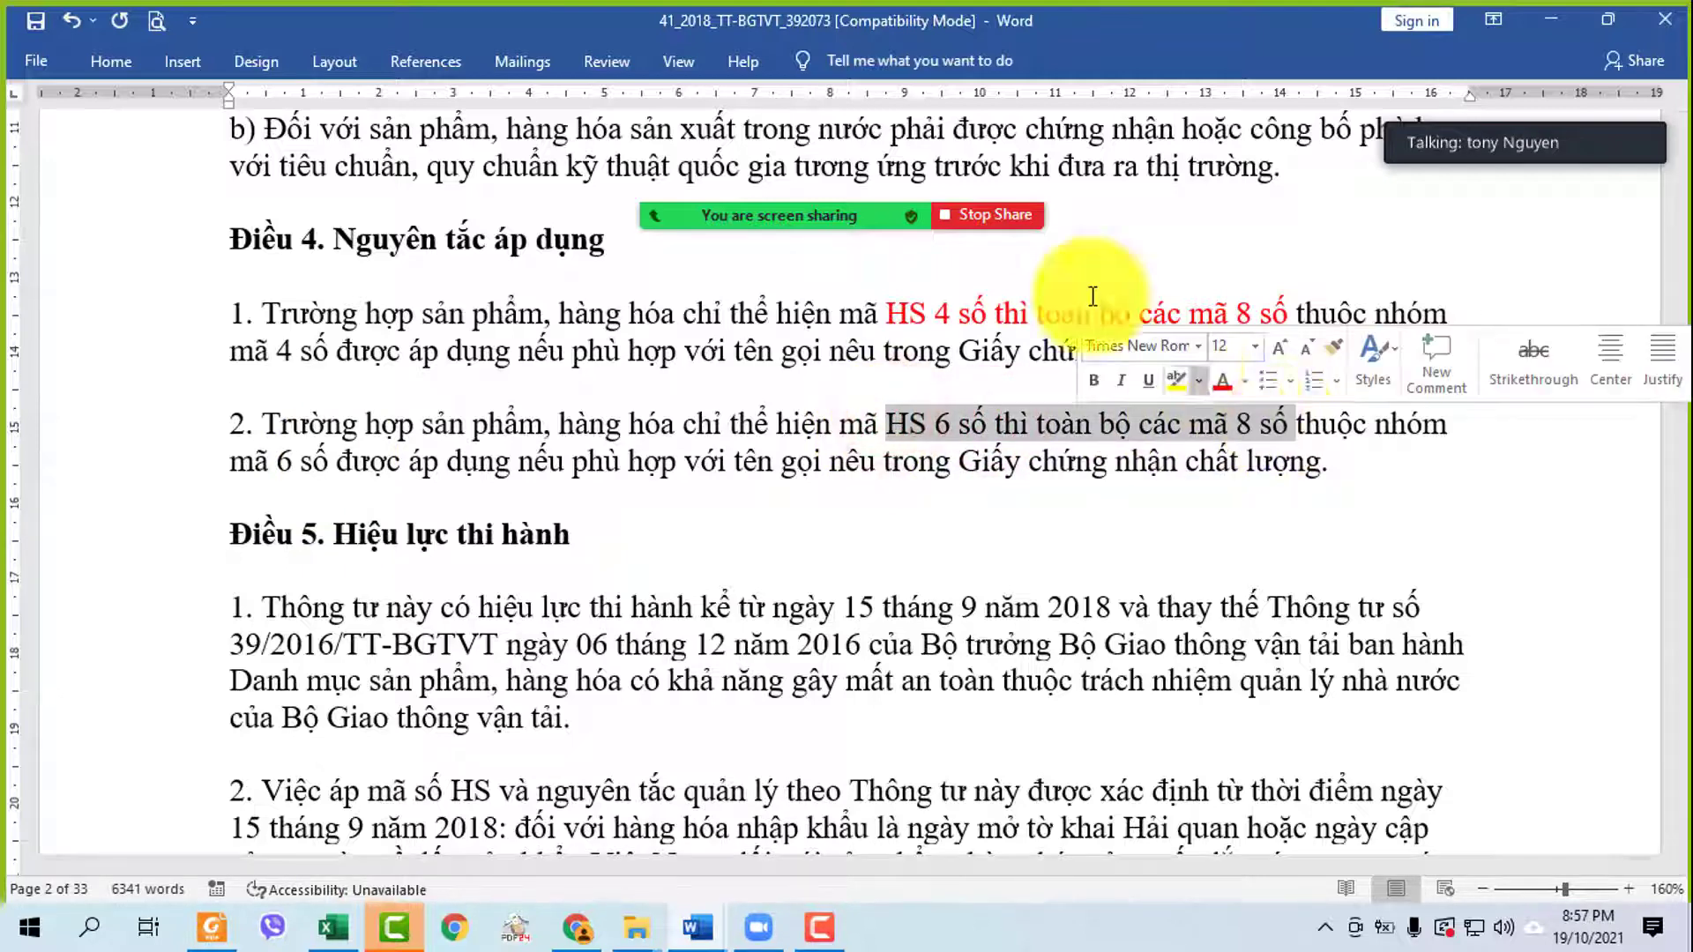
click(124, 62)
click(534, 150)
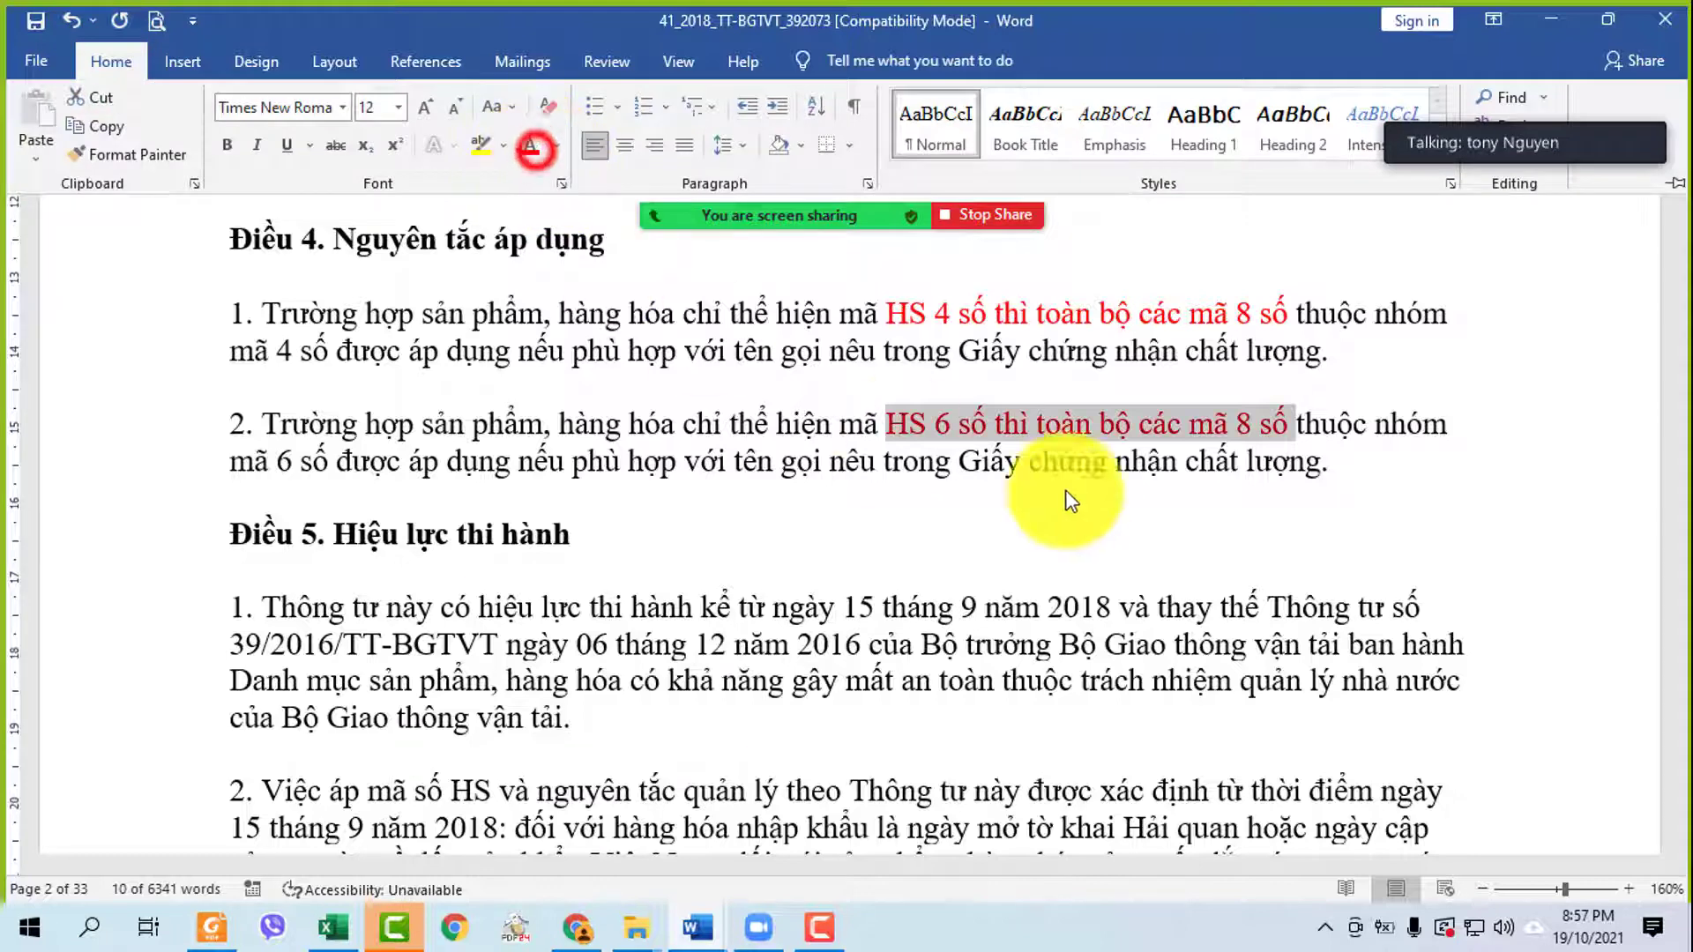
- Set the document zoom to 170% and show a single participant thumbnail in the meeting's floating video window
click(1627, 888)
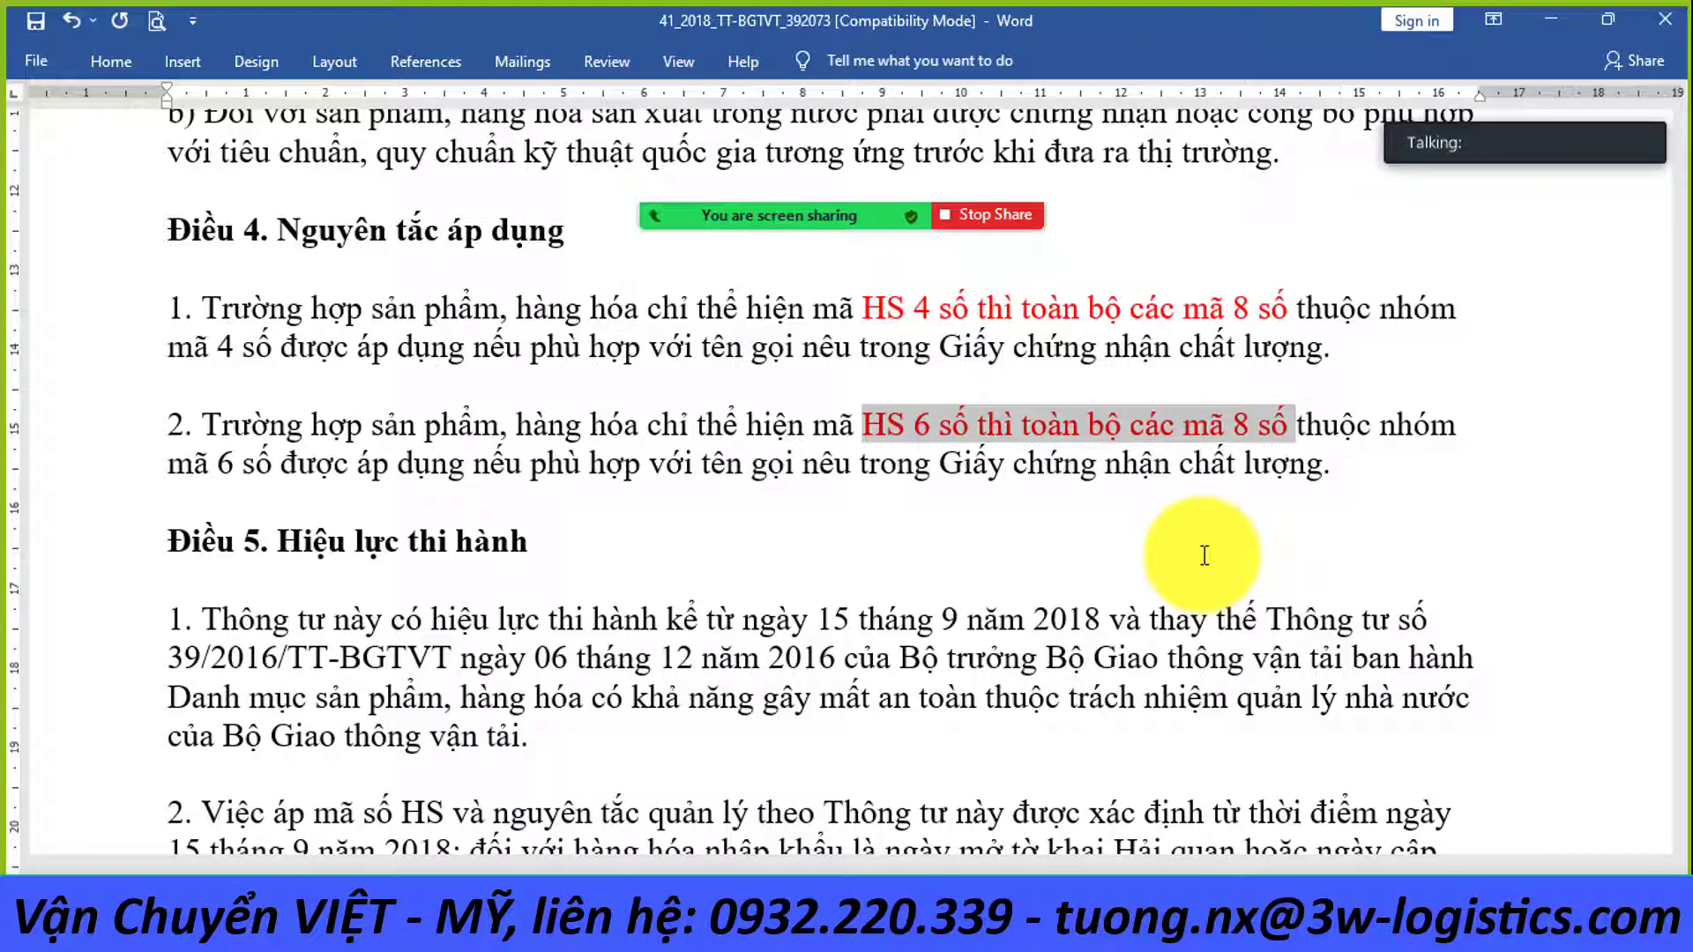
click(1497, 103)
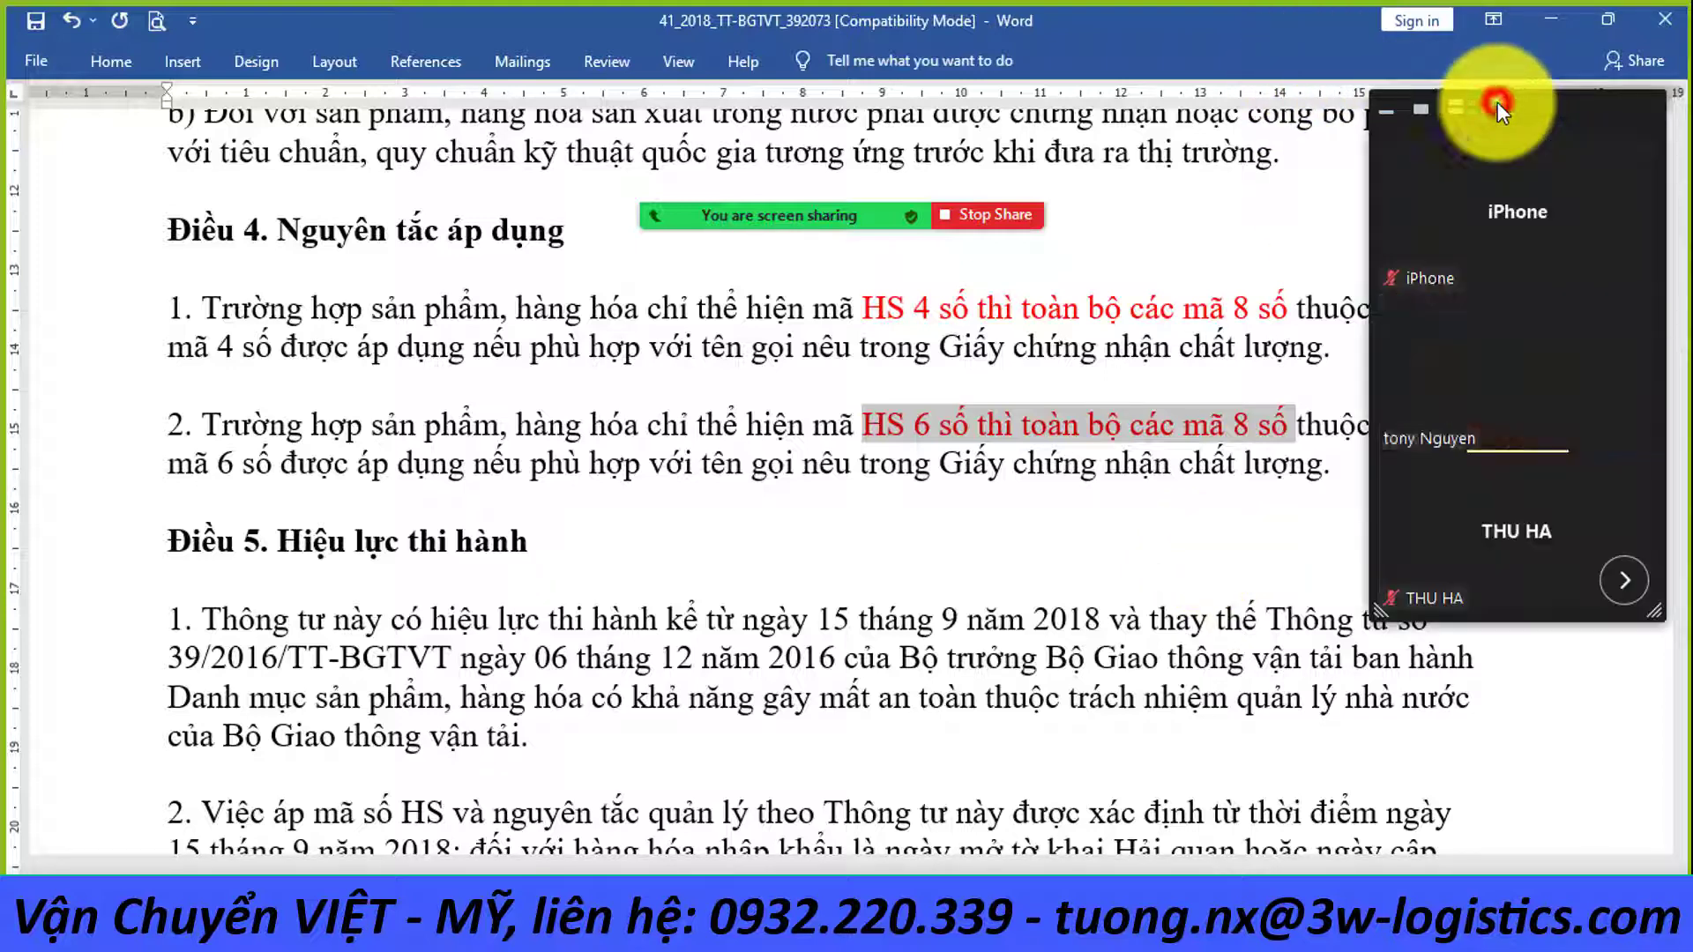
click(1418, 109)
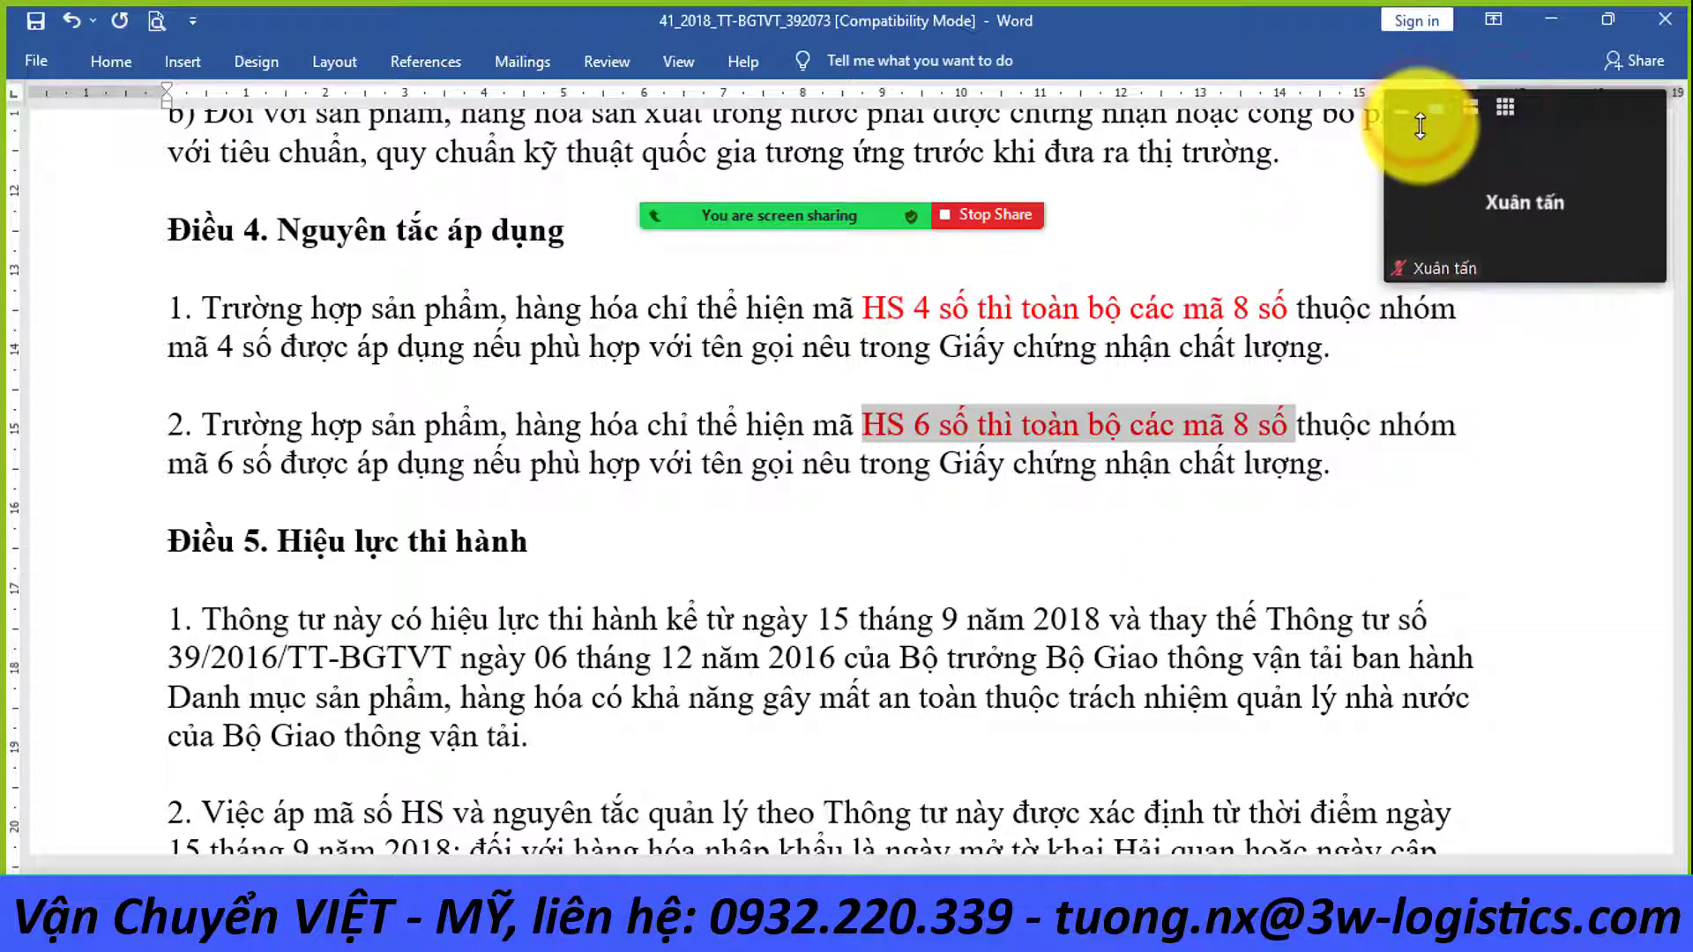
- Color the effective date "15 tháng 9 năm 2018" in Điều 5 clause 1 red
scroll(1226, 501, down, 1)
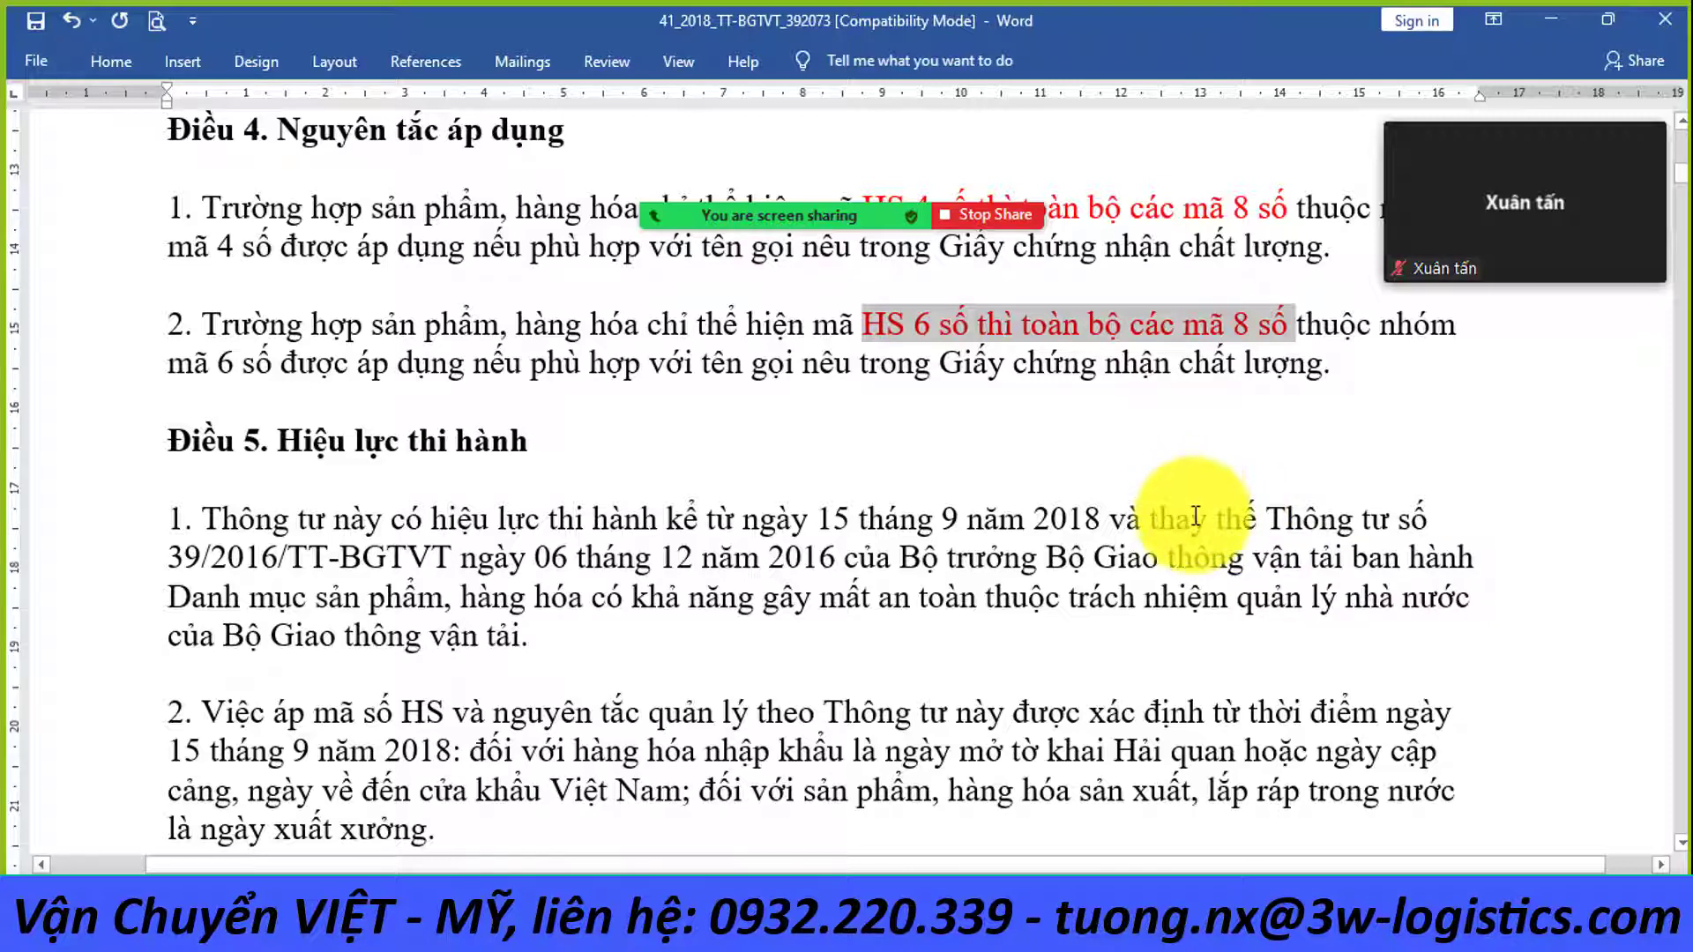
scroll(1196, 516, down, 1)
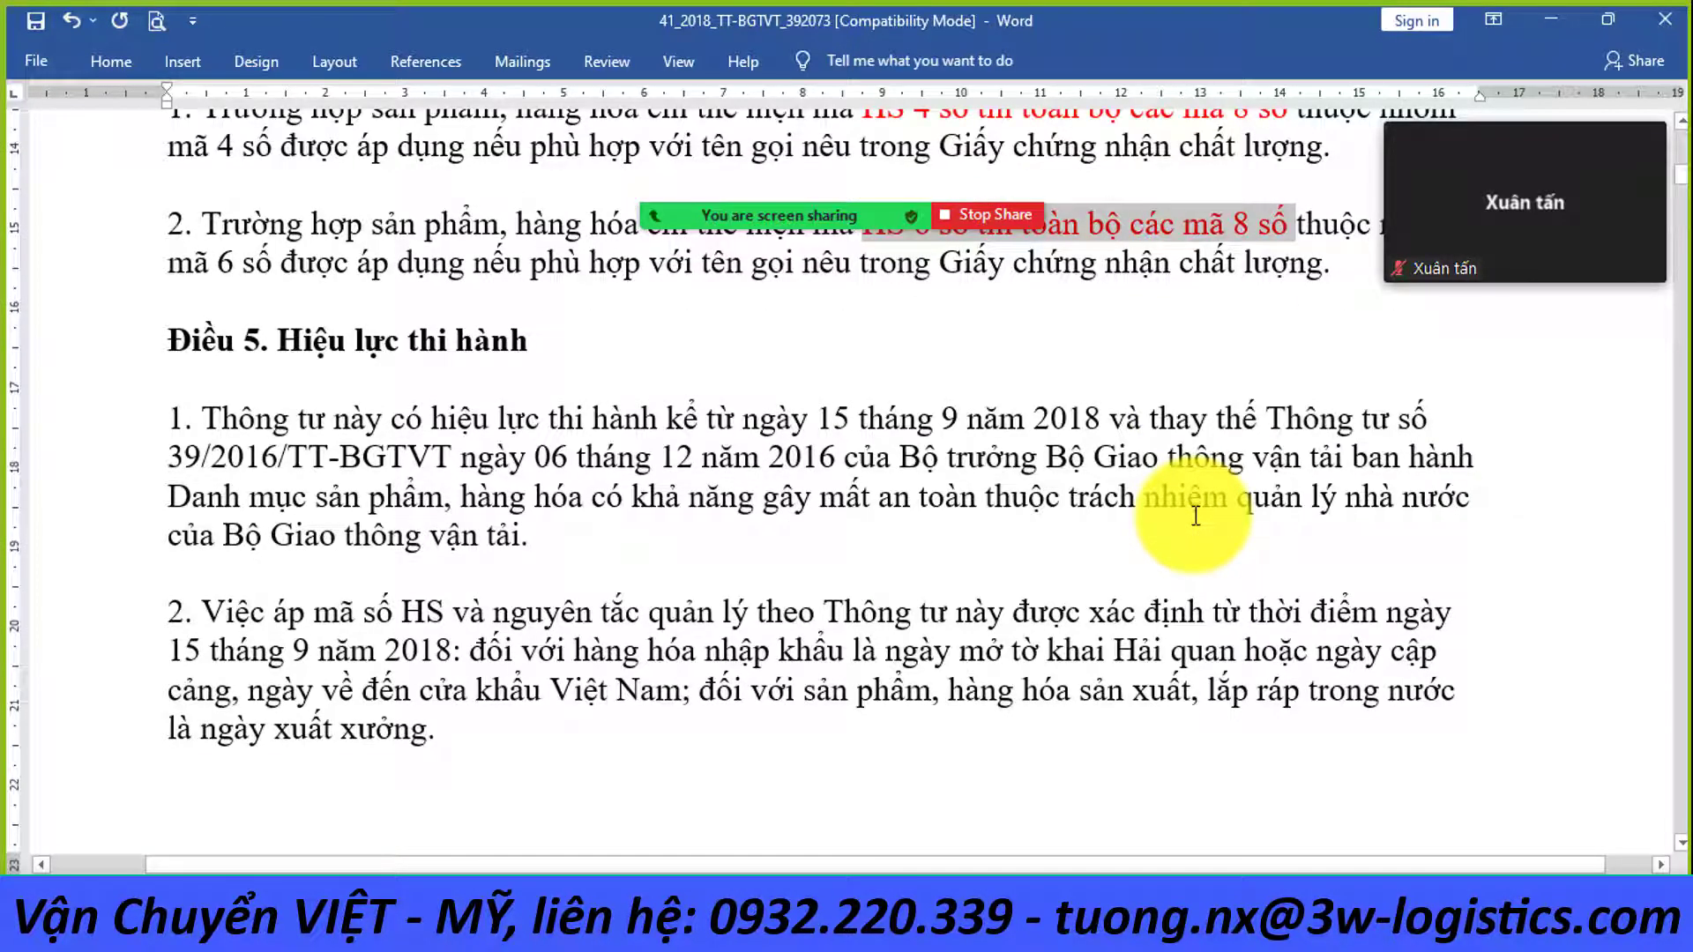
click(114, 348)
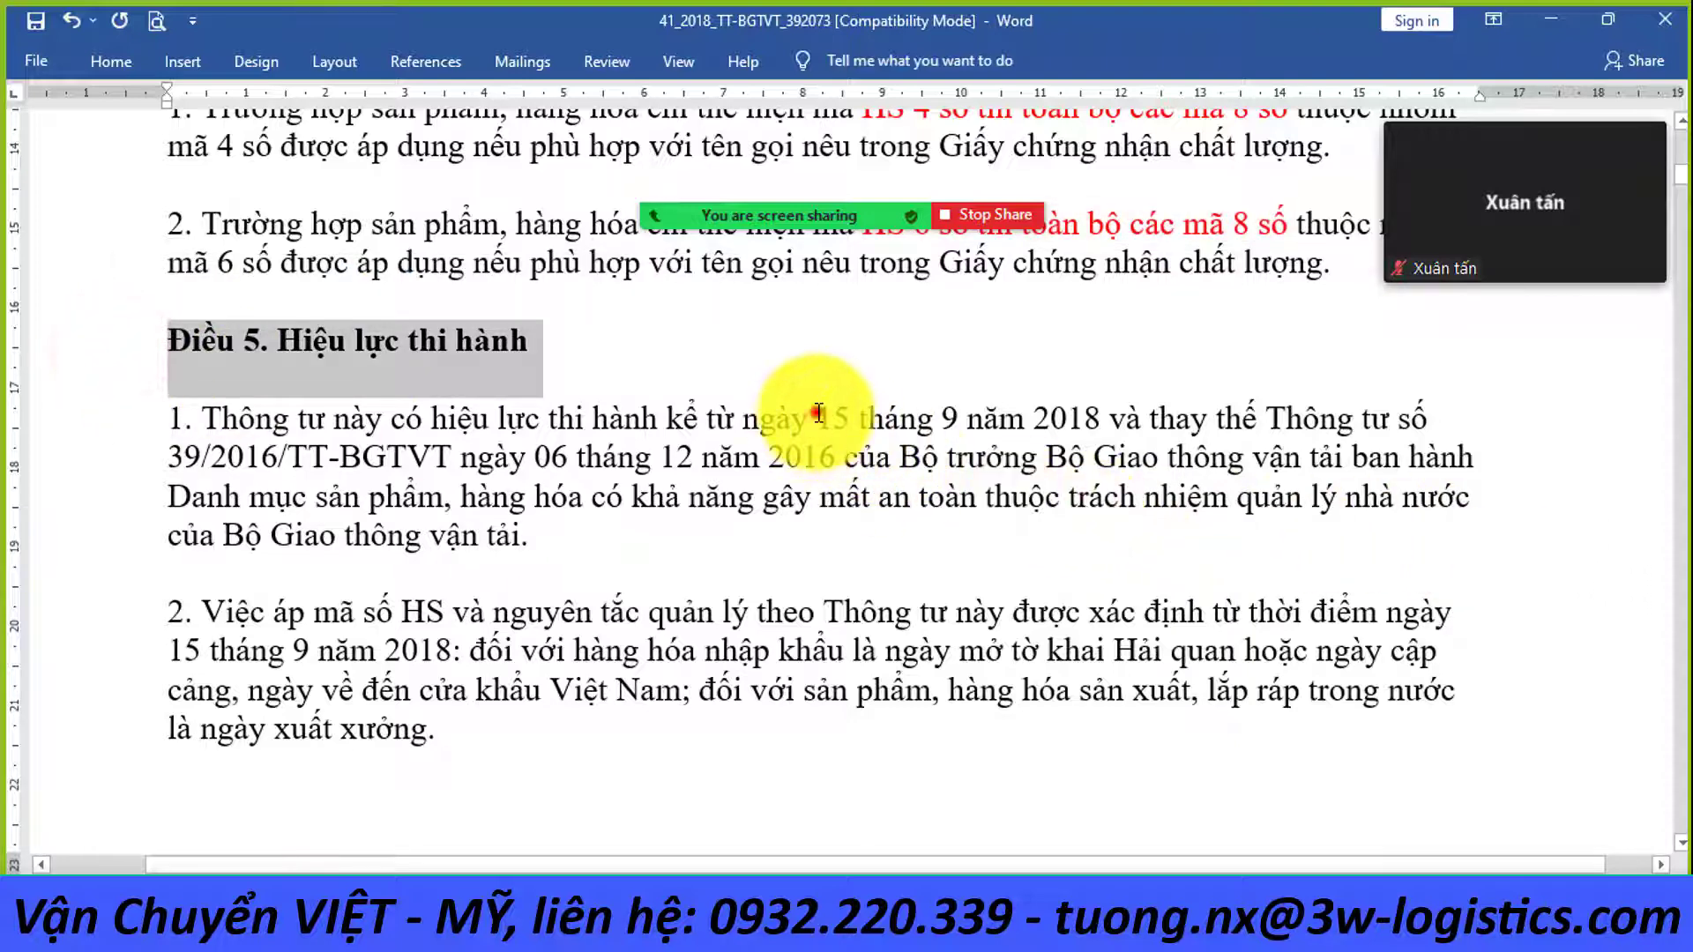
drag(815, 418, 1074, 419)
- Look ahead to the Phụ lục I heading, and return to Điều 3 to mark its Phụ lục I and Phụ lục II clauses for reading
scroll(732, 705, down, 7)
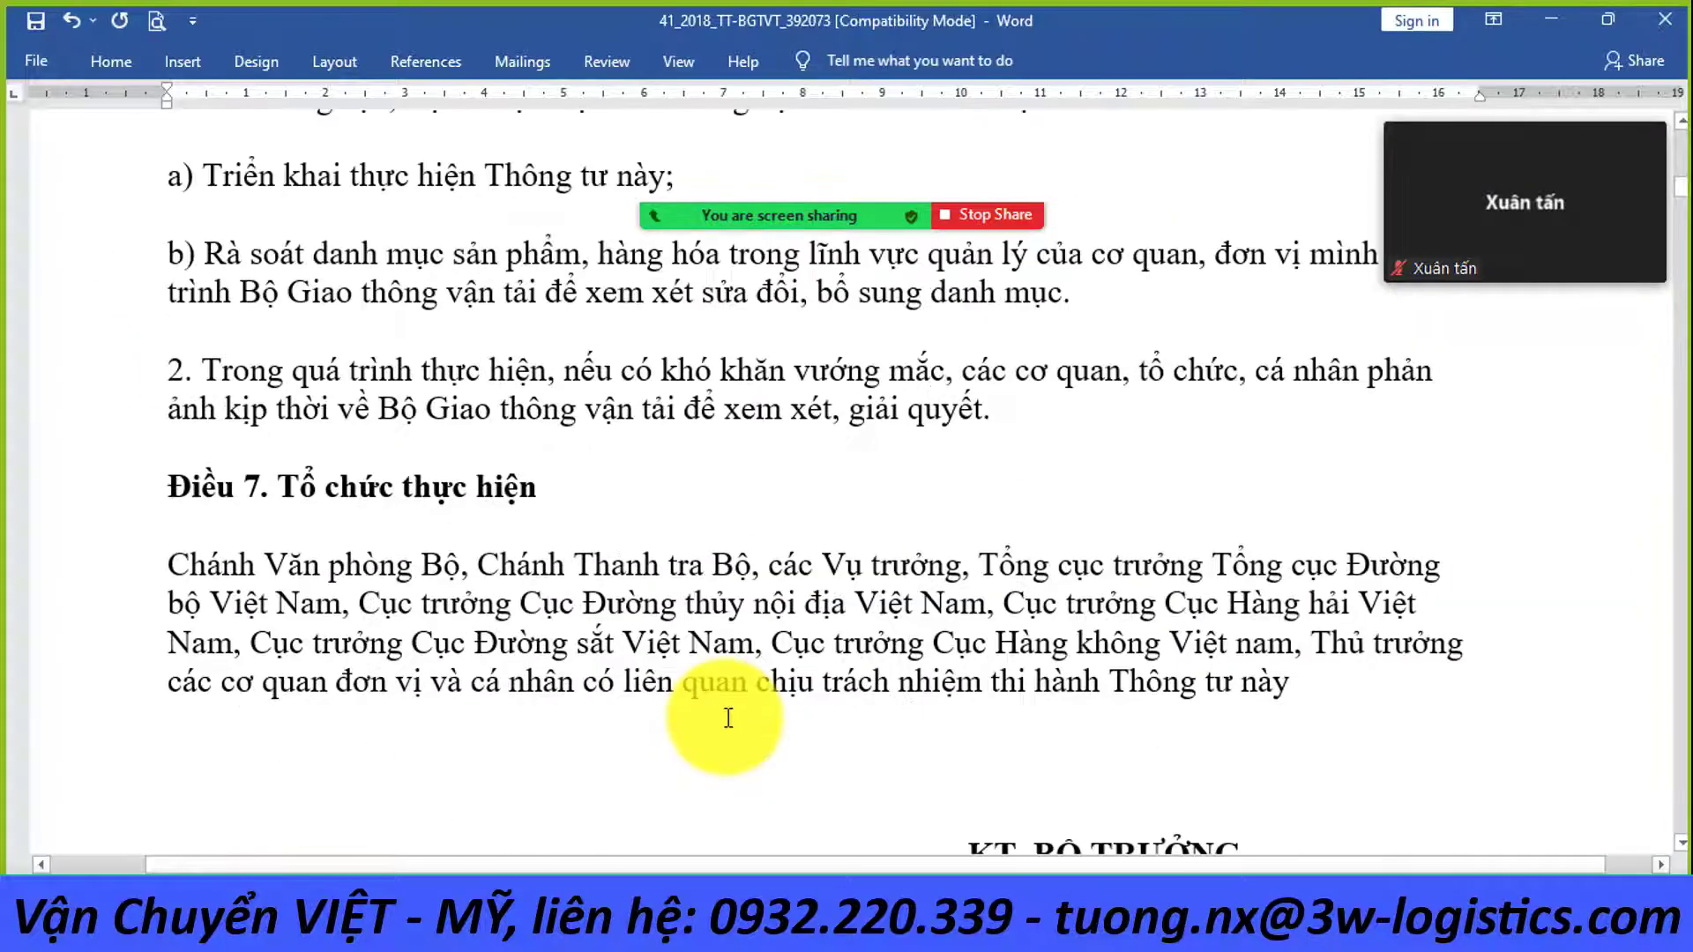
scroll(726, 717, down, 9)
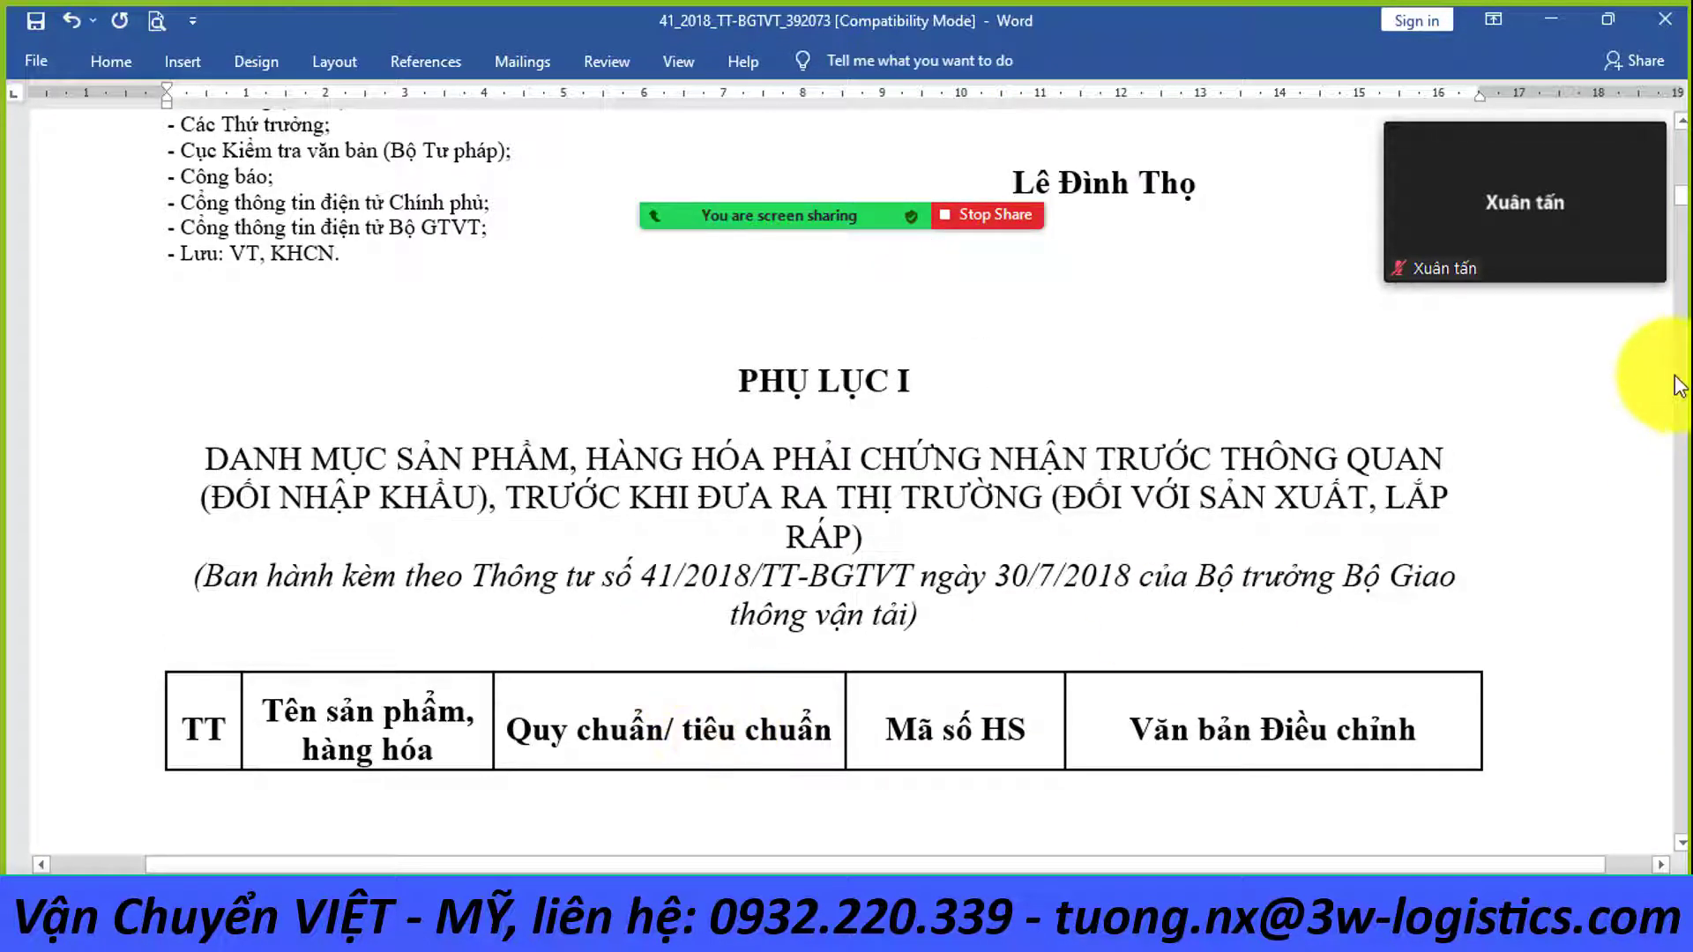
drag(1679, 188, 1680, 131)
scroll(1130, 471, down, 3)
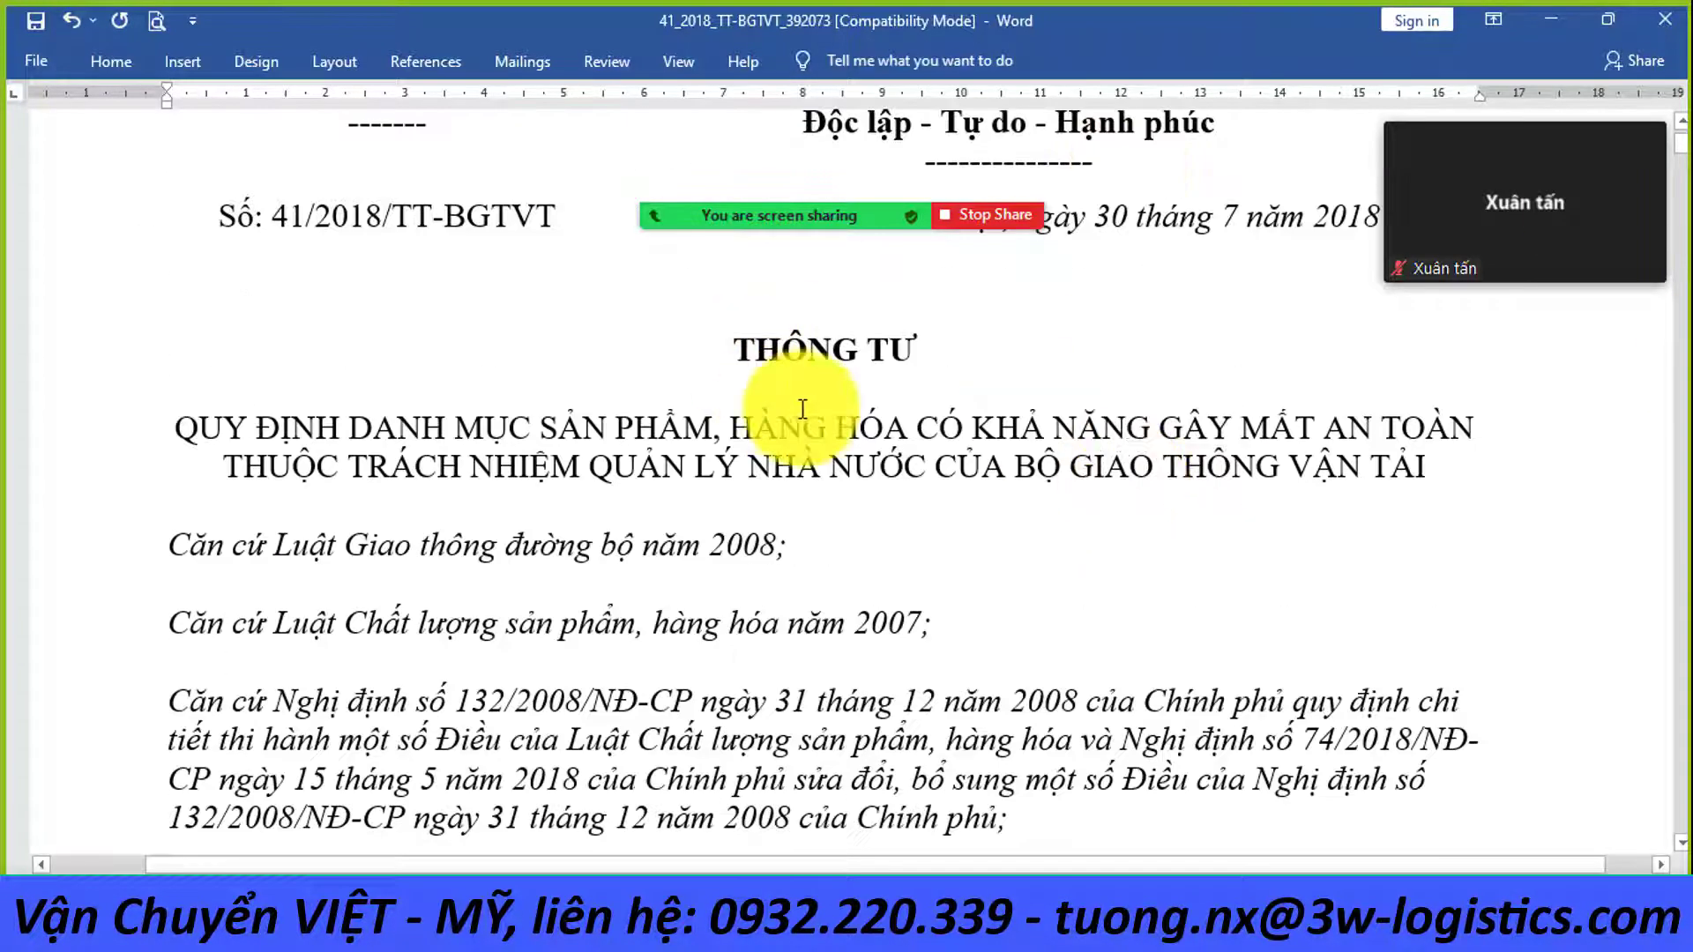
scroll(823, 446, down, 9)
scroll(824, 470, down, 10)
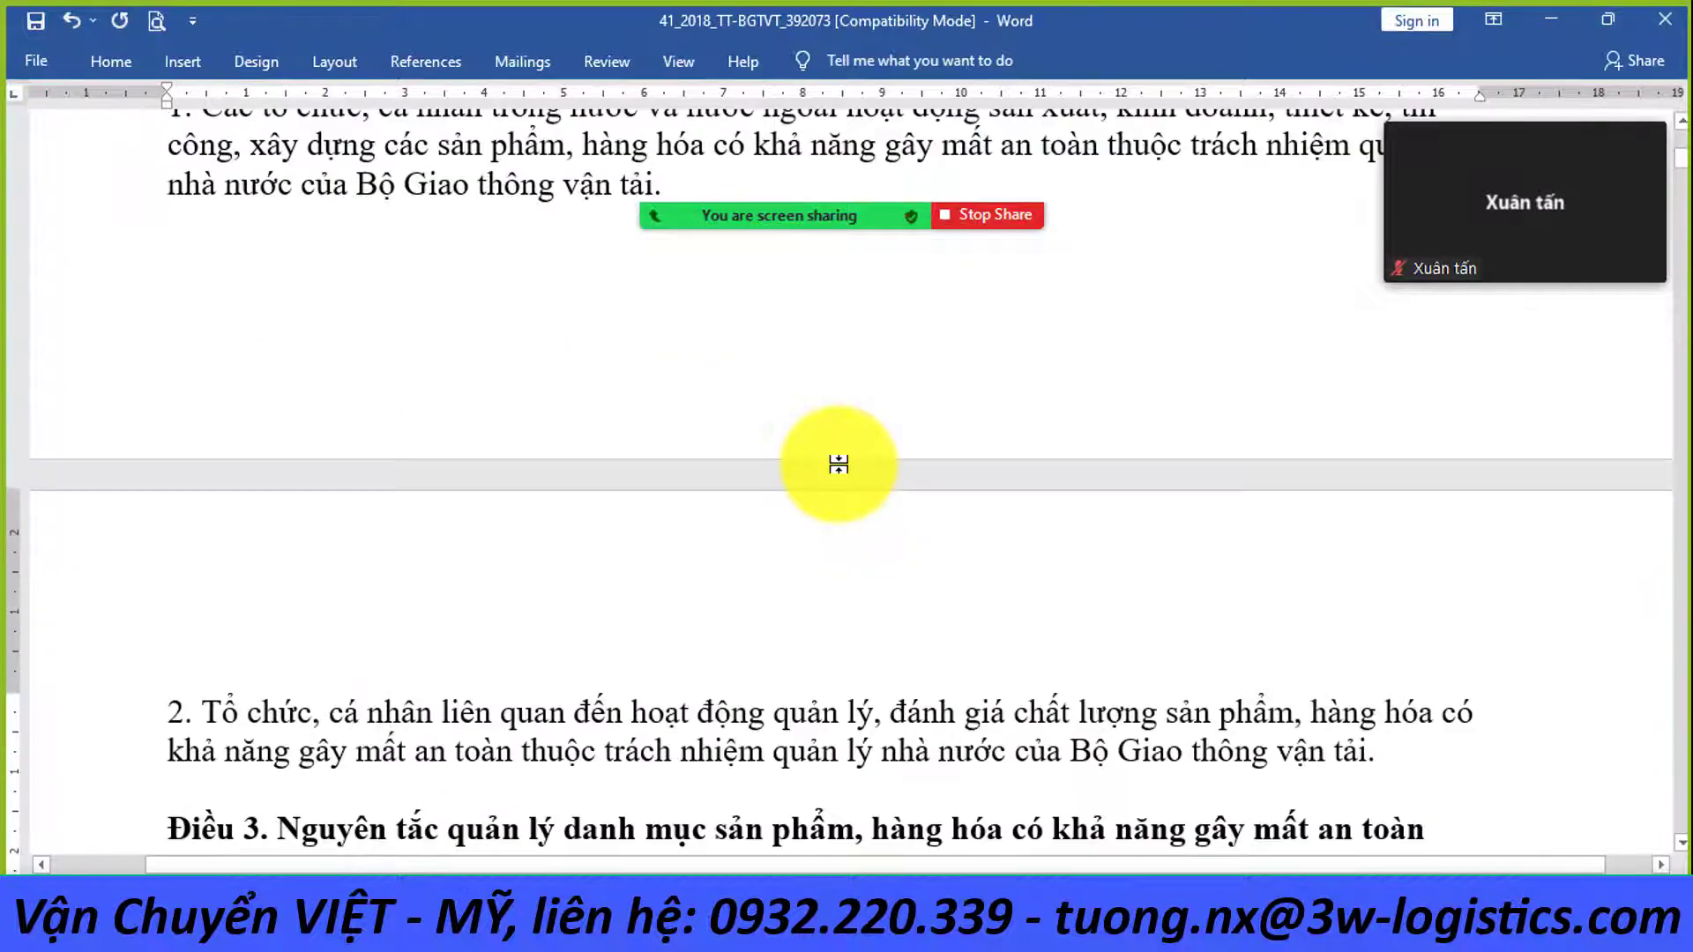
scroll(865, 468, down, 2)
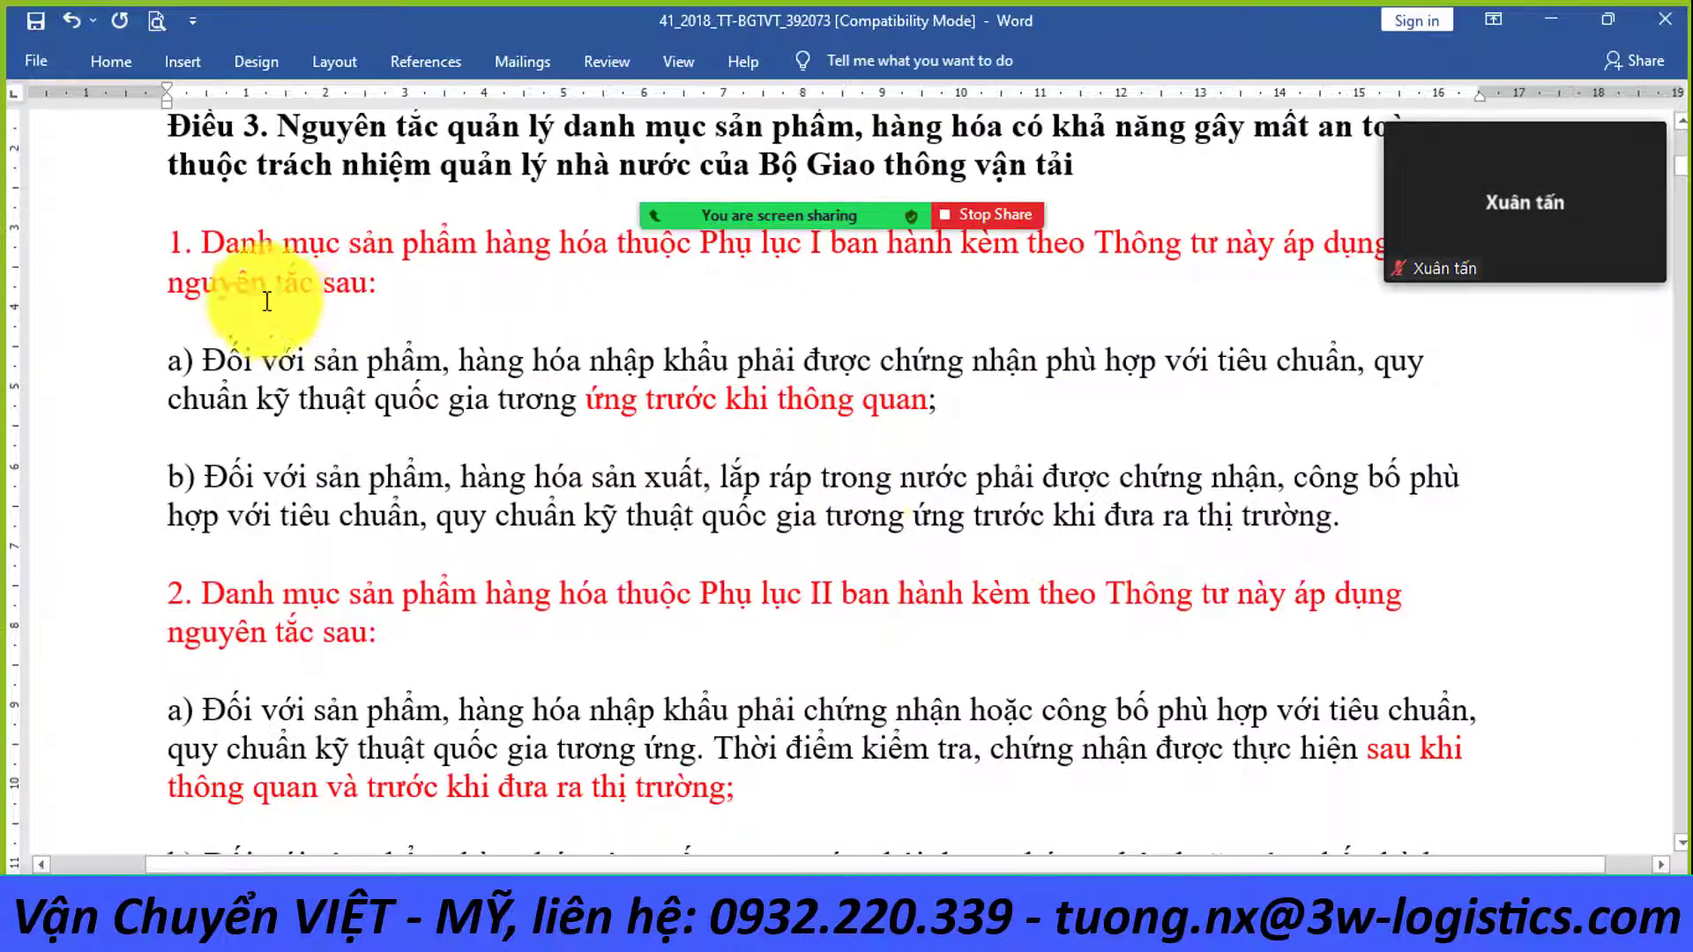
drag(132, 240, 126, 287)
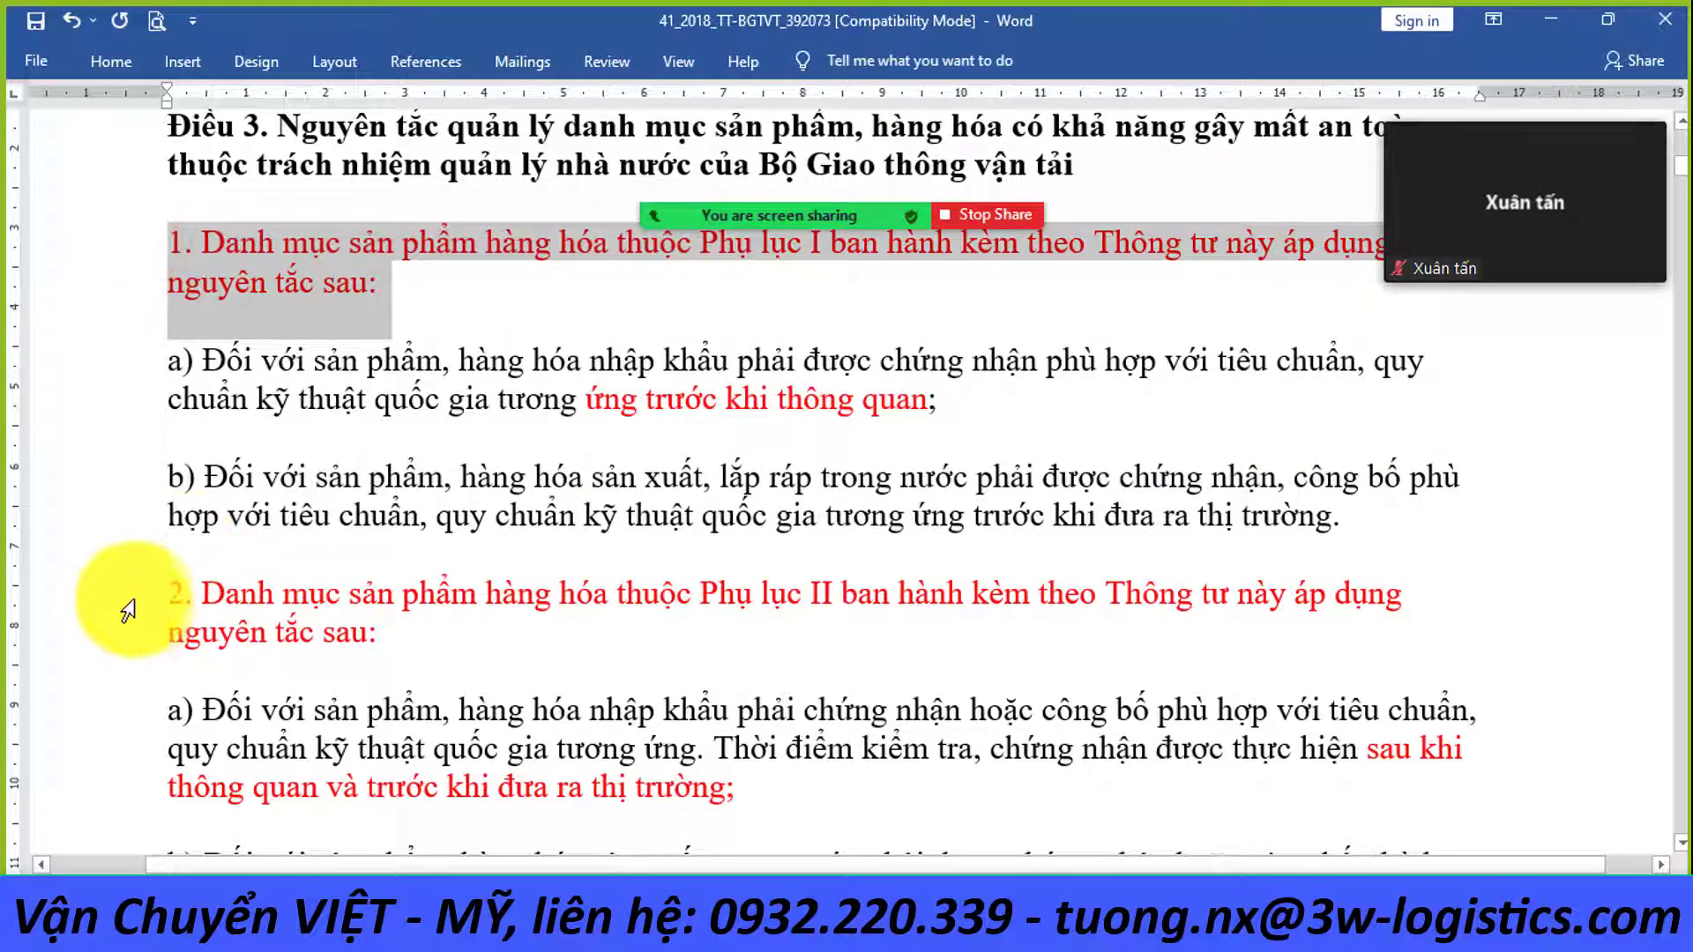
drag(131, 586, 127, 636)
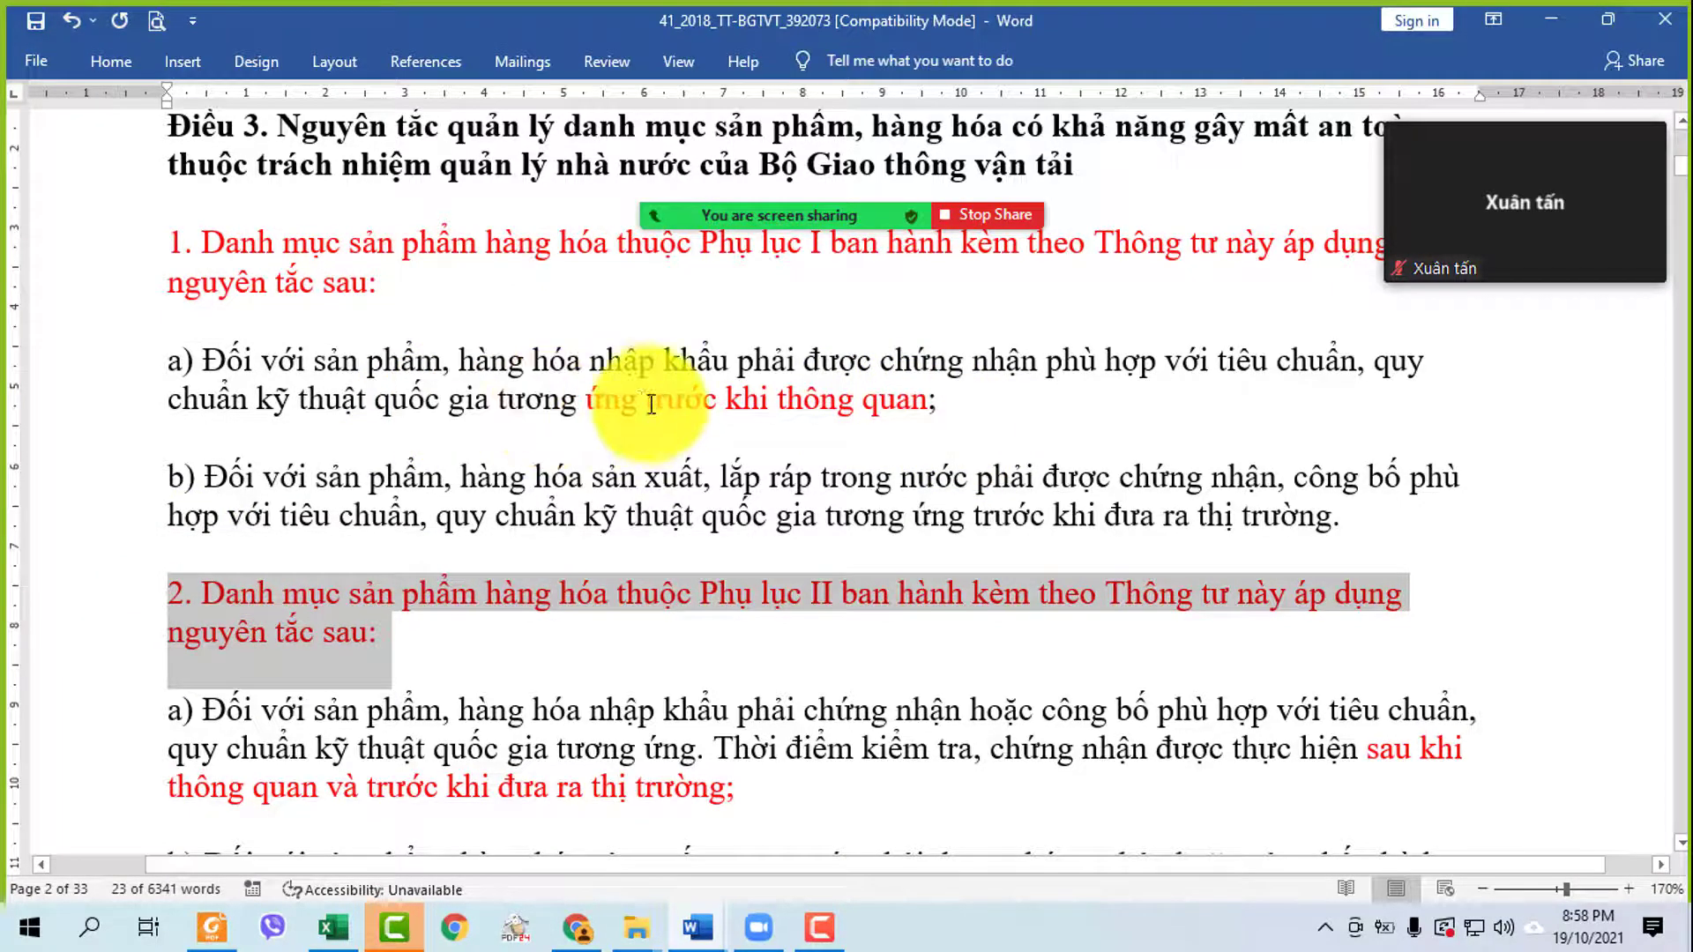
- Reset the font color of "tương ứng" in Điều 3 clause 1a to Automatic
drag(651, 404, 542, 397)
click(686, 347)
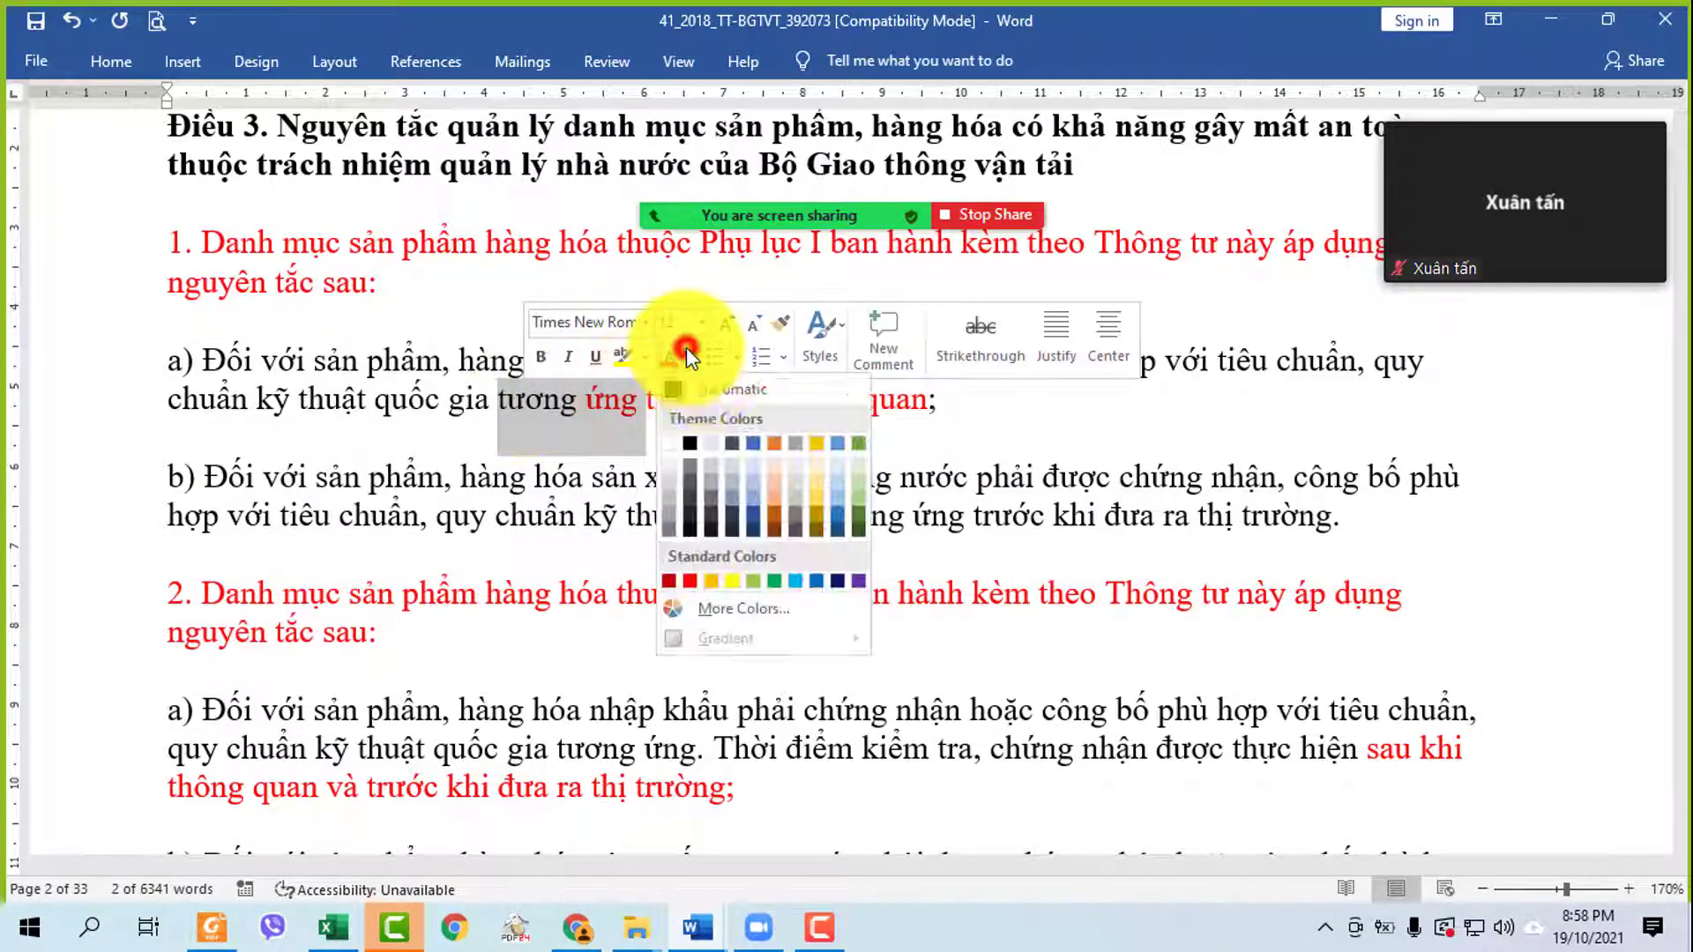
click(714, 389)
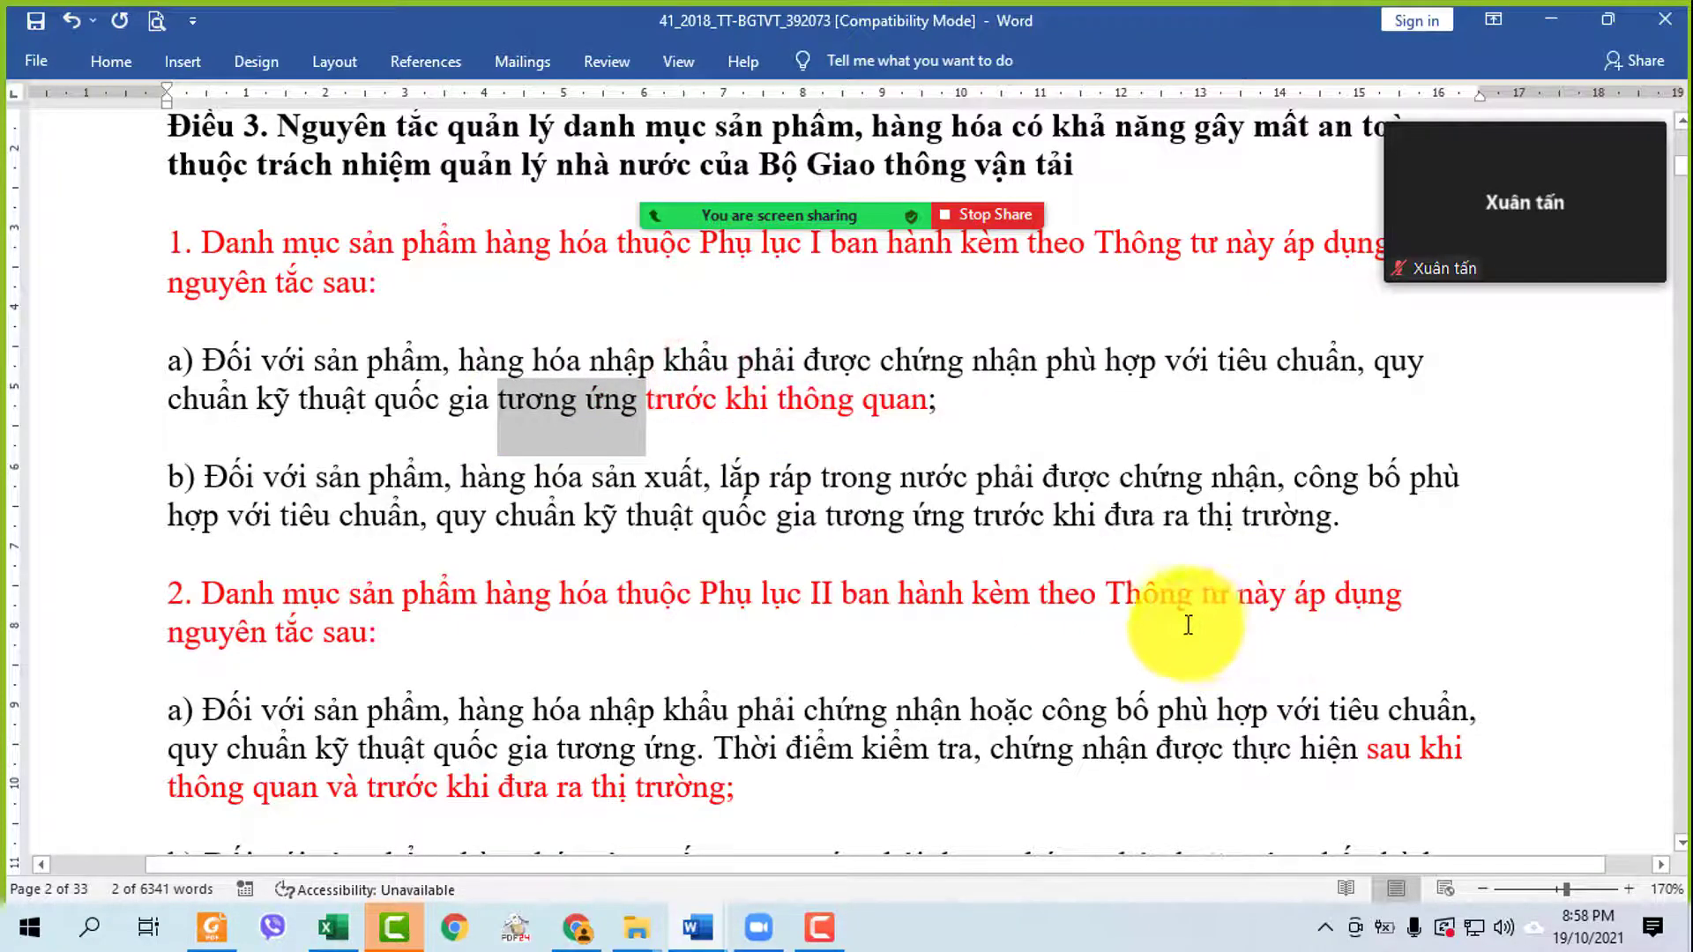
- Read on from Điều 3 clause 2 to the Phụ lục I table, marking row 1, "Ô tô đầu kéo", and examining the vehicle rows with their HS codes
scroll(1146, 622, down, 2)
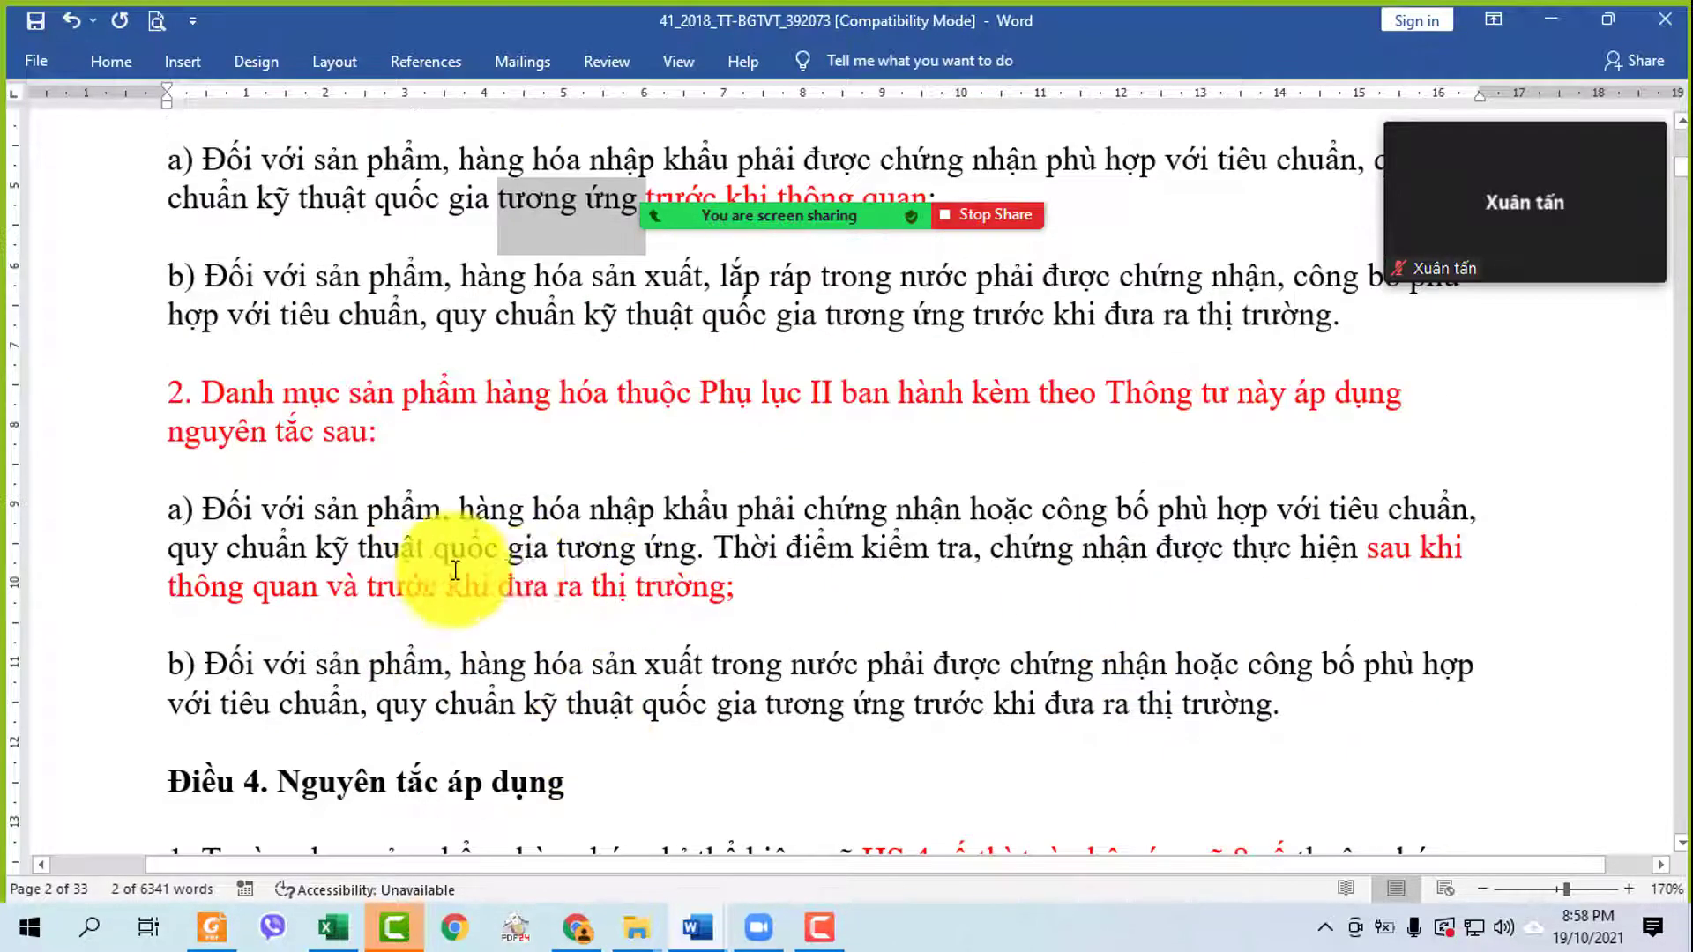
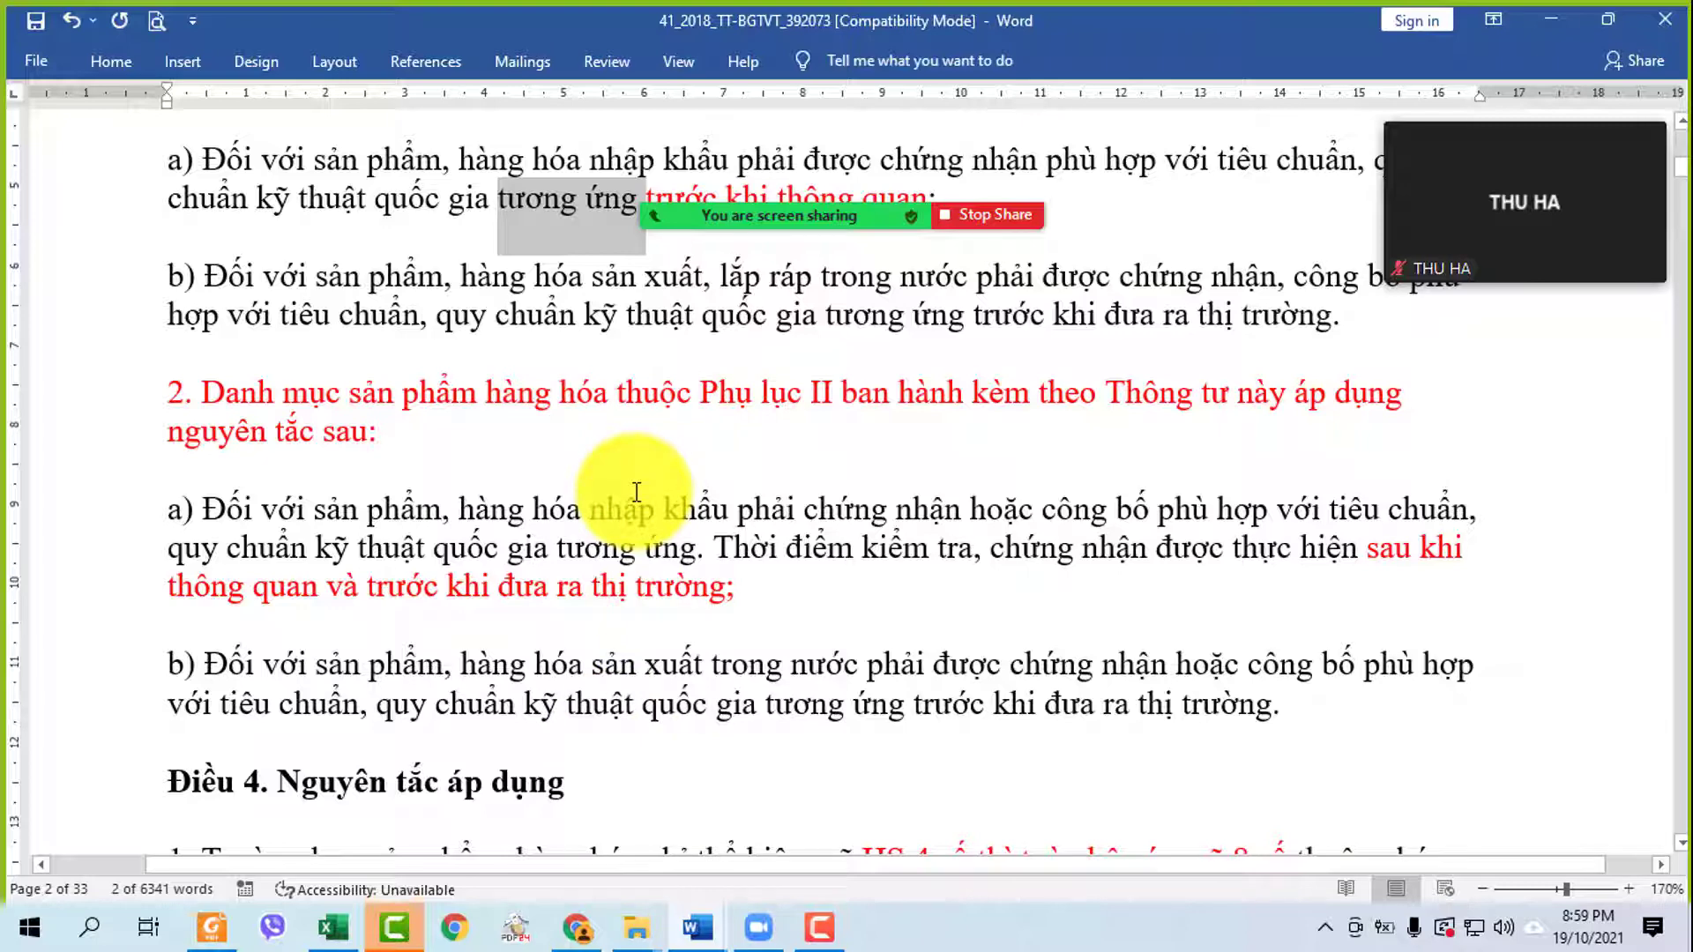
scroll(926, 378, down, 10)
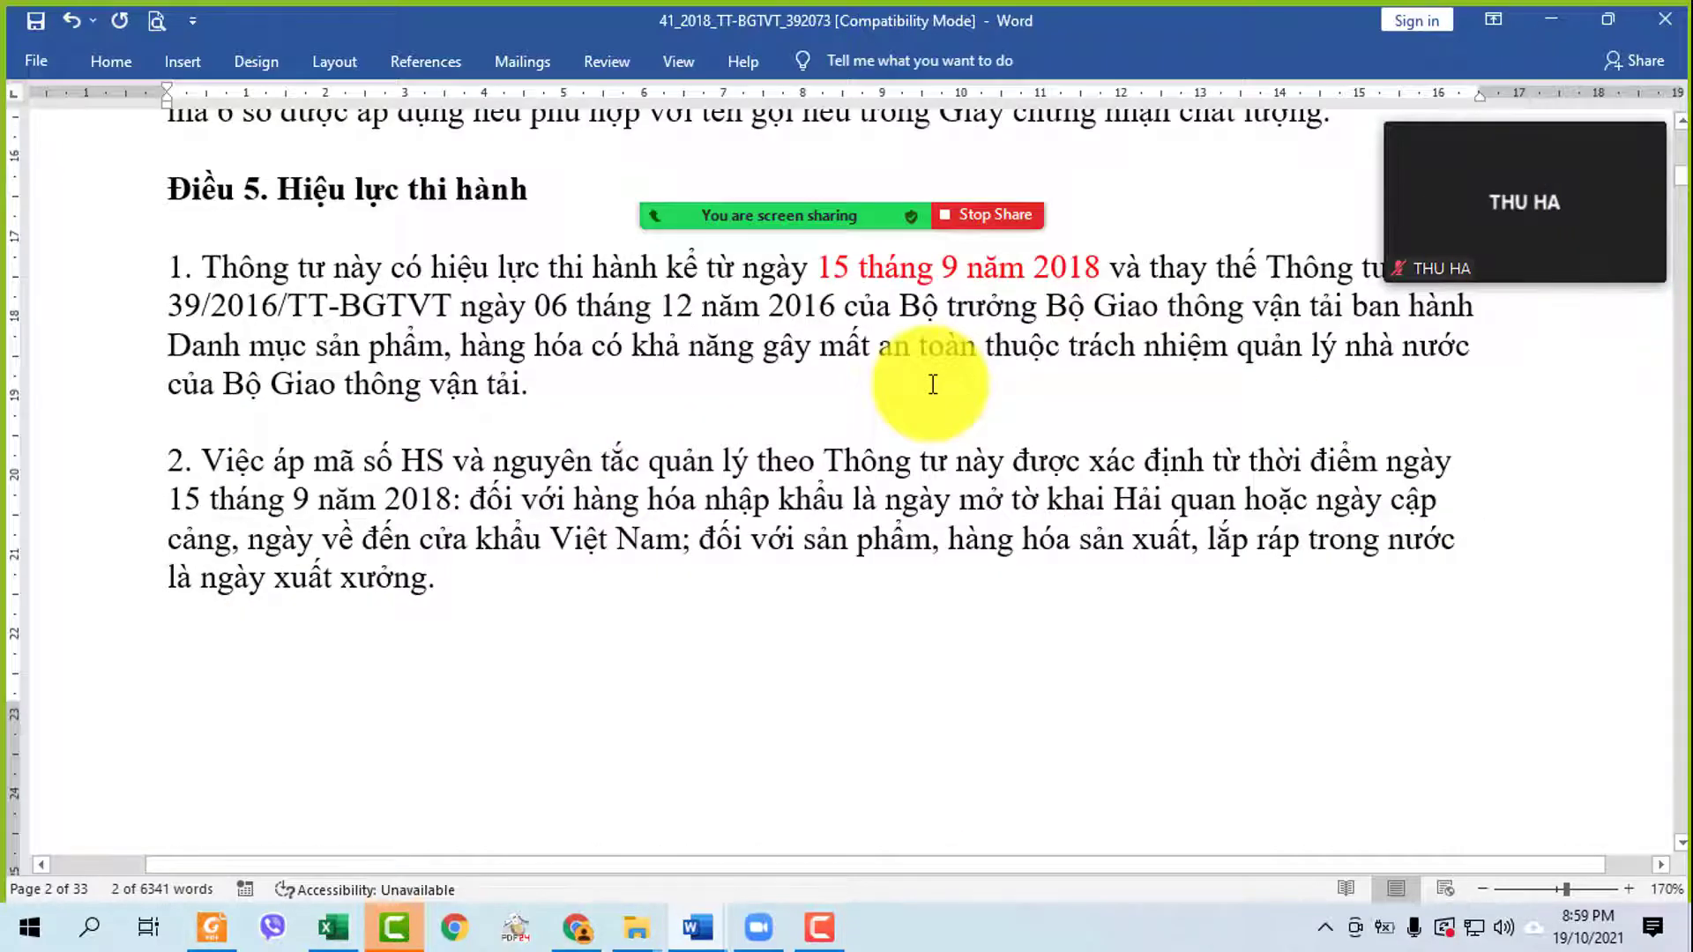
scroll(931, 383, down, 4)
scroll(931, 383, down, 8)
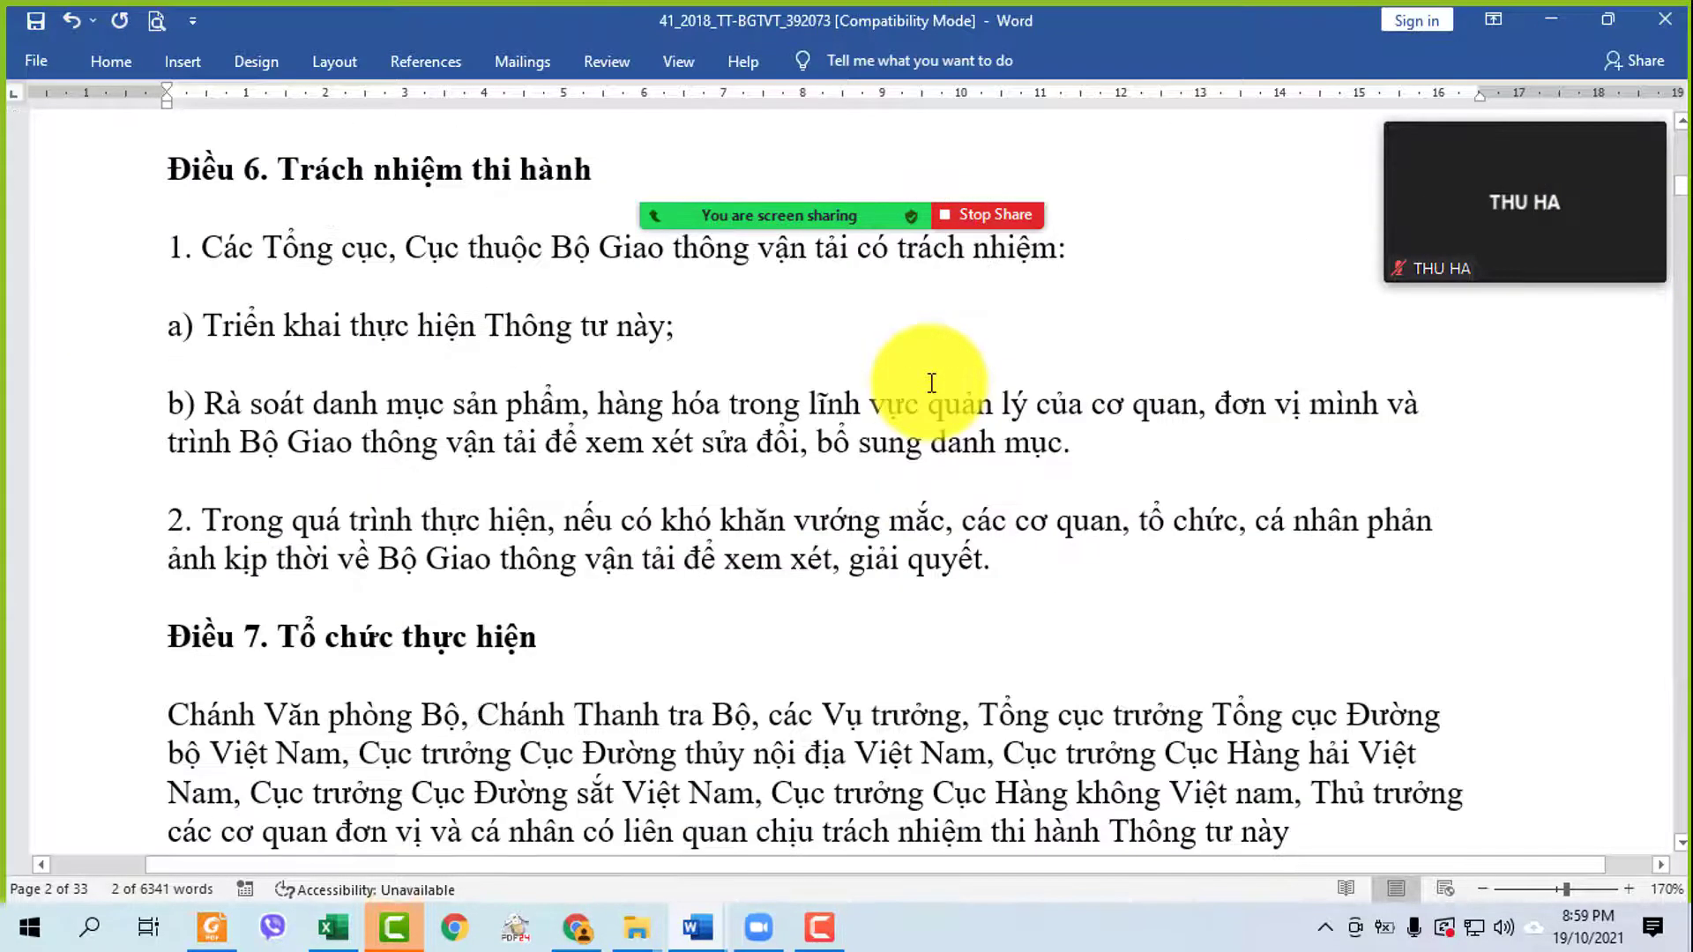
scroll(931, 383, down, 13)
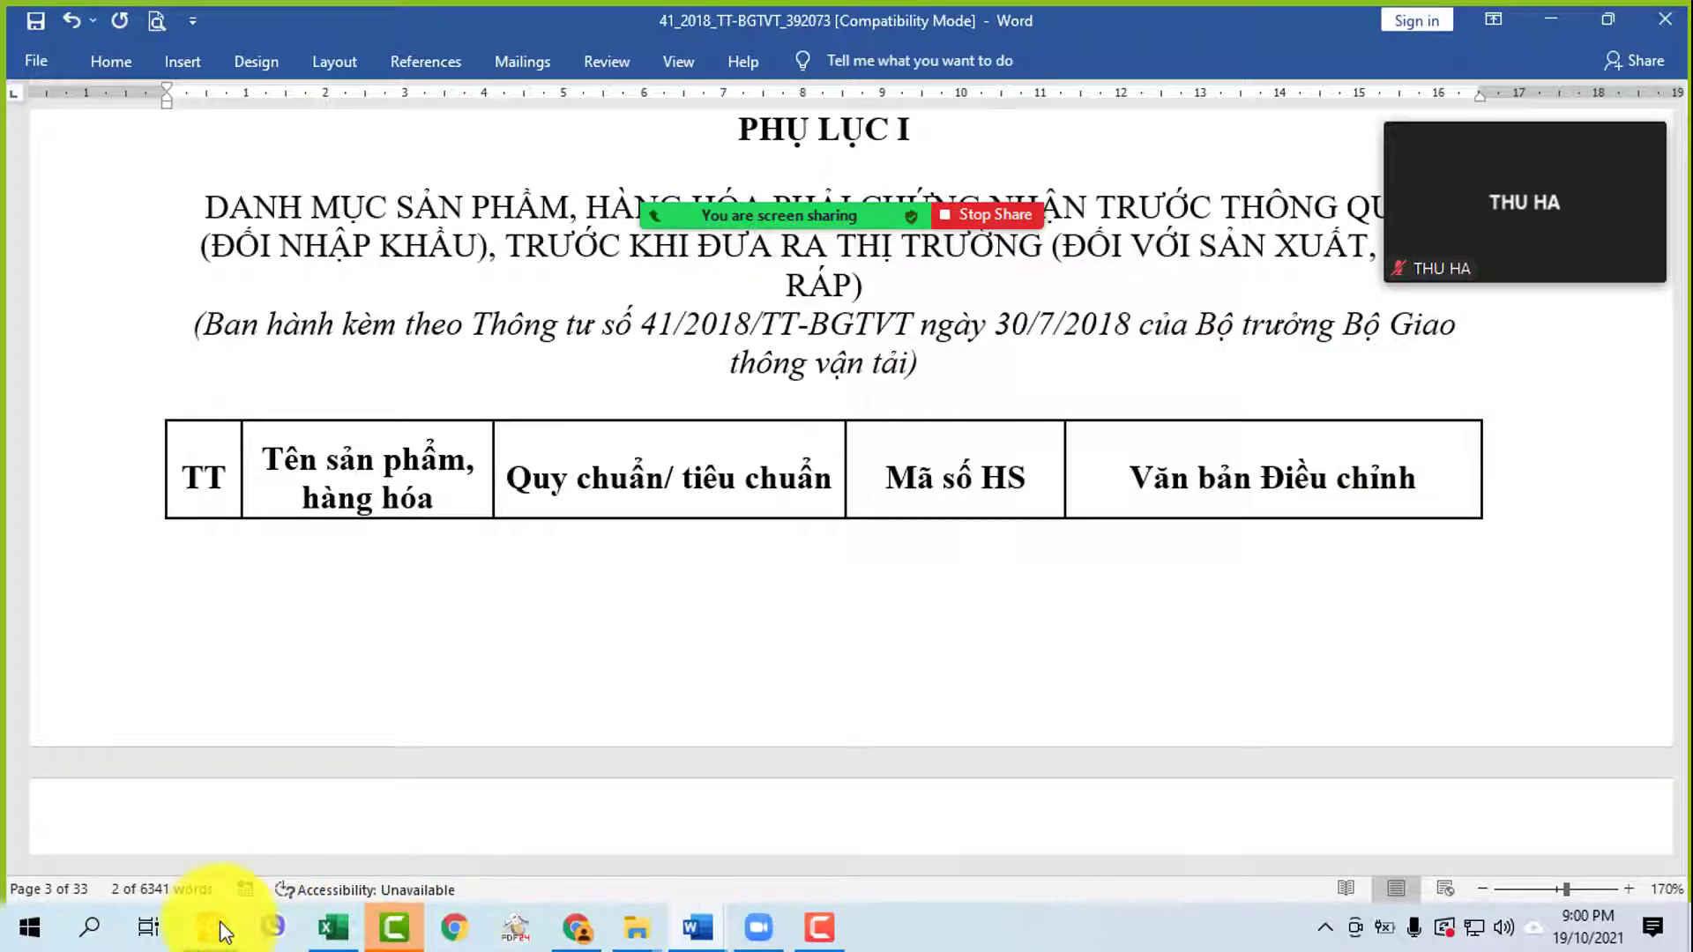
scroll(580, 635, down, 5)
scroll(580, 635, down, 5)
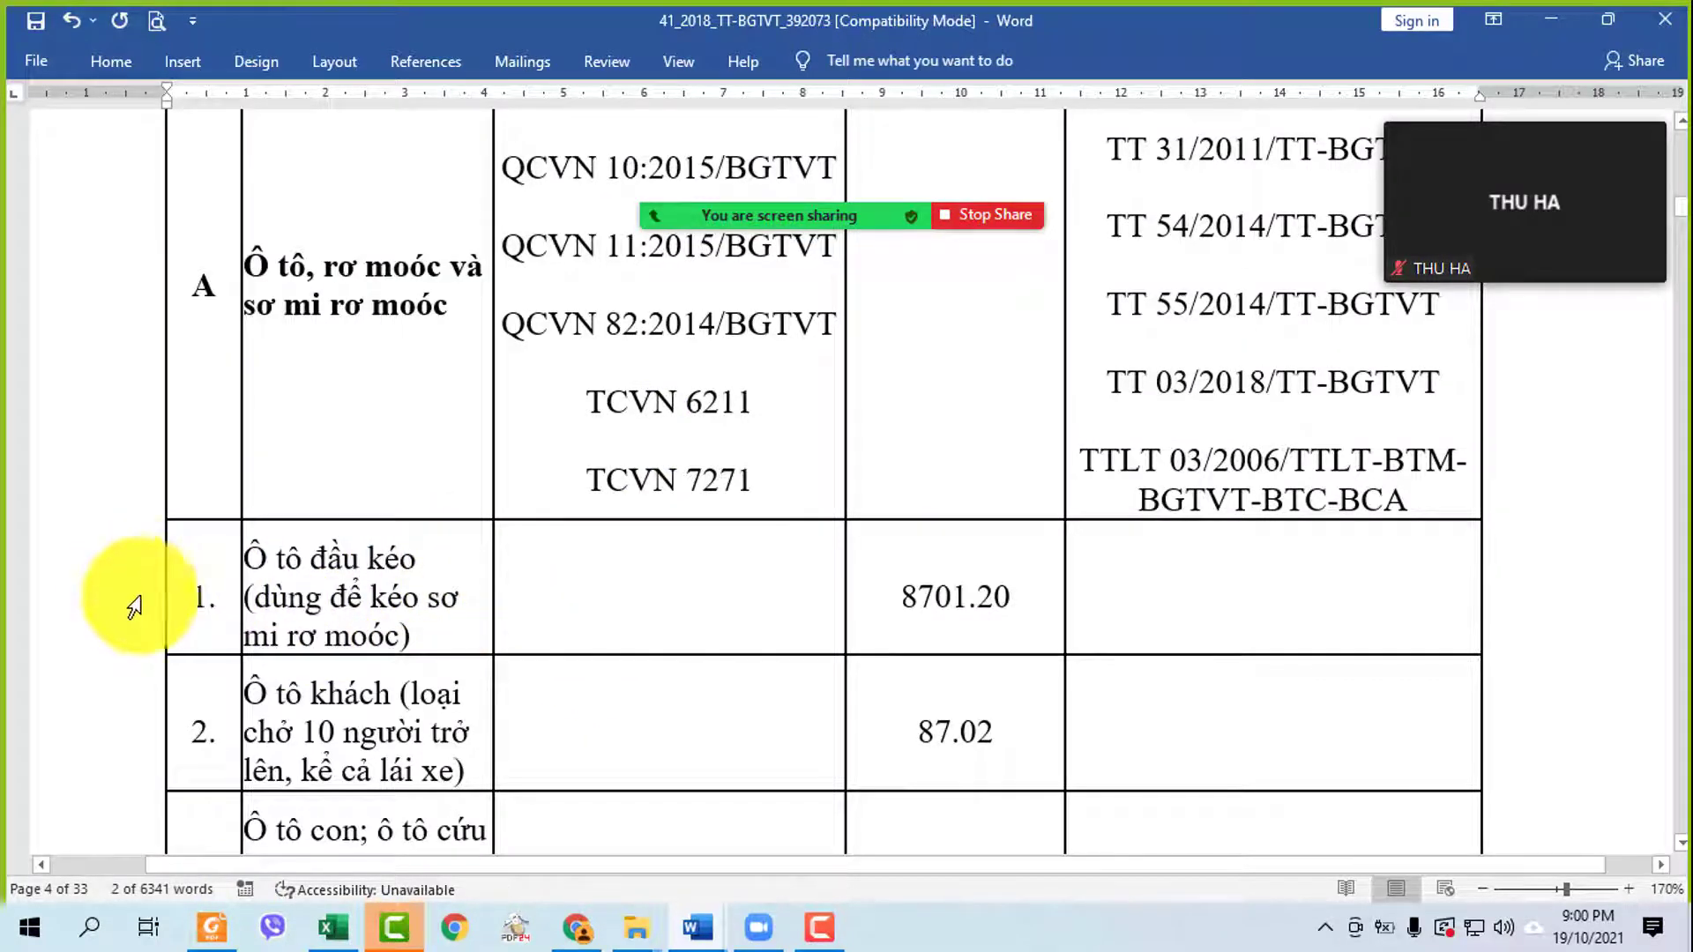
click(88, 564)
scroll(468, 556, down, 5)
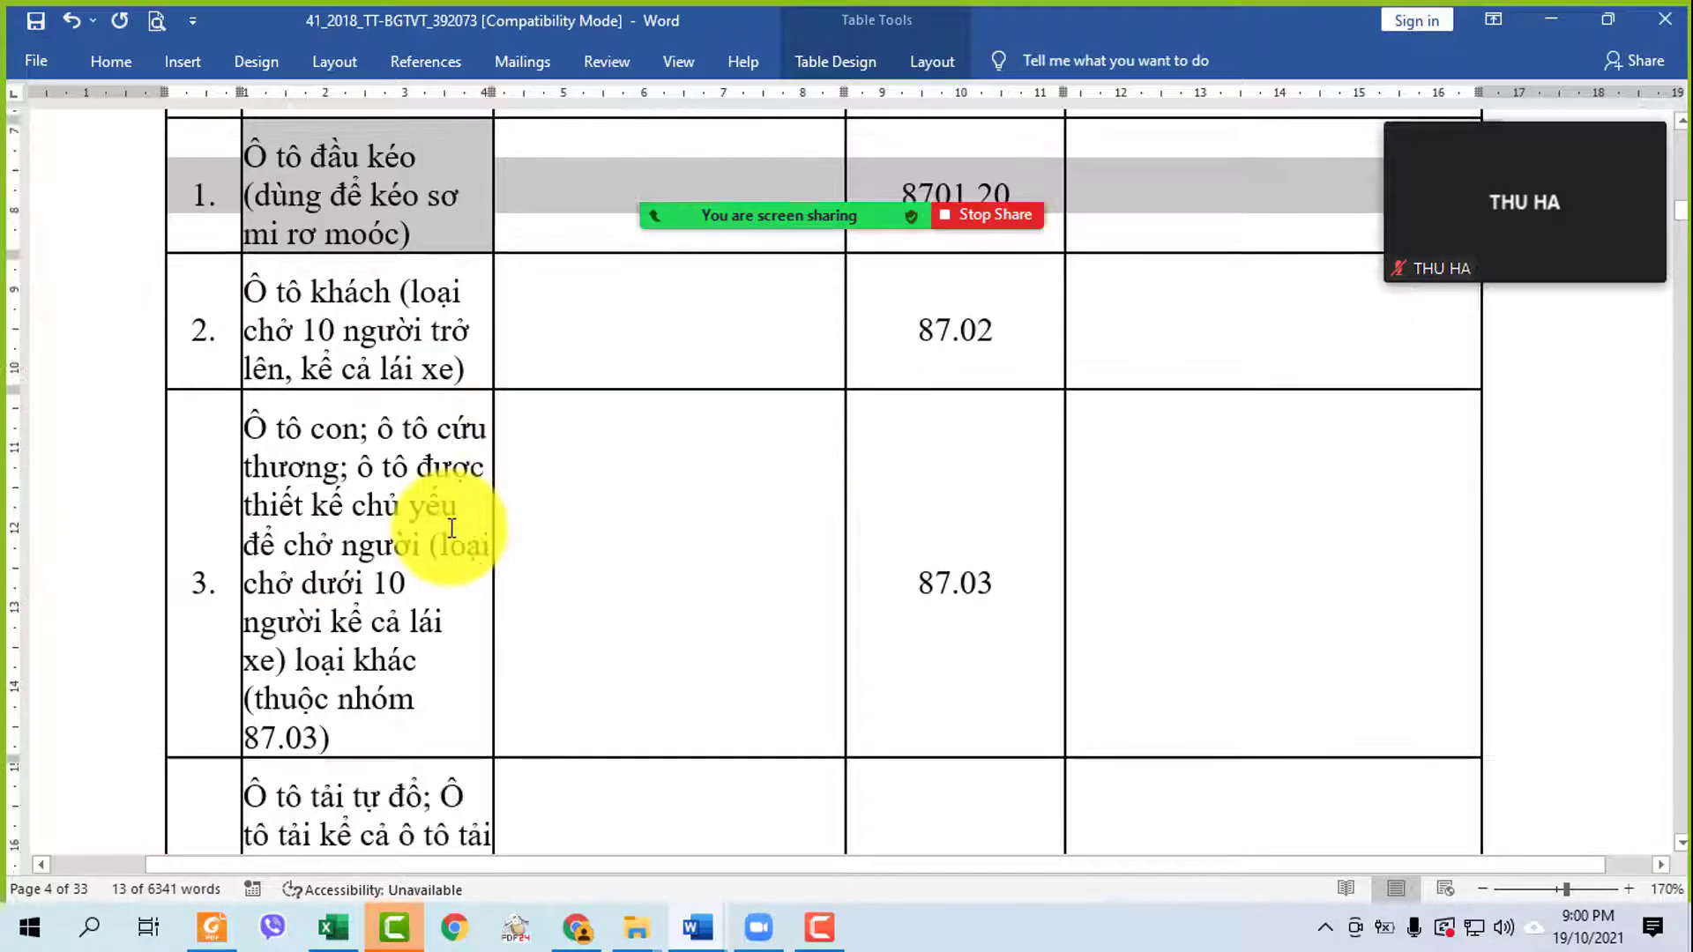
click(774, 538)
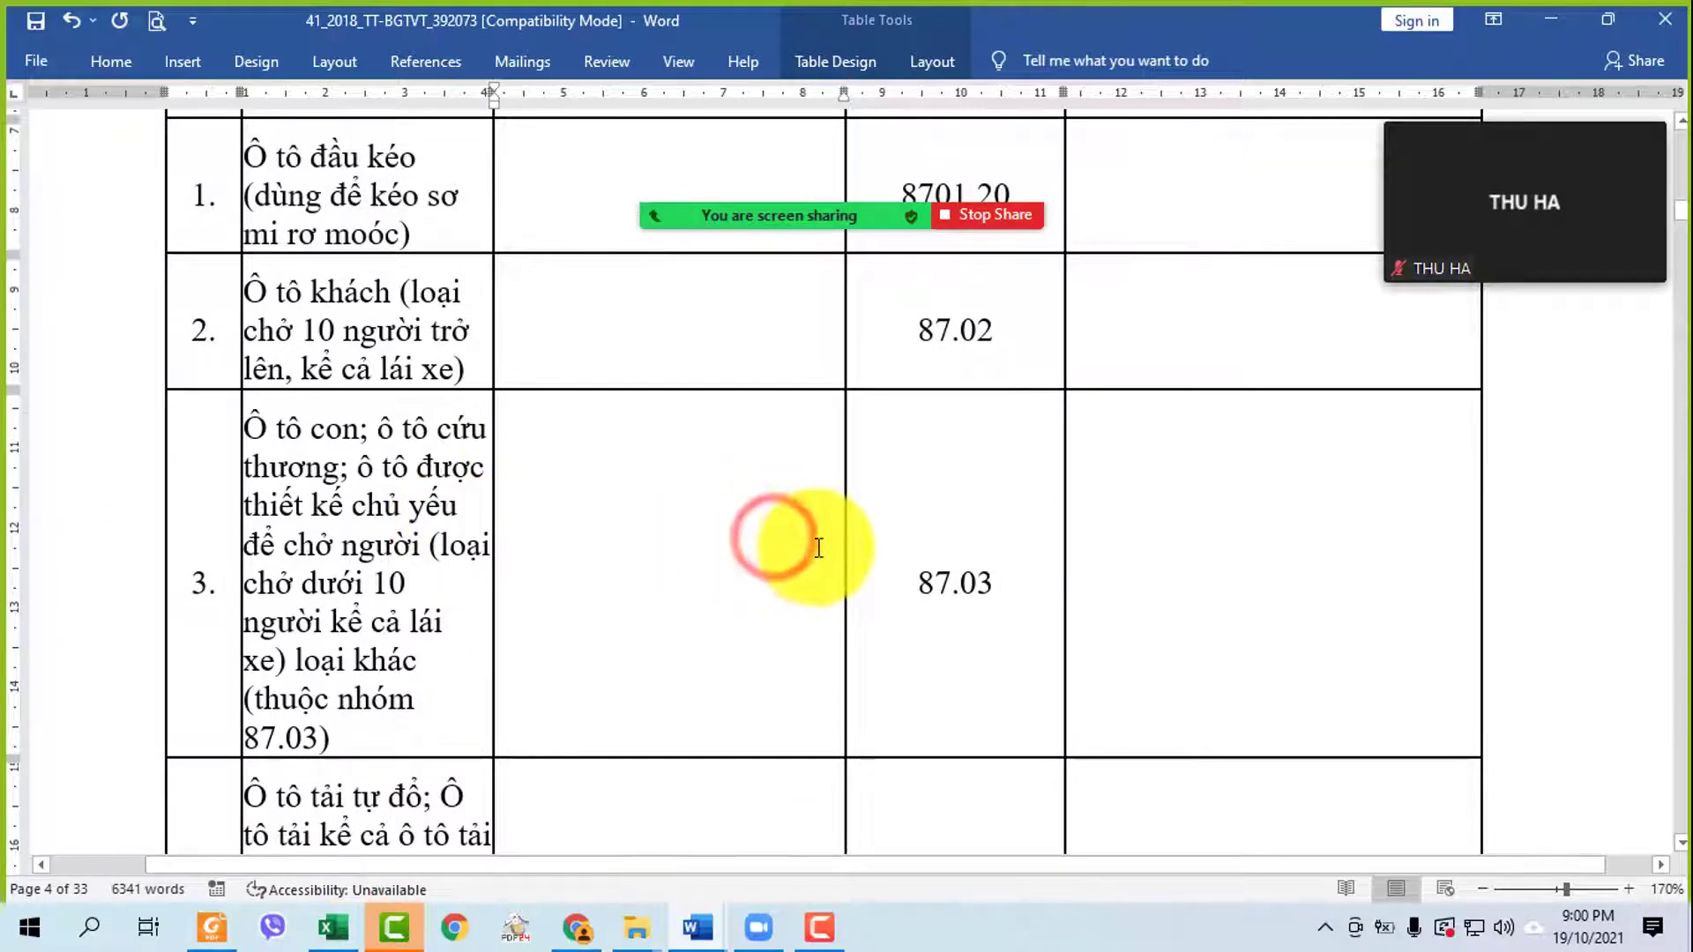
- Search the circular for "4011" and mark row 6, "Lốp hơi xe mô tô, xe gắn máy", for reading
key(ctrl+f)
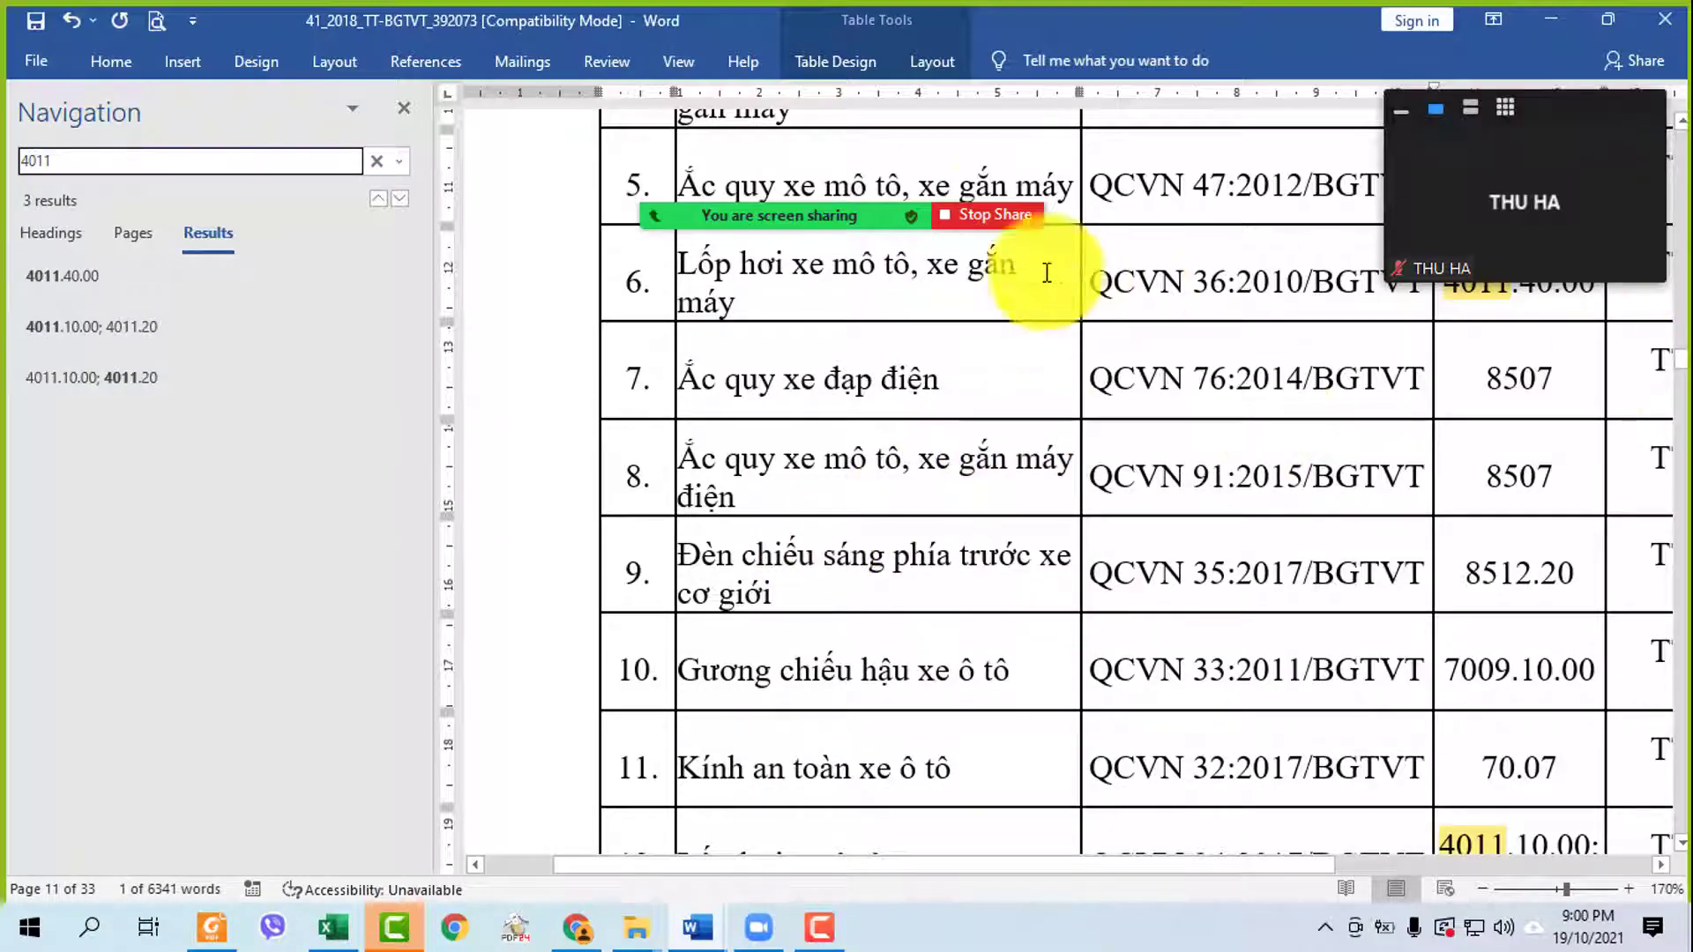
mouse_move(1442, 127)
click(1400, 112)
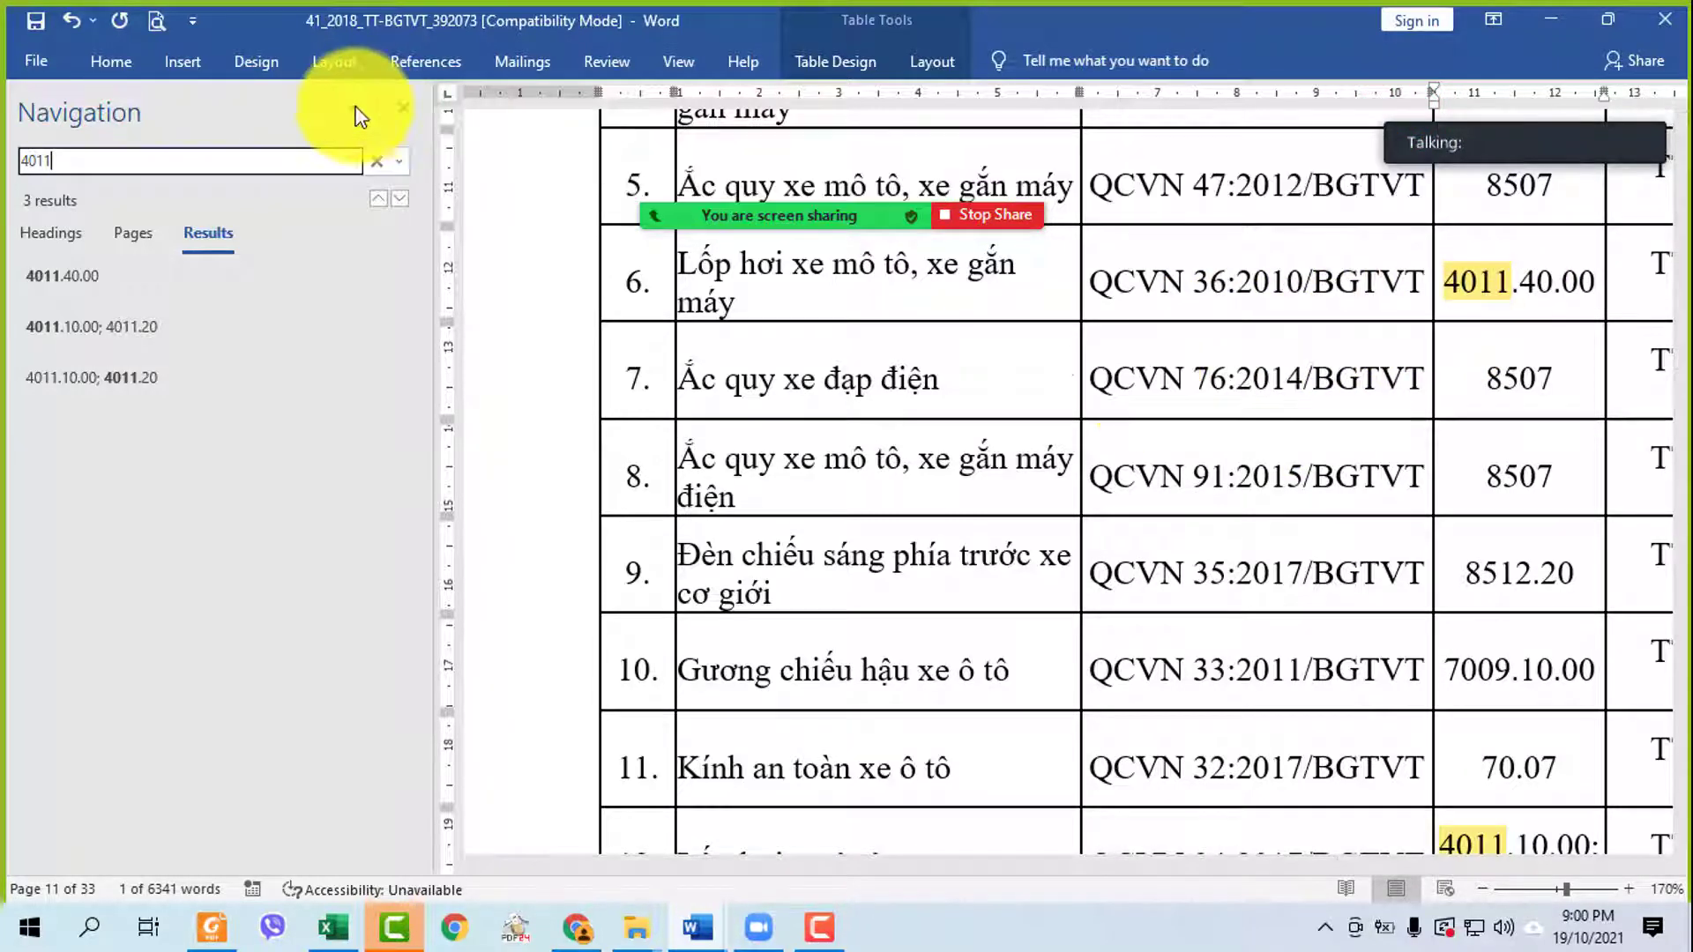
click(406, 108)
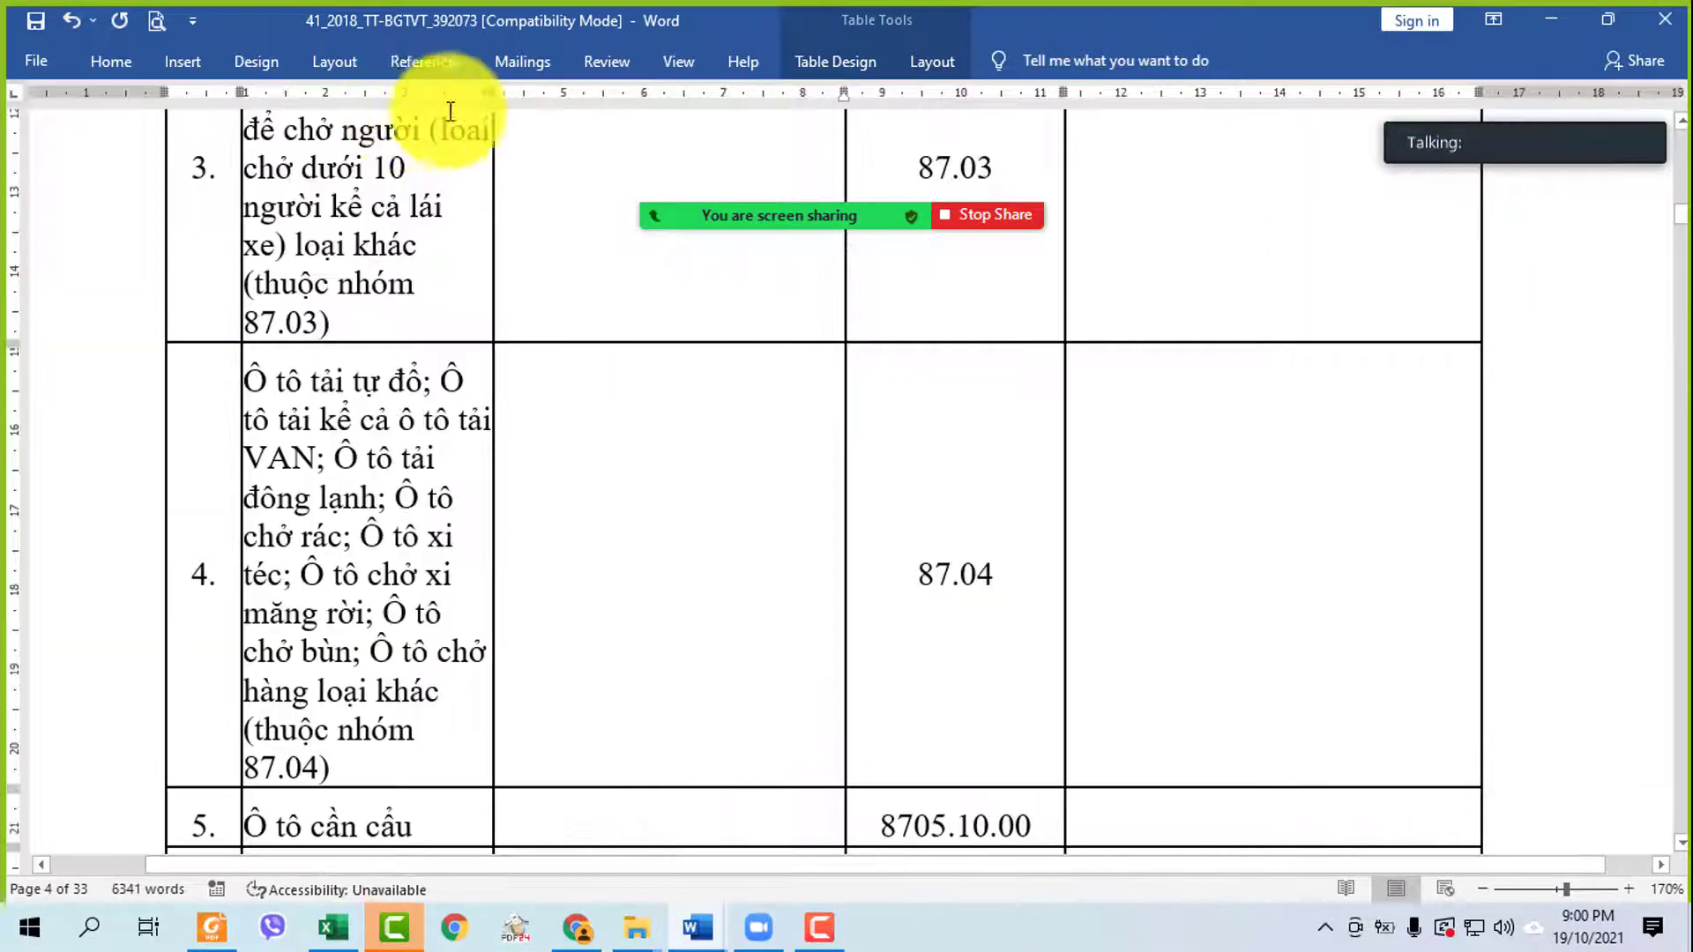
key(ctrl+f)
text(4011)
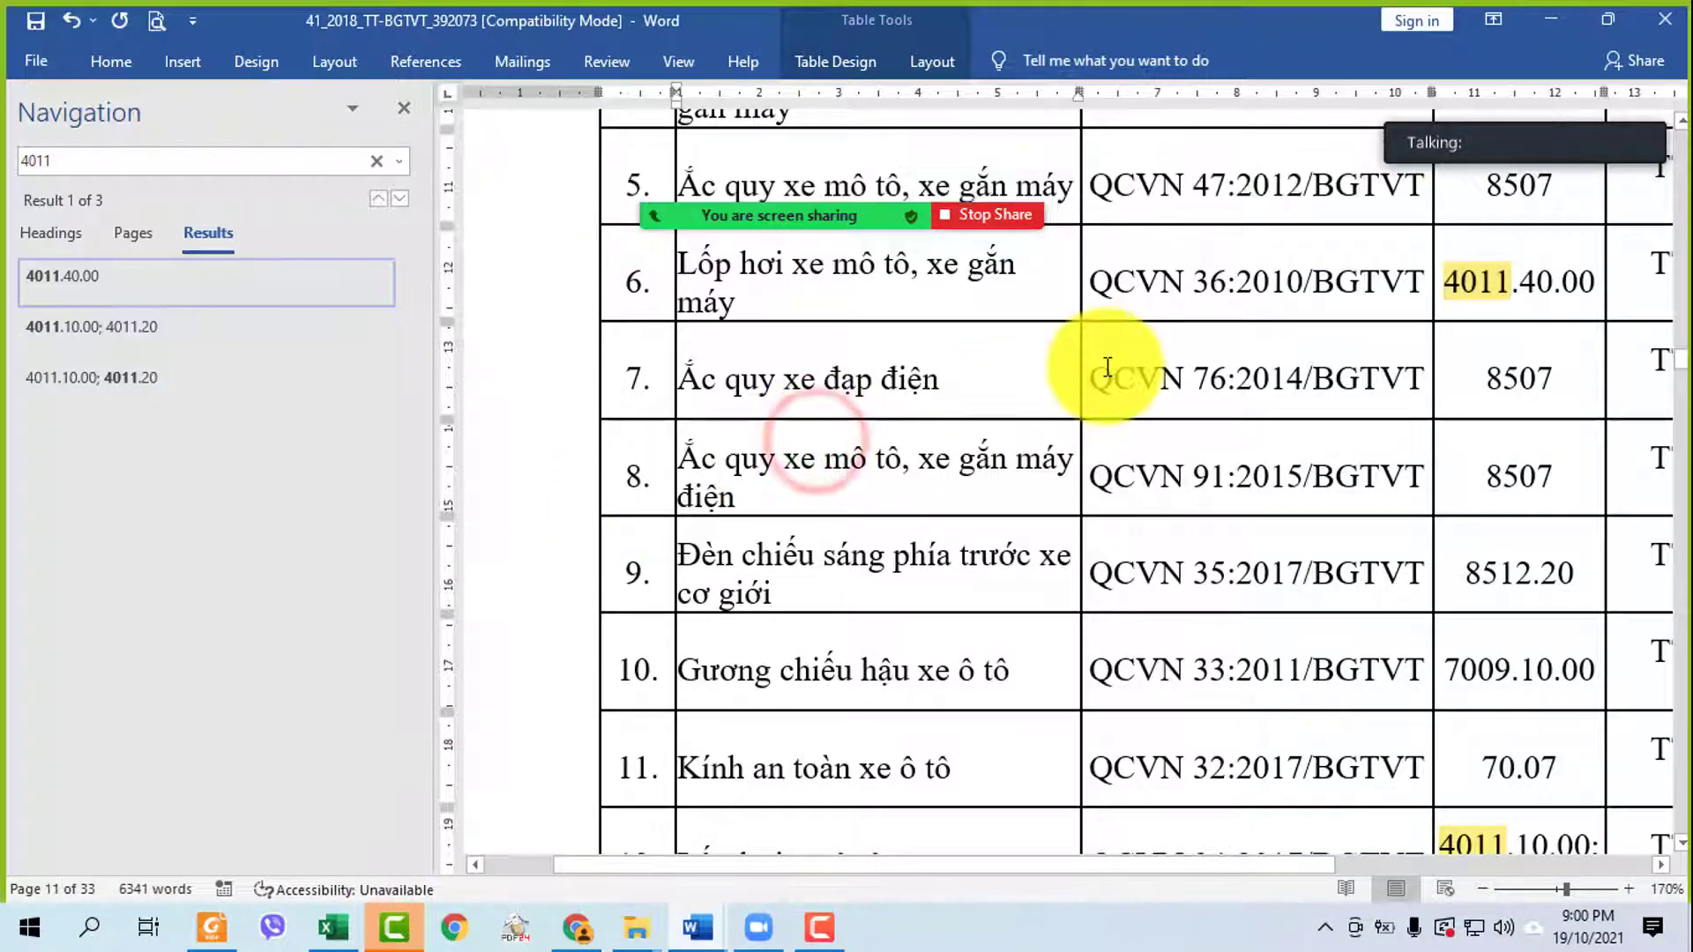
scroll(1109, 355, up, 2)
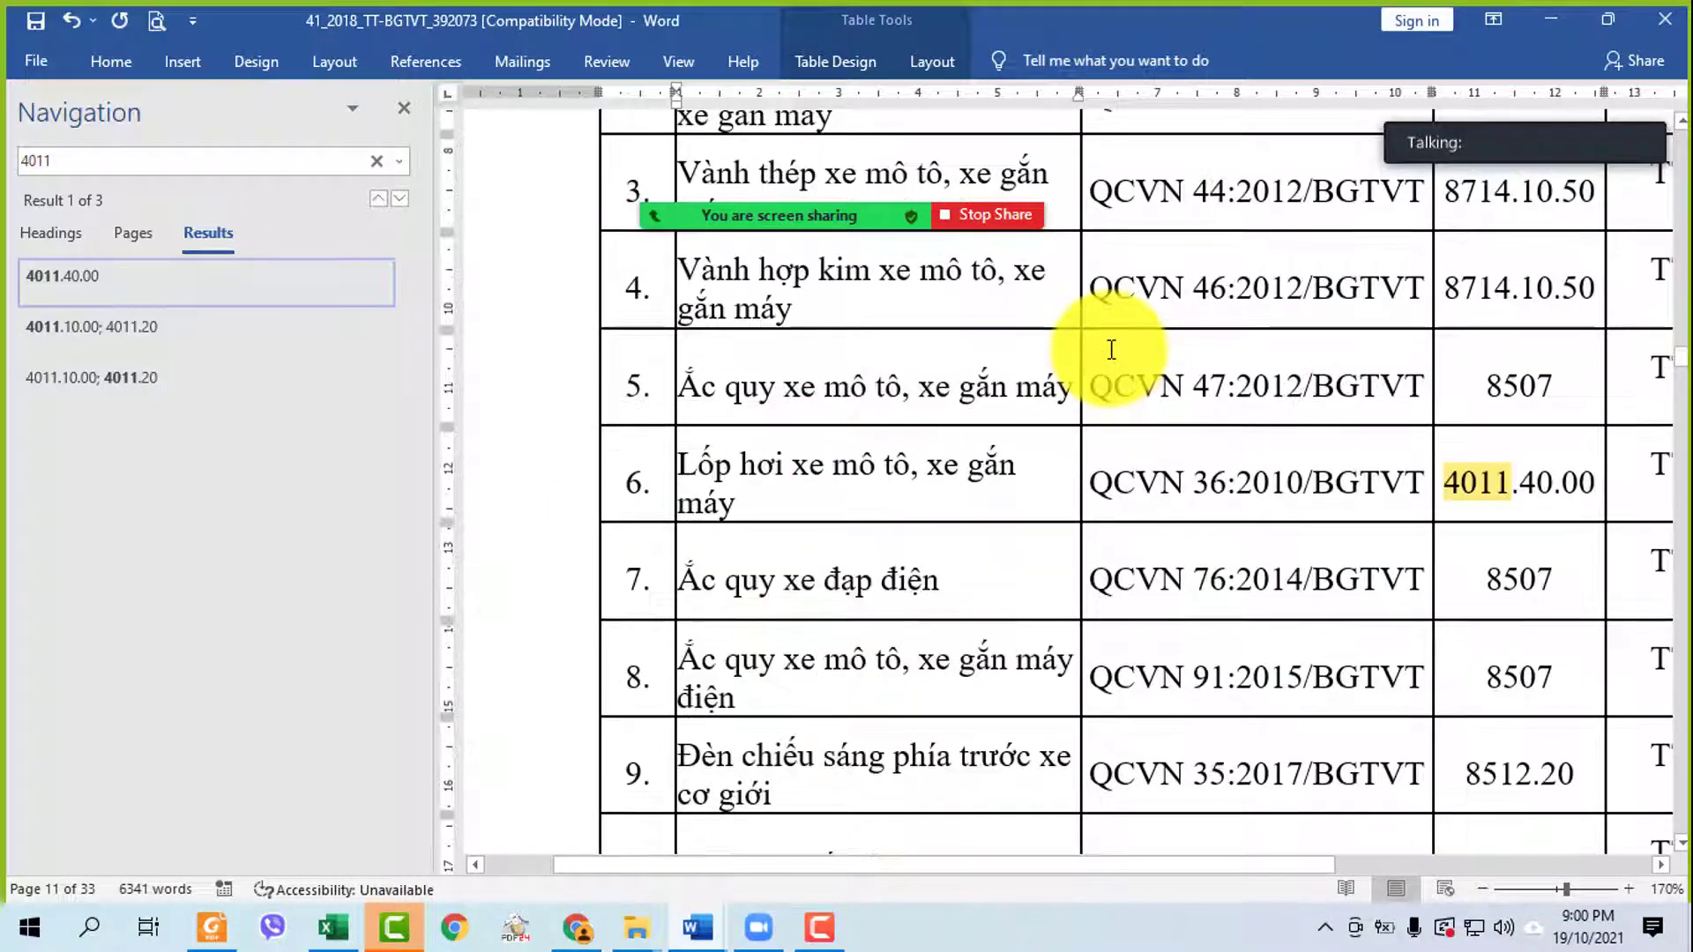
click(554, 477)
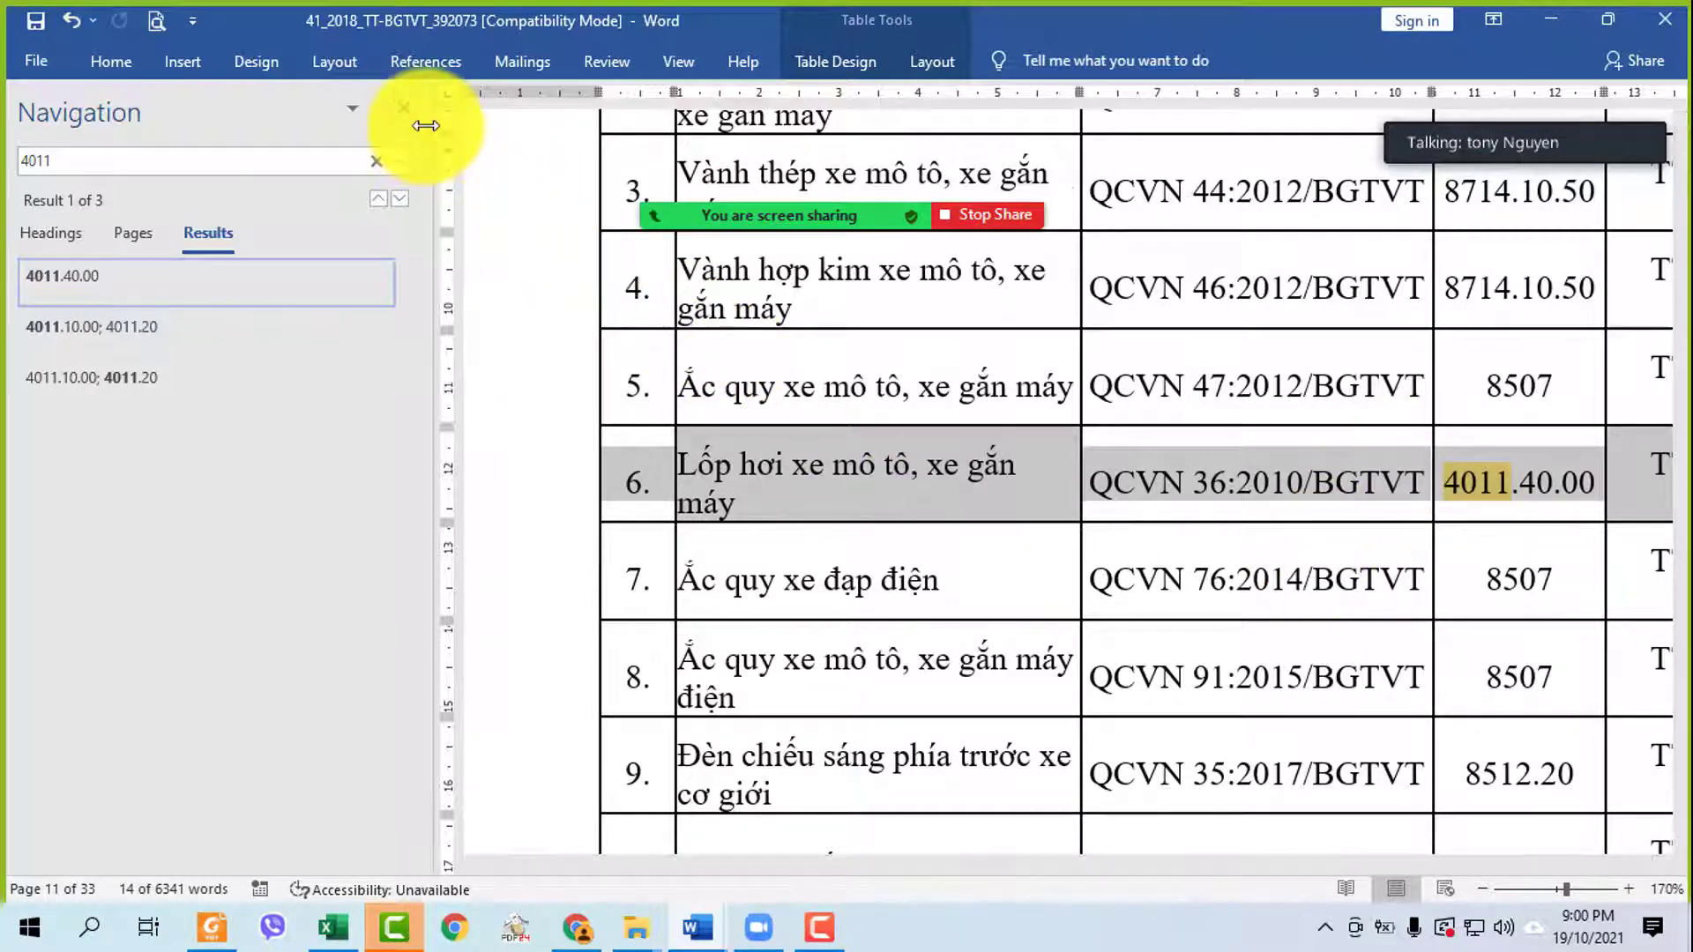
- Narrow the Navigation pane so the whole table fits, and admit the waiting participant to the meeting
drag(425, 125, 188, 124)
click(906, 140)
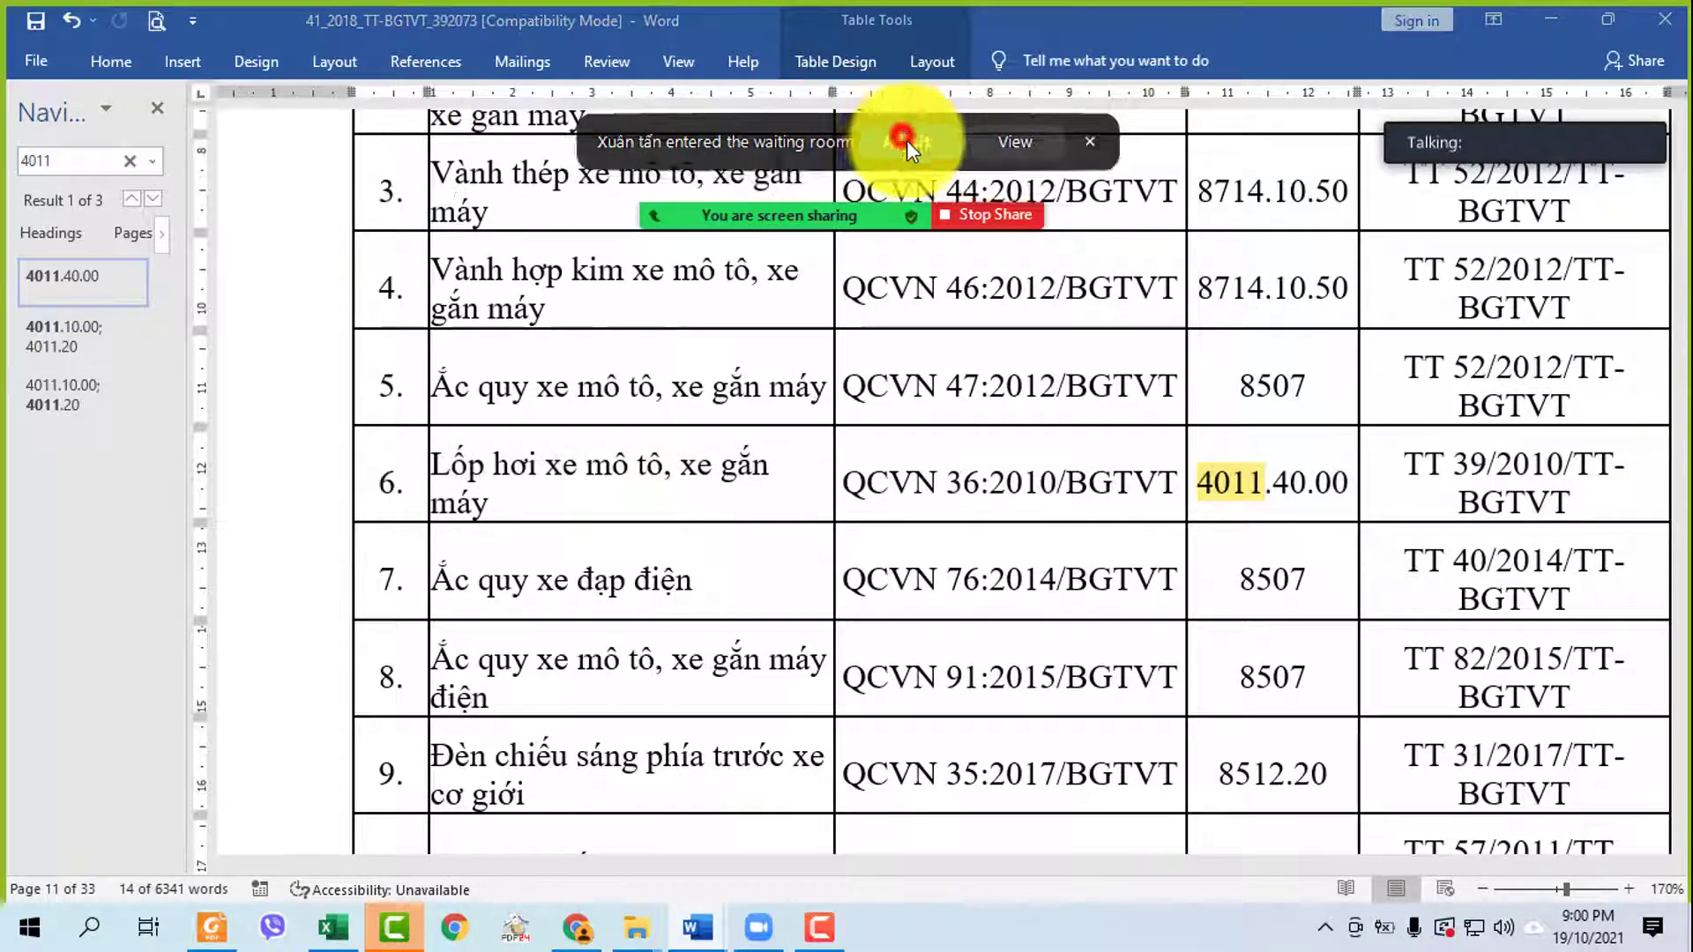
- Highlight the whole of table row 12, "Lốp hơi xe ô tô", in yellow
scroll(1252, 661, down, 5)
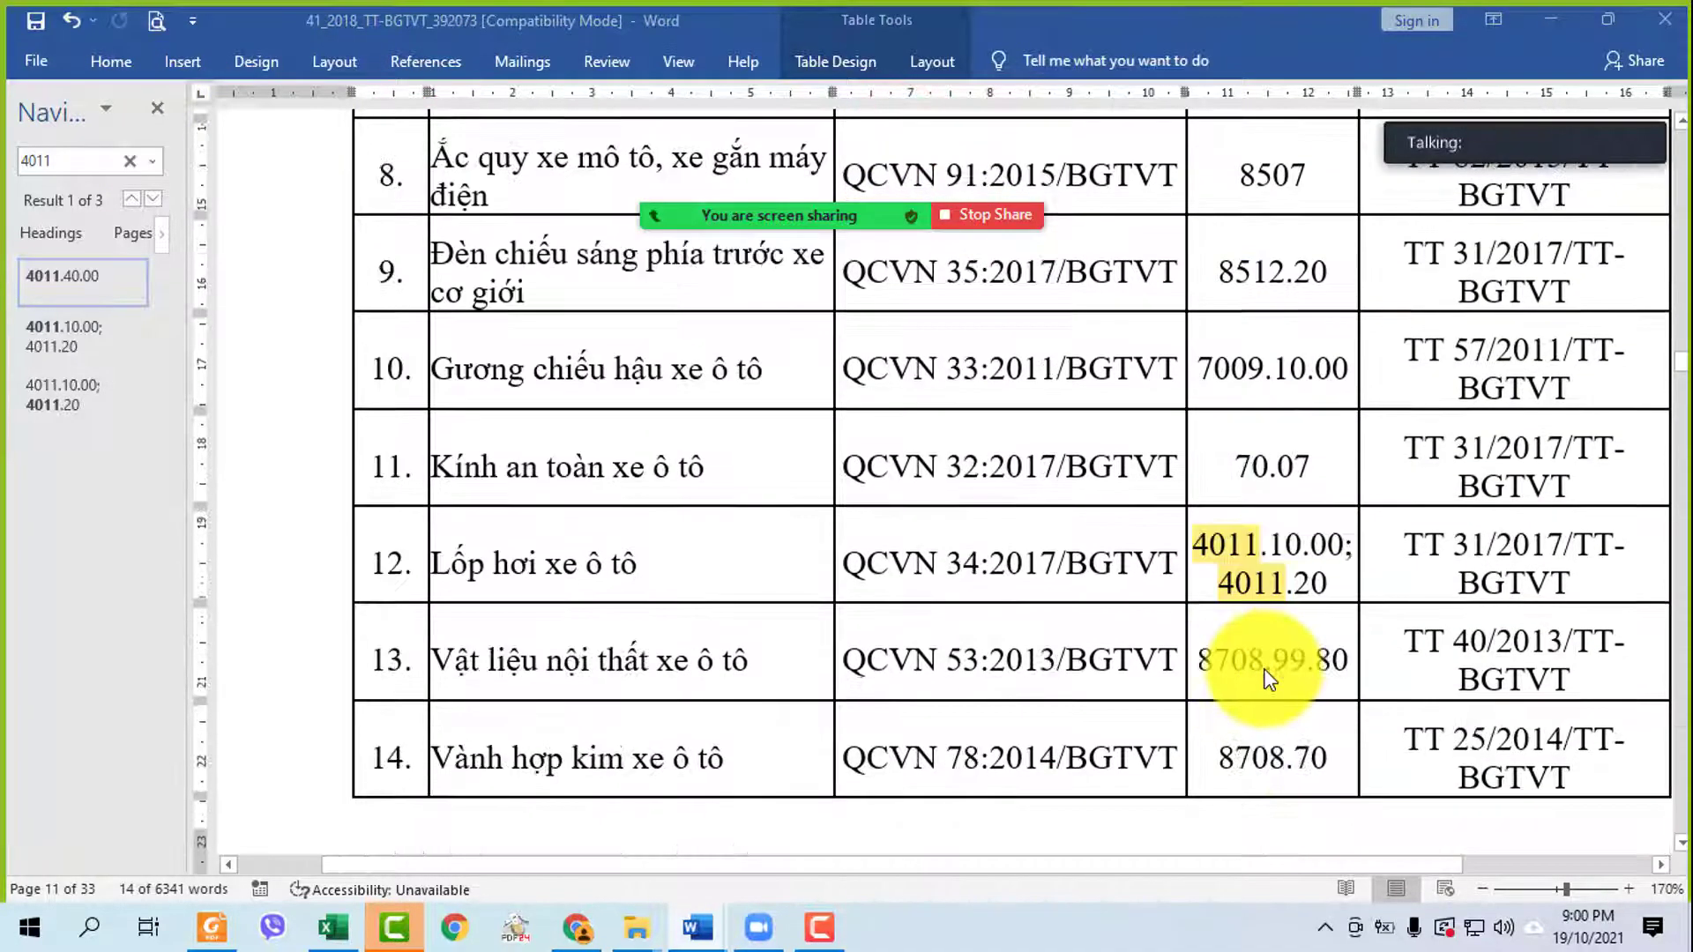
click(496, 557)
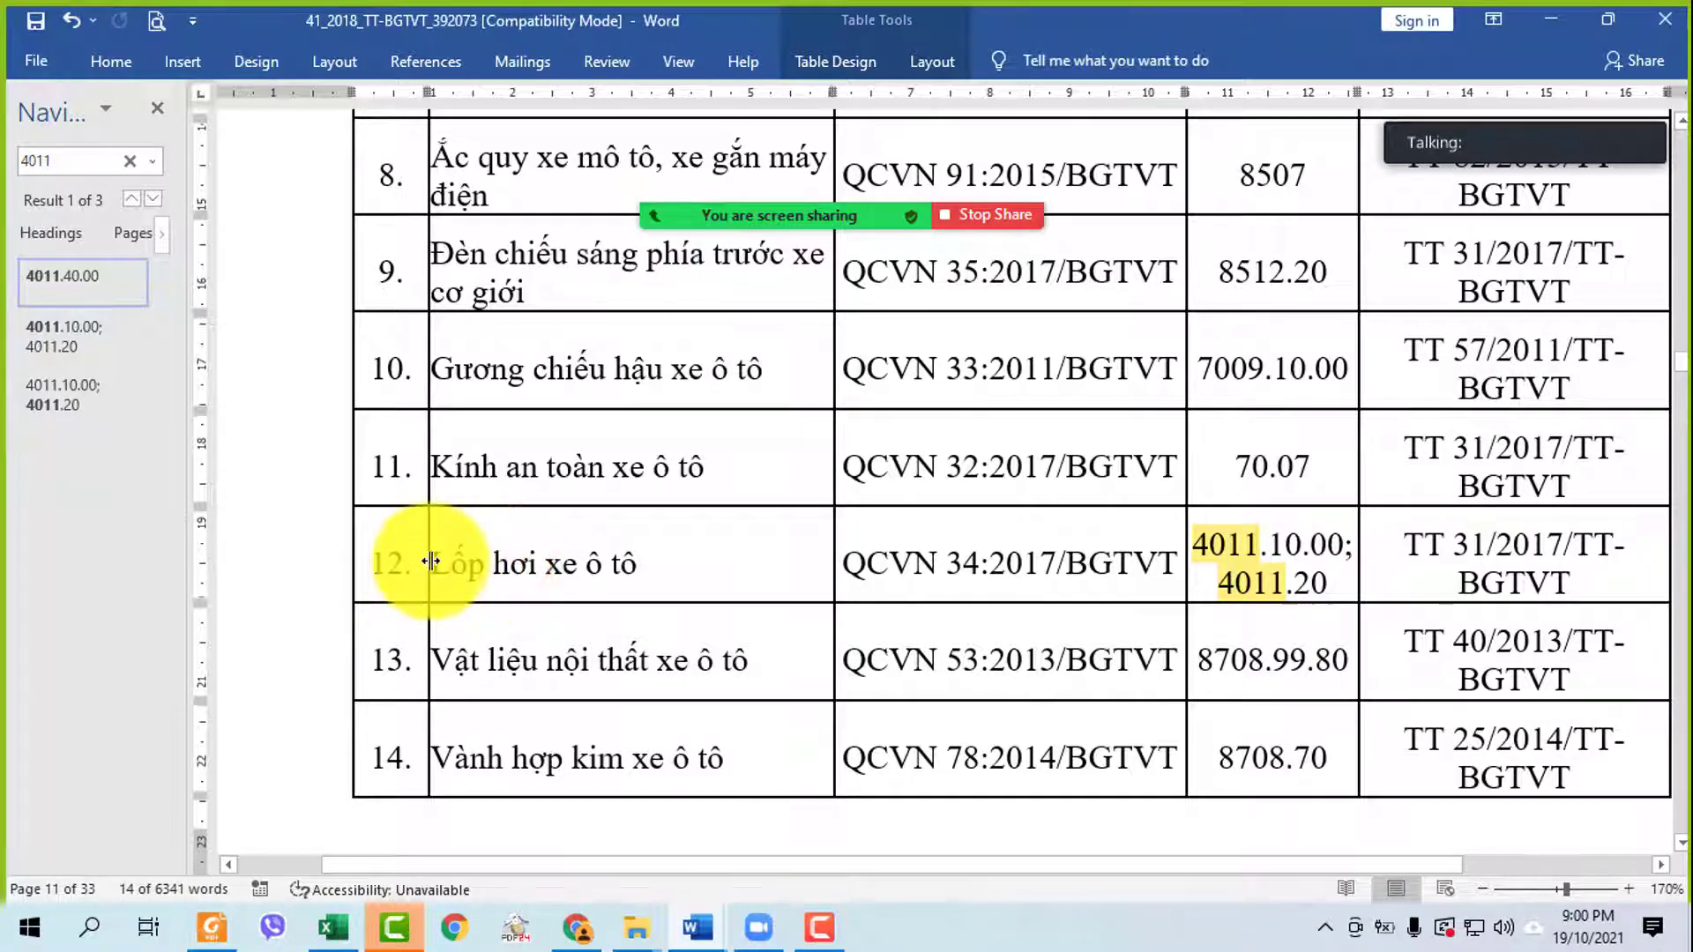
drag(431, 561, 661, 542)
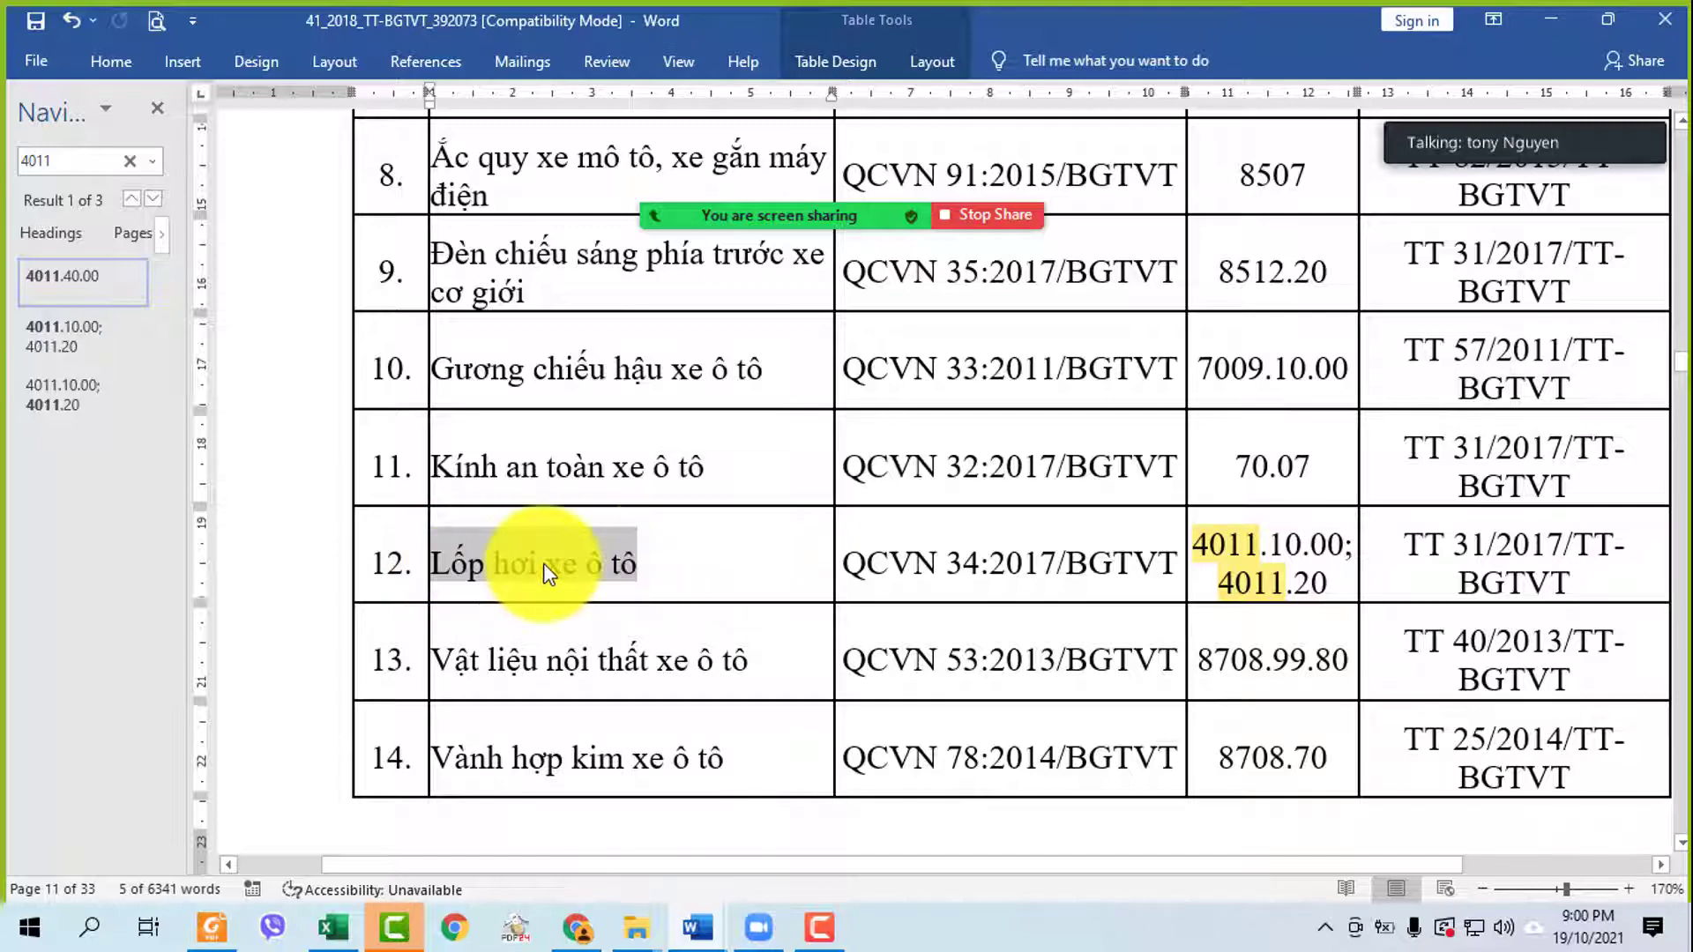
click(313, 564)
click(430, 525)
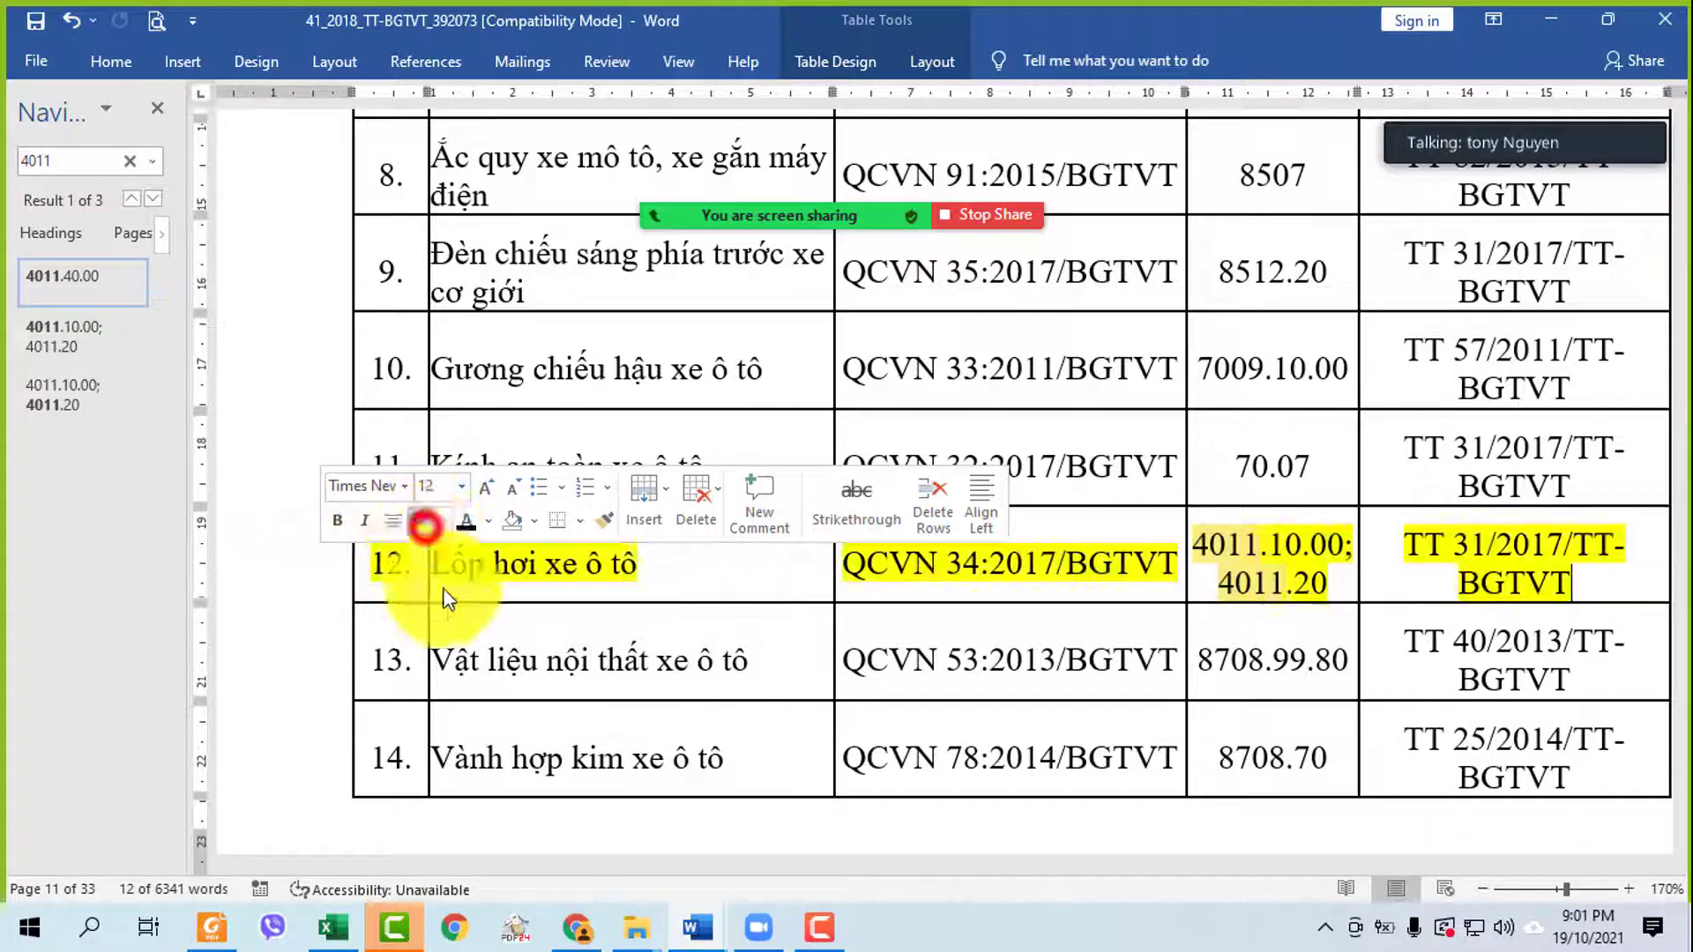
click(844, 680)
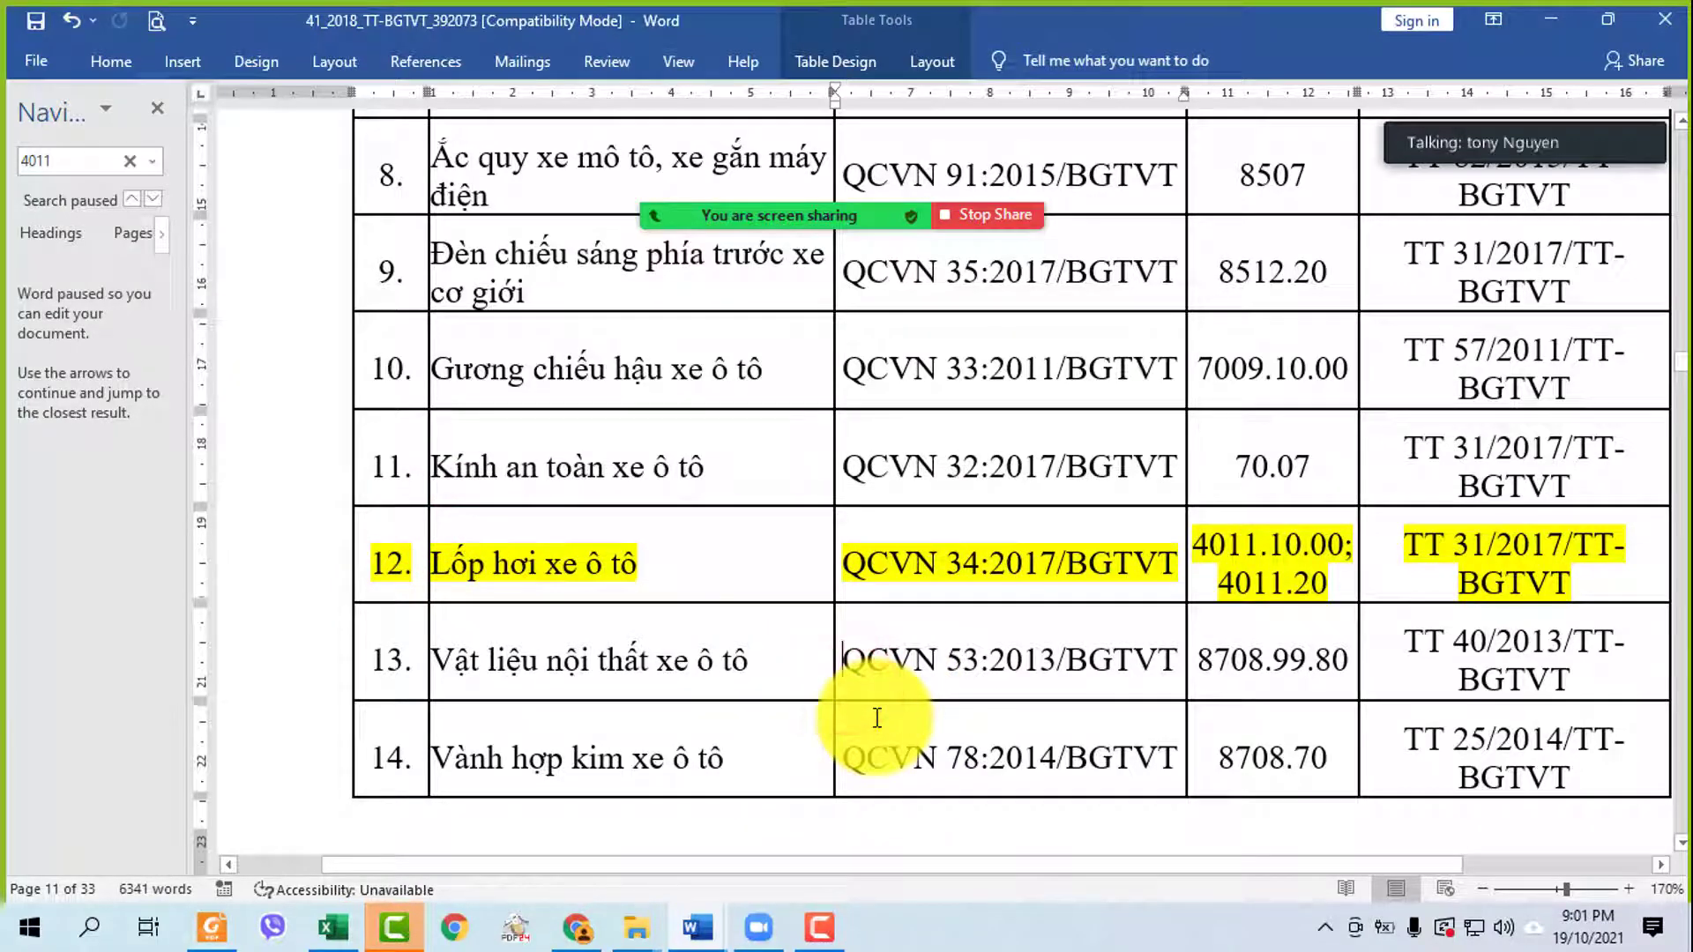
click(186, 369)
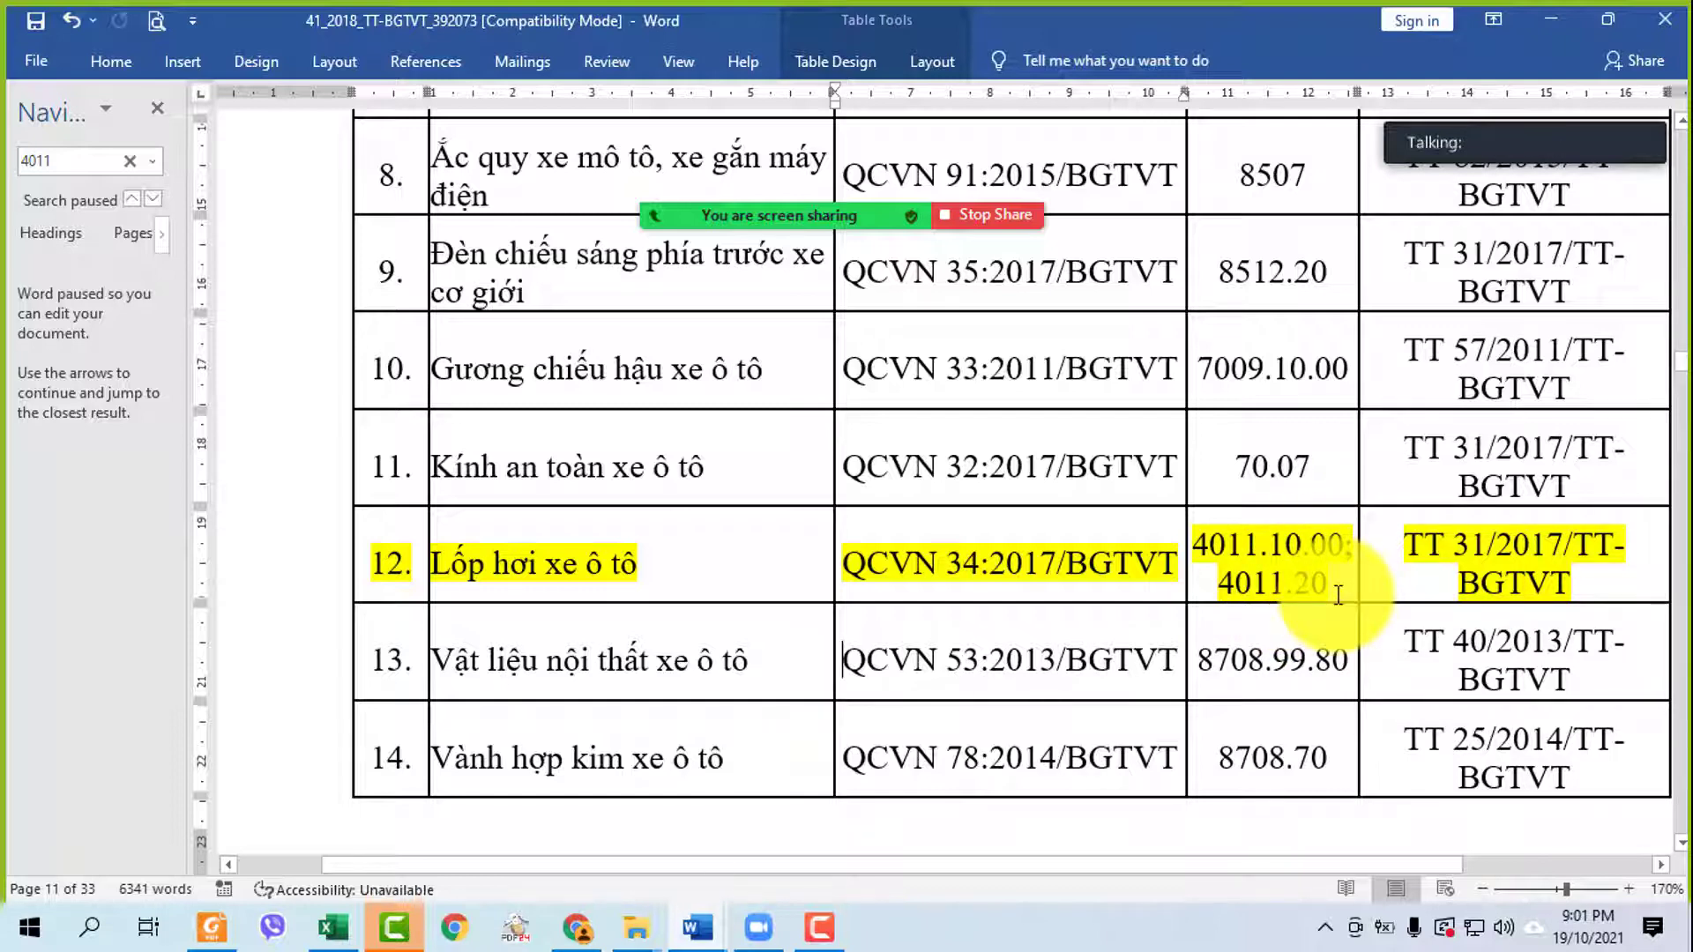
- Switch to the tariff PDF in Foxit Reader, search for "4011.10" and examine the duty rate of row 9849.12.10
click(214, 927)
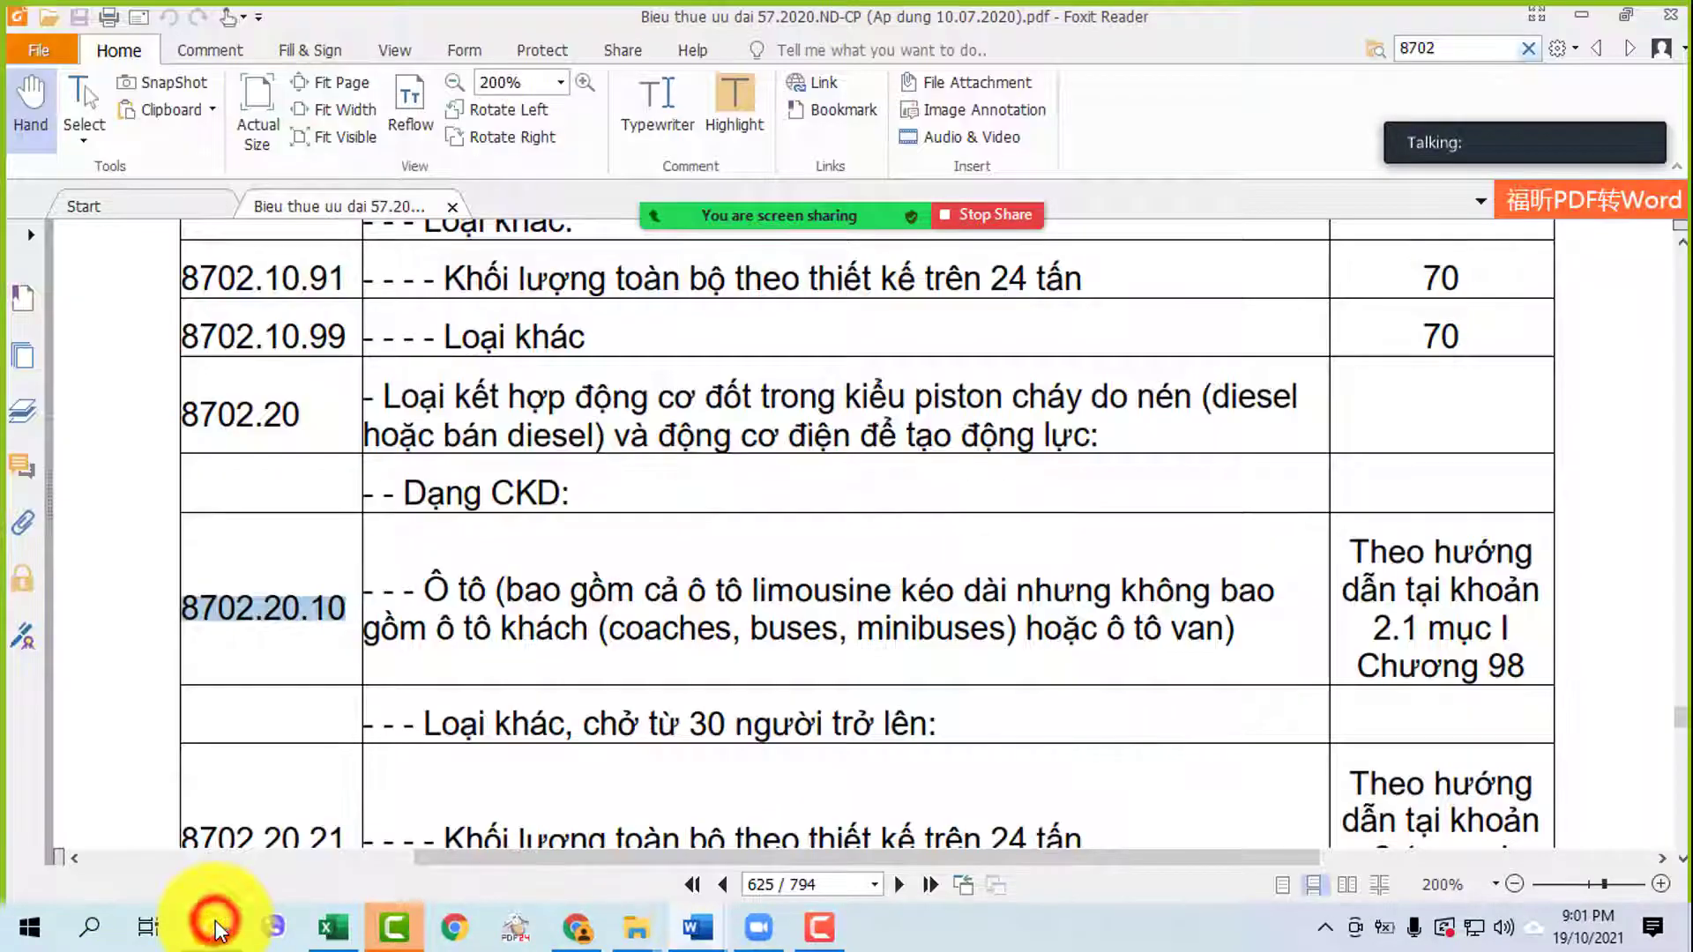
click(1476, 51)
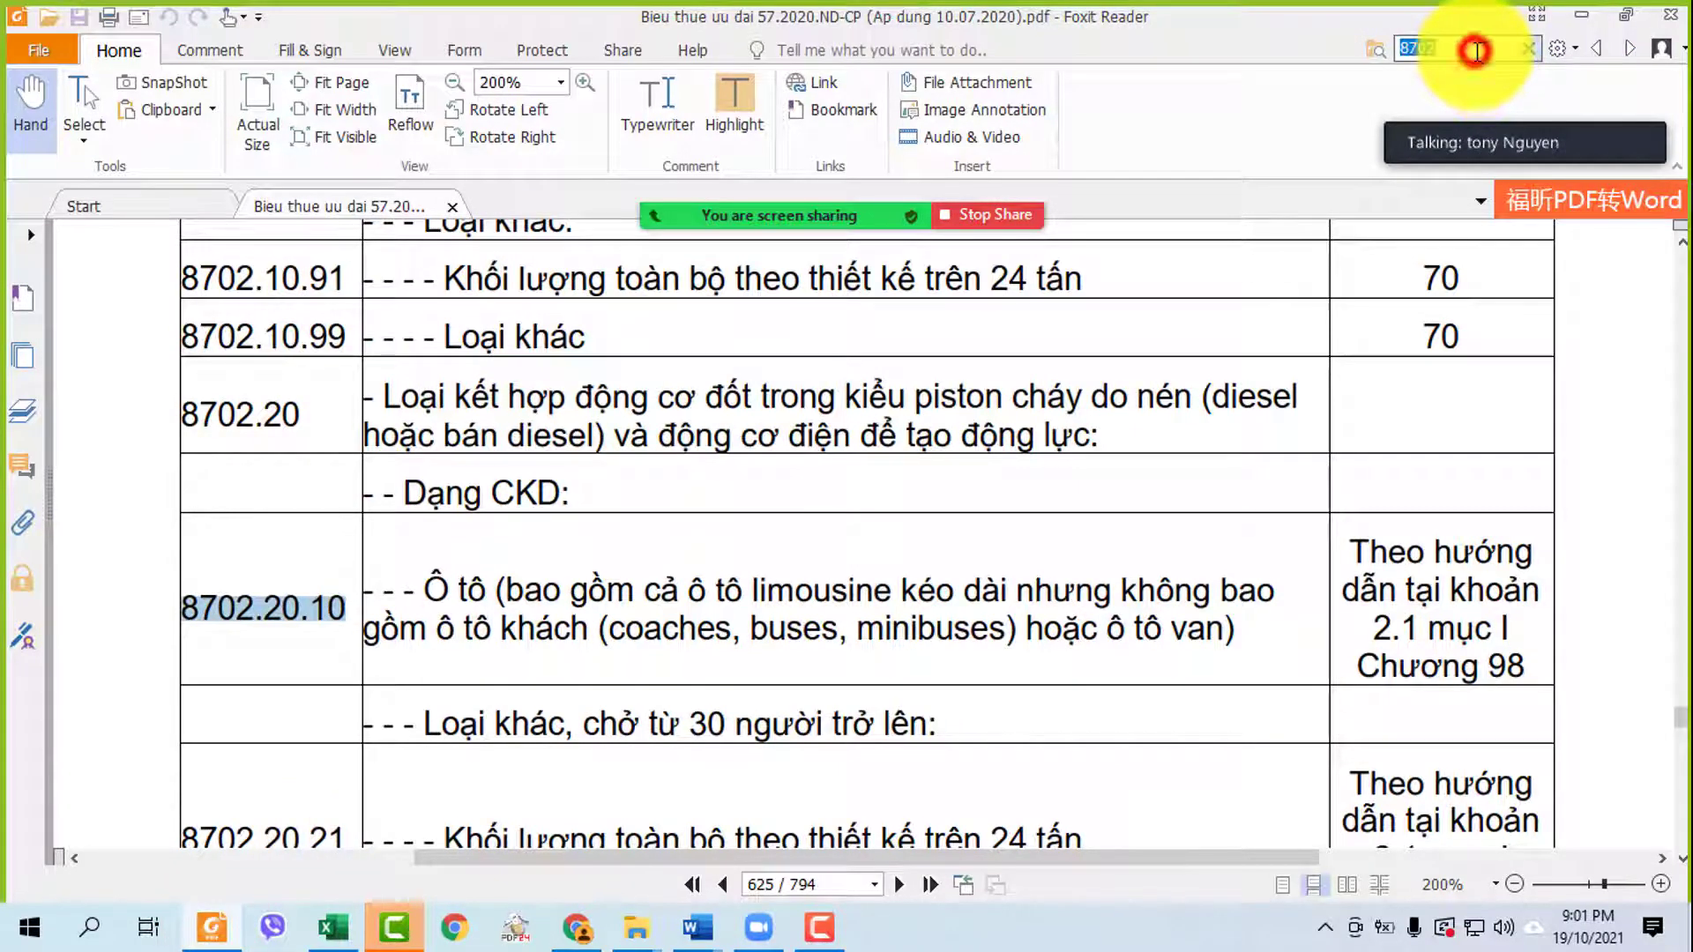
text(4011.10)
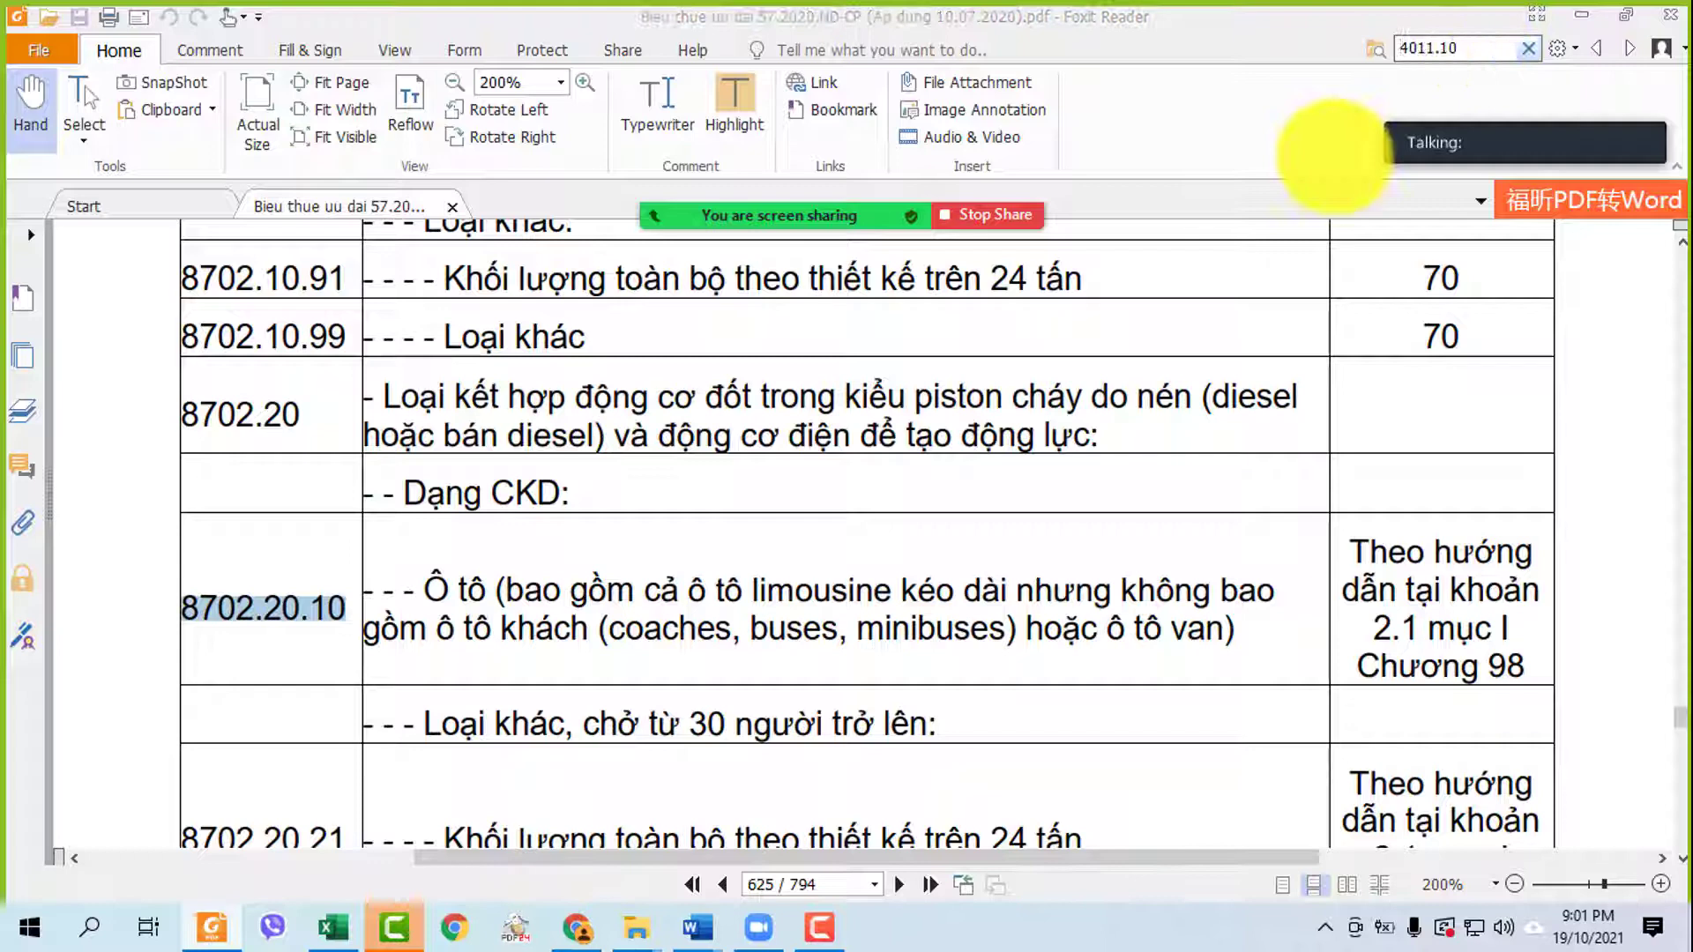
key(Return)
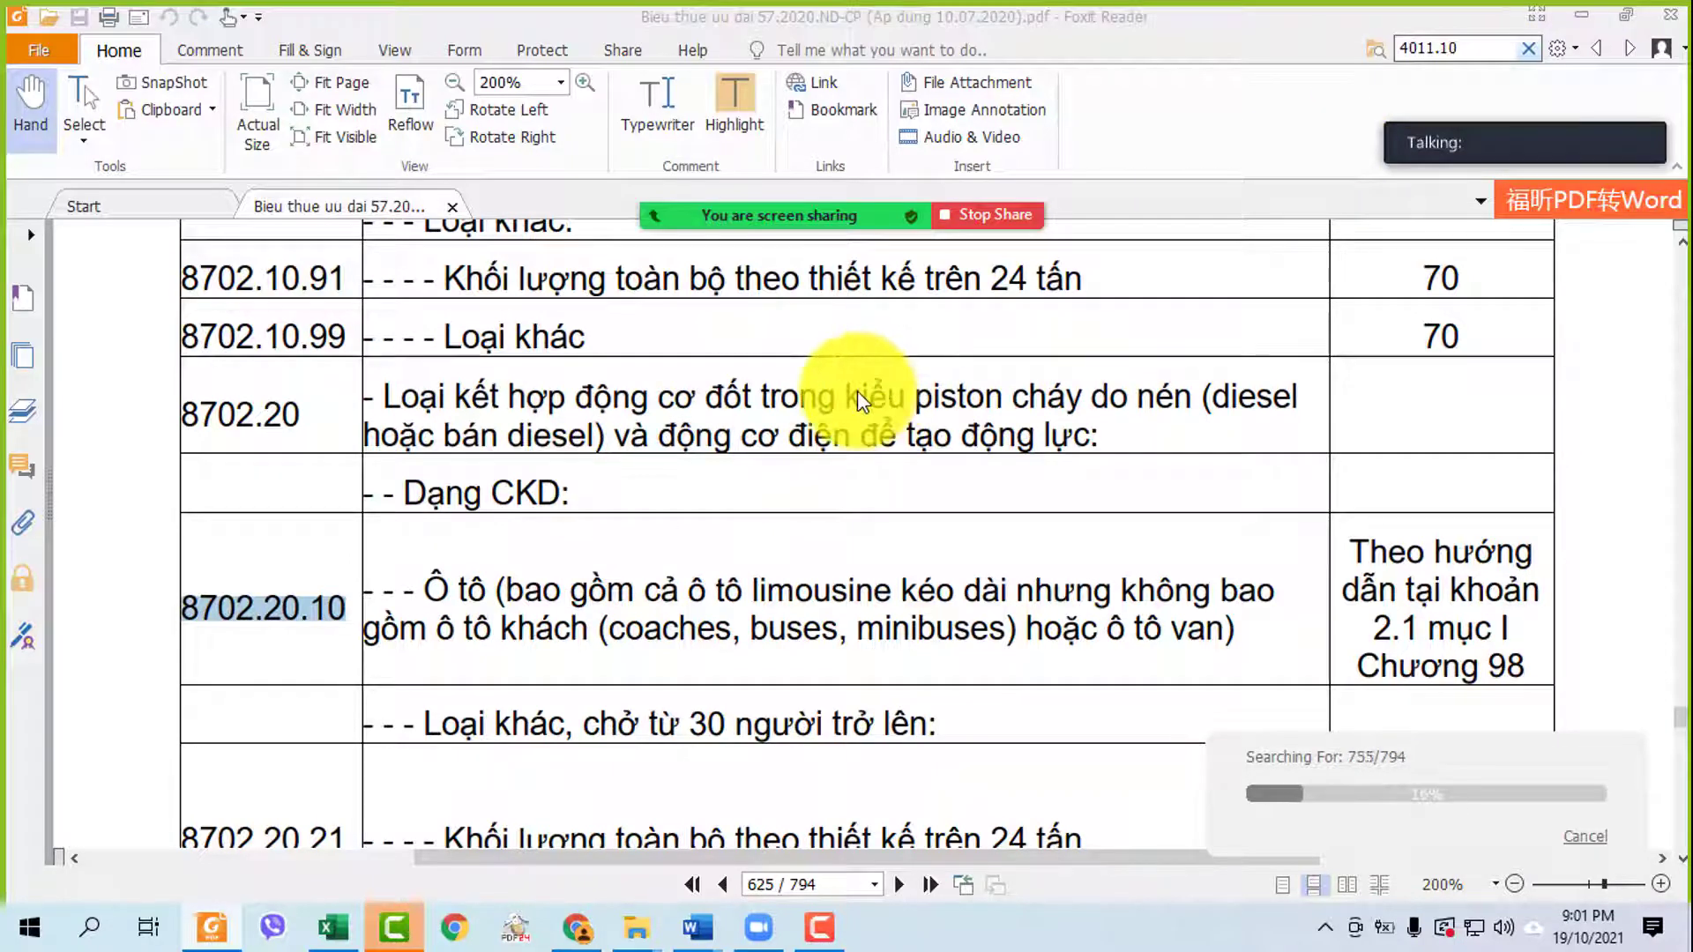
click(824, 426)
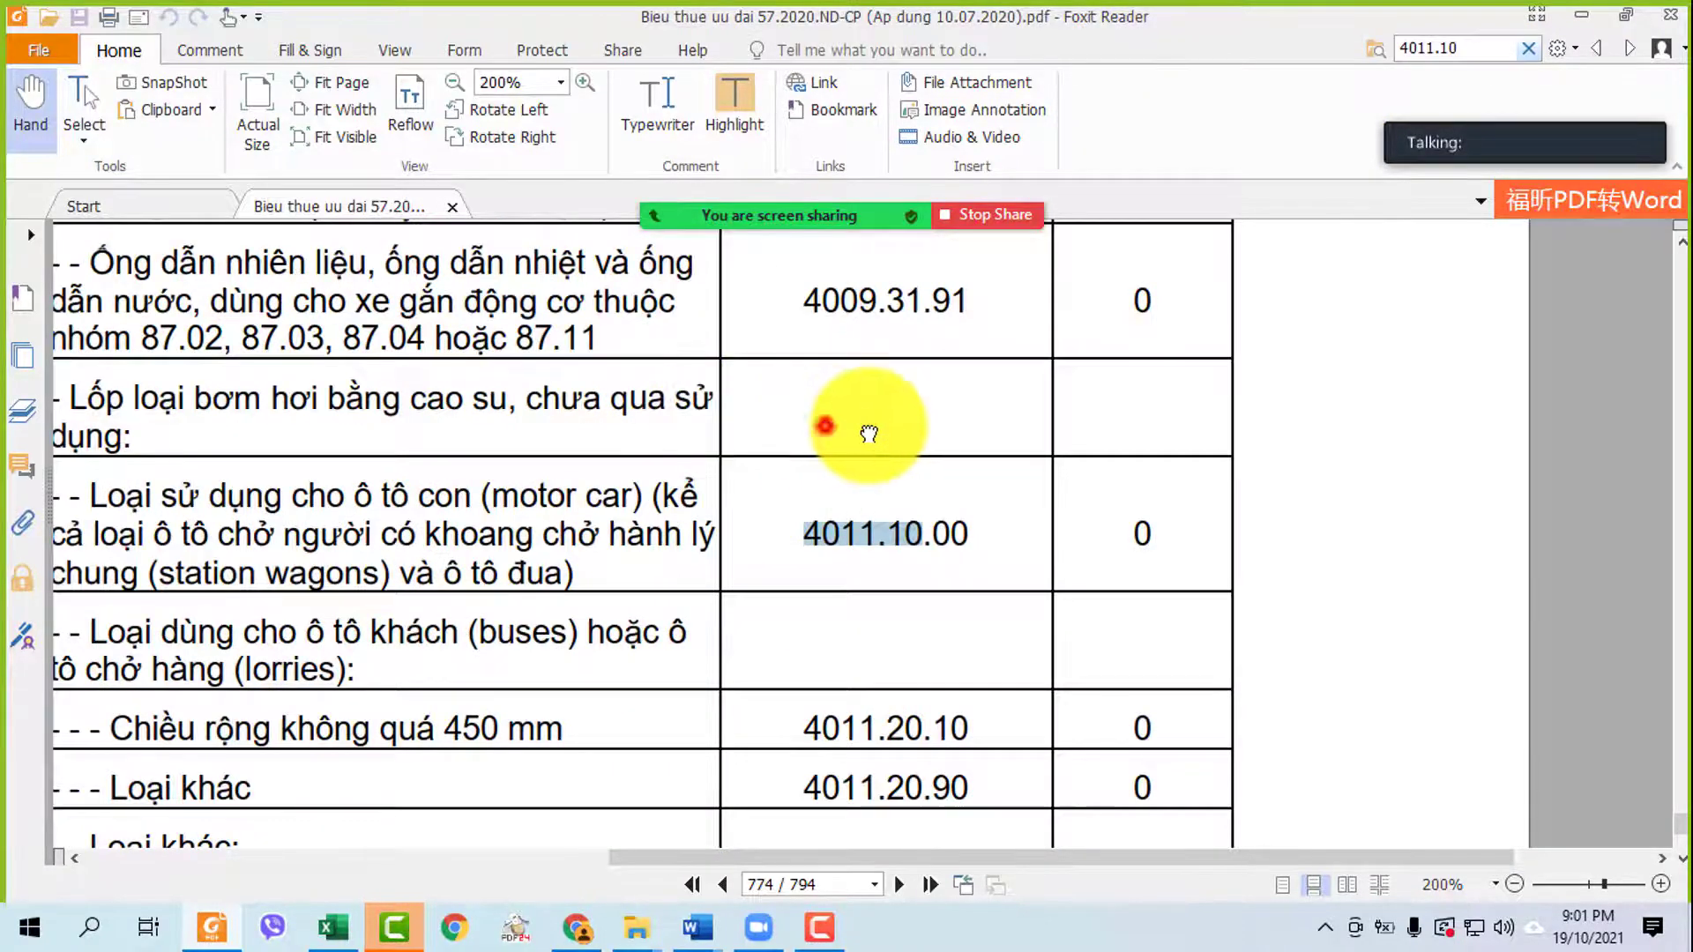
drag(868, 433, 1158, 427)
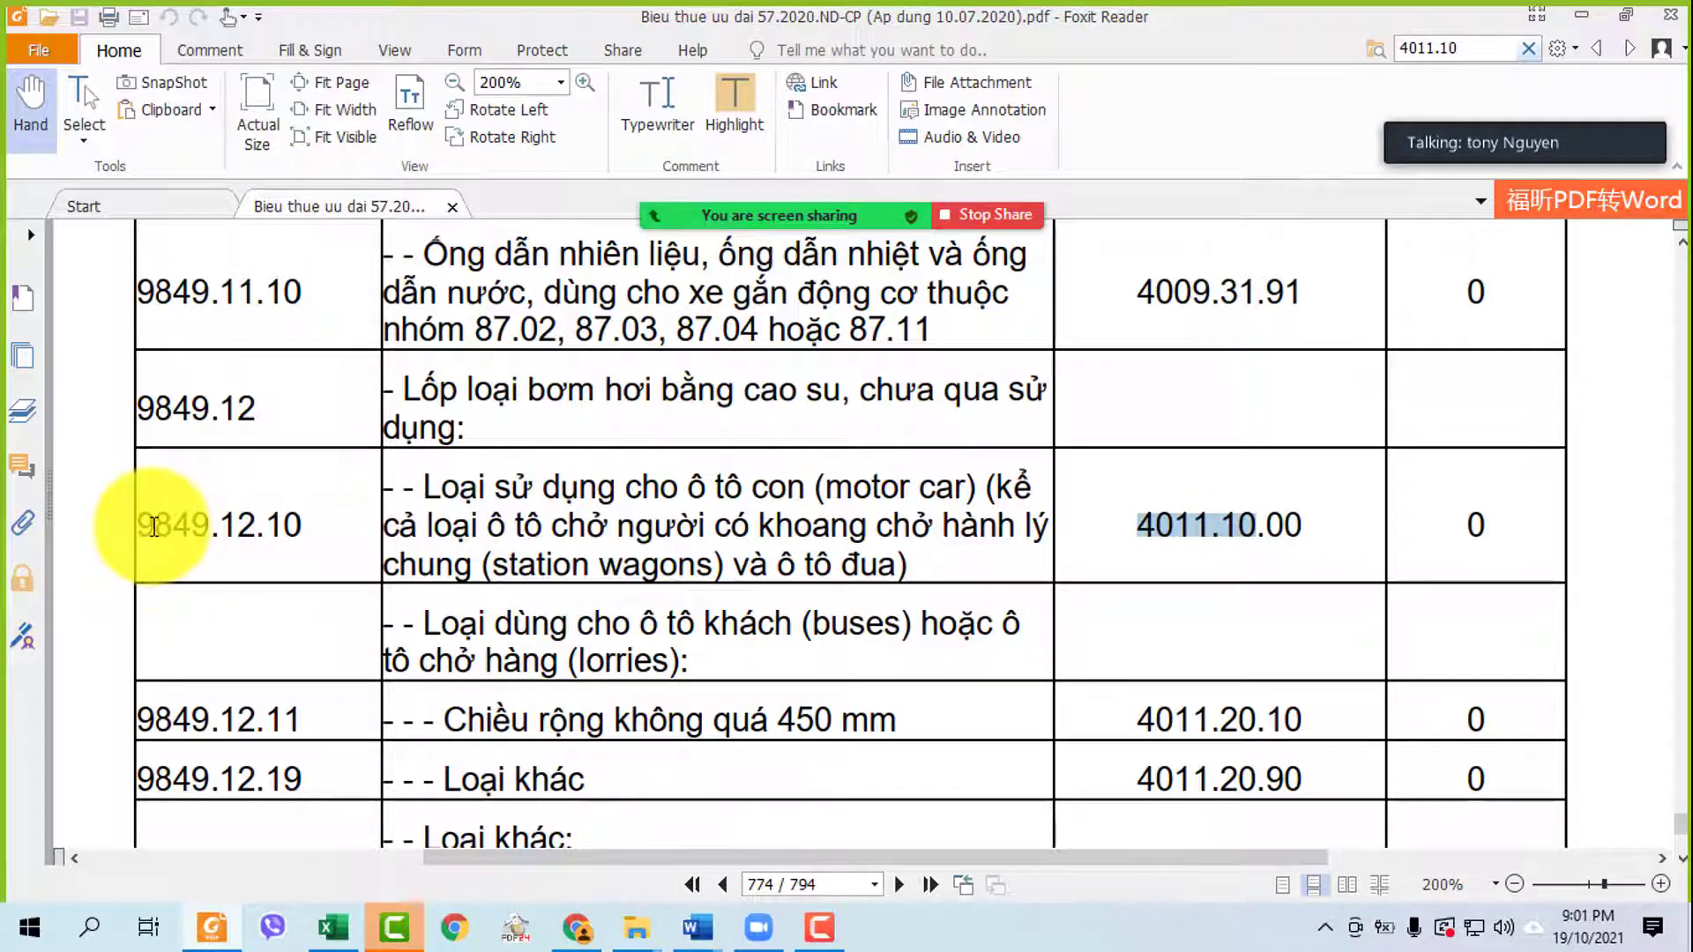
click(1455, 526)
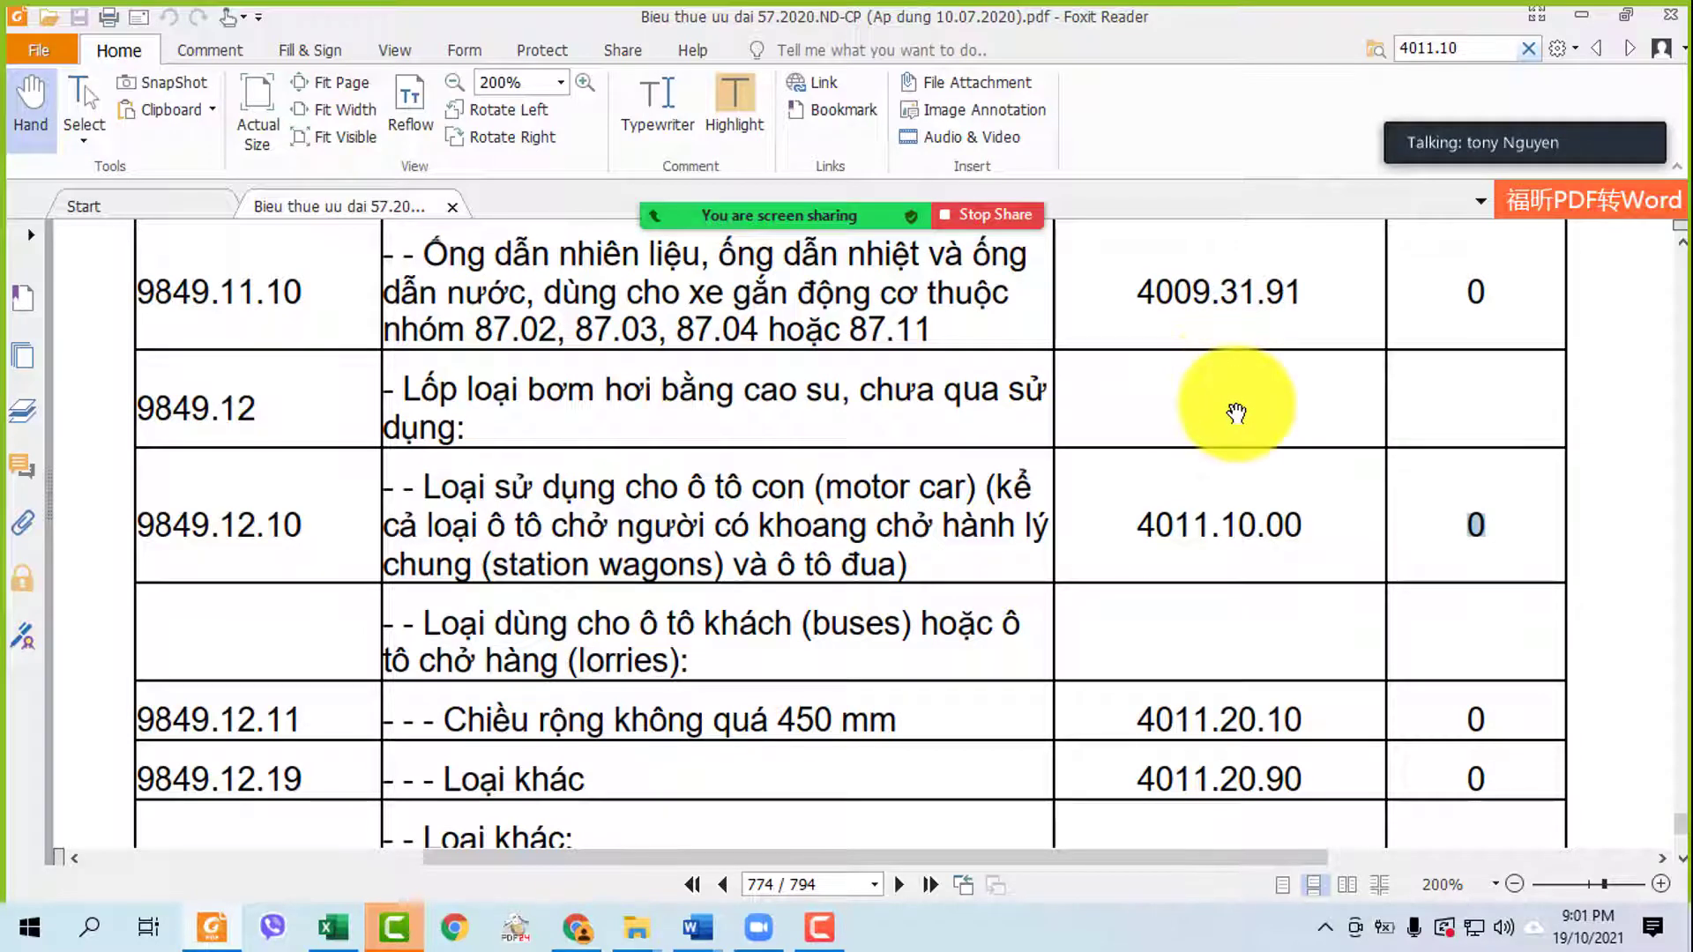
- Check which section the found row belongs to, reading the 98.49 list heading and the Chapter 98 rows before it
scroll(1303, 585, up, 3)
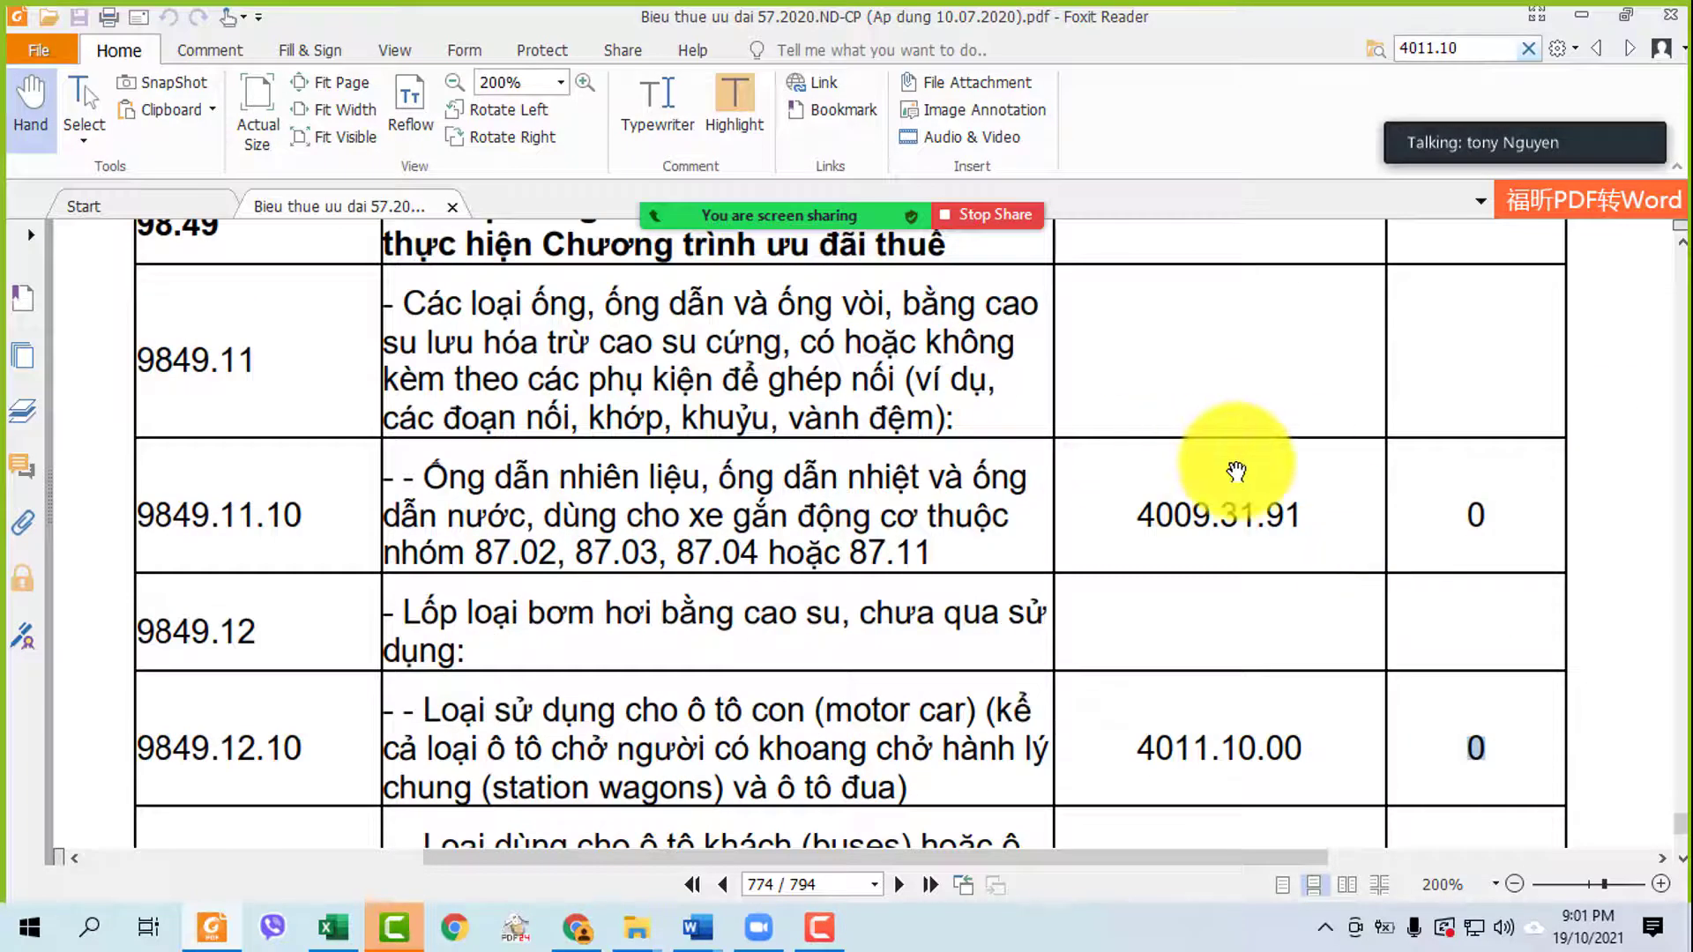
scroll(1235, 476, up, 2)
scroll(1267, 480, up, 8)
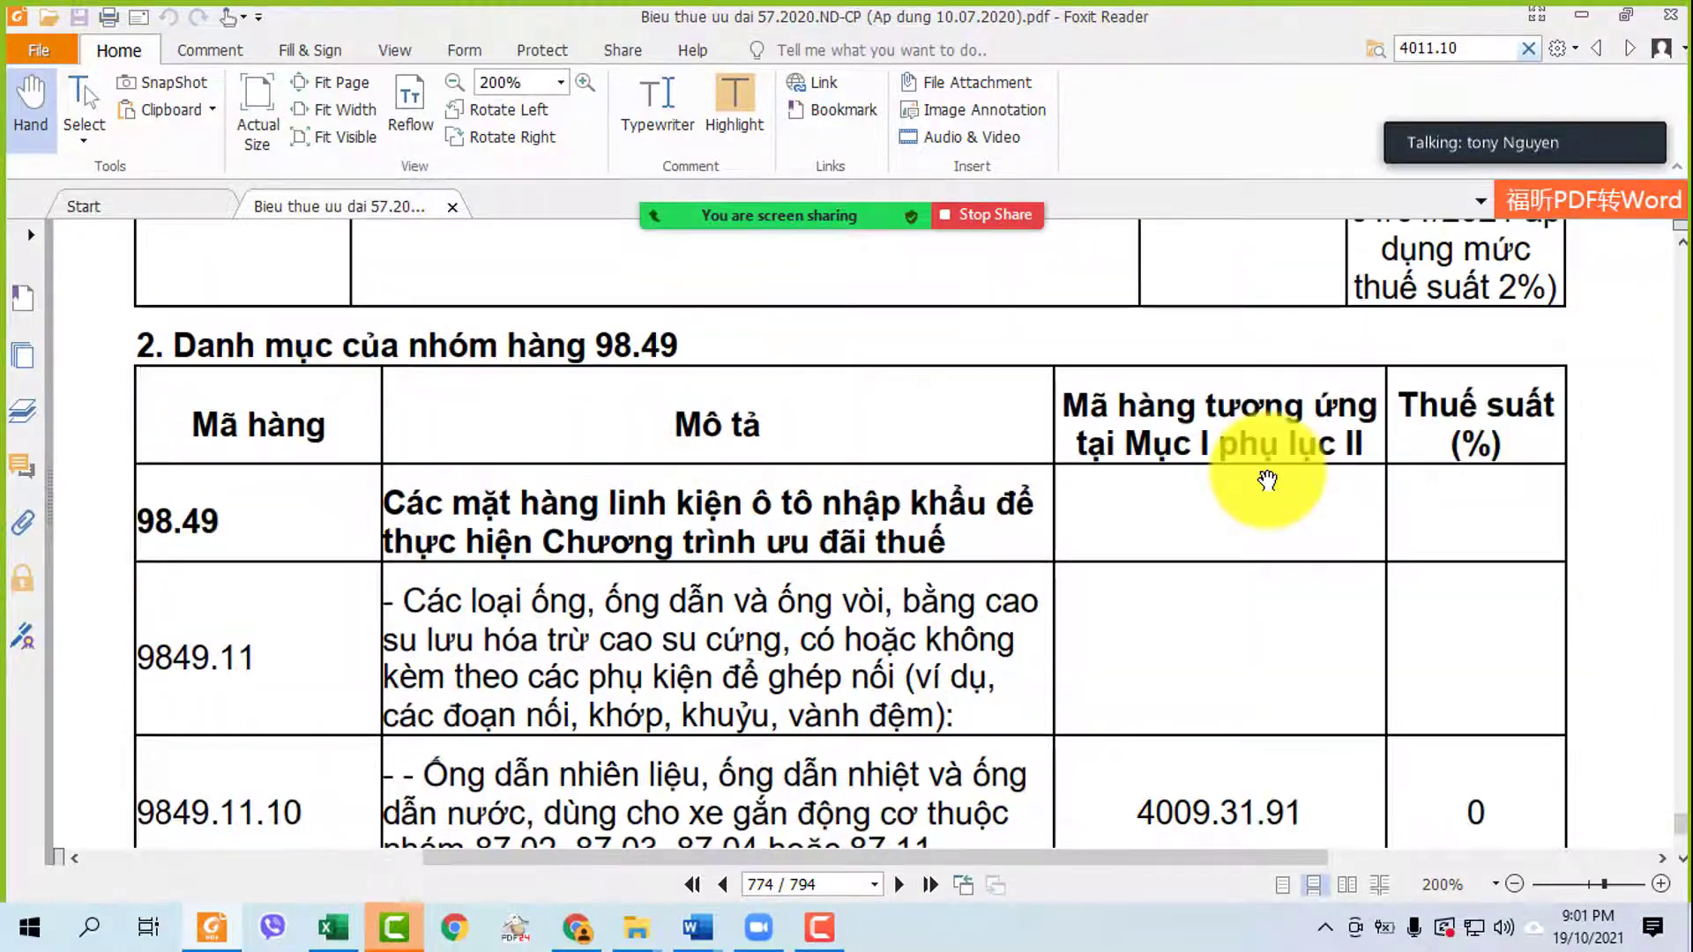
scroll(1283, 476, up, 20)
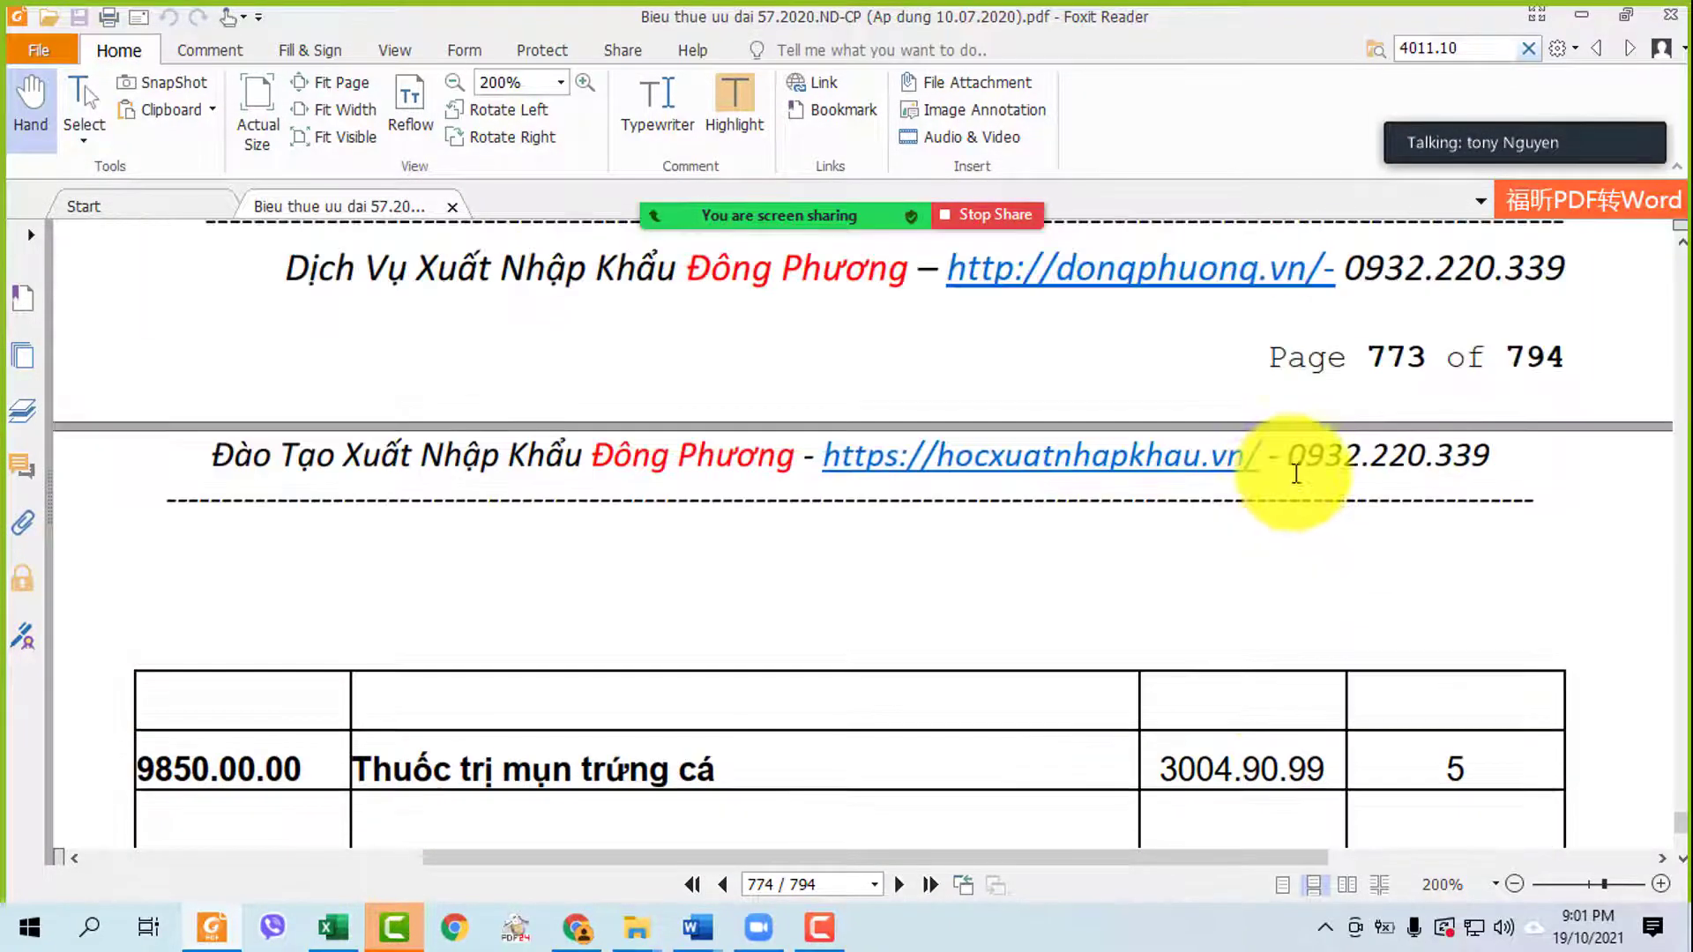
scroll(1309, 483, up, 1)
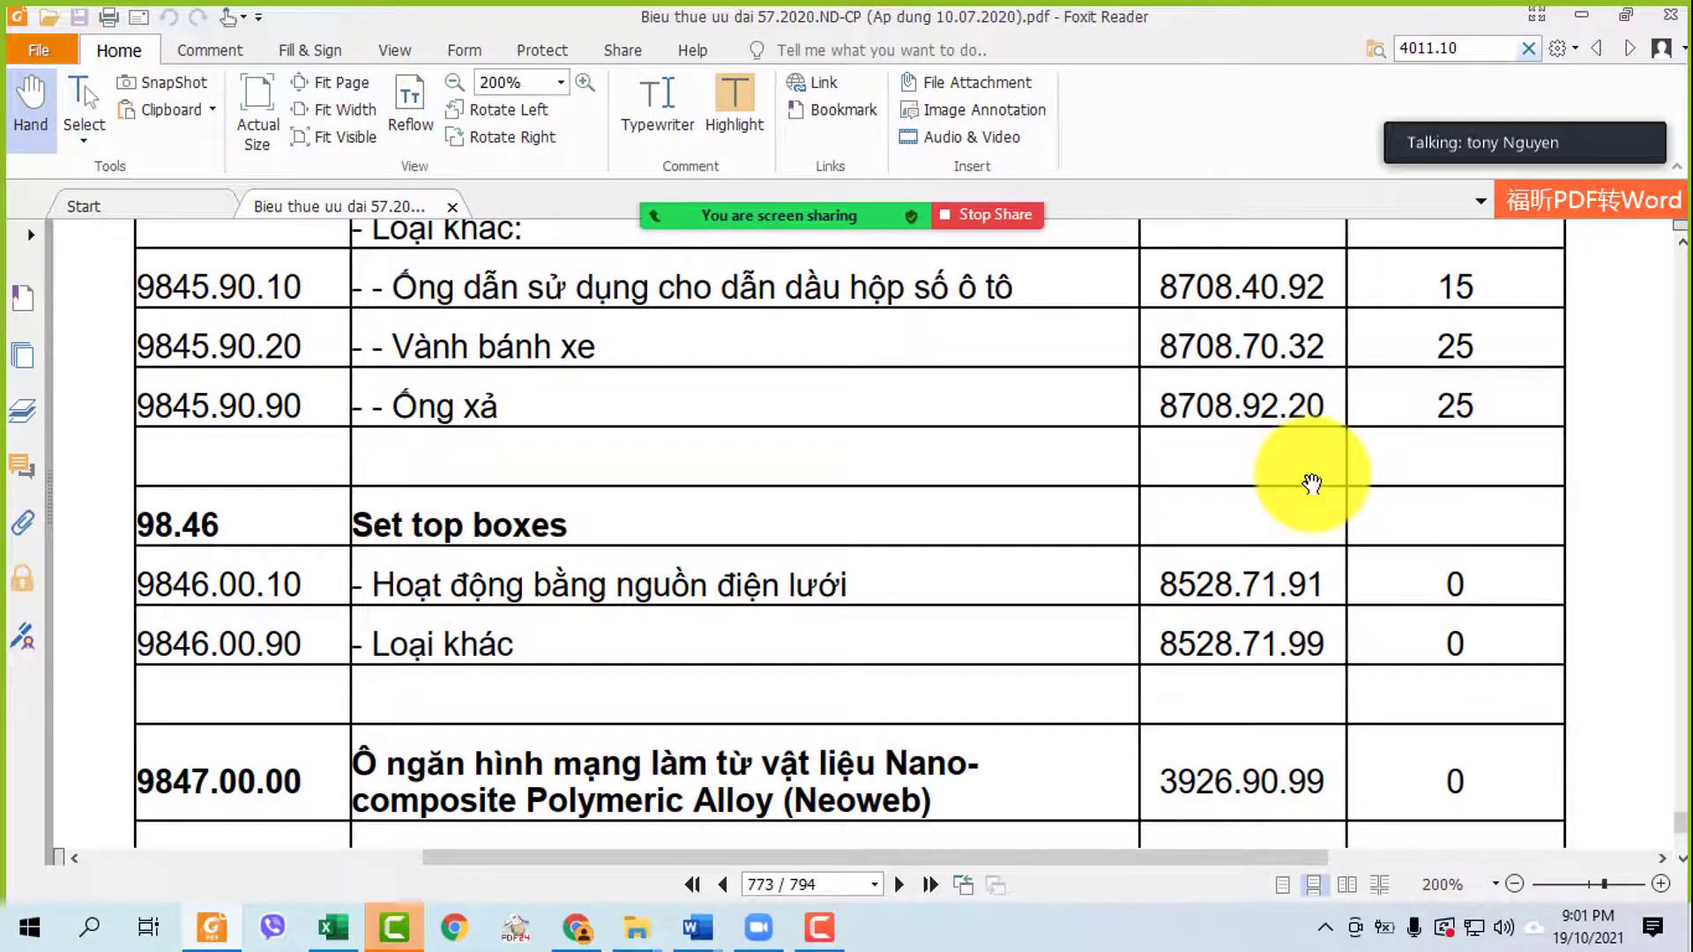
scroll(1311, 483, down, 8)
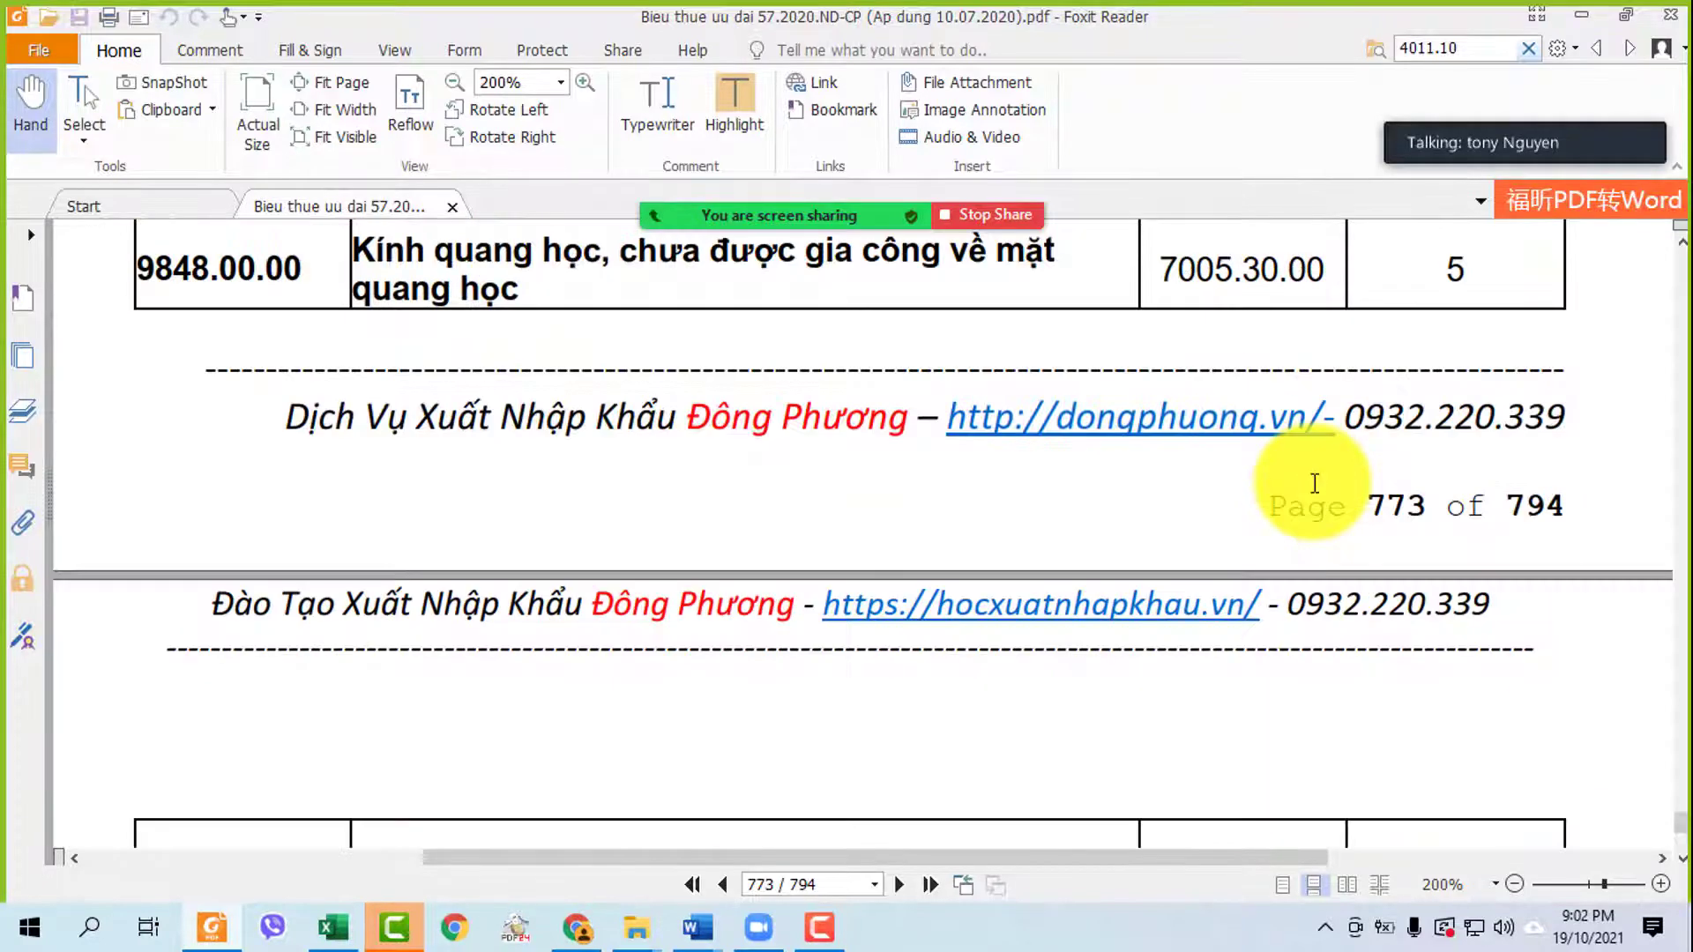
scroll(1314, 483, down, 8)
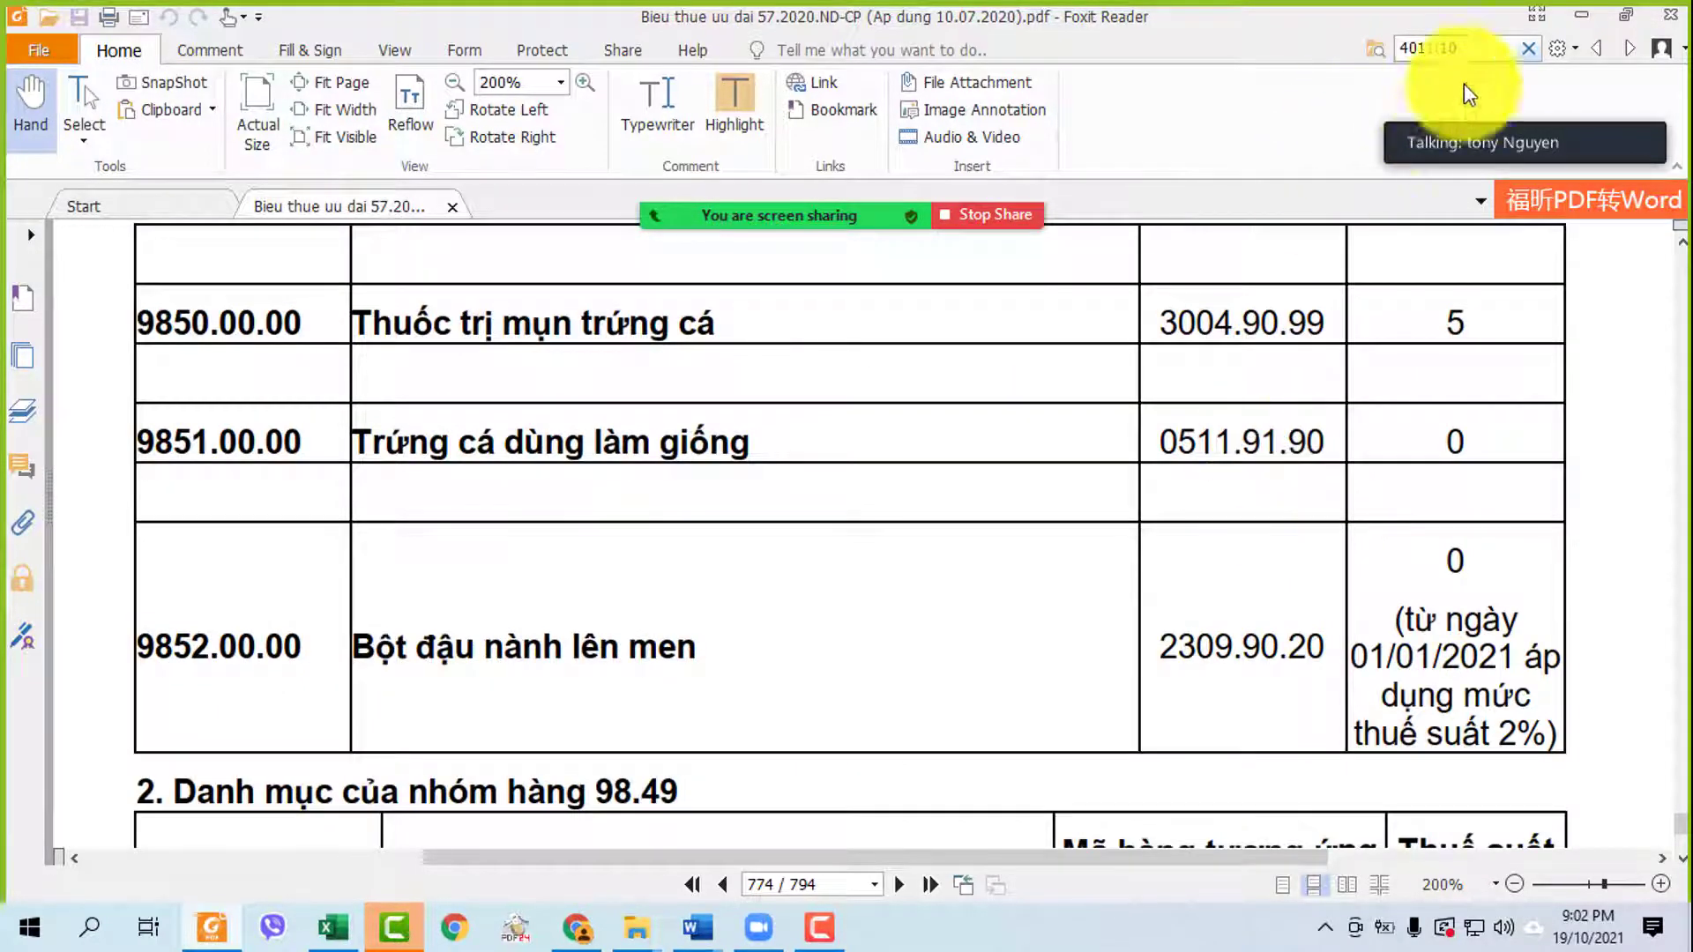
- Repeat the search for "4011.10" from the tariff's first page and bring the full heading 40.11 table into view
click(692, 885)
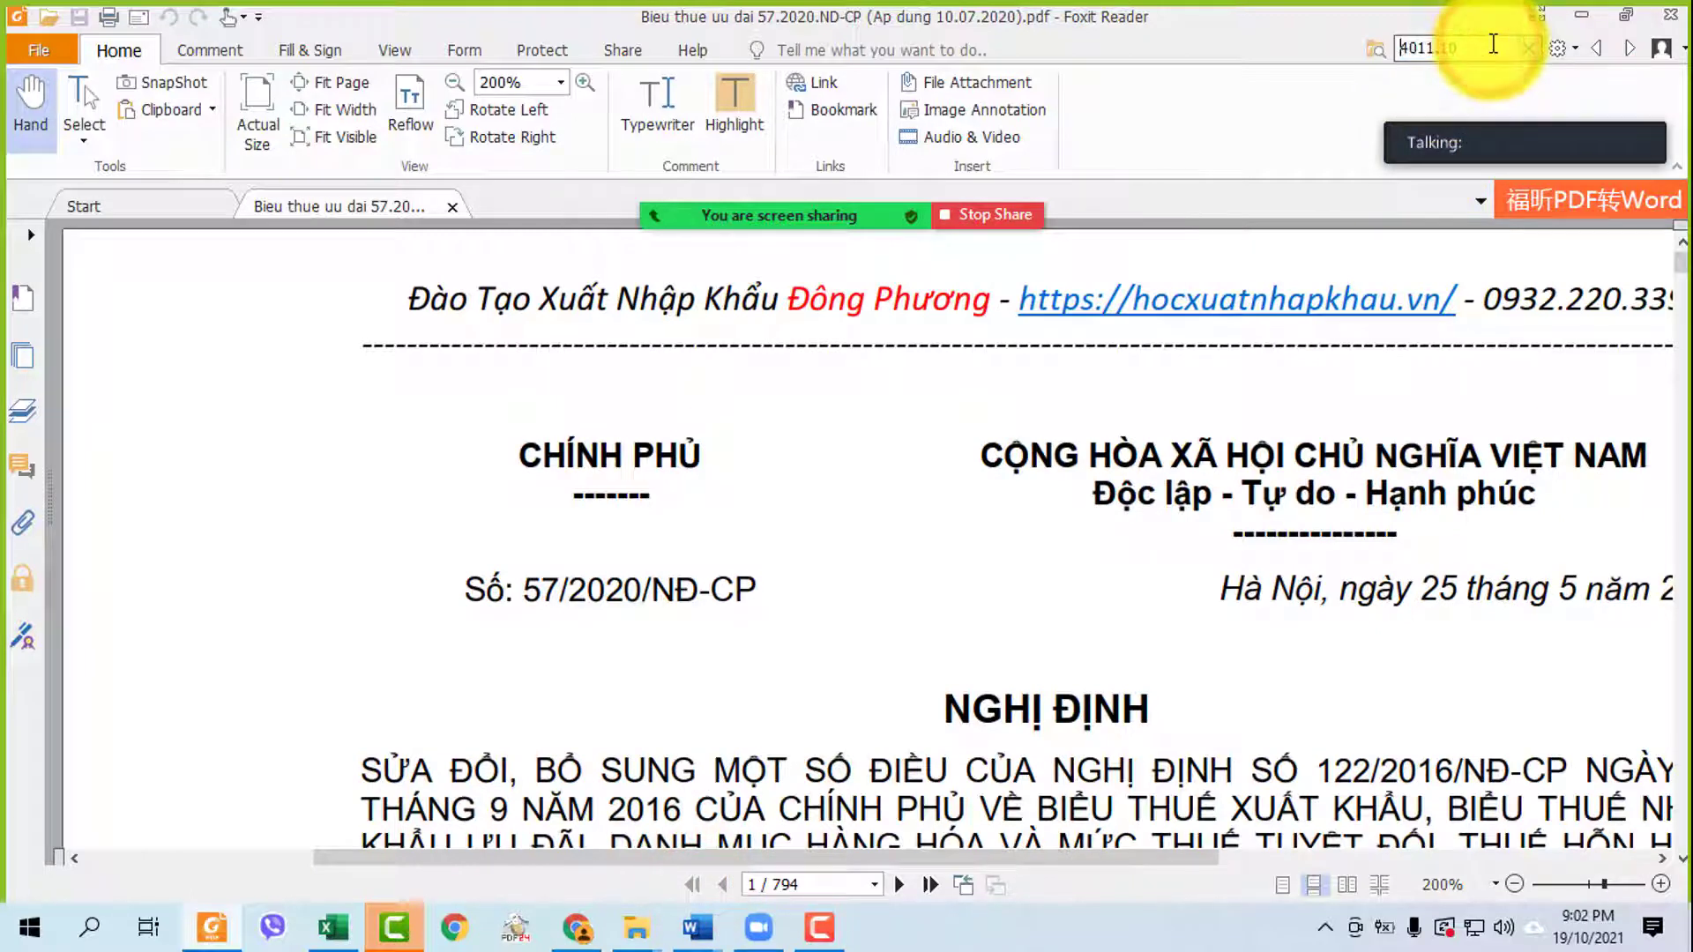
key(Return)
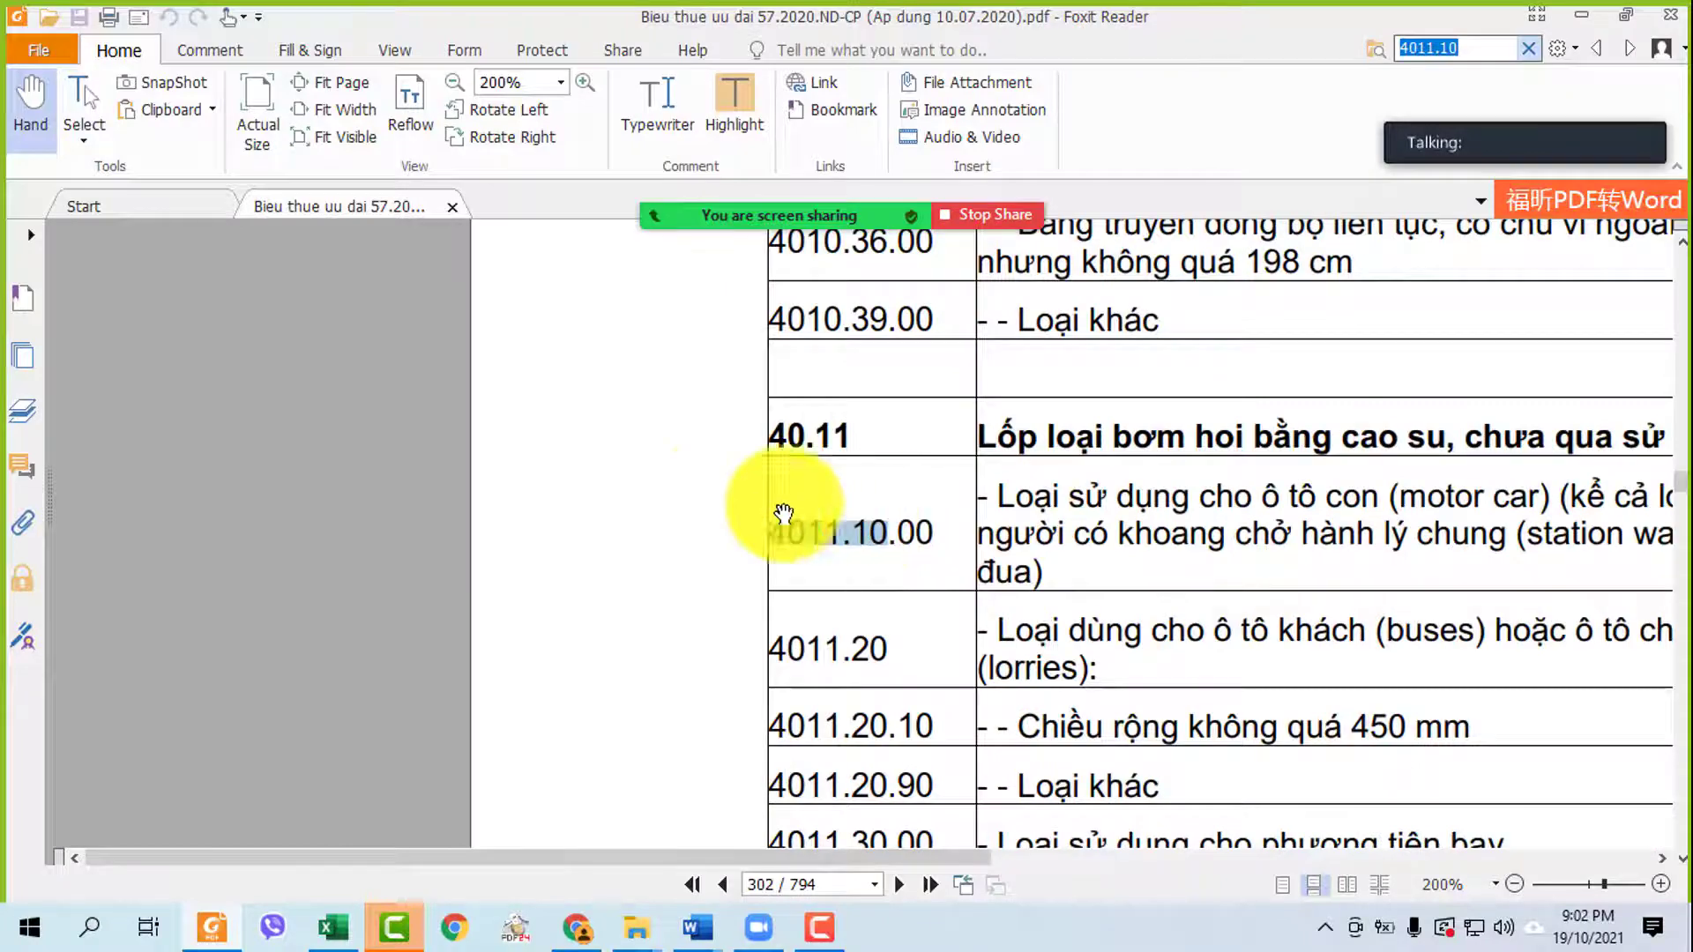
drag(719, 489, 113, 316)
- Examine heading 40.11, marking "chưa qua sử dụng" and the car-tyre description of 4011.10.00, and check that code's duty rate
drag(522, 333, 515, 394)
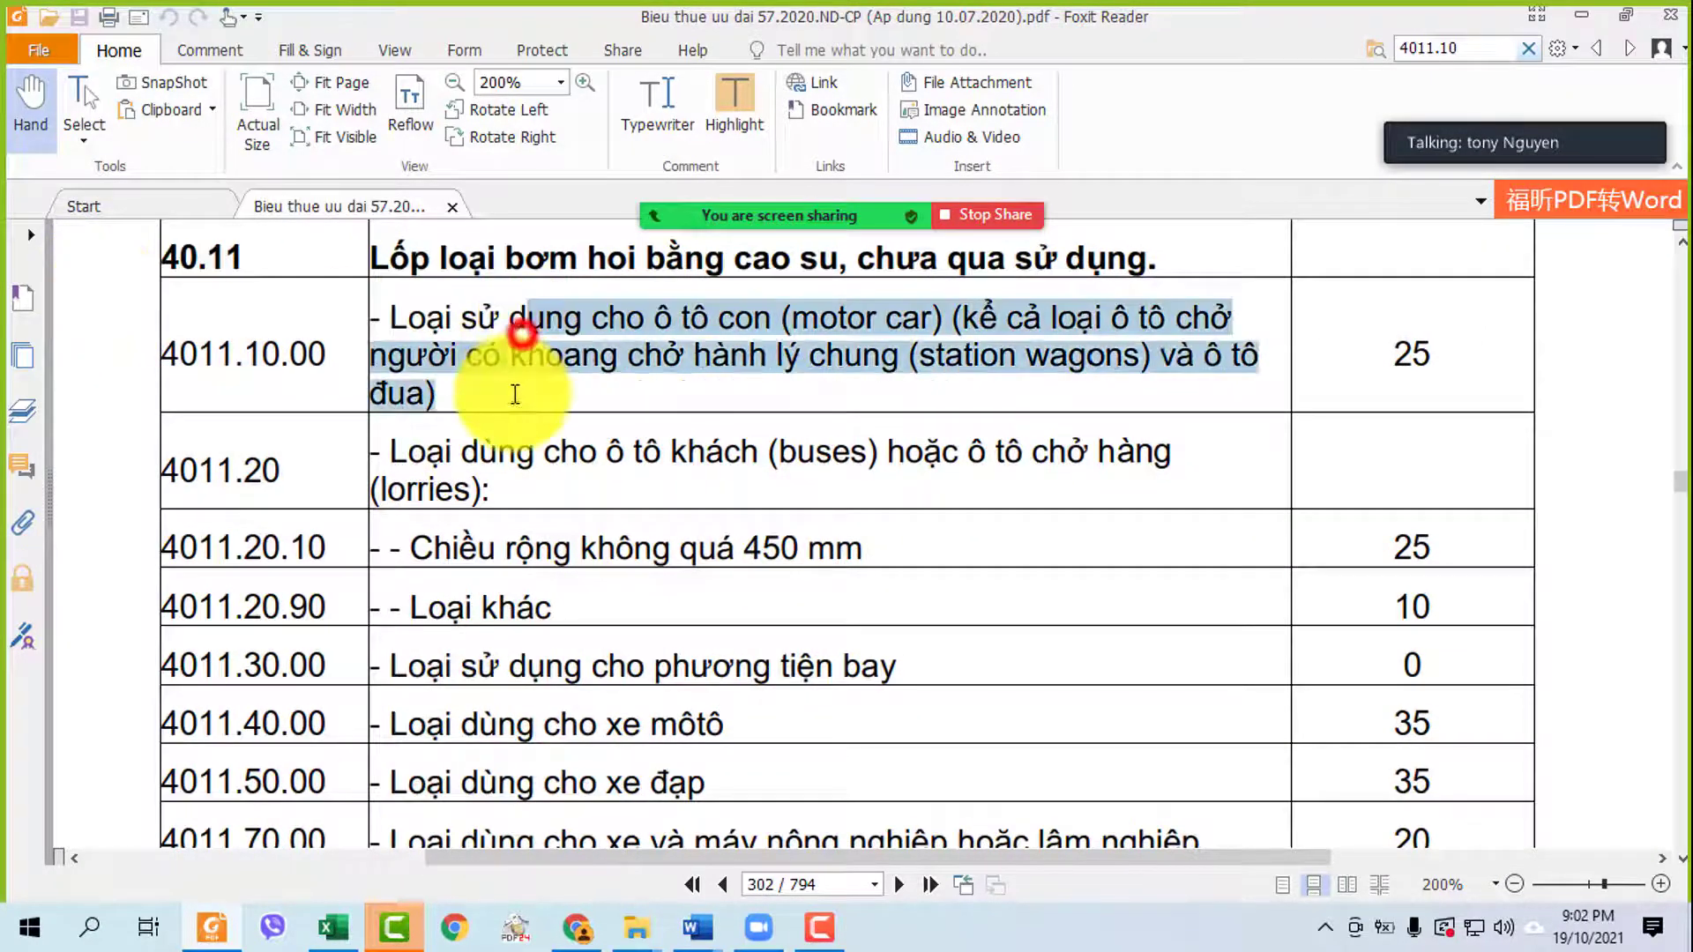
scroll(303, 276, up, 1)
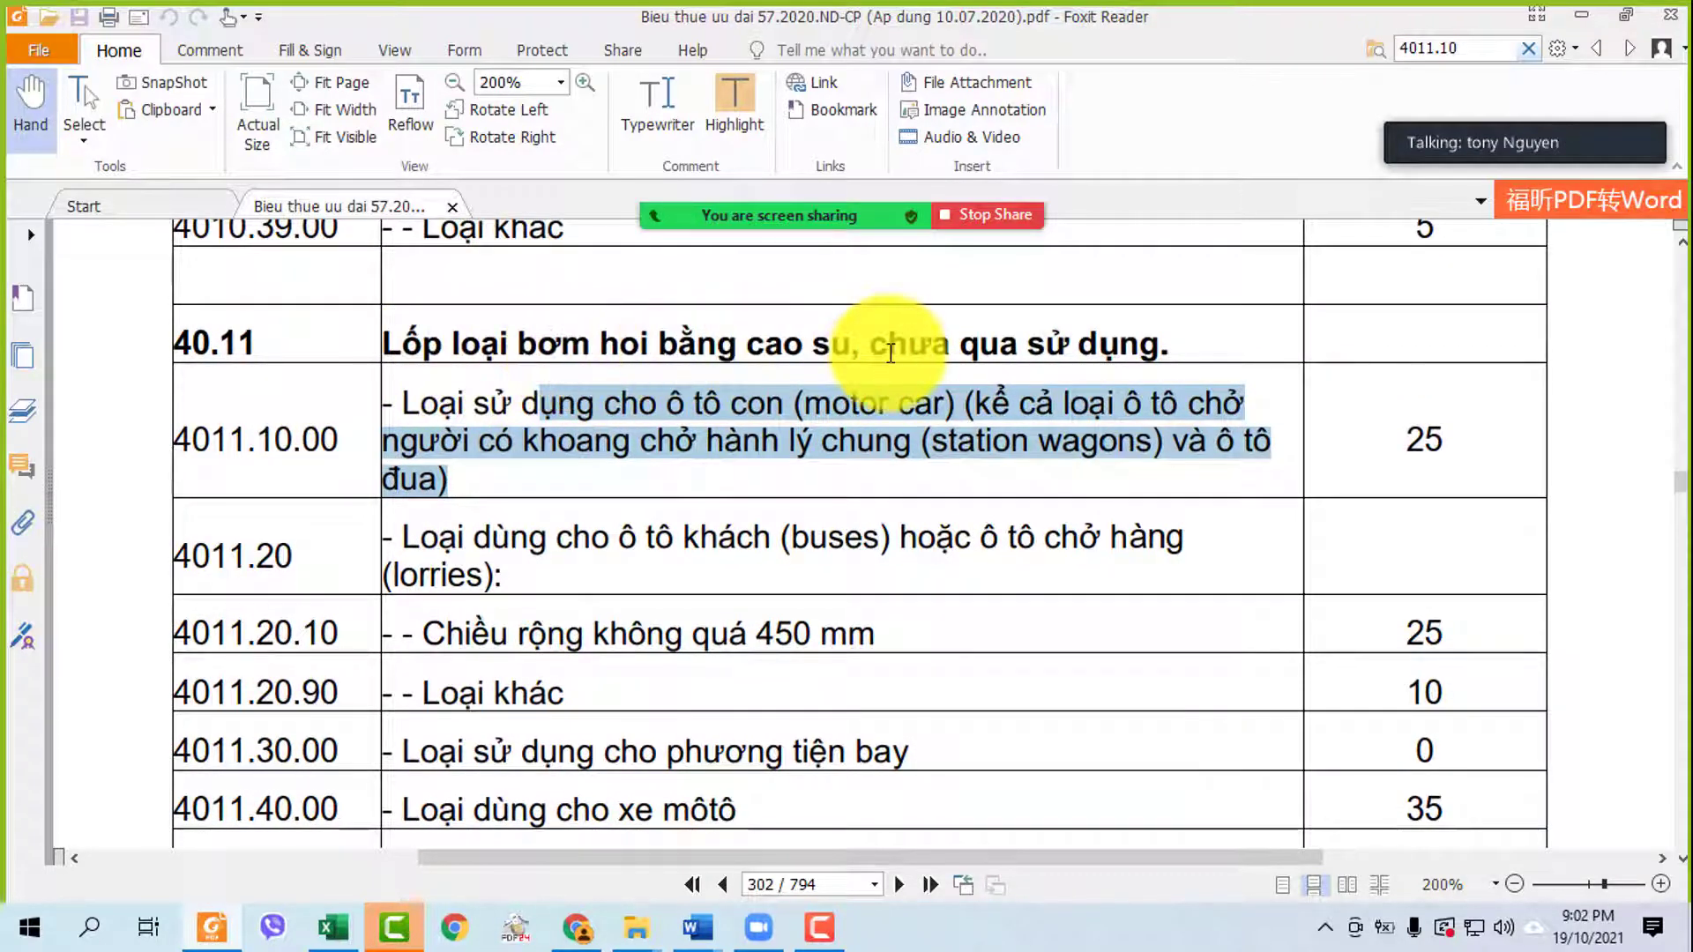
drag(868, 343, 1167, 337)
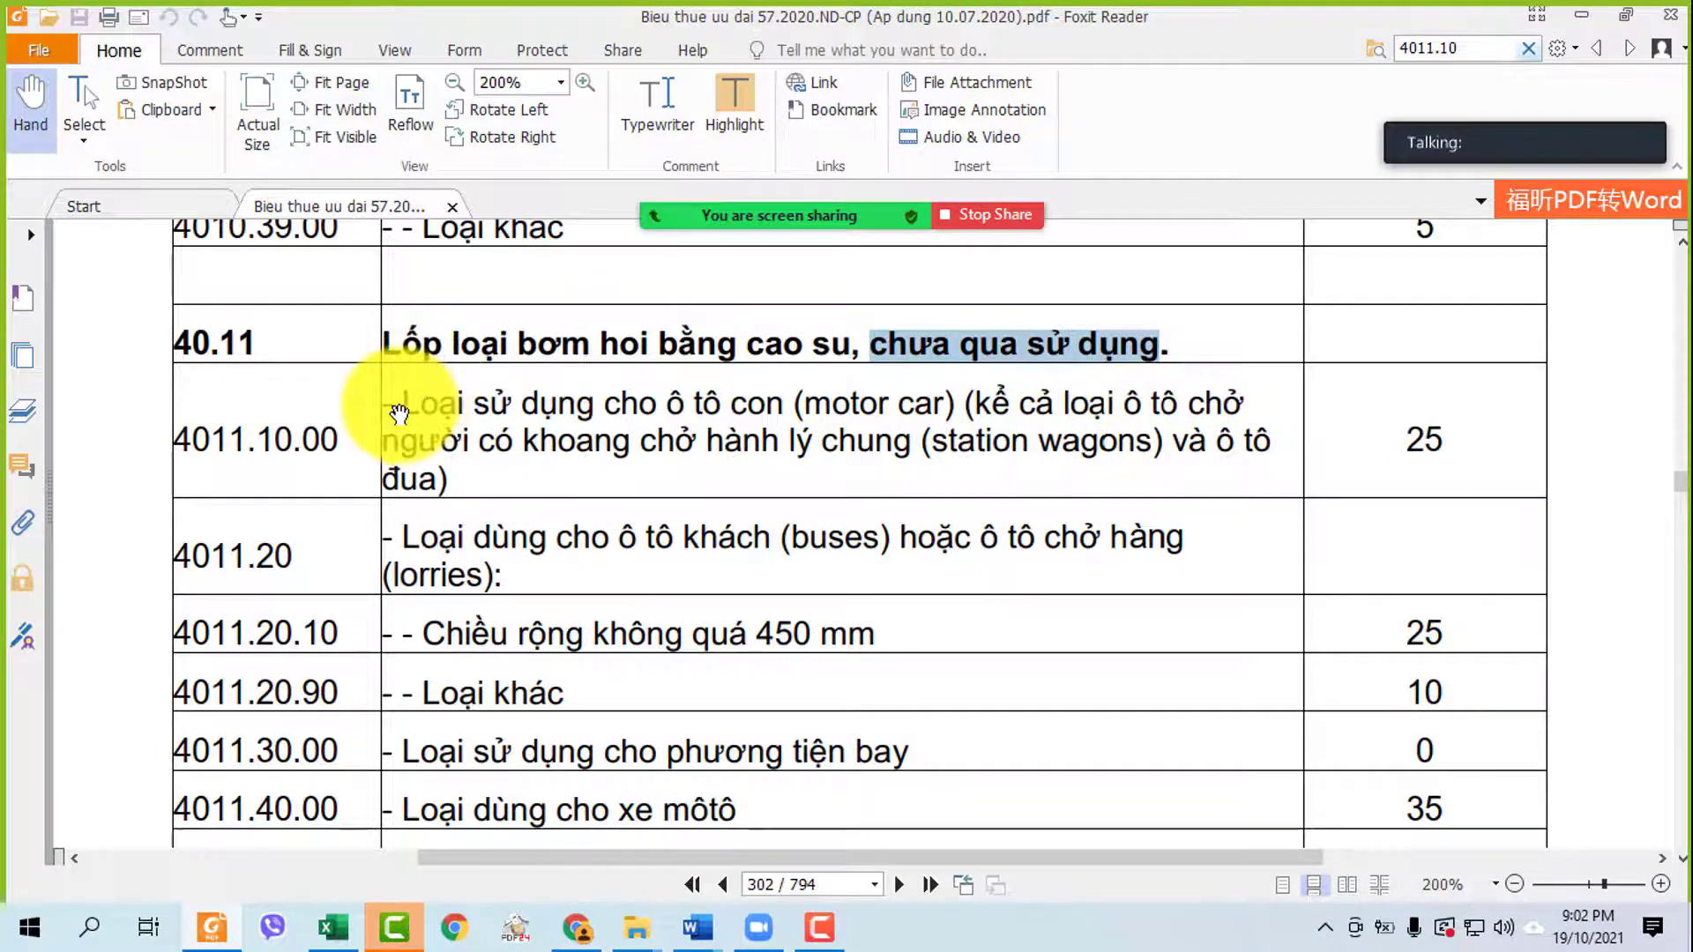
drag(402, 406, 773, 410)
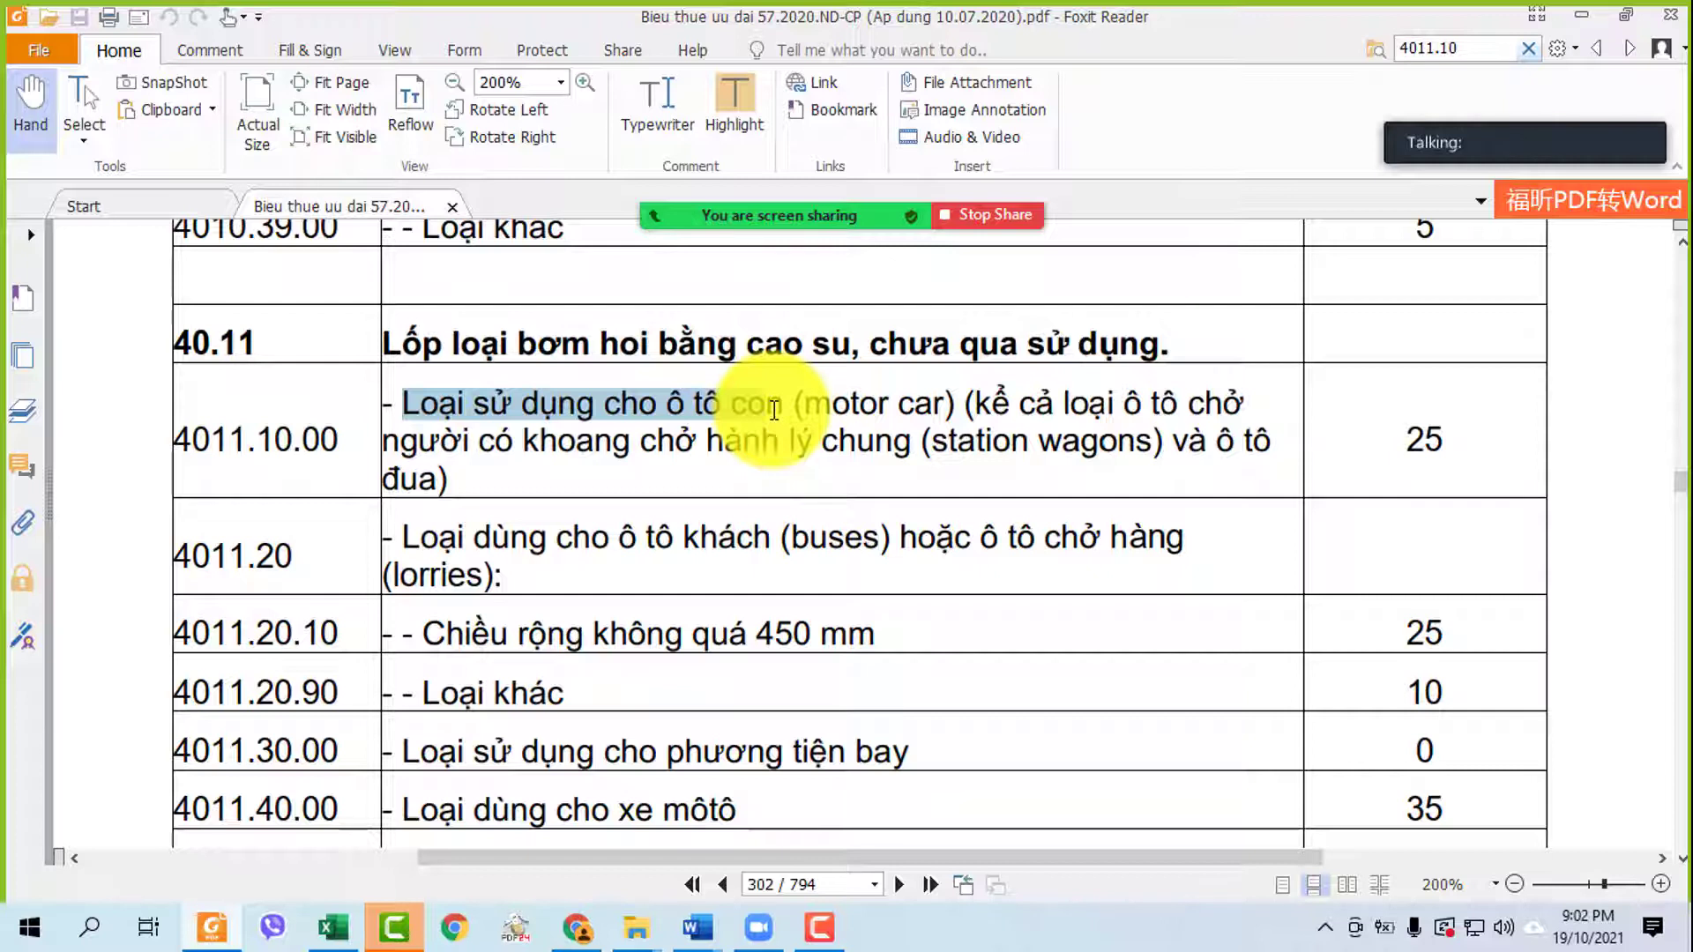
drag(773, 410, 773, 410)
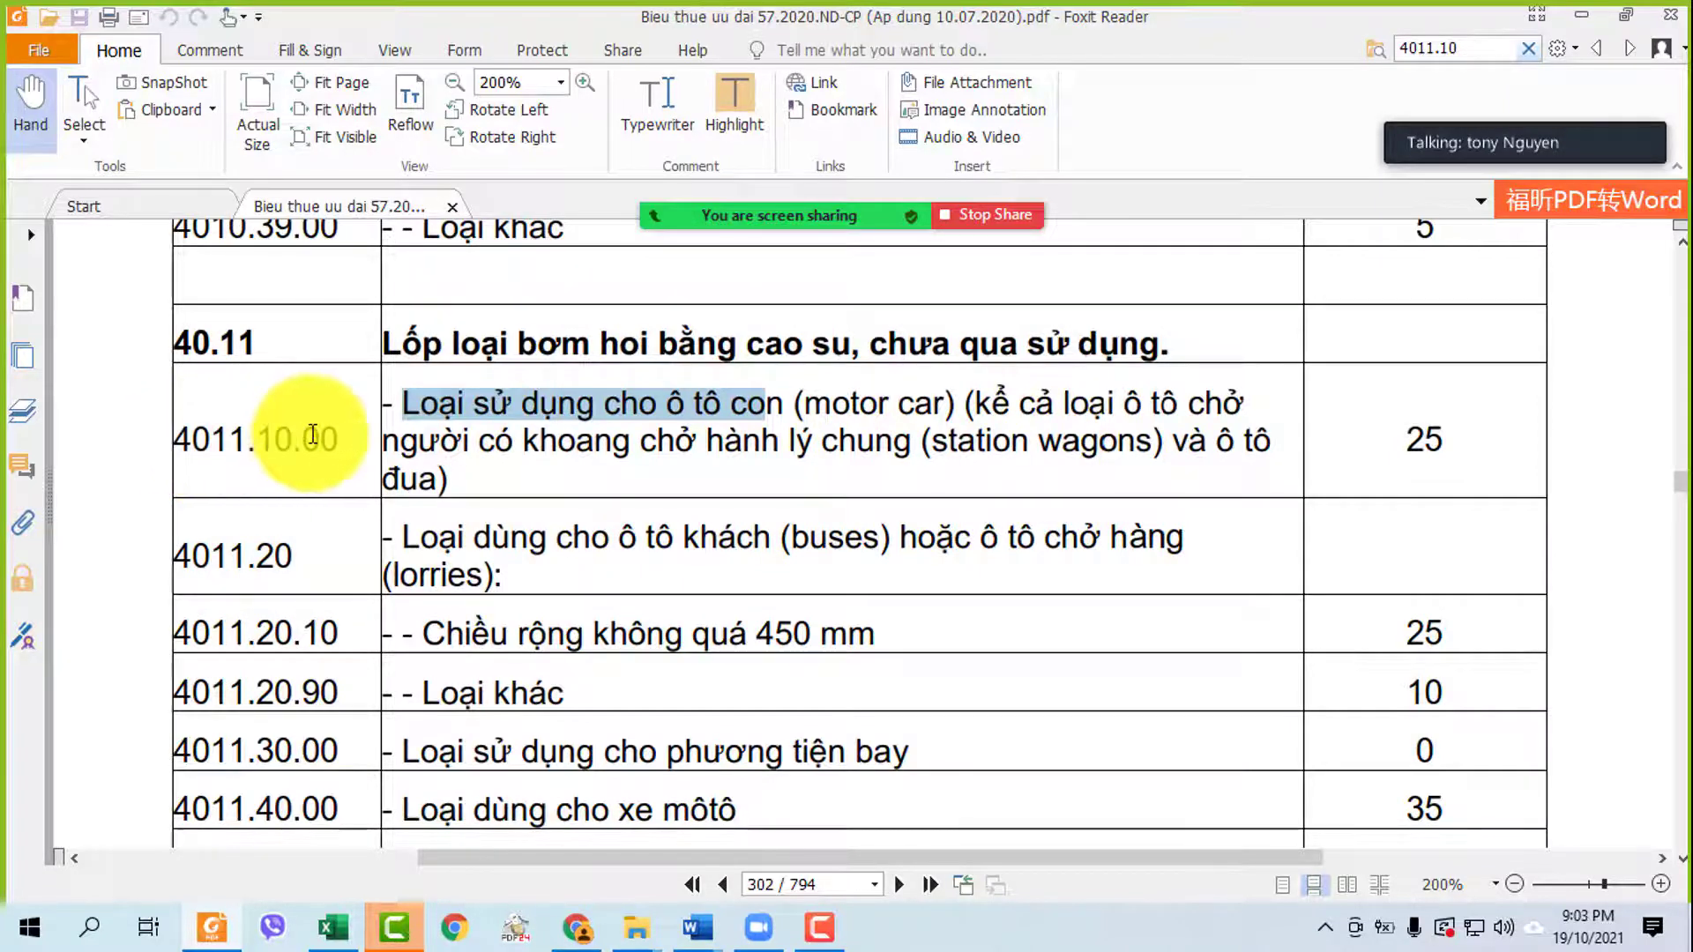
click(1373, 438)
- In the GHI CHU Word notes, complete the HS code as 40111000 and set the preferential import duty to 25%
mouse_move(694, 925)
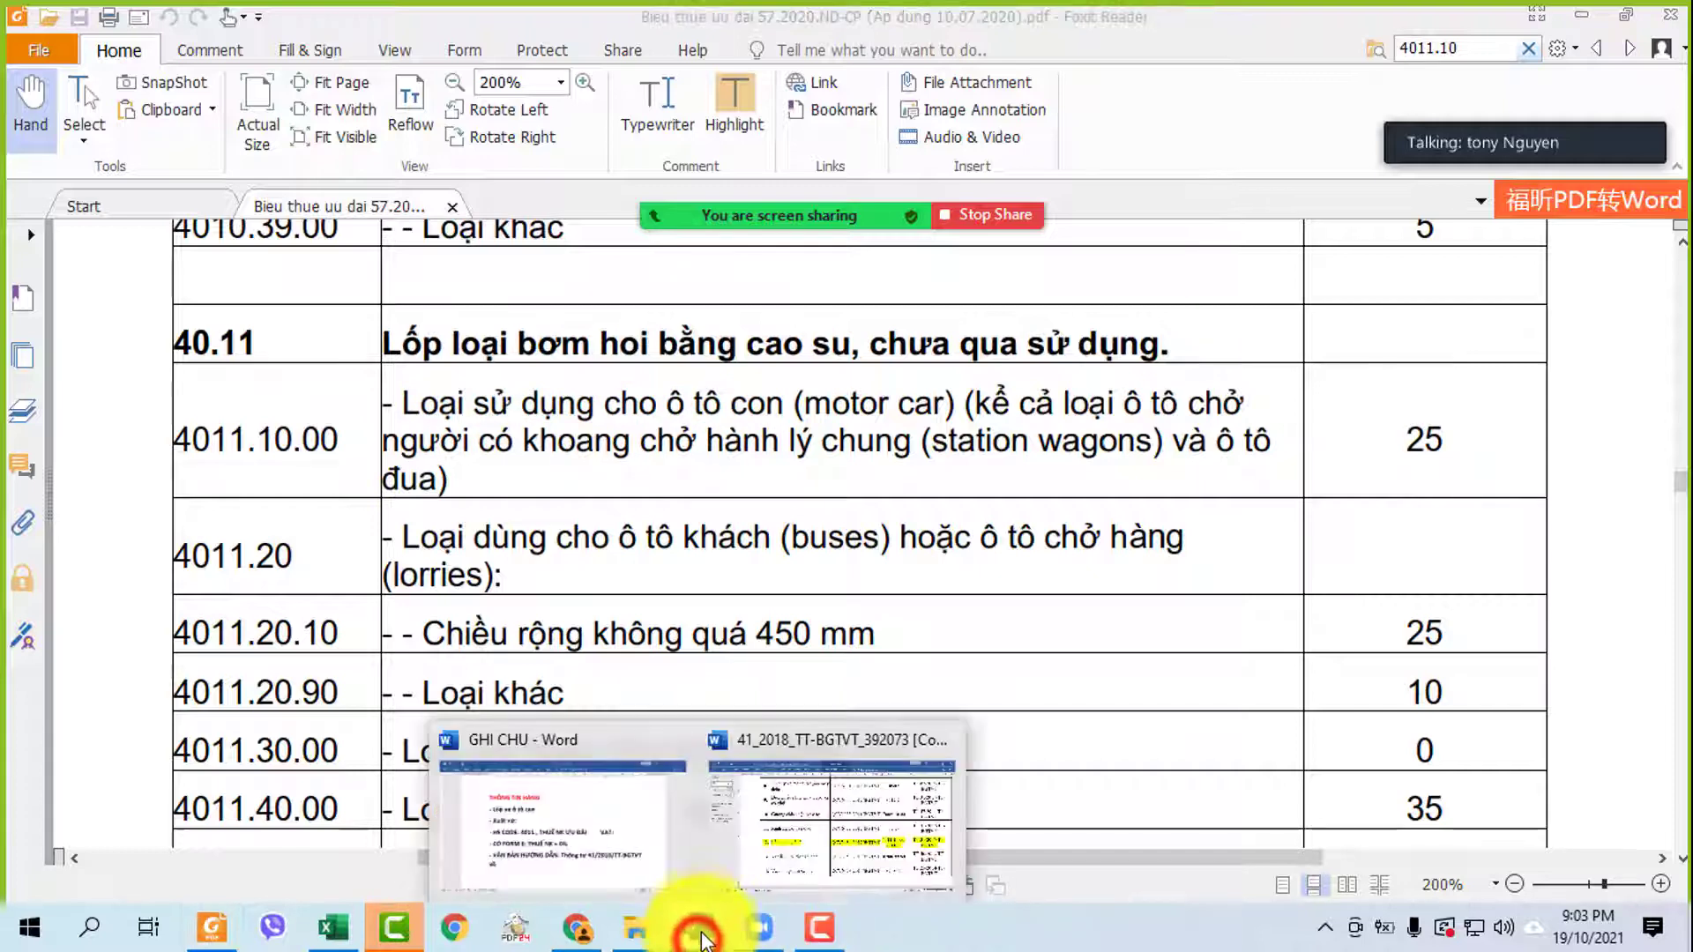
click(506, 834)
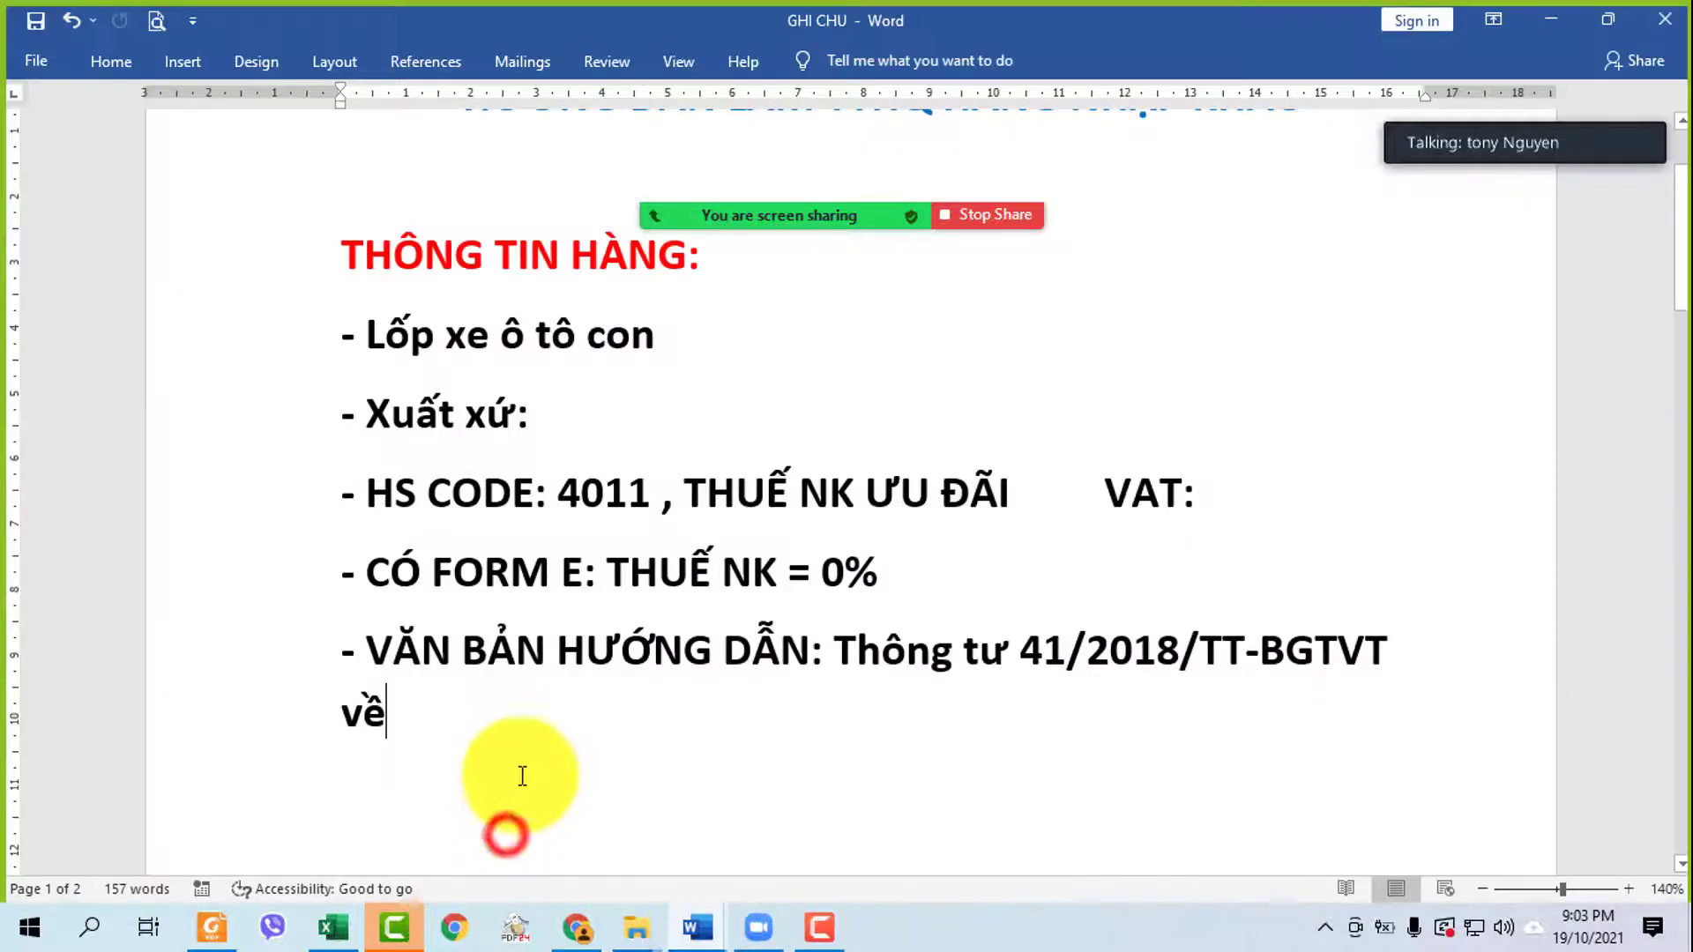
click(651, 483)
text(1000)
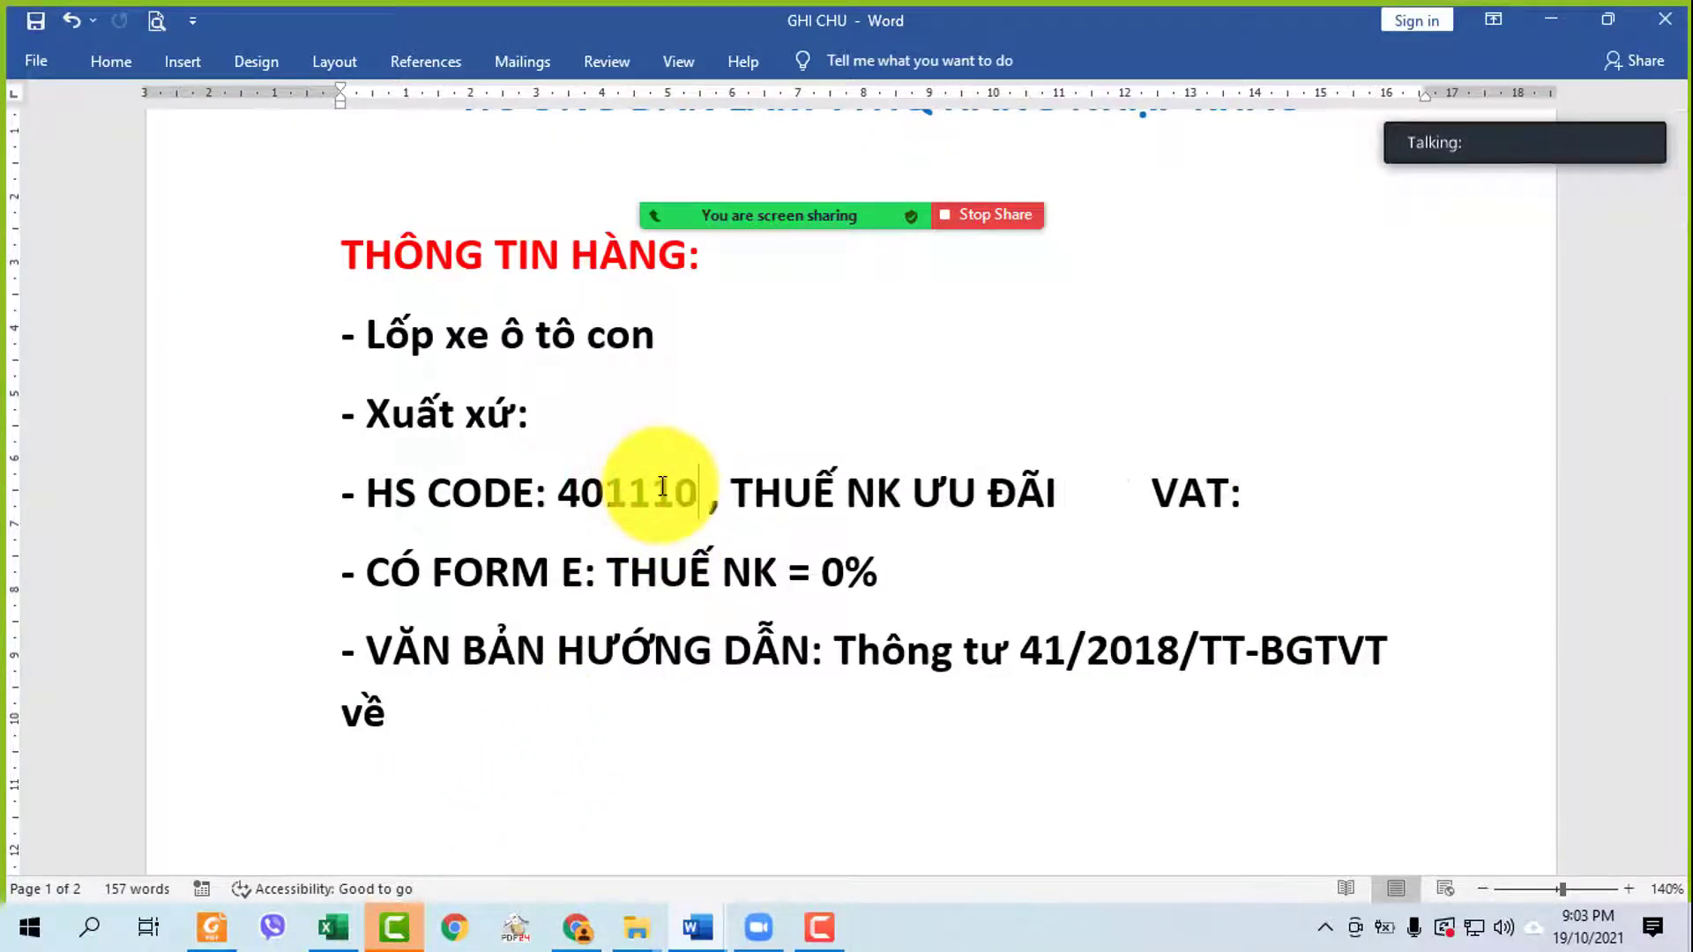
click(1111, 491)
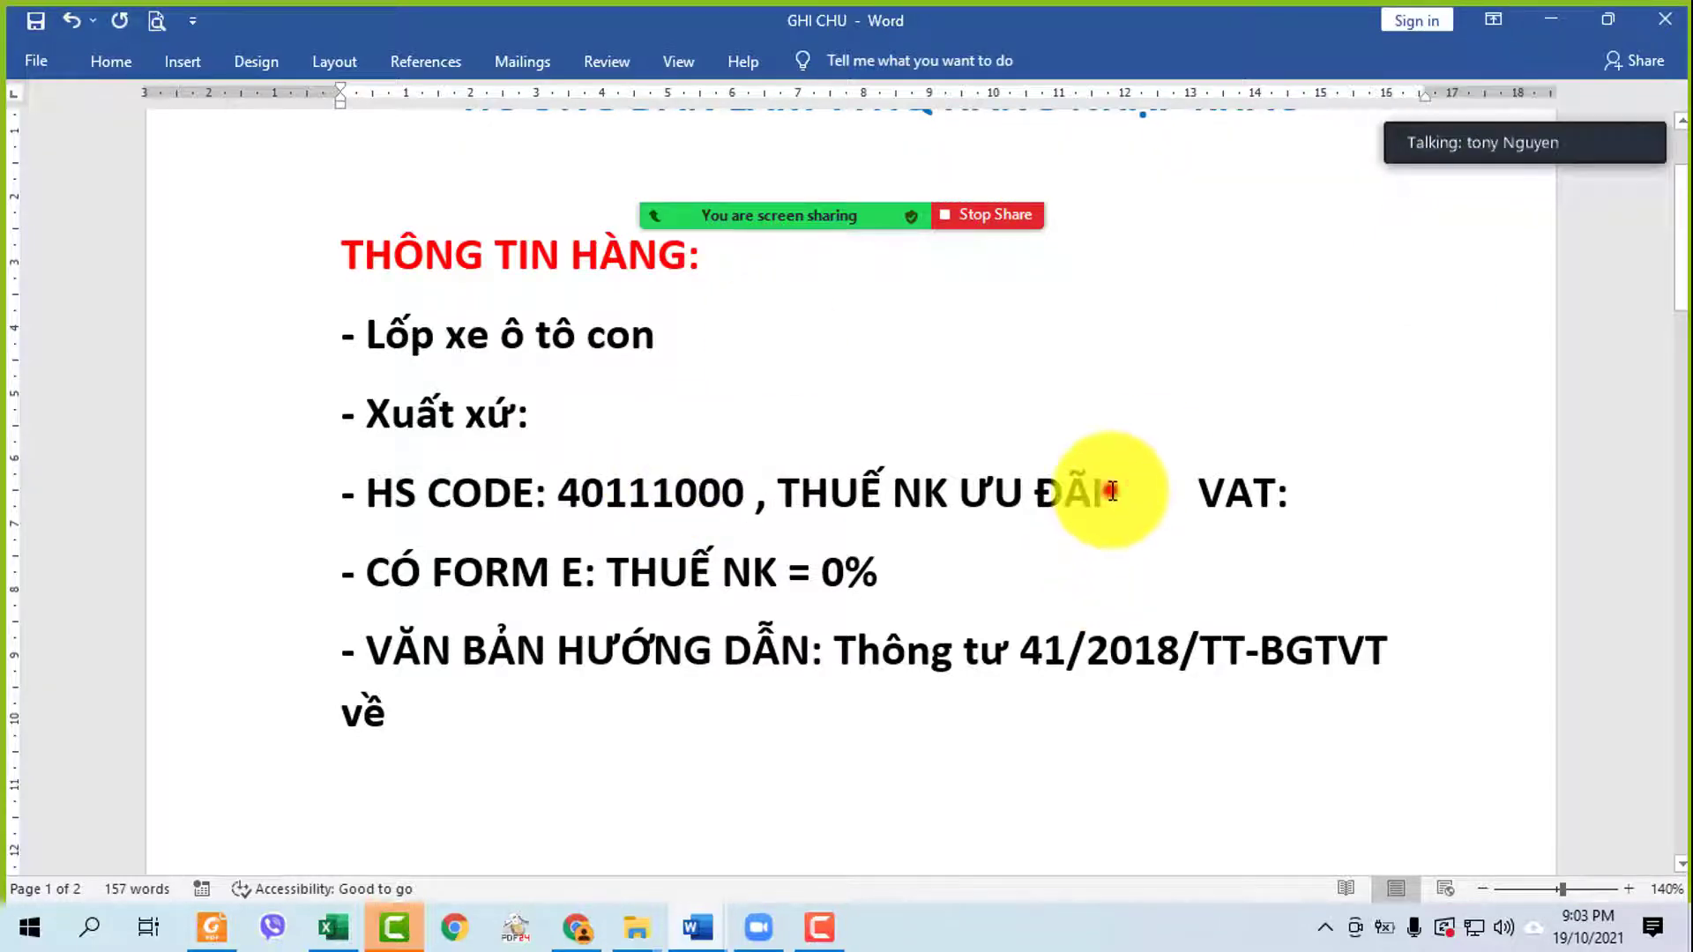
text(25)
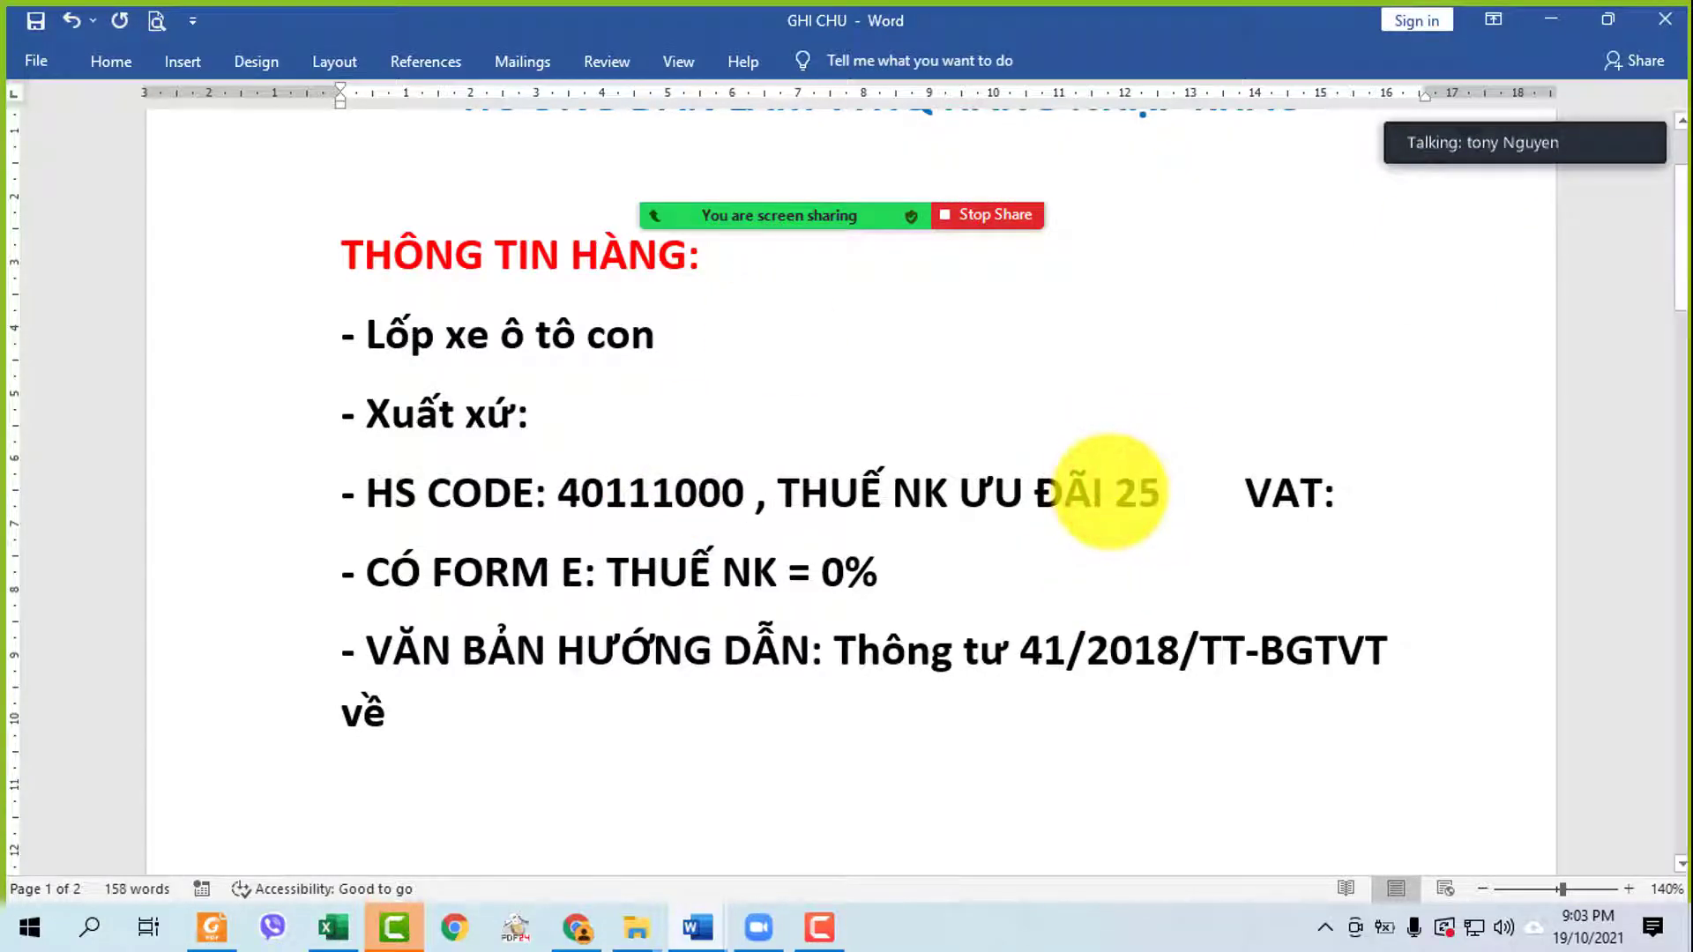
text(%)
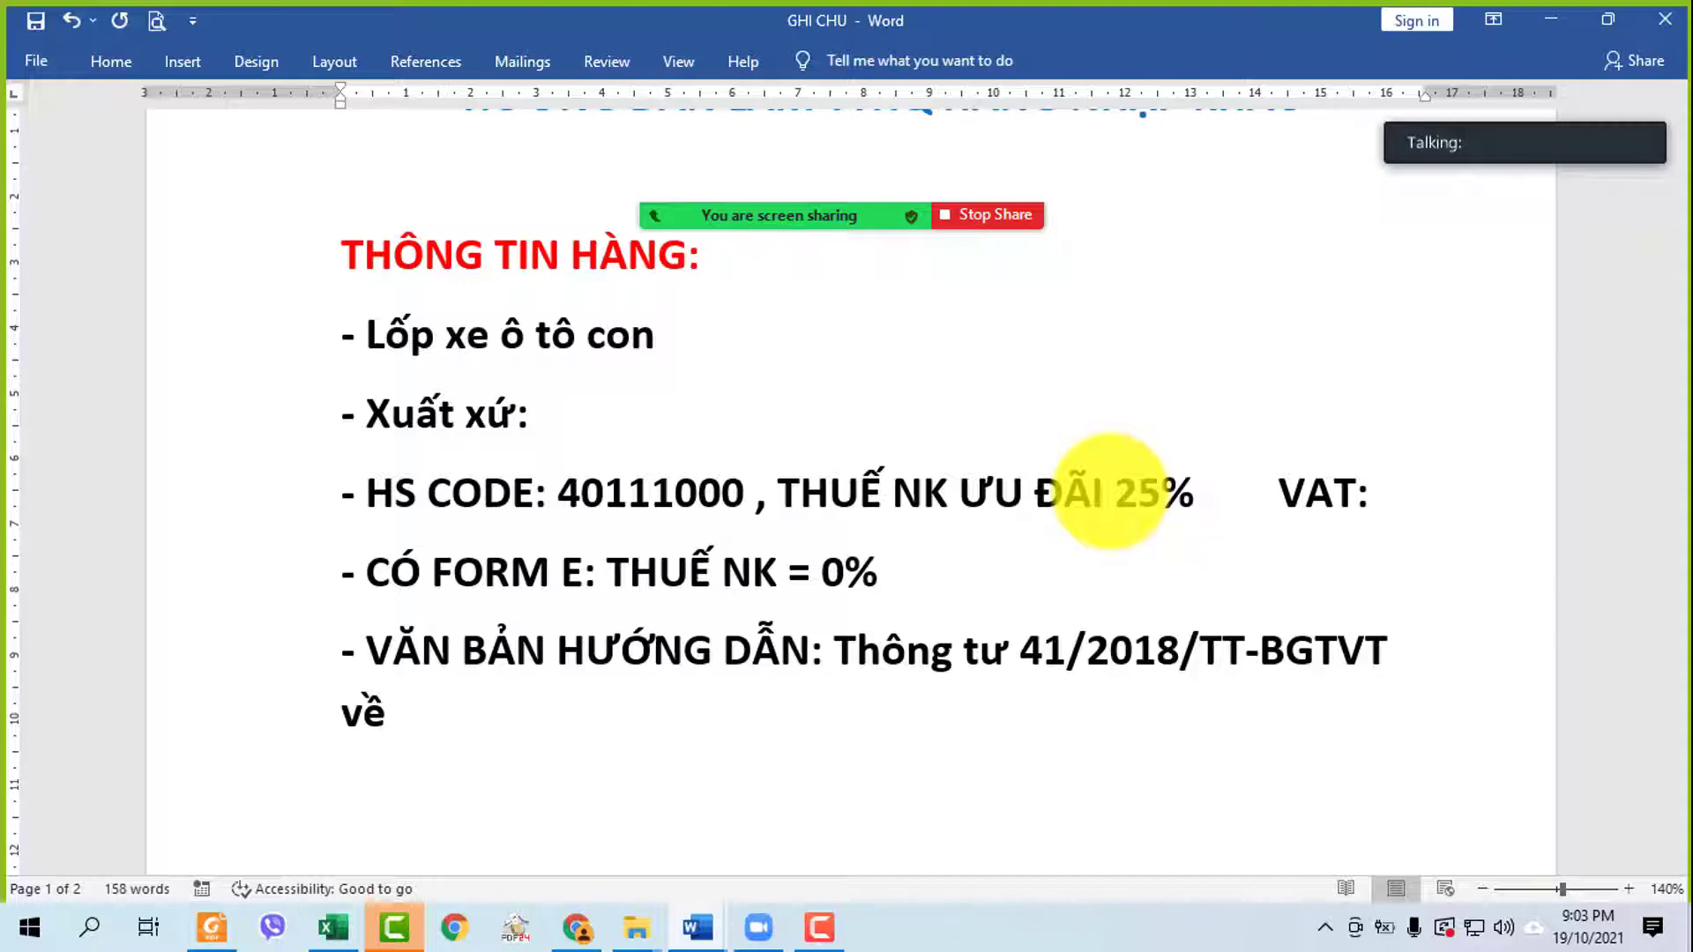
- Move VAT onto its own dashed line below the HS code and set it to 10%
key(Return)
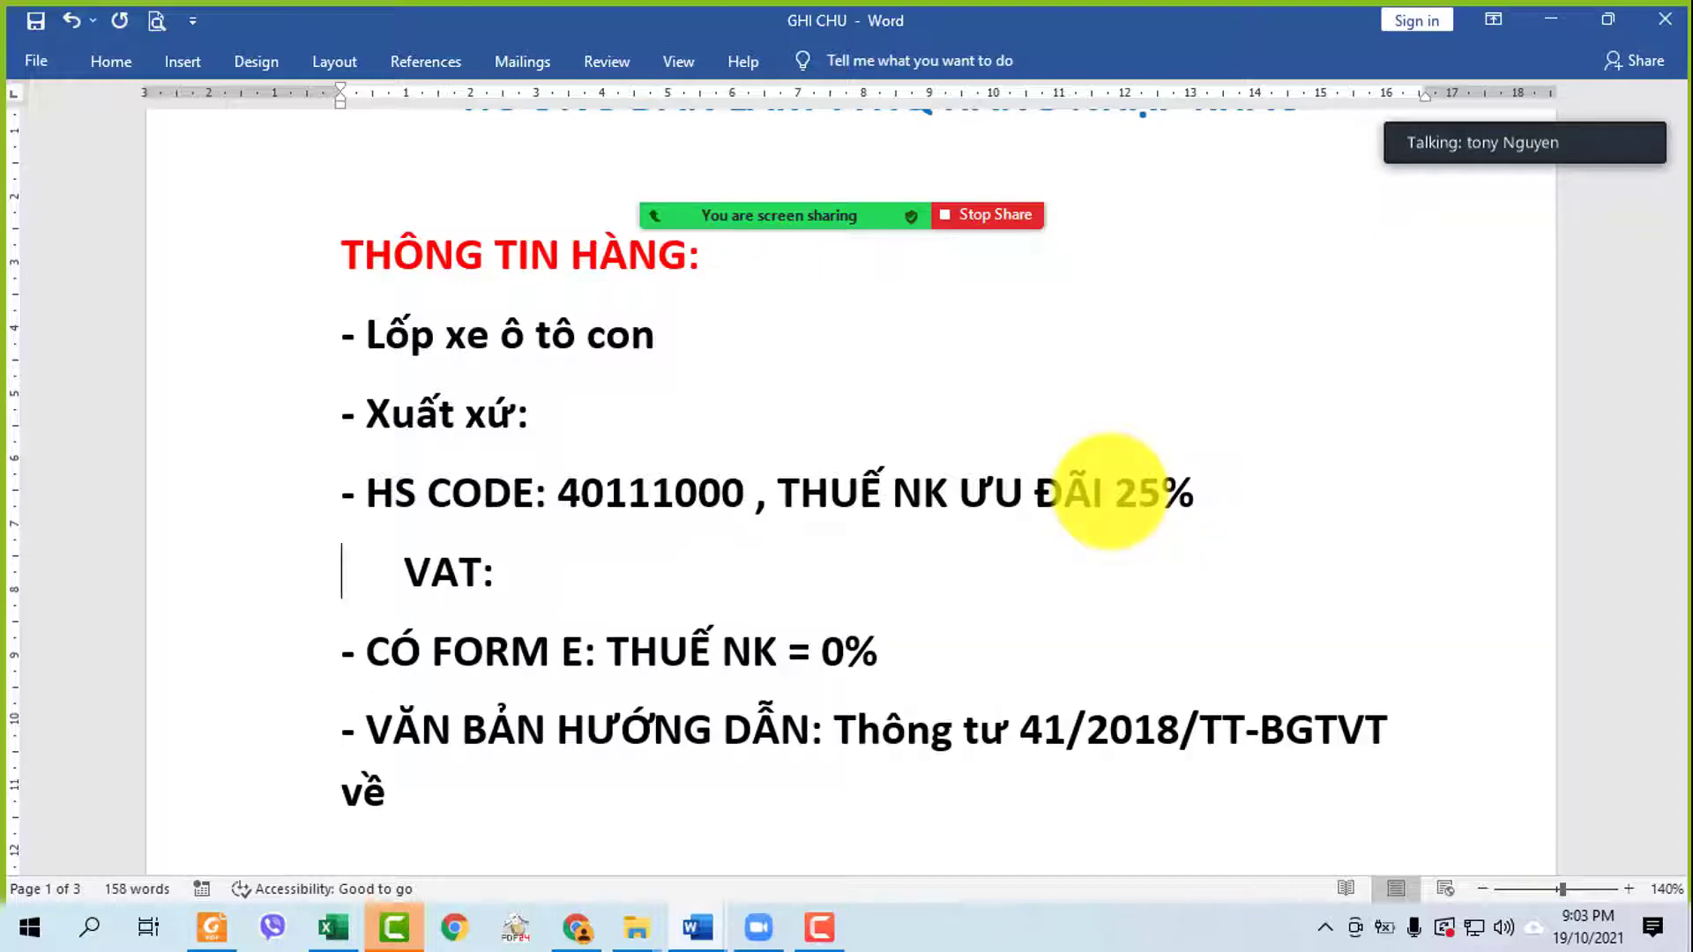
key(Delete)
key(Delete)
text(-)
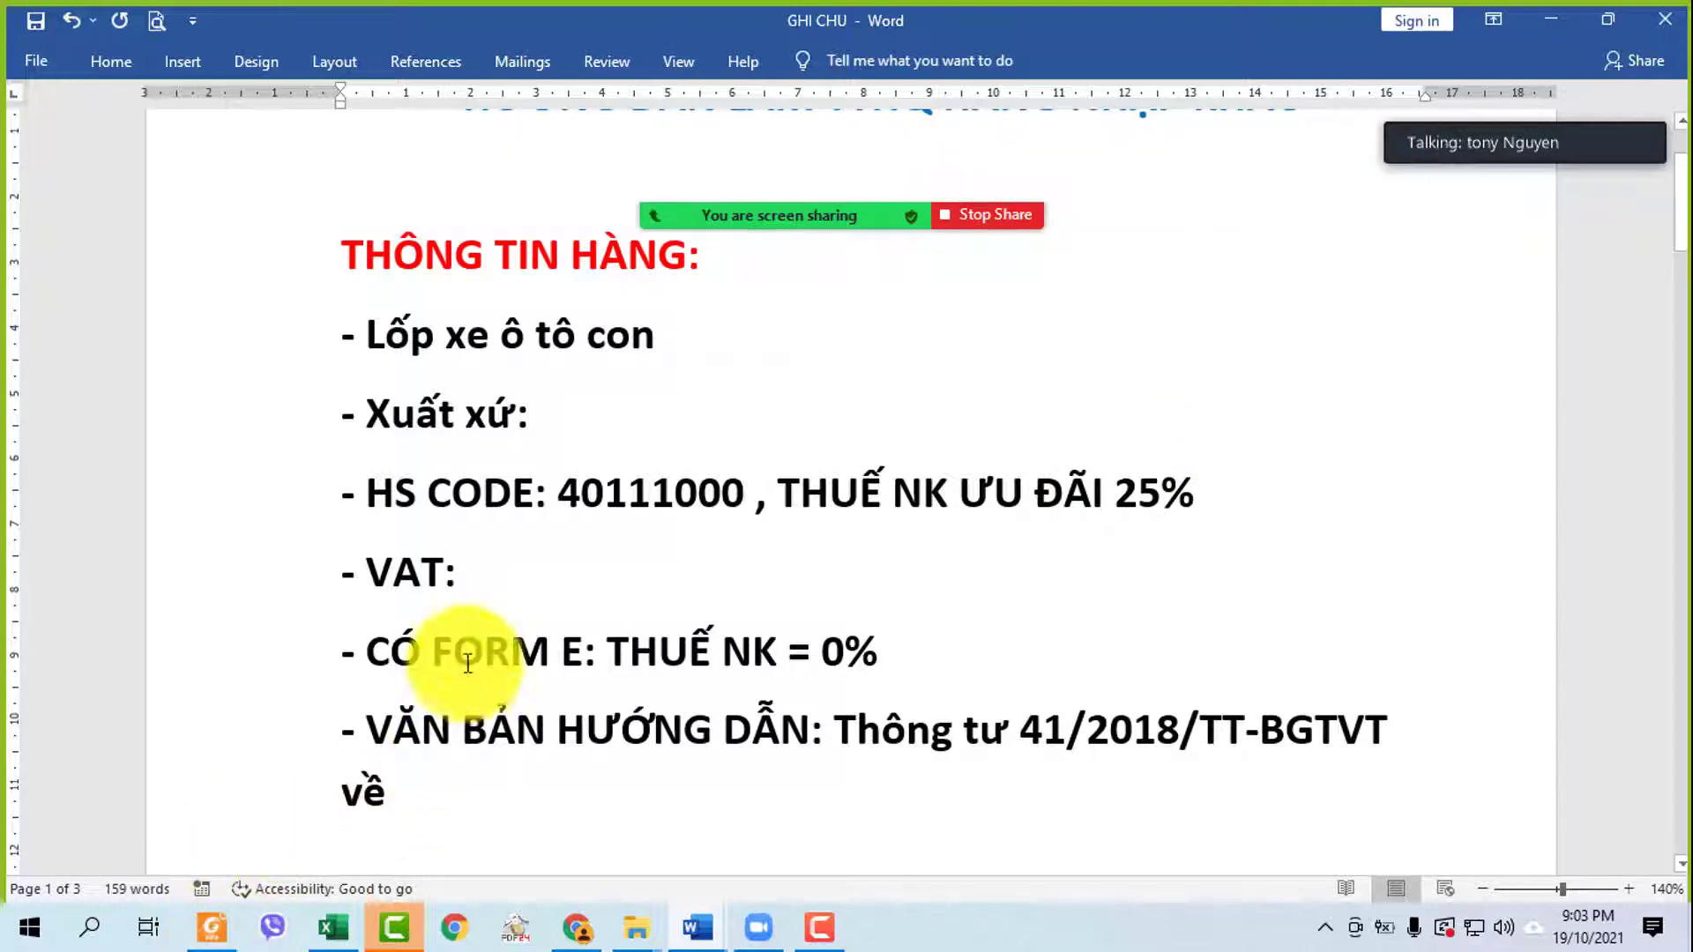
click(518, 578)
text(10)
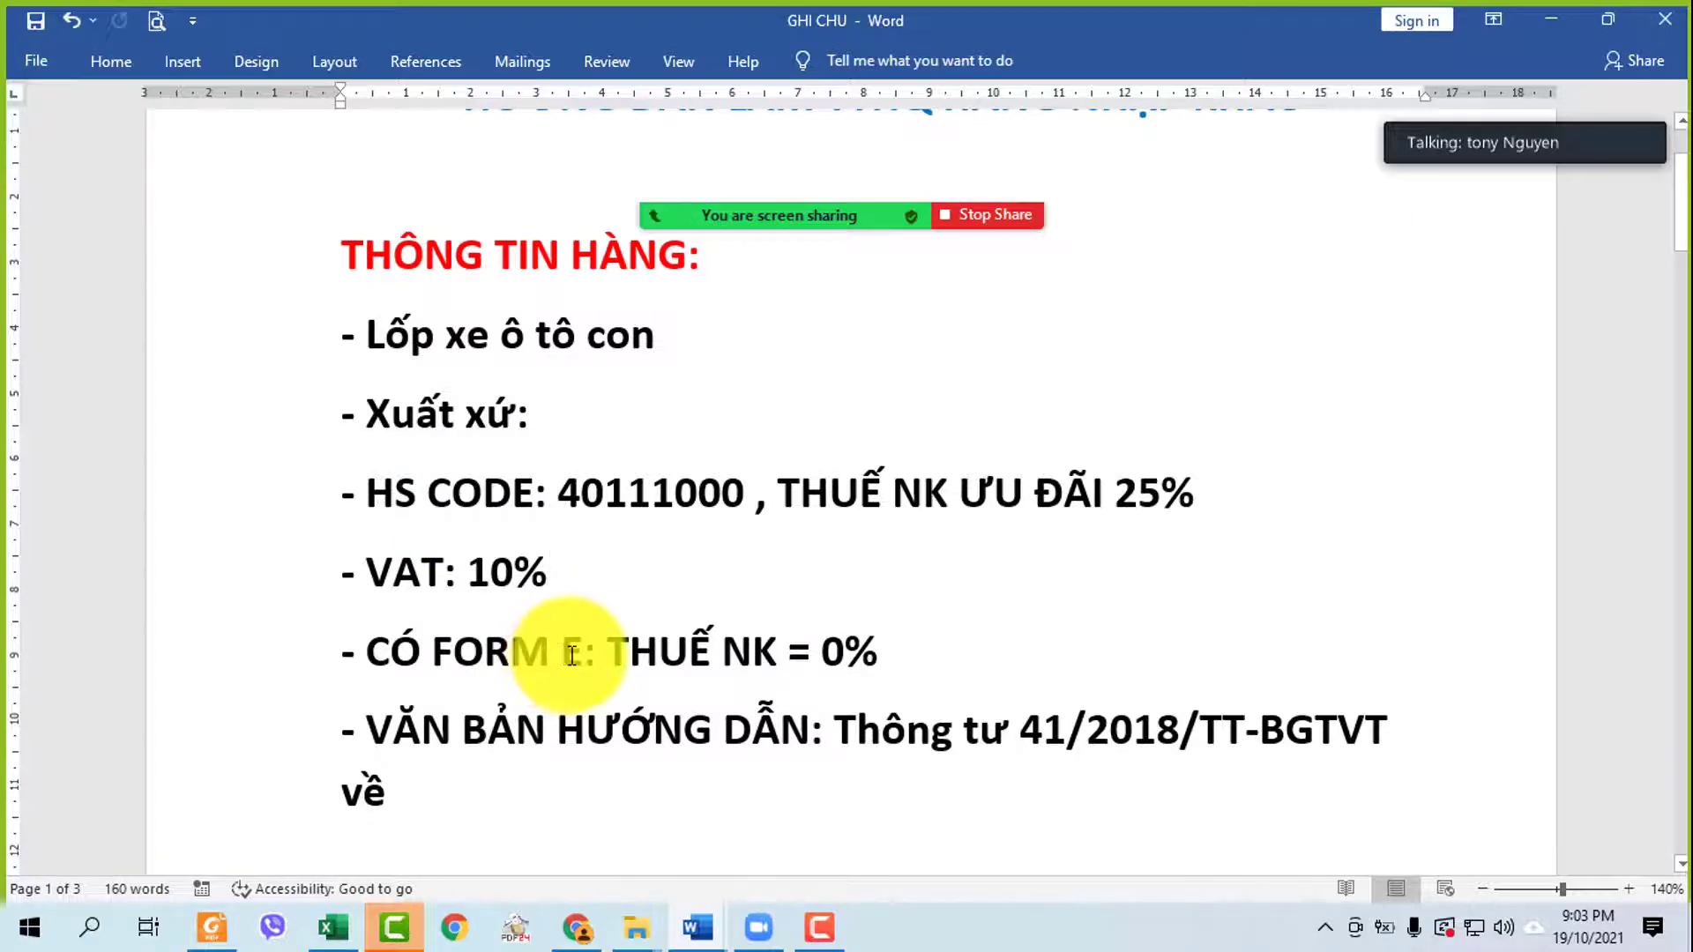
- Close the Uu dai folder window and open the FORM D PDF from the 20.11.20 subfolder of 648. Thien Trang
click(211, 928)
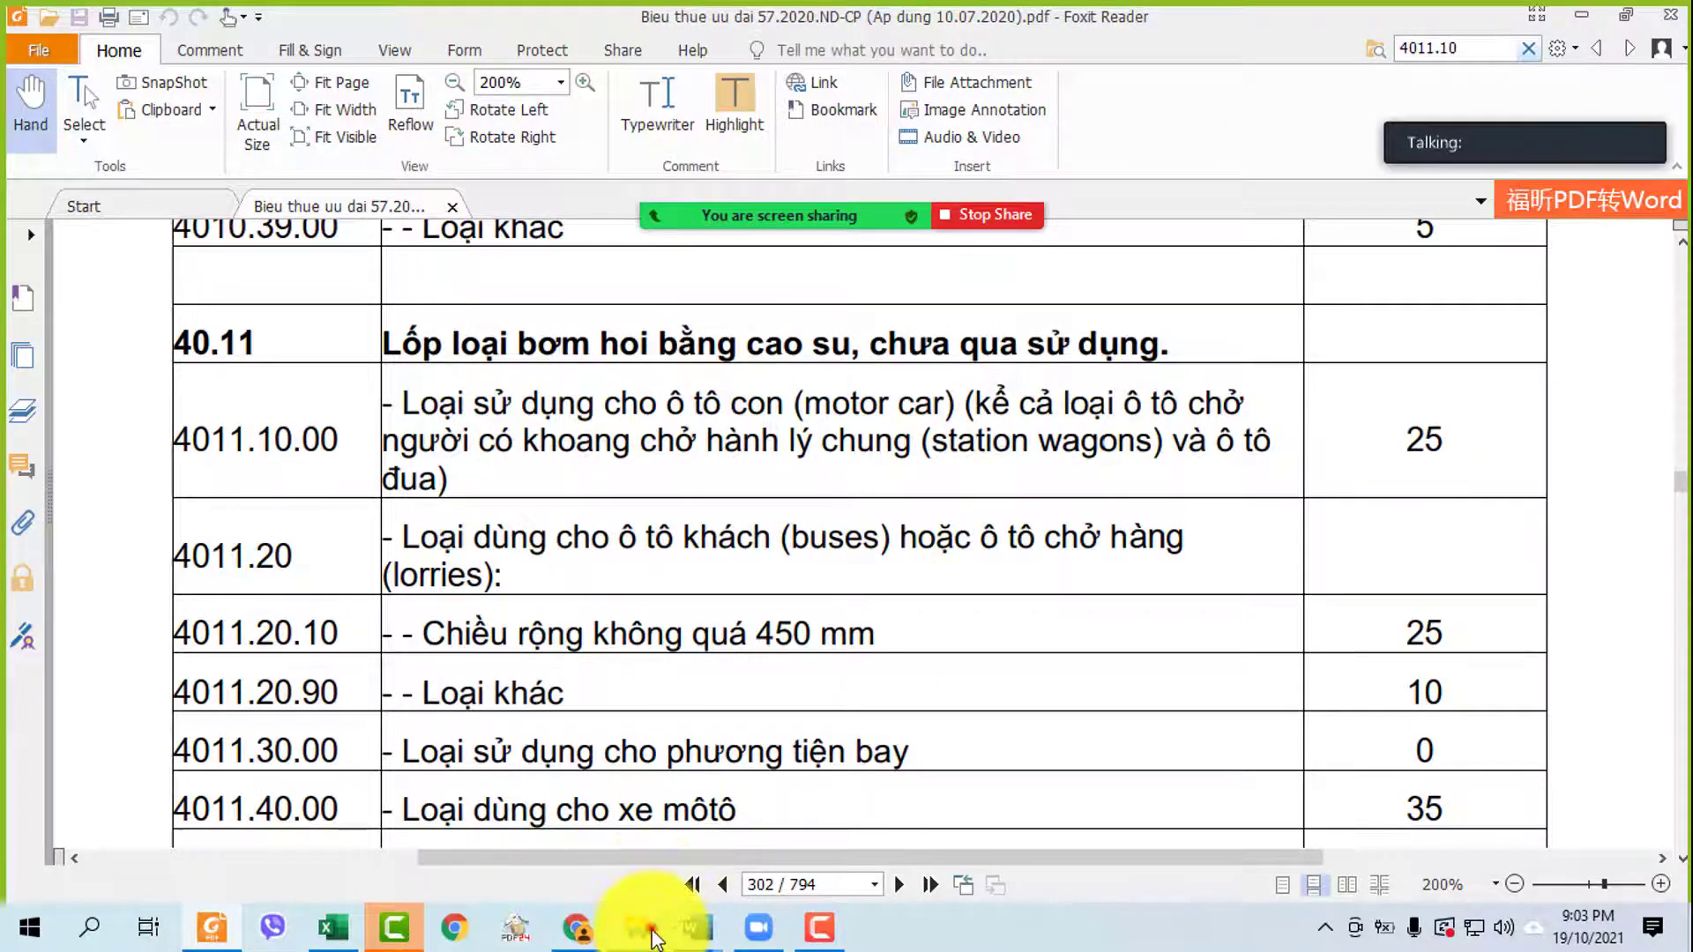
mouse_move(650, 921)
click(681, 733)
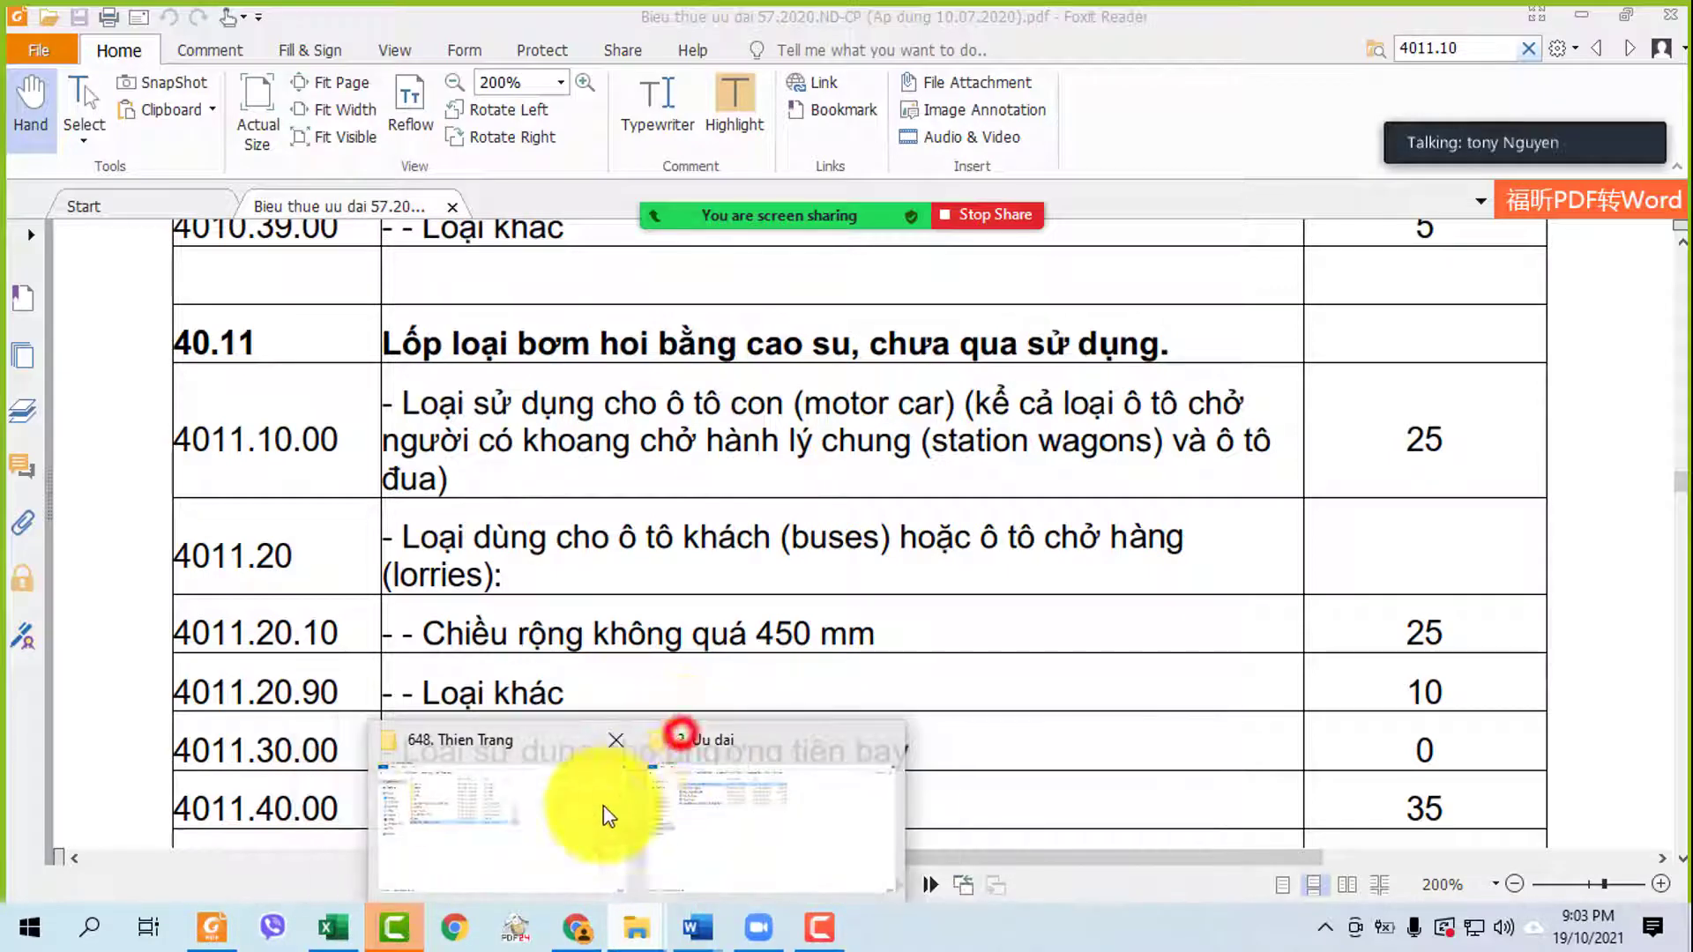
click(741, 848)
click(1669, 11)
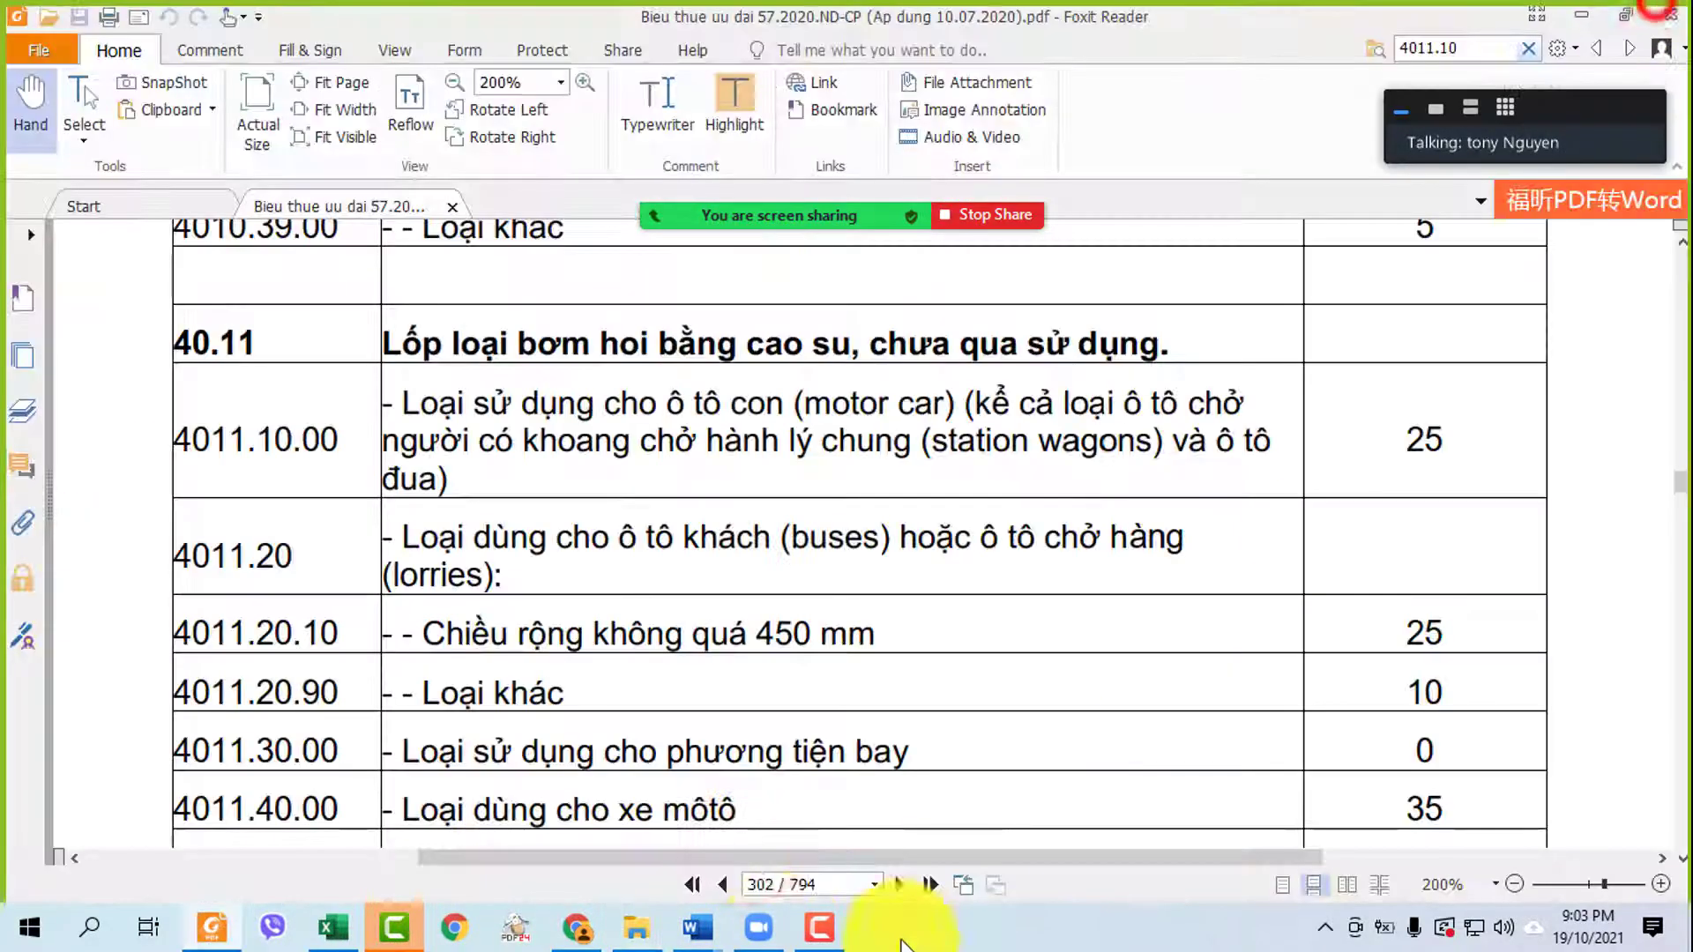
click(636, 926)
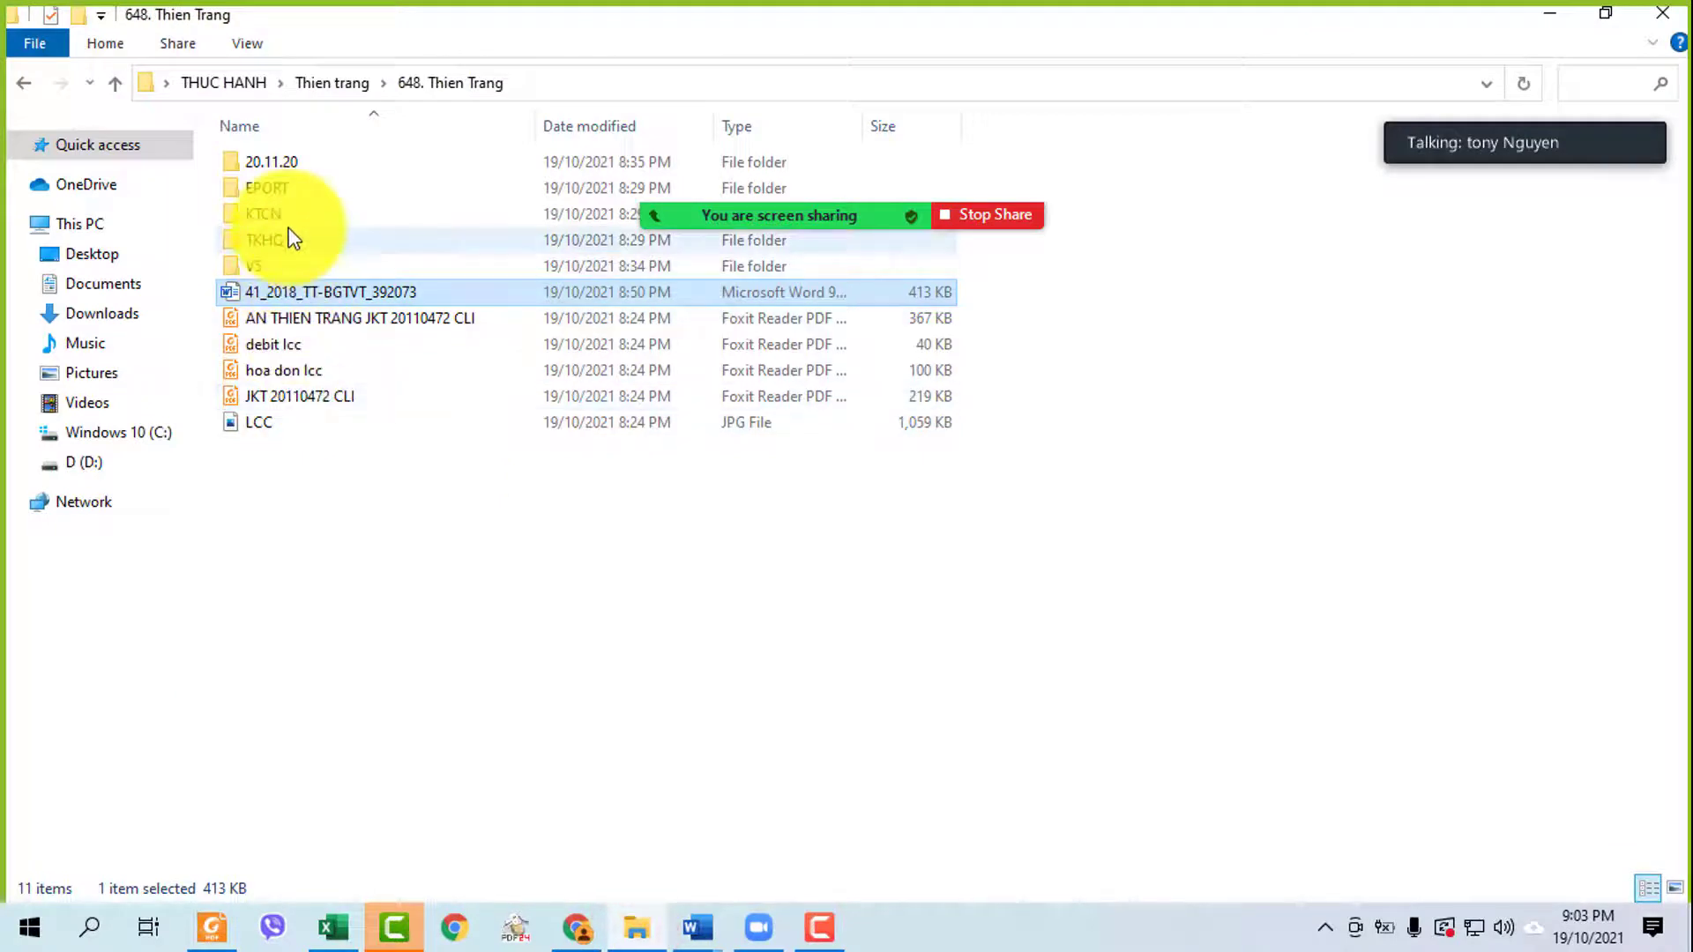
click(286, 157)
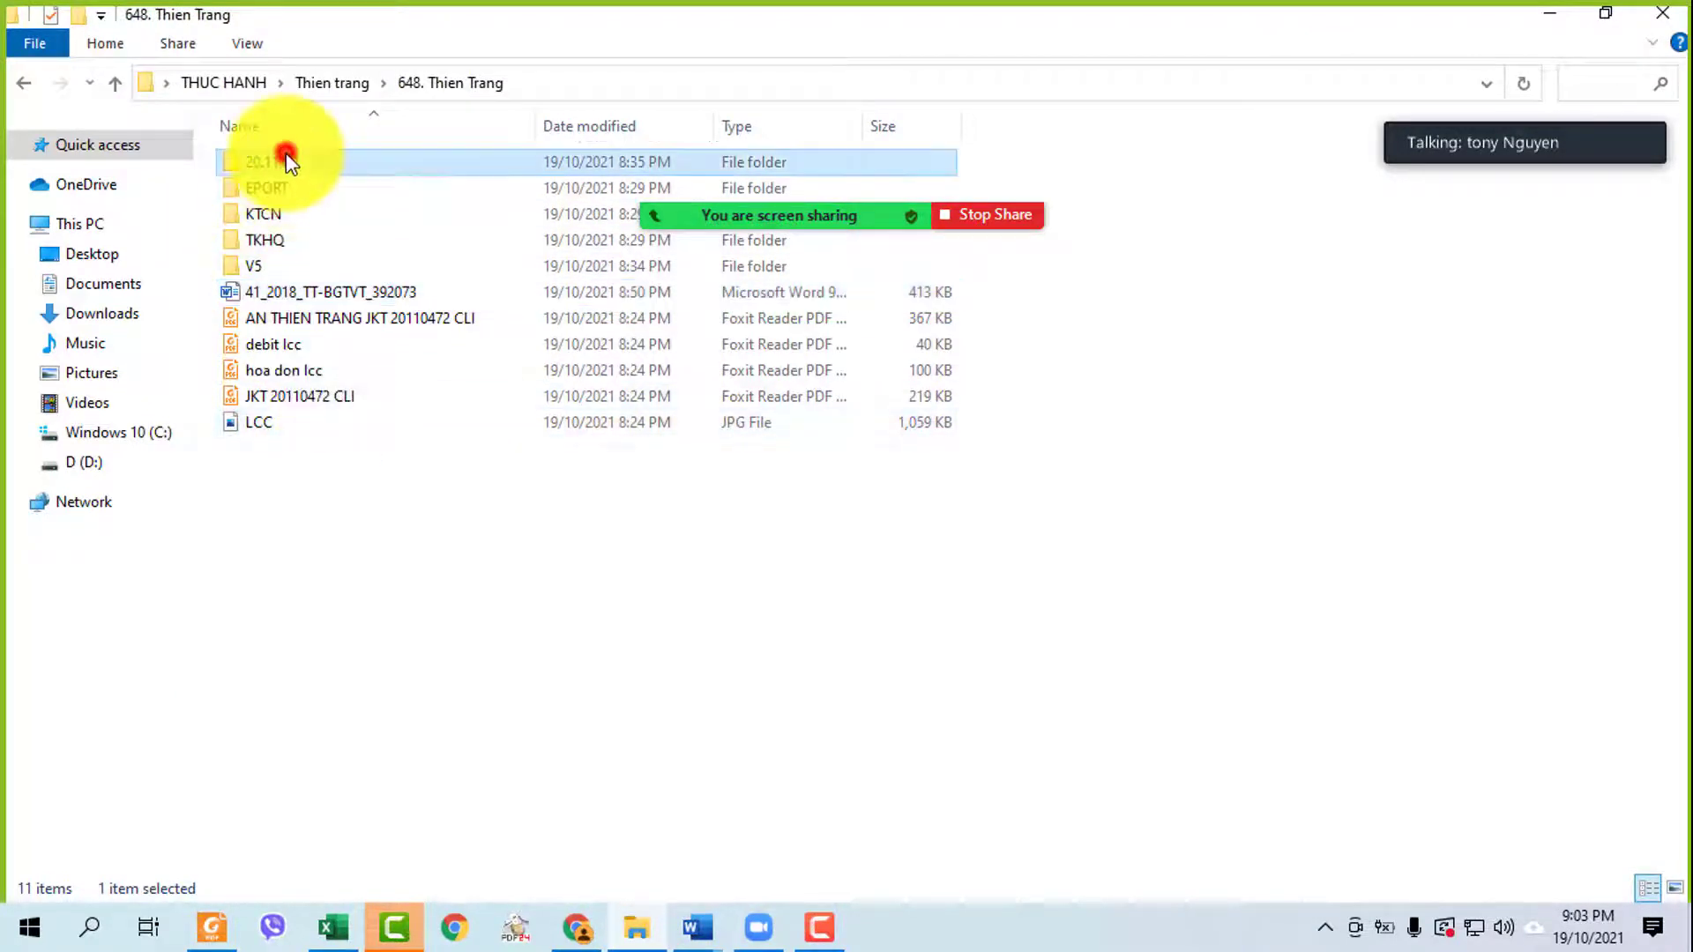
double_click(286, 159)
click(272, 160)
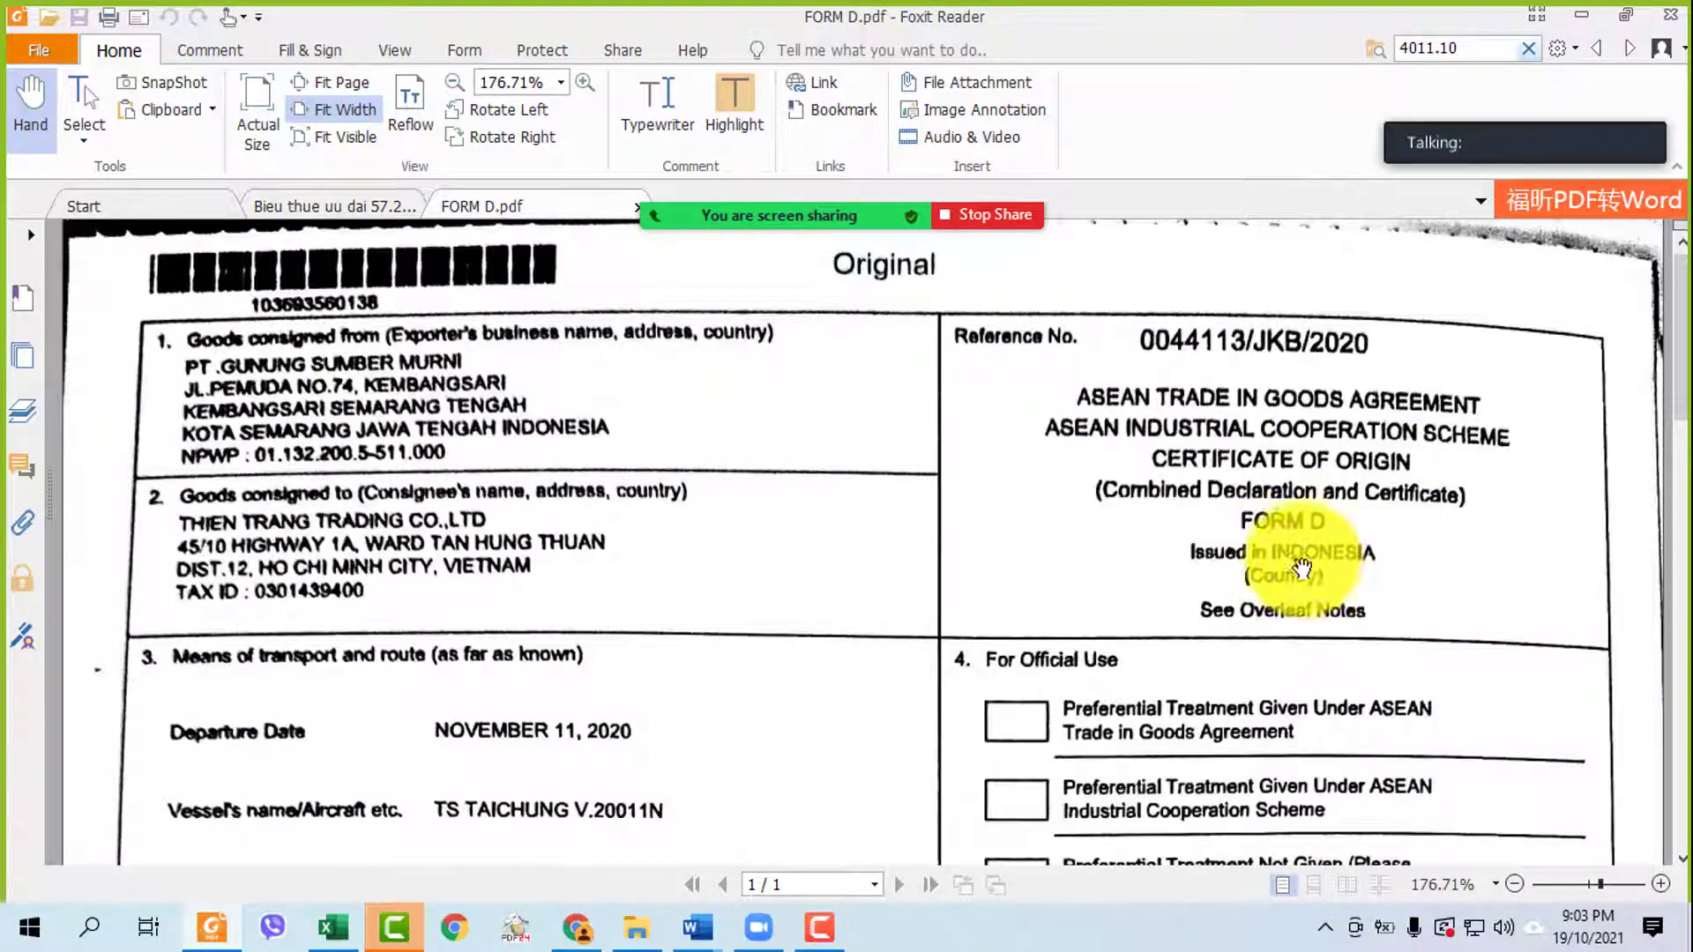
- Examine the Form D certificate of origin: the form type, issuing country, exporter's declaration in box 11 and ticked options in box 13
click(1034, 575)
scroll(987, 577, down, 3)
scroll(932, 578, down, 15)
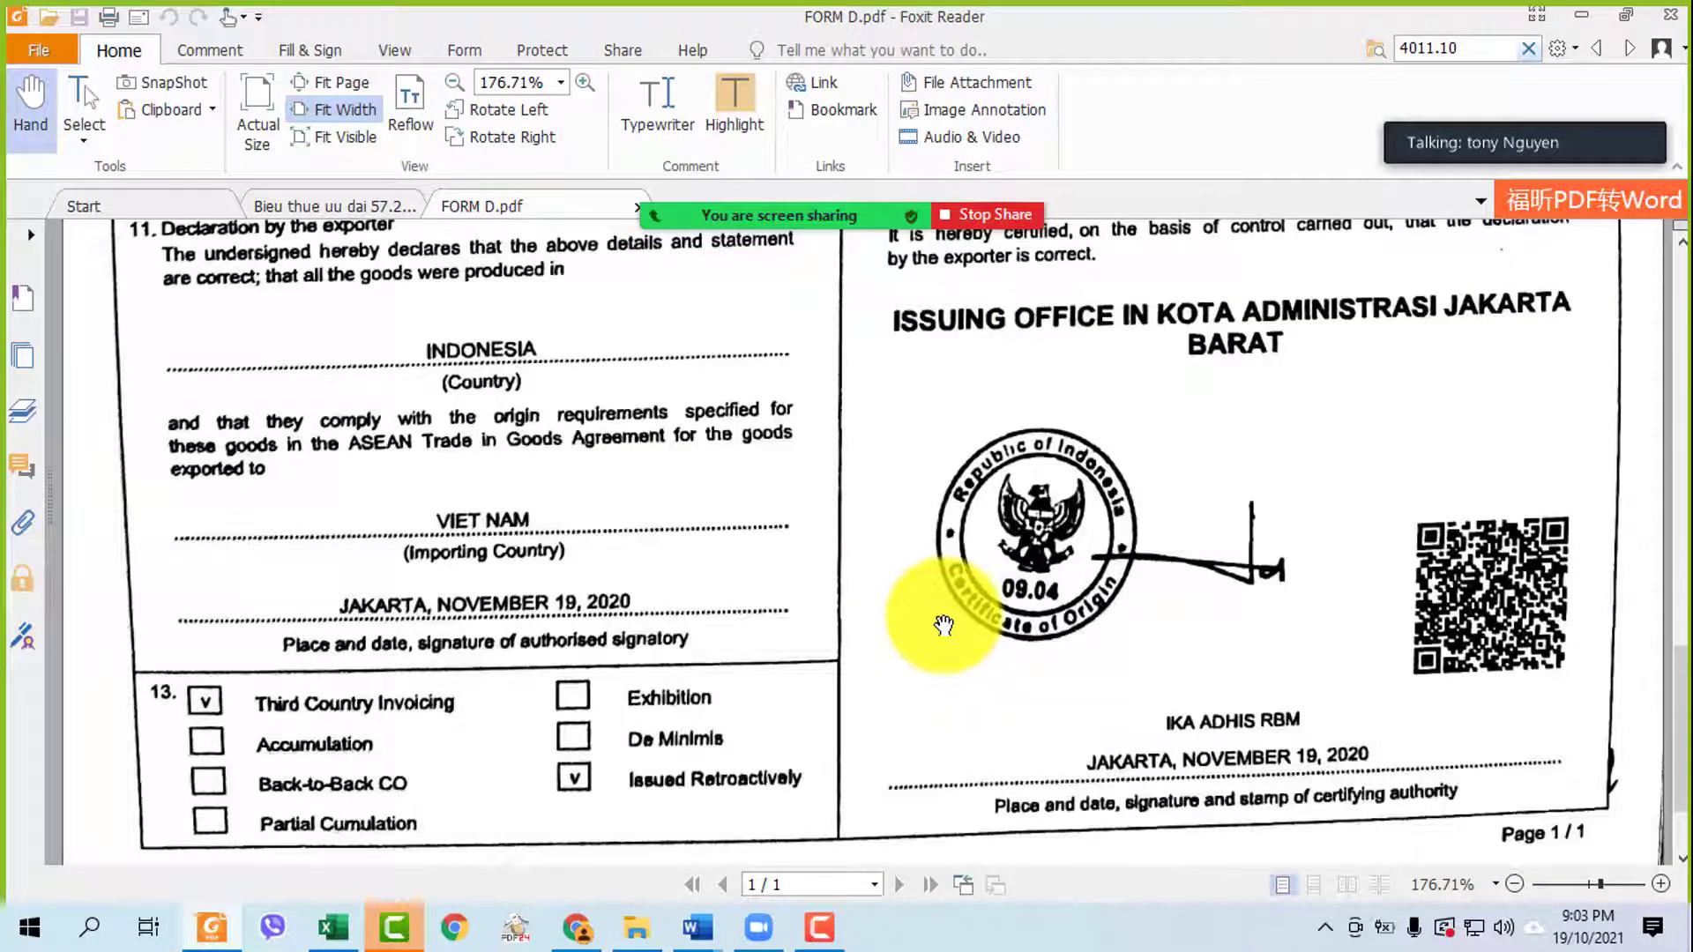
scroll(943, 624, up, 1)
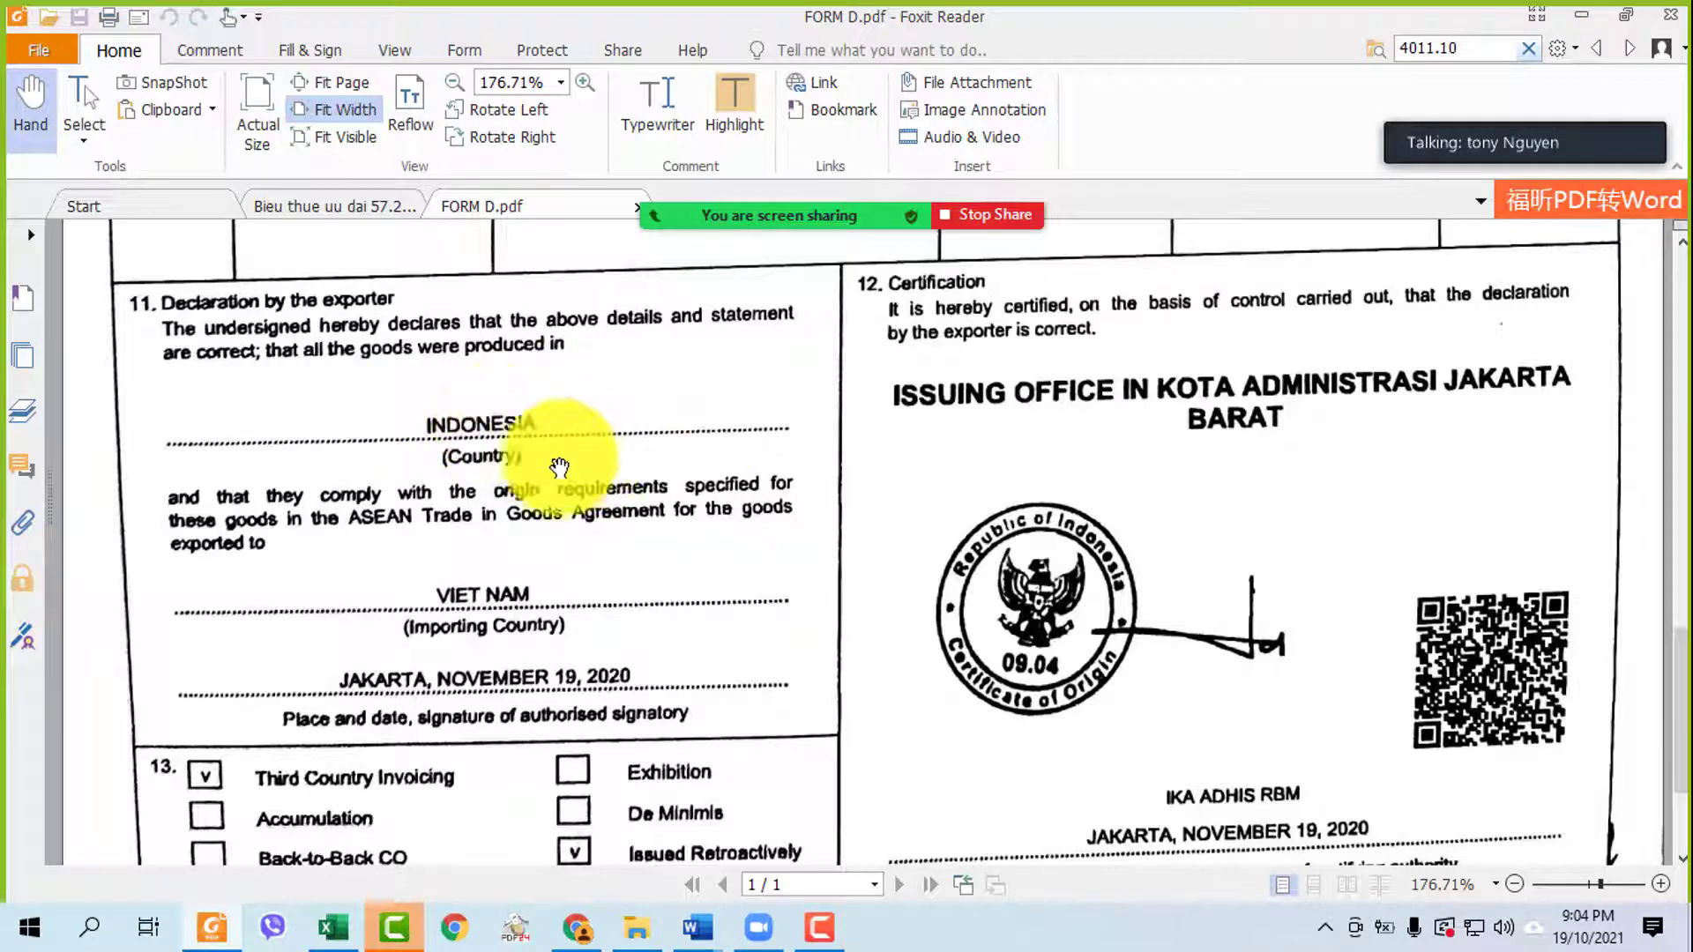
scroll(615, 459, down, 2)
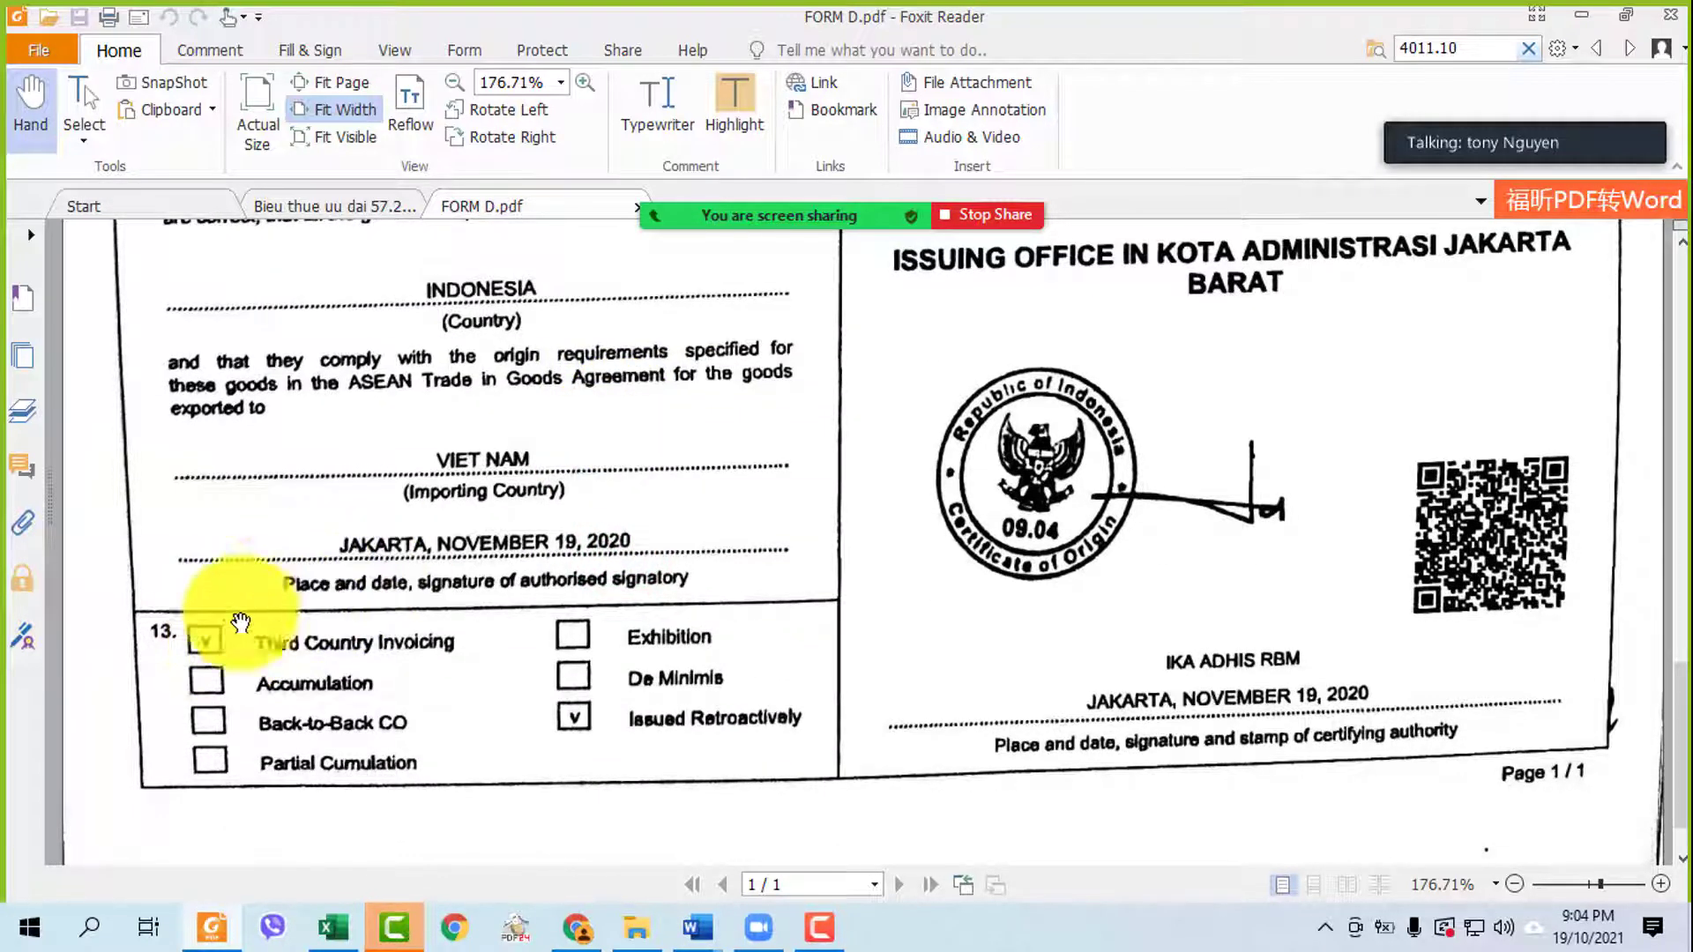
drag(474, 438, 480, 562)
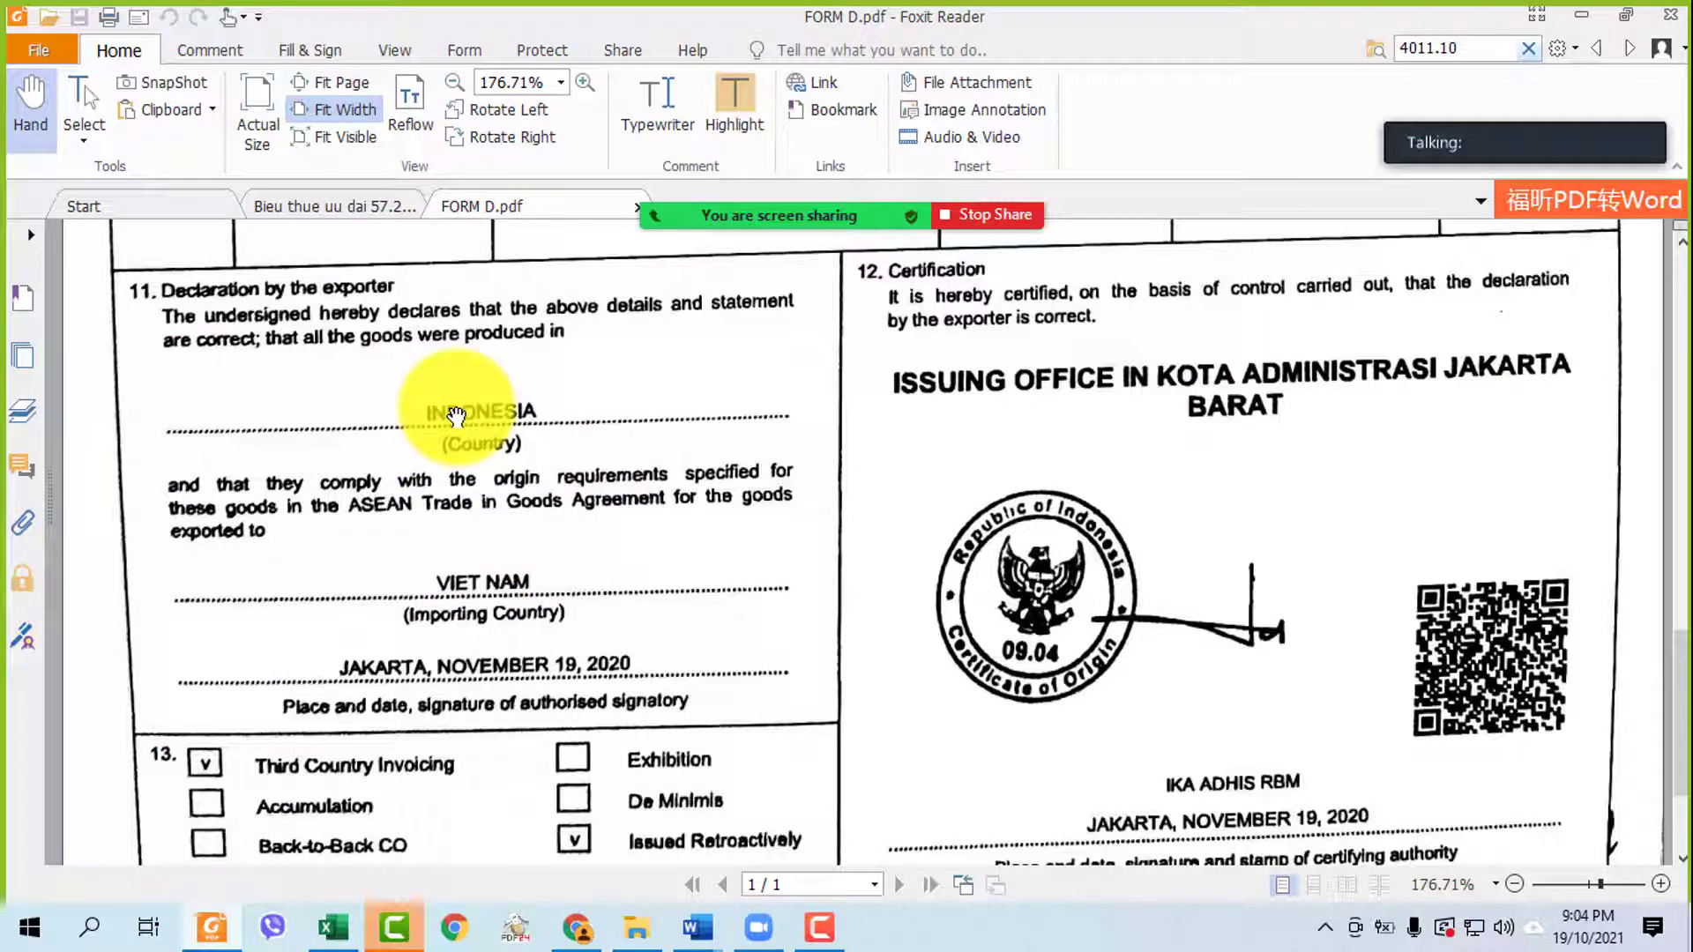
drag(633, 322, 605, 680)
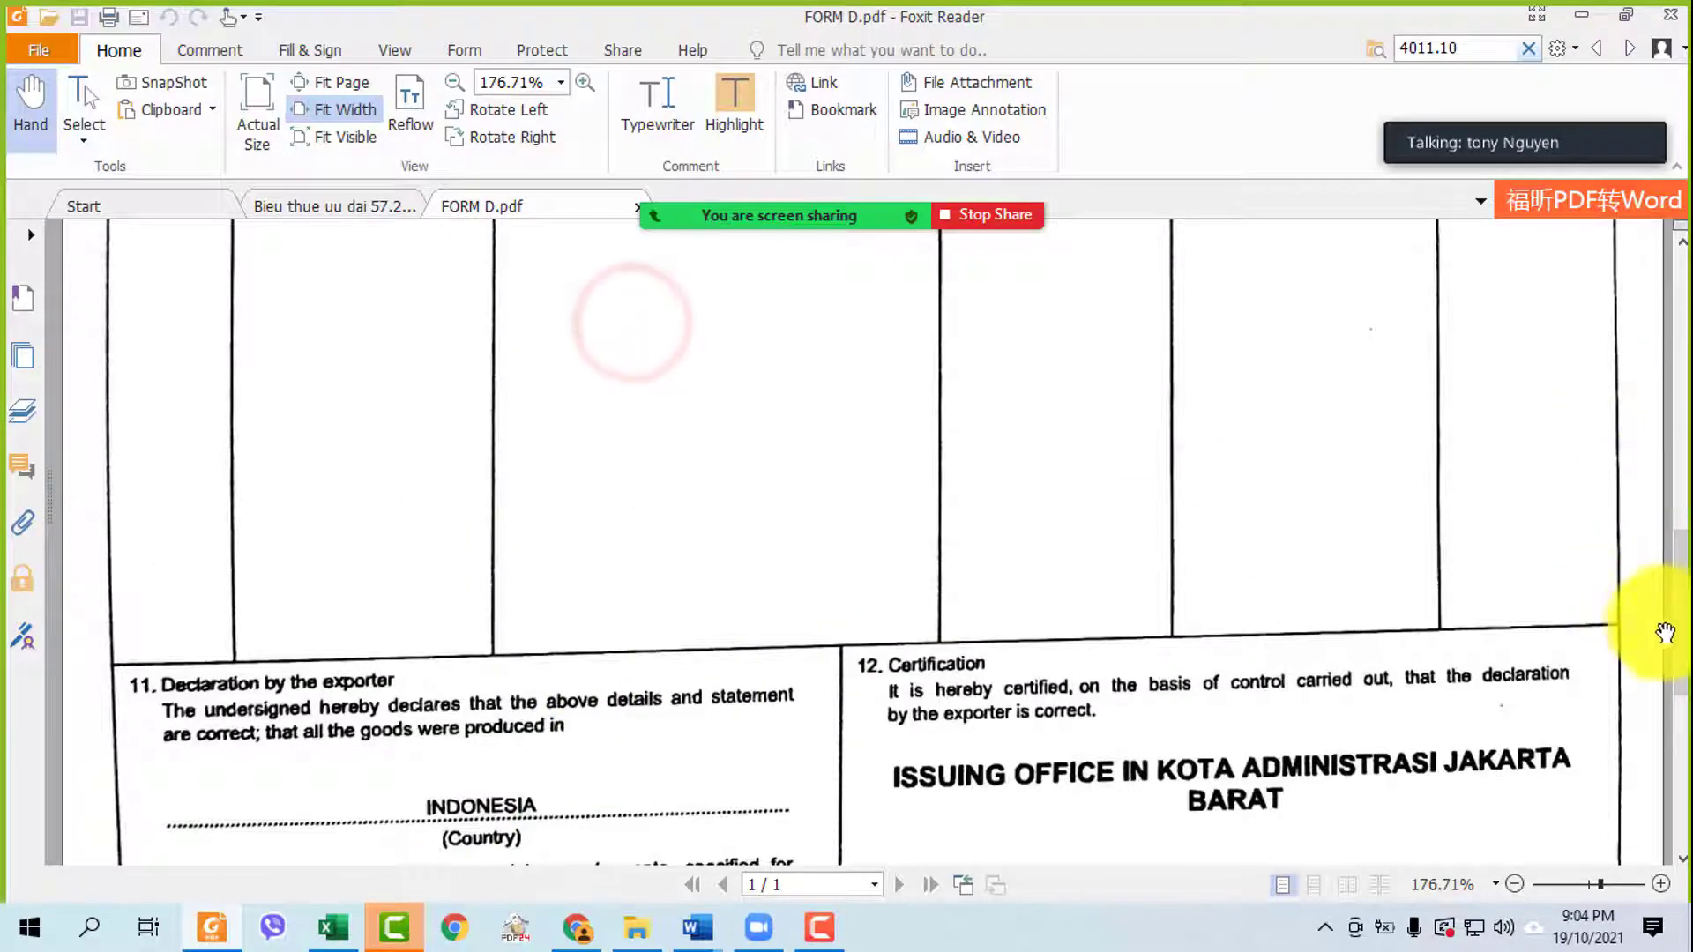
scroll(1667, 608, up, 10)
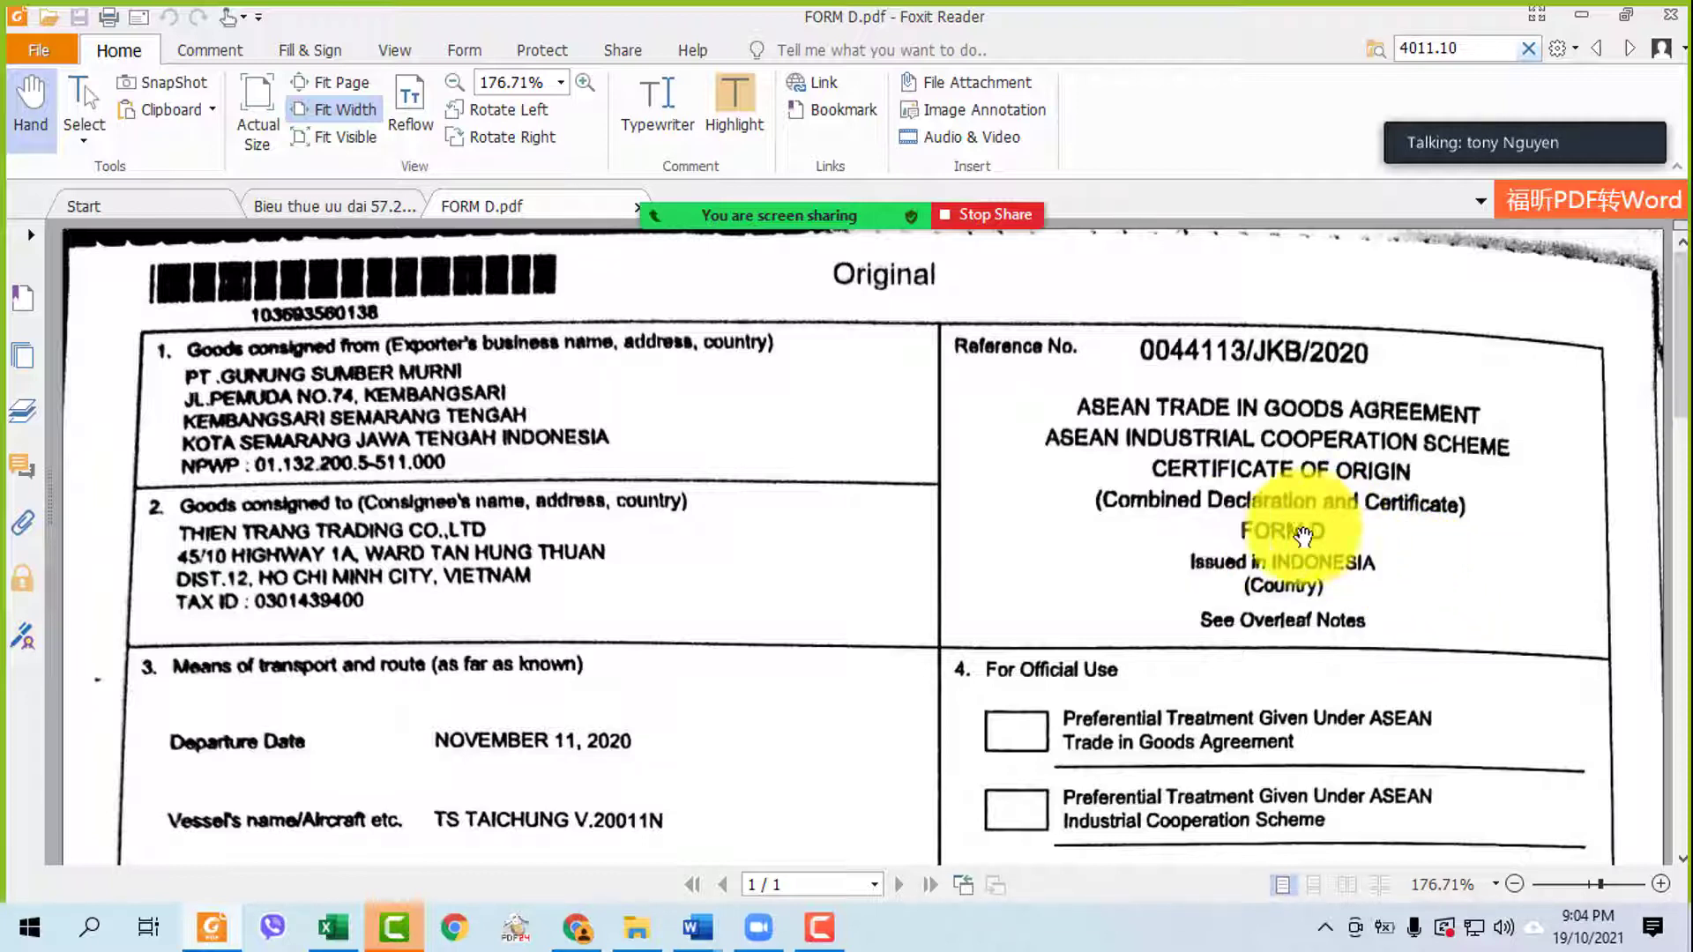
scroll(1014, 520, down, 2)
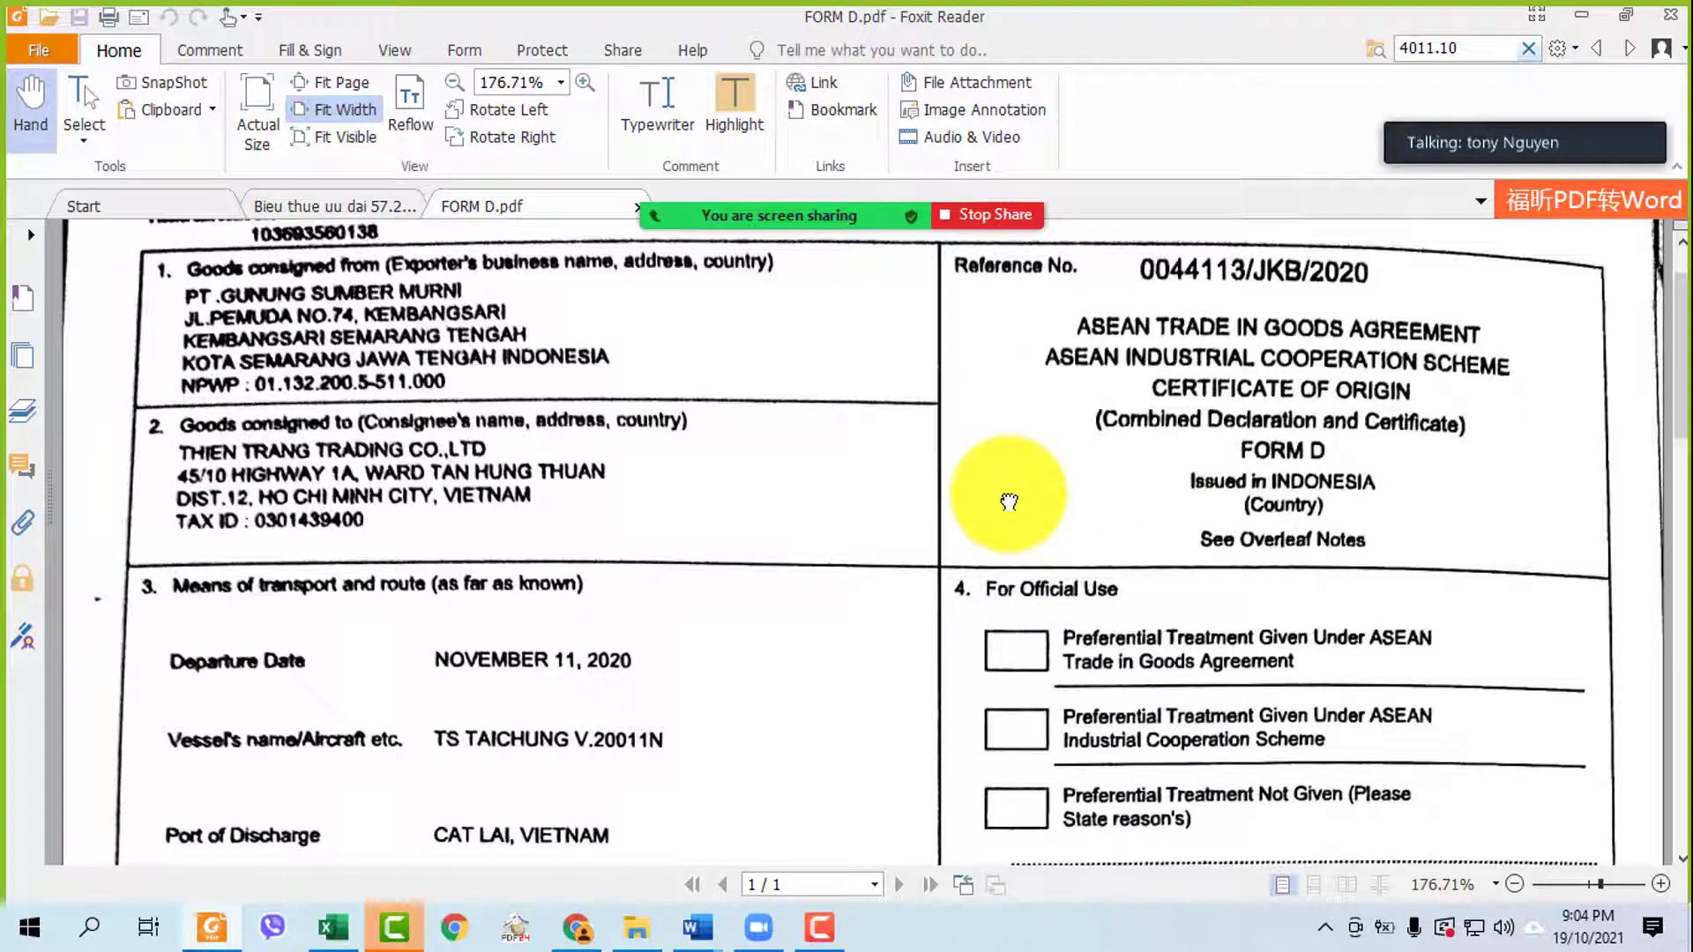
scroll(1005, 546, up, 2)
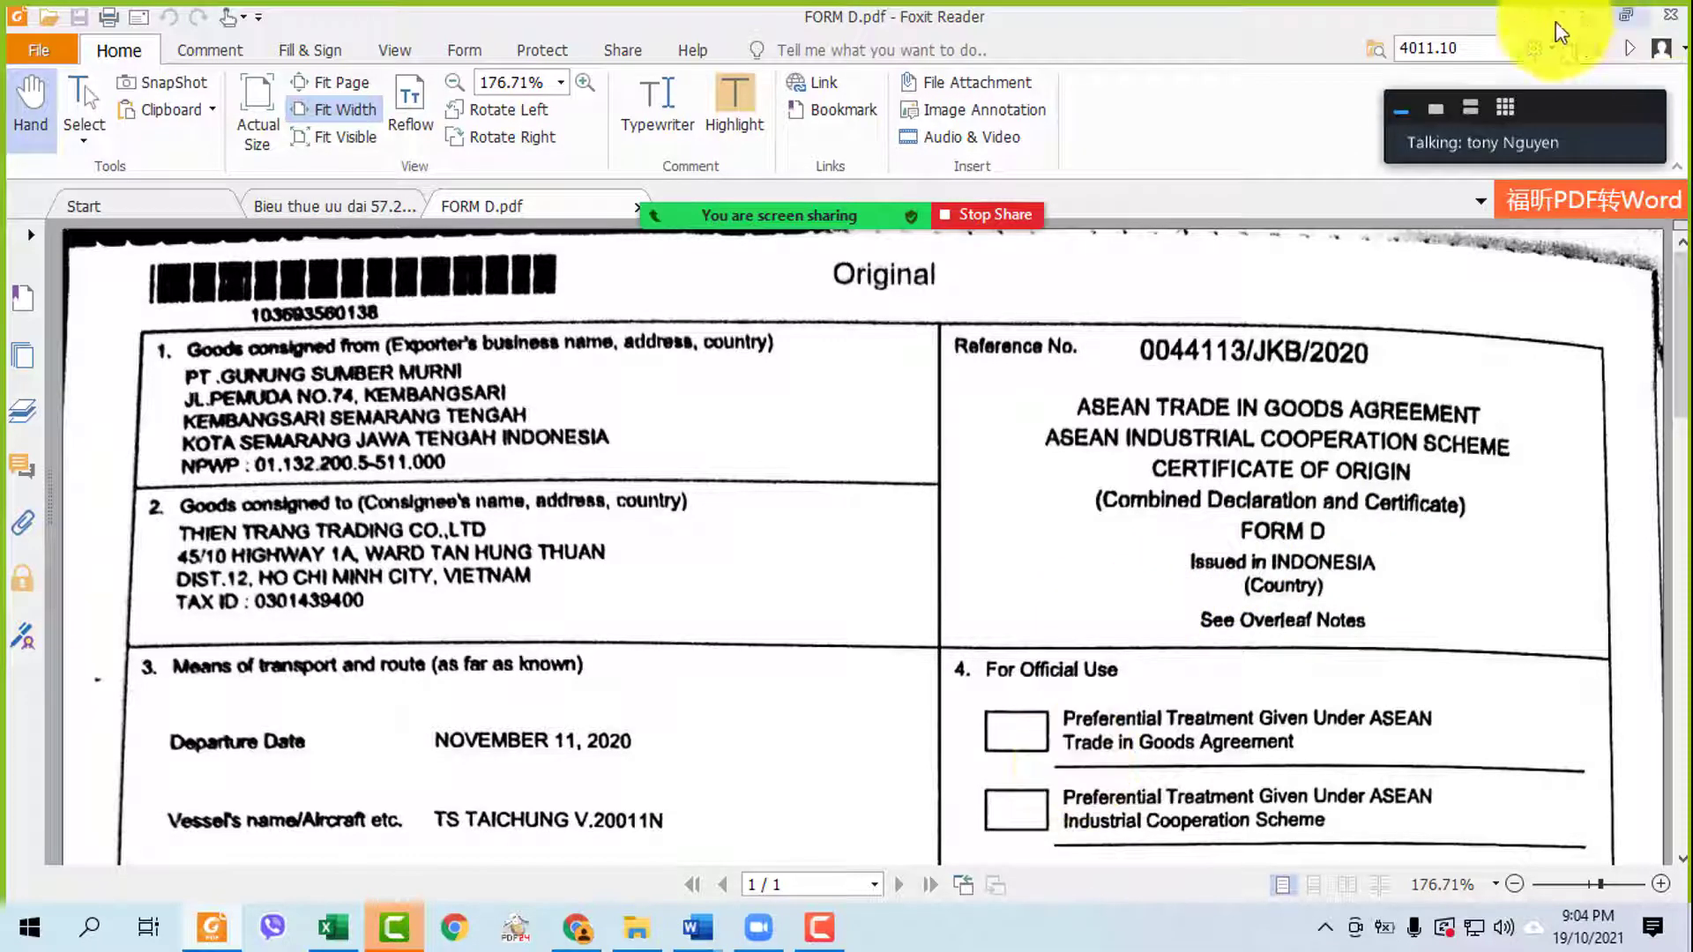
- From the desktop's BIEU THUE folder, open the 156.2017.ND-CP PDF in 3. Uu dai dac biet, subfolder 156. Asean
click(1581, 14)
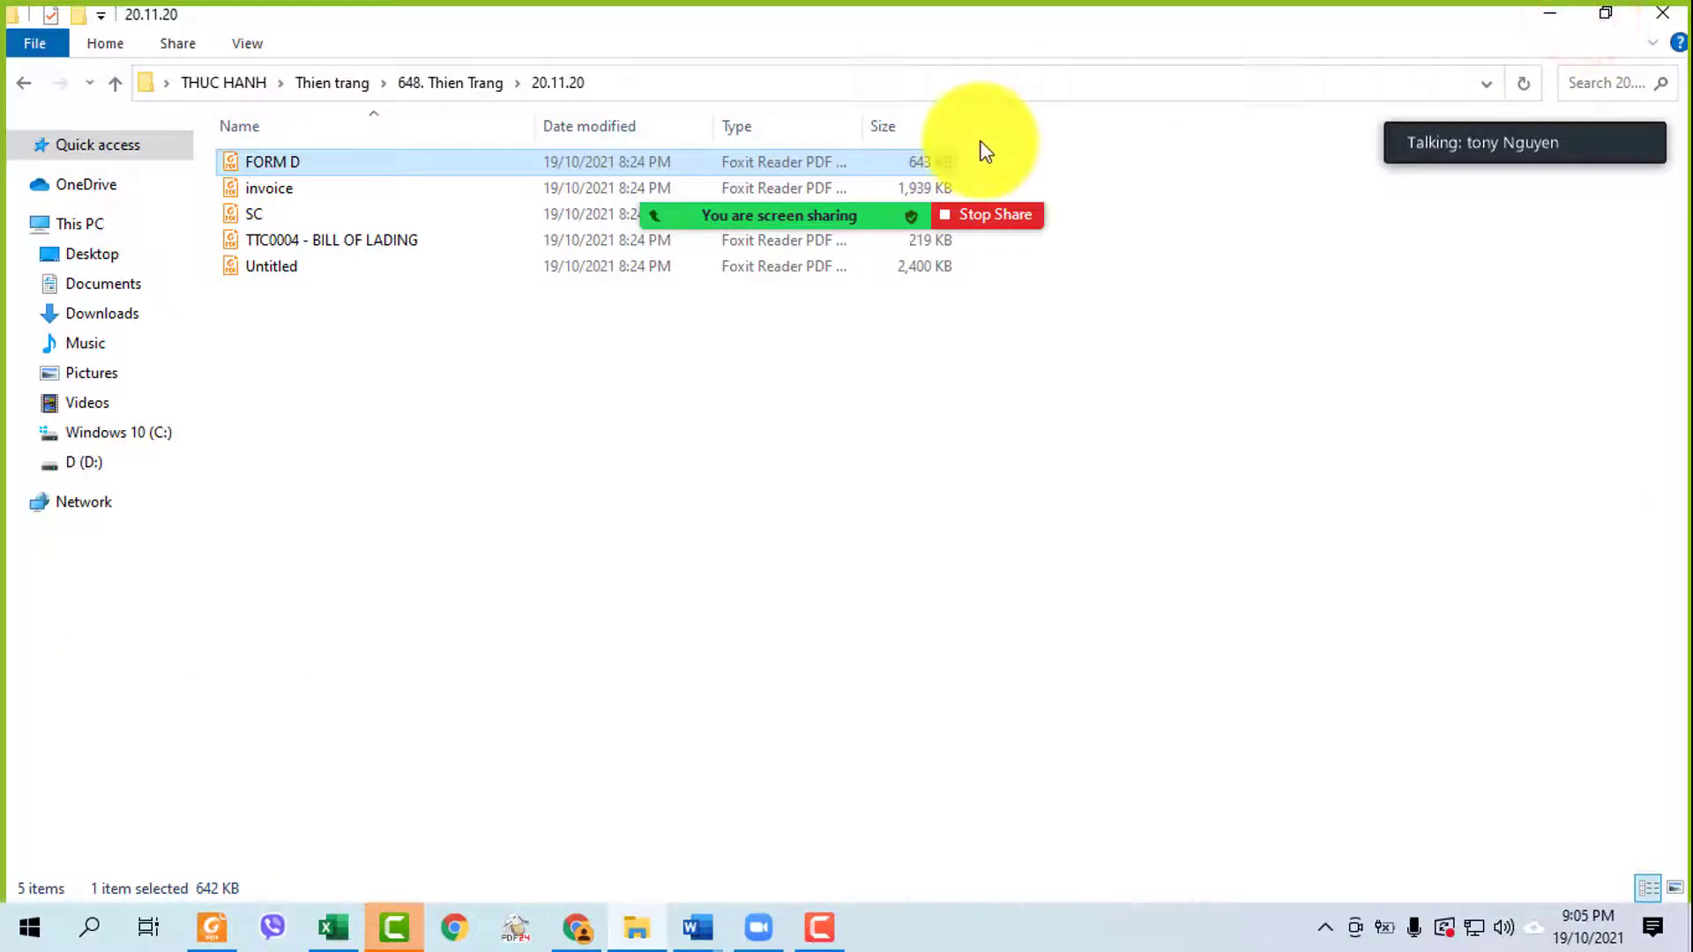
key(super+d)
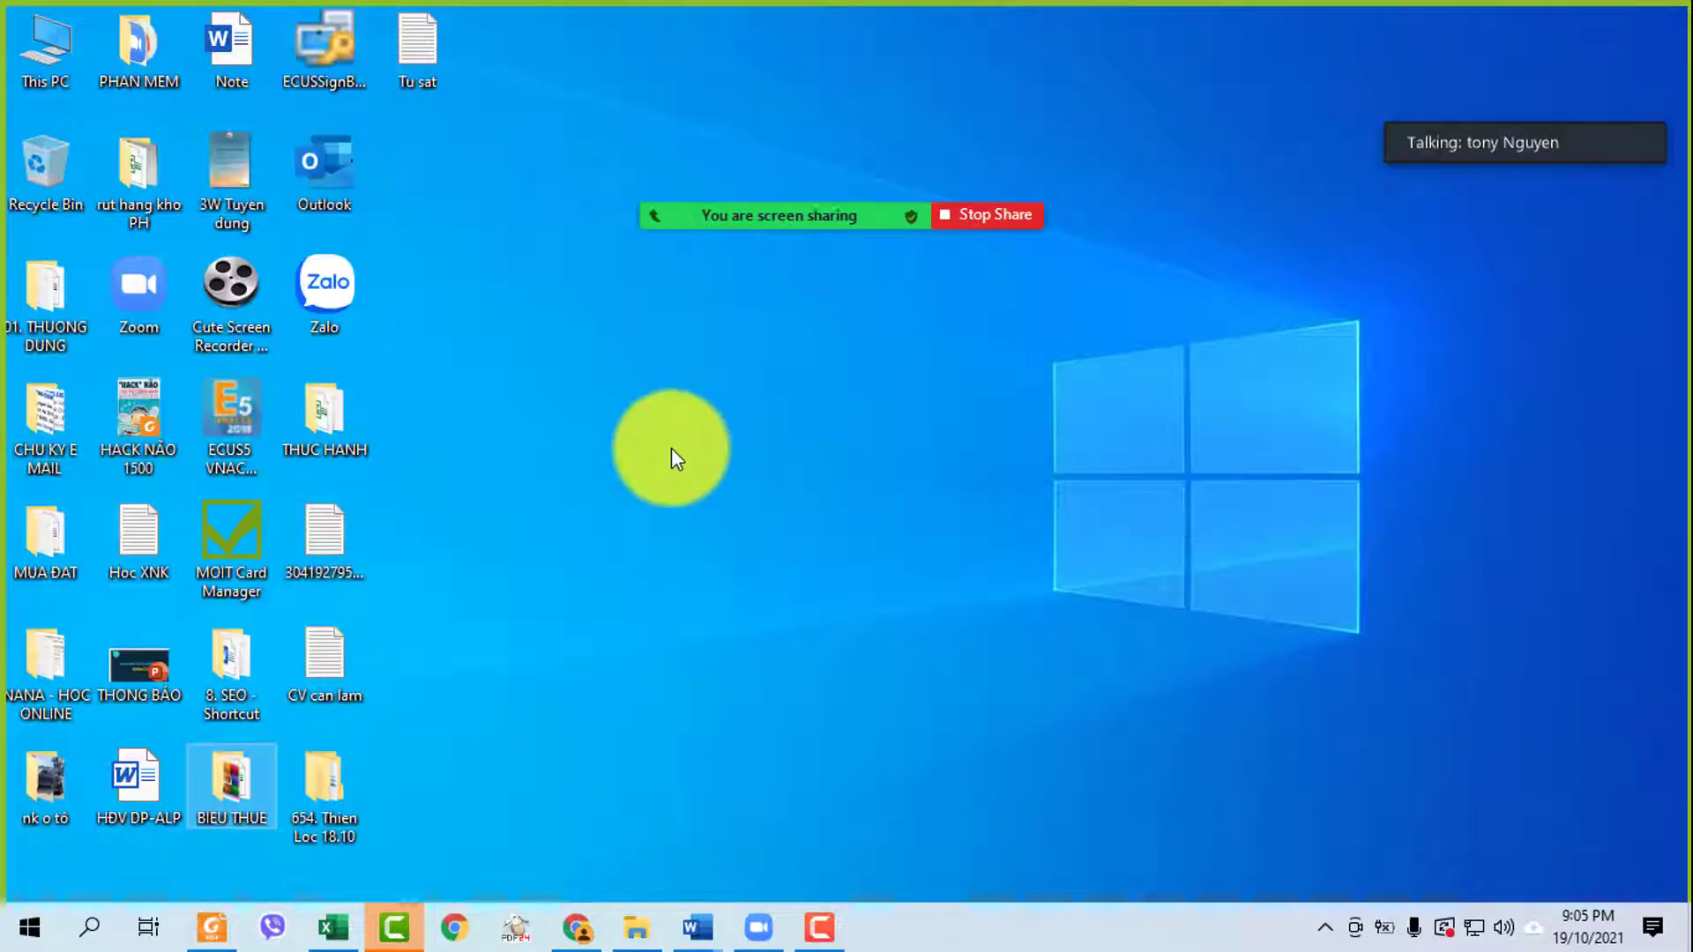
double_click(238, 774)
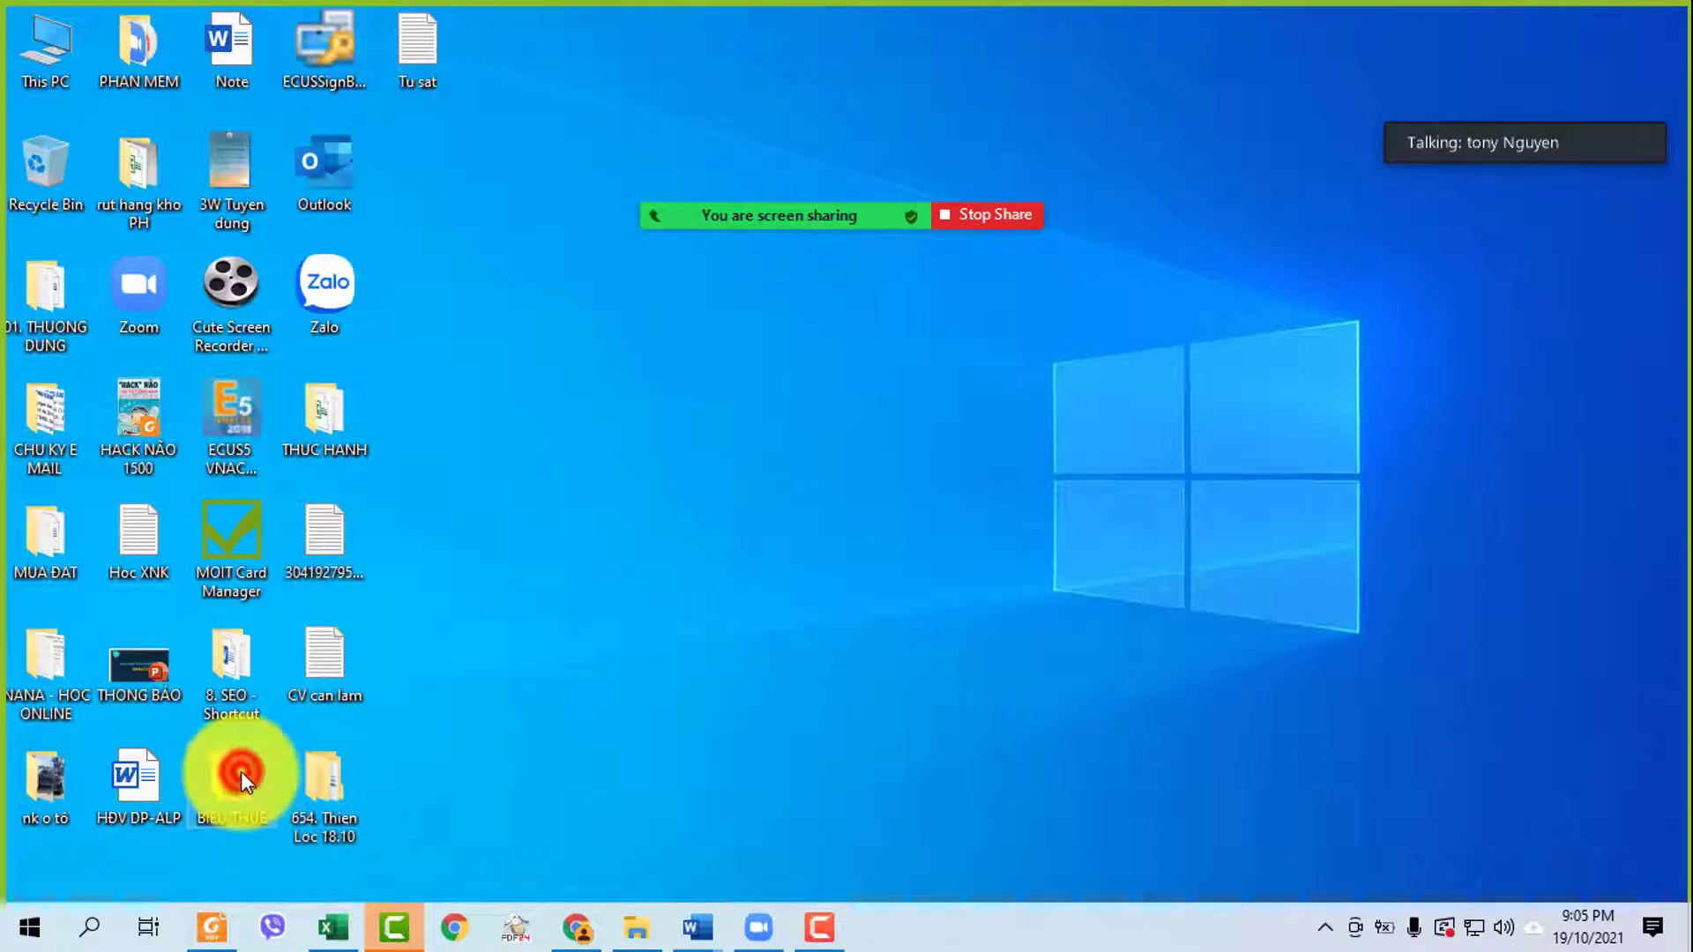
double_click(279, 264)
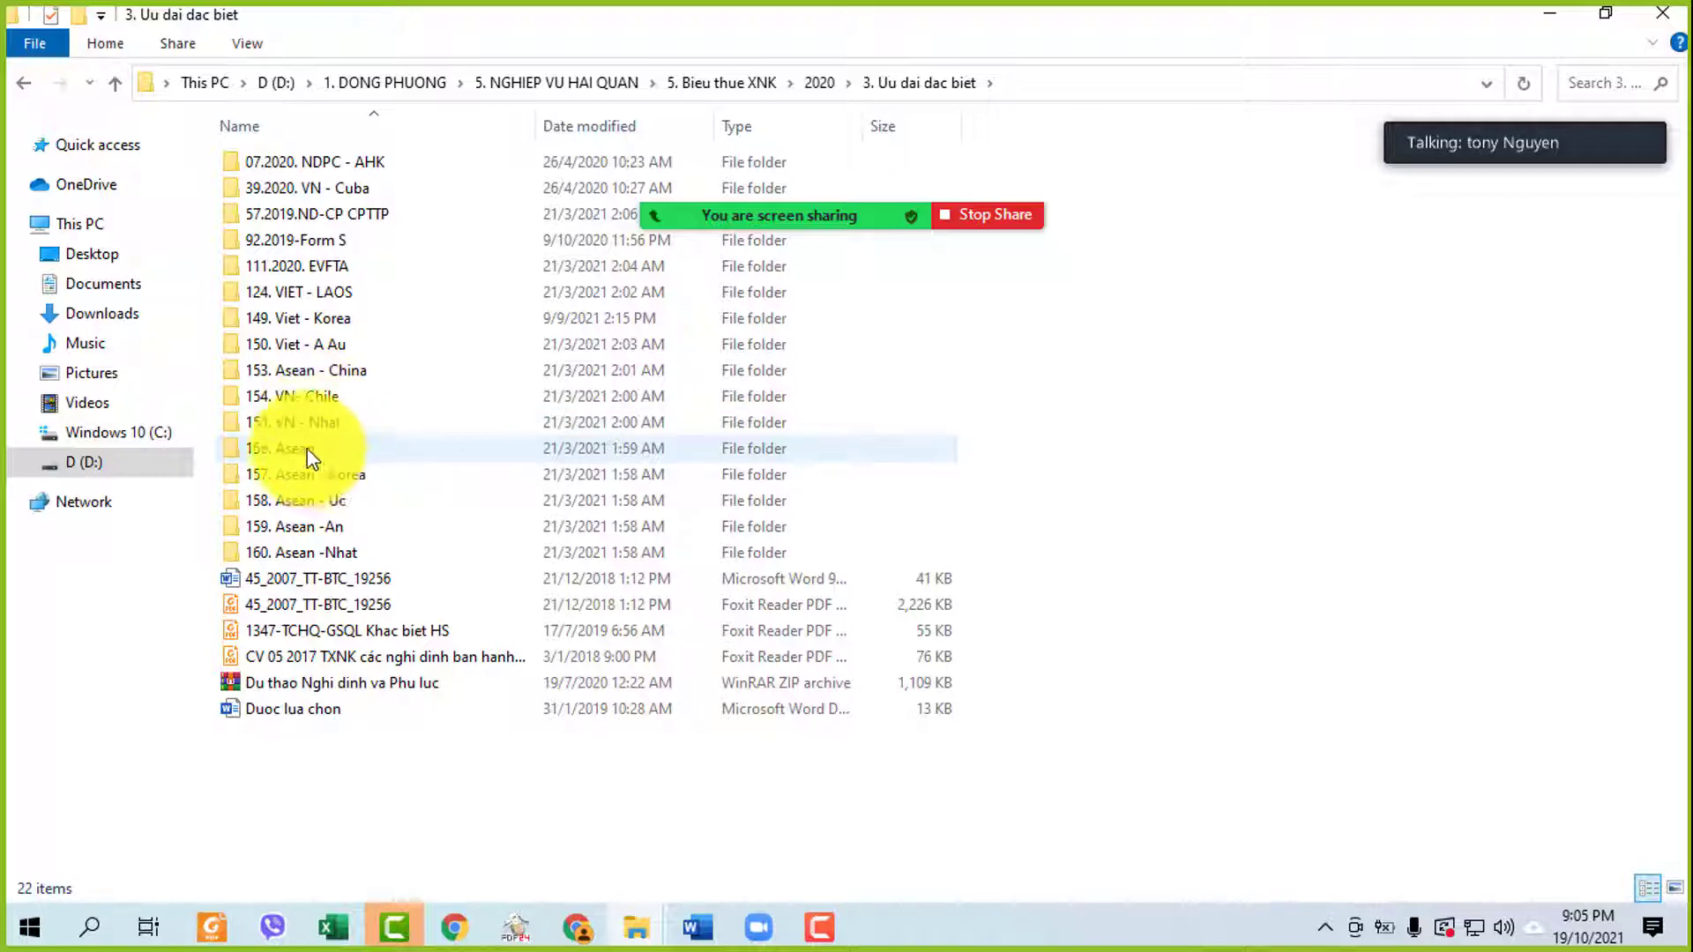
double_click(304, 444)
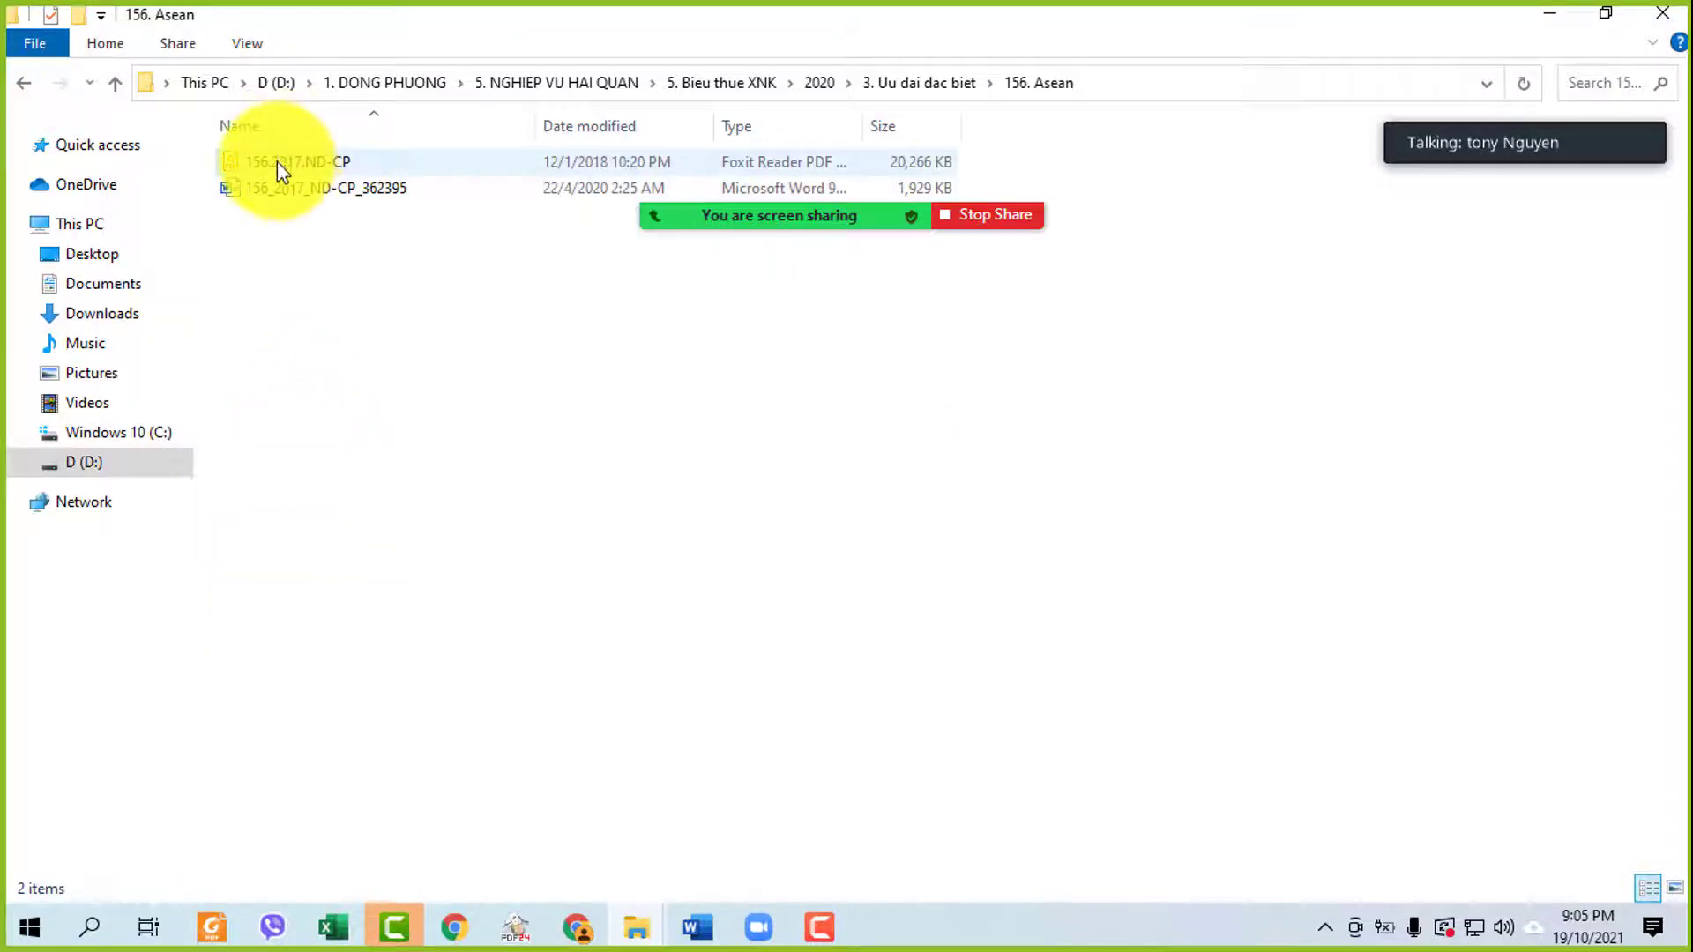
double_click(276, 162)
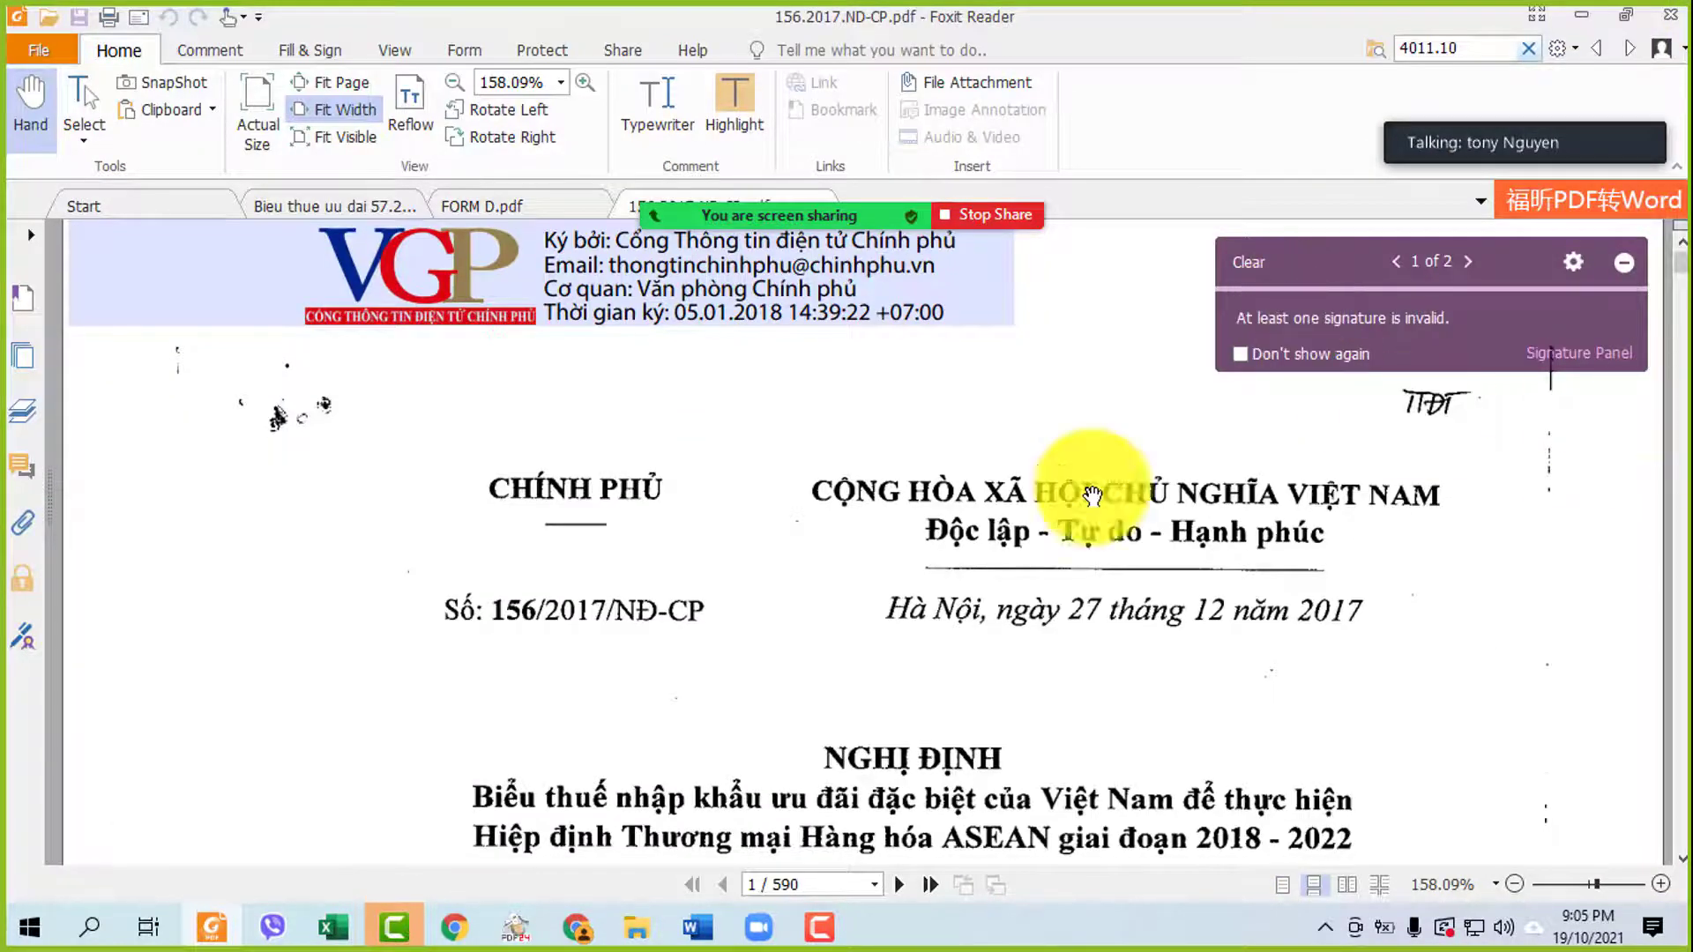
- Examine Articles 2 to 5 of the decree: scope, ATIGA rate columns, conditions for the special preferential rate, eligible ASEAN countries and effective date
scroll(1093, 496, down, 20)
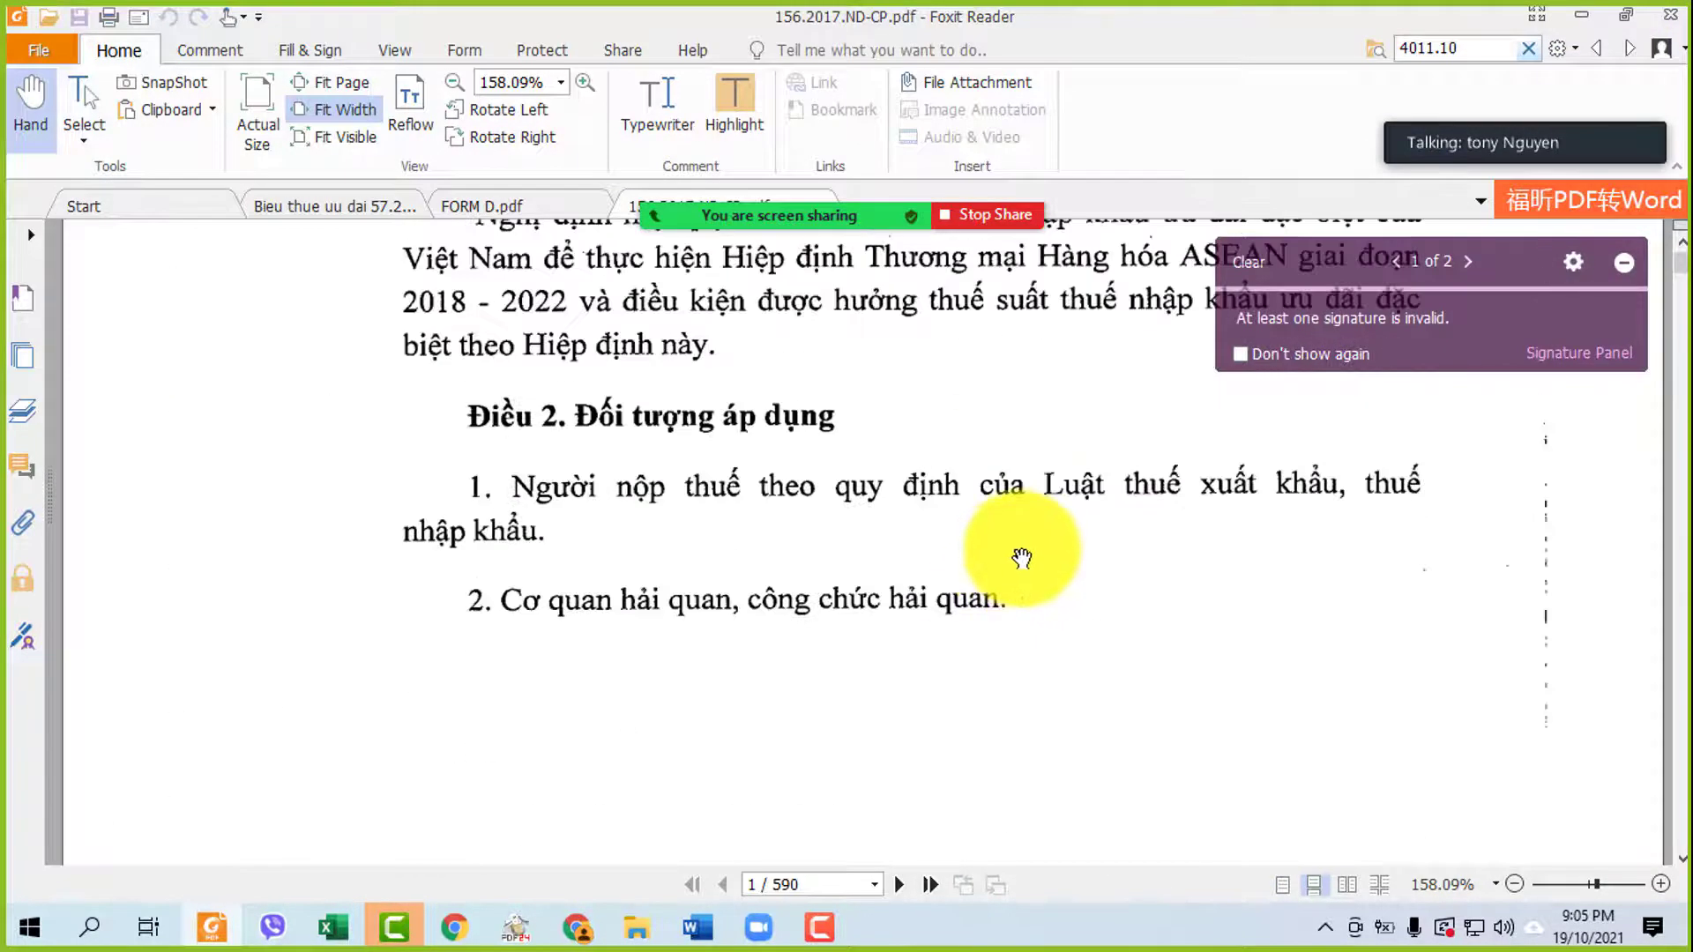
scroll(1021, 557, down, 15)
scroll(1020, 558, up, 4)
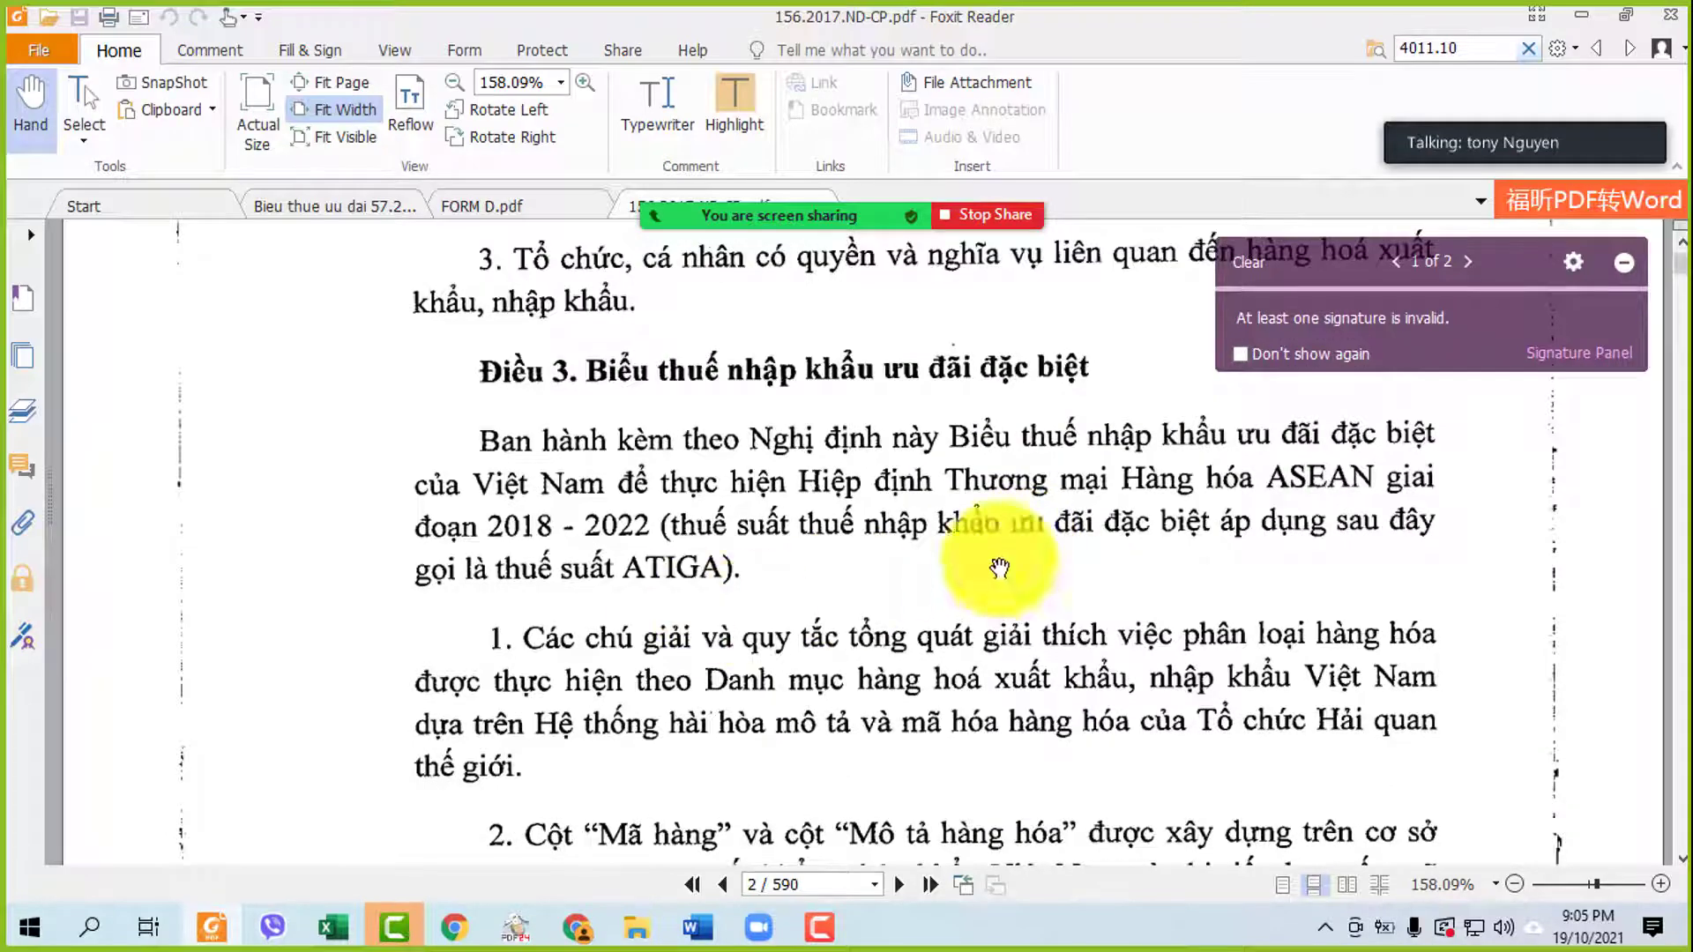
scroll(846, 634, down, 3)
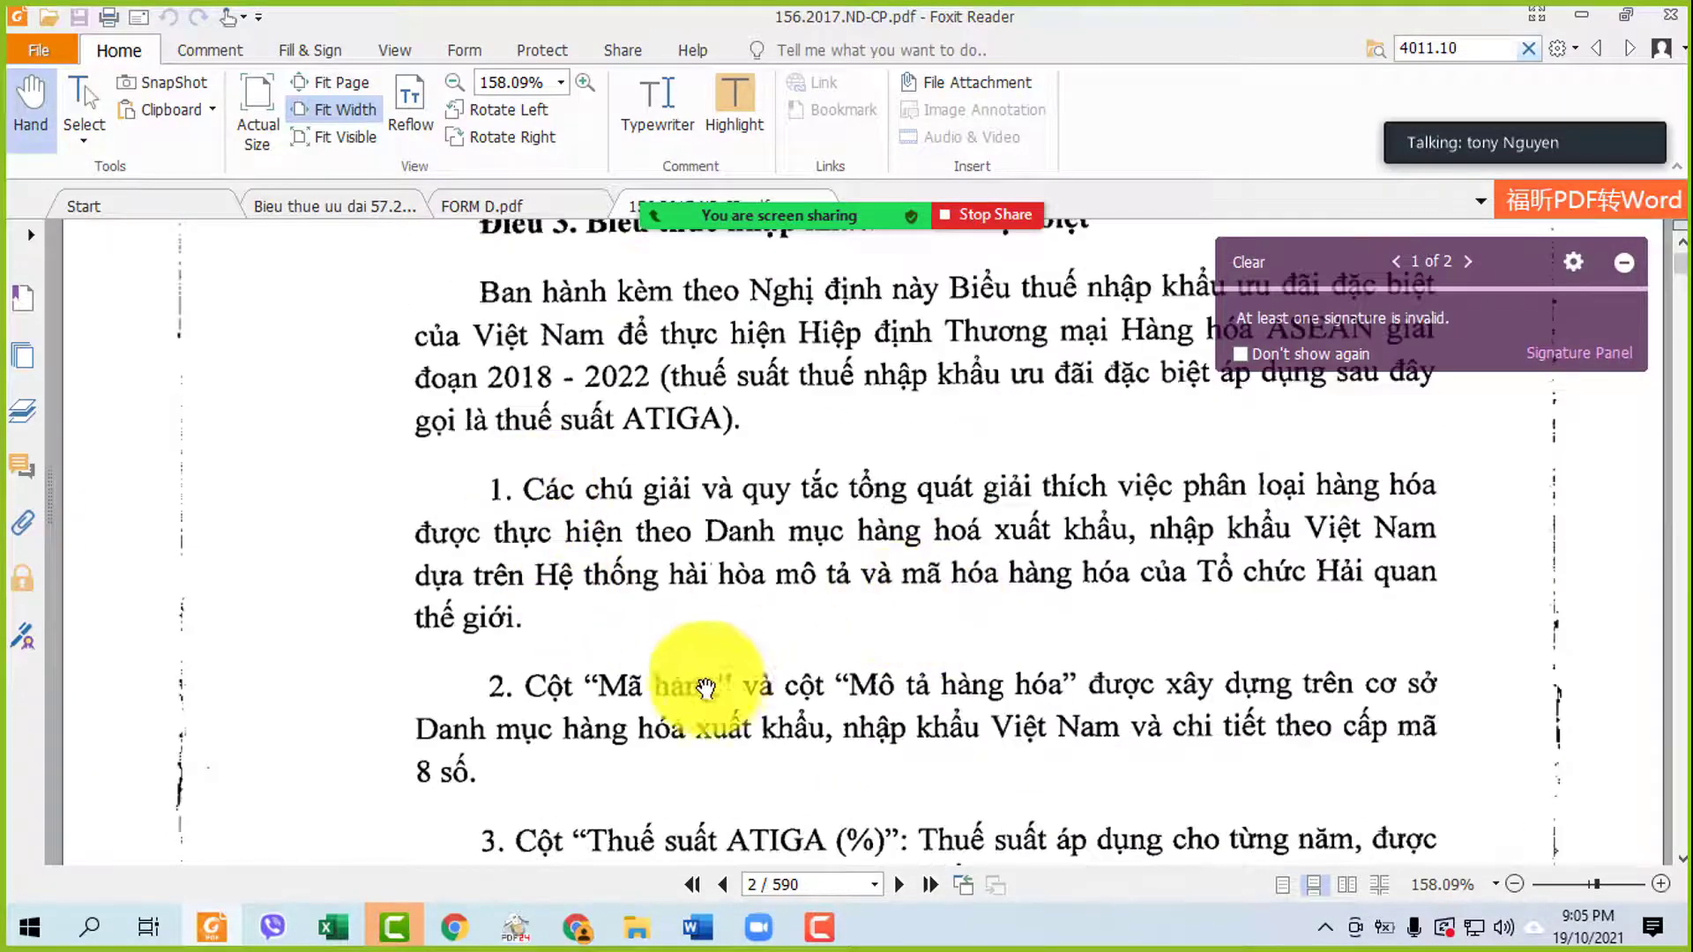
scroll(446, 340, down, 10)
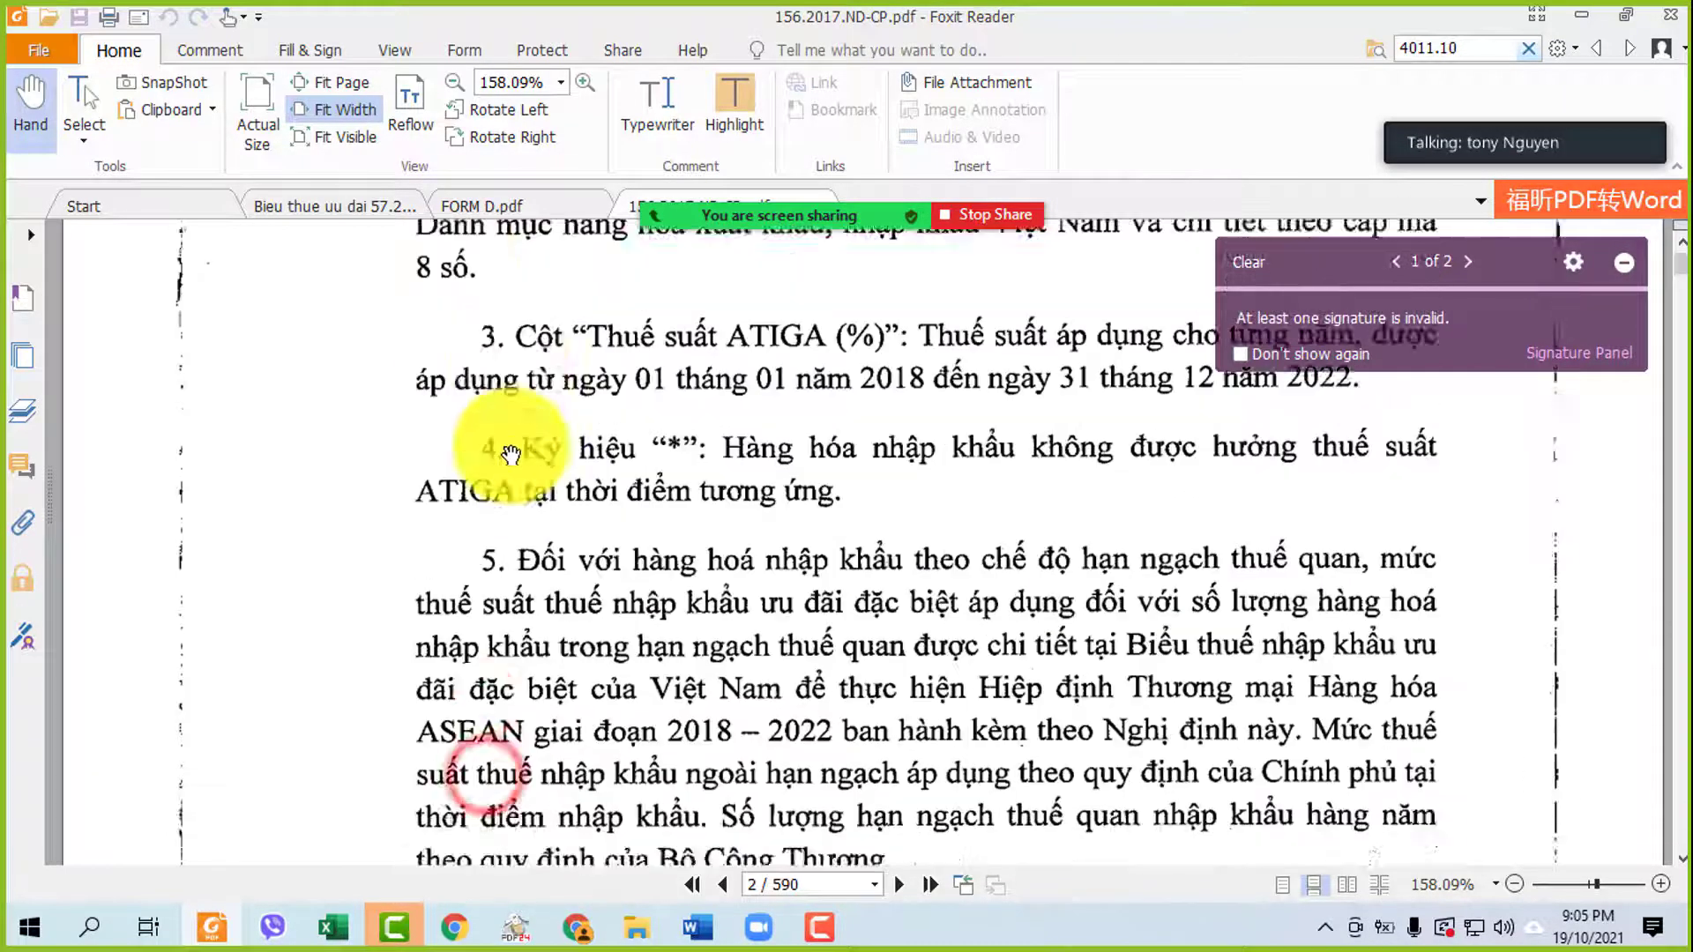
scroll(511, 454, down, 10)
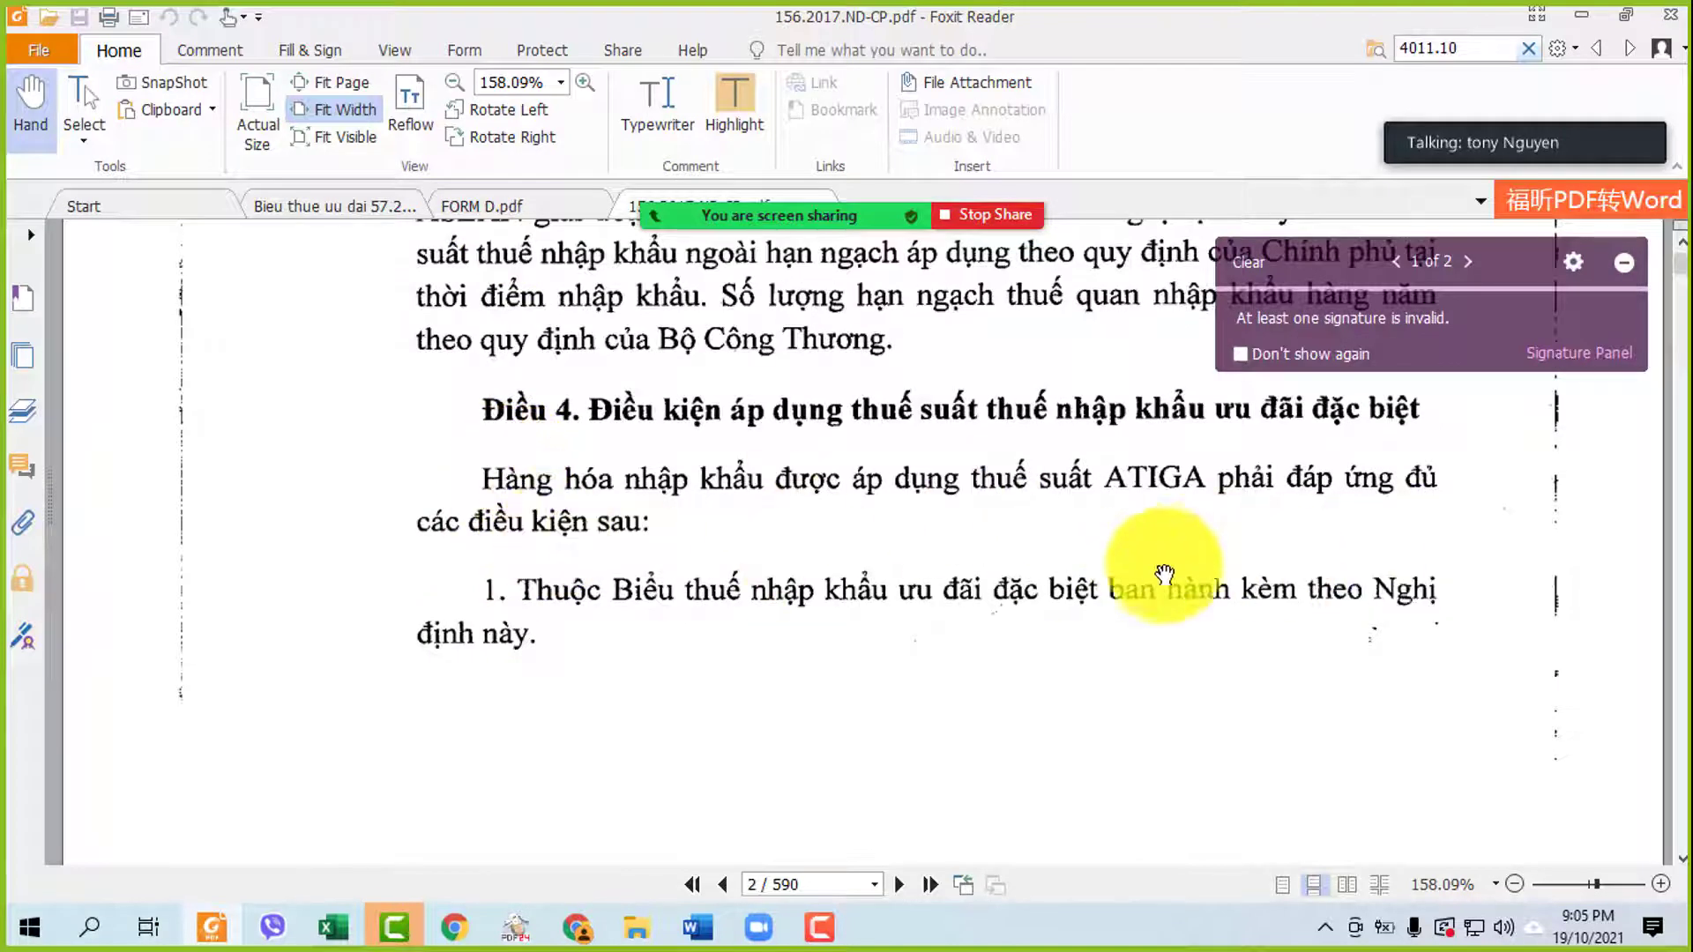
scroll(1246, 599, down, 18)
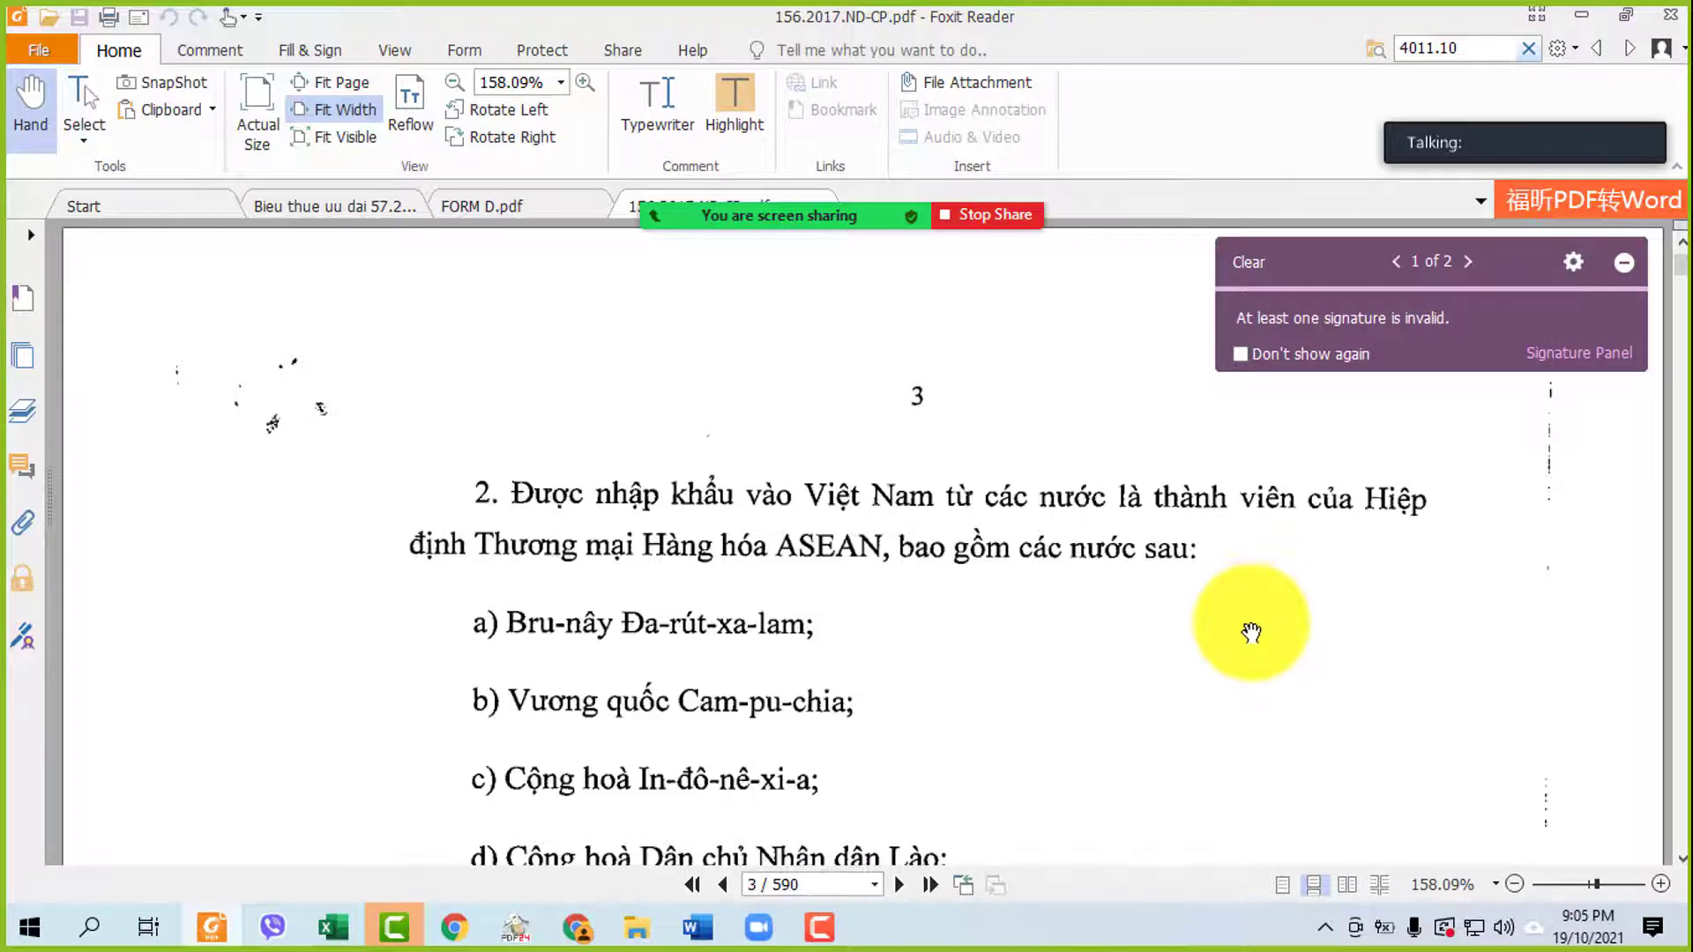
scroll(1251, 633, down, 11)
scroll(1251, 636, down, 4)
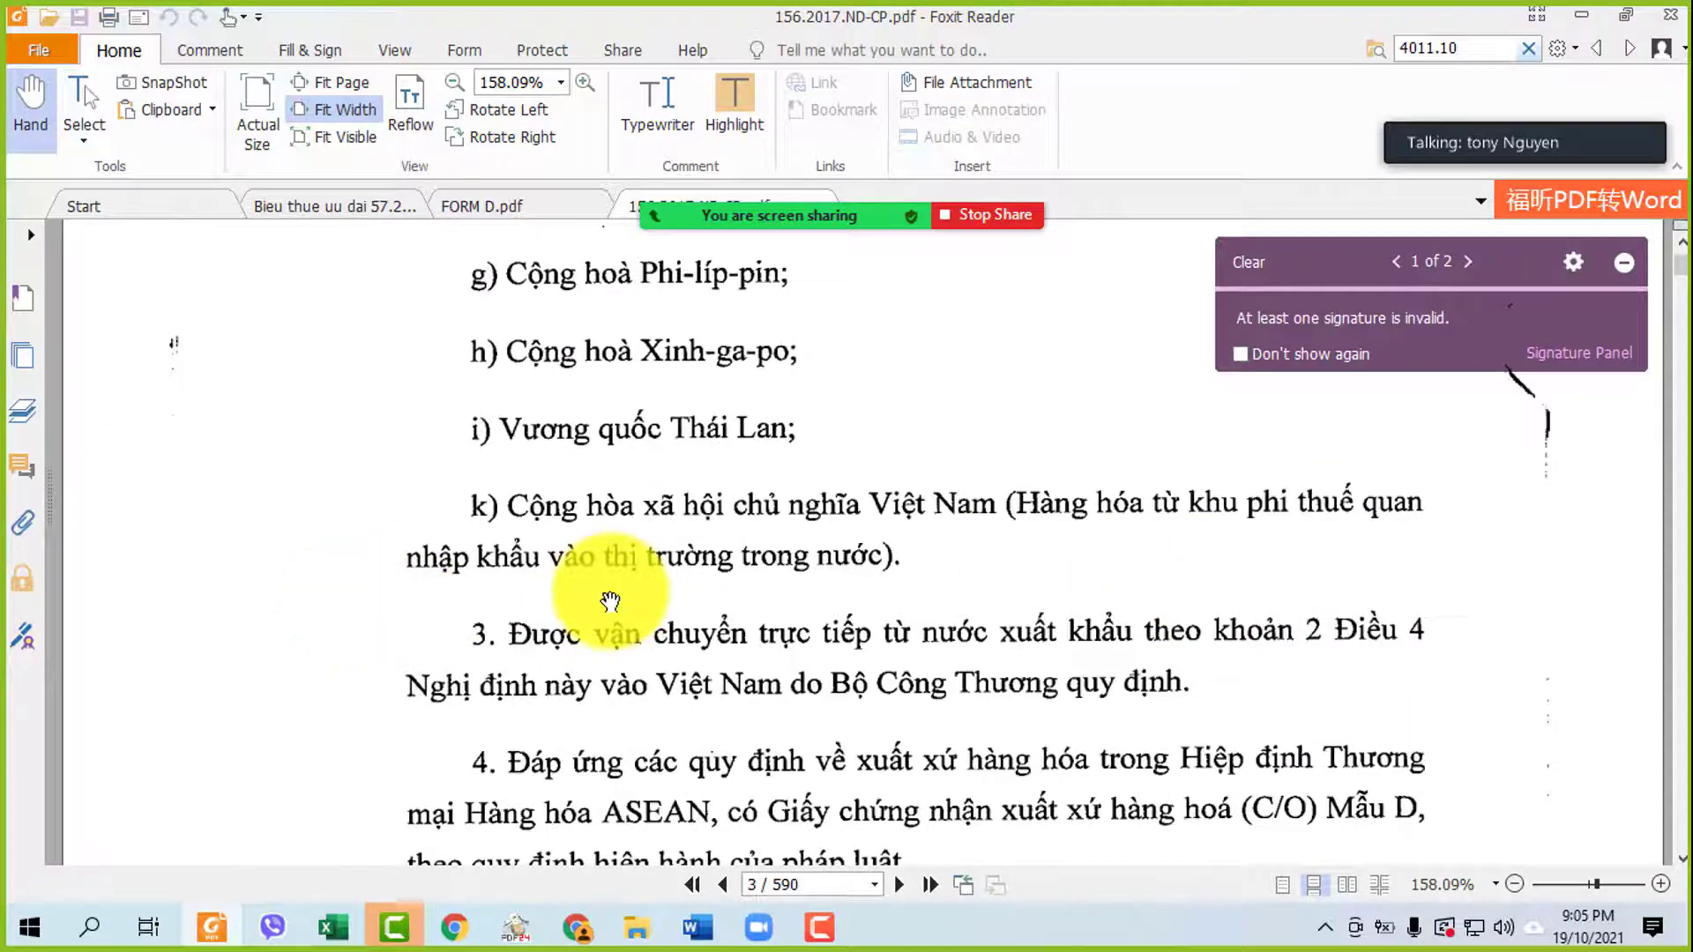
scroll(608, 605, down, 6)
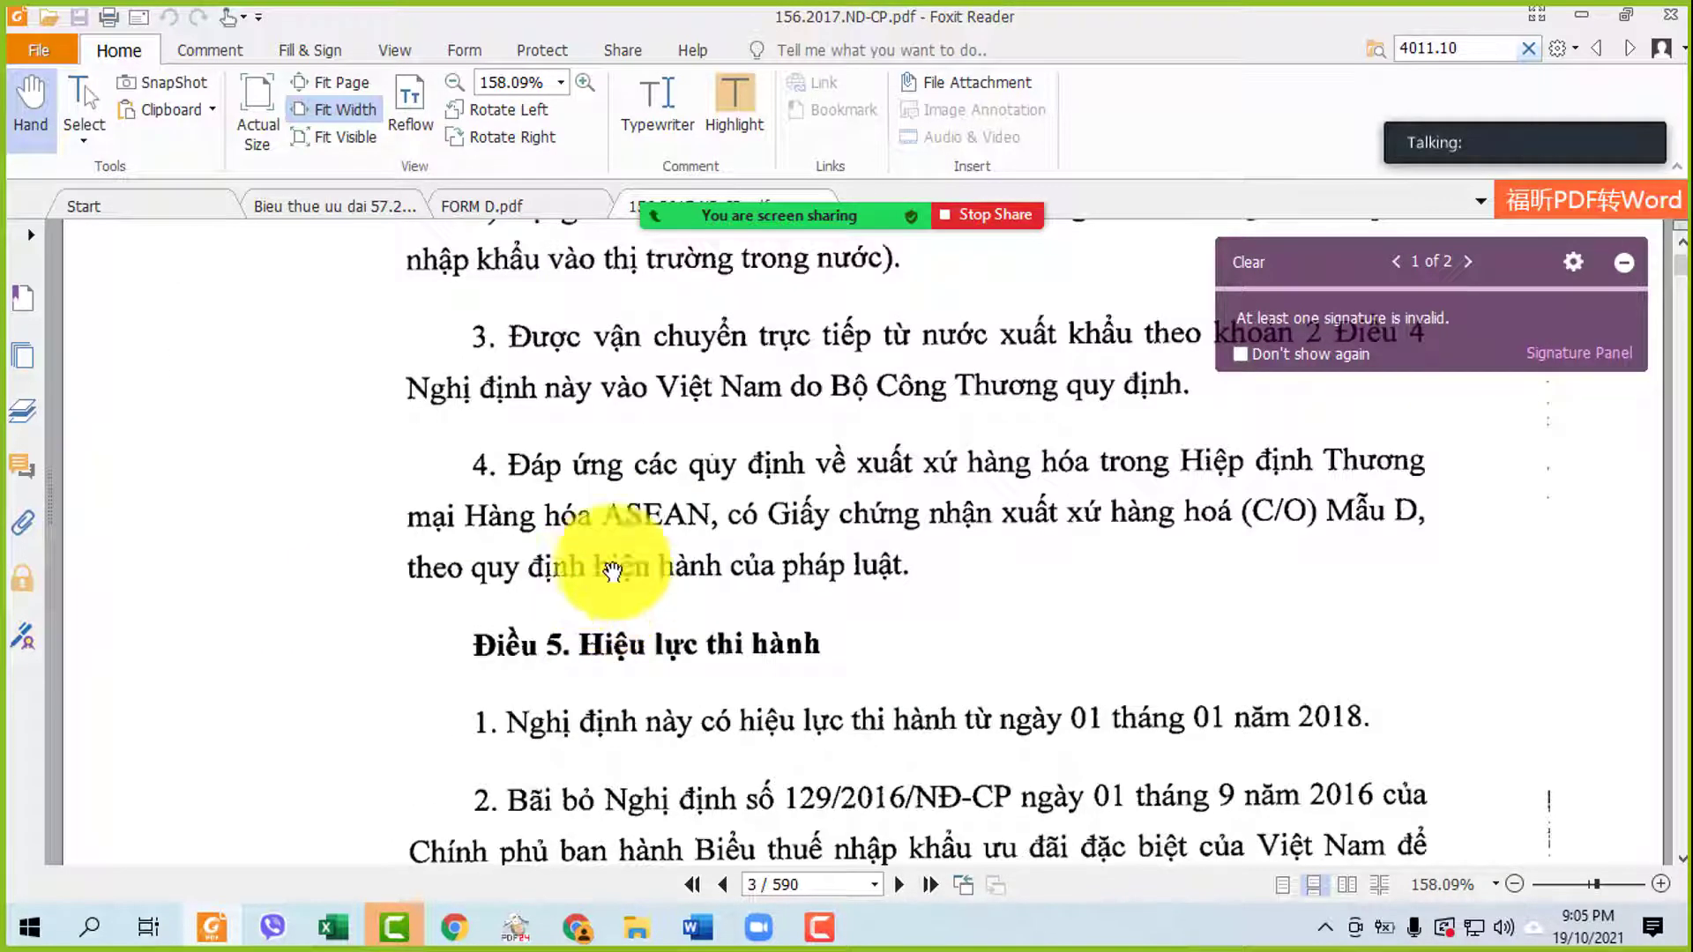
- Locate heading 40.11 for new rubber tyres in the ATIGA rate table, dismissing the signature notice and collapsing the ribbon to view it
drag(1682, 254, 1684, 454)
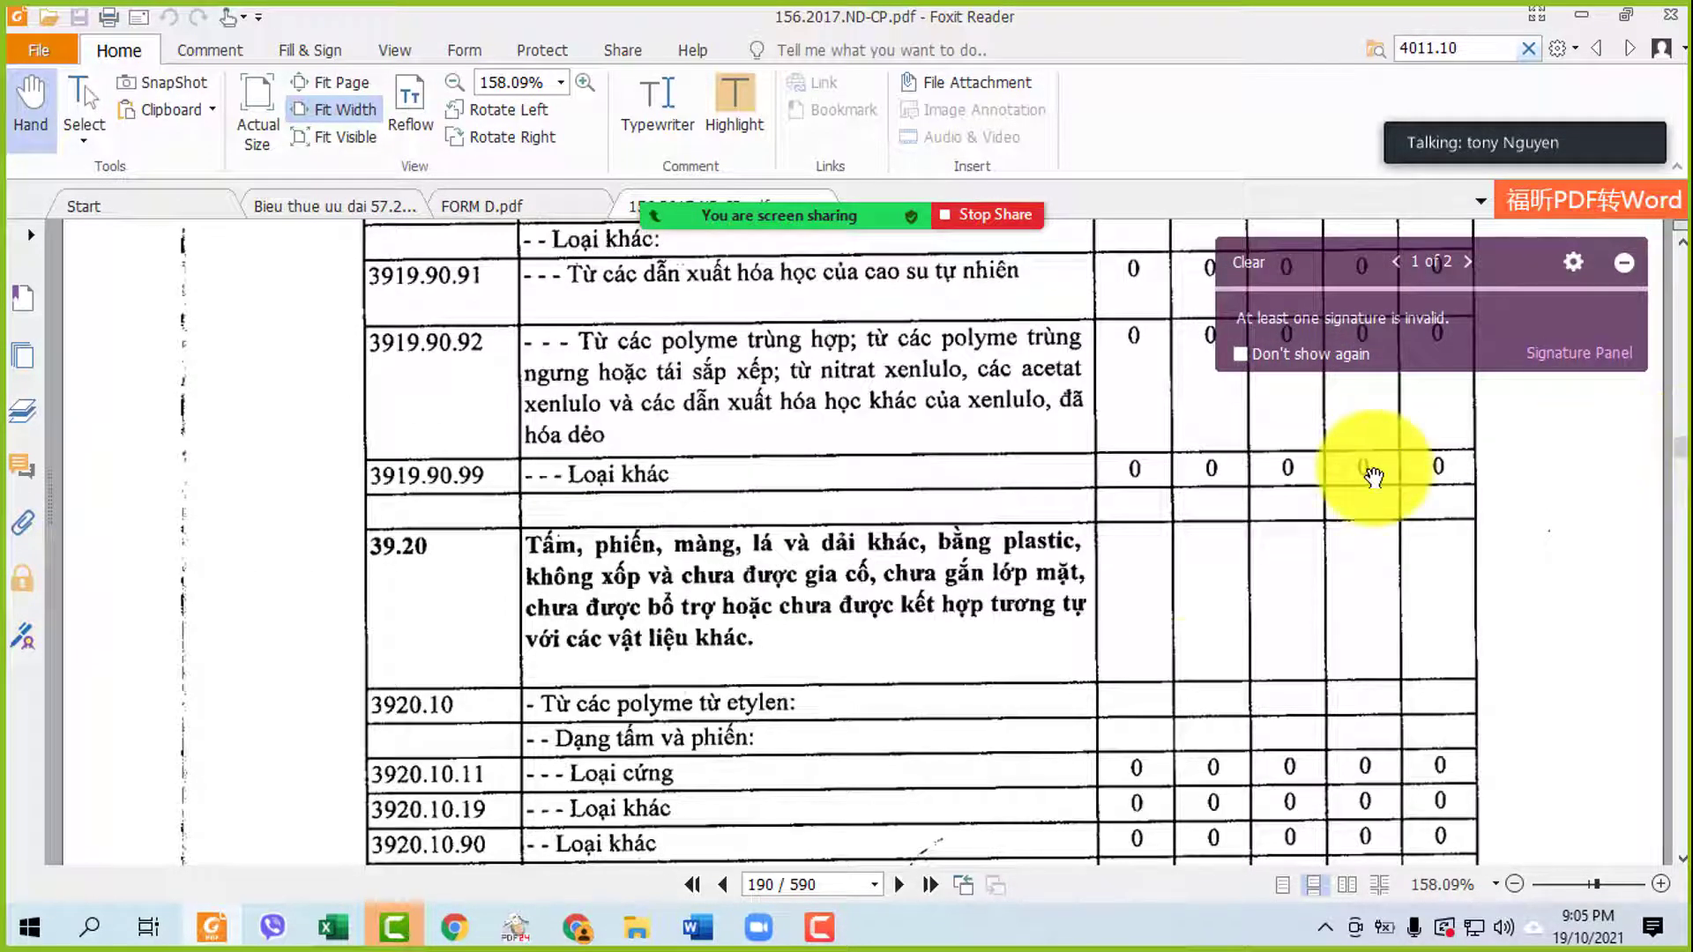
click(895, 884)
click(896, 884)
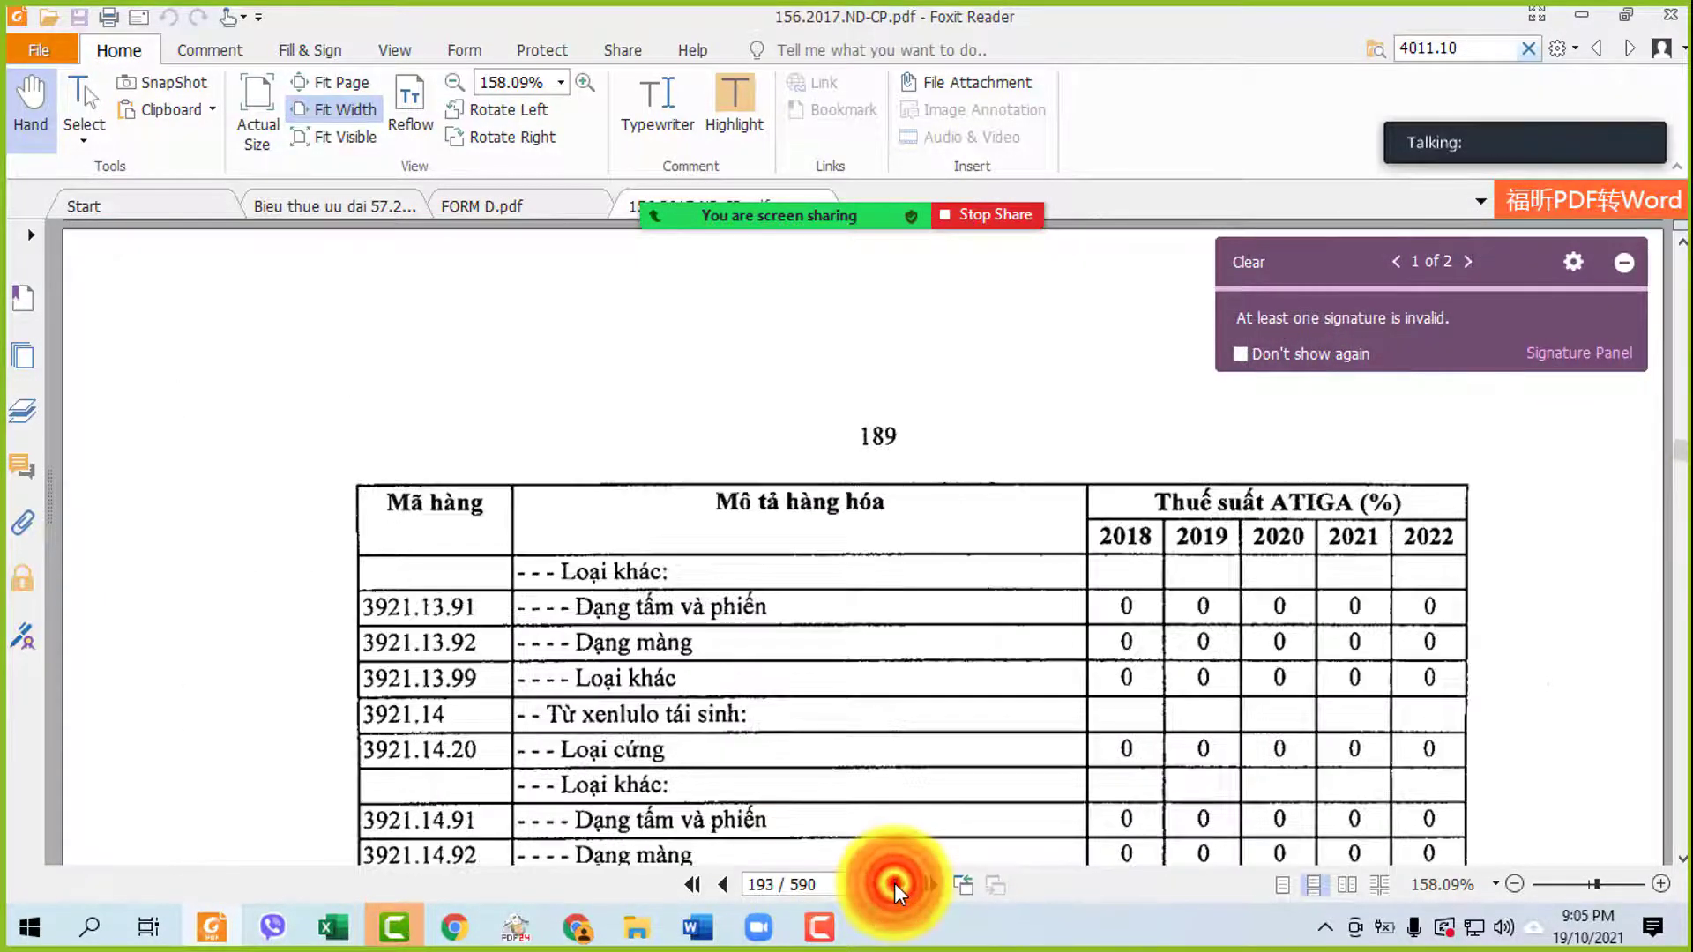
click(896, 884)
click(895, 884)
click(895, 885)
click(896, 884)
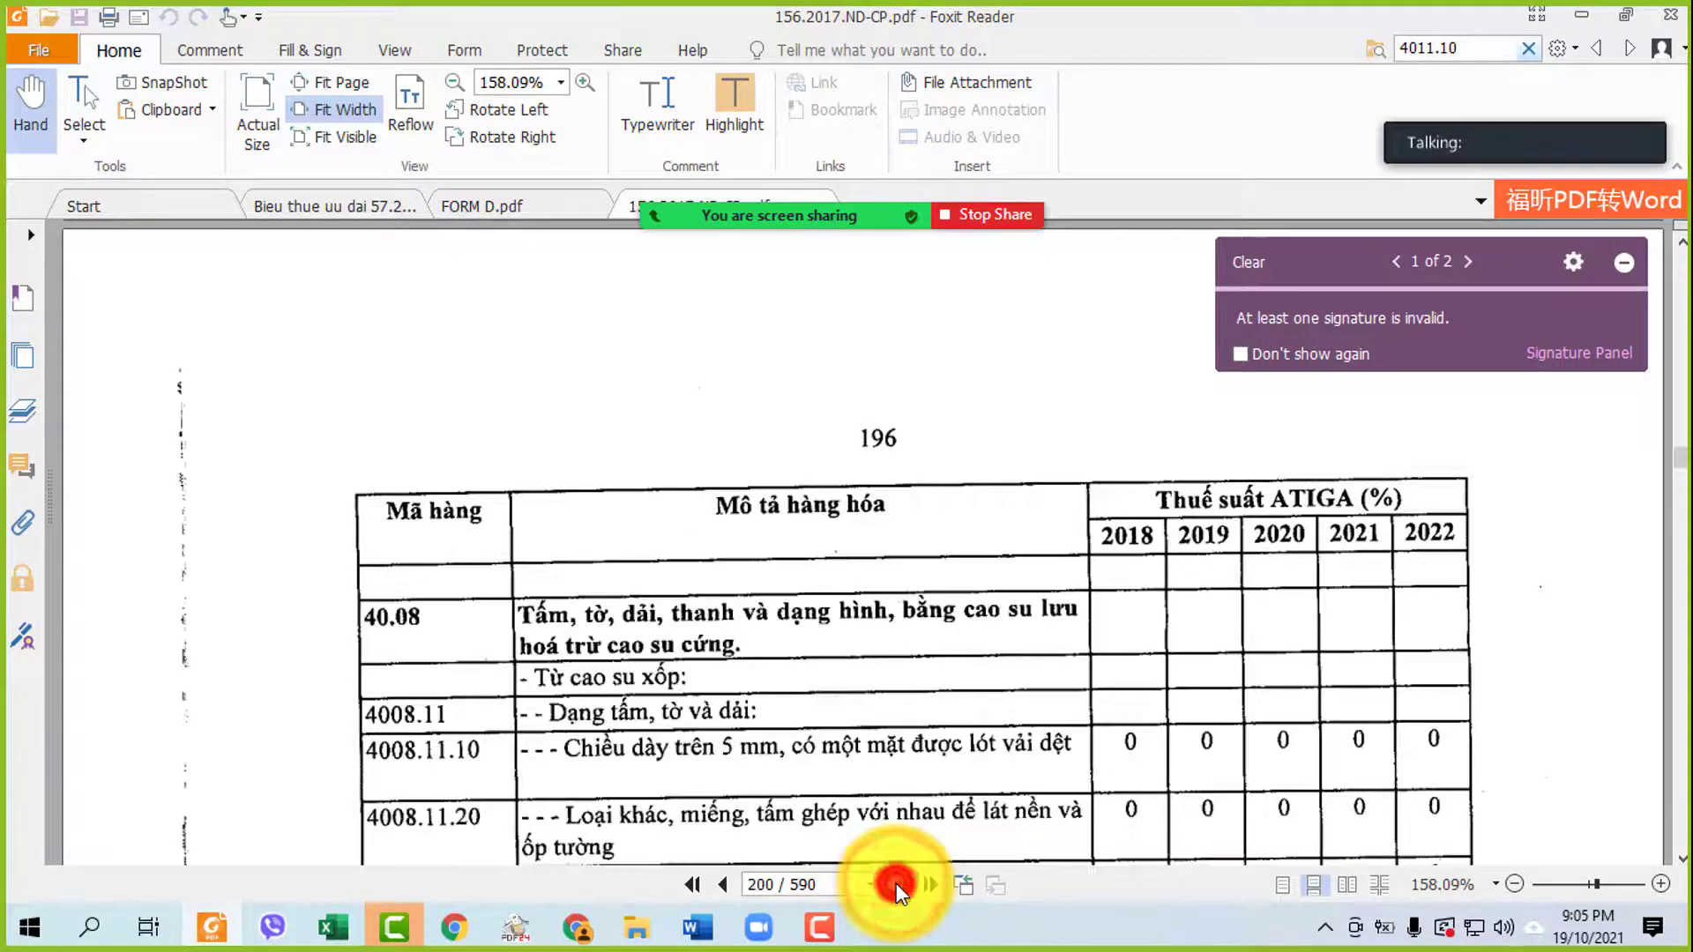
click(895, 884)
click(896, 884)
click(896, 884)
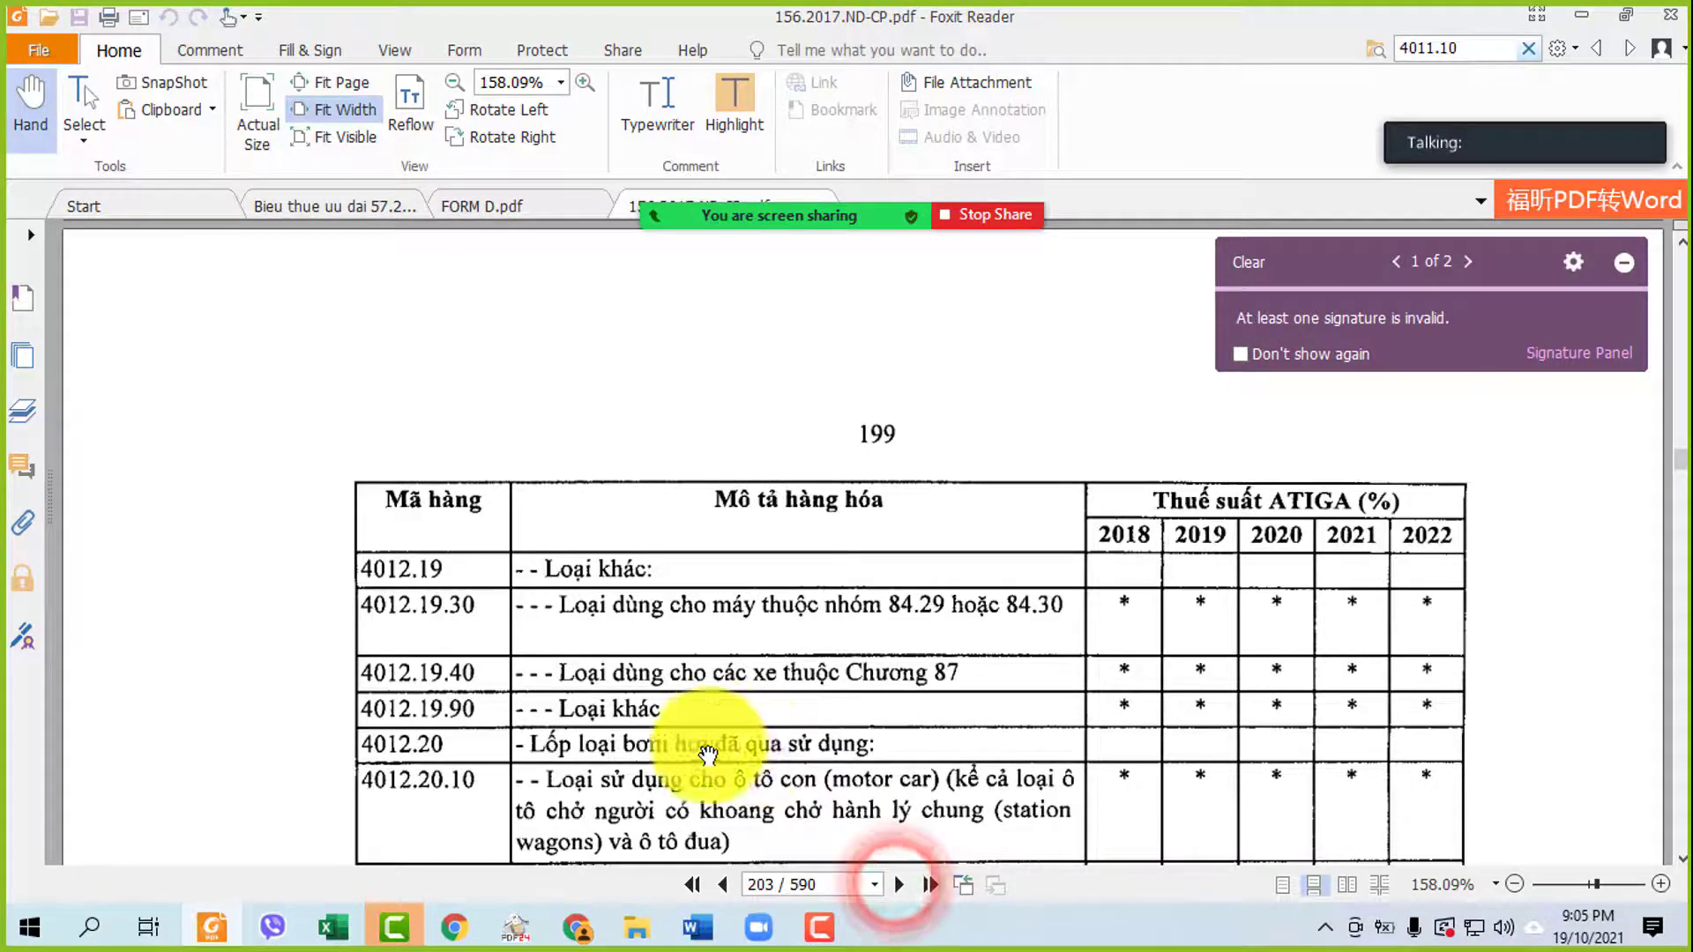
click(723, 884)
scroll(529, 423, down, 3)
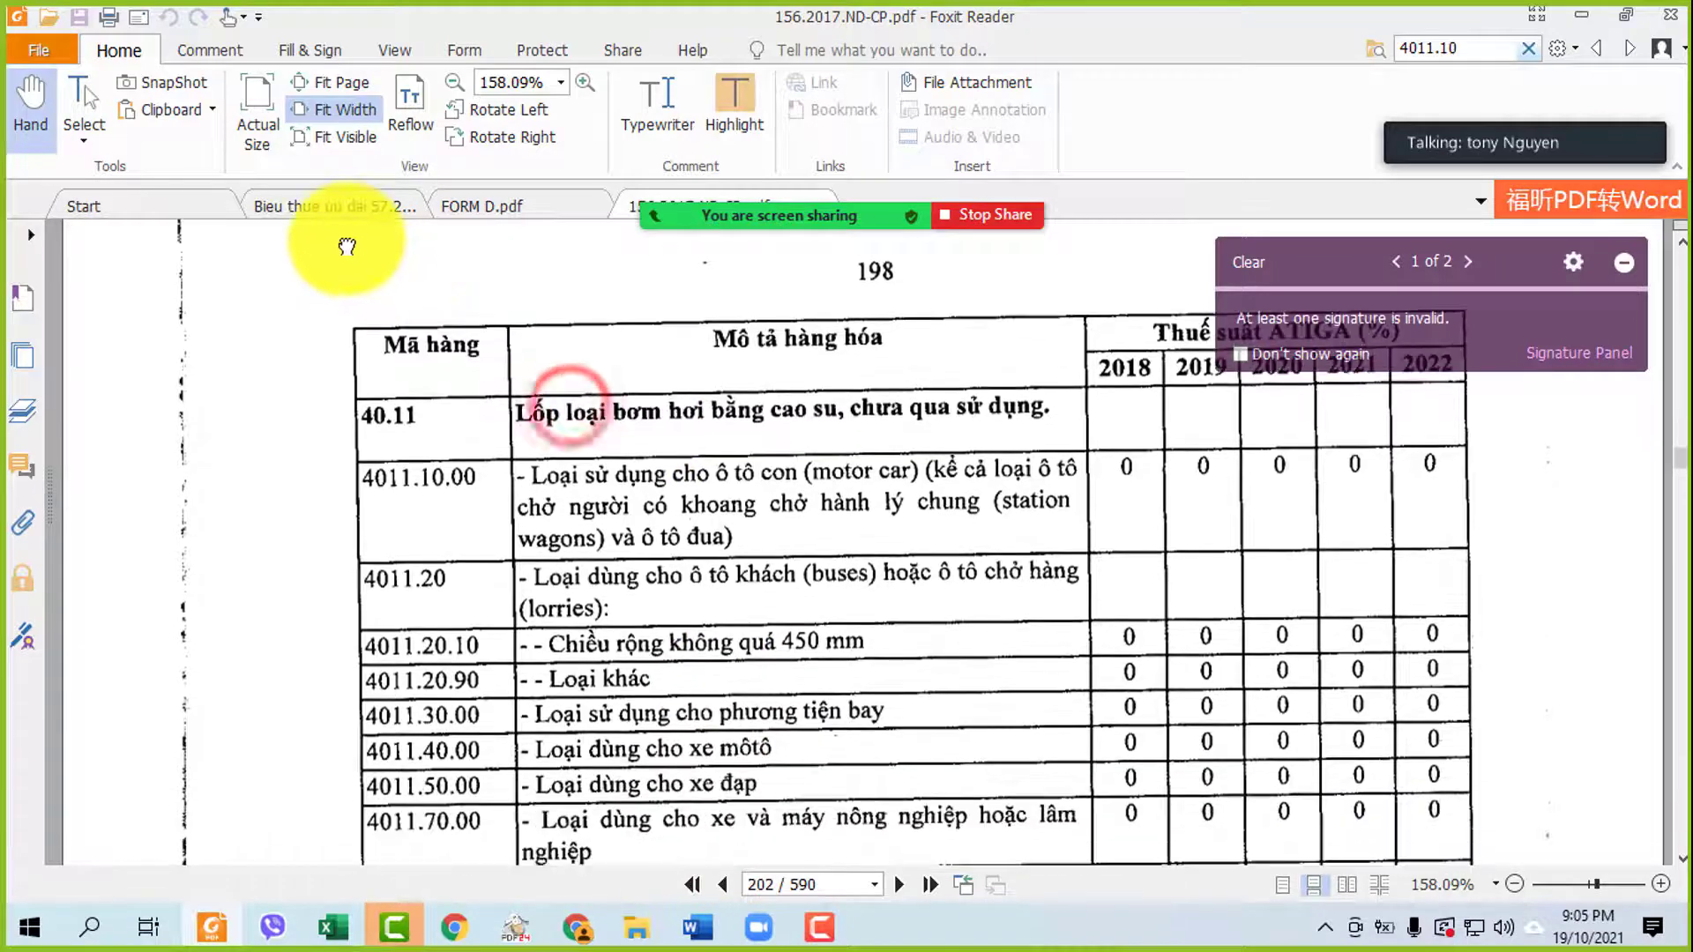
click(1614, 267)
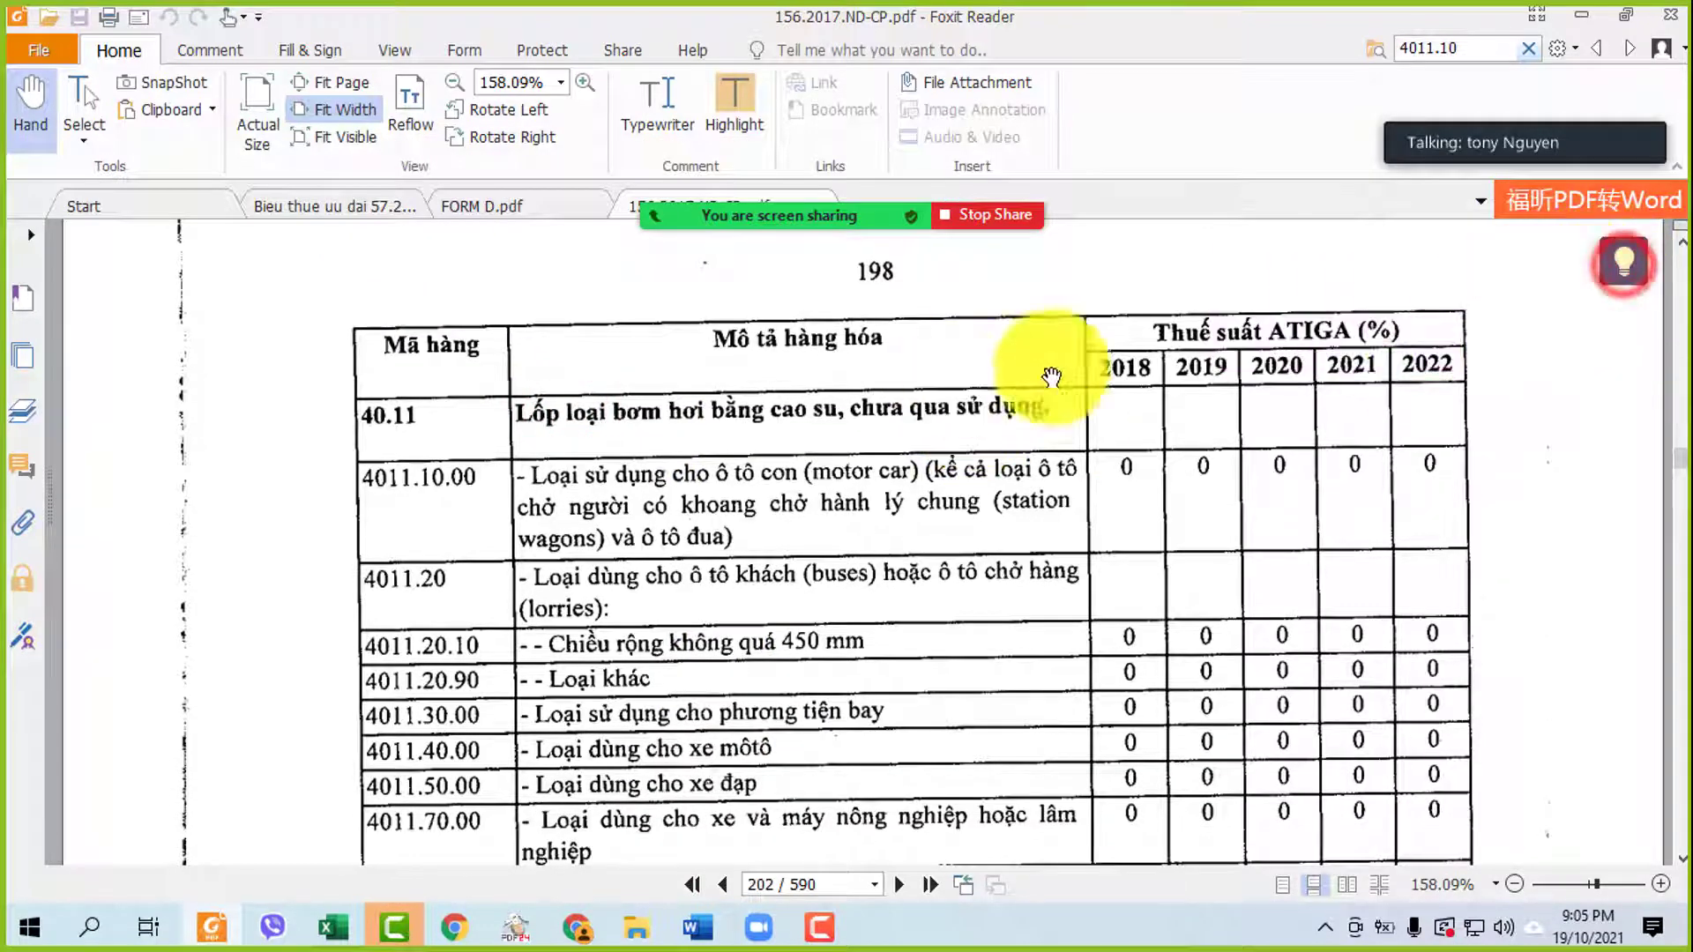
click(1684, 163)
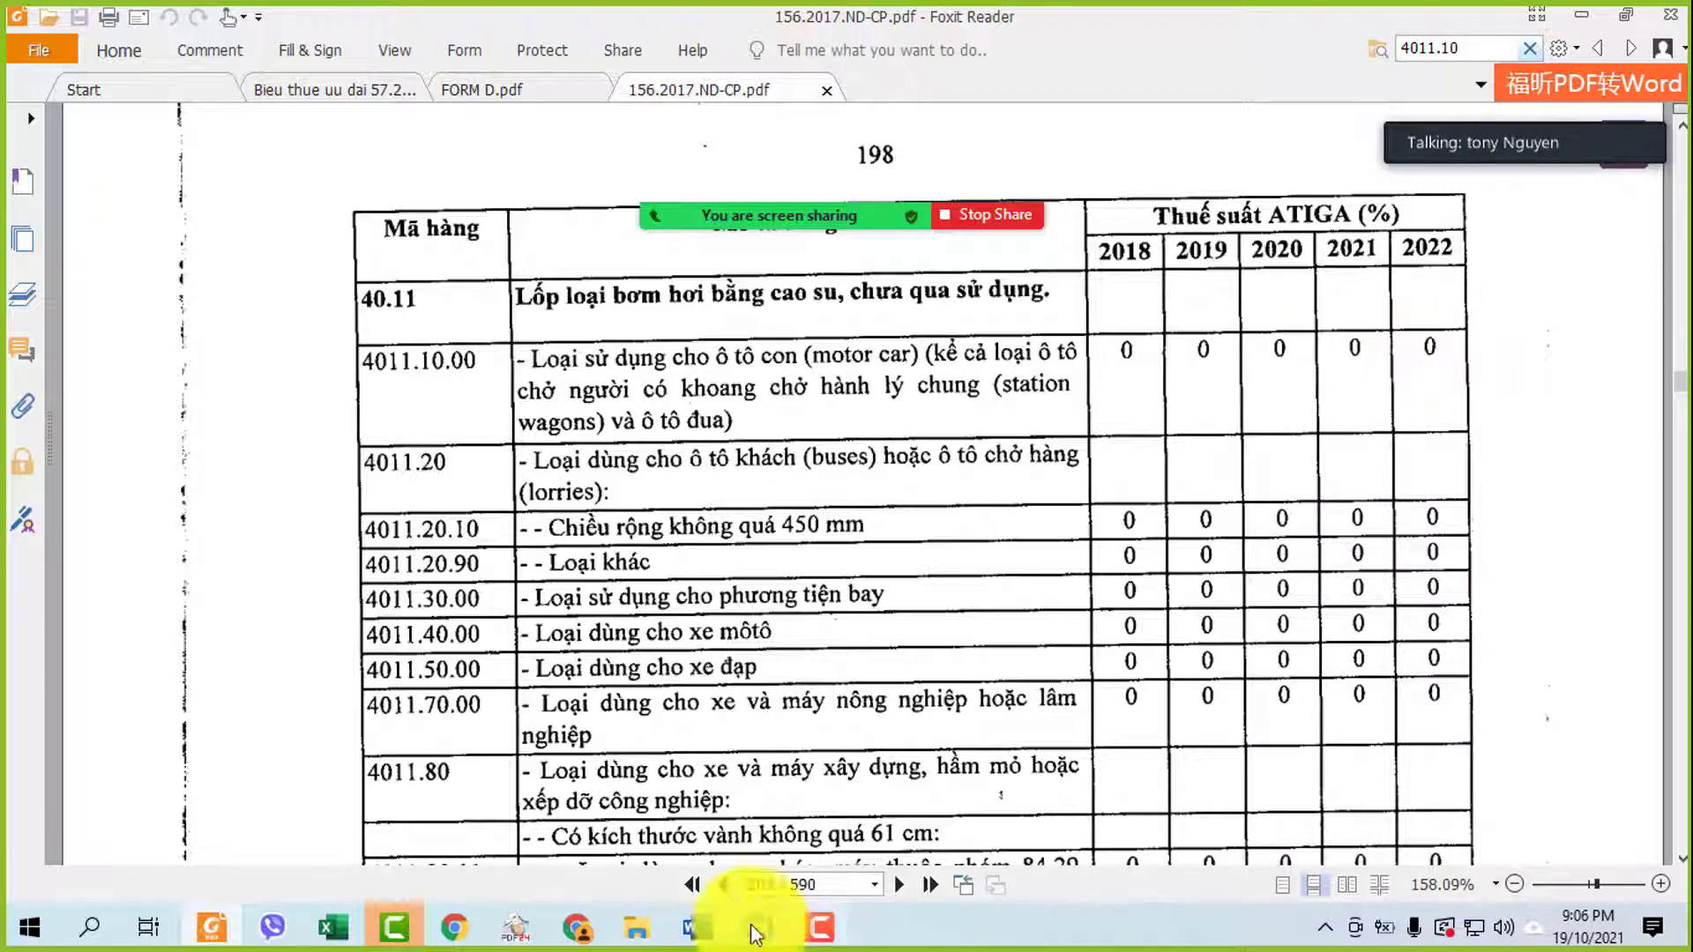
- Switch to the GHI CHU notes in Word and change the form letter in the "CÓ FORM" import duty line to D
mouse_move(696, 926)
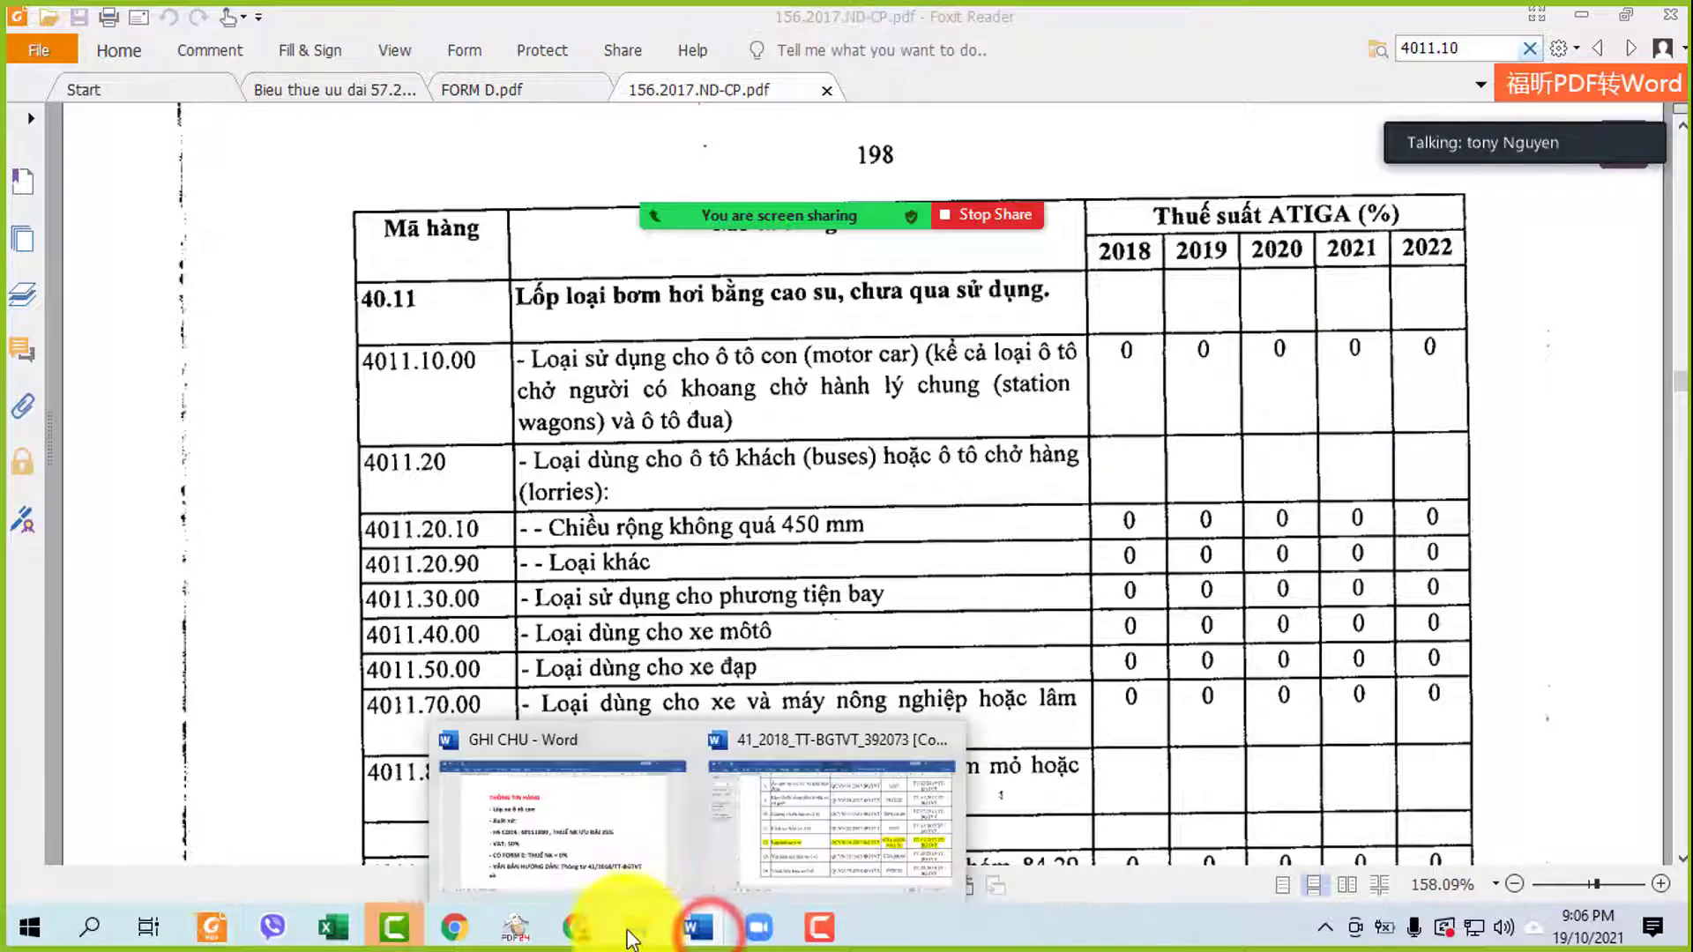
click(635, 820)
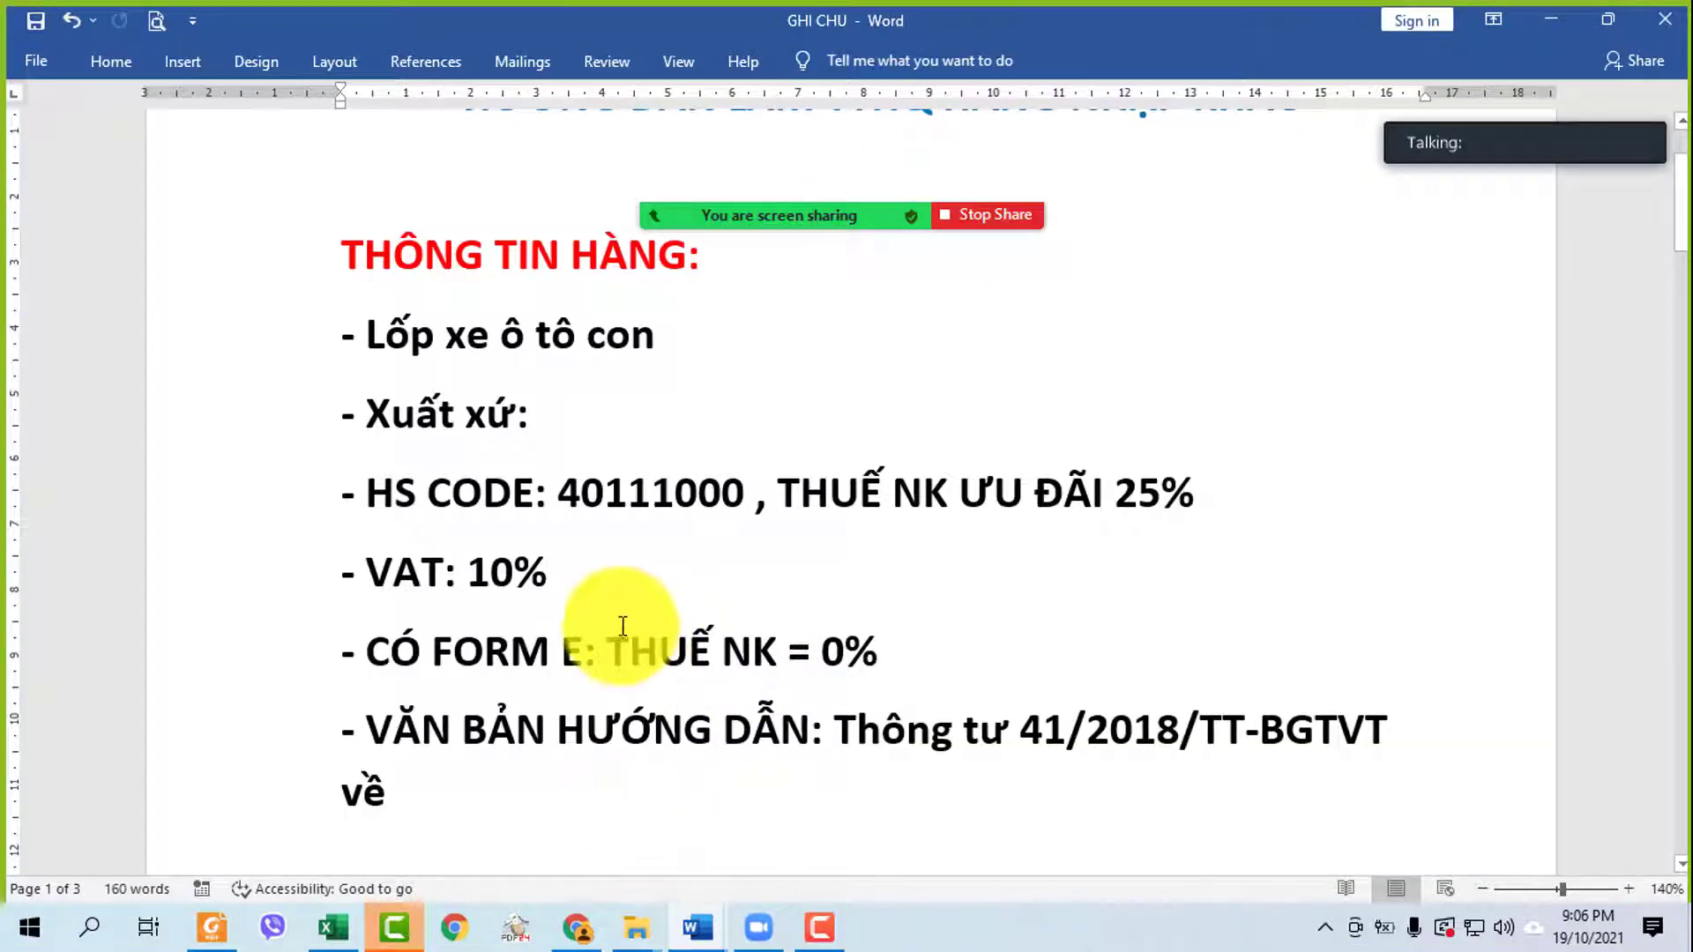
click(578, 651)
key(BackSpace)
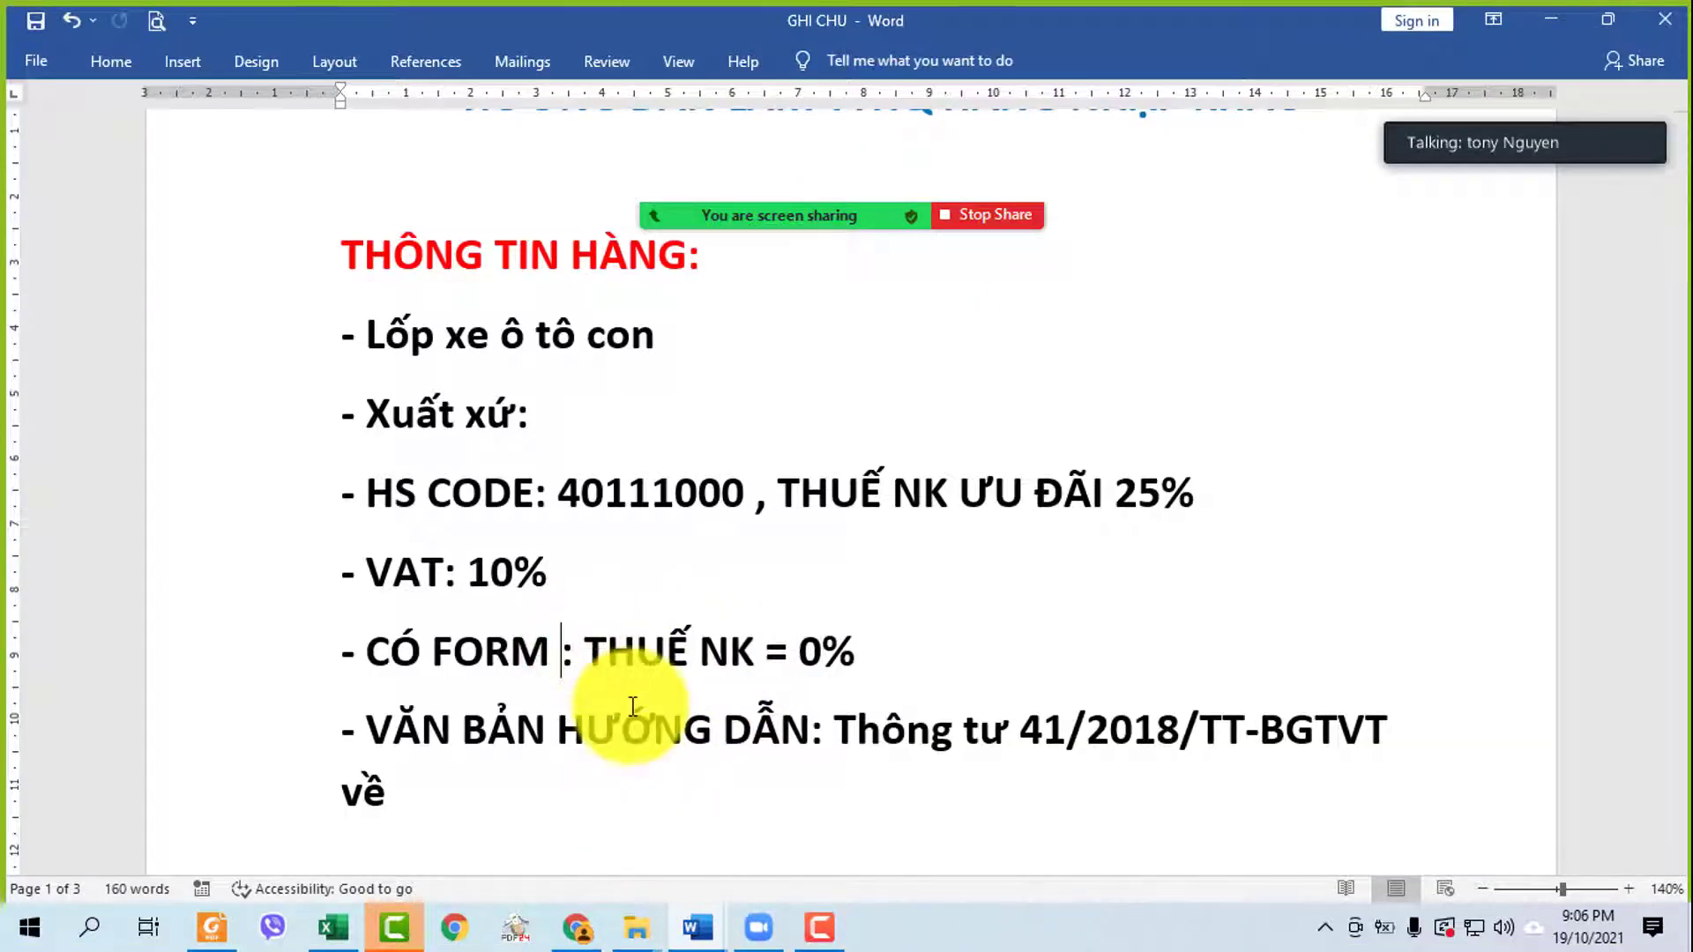
text(D)
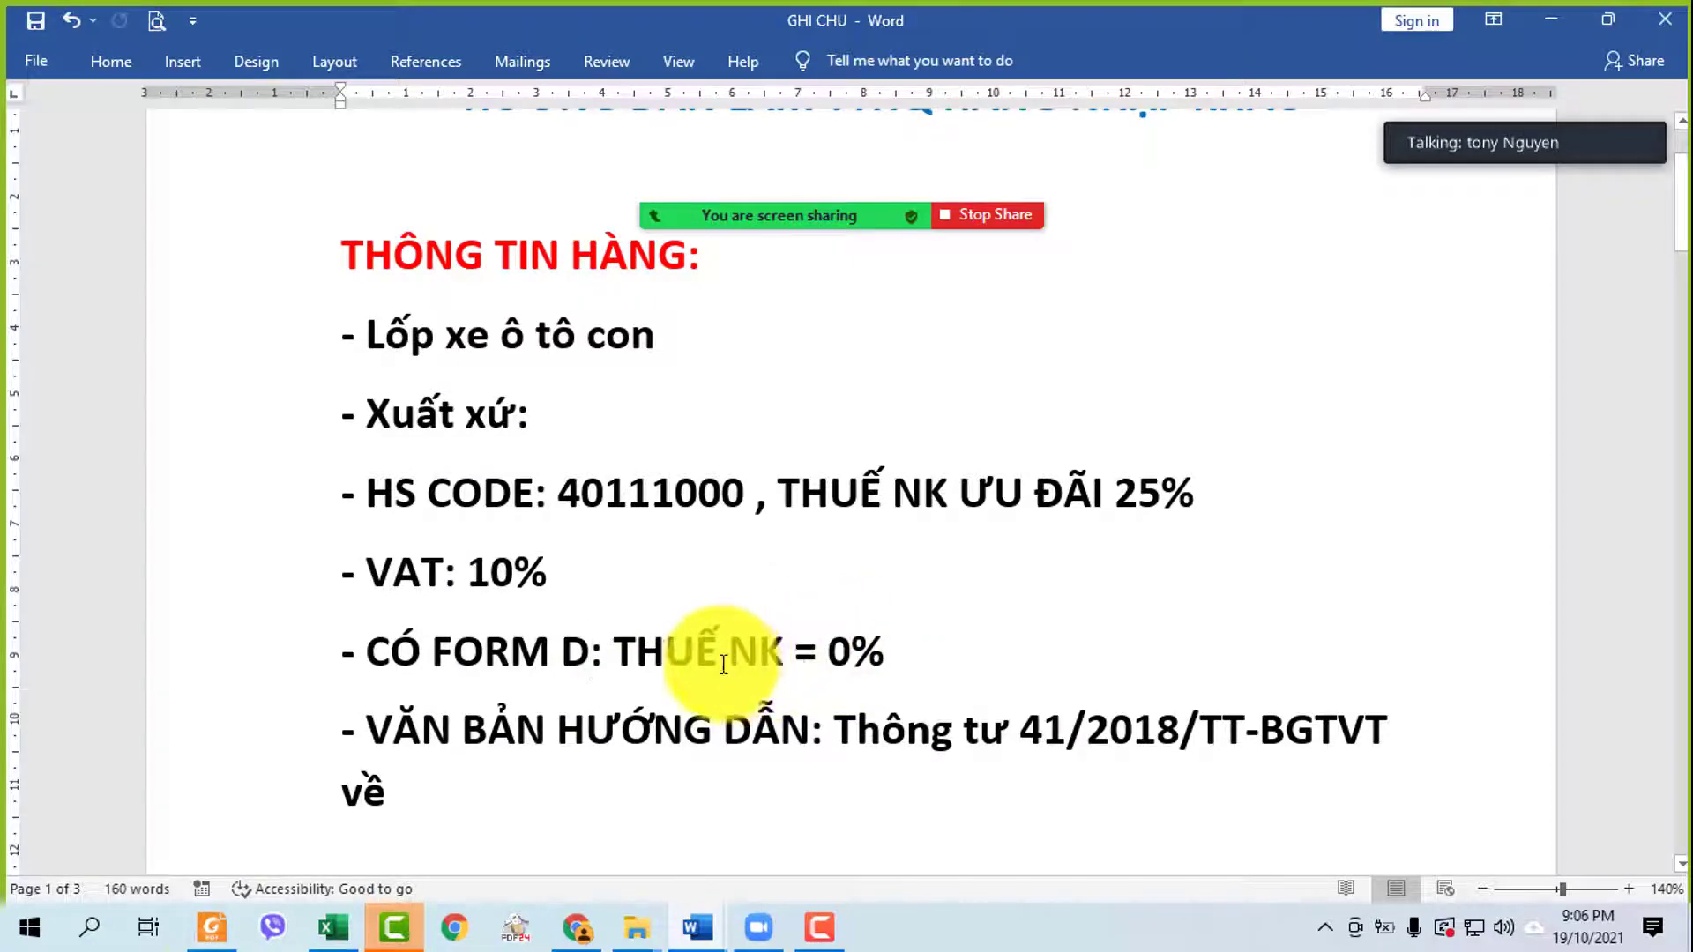
- Return to the decree PDF in Foxit Reader and review the 2018 to 2022 ATIGA rates for code 4011.10.00
mouse_move(211, 925)
click(344, 802)
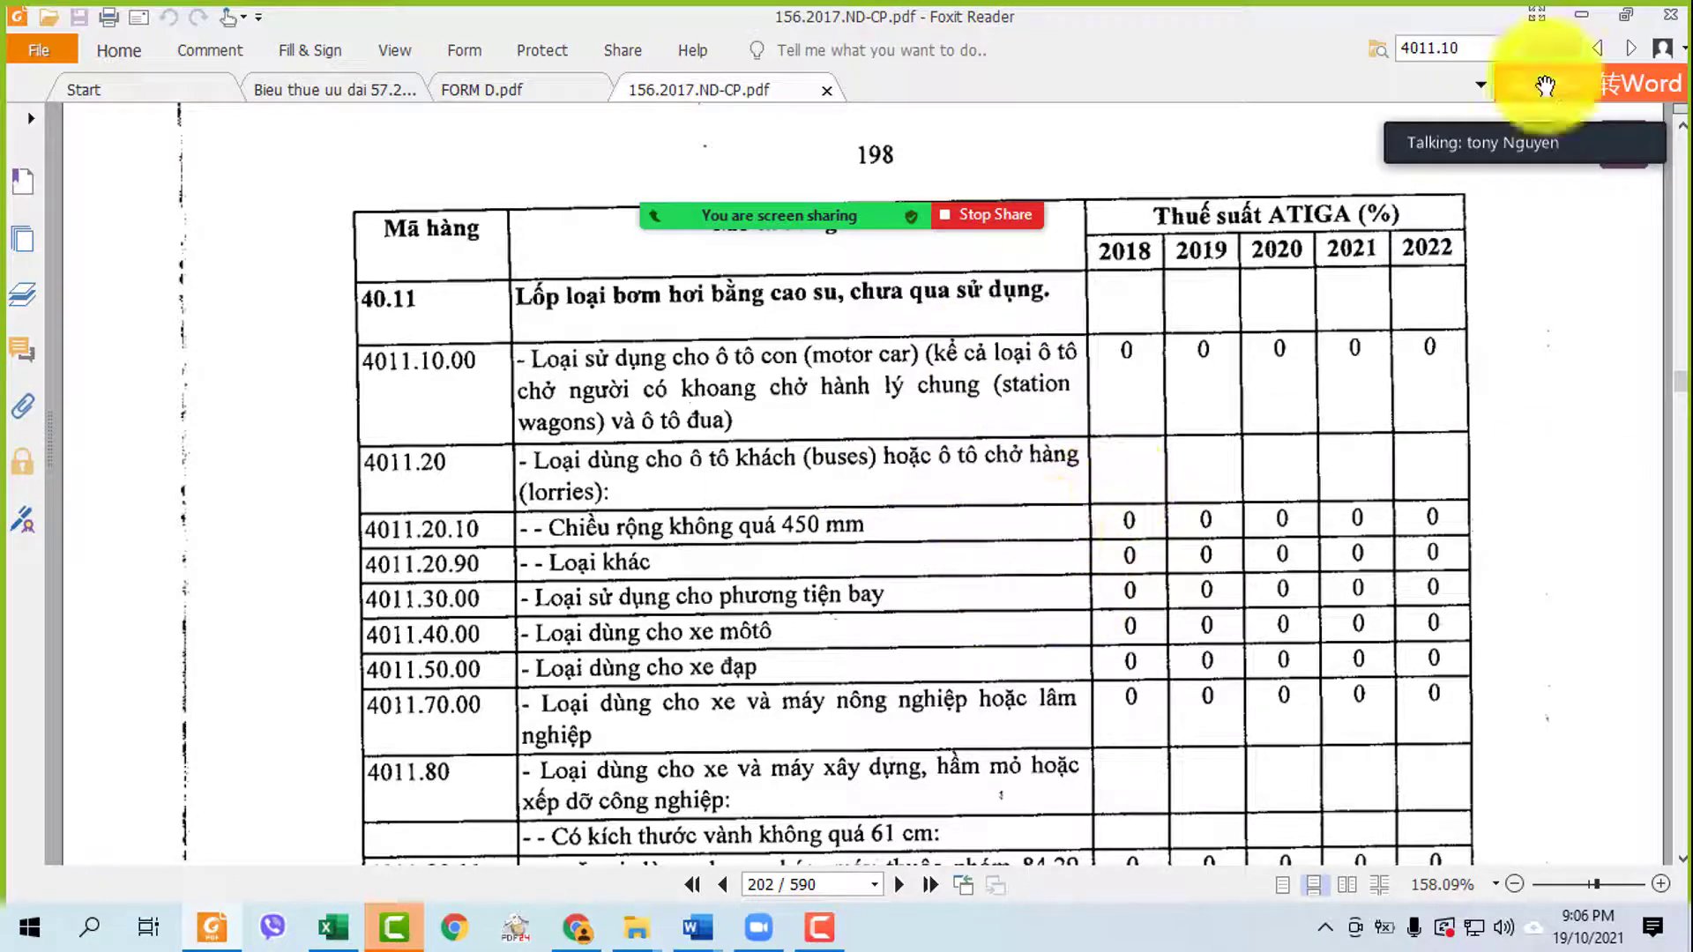
click(1008, 498)
drag(1008, 498, 1005, 518)
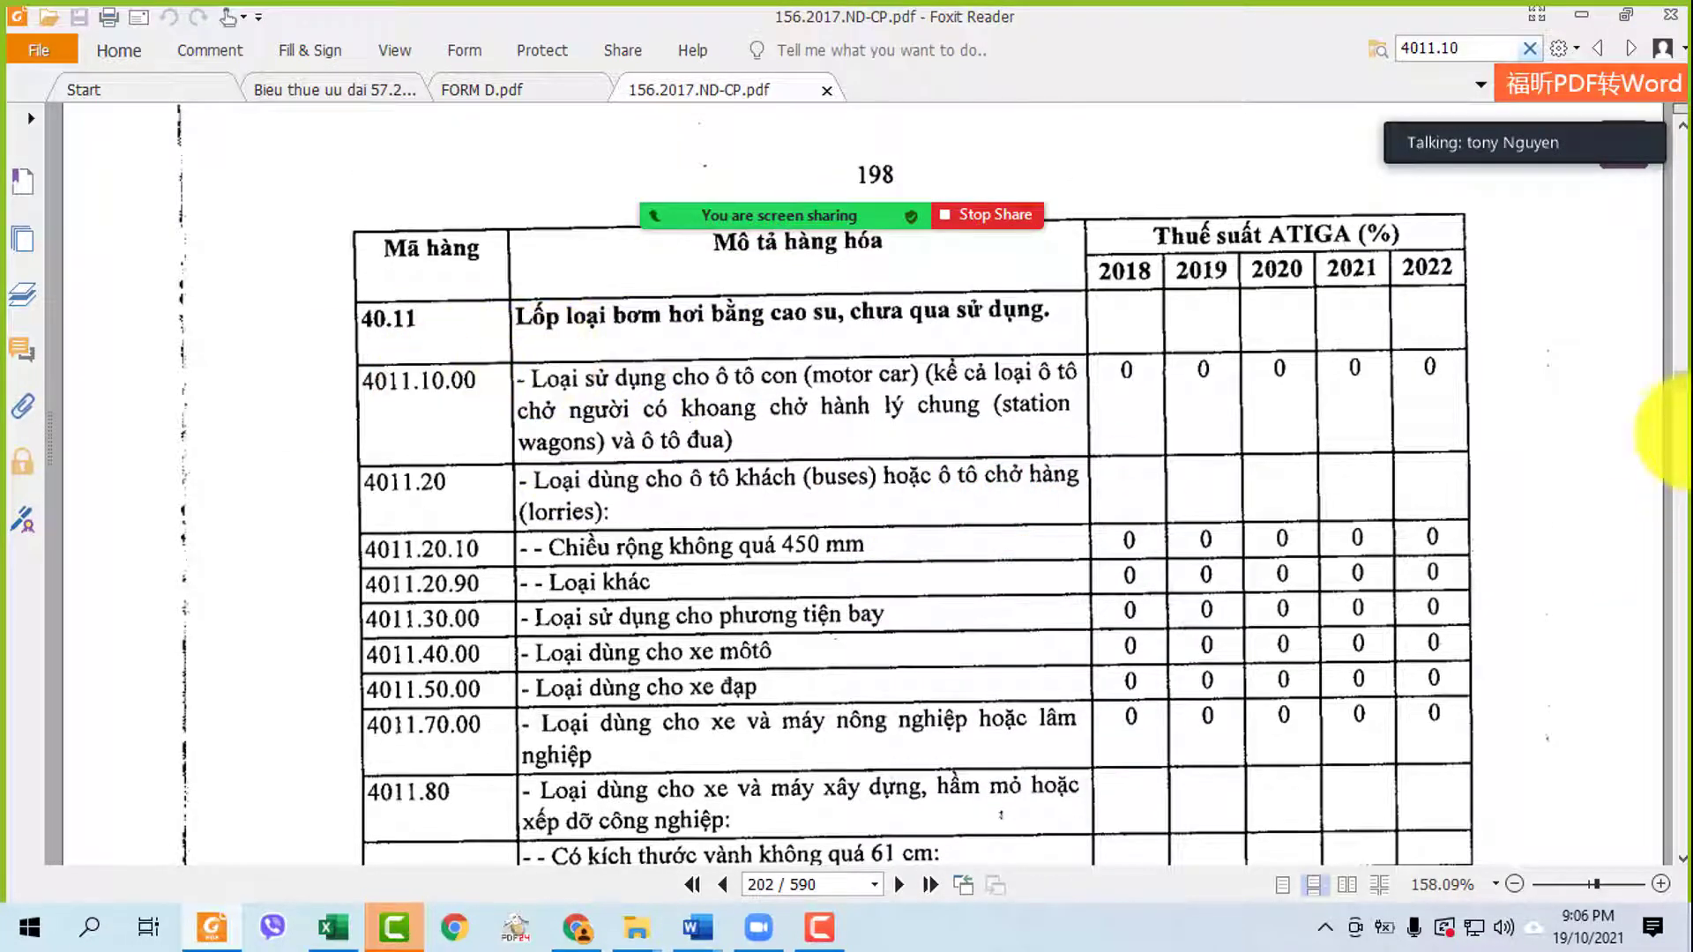
- Go back to the decree's first page and reread its articles through the Article 4 conditions and Article 5 effective date
drag(1683, 385, 1684, 257)
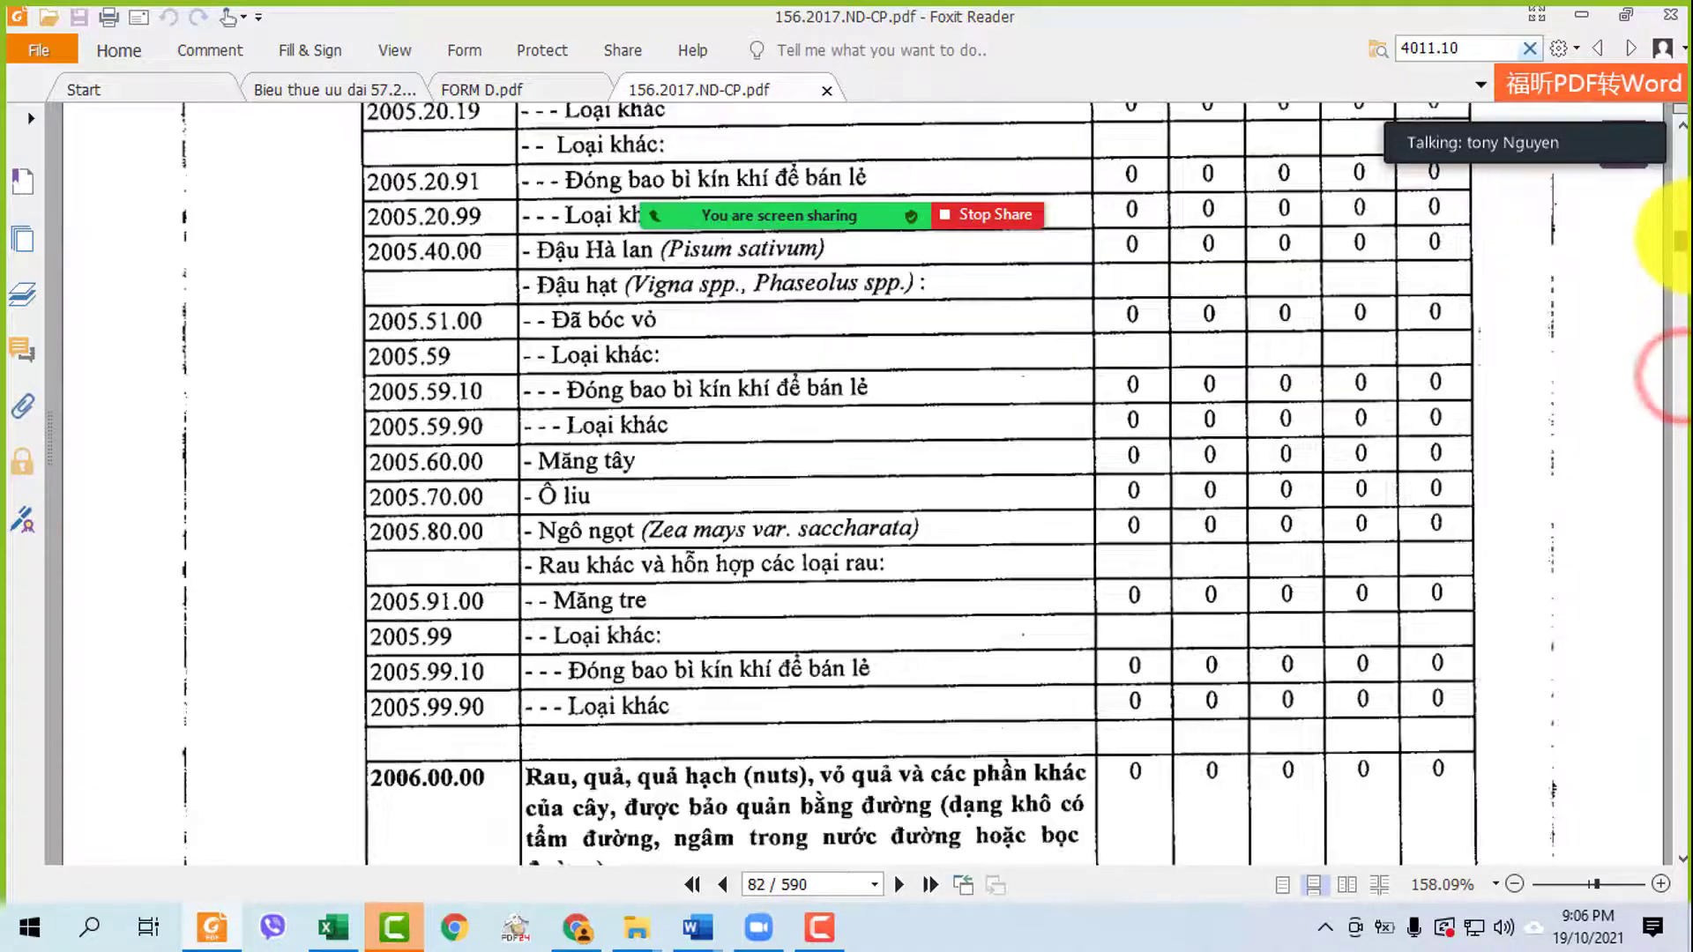
click(687, 885)
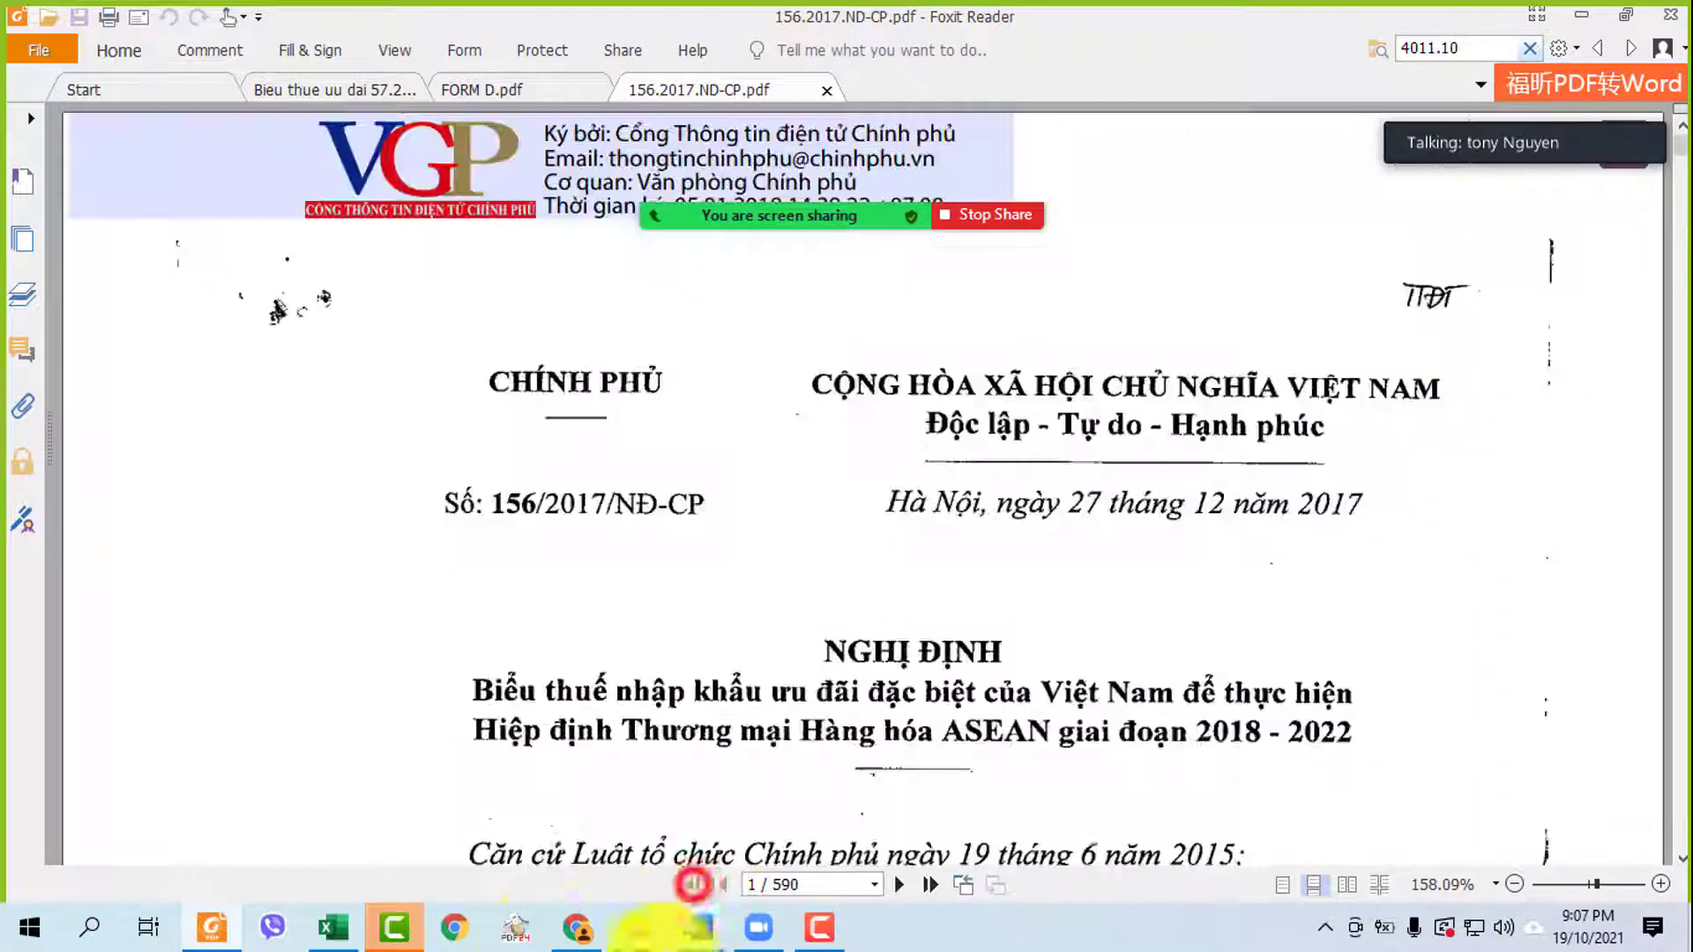
scroll(704, 471, down, 5)
scroll(703, 471, down, 15)
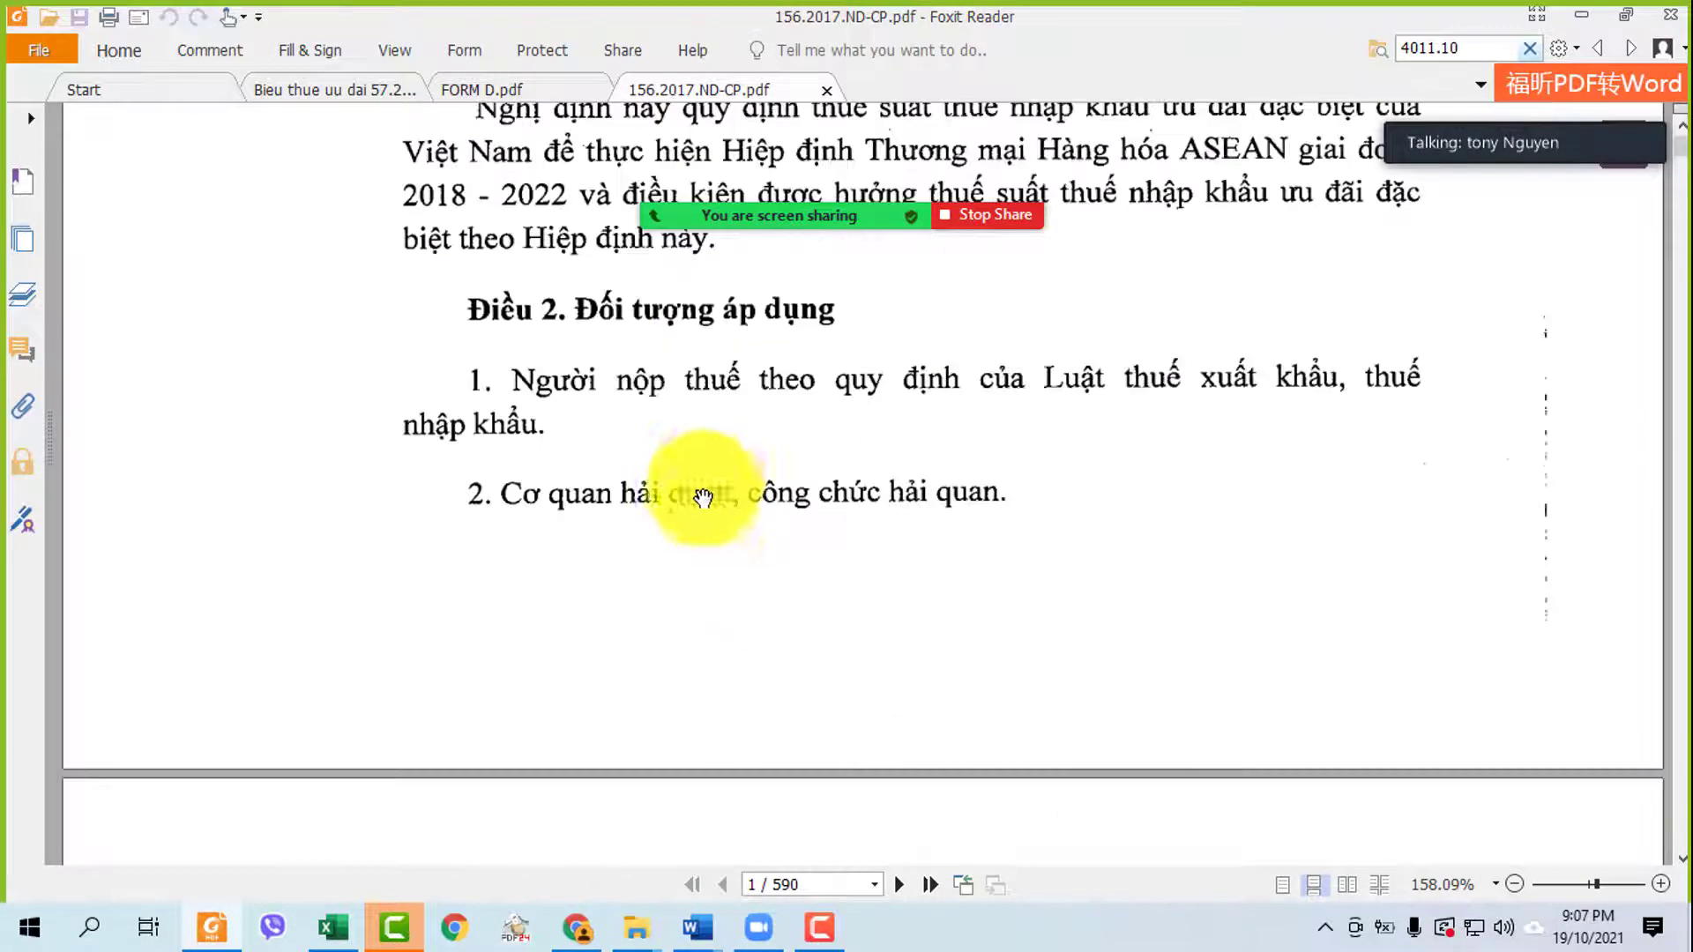
scroll(709, 491, down, 10)
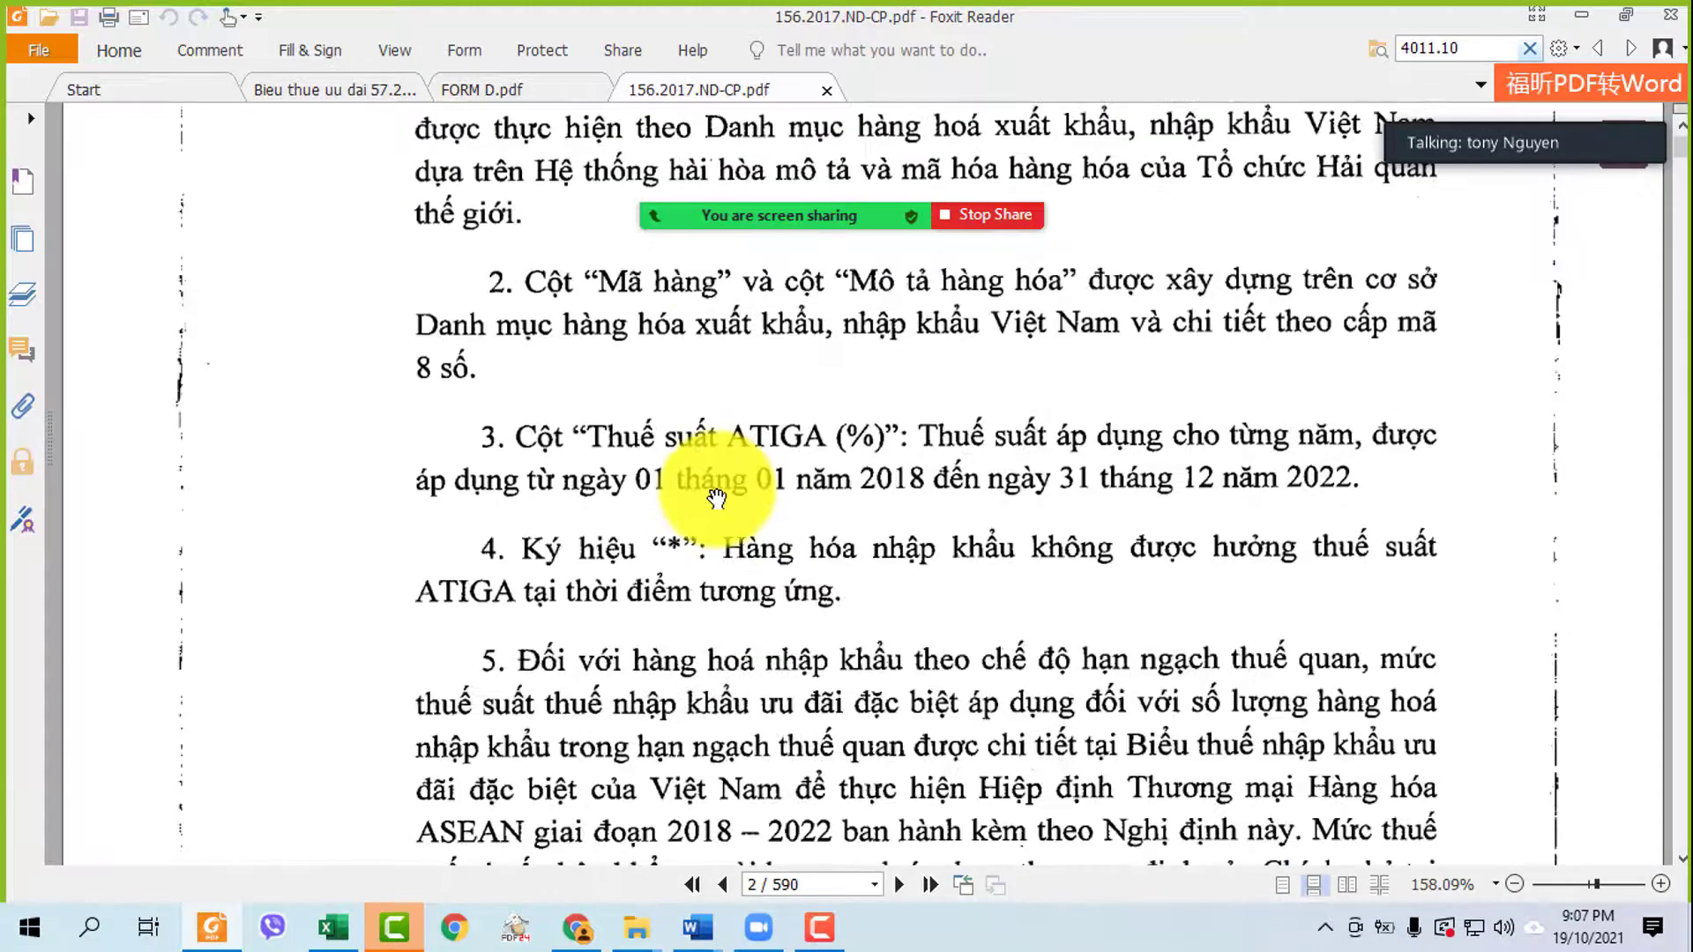
scroll(717, 487, up, 3)
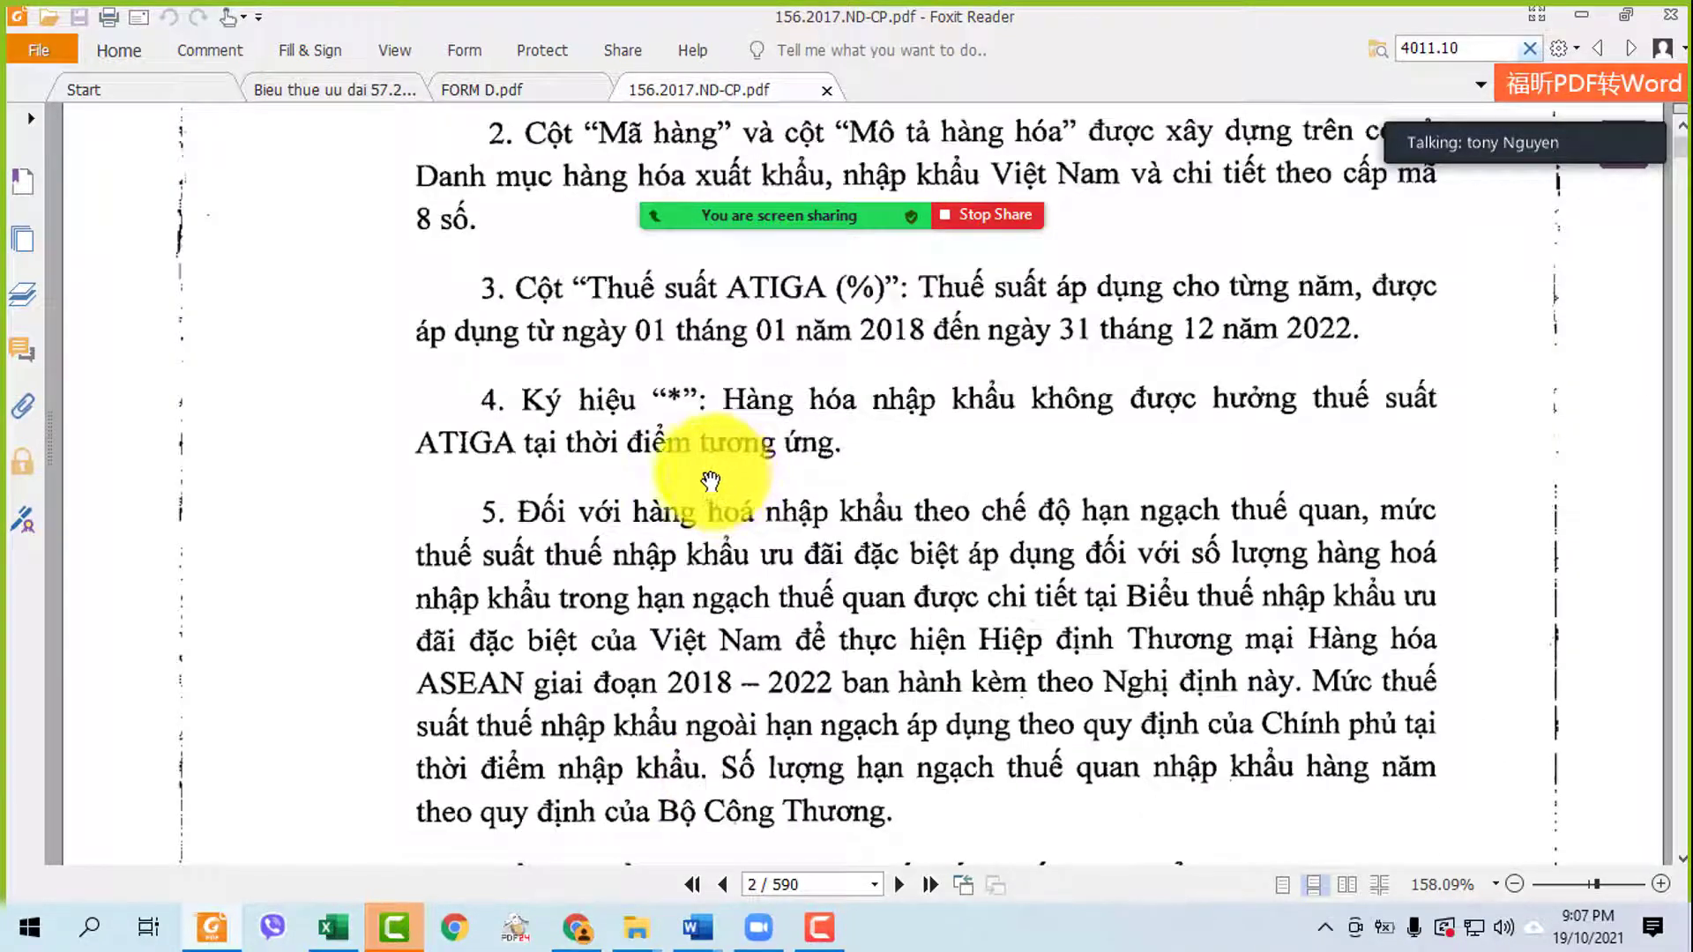
scroll(621, 706, down, 10)
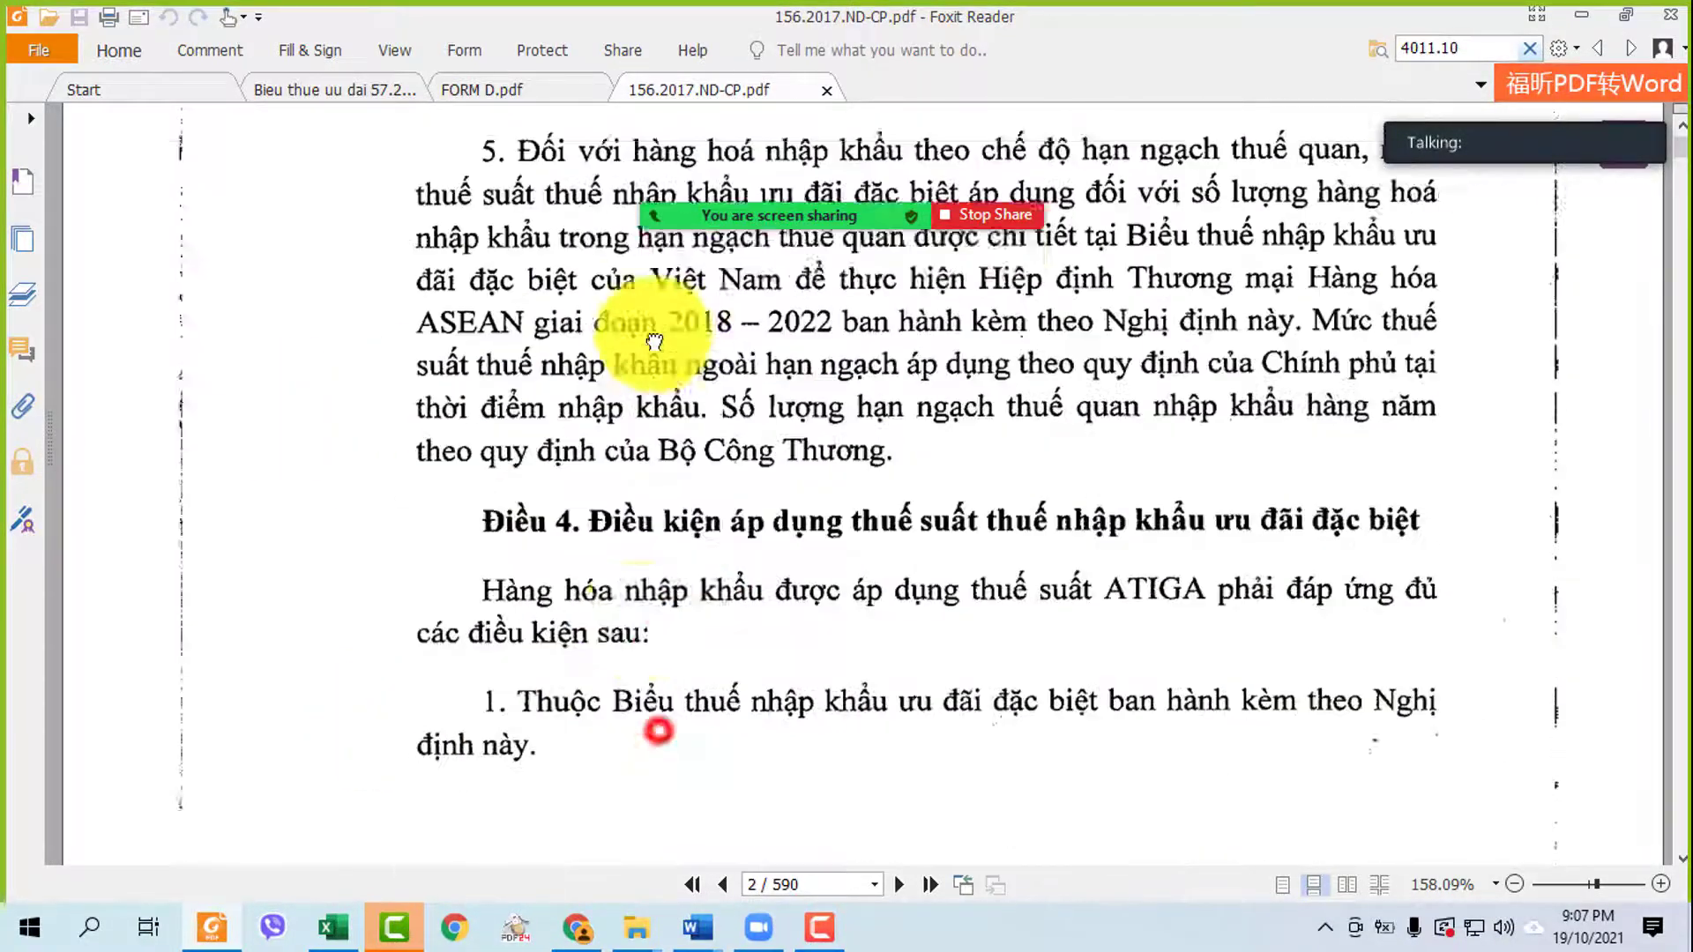
scroll(774, 567, down, 5)
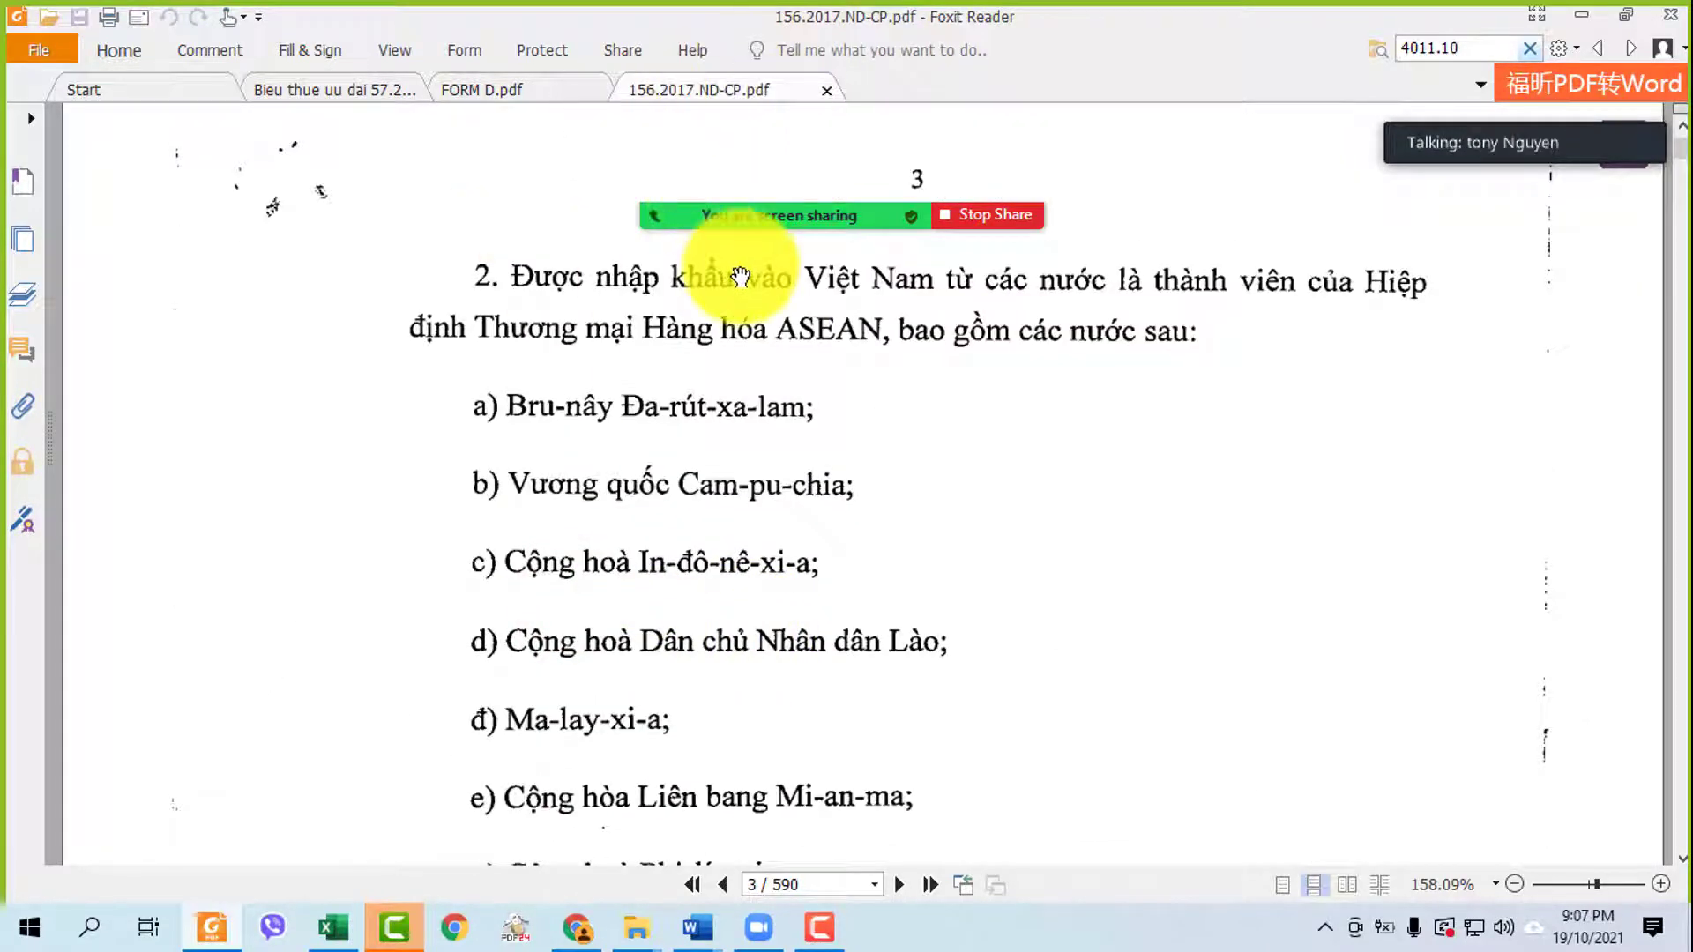
scroll(669, 539, down, 2)
scroll(669, 540, down, 11)
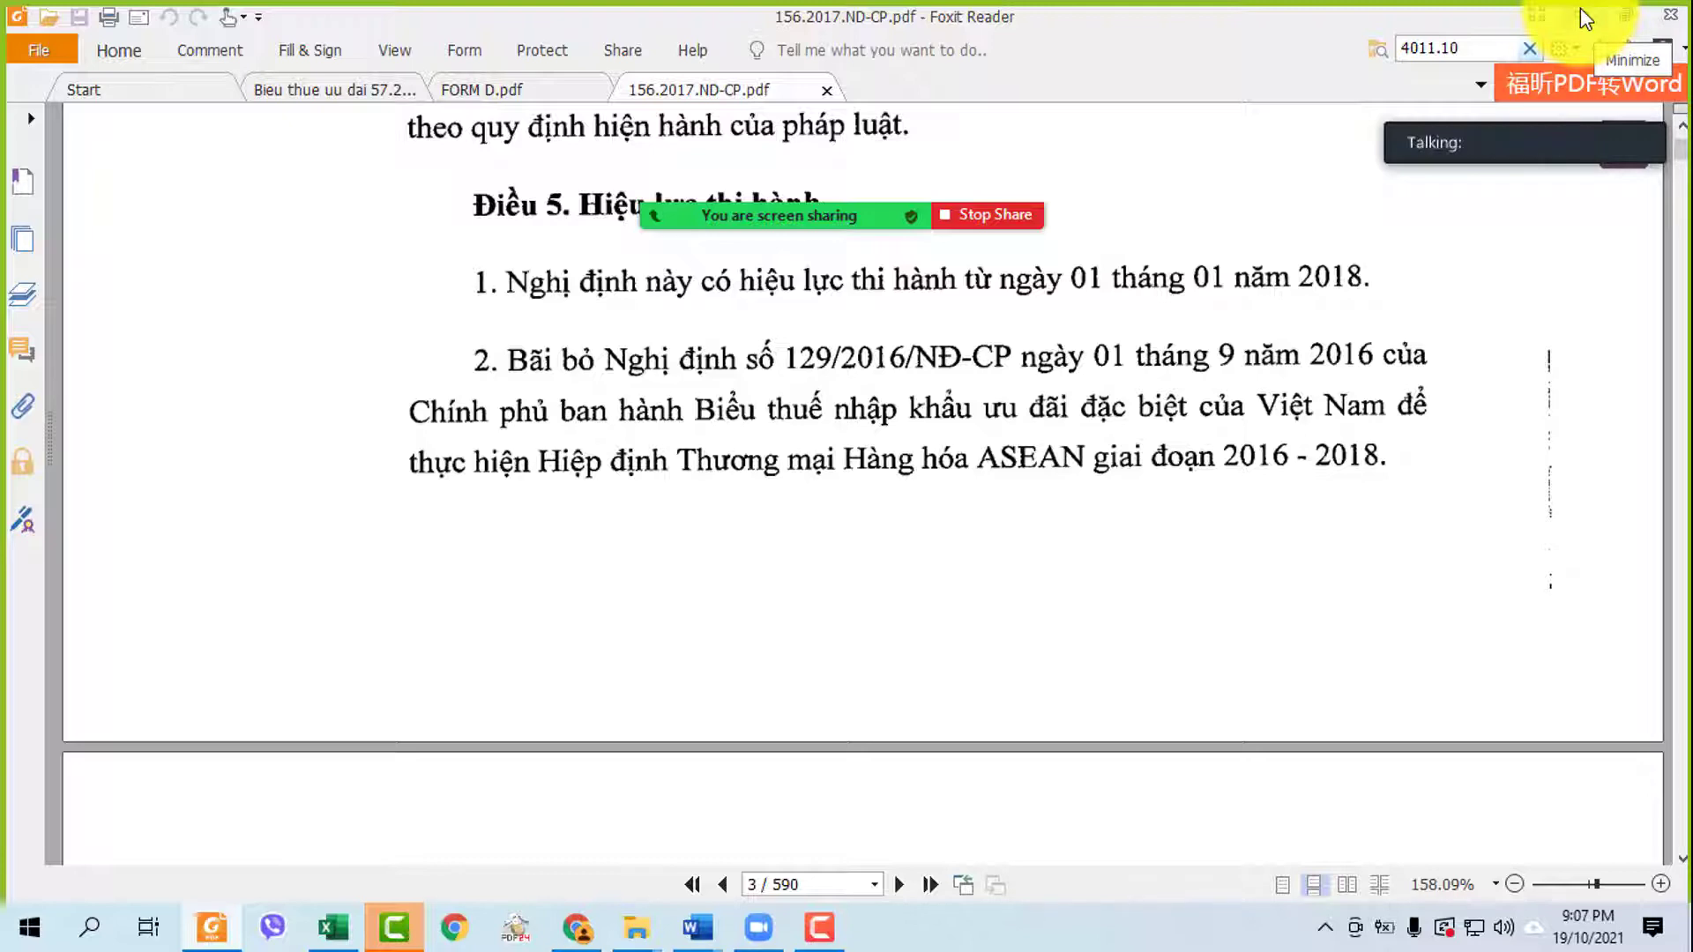
- Recheck the member country list, direct transport and C/O Form D conditions in Article 4, and the rate column explanations in Article 3
scroll(765, 439, up, 5)
scroll(765, 440, up, 10)
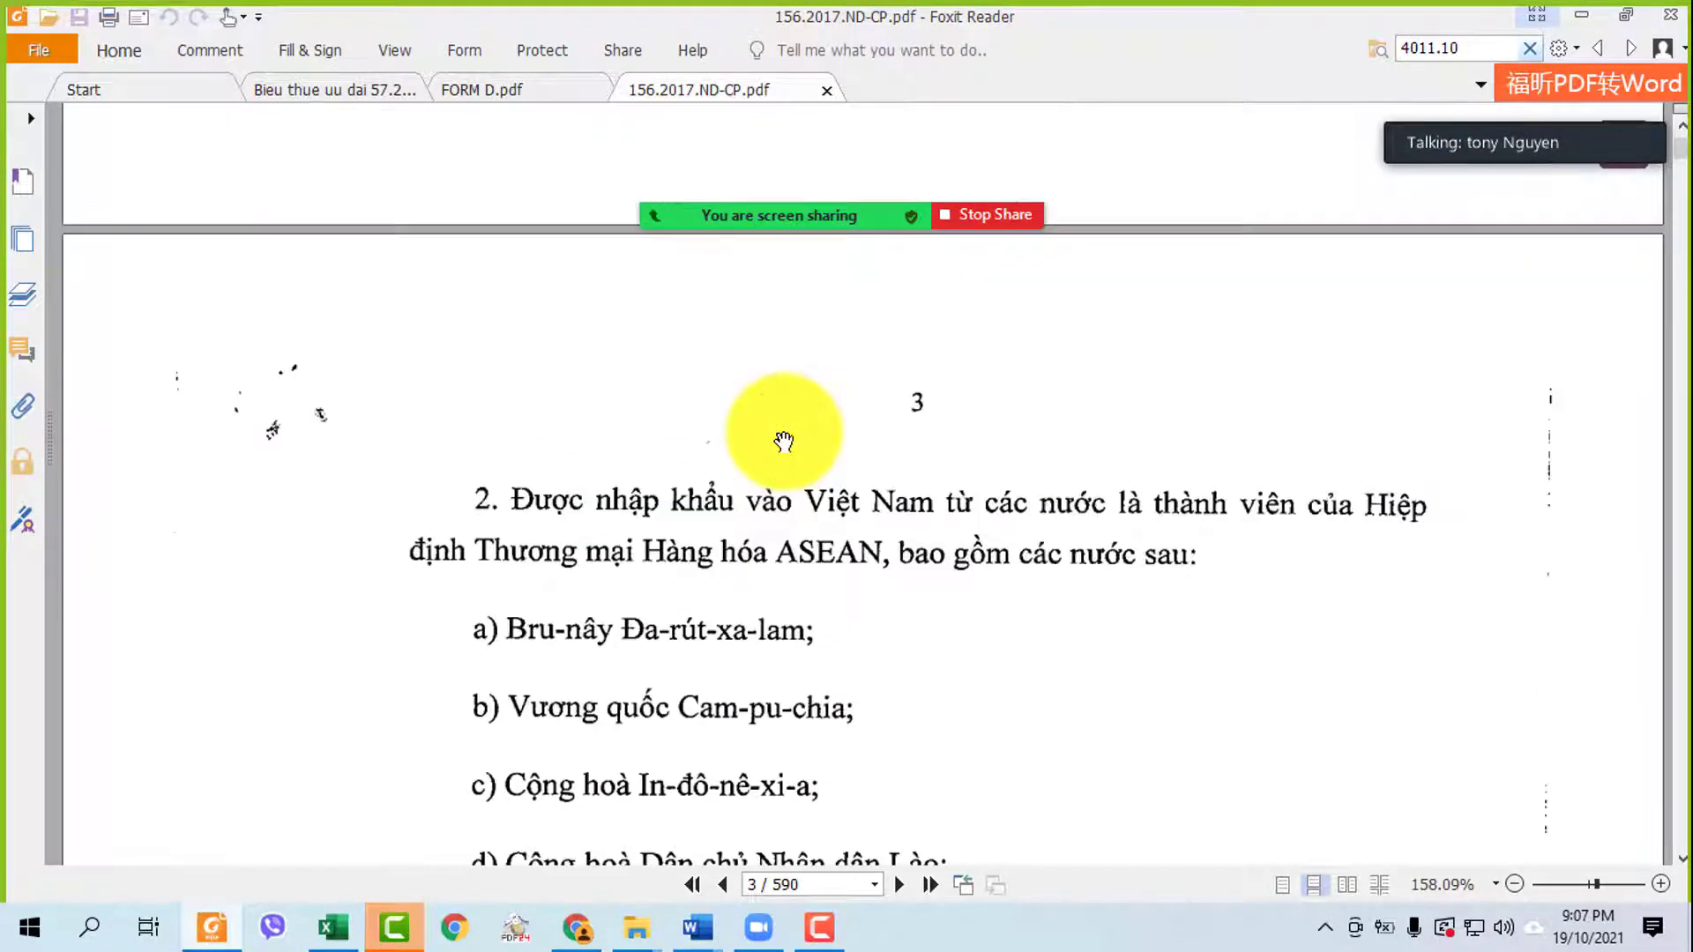
scroll(784, 441, down, 11)
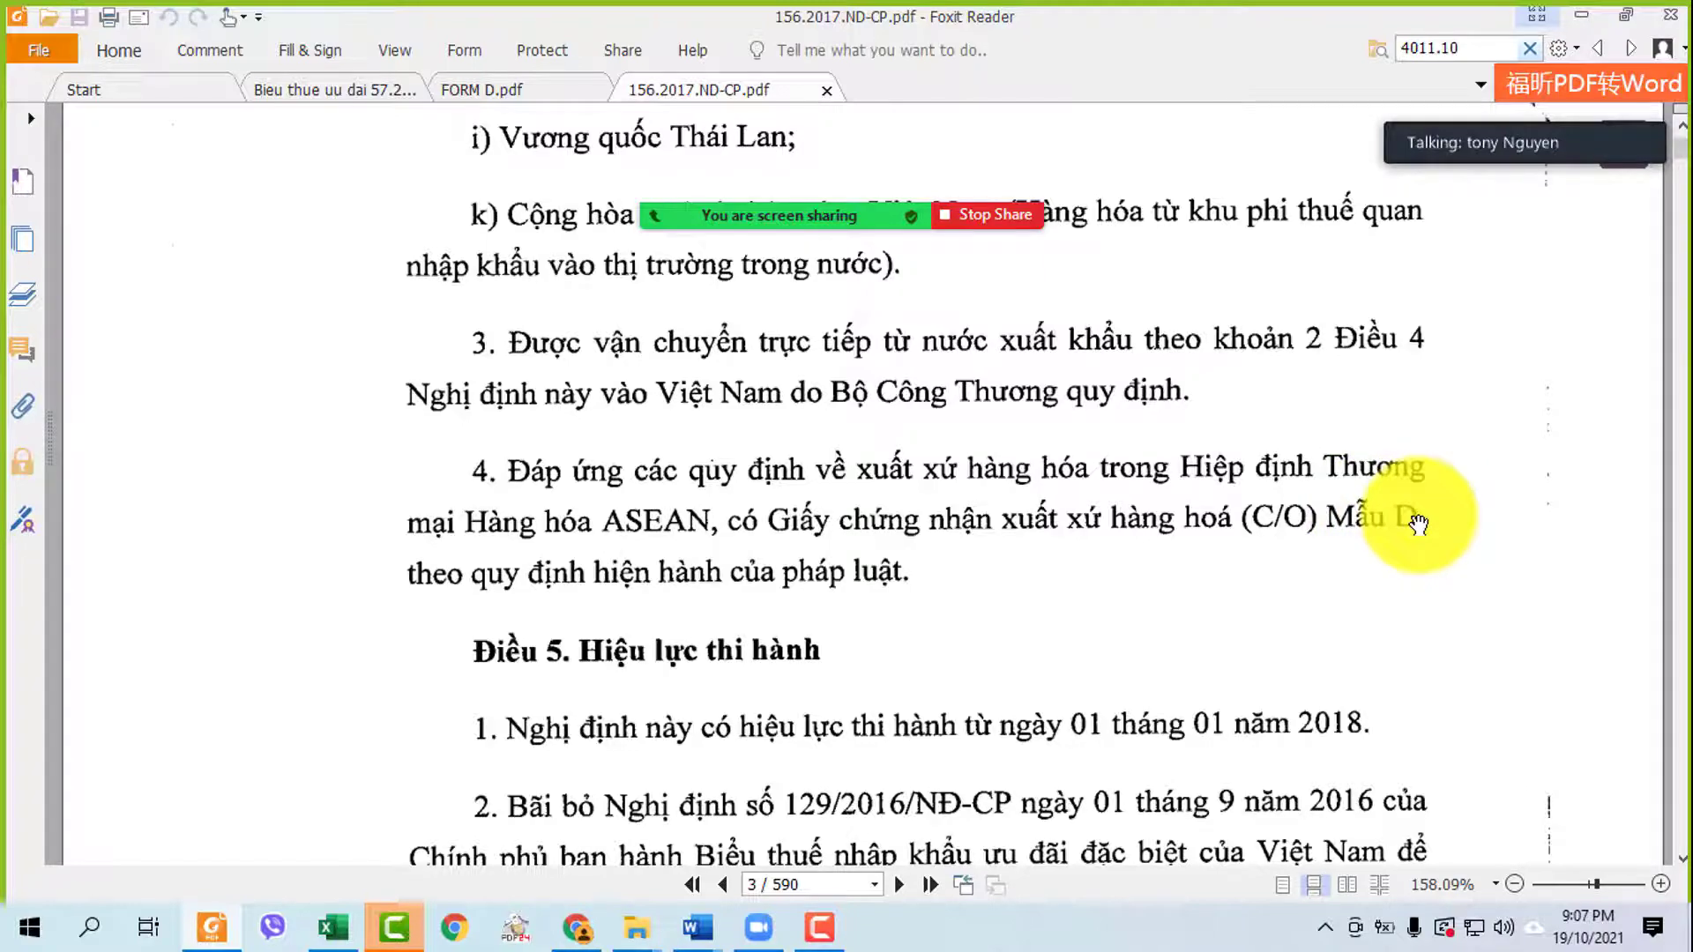
scroll(1166, 491, up, 15)
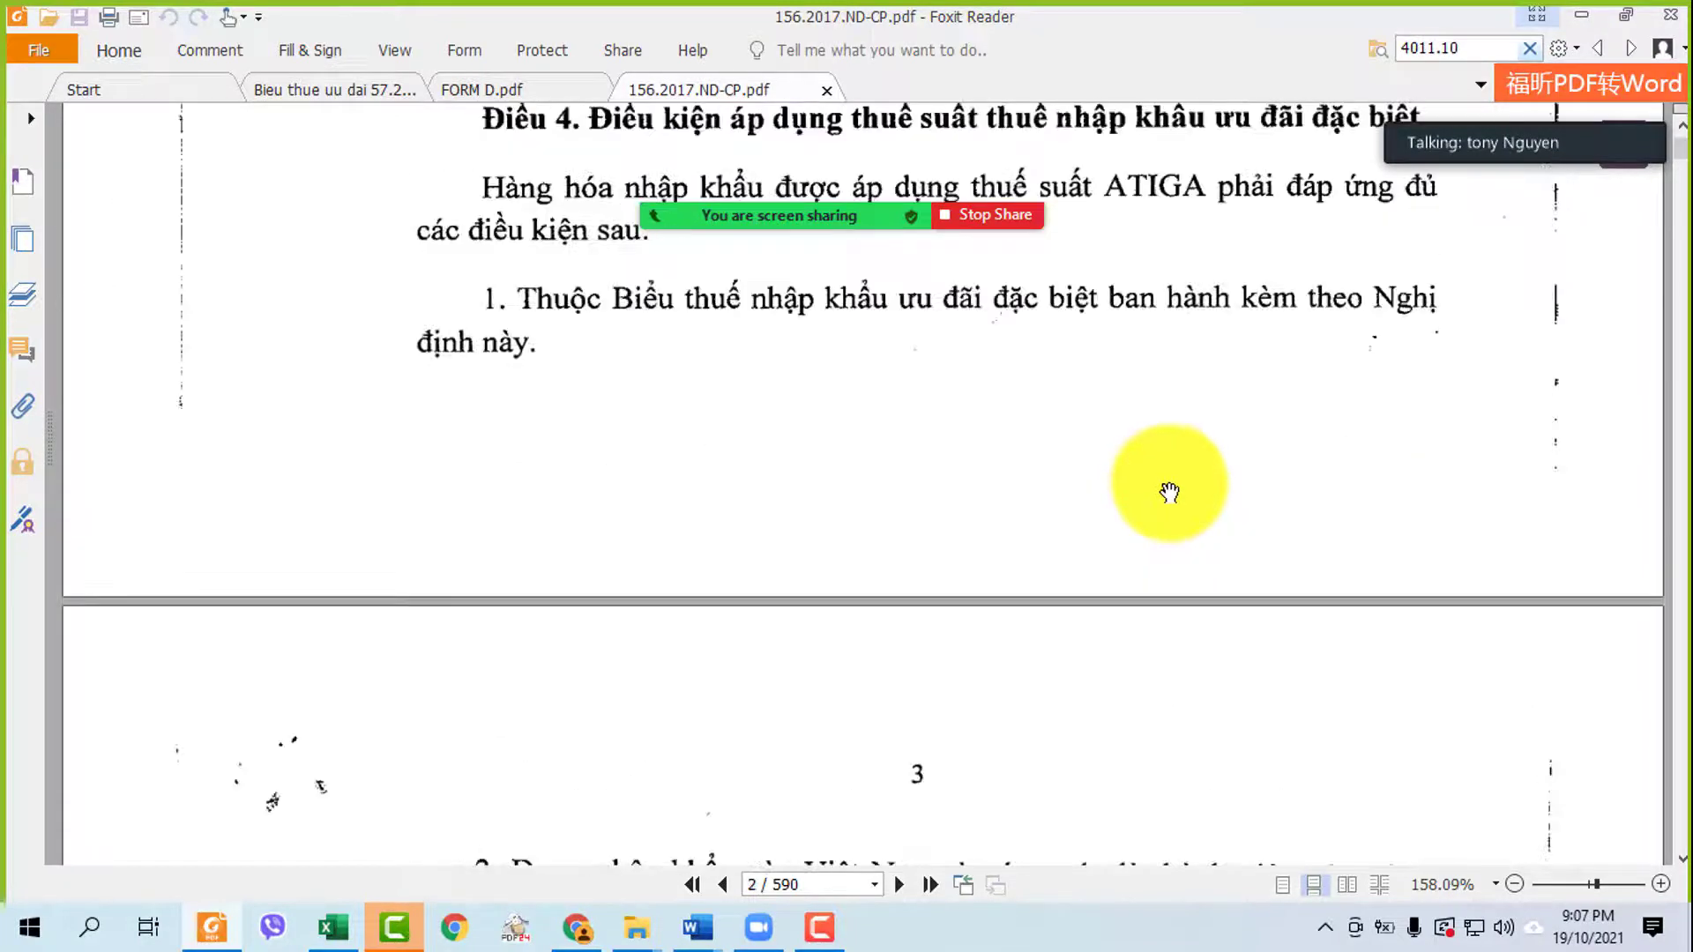
scroll(1169, 493, up, 10)
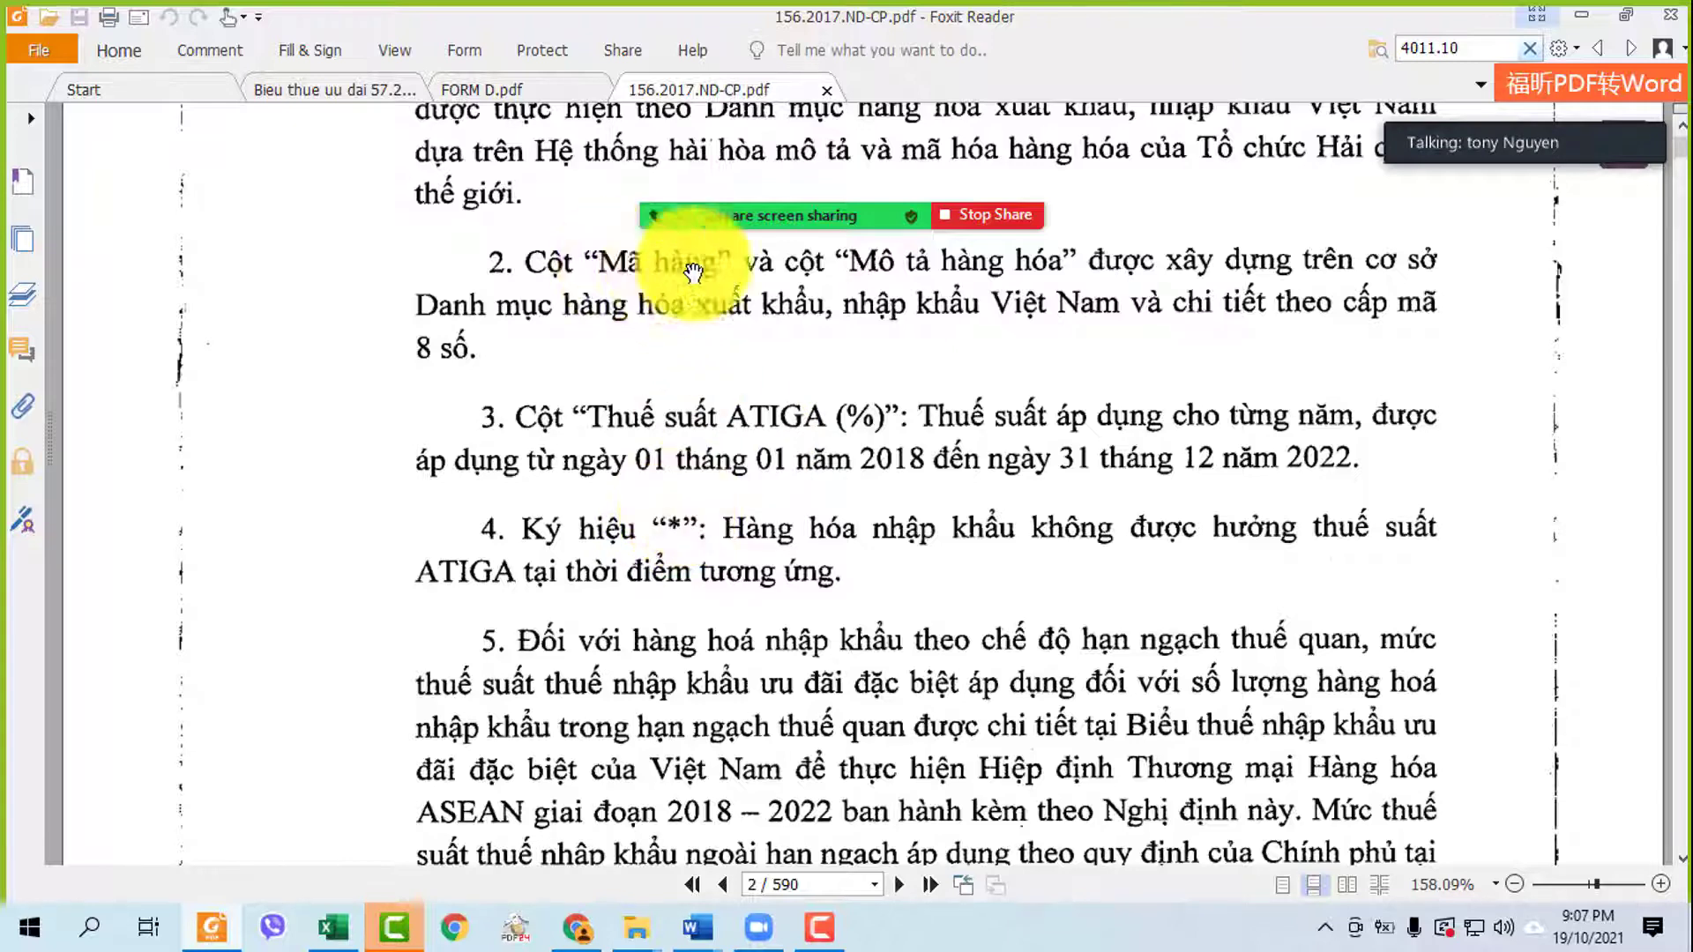
scroll(767, 397, up, 6)
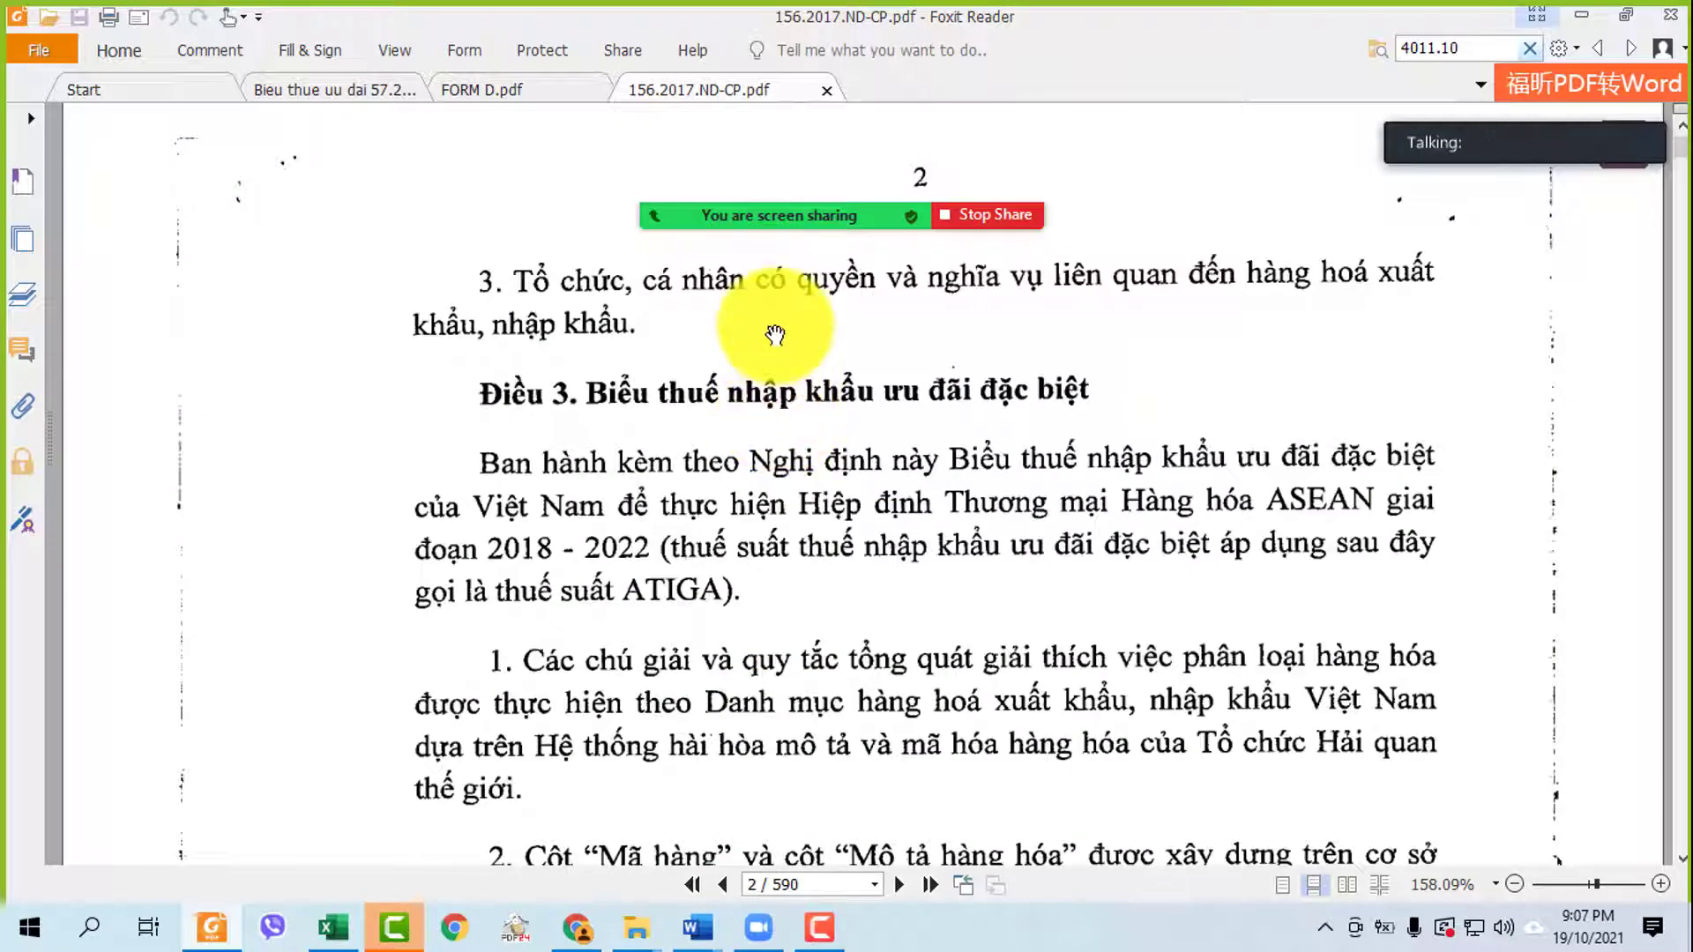
- Switch to the GHI CHU notes in Word and enter INDONEXIA as the origin on the "Xuất xứ" line
click(716, 928)
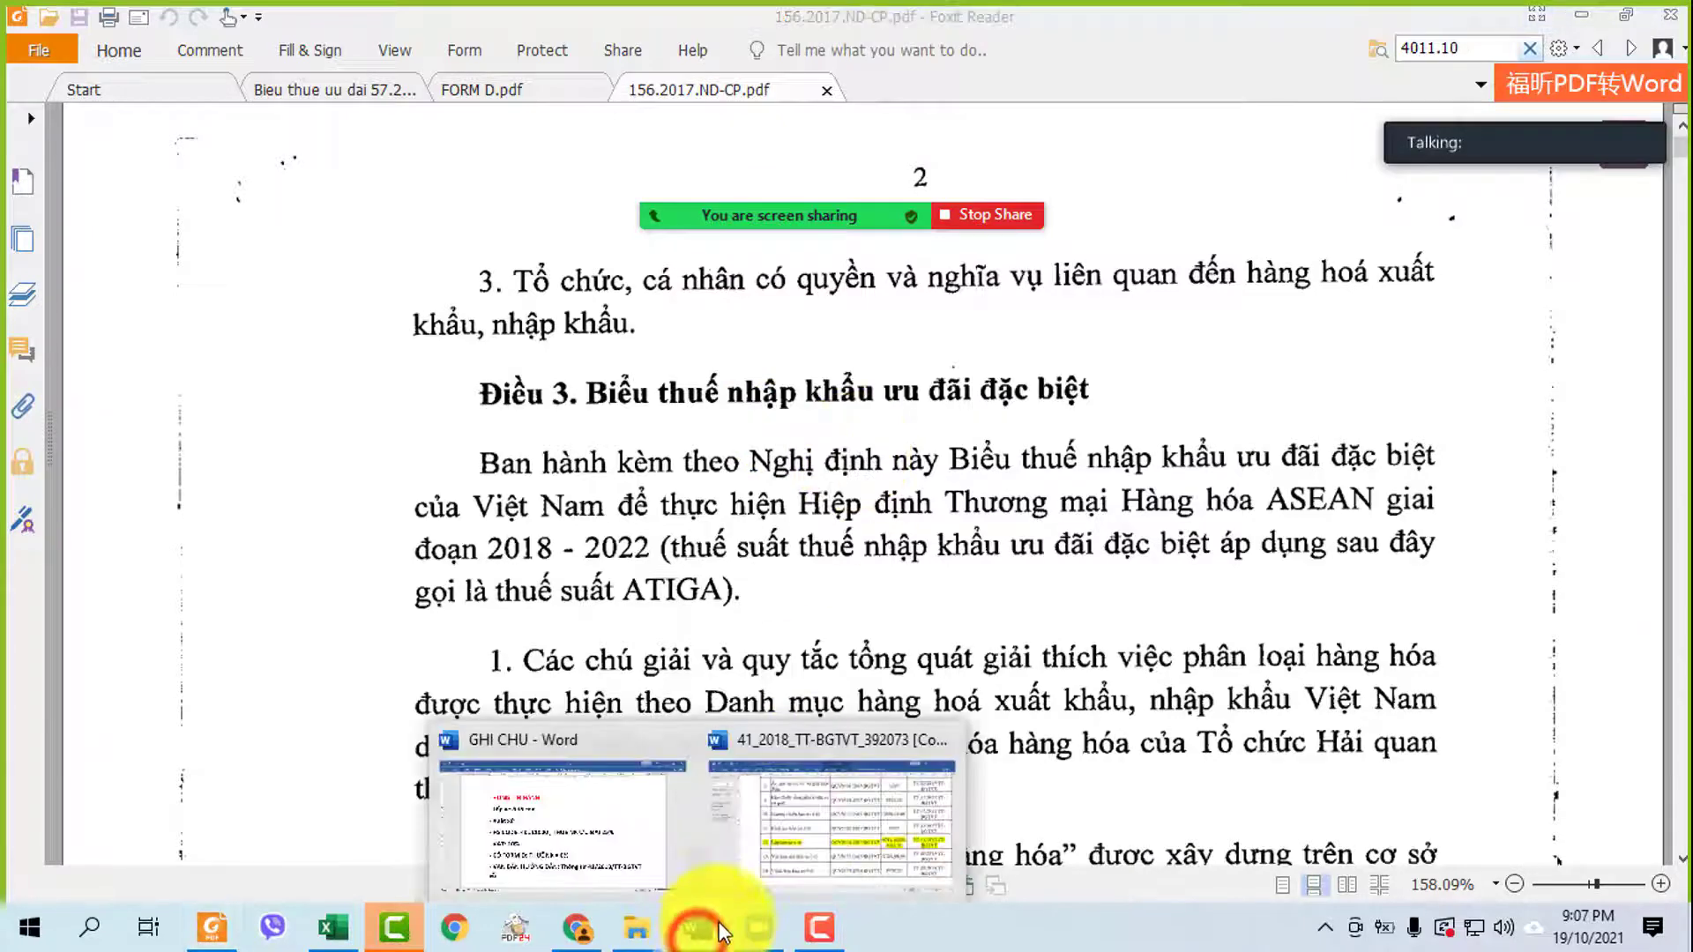
click(555, 824)
click(294, 342)
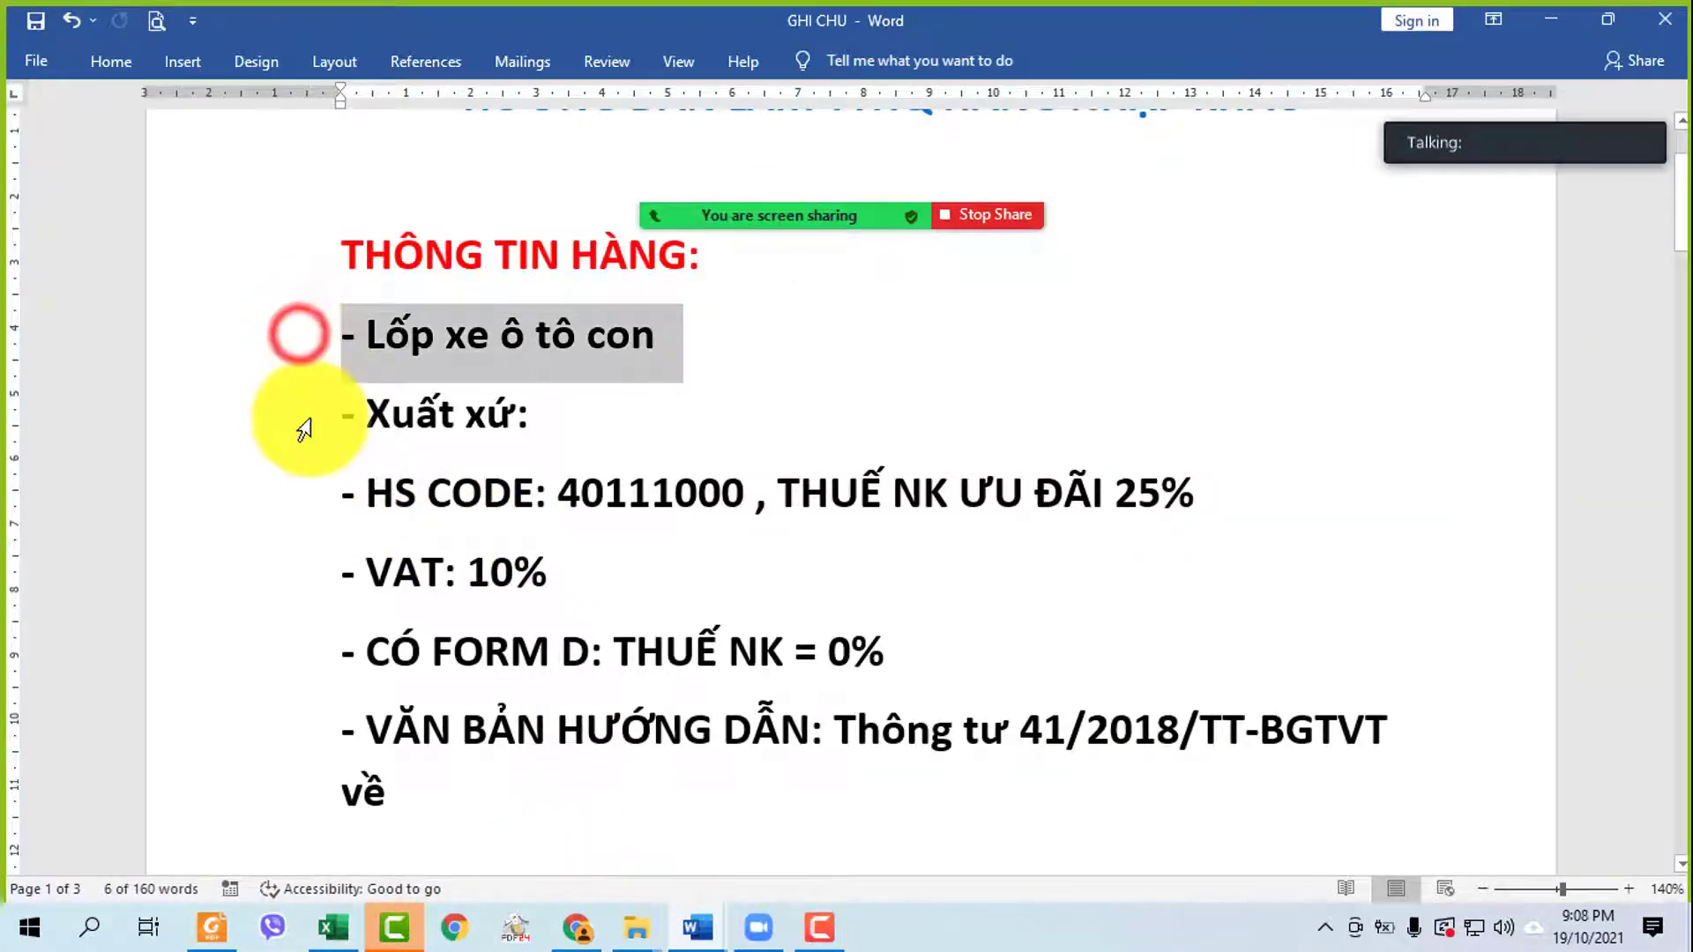
click(643, 432)
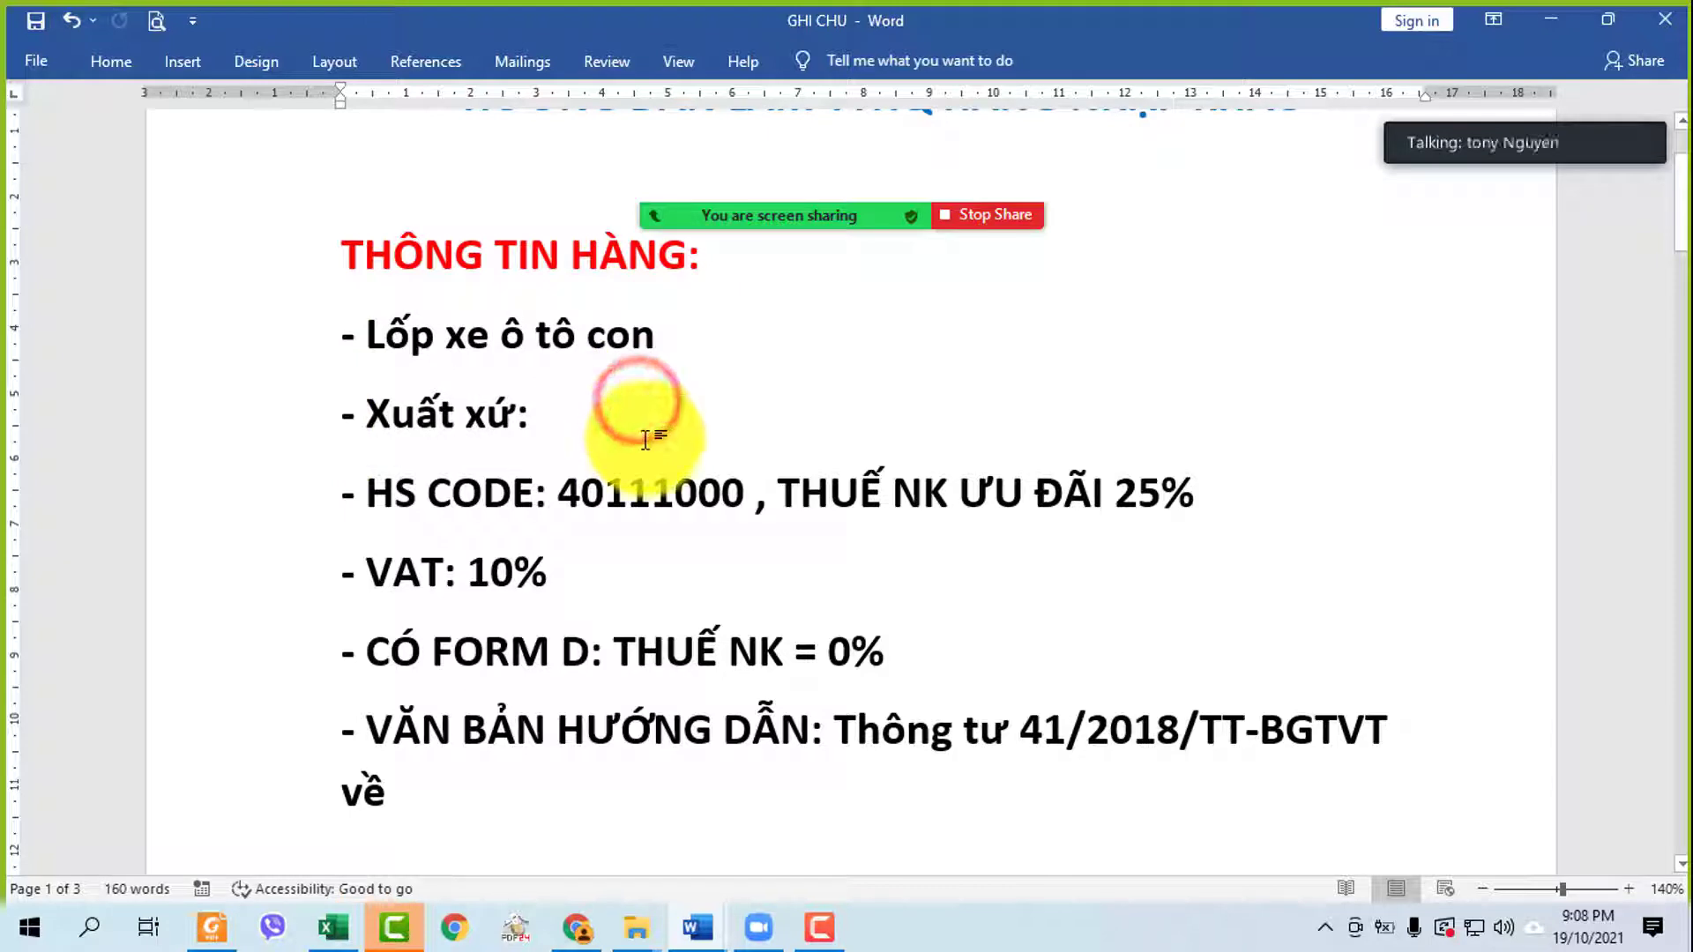
text(INDONEXIA)
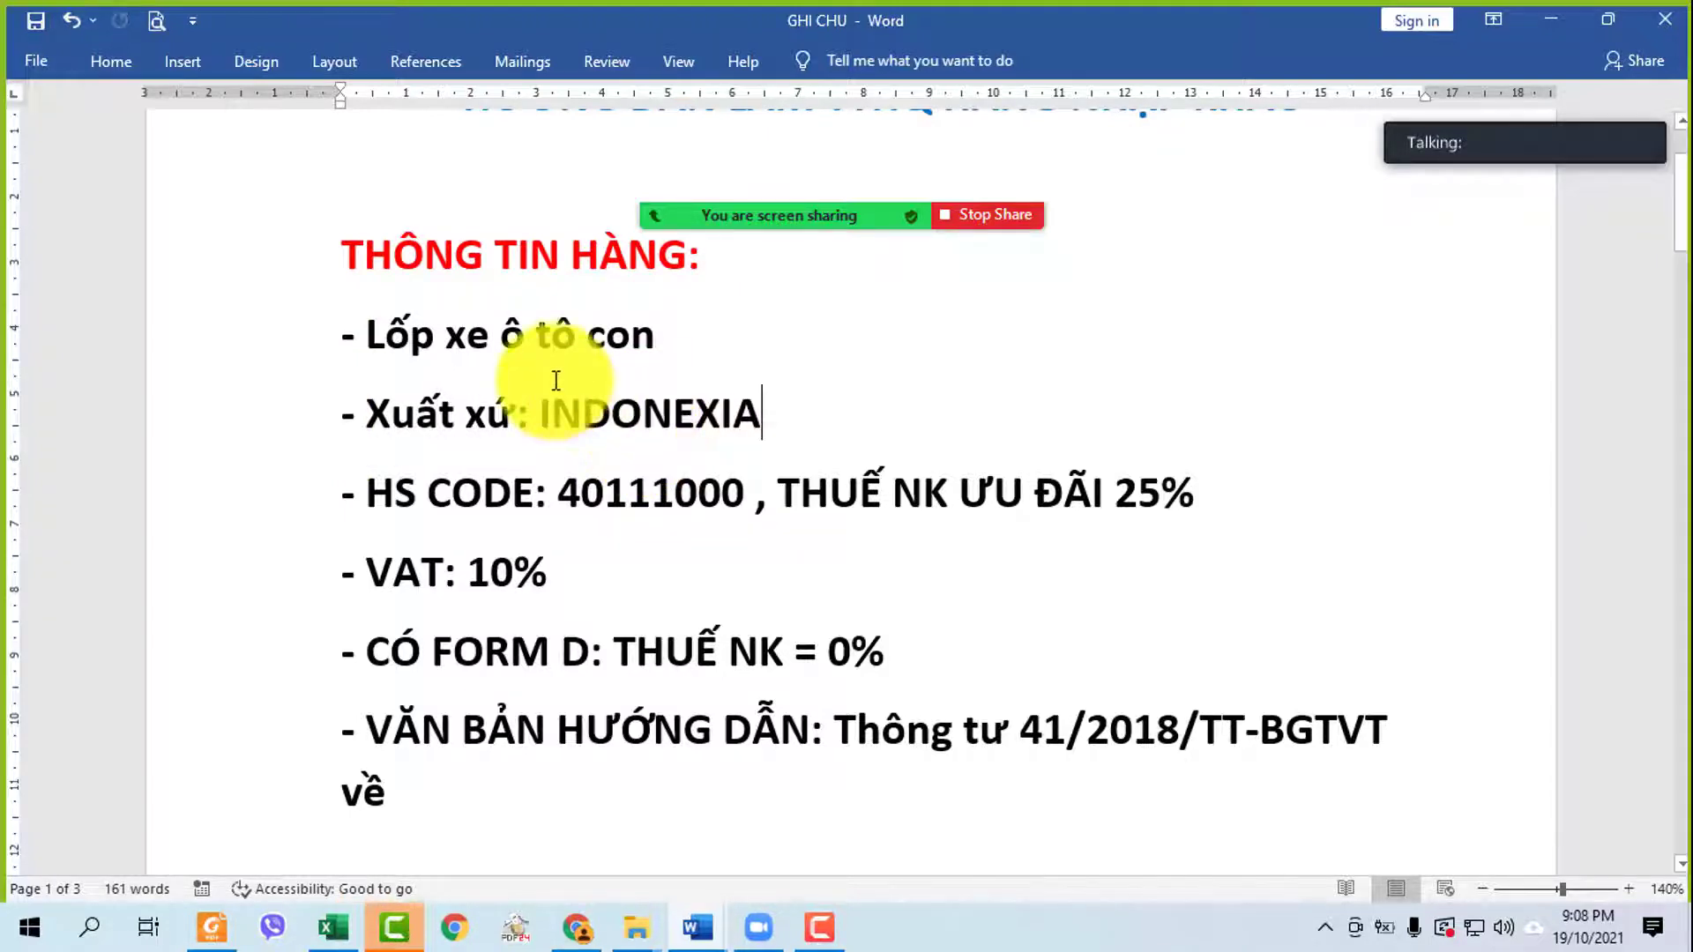
- Review the goods information in the notes, from the HS code and Form D duty lines through the guidance document line
click(283, 488)
click(265, 561)
click(266, 651)
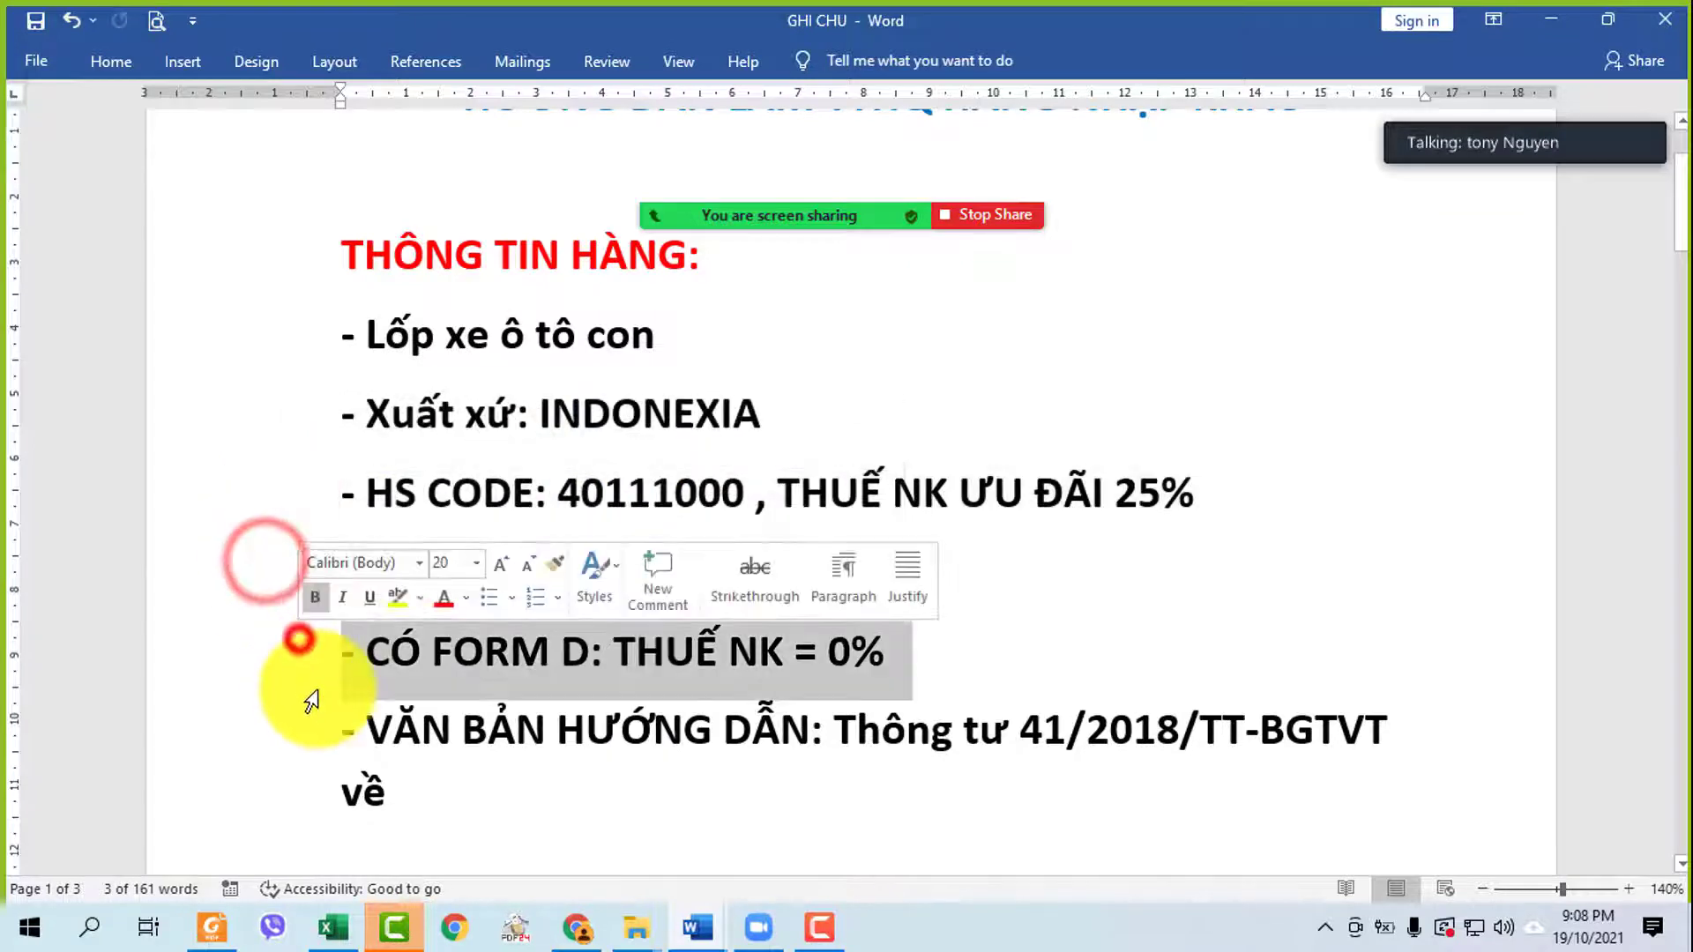
drag(259, 265, 259, 718)
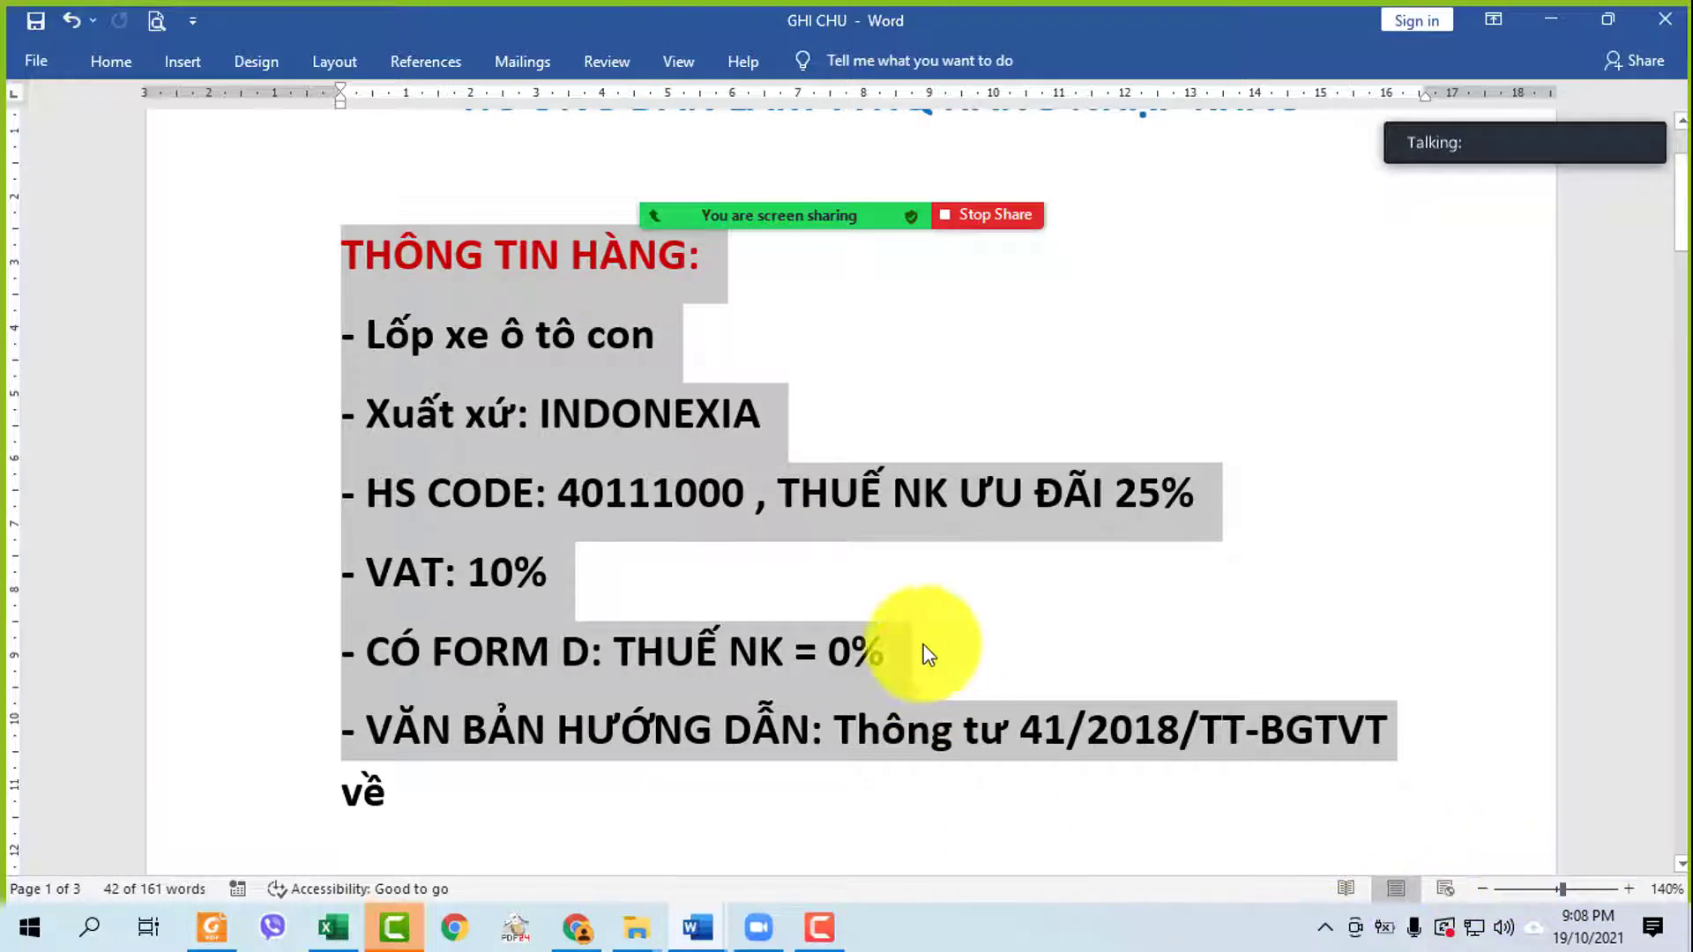
scroll(917, 648, down, 3)
scroll(975, 694, up, 1)
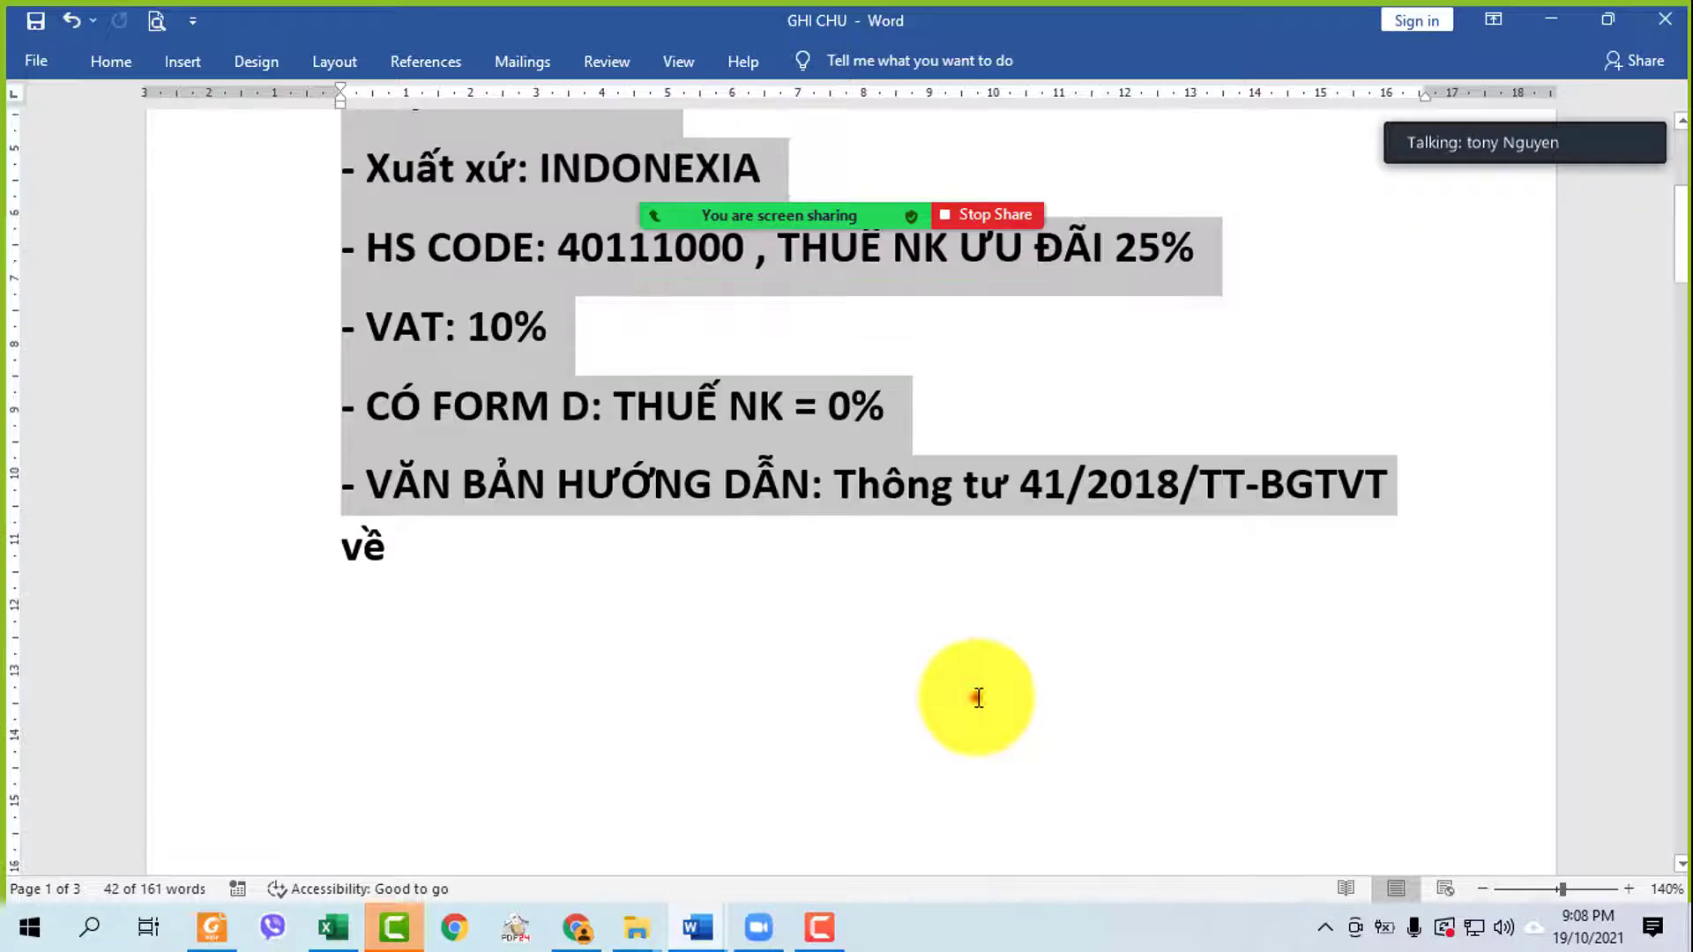
click(974, 696)
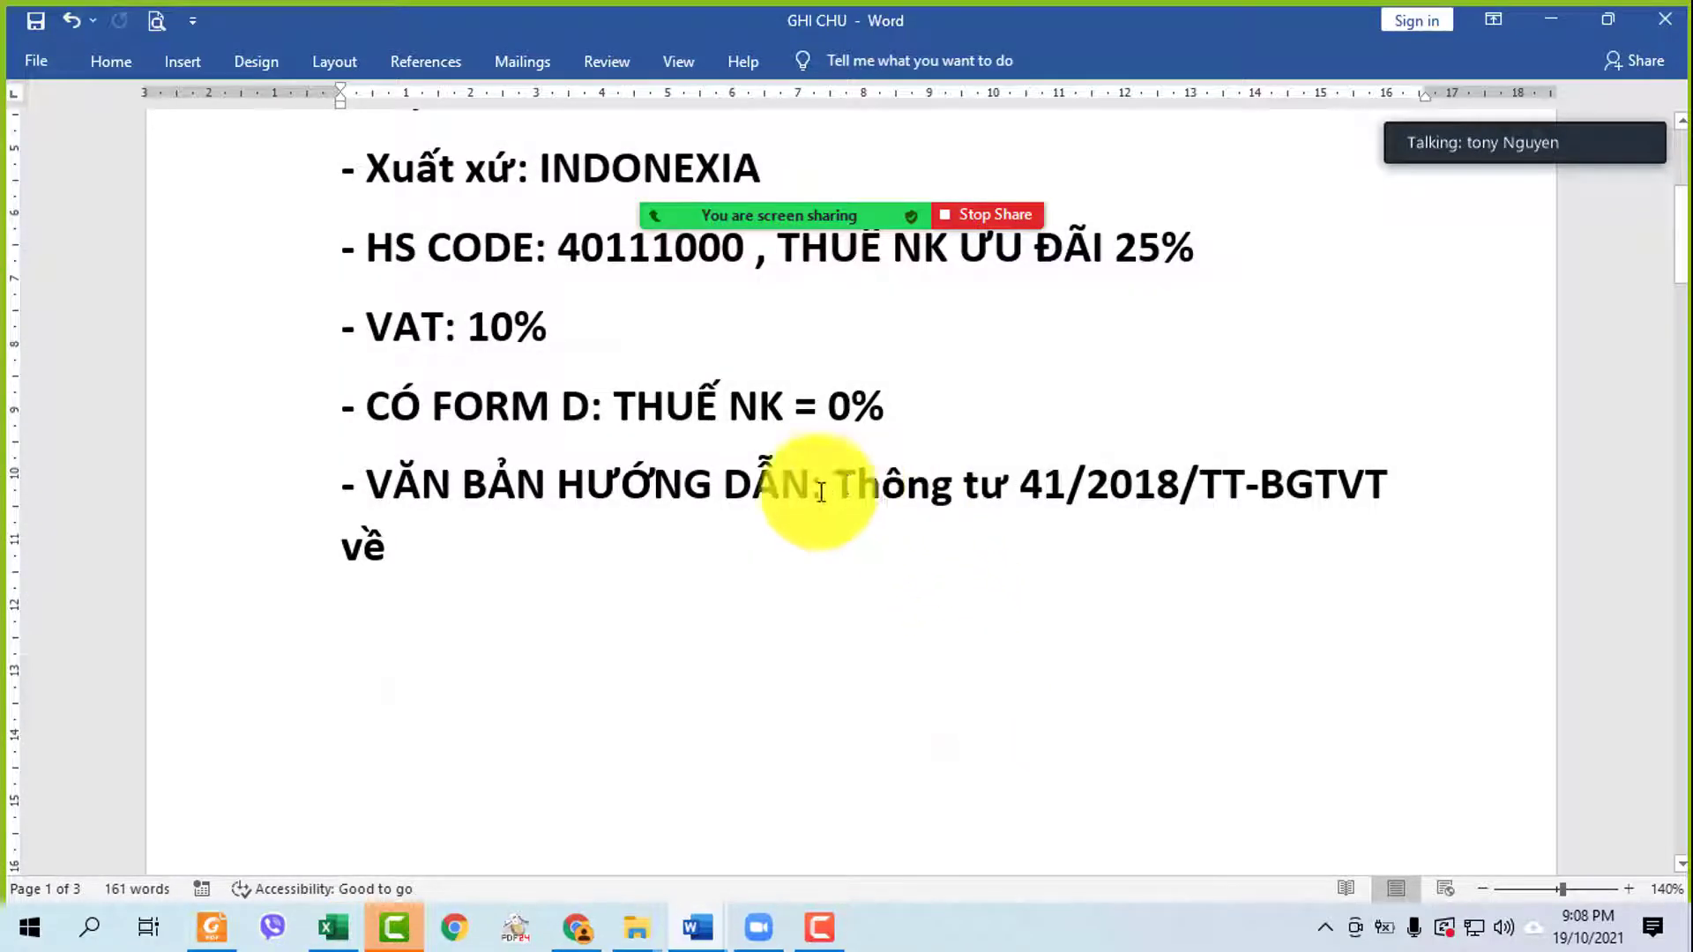
- Add a new line reading "- PL MẤY?" below the "VĂN BẢN HƯỚNG DẪN" entry
click(361, 573)
click(401, 551)
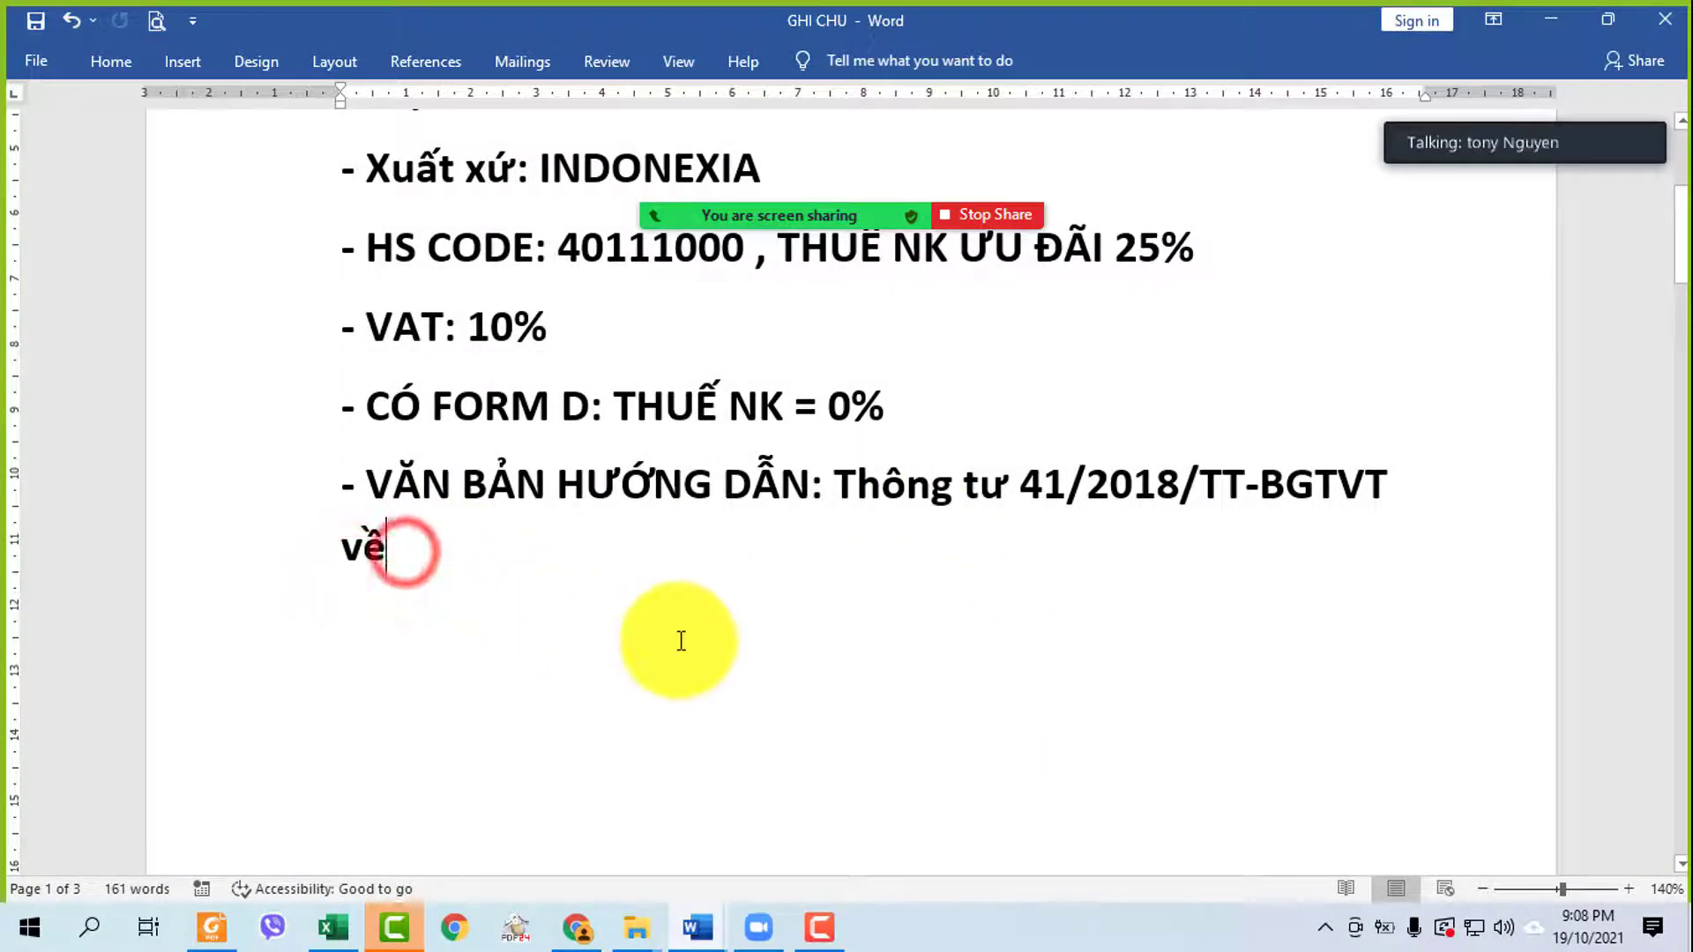
key(Return)
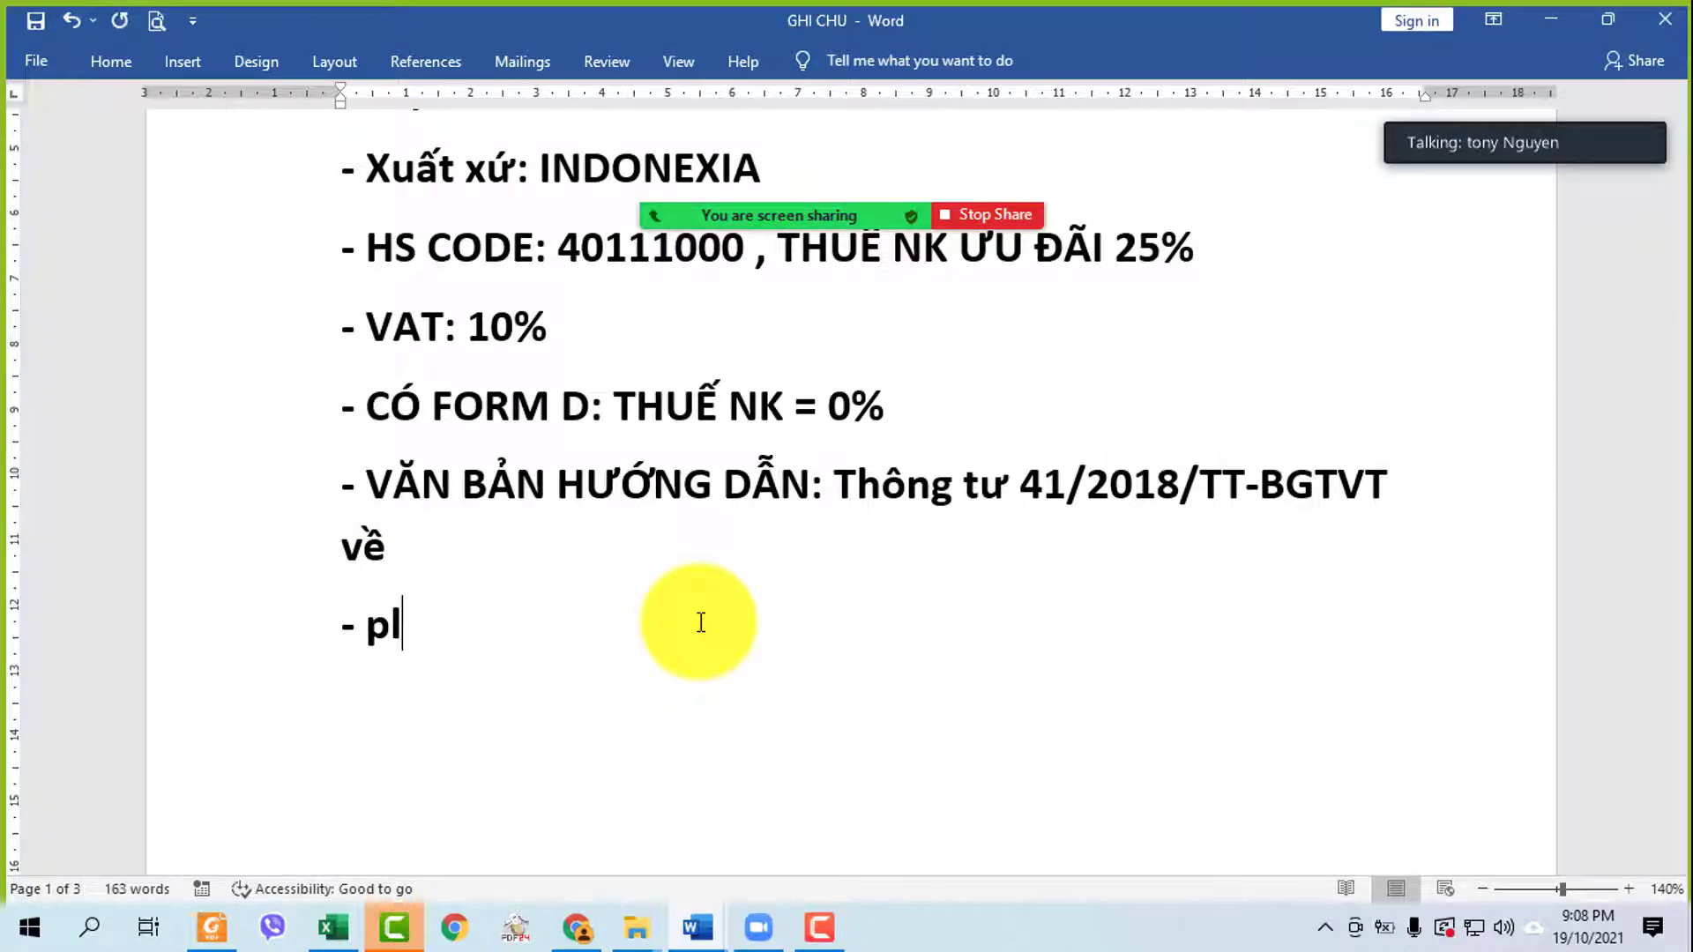
key(BackSpace)
key(BackSpace)
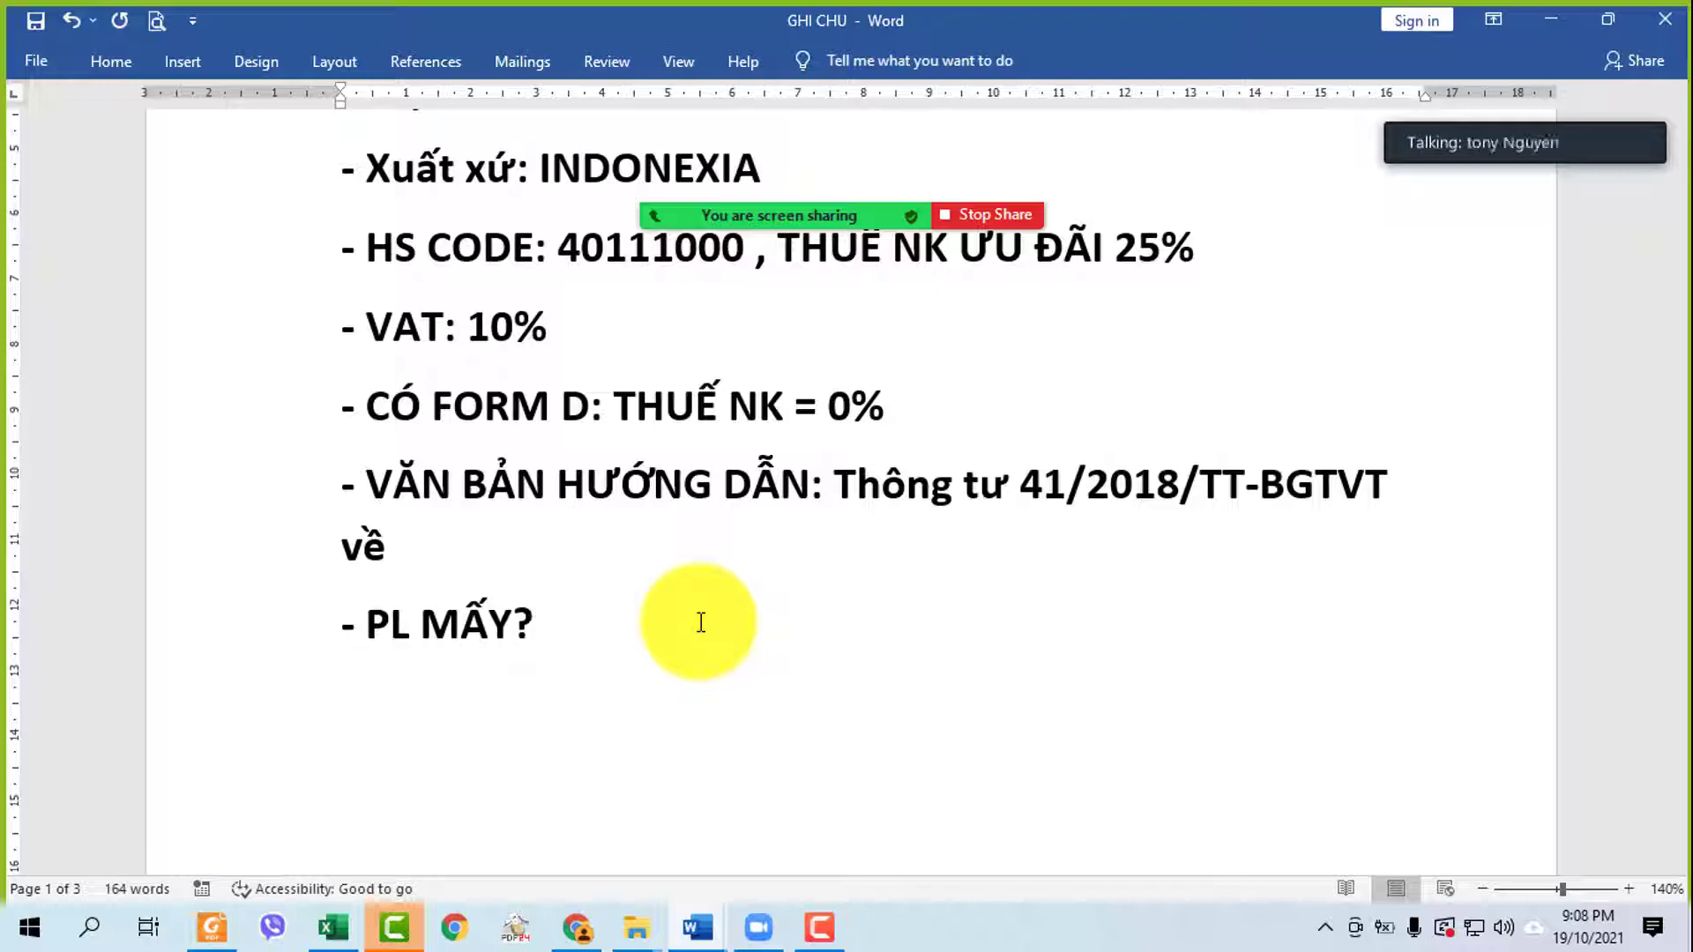
- Switch to the 41_2018_TT-BGTVT circular and trace the highlighted car tyre row back to the heading of its appendix
drag(968, 488, 1313, 487)
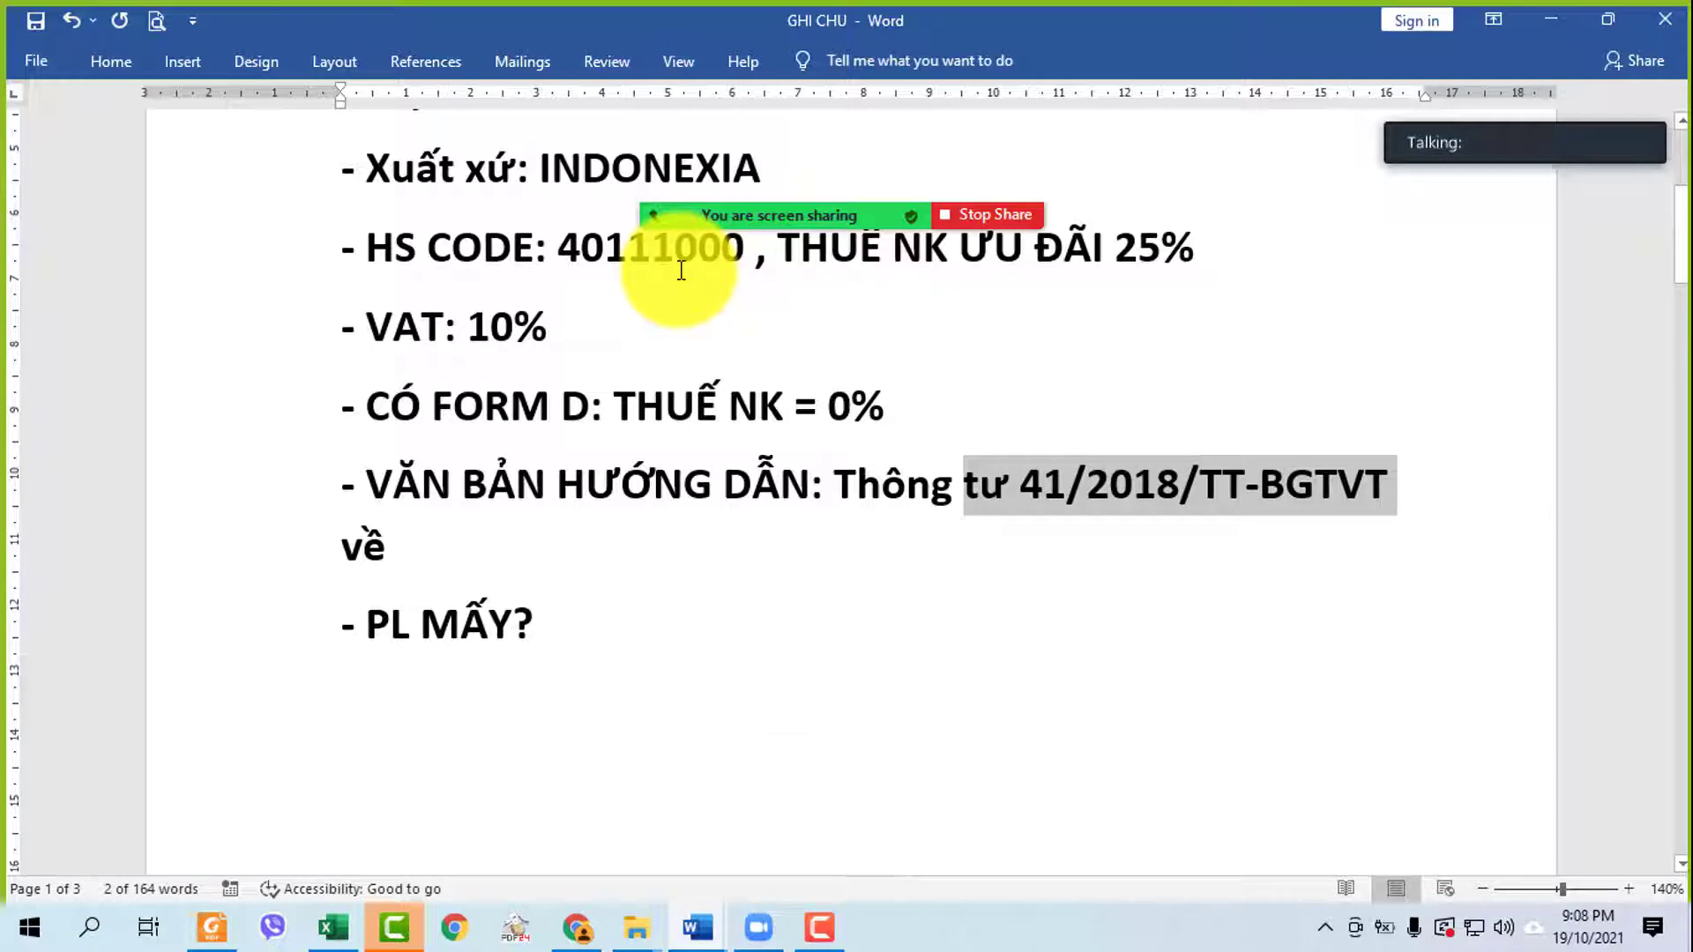
click(696, 933)
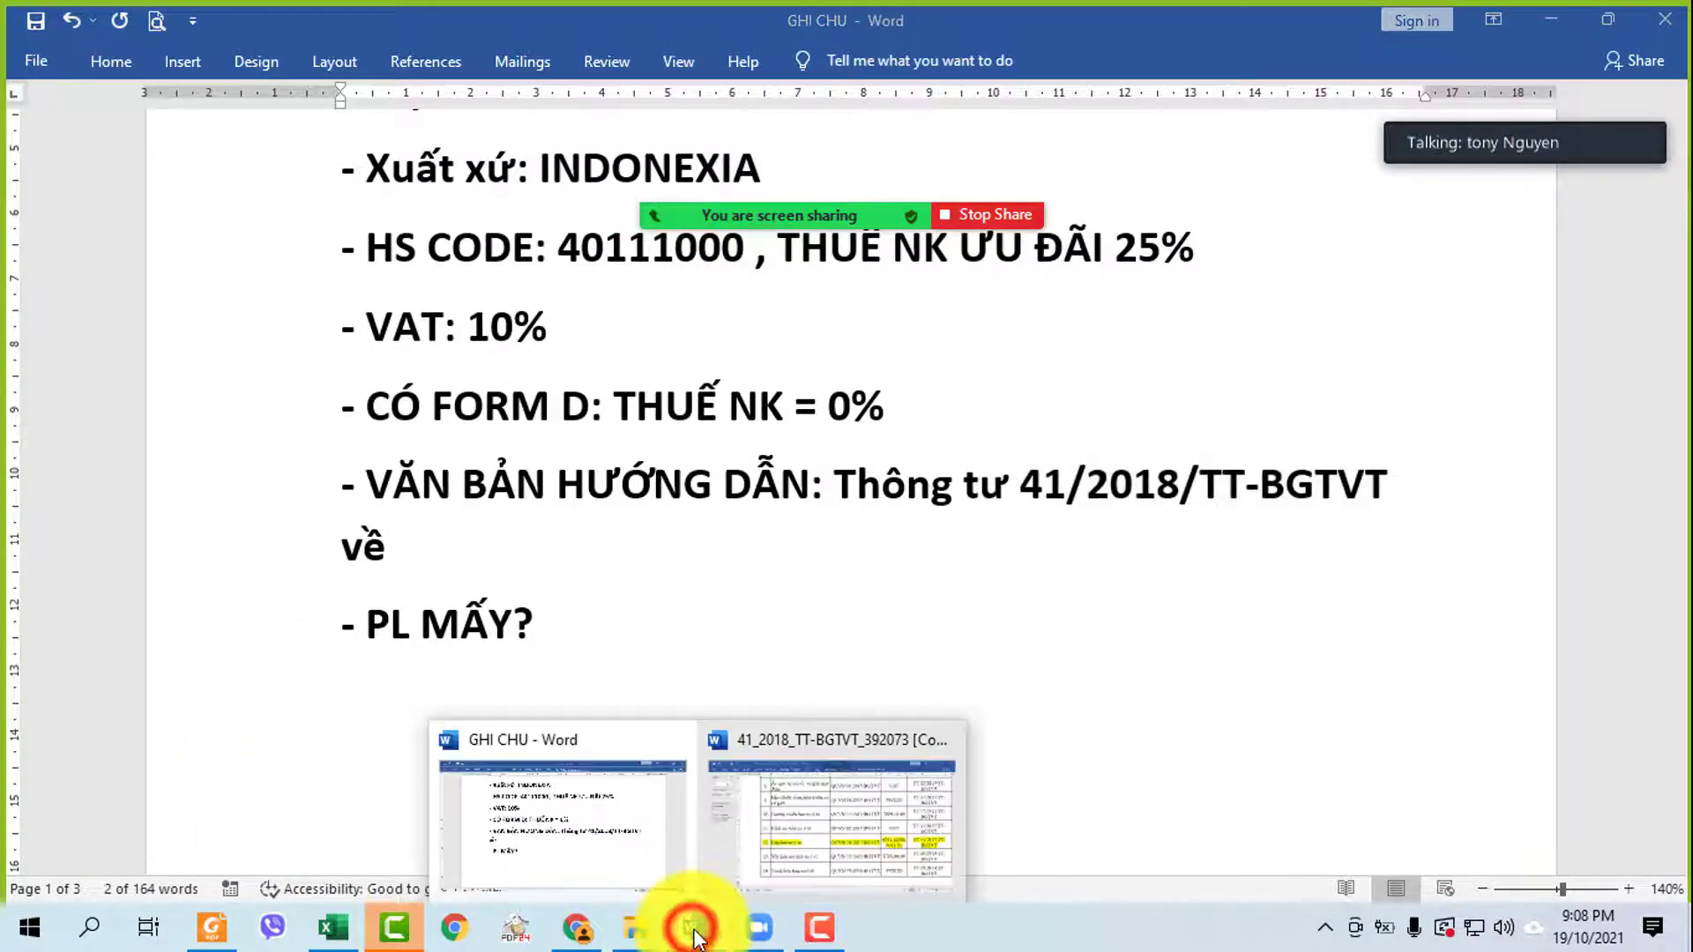
click(816, 804)
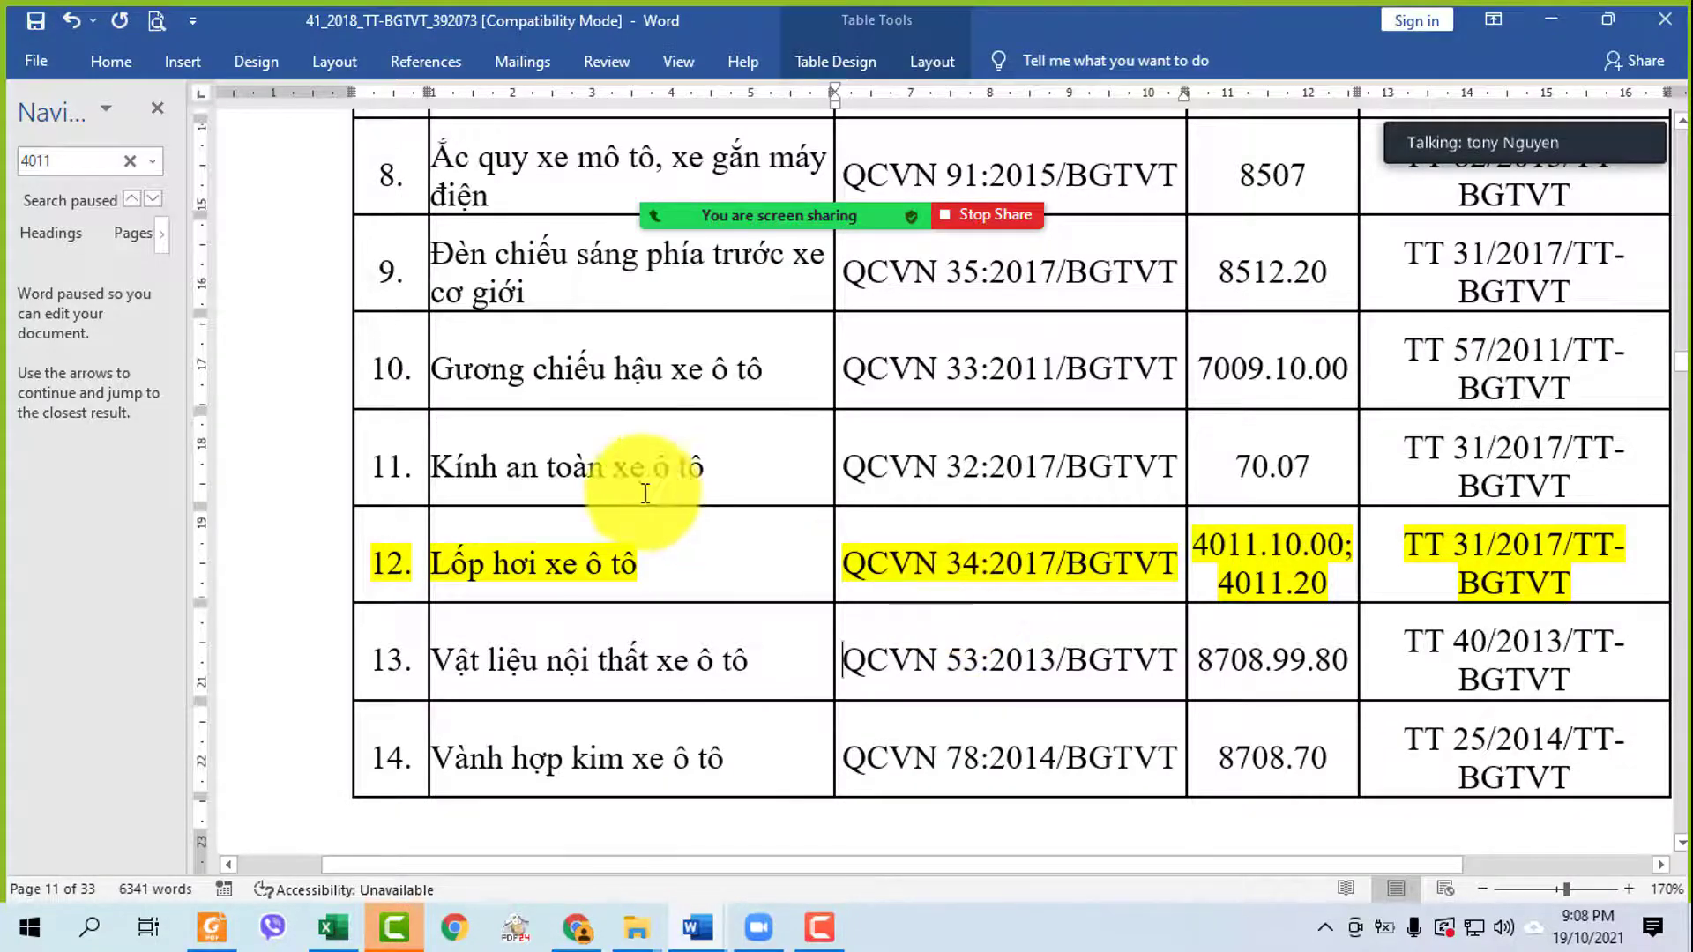
scroll(652, 485, up, 15)
scroll(713, 525, up, 15)
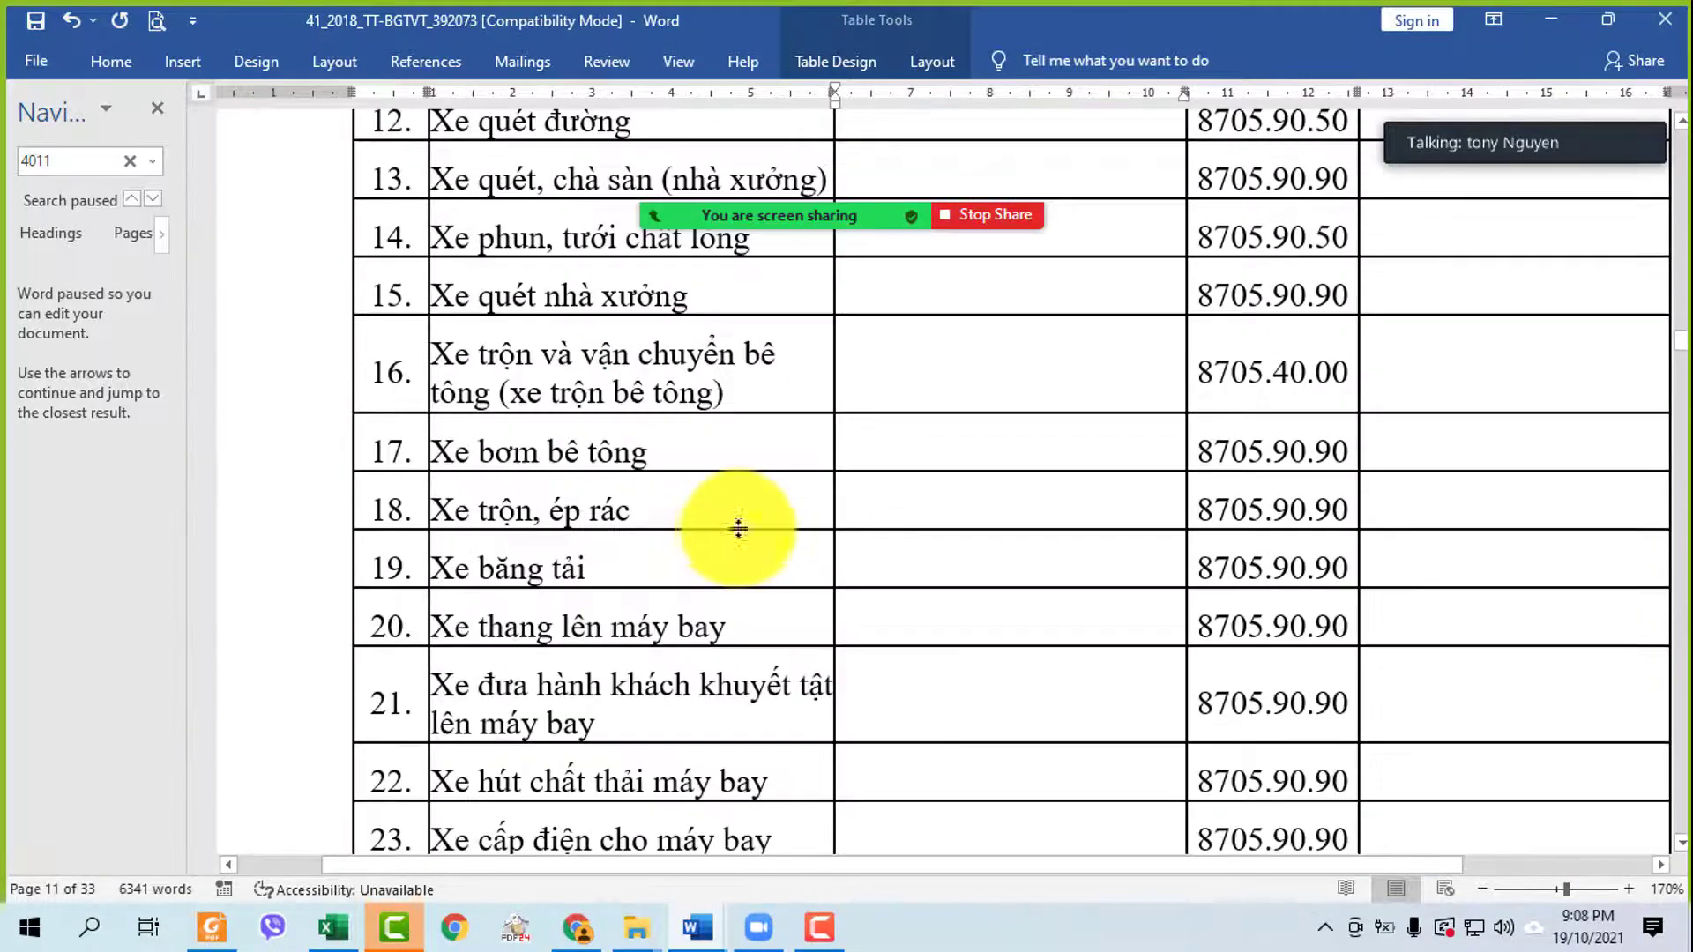
scroll(768, 526, up, 15)
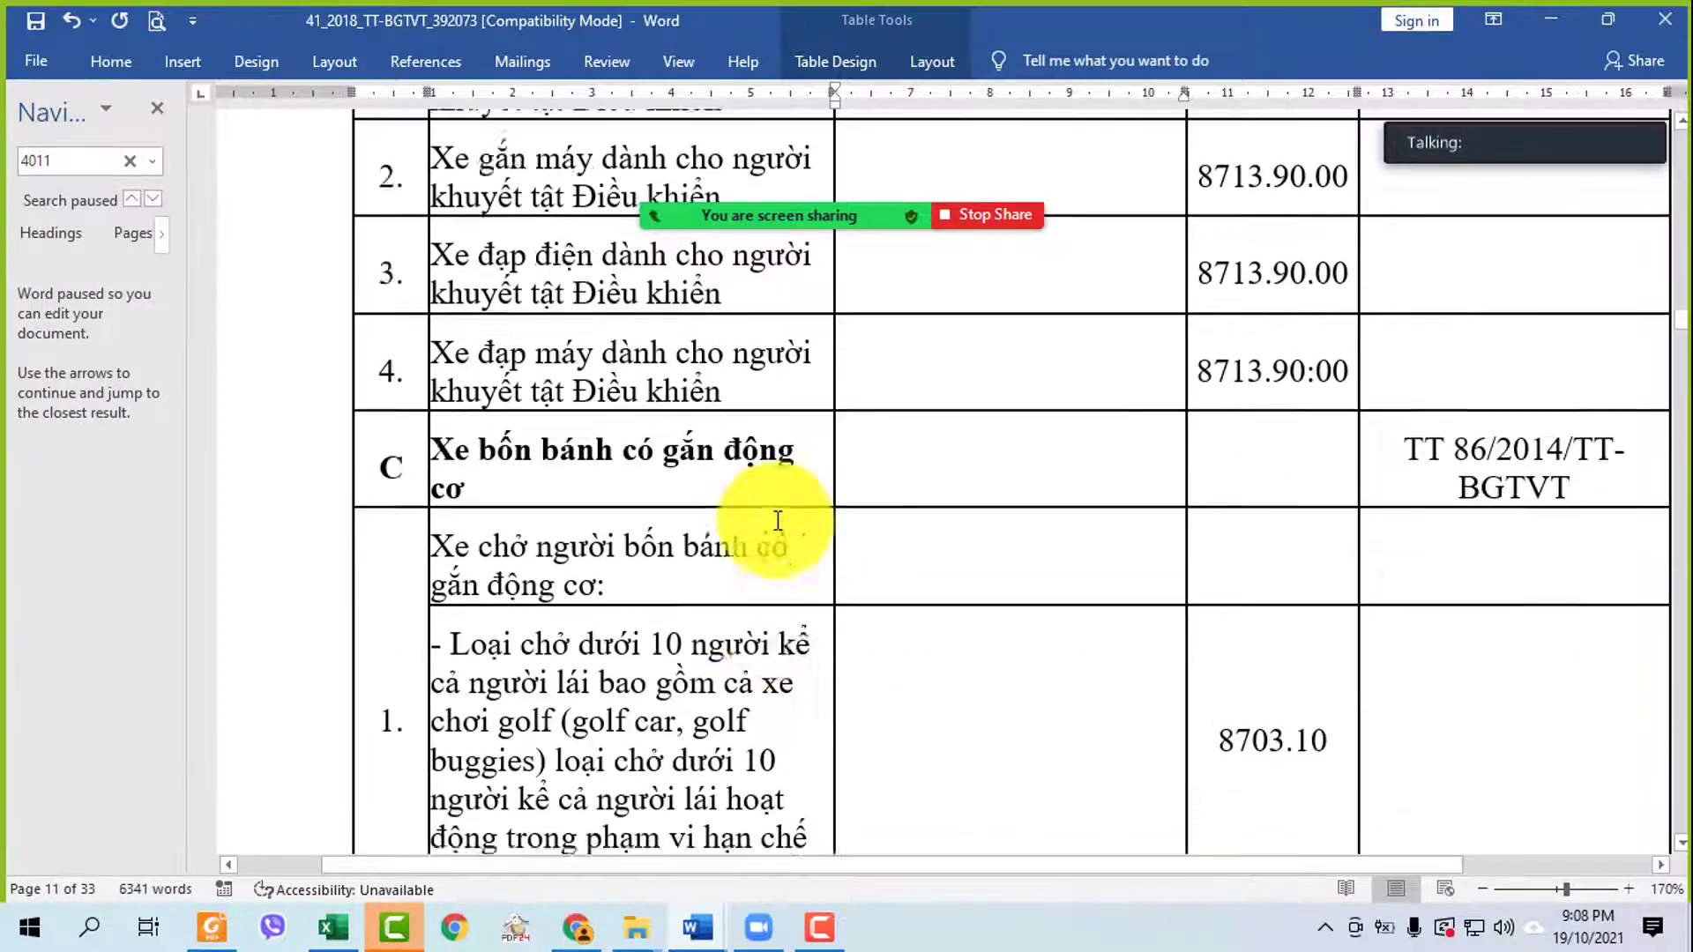
scroll(803, 517, up, 15)
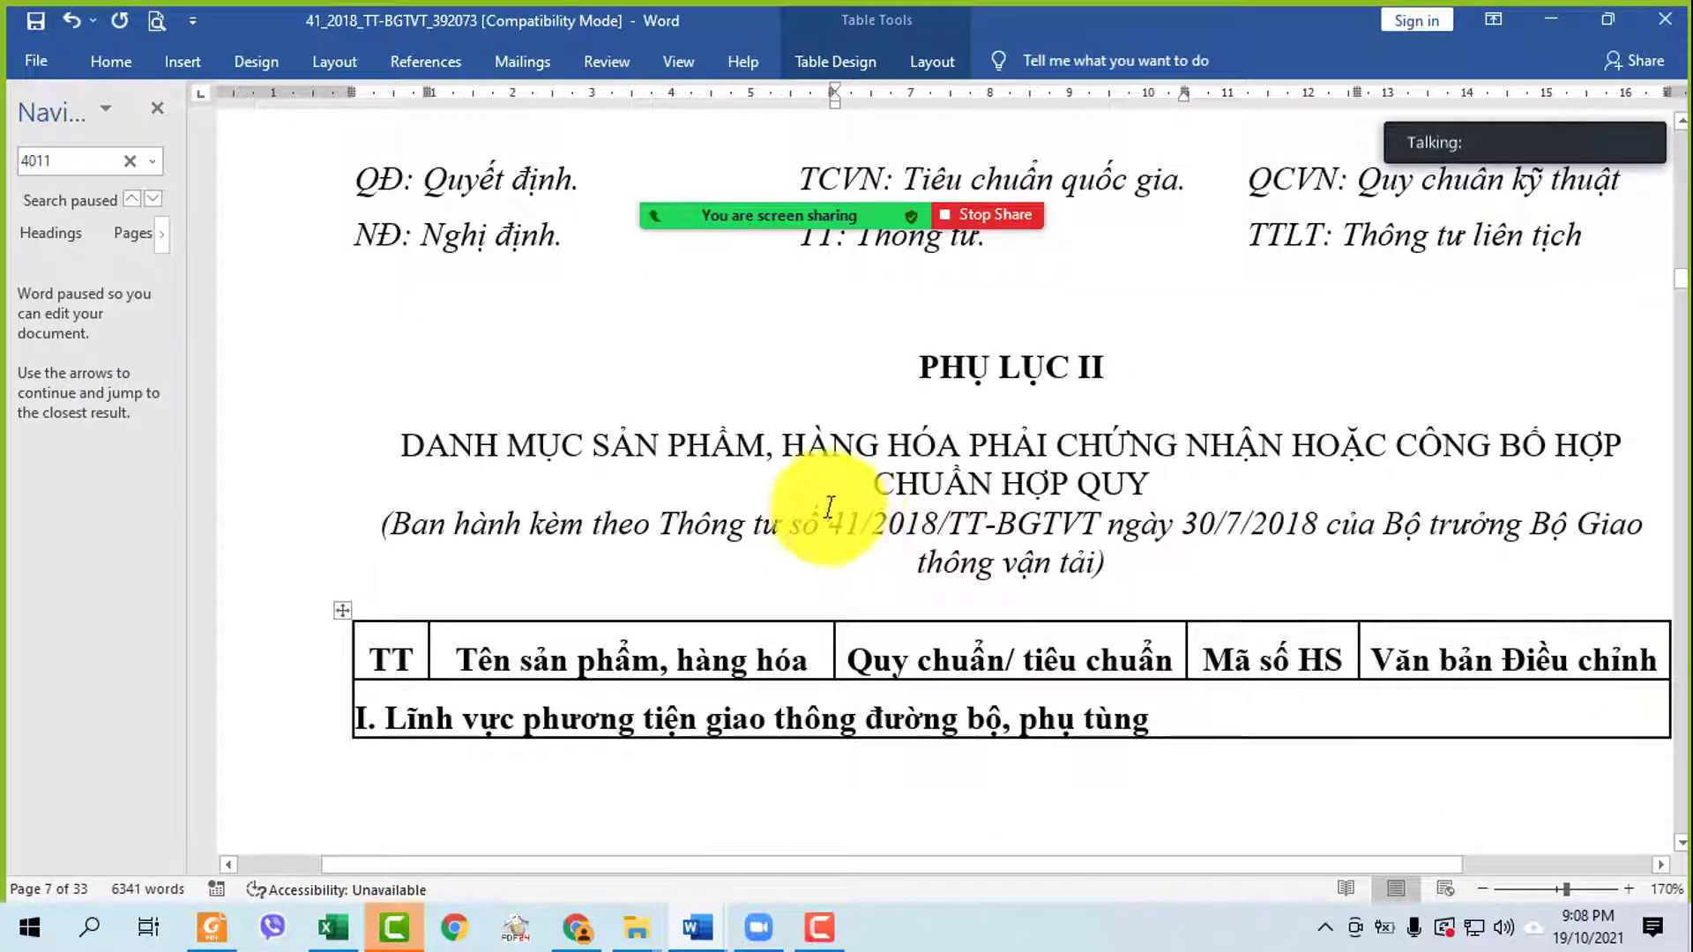
drag(915, 365, 1091, 371)
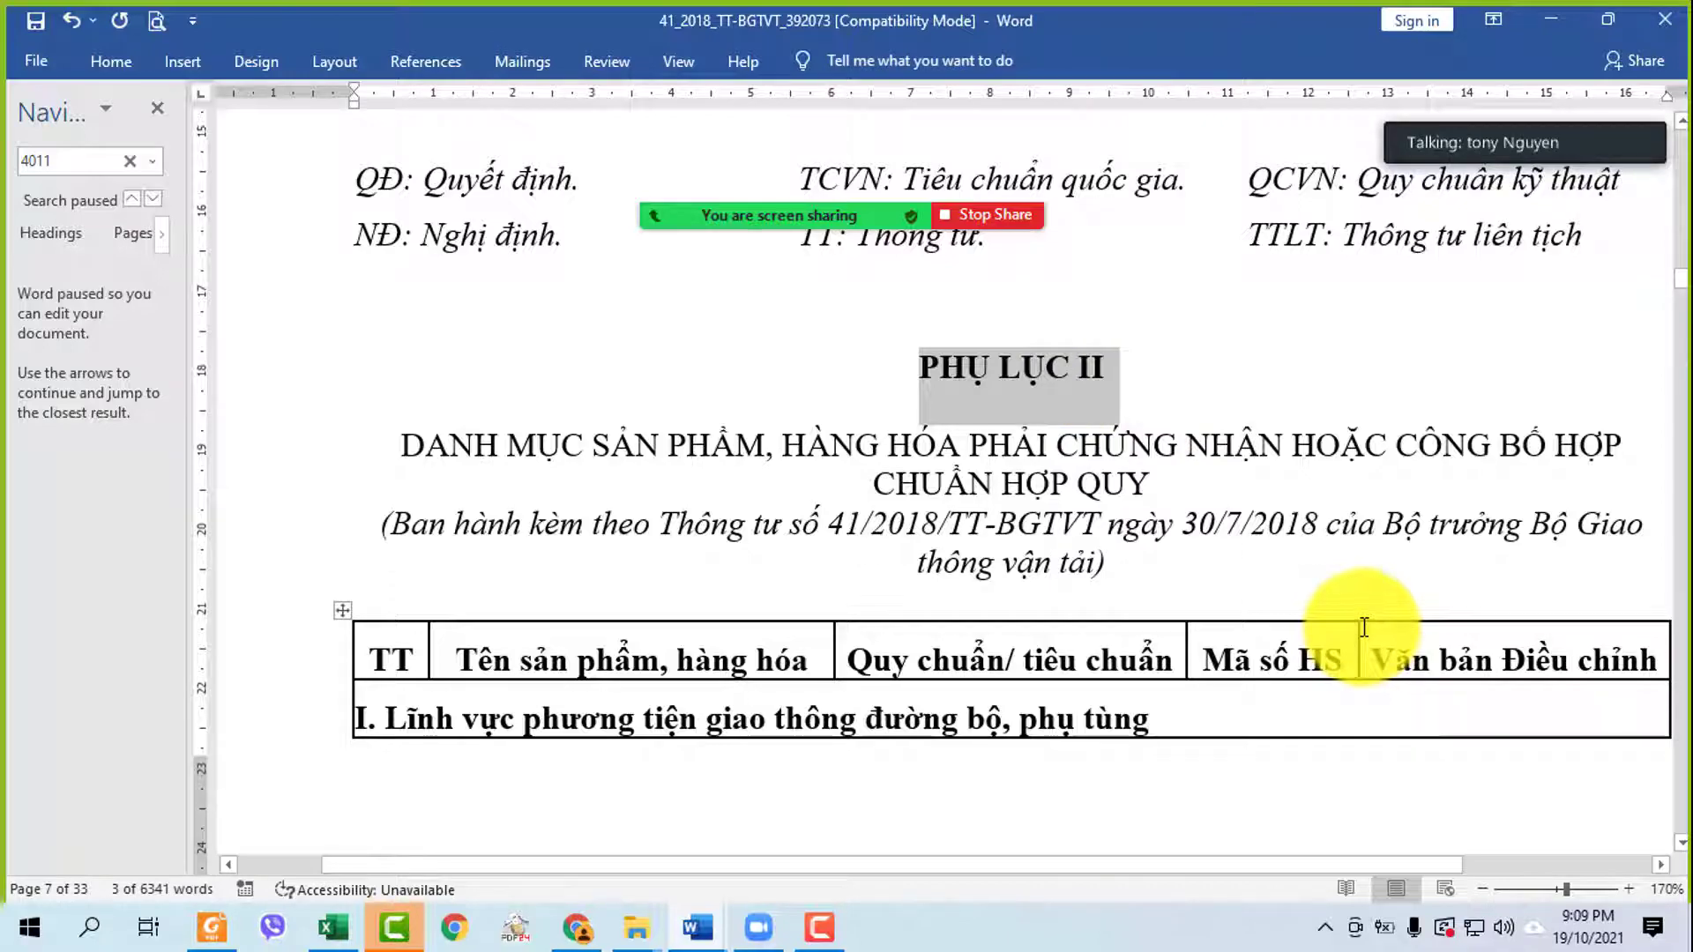
- Go back to Article 3 of the circular and examine clause 2 on the certification rules for Phụ lục II goods
drag(1681, 291, 1643, 182)
scroll(1168, 543, down, 4)
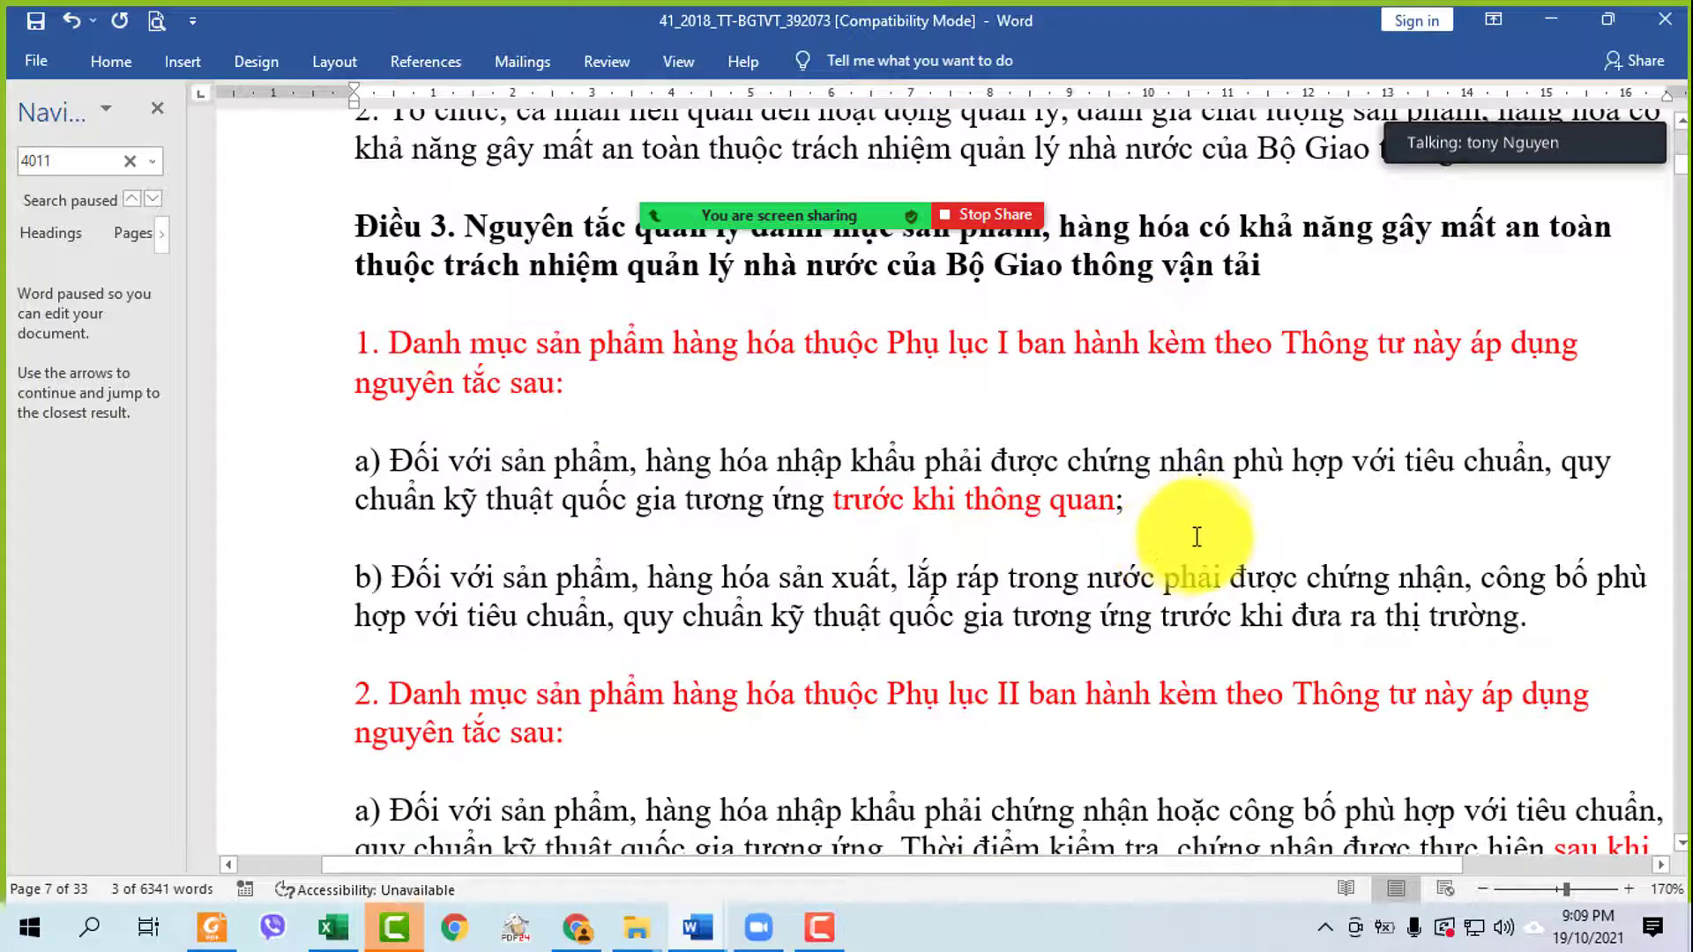
scroll(1190, 542, down, 3)
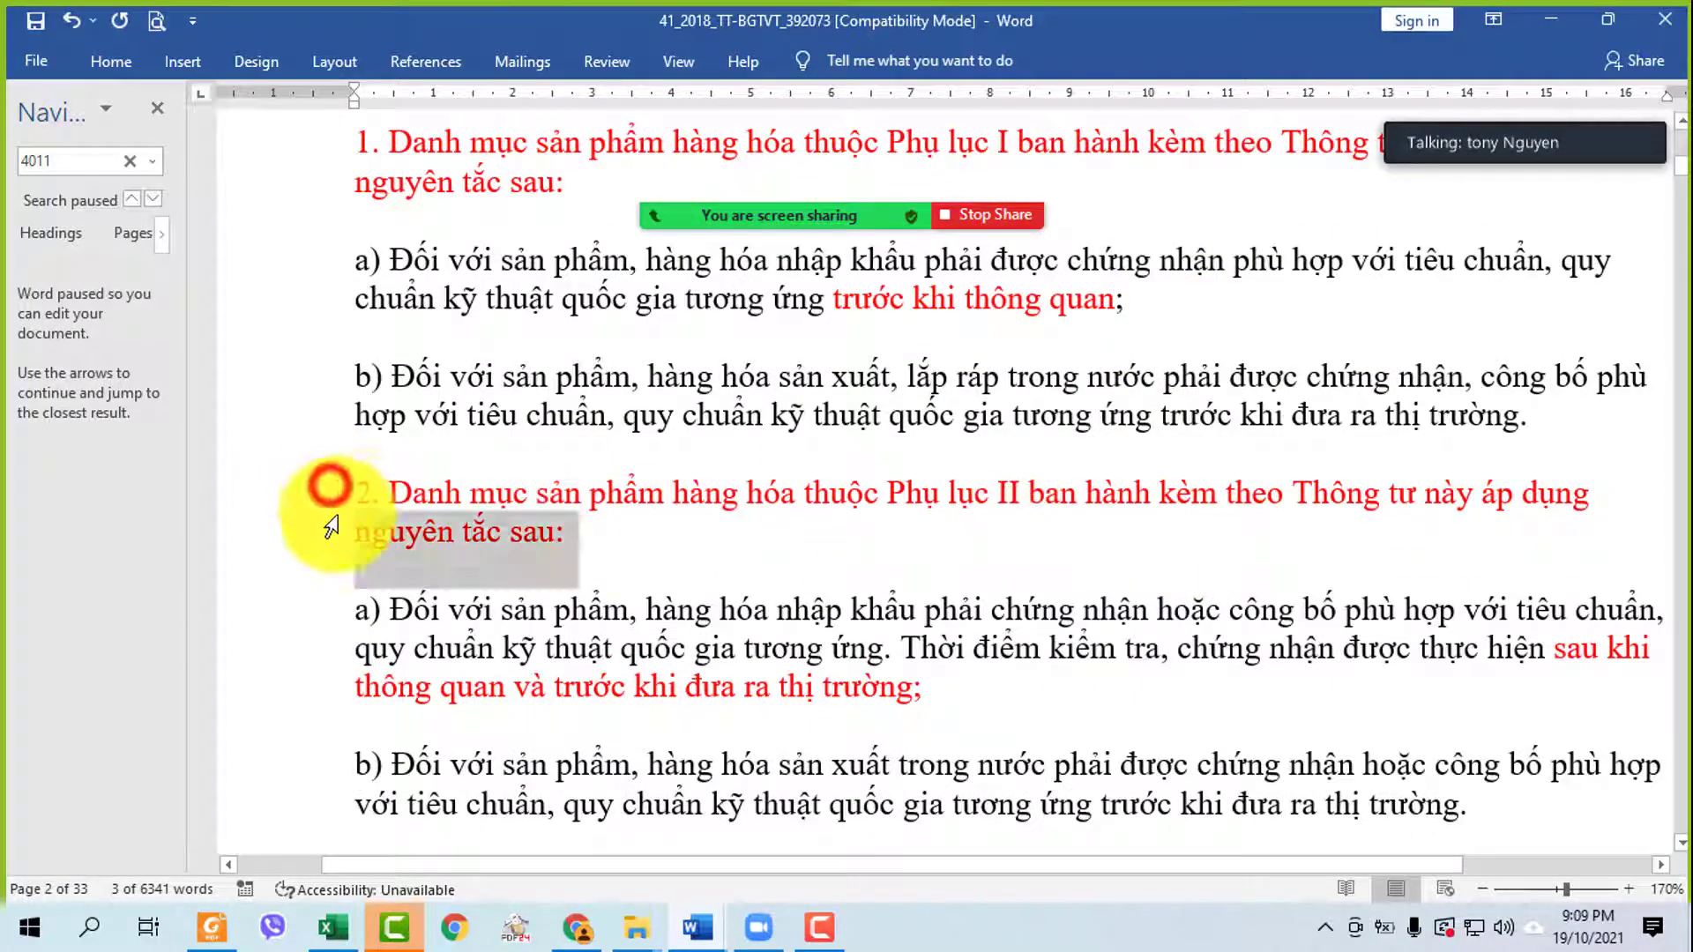
double_click(328, 494)
scroll(446, 567, down, 3)
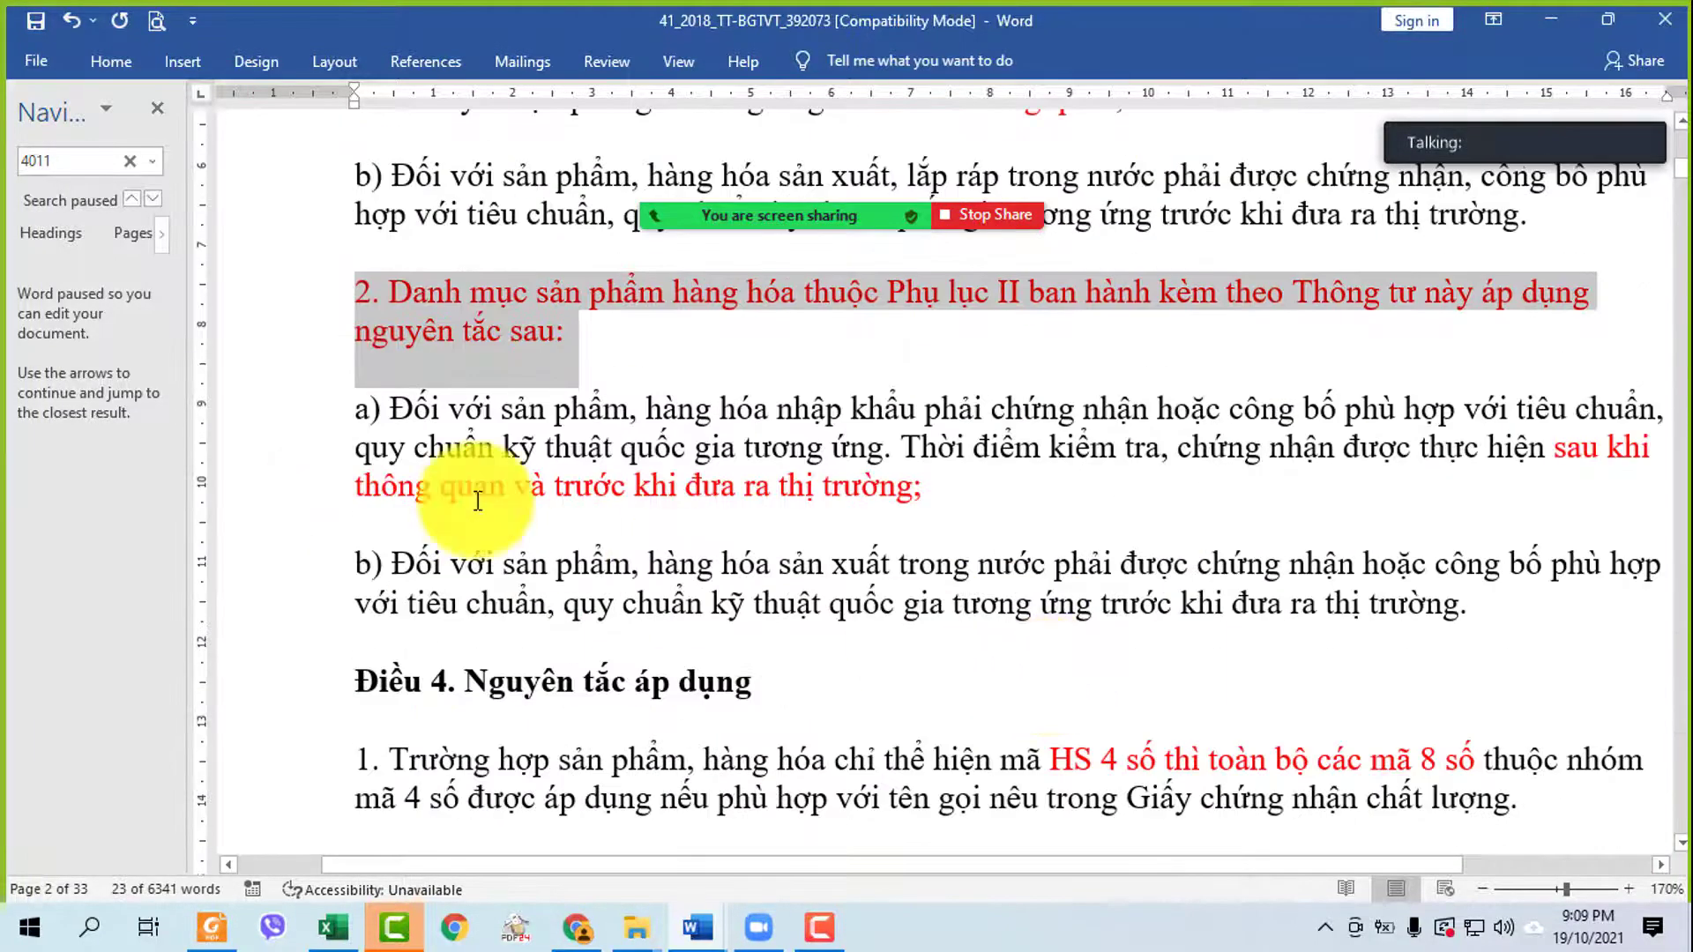
- Copy the red phrase "sau khi thông quan và trước khi đưa ra thị trường" from item 2a on imported goods
double_click(328, 410)
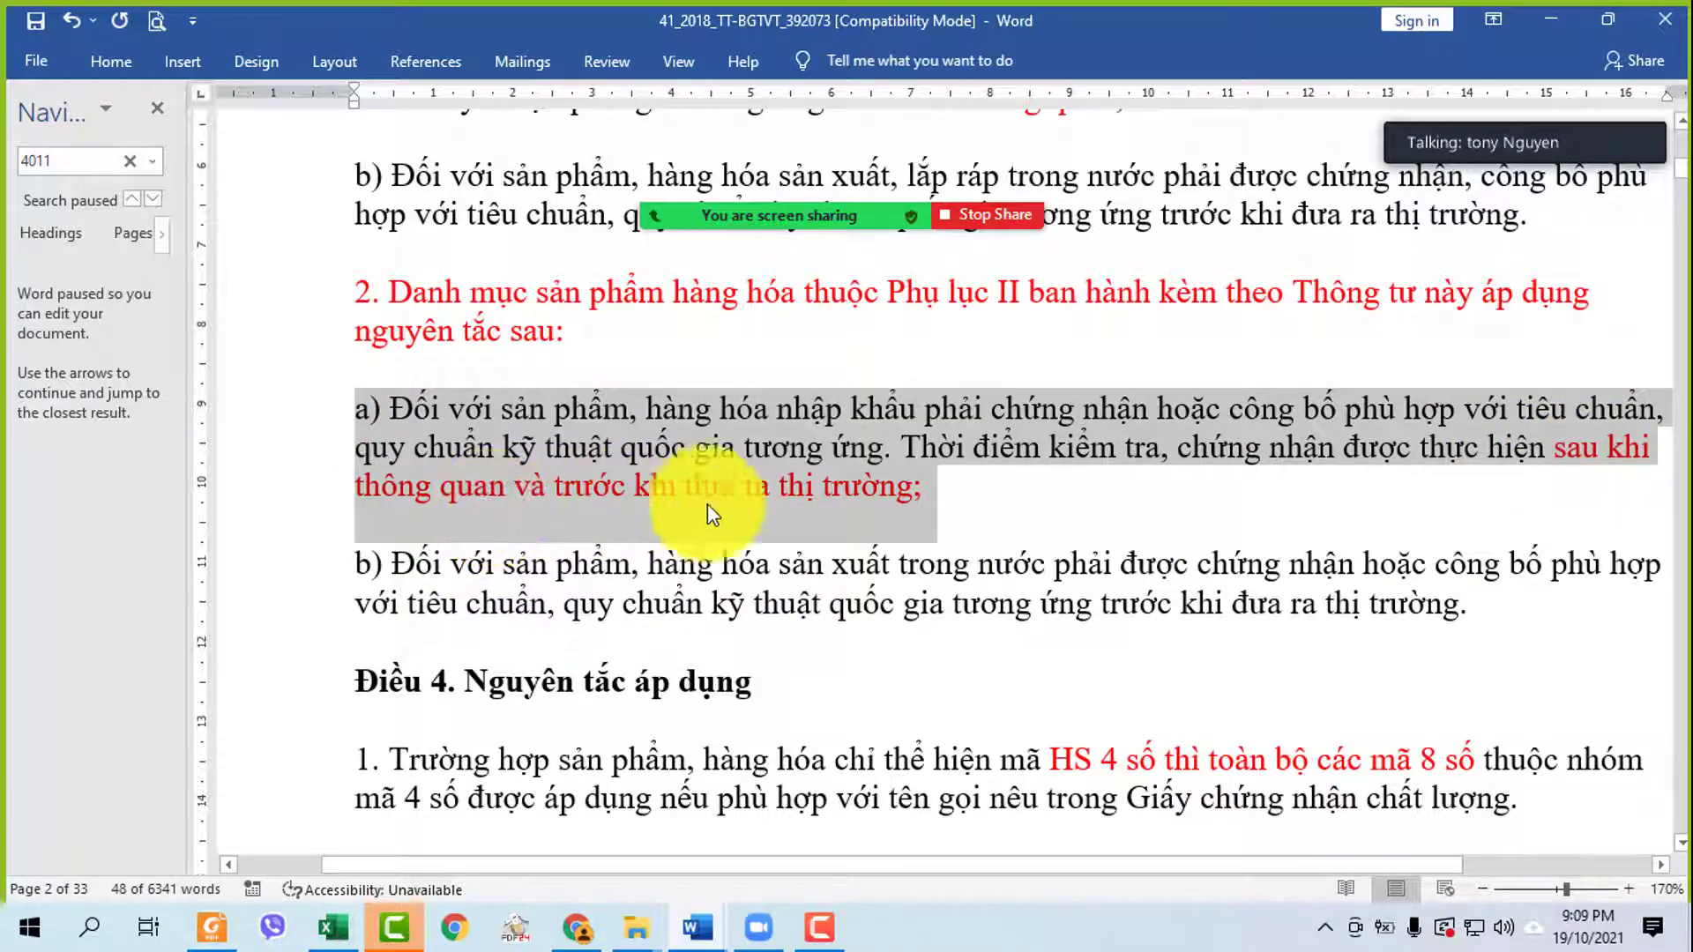
click(980, 496)
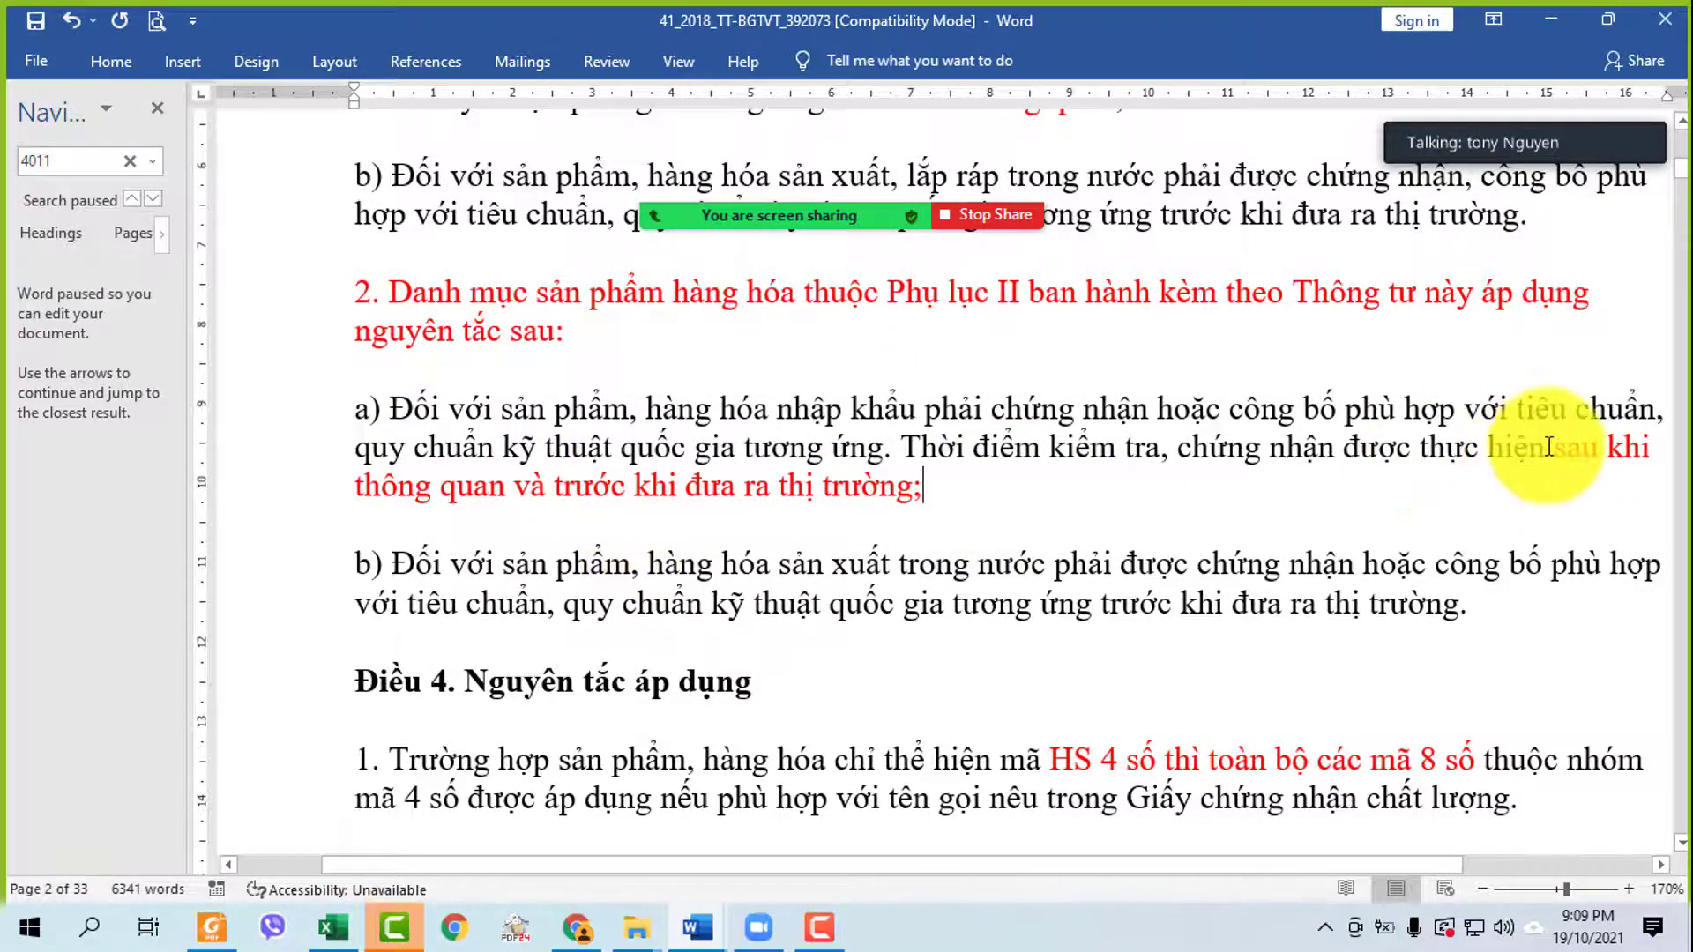
drag(1551, 445, 1085, 544)
key(ctrl+c)
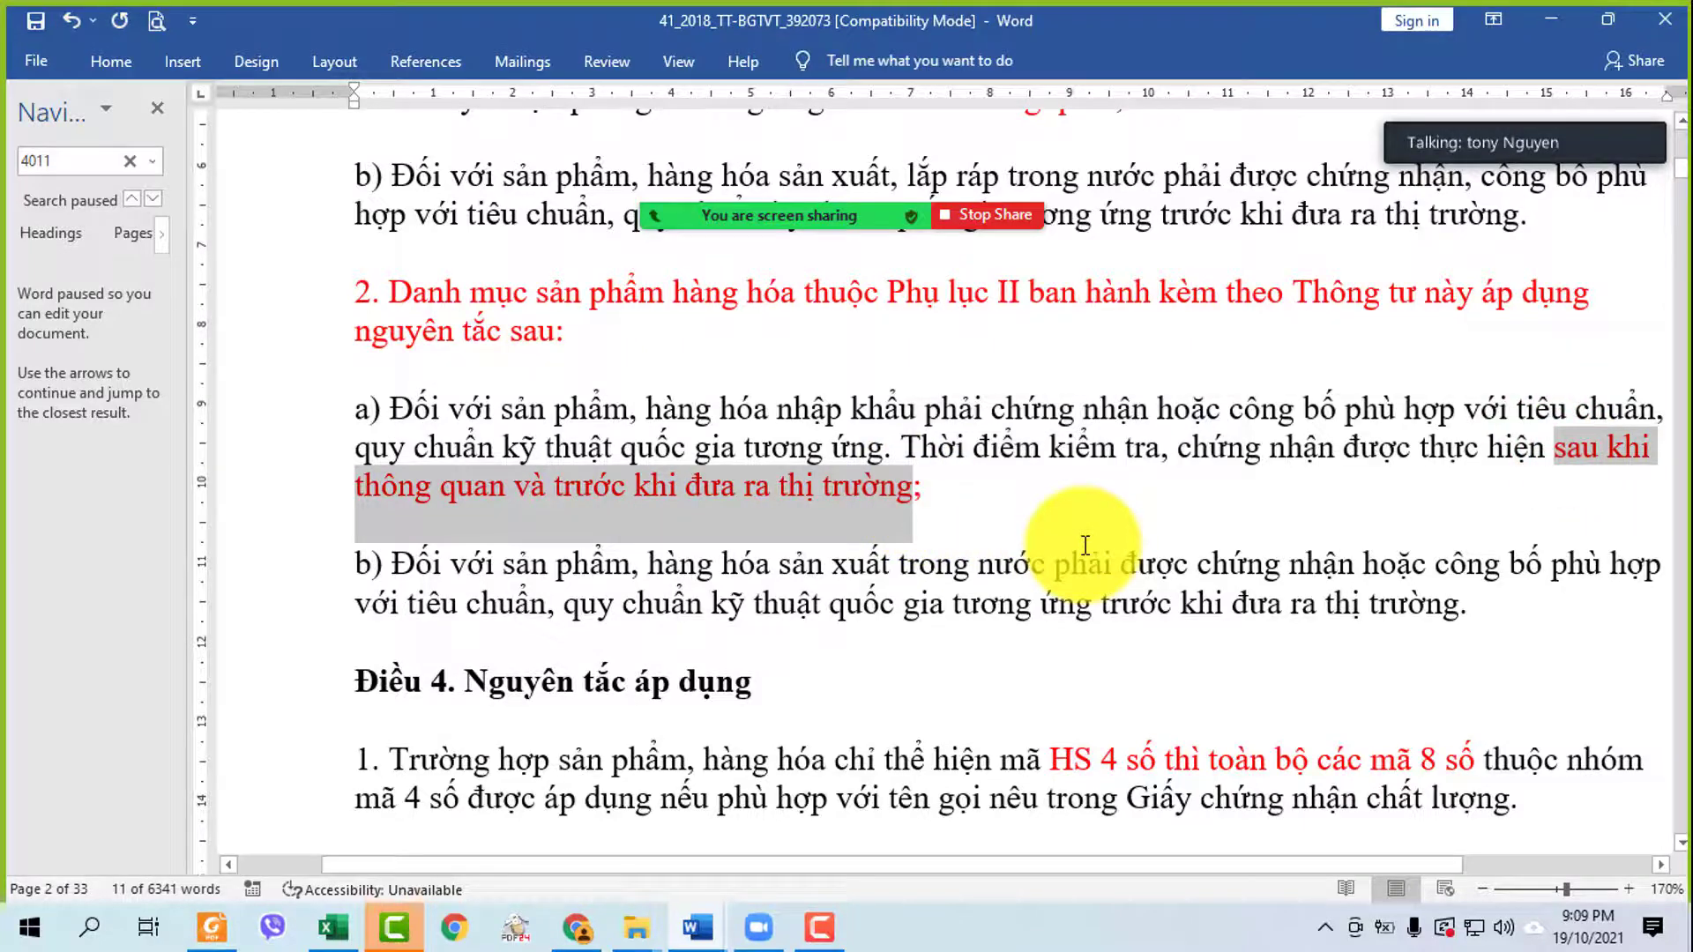
- Switch to the GHI CHU document and add "THUỘC PL2" after "PL MẤY?"
click(692, 926)
click(597, 842)
click(585, 631)
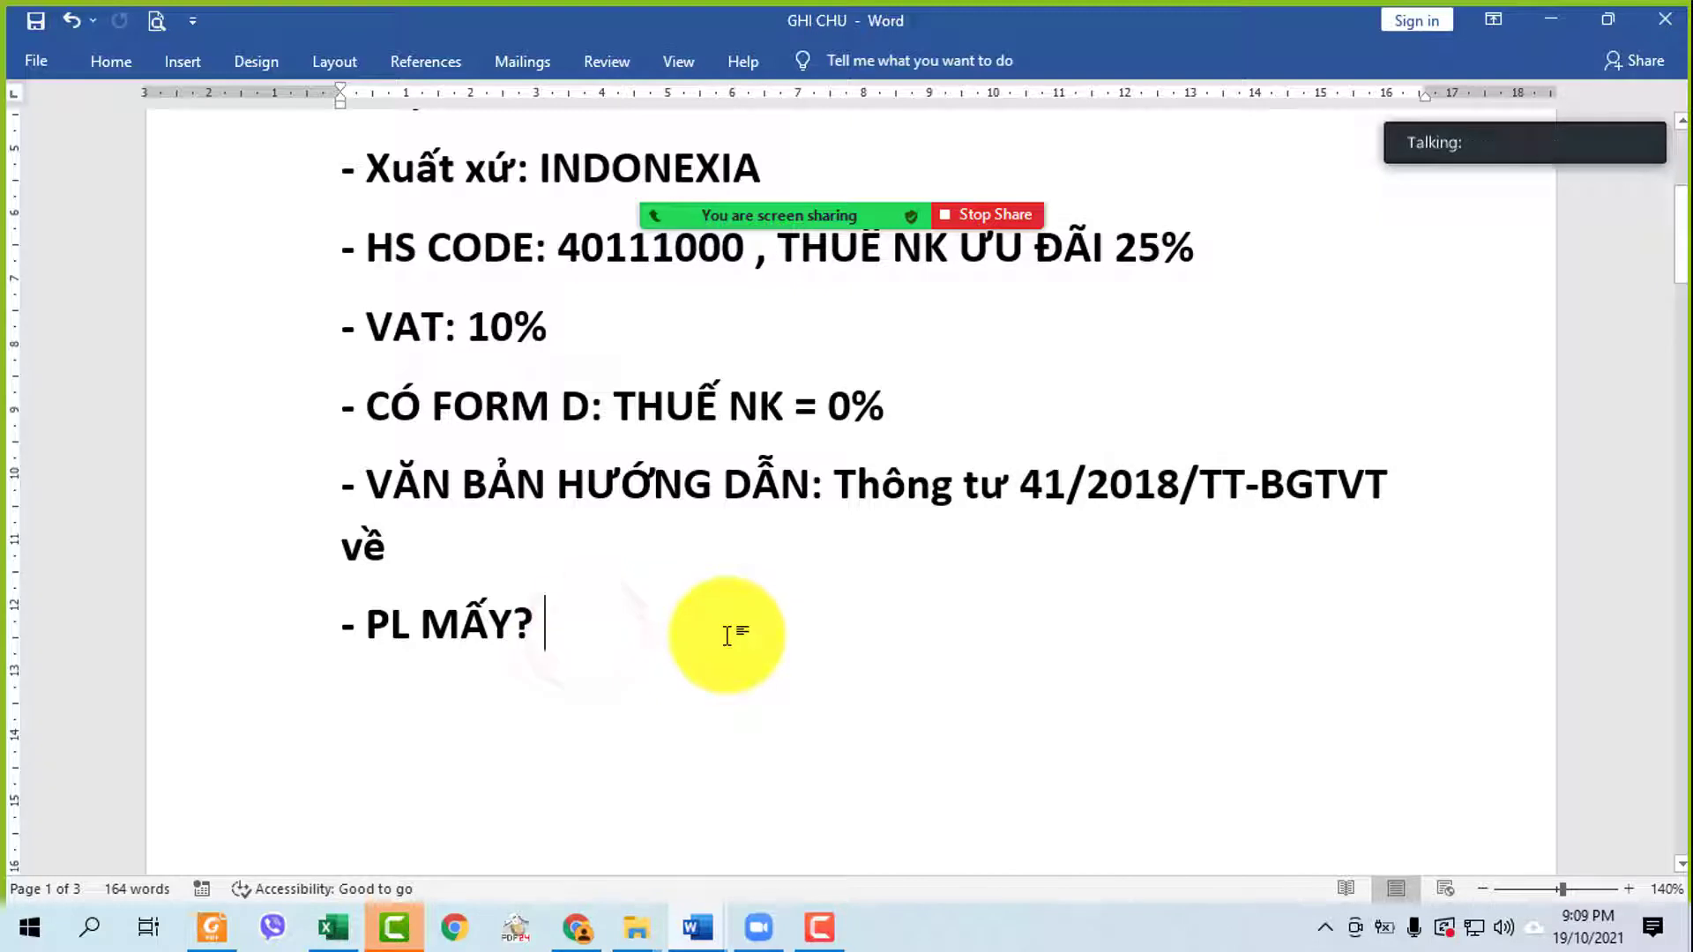
text(THUÔCj)
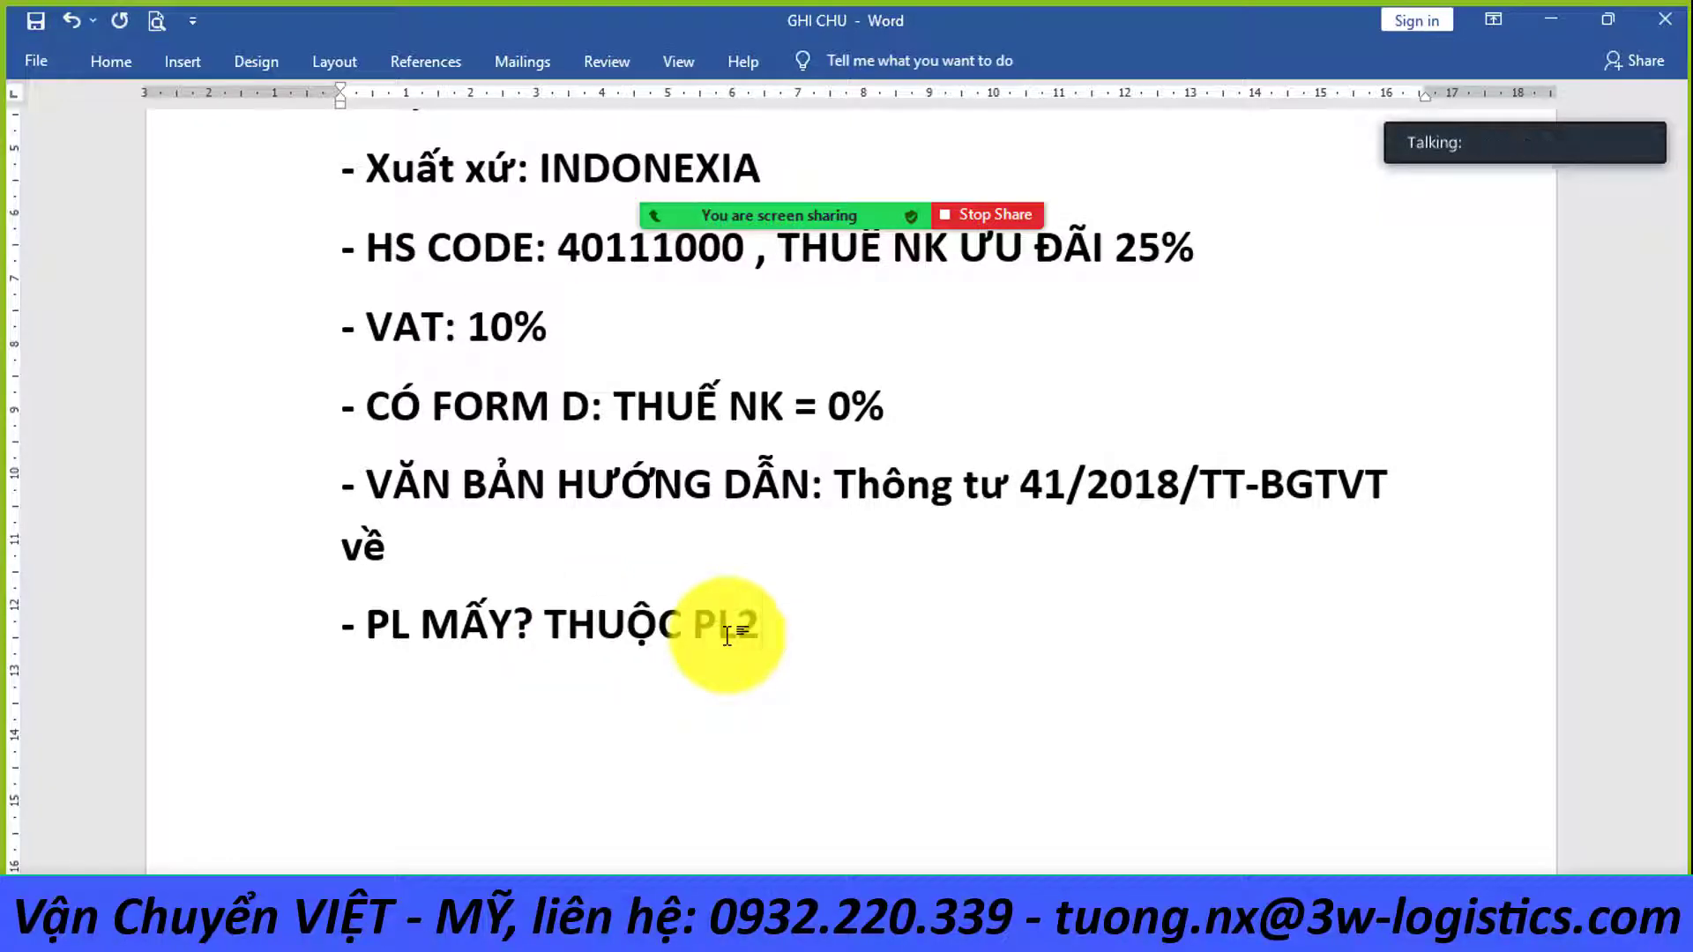
key(ctrl+v)
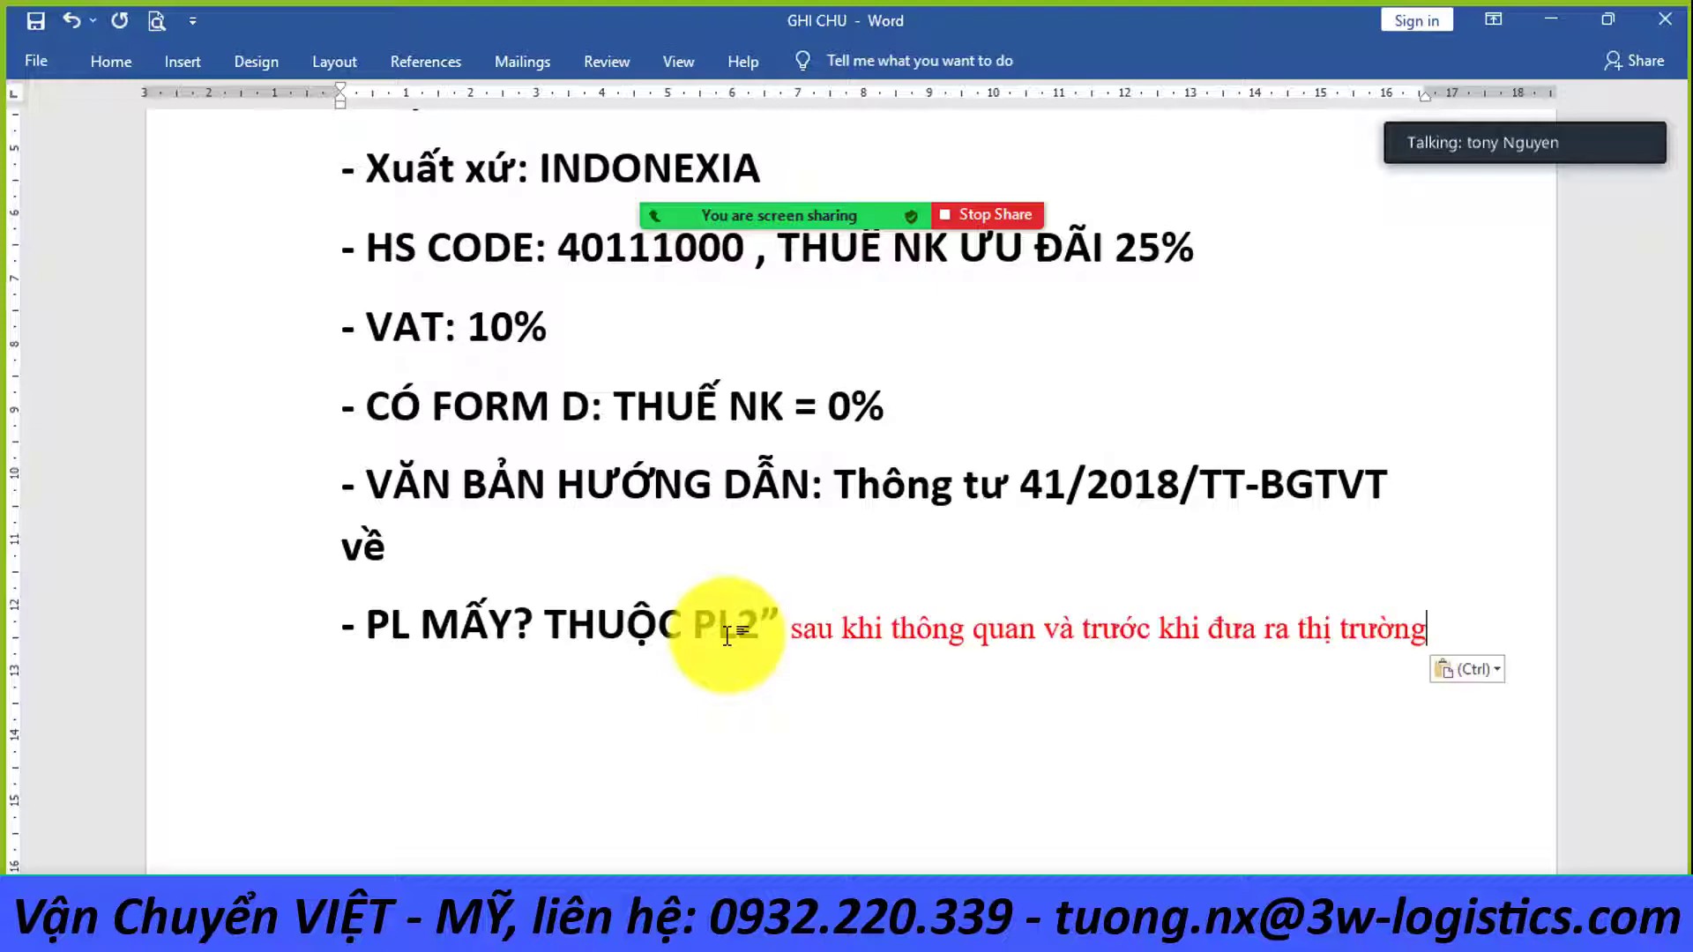
key(ctrl+z)
key(BackSpace)
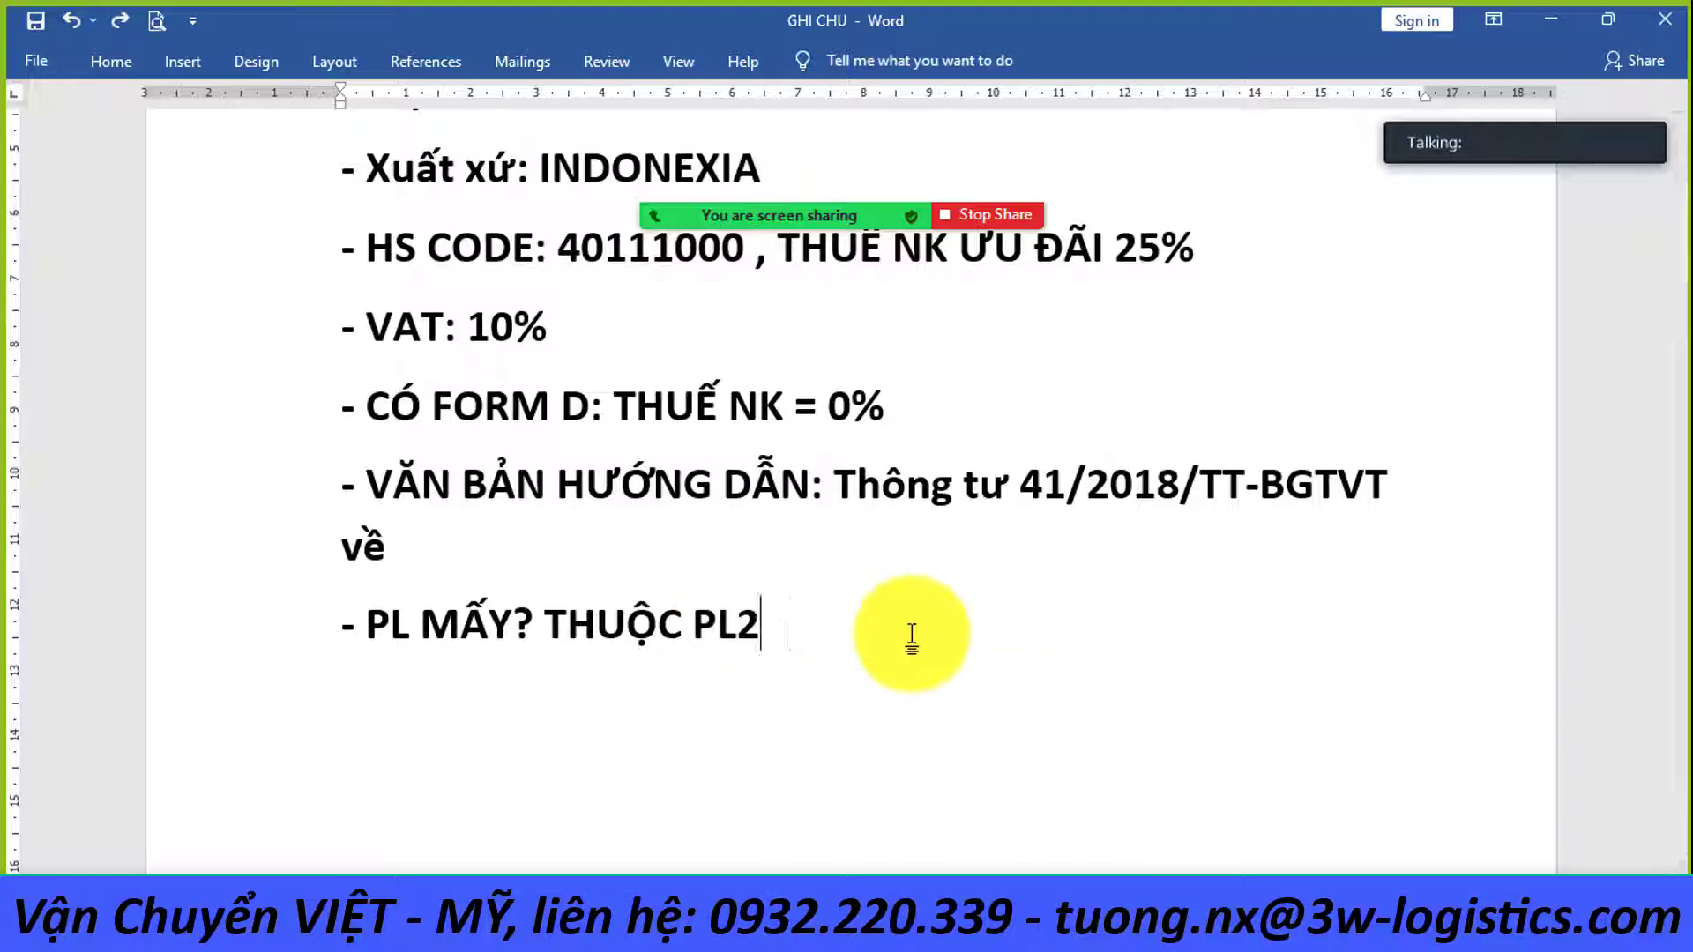
- Complete the PL2 line with a colon and the copied phrase "sau khi thông quan và trước khi đưa ra thị trường", pasted as unformatted text
right_click(787, 610)
click(958, 381)
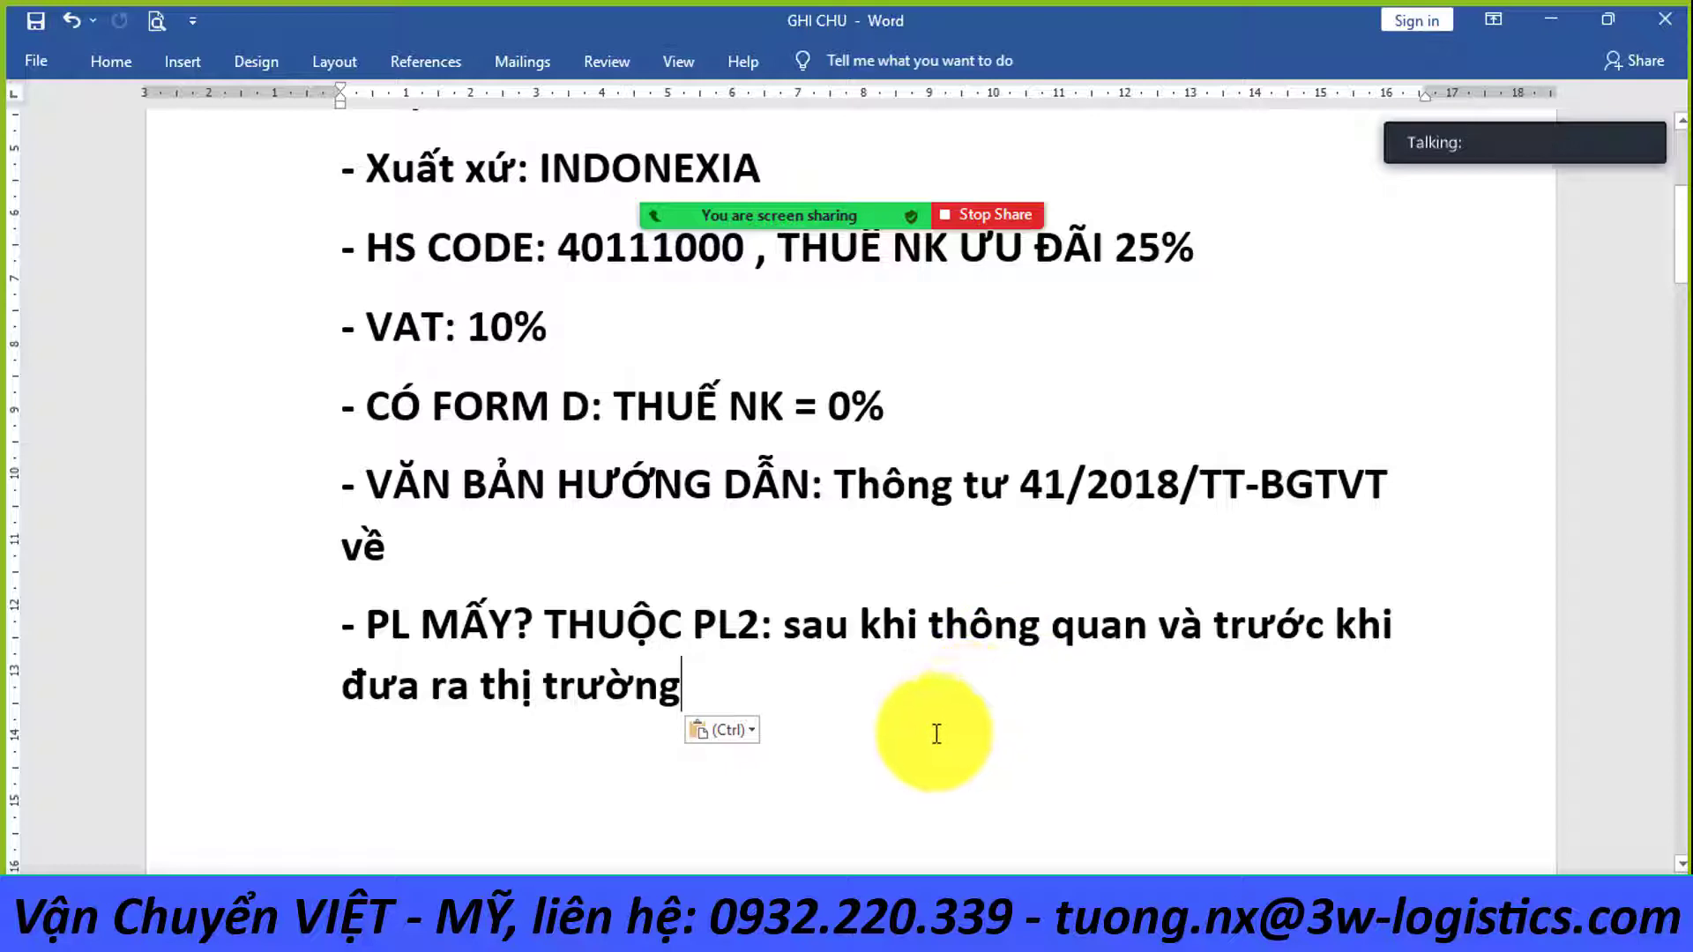
- Add a new line below the PL2 note reading "➔ TRUNG TÂM ĐĂNG KIỂM"
scroll(936, 733, down, 2)
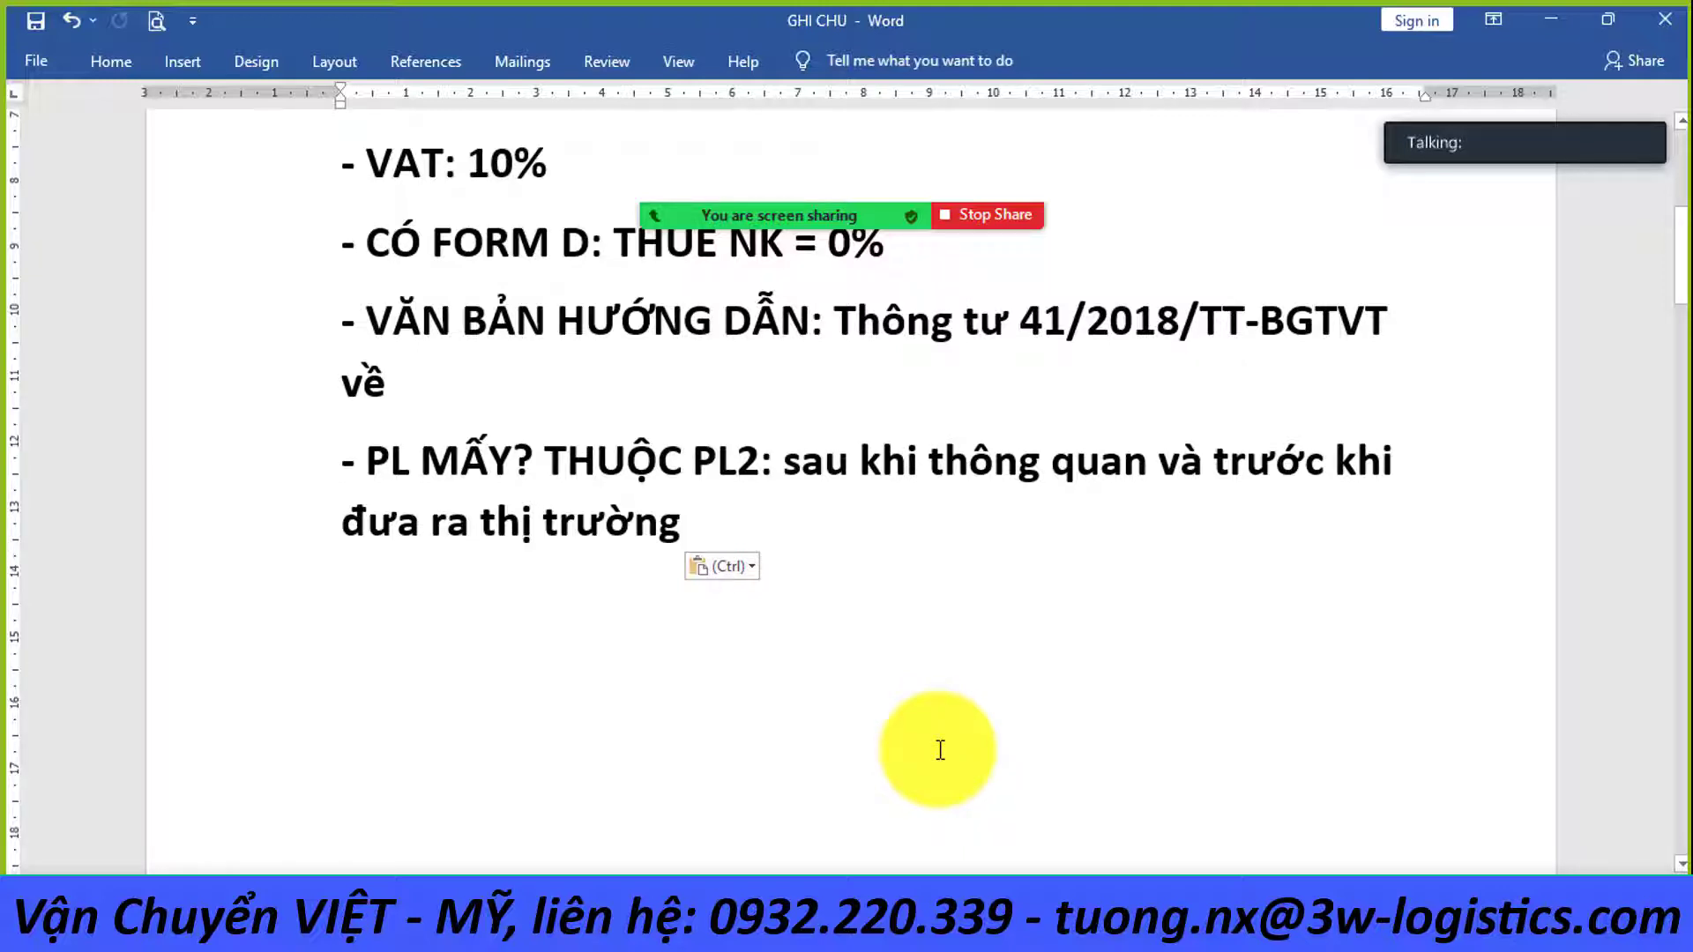
key(Return)
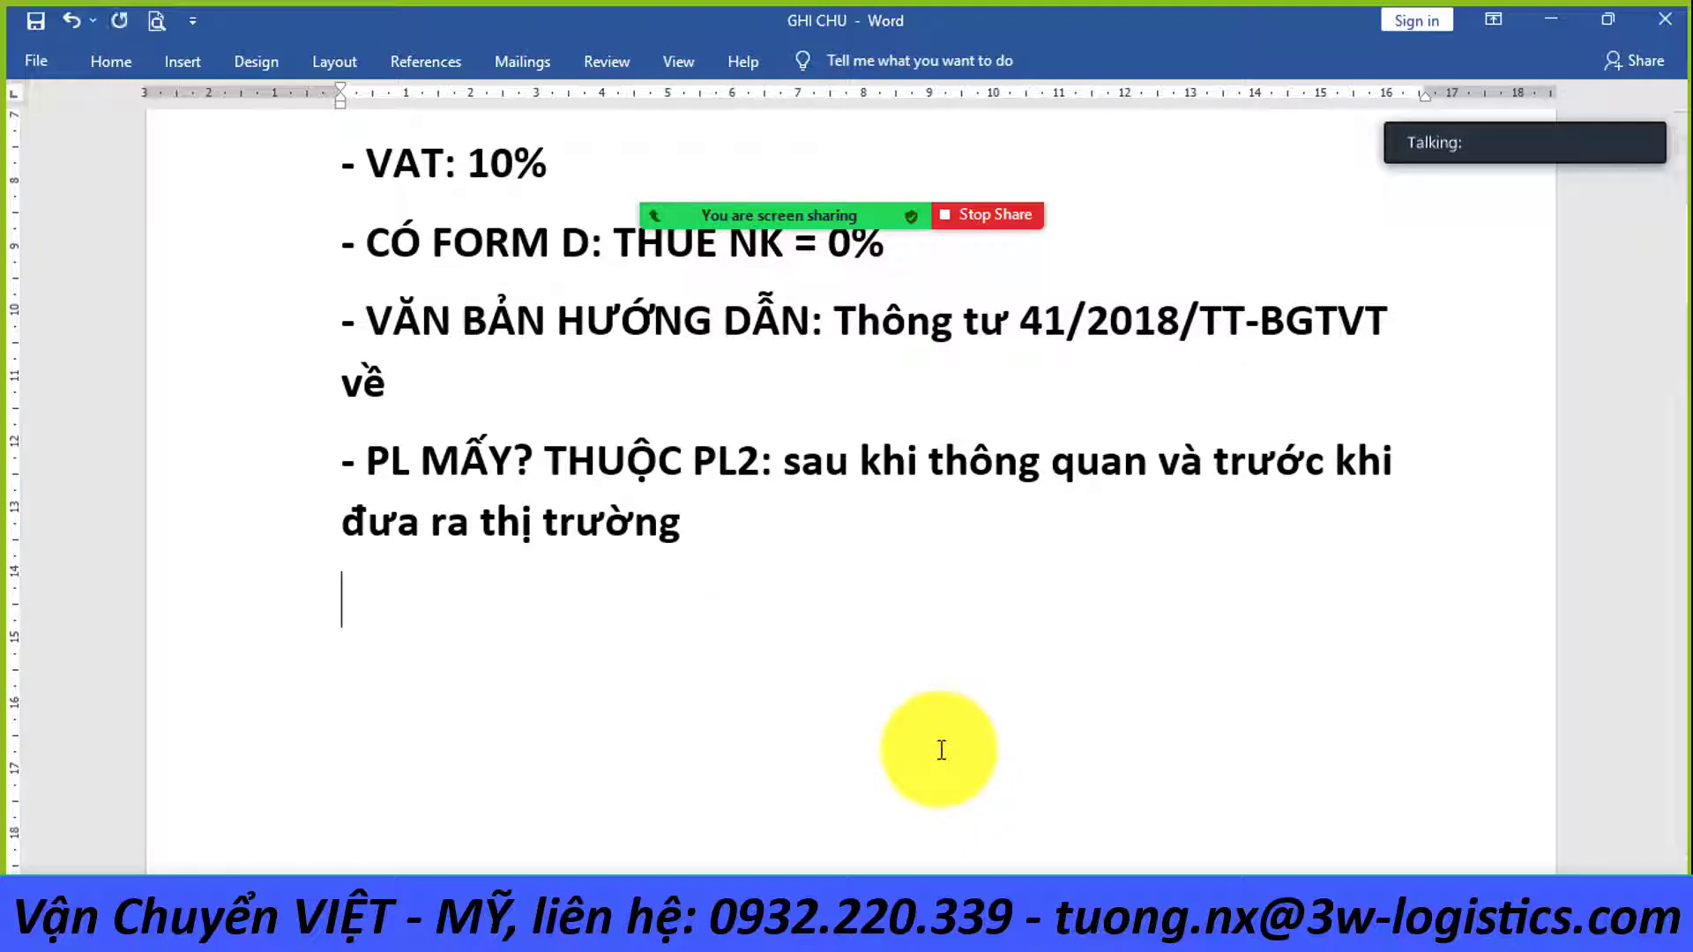
text(TR)
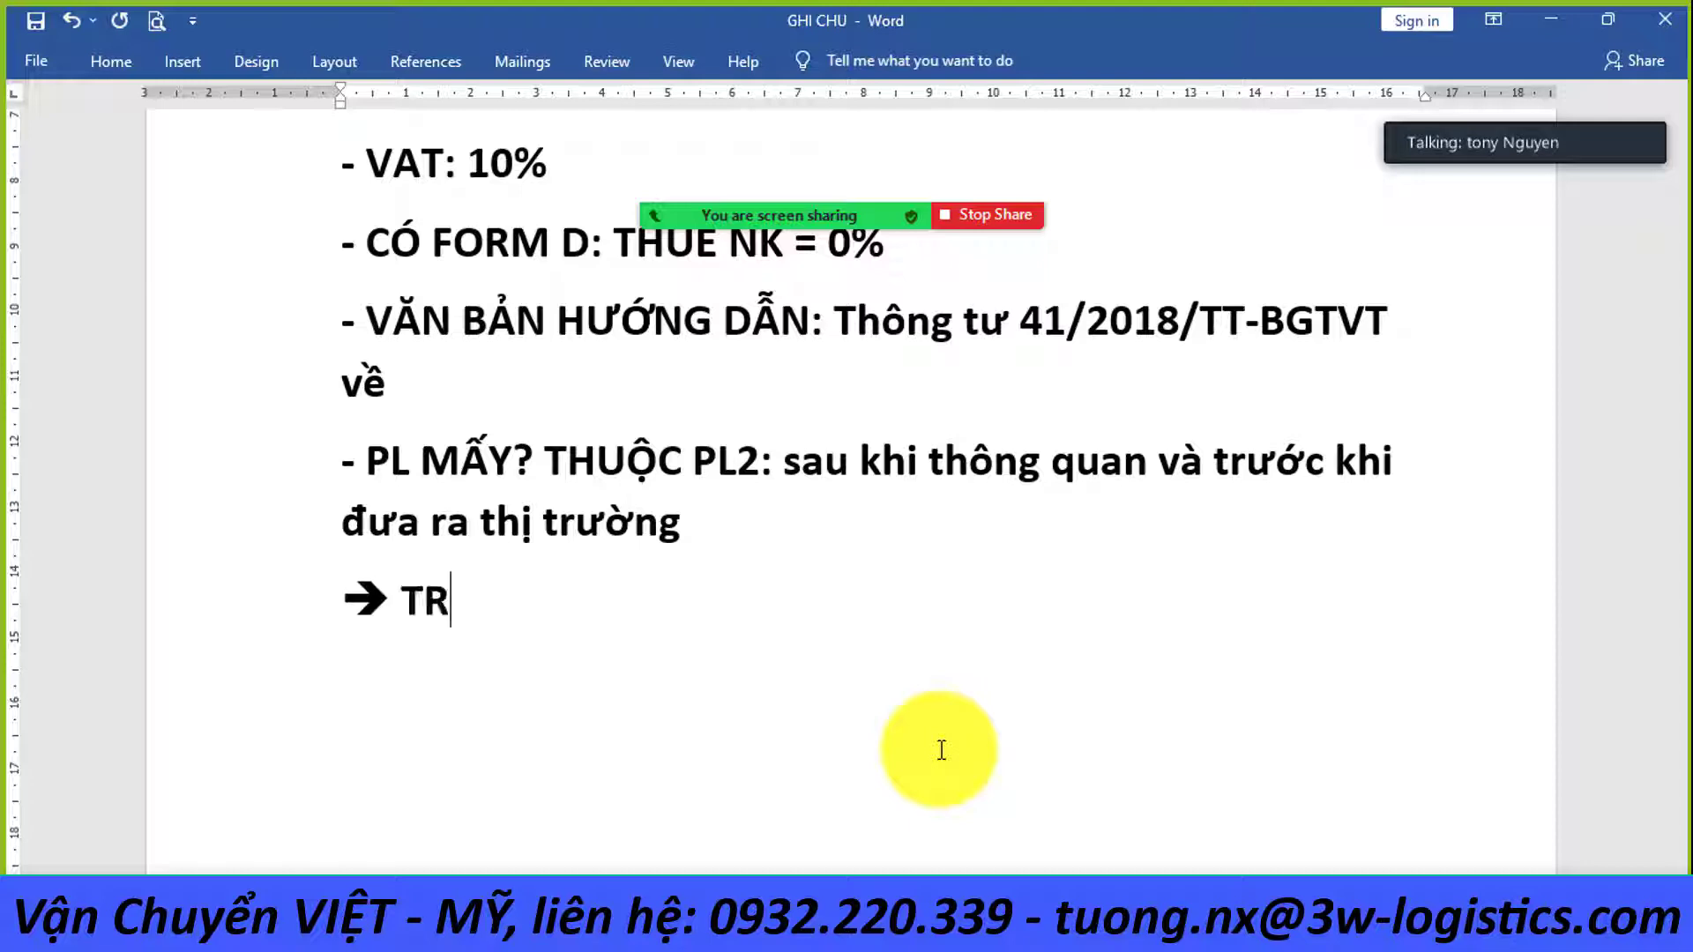
text(UNG TÂM)
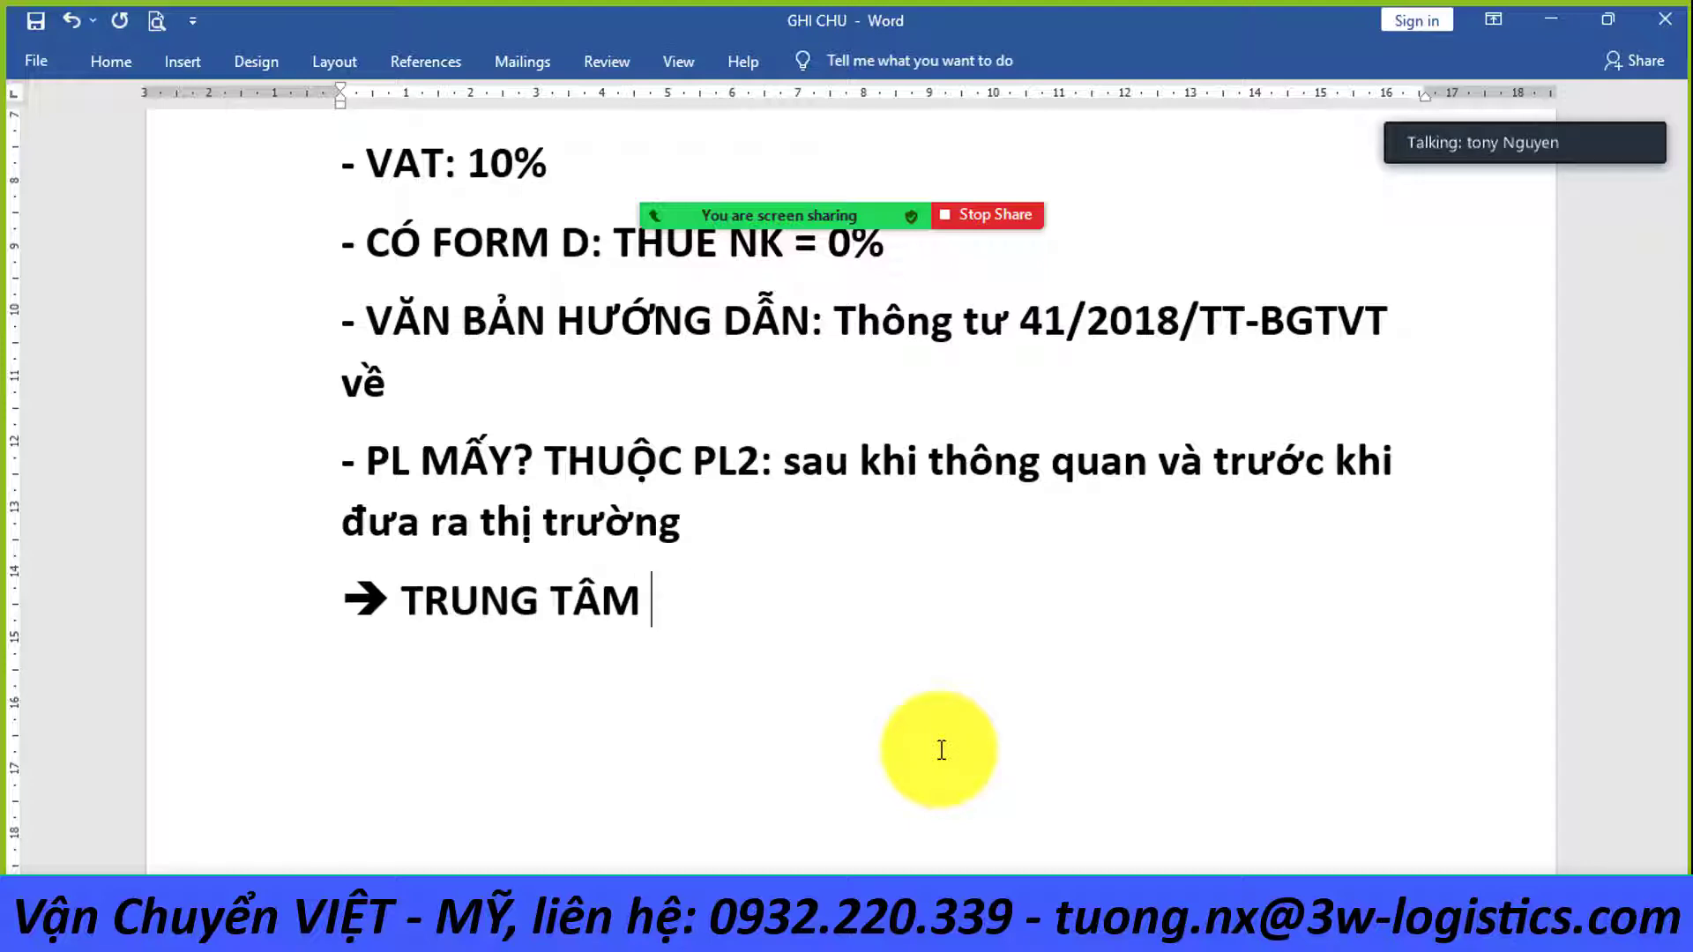
text(, ĐĂNG KIÊM)
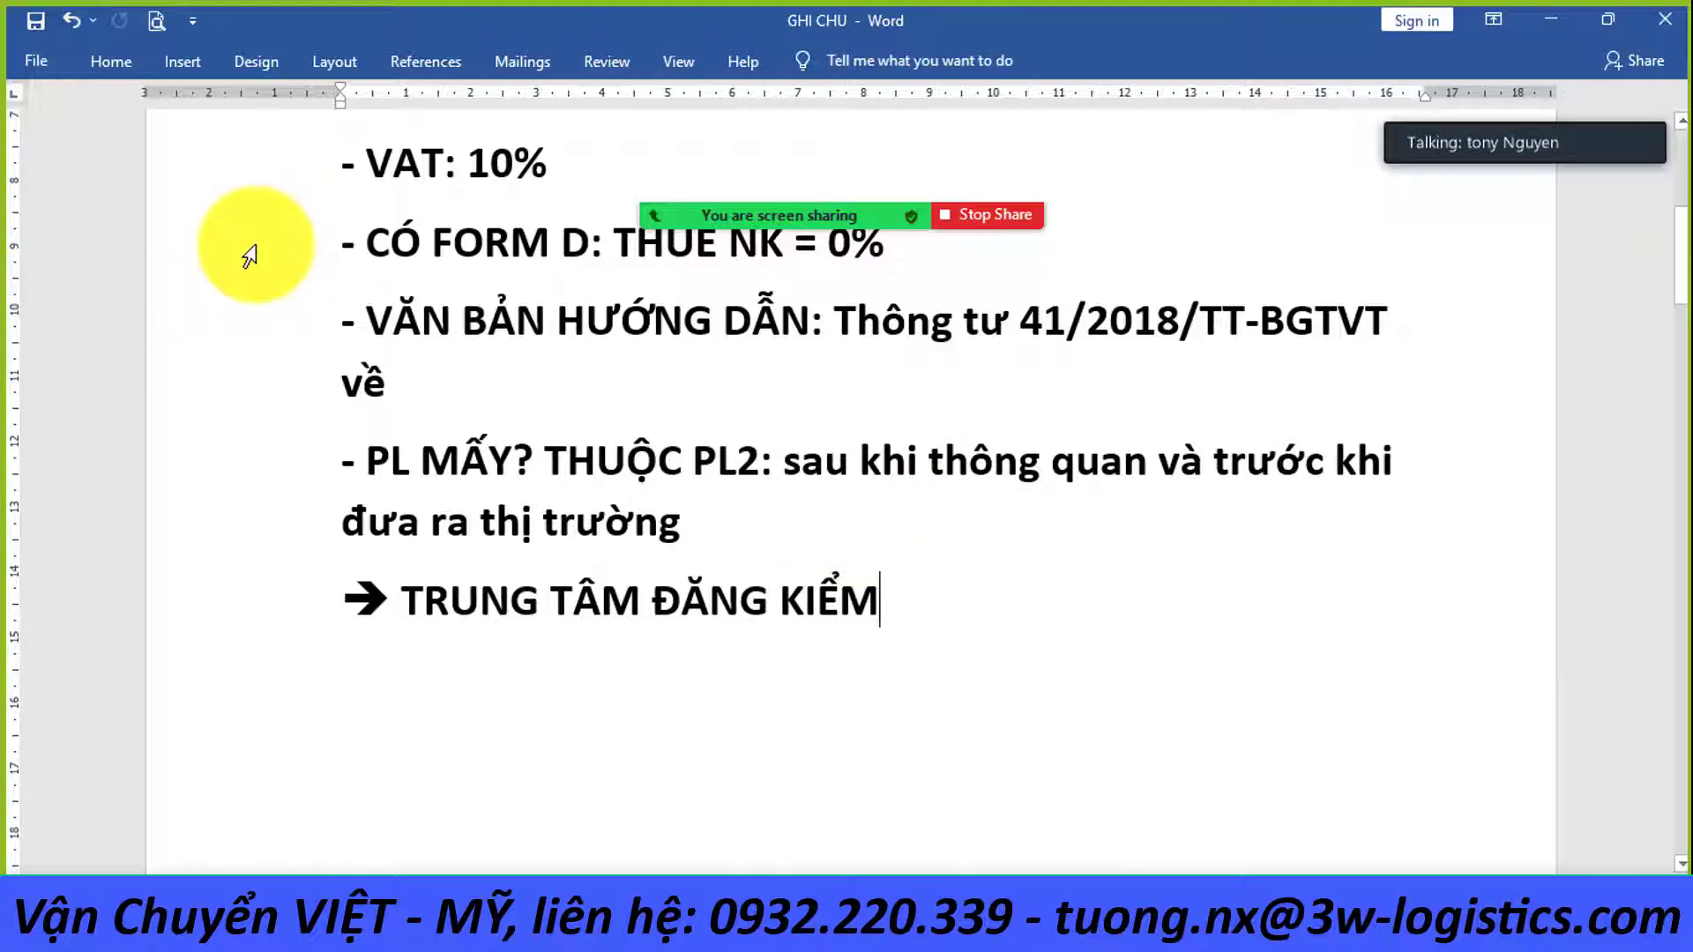
- Switch to the 41_2018_TT-BGTVT document, search for 4011 and bring the full "Lốp hơi xe ô tô" table row into view
mouse_move(696, 932)
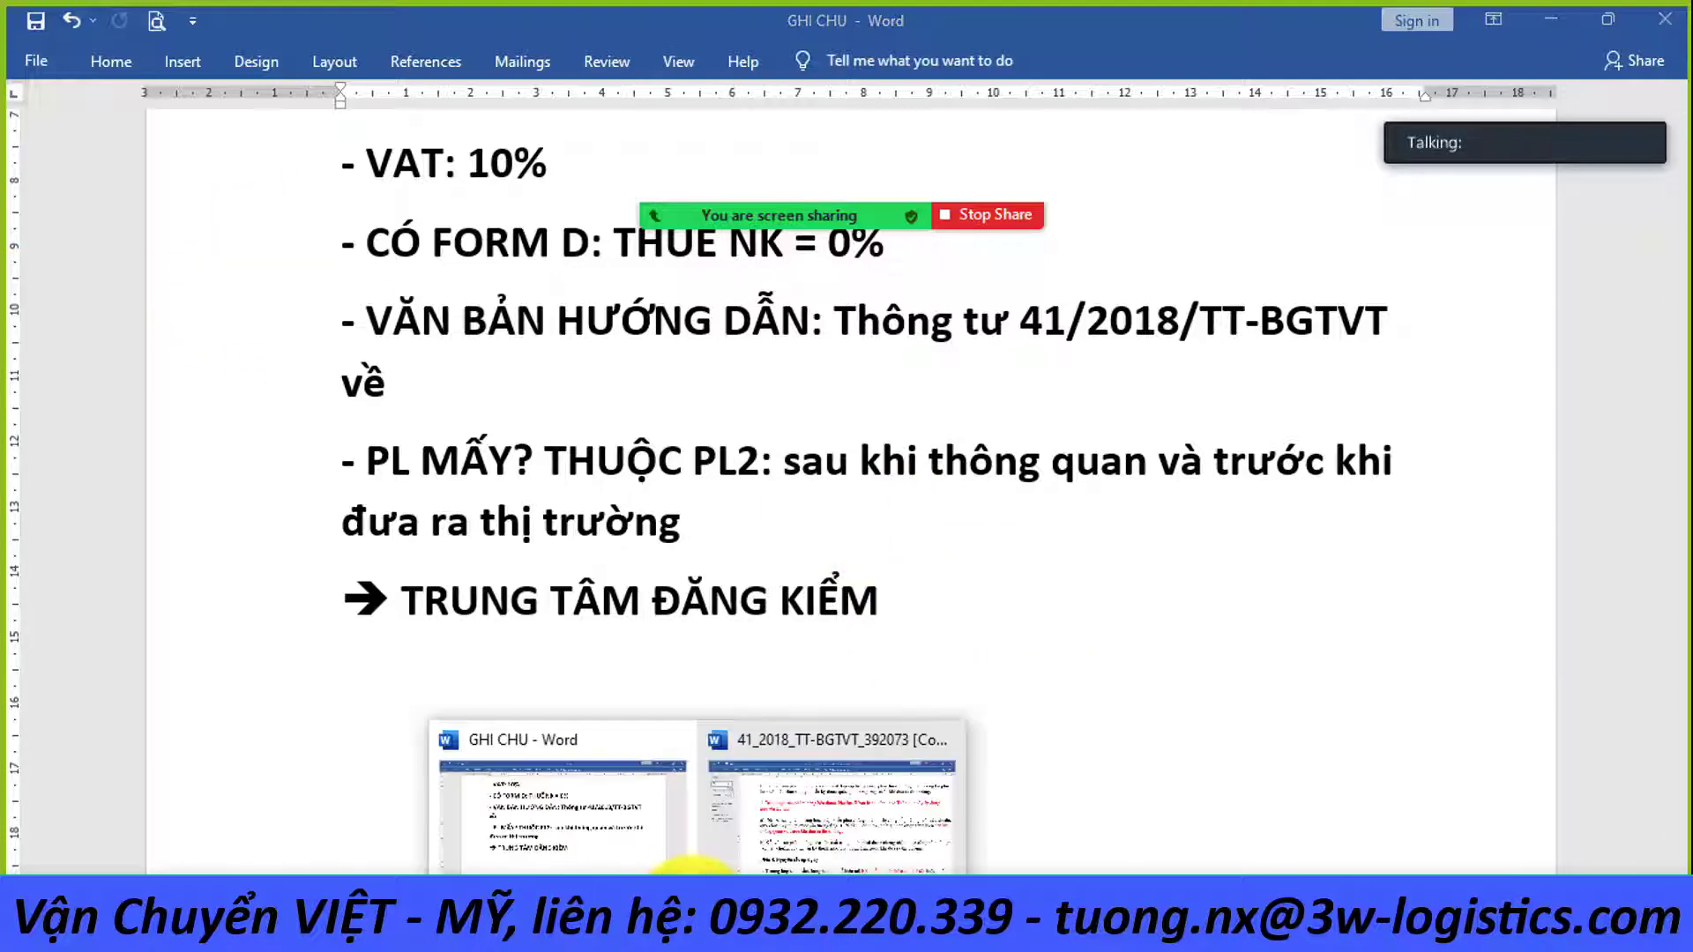
click(787, 811)
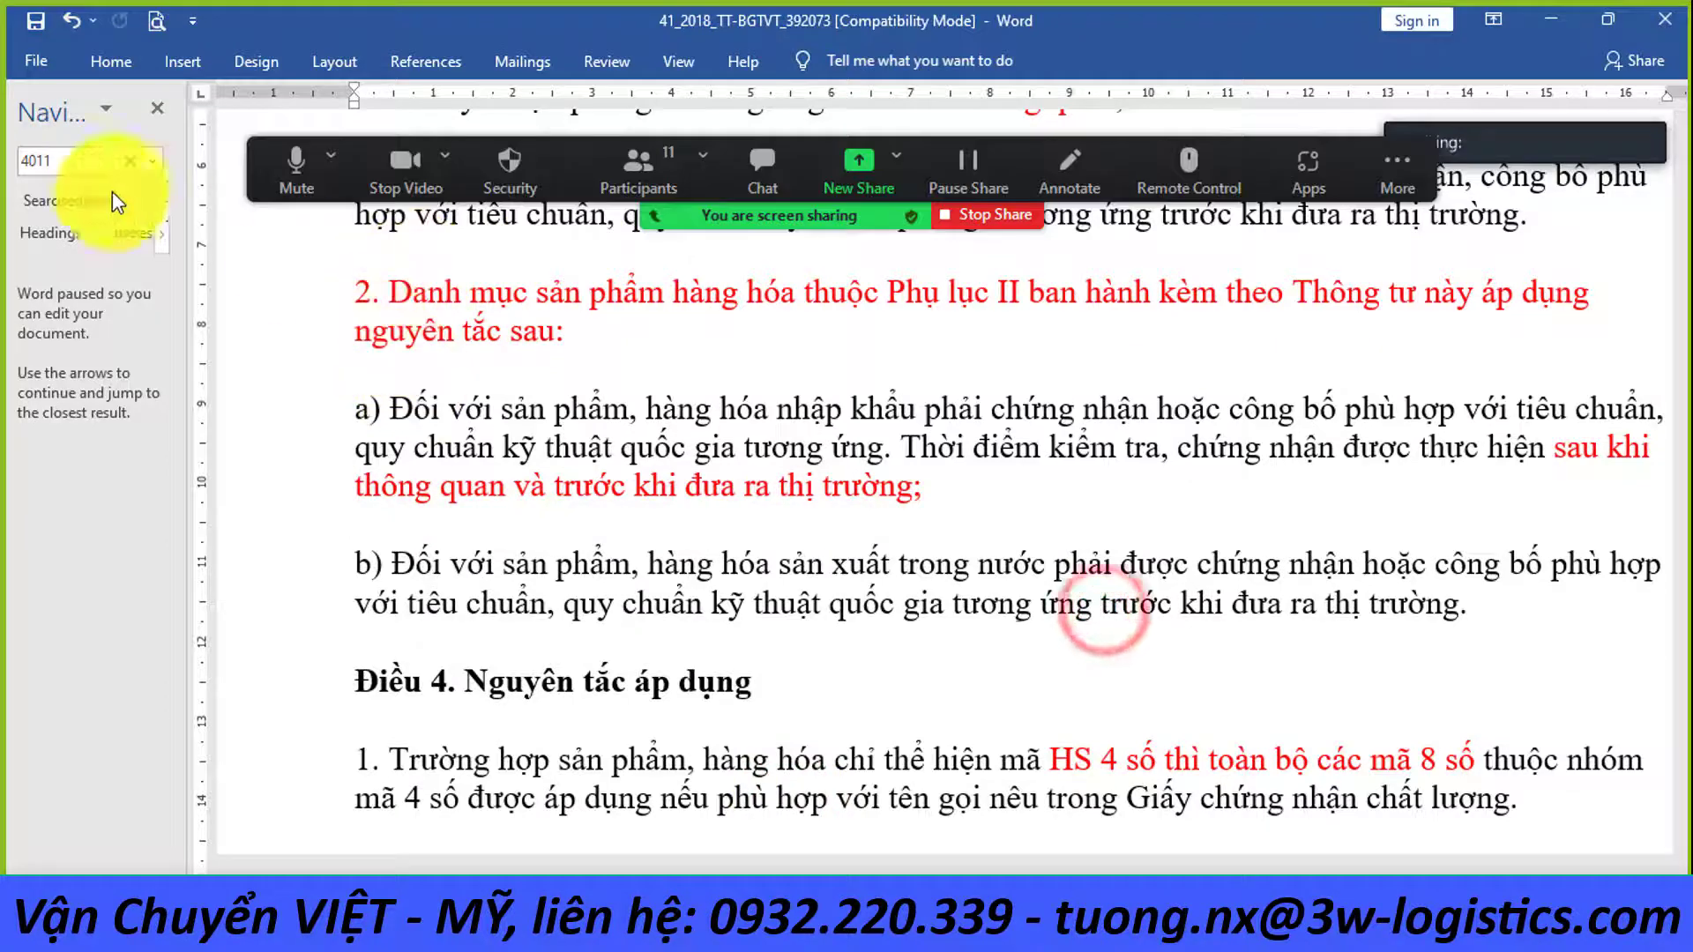
key(Return)
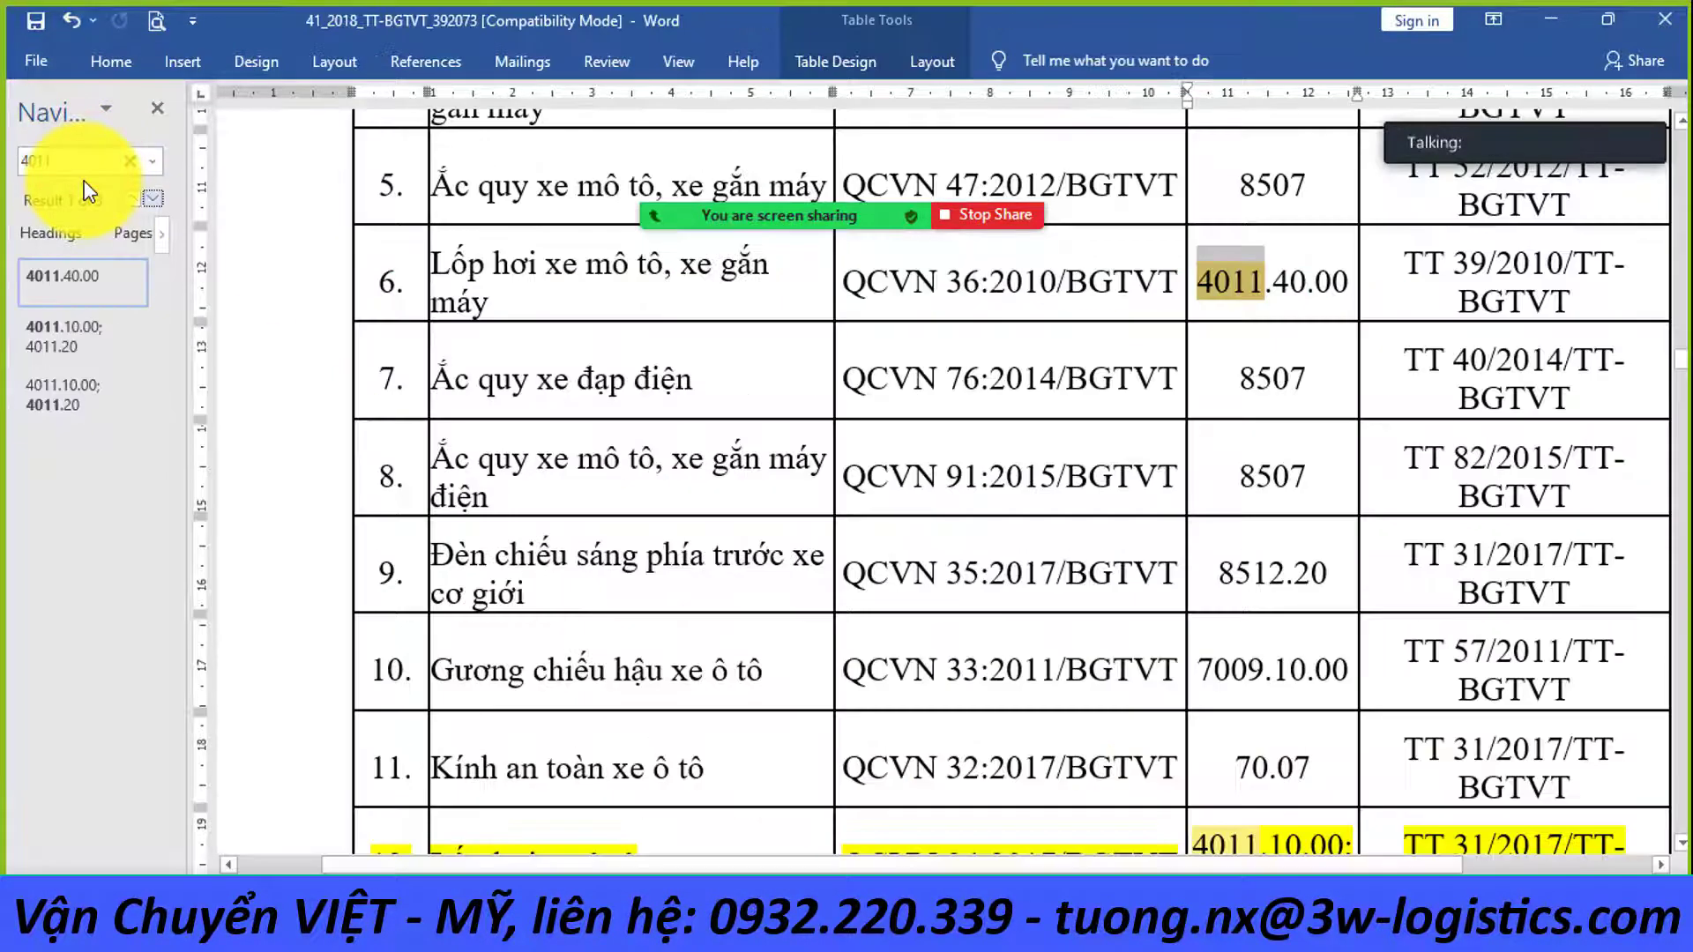
scroll(253, 303, down, 3)
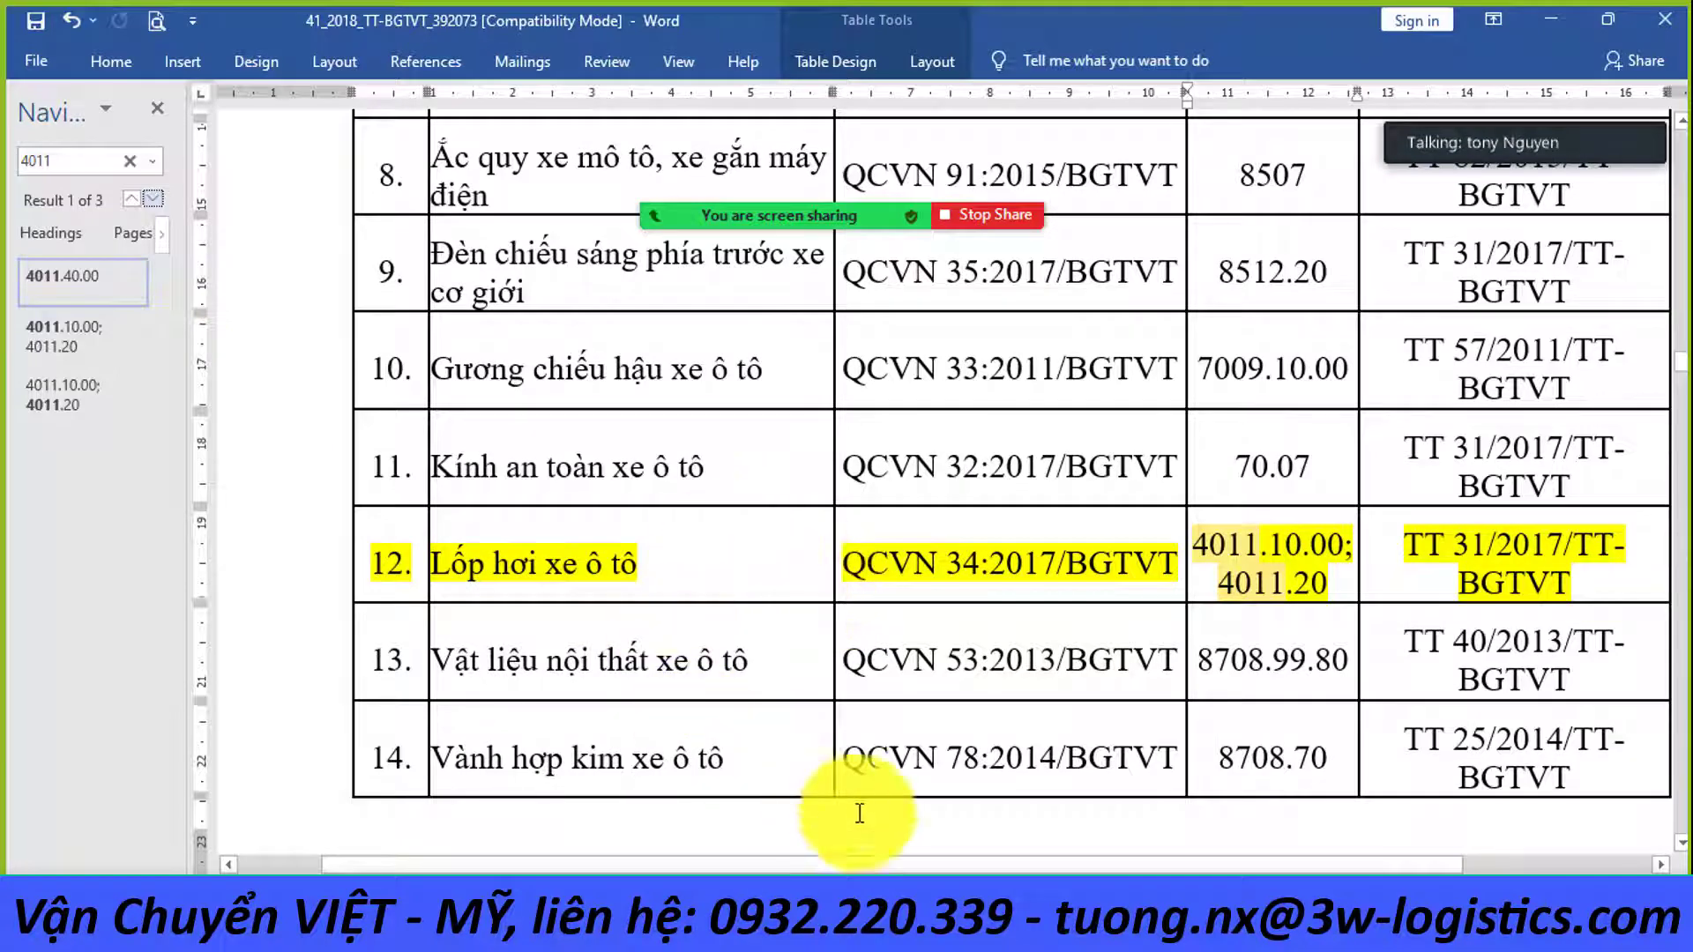
drag(775, 865, 869, 865)
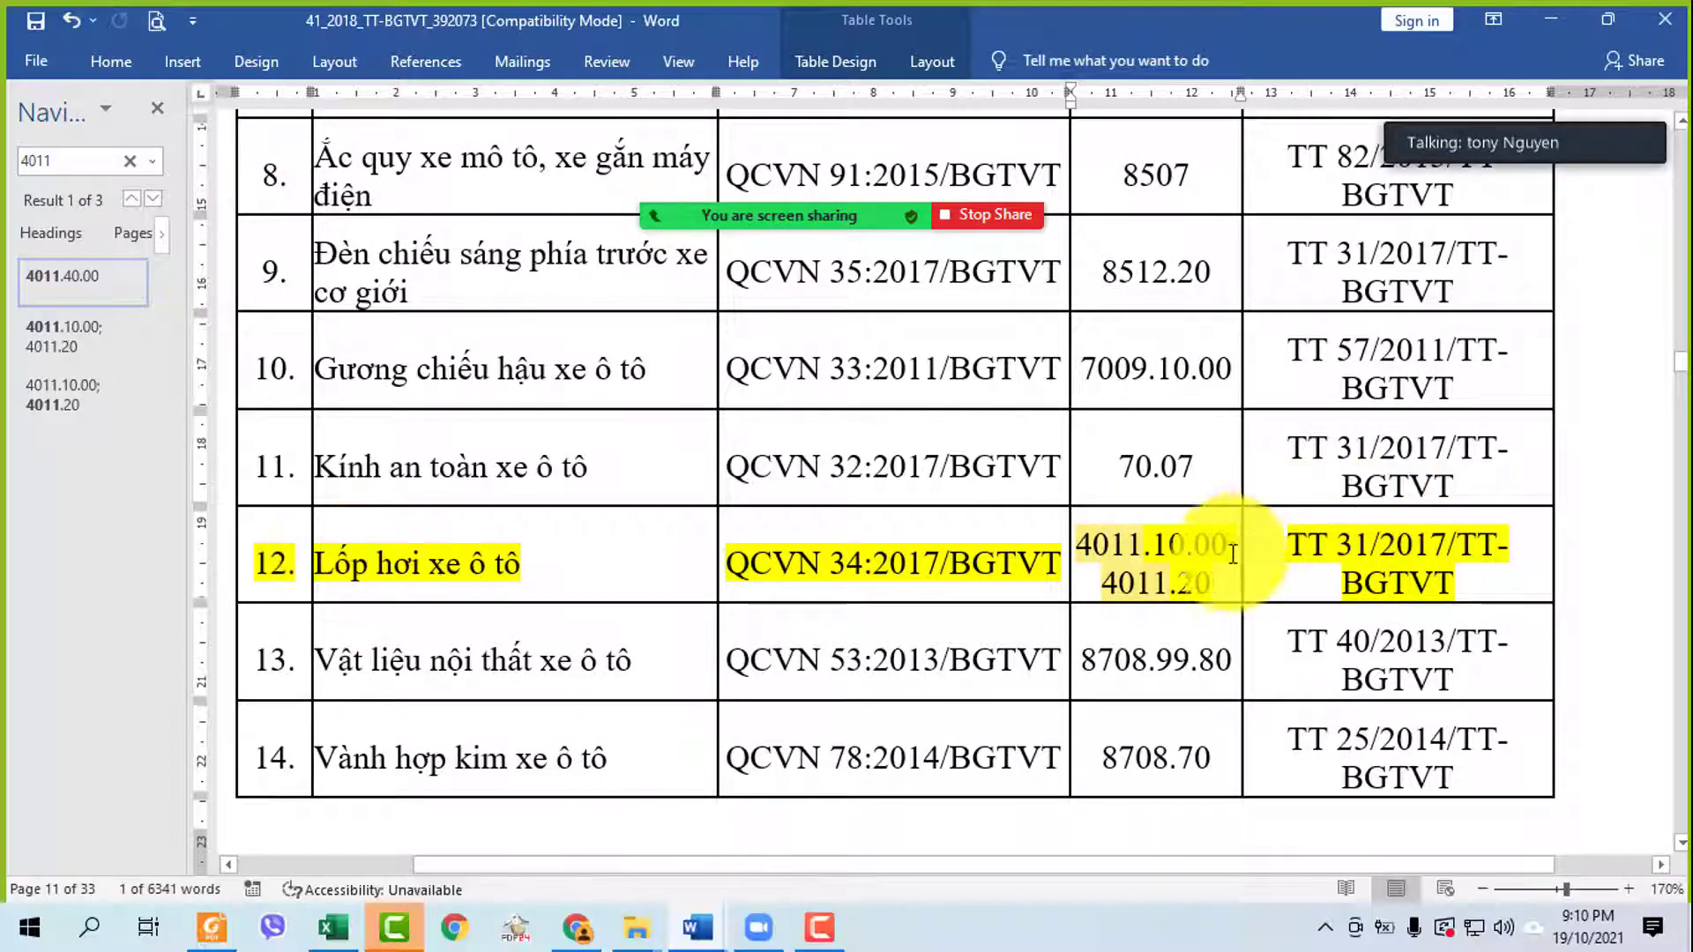
- Examine the HS codes, QCVN standard and issuing circular in row 12, "Lốp hơi xe ô tô", along with the surrounding table rows
drag(1093, 536, 1235, 533)
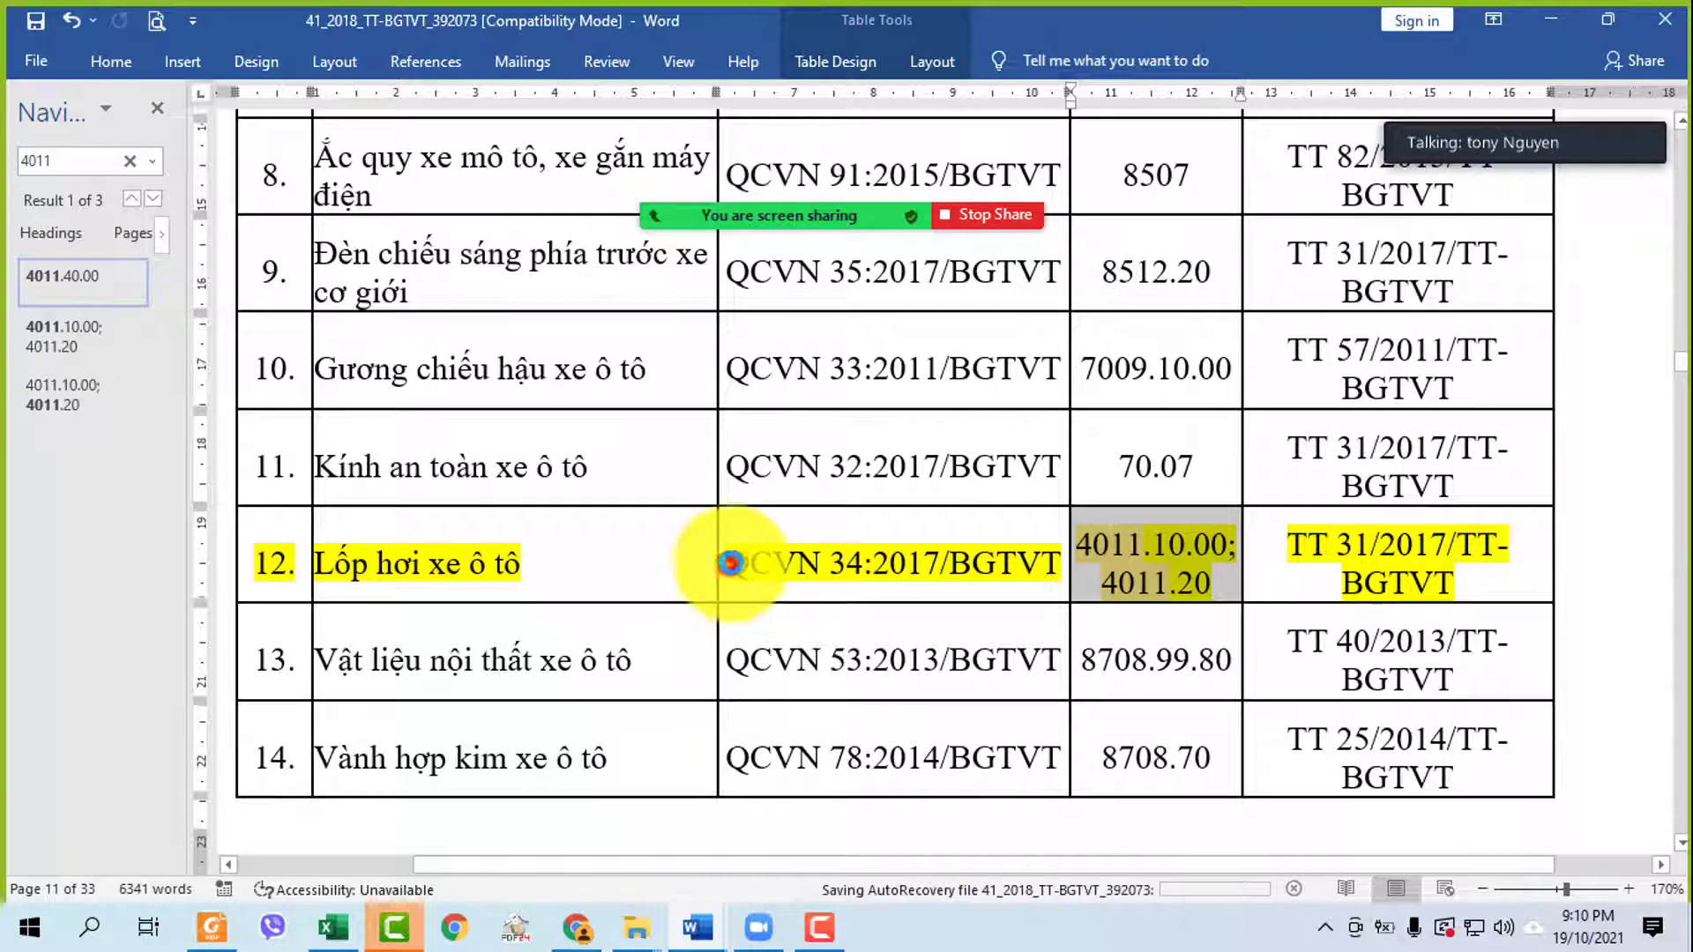
drag(725, 564, 1060, 568)
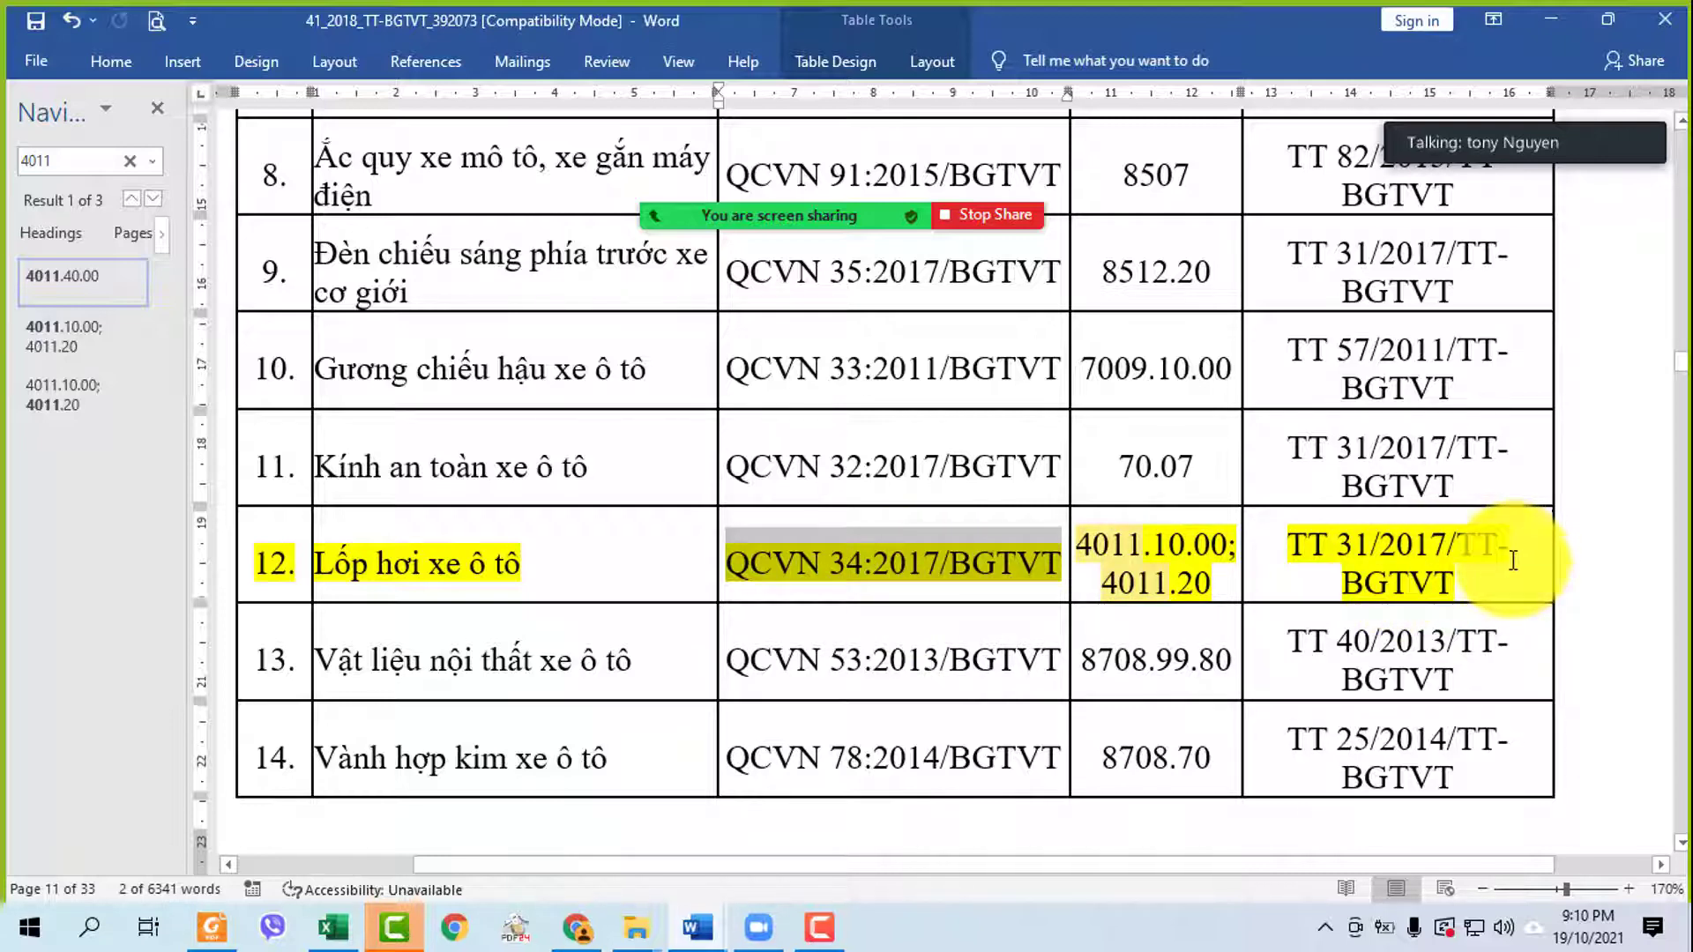
scroll(1547, 573, up, 6)
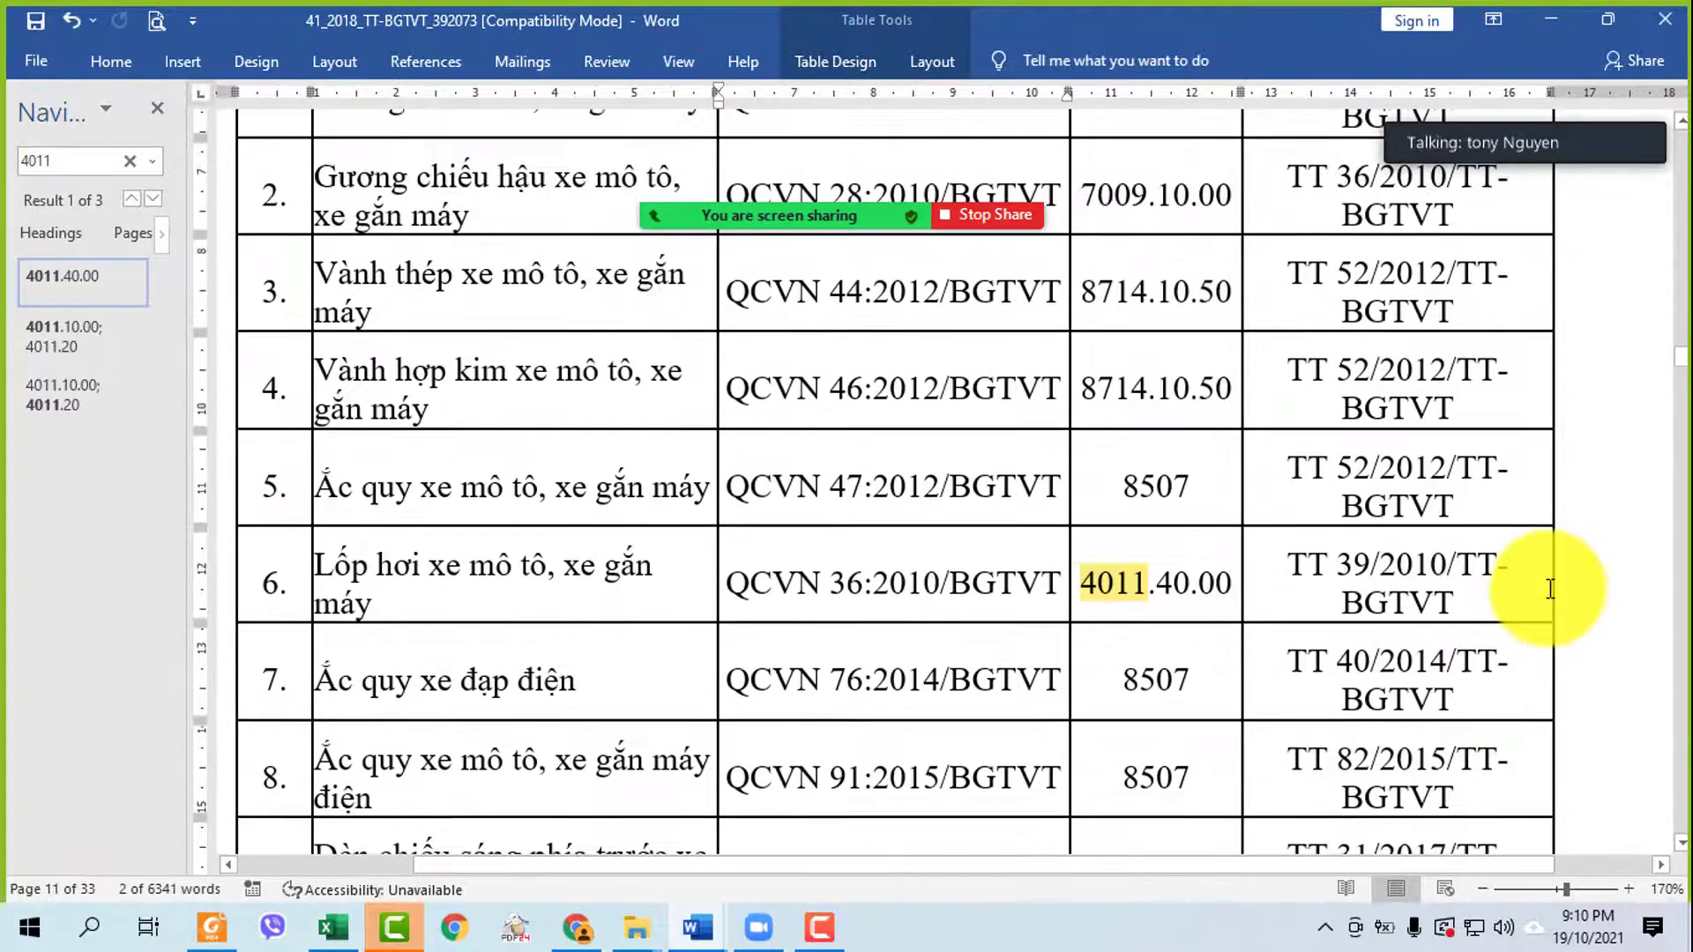
scroll(1550, 589, up, 16)
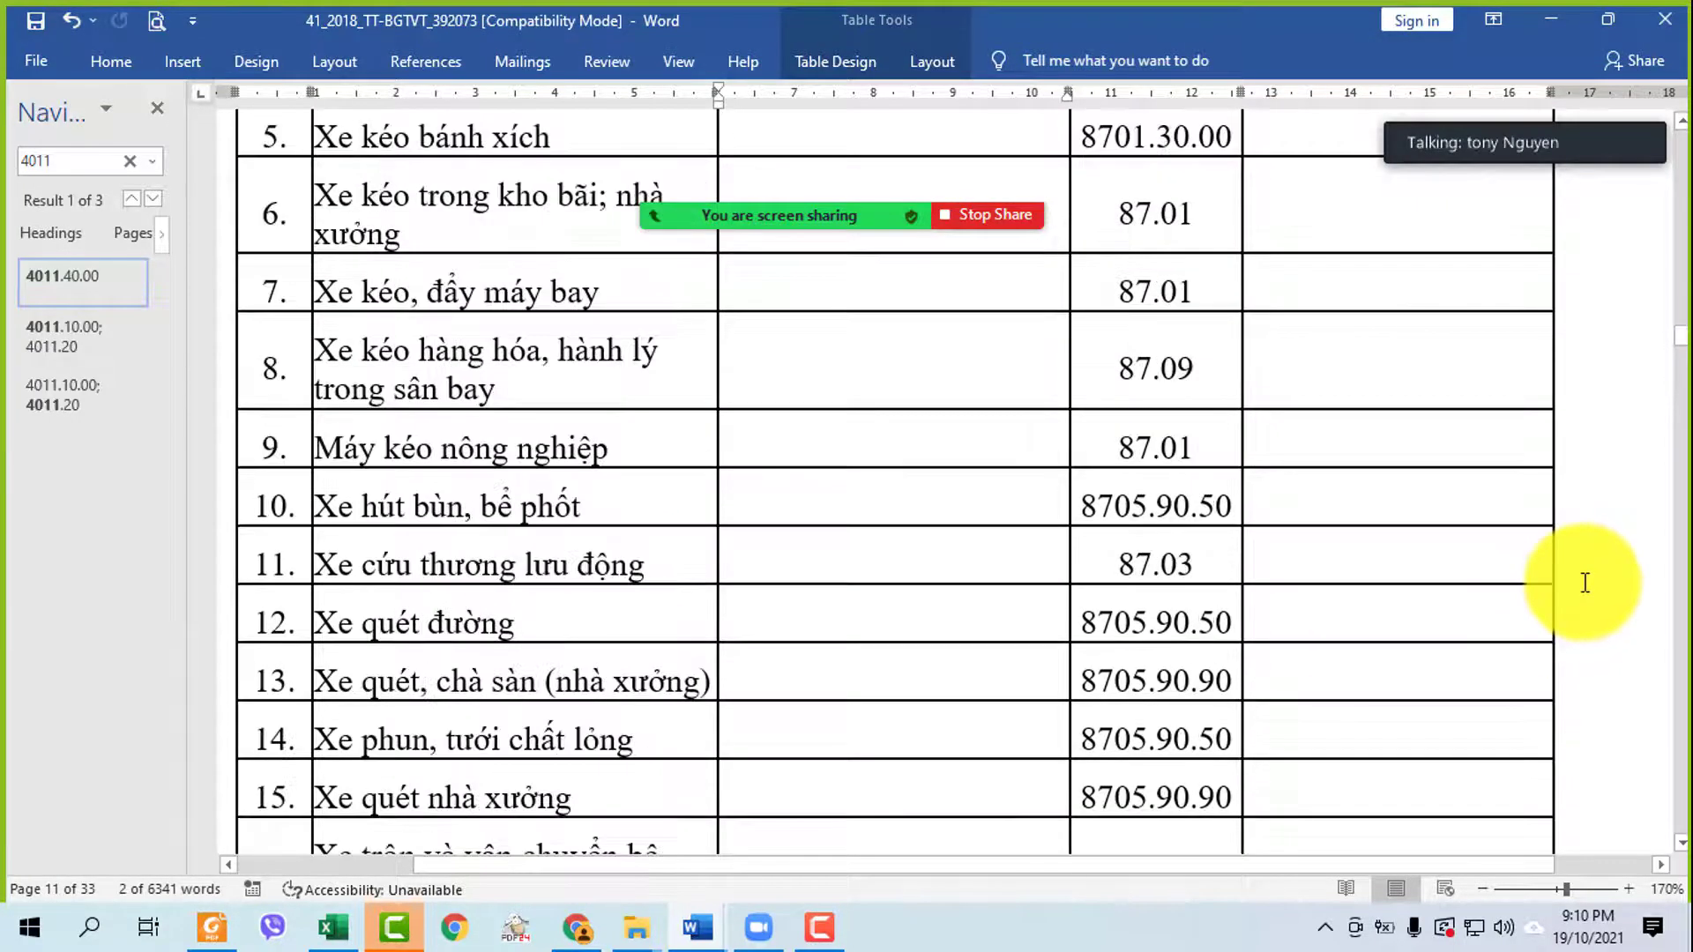
scroll(1584, 582, down, 20)
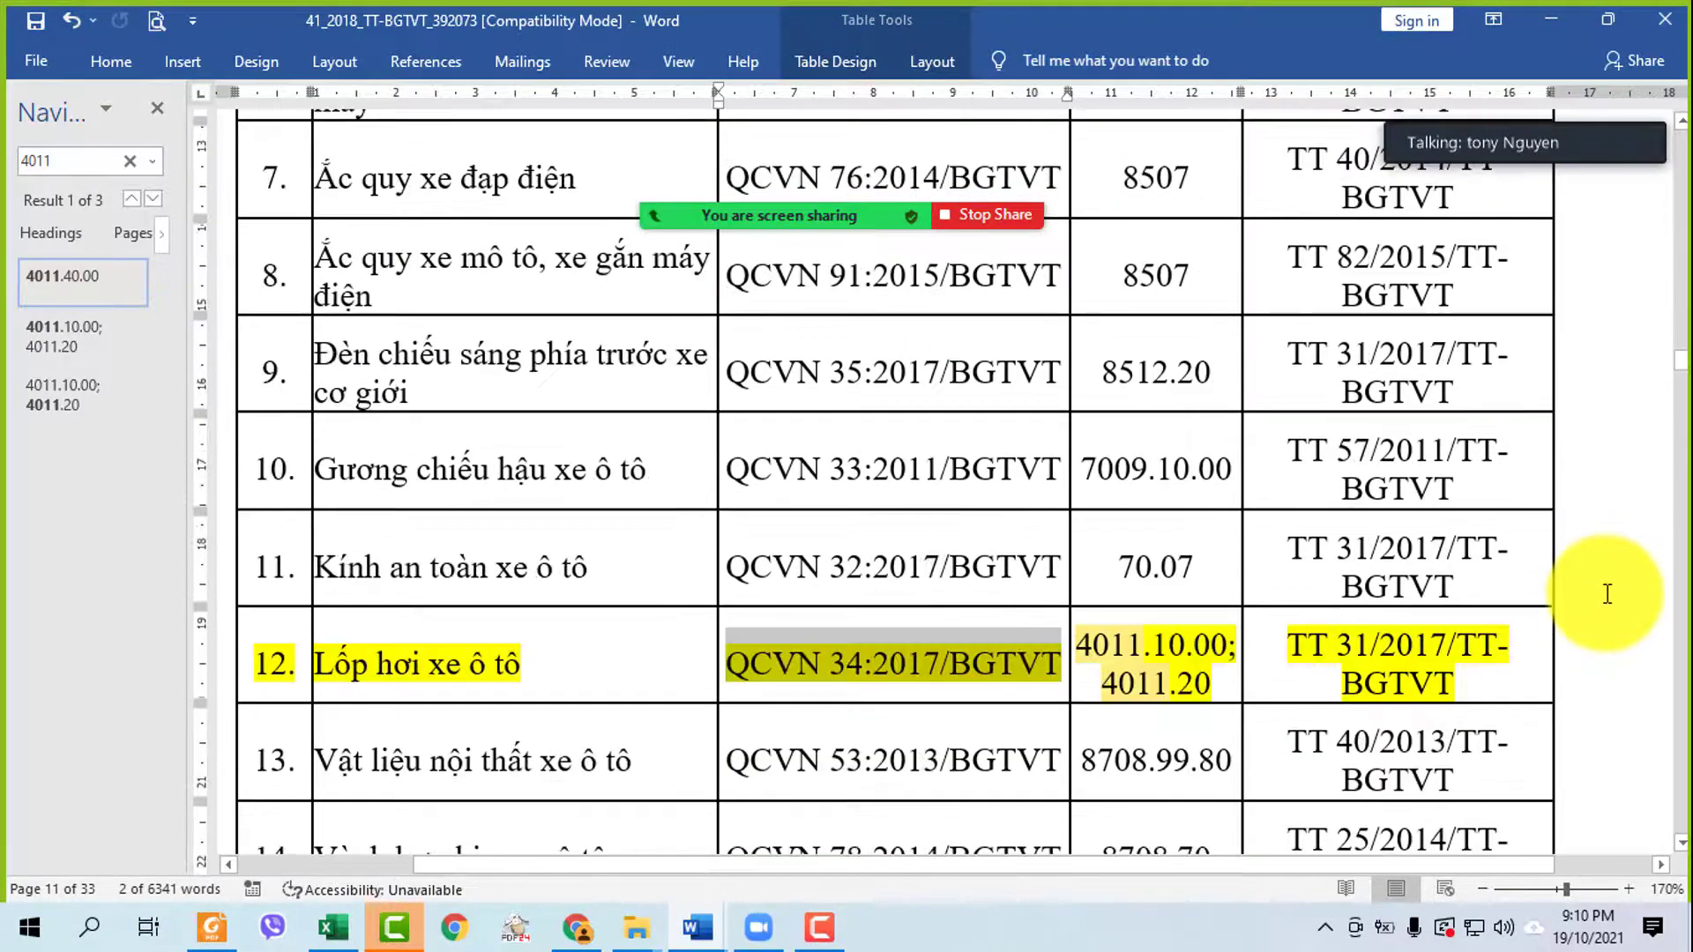
scroll(1608, 594, down, 3)
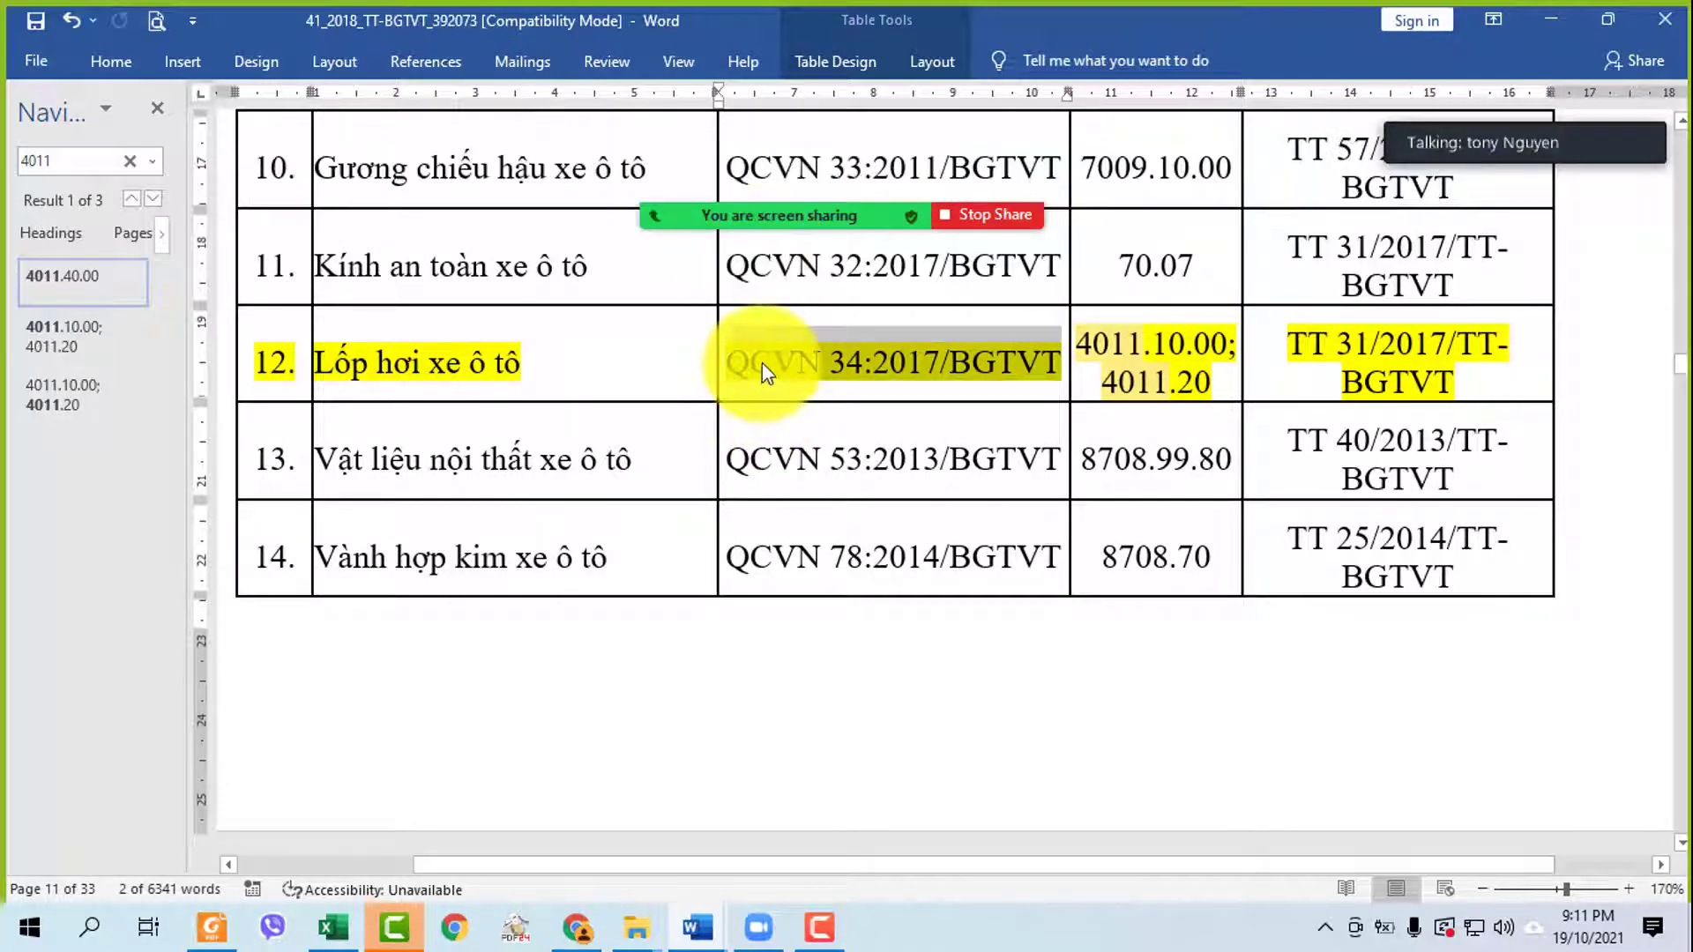
click(734, 369)
drag(733, 368, 1002, 396)
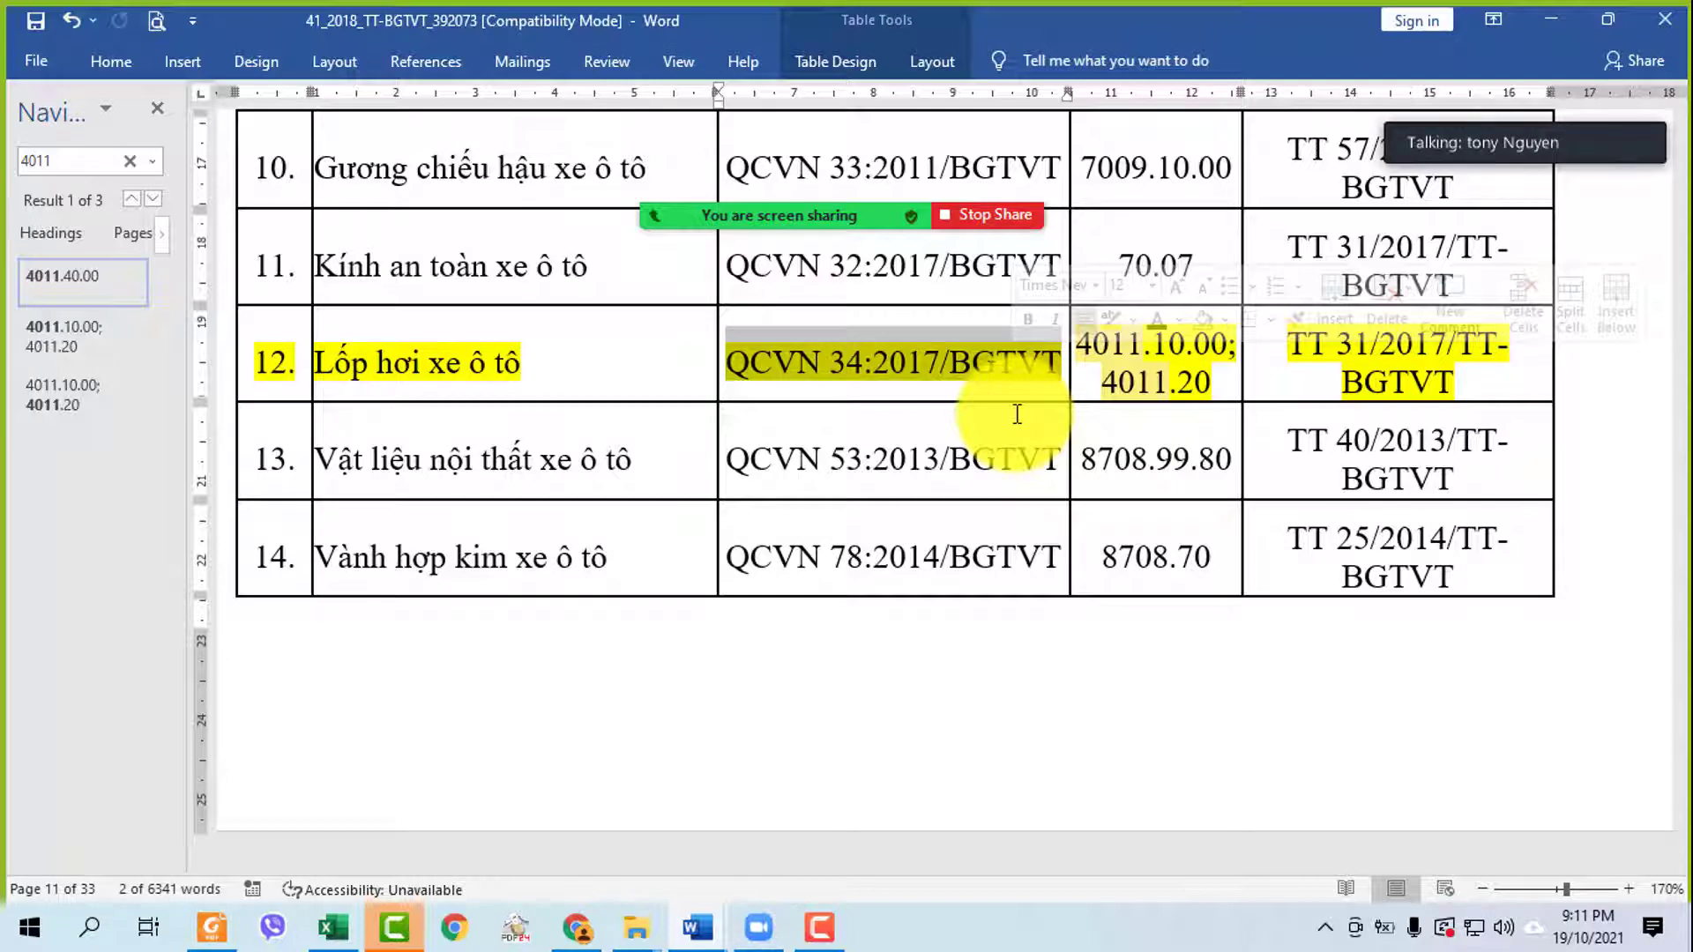
click(1125, 353)
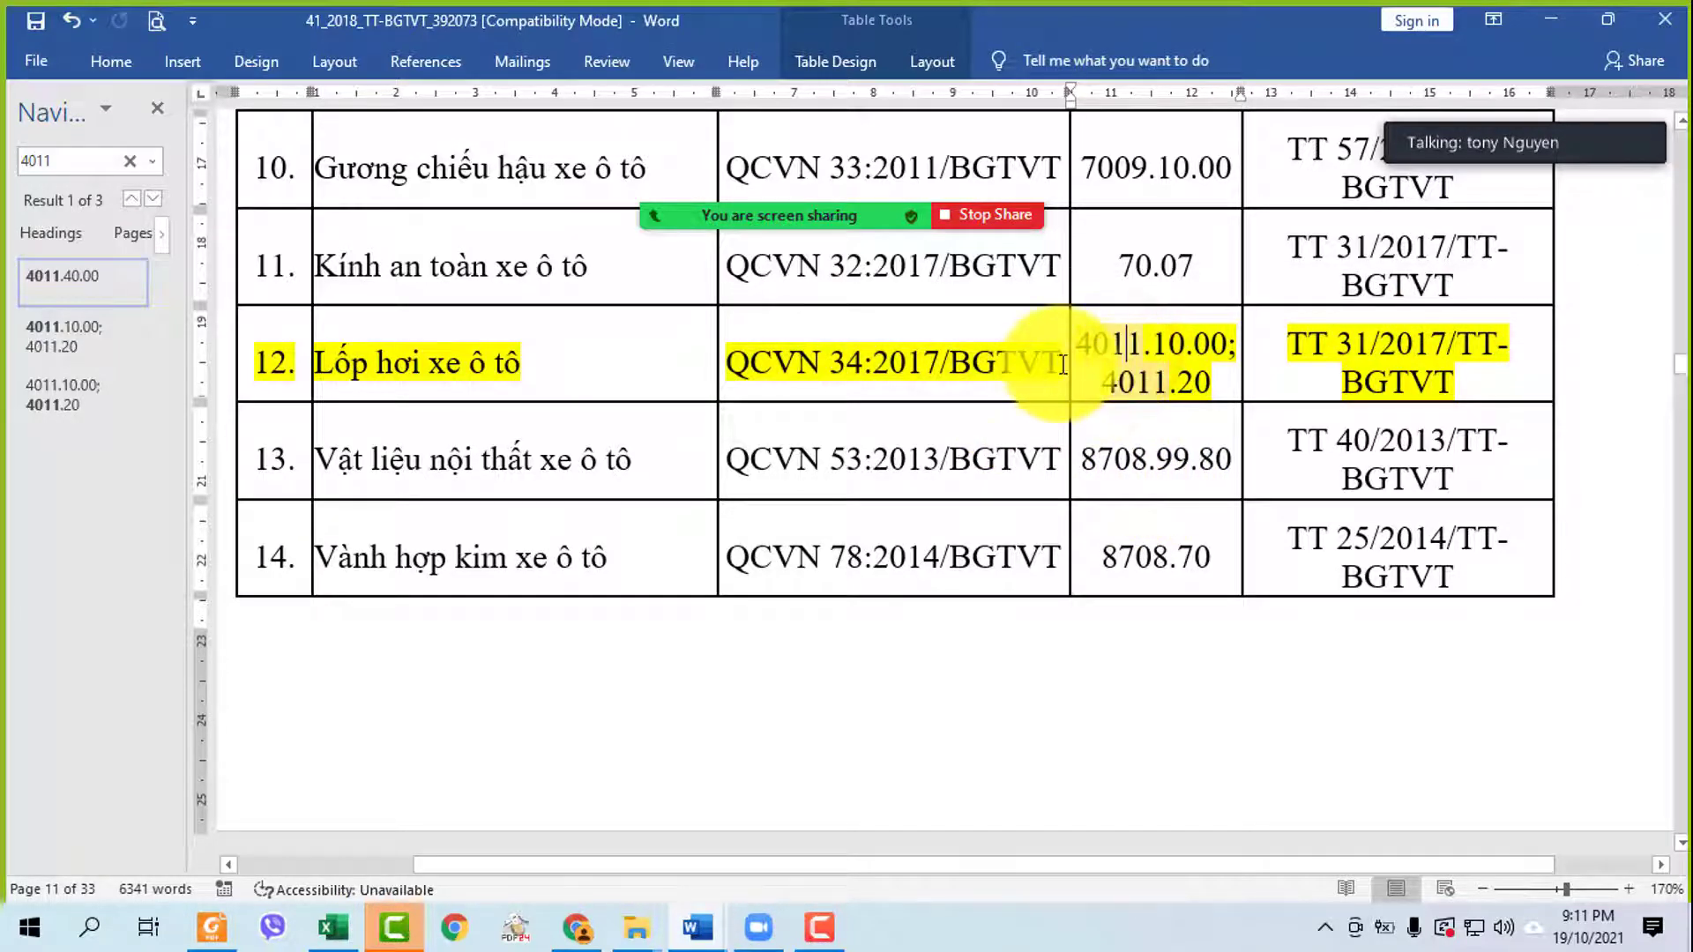
drag(1062, 361, 790, 393)
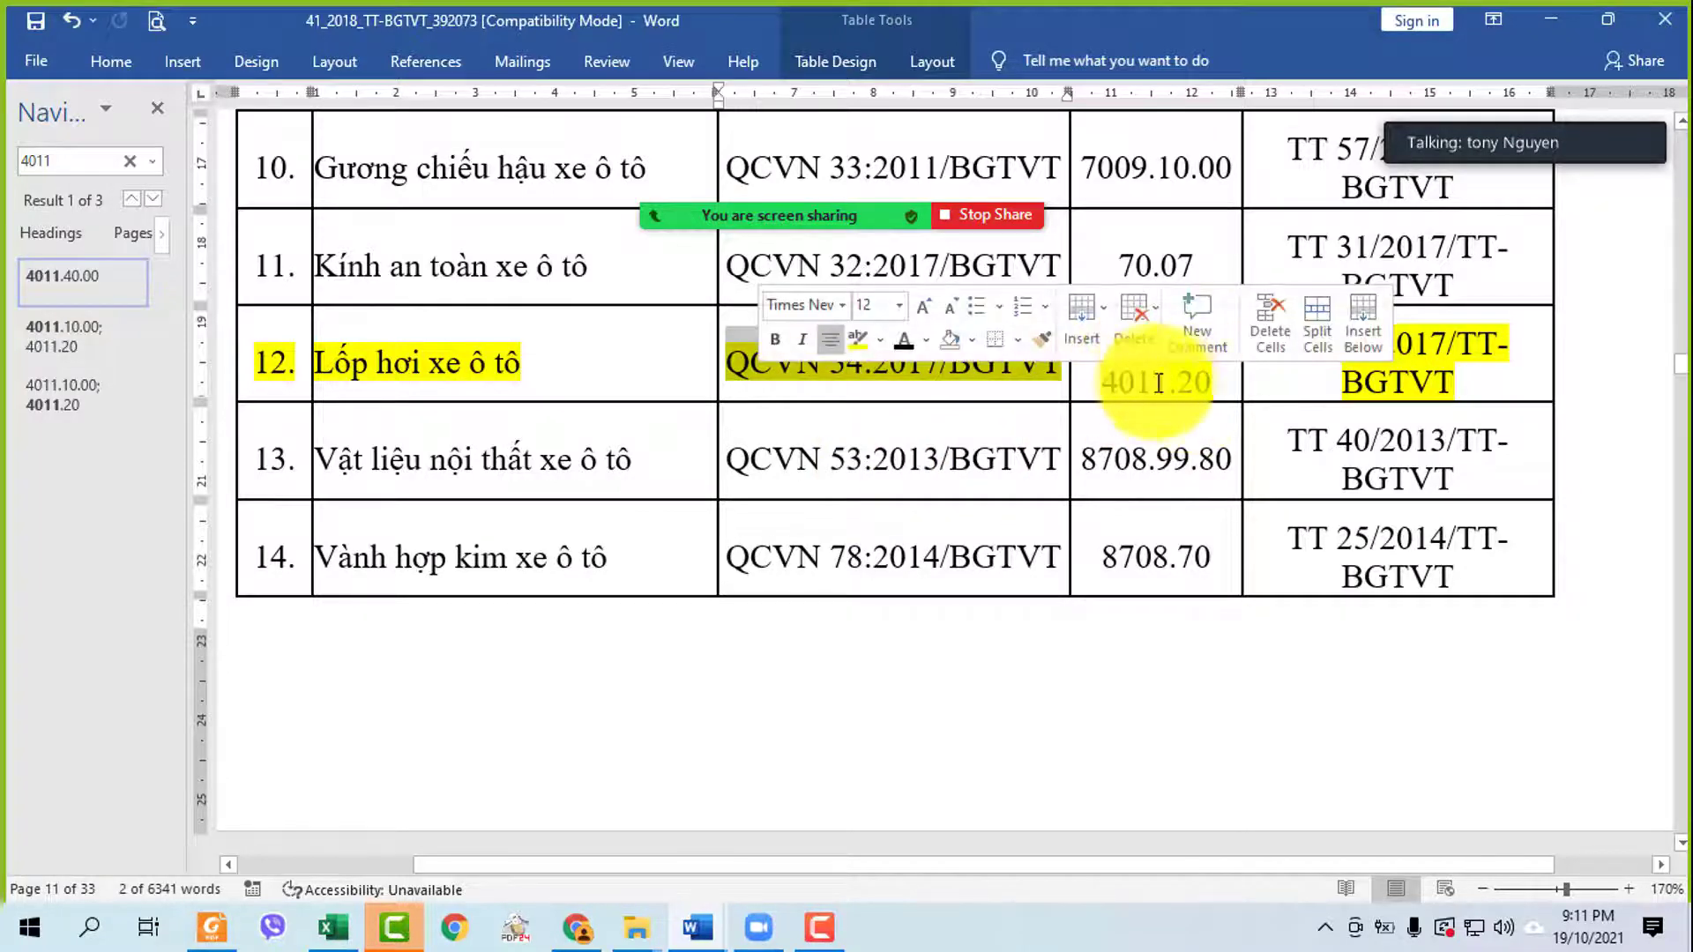
click(1132, 460)
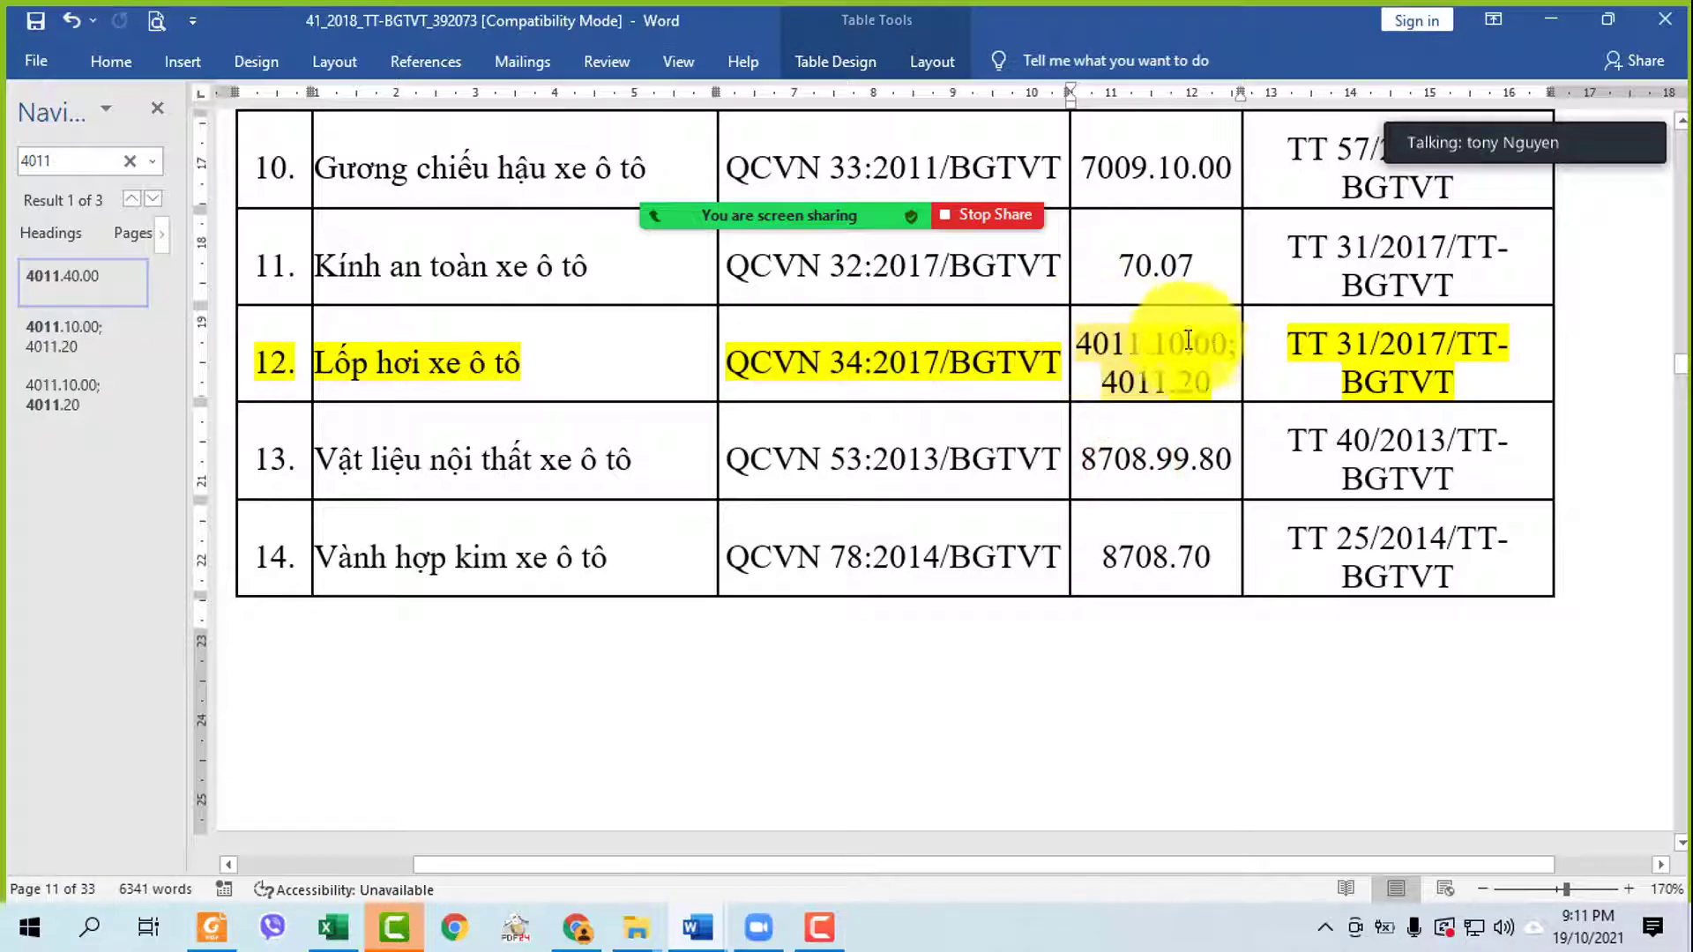
click(216, 363)
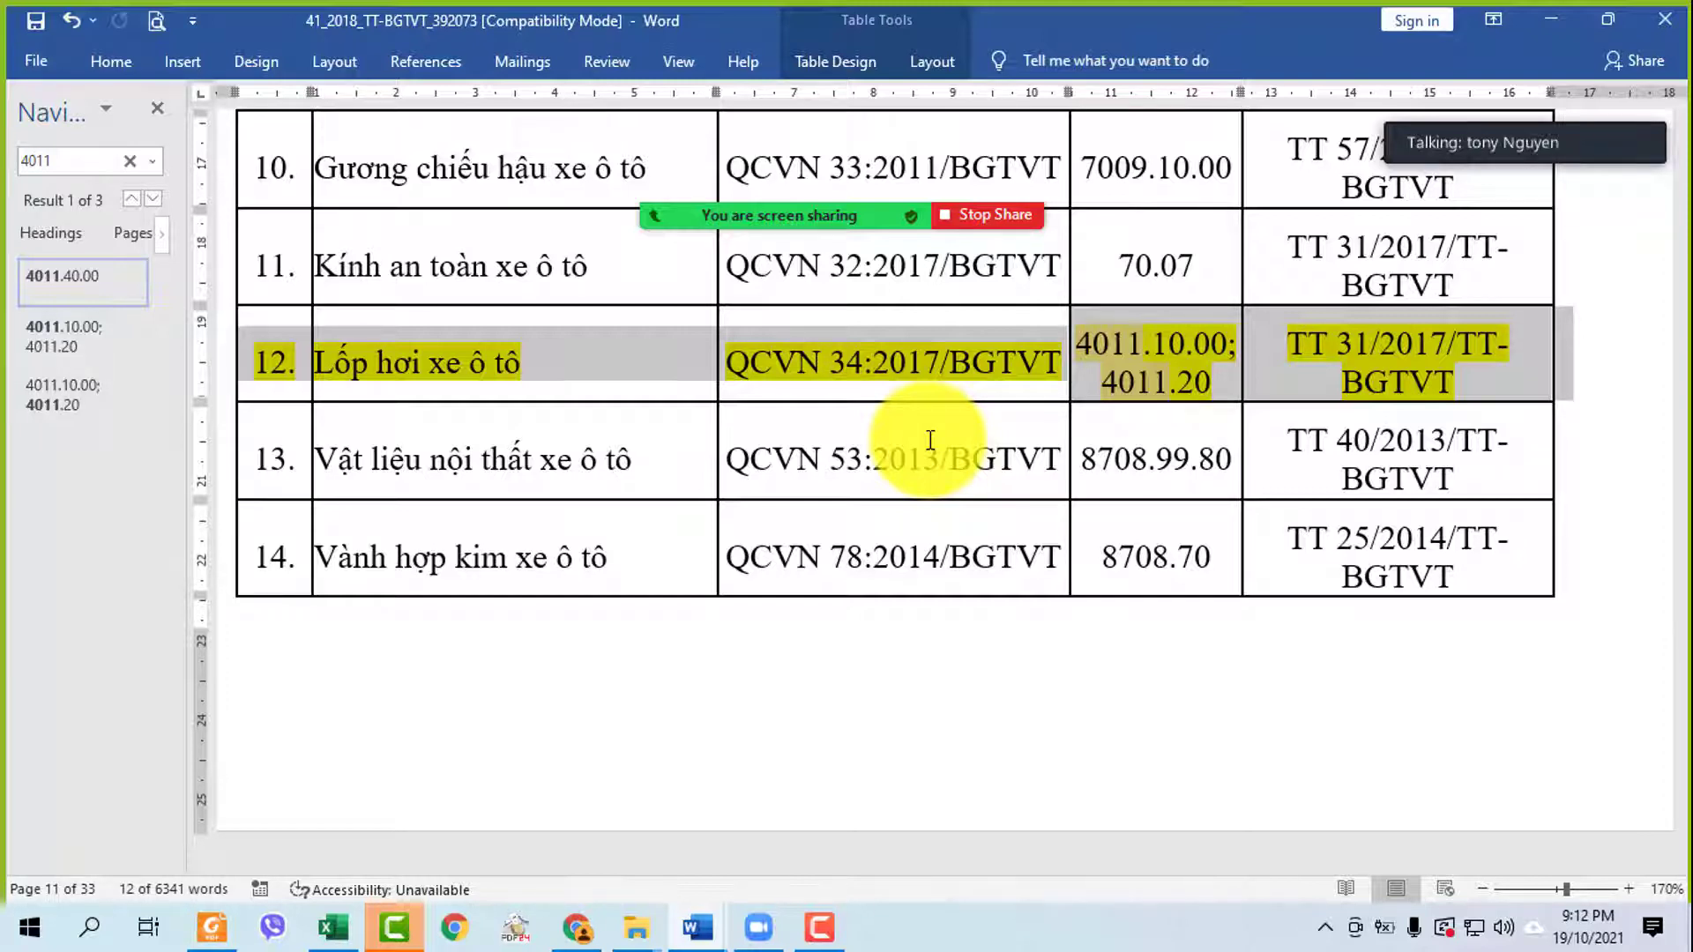
- Copy the standard number QCVN 34:2017/BGTVT from the "Lốp hơi xe ô tô" row
click(743, 363)
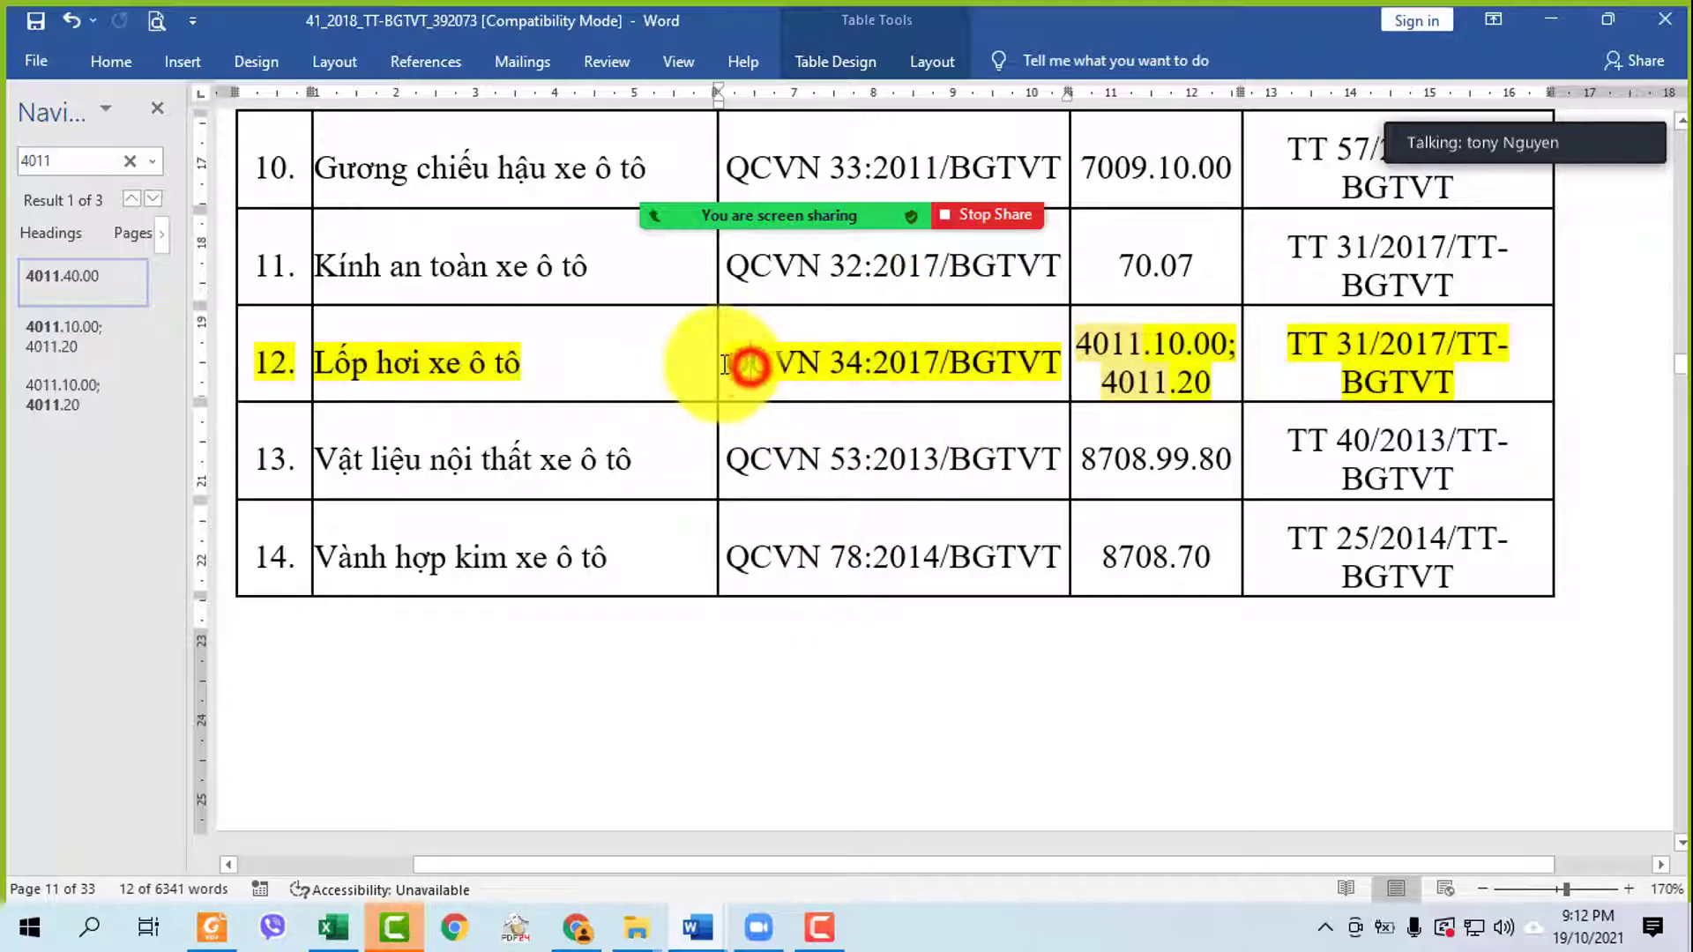
triple_click(723, 364)
key(ctrl+c)
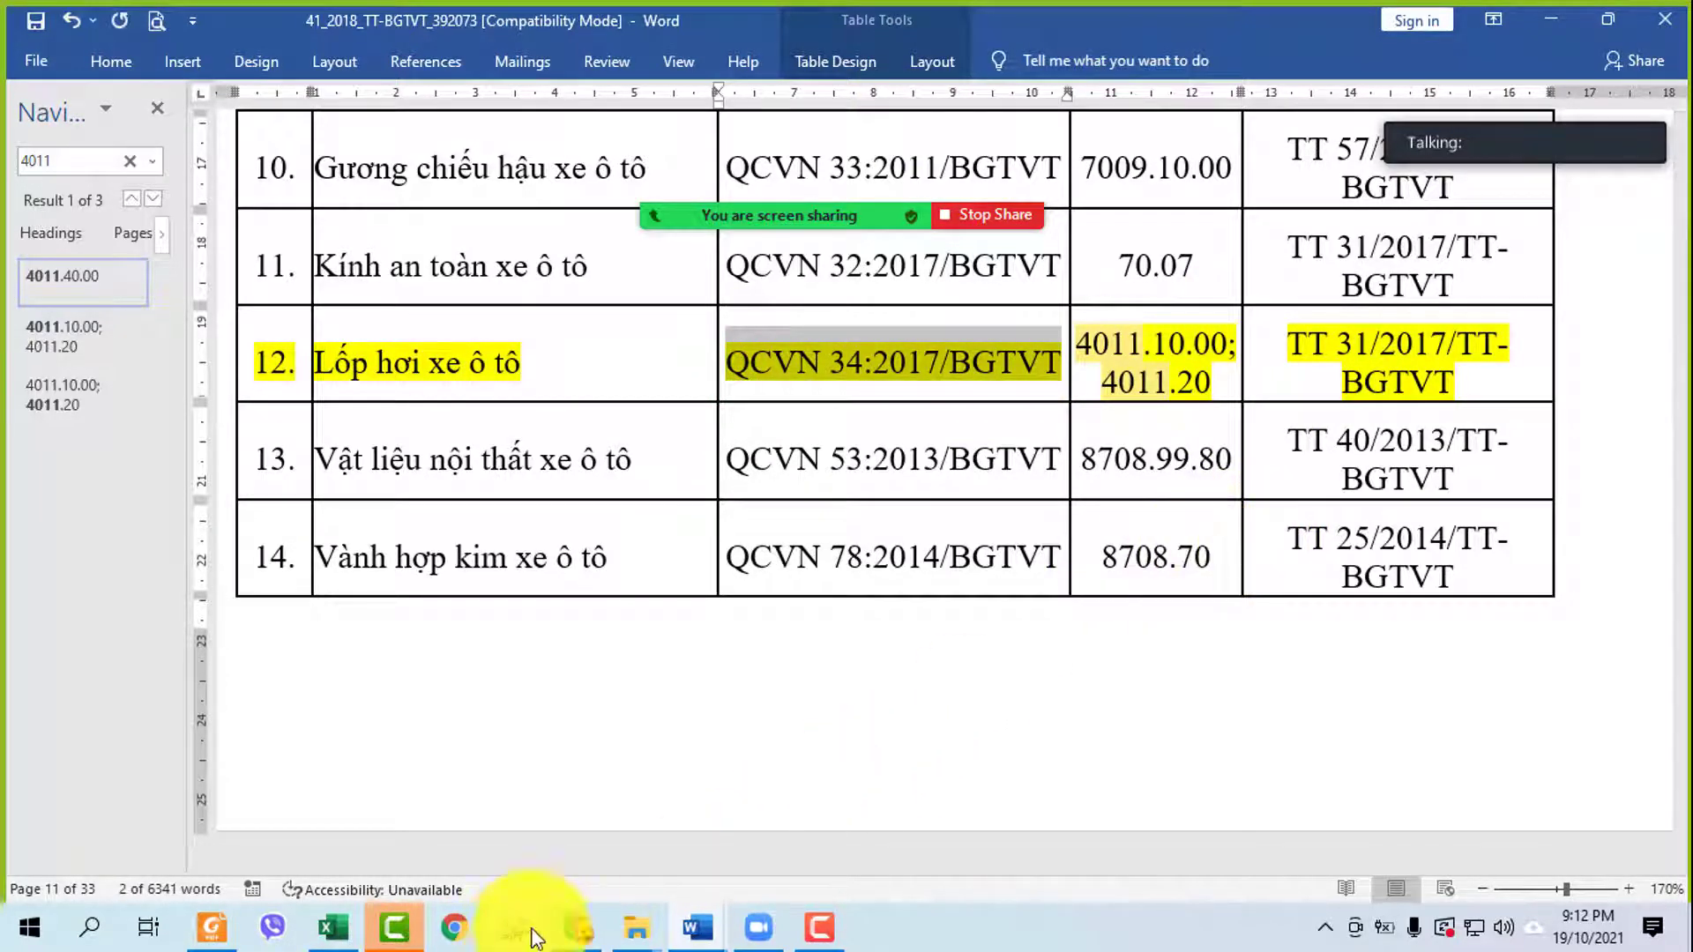
- Switch to Chrome and view the documents related to Thông tư 41/2018/TT-BGTVT, first by content and then by validity
click(576, 926)
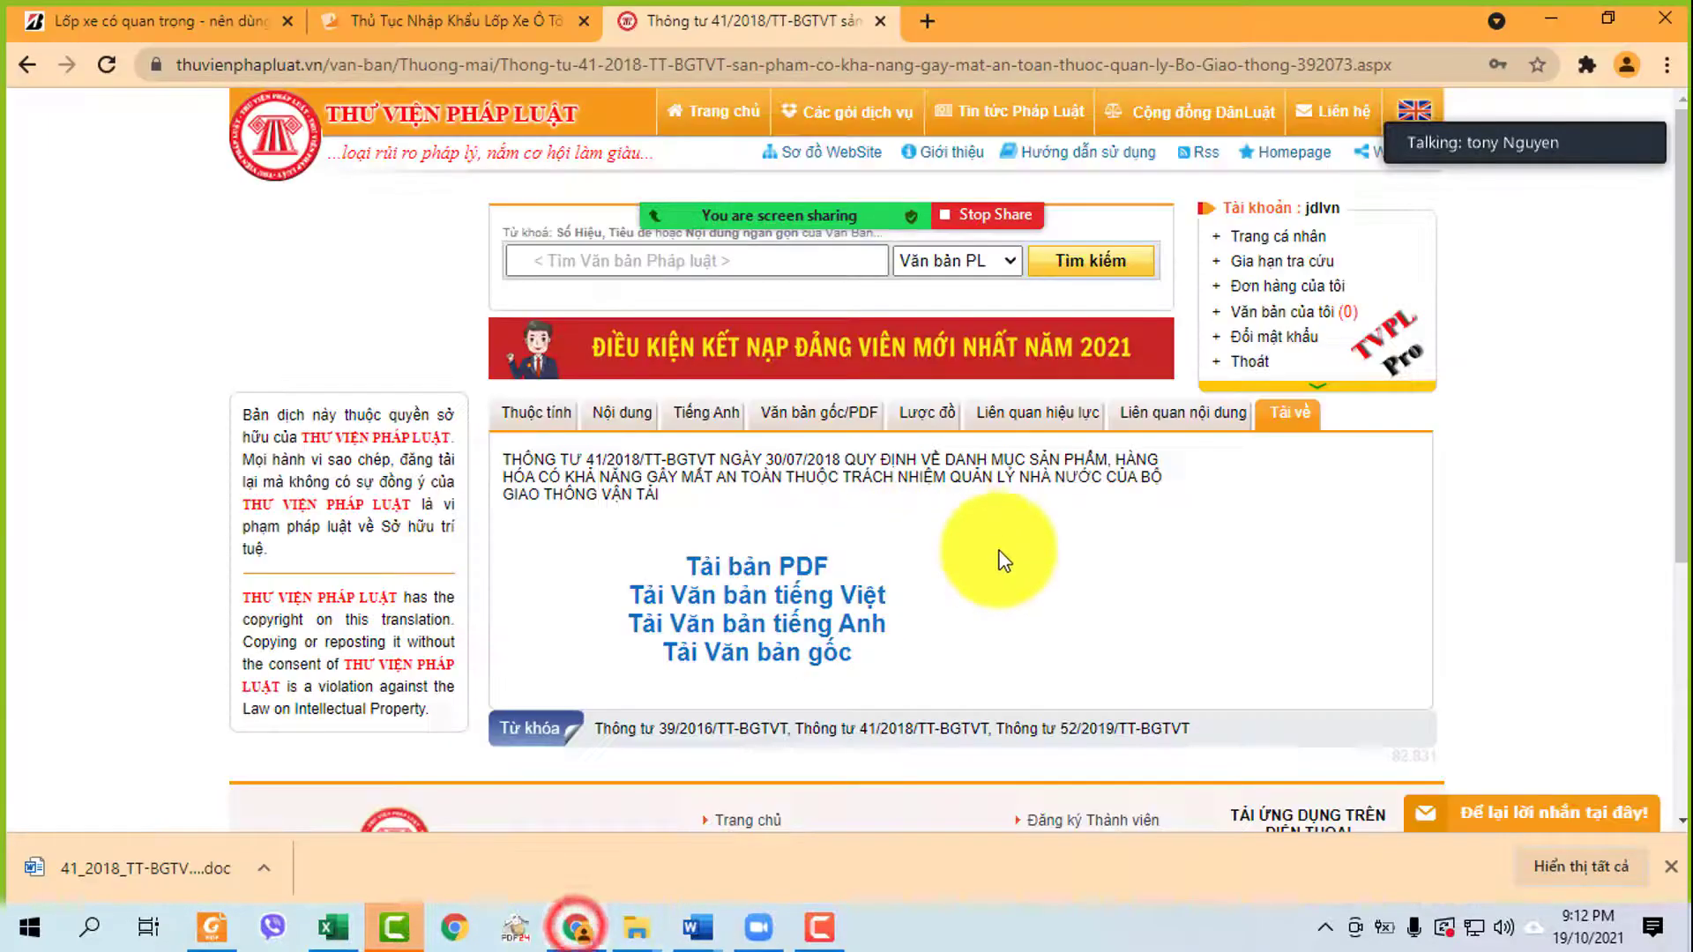
click(1216, 415)
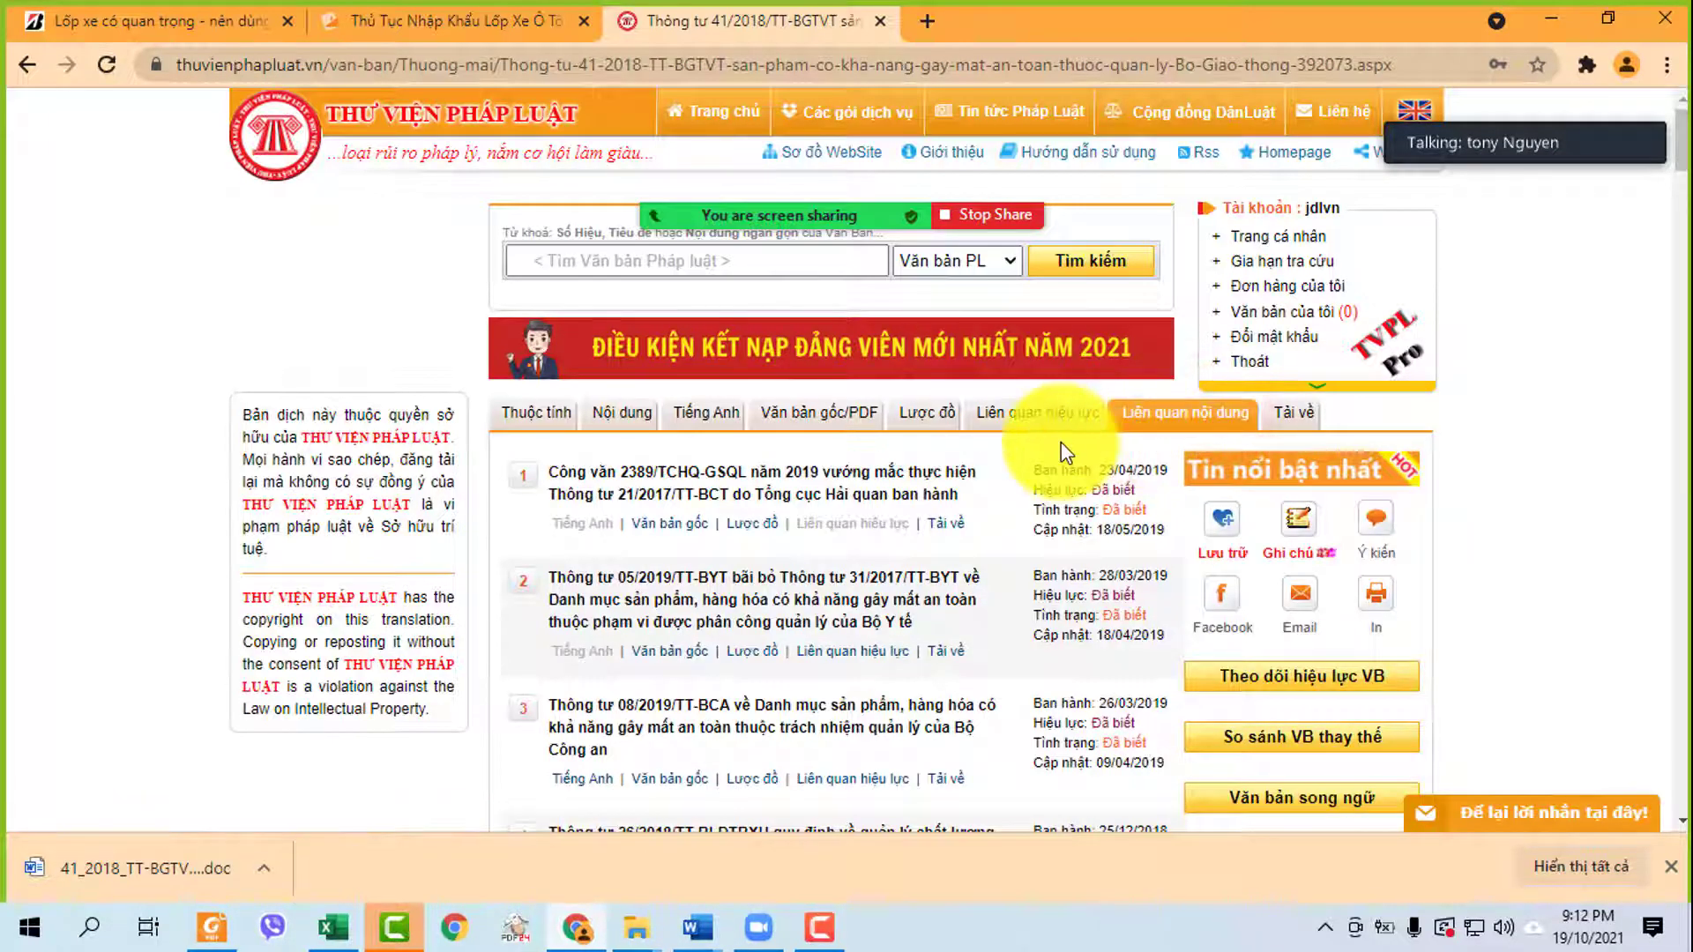
click(1027, 413)
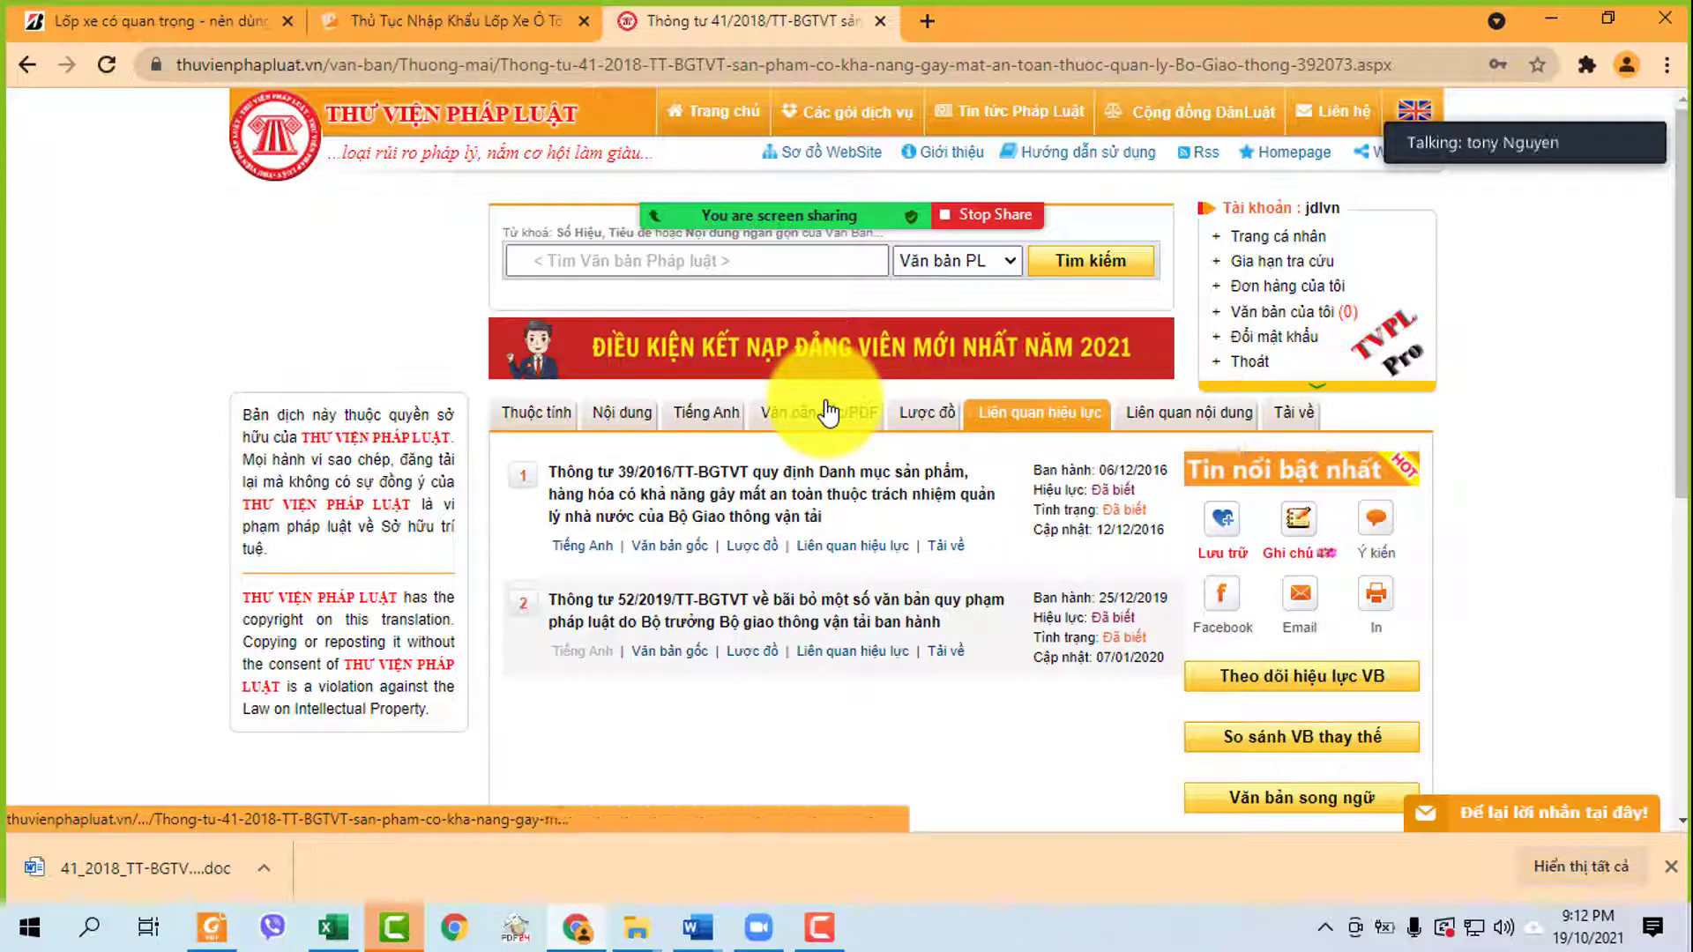
- Search the Thư Viện Pháp Luật site for QCVN 34:2017/BGTVT and look through the results
click(602, 262)
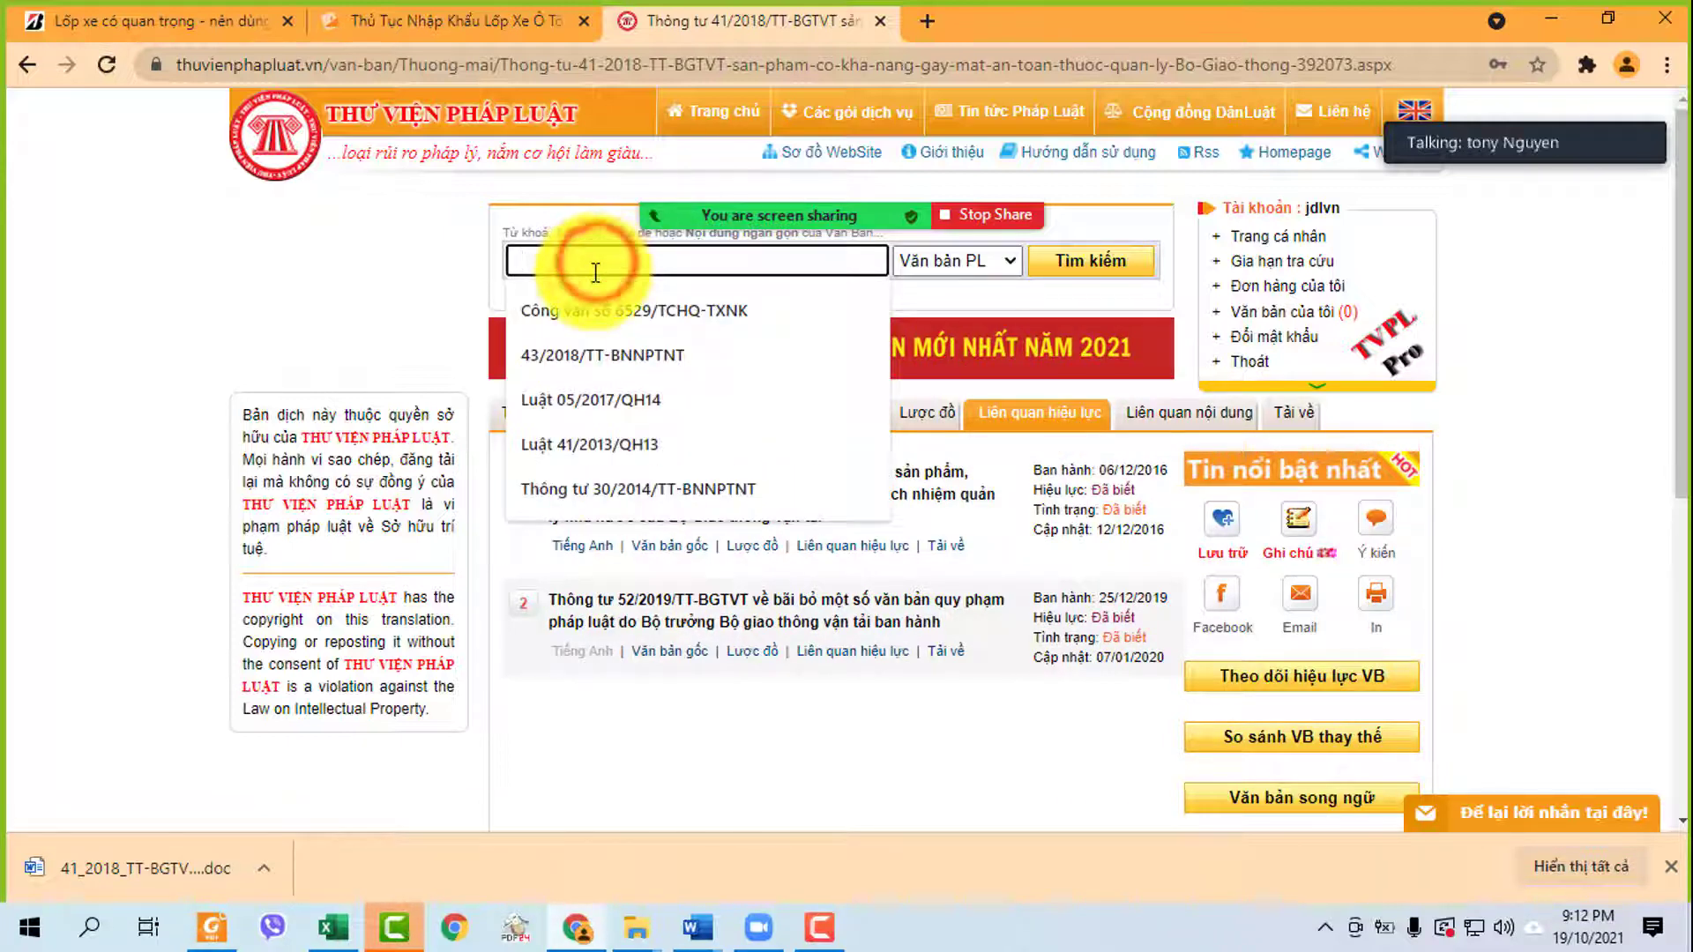
key(ctrl+v)
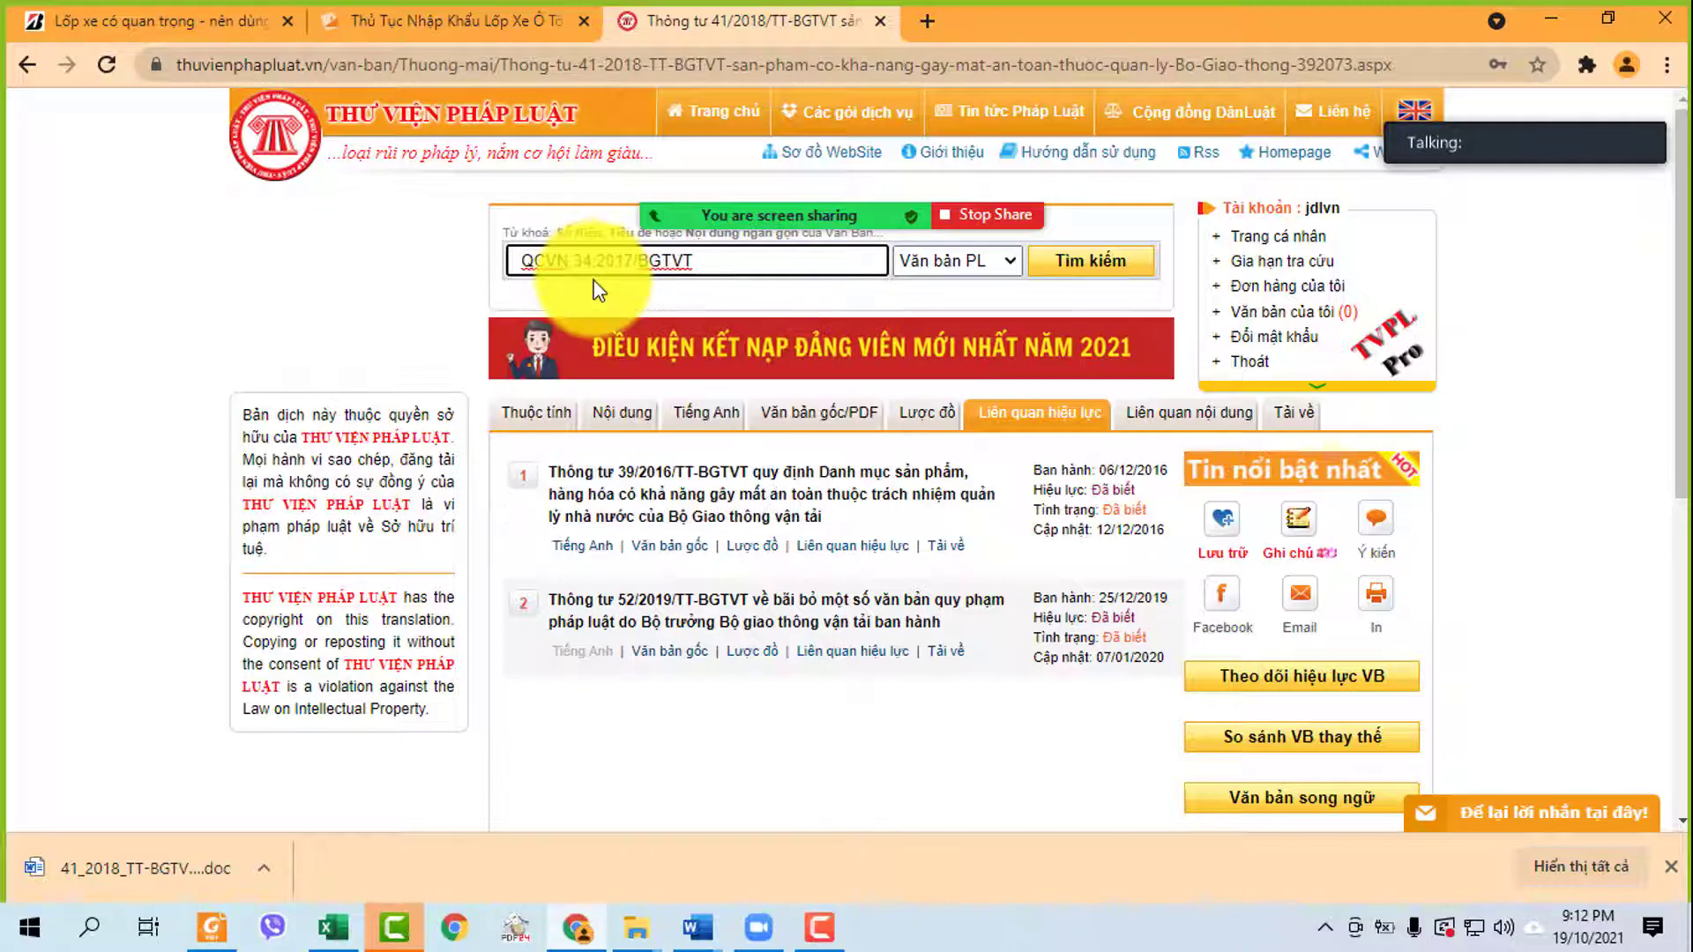
key(Return)
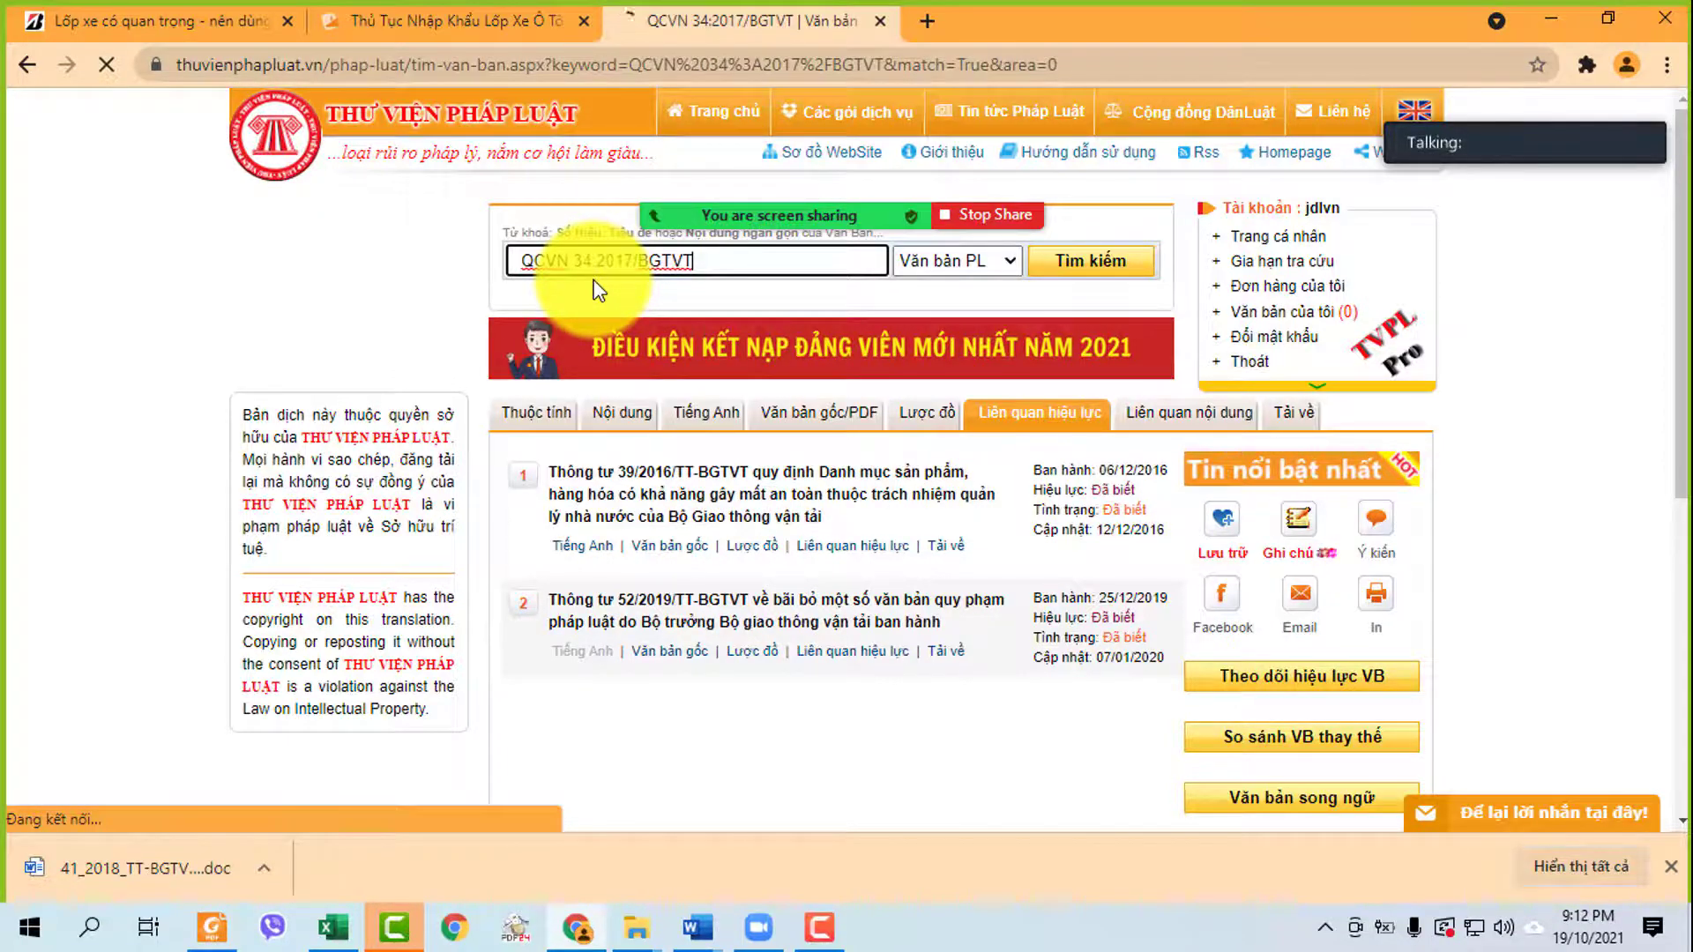
scroll(329, 381, down, 1)
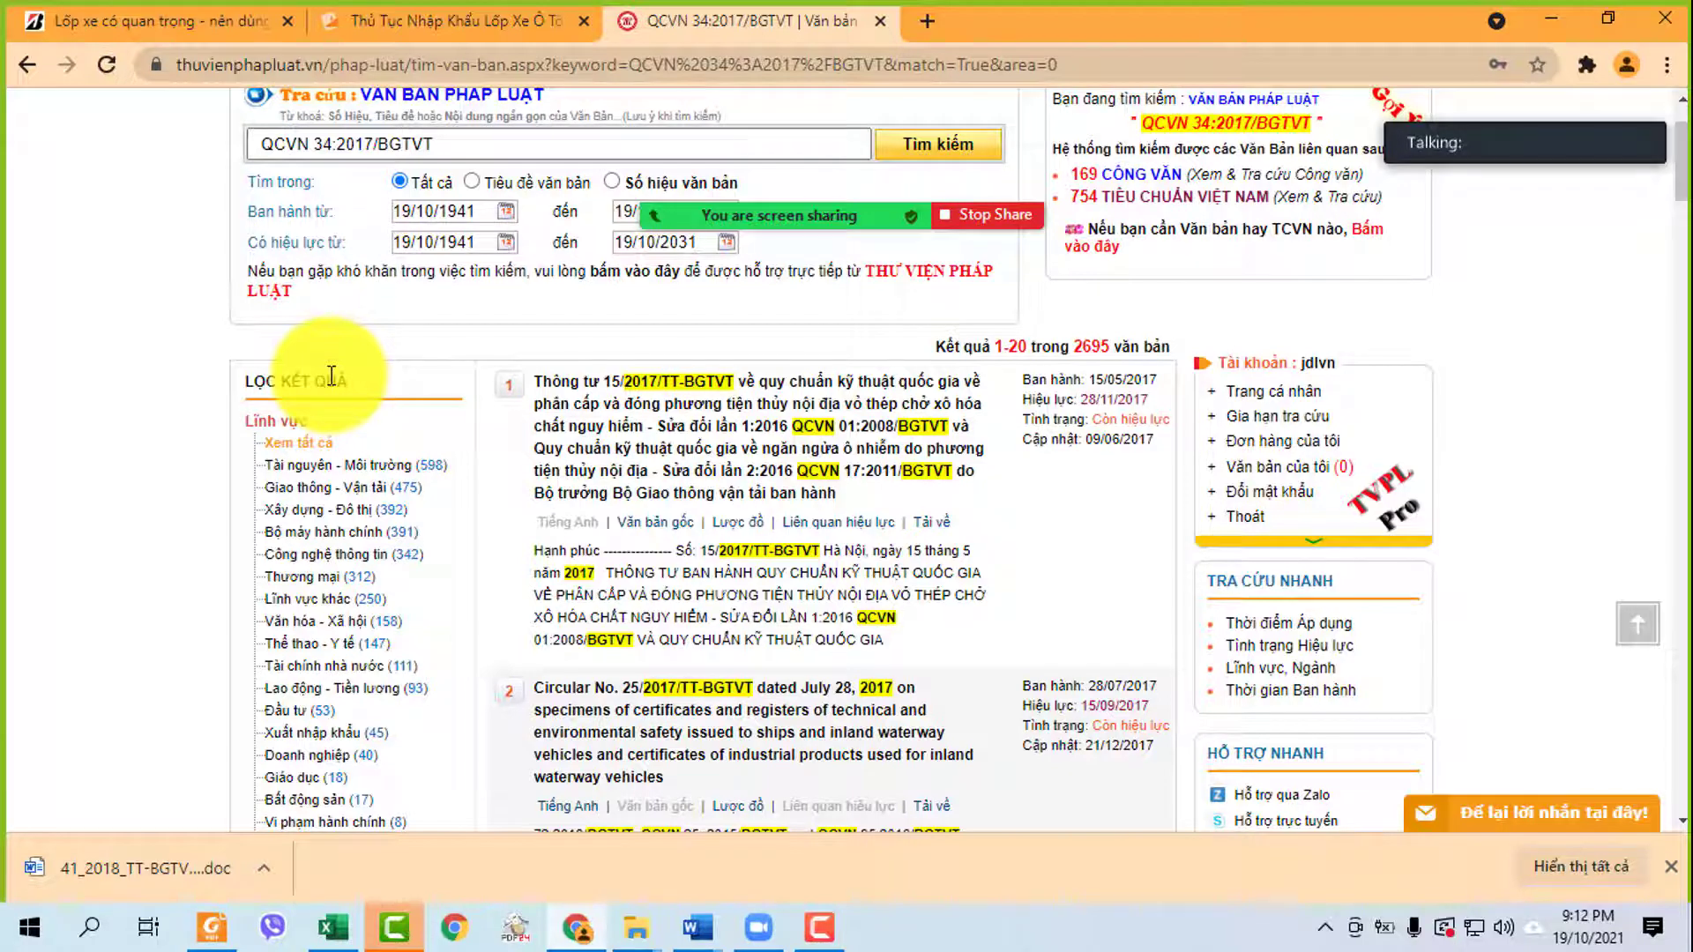
scroll(331, 376, up, 1)
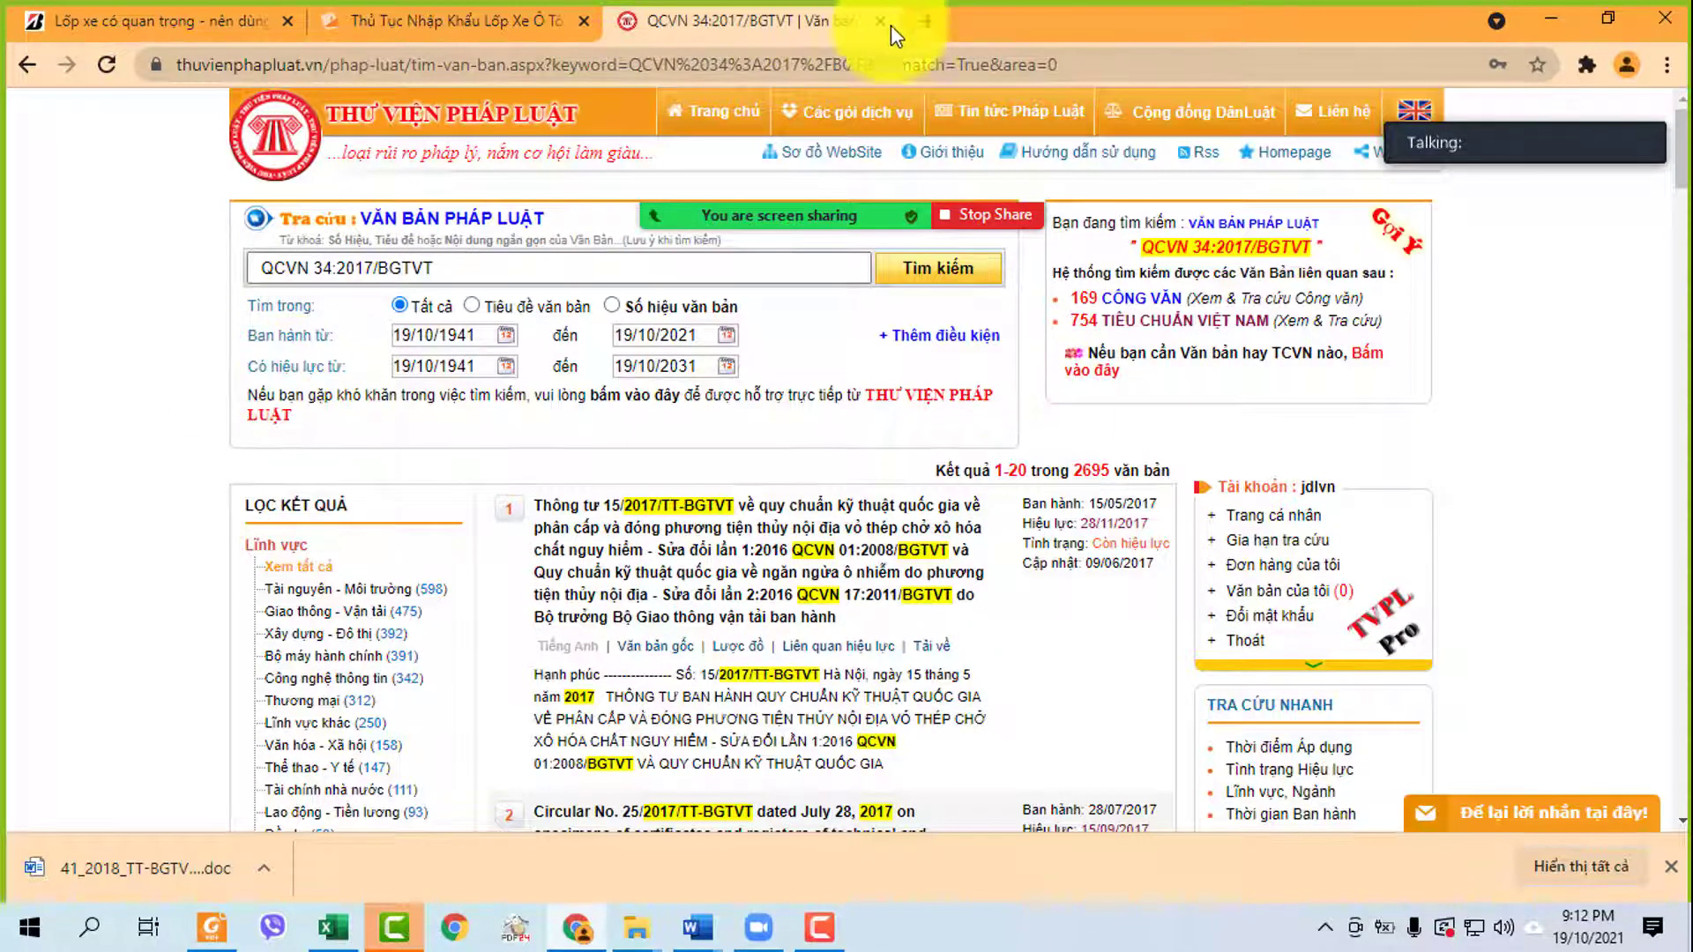
- Search Google in a new tab for QCVN 34:2017/BGTVT and open the thuvienphapluat.vn result on car tyres
click(936, 26)
key(ctrl+v)
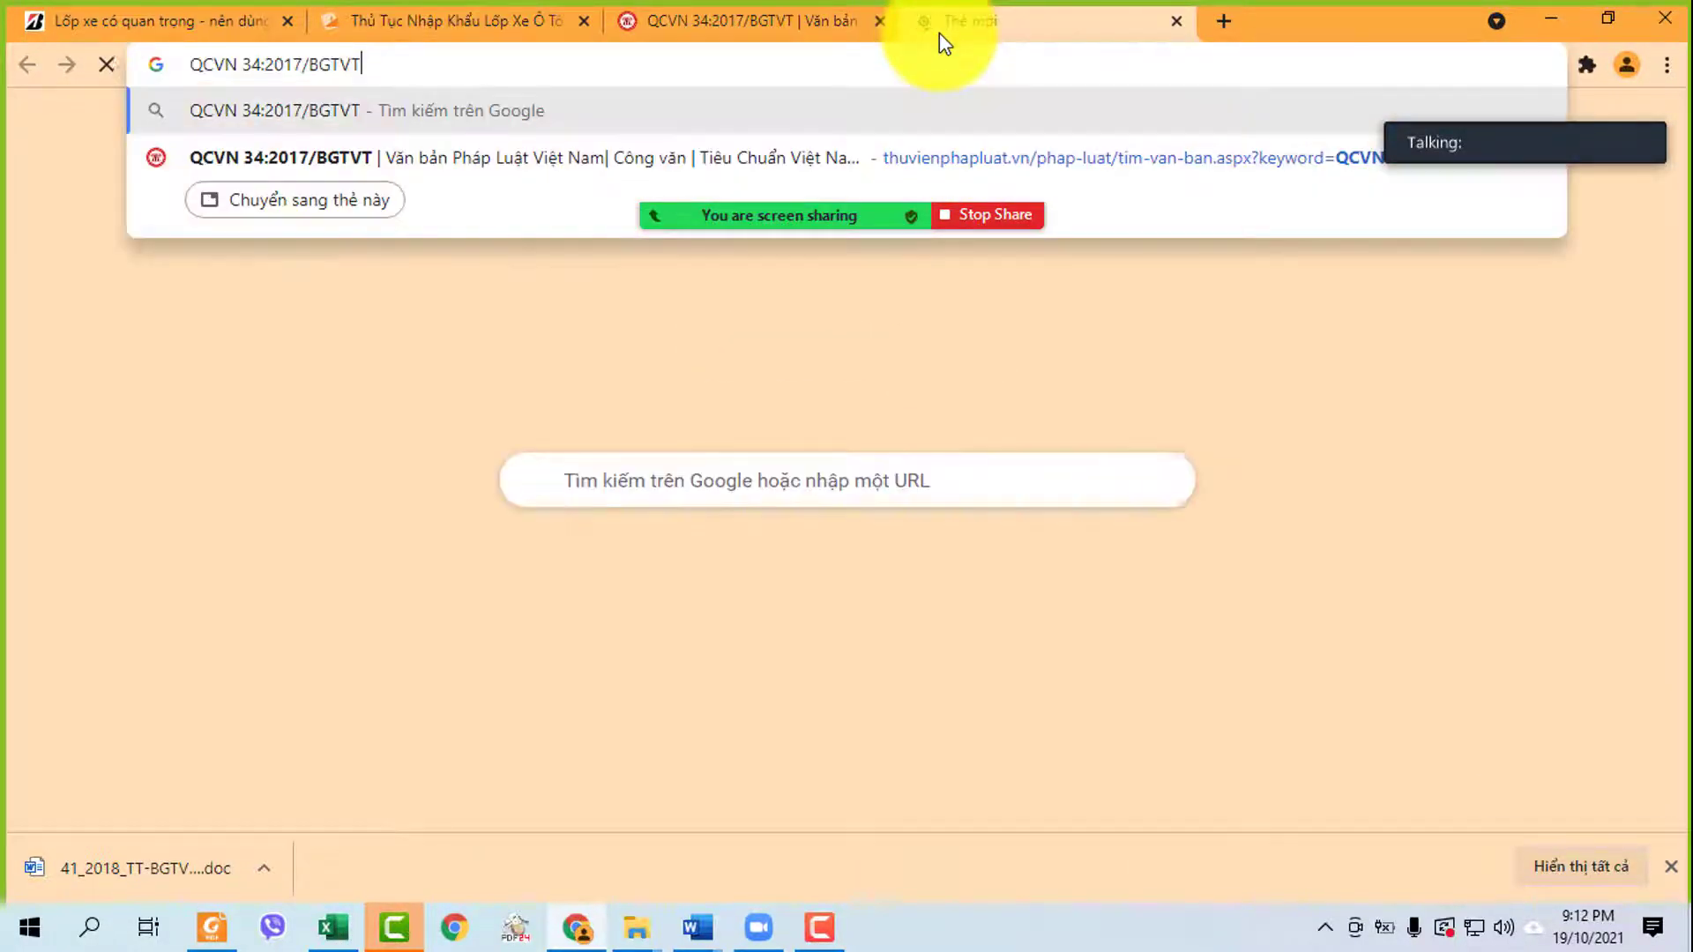
key(Return)
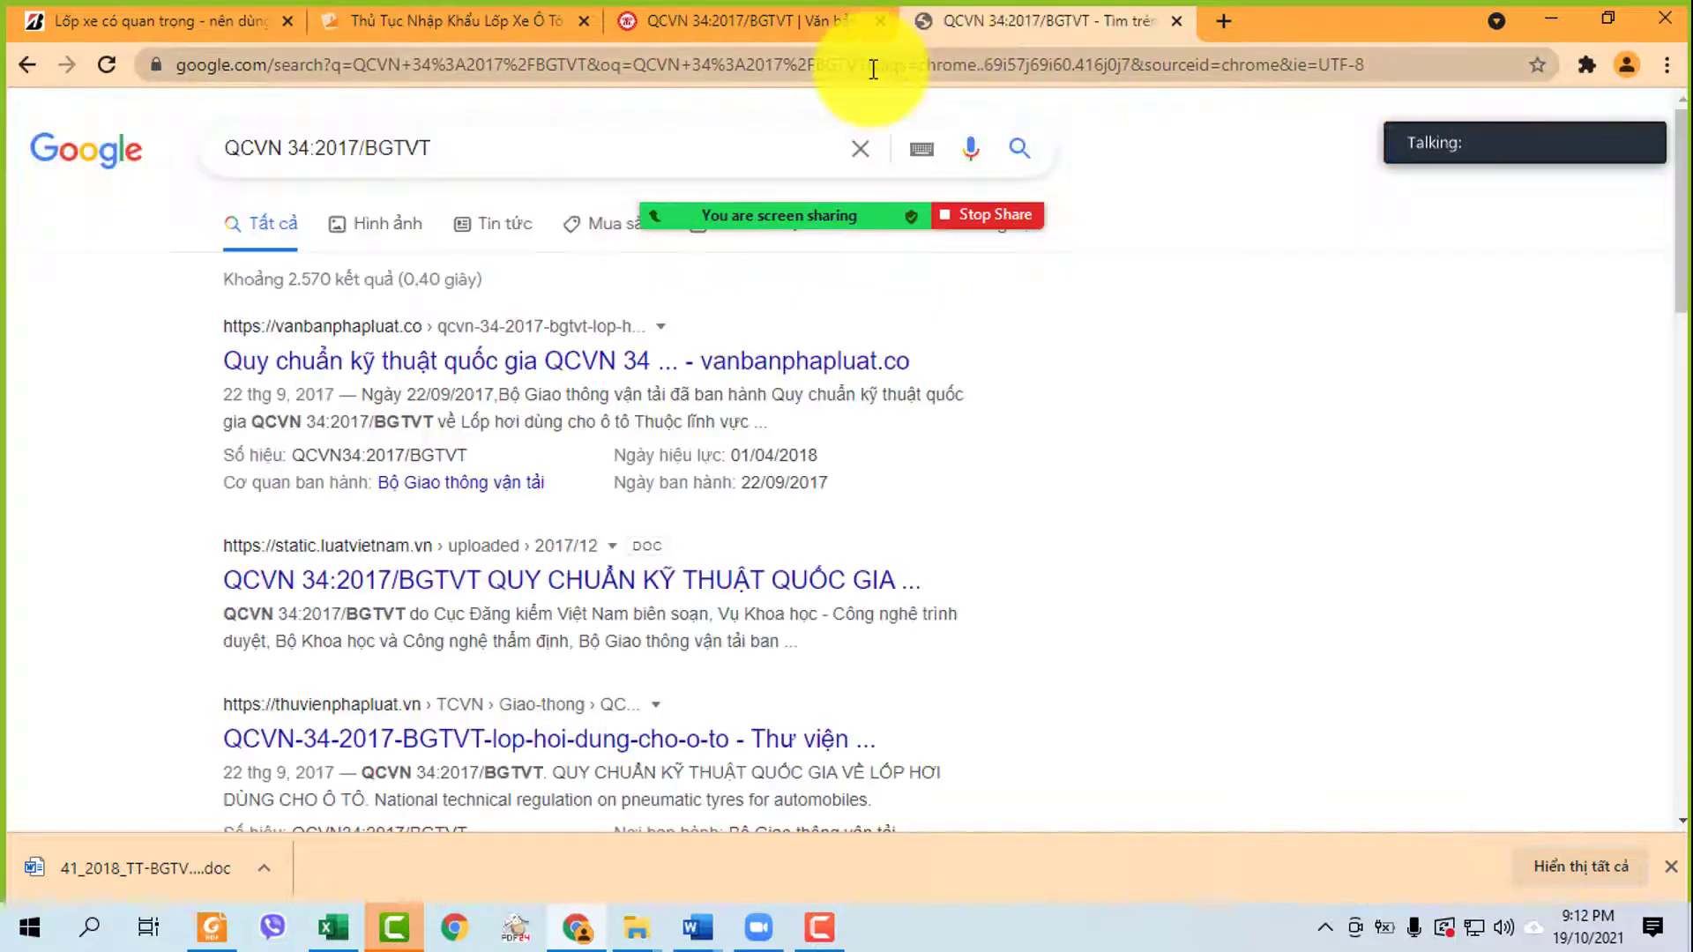
mouse_move(912, 233)
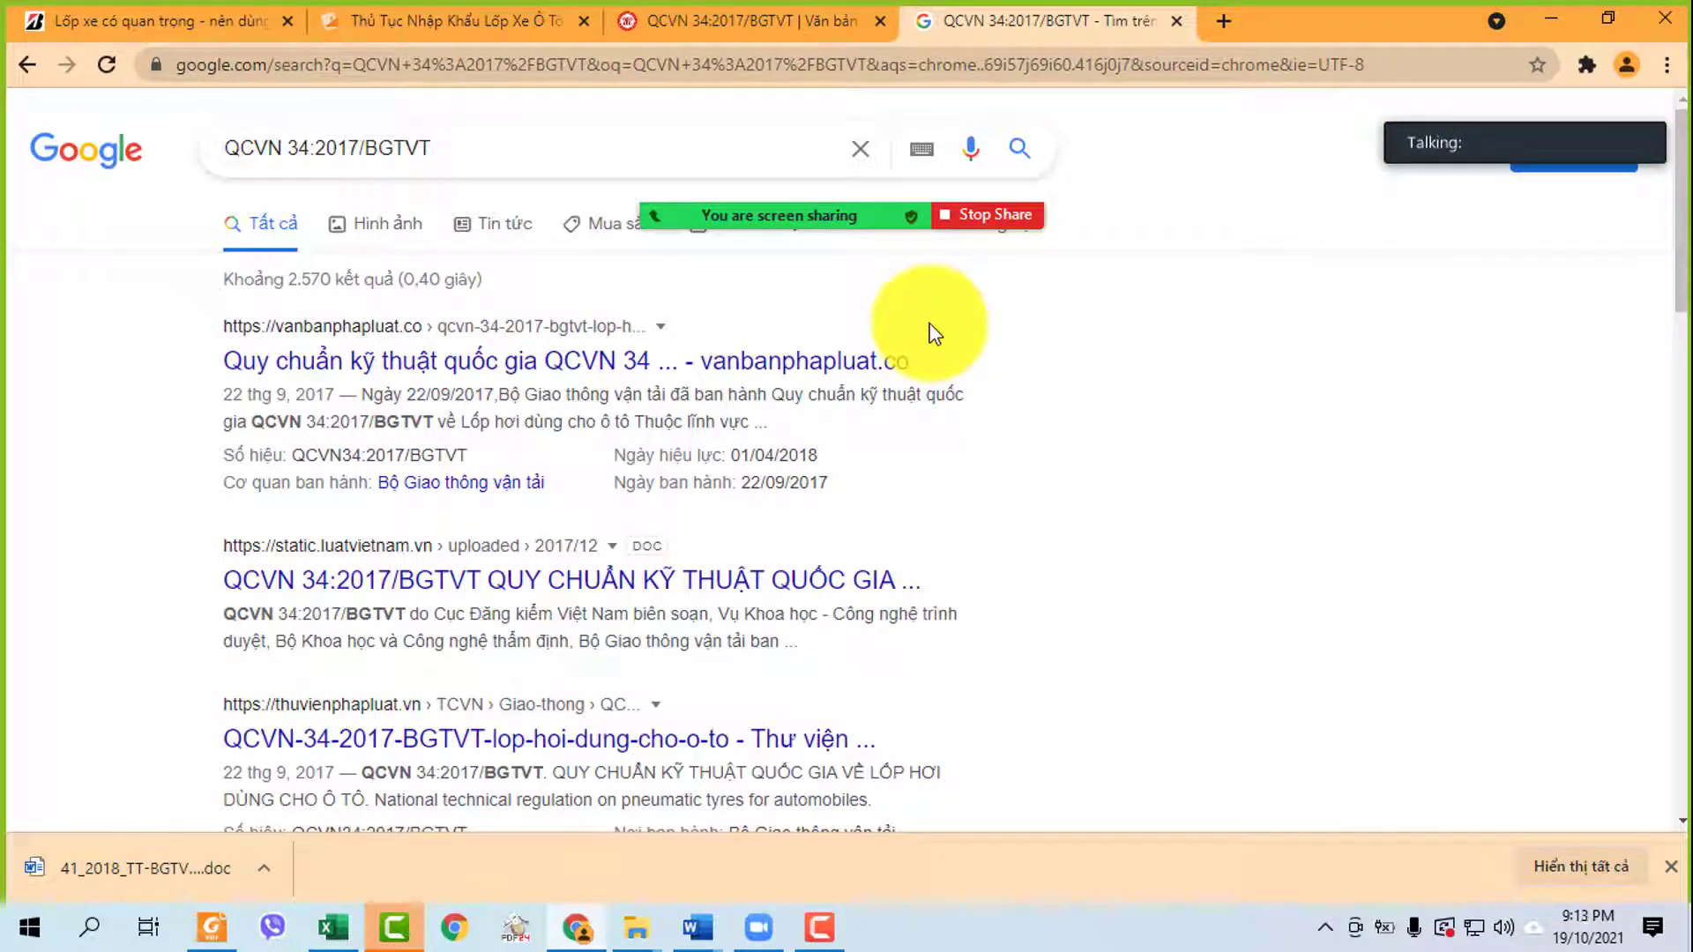
click(395, 737)
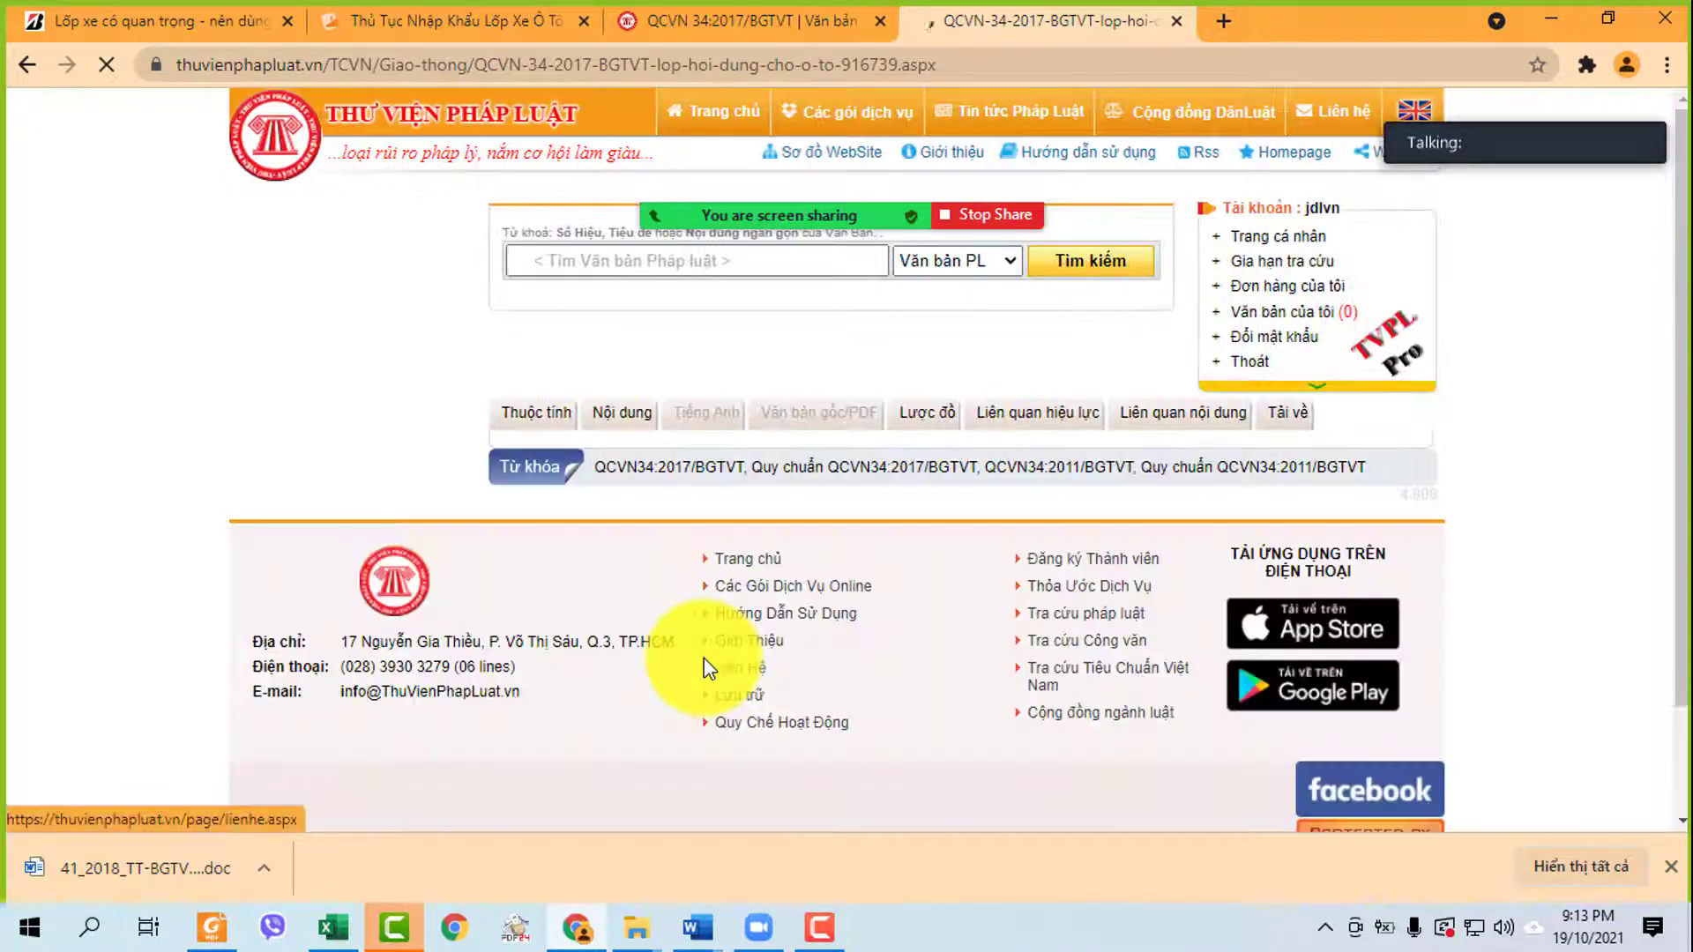
- Download the Vietnamese text of QCVN 34:2017/BGTVT from the regulation's page
click(1287, 404)
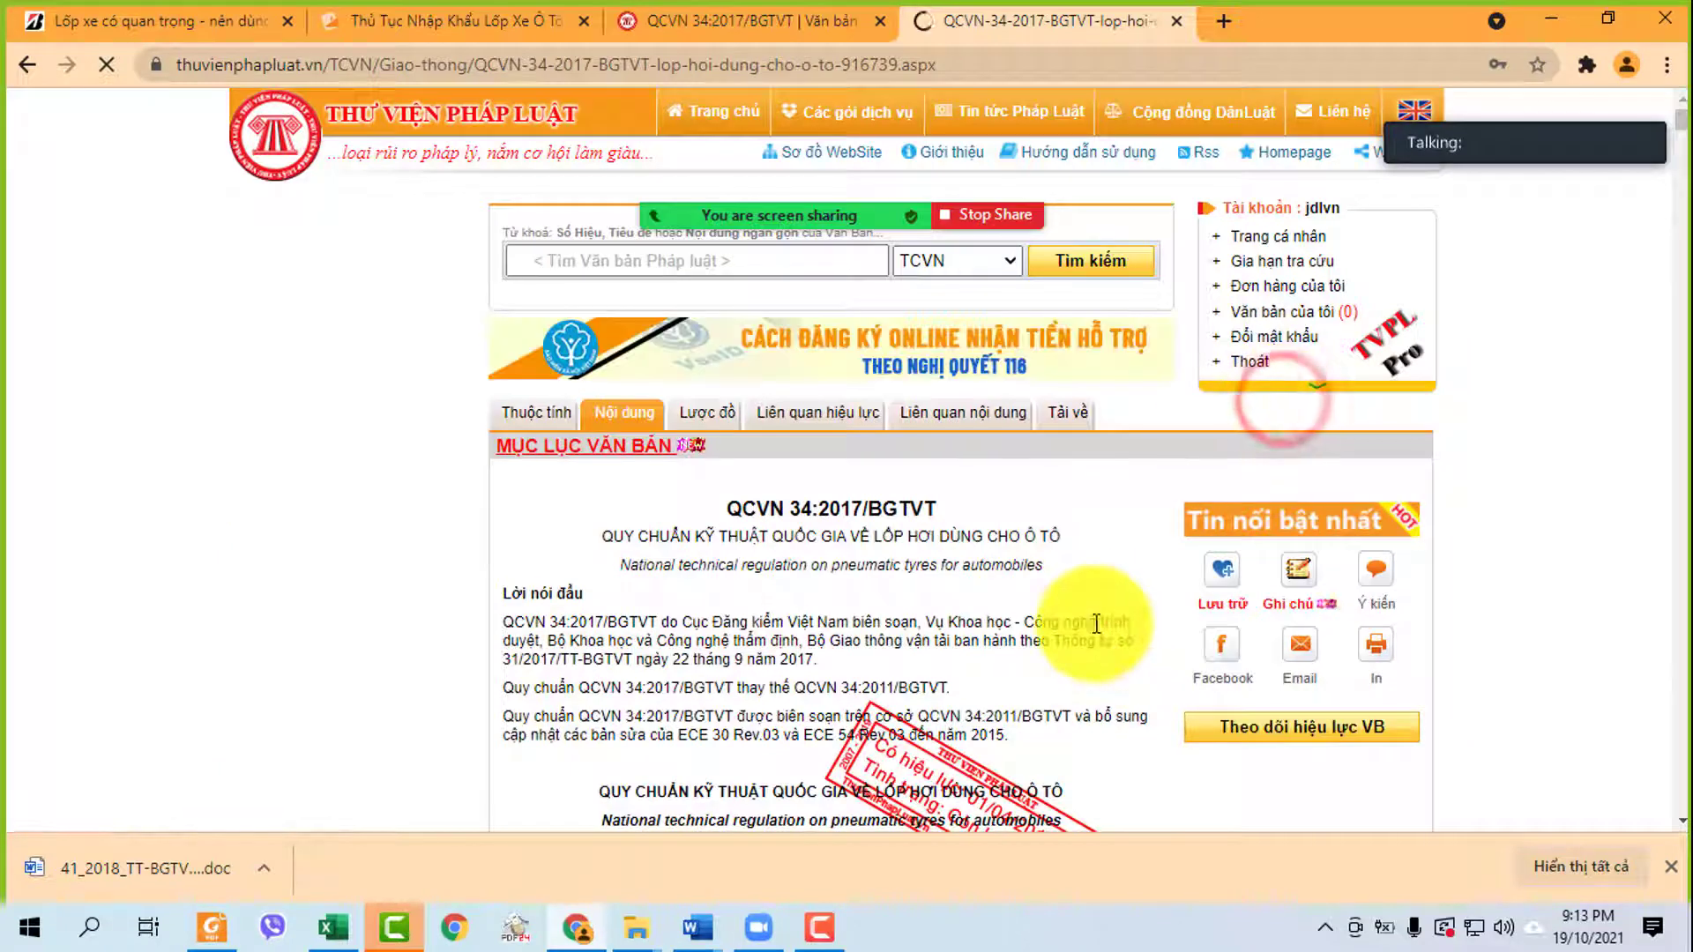
click(1071, 413)
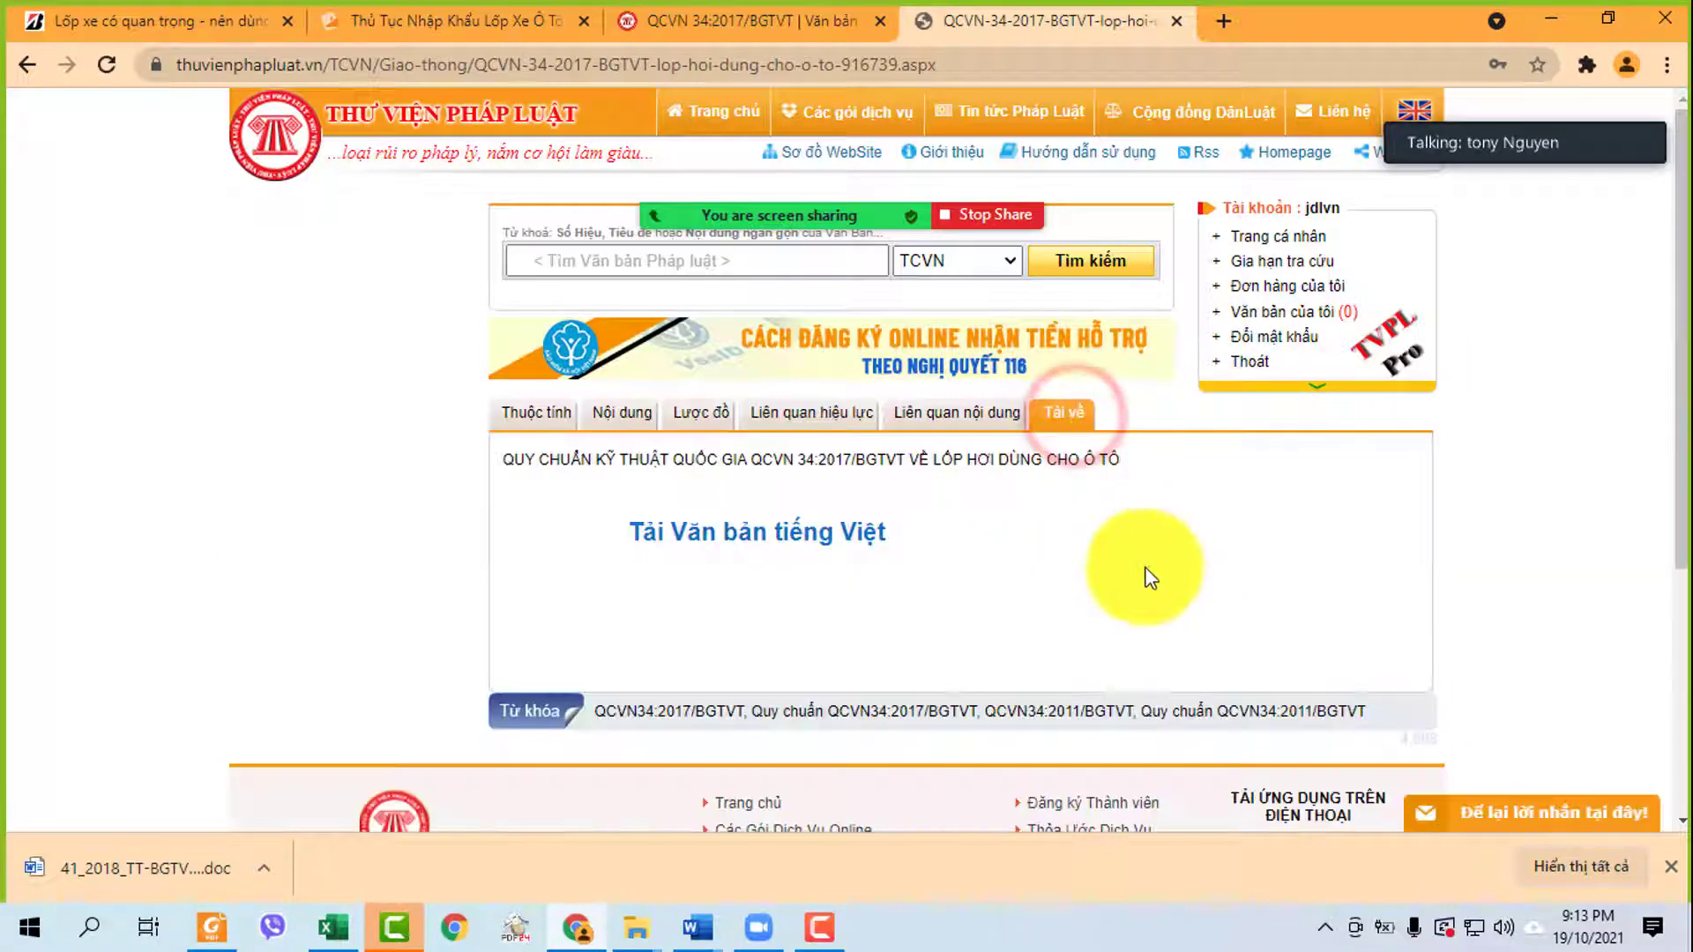
click(744, 533)
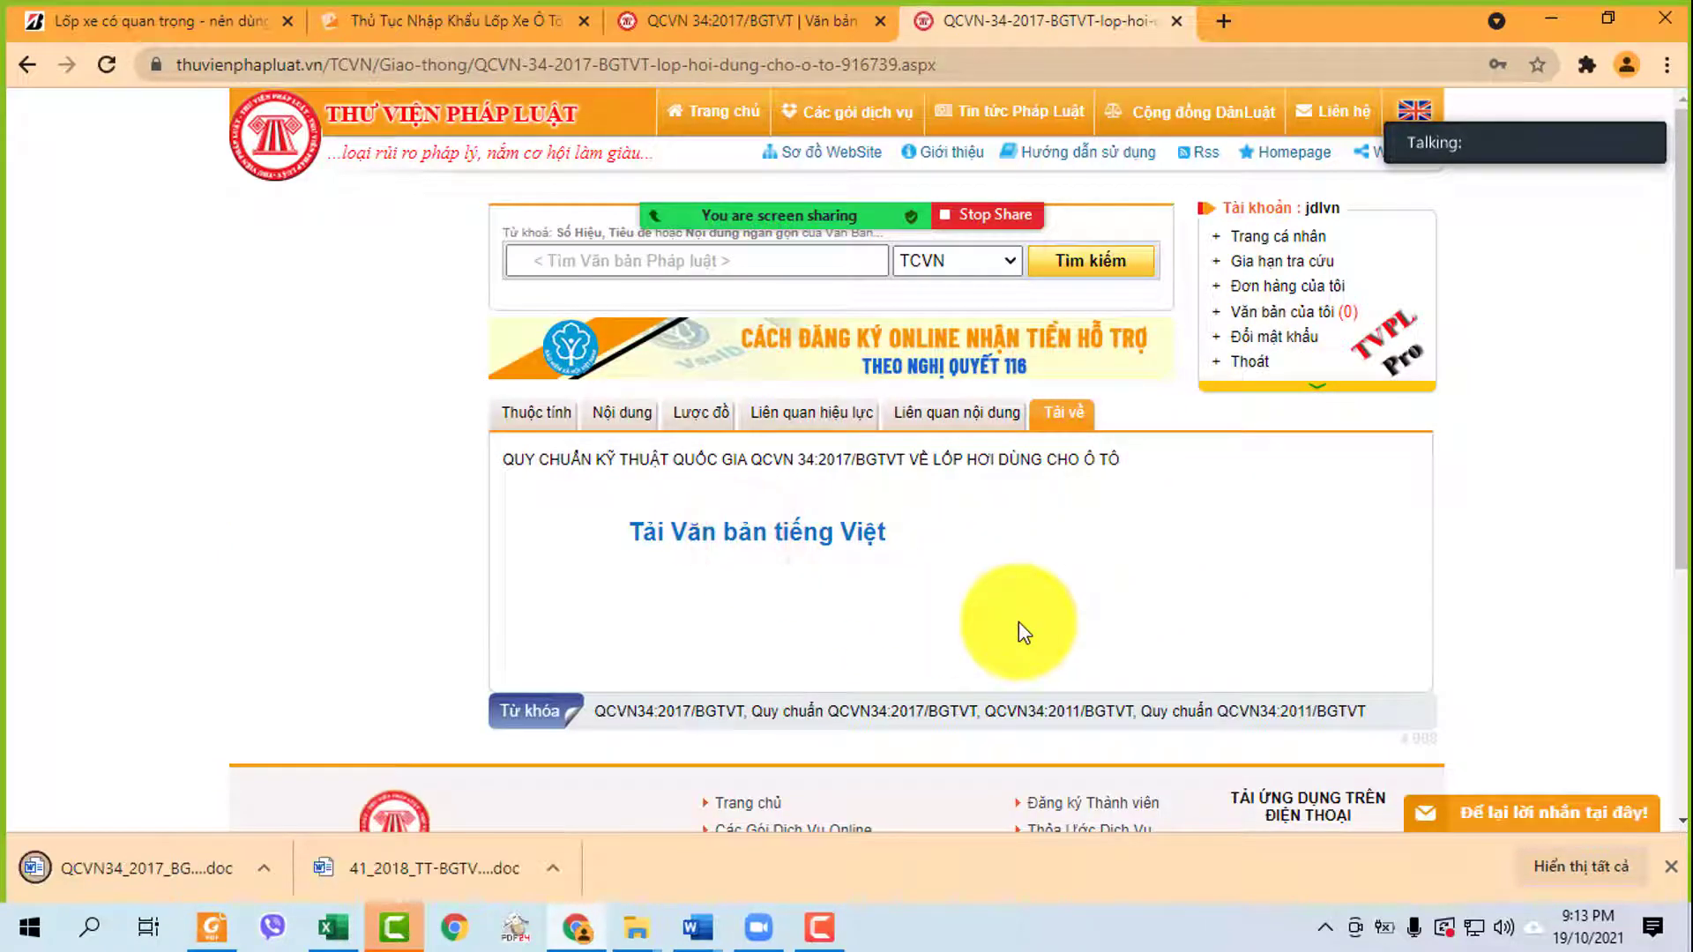
- Show the downloaded QCVN34_2017_BGTVT_916739 file in its folder and move it into the 648. Thien Trang folder
click(265, 866)
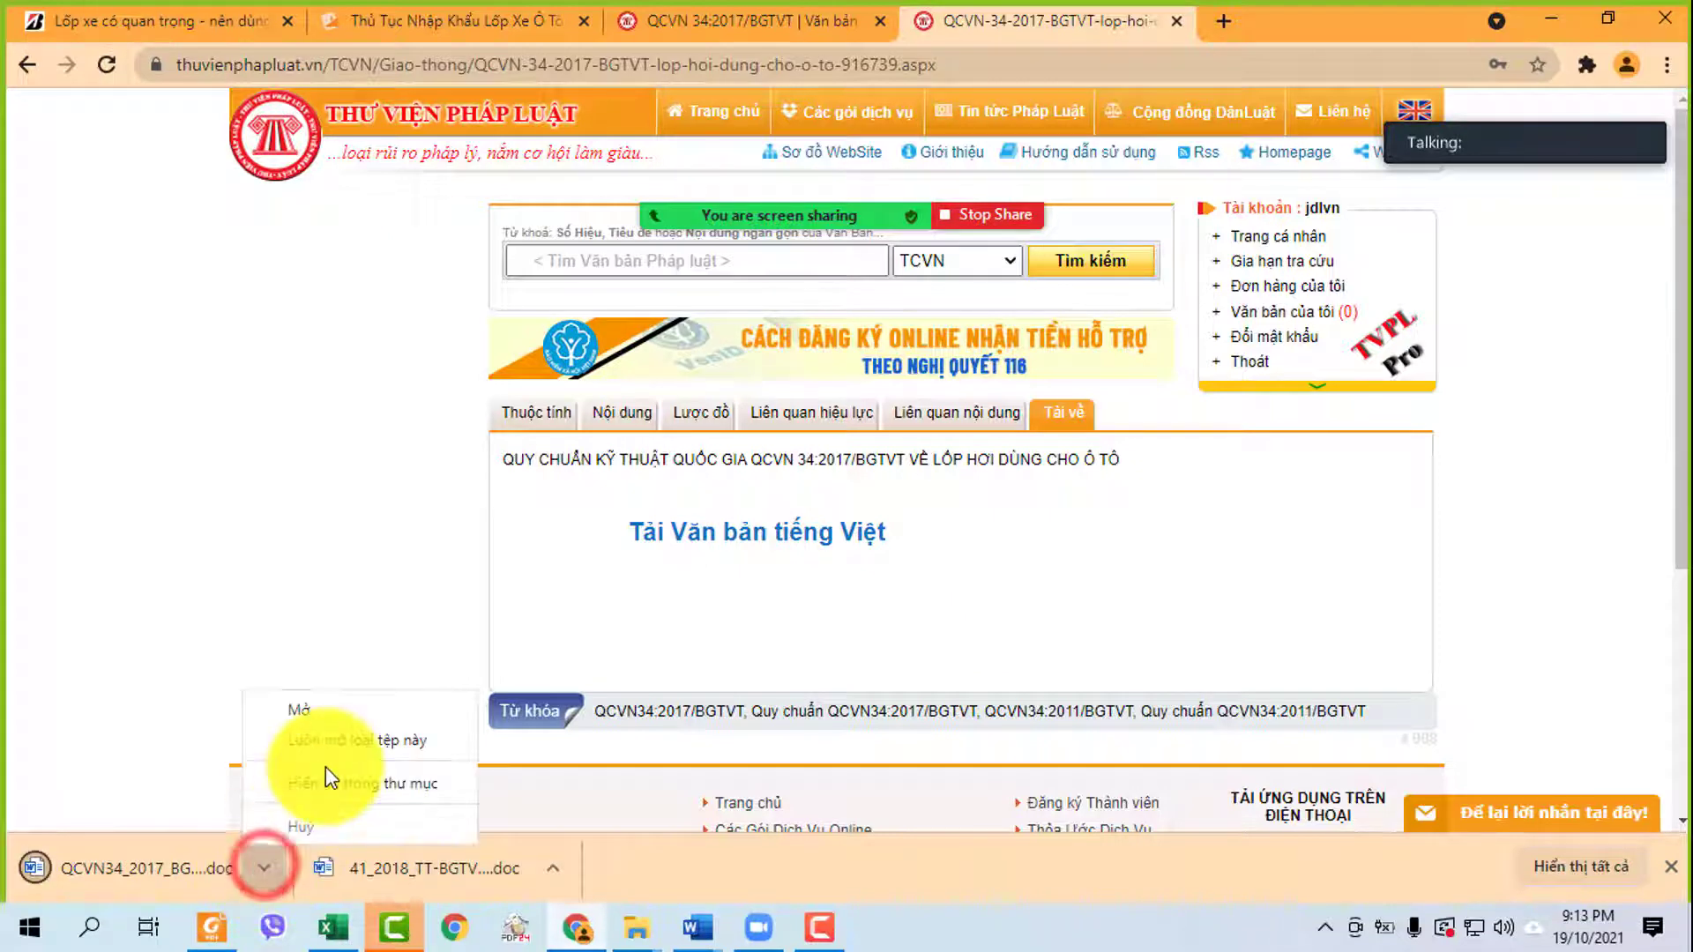
click(325, 790)
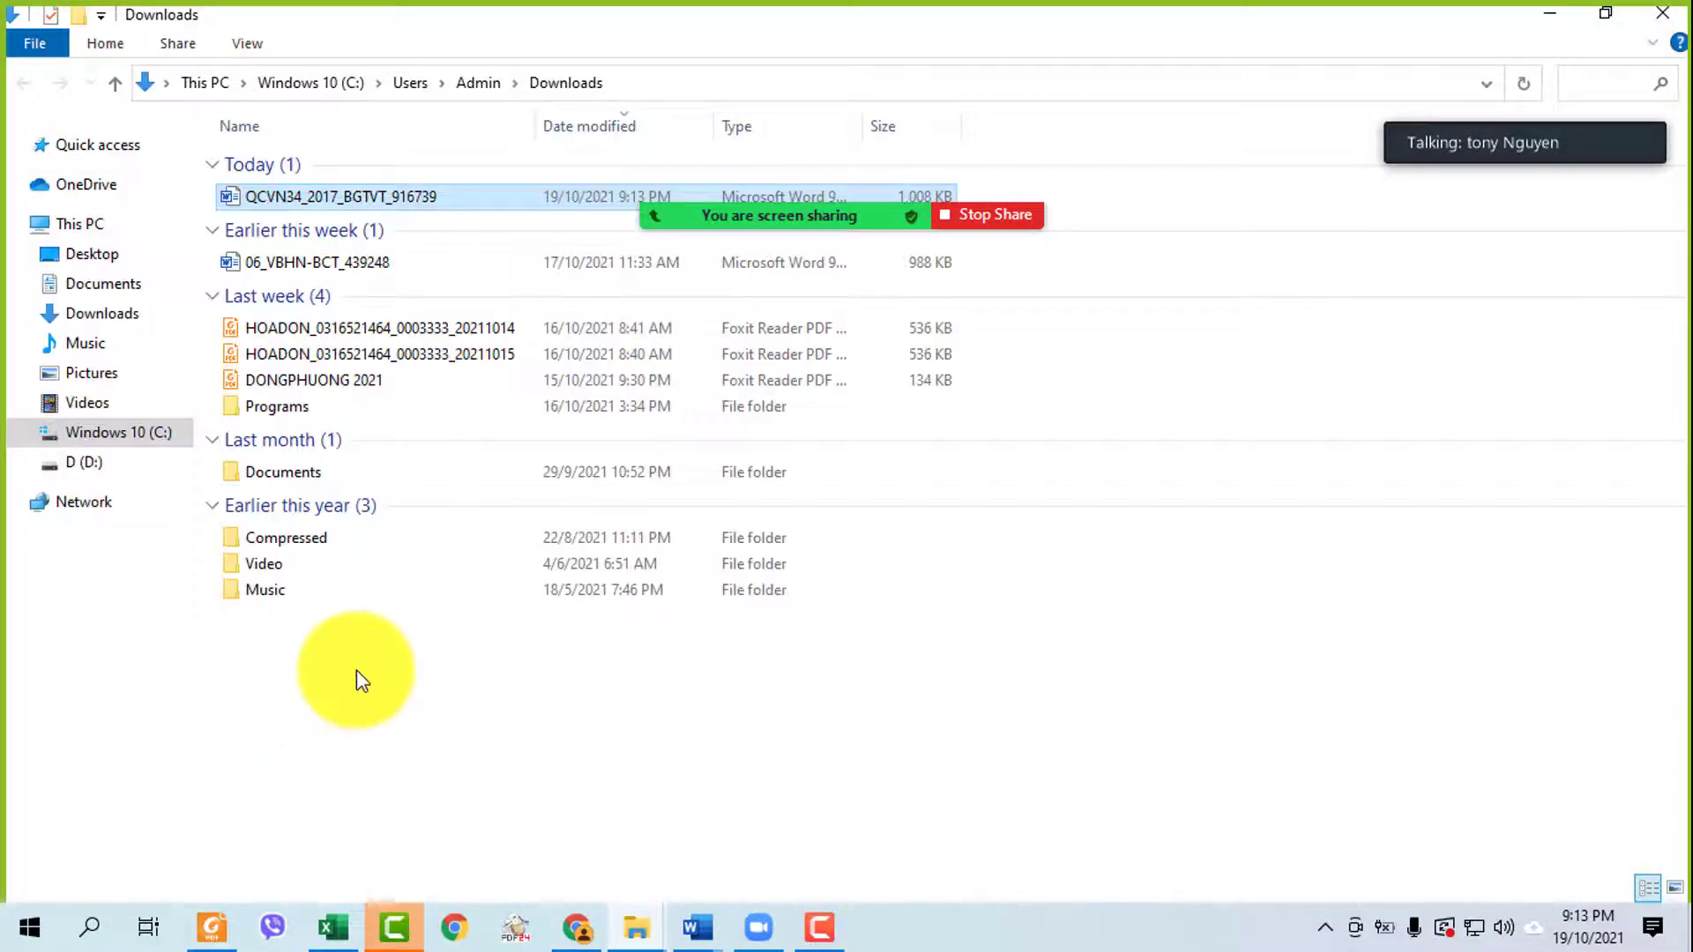
click(636, 925)
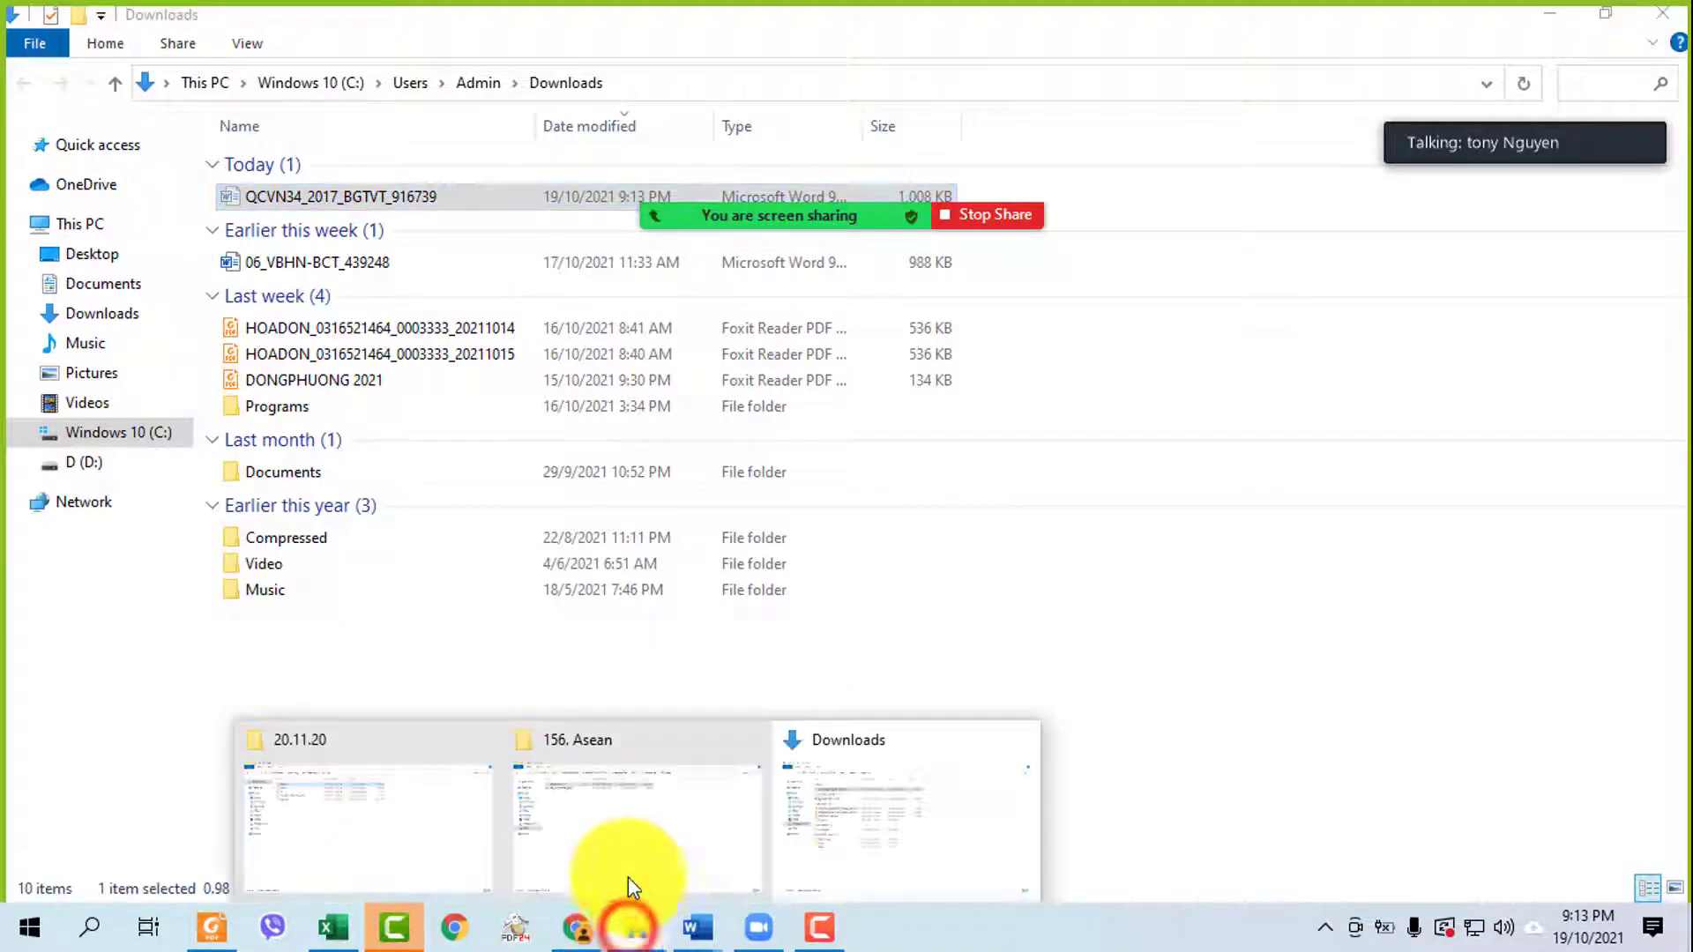
click(459, 860)
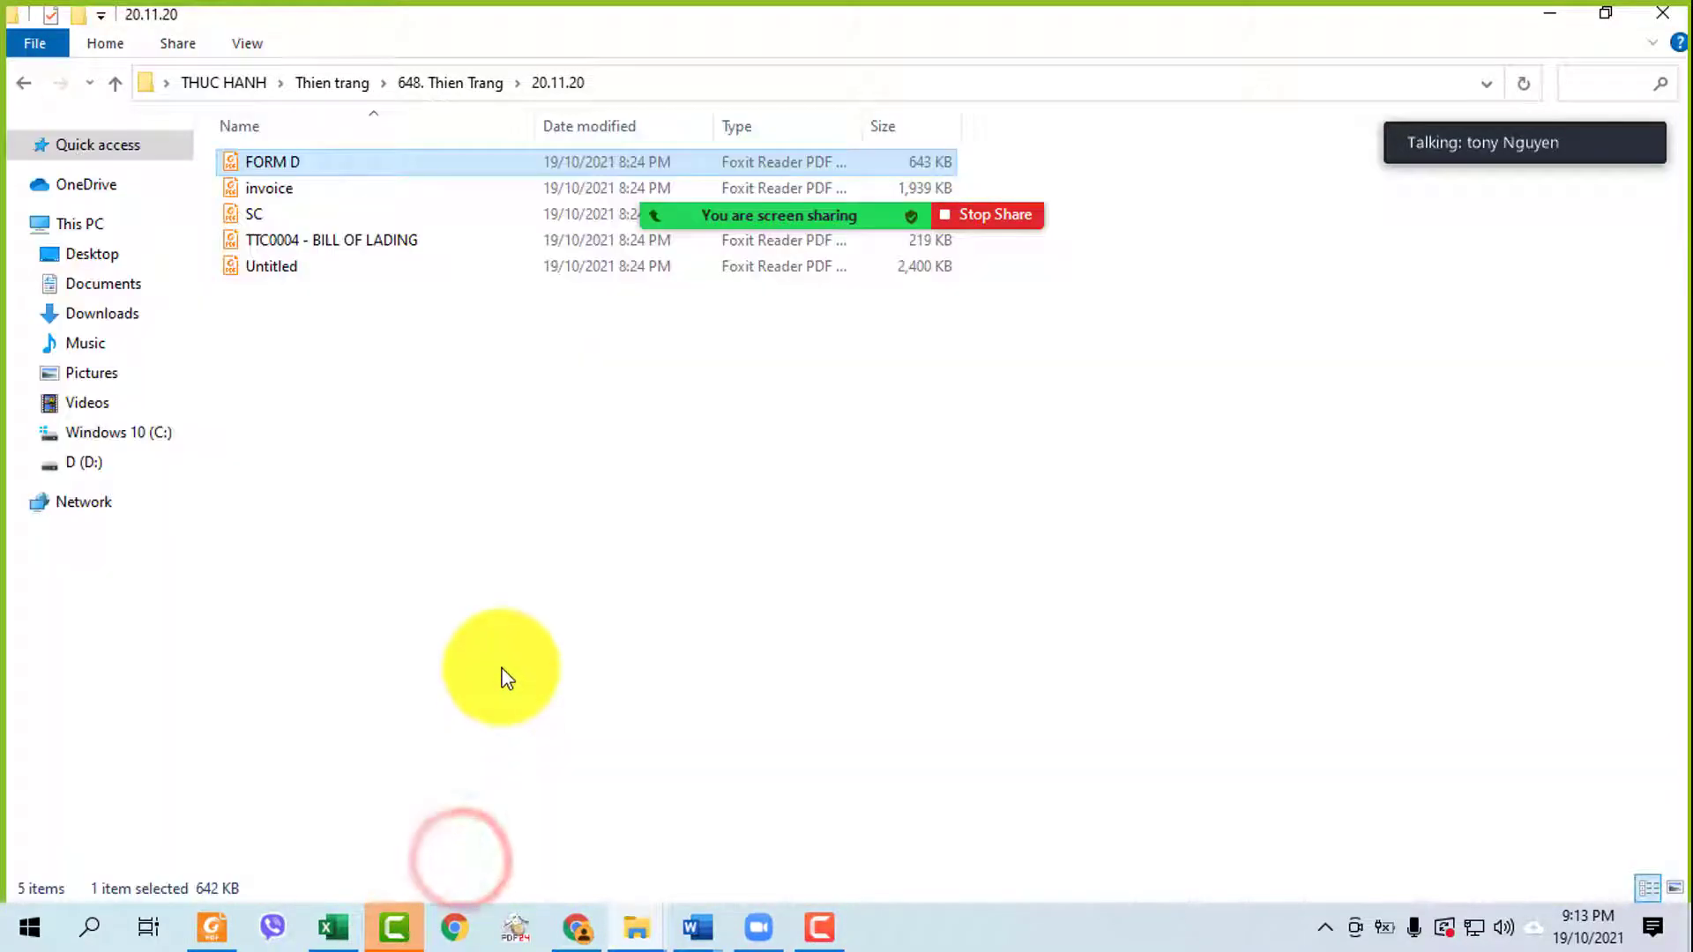
click(454, 82)
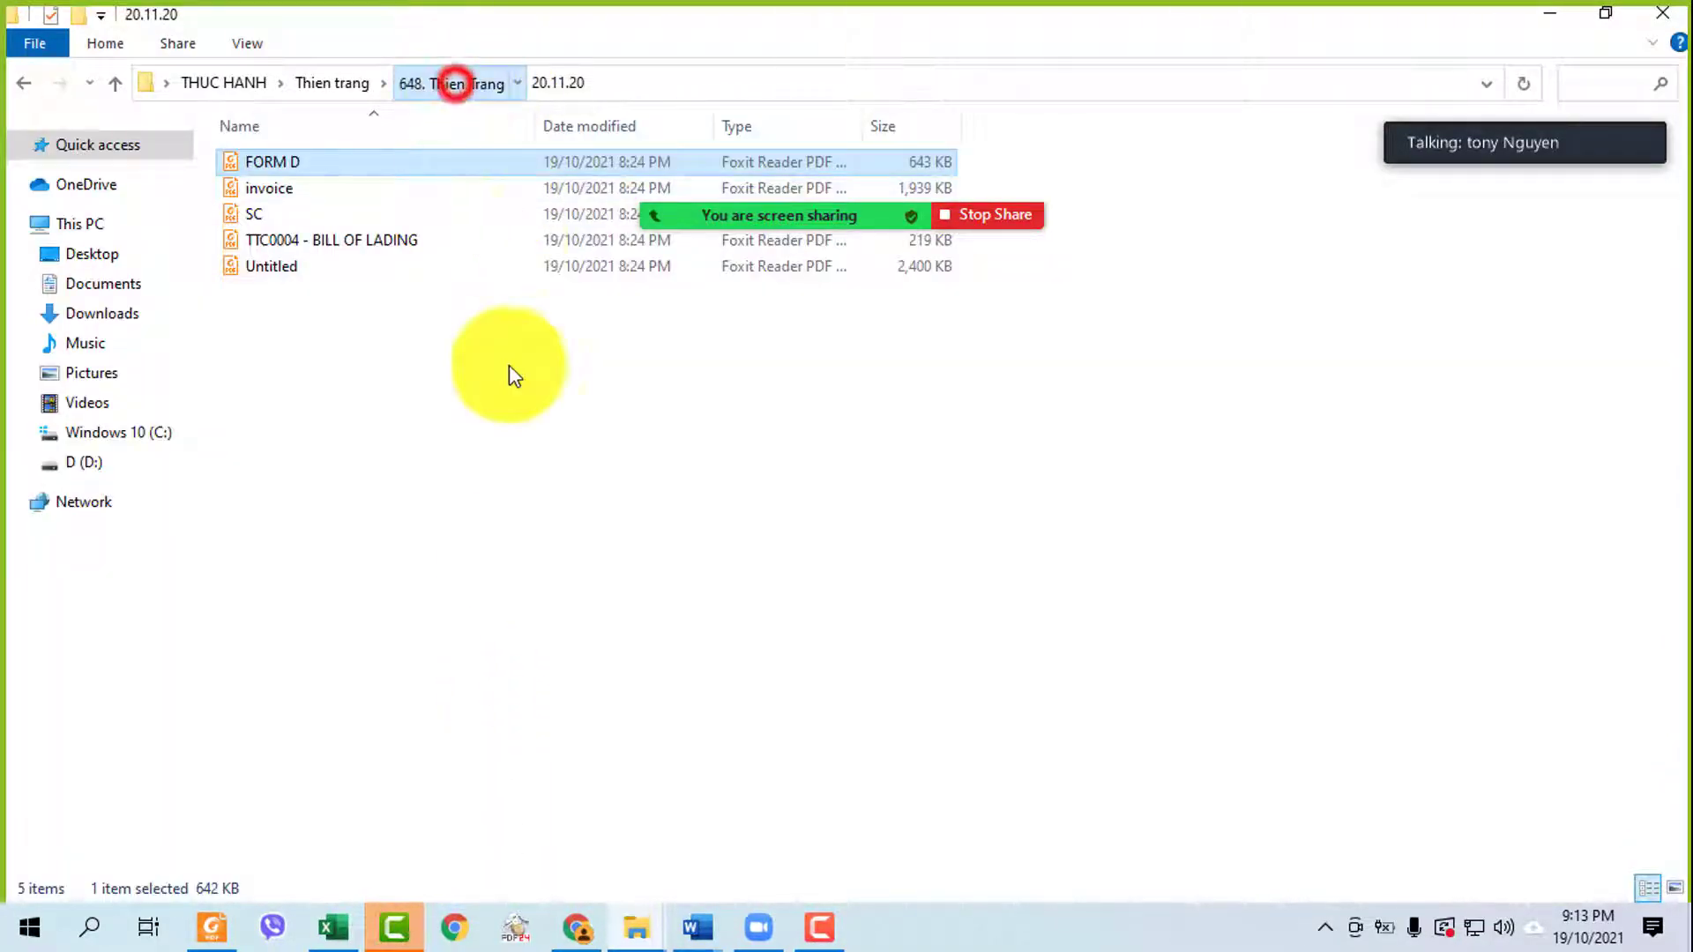
click(489, 608)
key(ctrl+v)
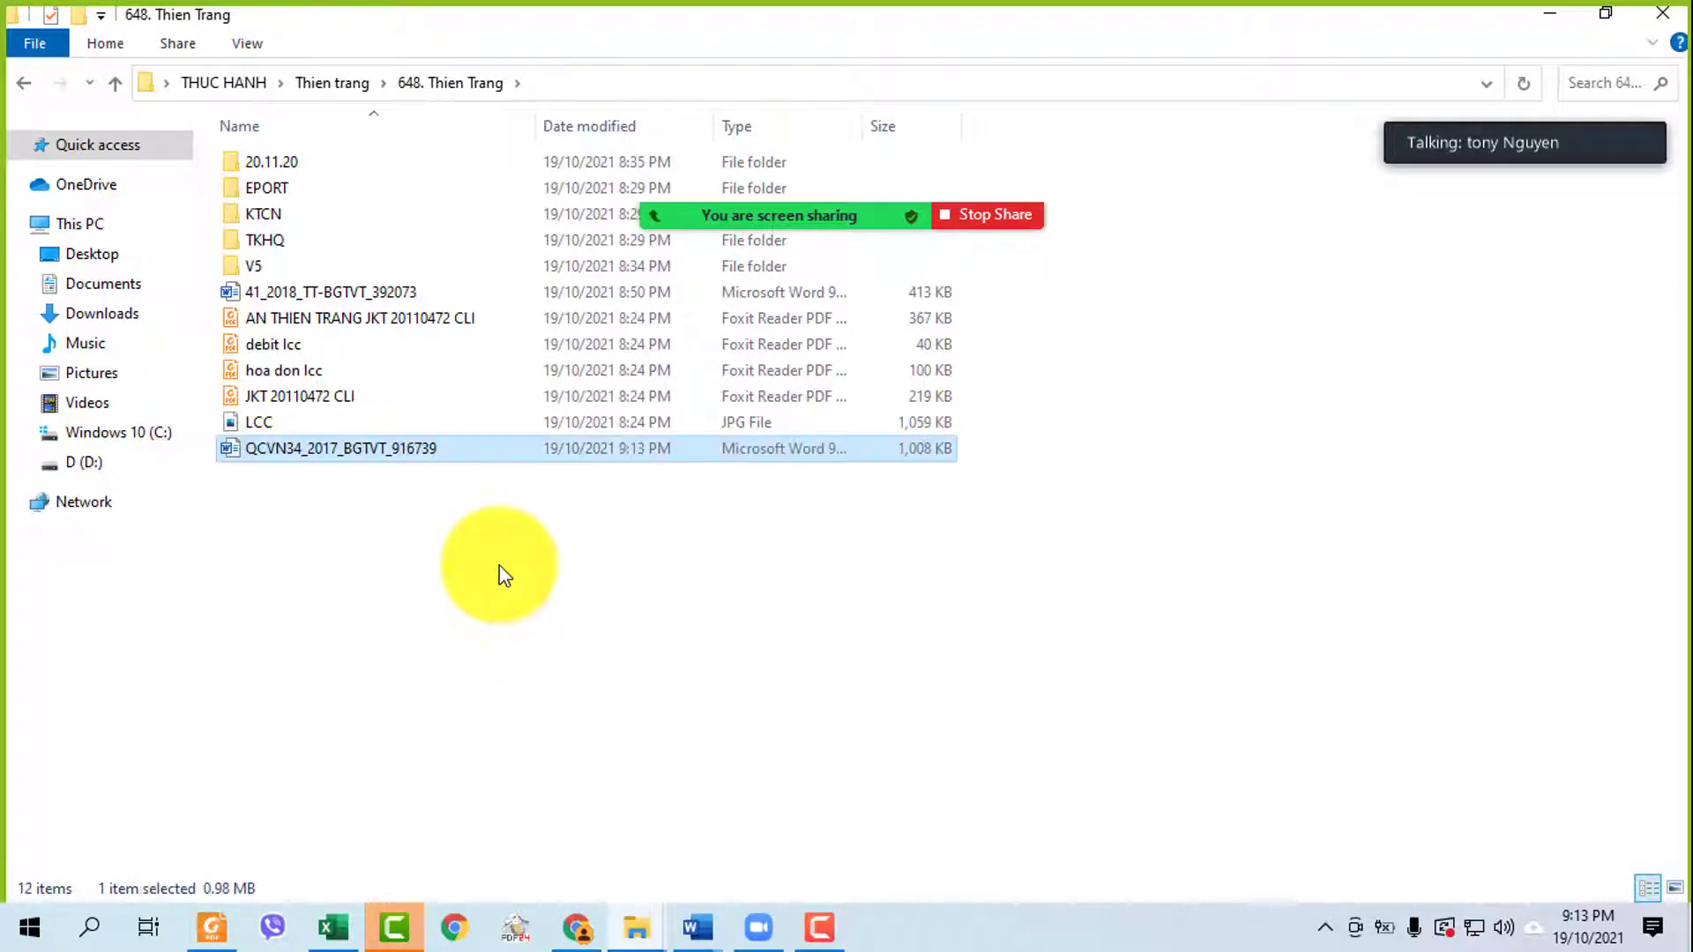
- Select 41_2018_TT-BGTVT_392073 together with QCVN34_2017_BGTVT_916739 and move both files into the KTCN folder
ctrl+click(335, 292)
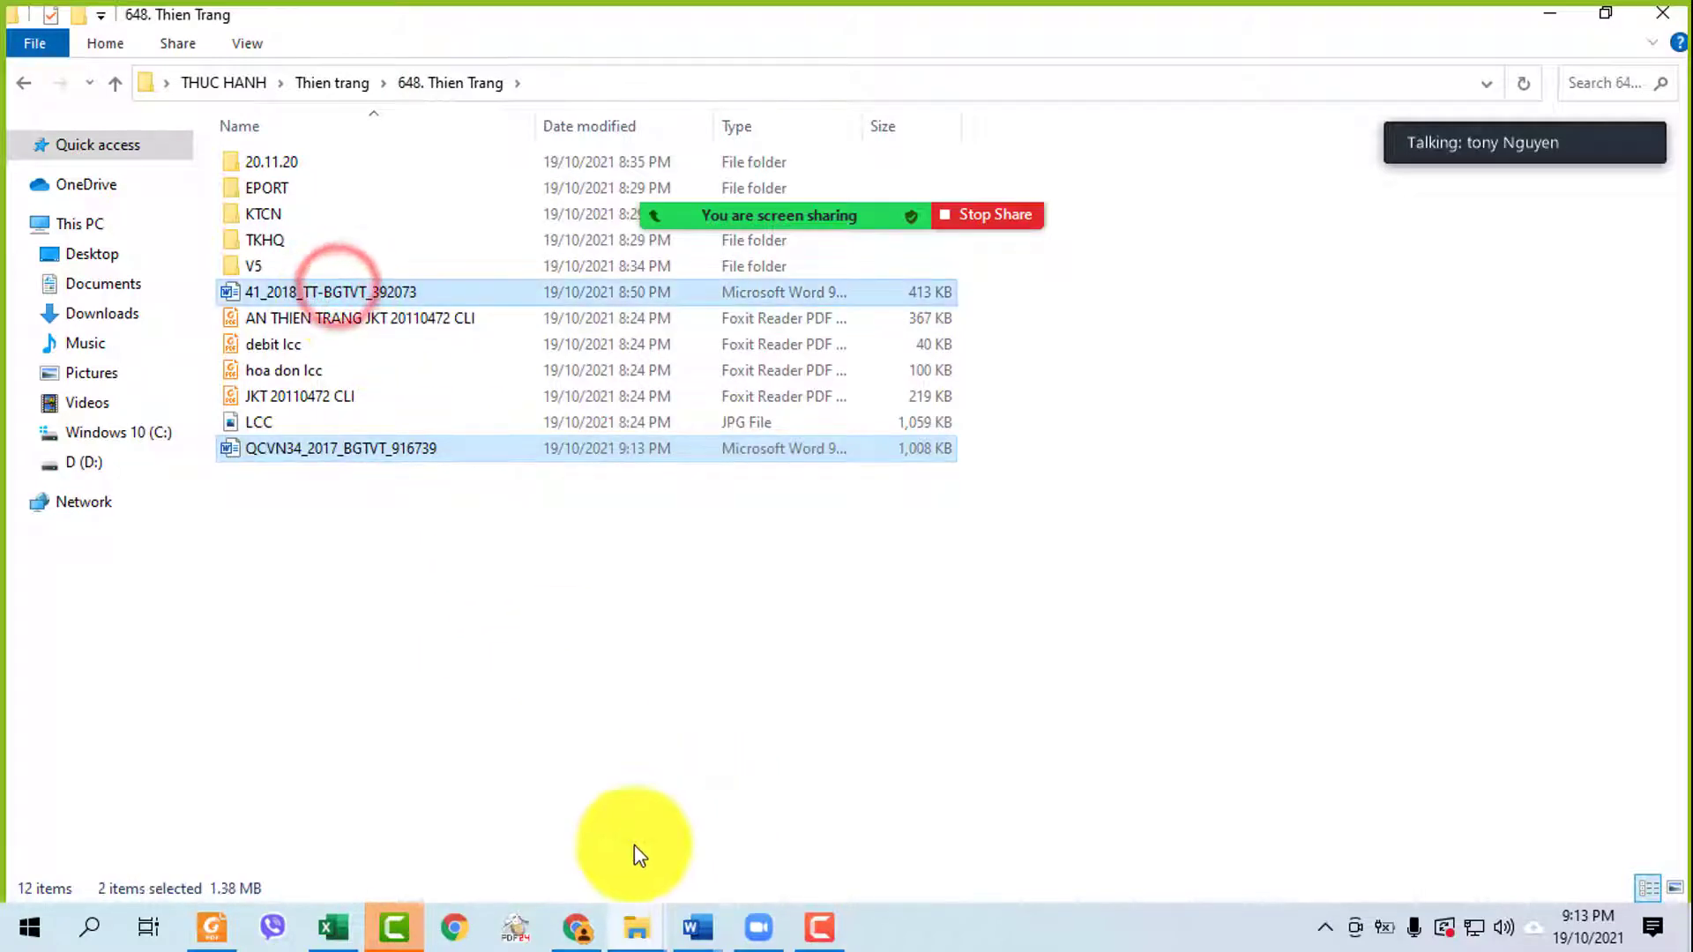
right_click(374, 685)
click(277, 213)
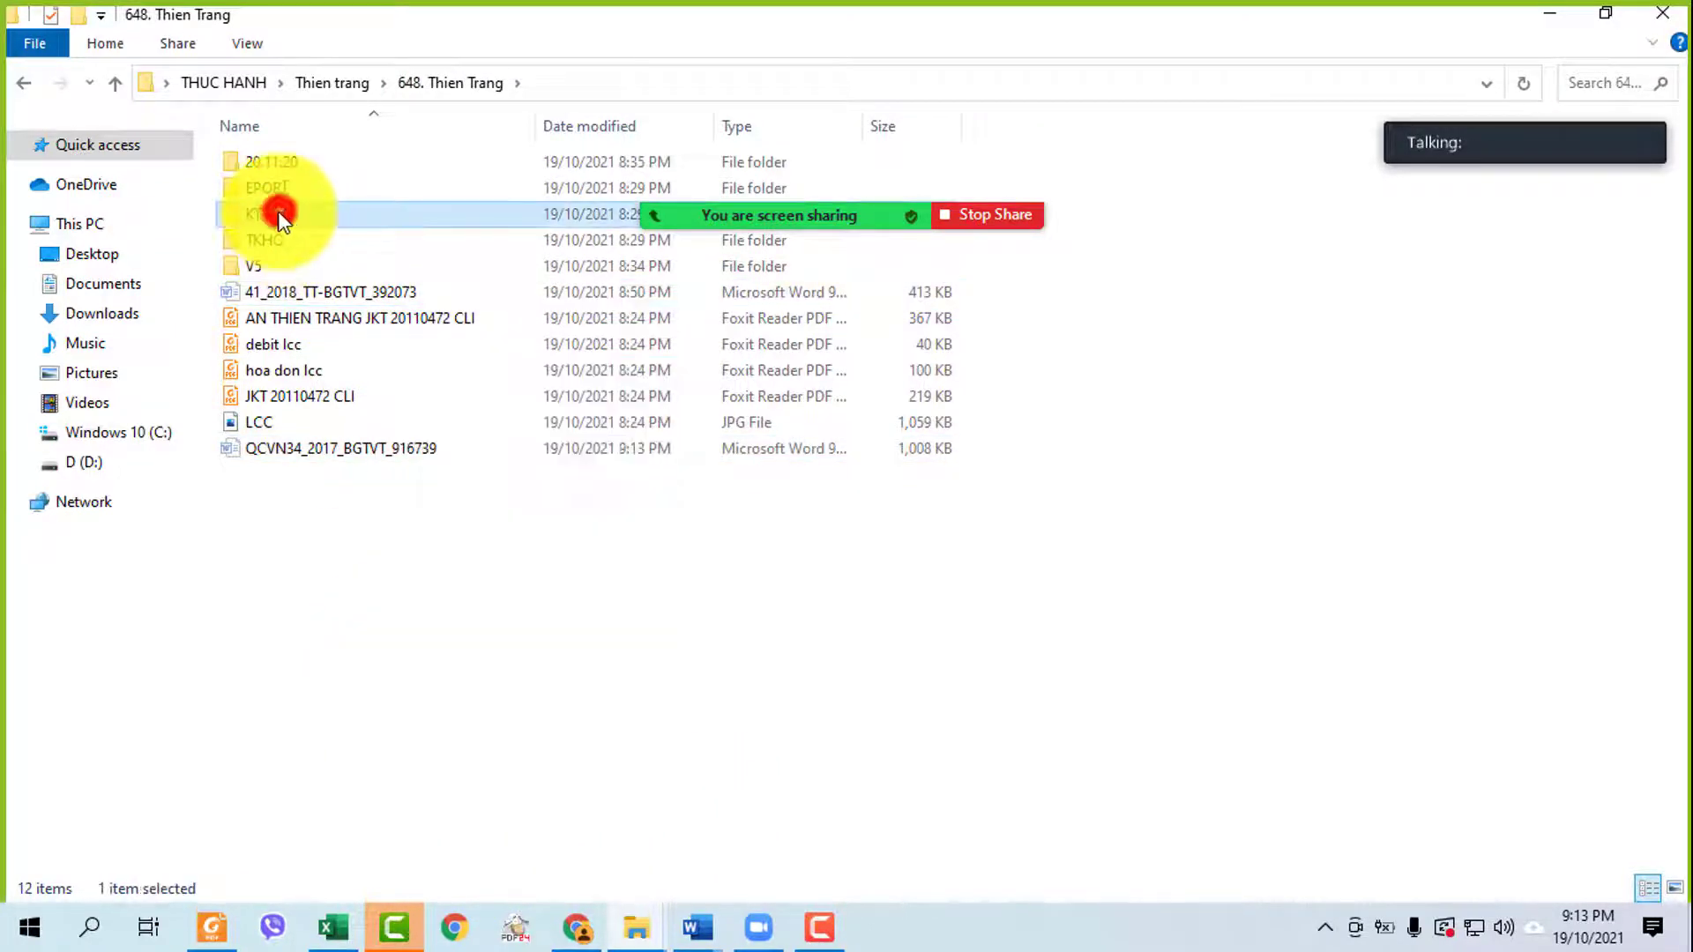
double_click(278, 213)
key(ctrl+v)
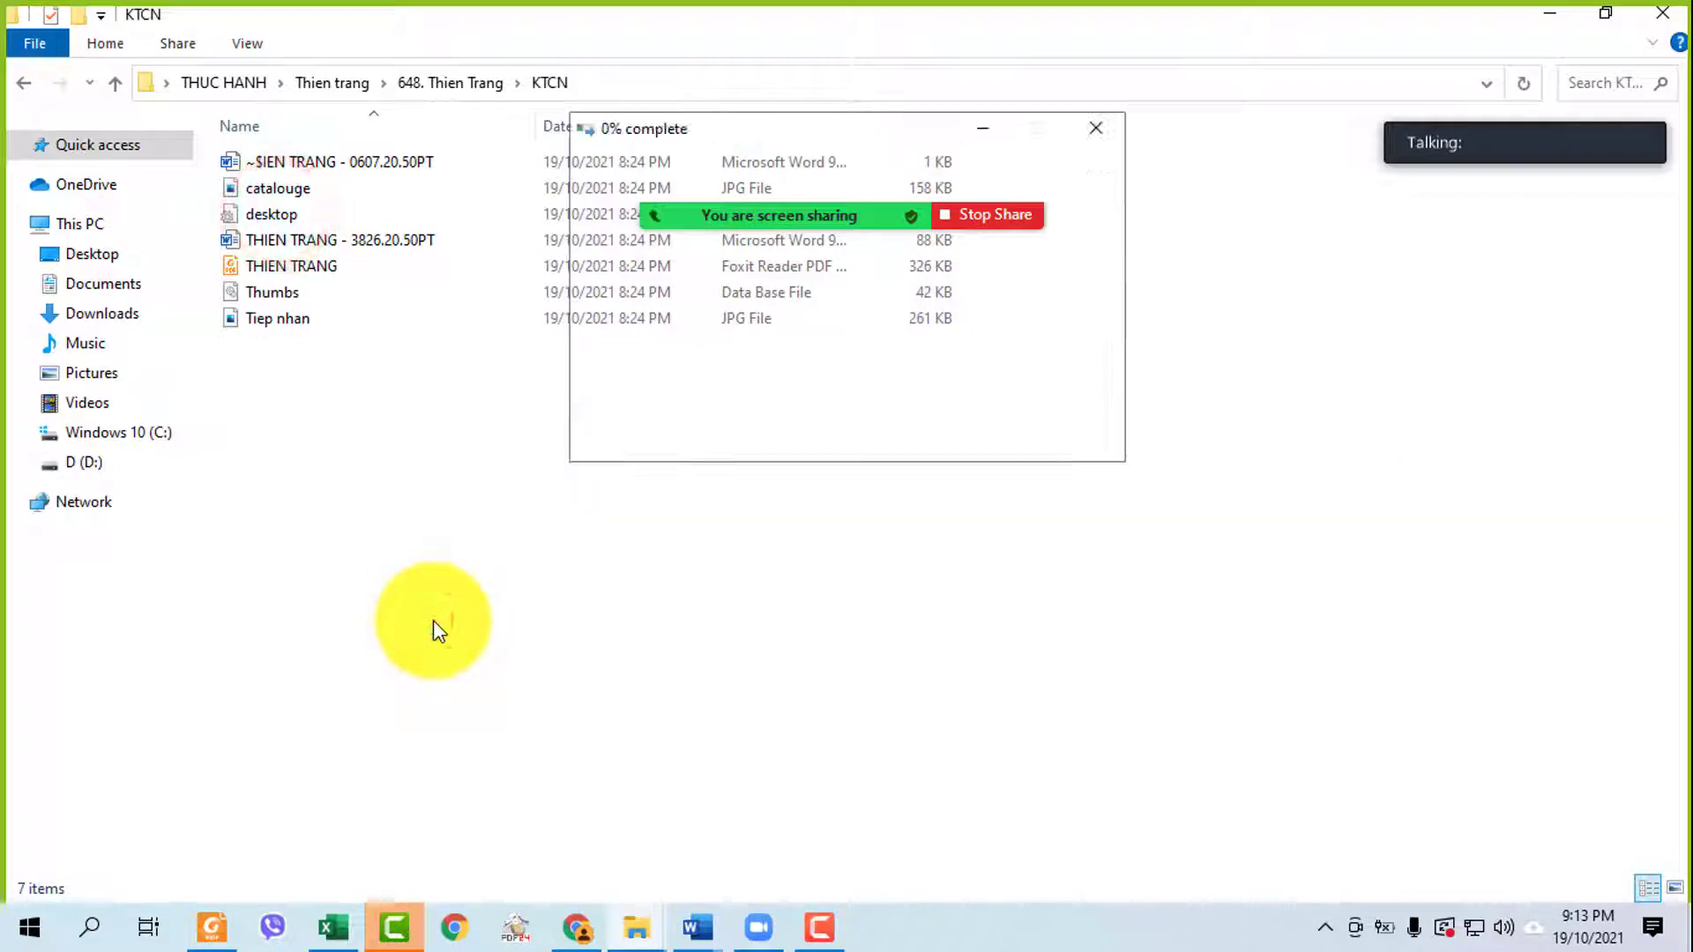
- Close the 41_2018_TT-BGTVT_392073 document in Word and retry moving it into the KTCN folder
mouse_move(684, 926)
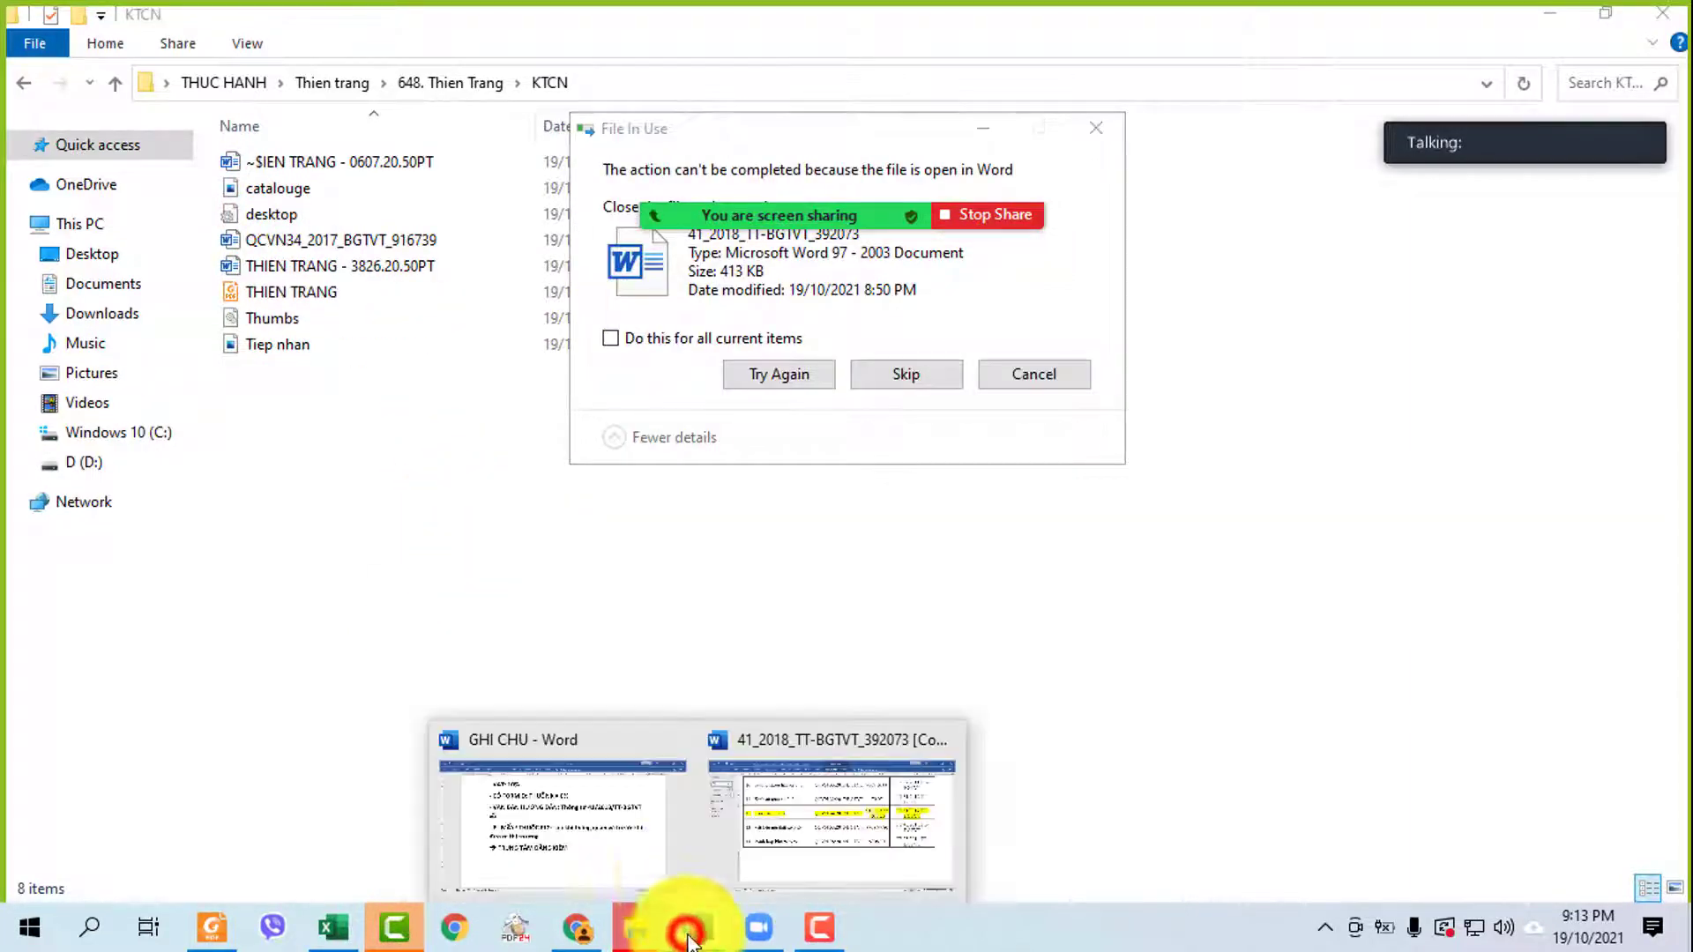
click(800, 787)
click(1679, 29)
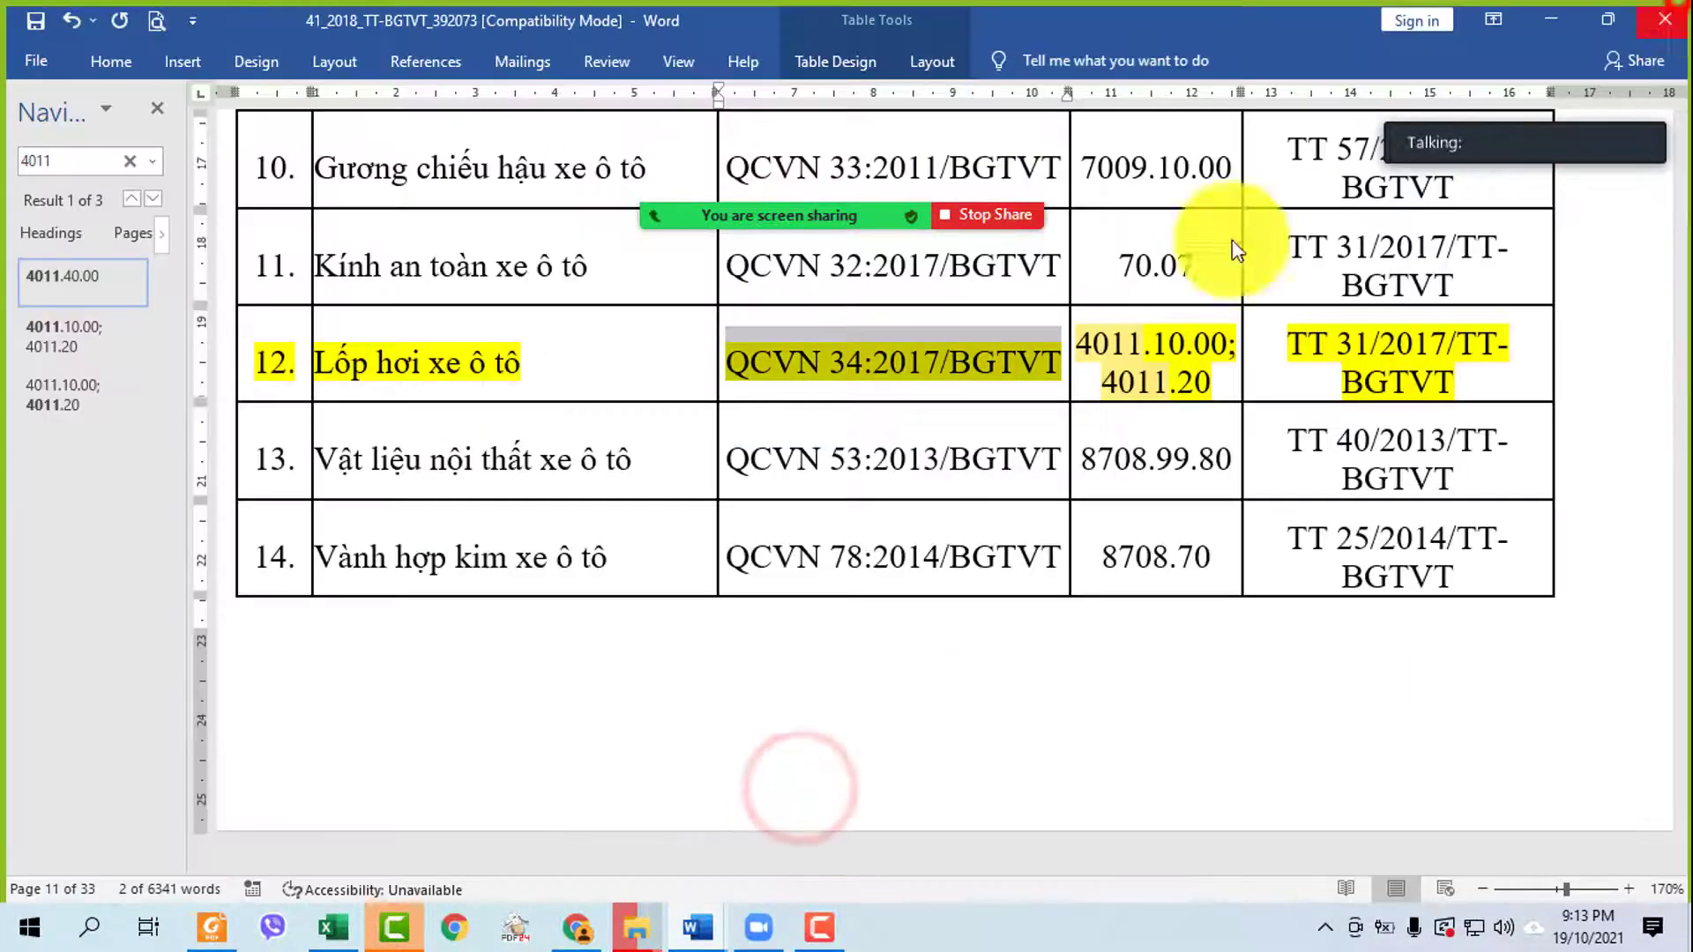
click(781, 492)
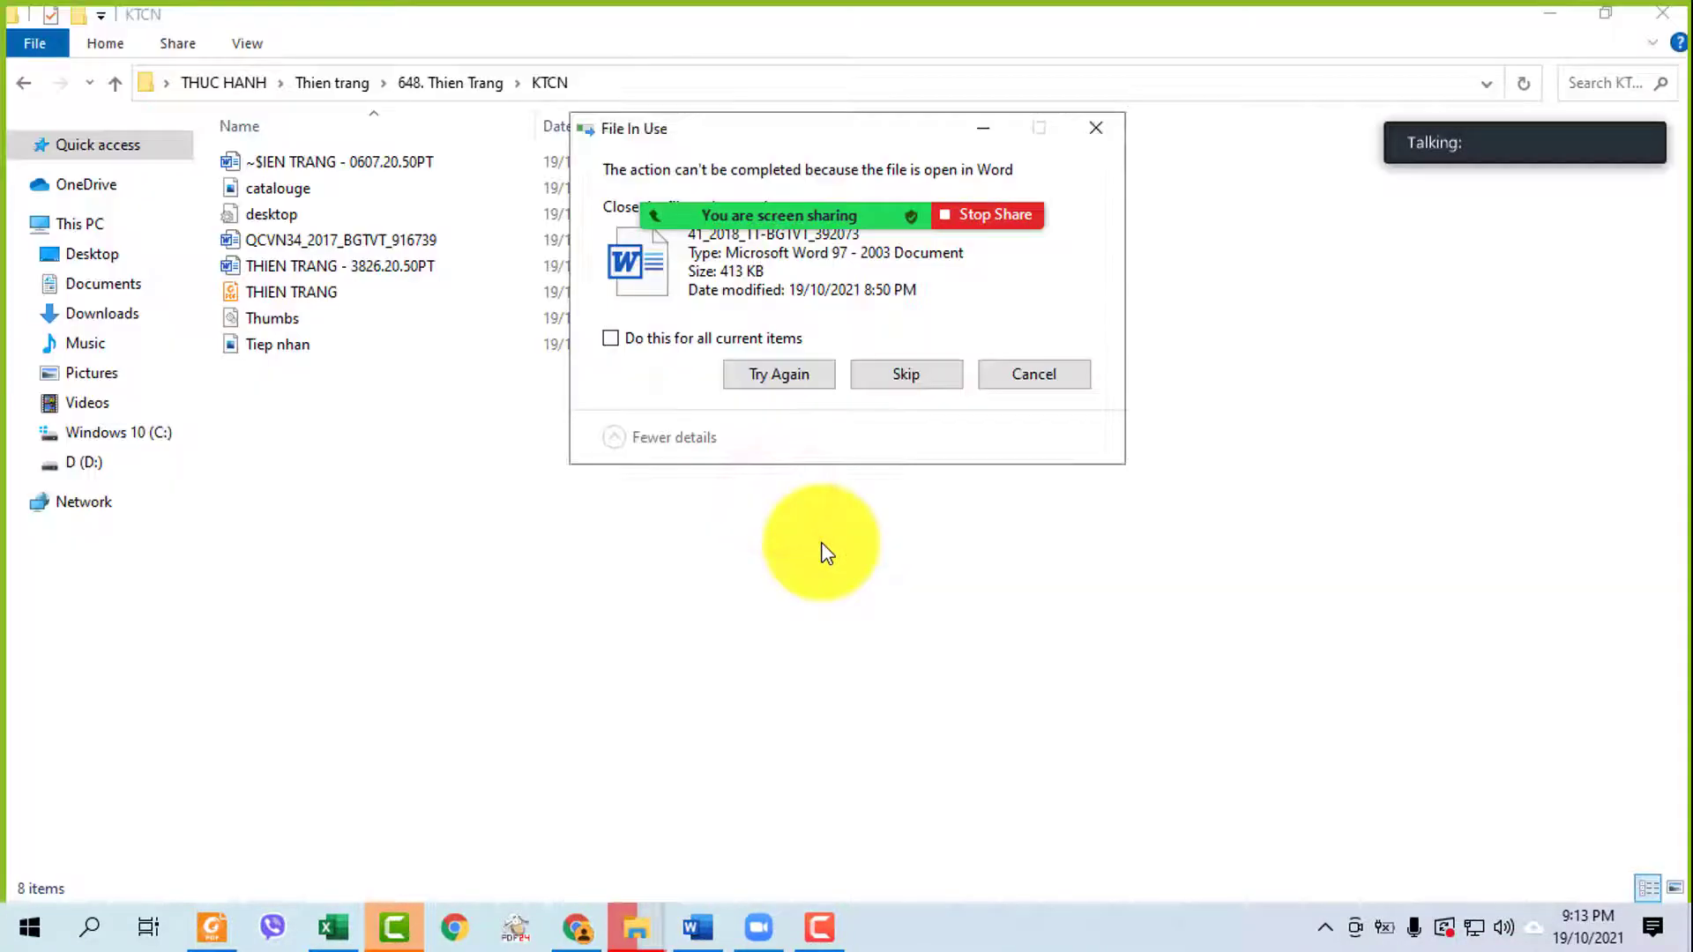
click(808, 366)
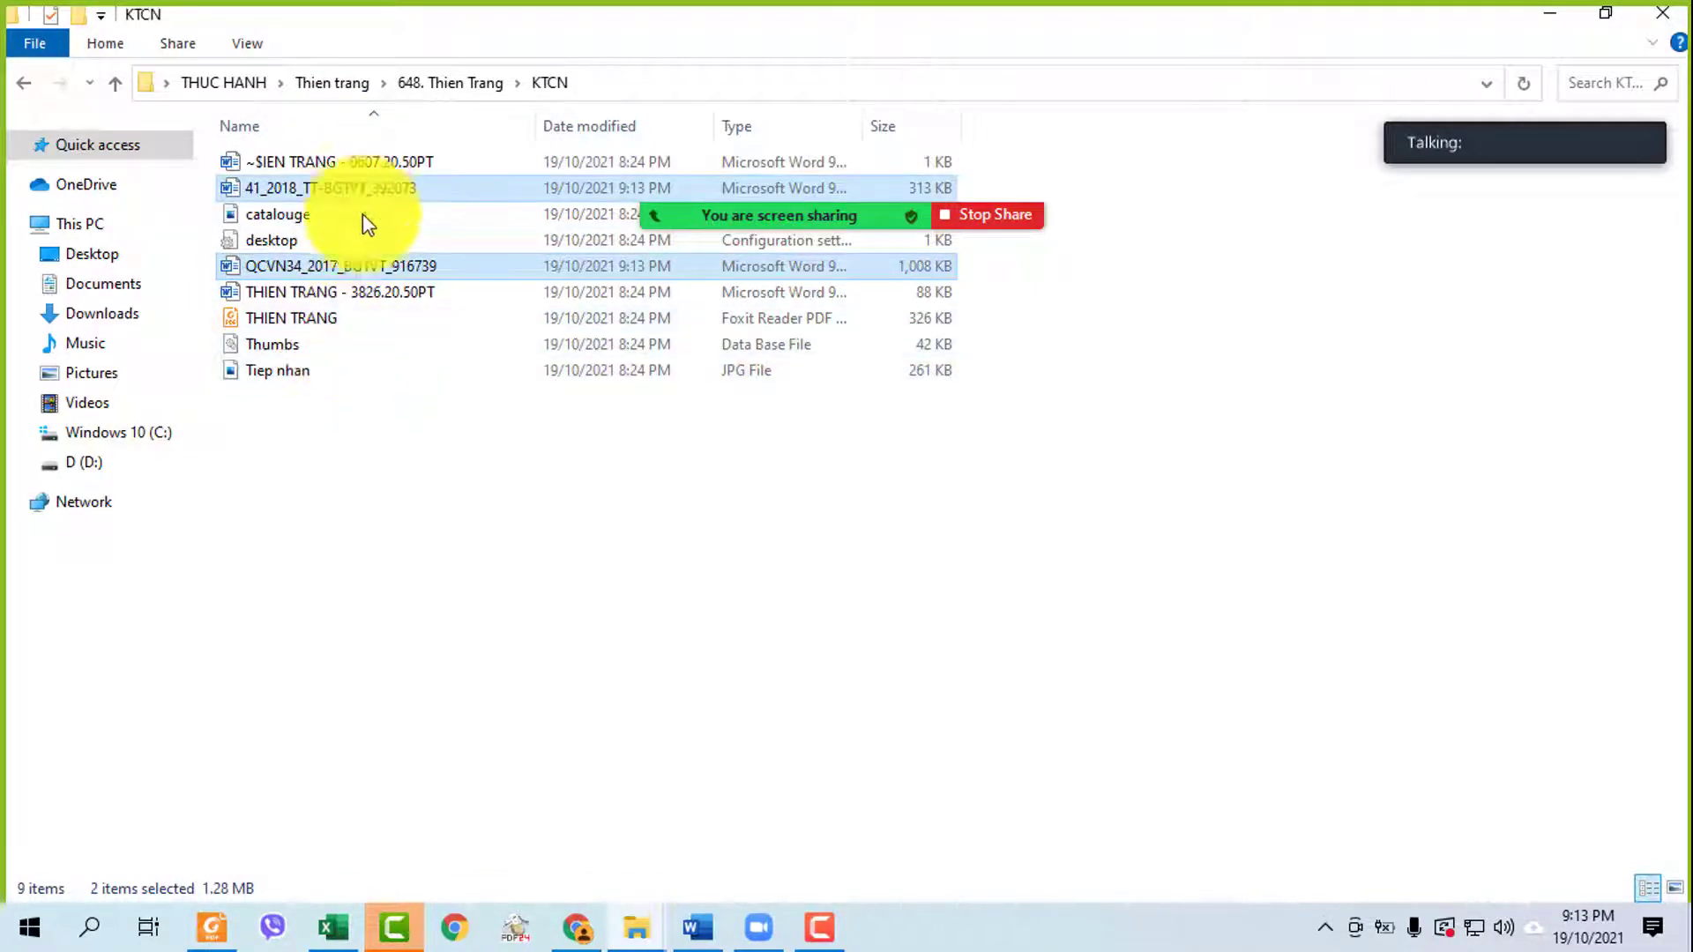
- Open QCVN34_2017_BGTVT_916739 from the KTCN folder, enable editing and enlarge the reading area with 130% zoom and a narrower navigation pane
ctrl+click(350, 187)
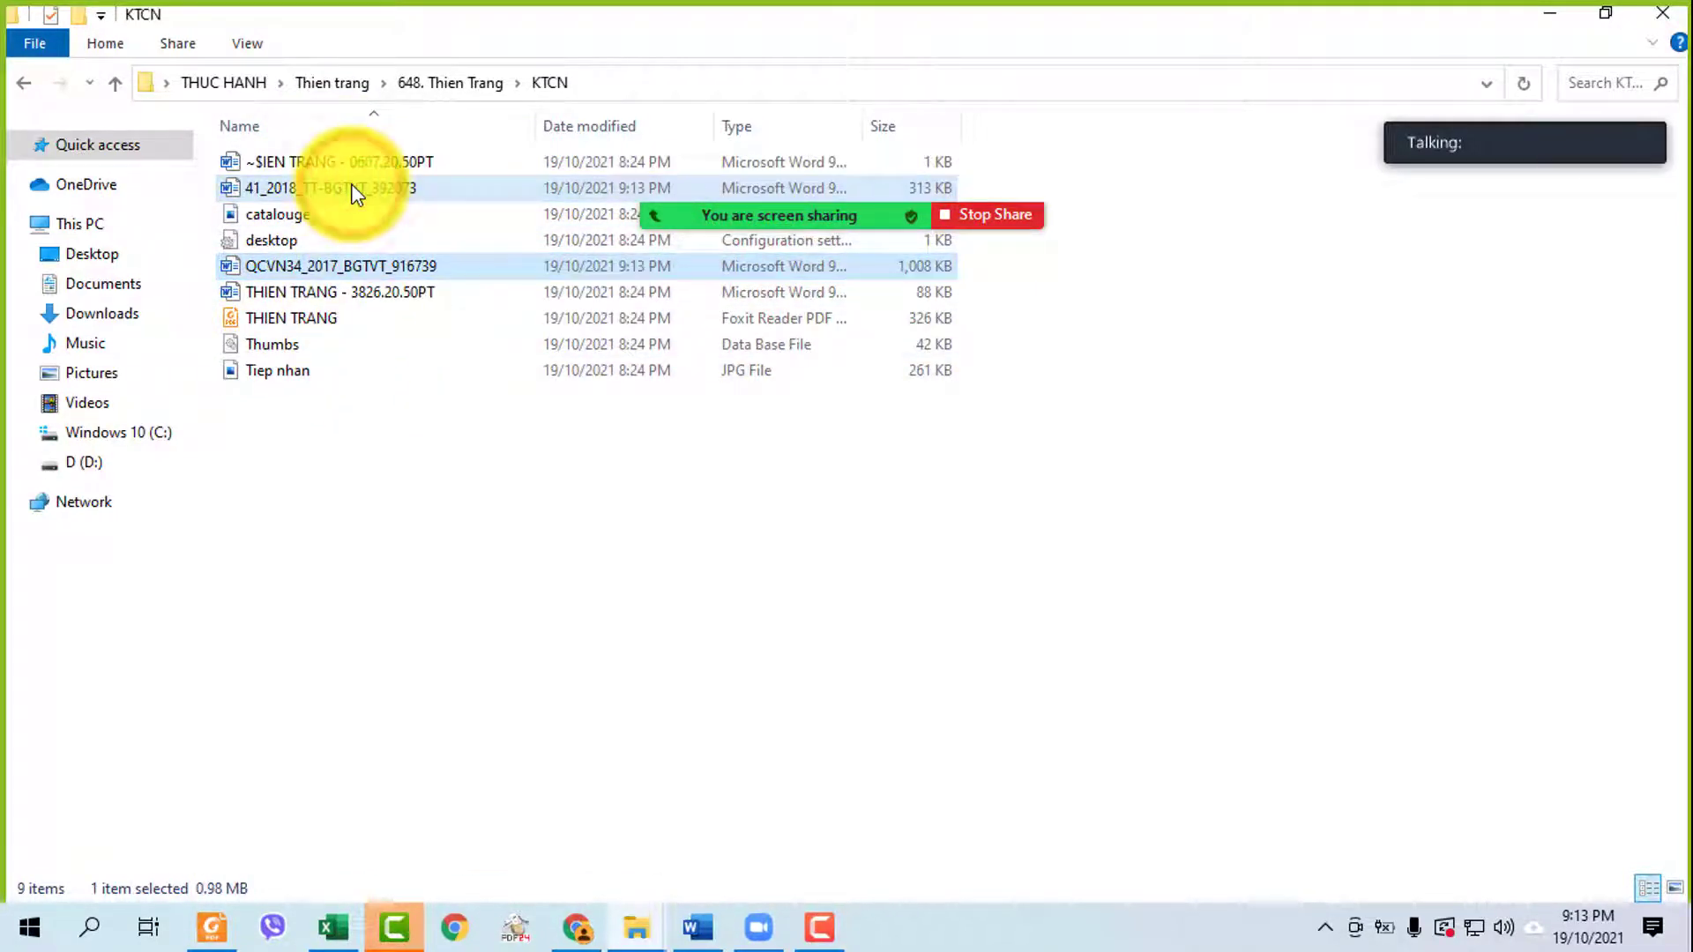
key(Return)
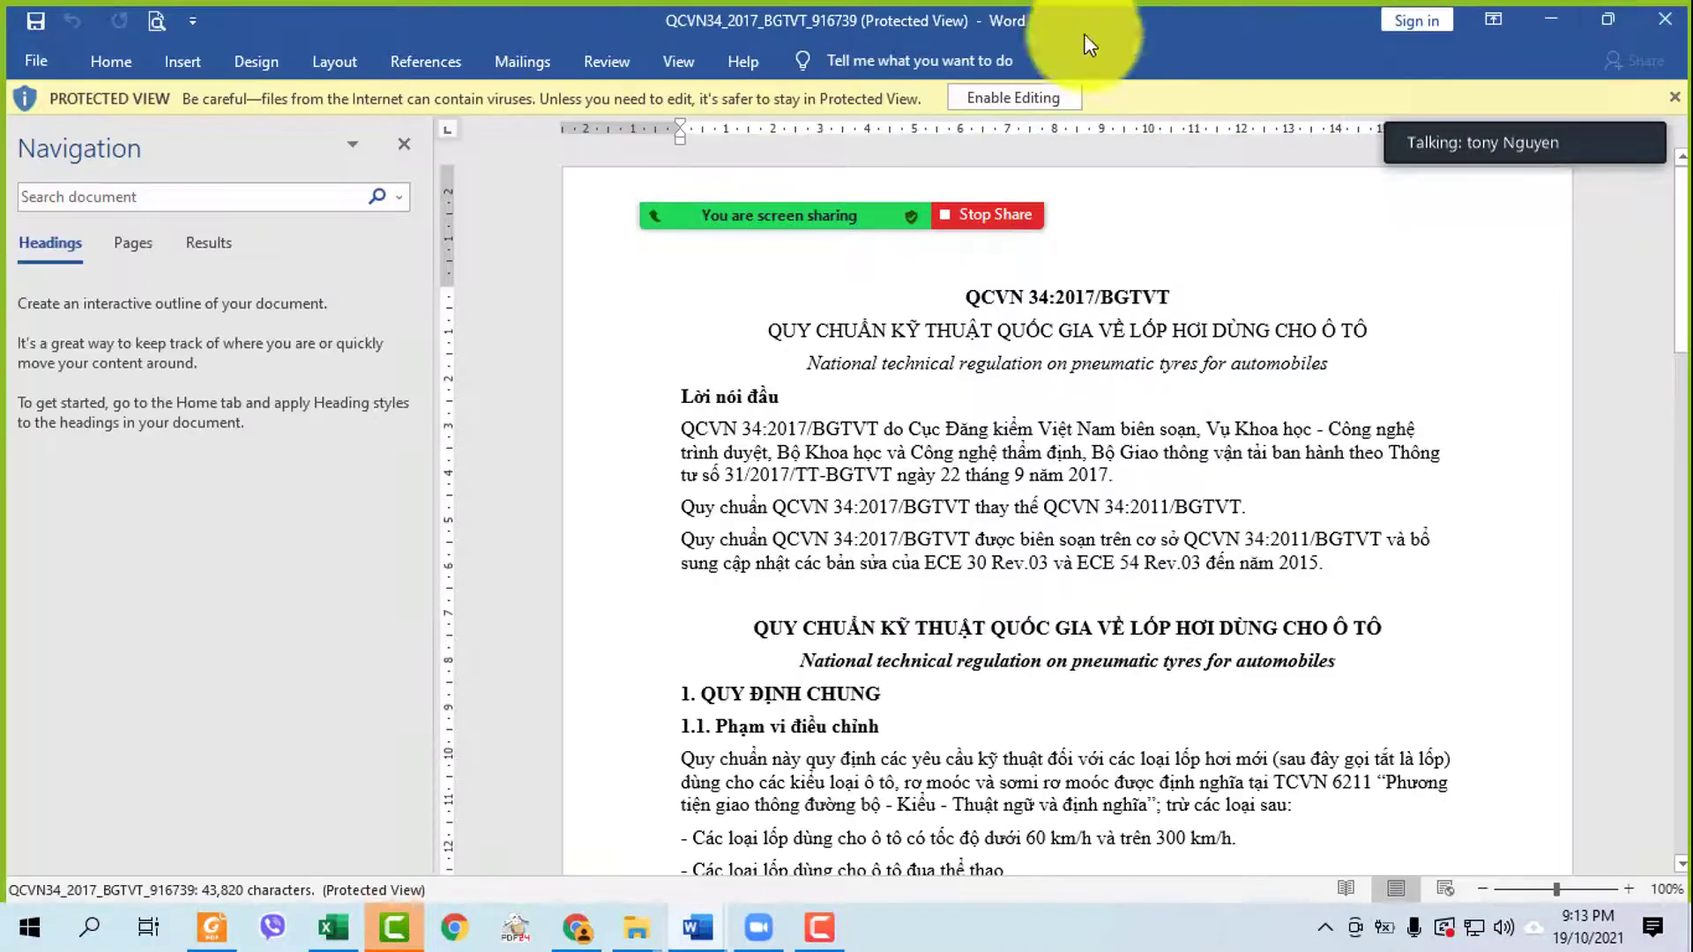
click(985, 88)
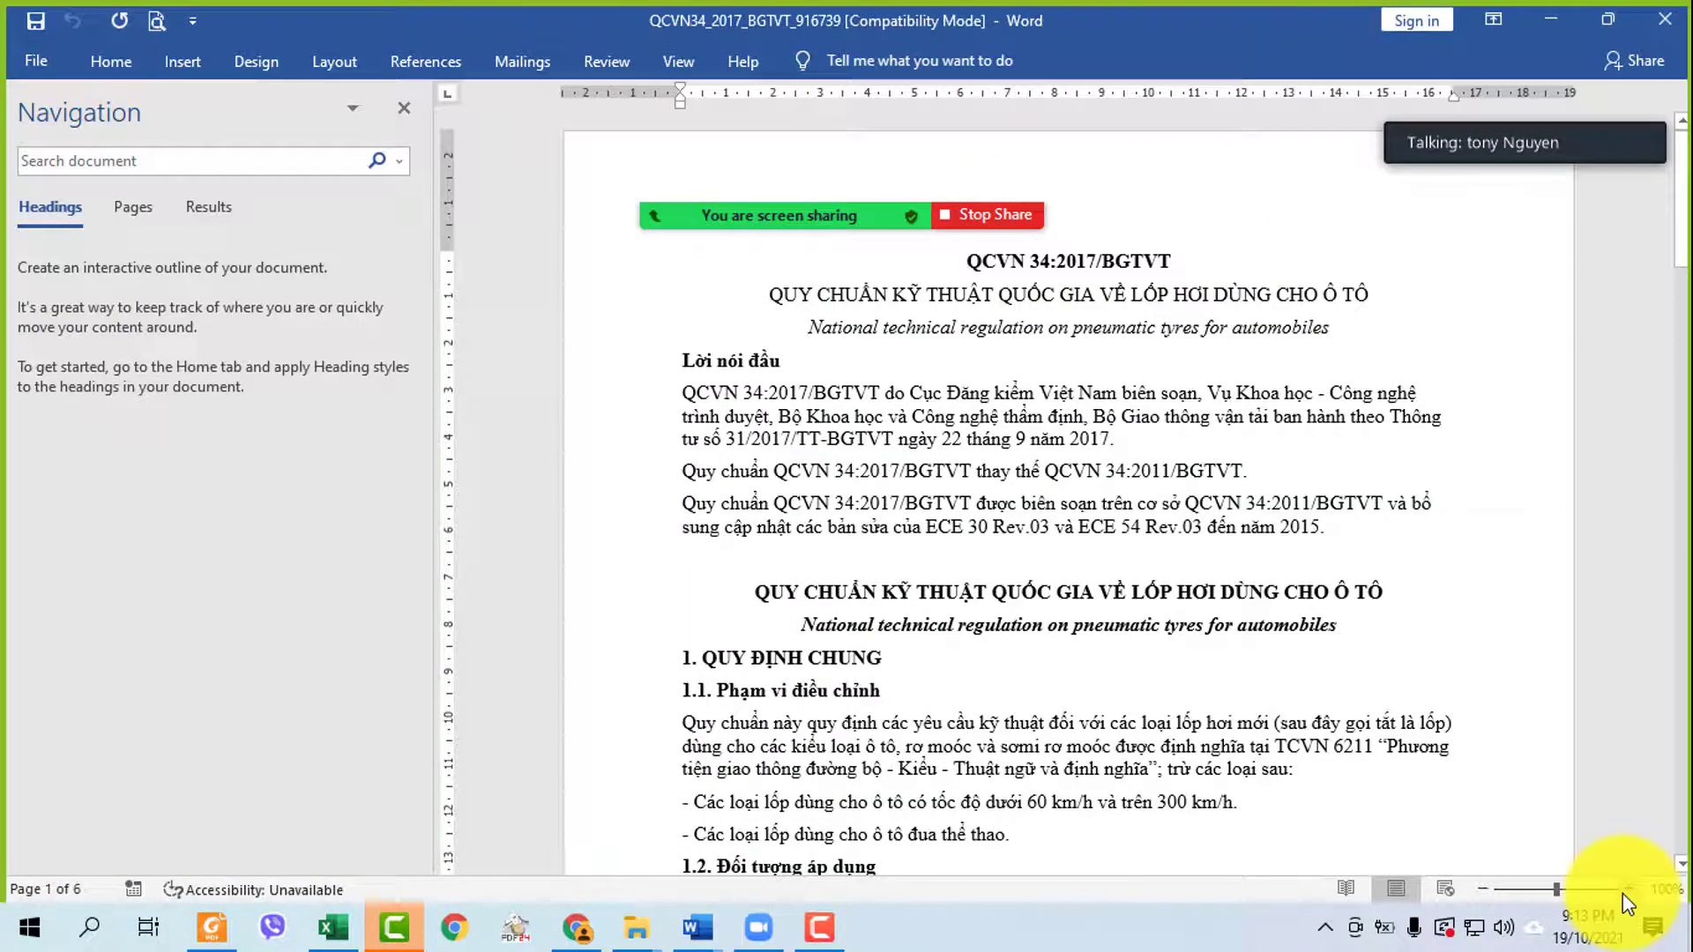
click(1627, 890)
click(1627, 890)
click(1626, 890)
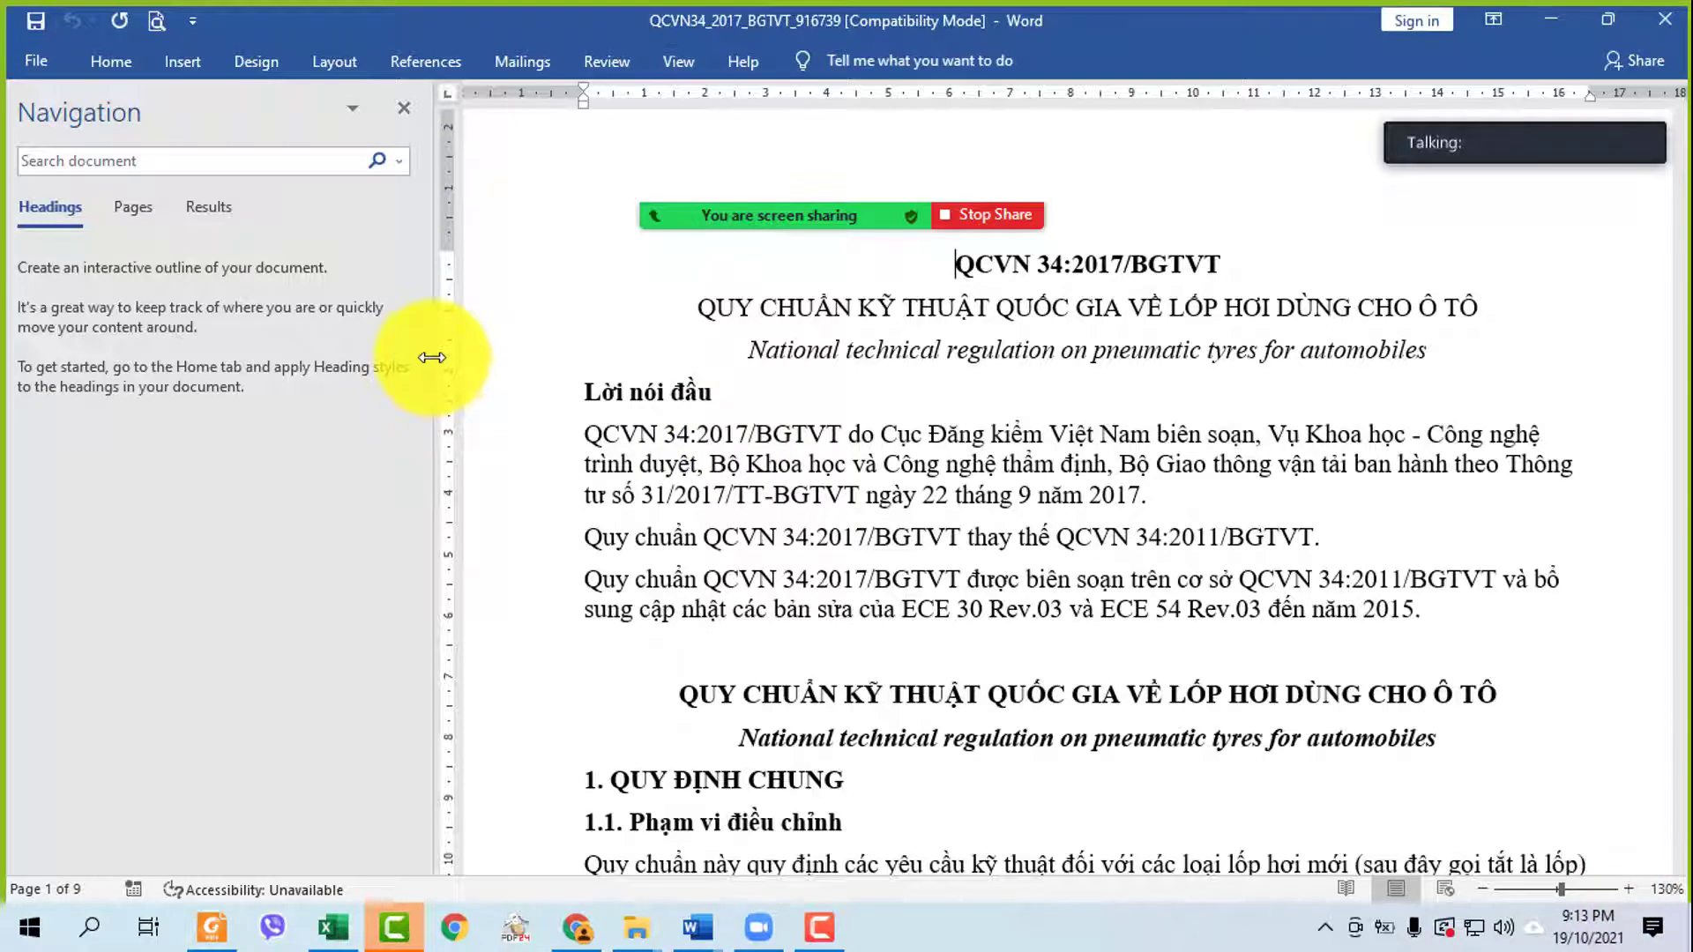
drag(436, 352, 7, 346)
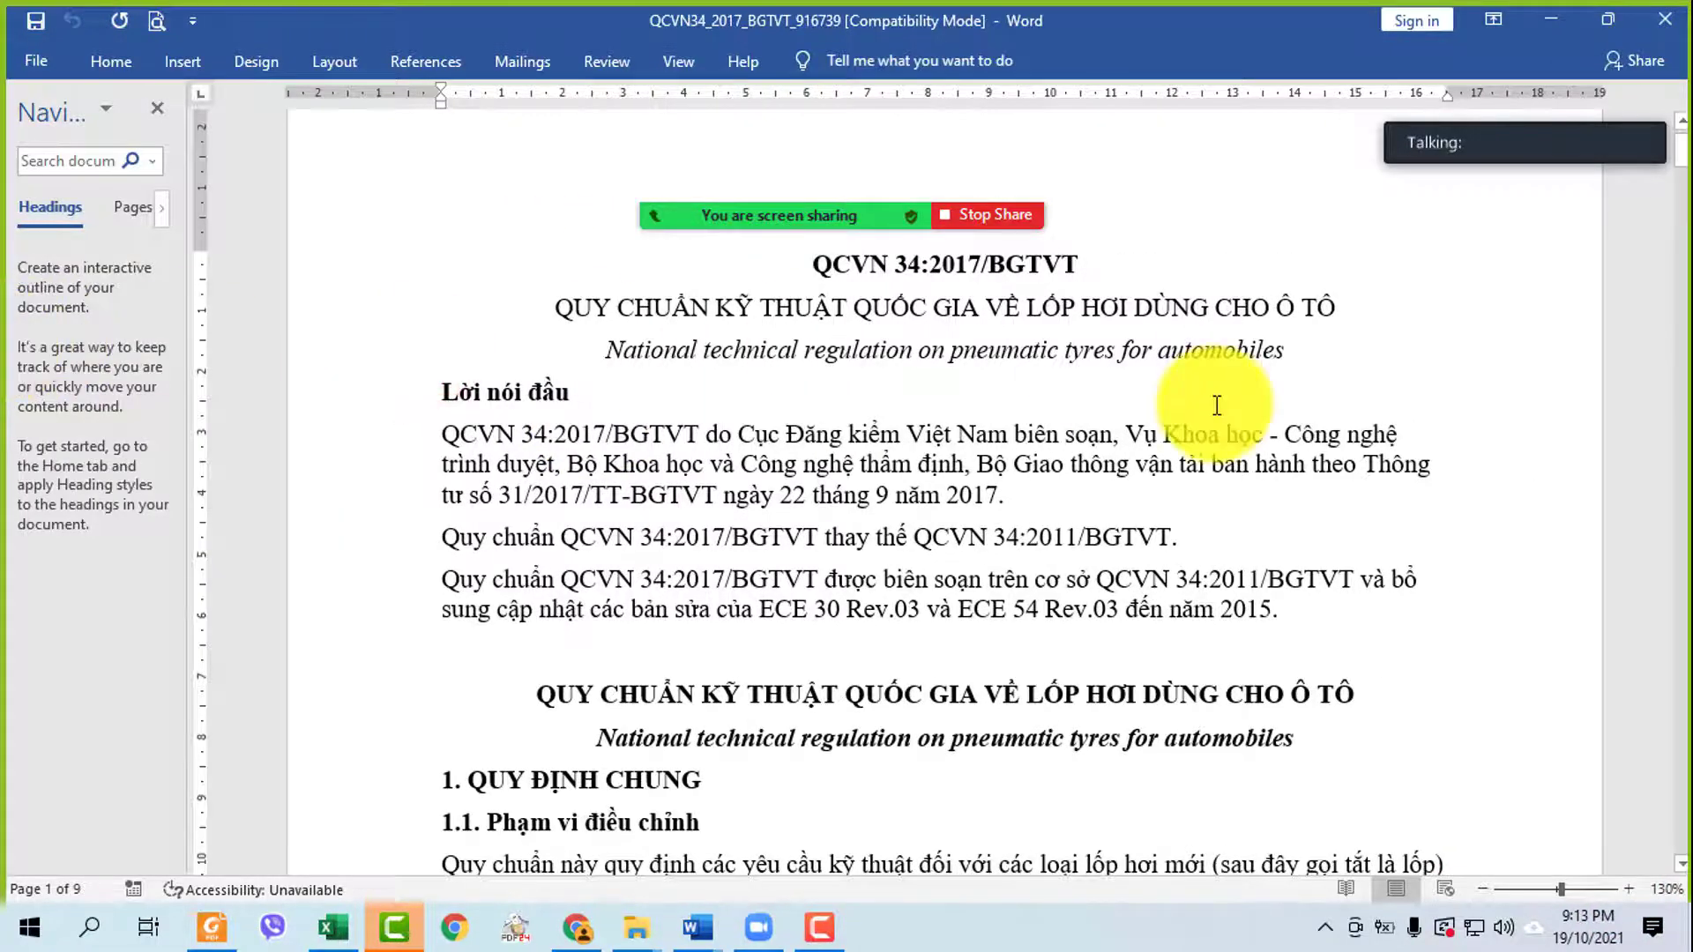
- Examine sections 1.1 "Phạm vi điều chỉnh" and 1.2 "Đối tượng áp dụng" of the regulation, selecting their text while reading
scroll(1221, 412, down, 3)
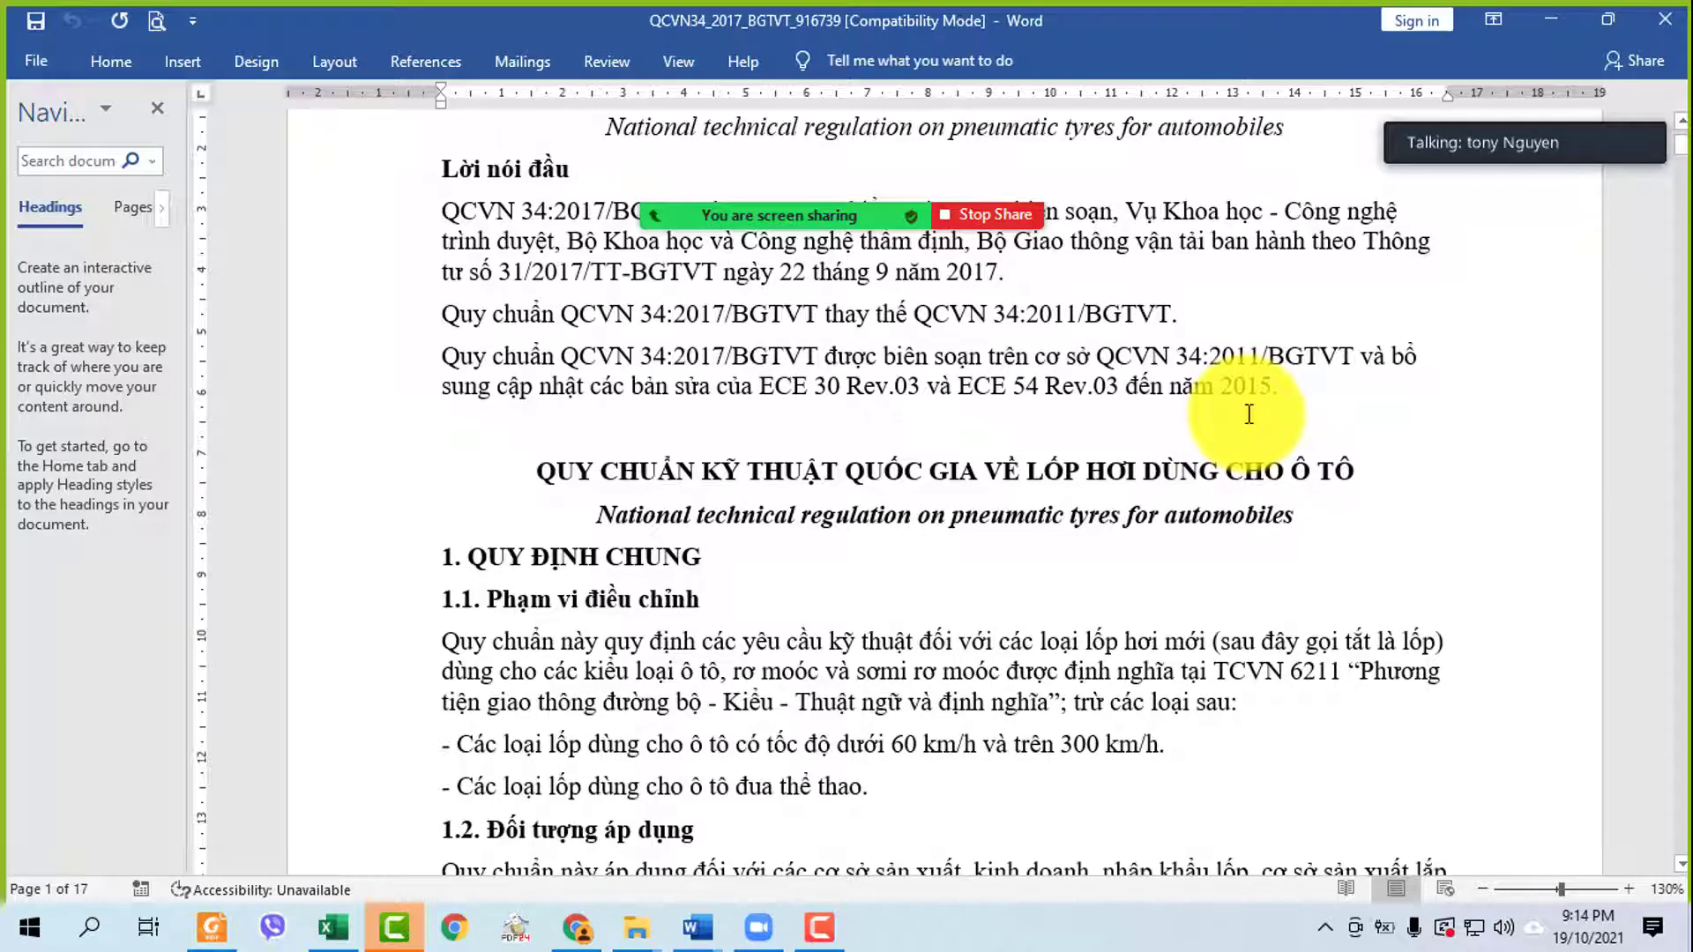
scroll(1248, 414, down, 3)
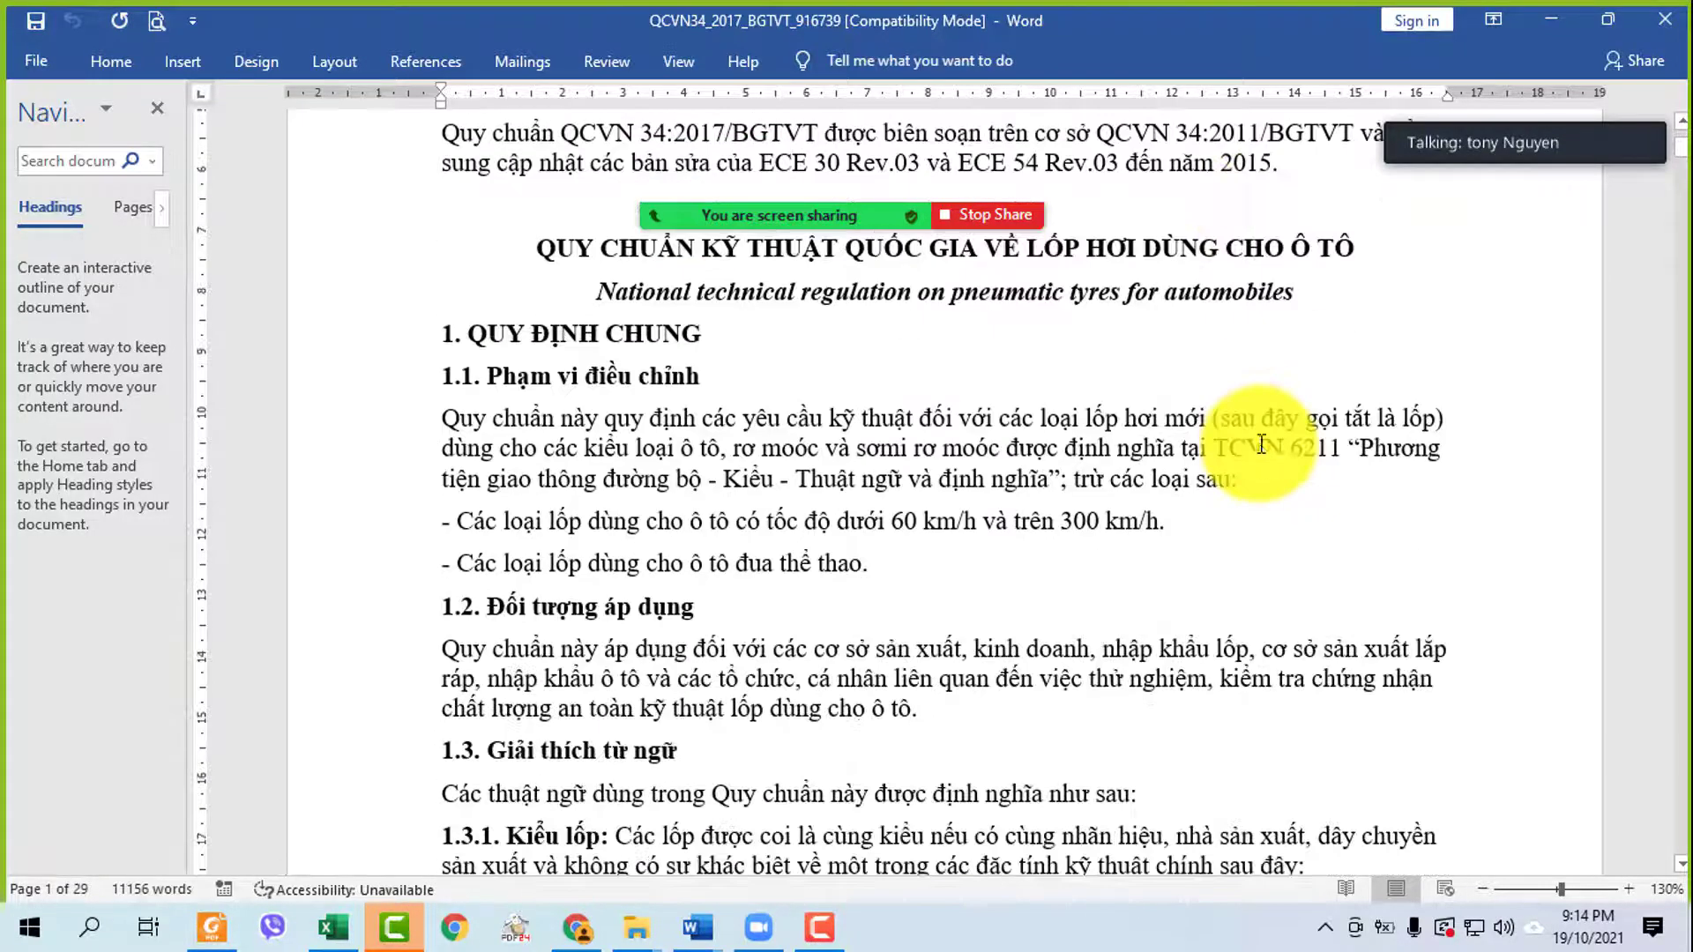
click(415, 617)
click(411, 372)
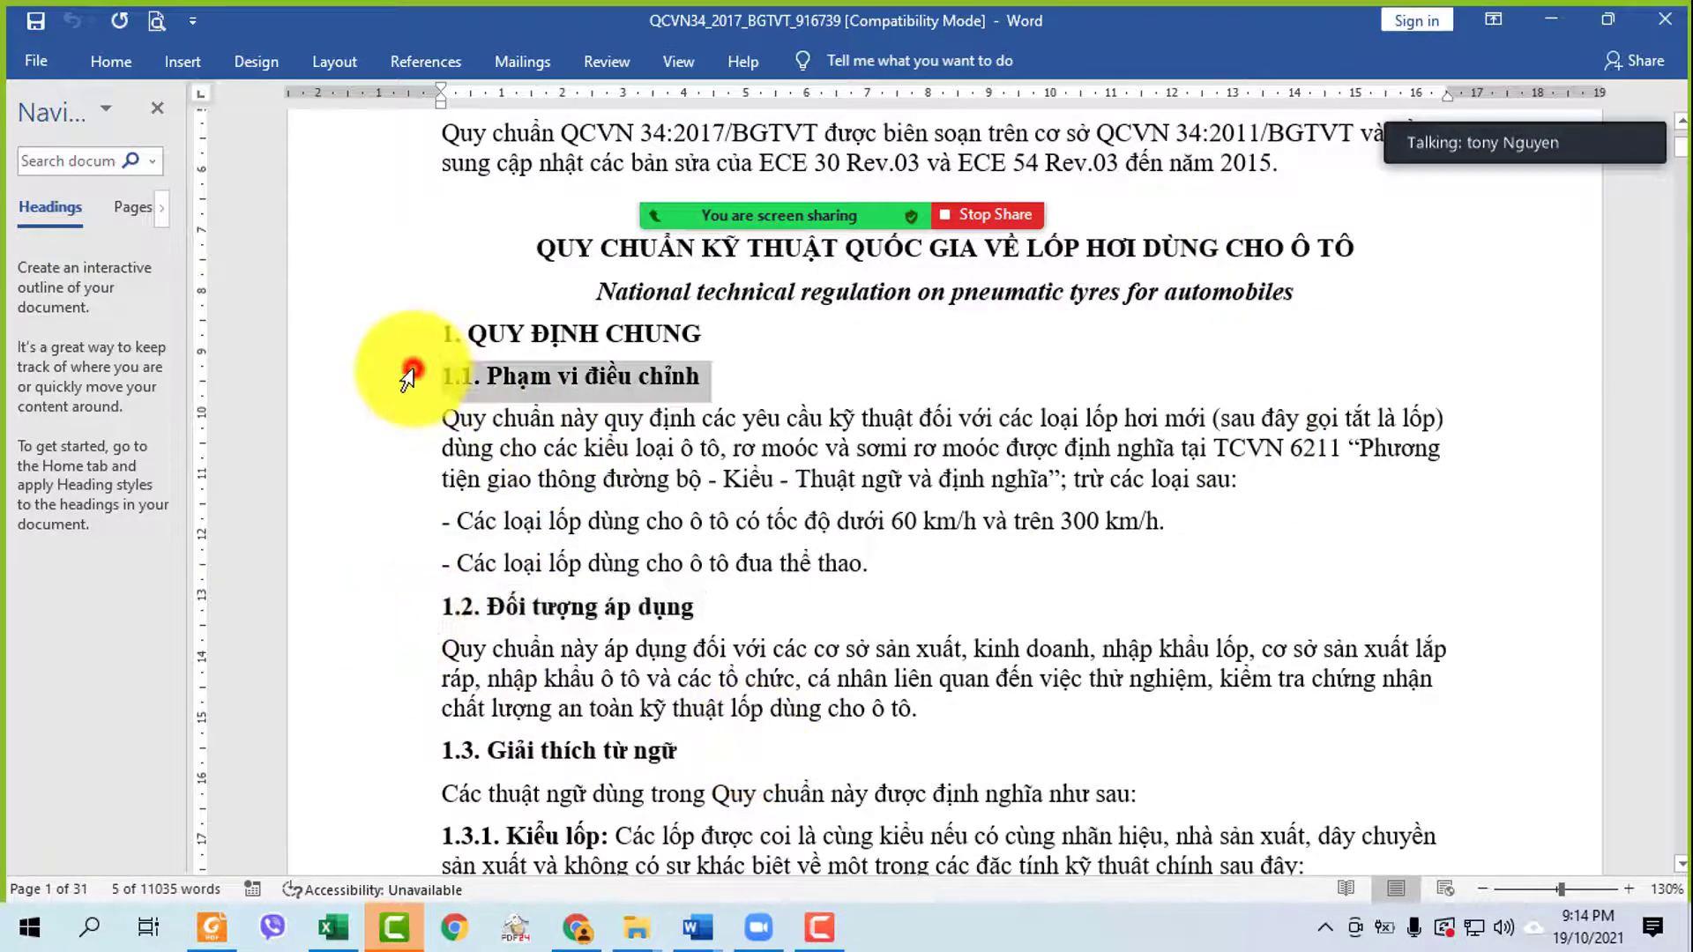
drag(410, 335, 434, 740)
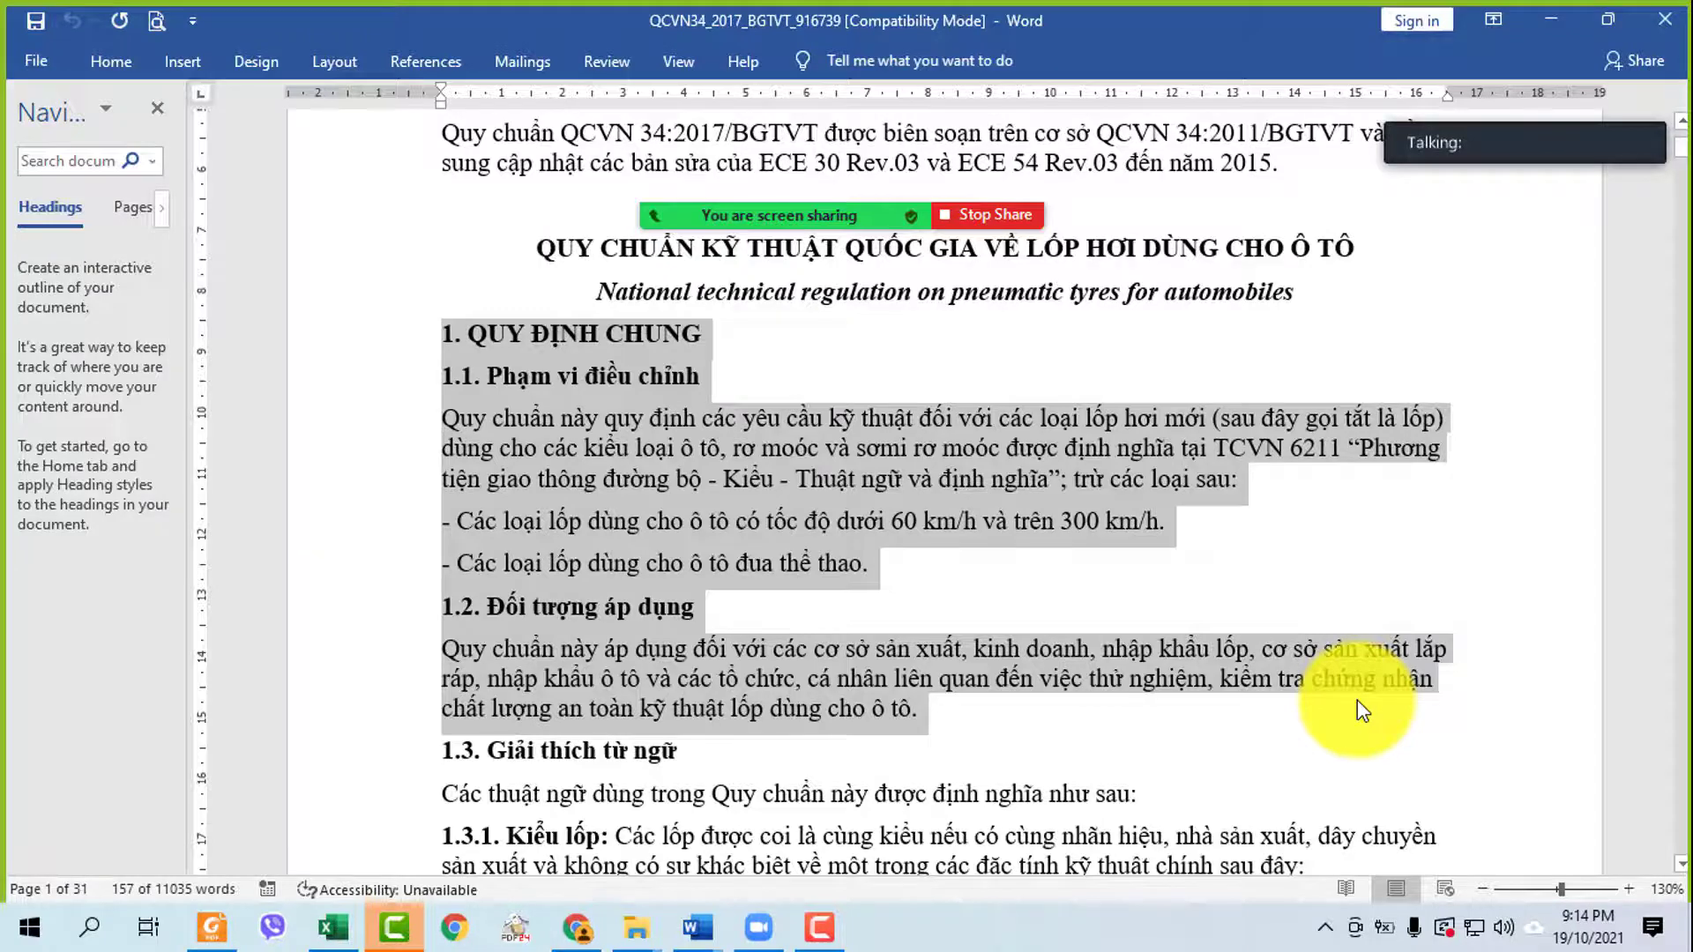
scroll(1357, 700, down, 2)
scroll(1358, 700, up, 2)
click(357, 607)
drag(344, 609, 366, 706)
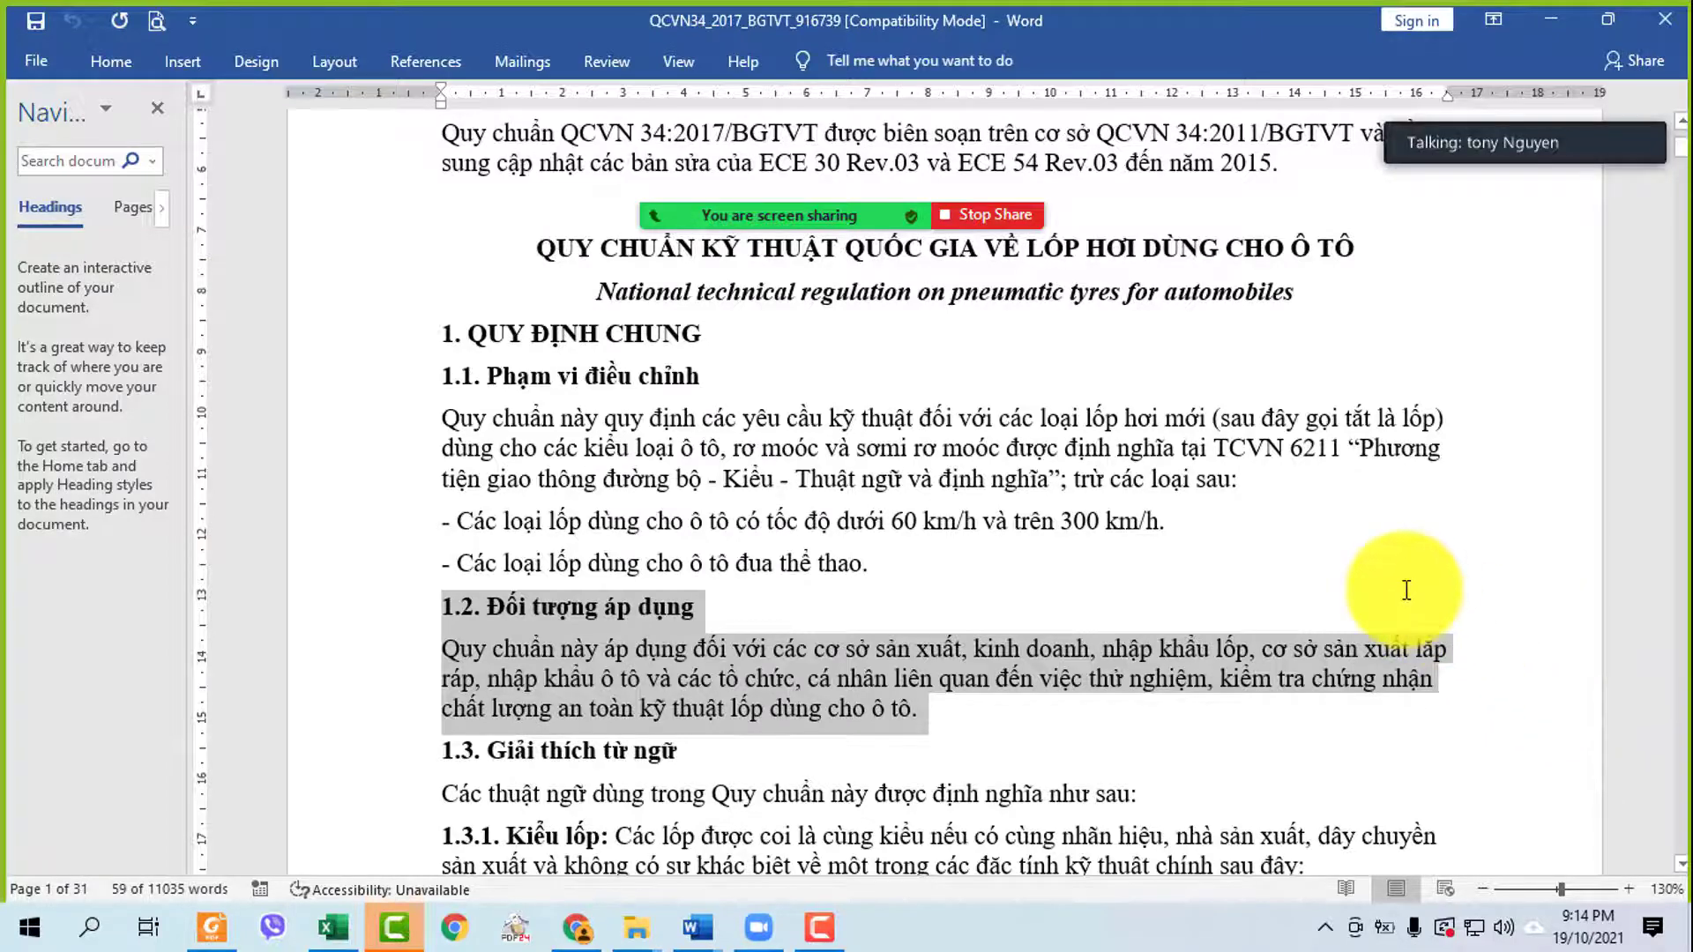
- Reread section 1.2 "Đối tượng áp dụng", selecting its heading and paragraph as a reading aid
scroll(1389, 596, up, 3)
scroll(1390, 596, down, 5)
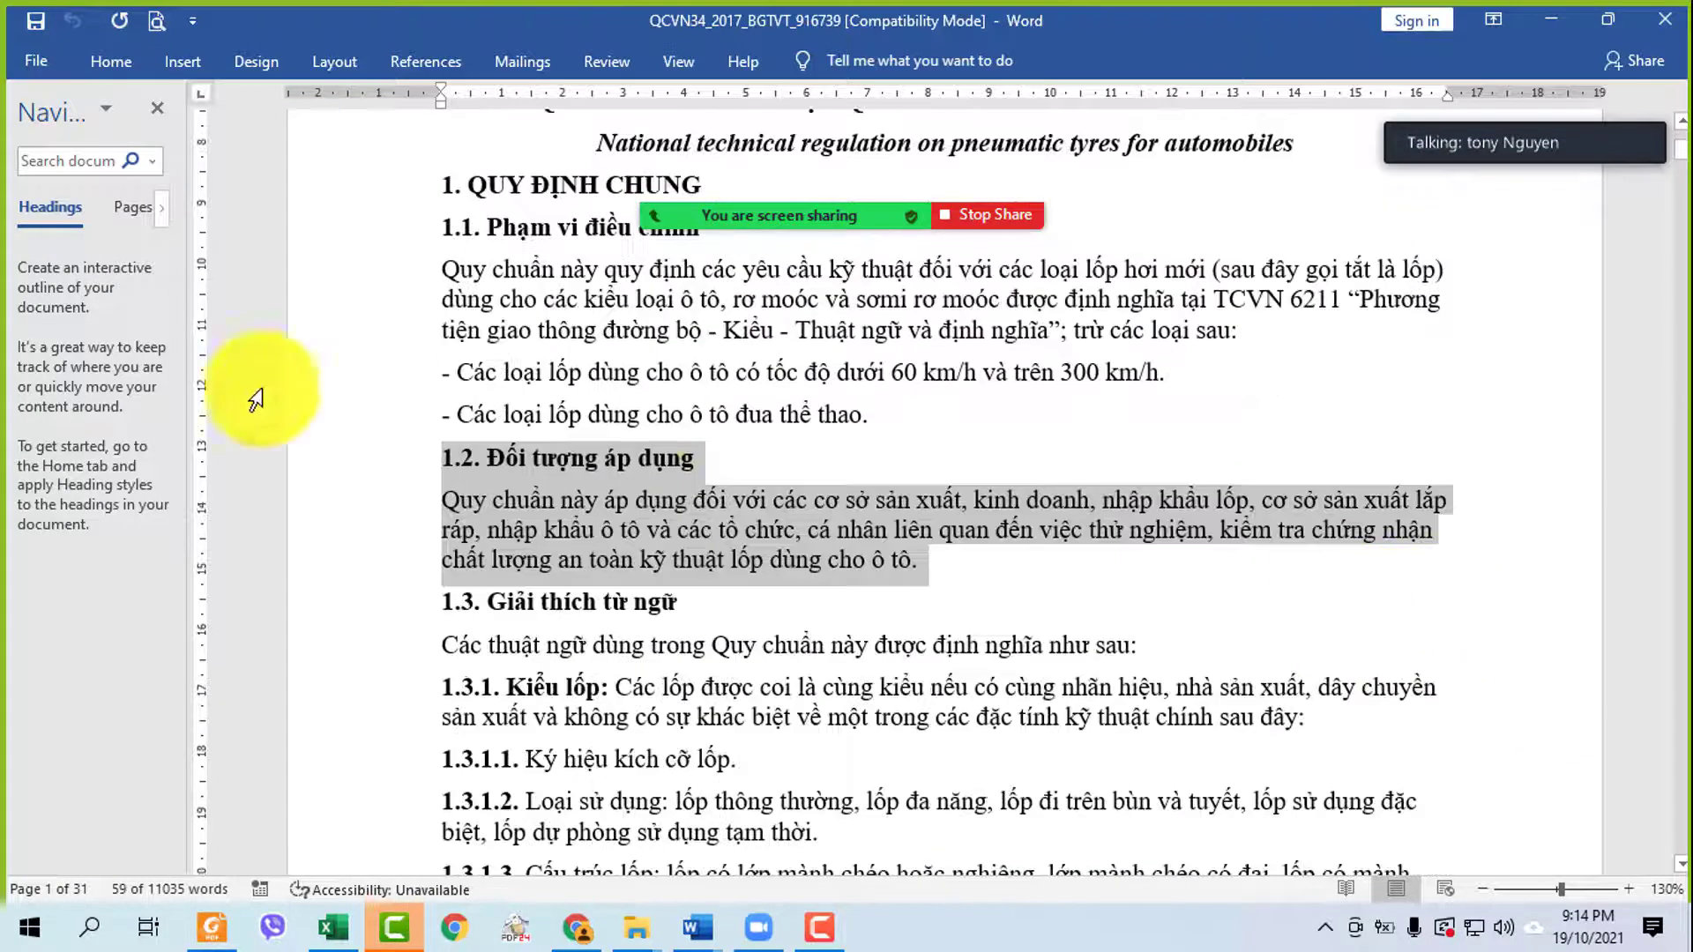
click(371, 446)
drag(366, 435, 367, 577)
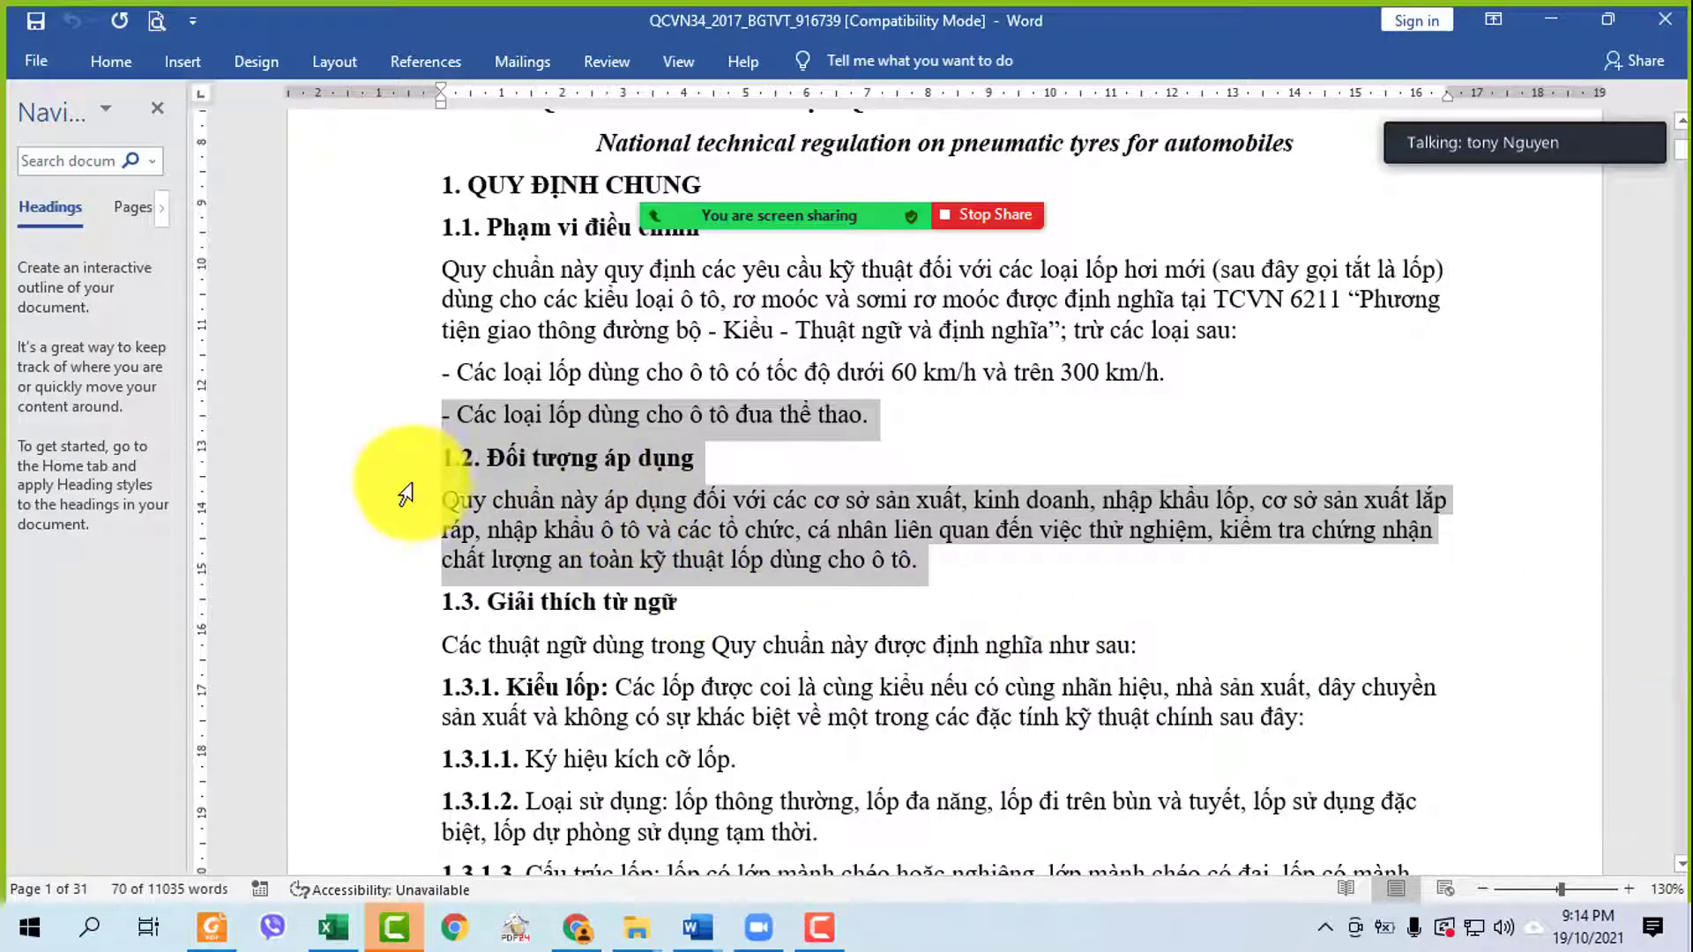
drag(402, 463, 416, 582)
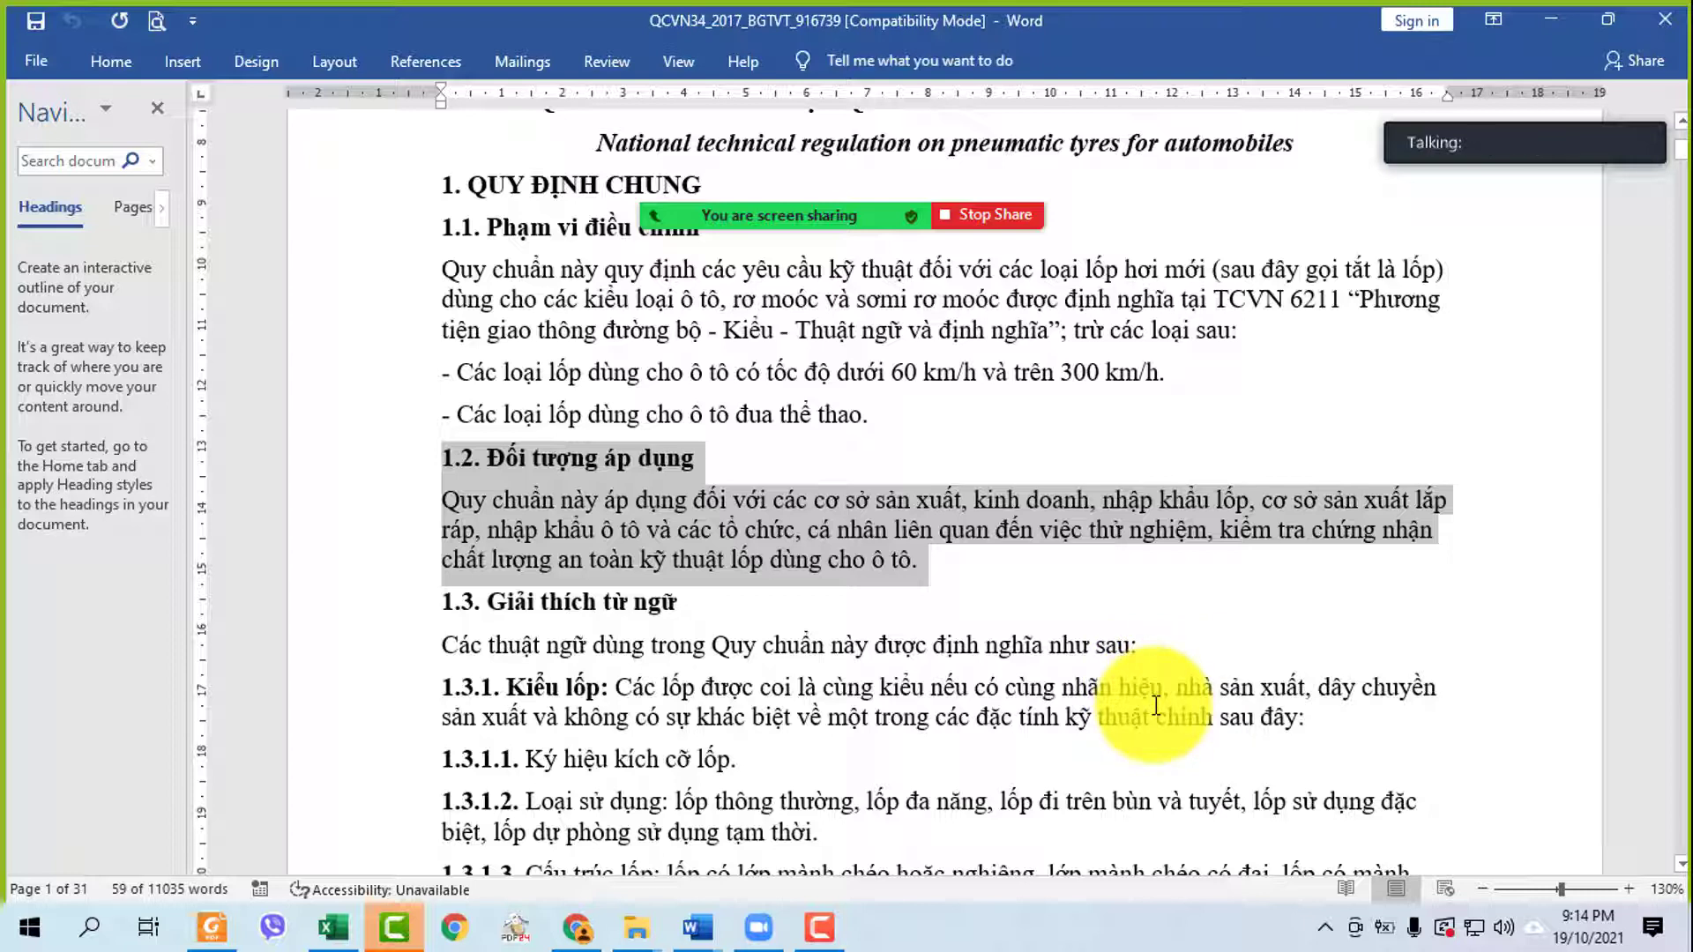
scroll(1153, 700, up, 1)
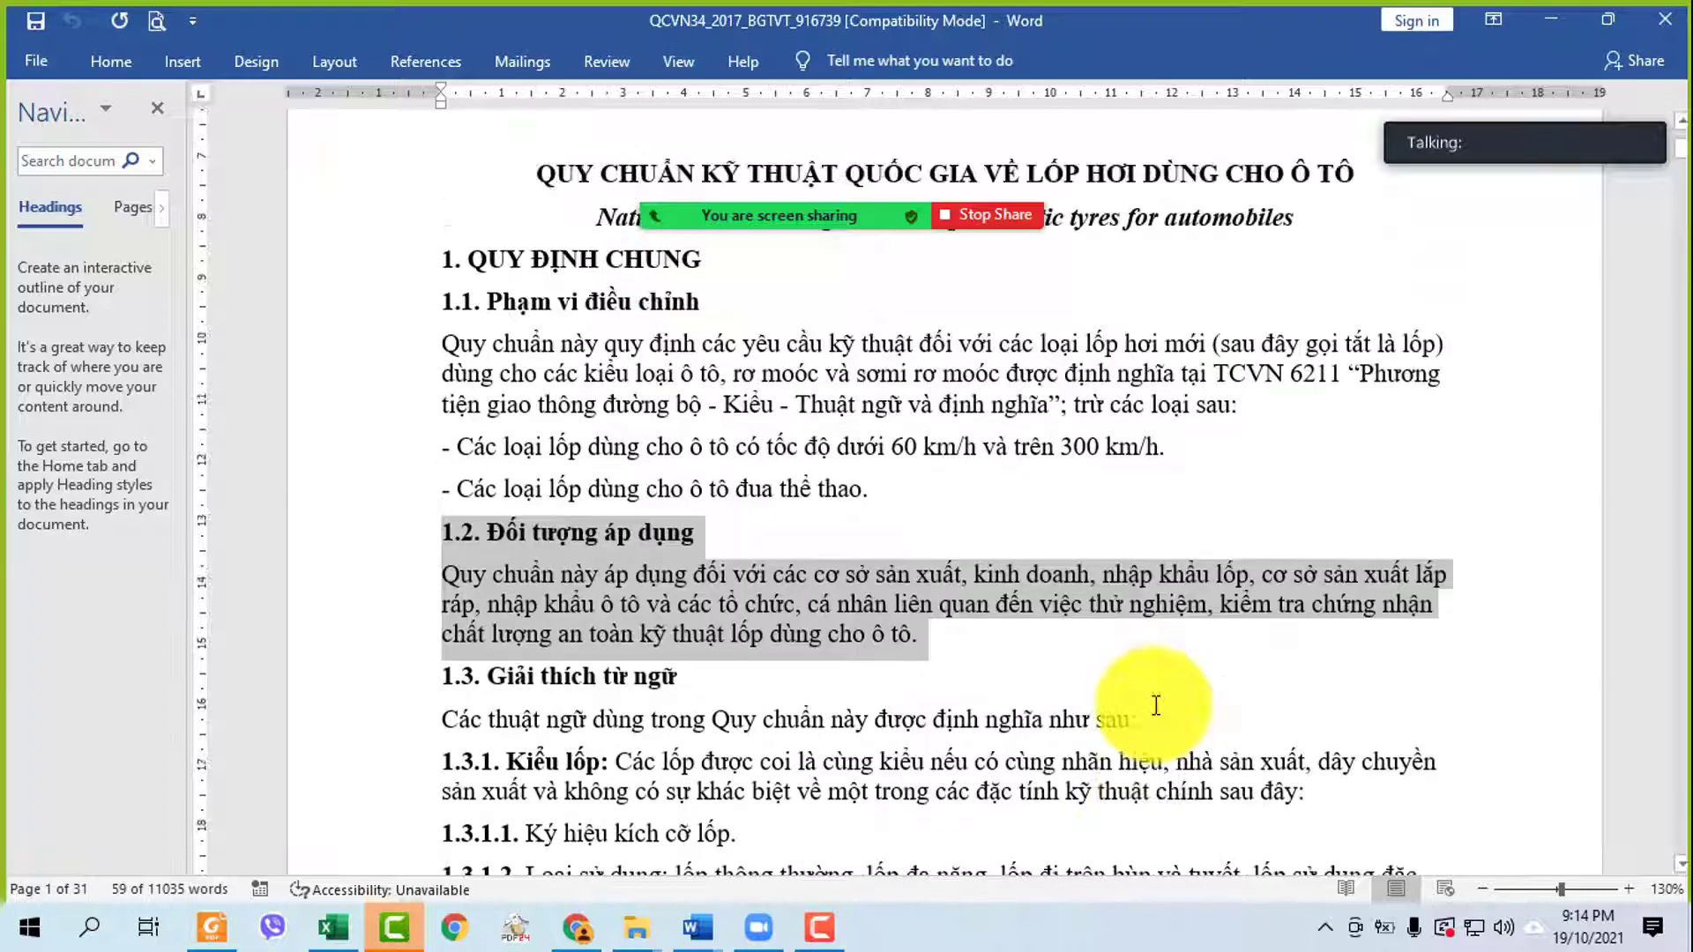
- Highlight the phrase "trừ các loại sau:" in section 1.1 in red
click(1630, 887)
click(1630, 888)
click(1630, 888)
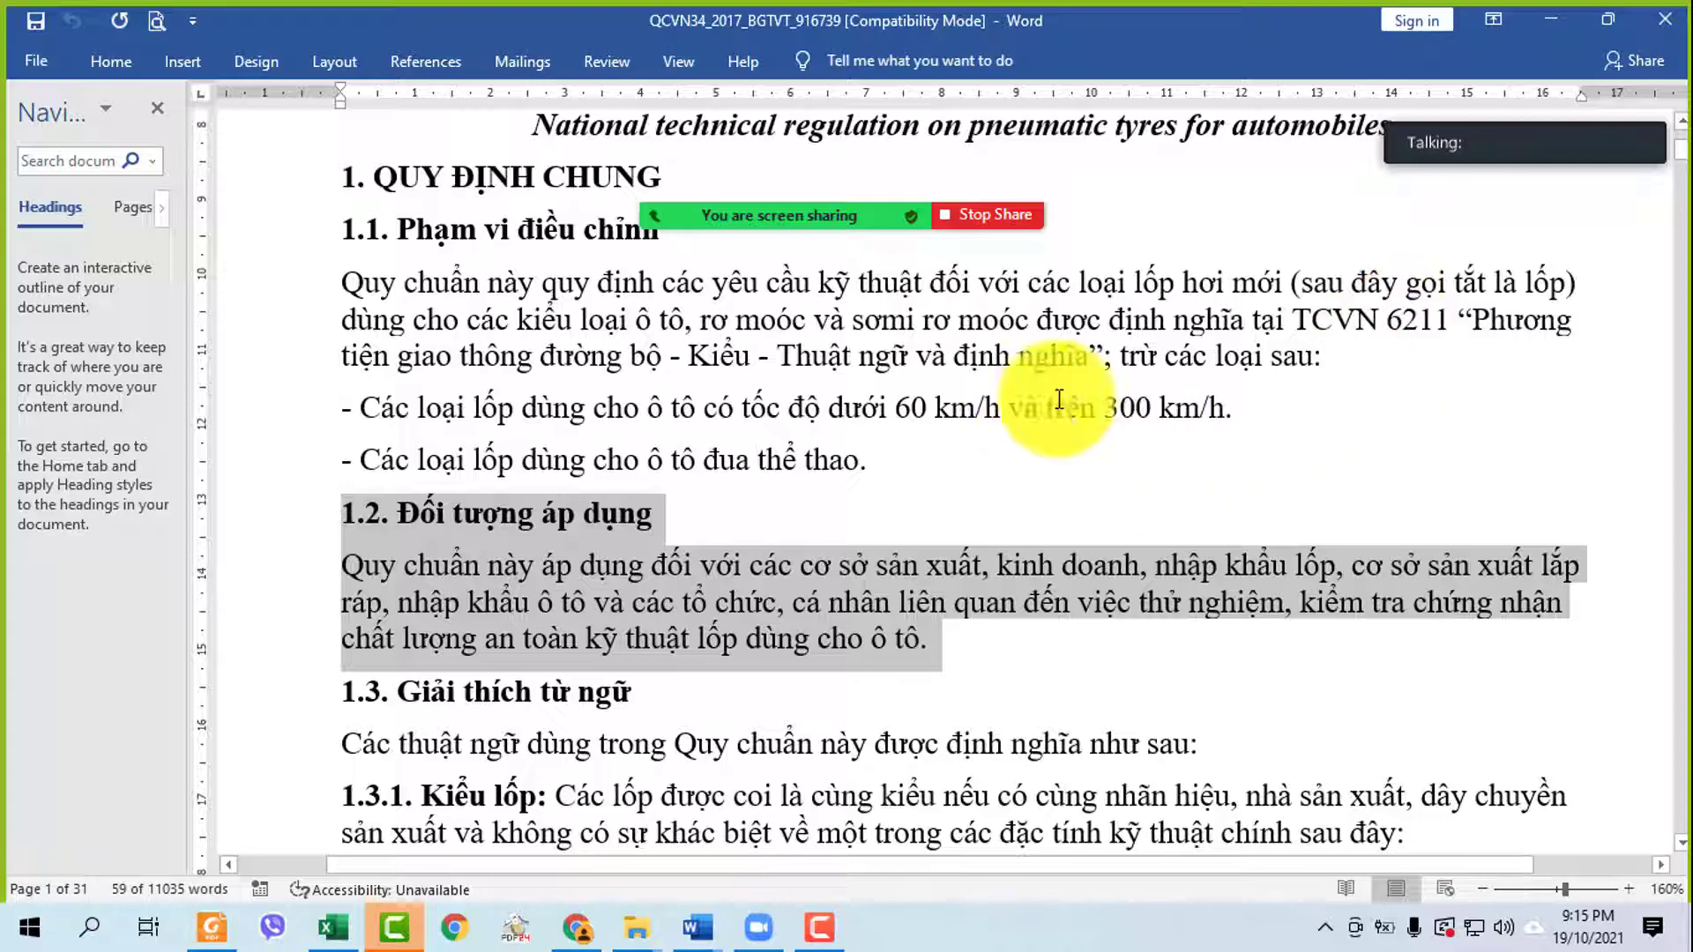
click(1122, 353)
drag(1121, 353, 1327, 357)
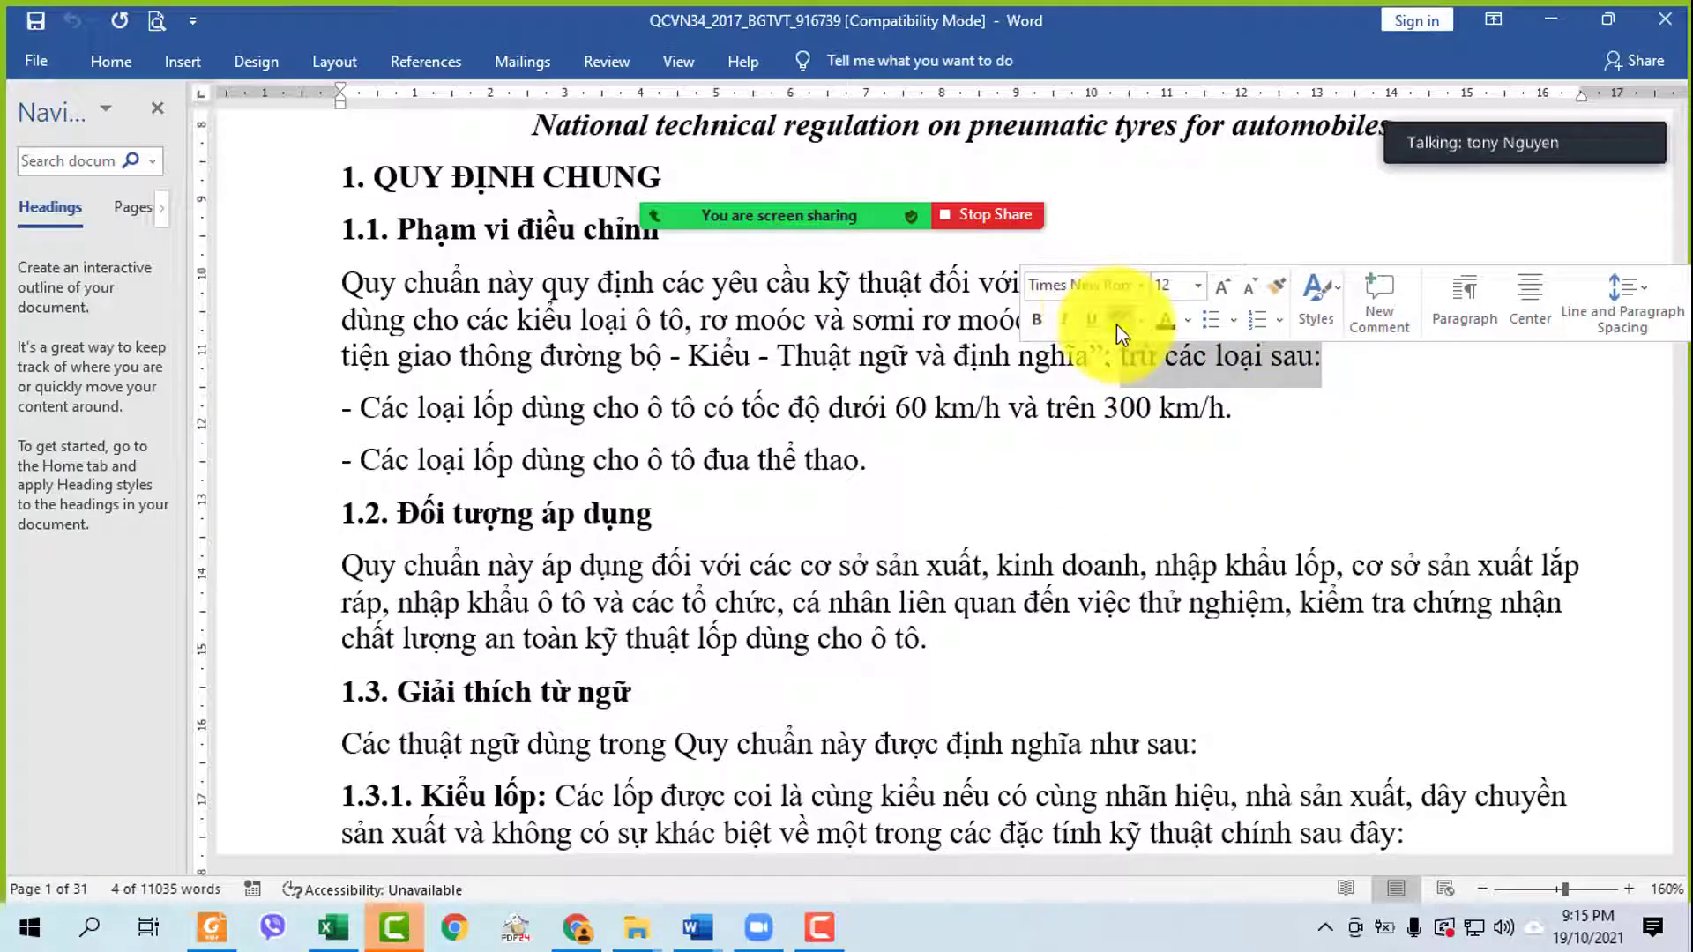
click(1140, 319)
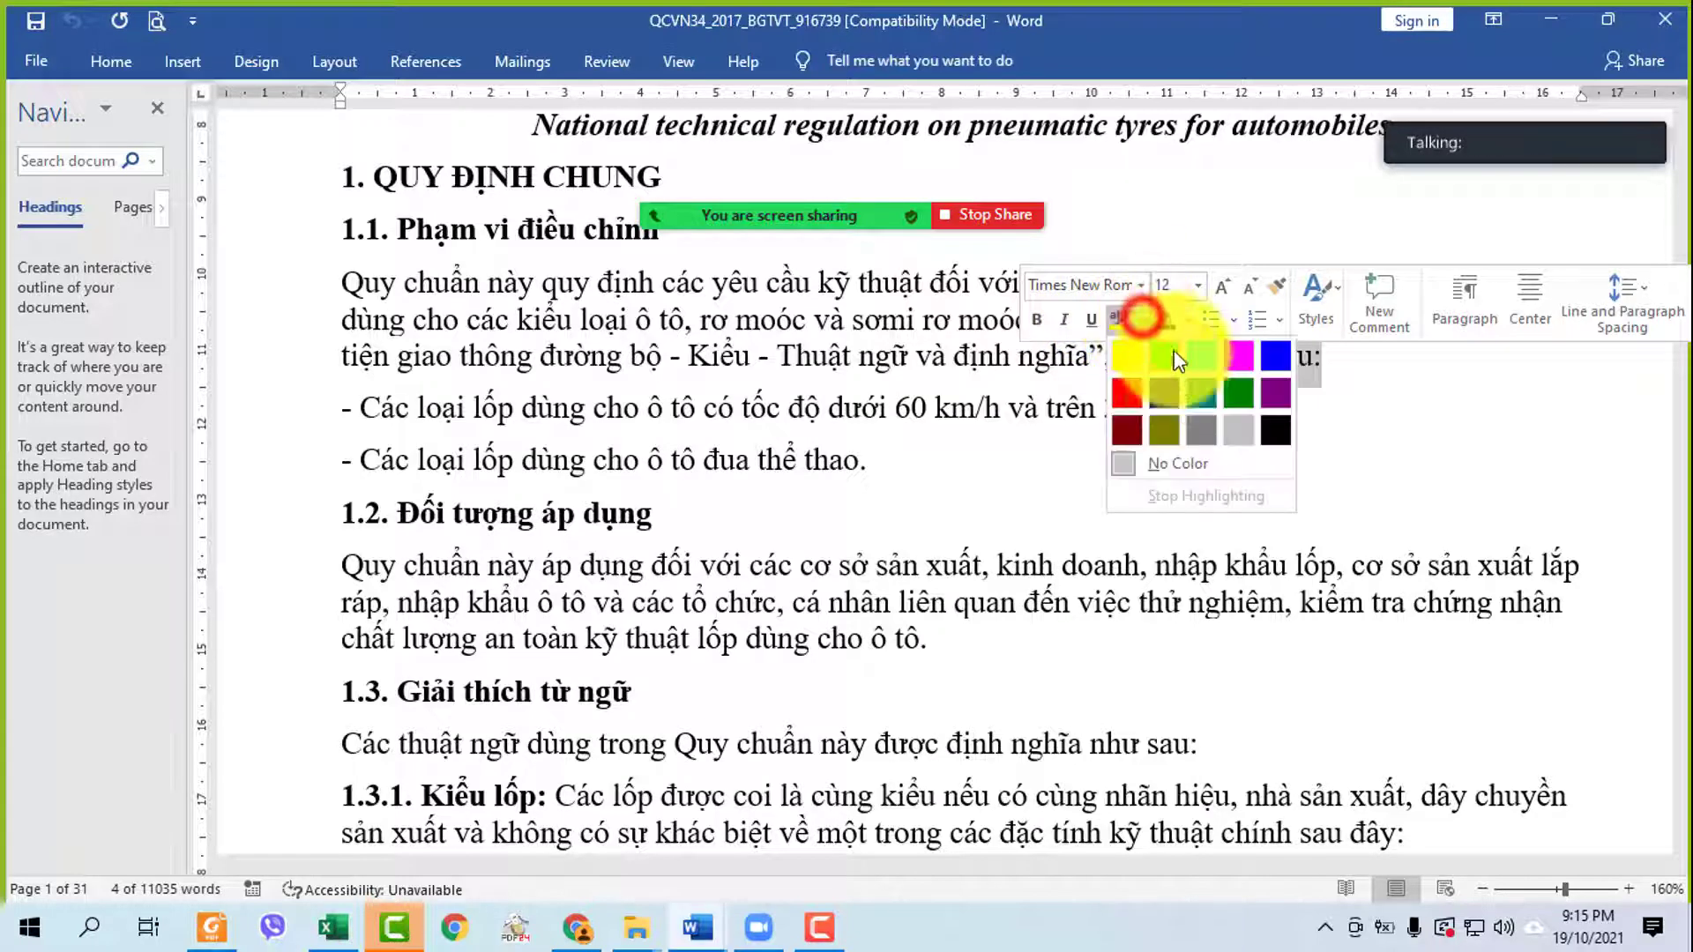
click(1127, 392)
click(1370, 432)
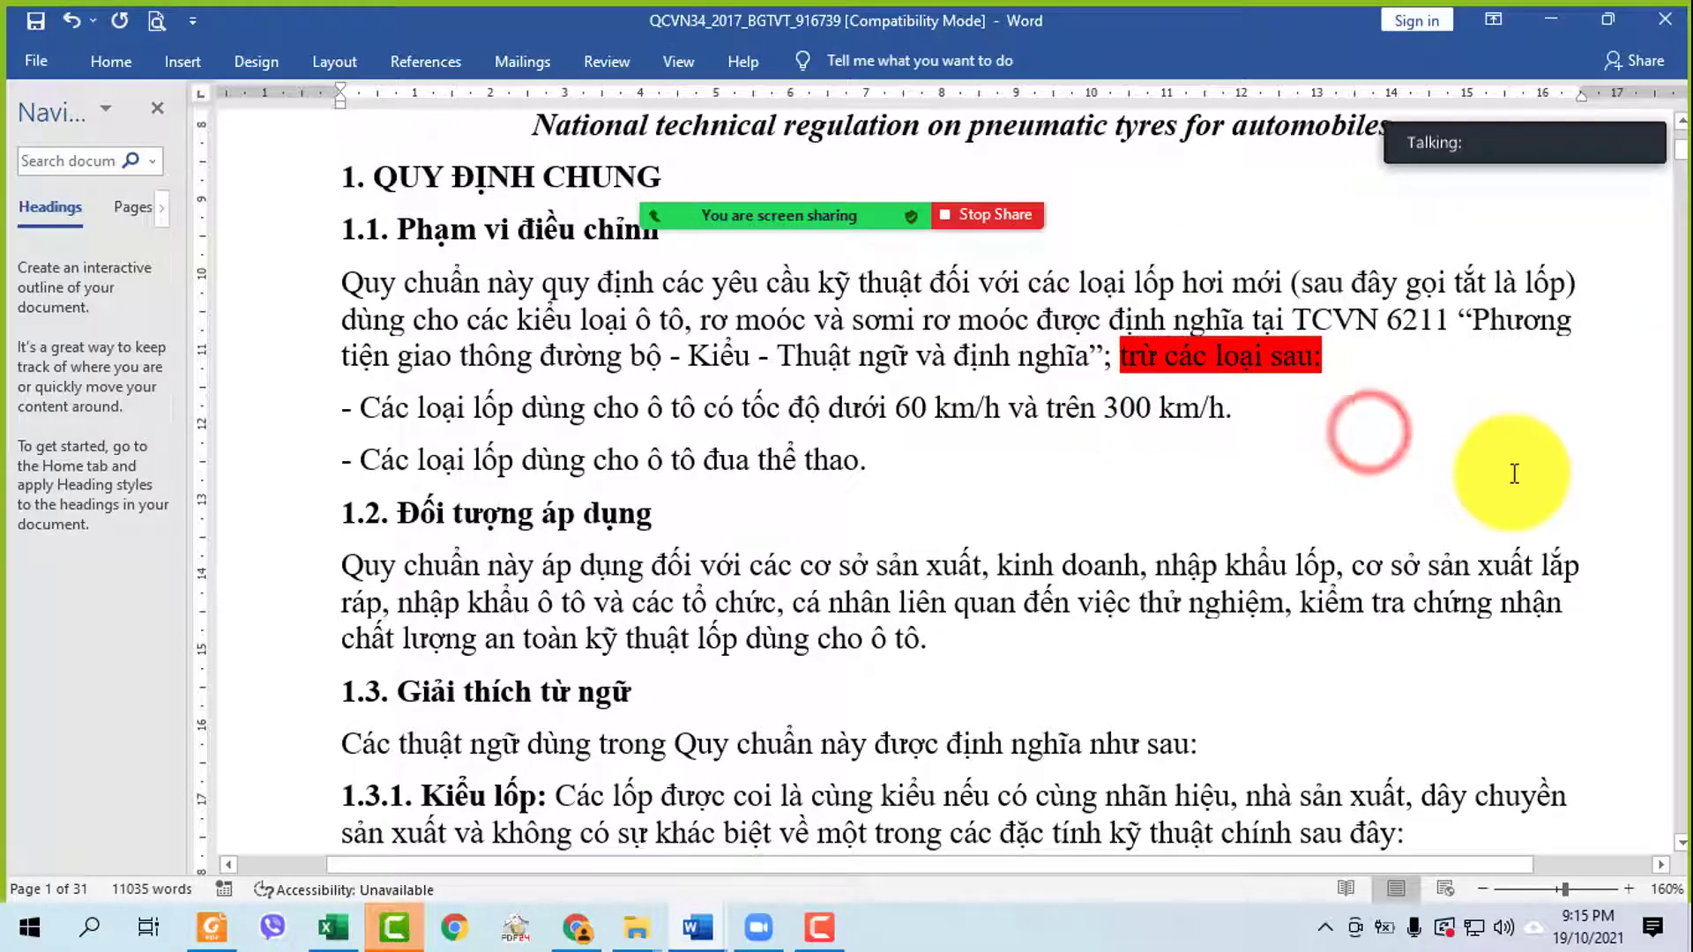
- Set the font colour of the two excluded tyre types under section 1.1 to red
click(308, 407)
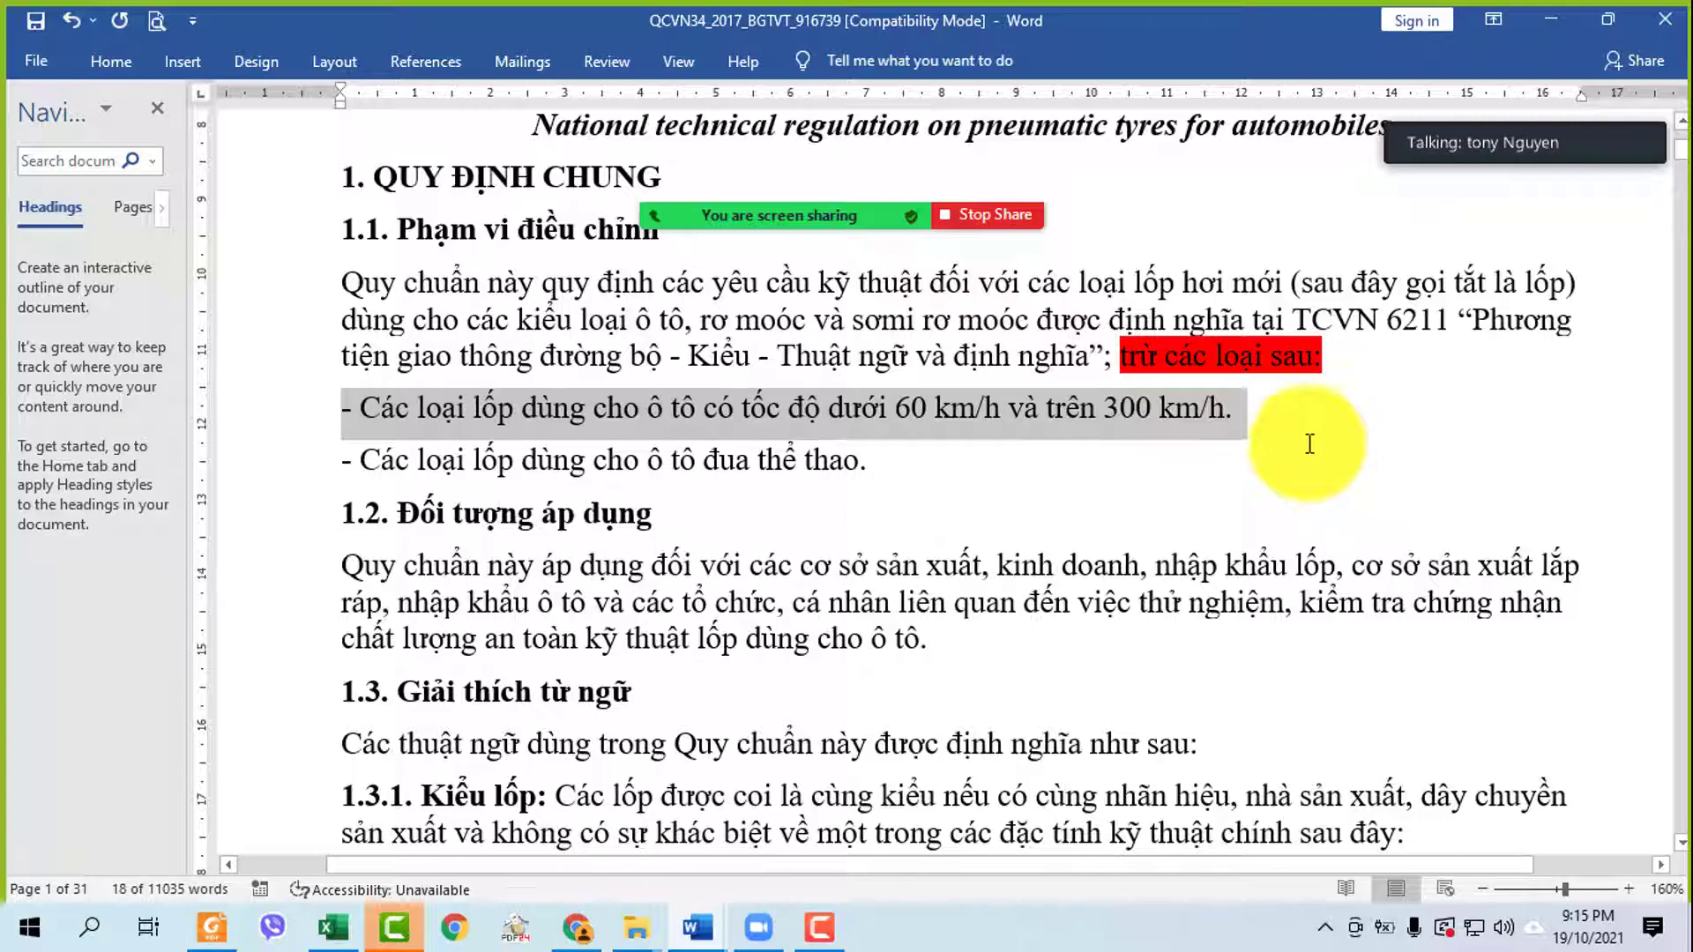
click(279, 463)
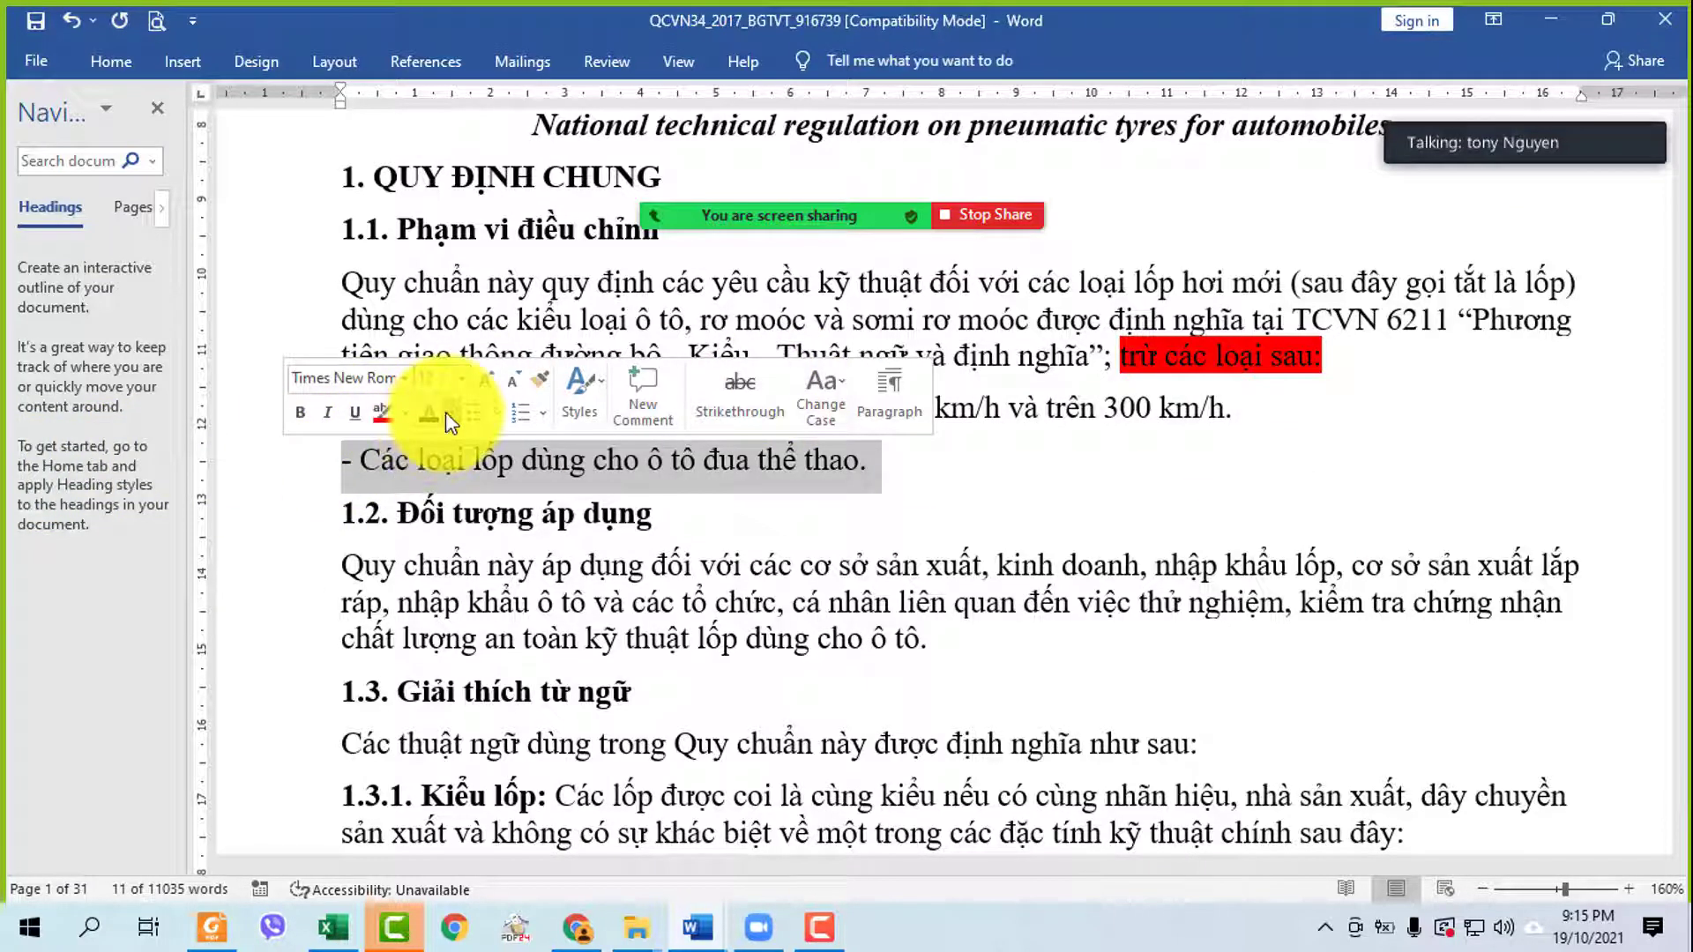
click(955, 498)
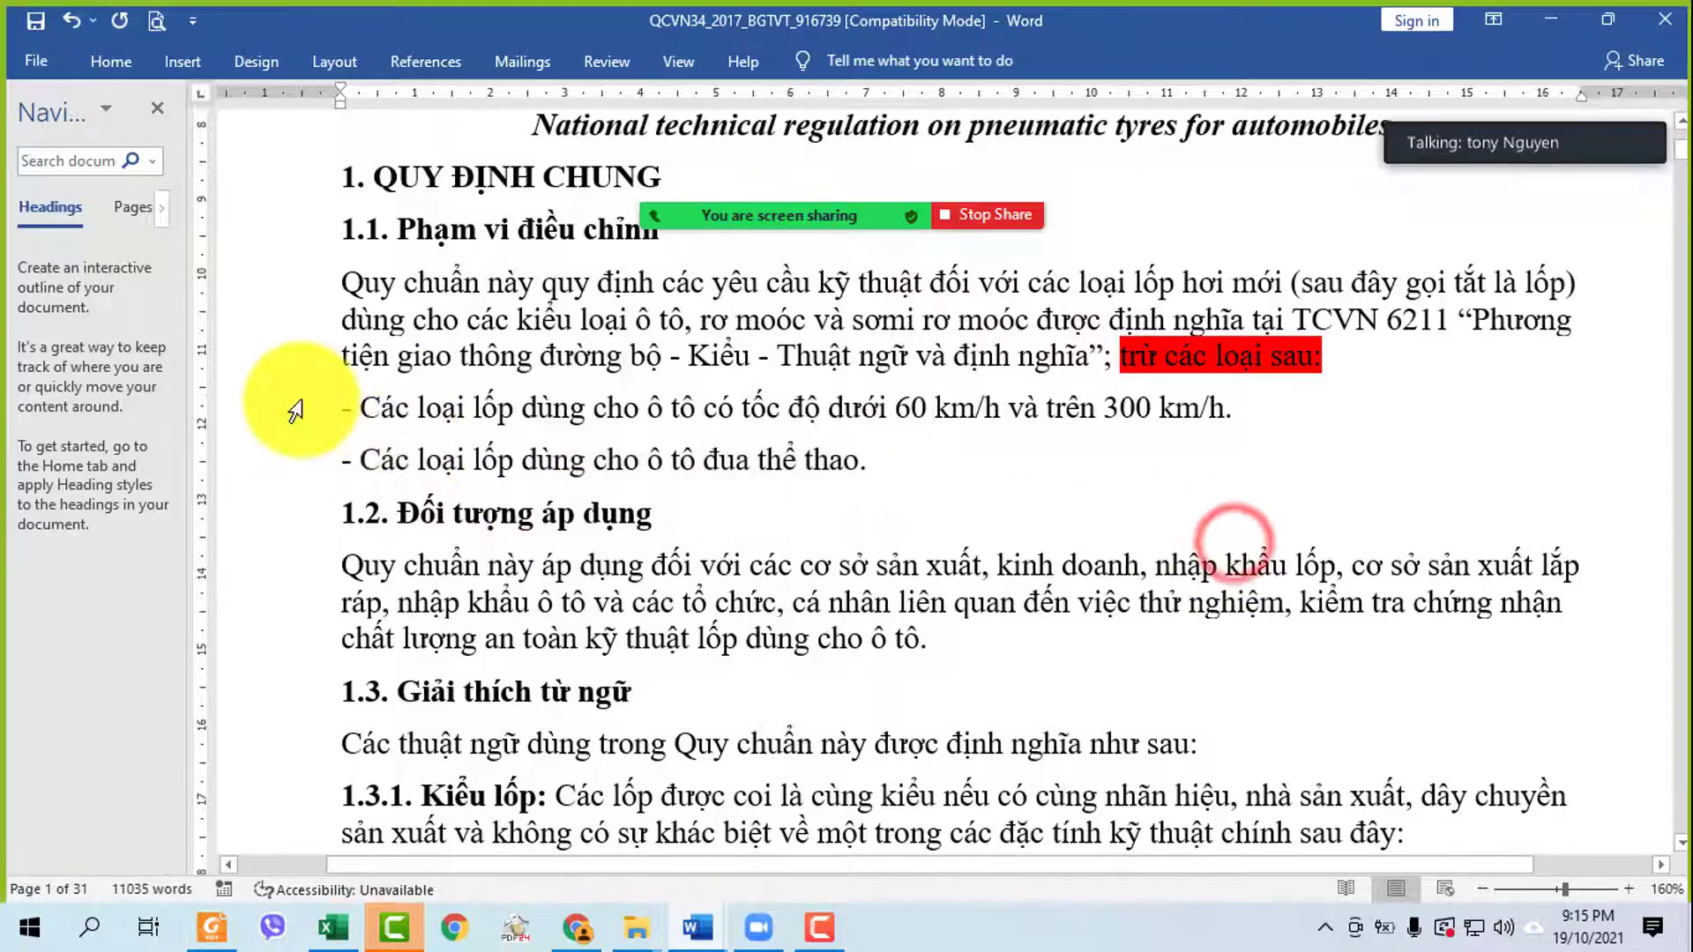
drag(294, 403, 300, 454)
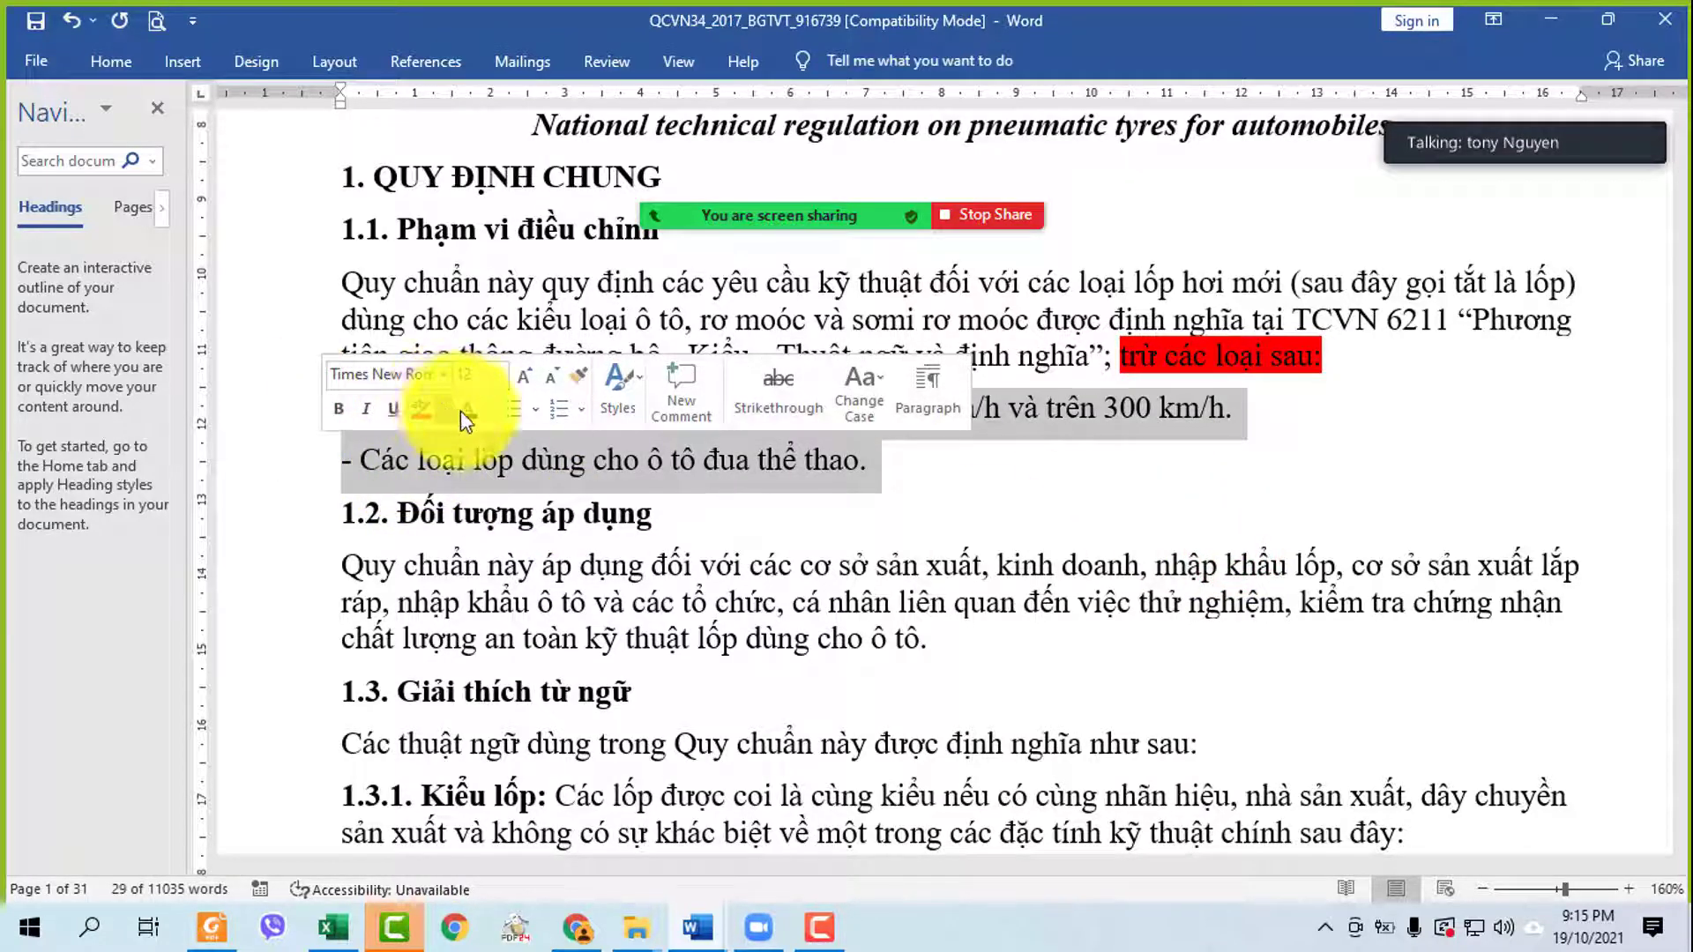
click(488, 409)
click(484, 630)
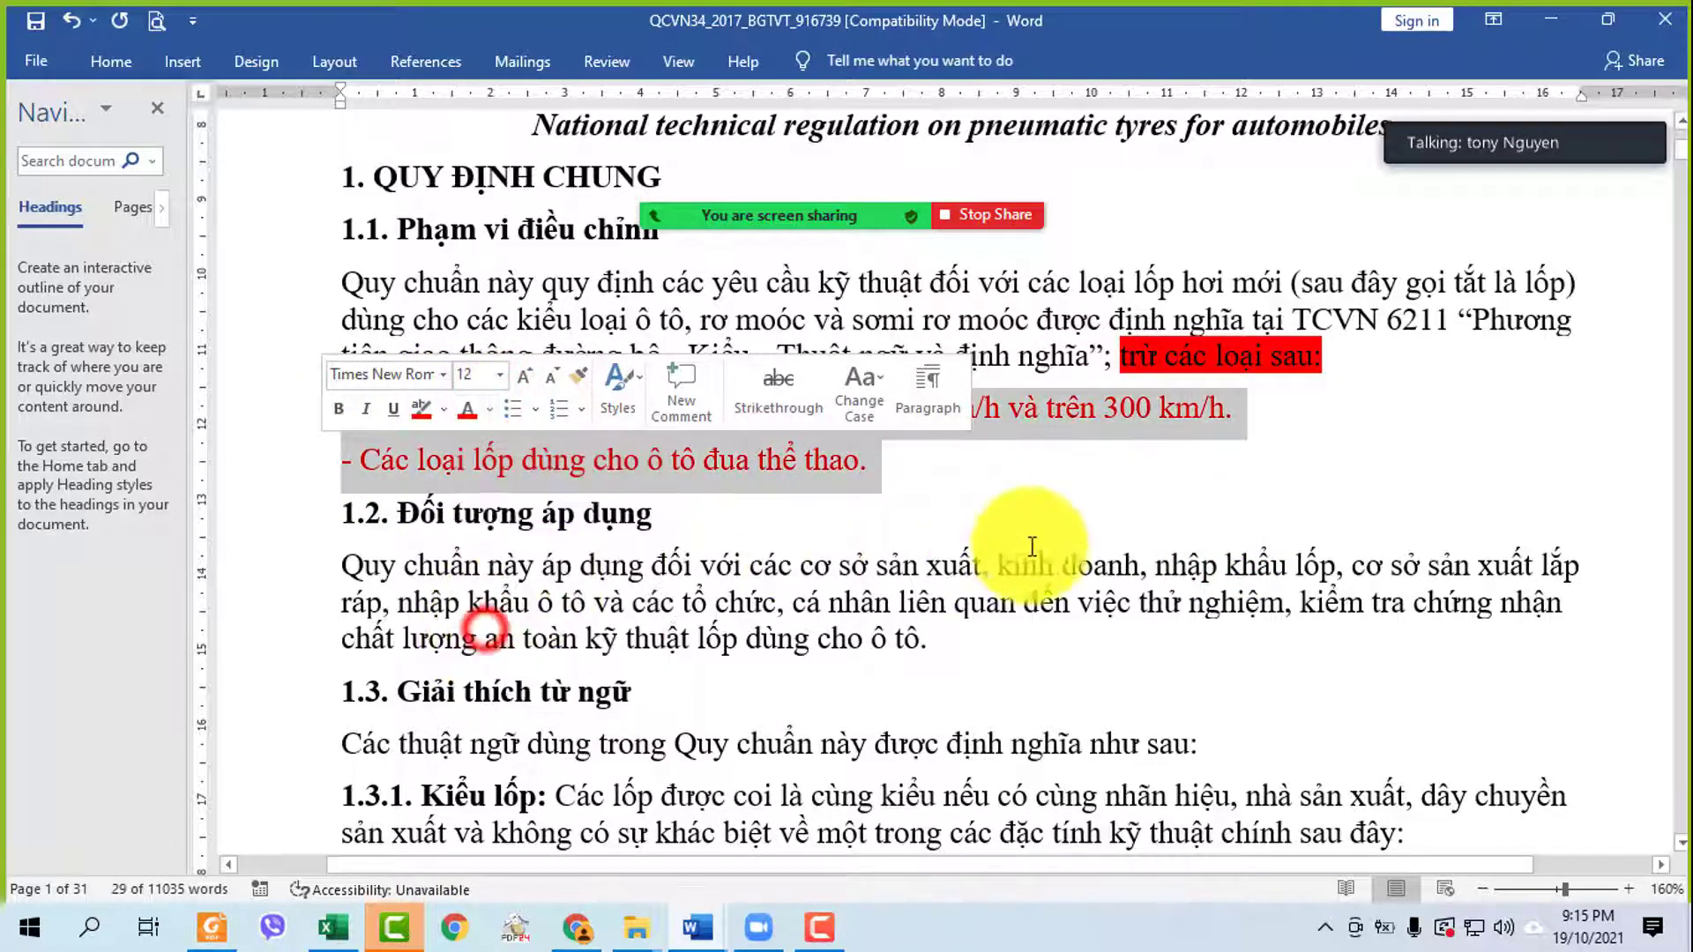
click(1031, 547)
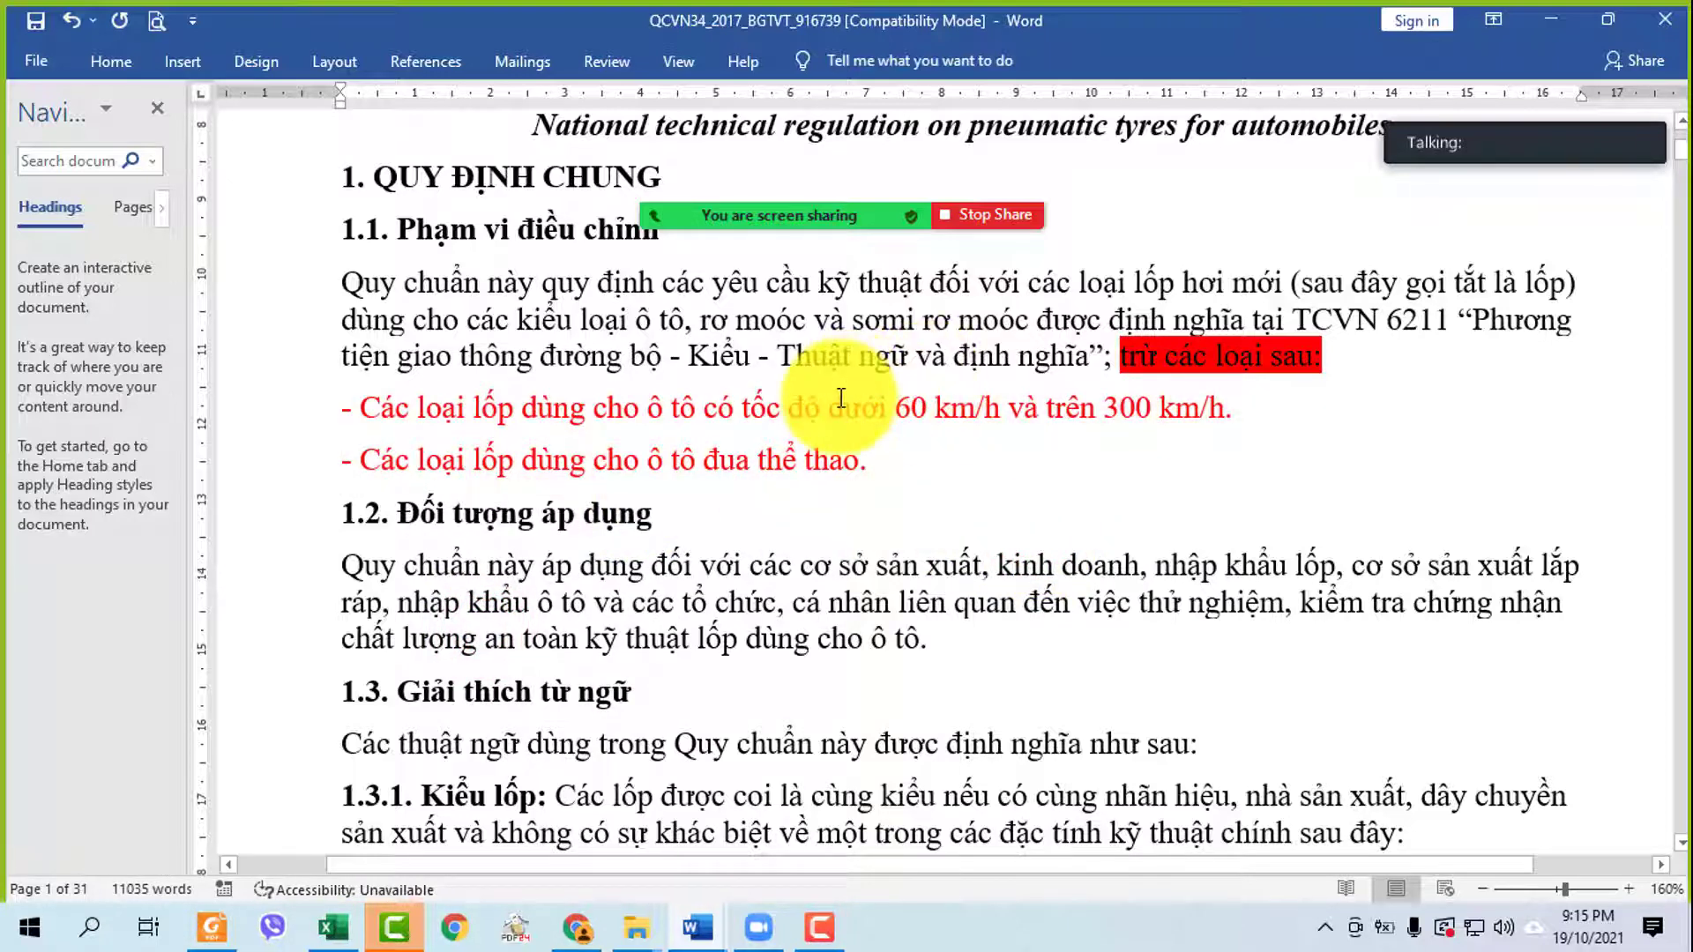
- Review the exclusions for tyres under 60 km/h or over 300 km/h and racing tyres, selecting both lines while reading
drag(840, 398, 1441, 458)
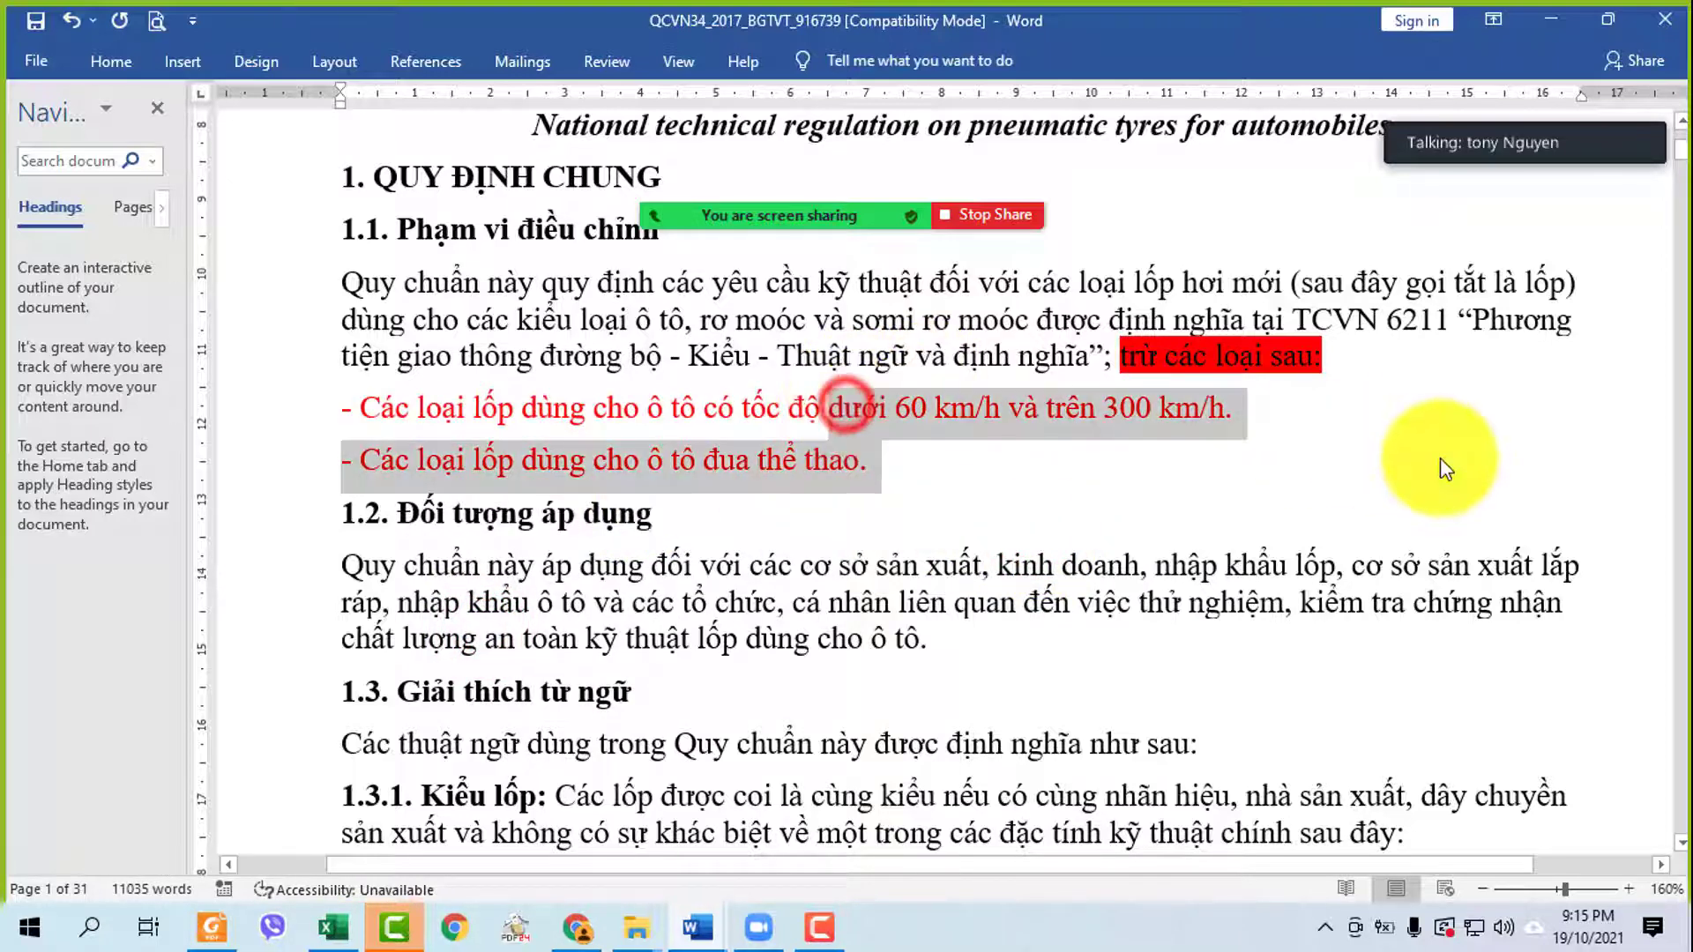
click(1058, 511)
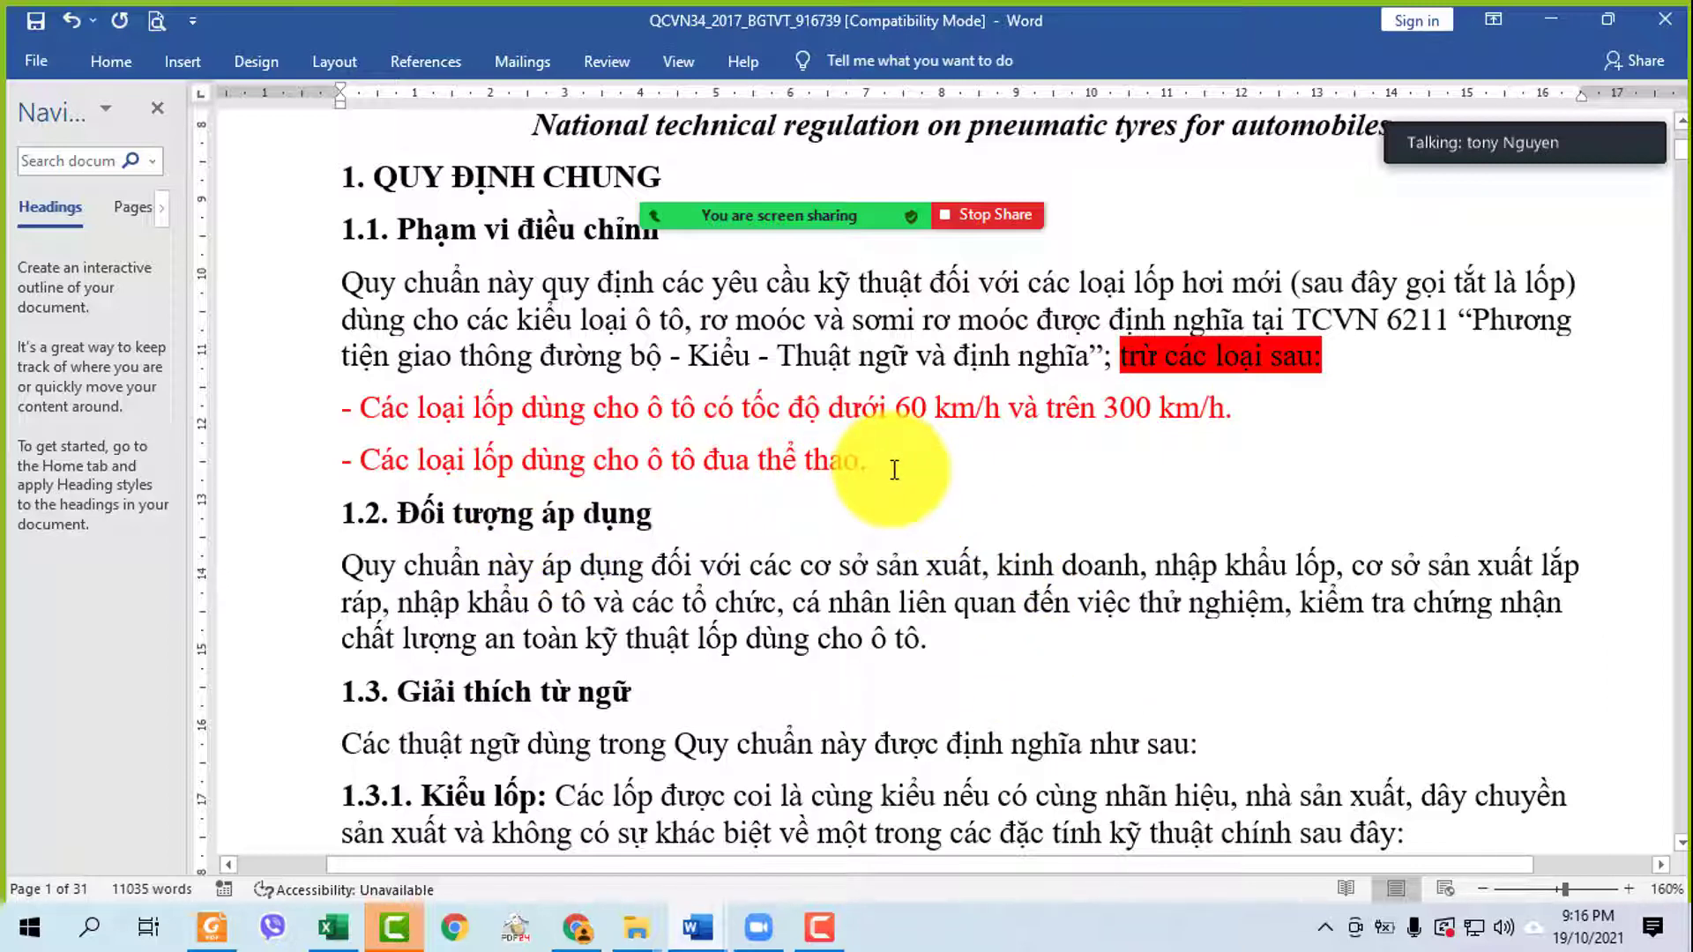
drag(894, 469, 294, 473)
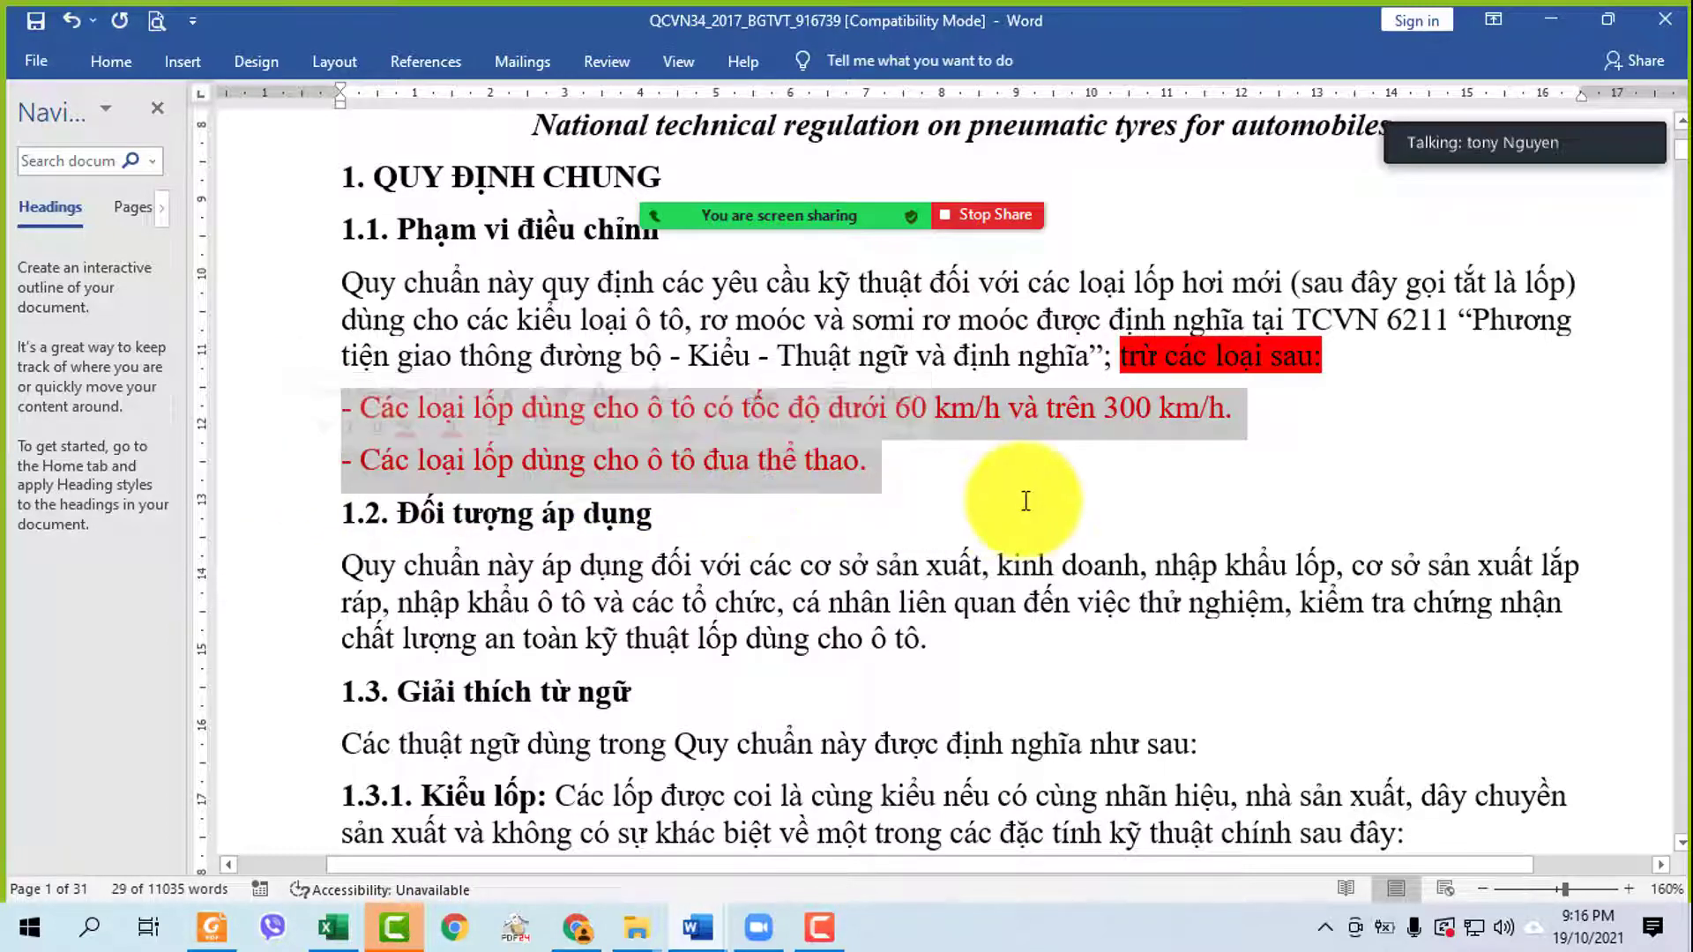
click(628, 474)
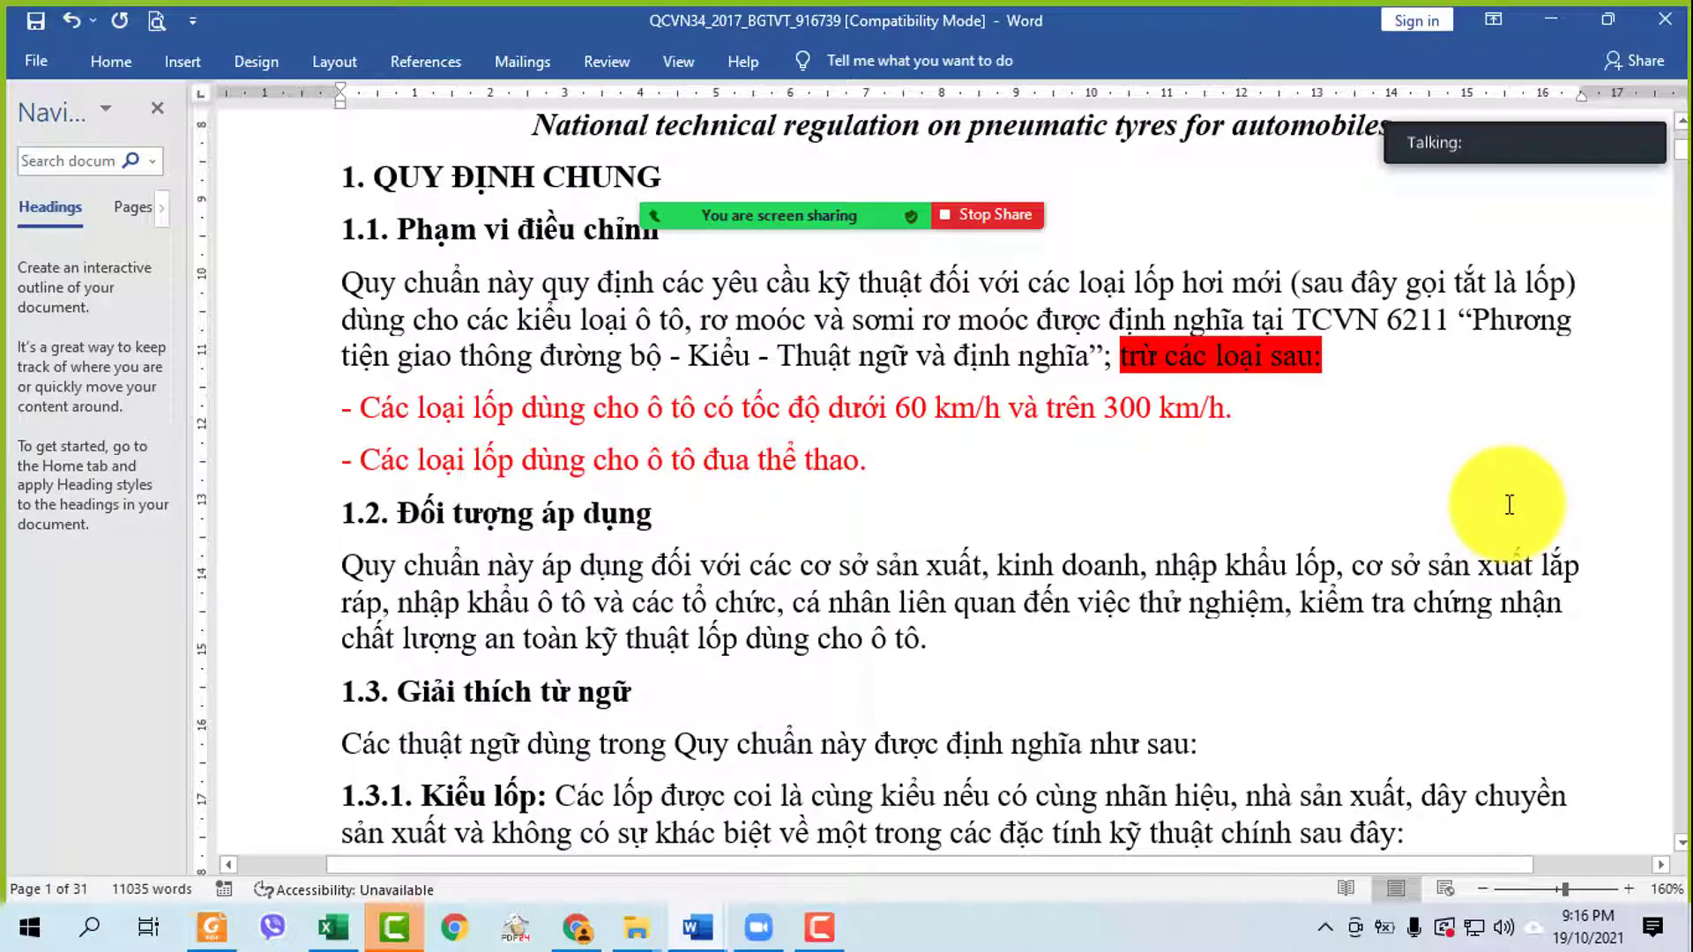
drag(280, 406, 273, 474)
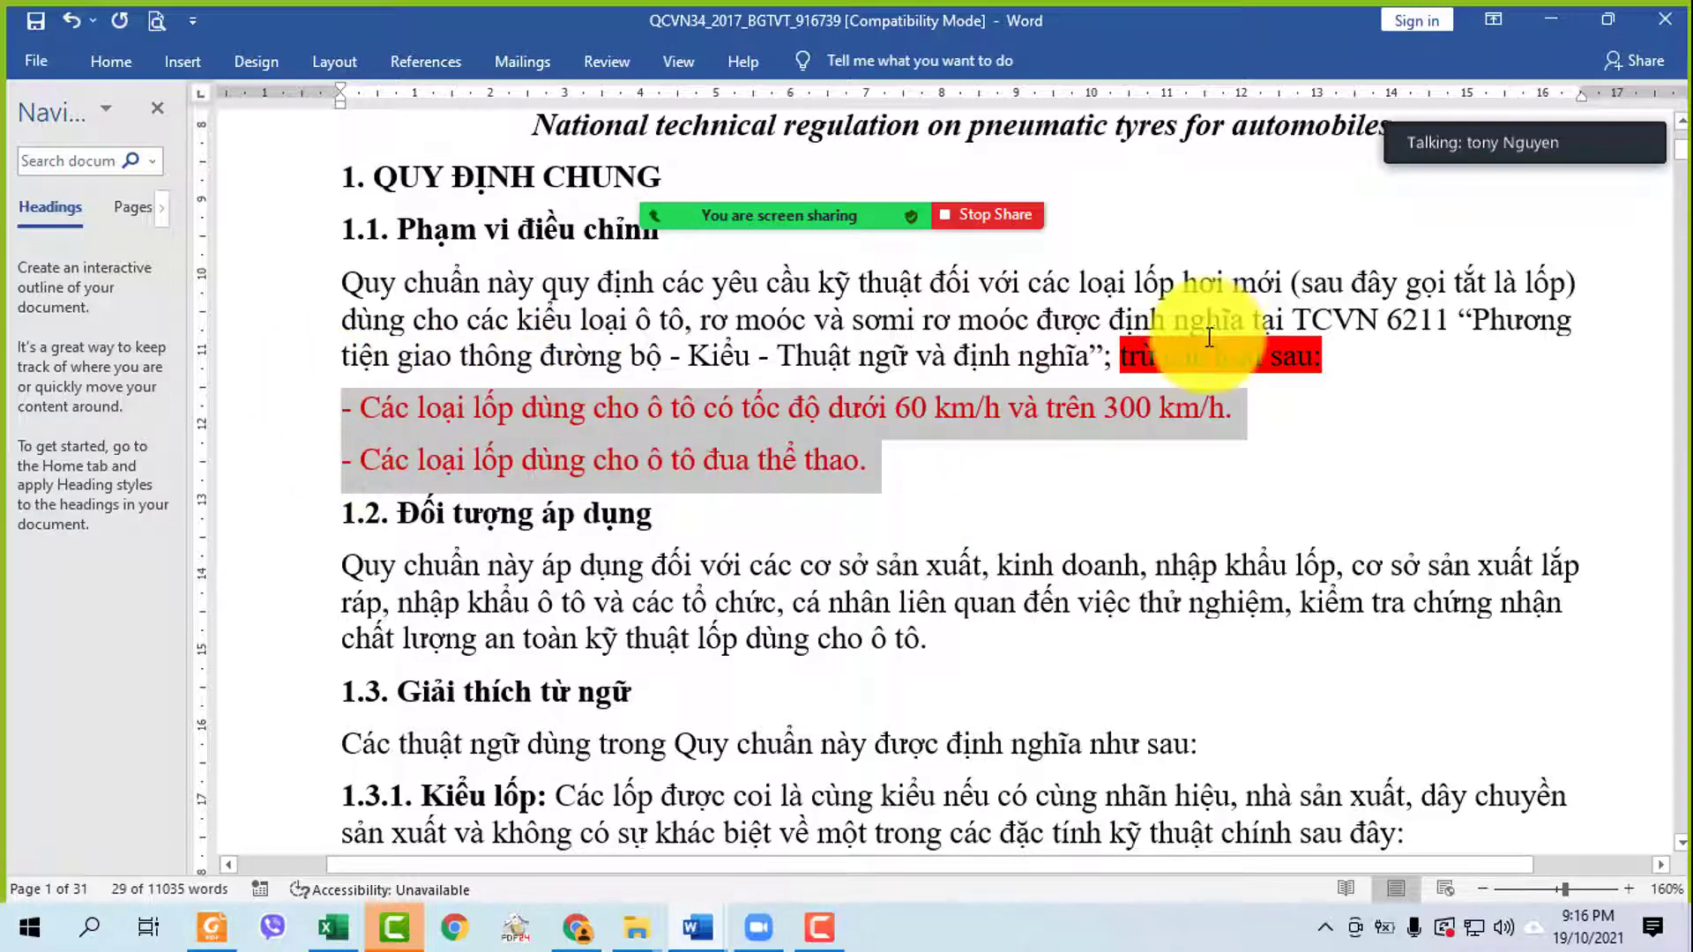
click(1044, 542)
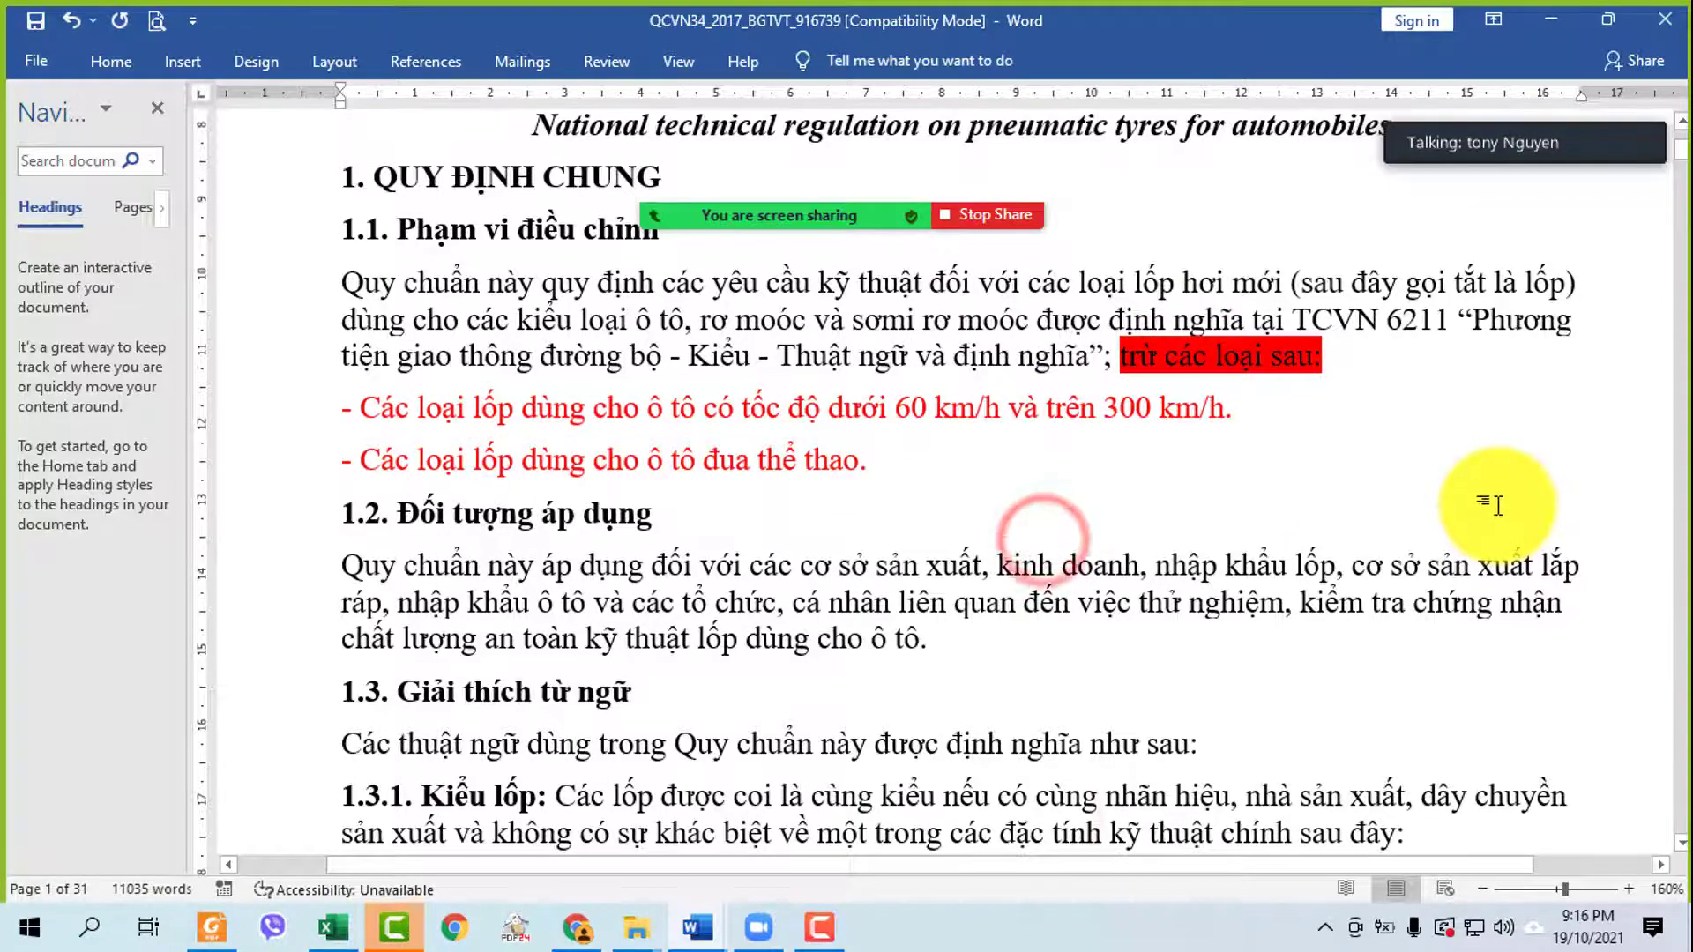
- Skim the definitions in section 1.3 "Giải thích từ ngữ", returning to sections 1.1 and 1.2 to check each excluded tyre type
scroll(1499, 512, down, 3)
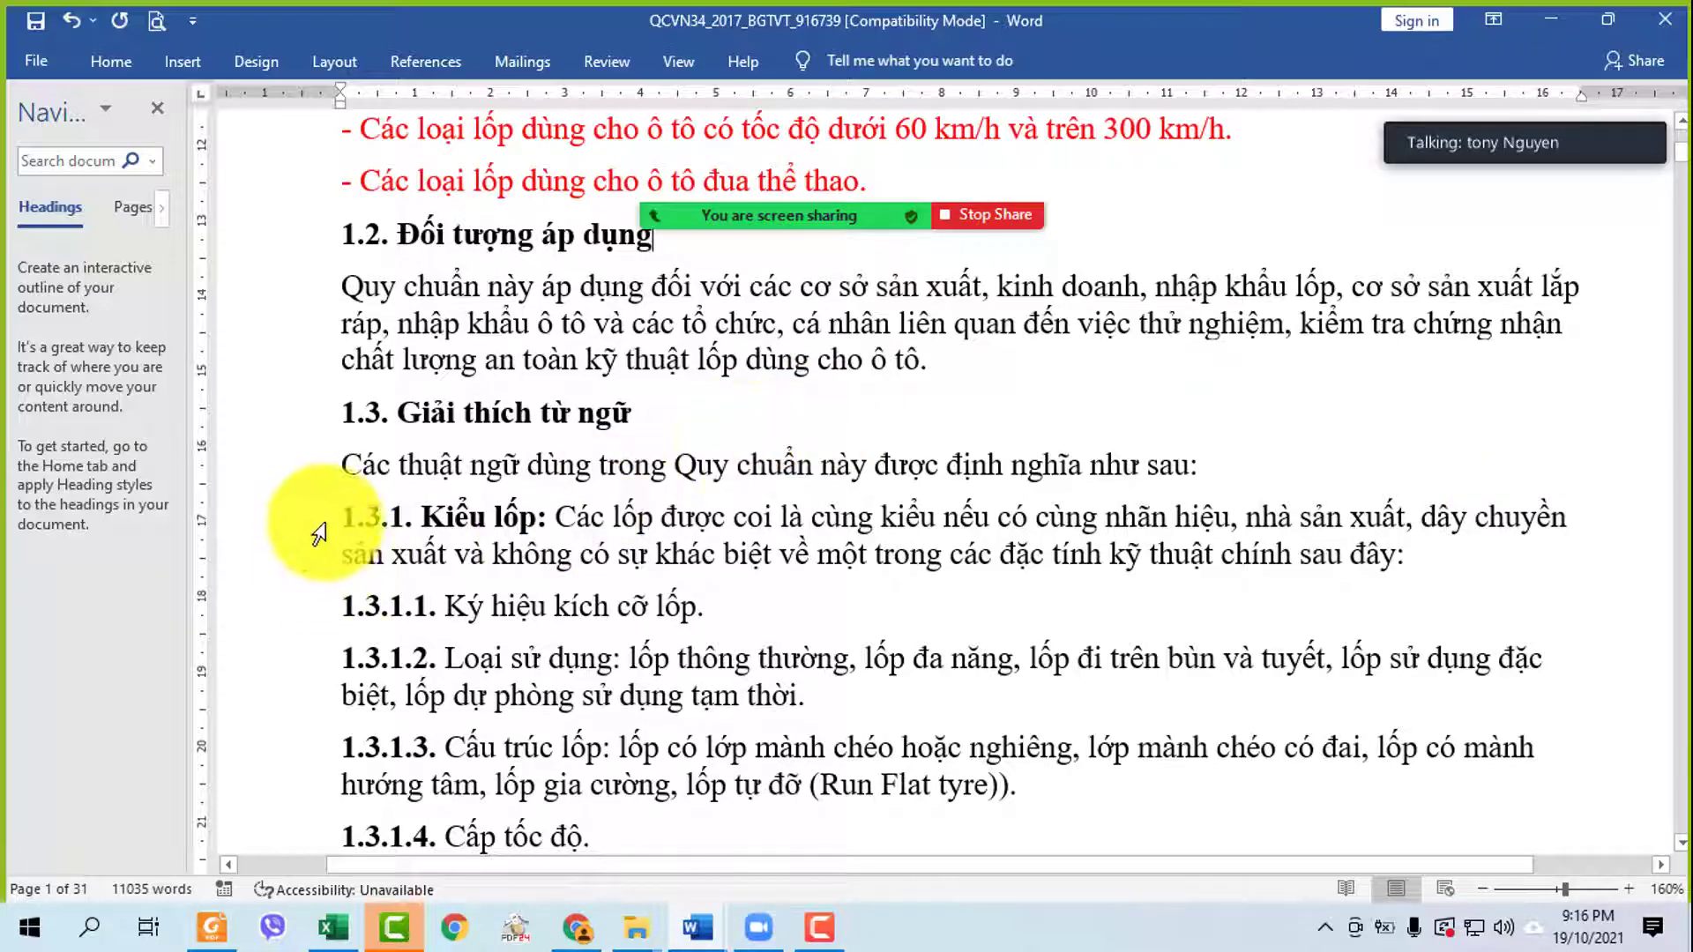
drag(298, 413, 486, 798)
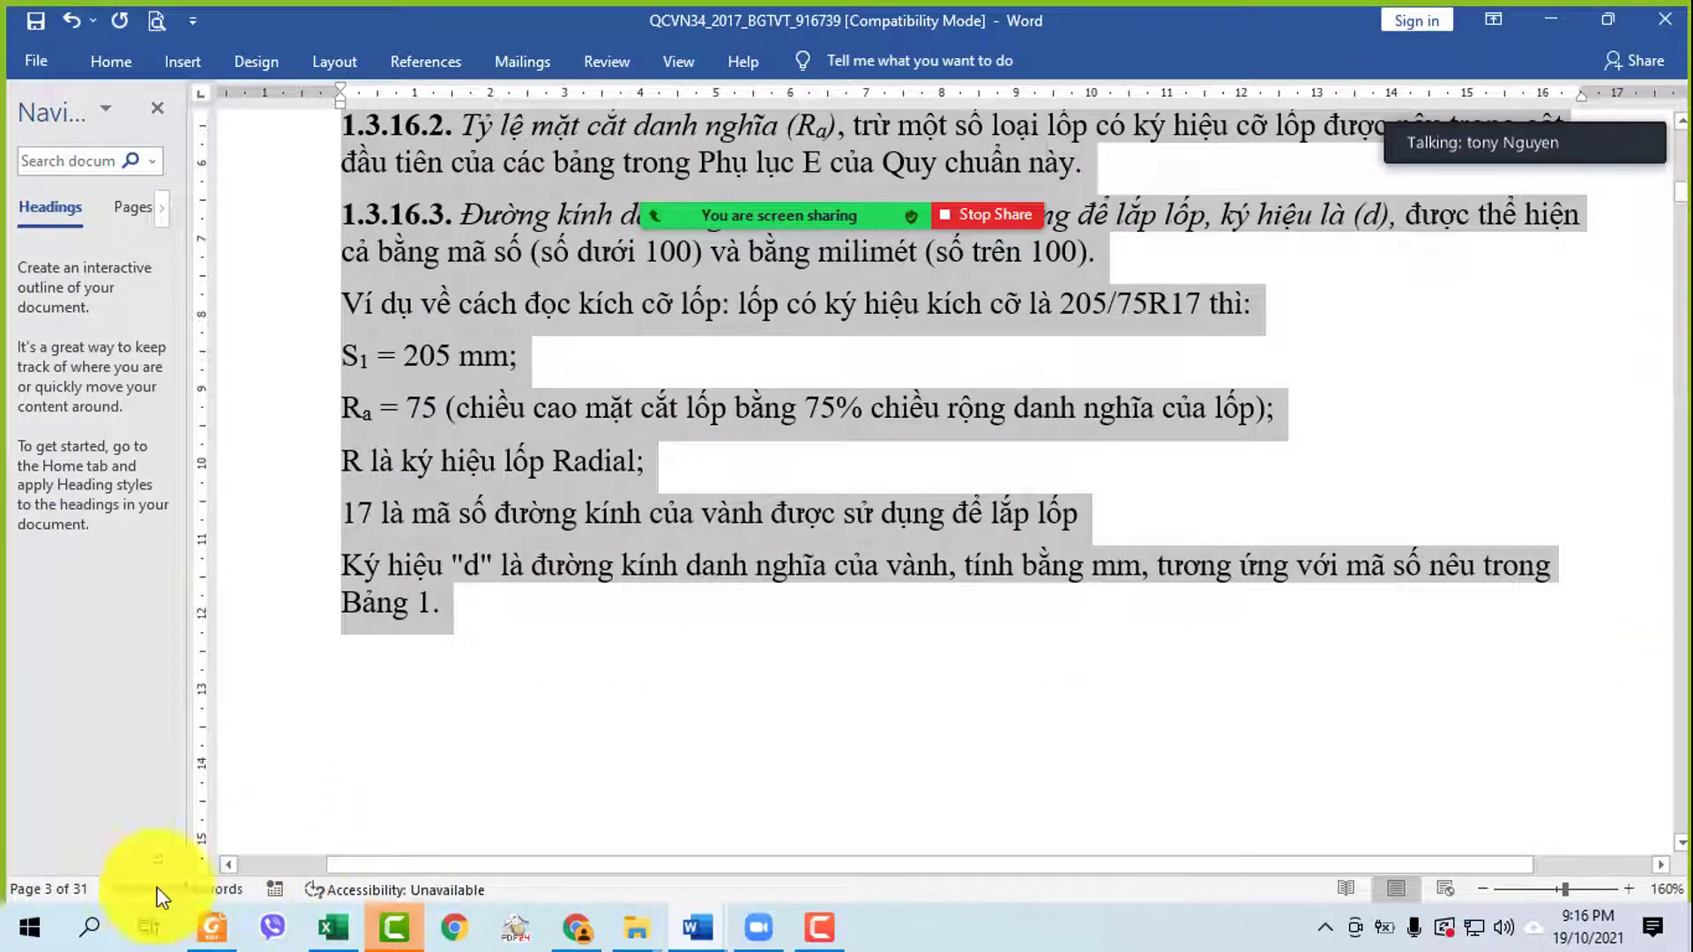
drag(1681, 190, 1680, 119)
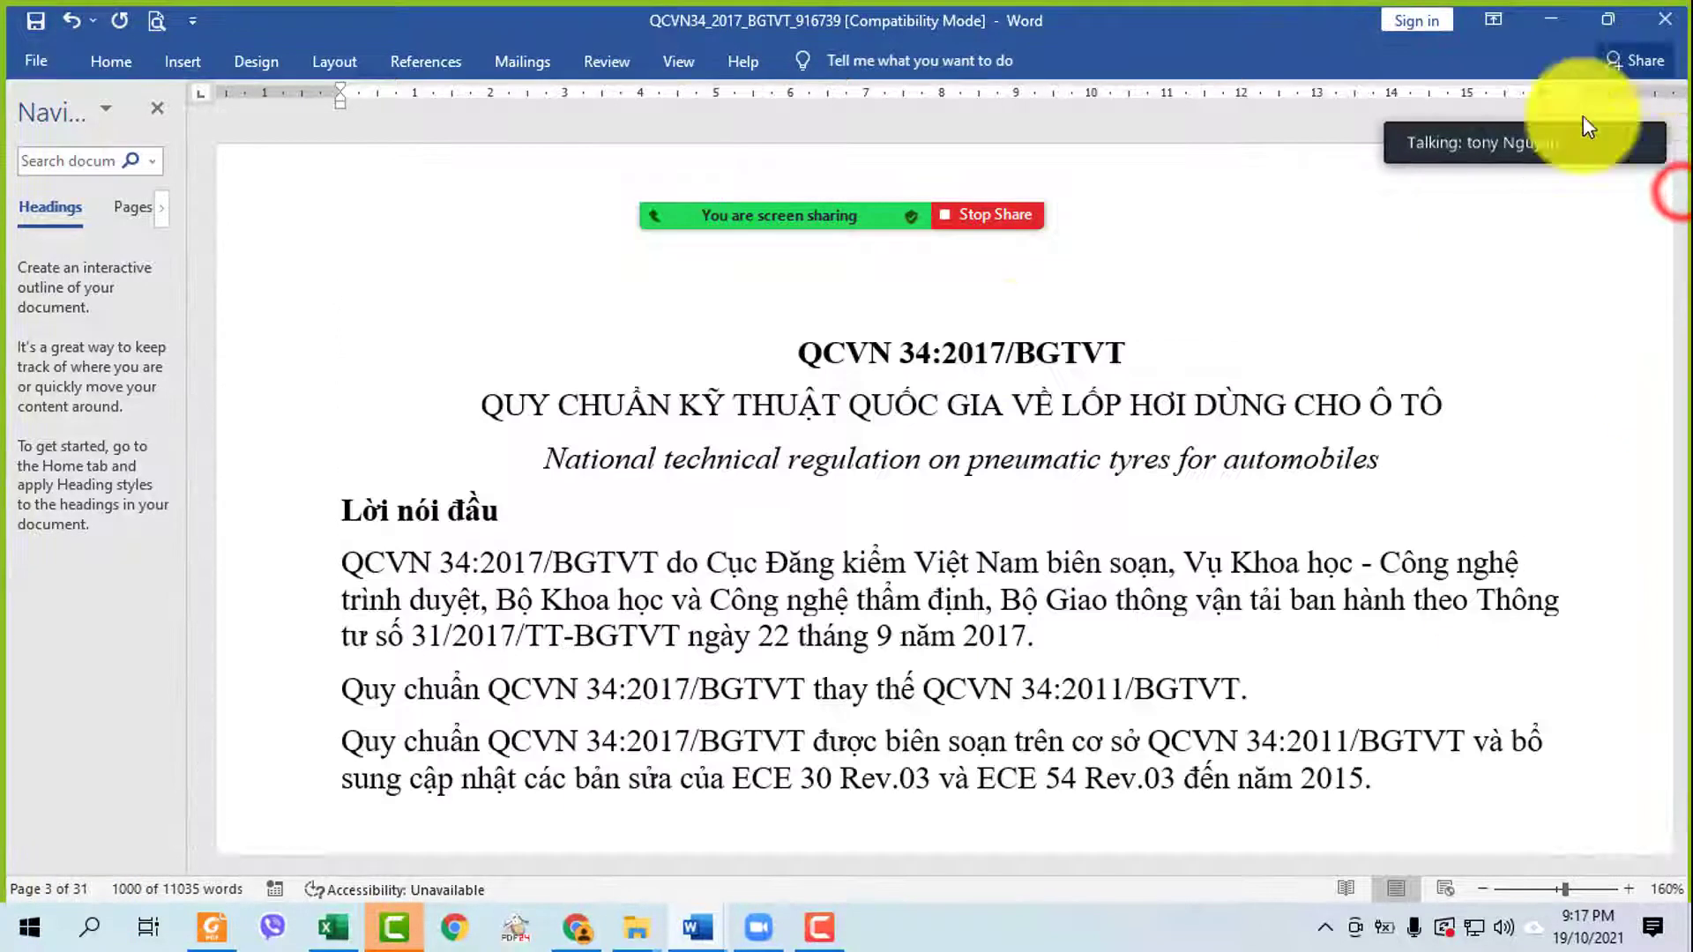
scroll(1587, 126, down, 8)
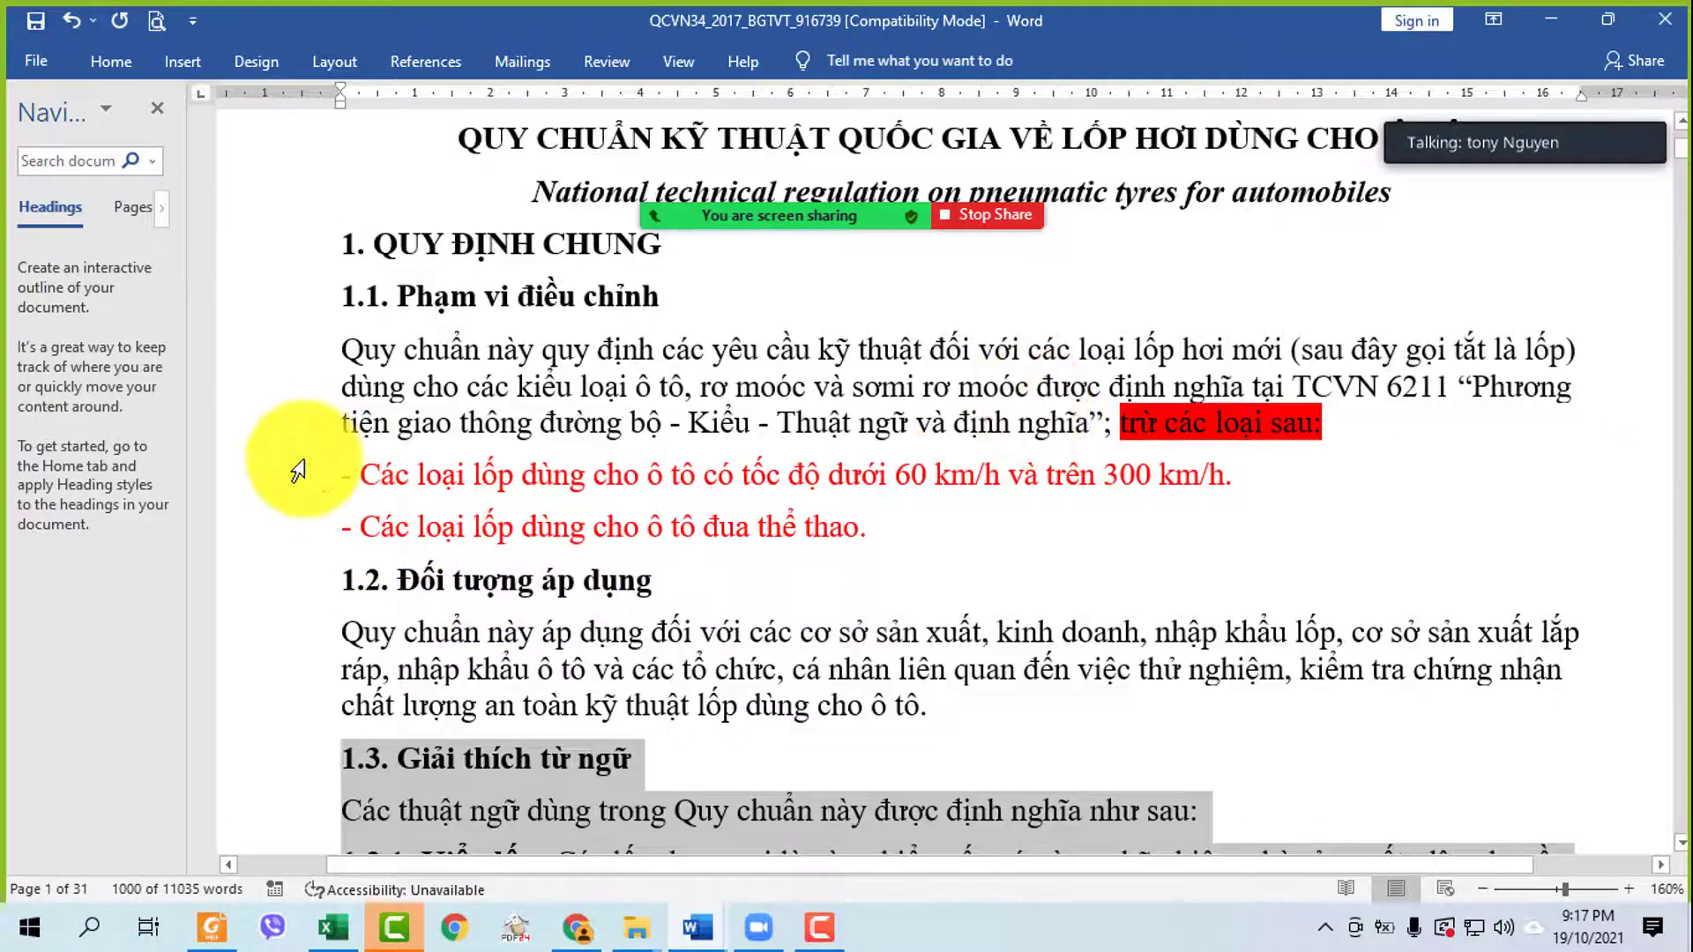
drag(306, 270, 388, 728)
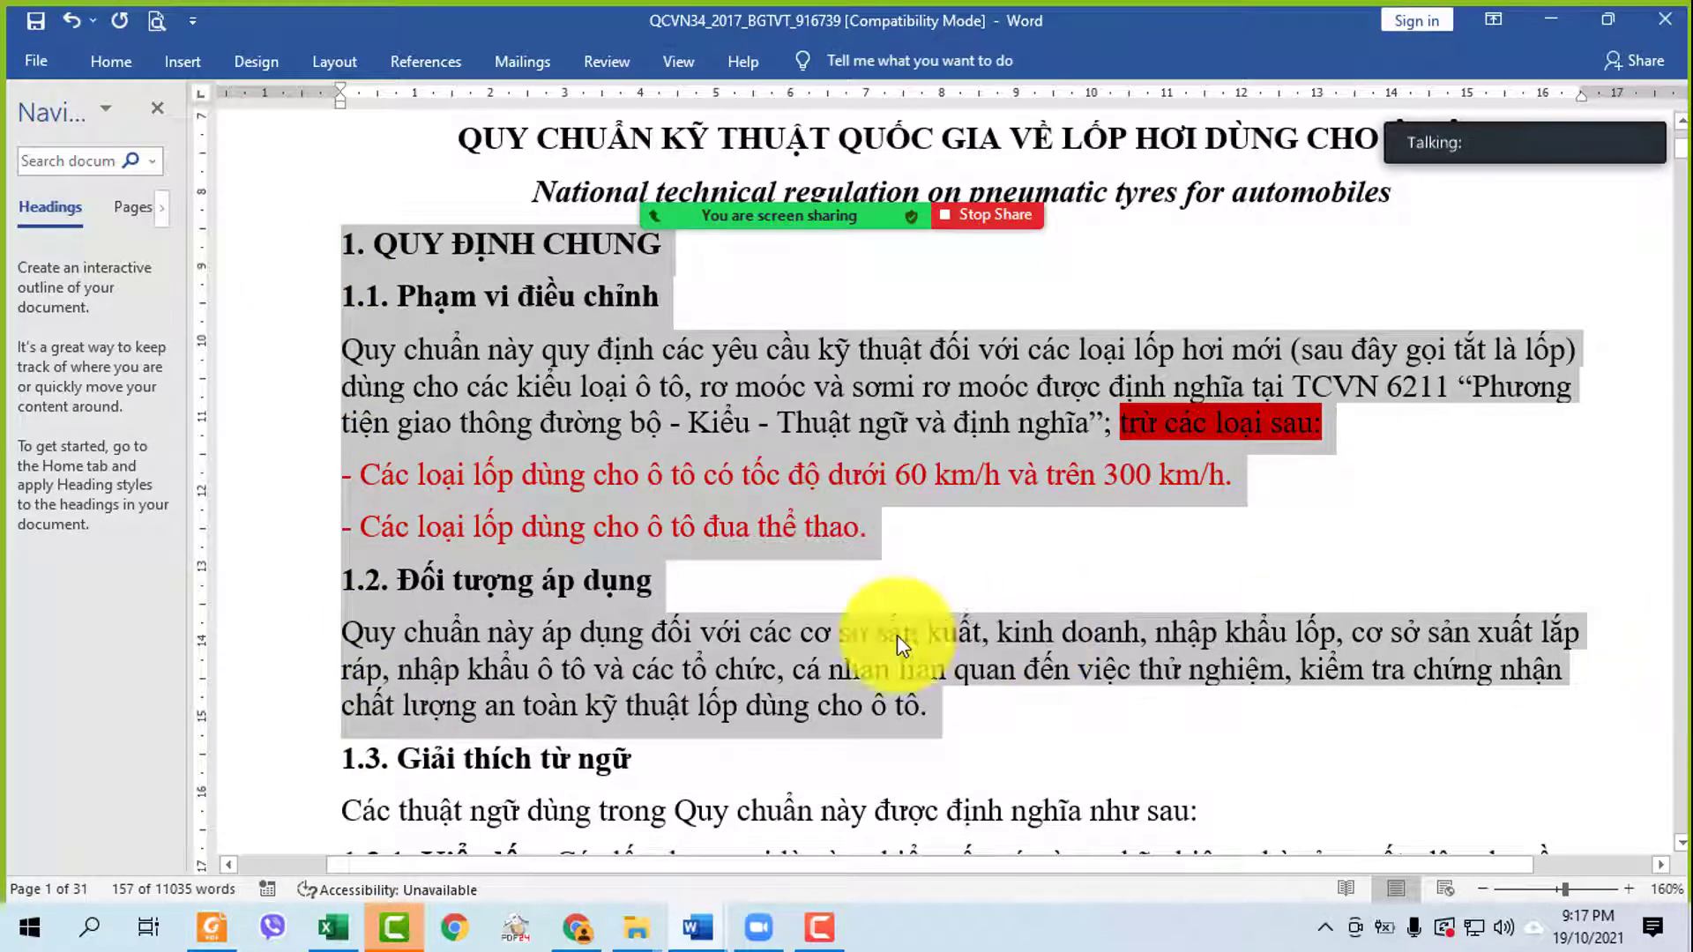
click(402, 481)
click(265, 480)
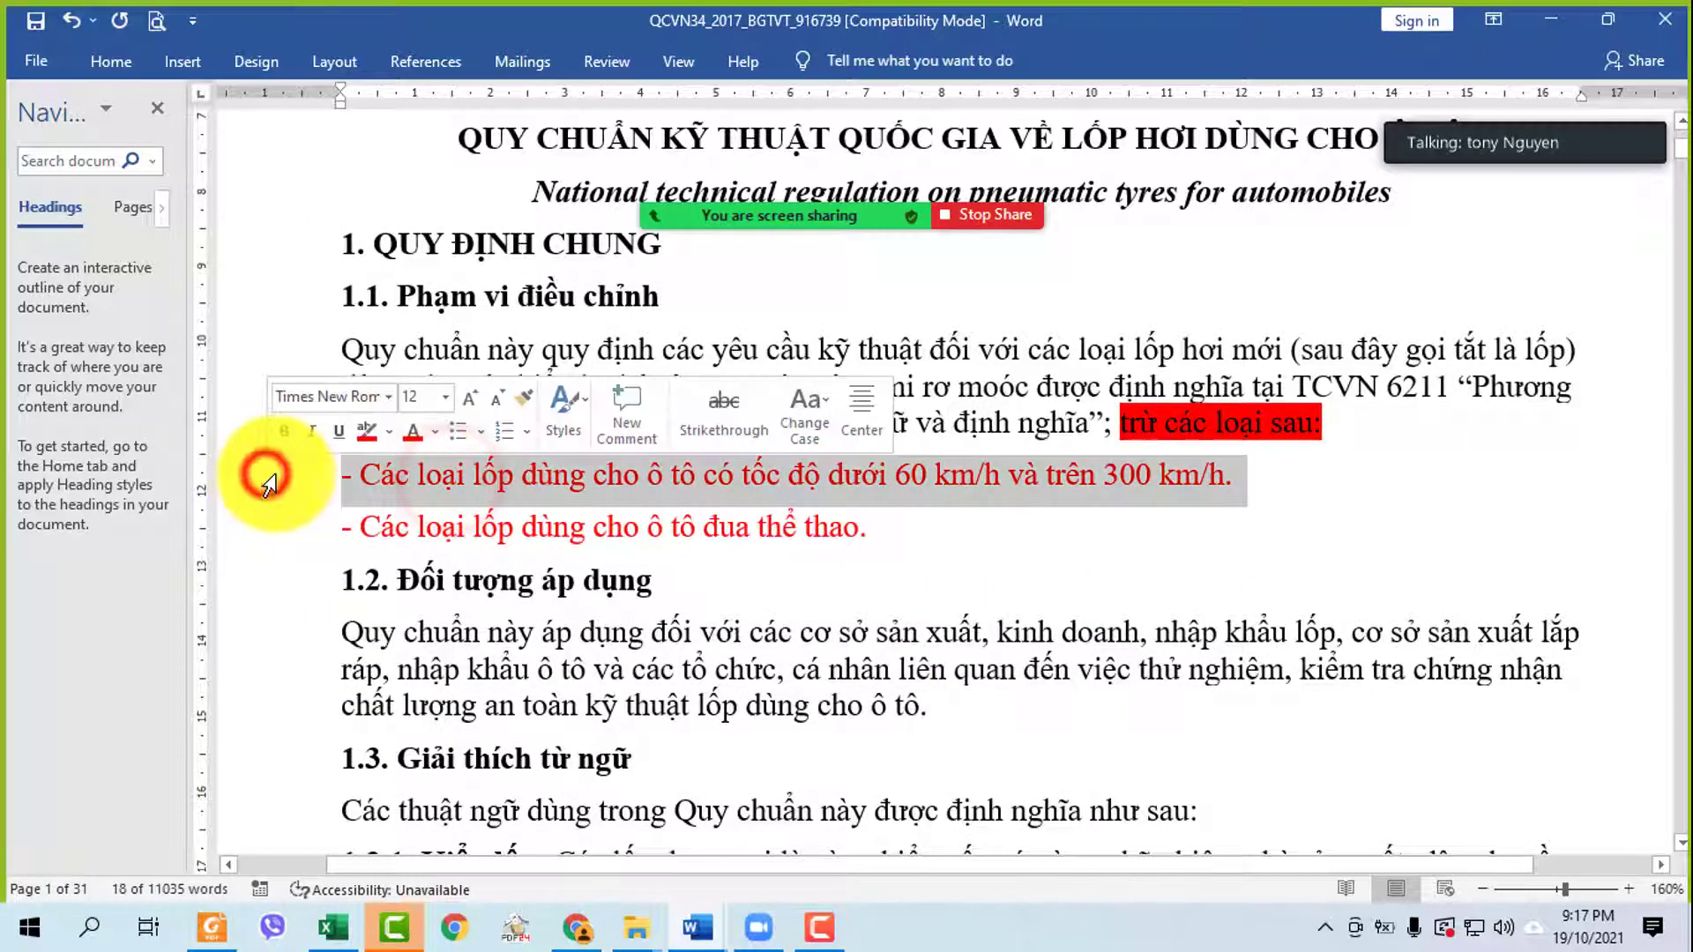
click(264, 527)
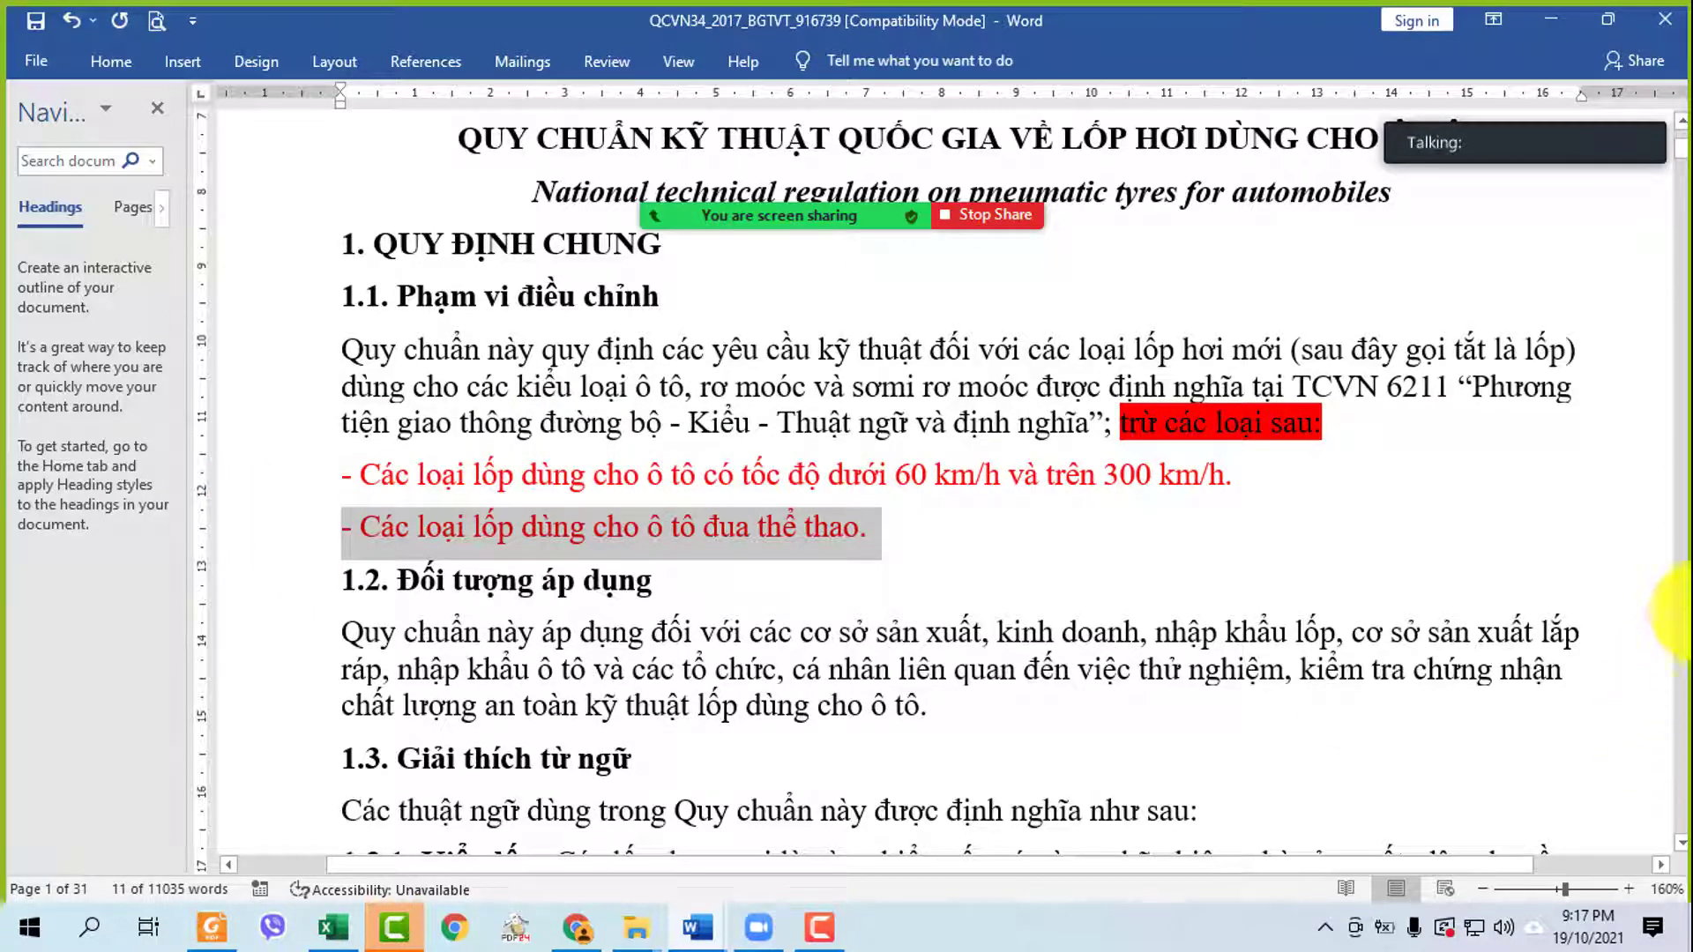
- Examine the tyre definitions from 1.3.1 "Kiểu lốp" through 1.3.13 "Chiều cao mặt cắt ngang H", selecting text while reading
scroll(1172, 749, down, 5)
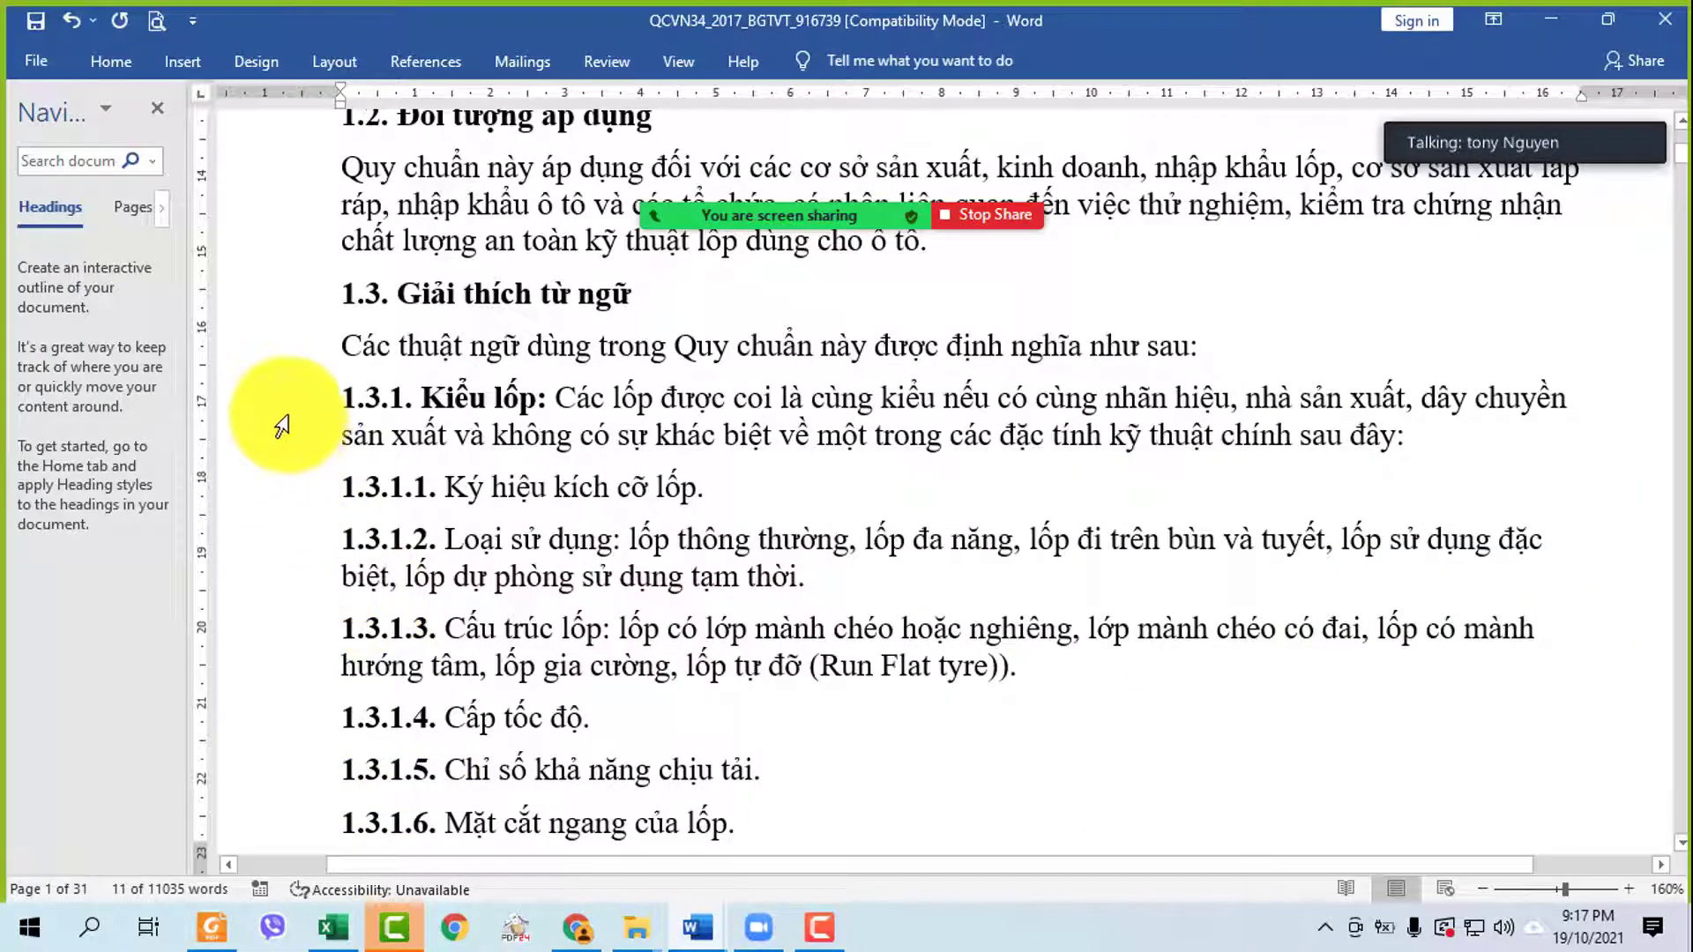
drag(287, 404, 402, 829)
scroll(795, 689, down, 3)
scroll(877, 734, down, 7)
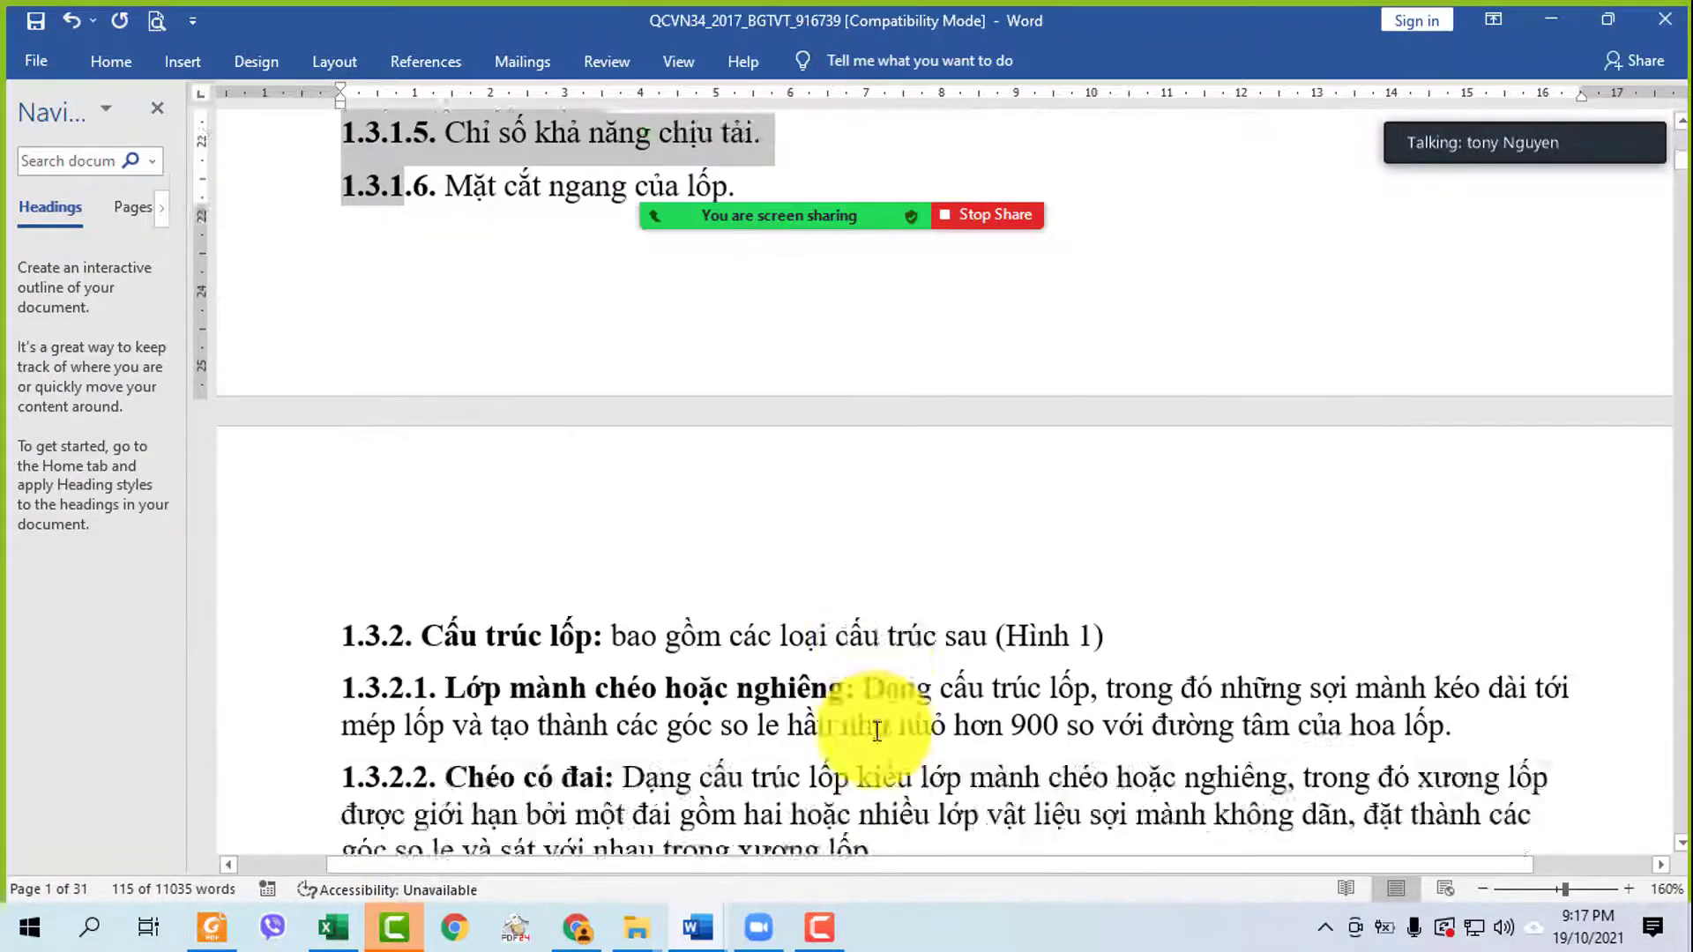
drag(300, 432, 1209, 612)
click(1153, 605)
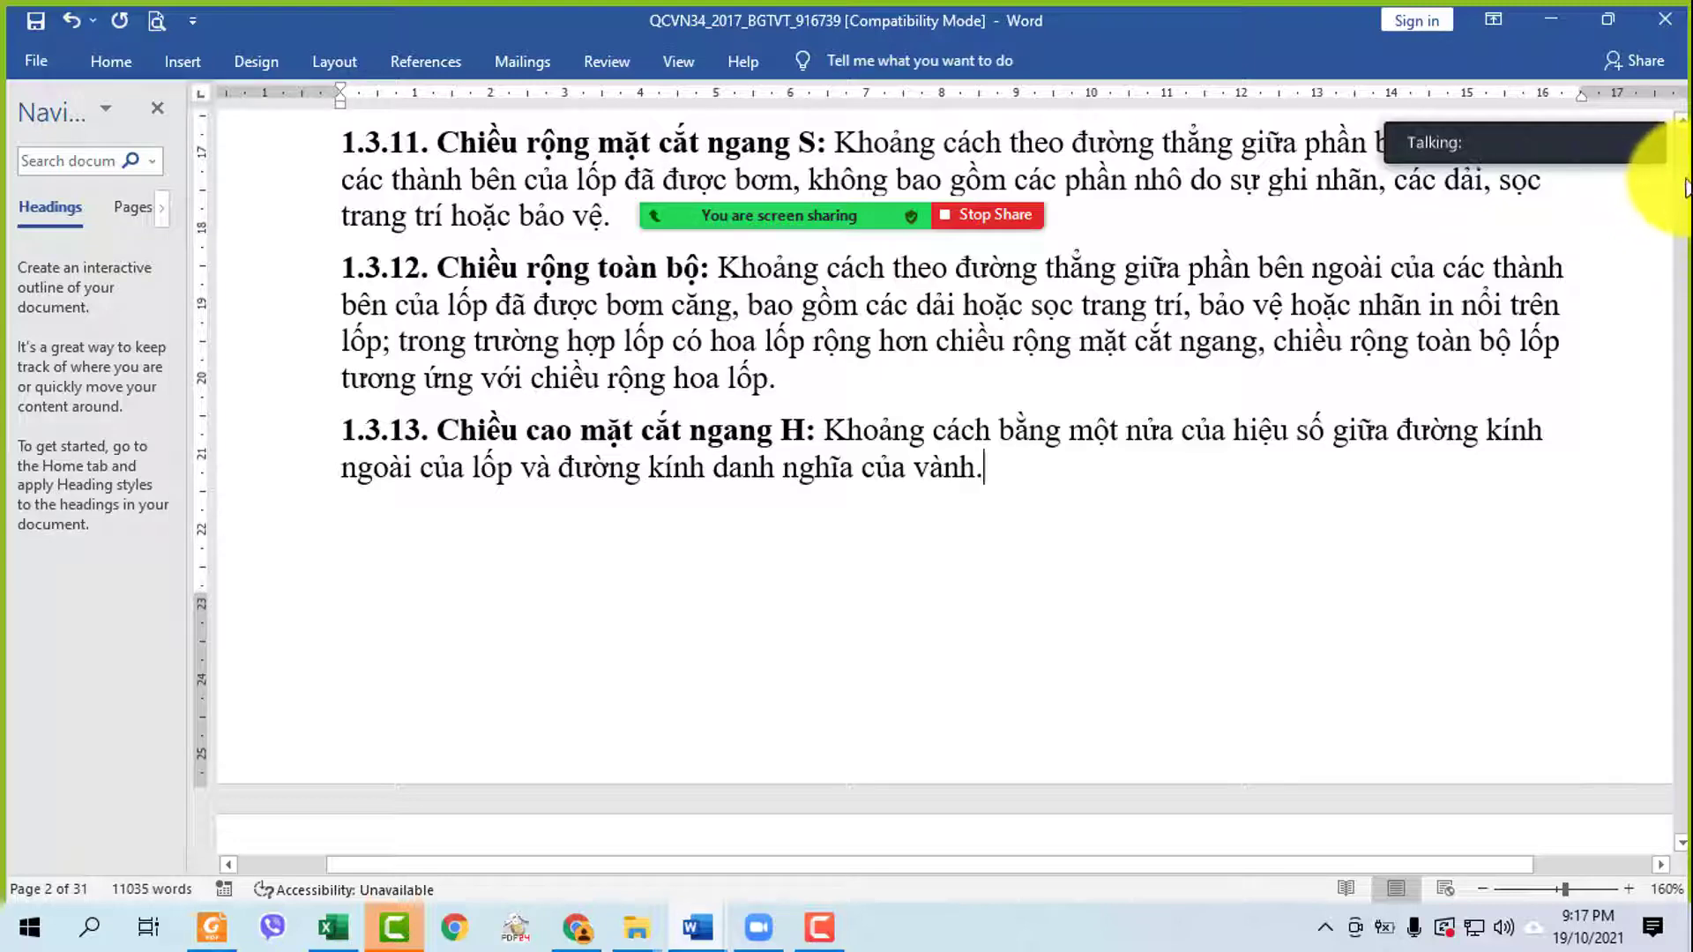
- Return to section 1.1 and select both red exclusion lines together
drag(1682, 173, 1686, 132)
scroll(1183, 328, down, 8)
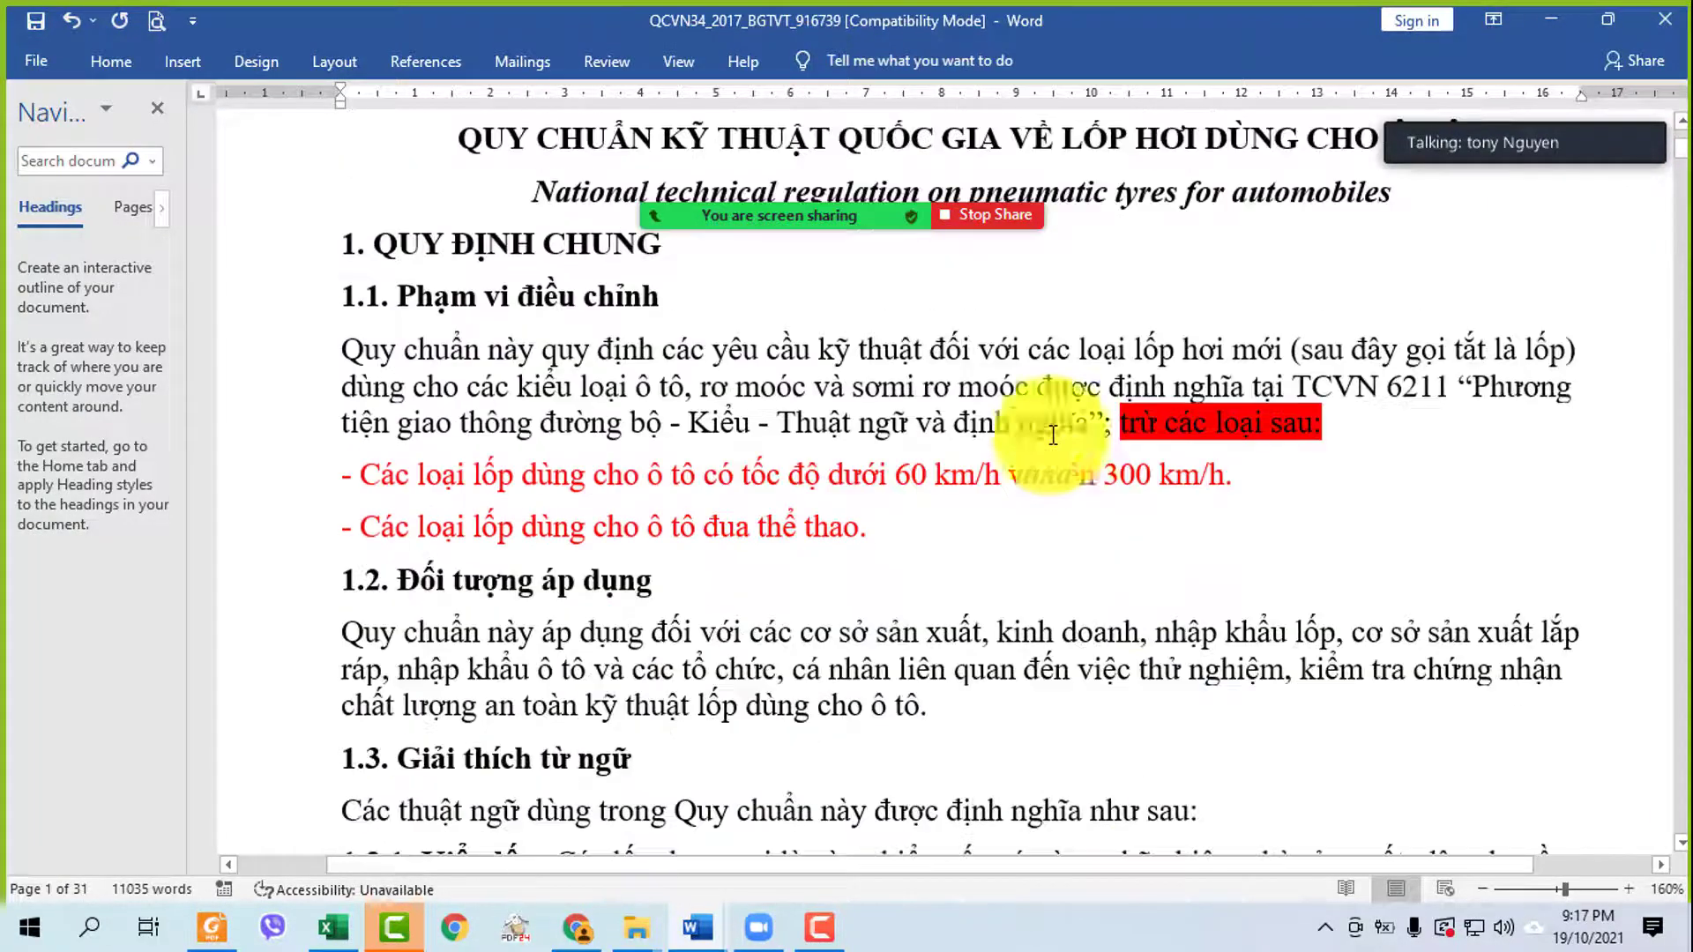
drag(302, 476, 311, 527)
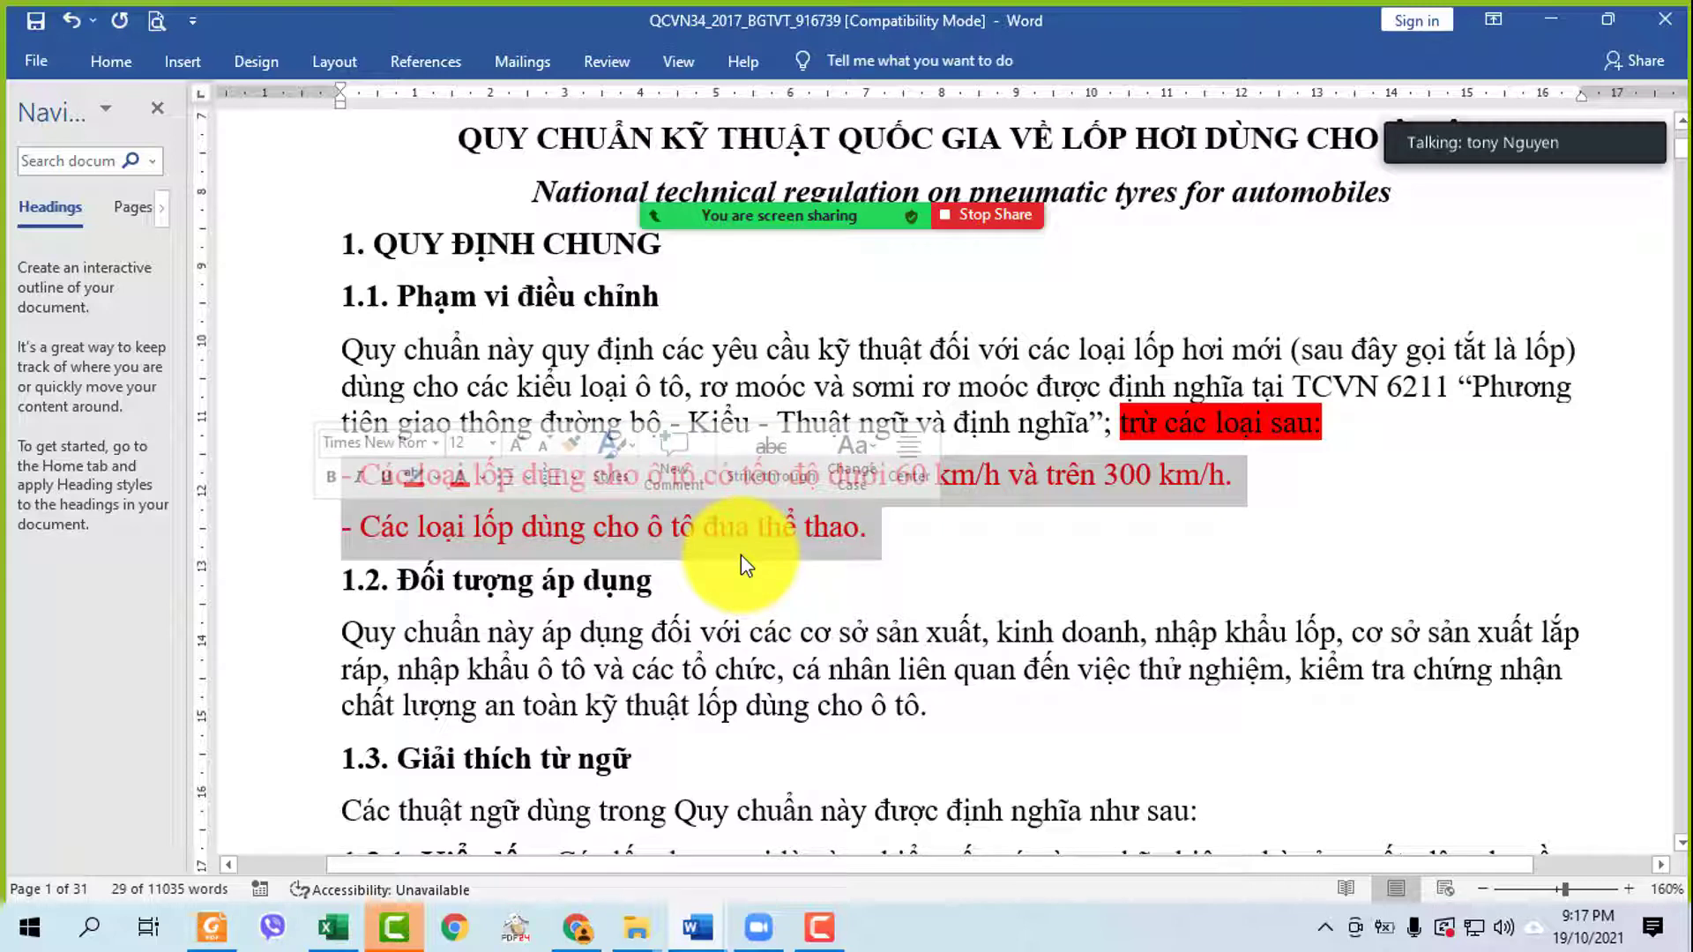
- Switch to Chrome and view the Trường Phát car tyre import procedure page, followed by the Bridgestone tyre article
click(577, 927)
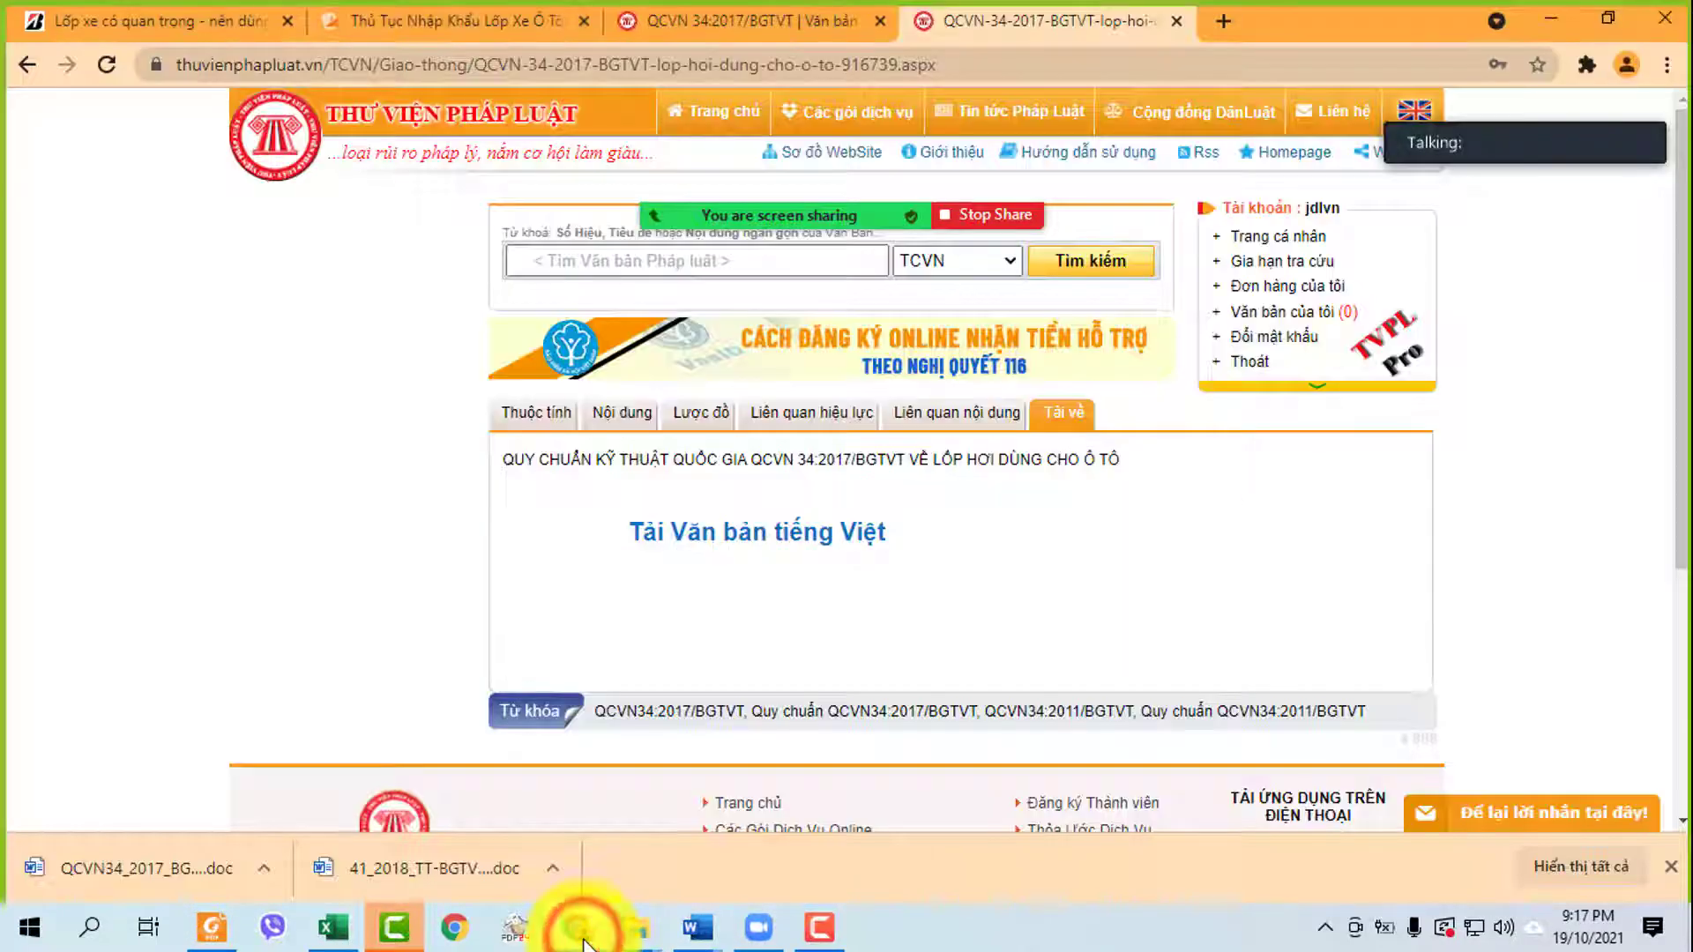
click(402, 20)
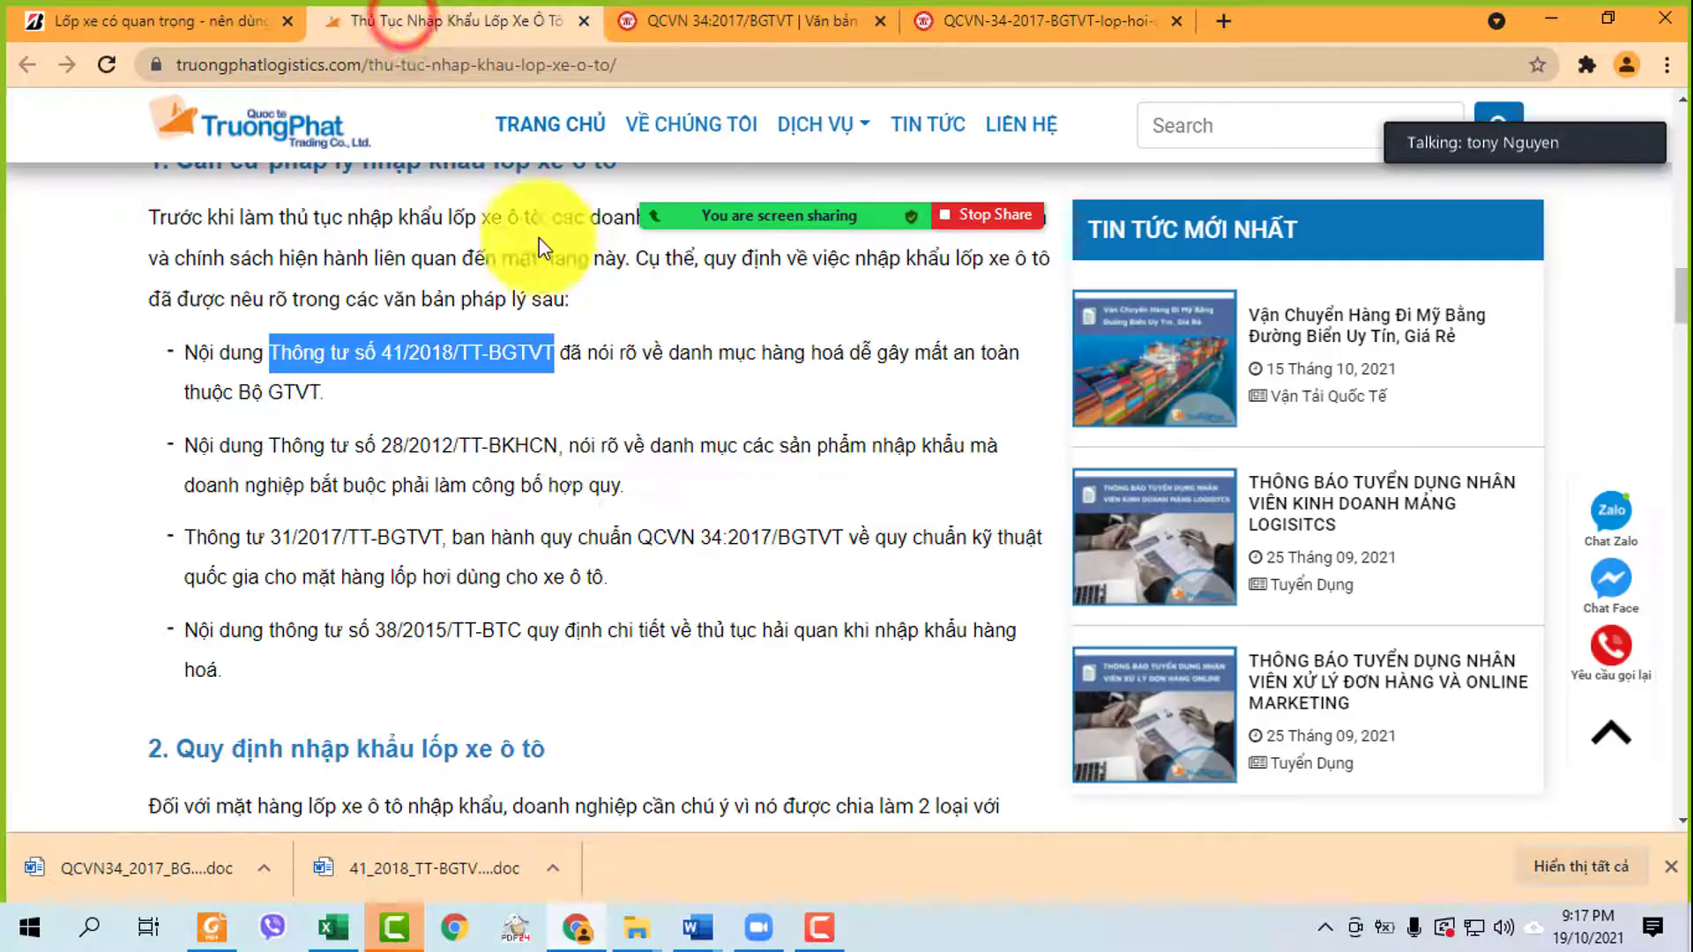
click(150, 19)
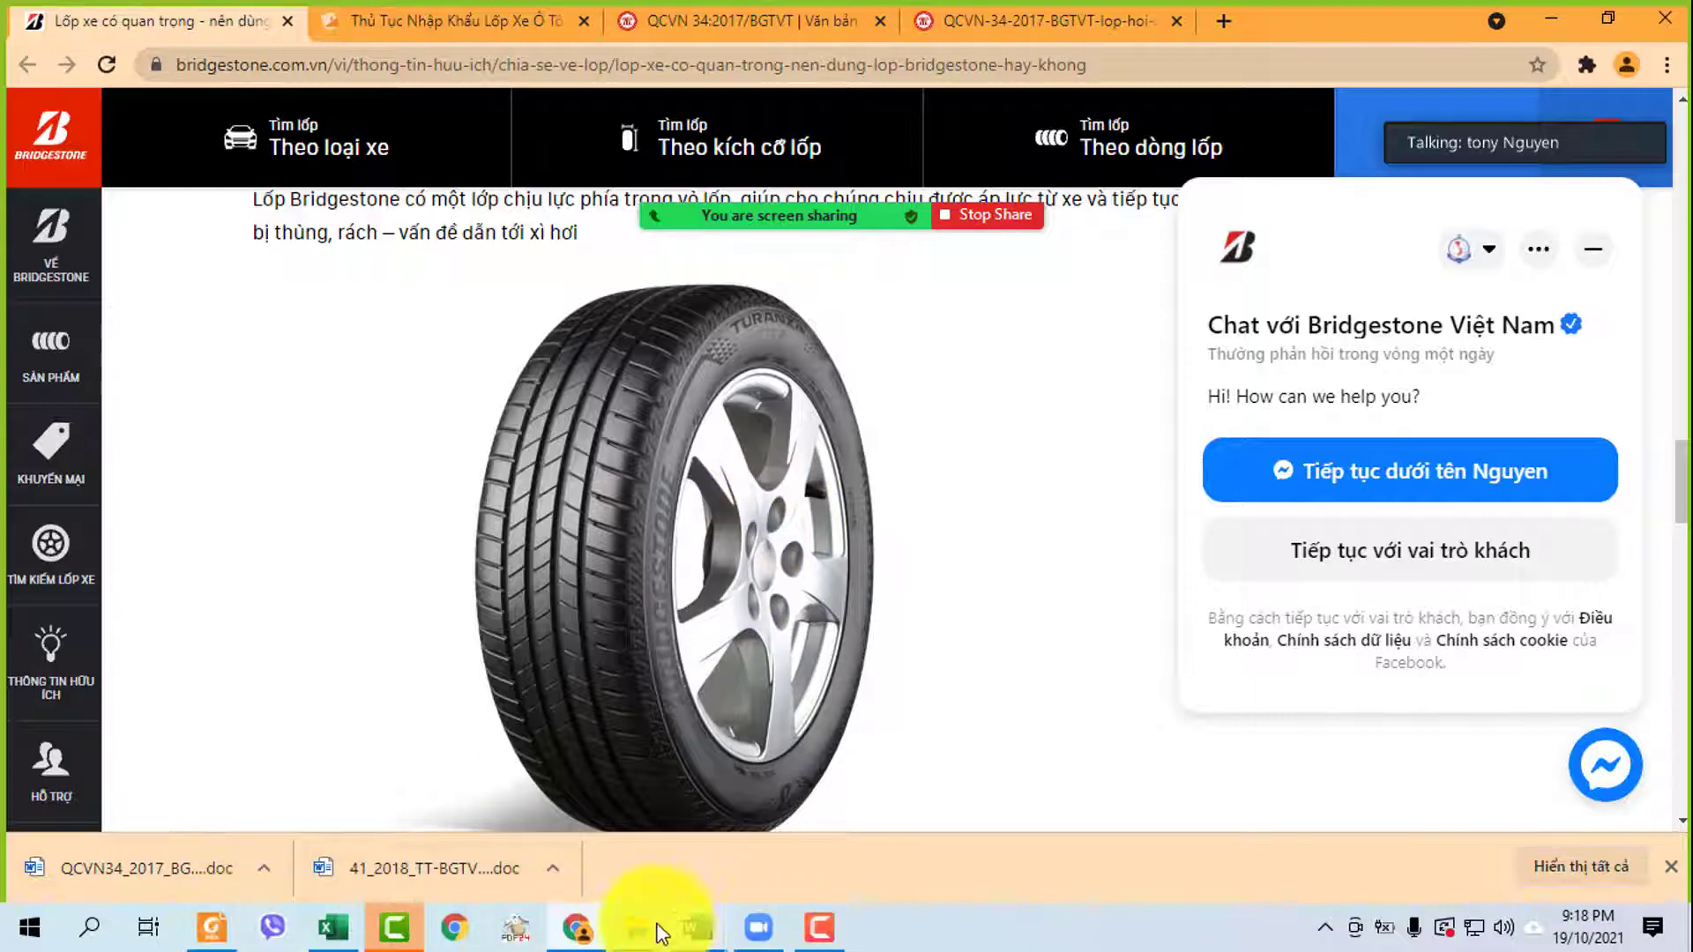
- Switch to the QCVN 34:2017/BGTVT document in Word and select the section 1.1 exclusion clause with its two red lines for review
click(697, 927)
click(845, 829)
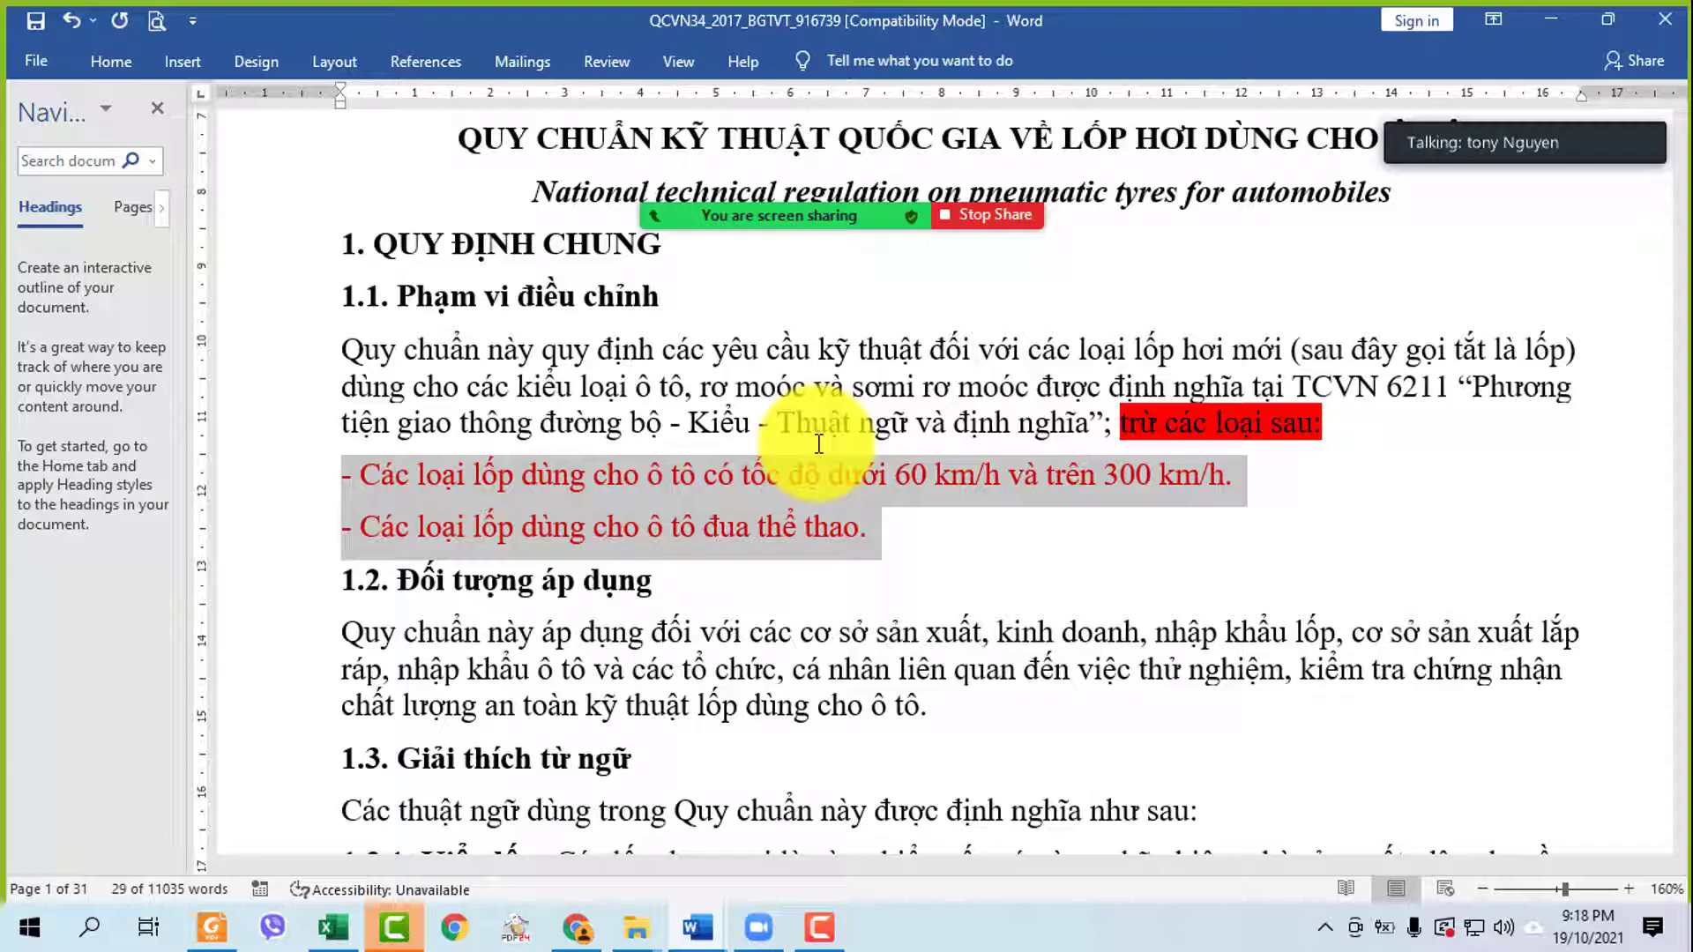
click(1239, 495)
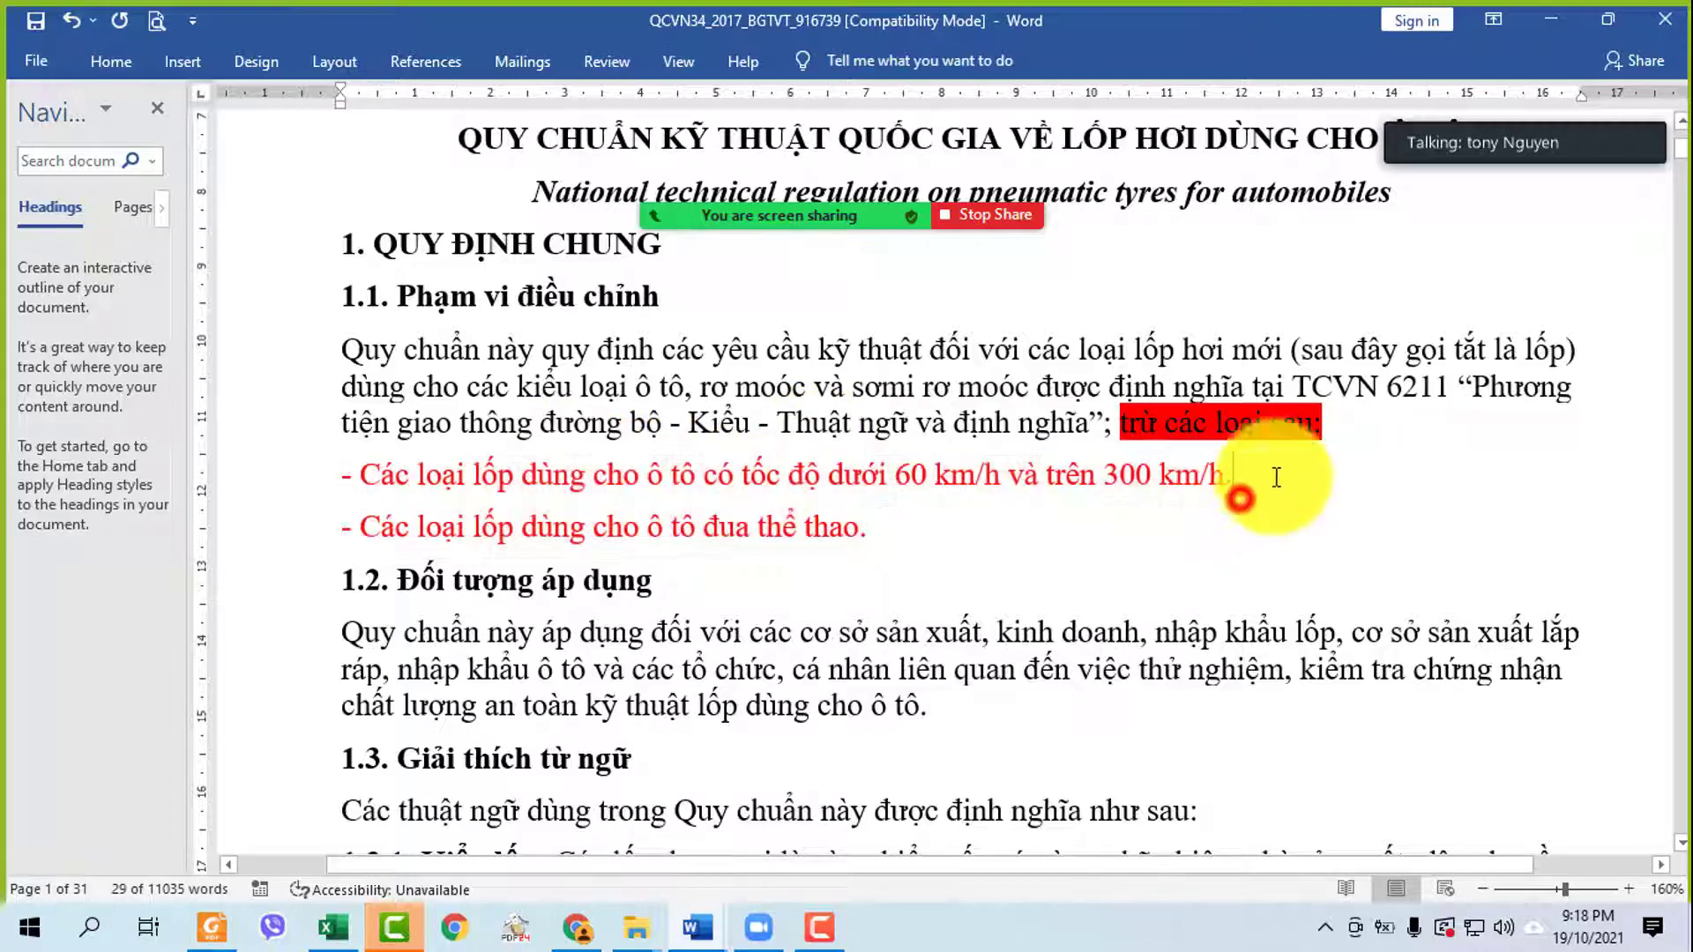
drag(1115, 419, 1296, 533)
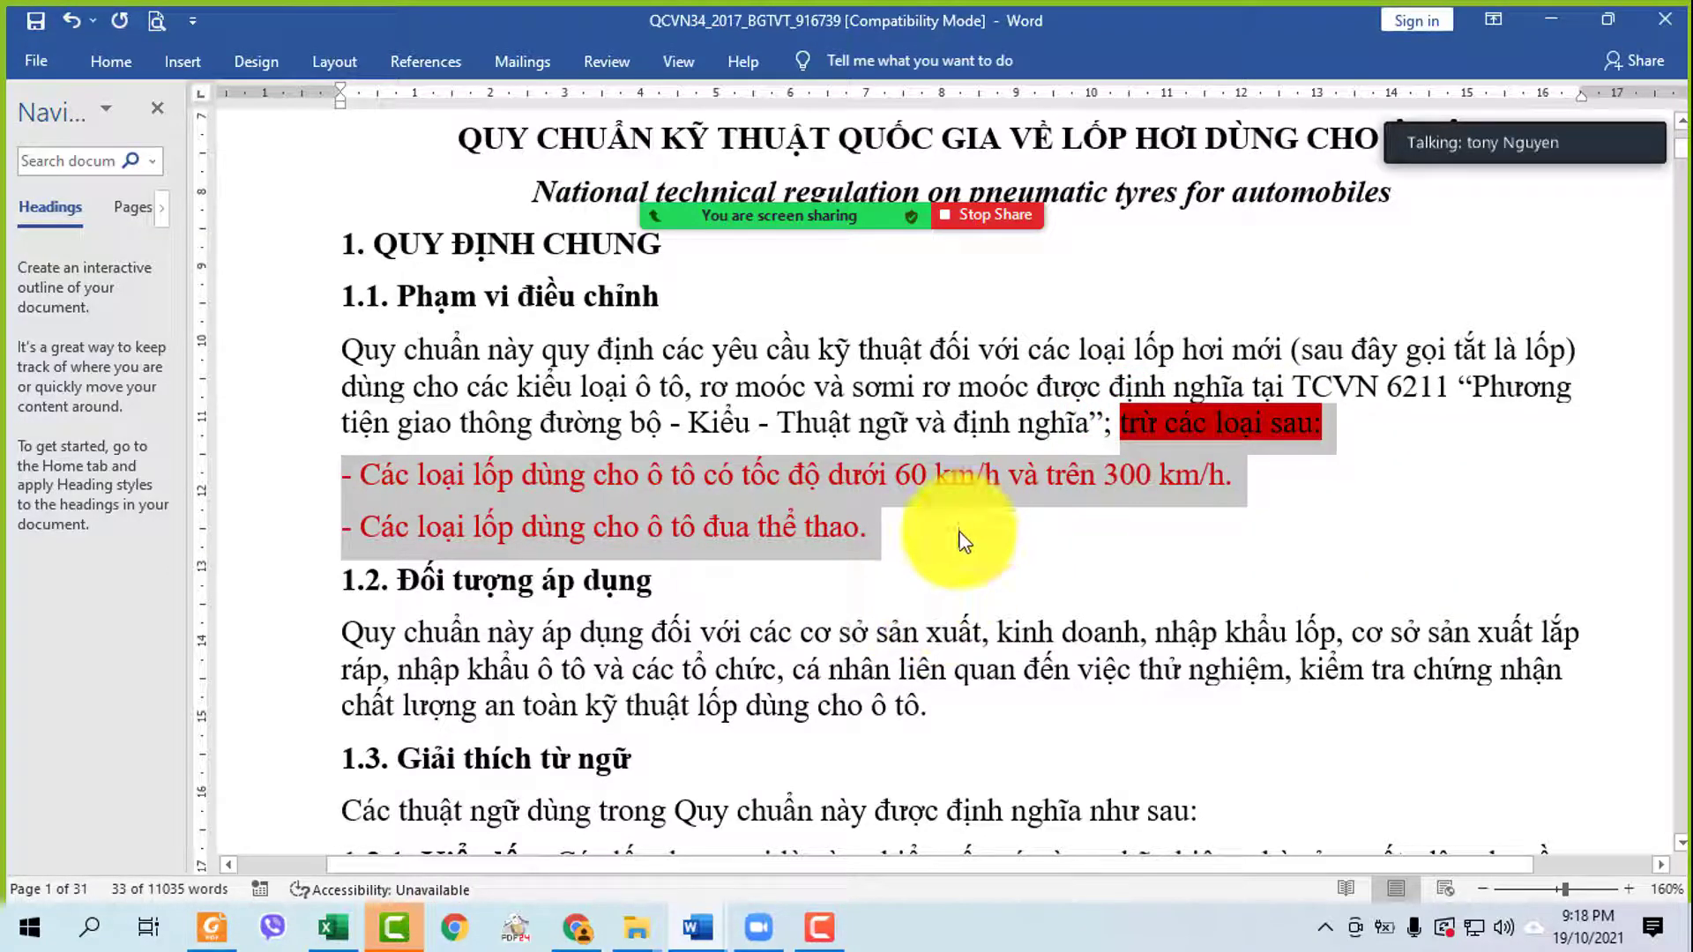
click(951, 554)
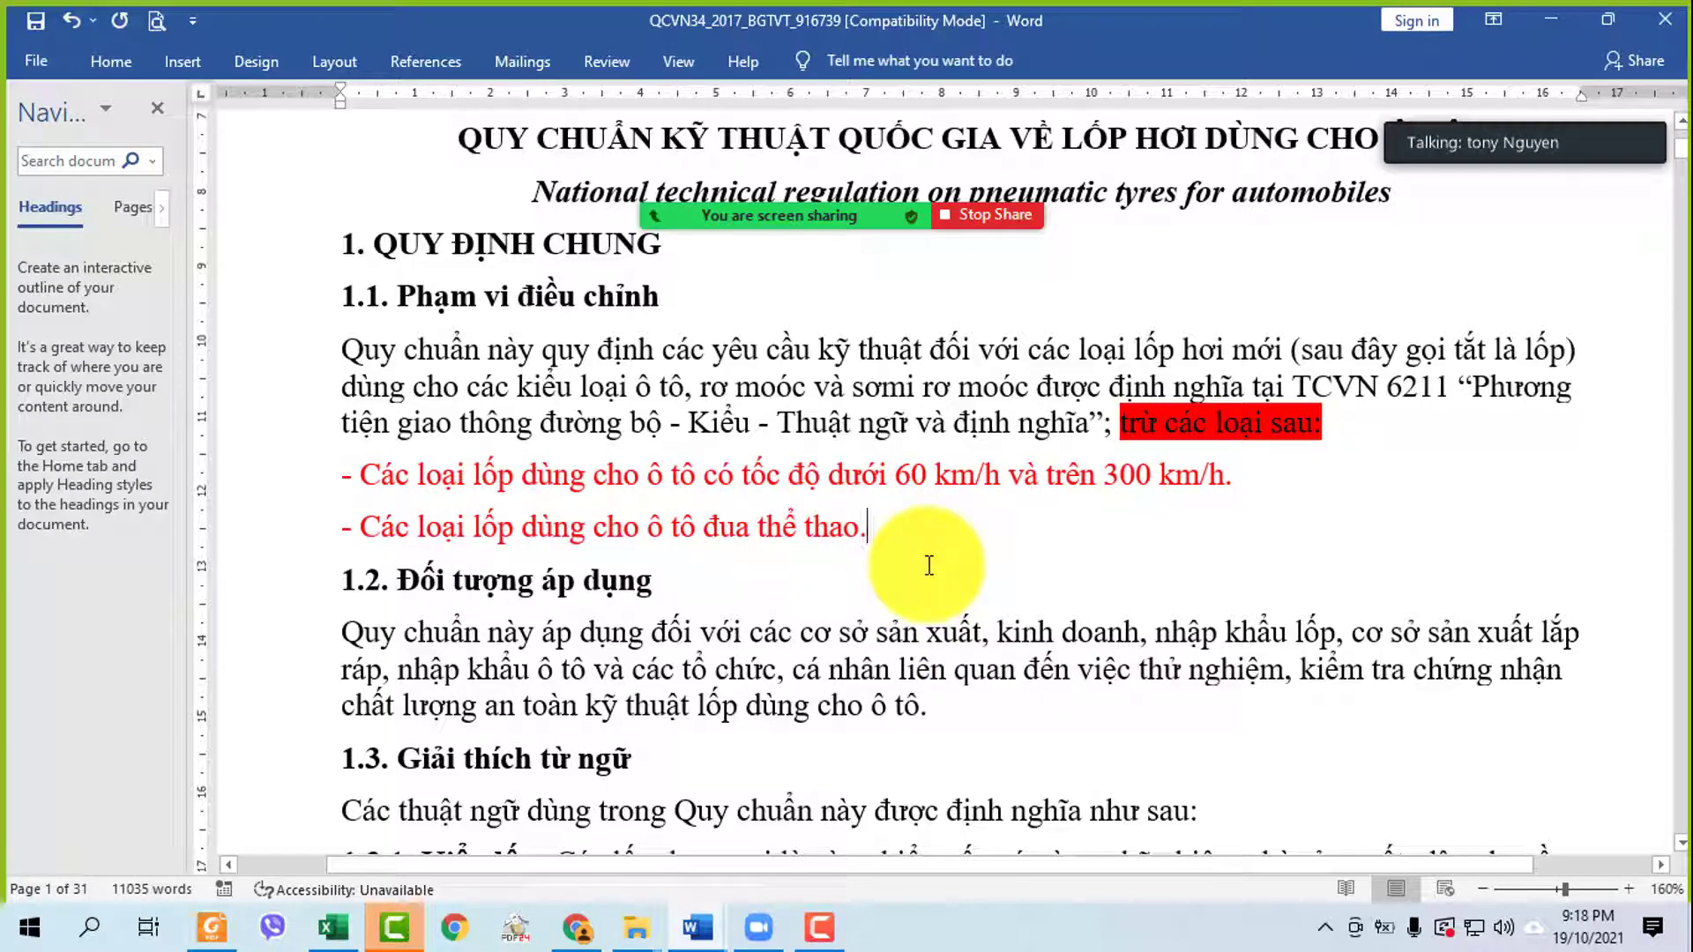
drag(310, 476, 306, 534)
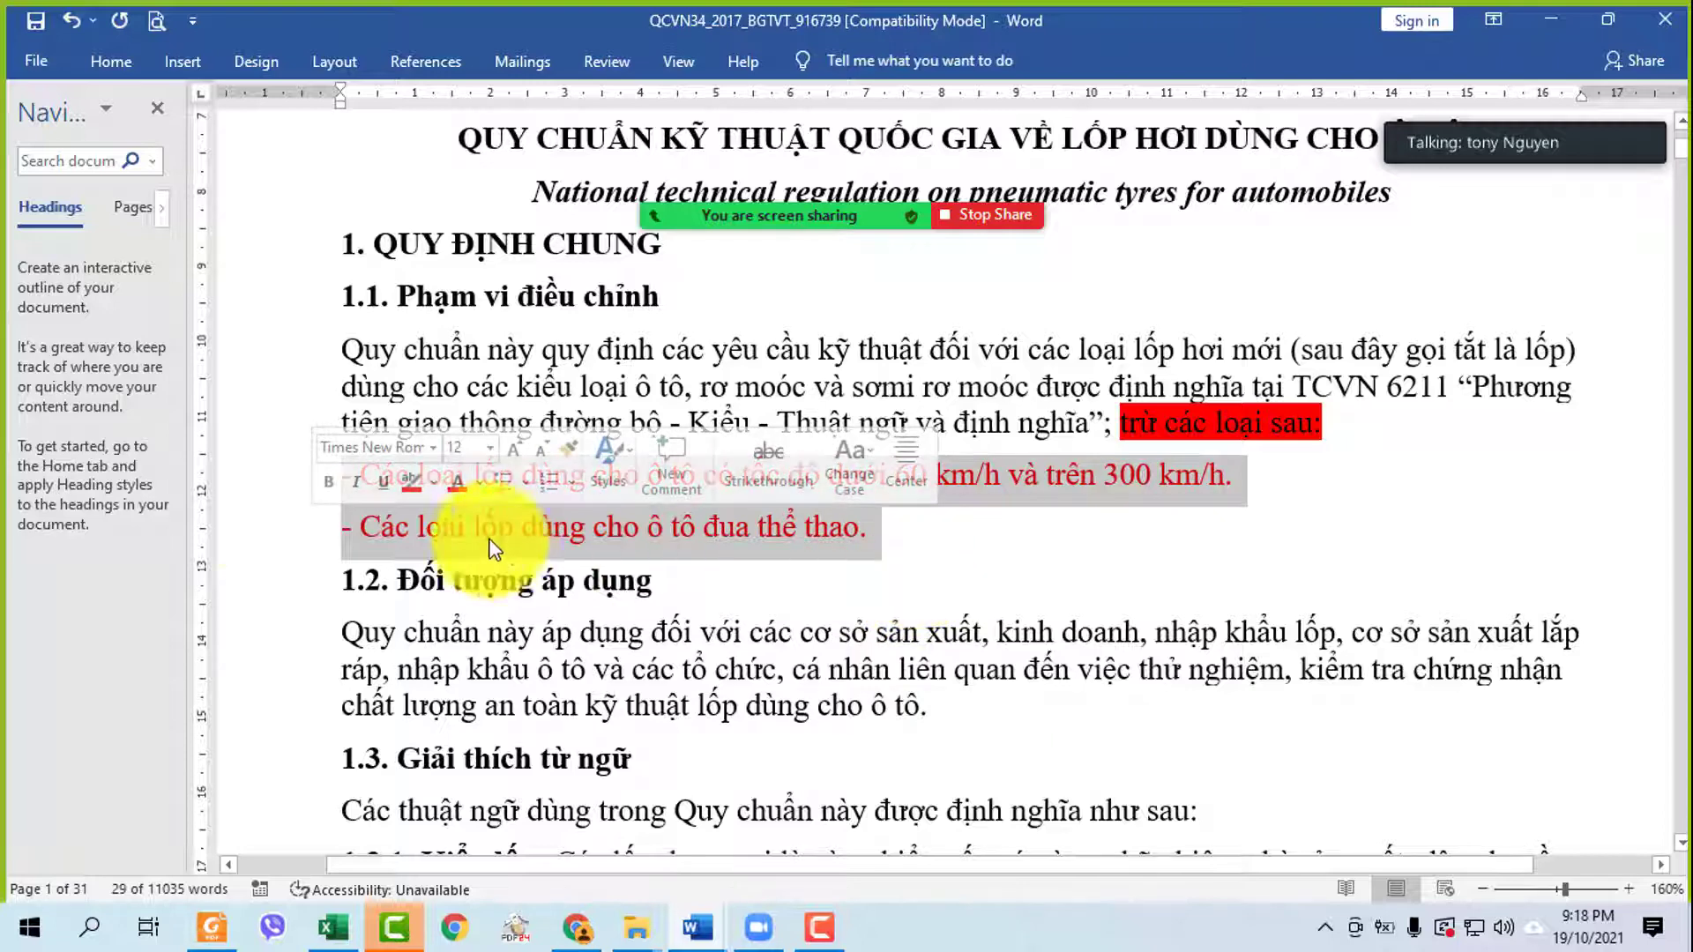
click(280, 527)
click(991, 520)
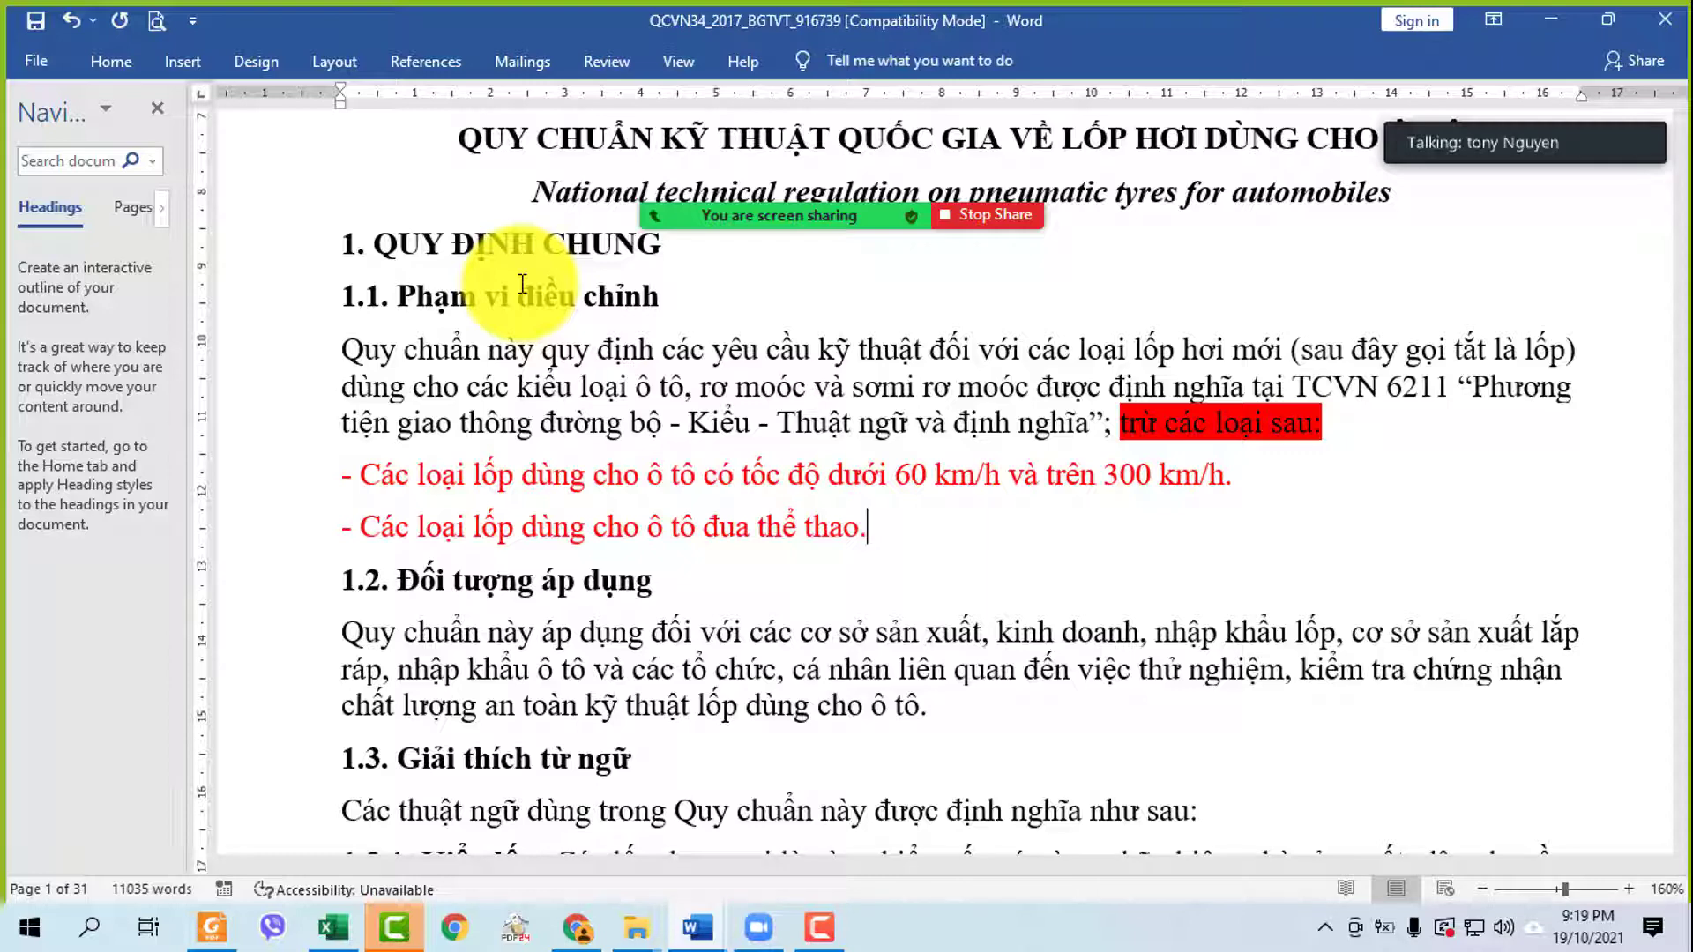
- Select the text from the regulation's main title into the first paragraph of section 1.1, and view the sections down to 1.3.1
scroll(797, 529, up, 3)
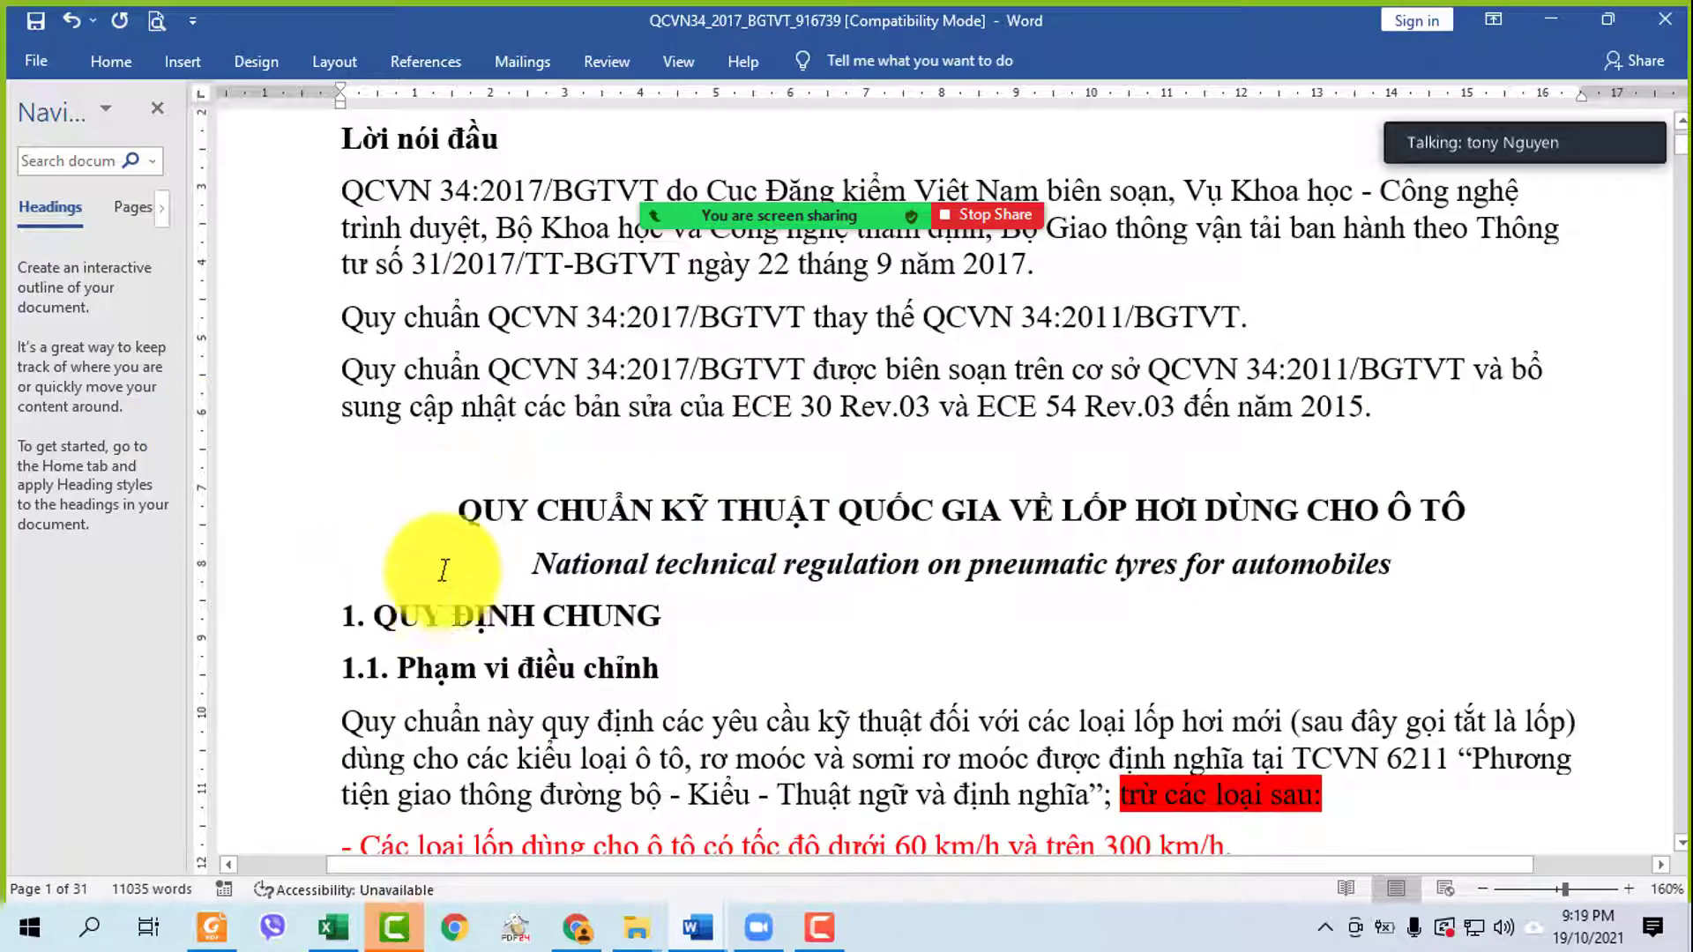
drag(372, 504, 815, 798)
scroll(860, 714, down, 3)
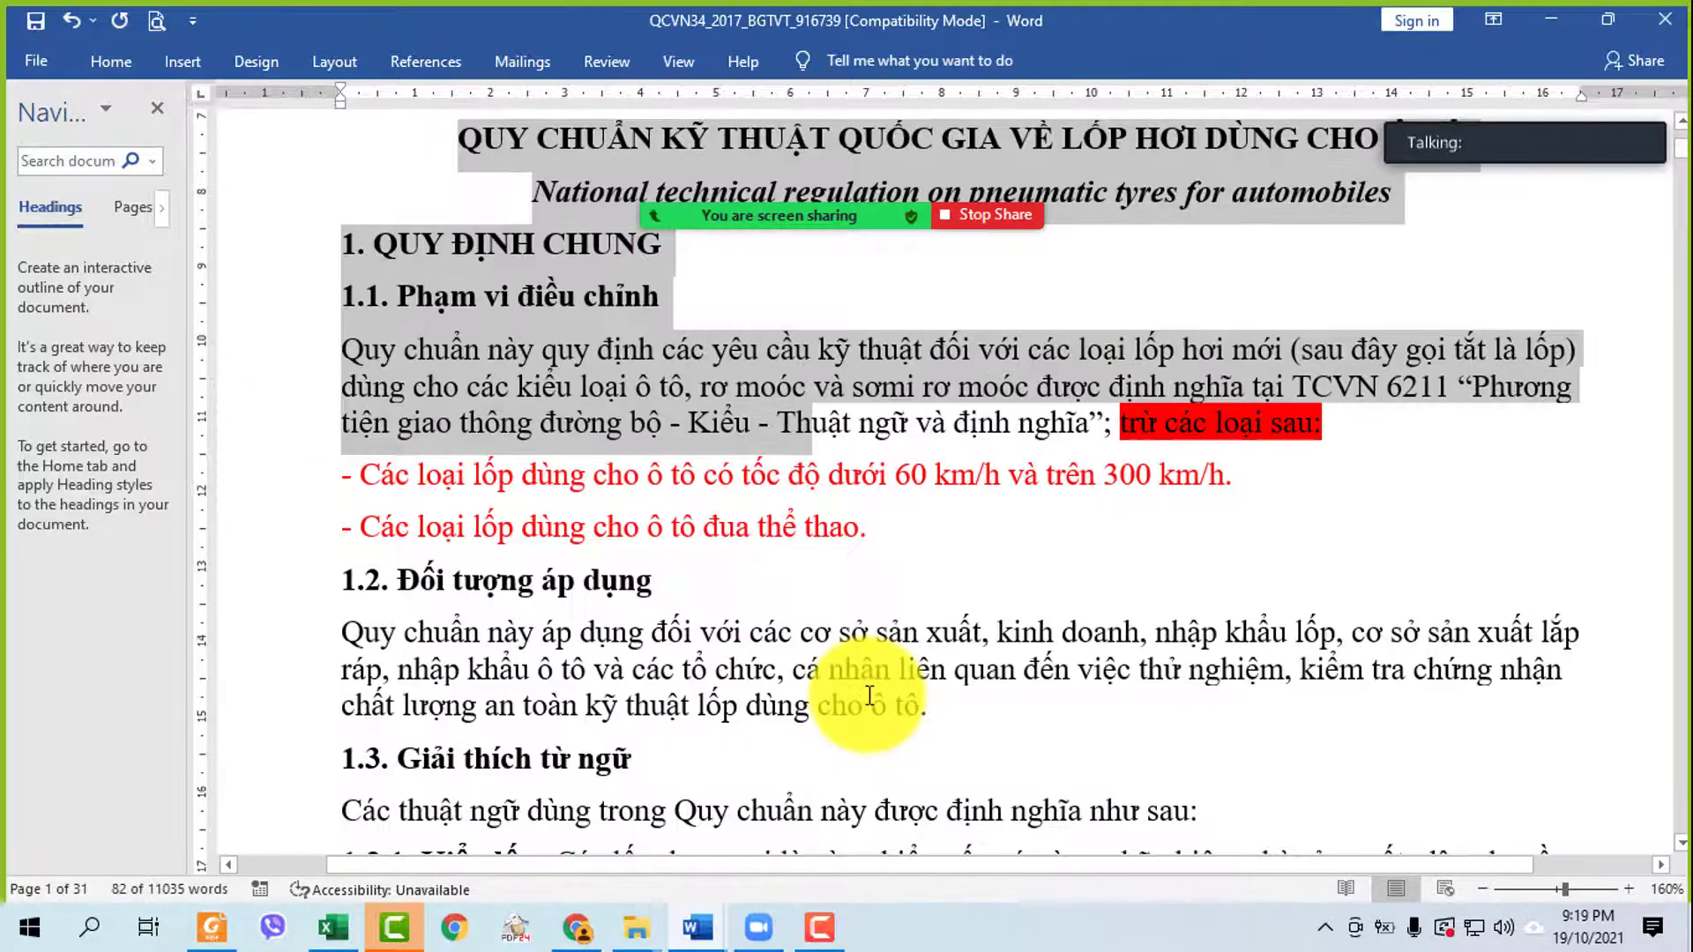
scroll(871, 695, down, 2)
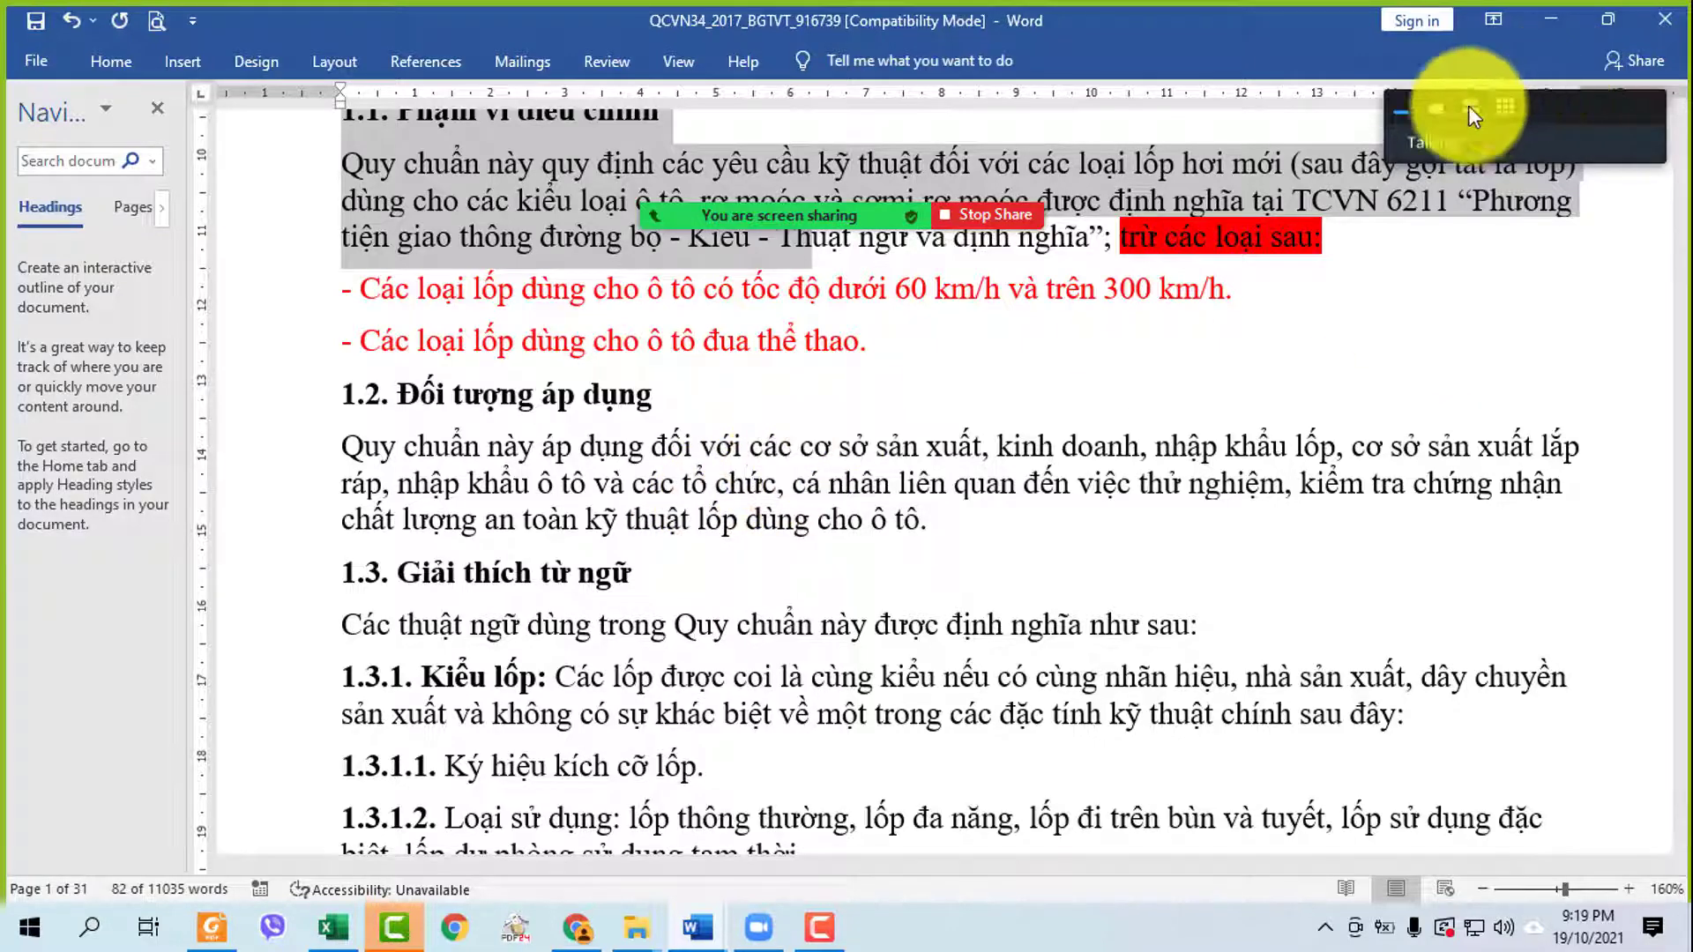
- Expand the Zoom video panel to gallery view and look through the meeting's participants list
mouse_move(1480, 108)
click(1534, 157)
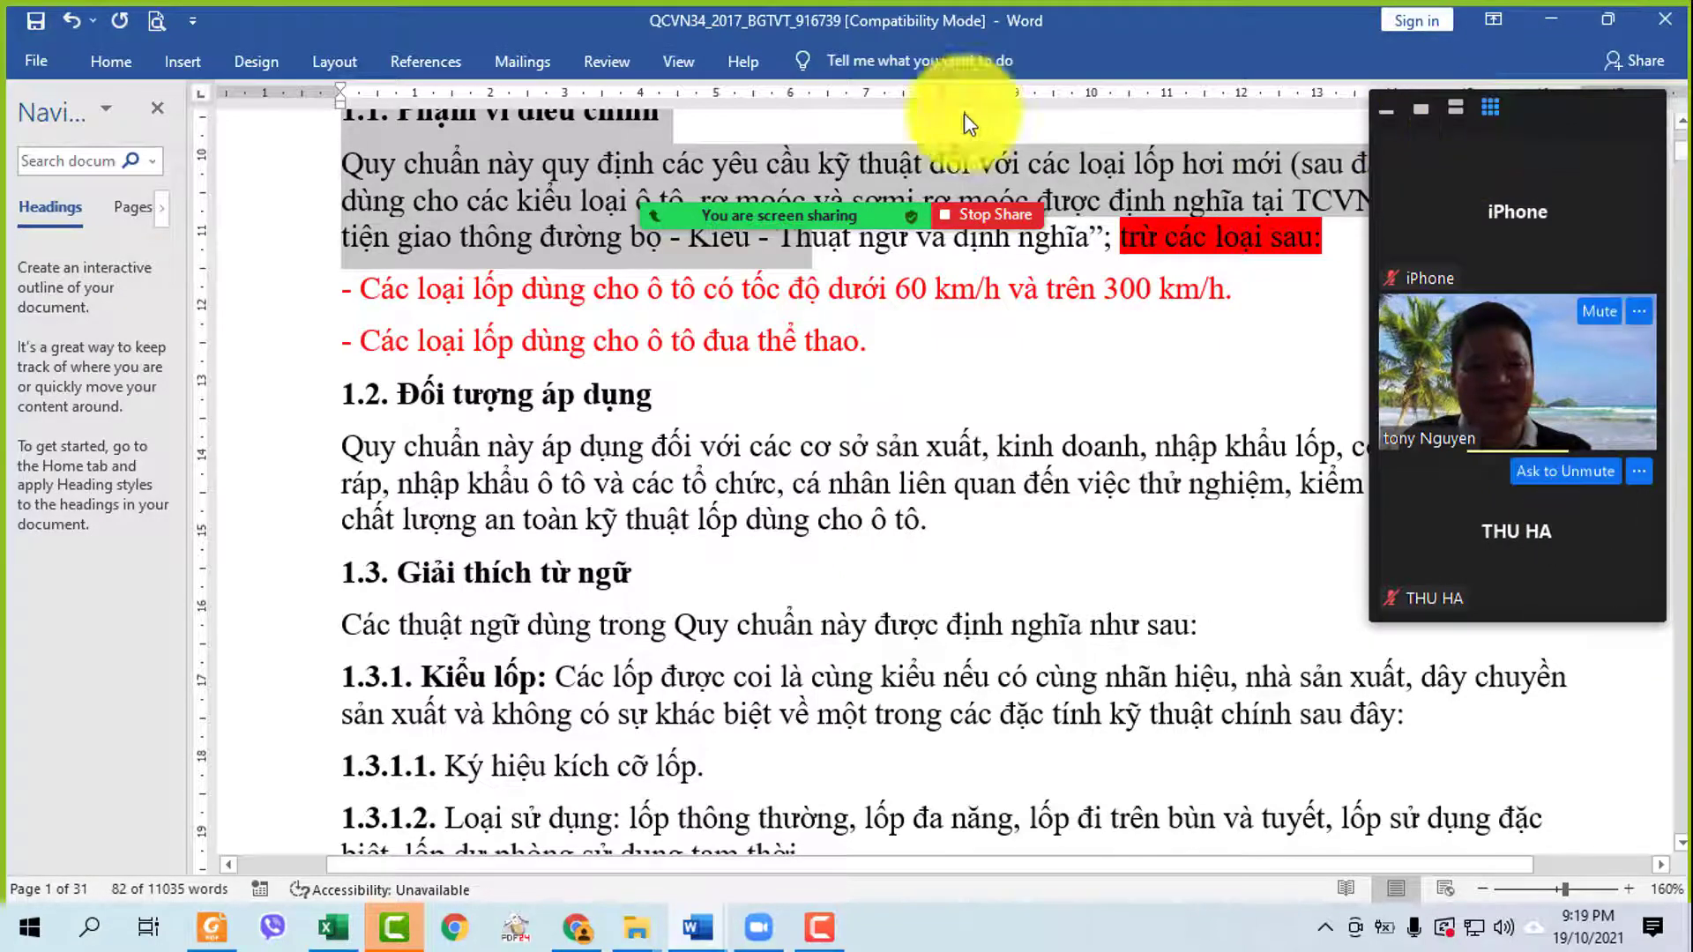
mouse_move(689, 195)
click(644, 161)
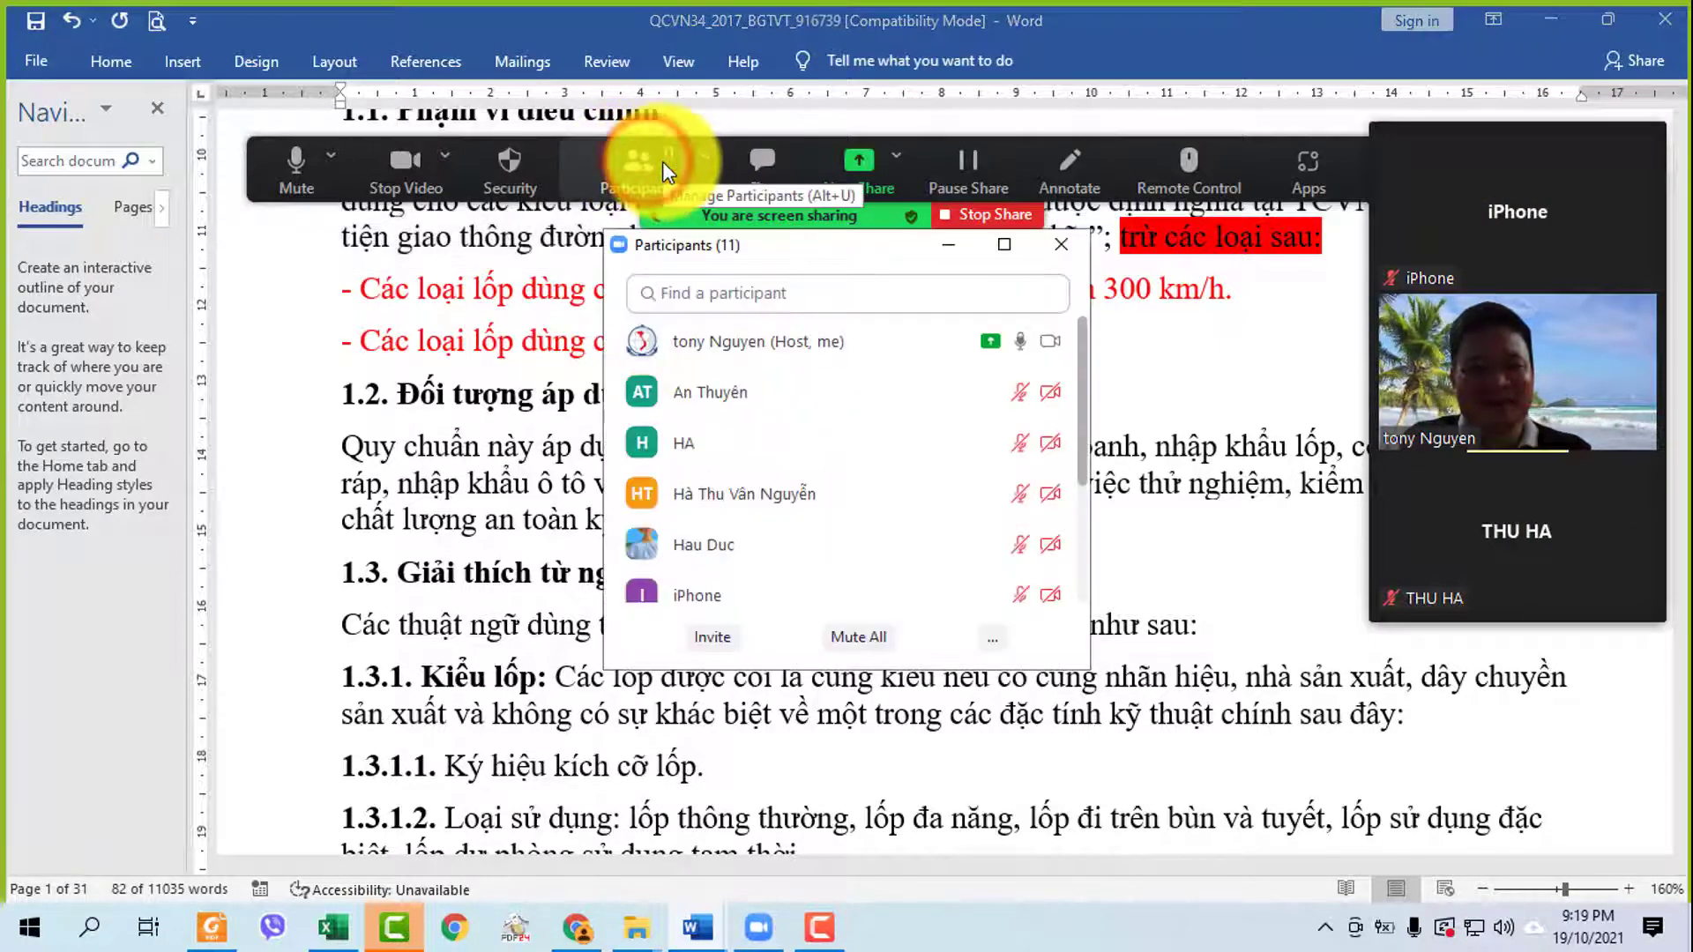
scroll(837, 450, down, 3)
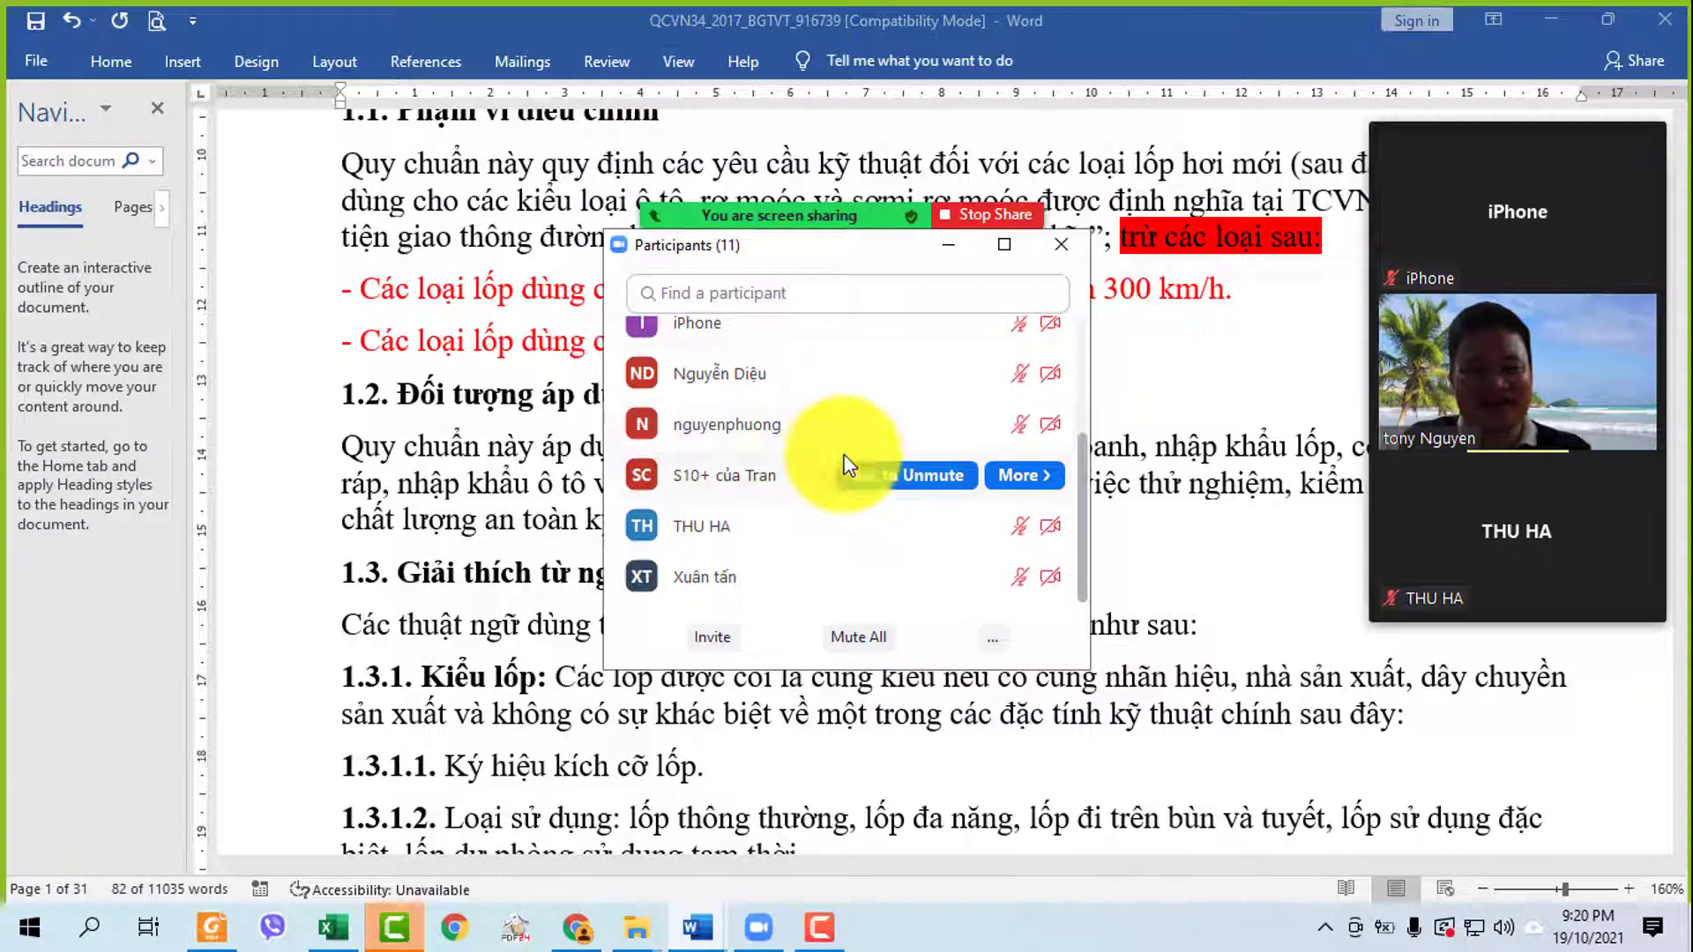
scroll(837, 454, up, 3)
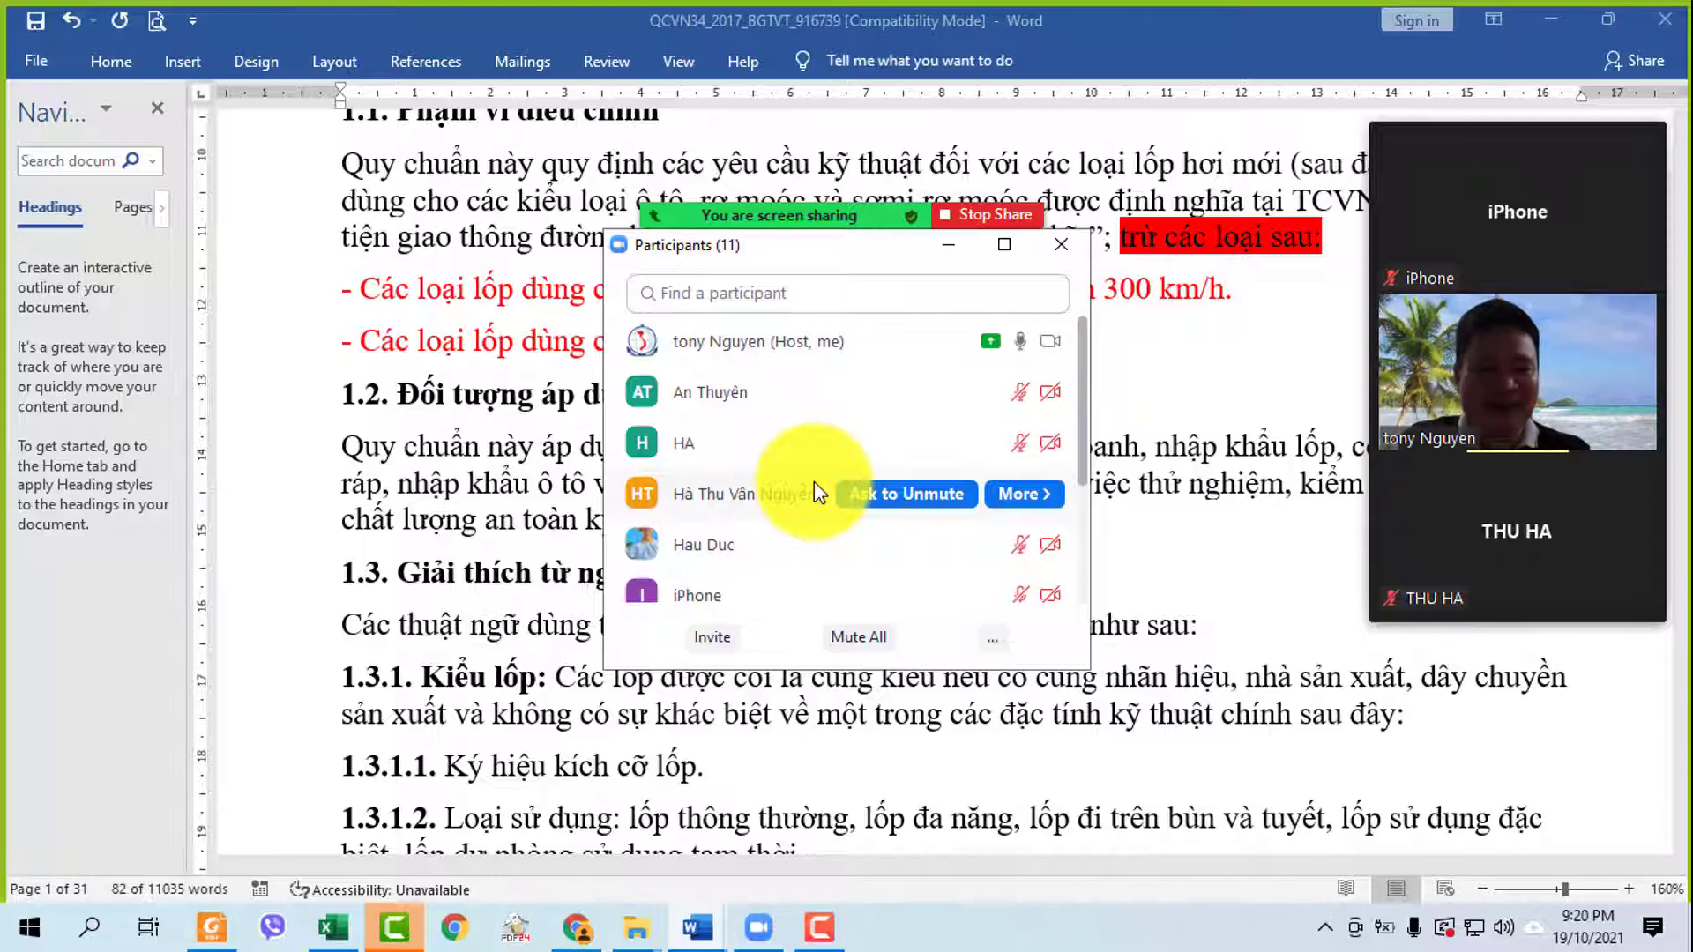
scroll(794, 472, down, 5)
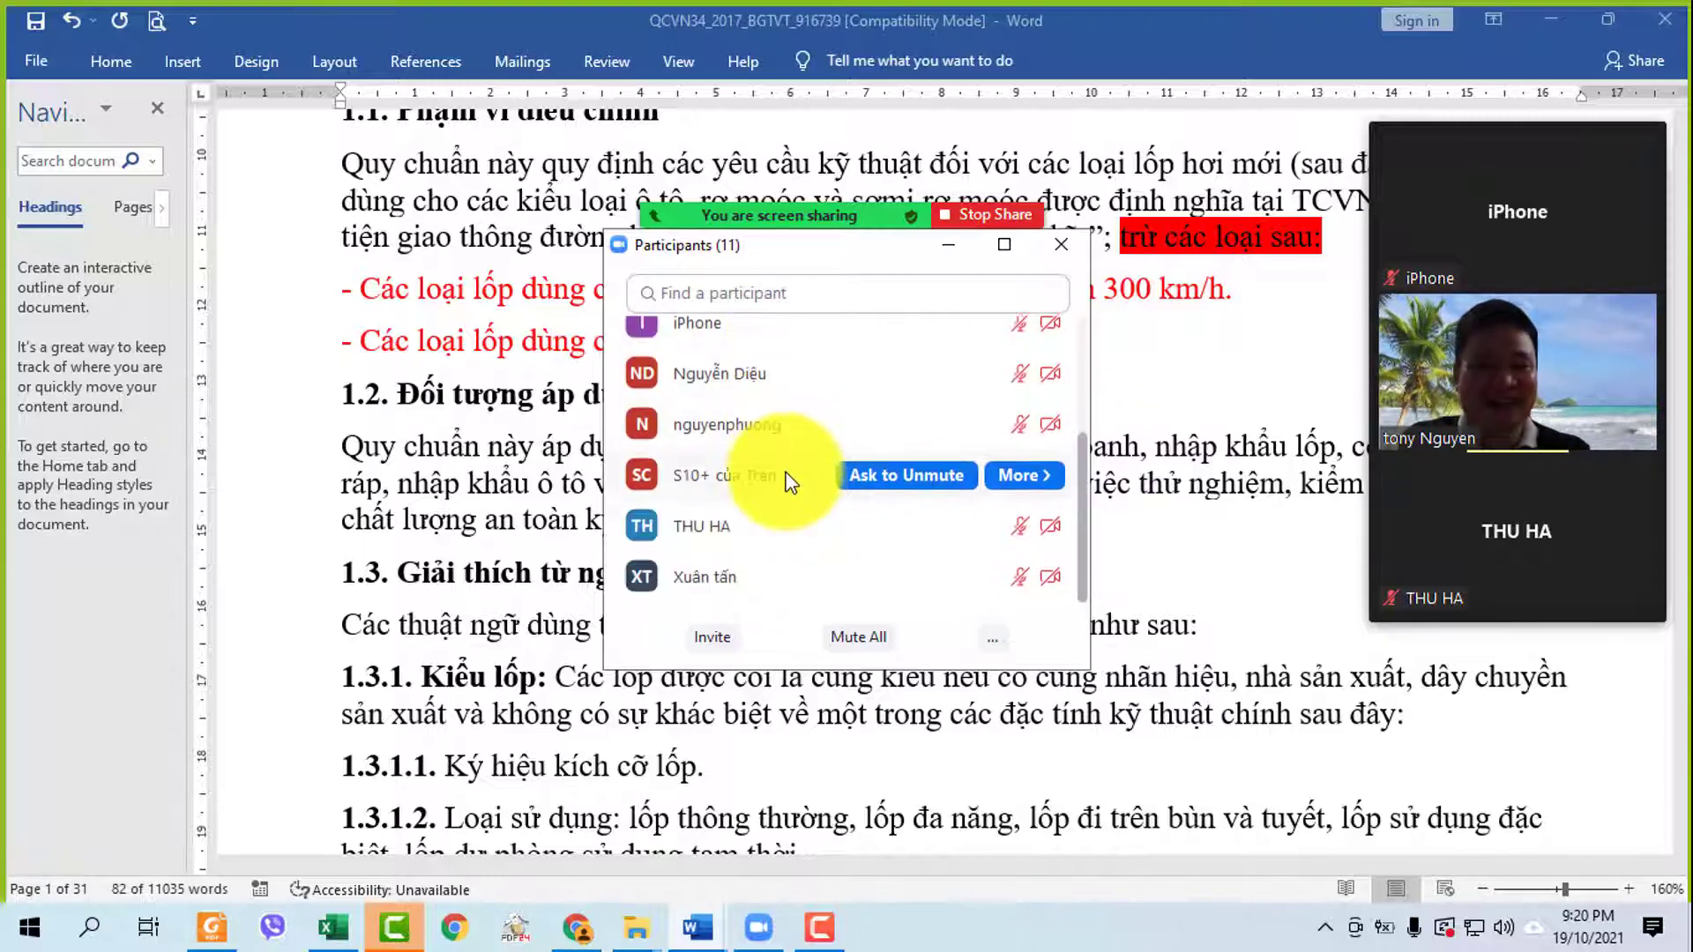
scroll(791, 483, up, 2)
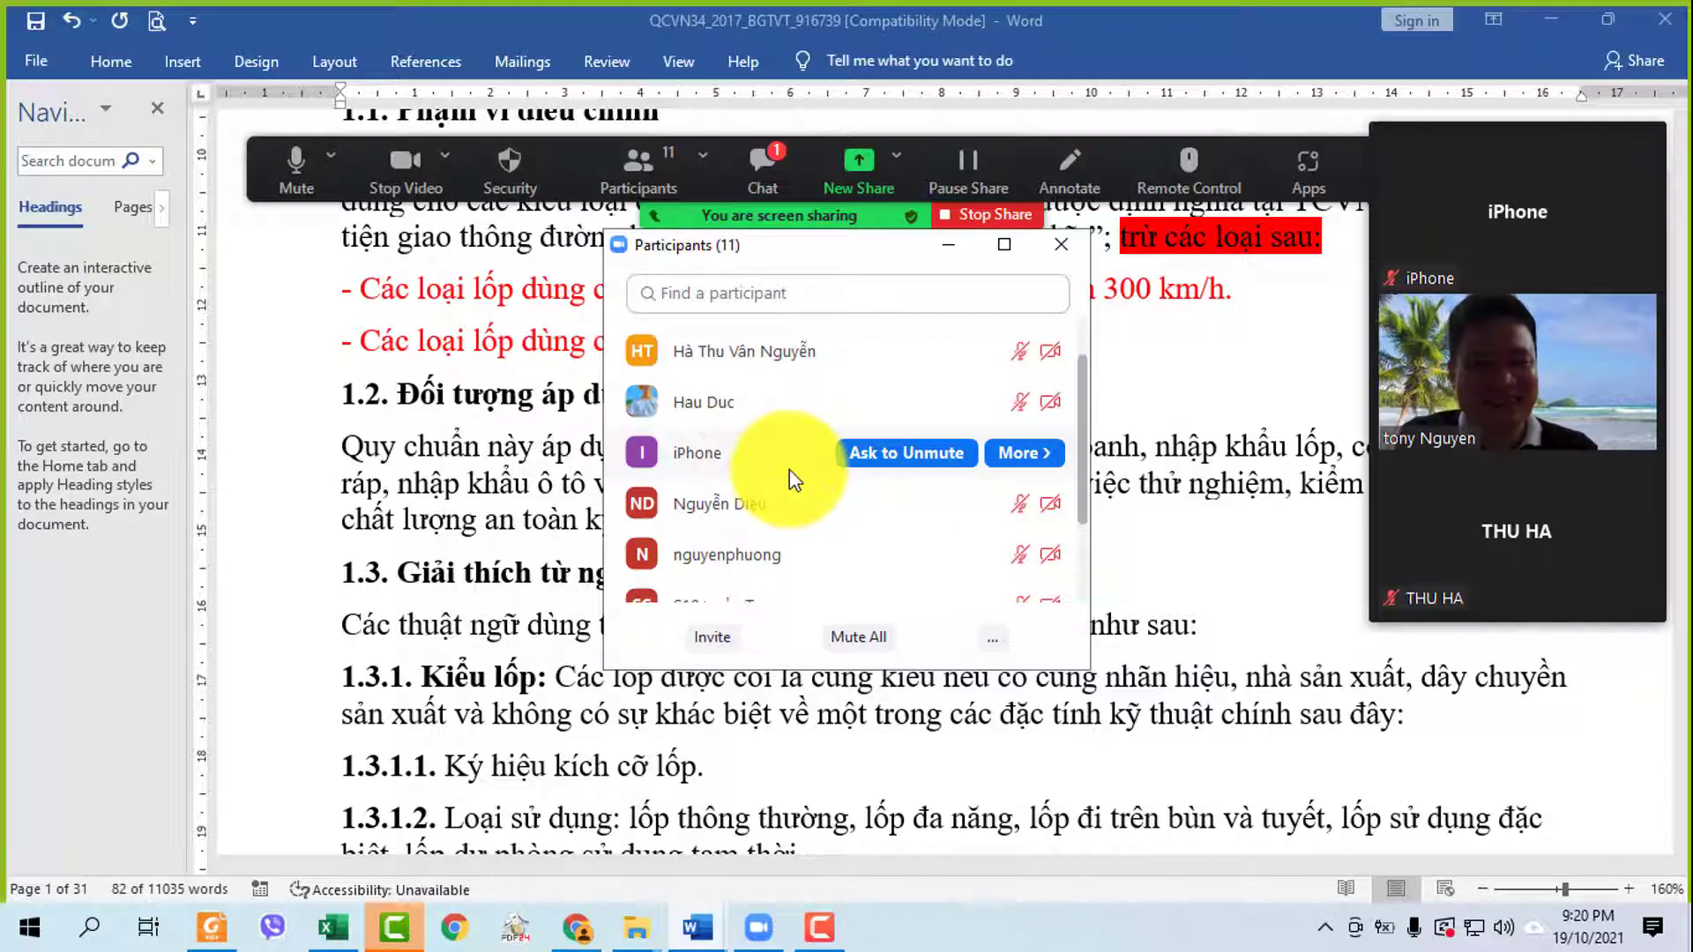
- Read the Zoom meeting chat, recheck the participants list, and minimise the chat, participants and video windows
click(776, 162)
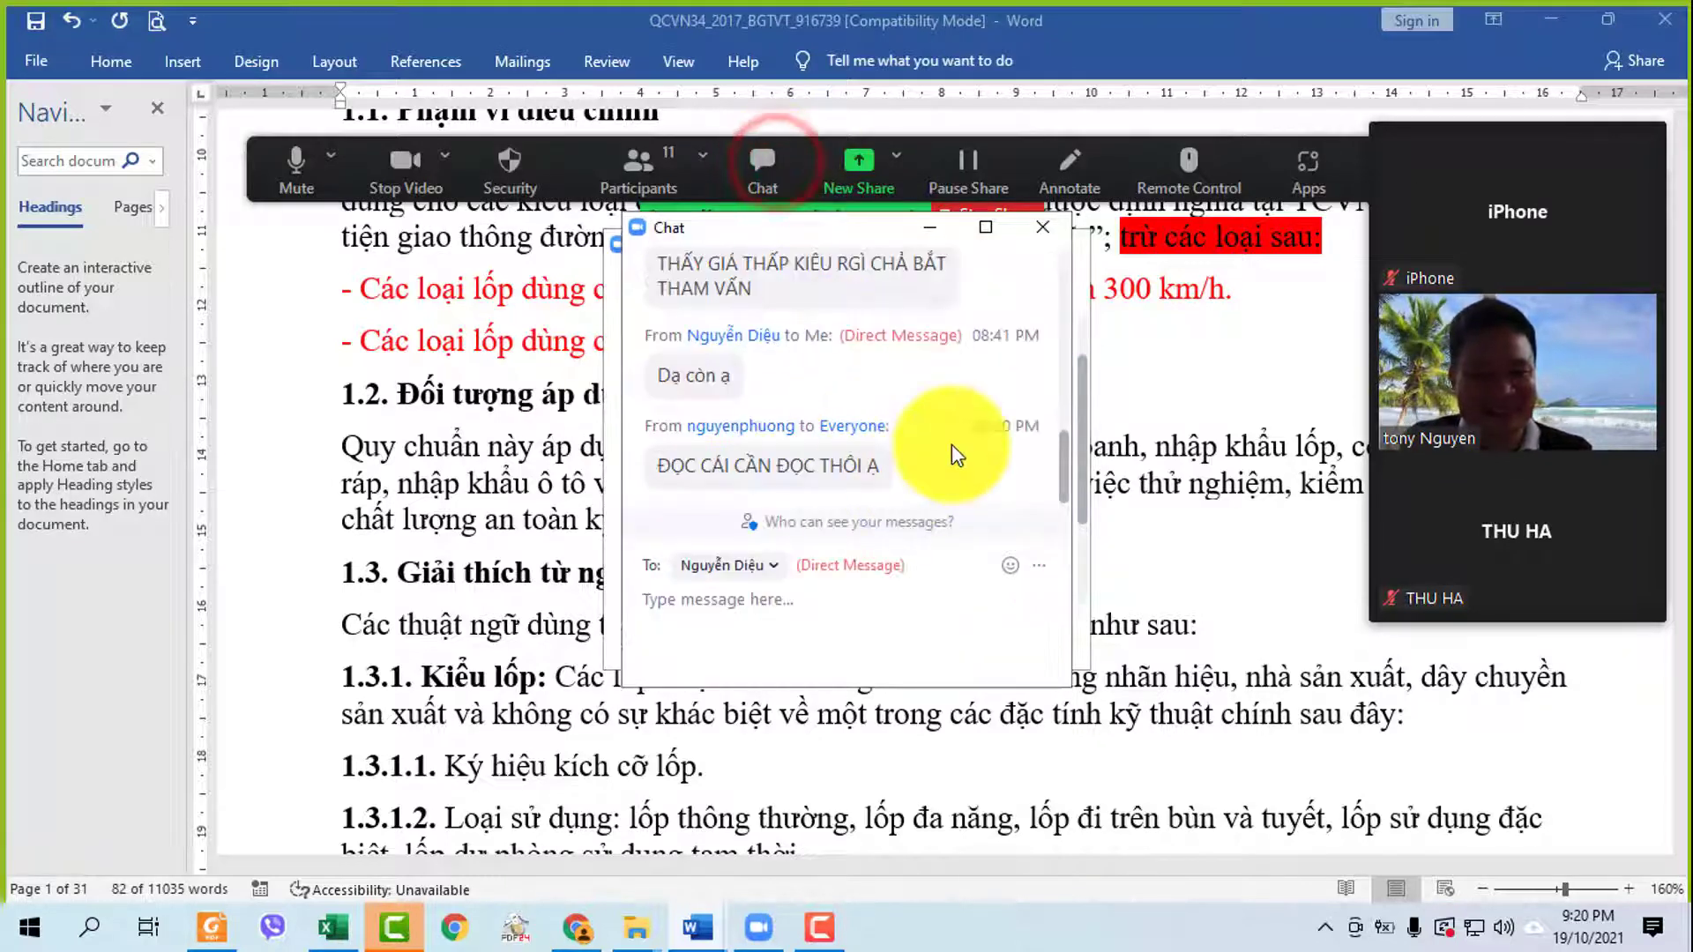
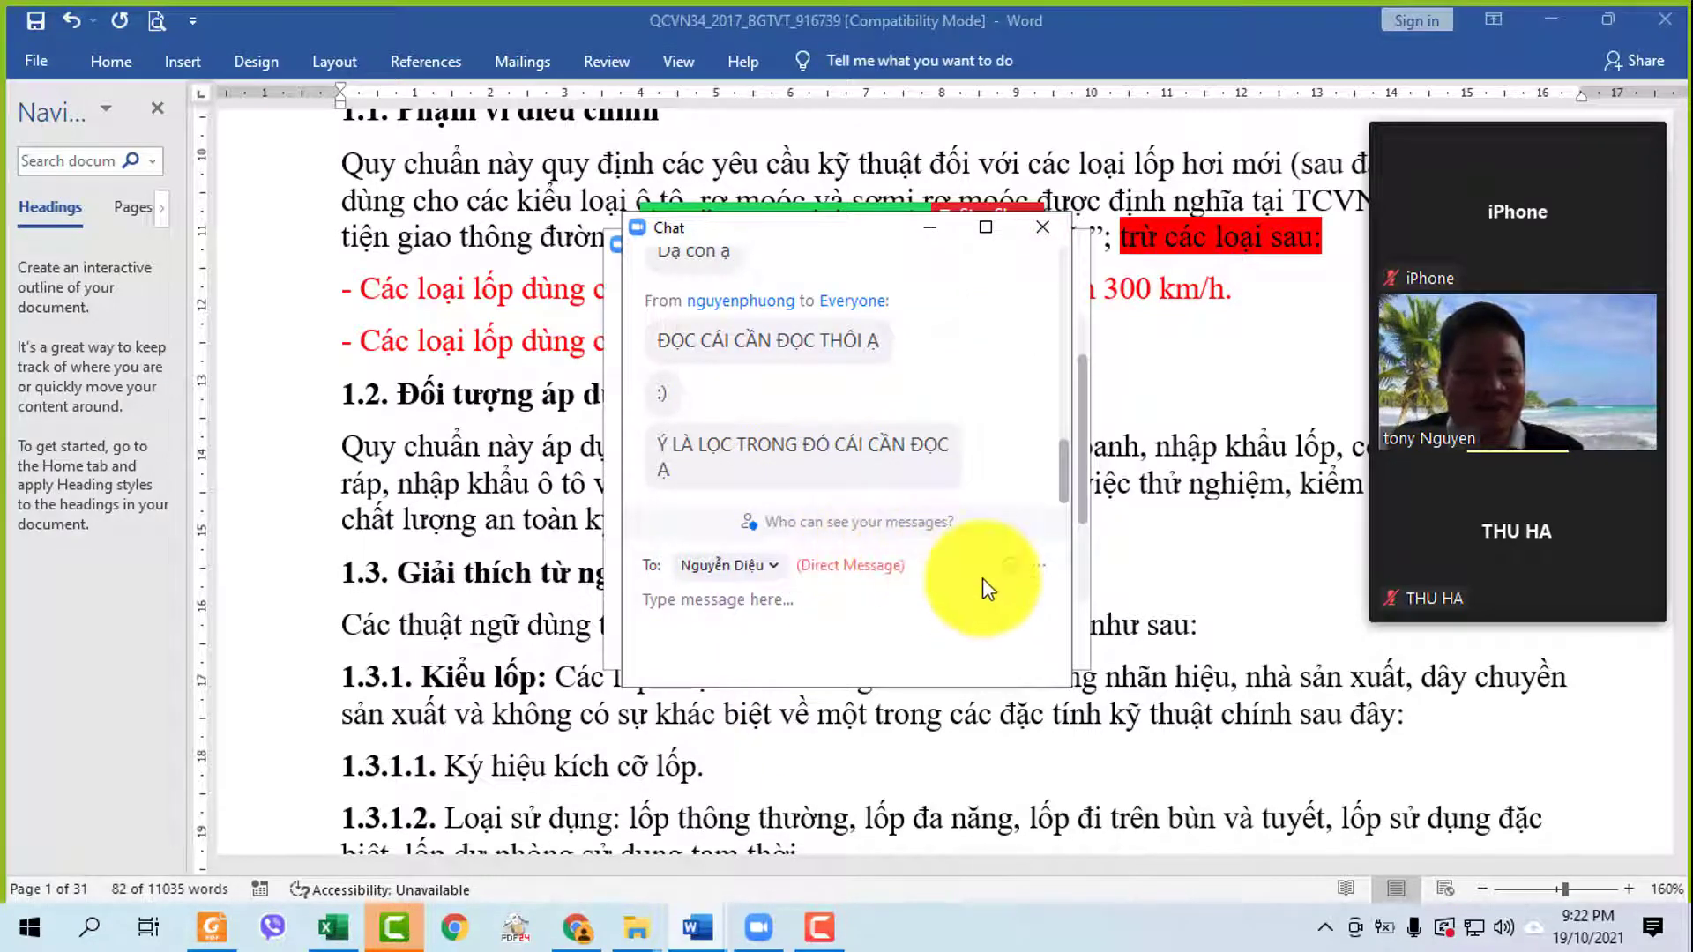
click(931, 231)
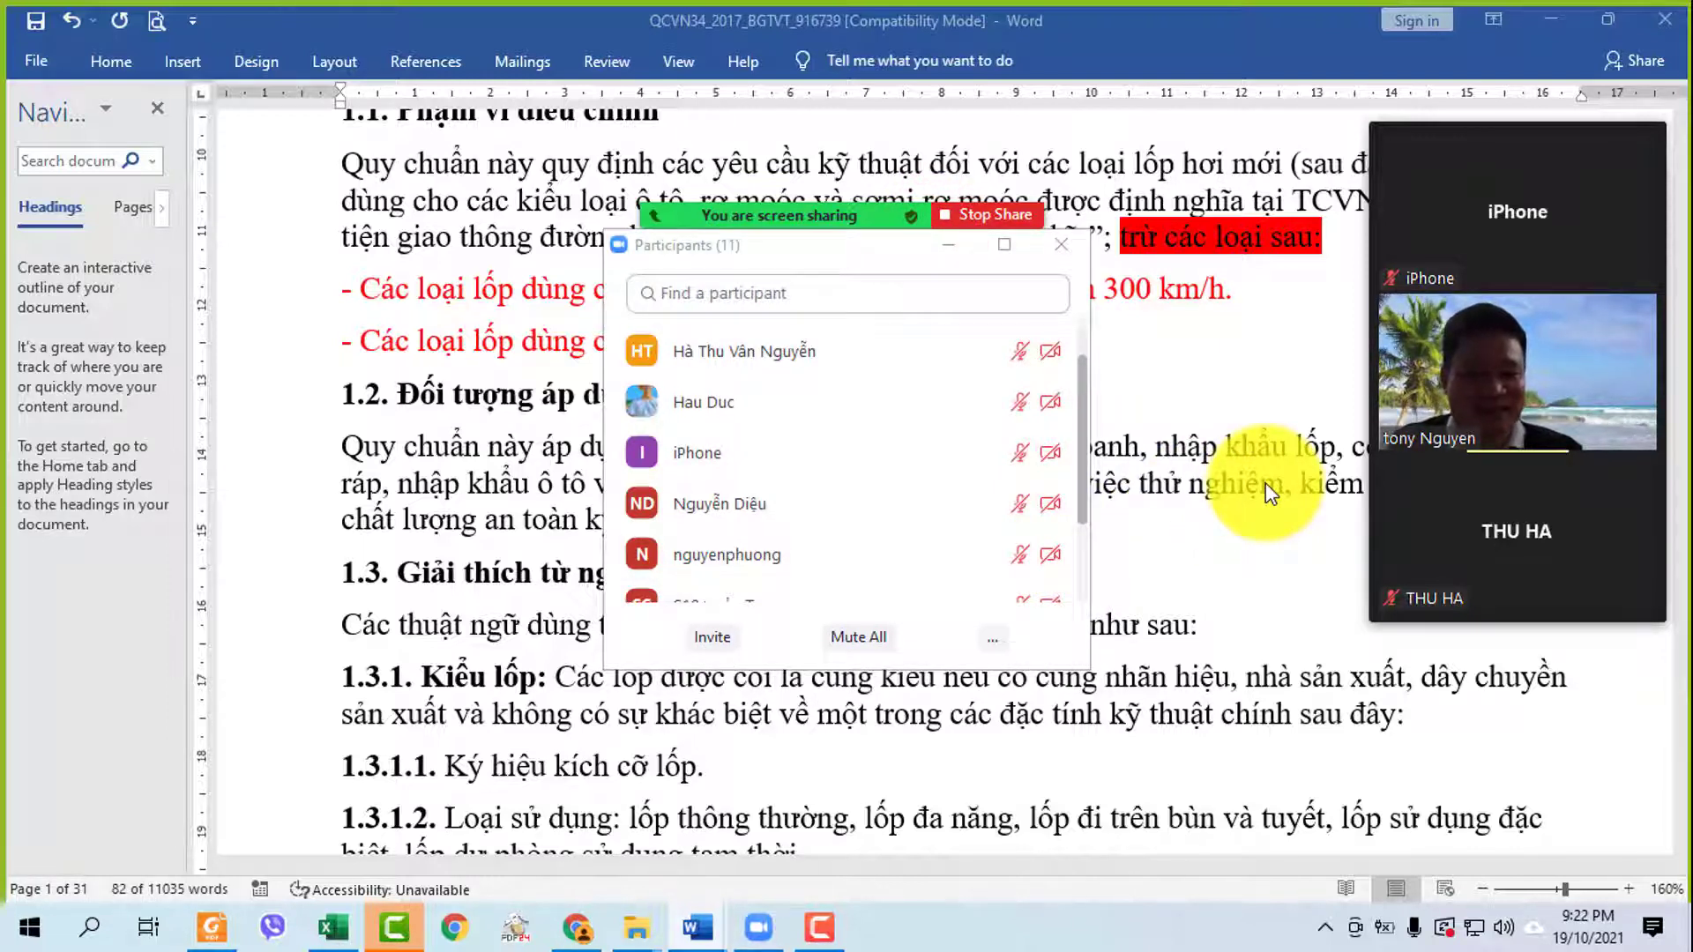
scroll(877, 476, down, 3)
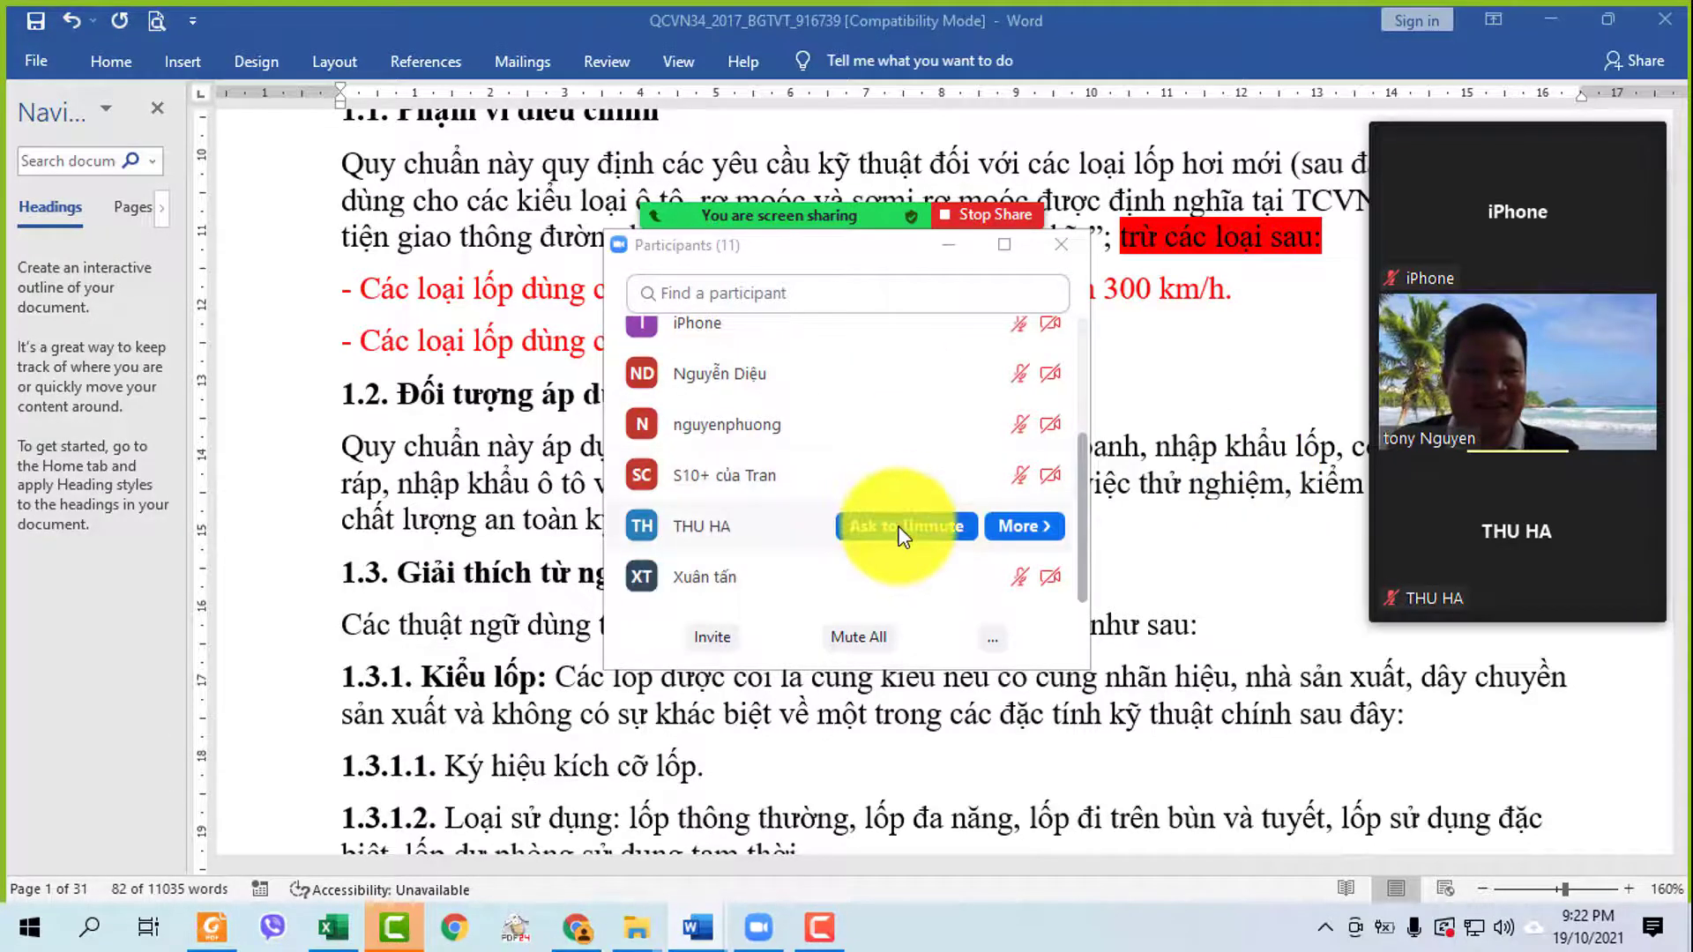
scroll(900, 527, up, 5)
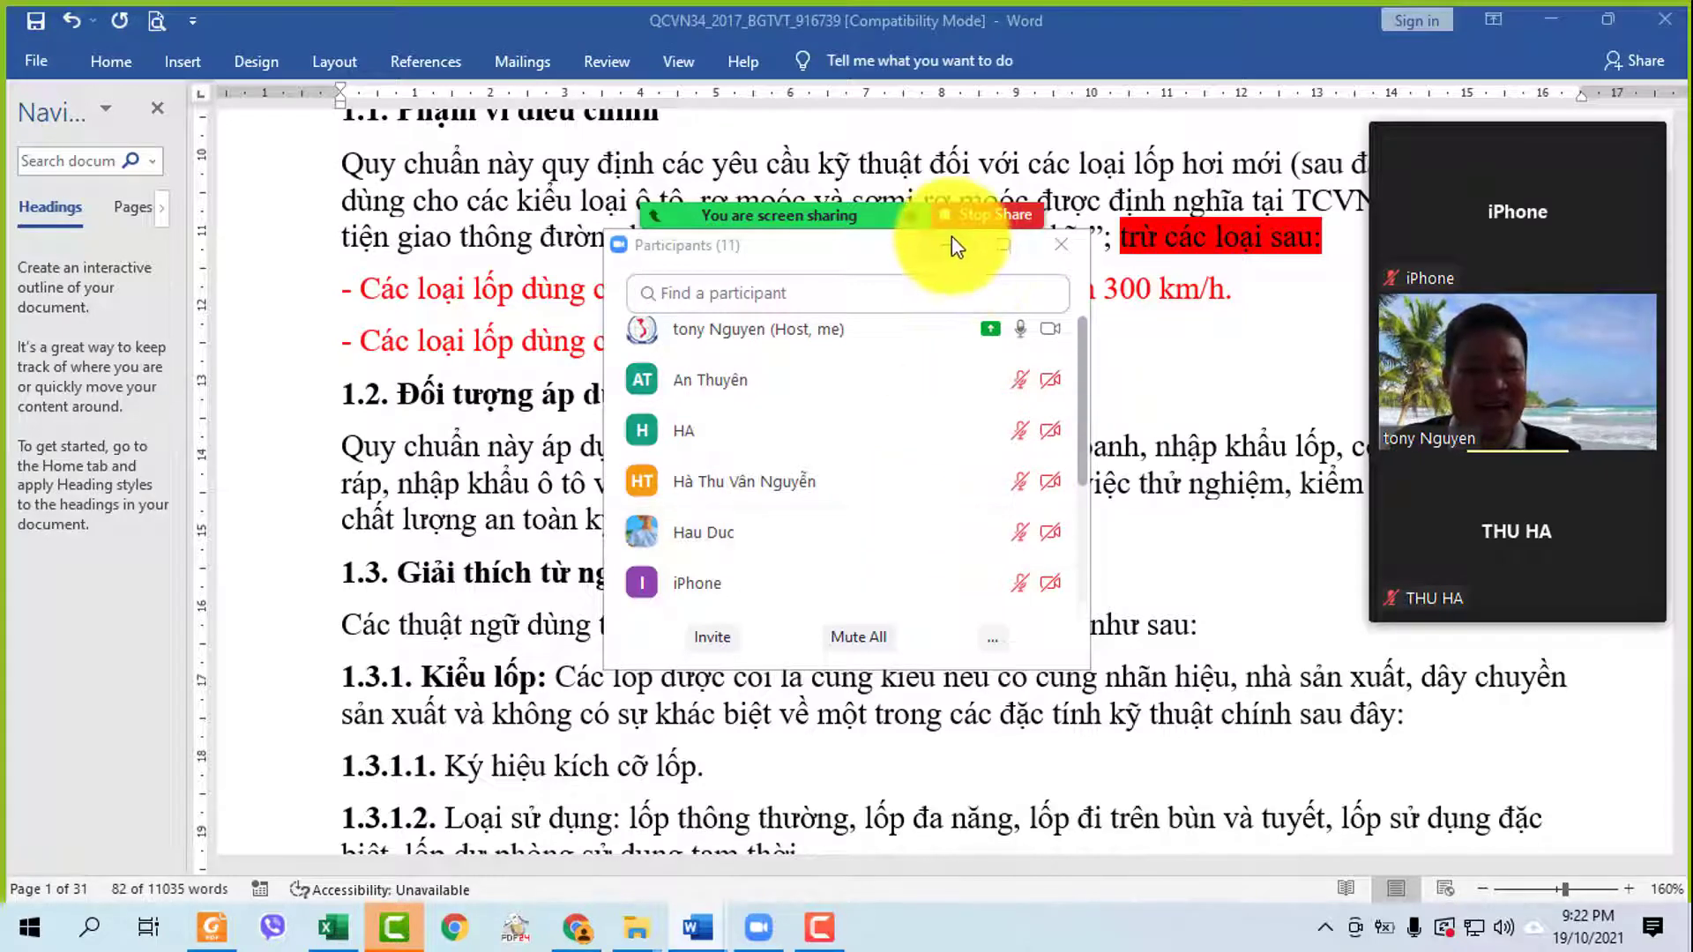
click(950, 240)
click(1036, 392)
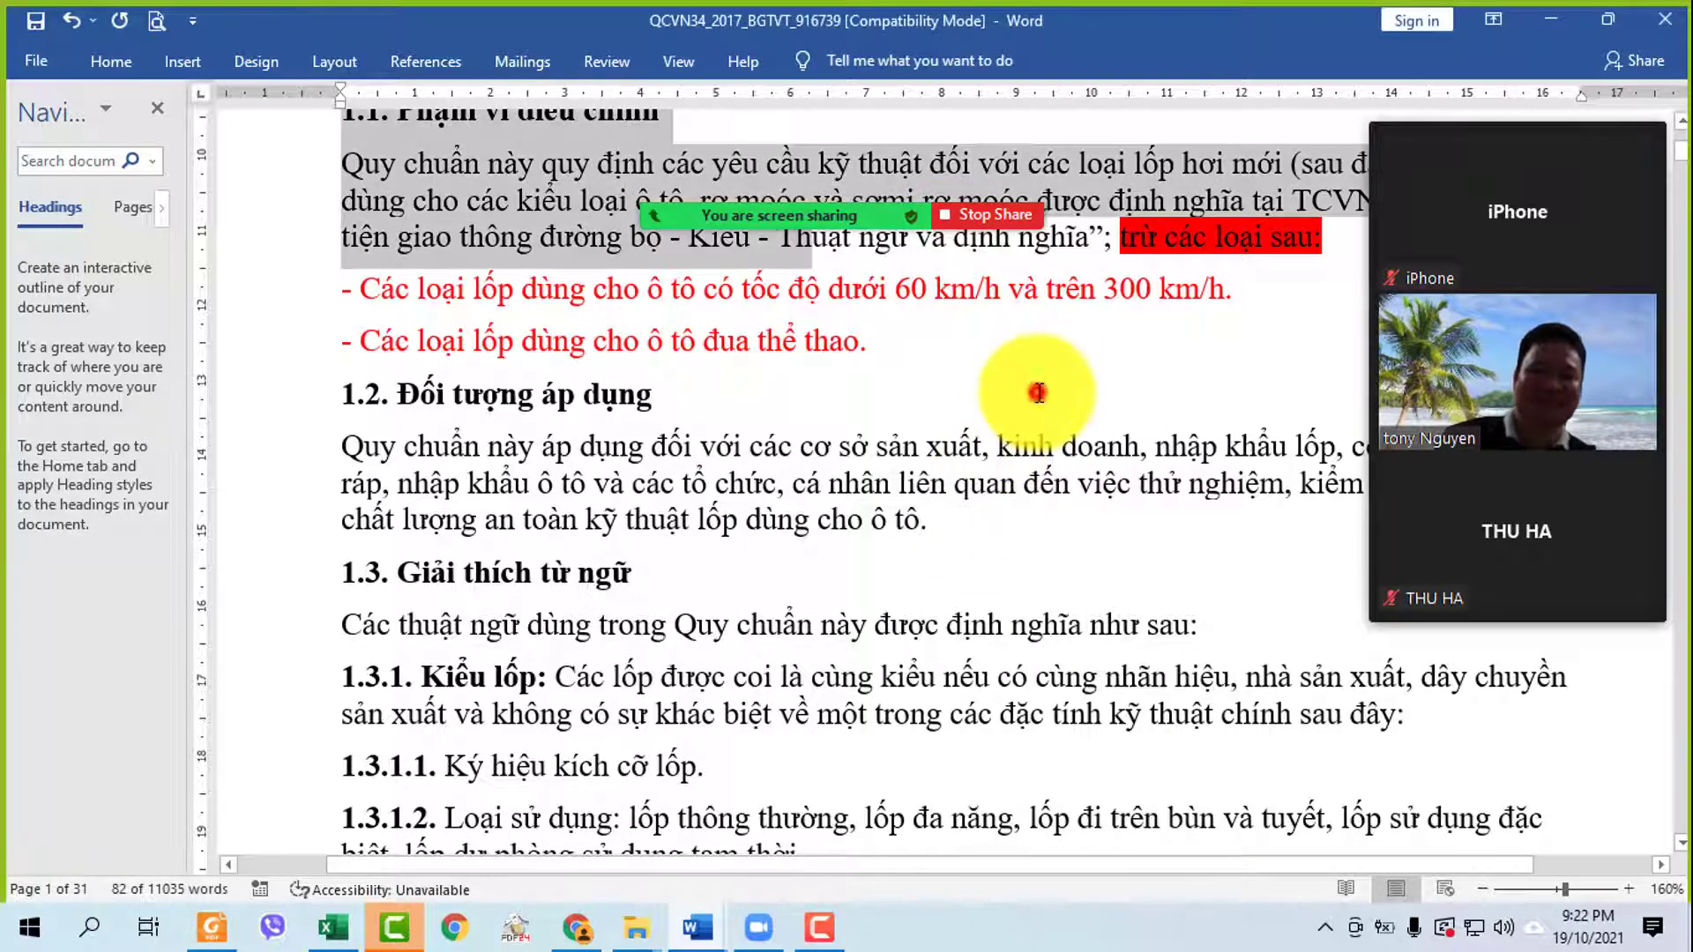
click(1386, 108)
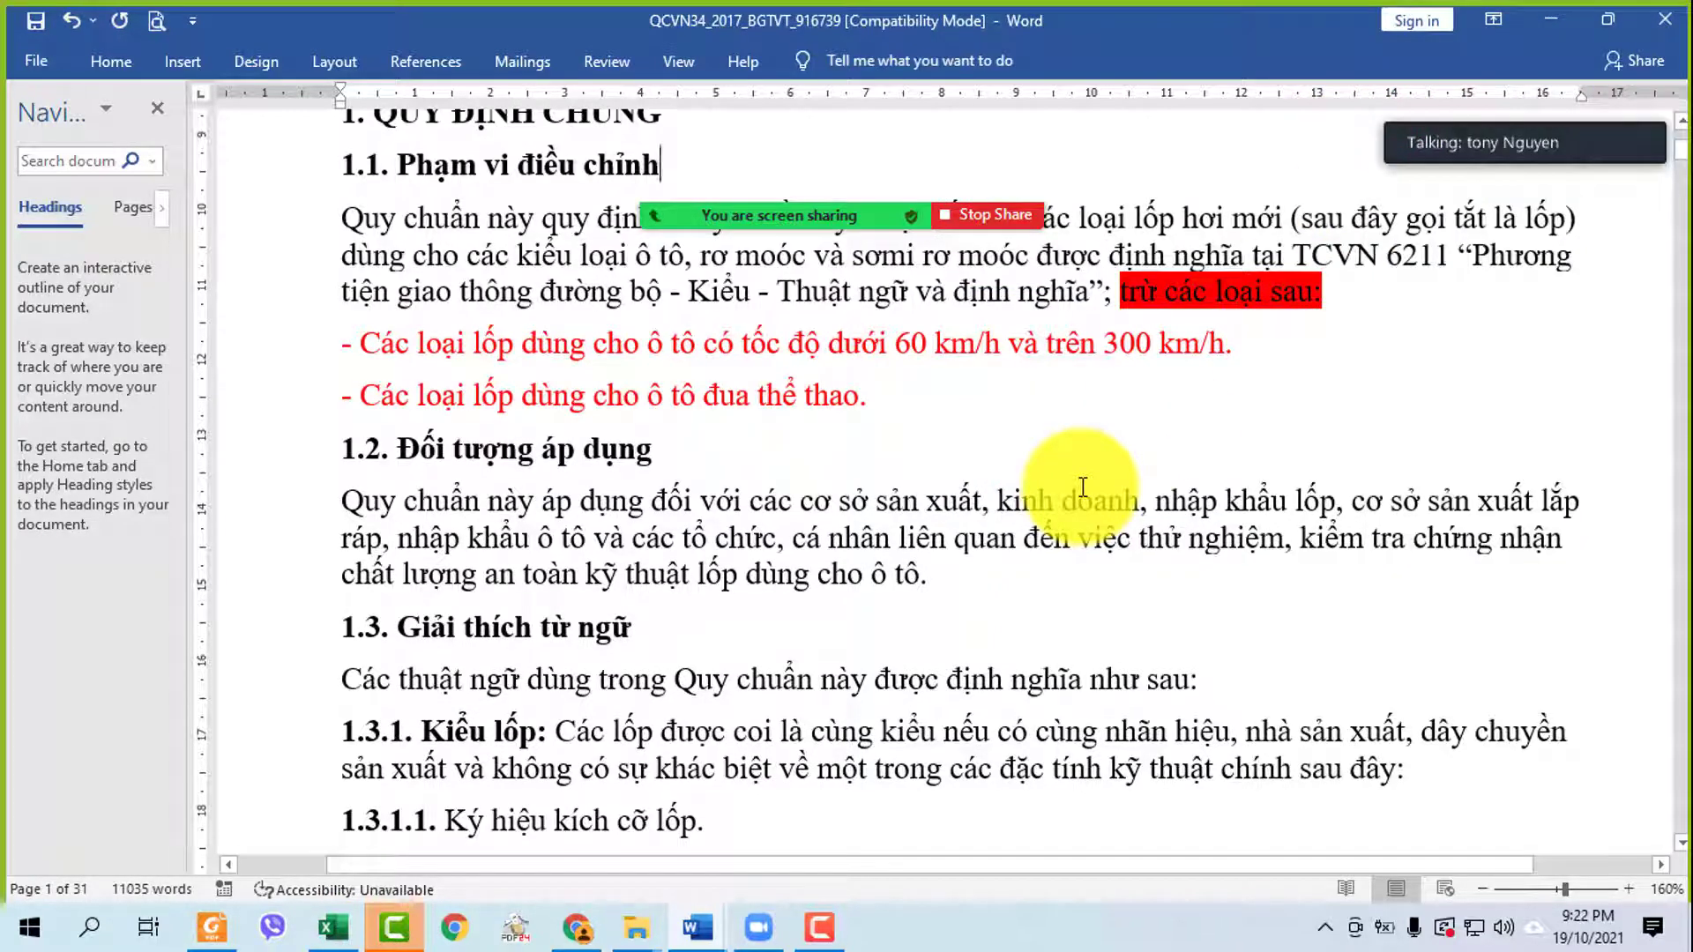
- Review section 1.1 and the regulation title, selecting the two red lines on tyres under 60 or over 300 km/h and racing tyres
drag(306, 333, 317, 378)
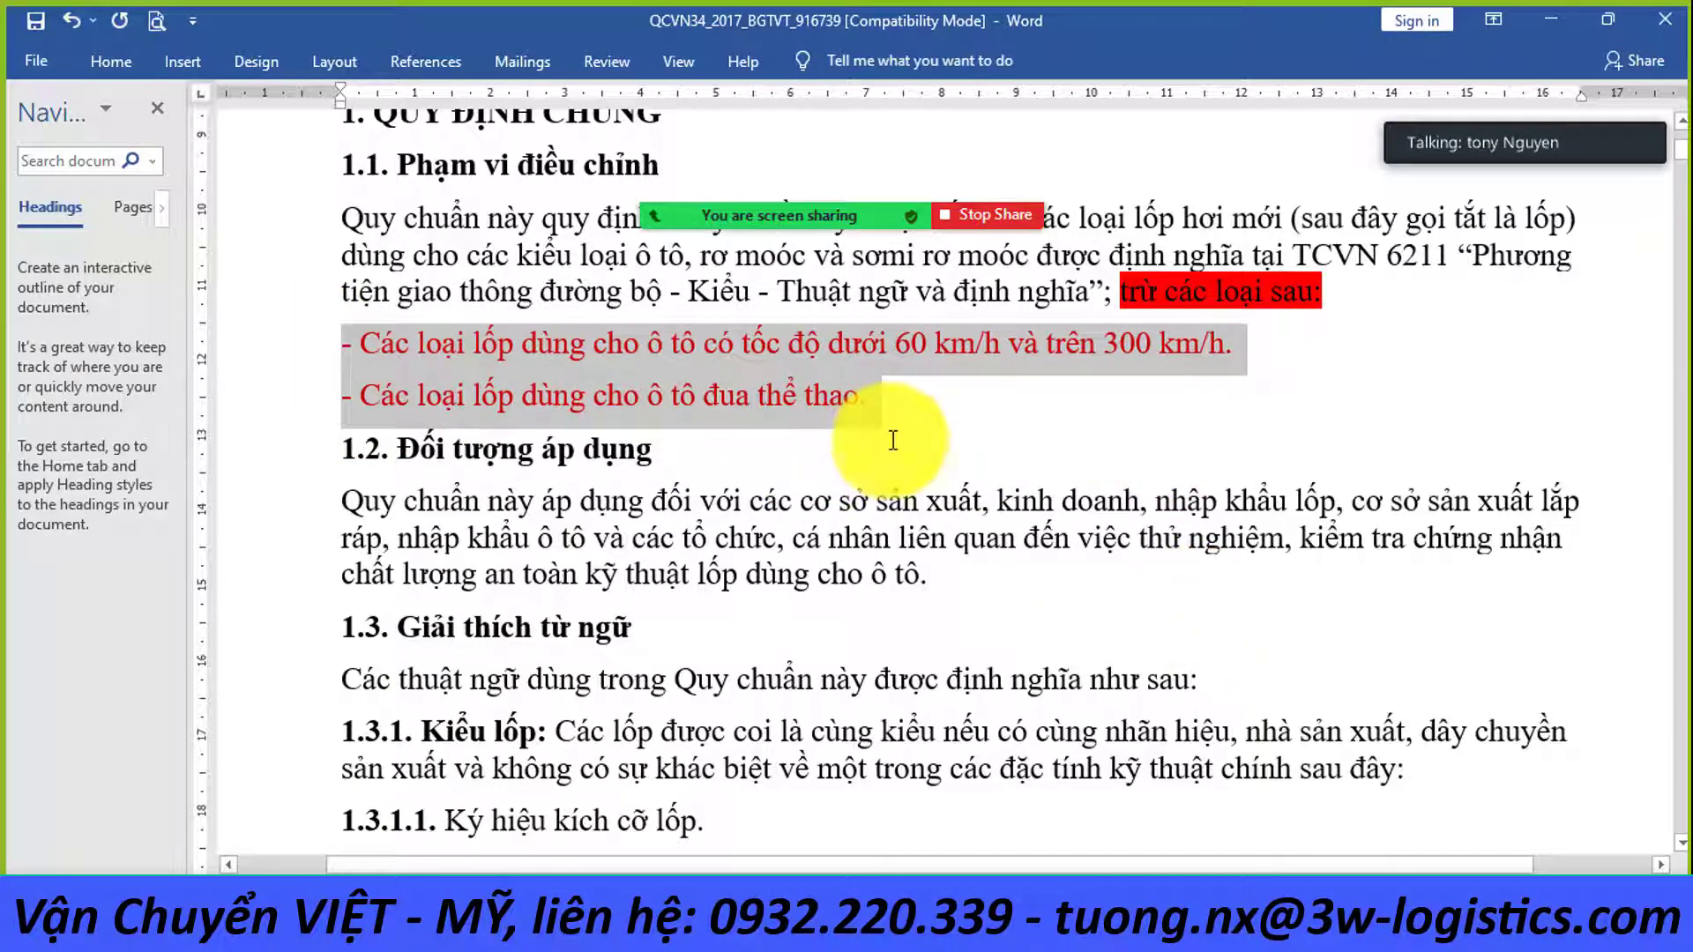
click(919, 402)
scroll(919, 402, up, 3)
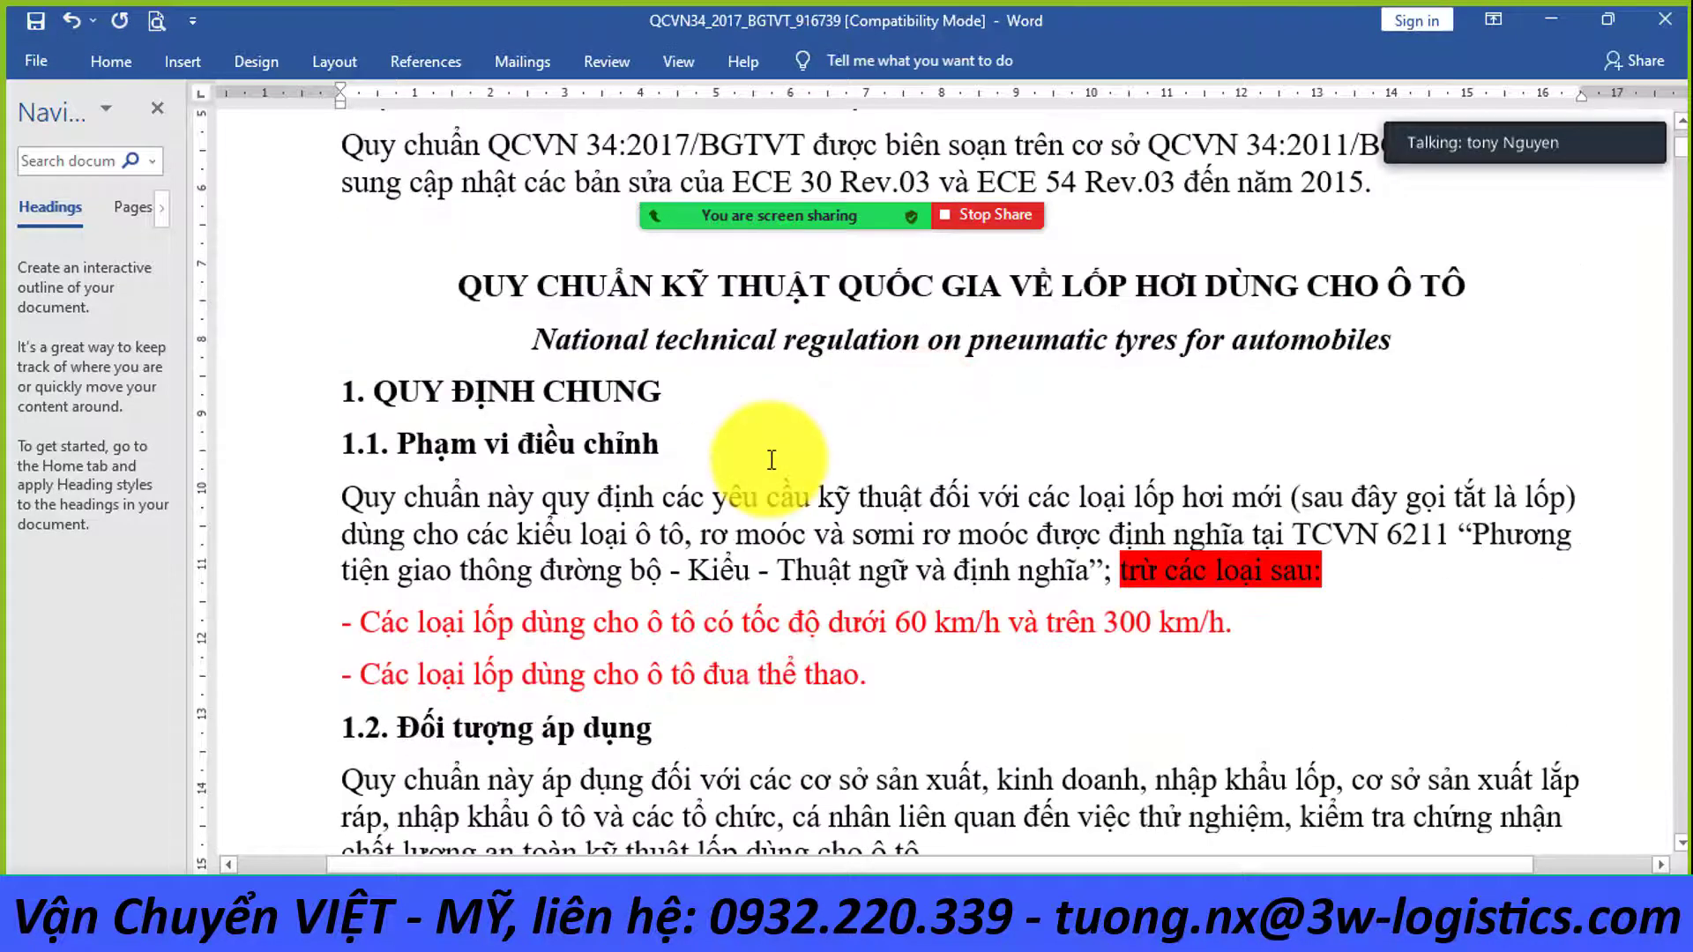
click(395, 295)
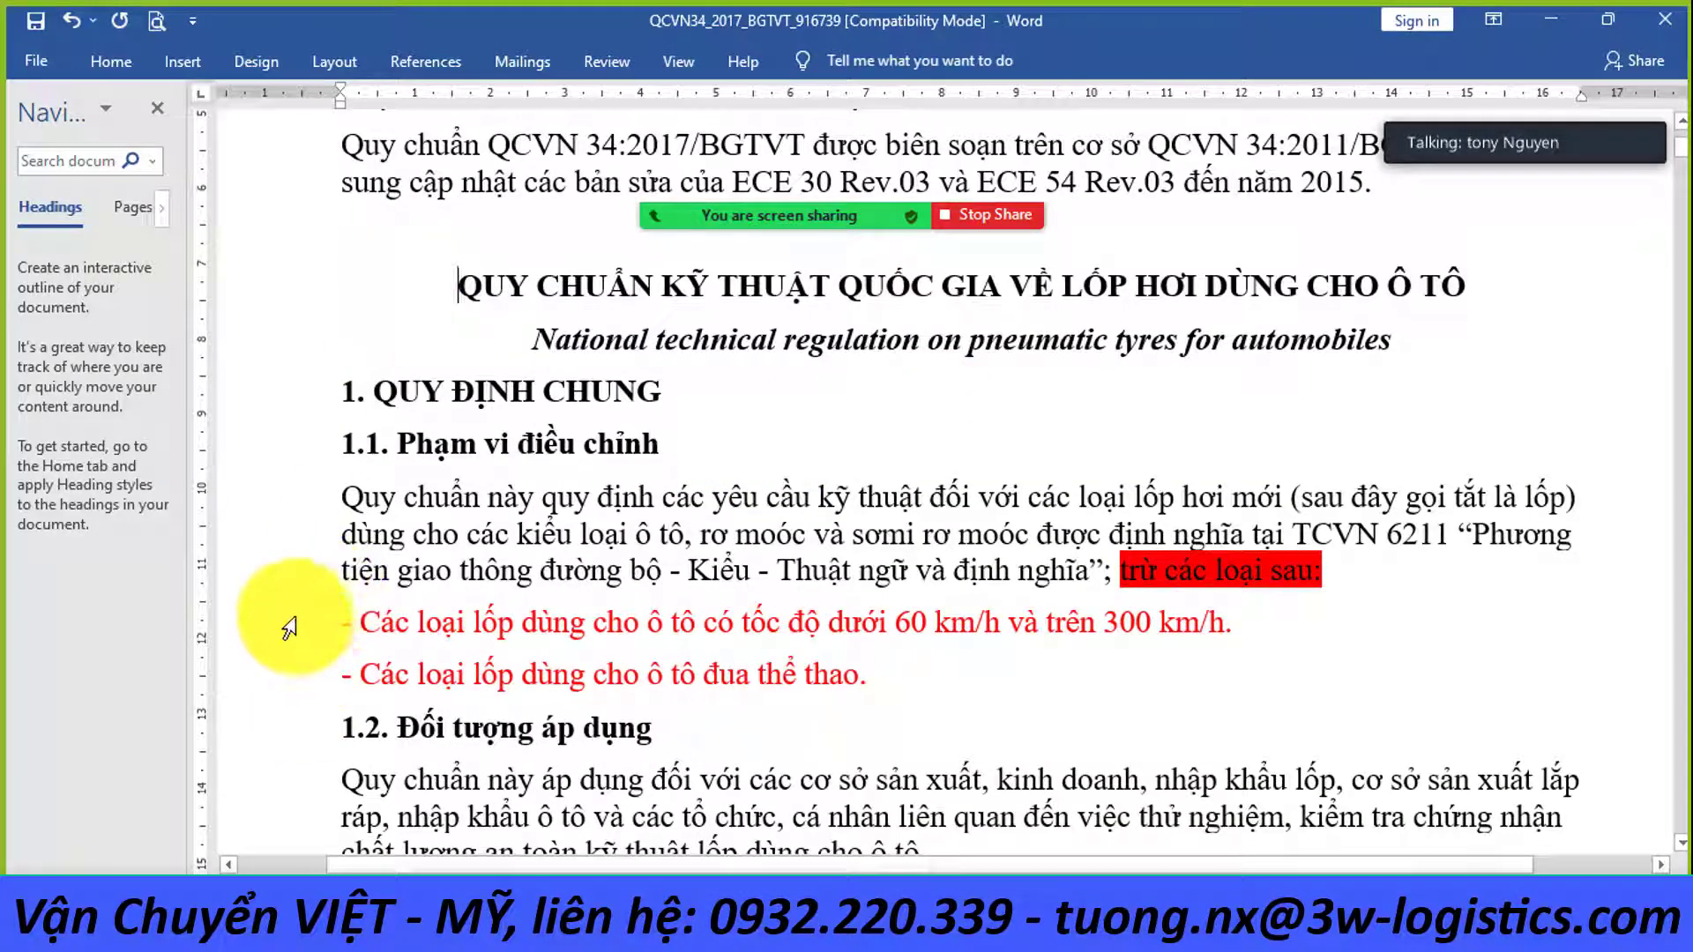
drag(295, 617, 272, 673)
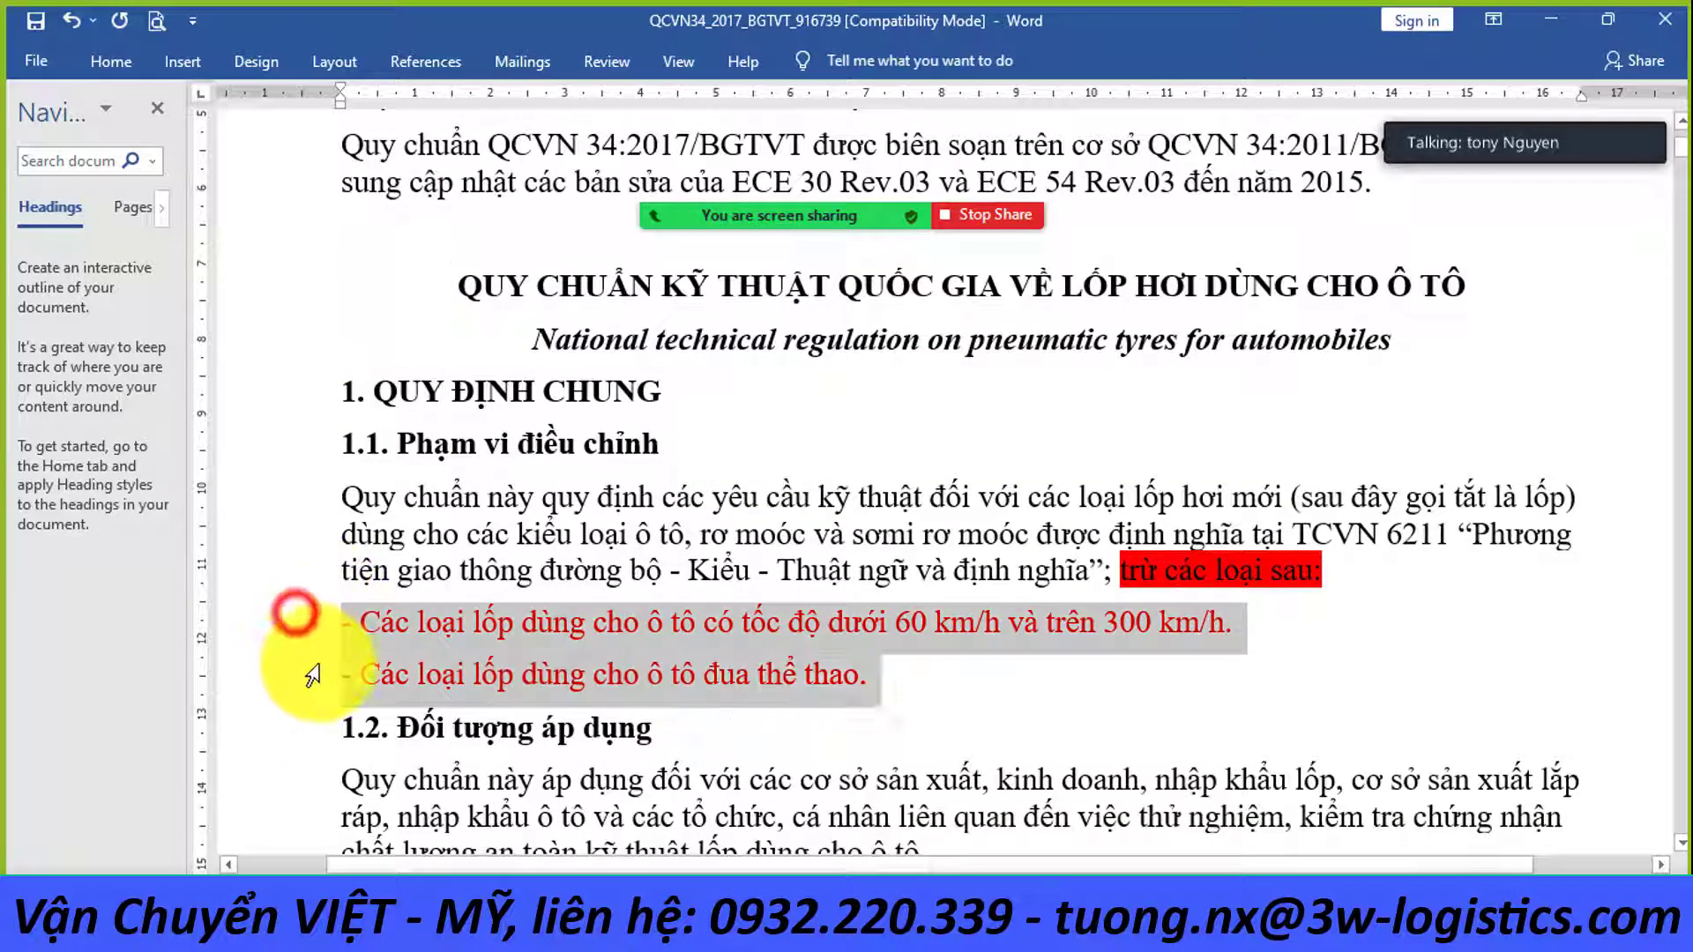
click(703, 687)
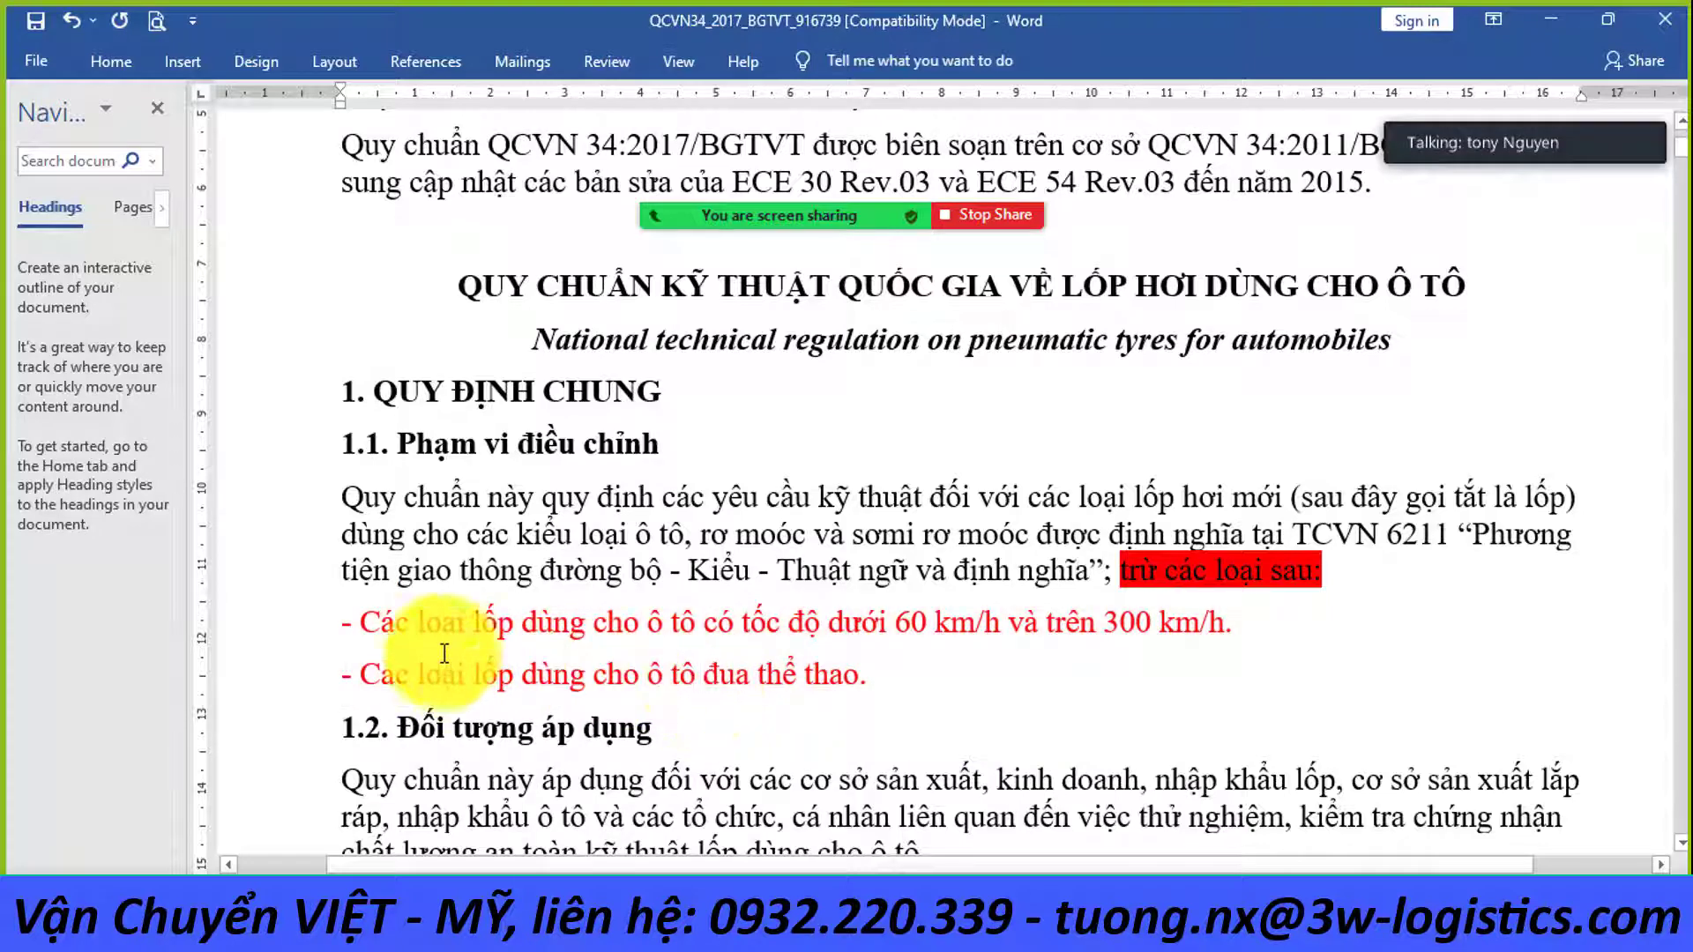
- Copy "Quy chuẩn QCVN 34:2017/BGTVT" from the paragraph above the regulation title and close the document
mouse_move(903, 130)
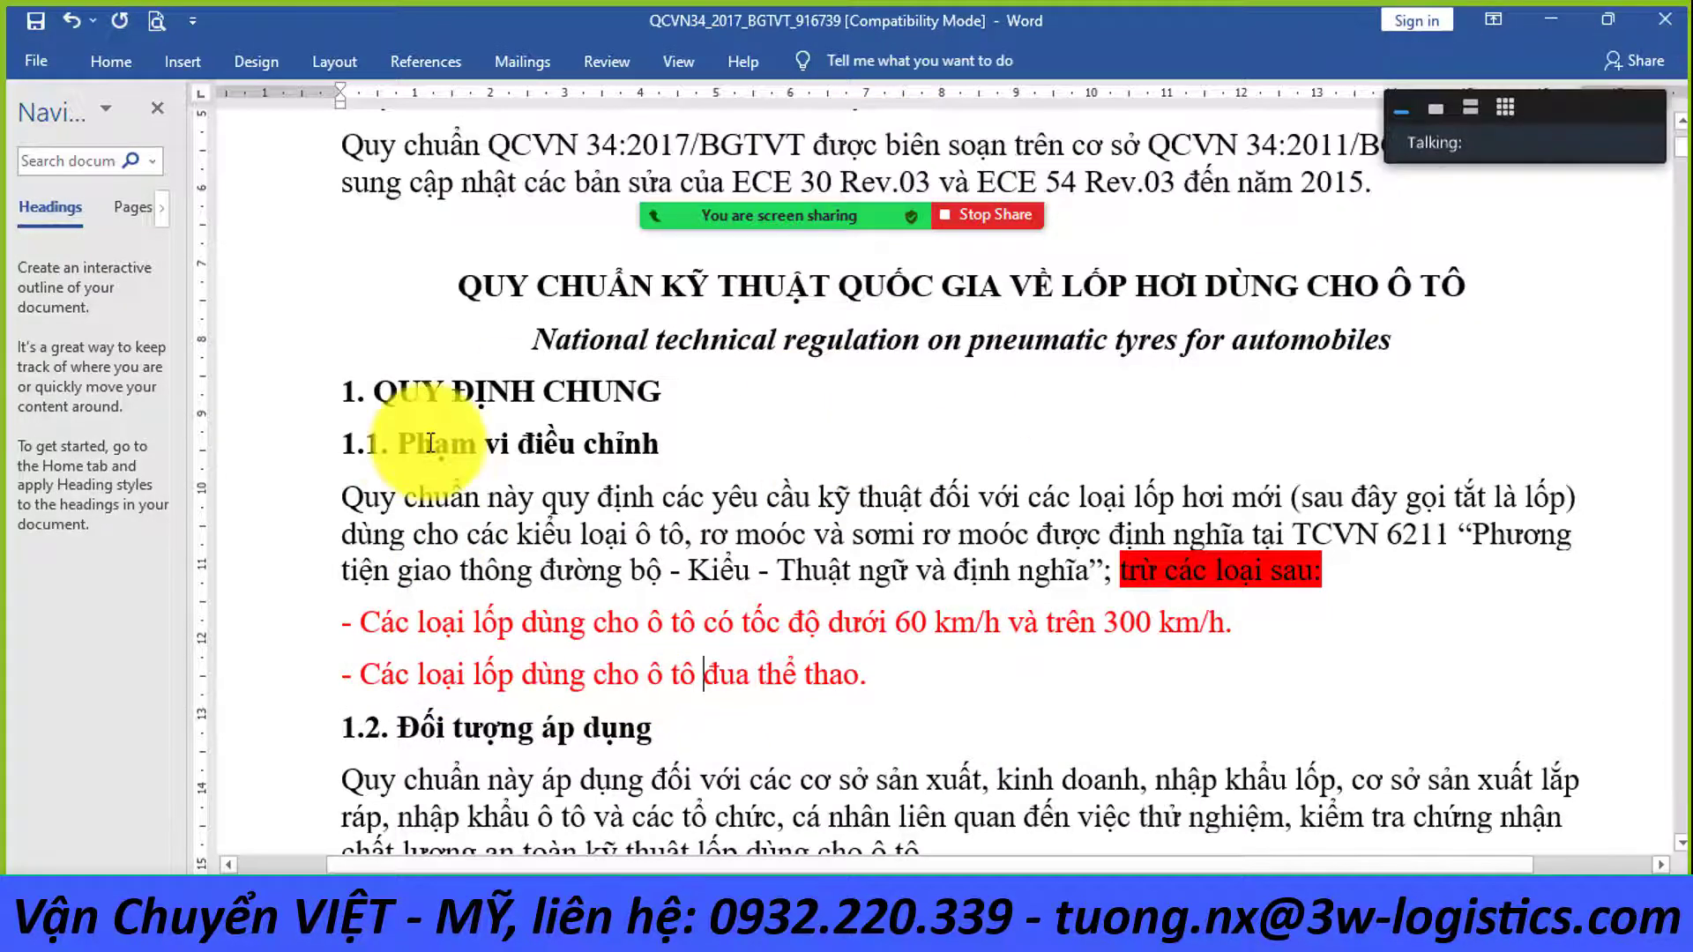
drag(342, 144, 811, 146)
key(ctrl+c)
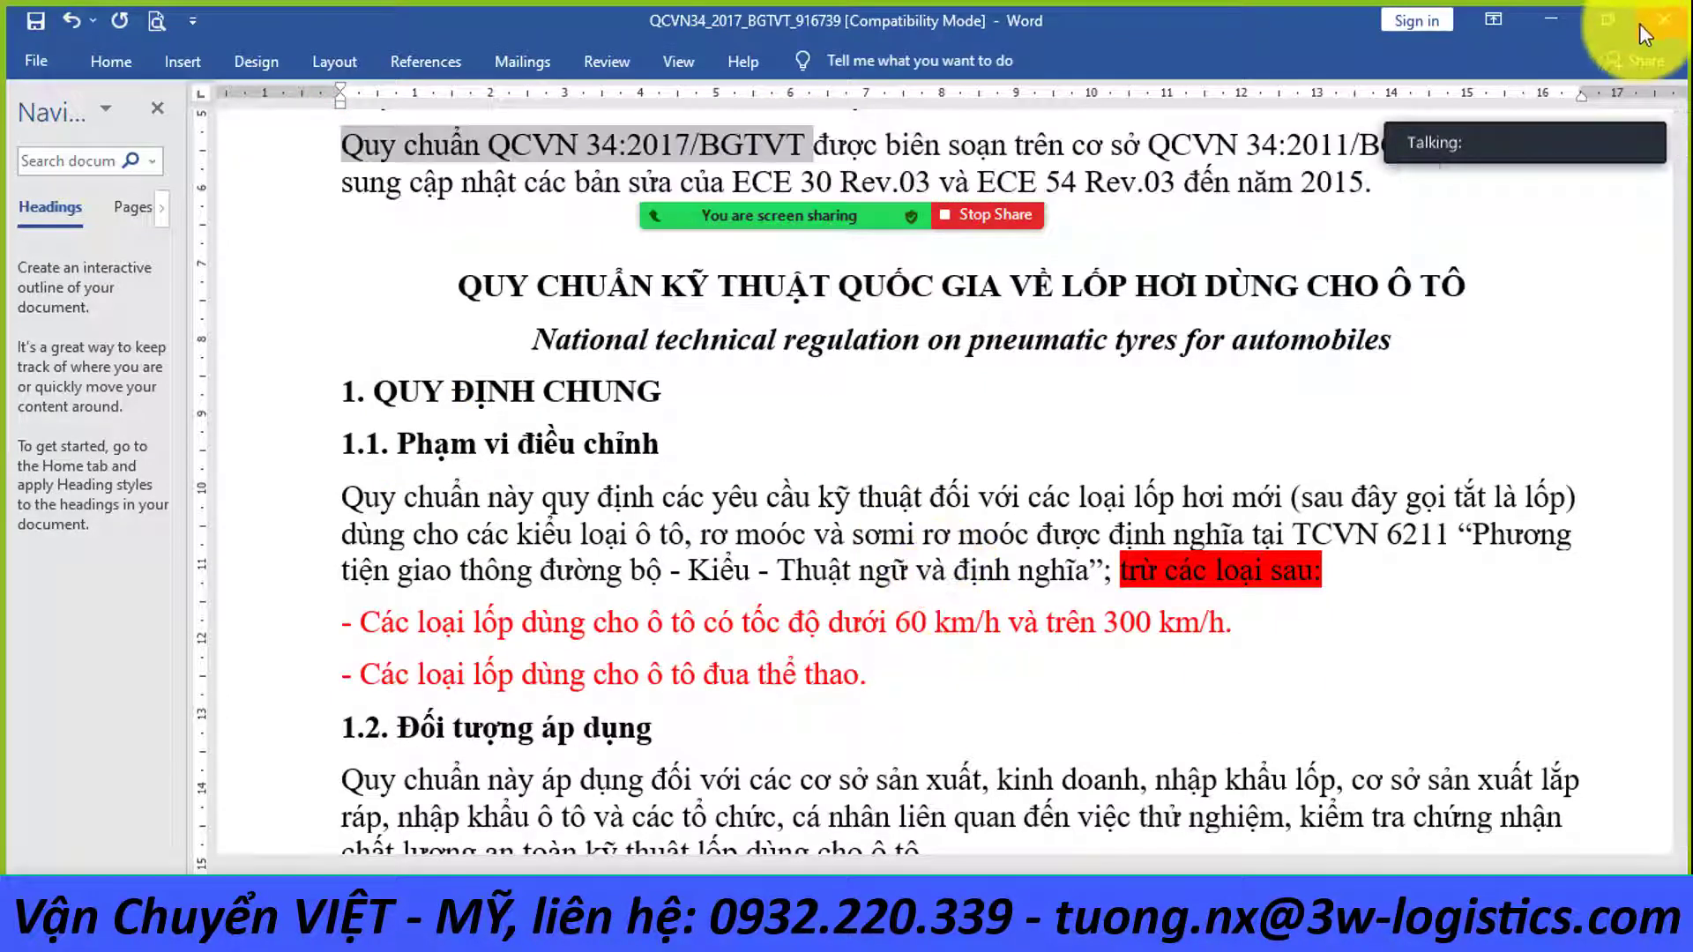
click(1664, 20)
click(844, 510)
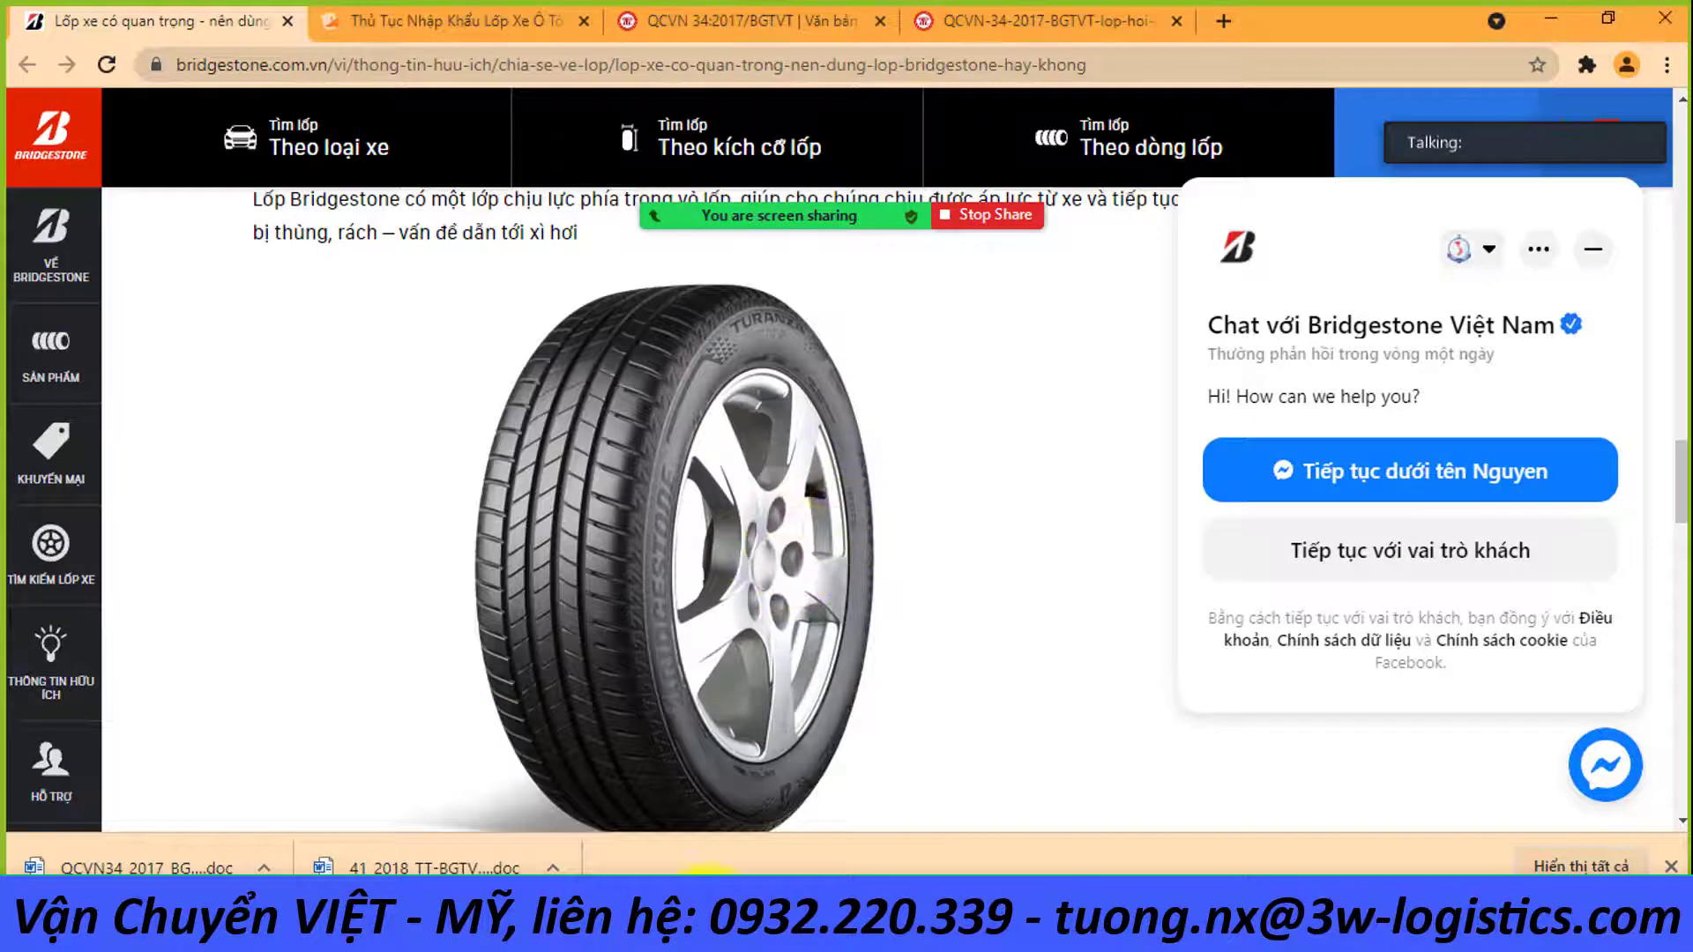
- In the GHI CHU document, add a dash line after the PL2 note and paste "Quy chuẩn QCVN 34:2017/BGTVT" into it as text only
click(661, 871)
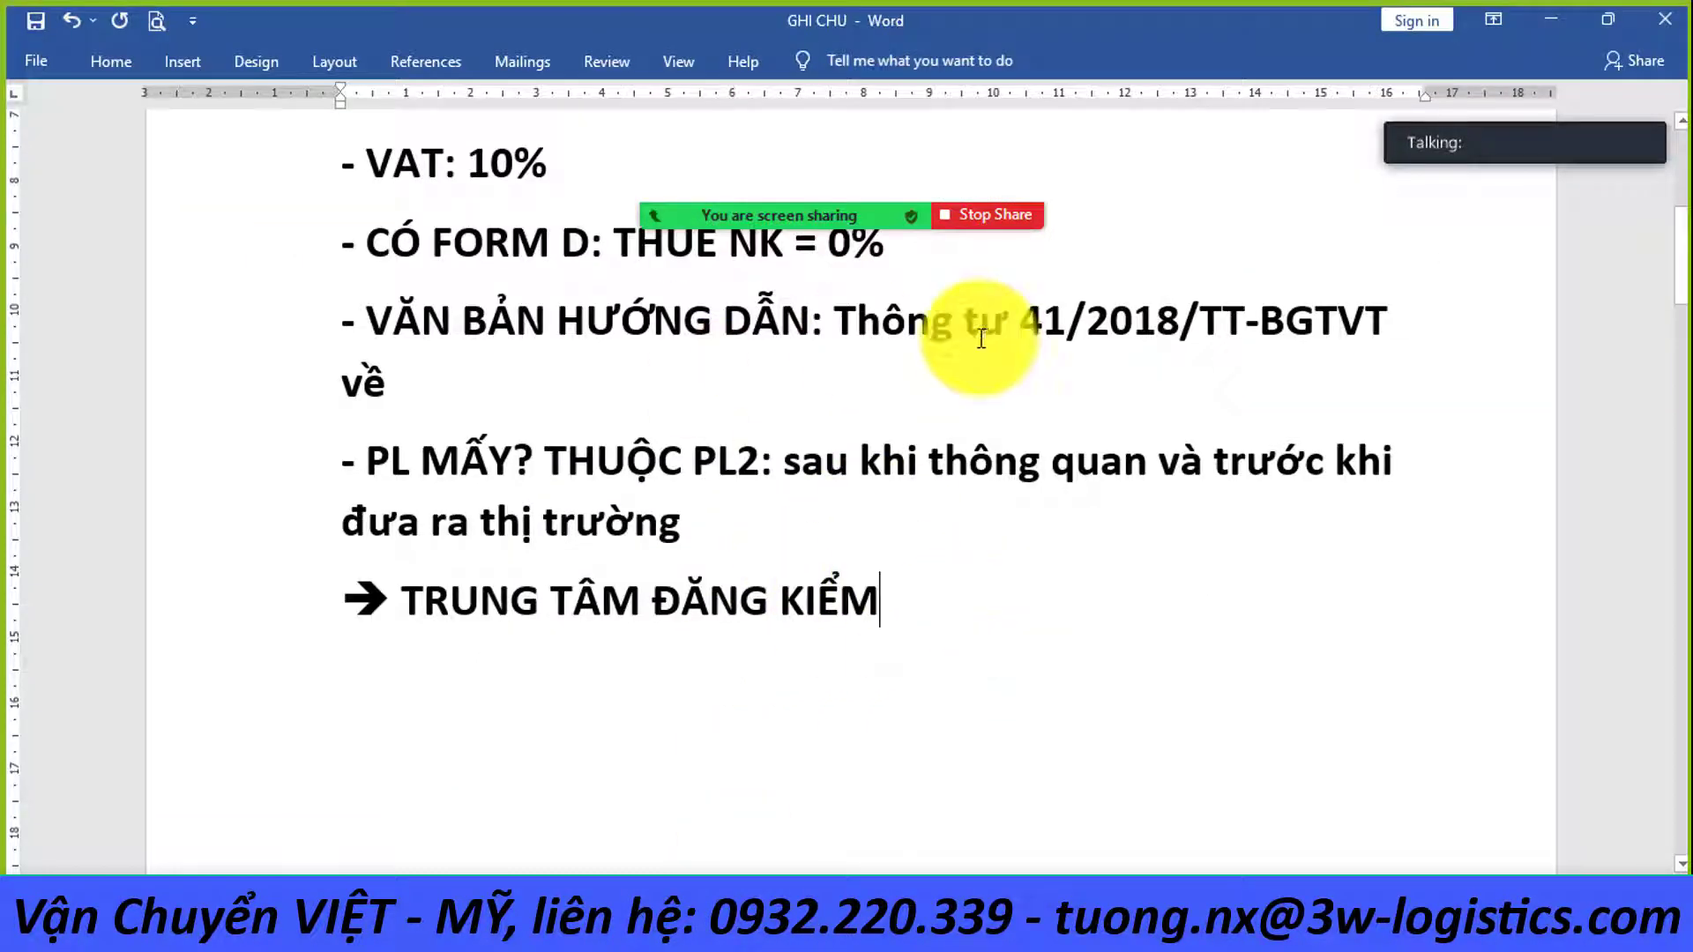
click(740, 527)
key(Return)
text(-)
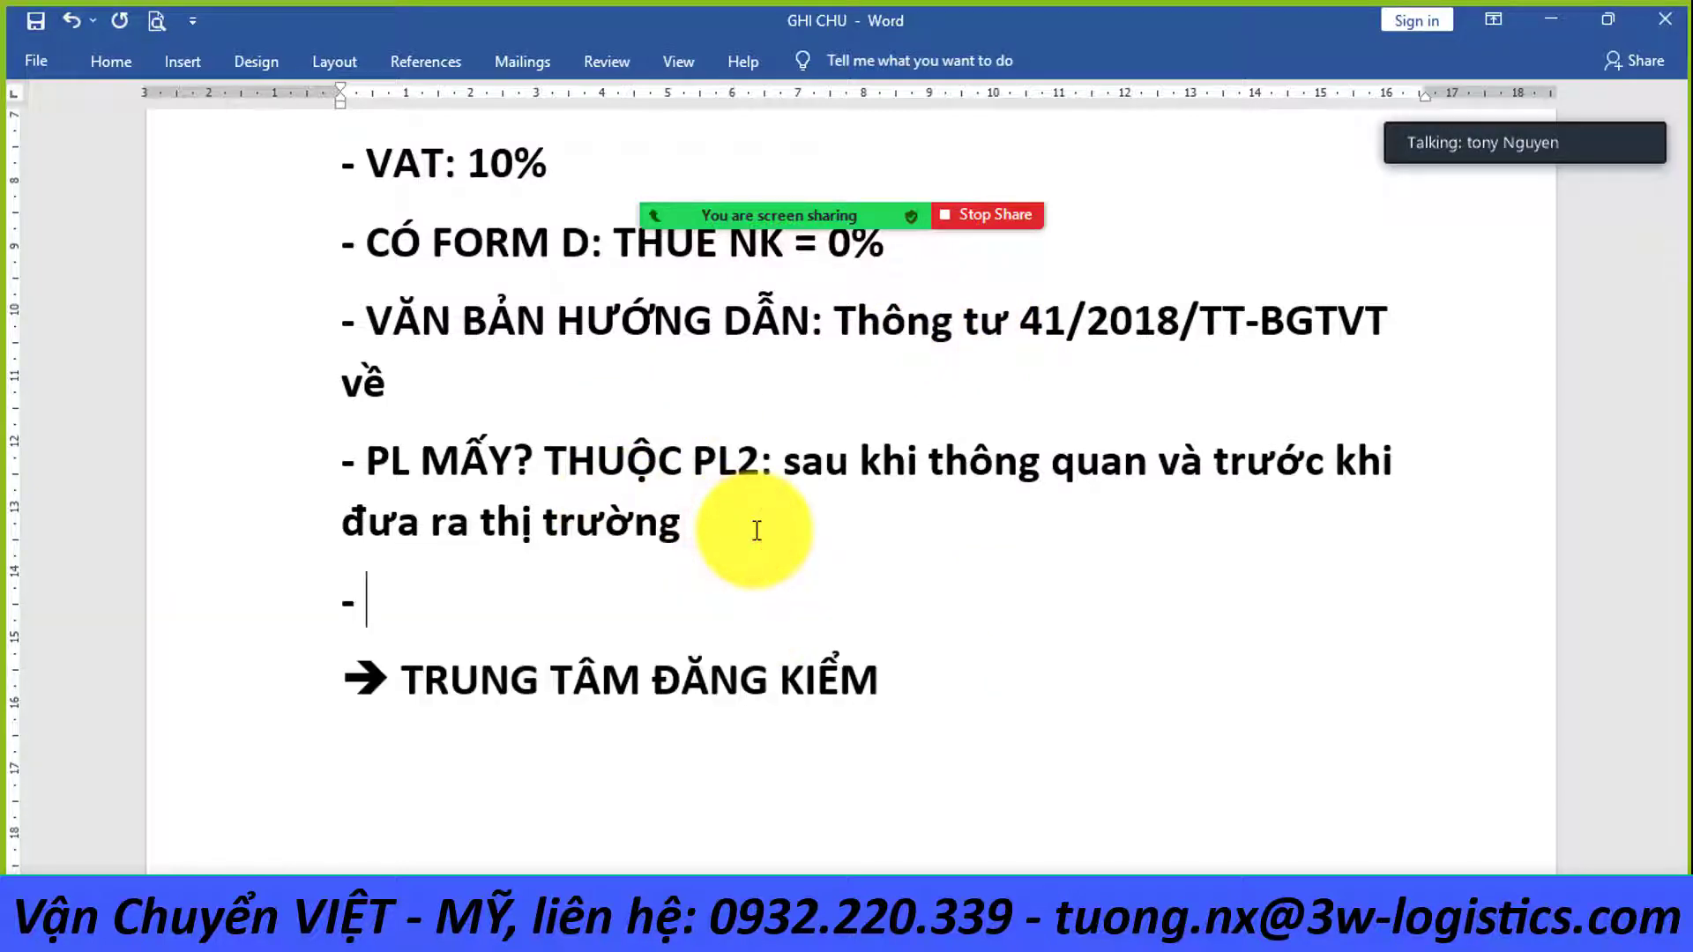
key(ctrl+v)
key(ctrl+z)
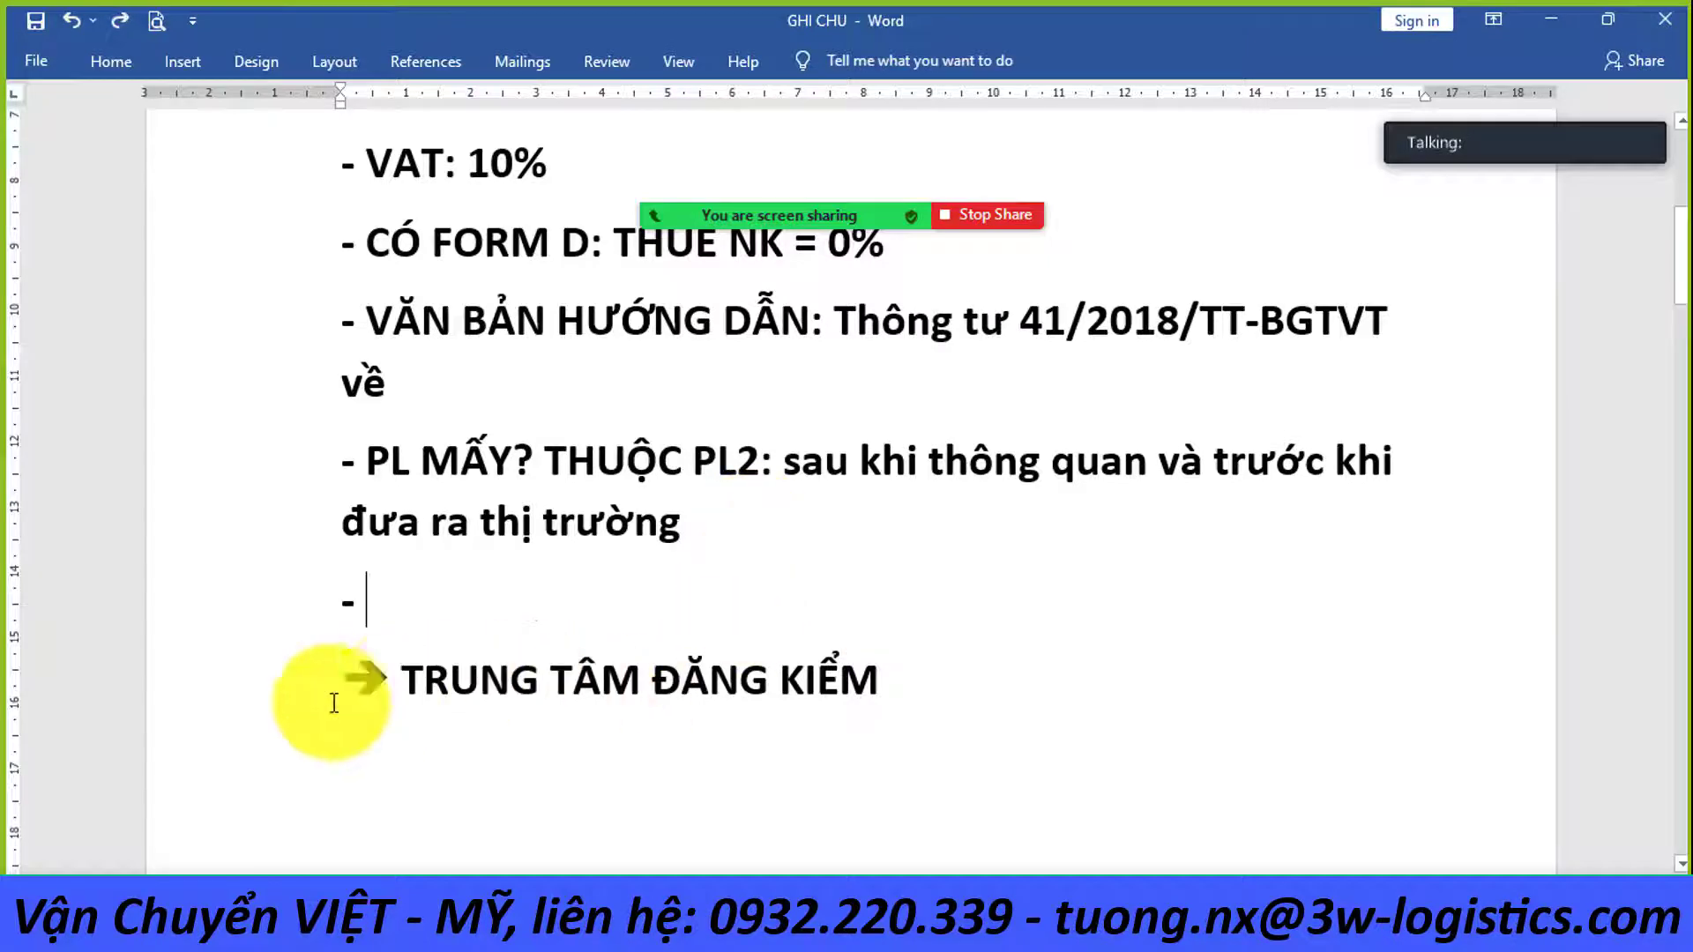
right_click(369, 600)
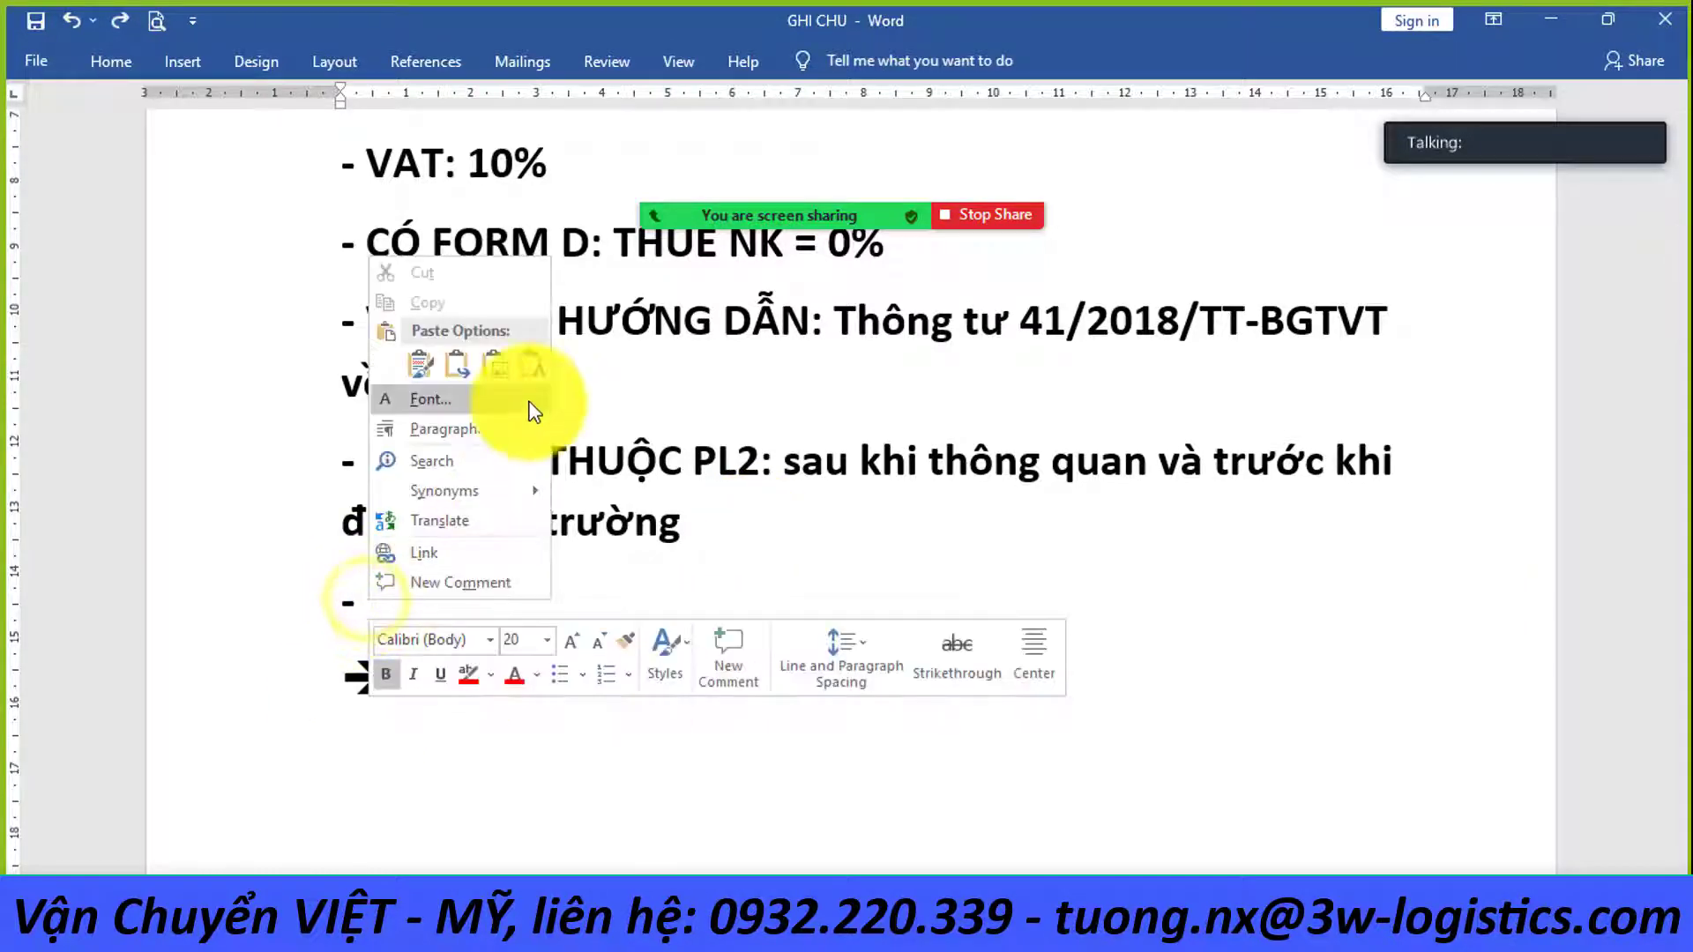
click(535, 367)
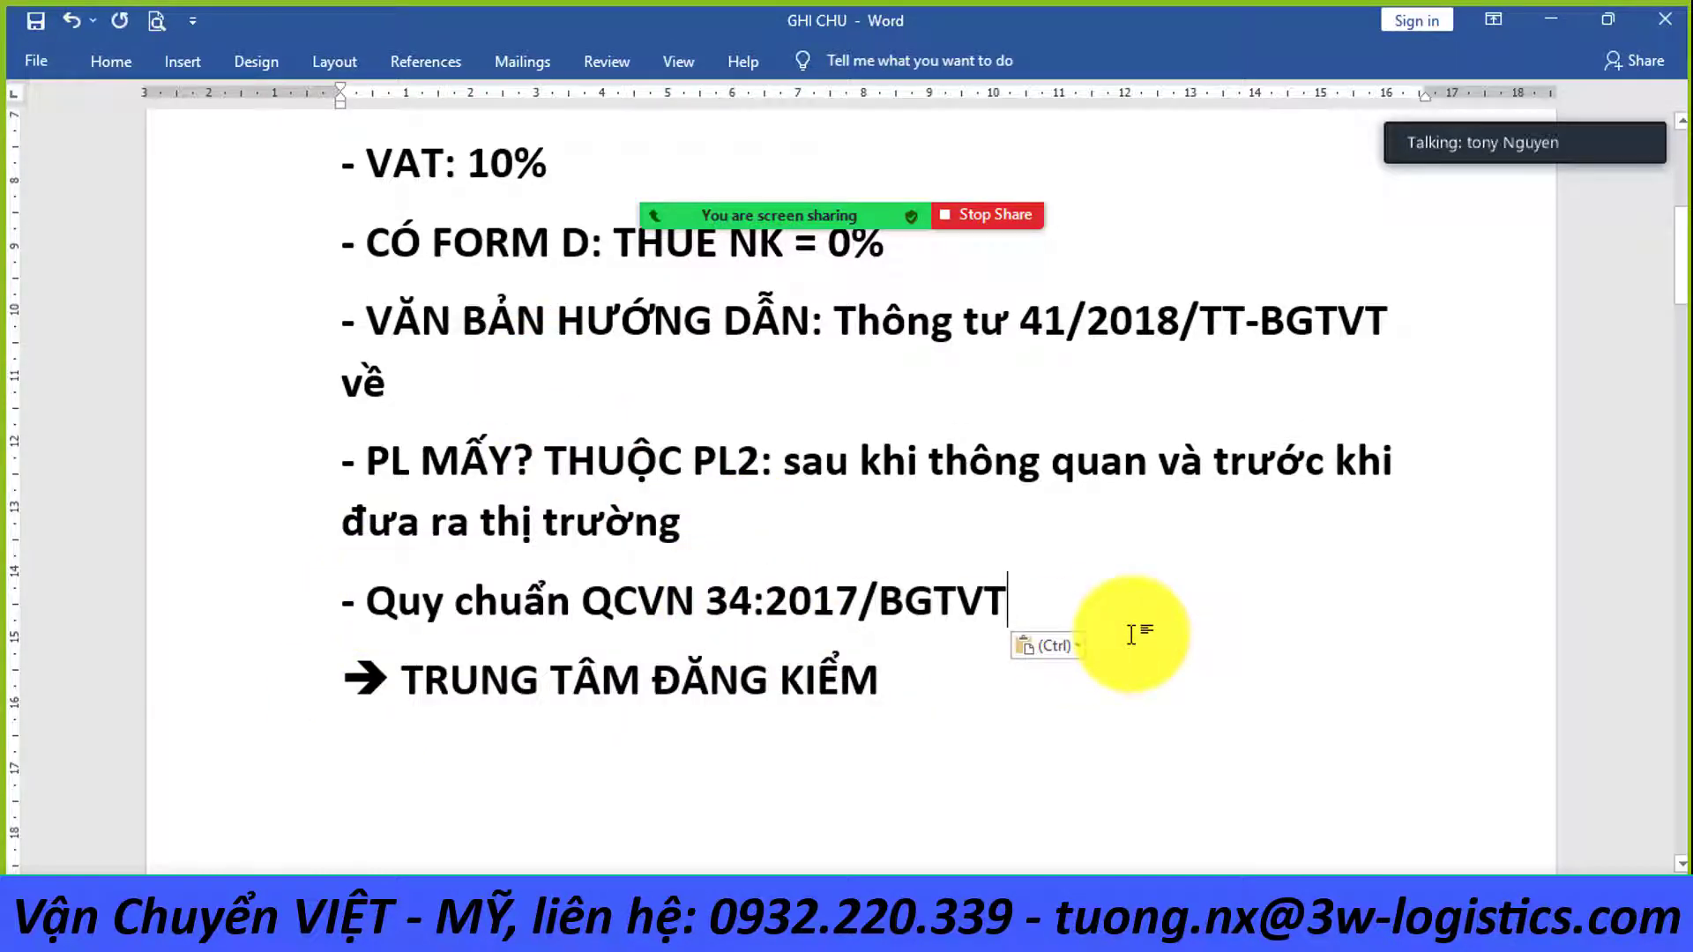
- Add an empty line below "Quy chuẩn QCVN 34:2017/BGTVT" in the notes, and select the PL2 line followed by the Quy chuẩn line
key(Return)
click(244, 462)
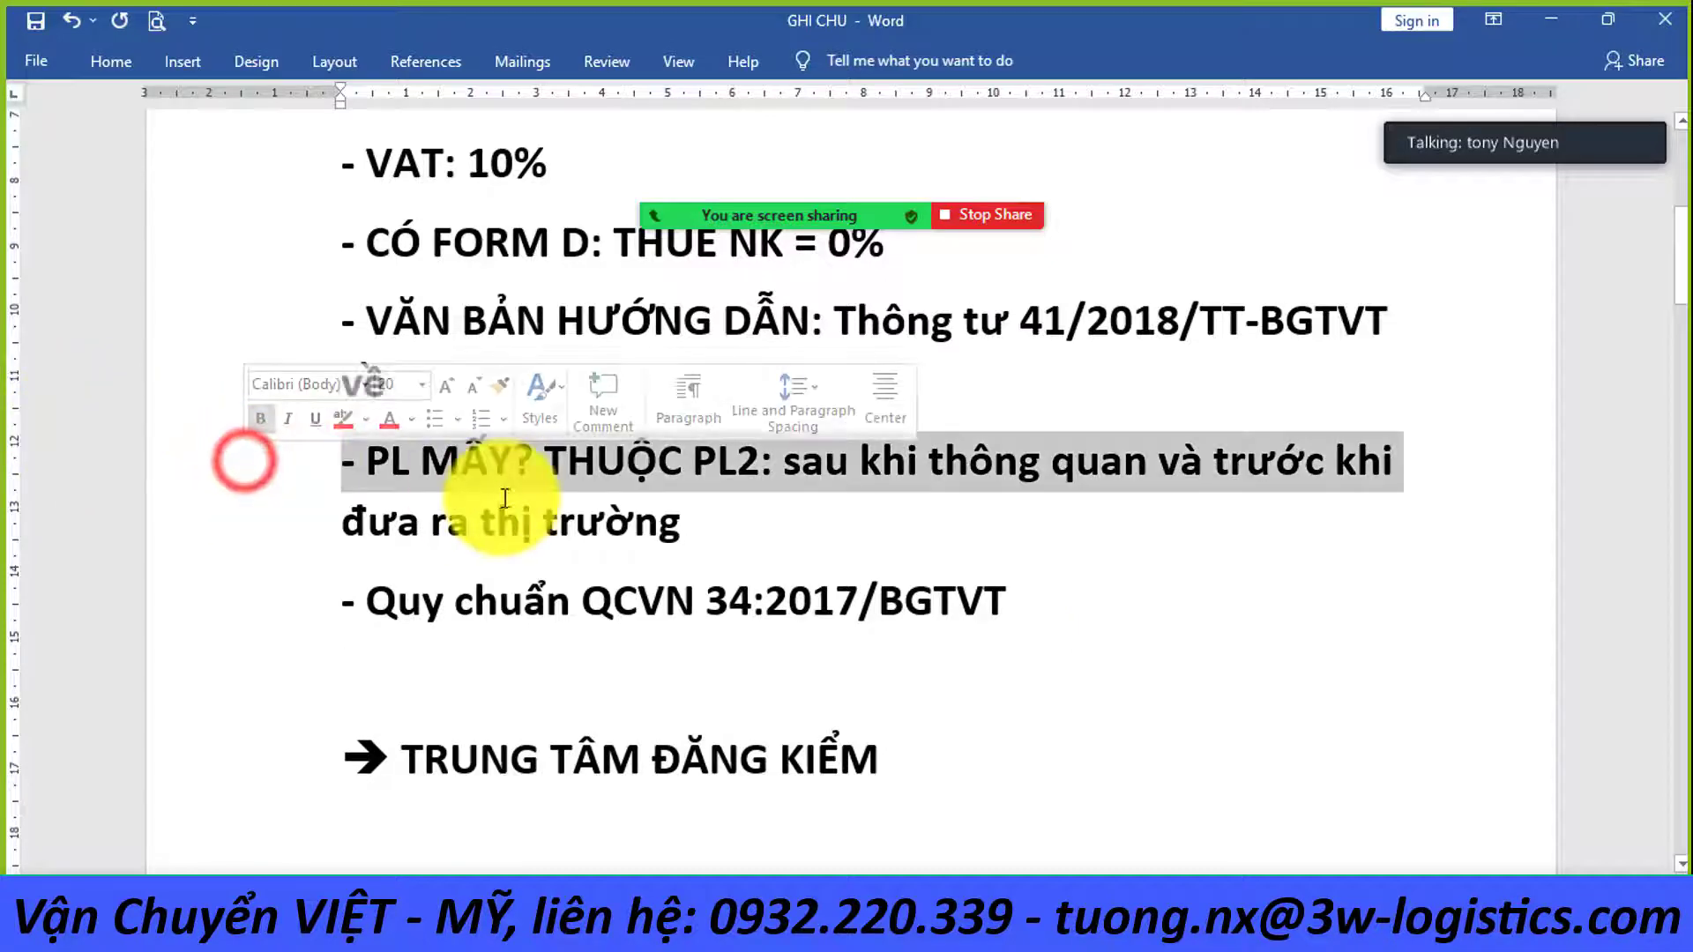
click(287, 612)
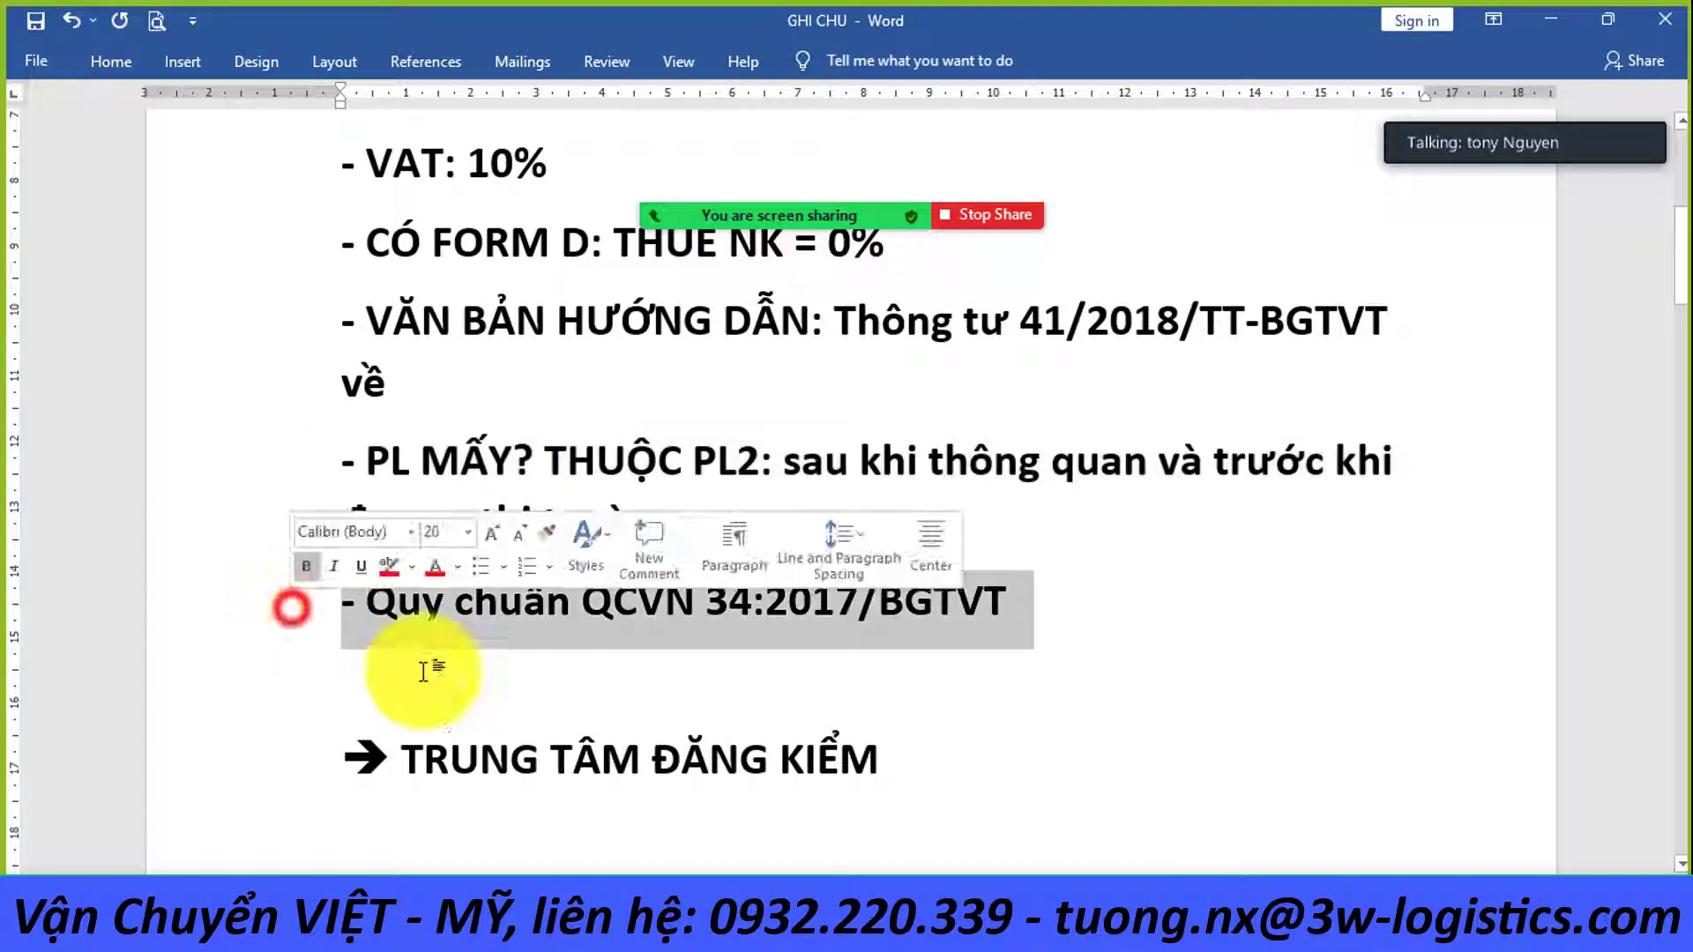
- Open 41_2018_TT-BGTVT_392073 from the KTCN folder and enable editing in it
click(710, 926)
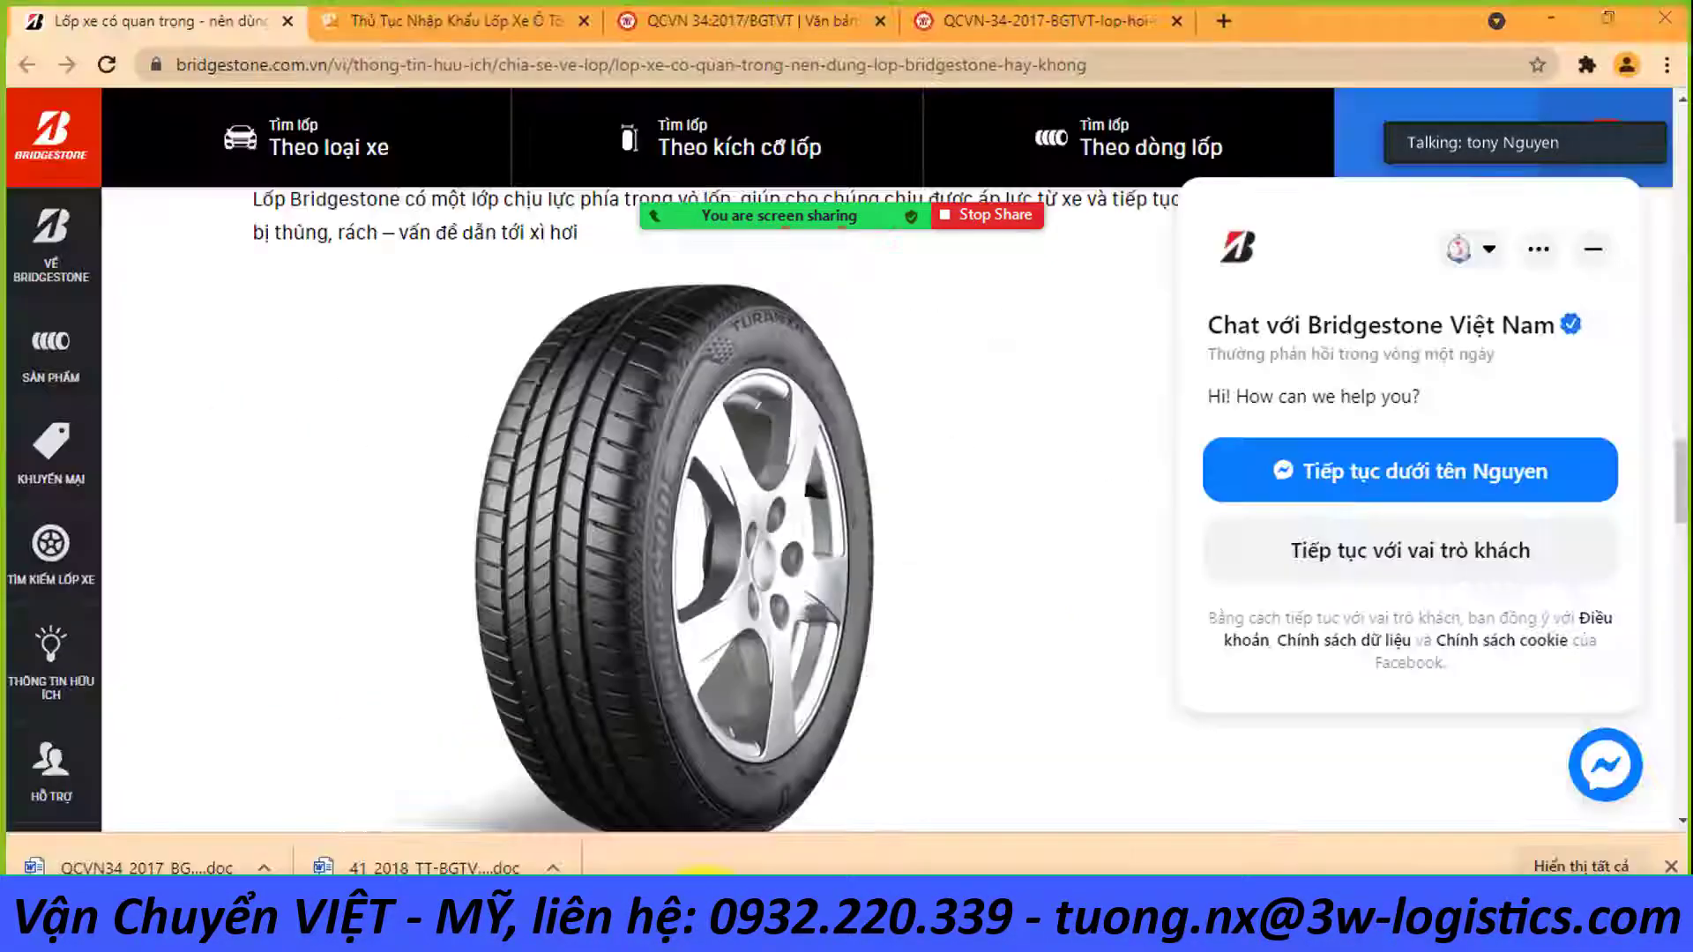
click(705, 926)
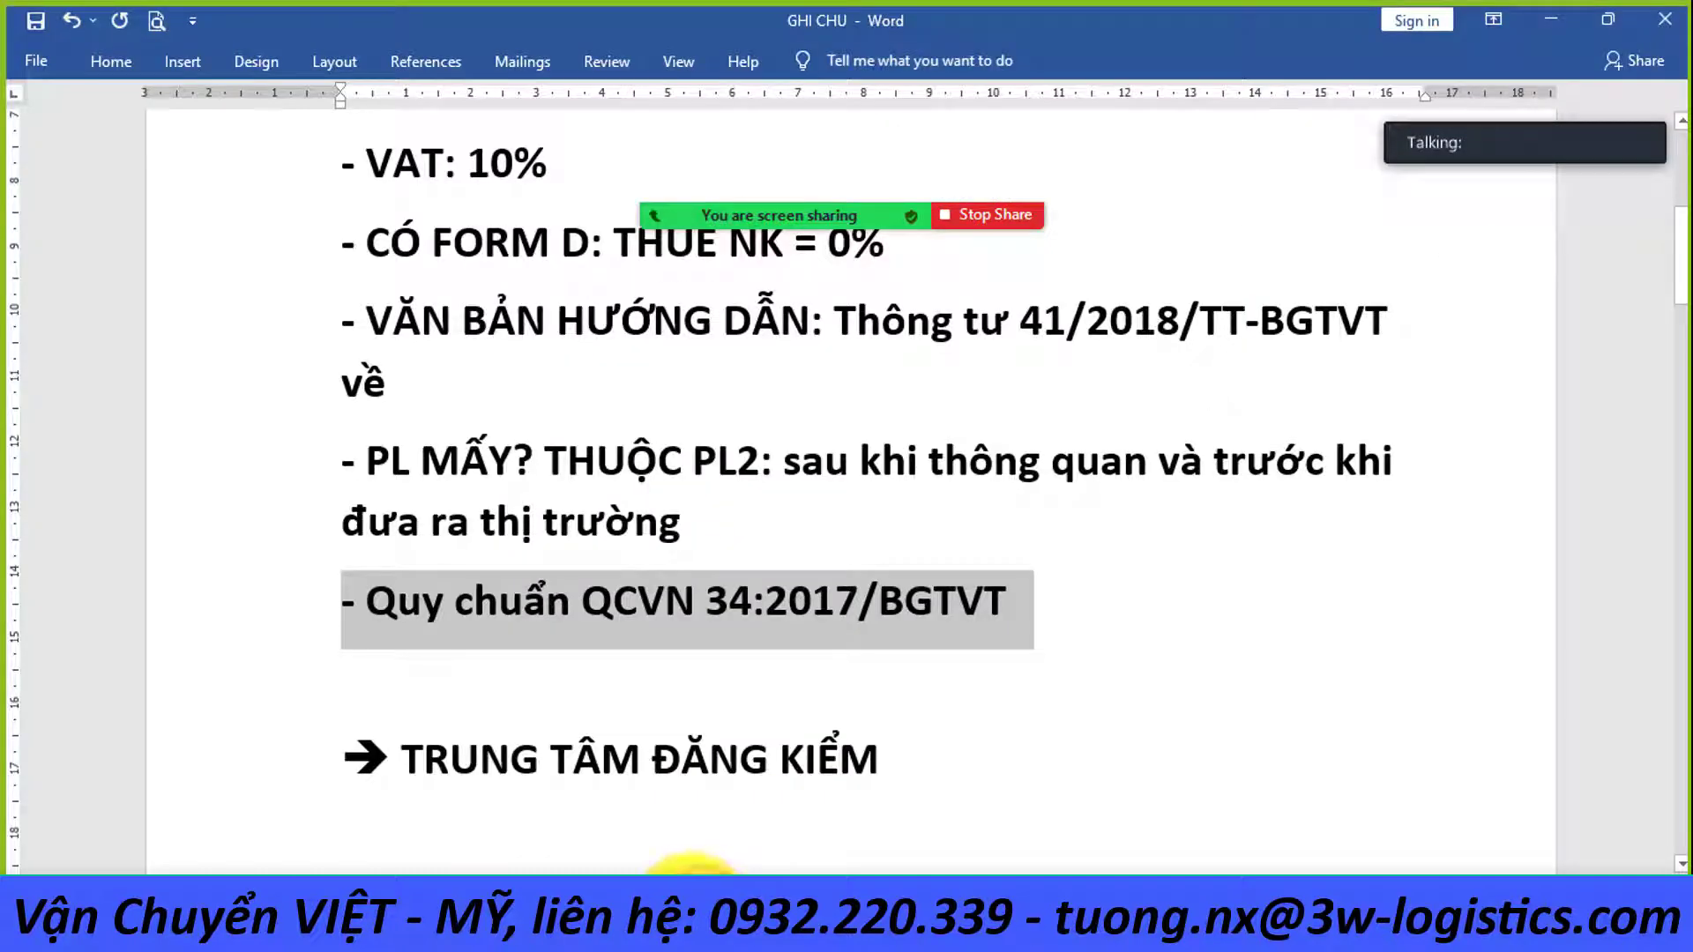
click(600, 921)
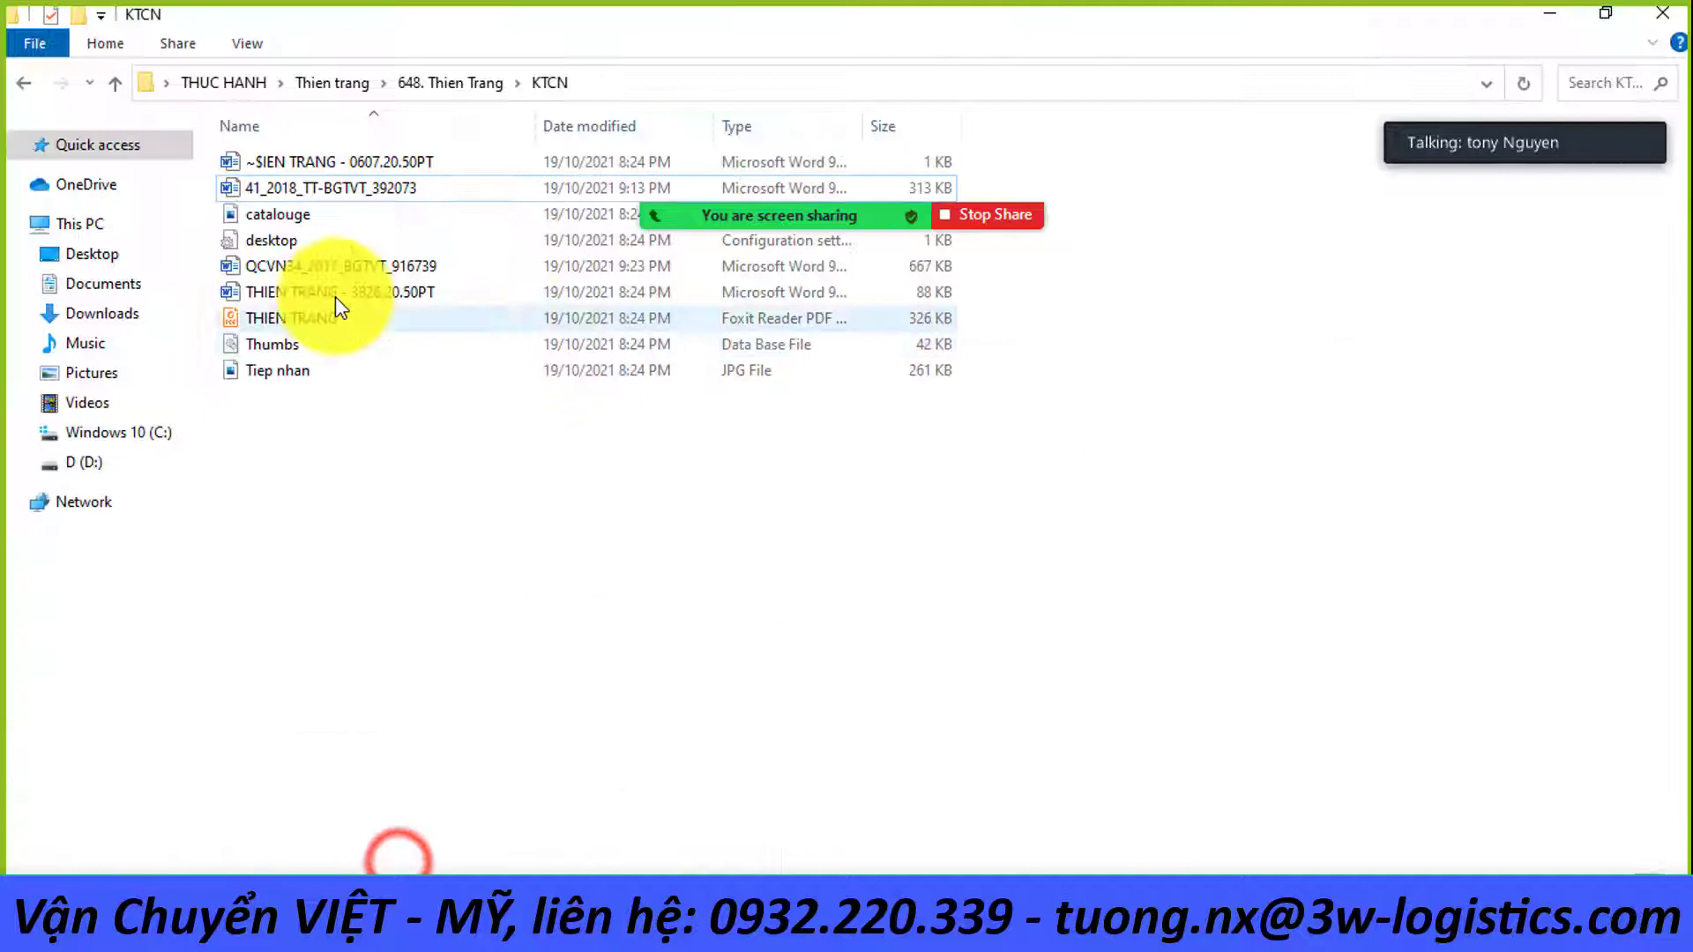
click(280, 187)
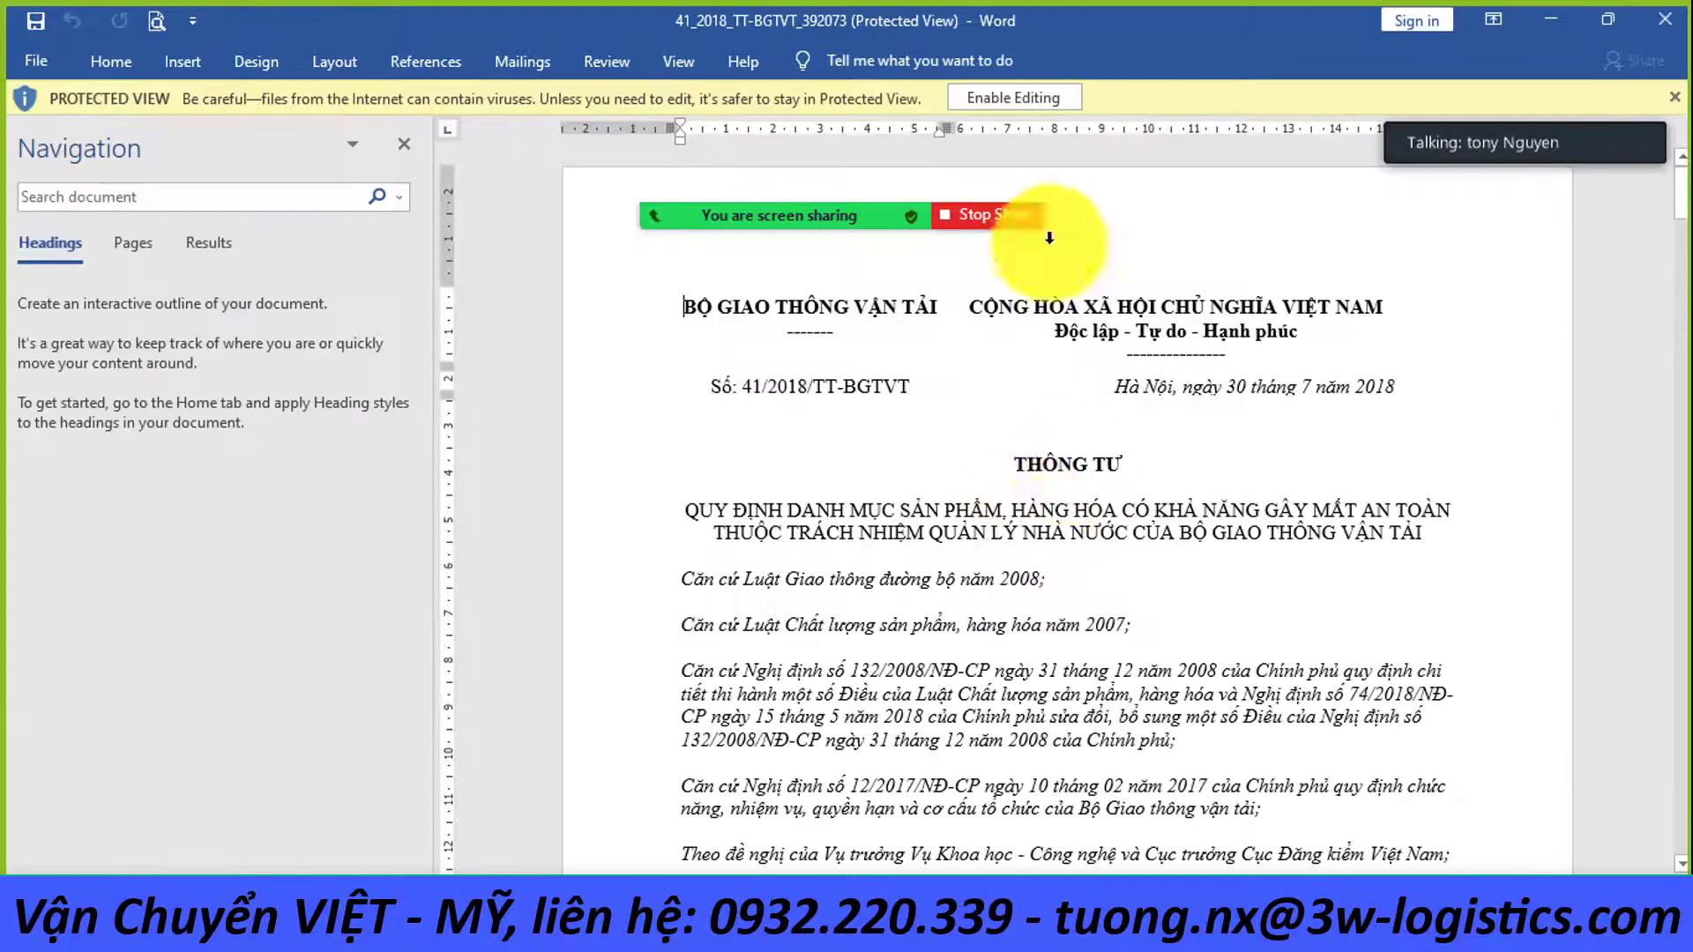
click(970, 99)
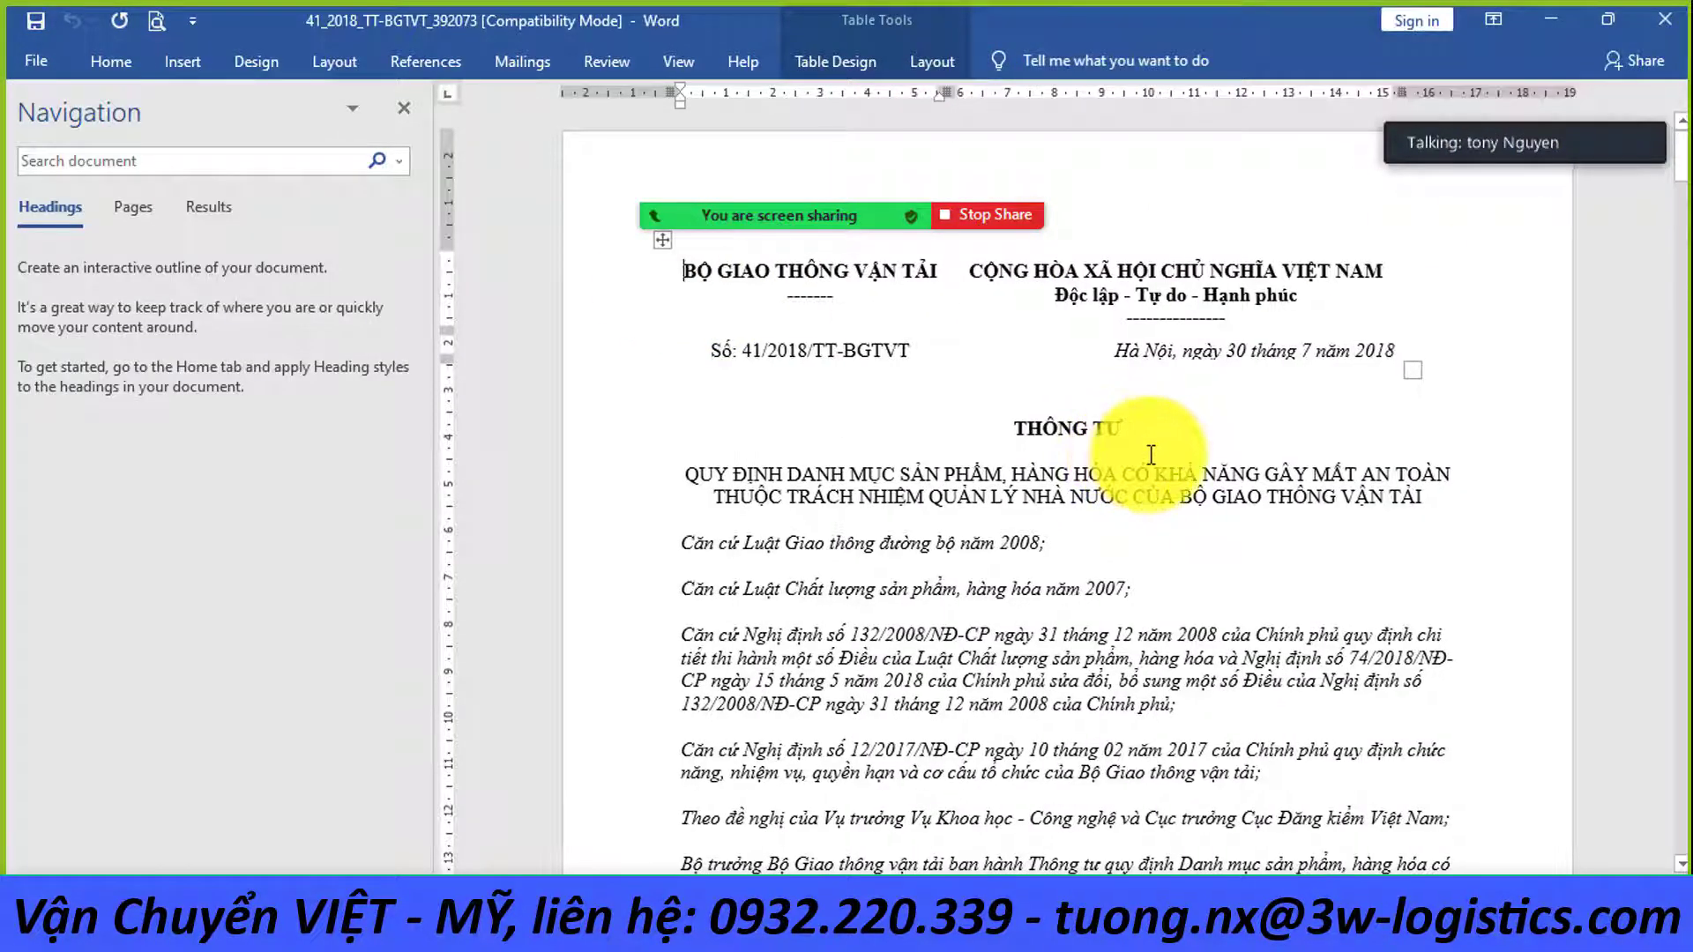
- Search the circular for 4011 and select the row 12 entry for car tyres, "Lốp hơi xe ô tô"
key(ctrl+f)
text(4011)
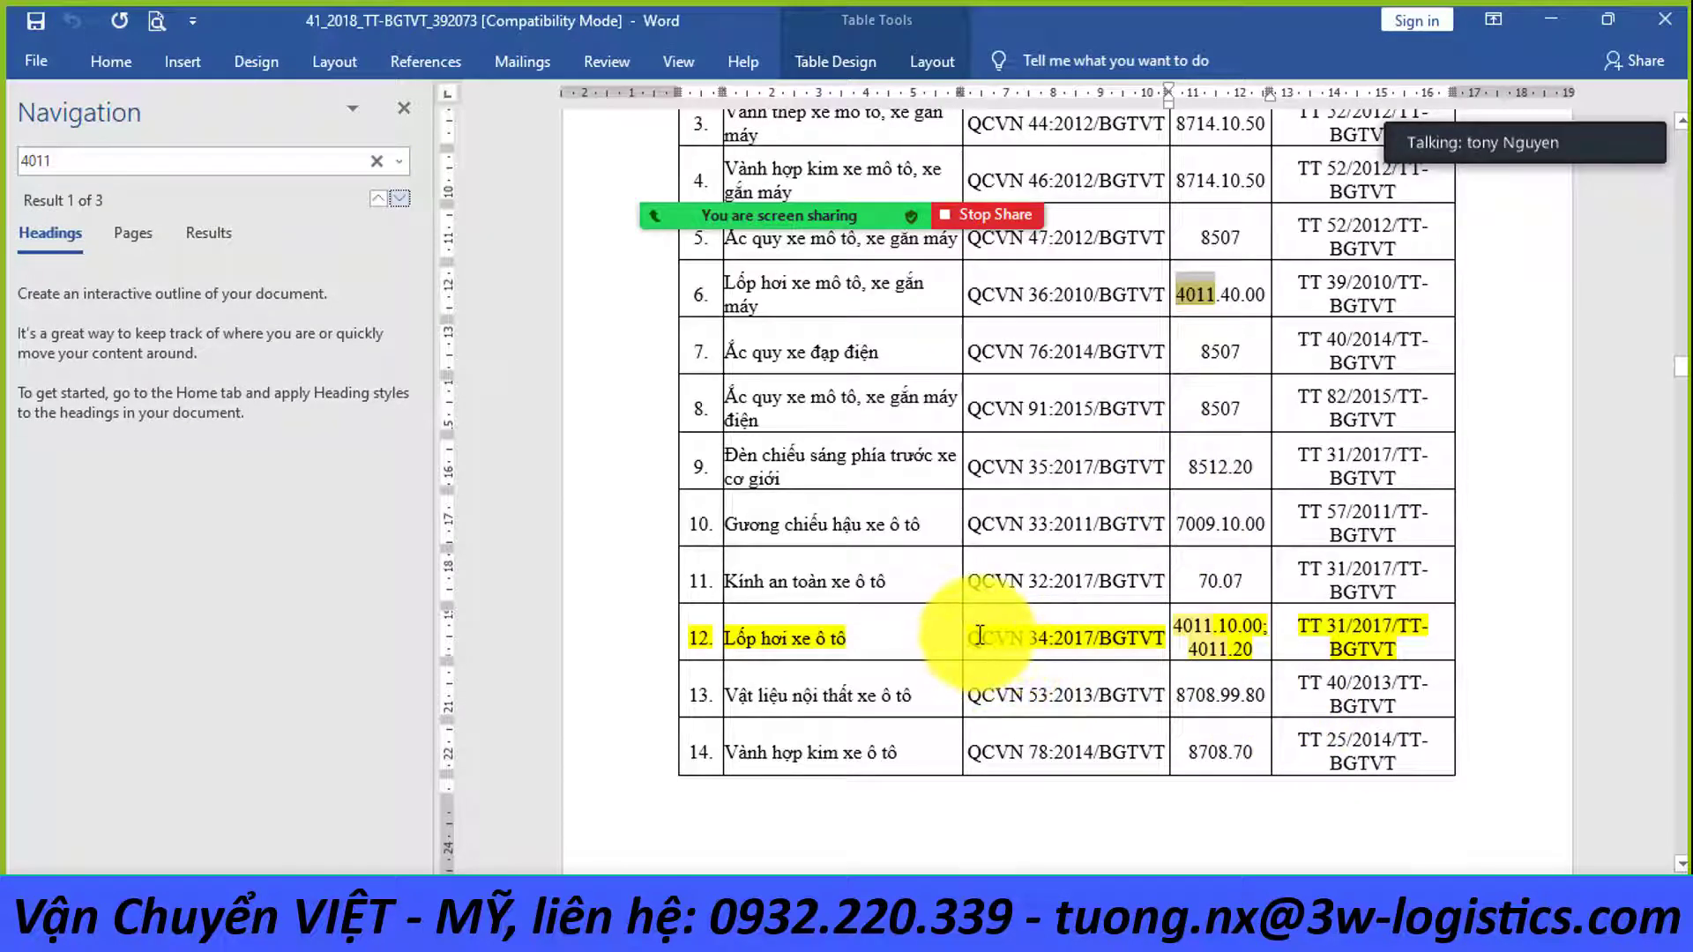
drag(979, 632, 1096, 637)
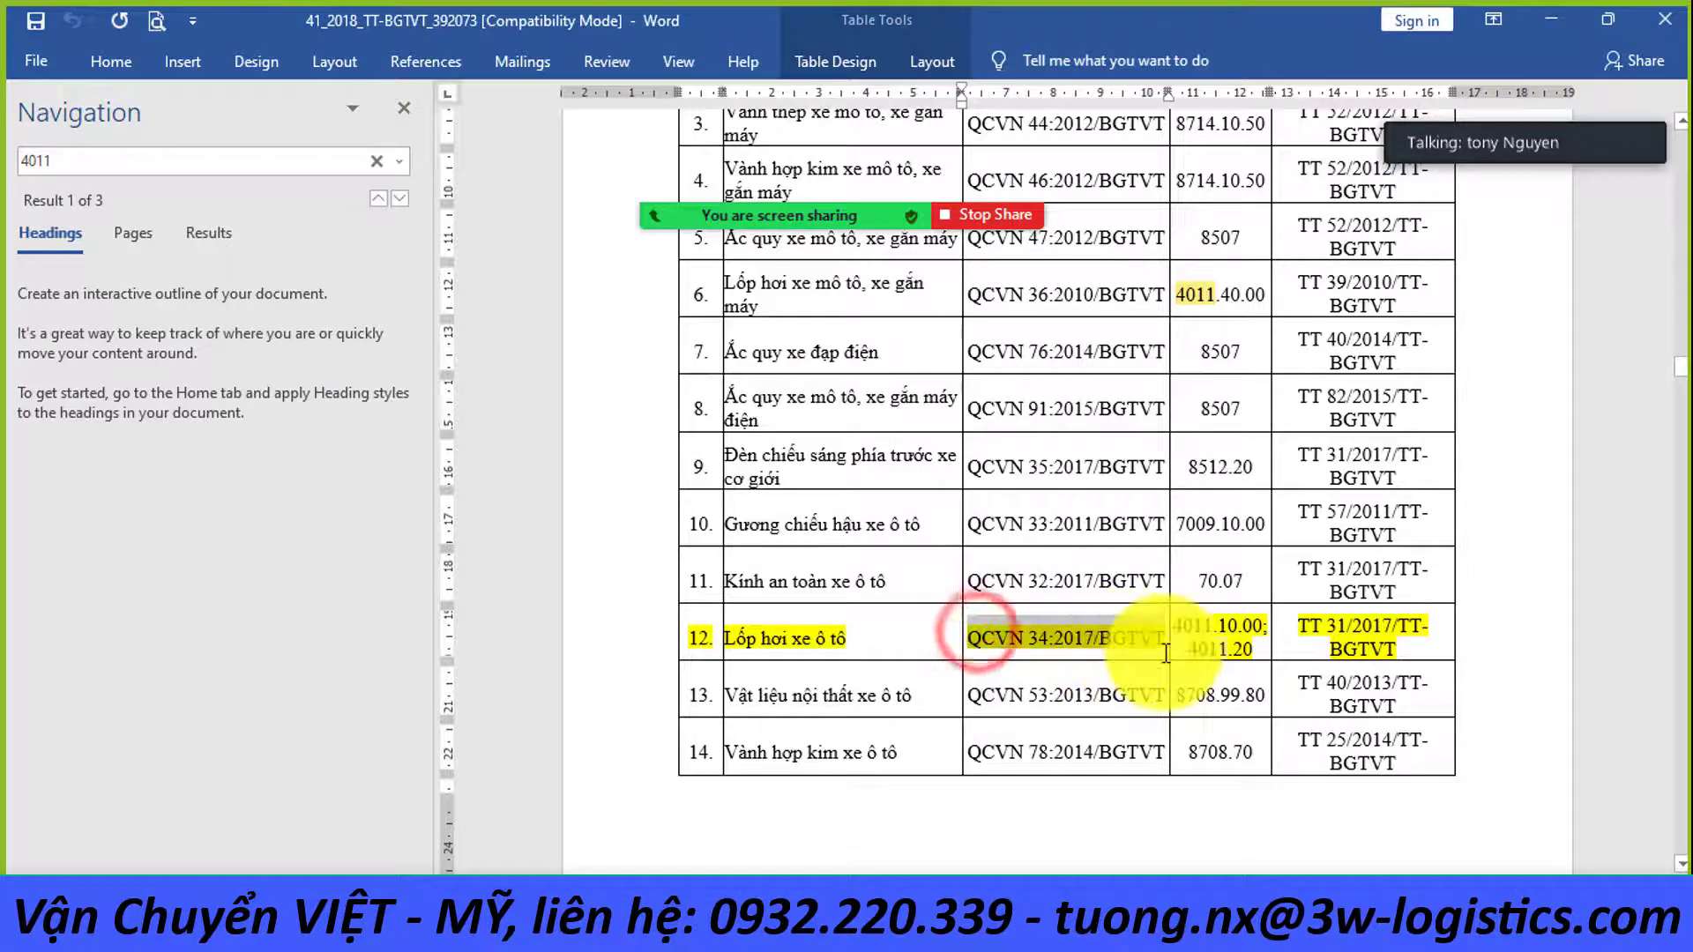
click(895, 643)
click(768, 636)
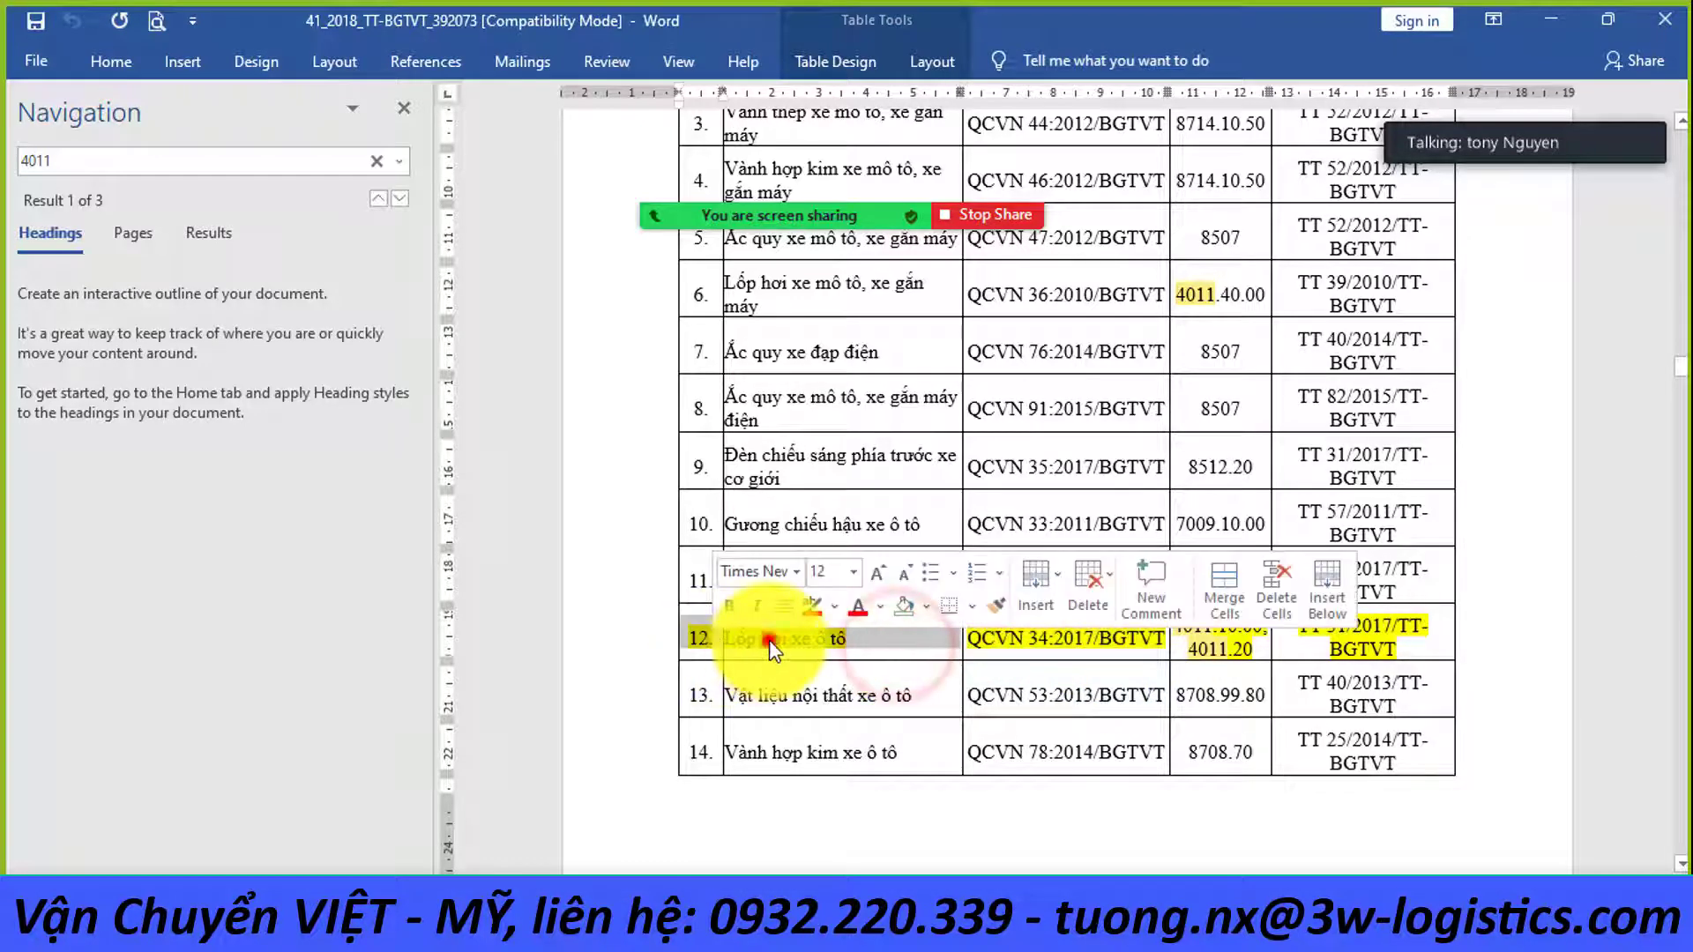
click(623, 639)
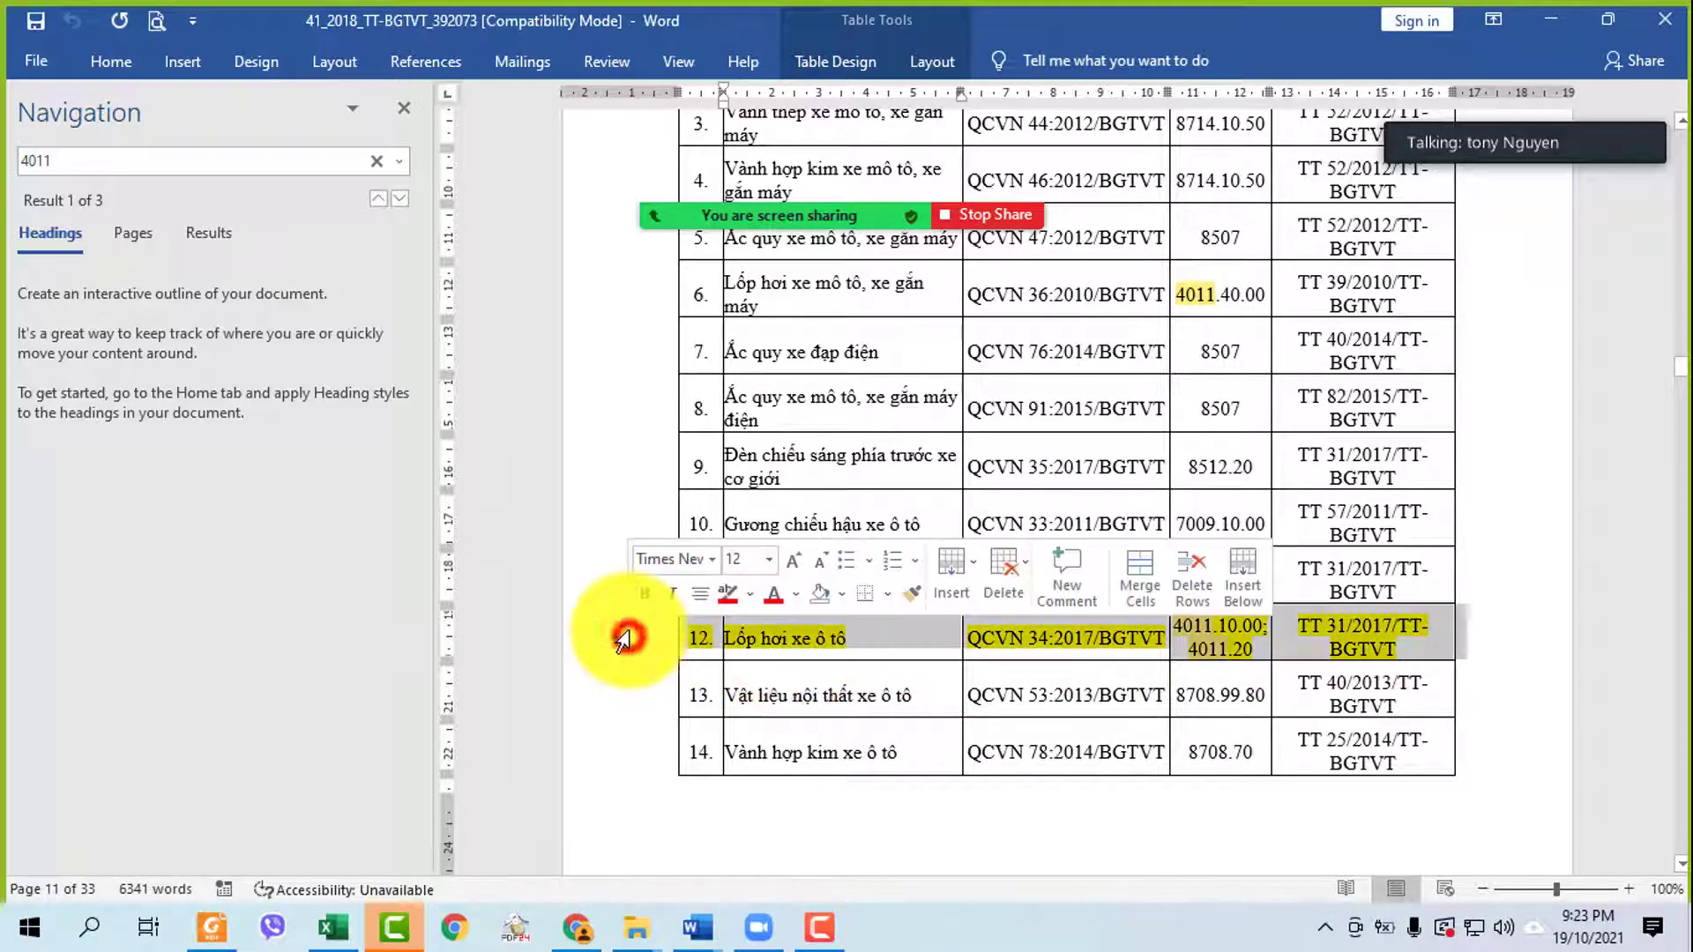
- Review row 12's standard QCVN 34:2017/BGTVT and issuing circular TT 31/2017/TT-BGTVT, selecting each cell's text
click(1091, 677)
drag(970, 638, 1162, 639)
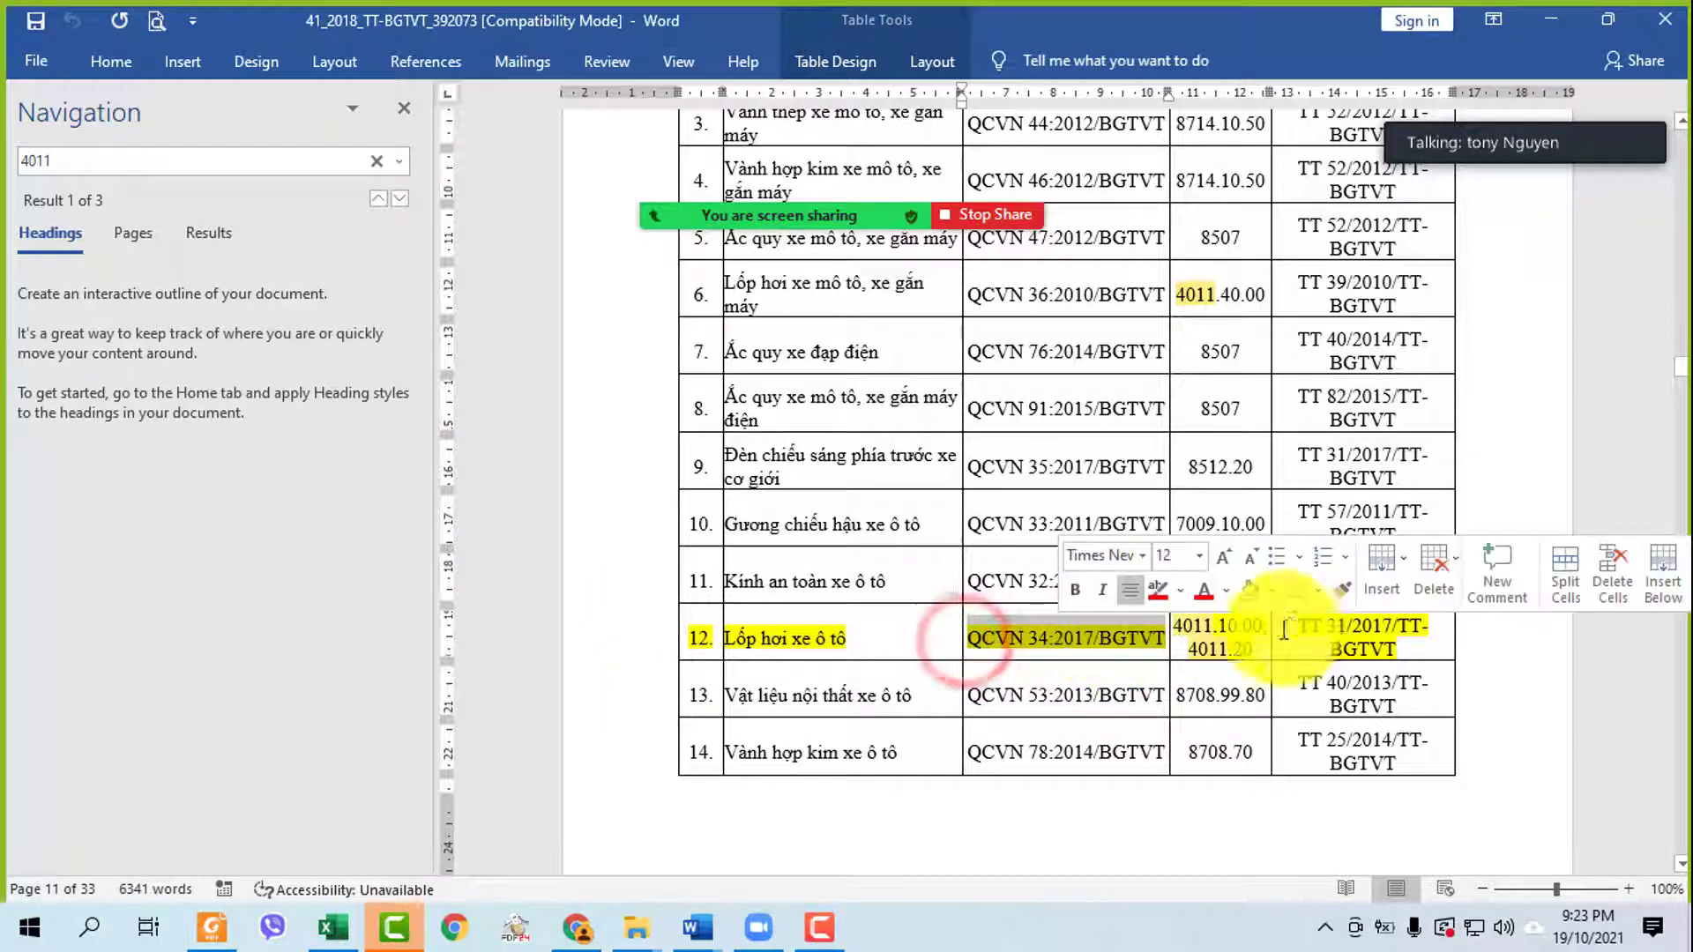
mouse_move(1301, 624)
mouse_down()
mouse_move(1379, 636)
mouse_move(1284, 643)
mouse_move(1296, 635)
mouse_up()
click(1387, 639)
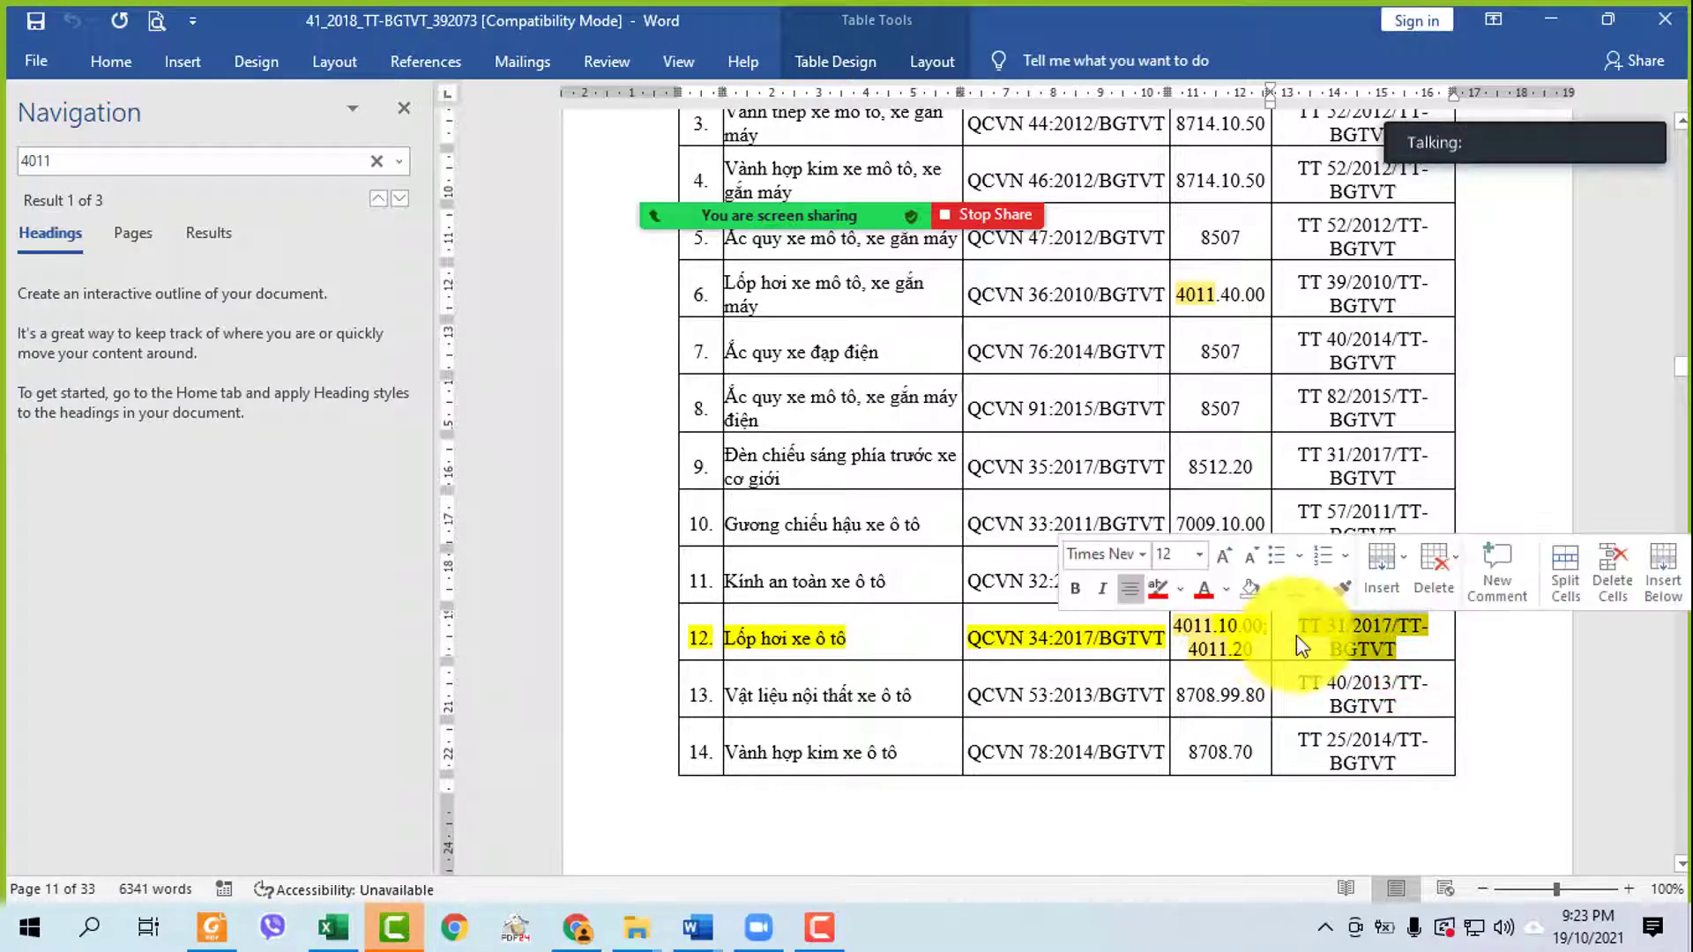
click(1165, 629)
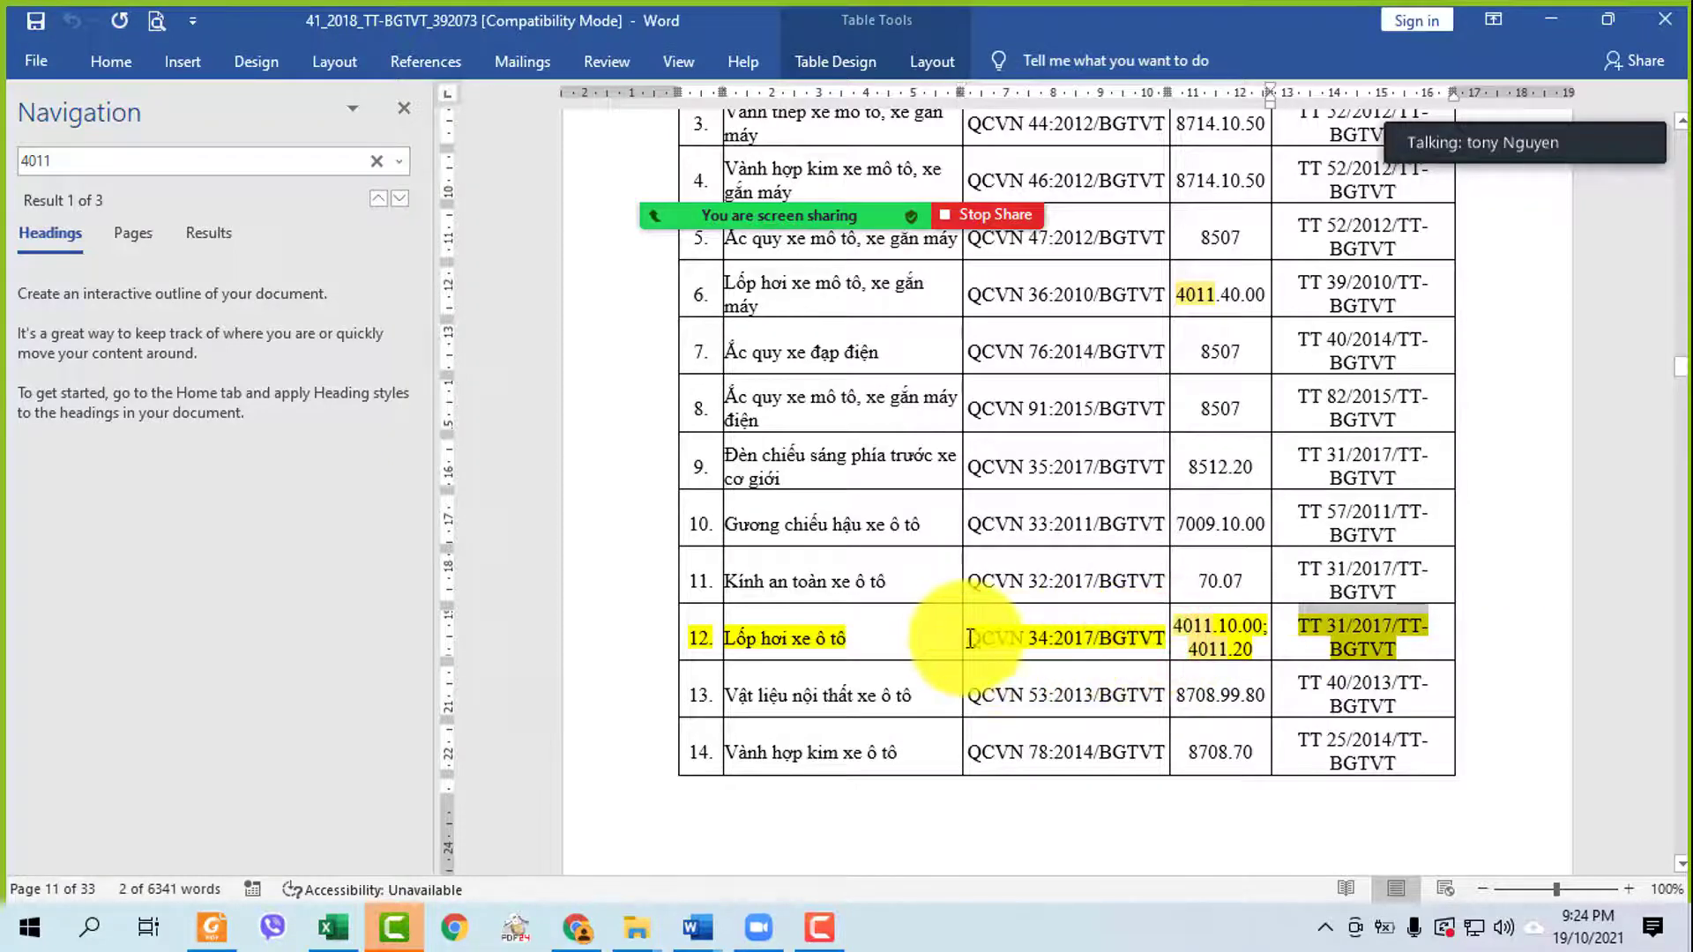
drag(973, 637, 1147, 643)
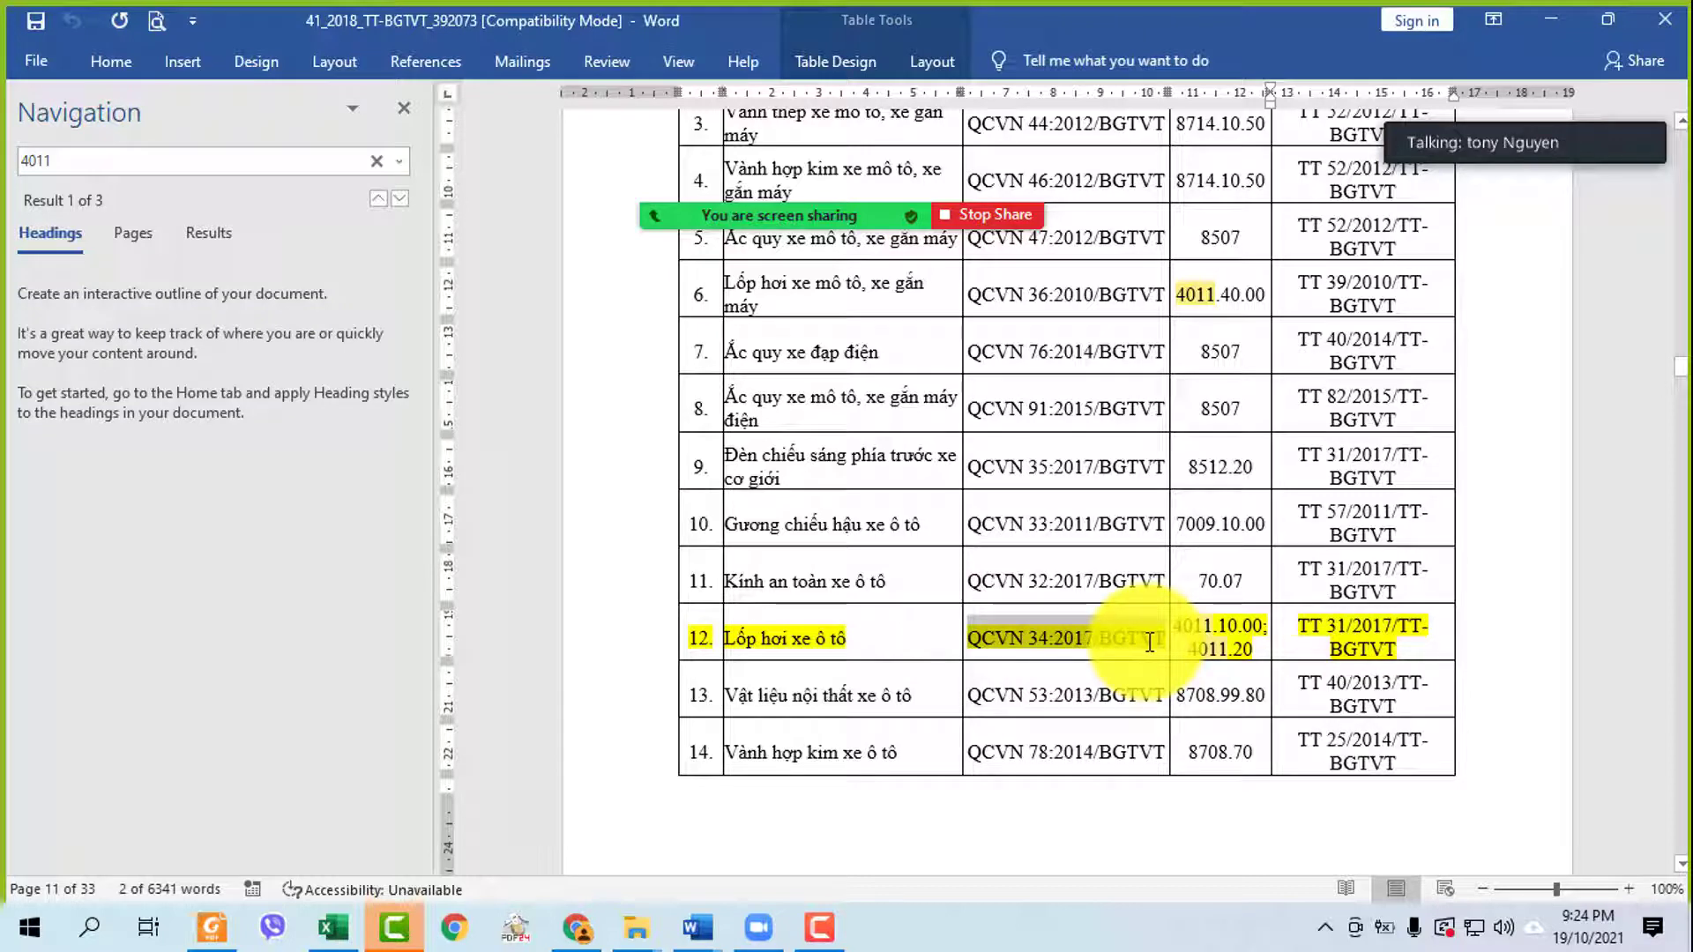
click(798, 637)
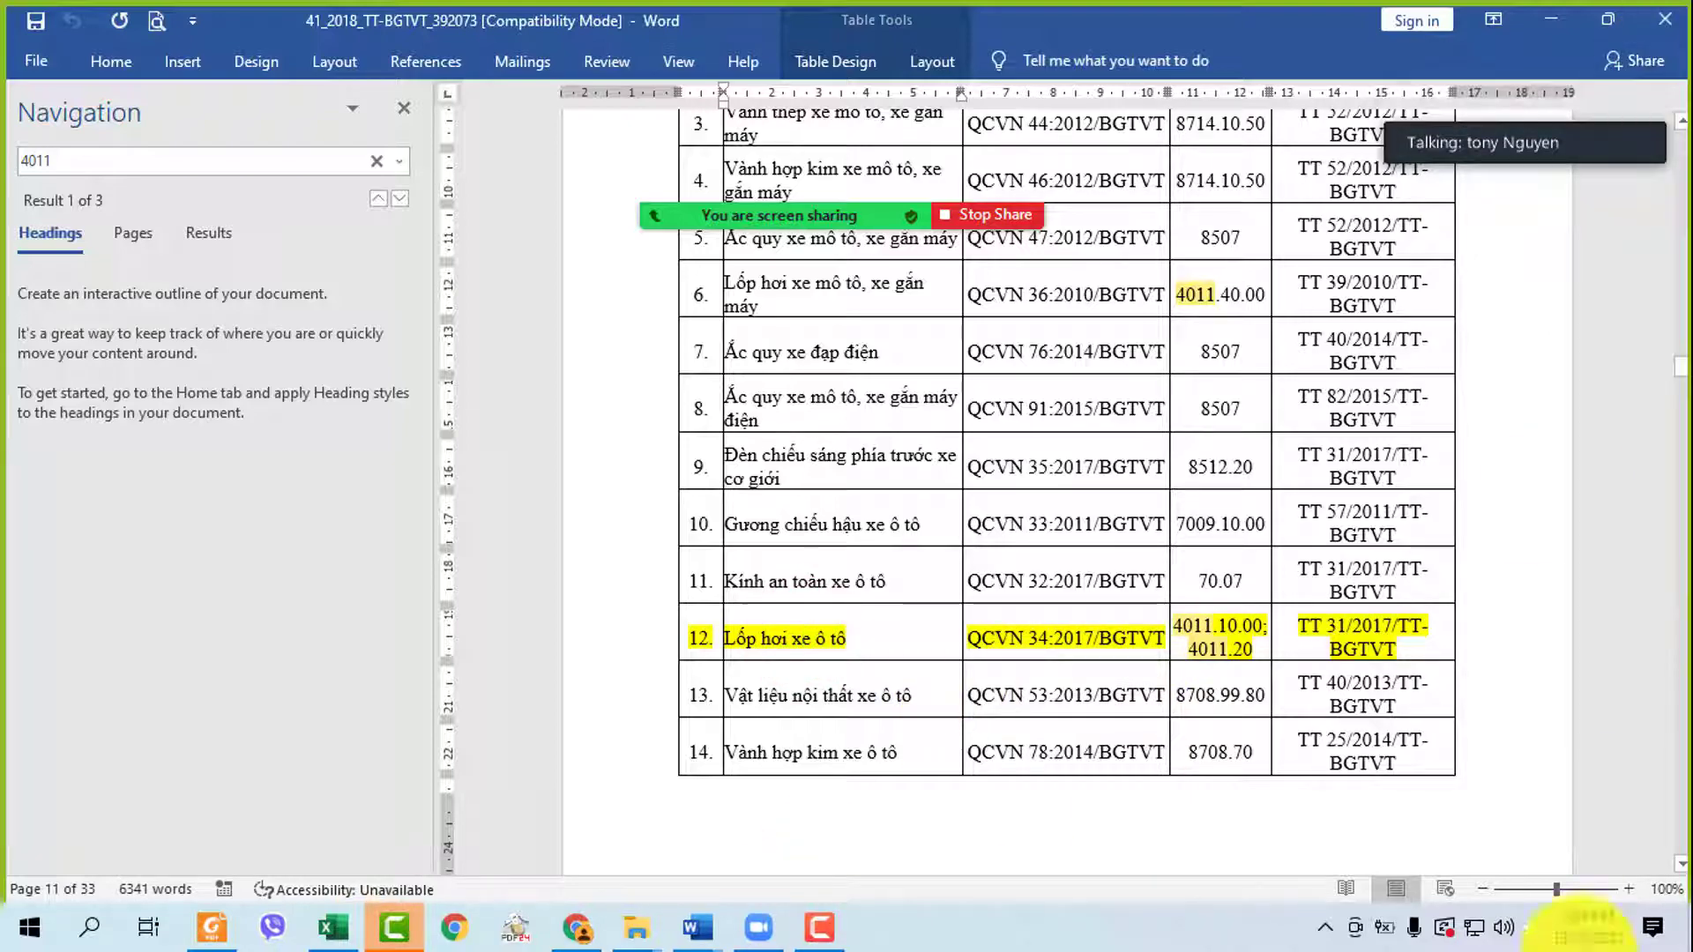
- Examine the end of the appendix list and its abbreviation notes, and return to the car tyre row by finding the next 4011
drag(1684, 378, 1658, 891)
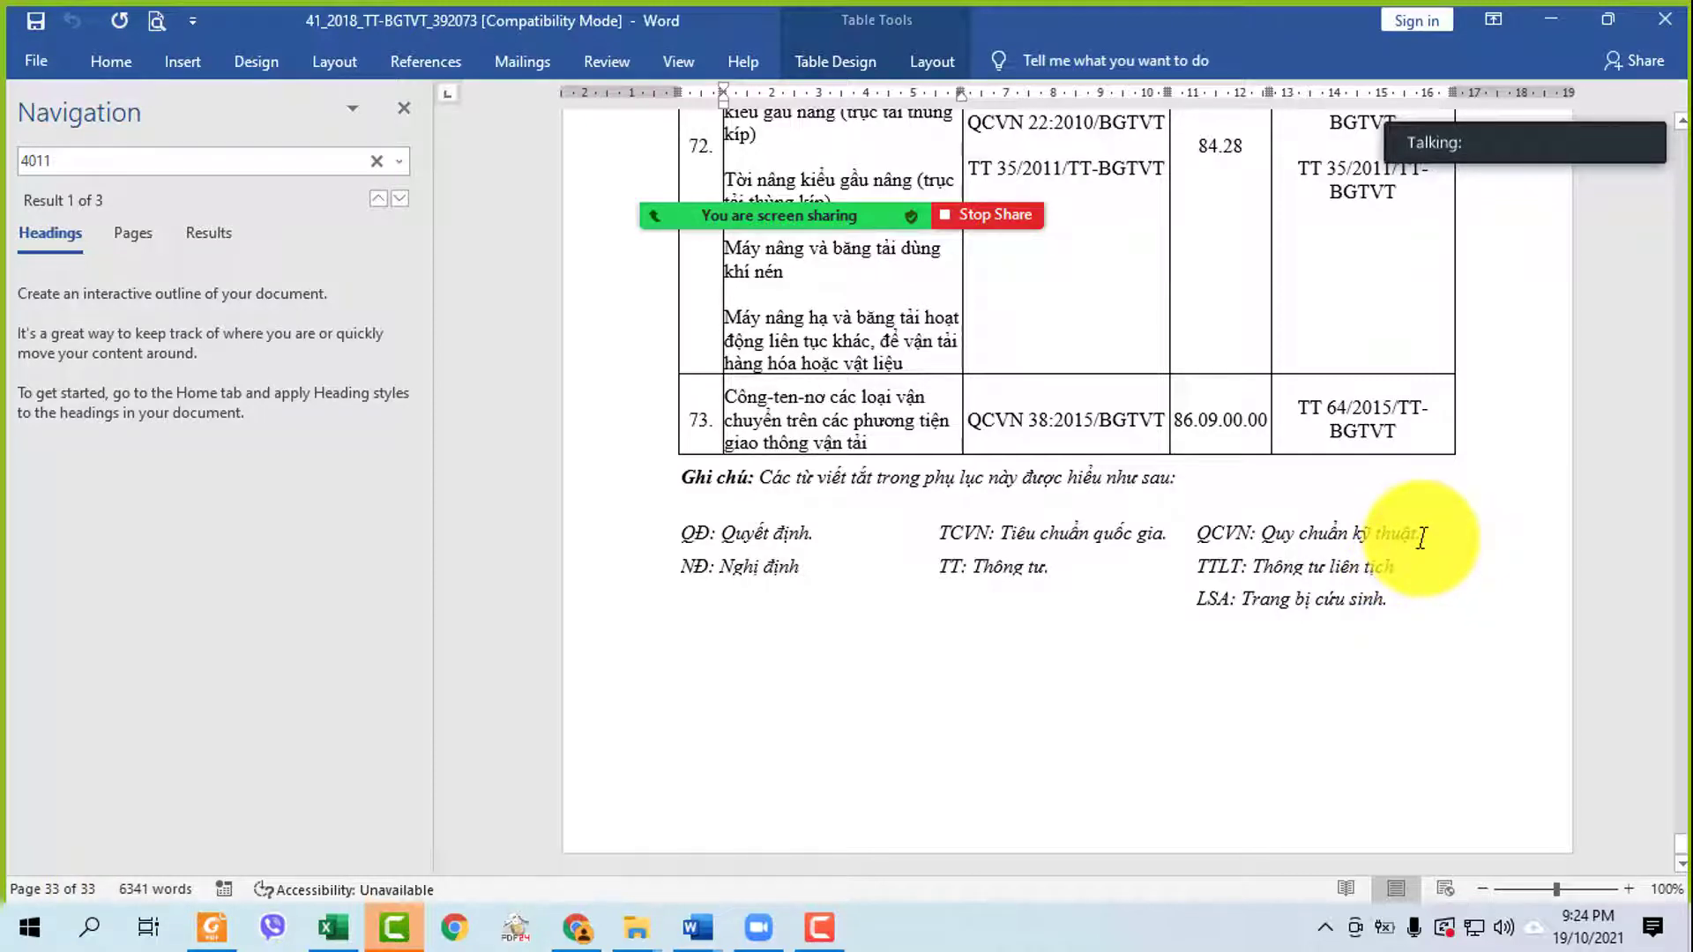
scroll(1105, 707, up, 10)
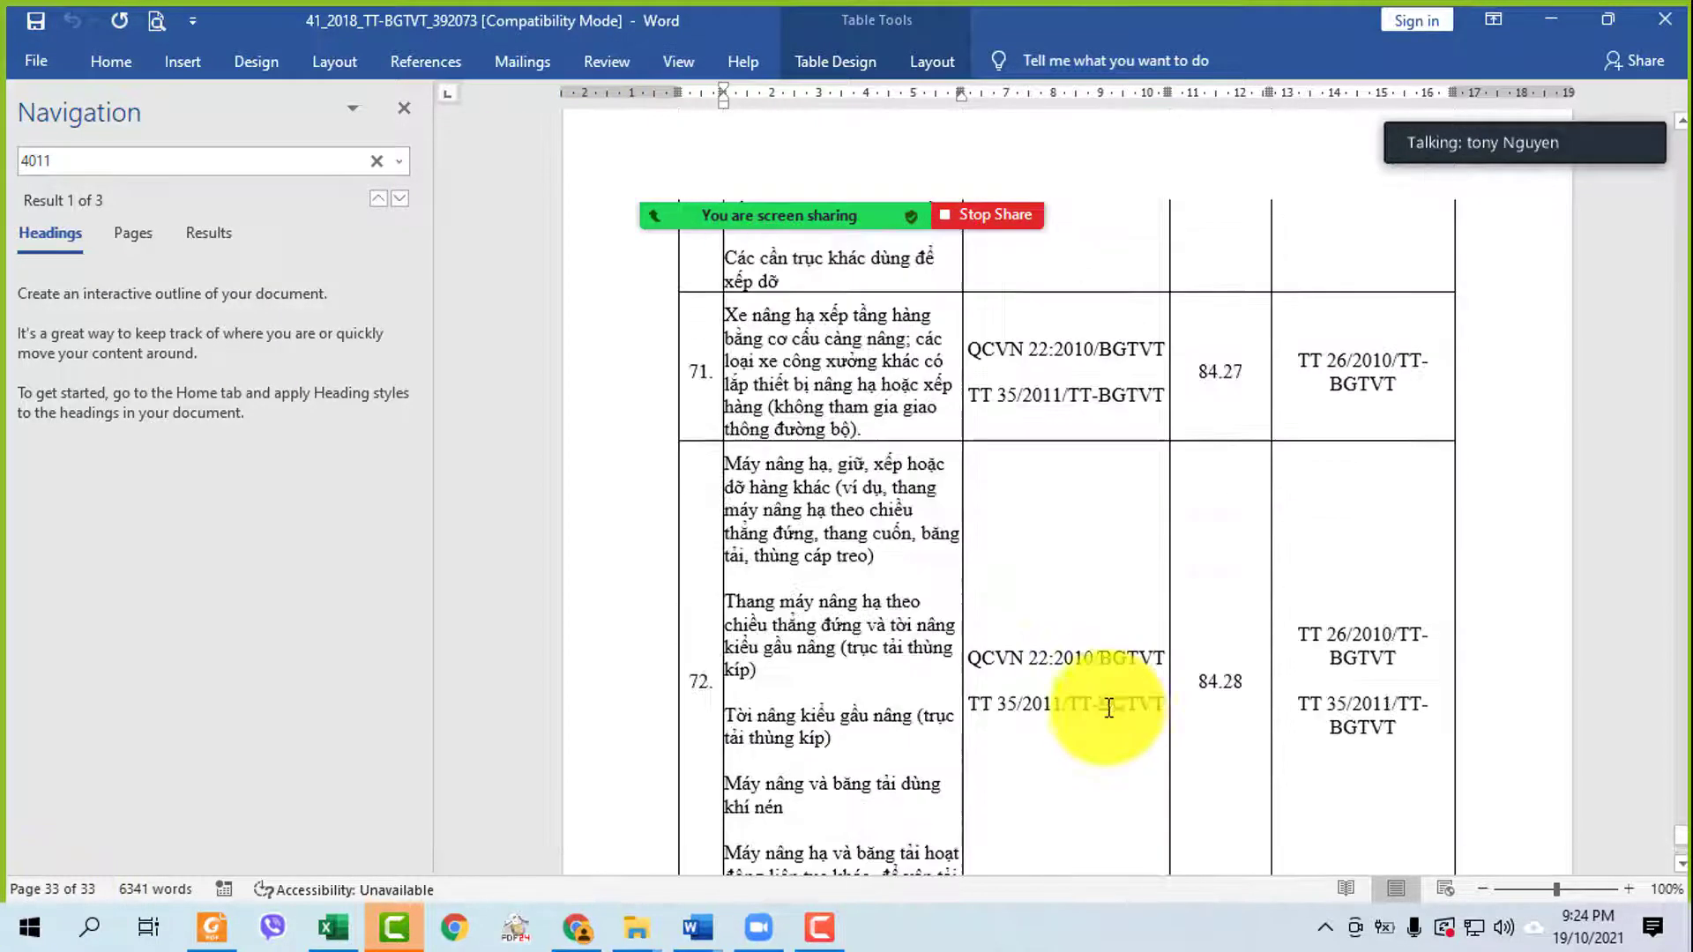
scroll(1108, 707, up, 15)
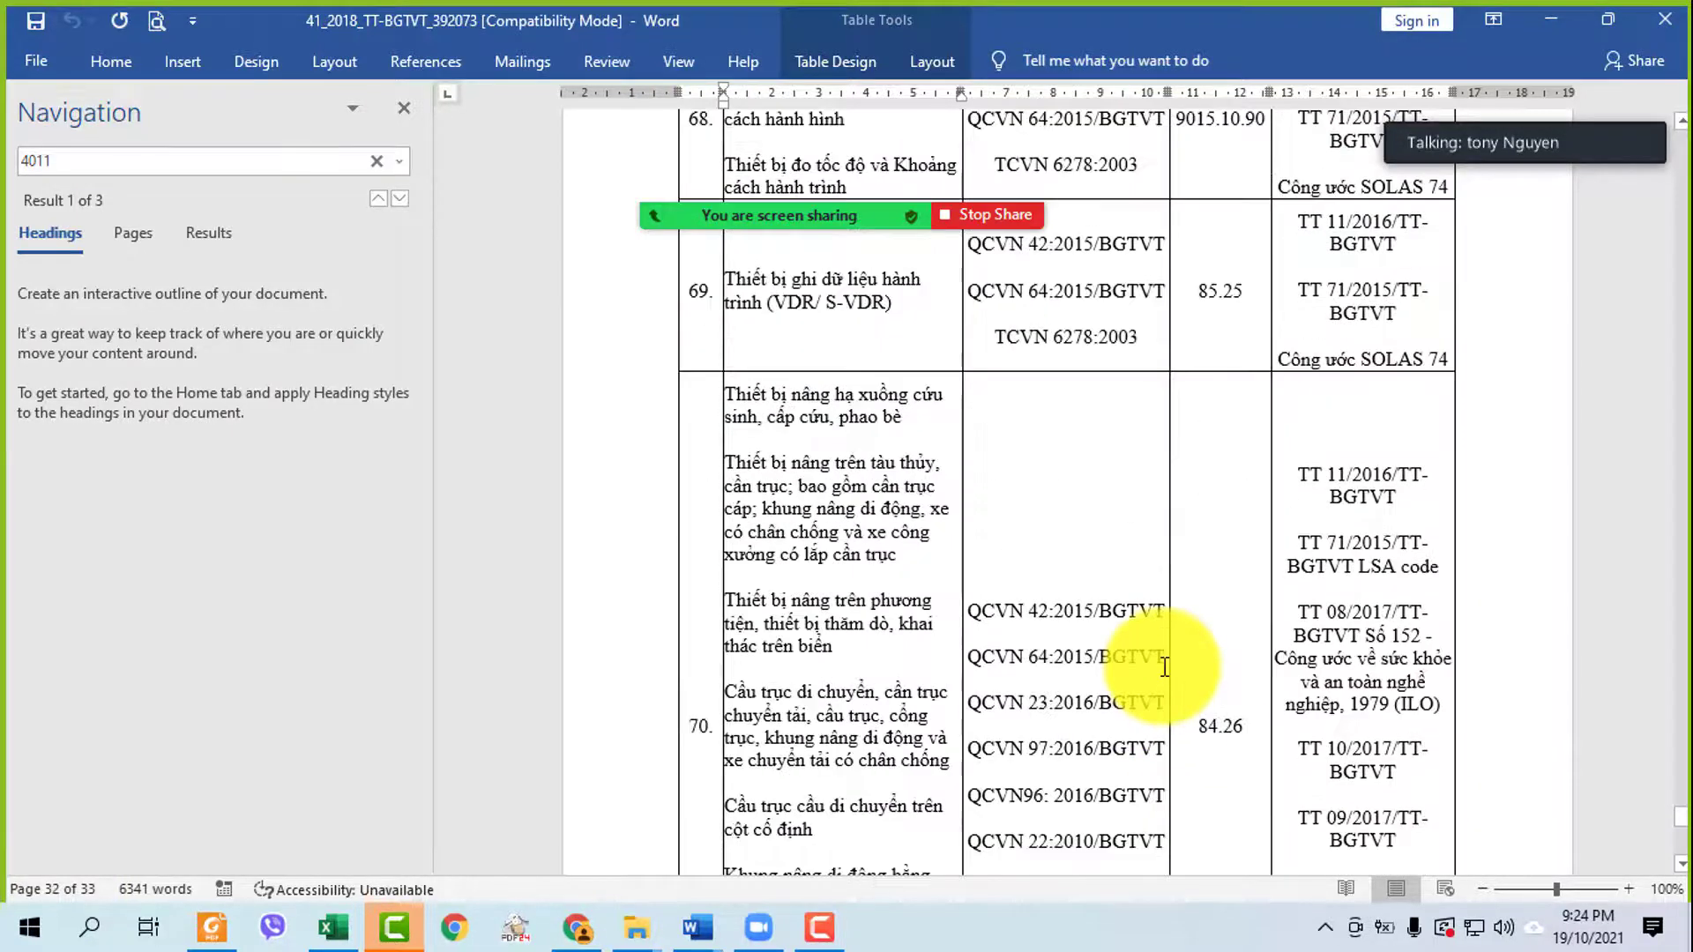
scroll(1164, 667, up, 5)
click(171, 164)
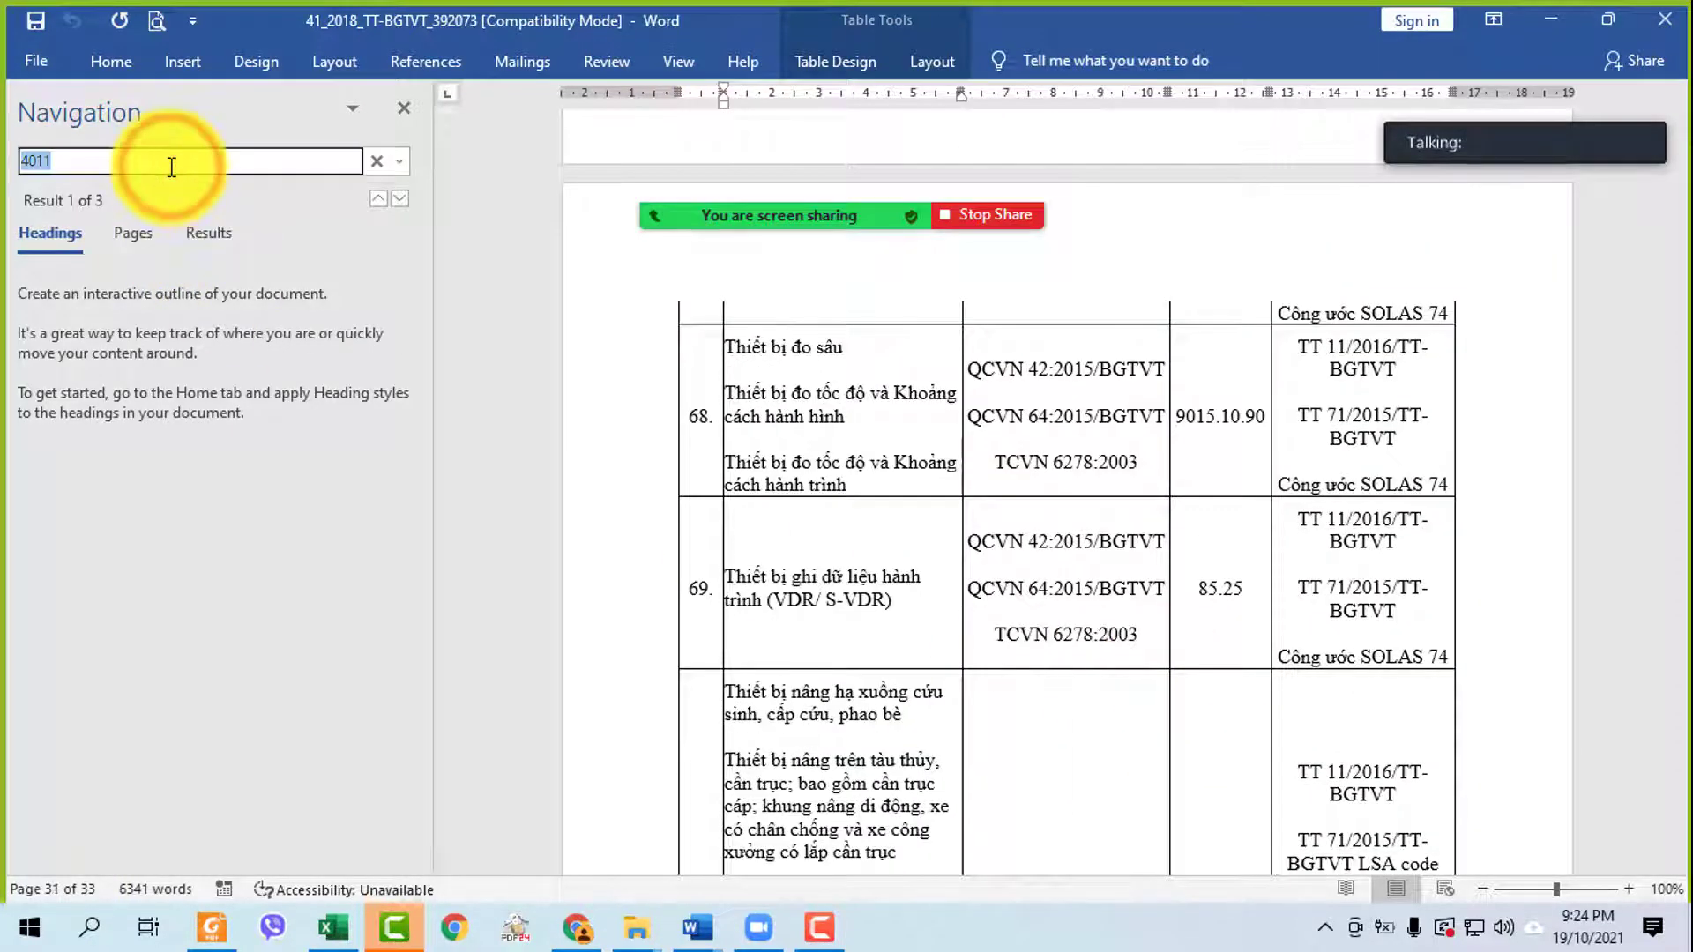
key(Return)
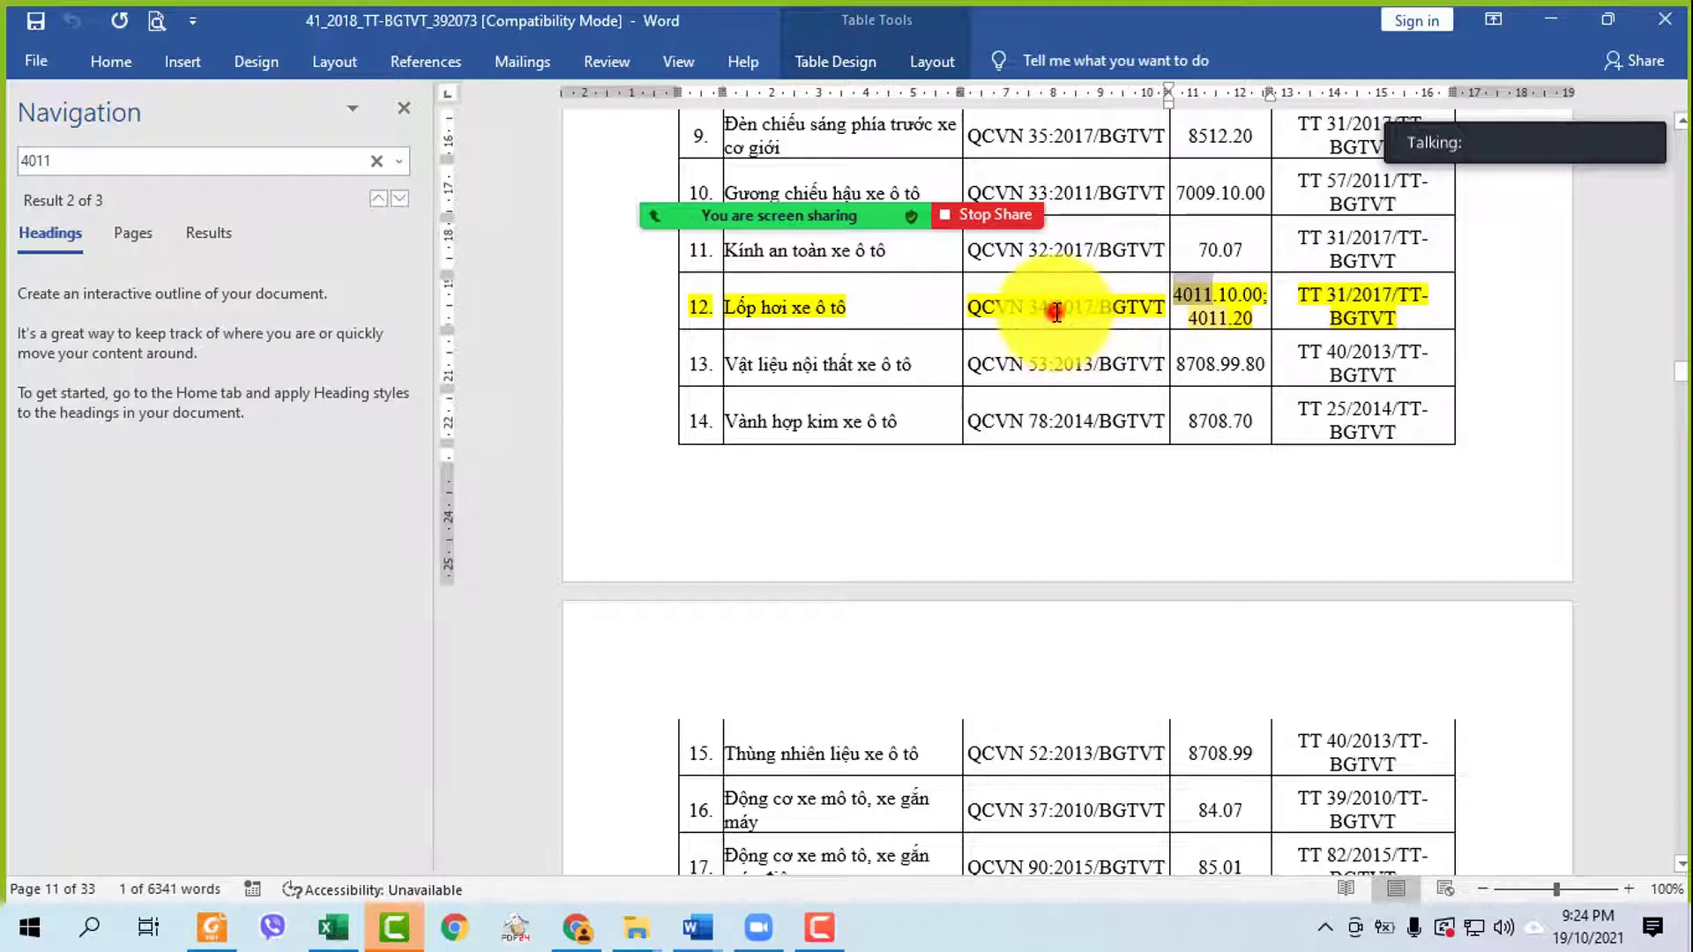
click(1056, 312)
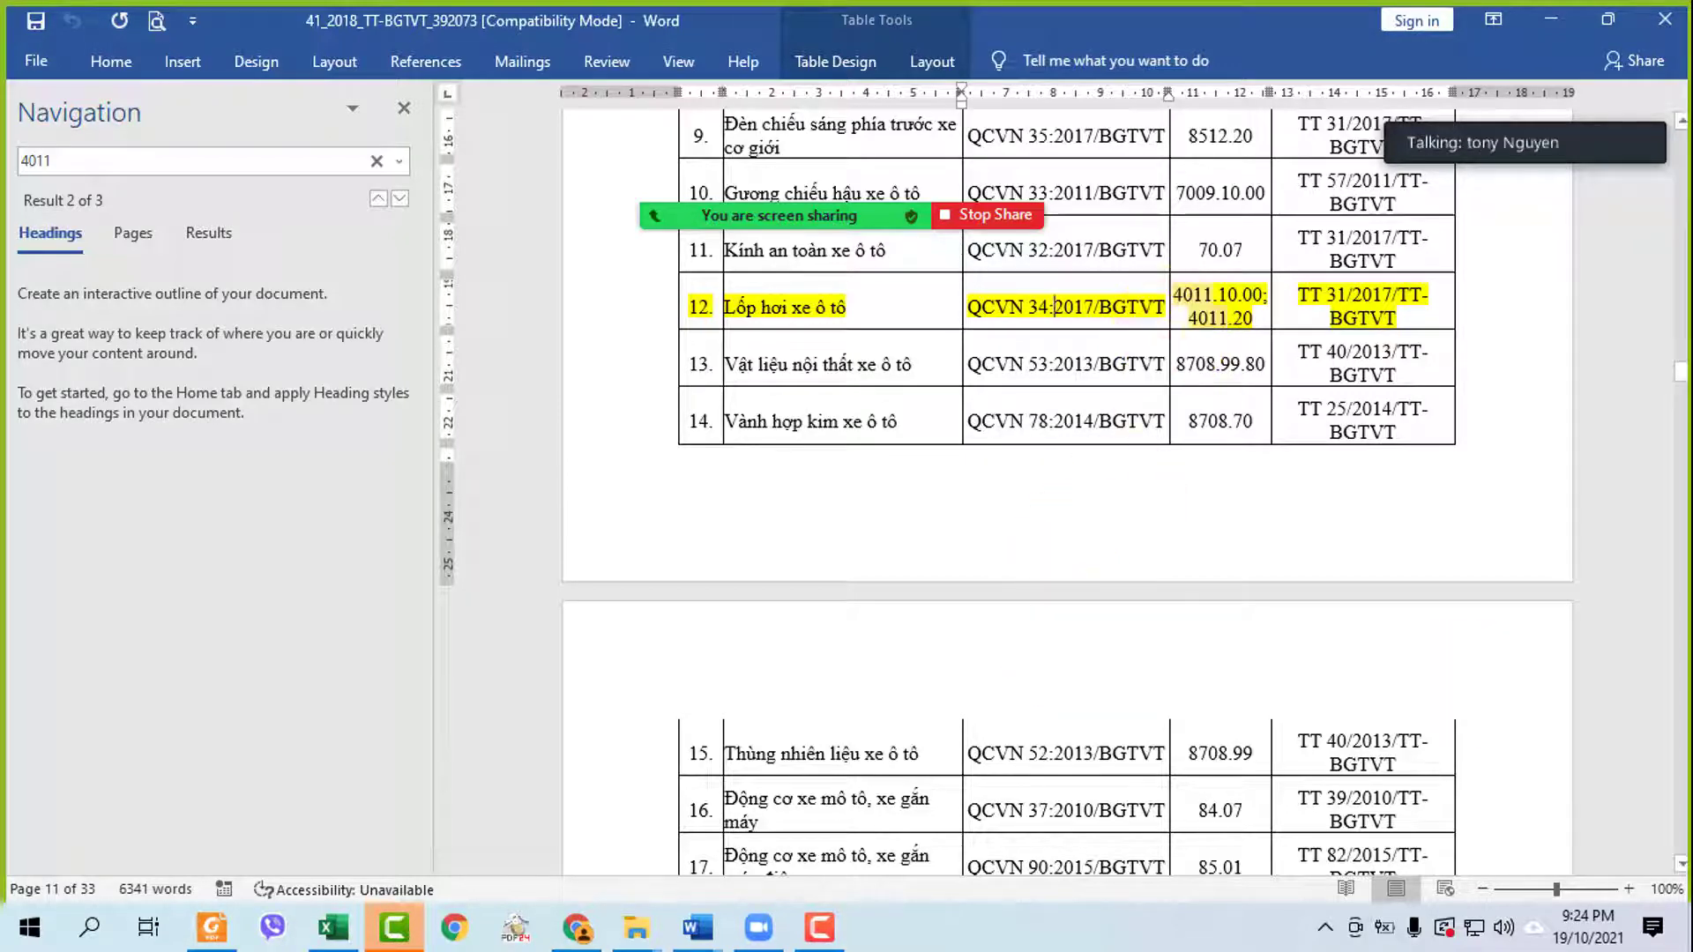
- Review Articles 3 and 4 of the circular by selecting their text, and look over the vehicle table in the appendix
drag(1684, 375, 1662, 149)
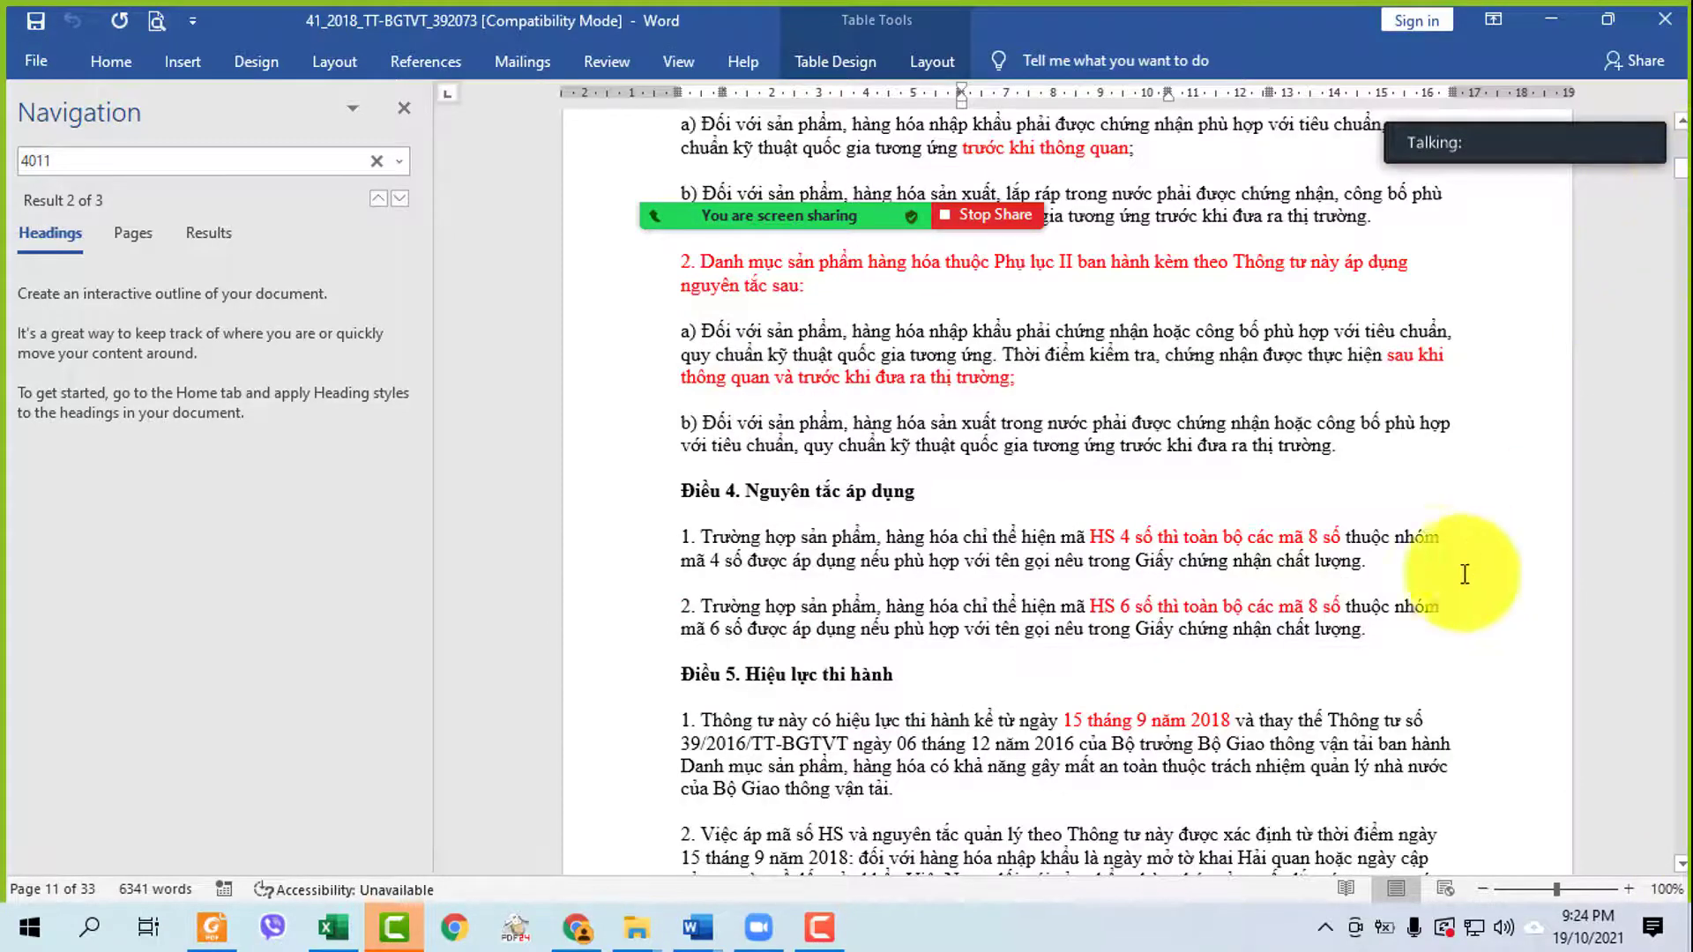
scroll(1468, 463, up, 6)
scroll(1436, 567, up, 5)
scroll(1435, 582, down, 10)
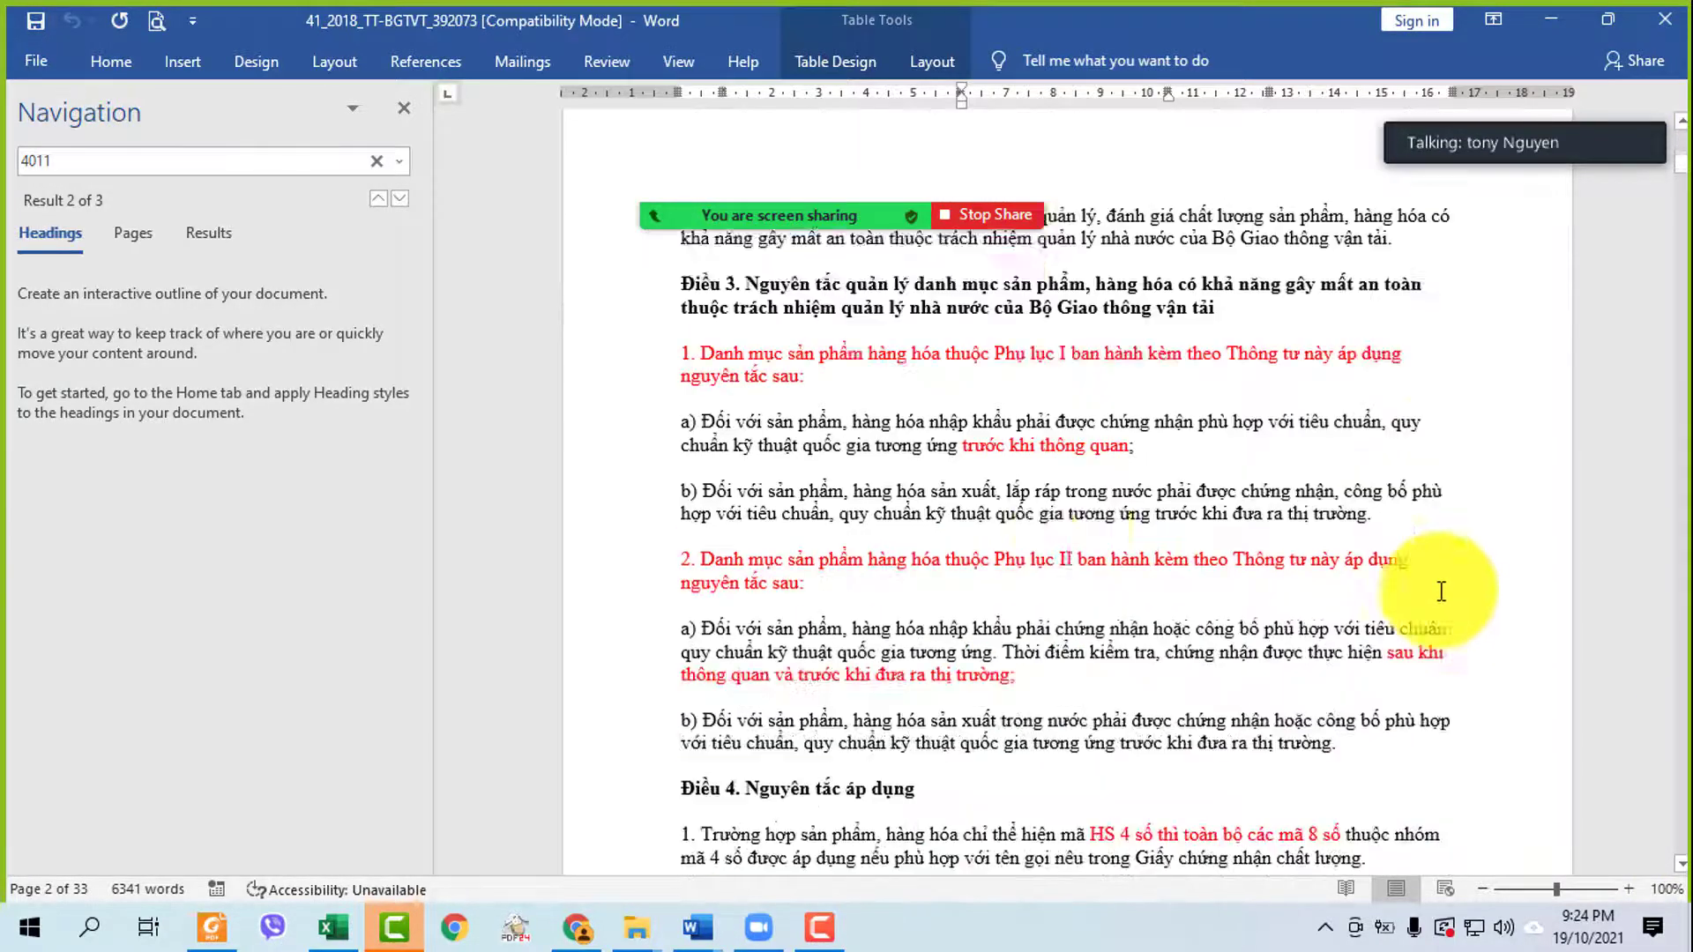
scroll(1436, 585, up, 2)
drag(614, 302, 749, 872)
scroll(1241, 361, down, 2)
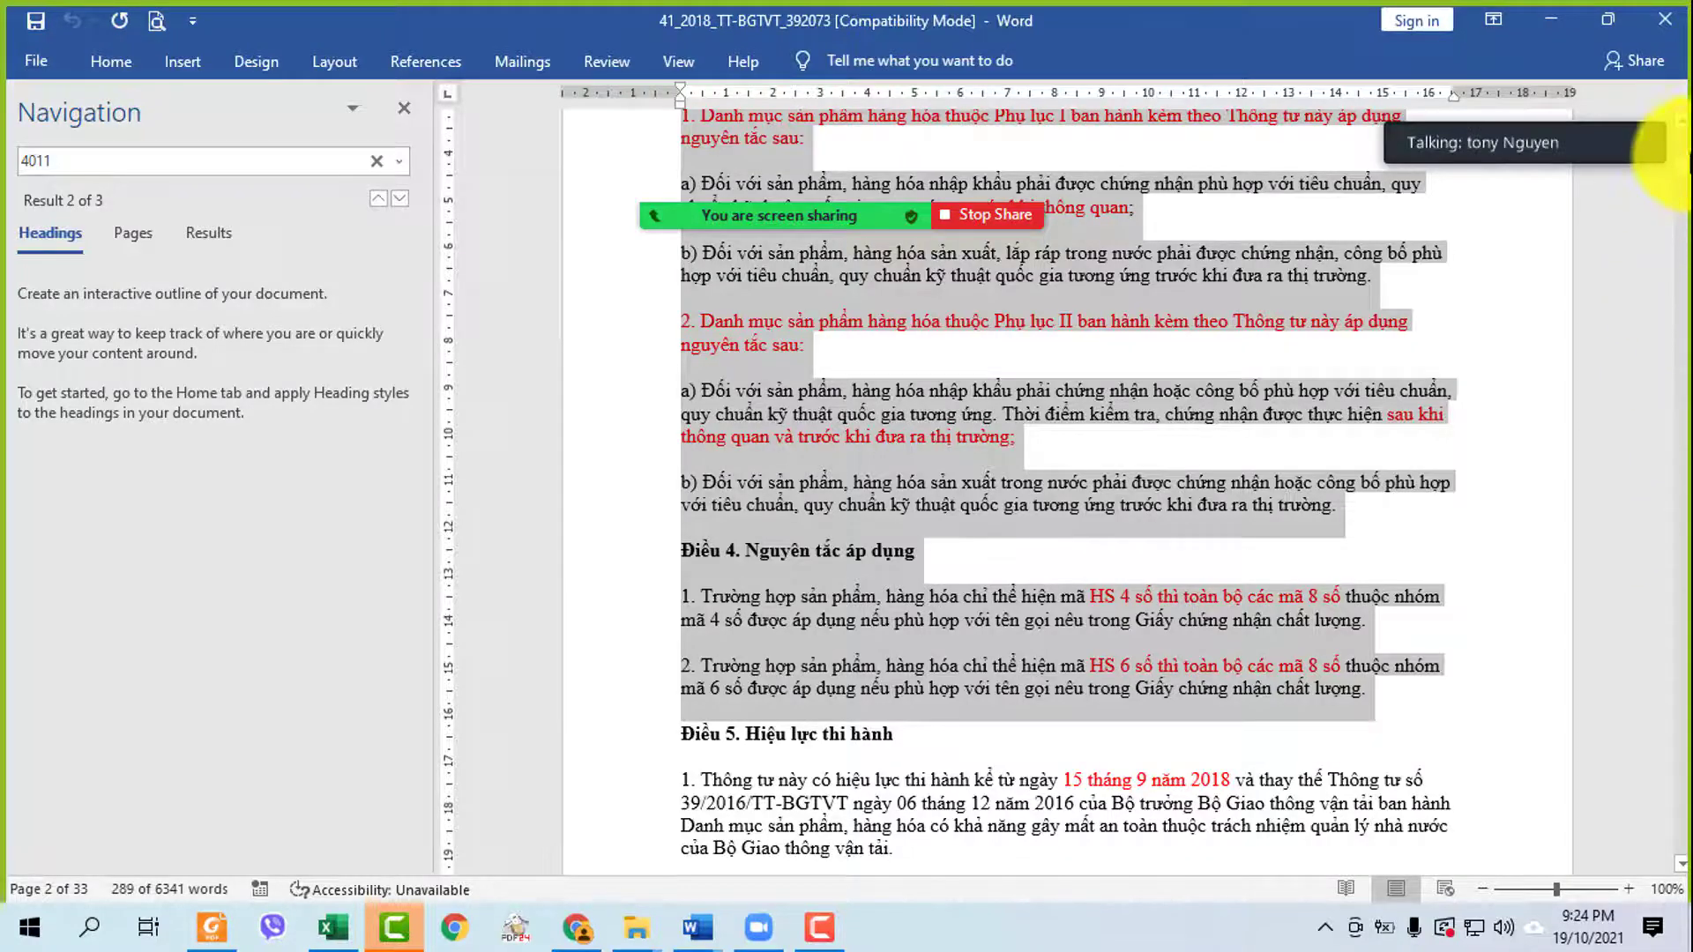
drag(1684, 171, 1666, 159)
drag(598, 243, 797, 787)
click(952, 470)
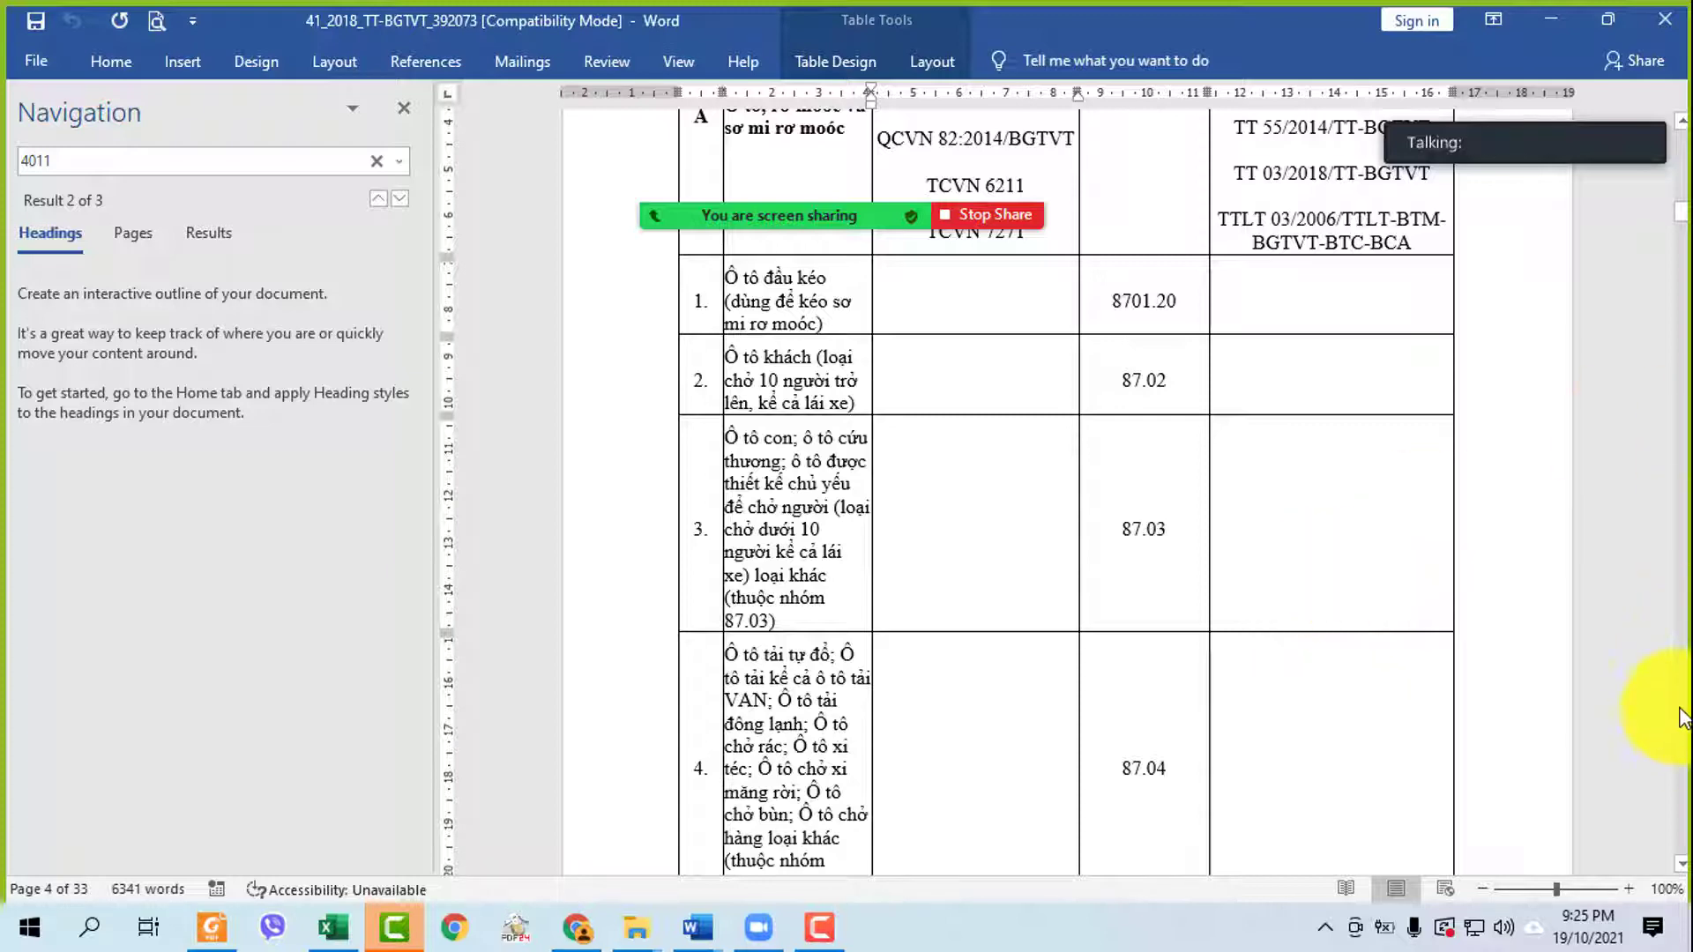
- Review the circular's title and Articles 3 to 5, selecting their text, and close the circular to return to the GHI CHU notes
drag(1684, 219, 1671, 128)
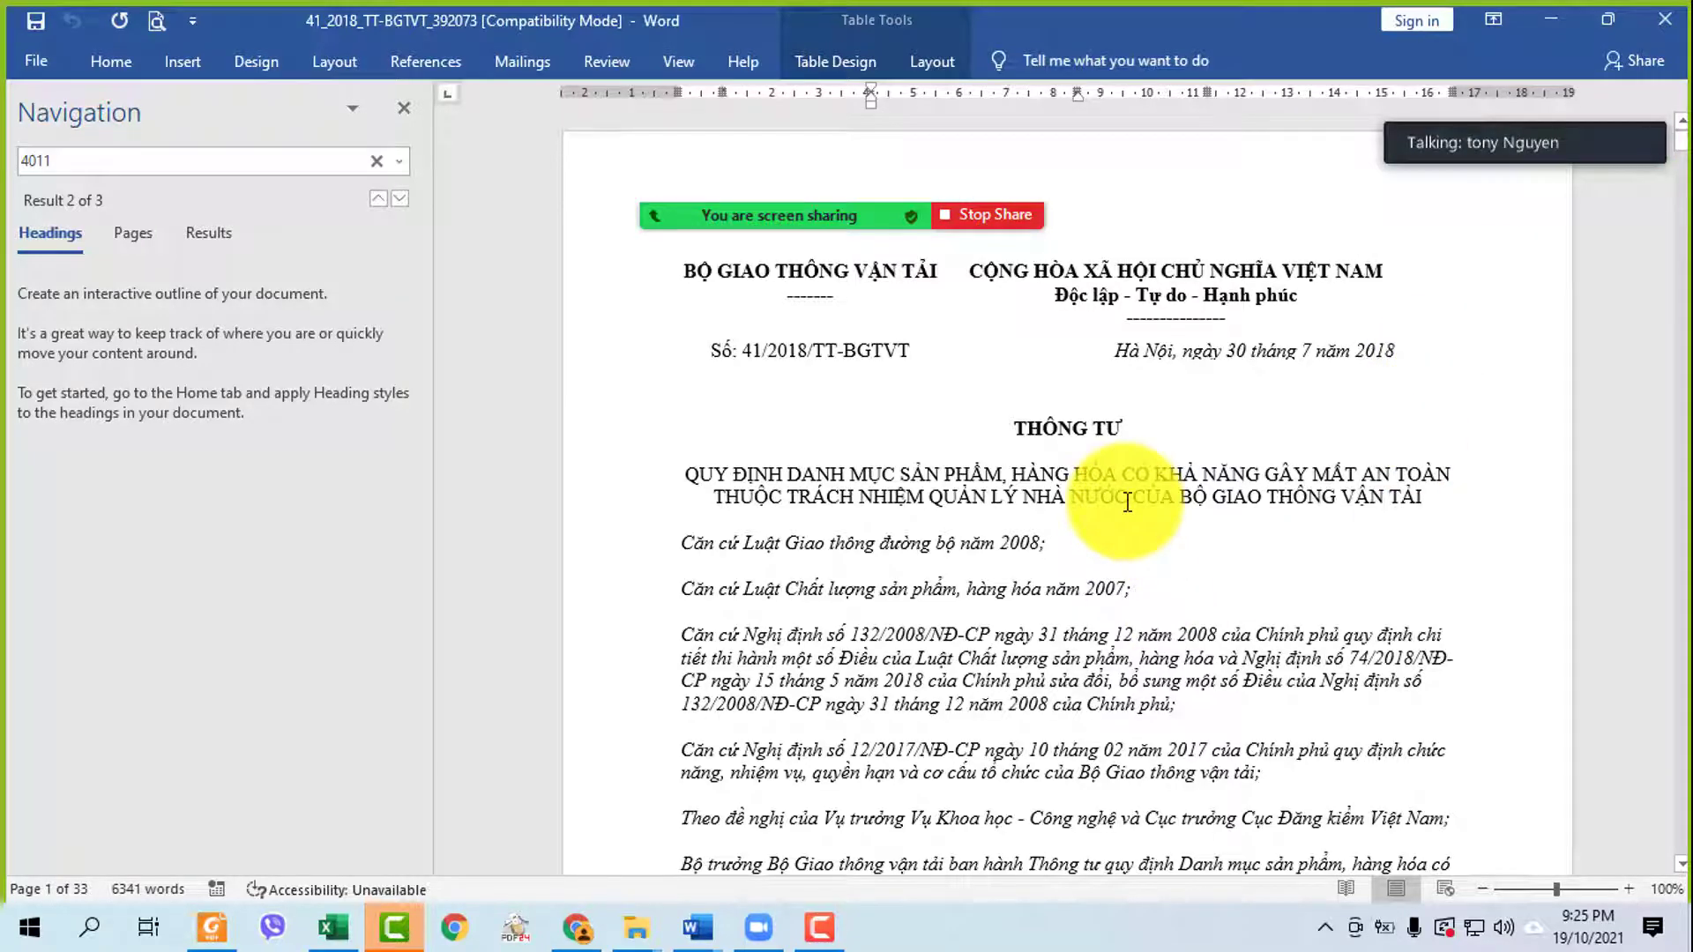
scroll(1126, 502, down, 15)
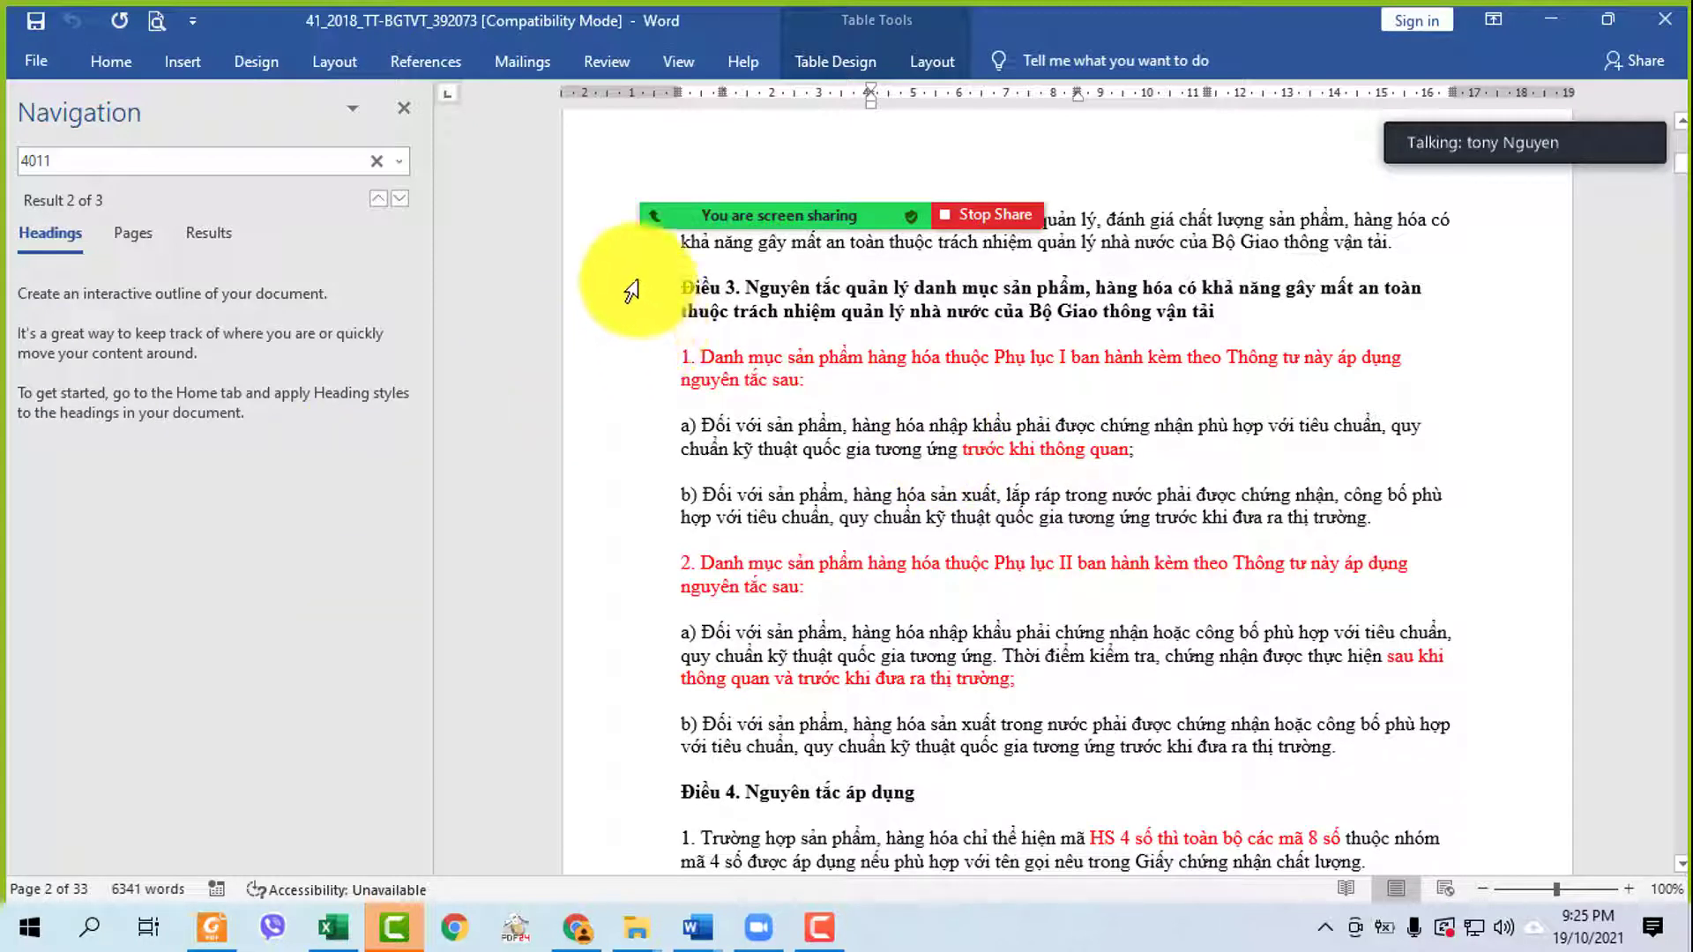
drag(674, 294, 754, 683)
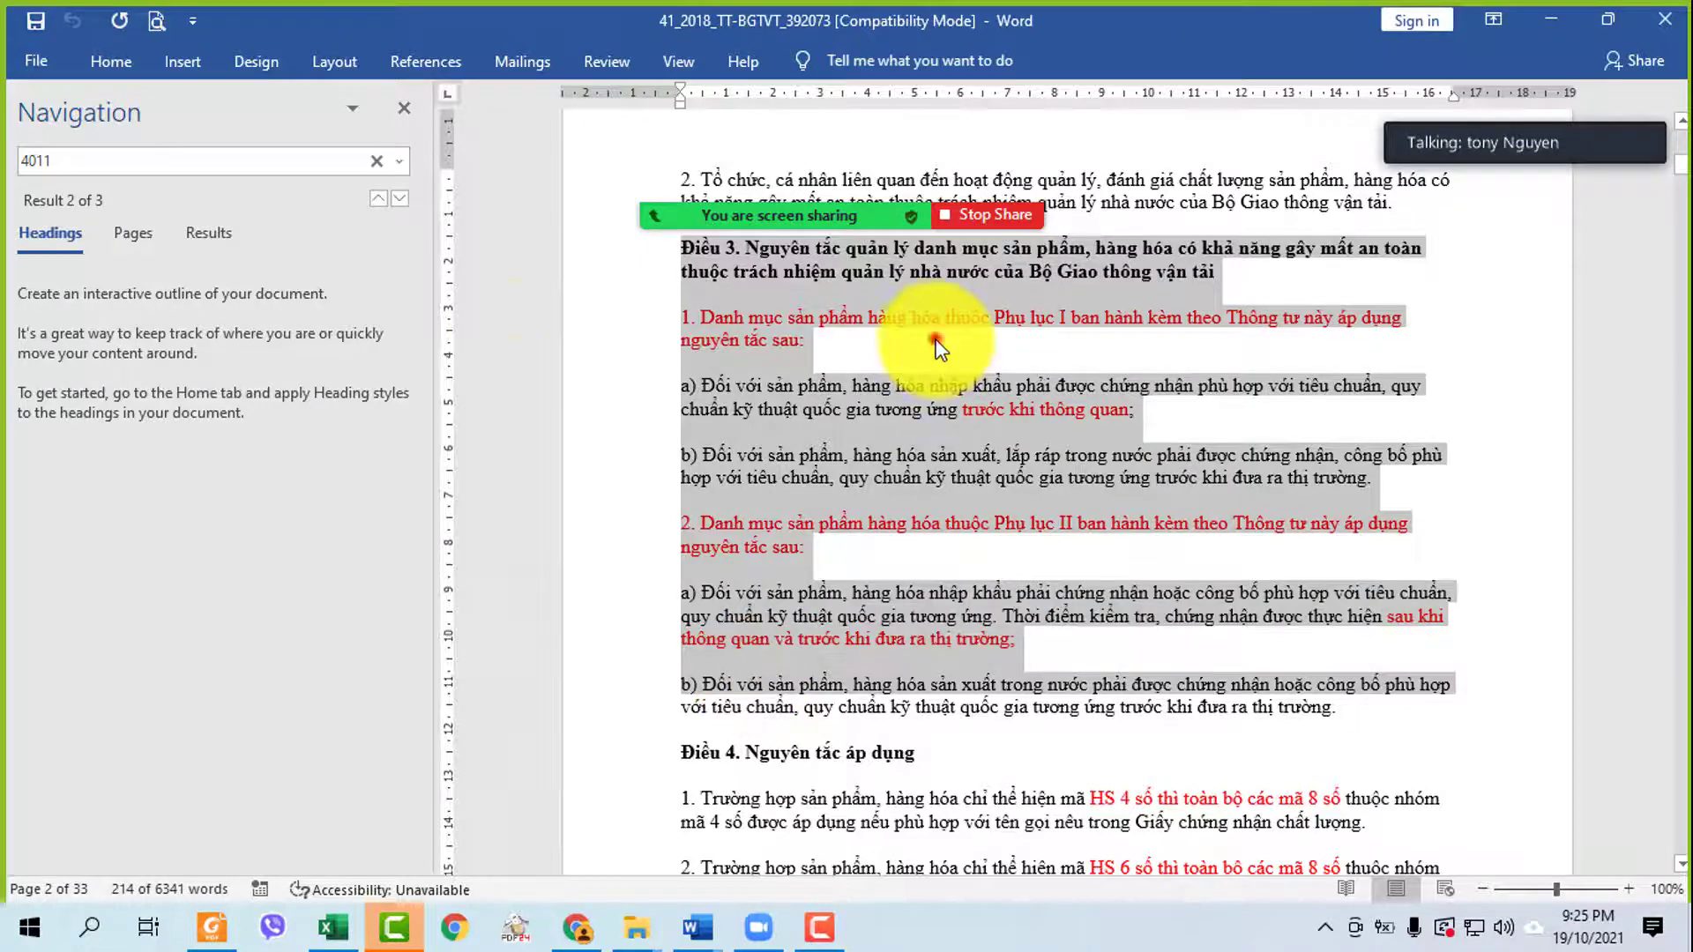
drag(635, 302, 670, 628)
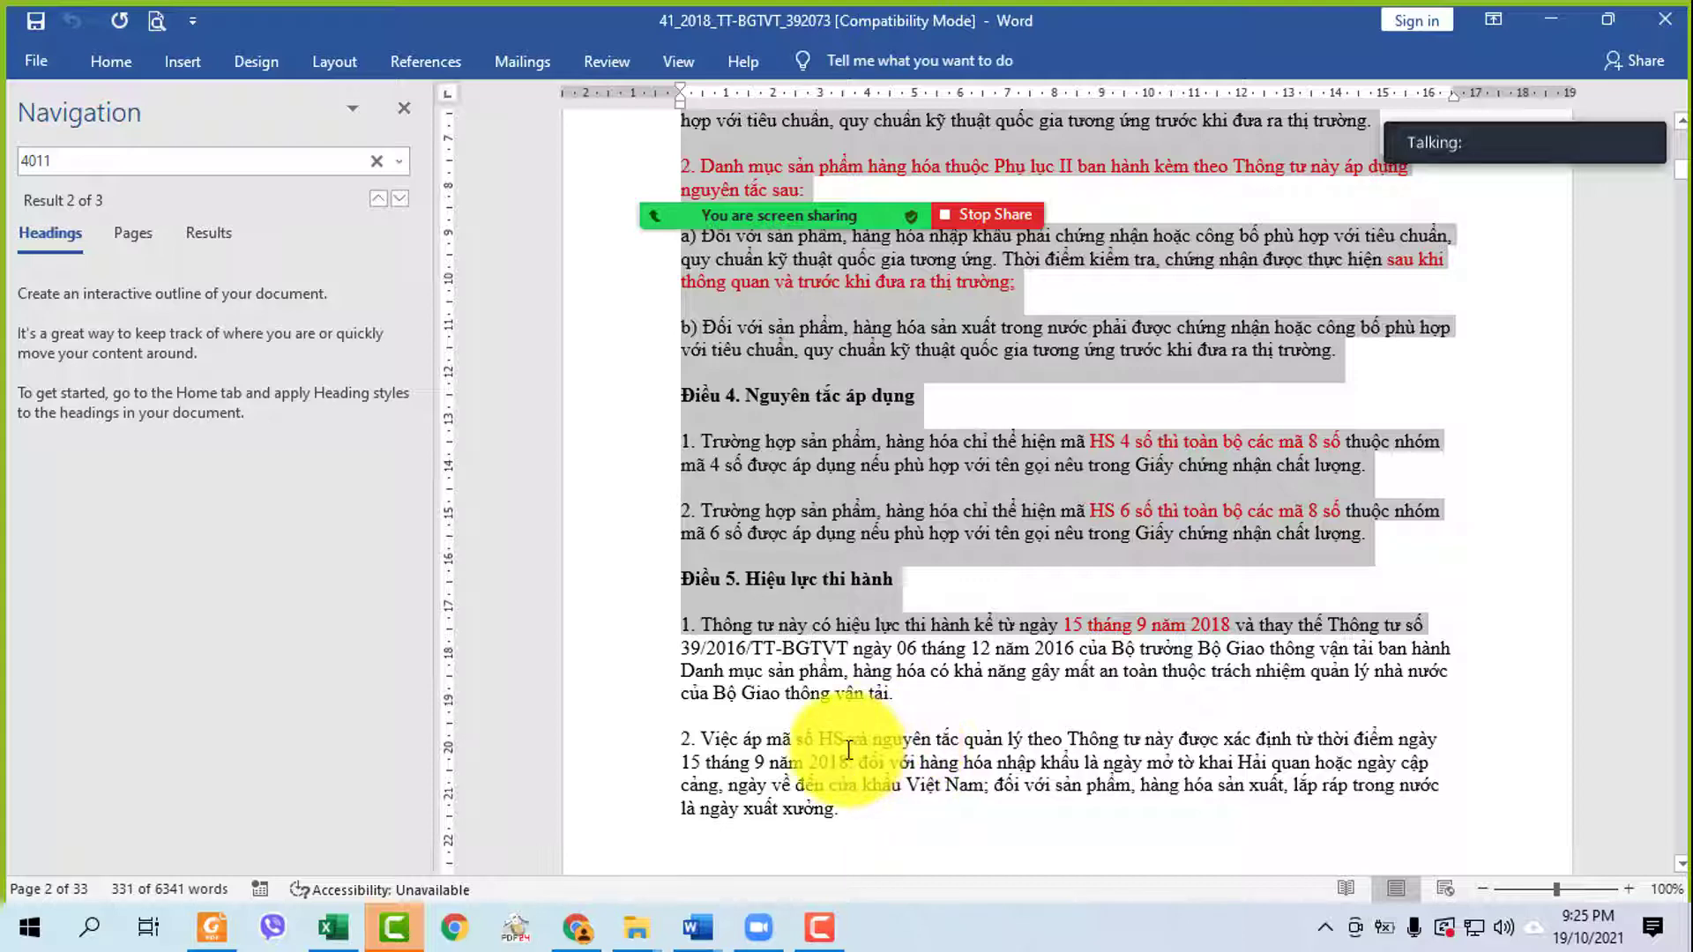
scroll(970, 458, up, 6)
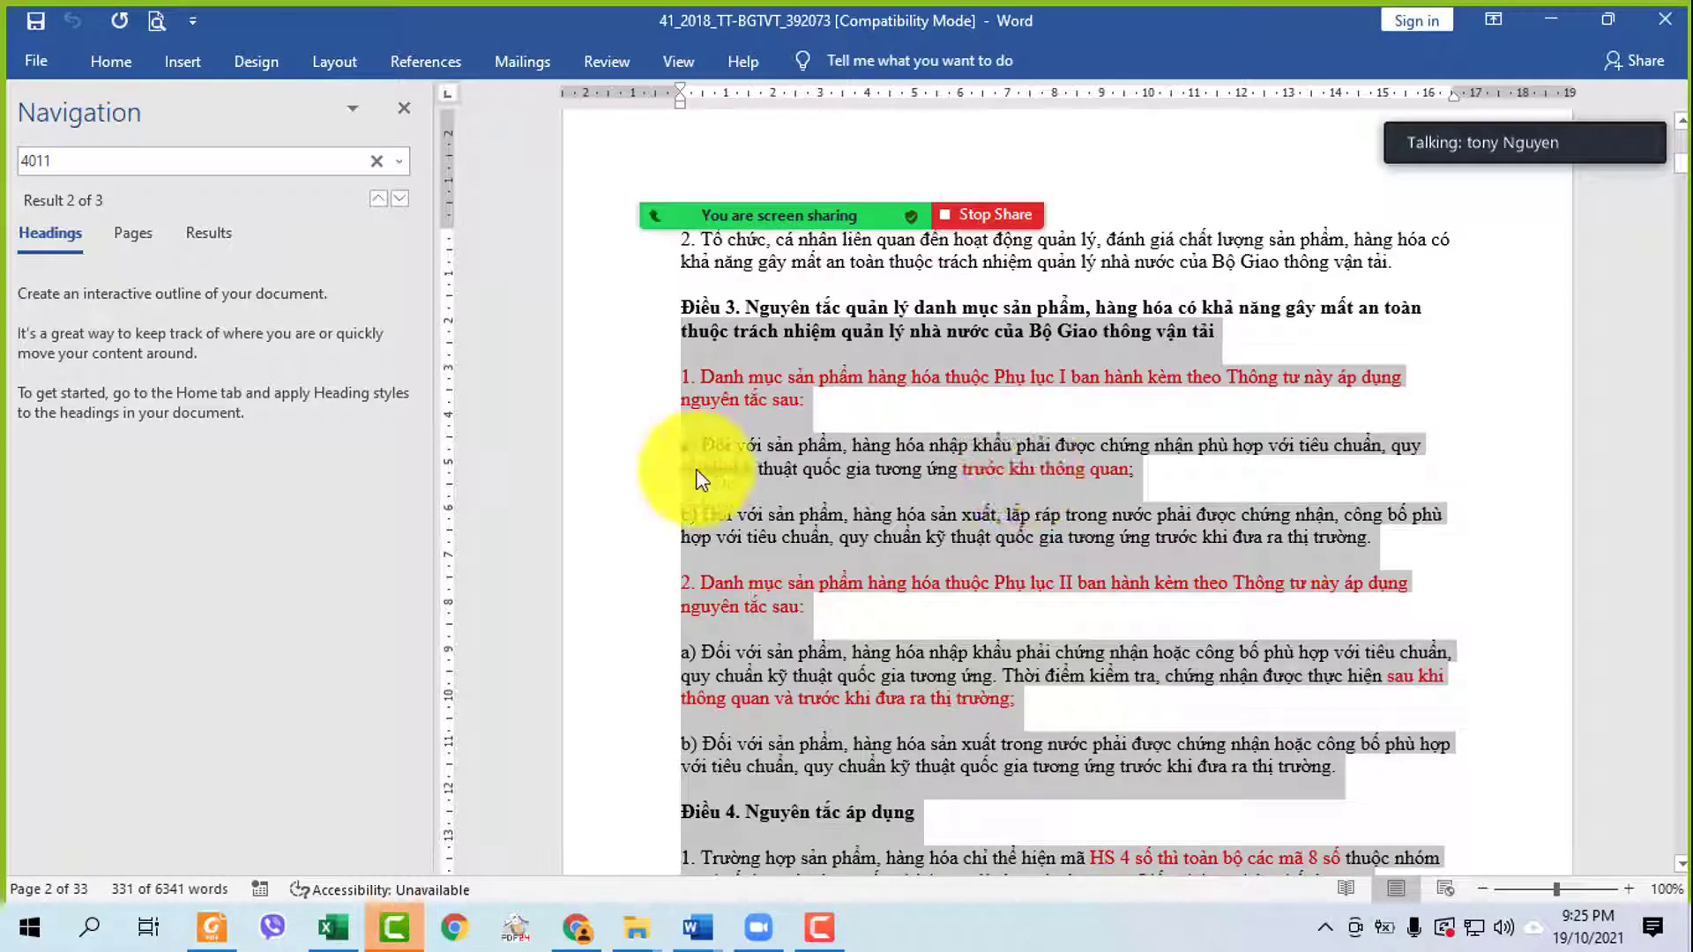
click(1040, 429)
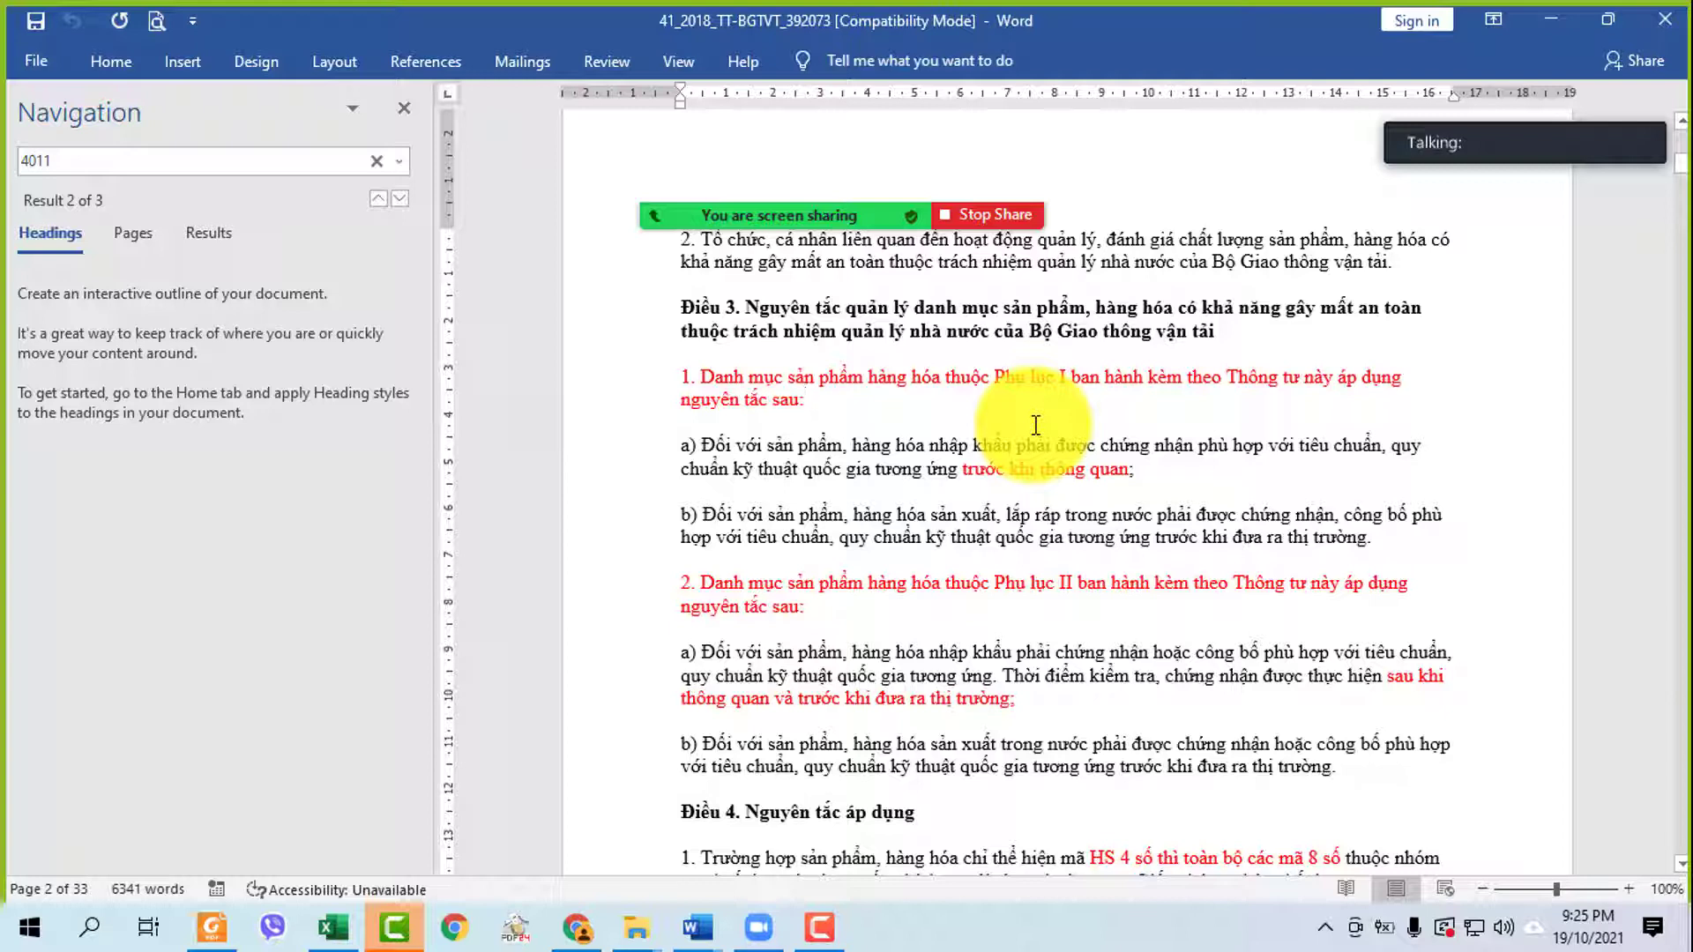
click(911, 490)
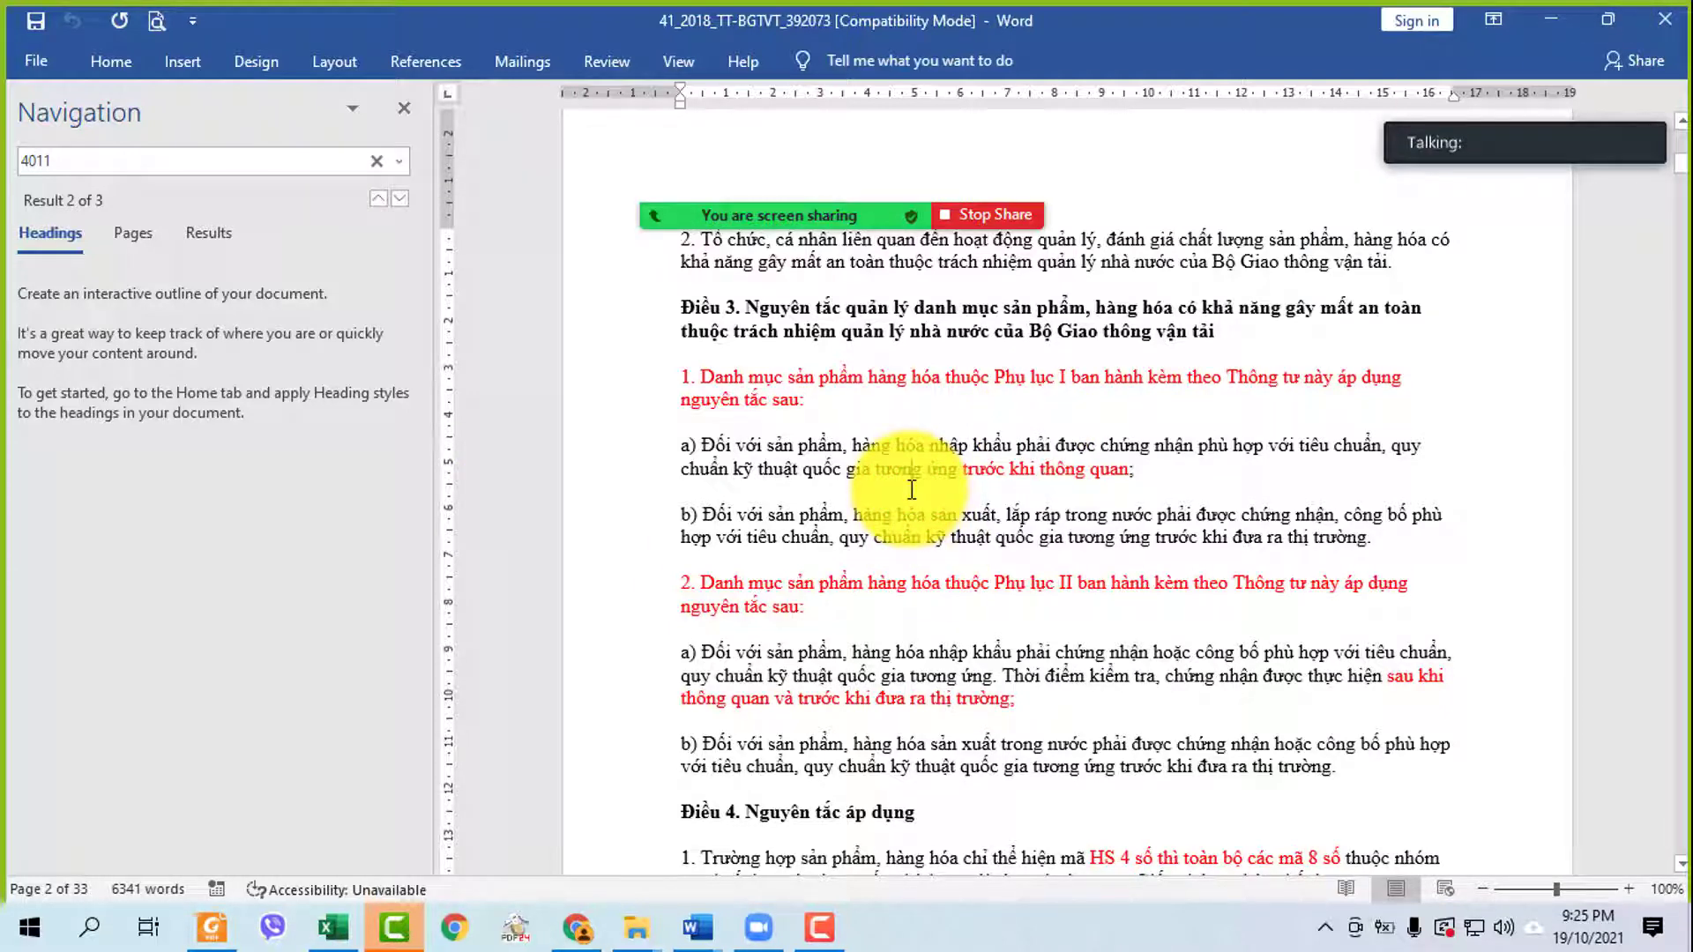
click(1669, 18)
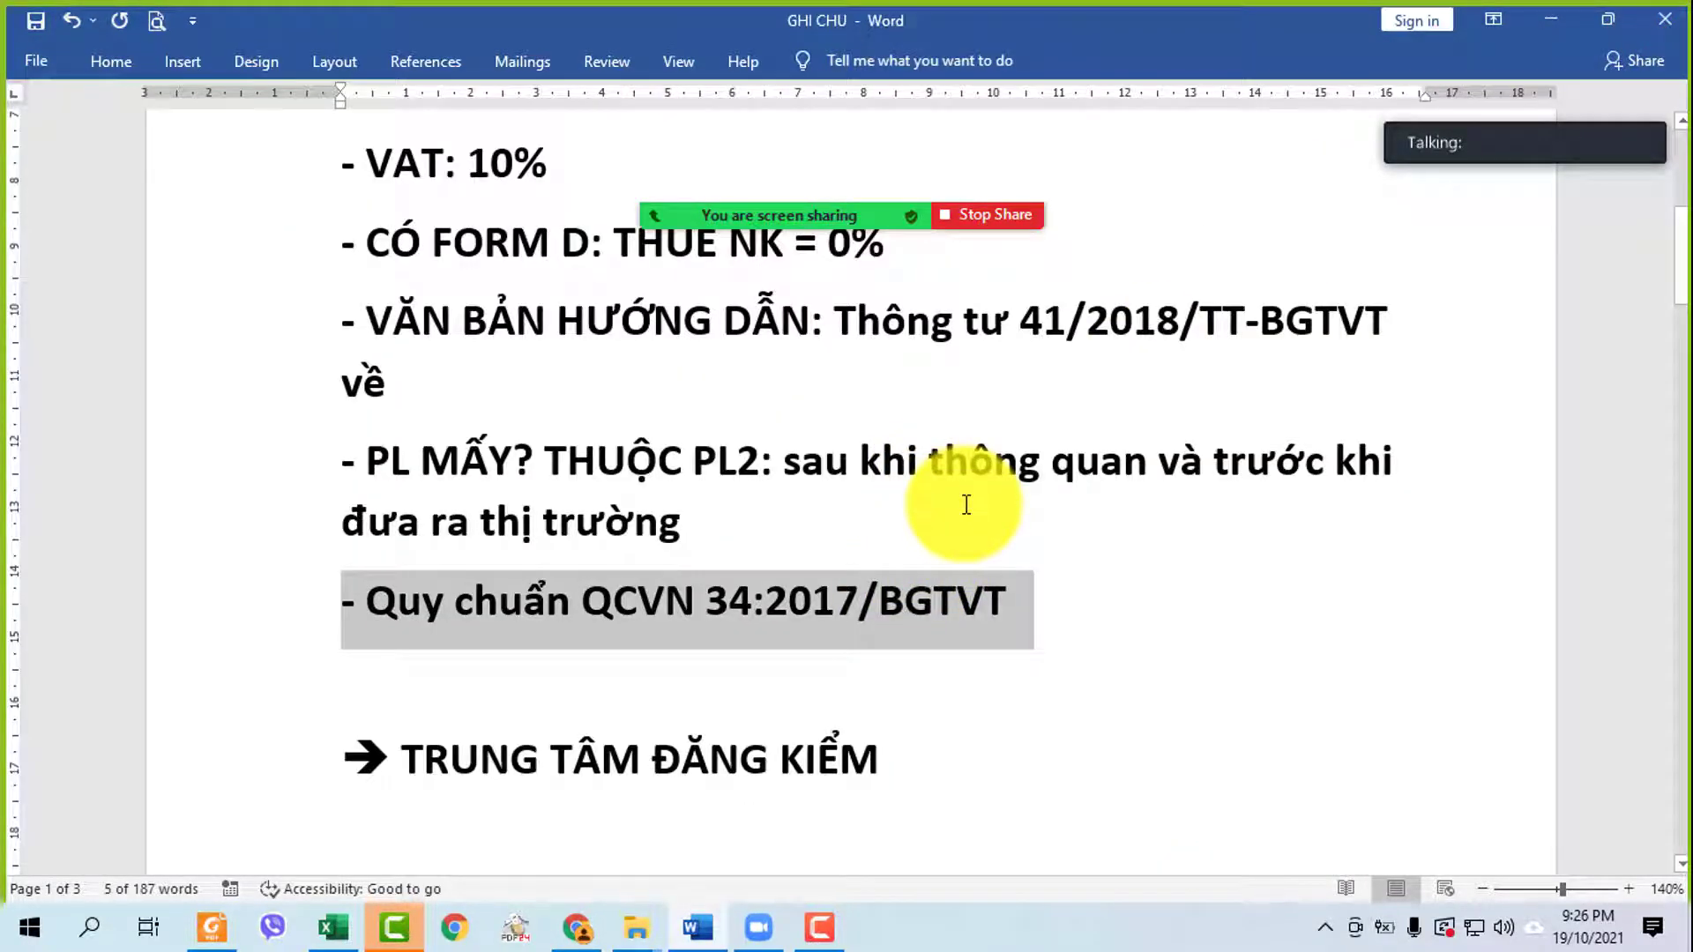
scroll(966, 504, down, 2)
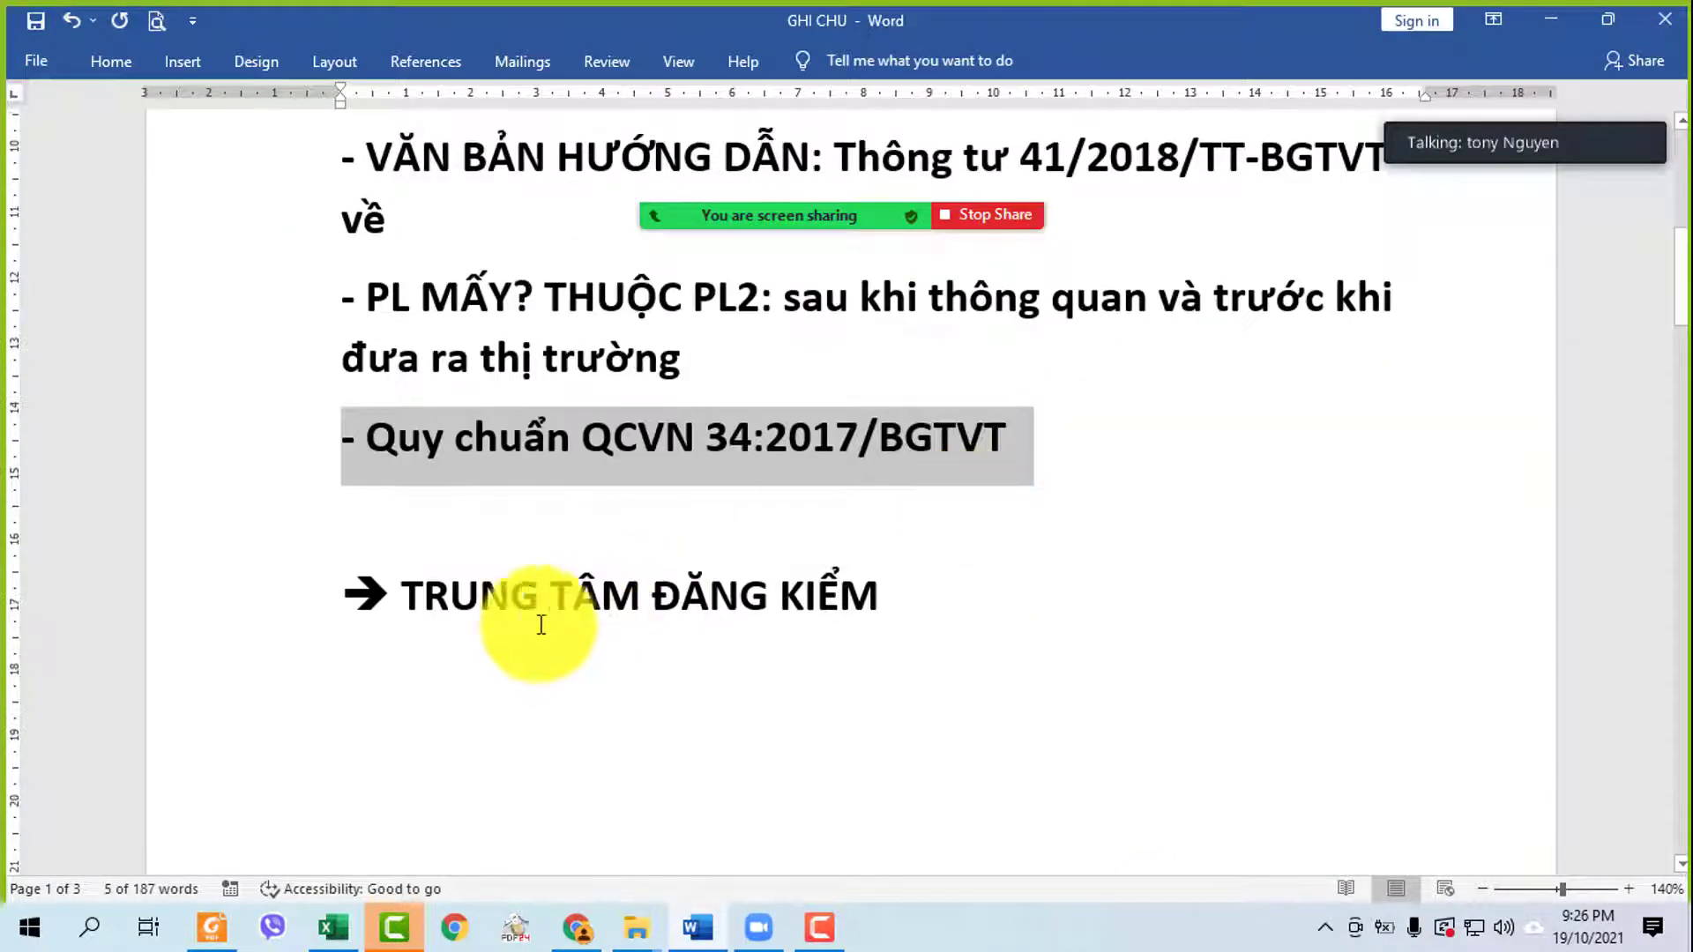
- Extend the arrowed conclusion line in the notes to read "LIÊN HỆ TRUNG TÂM ĐĂNG KIỂM ĐỂ ĐĂNG KÝ KIỂM TRA CLNN HÀNG NK"
click(209, 589)
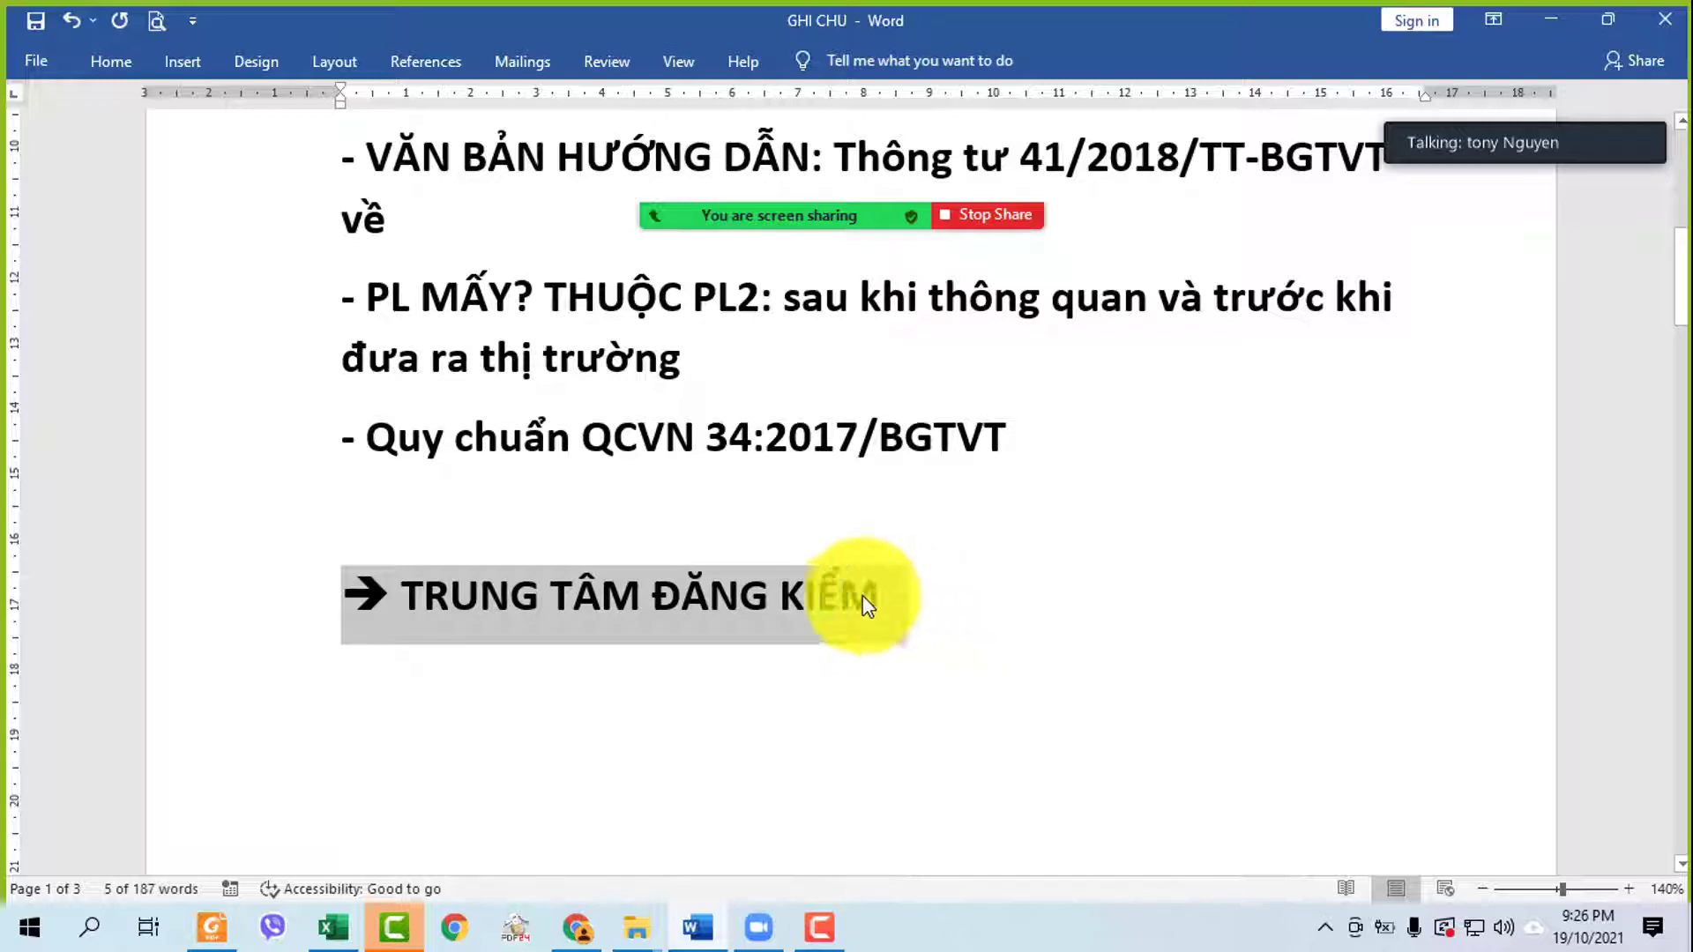
click(398, 596)
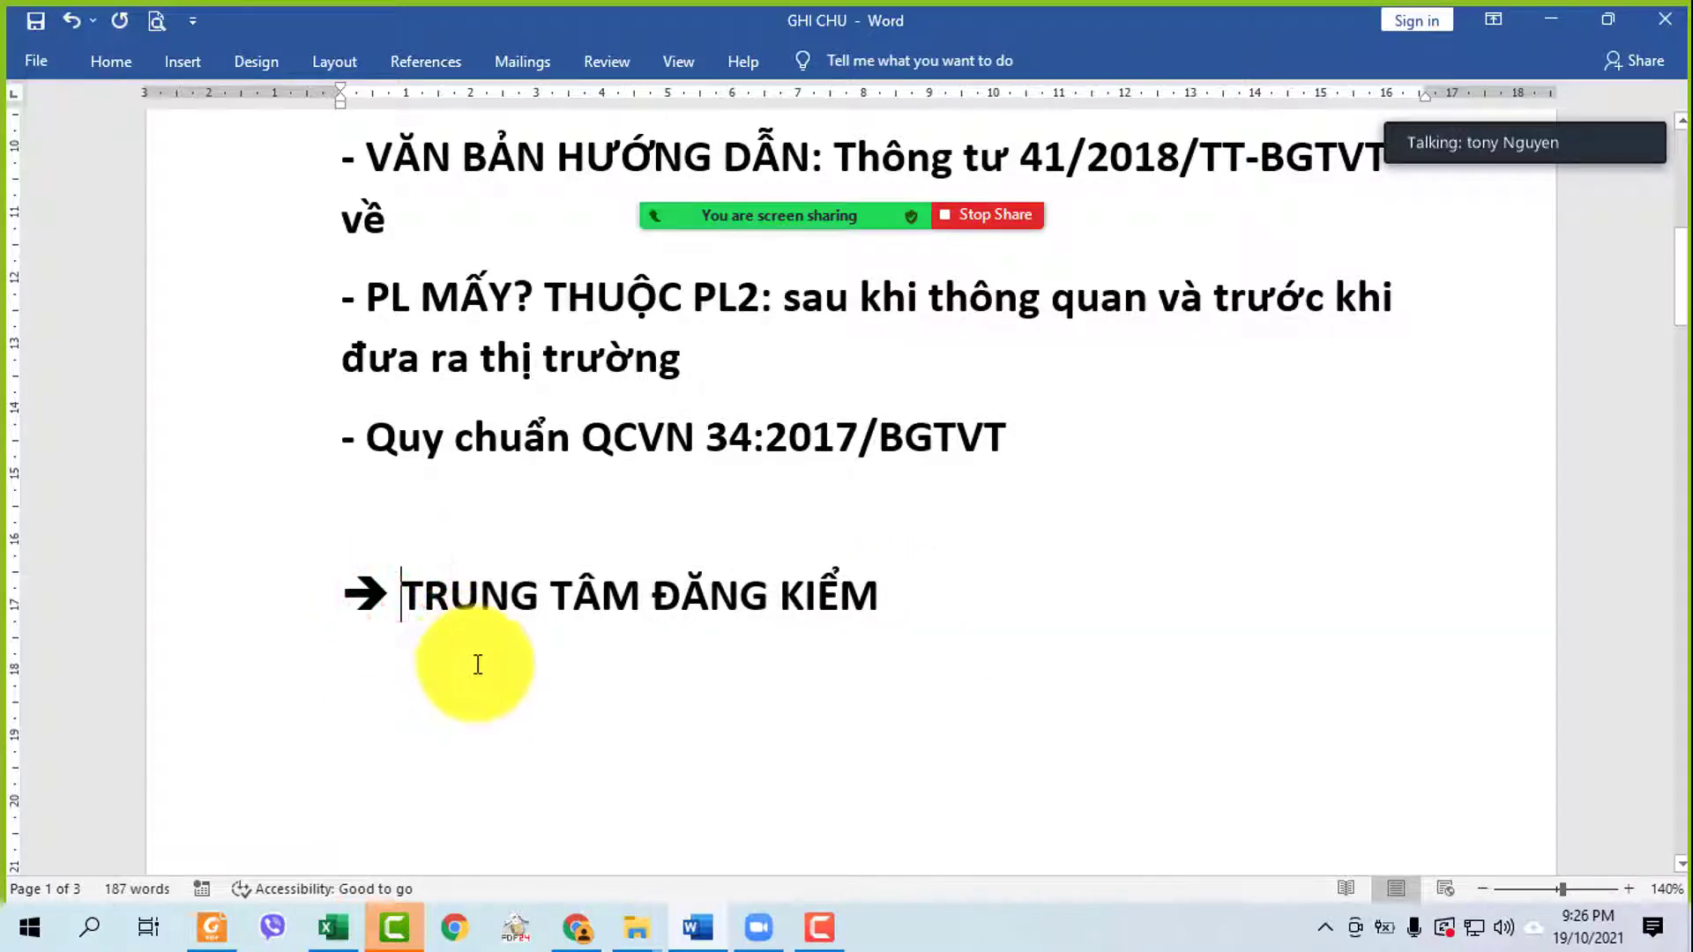
text(LIÊN HỆ)
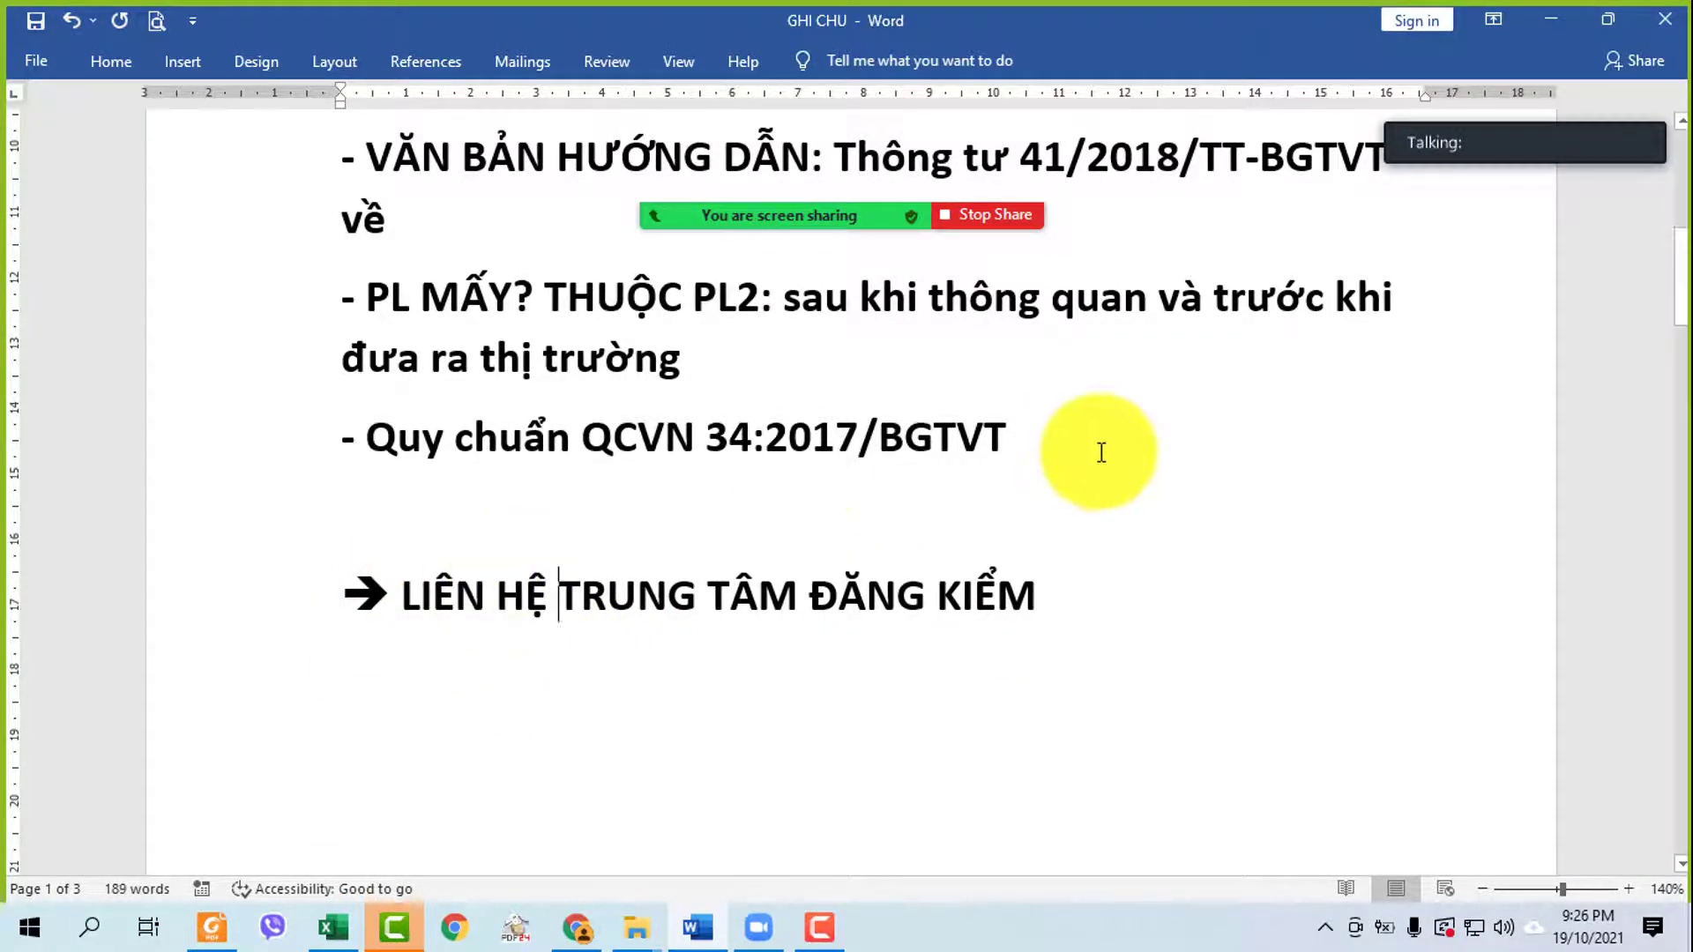
click(1076, 600)
text(ĐE)
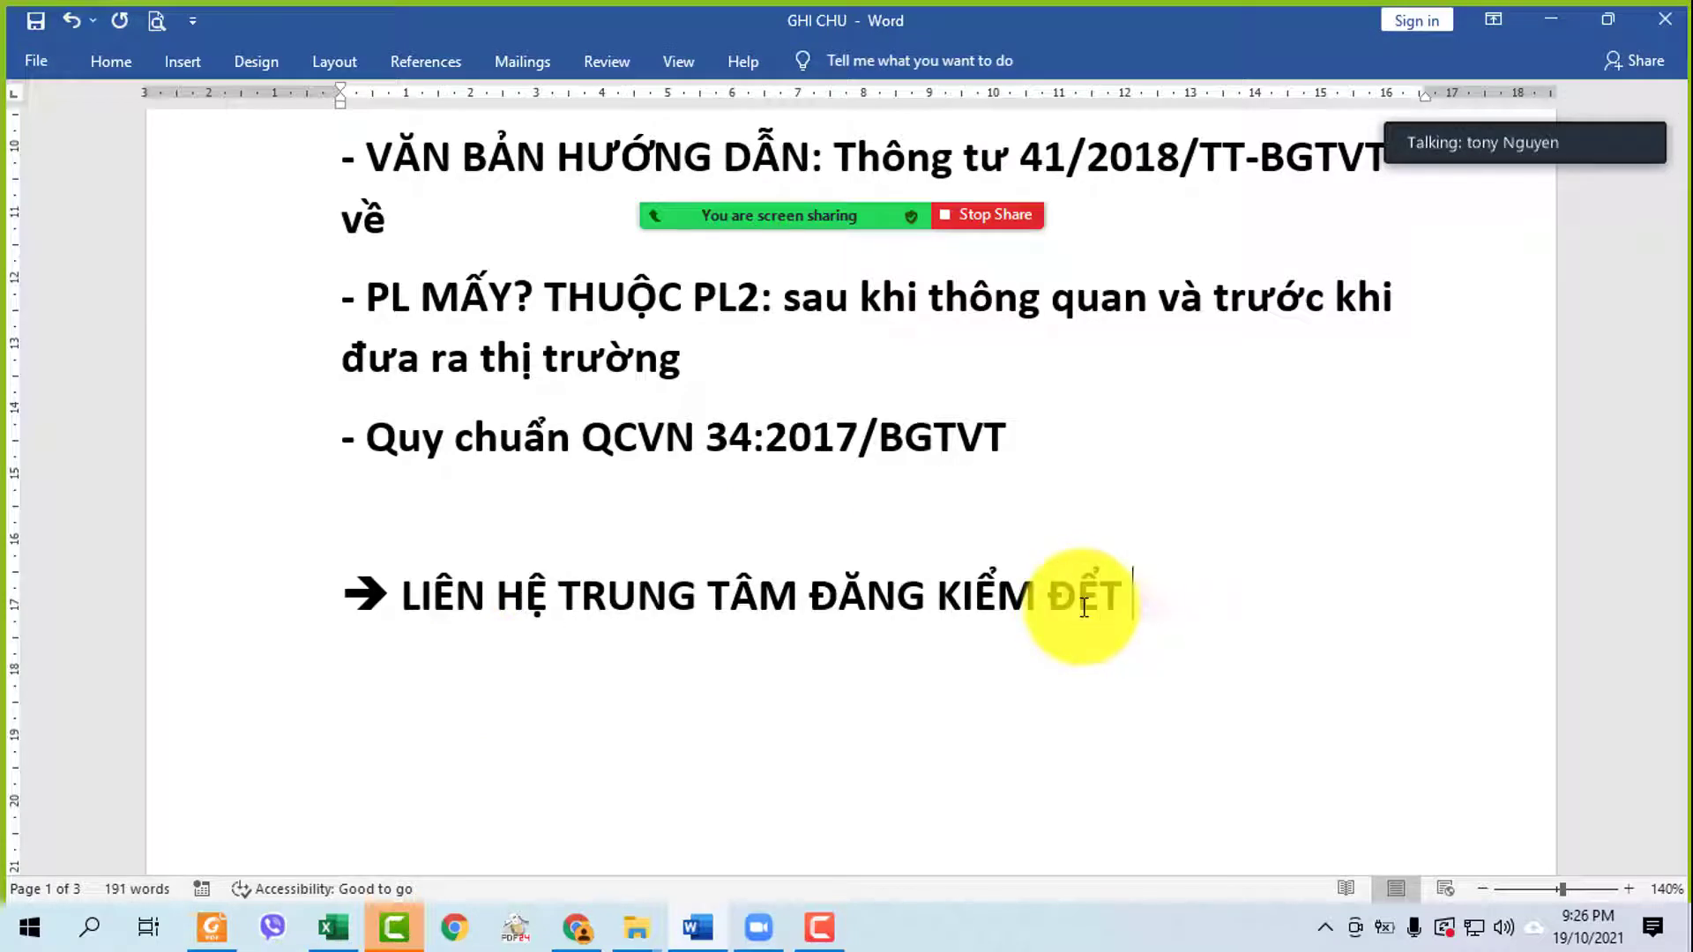
text( ĐĂNG KÝ)
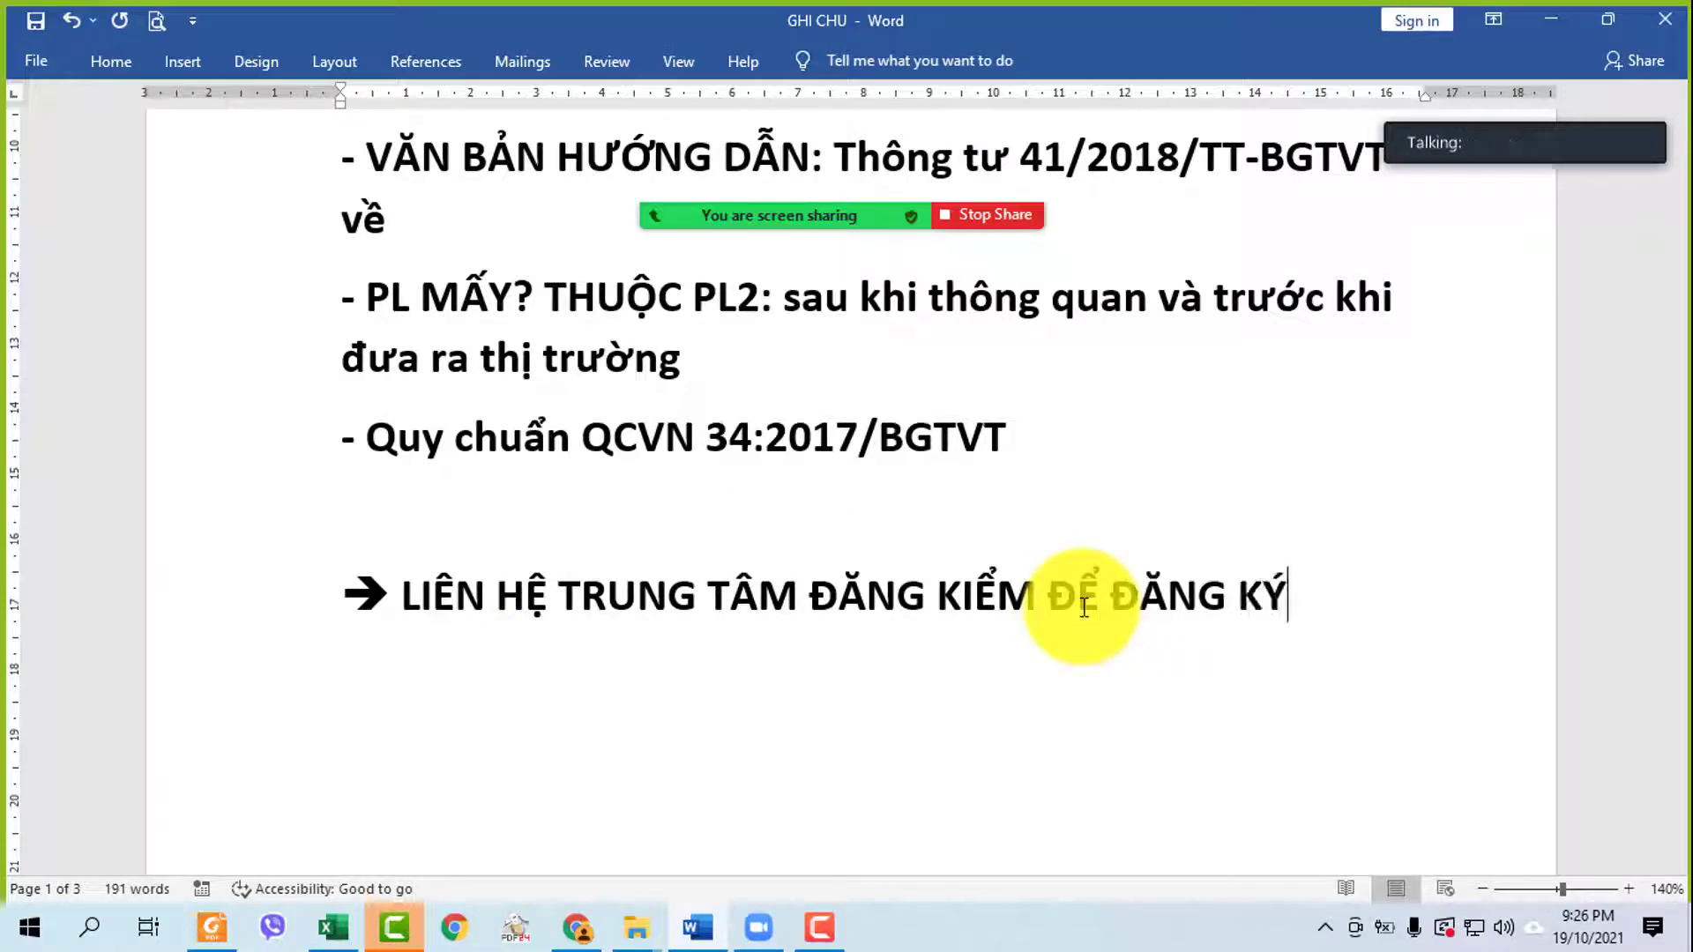
text( KIỂM TRA CLNN HÀNG NK)
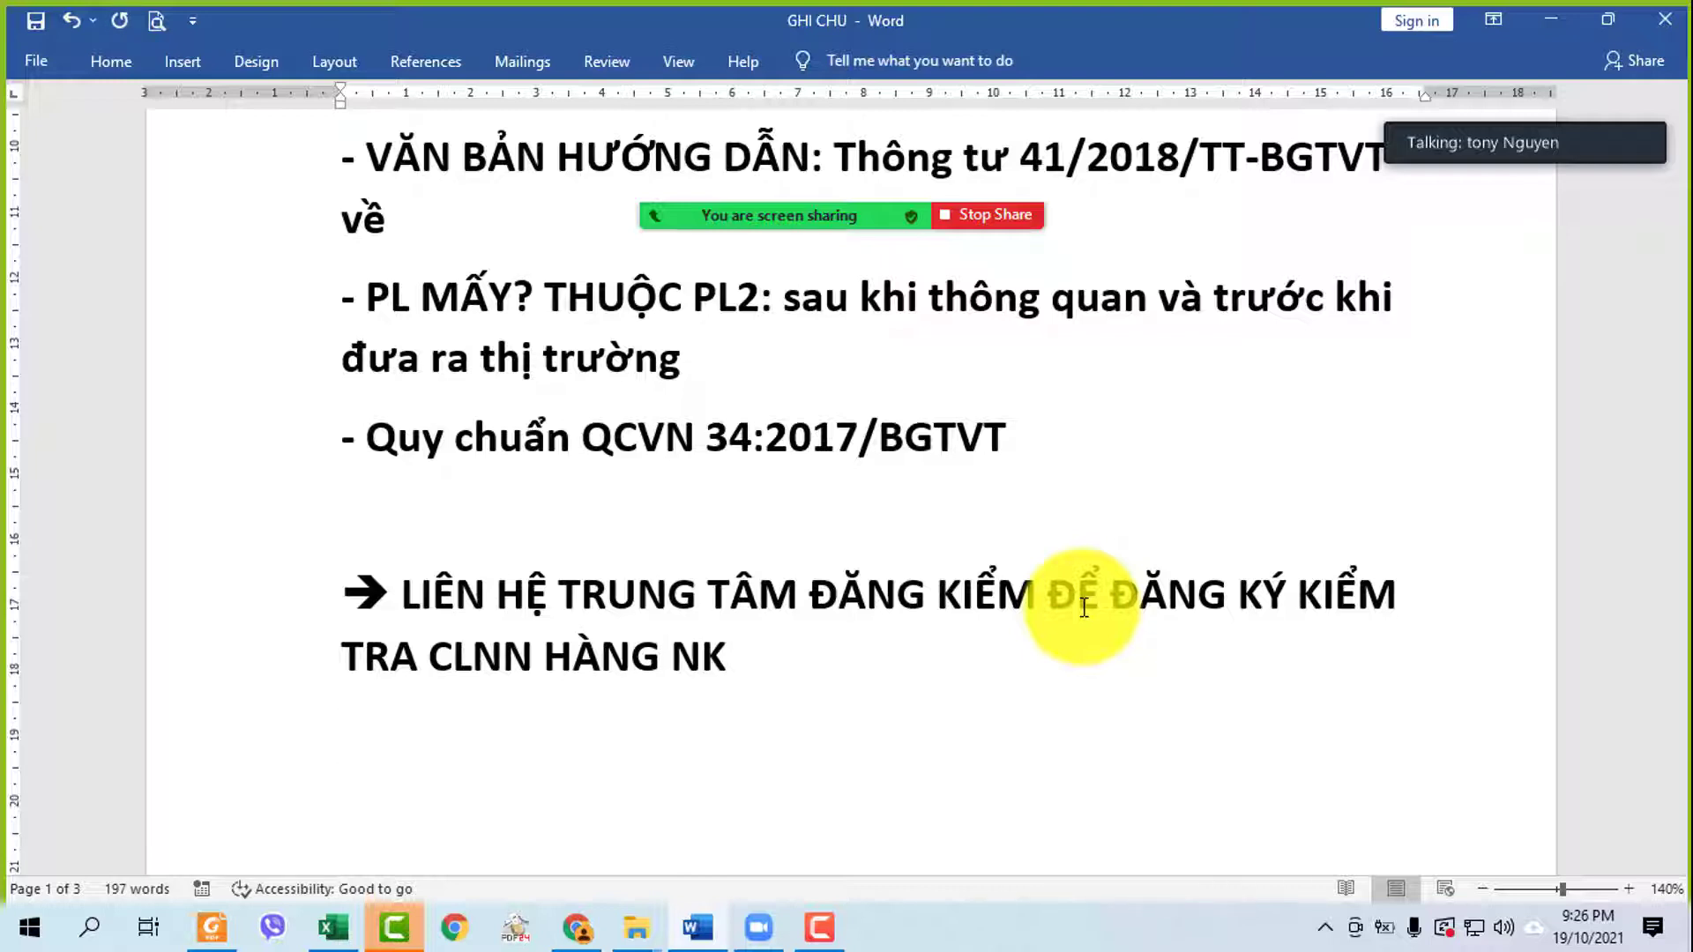
key(Return)
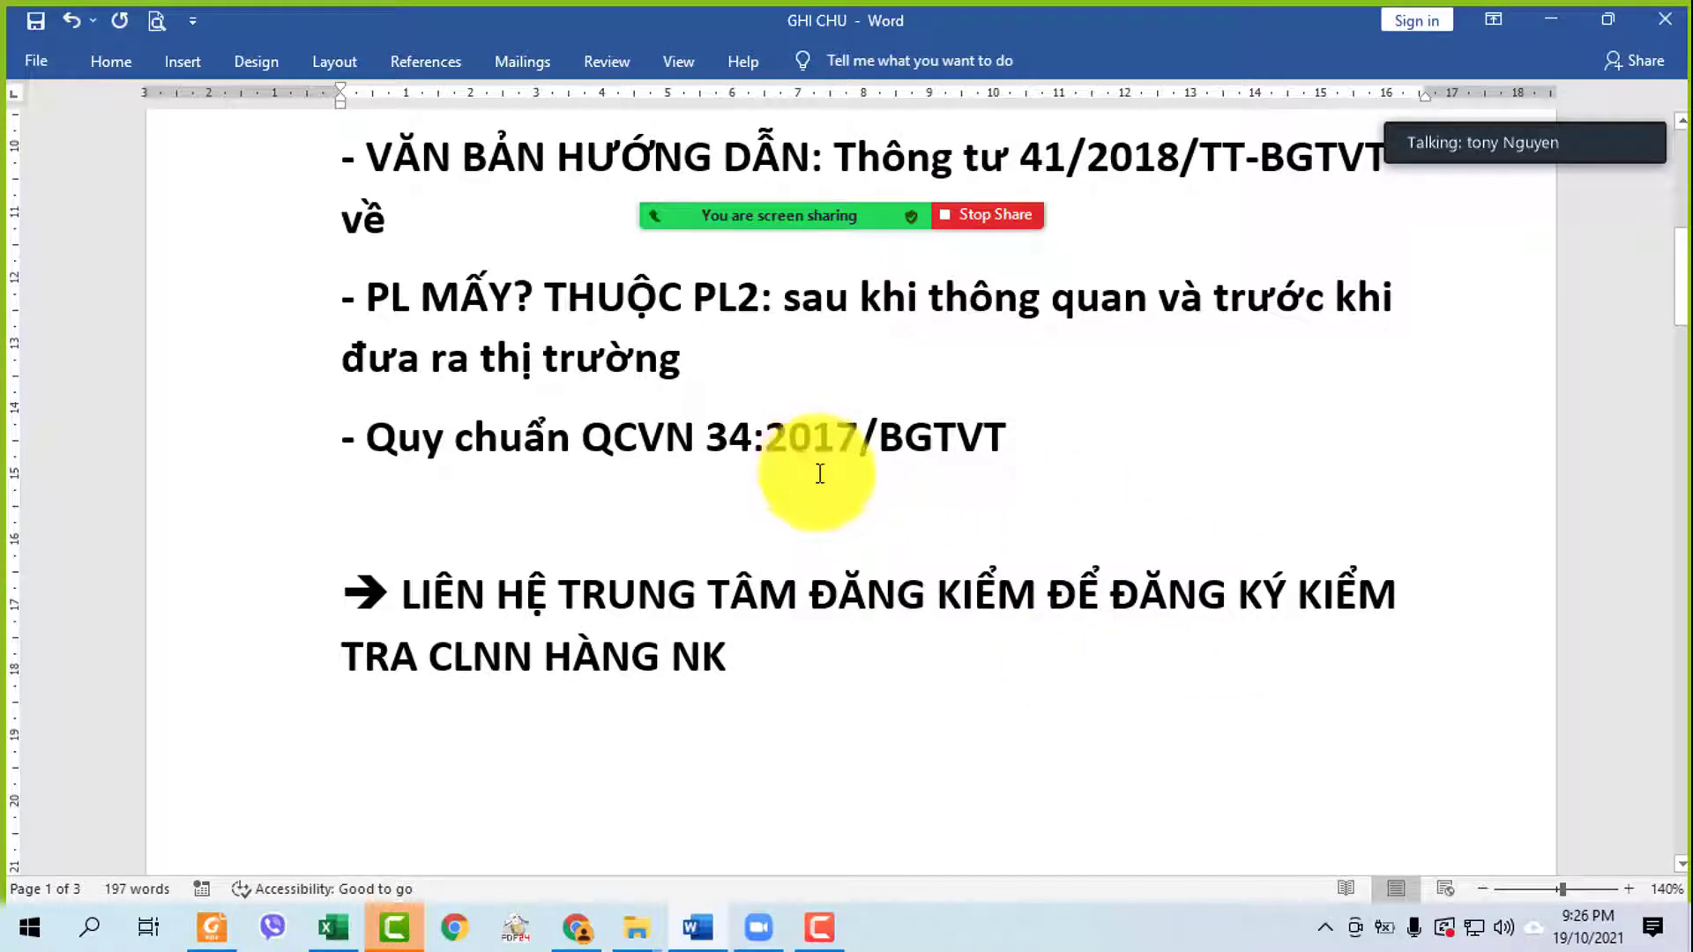
- Review the notes' VĂN BẢN HƯỚNG DẪN line and the words HÀNG NK by selecting them
double_click(264, 149)
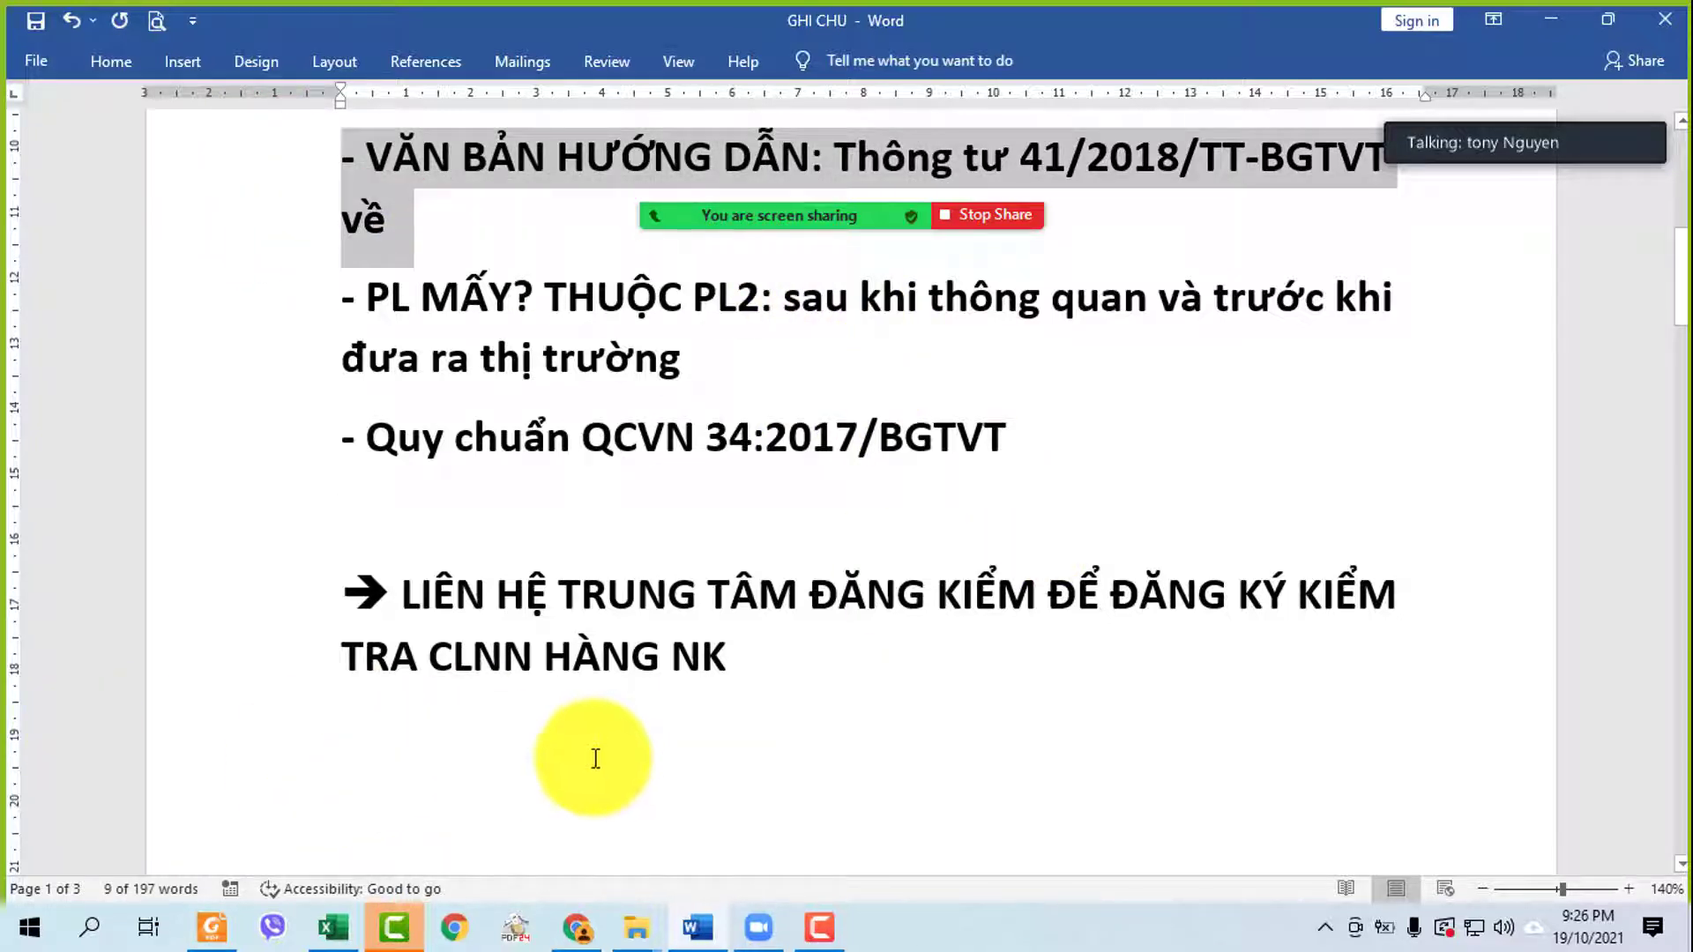
drag(545, 657, 729, 650)
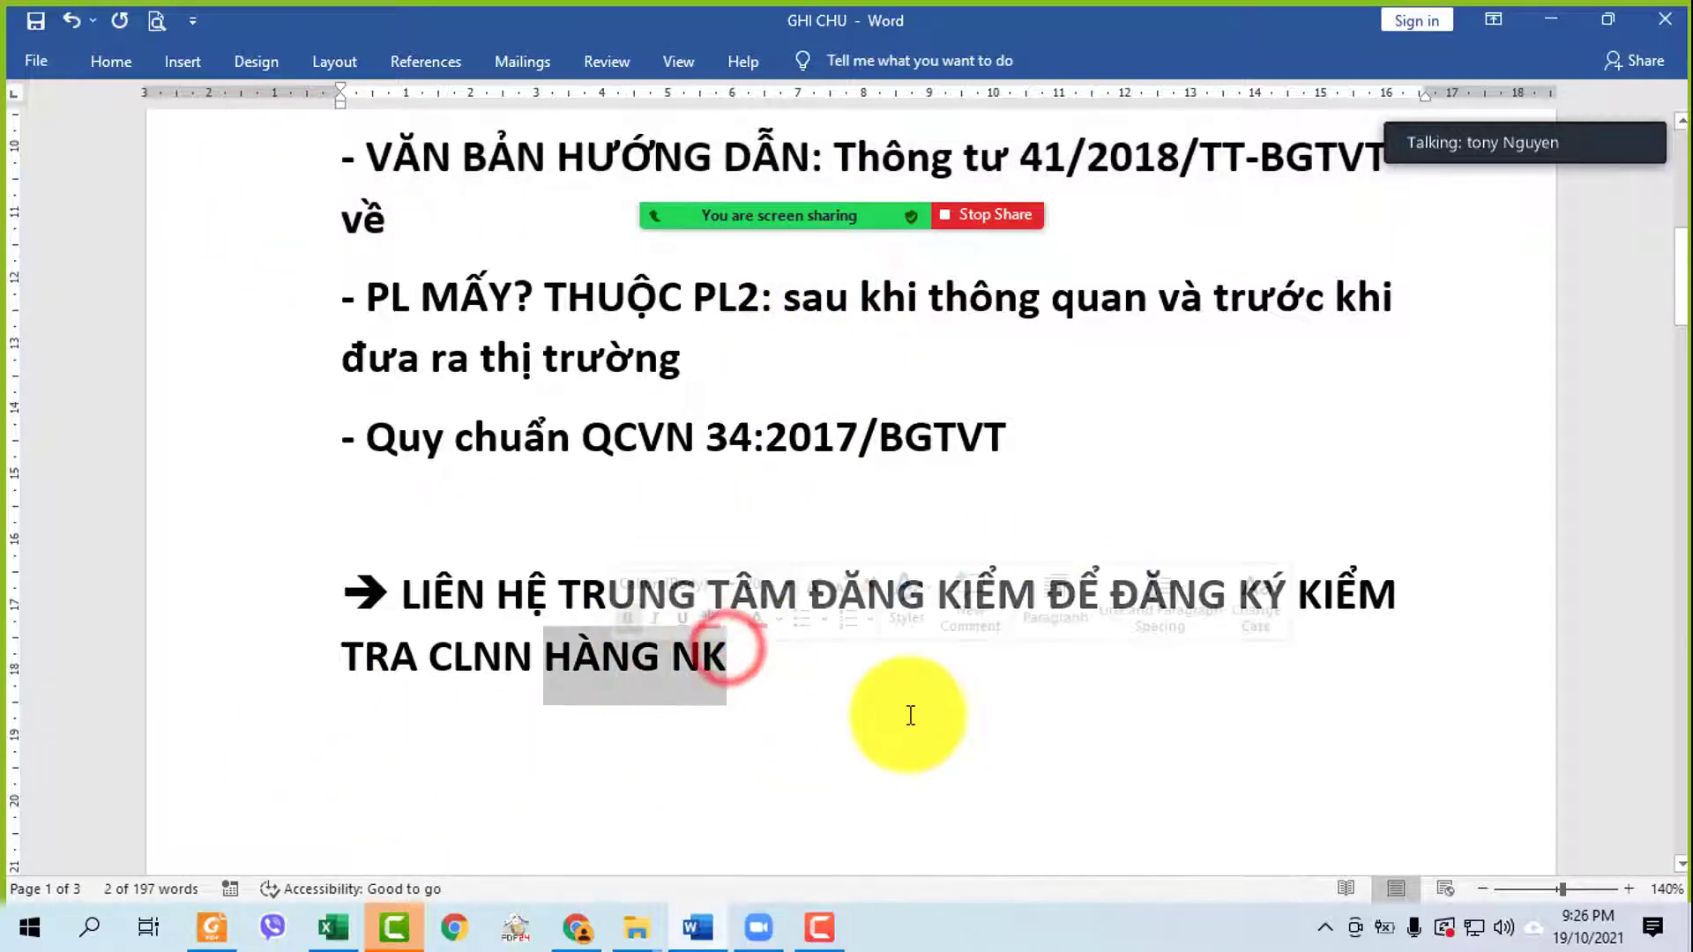
scroll(908, 723, down, 3)
click(745, 333)
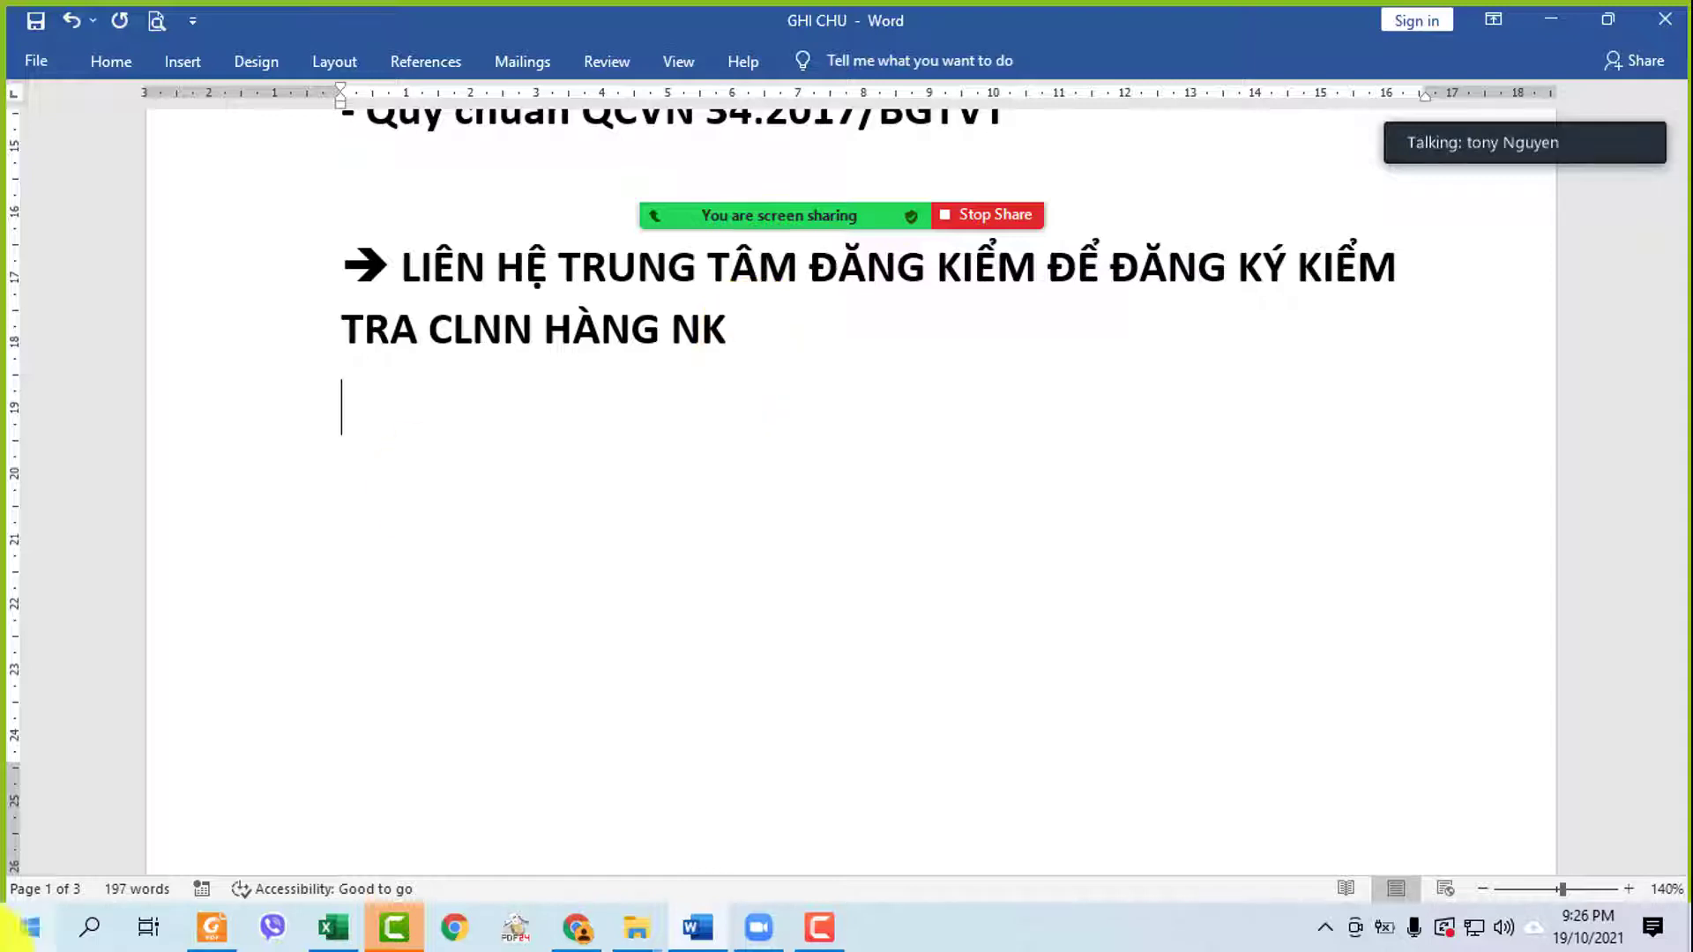
- Open THIEN TRANG - 3826.20.50PT from the KTCN folder and look over the Mẫu số 01 registration form down to its signatures
click(1556, 26)
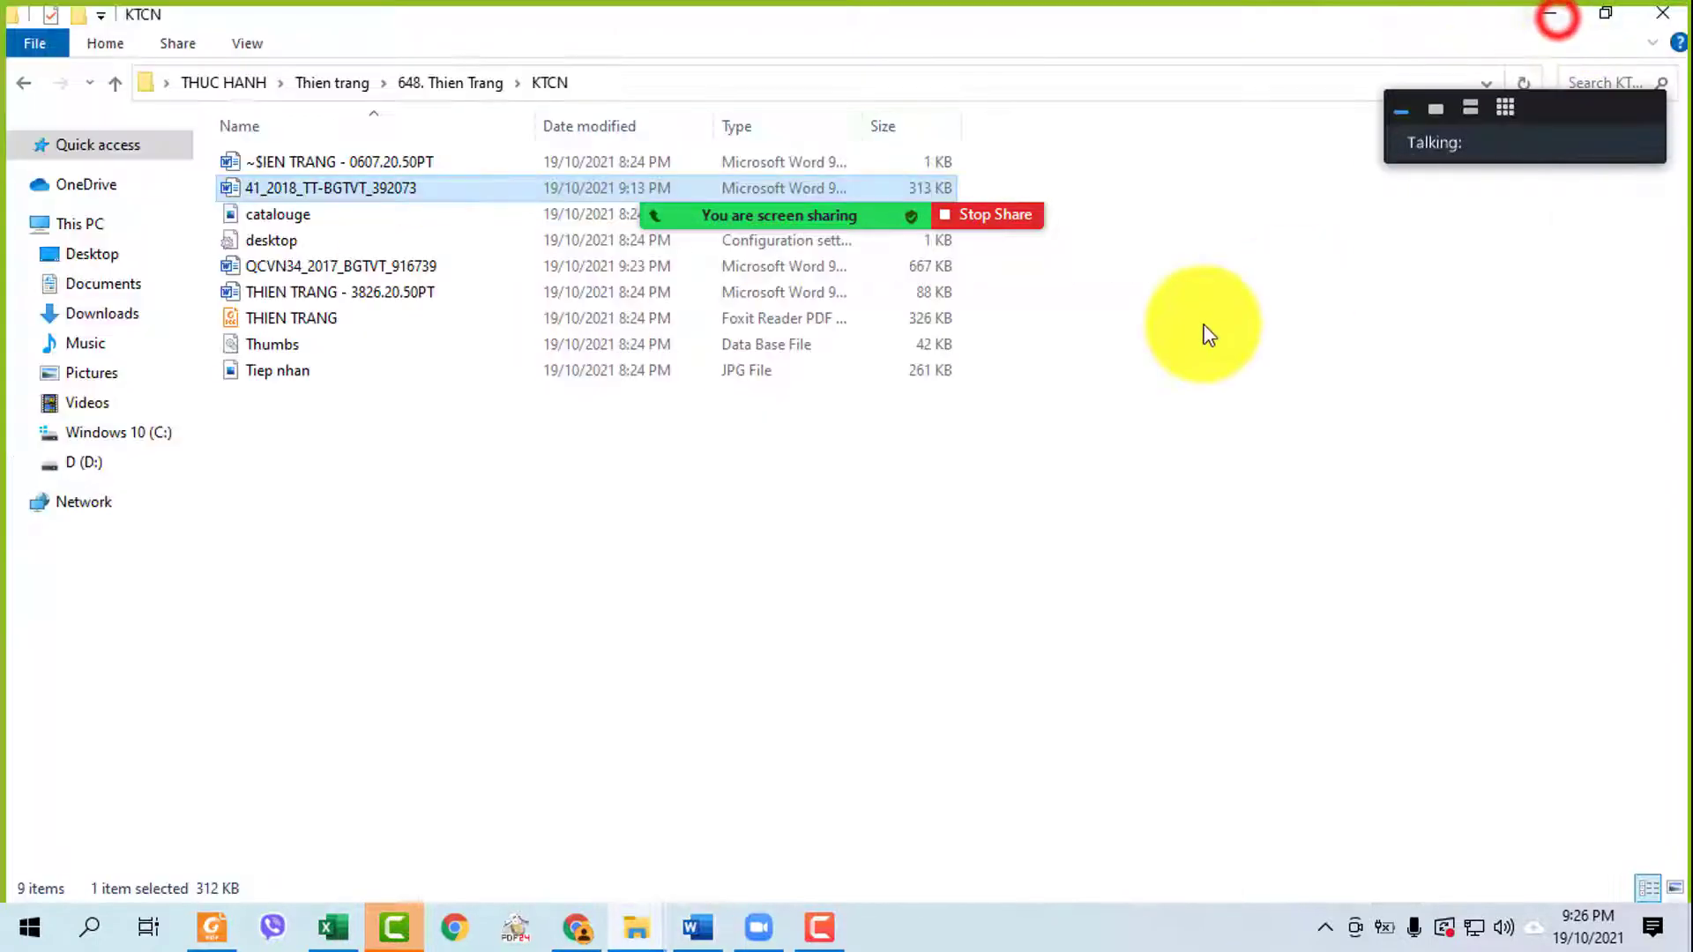
click(353, 291)
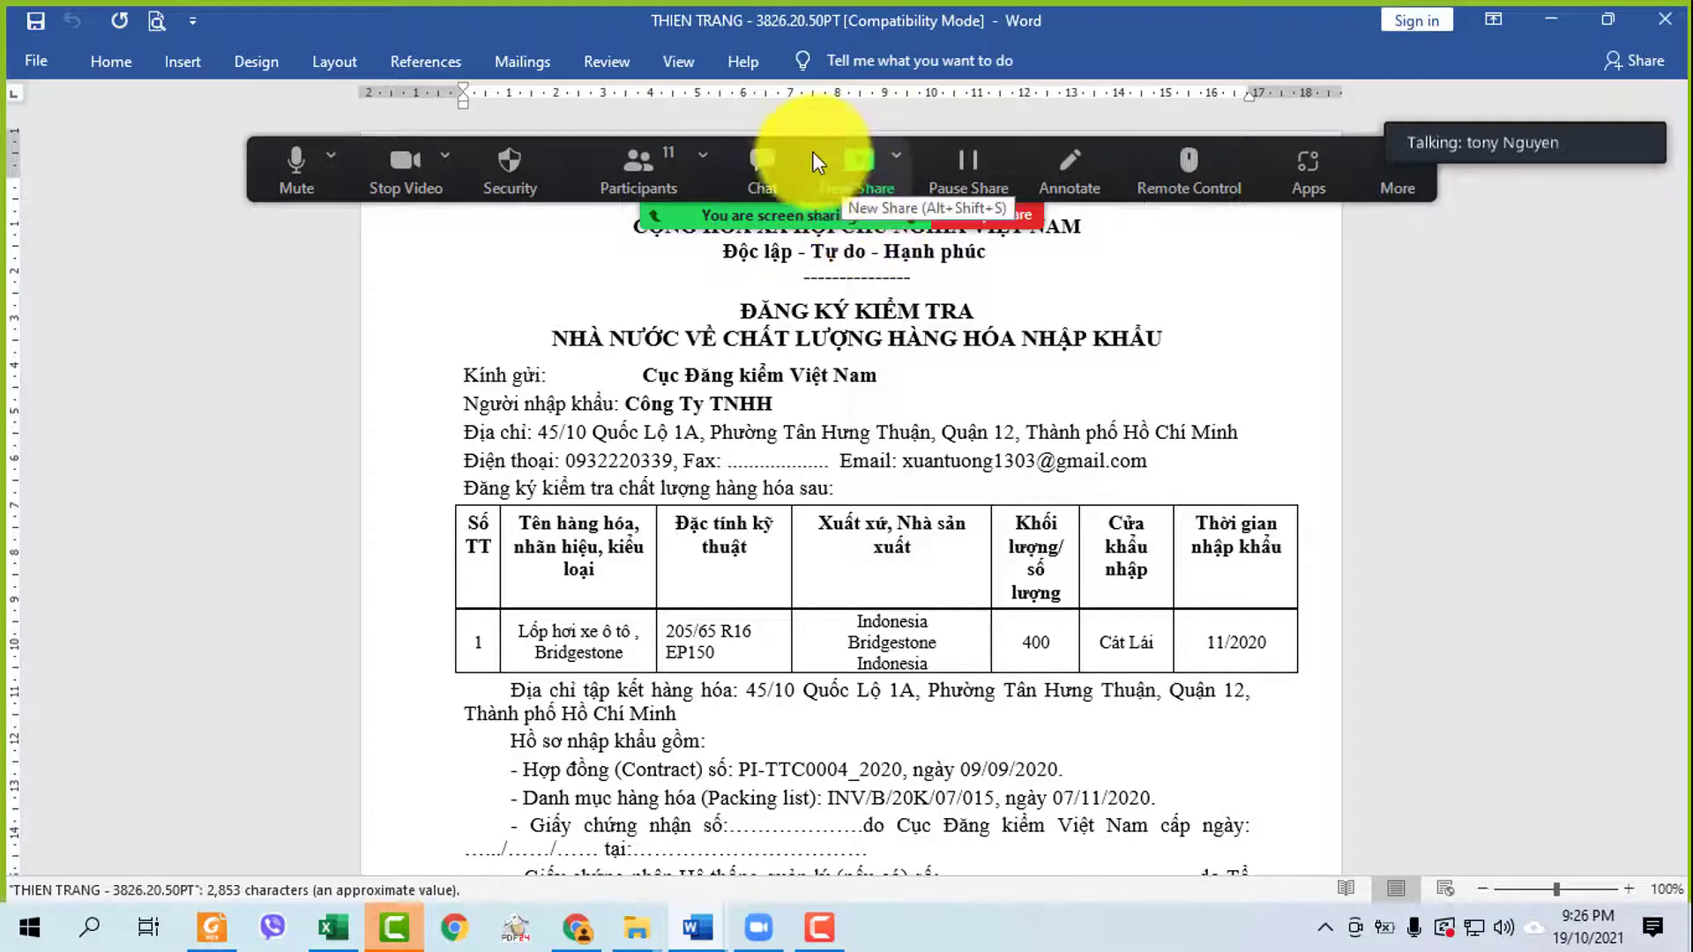
drag(812, 151, 772, 23)
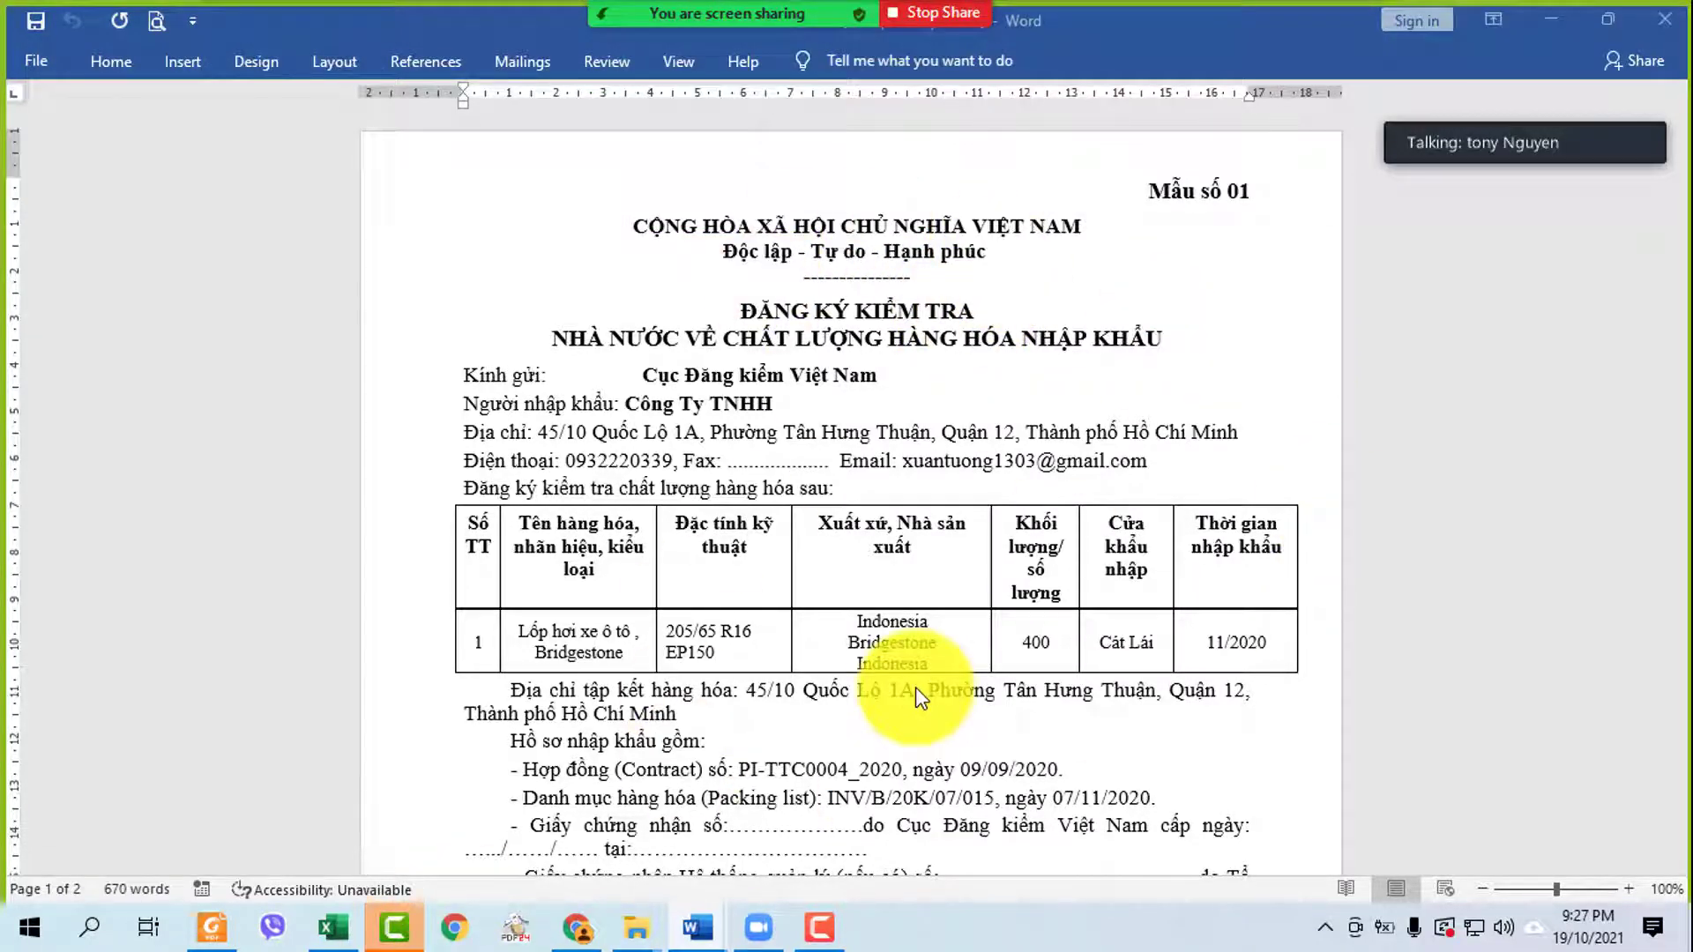
click(648, 220)
mouse_move(405, 237)
mouse_down()
mouse_move(491, 717)
mouse_move(472, 876)
mouse_move(510, 925)
mouse_move(508, 577)
mouse_move(566, 359)
mouse_up()
scroll(729, 465, up, 2)
click(888, 457)
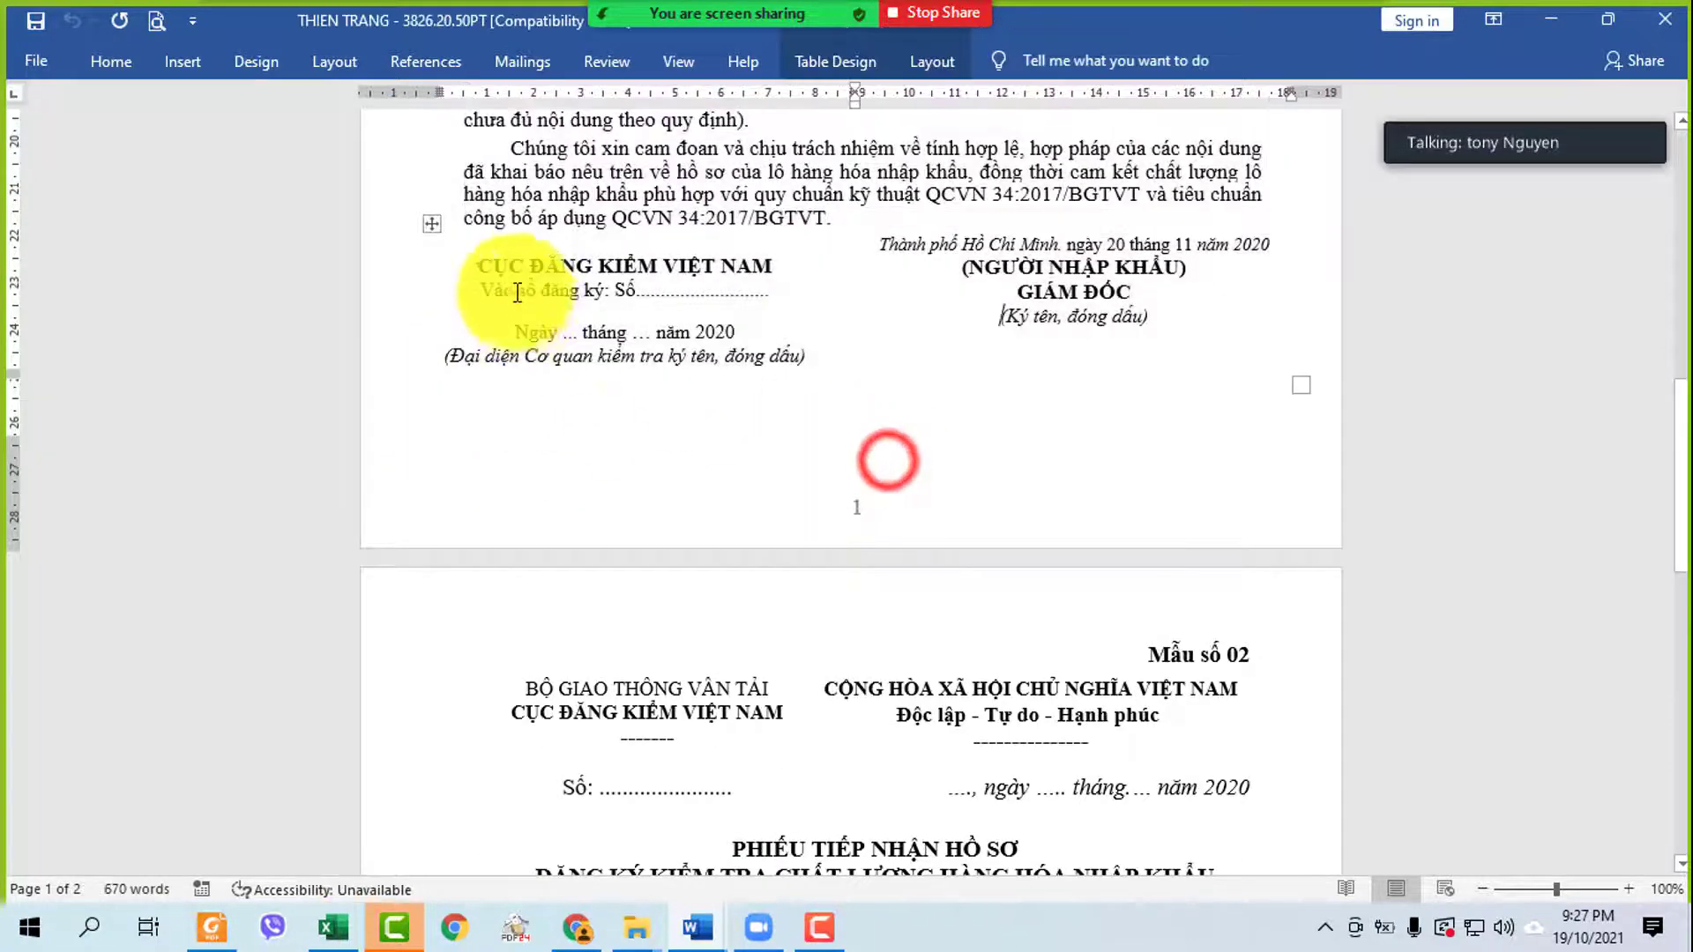
- Colour the CỤC ĐĂNG KIỂM VIỆT NAM signature block red, from its heading to the signing note
mouse_move(486, 260)
mouse_down()
mouse_move(718, 351)
mouse_move(775, 347)
mouse_up()
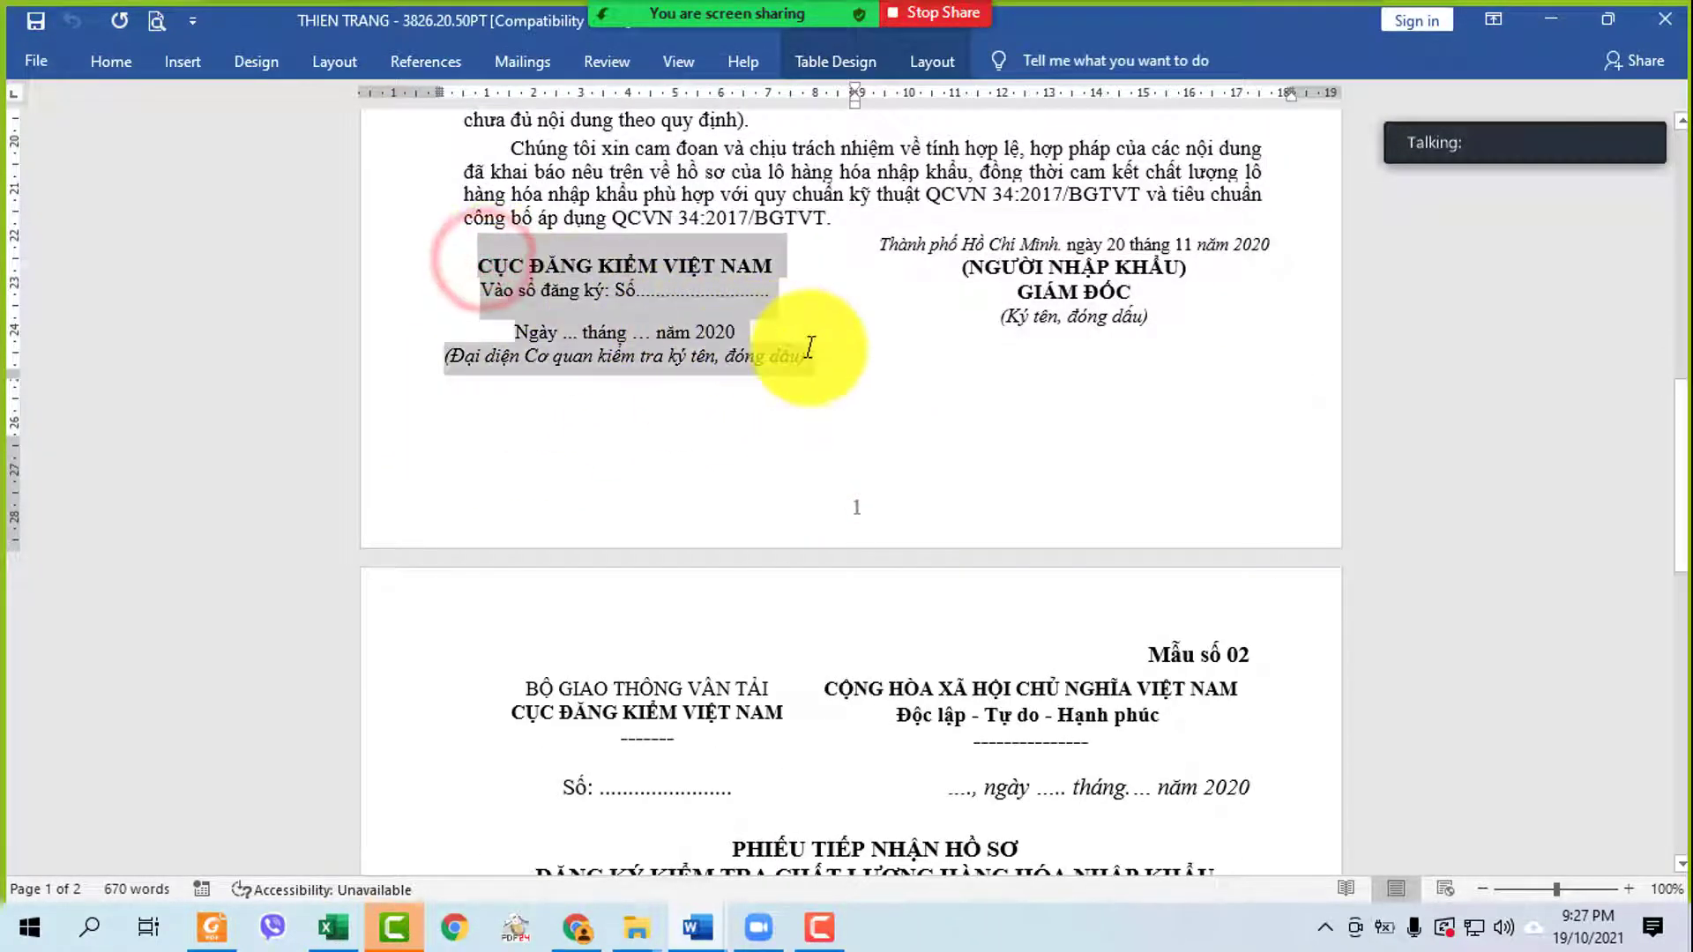
click(95, 63)
click(529, 145)
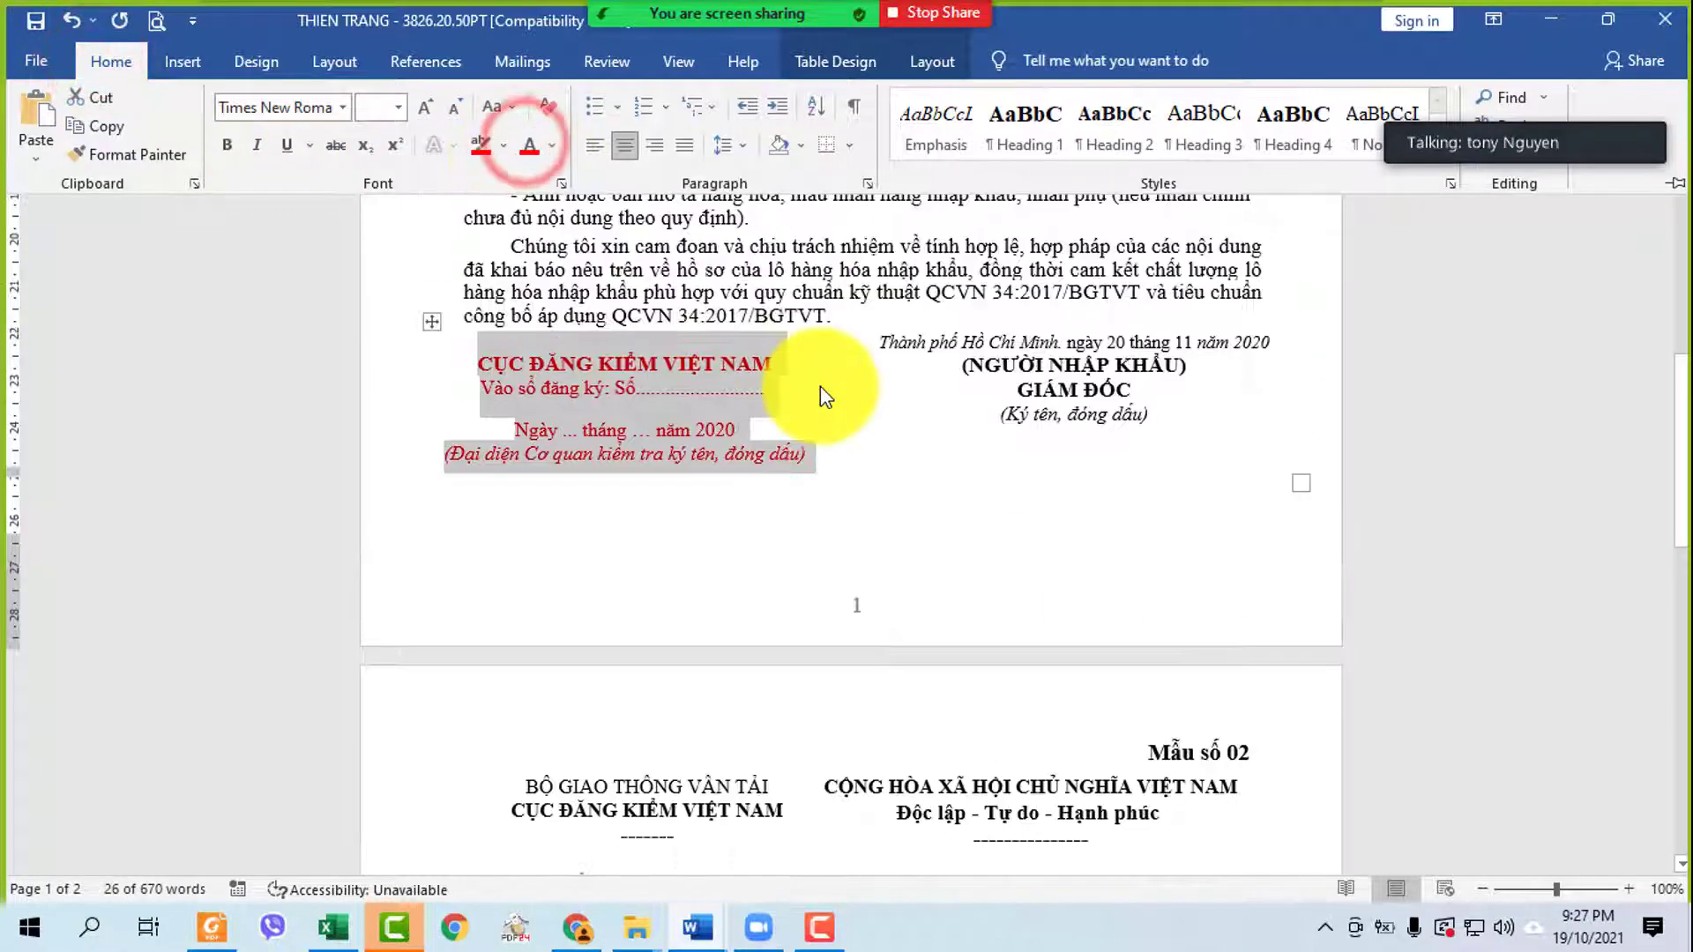
click(608, 375)
click(514, 369)
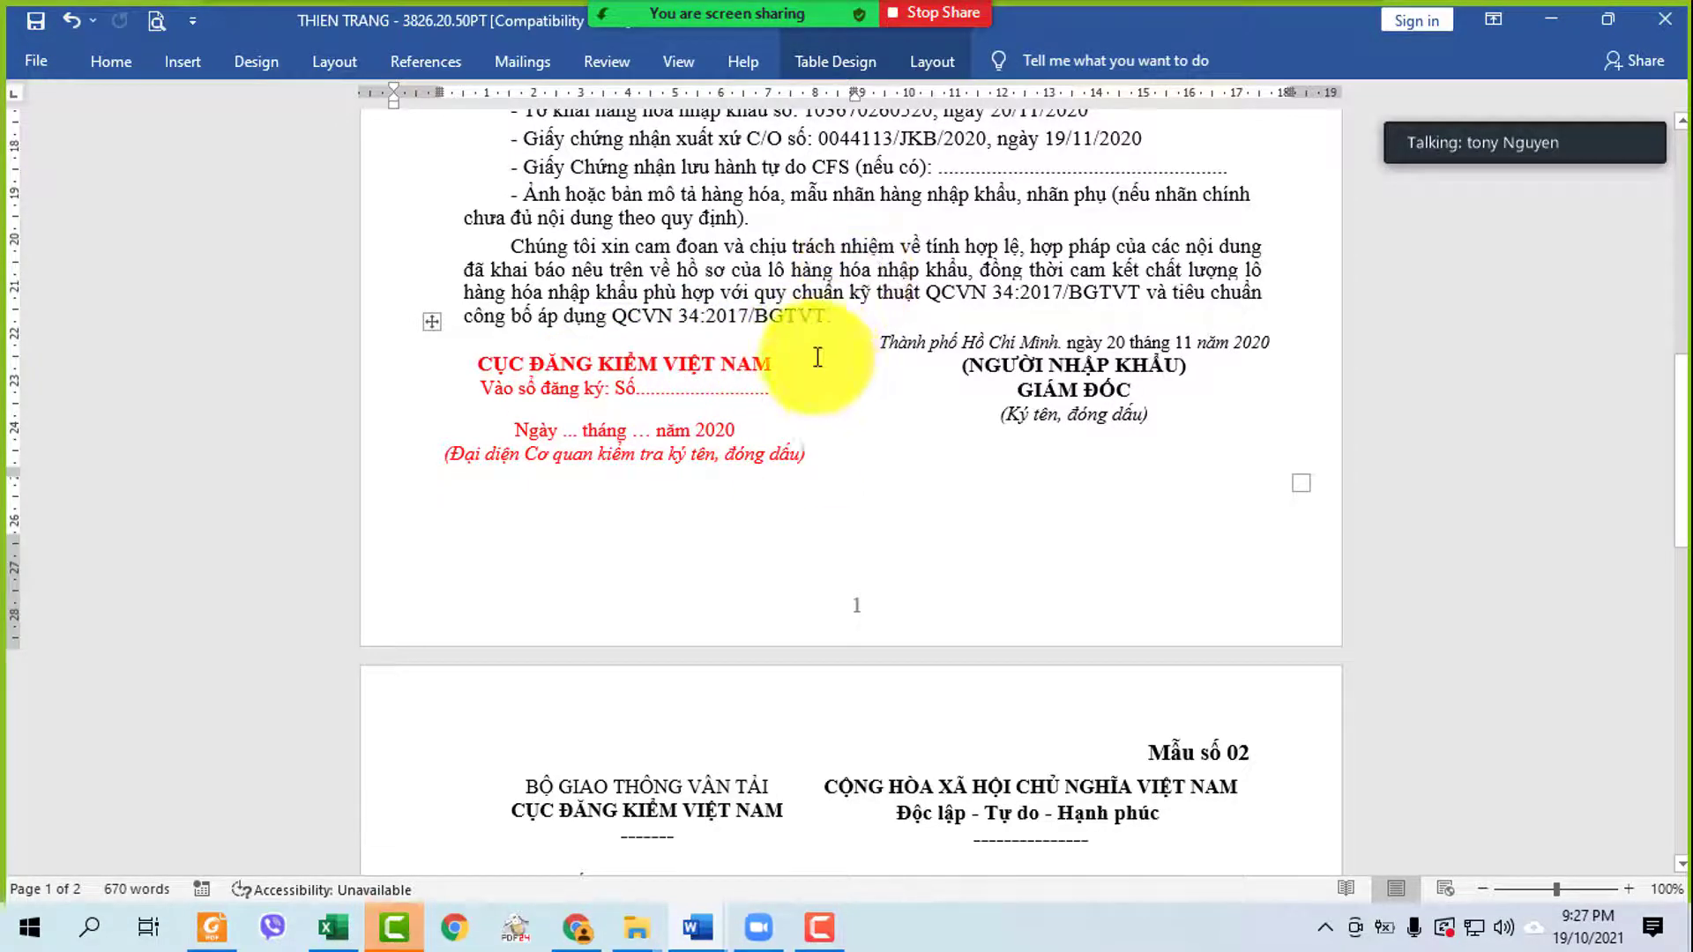
- Examine the Mẫu số 01 form's goods table, dossier list and commitment, selecting its body text and the CỤC ĐĂNG KIỂM VIỆT NAM heading
scroll(817, 357, up, 3)
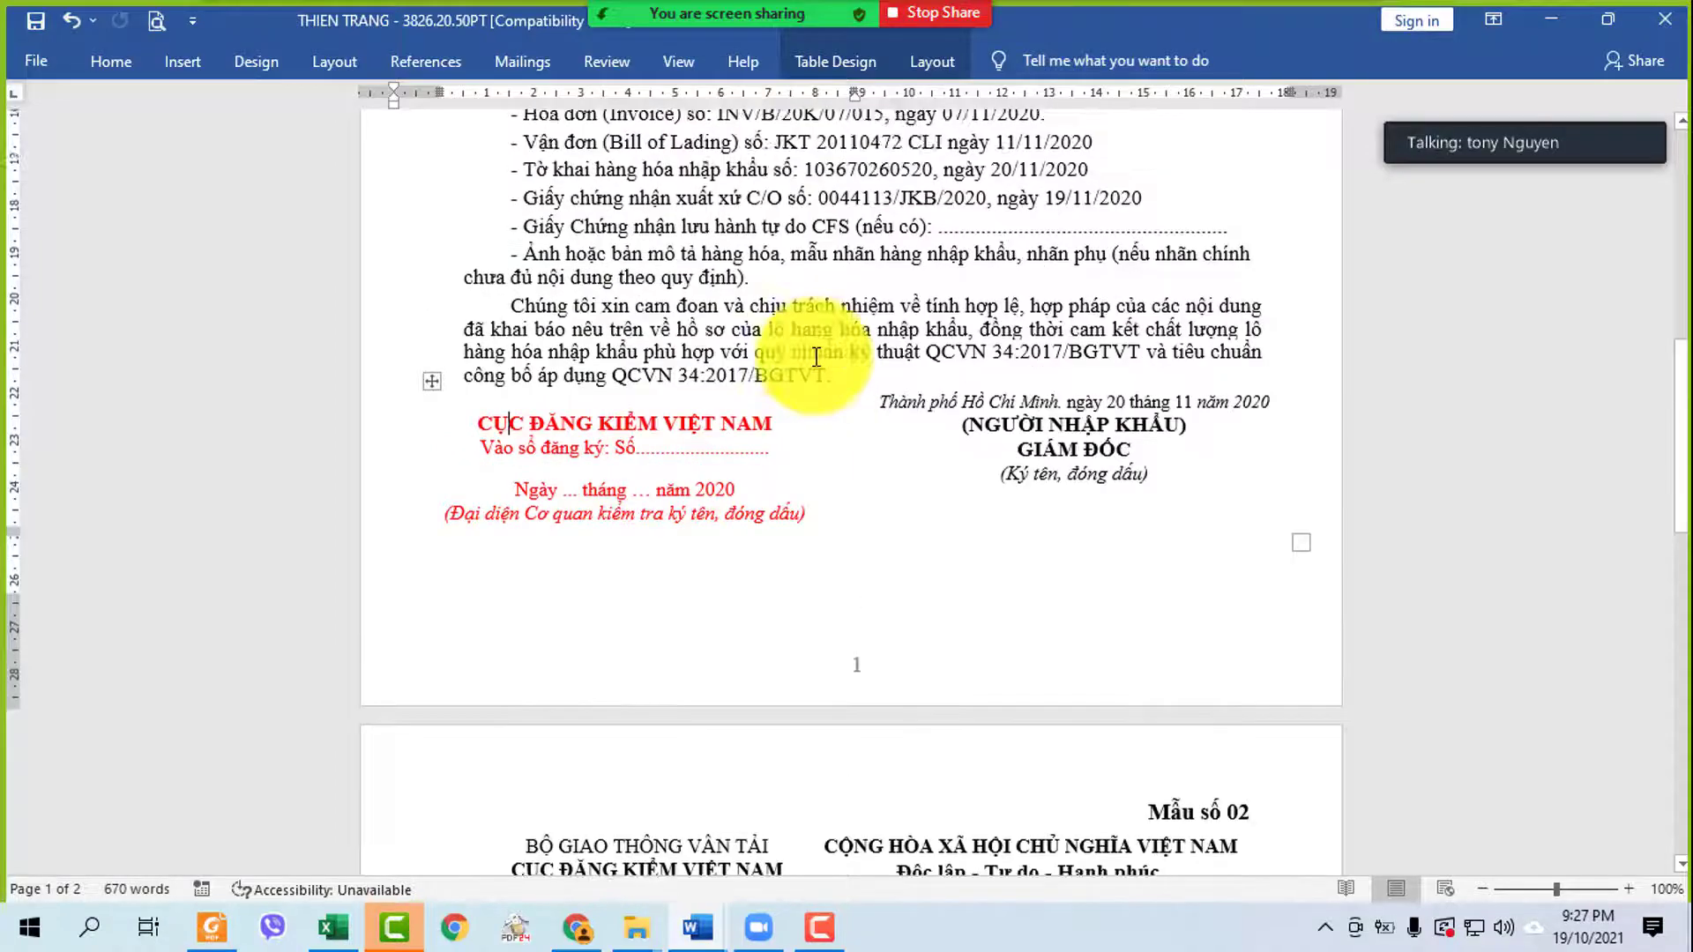
scroll(829, 380, up, 12)
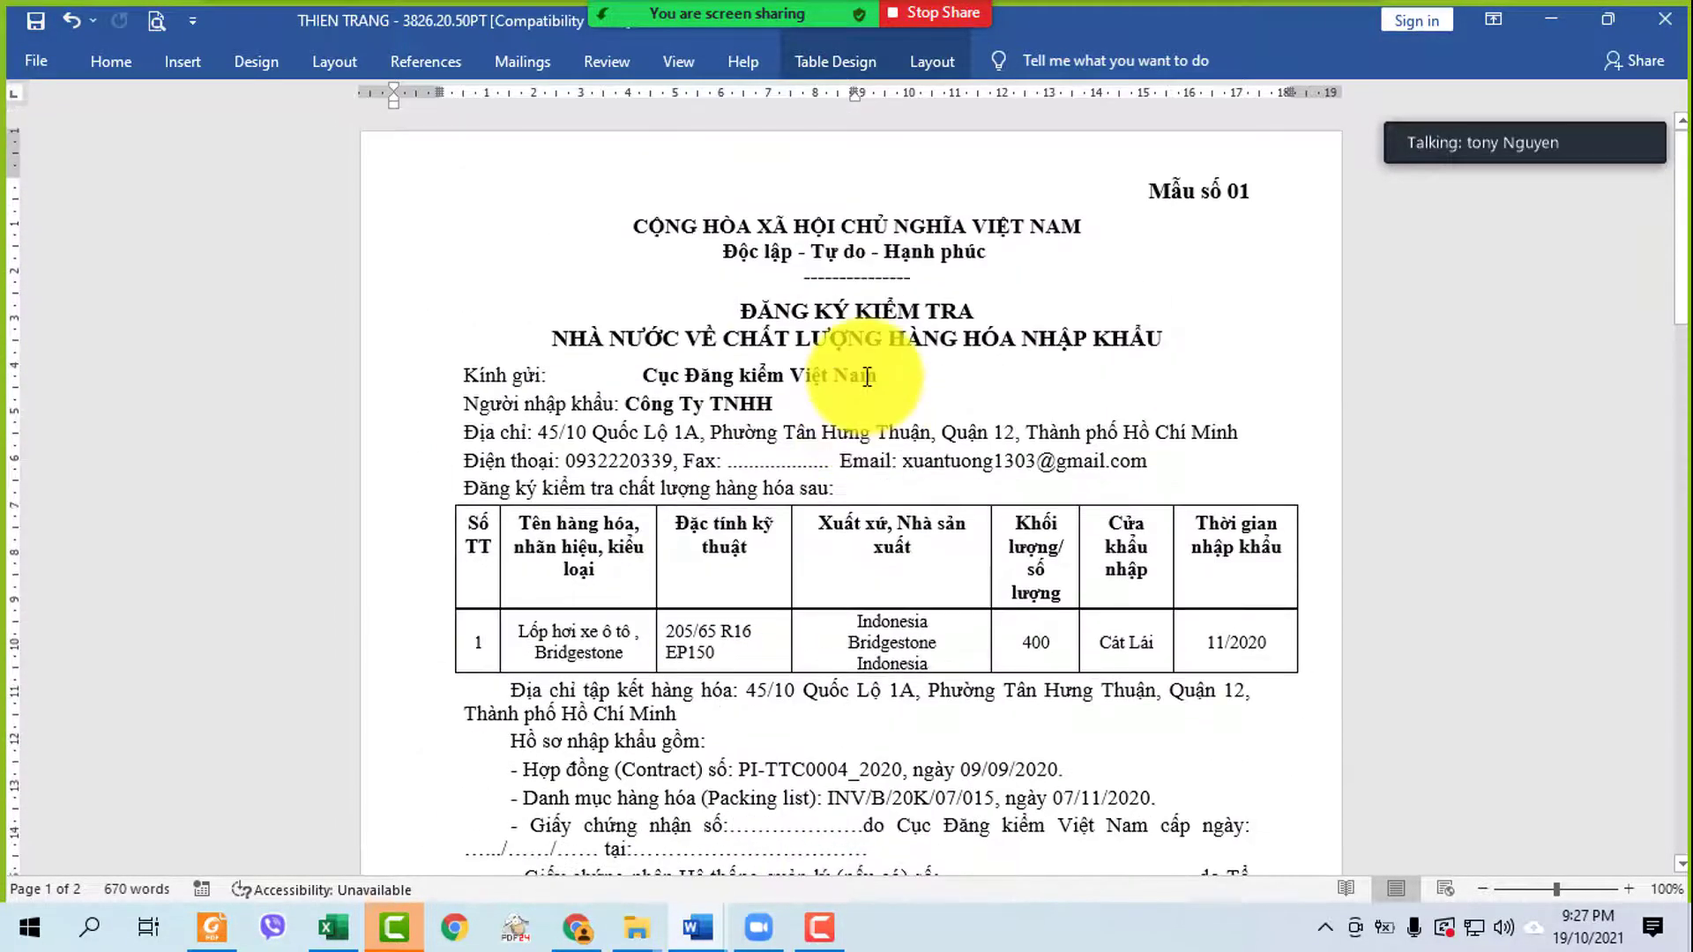
scroll(866, 376, down, 4)
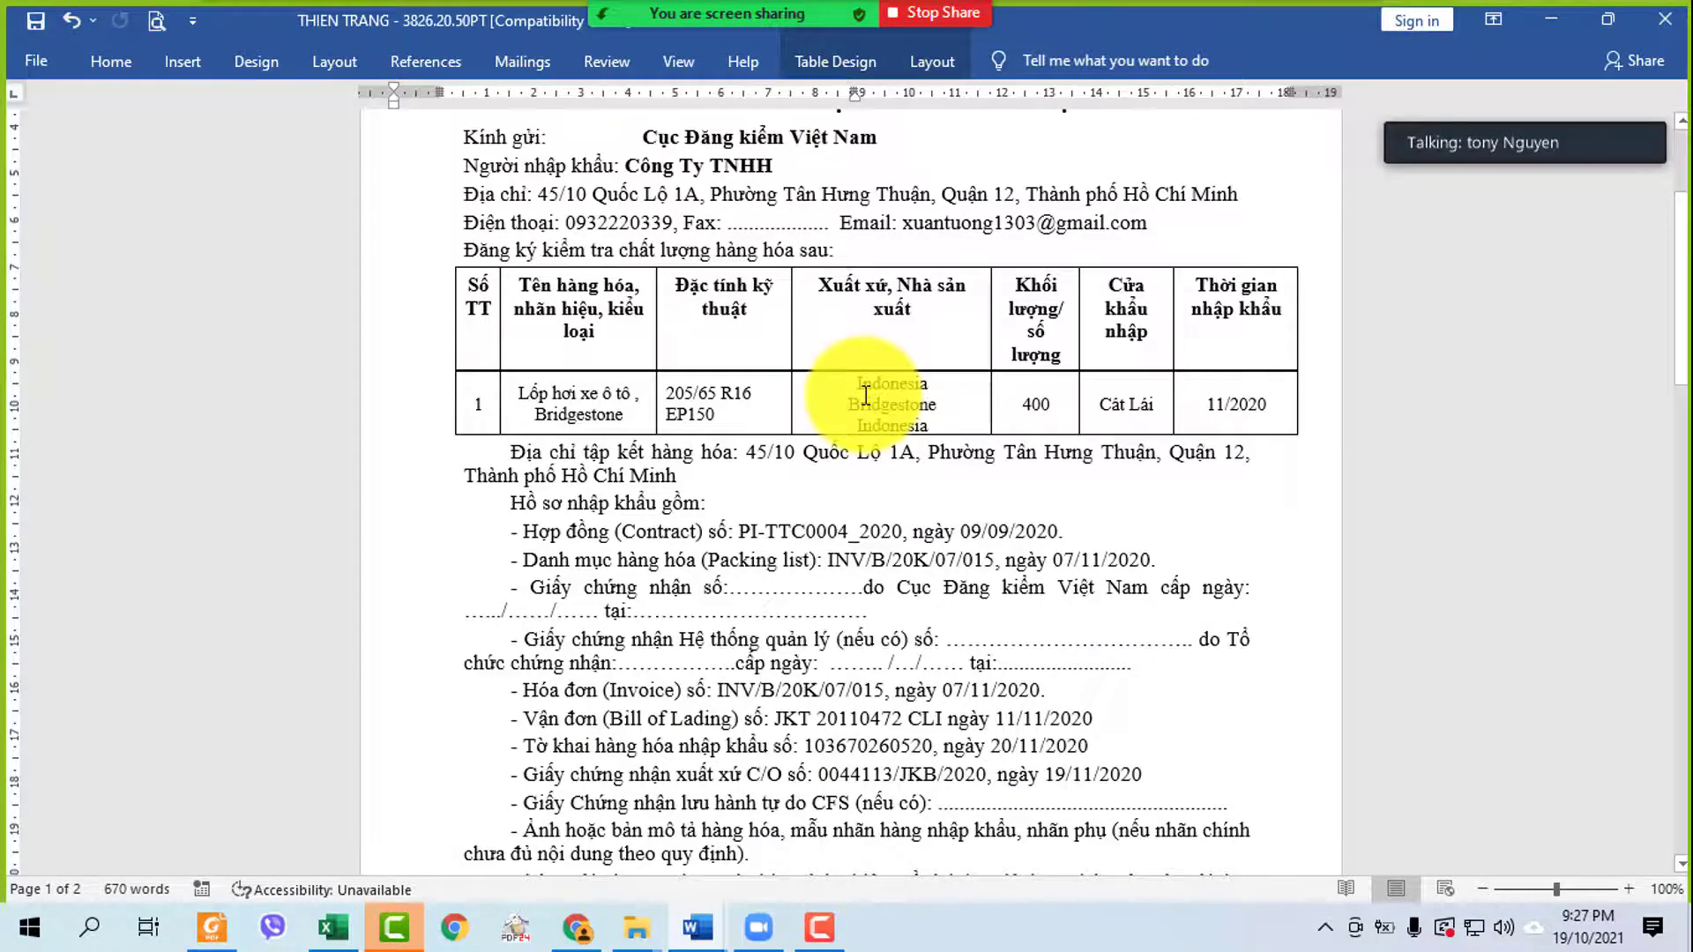
scroll(867, 396, down, 8)
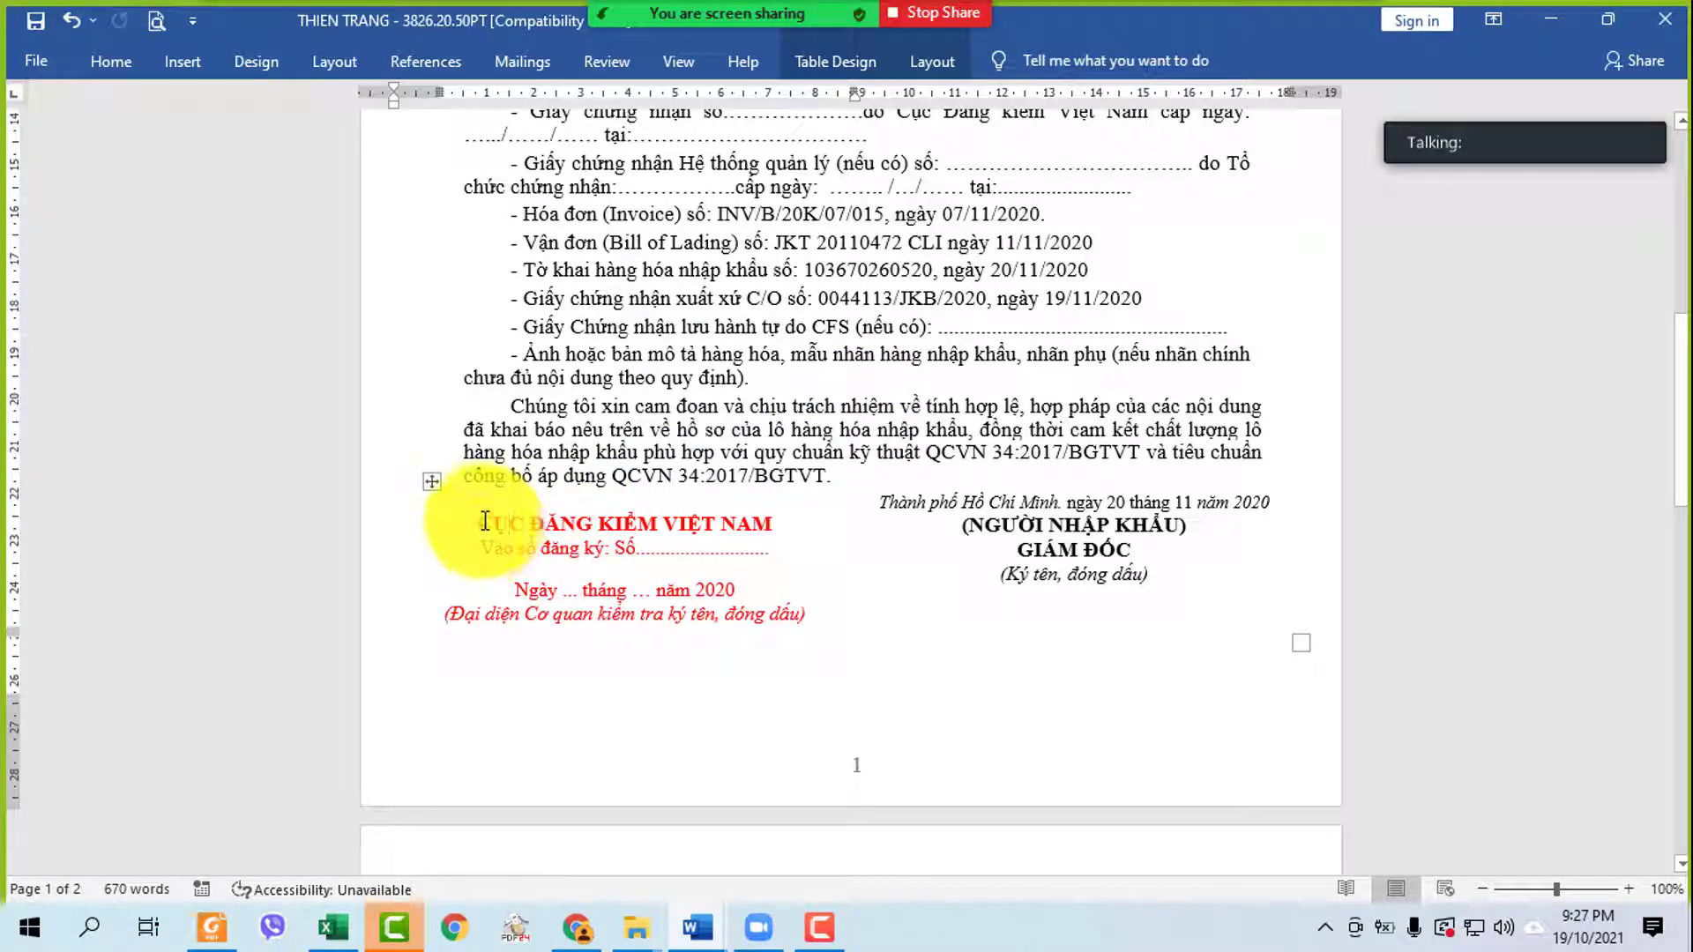
drag(480, 521, 772, 523)
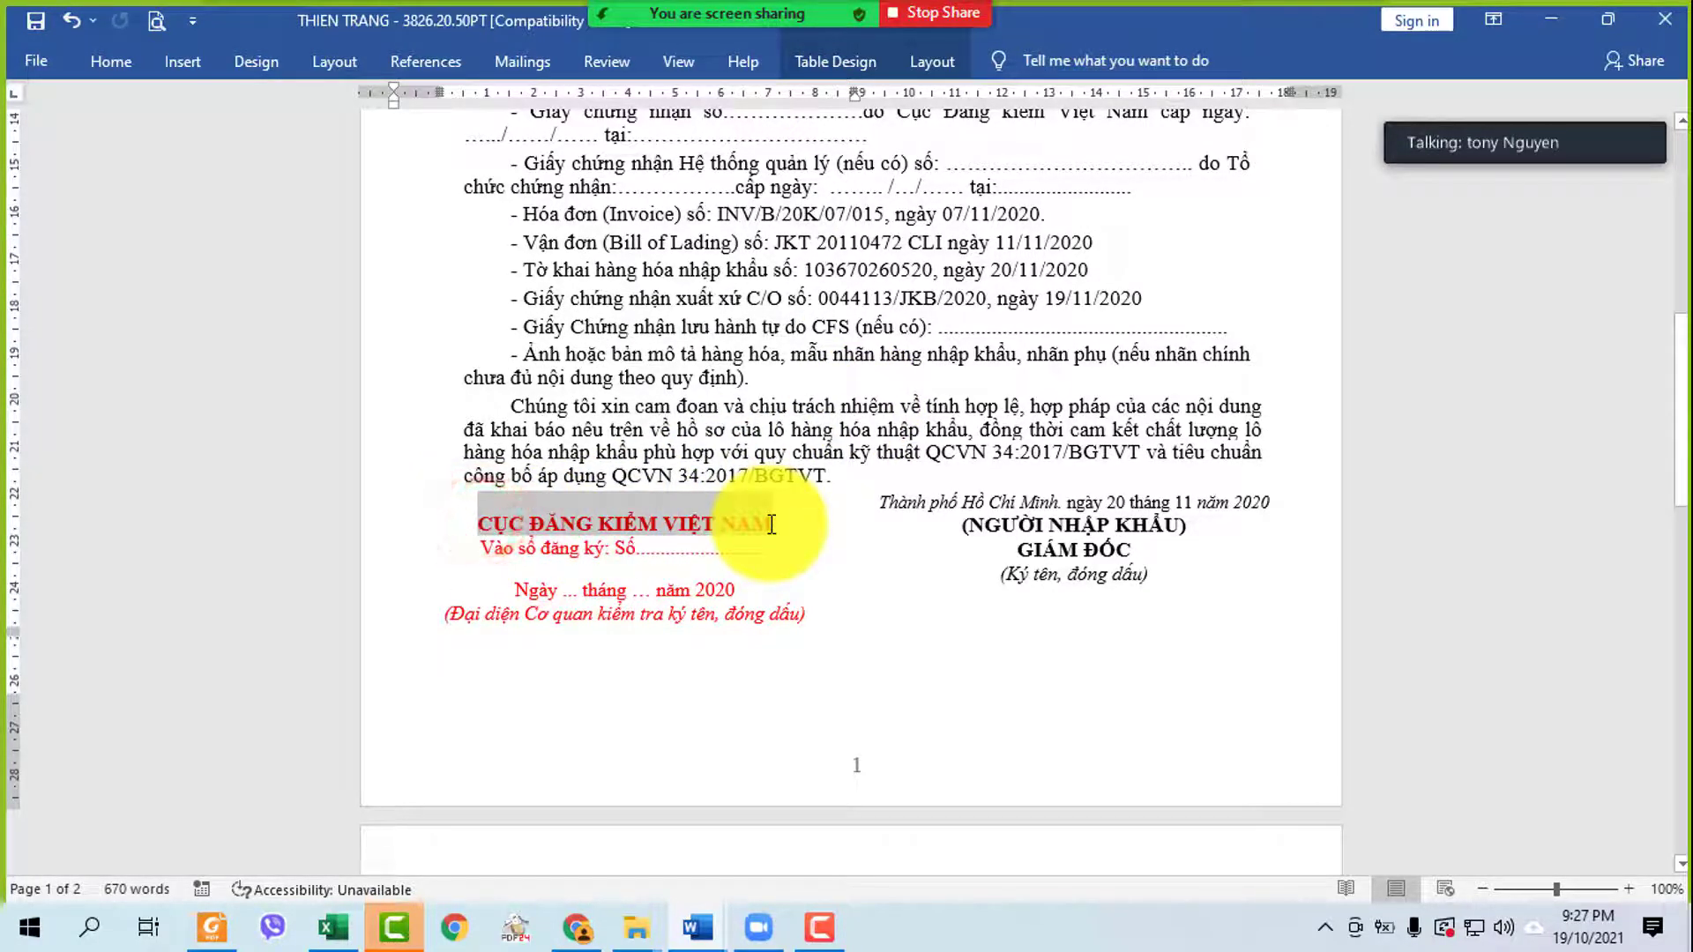
scroll(737, 340, up, 8)
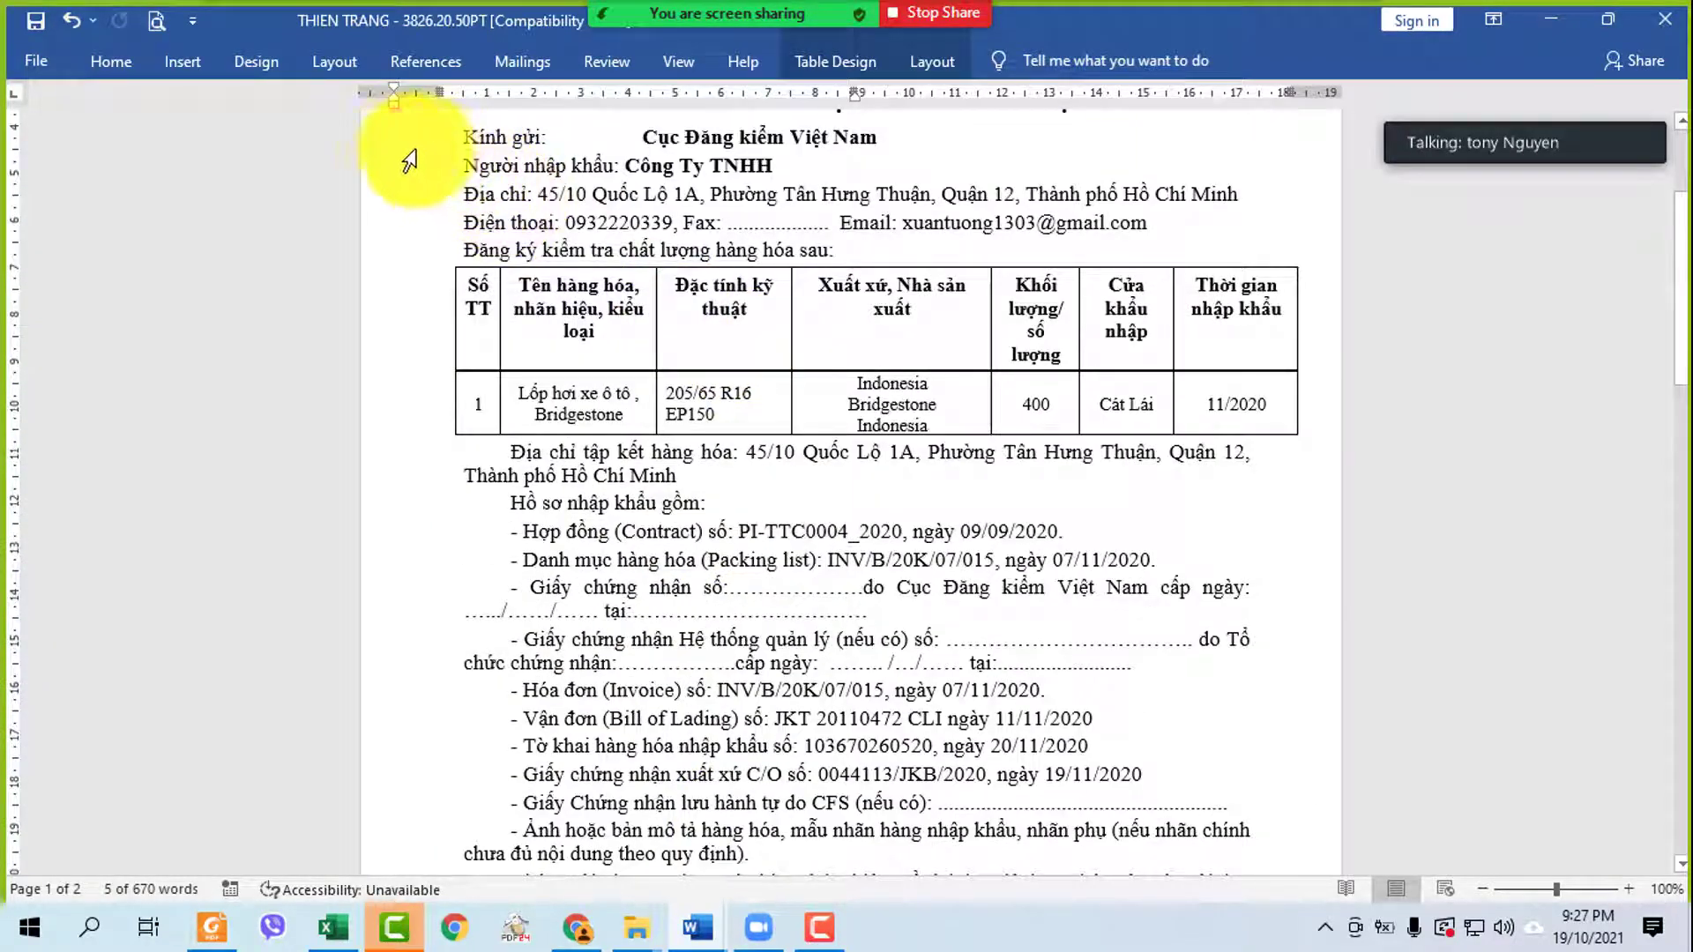
drag(408, 161, 529, 701)
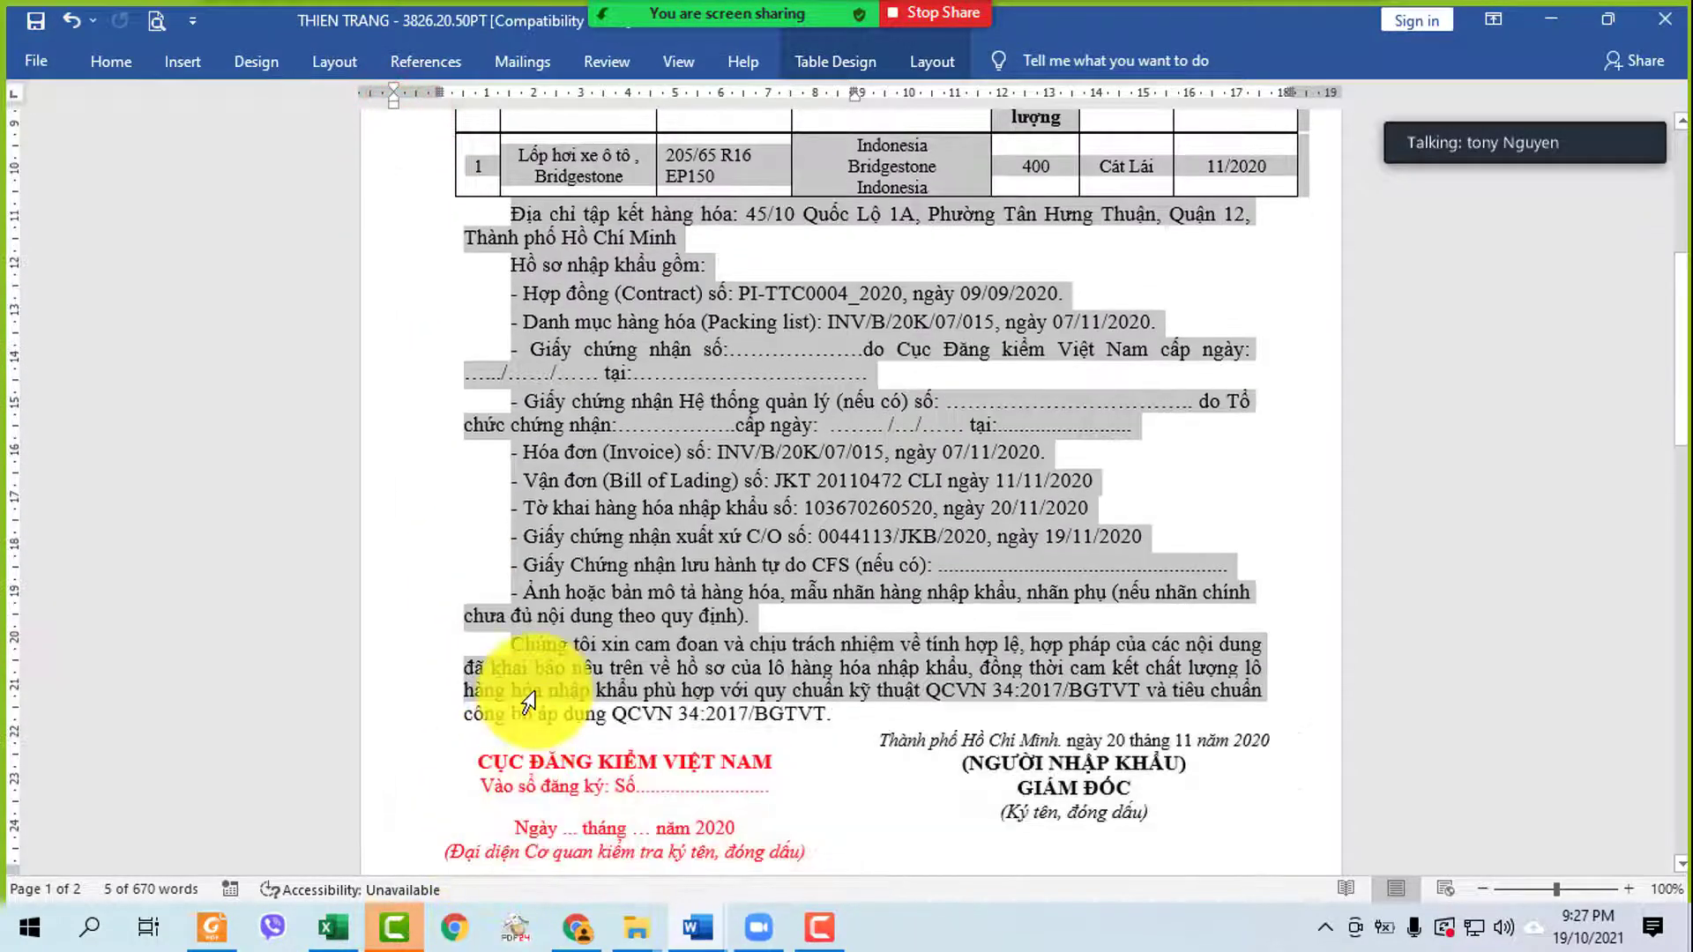
scroll(827, 559, down, 3)
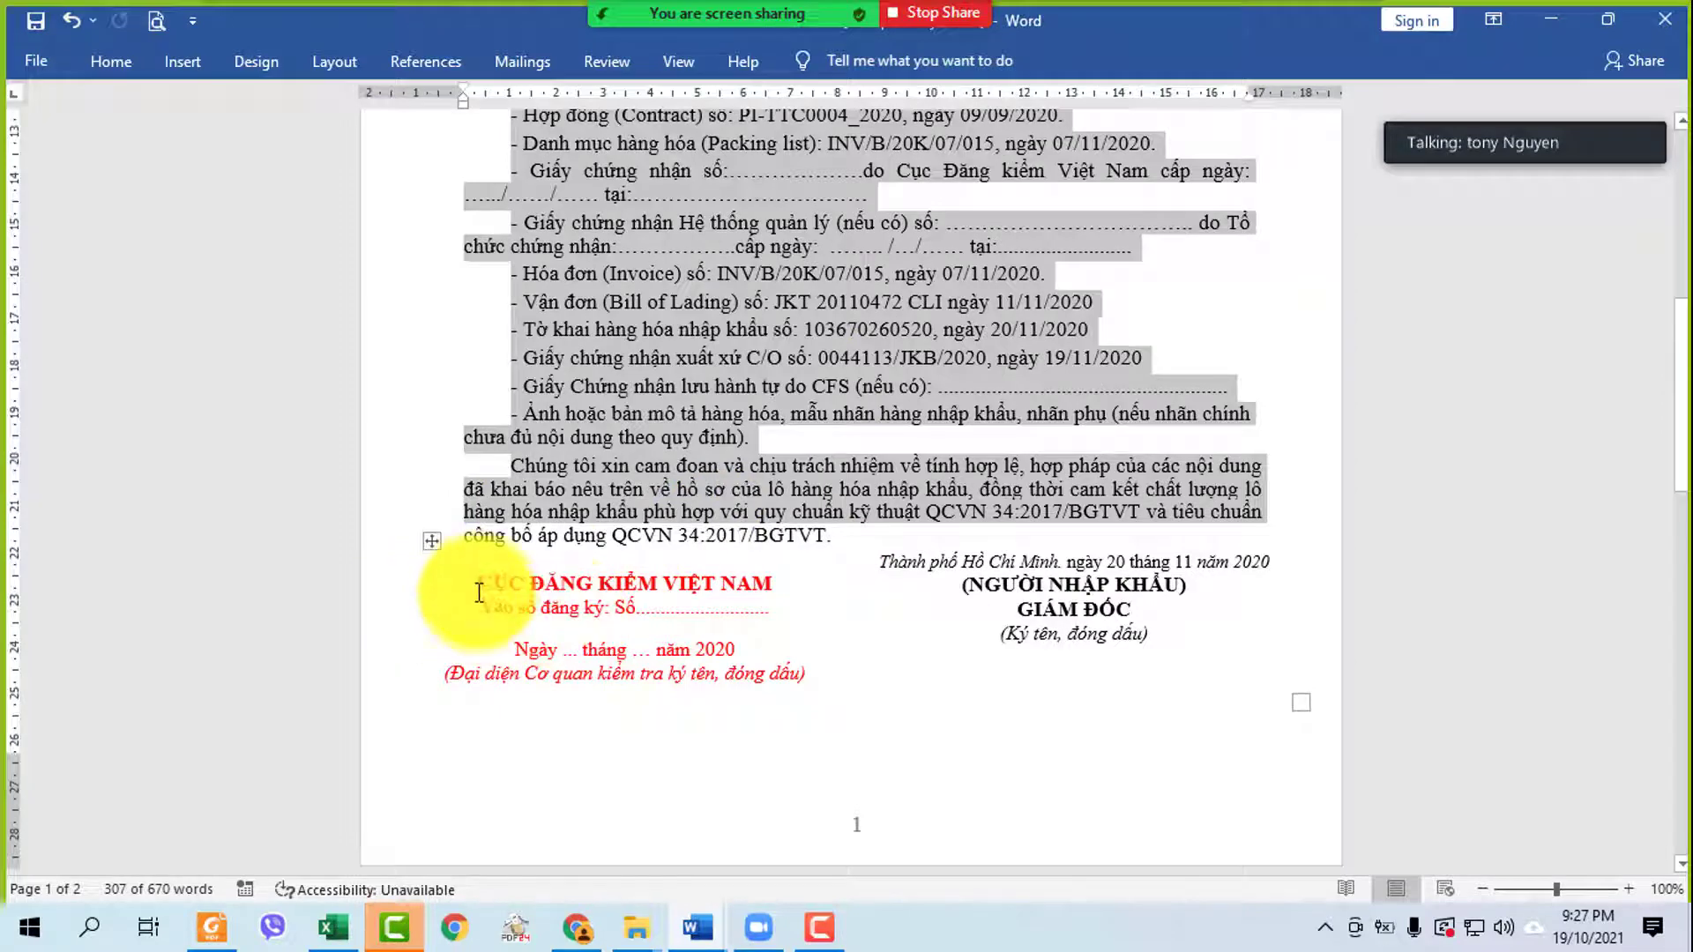
drag(481, 589, 753, 617)
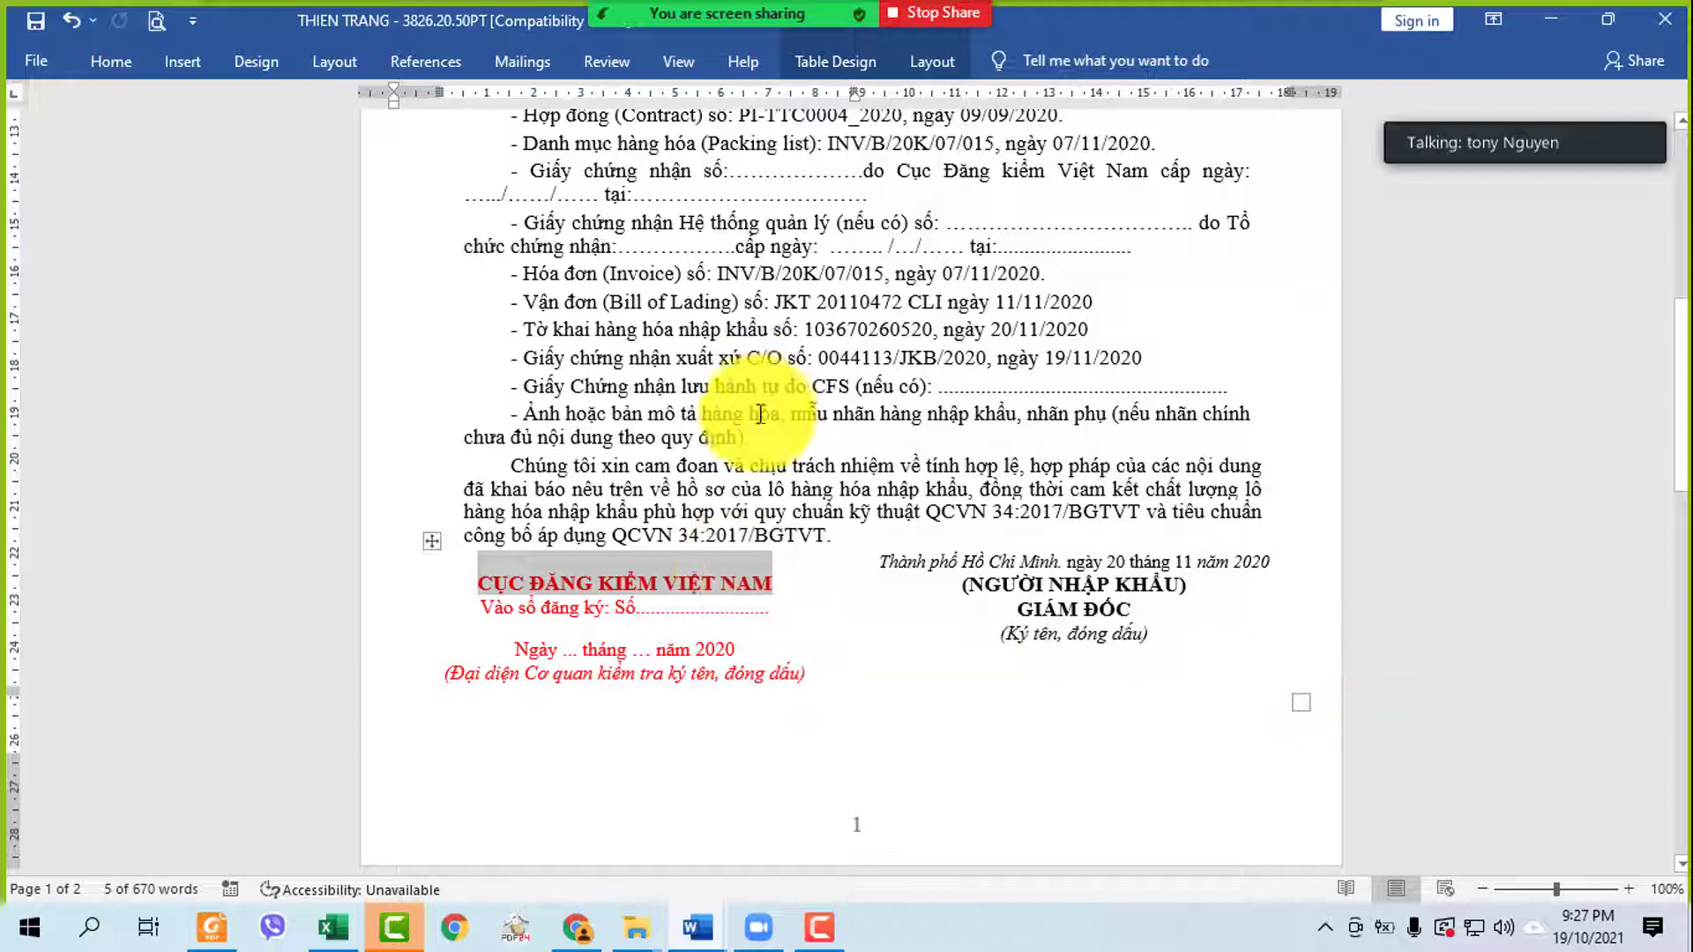
click(714, 410)
- Examine the Mẫu số 02 dossier checklist, from its heading and inspection items to the KẾT LUẬN section
scroll(756, 456, down, 3)
scroll(757, 457, down, 2)
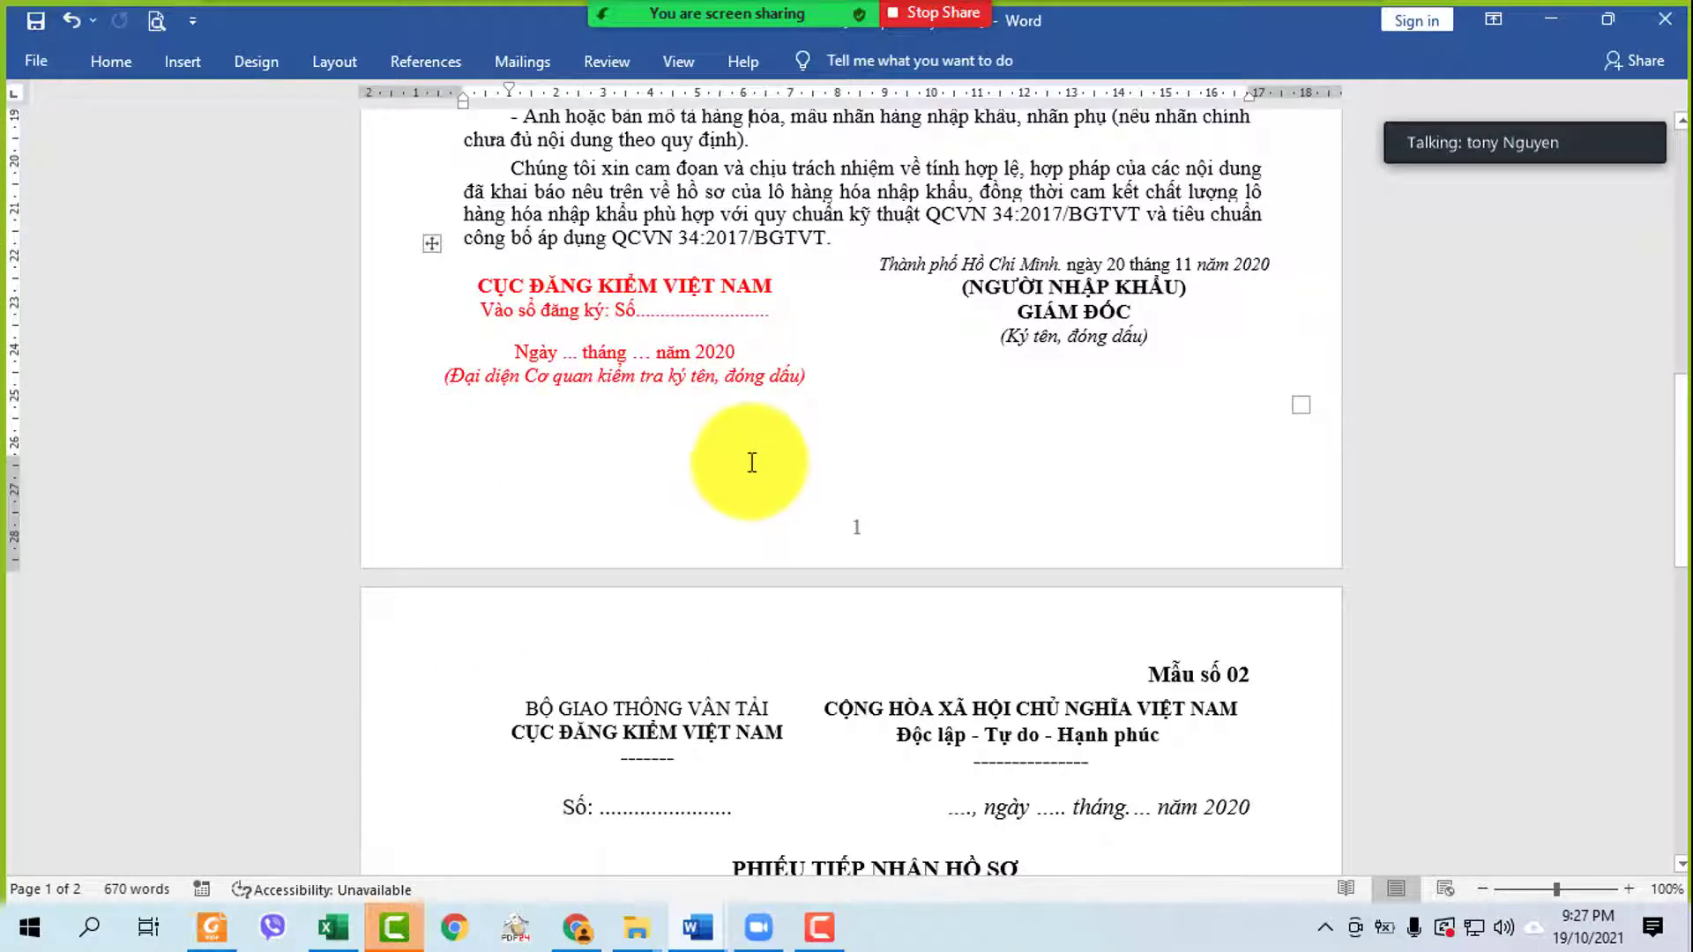
scroll(752, 462, down, 20)
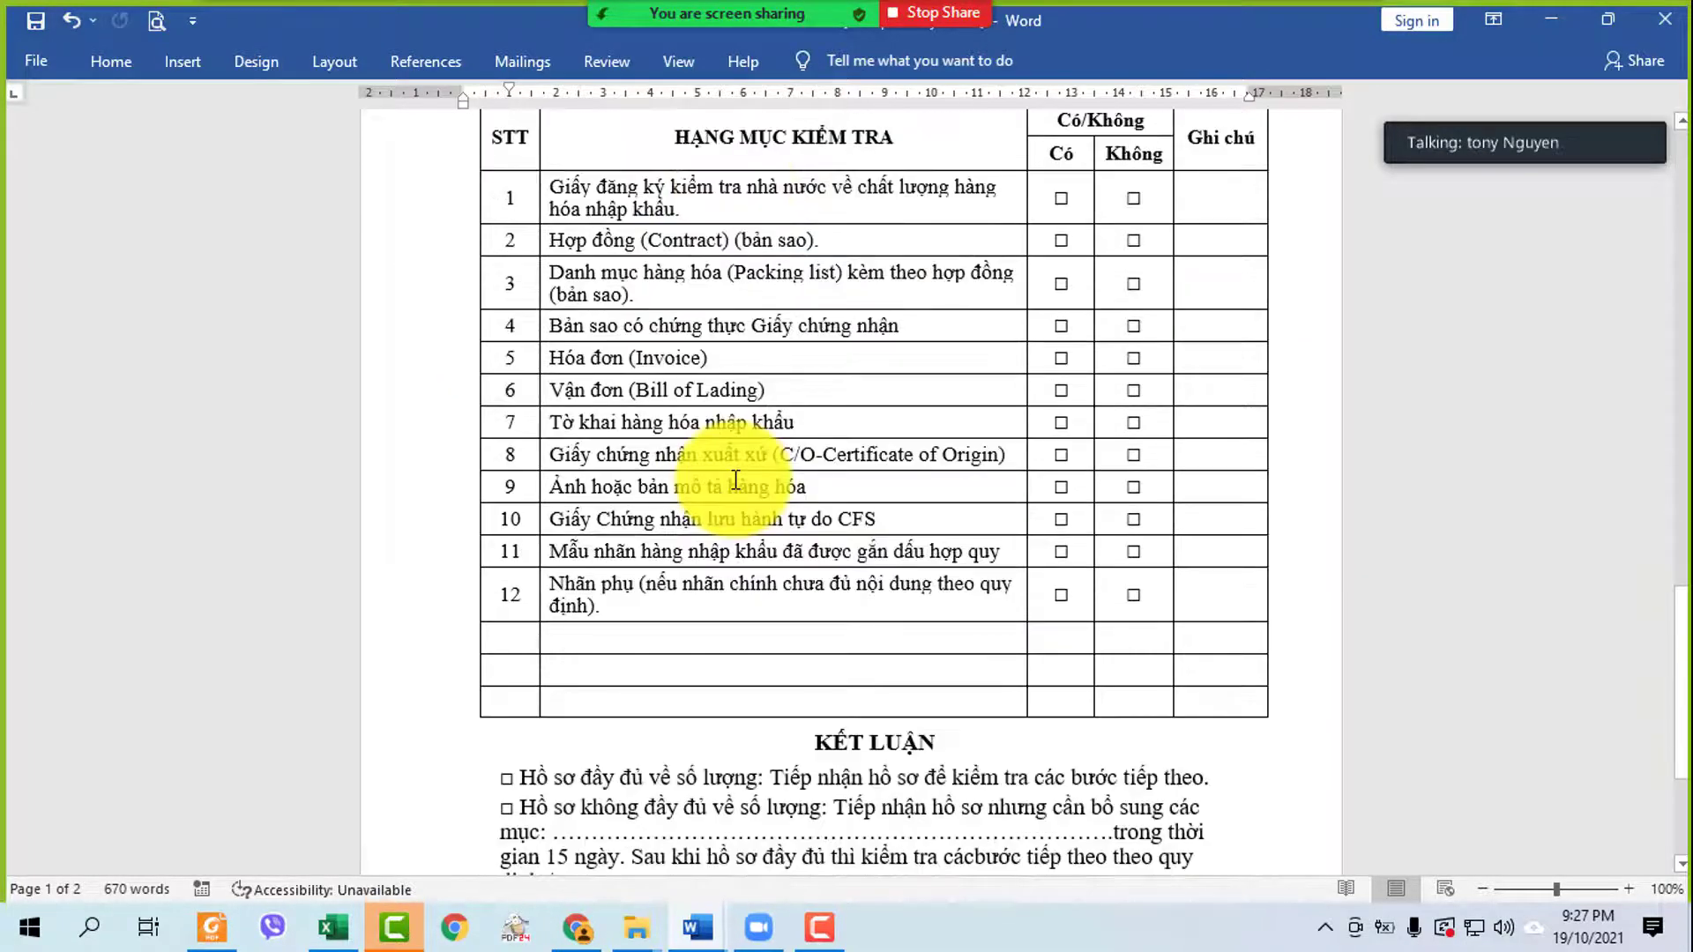
scroll(733, 479, up, 11)
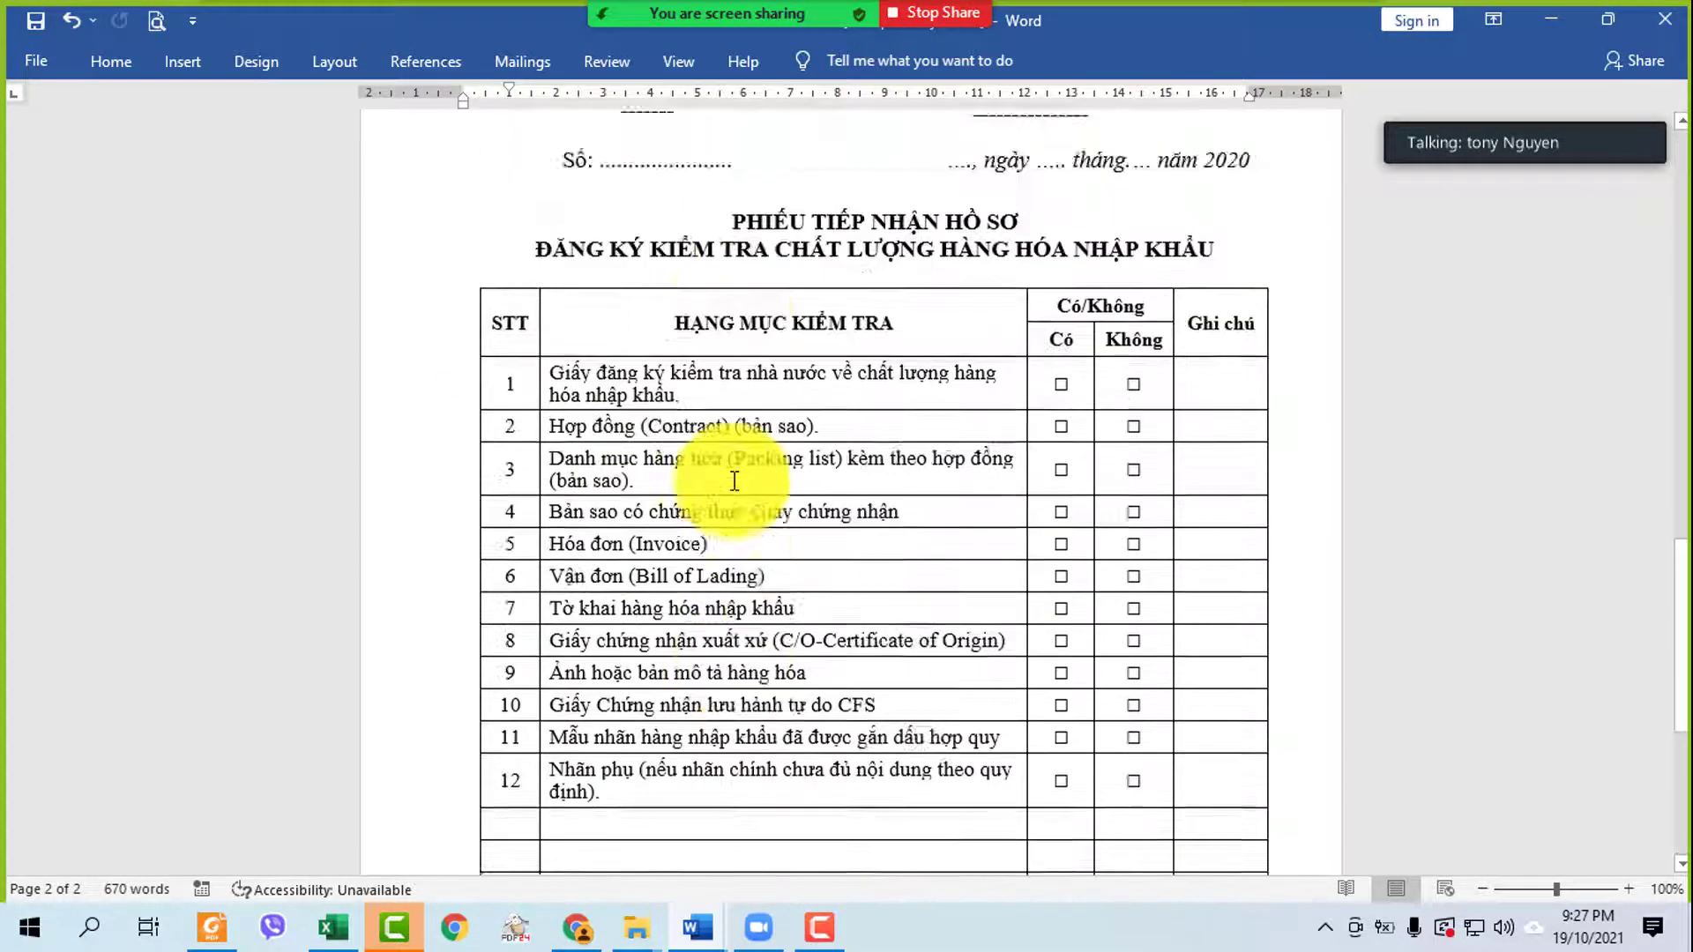
scroll(734, 481, down, 2)
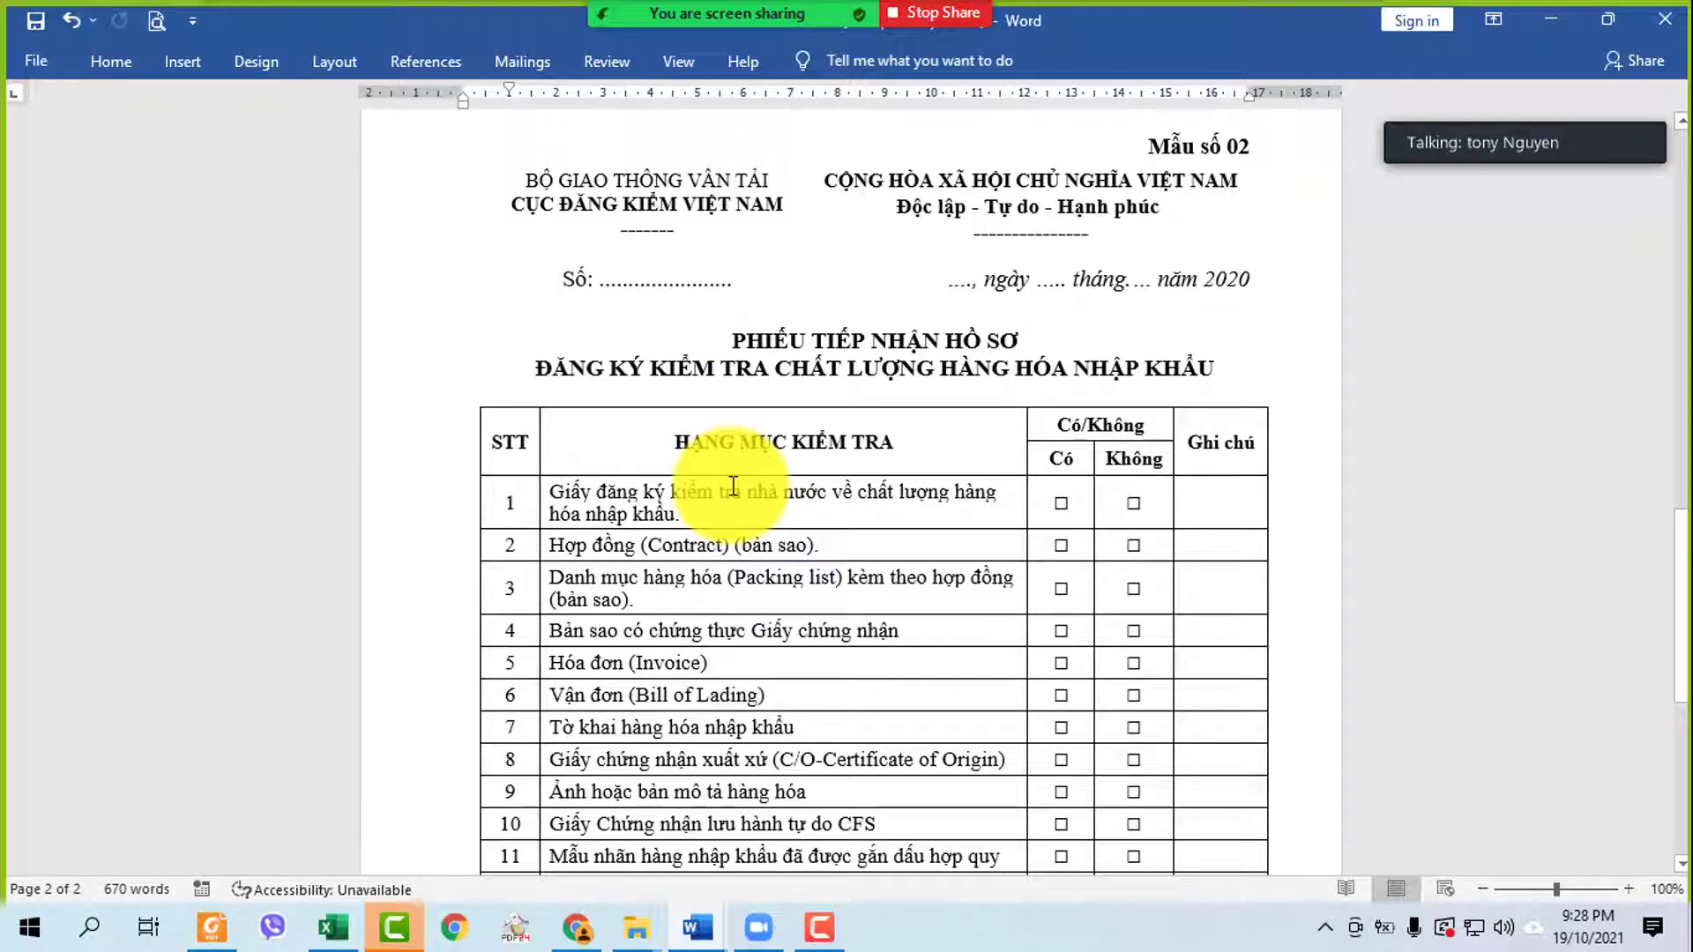
scroll(733, 486, down, 3)
scroll(959, 438, down, 3)
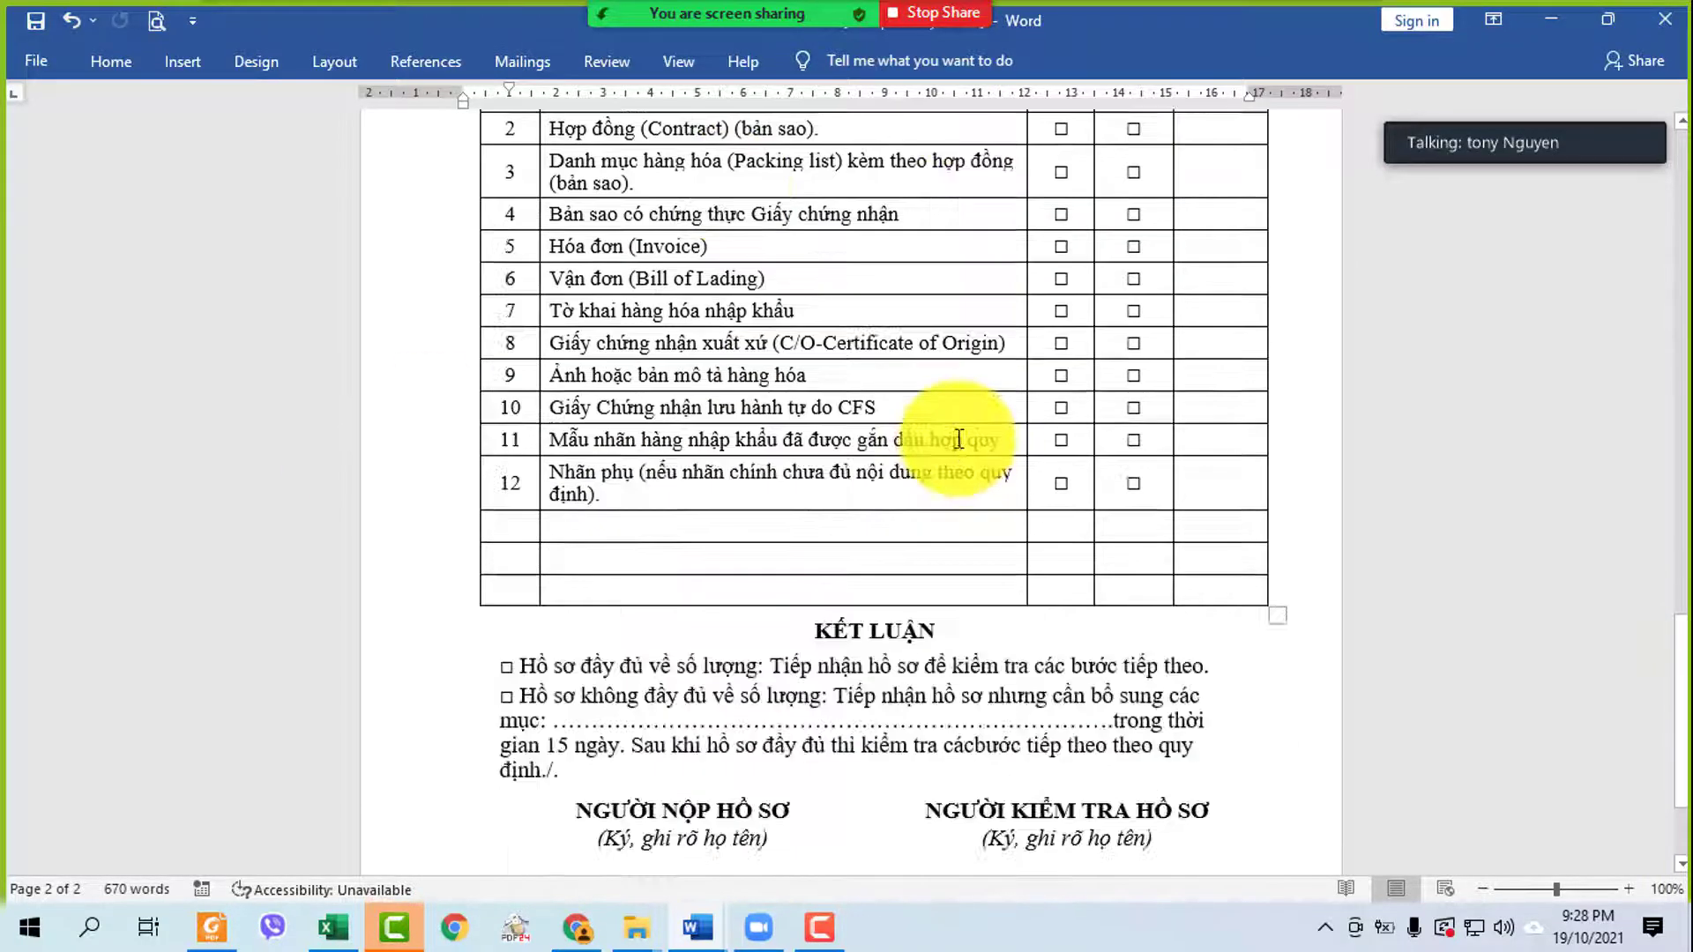
scroll(959, 438, down, 3)
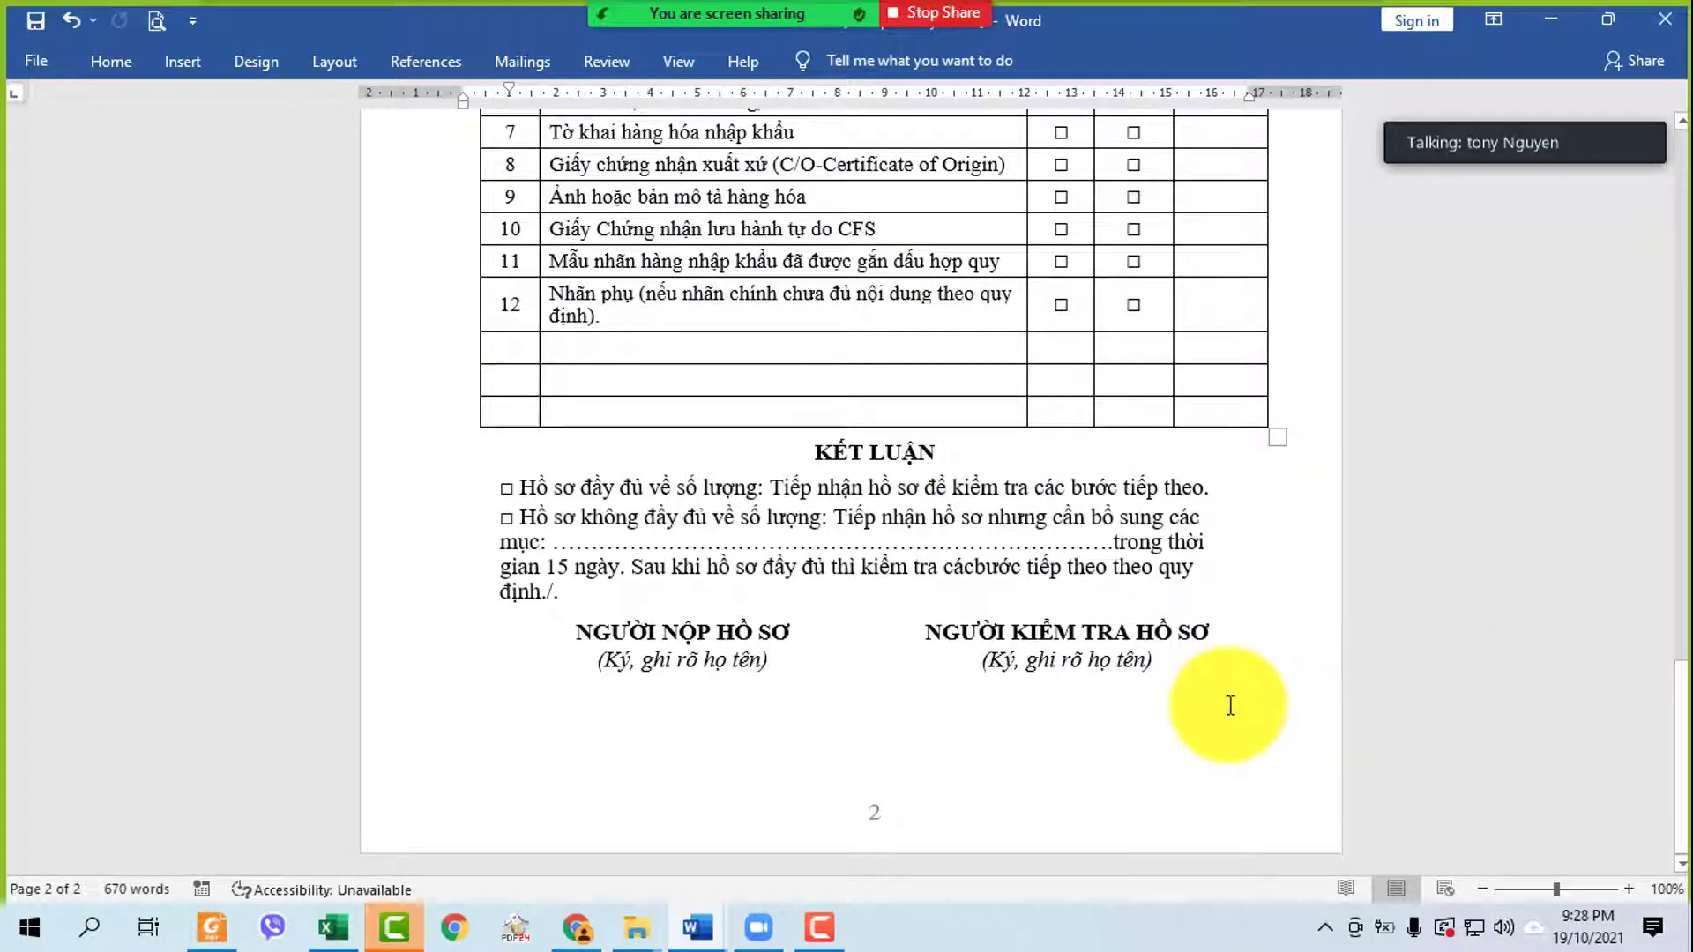
- Select the Mẫu số 02 title, from PHIẾU TIẾP NHẬN HỒ SƠ to ĐĂNG KÝ KIỂM TRA CHẤT LƯỢNG HÀNG HÓA NHẬP KHẨU
click(432, 665)
scroll(921, 463, up, 8)
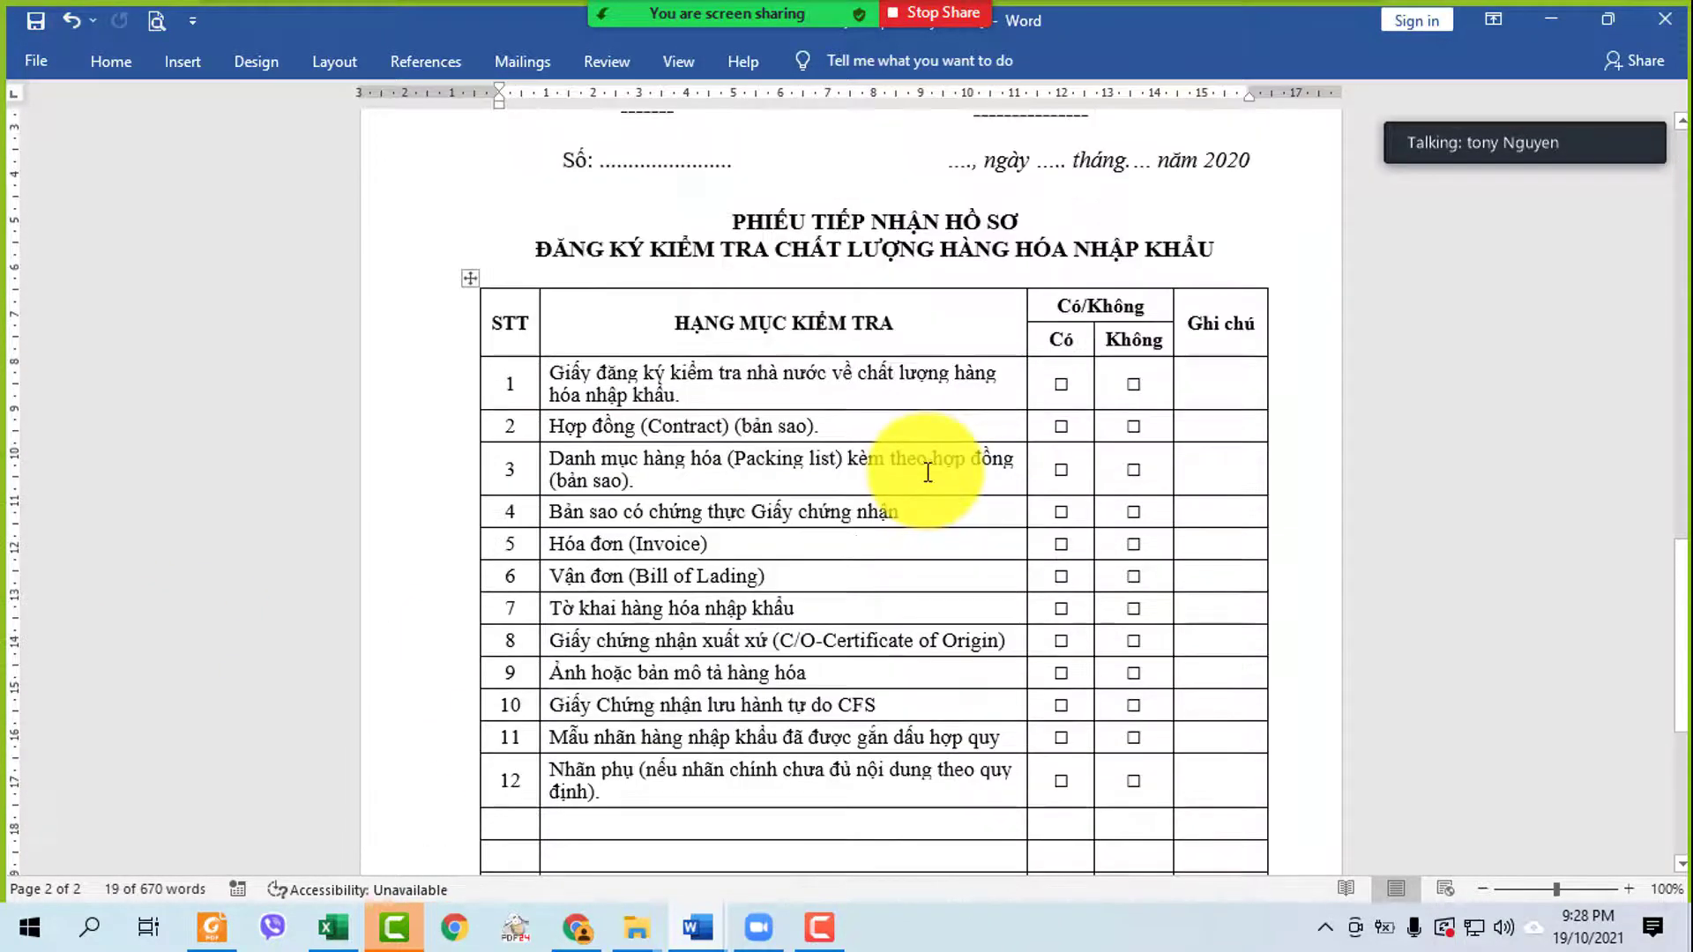
scroll(928, 471, up, 4)
drag(716, 449, 1021, 459)
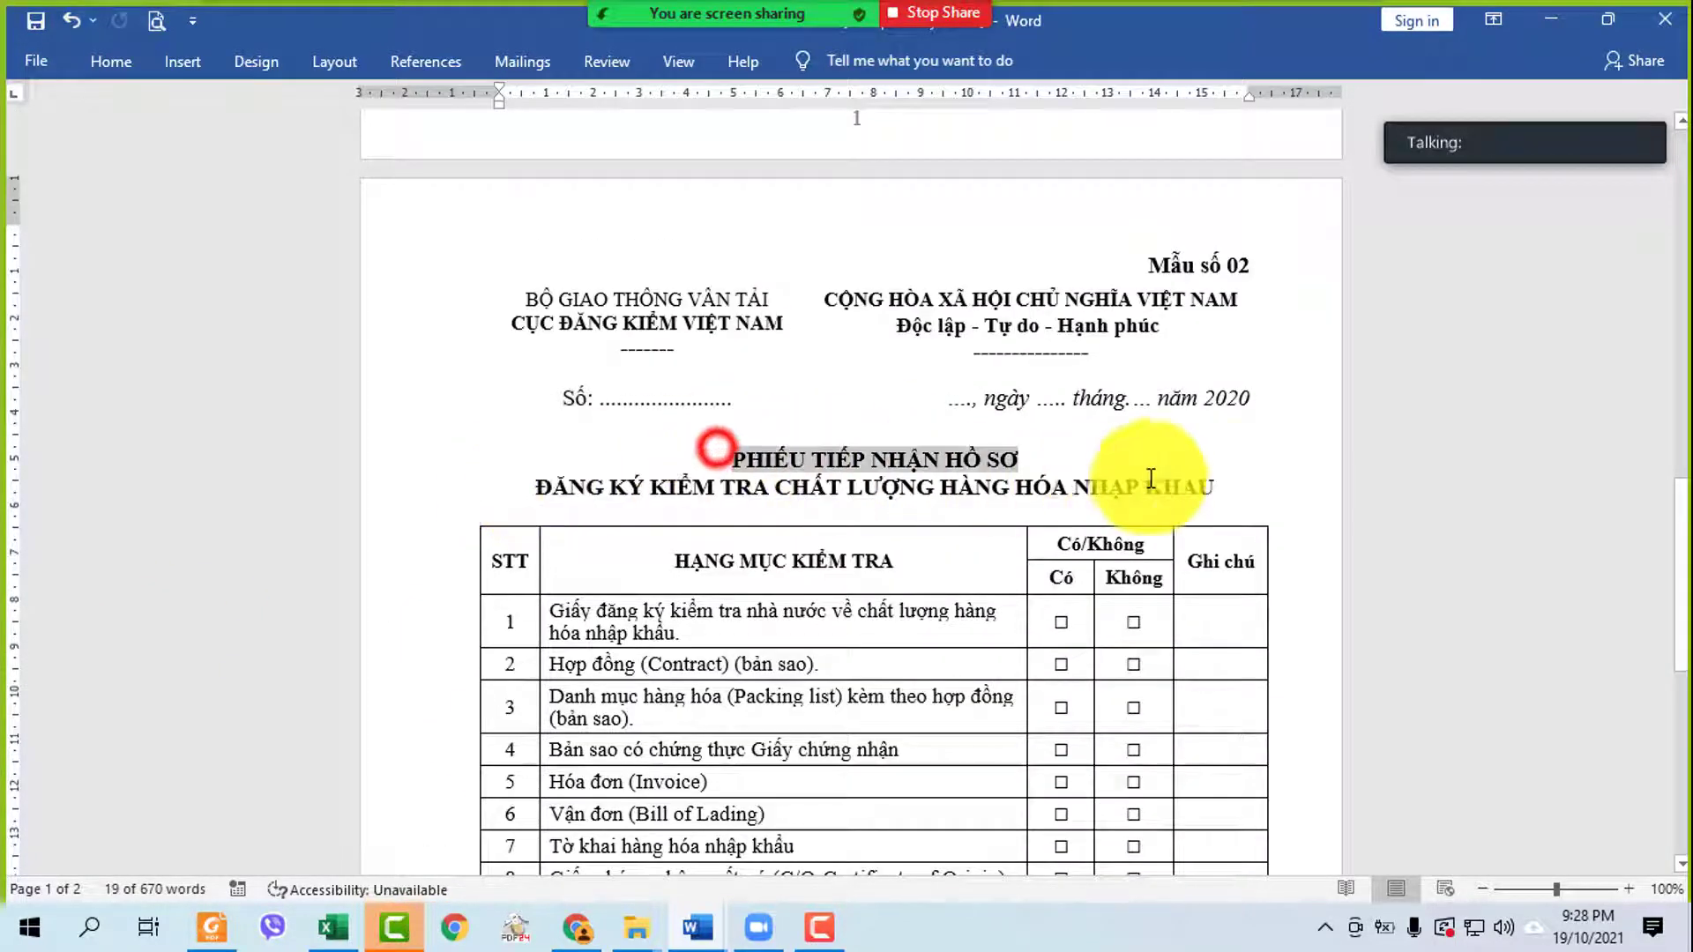
drag(1150, 479, 1146, 480)
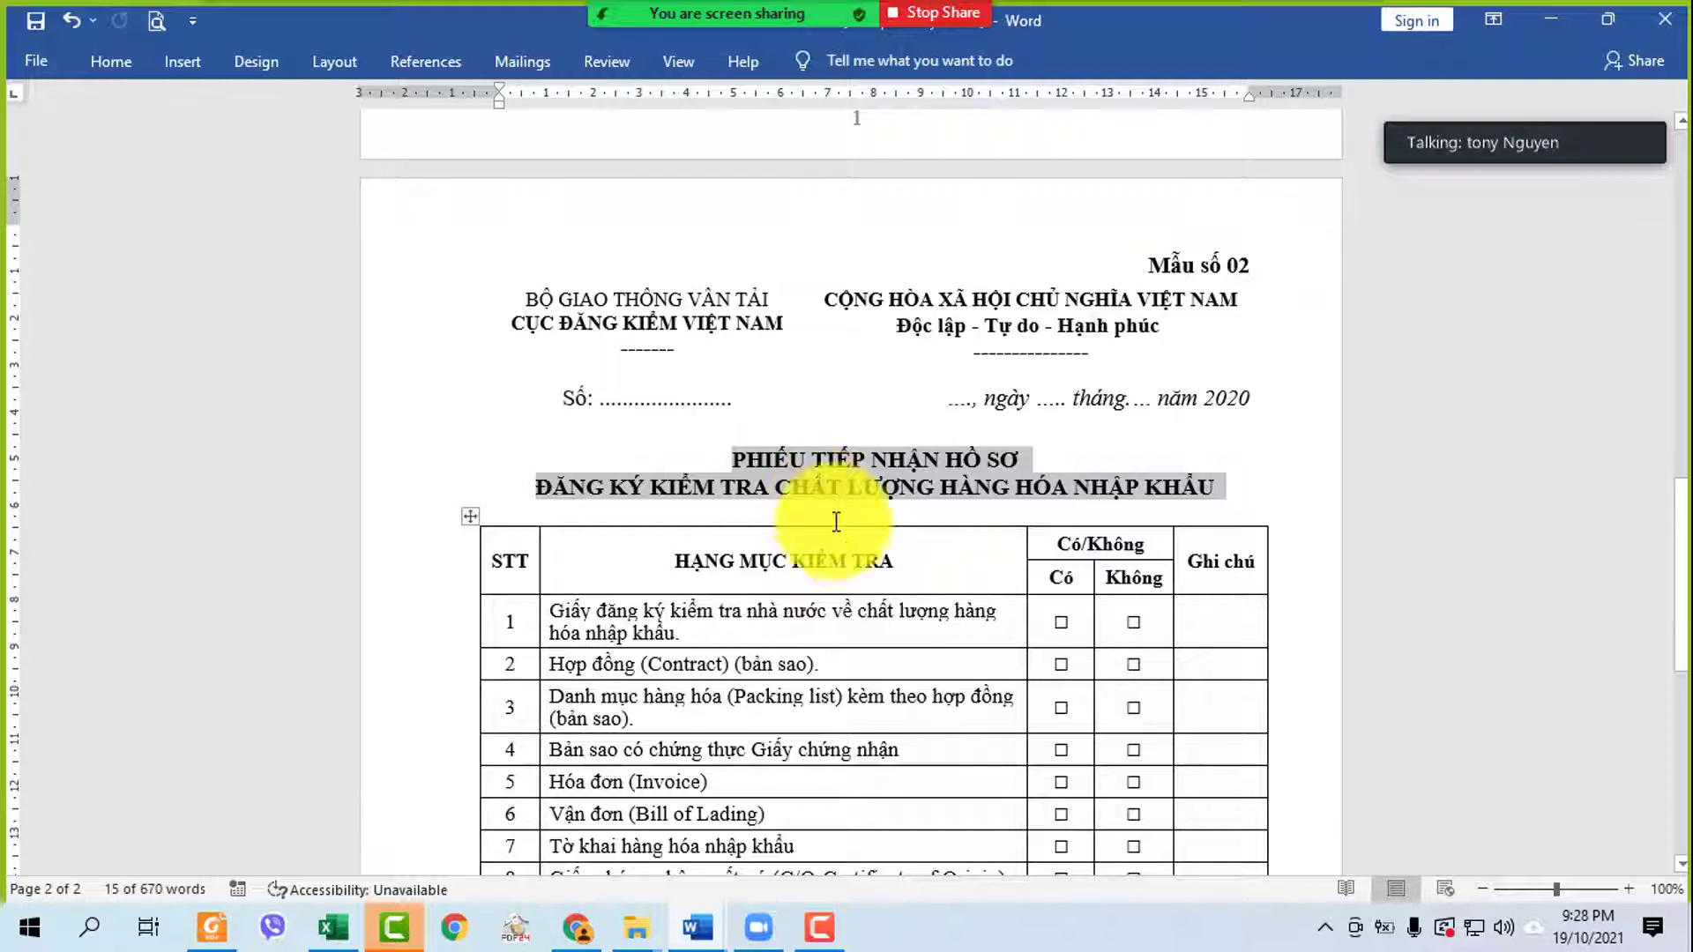
- Review the Mẫu số 02 title and the Mẫu số 01 form from its header to the goods table, selecting both passages
click(835, 456)
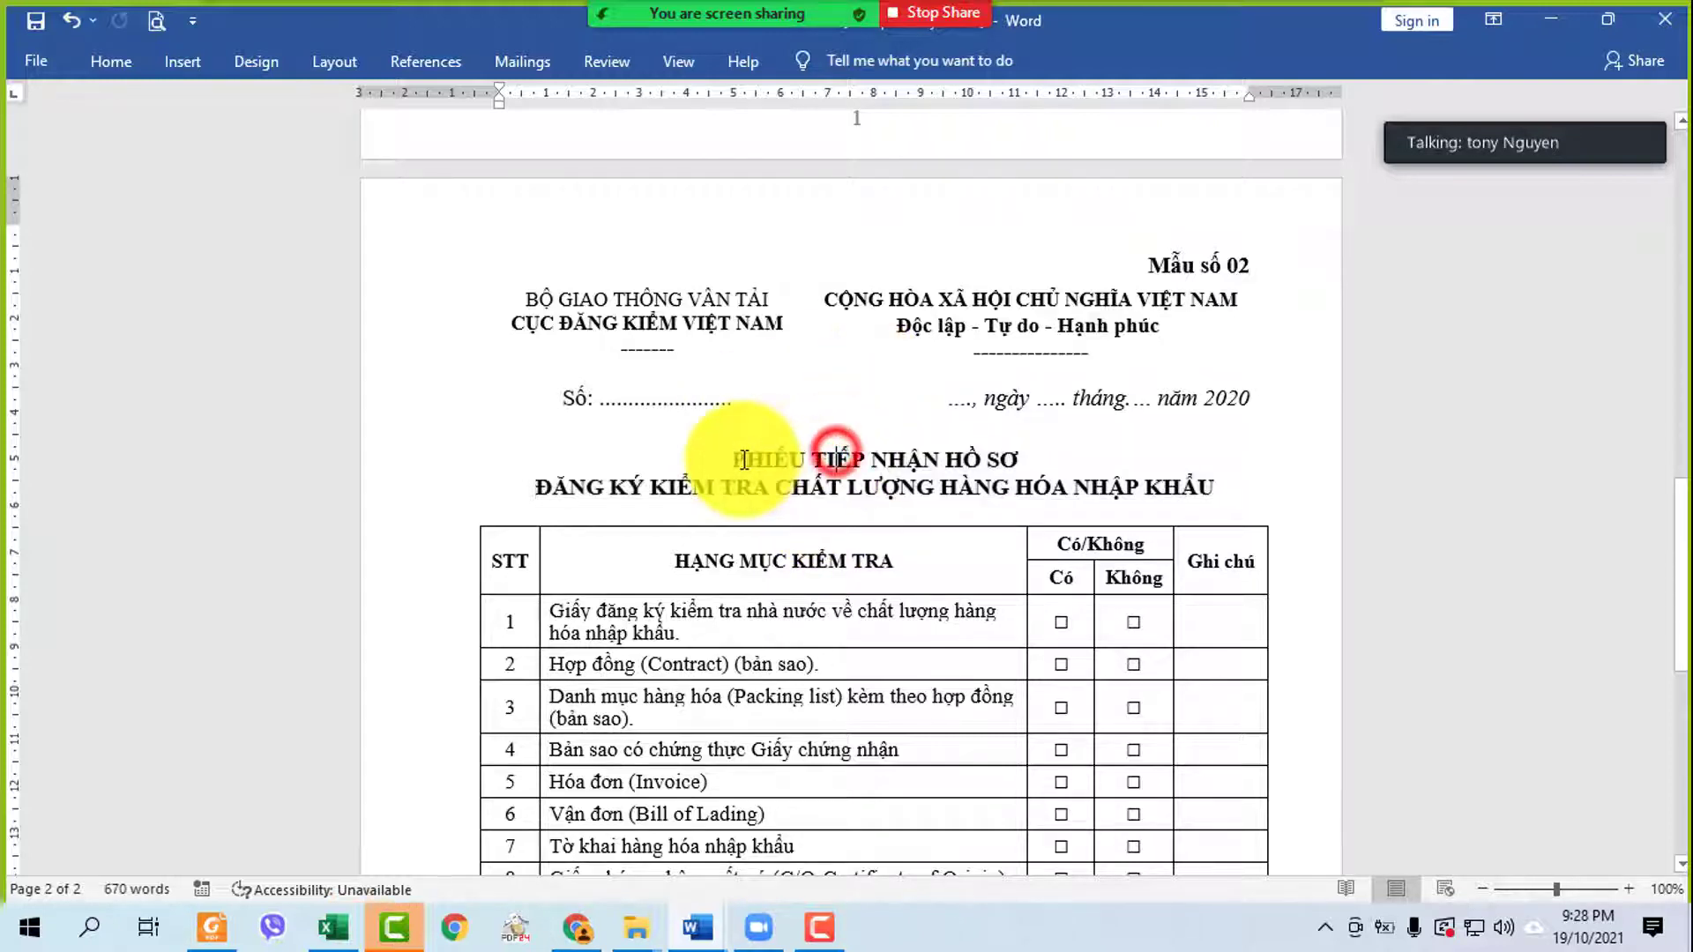
drag(739, 458, 1270, 498)
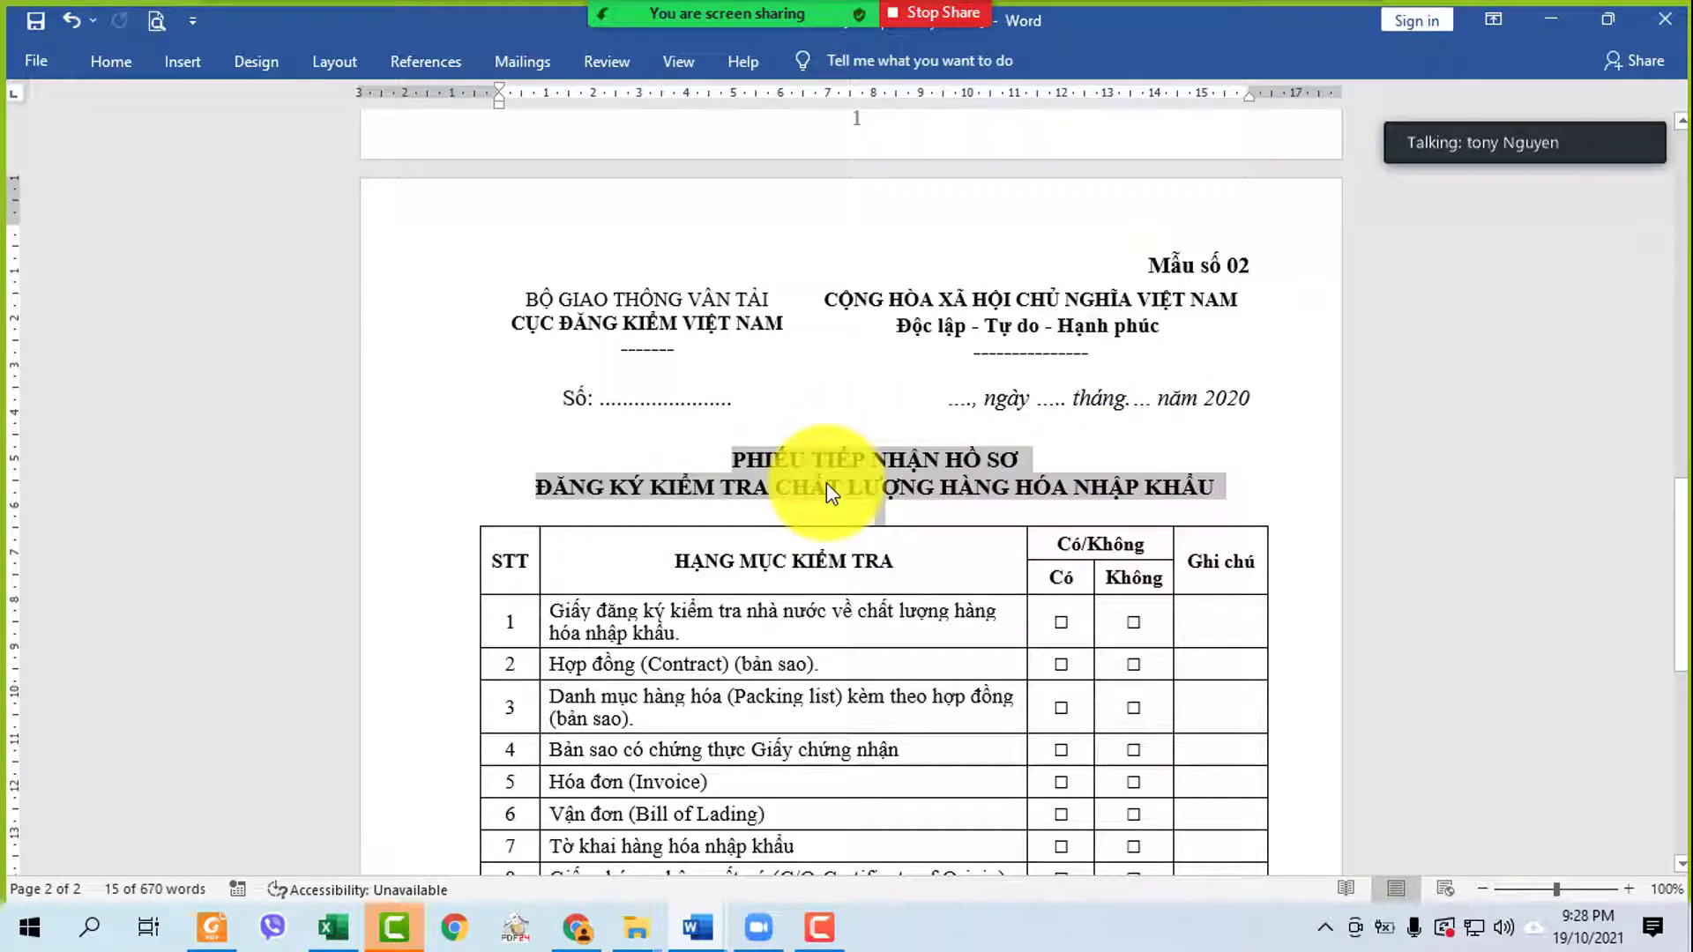
scroll(1217, 573, up, 6)
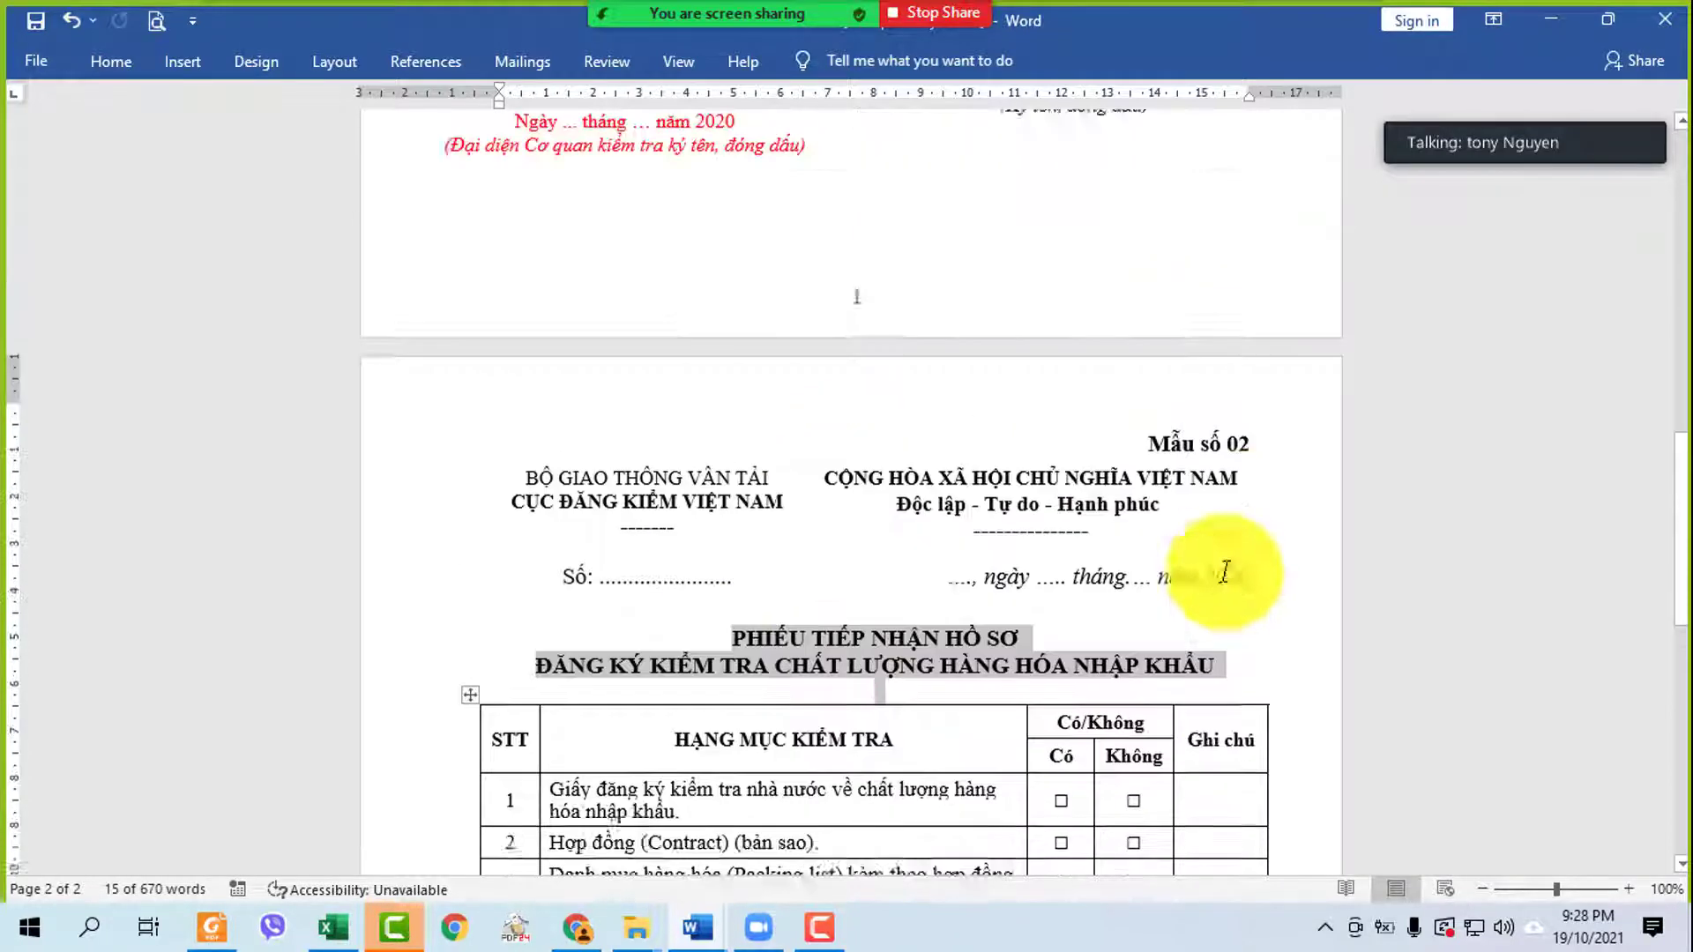
scroll(1248, 569, up, 5)
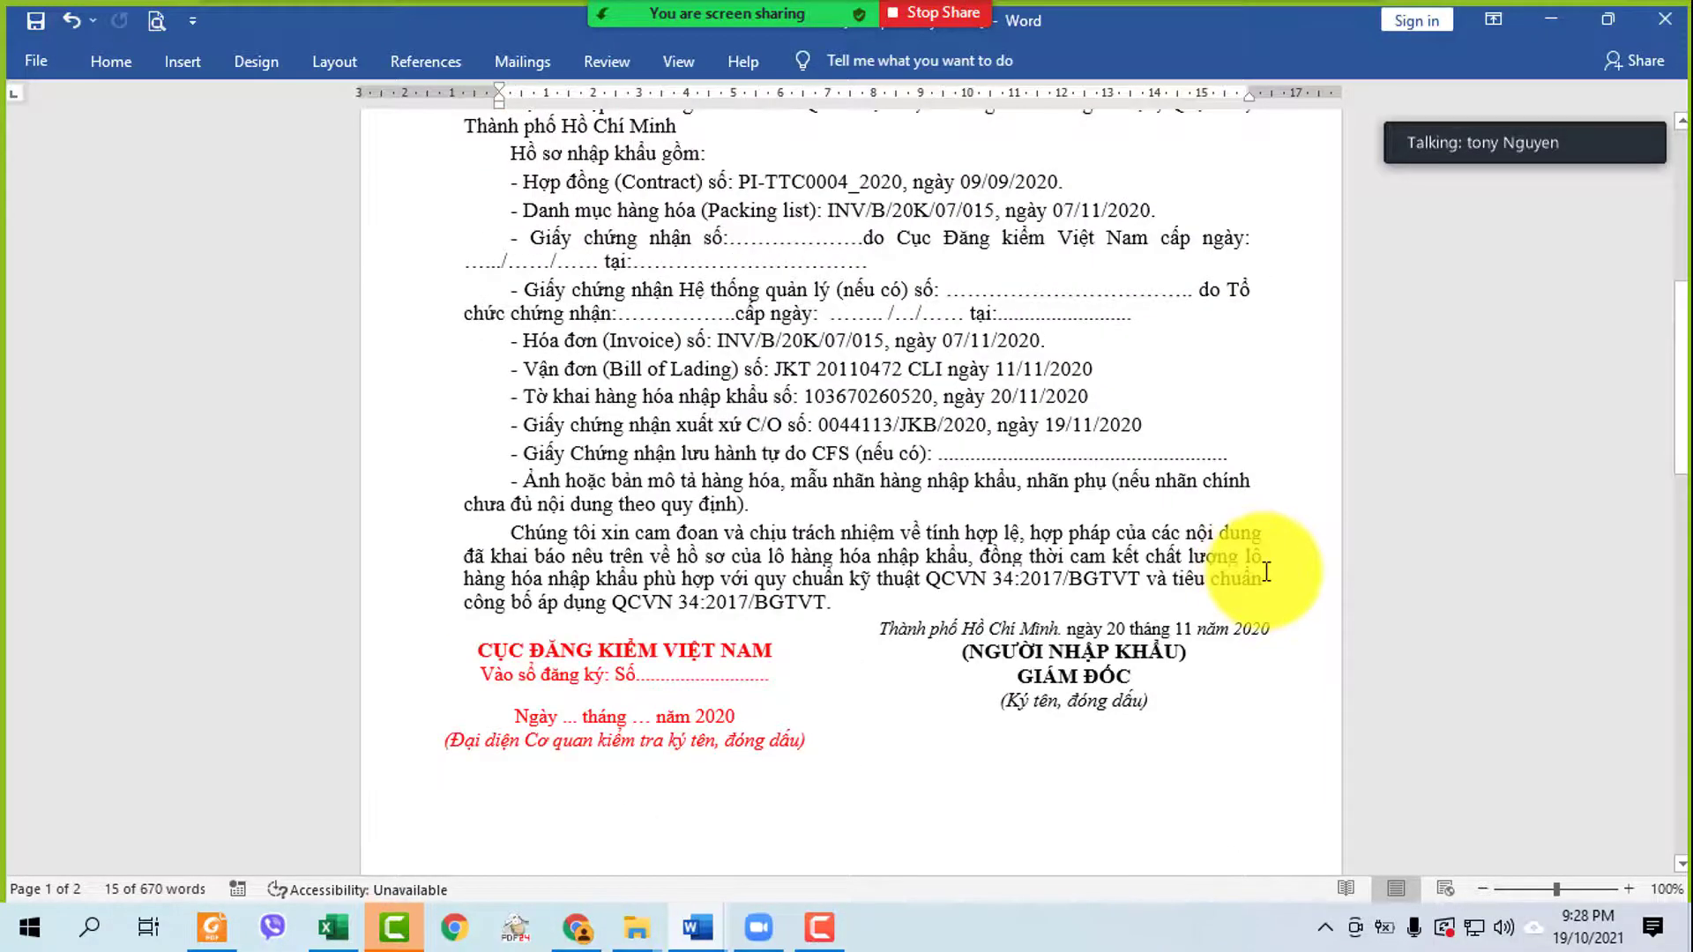
scroll(1266, 571, up, 12)
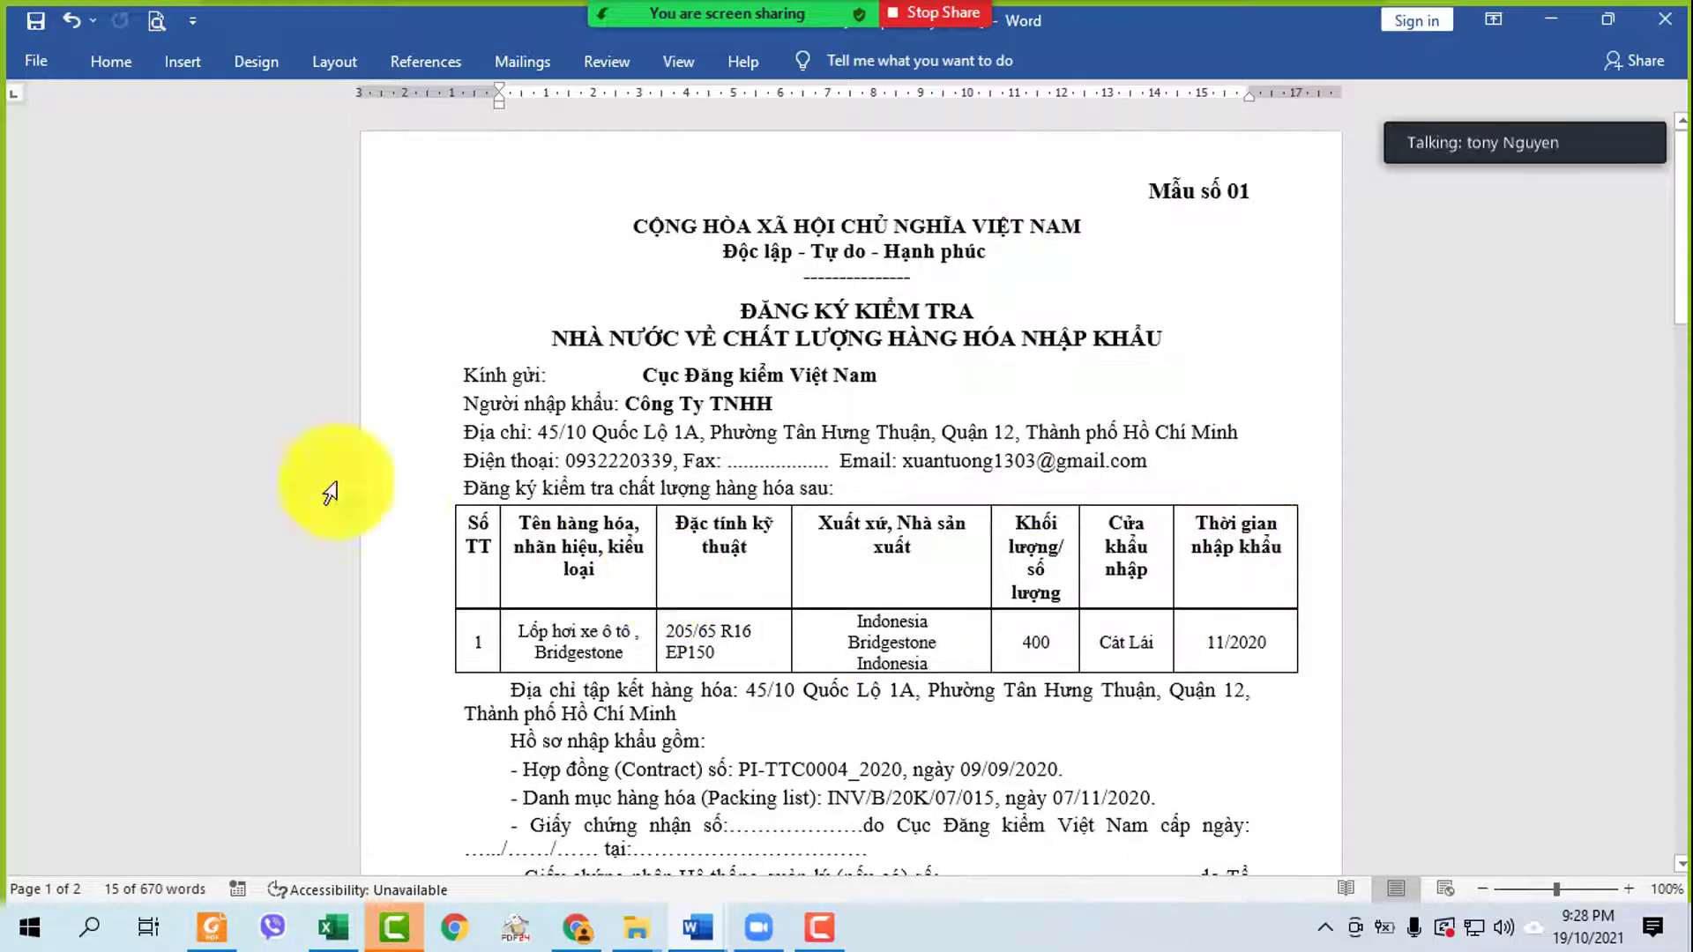
drag(366, 253, 1084, 529)
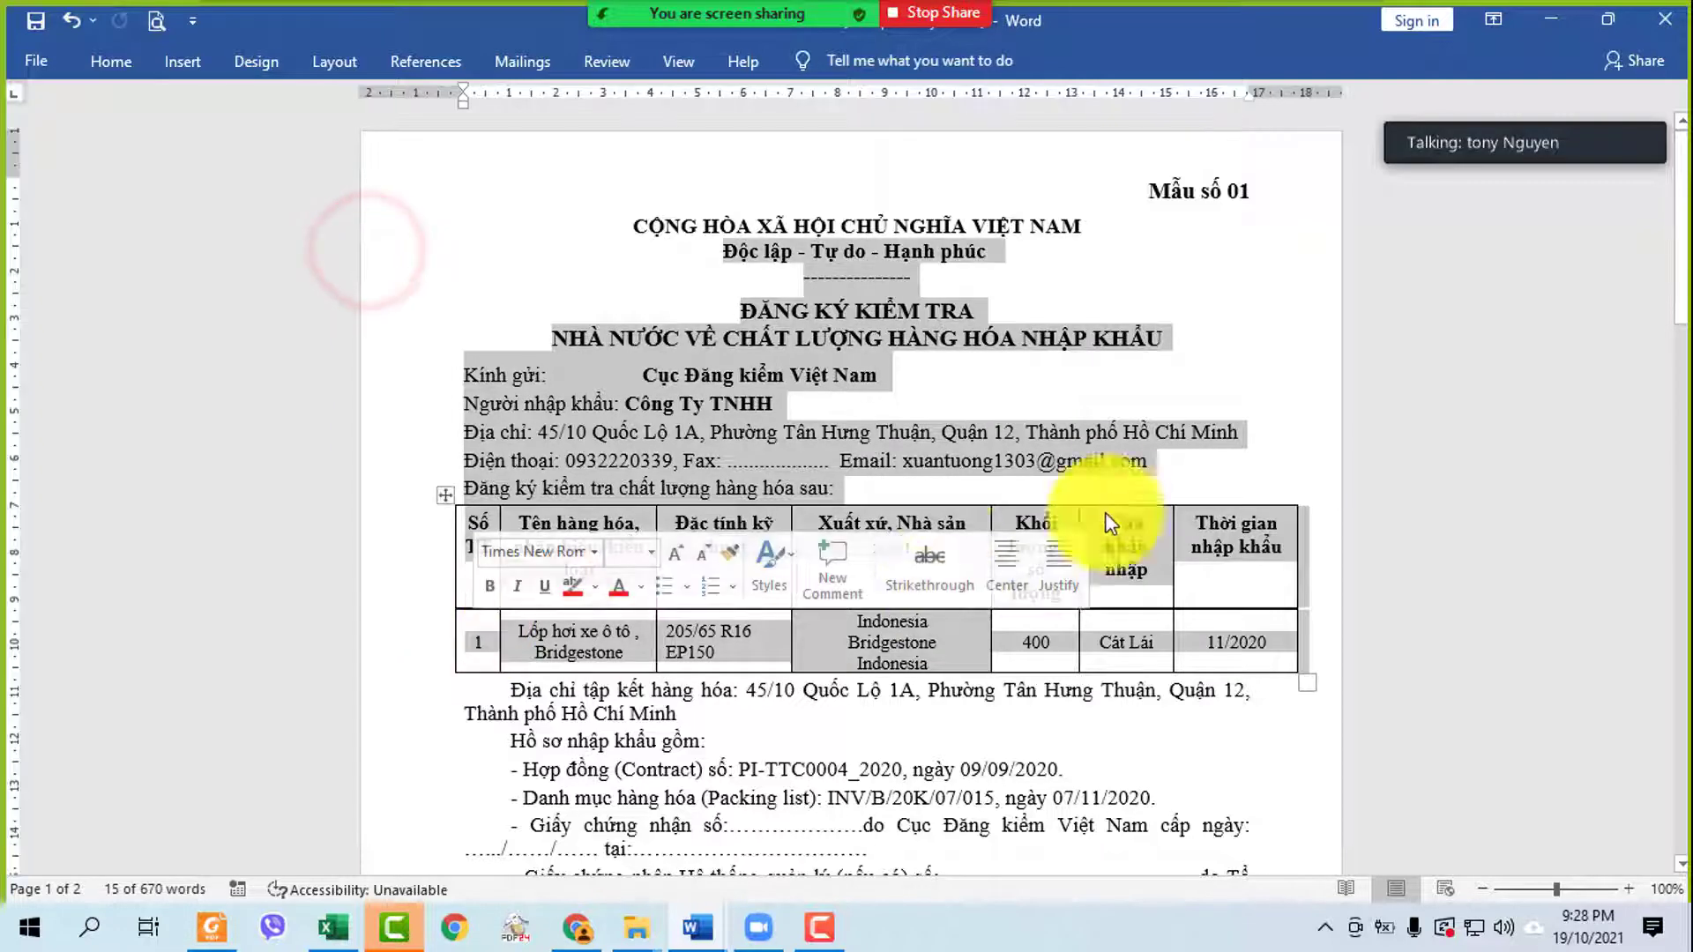
click(750, 447)
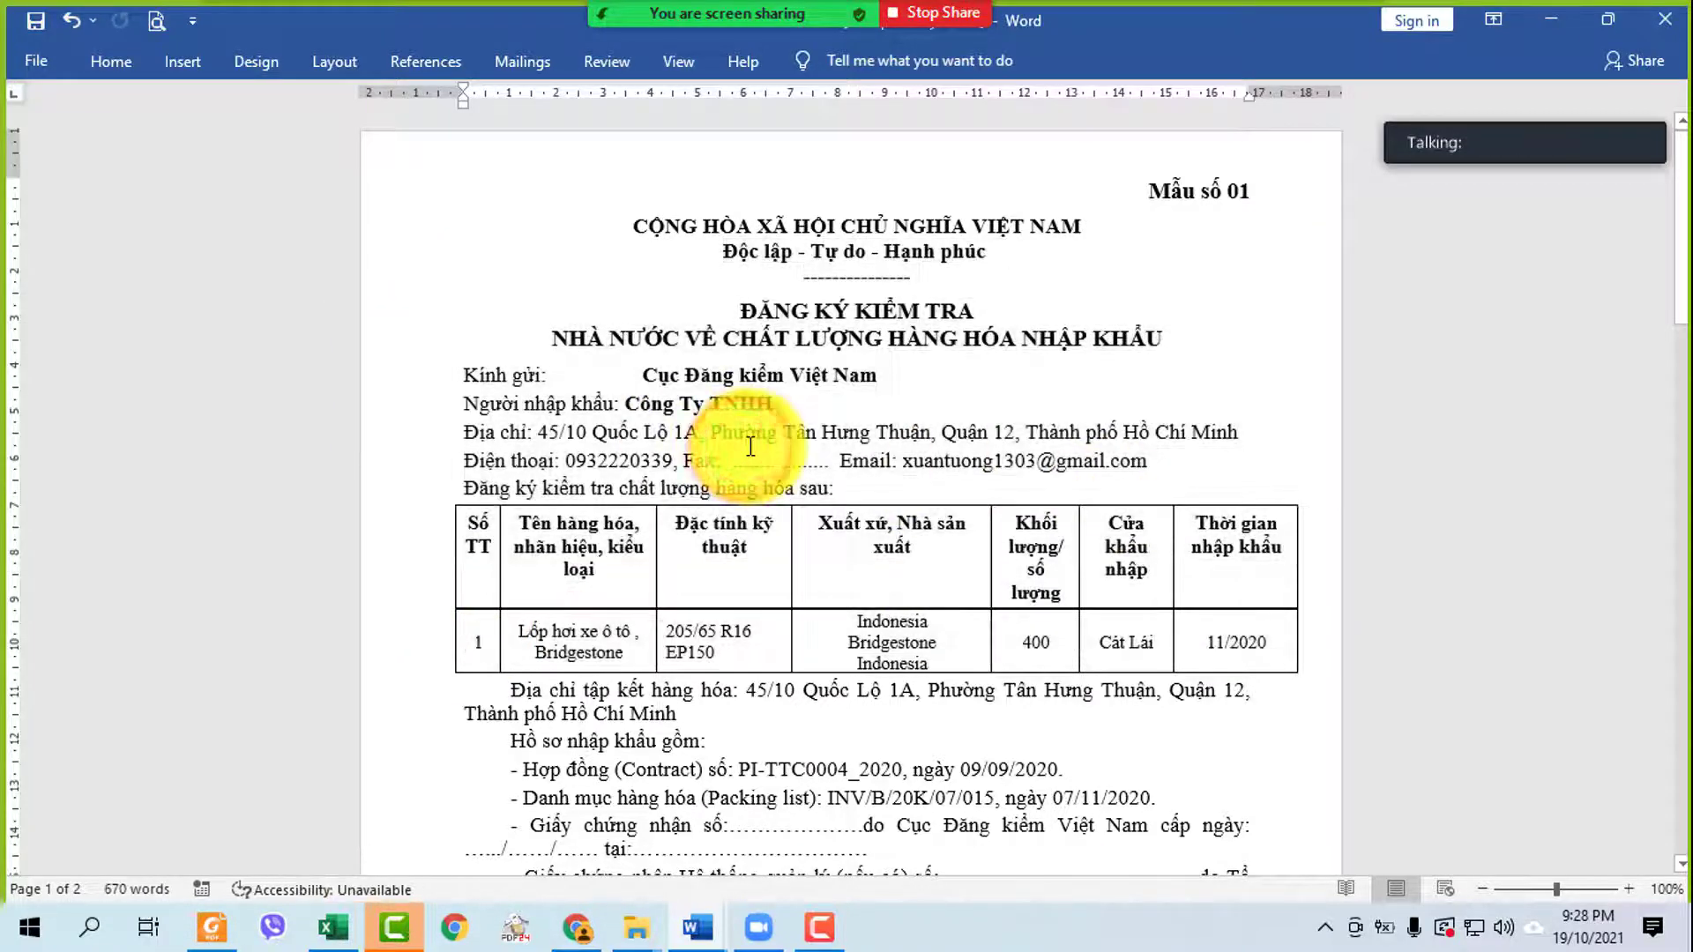
click(641, 380)
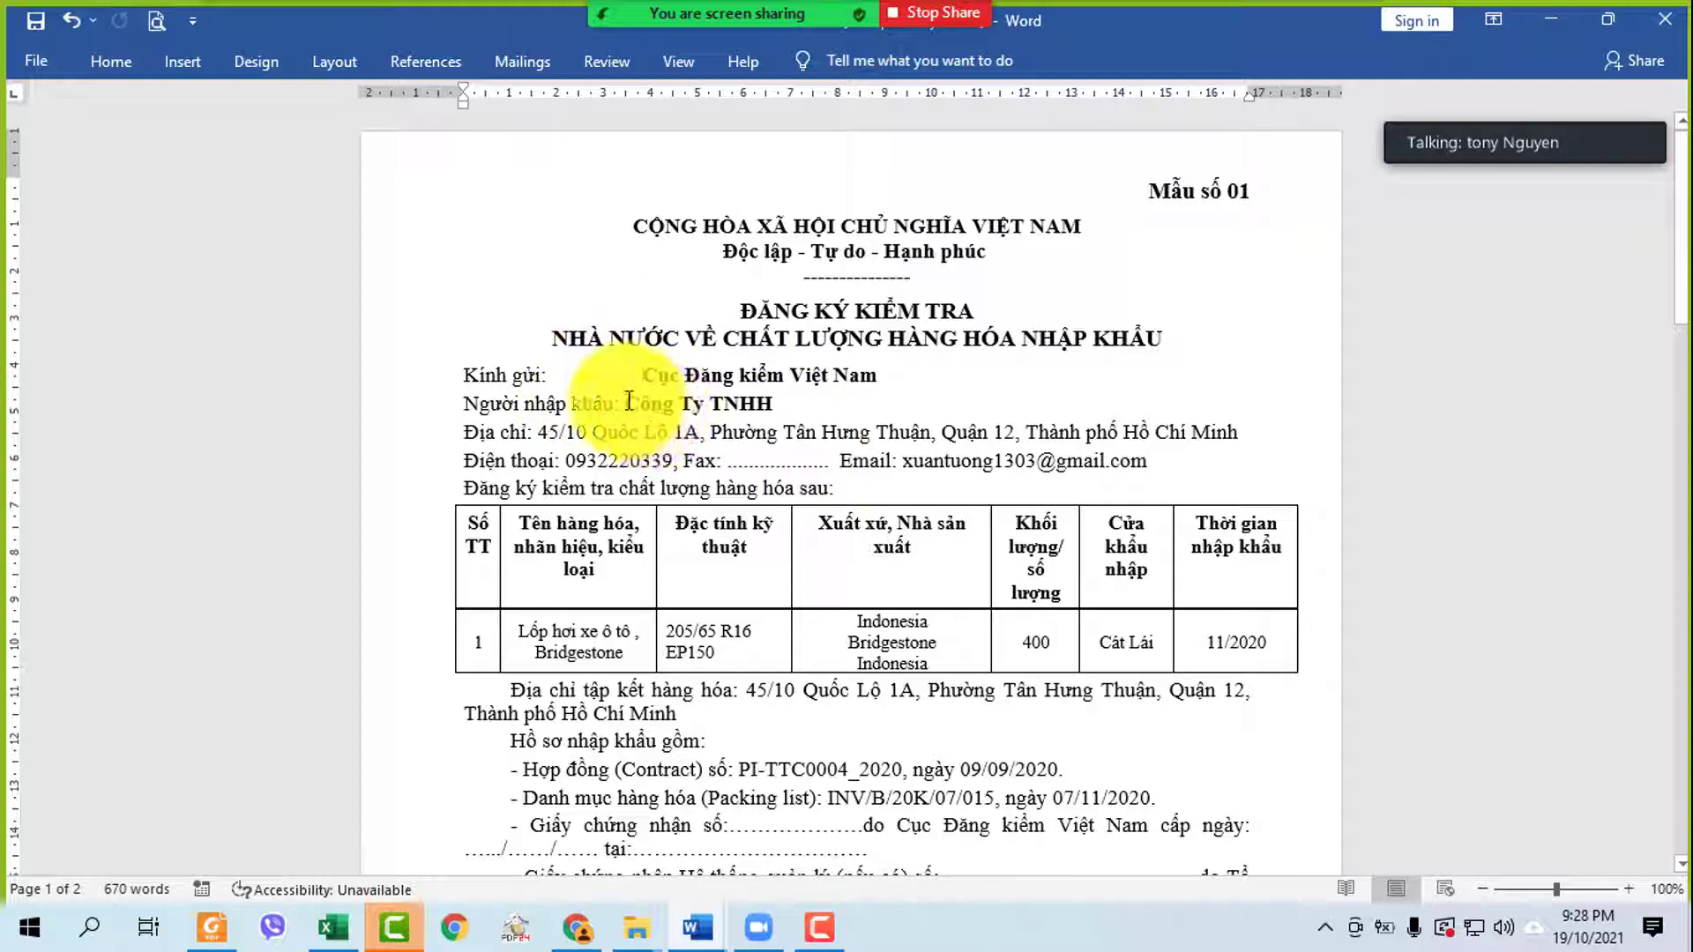
- Colour the importer's company name and address red in the Mẫu số 01 form
drag(627, 401, 964, 393)
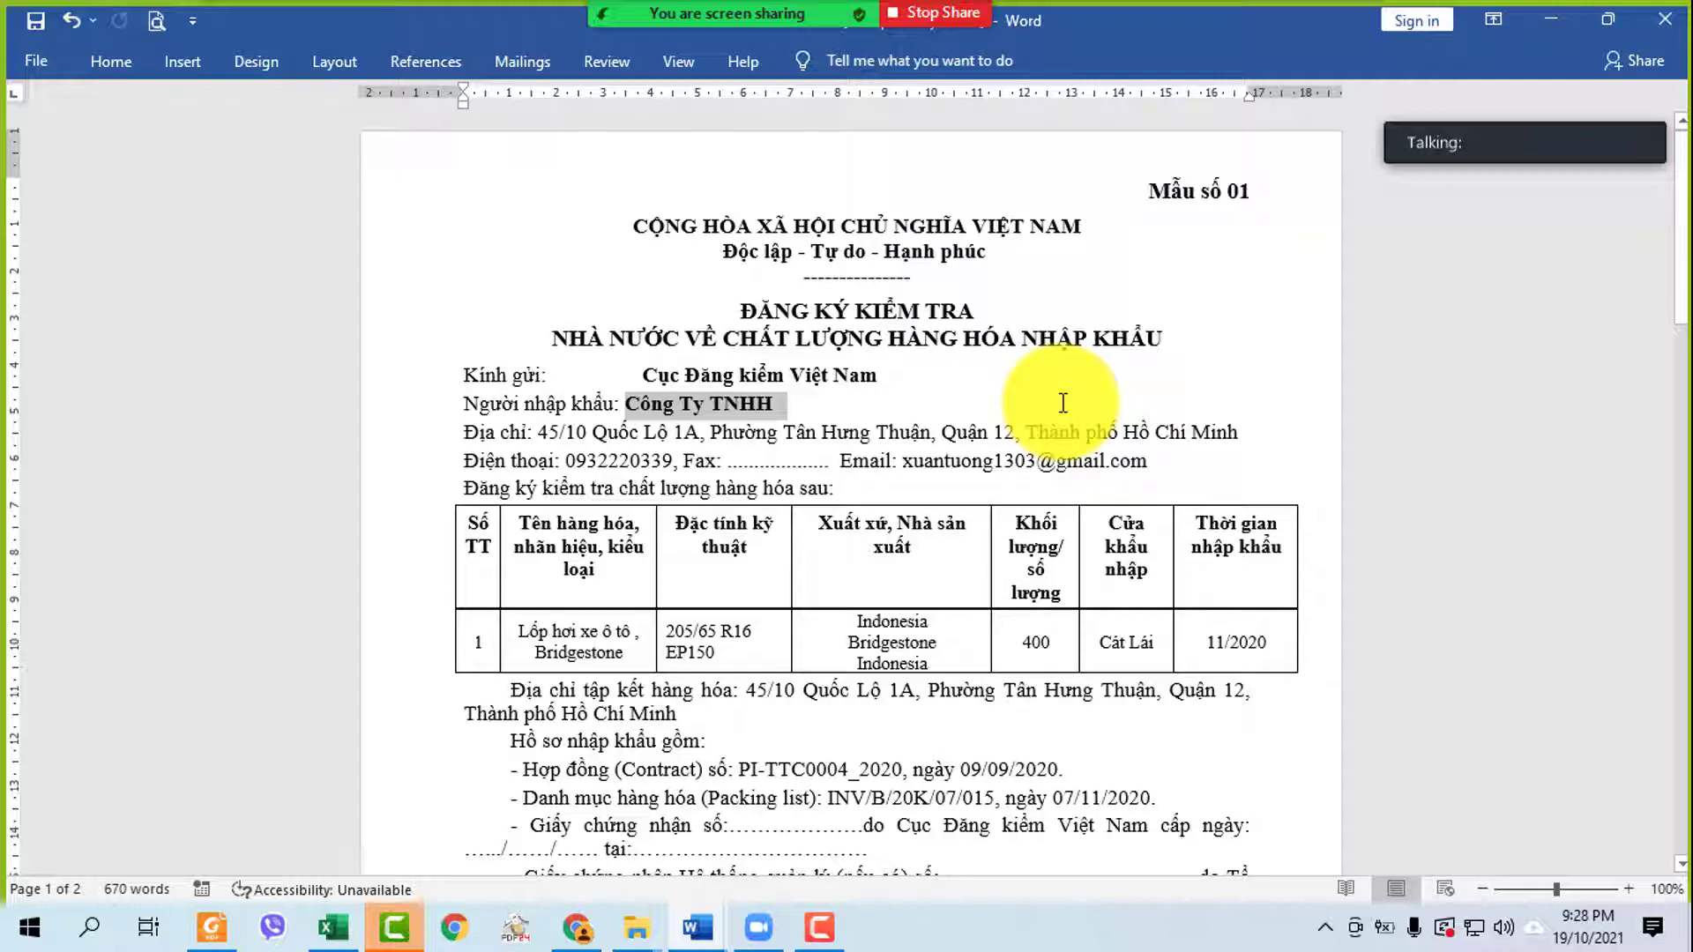
drag(537, 432, 1198, 446)
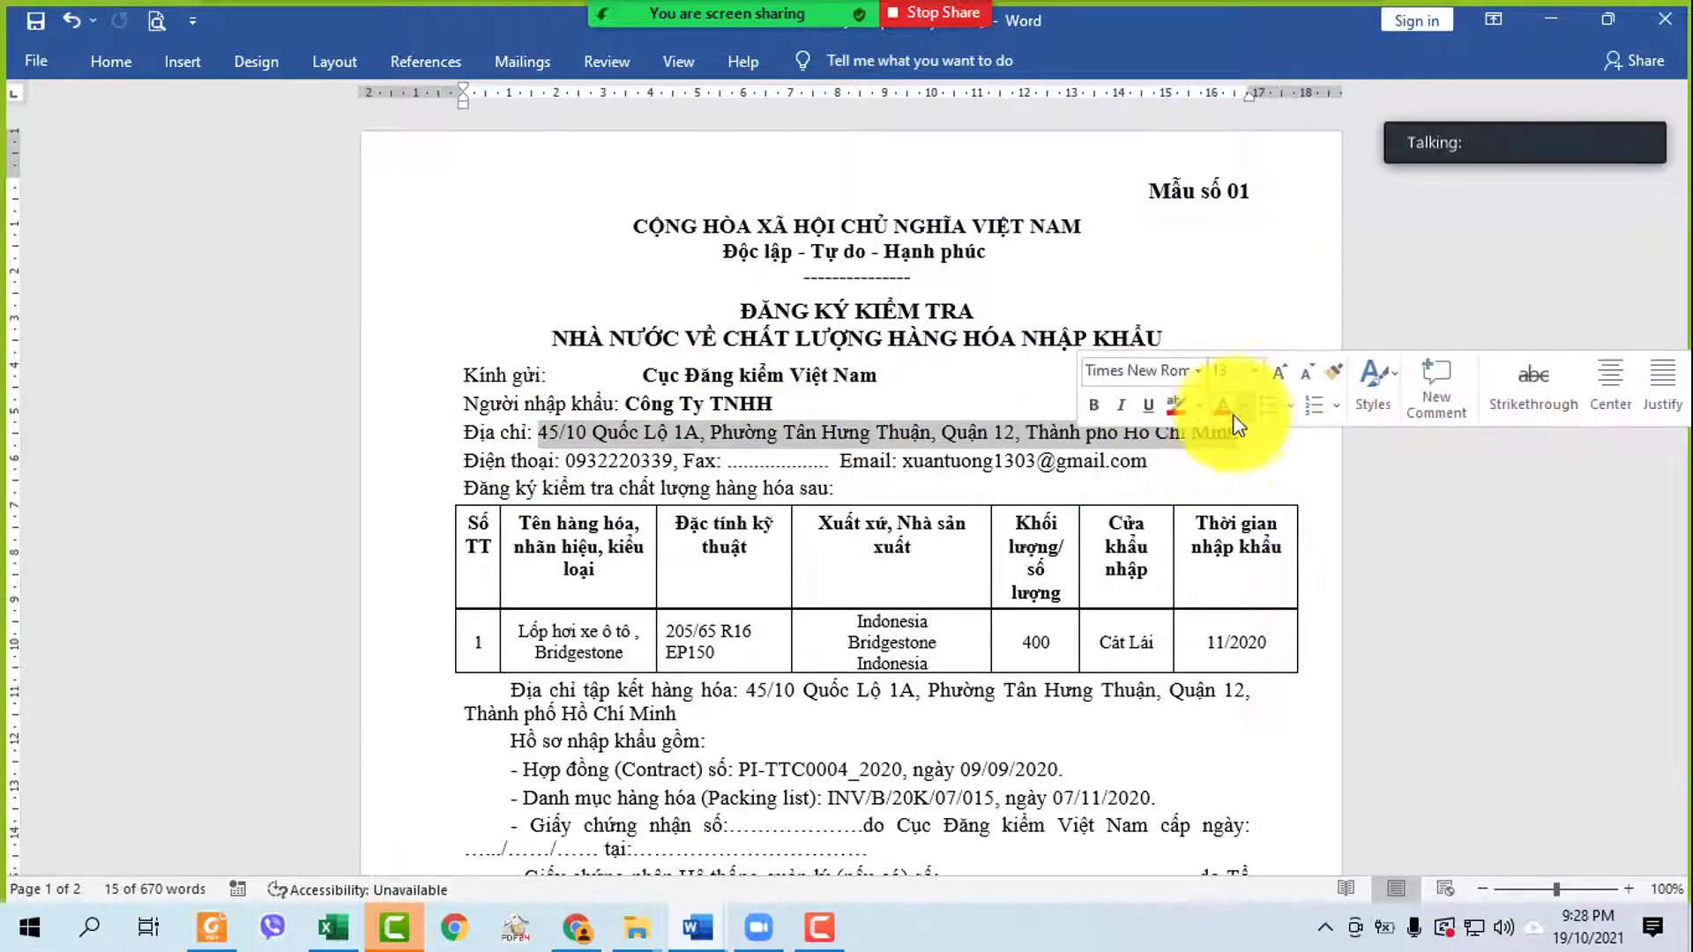
click(1213, 413)
drag(626, 404, 786, 404)
click(940, 371)
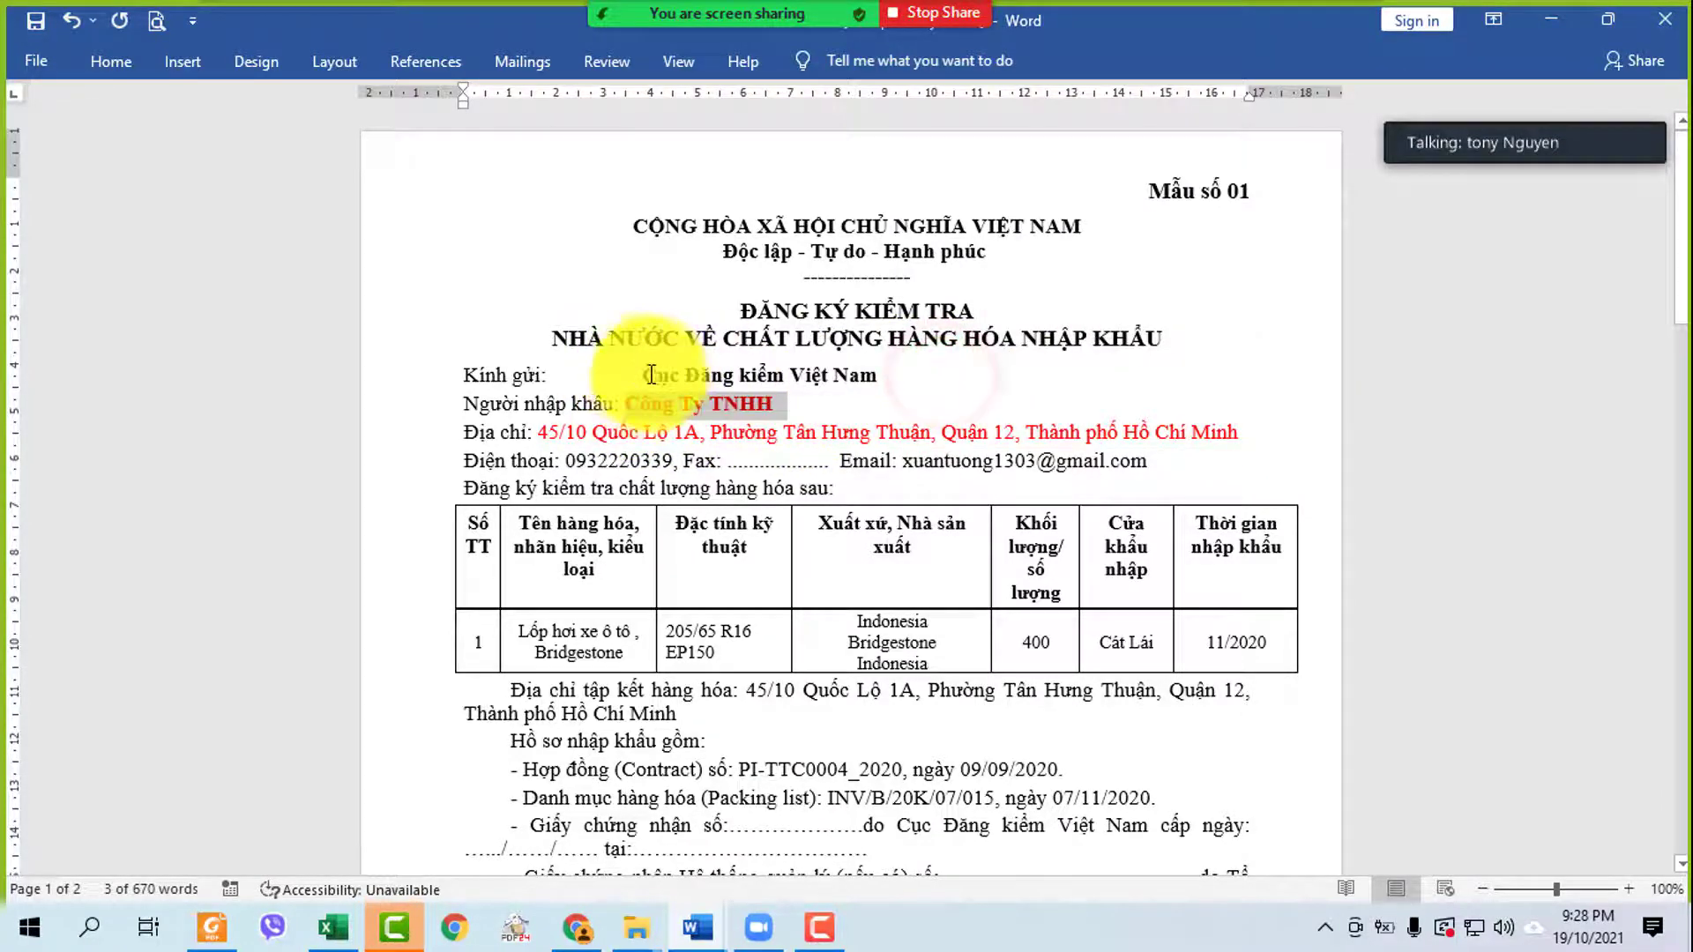
- Colour the recipient Cục Đăng kiểm Việt Nam and the importer's phone number and e-mail address red
drag(645, 371, 879, 374)
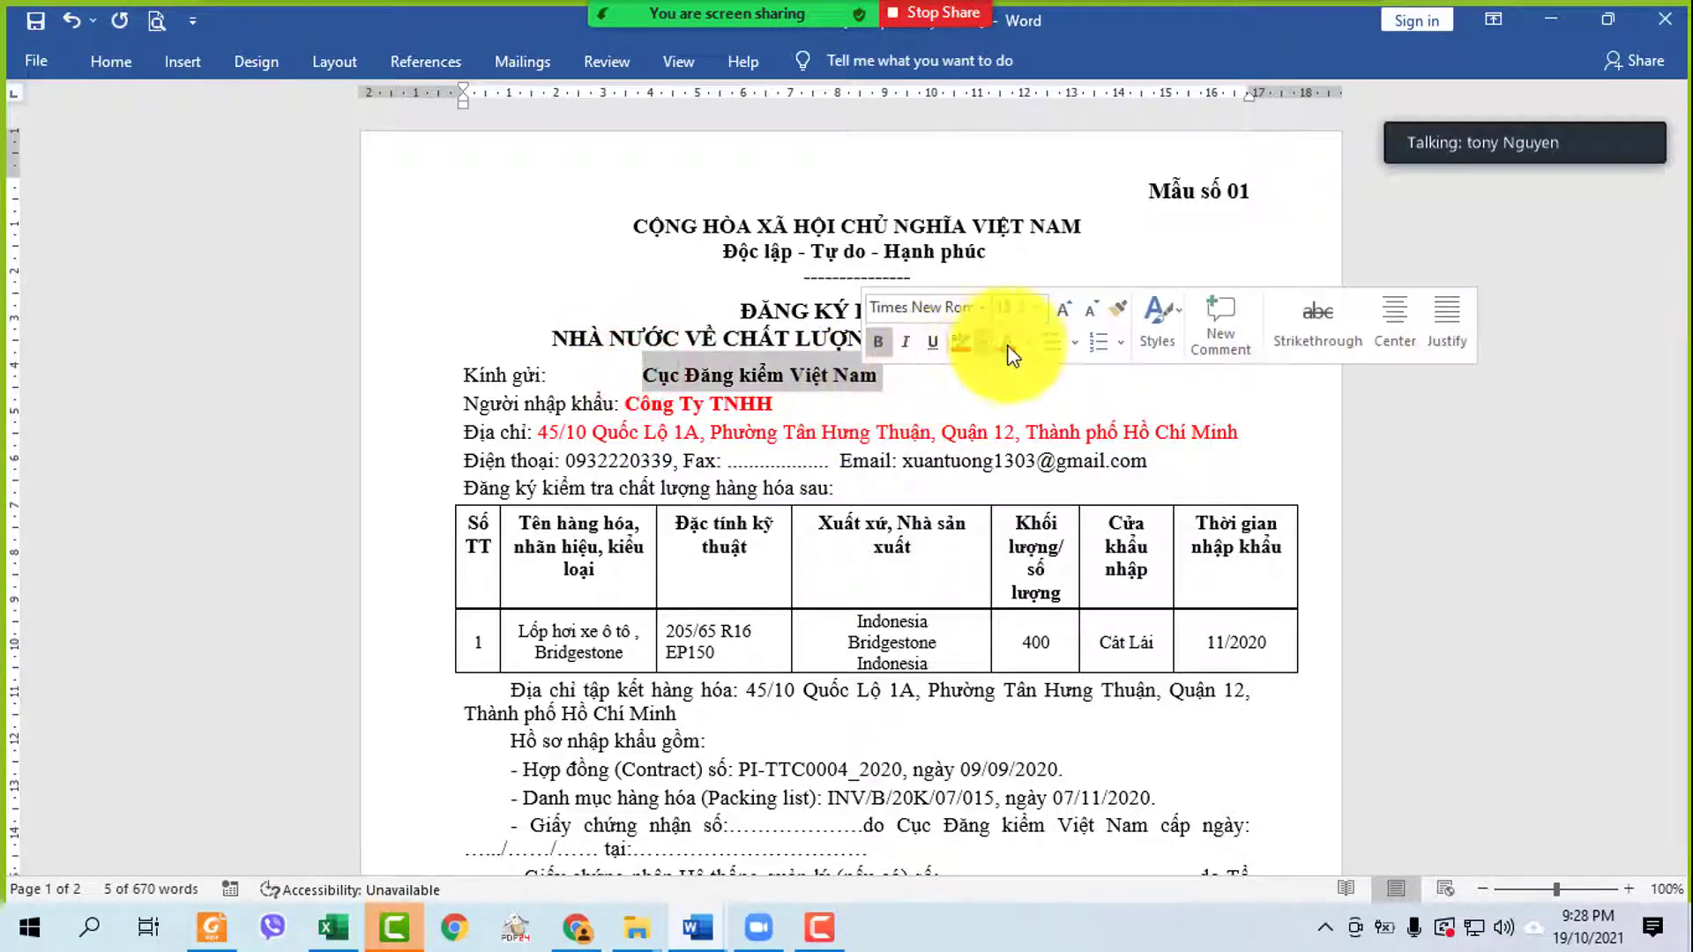
click(1012, 344)
drag(564, 460, 672, 460)
click(806, 416)
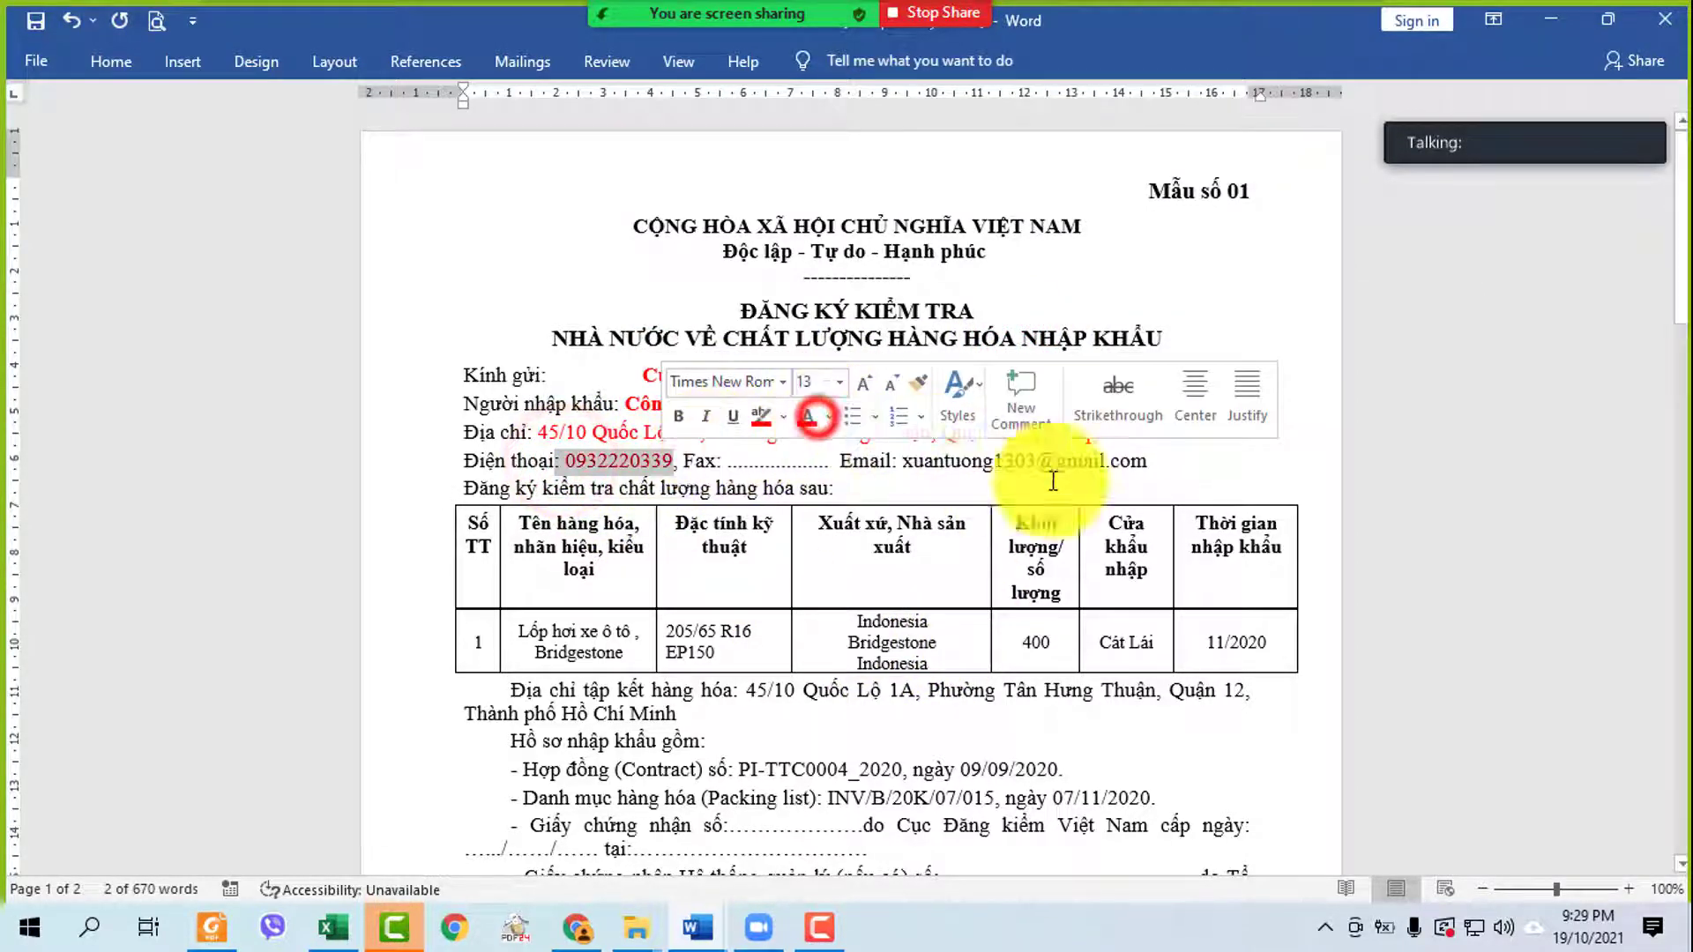
drag(1153, 465, 902, 461)
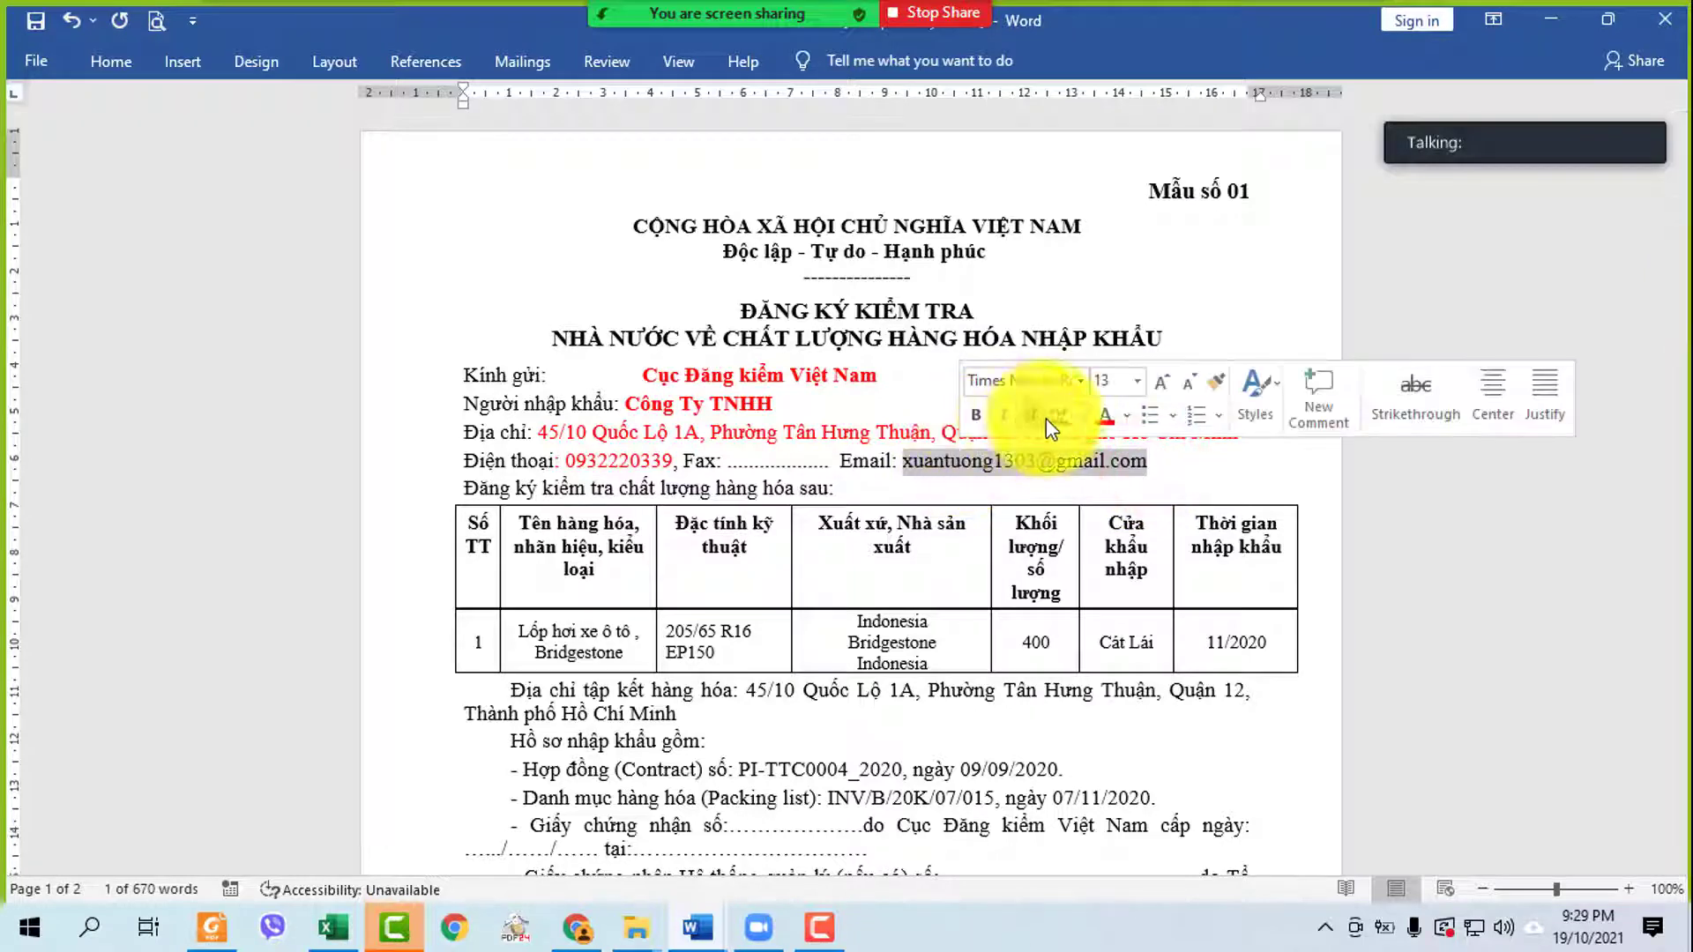
click(1104, 417)
- Select the tyre row in the goods table and its technical characteristics, 205/65 R16 EP150
scroll(838, 573, down, 2)
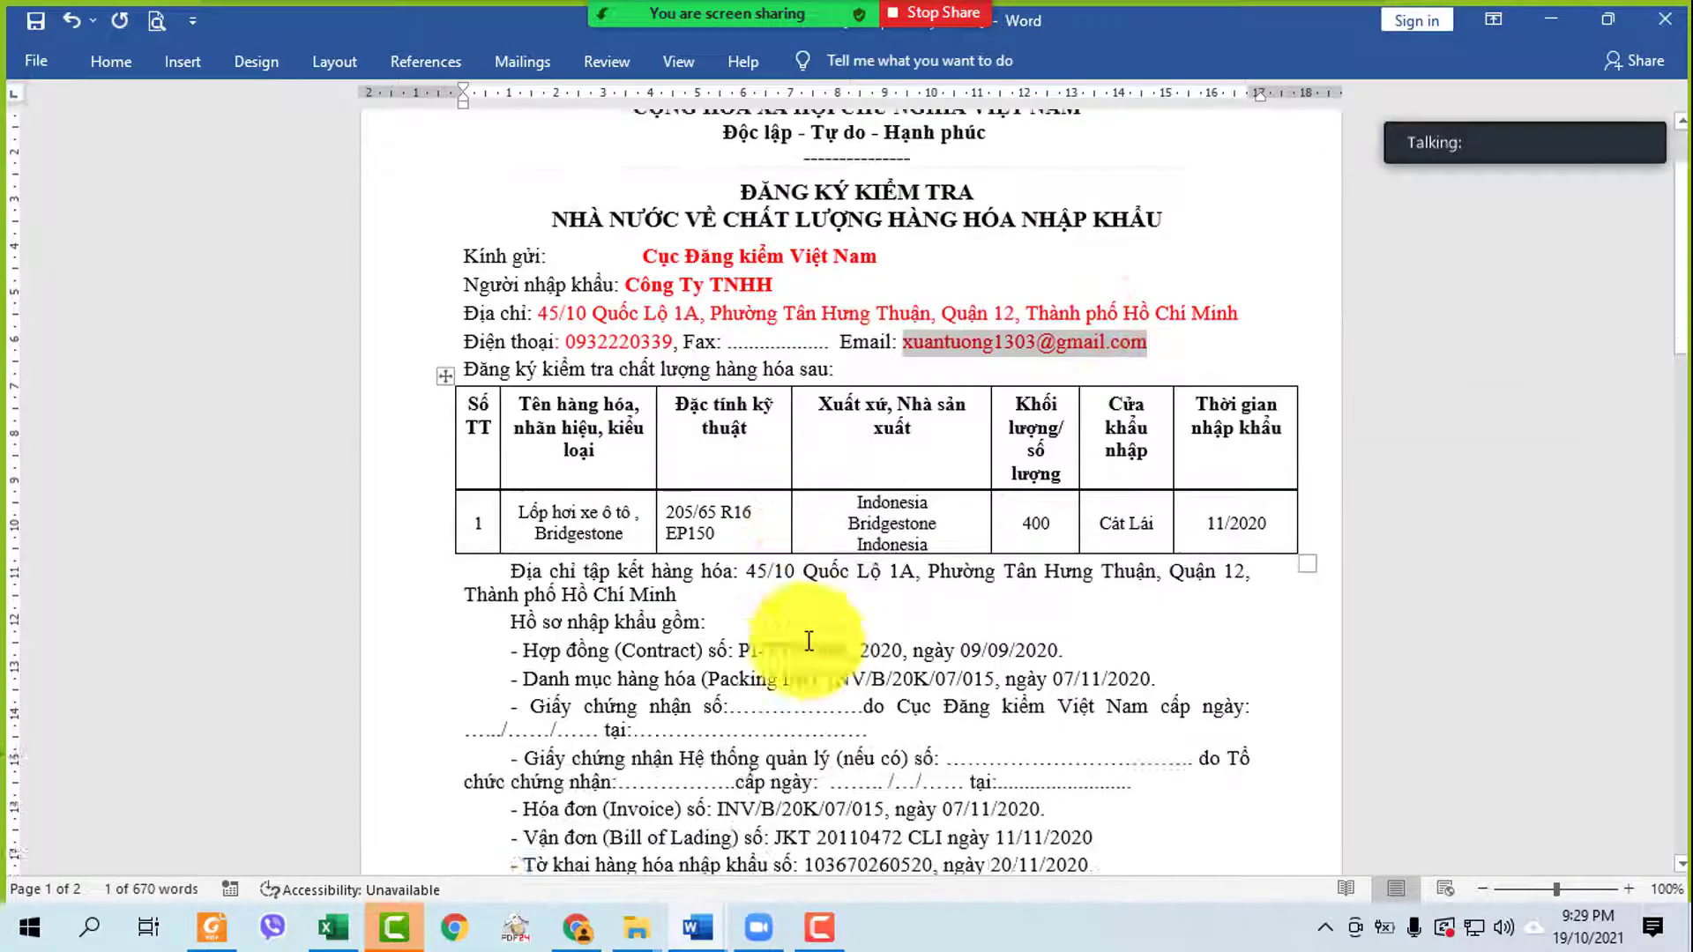
click(408, 491)
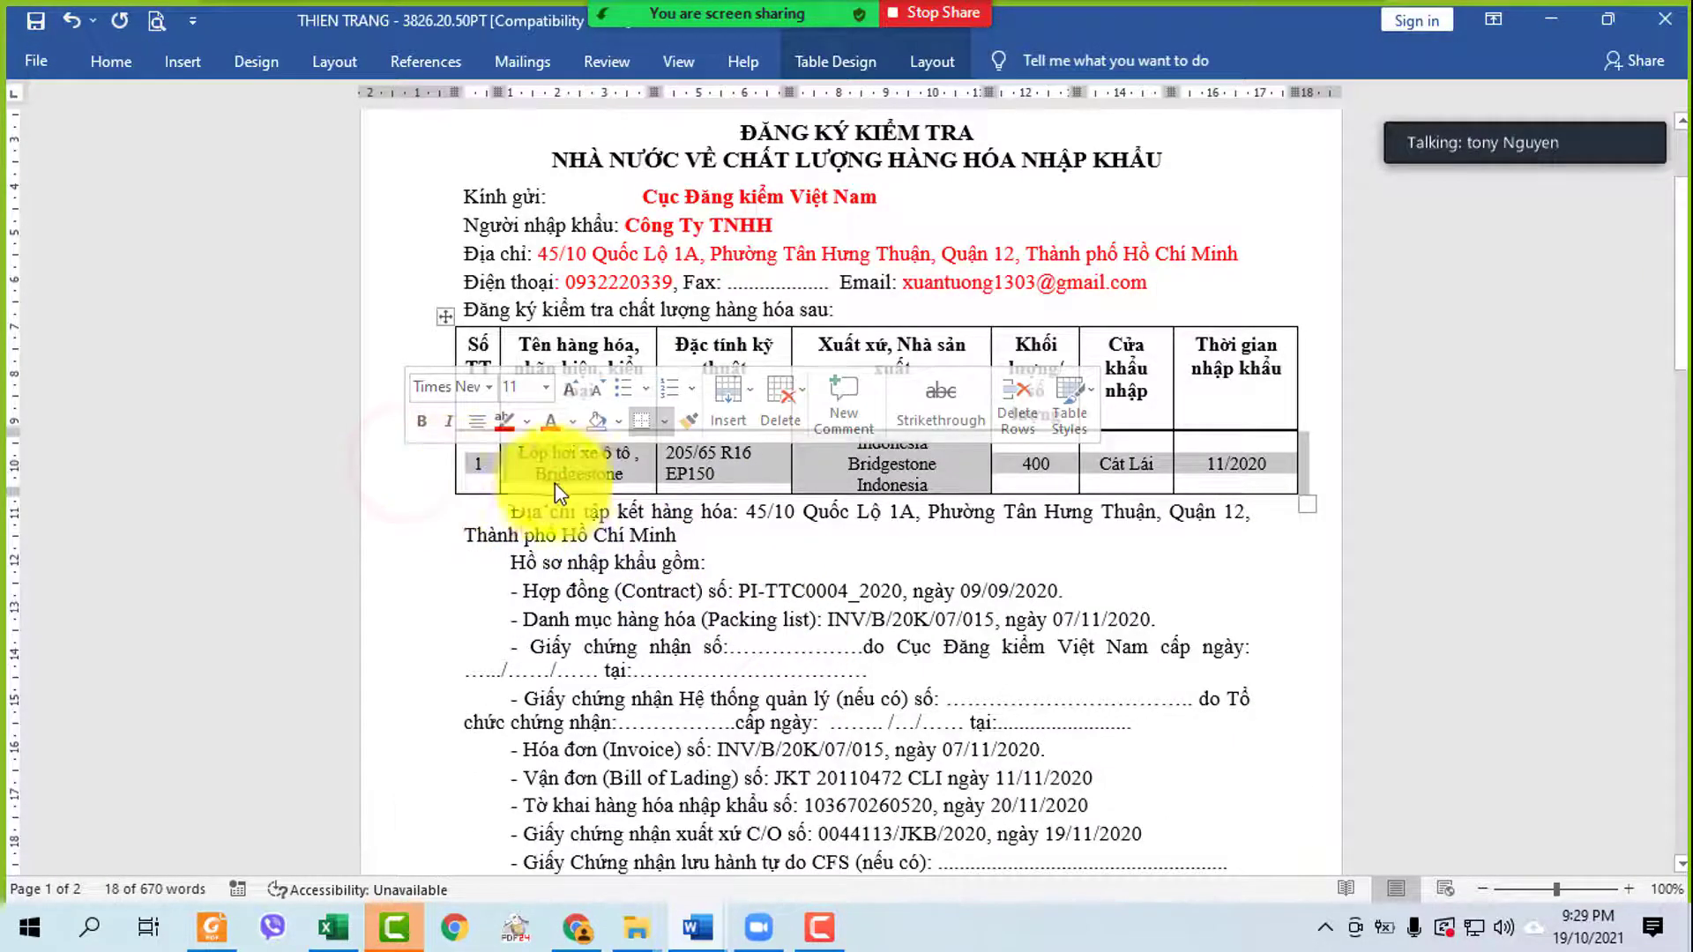
click(1631, 887)
click(1633, 886)
click(1632, 886)
click(1633, 886)
click(1632, 886)
click(1632, 886)
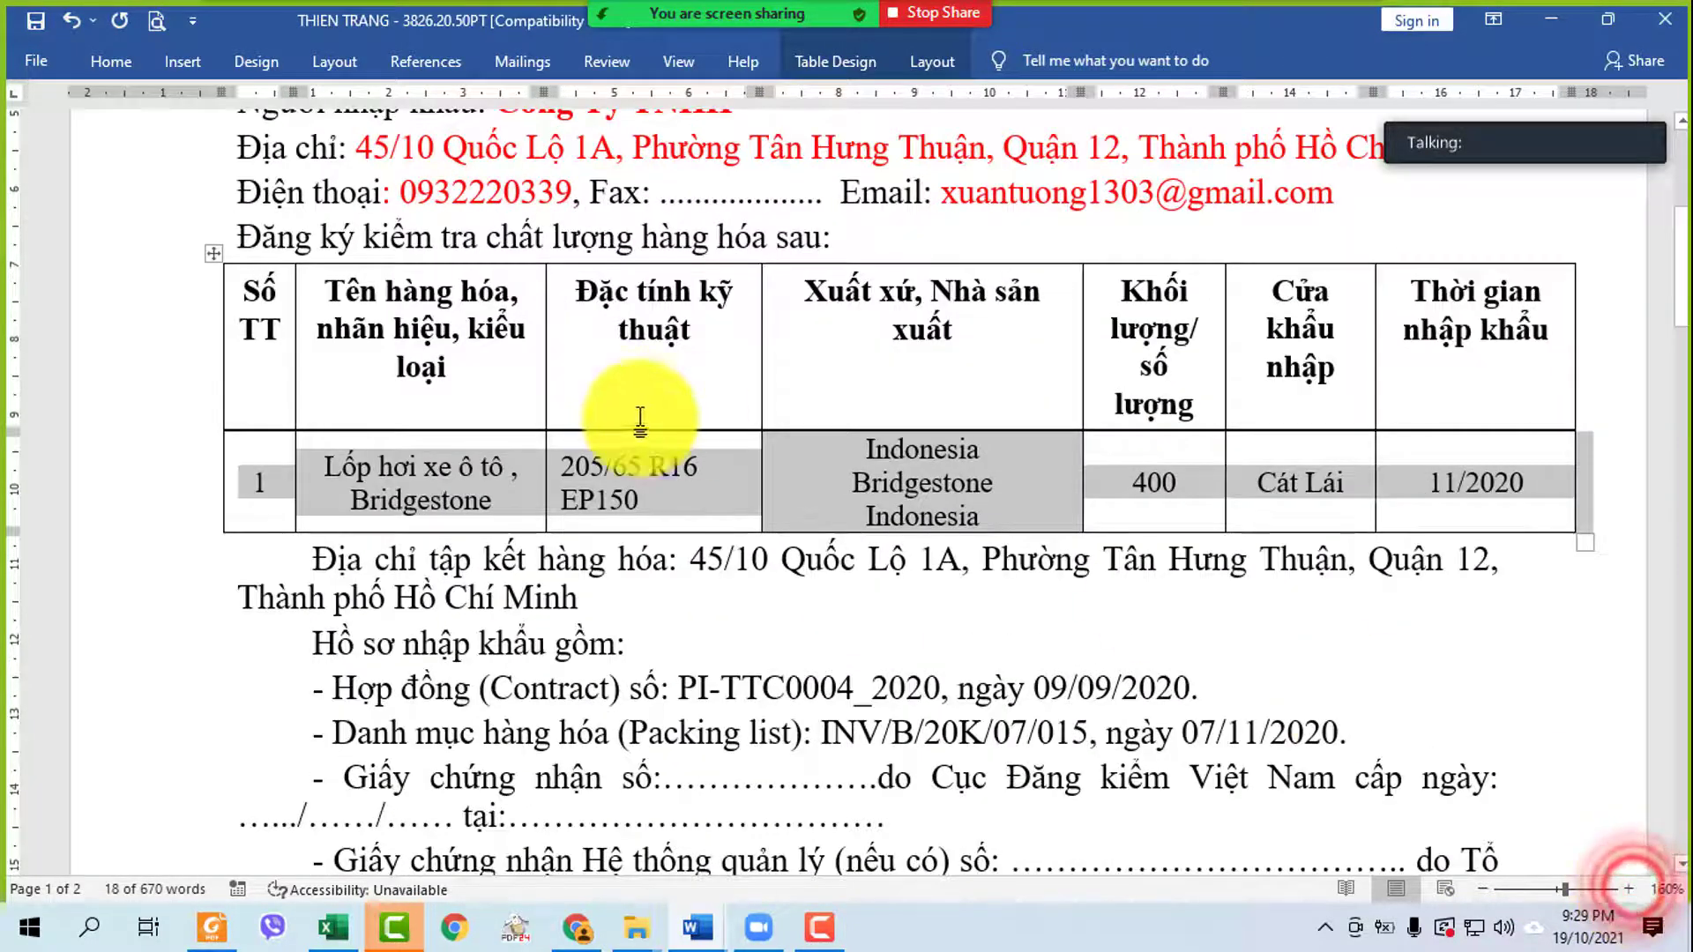
click(687, 476)
drag(567, 468, 673, 521)
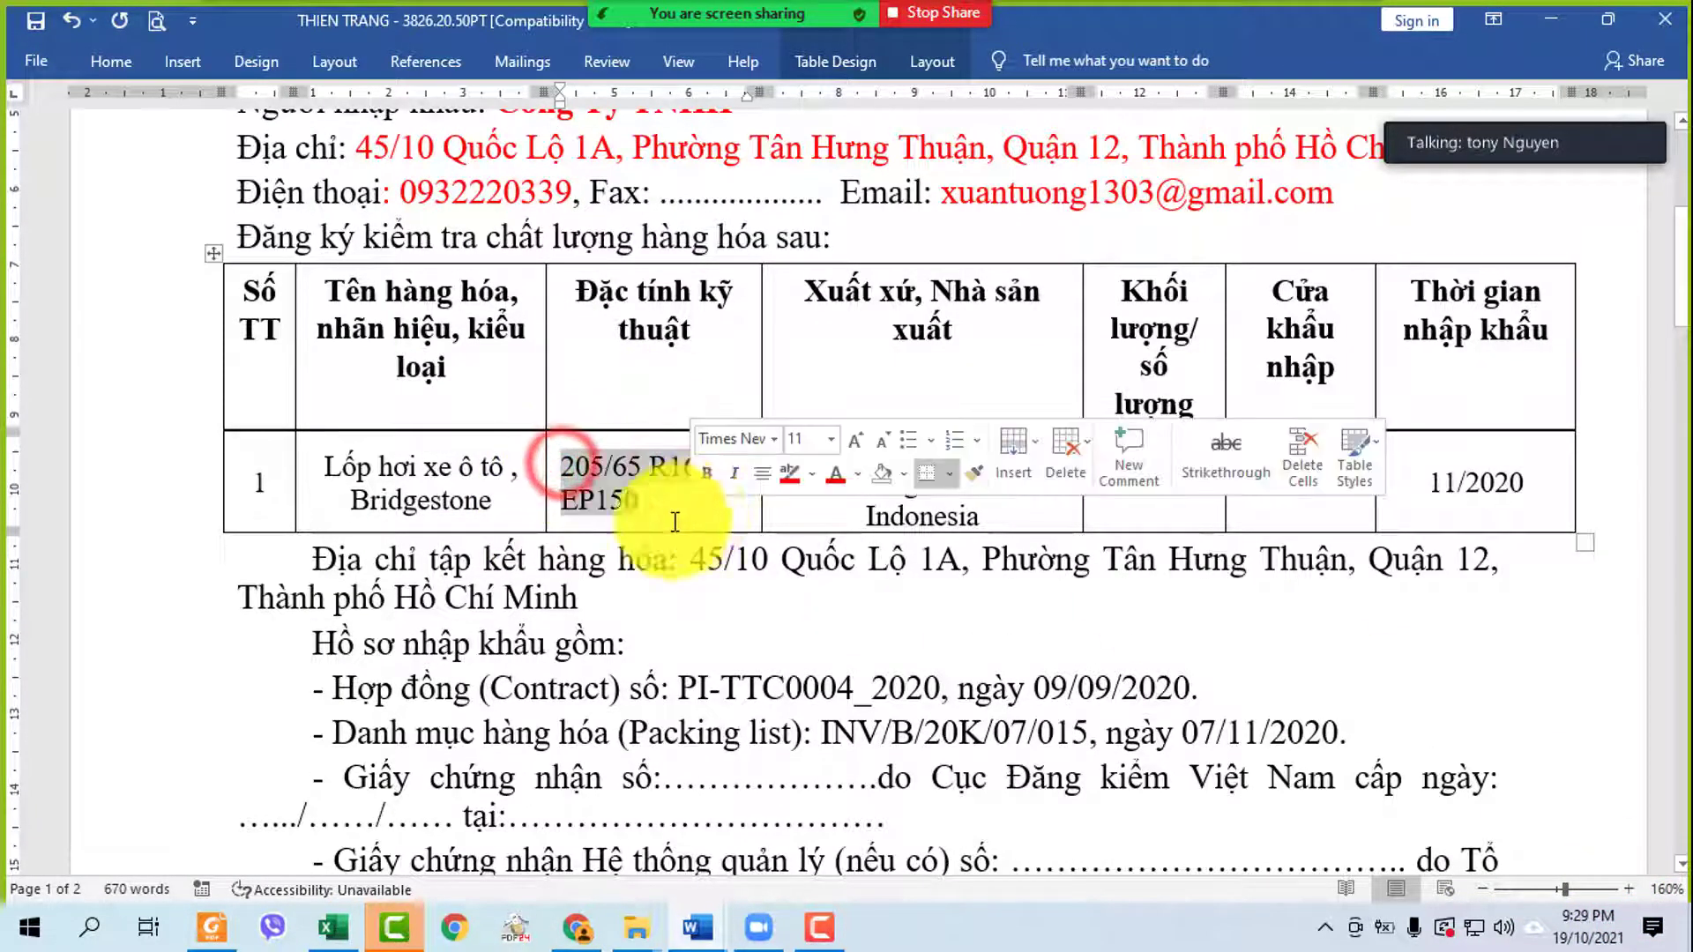
- Switch to Foxit Reader and check the goods description in FORM D.pdf
mouse_move(214, 939)
click(220, 807)
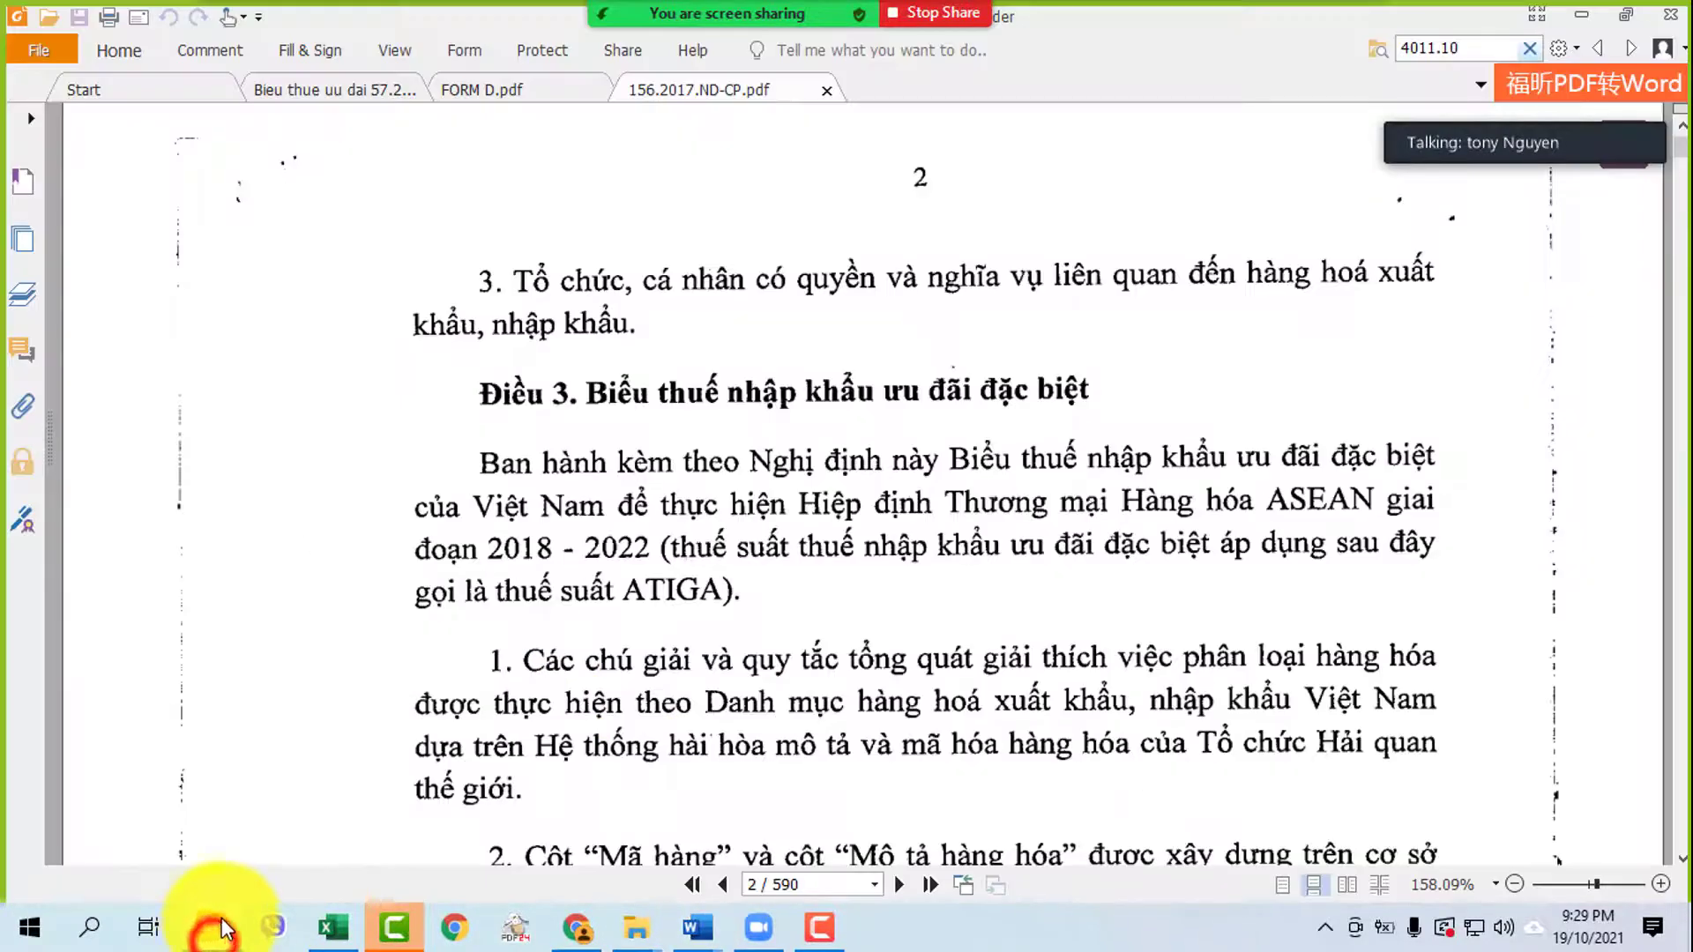
click(481, 92)
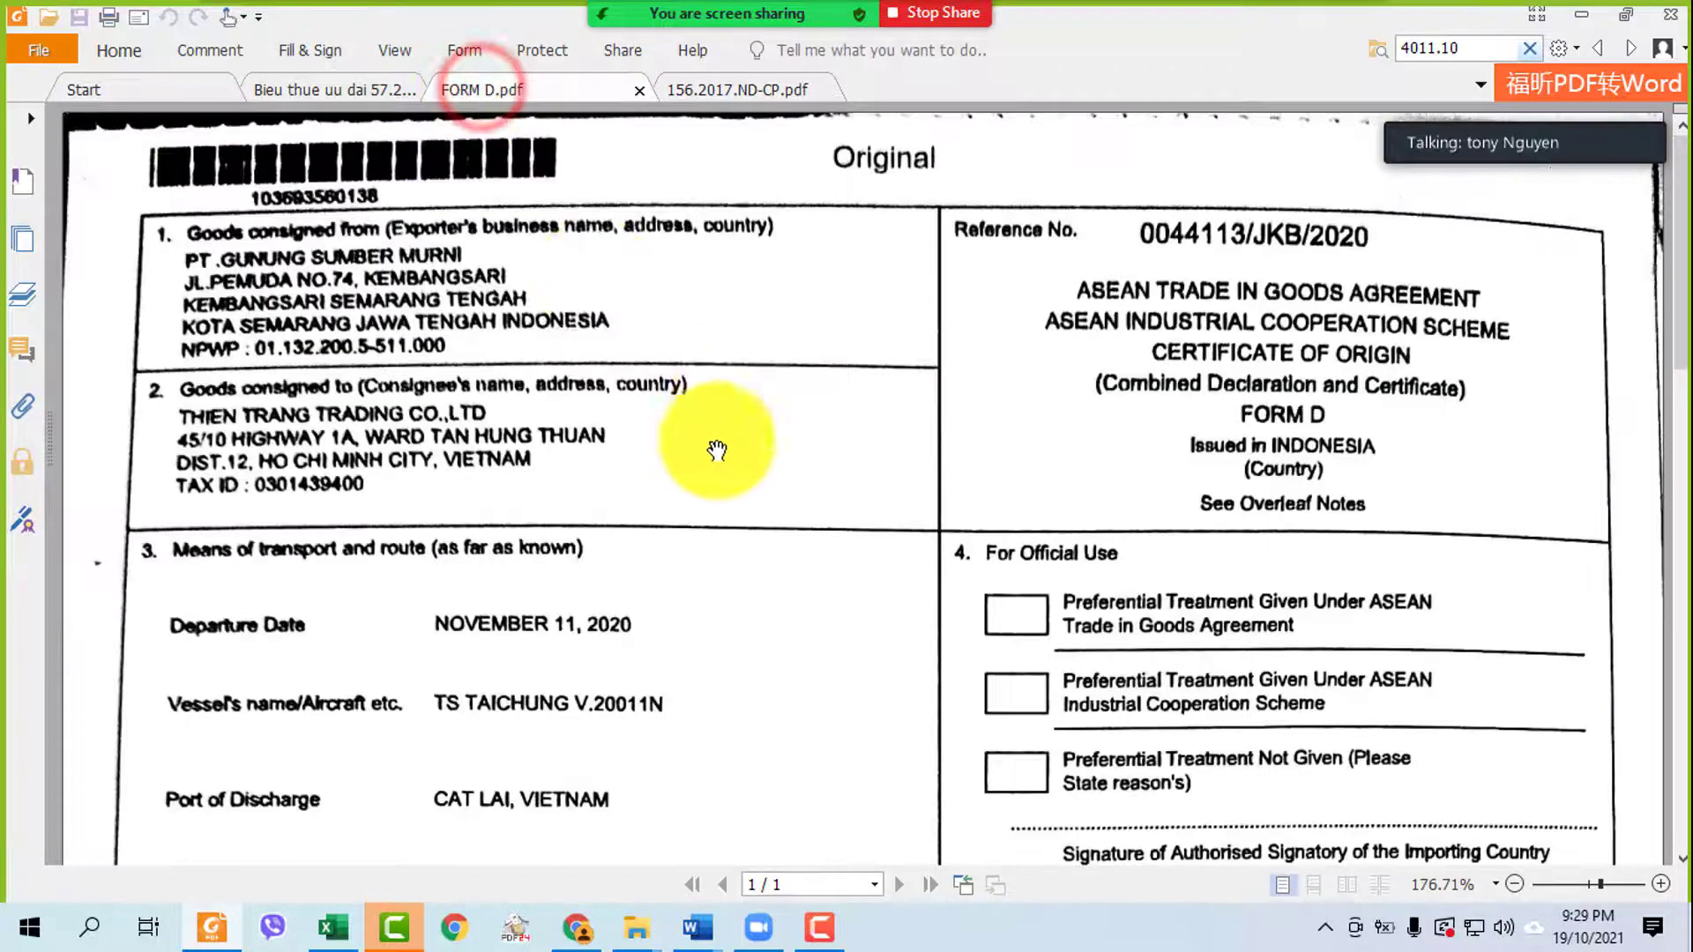
scroll(718, 450, down, 8)
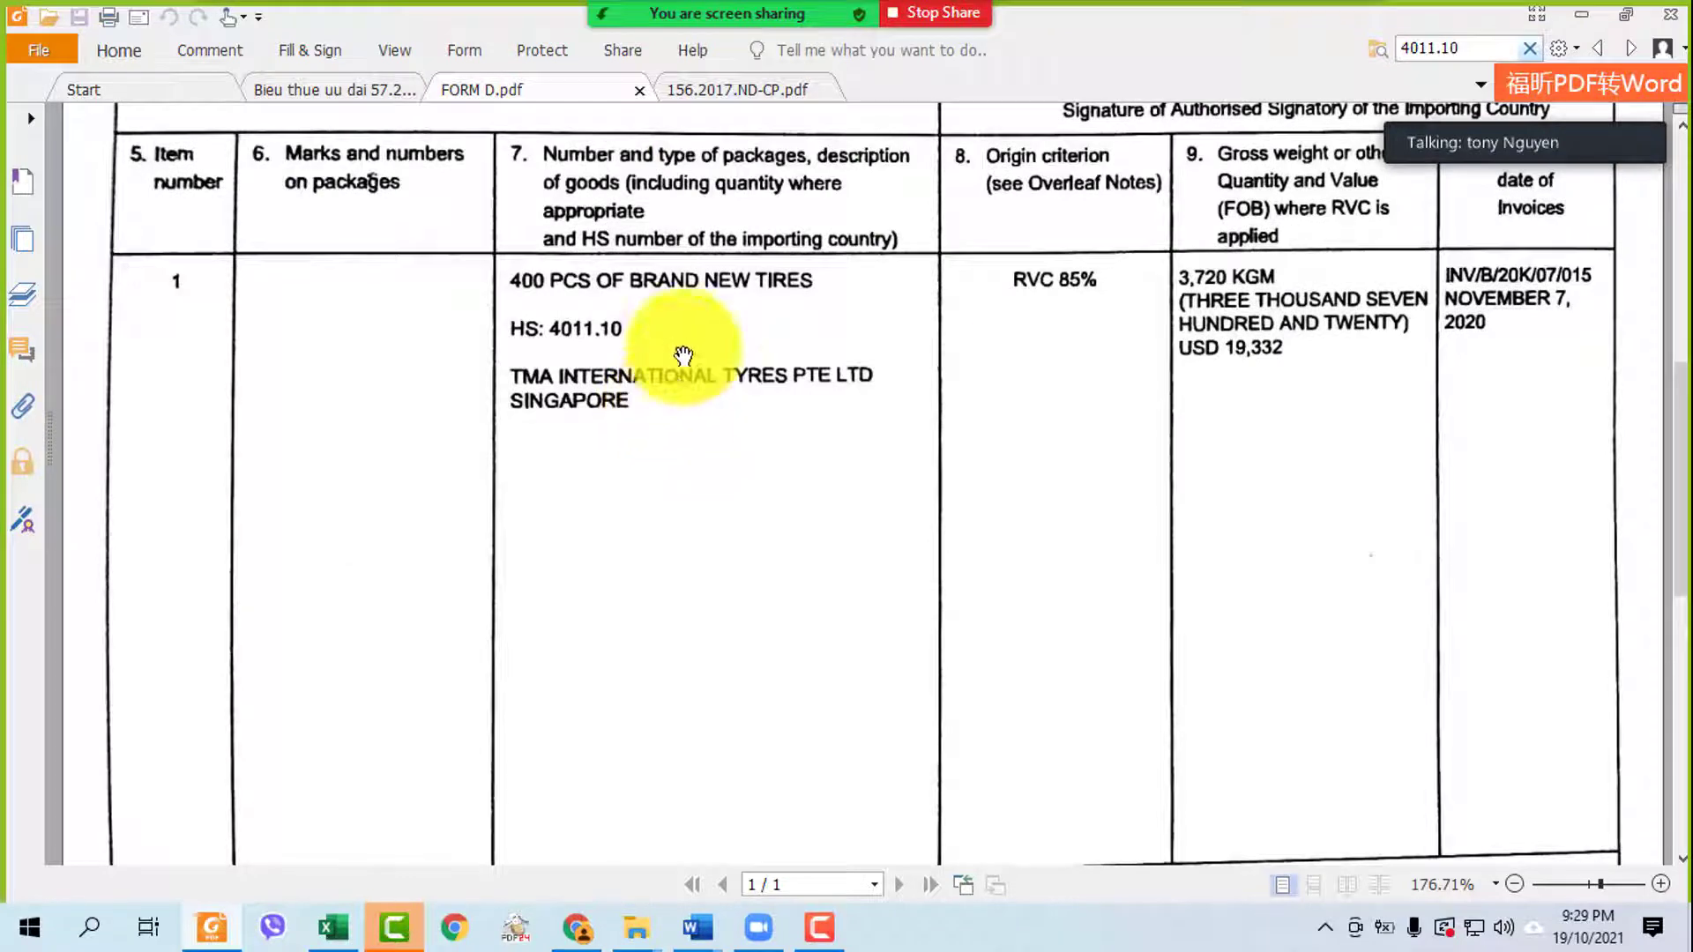
- Open the signed invoice PDF from the da ky subfolder of V5 in the 648. Thien Trang folder
click(631, 933)
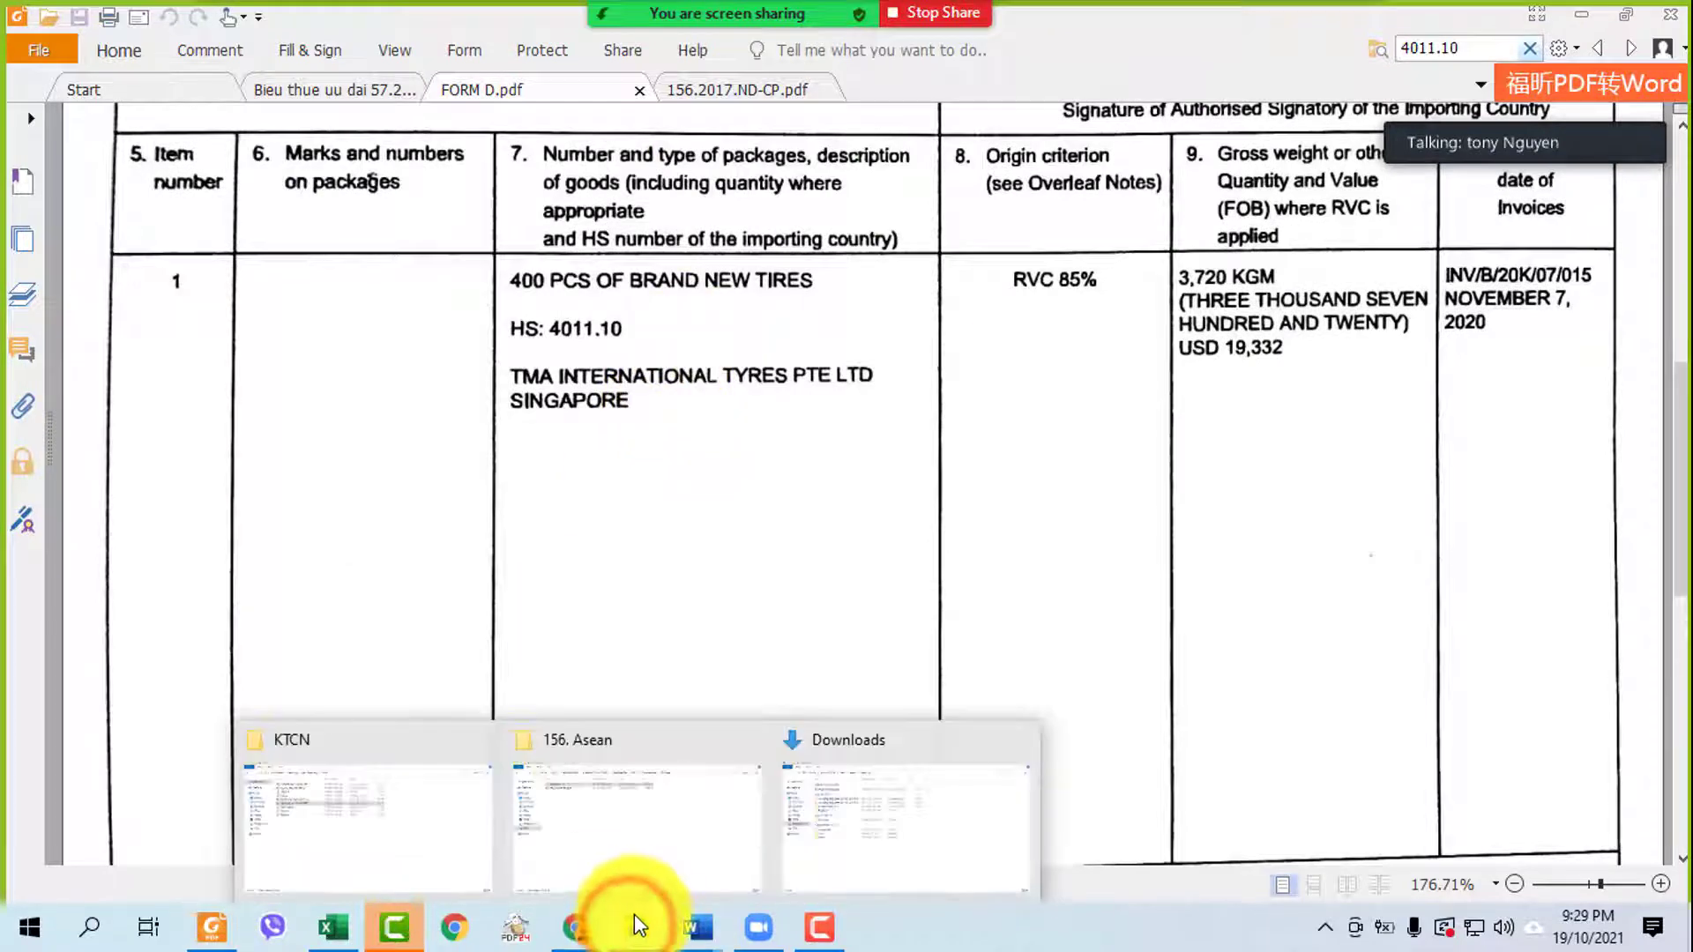
click(361, 846)
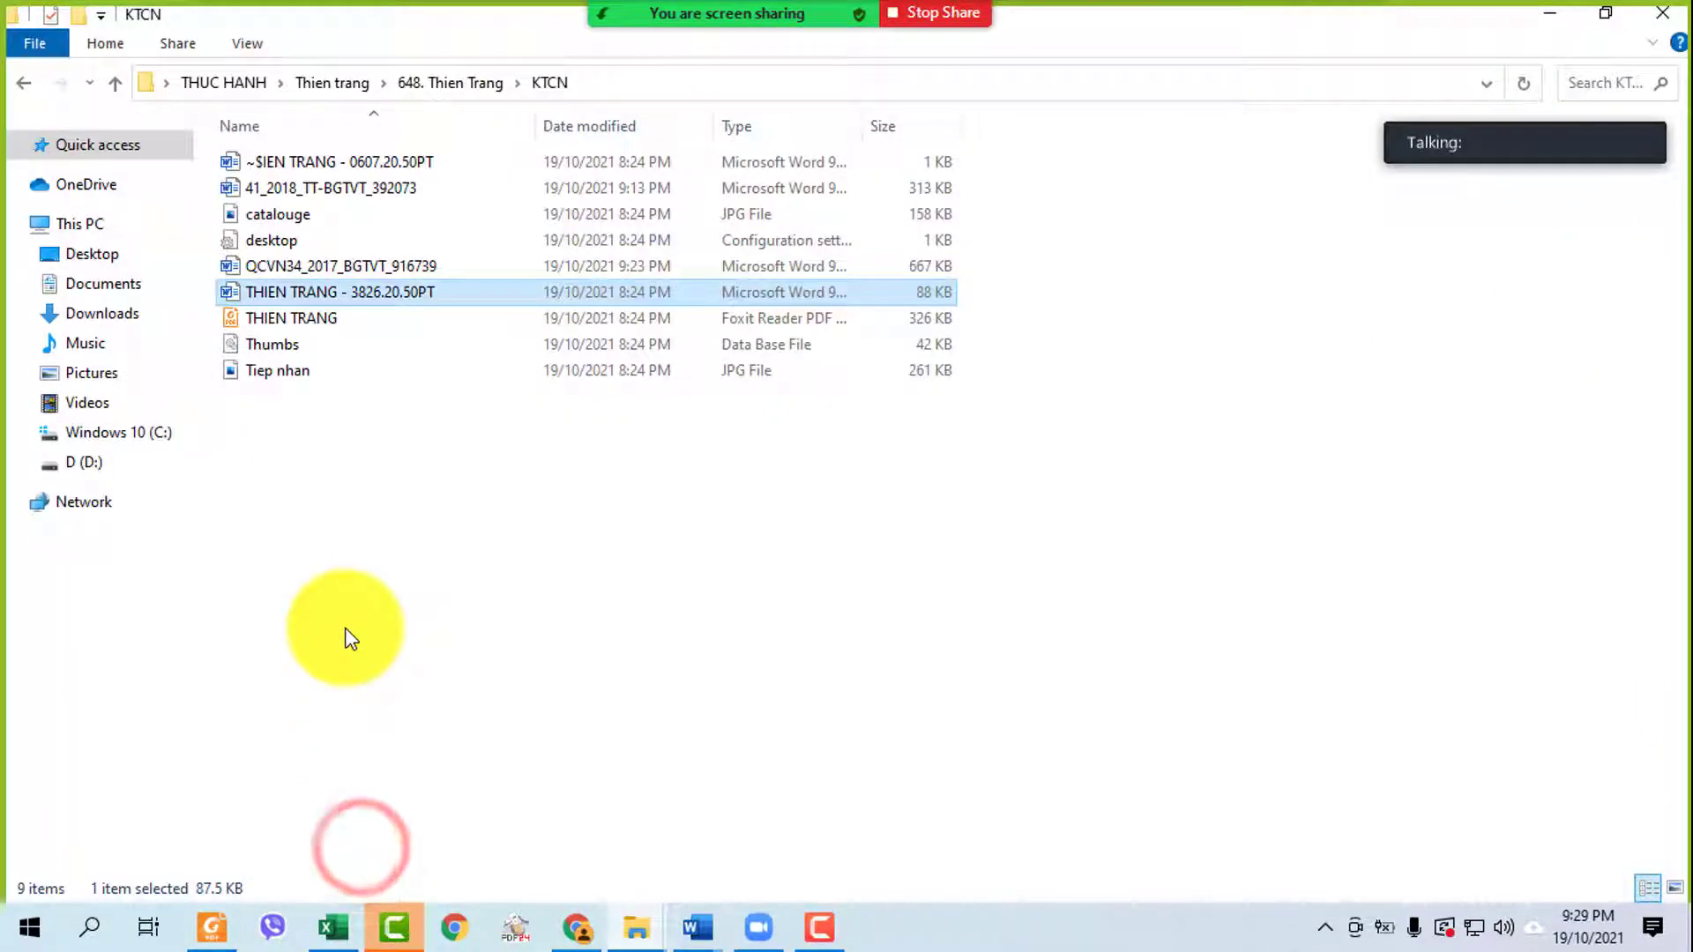
click(472, 83)
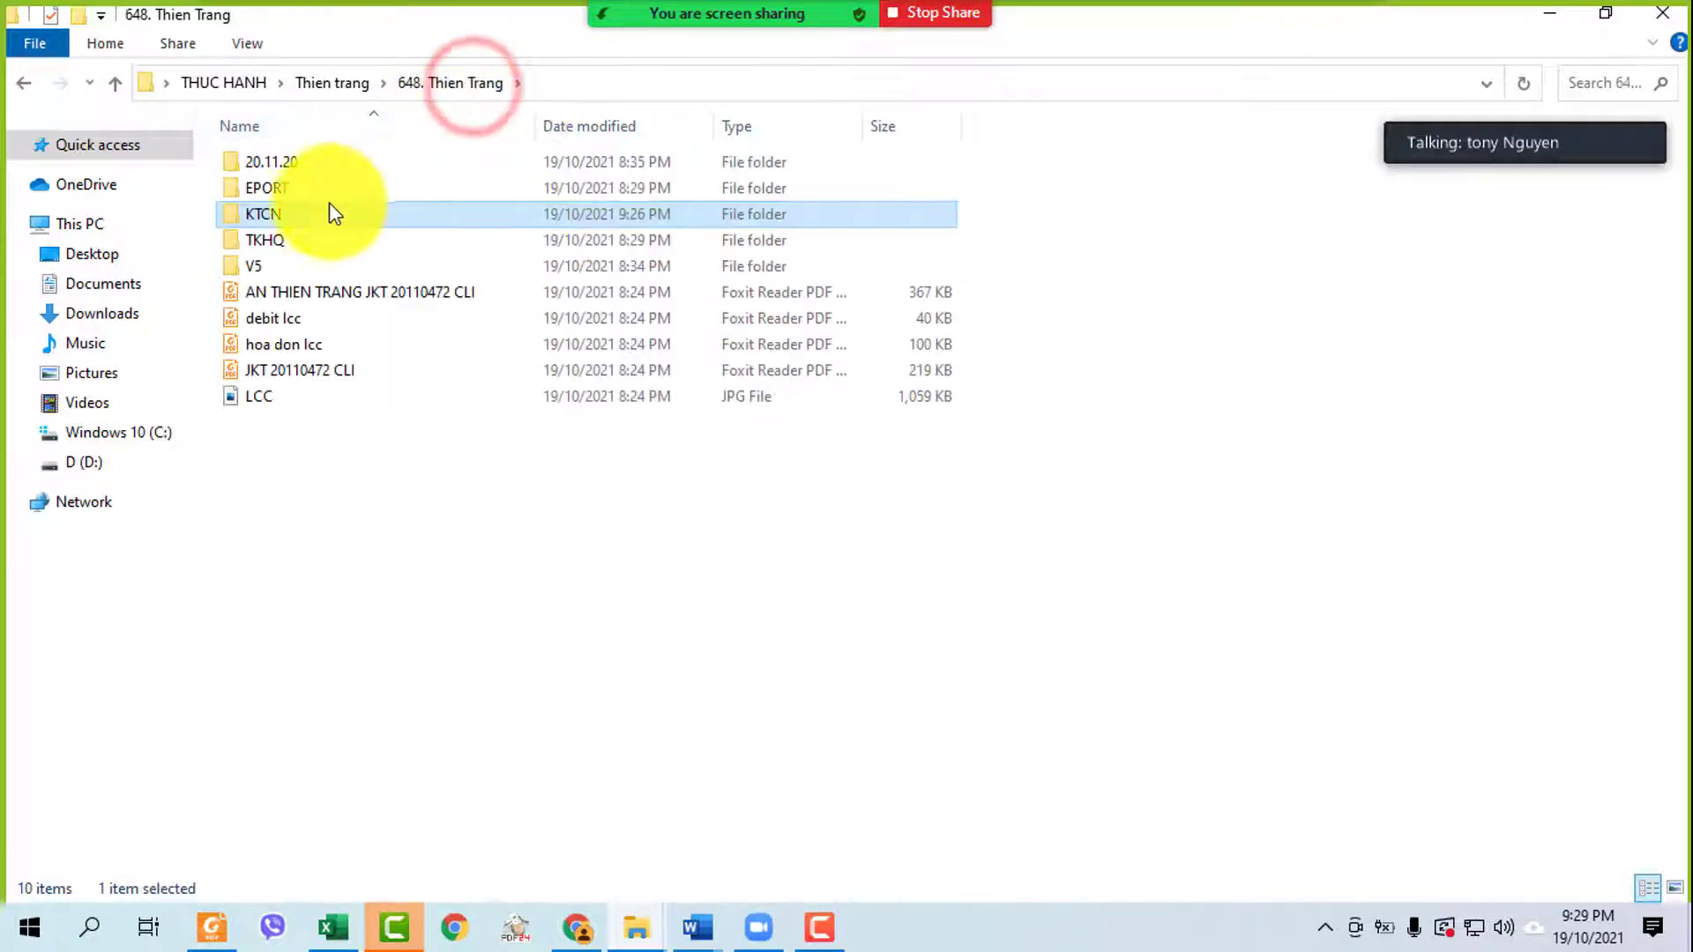
double_click(253, 263)
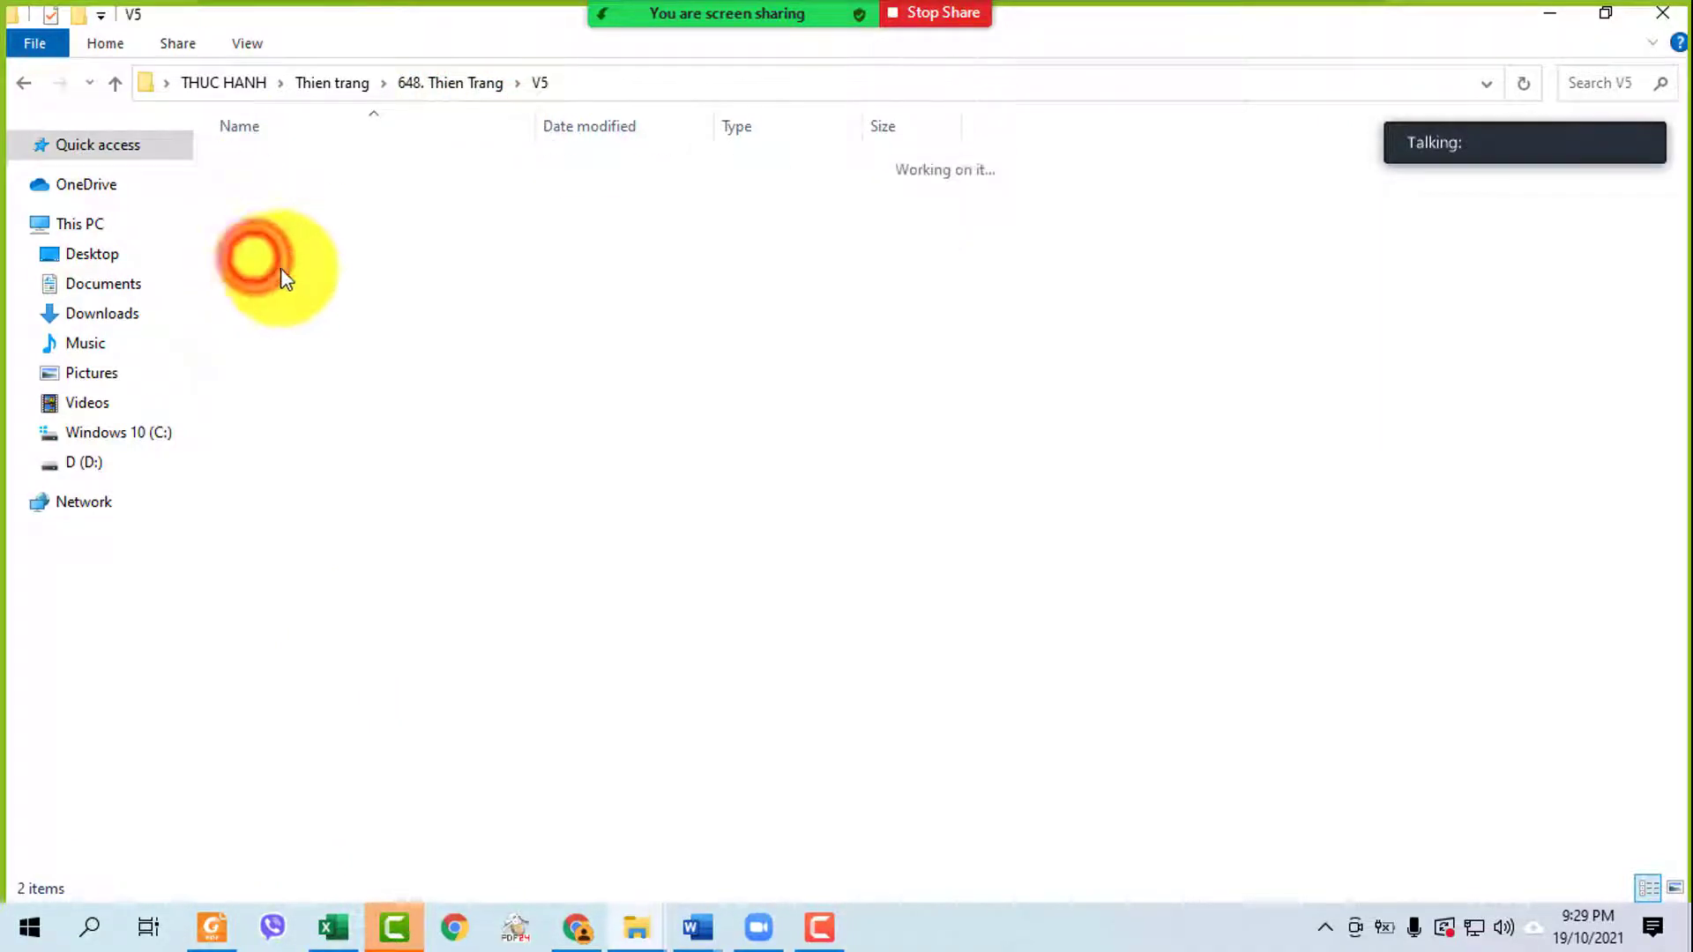
click(261, 166)
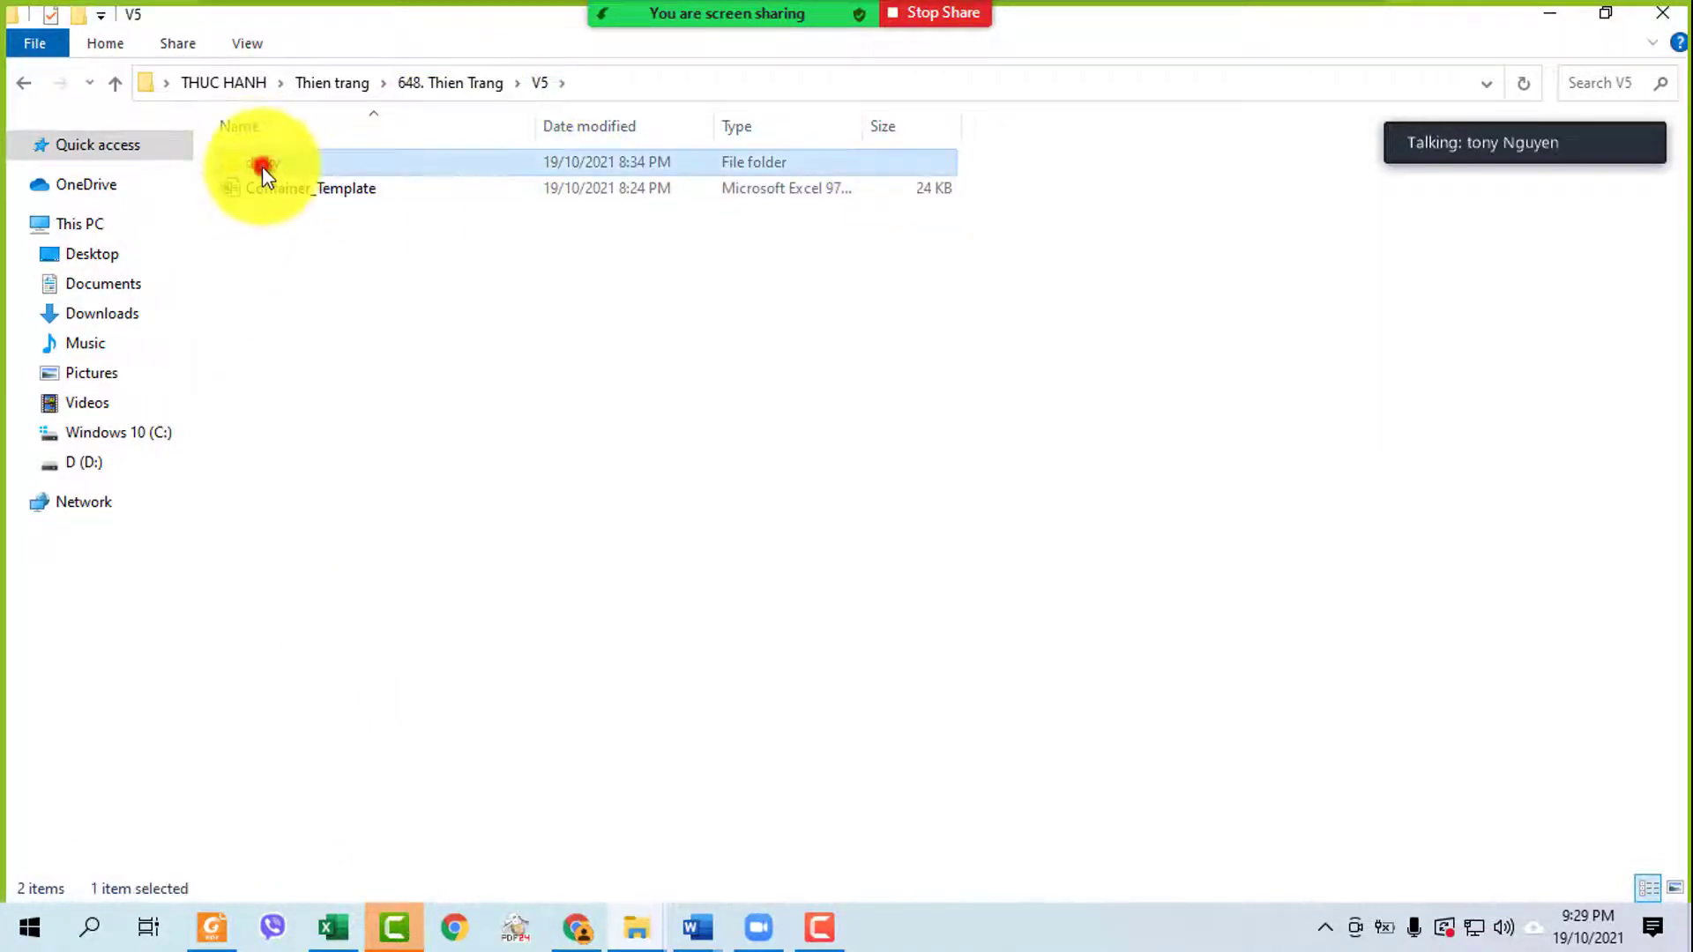
double_click(262, 165)
click(269, 216)
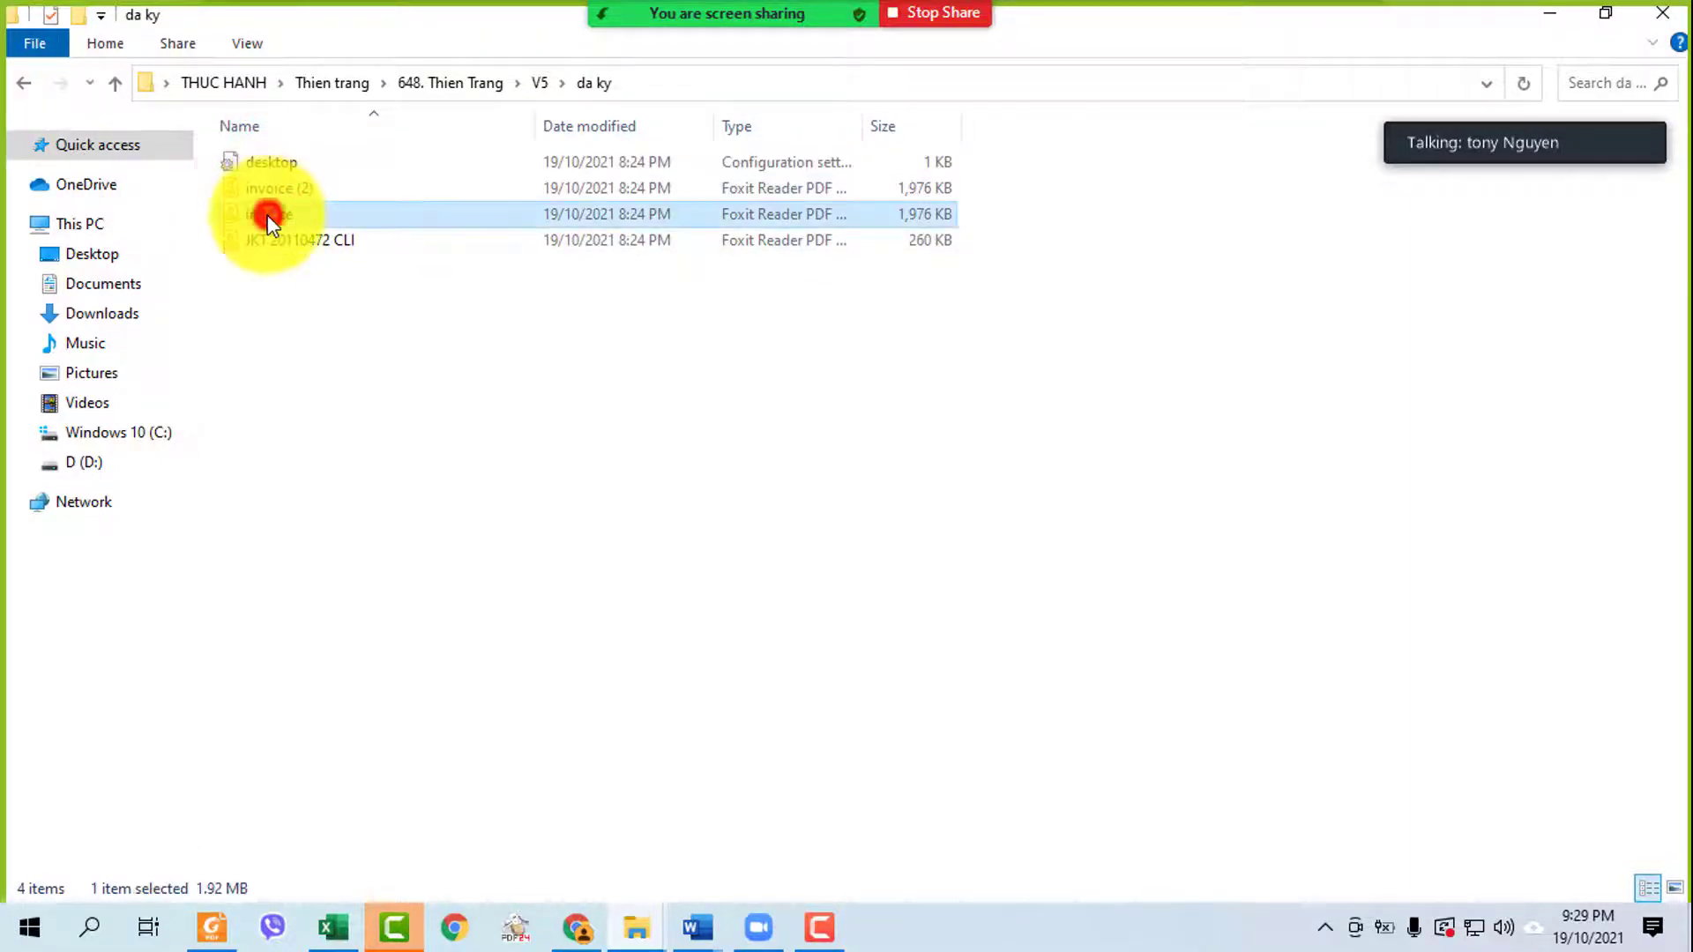
double_click(269, 216)
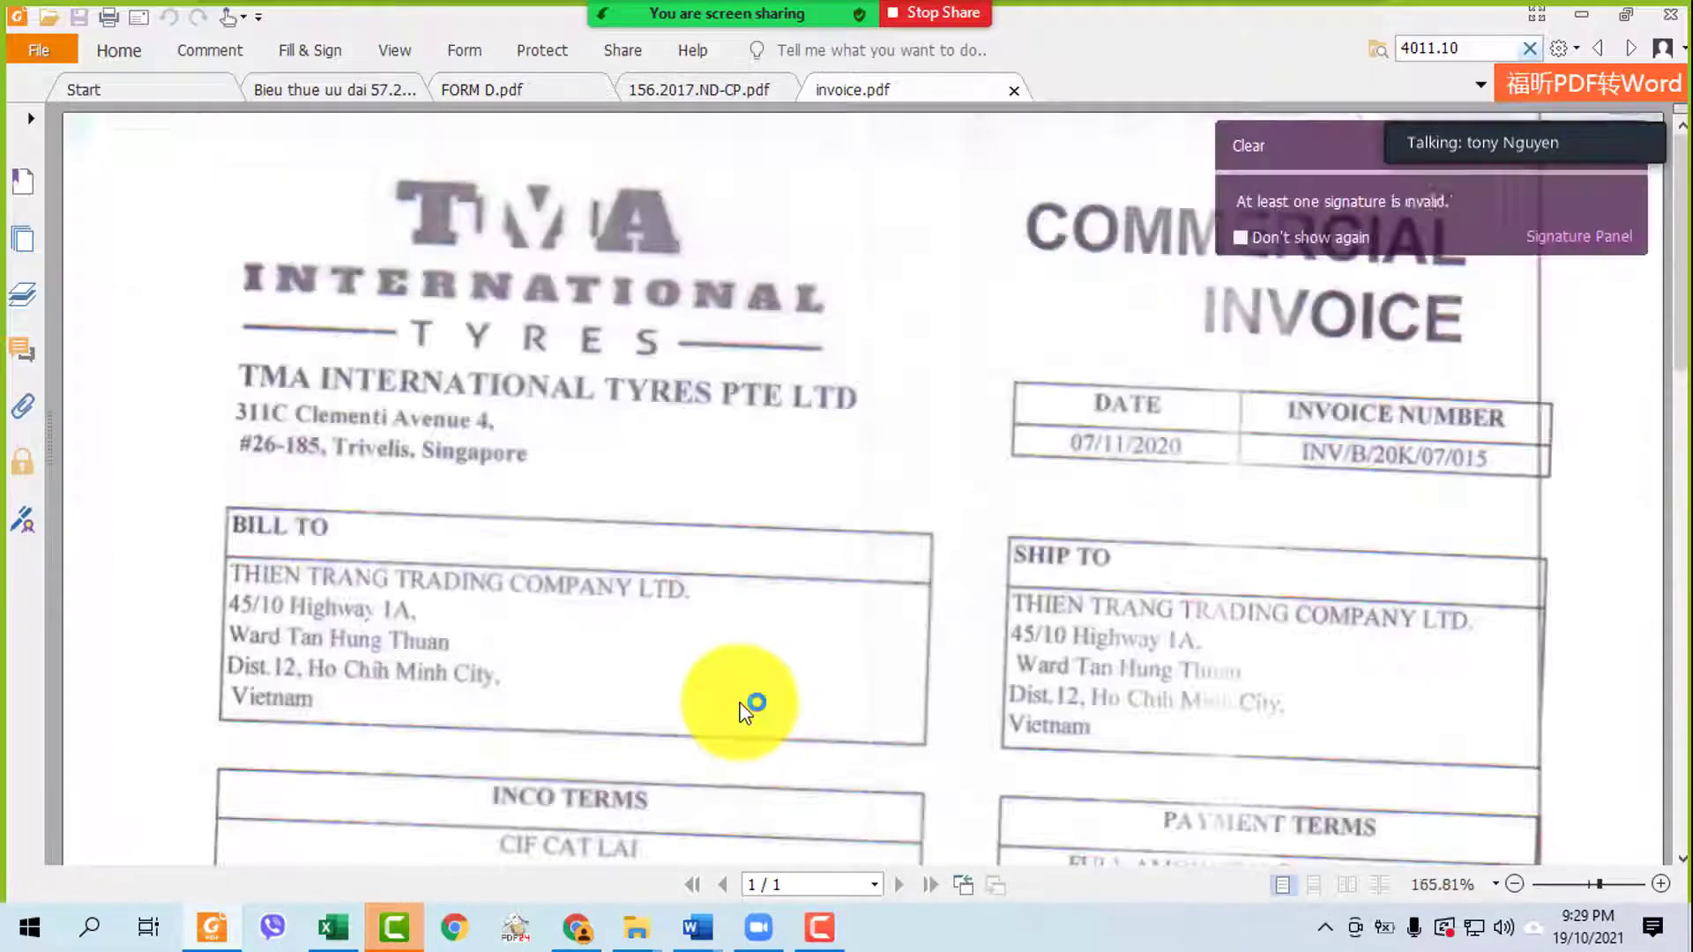
- Examine the commercial invoice's goods line for description, brand and country of origin, and close the invoice
scroll(741, 710, down, 8)
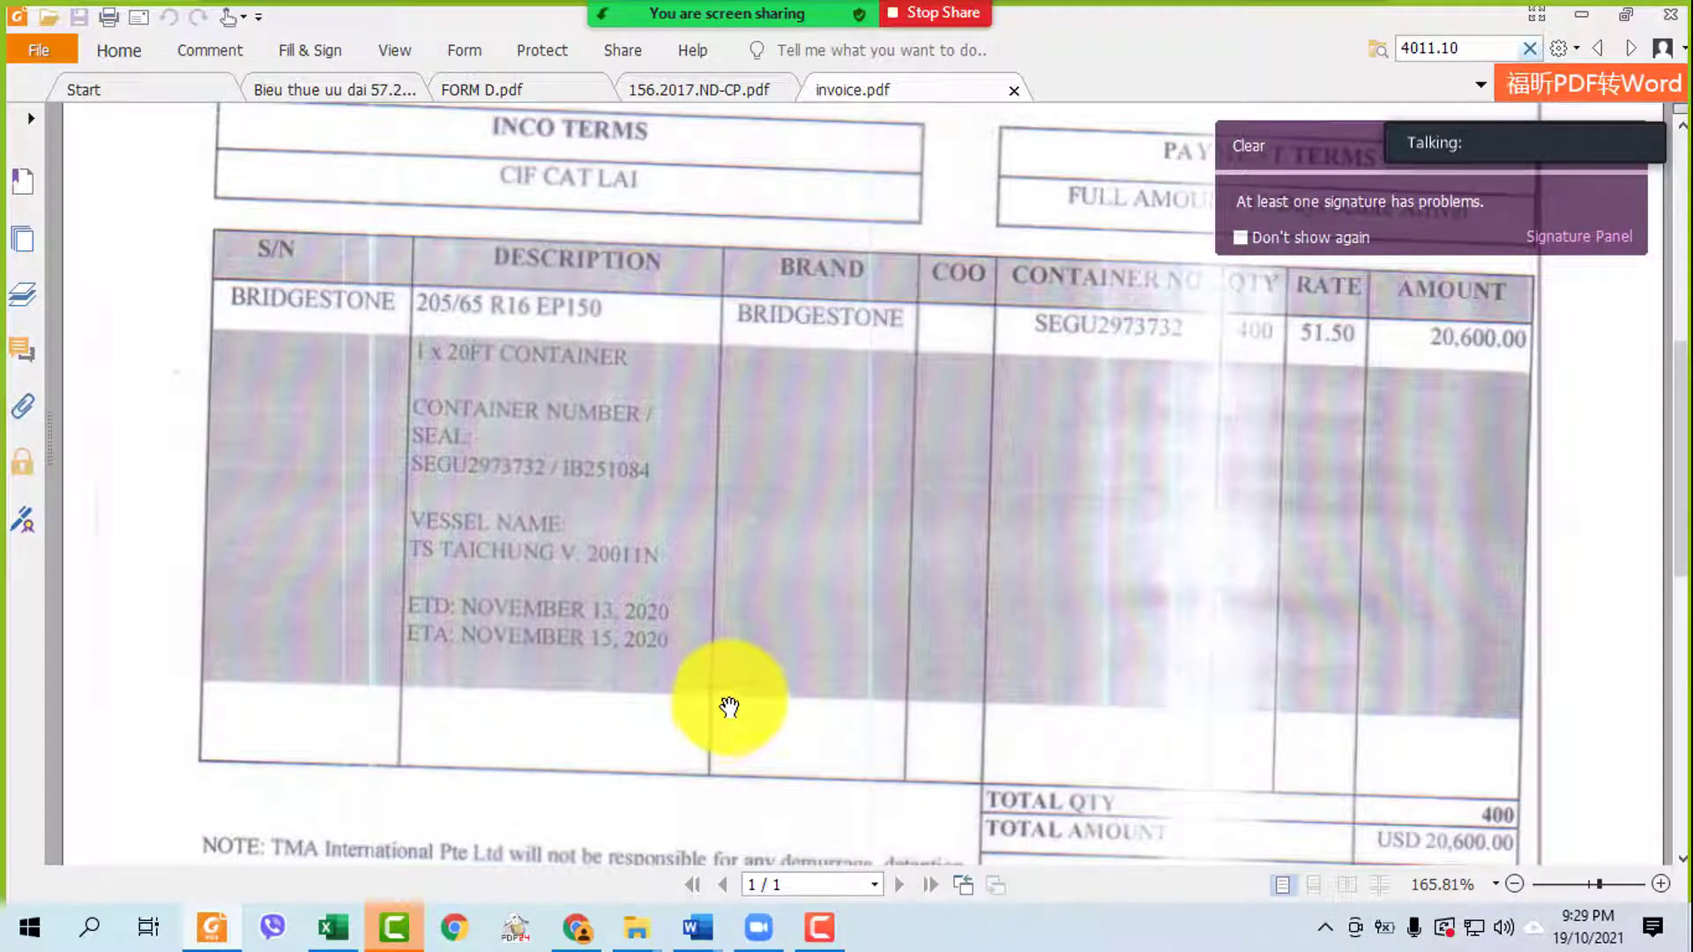
scroll(729, 706, up, 6)
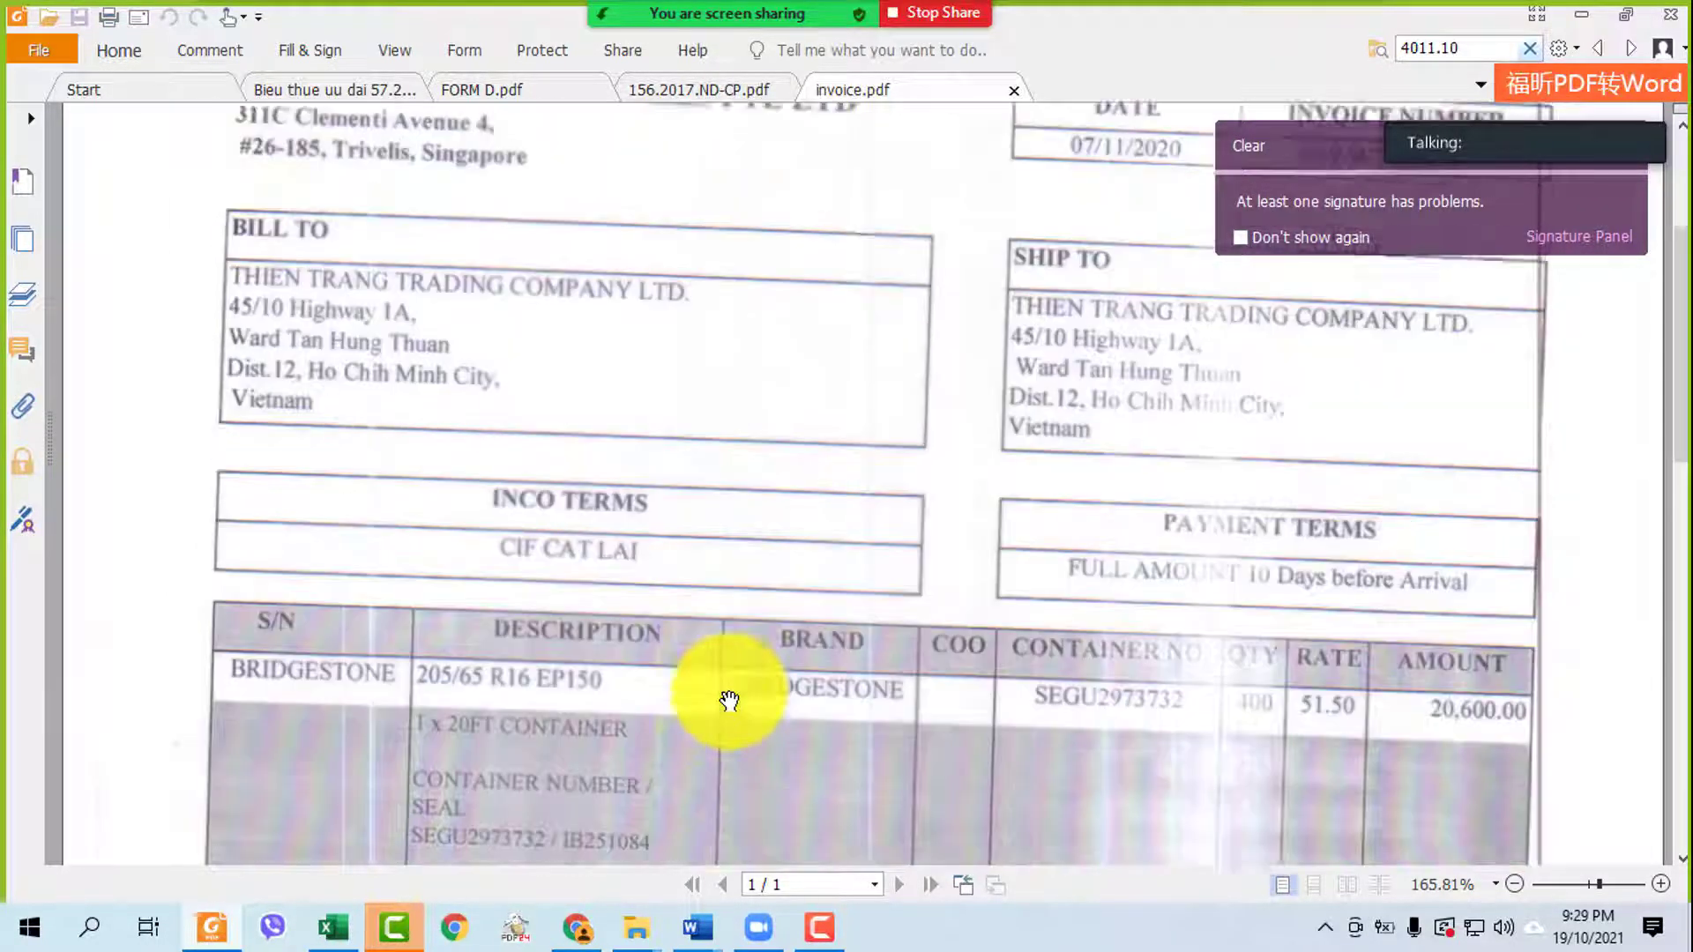
scroll(729, 701, down, 3)
scroll(729, 699, down, 3)
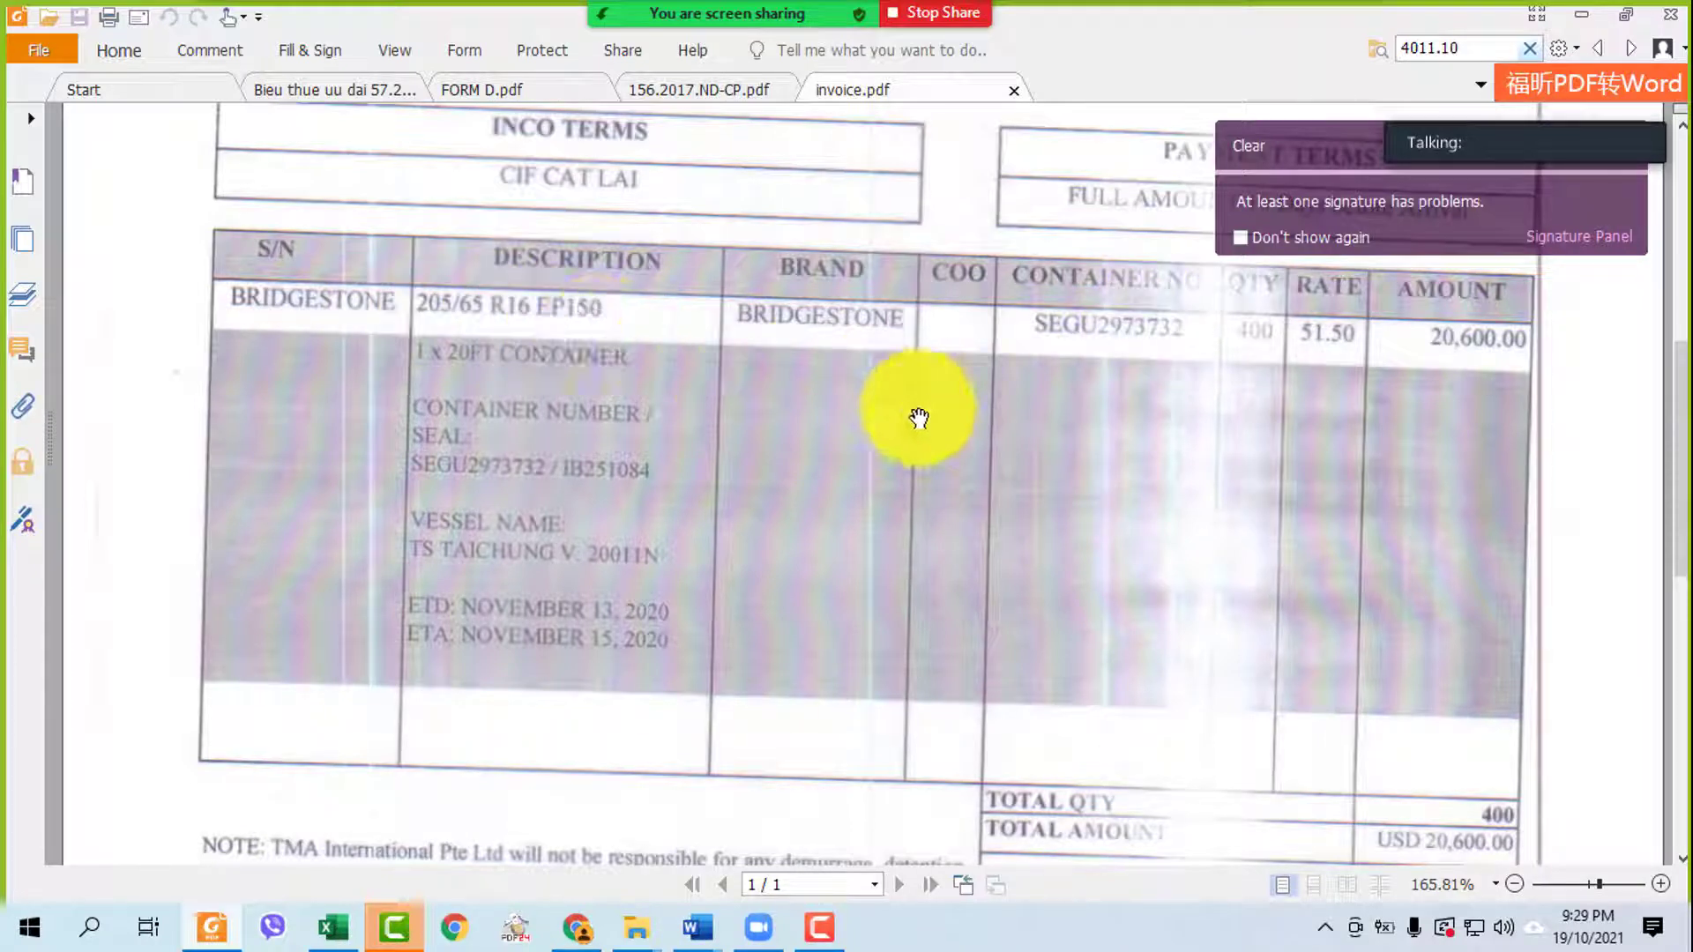
scroll(918, 418, up, 4)
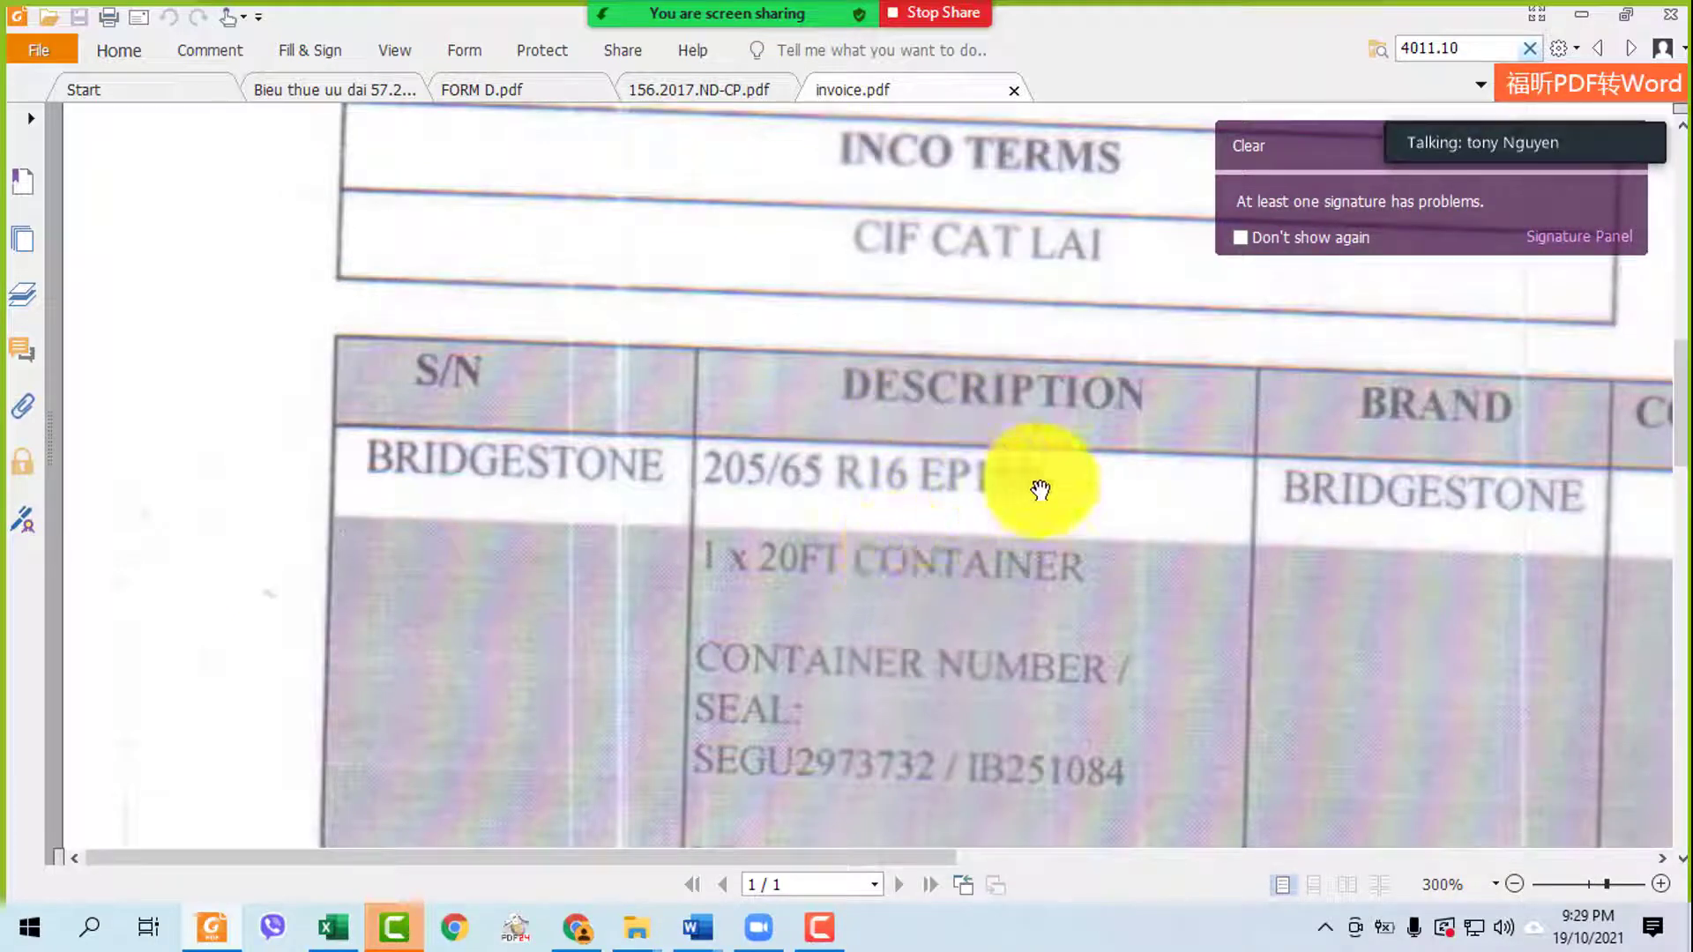
drag(1111, 478, 892, 346)
scroll(916, 352, up, 3)
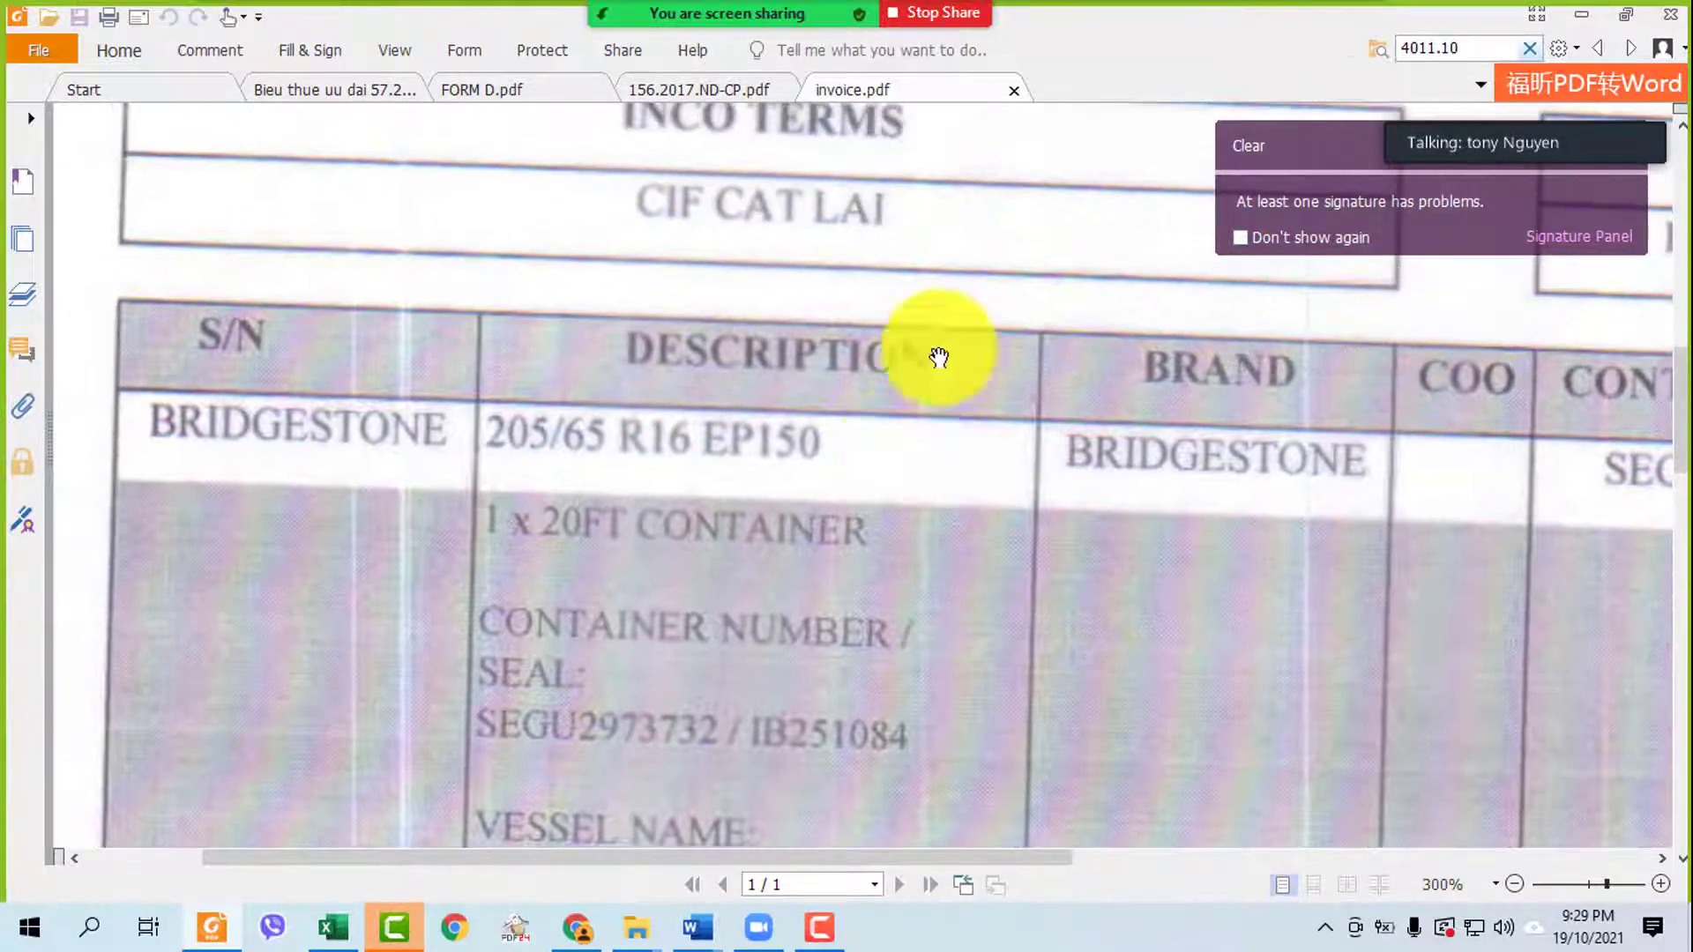
click(1020, 88)
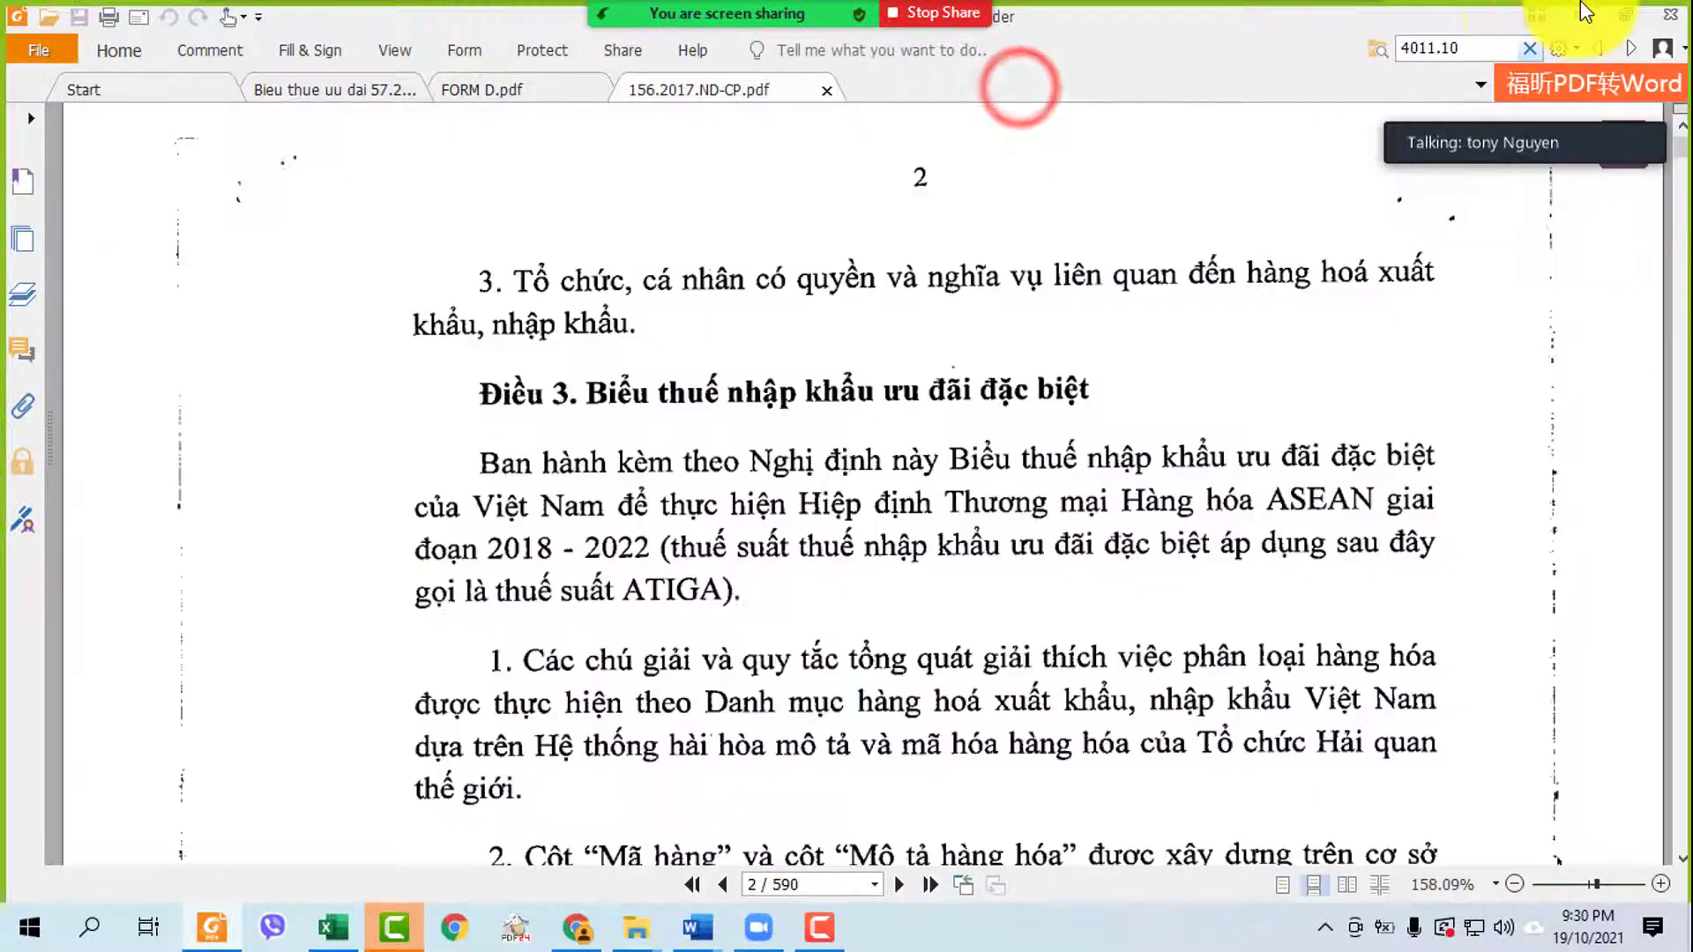
click(1578, 14)
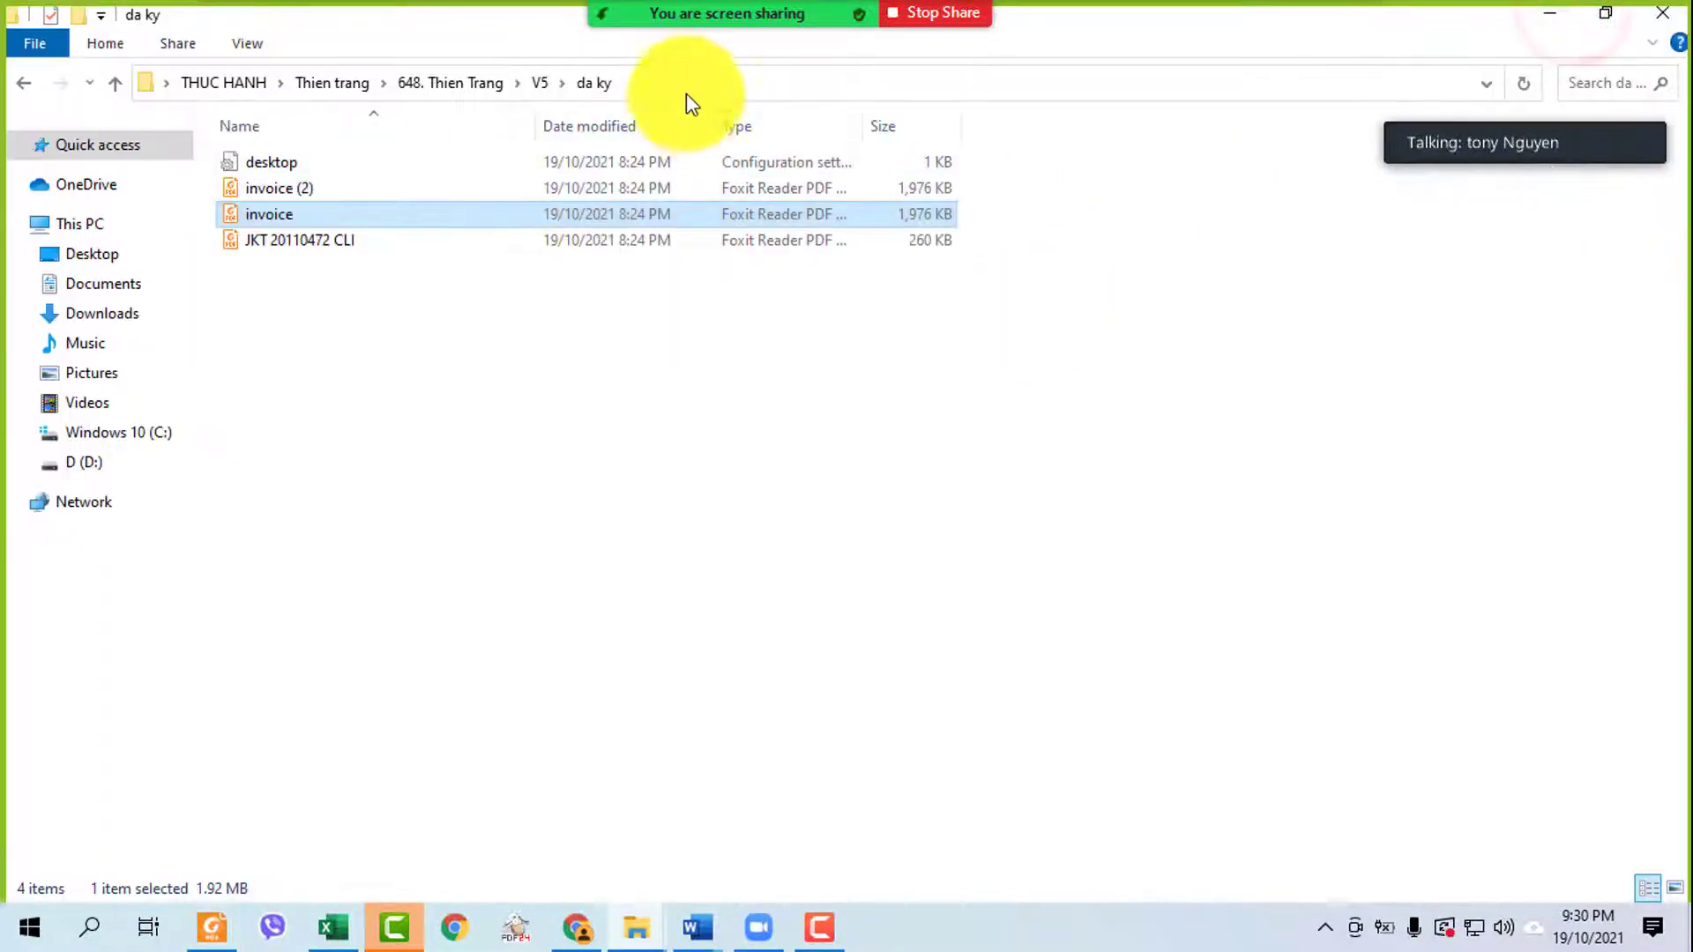
click(547, 79)
click(483, 71)
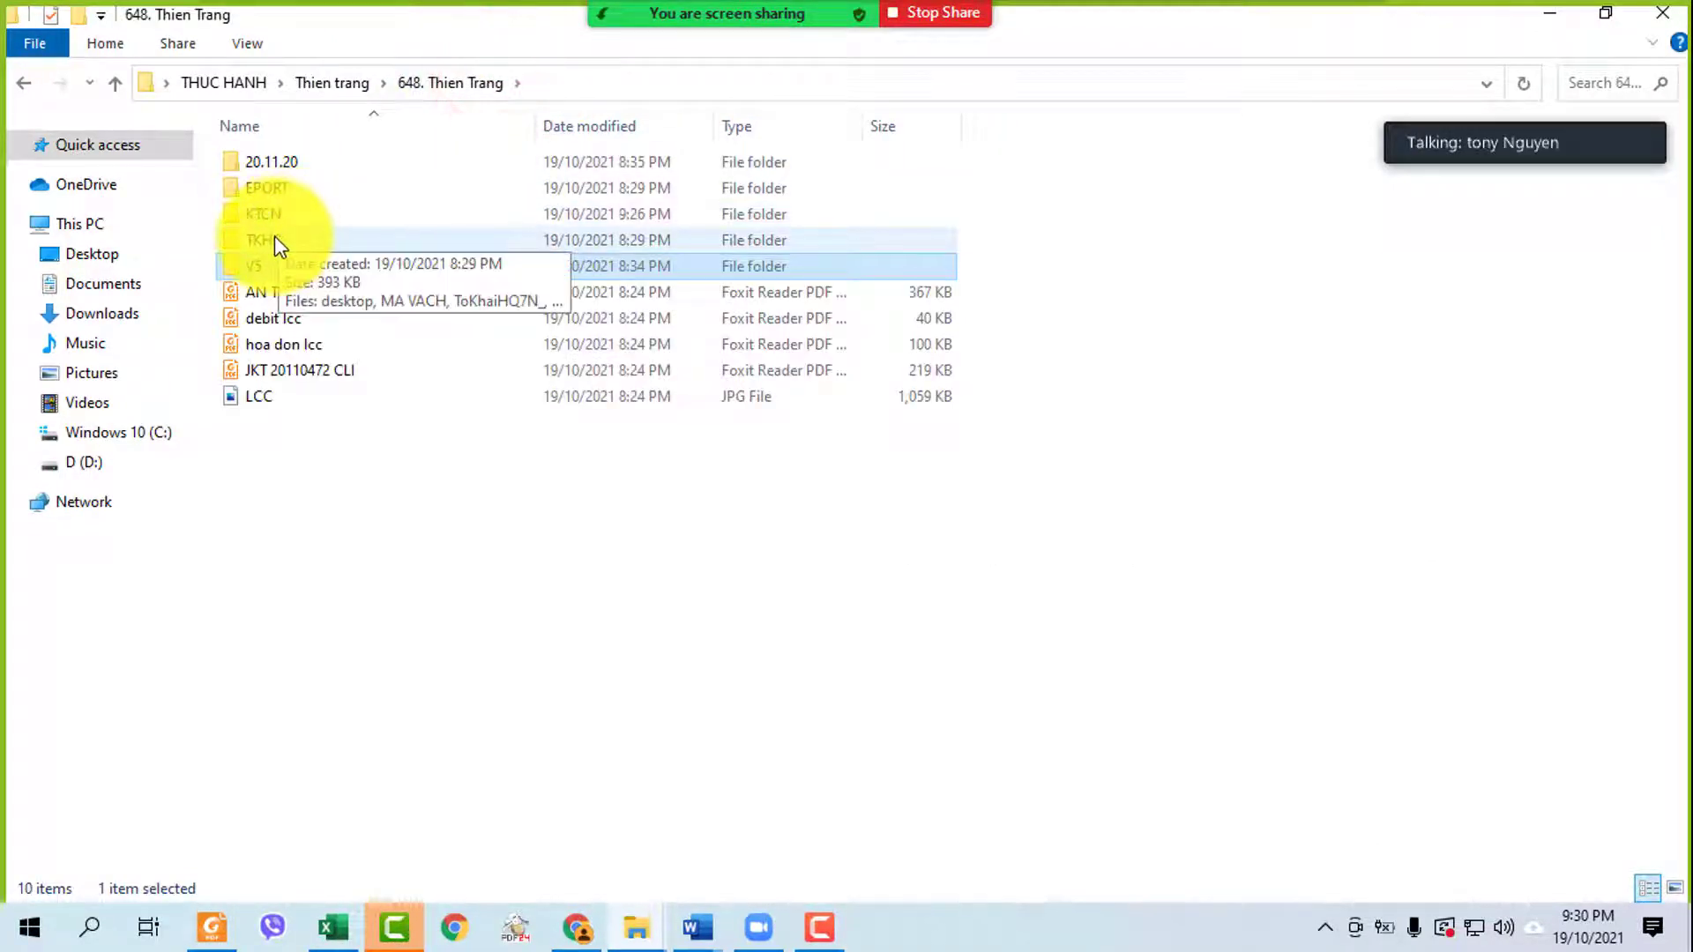
double_click(256, 161)
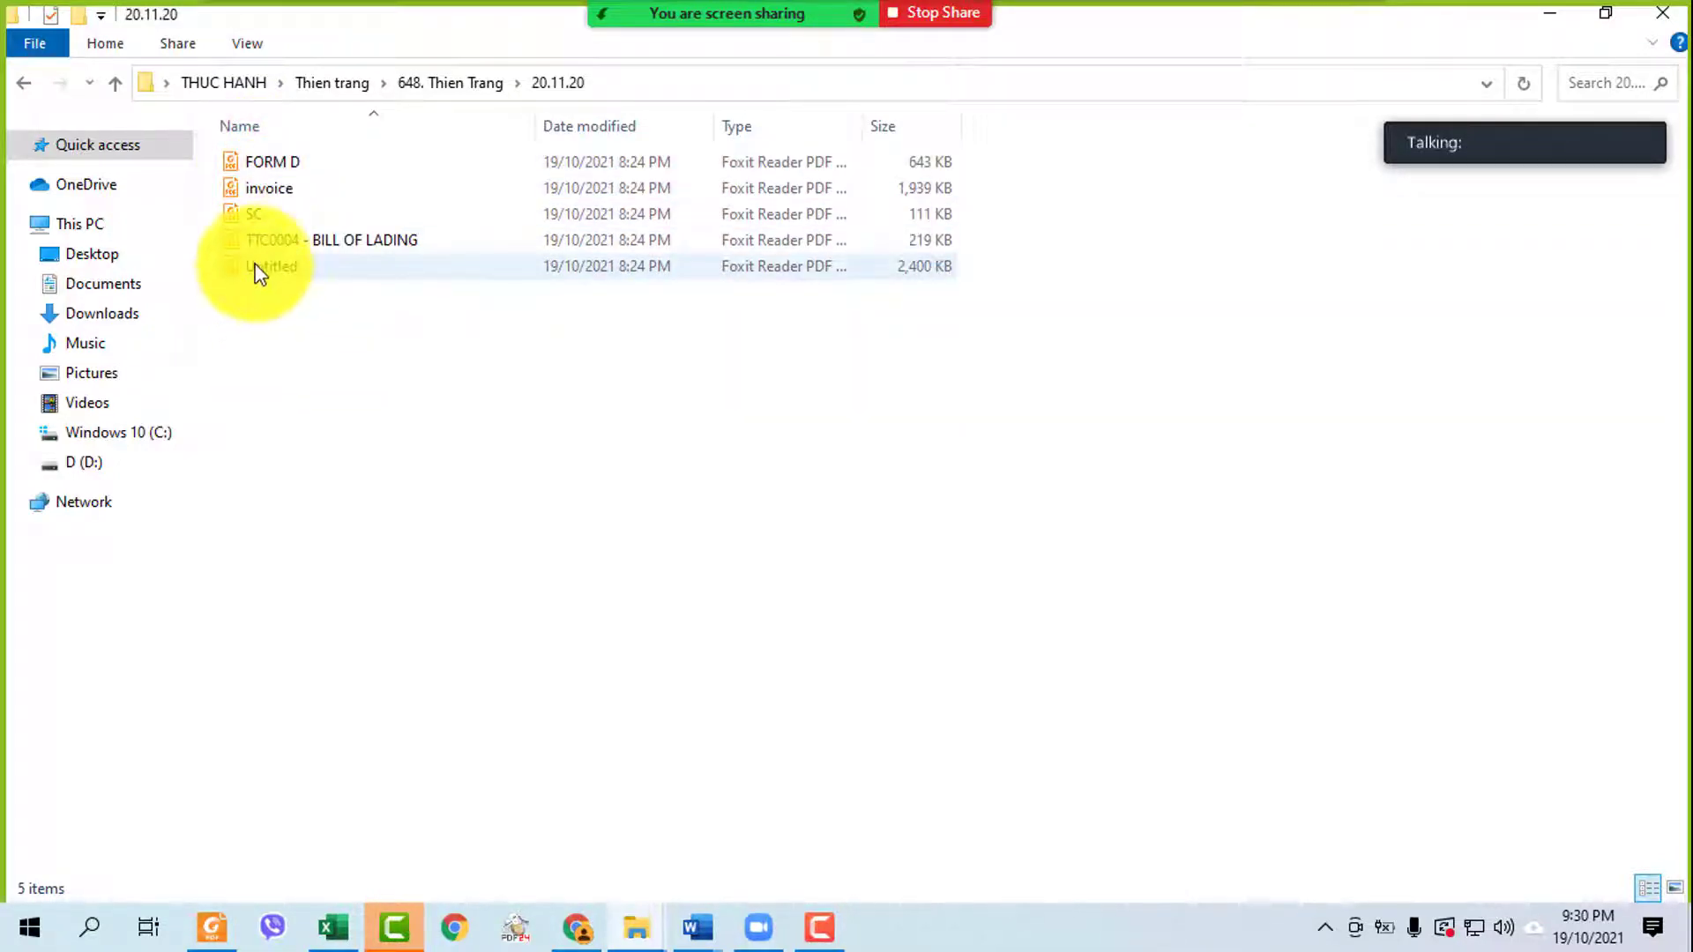
double_click(254, 214)
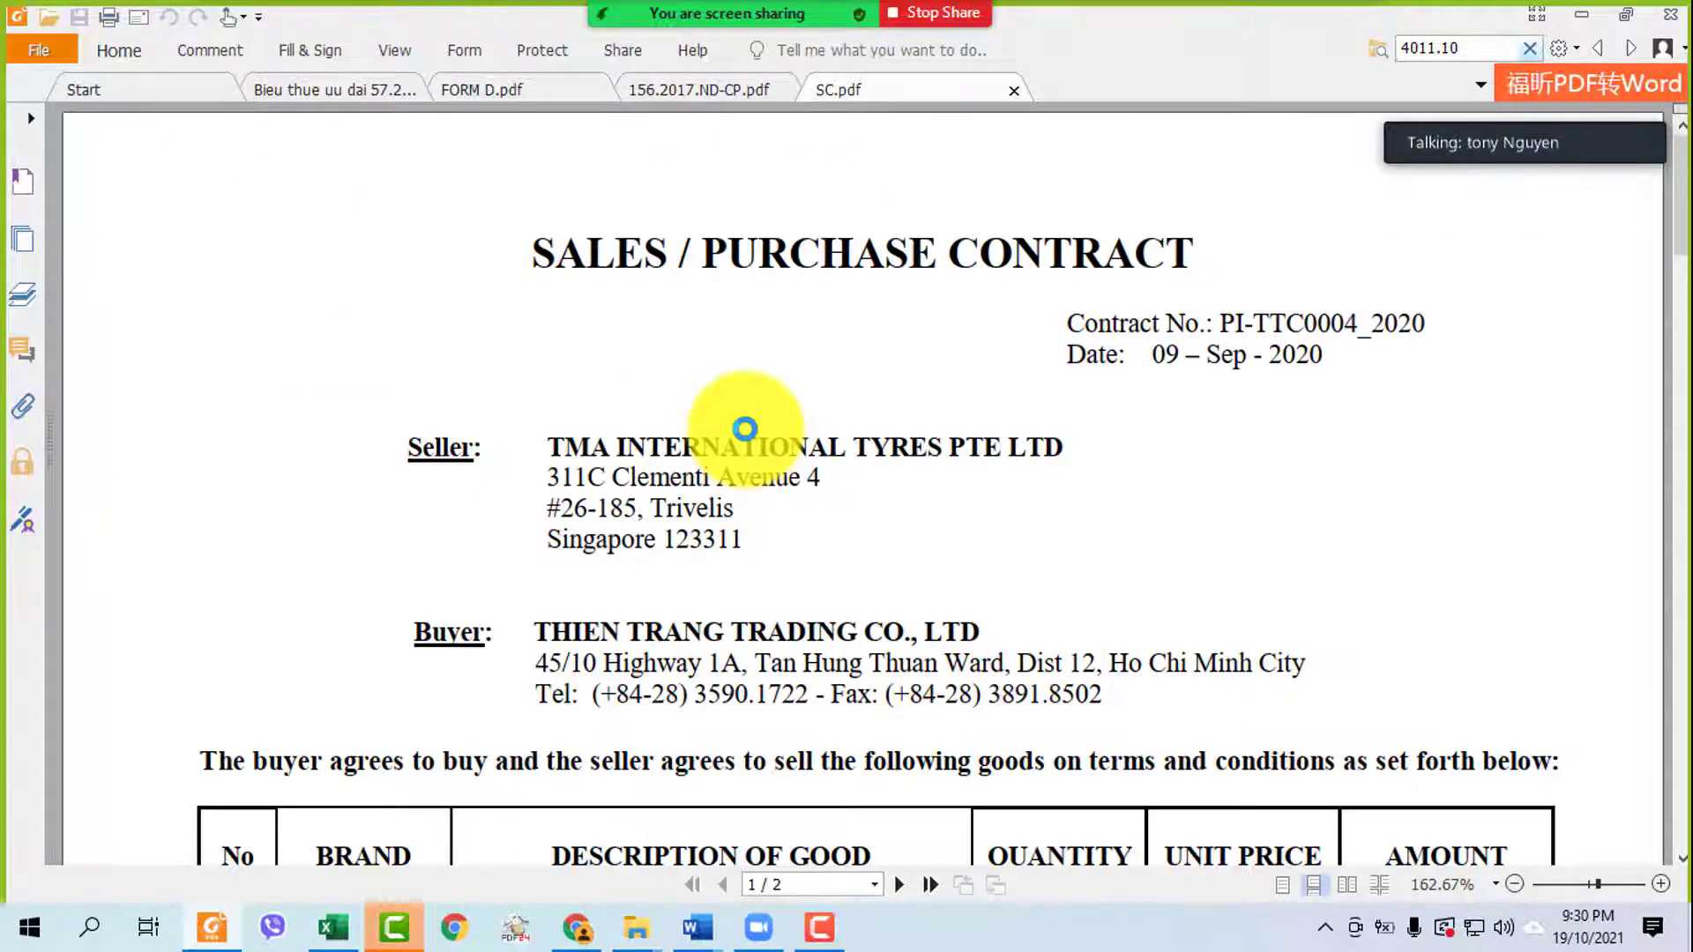
scroll(882, 574, down, 5)
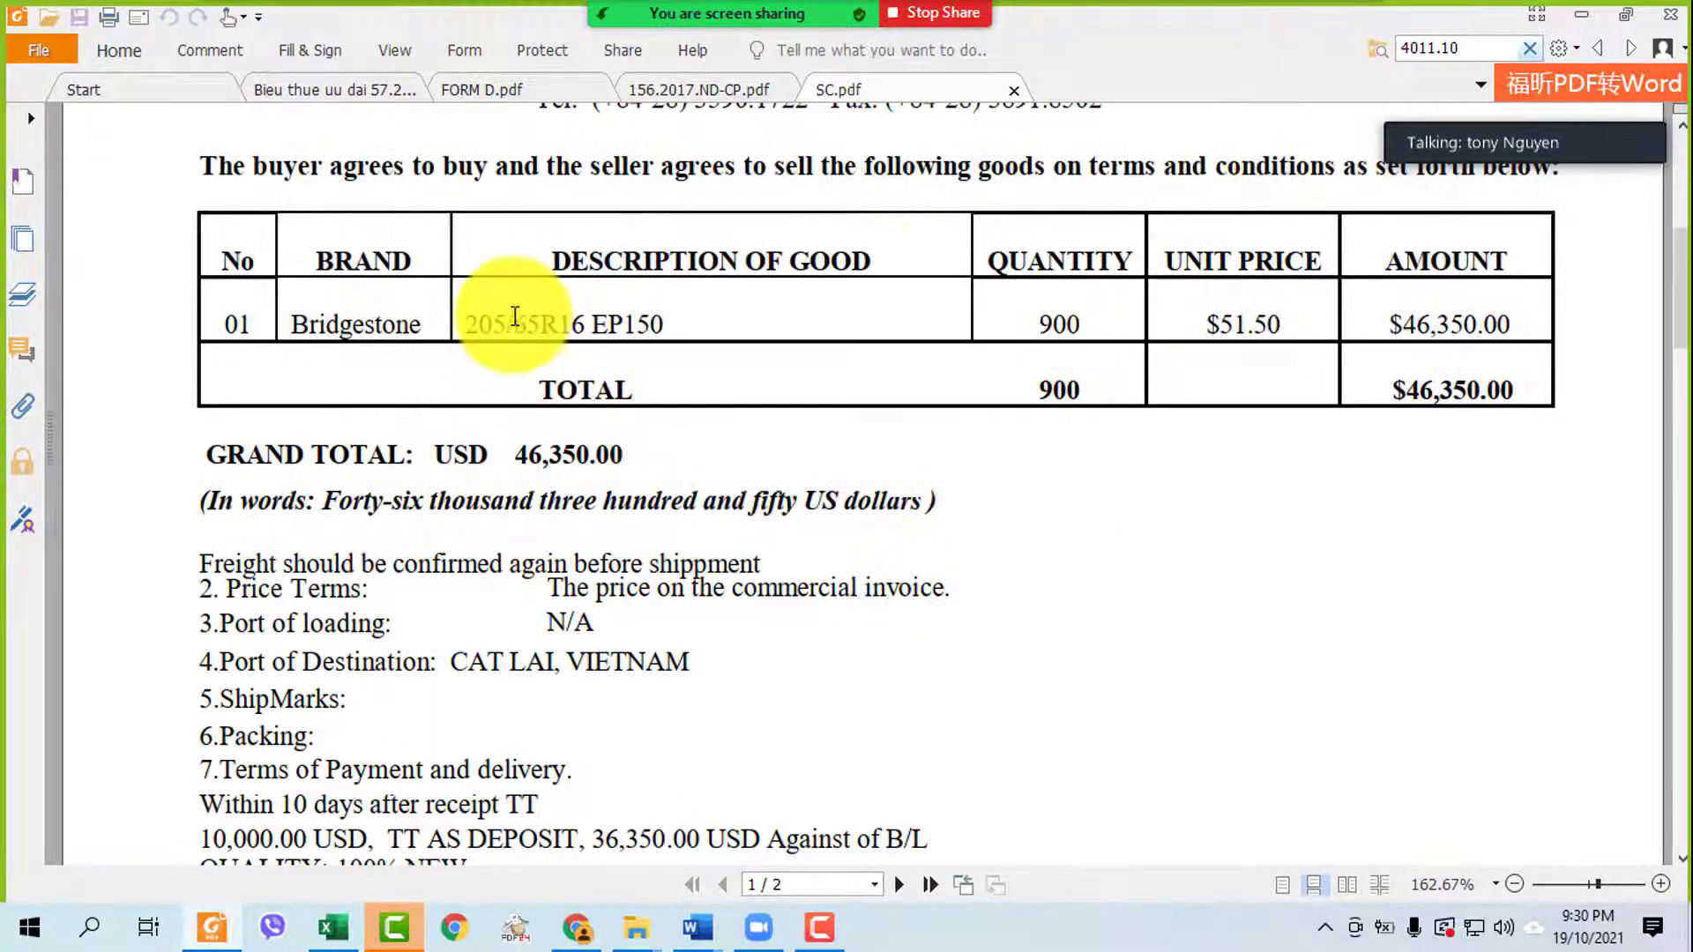
drag(462, 324, 708, 328)
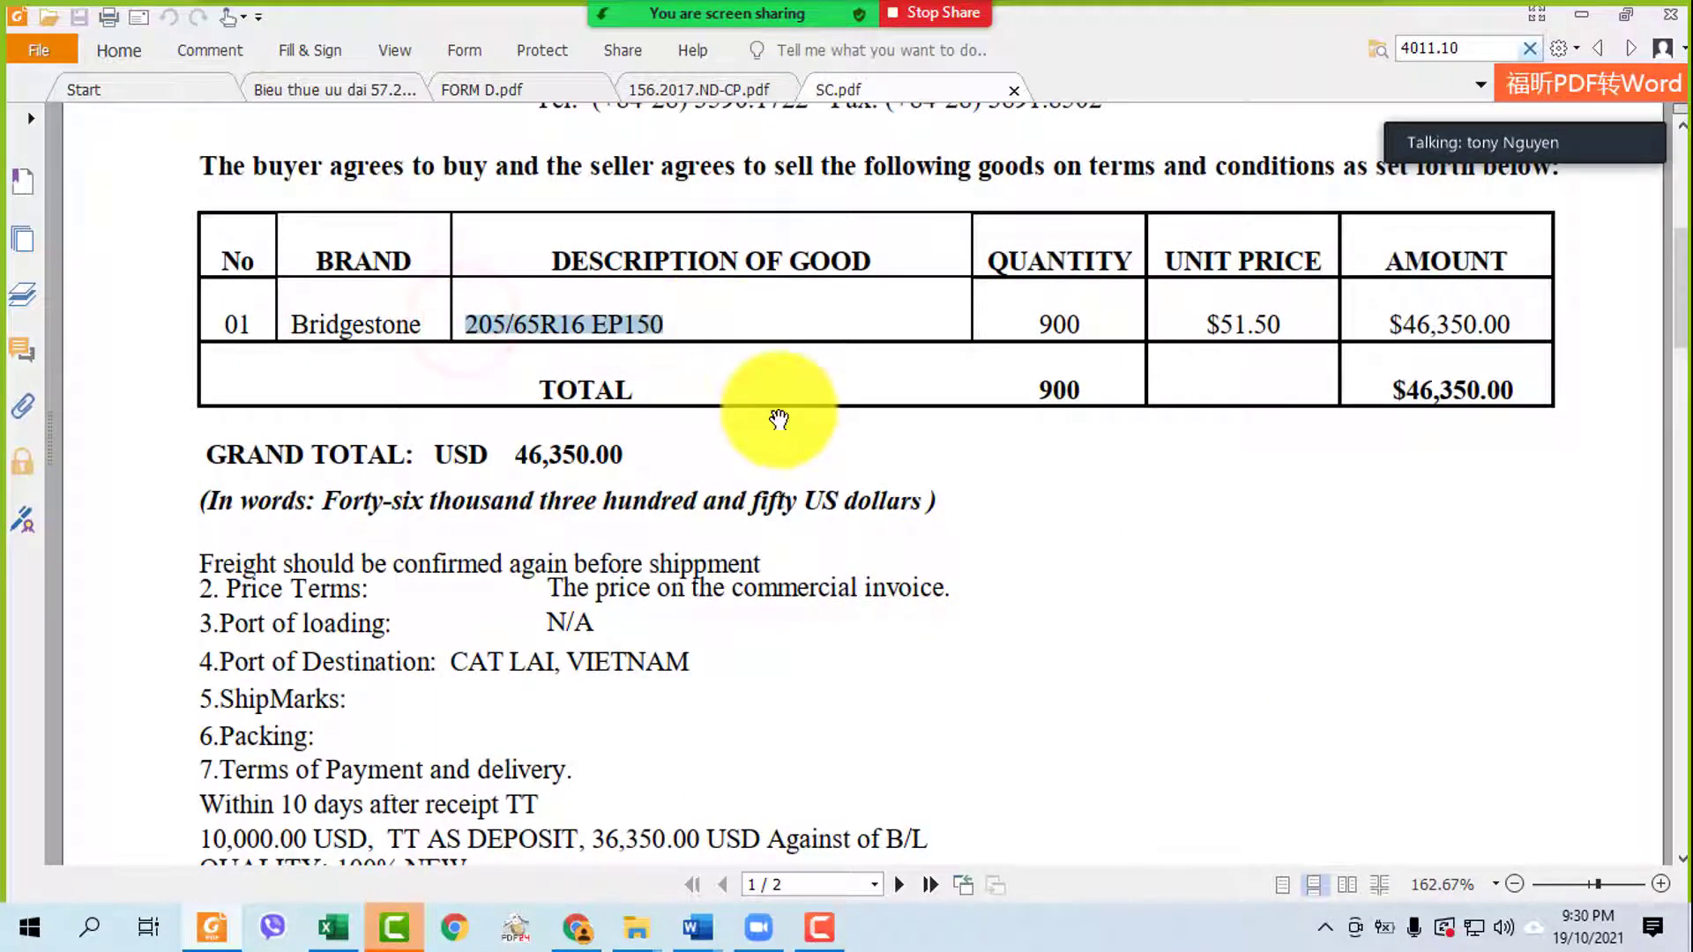
- Switch to the THIEN TRANG registration form in Word and select the tyre's technical characteristics, 205/65 R16 EP150, for comparison
click(696, 926)
click(777, 851)
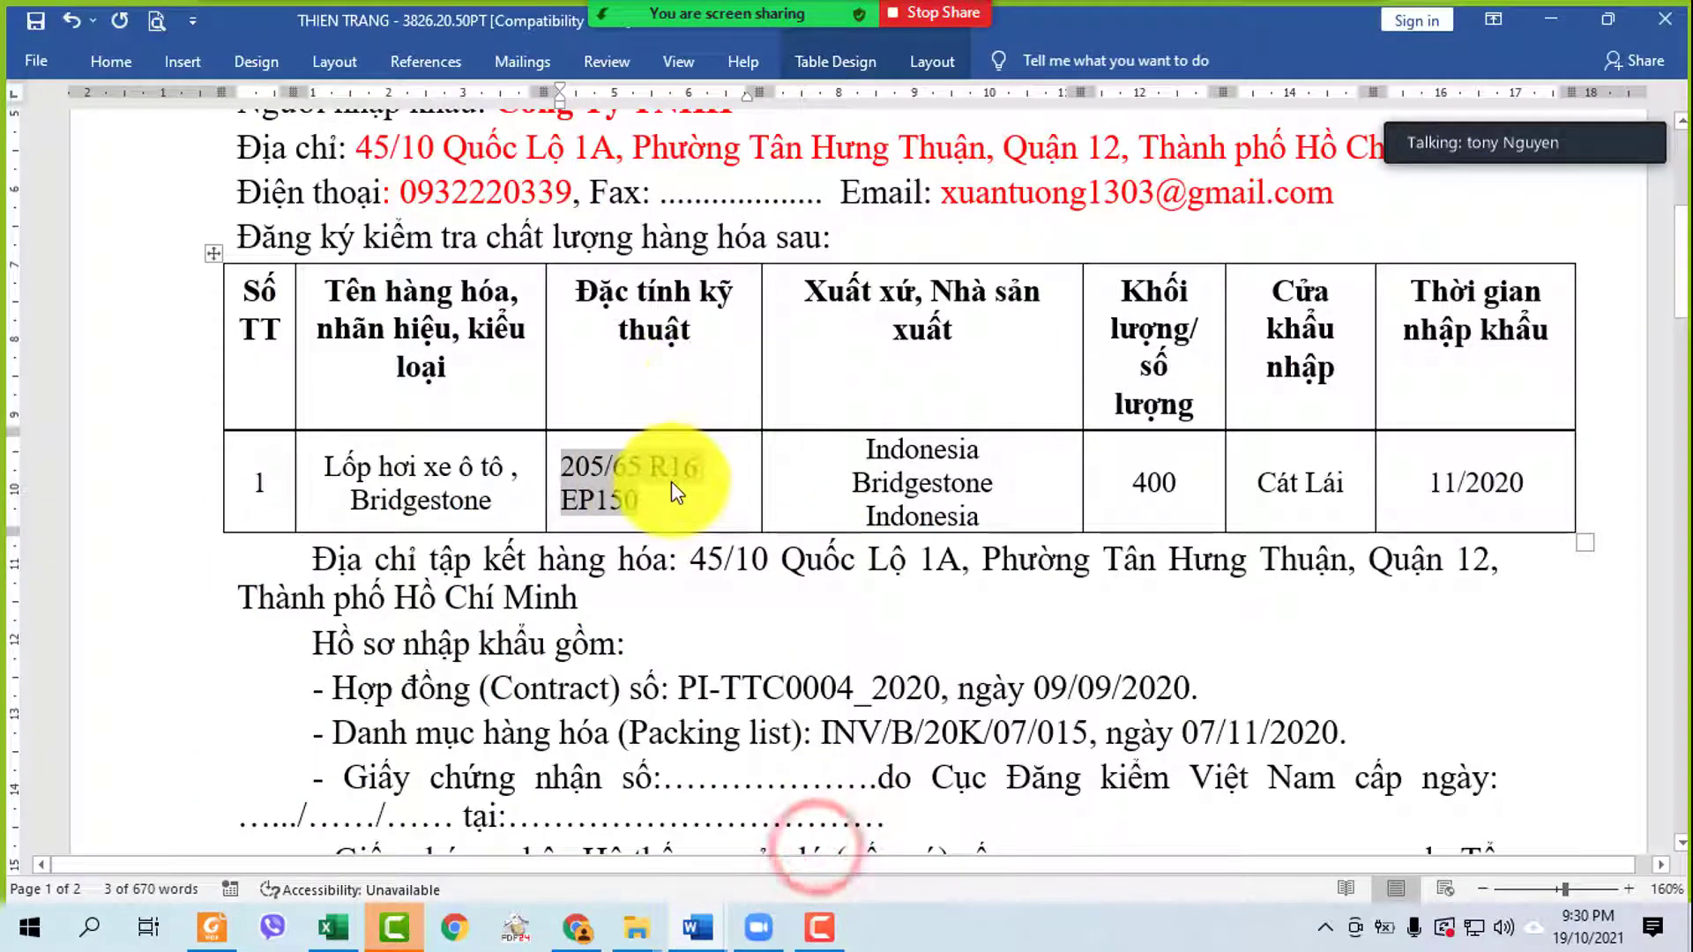
click(661, 505)
drag(662, 504, 585, 480)
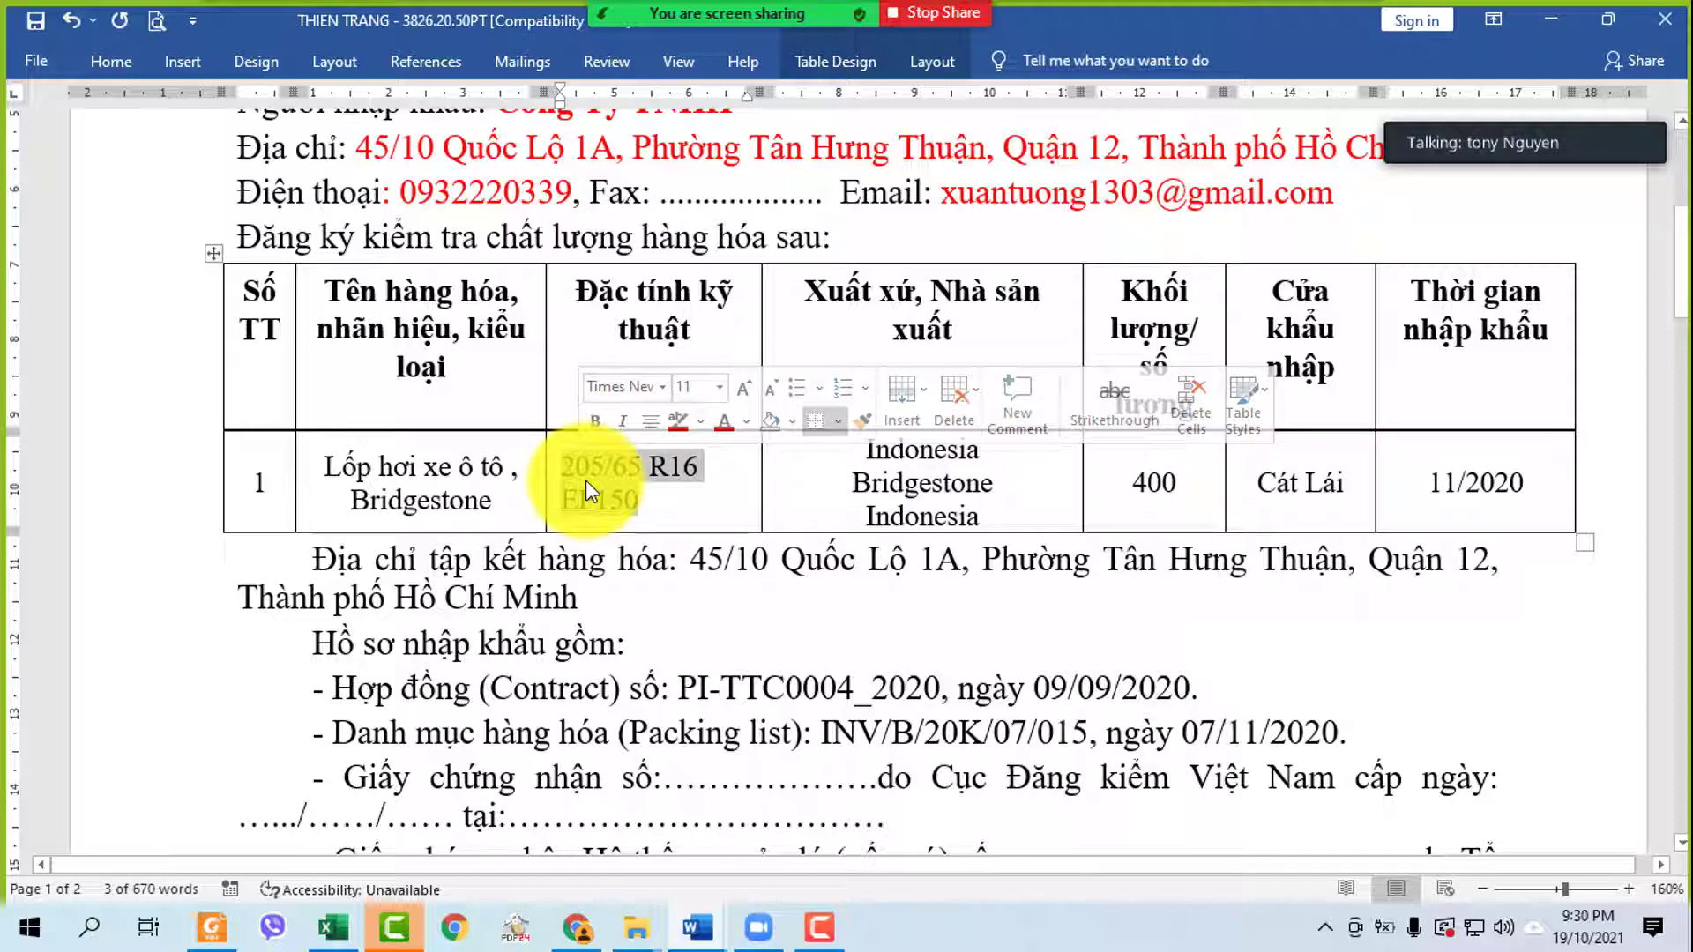
click(675, 495)
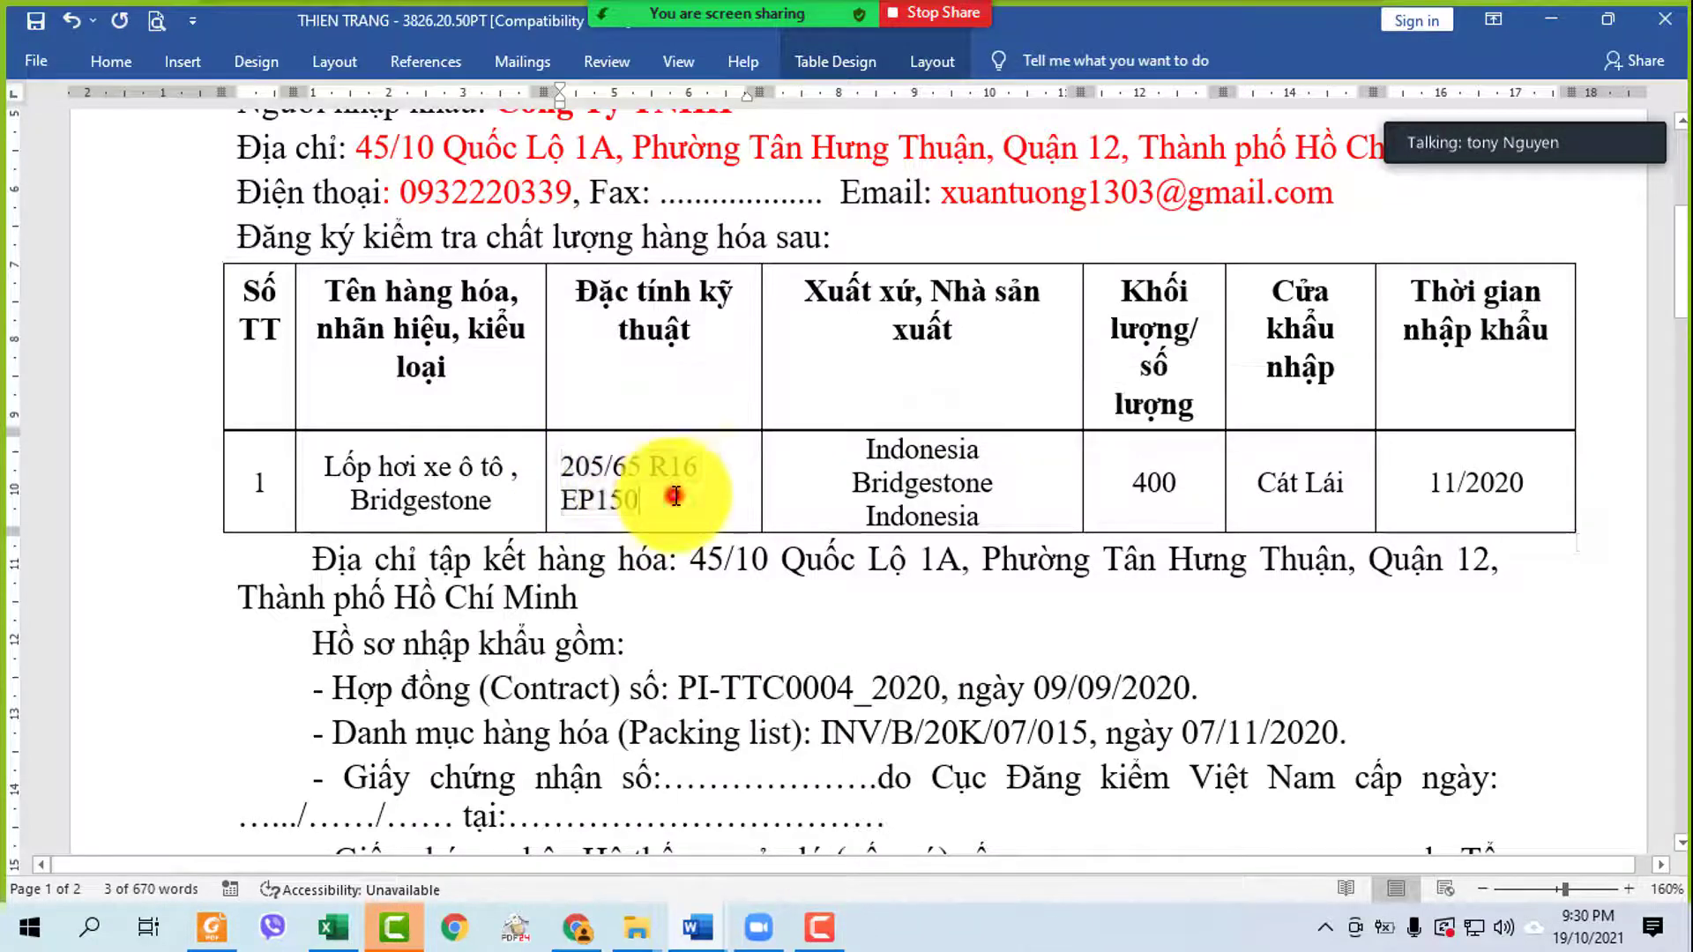
drag(561, 449, 689, 518)
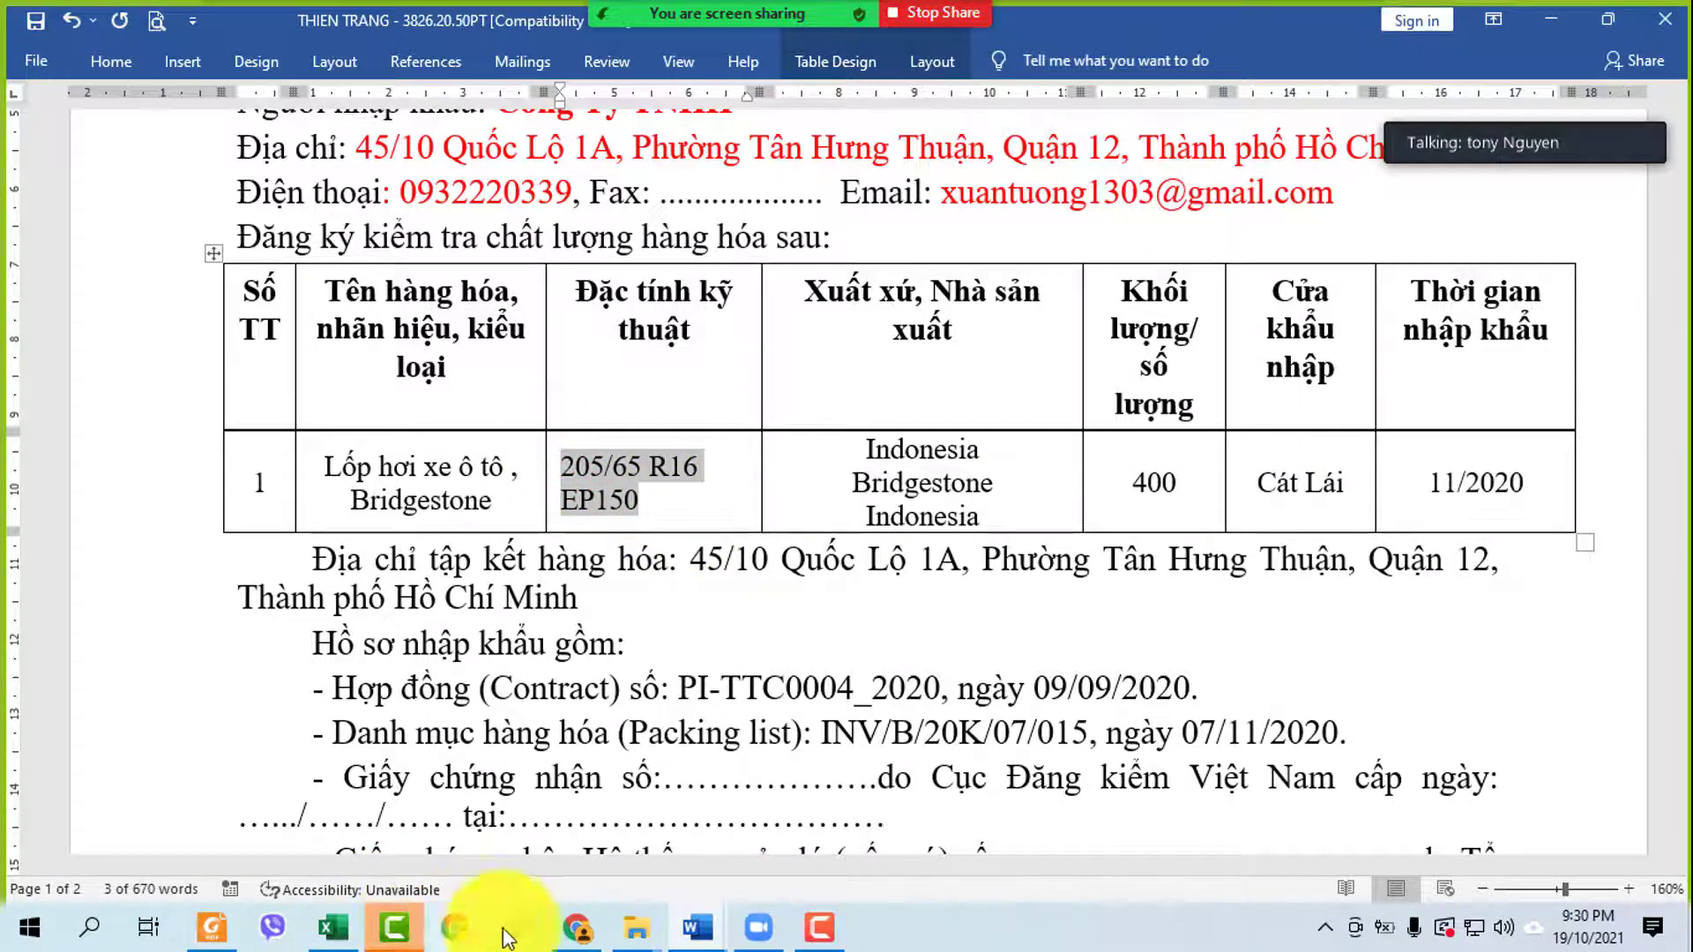
- Switch to Chrome, close the Bridgestone tyre article, and return to the THIEN TRANG registration form in Word
mouse_move(575, 928)
click(601, 827)
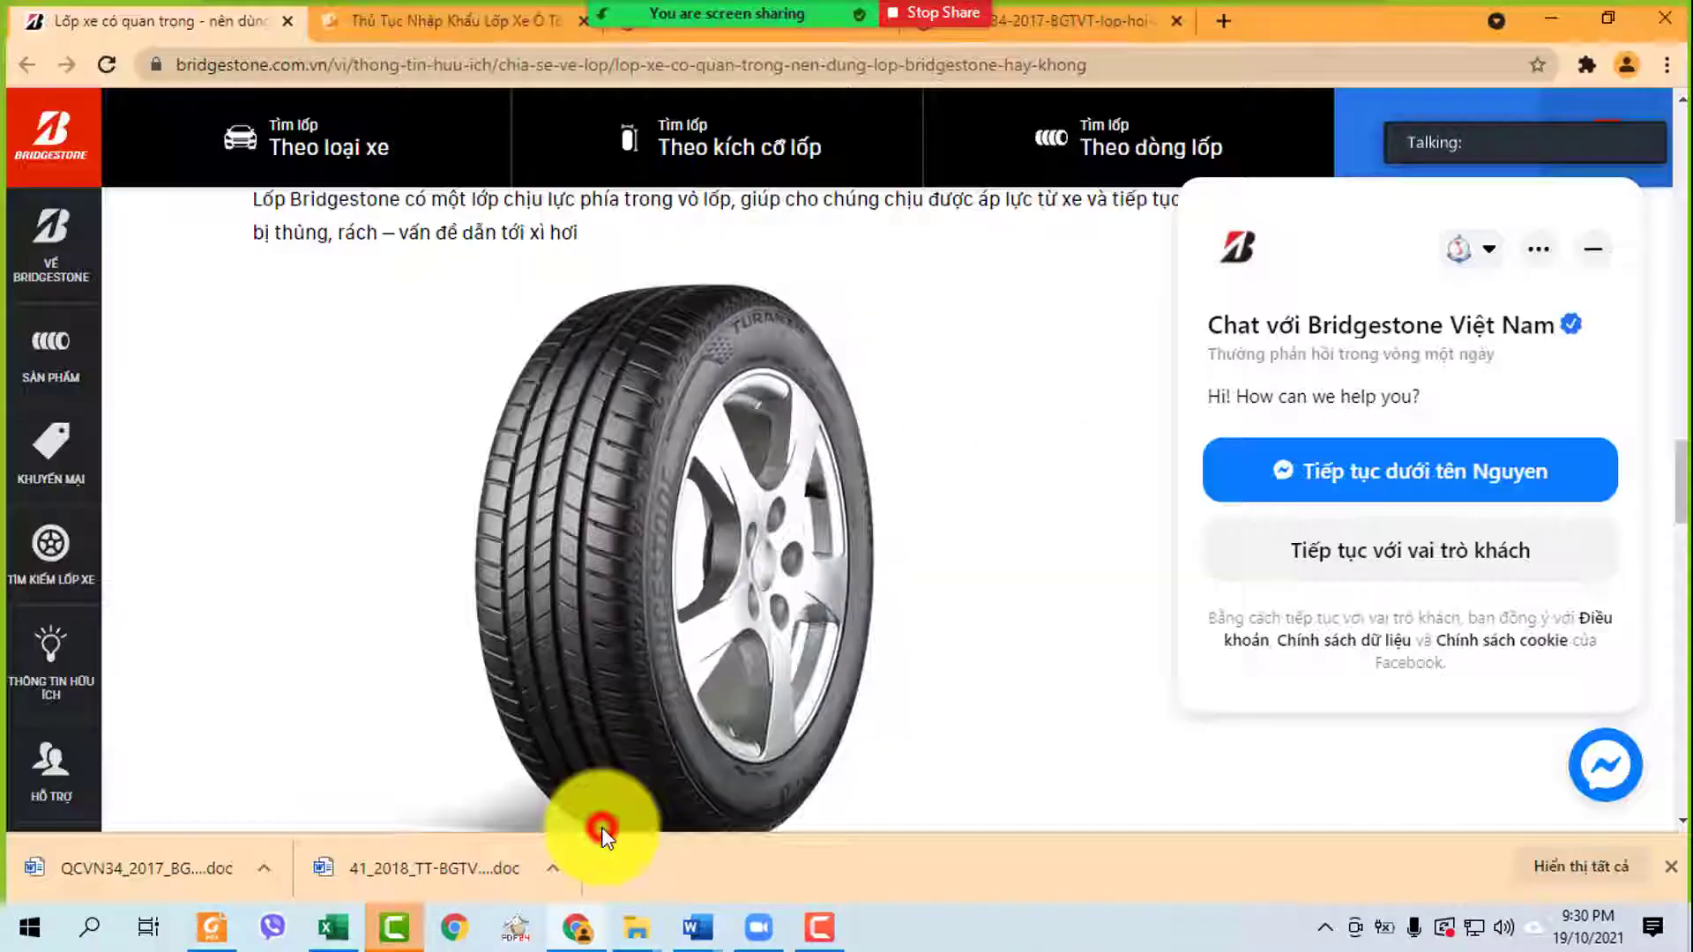
click(291, 21)
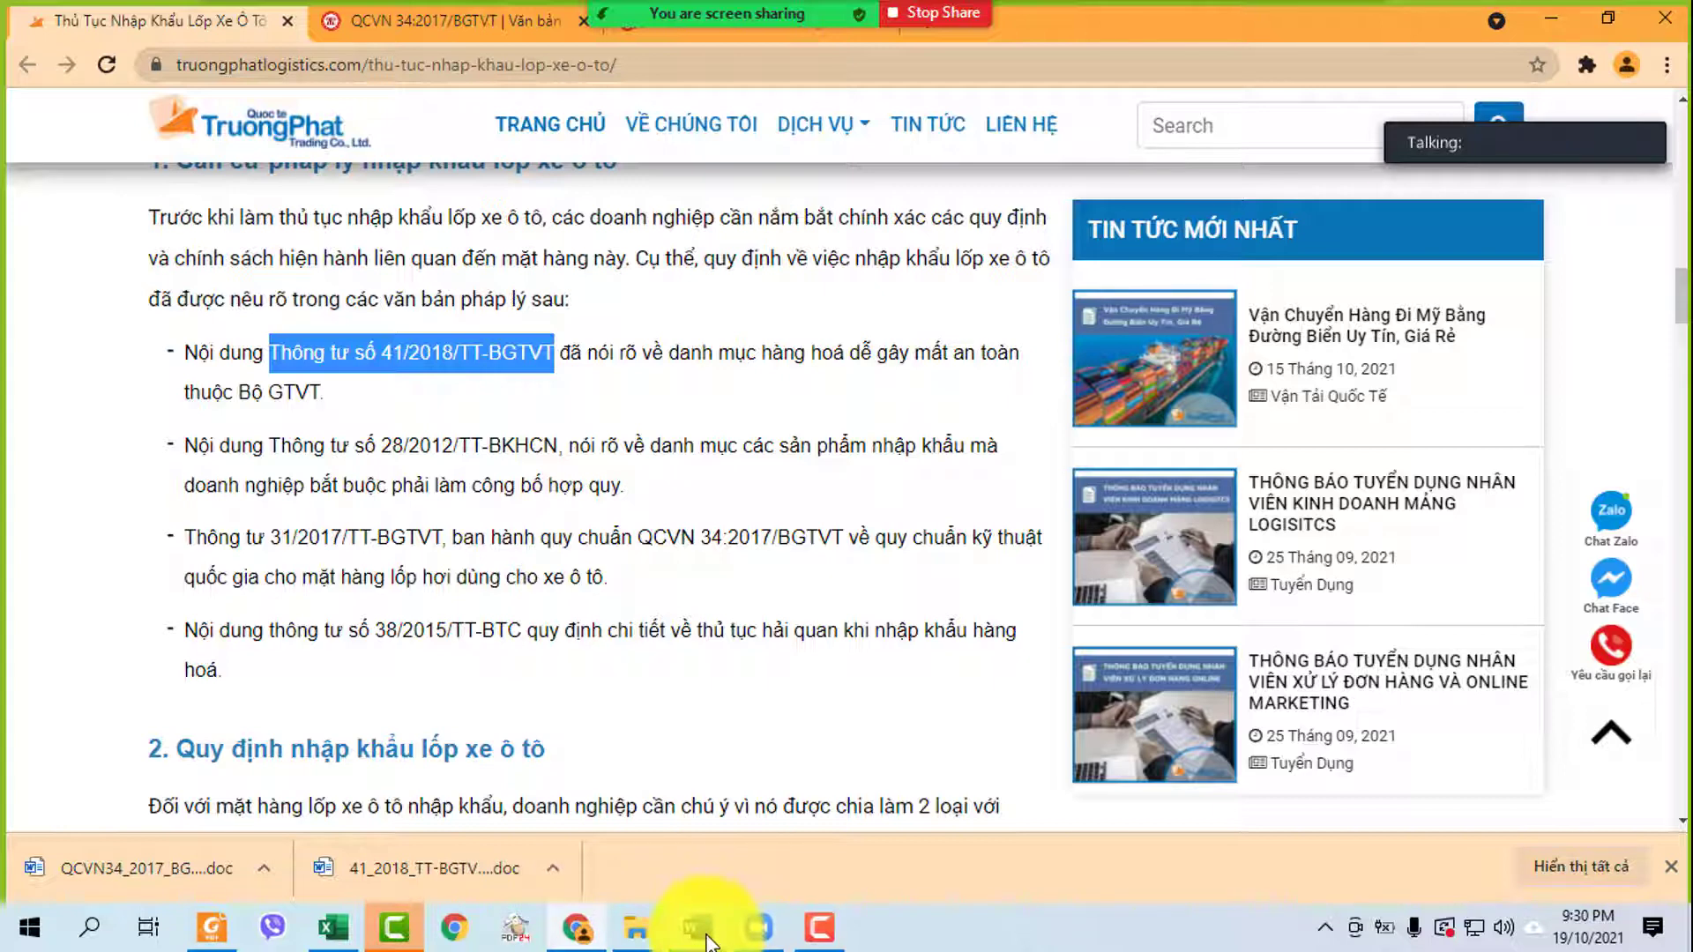
mouse_move(705, 934)
click(793, 846)
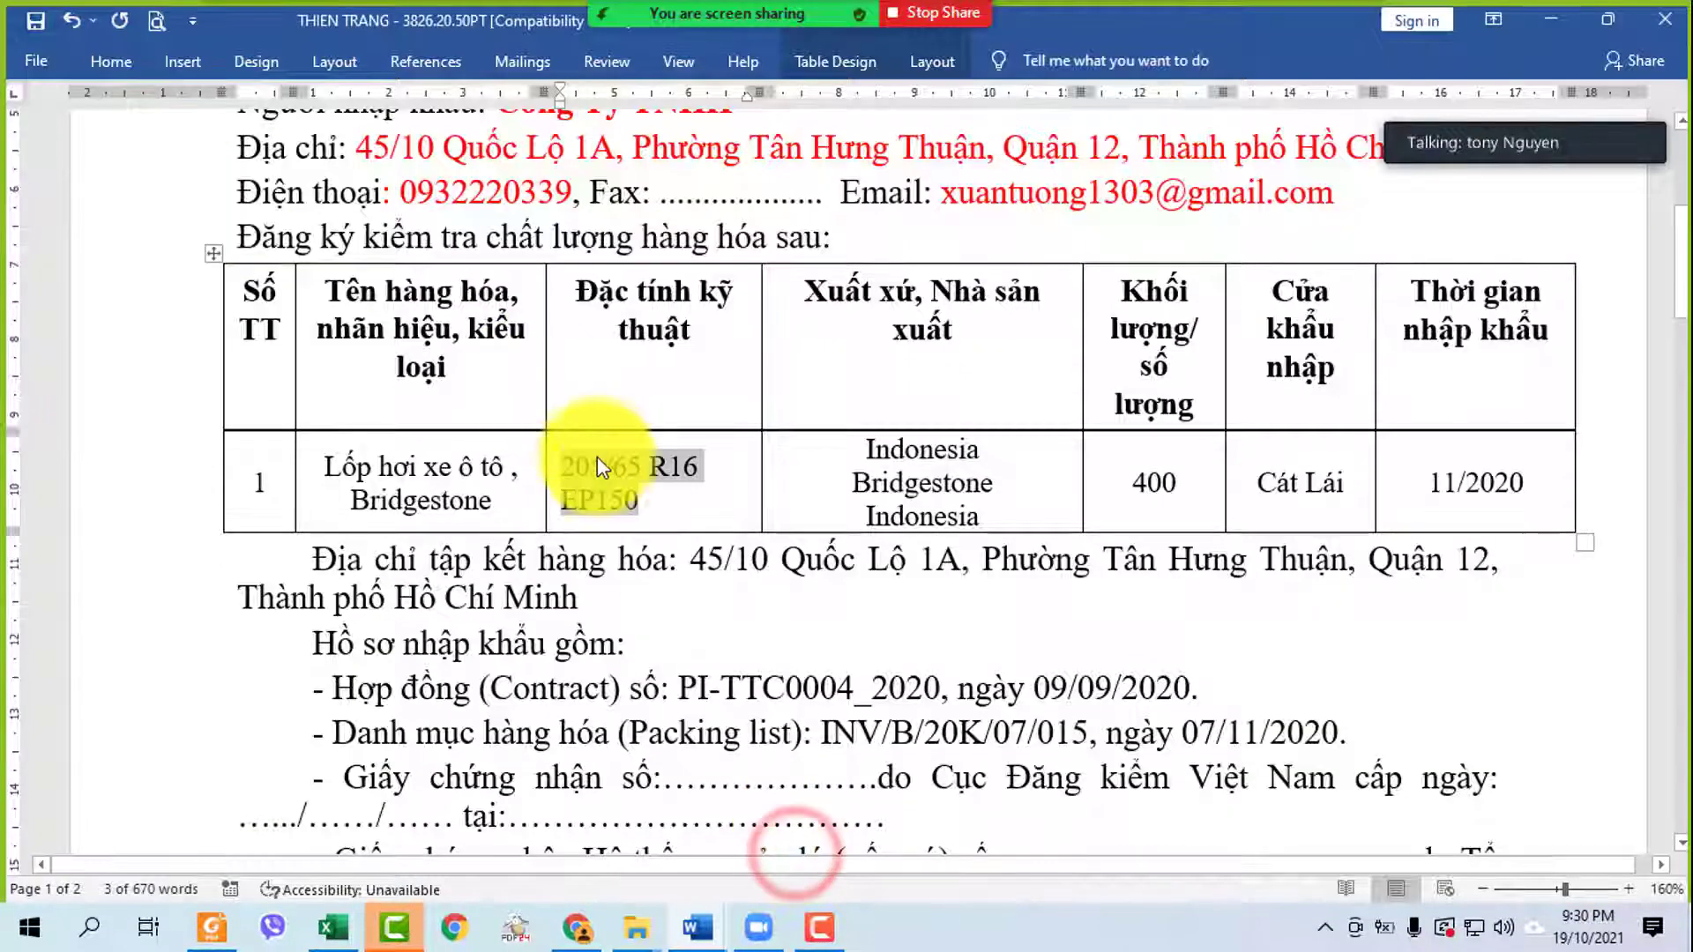
- Recheck the goods line of the sales contract in Foxit Reader and return to the registration form in Word
click(217, 927)
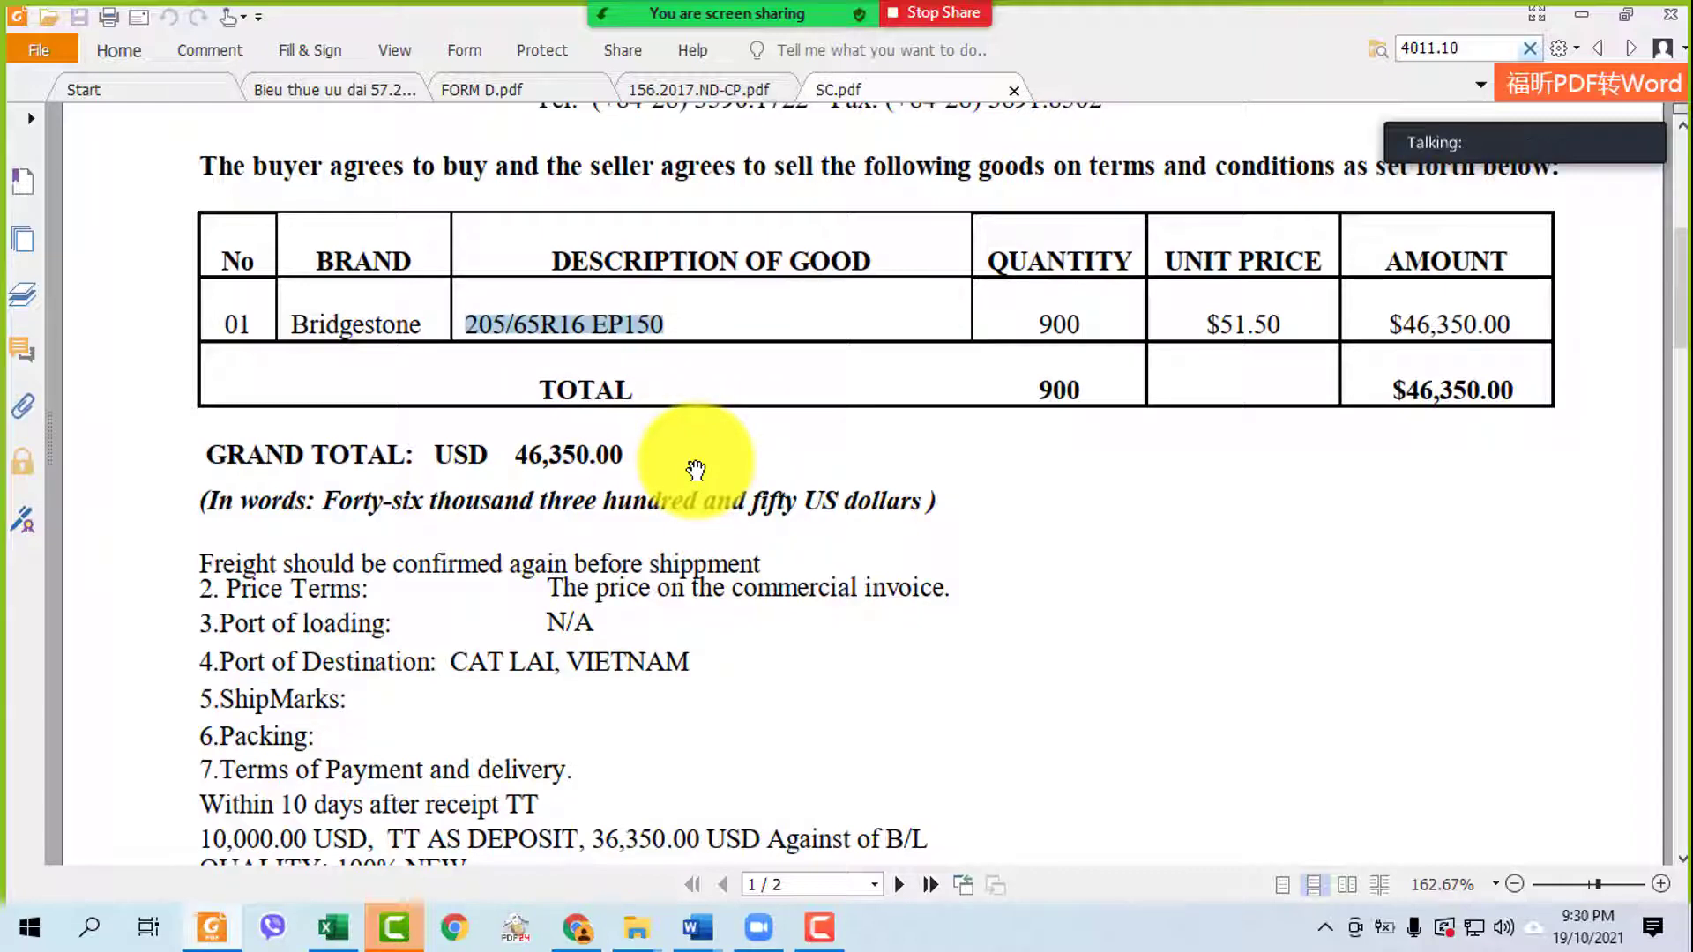
click(697, 936)
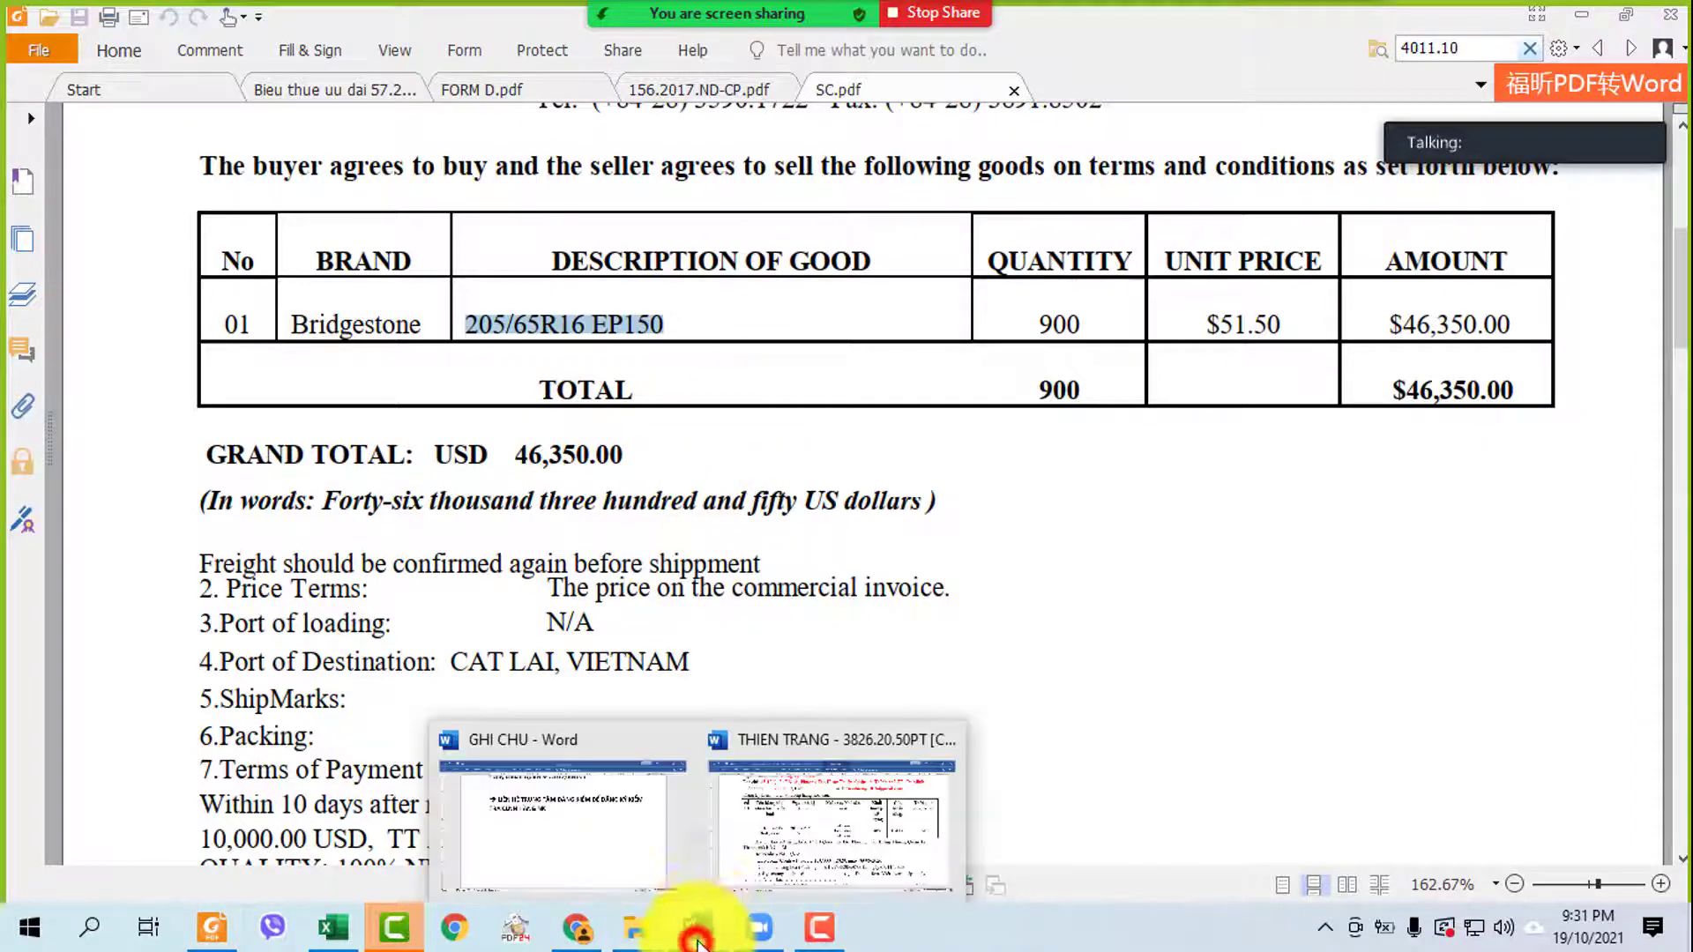
click(824, 824)
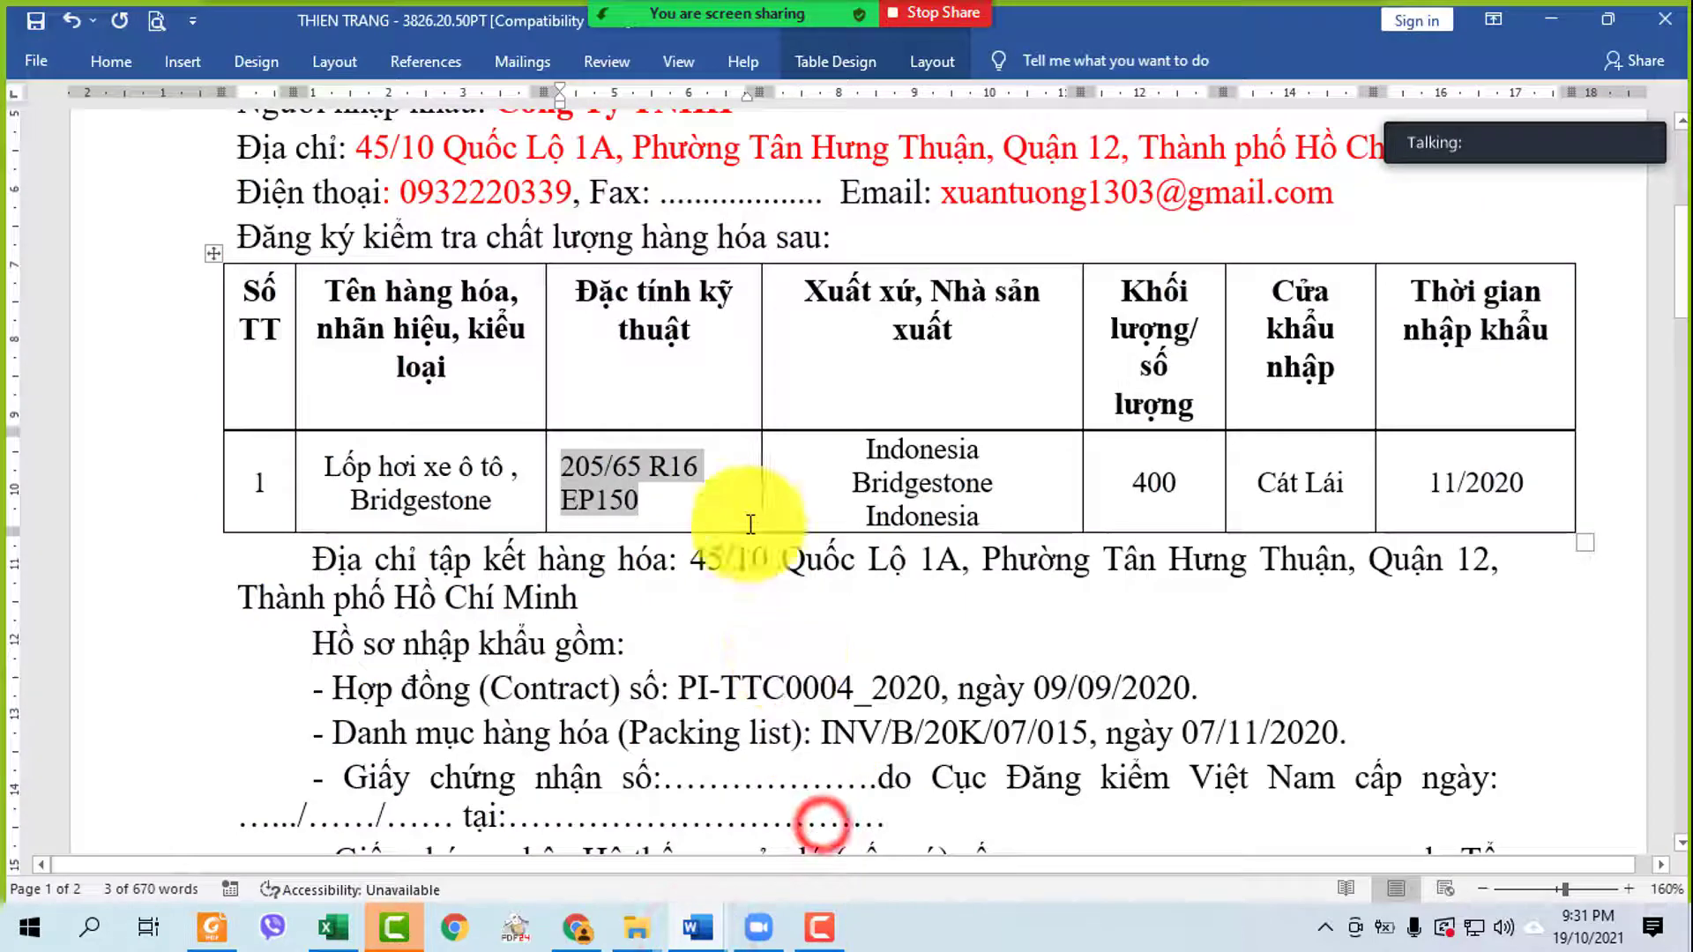
- Colour the tyre row of the goods table red and select the origin Indonesia in it
click(176, 479)
click(369, 450)
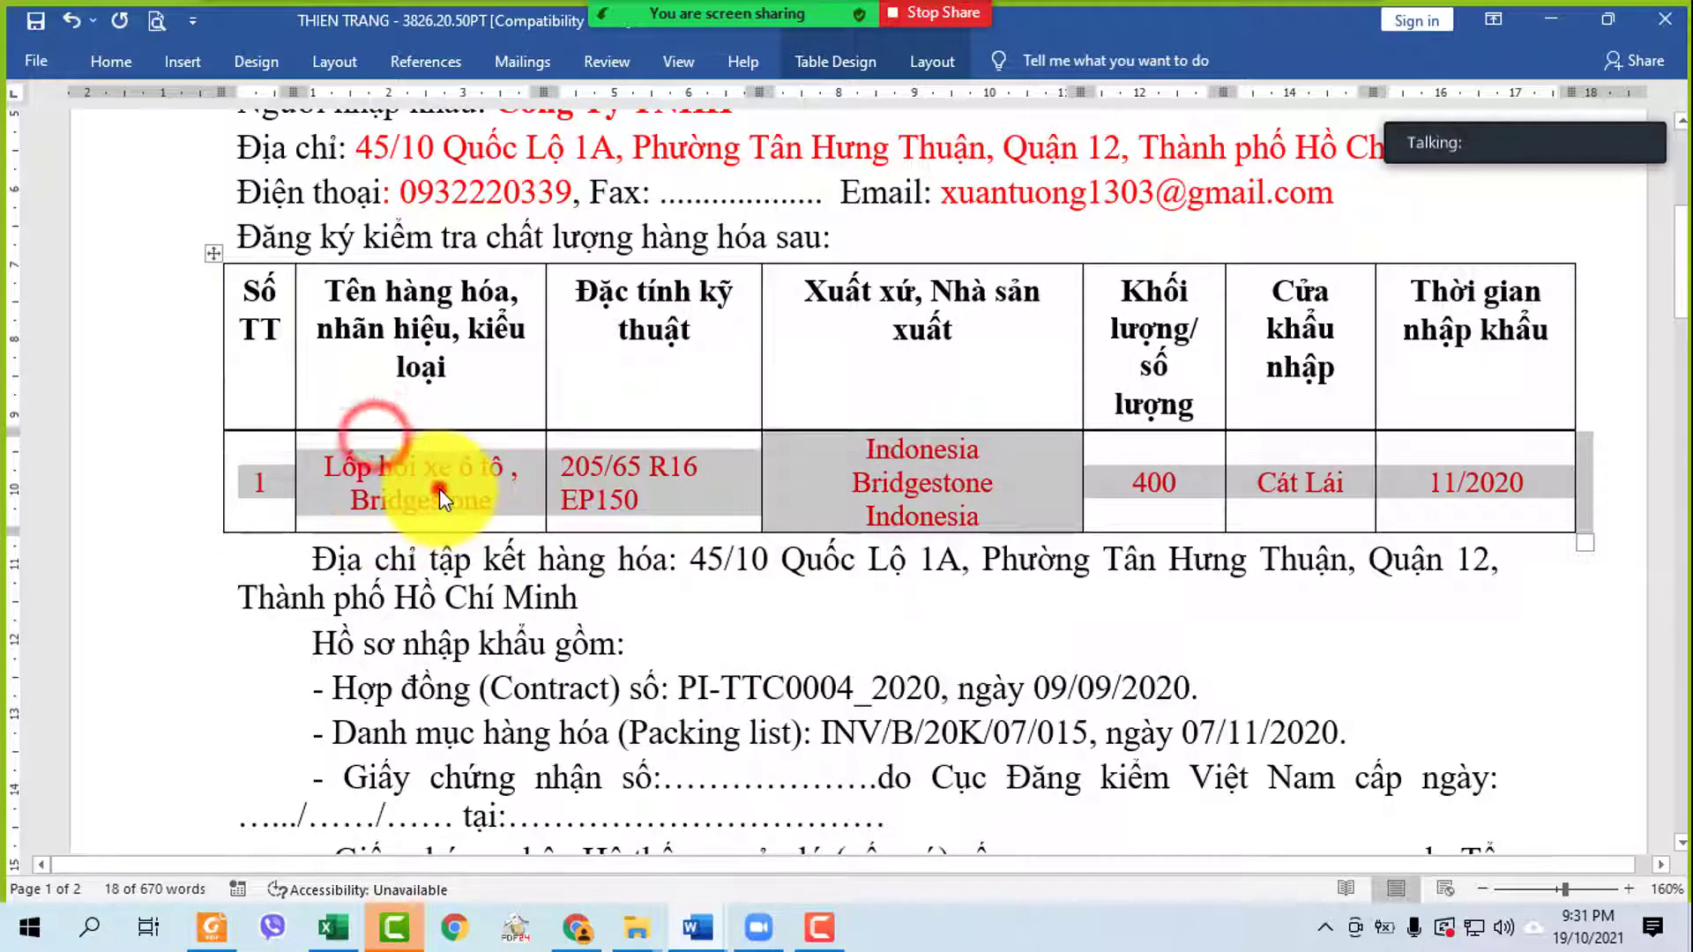
drag(436, 491, 661, 491)
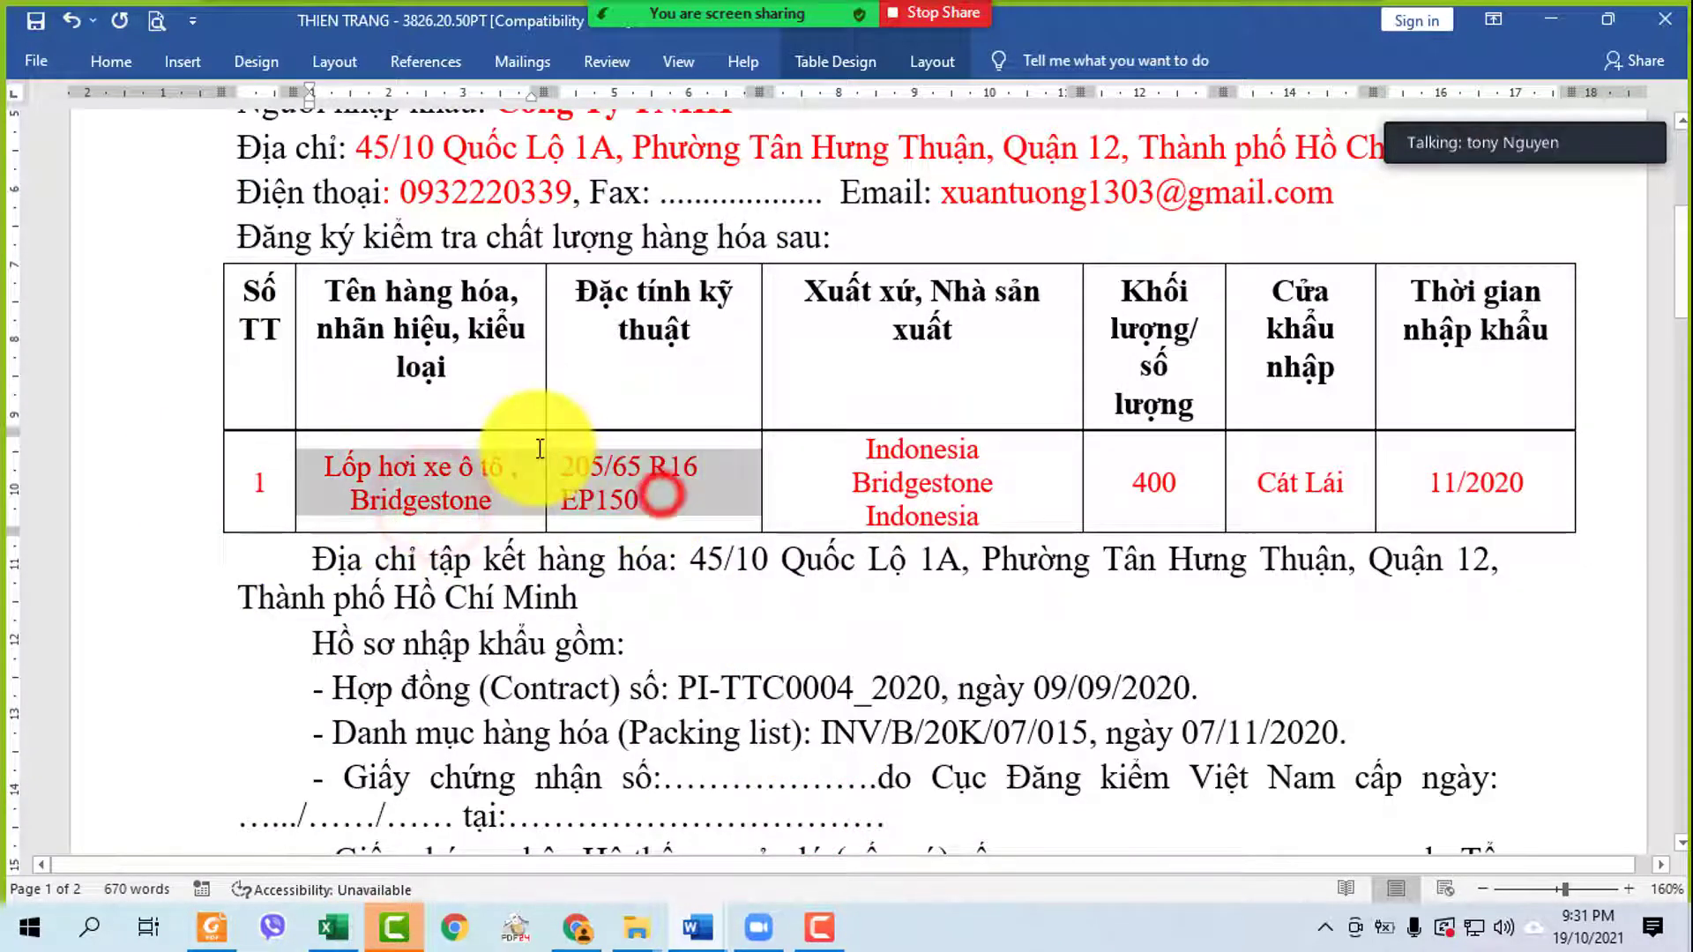
click(965, 461)
drag(864, 449, 1014, 458)
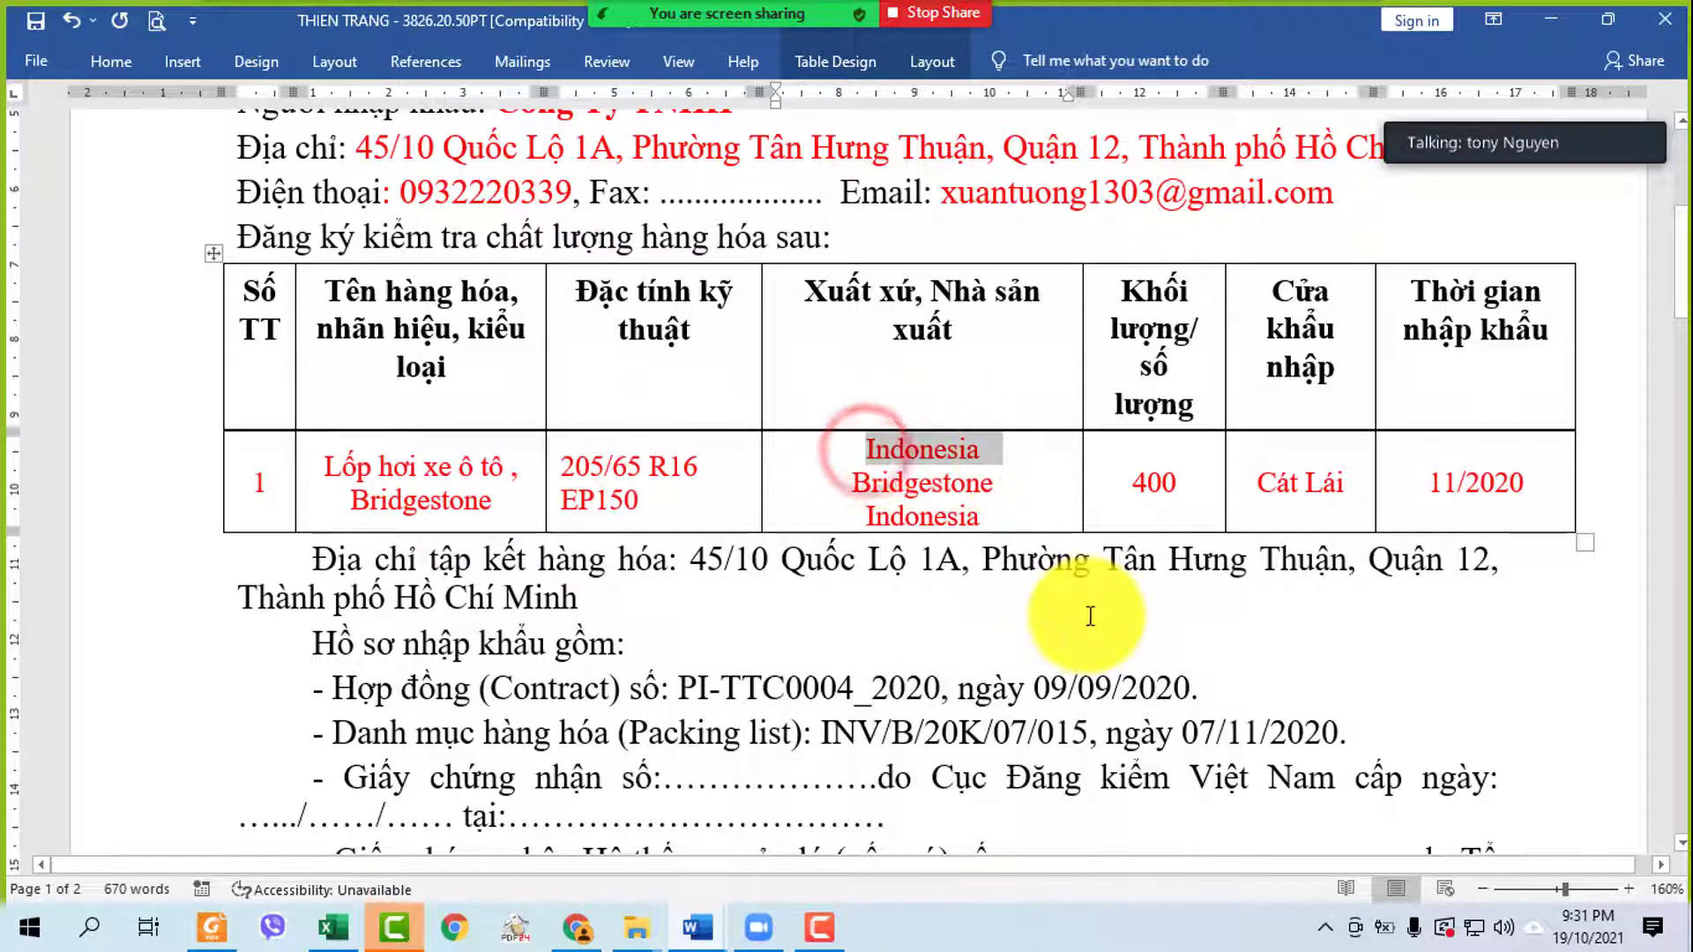
- Switch to Foxit Reader and examine the exporter, consignee and shipment details at the beginning of FORM D.pdf
click(414, 936)
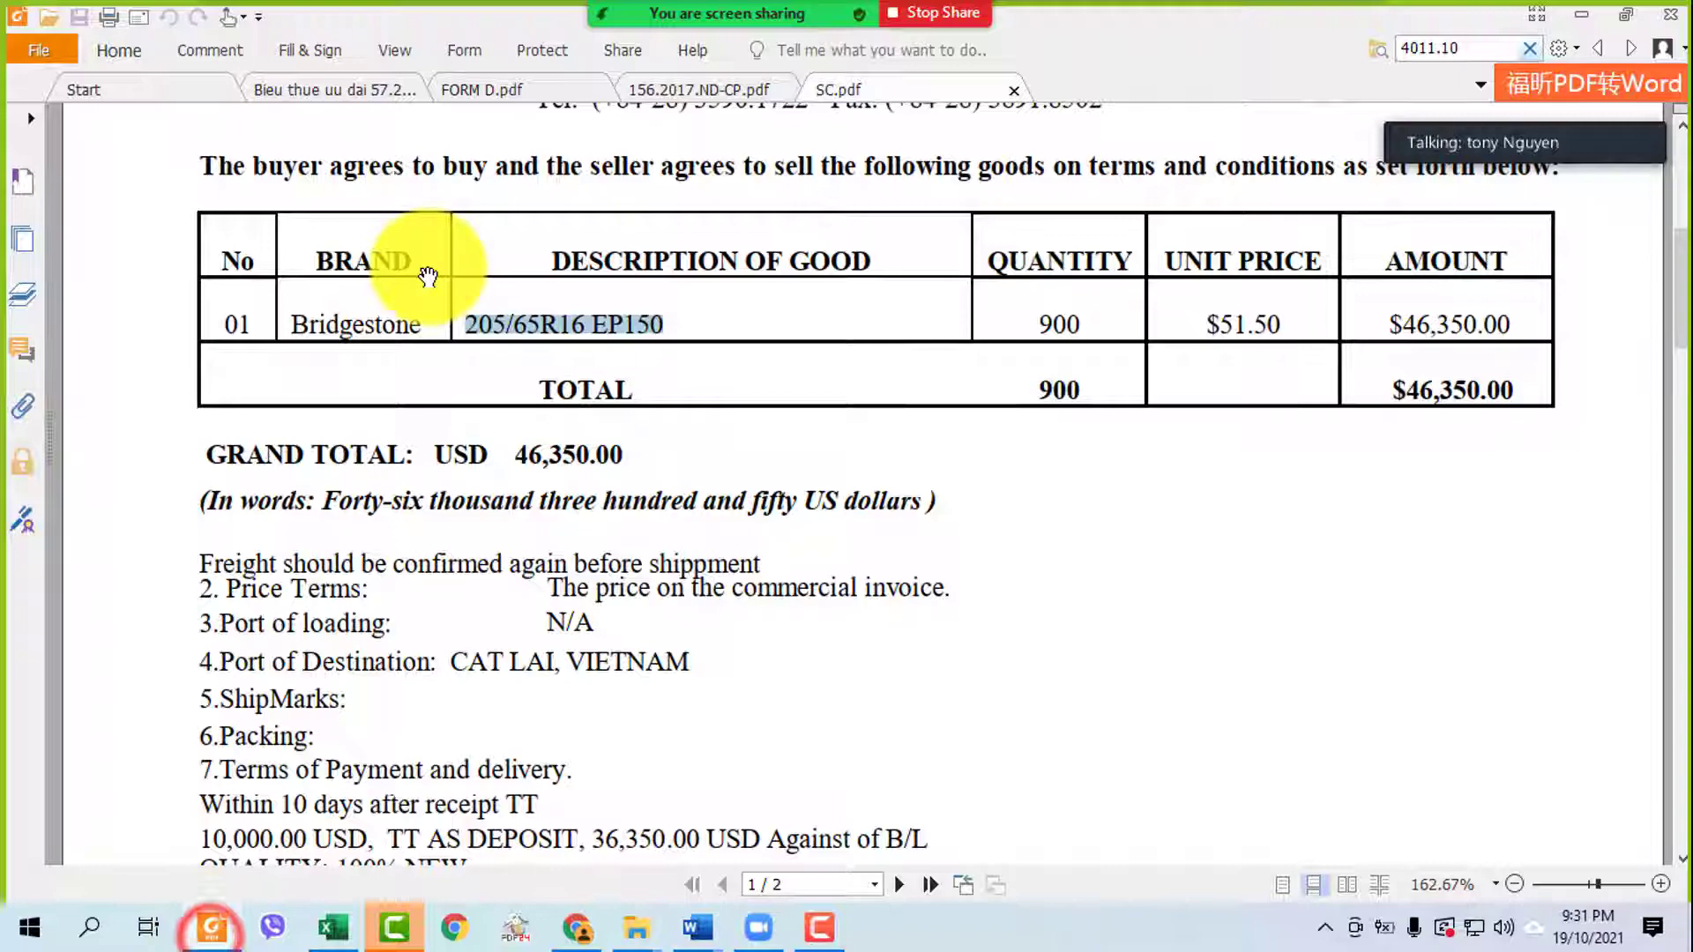
click(511, 86)
click(860, 86)
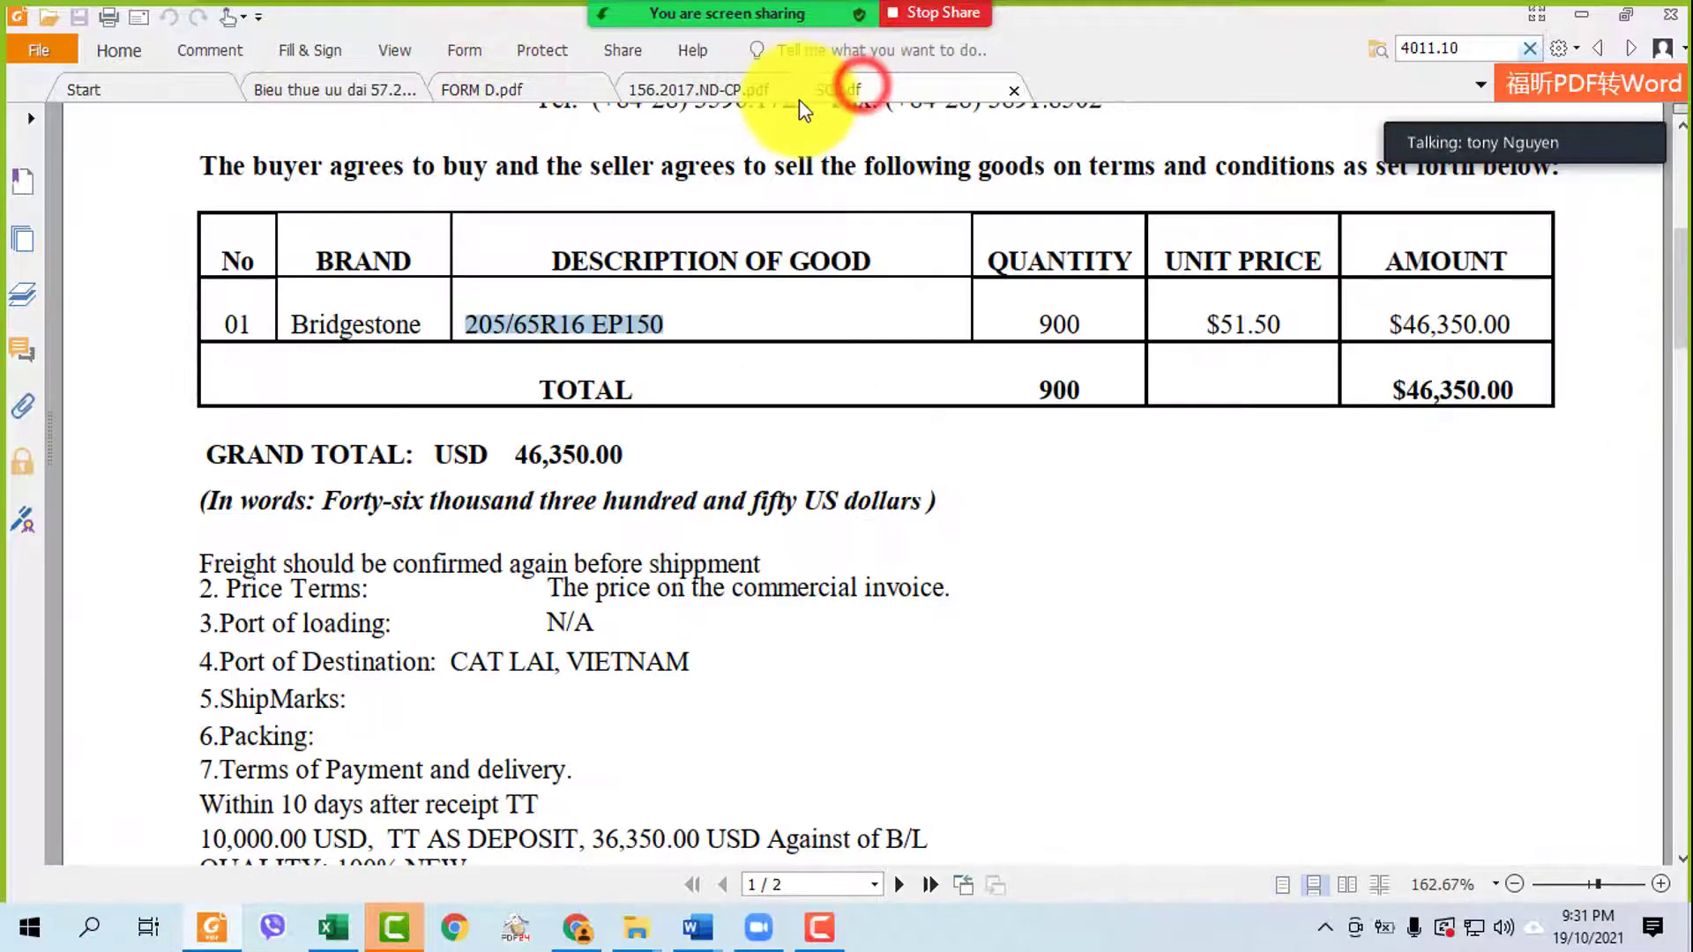
click(511, 90)
scroll(1022, 458, up, 8)
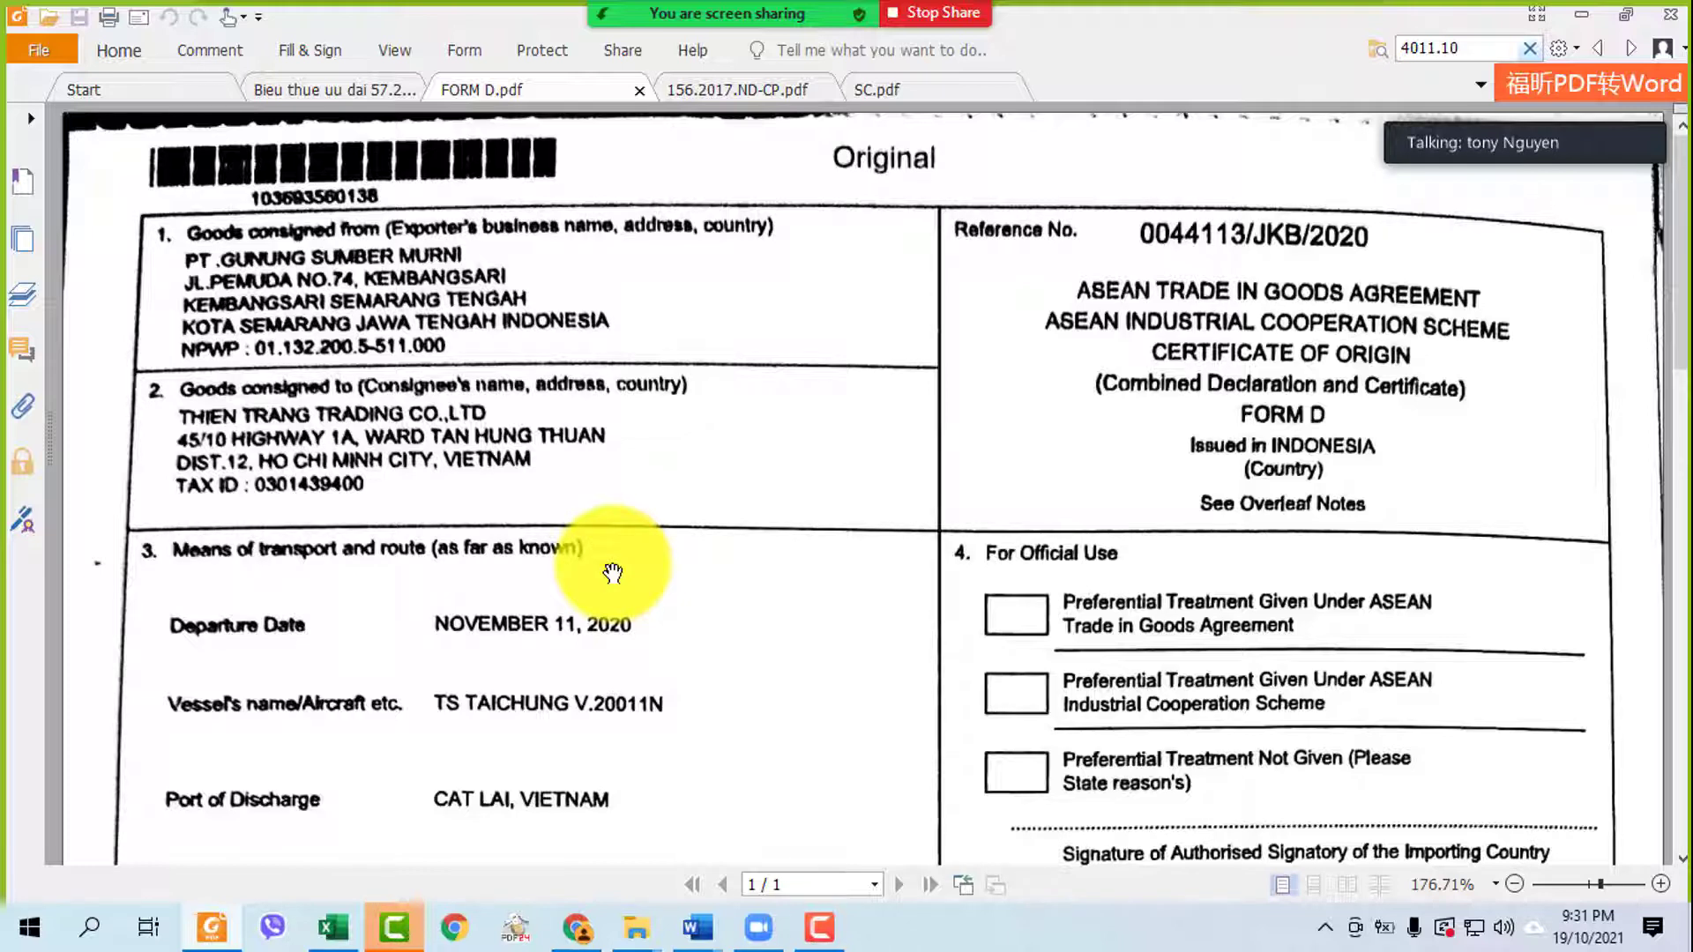
- Check the seller's name and address in the sales contract SC.pdf
click(908, 89)
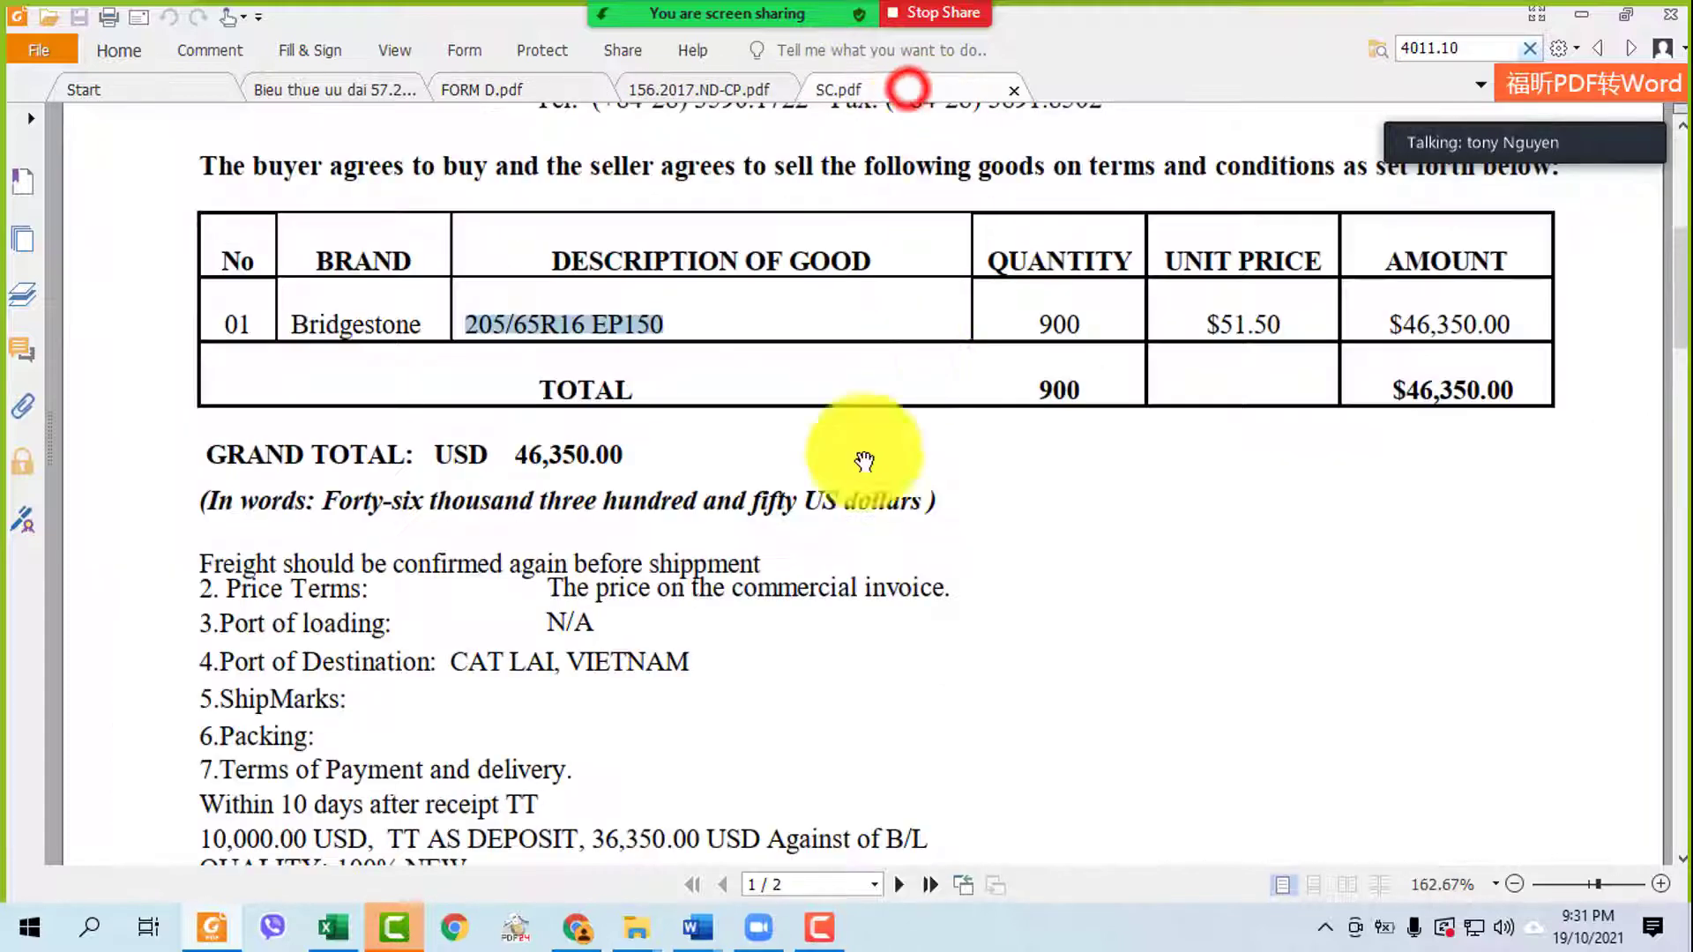
scroll(864, 461, up, 6)
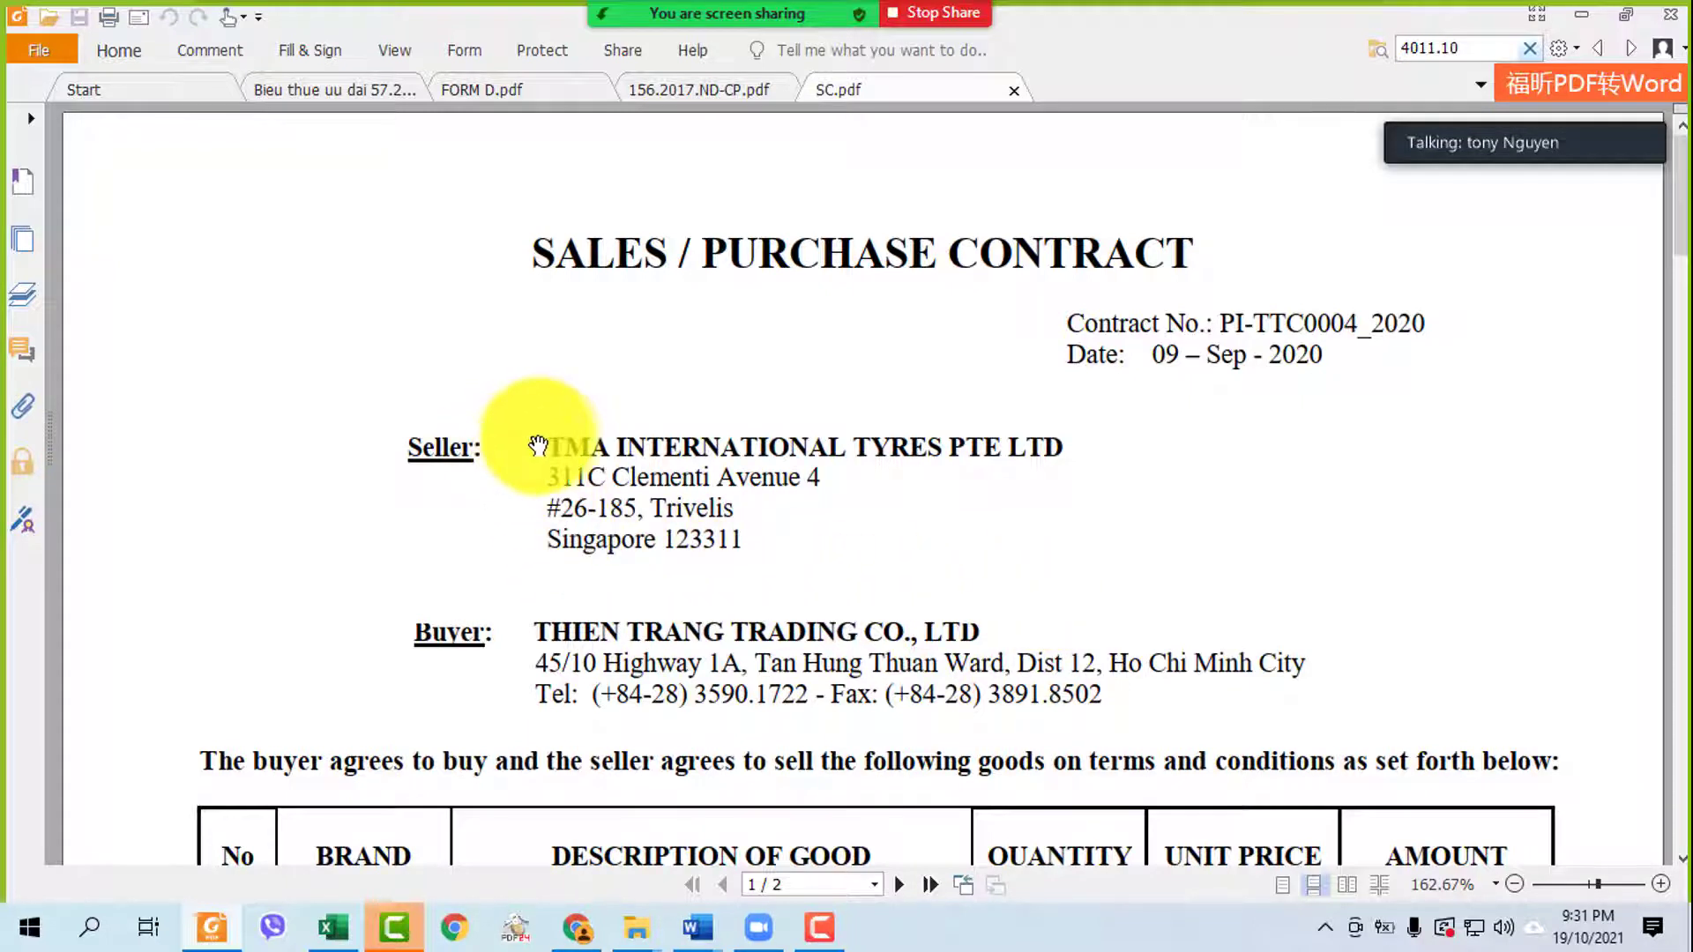
drag(548, 447, 745, 540)
- Examine the origin declaration and the Third Country Invoicing box of FORM D.pdf
click(494, 89)
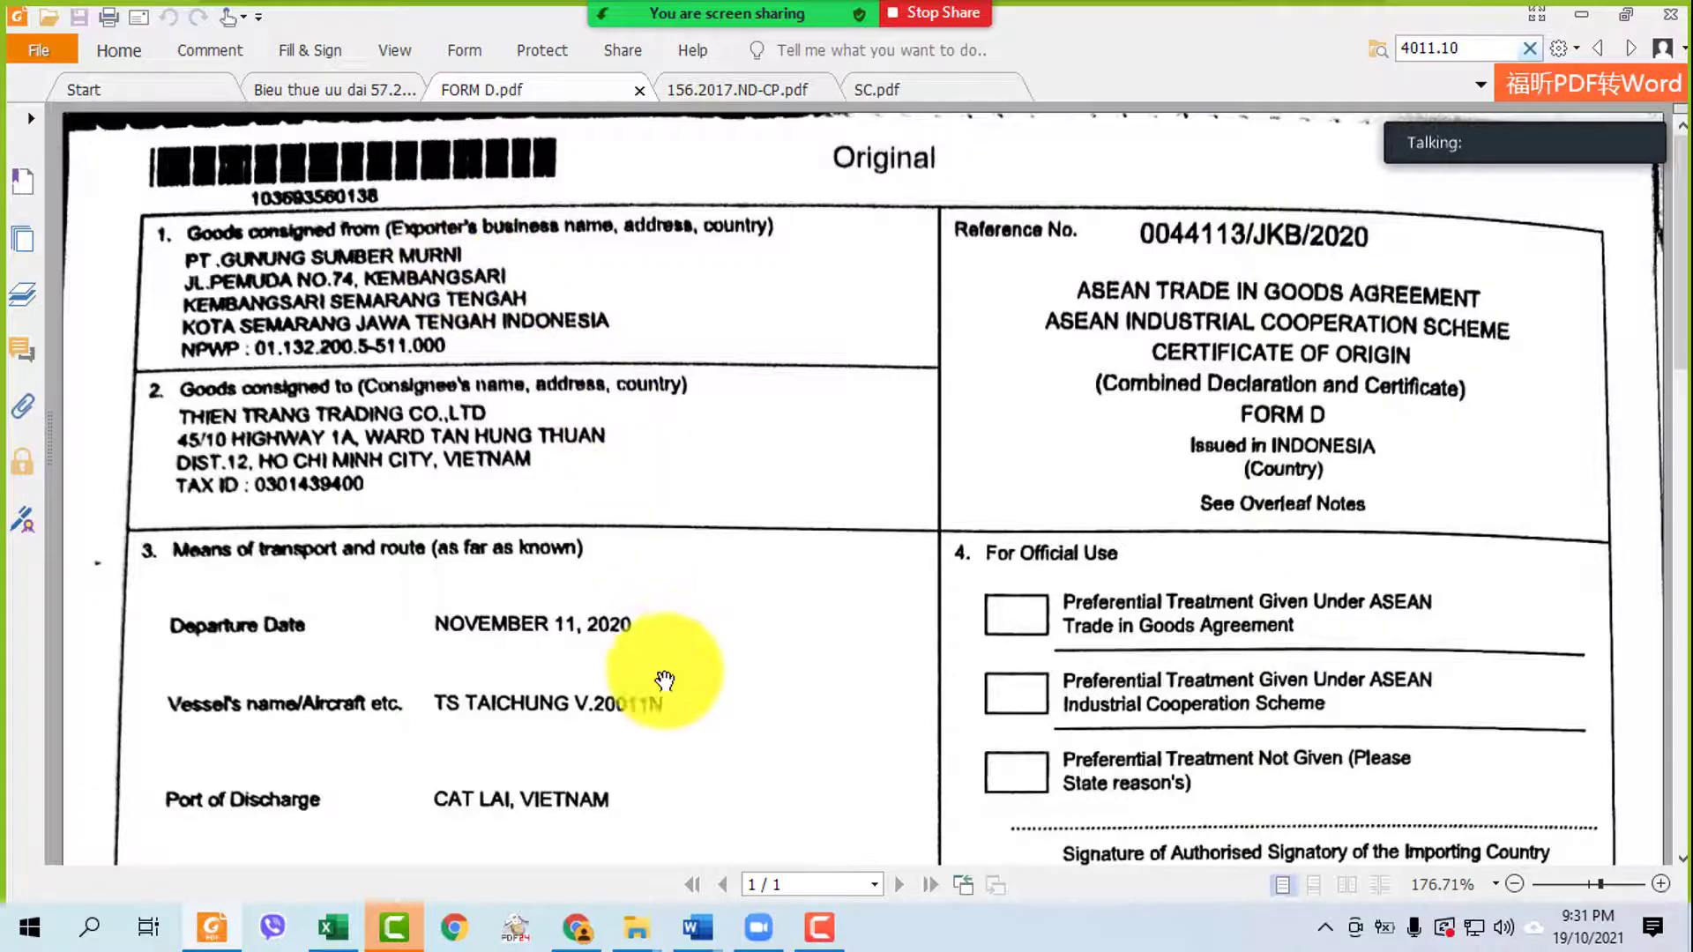
scroll(674, 684, down, 10)
scroll(707, 716, down, 6)
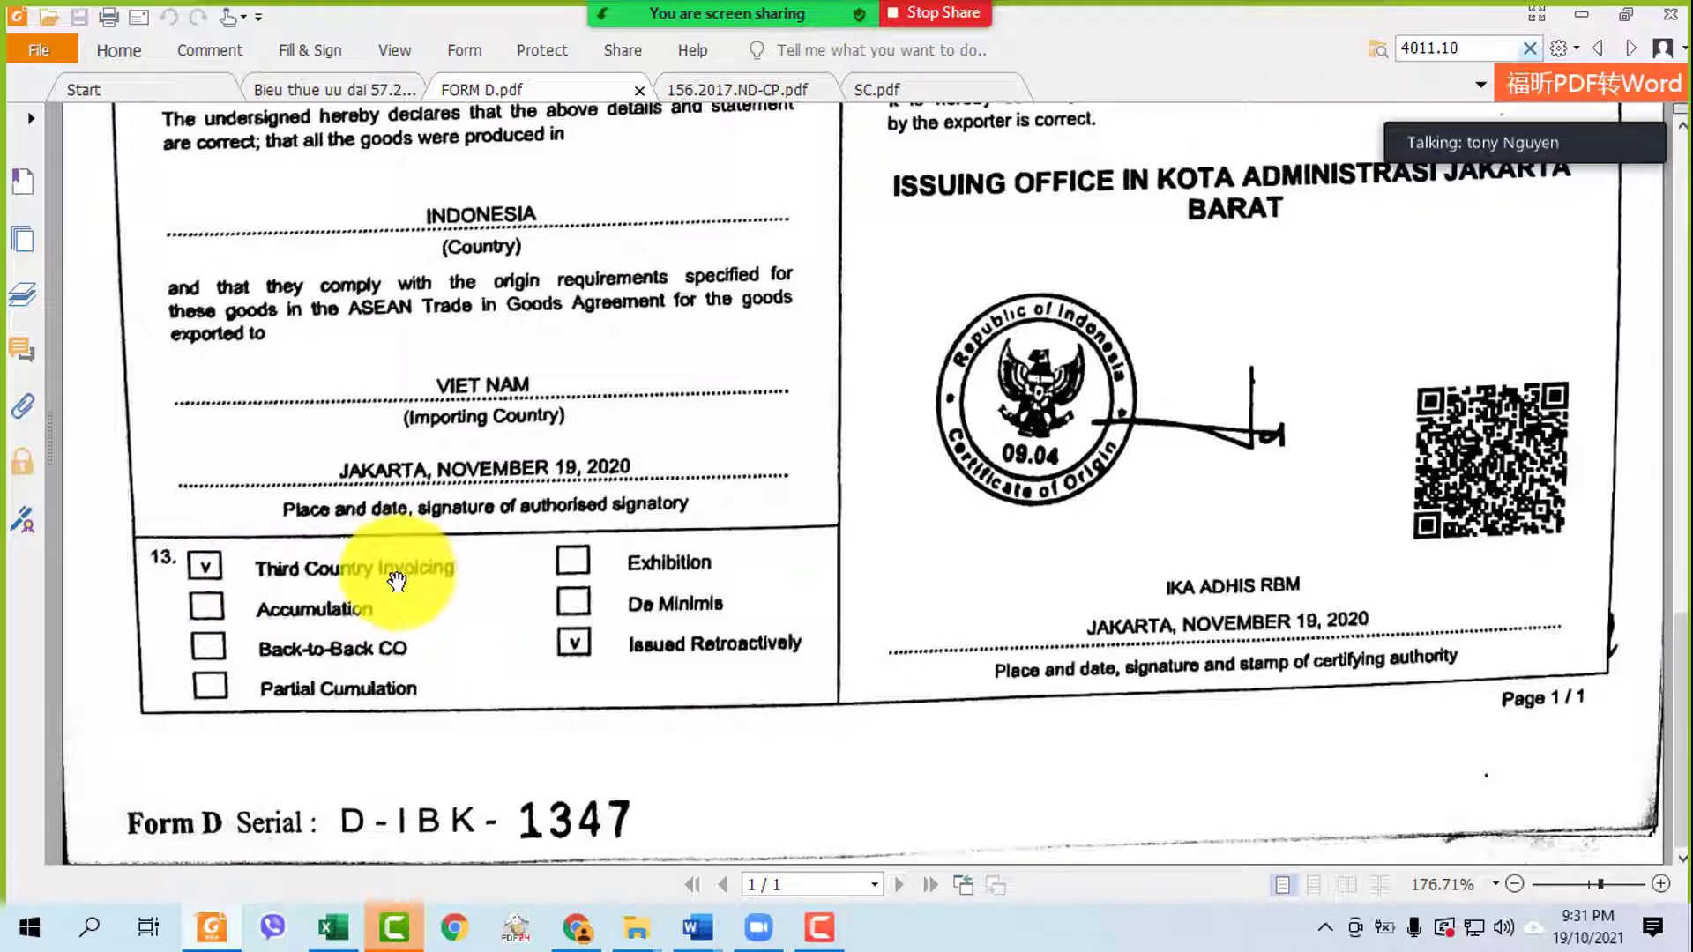
scroll(446, 567, up, 10)
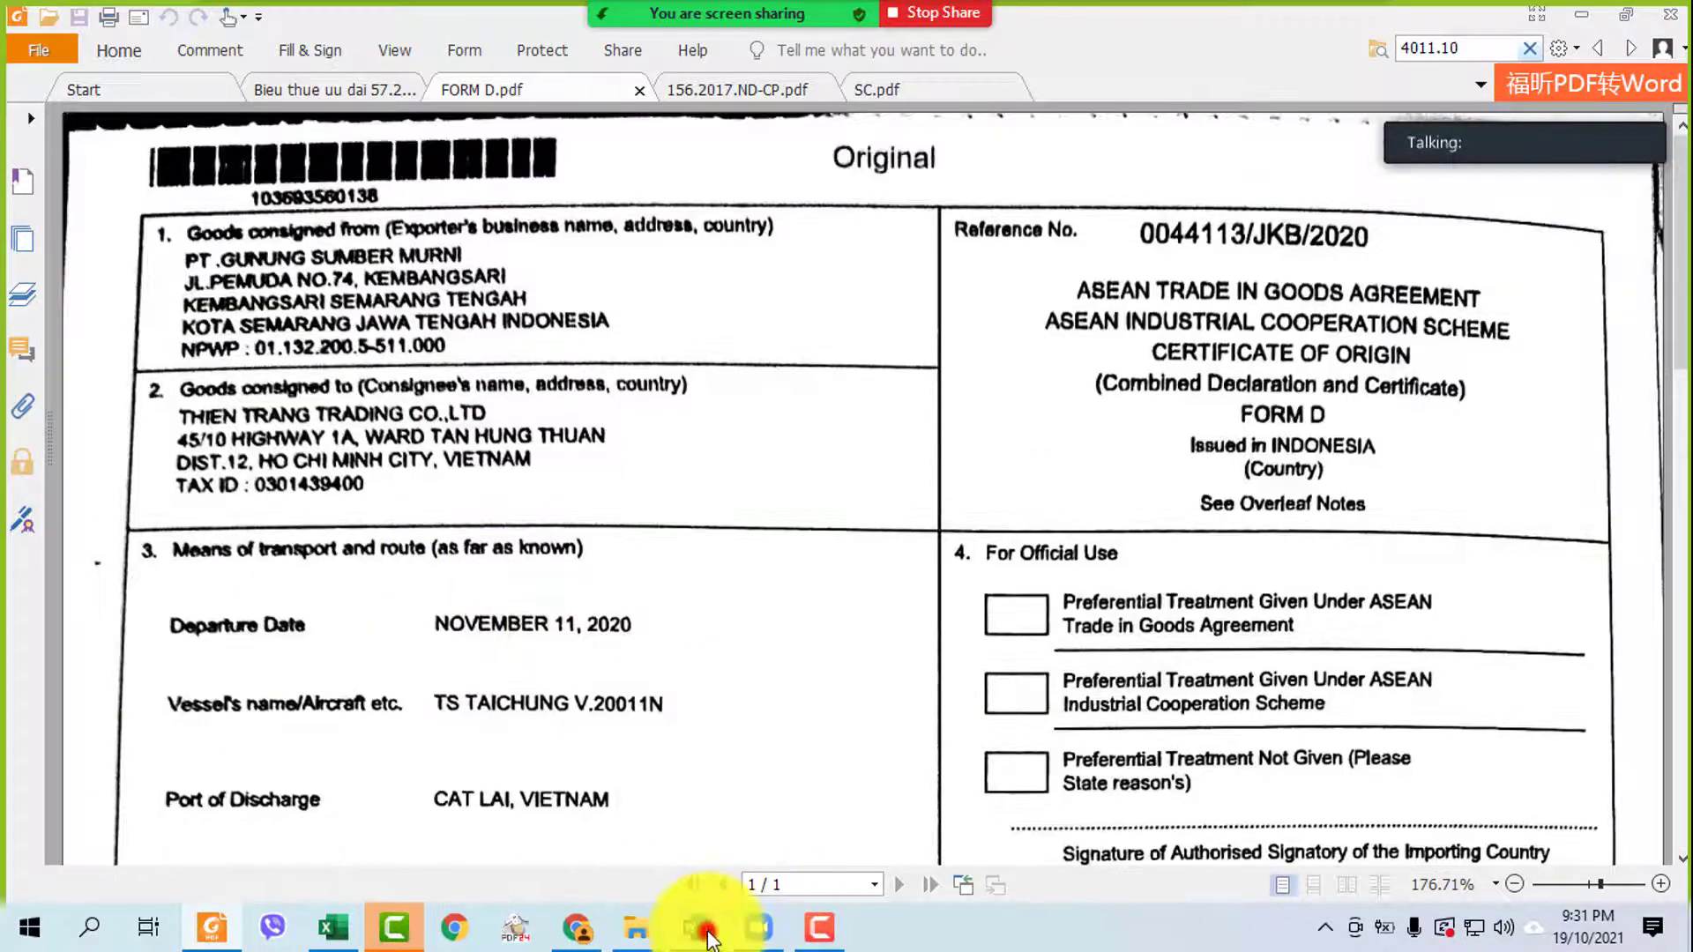
- Switch to the registration form in Word and review the goods table's import time, 11/2020, and port of entry, Cát Lái
mouse_move(698, 921)
click(763, 846)
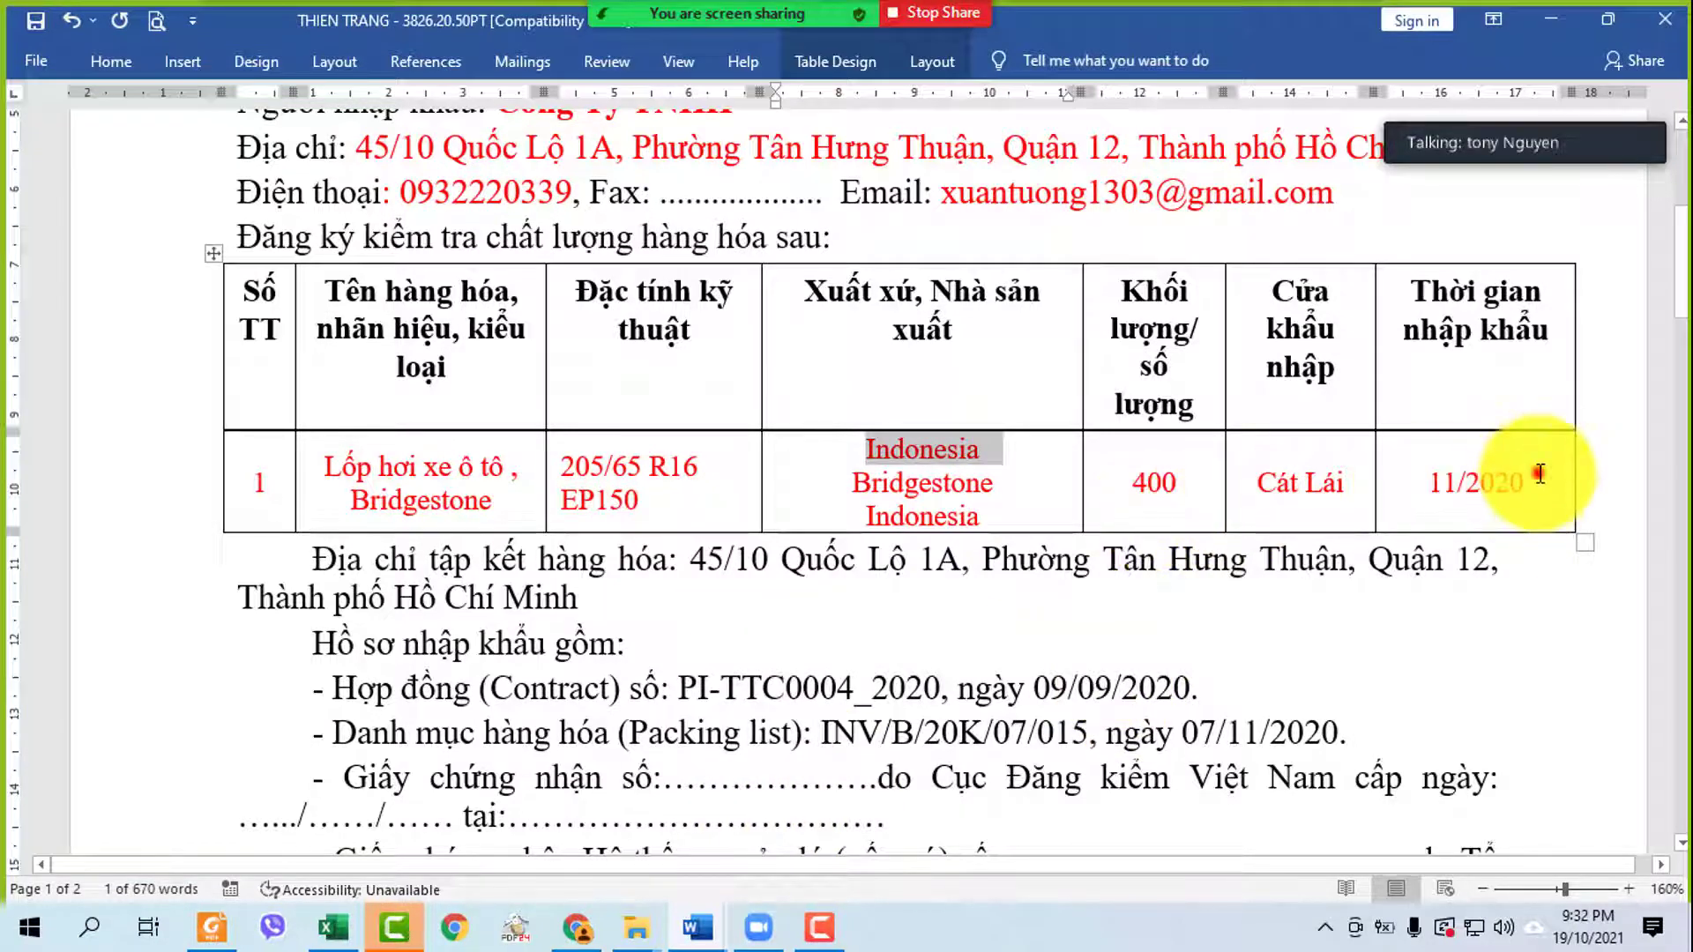
drag(1530, 472, 1419, 483)
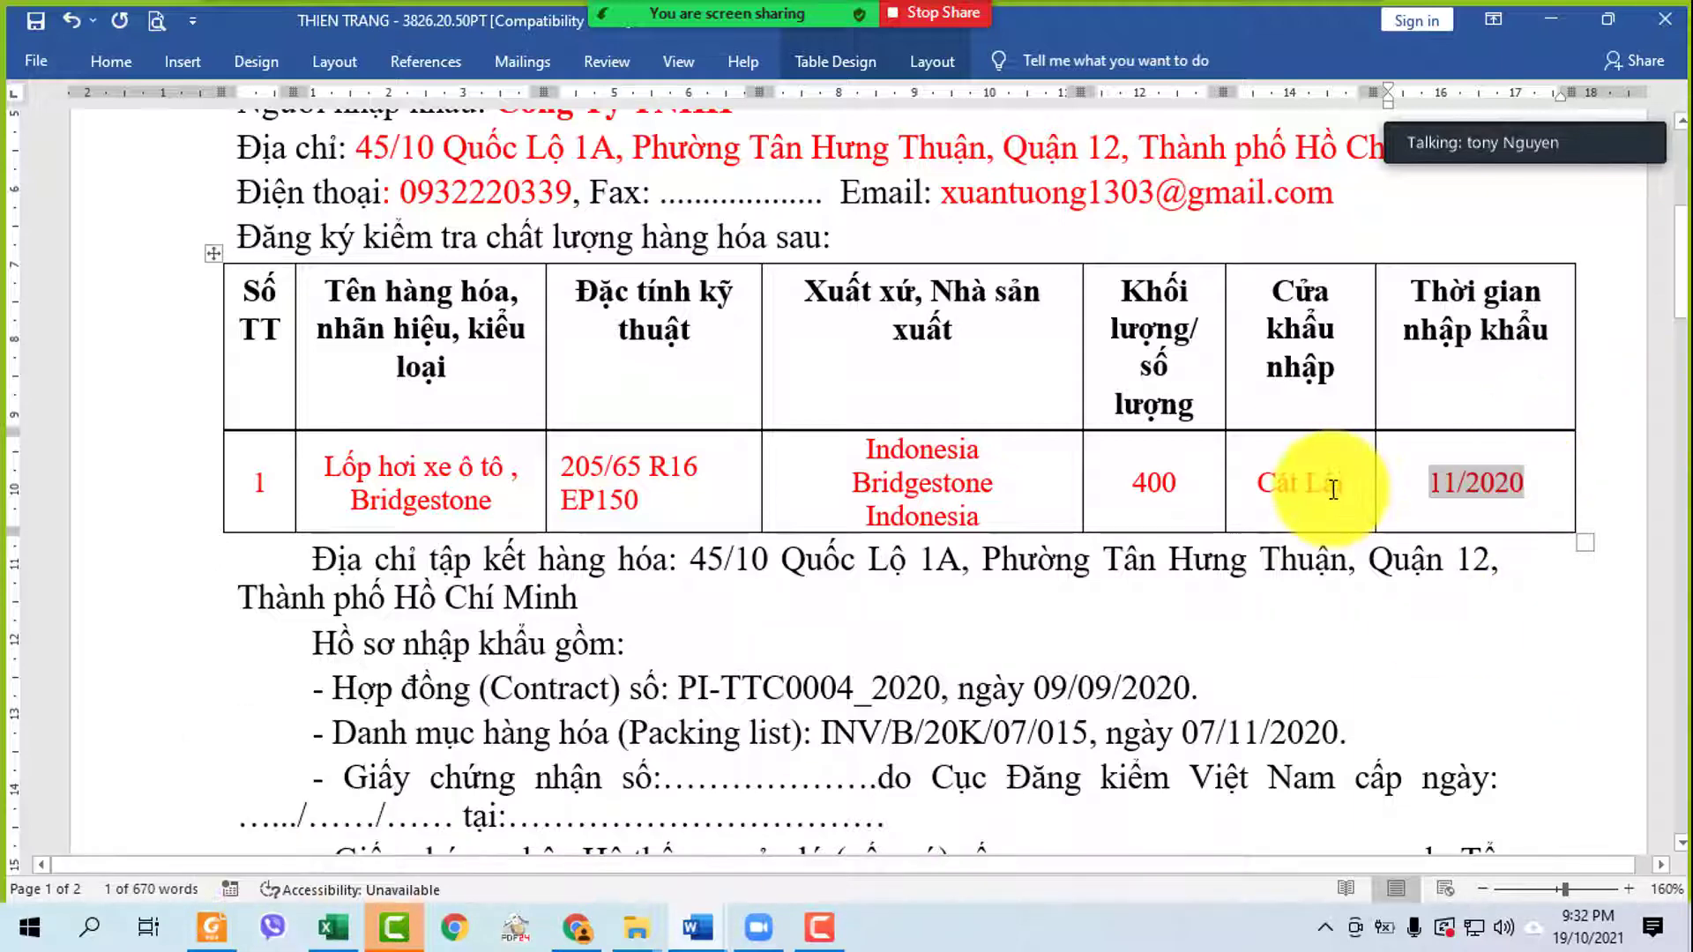
drag(1269, 284, 1314, 463)
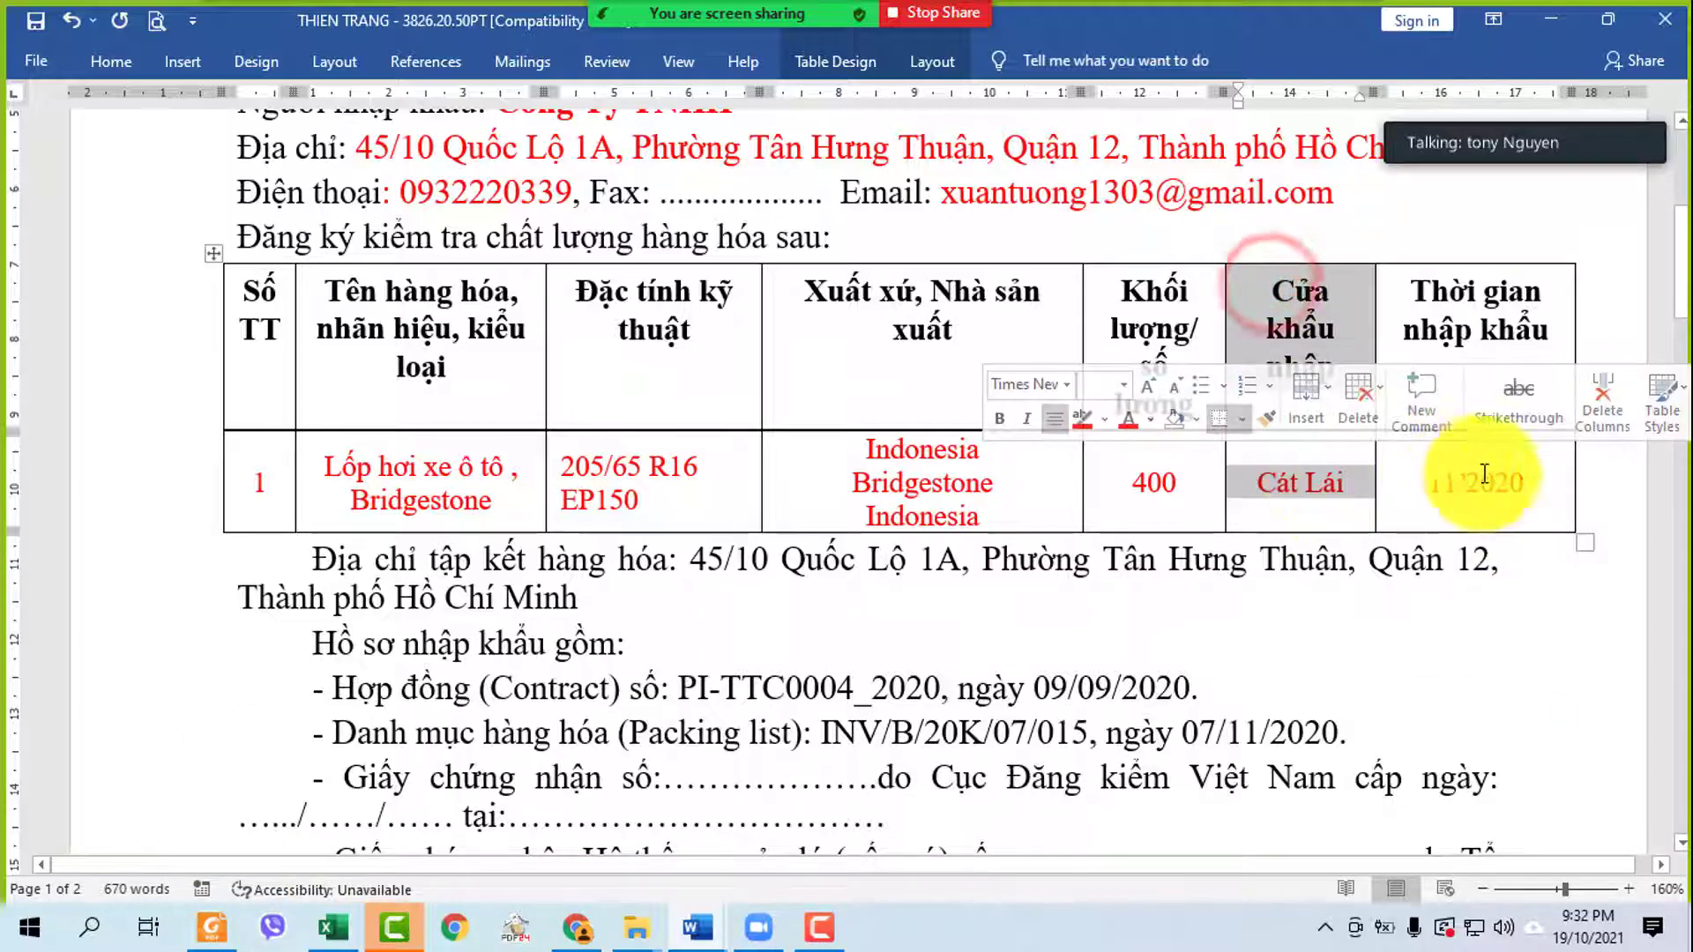
click(1534, 479)
scroll(1504, 609, up, 3)
scroll(1505, 622, down, 2)
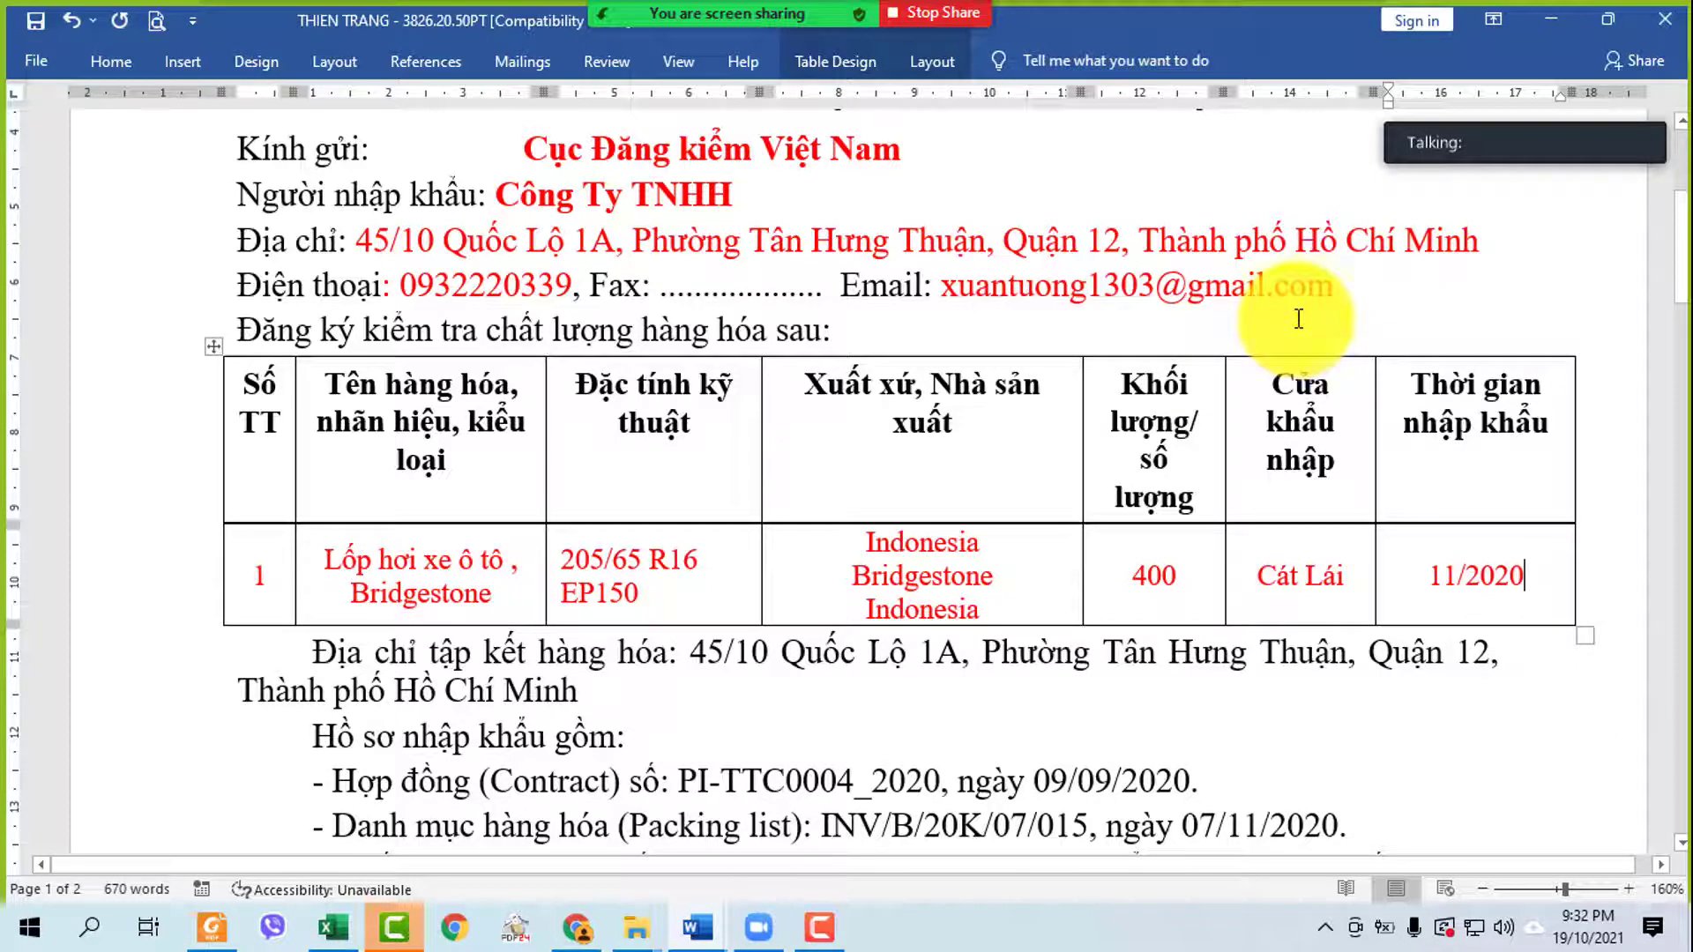
- Colour the goods gathering address below the goods table red
scroll(1299, 318, down, 3)
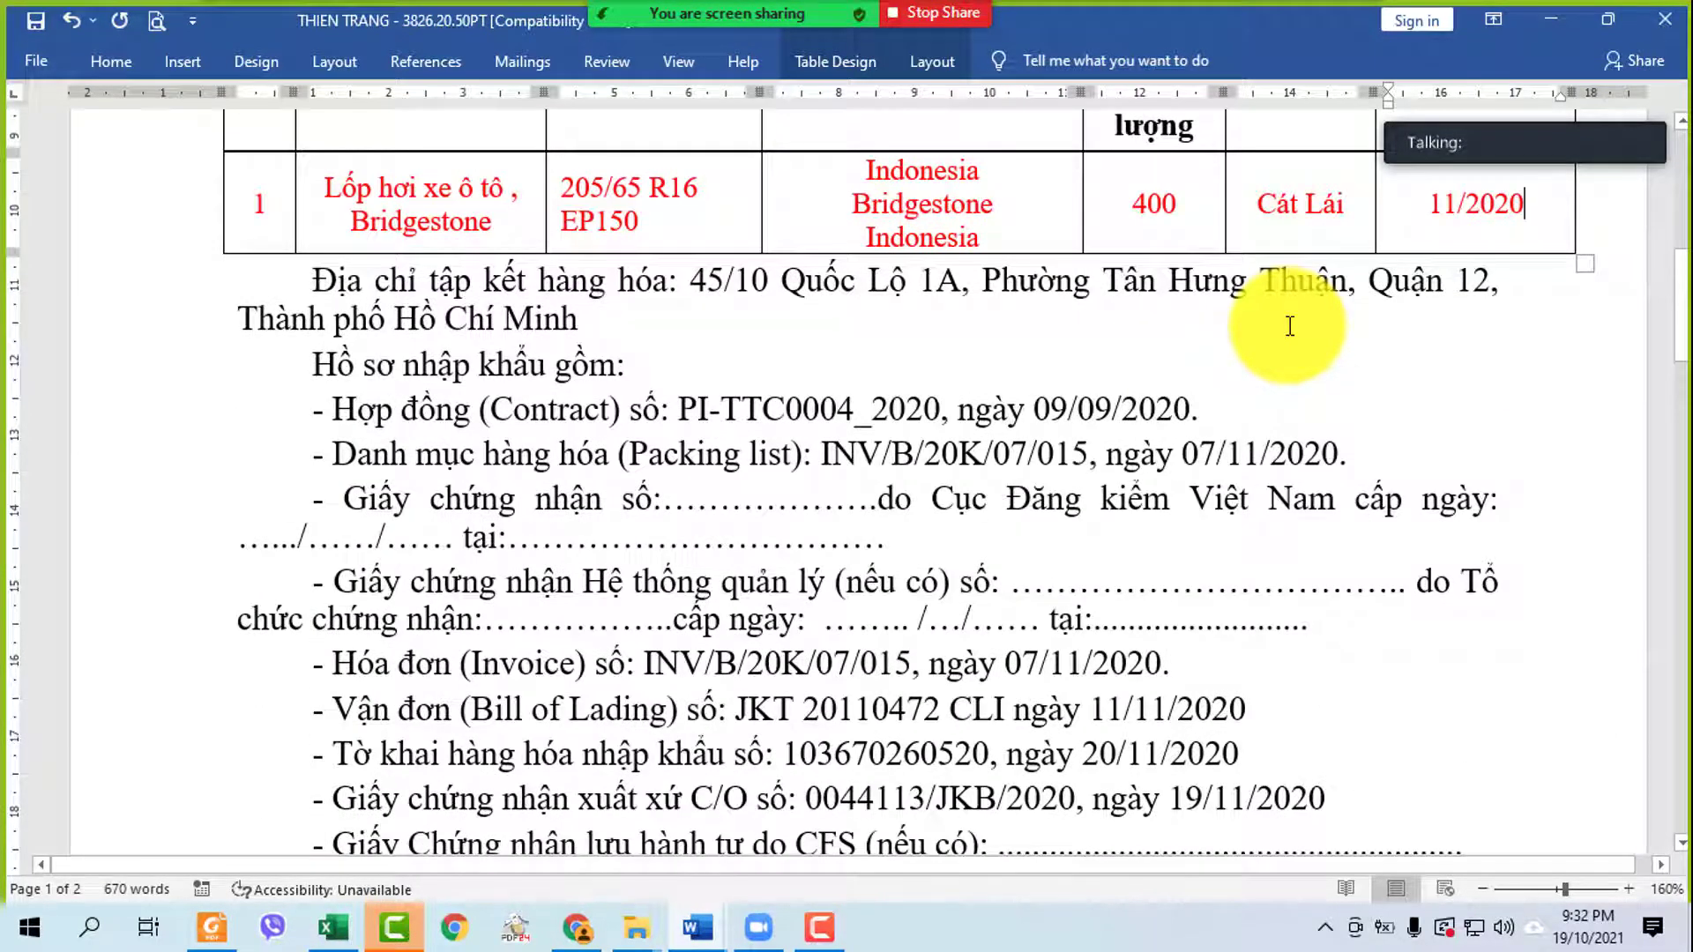
scroll(1289, 326, up, 1)
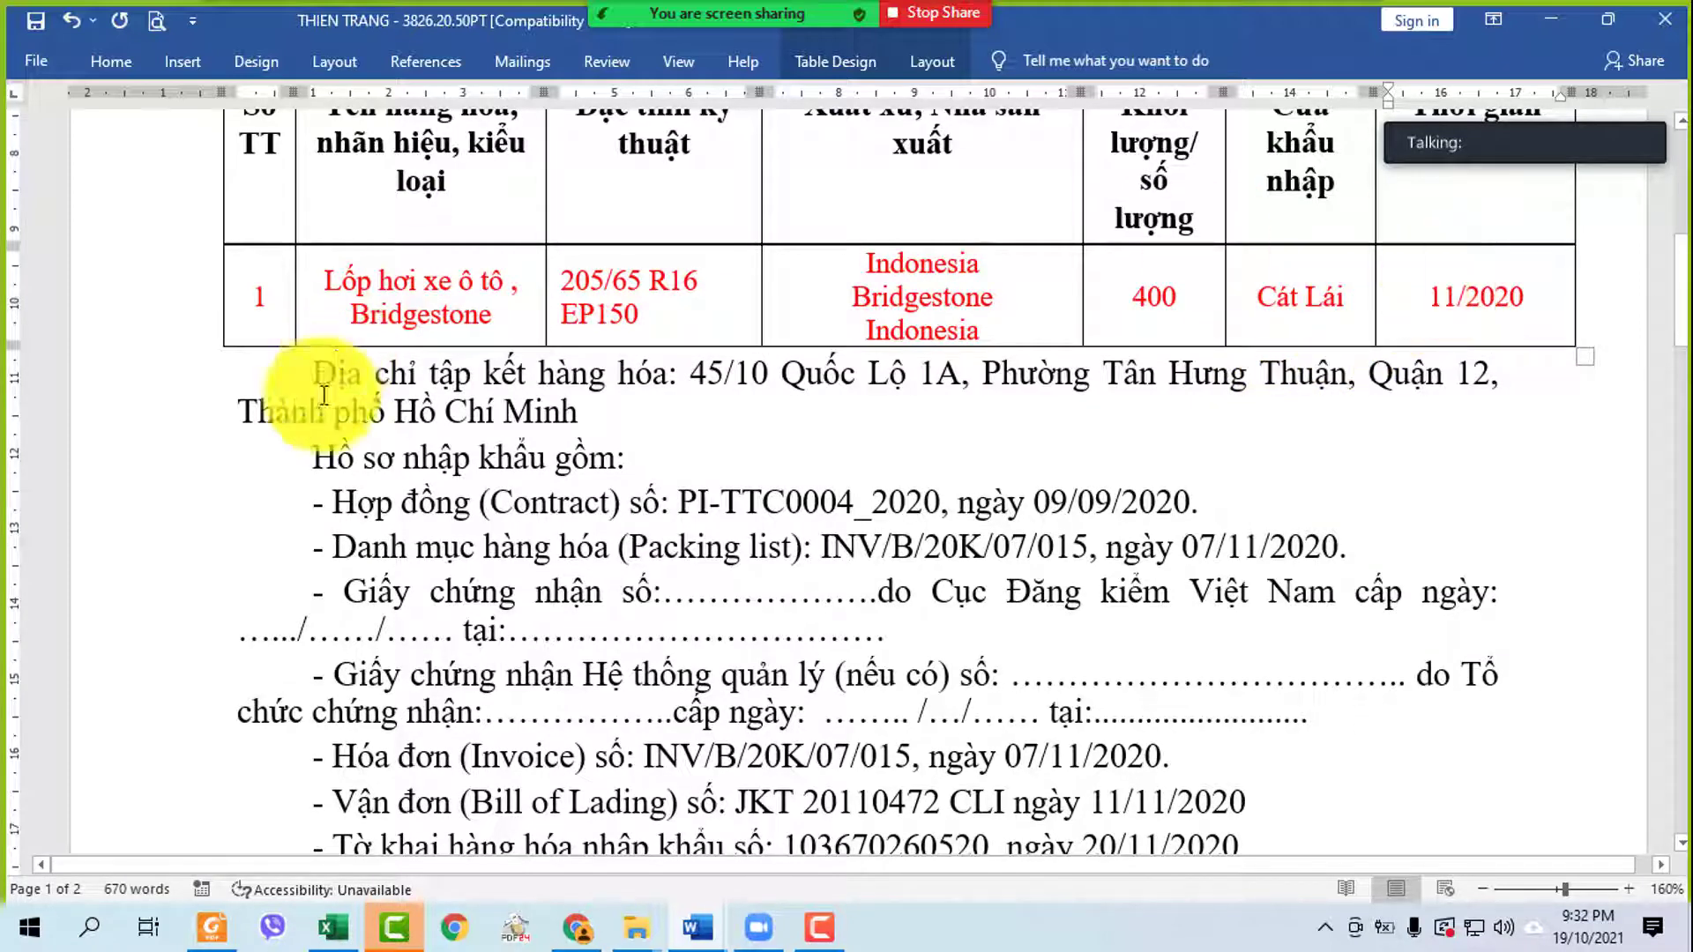
double_click(170, 370)
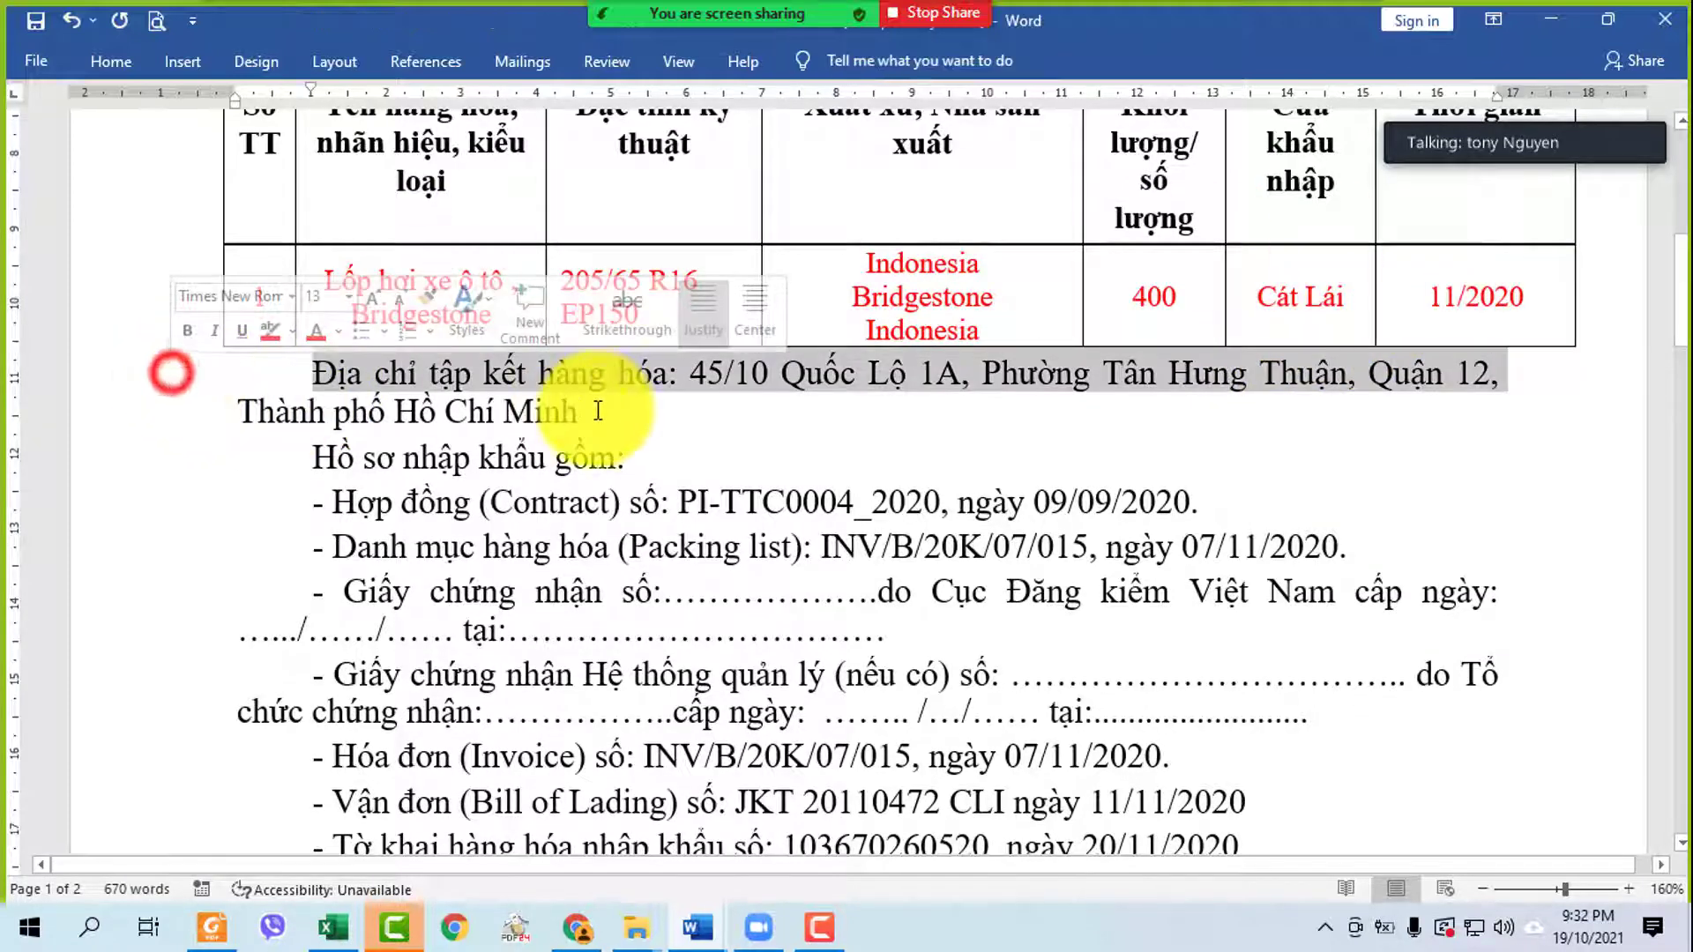
click(719, 405)
shift+click(694, 372)
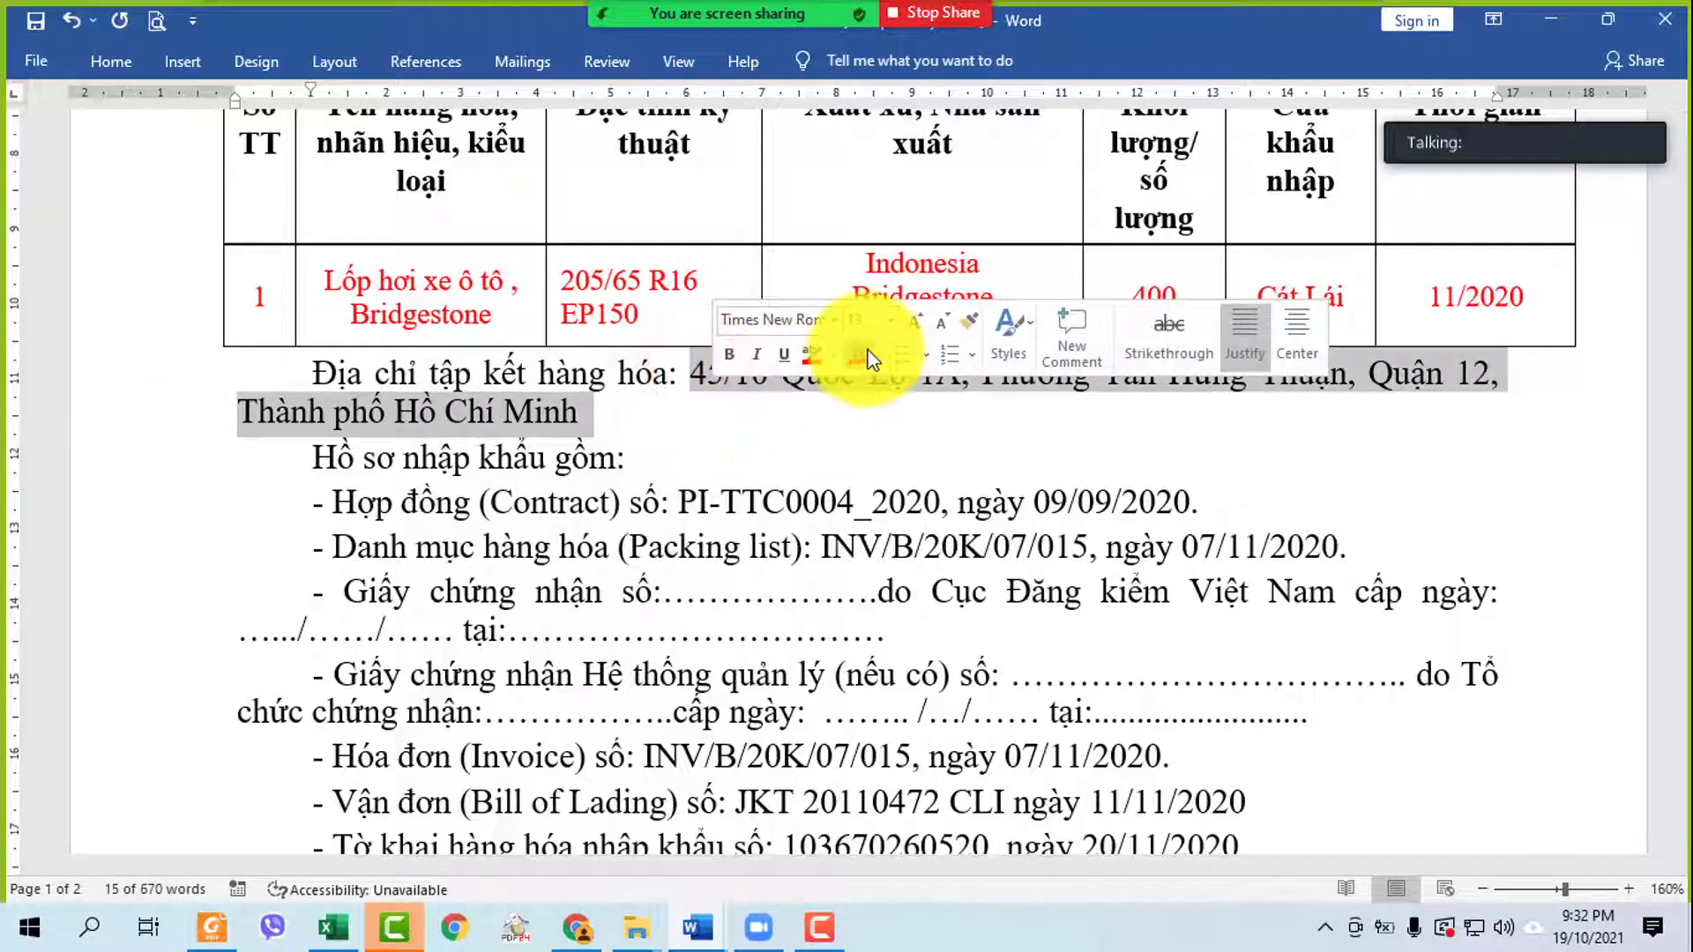
click(857, 361)
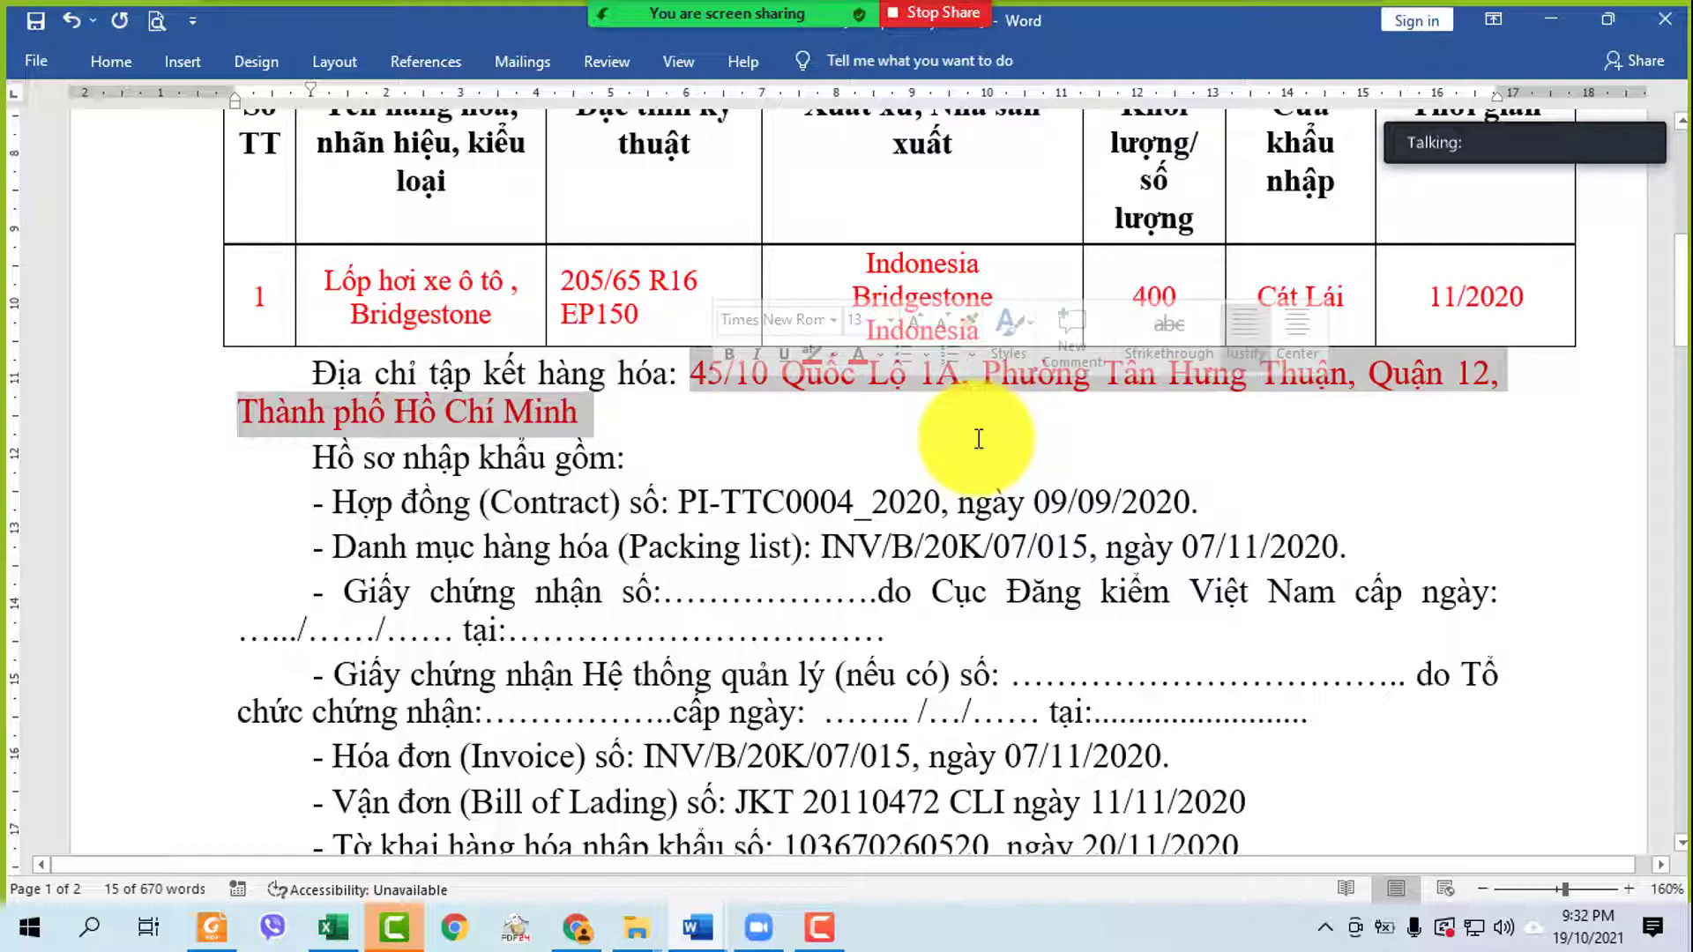
- Colour the contract number and date and the packing list number and date red in the import dossier list
click(653, 402)
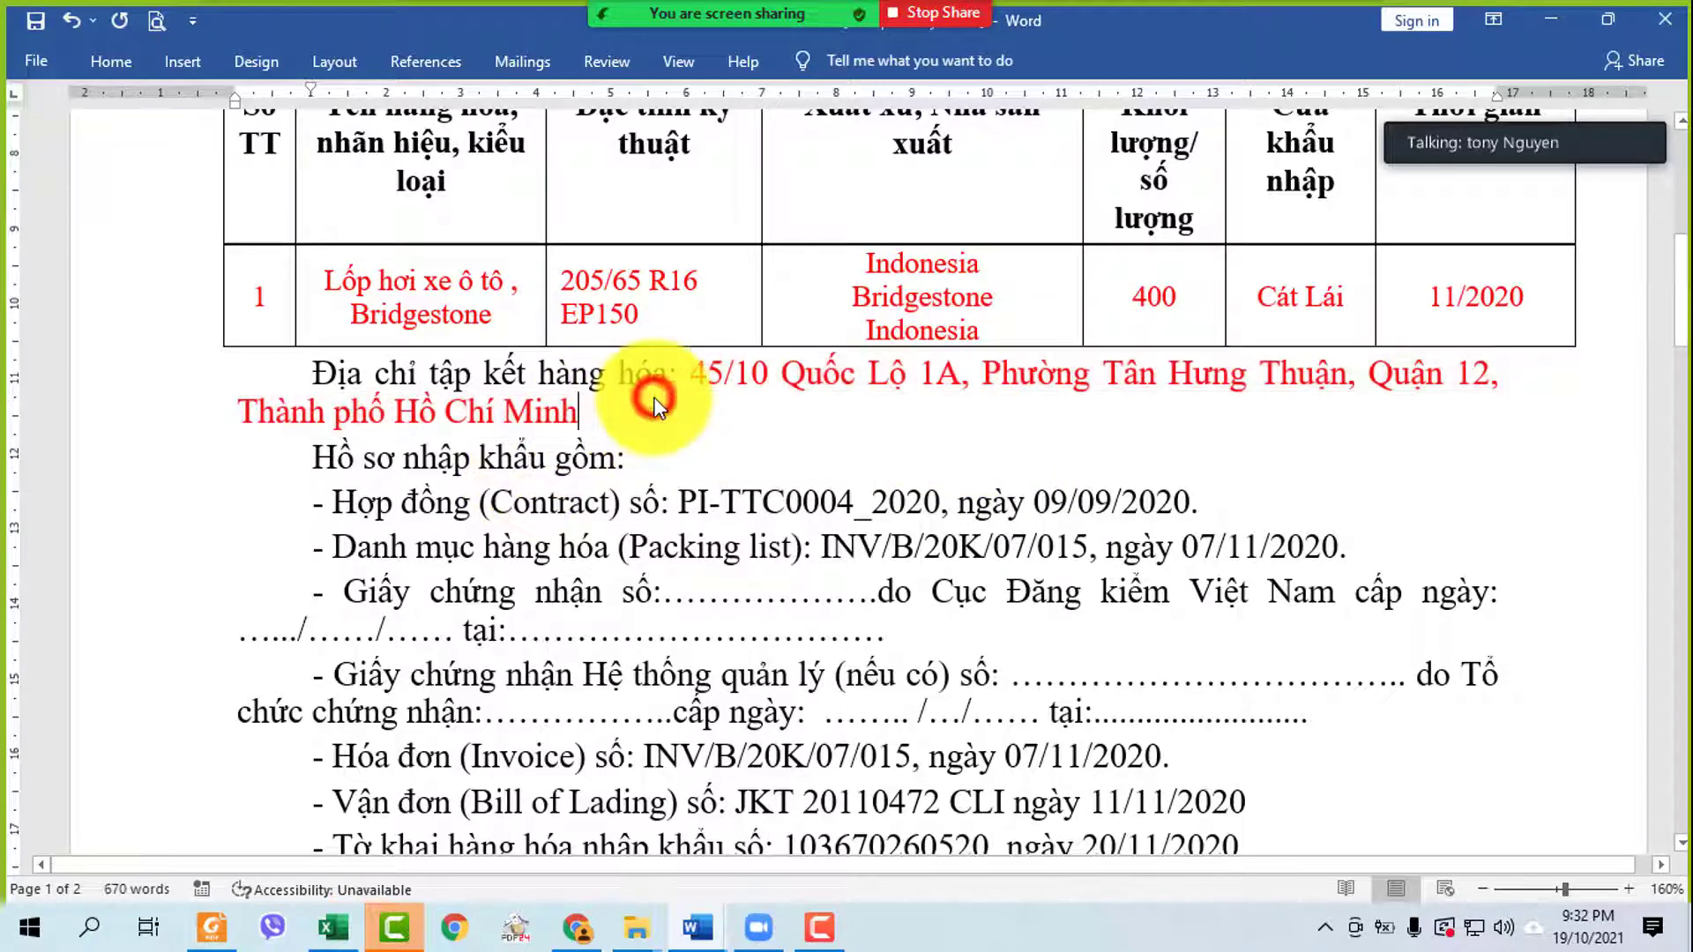
shift+click(657, 374)
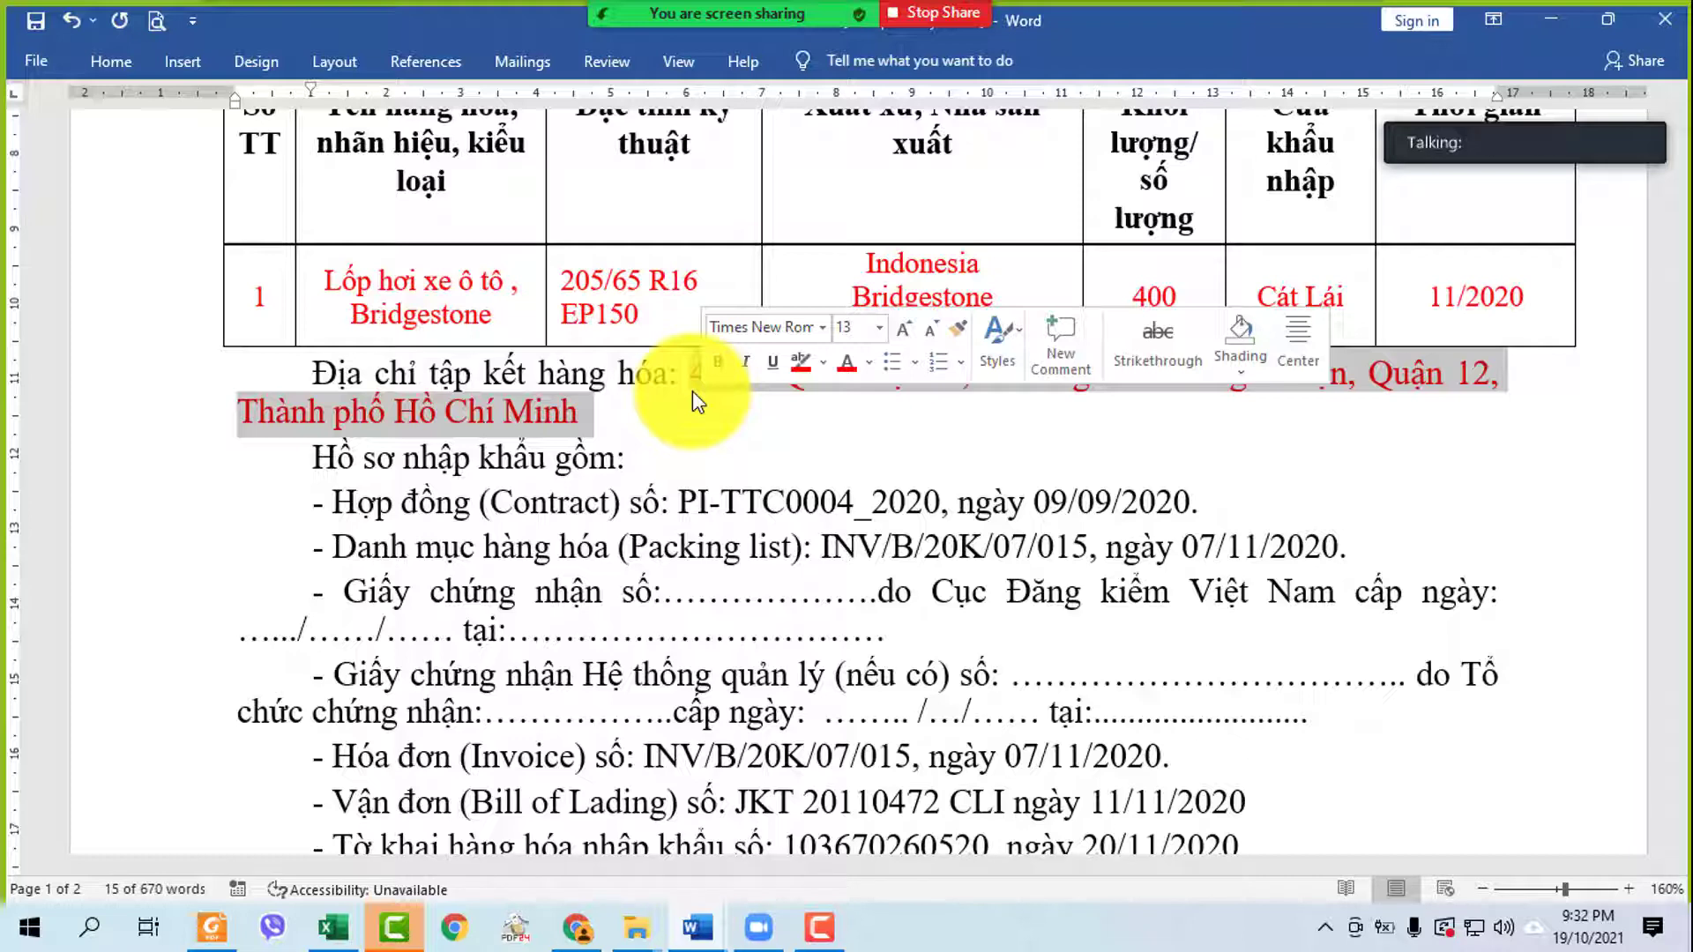
drag(687, 500, 1212, 450)
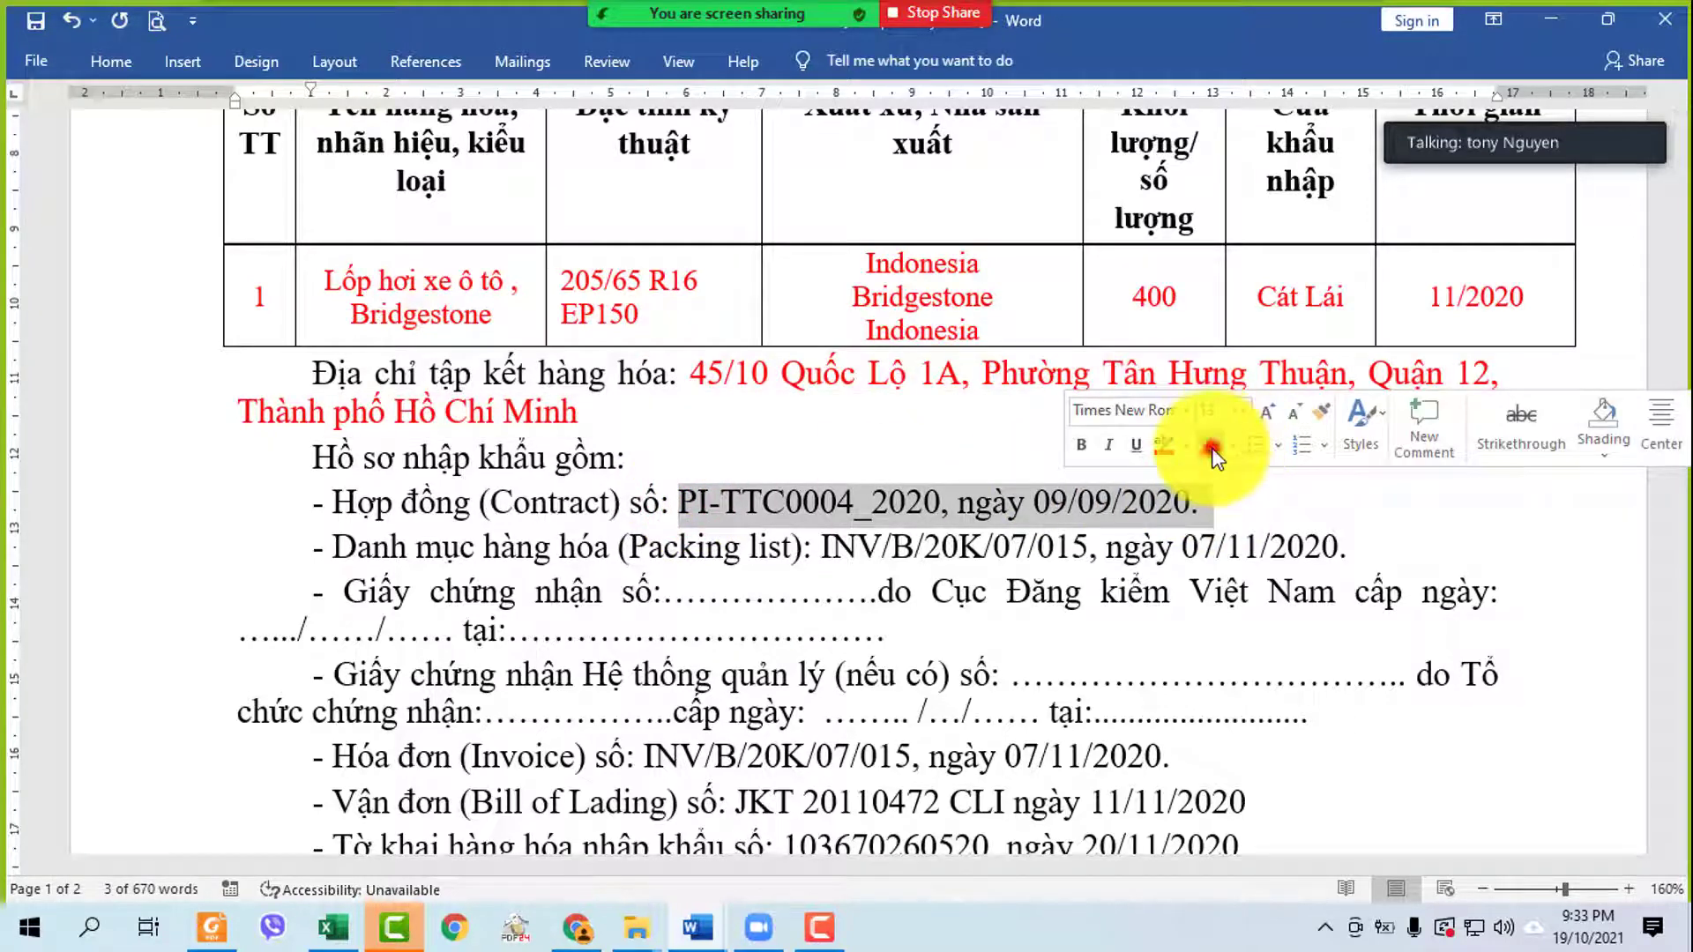
drag(822, 546, 1346, 540)
click(1210, 494)
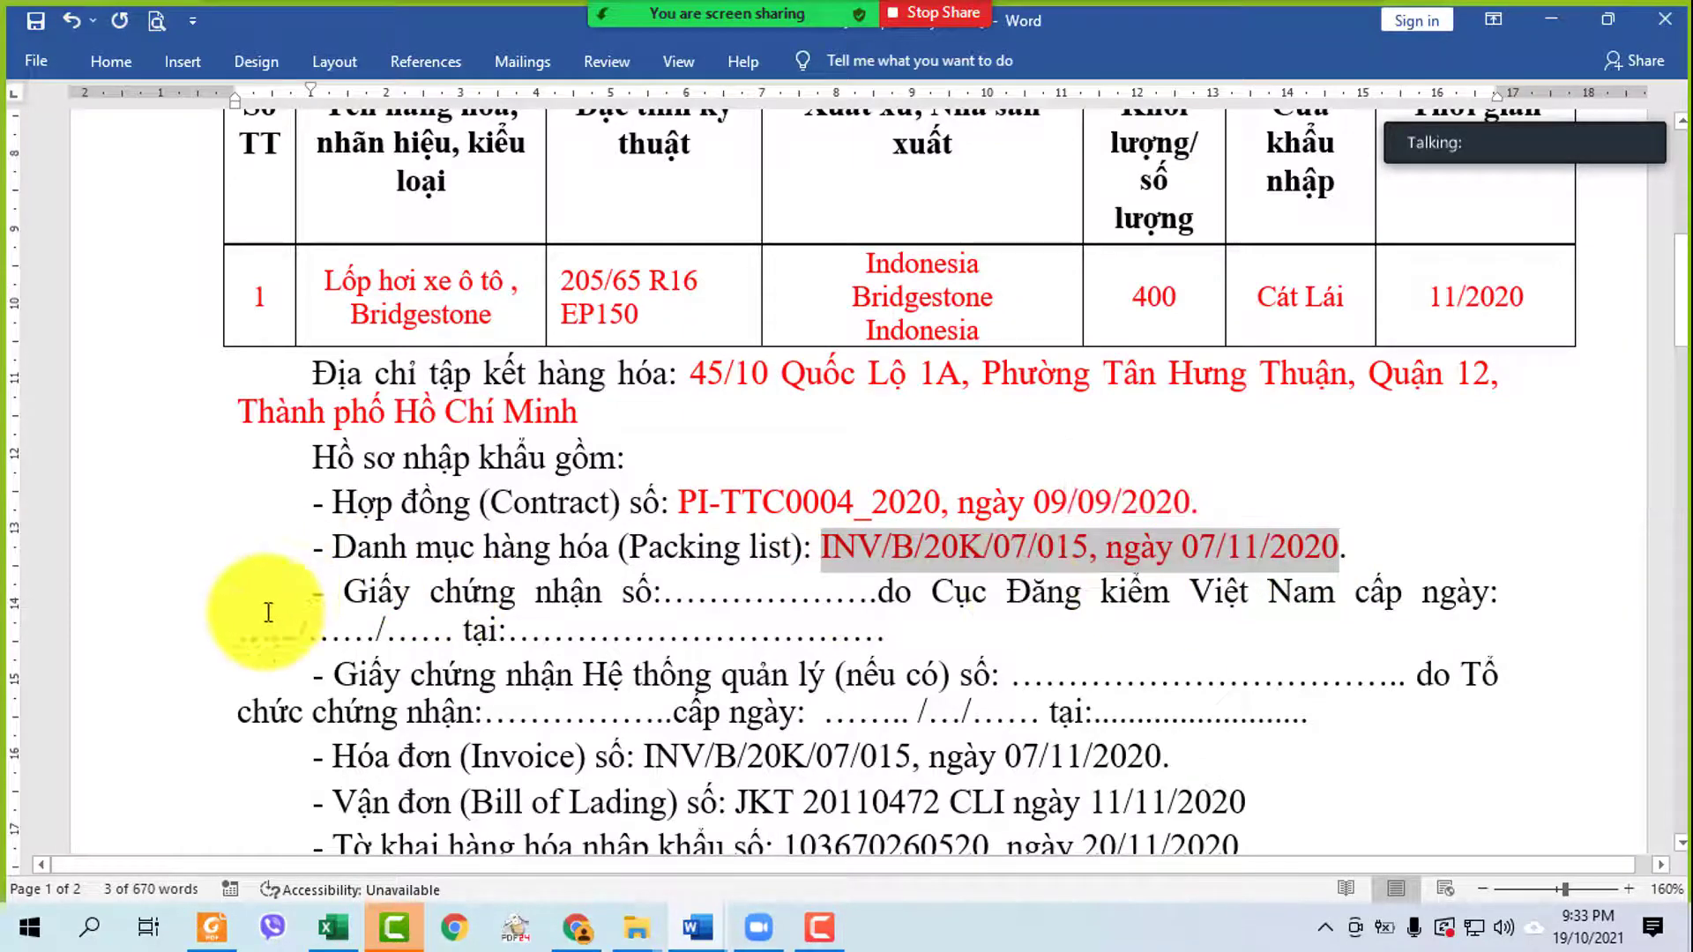
- Colour the invoice number and date and the bill of lading number and date red in the import dossier list
drag(181, 606, 205, 672)
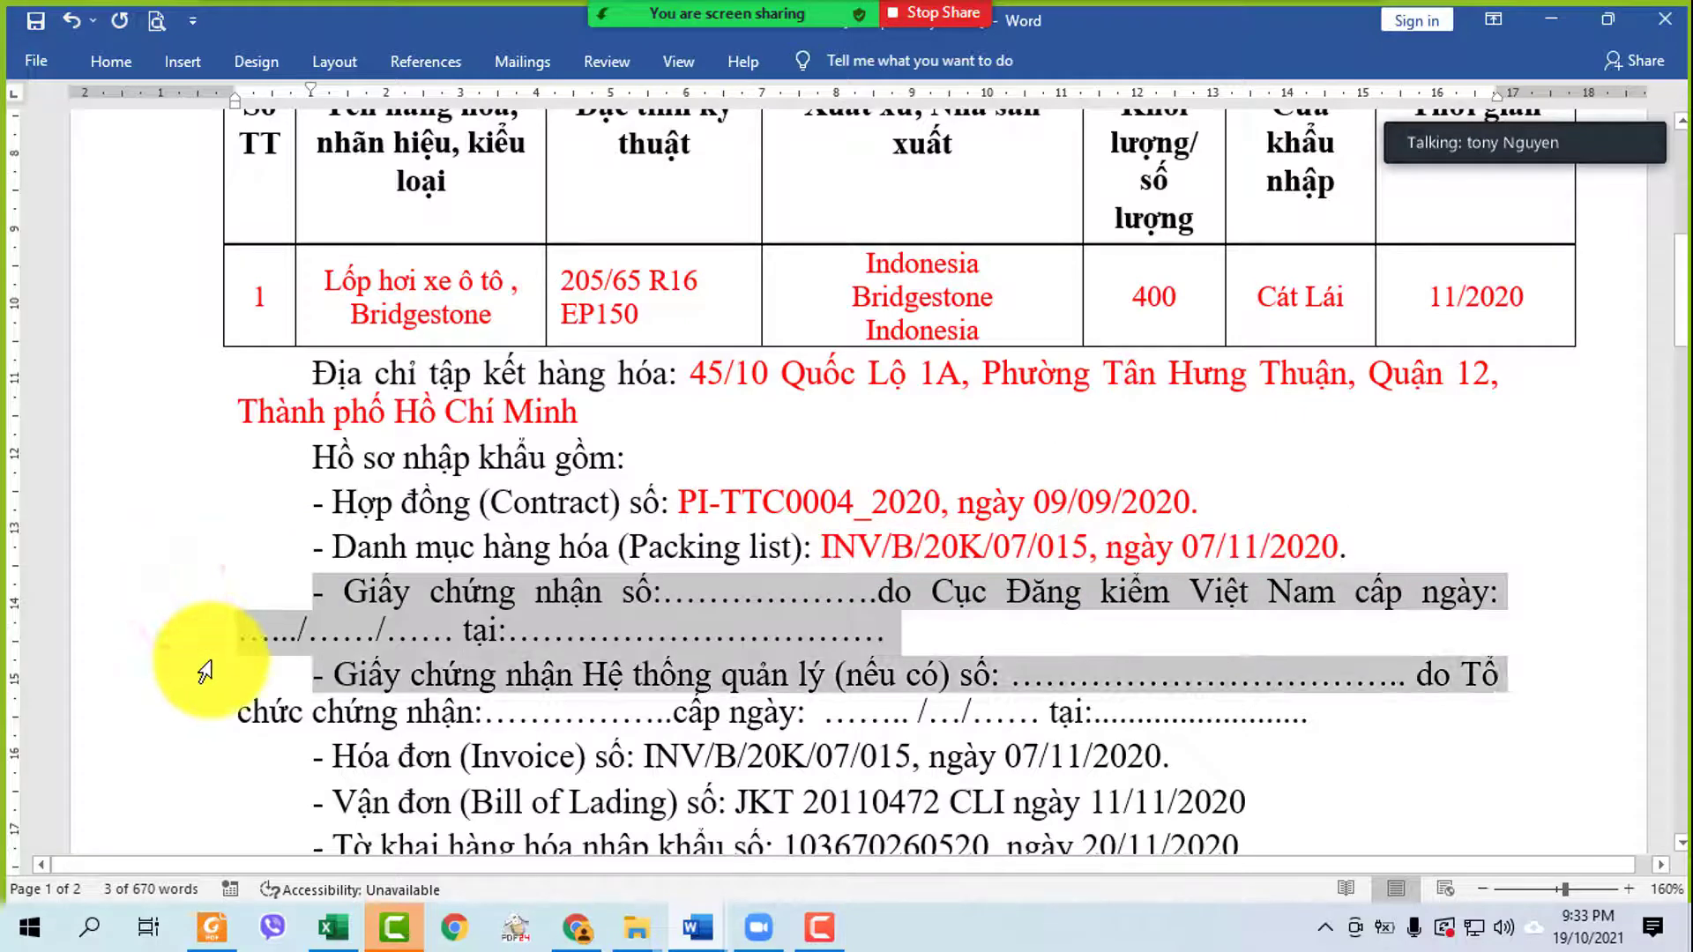
drag(204, 671, 204, 728)
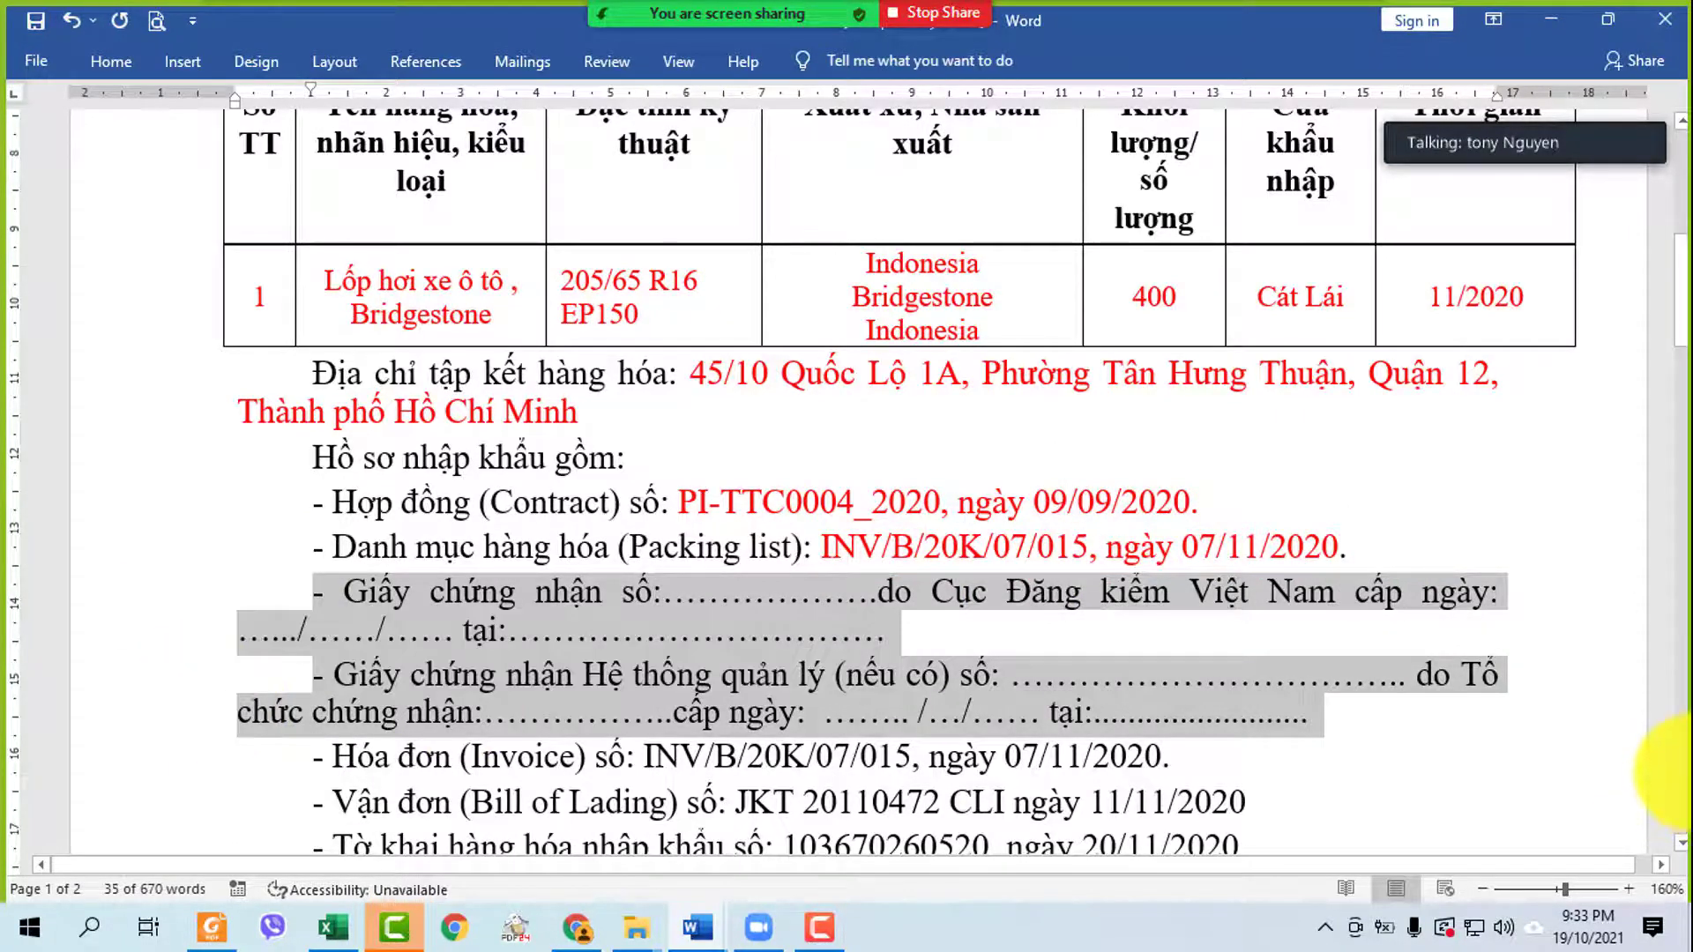
scroll(899, 481, down, 2)
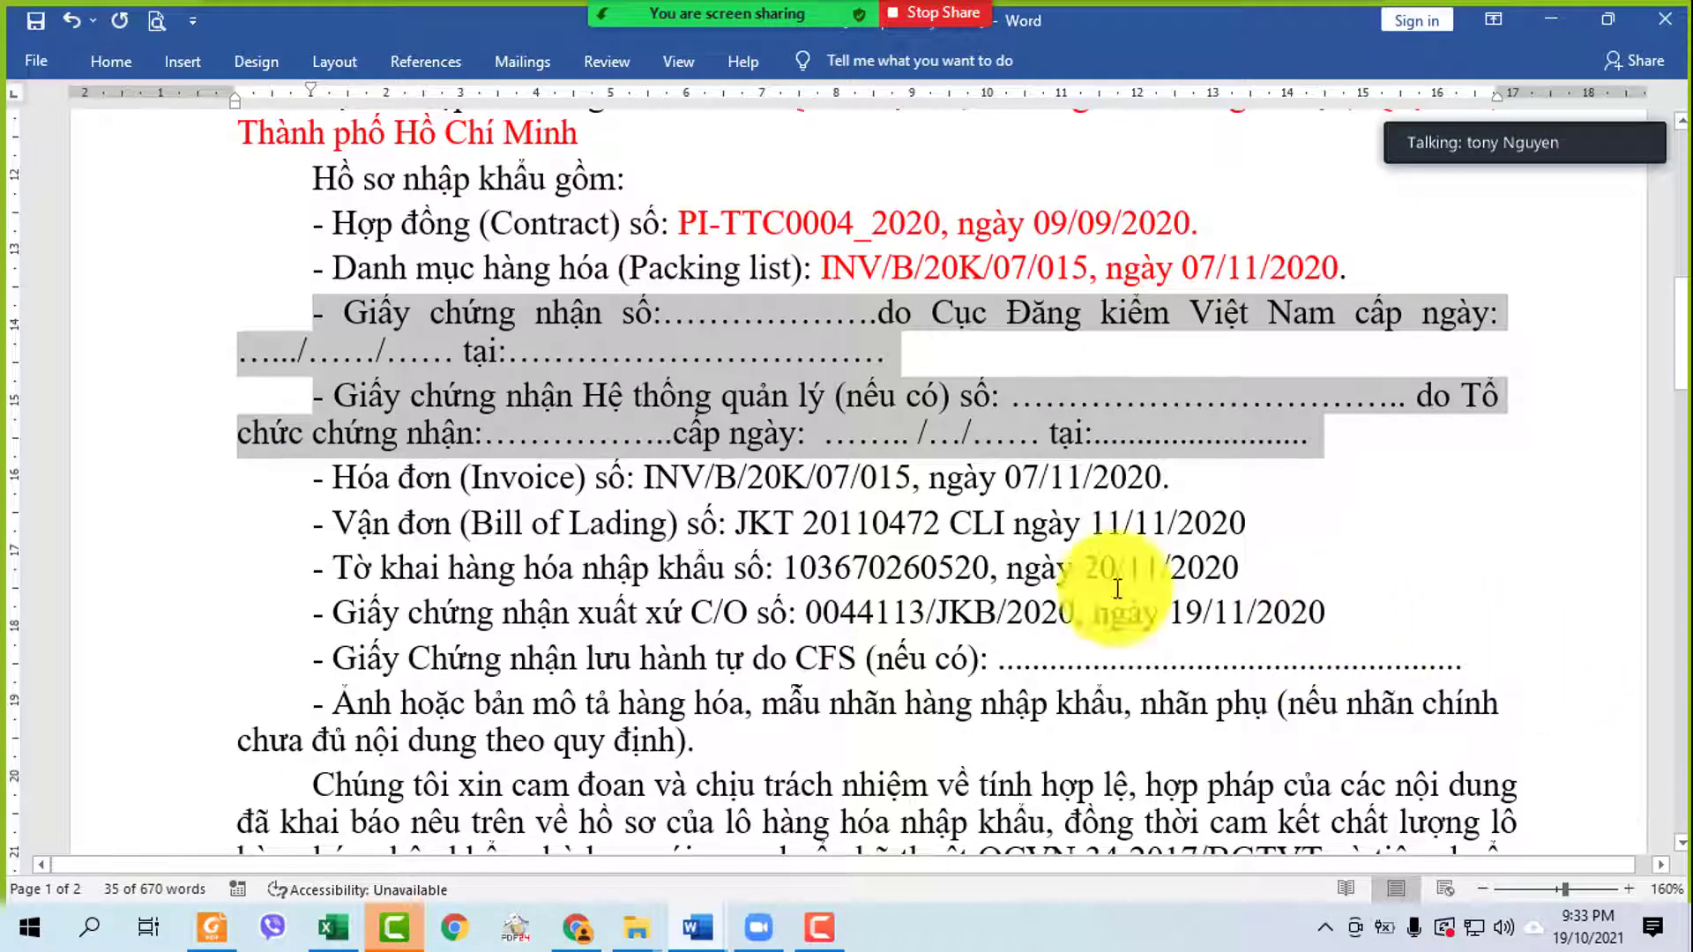
drag(644, 475, 1172, 470)
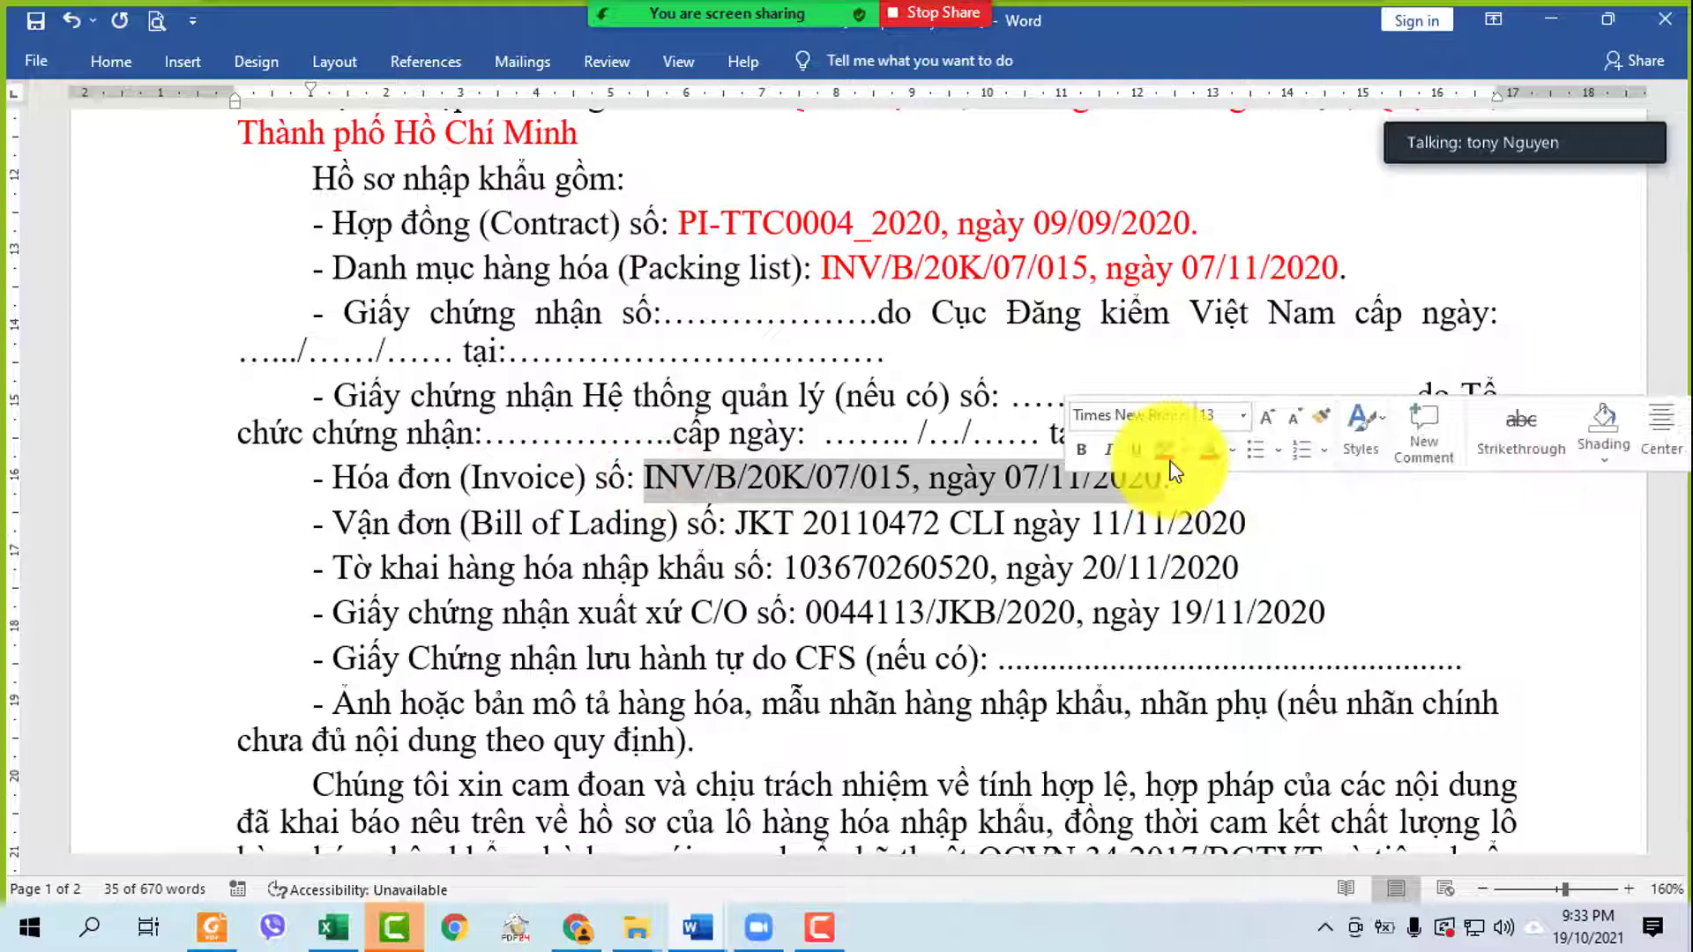
click(1230, 452)
click(1217, 454)
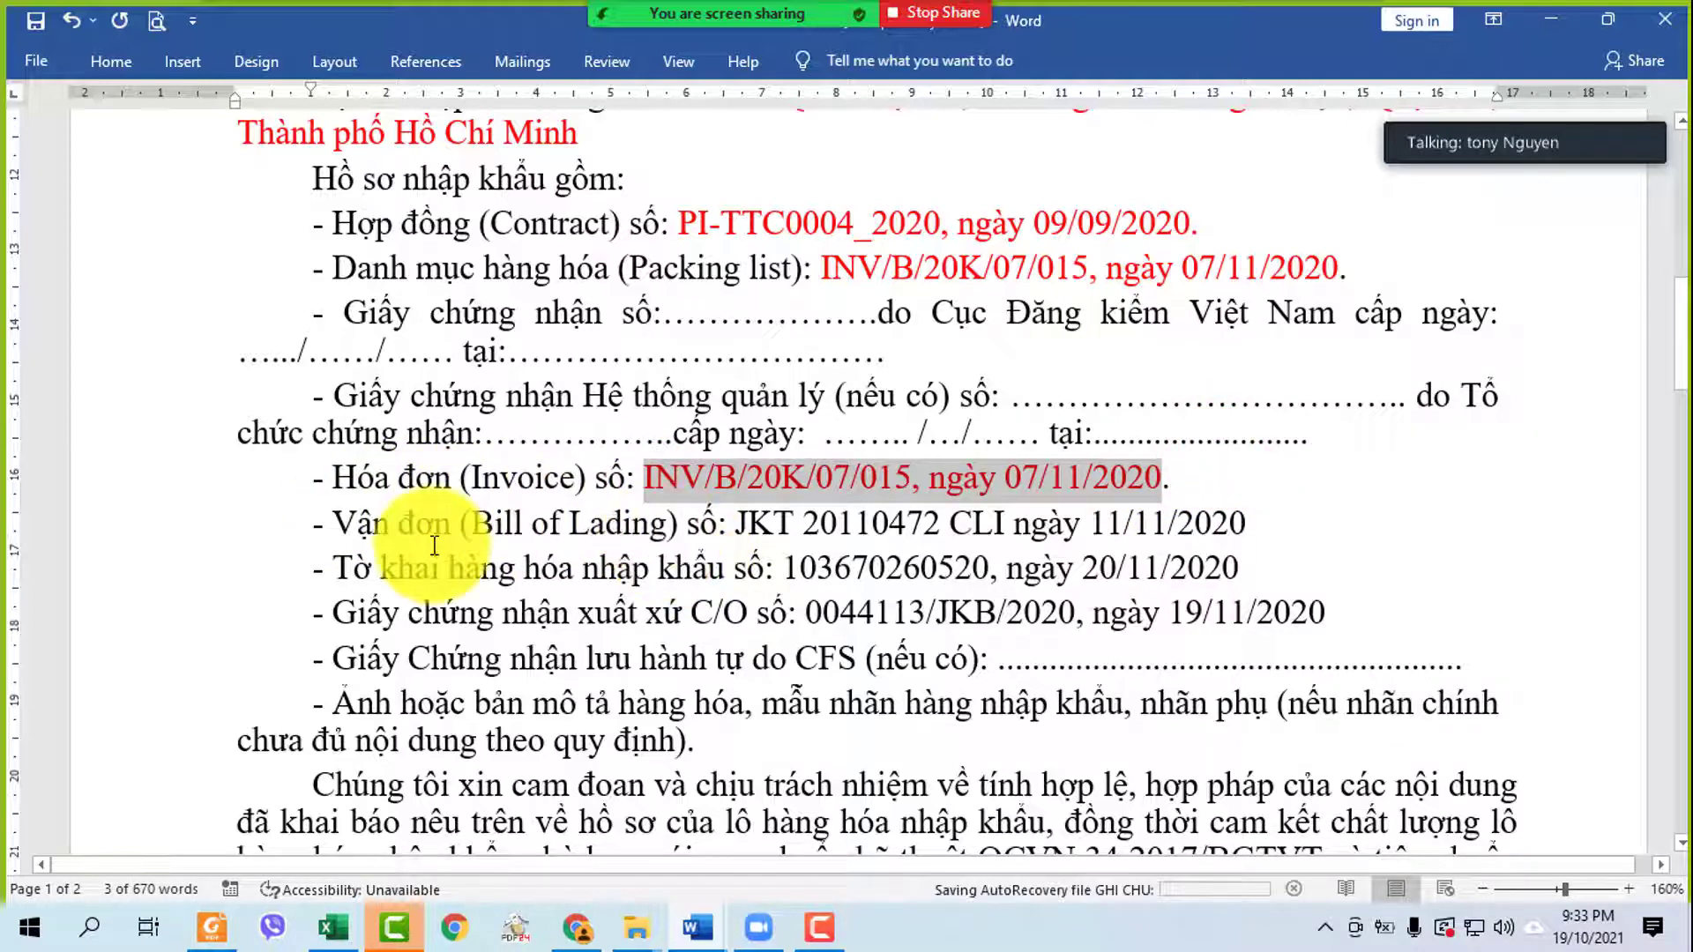
drag(743, 512, 1207, 511)
click(1207, 494)
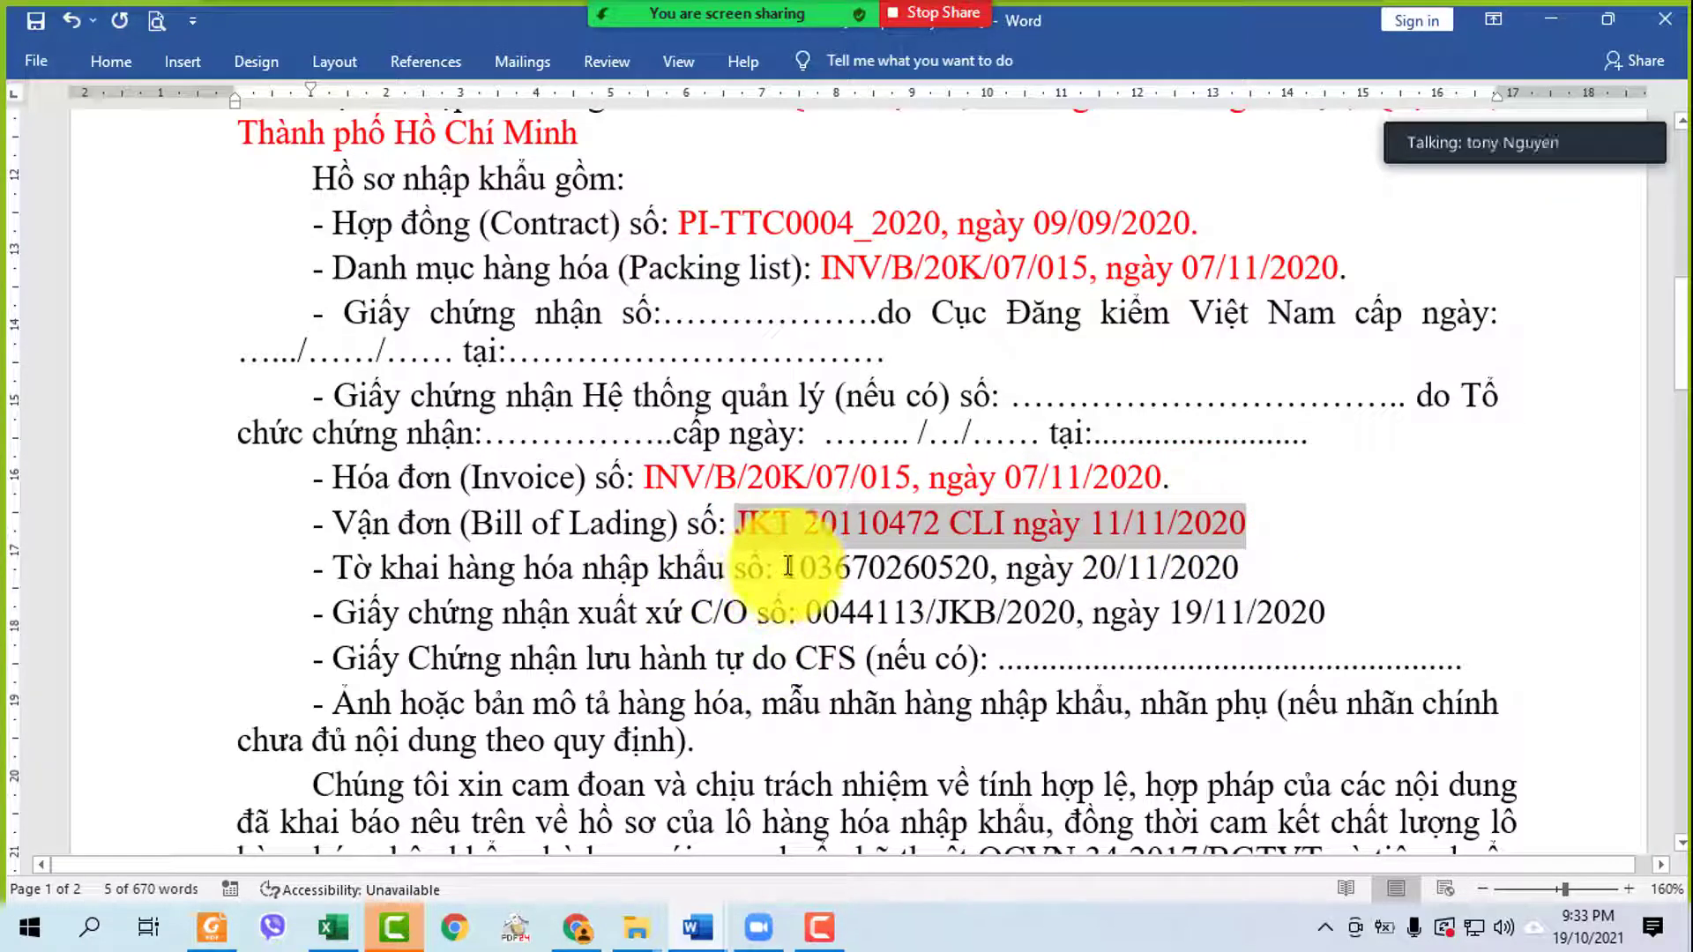
- Colour the import declaration number and date and the C/O number and date red
drag(788, 567, 1239, 569)
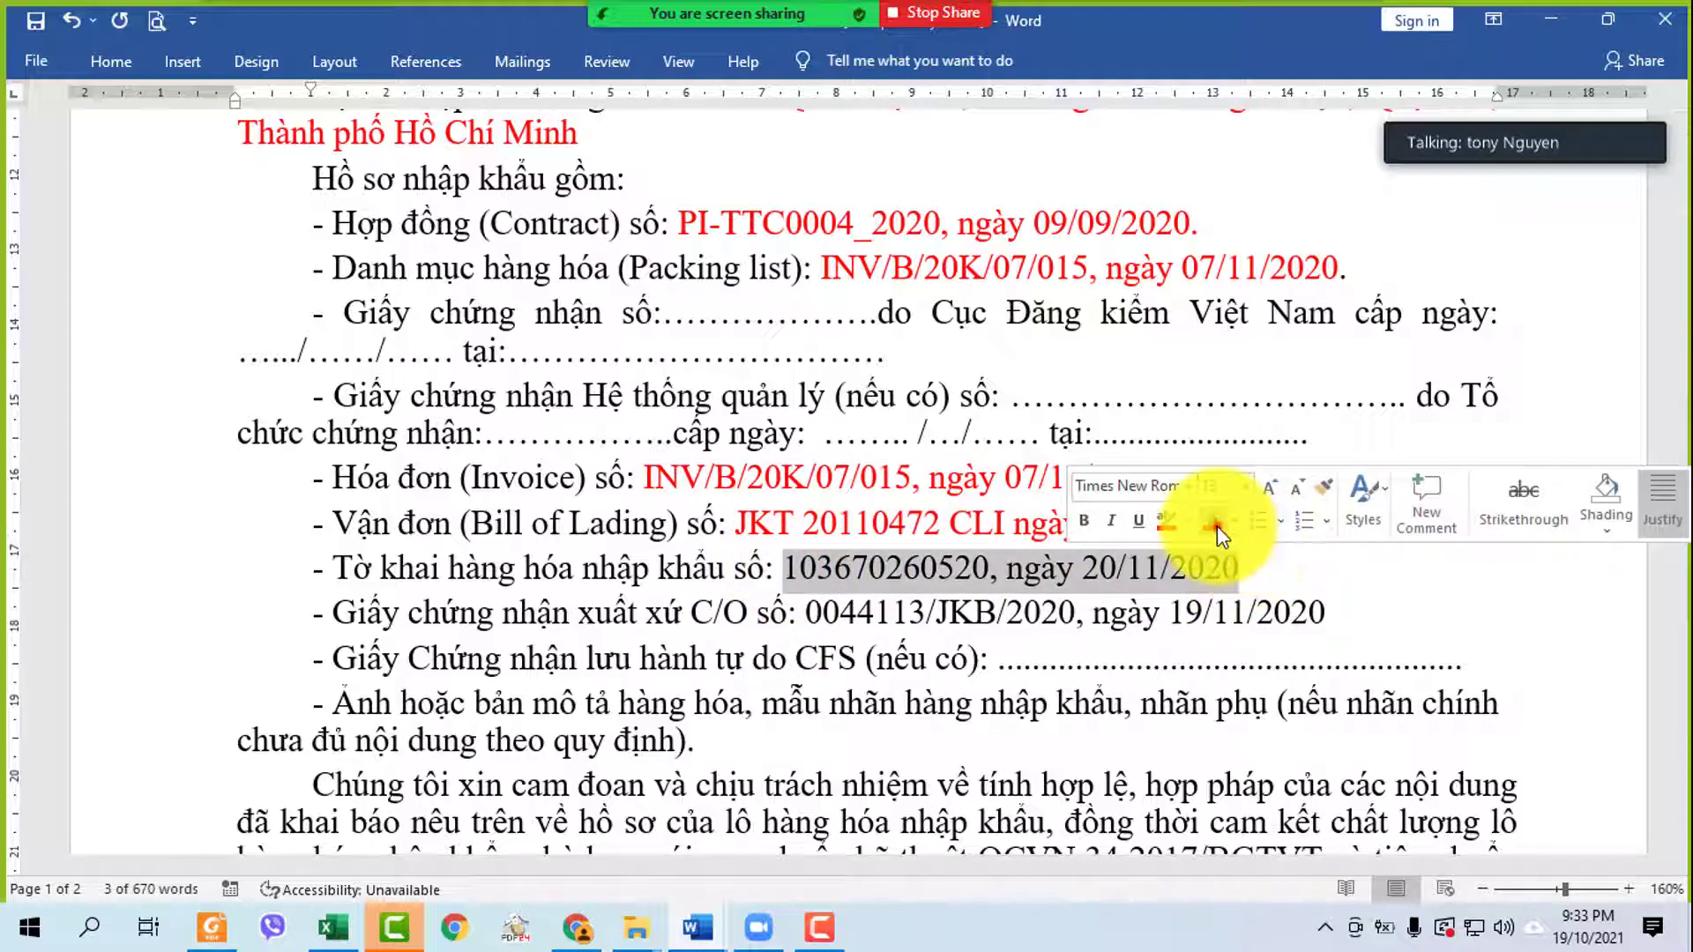
click(1217, 525)
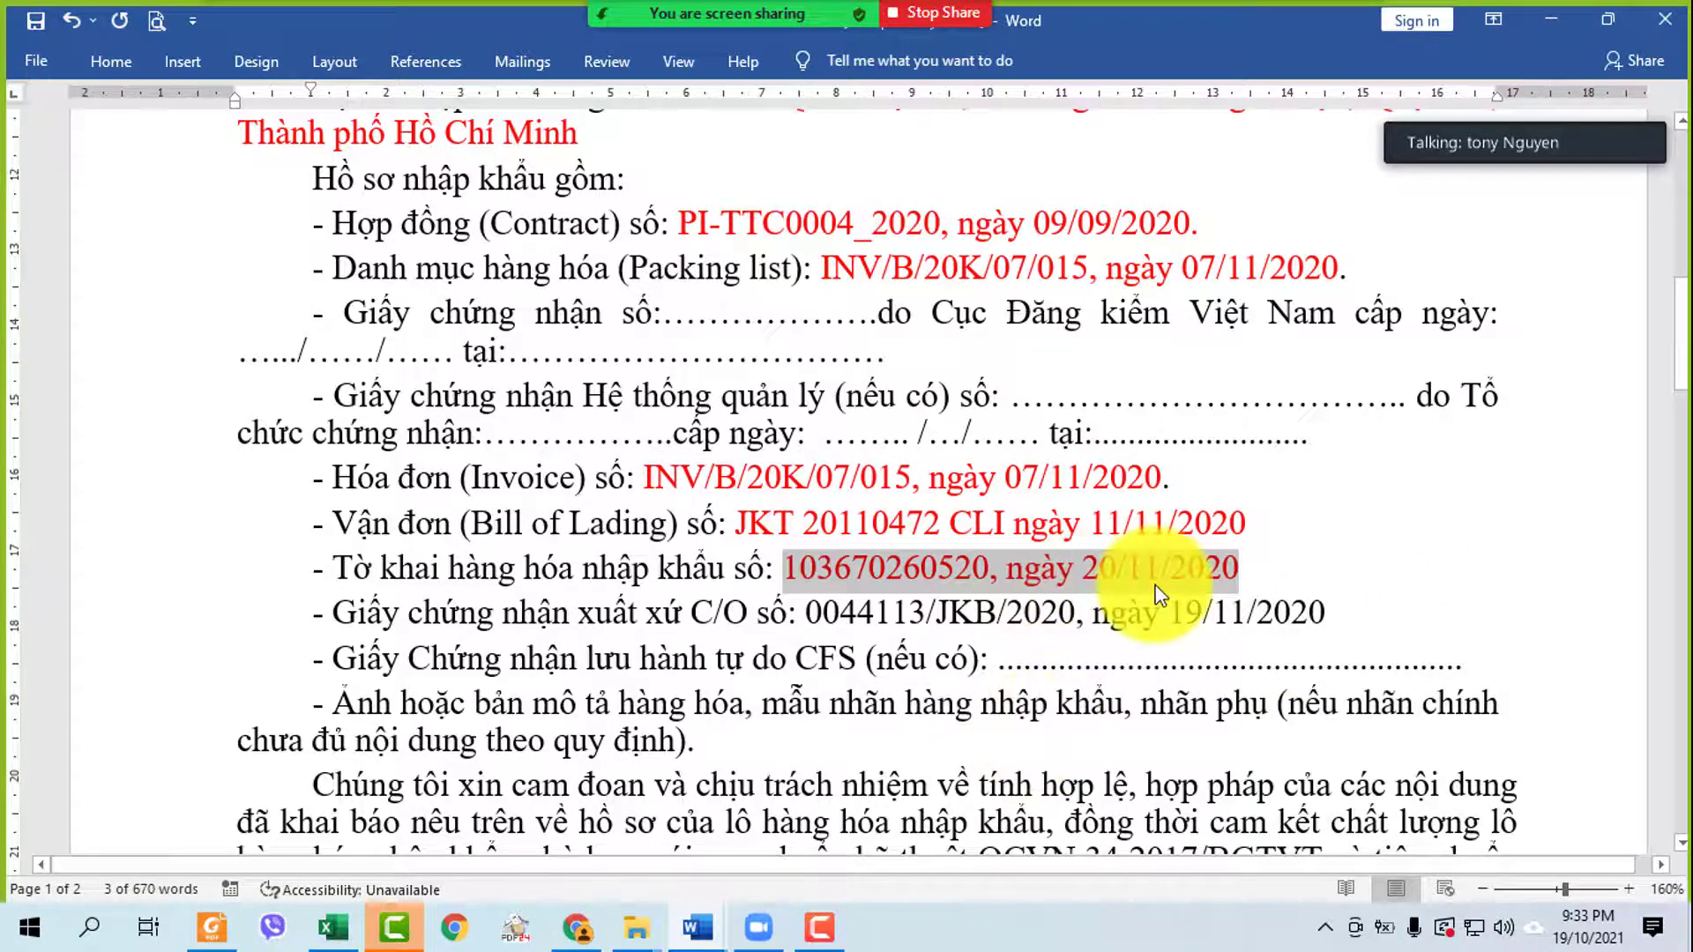
click(217, 622)
click(811, 610)
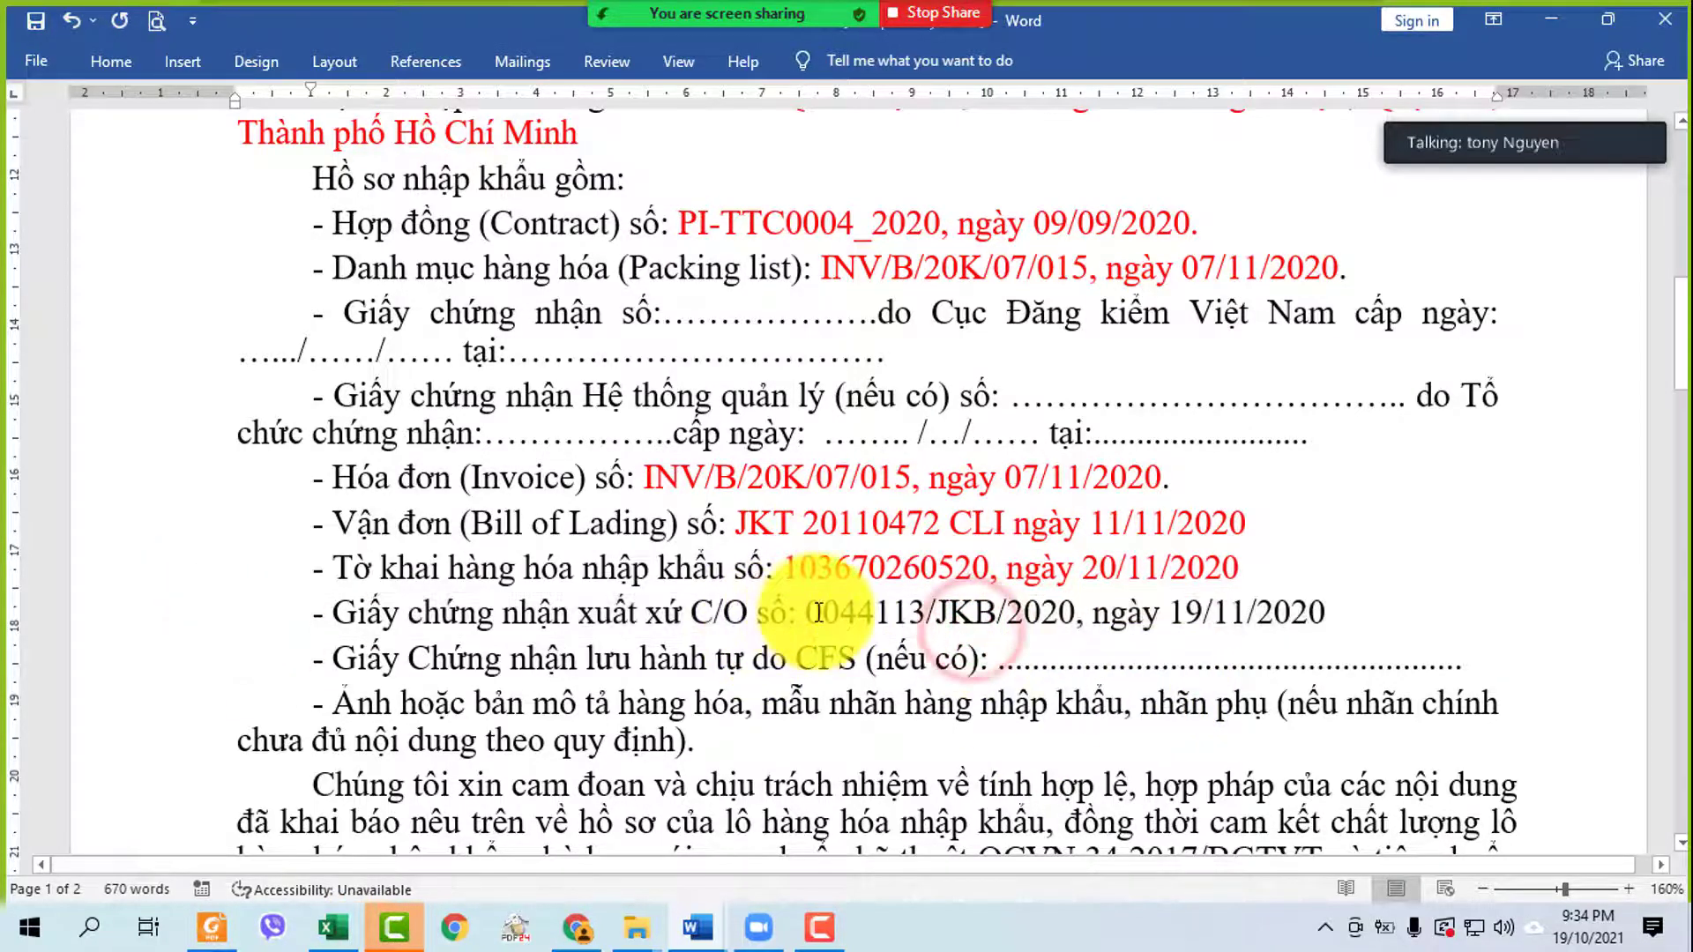
drag(905, 604, 1325, 612)
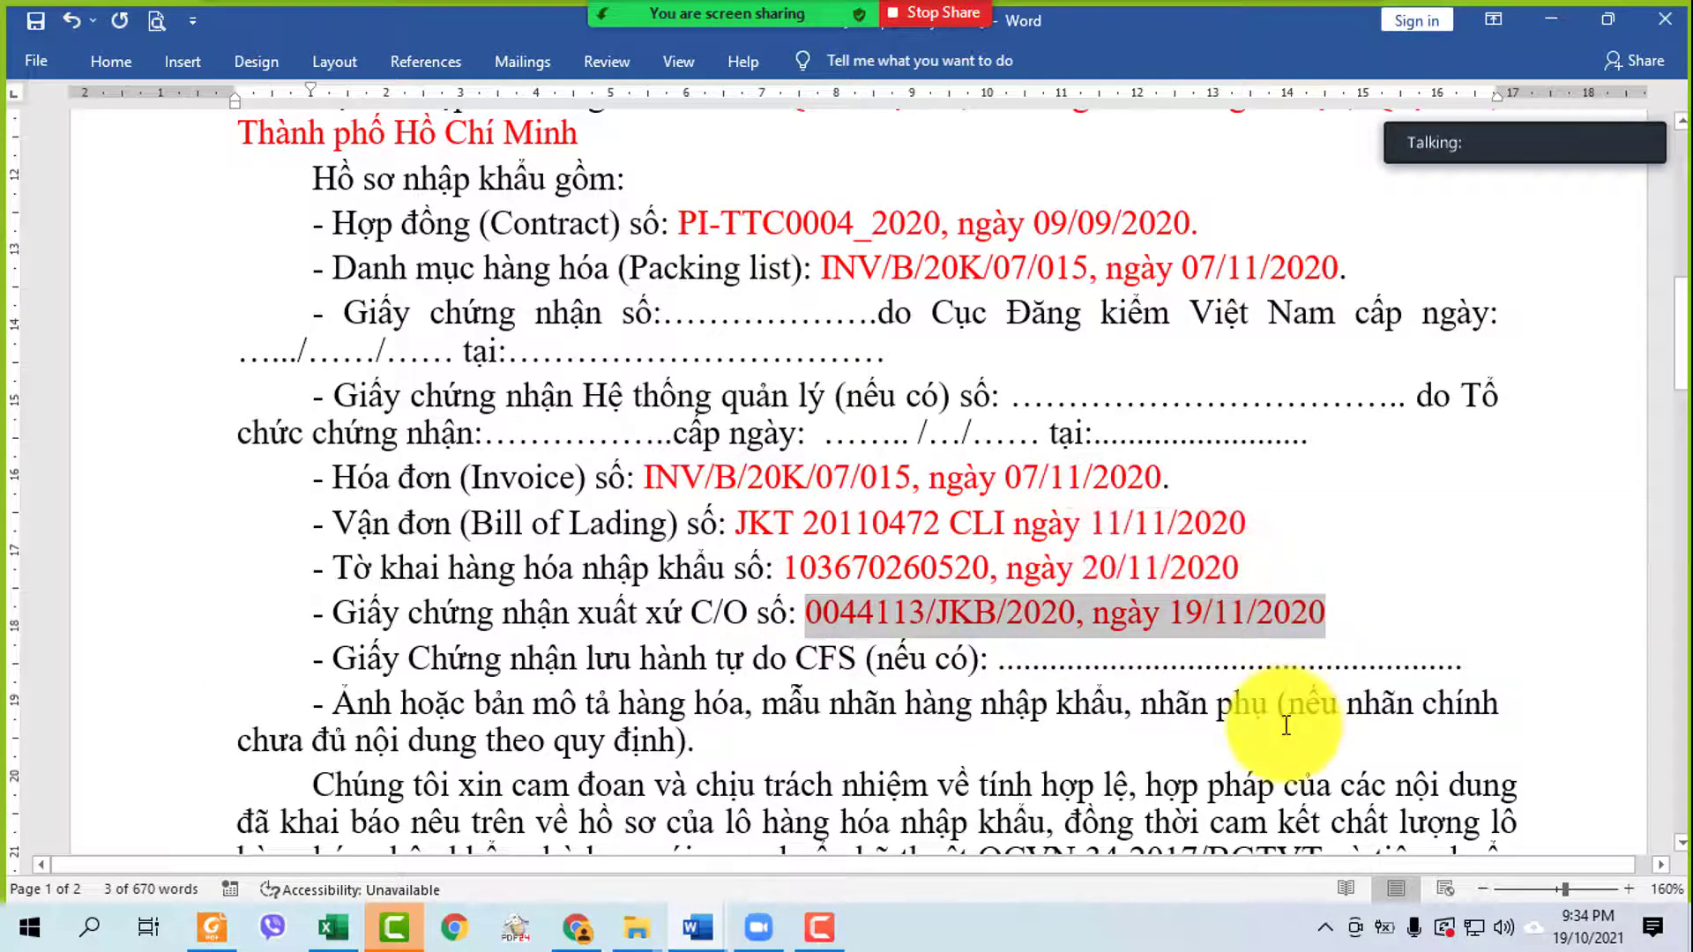
- Colour both QCVN 34:2017/BGTVT references in the commitment paragraph above the signatures red
scroll(1314, 670, down, 2)
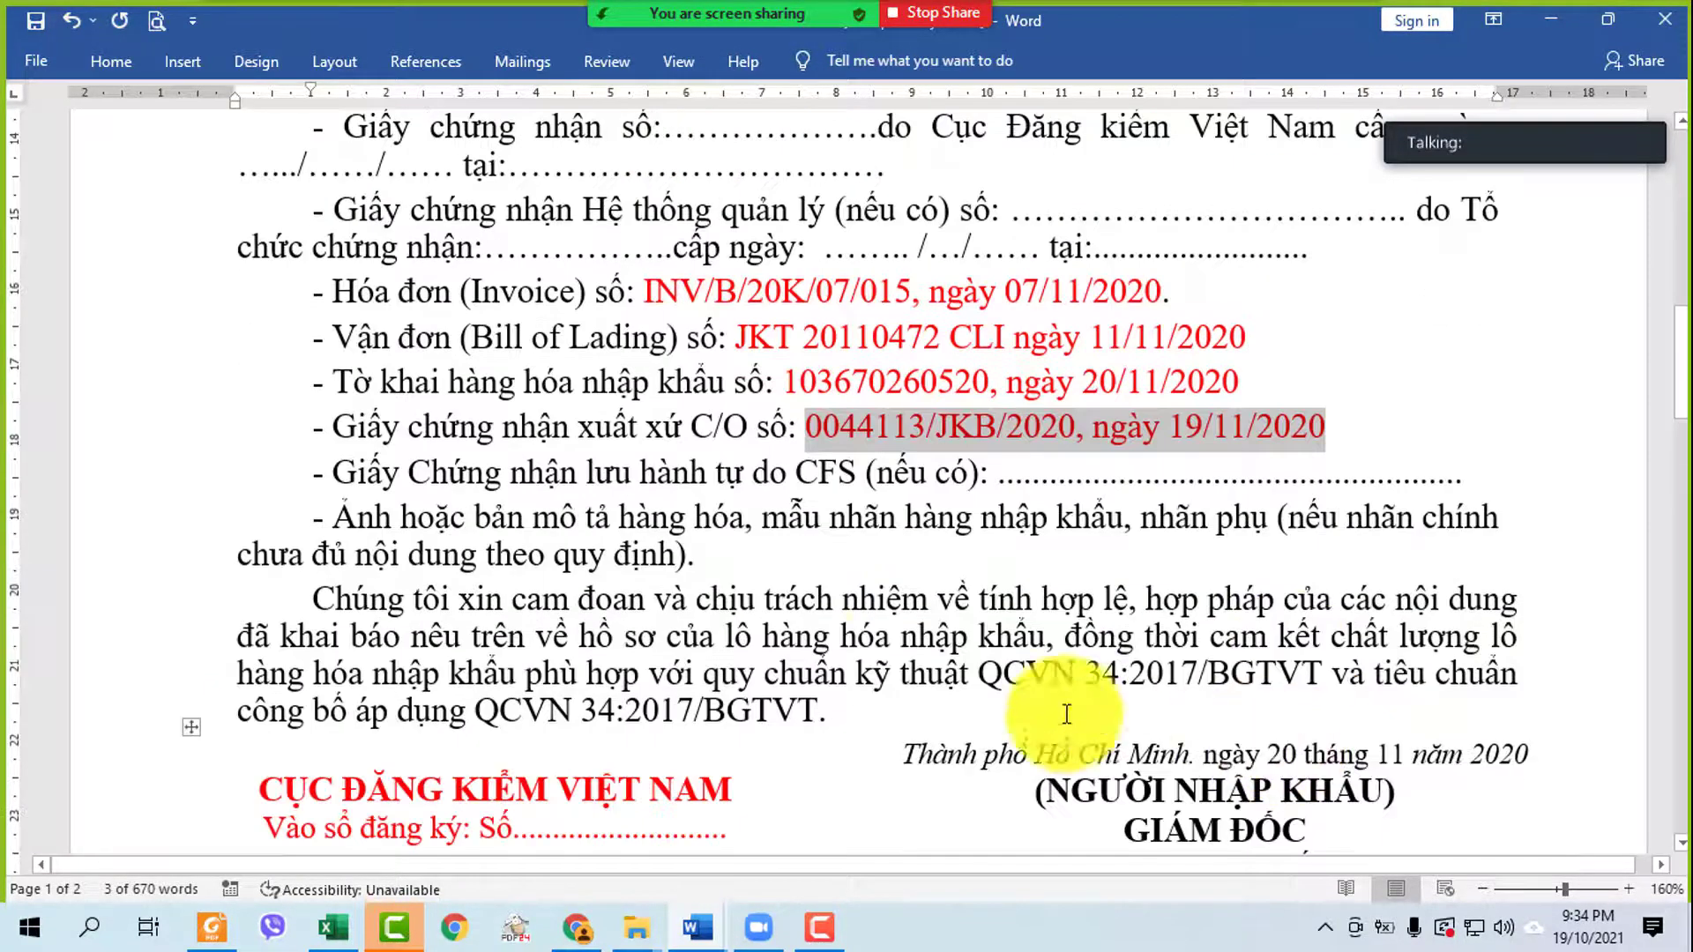
click(248, 483)
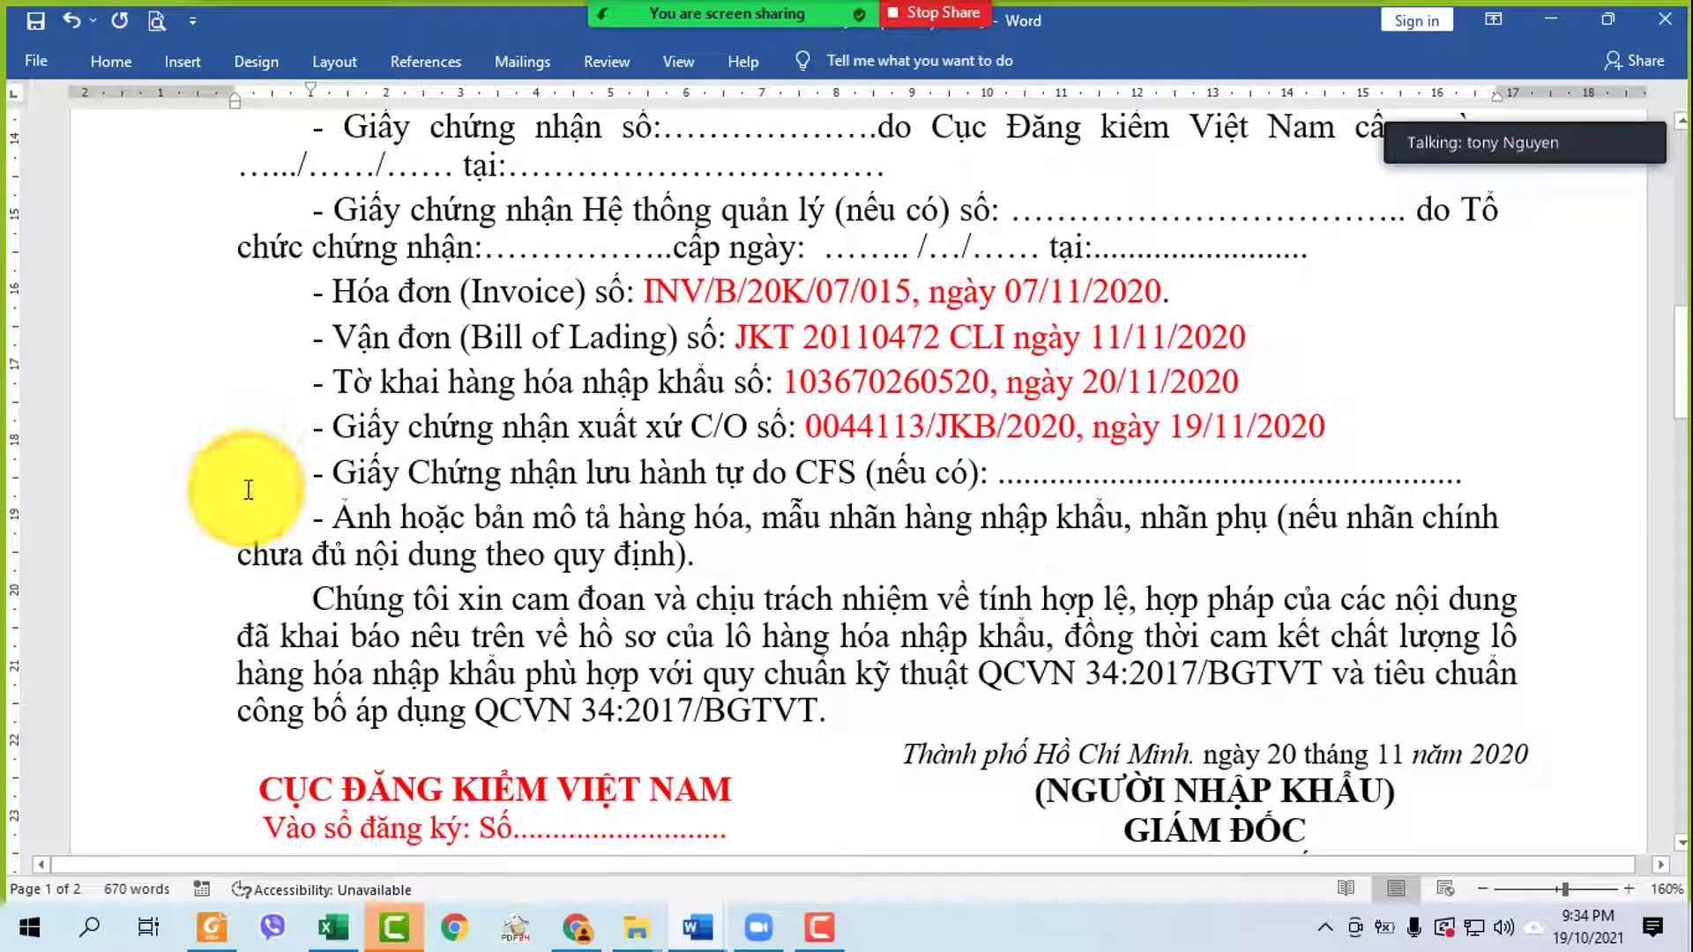
scroll(1191, 653, up, 10)
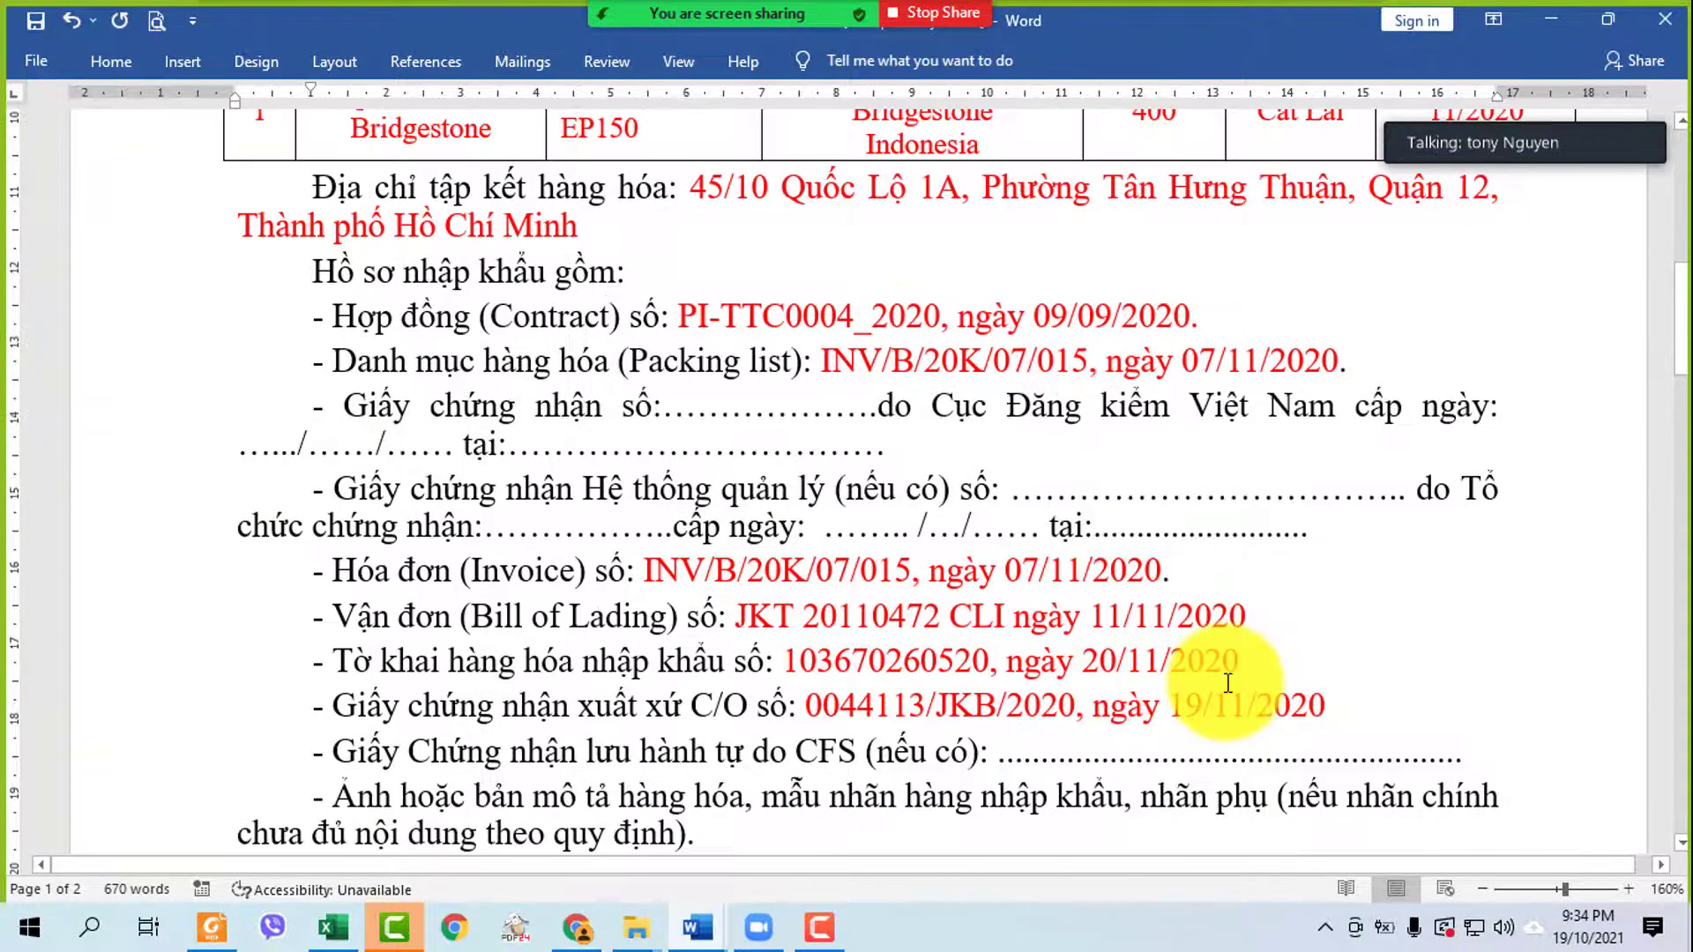
scroll(926, 359, up, 2)
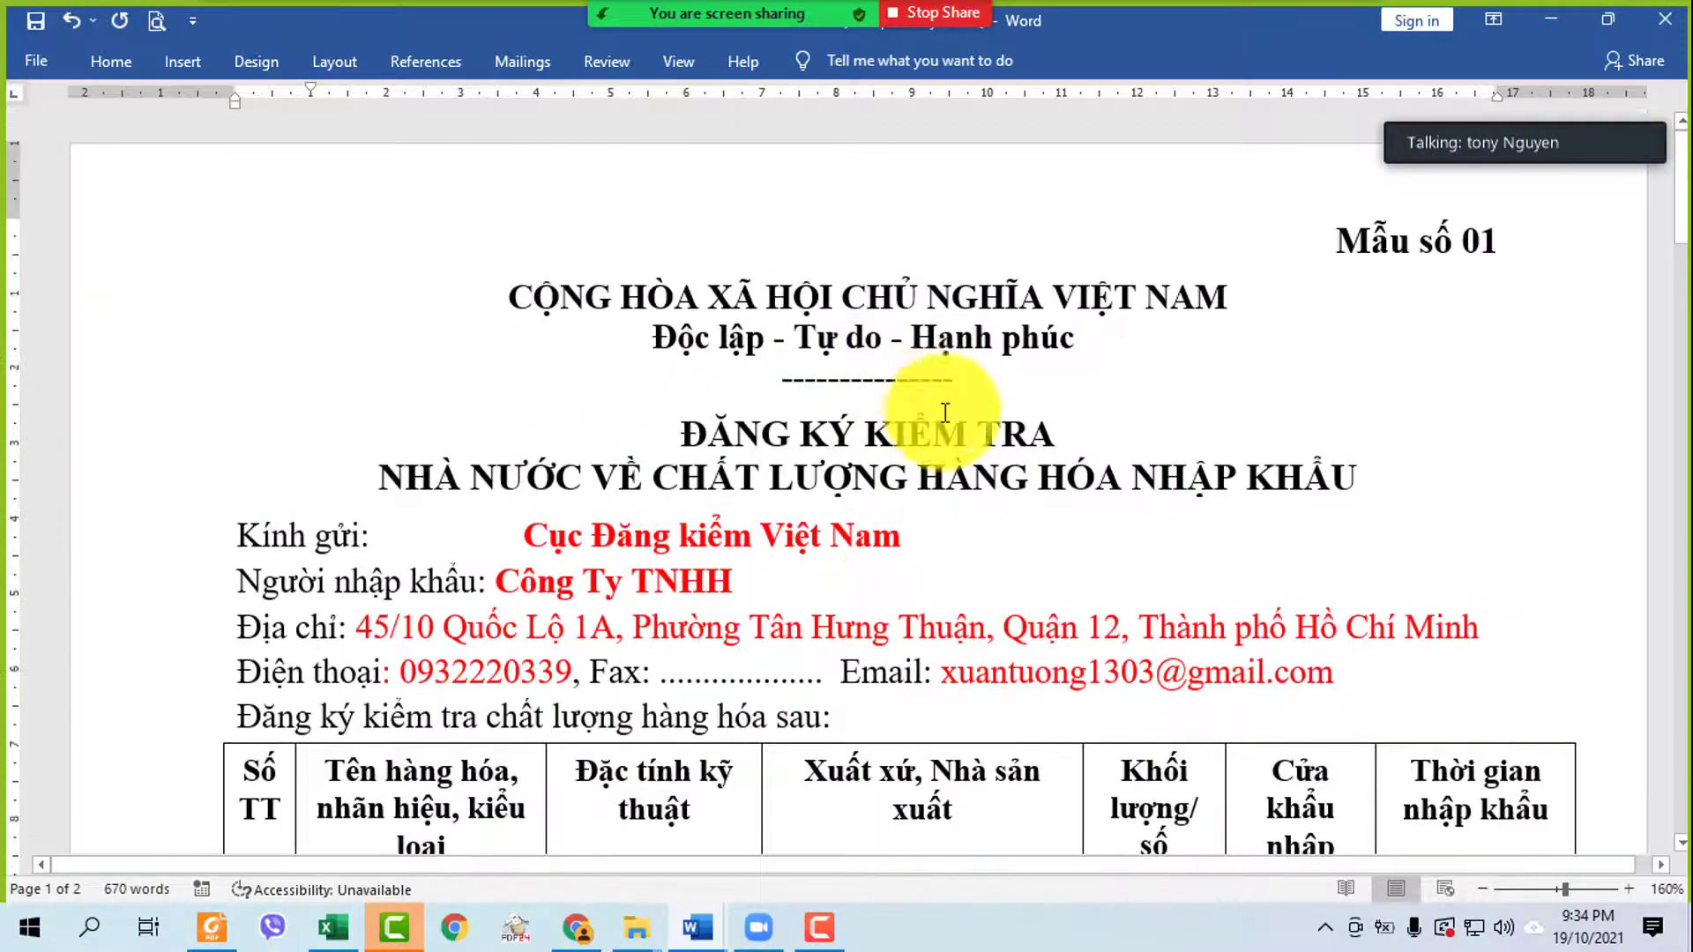
scroll(945, 396, down, 15)
scroll(958, 454, up, 4)
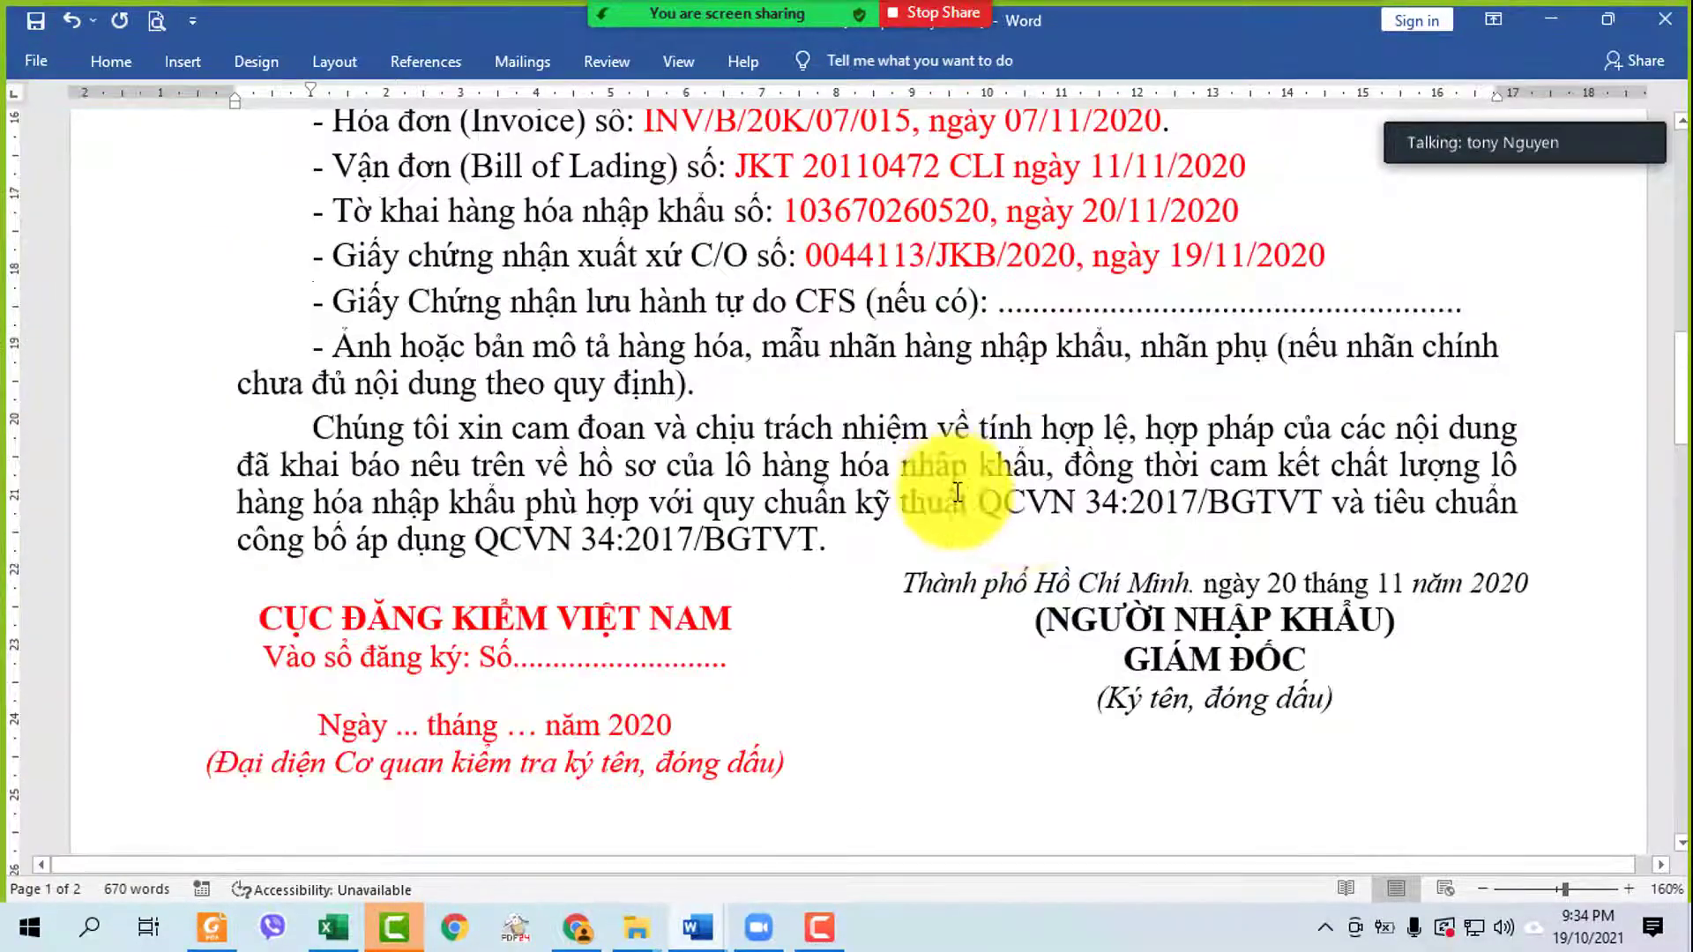
drag(979, 502, 1321, 506)
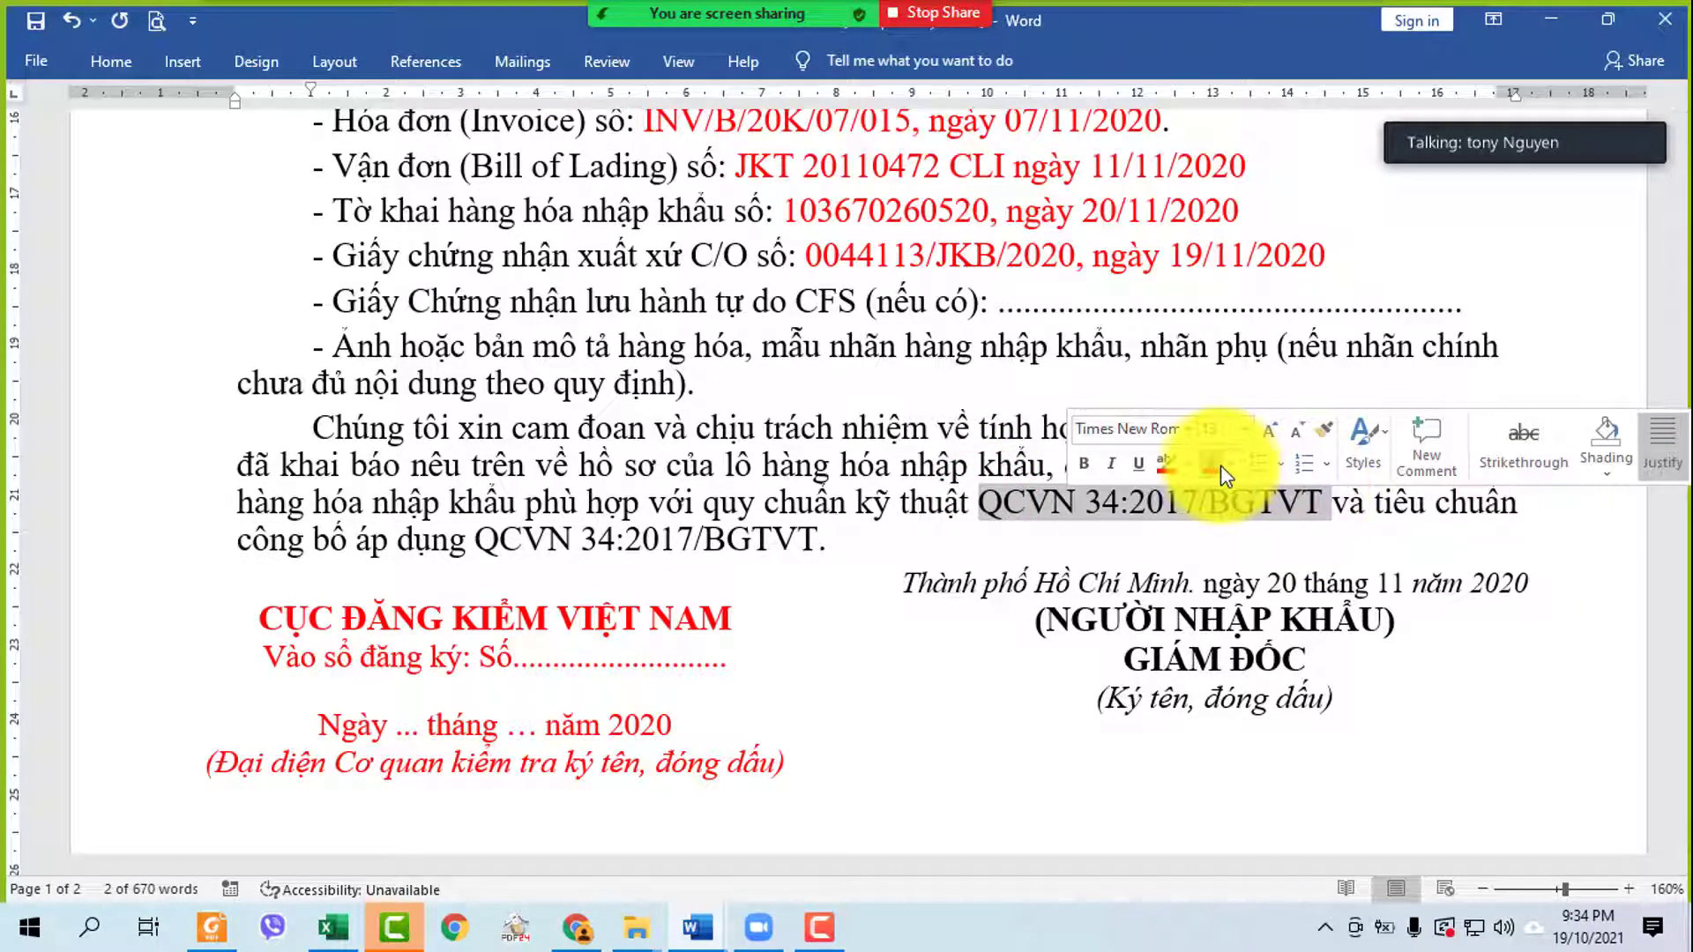
click(1220, 464)
drag(478, 538, 818, 539)
click(922, 500)
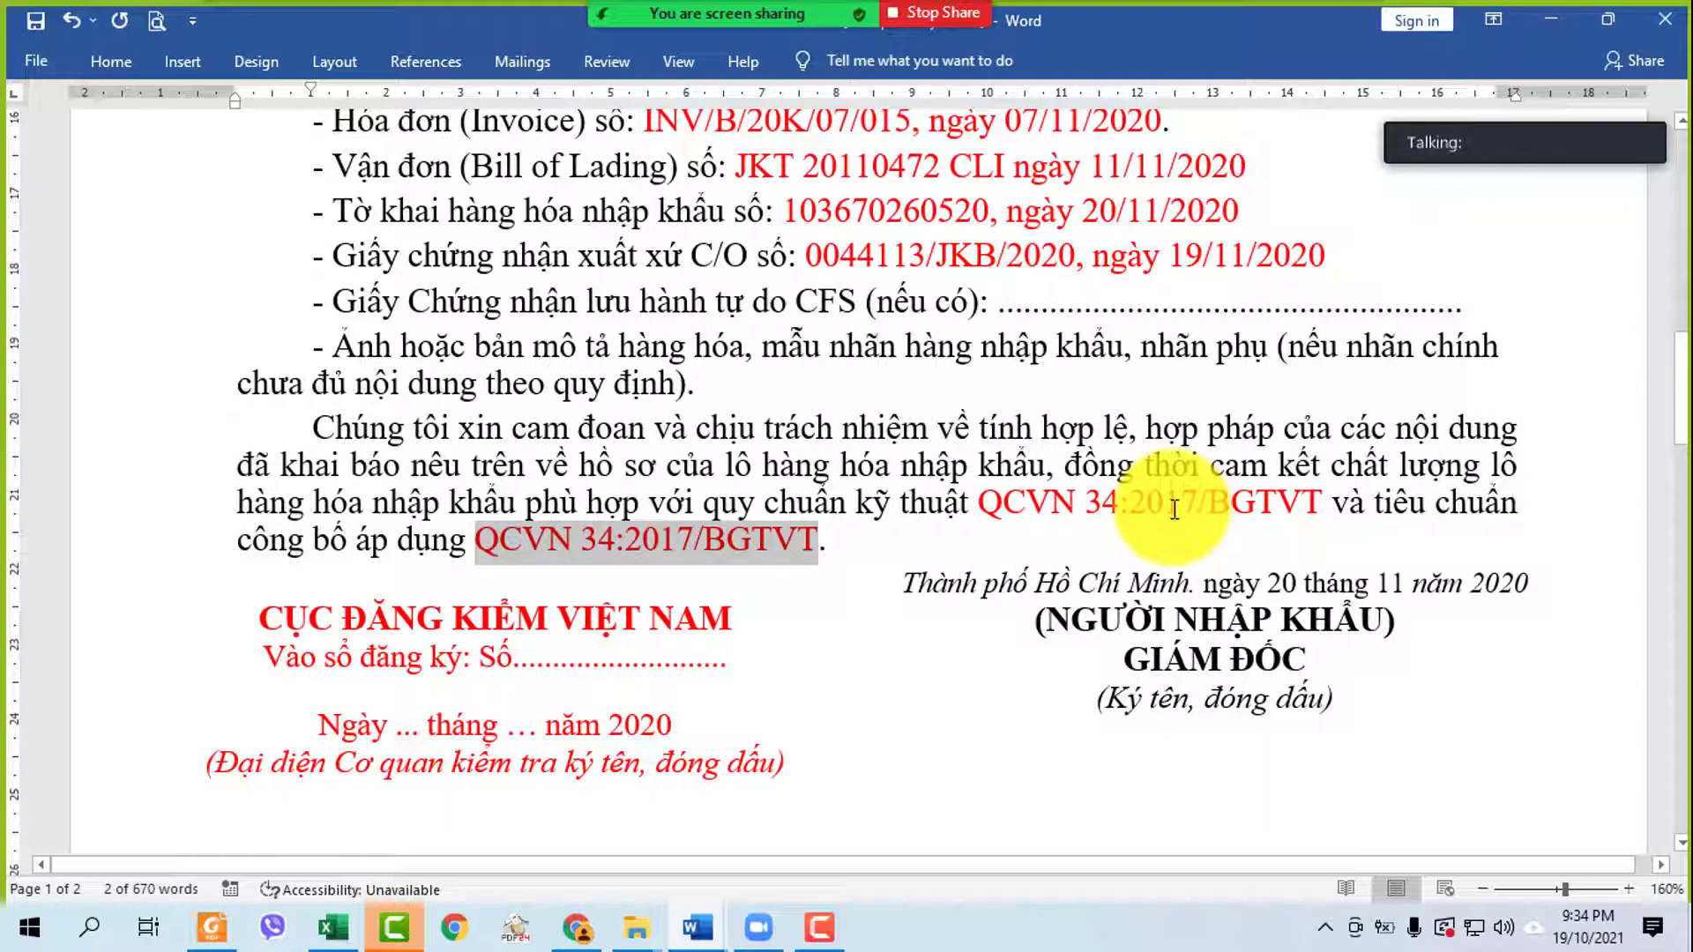
- Copy the registration form's two-line title, switch to Chrome and search Google for it
drag(1681, 388, 1681, 187)
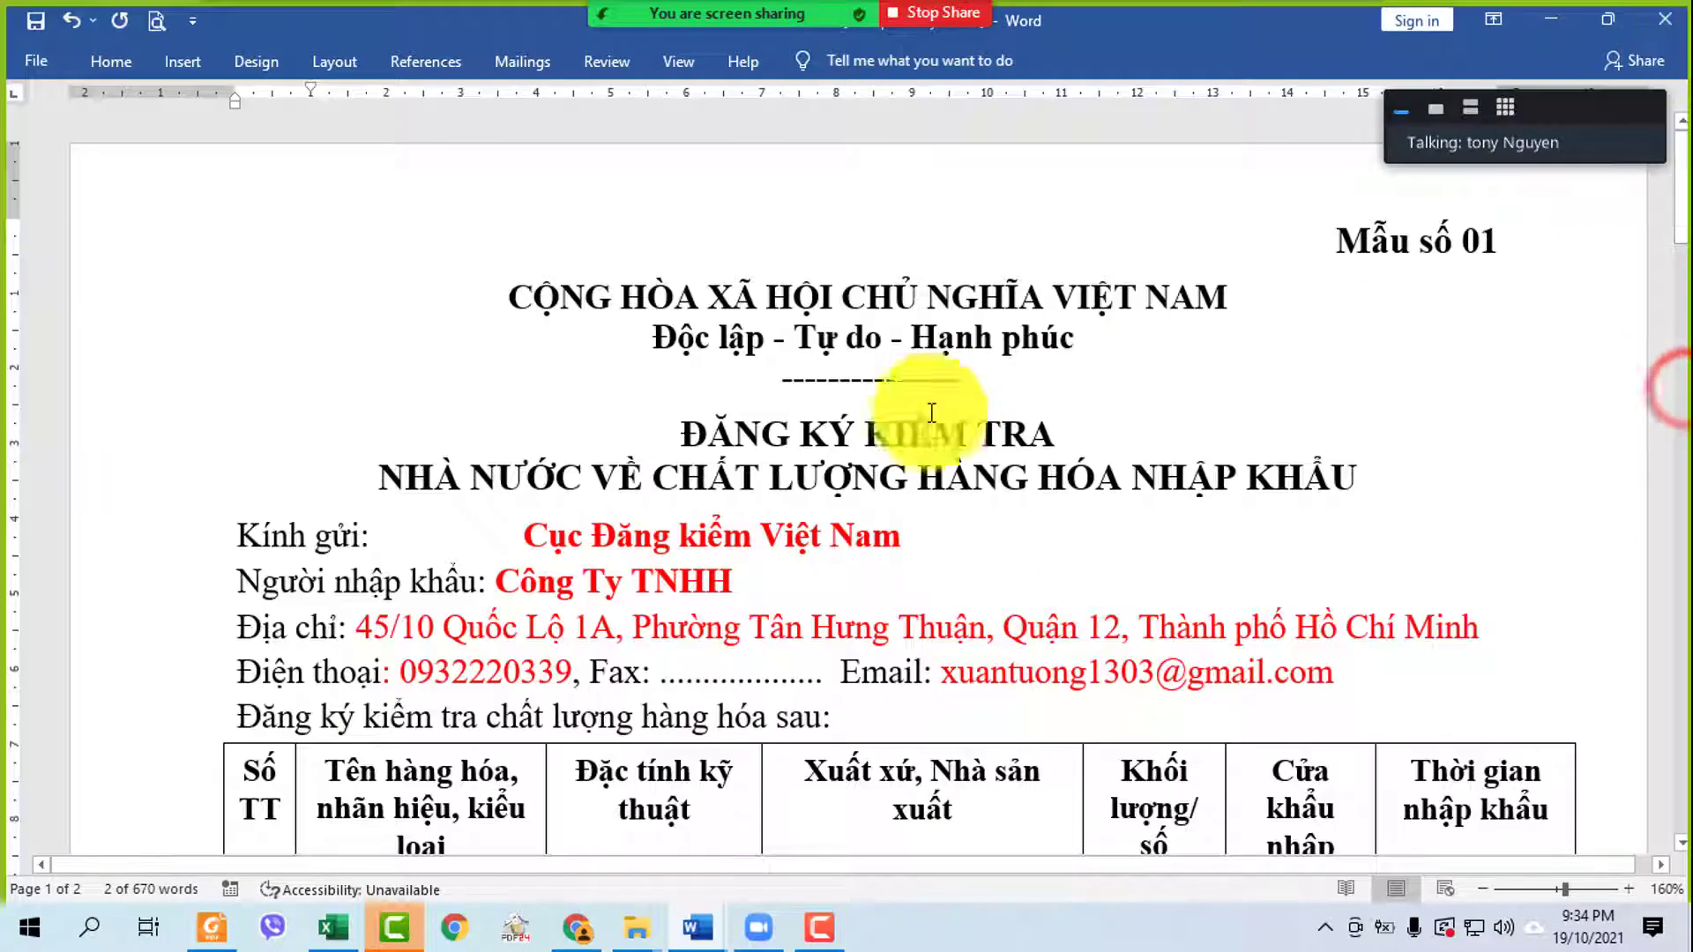
drag(679, 427, 1358, 476)
key(ctrl+c)
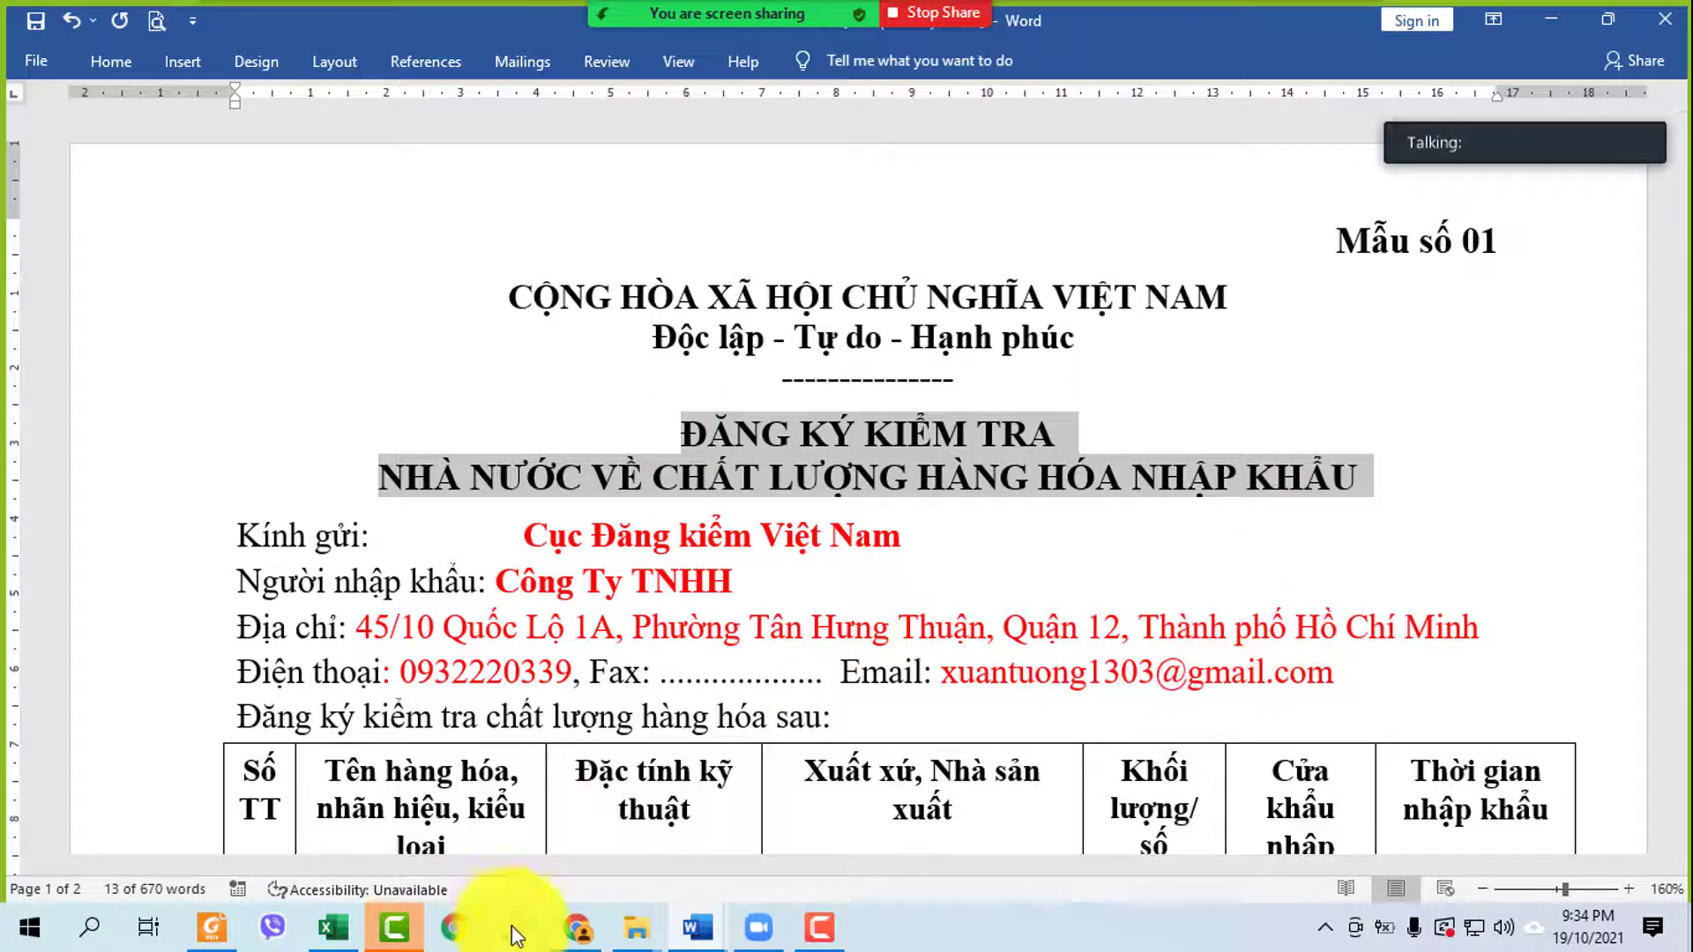
click(577, 928)
click(452, 63)
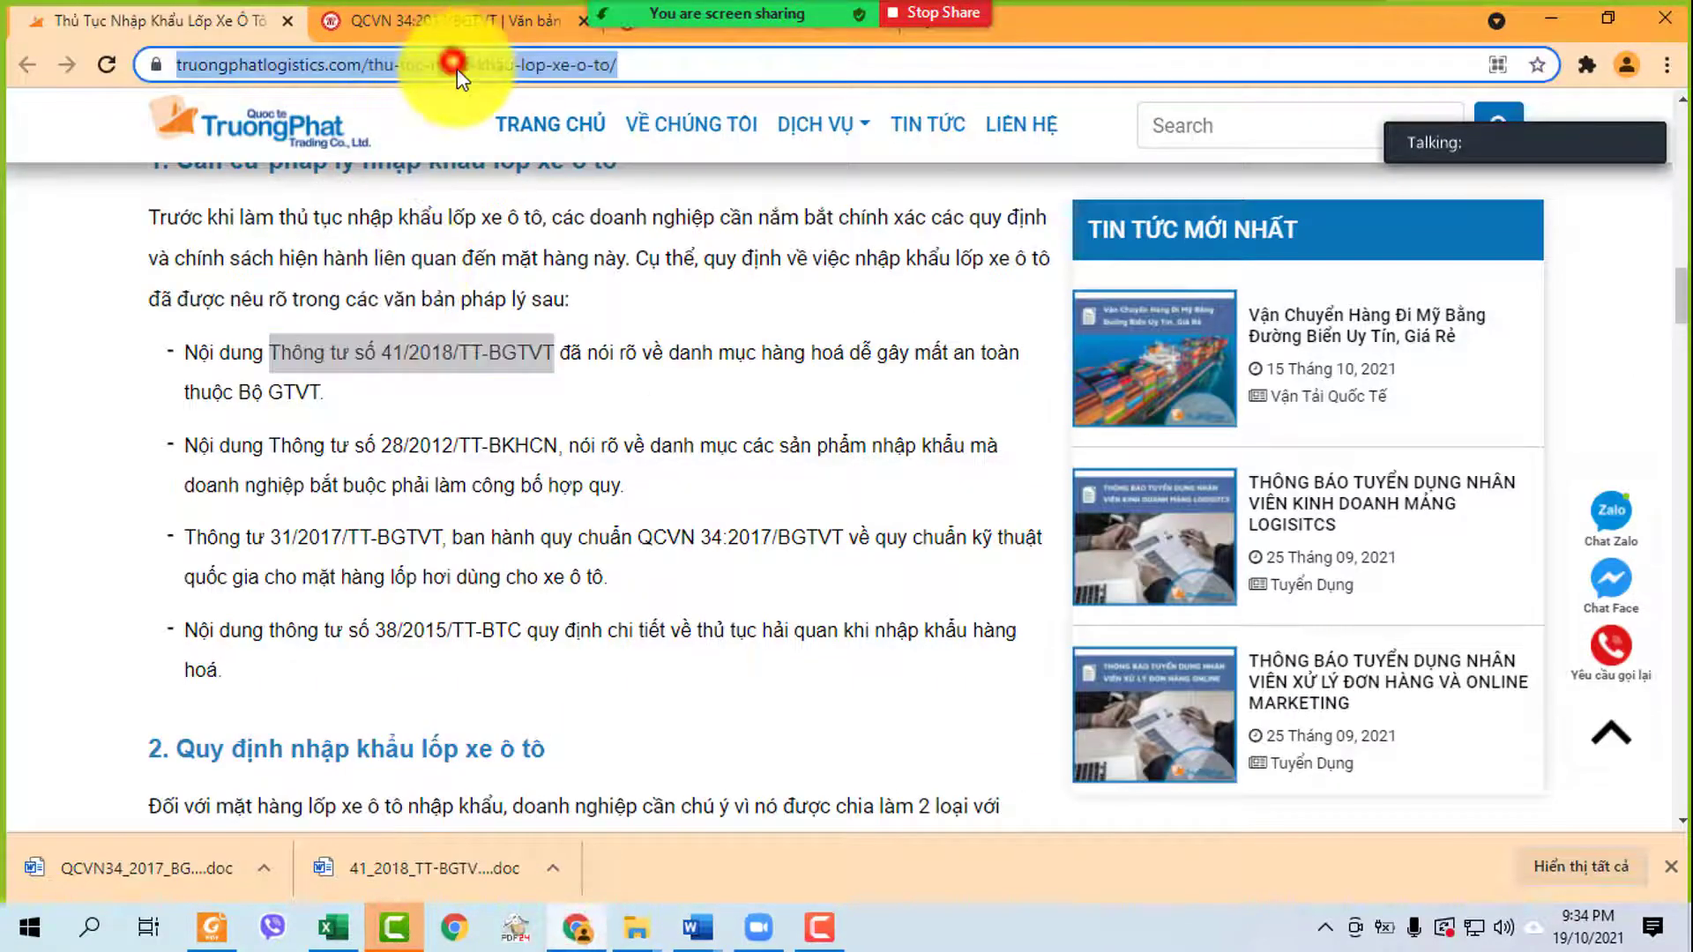
key(ctrl+v)
key(Return)
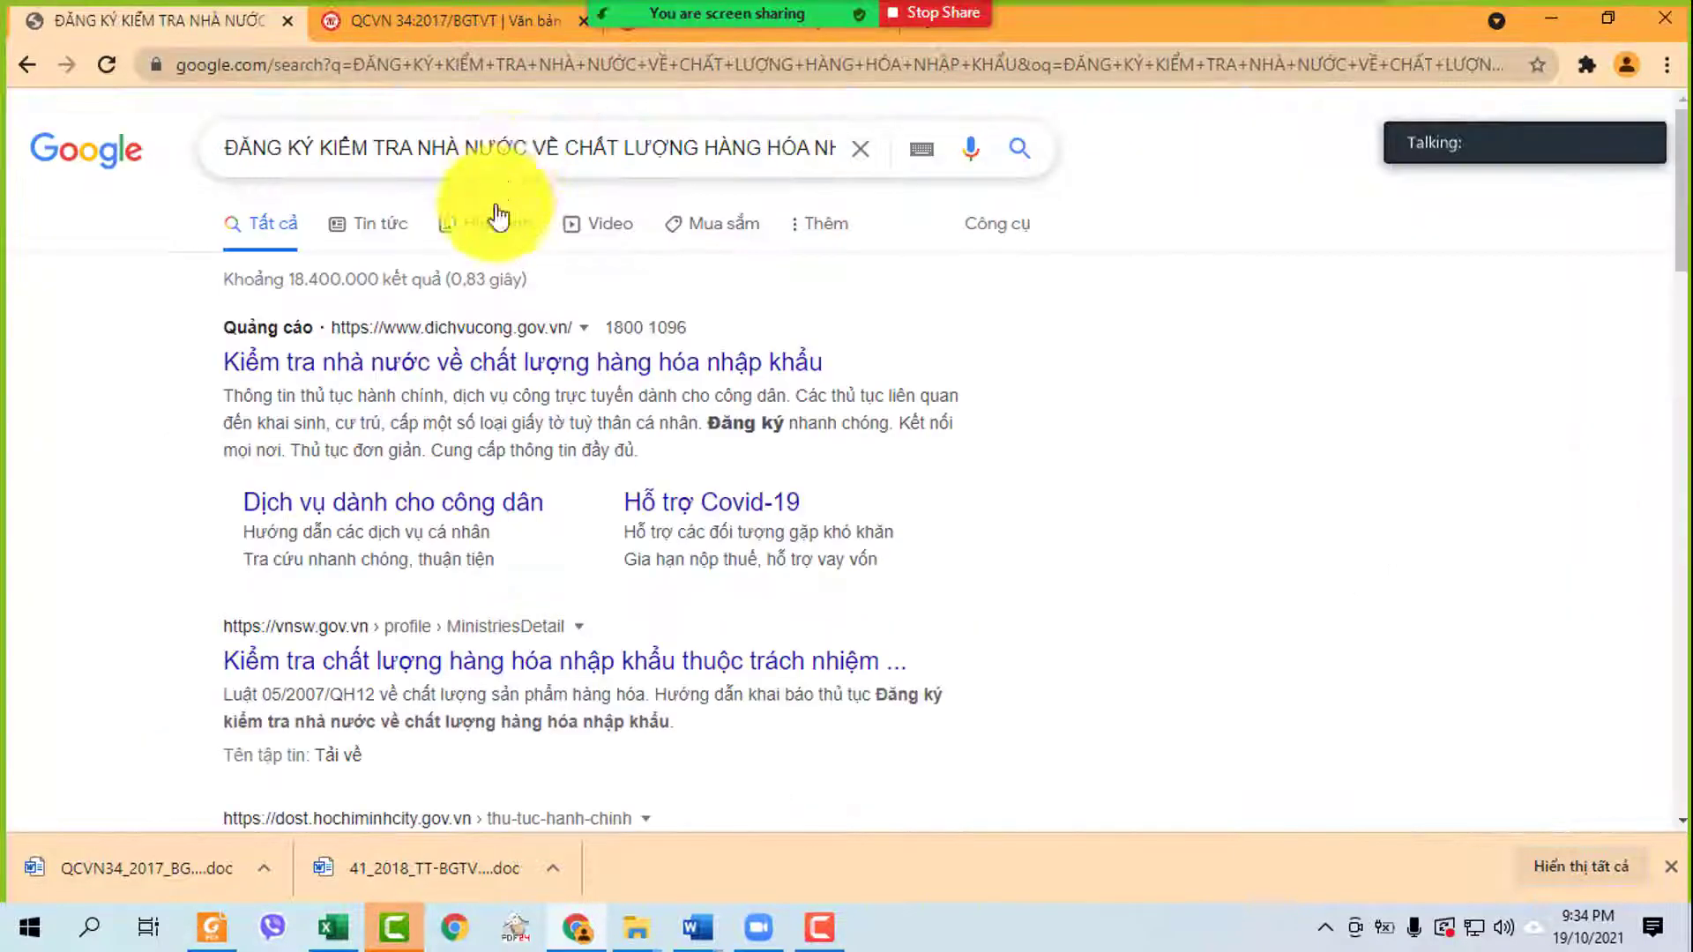
- Show the image results and open the VNSTAR page behind the photographed sample registration form
click(473, 226)
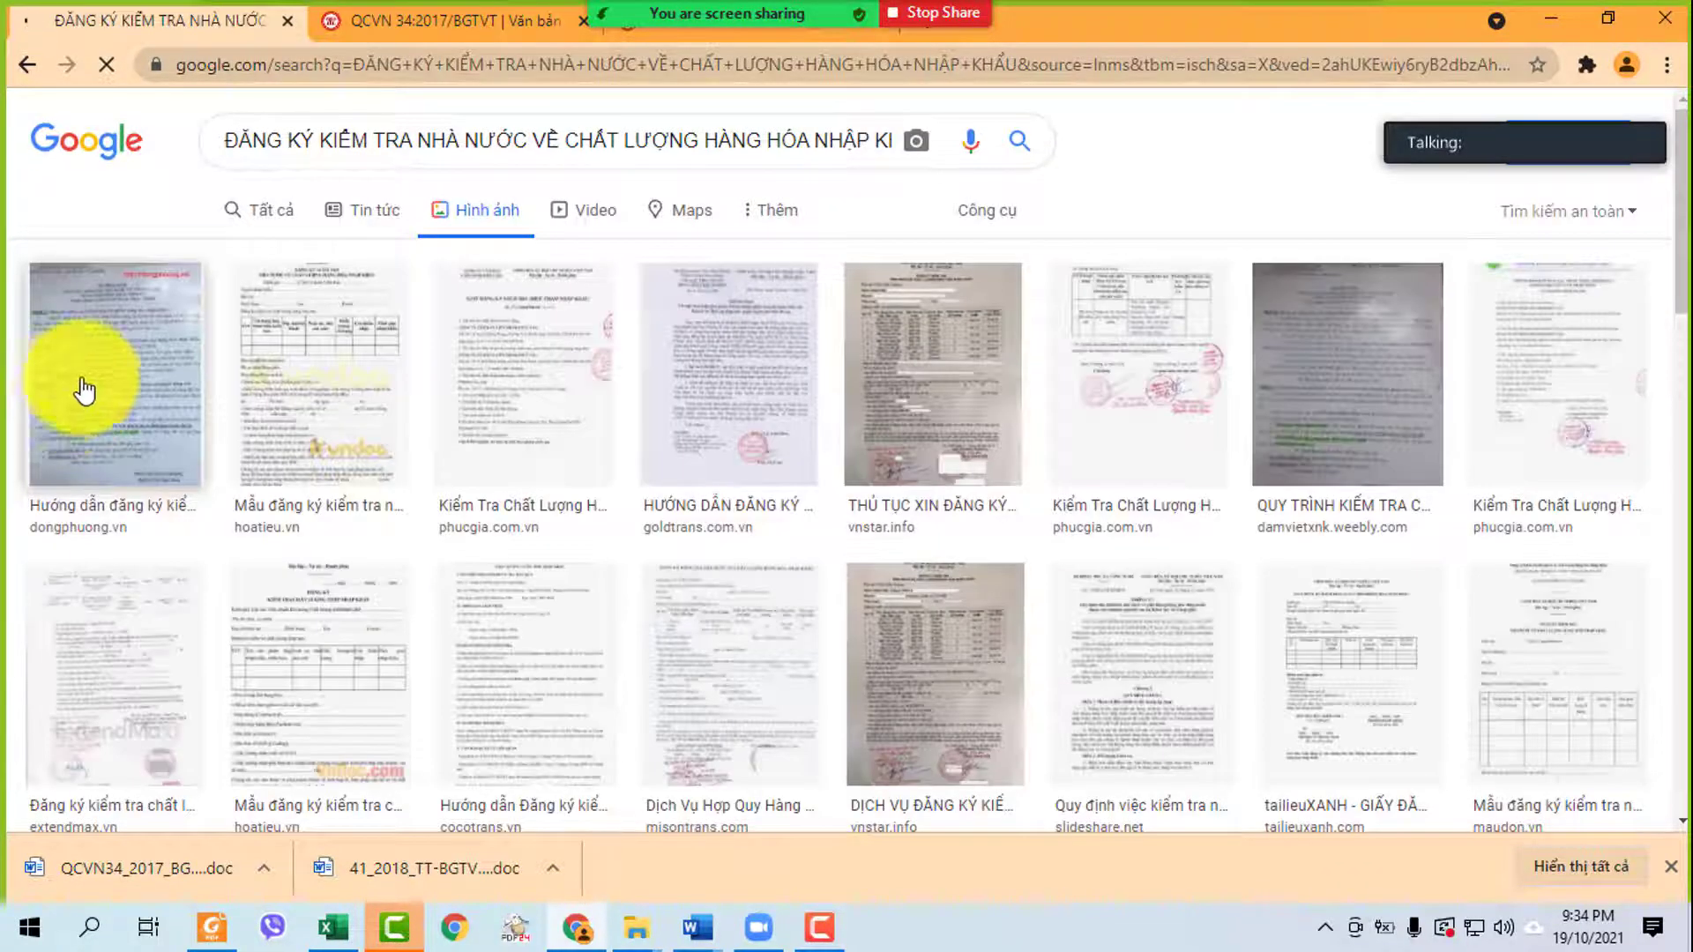
click(940, 440)
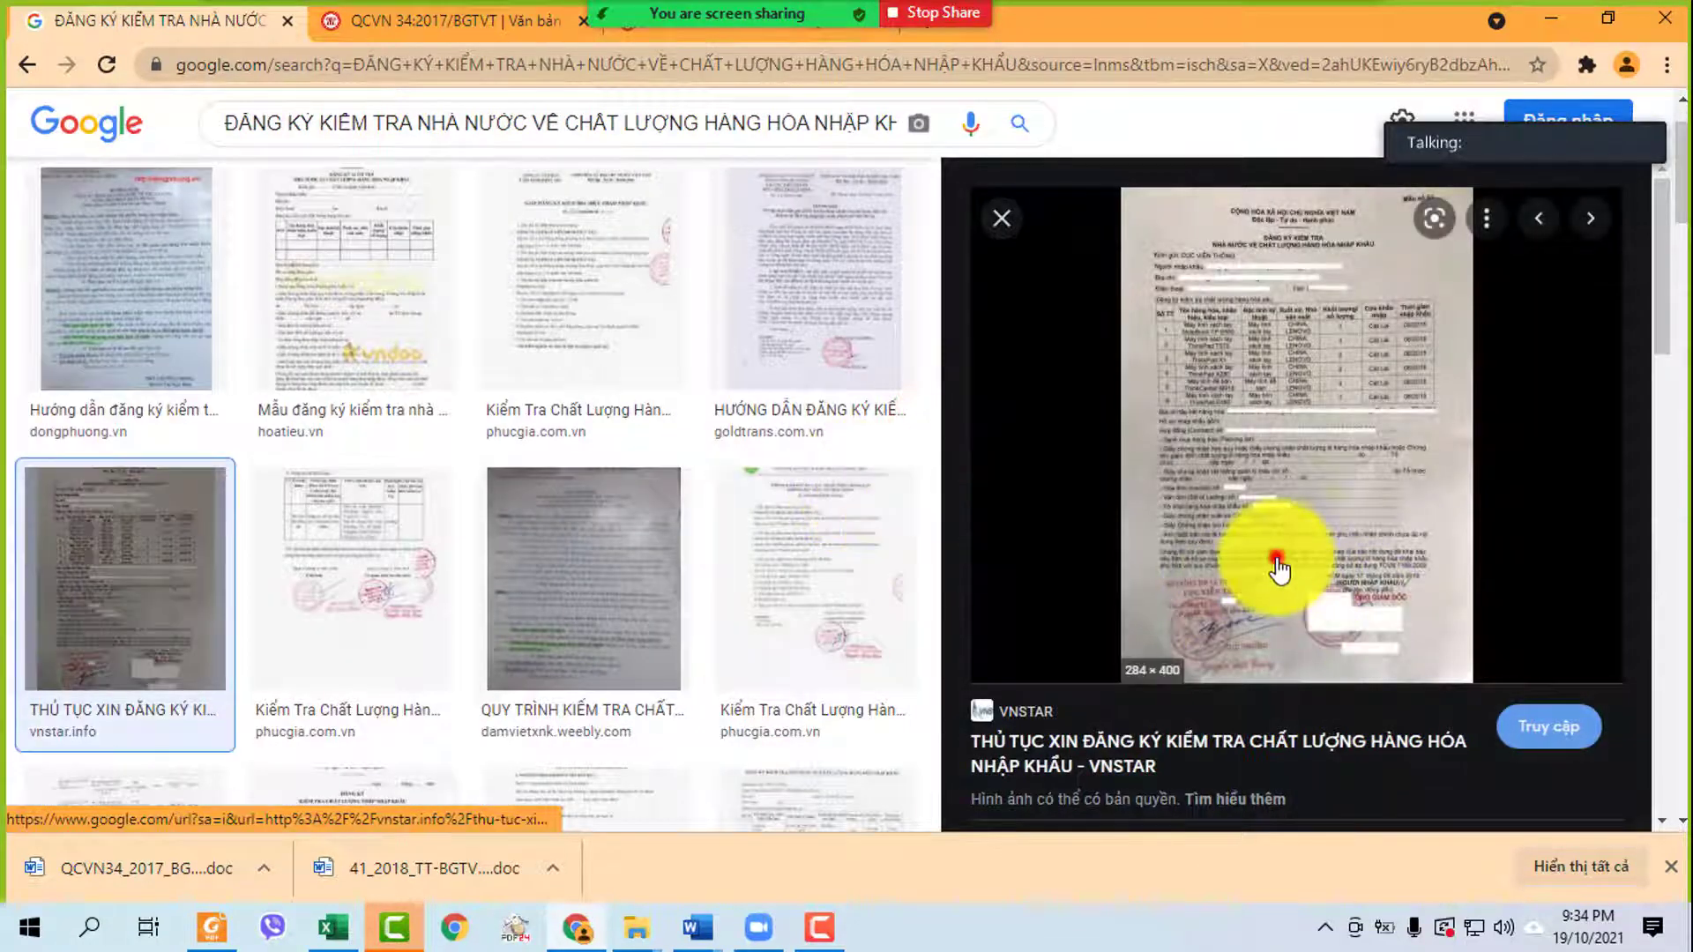
click(1276, 560)
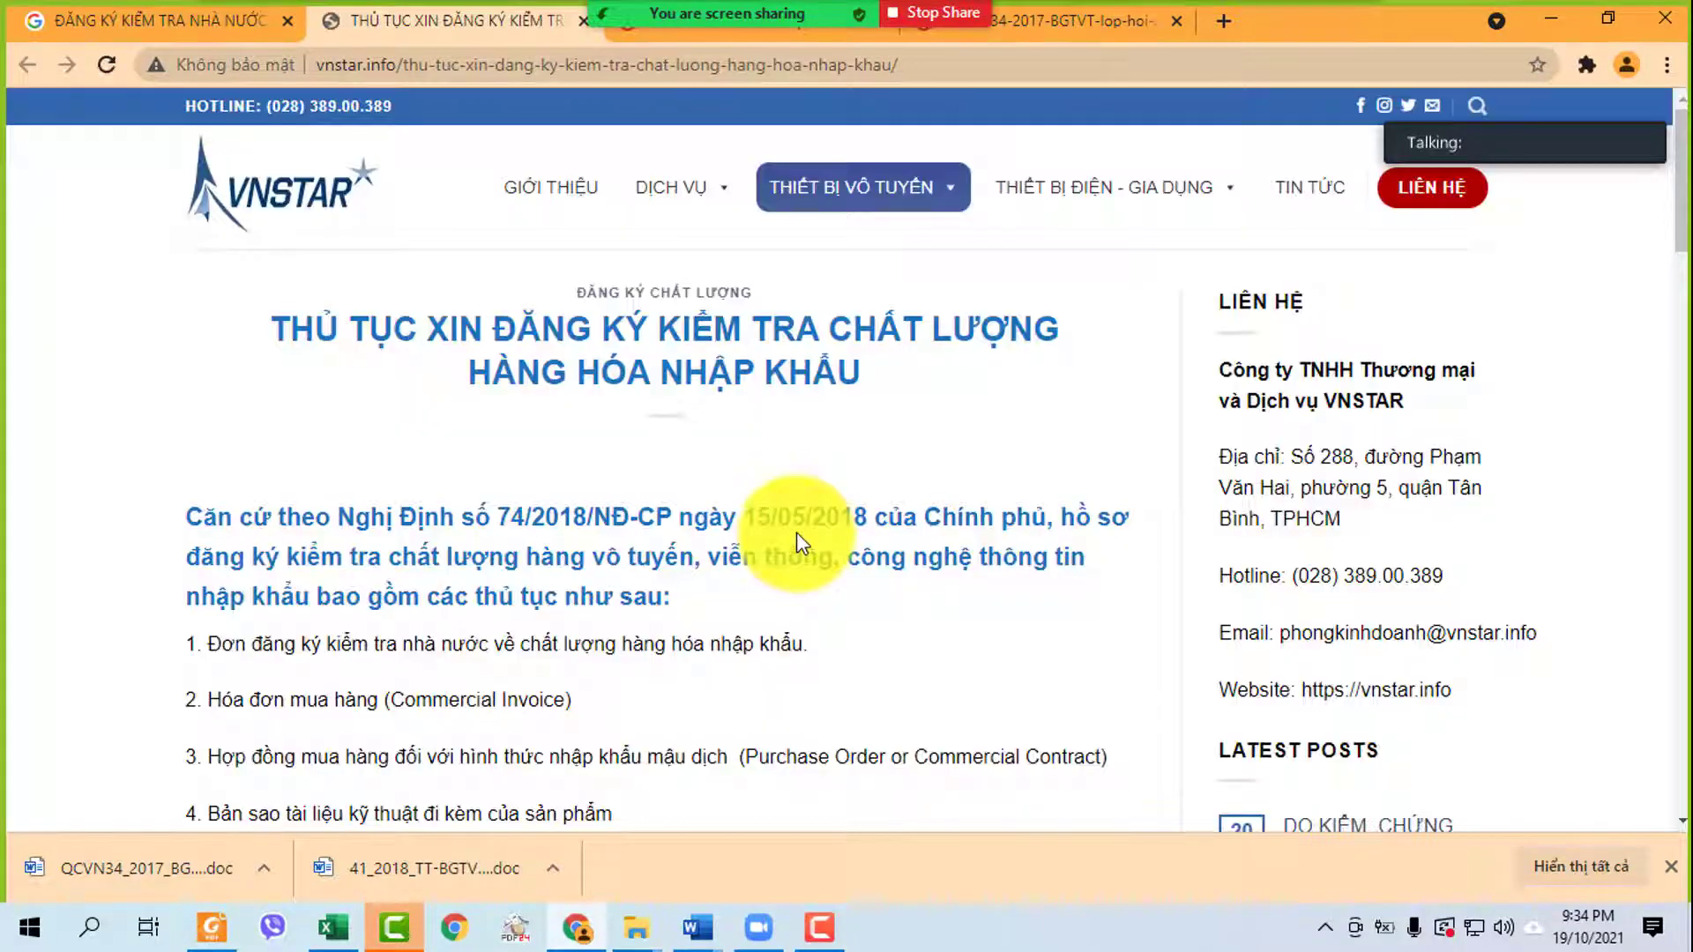
- Examine the sample registration form on the VNSTAR page, from its header and goods table to the signatures and stamps
scroll(796, 532, down, 15)
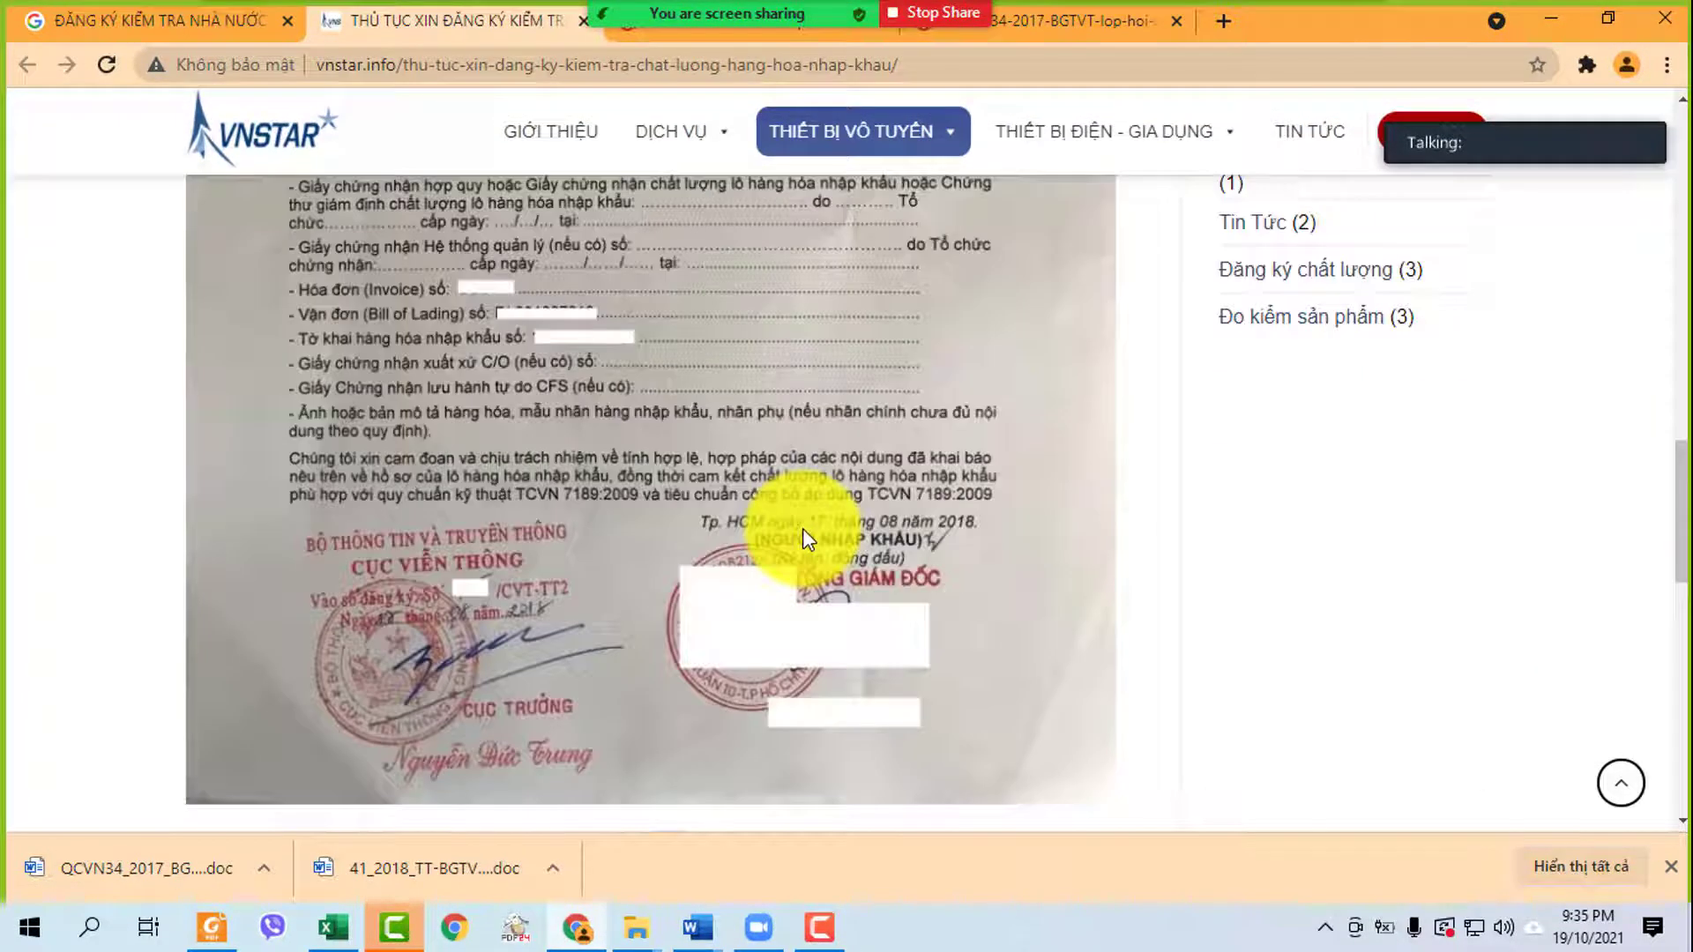
scroll(679, 508, up, 10)
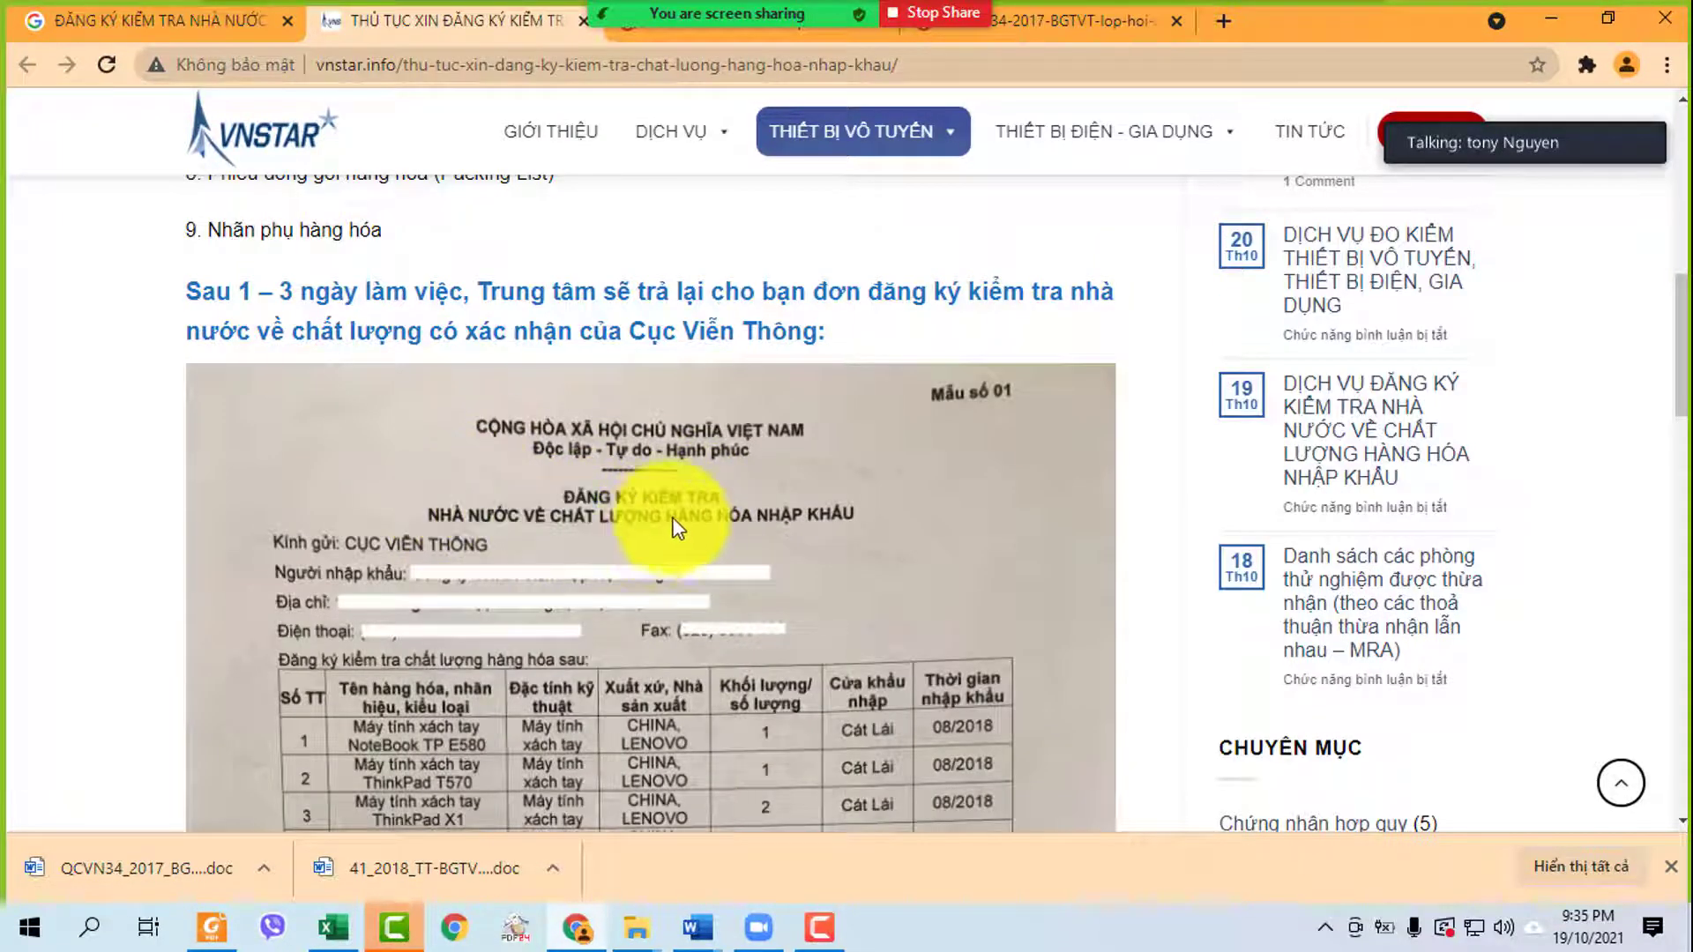
scroll(701, 551, down, 4)
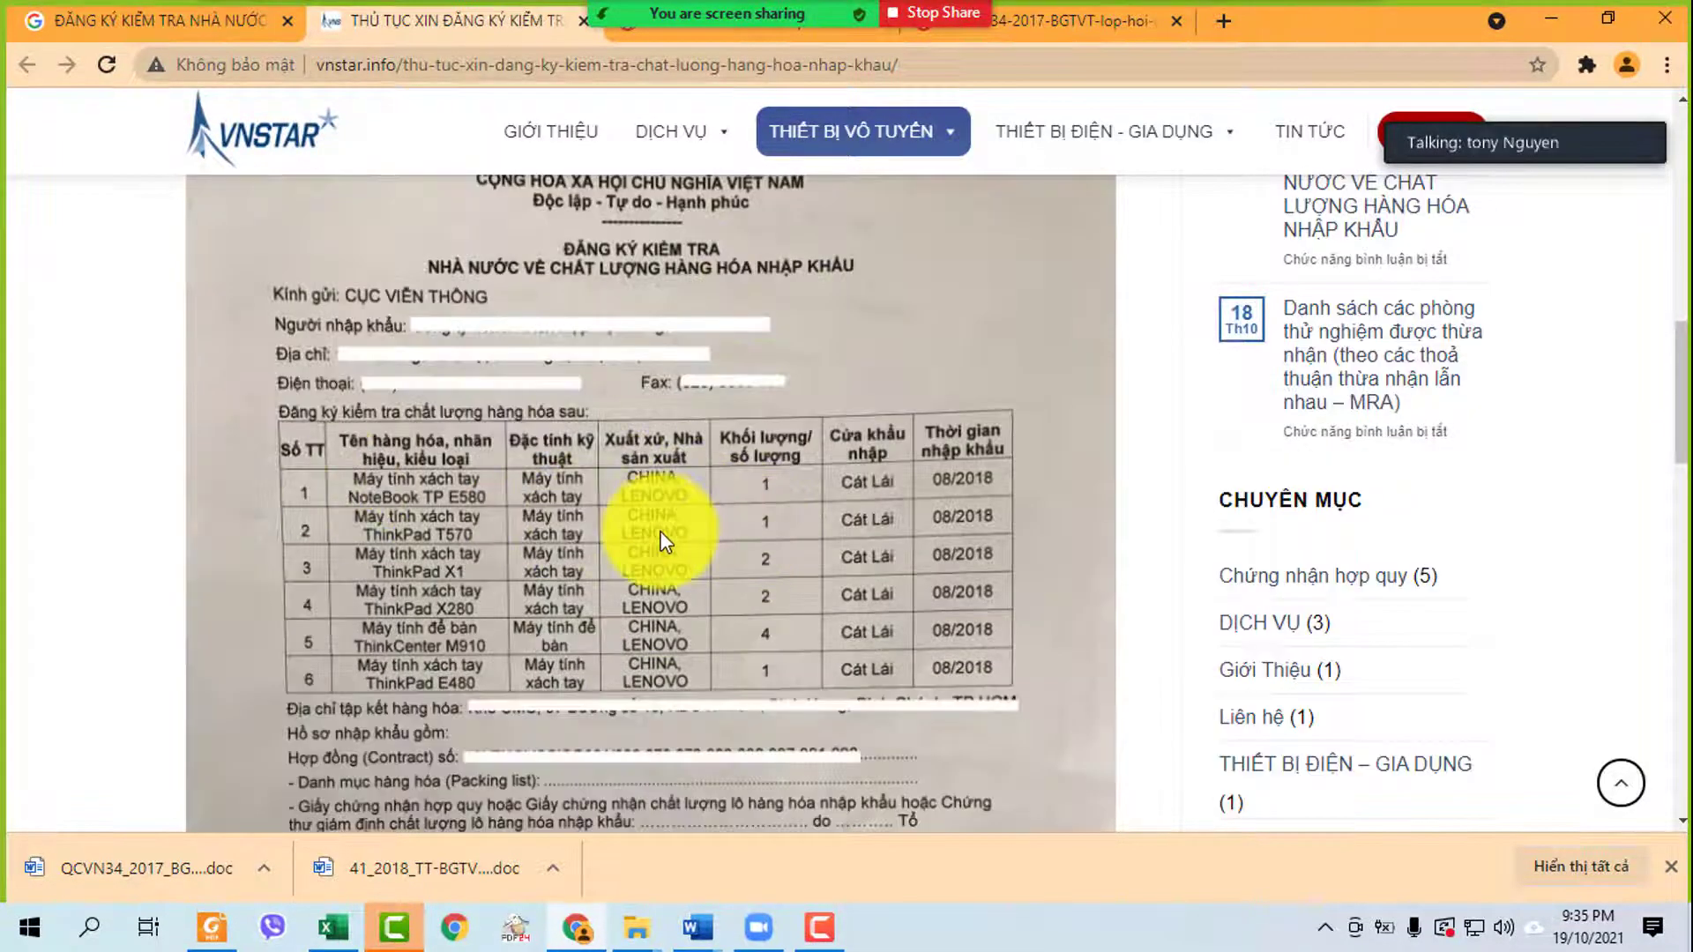
scroll(662, 529, down, 4)
scroll(670, 532, up, 5)
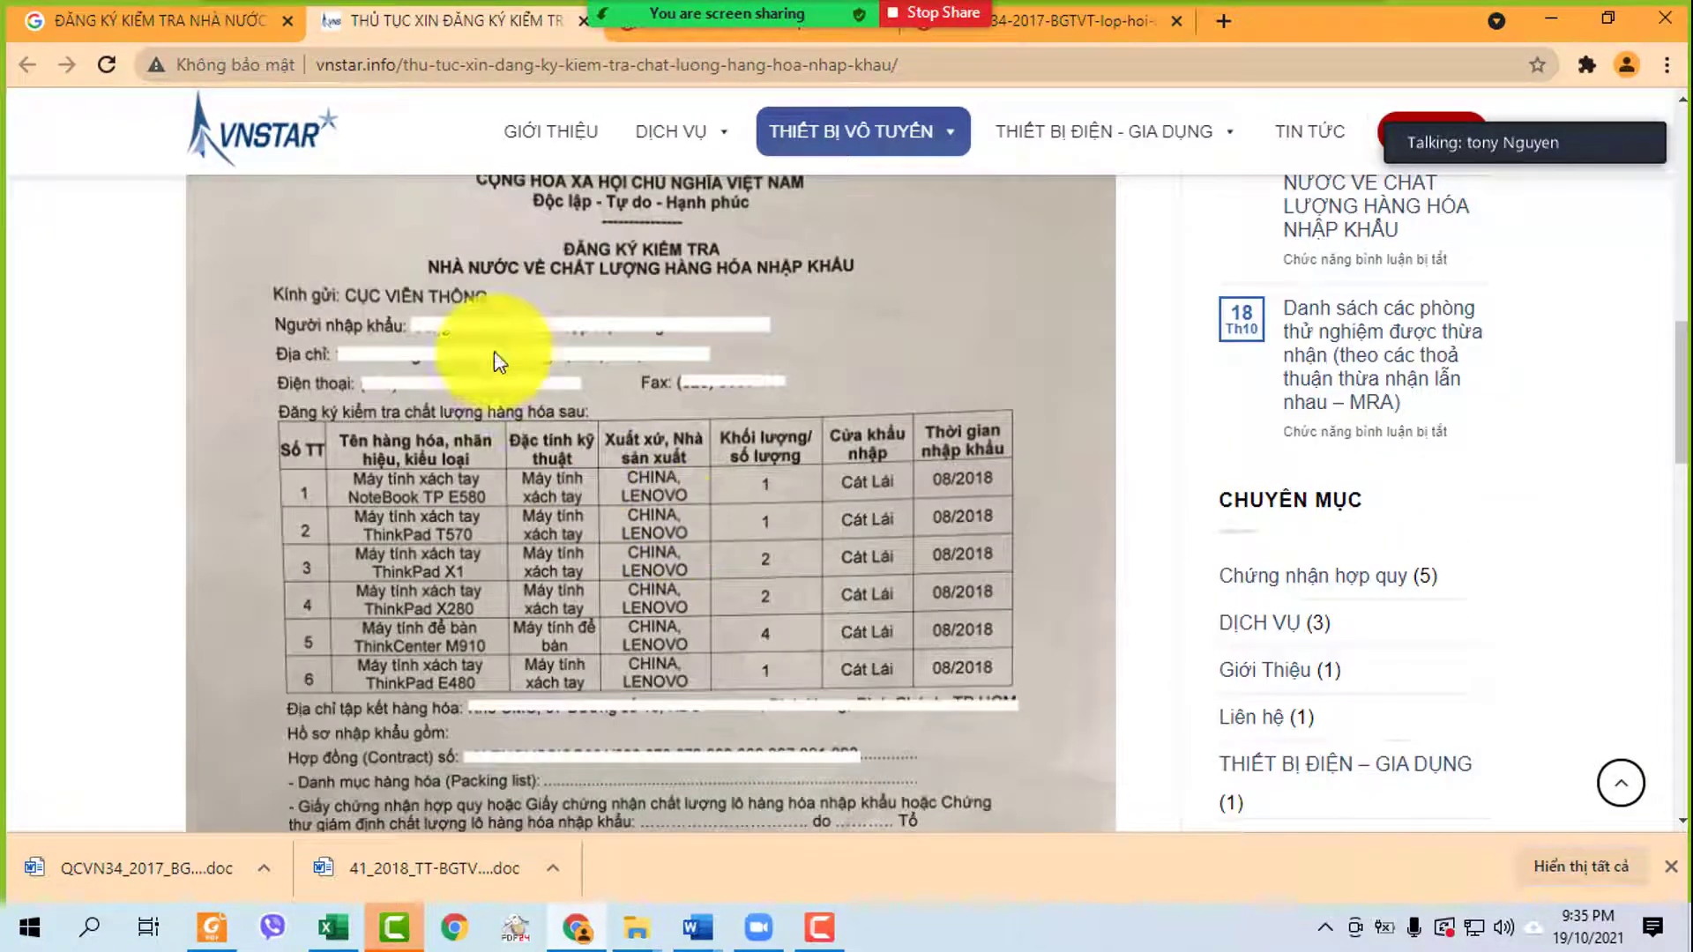
scroll(722, 758, down, 5)
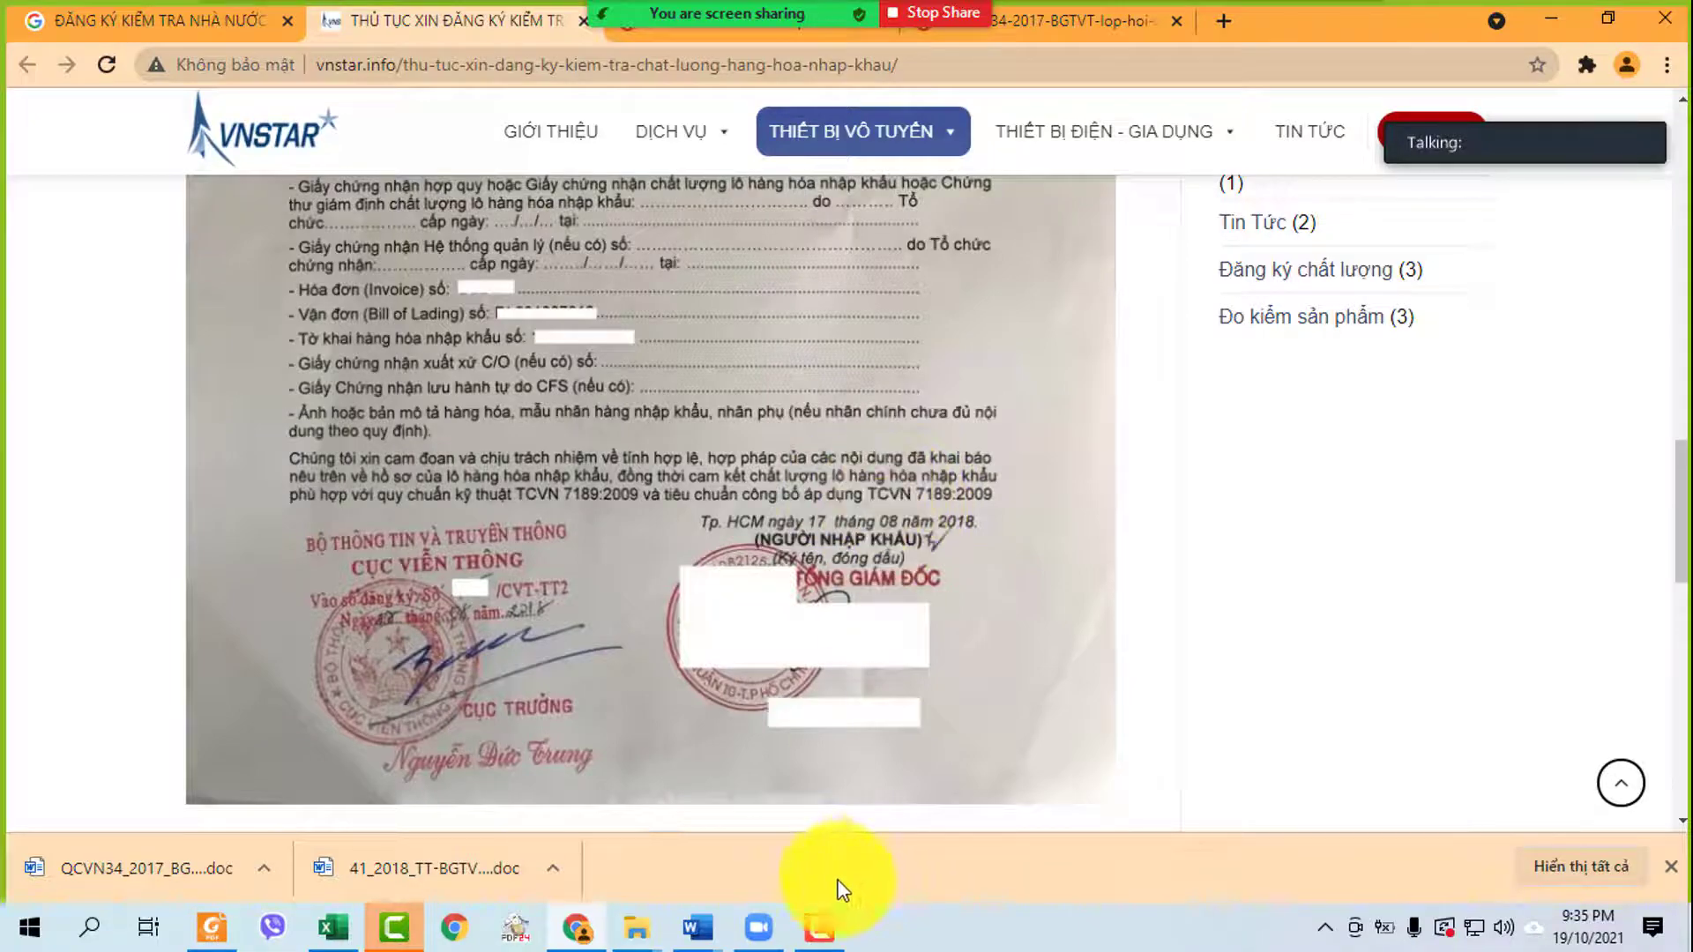
- Switch back to the registration form in Word and review its commitment paragraph and signature blocks
mouse_move(706, 917)
click(776, 787)
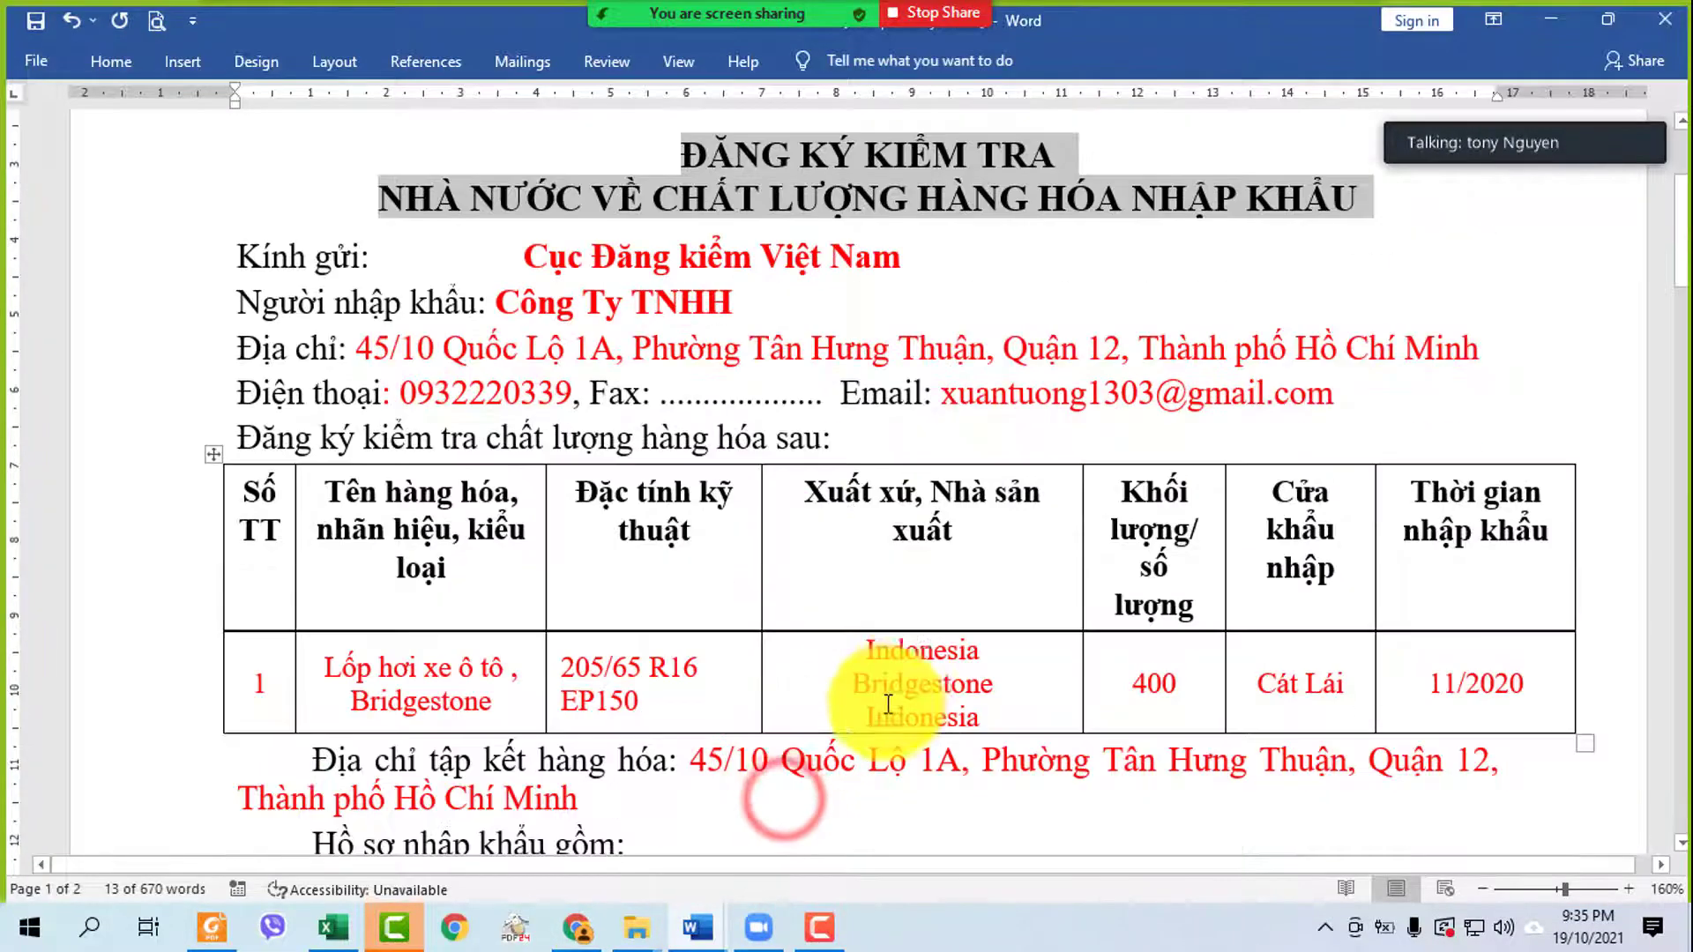
scroll(887, 704, down, 9)
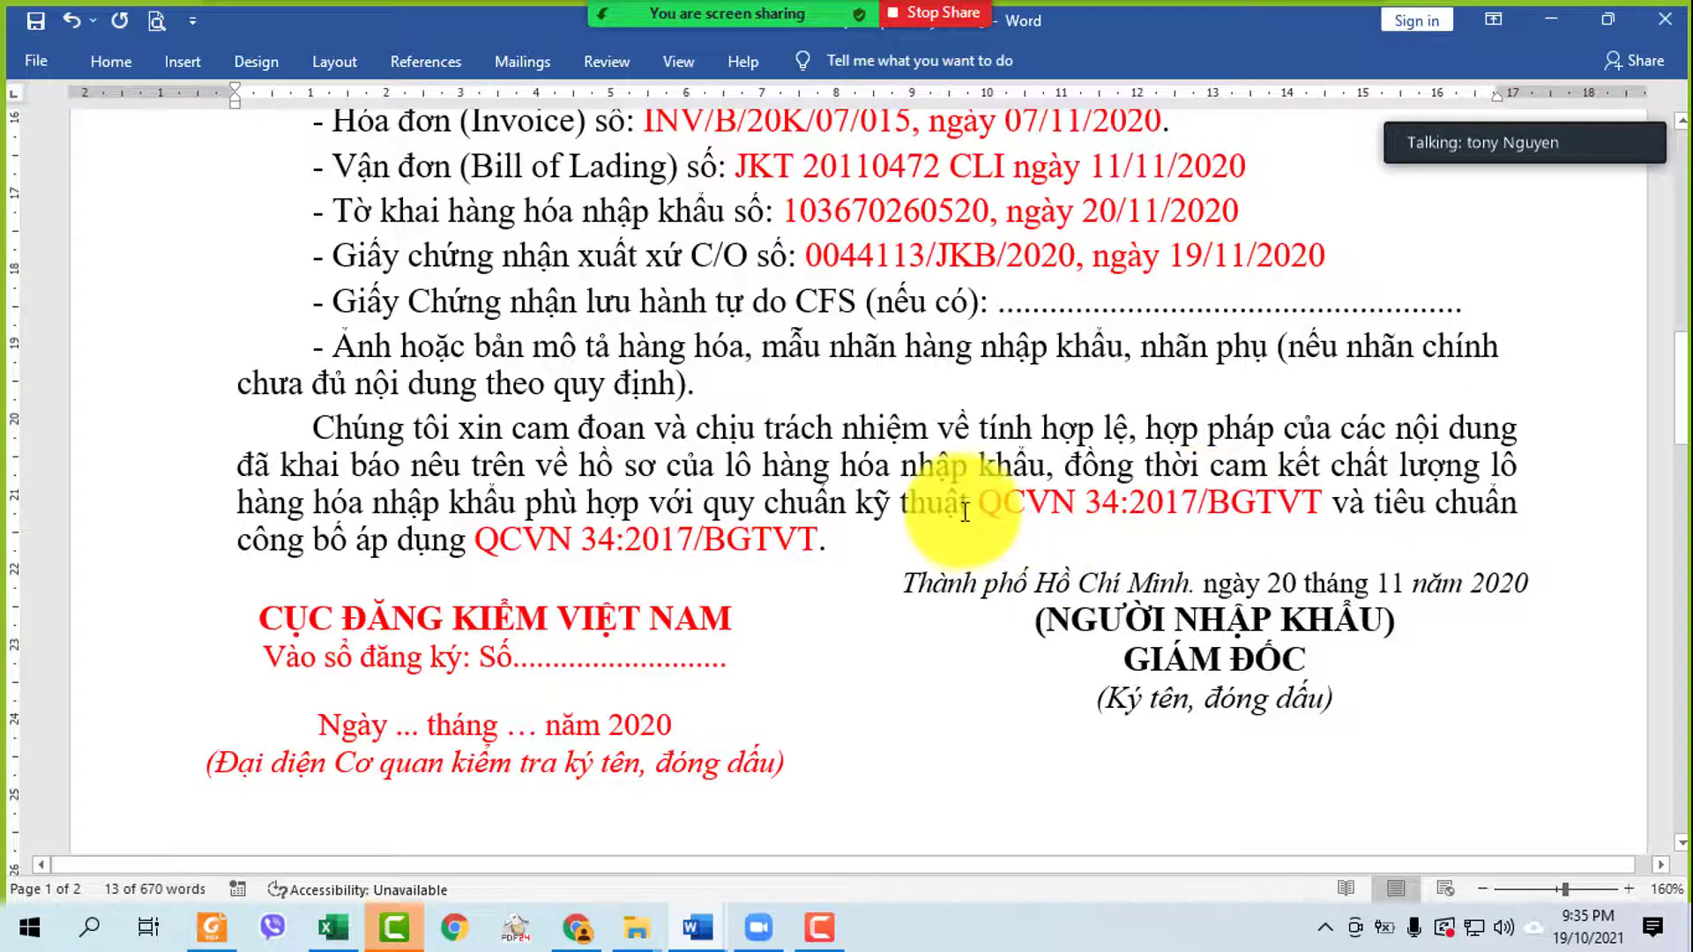
- Select the whole registration form from the national header down to the signature blocks and reduce the zoom to 150%
scroll(965, 501, up, 3)
scroll(209, 291, up, 6)
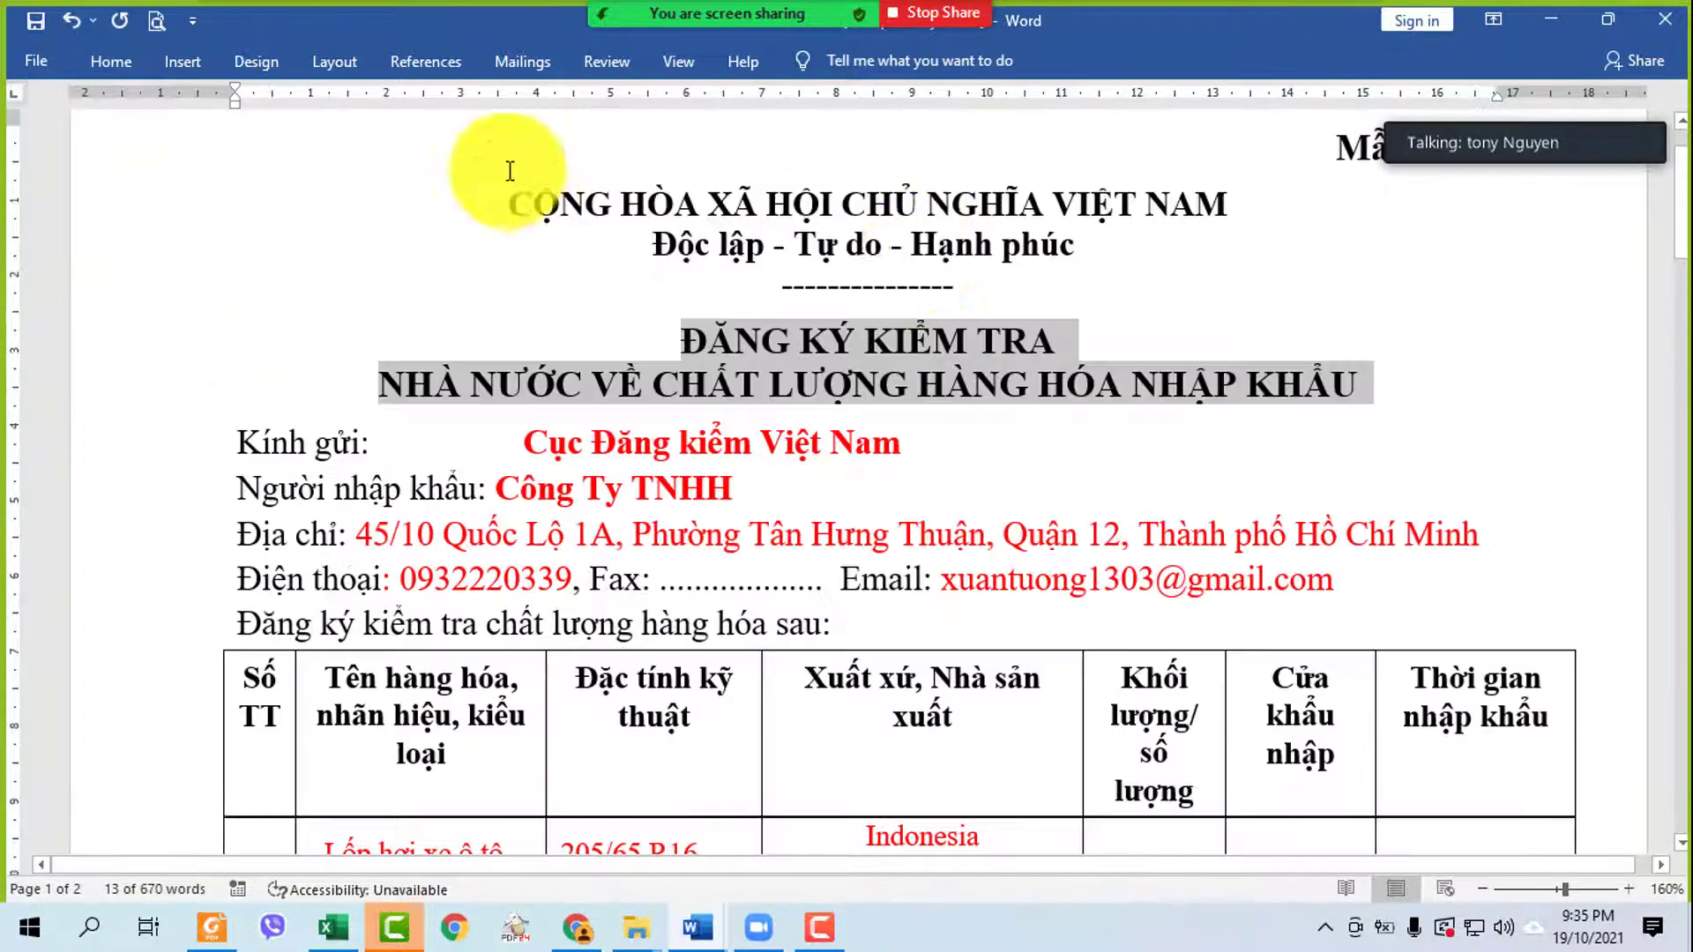
mouse_move(511, 177)
mouse_down()
mouse_move(775, 637)
mouse_move(828, 943)
mouse_move(816, 726)
mouse_move(816, 805)
mouse_up()
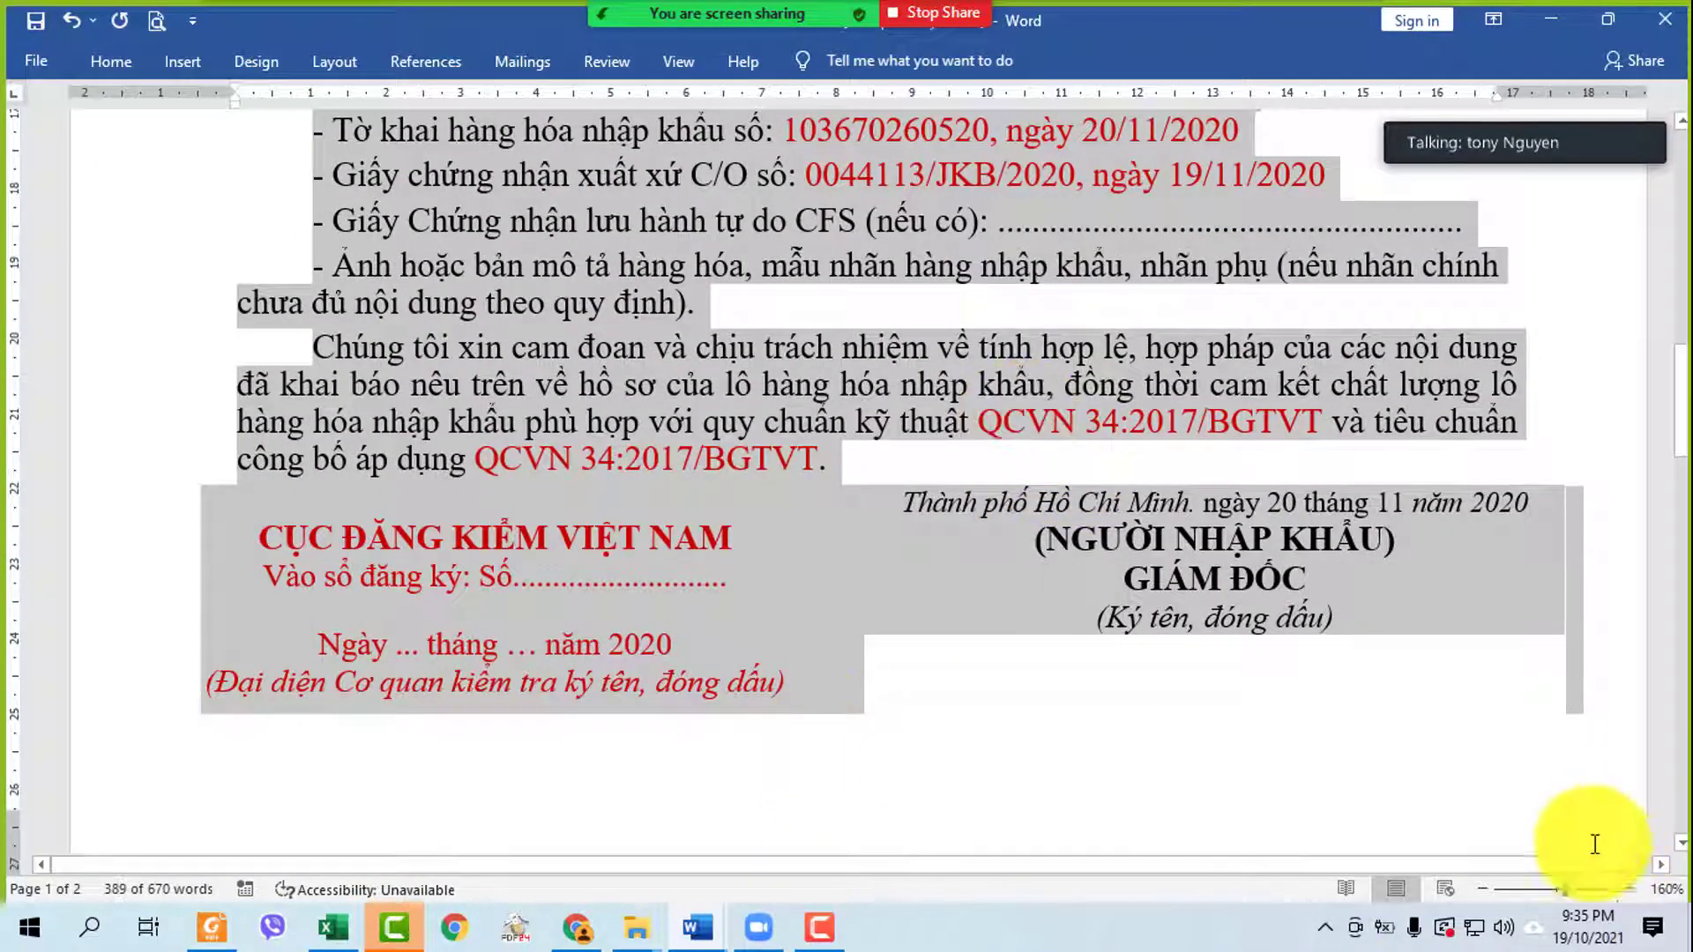
click(1481, 888)
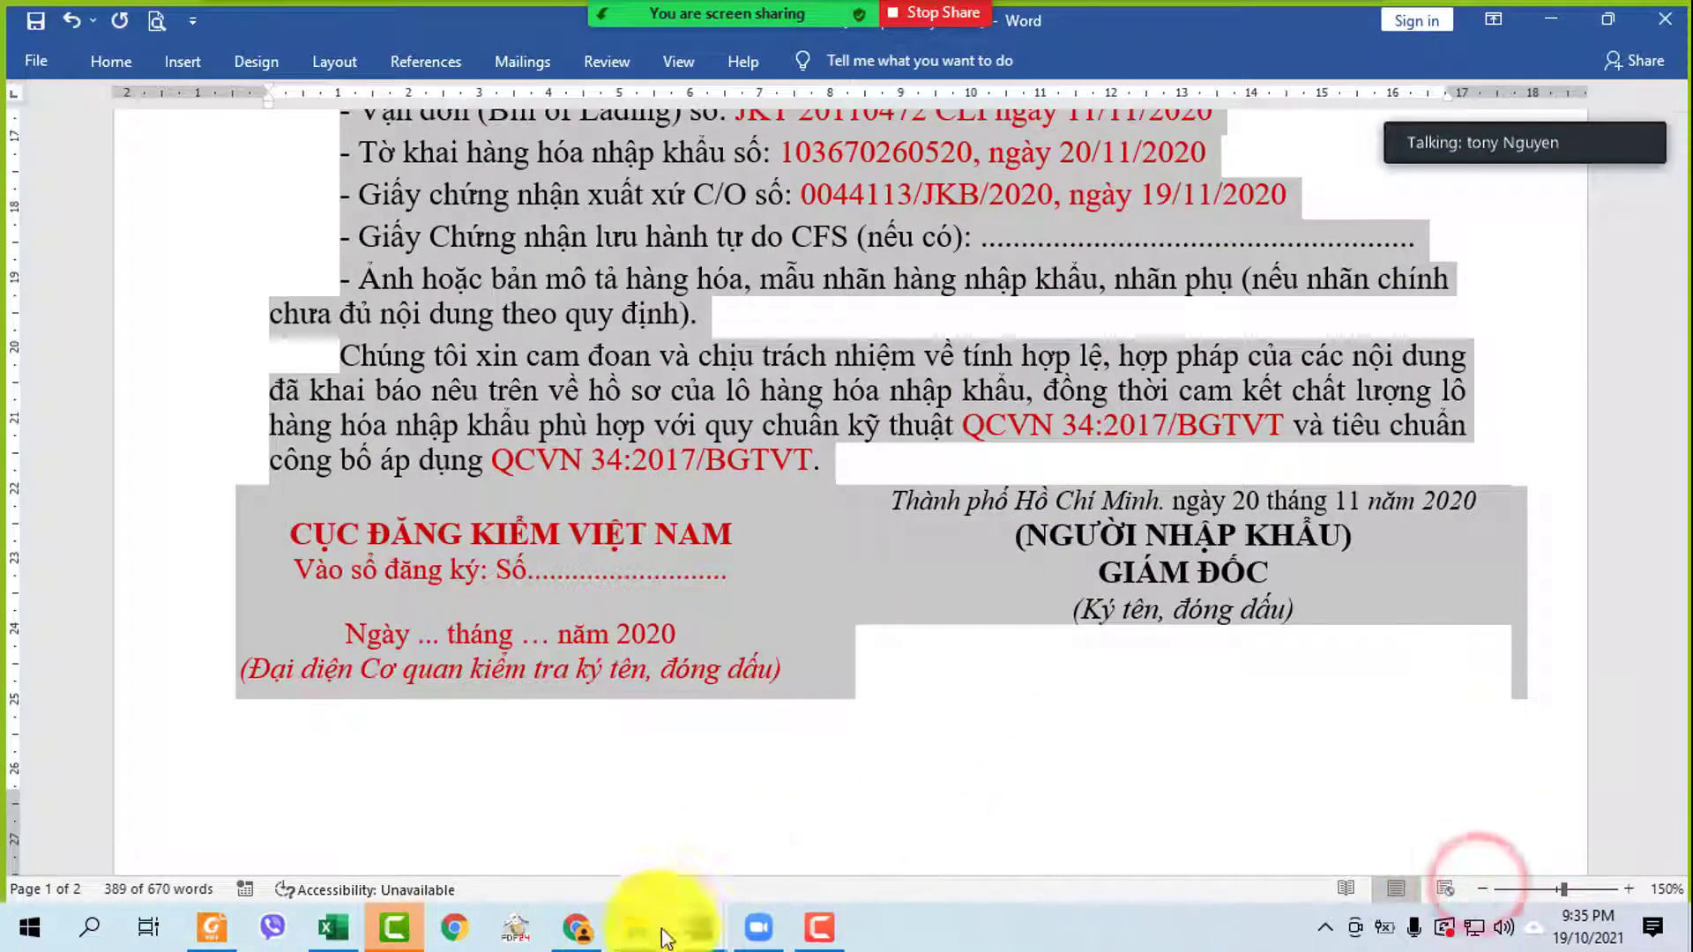
- Switch to Chrome, review the sample form's signatures and goods table again, and close the VNSTAR page
click(576, 928)
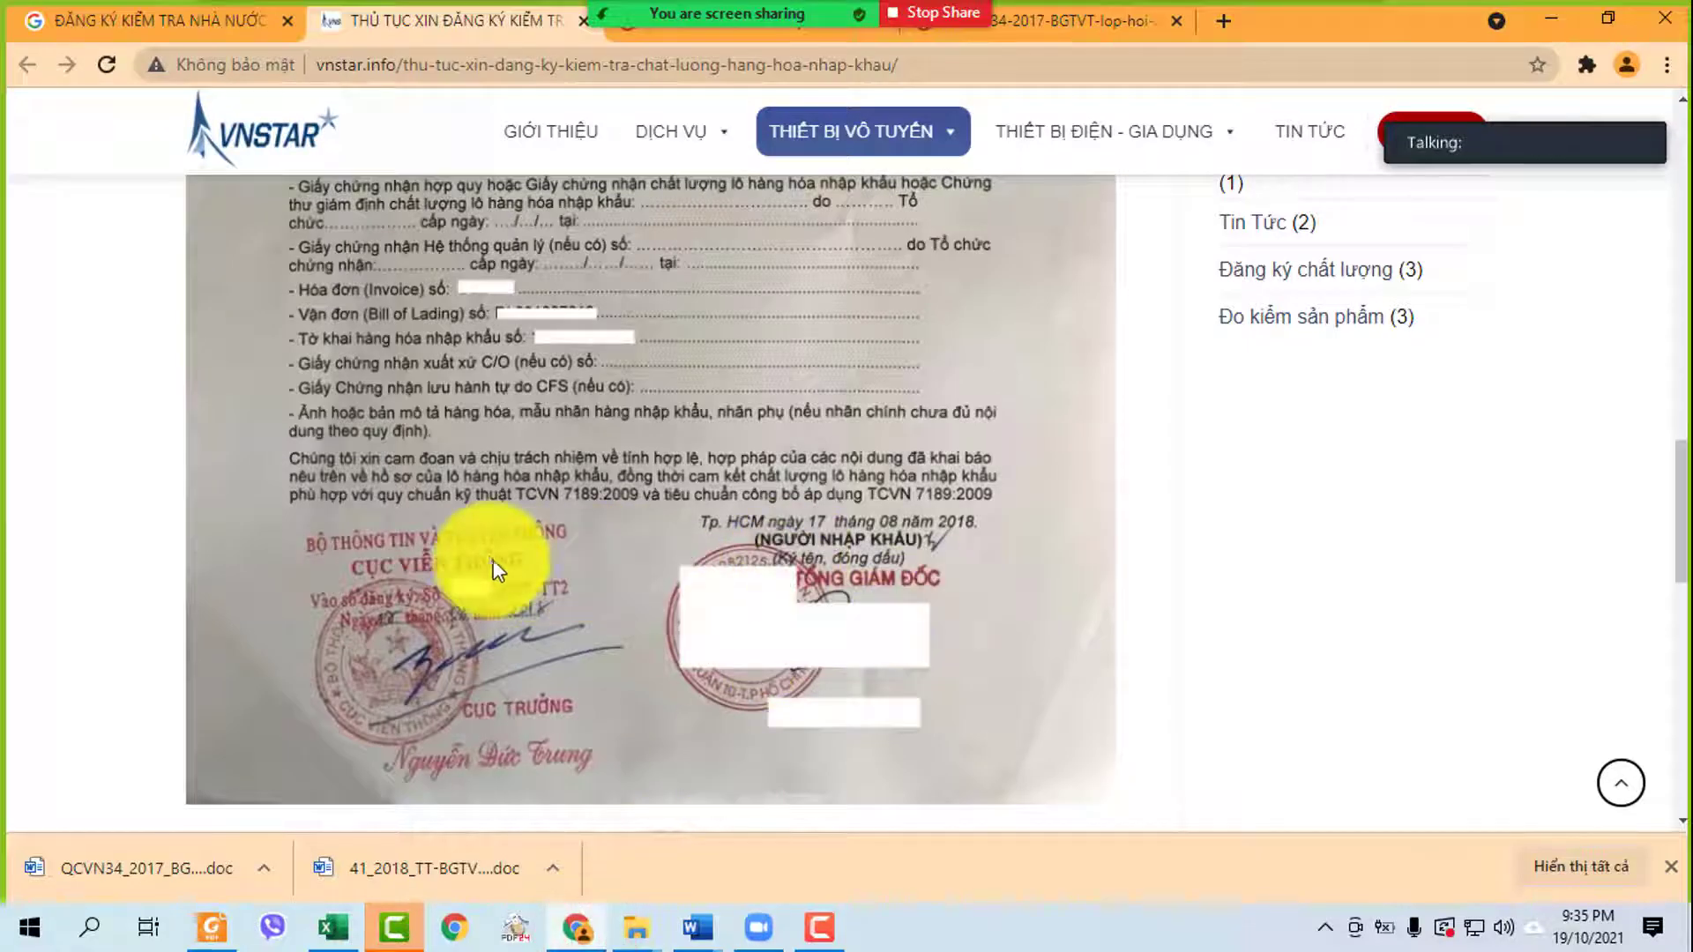
scroll(483, 556, up, 5)
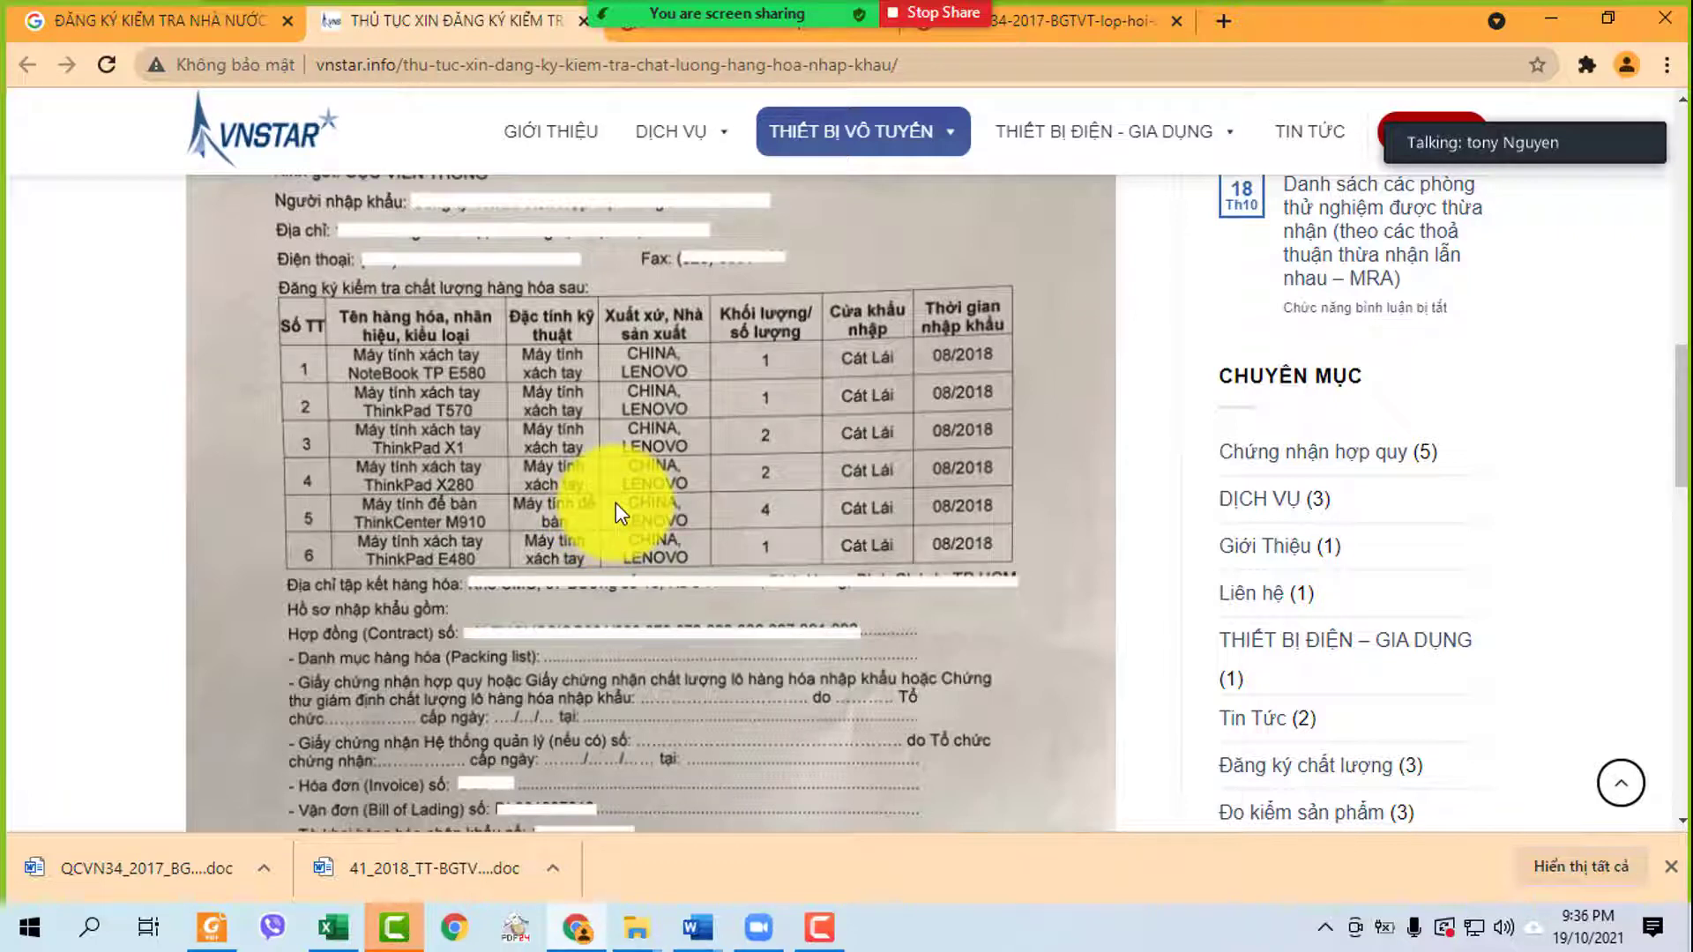
click(577, 22)
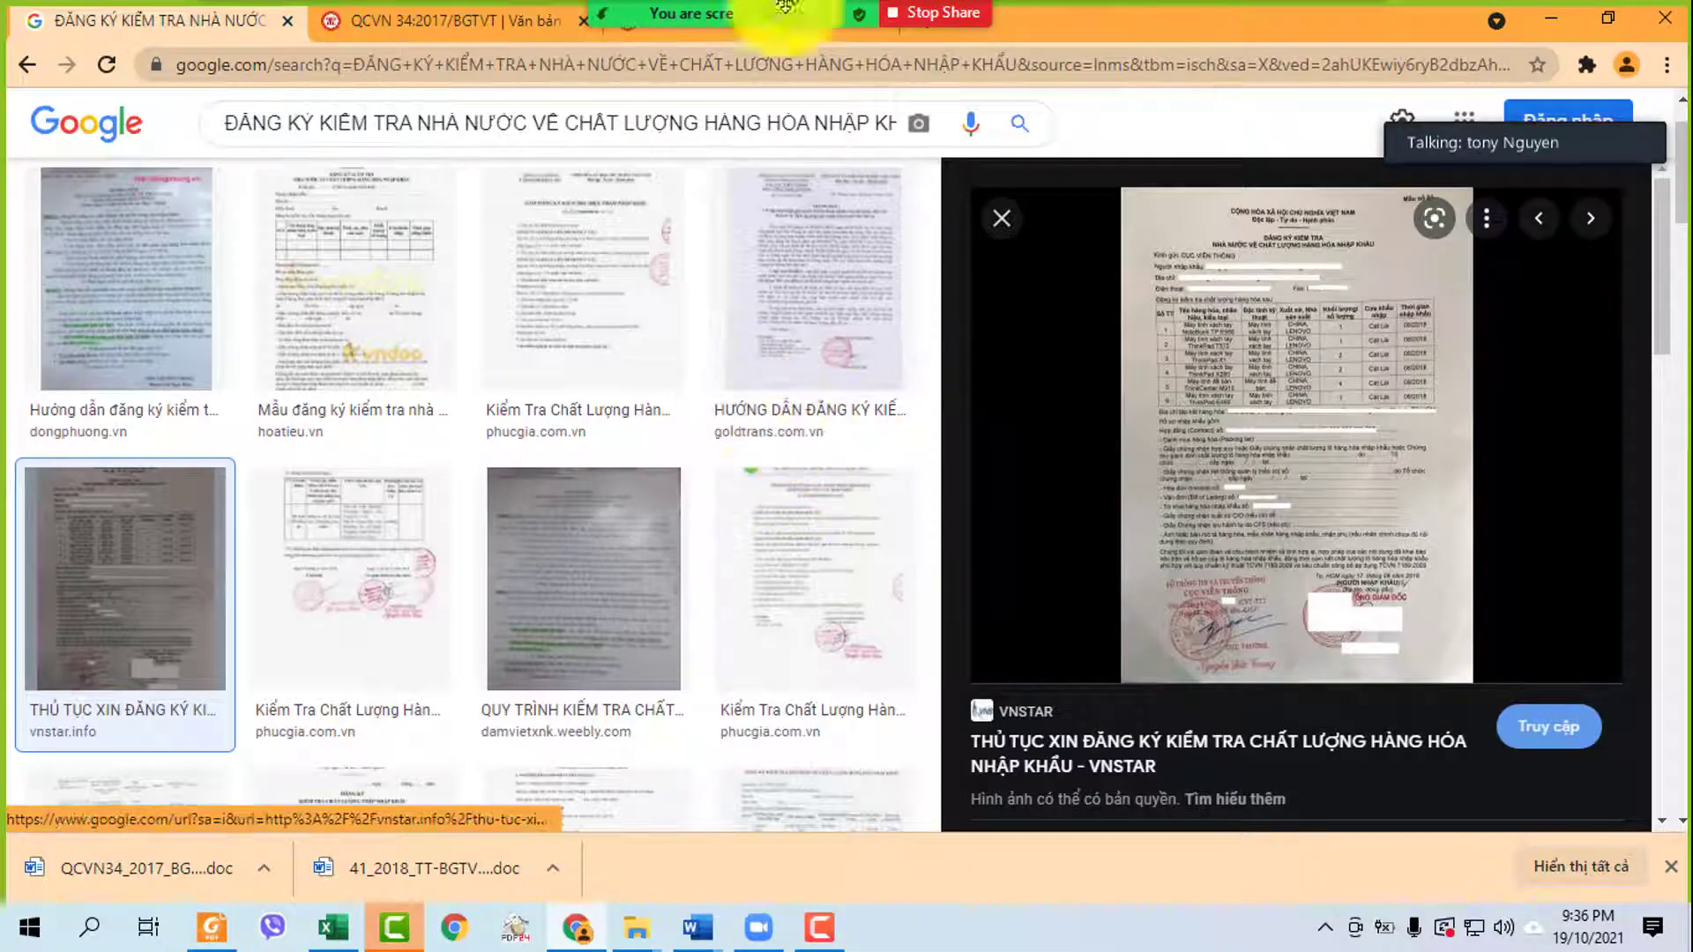
- Close the enlarged sample image in the search results and return to the signature blocks of the Word registration form
mouse_move(610, 34)
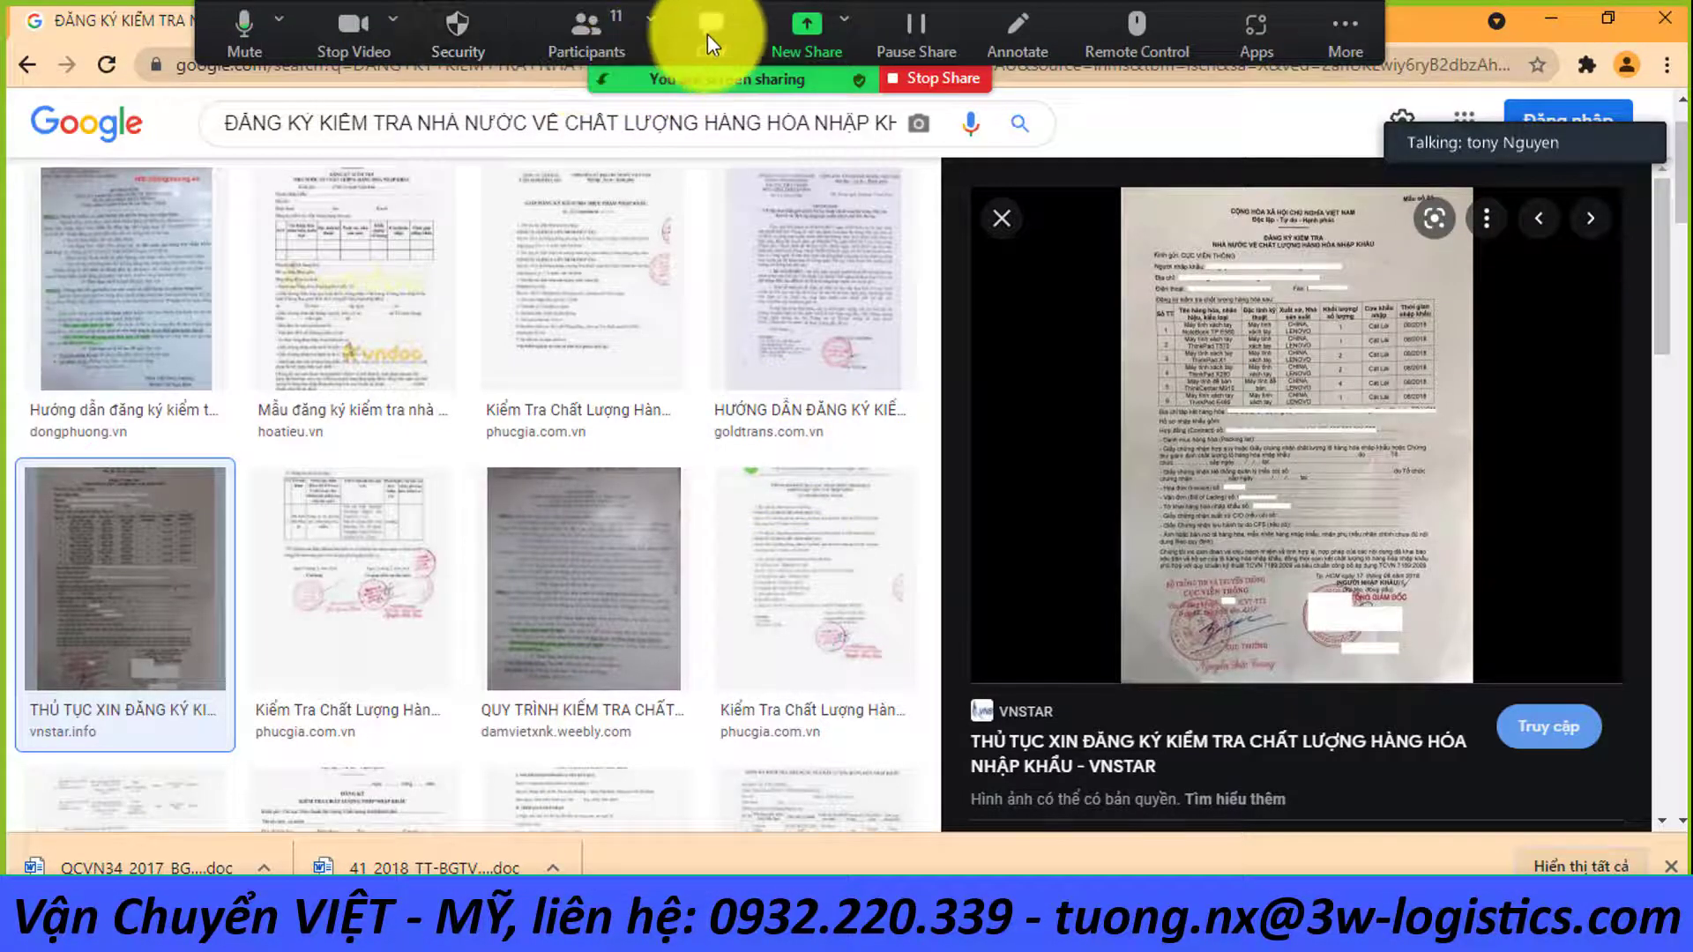
click(1000, 215)
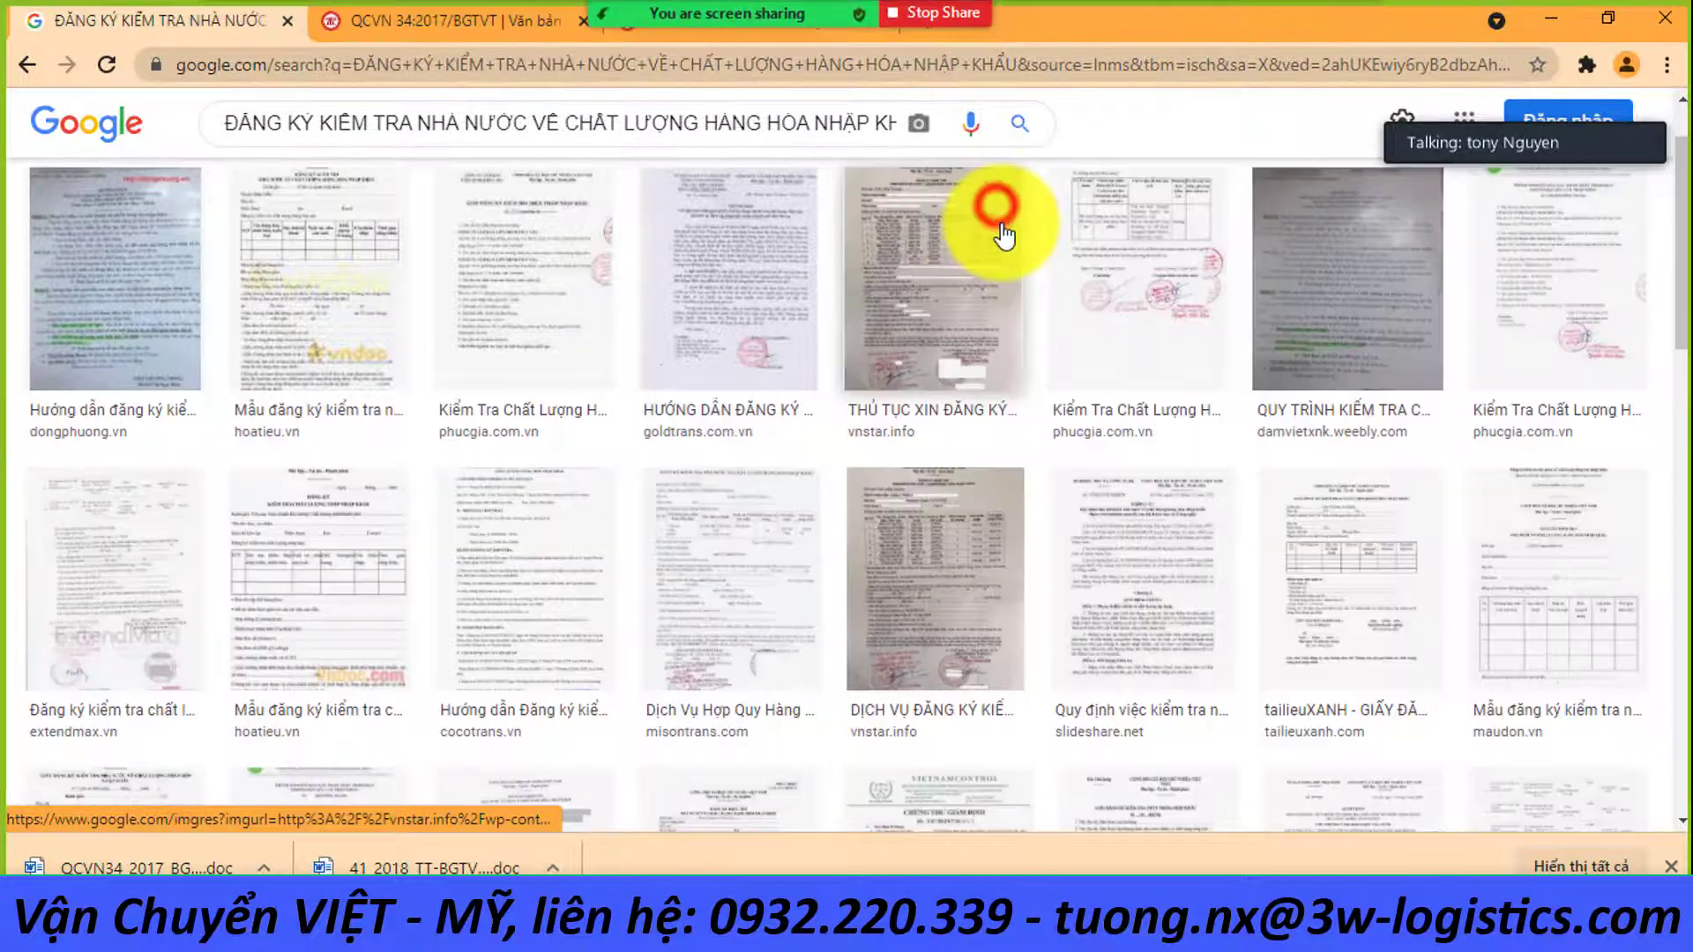
click(1557, 16)
click(1093, 381)
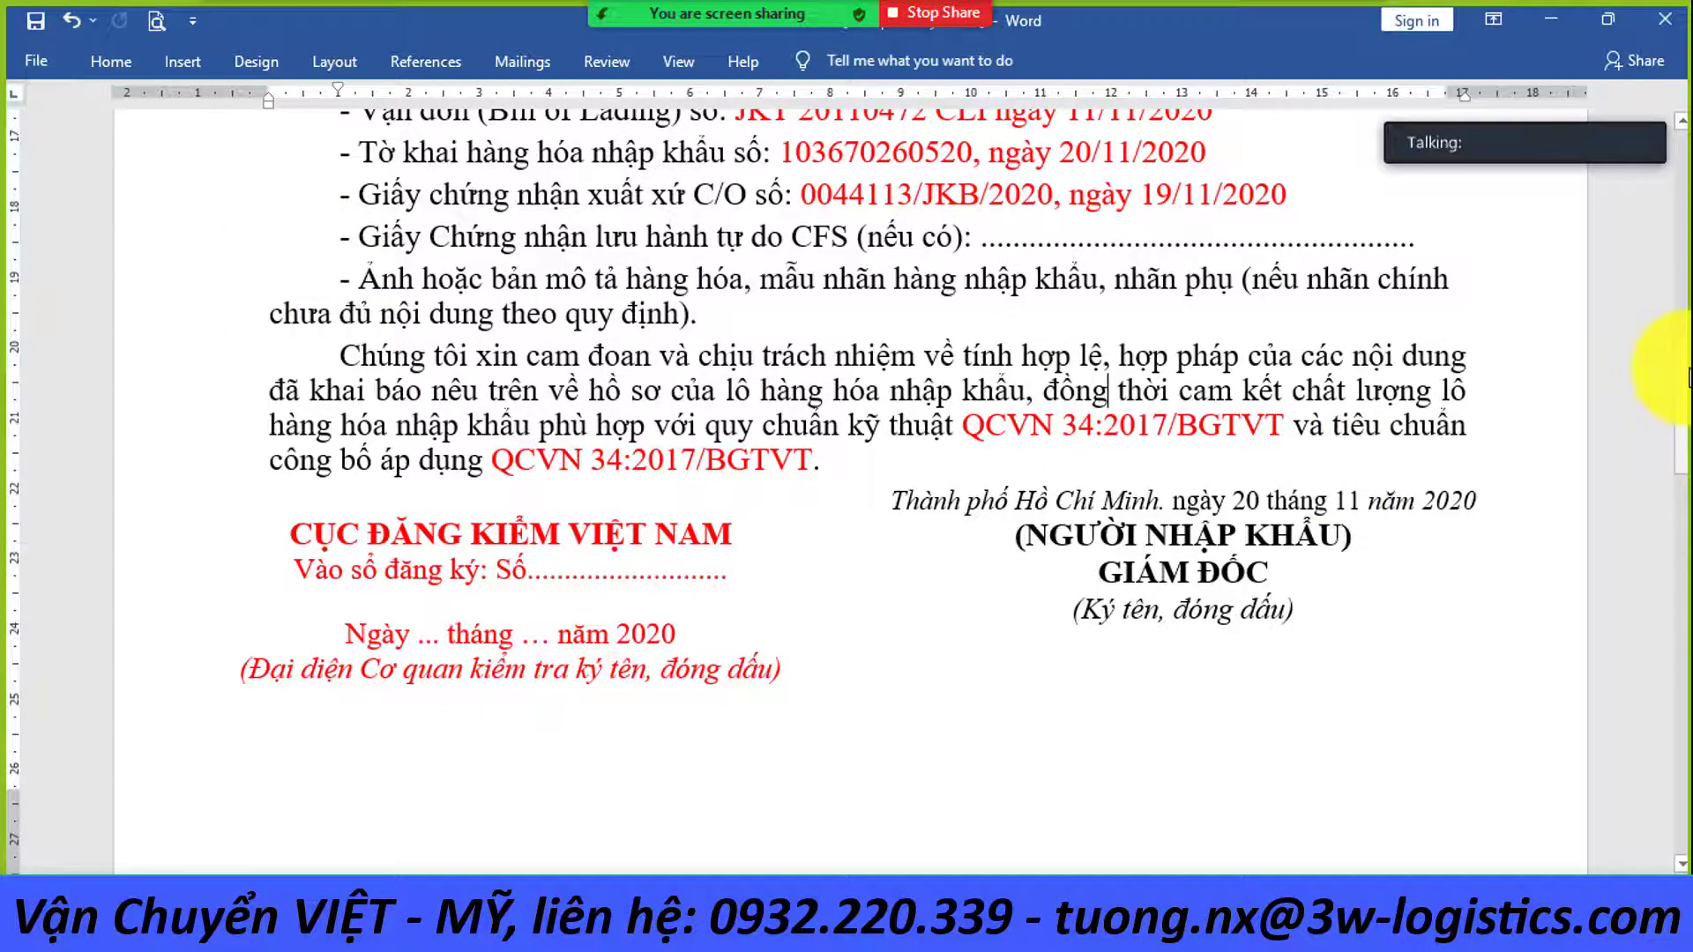
drag(1686, 374, 1682, 441)
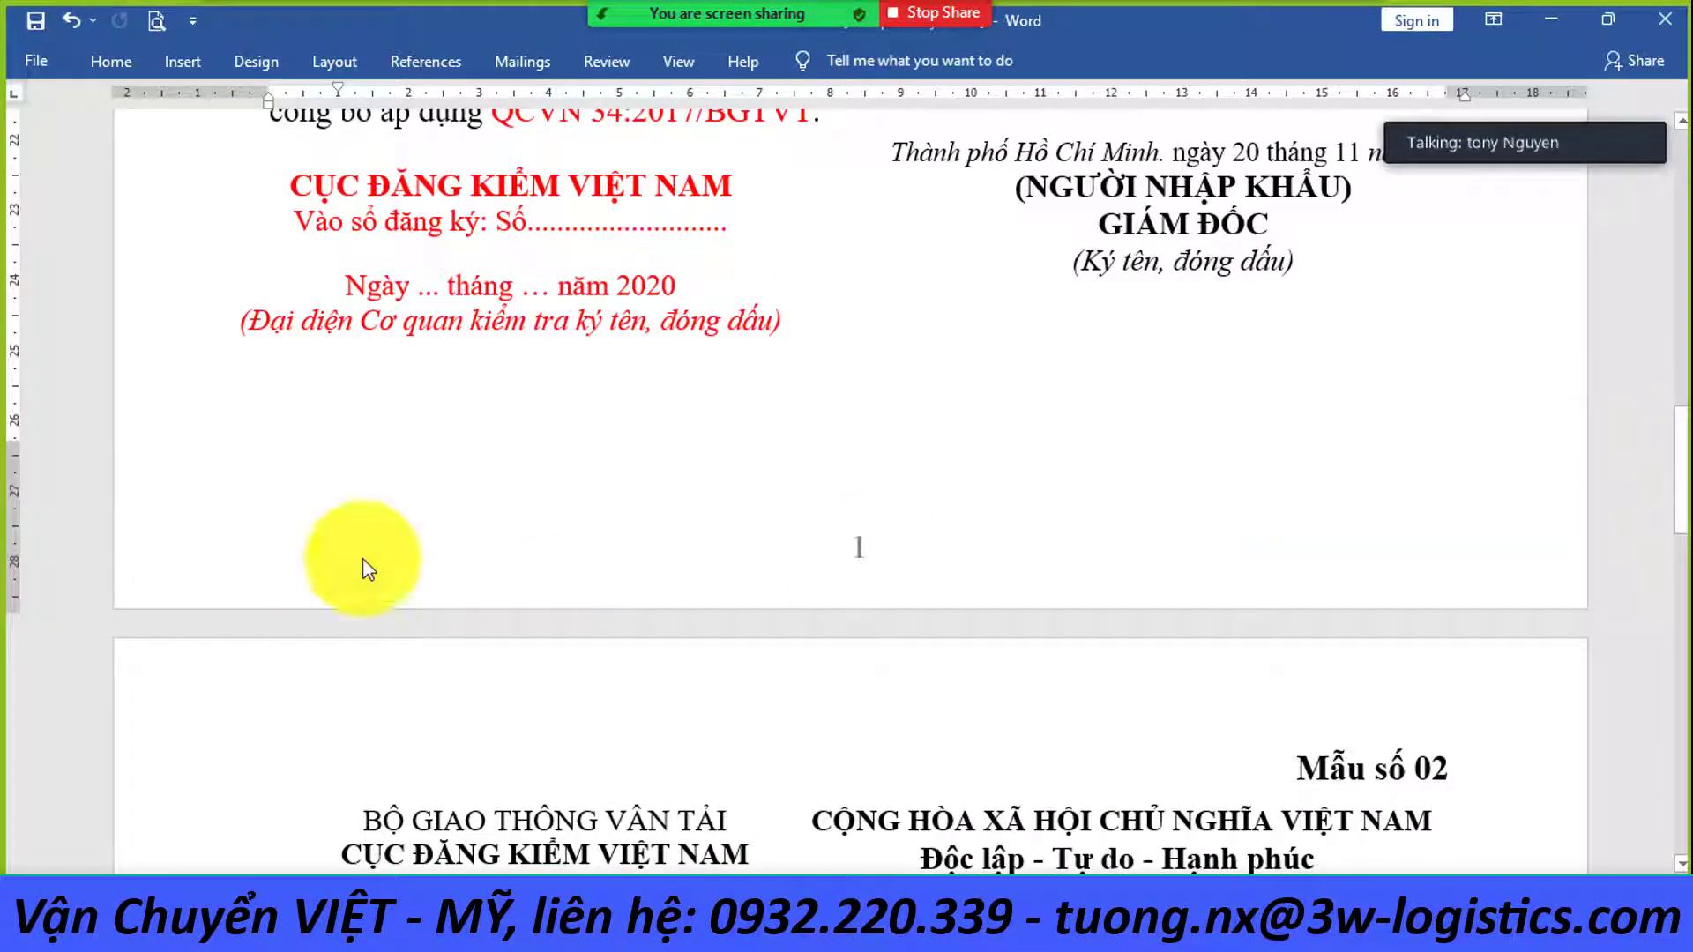
click(472, 537)
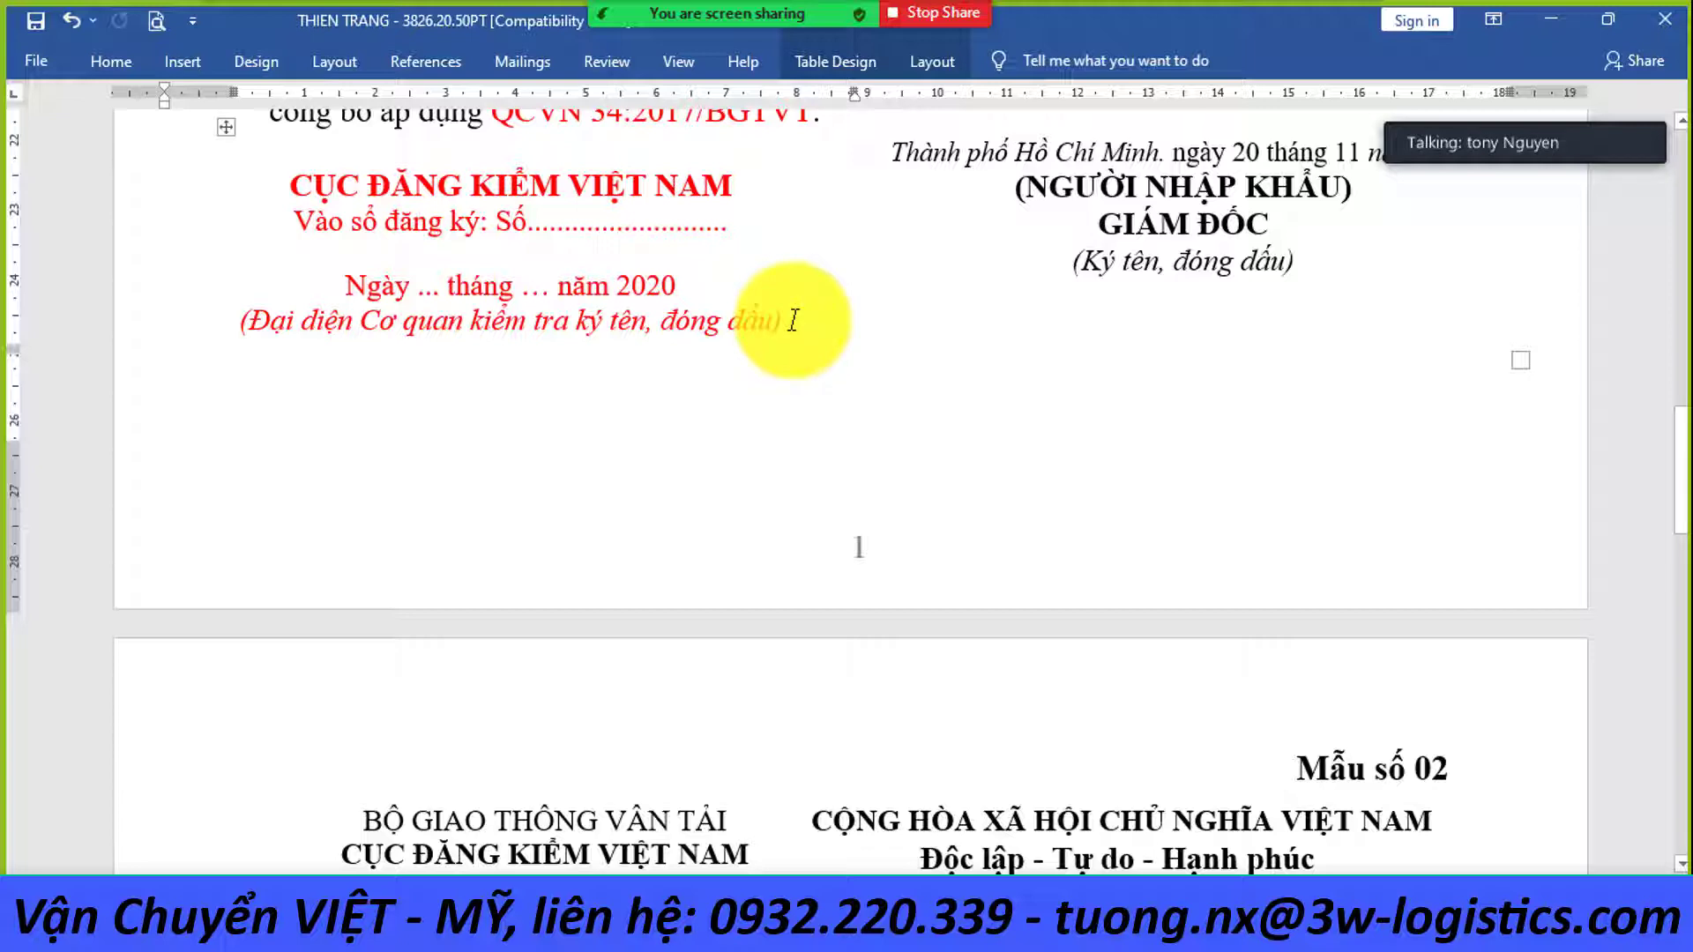
- Open the Zoom meeting's participant list, enlarge it to look through the attendees, and minimize it
mouse_move(705, 46)
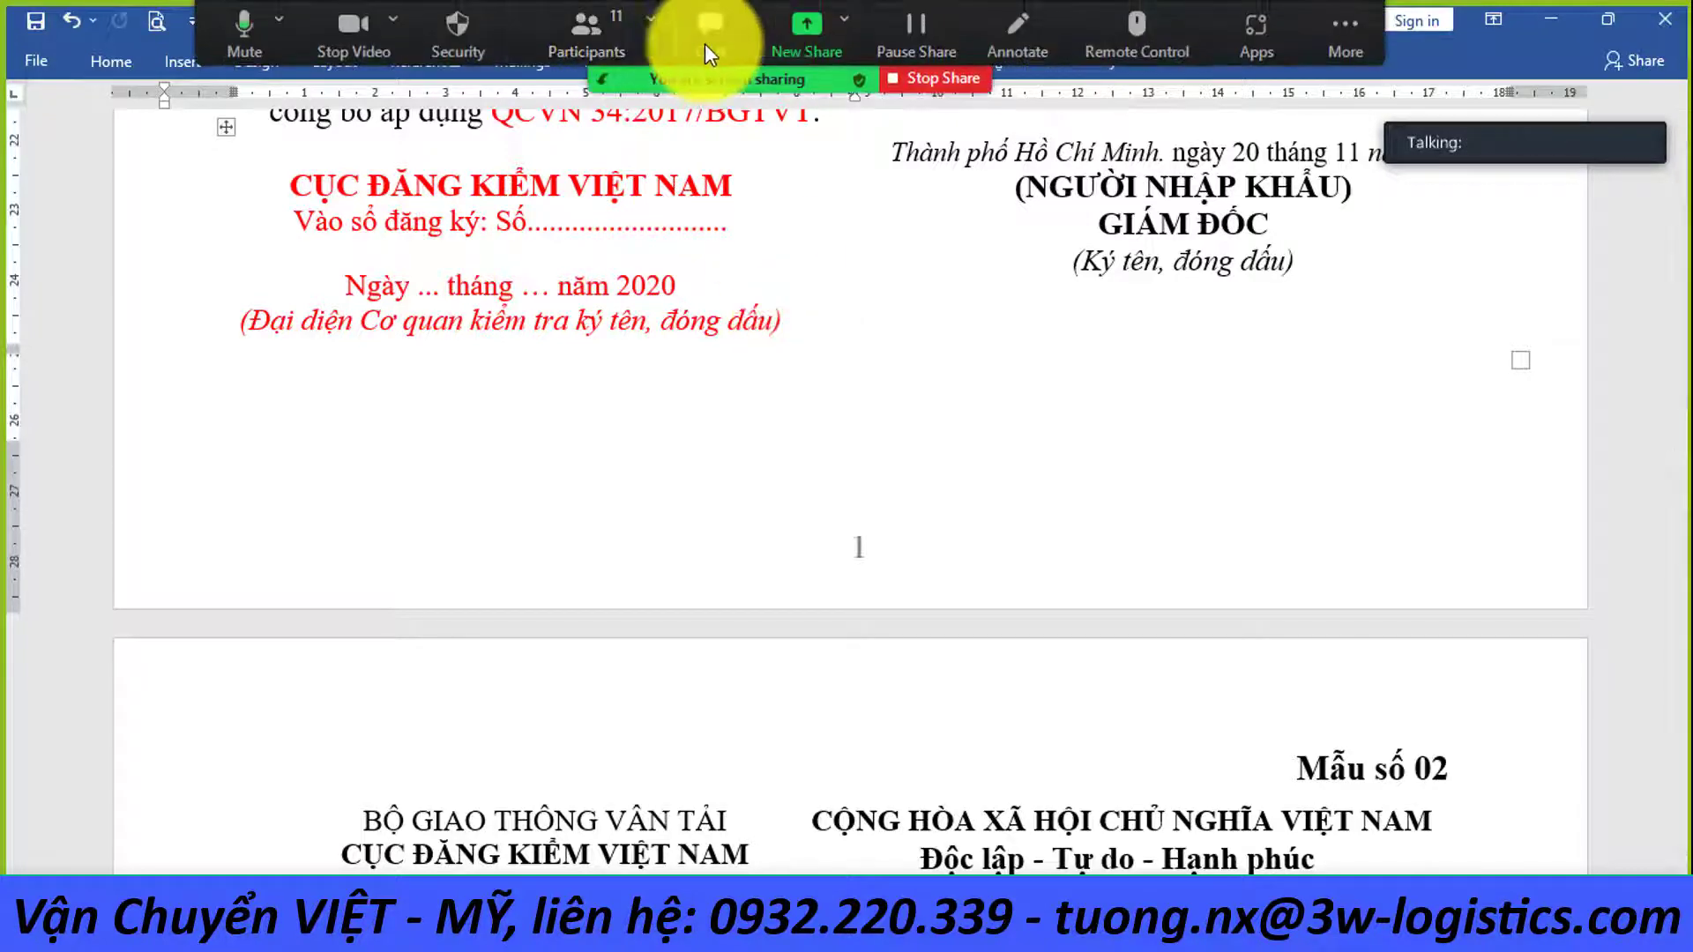
click(586, 35)
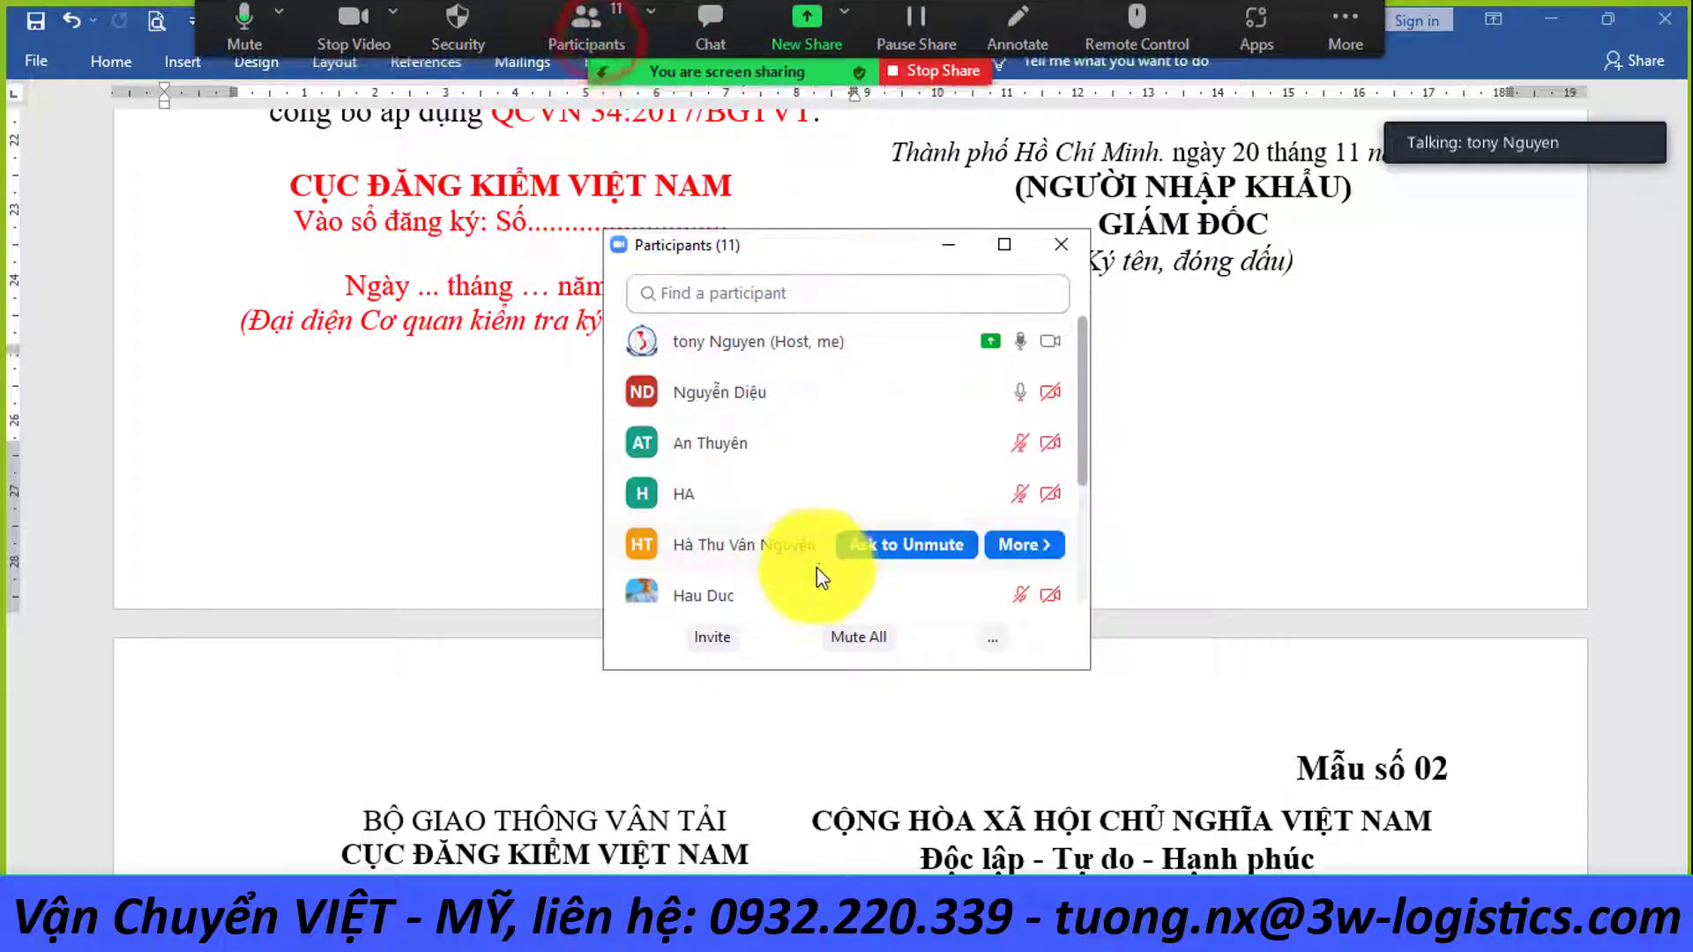
scroll(829, 582, down, 1)
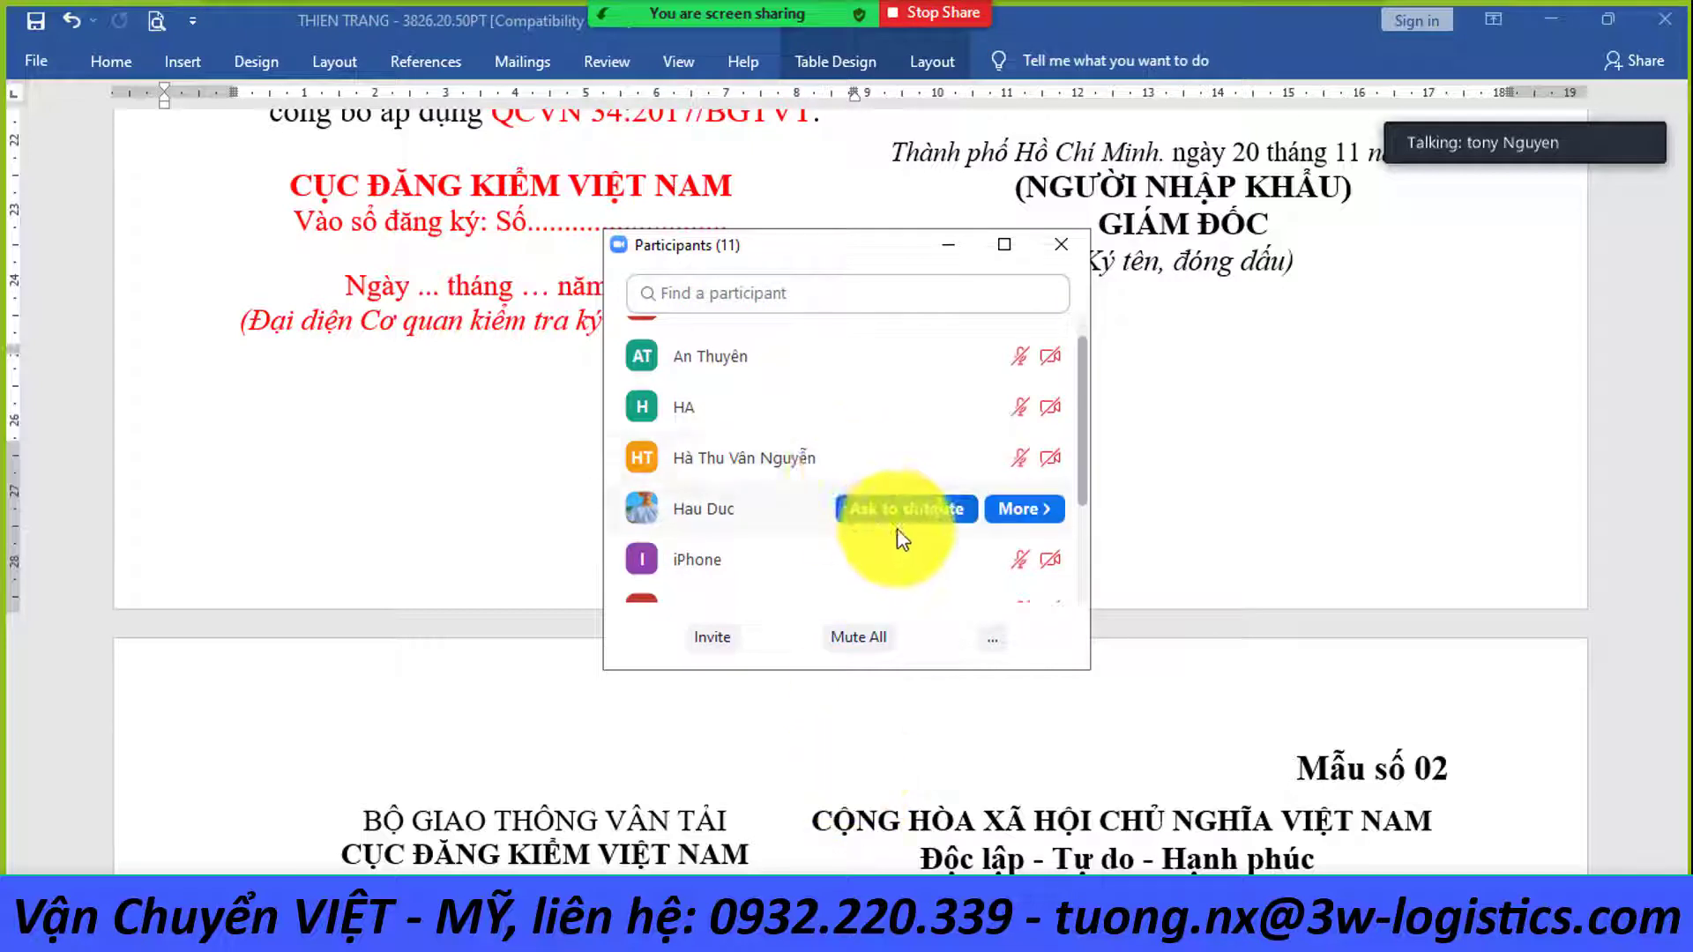
scroll(908, 536, down, 3)
scroll(928, 558, up, 5)
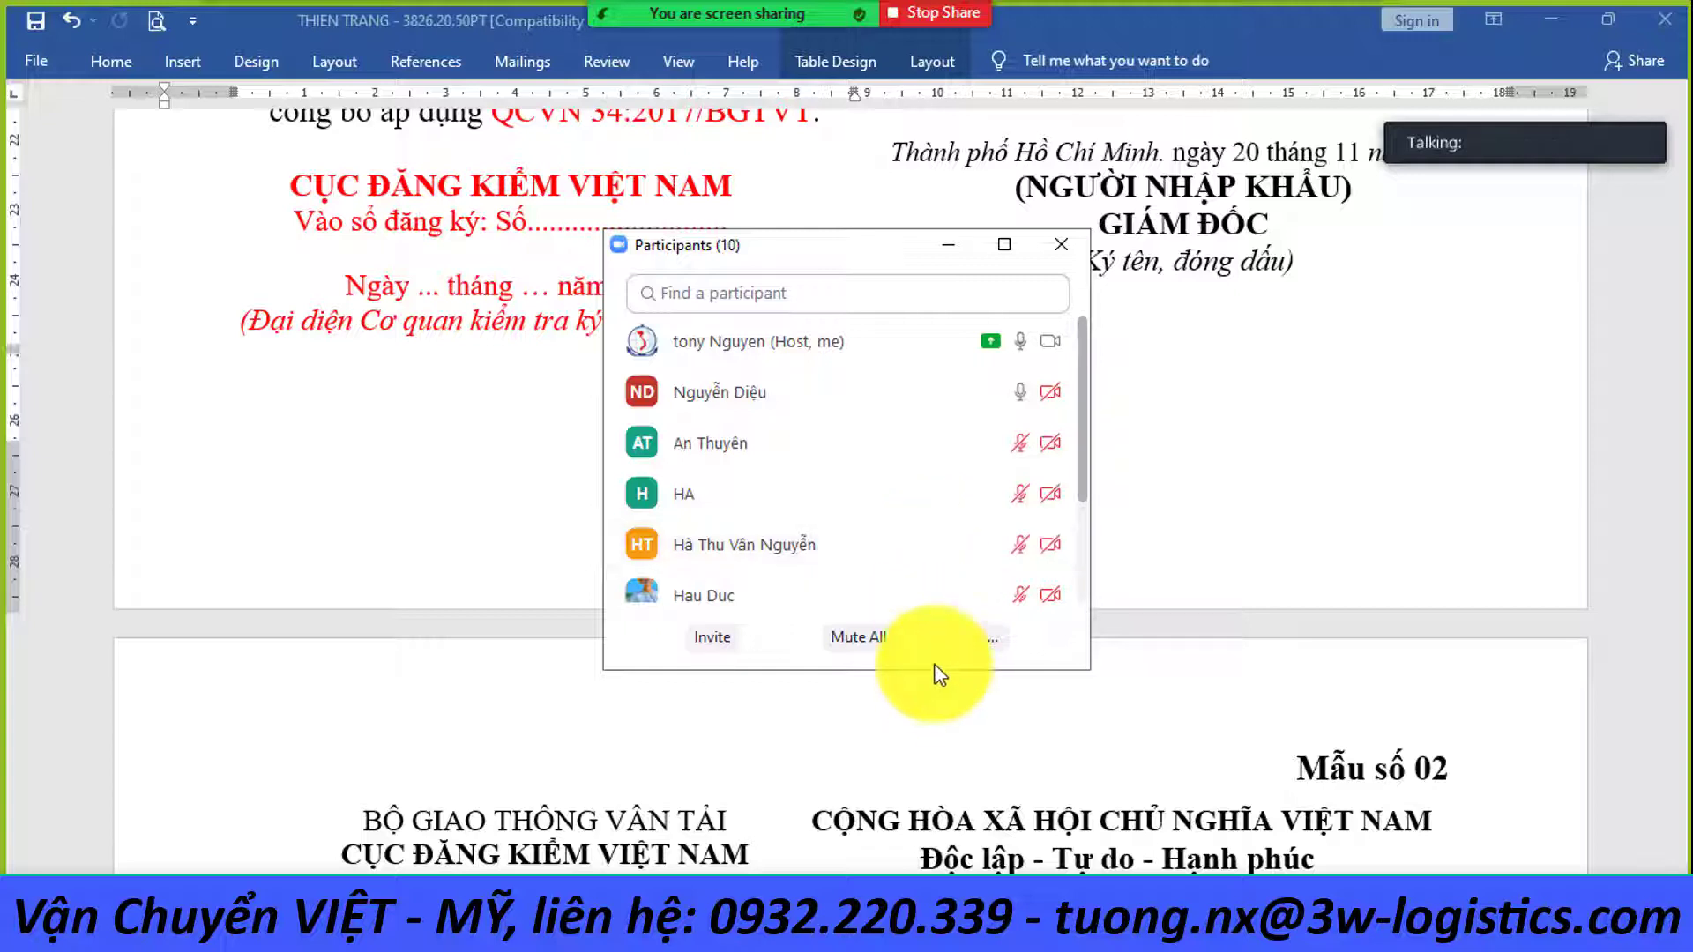
drag(930, 672, 932, 774)
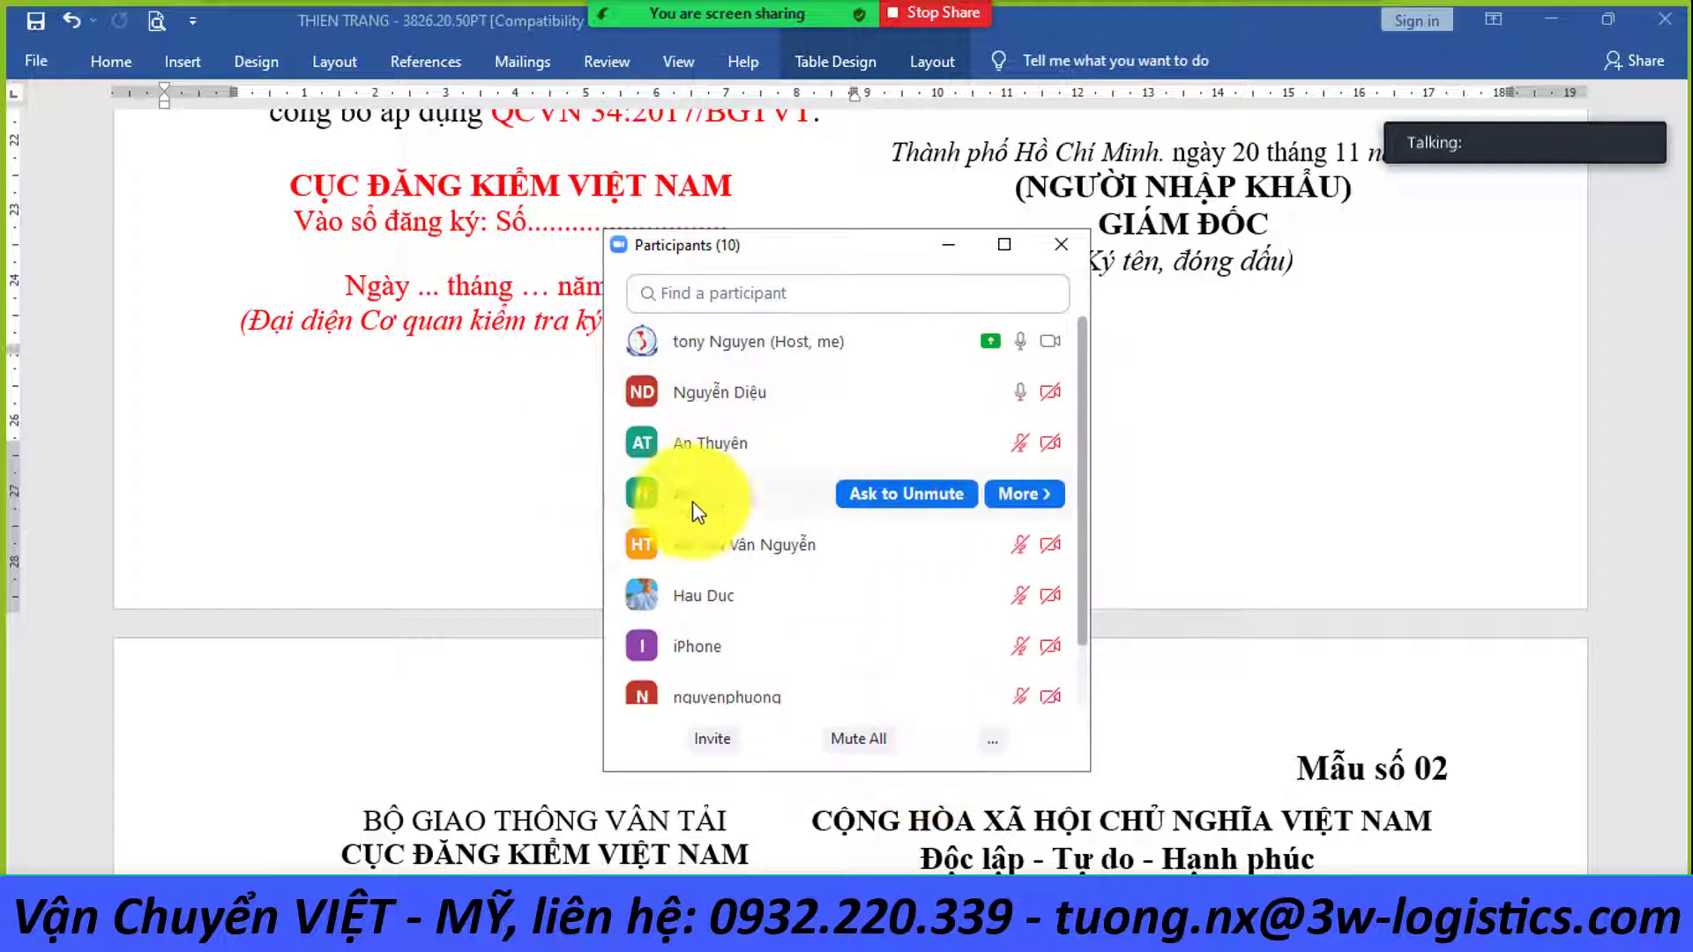
scroll(827, 582, down, 3)
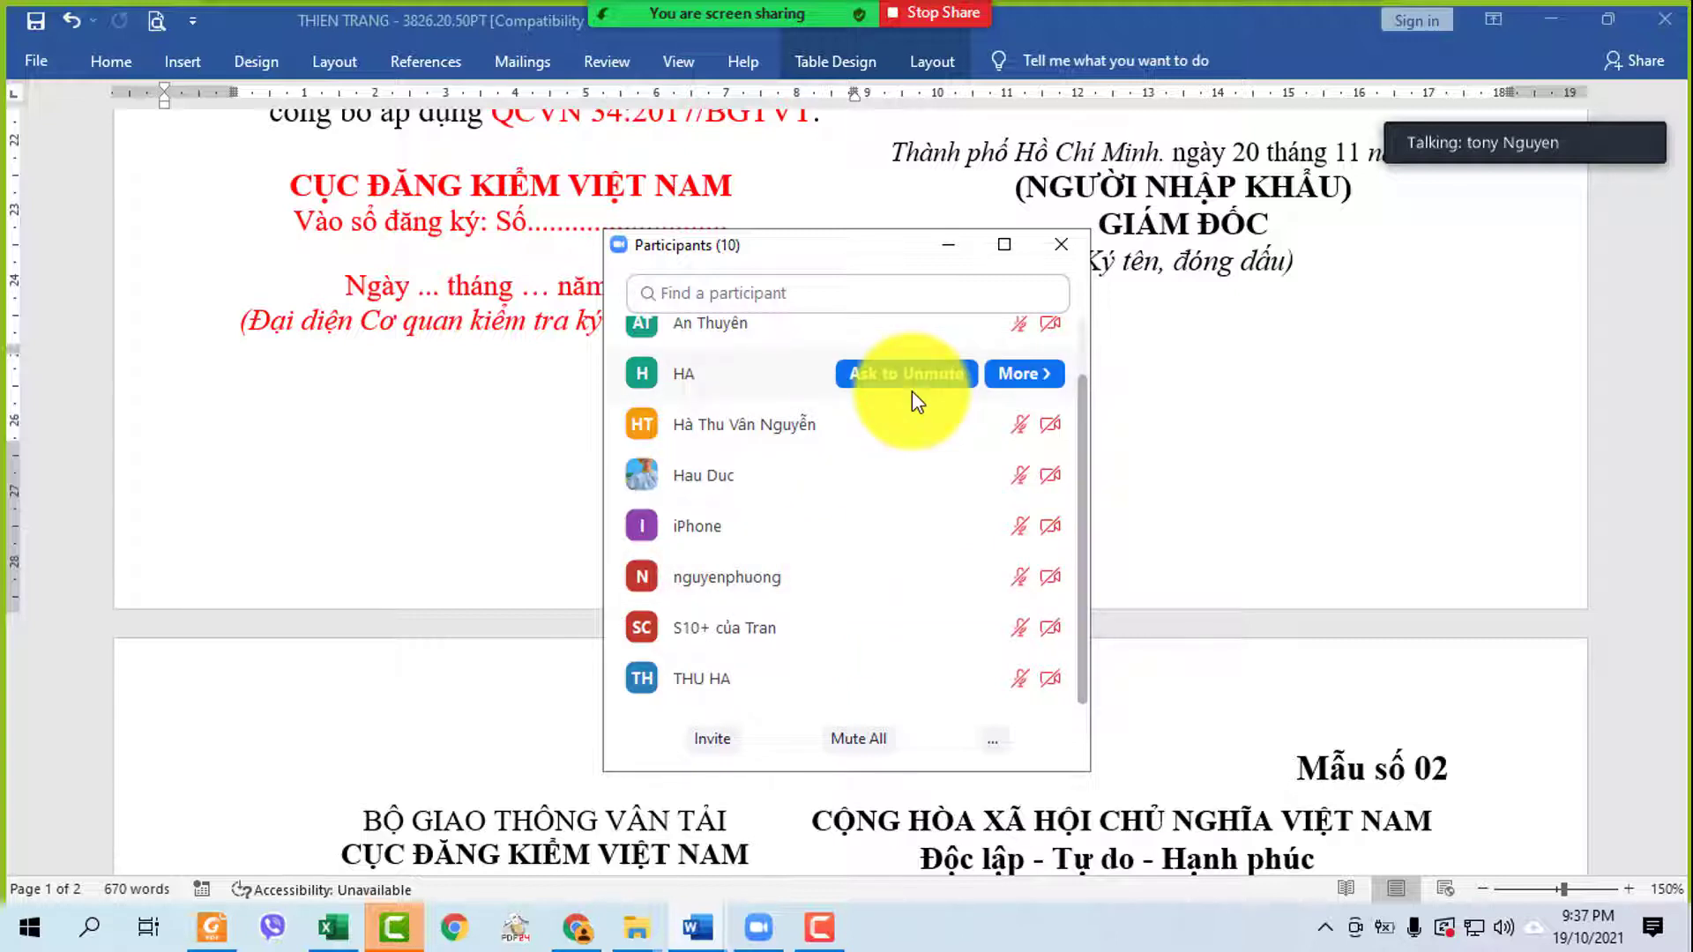
click(946, 243)
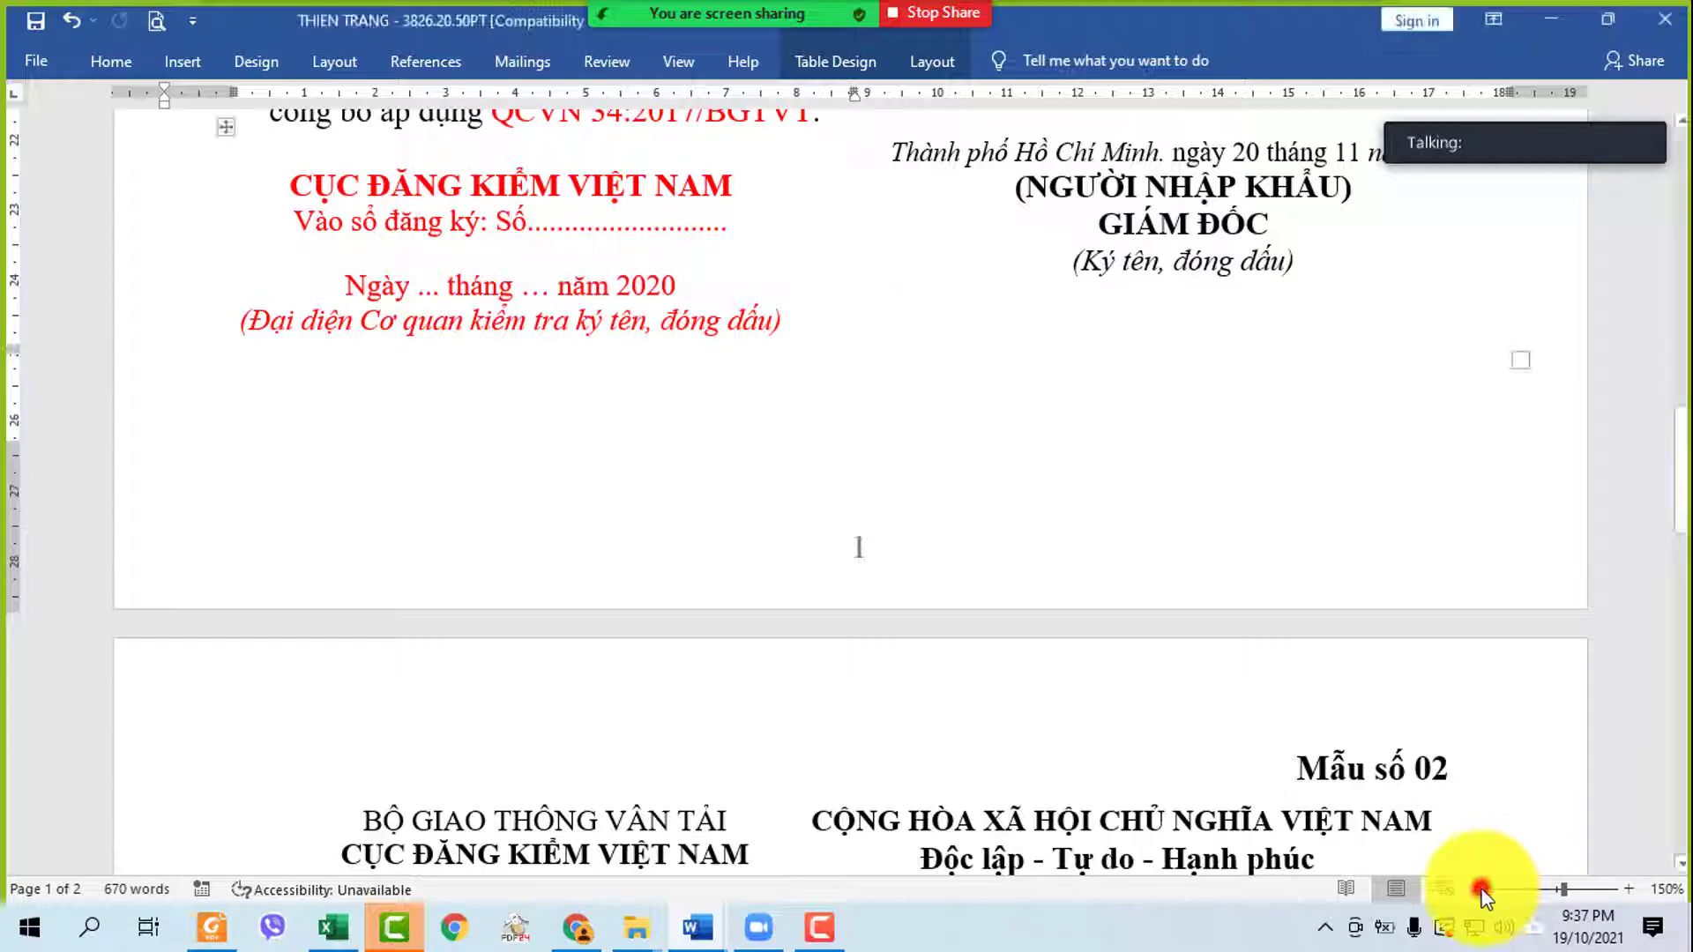
- Set the registration form's zoom to 130% and review it from the header and goods table to the signature blocks
scroll(1465, 441, up, 5)
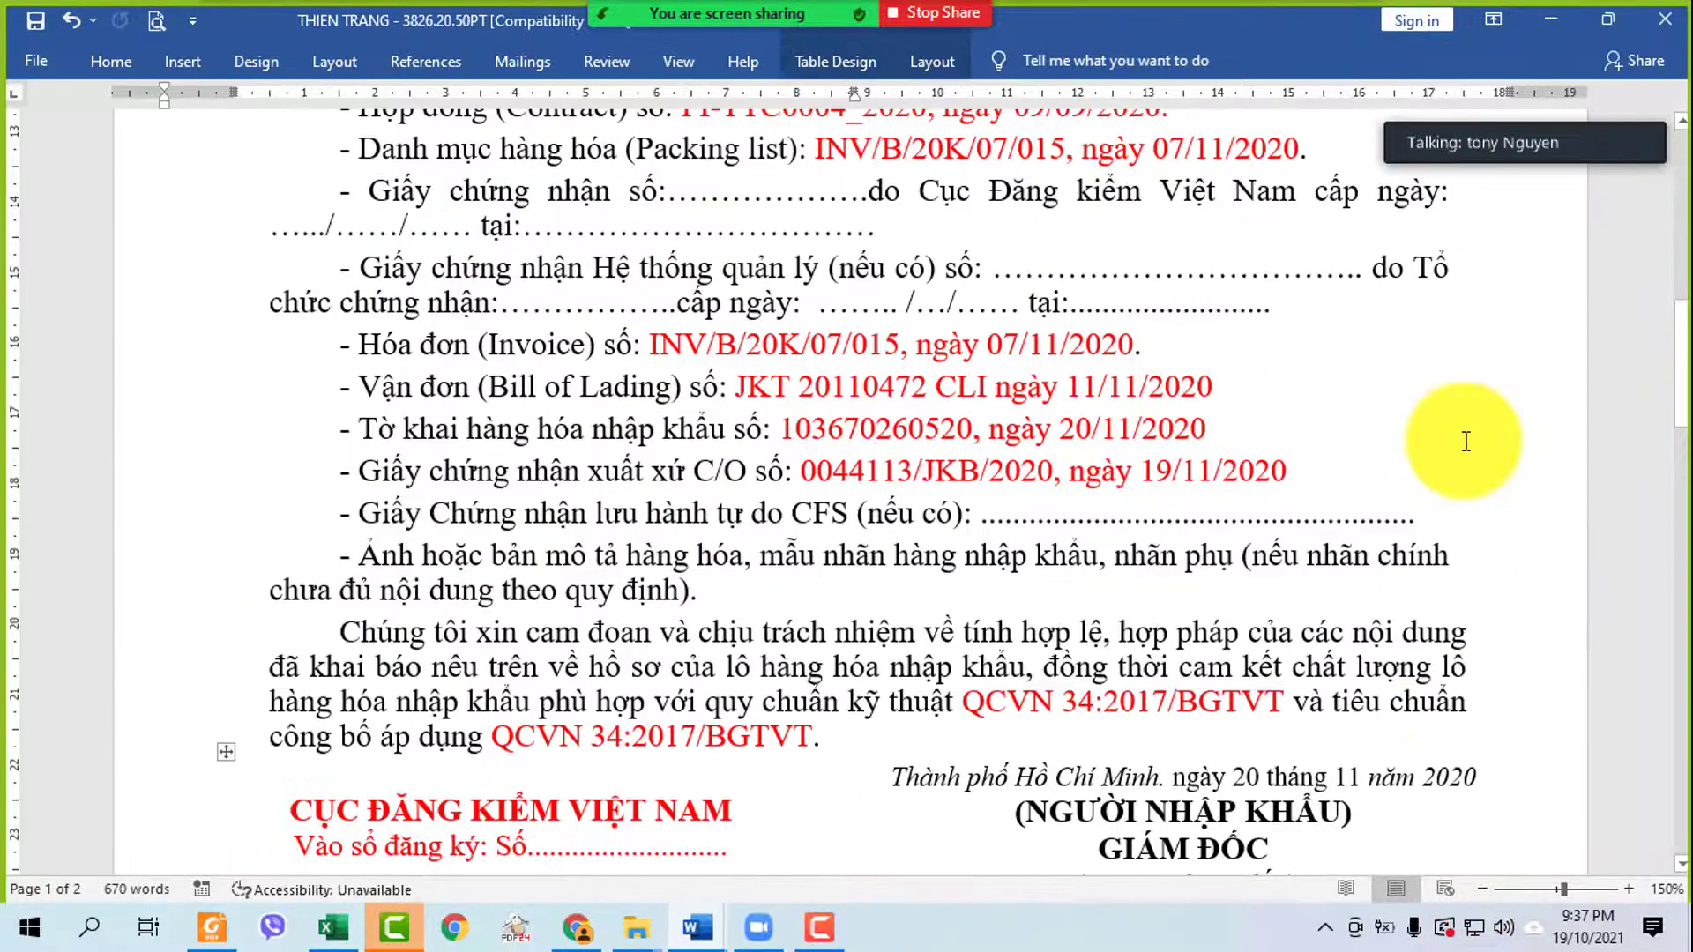
scroll(1465, 441, up, 8)
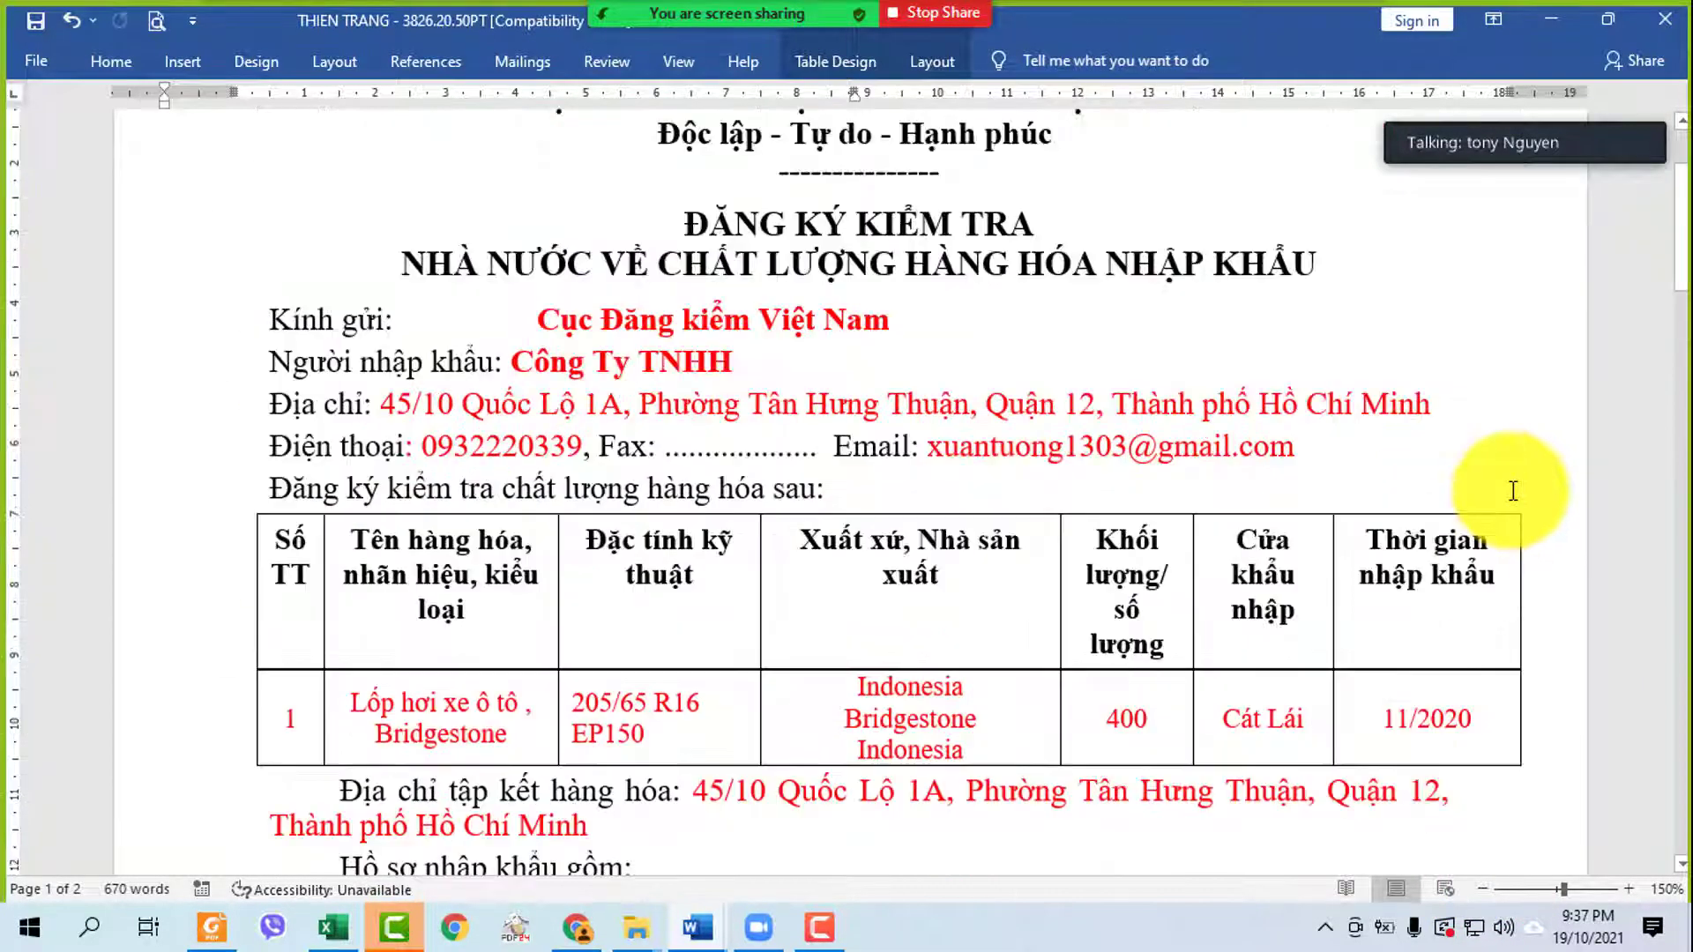
click(1484, 891)
click(1484, 891)
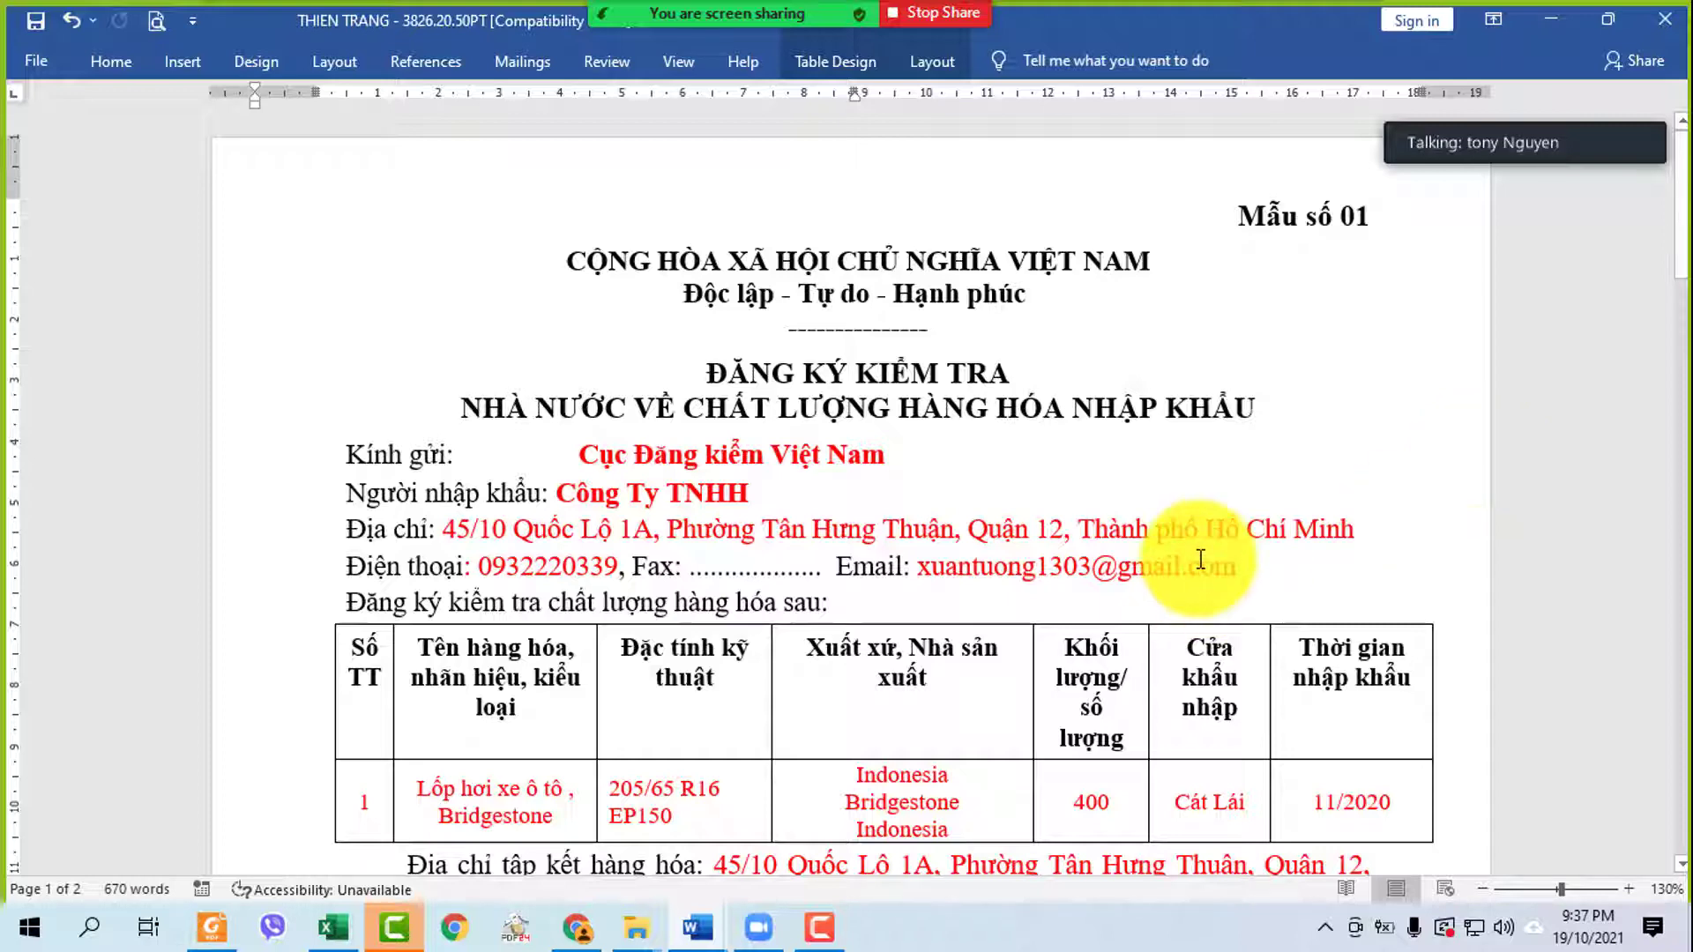
scroll(1207, 545, down, 3)
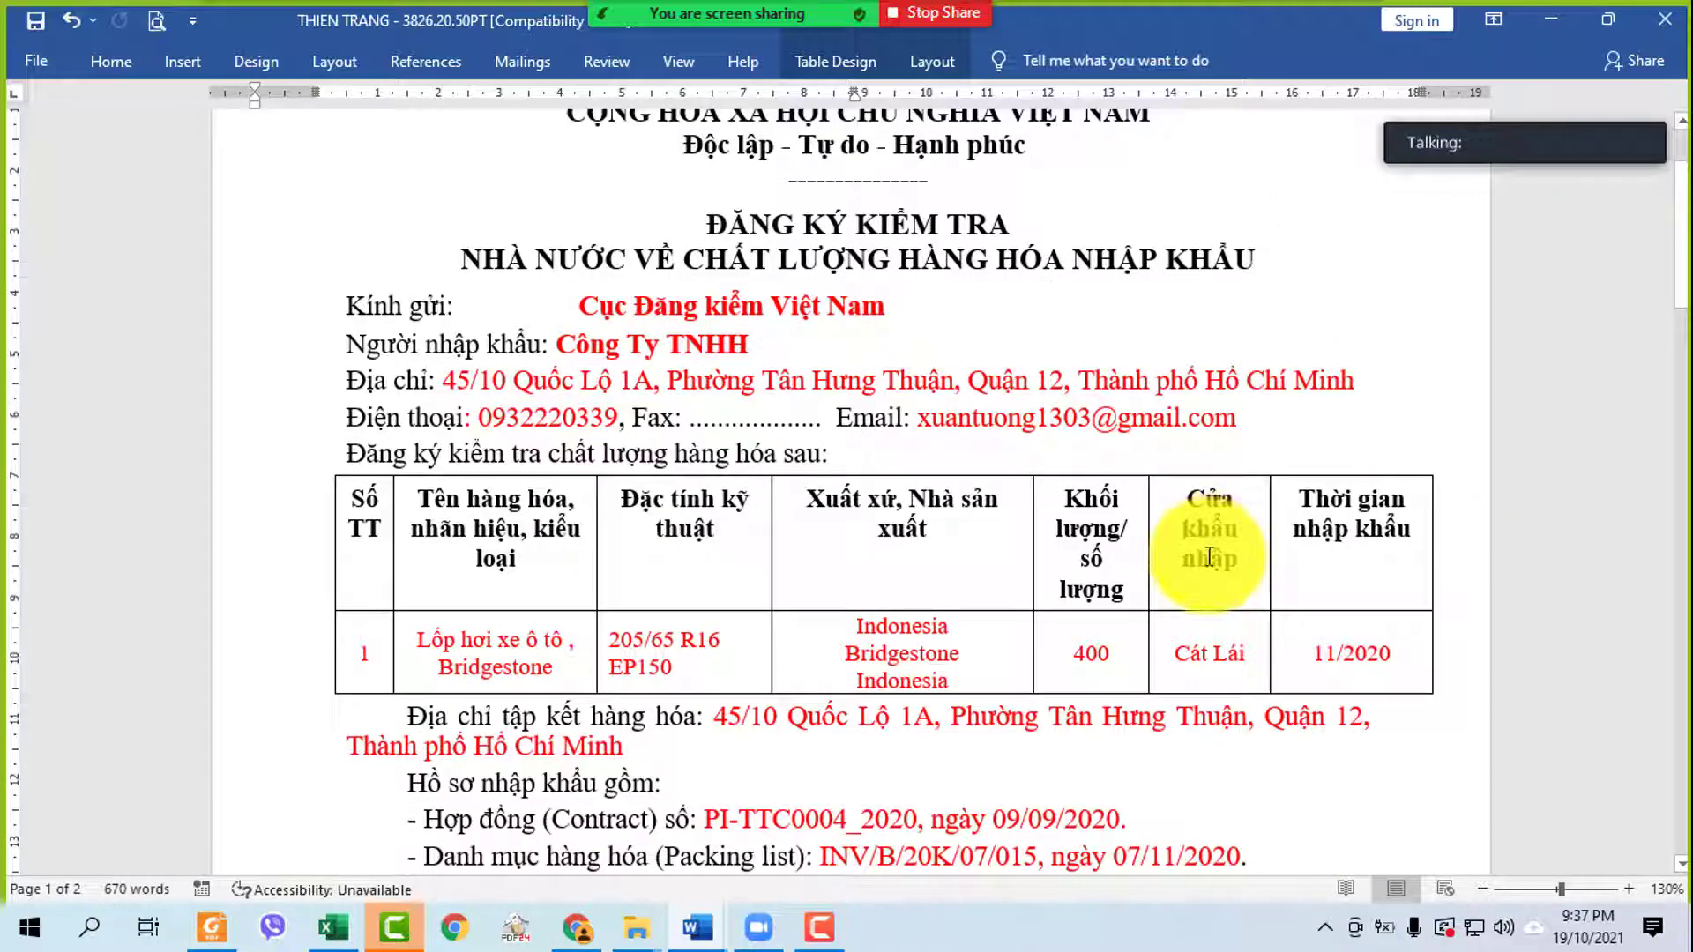
scroll(1199, 552, down, 15)
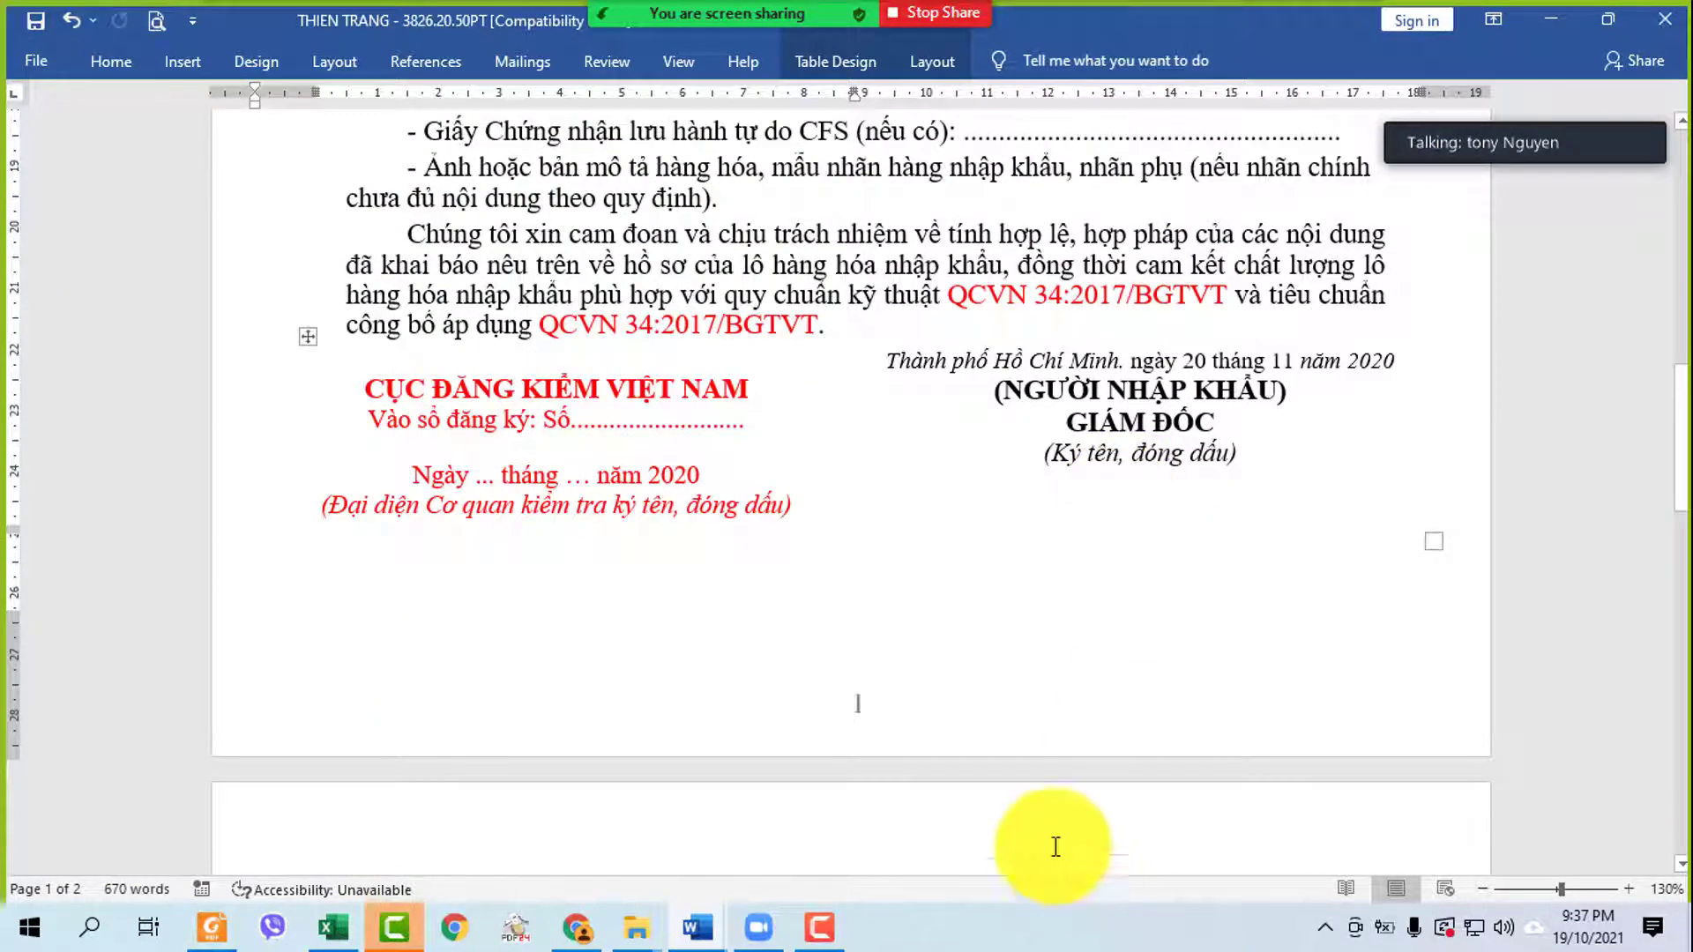
- Switch to the GHI CHU document and add "- ĐIỀN THÔNG TIN VÀO MẪU GIẤY ĐĂNG KÝ KIỂM TRA CLNN" plus a new dash line
click(696, 927)
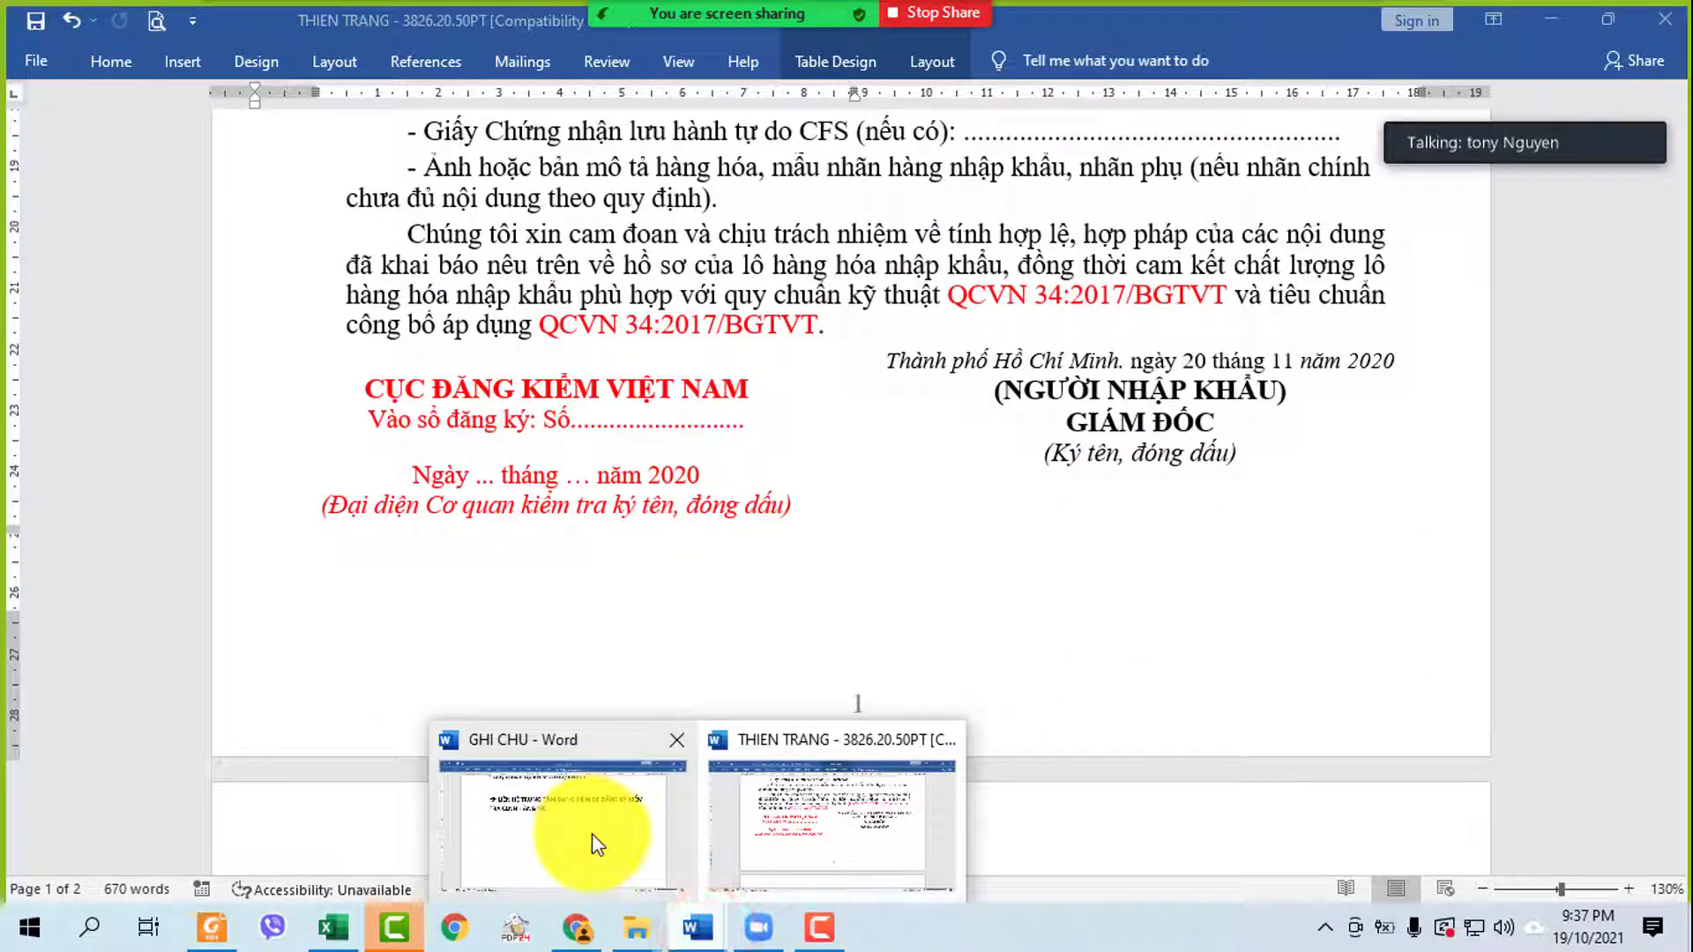
click(775, 838)
mouse_move(696, 936)
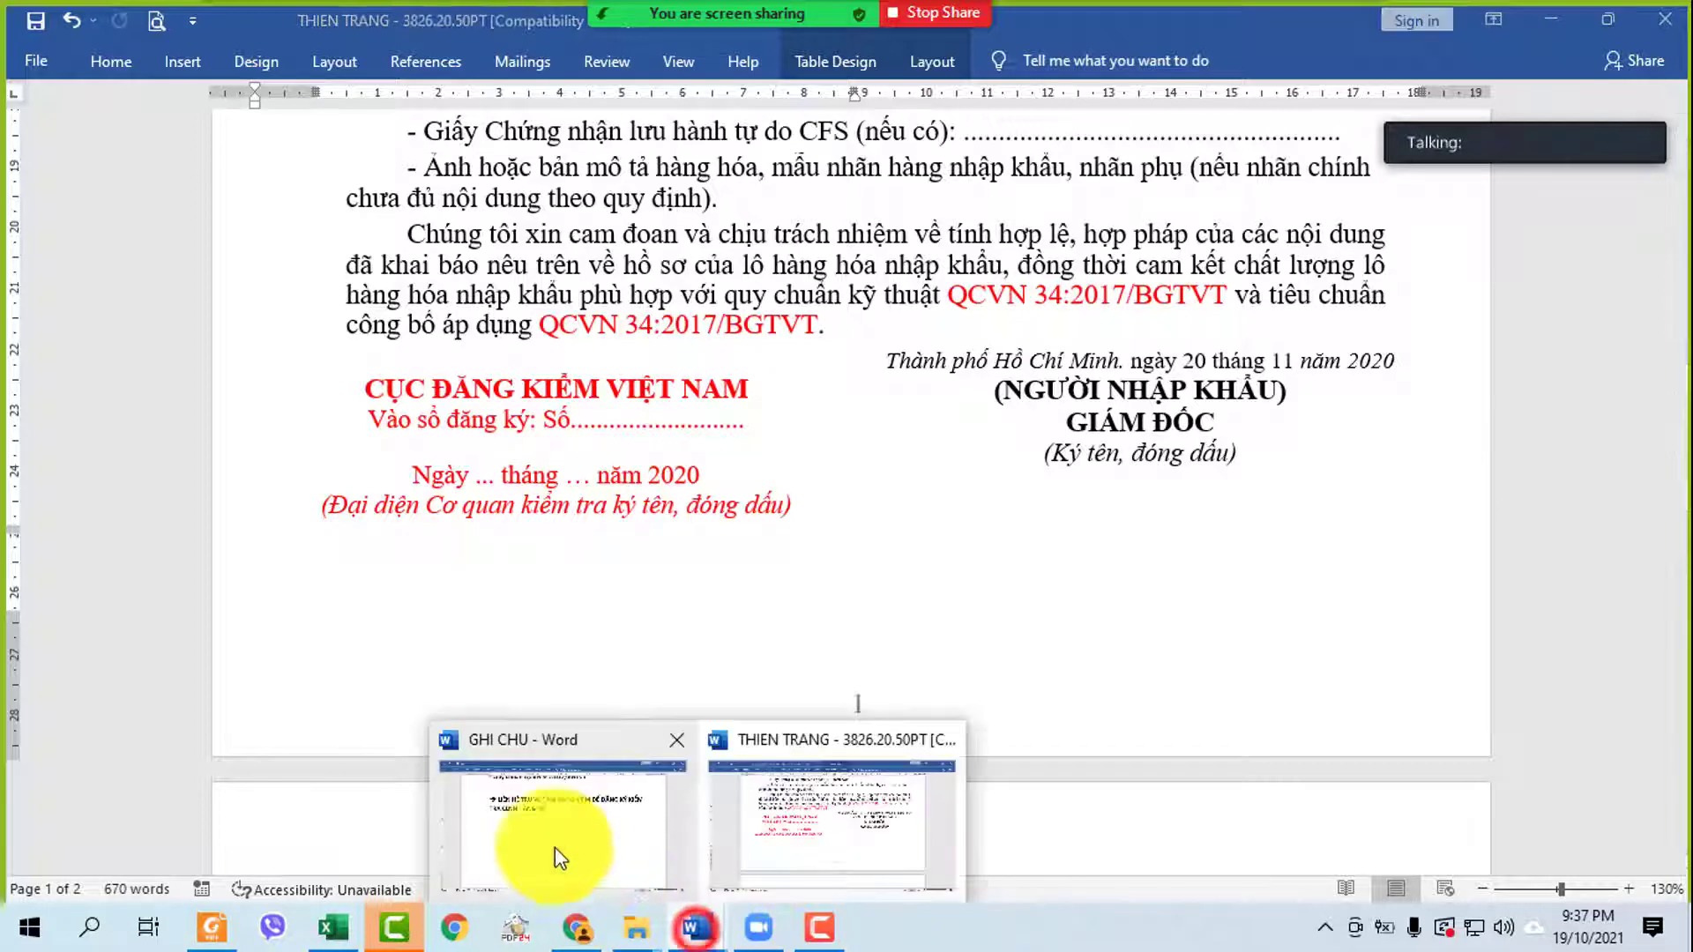
click(554, 847)
click(760, 328)
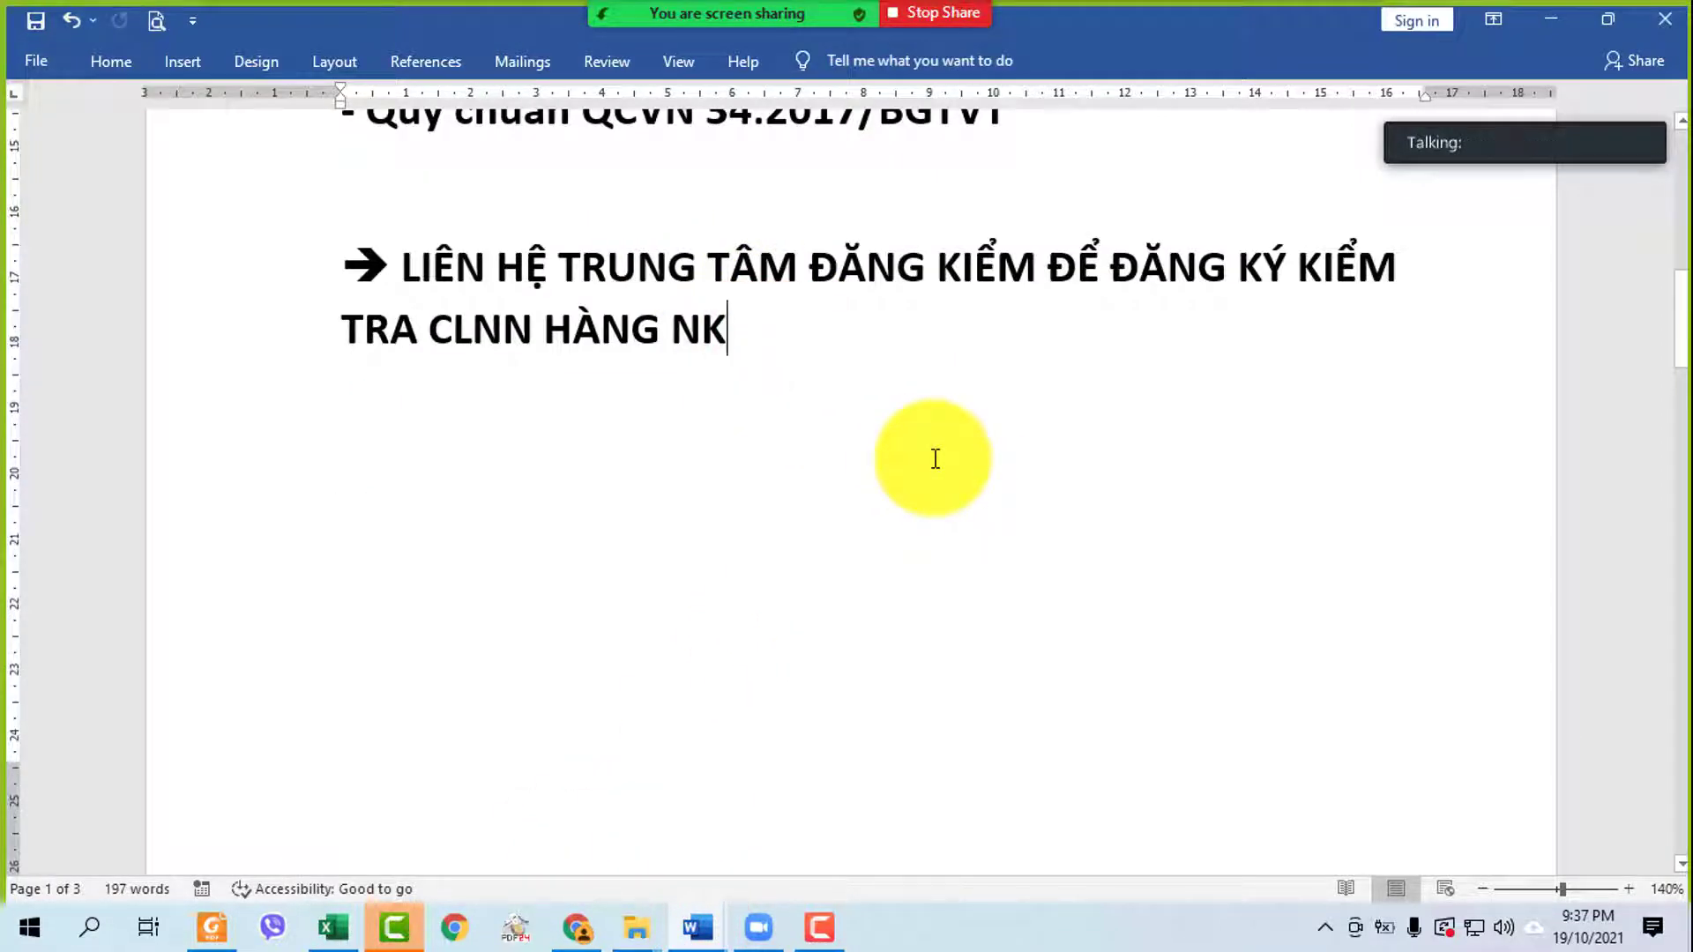
key(Return)
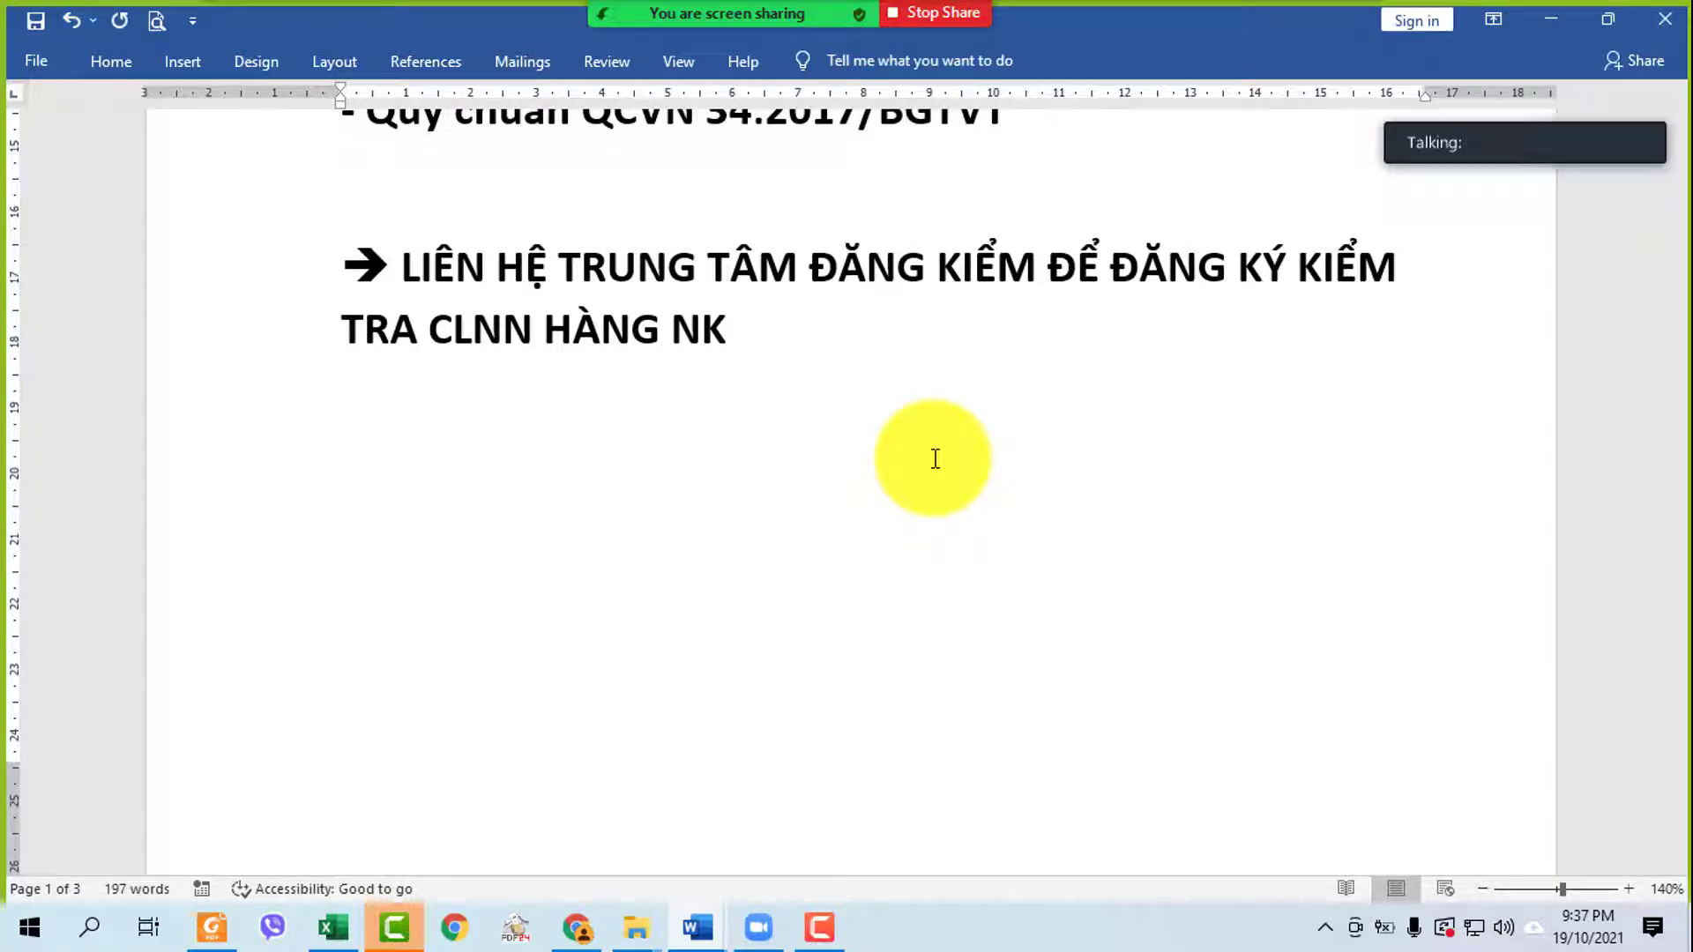
text(- DDIEENf )
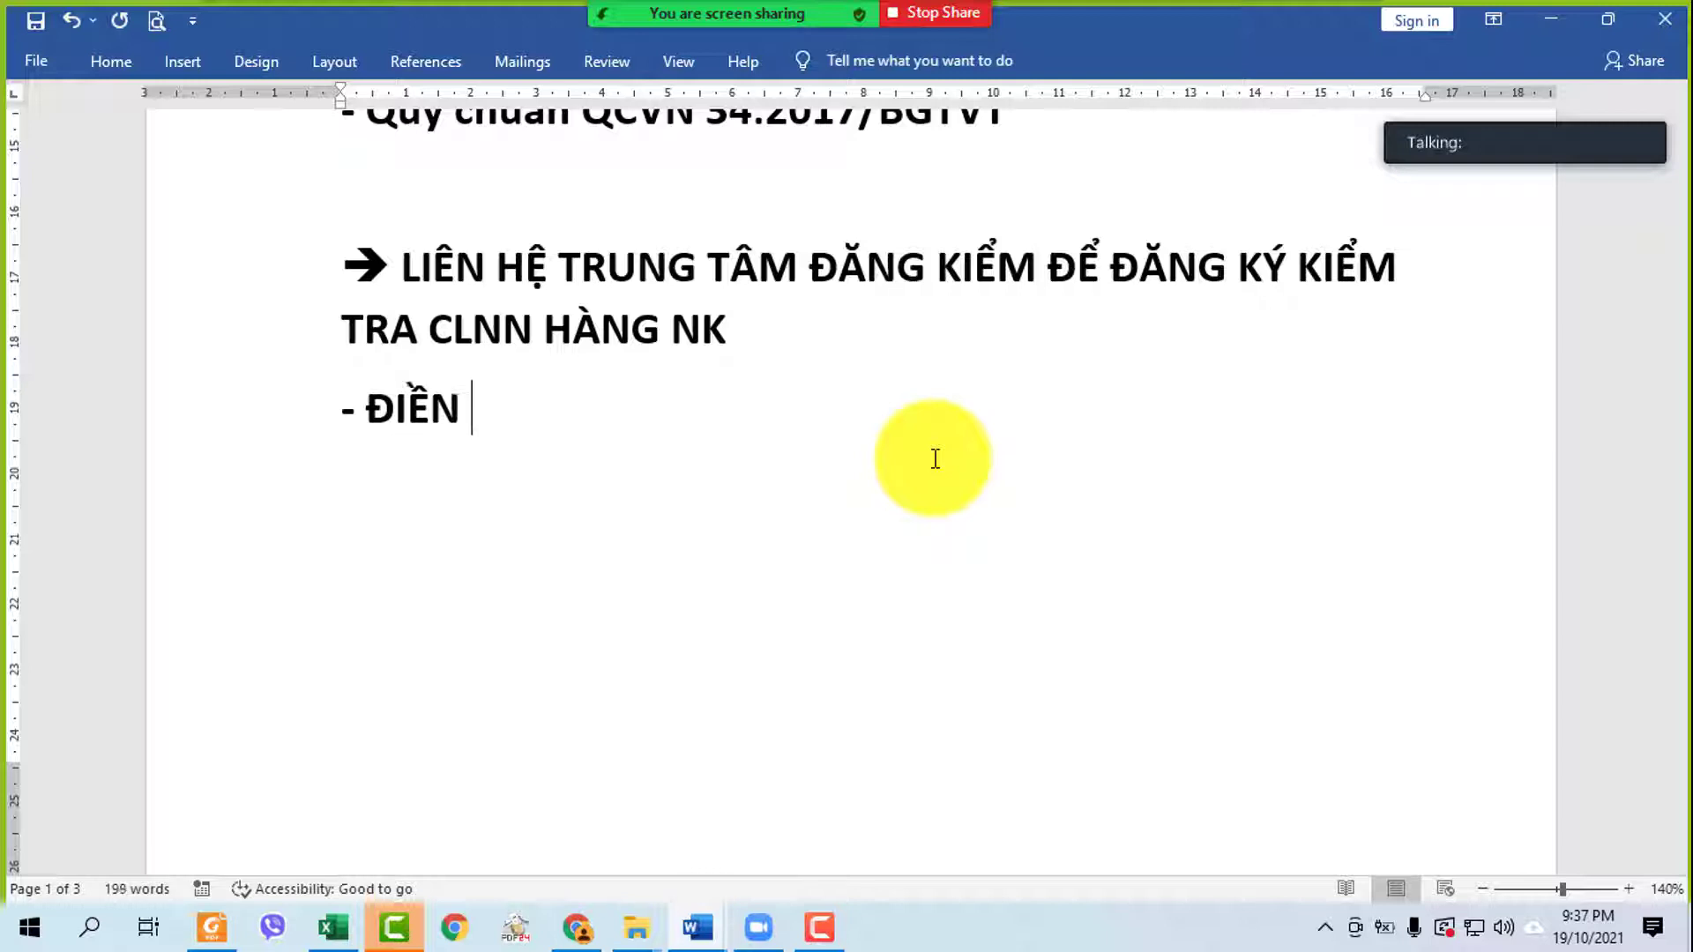
text(THOONG TIN VA)
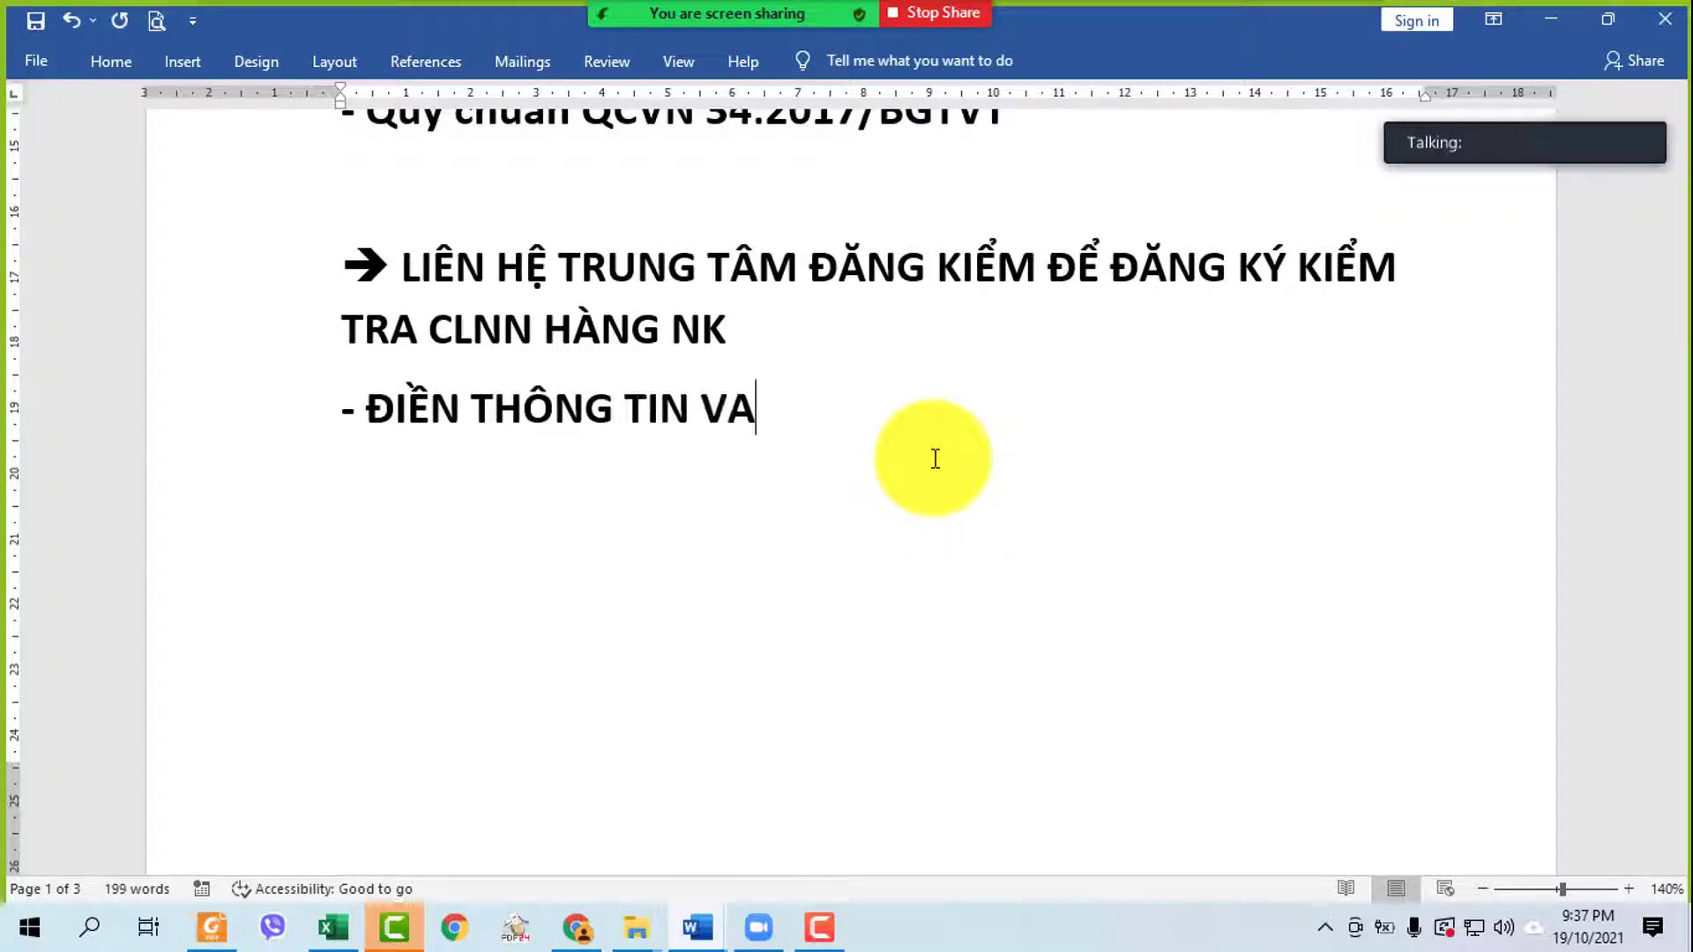
text(Of MAAUx GIAAYs)
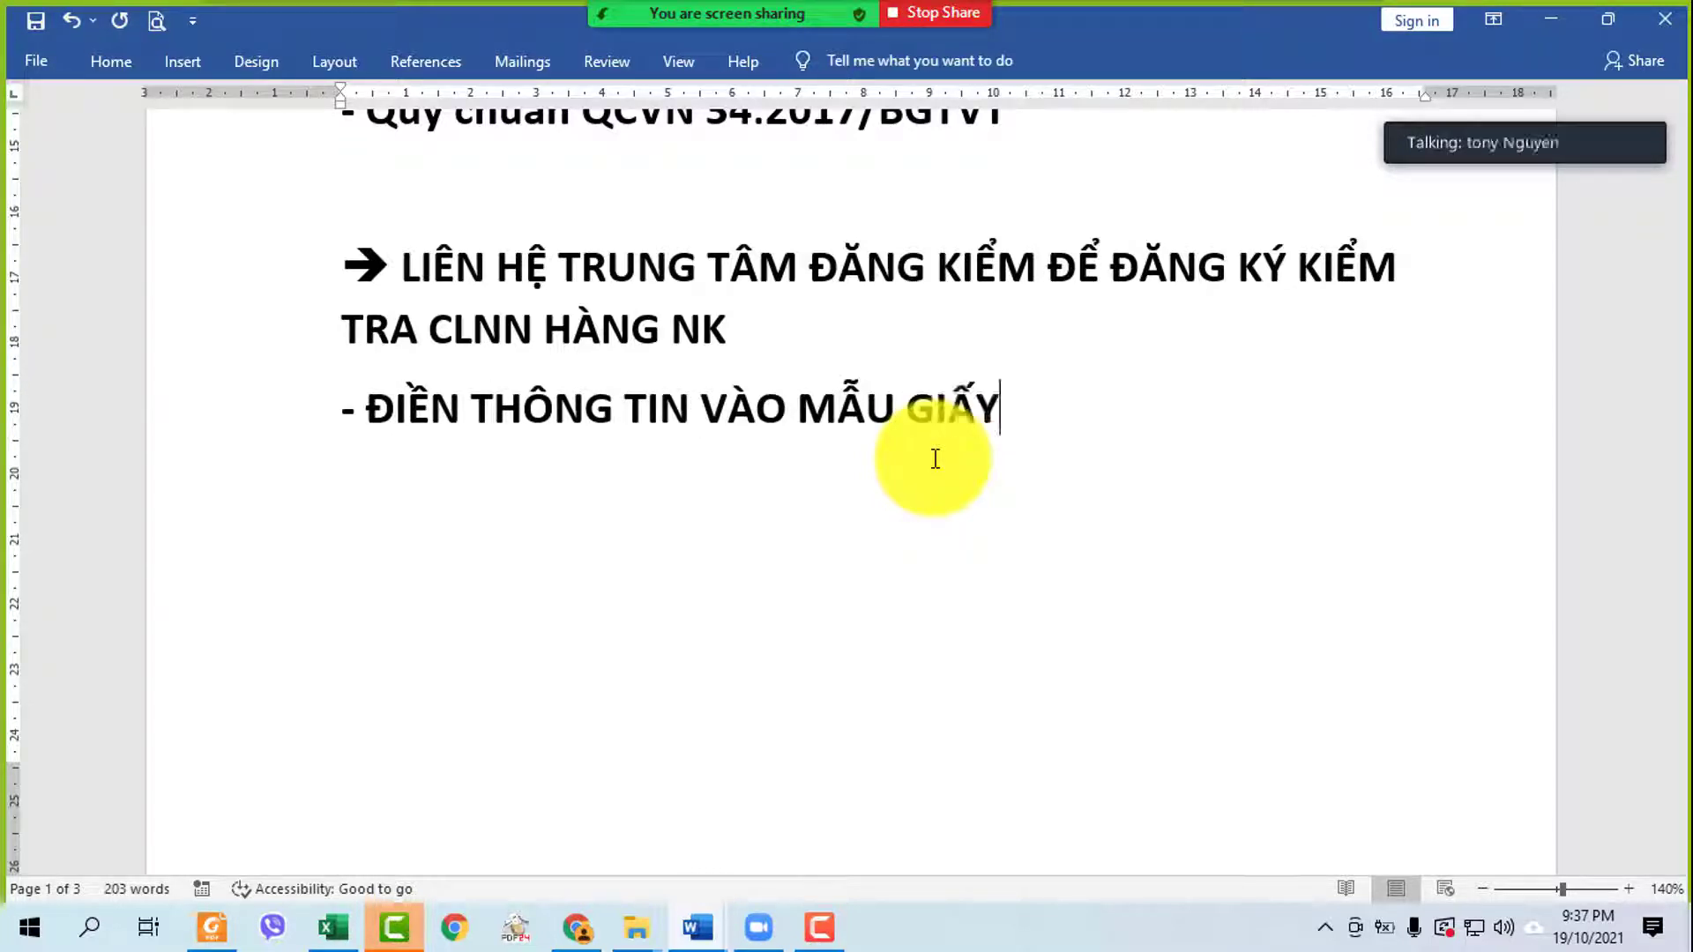
text( DDAWNG K)
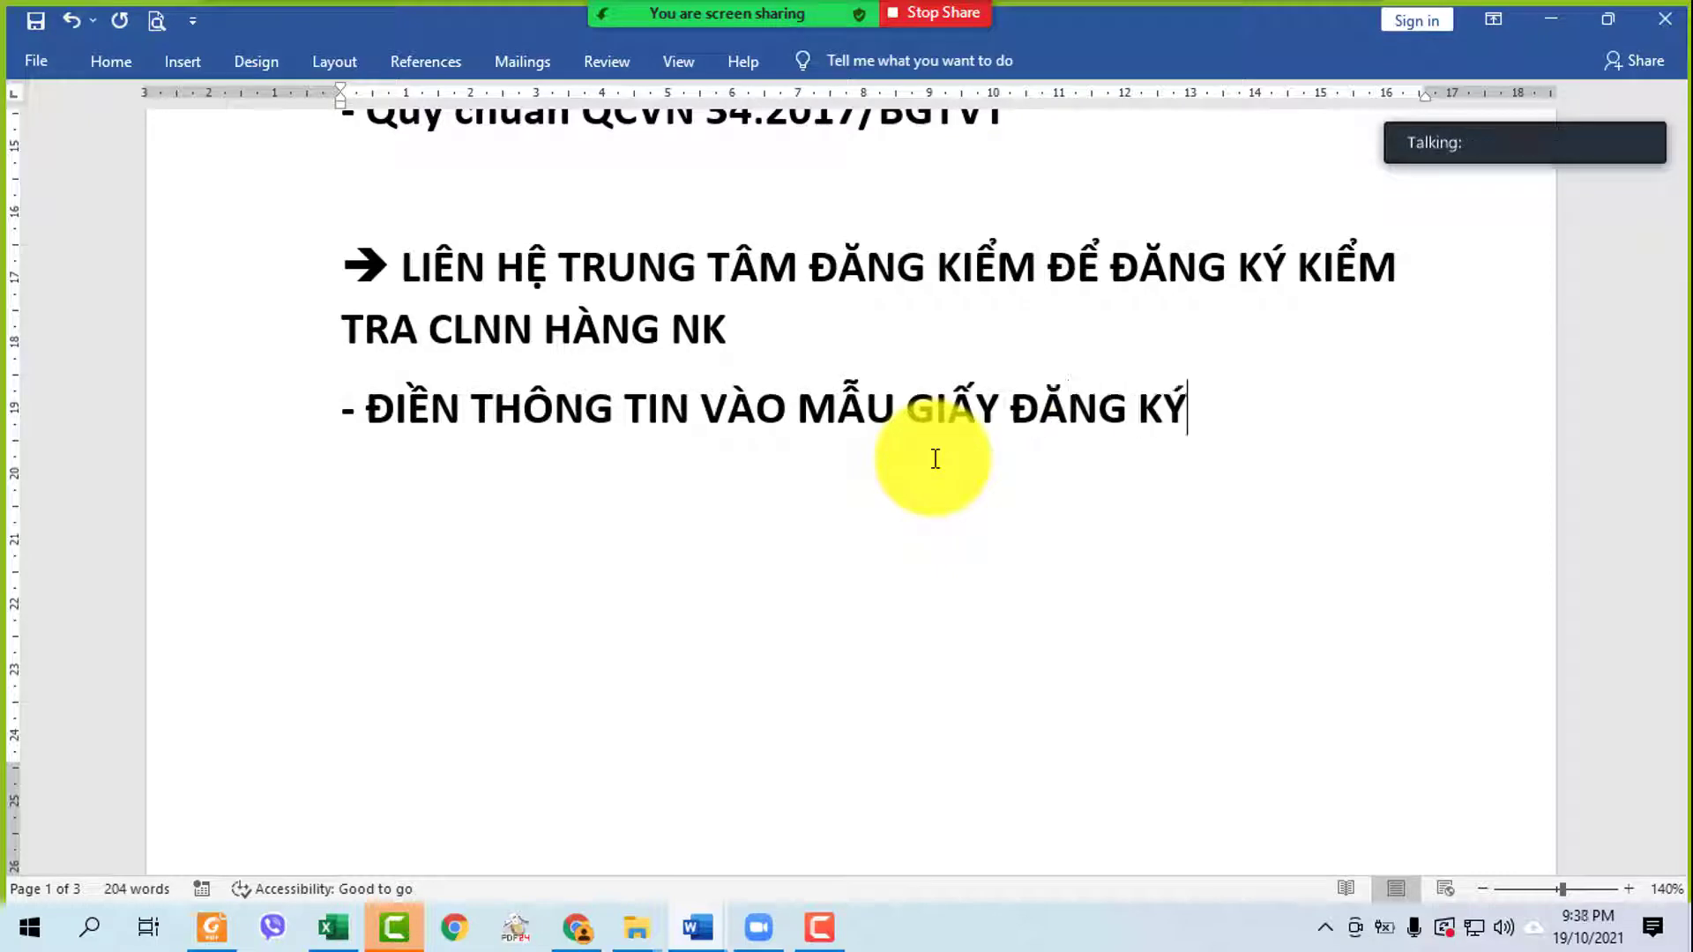
text(Ys KIEEMR TR)
text(A )
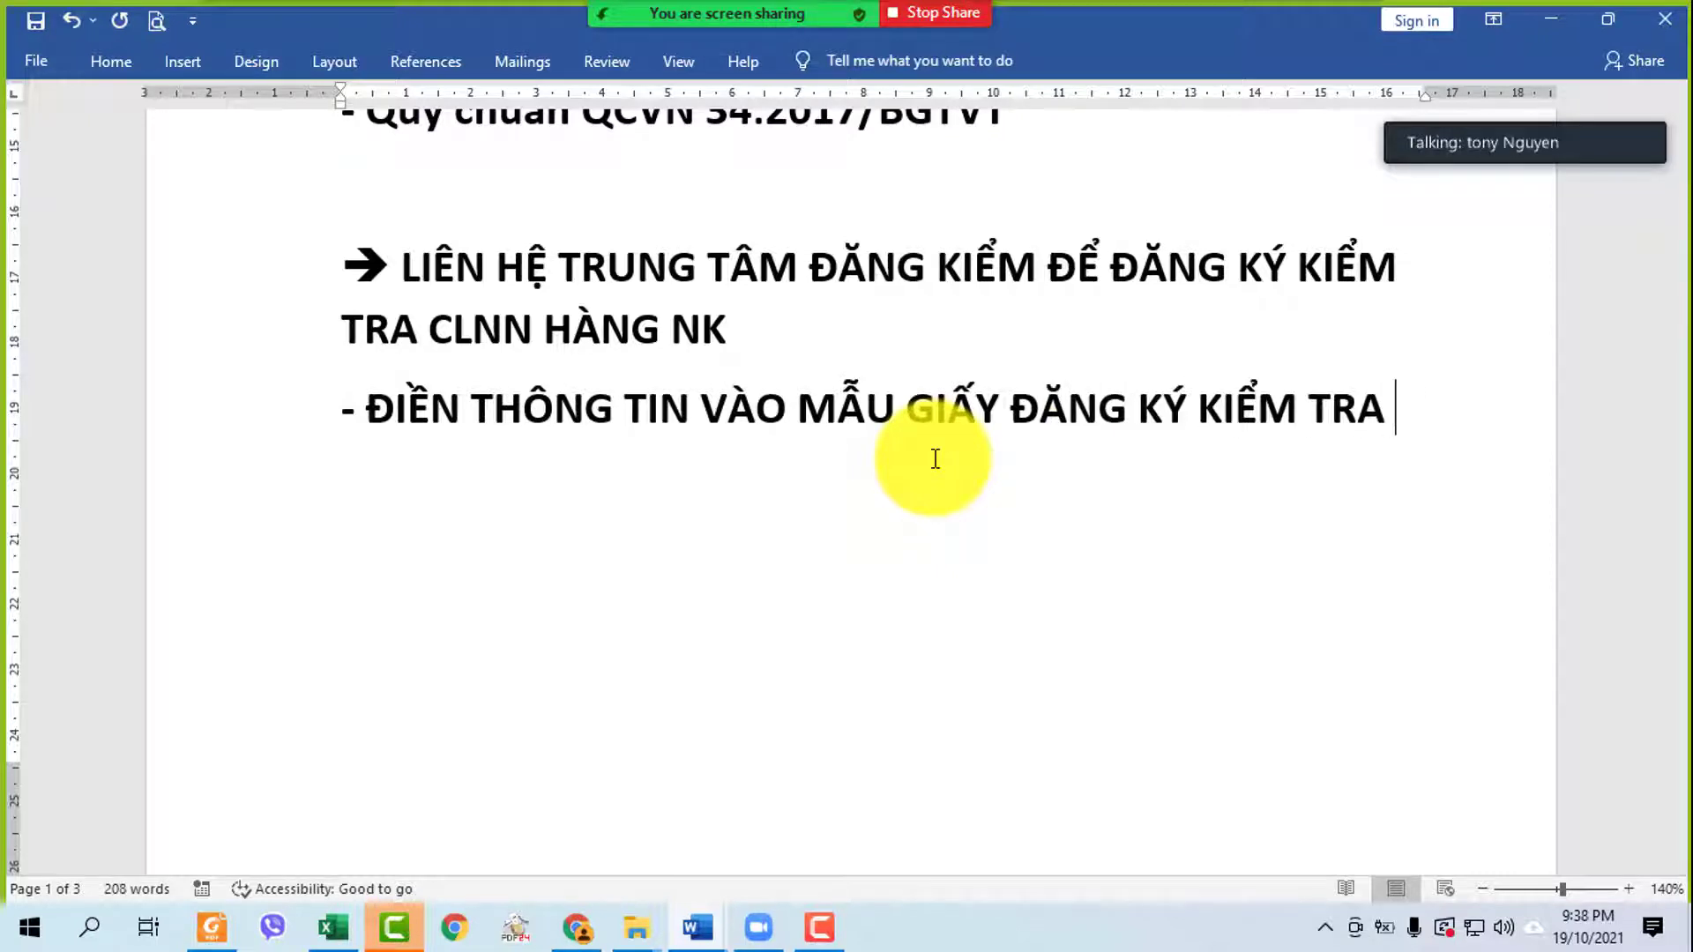
text(CLNN)
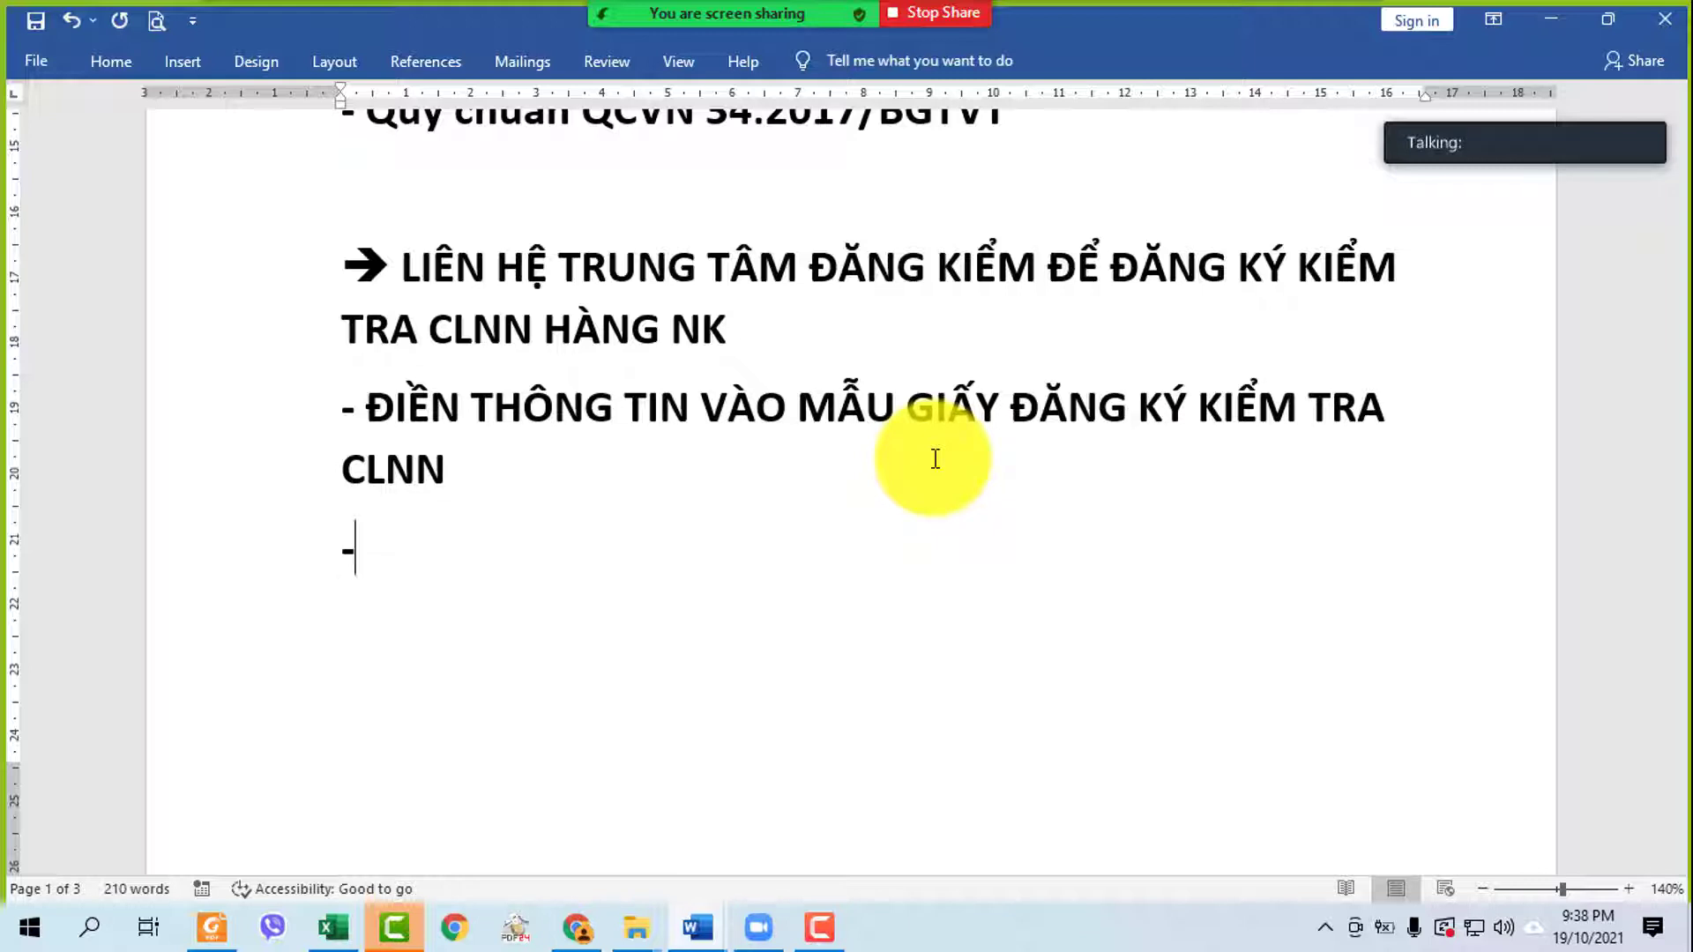
- Append "( 2 BẢN)" after CLNN in the note about filling in the registration form
click(710, 937)
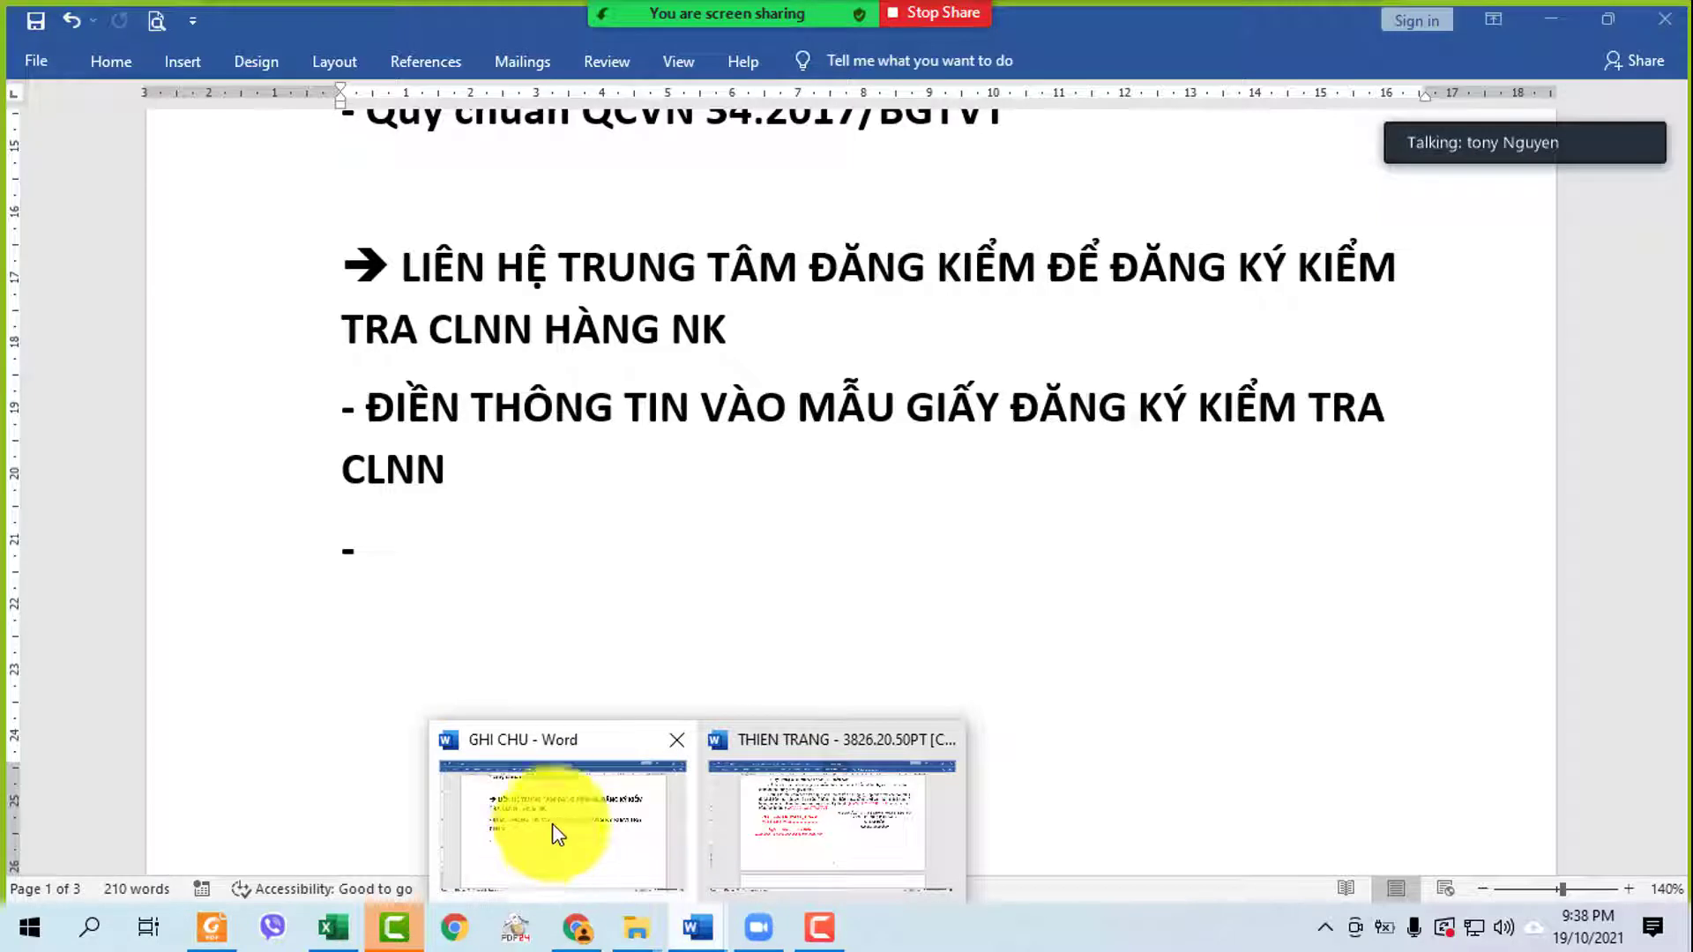
click(484, 453)
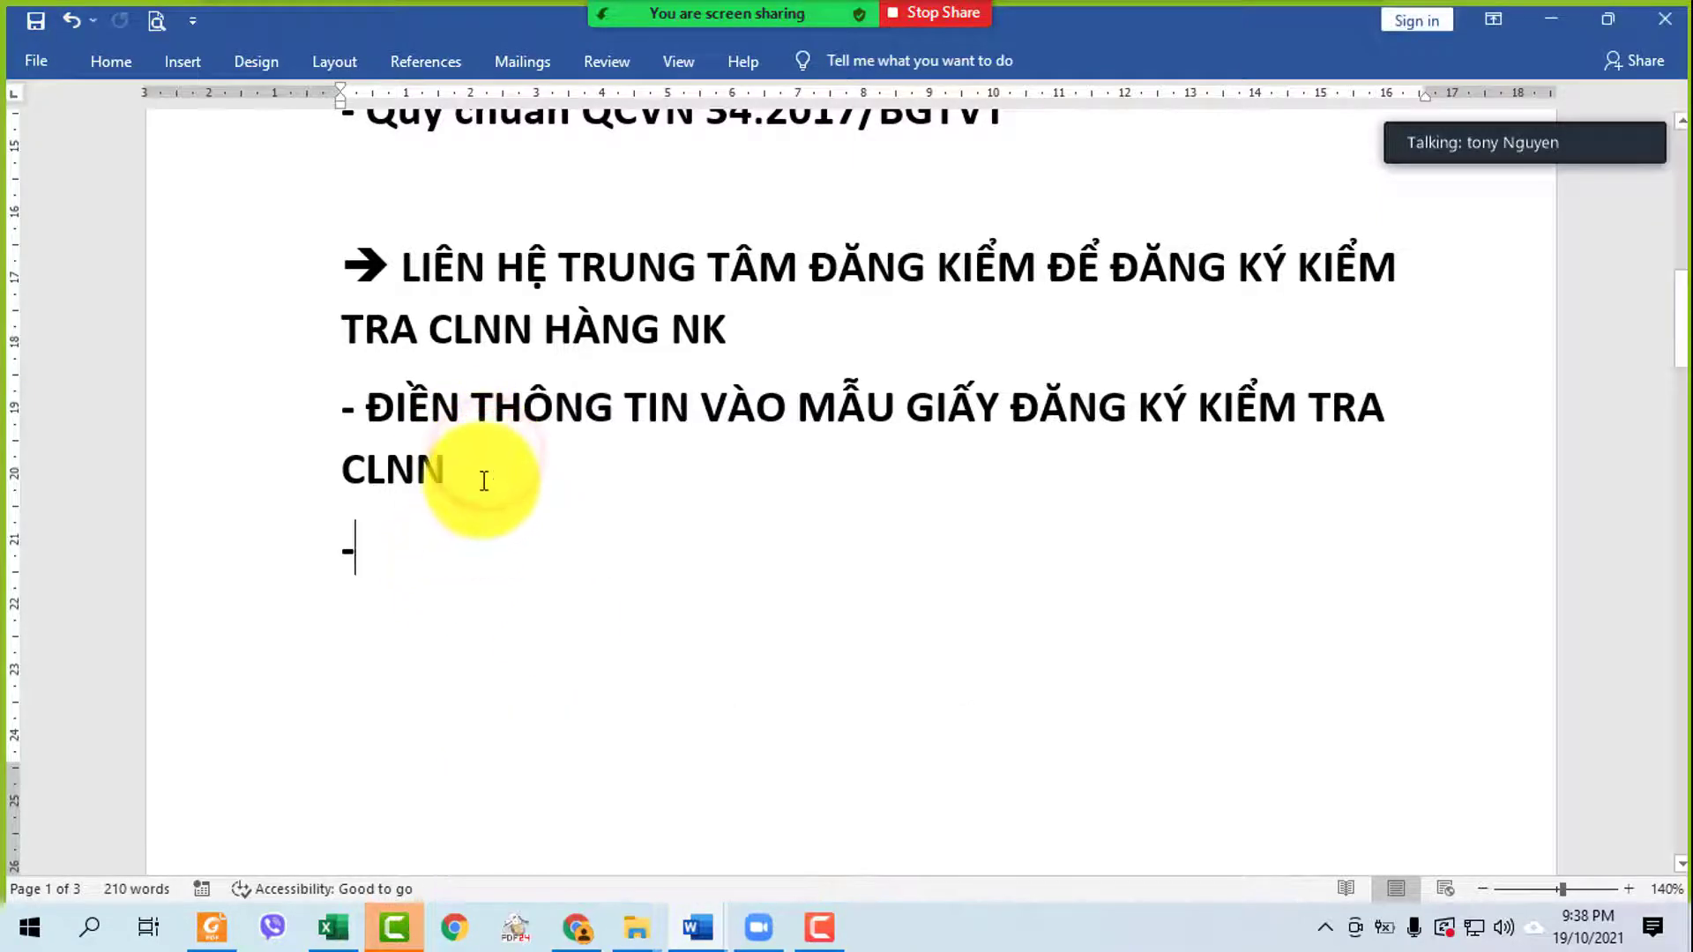
click(484, 481)
text(( 2 B)
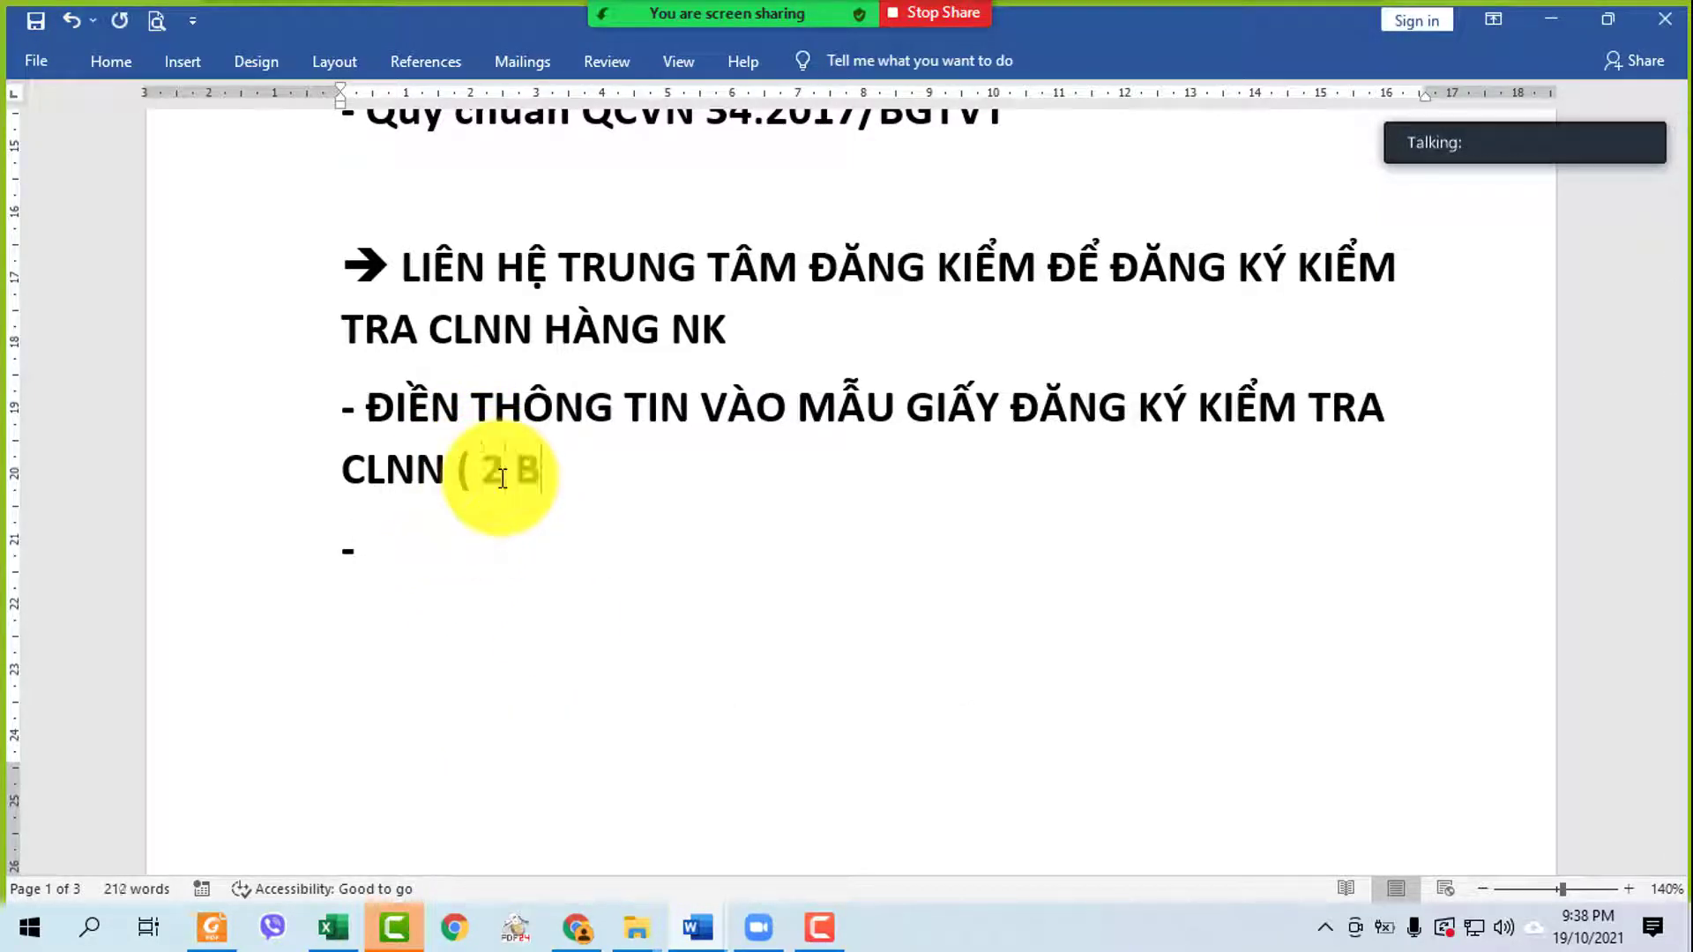
text(ẢN)
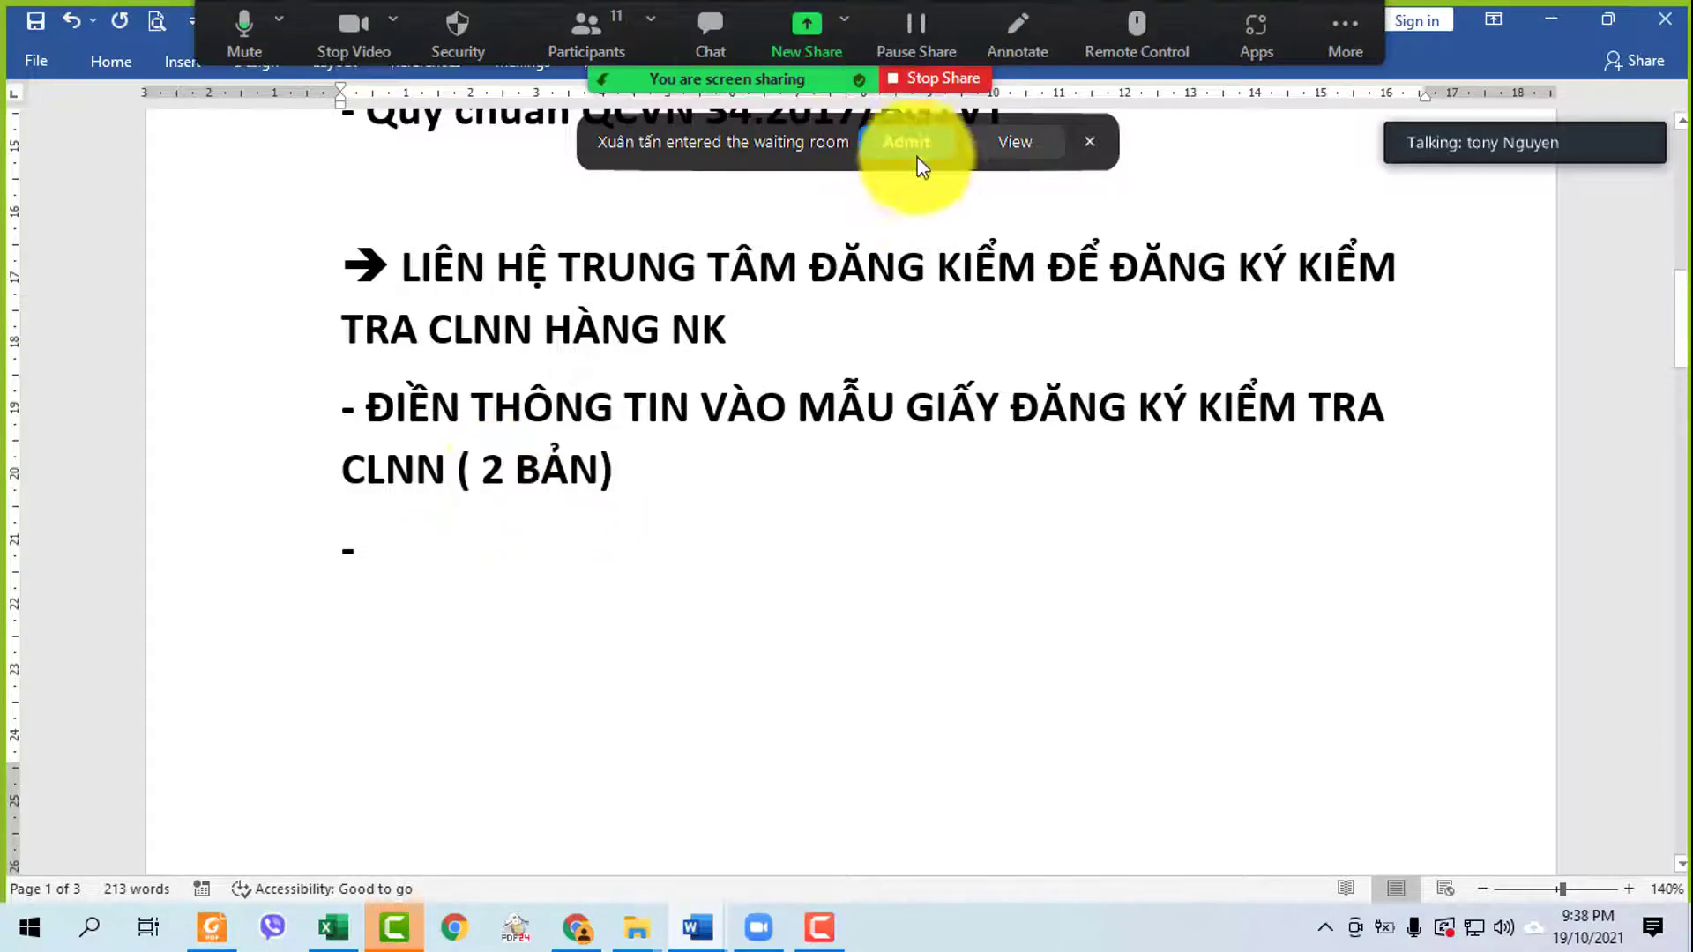
- Admit the waiting participant to the meeting and highlight the note about filling in the registration form in two copies
click(908, 146)
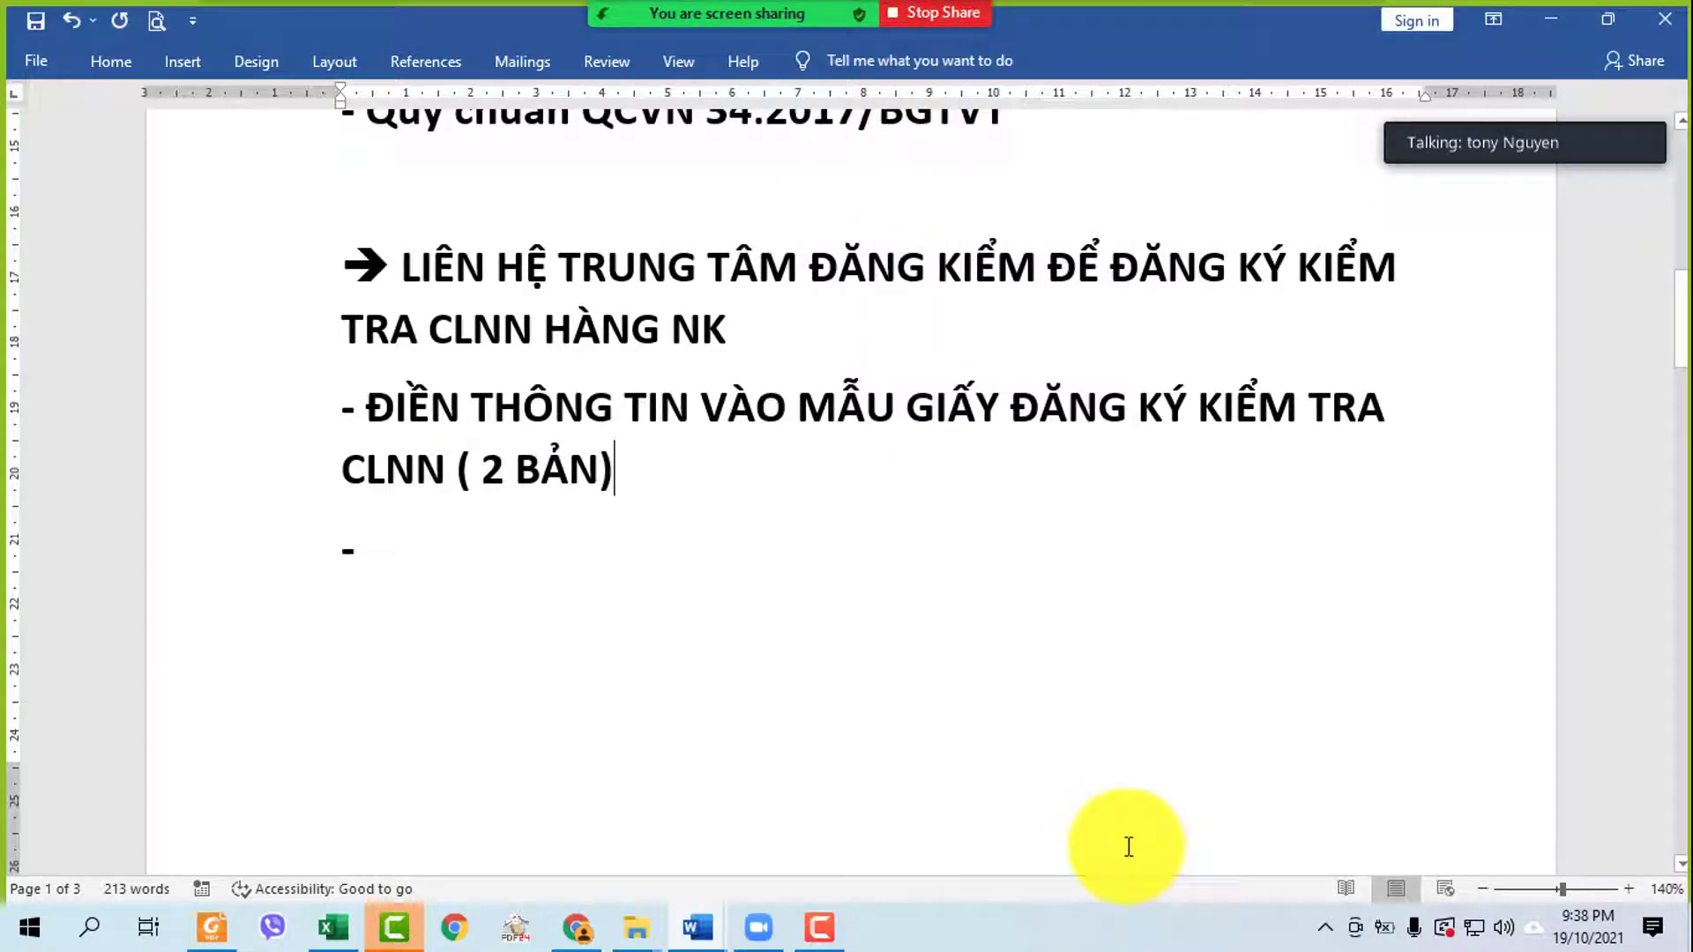
drag(291, 401, 272, 461)
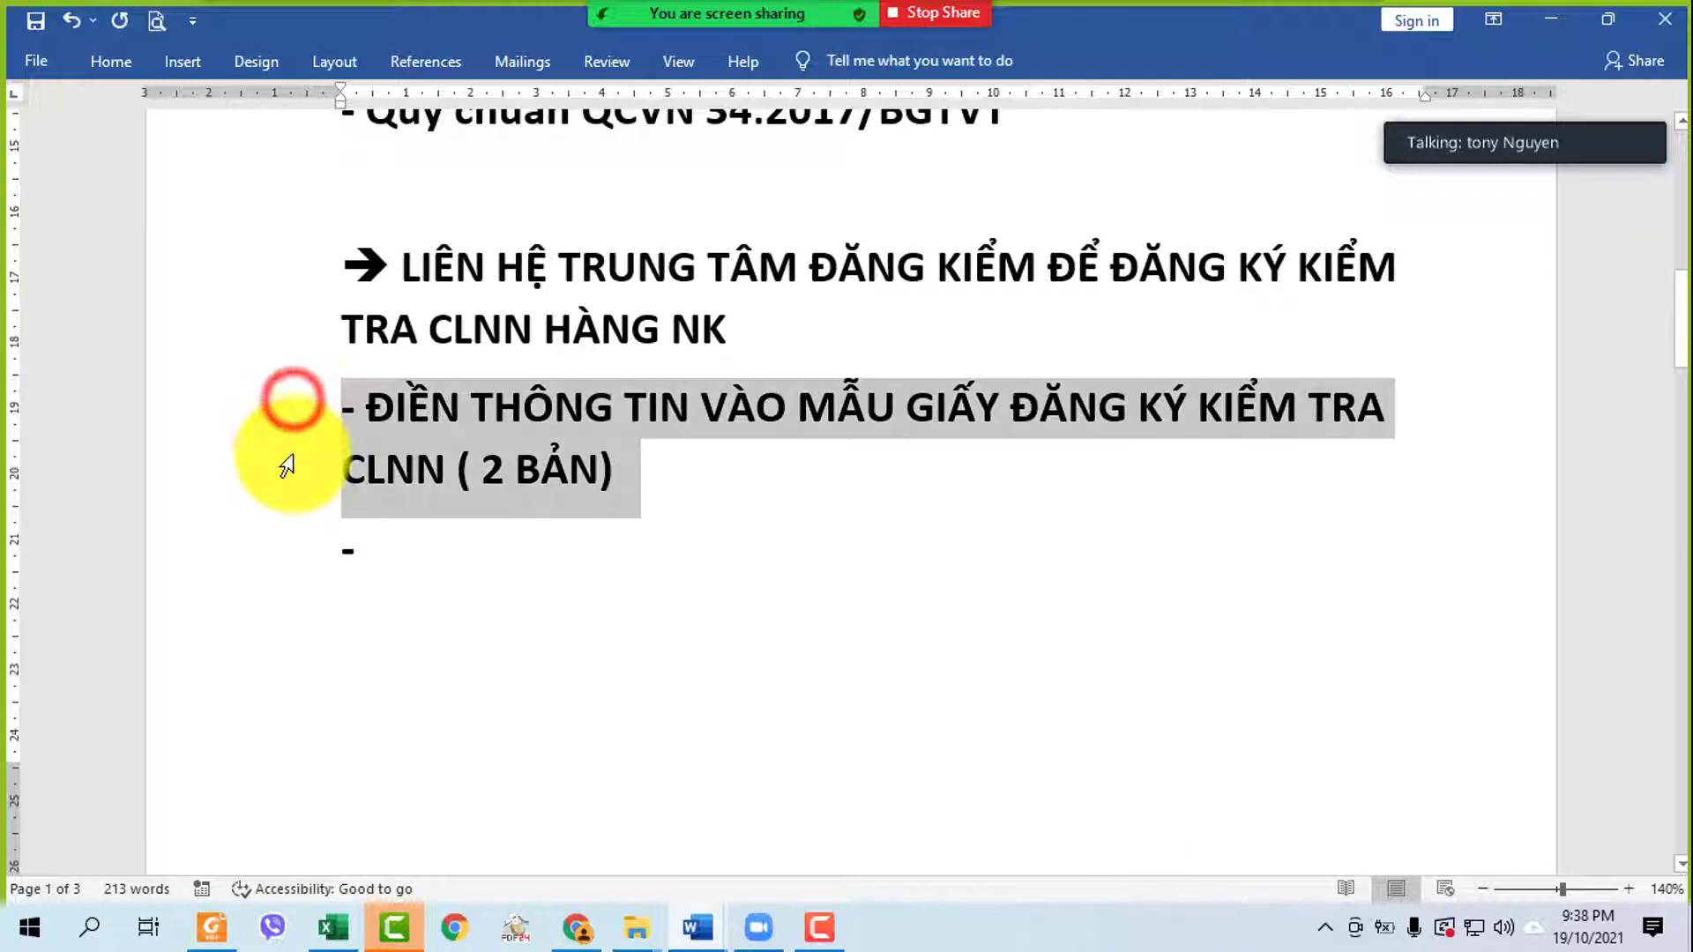
- Examine the list of import dossier documents in the THIEN TRANG registration form, from the contract down to the product description
click(696, 927)
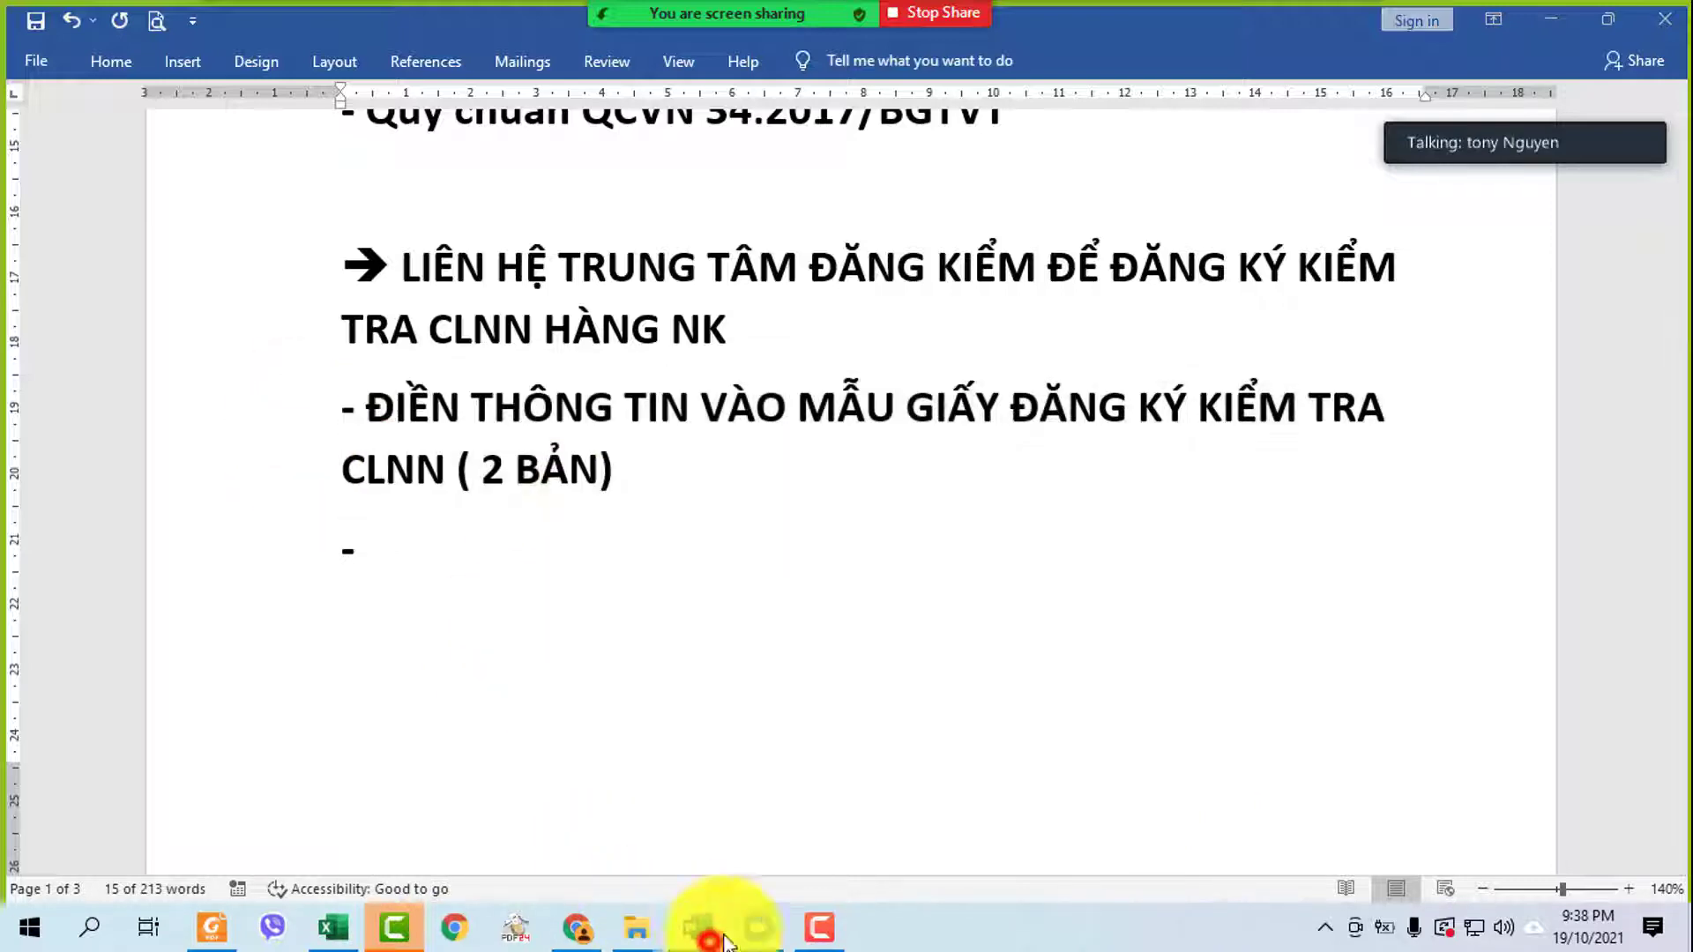
click(839, 822)
scroll(855, 522, up, 3)
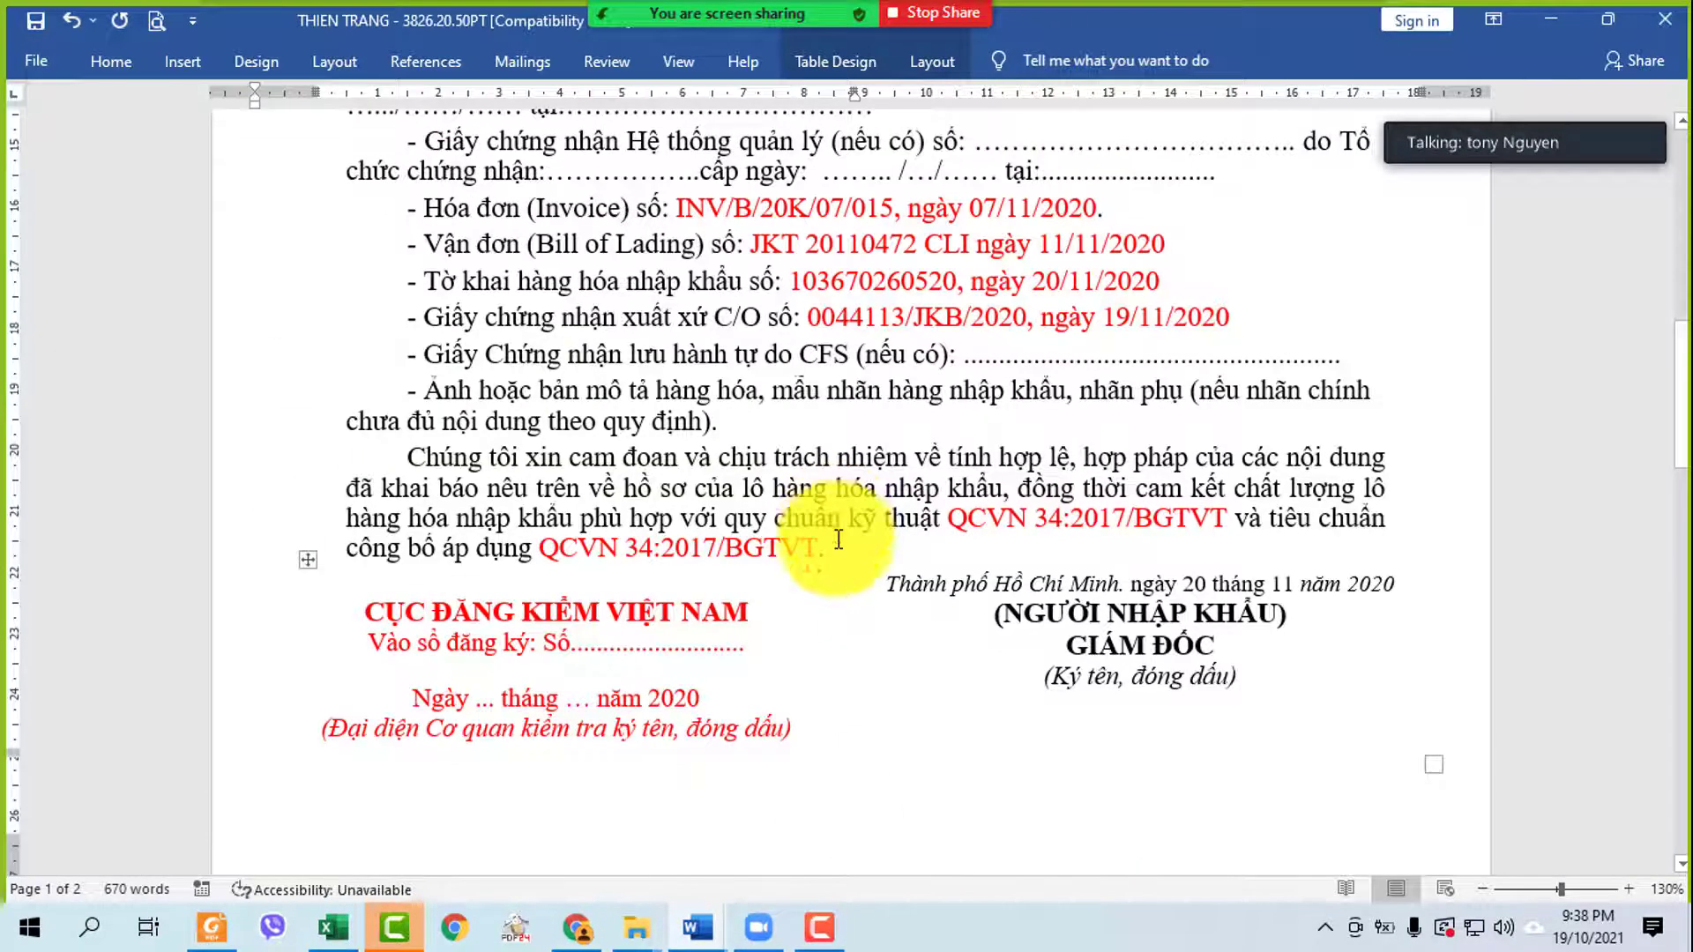
drag(1684, 418, 1678, 357)
drag(277, 251, 451, 832)
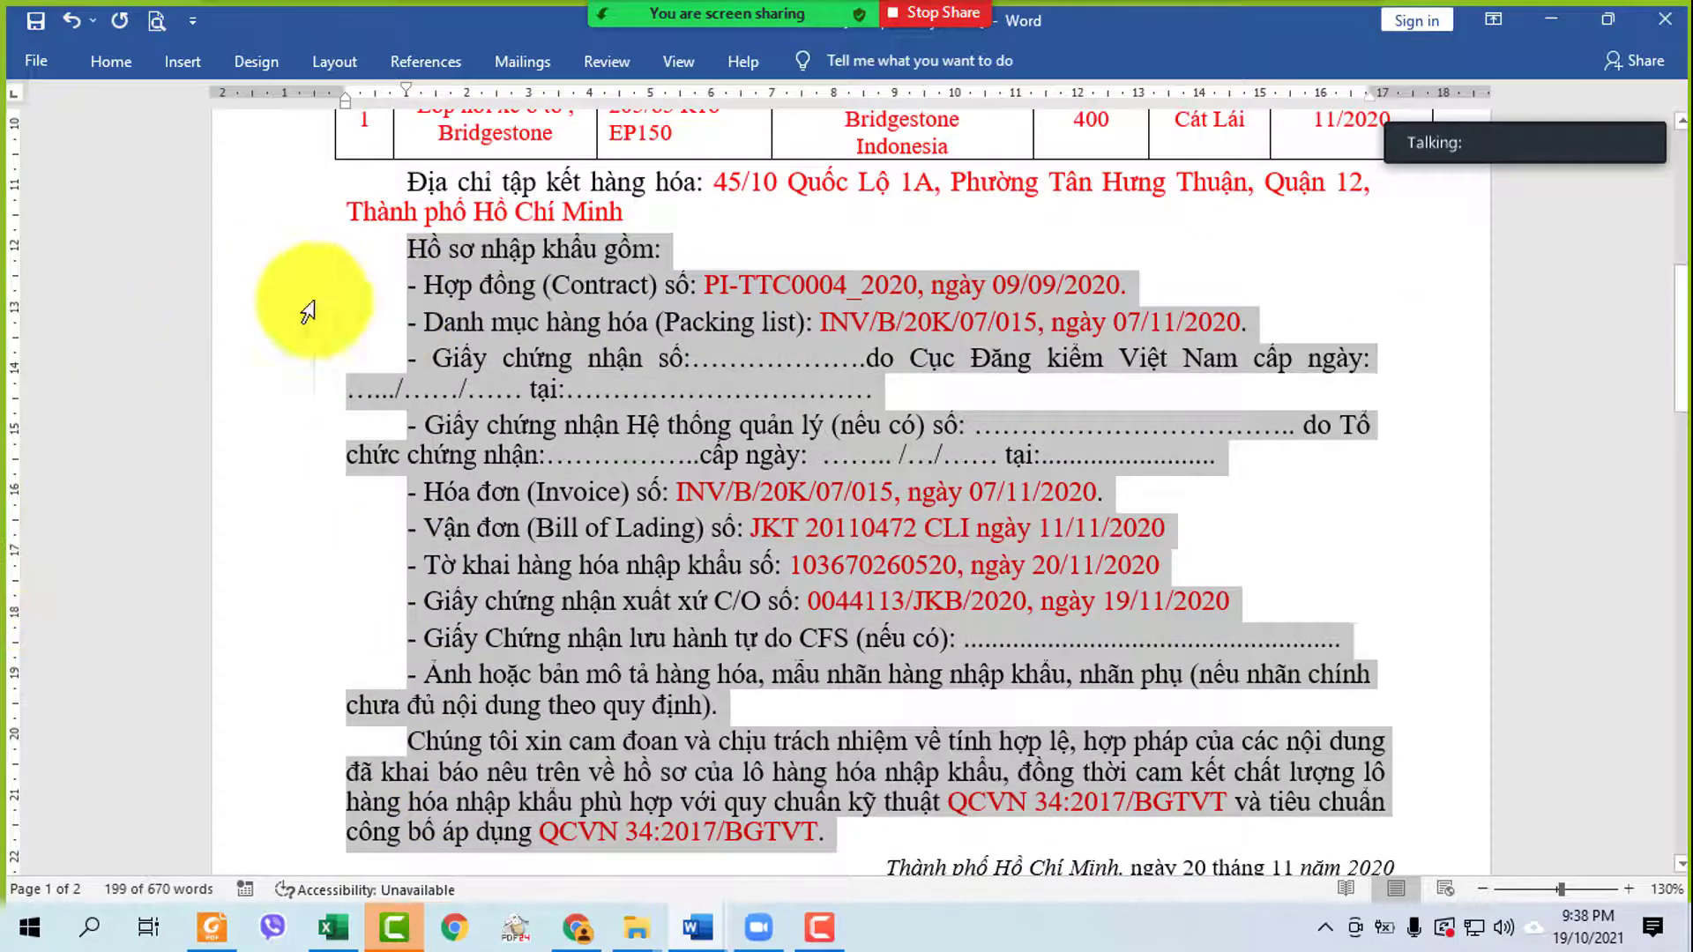
click(209, 288)
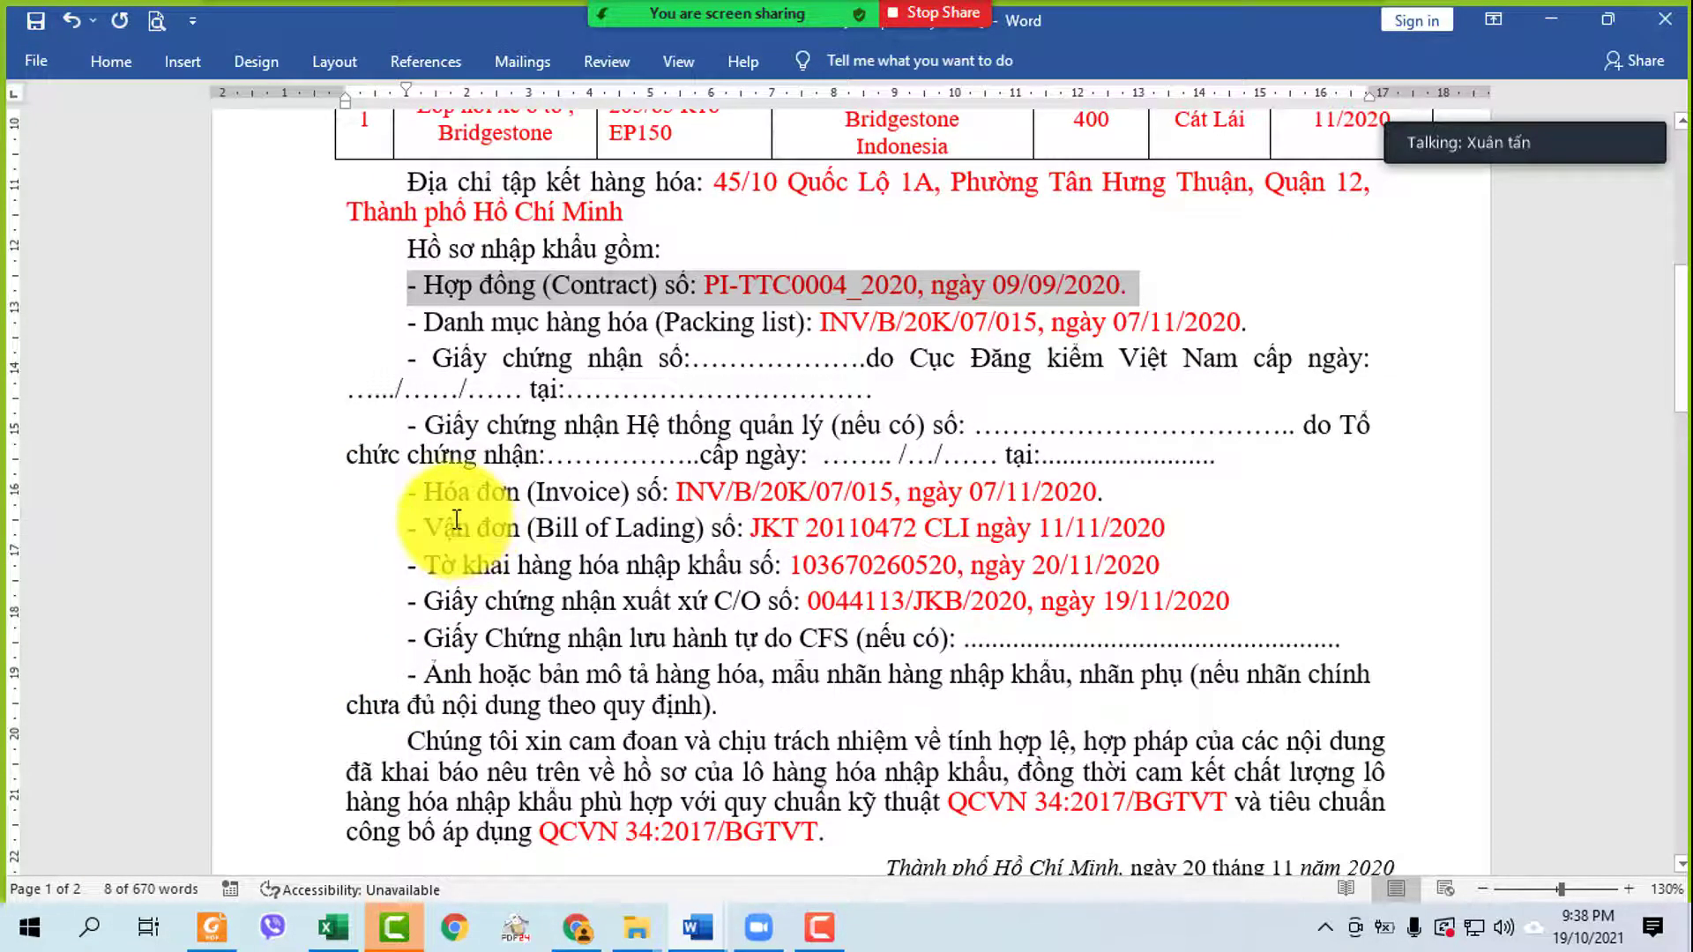
scroll(440, 370, up, 3)
scroll(824, 425, down, 3)
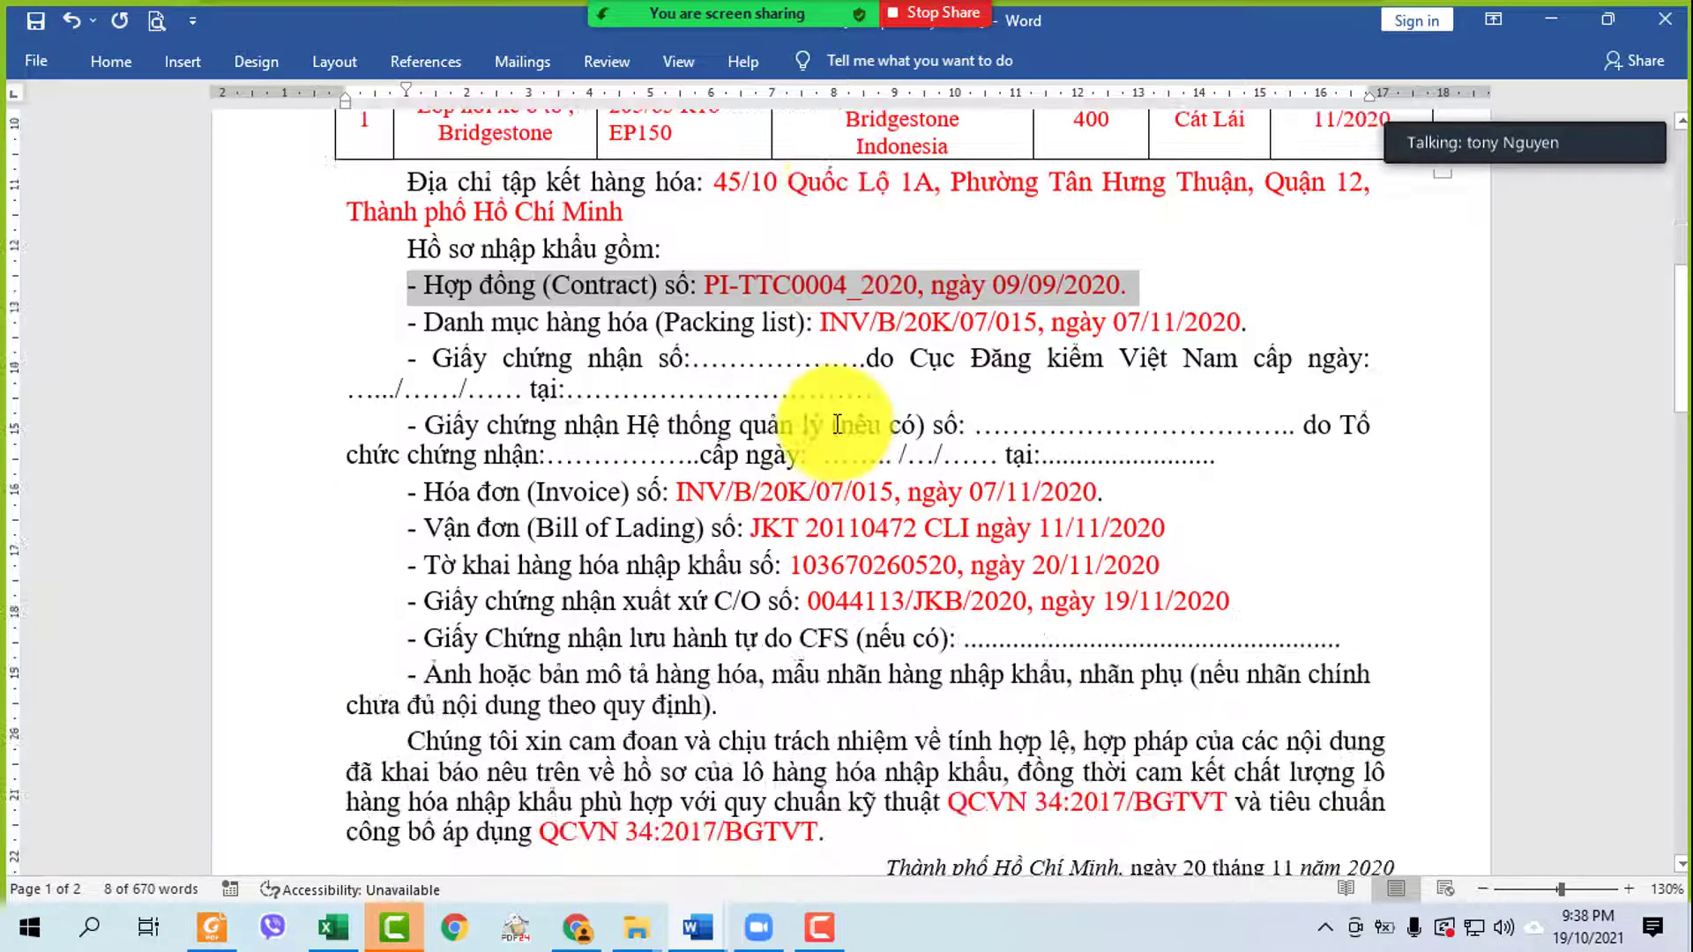
drag(291, 490, 291, 697)
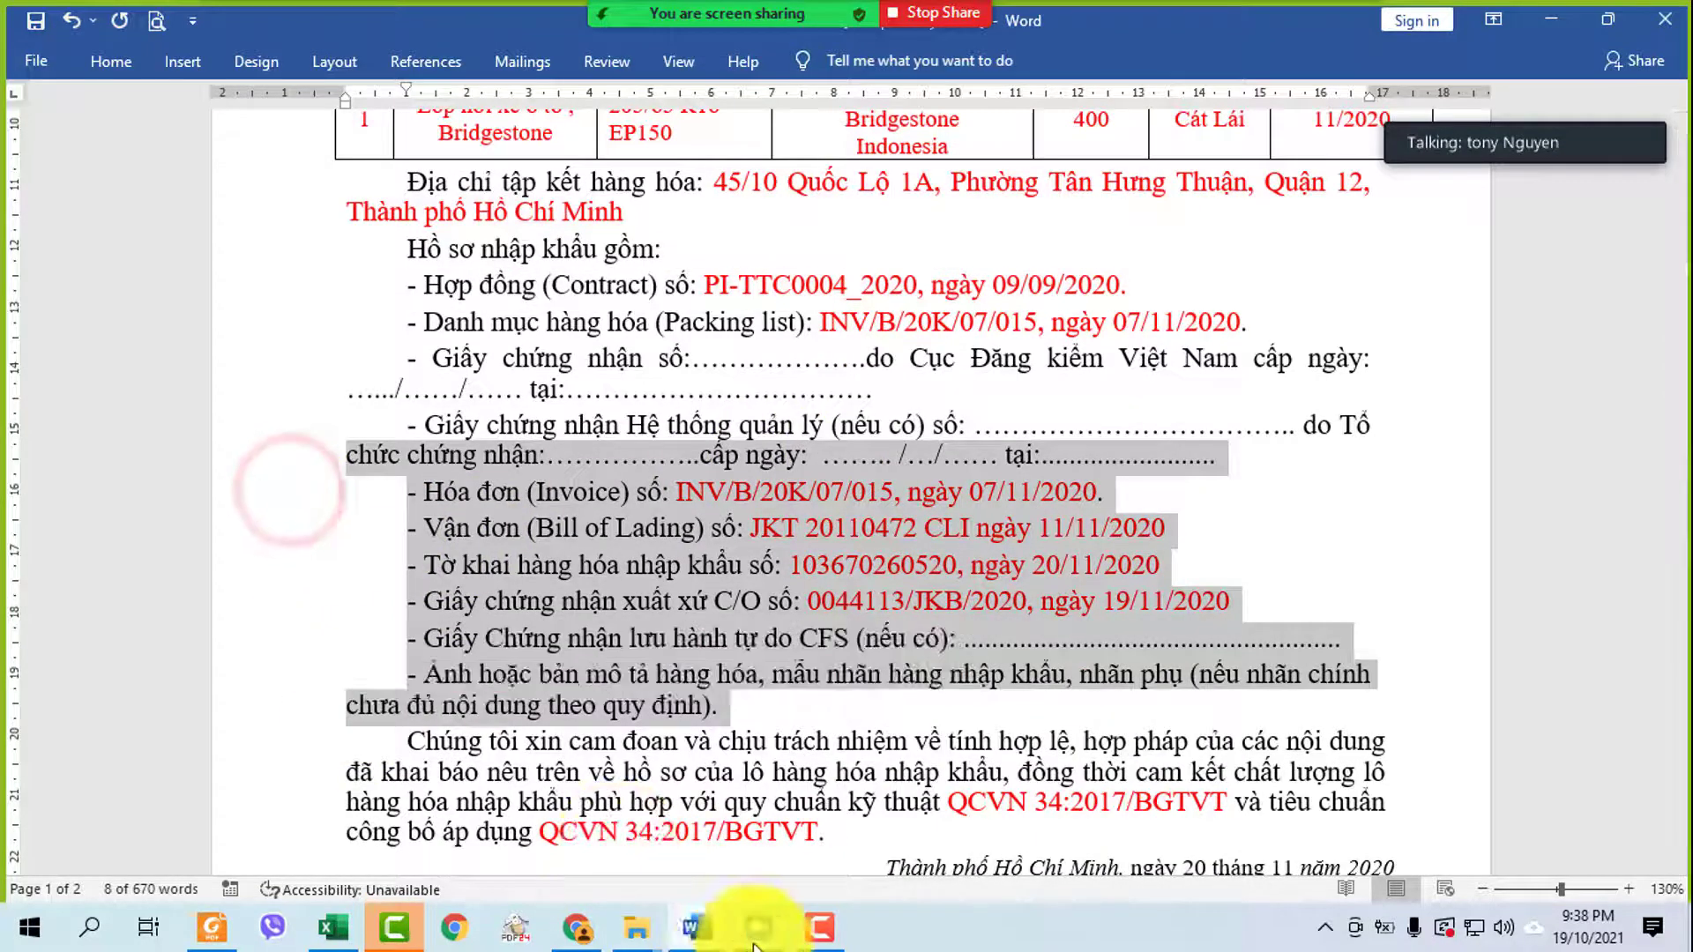
- In the GHI CHU notes, add "1 BẢN TRUNG TÂM ĐĂNG KIỂM LƯU" after "( 2 BẢN)"
click(705, 924)
click(559, 808)
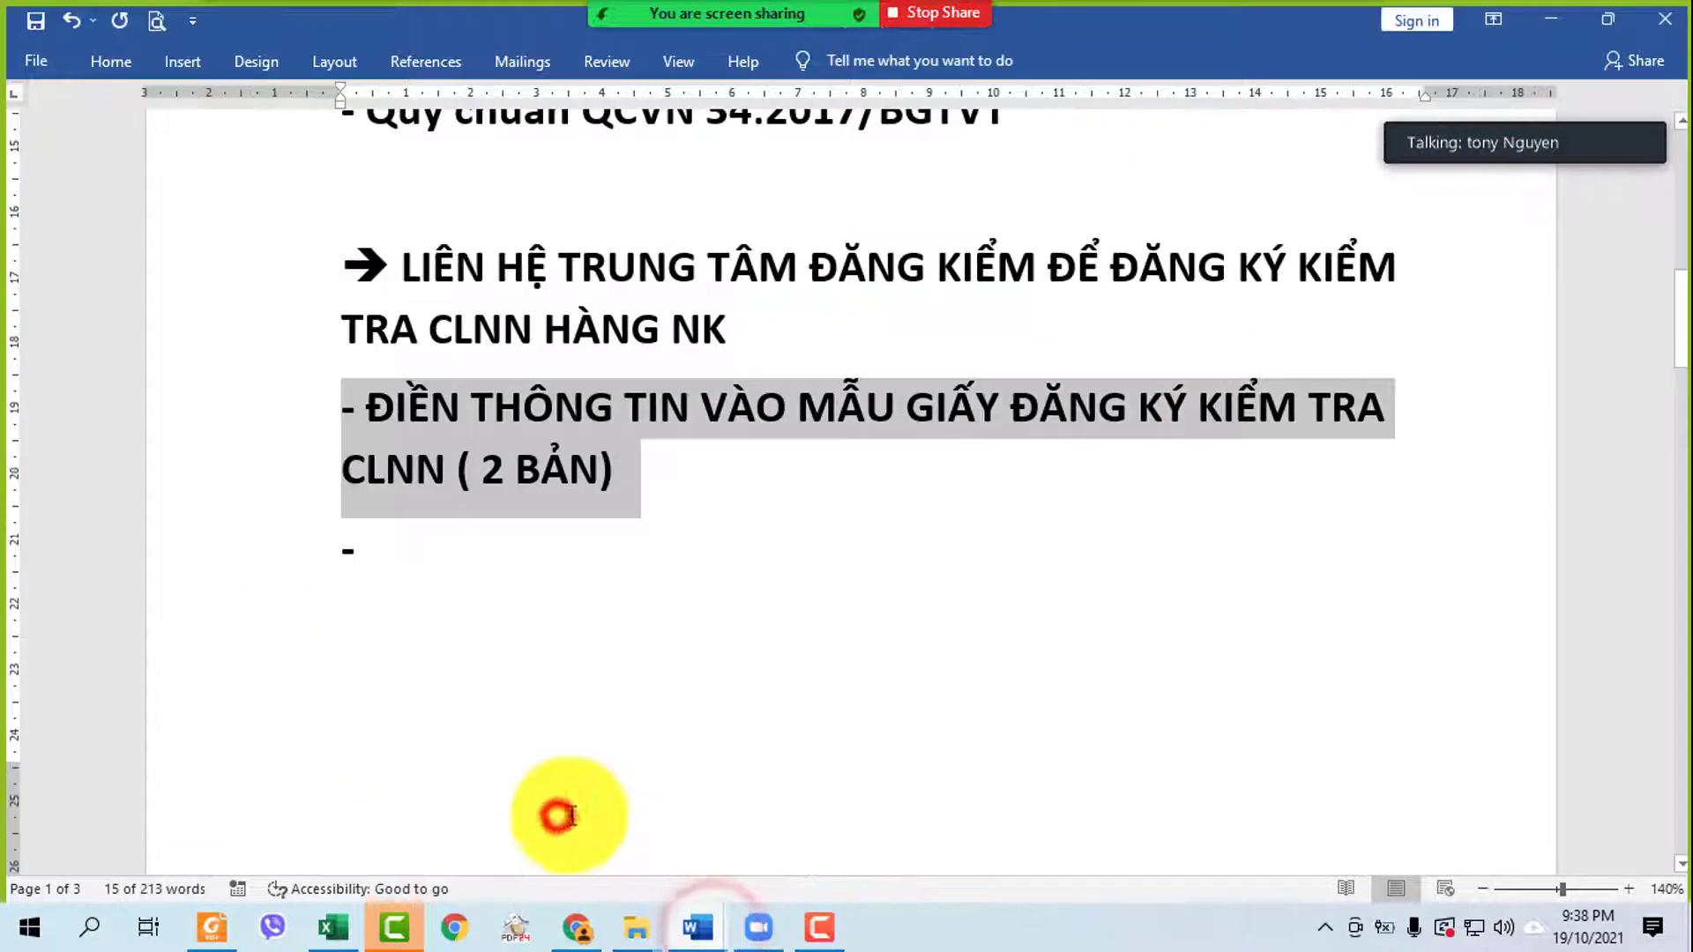
click(692, 443)
text(1 BẢN)
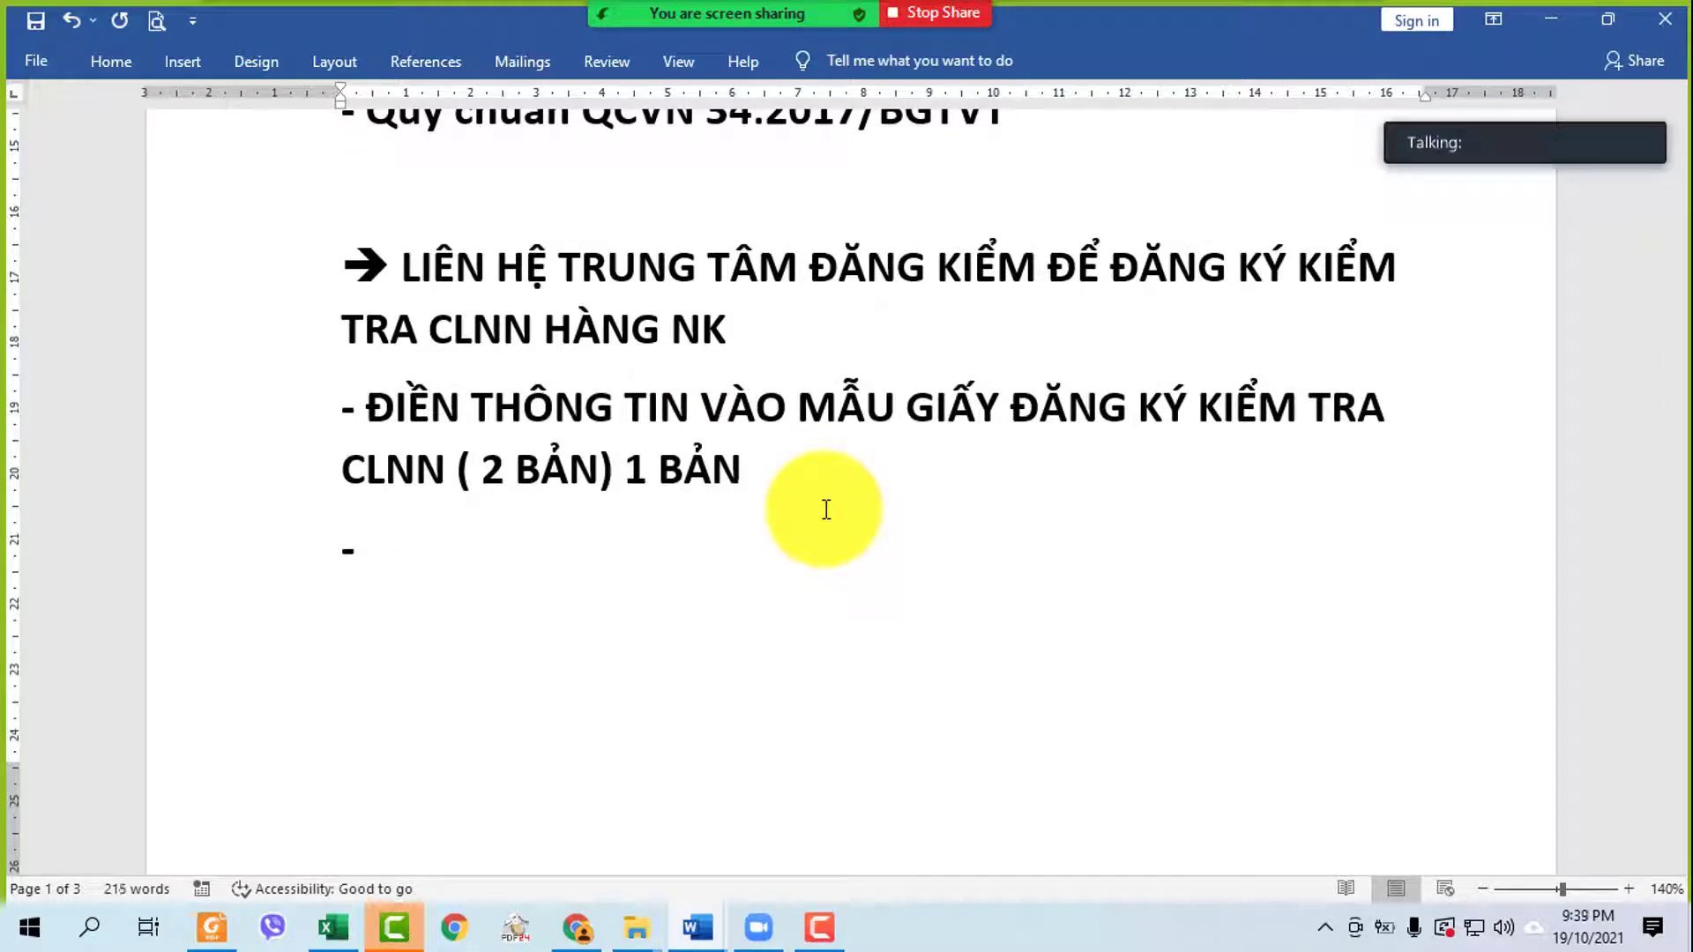
text( TRUNG TÂM Đ)
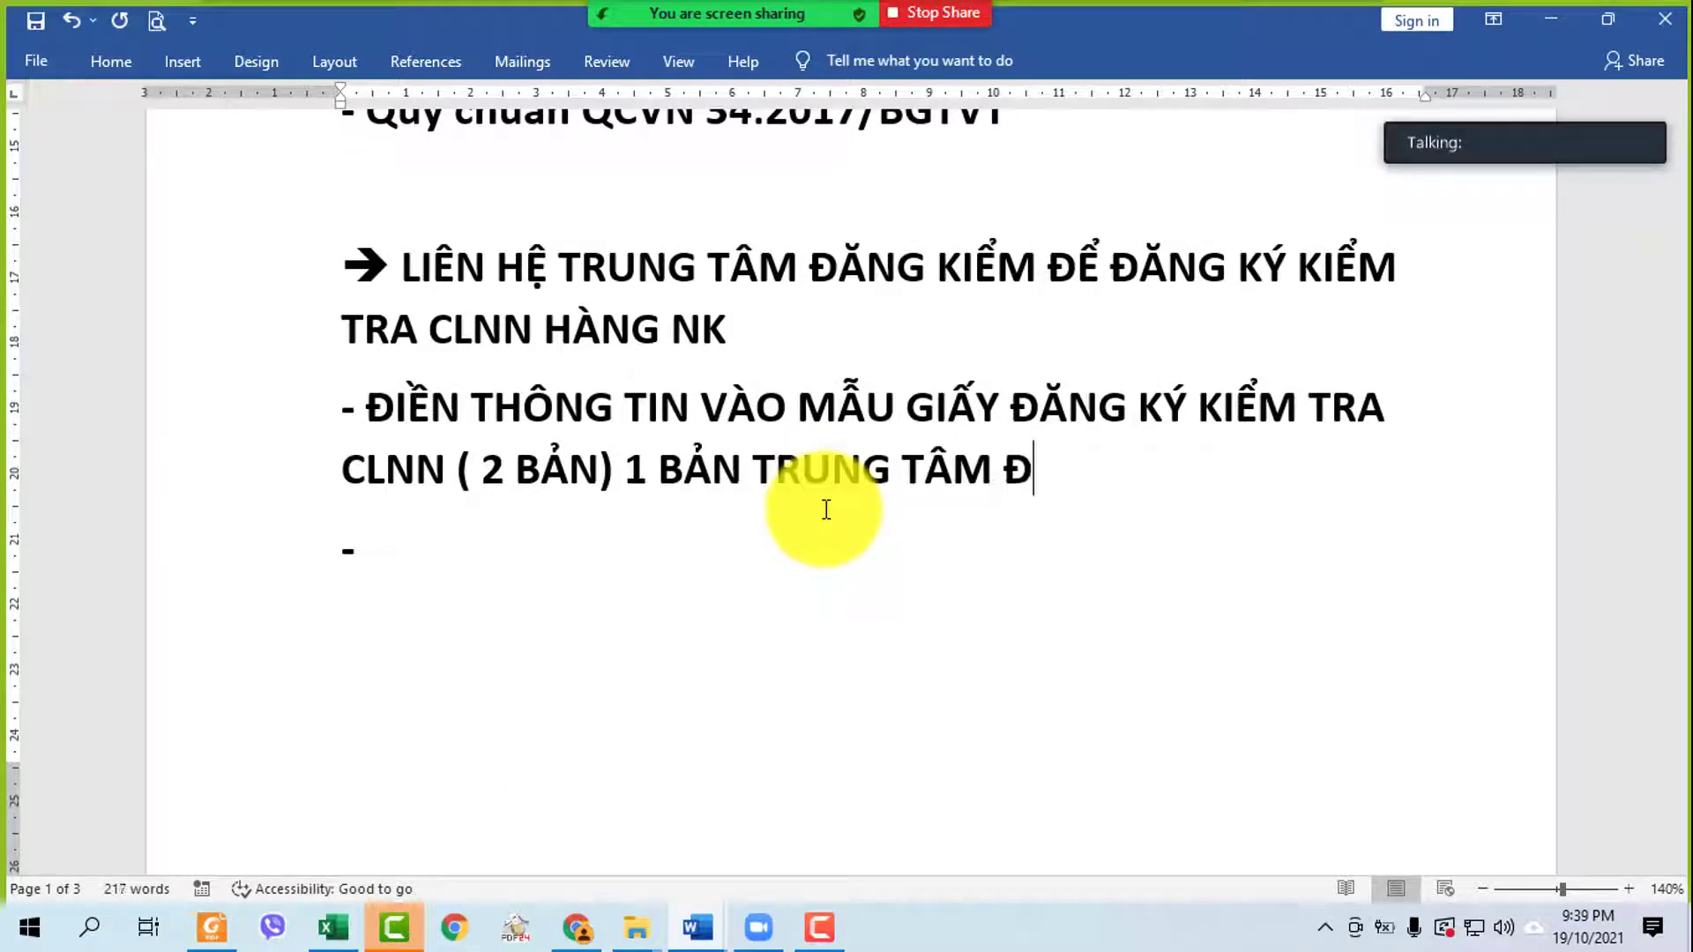
text(ĂNG KIỂM LƯU)
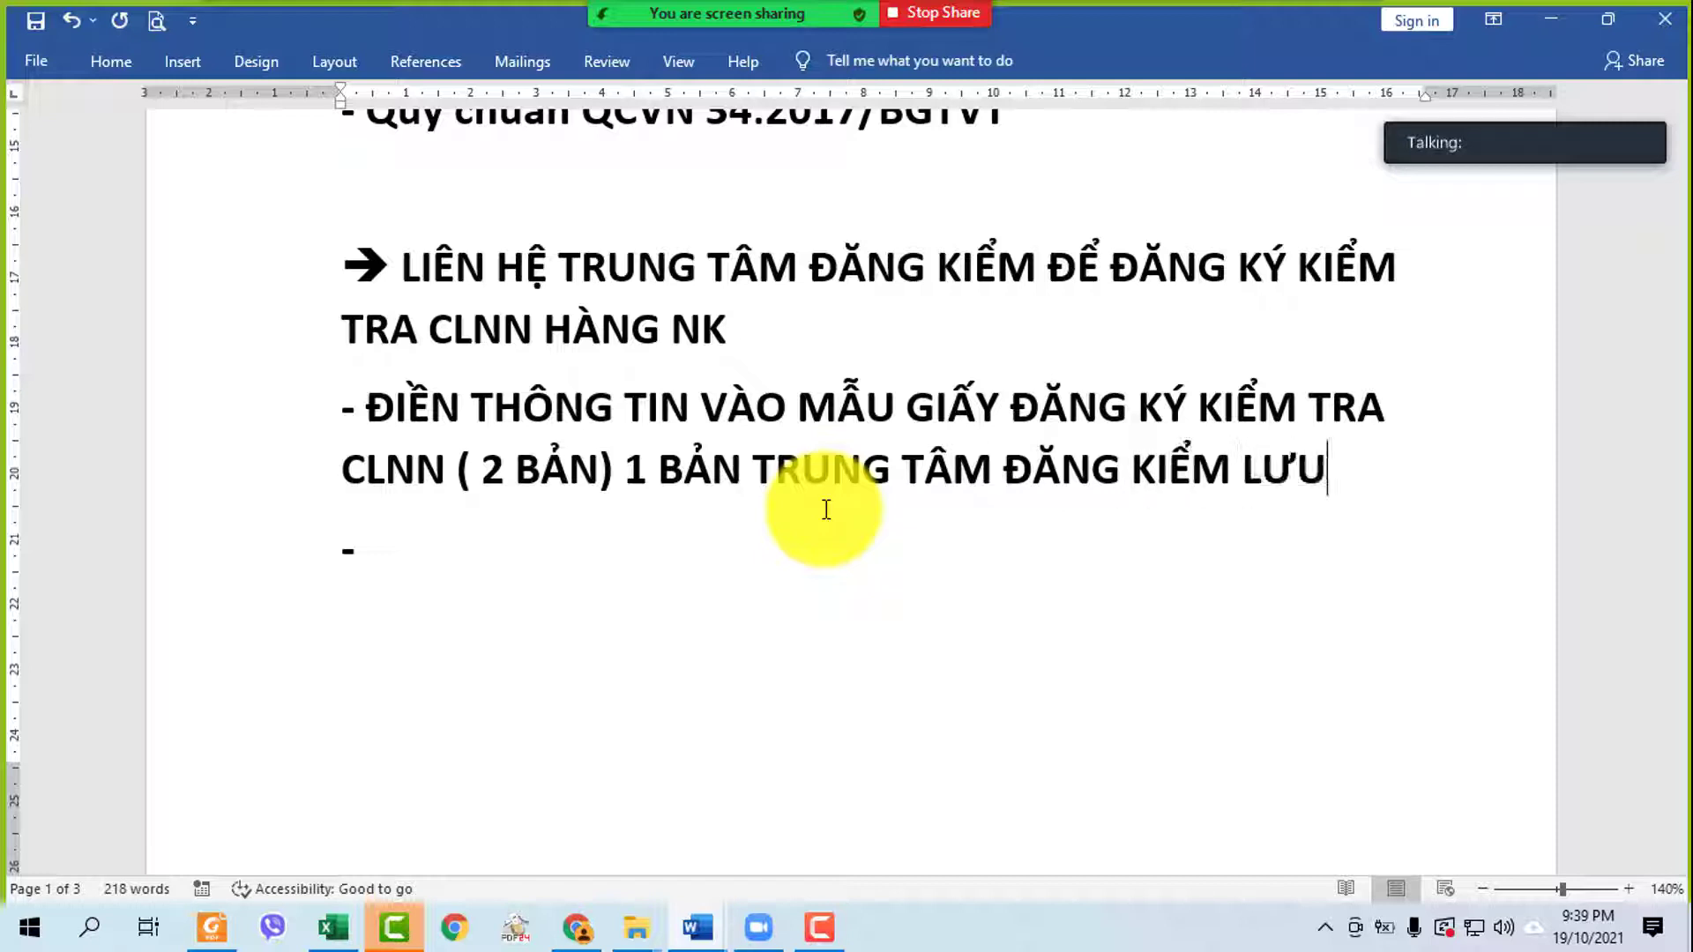
- Continue the same note with ", 1 BẢN NỘP CHUNG VỚI HỒ SƠ HẢI QUAN."
text(, 1BANR)
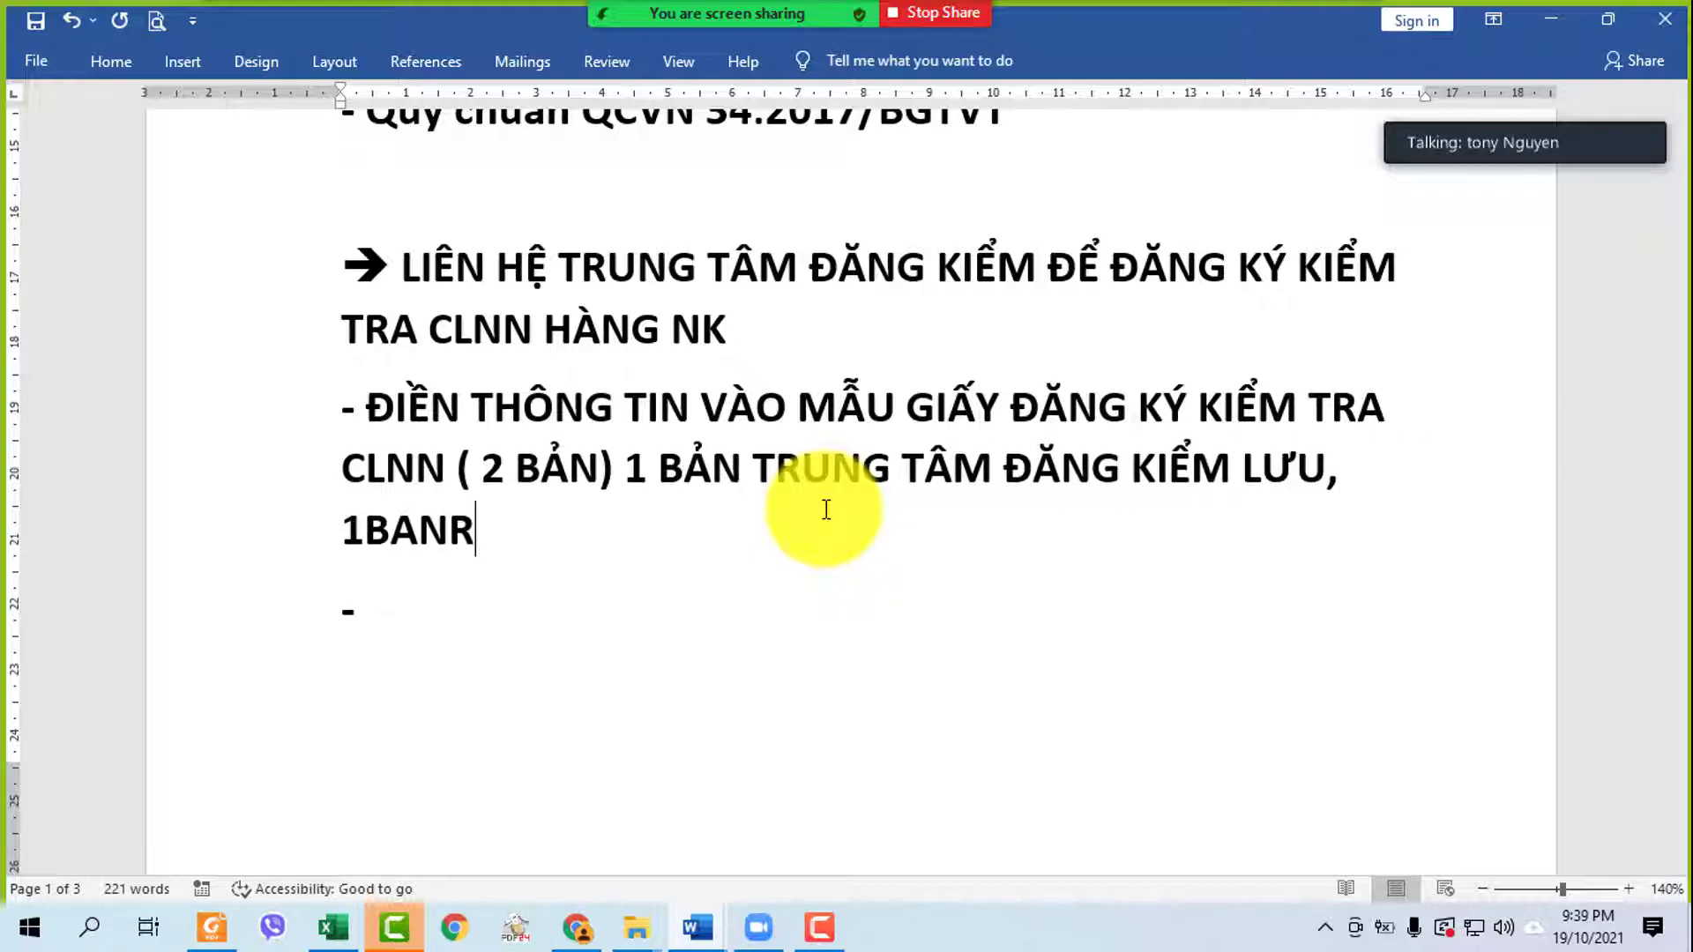
key(BackSpace)
key(BackSpace)
key(BackSpace)
key(BackSpace)
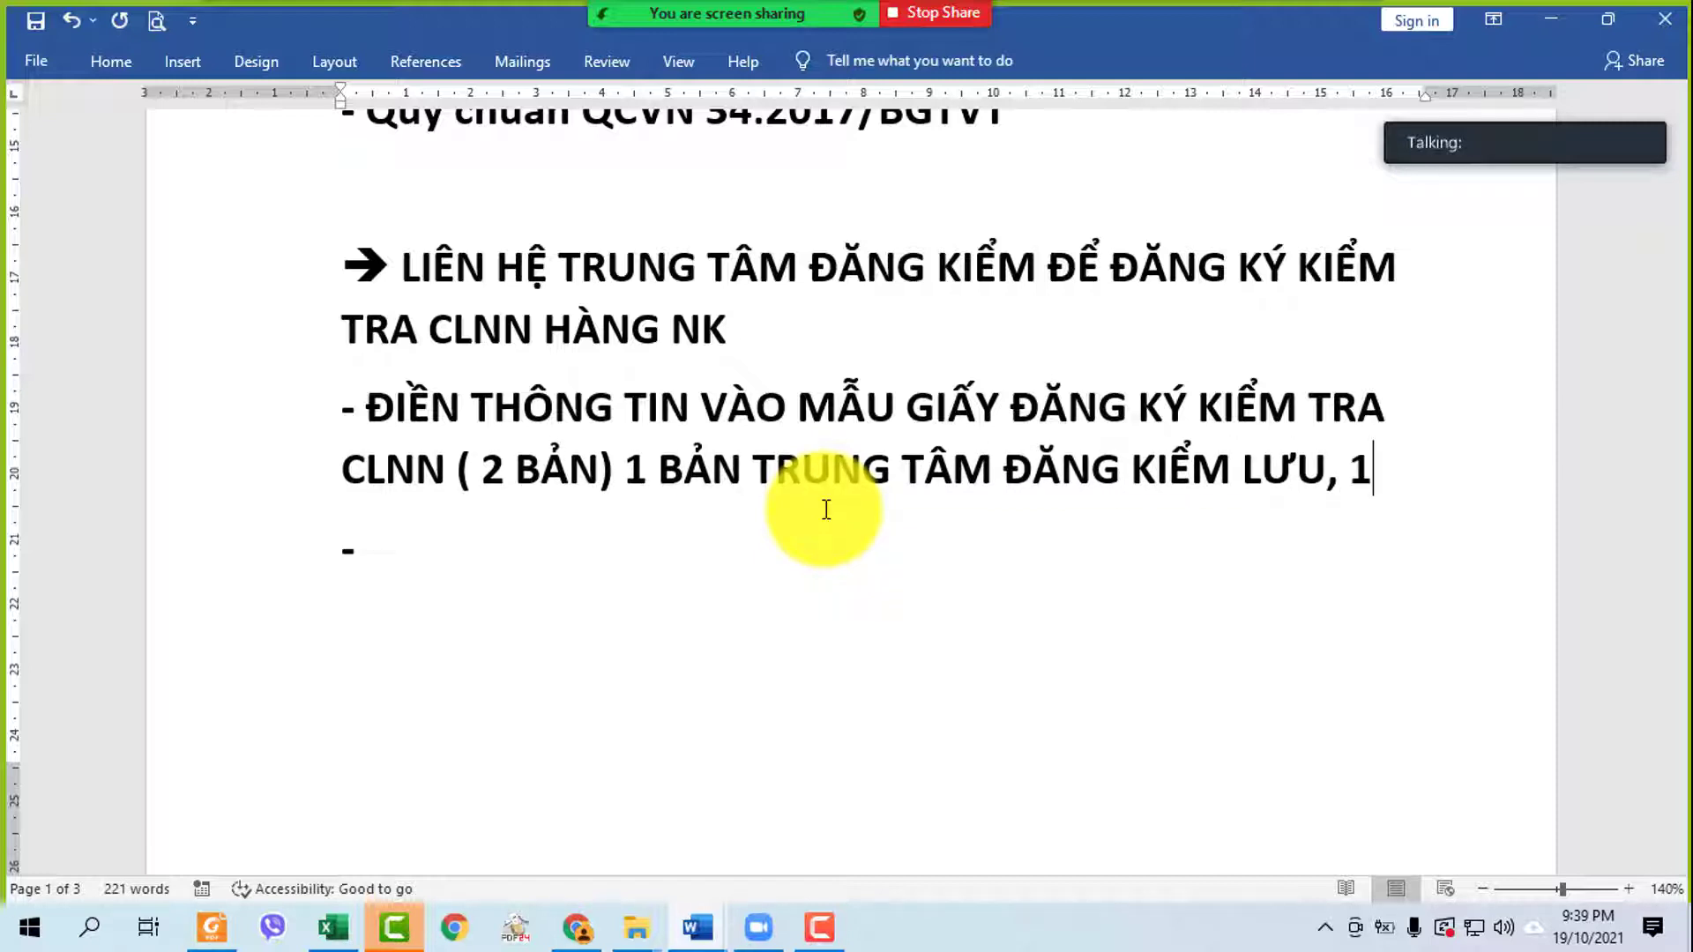
text(BAN)
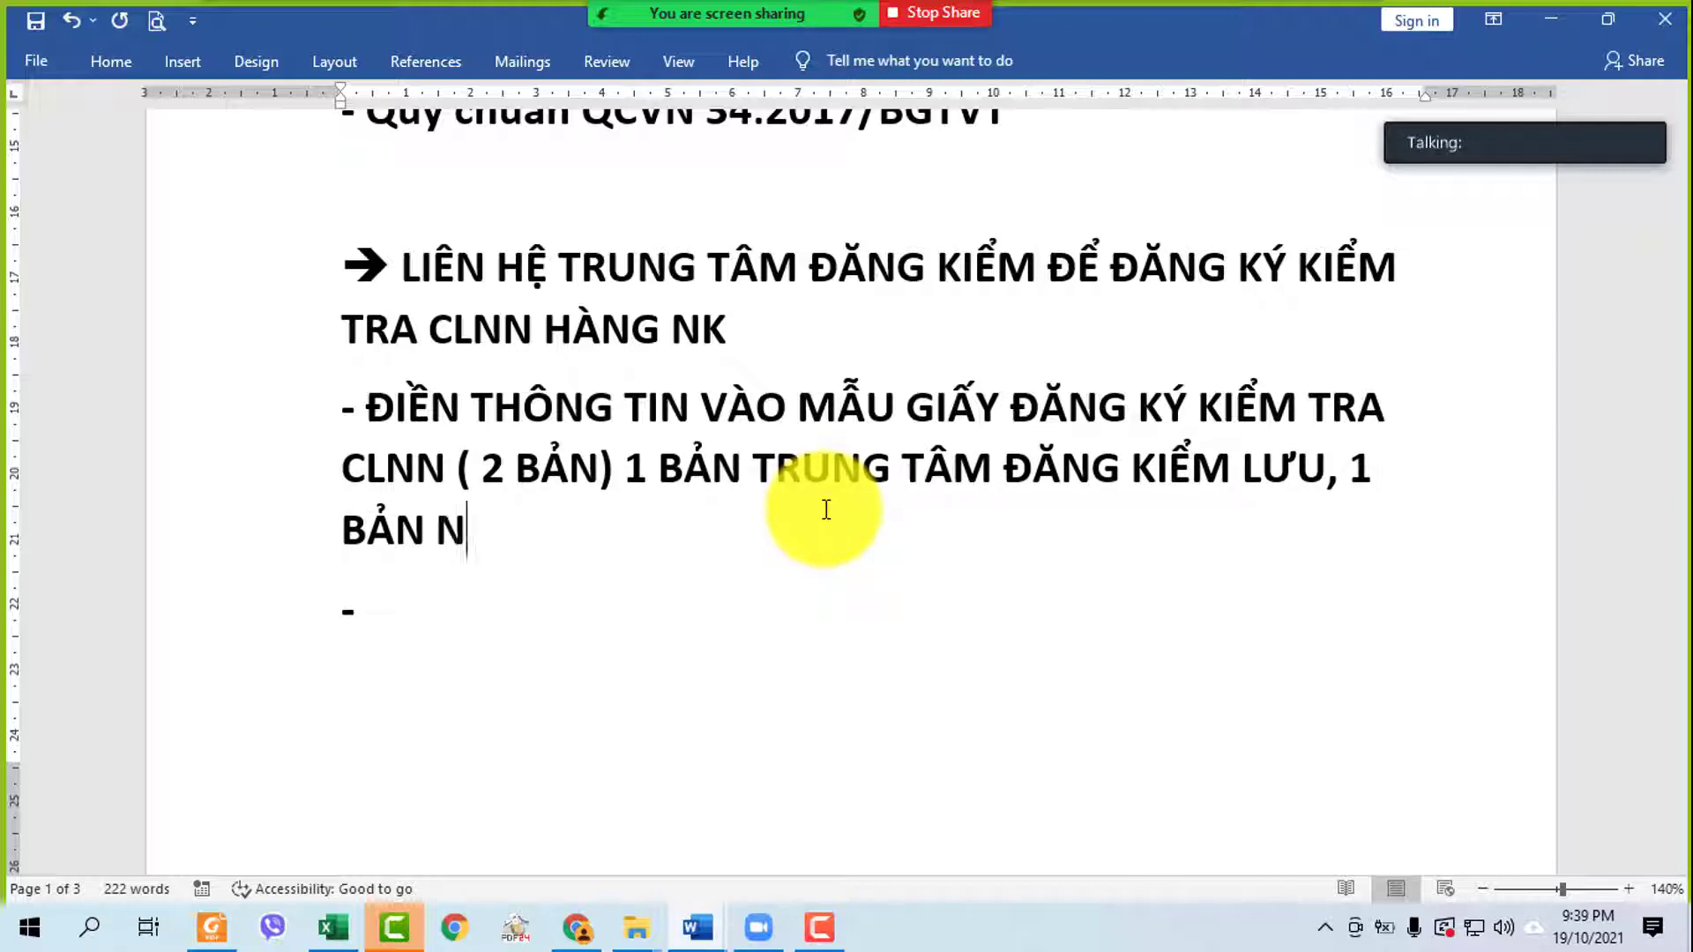
text(R NỘP CHUNG VỚ)
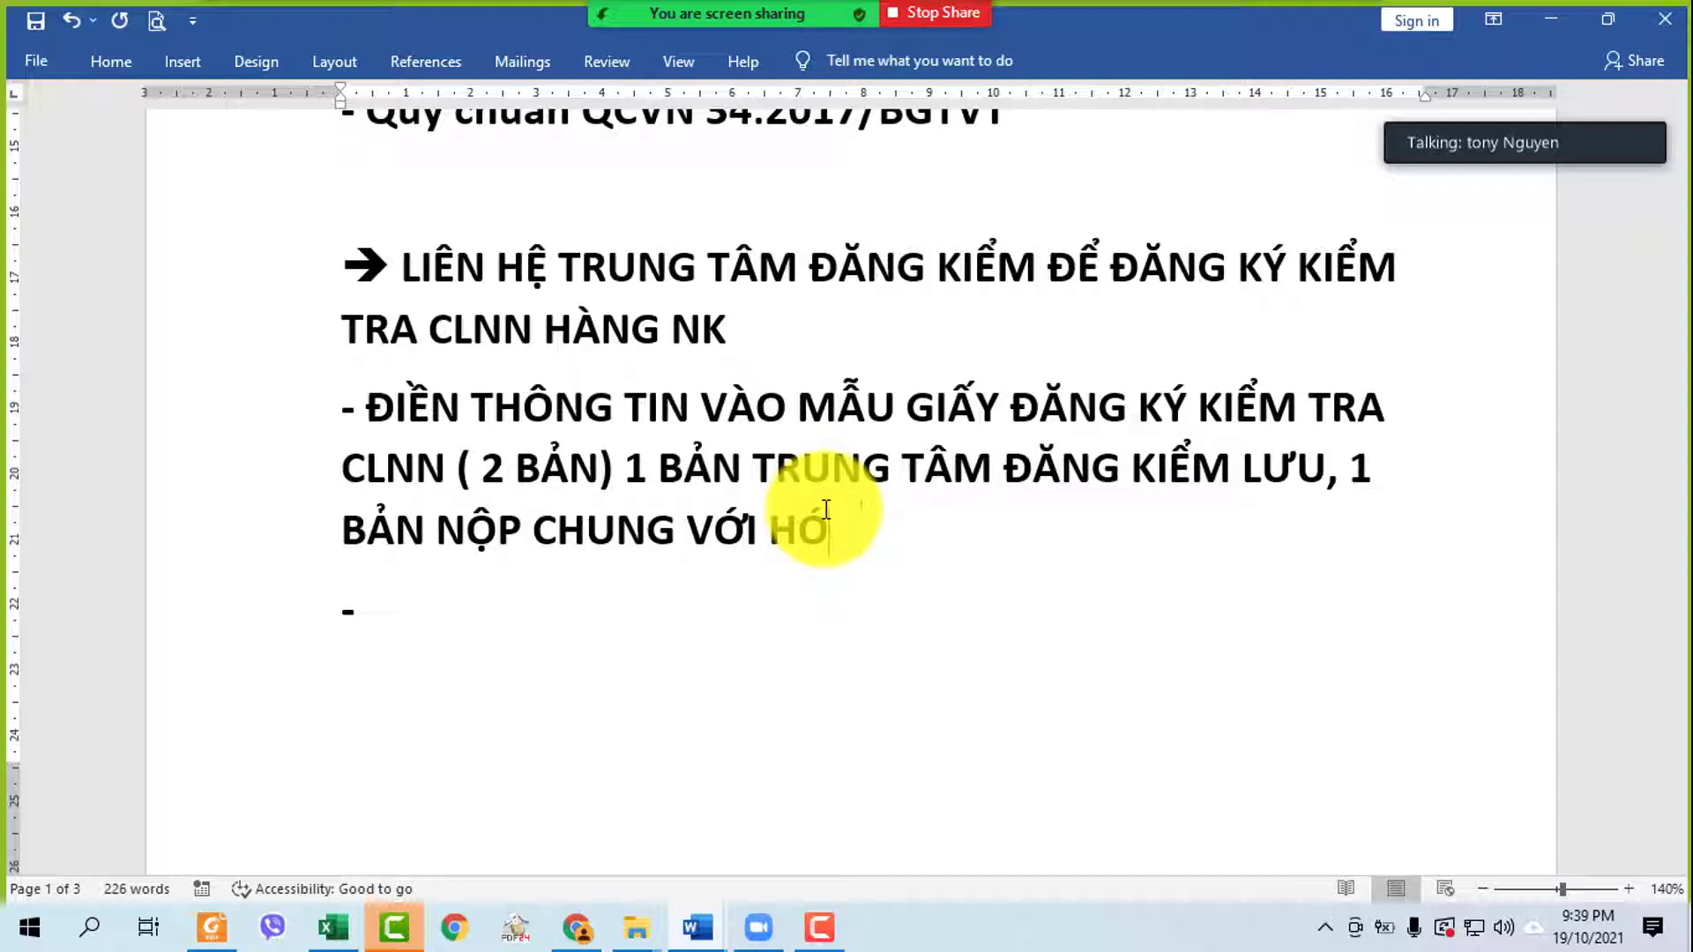
text(I HỒ SƠ HẢI QUAN.)
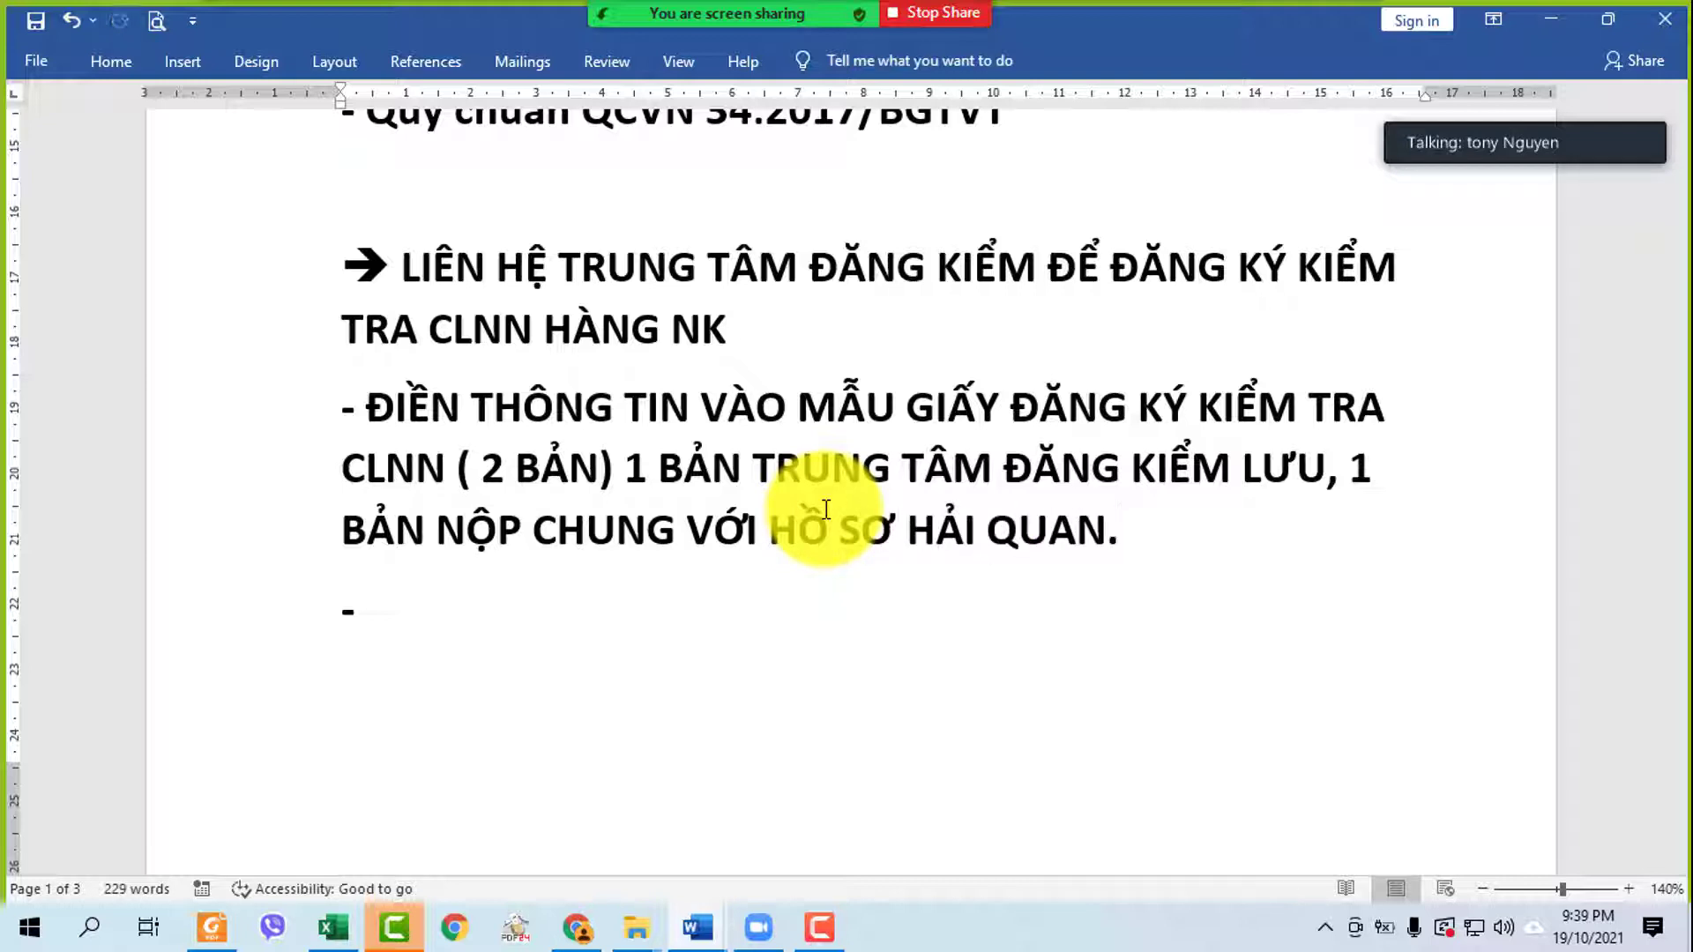
- Review the signature and registration number section at the end of the THIEN TRANG form
click(692, 928)
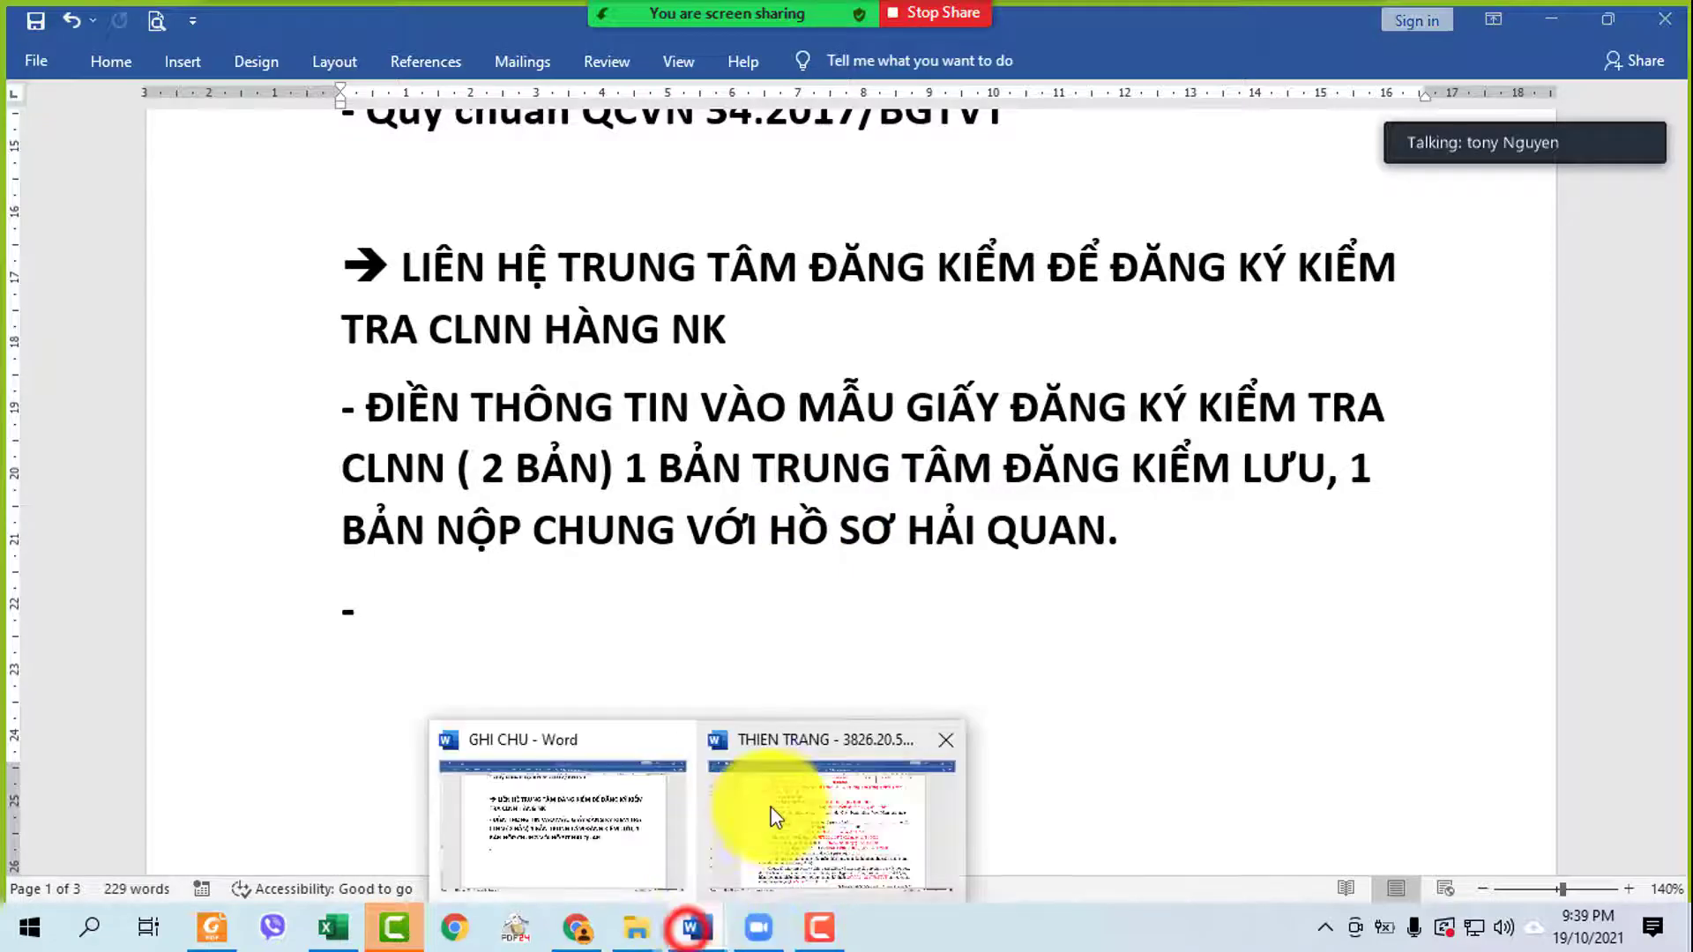
click(773, 816)
scroll(882, 529, down, 3)
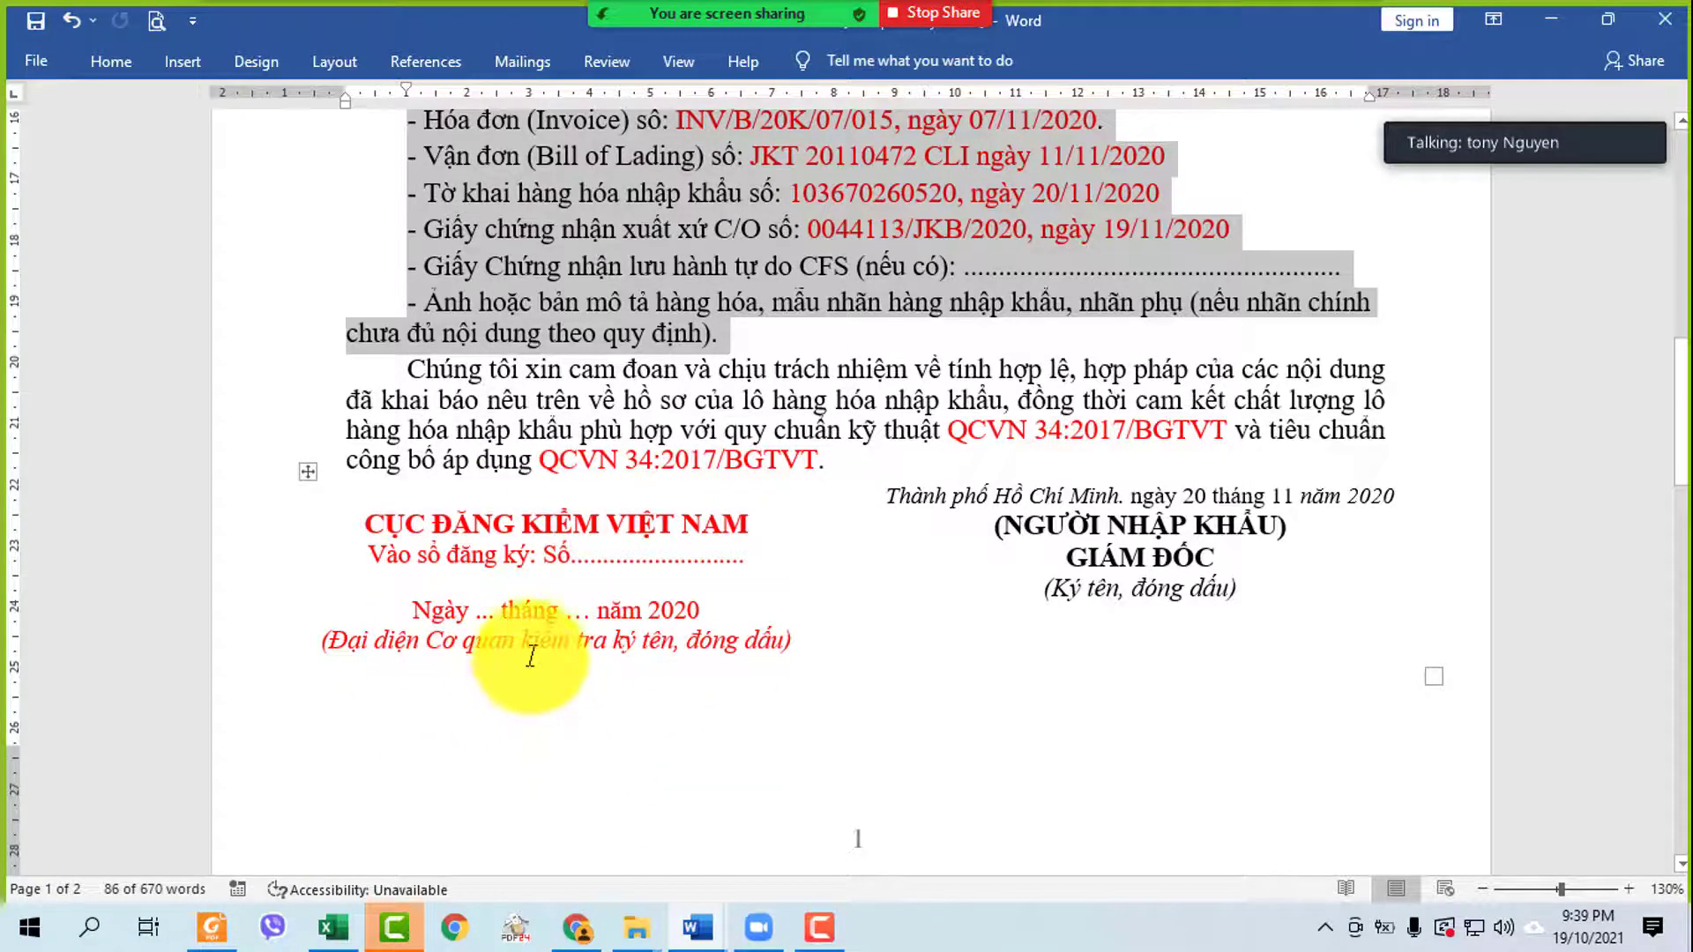
click(540, 225)
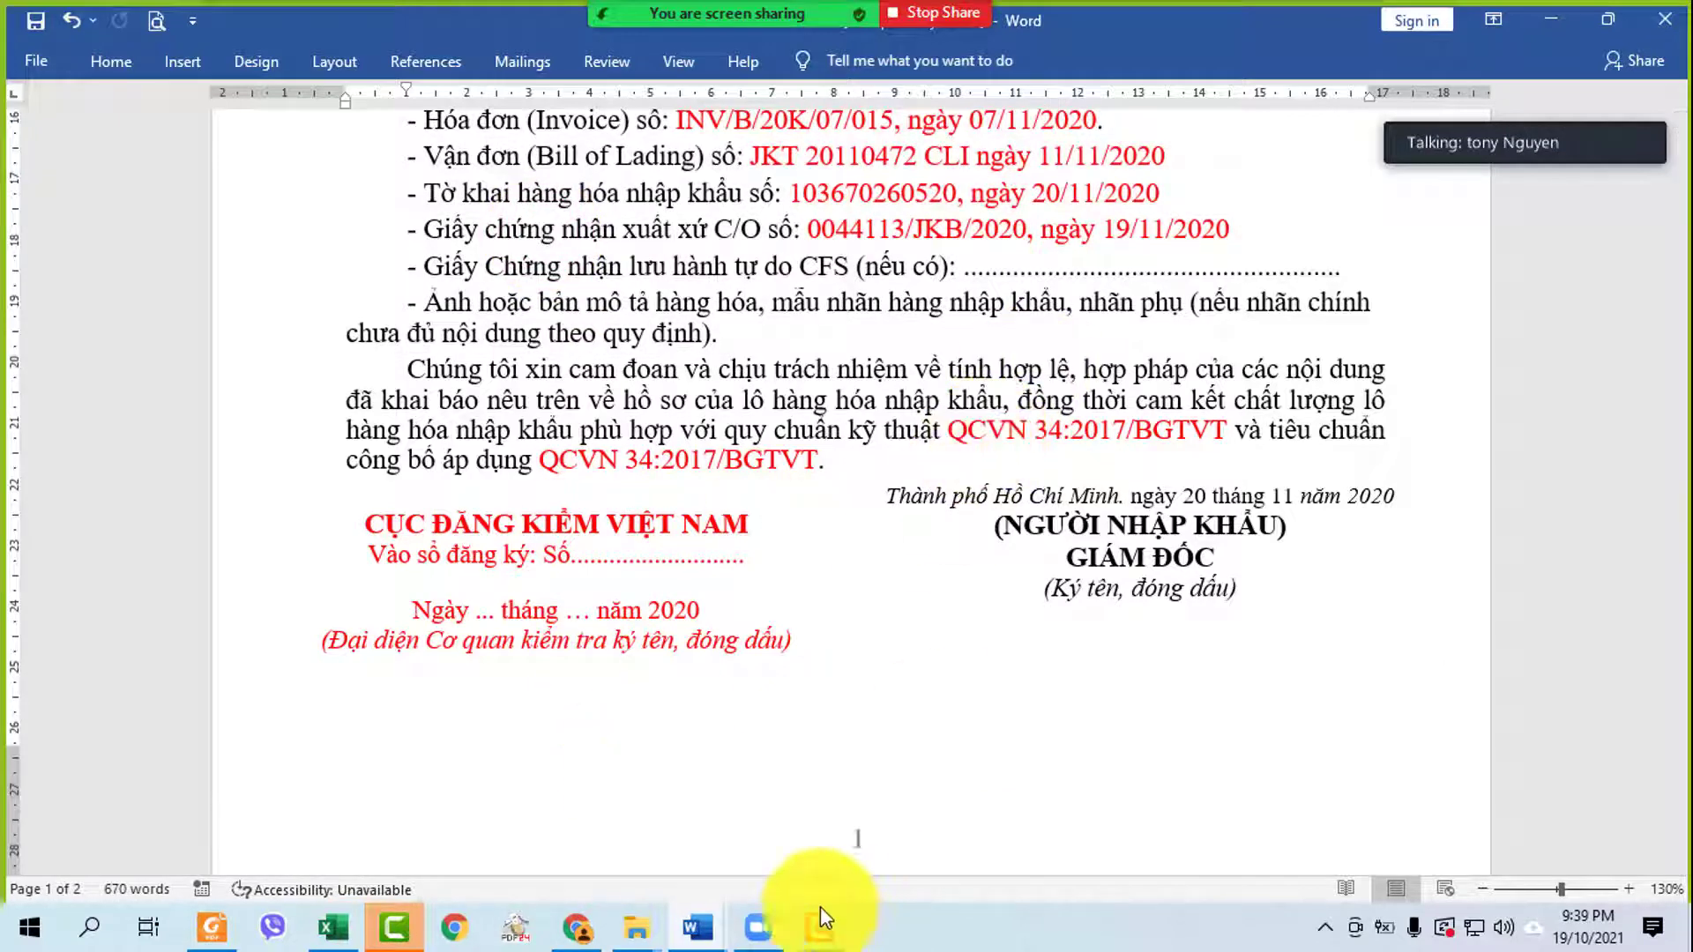
- Open the image Tiep nhan from the KTCN folder inside 648. Thien Trang
click(634, 930)
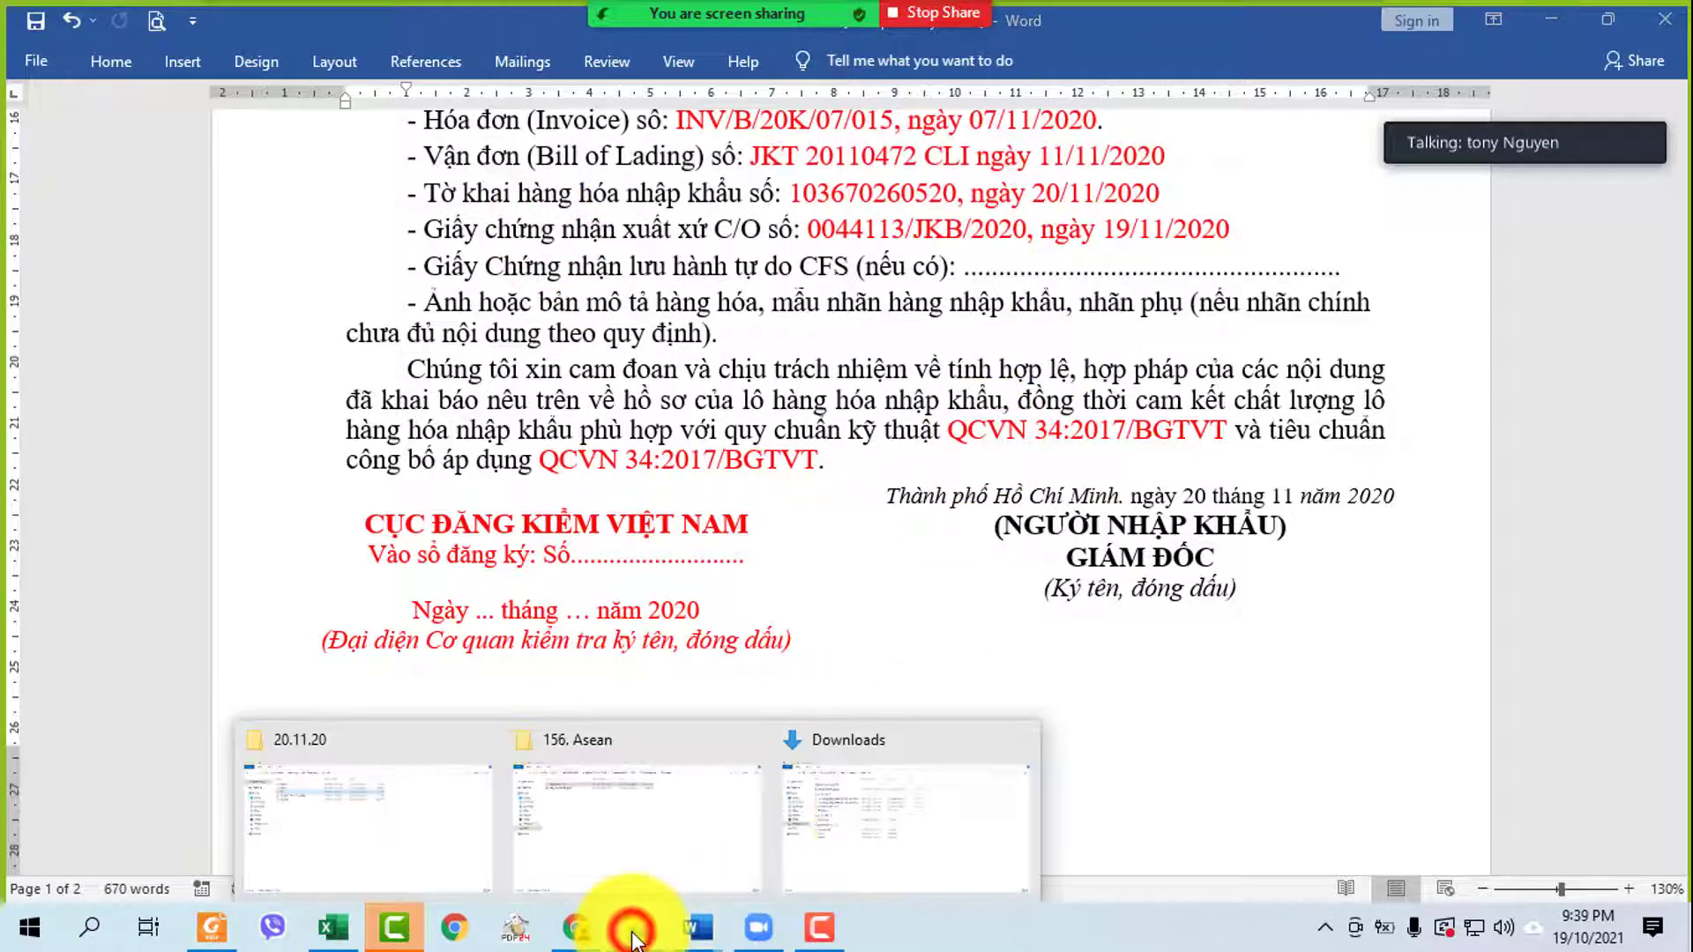
click(381, 881)
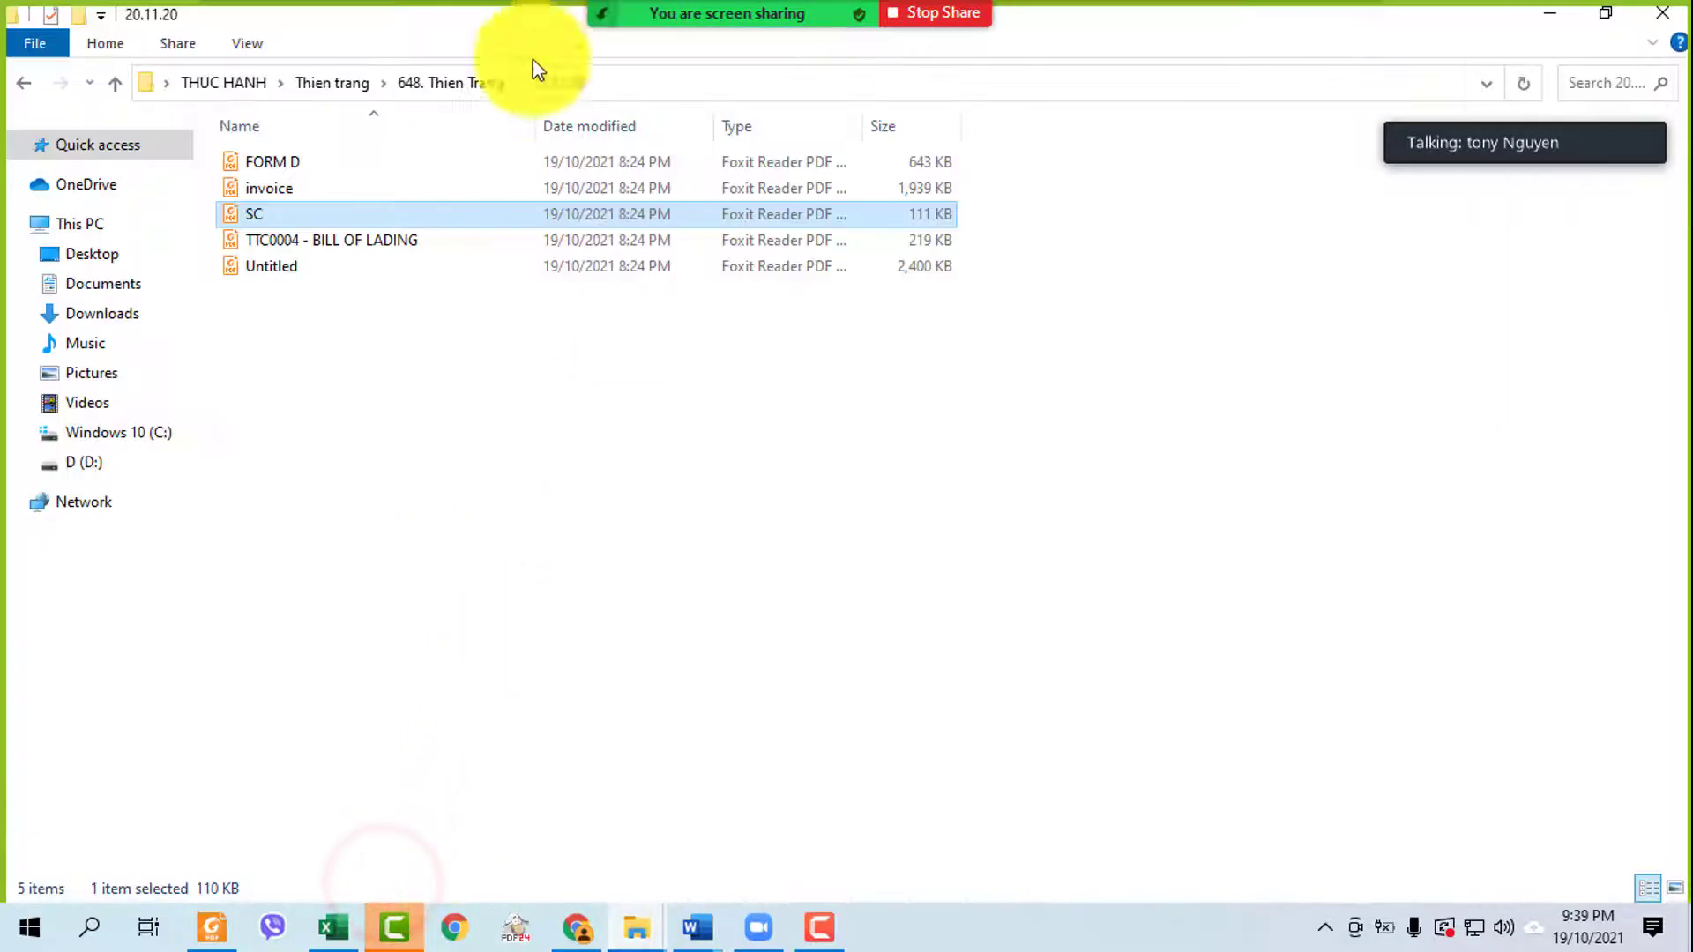
click(467, 86)
double_click(249, 216)
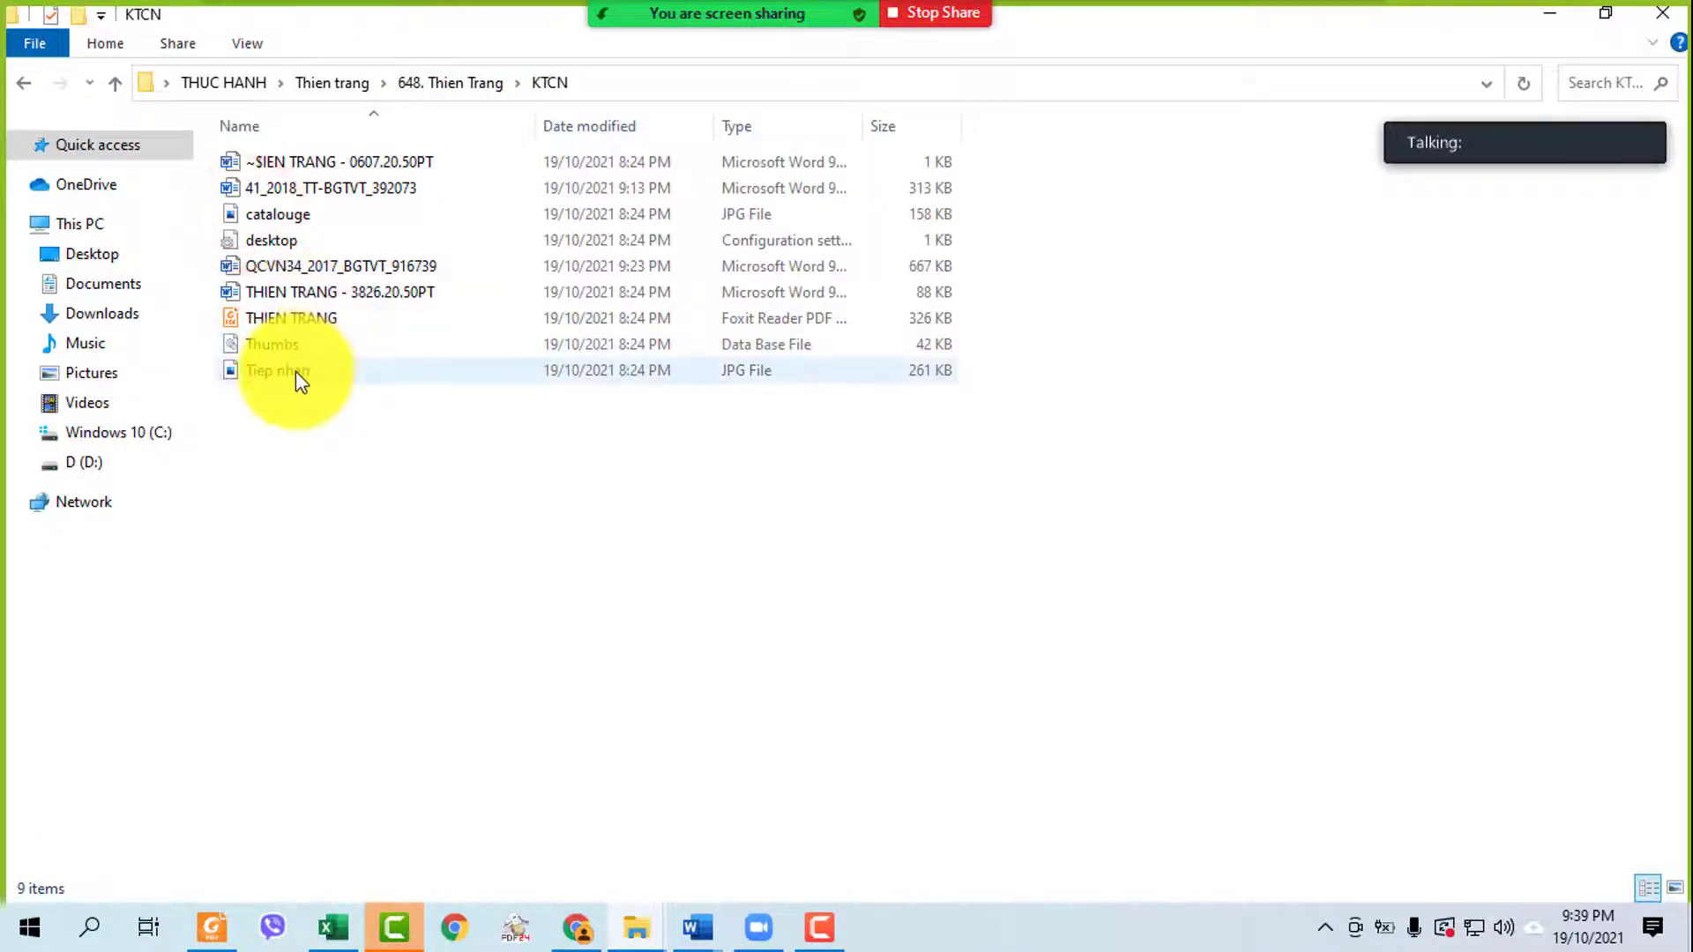
click(294, 370)
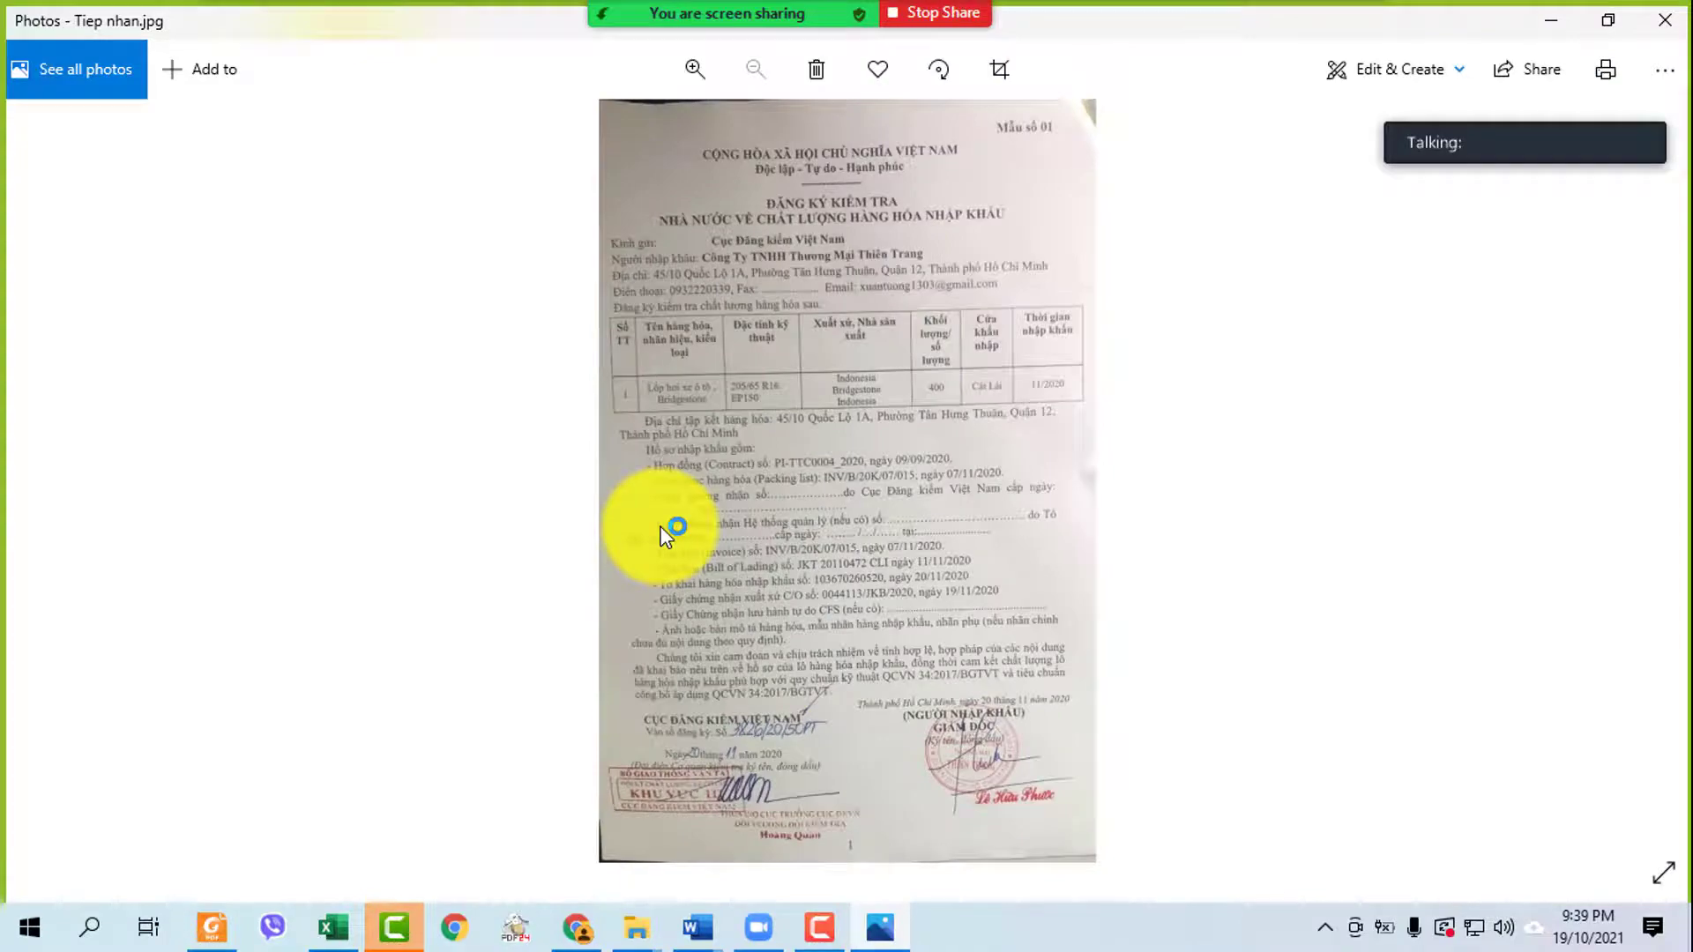
- Zoom in on the scanned form and examine its handwritten registration number, date, stamps and signatures
scroll(665, 536, up, 4)
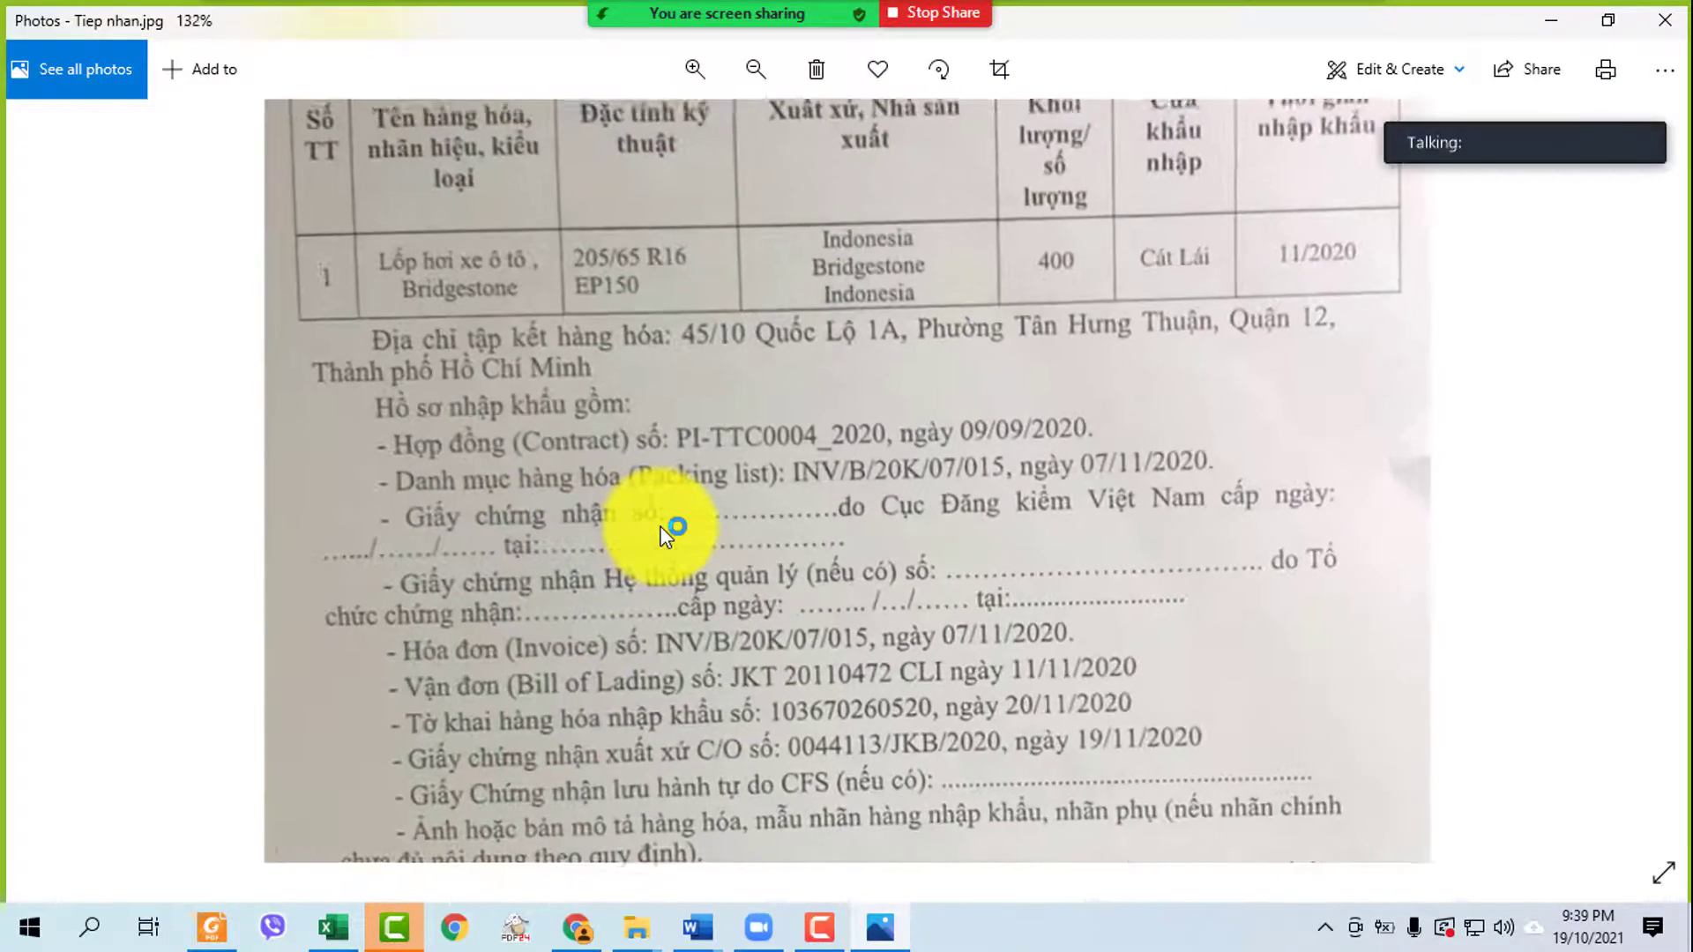
scroll(627, 554, down, 3)
scroll(626, 544, up, 2)
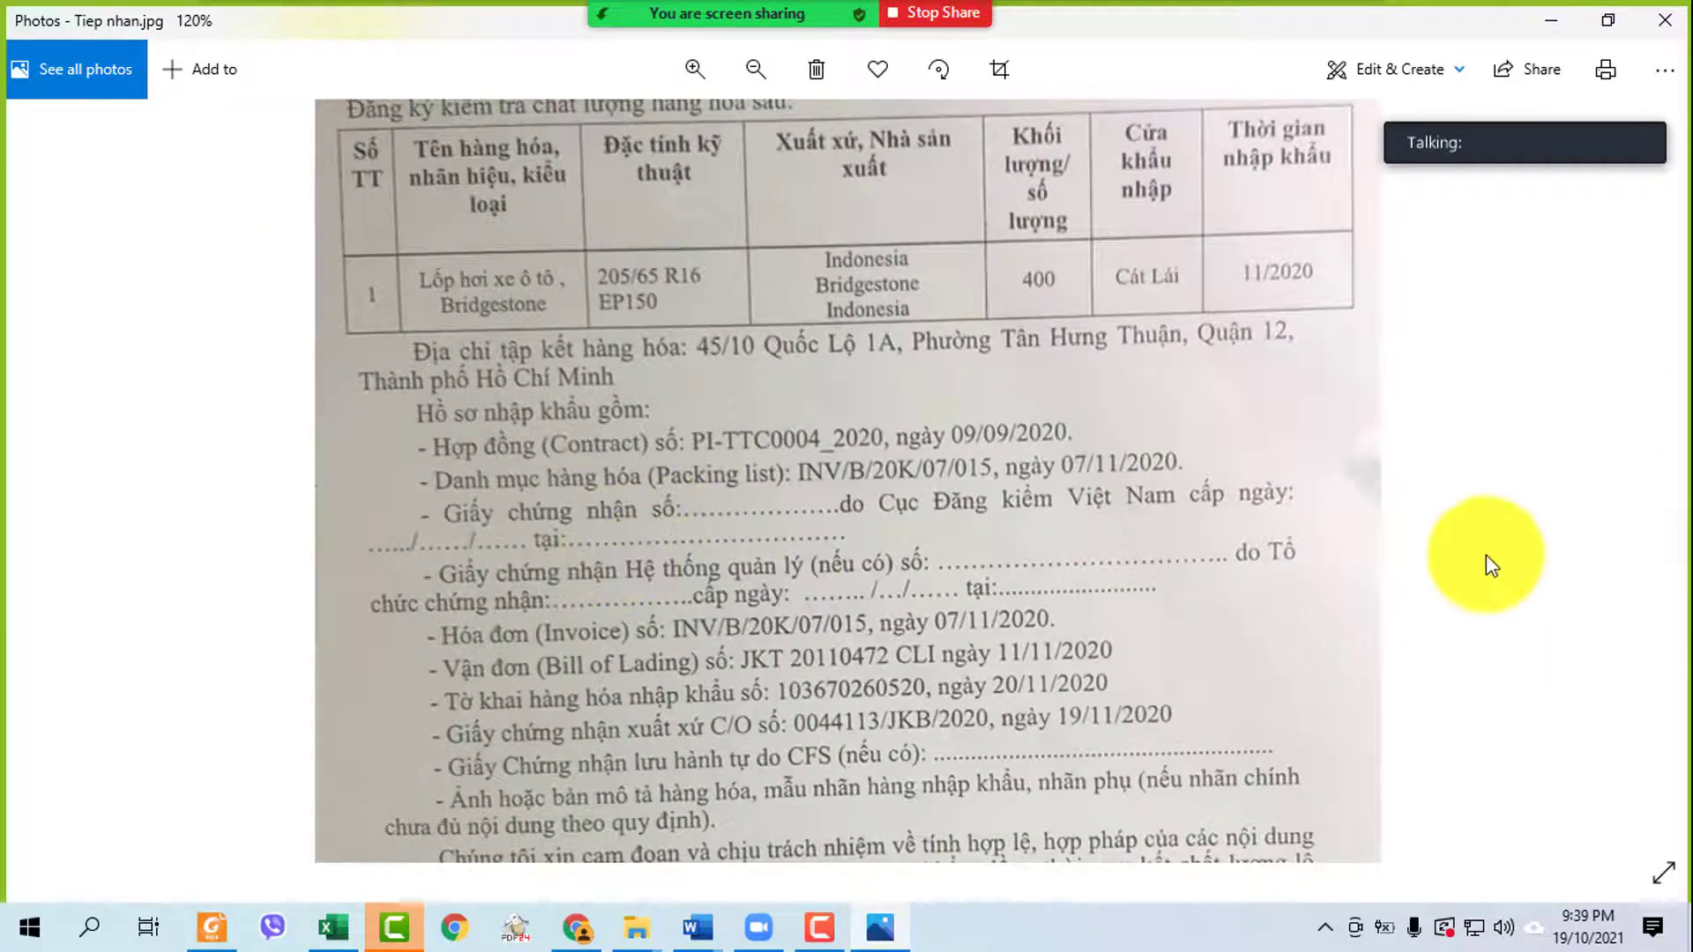
scroll(1488, 599, down, 3)
scroll(691, 791, up, 2)
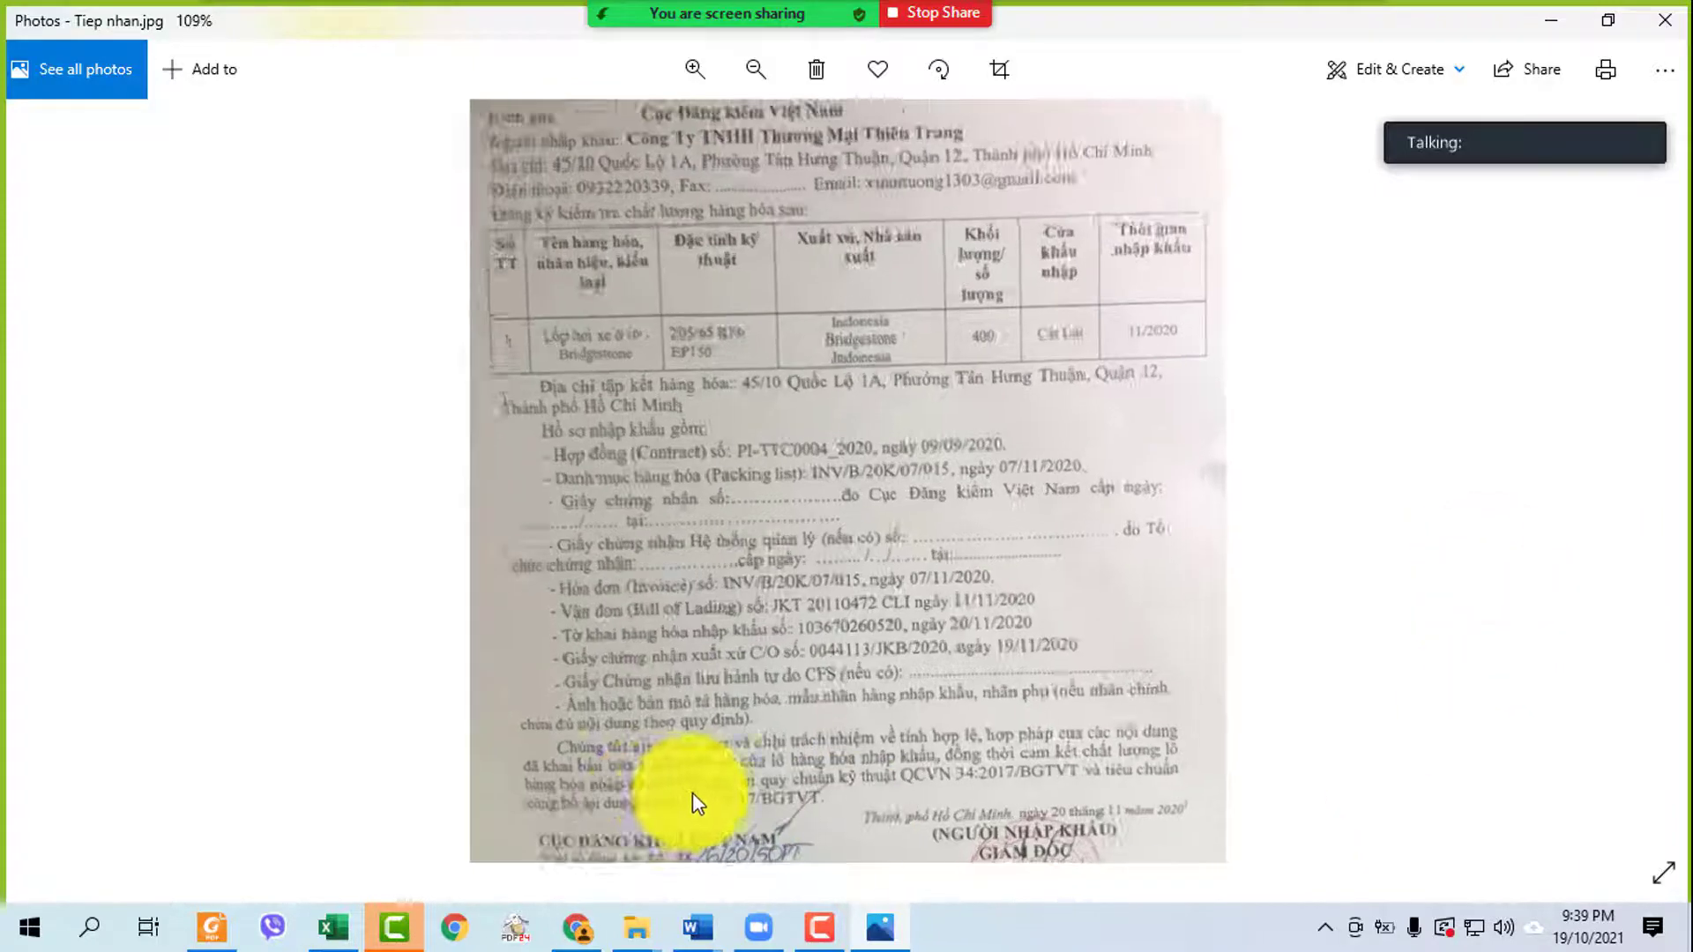
scroll(692, 792, up, 3)
drag(691, 779, 847, 136)
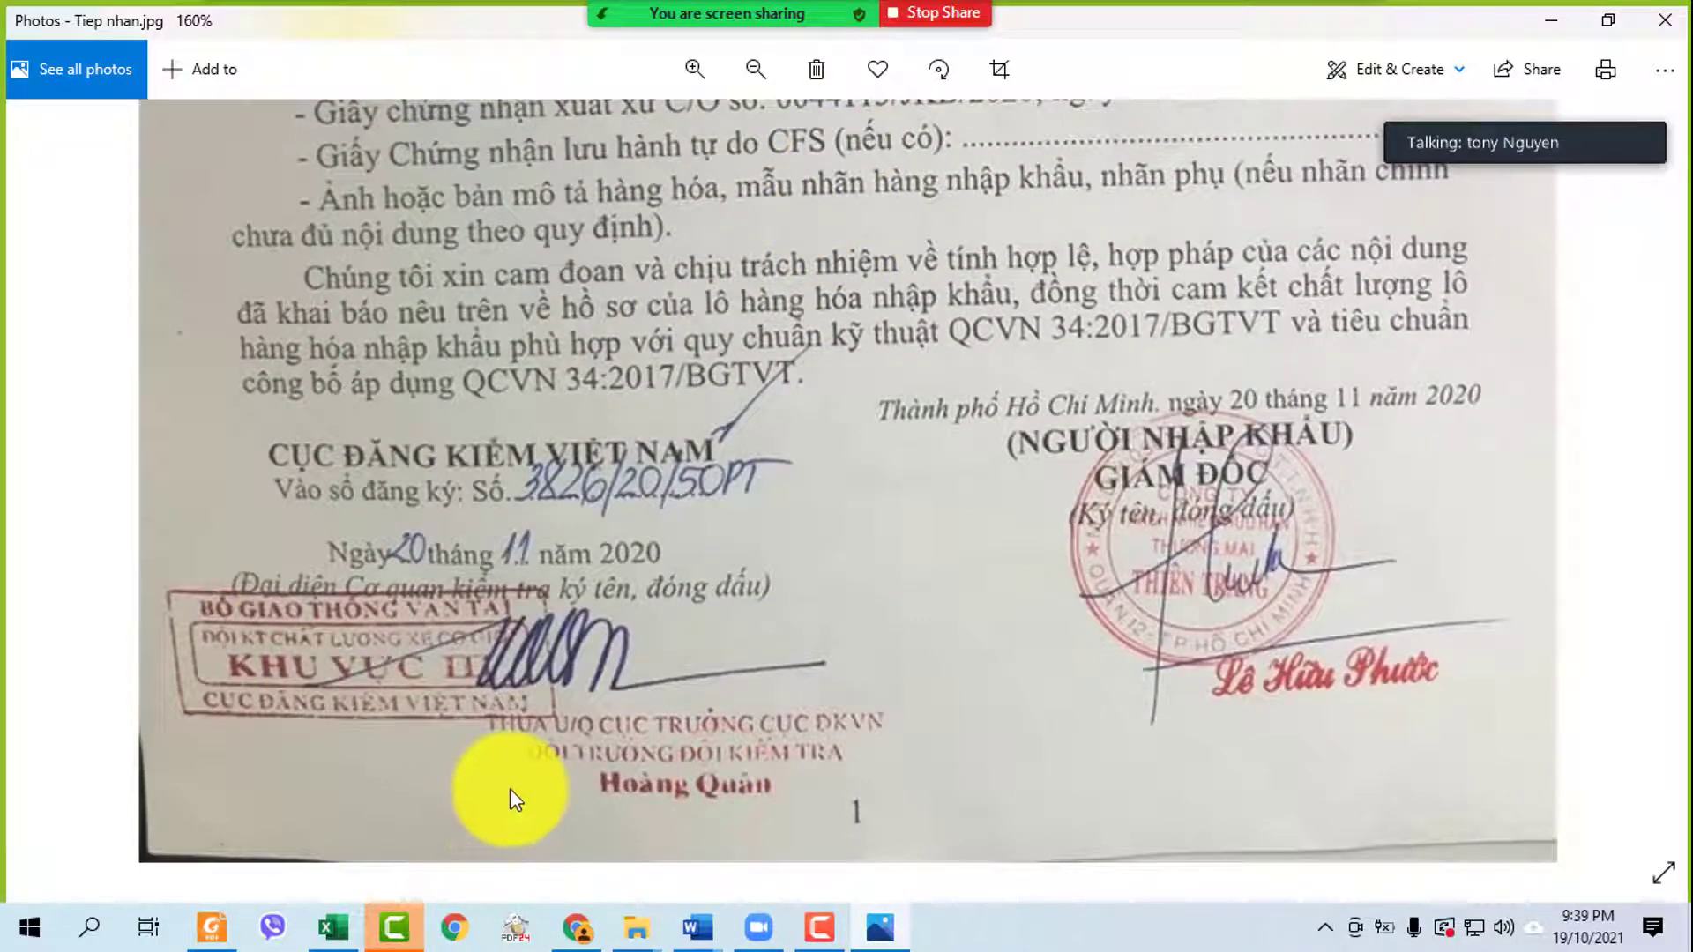
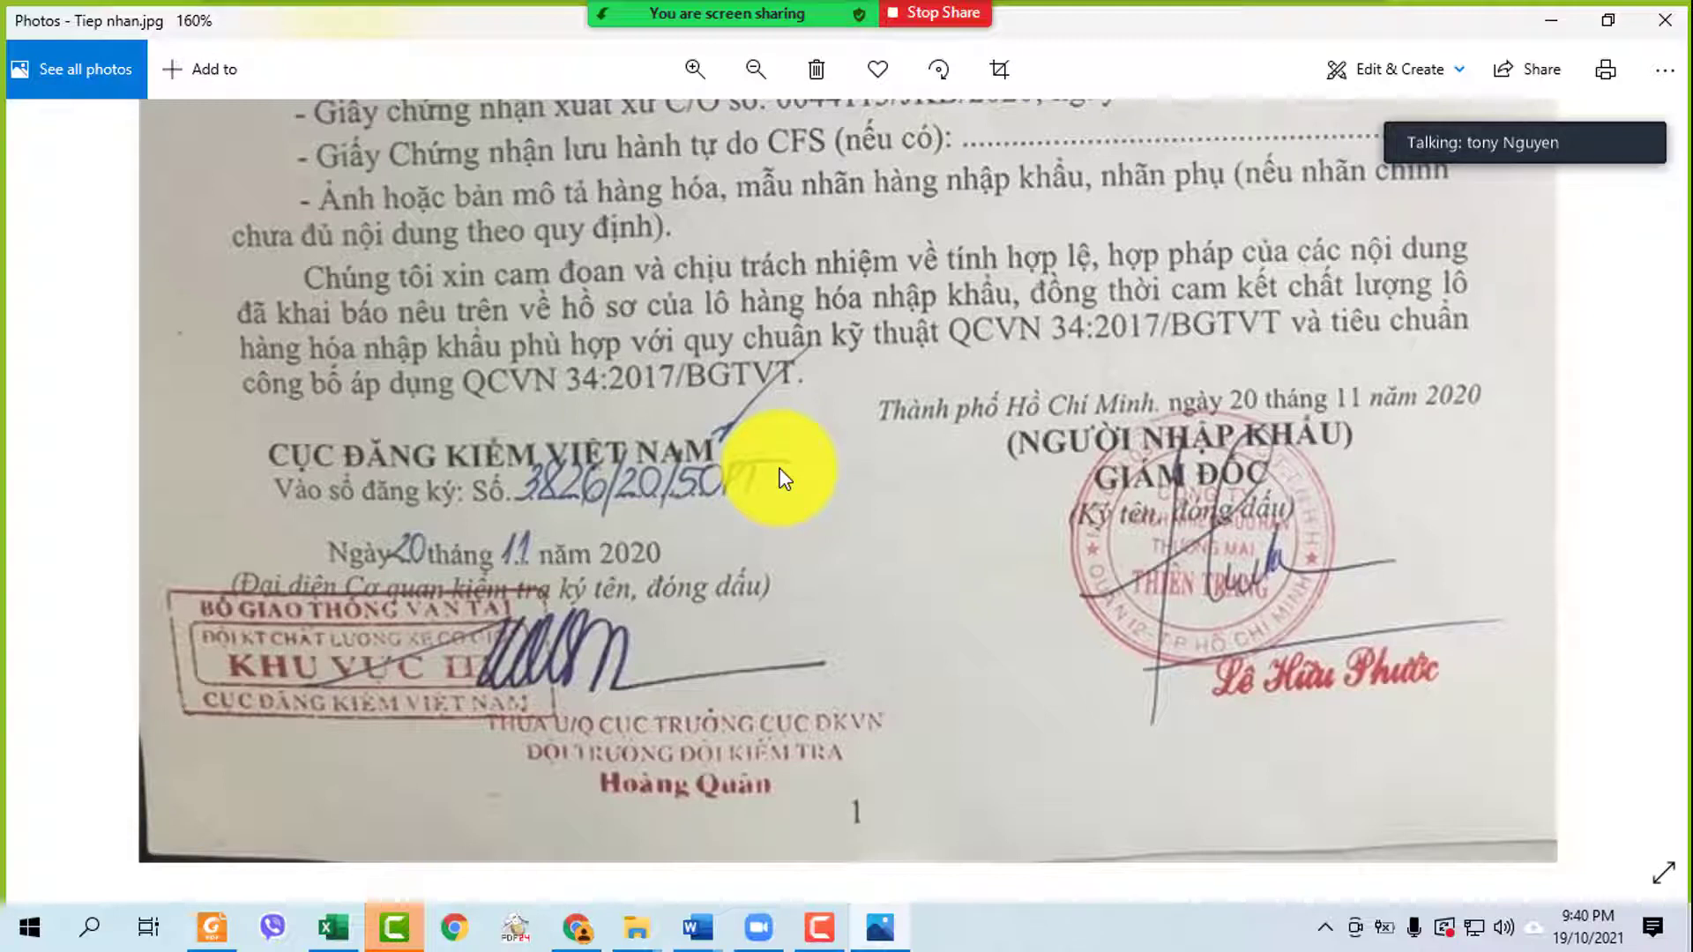
click(756, 483)
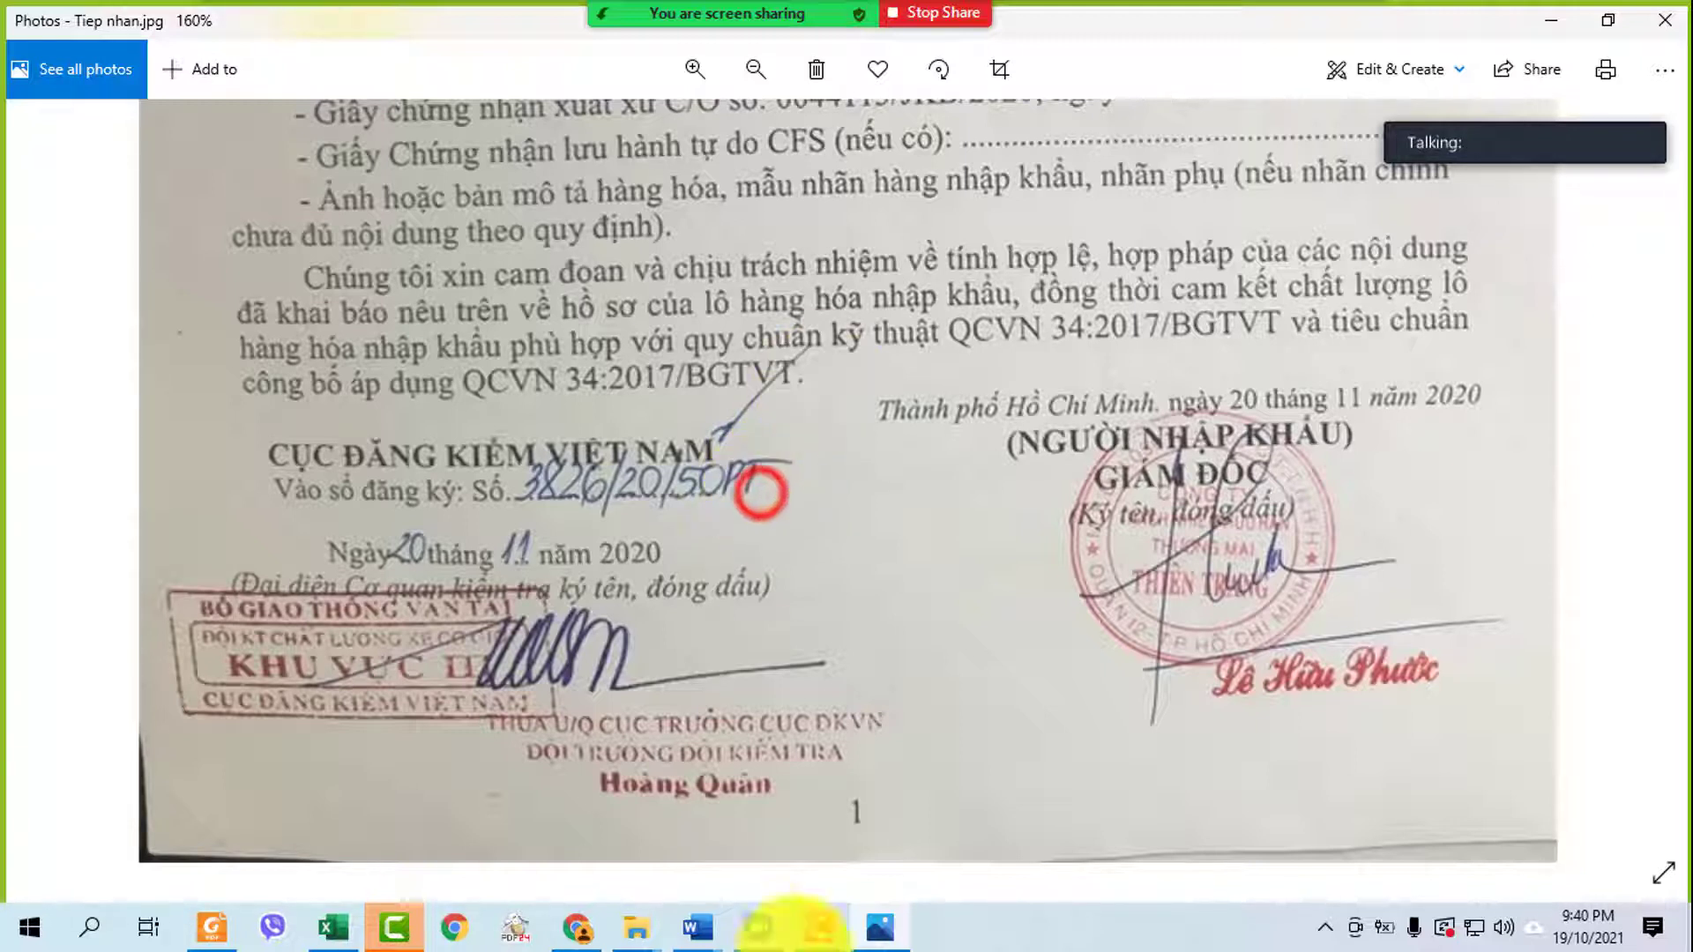
- In the GHI CHU notes, colour the phrase "sau khi thông quan" red in the PL2 line
click(709, 933)
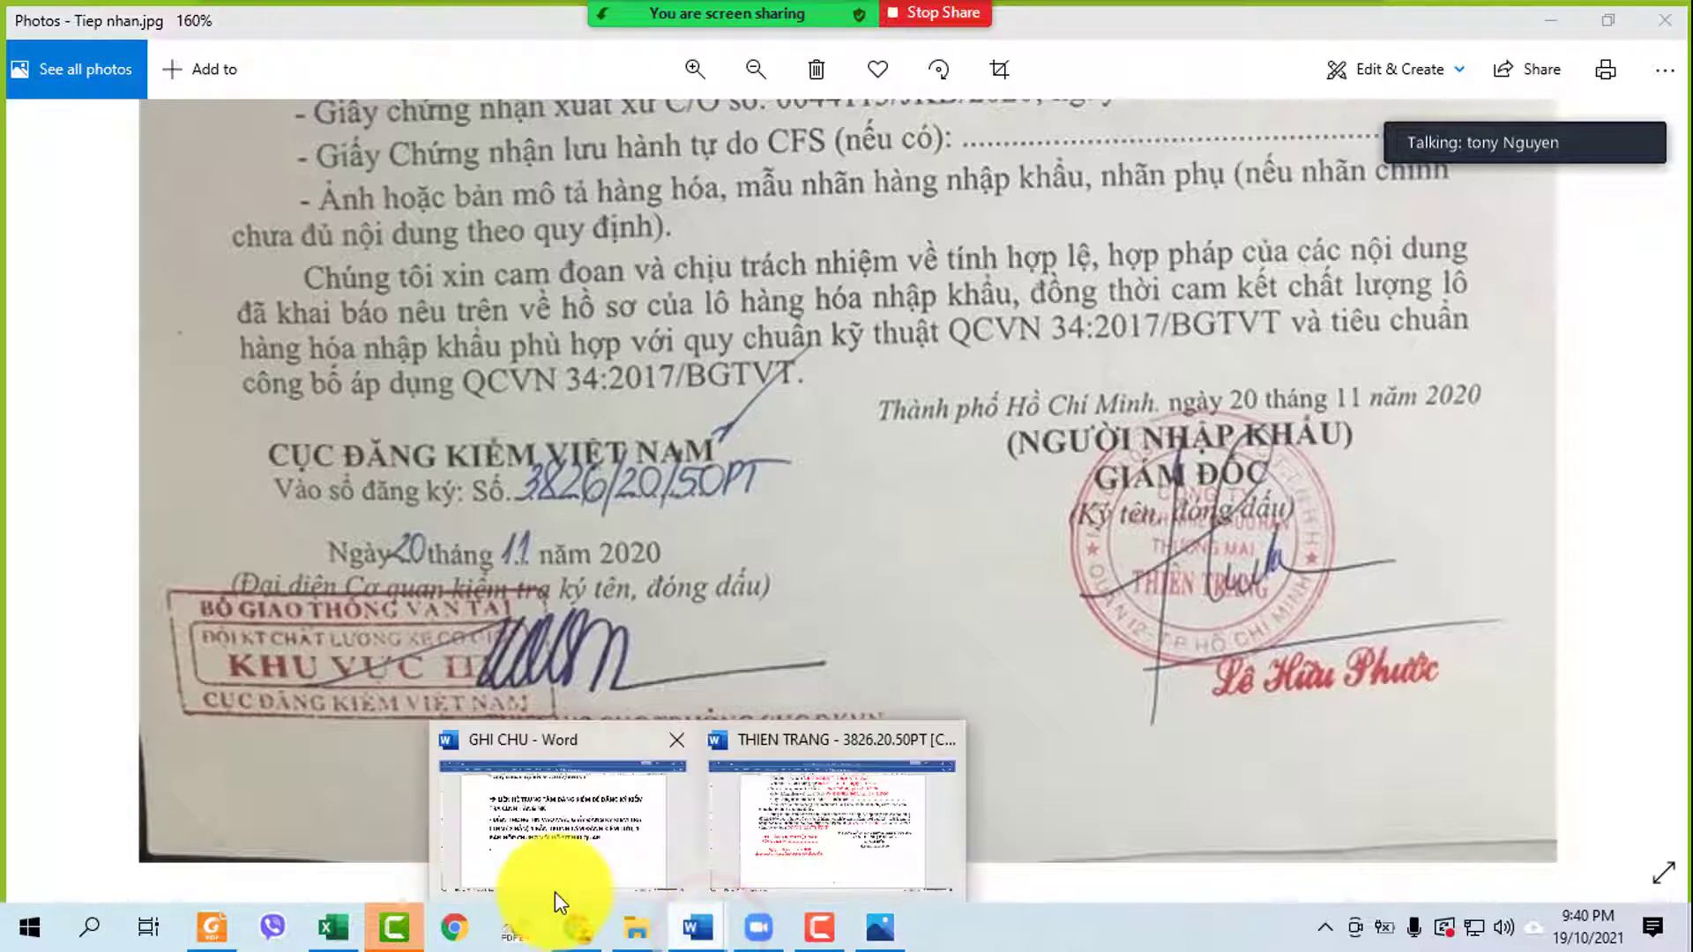
click(551, 819)
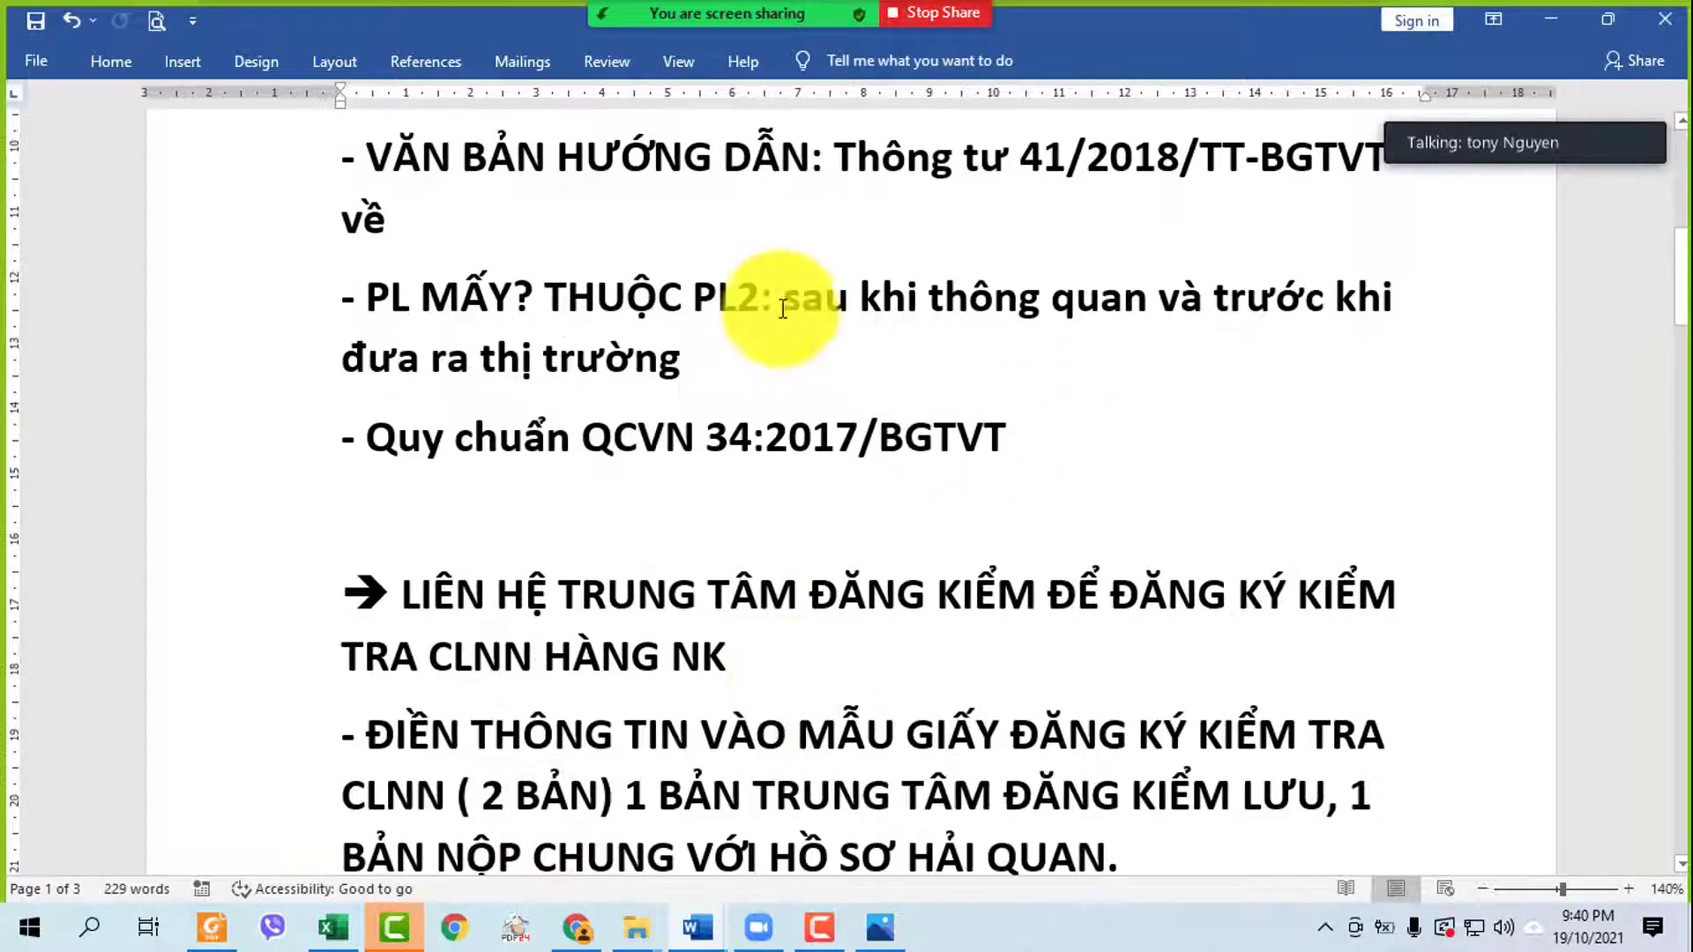
drag(783, 298, 1133, 300)
click(1162, 262)
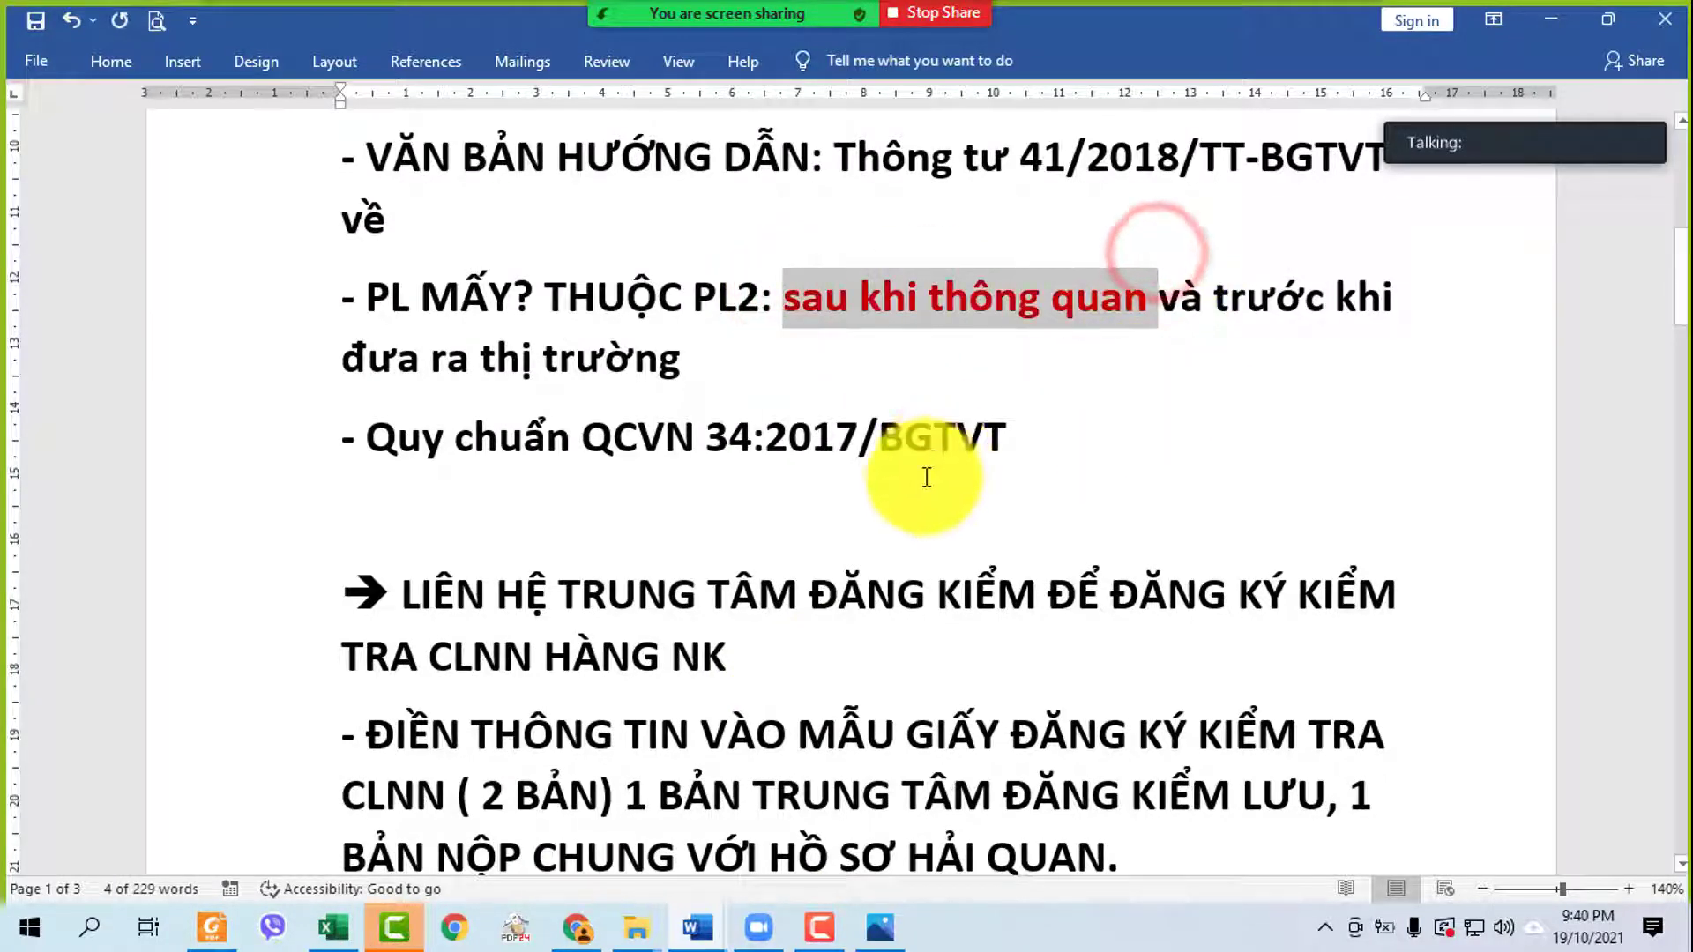
- Start the empty bullet below the "ĐIỀN THÔNG TIN" note with the words "CƠ QUAN HẢI QUAN SẼ THÔNG QUAN"
scroll(922, 494, down, 5)
click(421, 536)
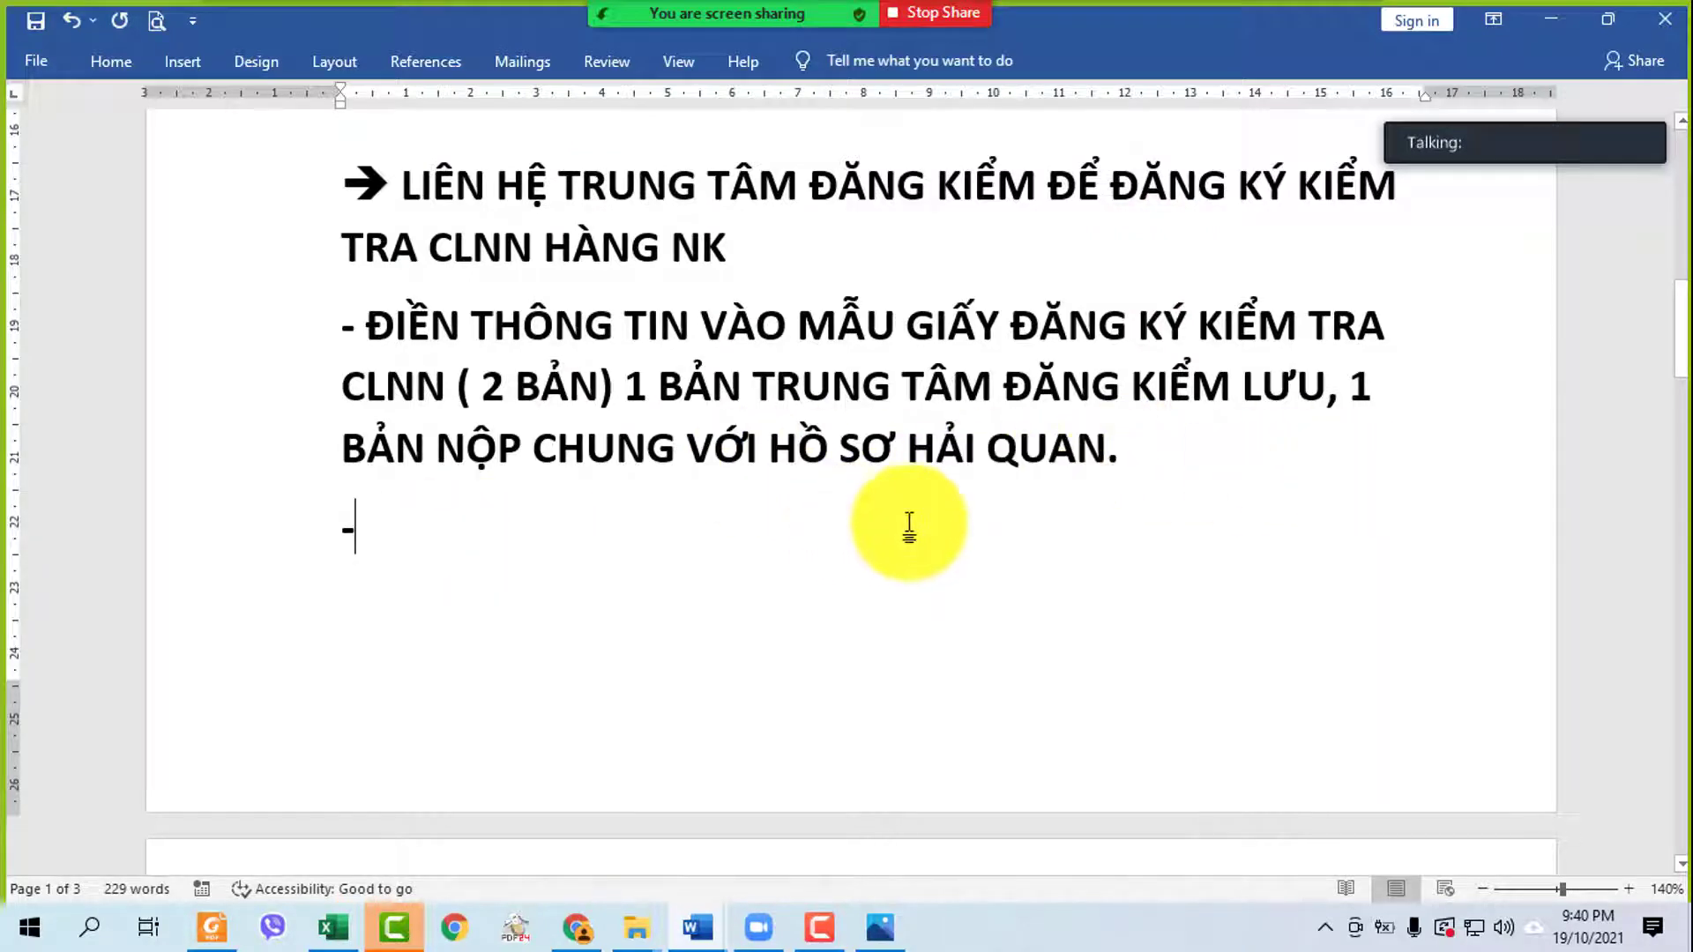
text(CƠ QUAN HAI)
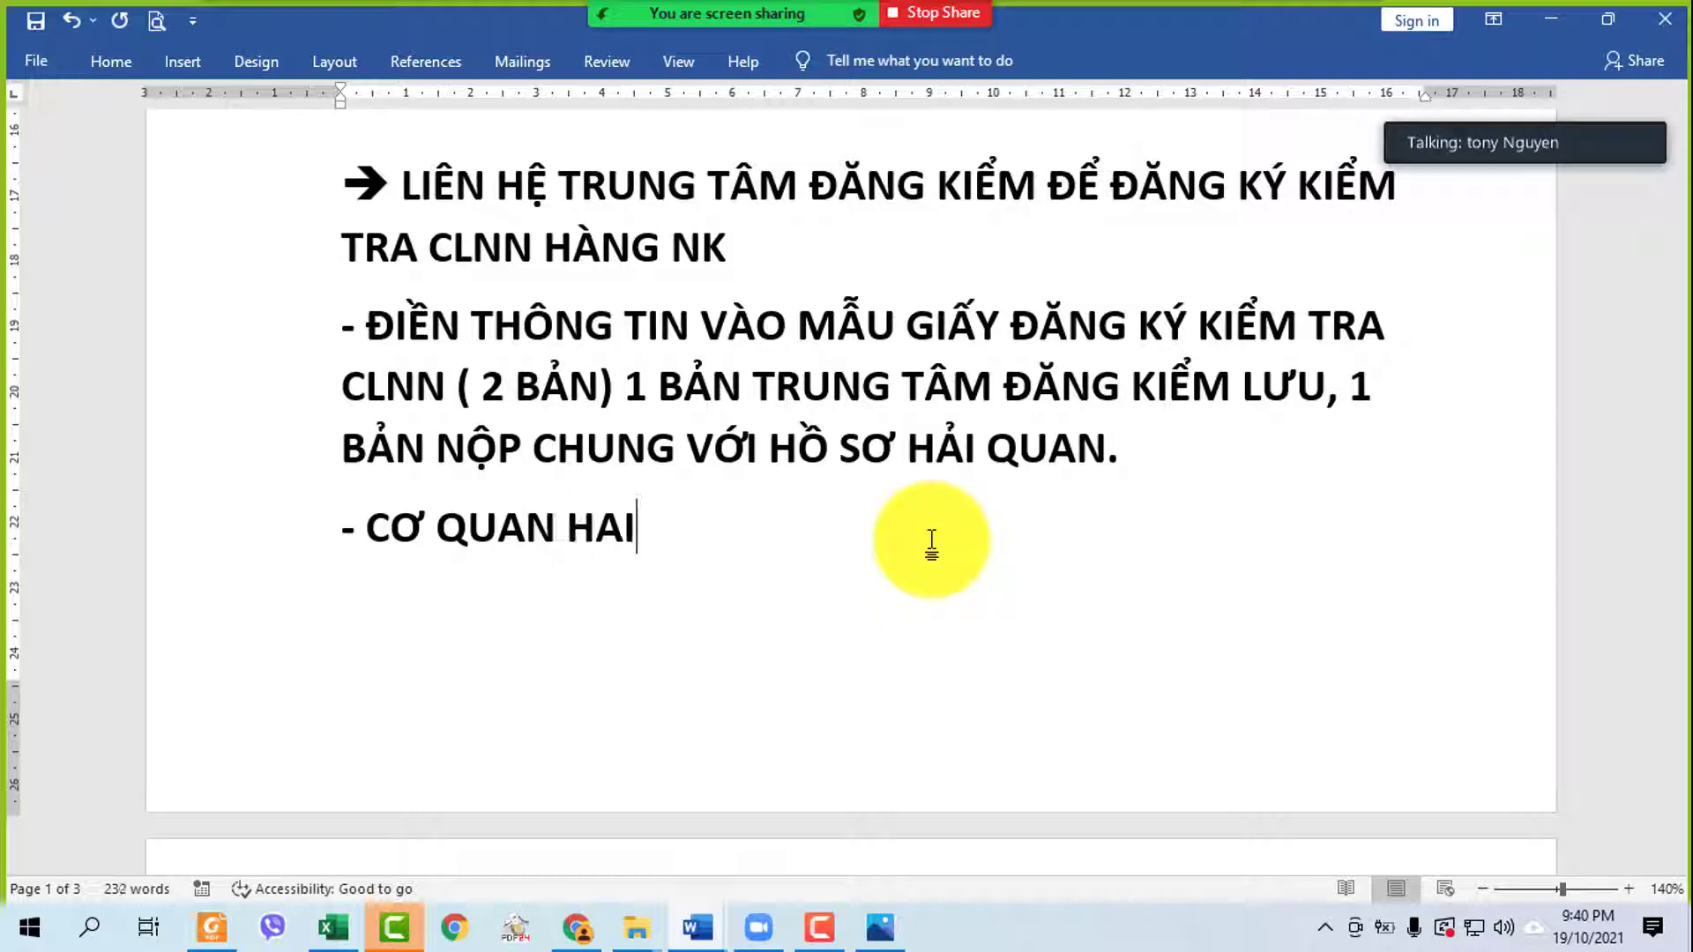
text( QUAN SƯE)
key(BackSpace)
key(BackSpace)
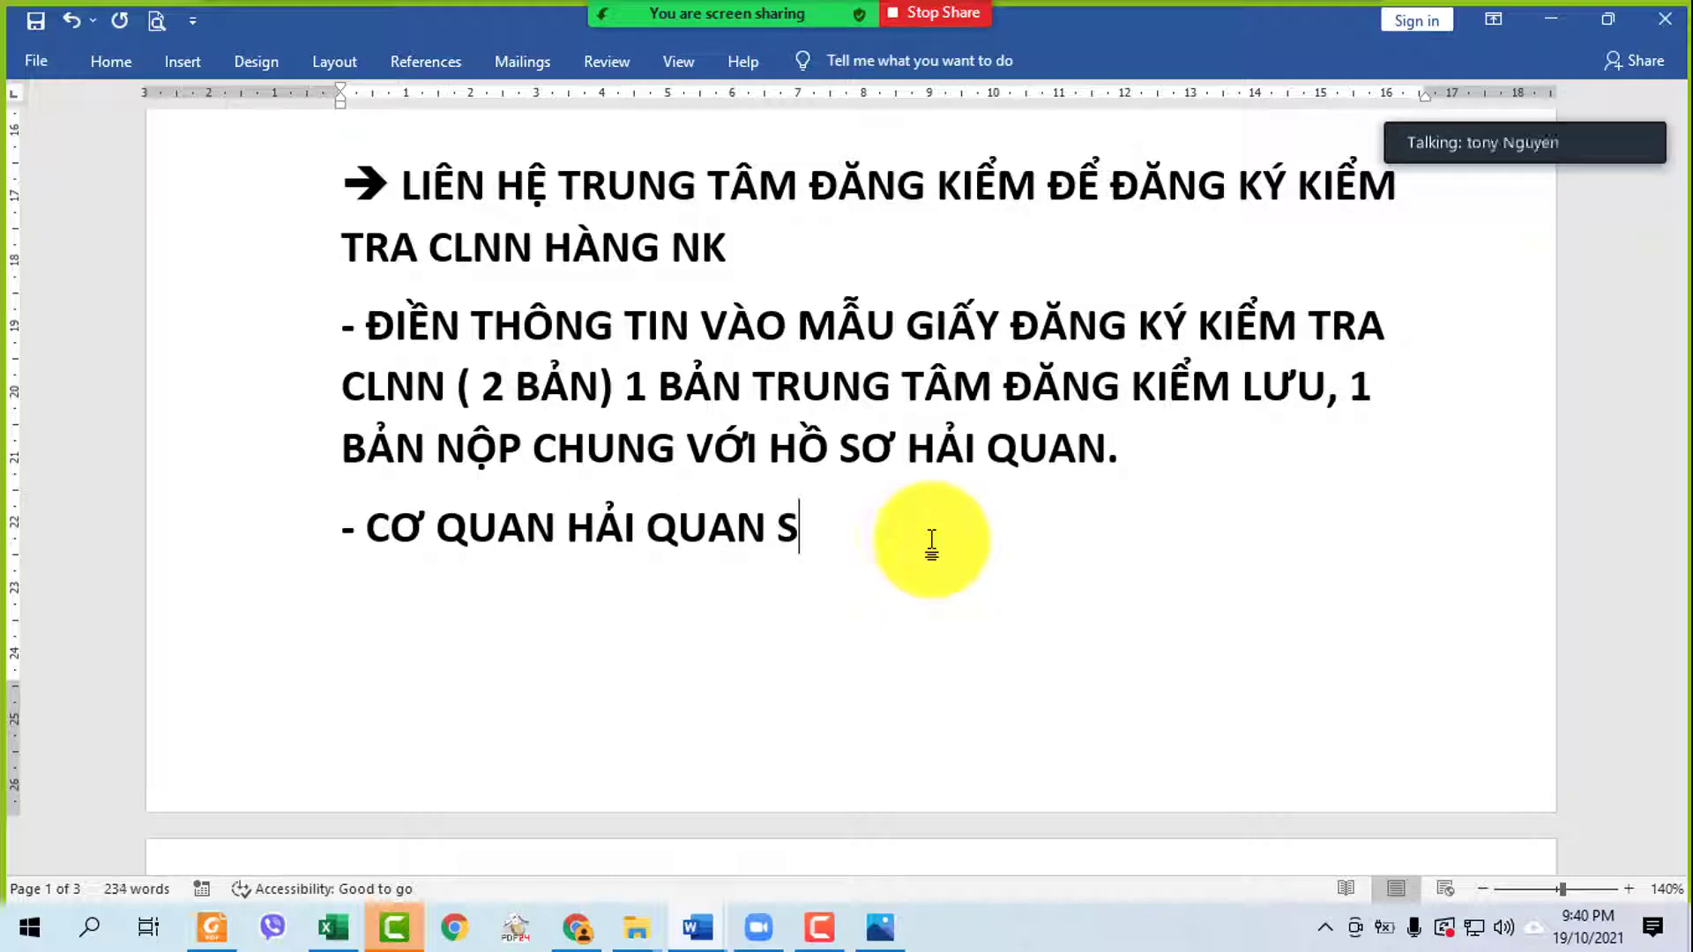
text(Ẽ THONG)
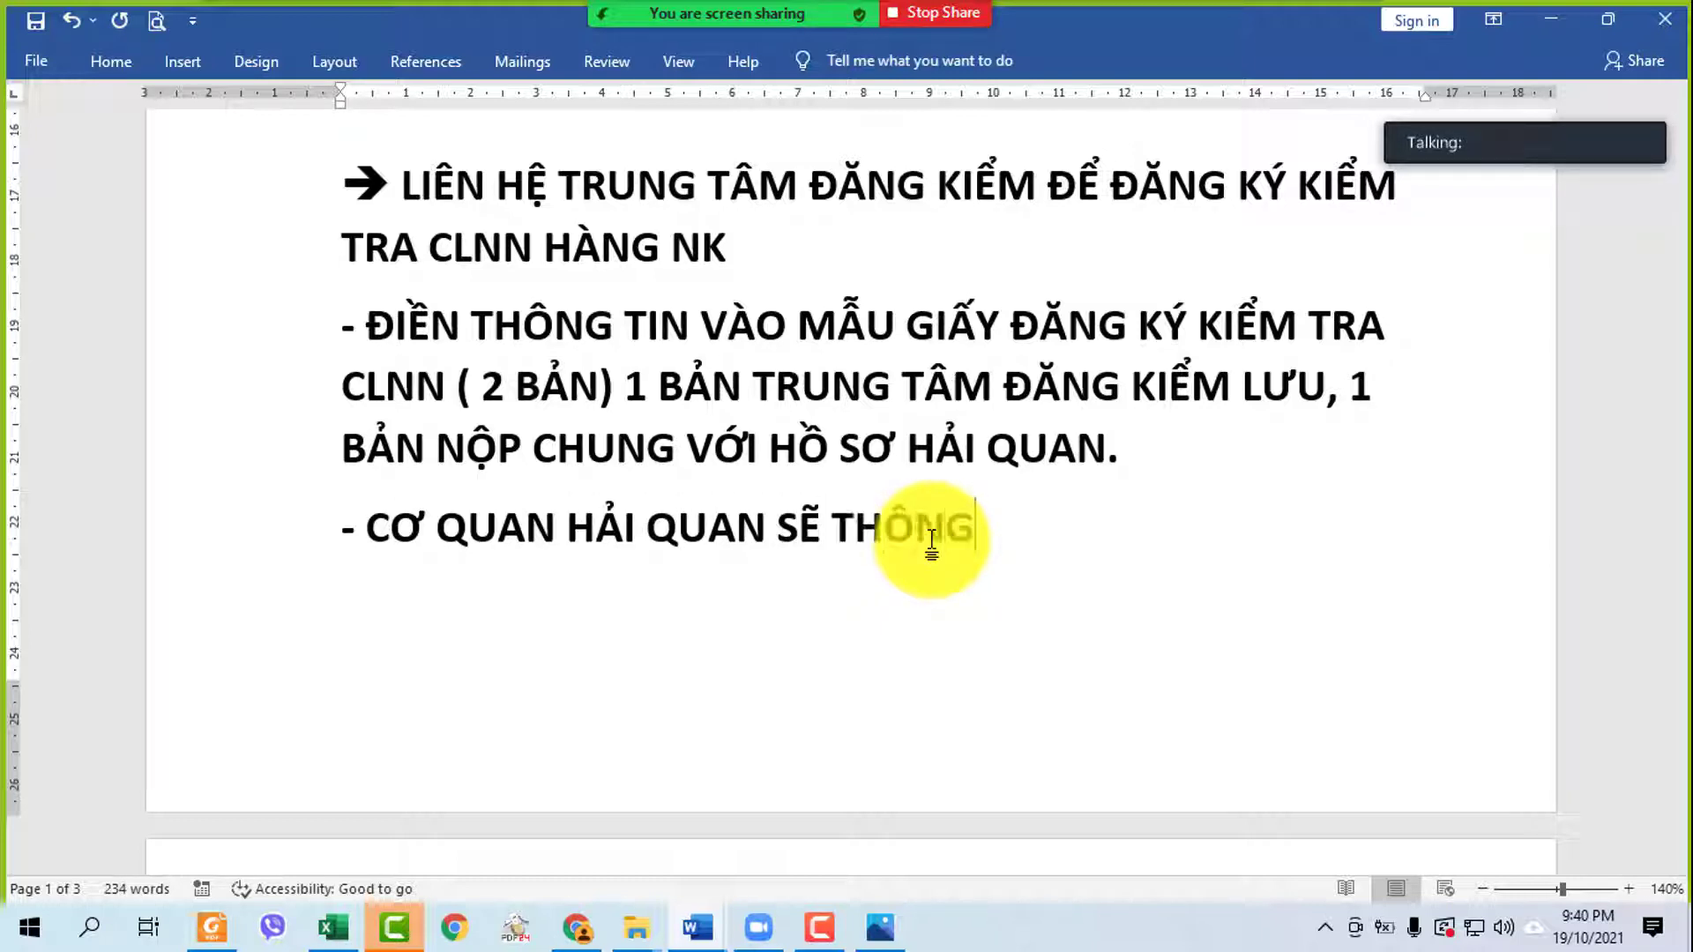
text( QUAN)
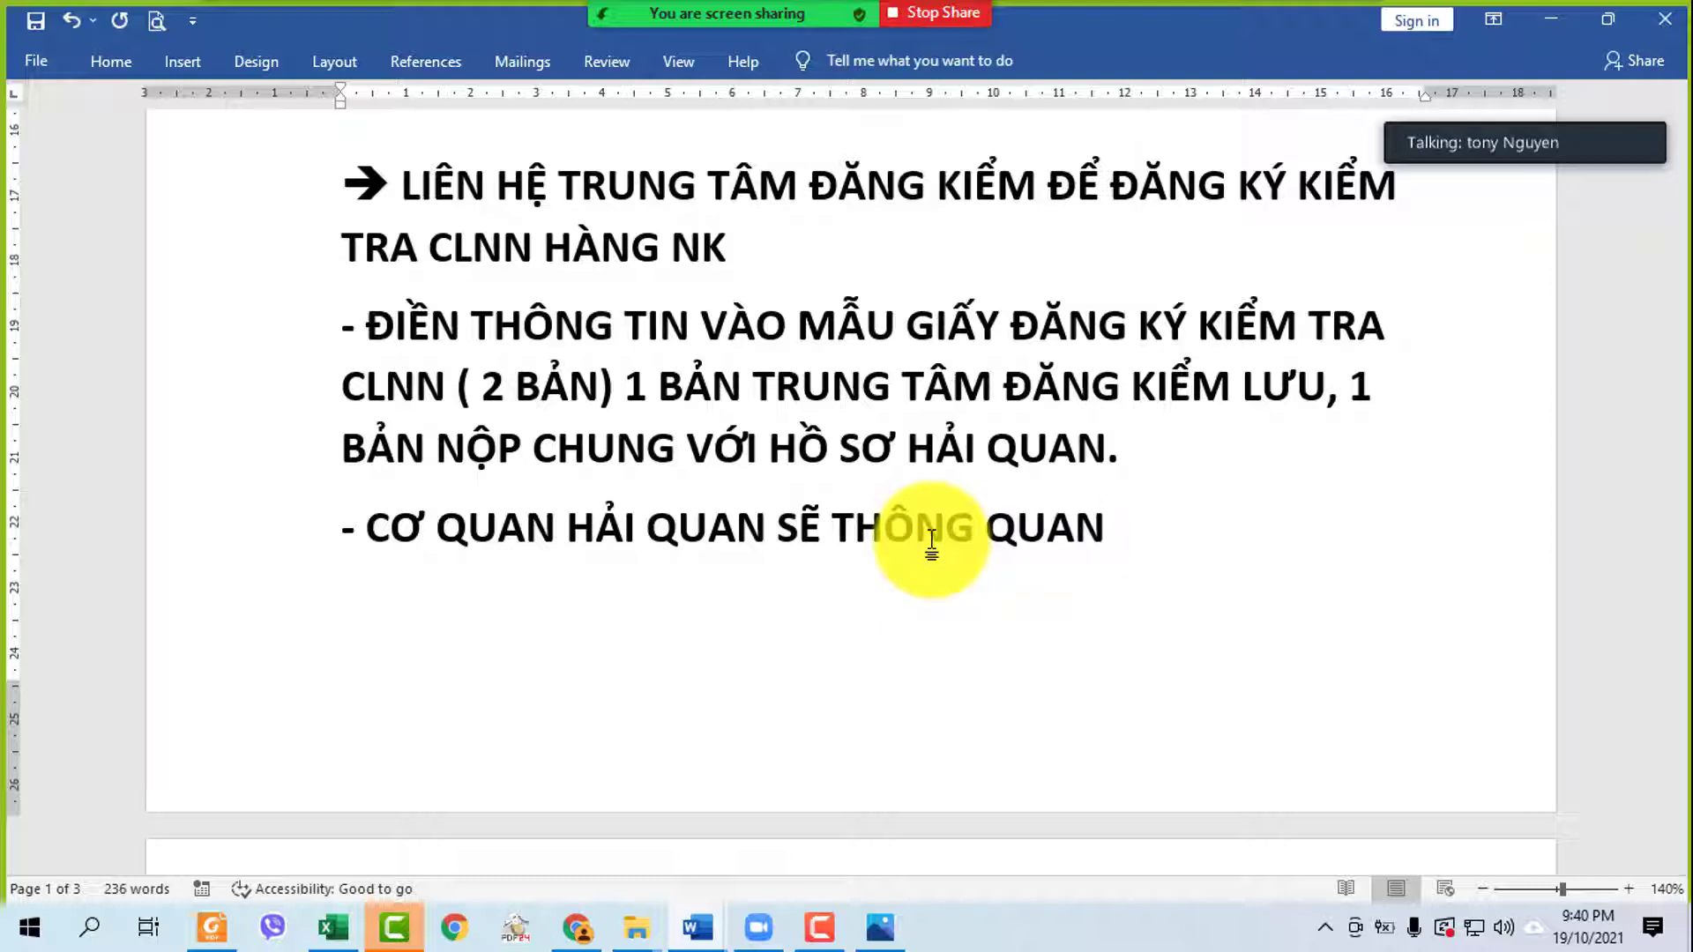
- Complete the customs bullet with "TRÊN CƠ SỞ HỒ SƠ CÓ GIẤY ĐĂNG KÝ ĐƯỢC CƠ QUAN ĐĂNG KIỂM XÁC NHẬN."
text( TRÊN CƠ SO)
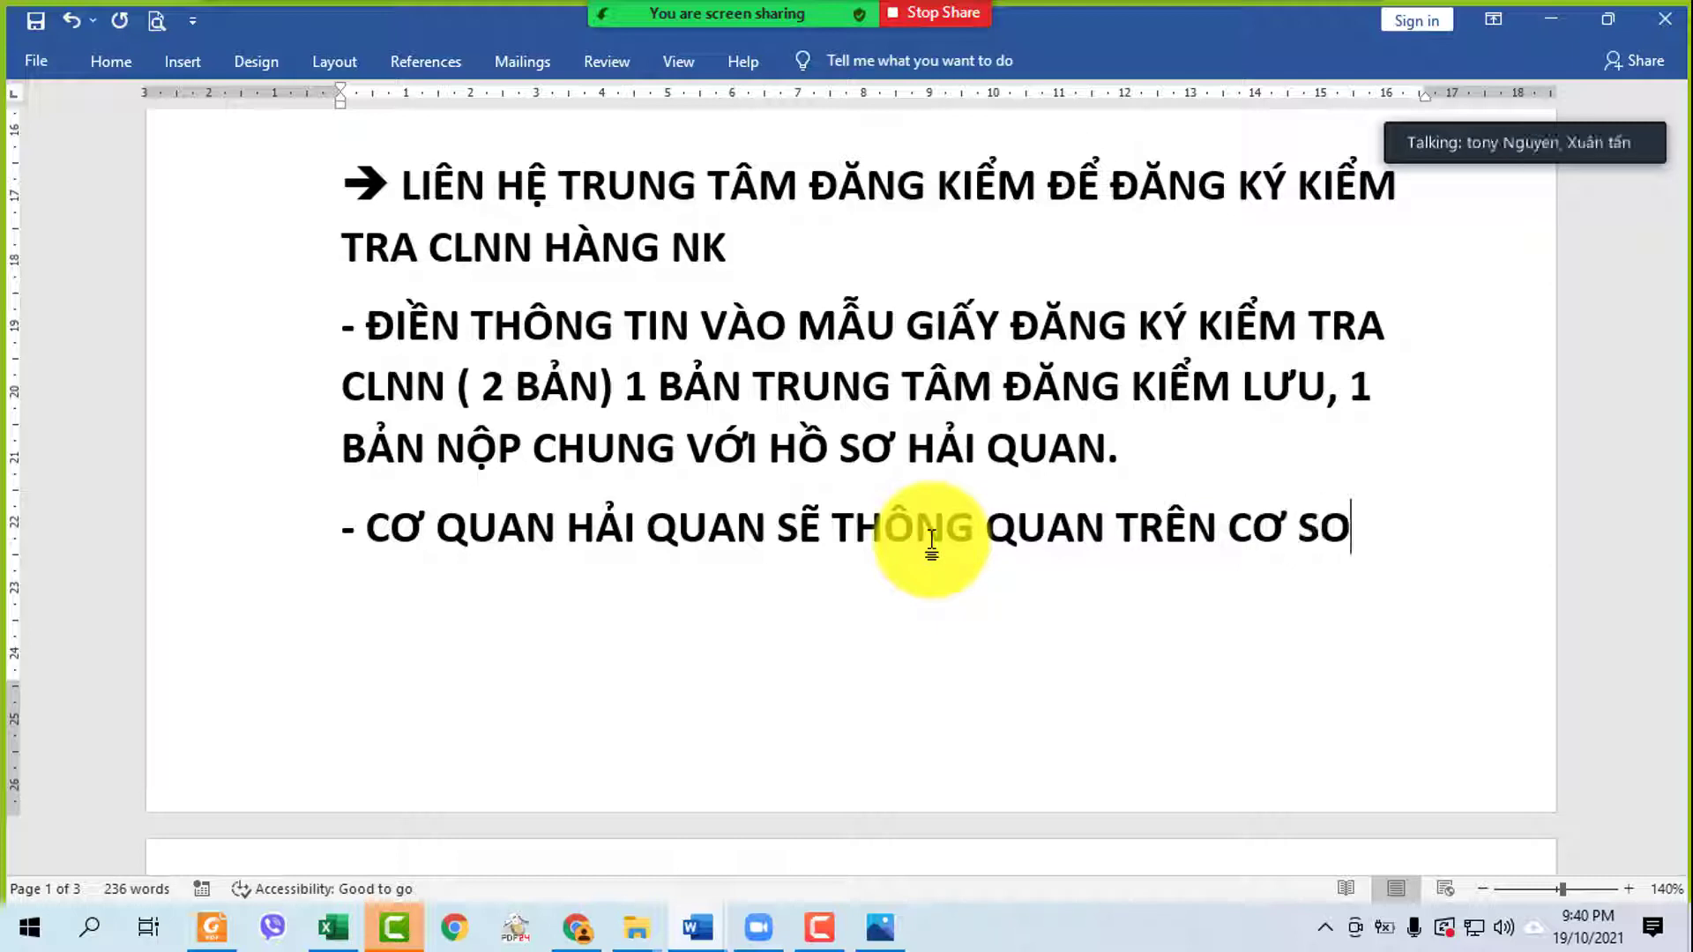
key(BackSpace)
text(Ở HỒ )
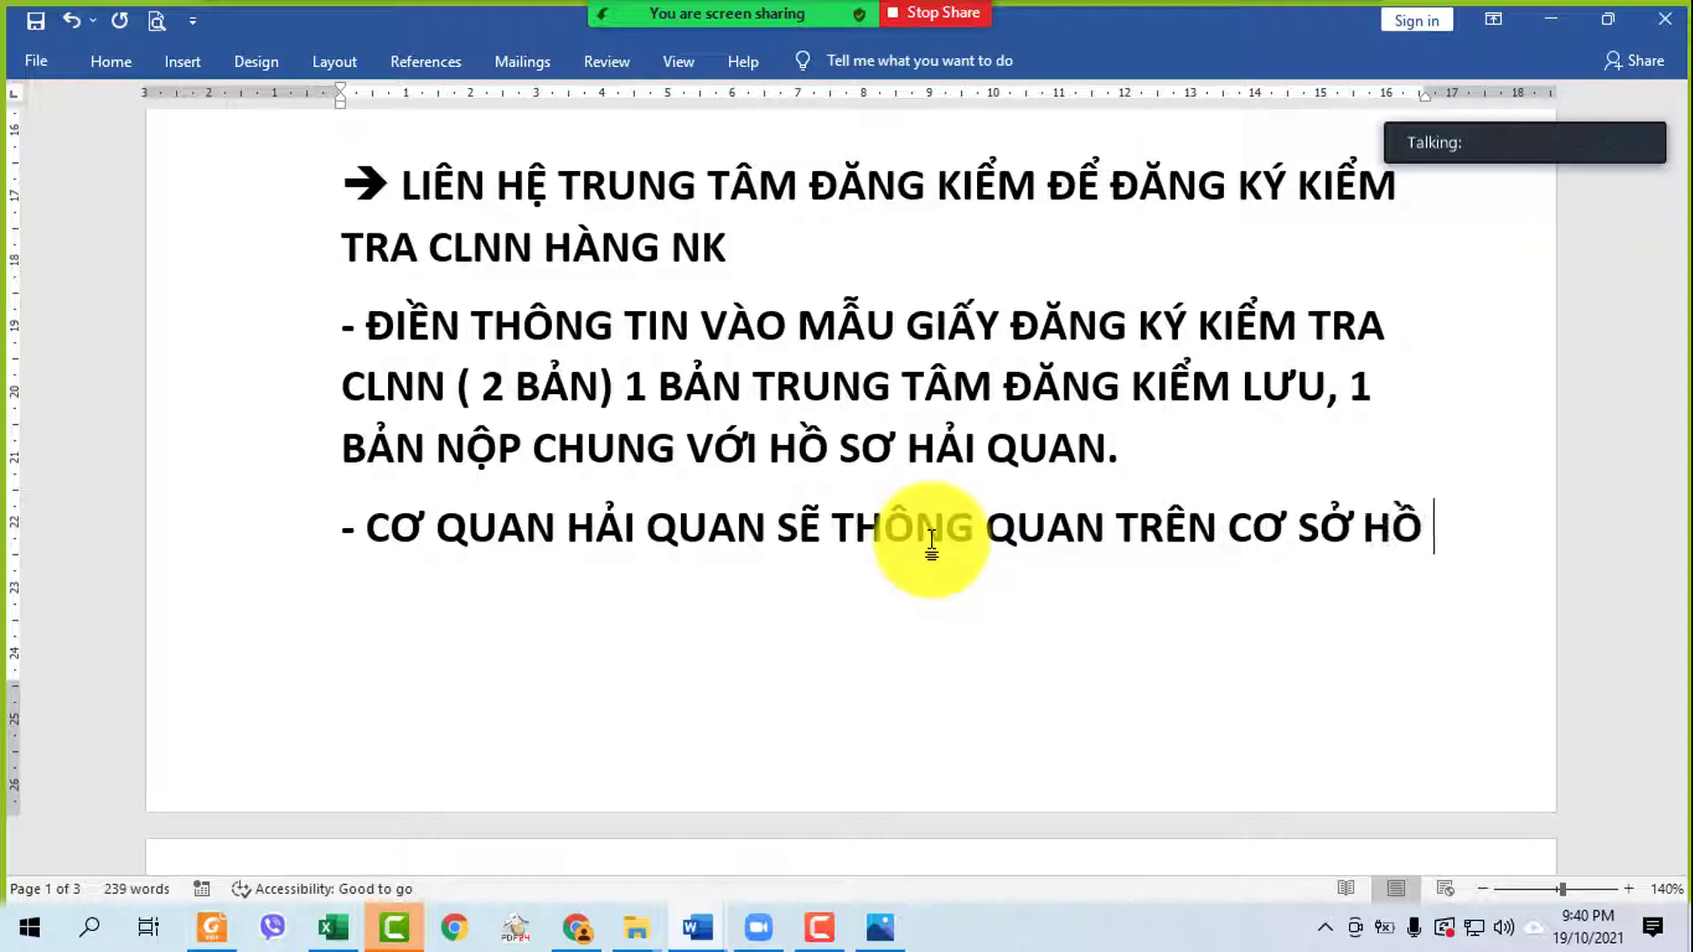
text(SƠ CÓ GIẤY K)
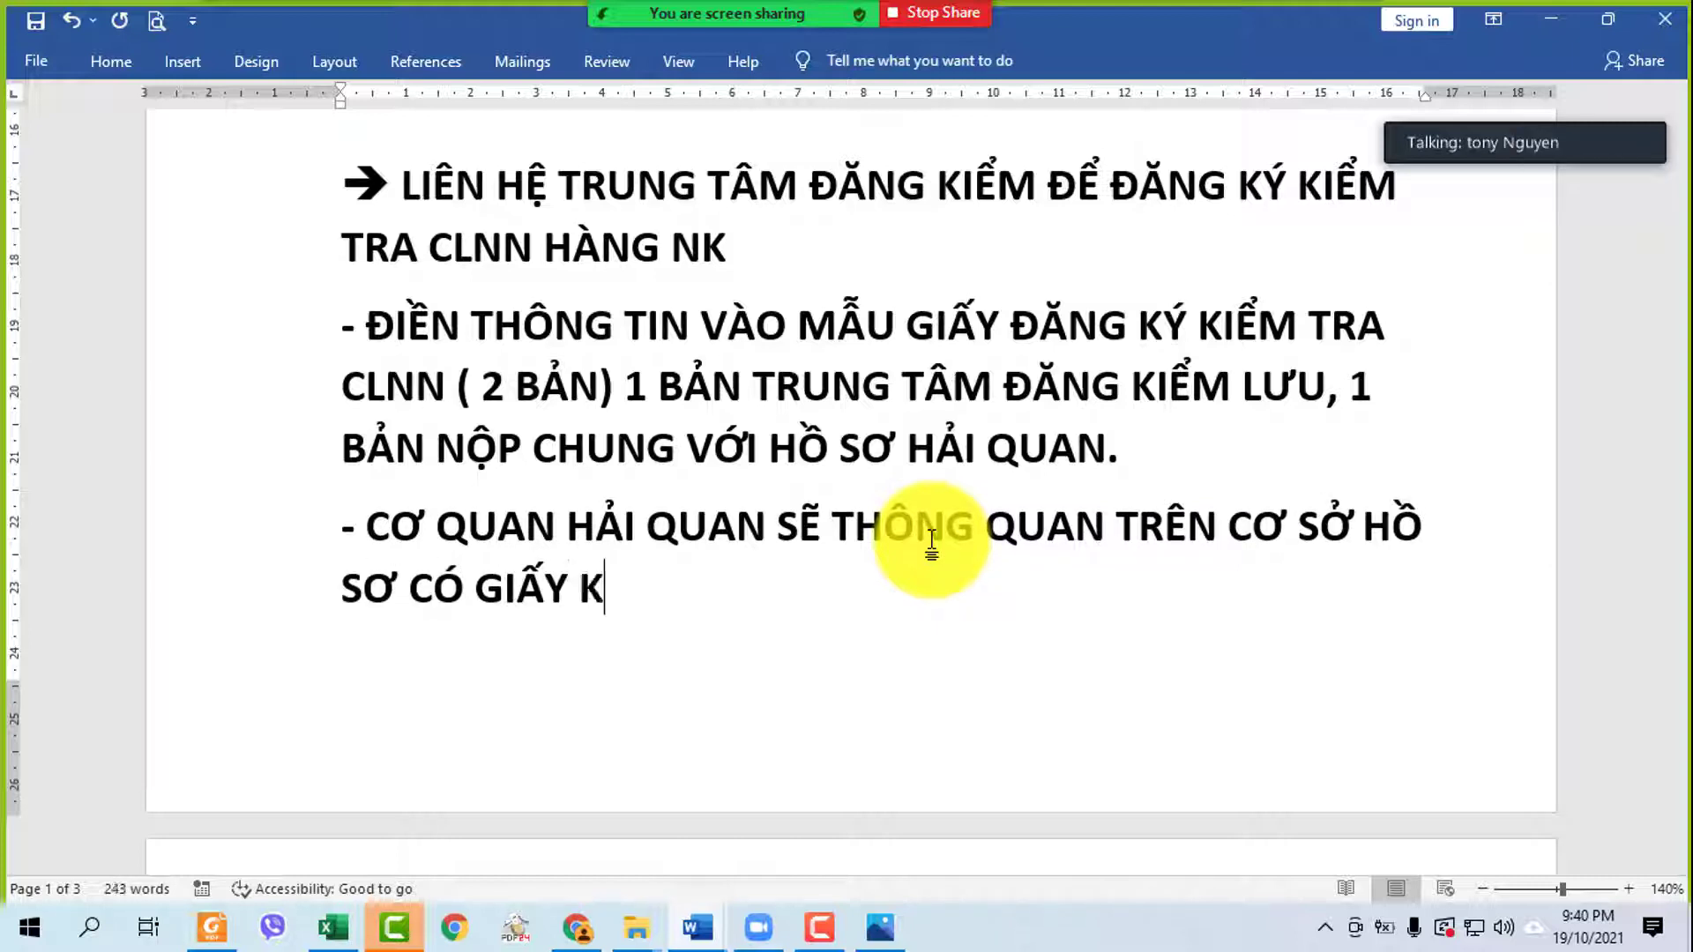
key(BackSpace)
text(ĐĂN)
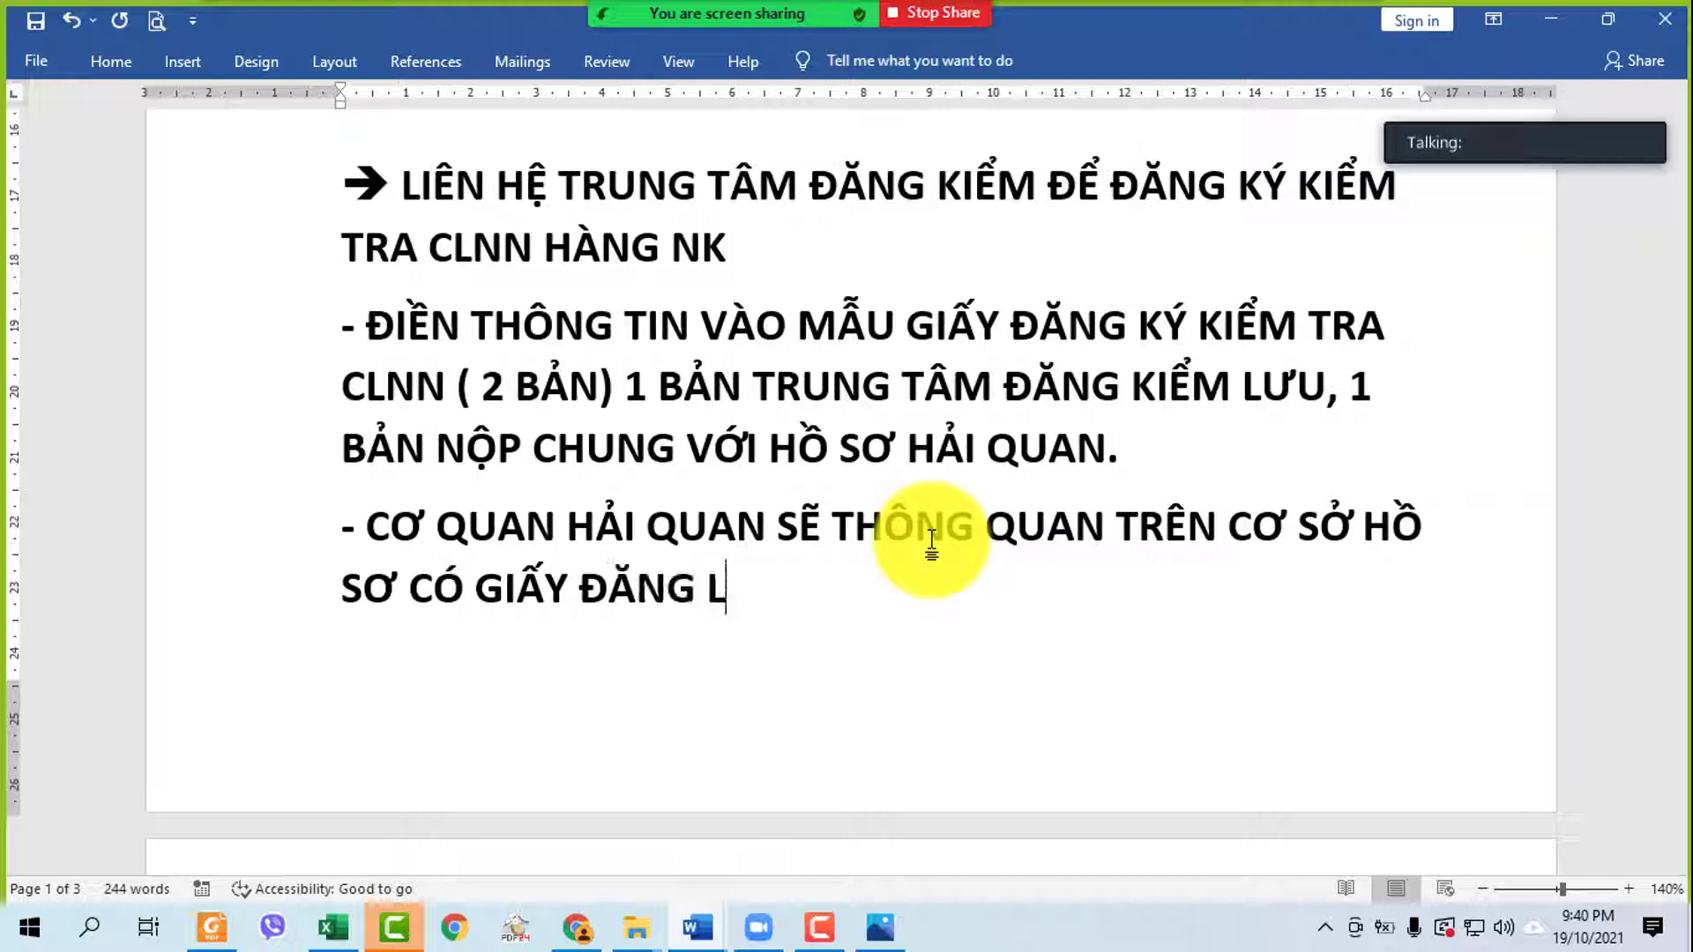
text(G L)
key(BackSpace)
text(KÝ)
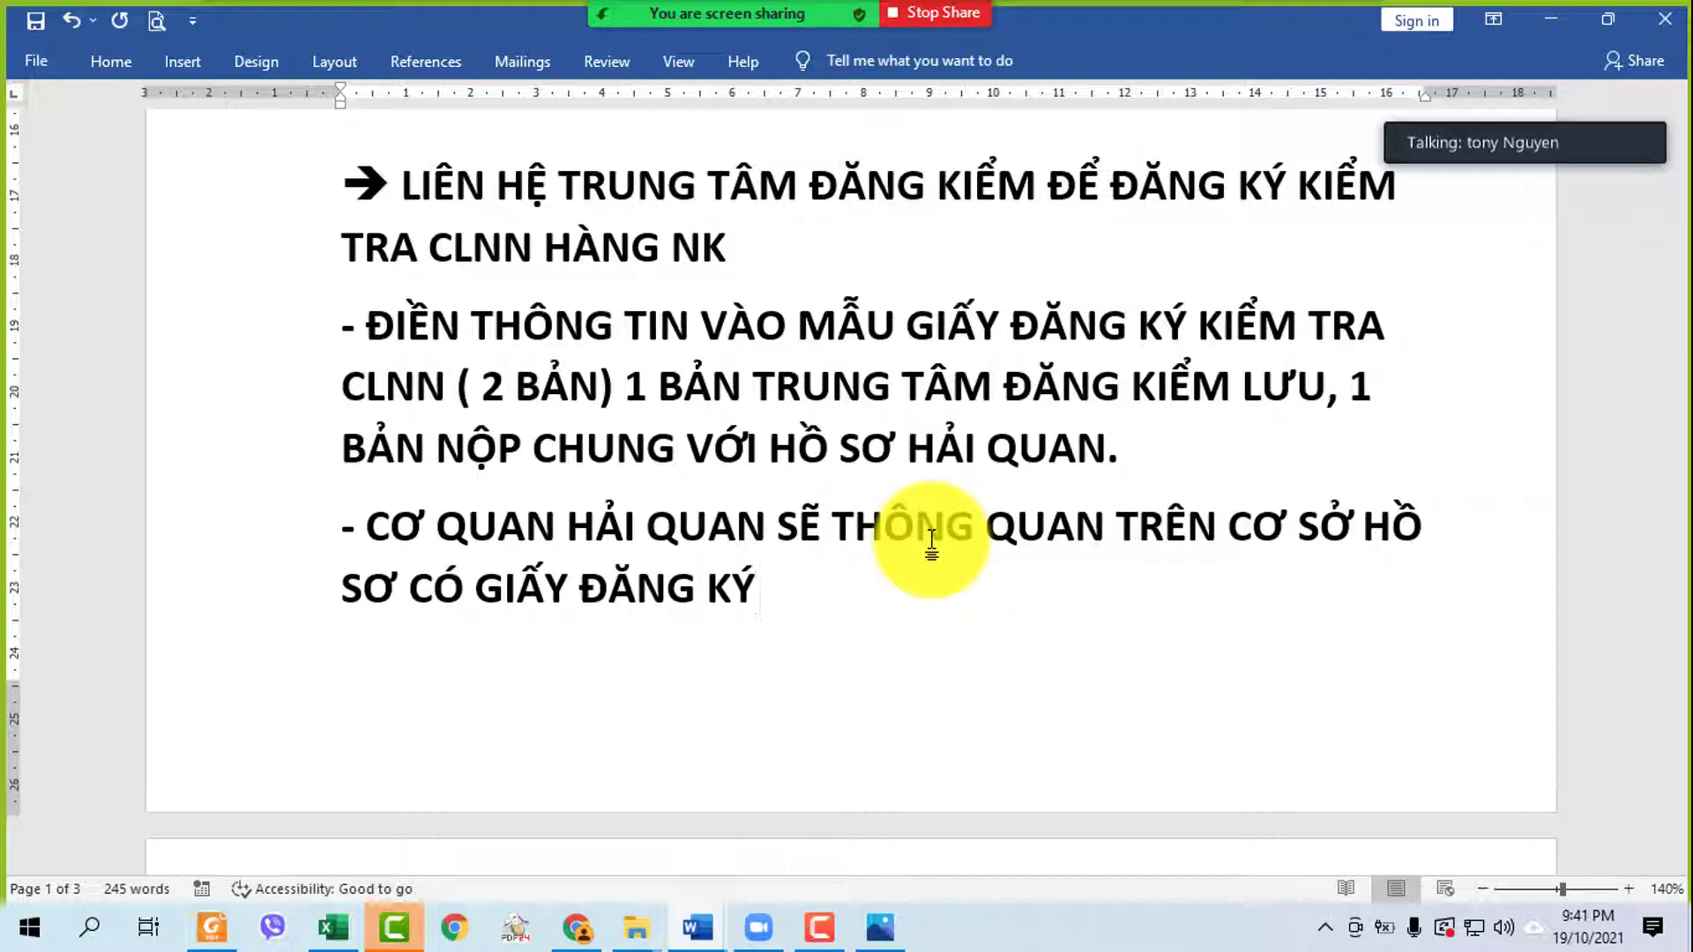
text( ĐU)
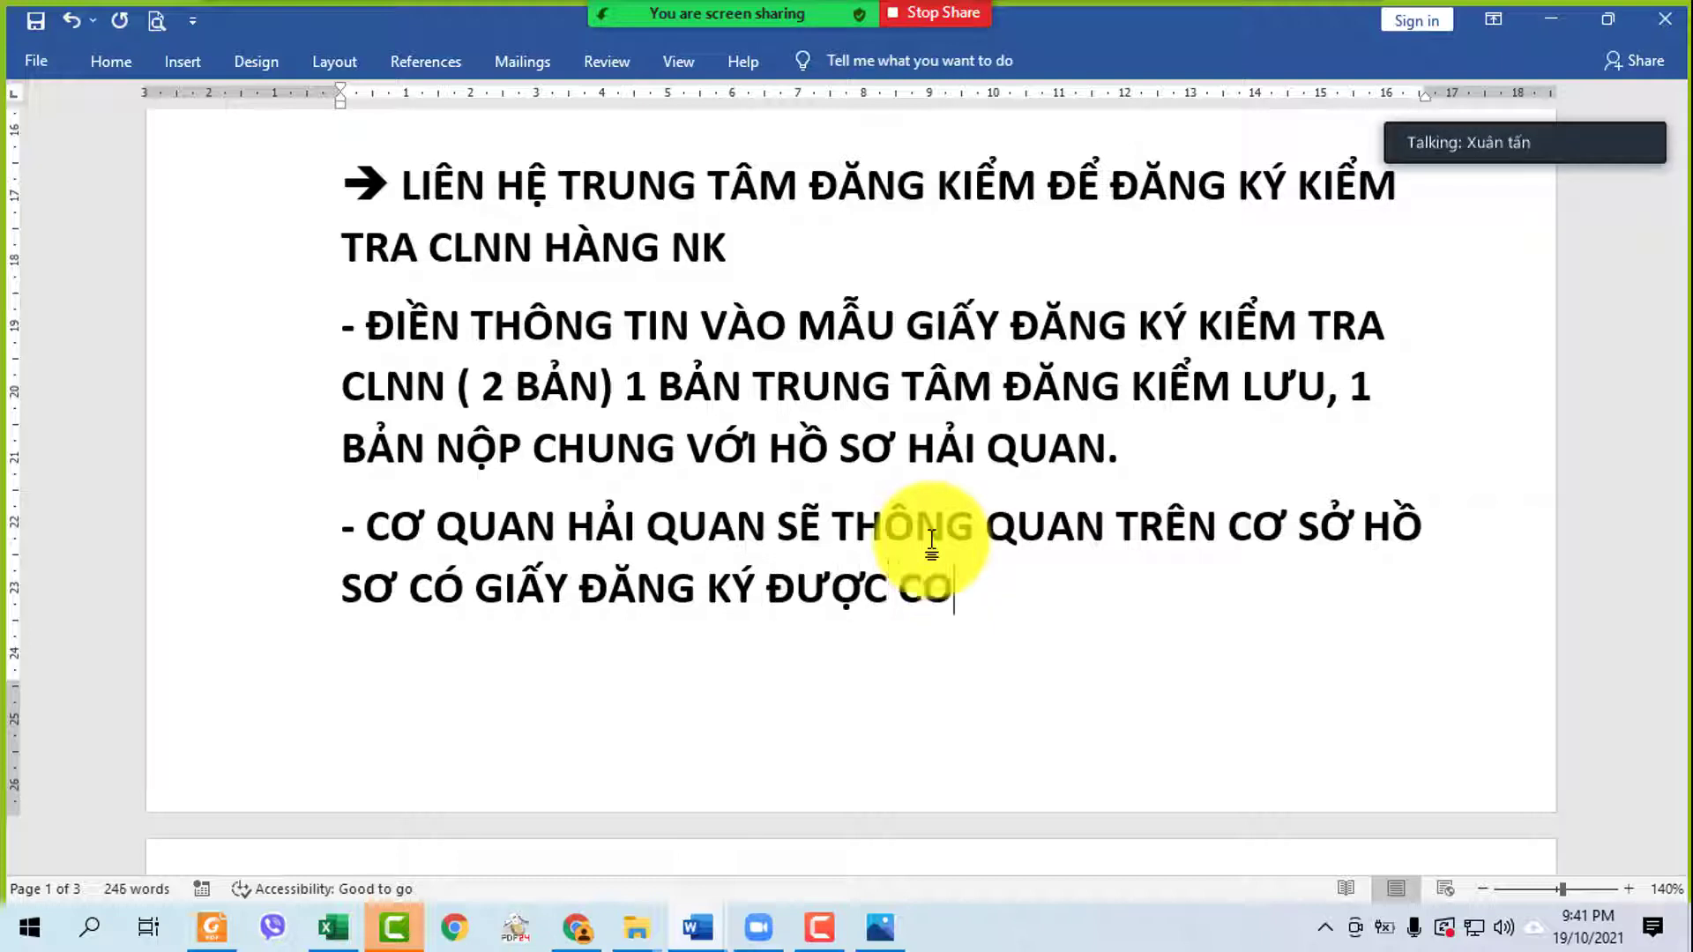
text(ỢC CƠ QUAN D)
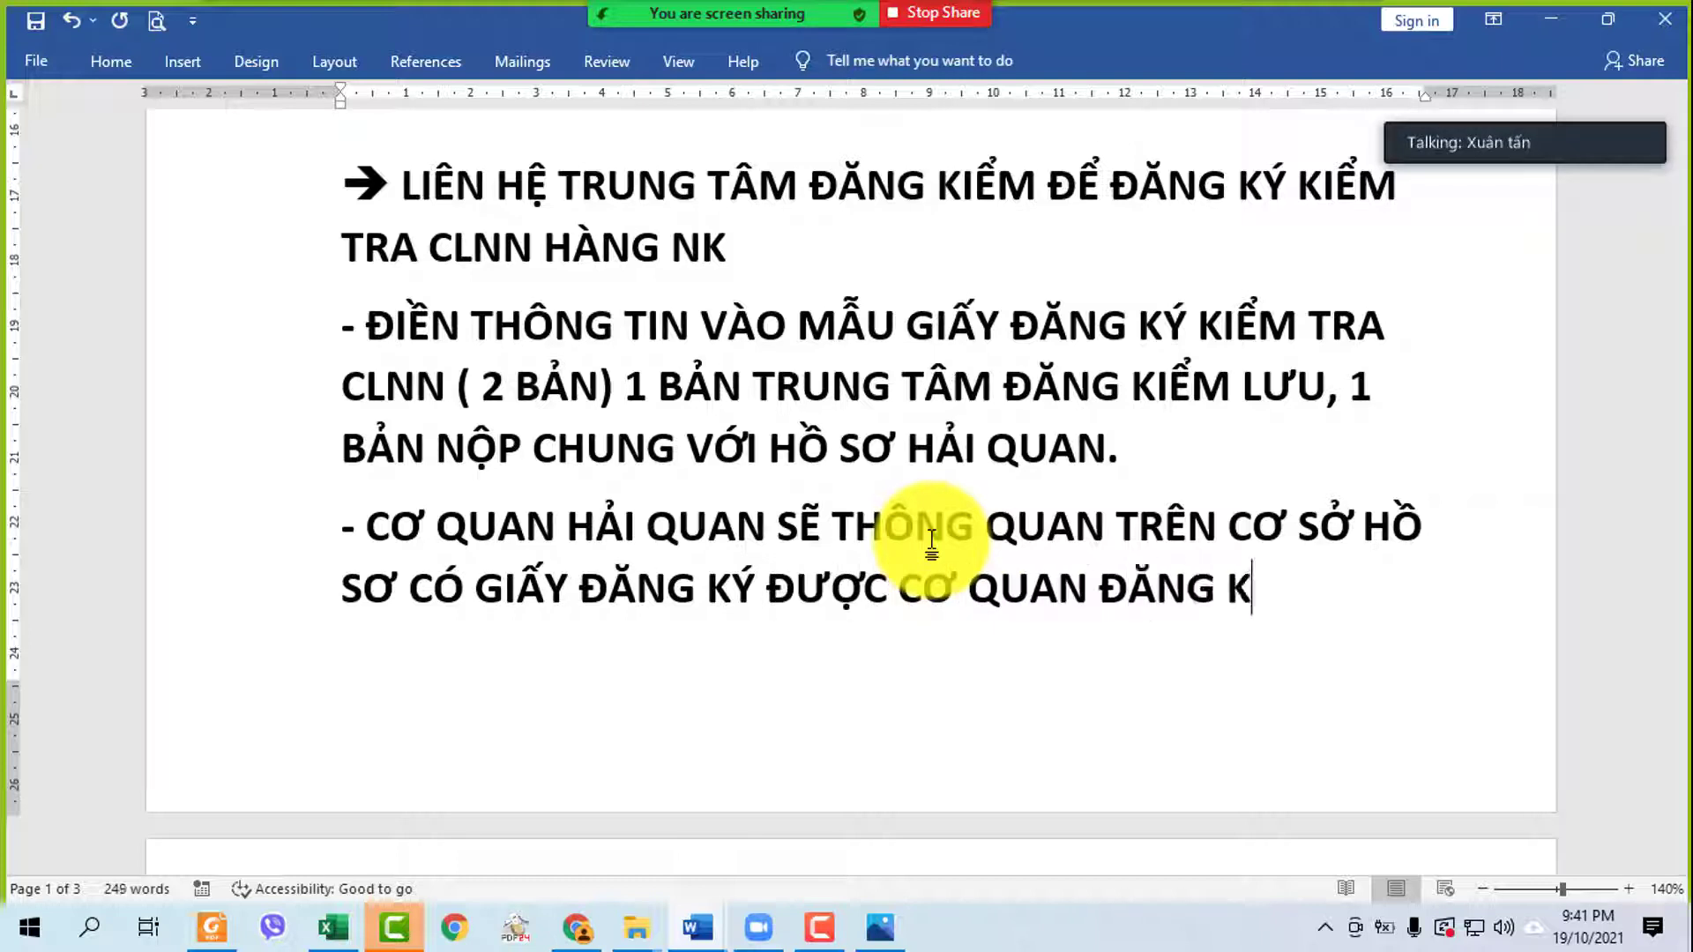
text(ĂNG KIỂM XÁC NHẬN.)
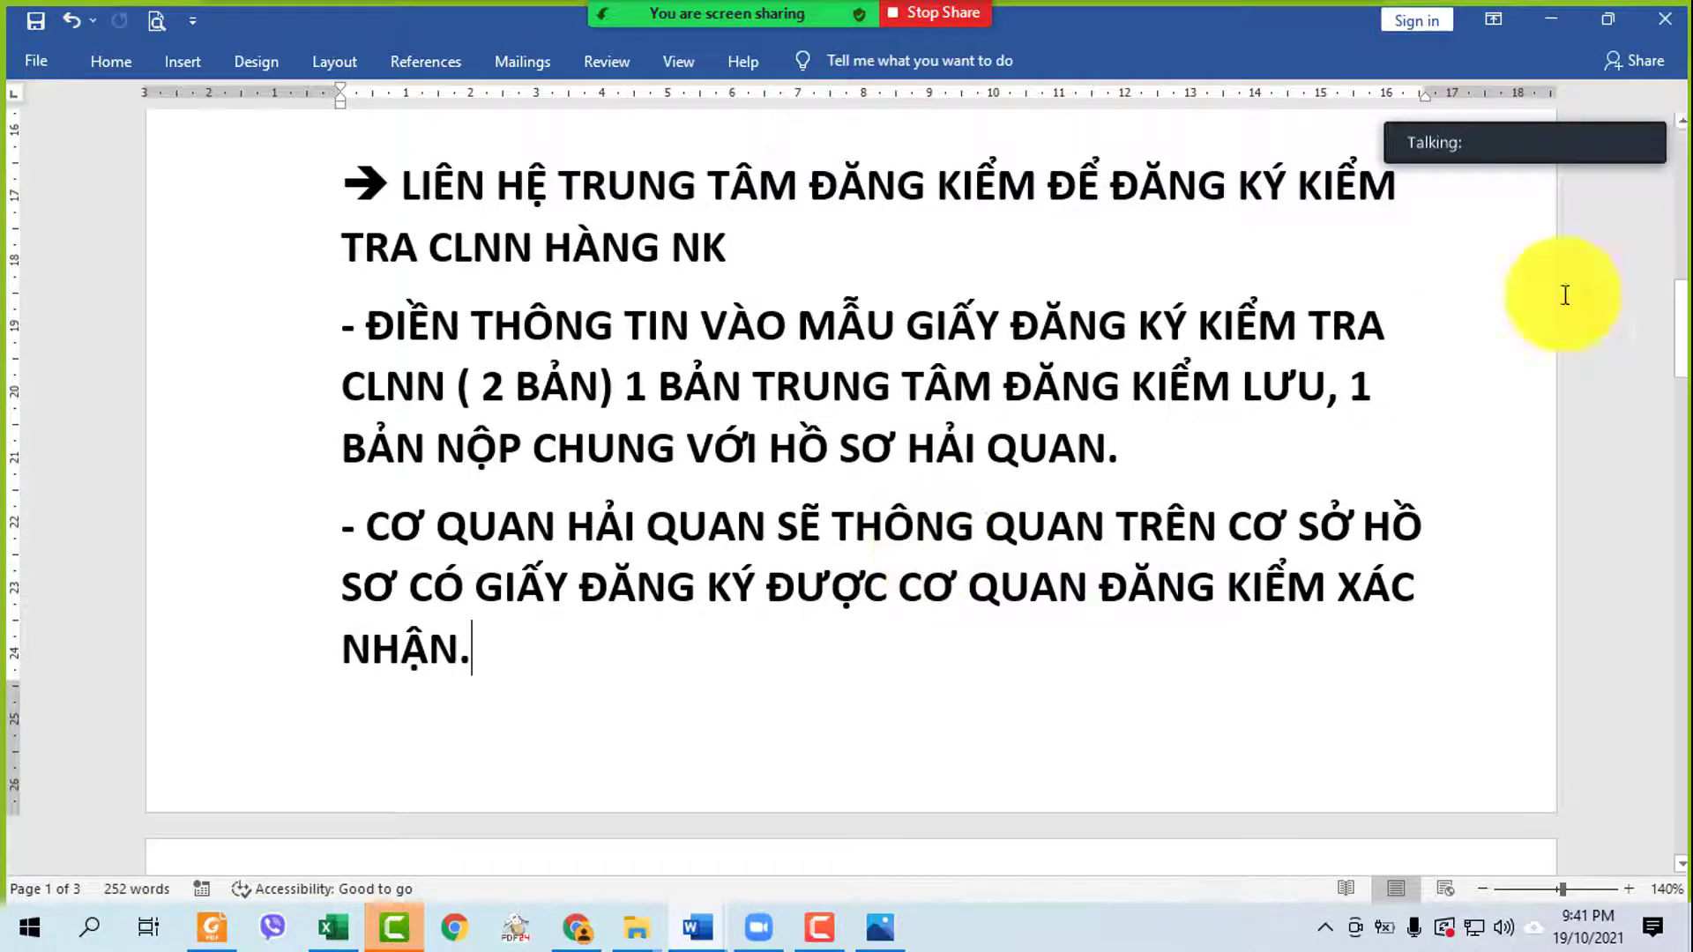
- In the Zoom meeting, mute the one participant whose microphone is on, then minimise the participants list and collapse the video panel
mouse_move(1455, 154)
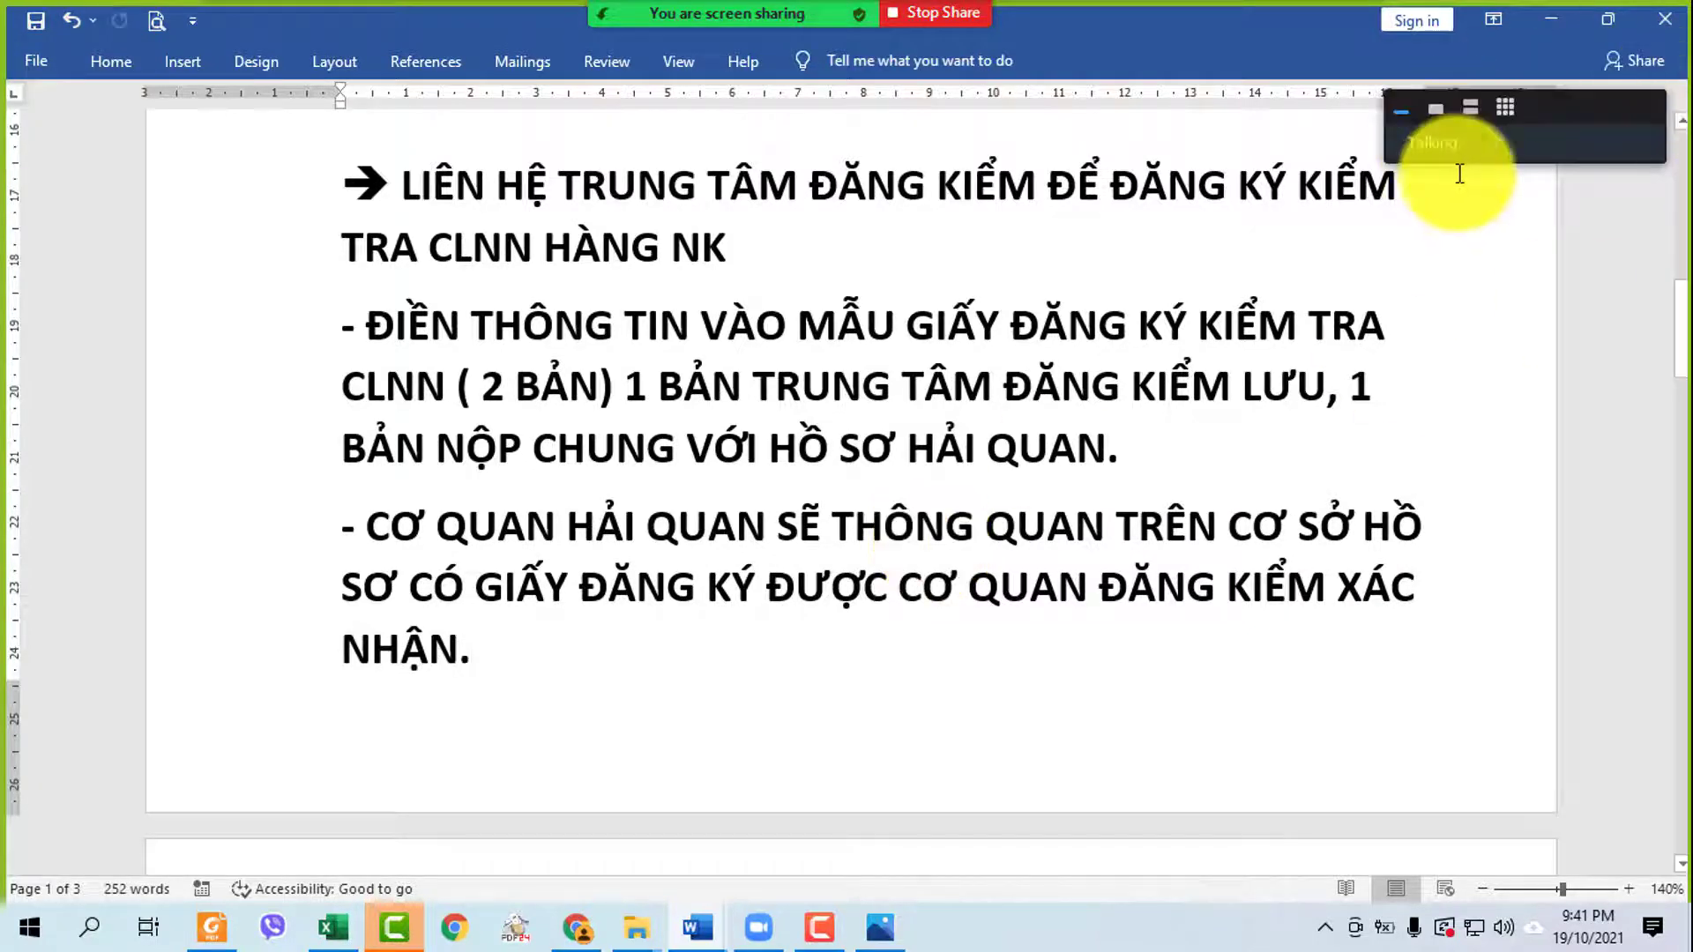
click(1505, 108)
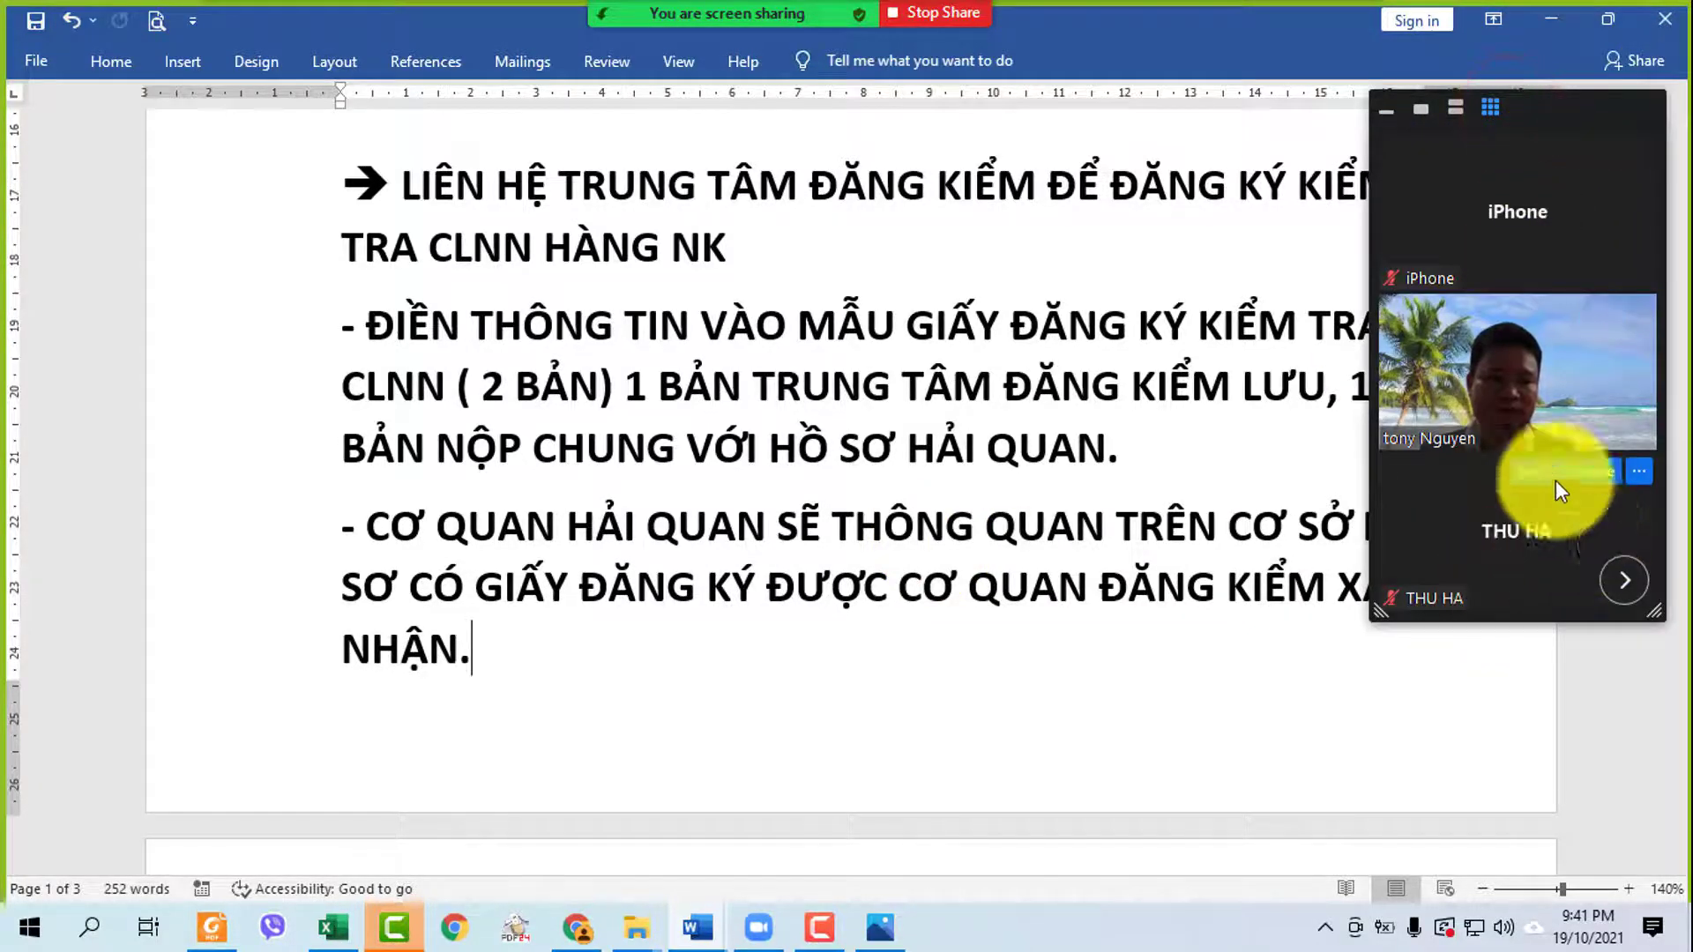
mouse_move(695, 33)
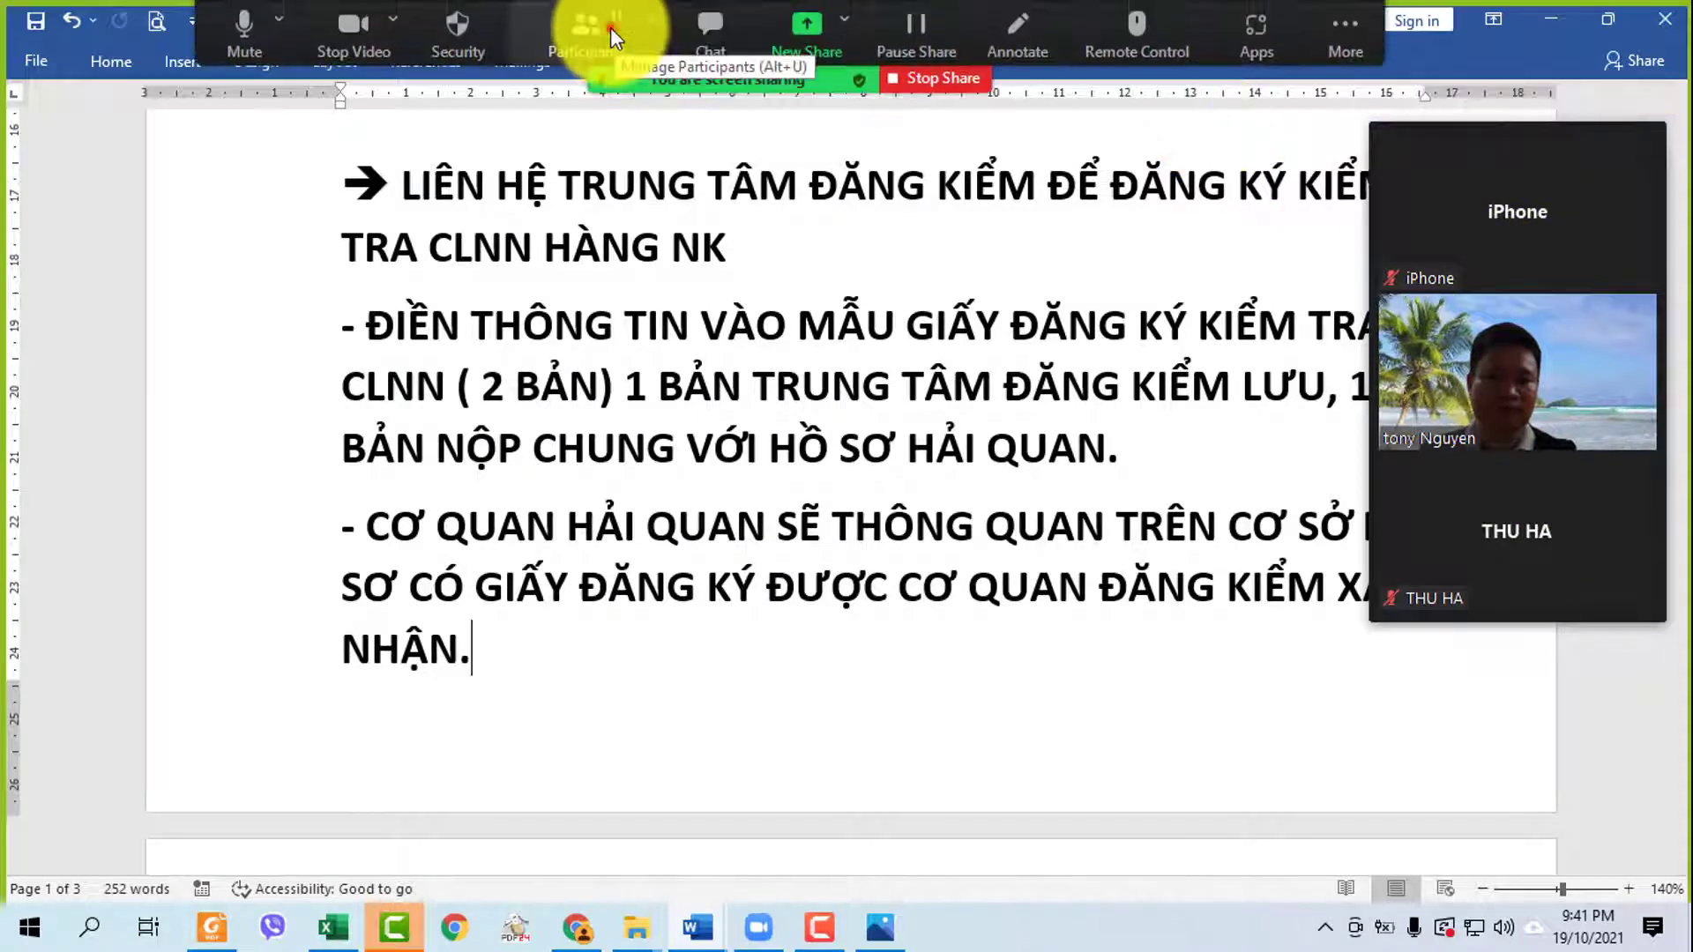
click(611, 36)
scroll(842, 504, up, 3)
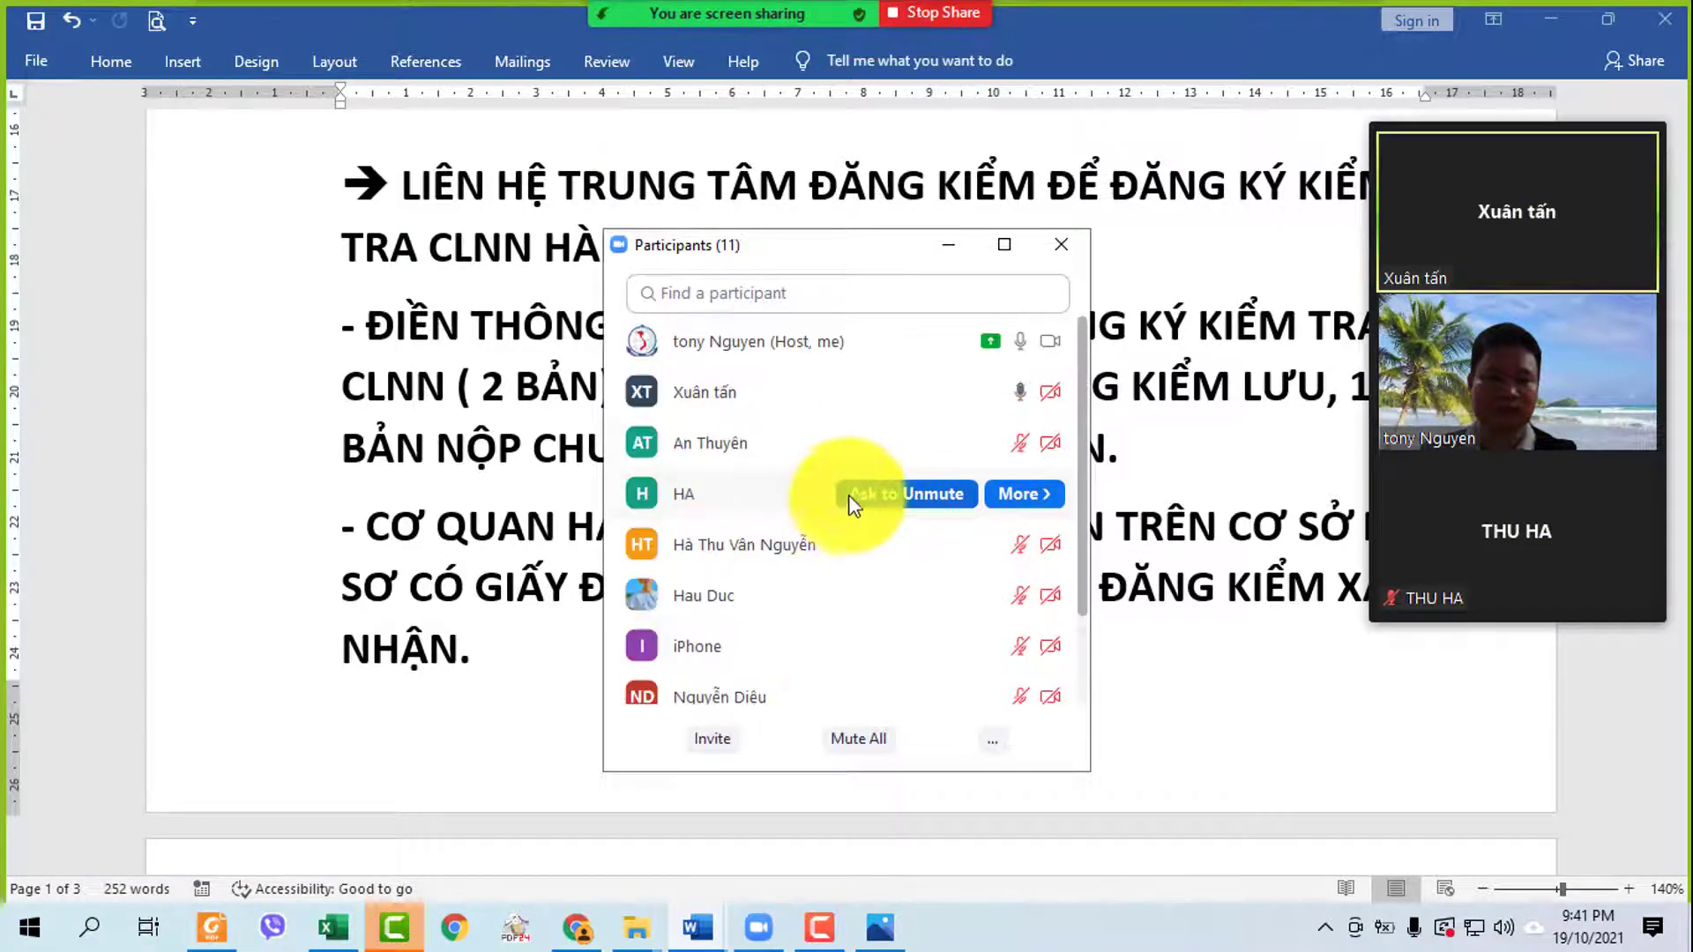
click(949, 389)
click(1240, 743)
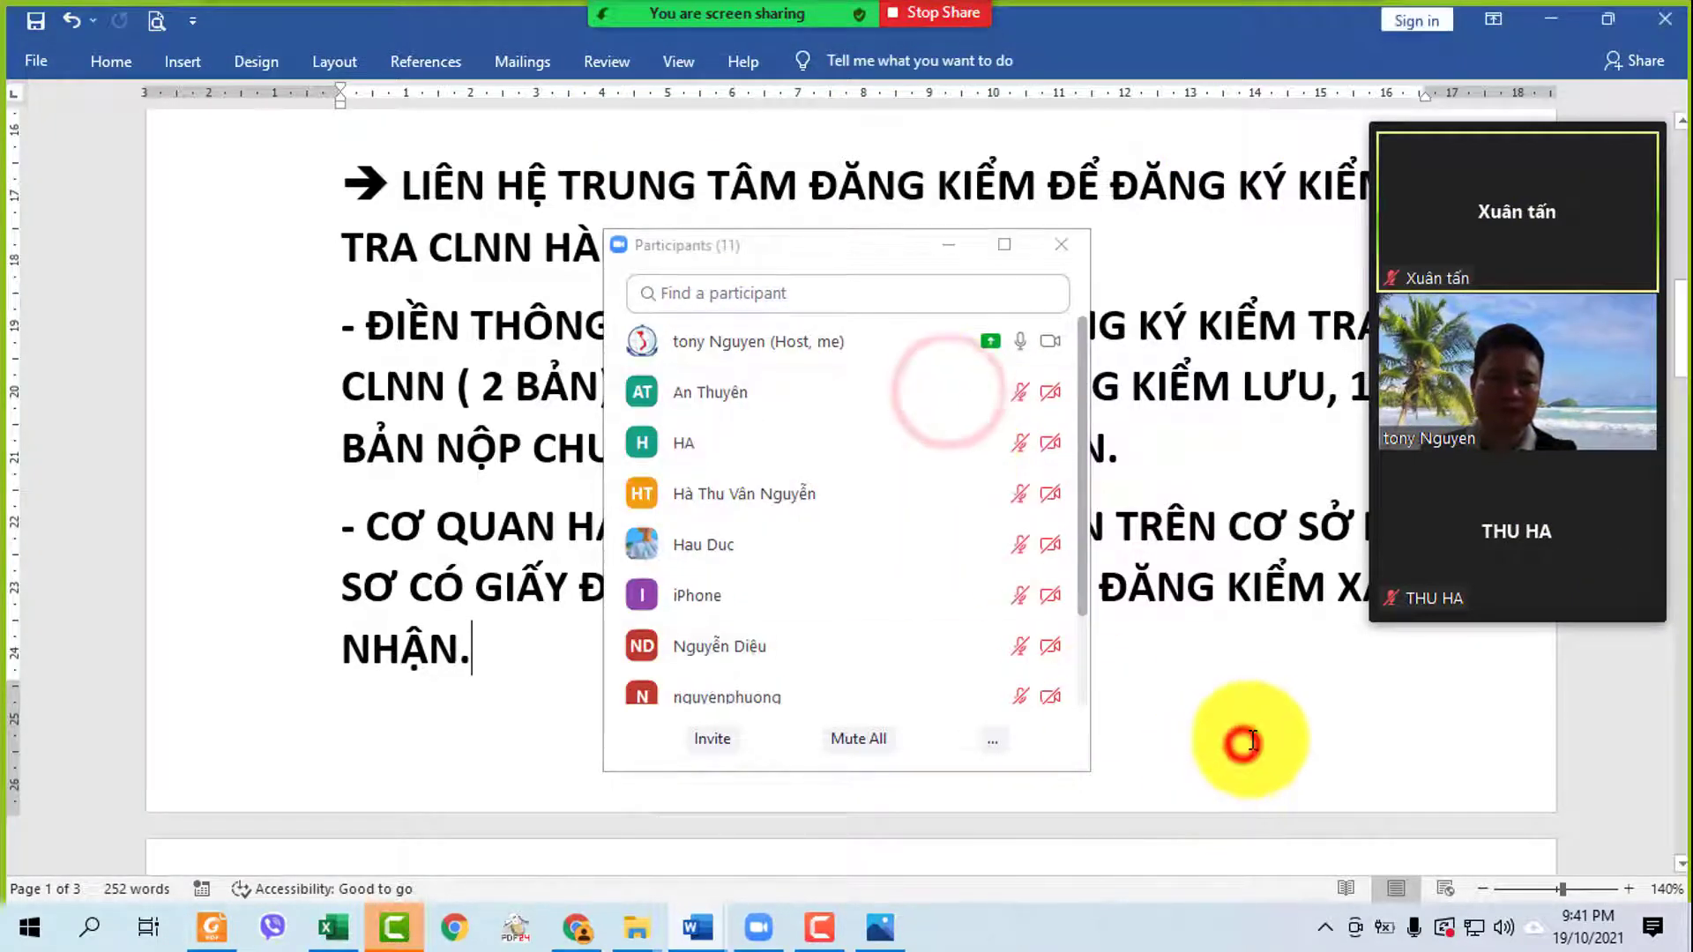
click(947, 244)
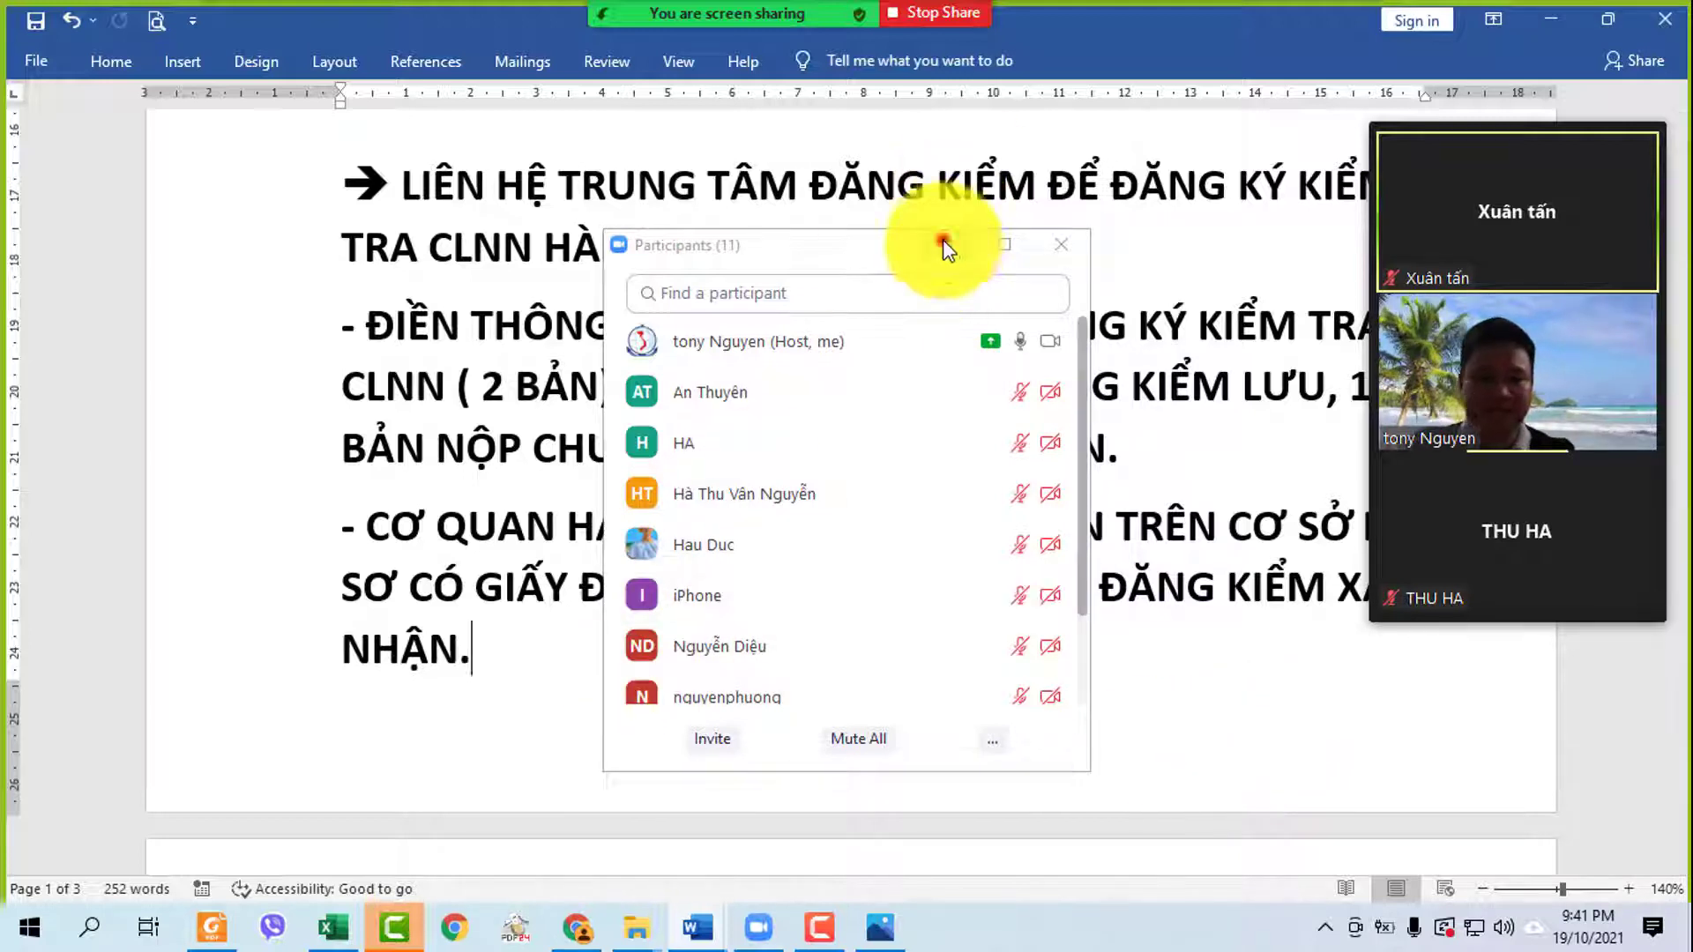
click(1414, 113)
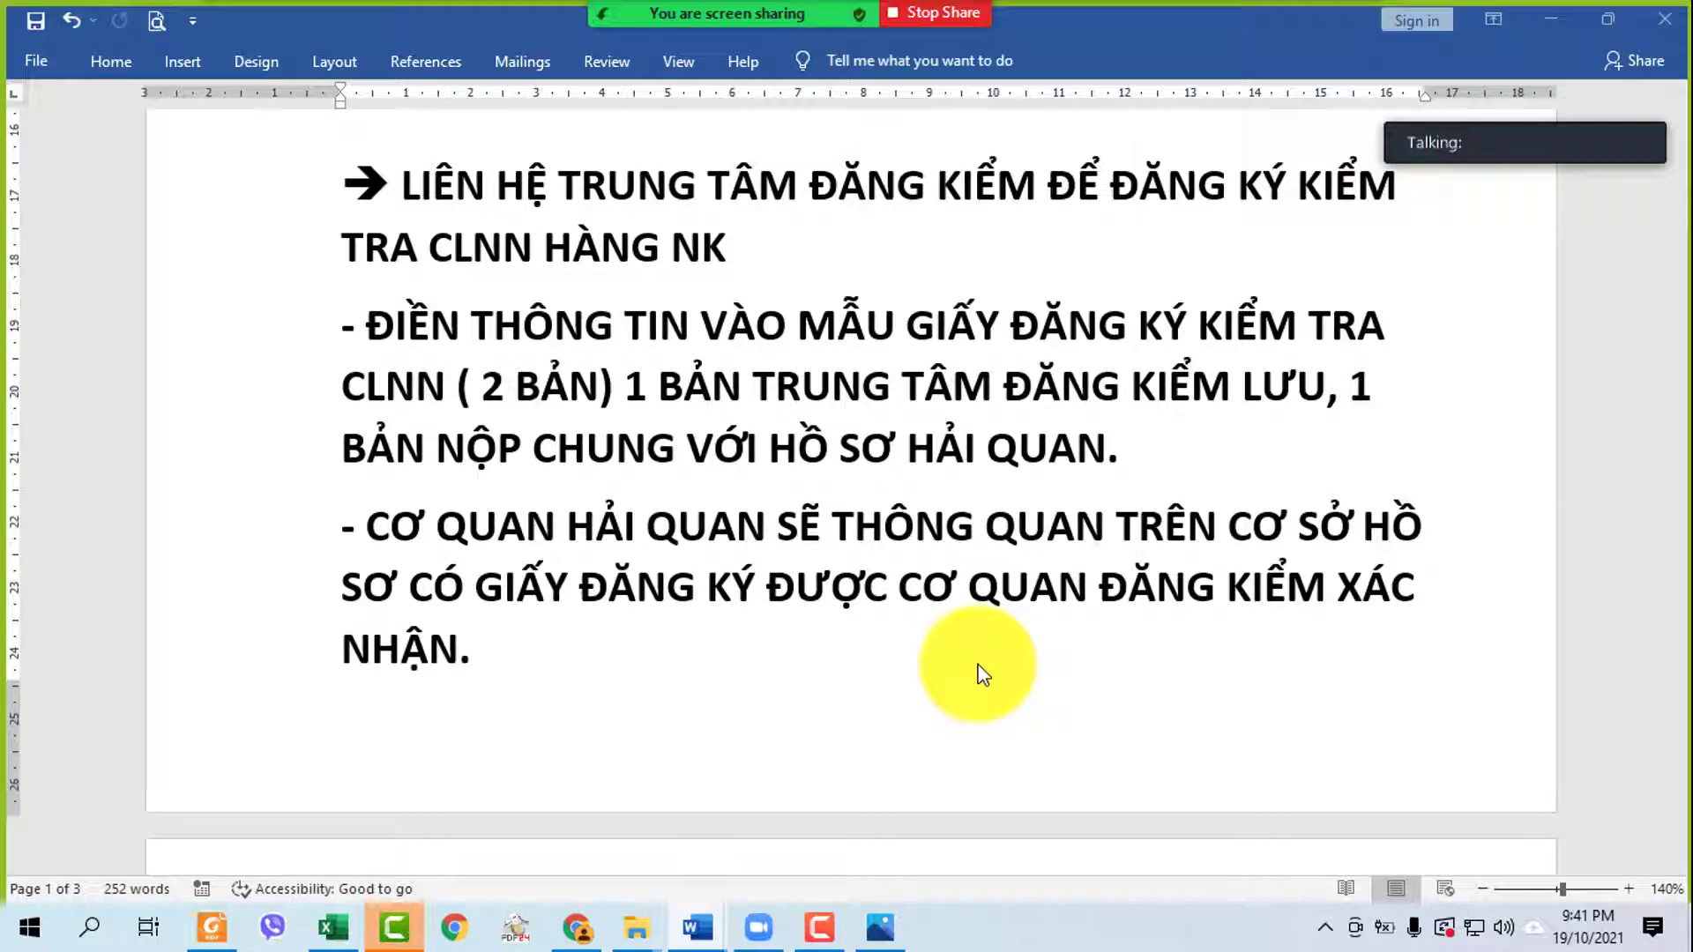
- Delete all remaining content after the customs clearance note, from the second page to the end of the document
scroll(985, 679, up, 6)
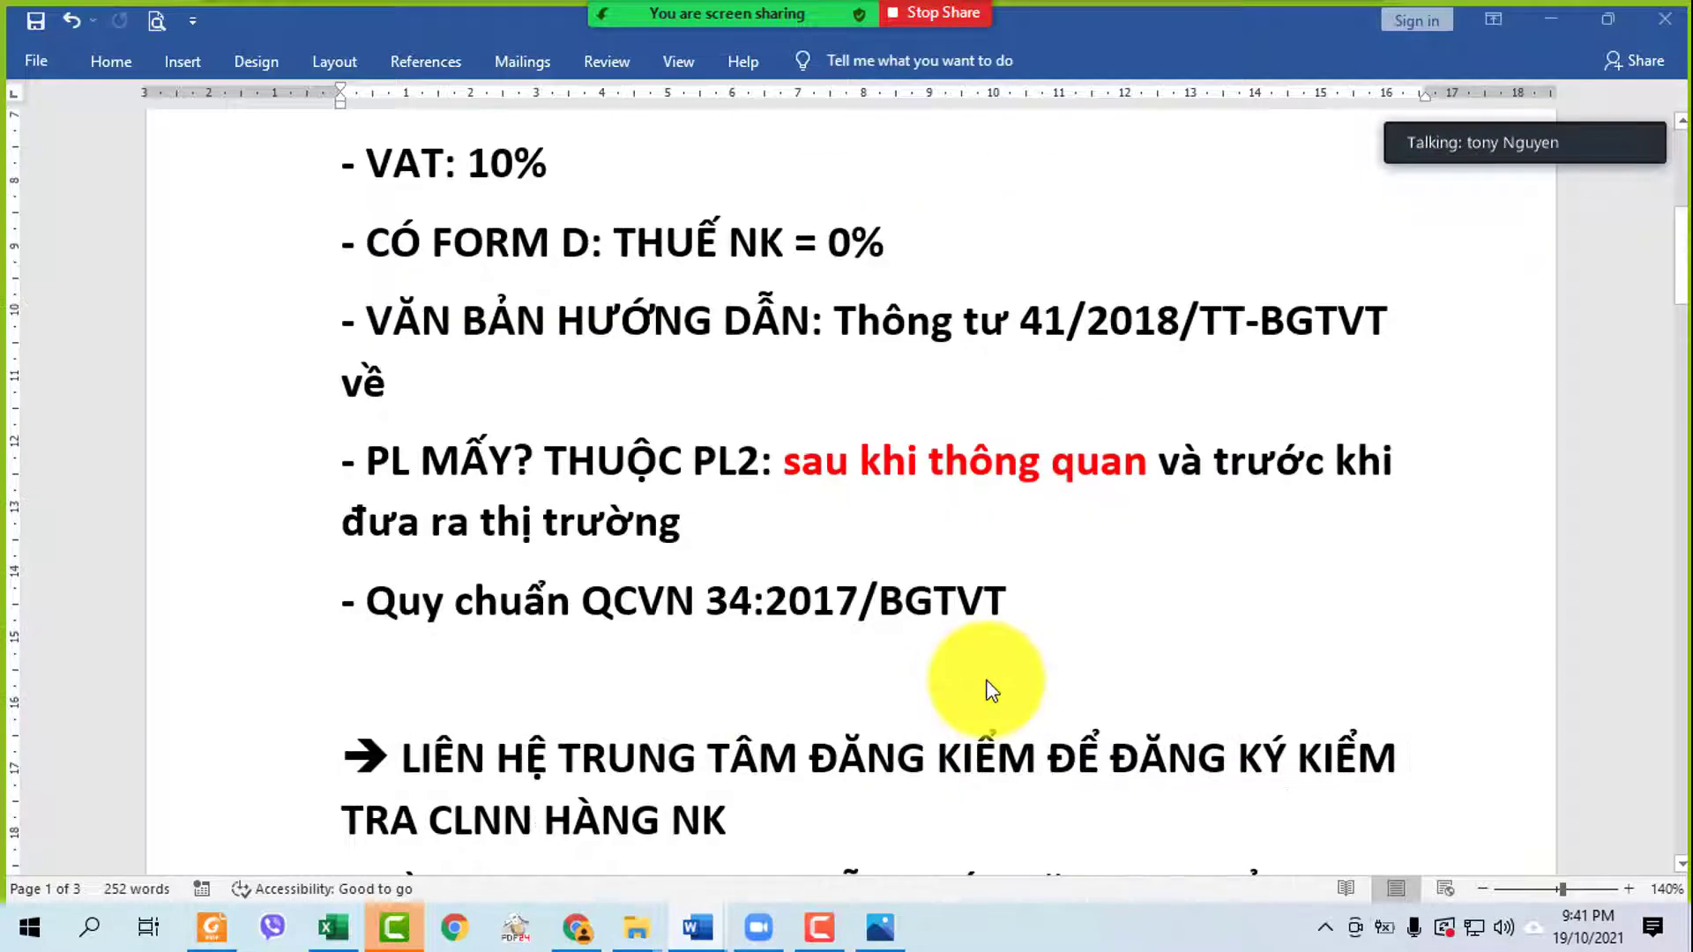
scroll(987, 683, up, 6)
scroll(988, 705, down, 10)
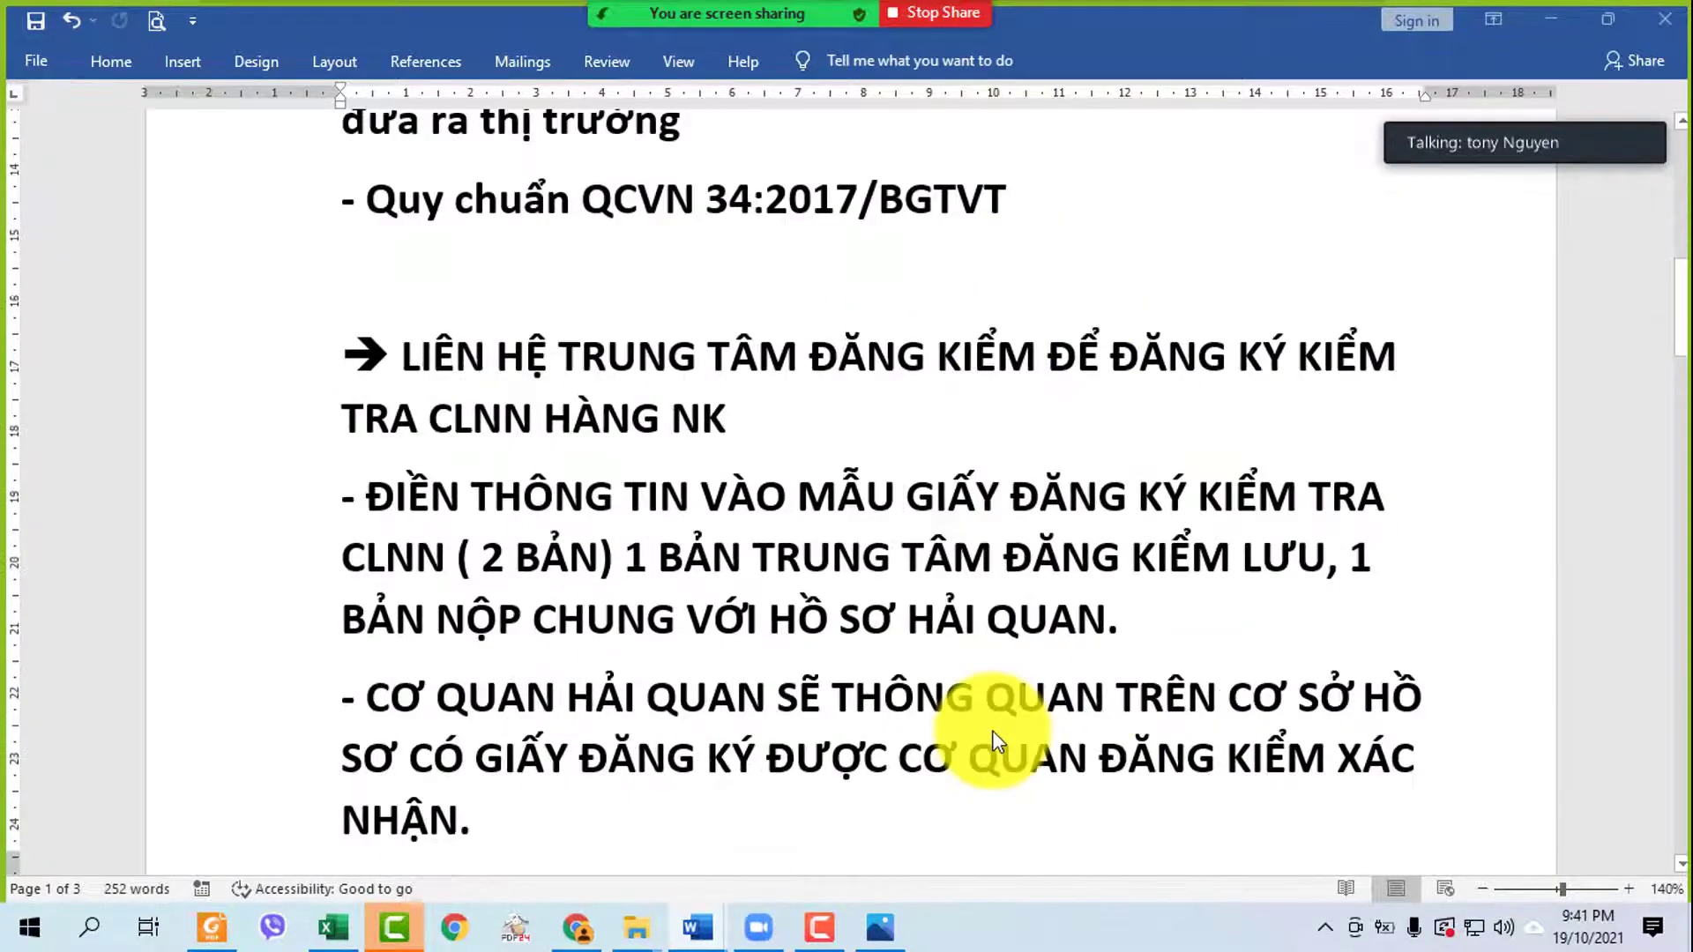
scroll(992, 730, down, 9)
click(498, 310)
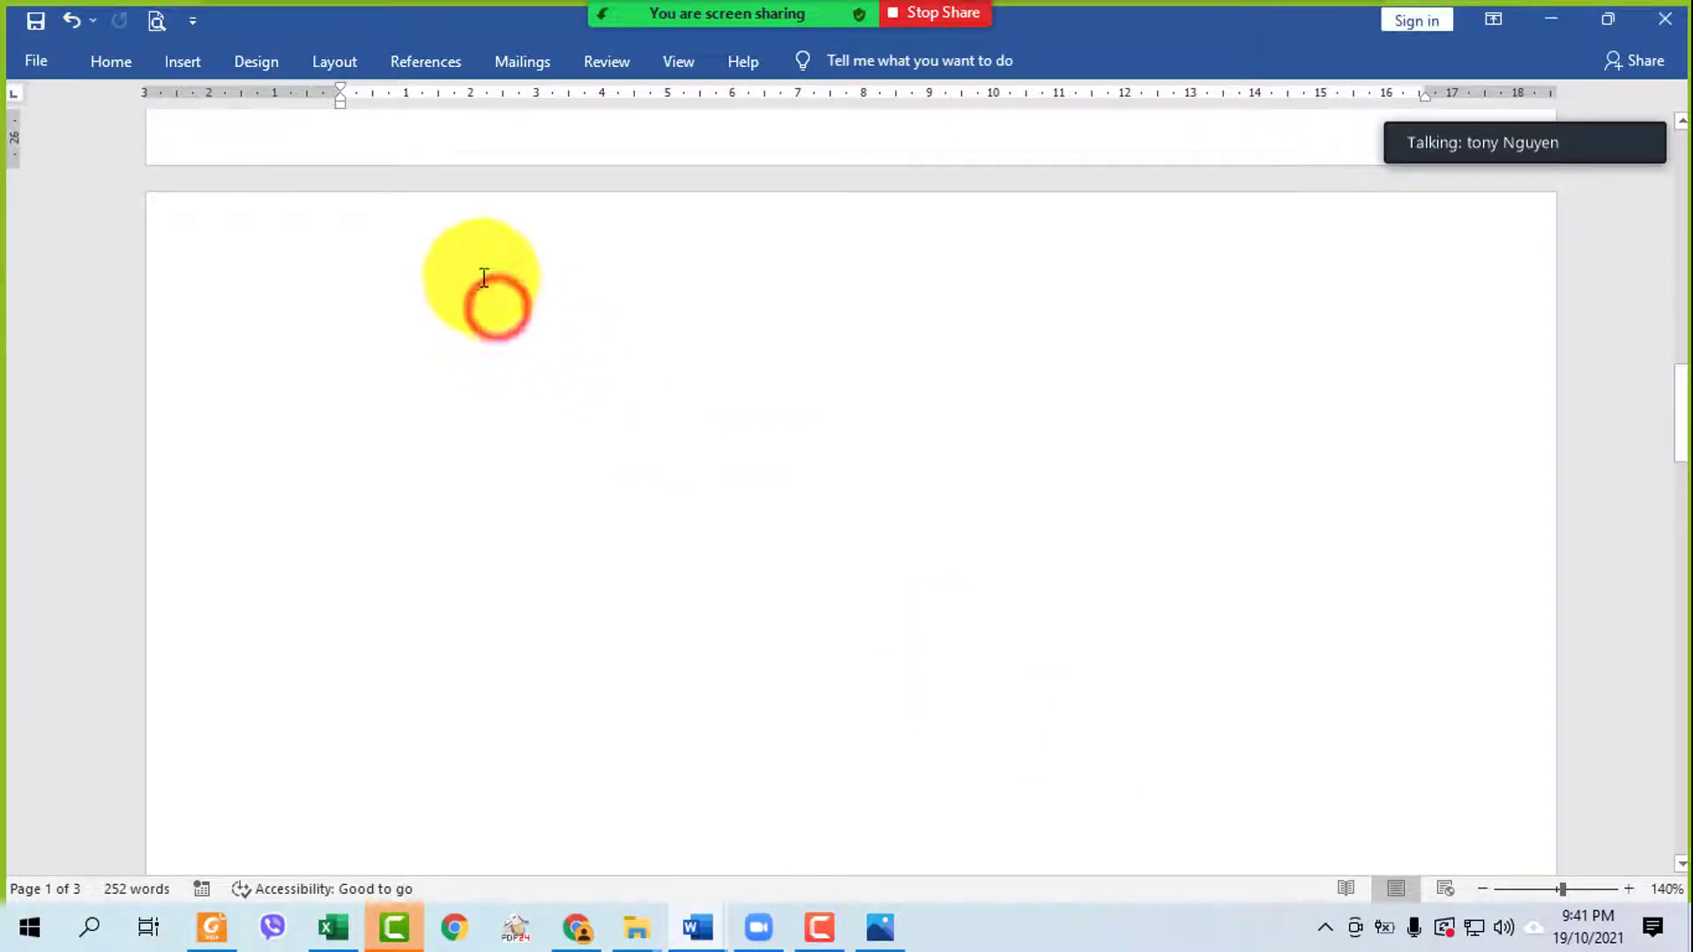
drag(484, 278, 999, 590)
key(Delete)
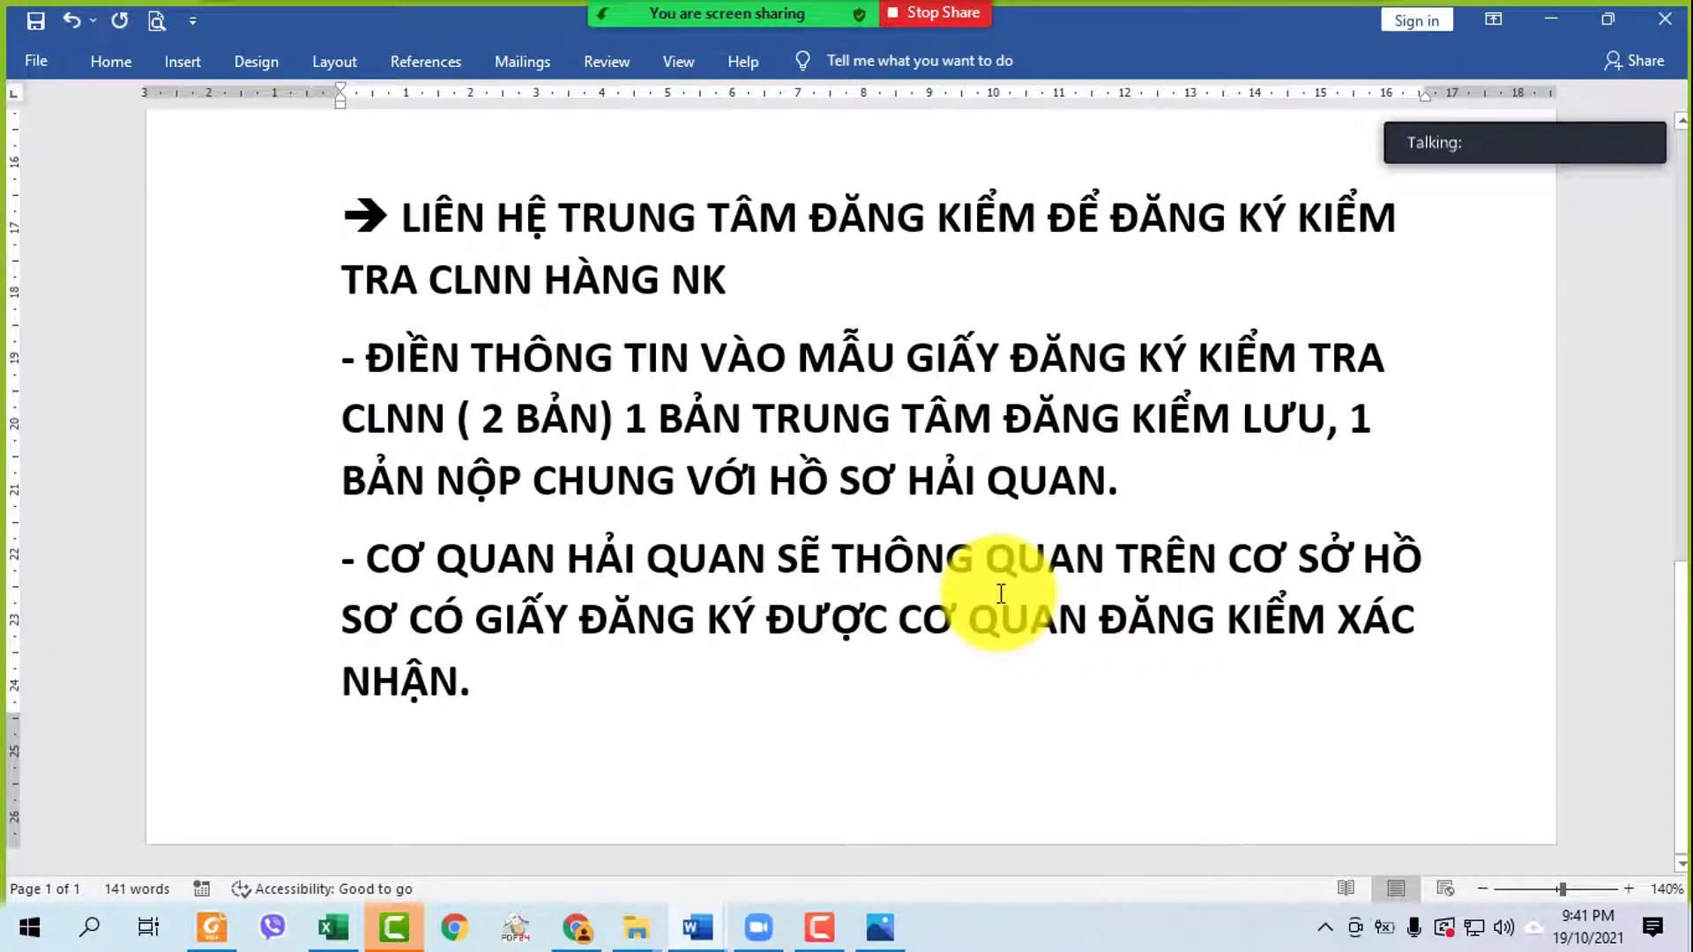
- Check the latest messages in the Zoom meeting chat and minimise the chat window
scroll(978, 538, up, 10)
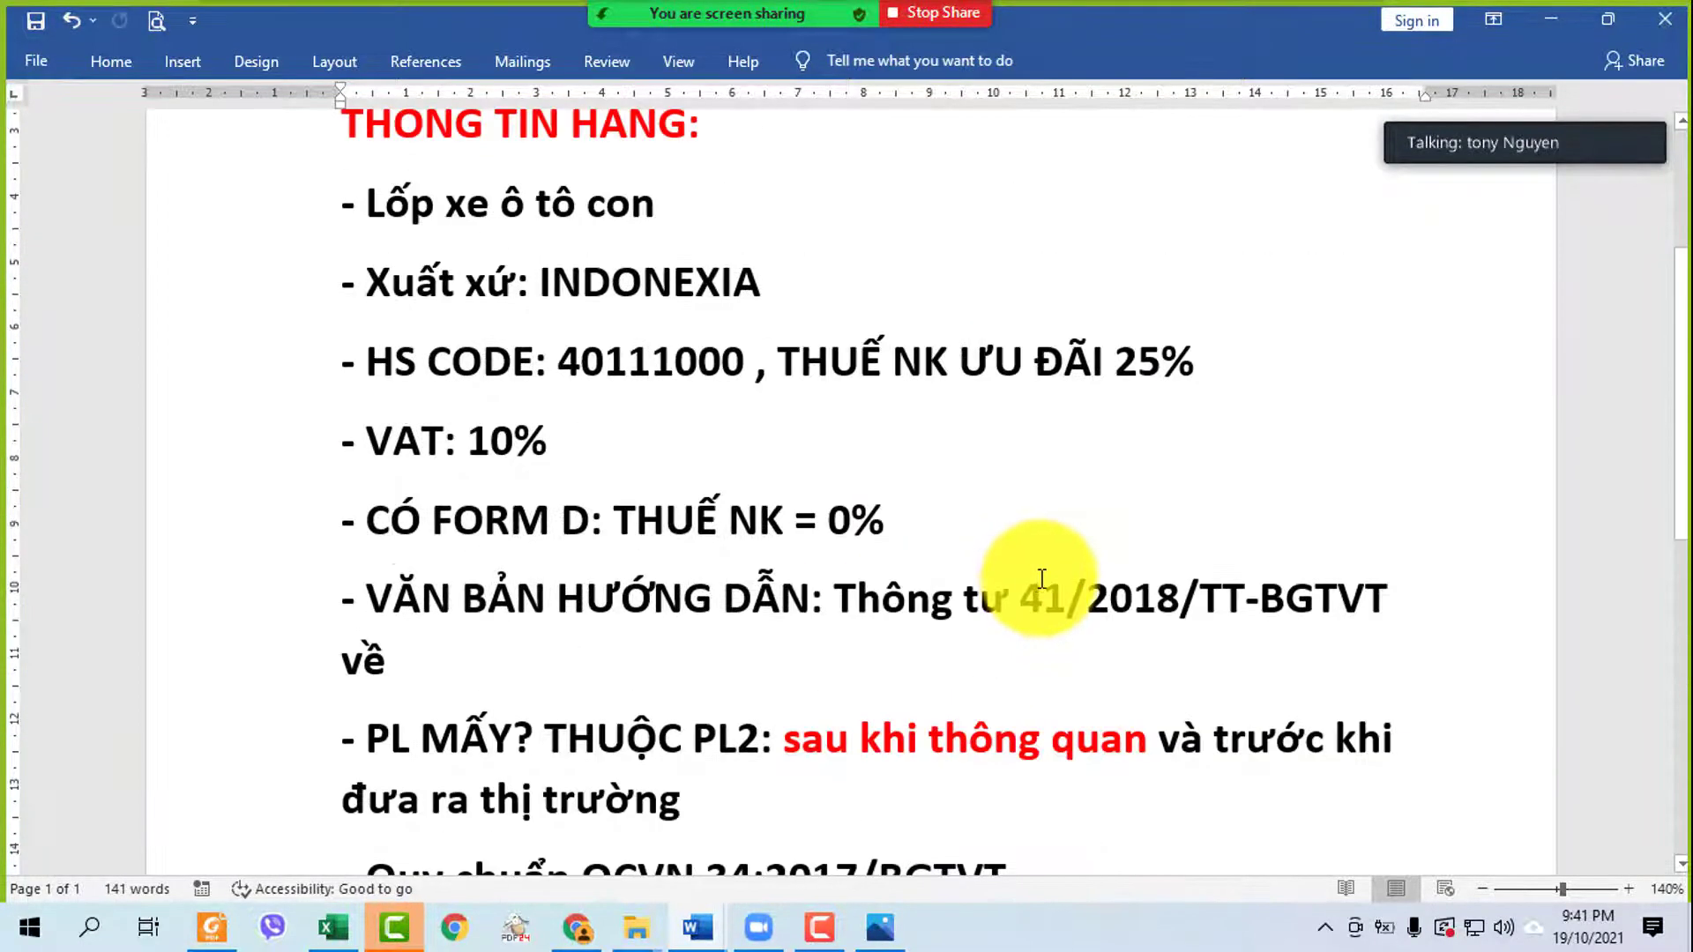
scroll(1045, 575, up, 4)
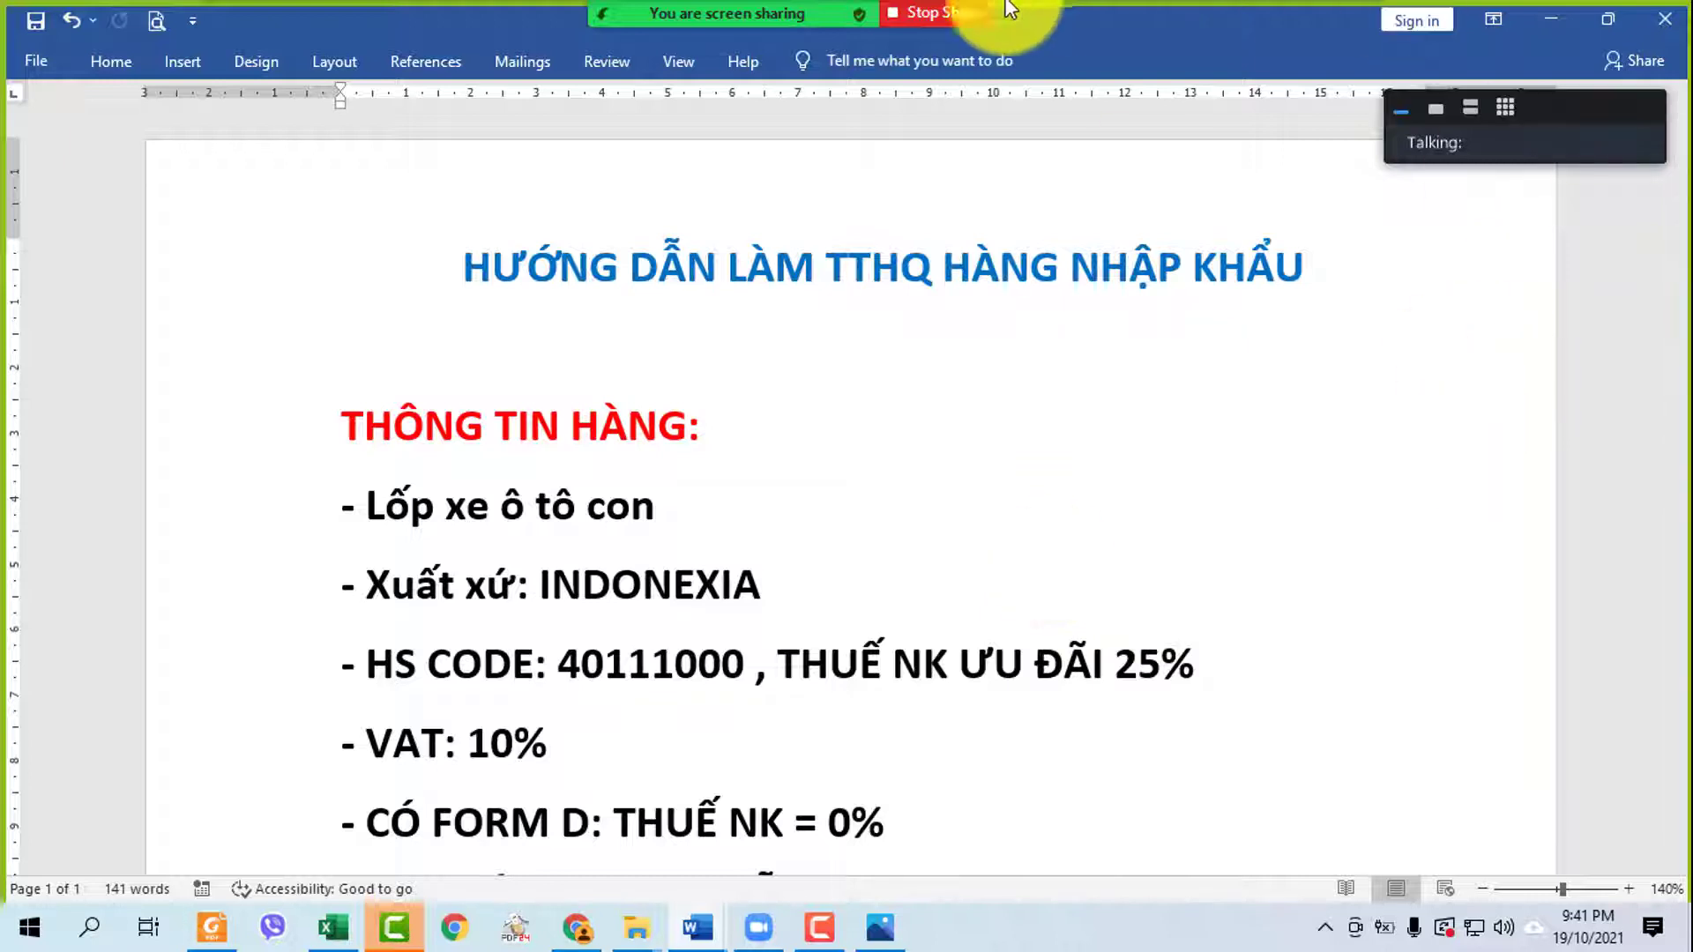
mouse_move(775, 12)
click(703, 25)
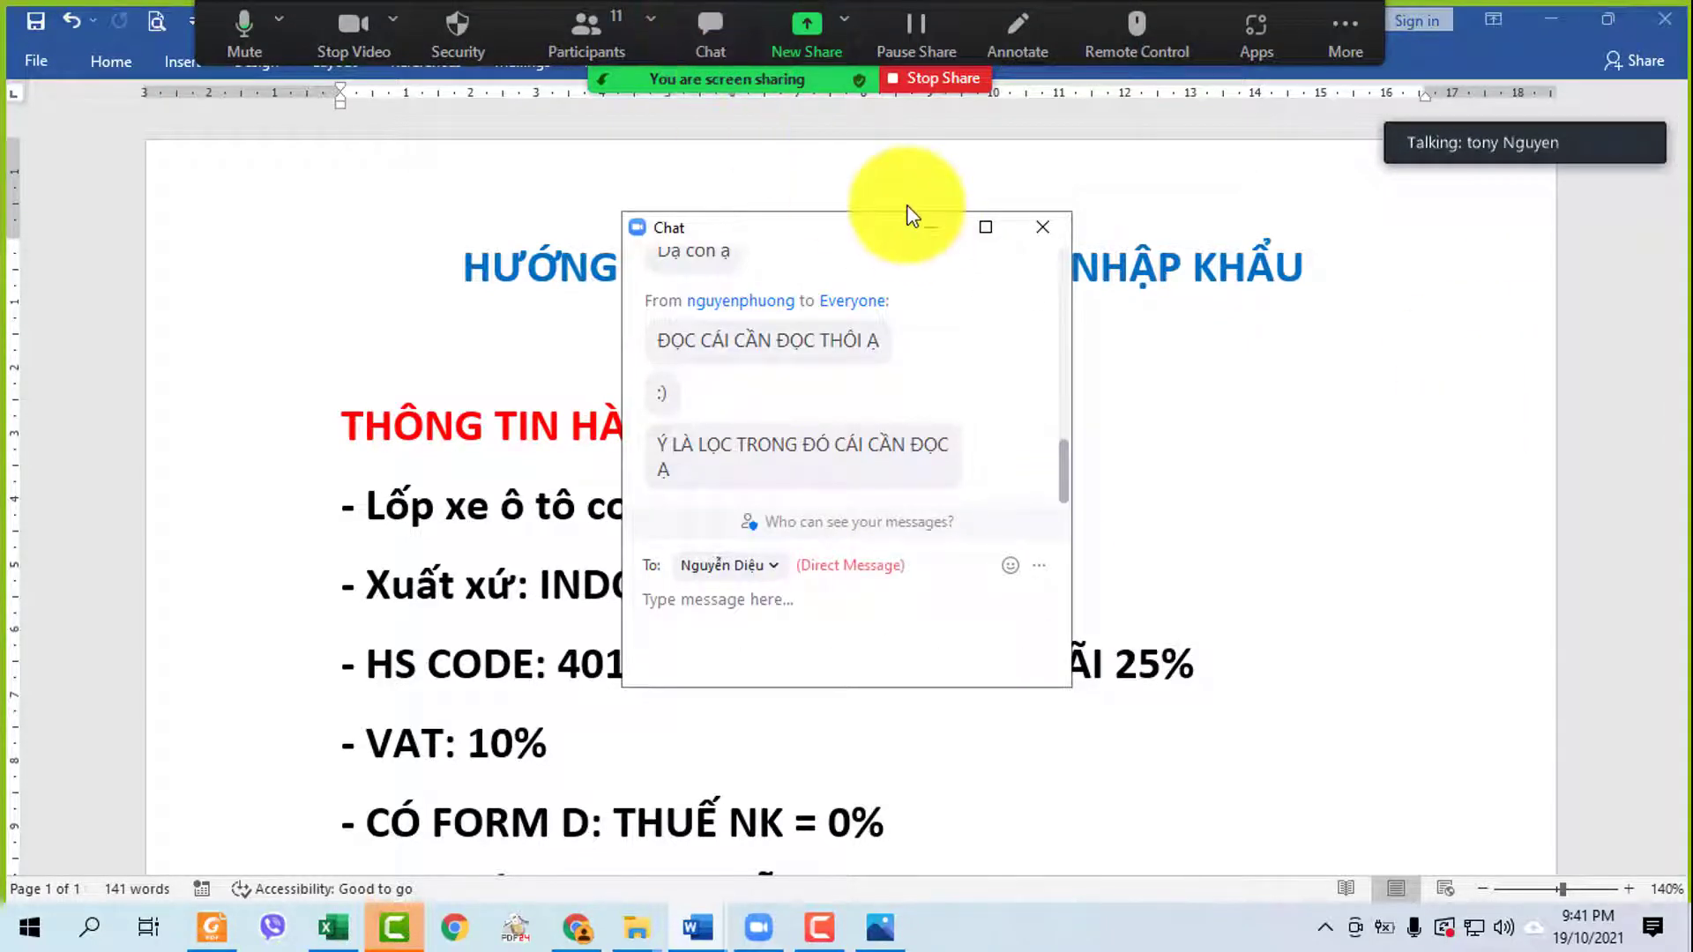
click(930, 228)
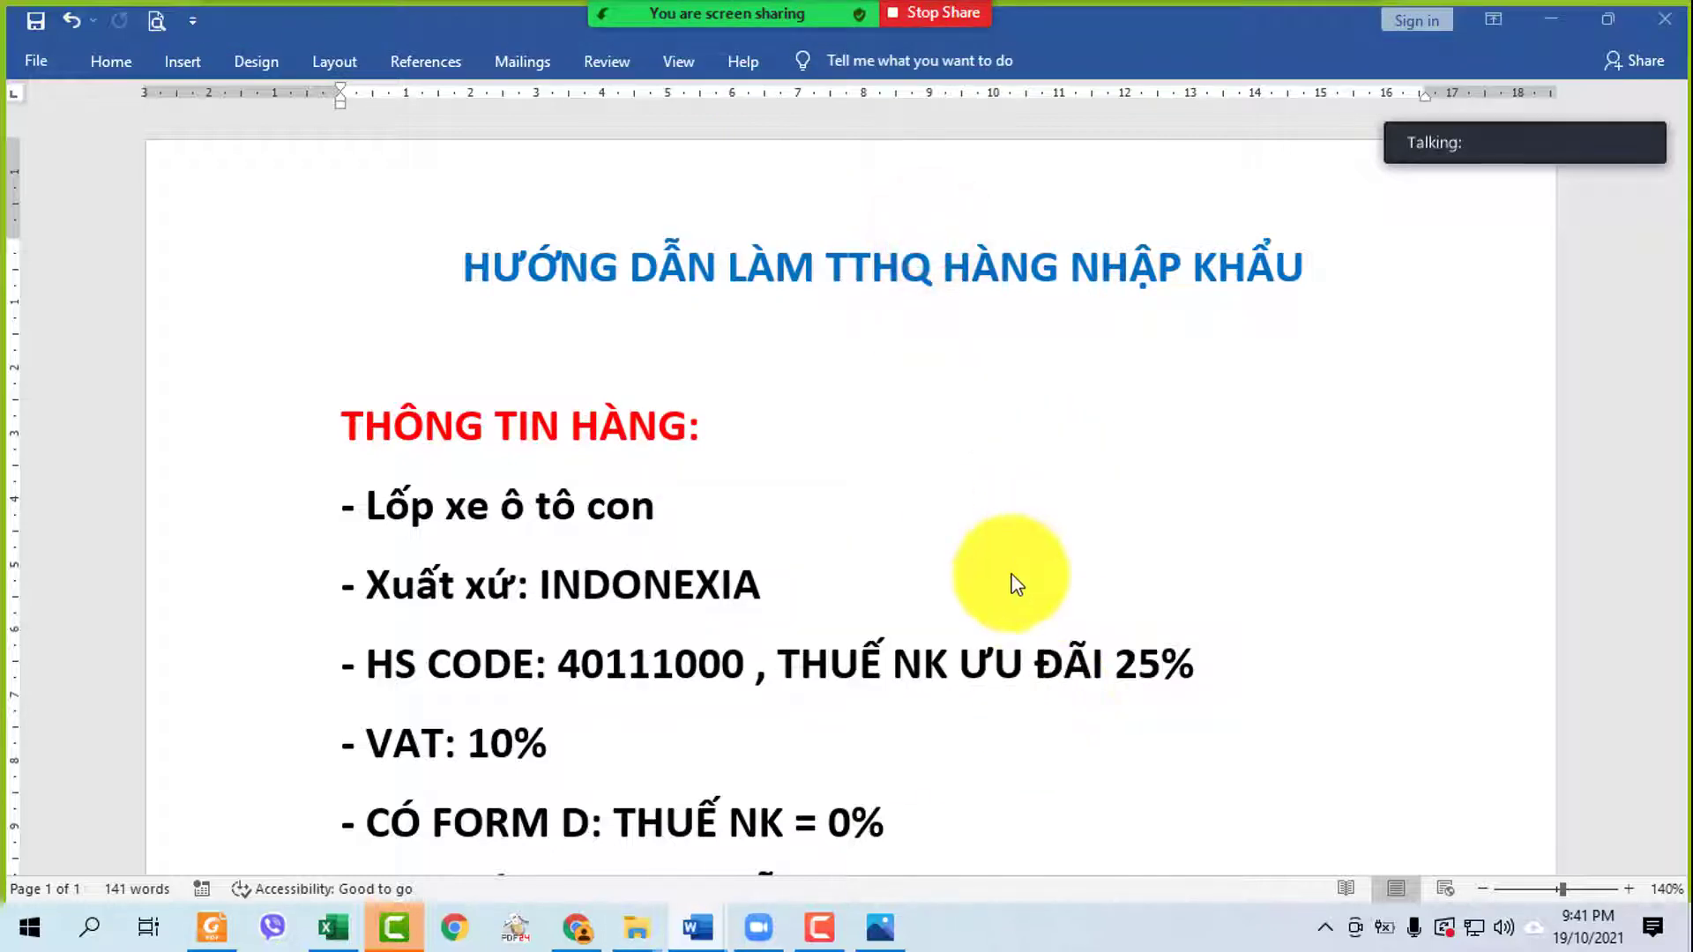
- Glance at the FORM D certificate, then correct the country in the "Xuất xứ" line of the notes to INDONESIA
scroll(997, 584, down, 3)
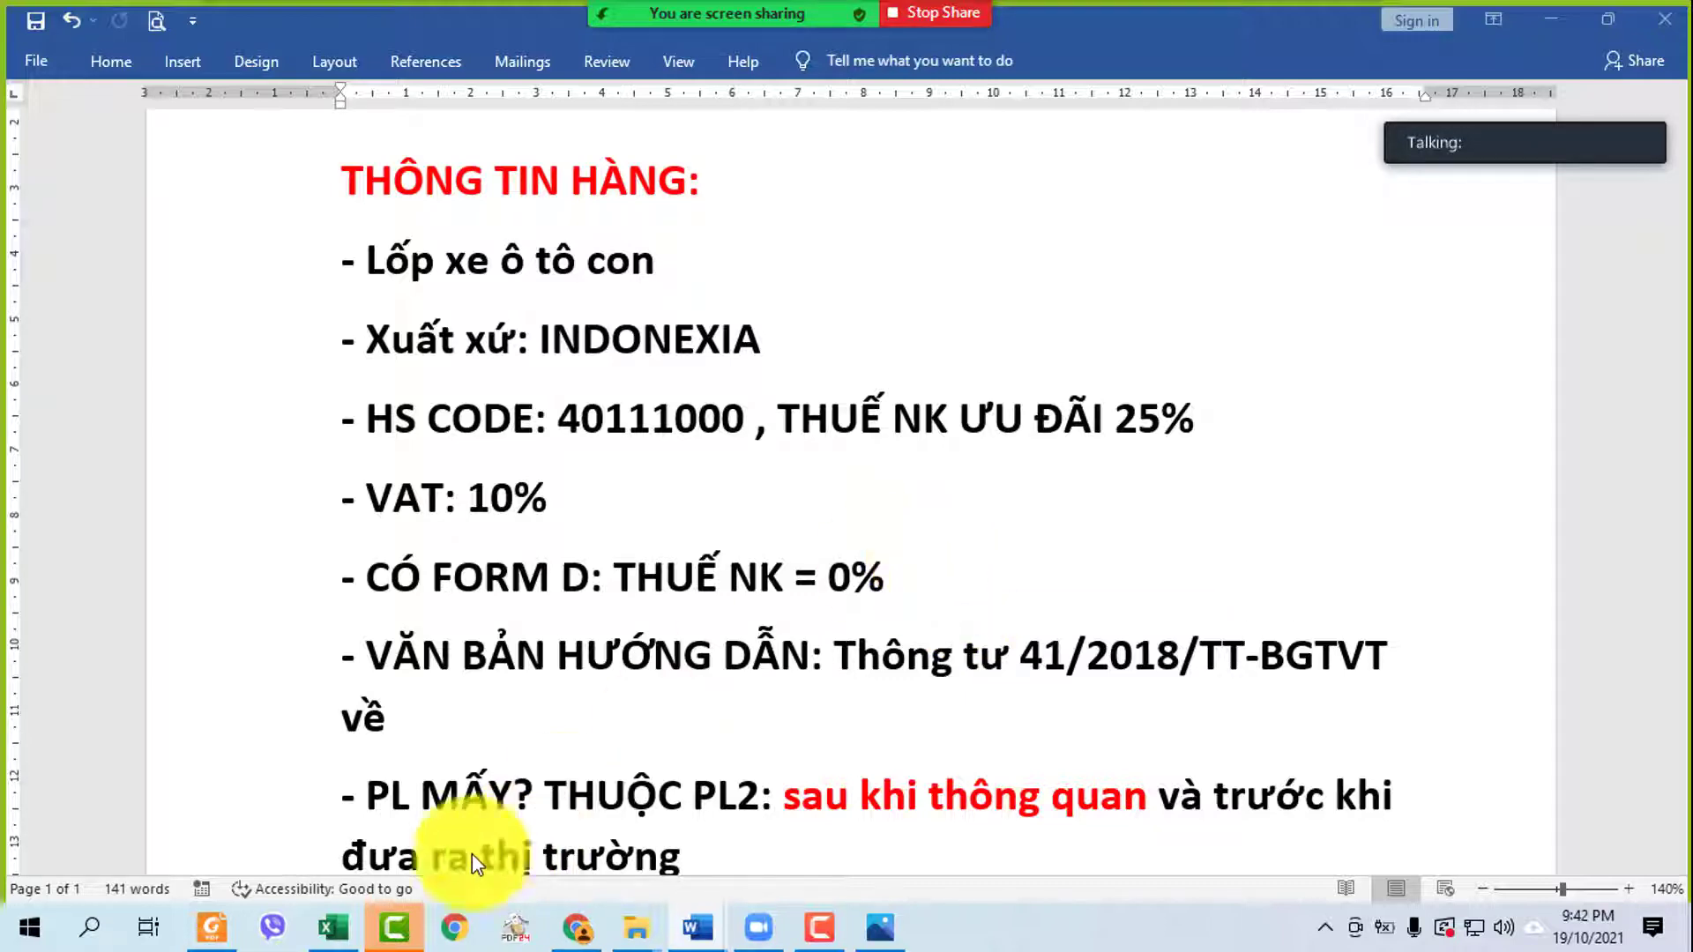
click(204, 927)
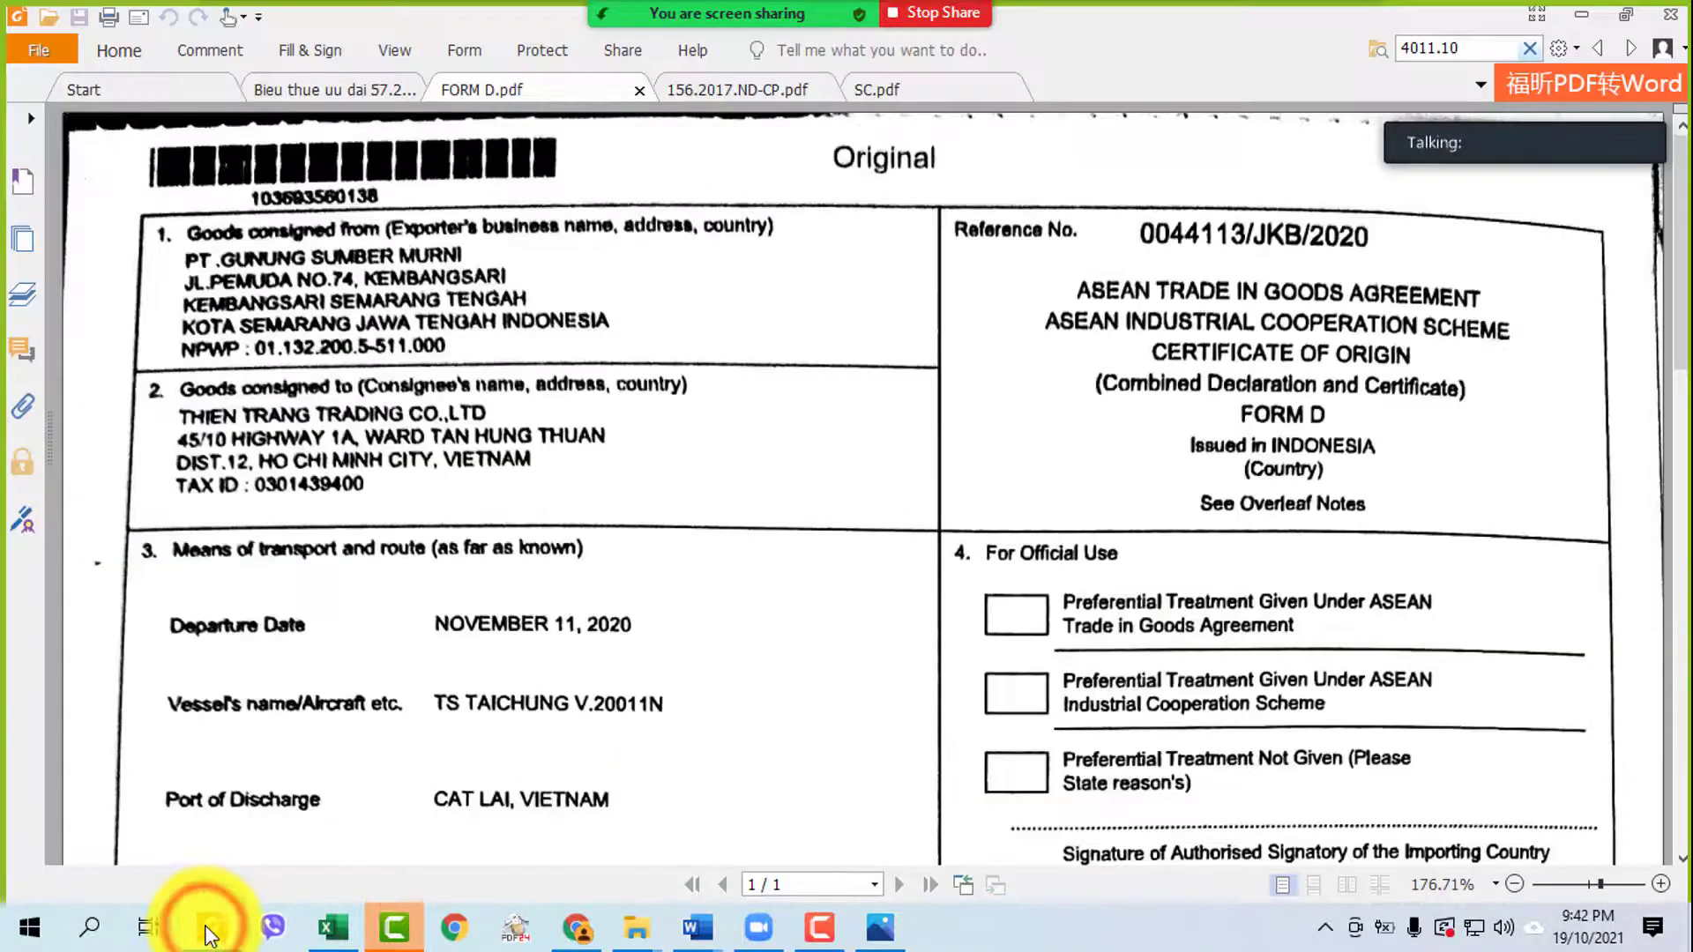
click(205, 927)
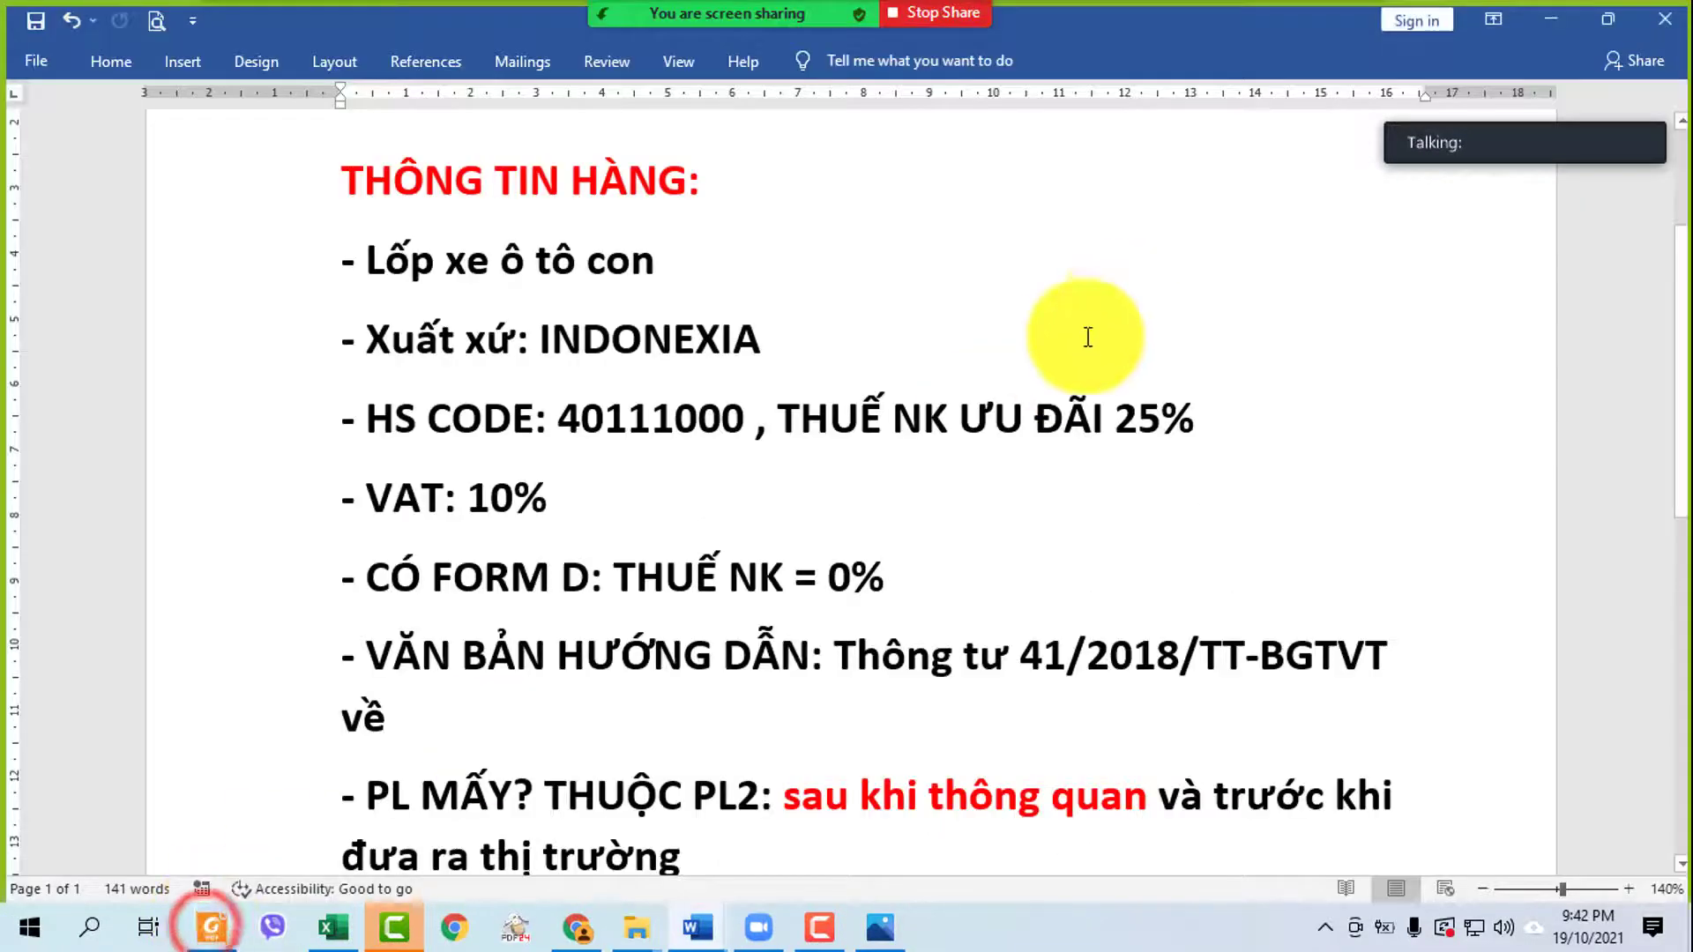
click(723, 344)
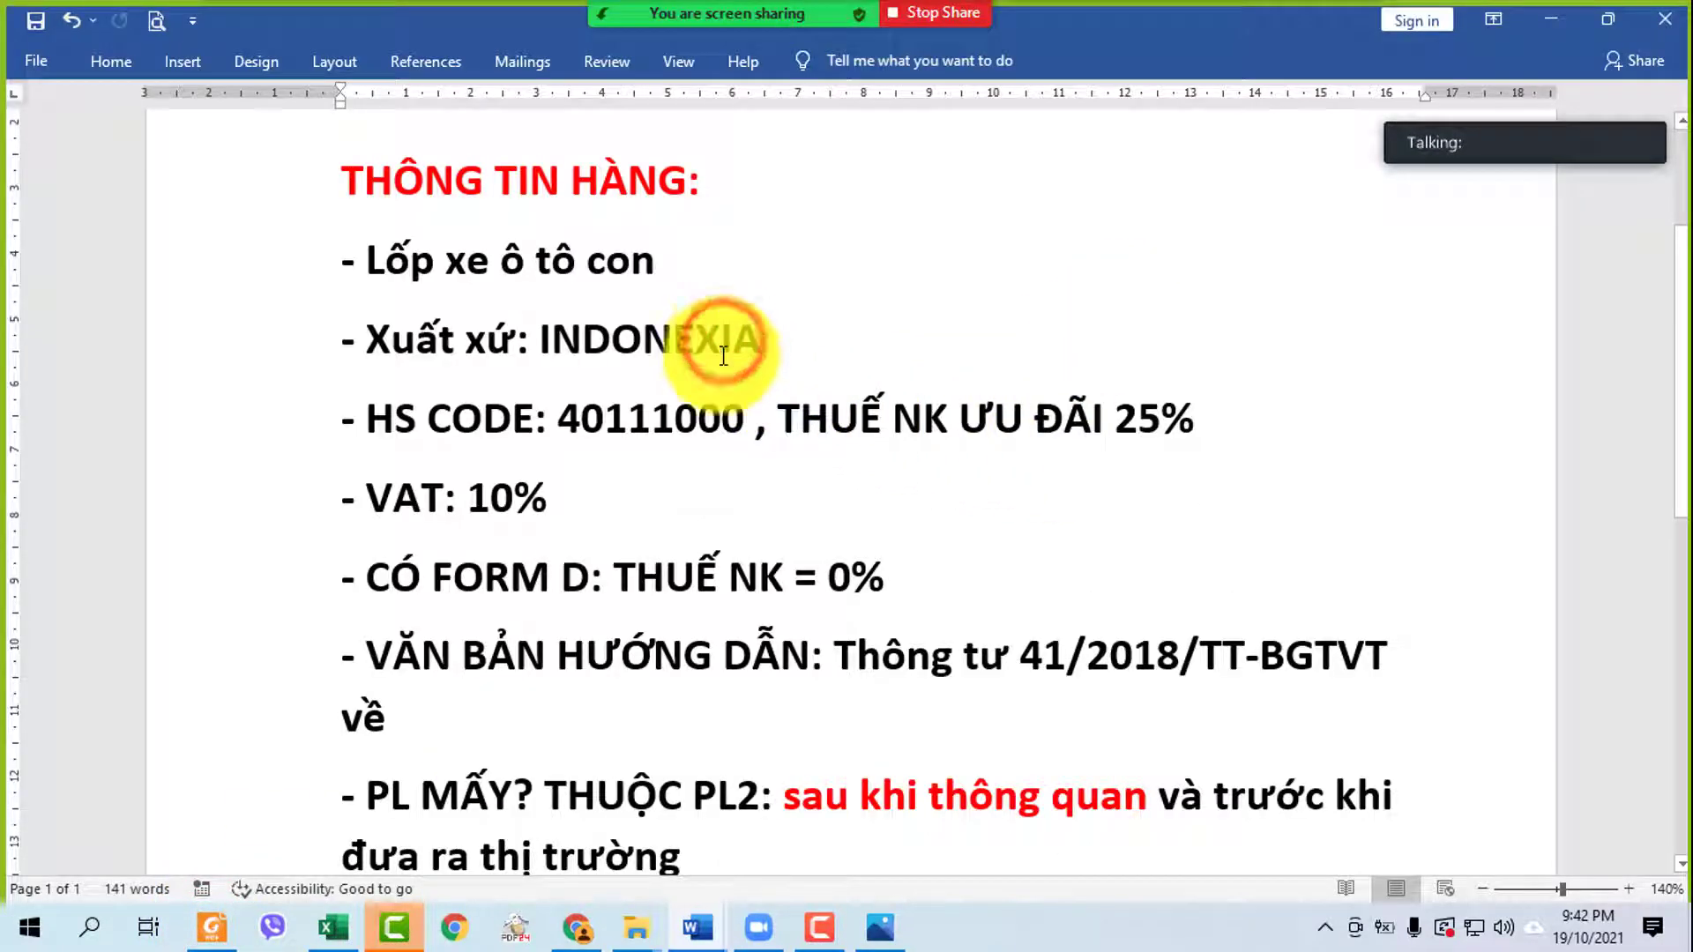
key(BackSpace)
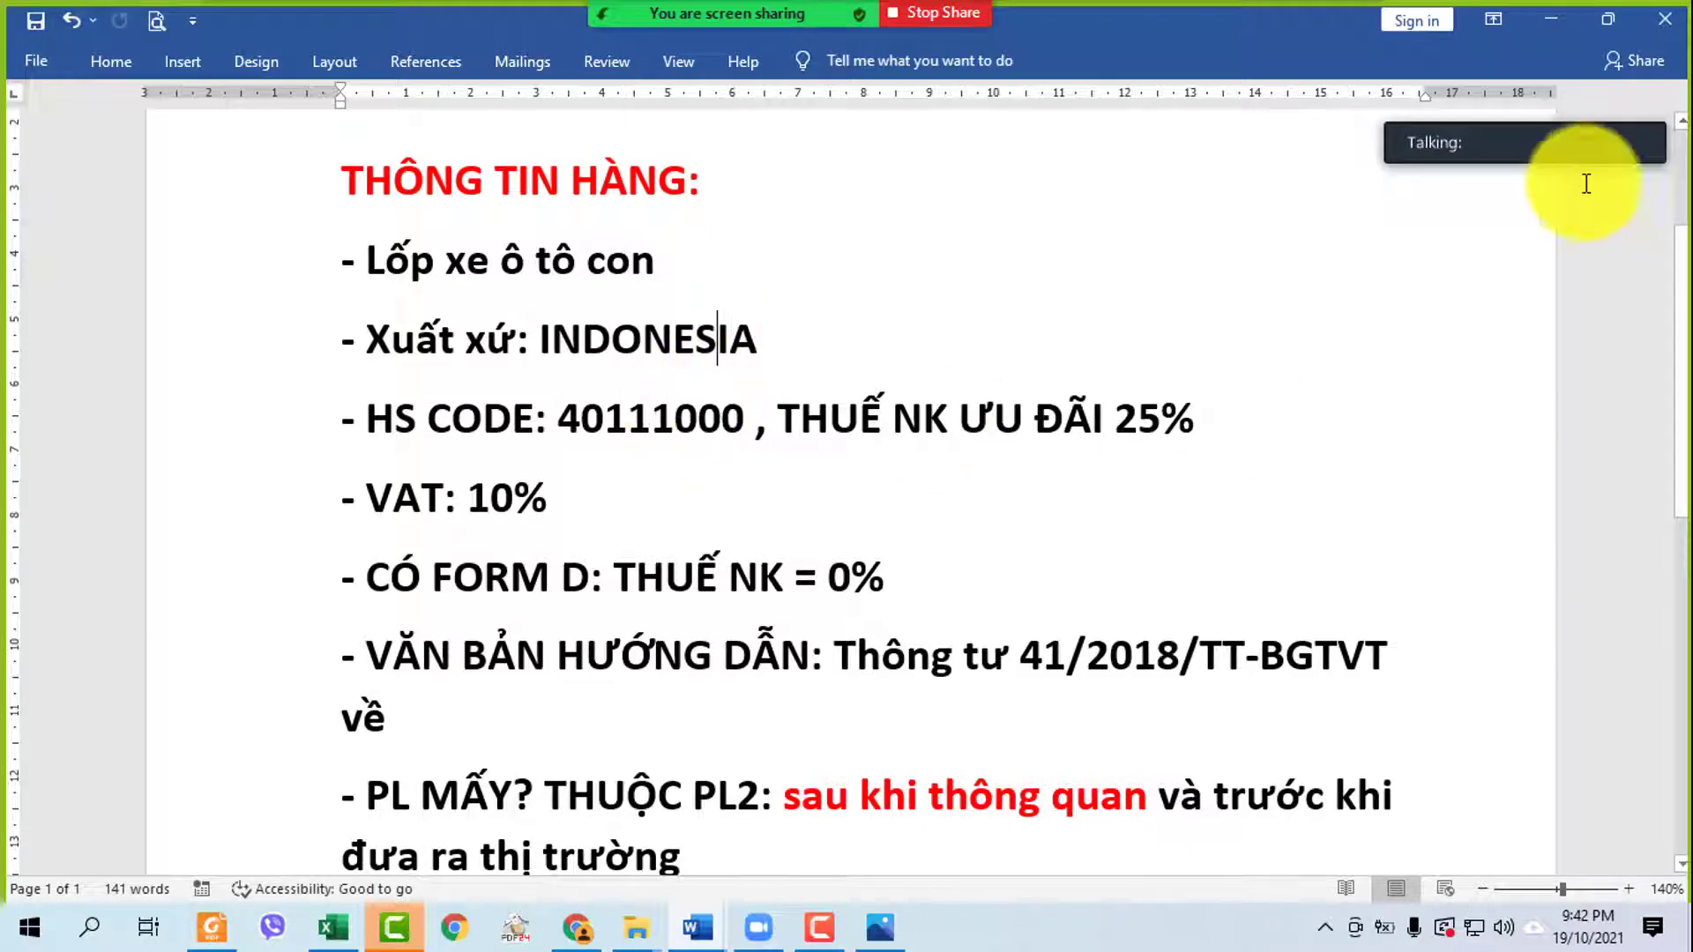
- Expand the Zoom meeting's floating video panel to the gallery of participants
click(1492, 114)
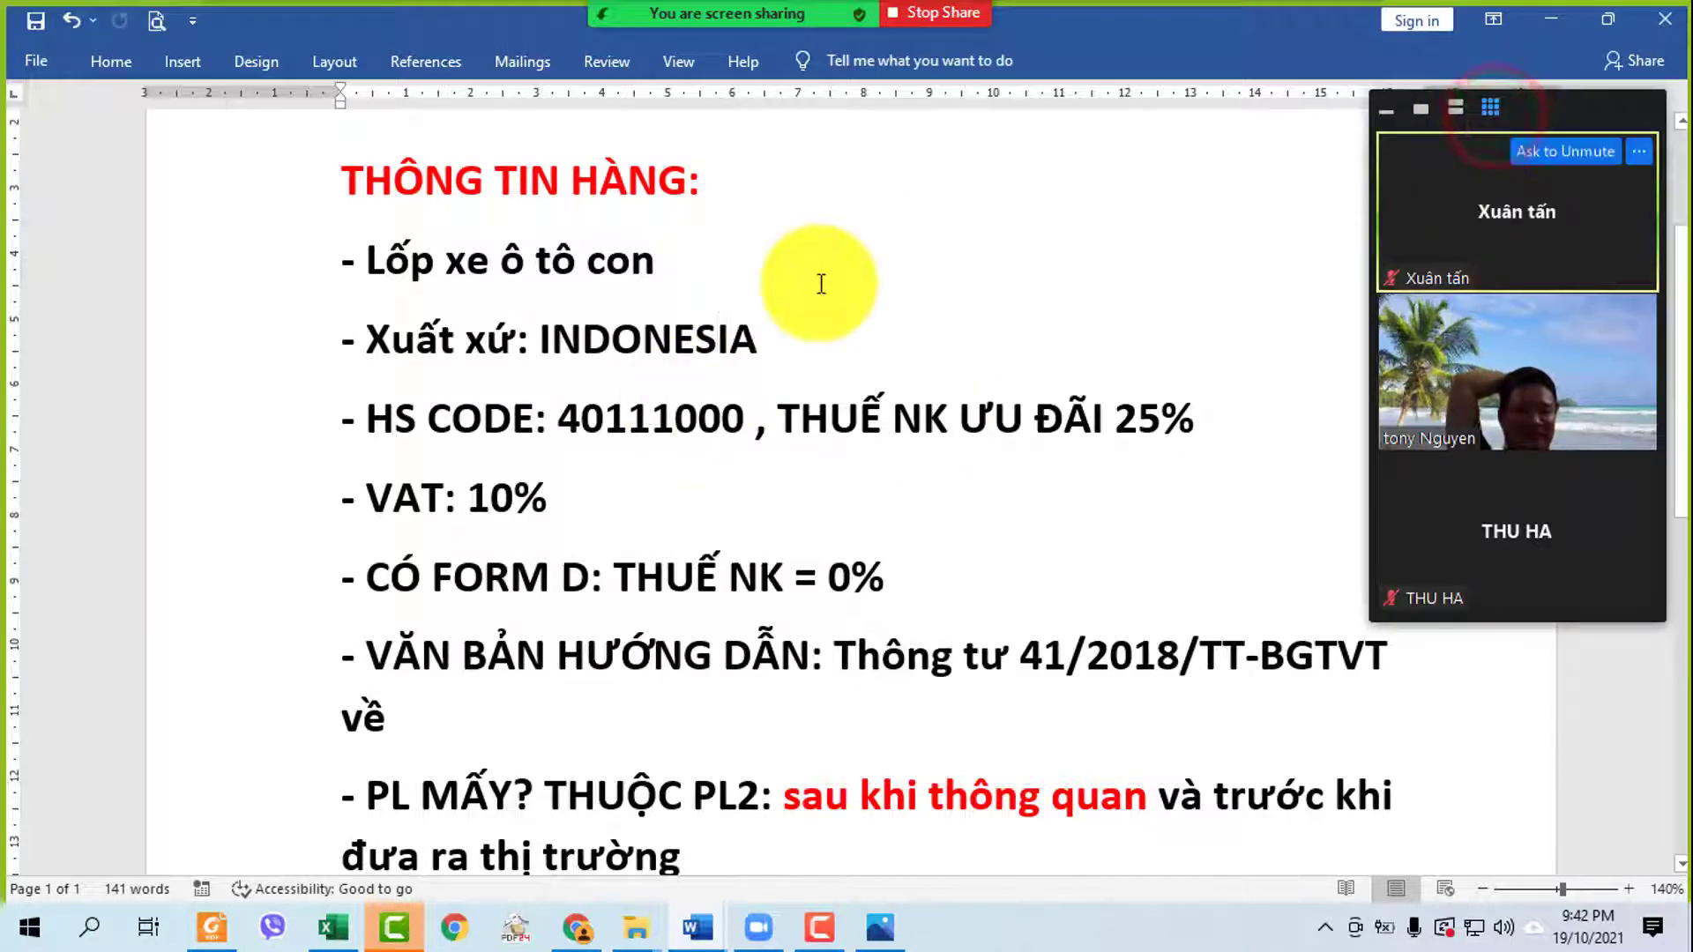
scroll(913, 511, up, 3)
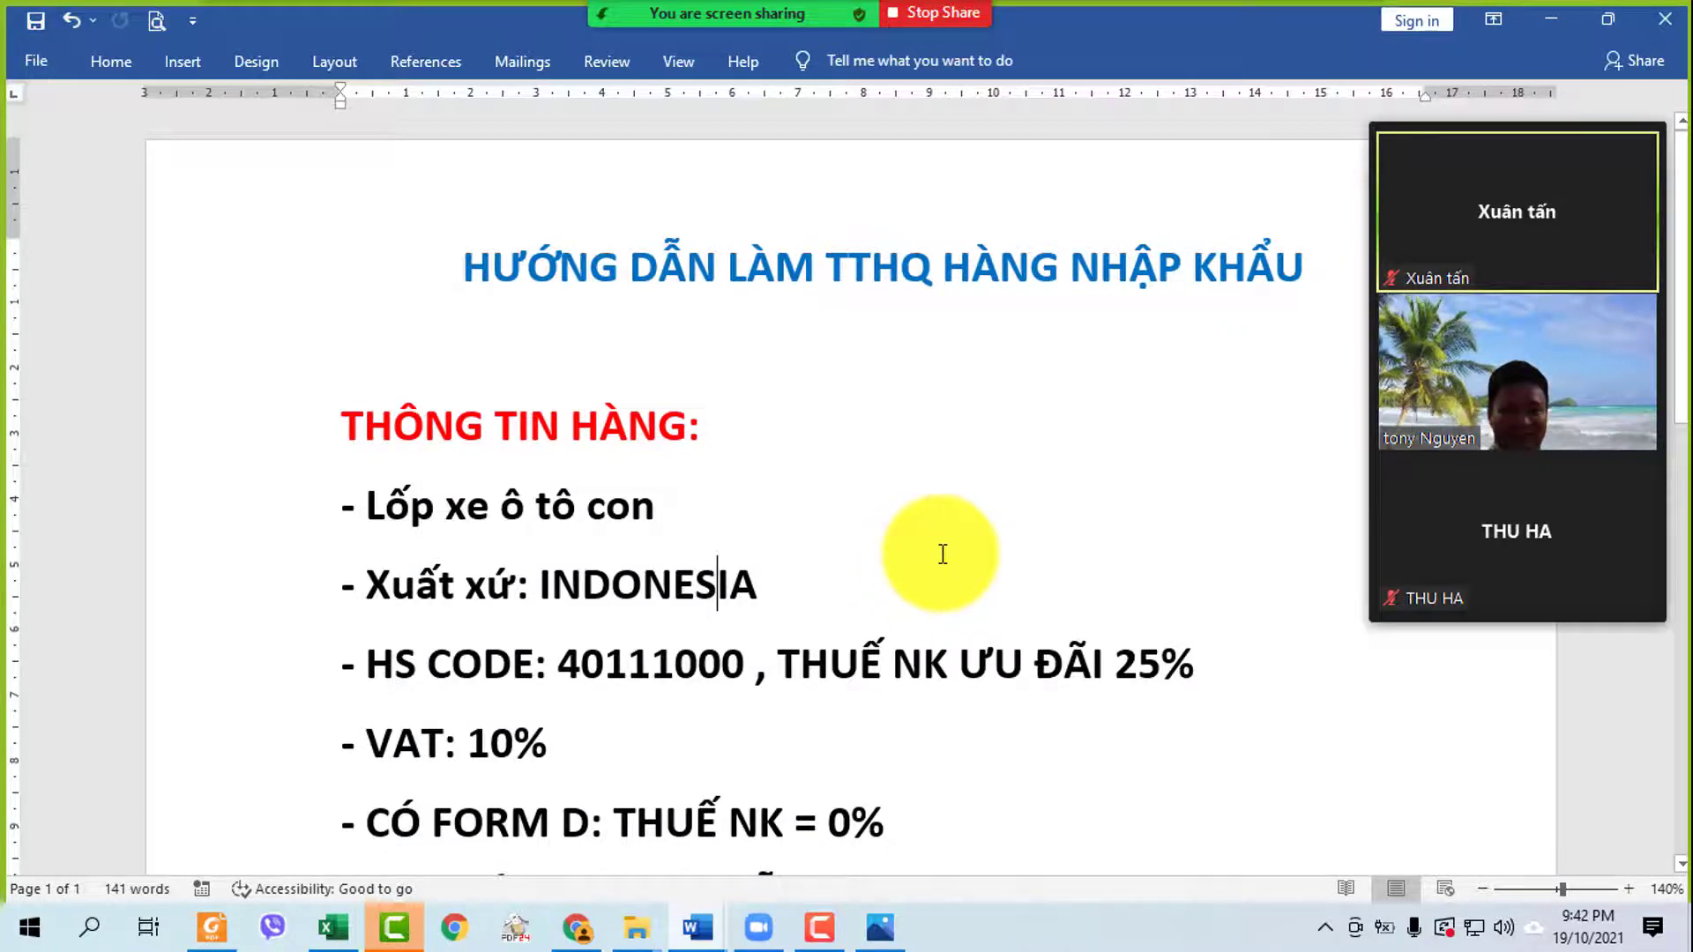
- Review the goods information in the notes, from the HS code and import duty through VAT and FORM D to the guiding circular
scroll(947, 565, down, 3)
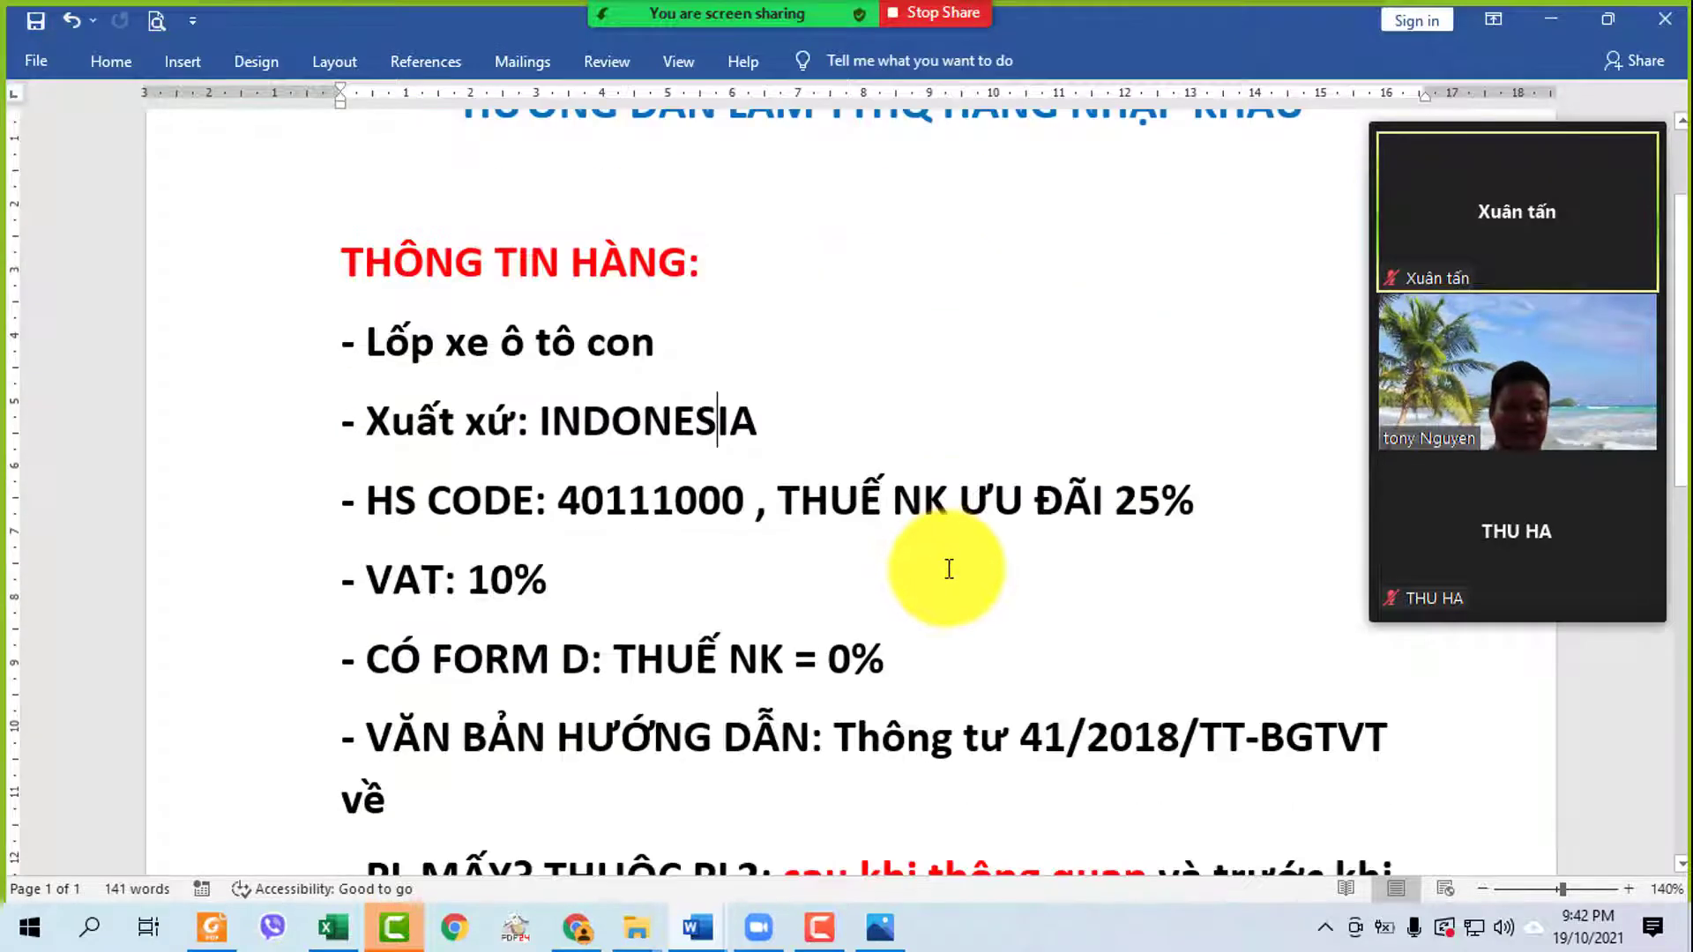
scroll(946, 564, down, 2)
scroll(938, 450, up, 1)
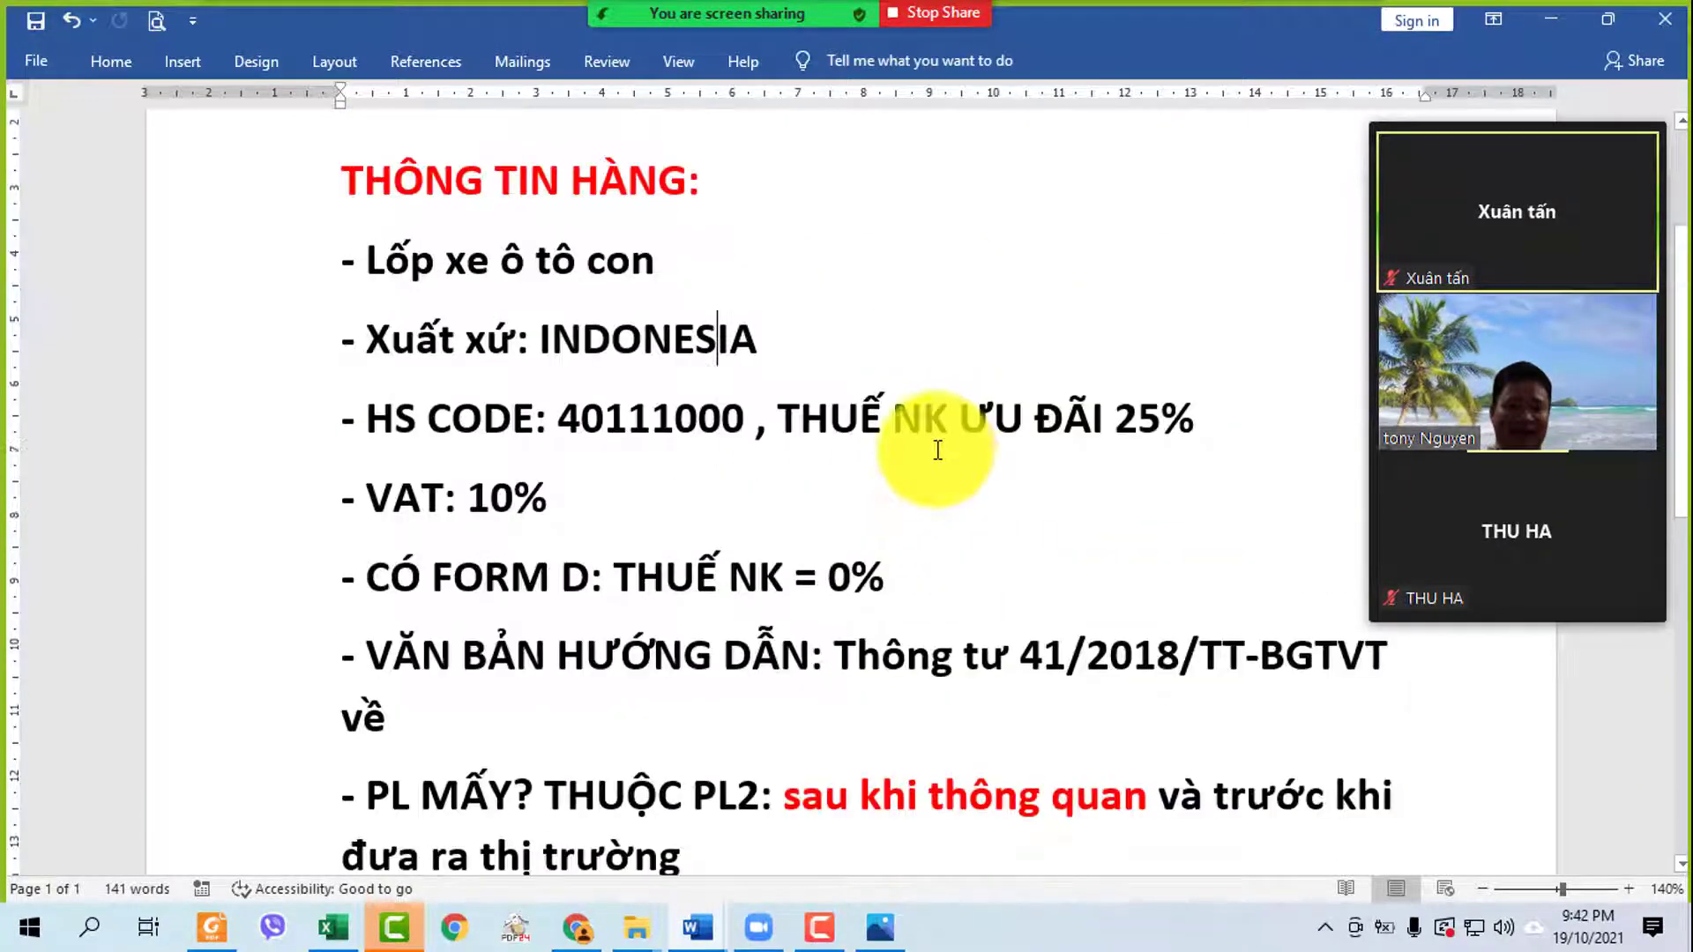
click(242, 422)
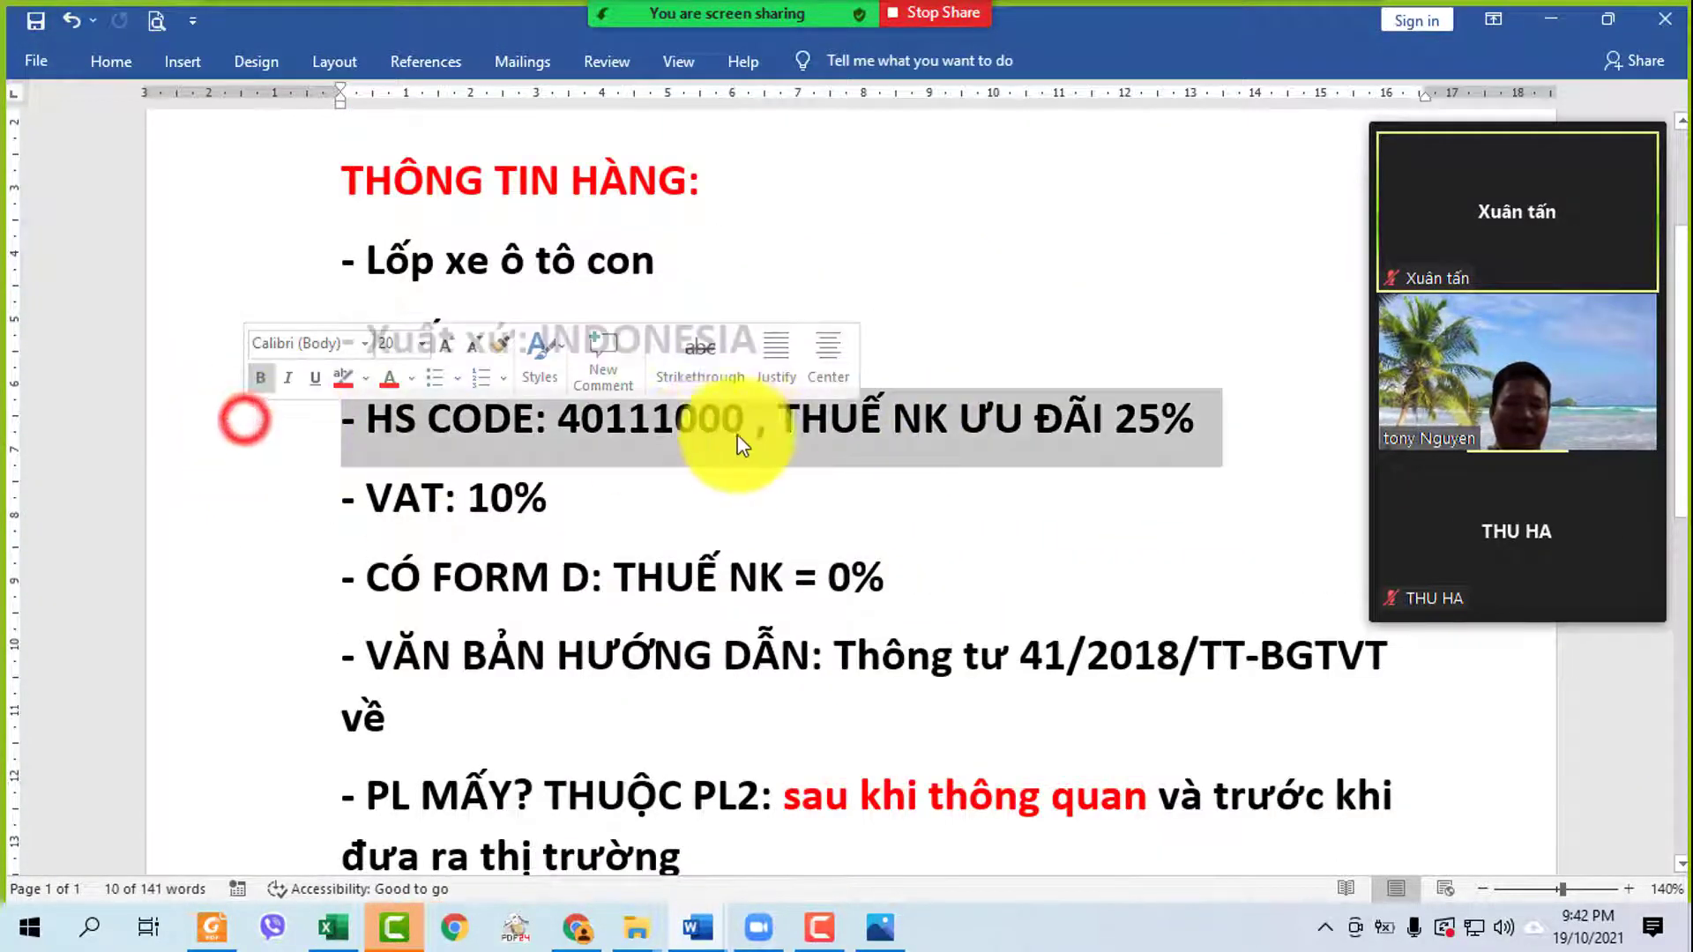
click(677, 441)
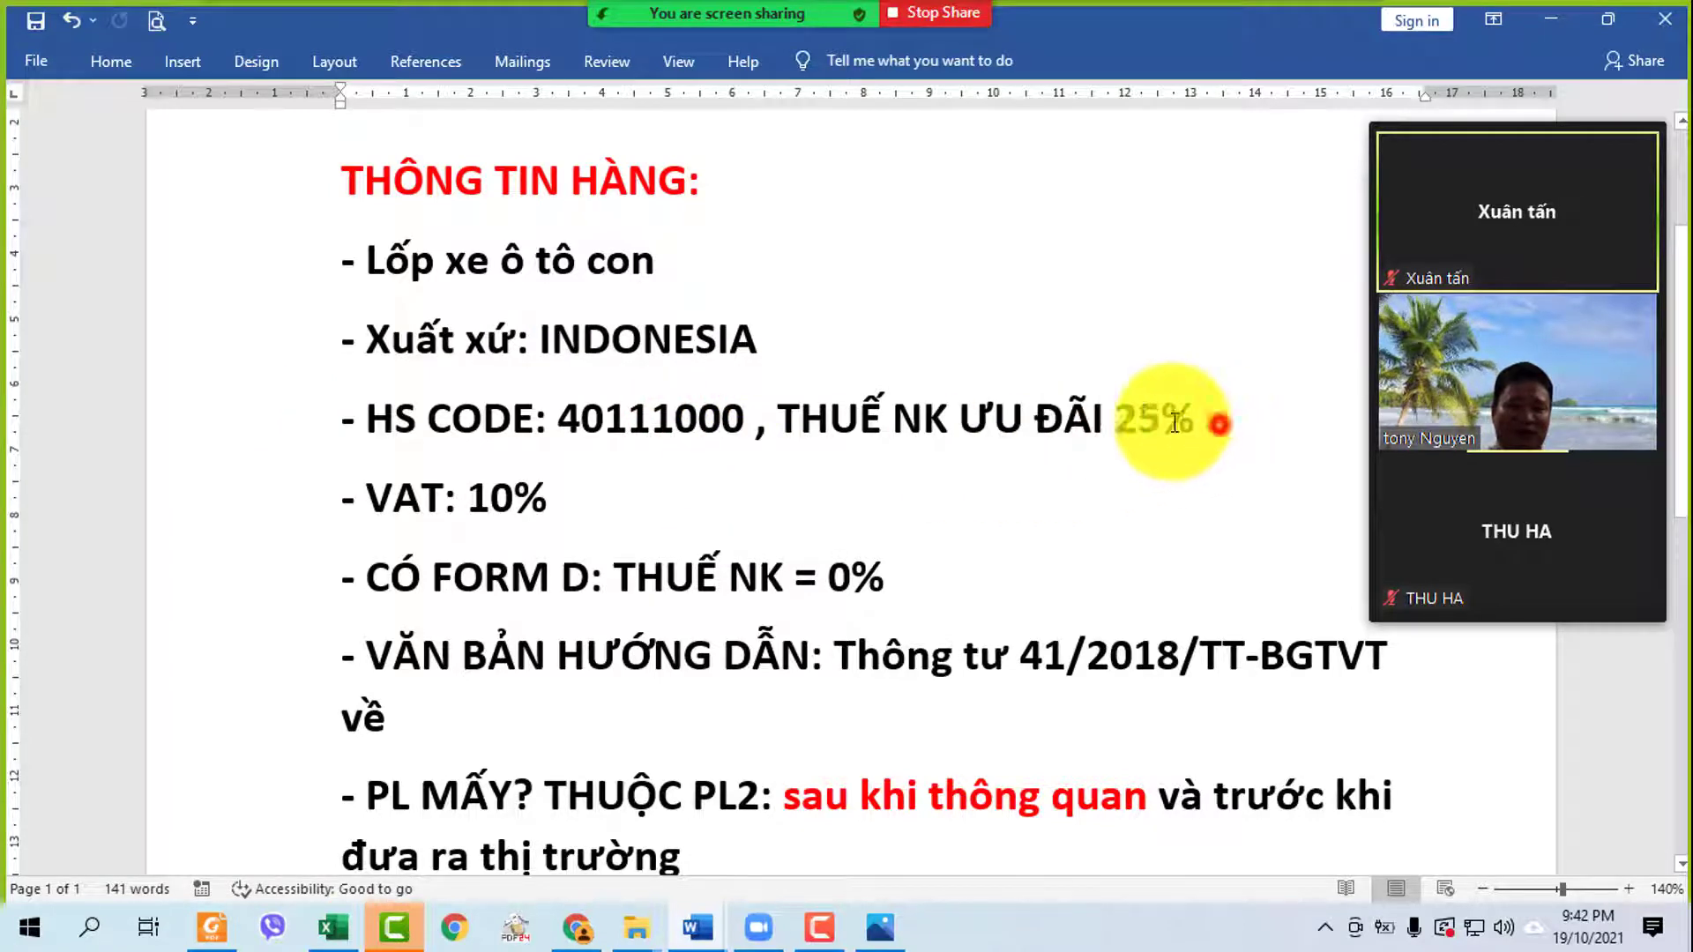
drag(1175, 423, 959, 423)
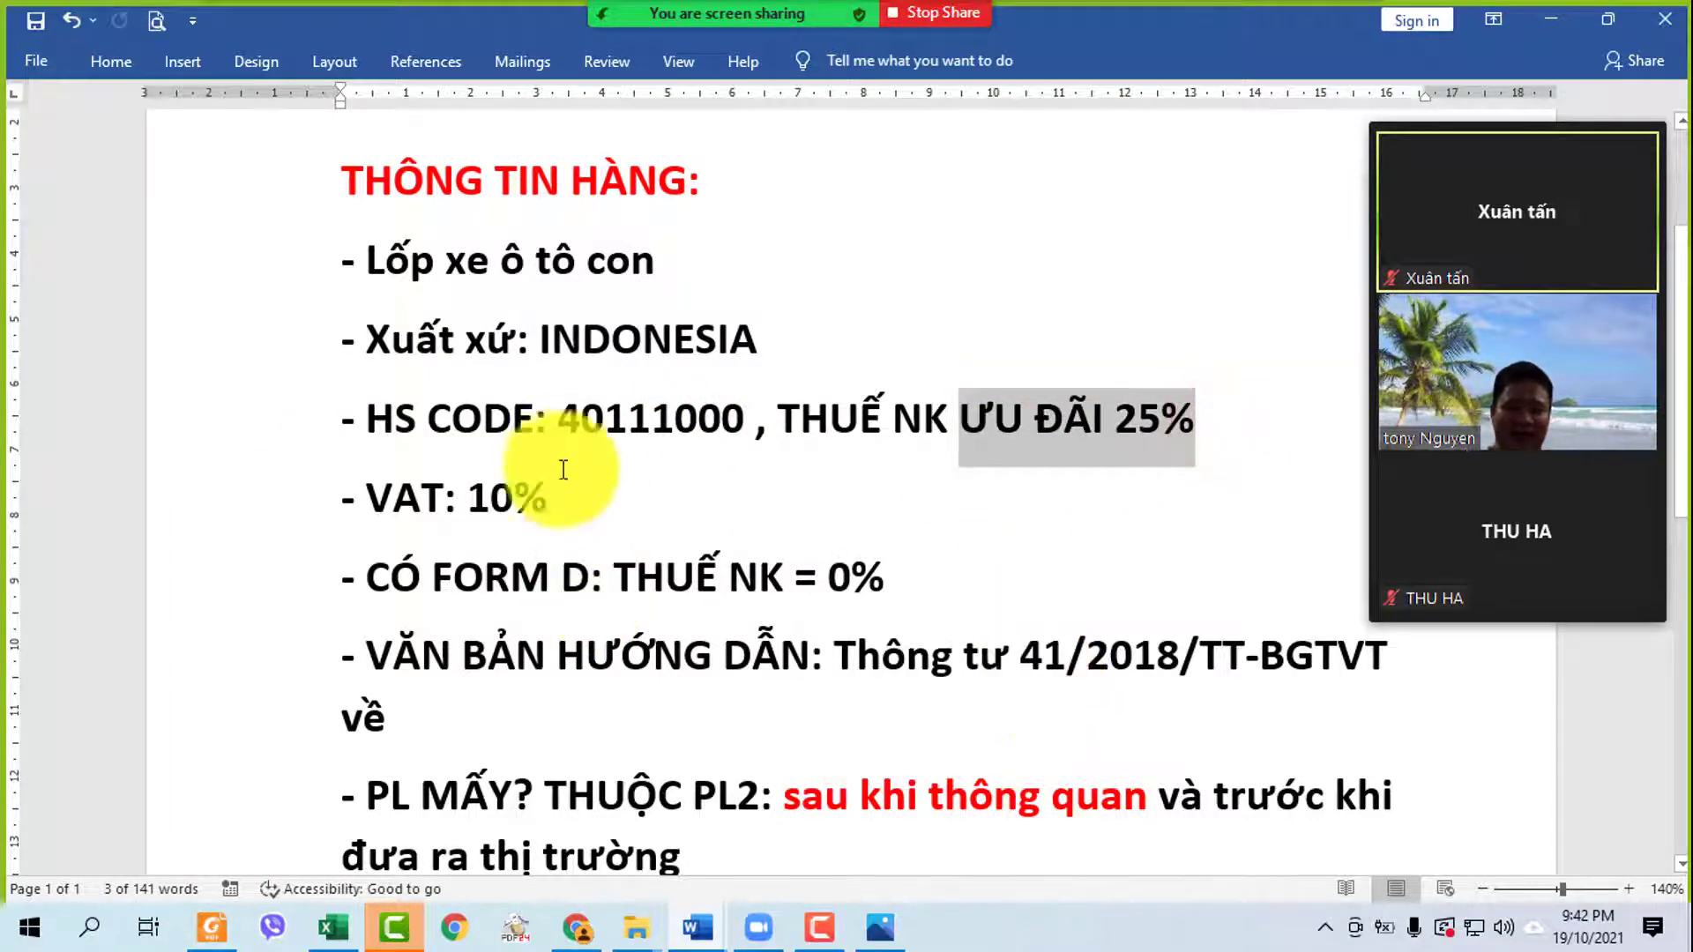
drag(573, 491, 417, 422)
click(277, 577)
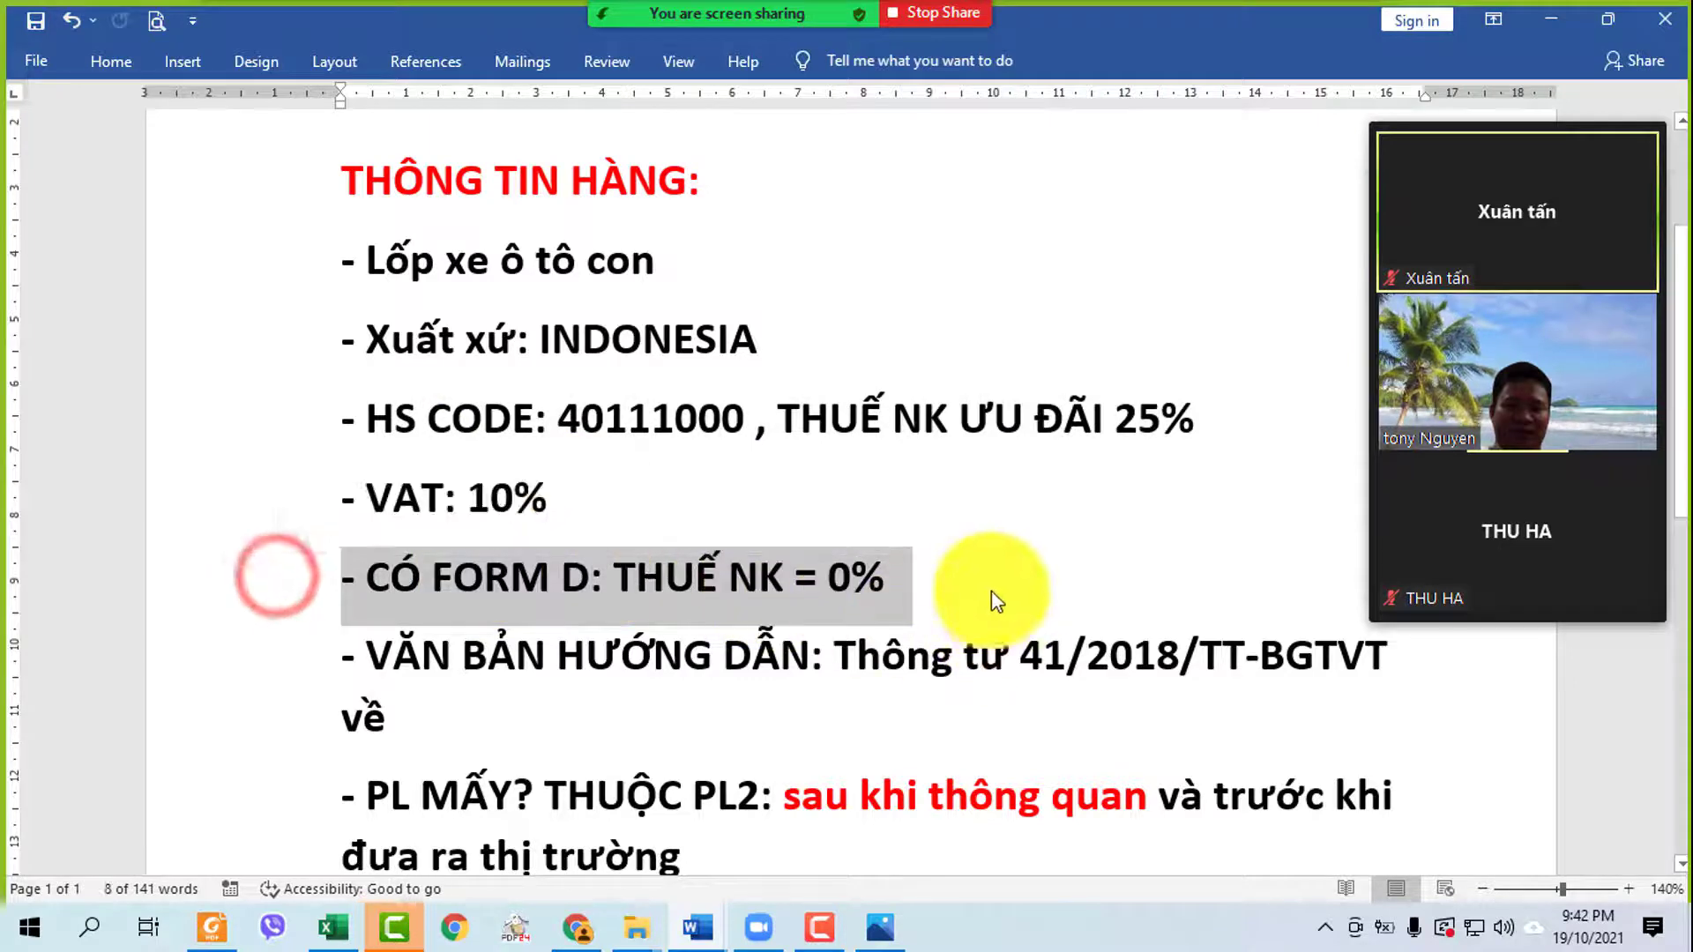
click(948, 578)
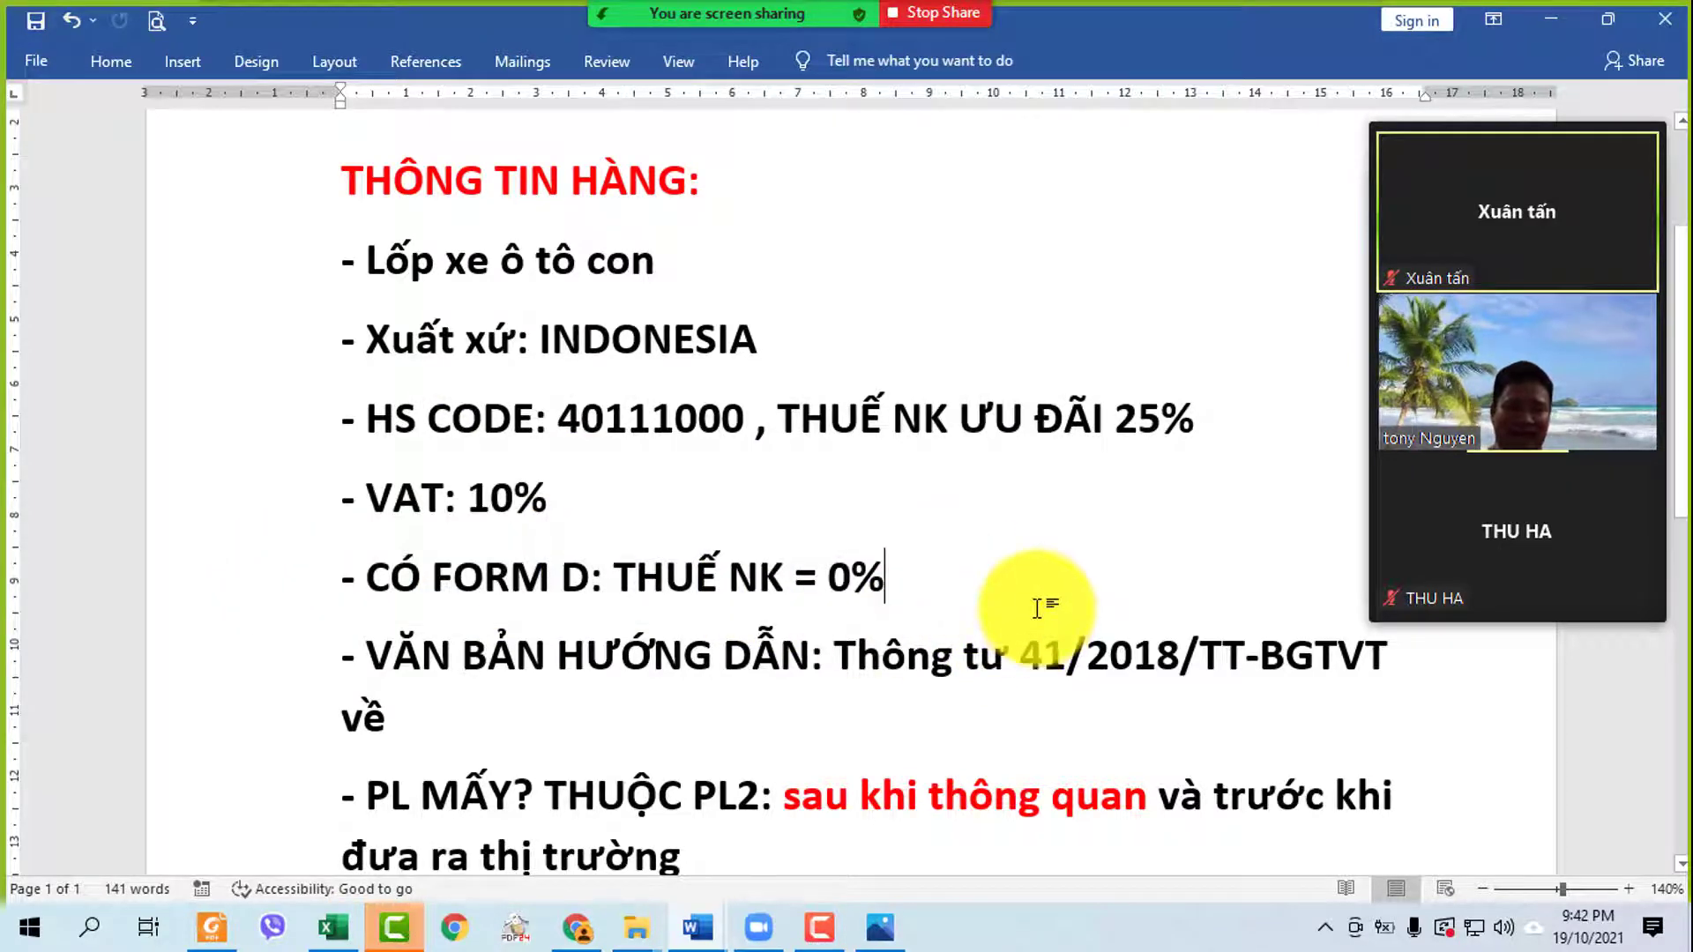
scroll(1037, 608, down, 3)
scroll(905, 544, up, 1)
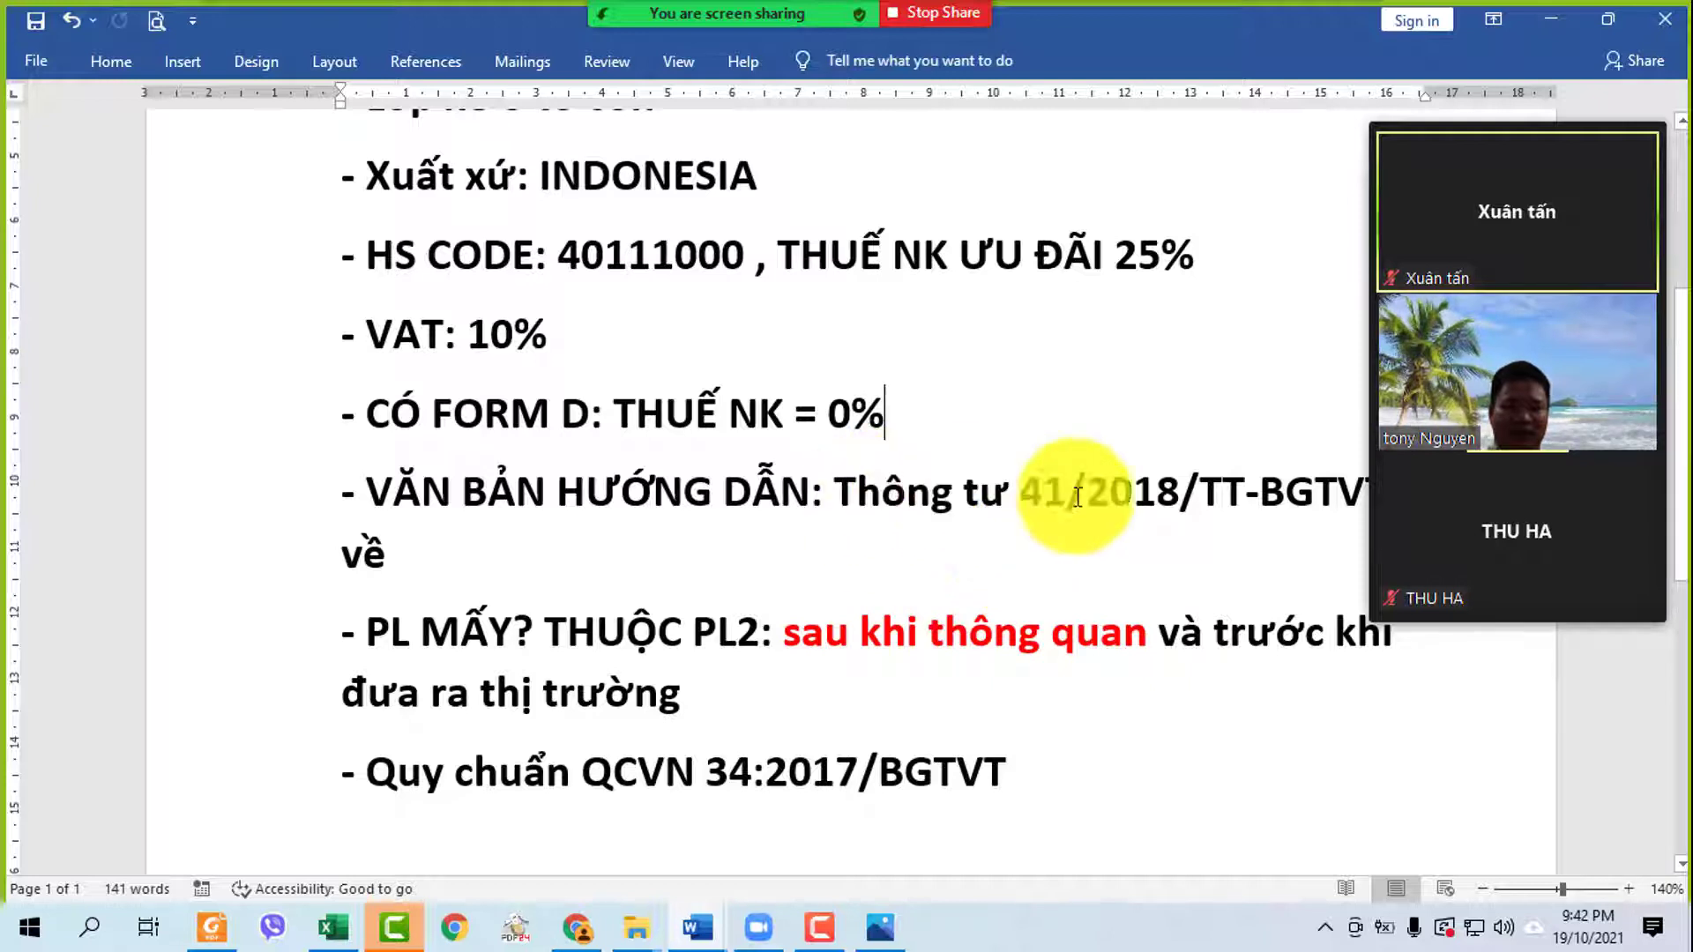
click(1264, 527)
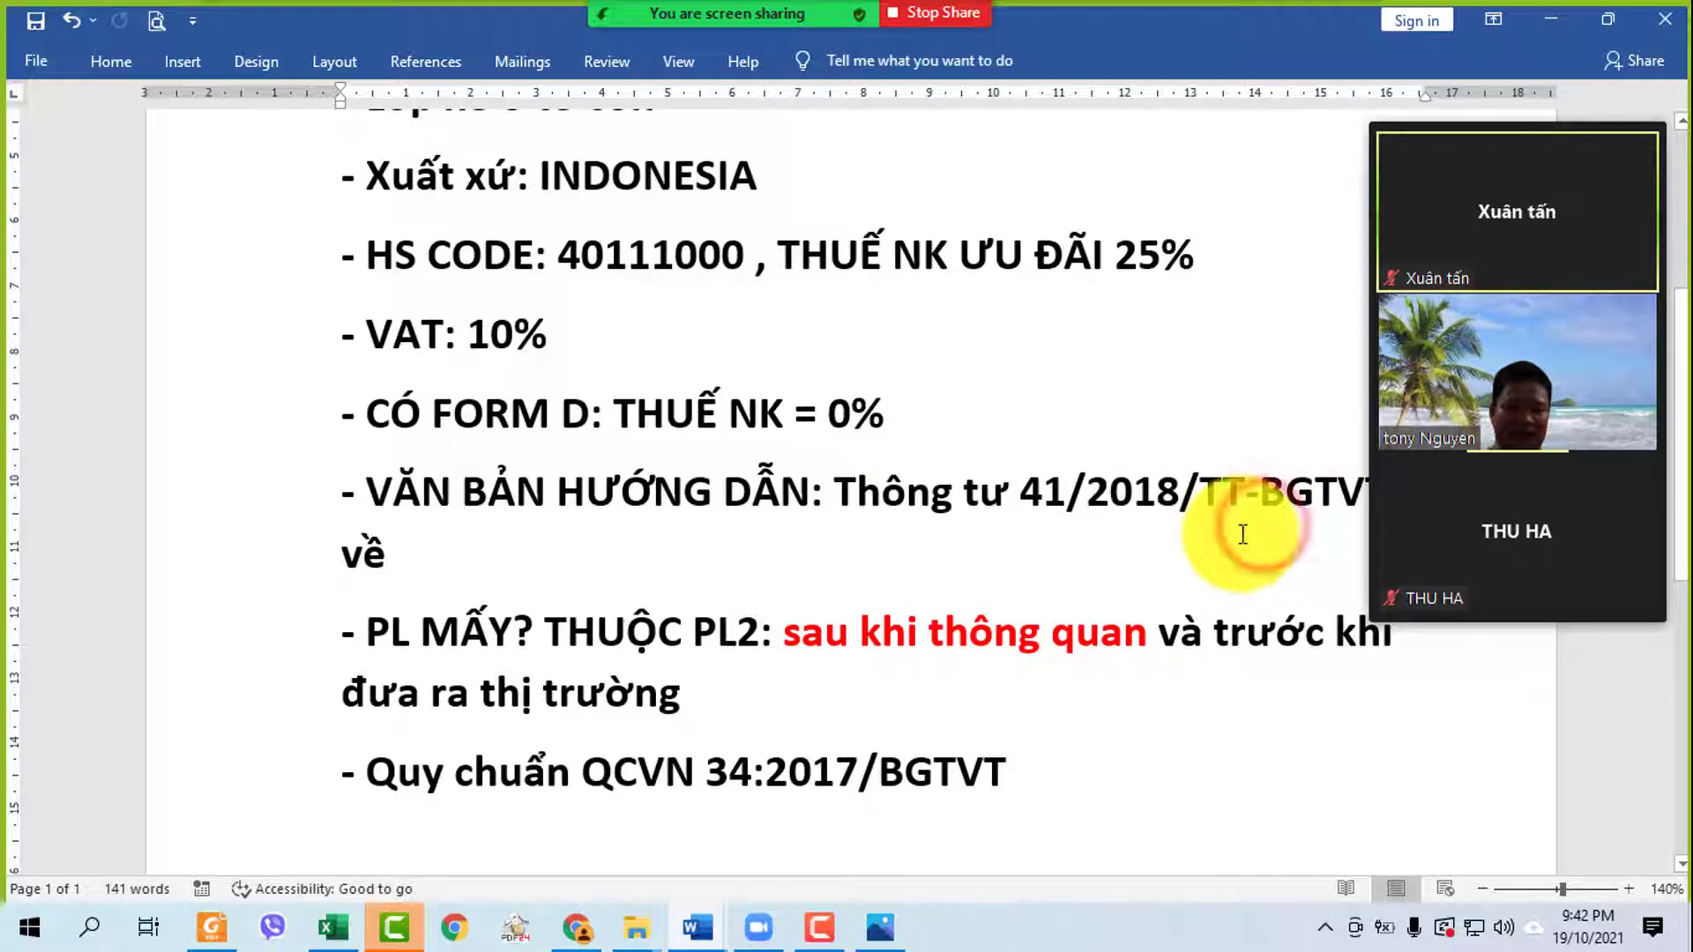
- Delete the question "PL MẤY?" from the start of the PL2 line in the notes
double_click(273, 643)
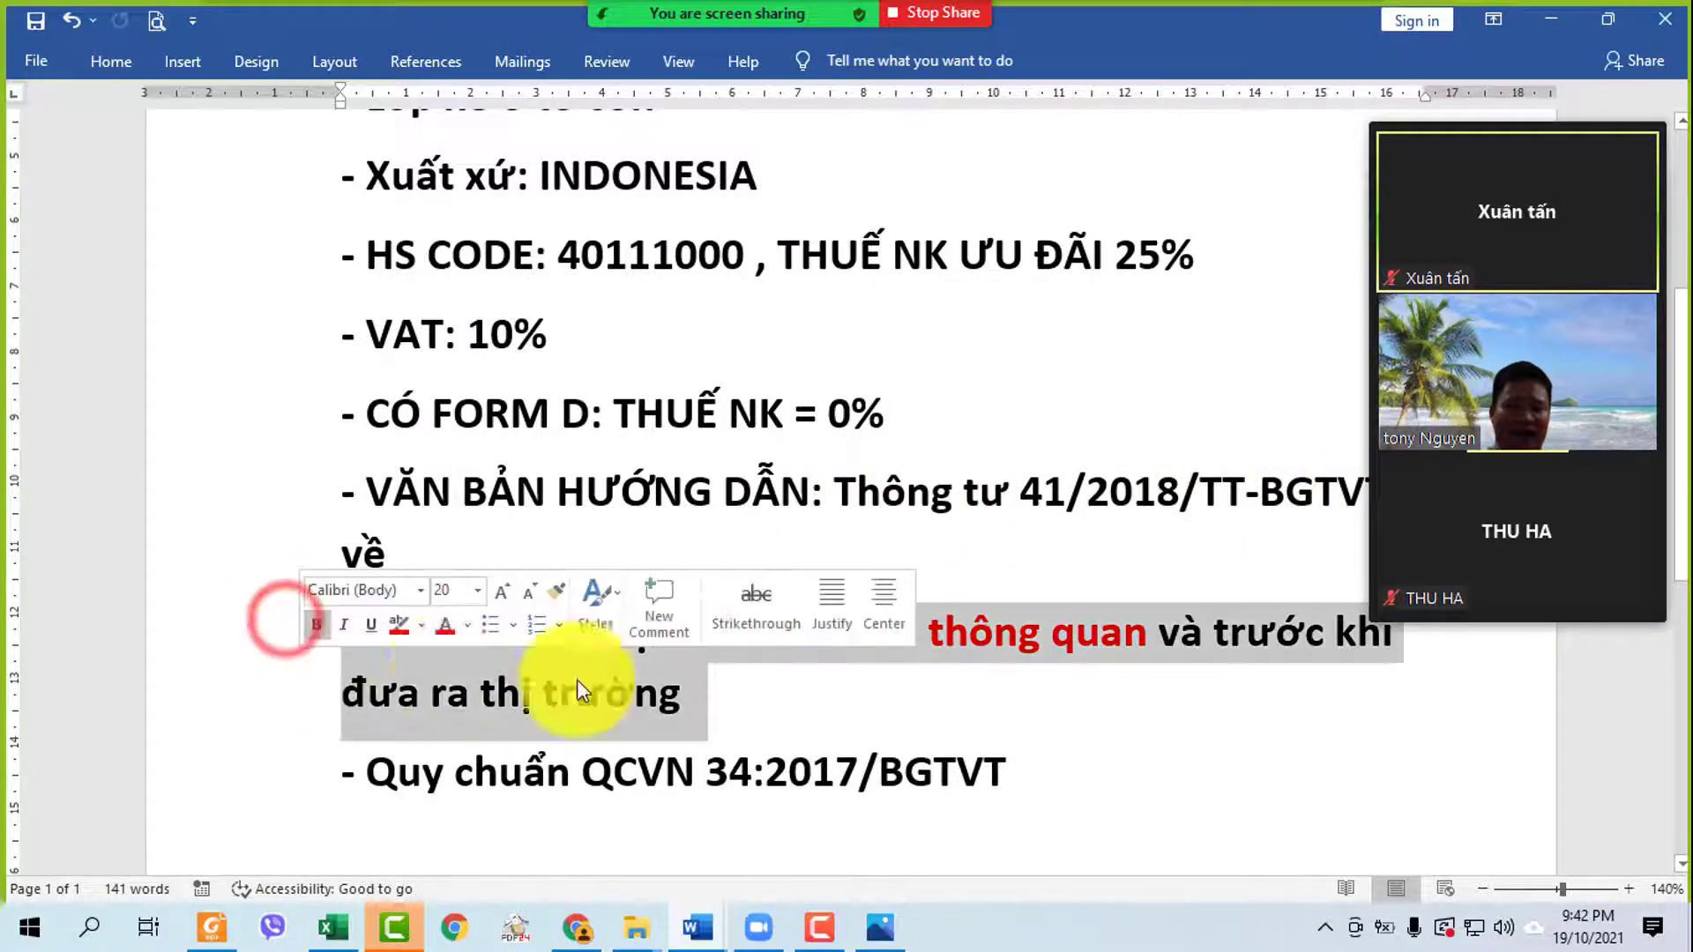
click(1097, 697)
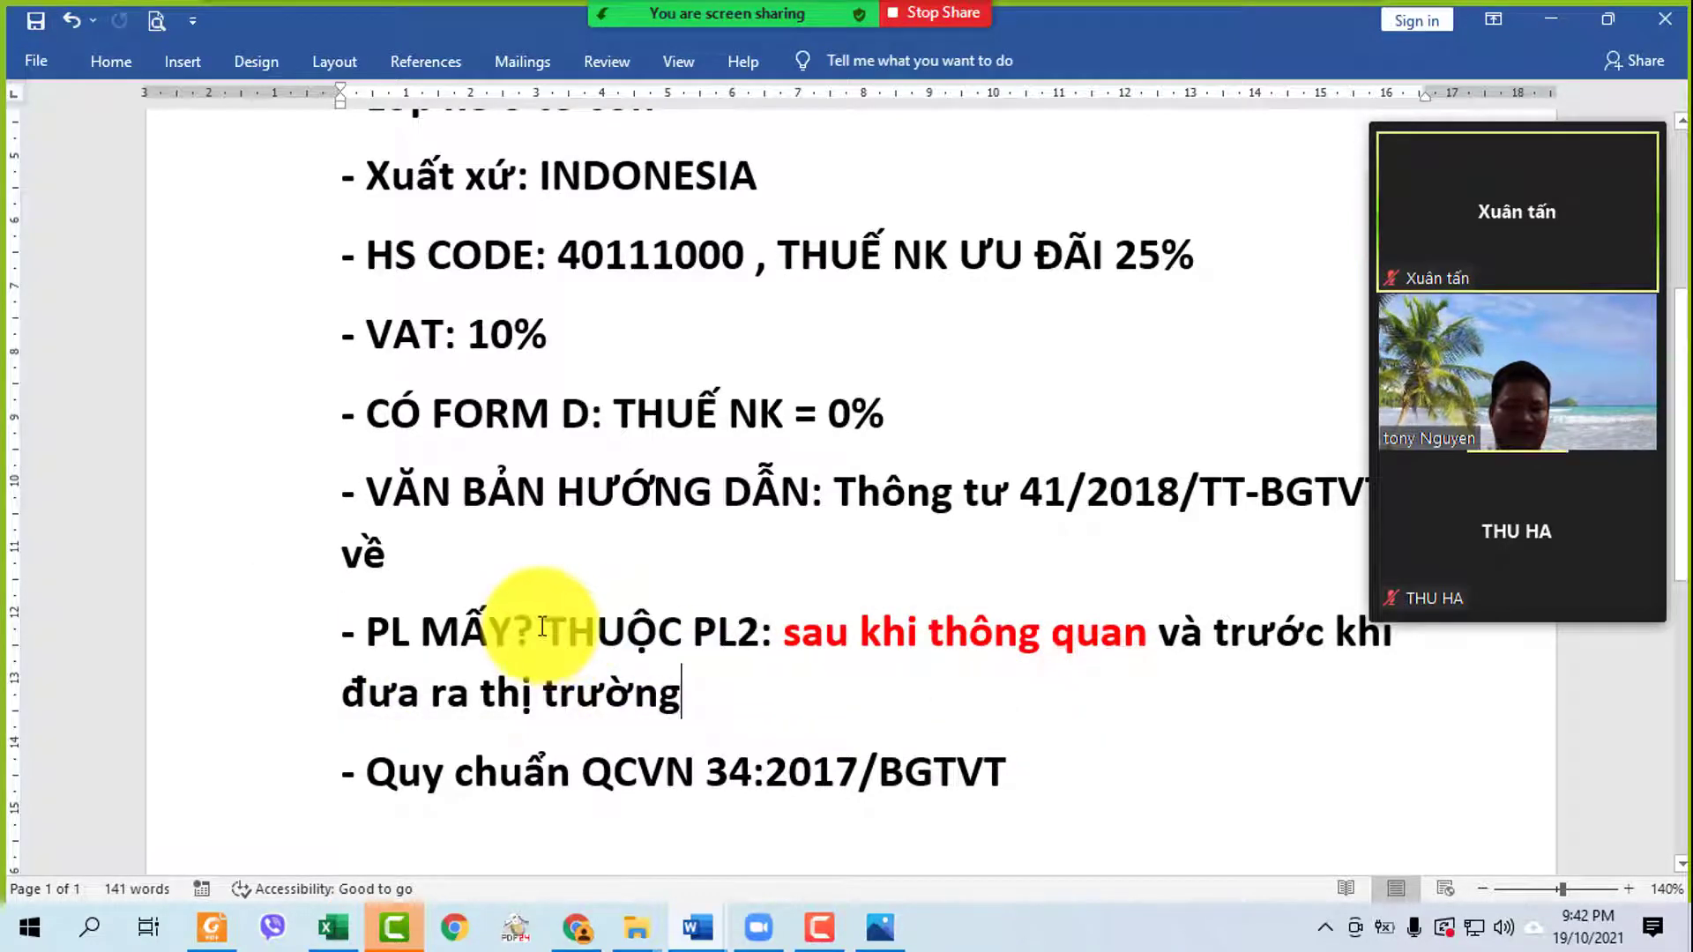
drag(539, 628, 365, 627)
key(Delete)
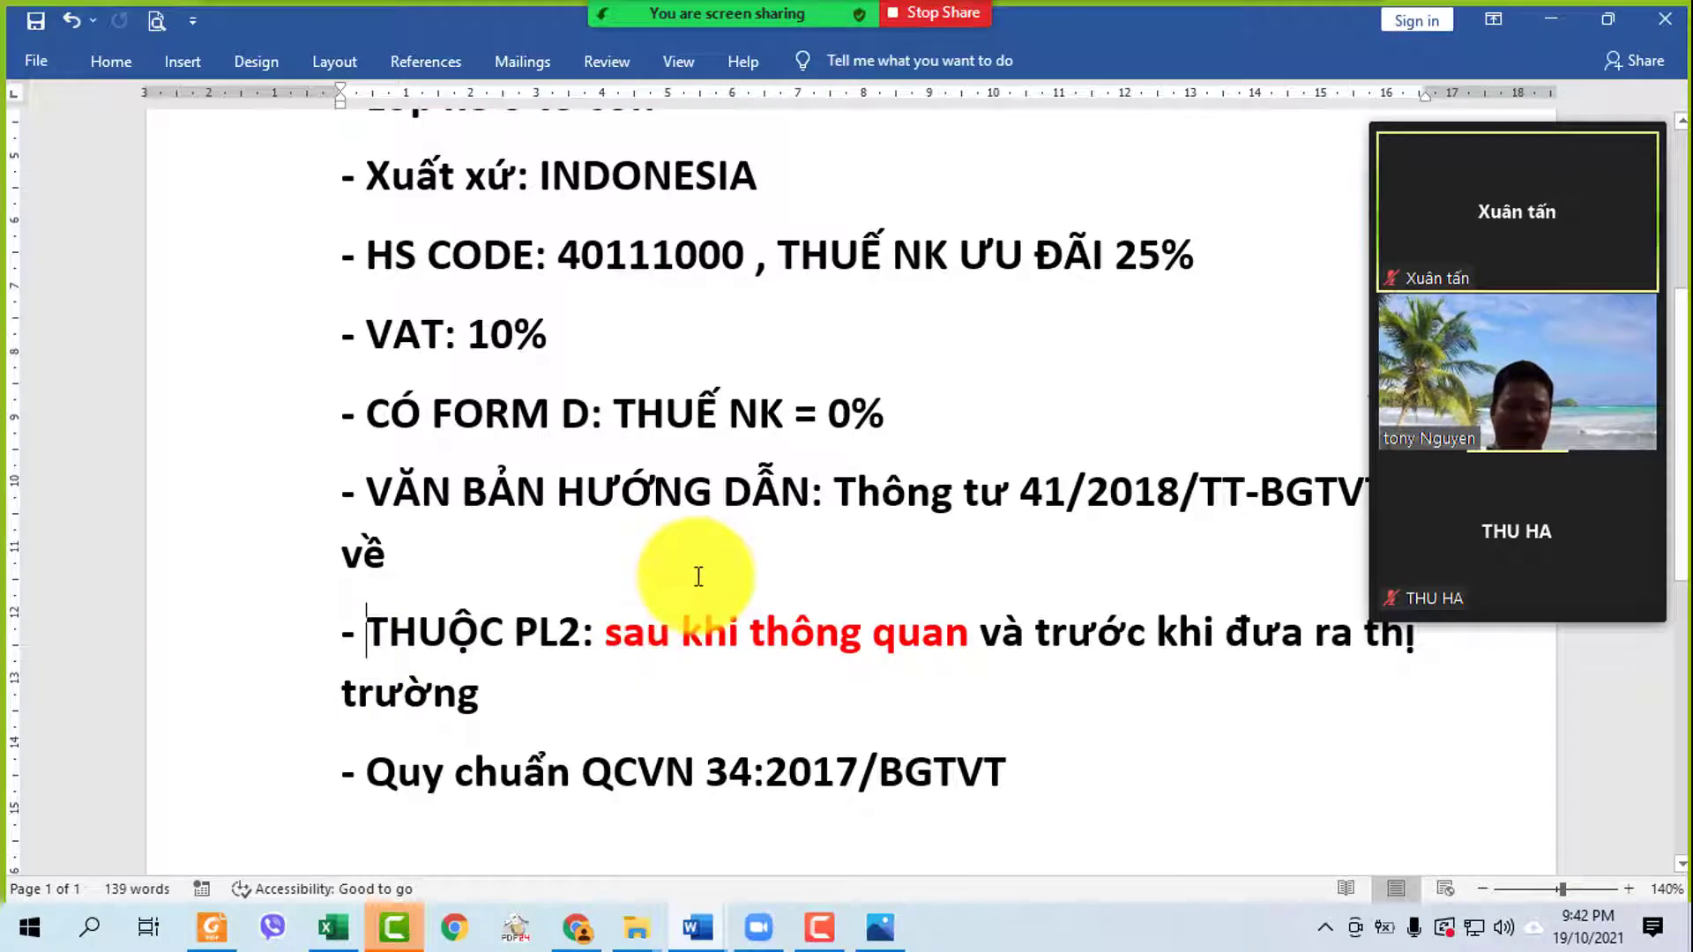
- Switch to the THIEN TRANG quality inspection registration form and copy the recipient "Cục Đăng kiểm Việt Nam" from its "Kính gửi" line
scroll(692, 573, down, 3)
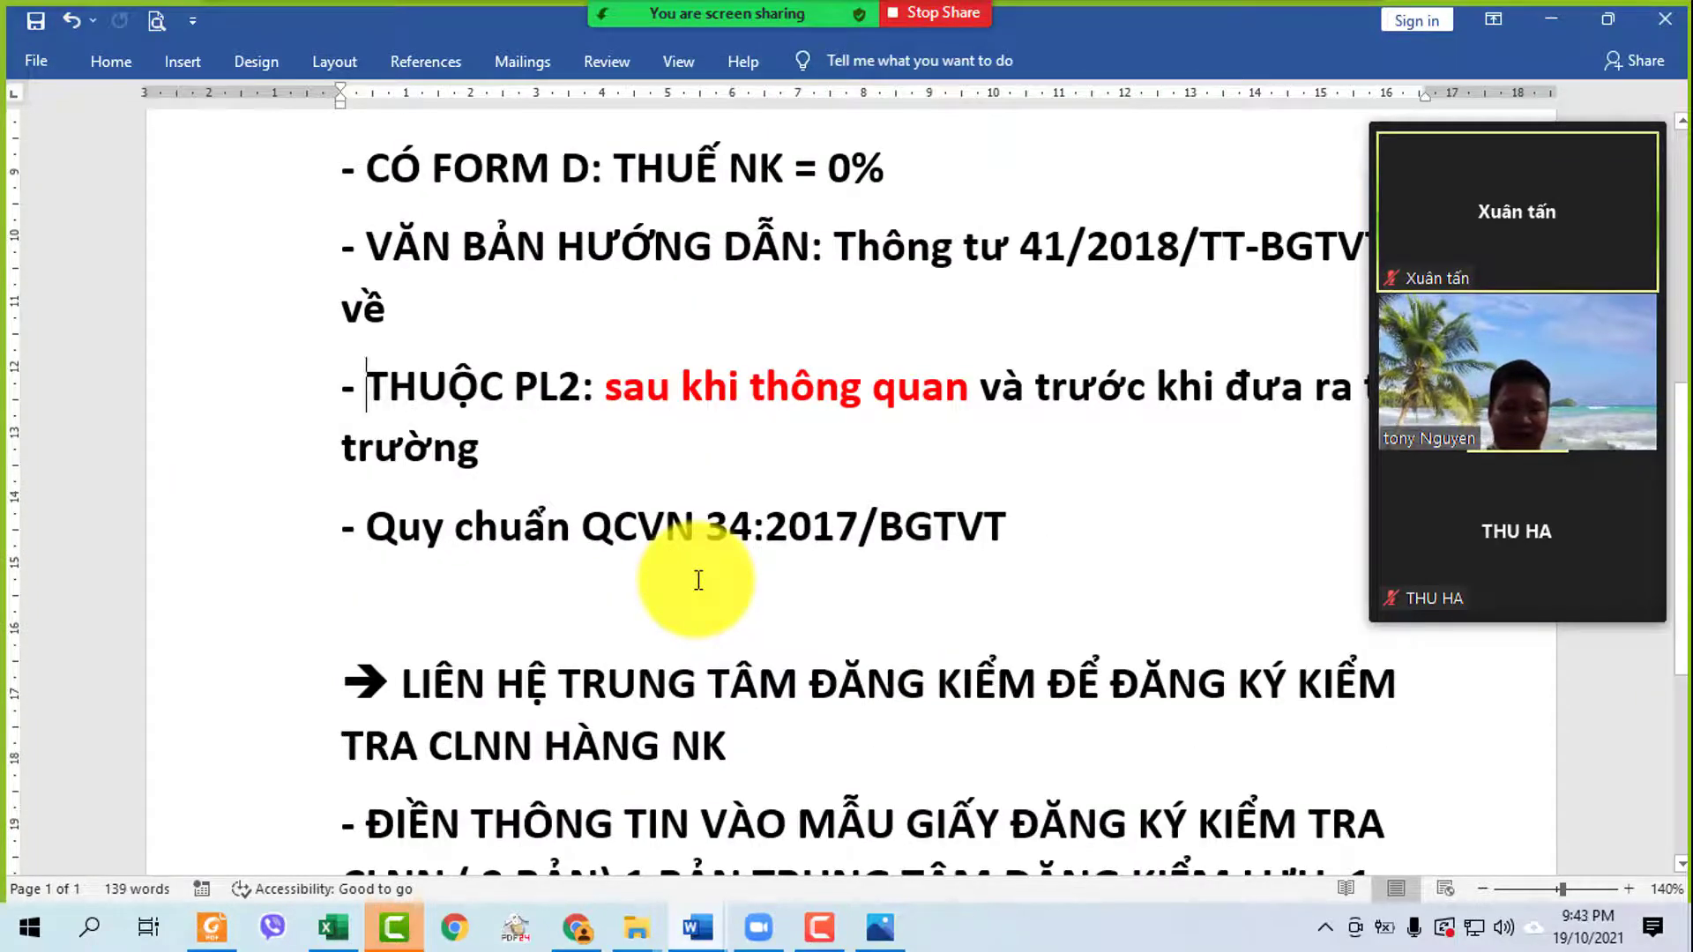
scroll(698, 579, down, 3)
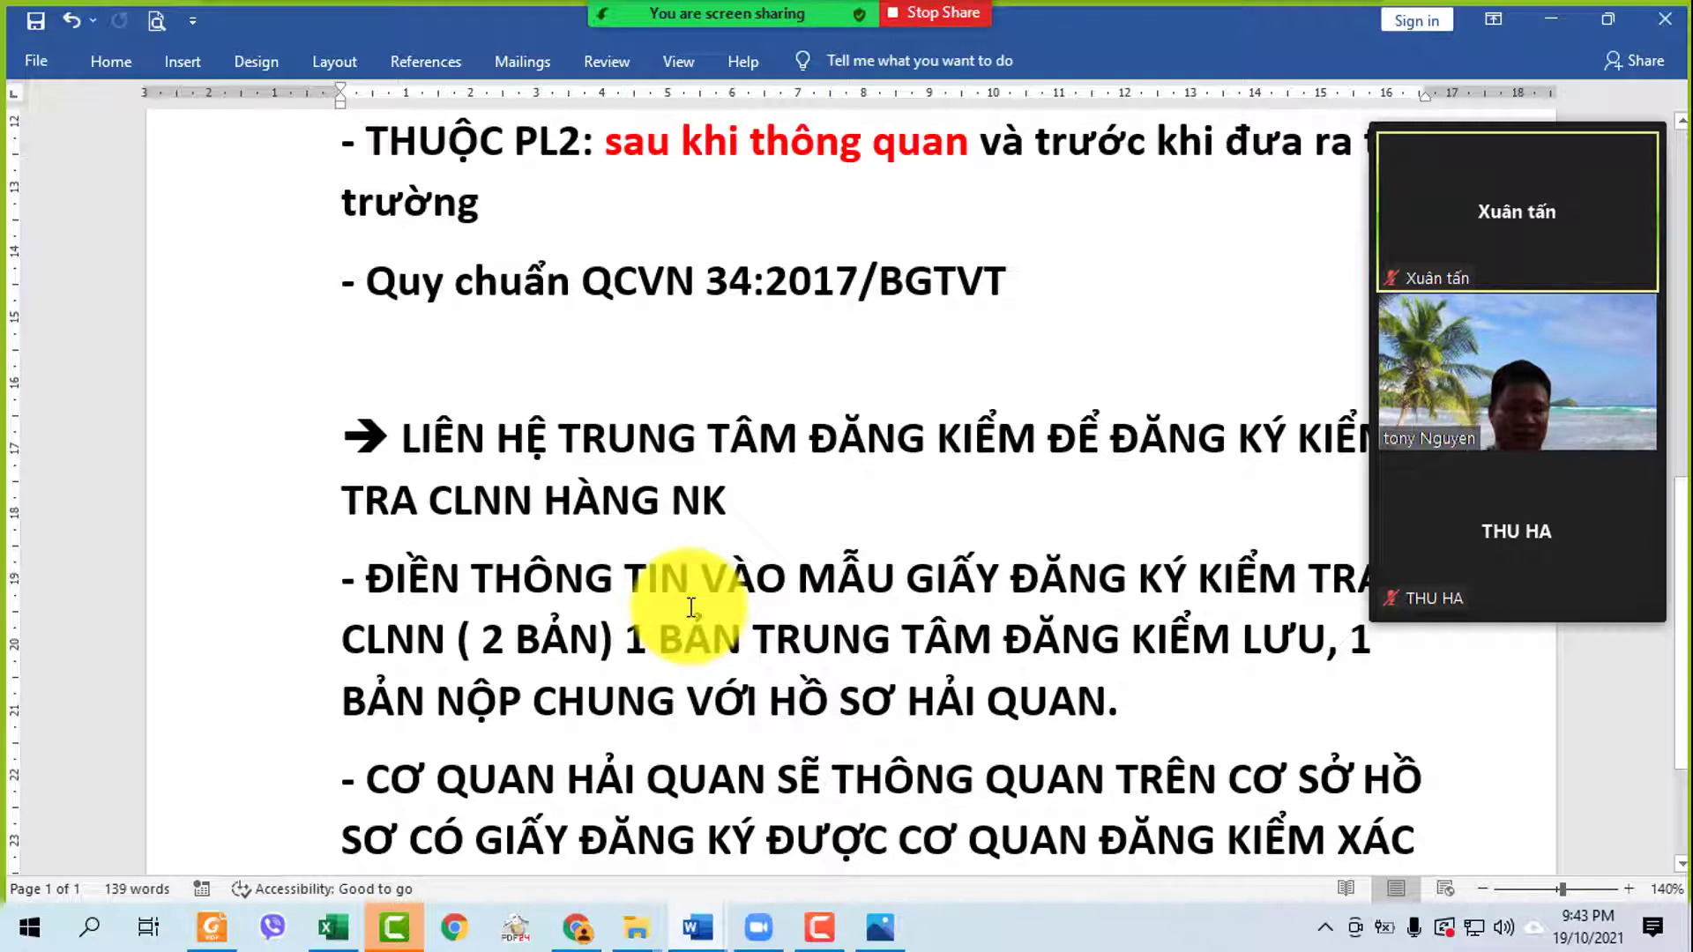
mouse_move(697, 921)
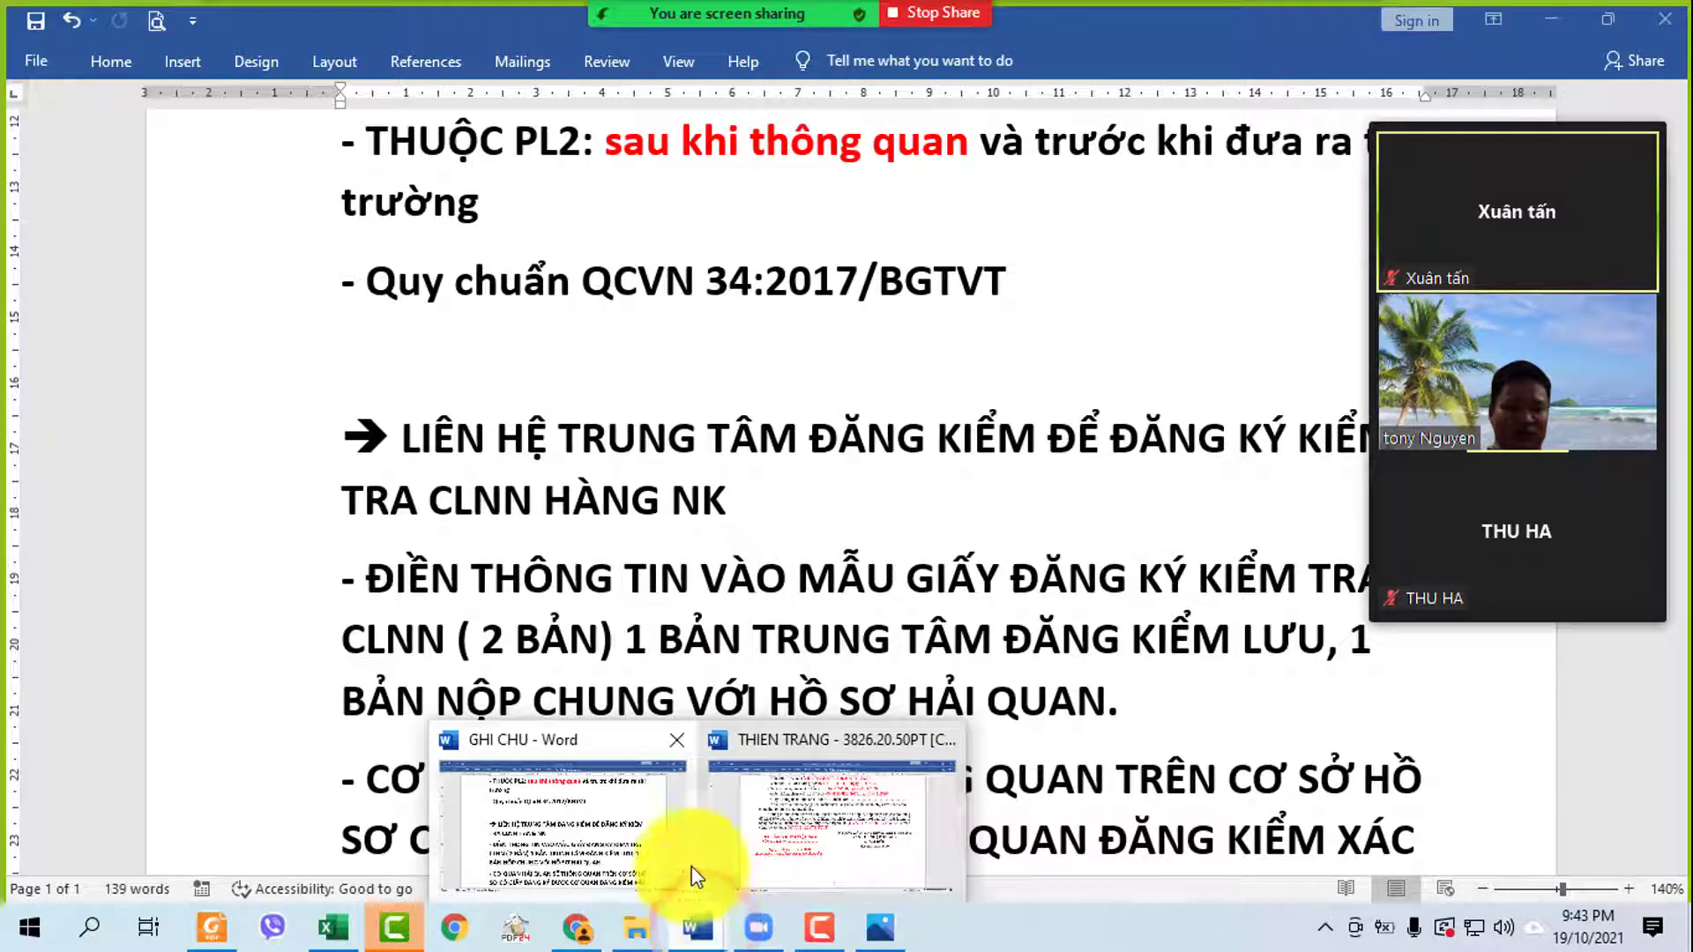
click(790, 818)
scroll(896, 642, up, 5)
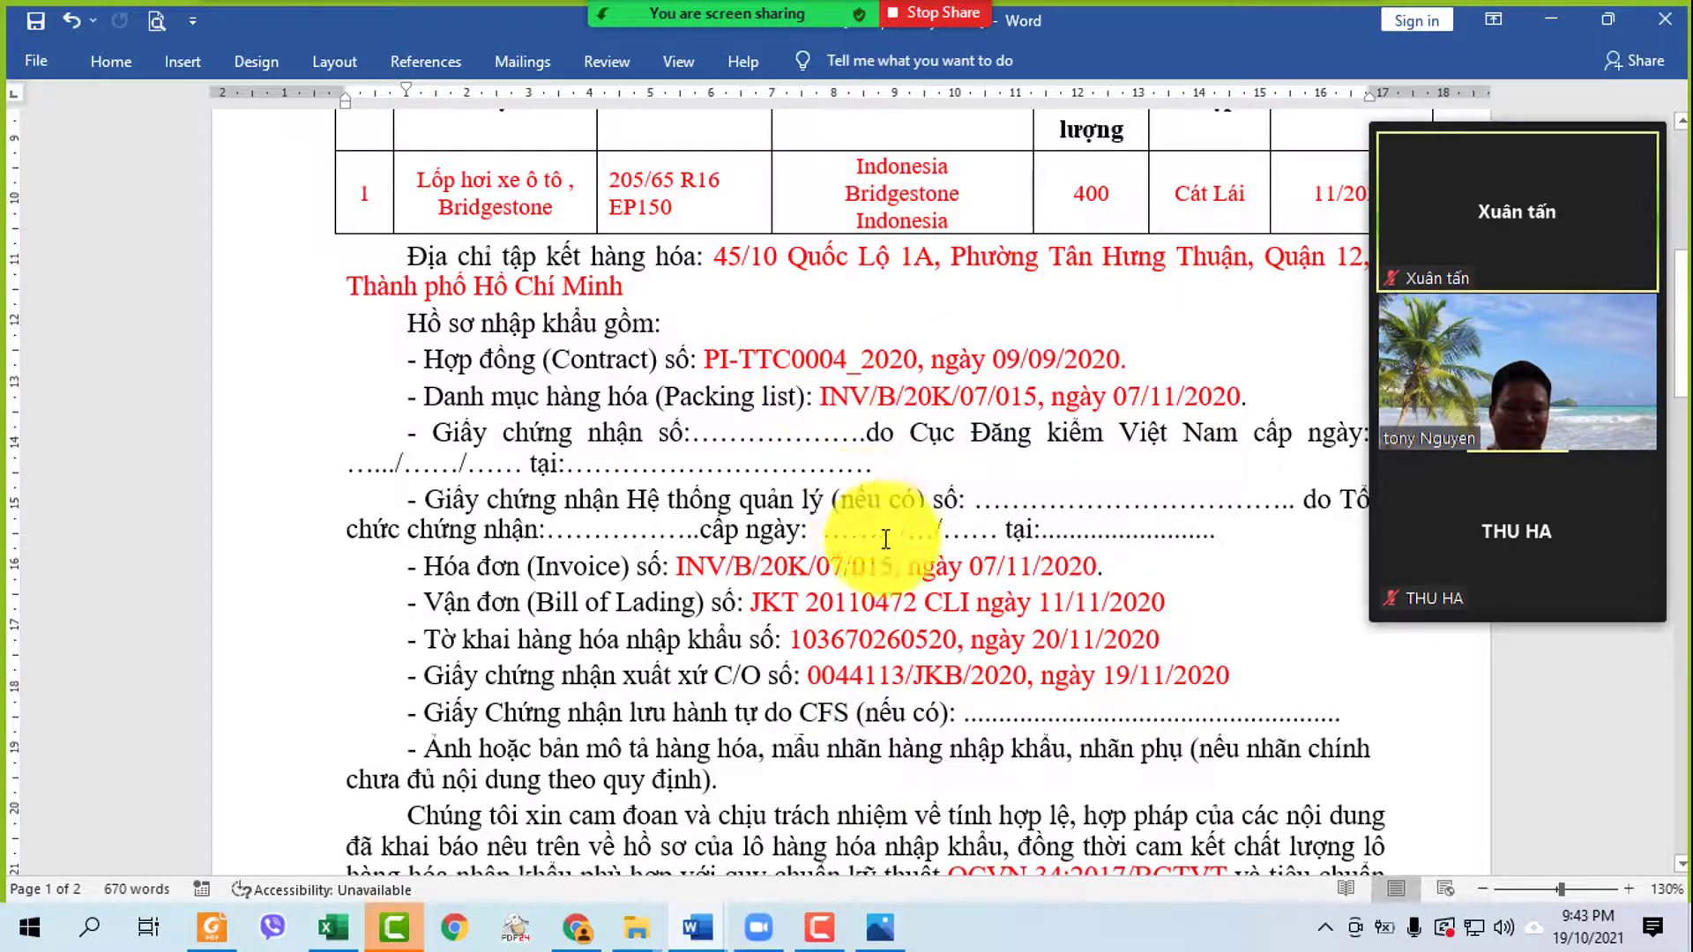
scroll(881, 541, up, 6)
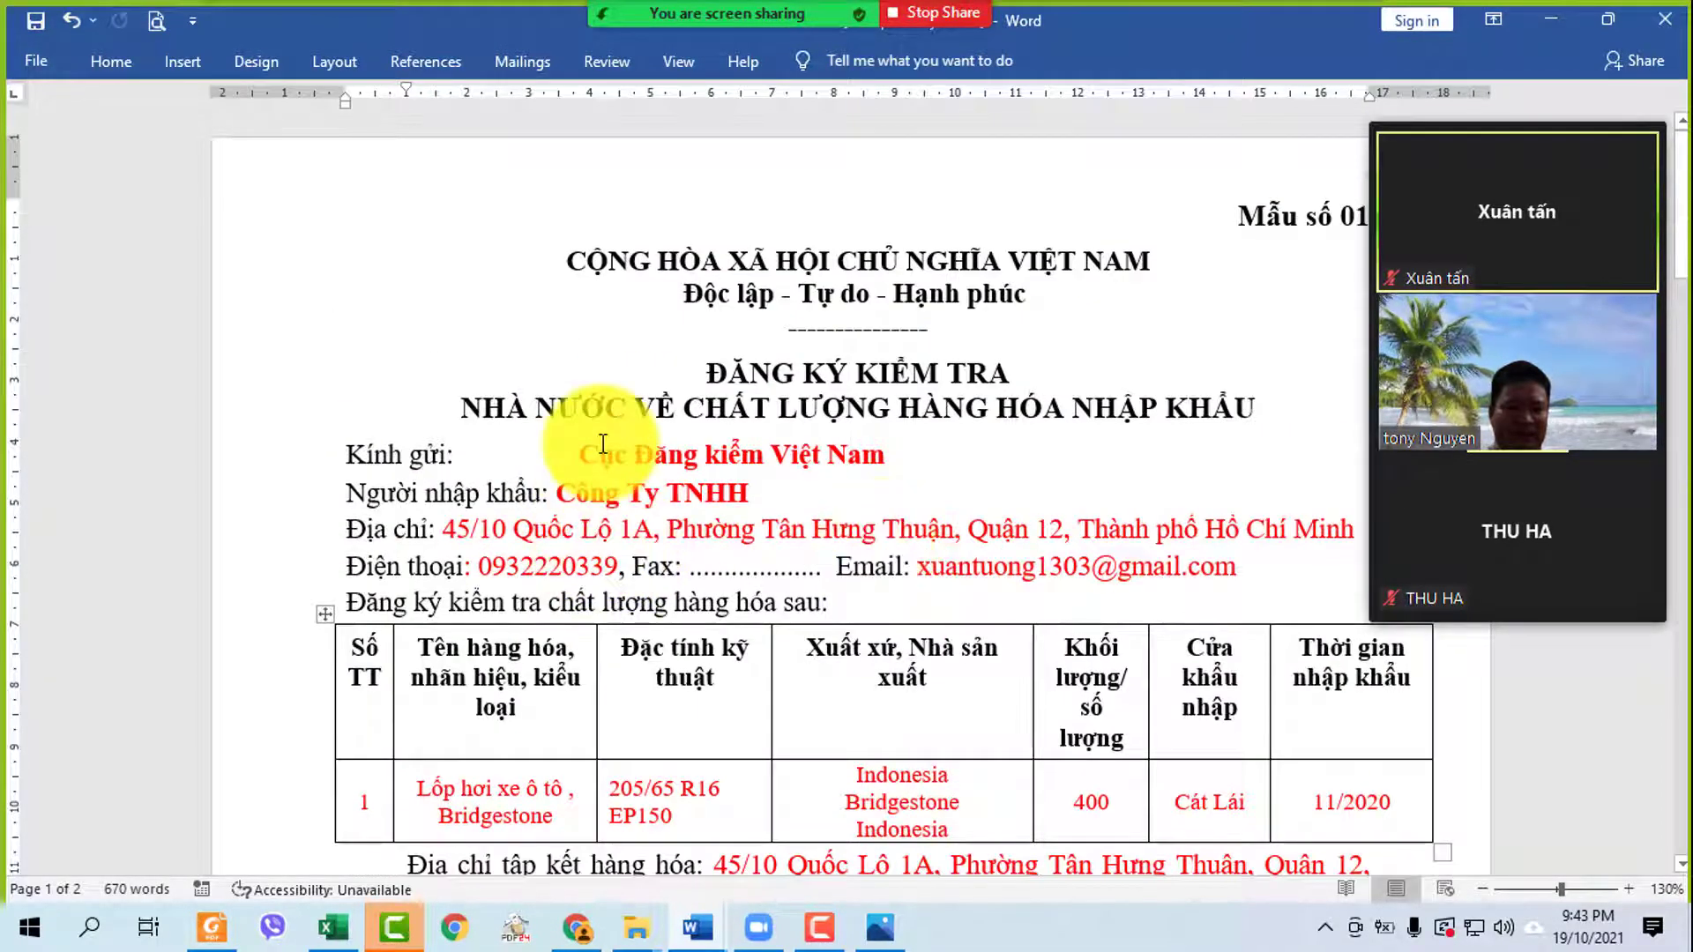
drag(579, 454, 886, 457)
key(ctrl+c)
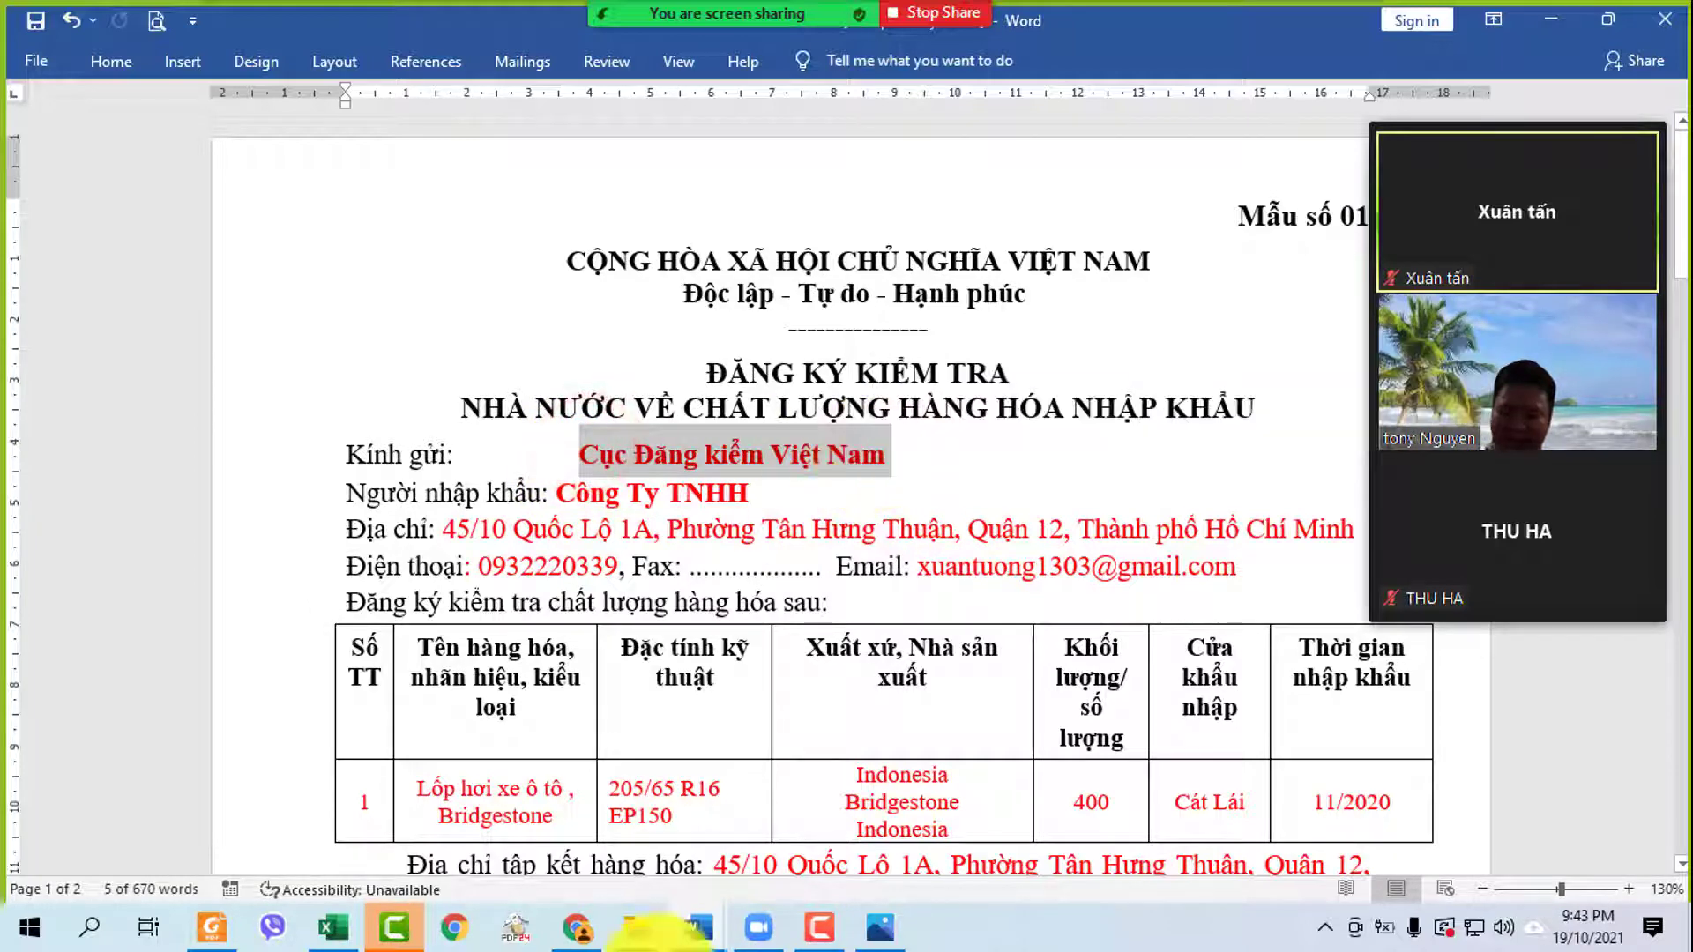
- Switch to Chrome and search Google for "Cục Đăng kiểm Việt Nam HỒ CHÍ MINH"
click(586, 936)
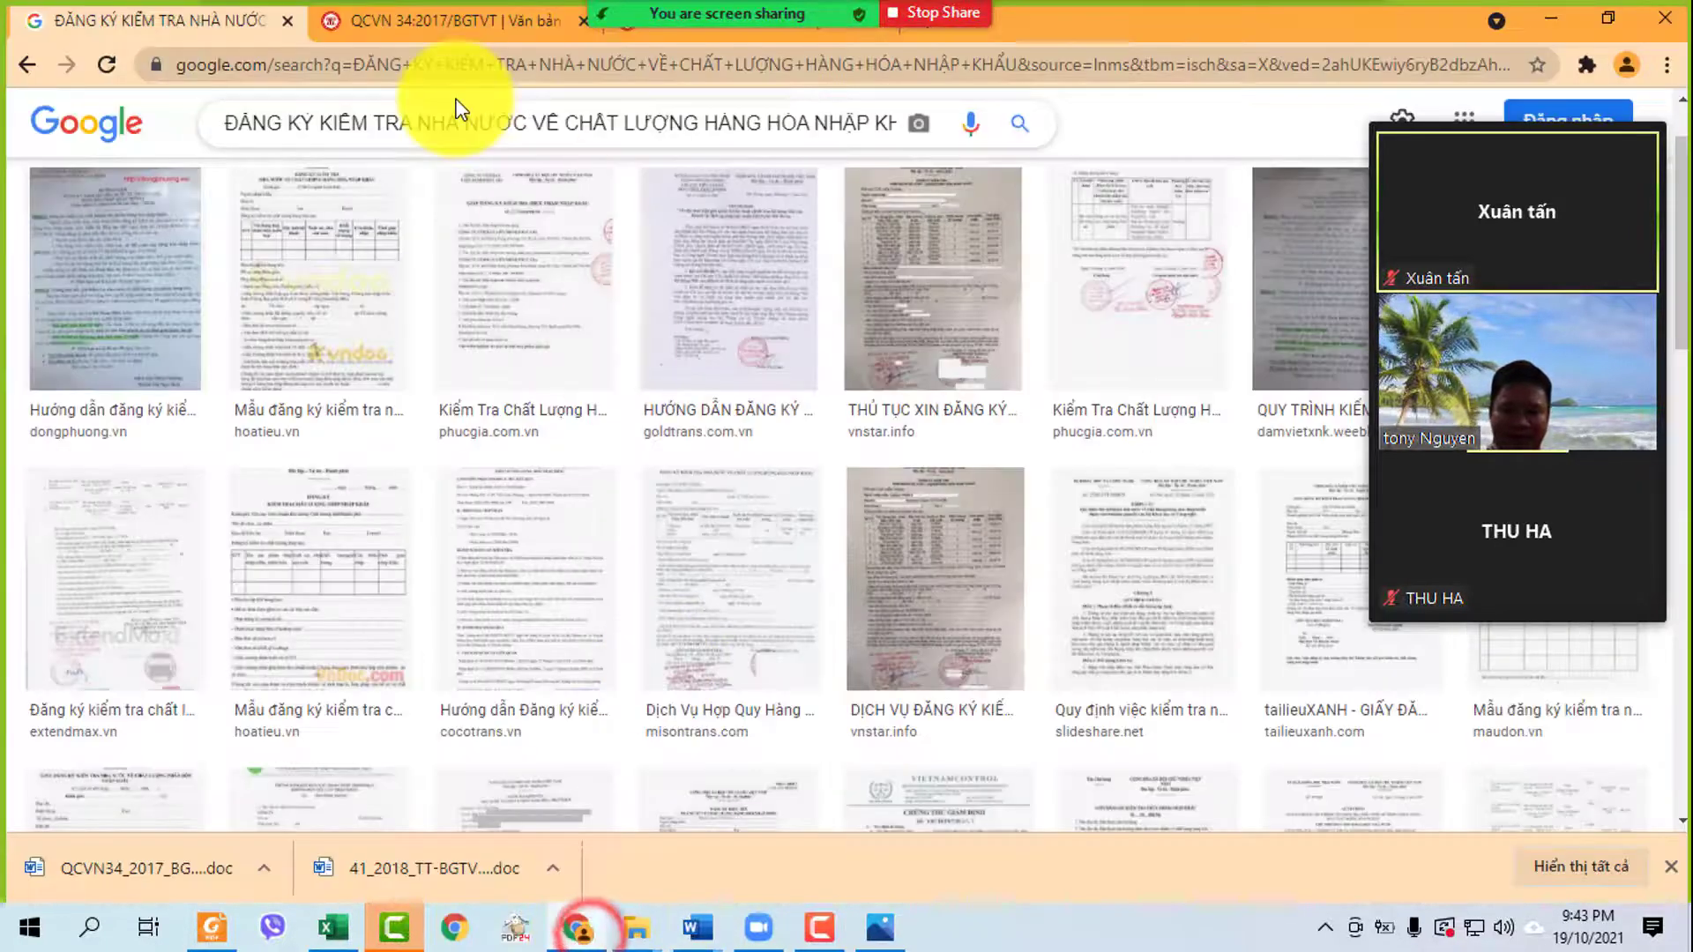
click(488, 66)
key(ctrl+v)
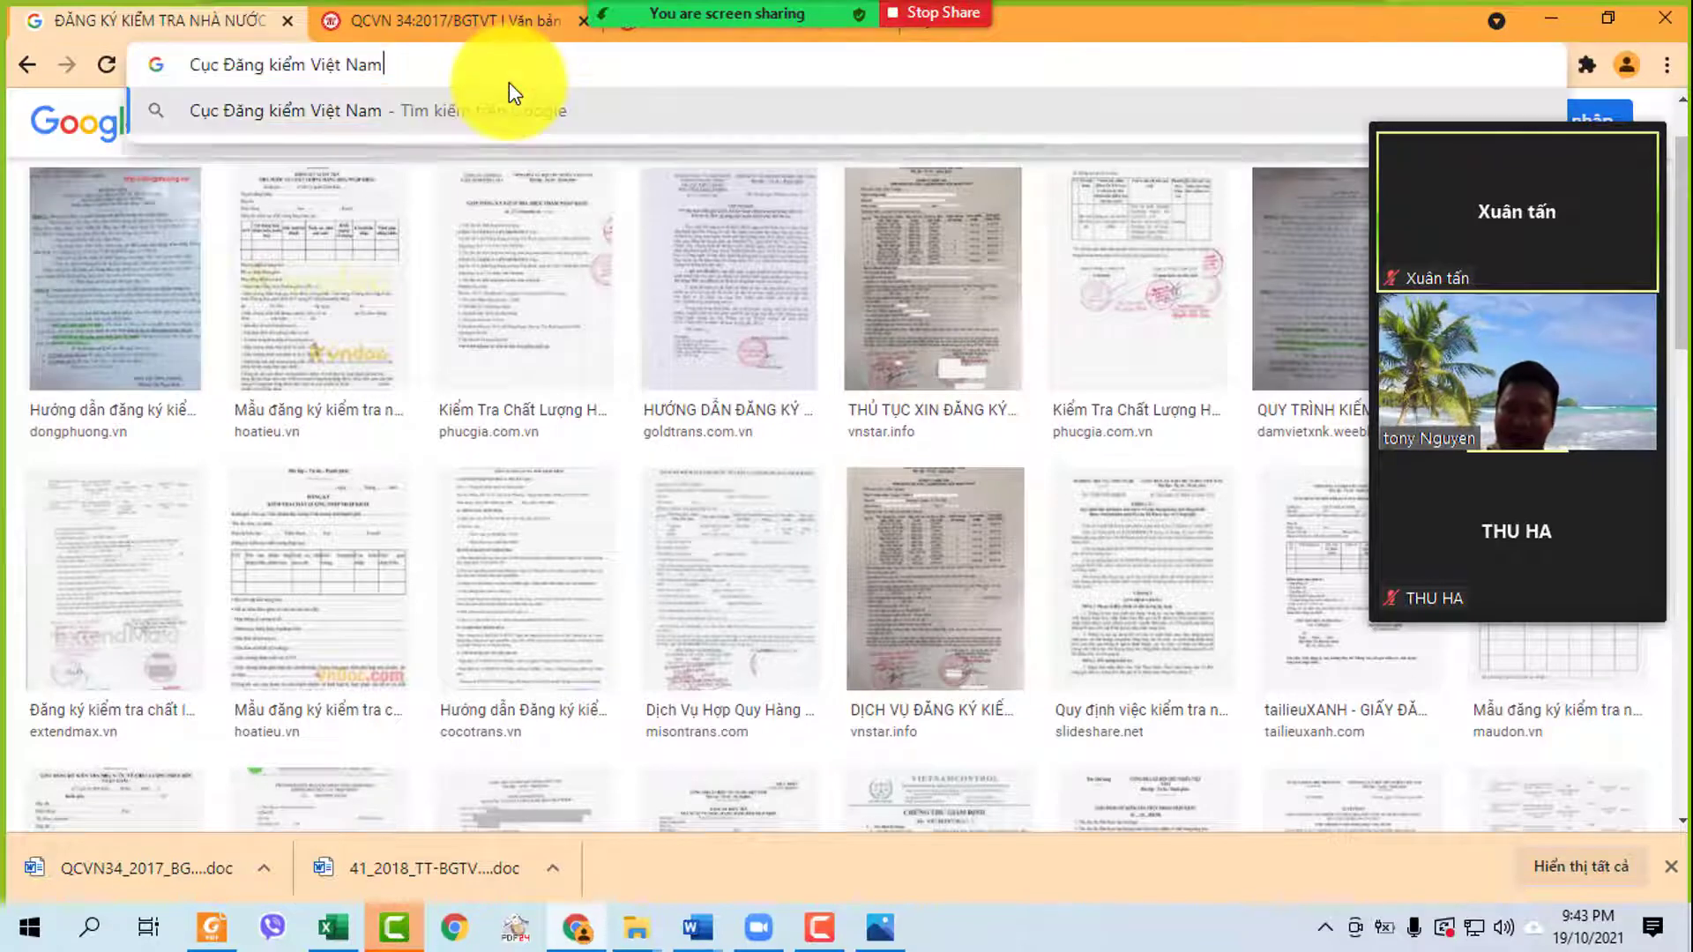
text(HỒ )
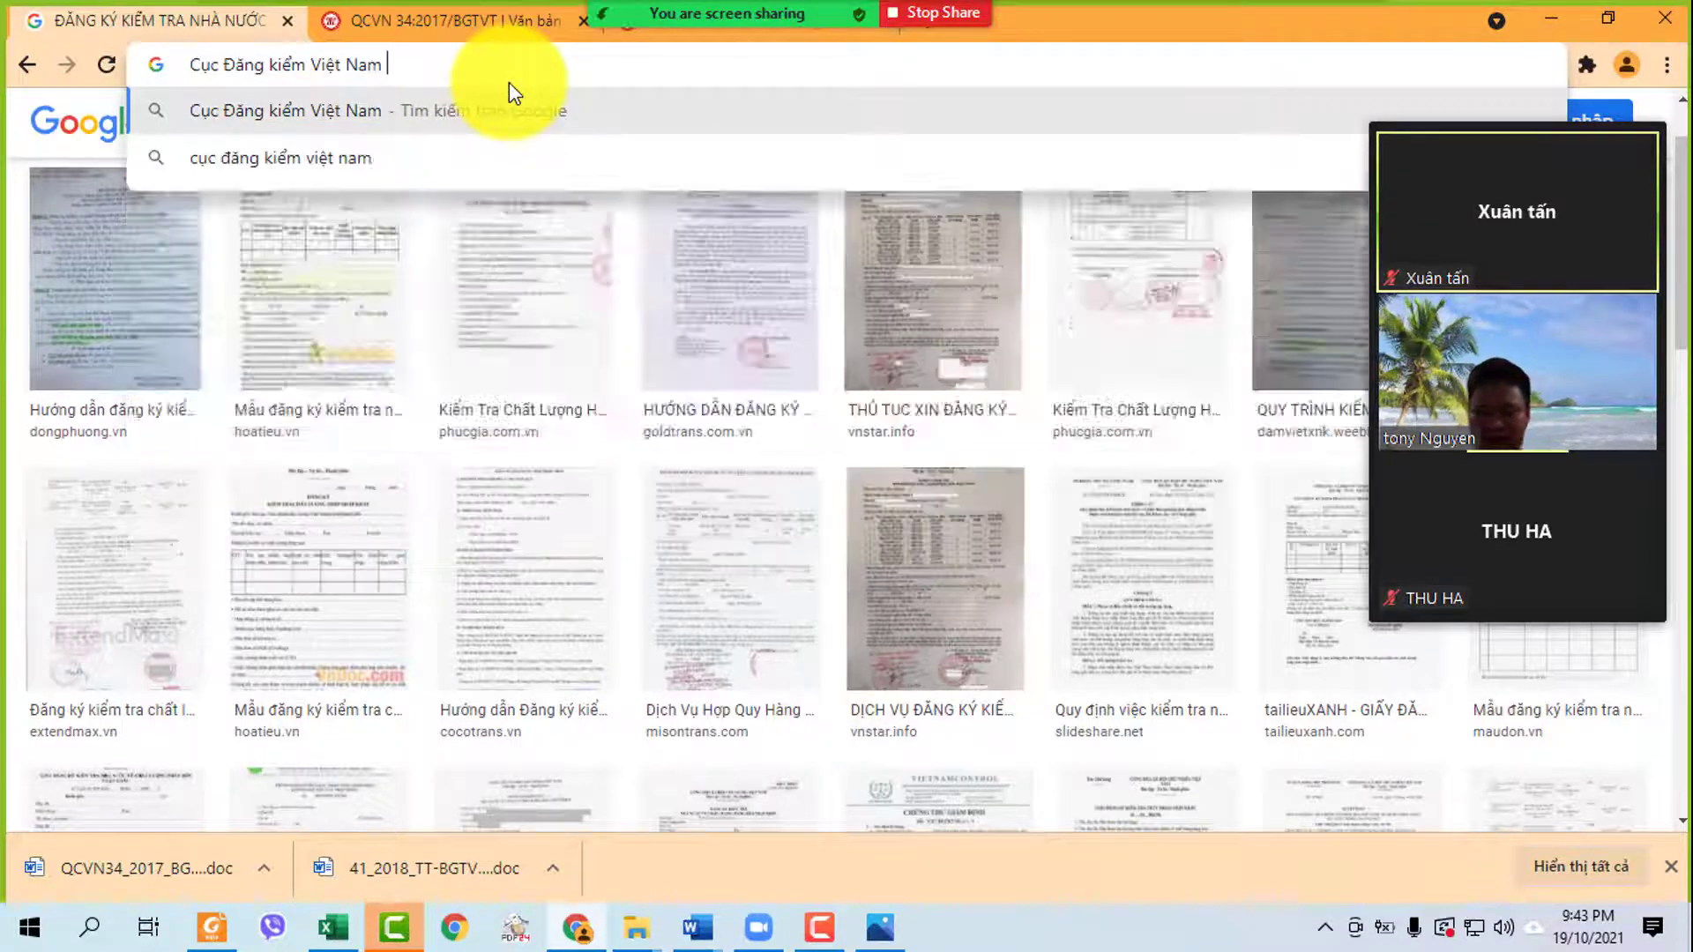
text(CHÍ MINH)
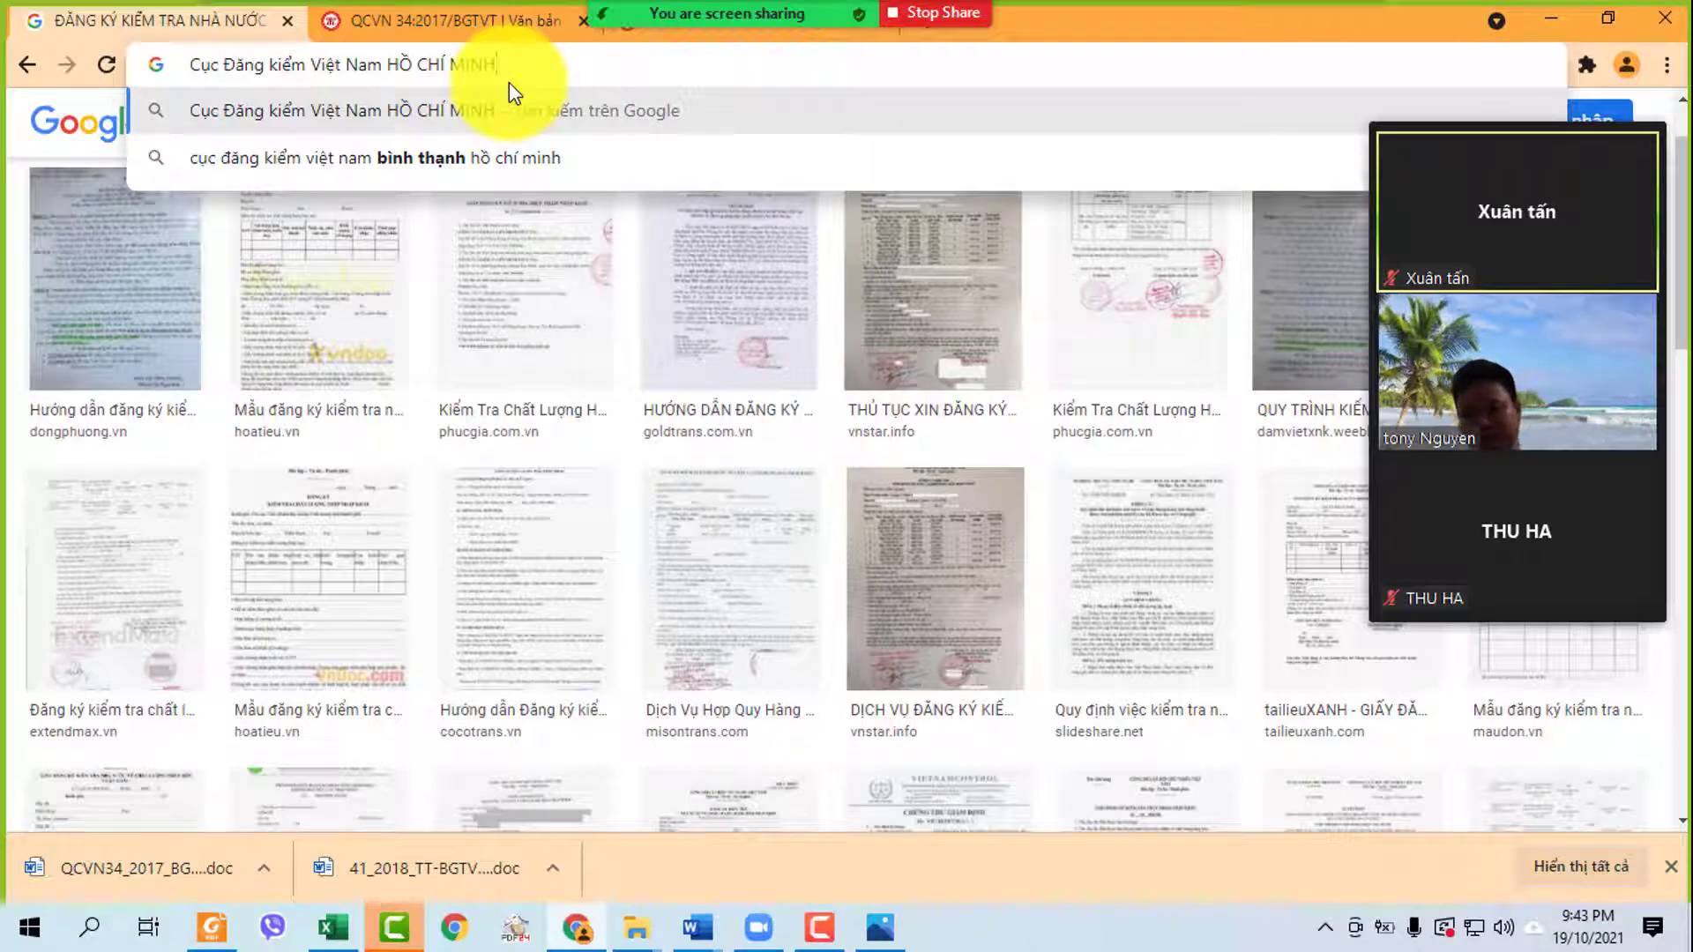
key(Return)
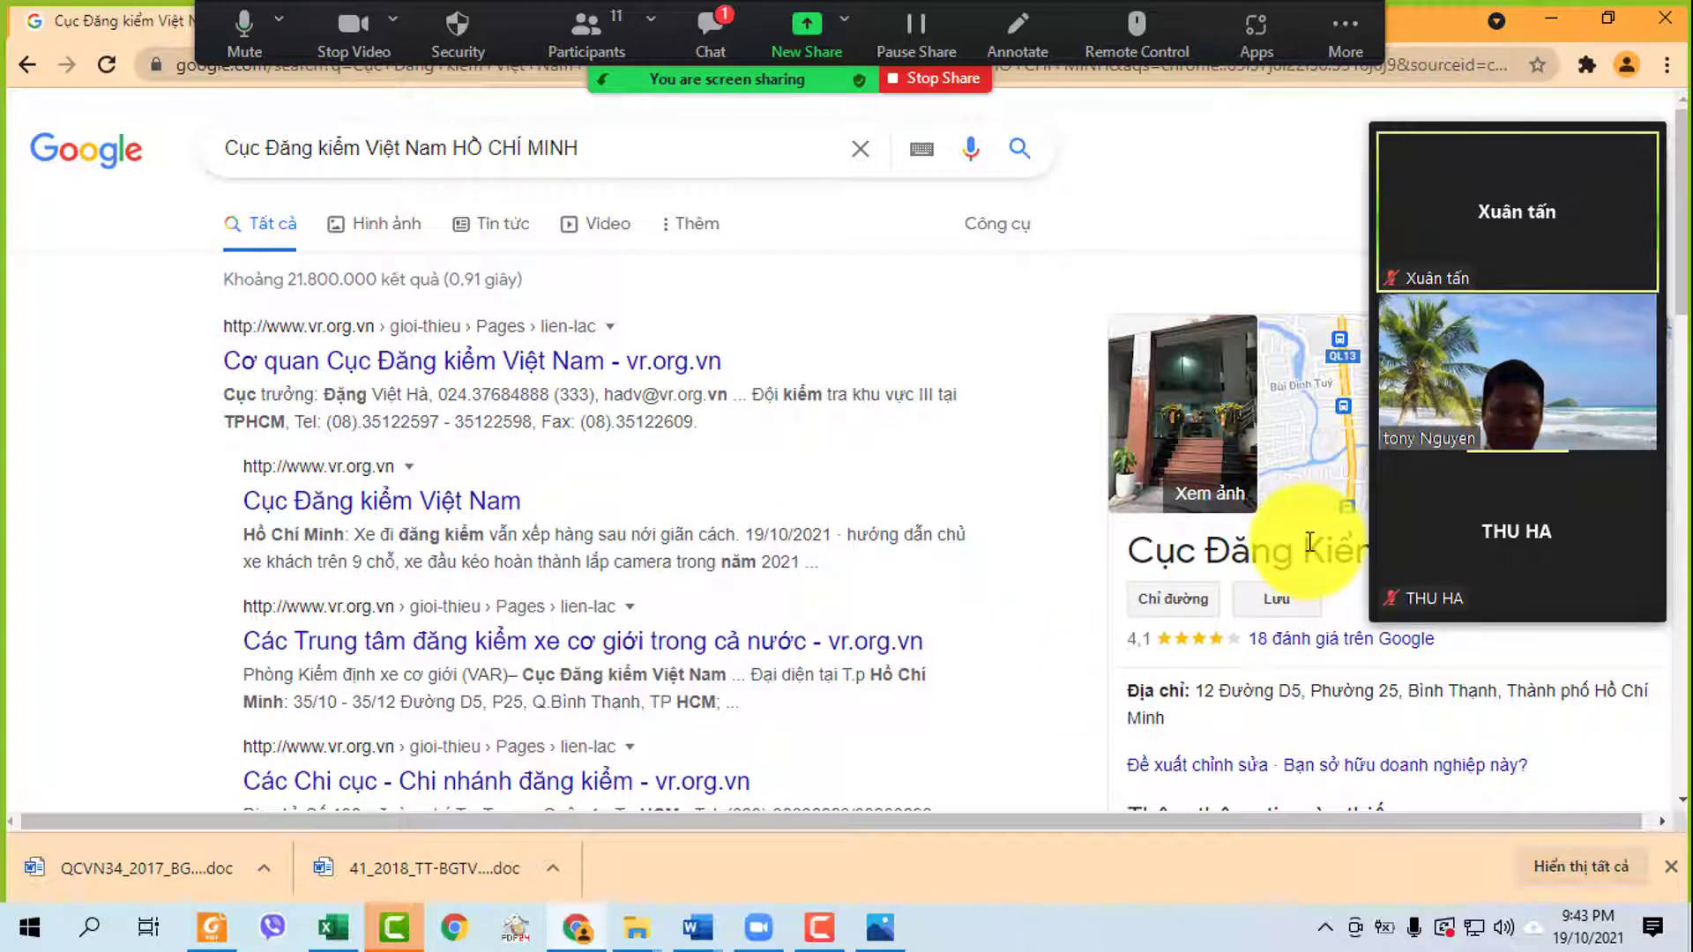
- Highlight the agency's Ho Chi Minh City address, then open the vr.org.vn result "Các Trung tâm đăng kiểm xe cơ giới trong cả nước"
click(1204, 692)
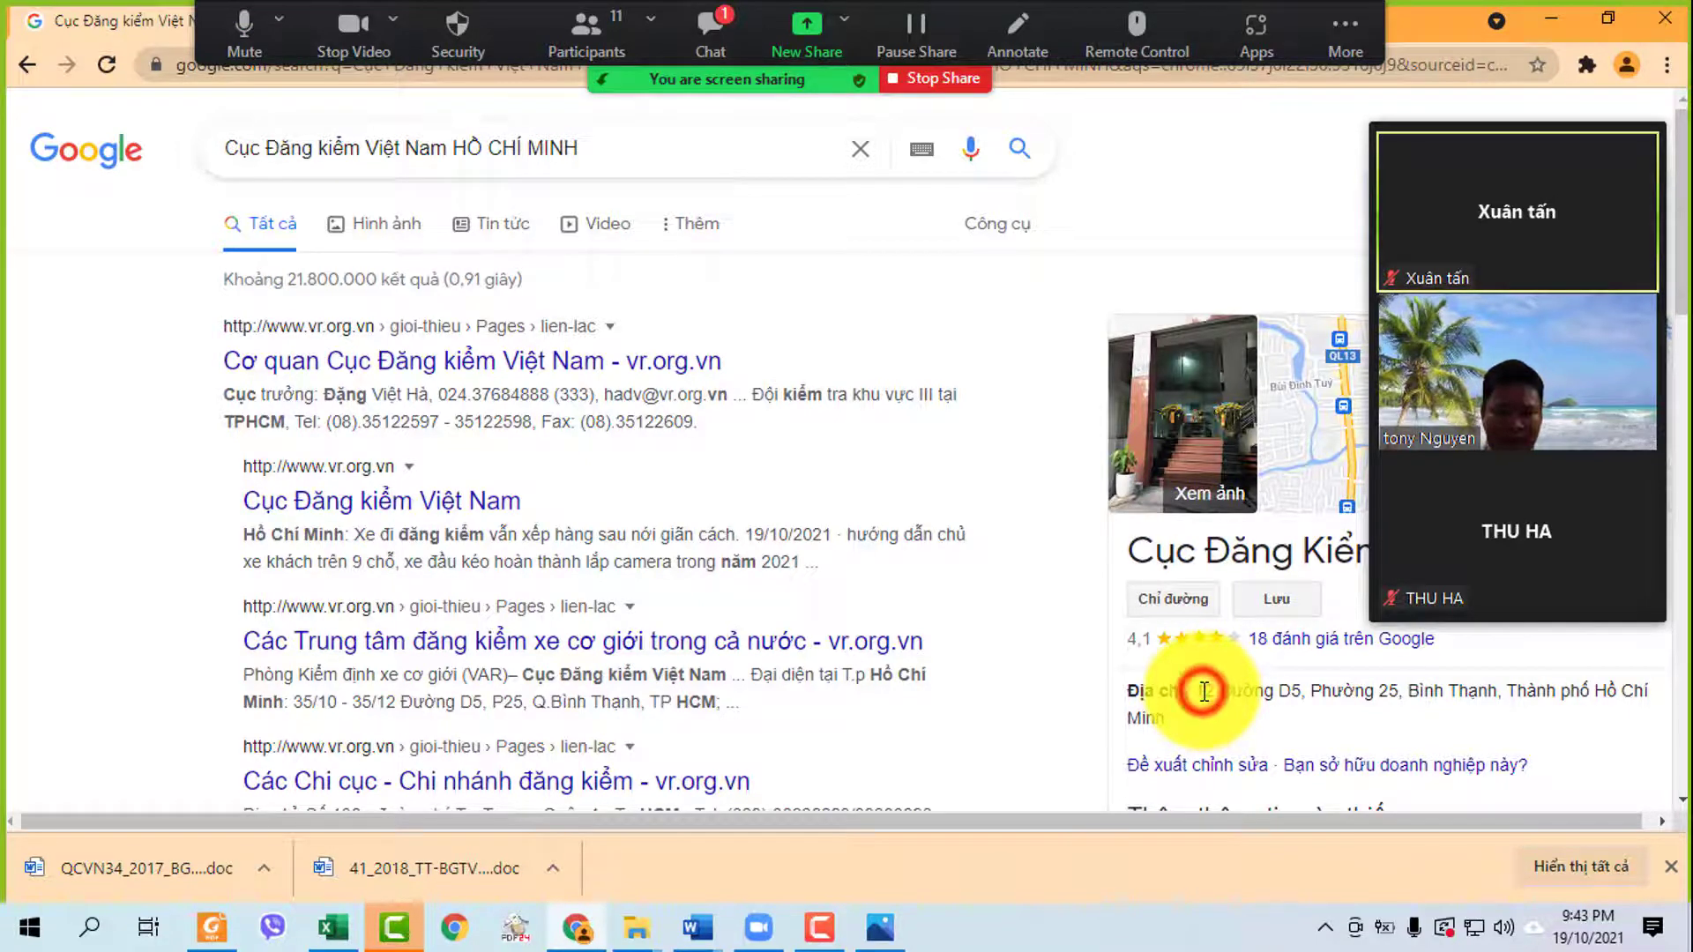
drag(1204, 692, 1598, 699)
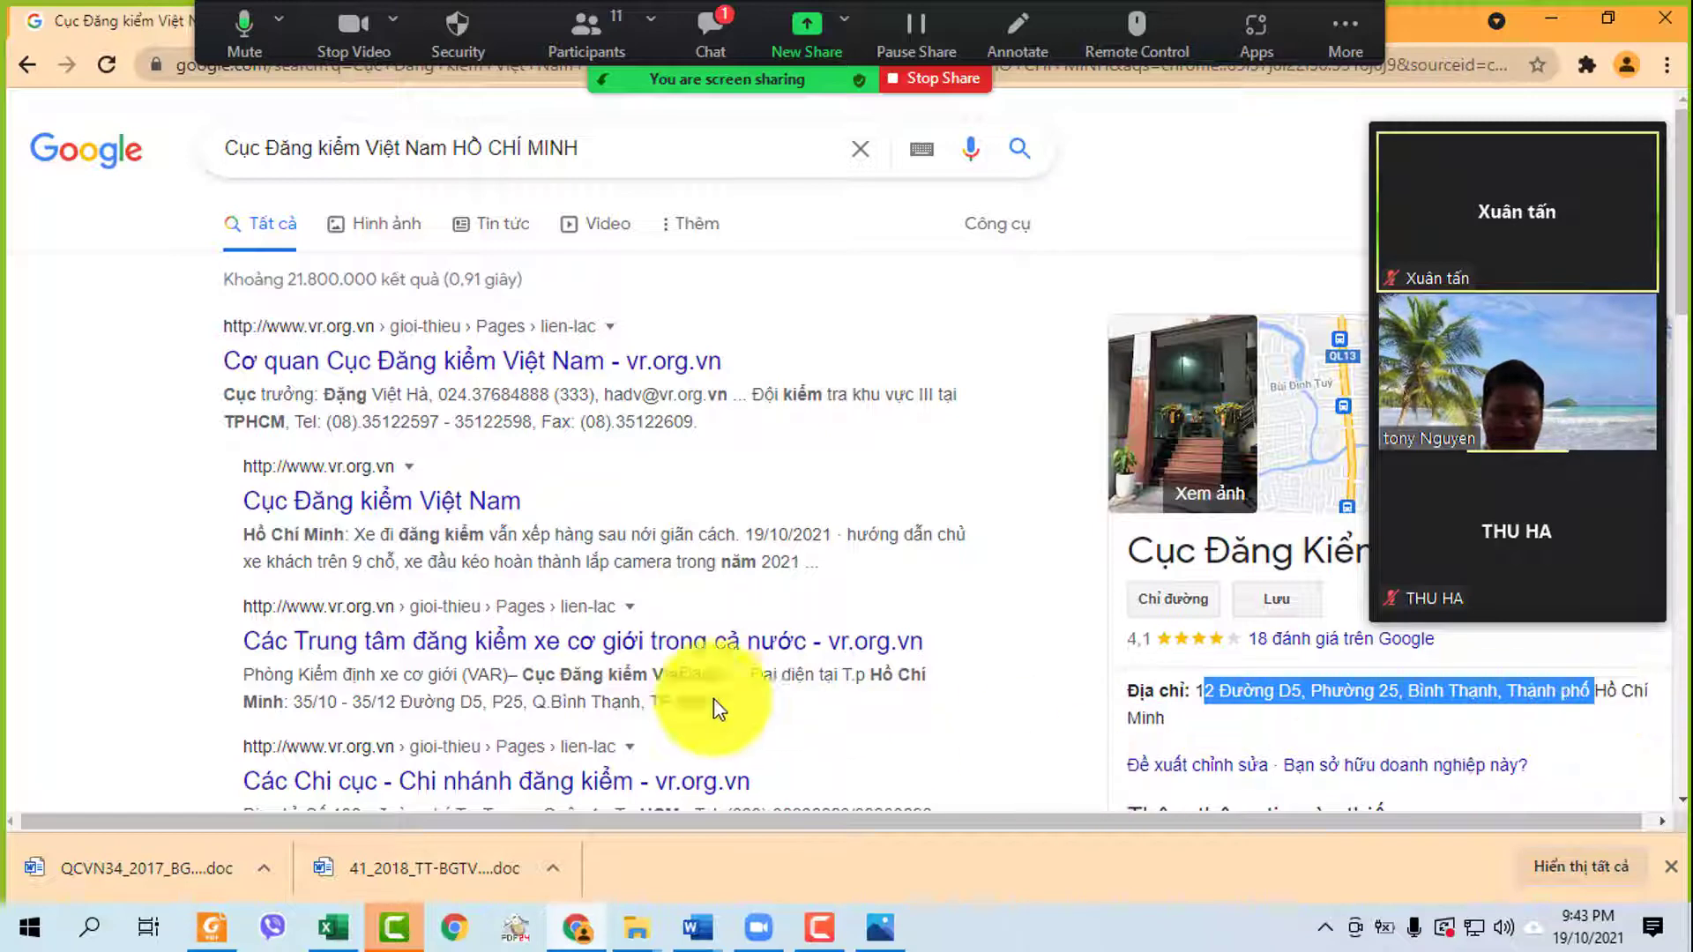
click(413, 637)
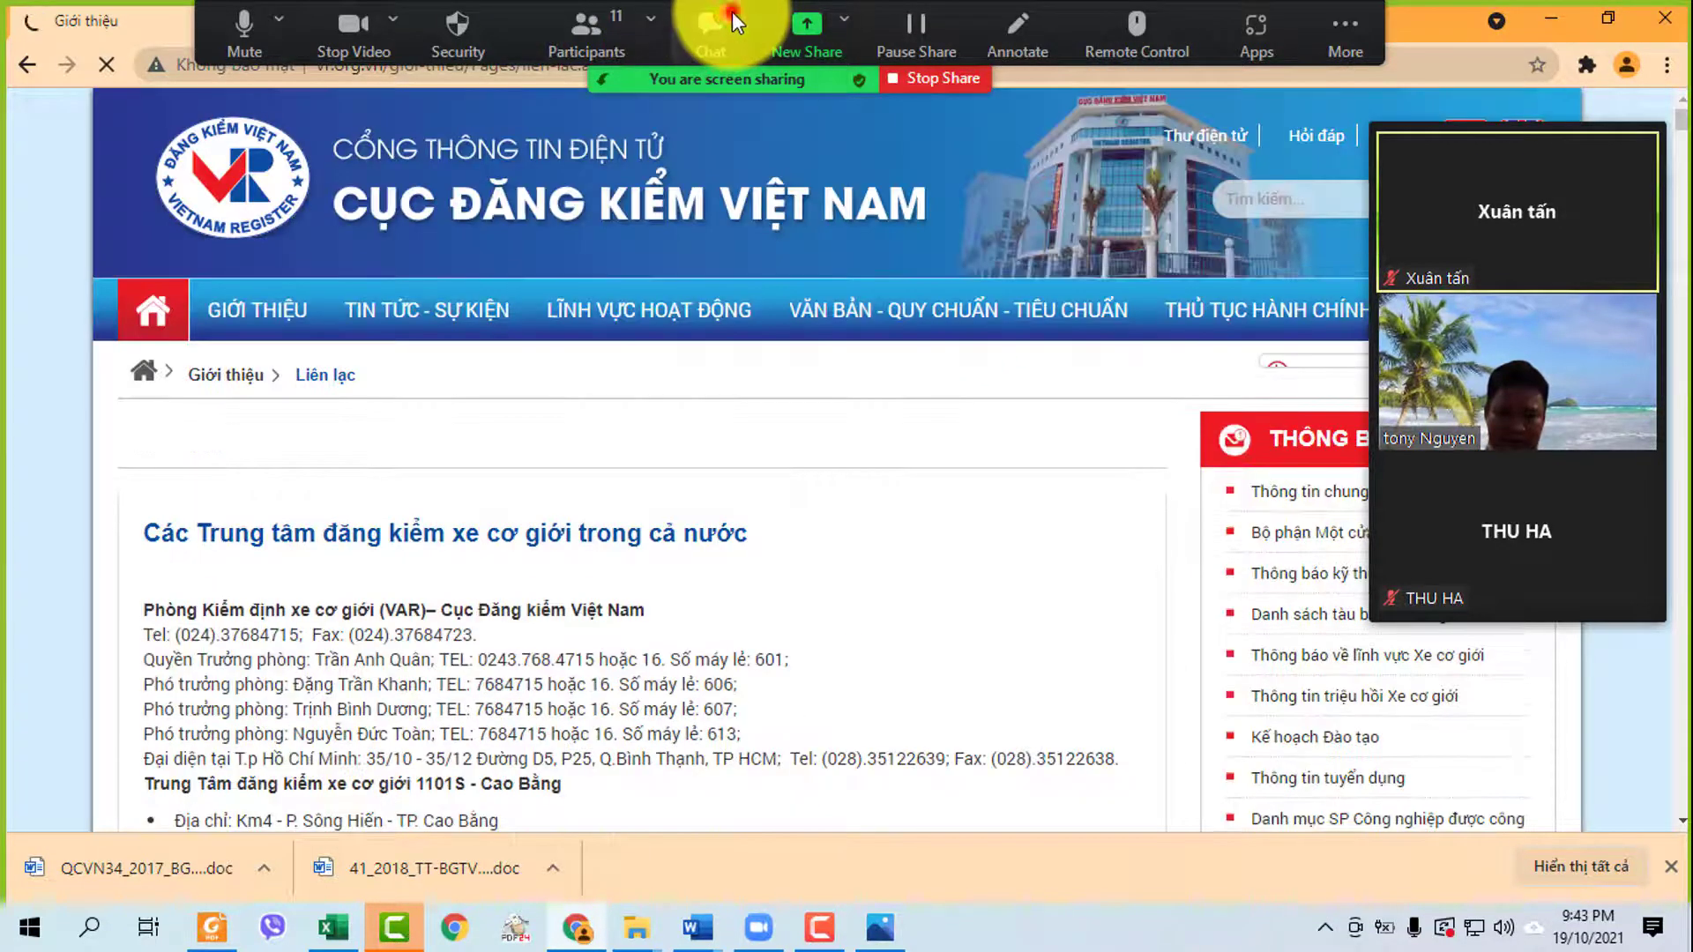
- Read the new direct message in the Zoom meeting chat and minimise the chat window
click(732, 20)
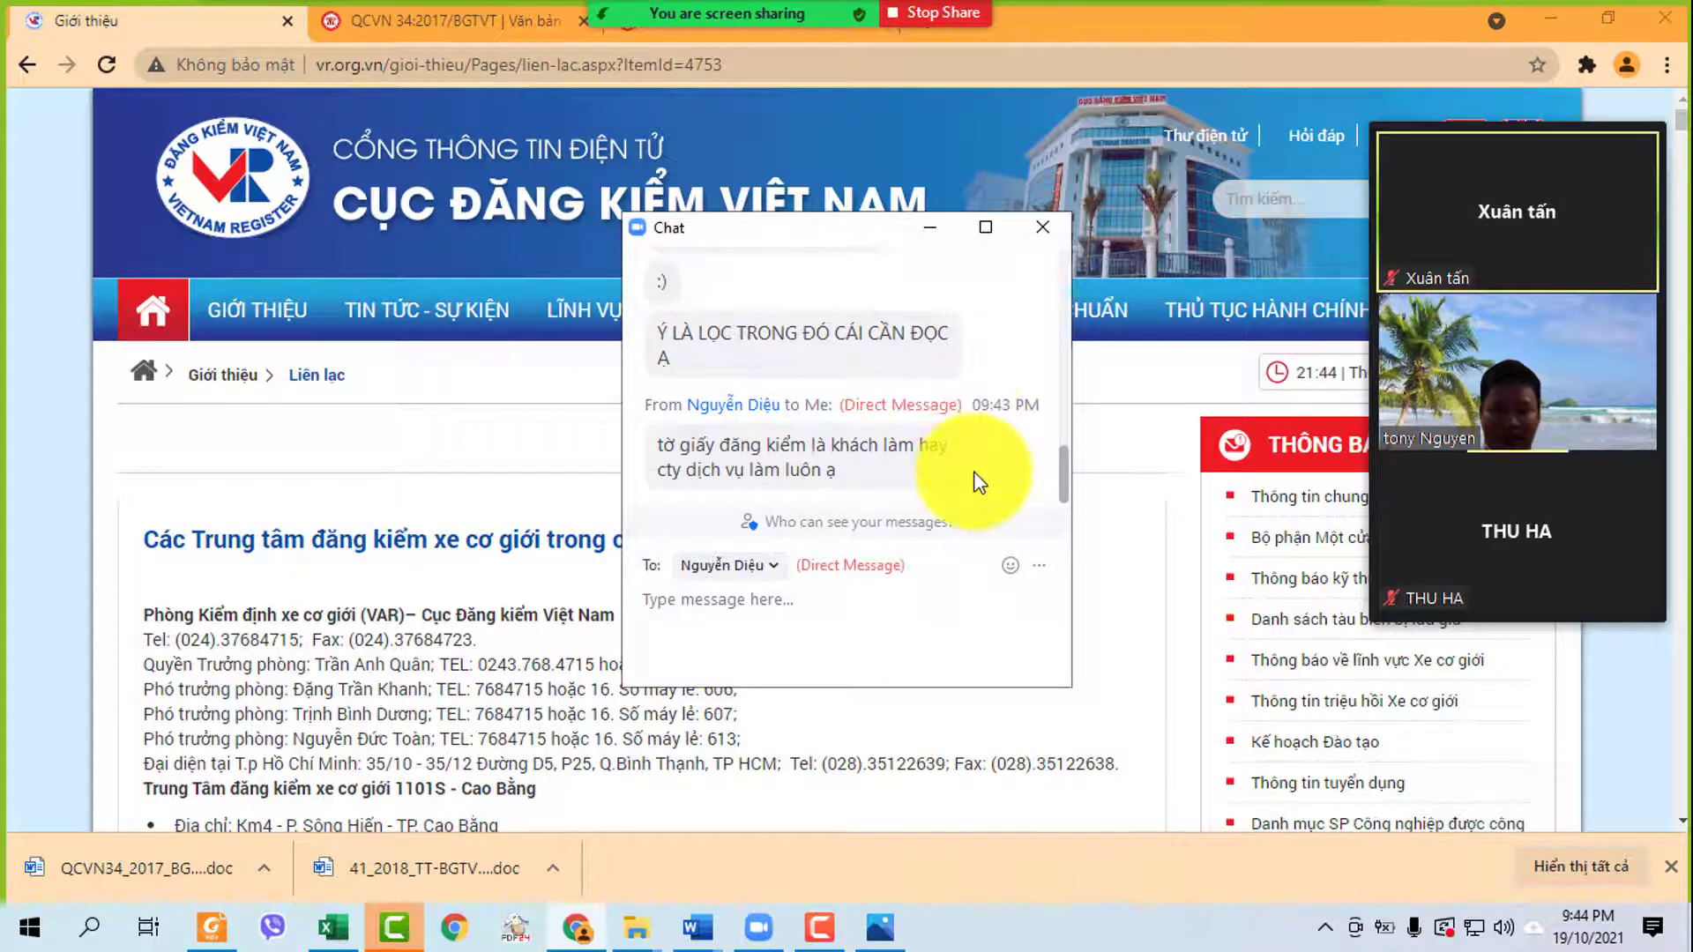
click(930, 227)
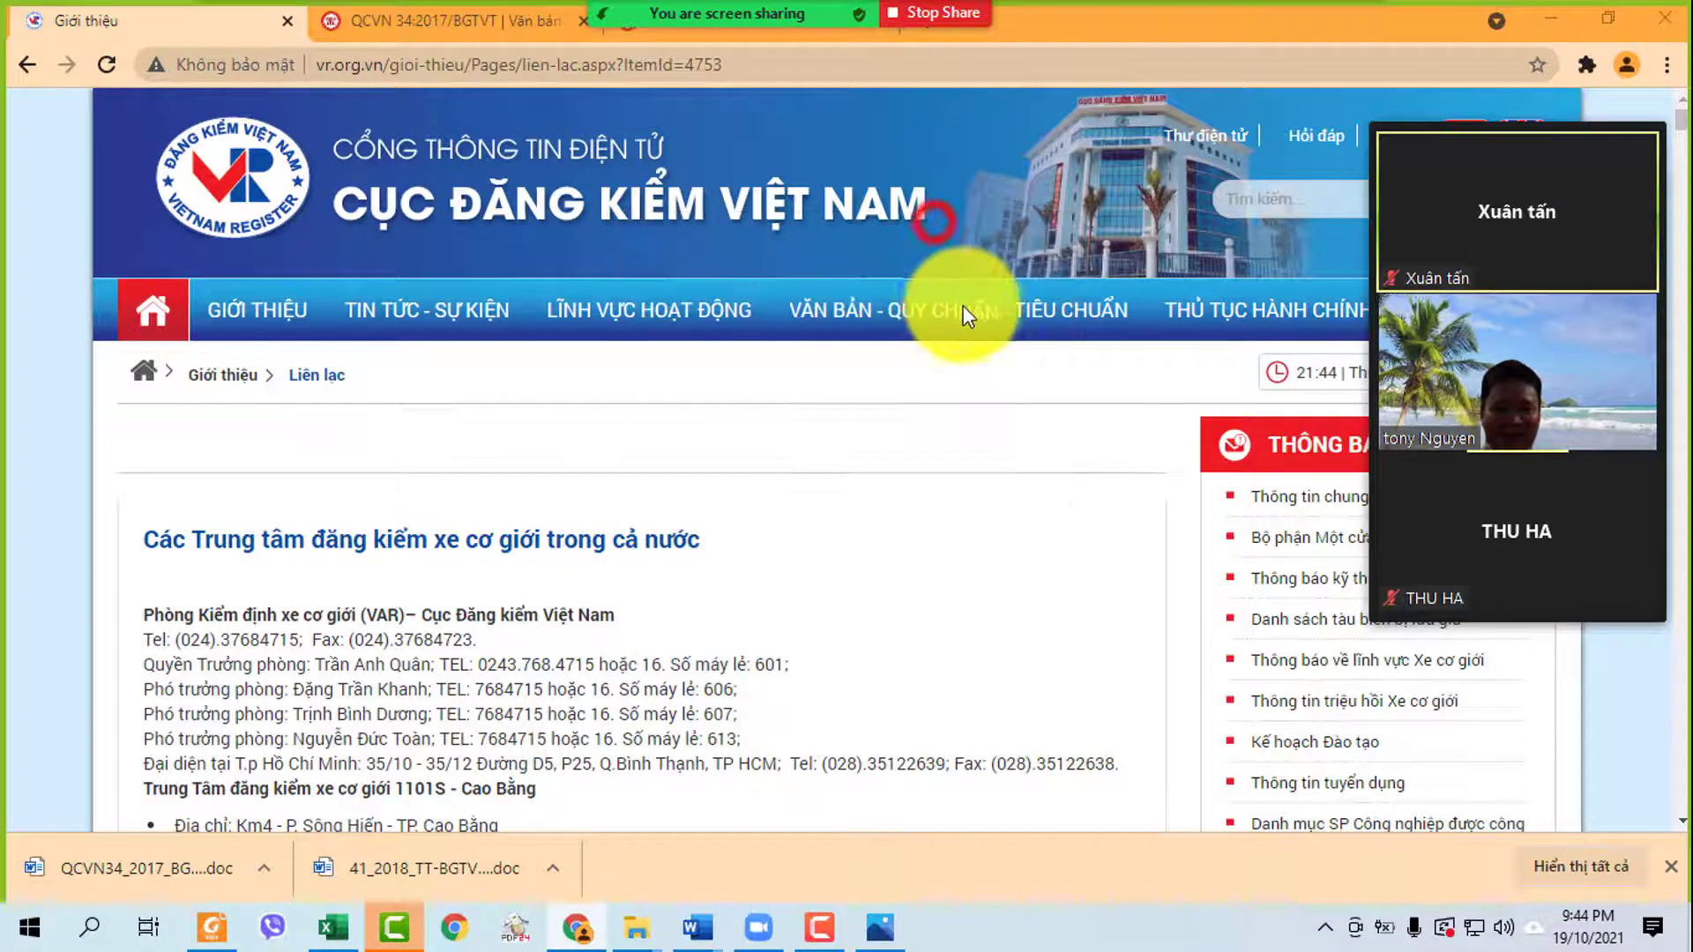
mouse_move(962, 305)
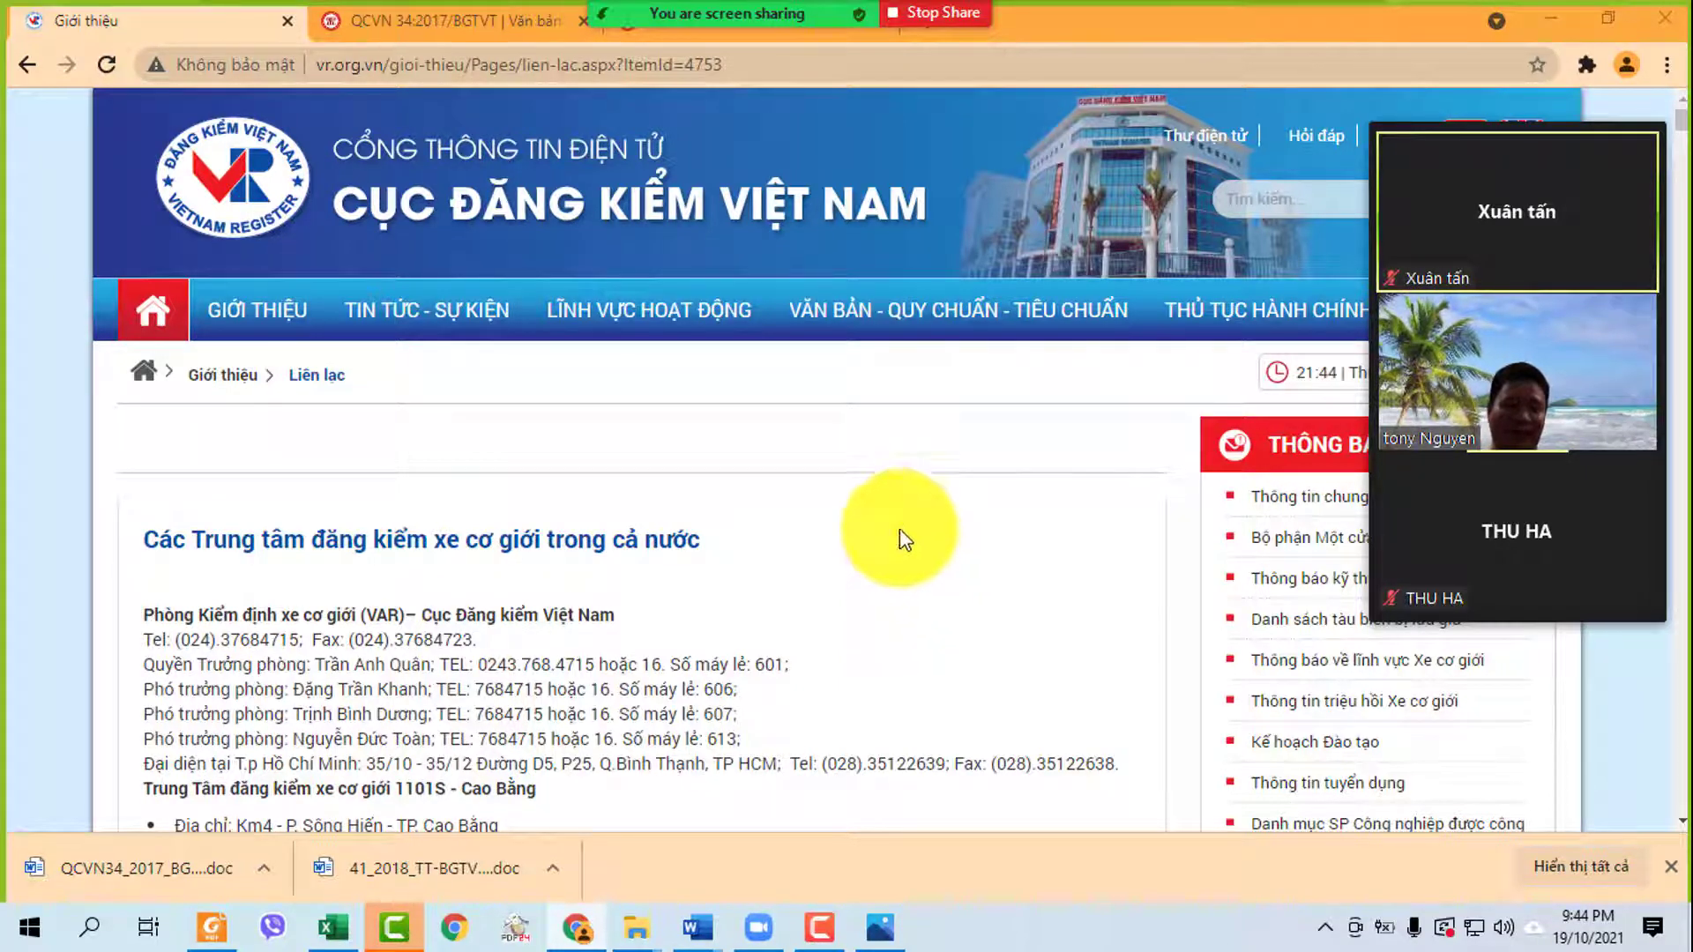
- Look through the nationwide list of vehicle registration centres on the vr.org.vn page for the Ho Chi Minh City entries
scroll(684, 604, down, 3)
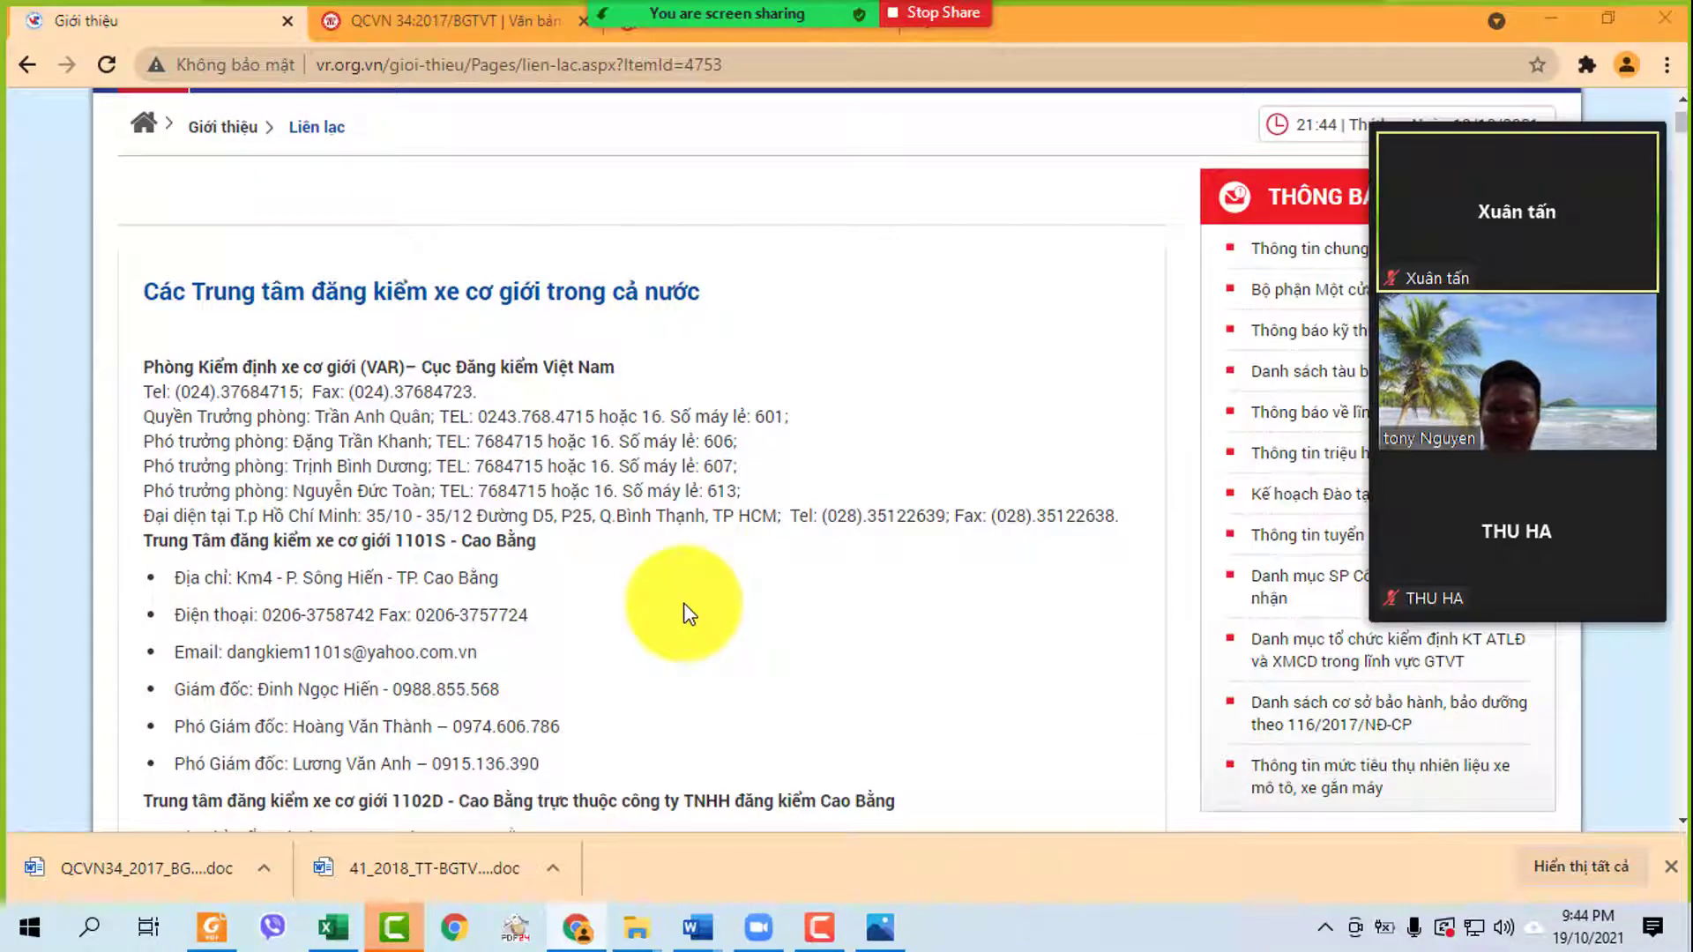
scroll(689, 621, down, 3)
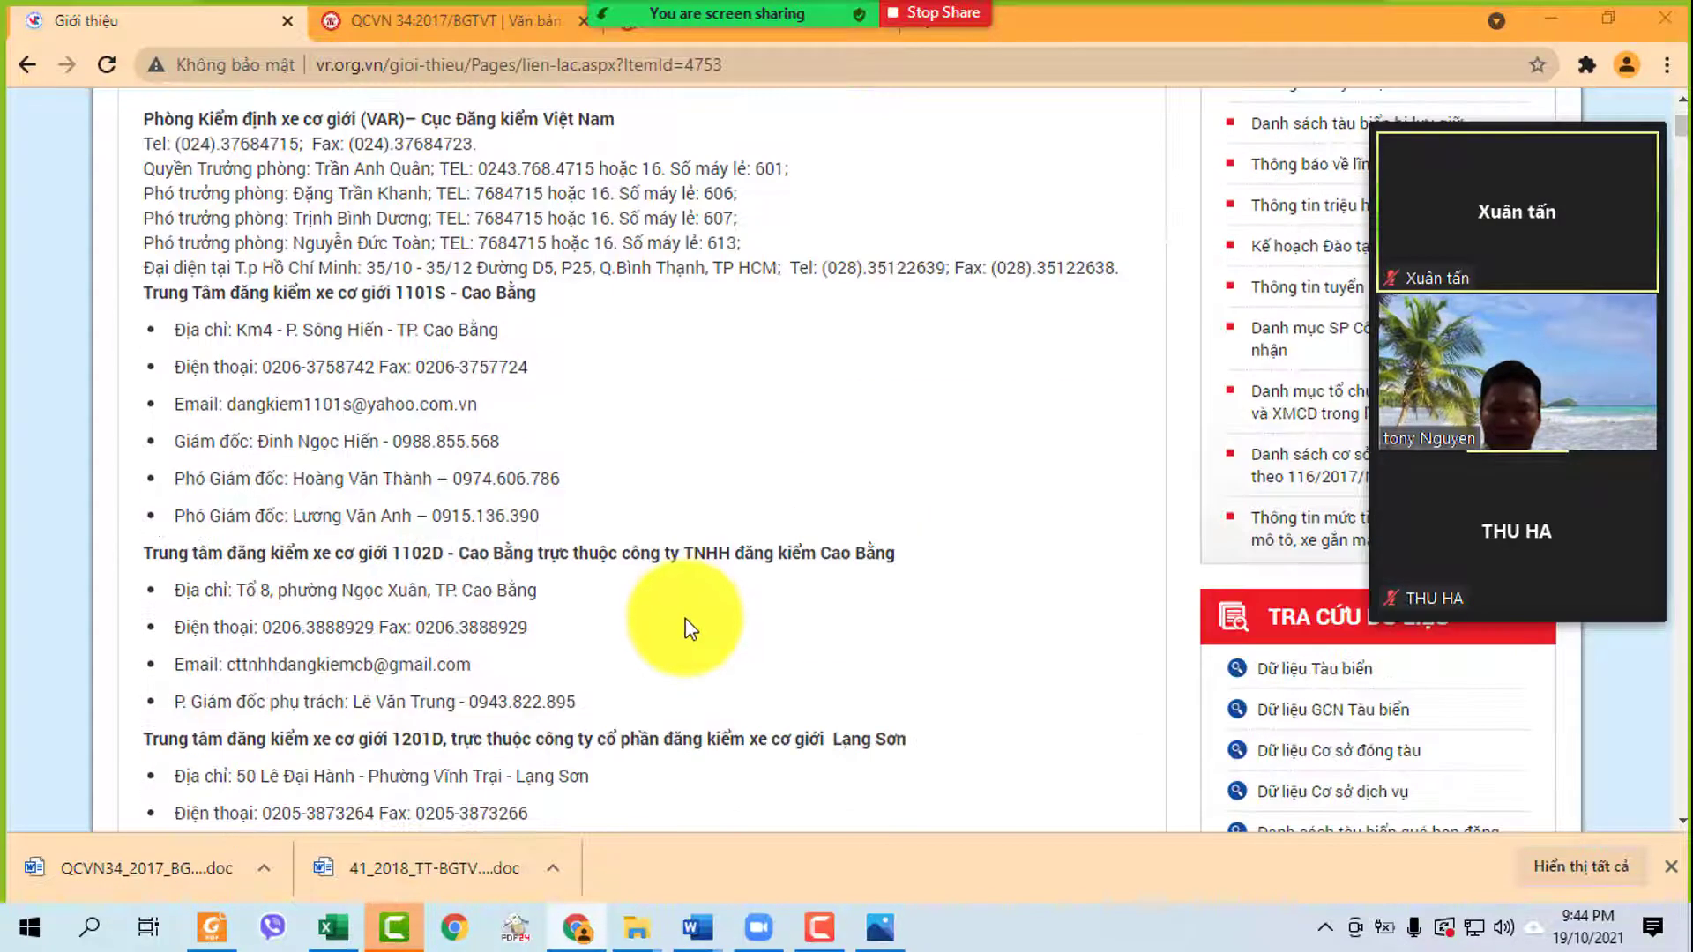
scroll(689, 628, down, 4)
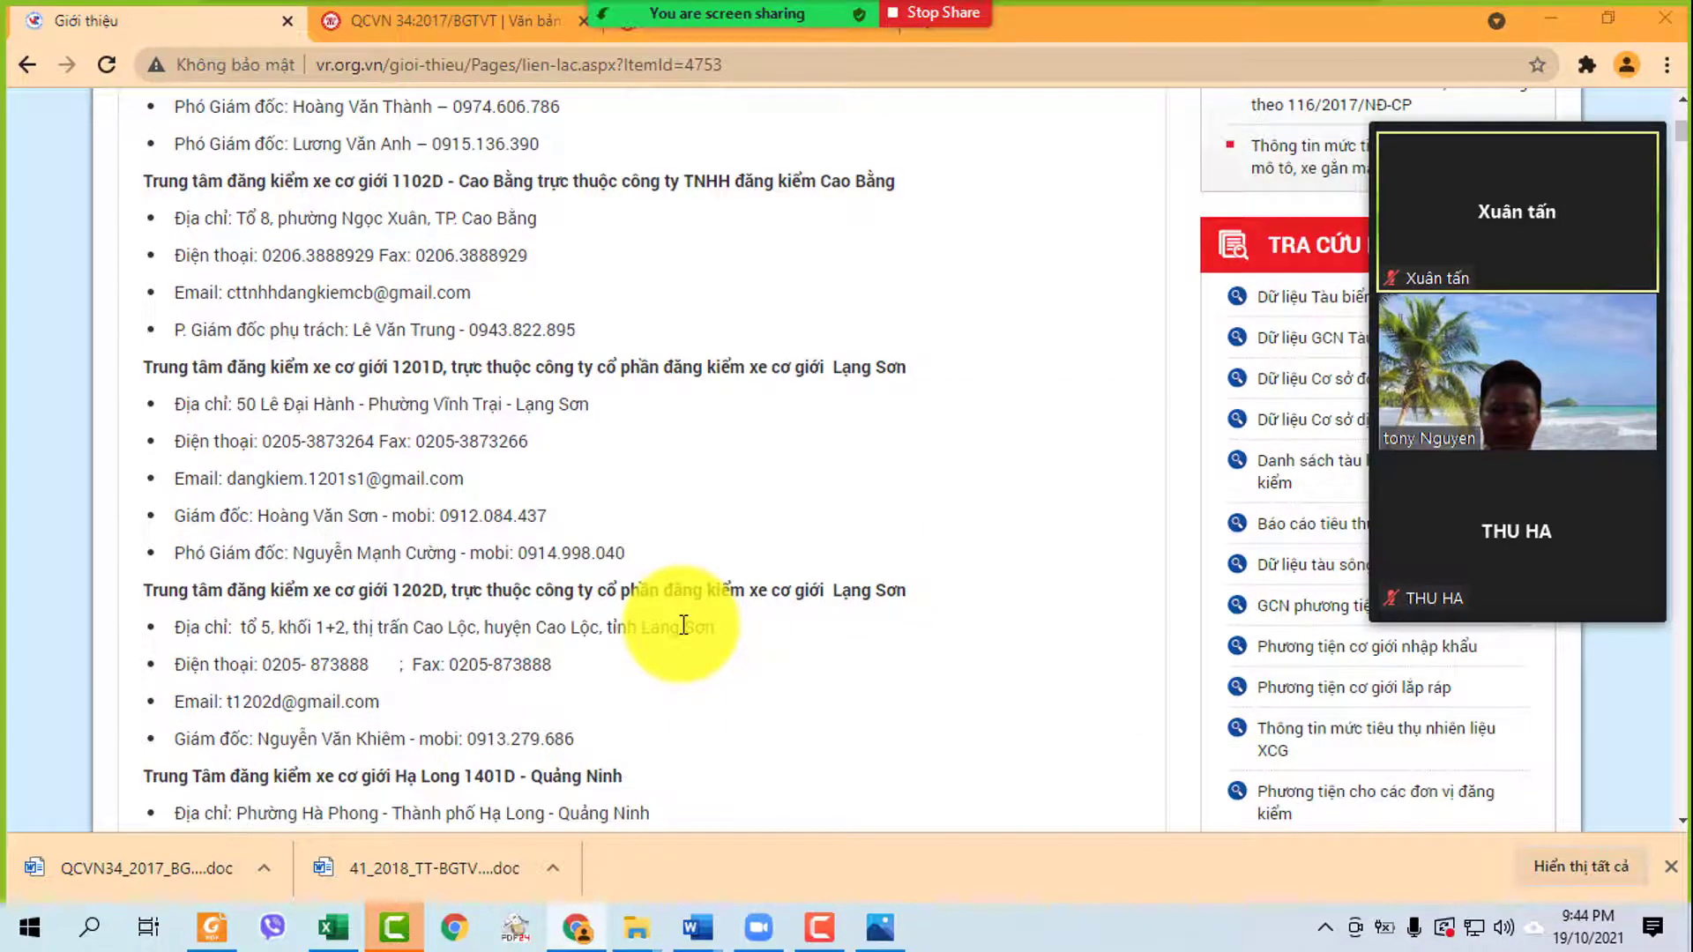
scroll(683, 625, down, 4)
scroll(682, 628, down, 4)
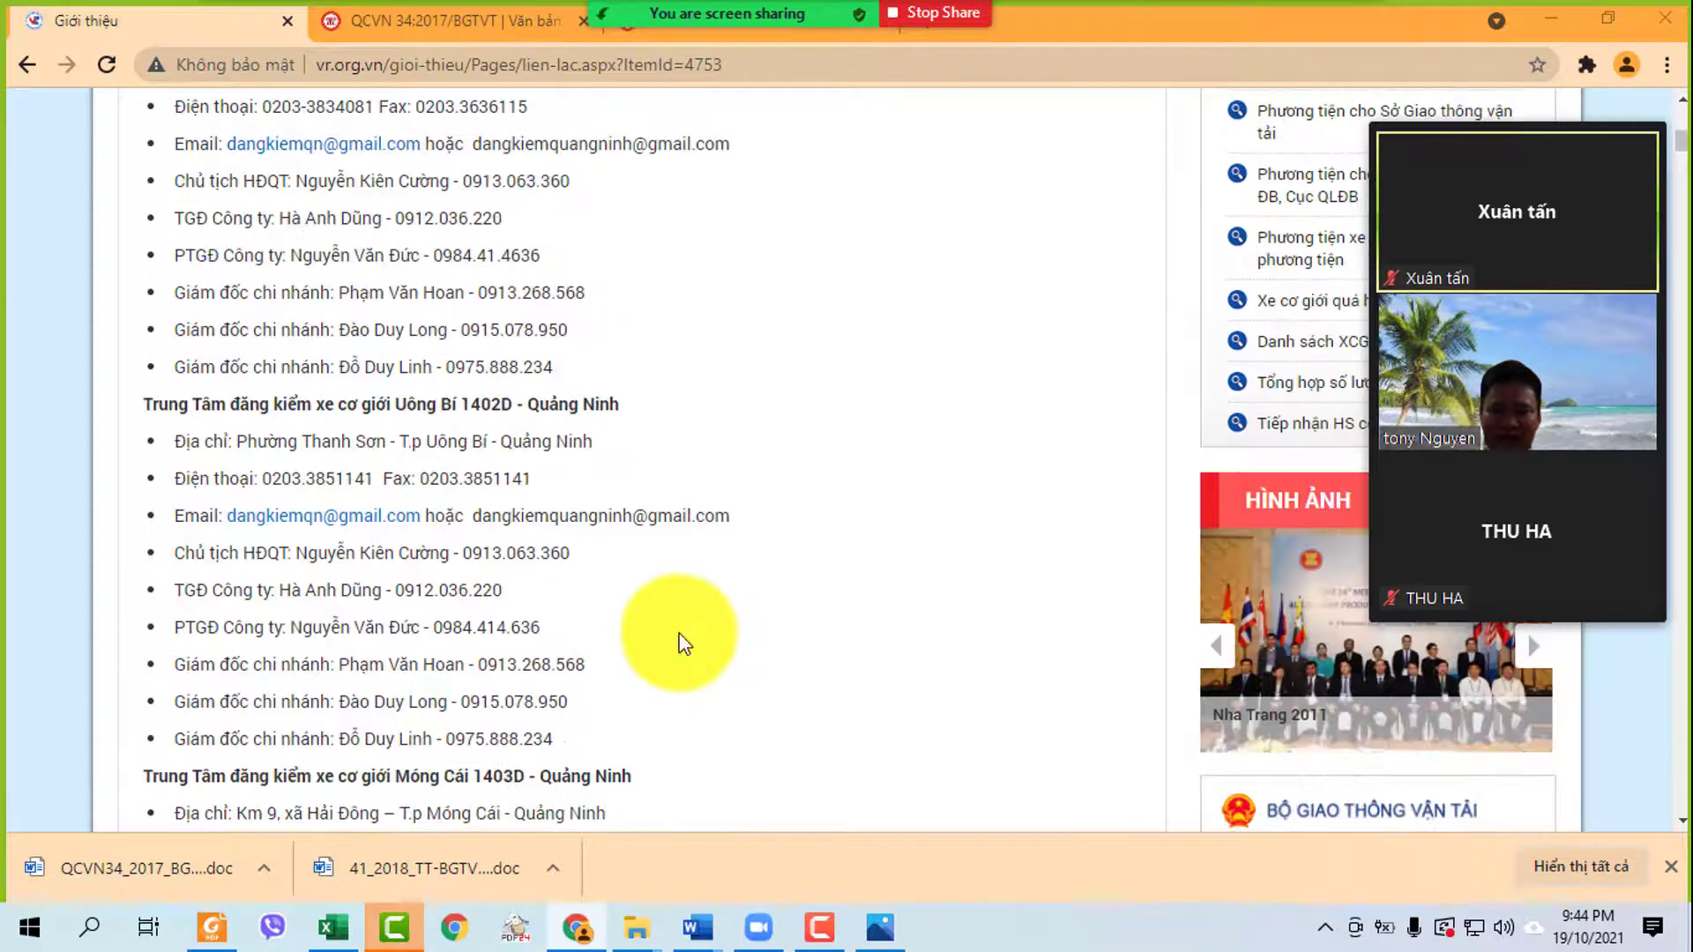
scroll(683, 634, down, 5)
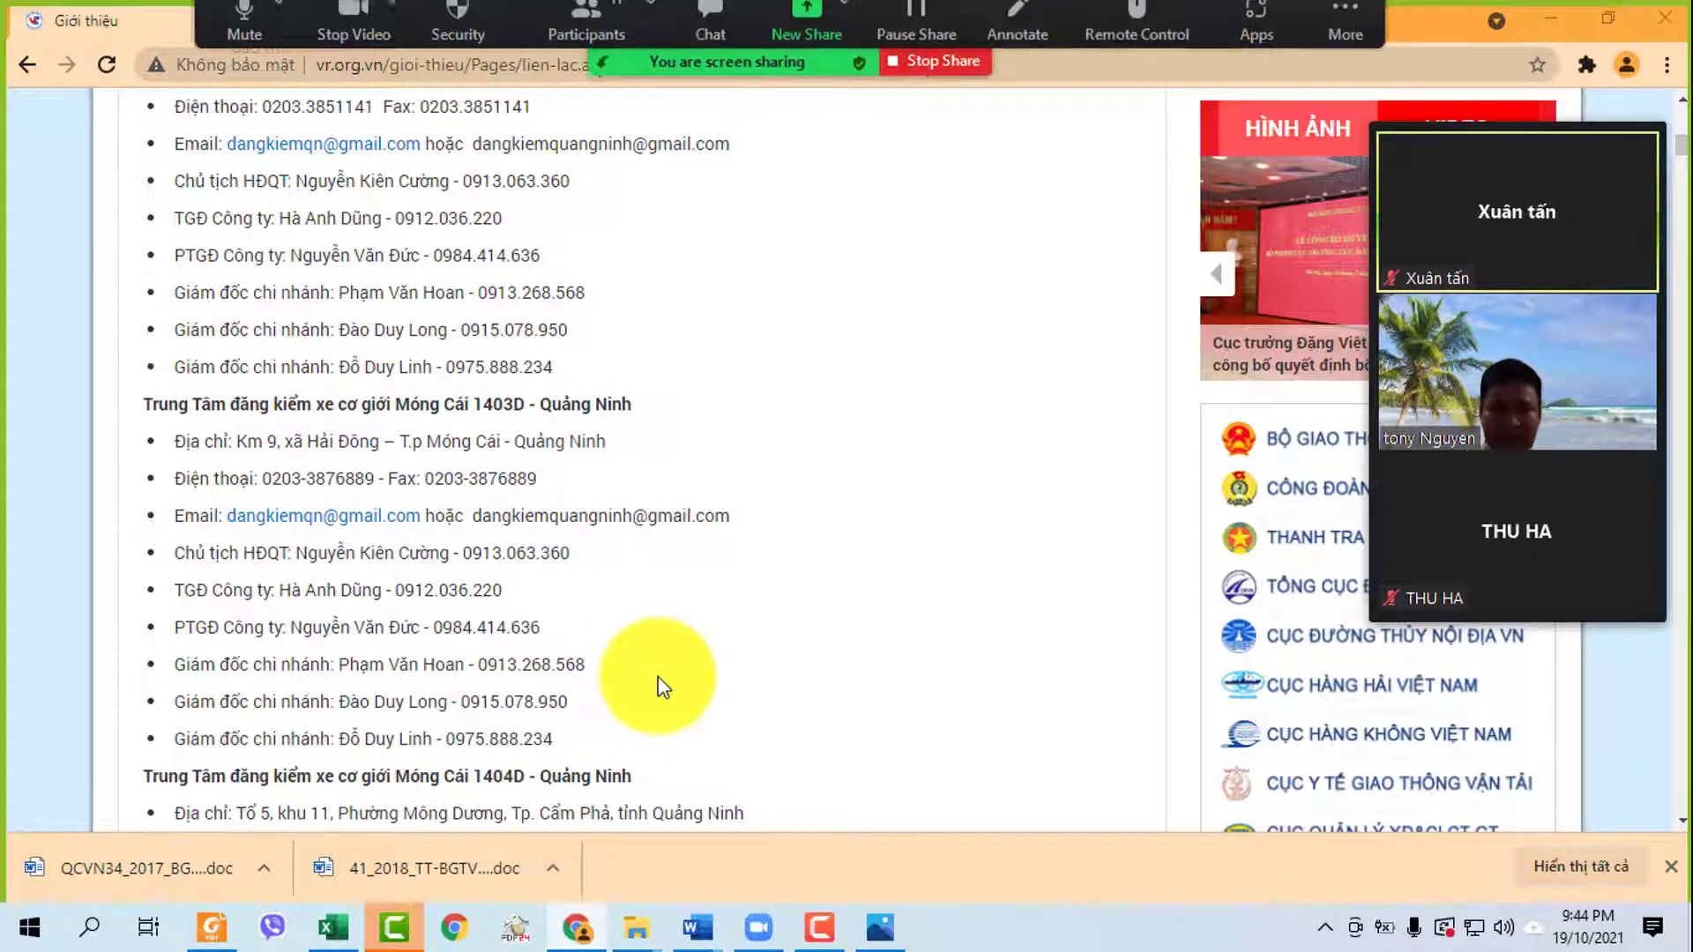
click(882, 462)
scroll(886, 469, down, 7)
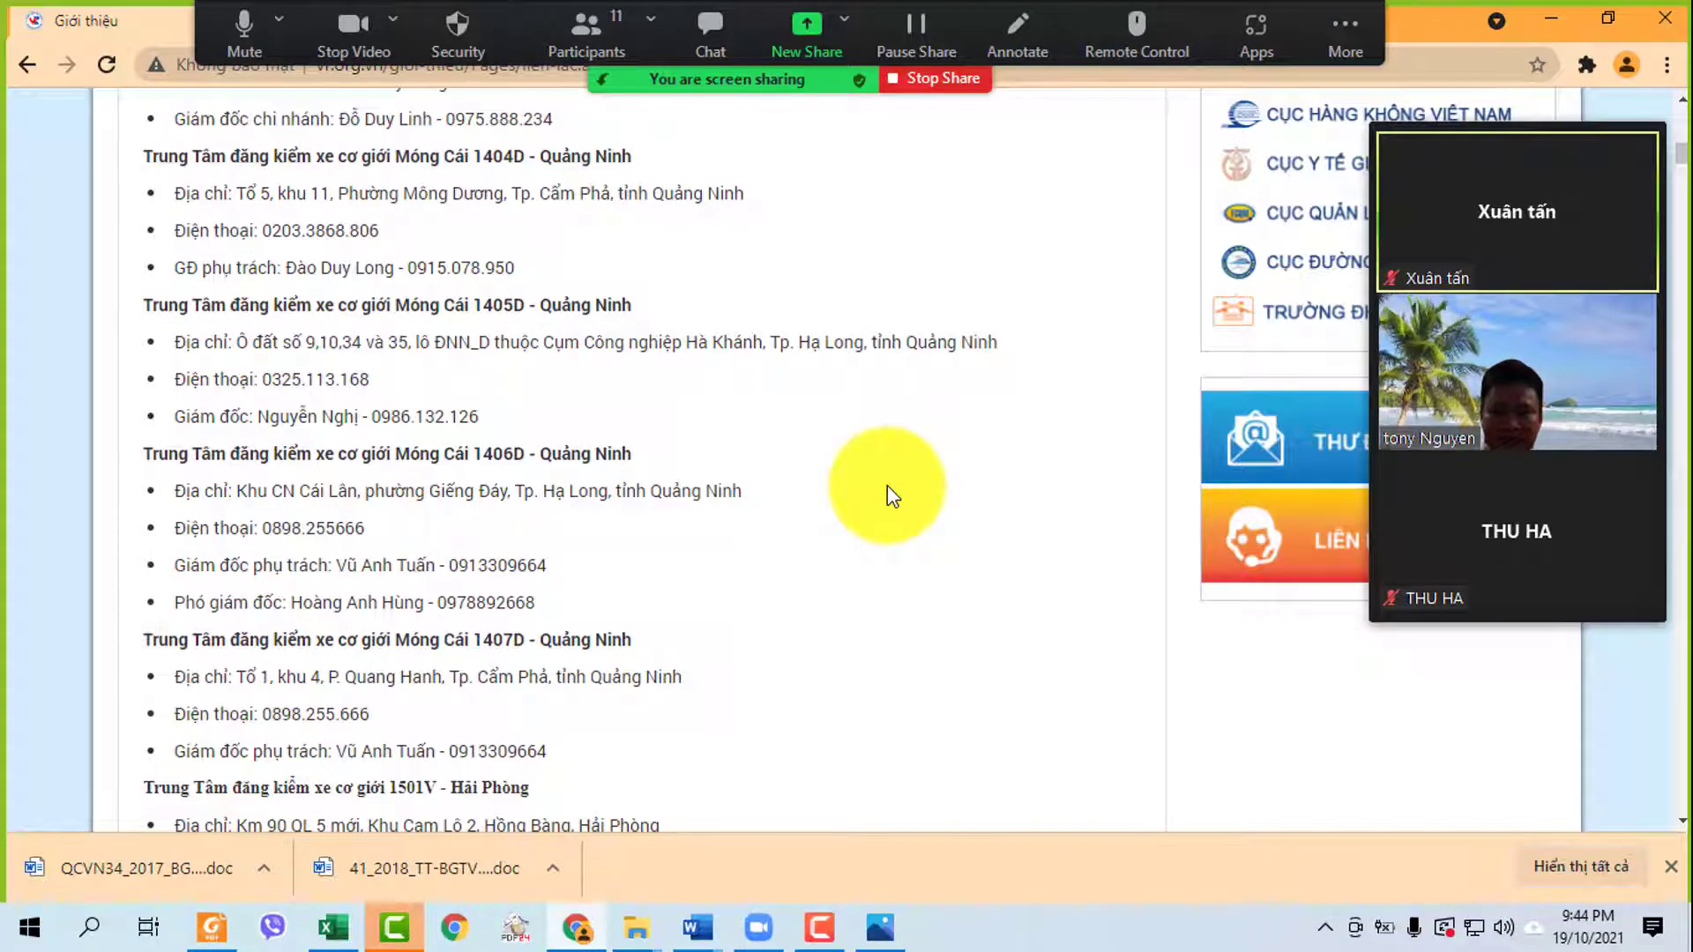
scroll(887, 485, down, 4)
scroll(885, 490, up, 20)
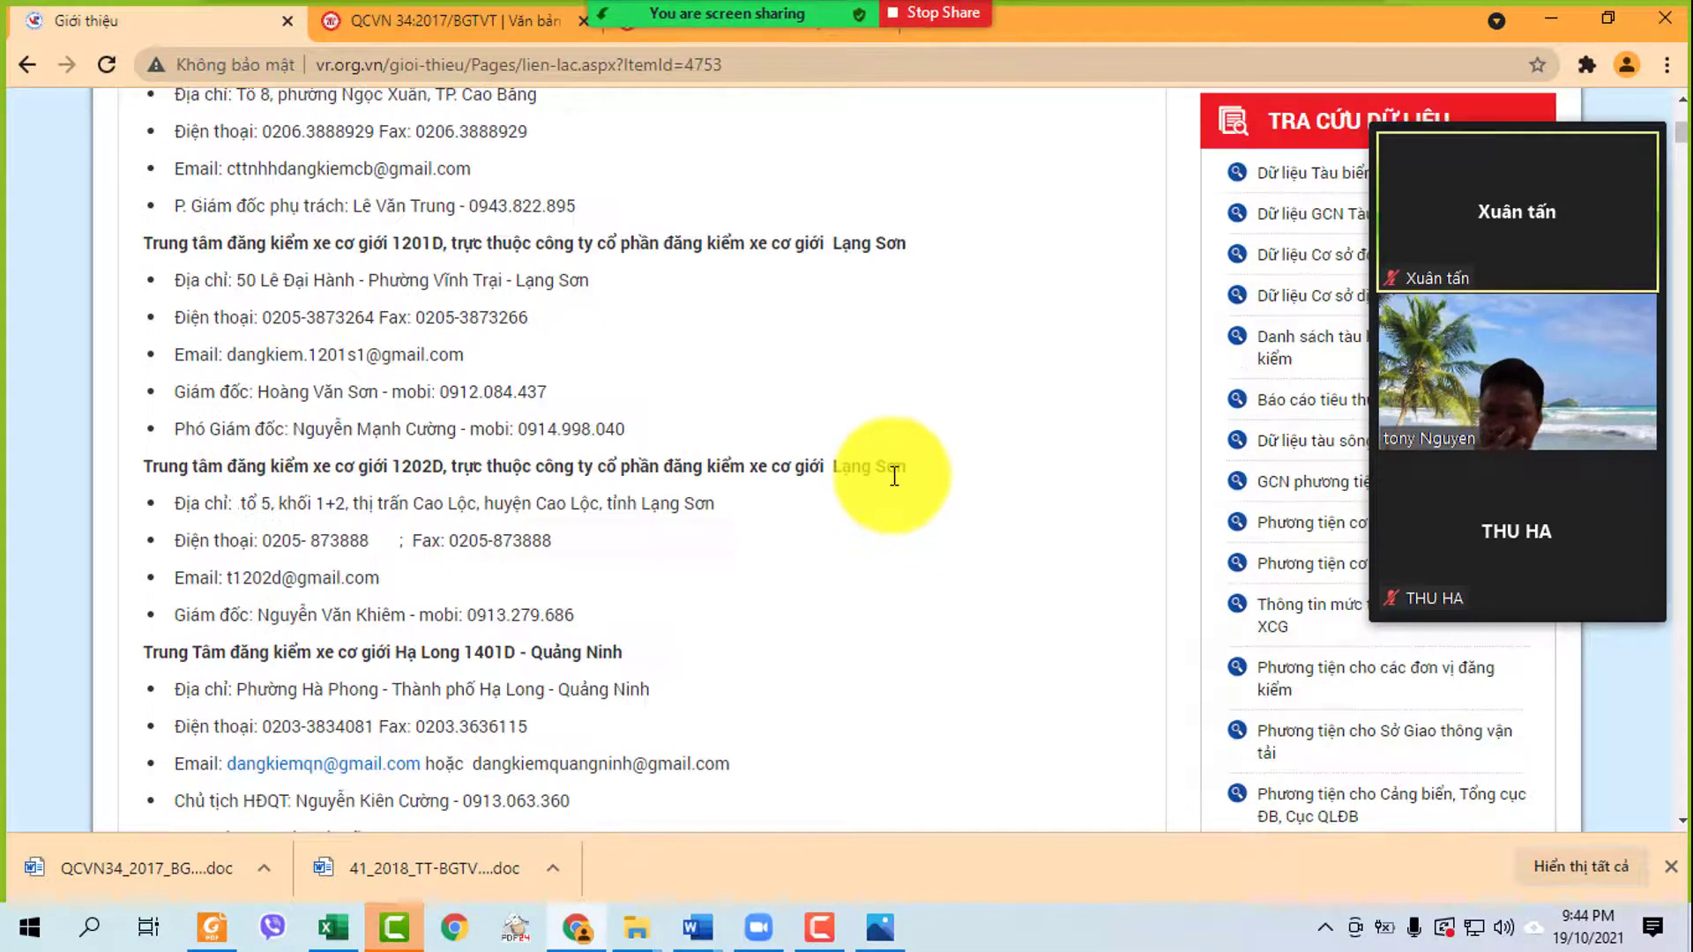
scroll(898, 476, up, 11)
scroll(899, 467, down, 4)
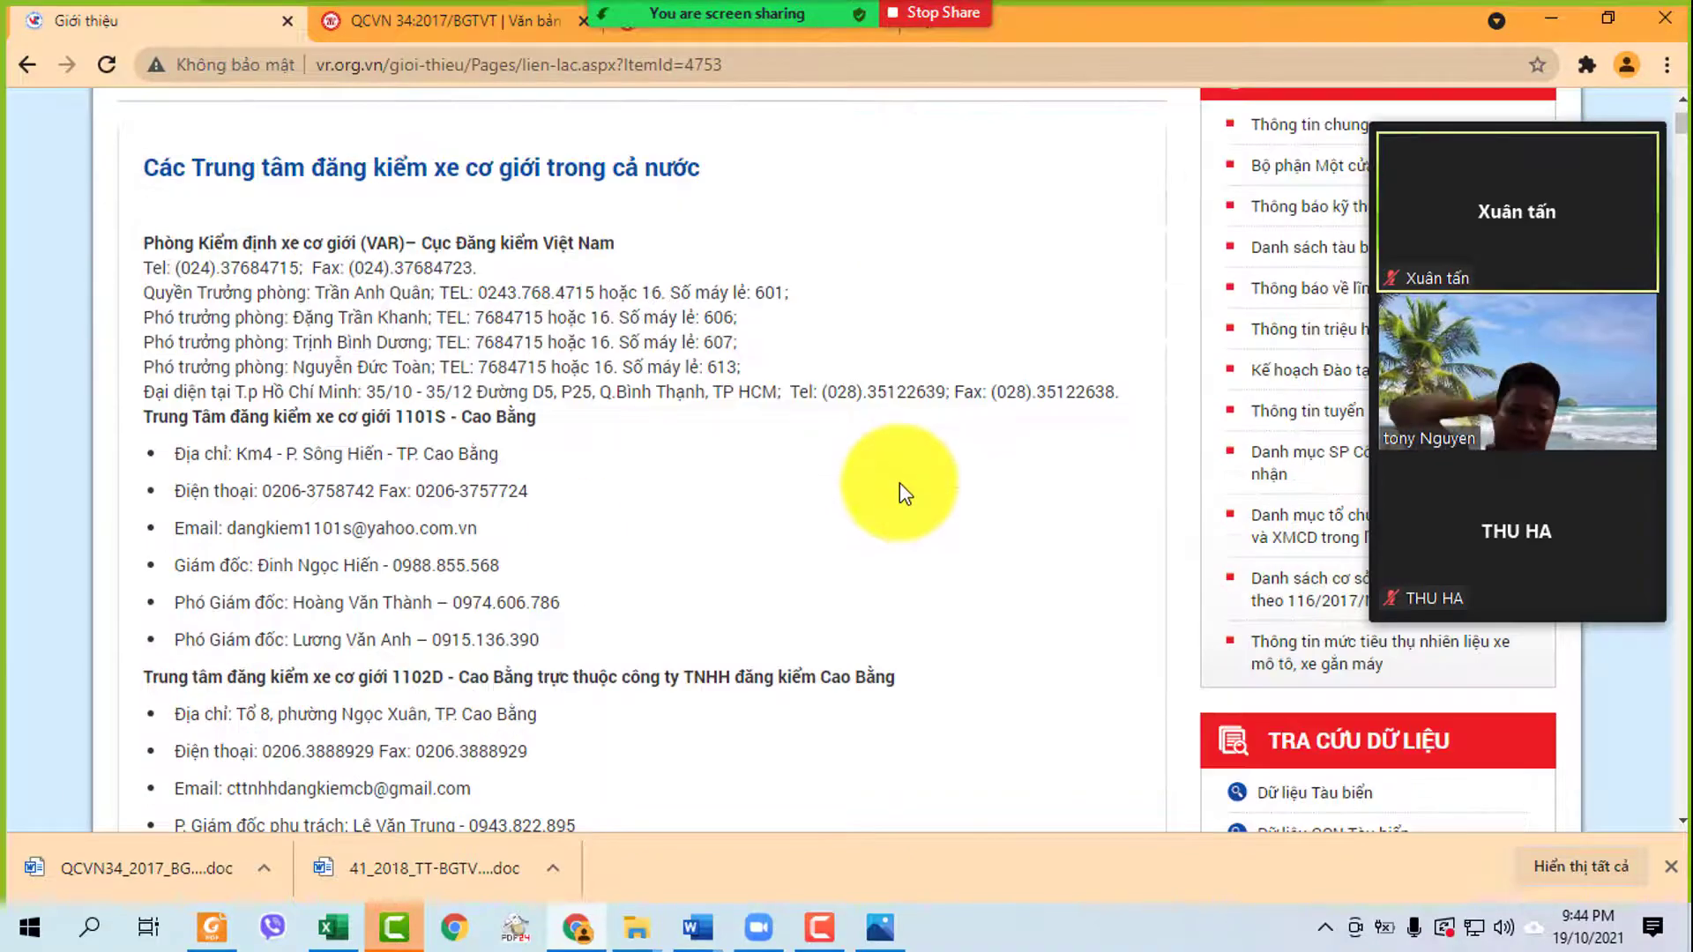
scroll(900, 493, down, 7)
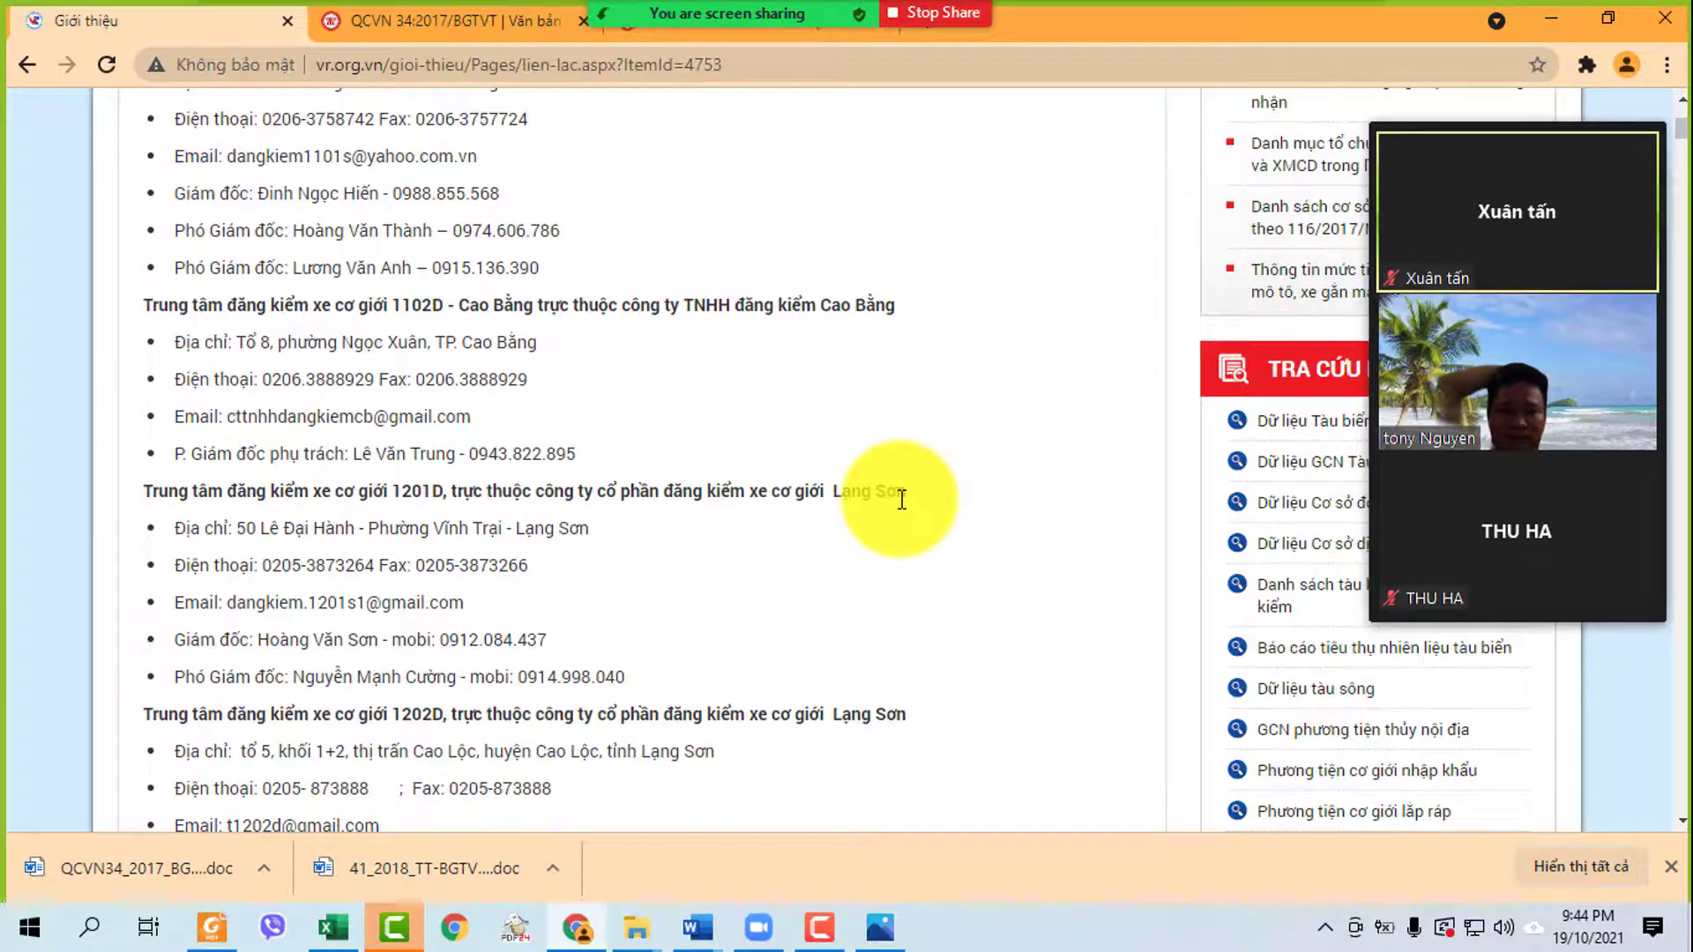
scroll(900, 499, down, 20)
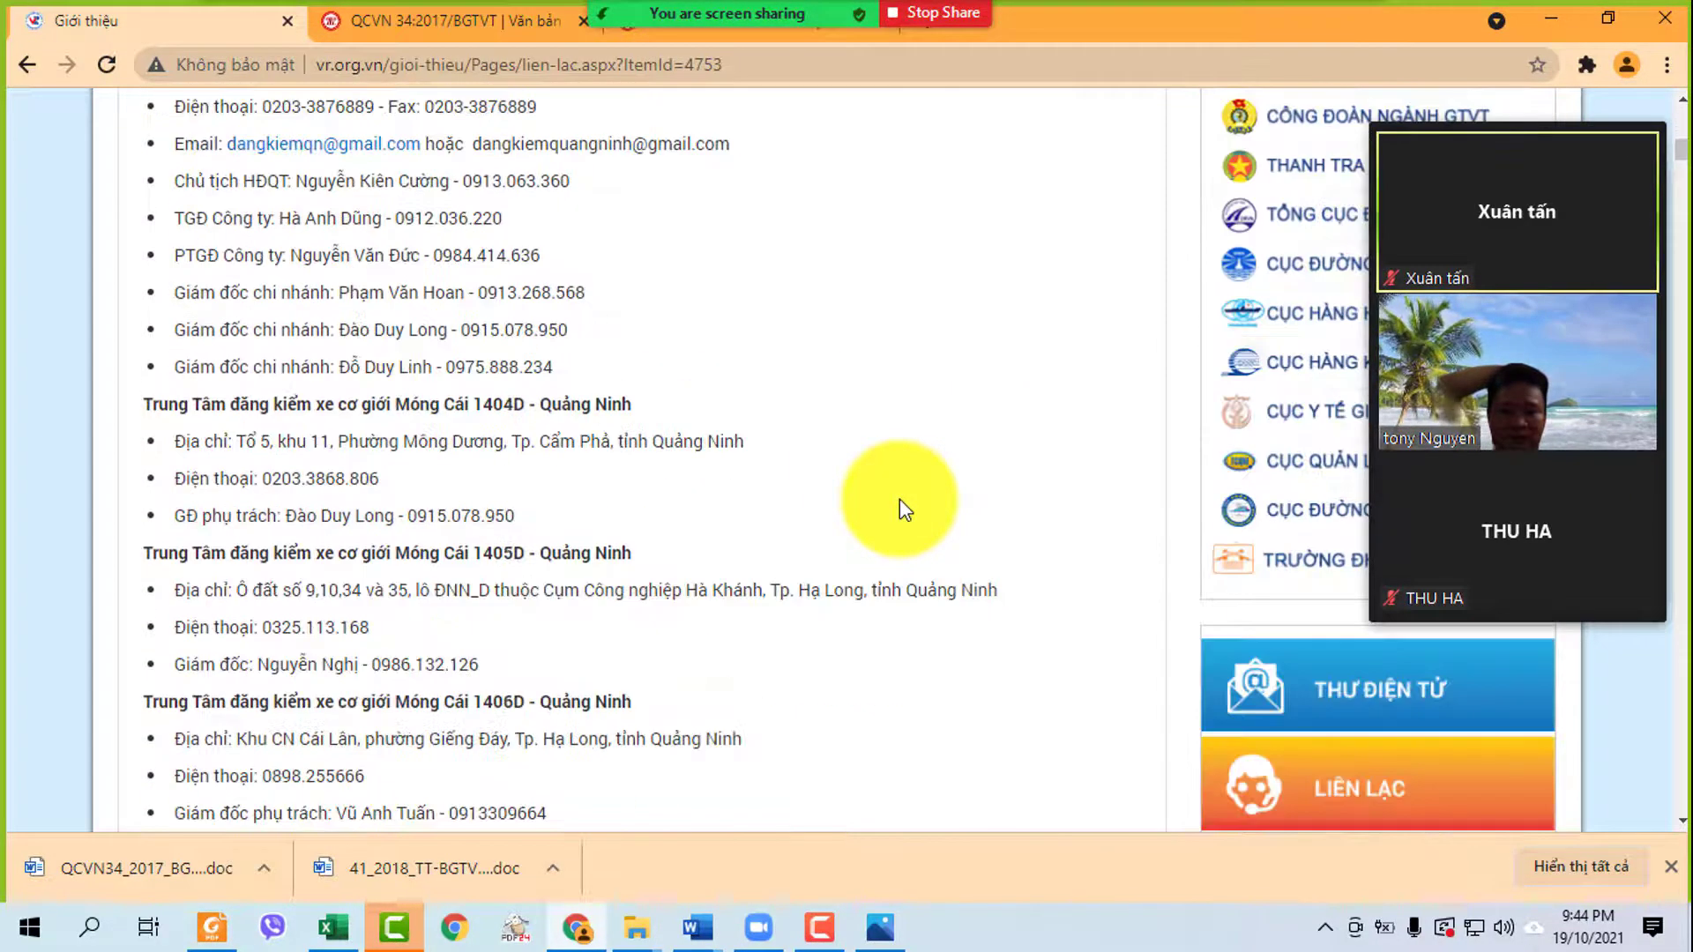
scroll(899, 501, down, 6)
scroll(898, 502, down, 9)
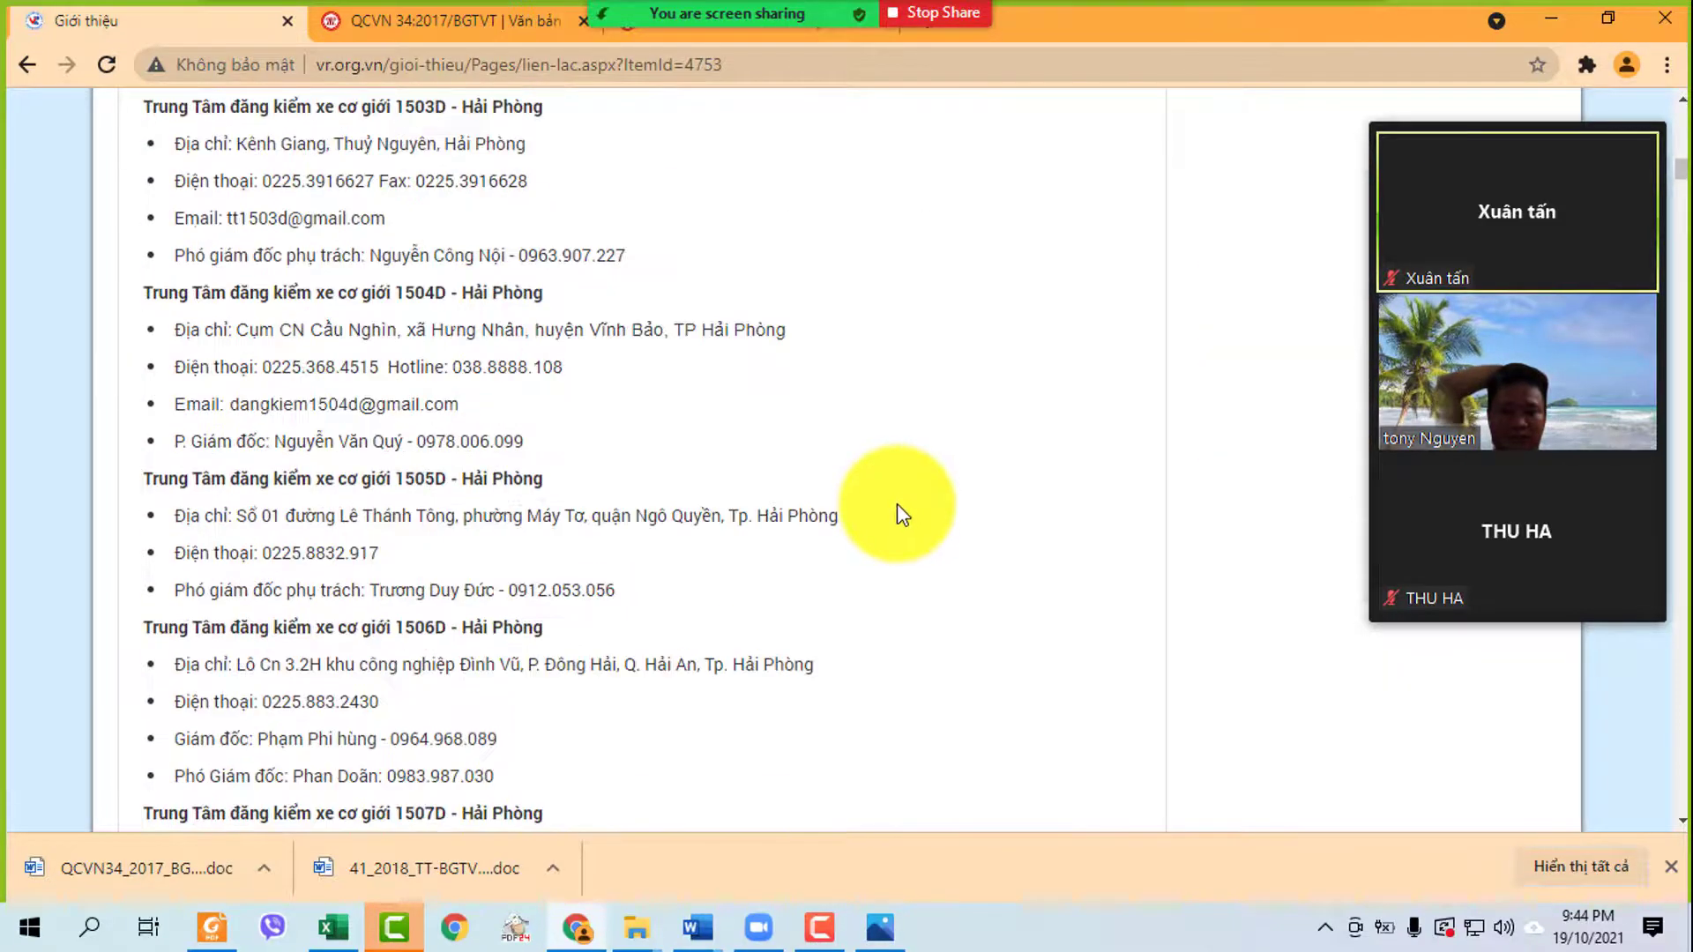
scroll(897, 504, down, 13)
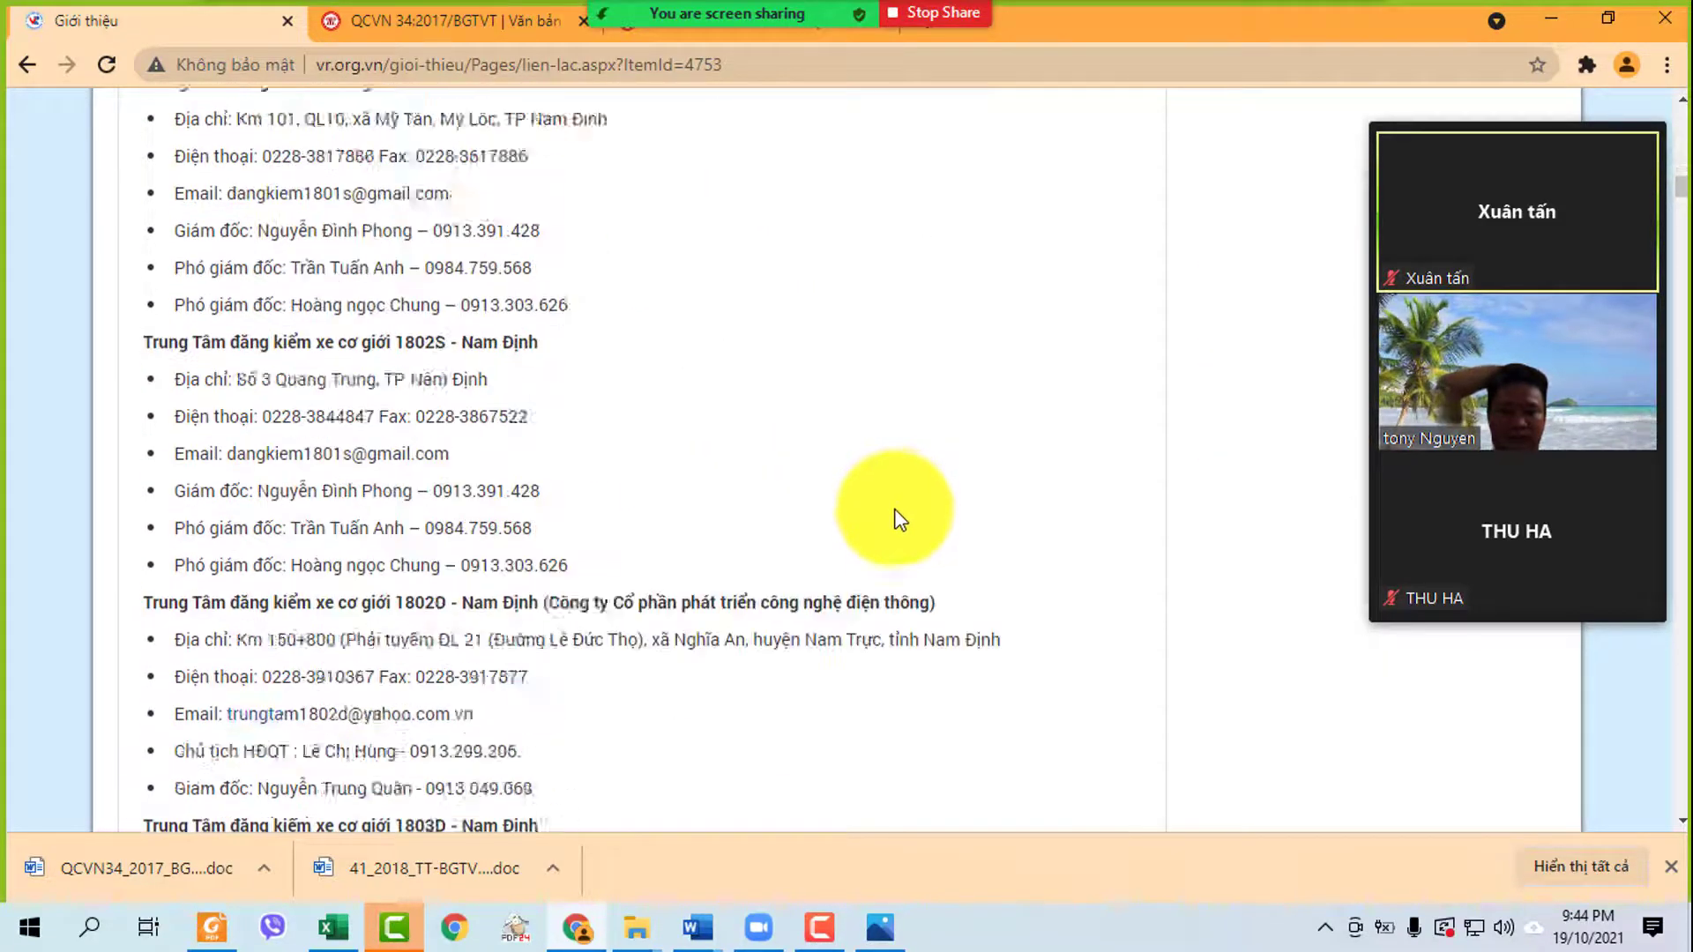
scroll(897, 508, down, 20)
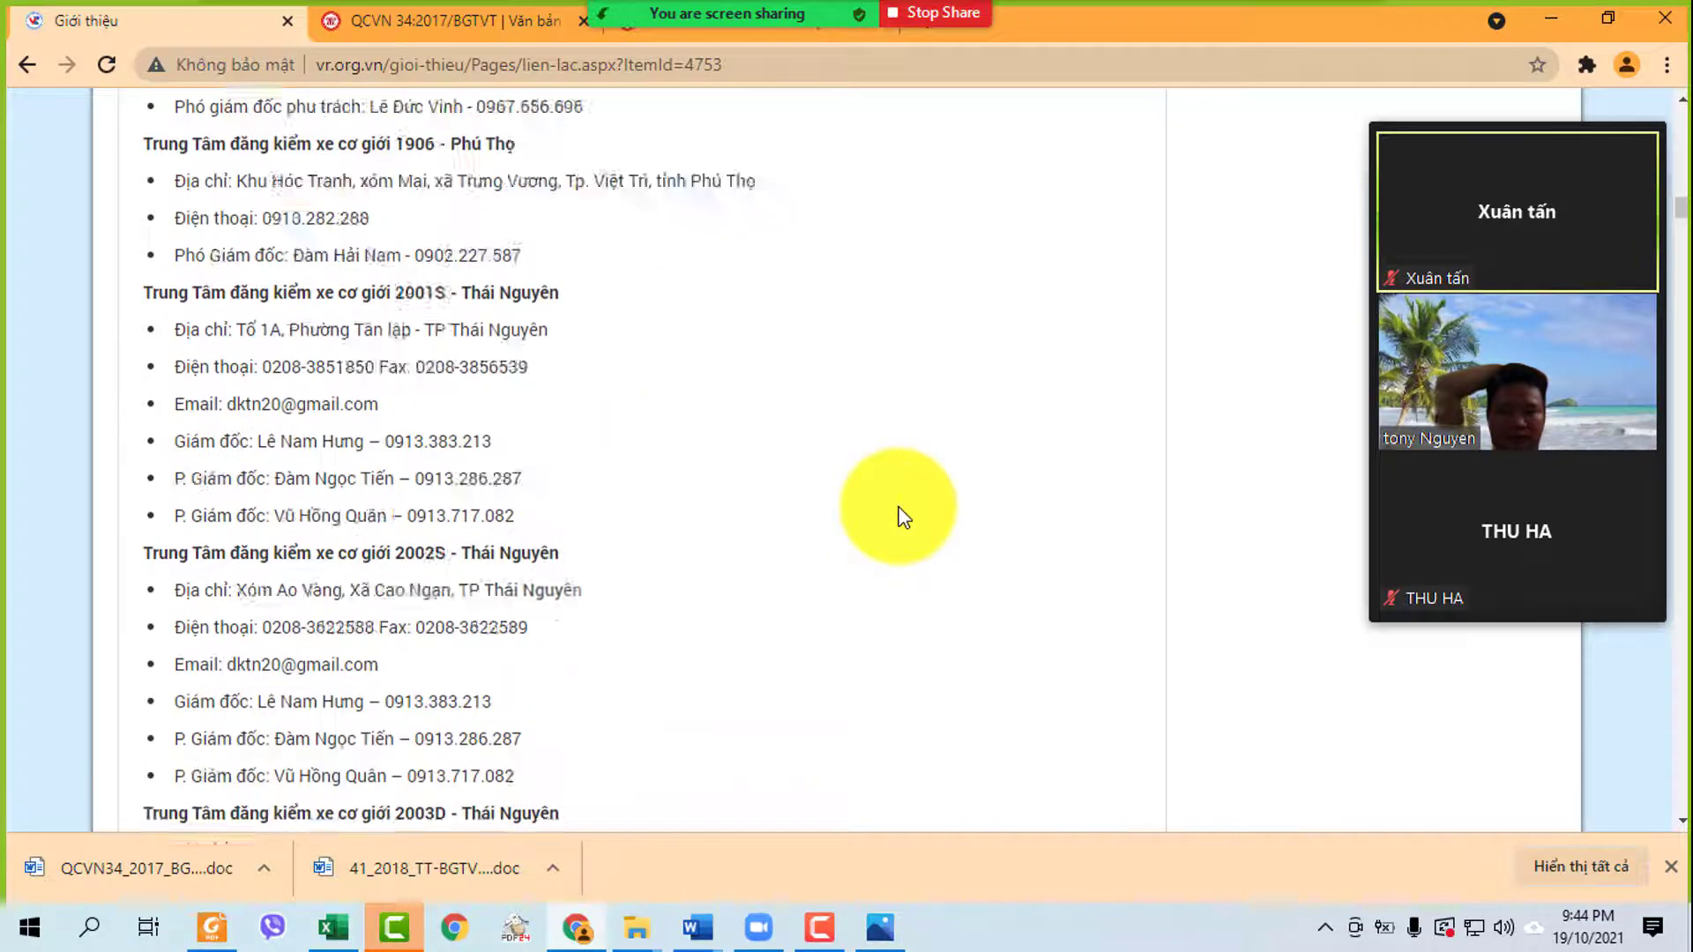
scroll(904, 515, down, 11)
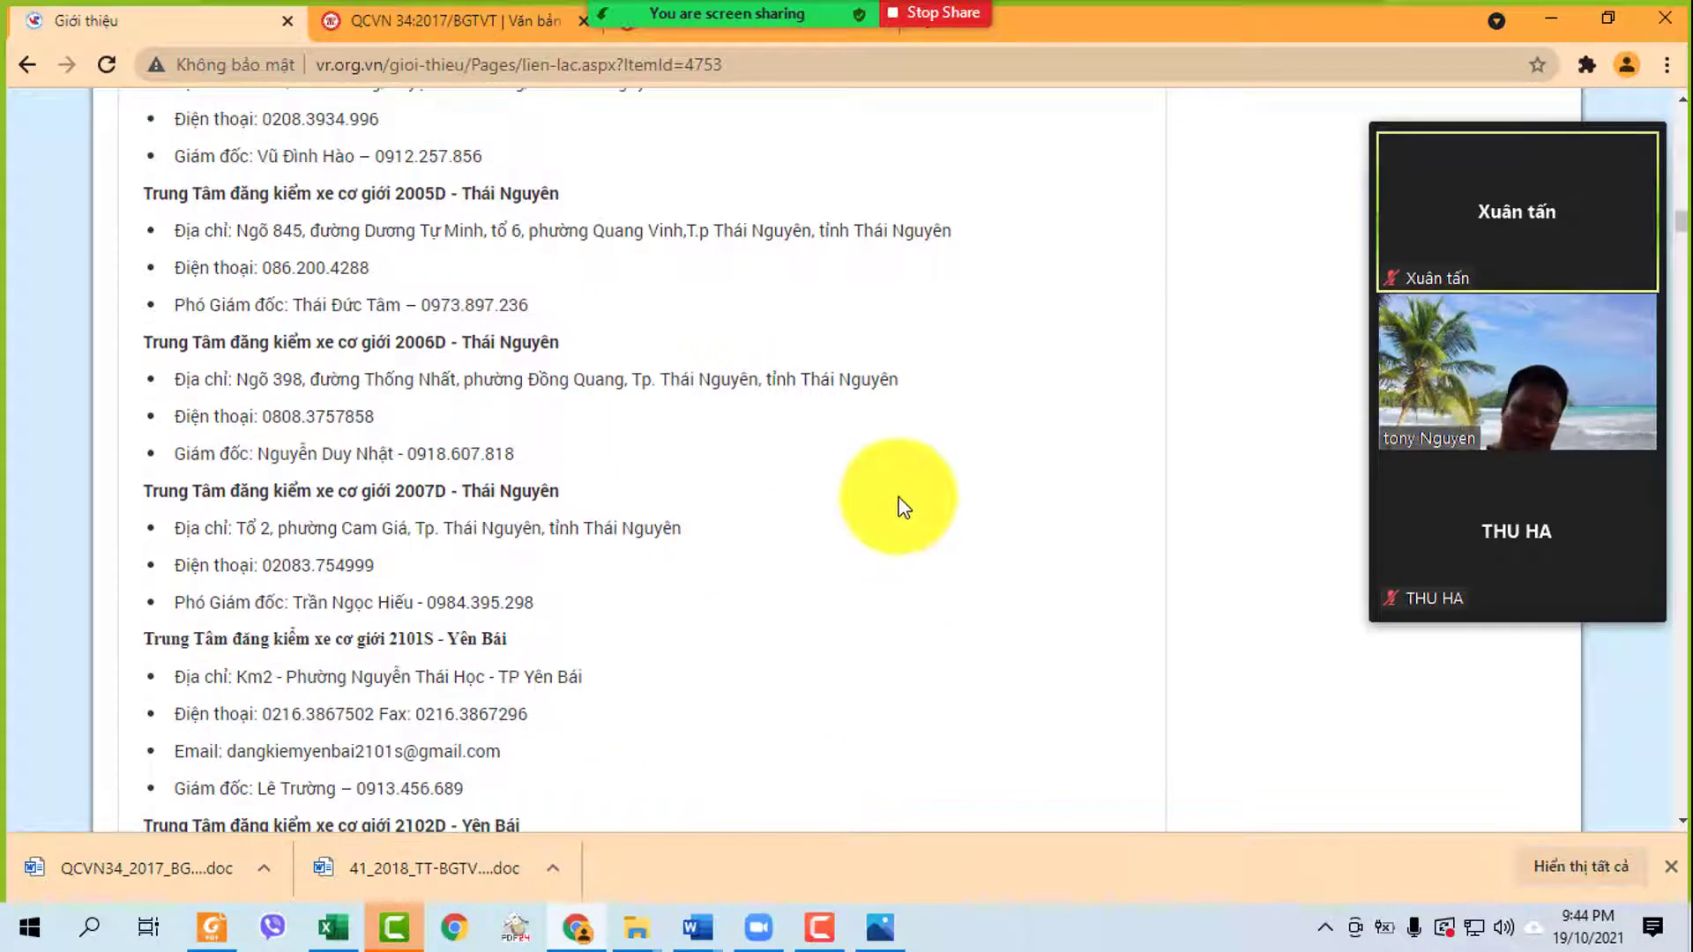
- Search the page for "HỒ CHÍ"
key(ctrl+f)
text(HÓG)
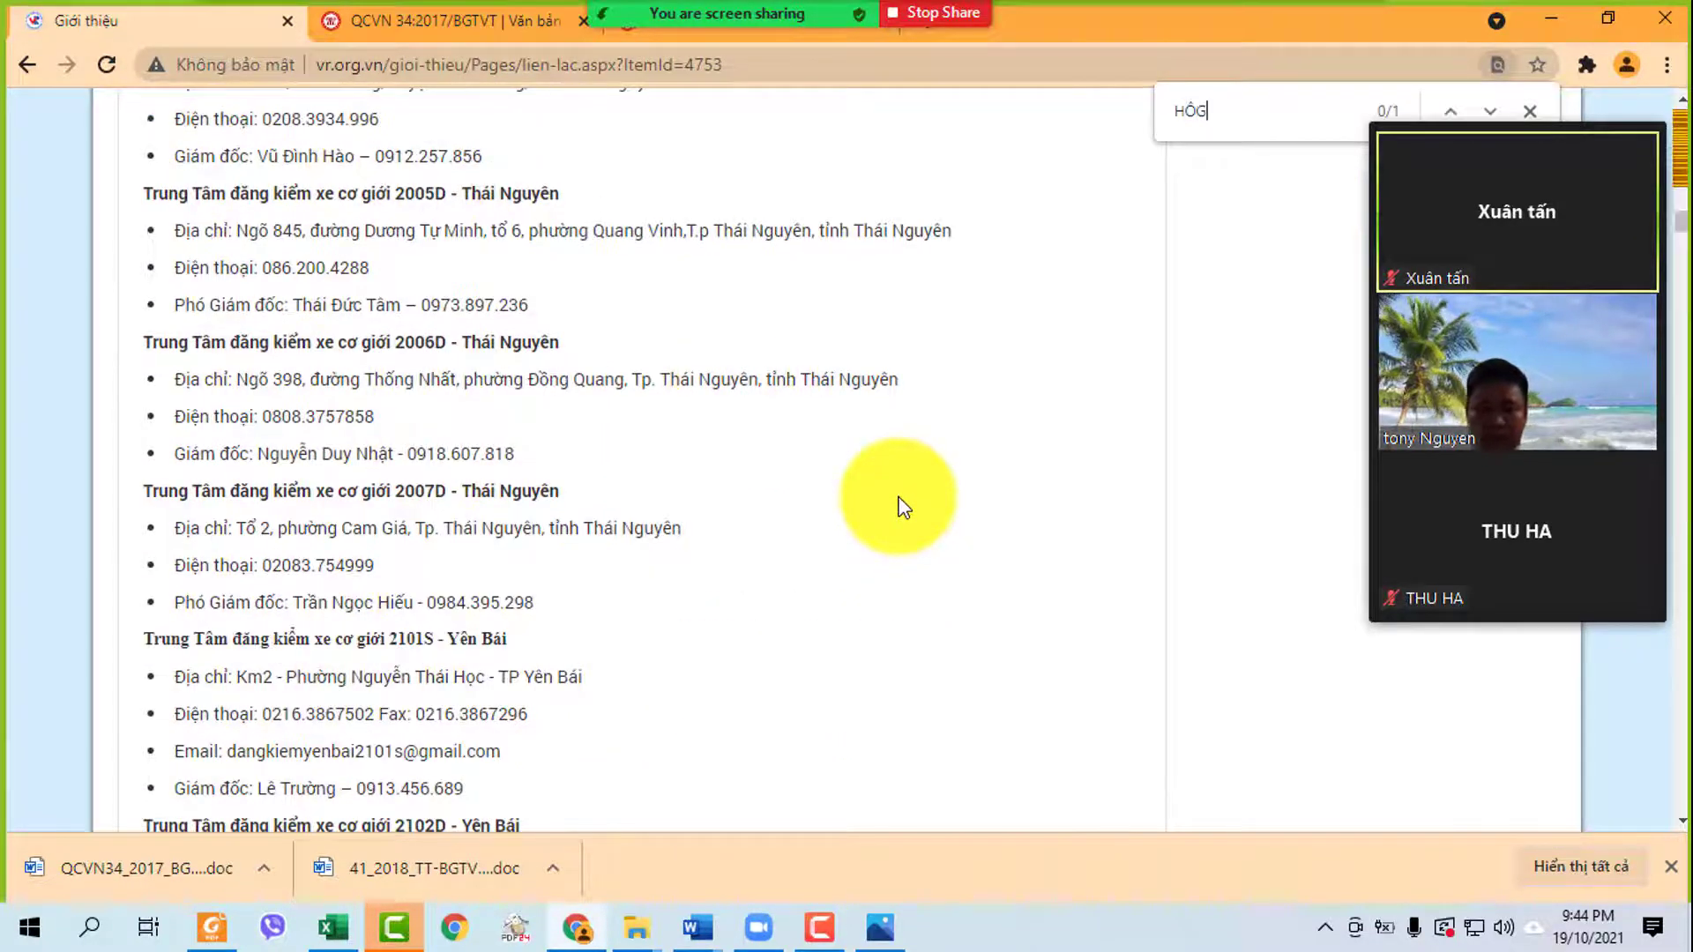
key(BackSpace)
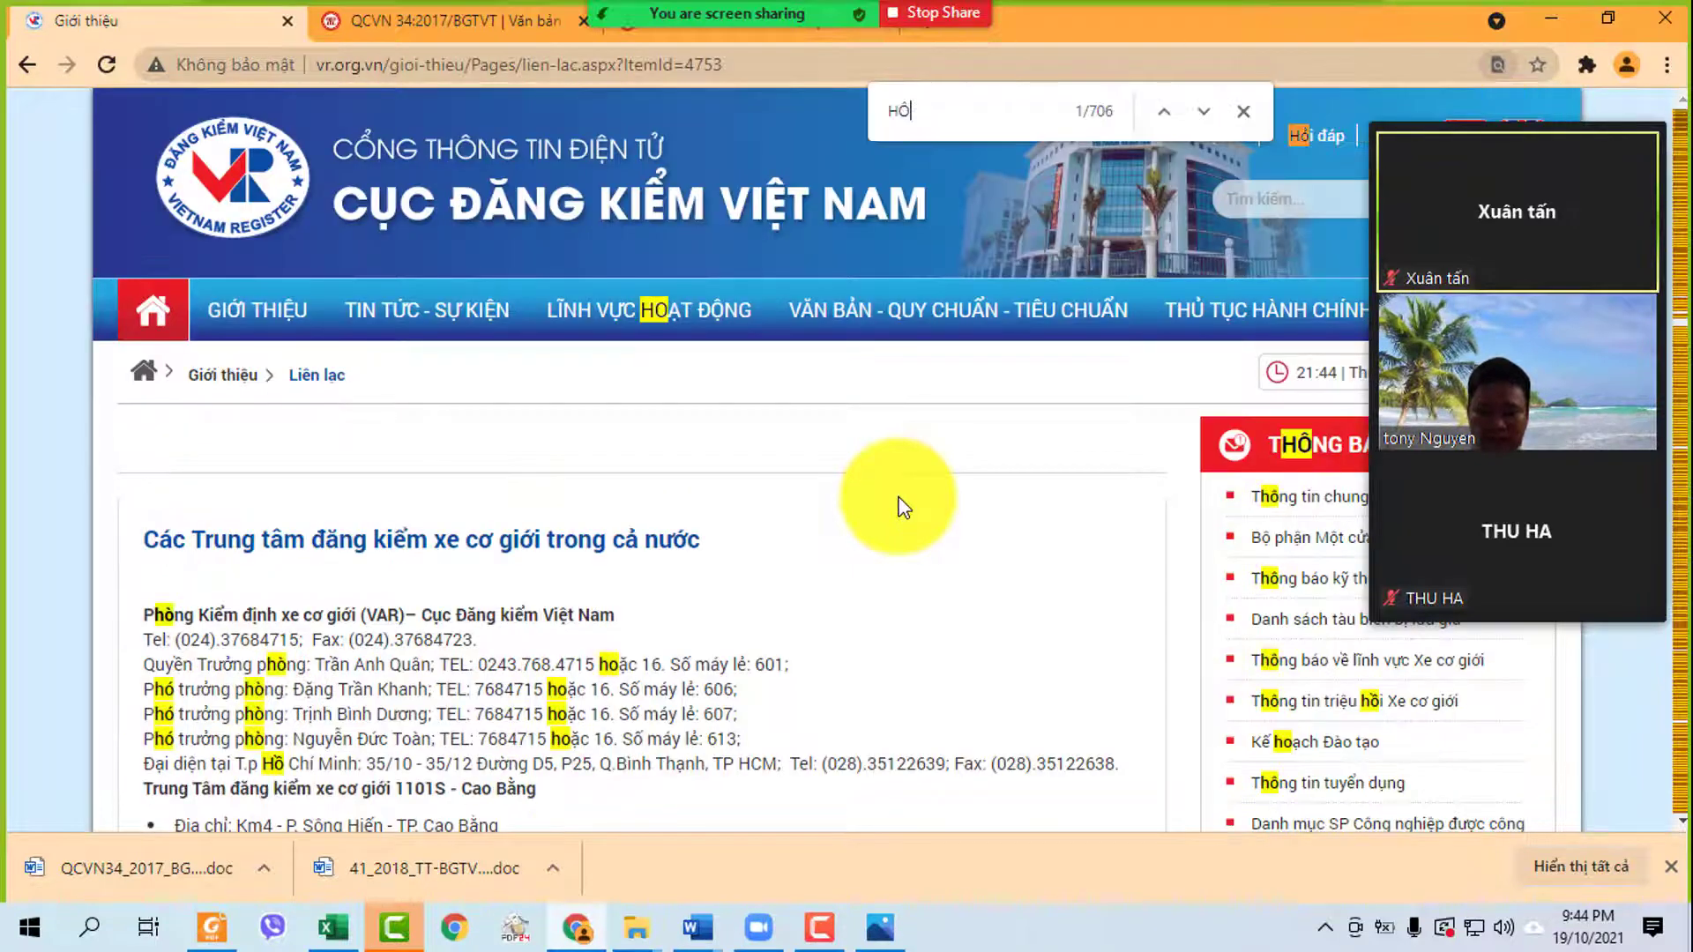
text(f C)
text(HI)
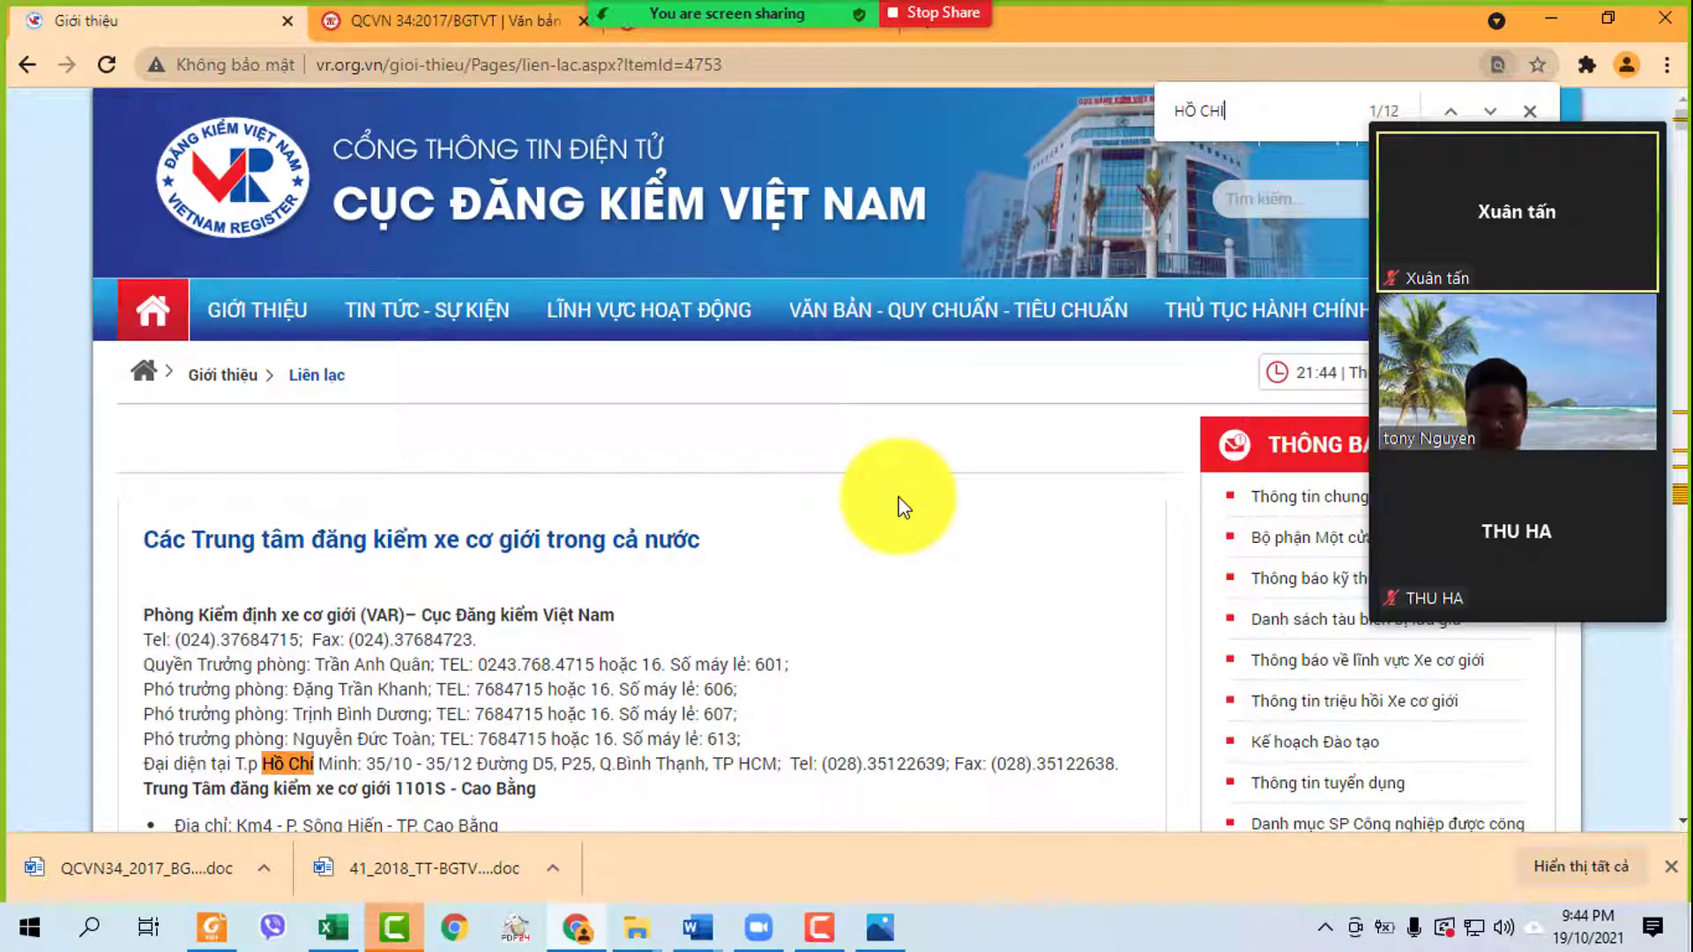
- Copy the address, telephone and fax details of the Ho Chi Minh City representative office
scroll(900, 494, down, 3)
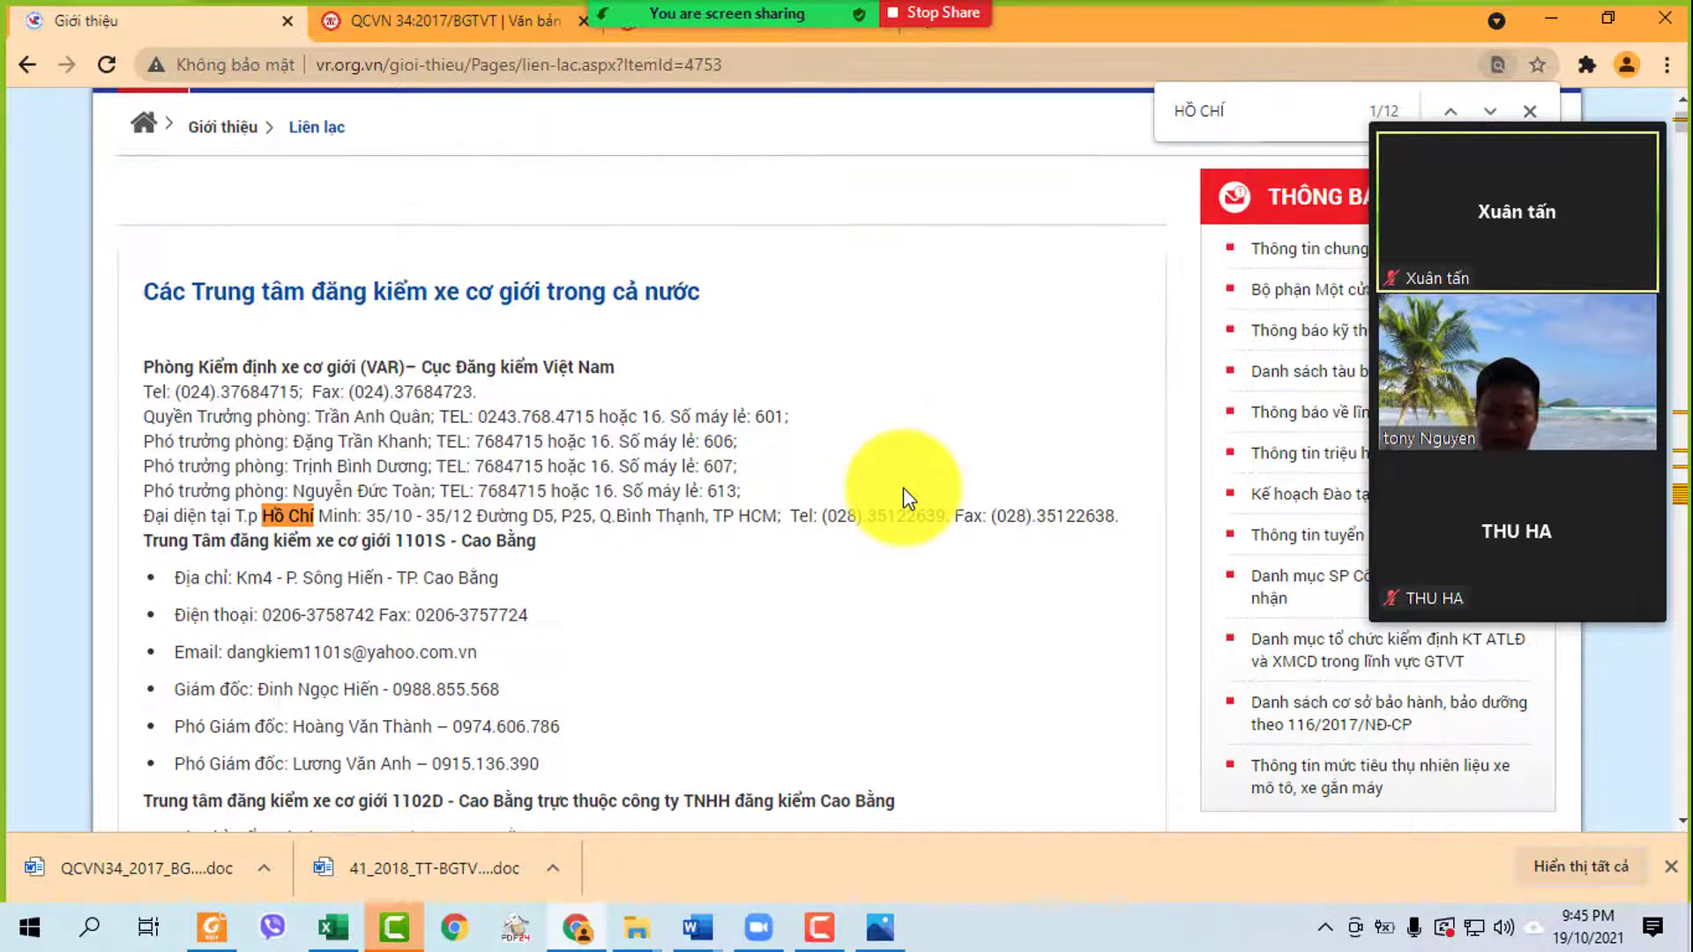
click(347, 514)
drag(367, 516, 1119, 522)
key(super+c)
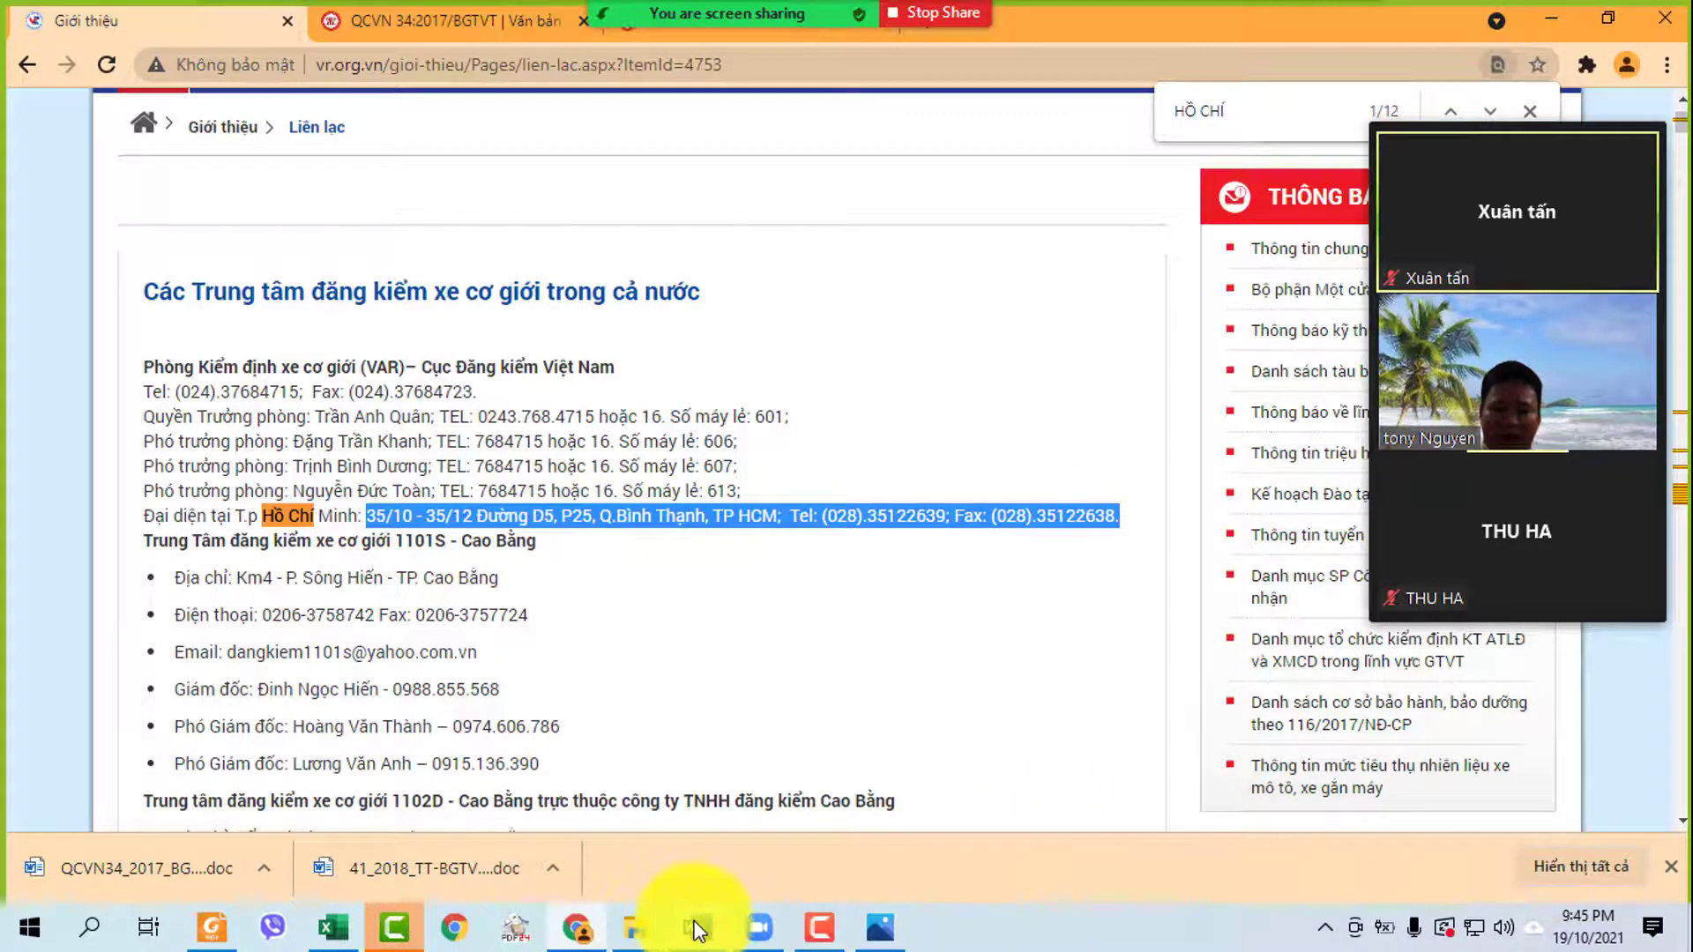
- Switch to the GHI CHU document in Word and paste the copied contact details as plain text on page 2, after the last paragraph
mouse_move(697, 930)
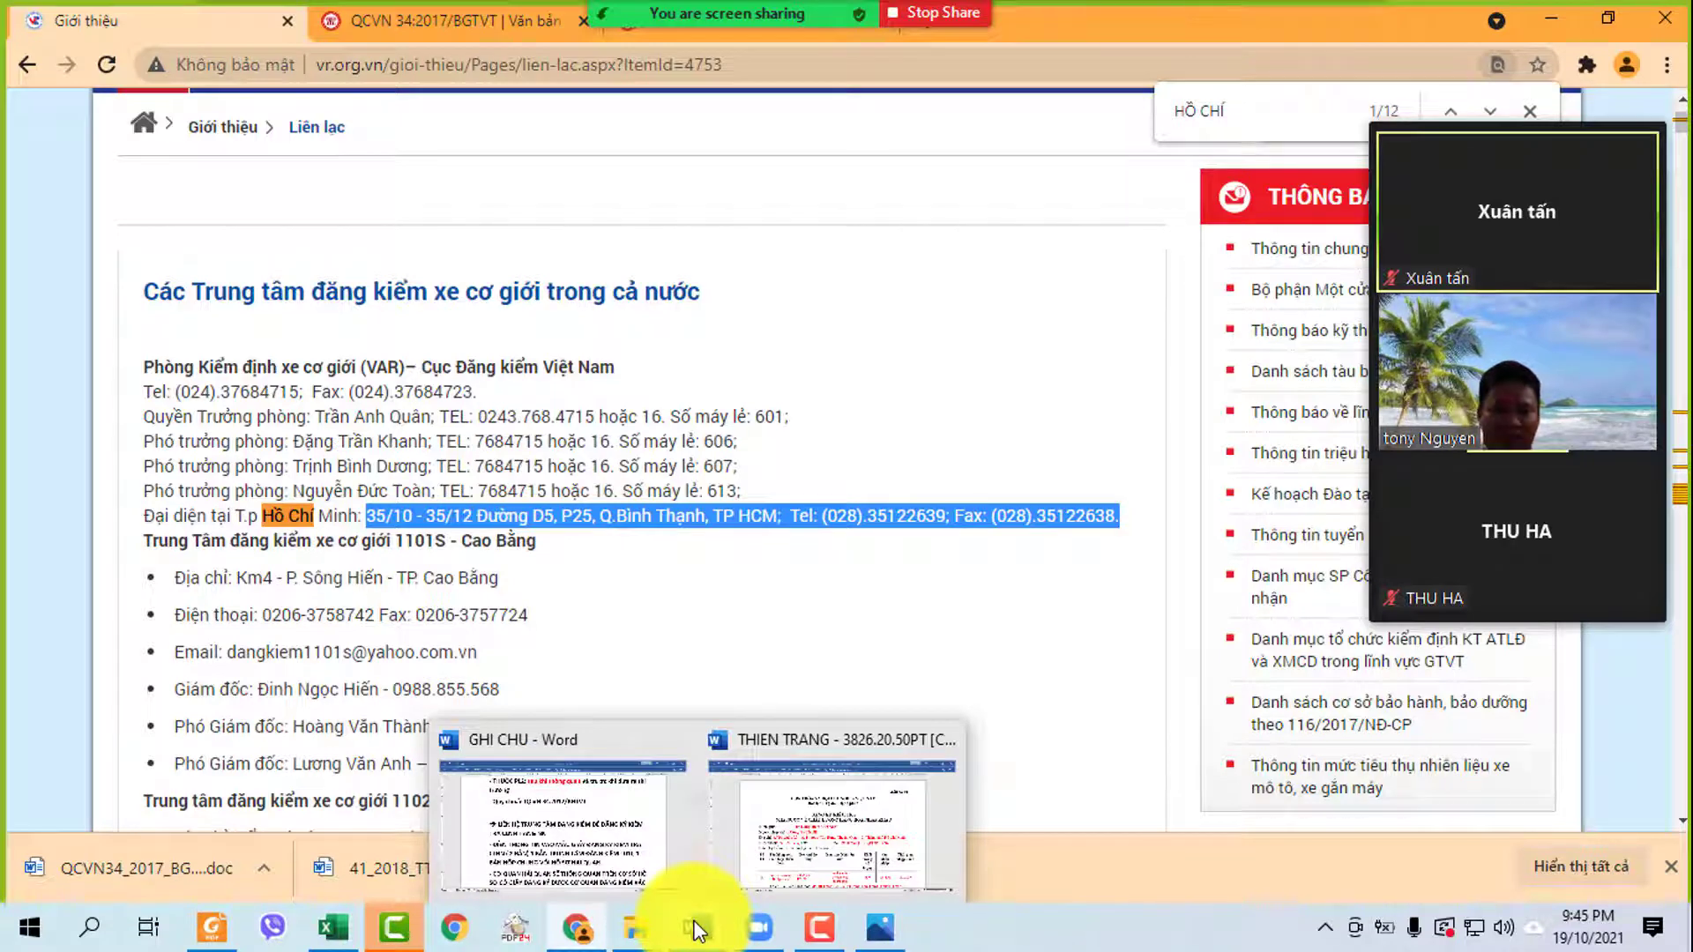
click(546, 817)
scroll(538, 776, down, 3)
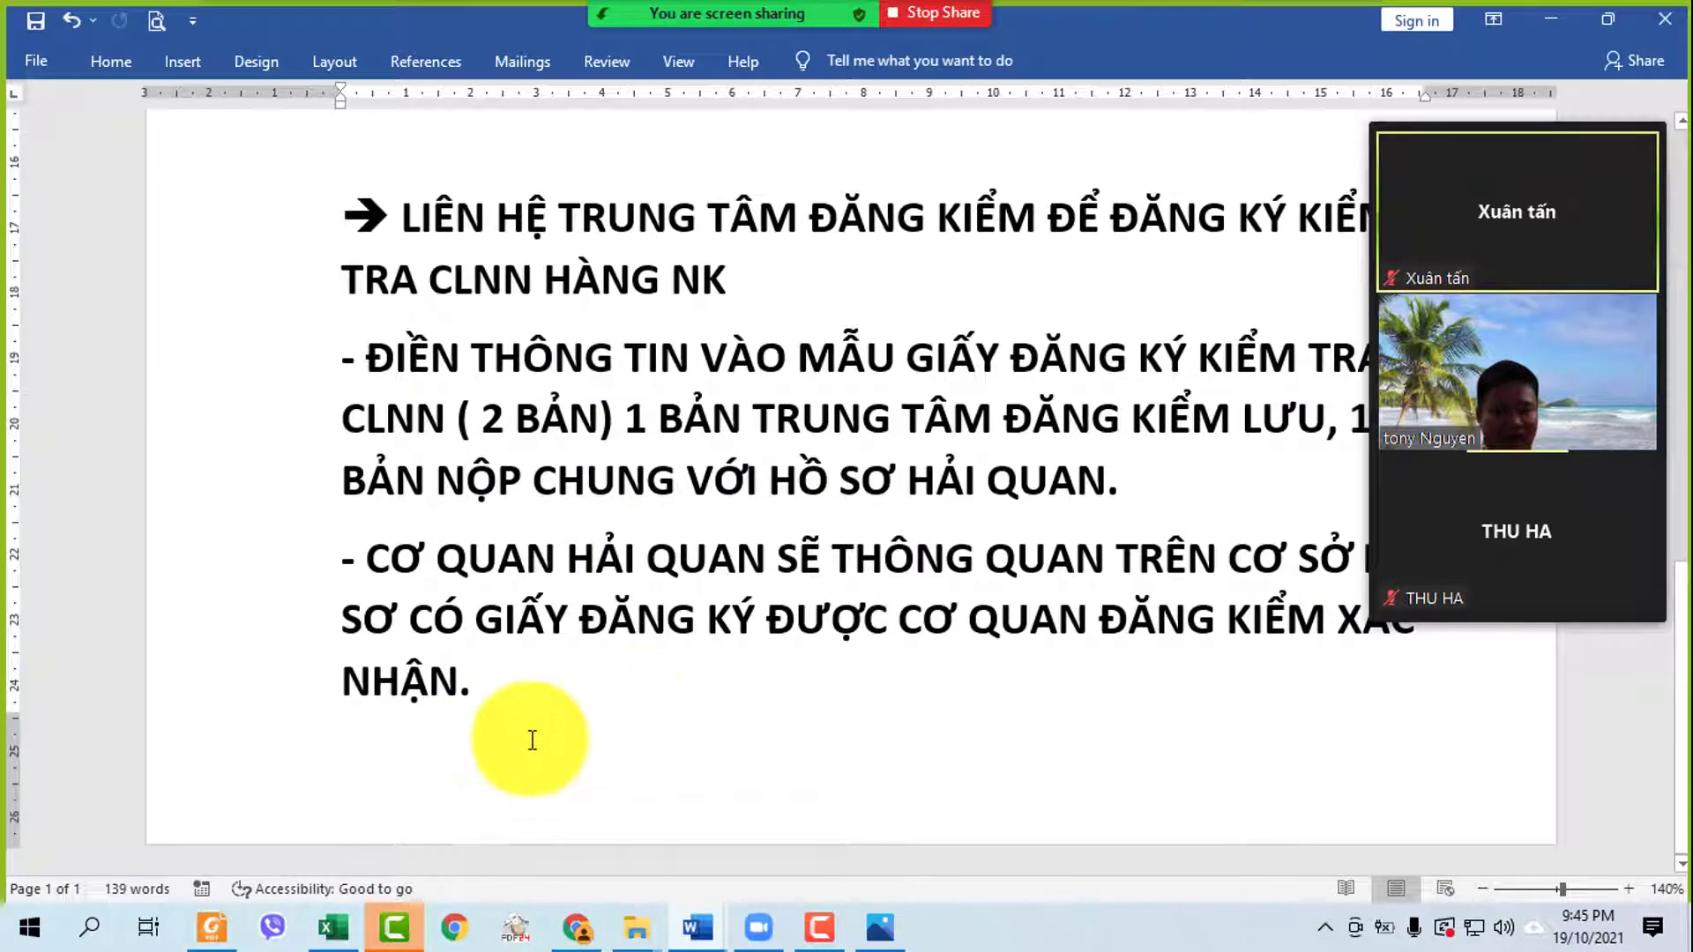
click(517, 674)
key(ctrl+Return)
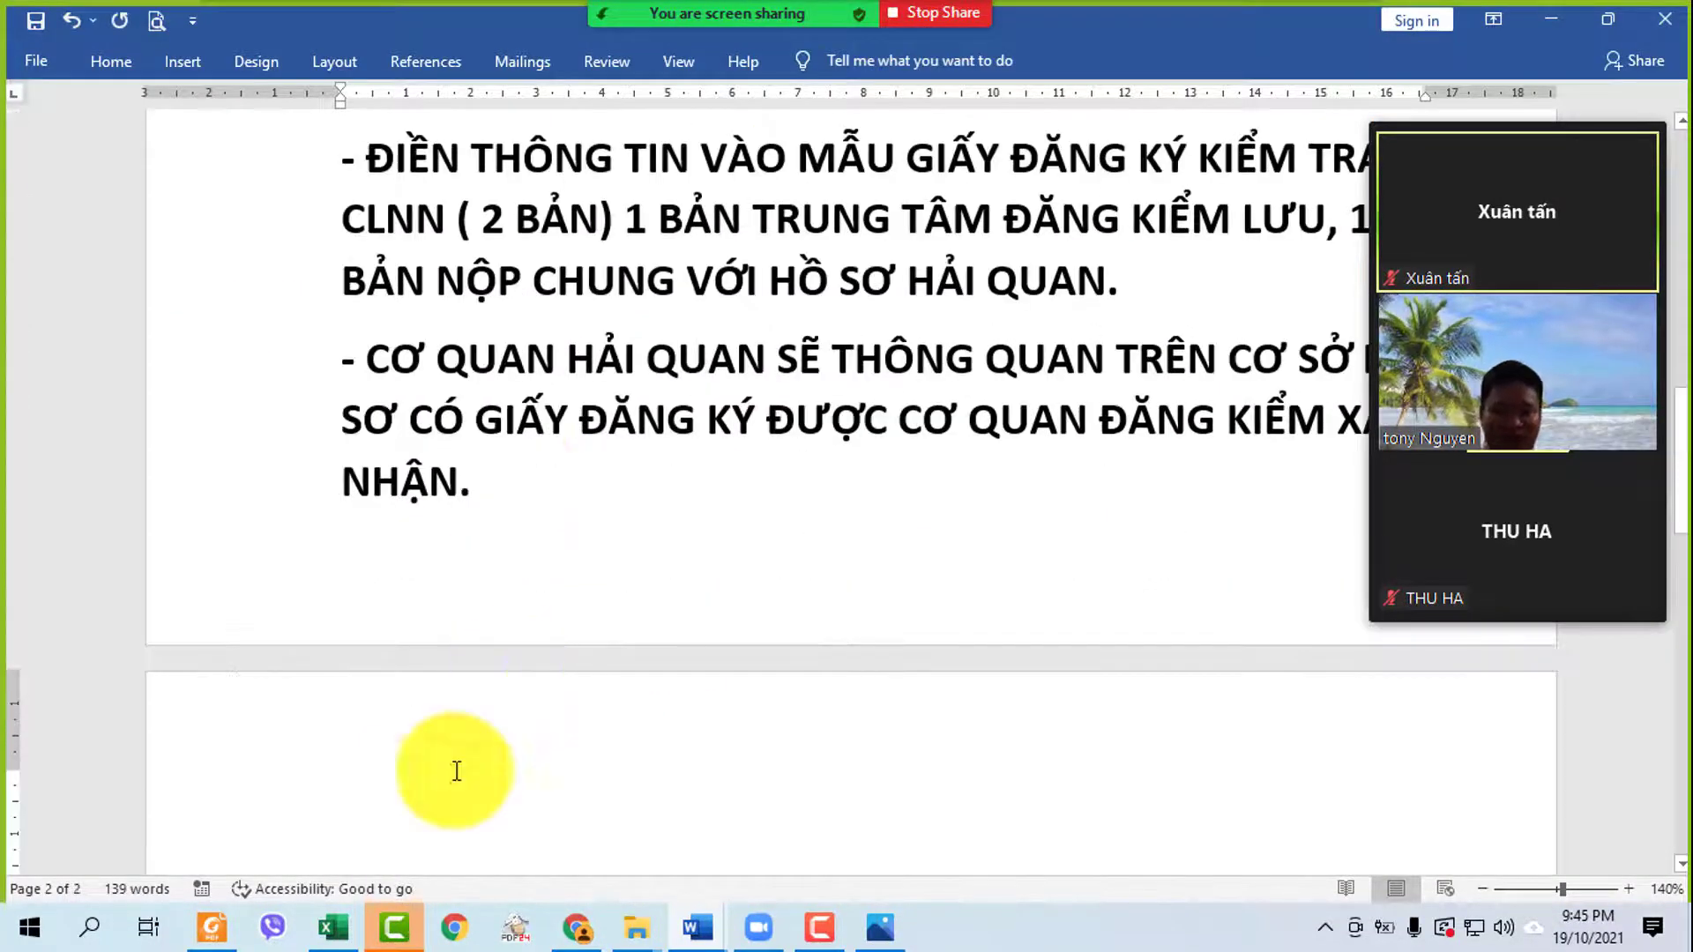
right_click(347, 793)
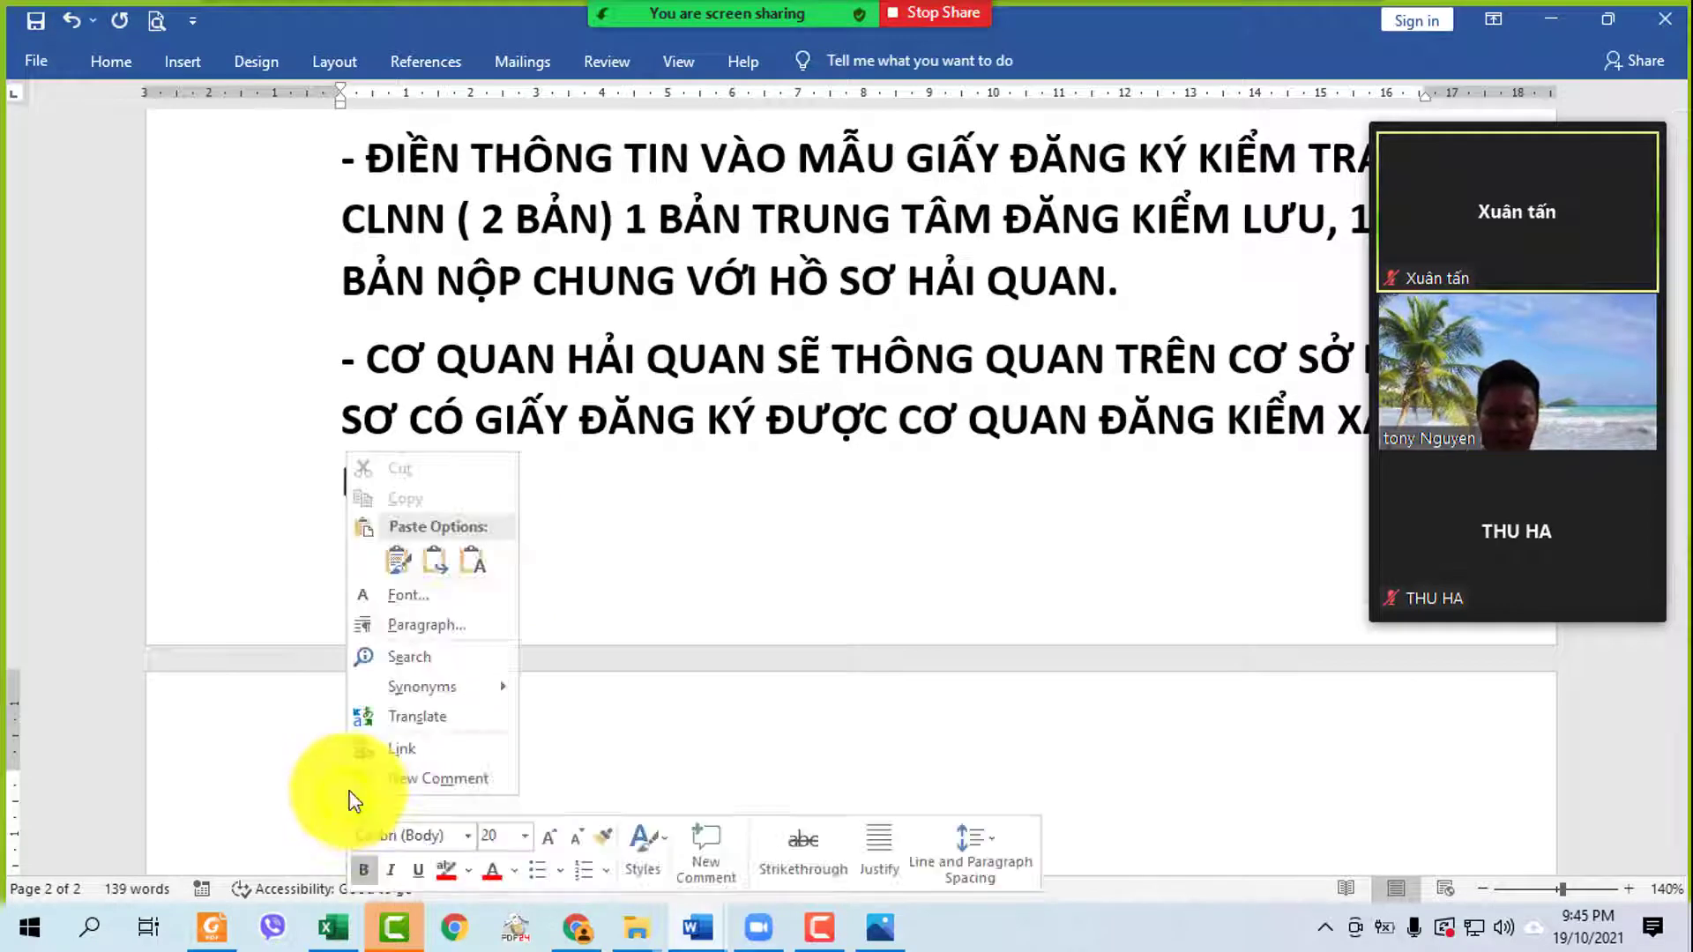
click(479, 559)
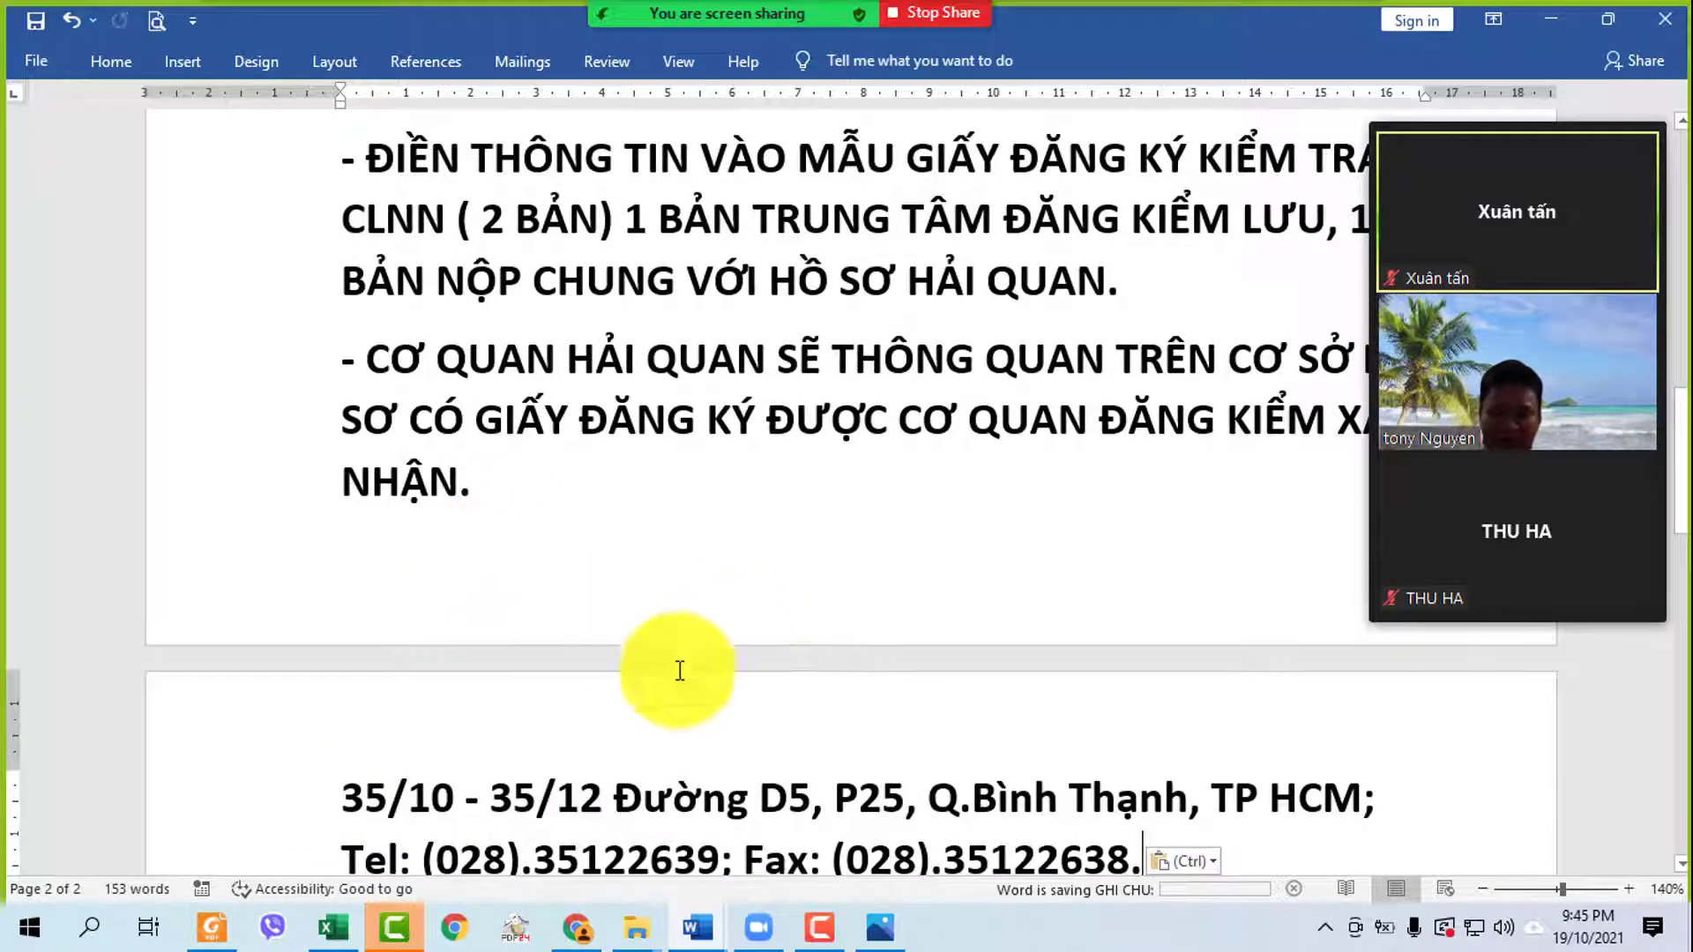
- Add the label "Địa chỉ:" in front of the pasted address
scroll(408, 670, down, 3)
click(339, 631)
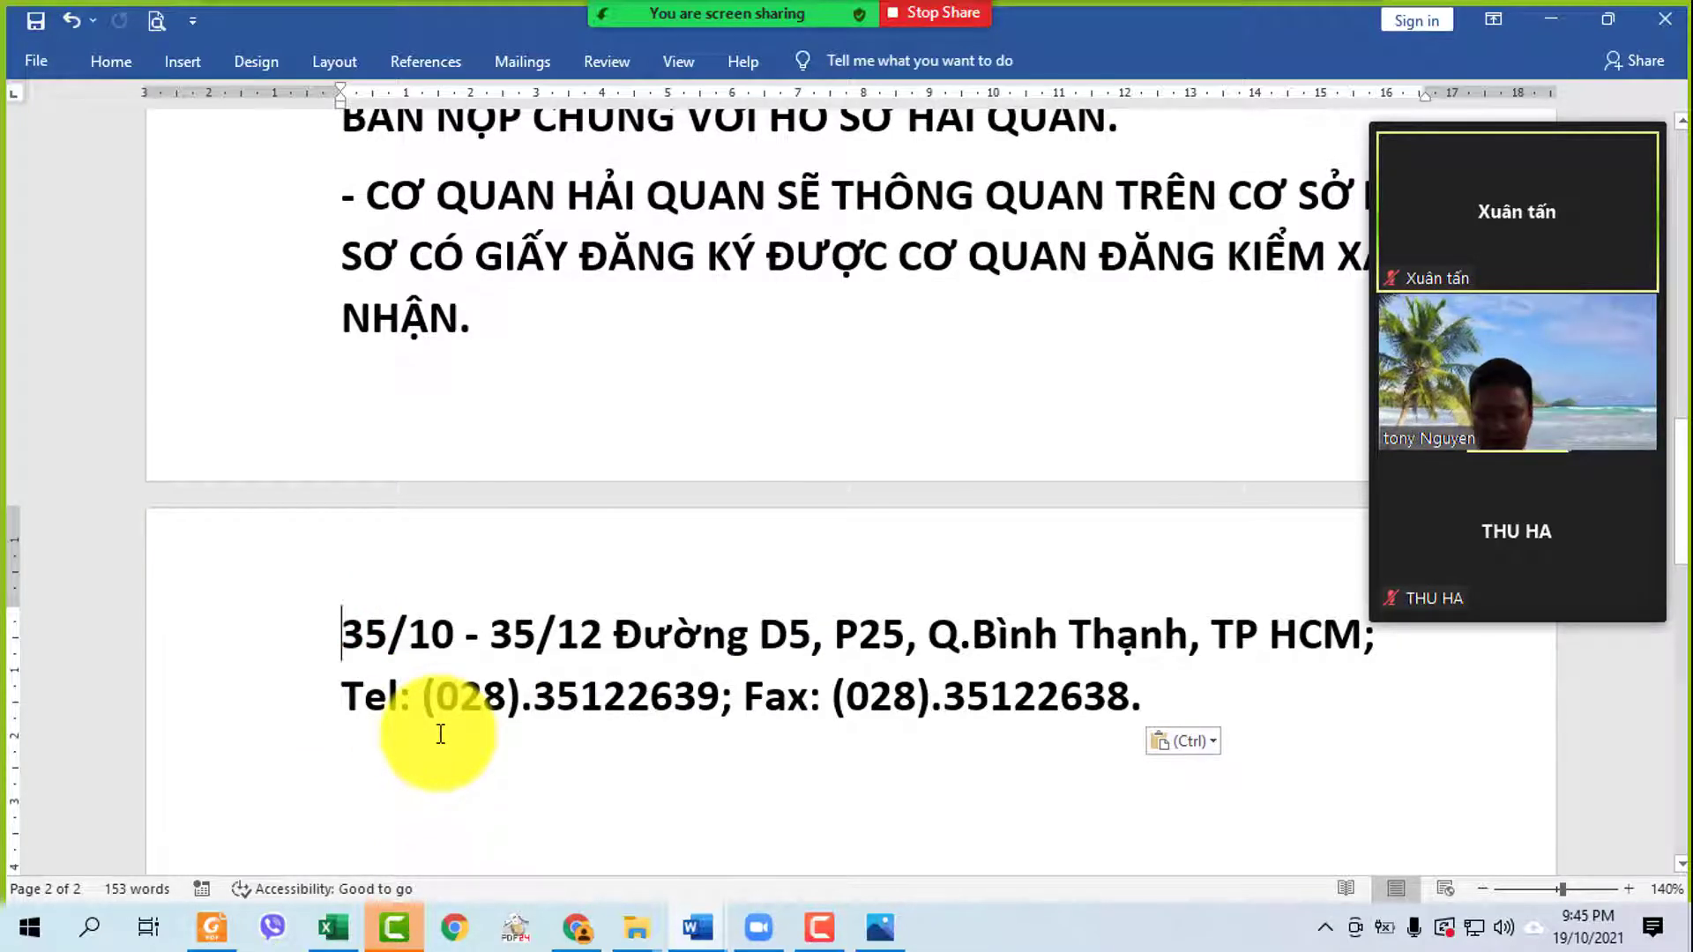
text(Đia chỉ:)
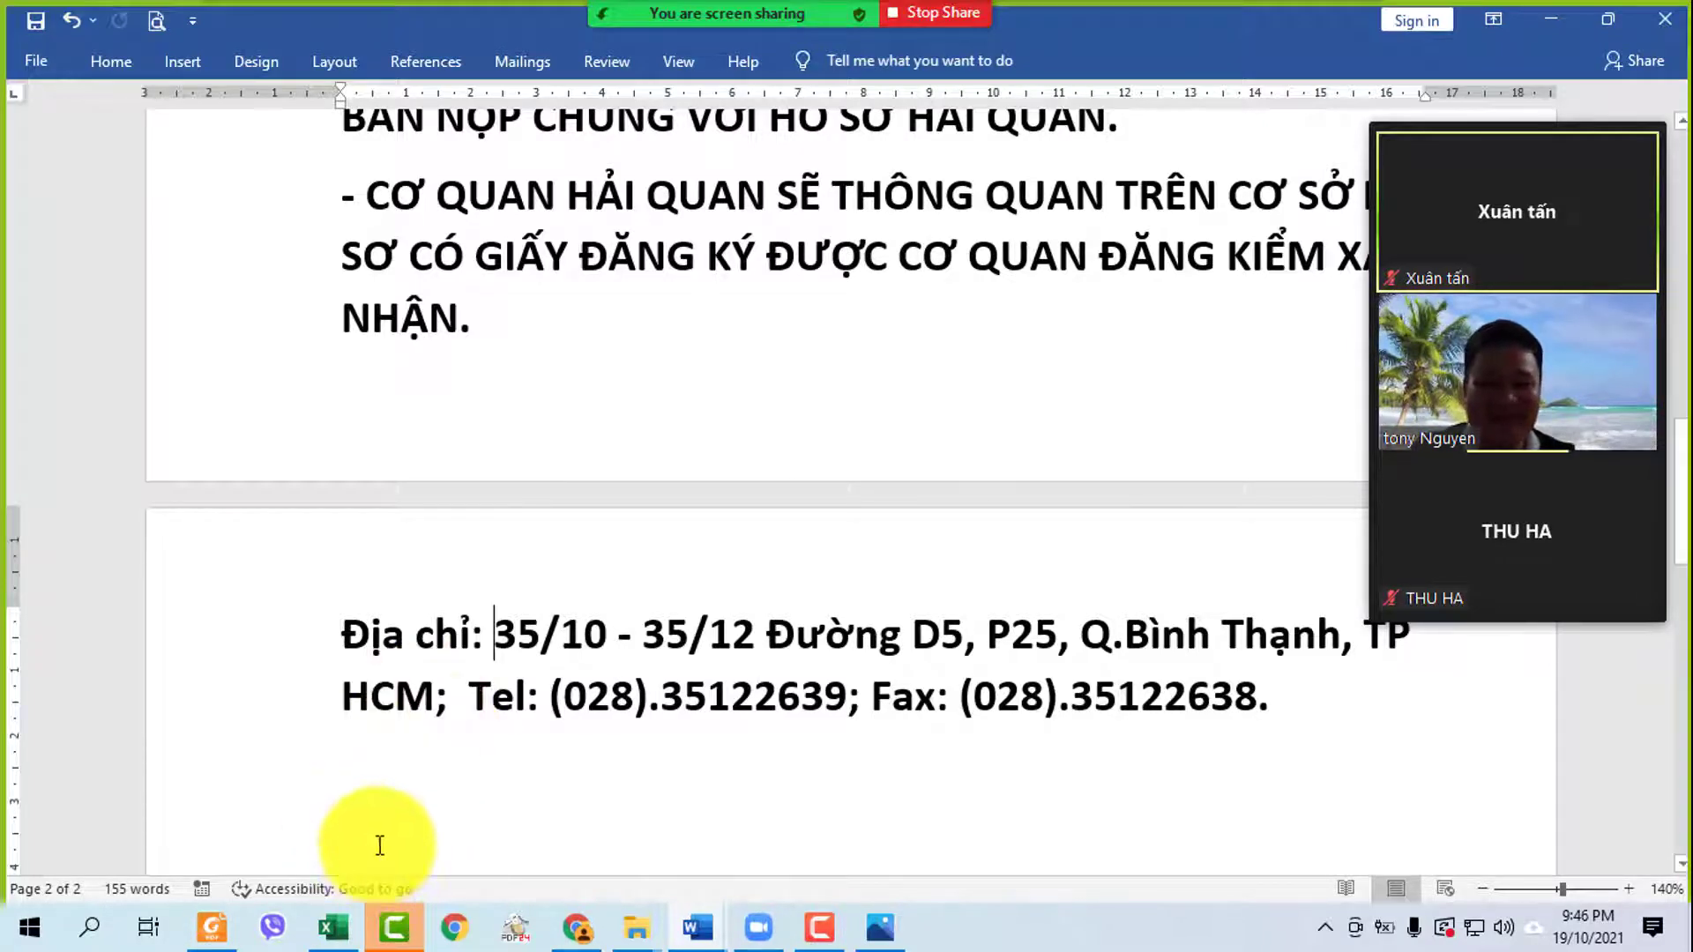
- Review the inspection registration notes and highlight the paragraph on customs clearance based on the confirmed registration form
scroll(829, 575, up, 2)
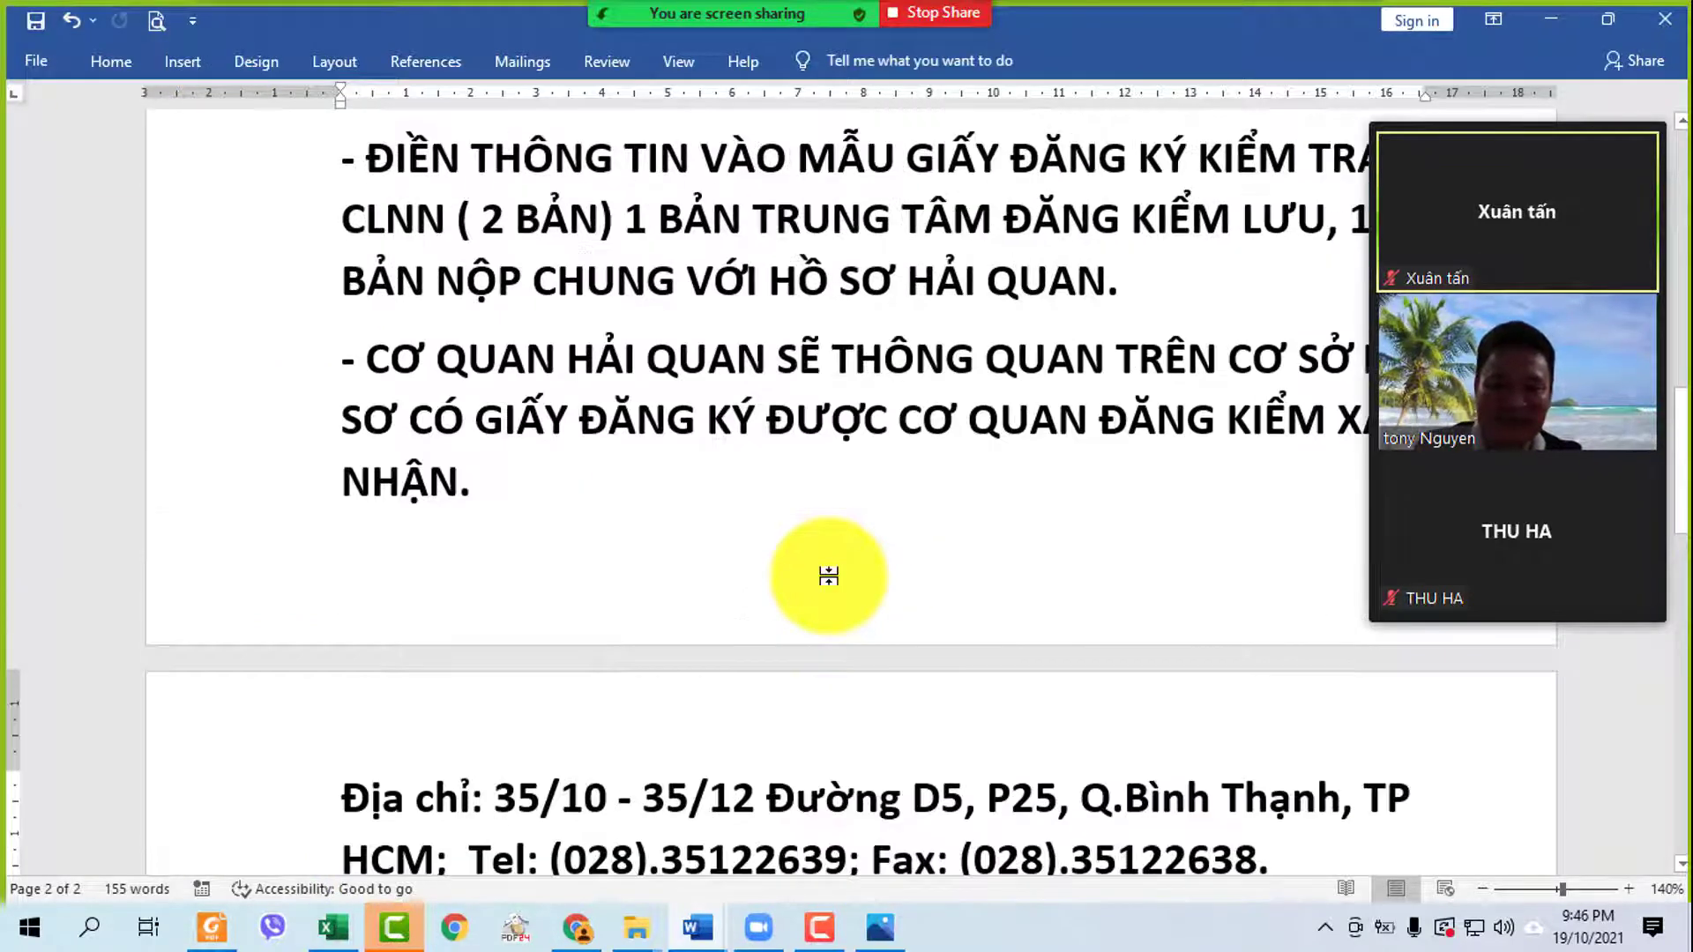
scroll(820, 577, up, 3)
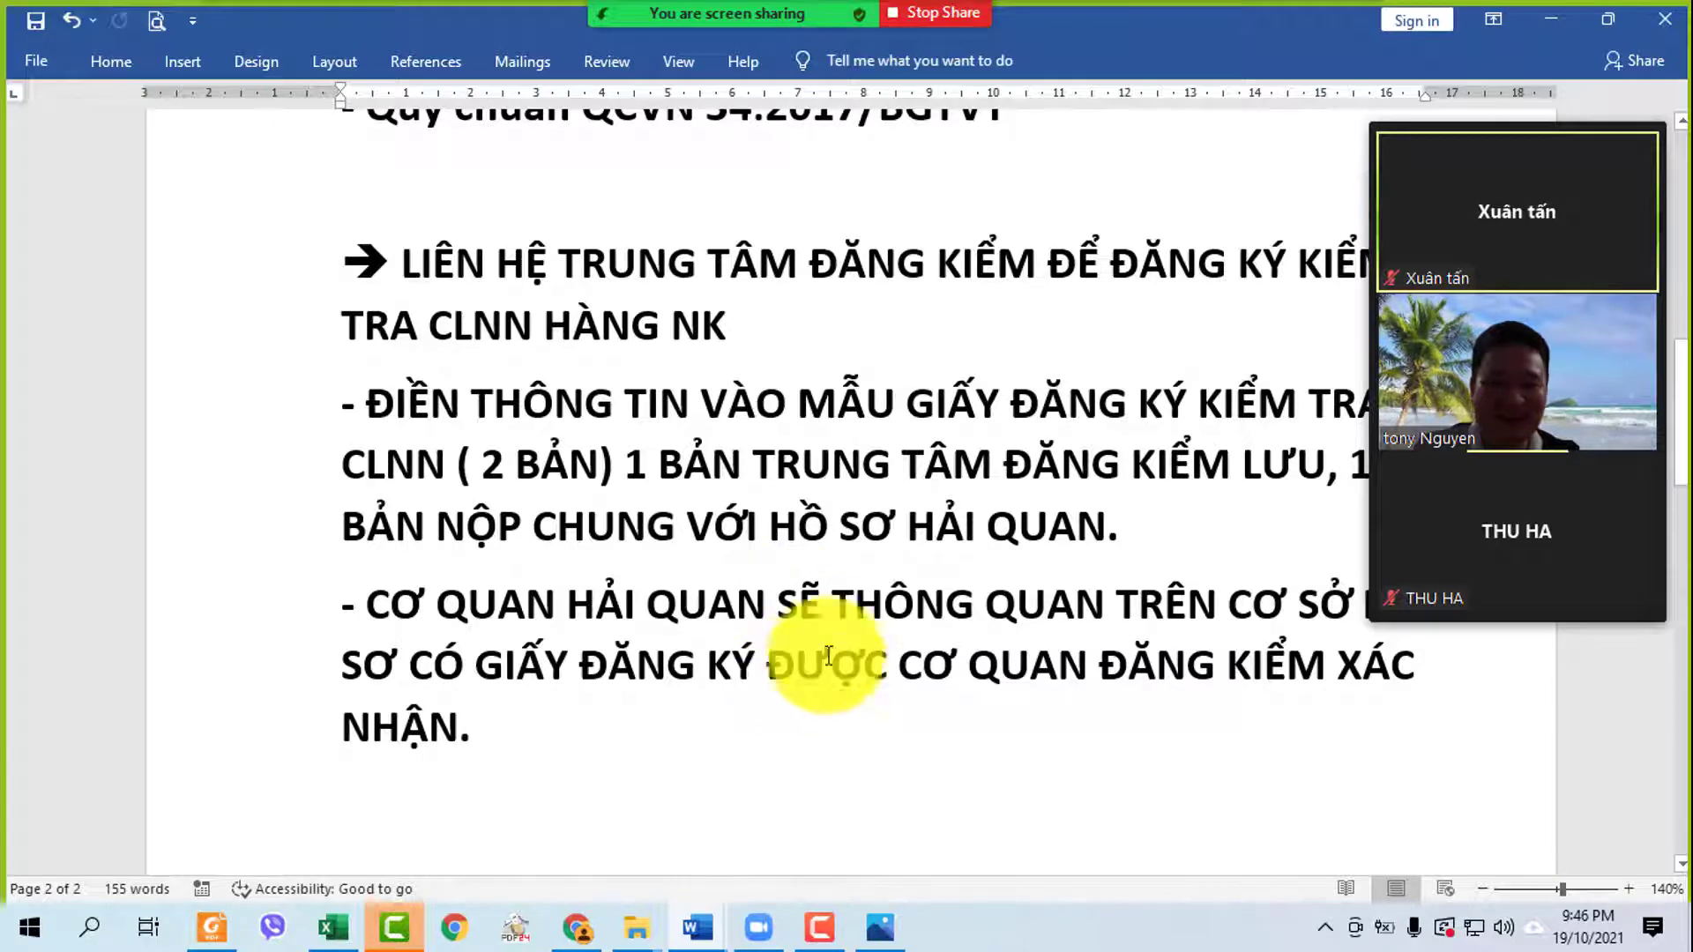
scroll(849, 636, down, 4)
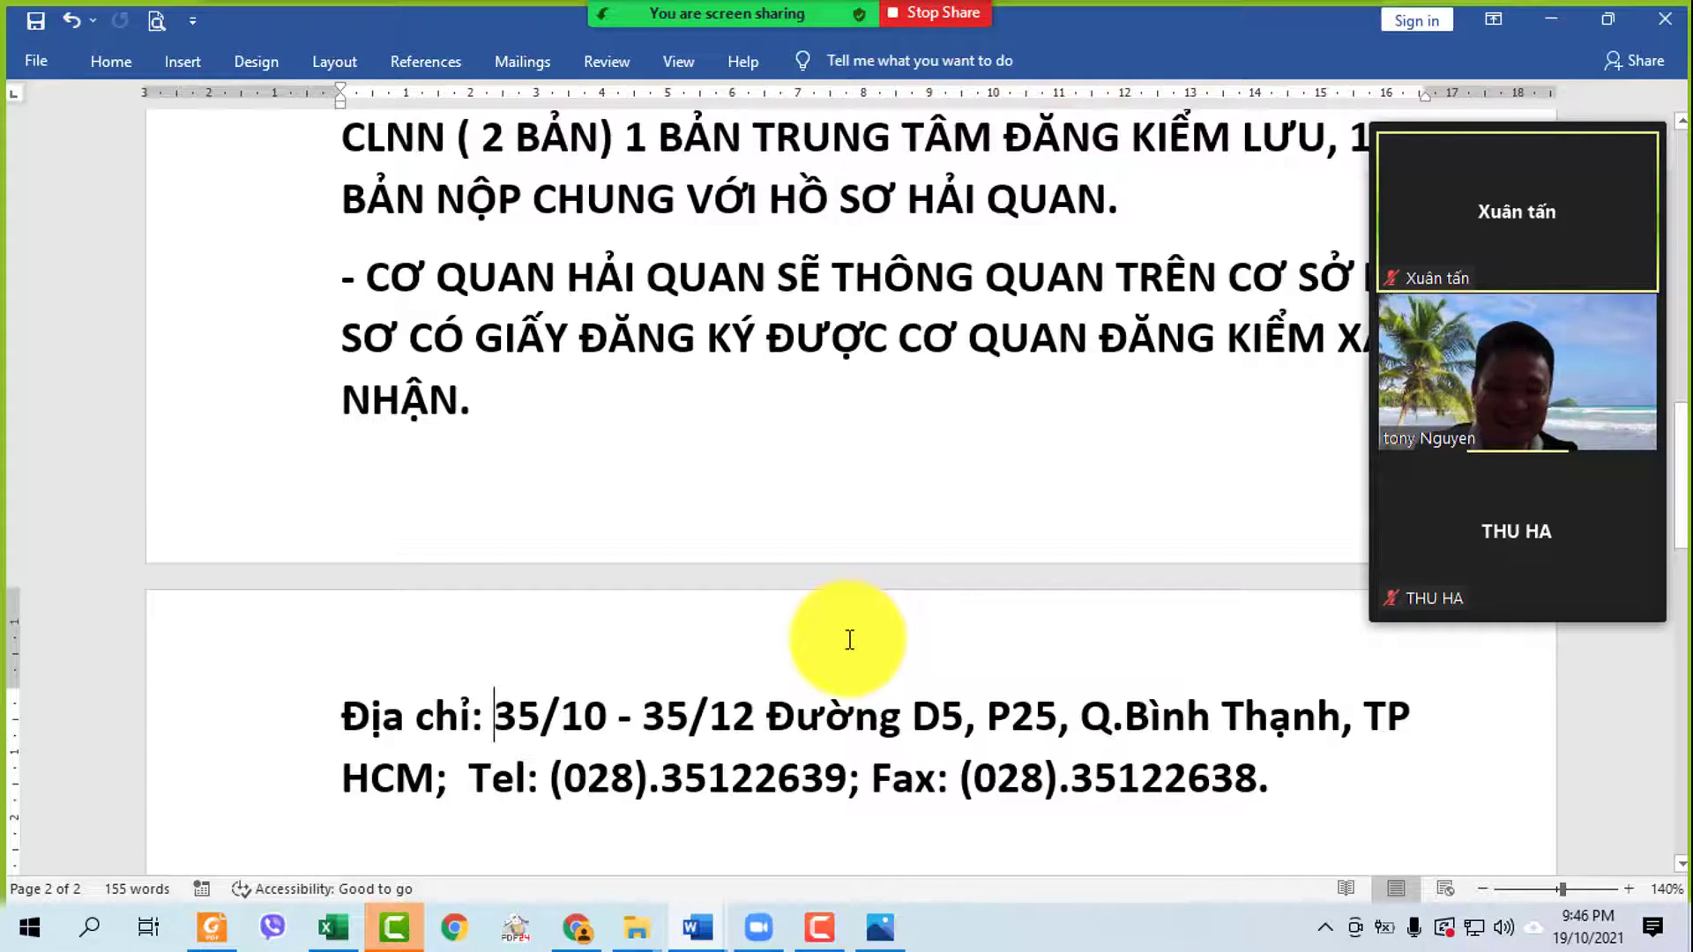
scroll(849, 639, down, 3)
scroll(850, 650, up, 4)
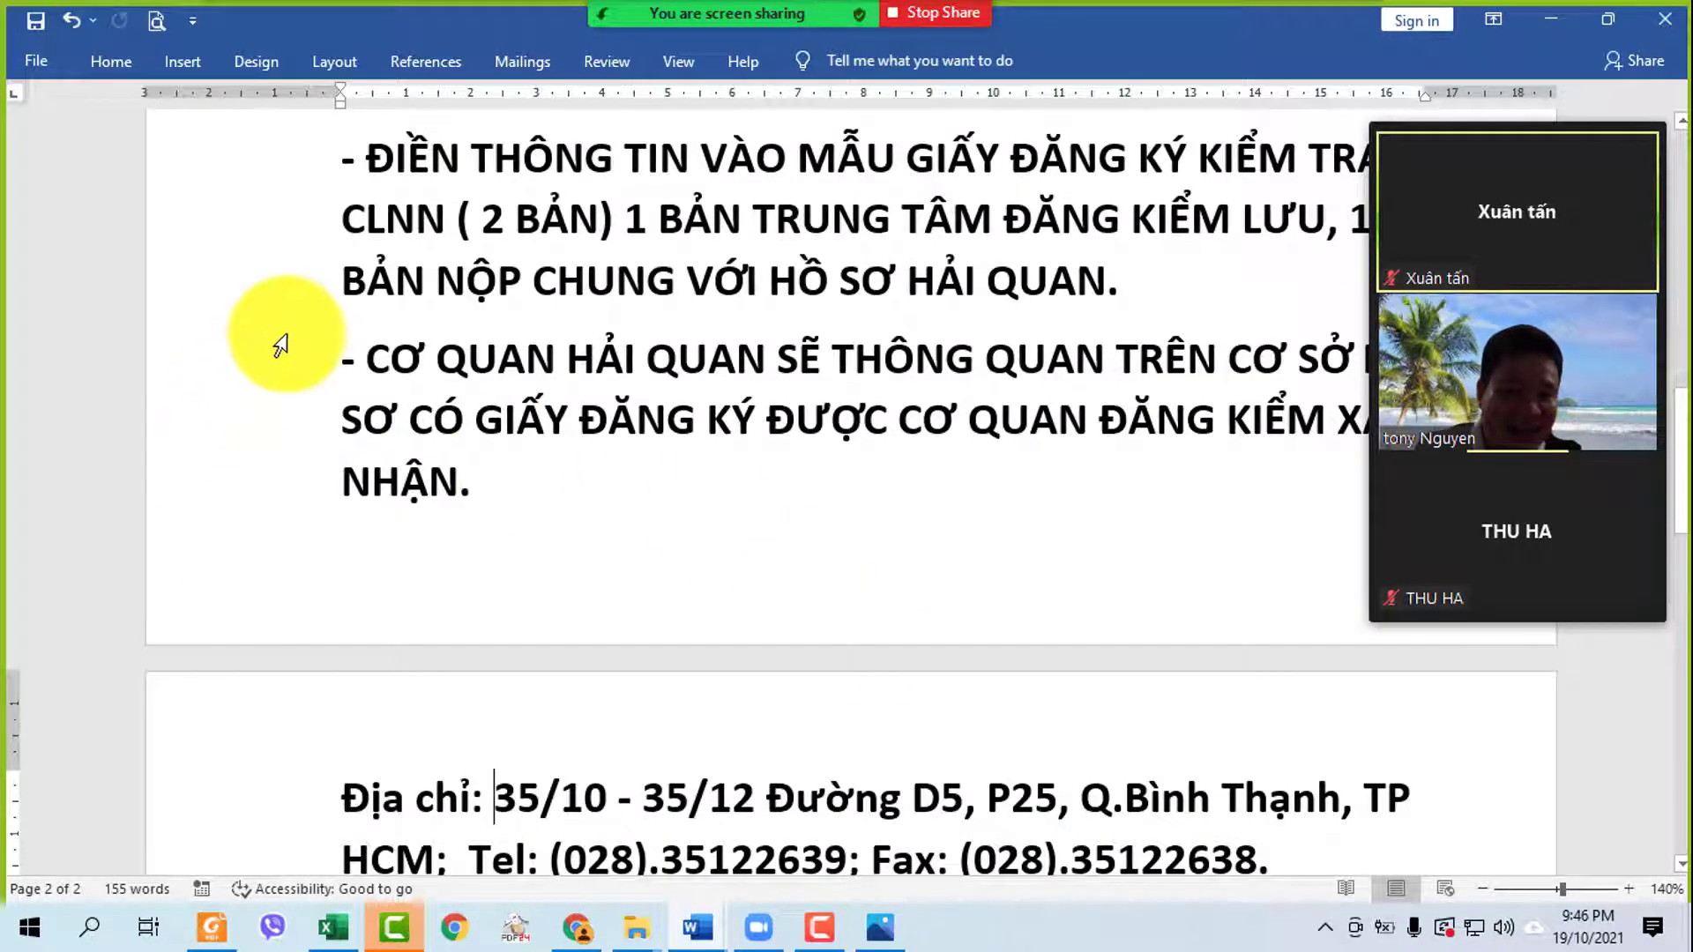
drag(264, 366, 303, 491)
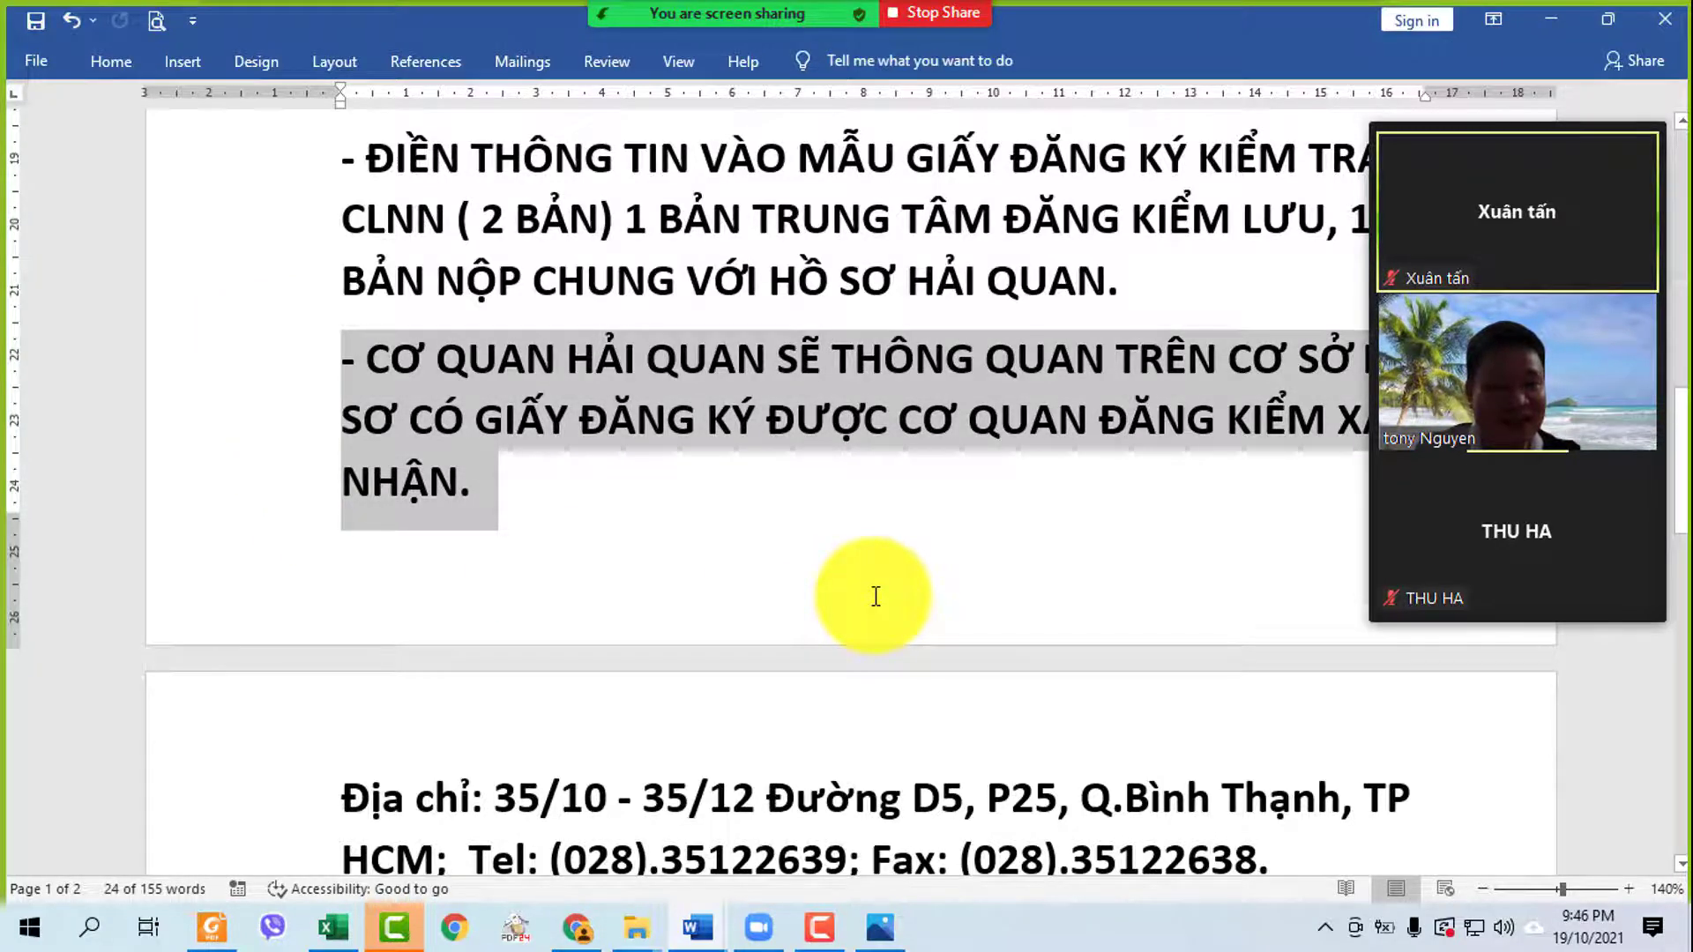
- Insert the label "Nộp tại:" in front of the address paragraph on page 2
scroll(875, 597, down, 3)
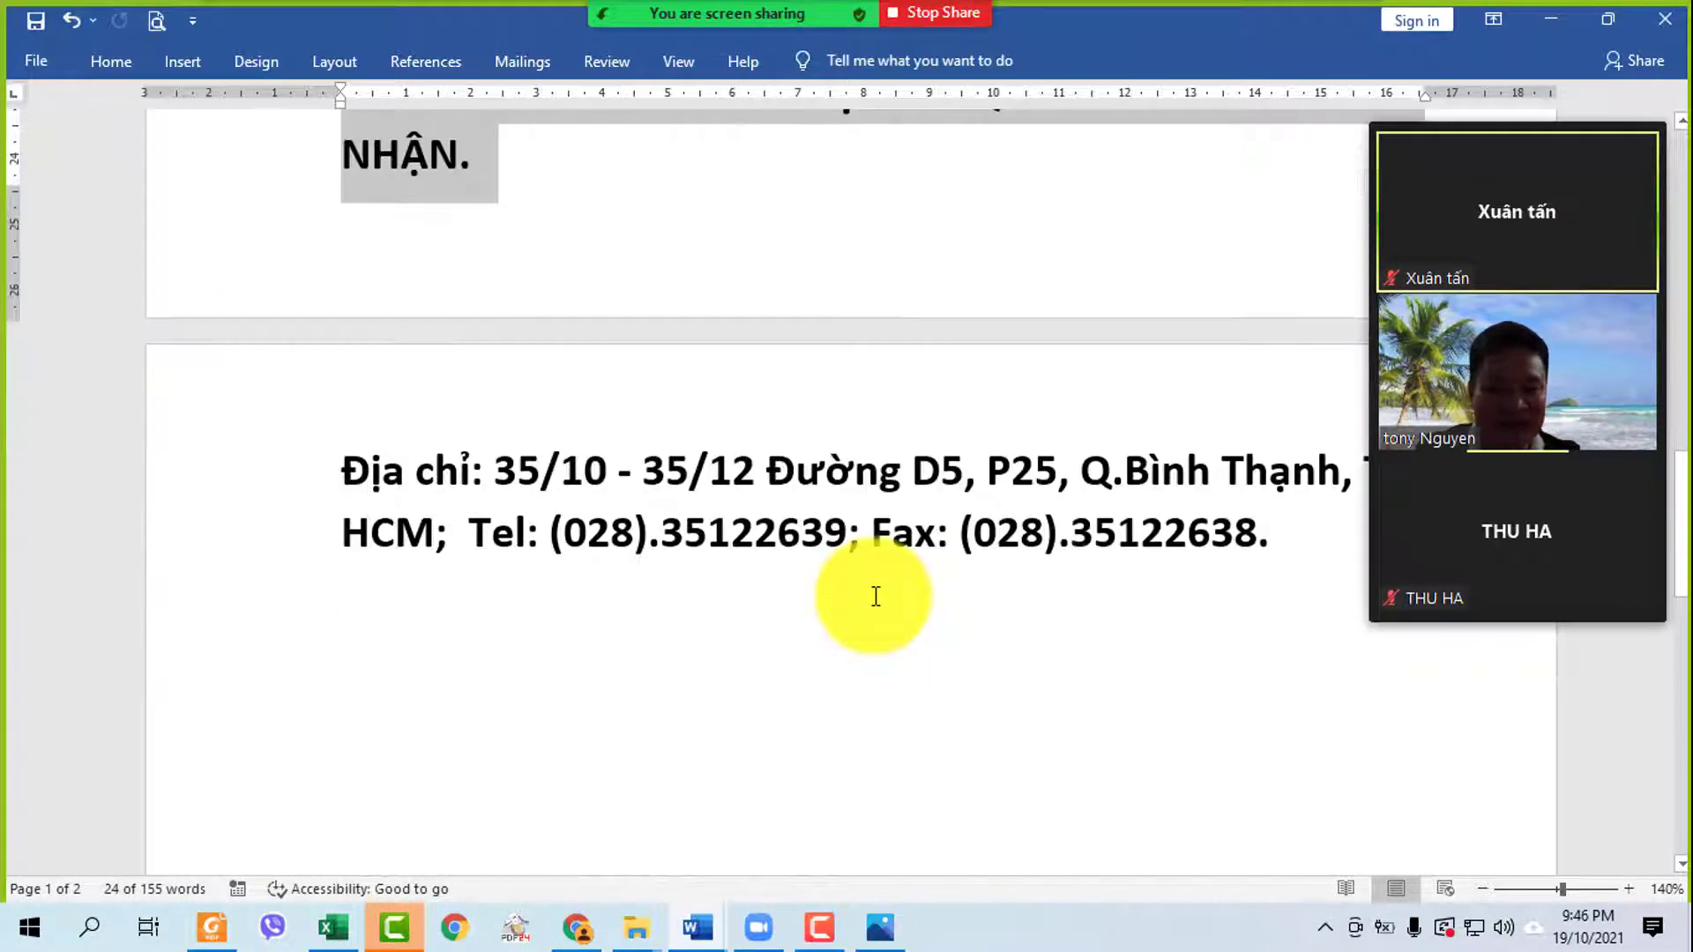
drag(256, 453, 1285, 574)
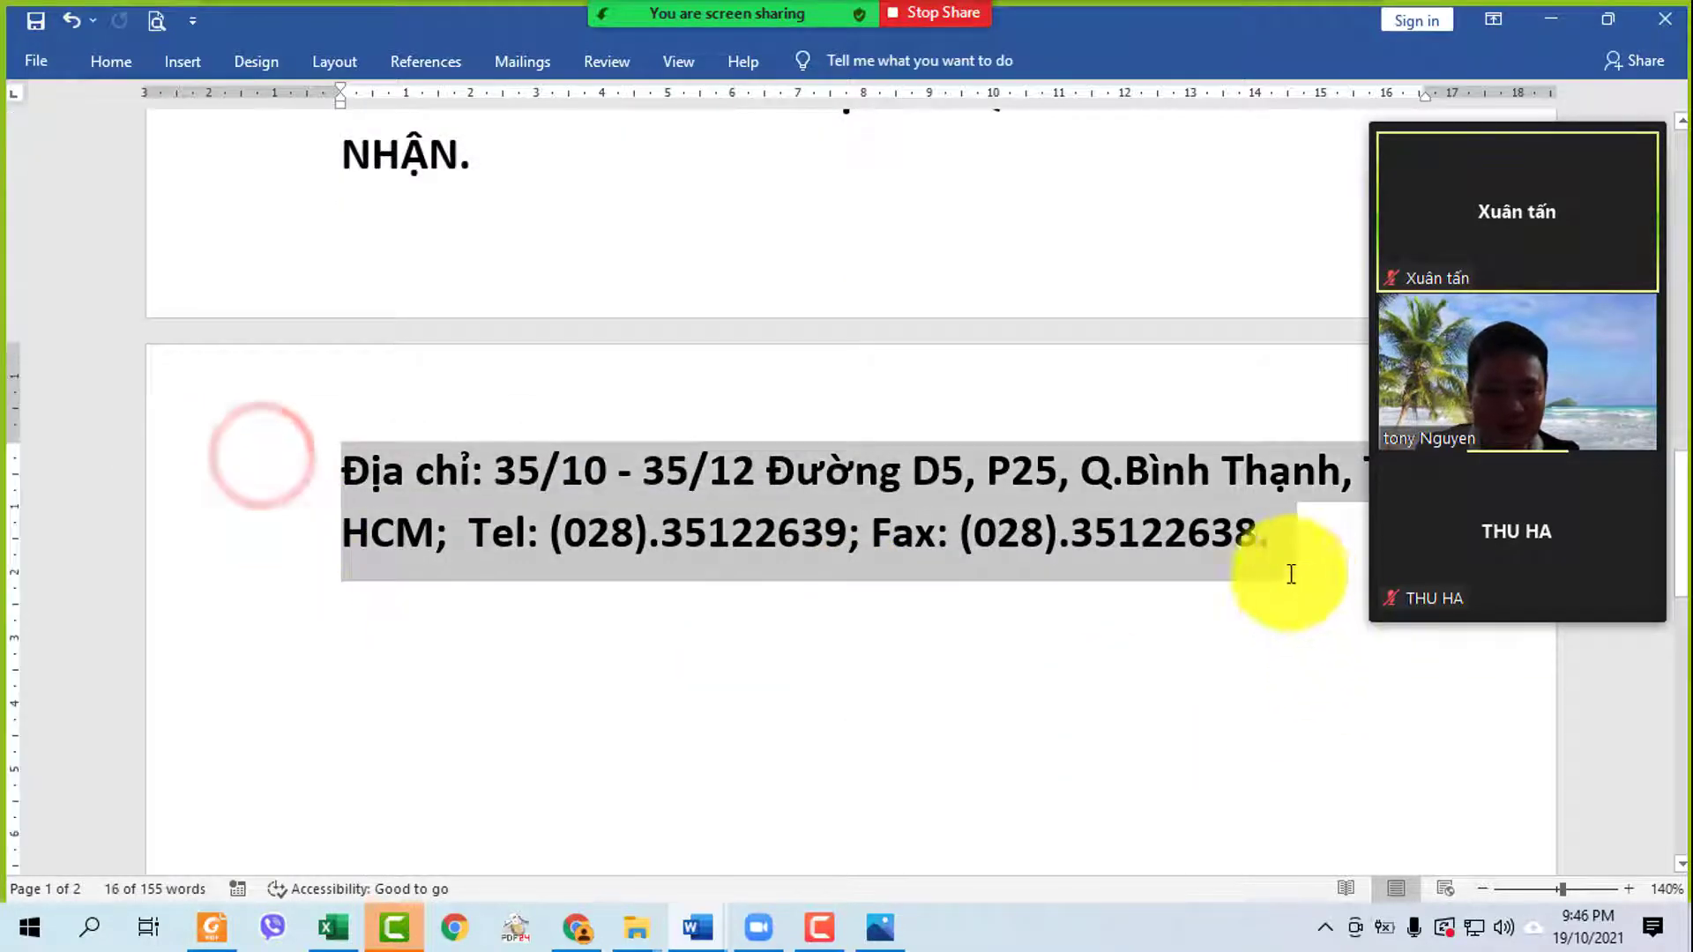
click(1272, 542)
click(335, 449)
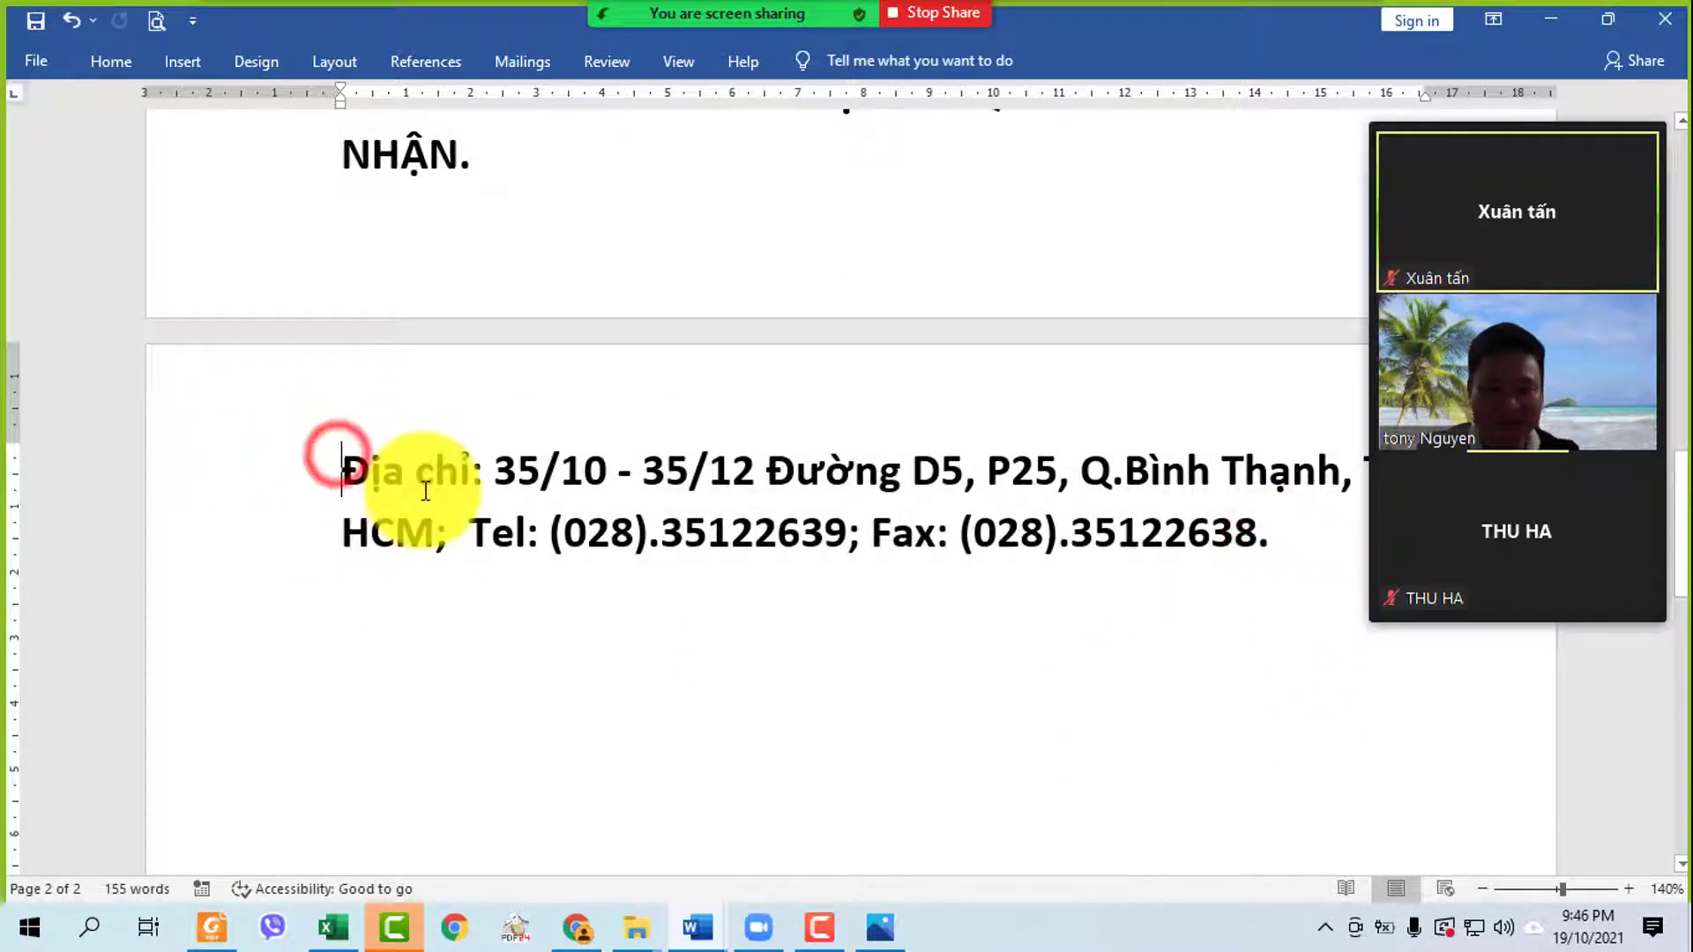
text(Nộp ai)
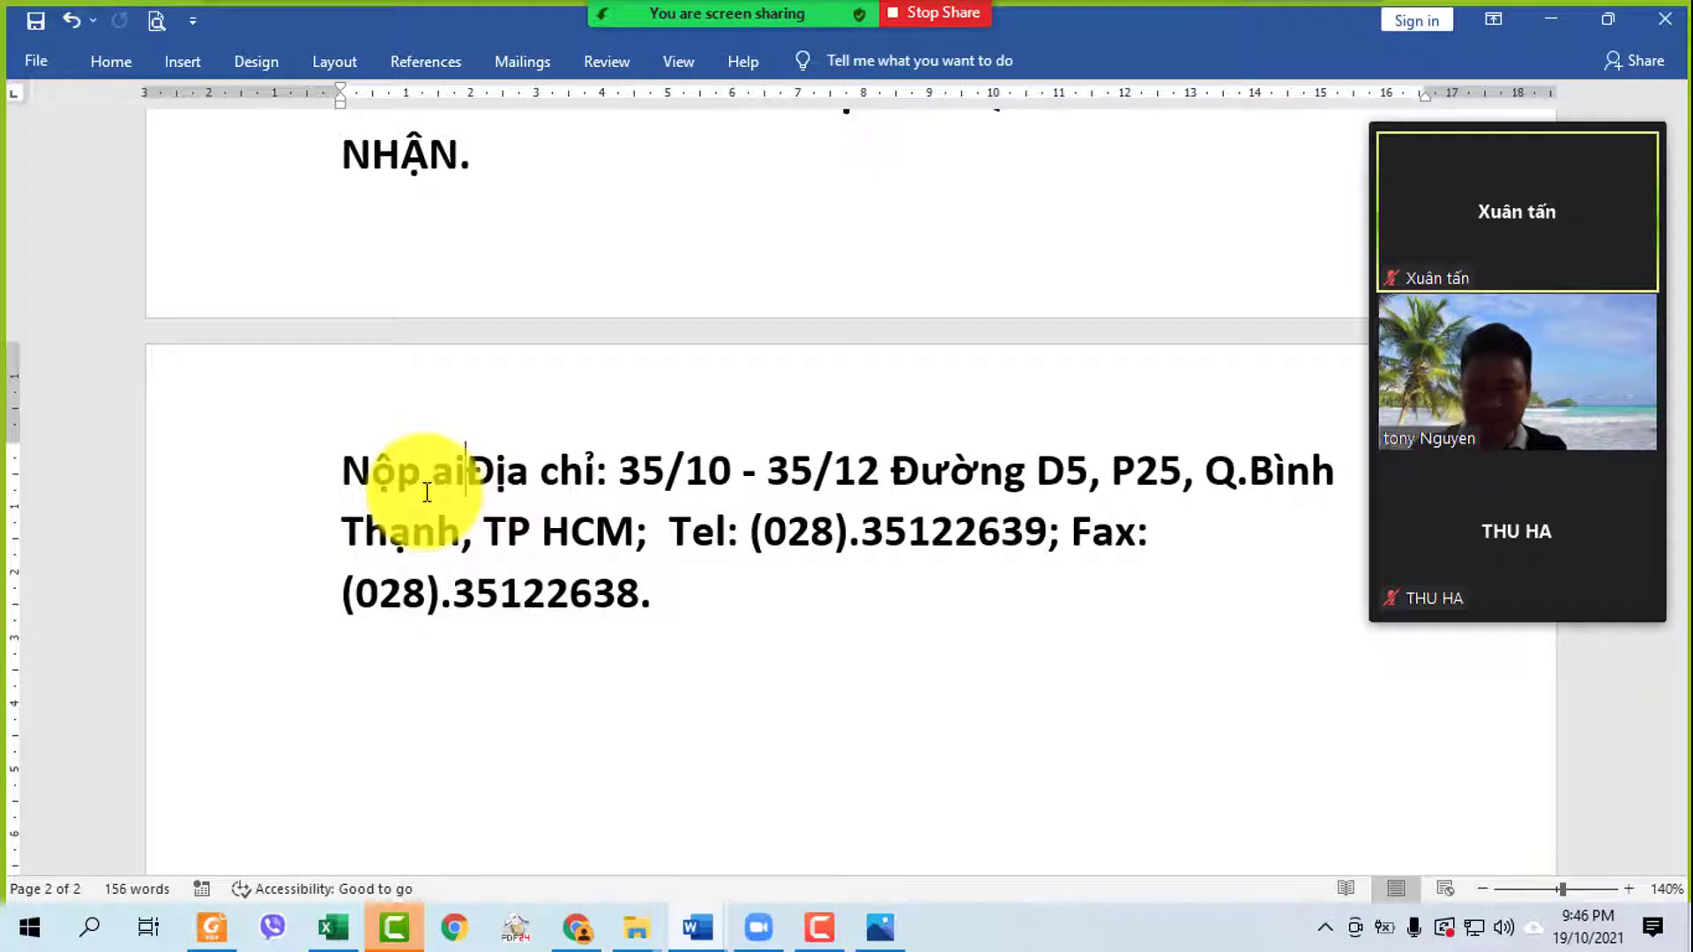
key(BackSpace)
key(BackSpace)
text(tại)
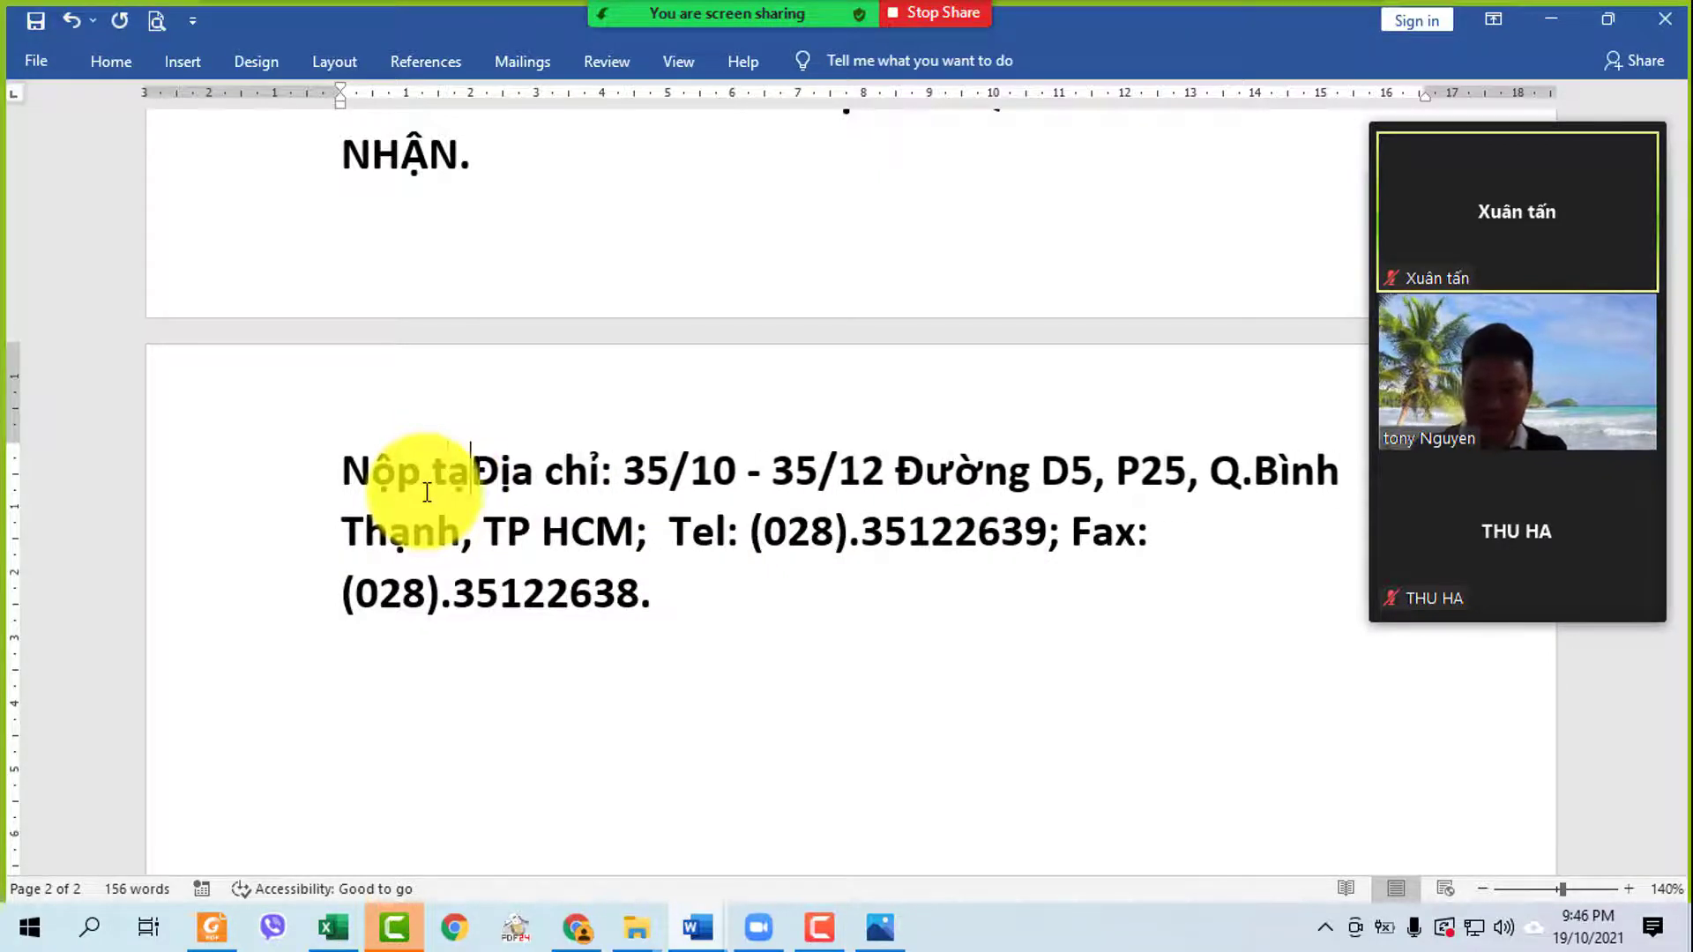
text(L)
key(BackSpace)
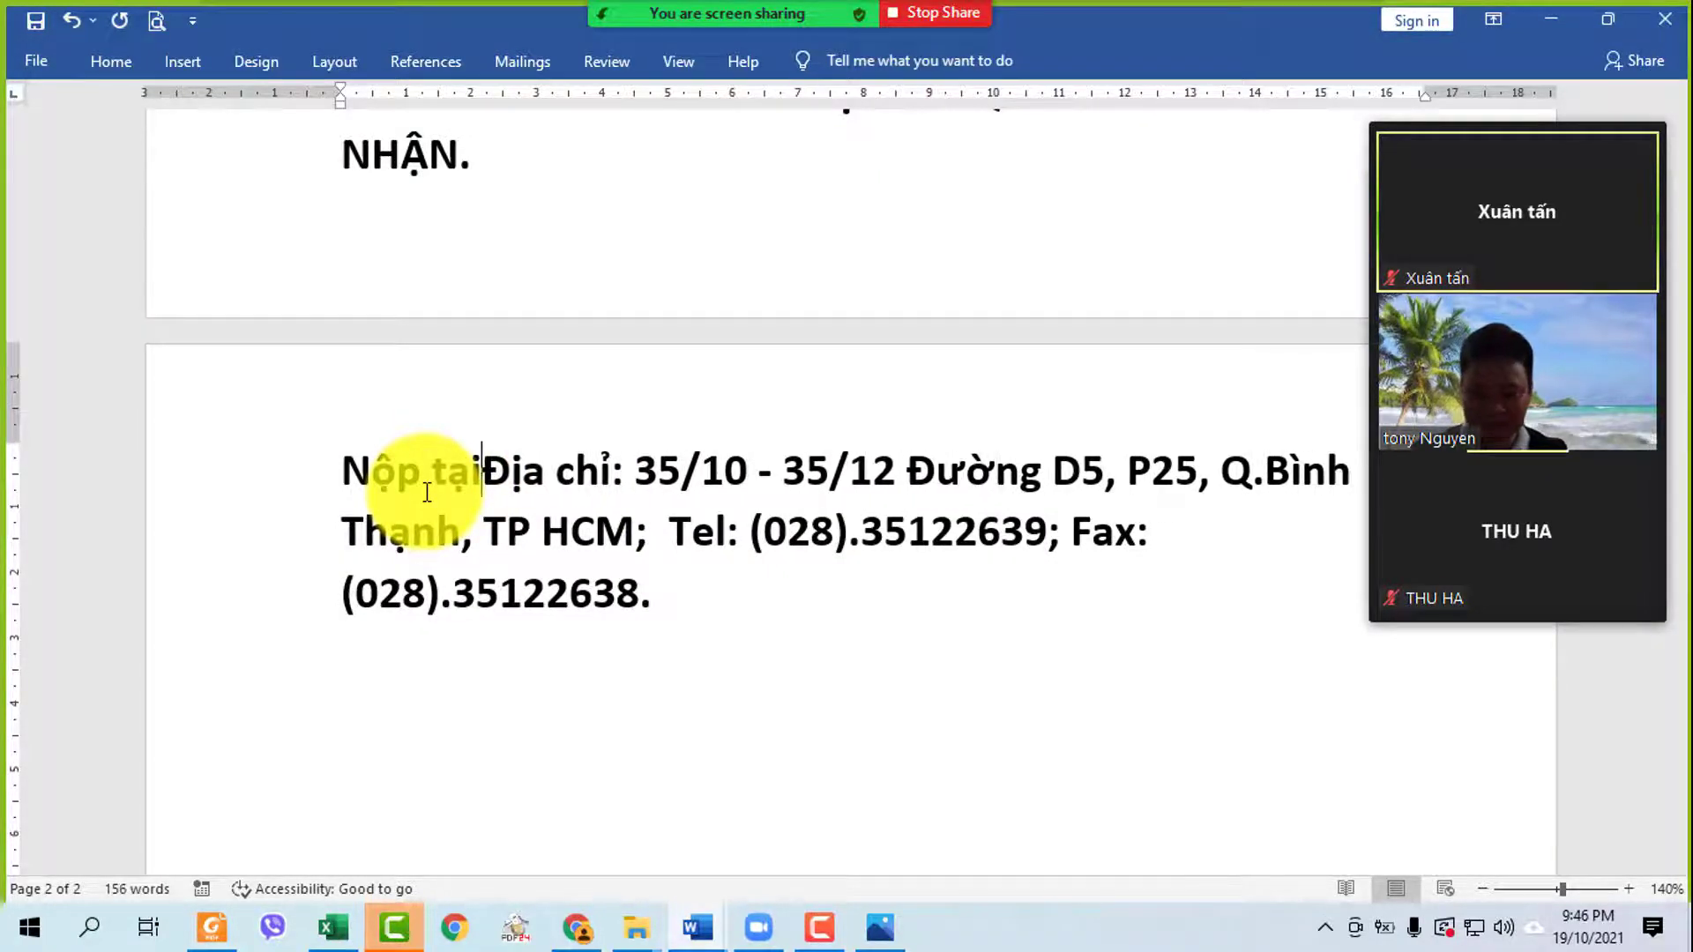
text(:)
- Add a new line below the address reading "- chờ ½ ngày thì có giấy xác nhận"
click(690, 597)
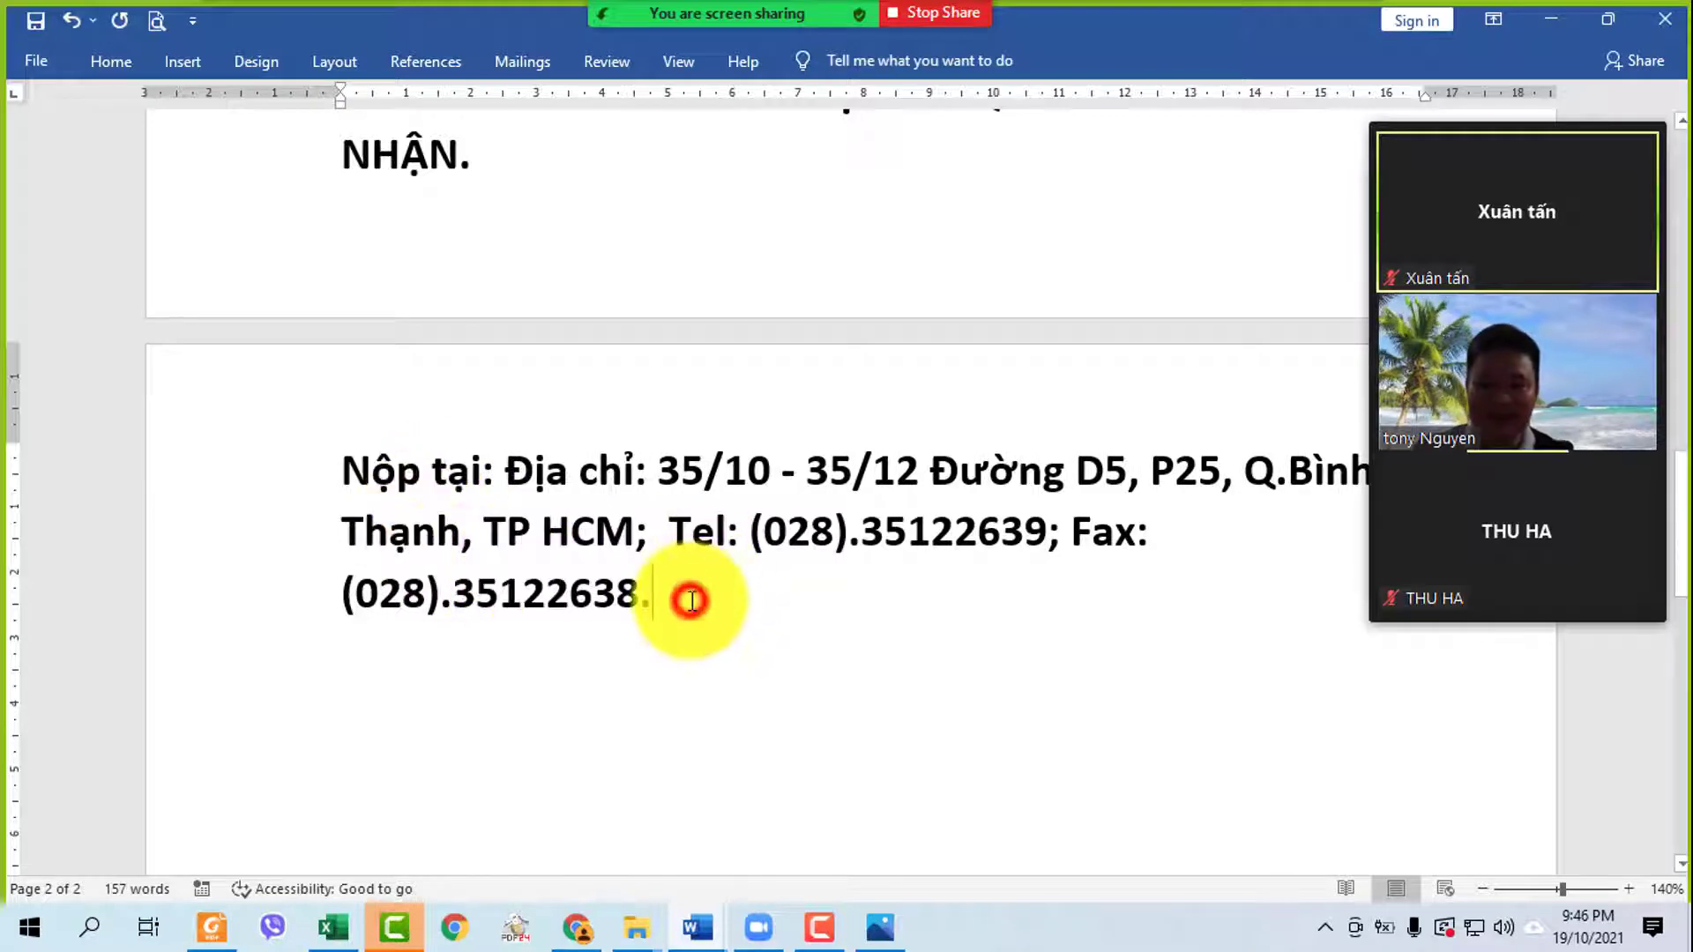
key(Return)
text(- c)
text(hờ)
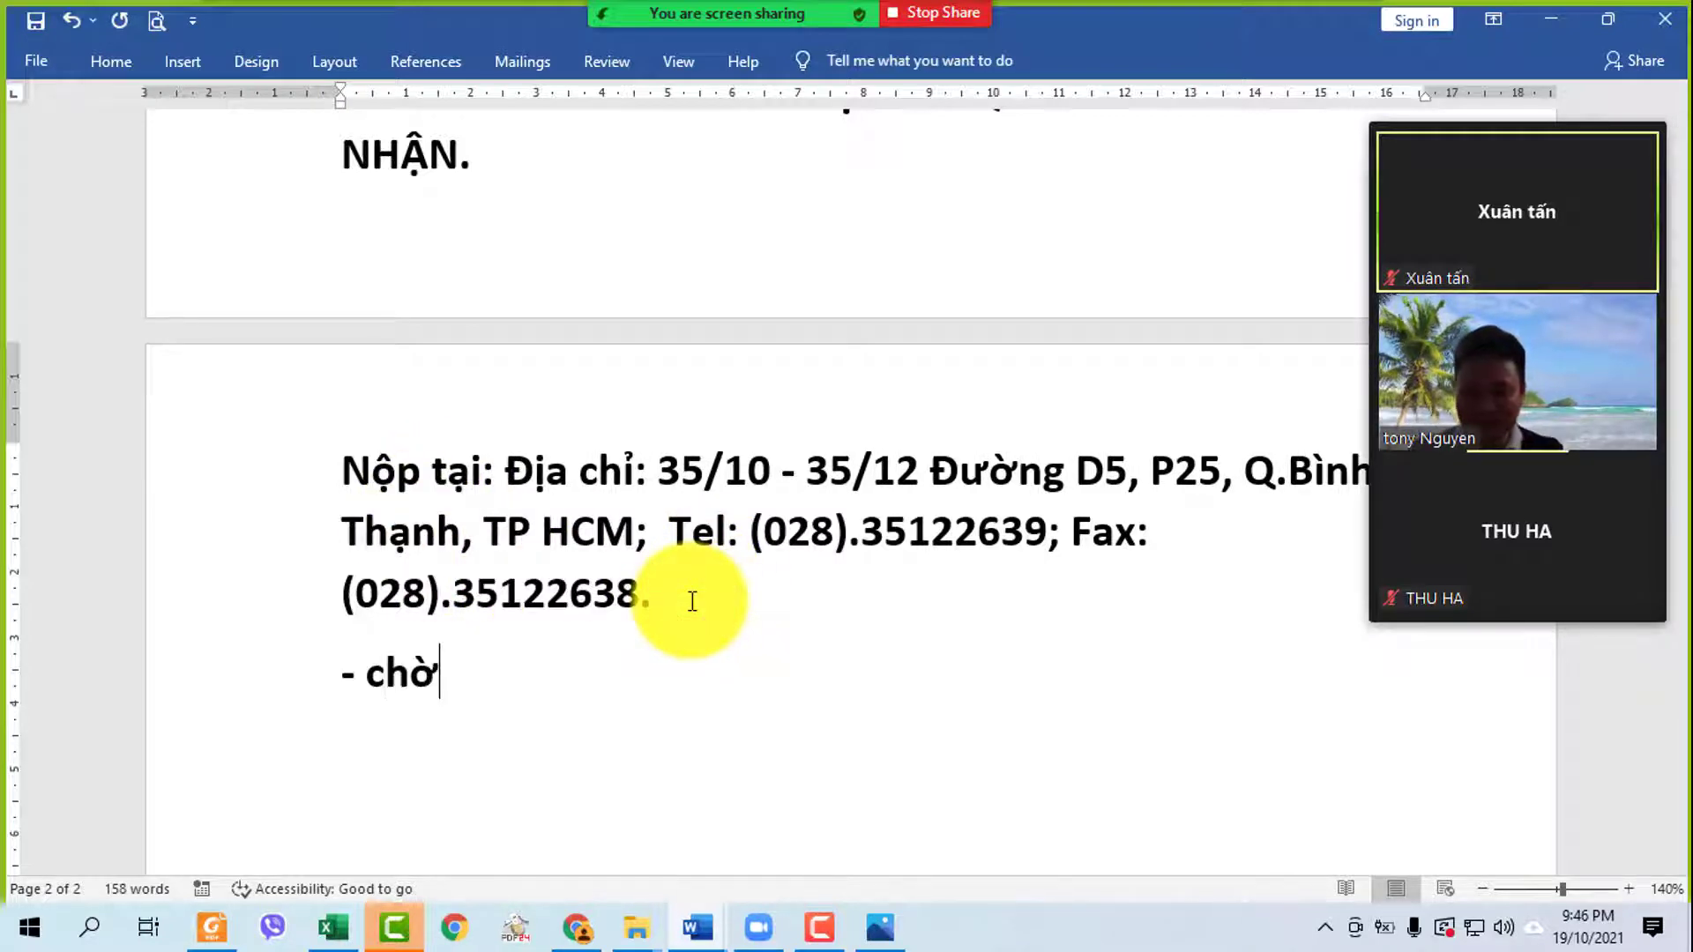
text( 1/2)
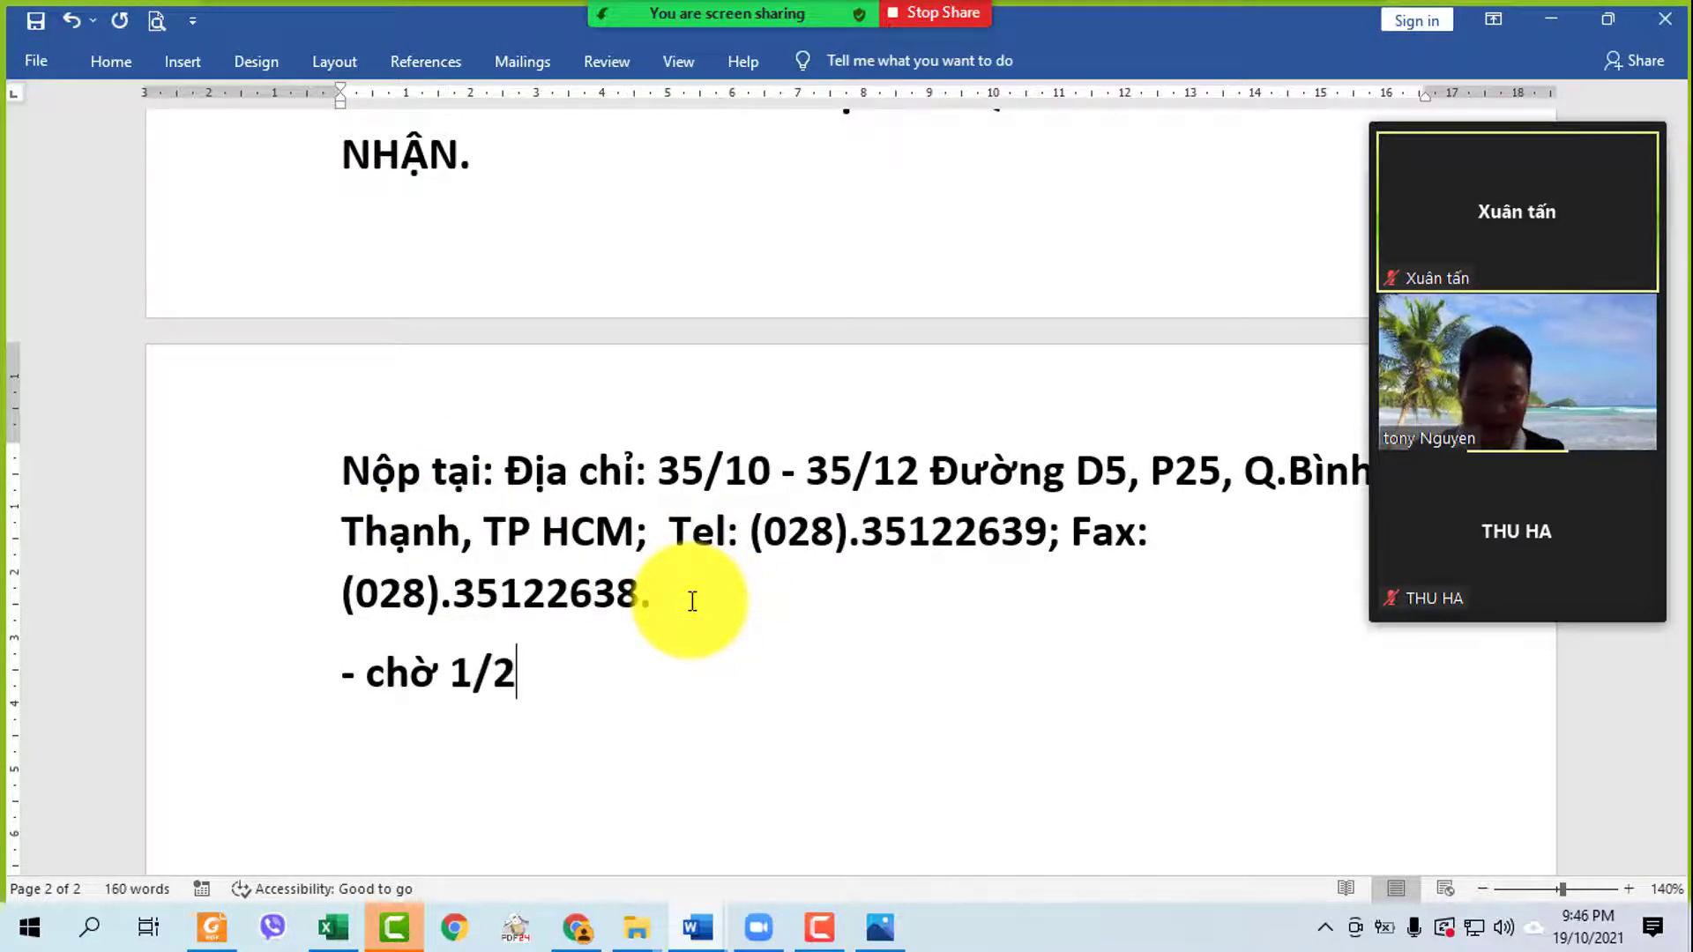
text( ngày thì có giáy)
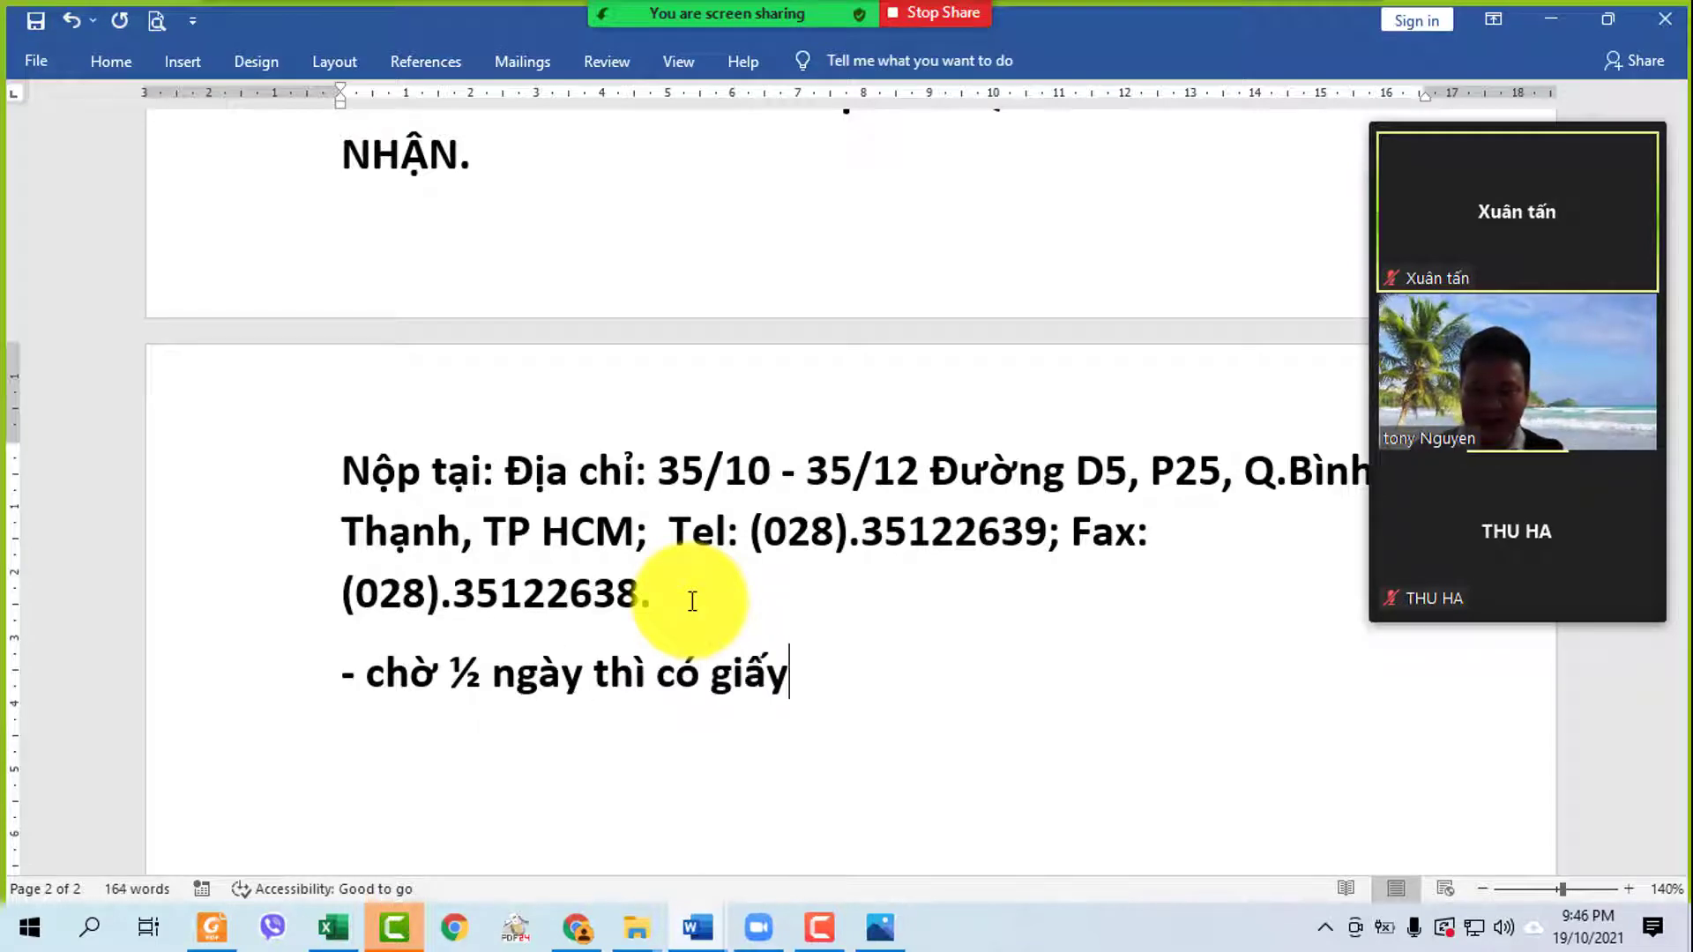
text( xác nhan)
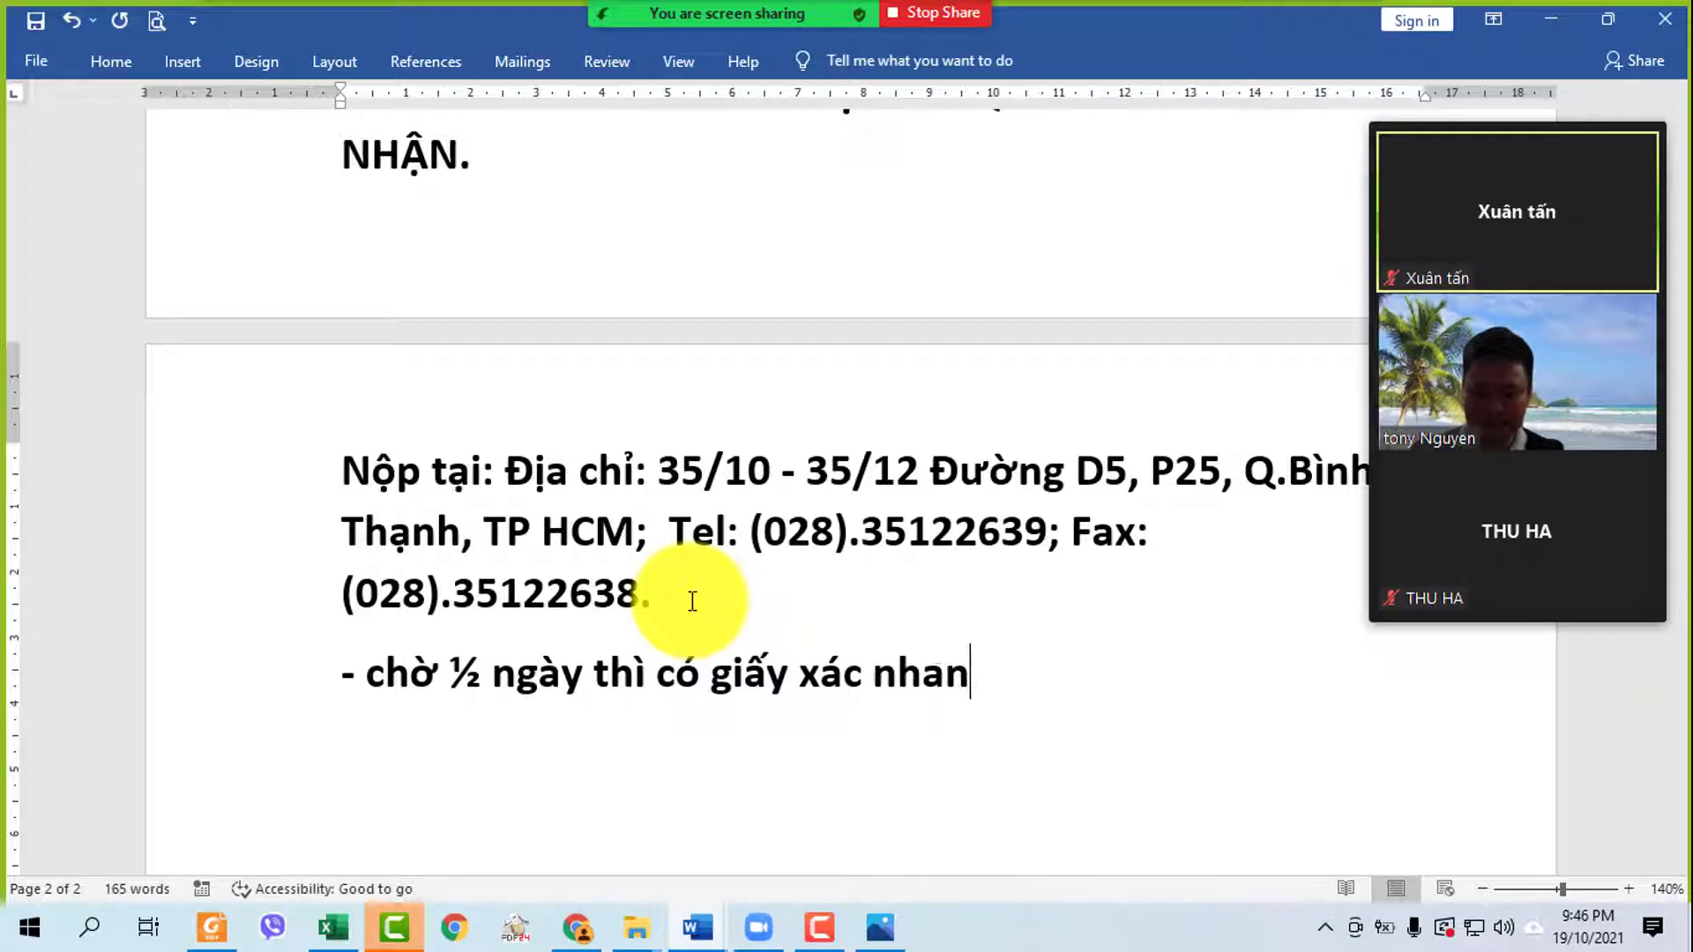
key(Return)
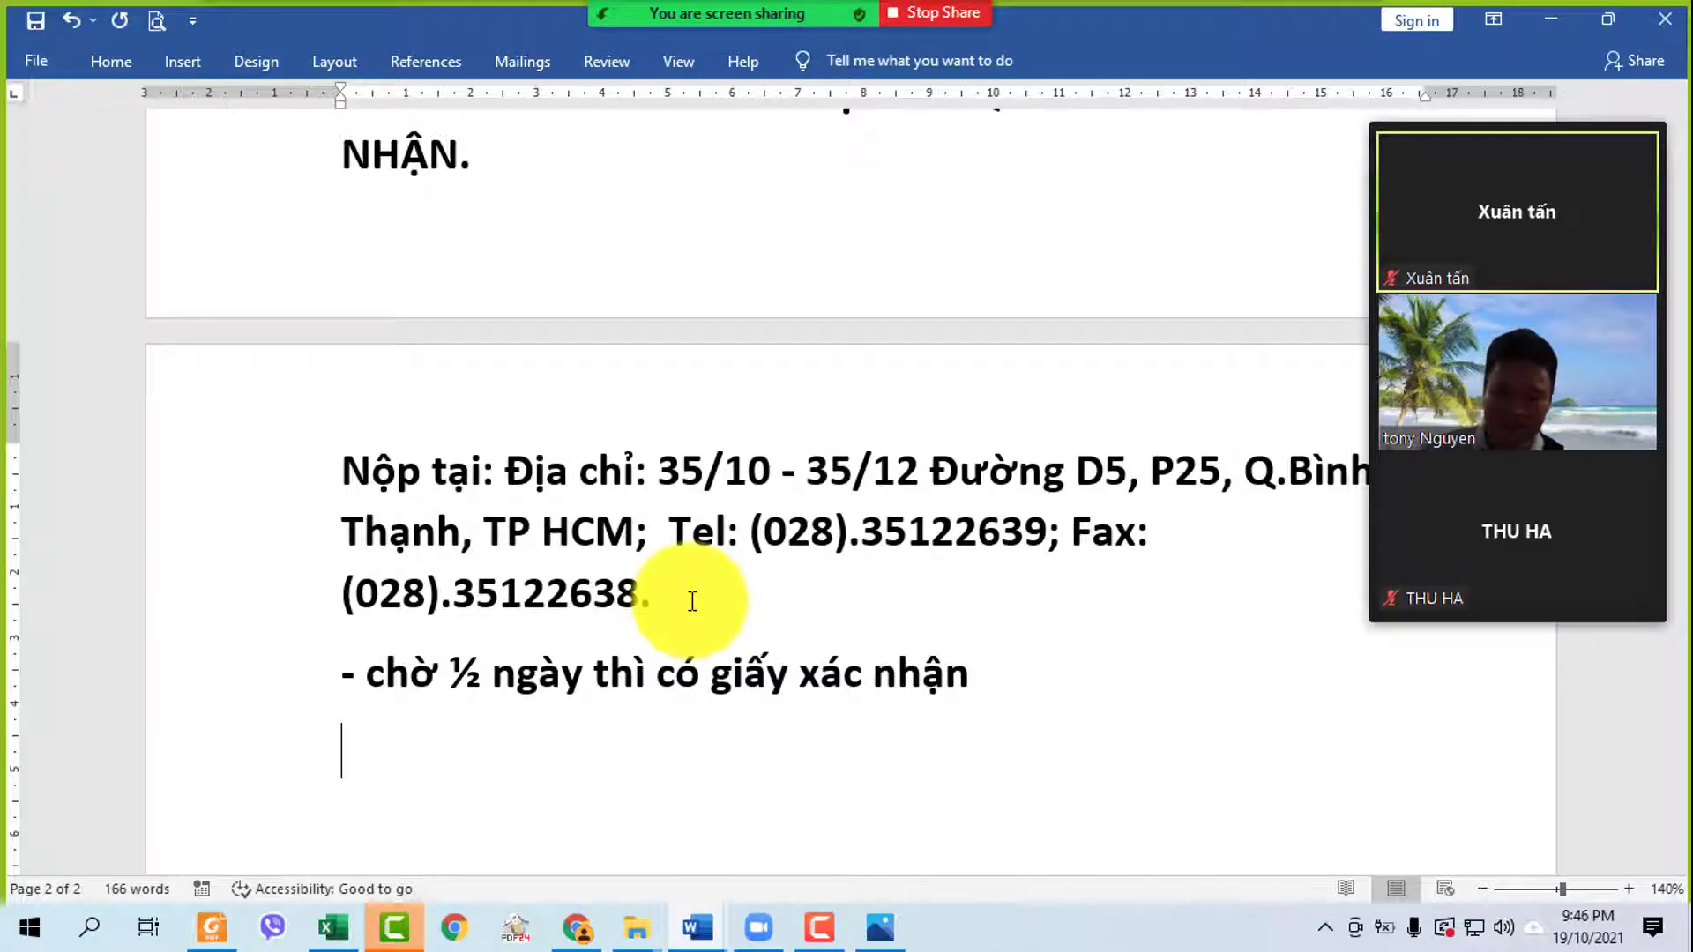
- Convert the line about the half-day wait for the confirmation to uppercase and save the document
click(258, 701)
key(shift+F3)
key(shift+F3)
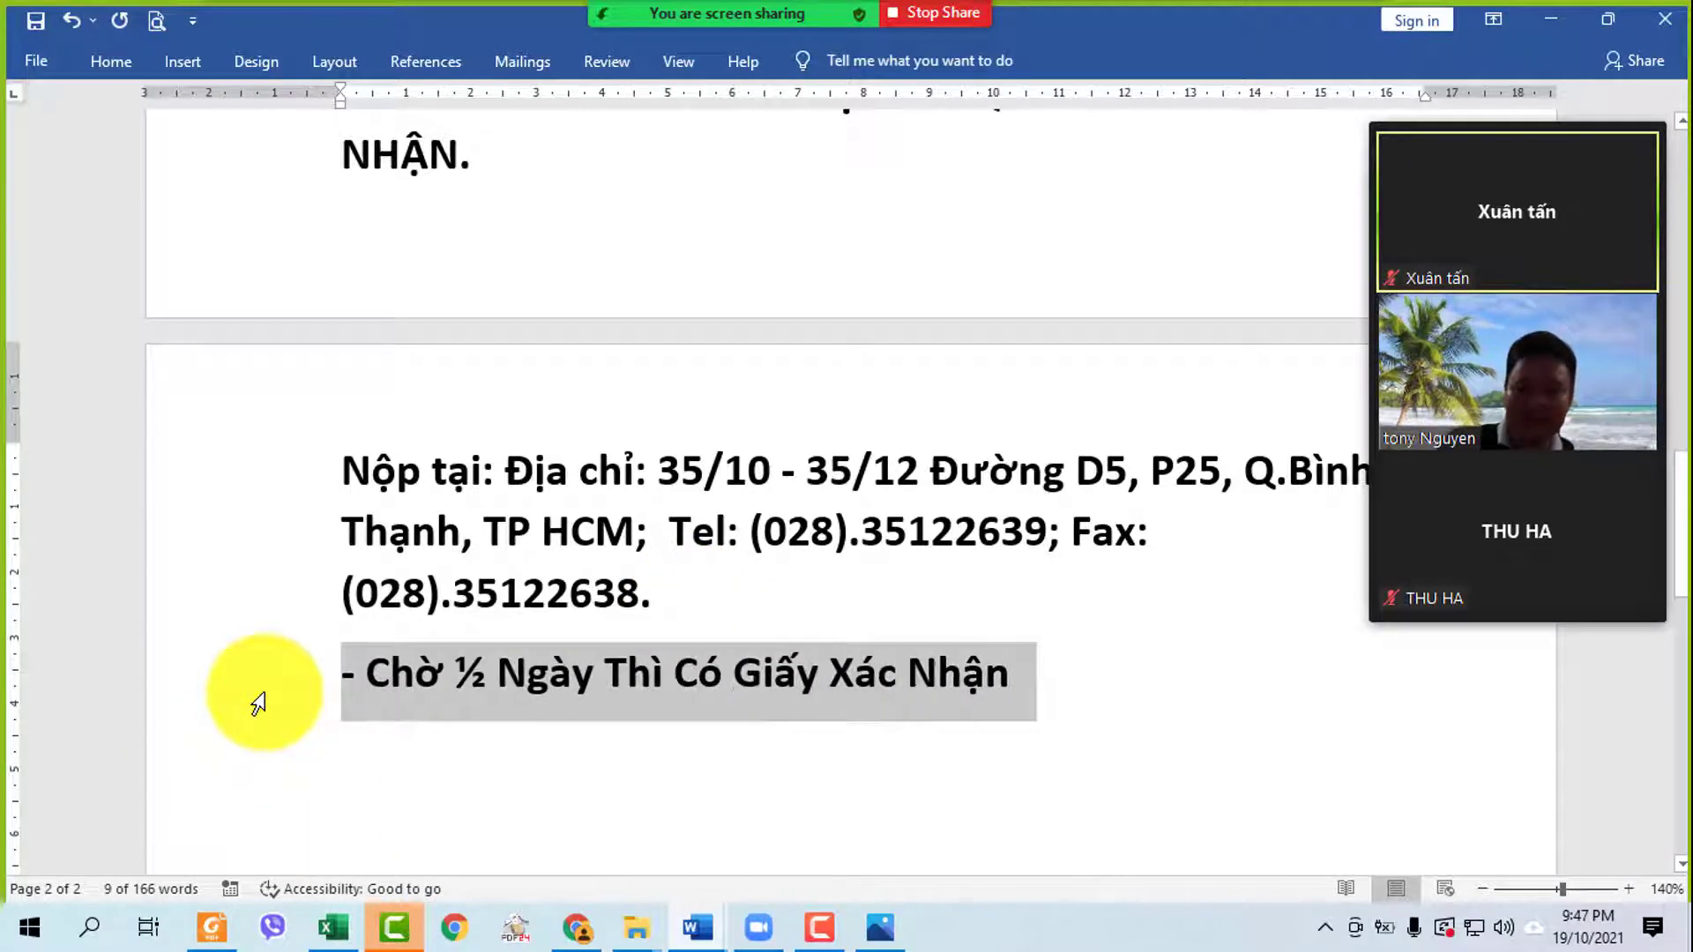
key(ctrl+s)
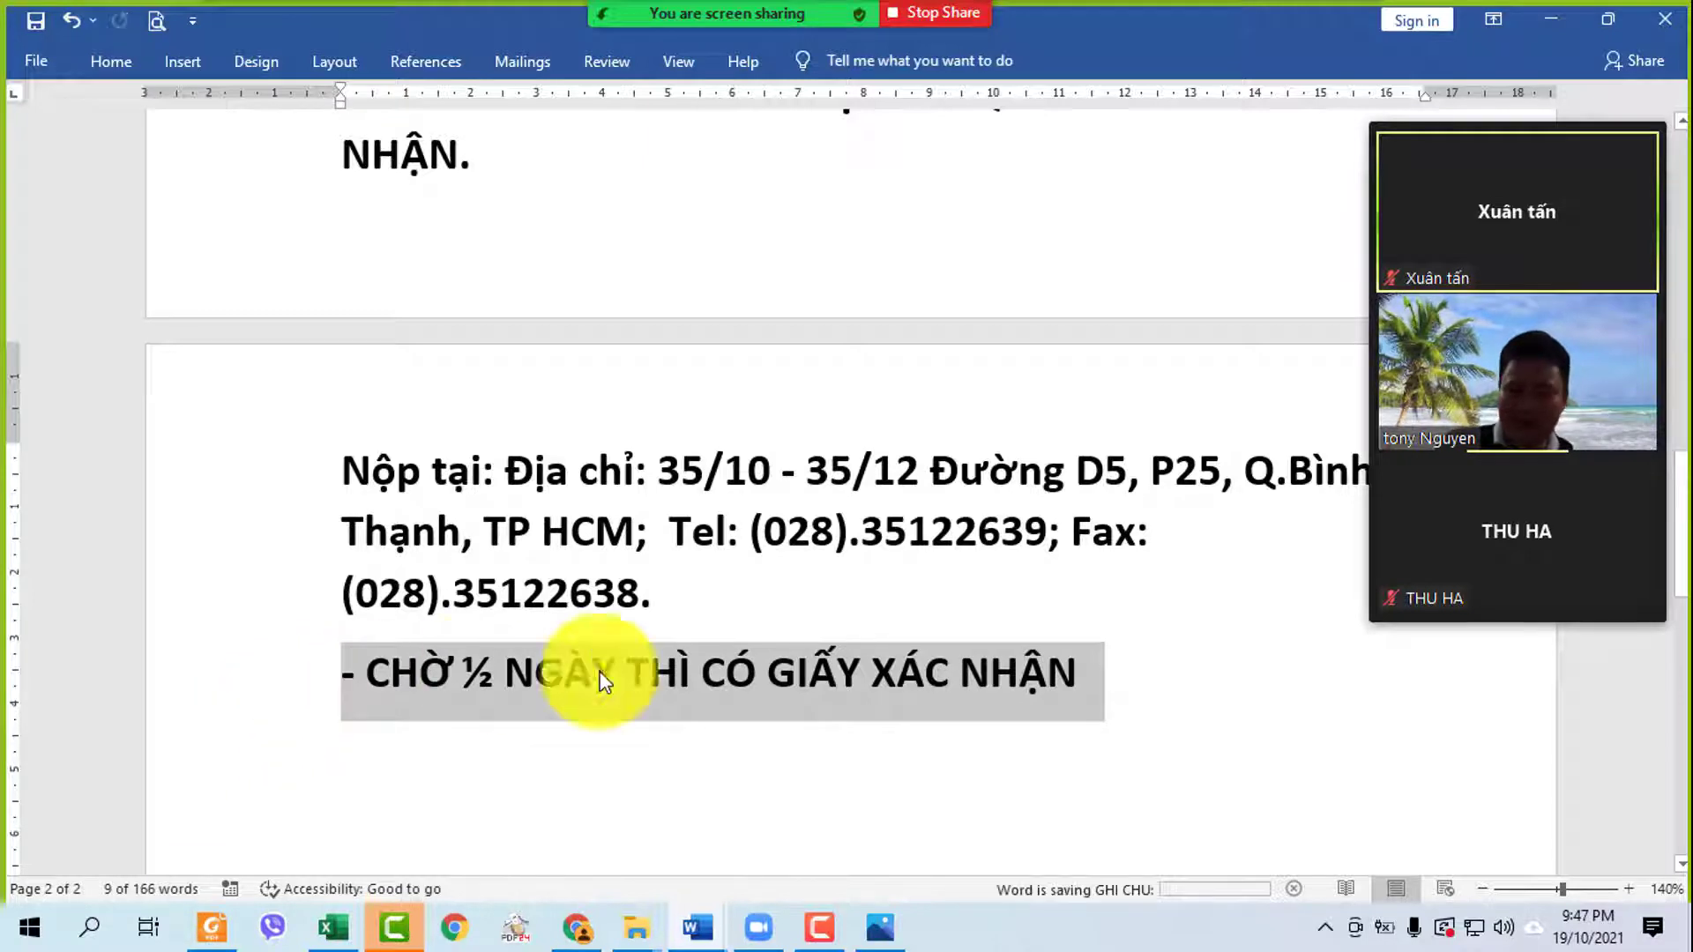
- Enlarge the page to 170% and remove the colon after "Nộp tại" in the address paragraph
click(1627, 889)
click(1627, 889)
click(1627, 889)
click(1285, 719)
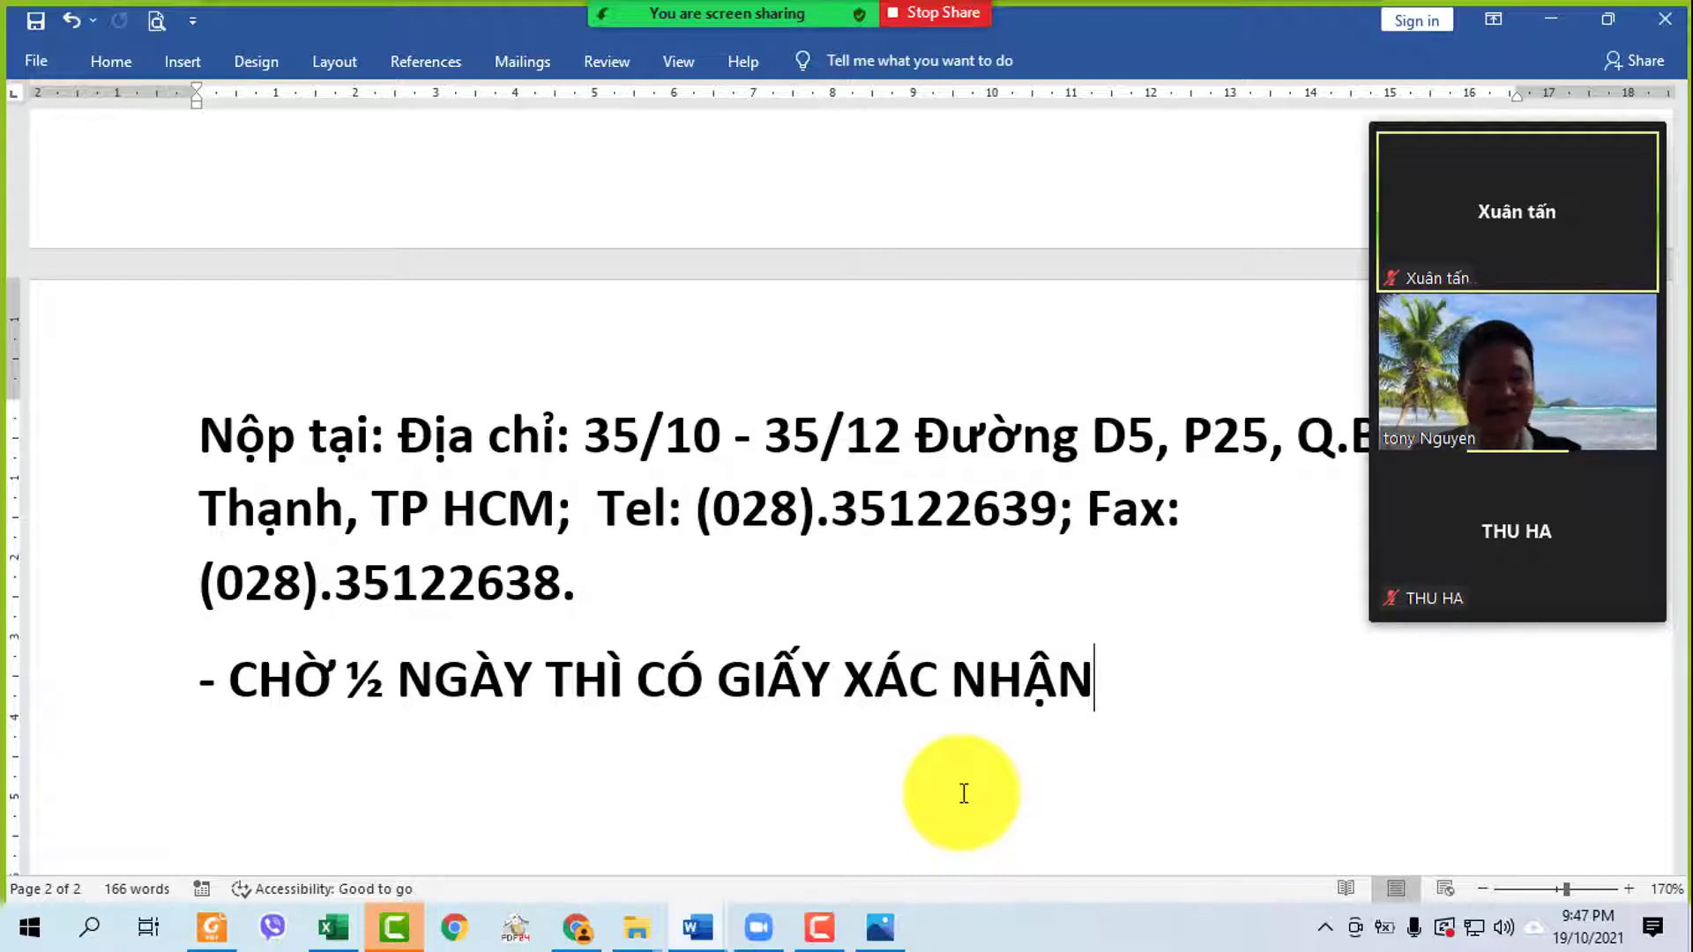
click(383, 430)
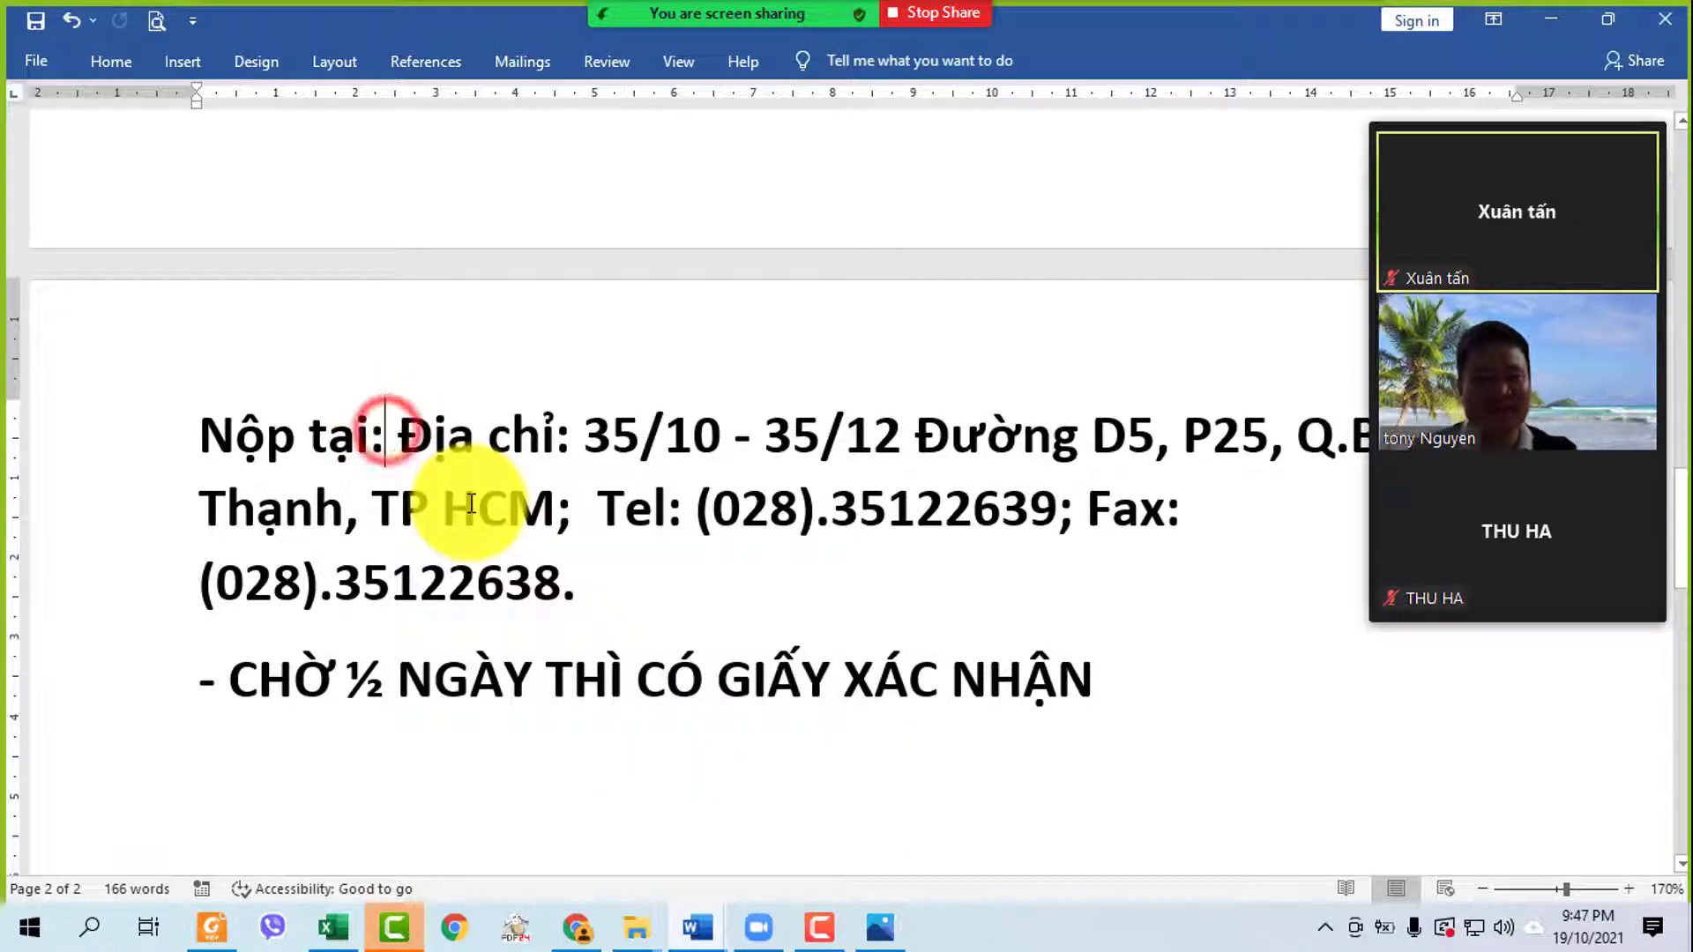
key(BackSpace)
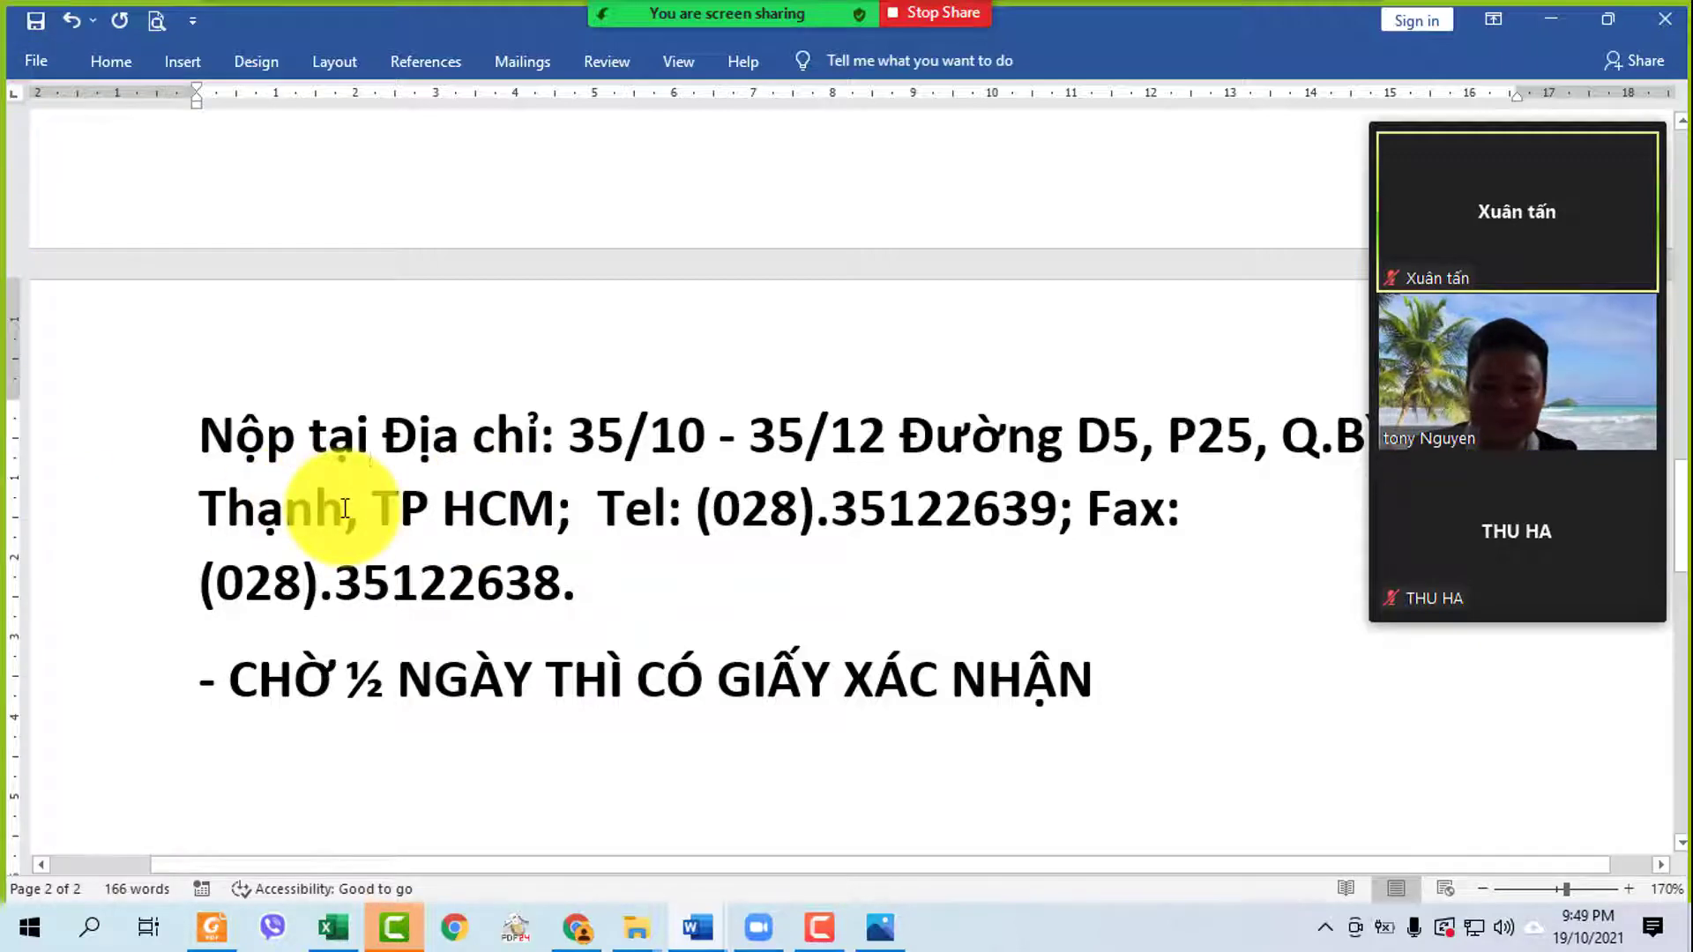
- Collapse the meeting's participant video panel that covers part of the document
scroll(344, 508, down, 3)
scroll(362, 499, up, 2)
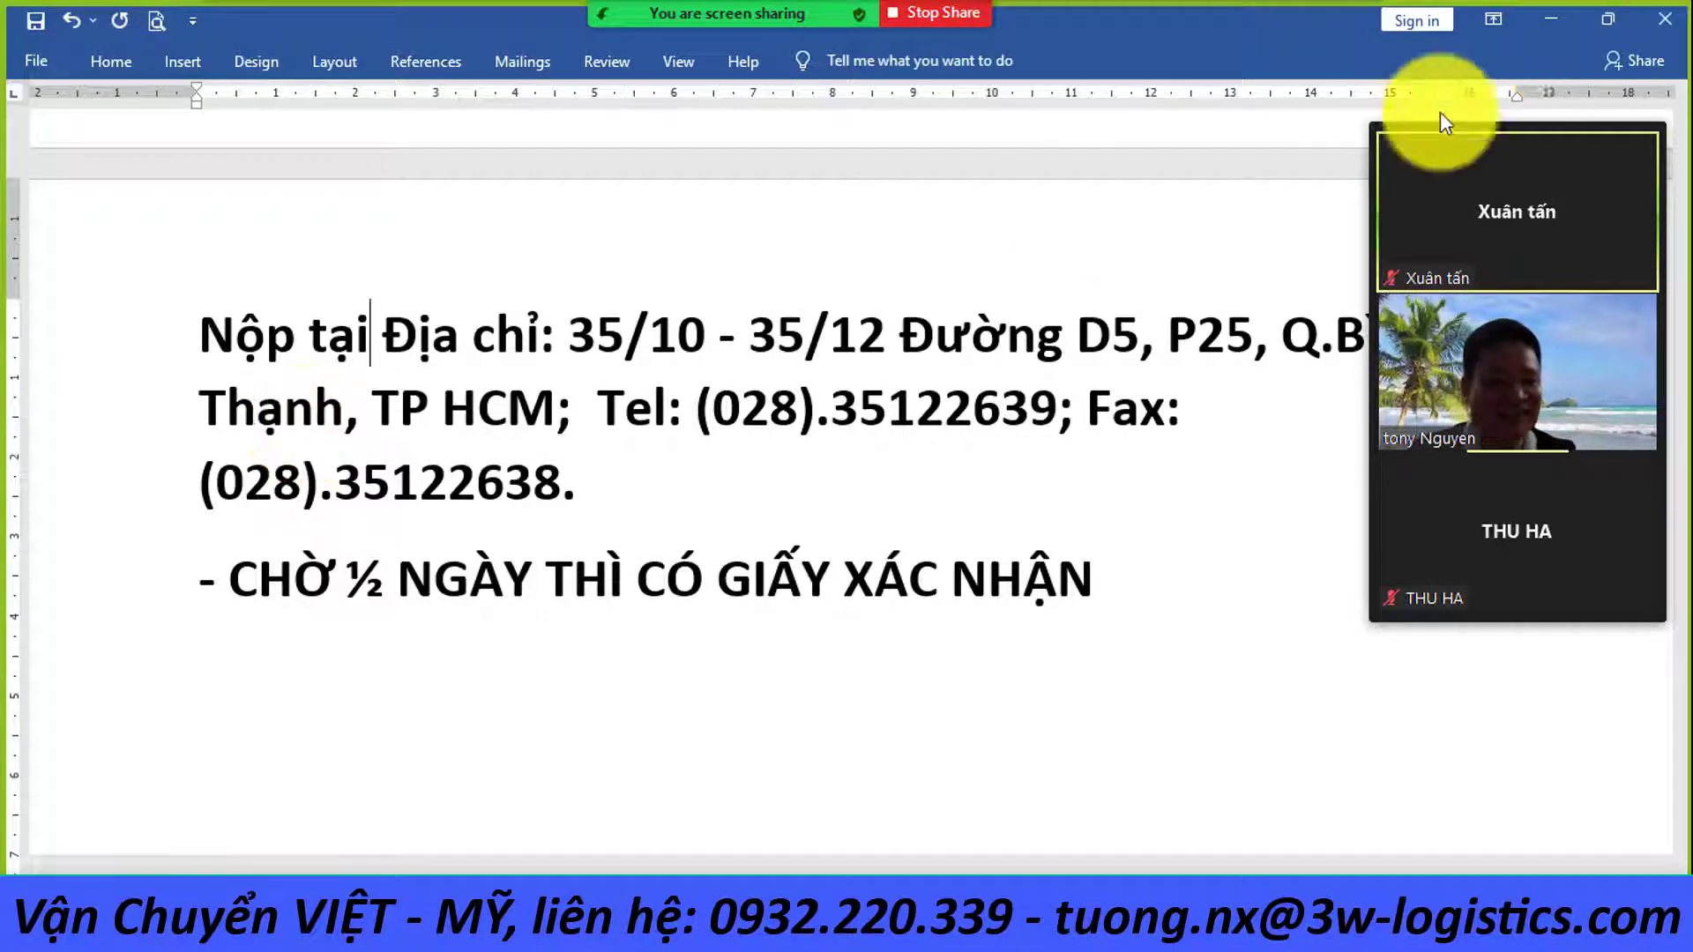
click(1384, 99)
- Append an arrow and "đi làm TTHQ." to the half-day wait line, and start a new dashed line below it
scroll(1393, 465, up, 3)
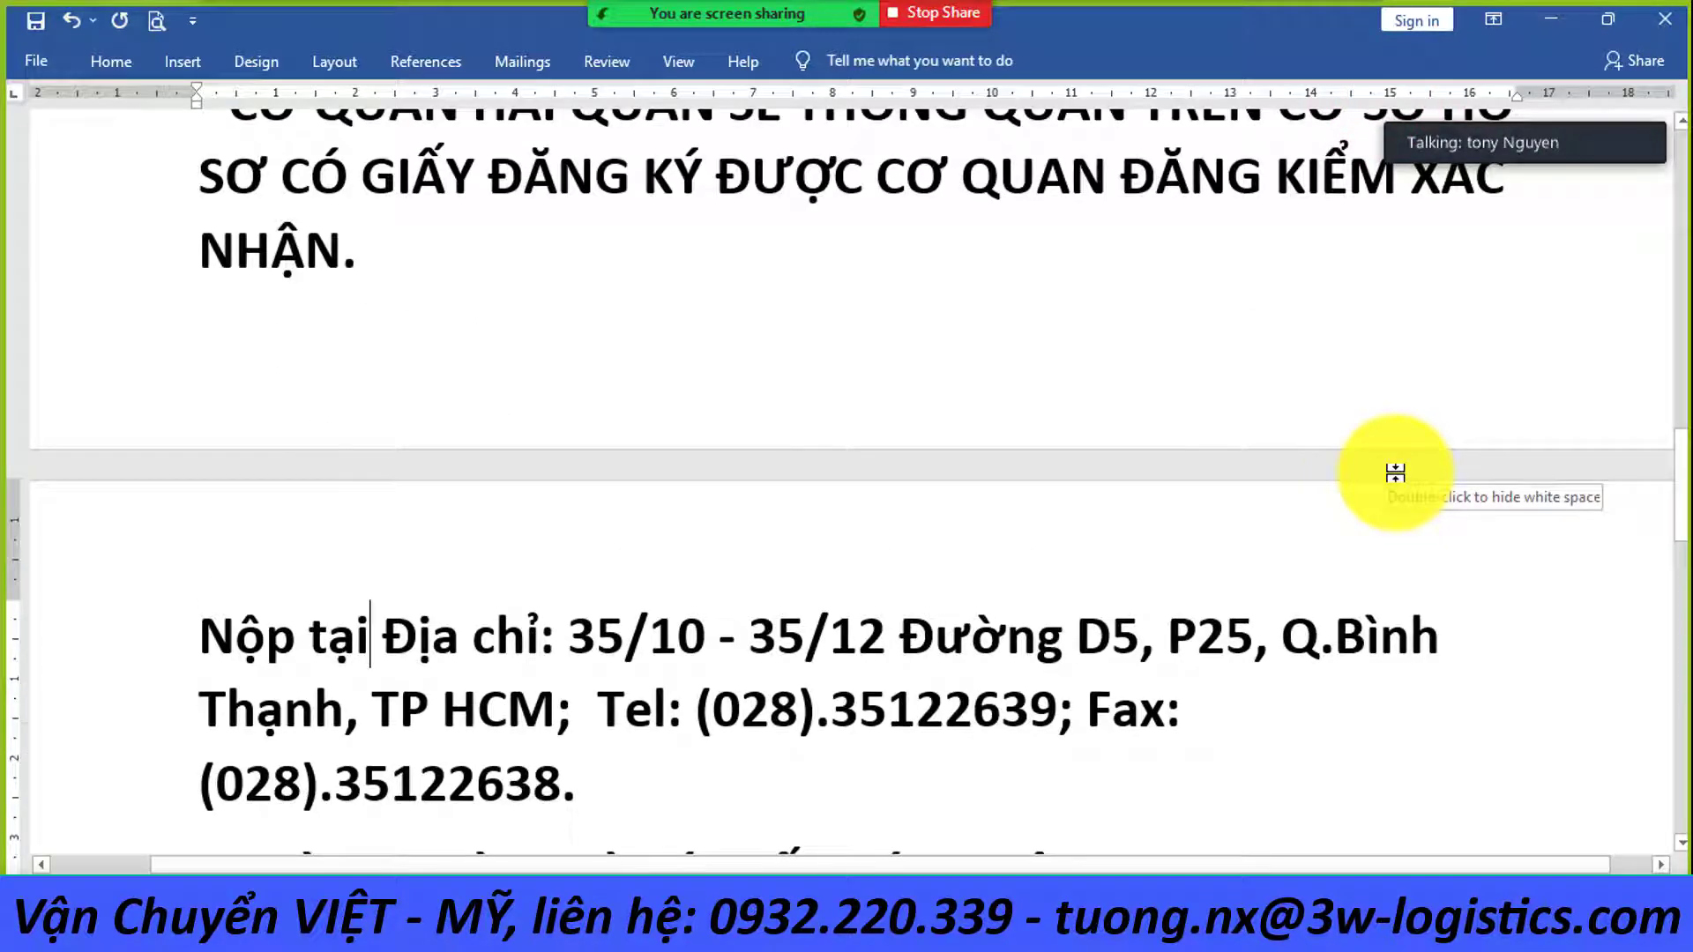
scroll(1418, 451, down, 2)
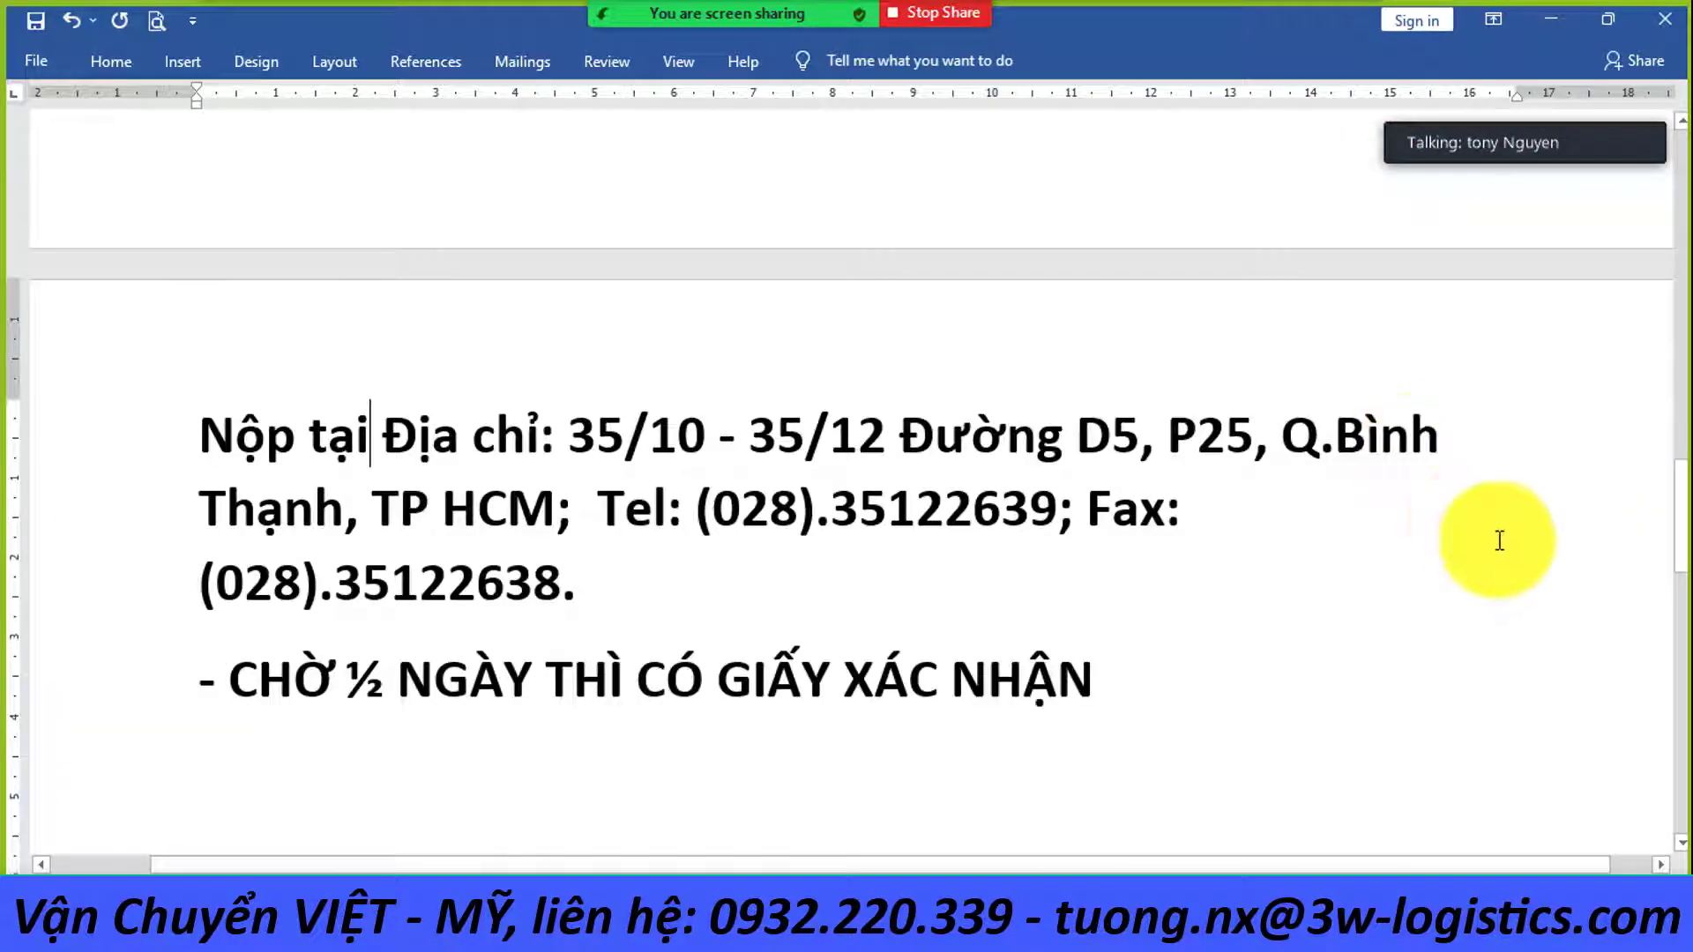
scroll(1199, 661, down, 1)
scroll(1199, 661, down, 2)
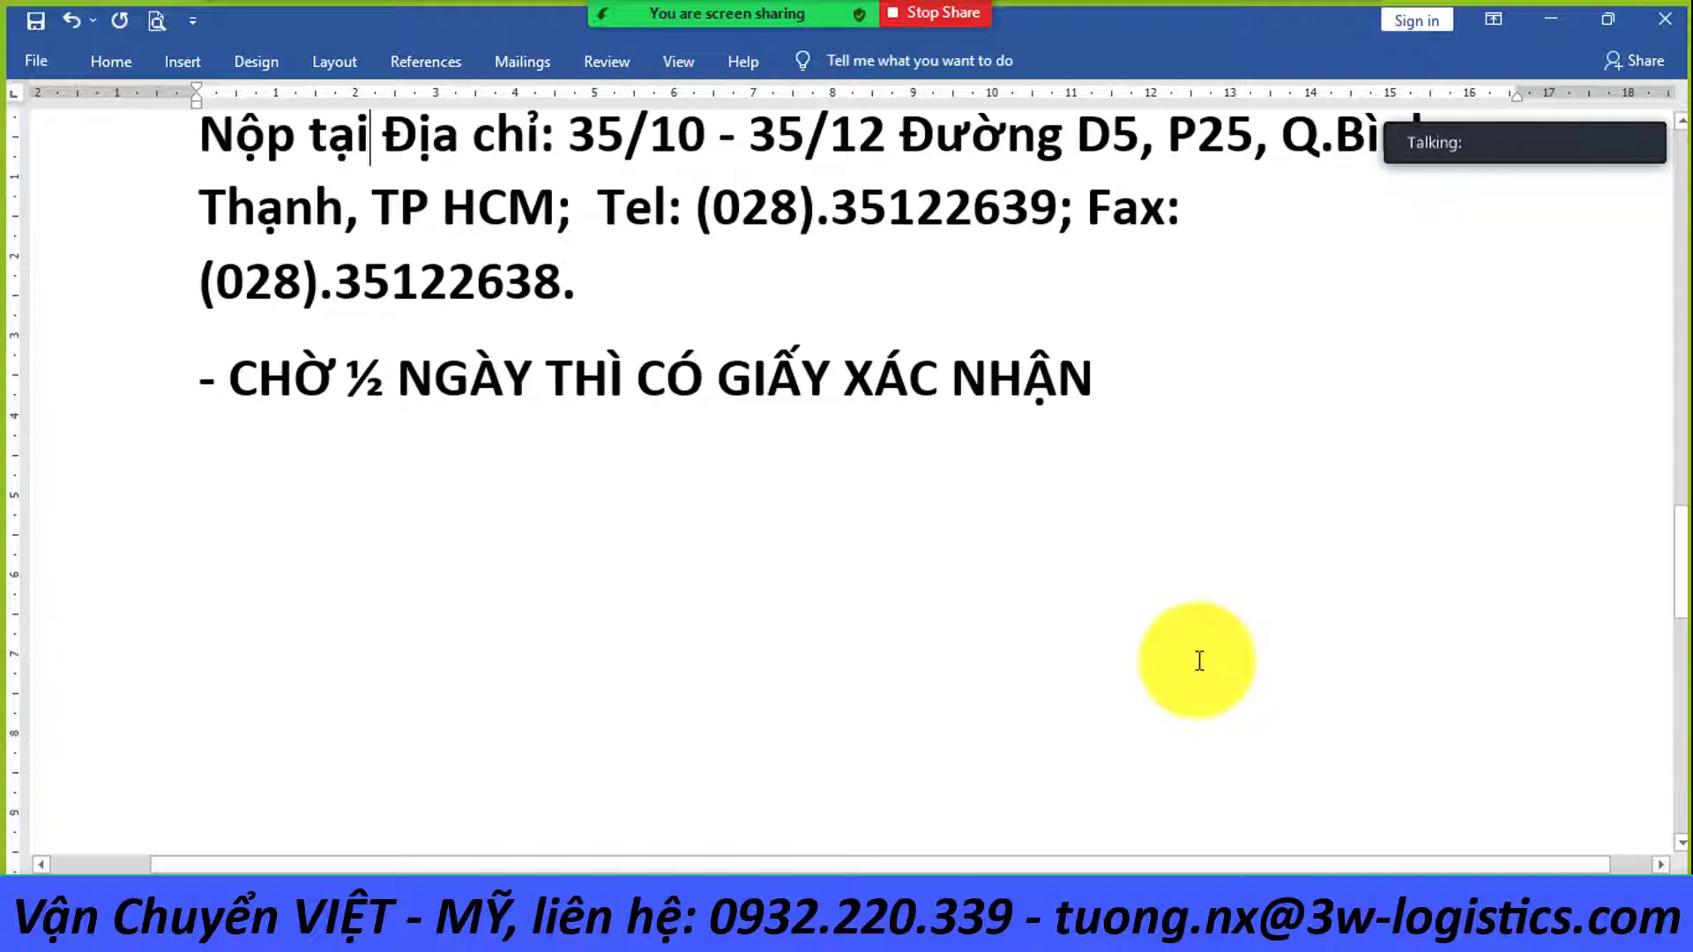
click(1120, 370)
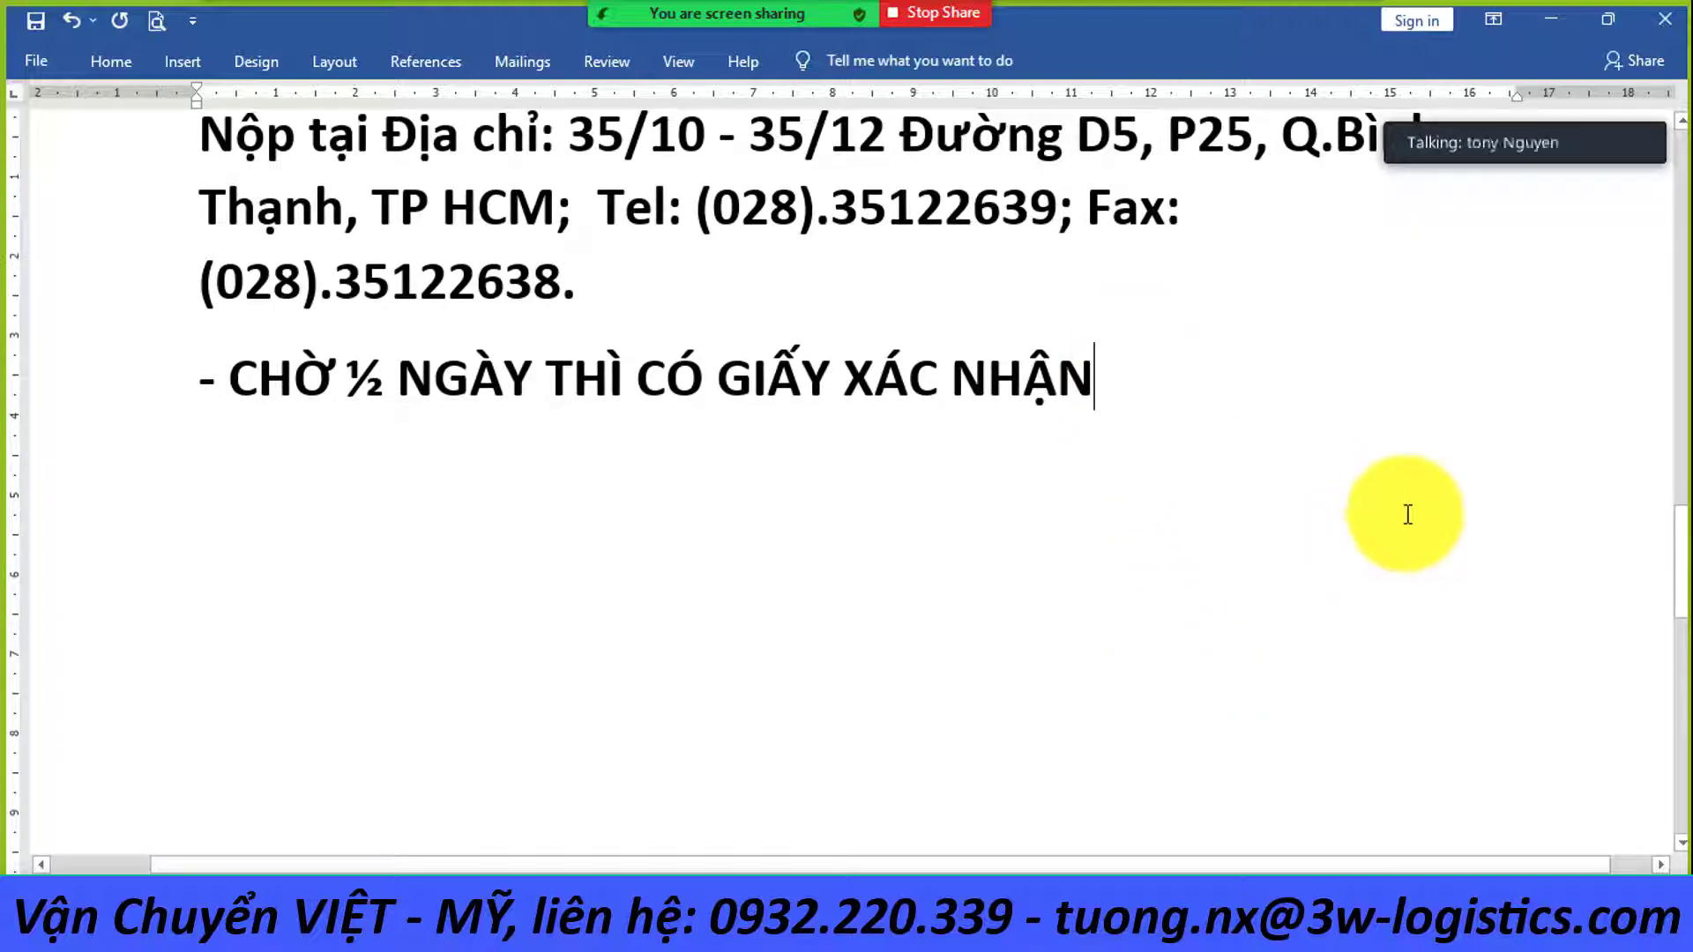
text(==> đi)
text( a)
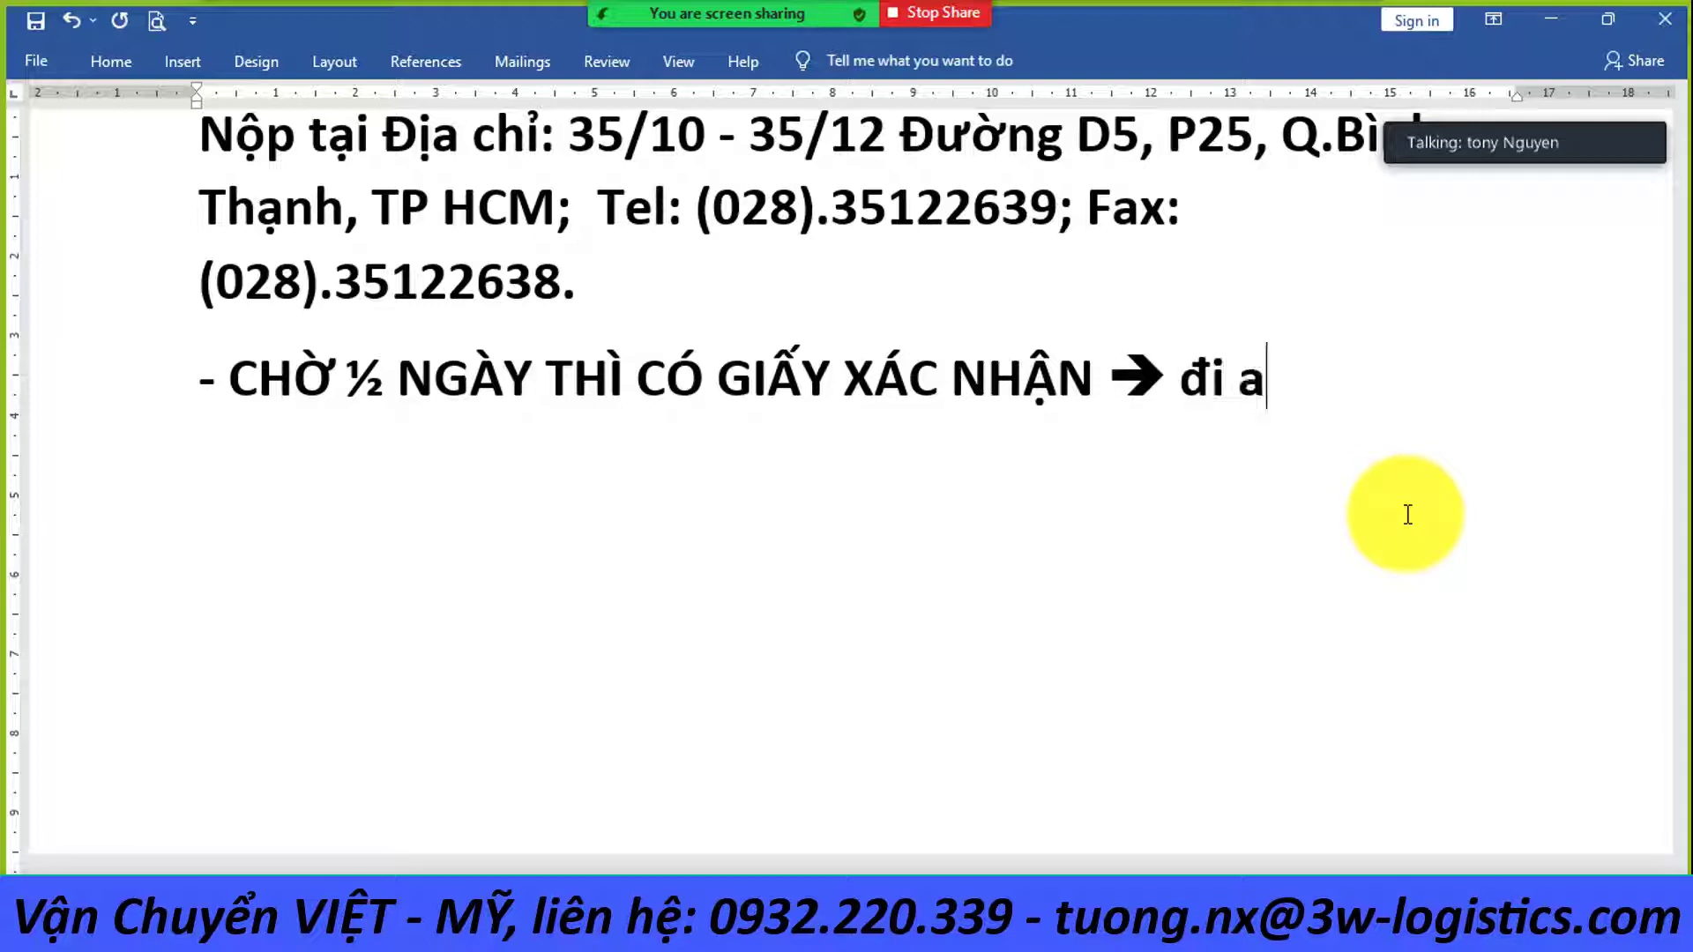
key(BackSpace)
text(làm TTHQ)
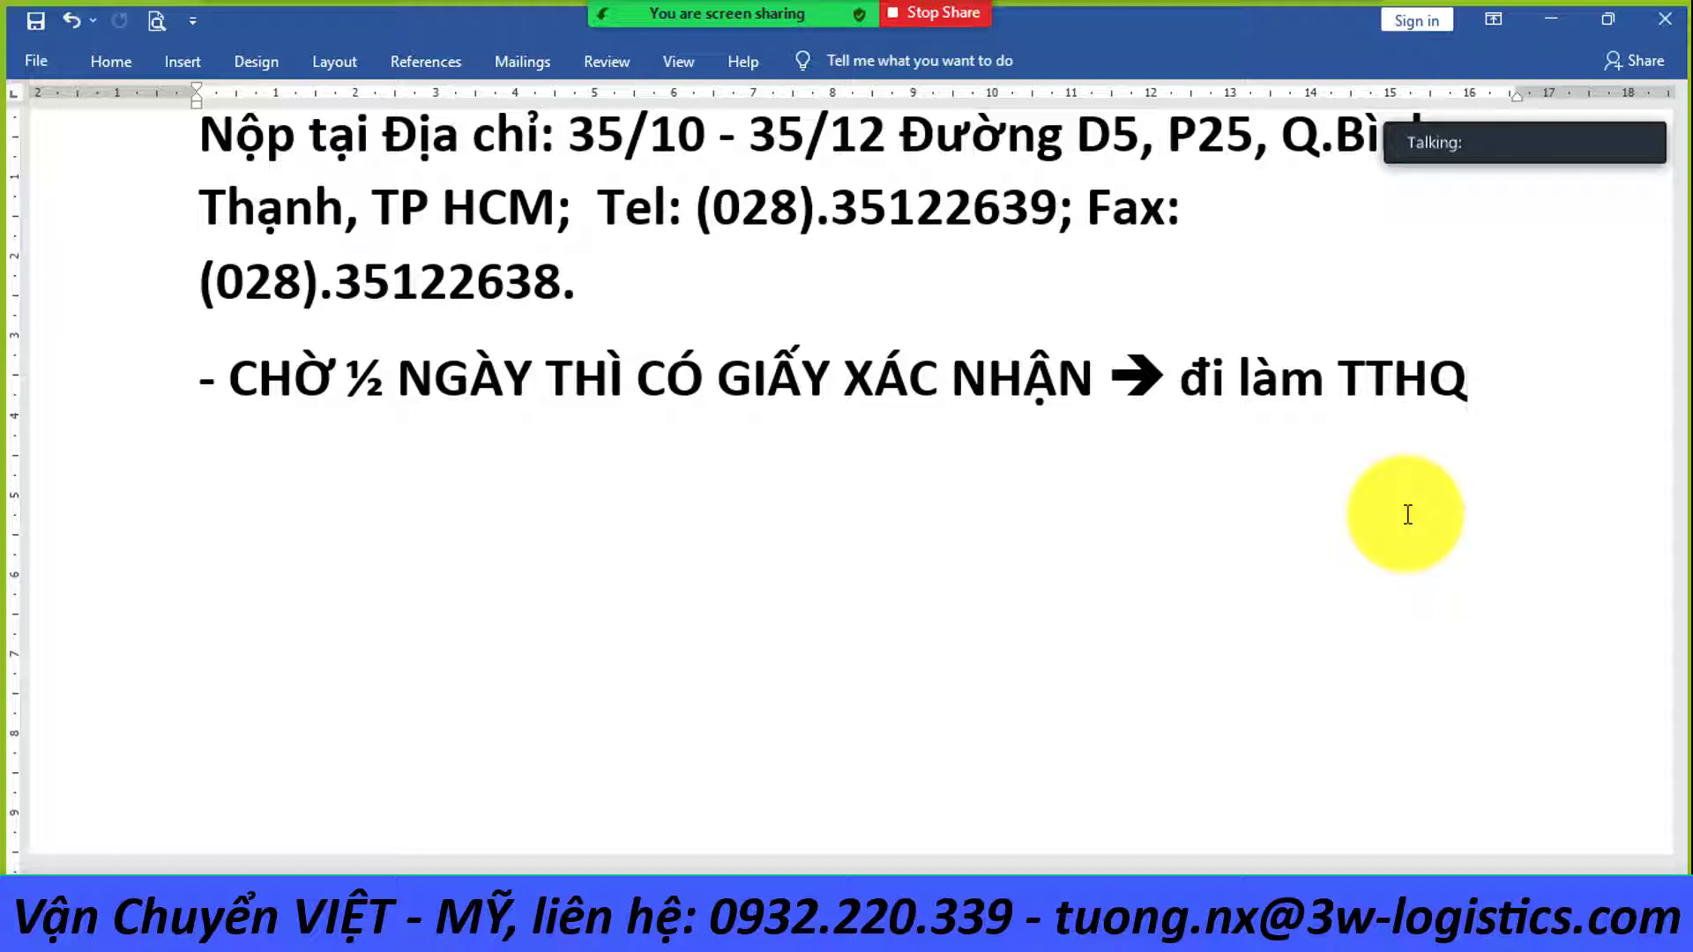
text(.)
key(Return)
text(-)
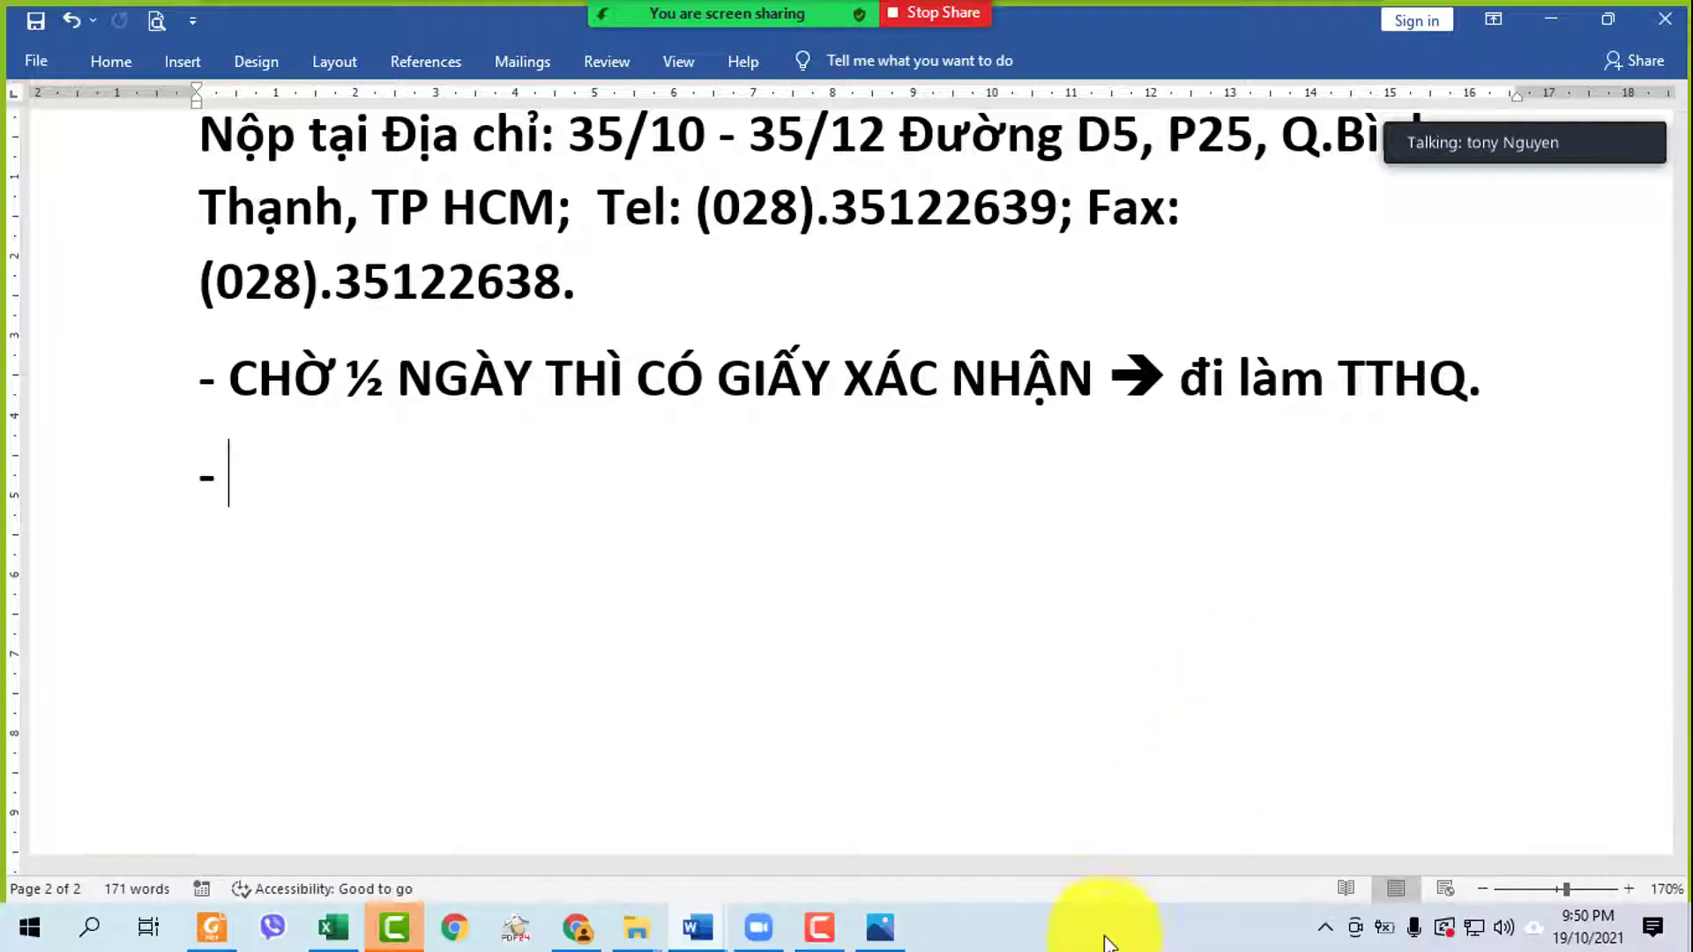
- Switch to Chrome to look over the Cục Đăng kiểm Việt Nam contact page, and return to the notes in Word
click(580, 931)
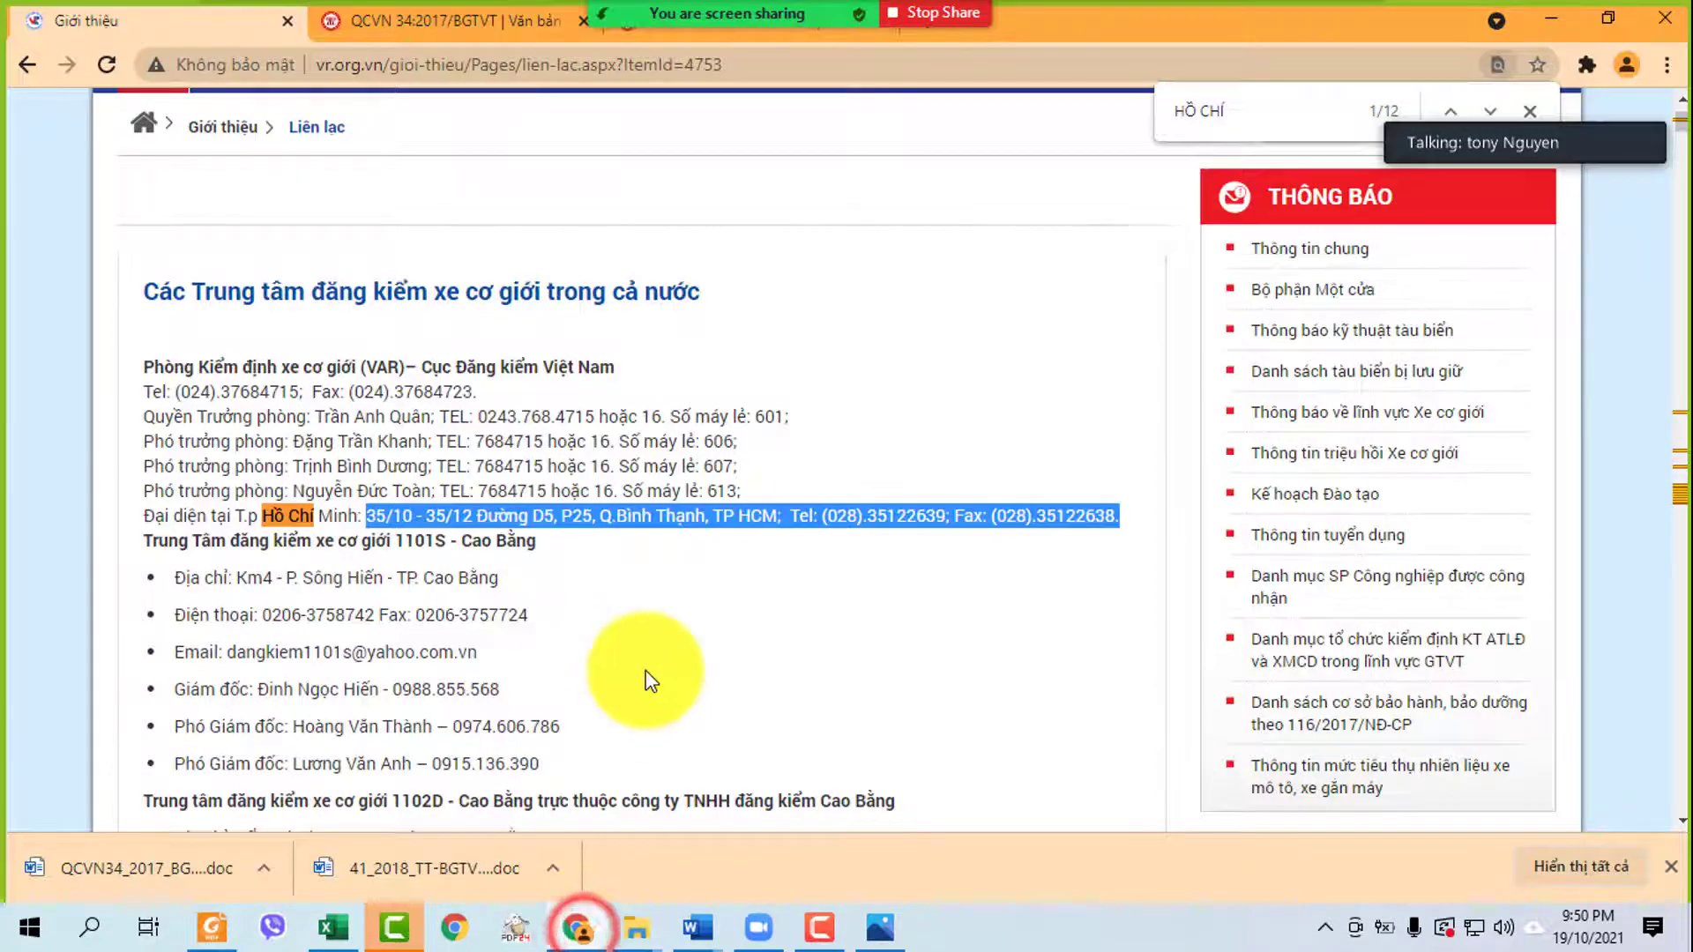
scroll(617, 672, up, 3)
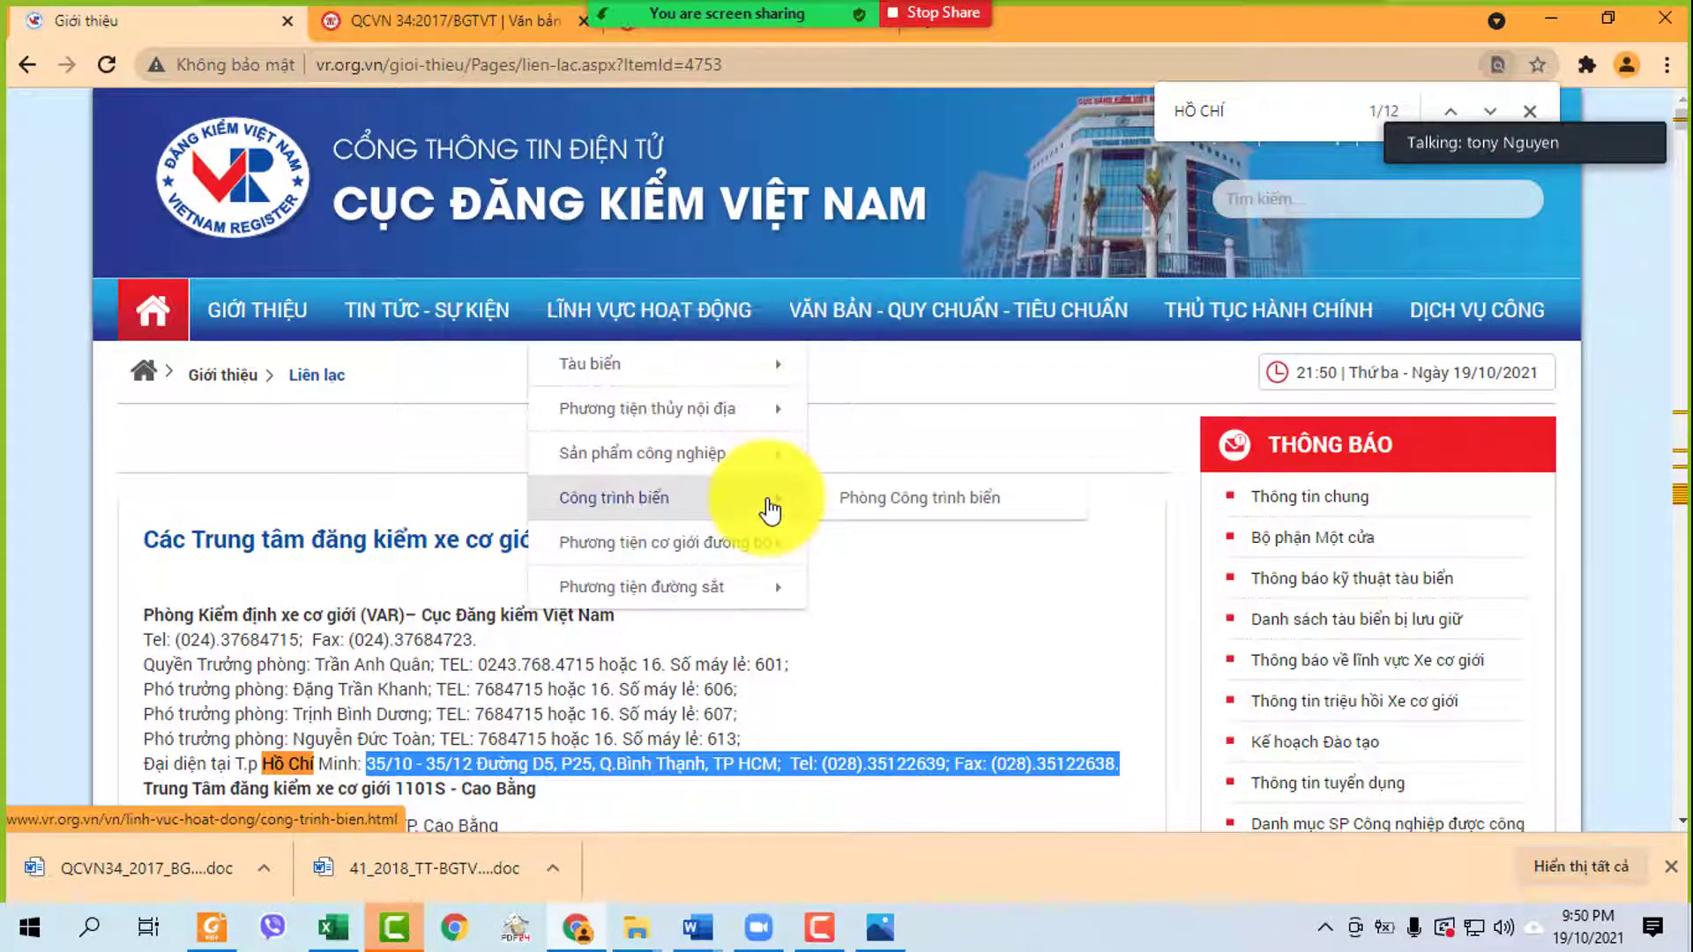
scroll(767, 518, down, 5)
click(1541, 9)
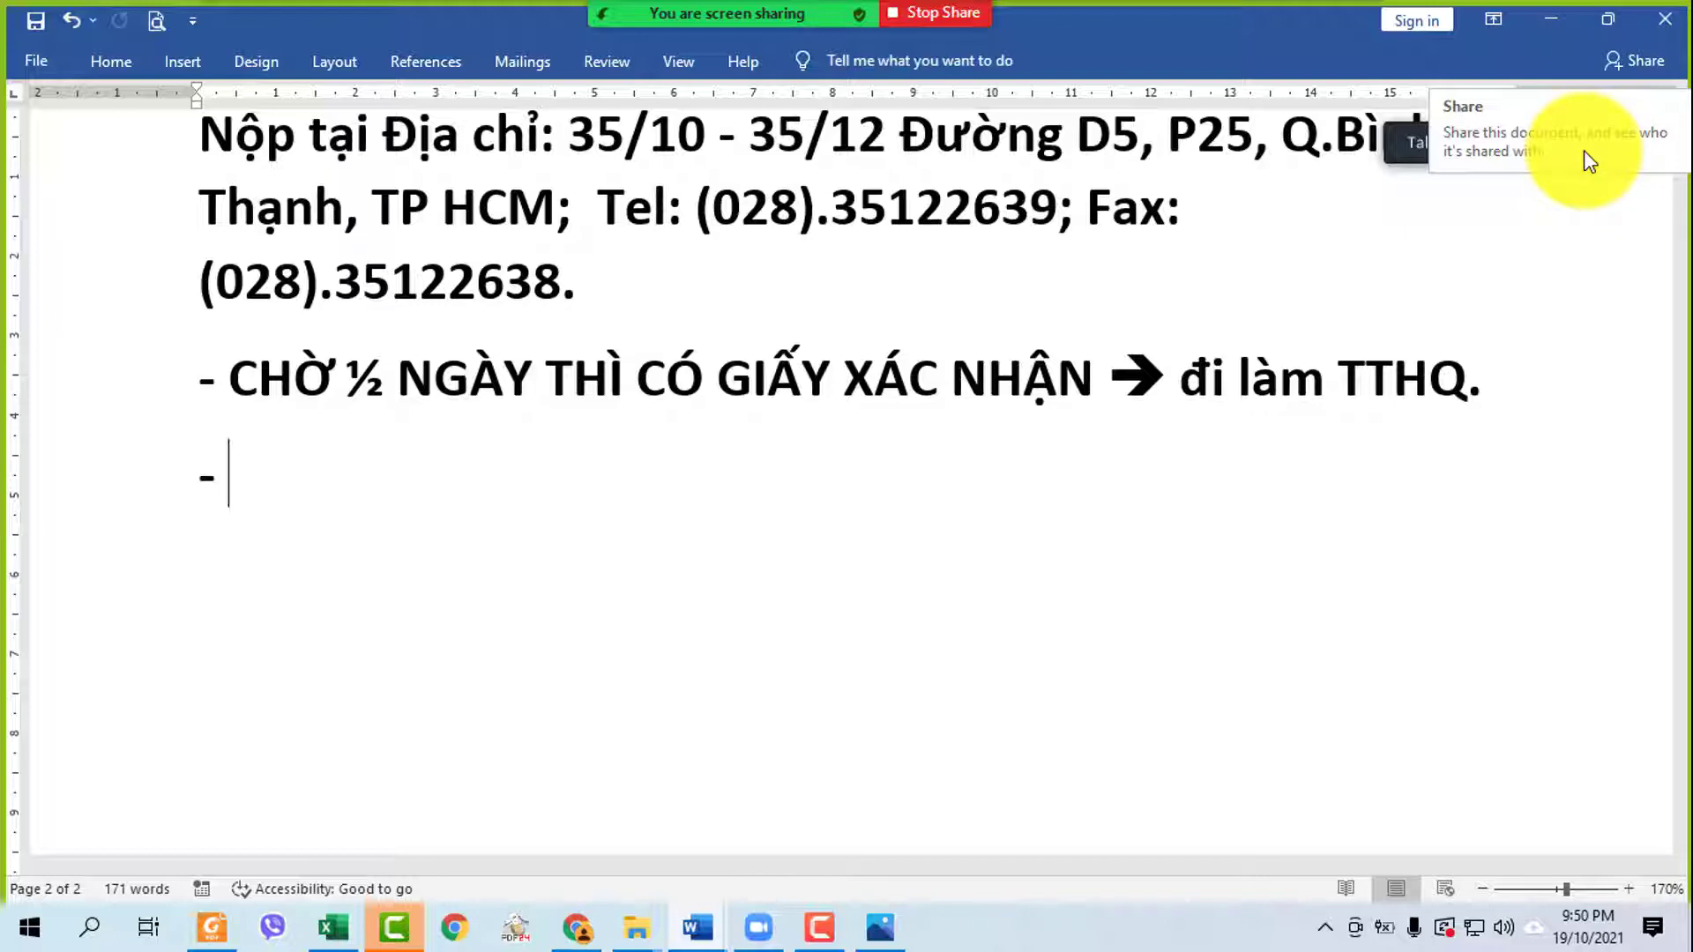
scroll(1640, 441, up, 5)
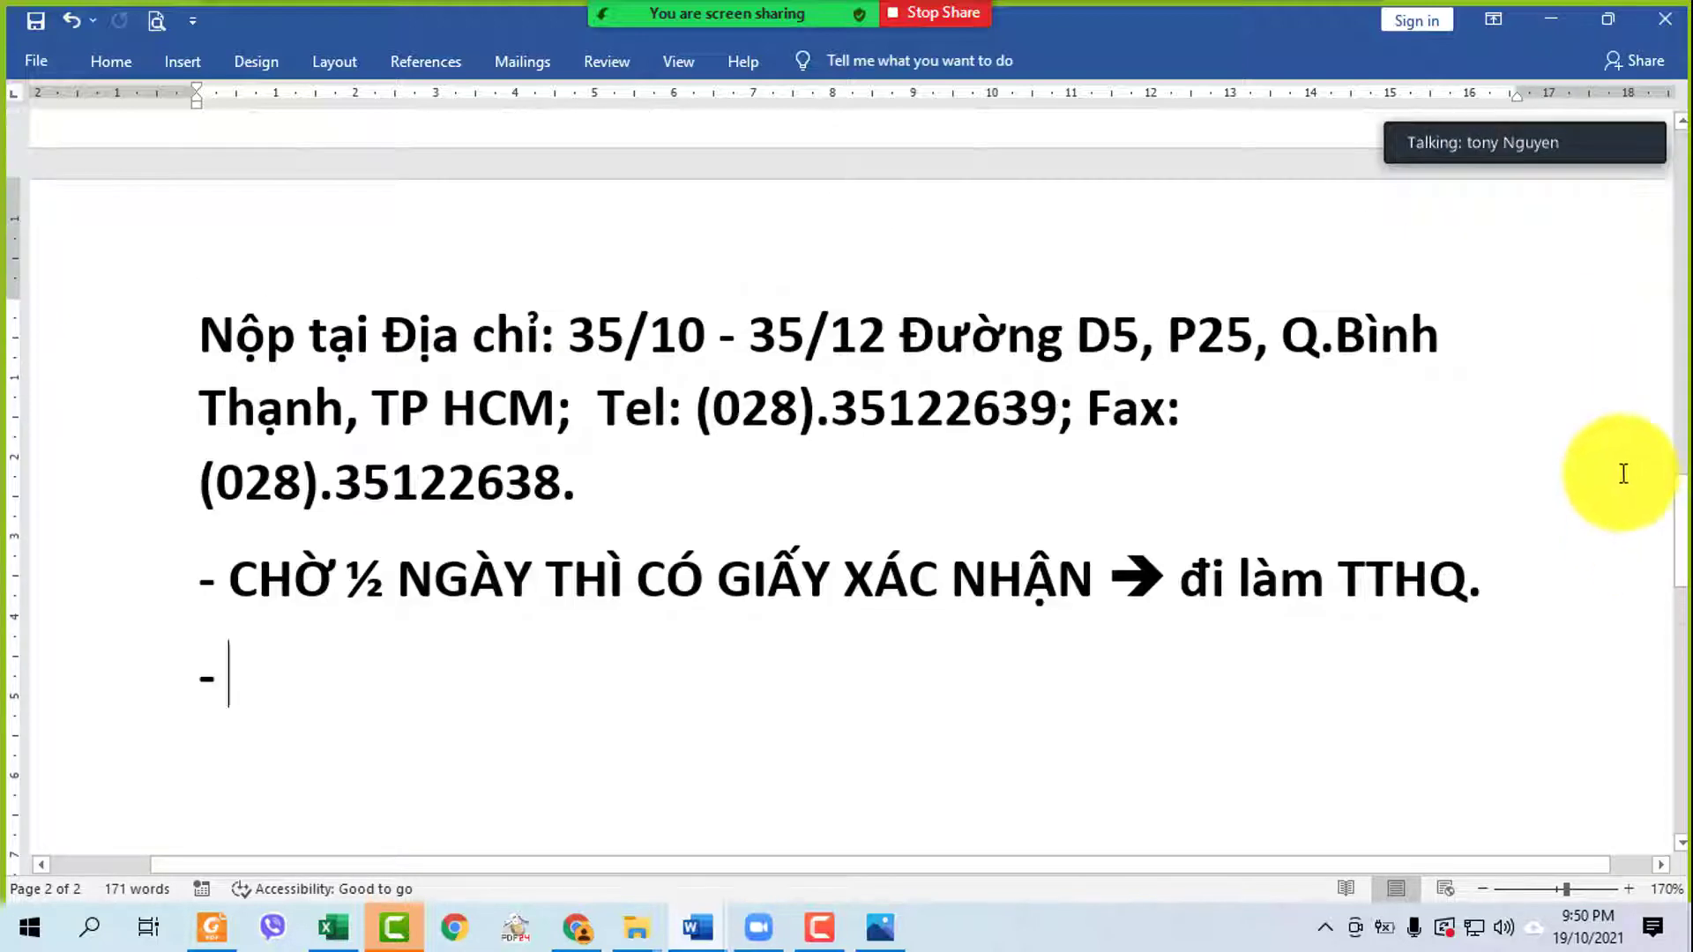
scroll(1623, 473, down, 2)
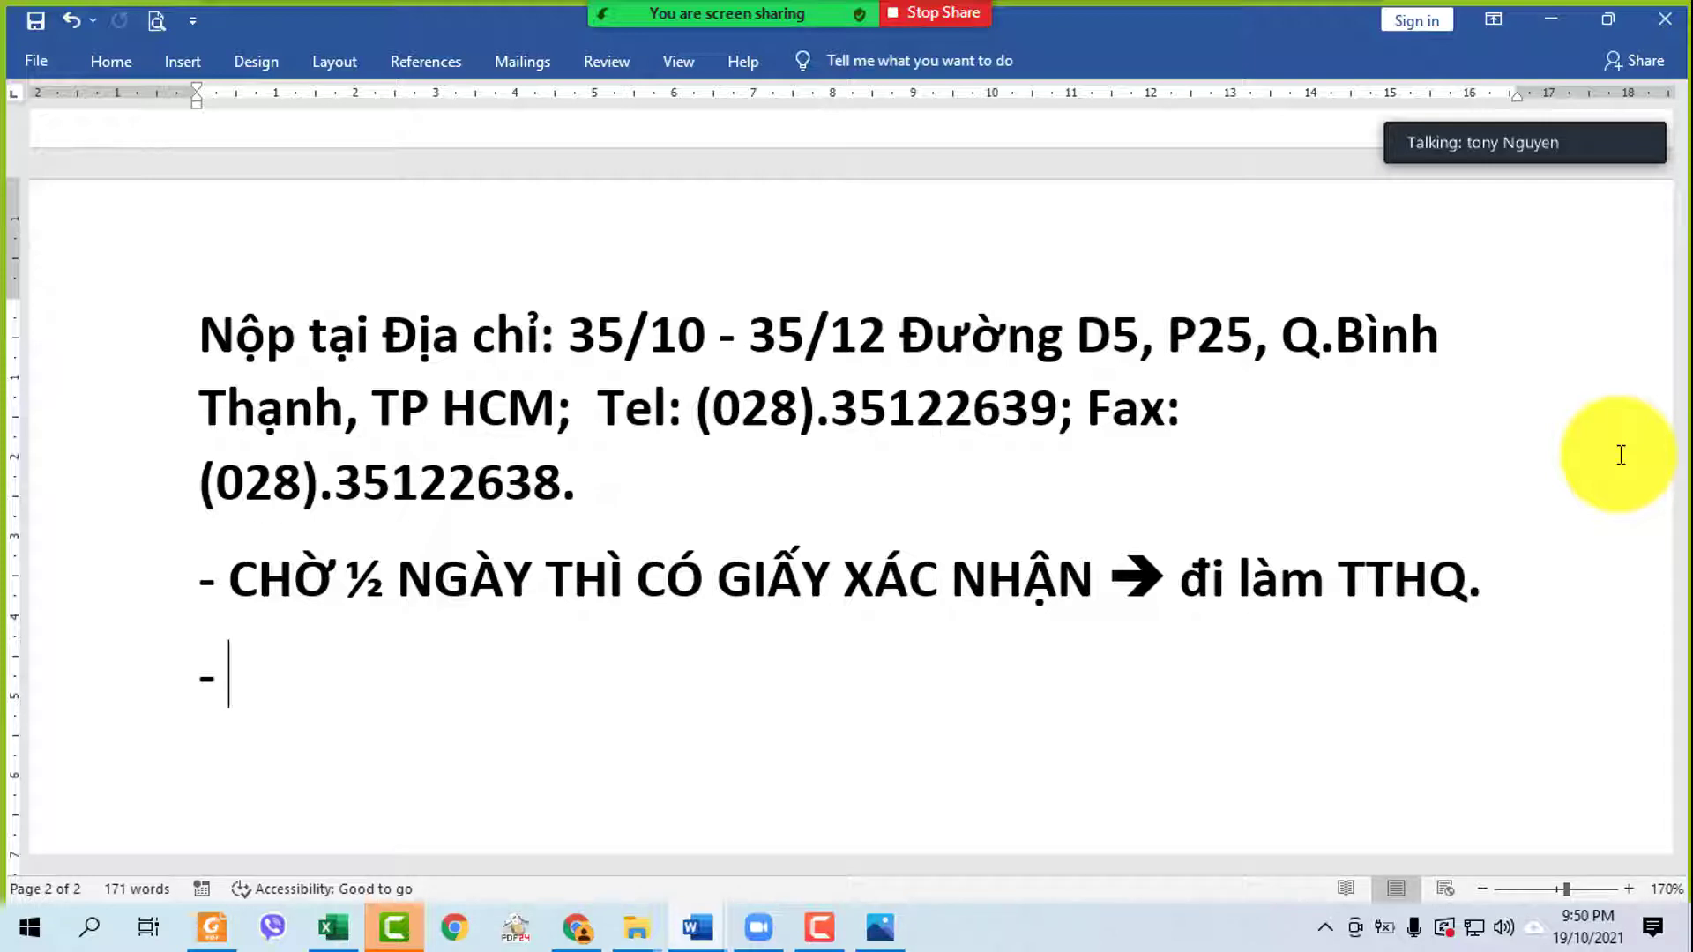
- Convert "đi làm" after the arrow to uppercase and reduce the page zoom to 150%
drag(1181, 580, 1347, 599)
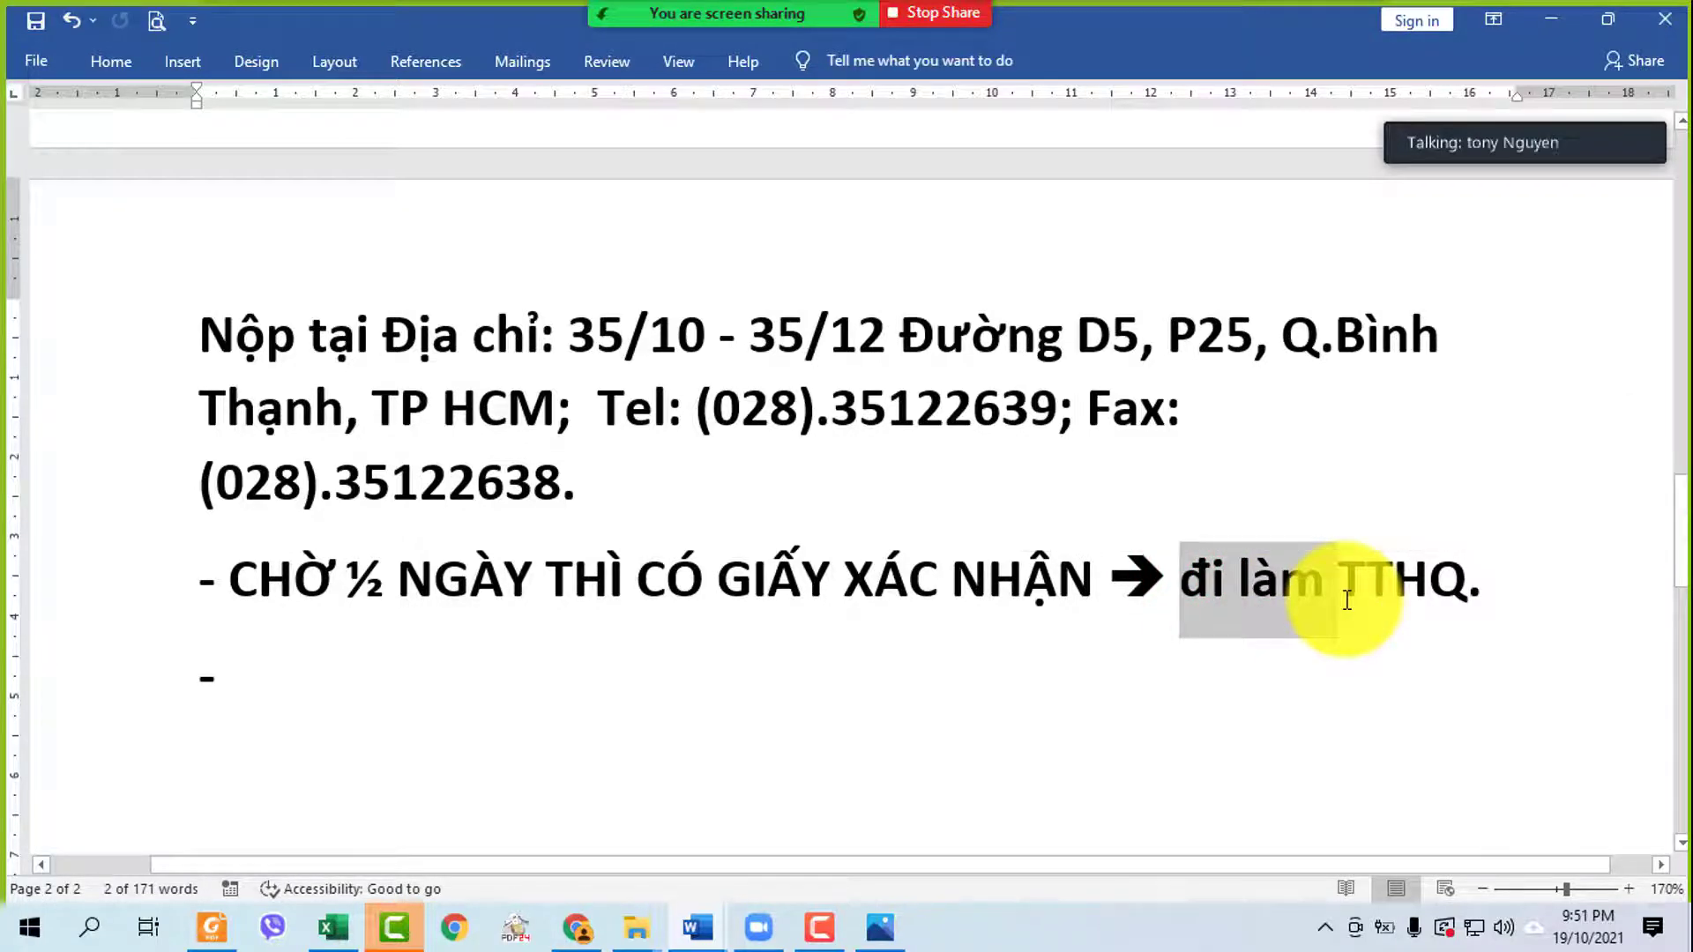
key(shift+F4)
click(906, 529)
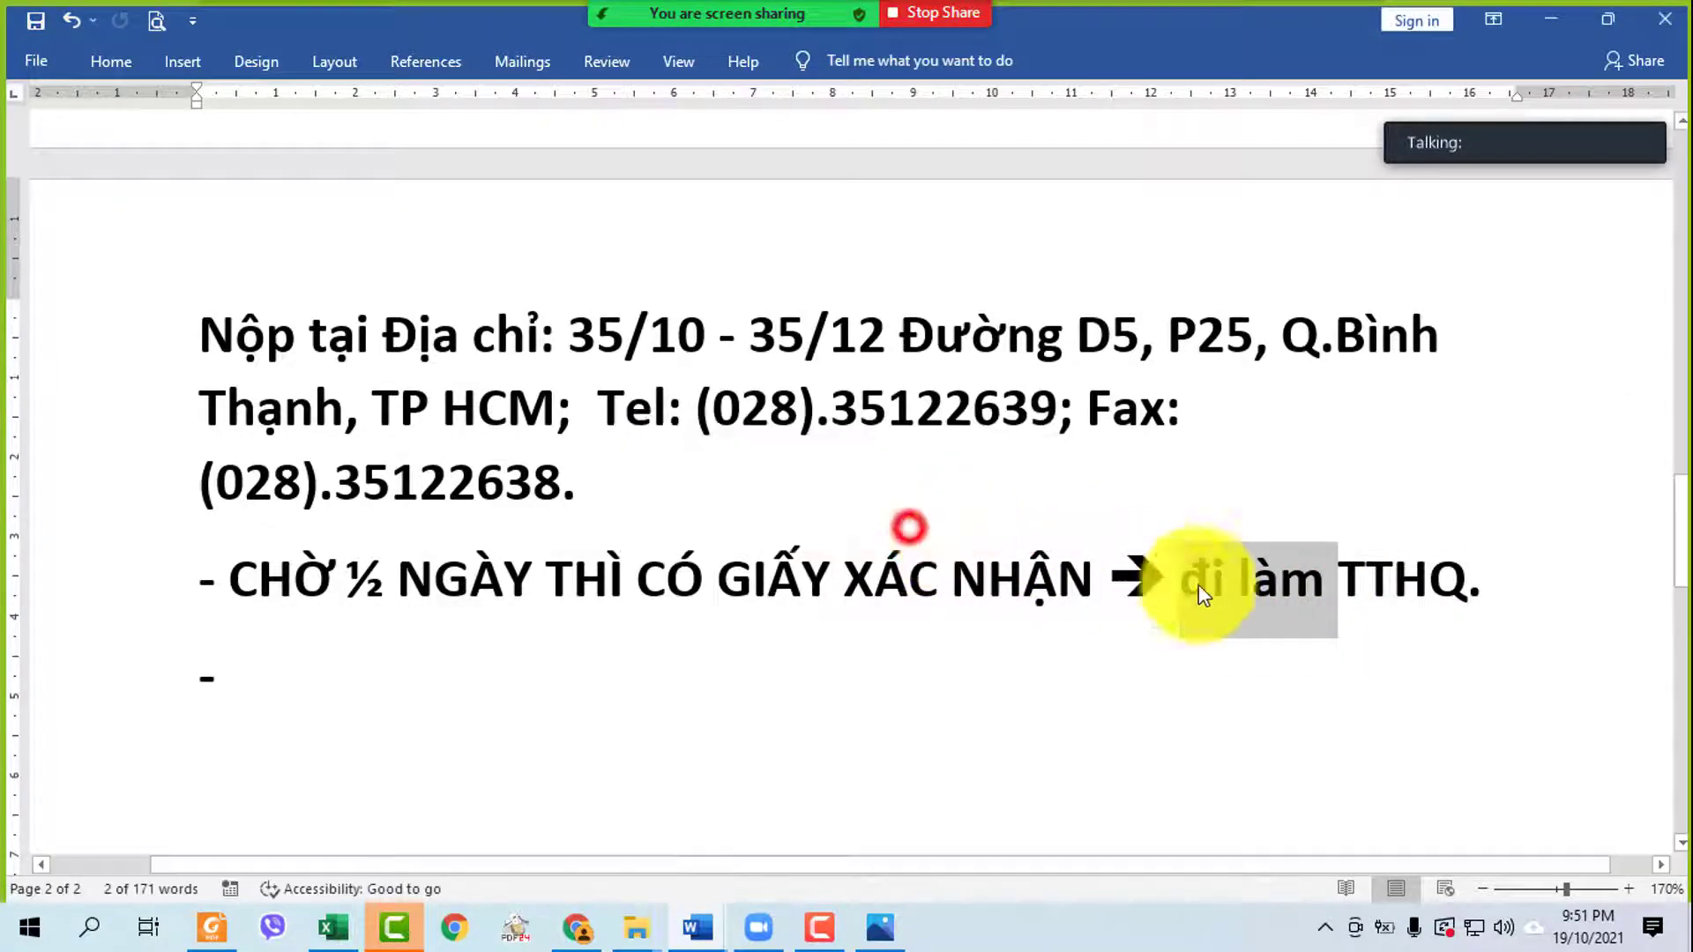
key(shift+F3)
key(shift+F3)
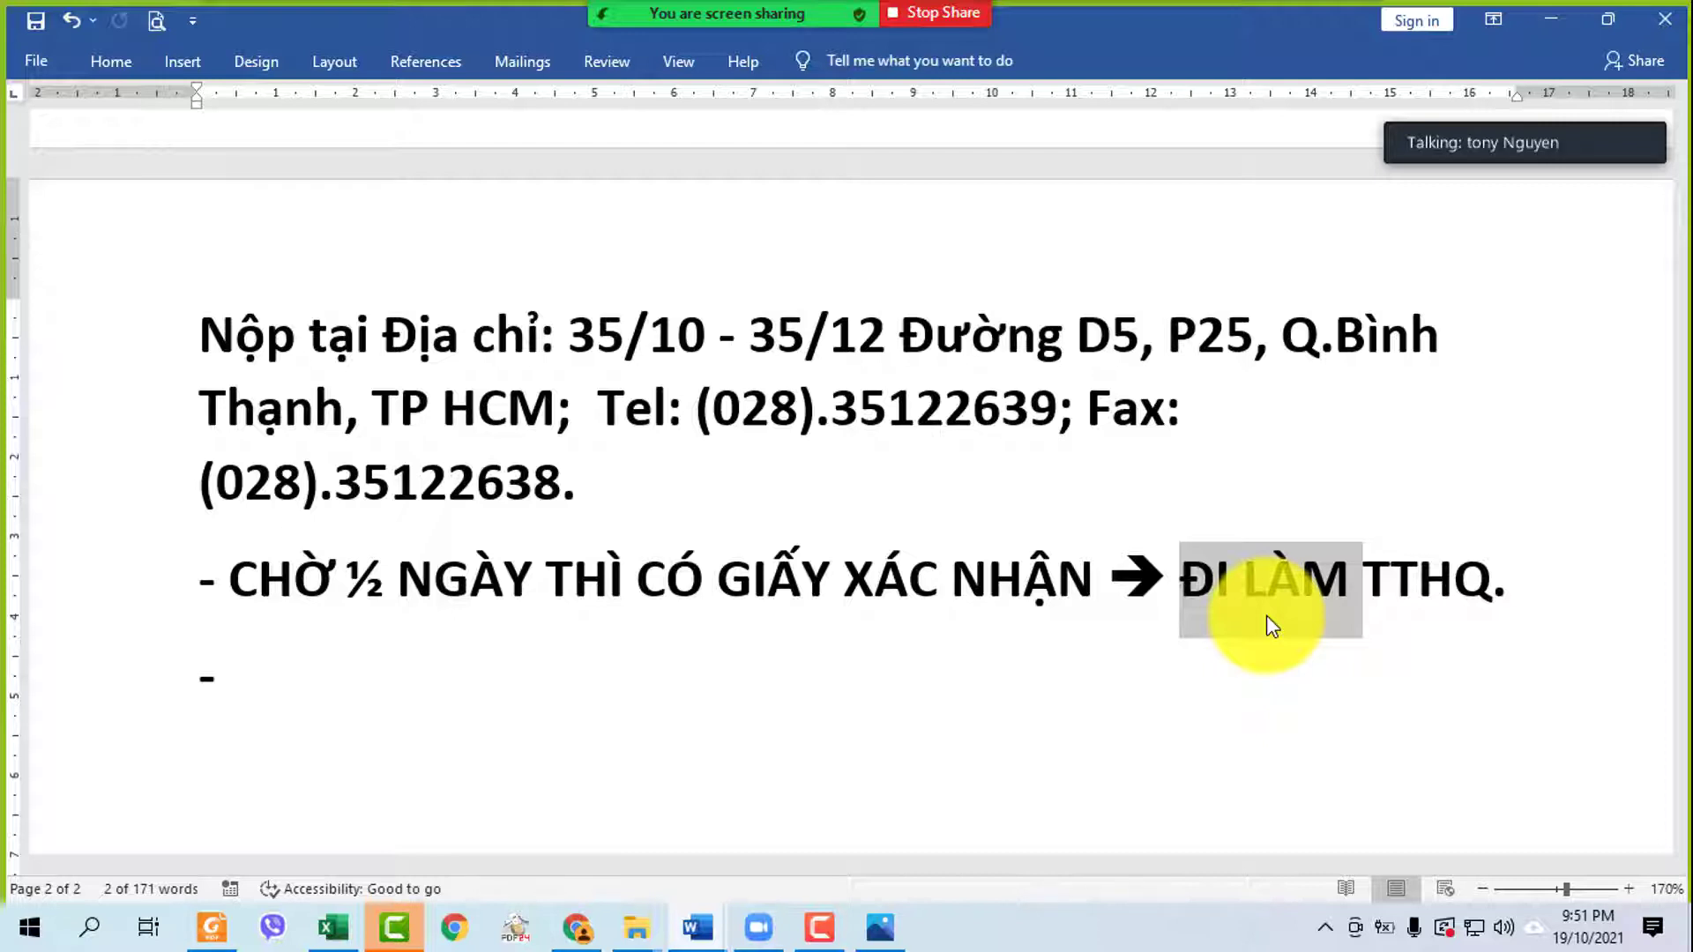
click(1054, 672)
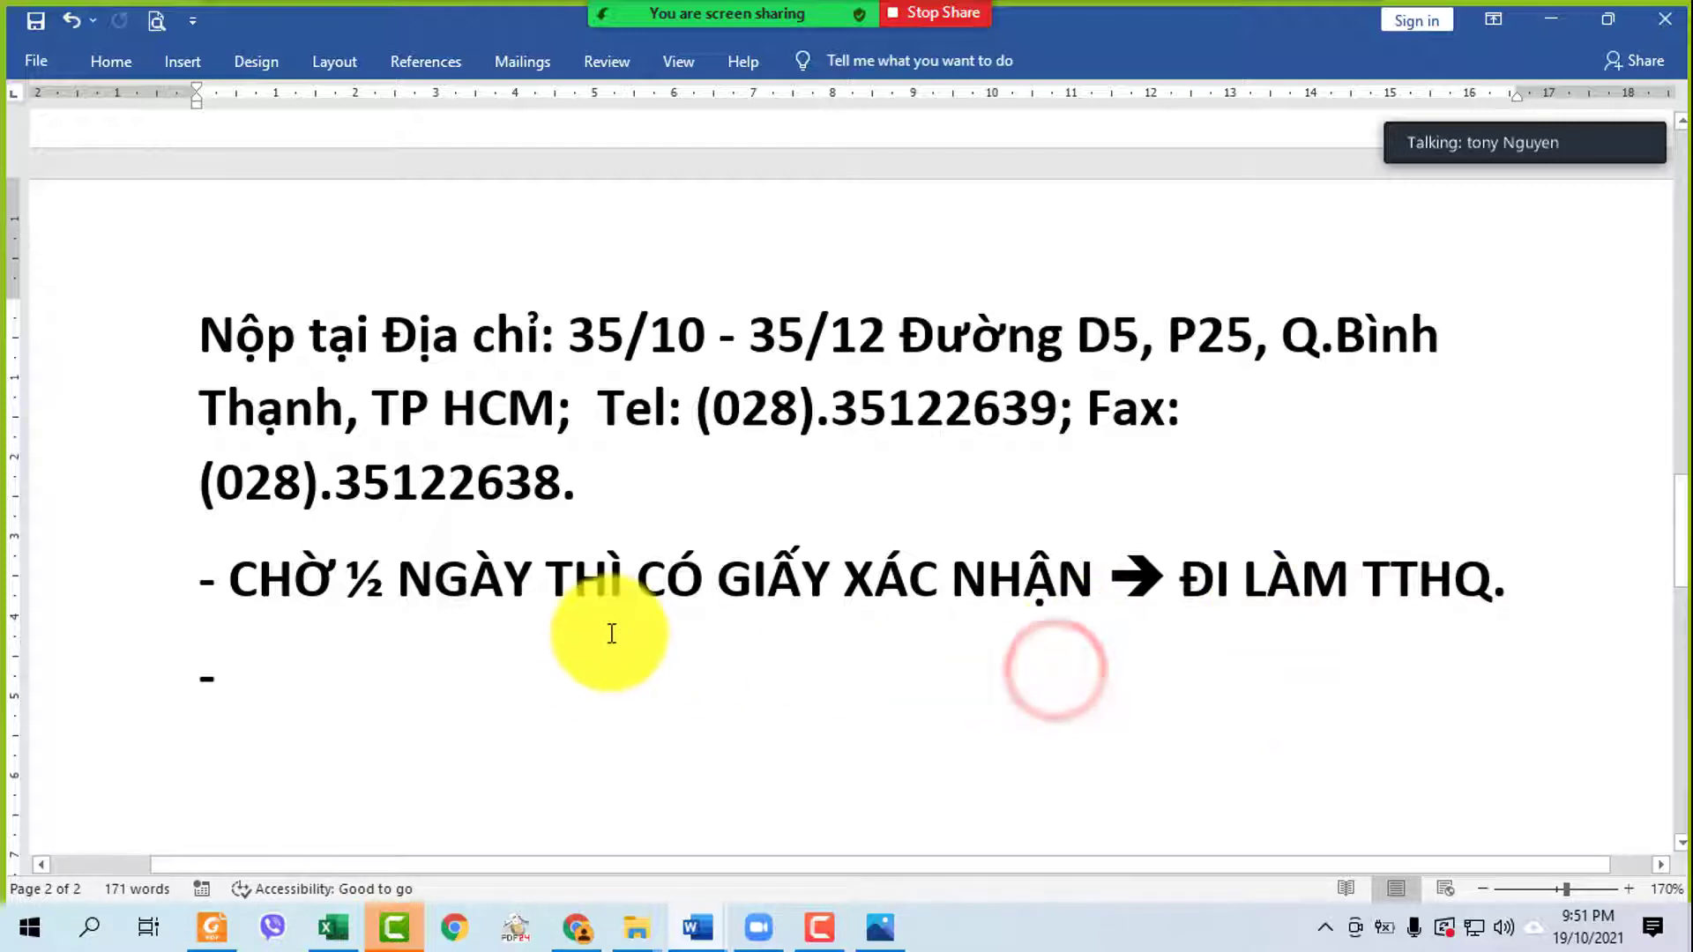
click(1479, 889)
click(1480, 888)
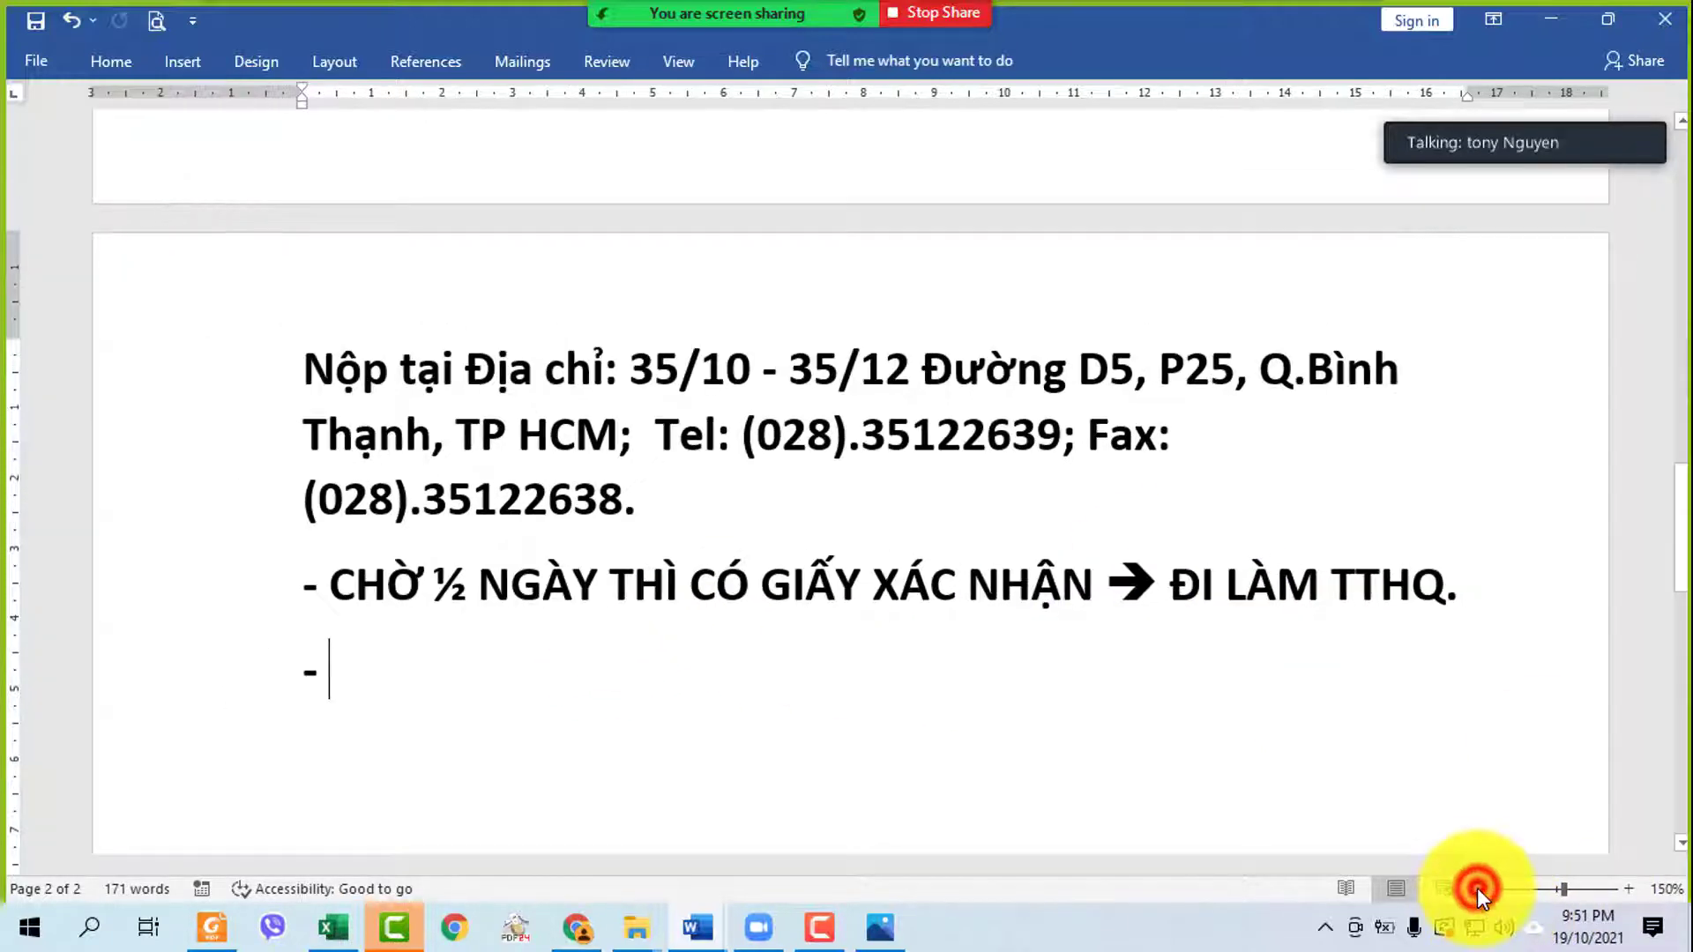
- Reduce the page zoom to 100% and review the notes from the goods information down to the half-day wait line
click(1479, 889)
click(1479, 888)
click(1479, 889)
click(1479, 889)
click(1479, 889)
scroll(1171, 769, up, 8)
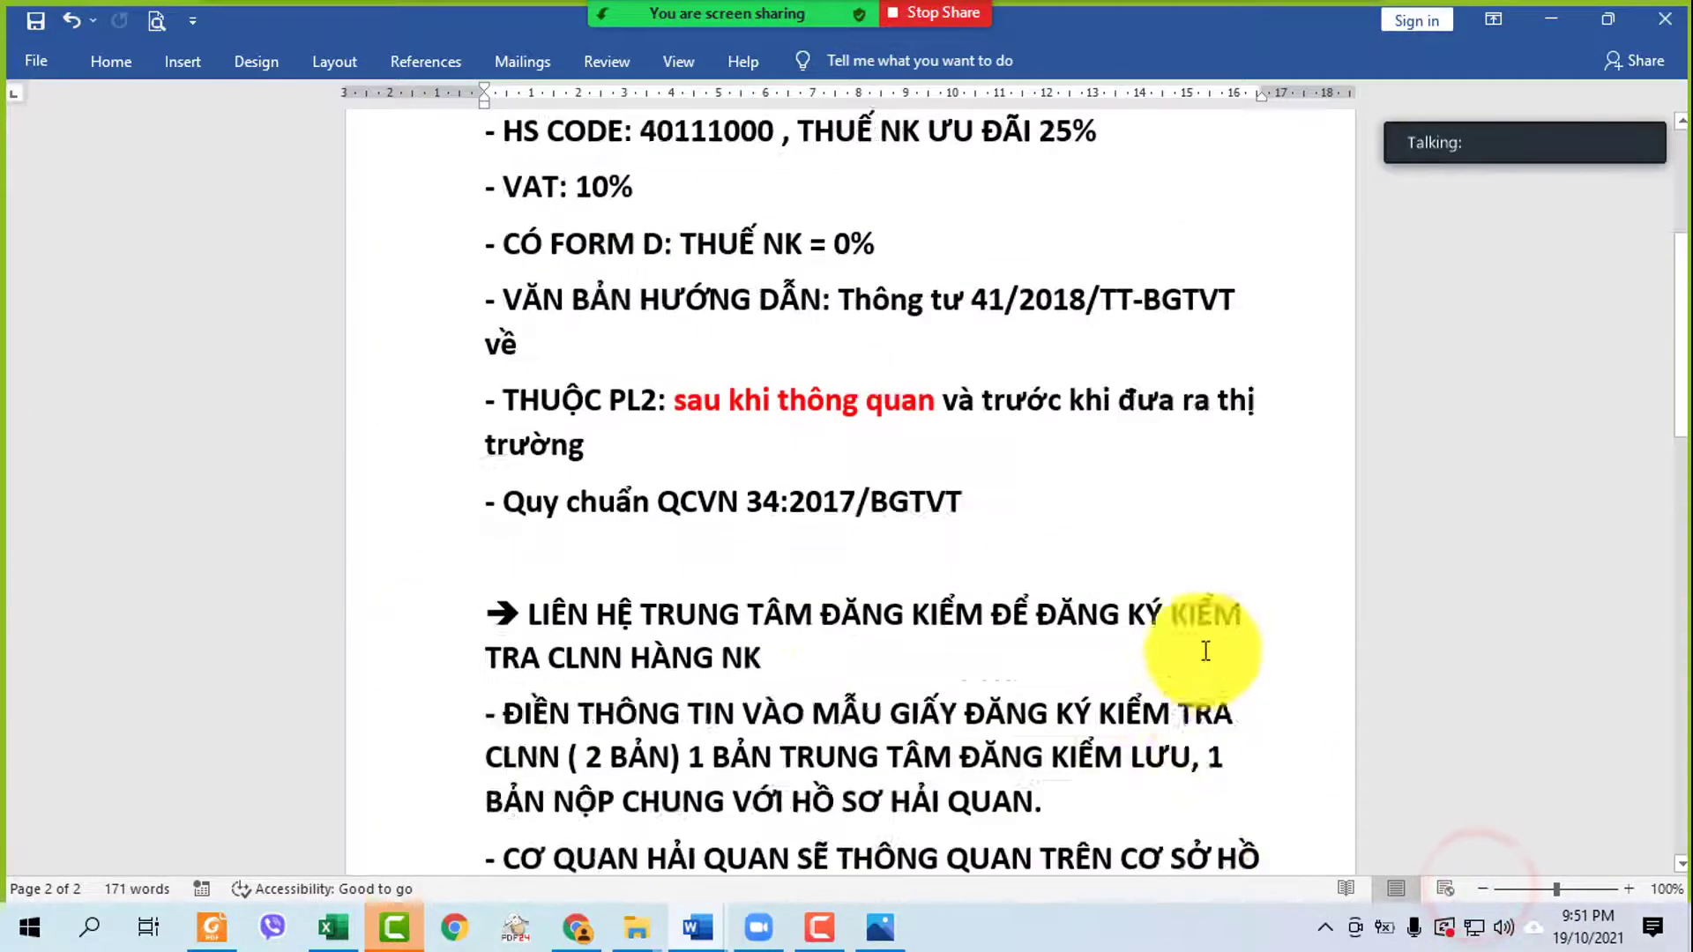
scroll(1205, 650, up, 4)
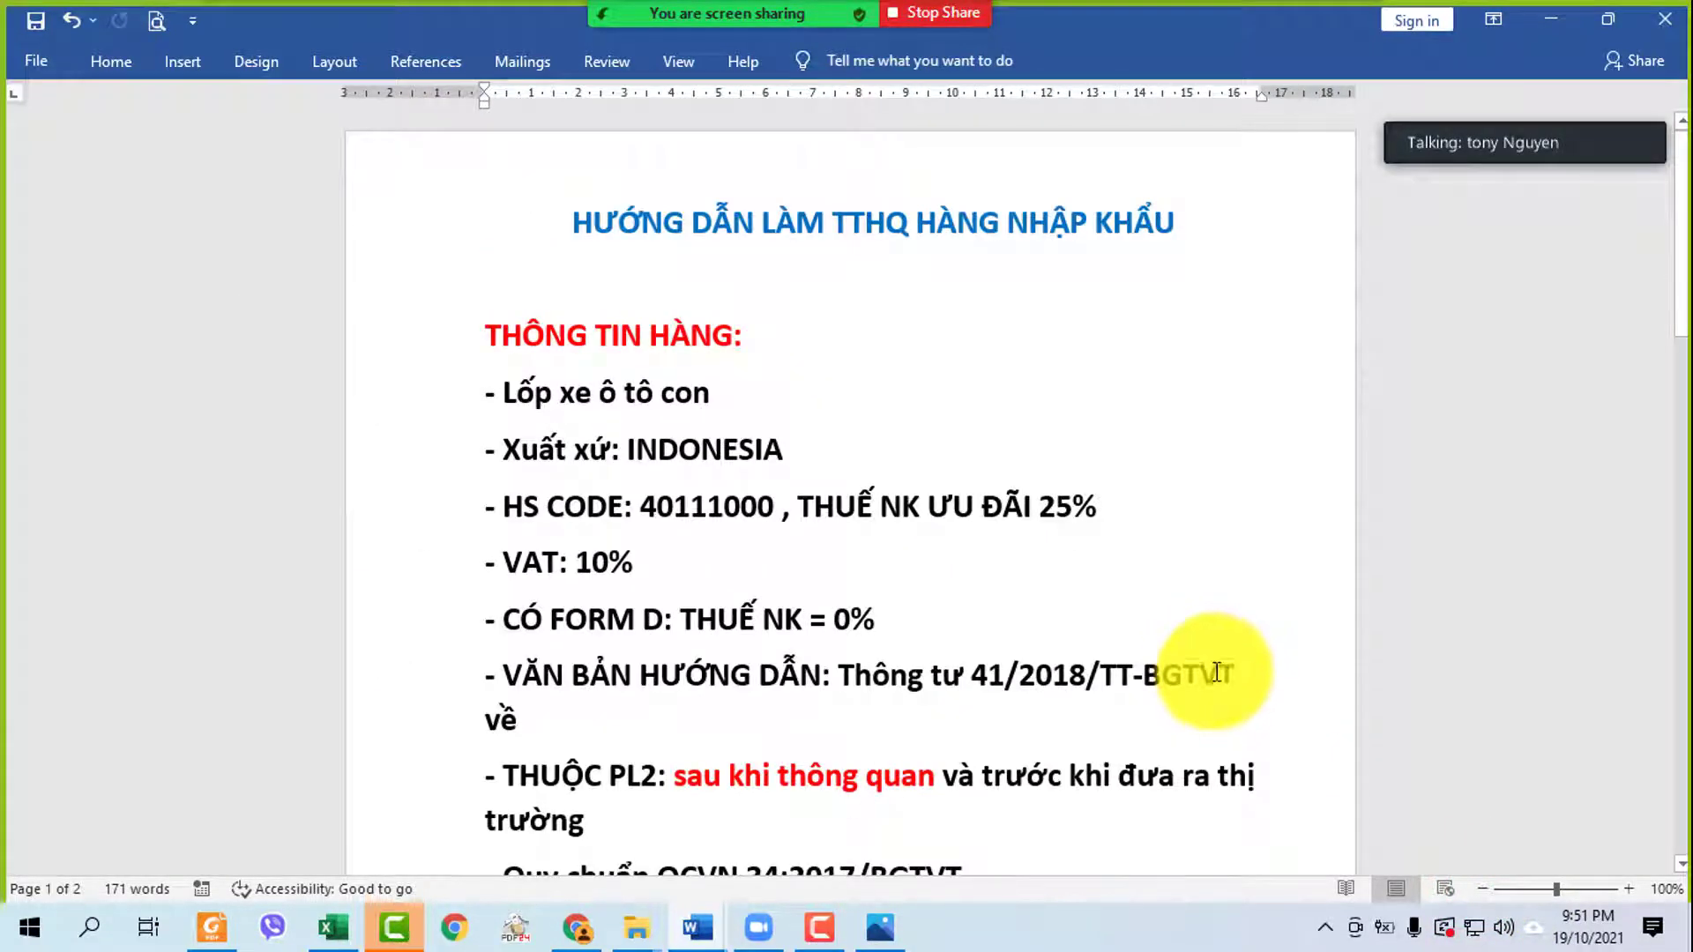
scroll(1216, 671, down, 2)
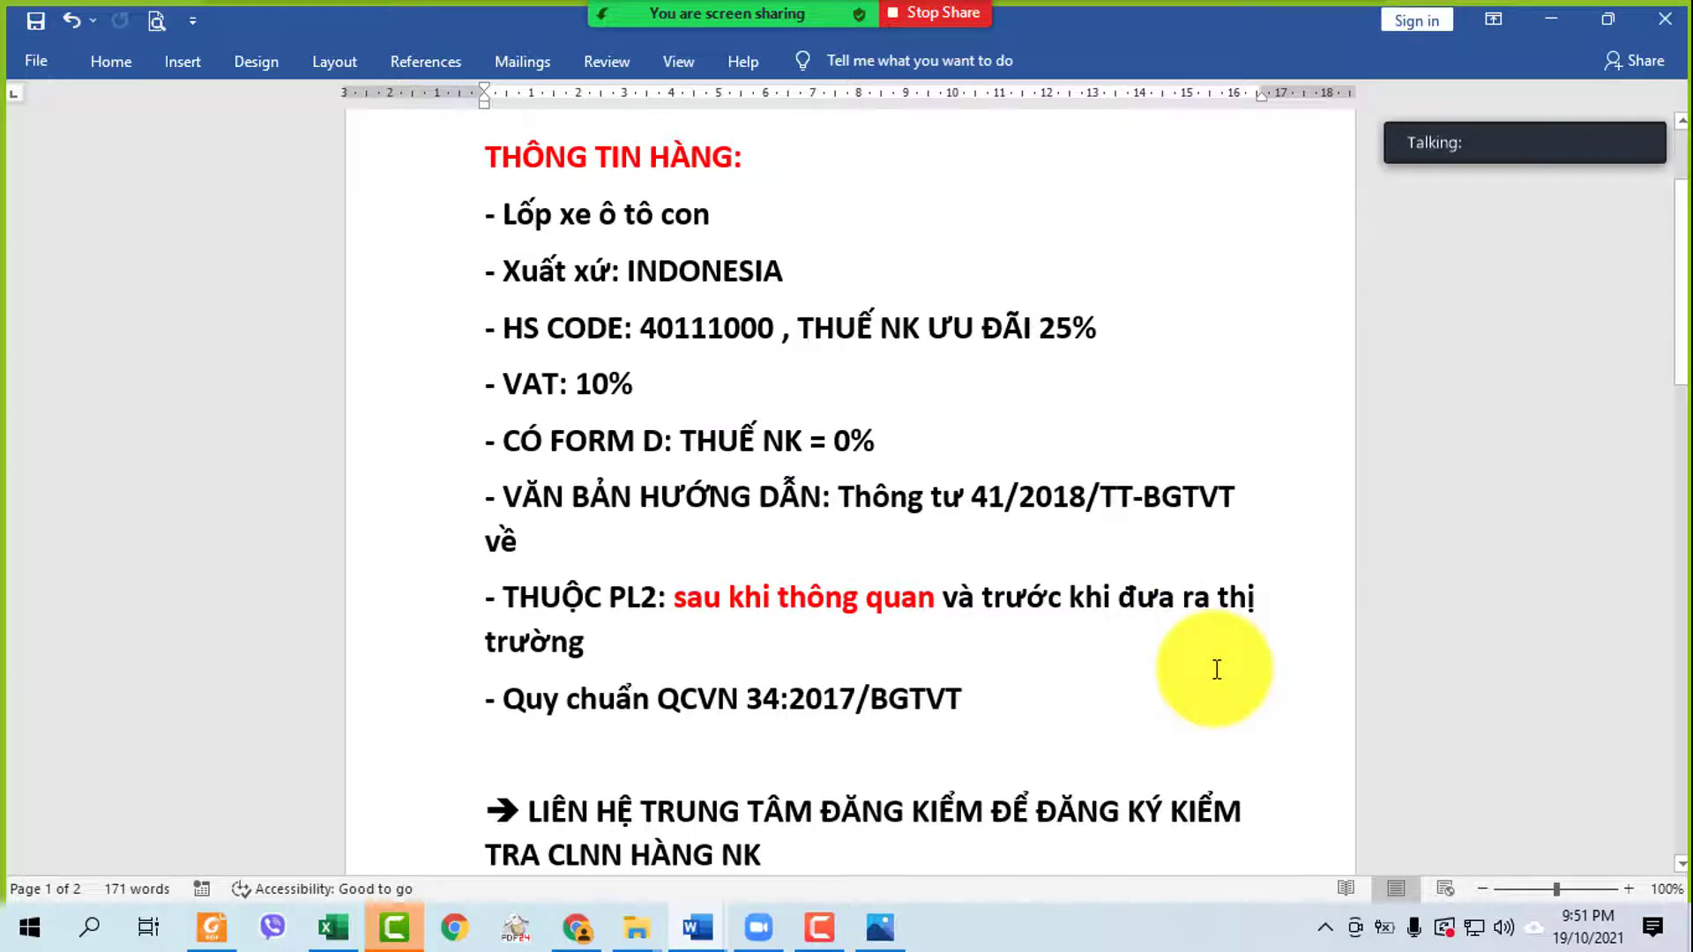
scroll(1216, 670, down, 3)
scroll(1217, 670, down, 3)
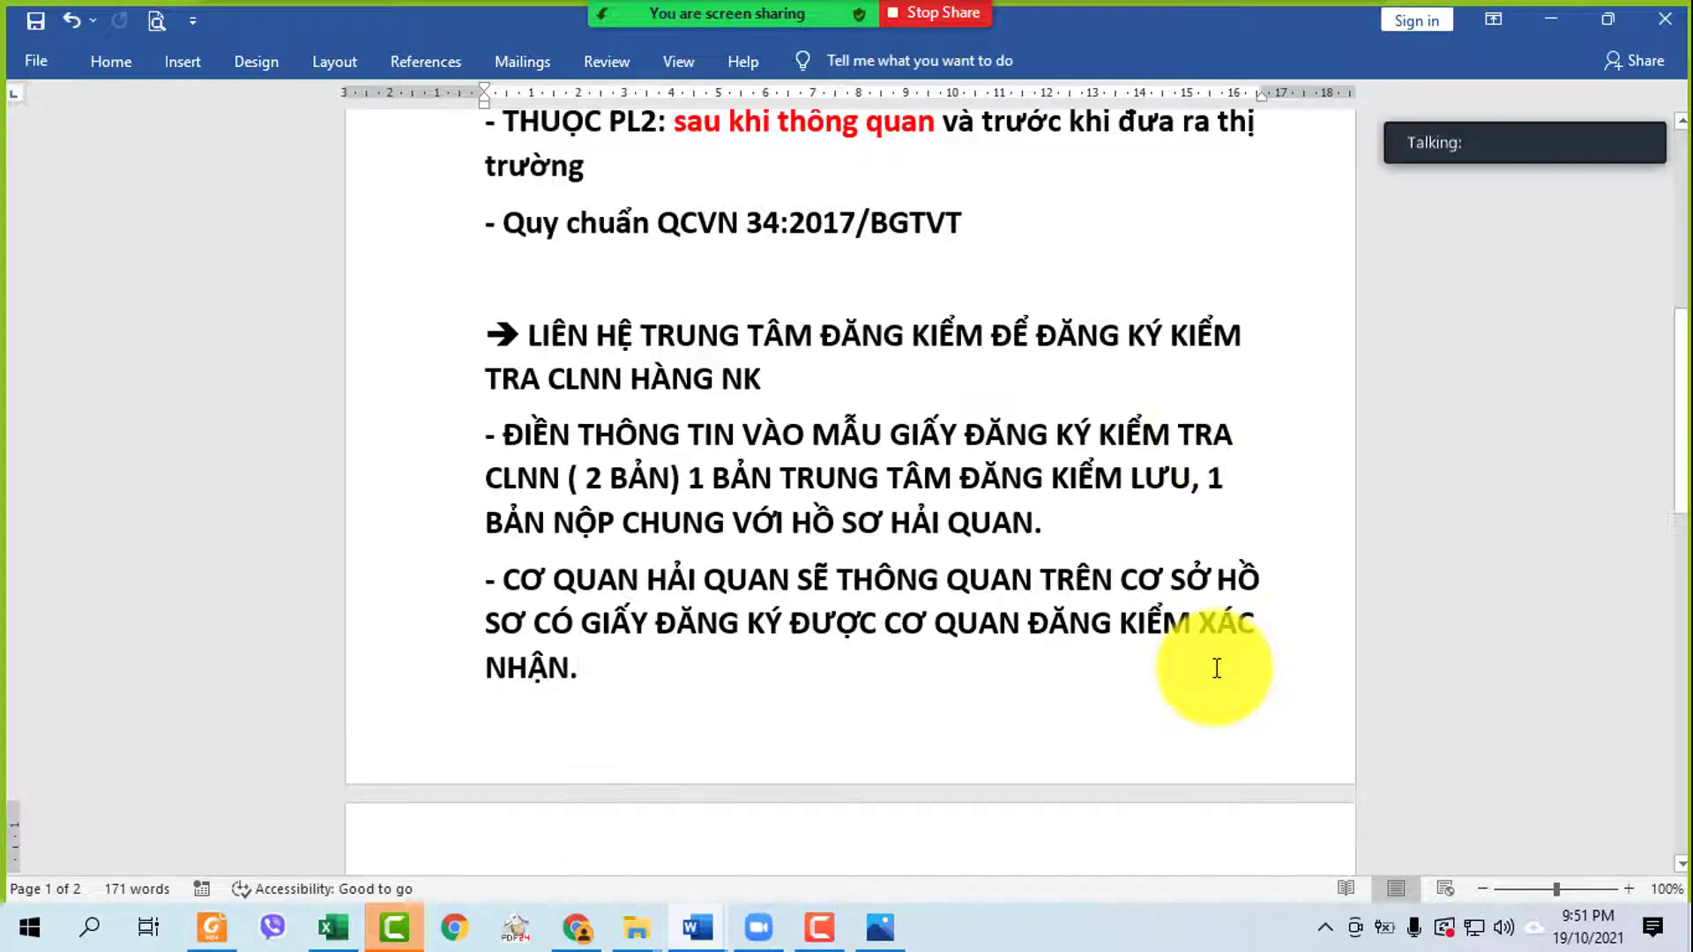
scroll(1217, 668, down, 6)
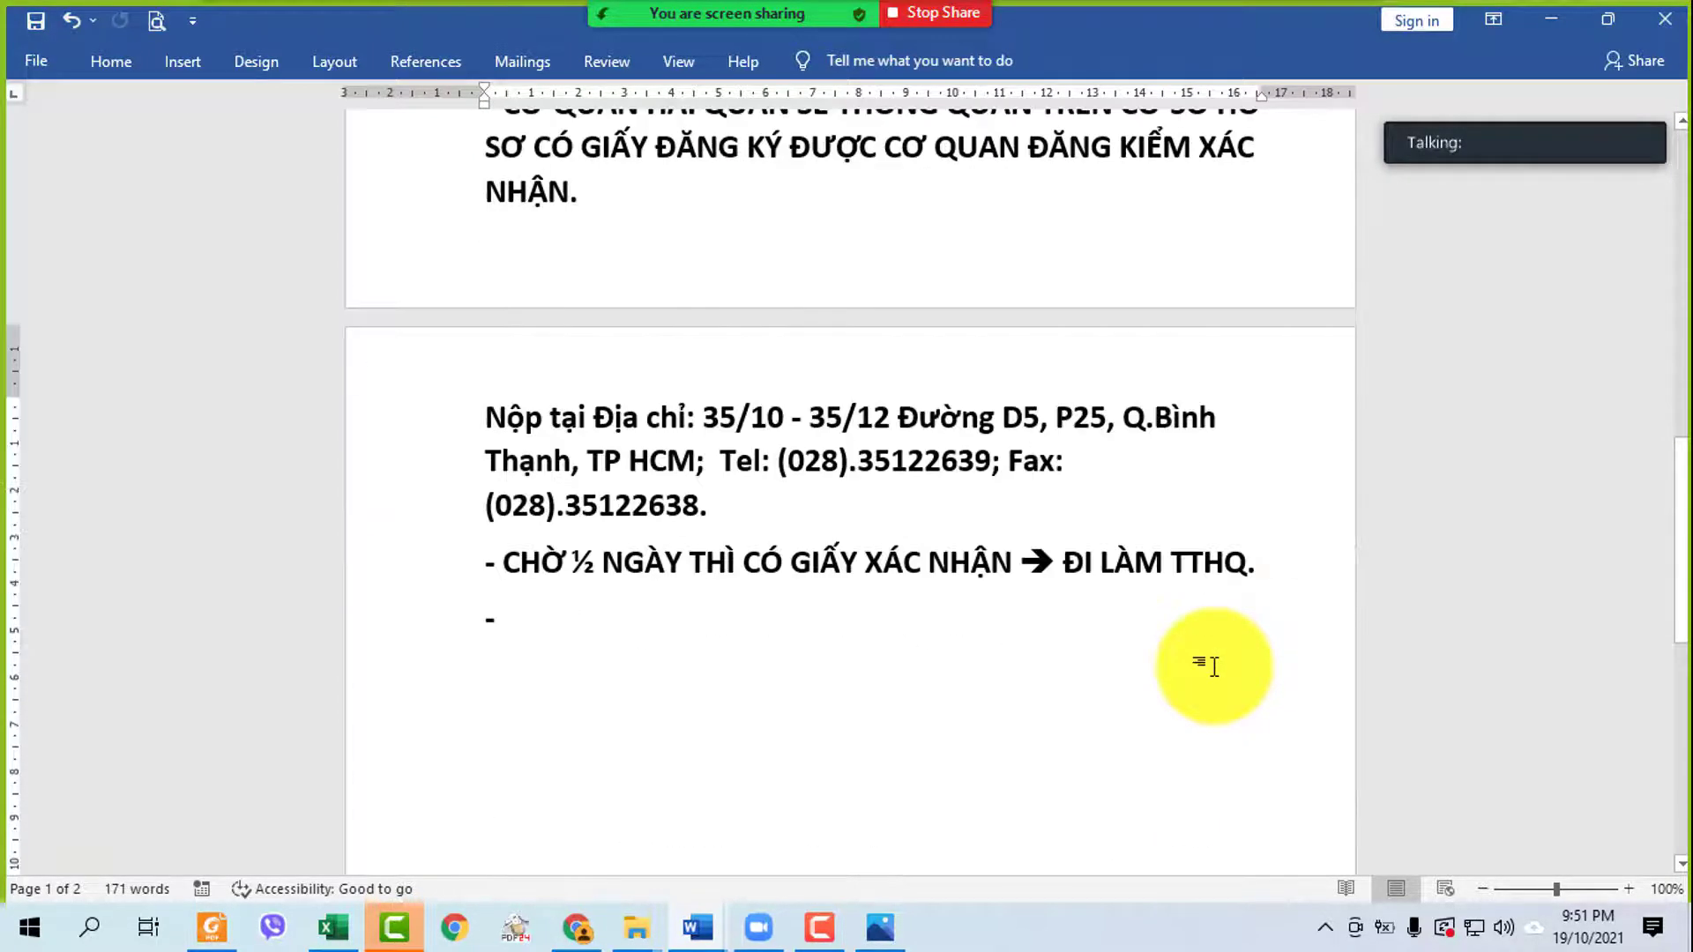
- Open the meeting chat to read the latest direct messages, and minimize it
mouse_move(776, 8)
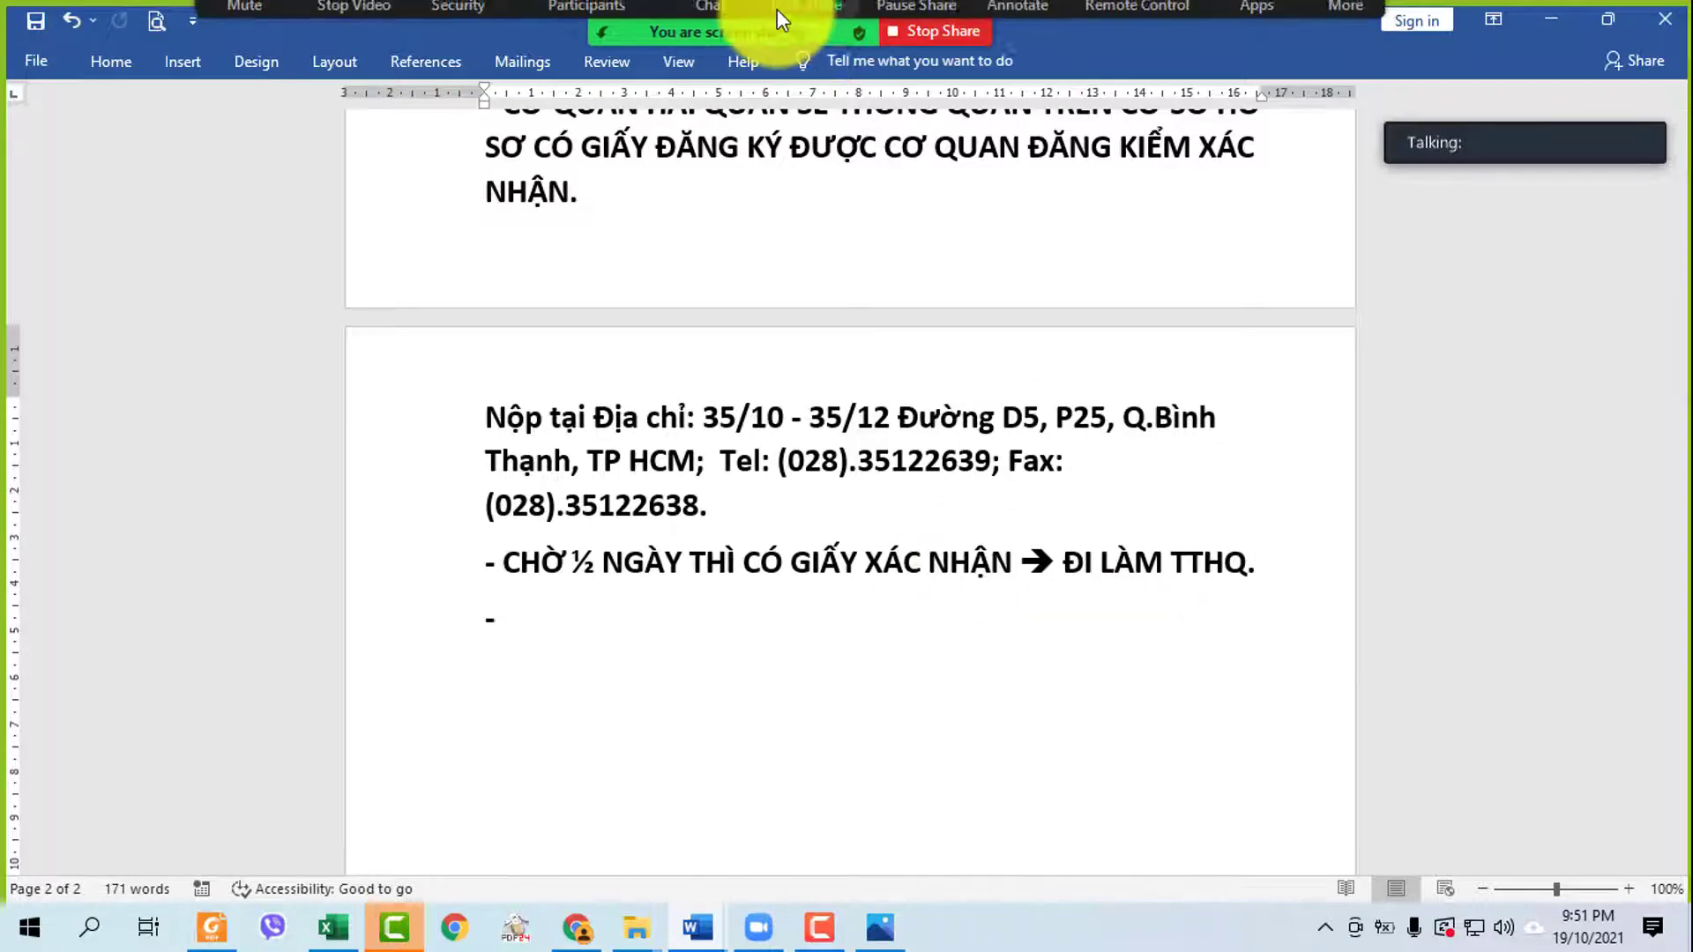
click(691, 35)
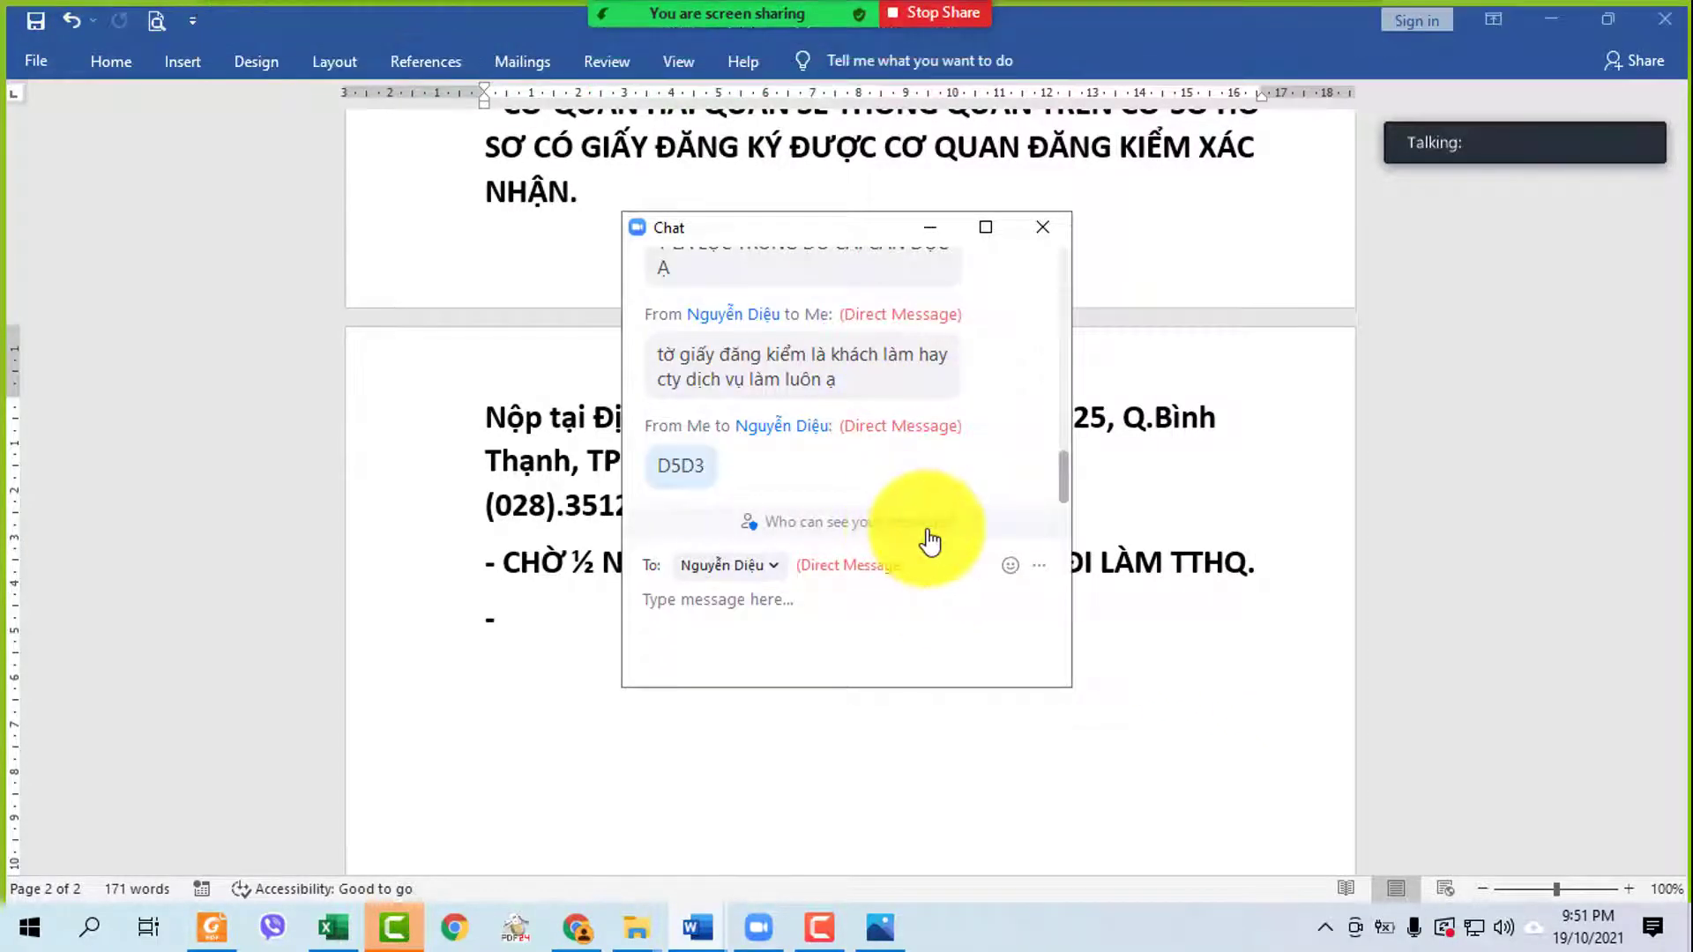
click(929, 226)
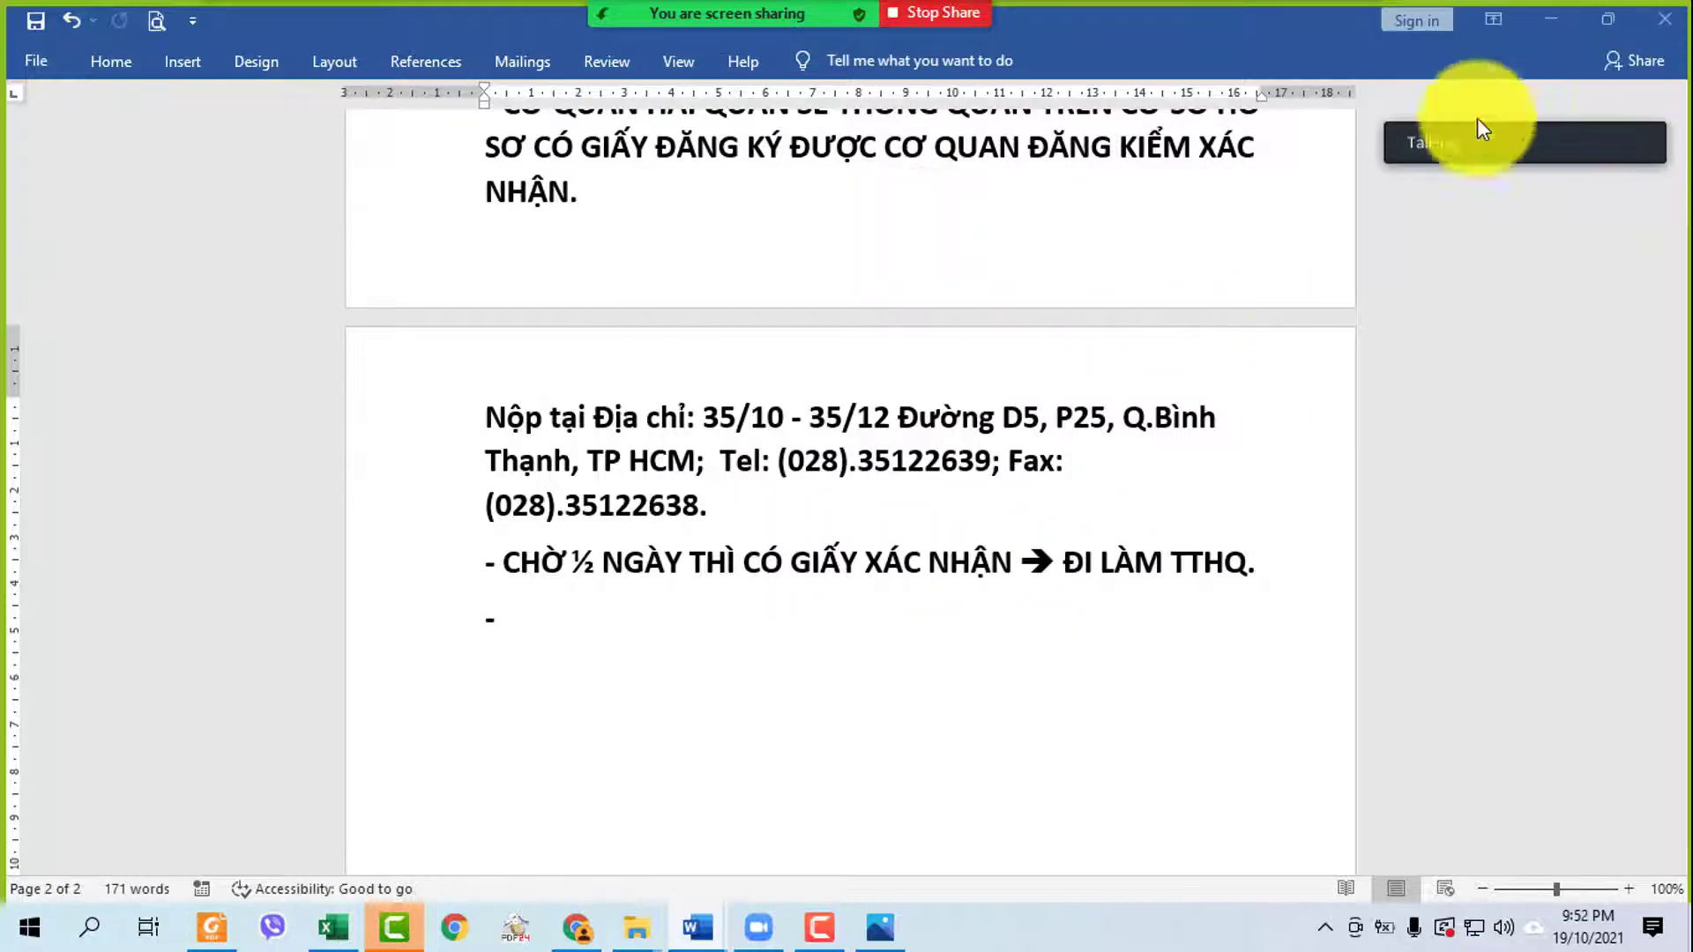
- Show the meeting participants in grid view and stop the host's own camera video
mouse_move(1515, 105)
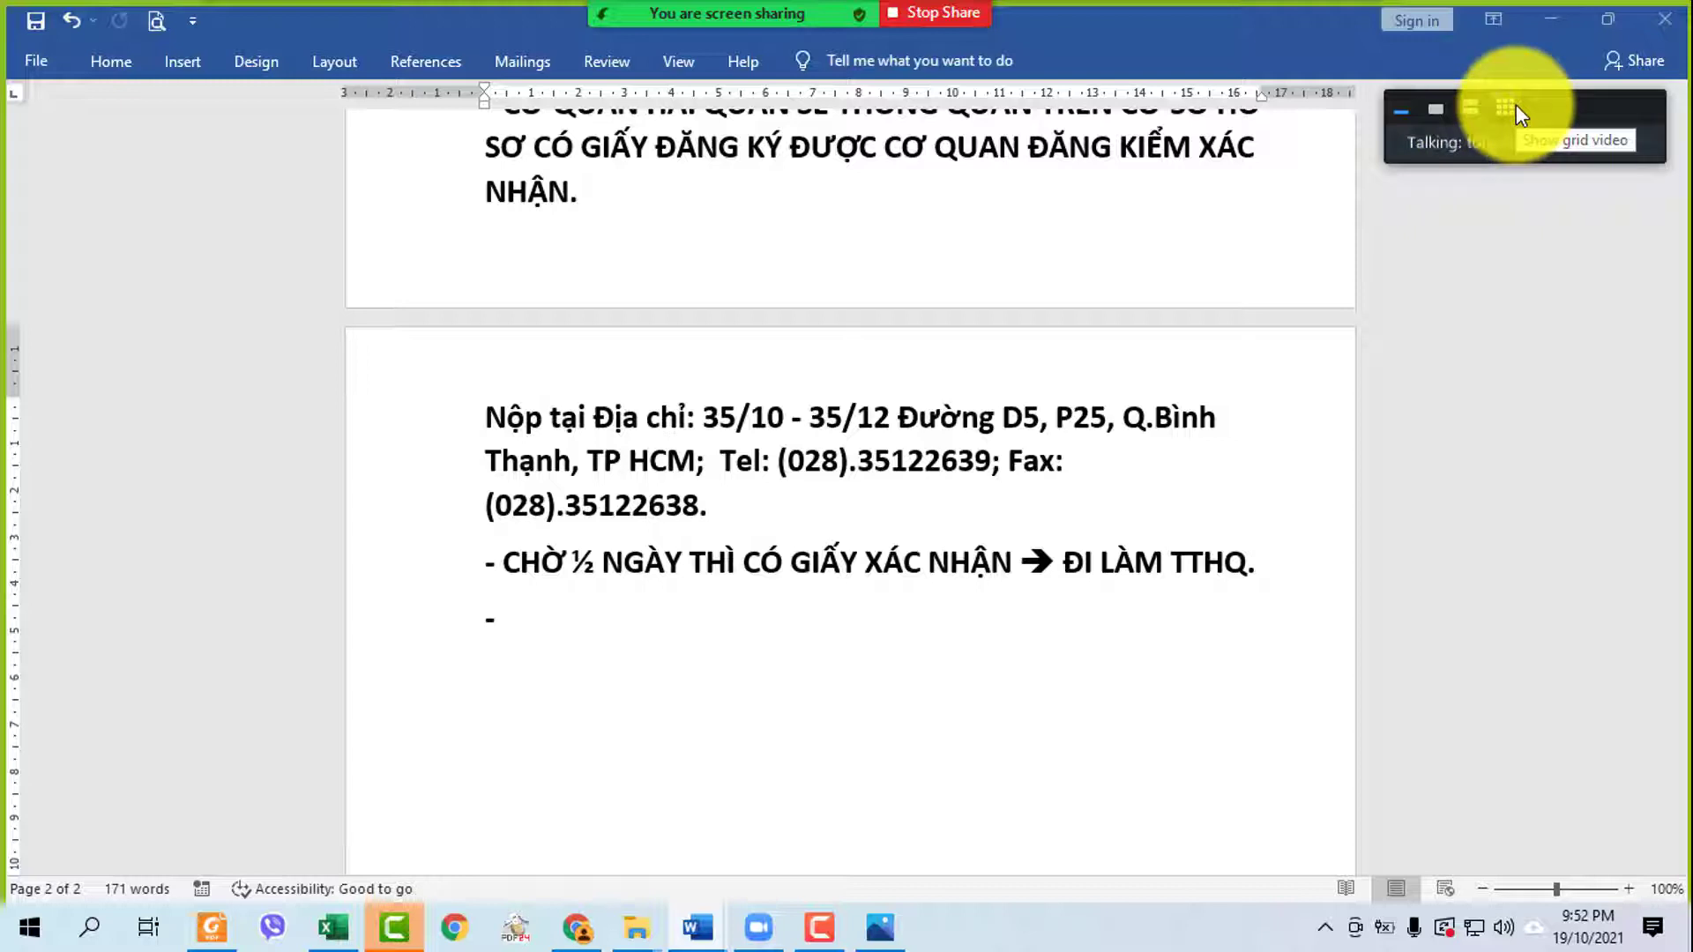
click(1510, 104)
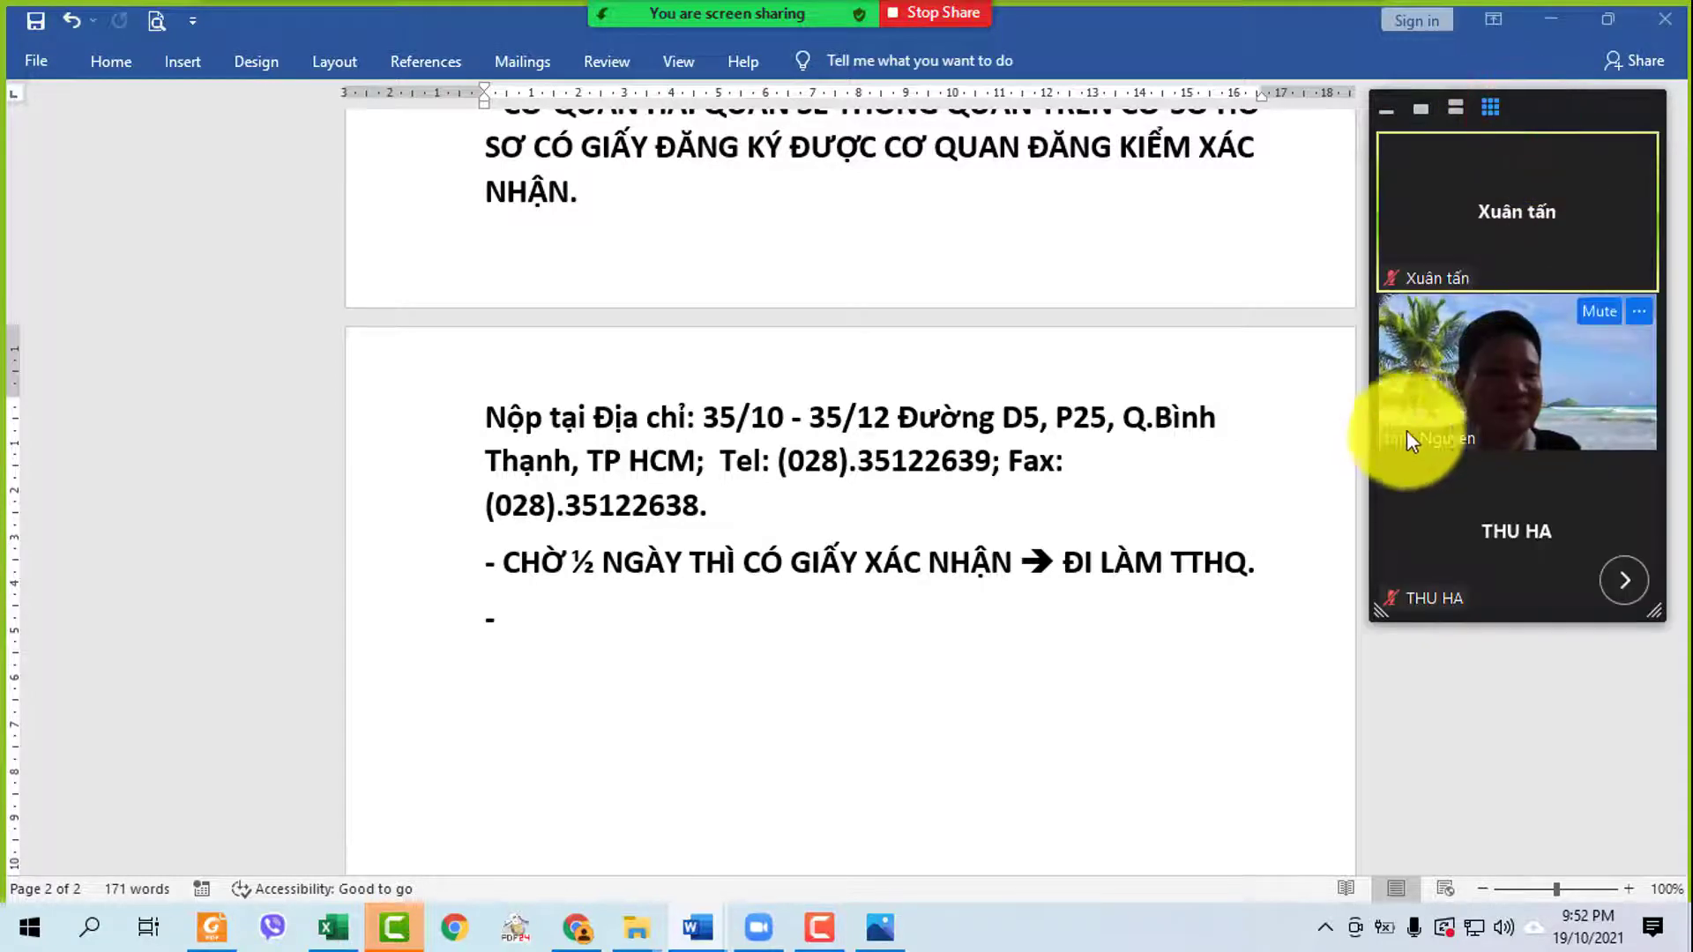
click(1644, 311)
click(1549, 391)
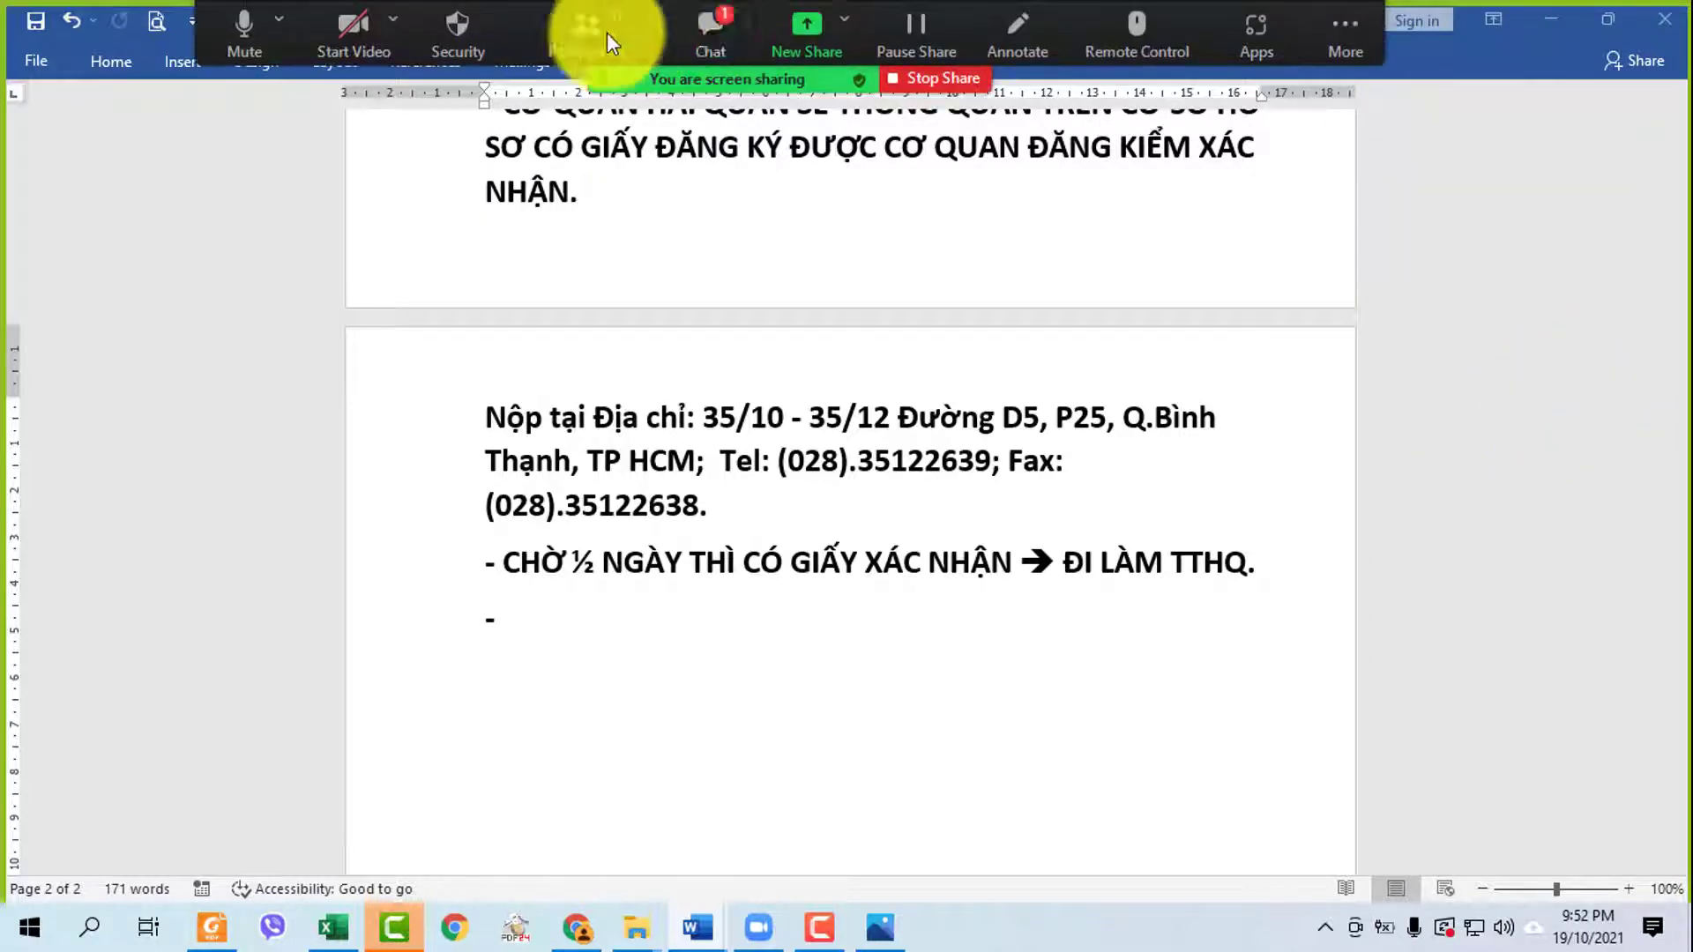
- Read the new meeting chat messages, and enlarge the page to 140% at the empty dashed line in the notes
click(710, 31)
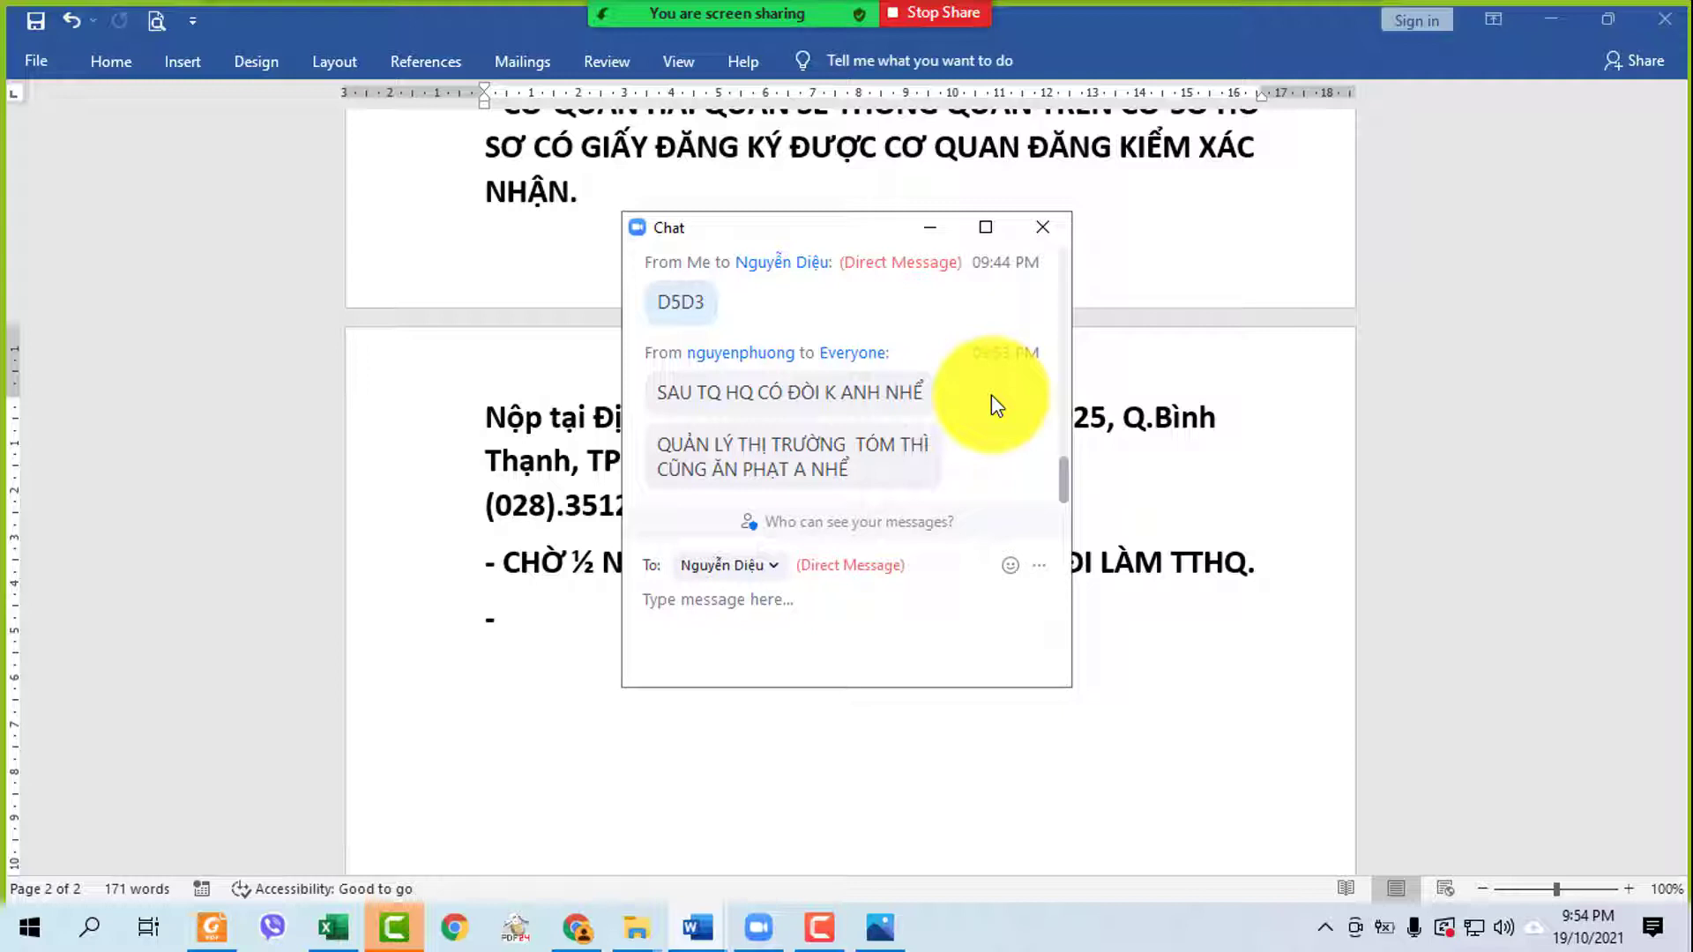
click(925, 220)
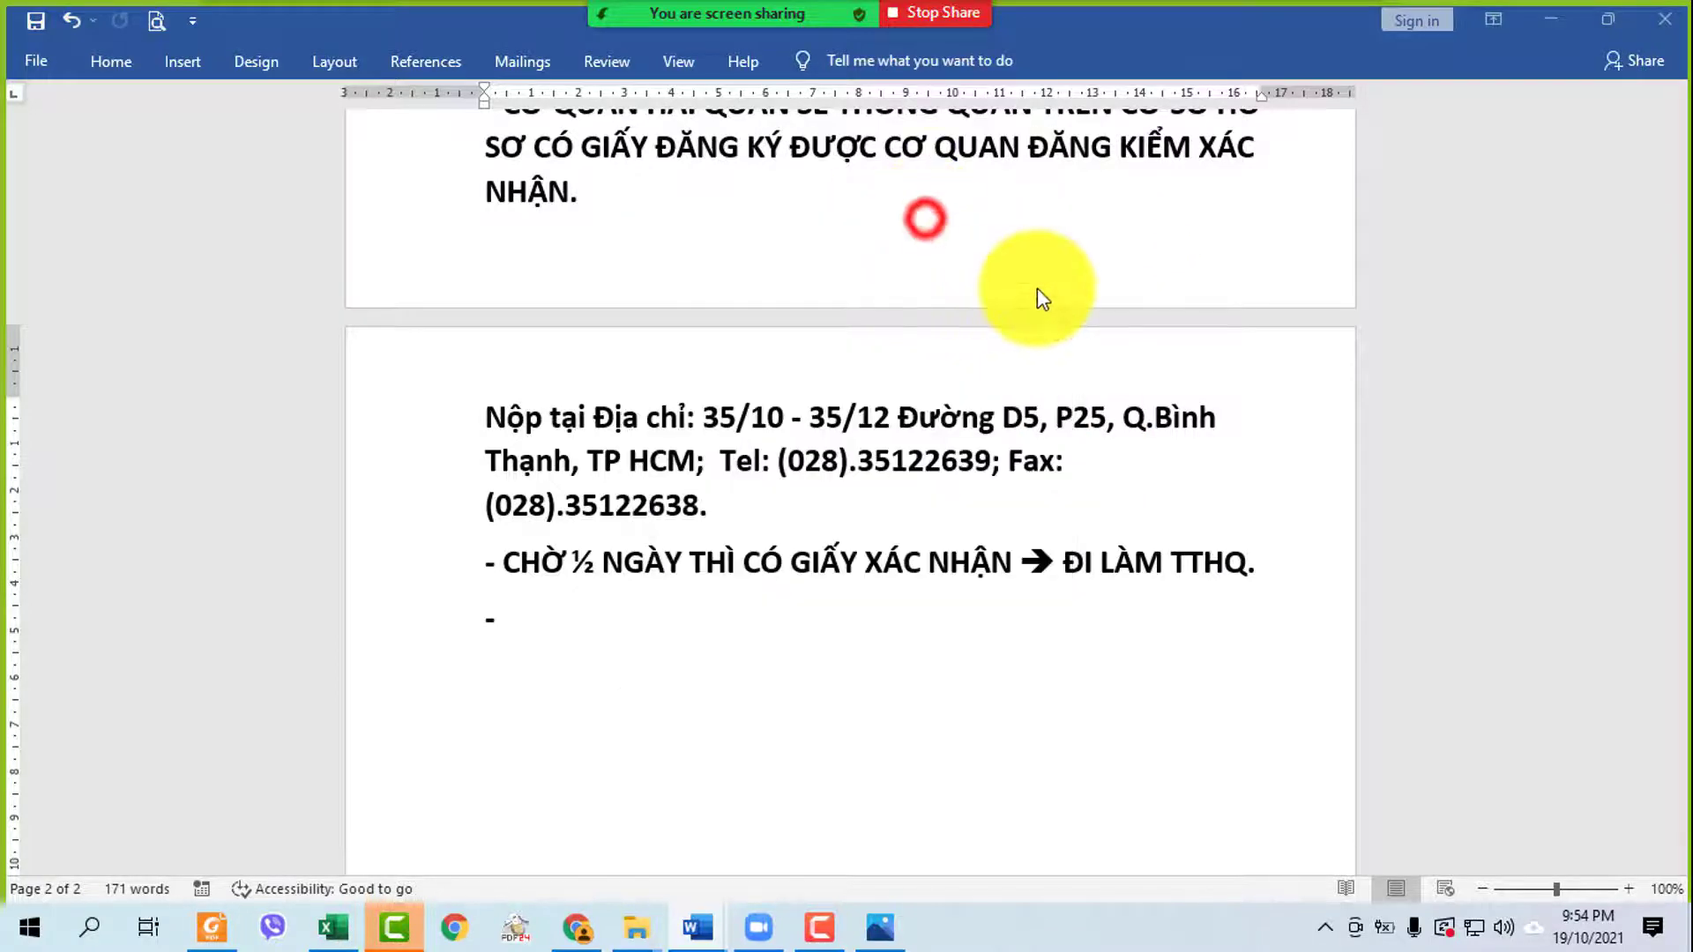
scroll(1012, 544, down, 3)
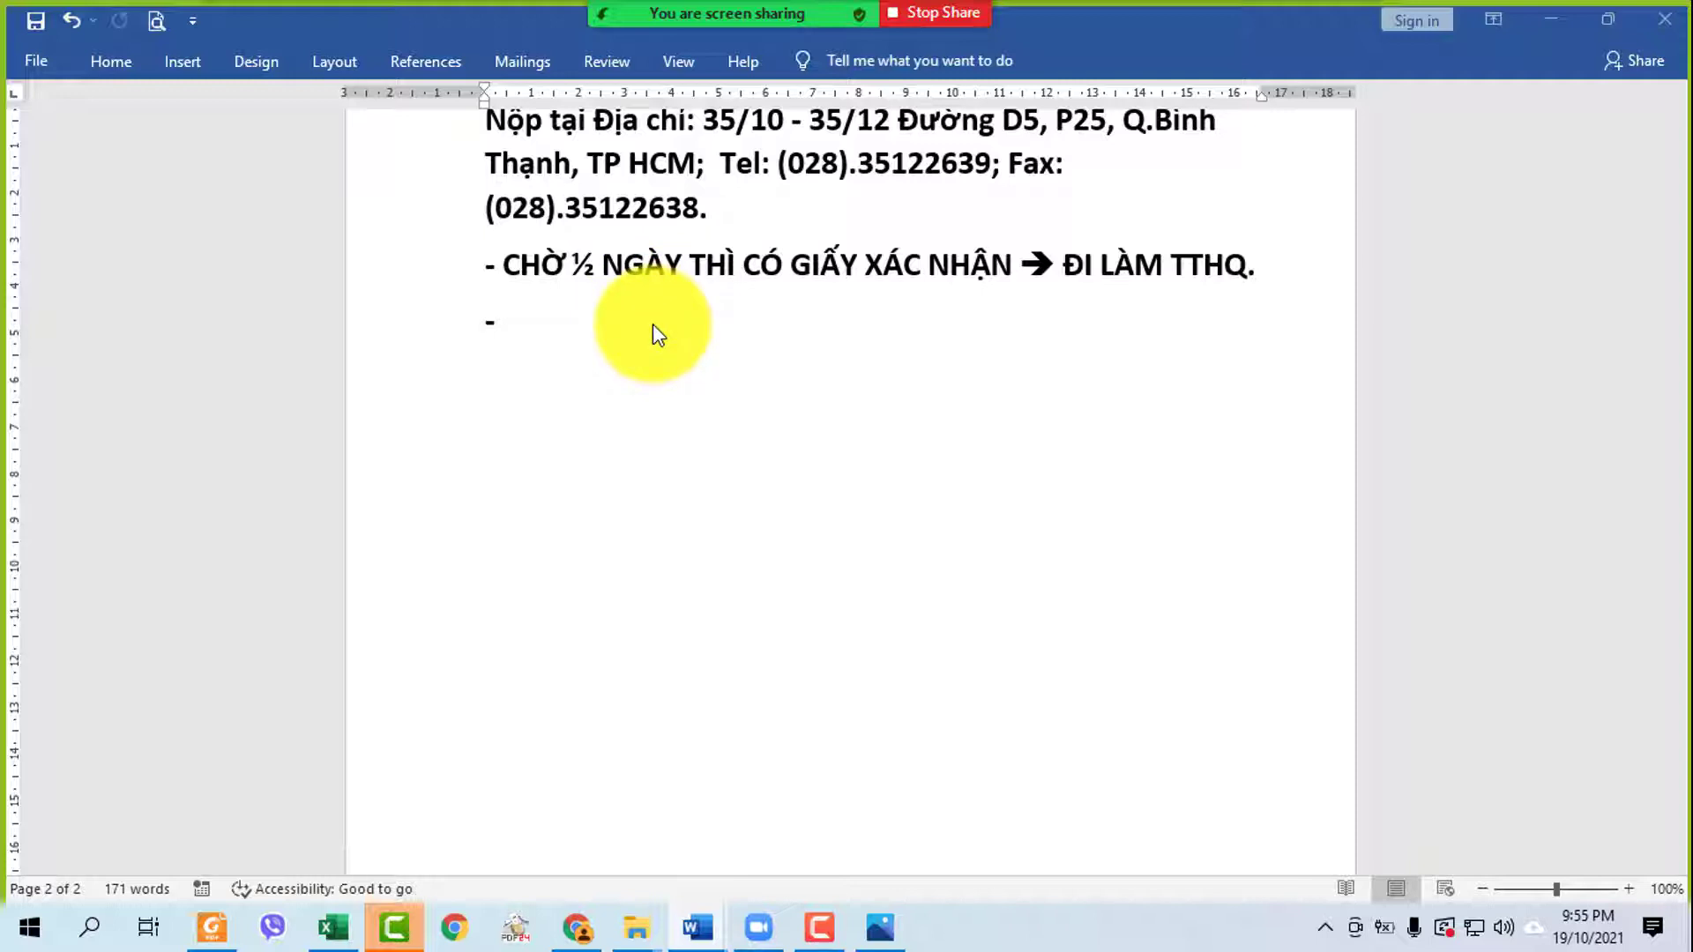
click(1629, 889)
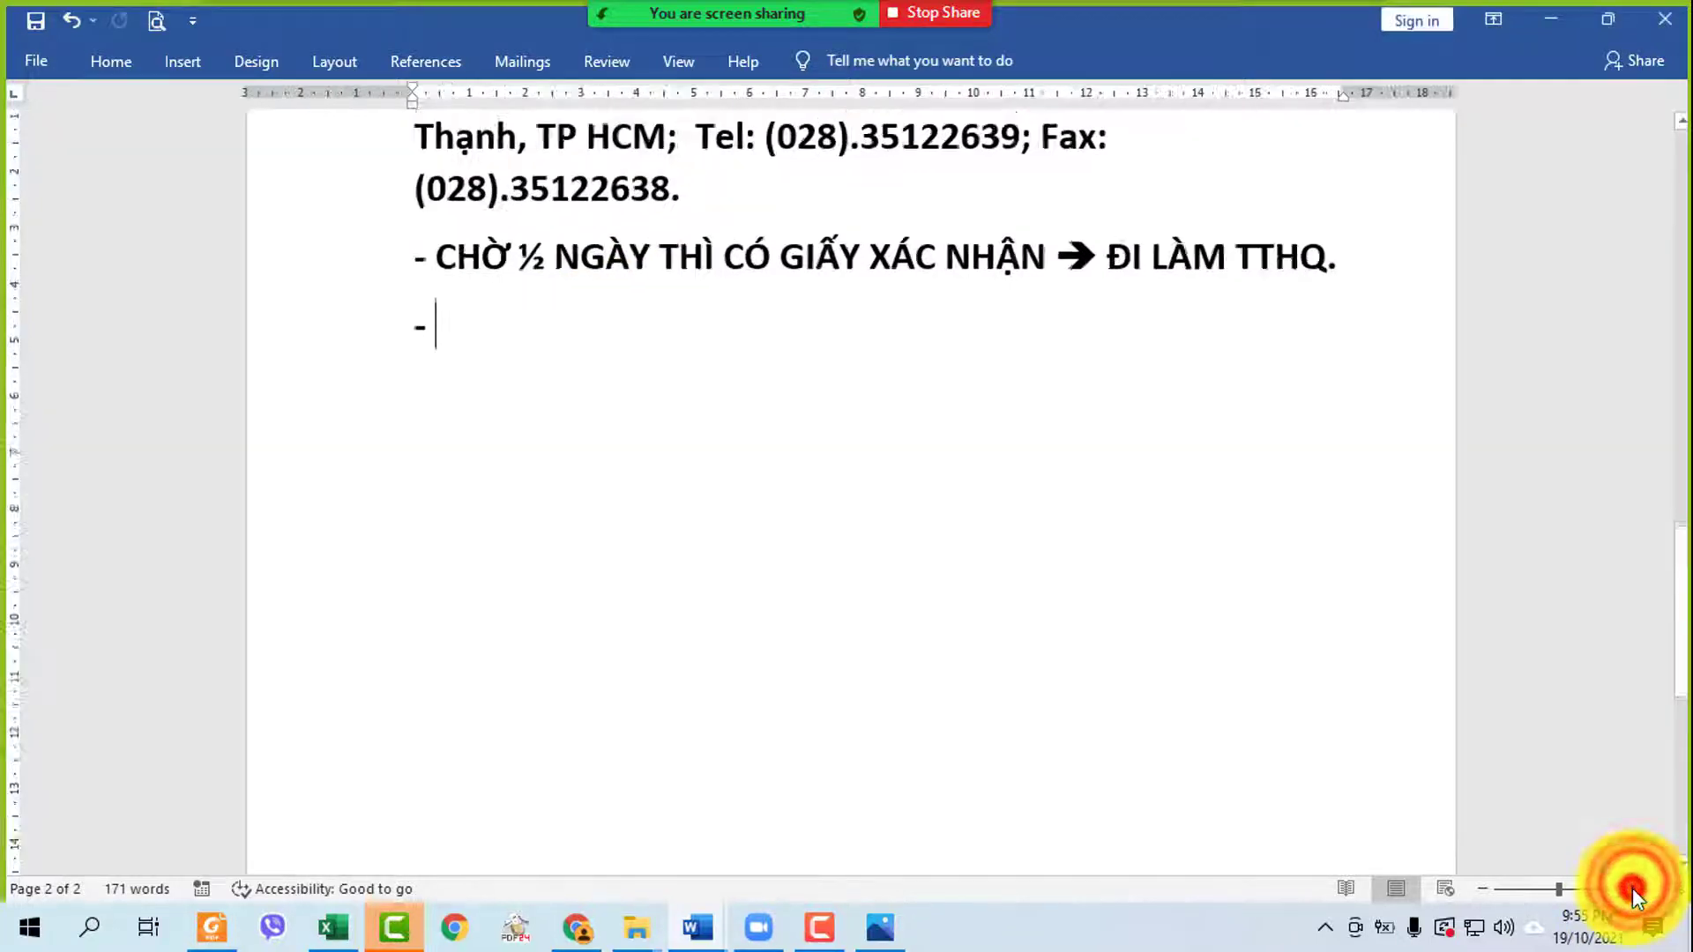
click(407, 346)
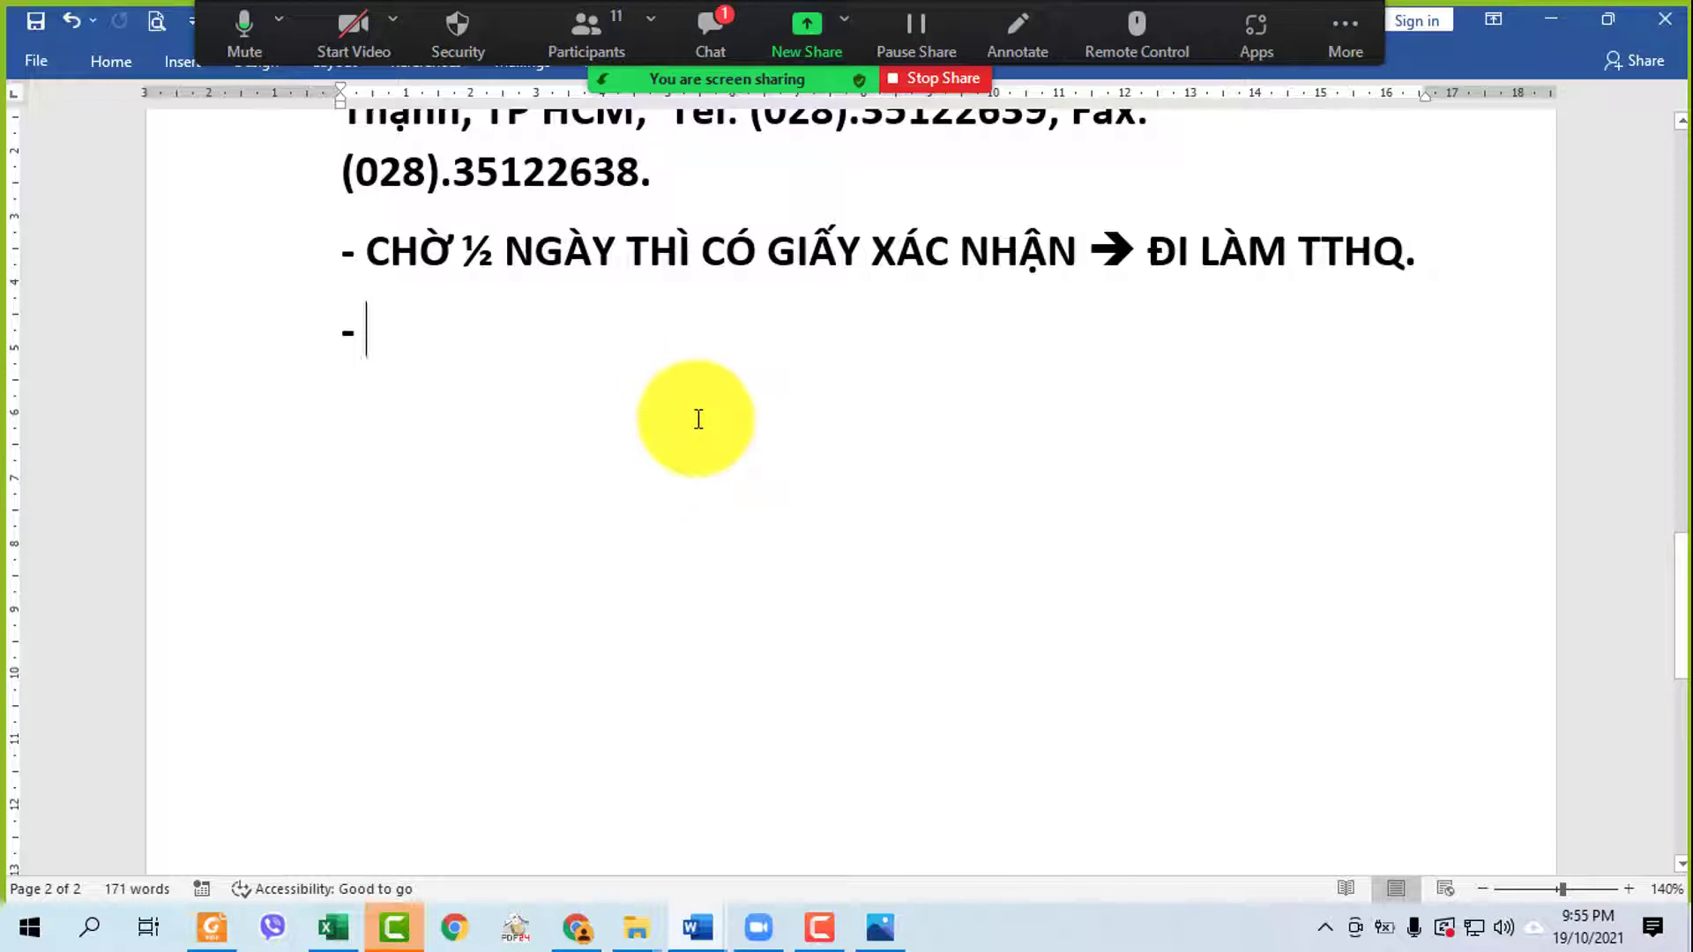
- Check the meeting chat twice for follow-up messages sent to everyone, minimizing it each time
click(706, 41)
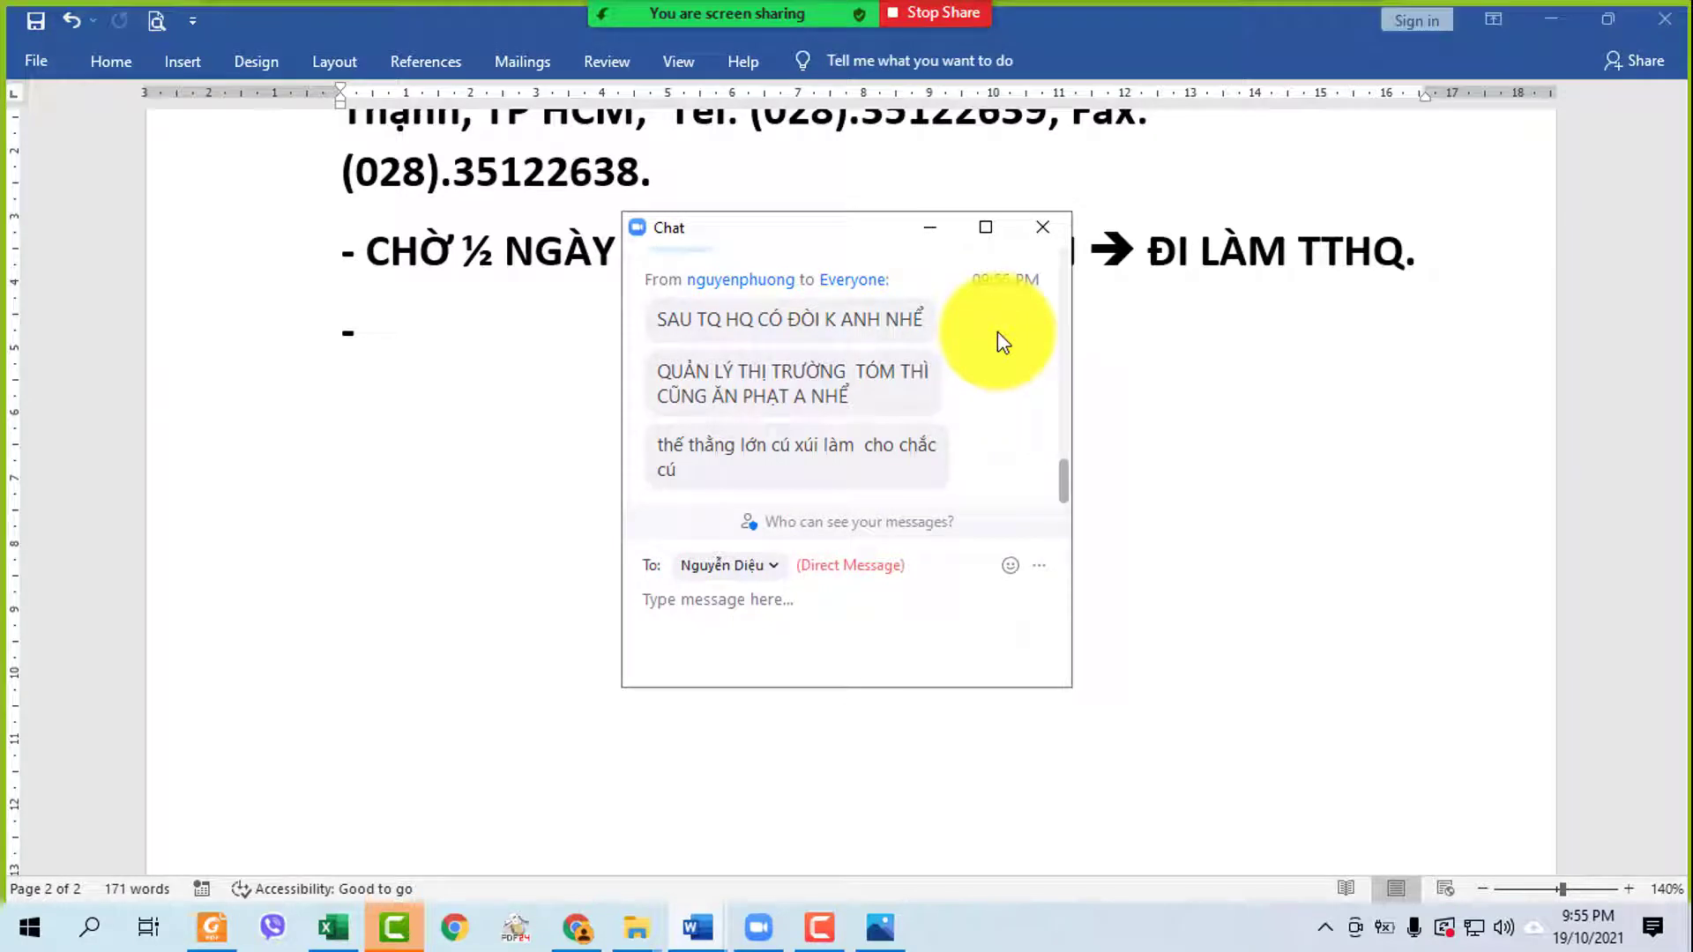
click(928, 228)
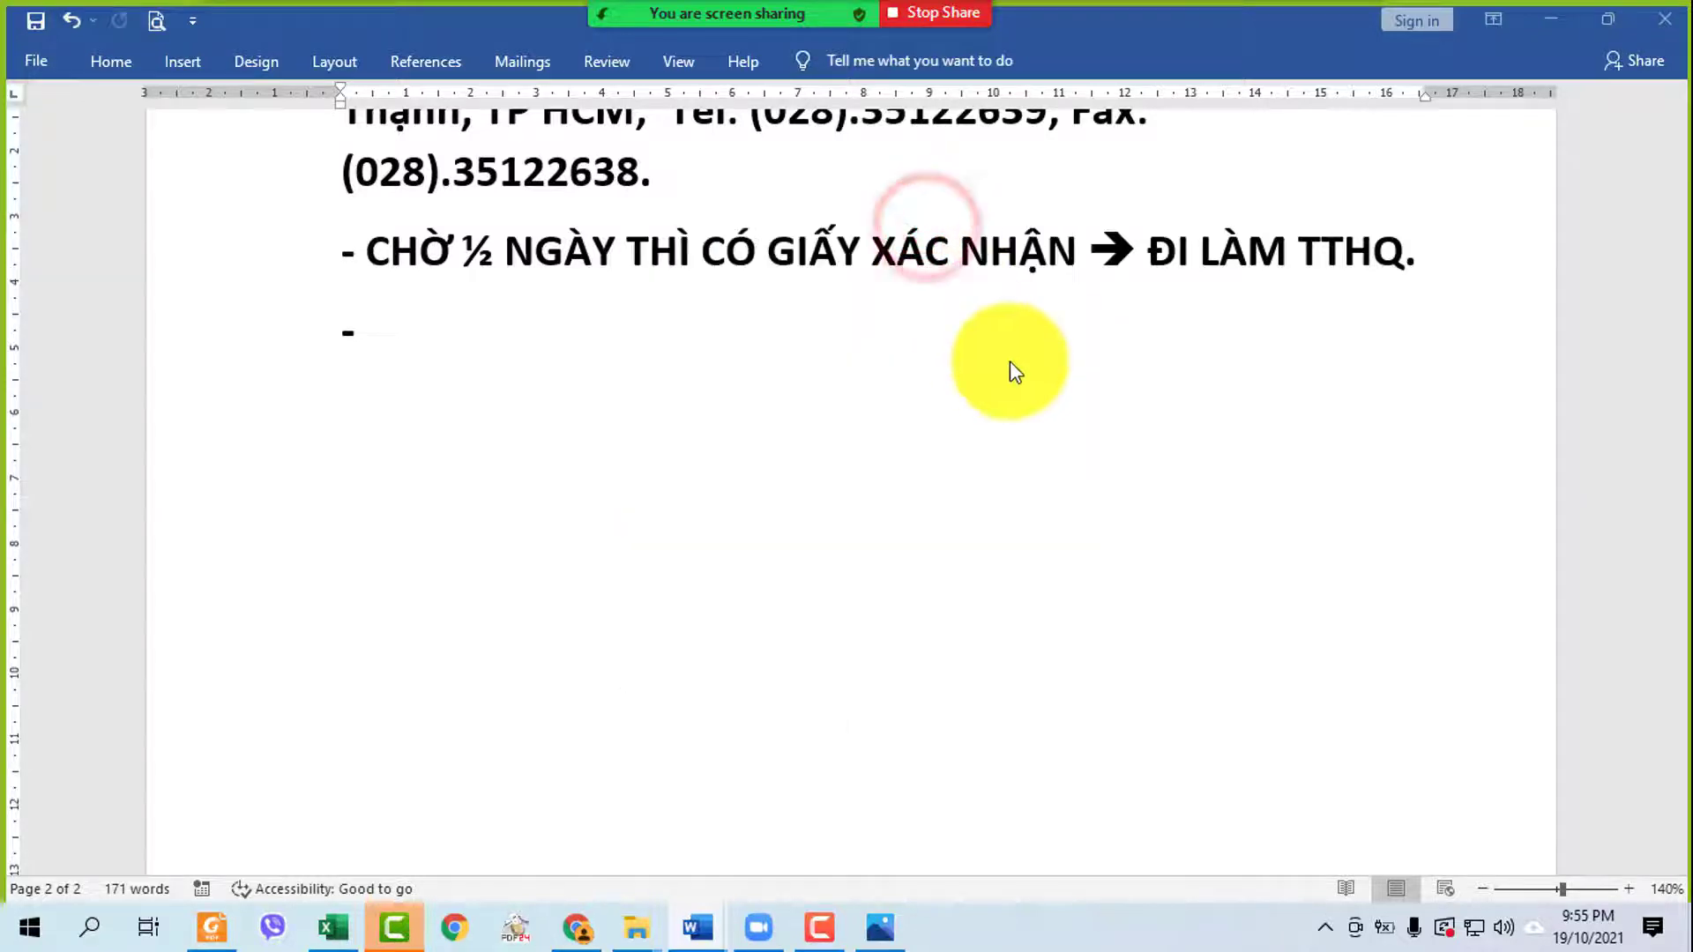
click(319, 334)
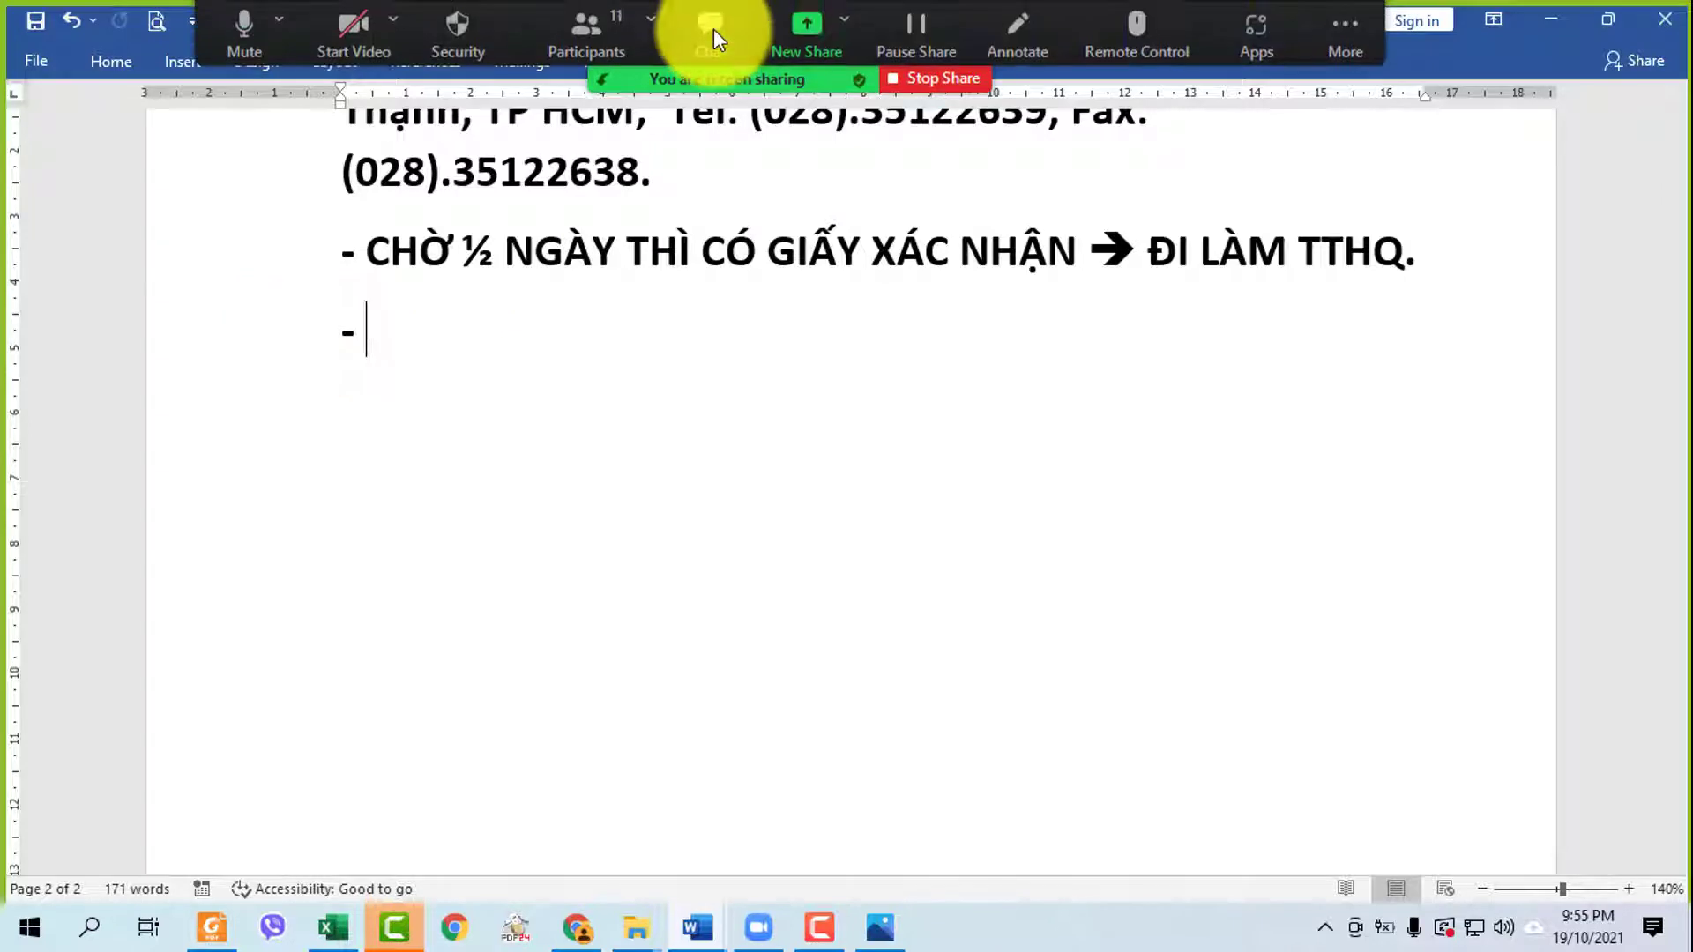
click(713, 28)
click(937, 227)
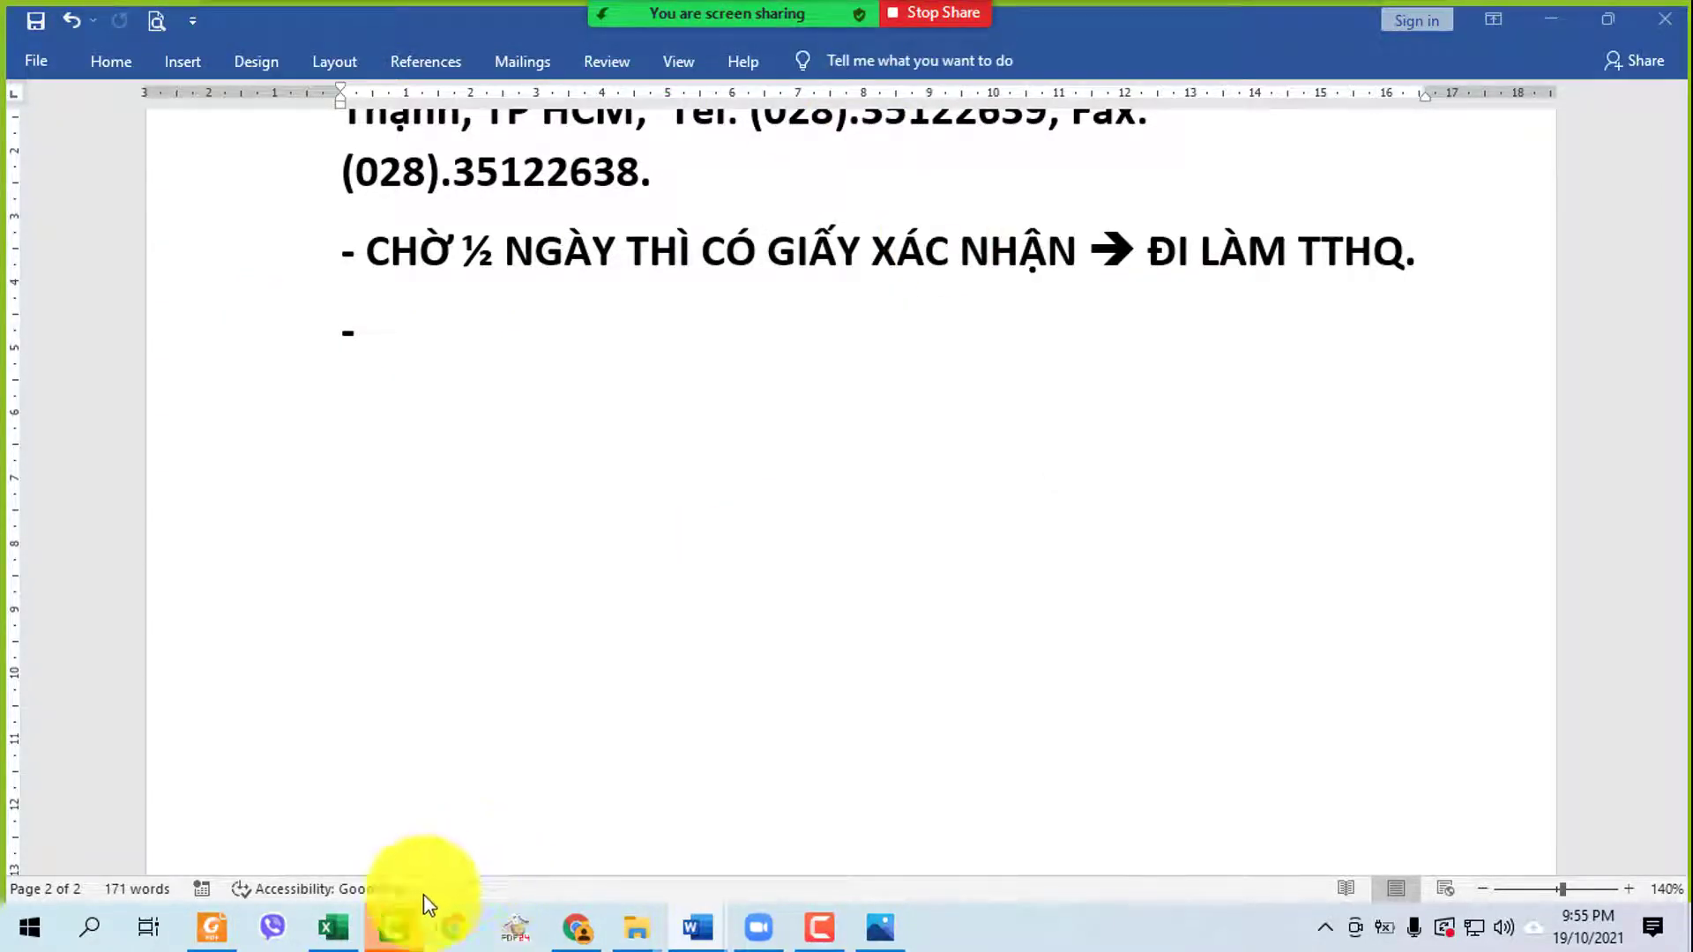
- Switch to Camtasia to look at its editor window, and return to the notes in Word
mouse_move(398, 939)
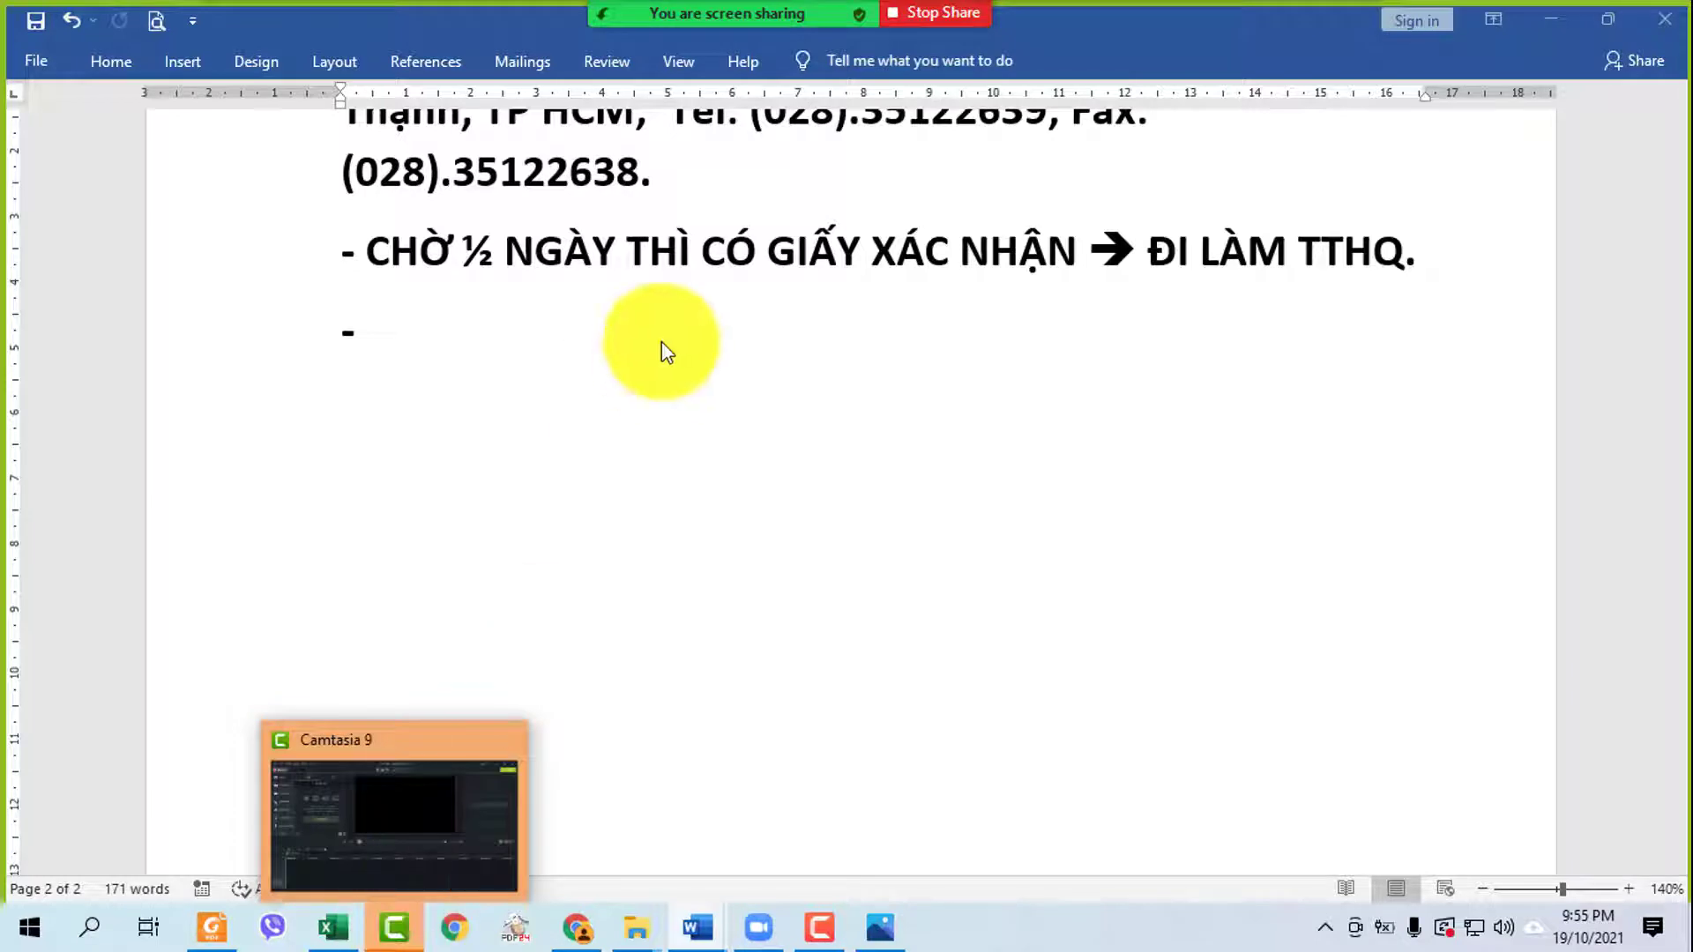
click(662, 341)
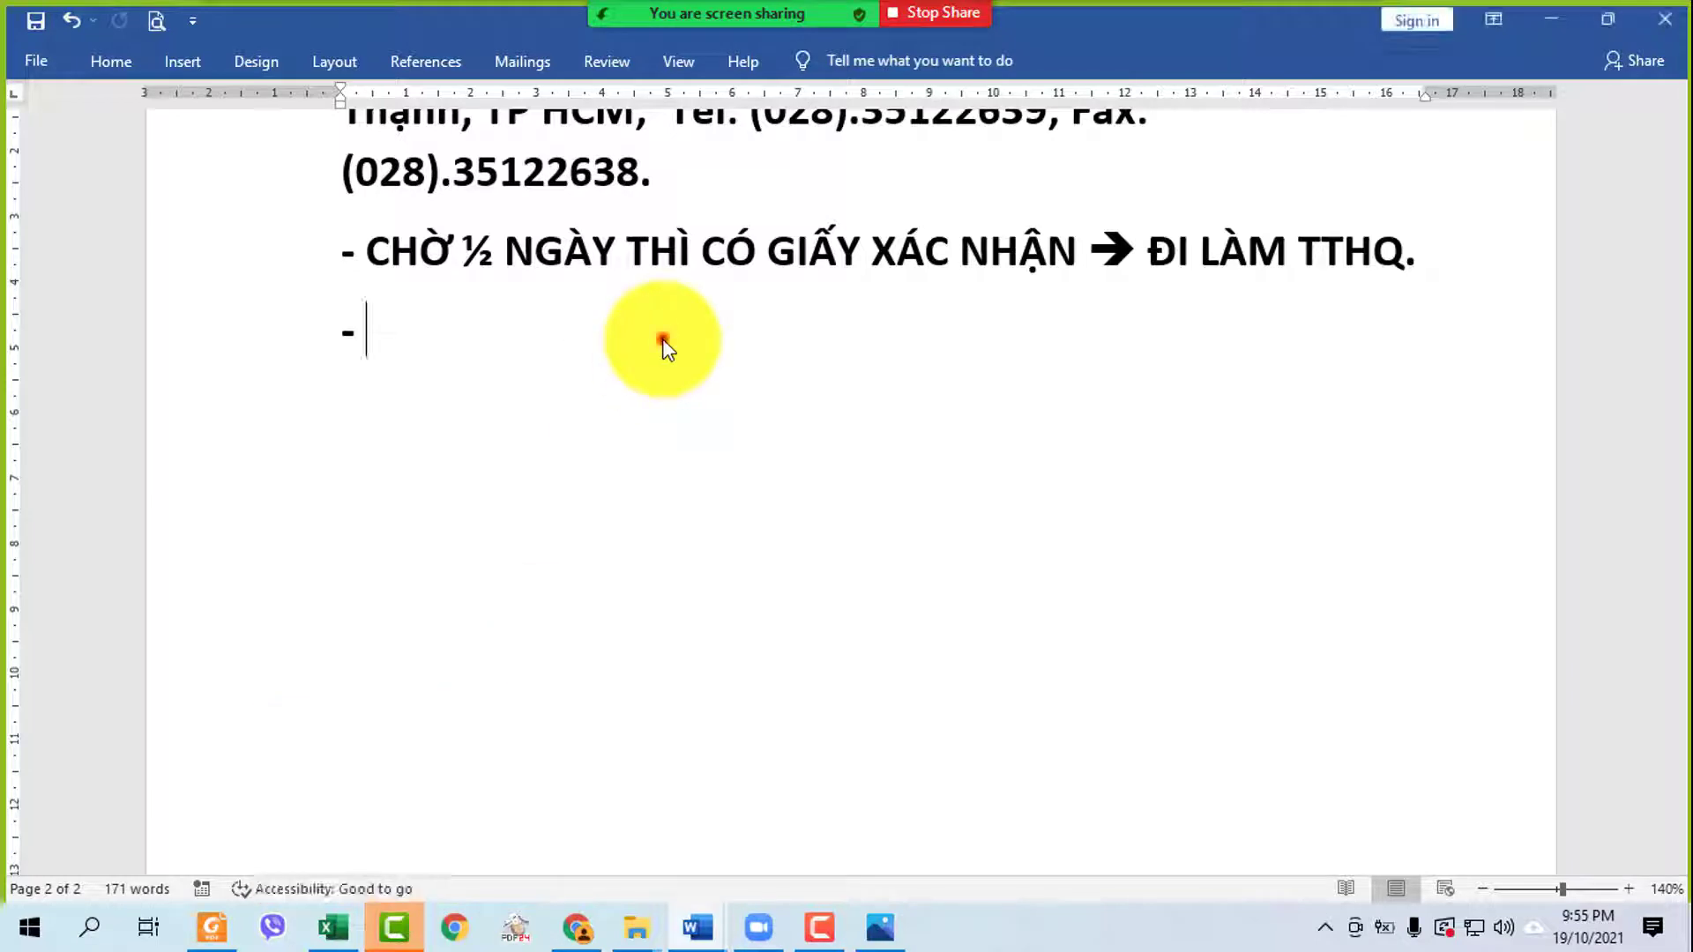
click(395, 933)
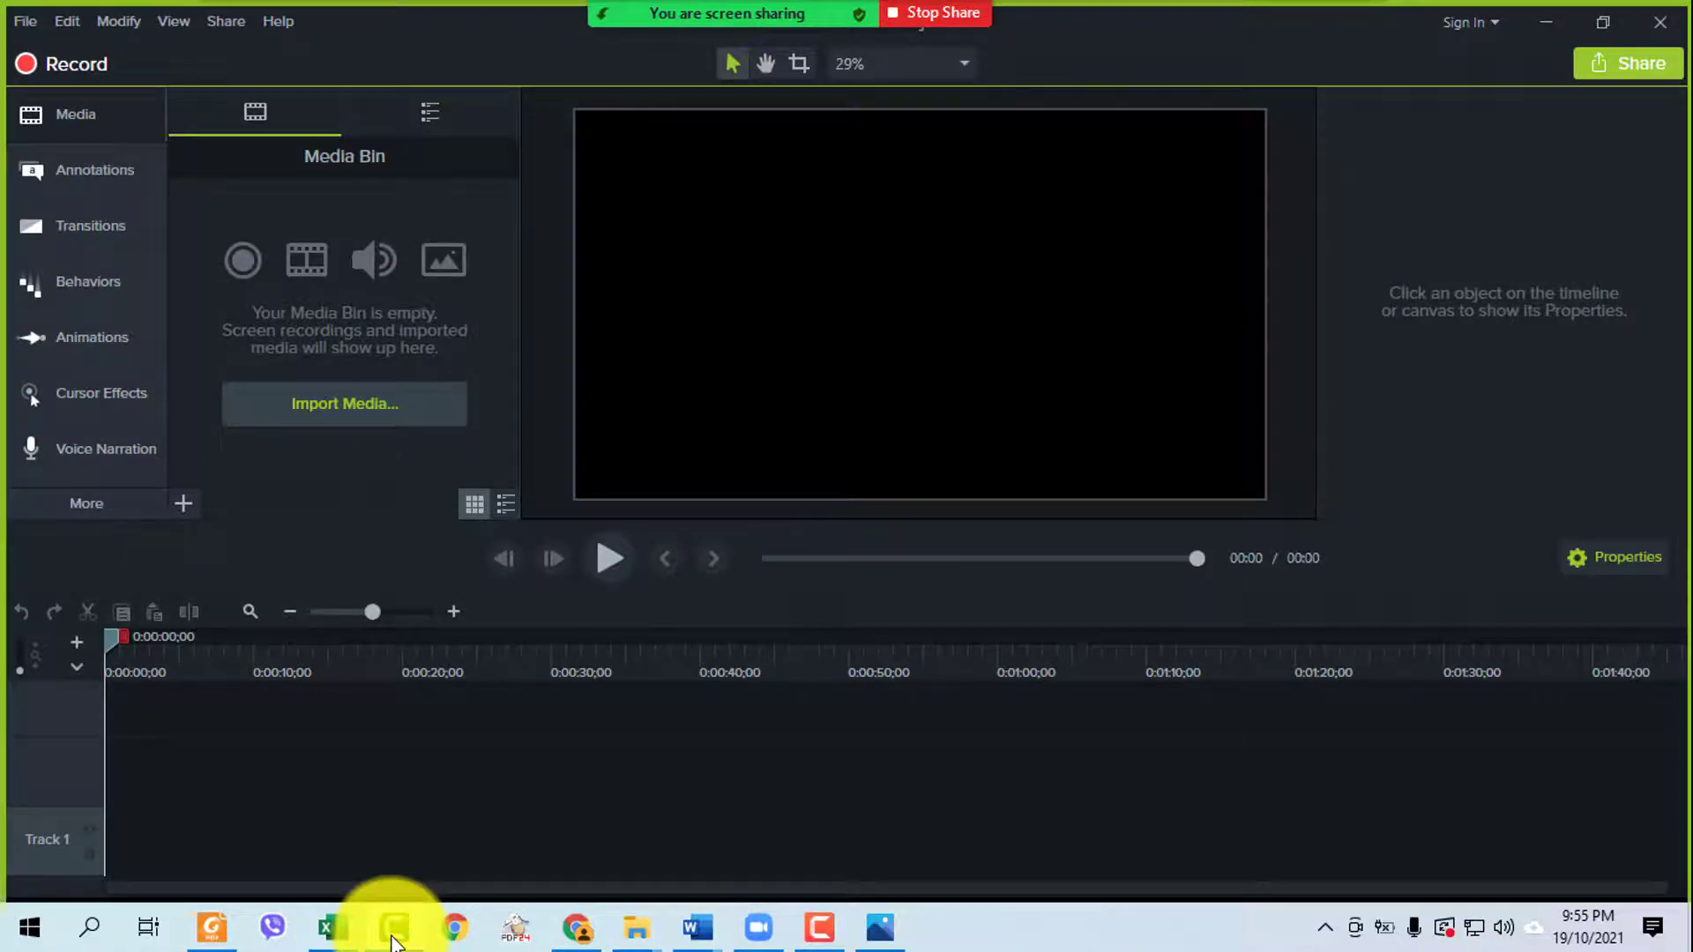
click(394, 934)
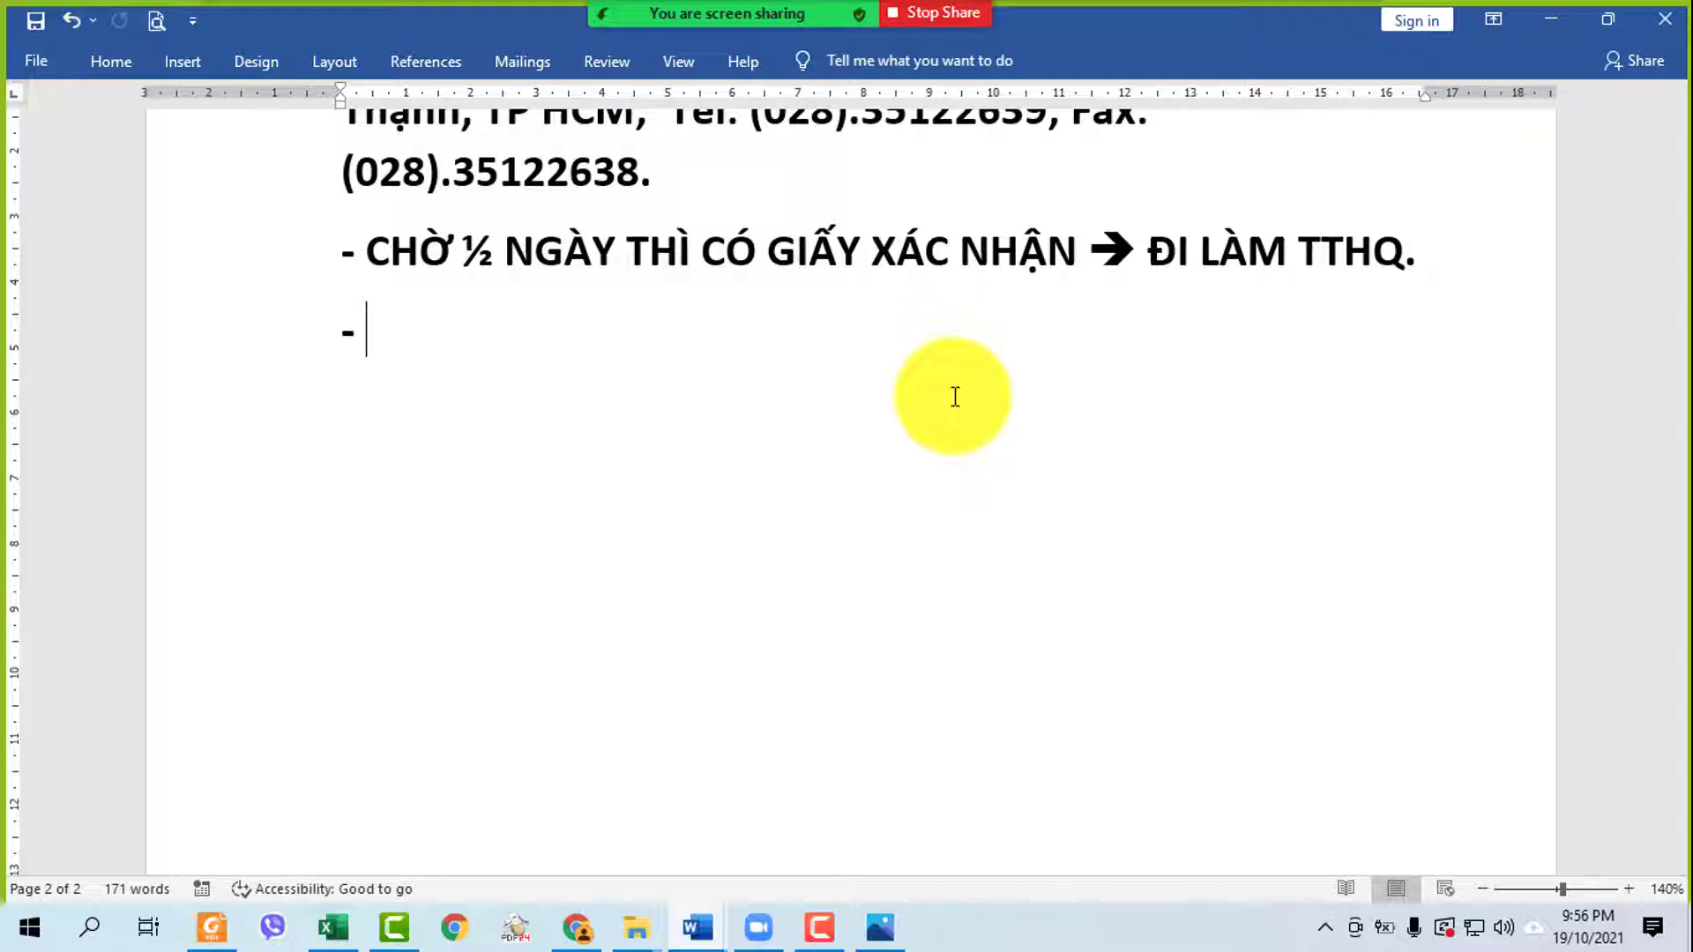
- Look in the meeting chat for further questions and put the chat window away
mouse_move(618, 13)
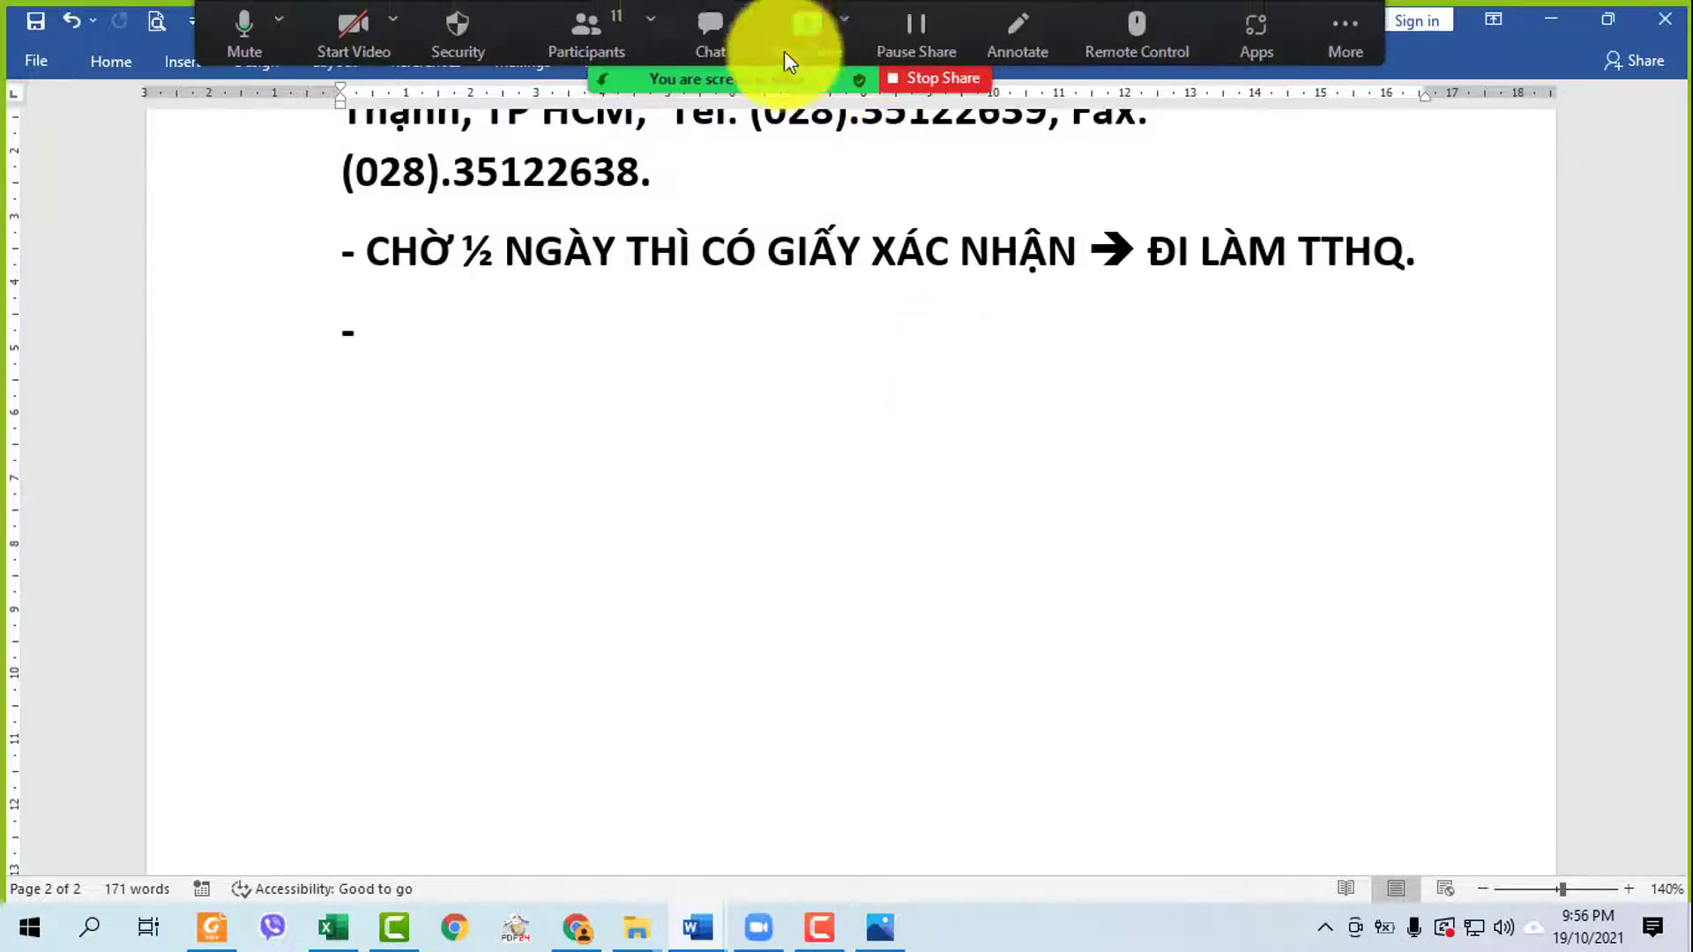
click(705, 40)
click(926, 231)
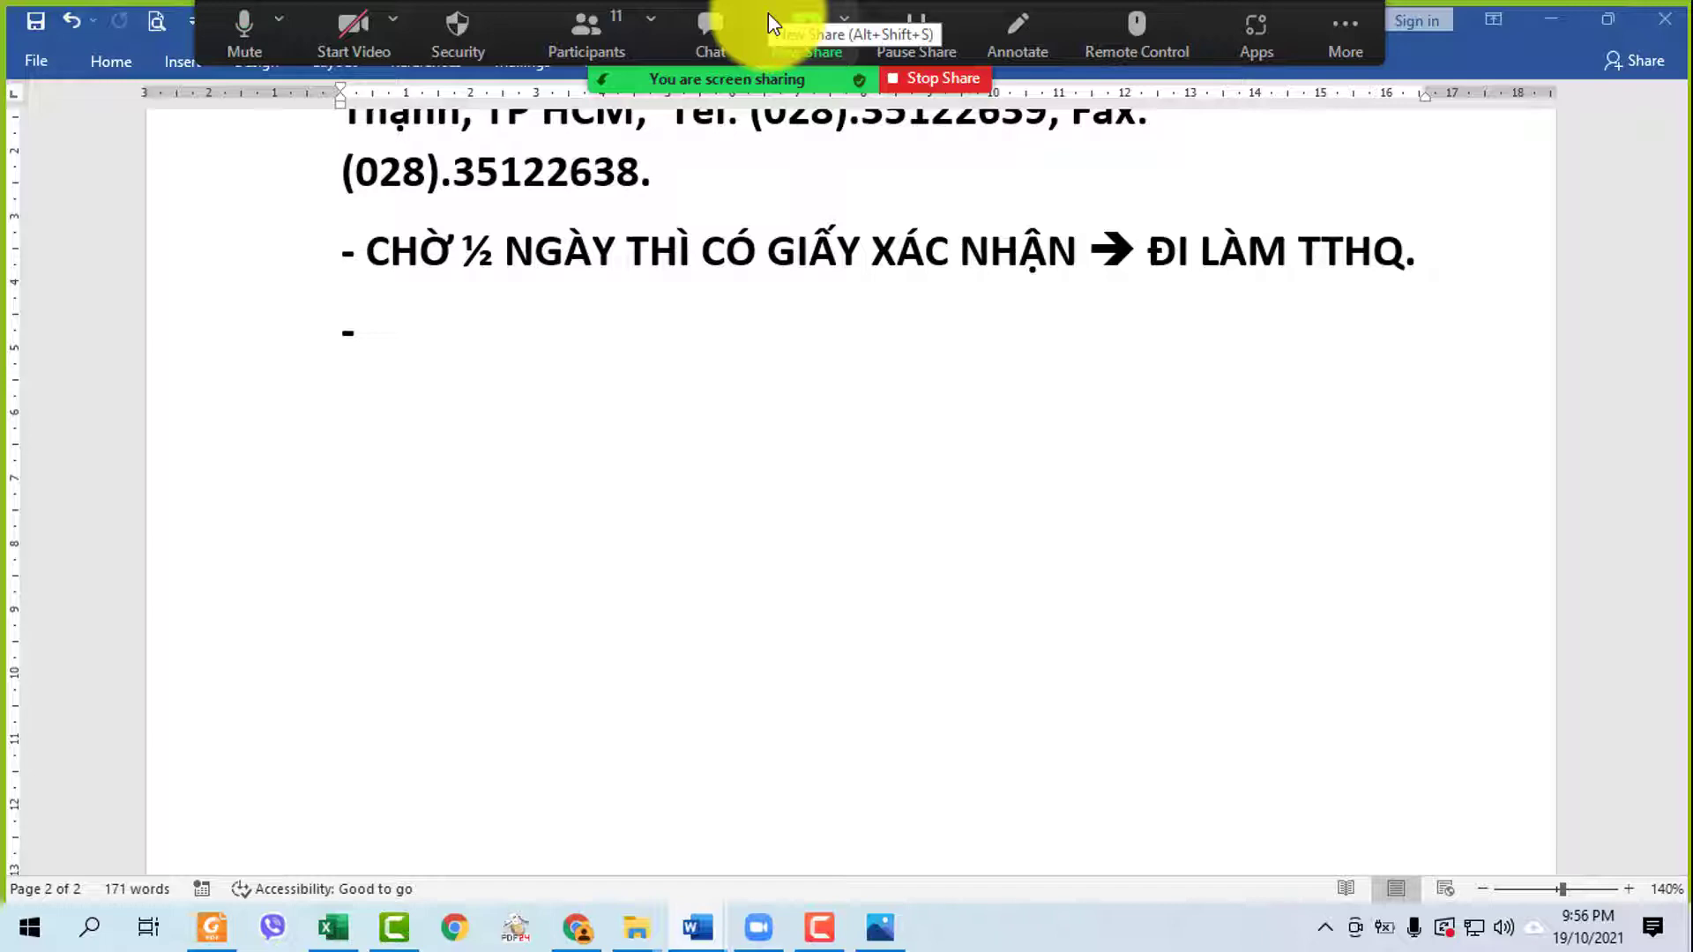
- Color the circular number 41/2018/TT-BGTVT and the standard QCVN 34:2017/BGTVT red in the goods information
scroll(956, 609, up, 3)
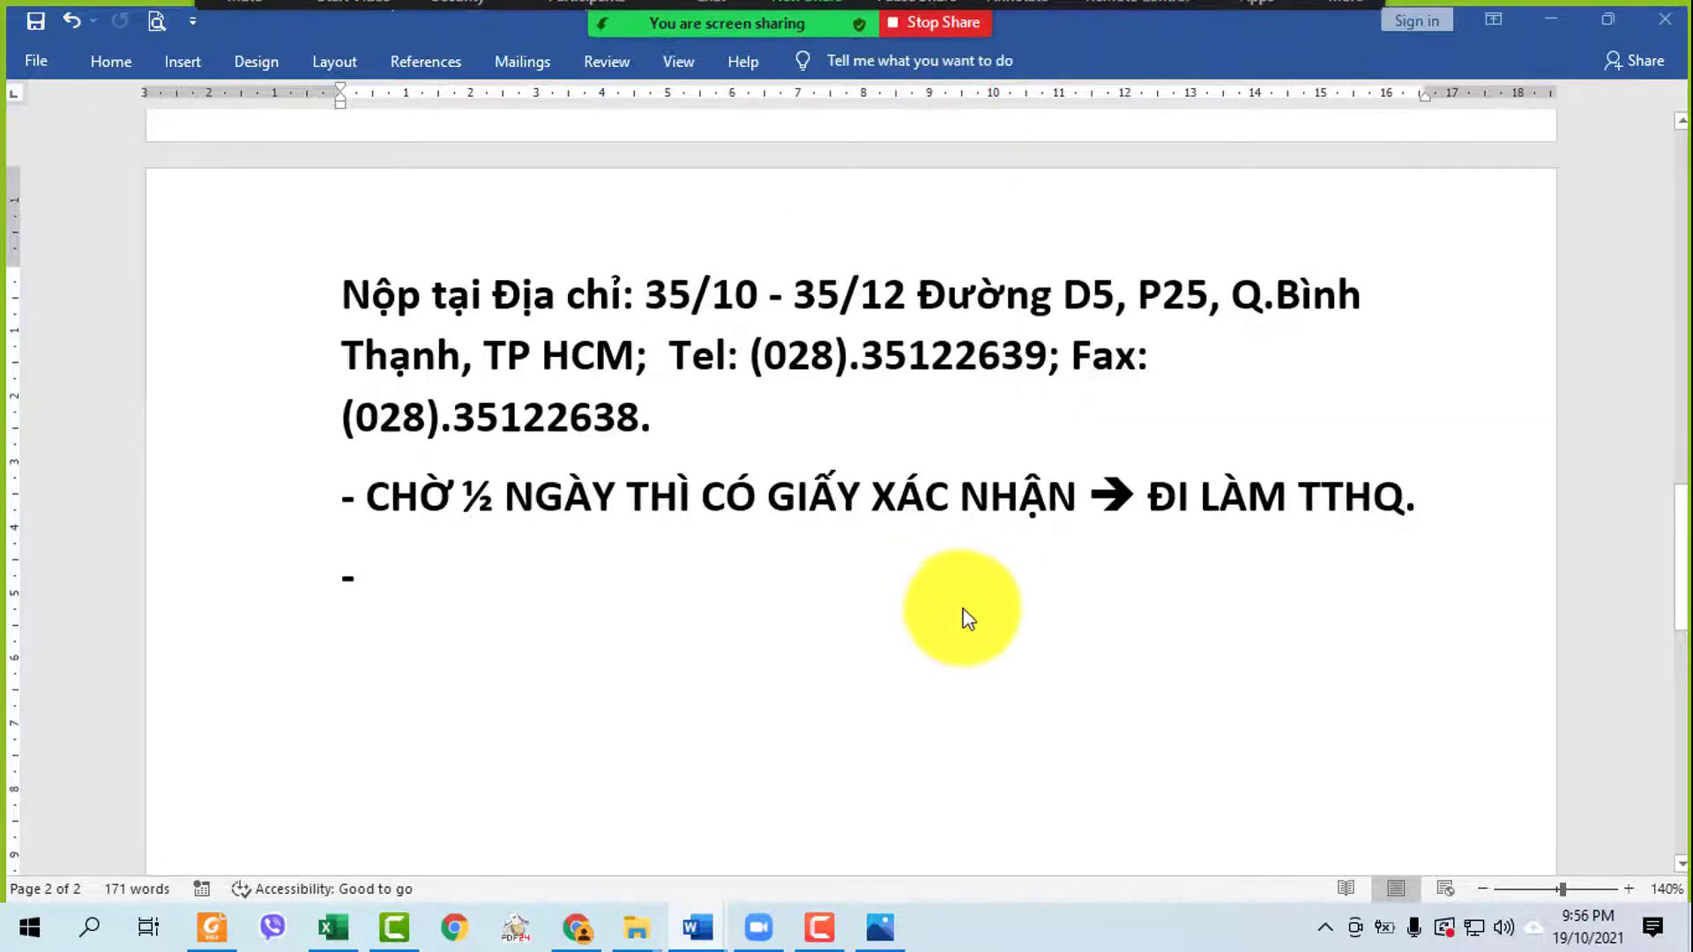
scroll(968, 617, up, 10)
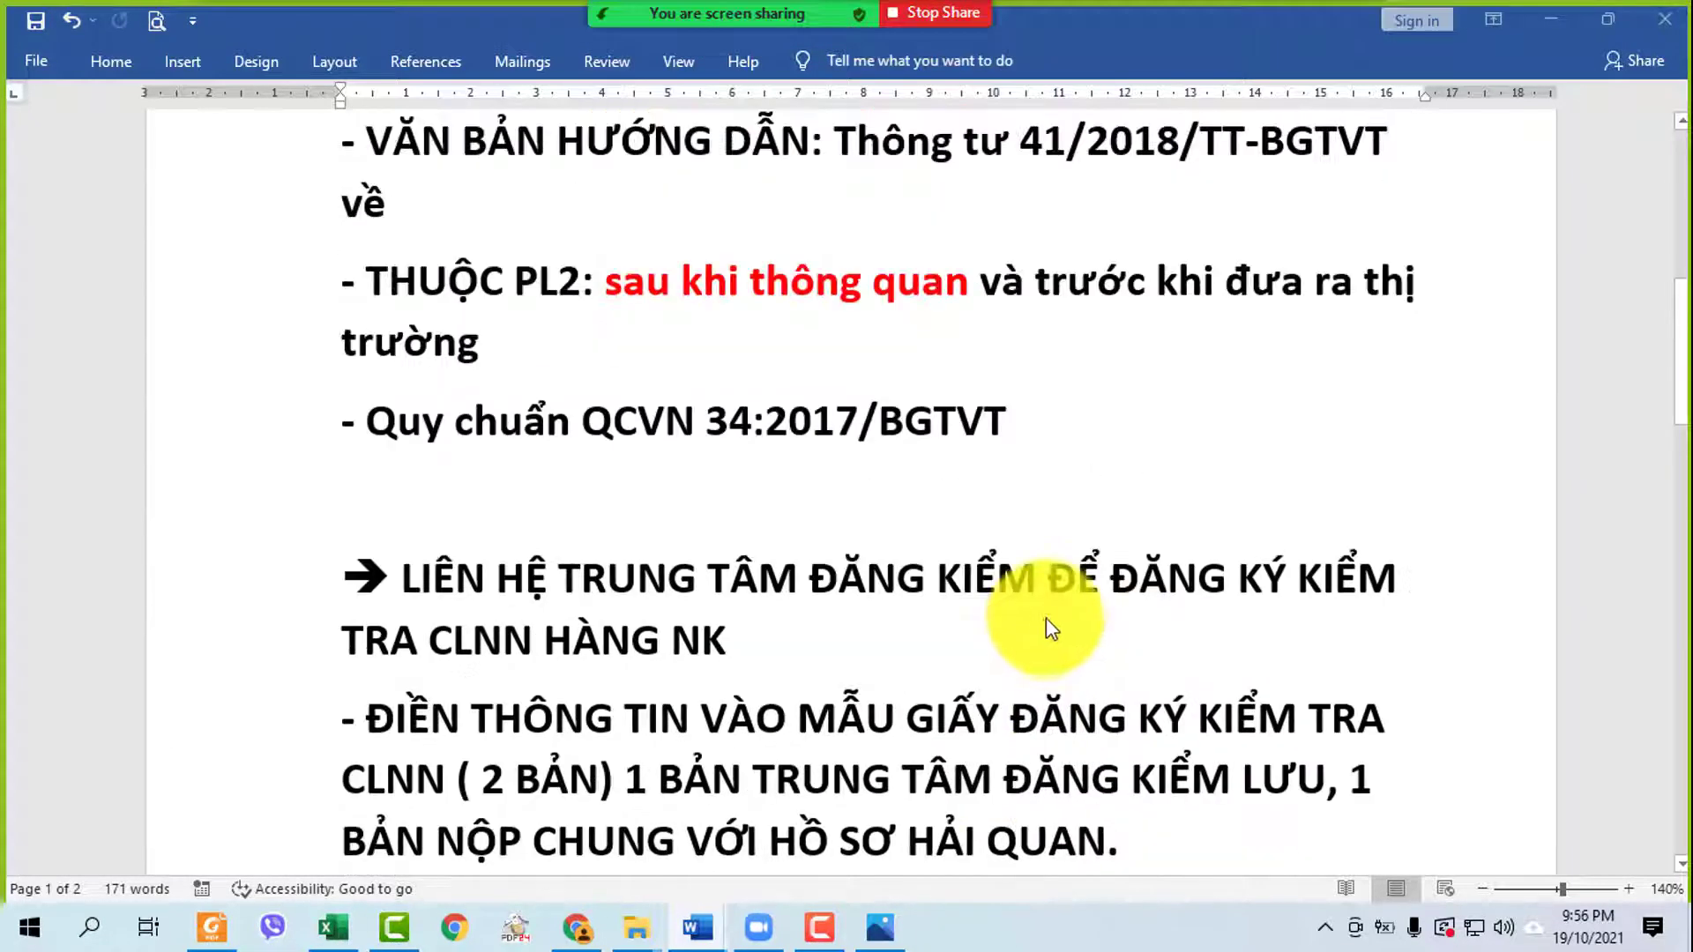
scroll(1051, 628, up, 3)
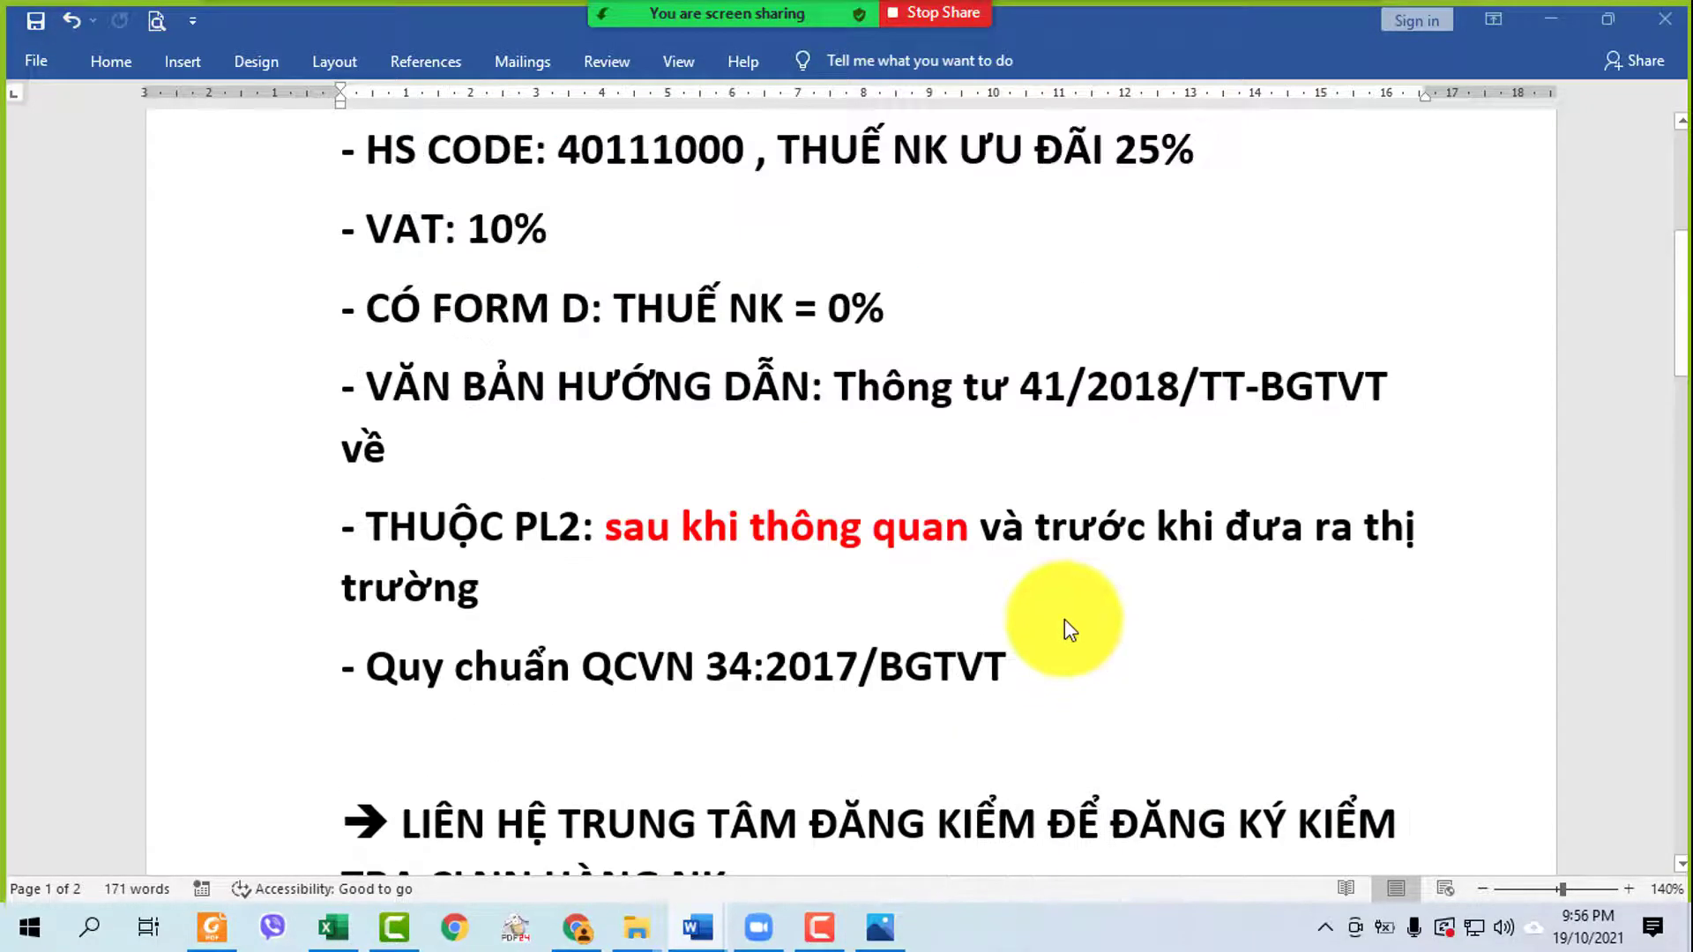
scroll(1068, 628, down, 1)
click(257, 276)
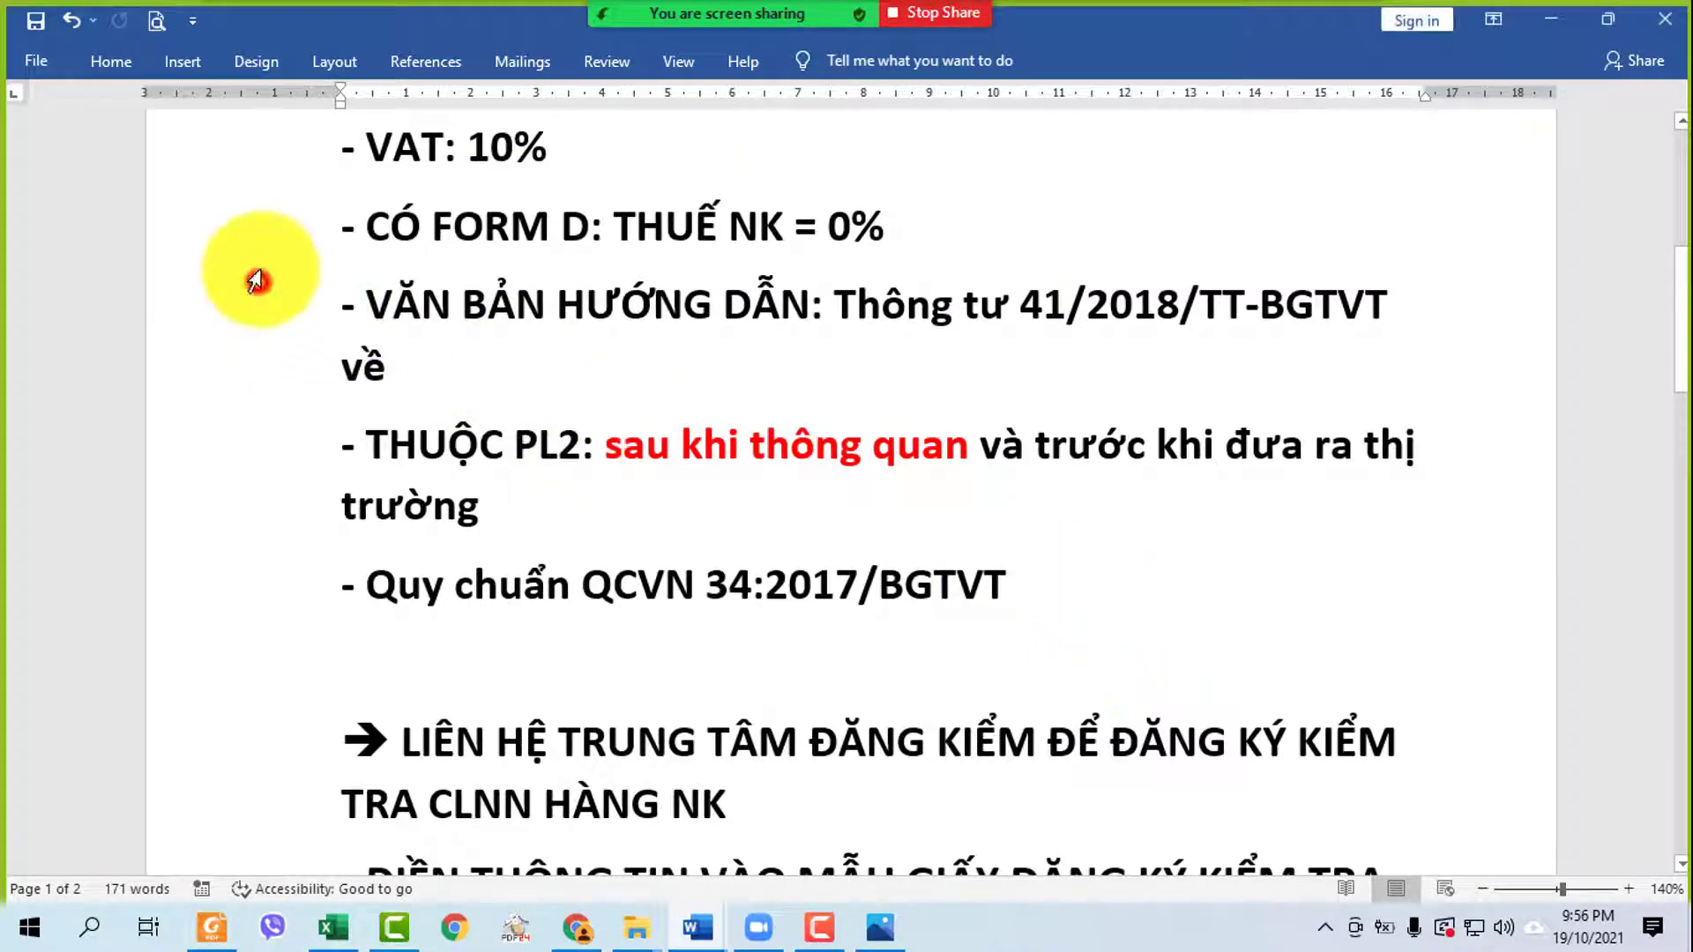
click(260, 590)
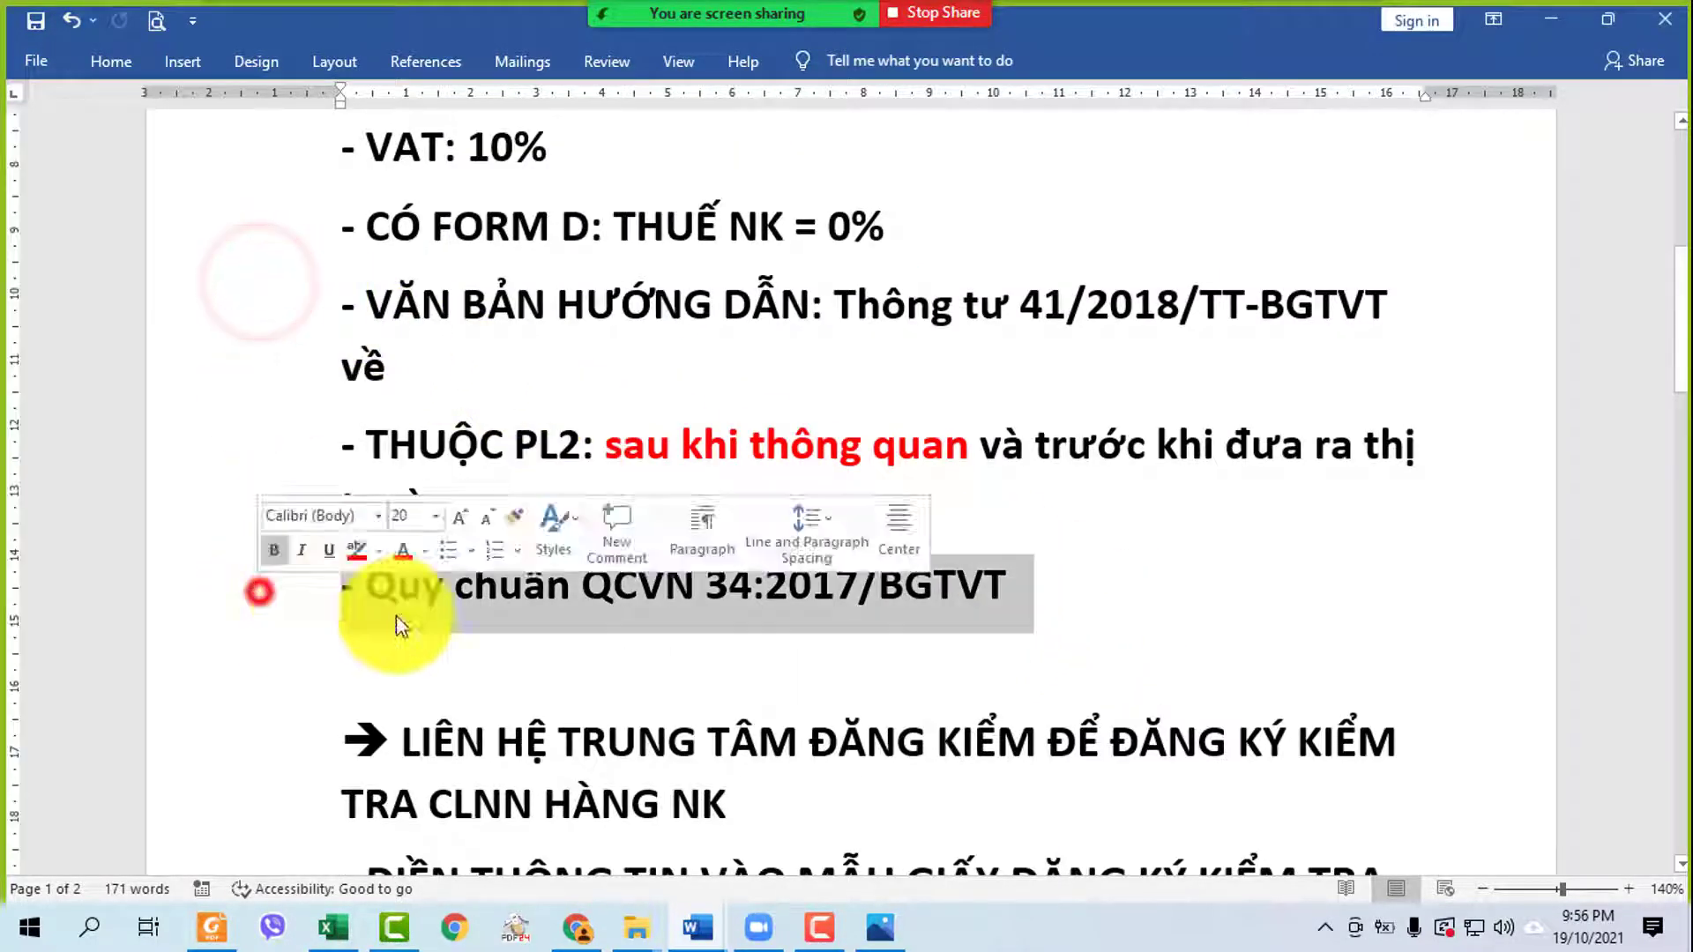
click(1252, 654)
drag(1022, 304, 1341, 321)
click(1161, 273)
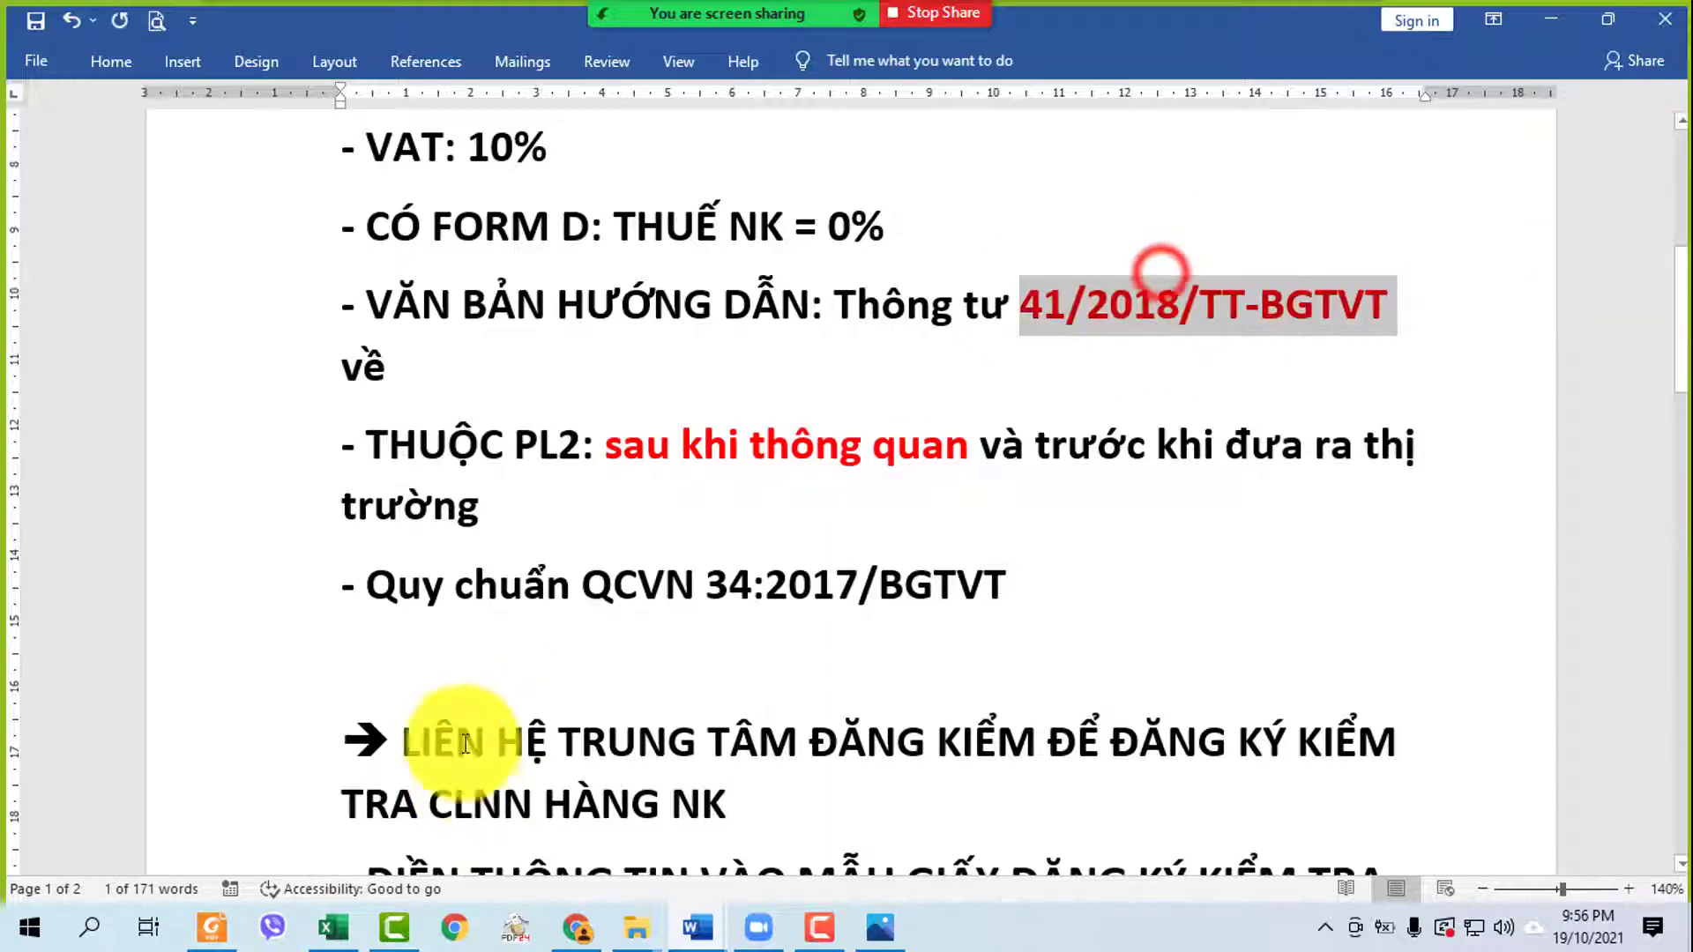
drag(587, 583, 1009, 581)
click(1136, 550)
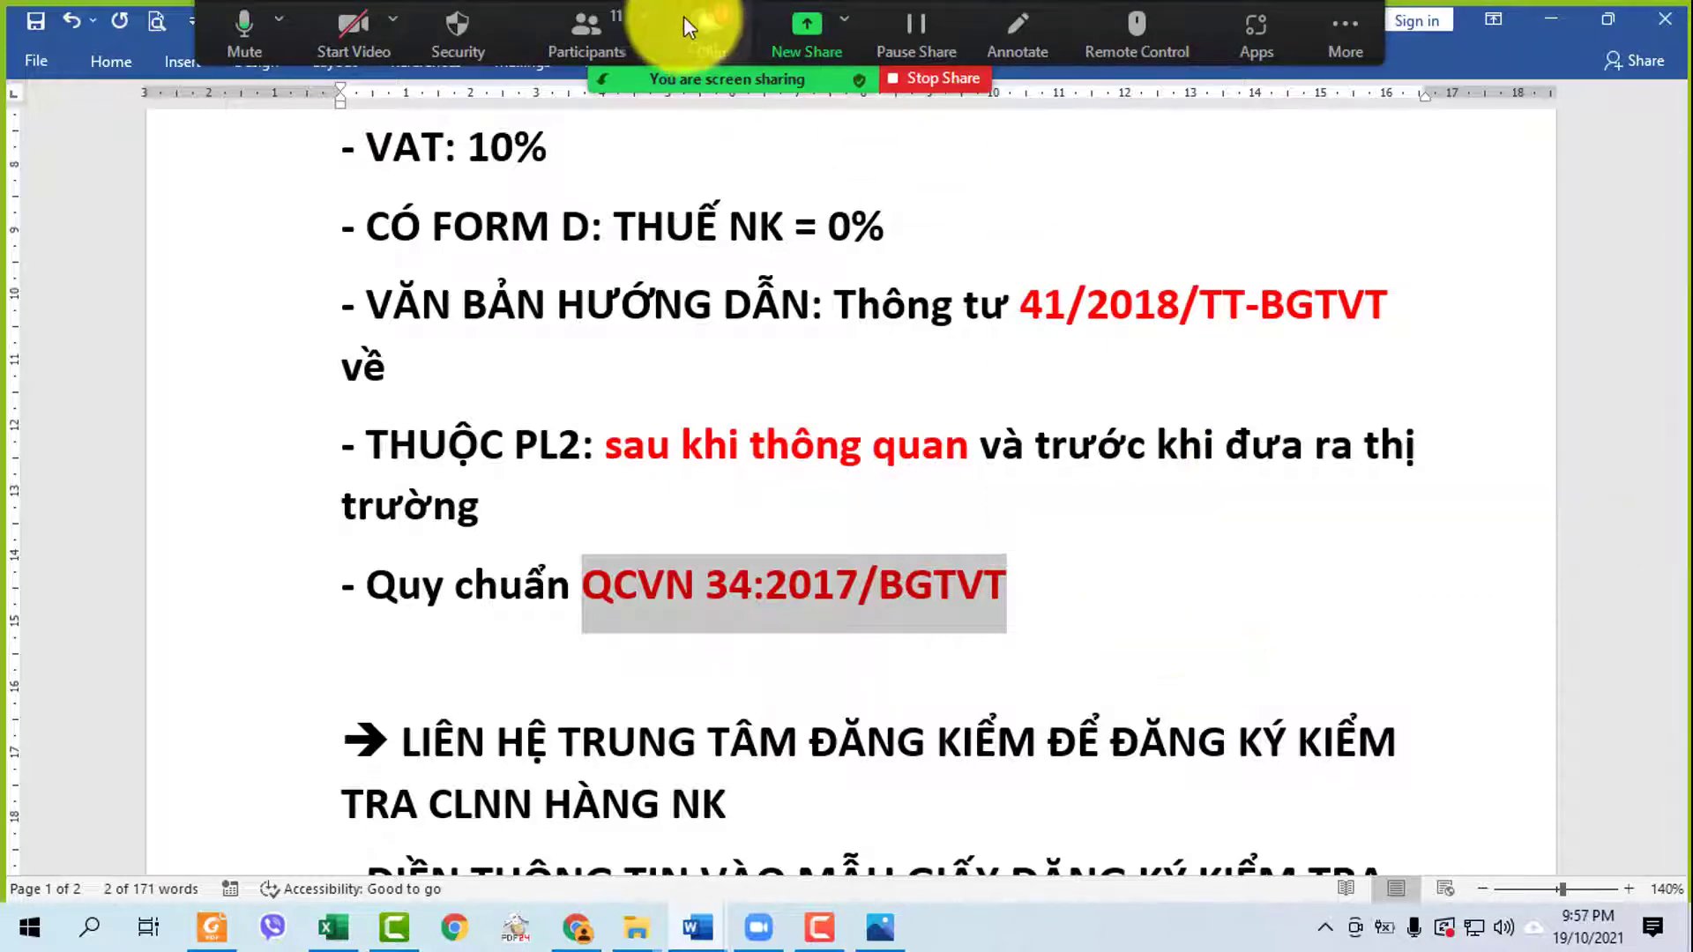
- Reopen the meeting chat and look through the recent messages from participants
click(723, 30)
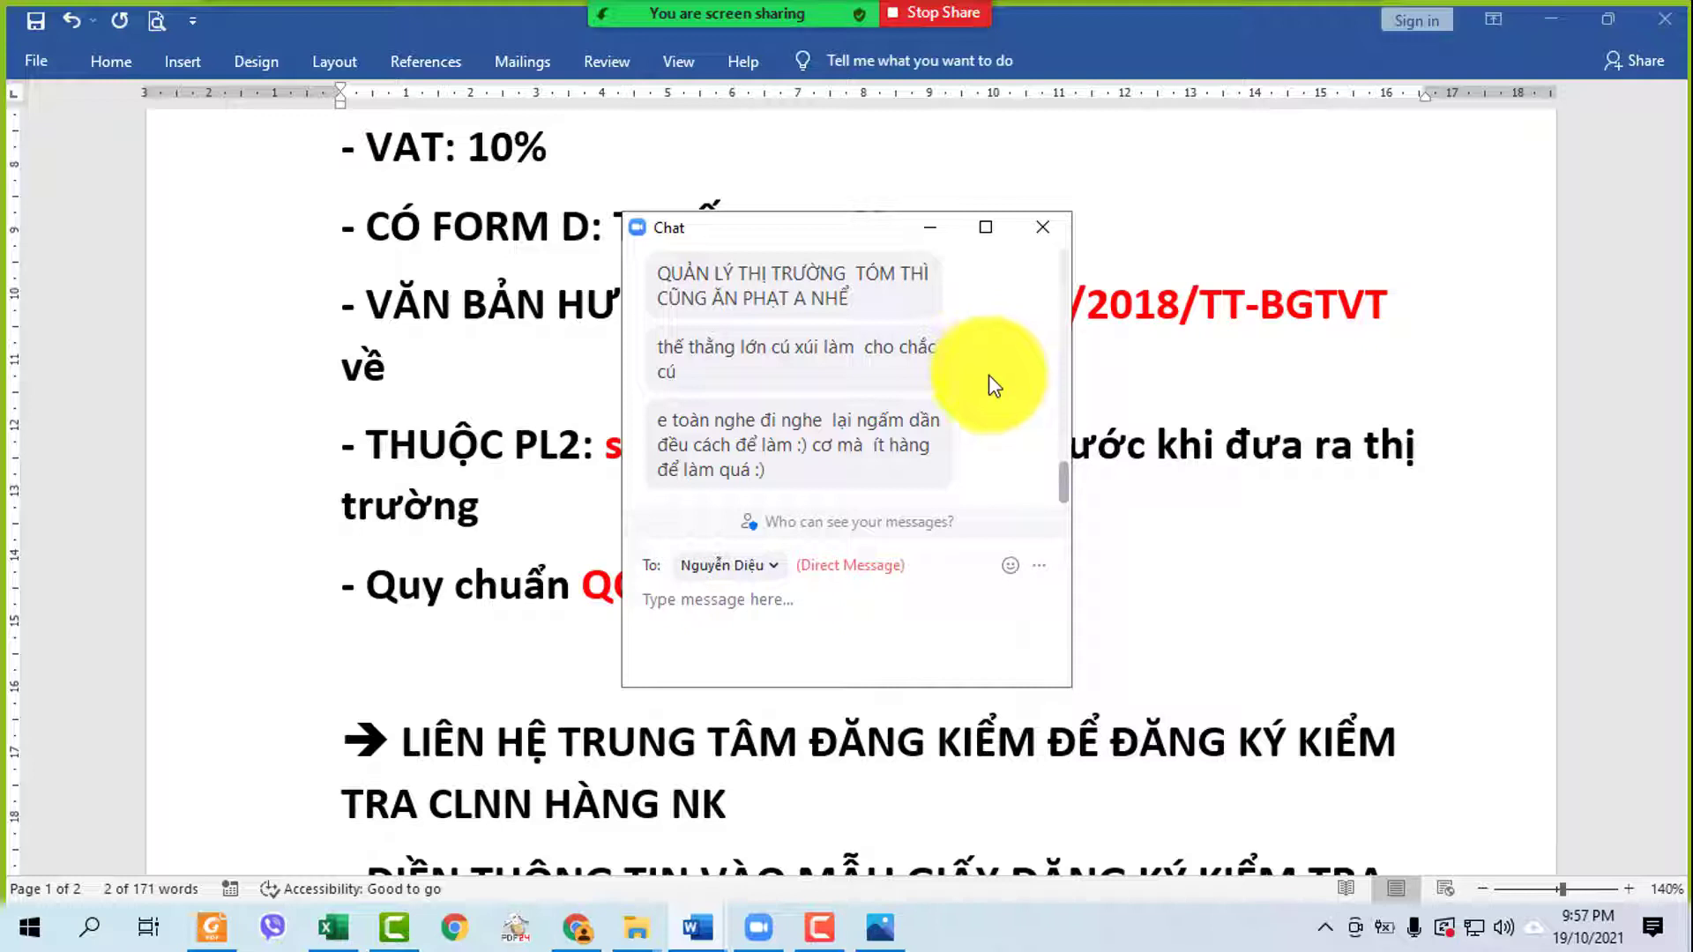
scroll(988, 374, up, 1)
scroll(982, 382, up, 1)
scroll(975, 377, down, 3)
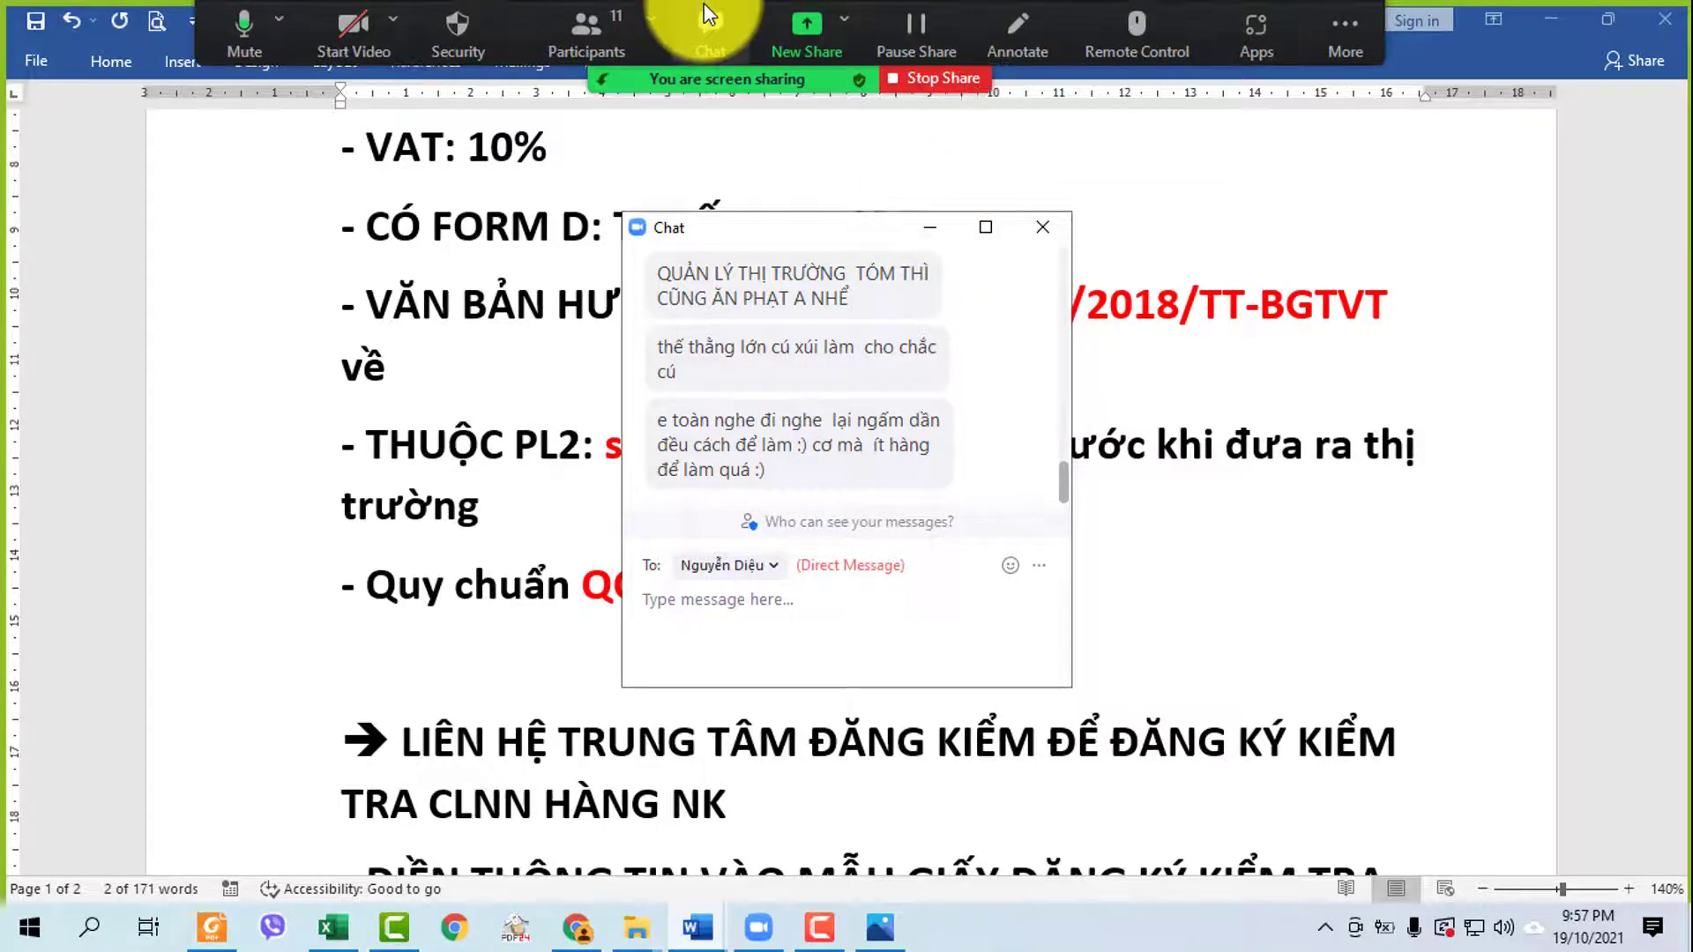
- Check the meeting chat for new messages, put the chat window away, and look over the goods information in the notes
click(705, 9)
click(938, 231)
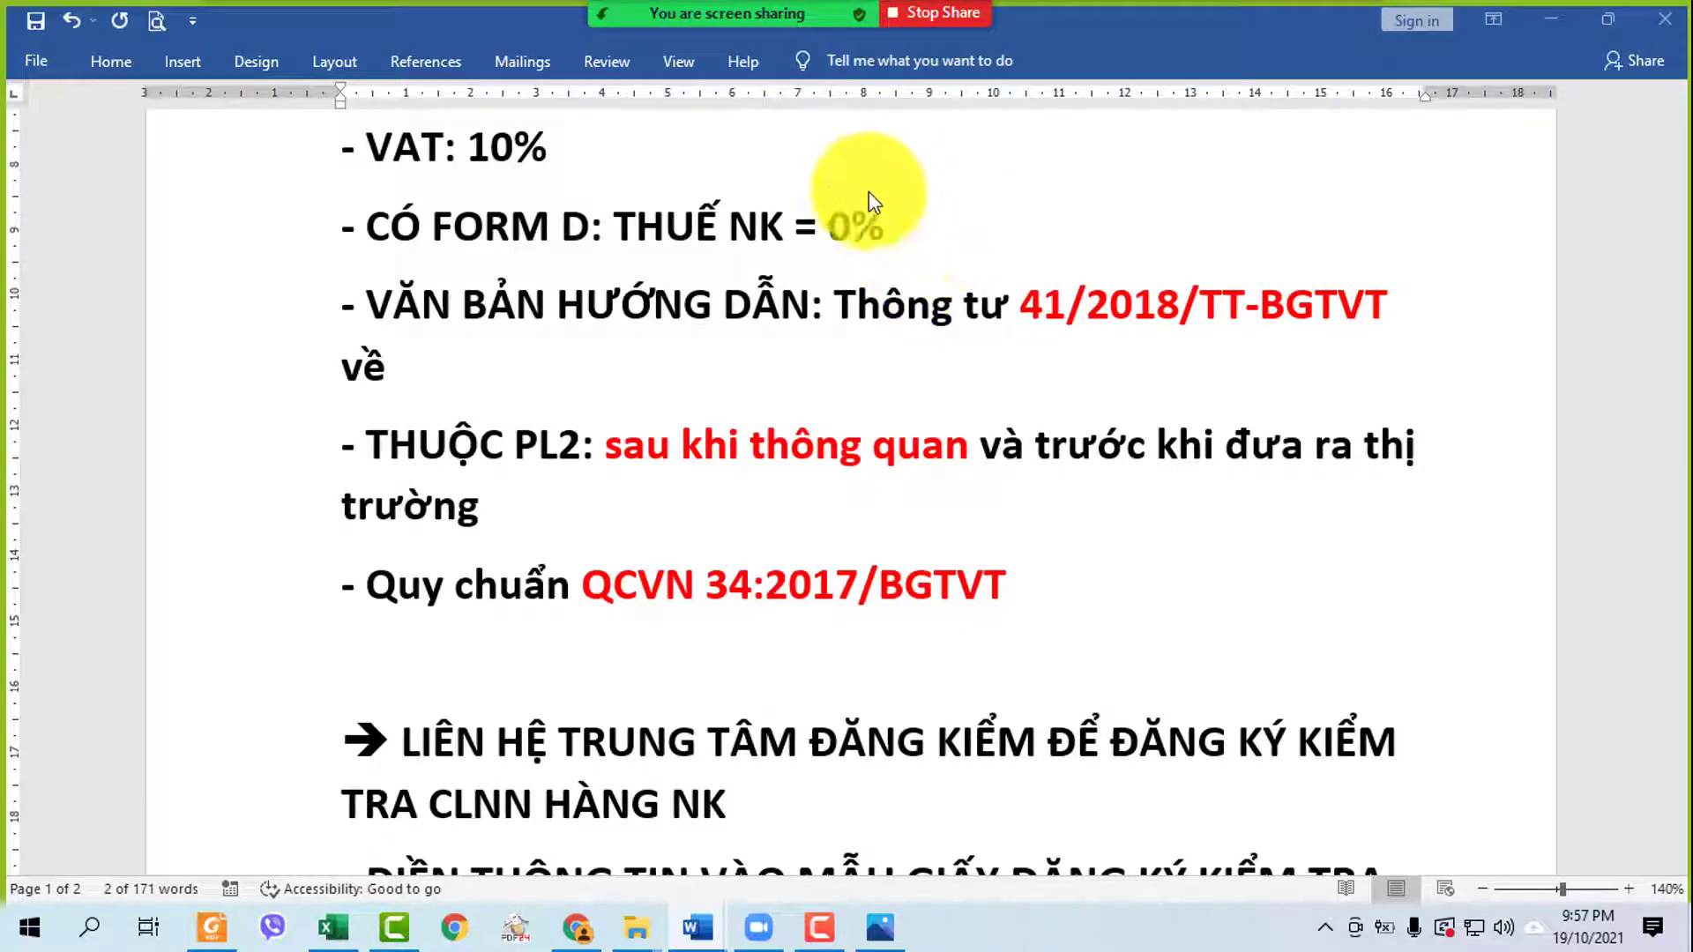
mouse_move(790, 14)
click(722, 35)
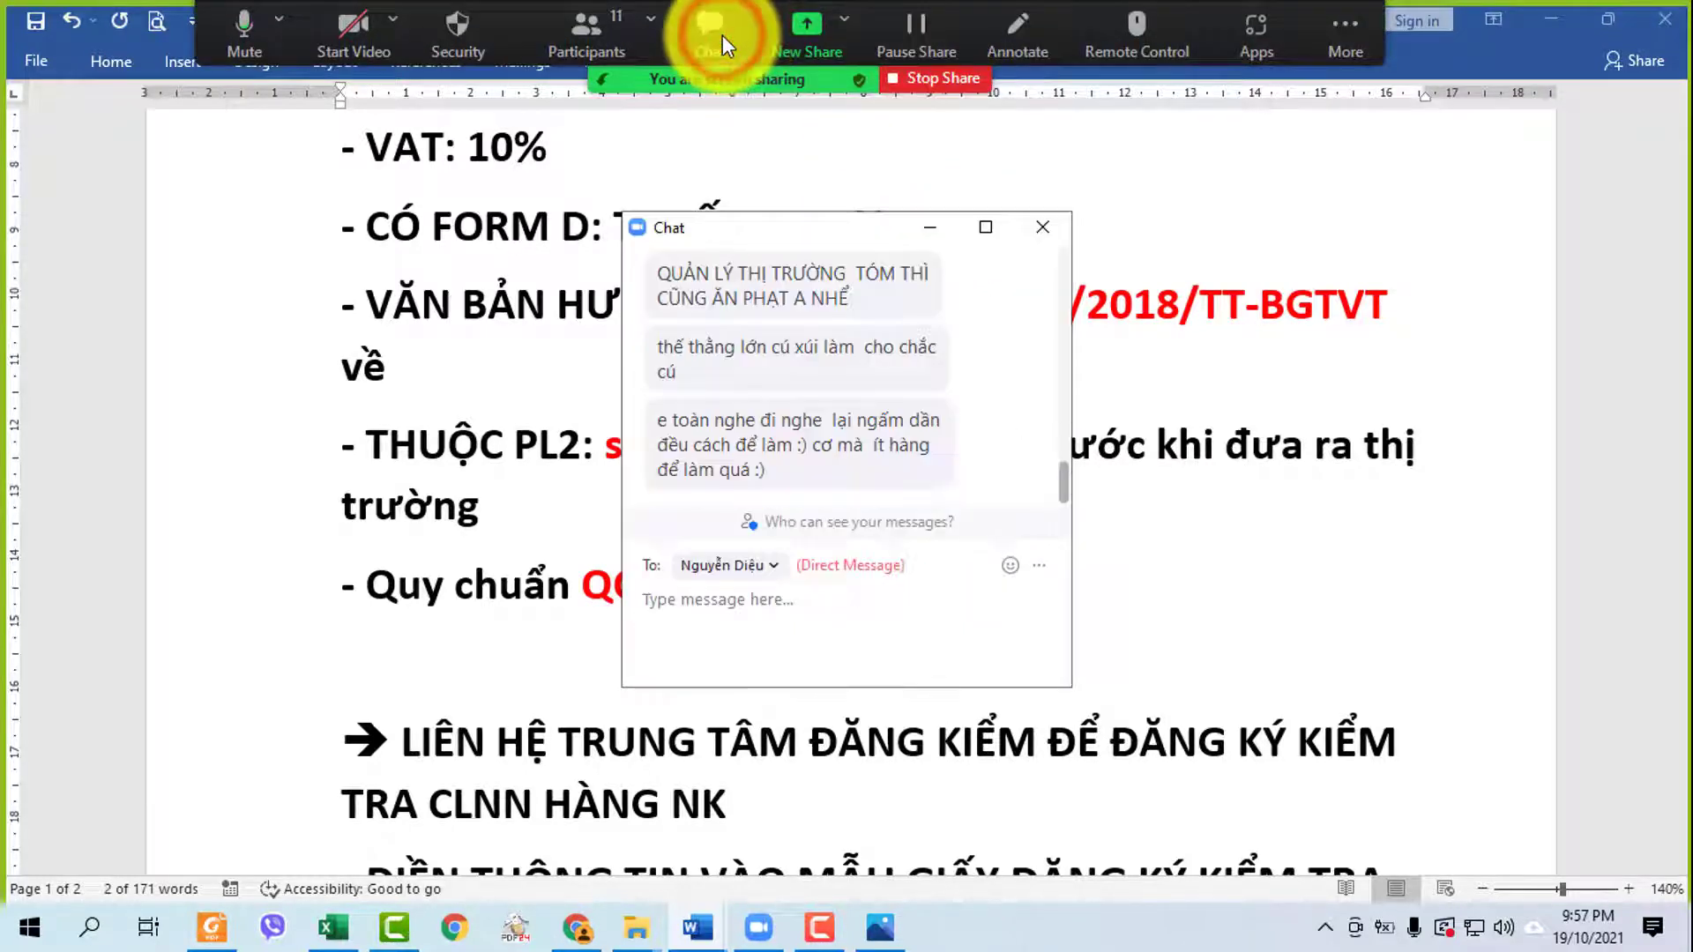
click(929, 228)
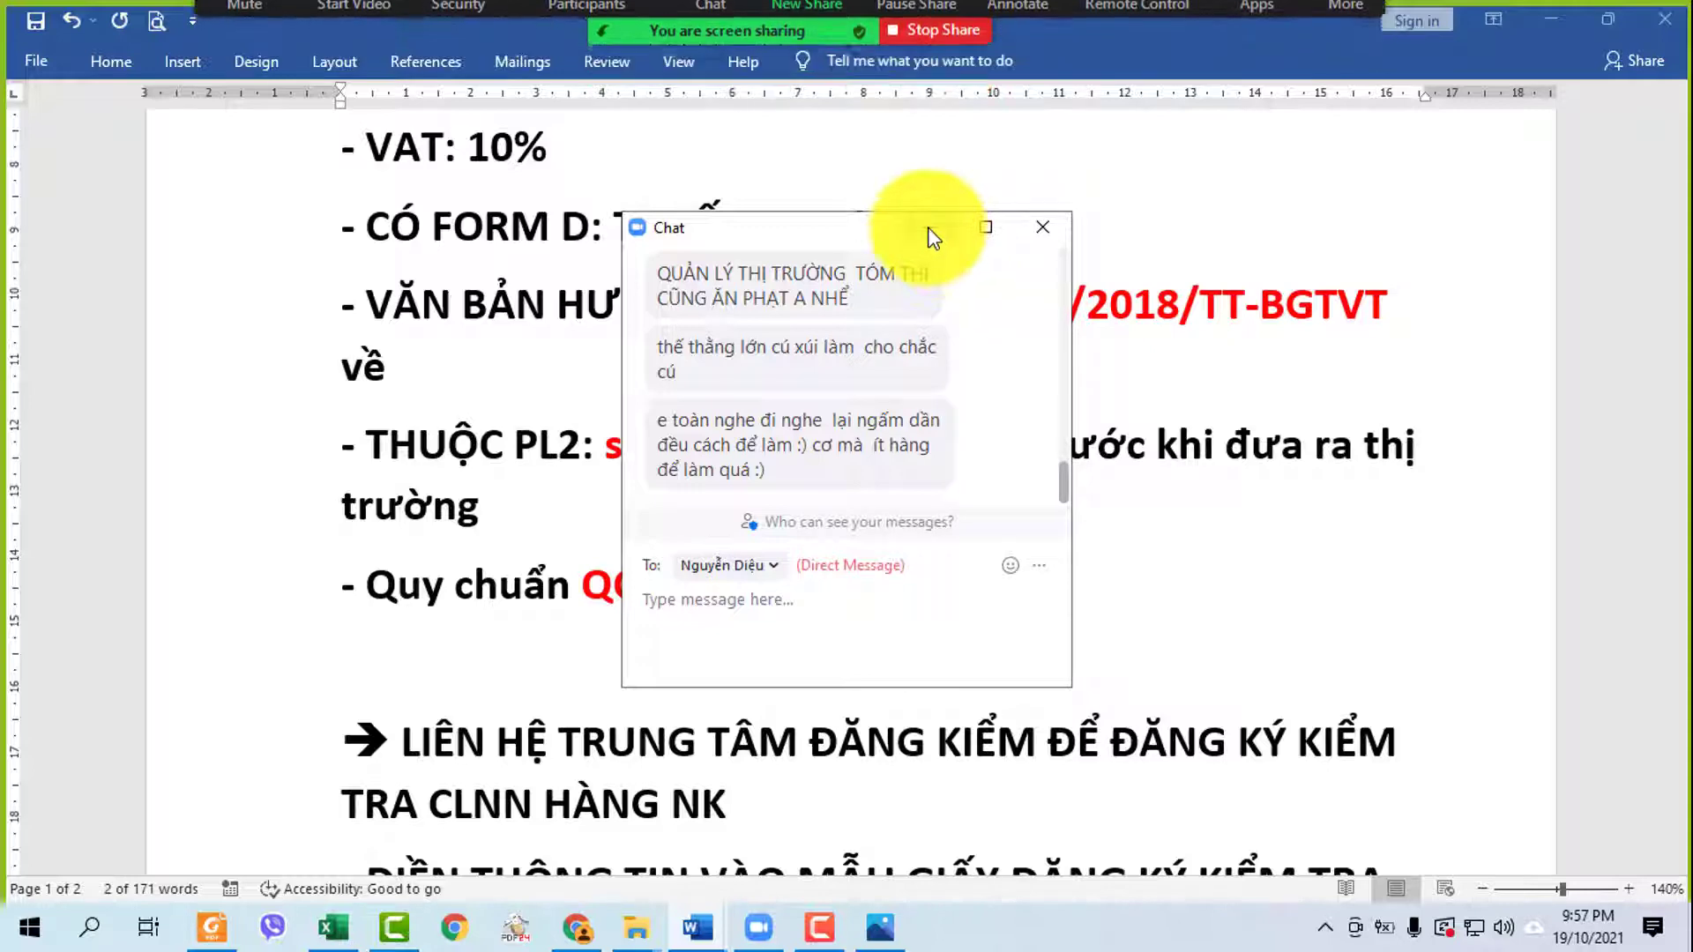
scroll(1025, 317, up, 2)
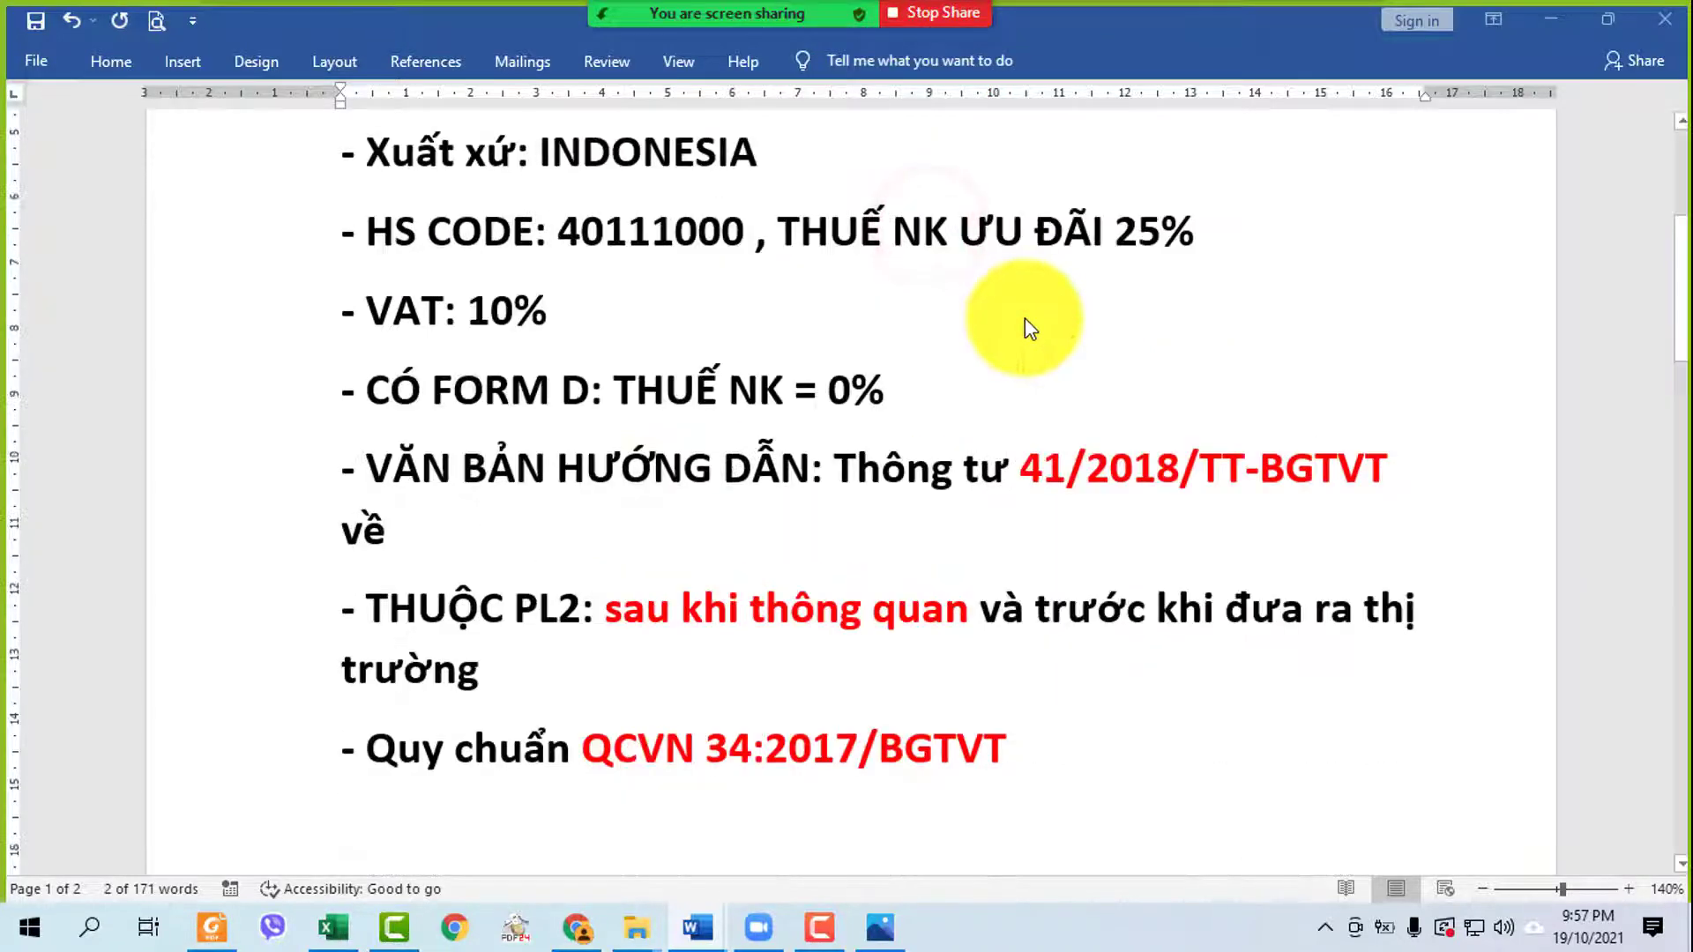
scroll(1030, 315, down, 2)
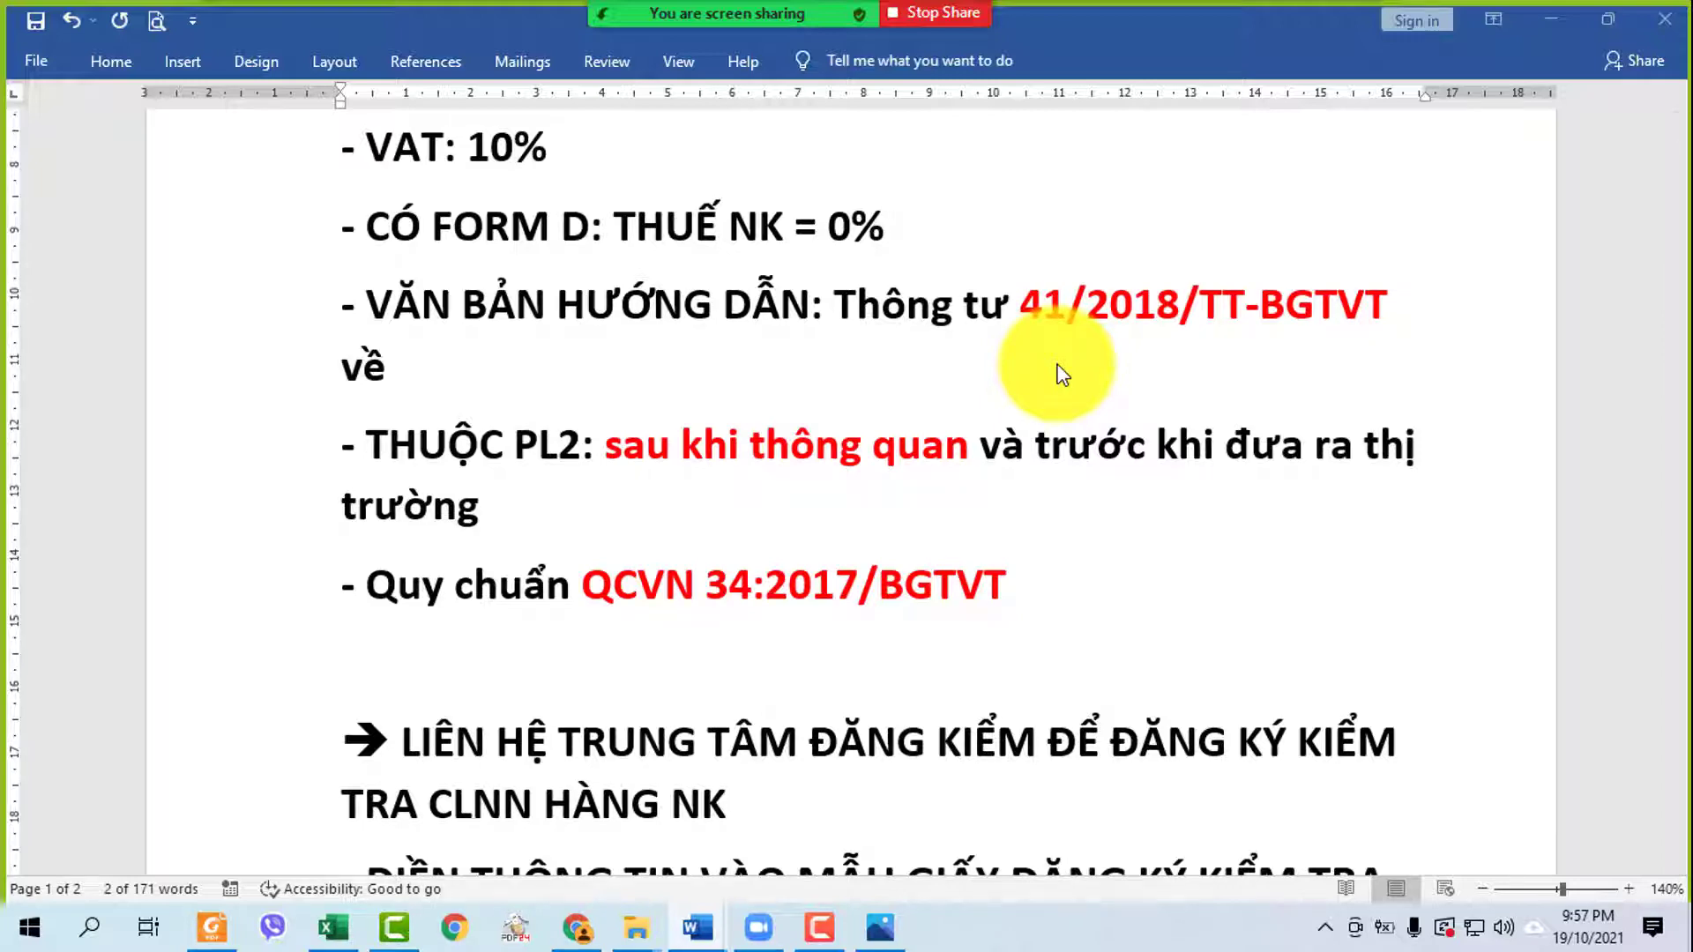
scroll(975, 294, up, 1)
scroll(873, 164, down, 1)
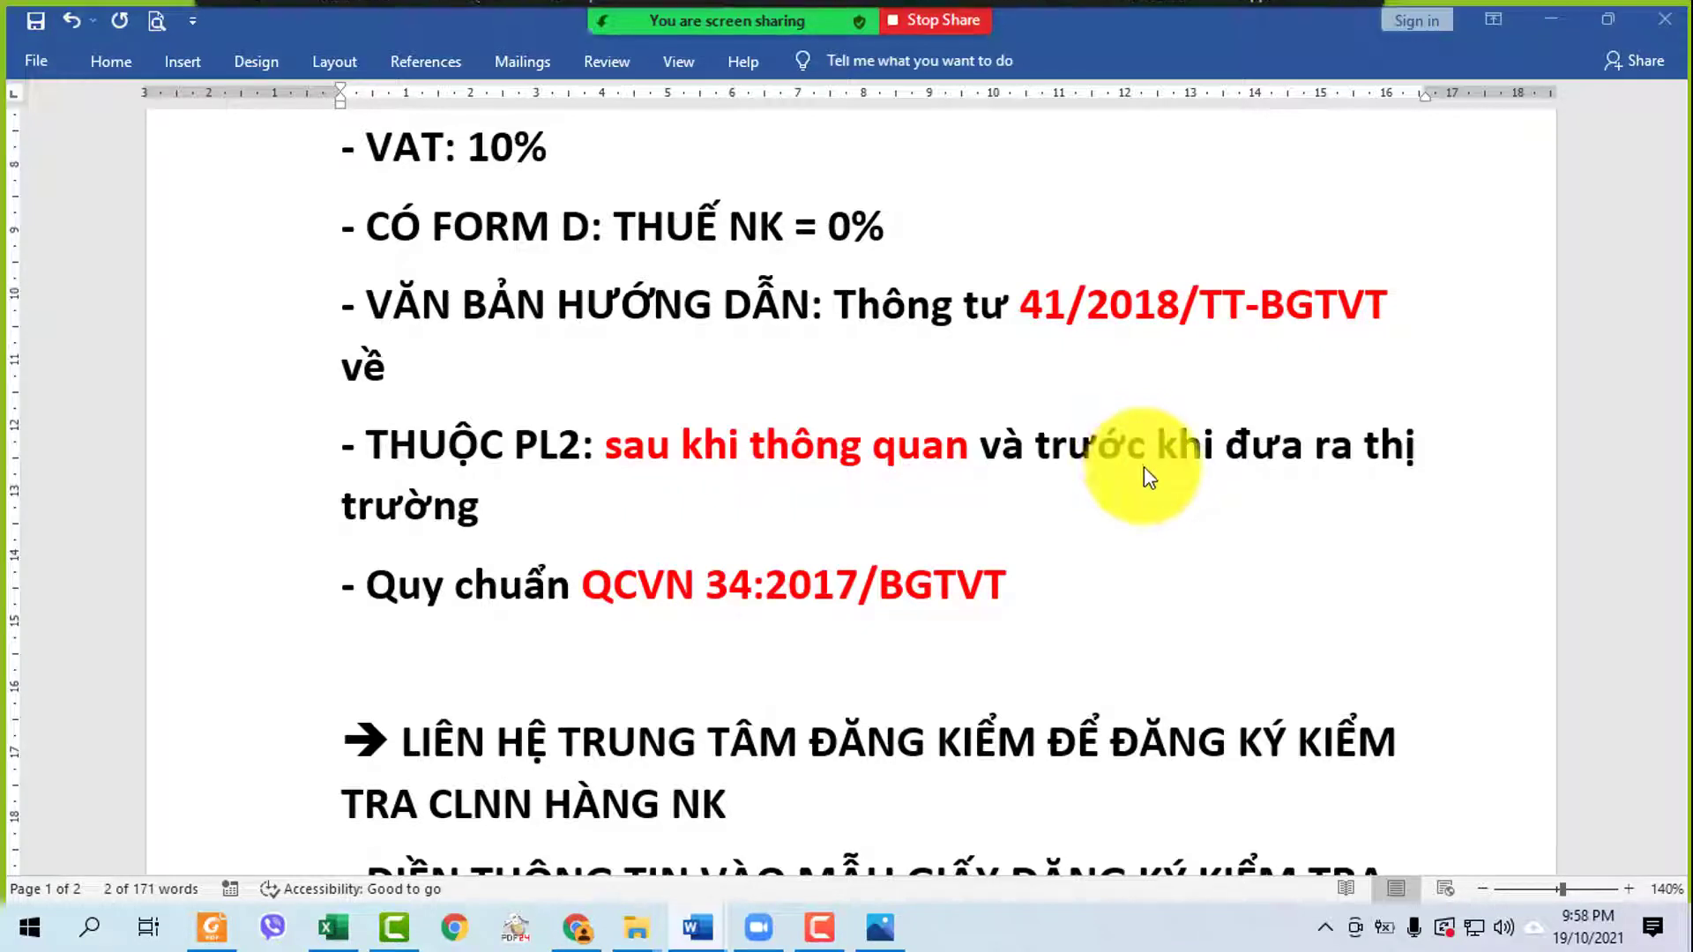
- Read the newest direct message in the meeting chat, hide the chat, and return to the Quy chuẩn line
click(724, 26)
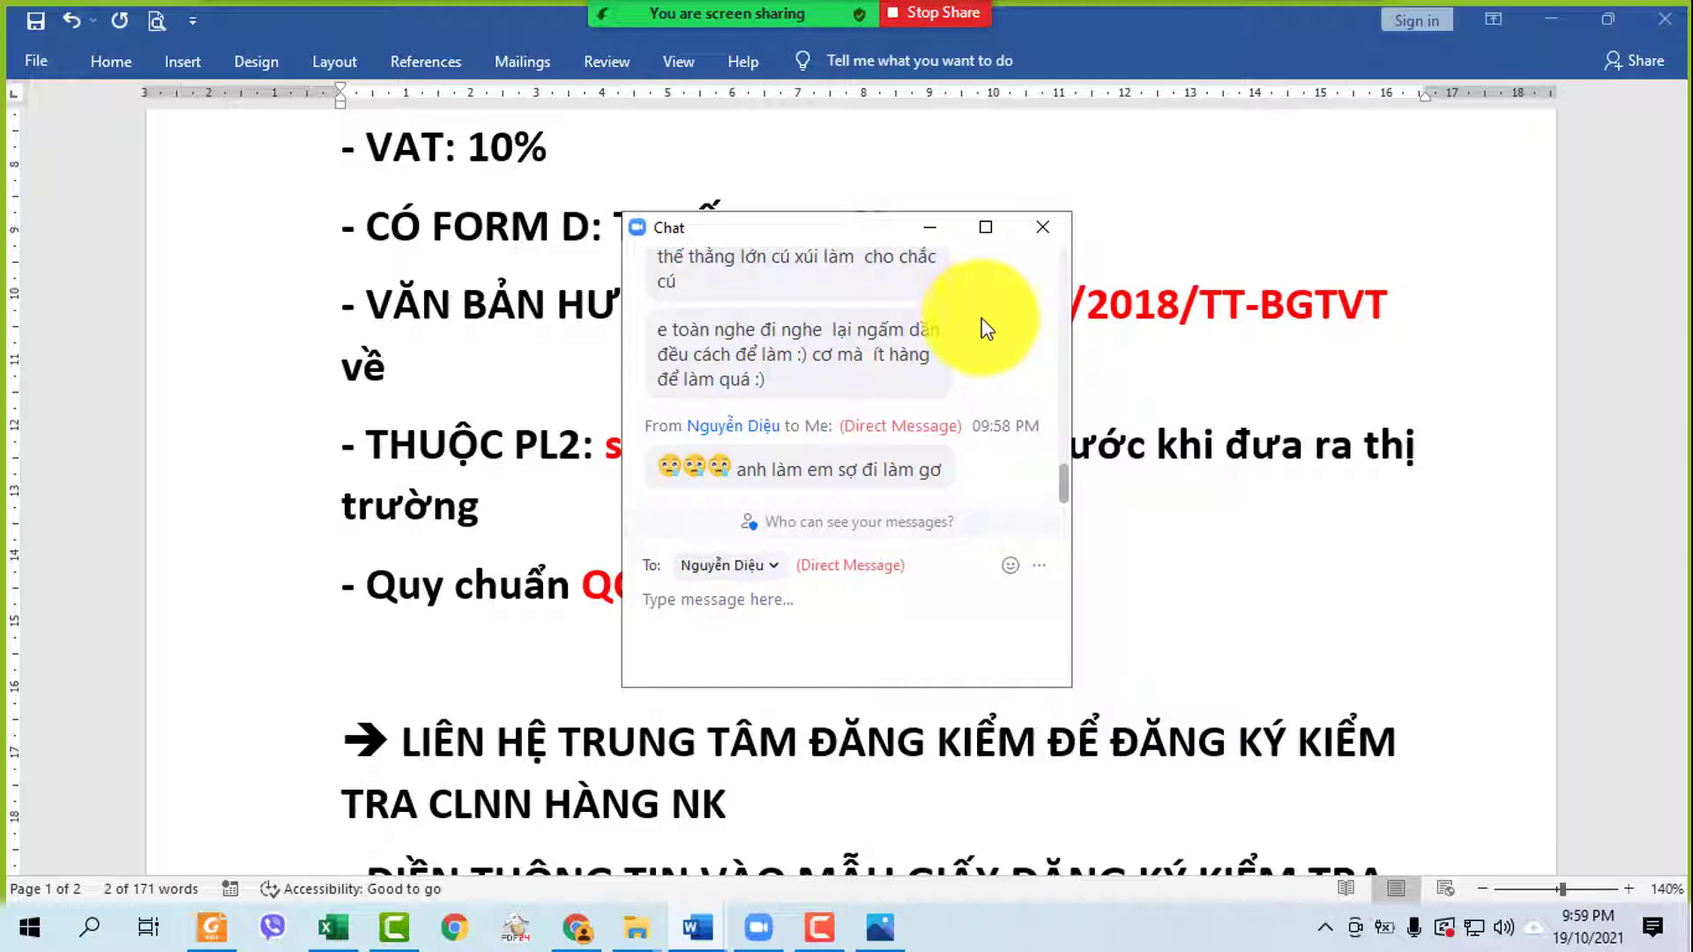
click(929, 226)
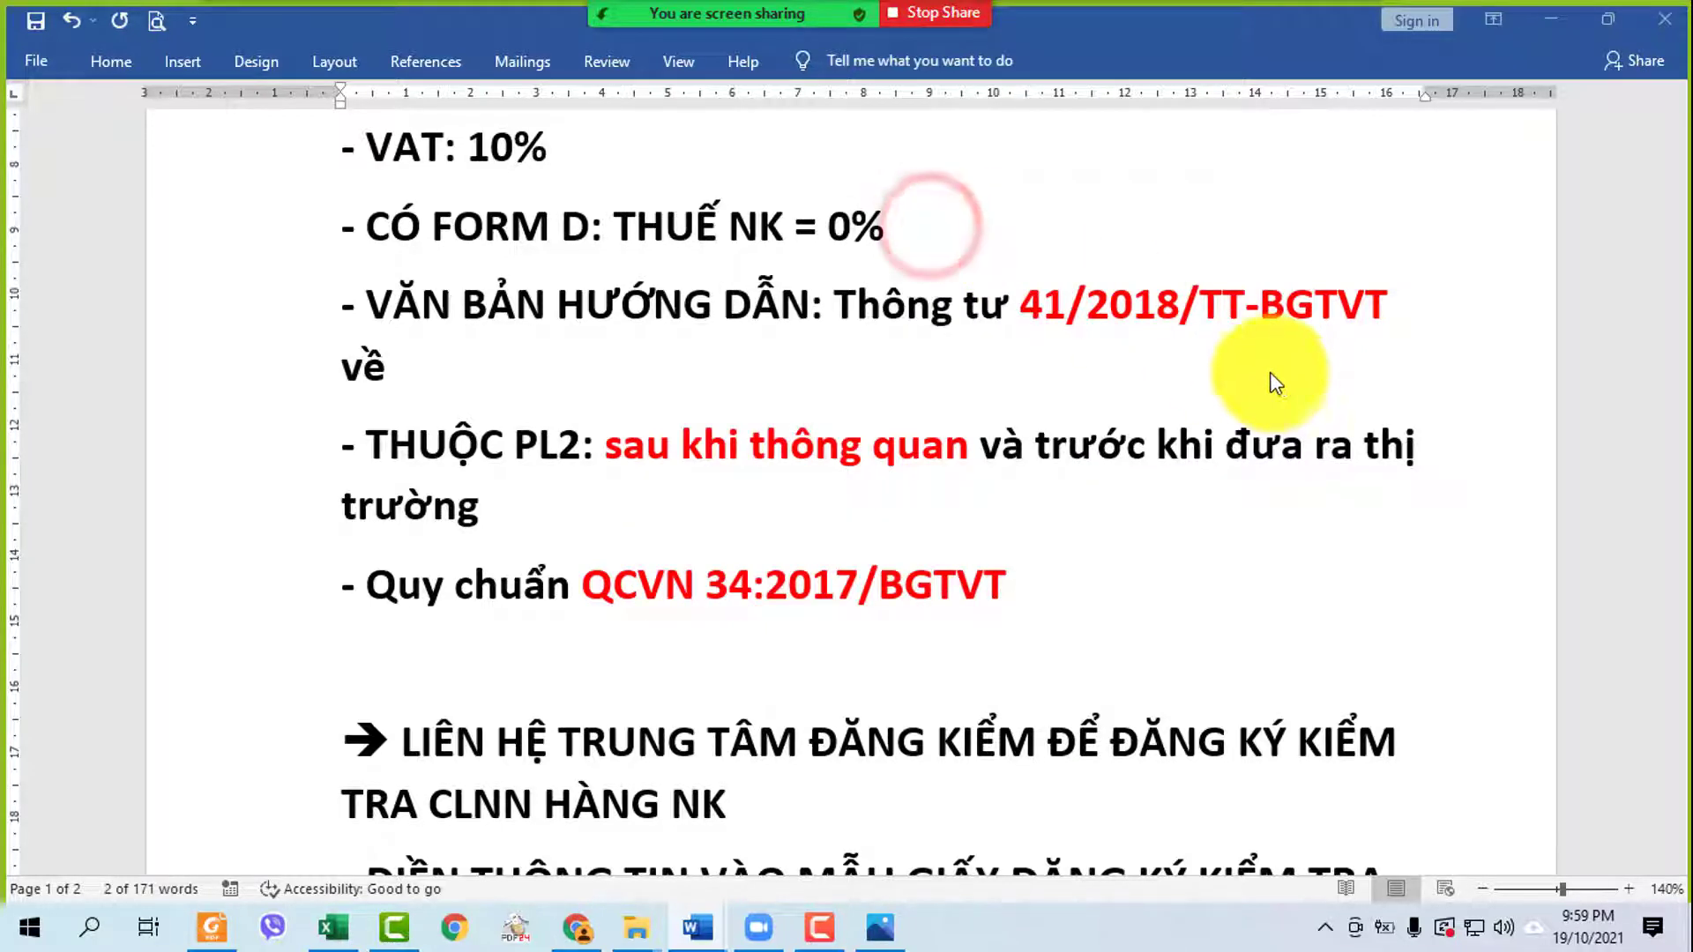
click(1034, 580)
scroll(1147, 586, down, 3)
scroll(1172, 593, up, 2)
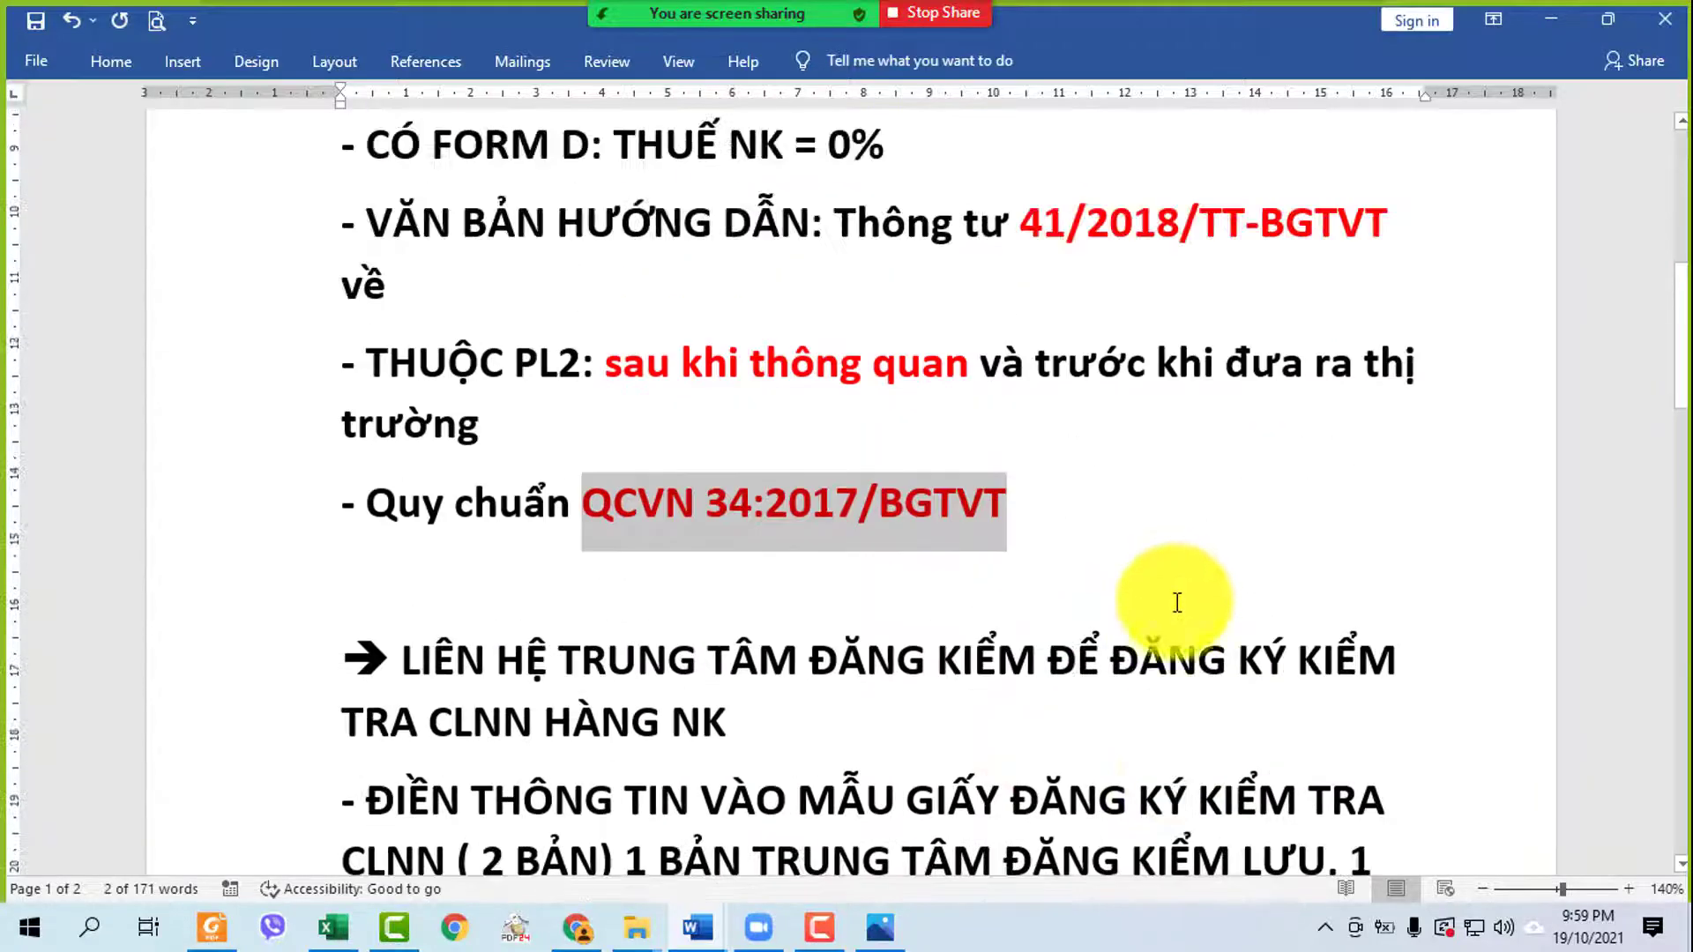
- Check the meeting chat once more, put it away, and go back to the THÔNG TIN HÀNG heading
click(711, 33)
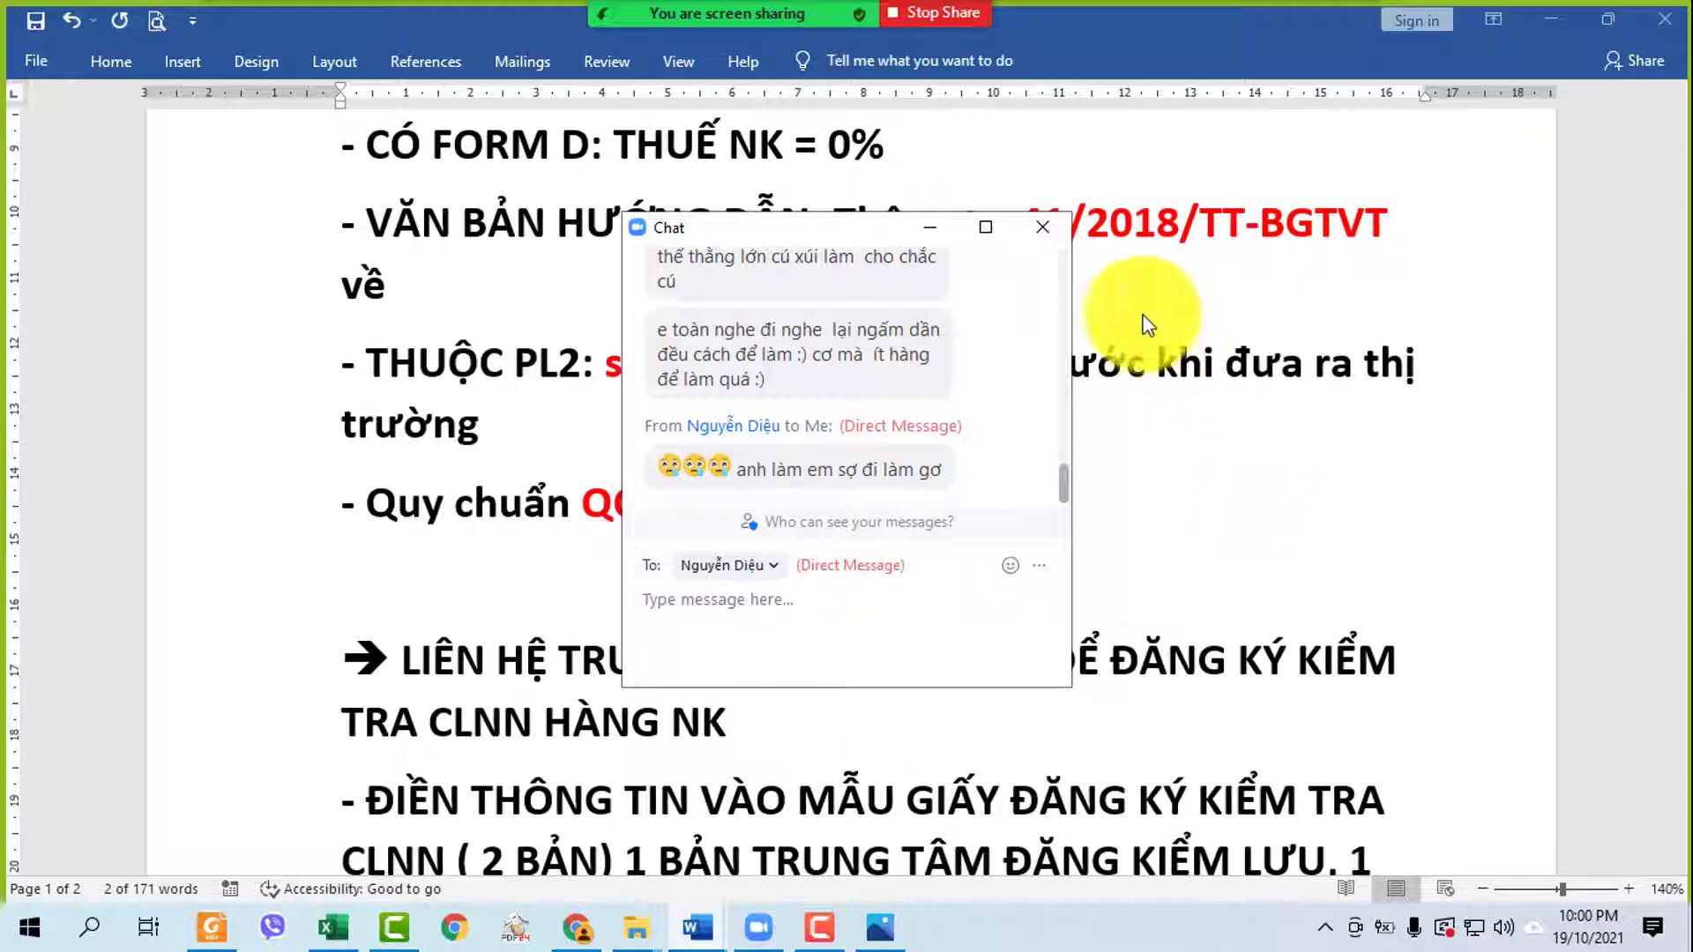
click(922, 231)
scroll(1066, 476, down, 4)
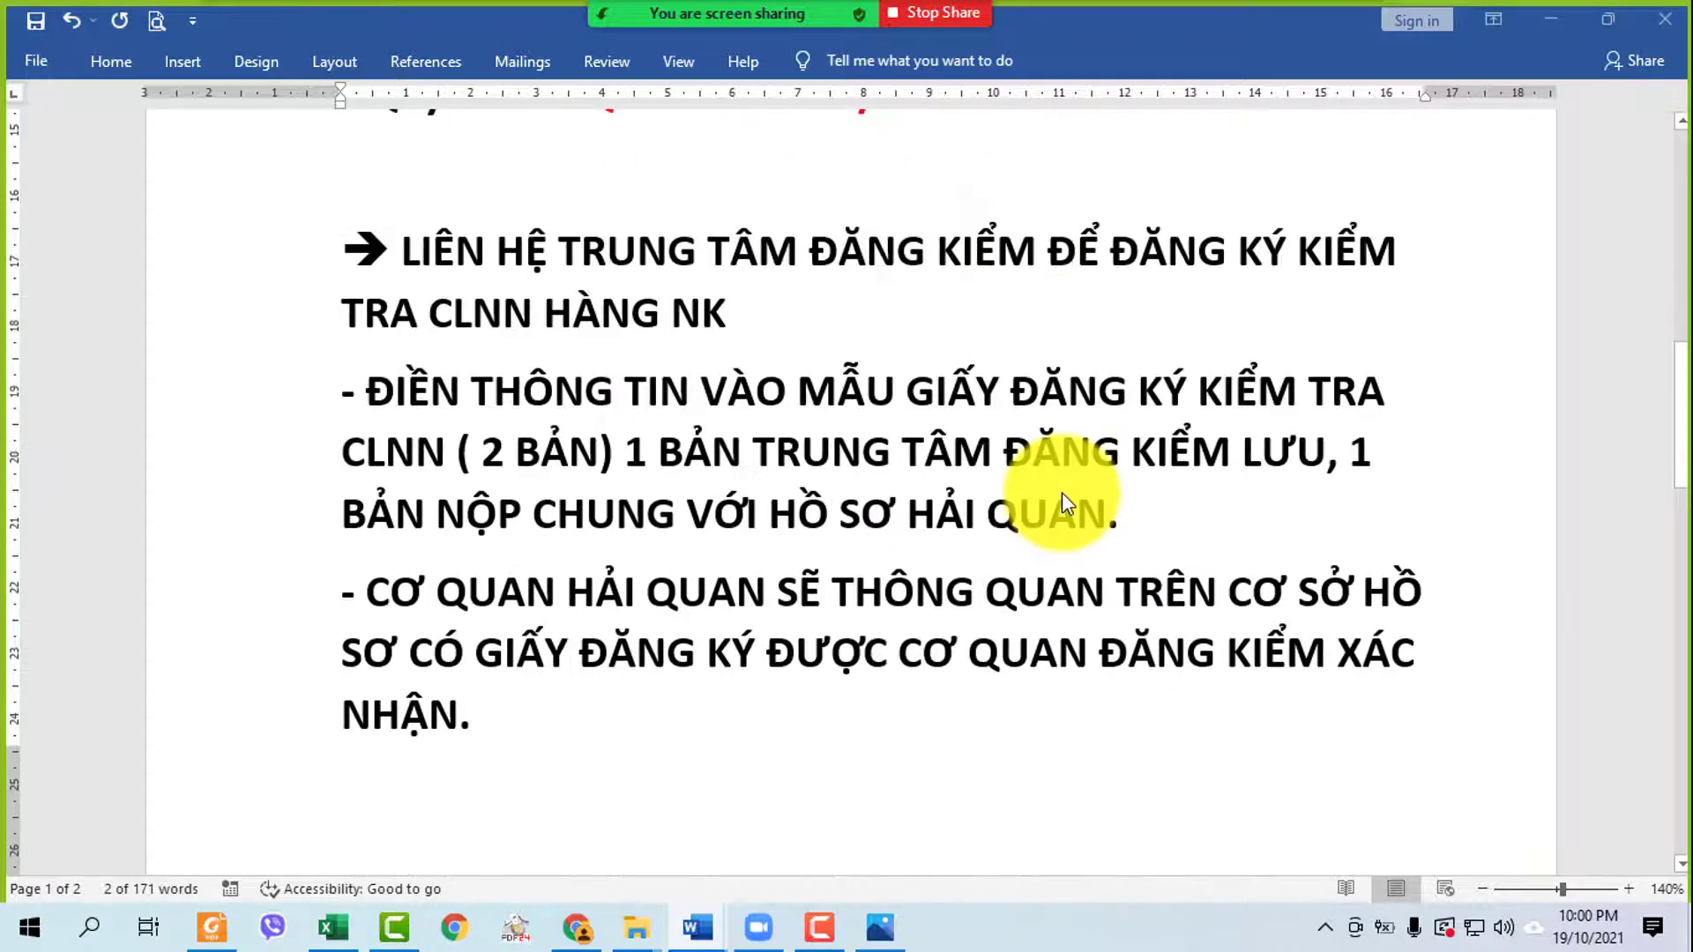
scroll(1499, 396, up, 7)
scroll(1530, 413, up, 3)
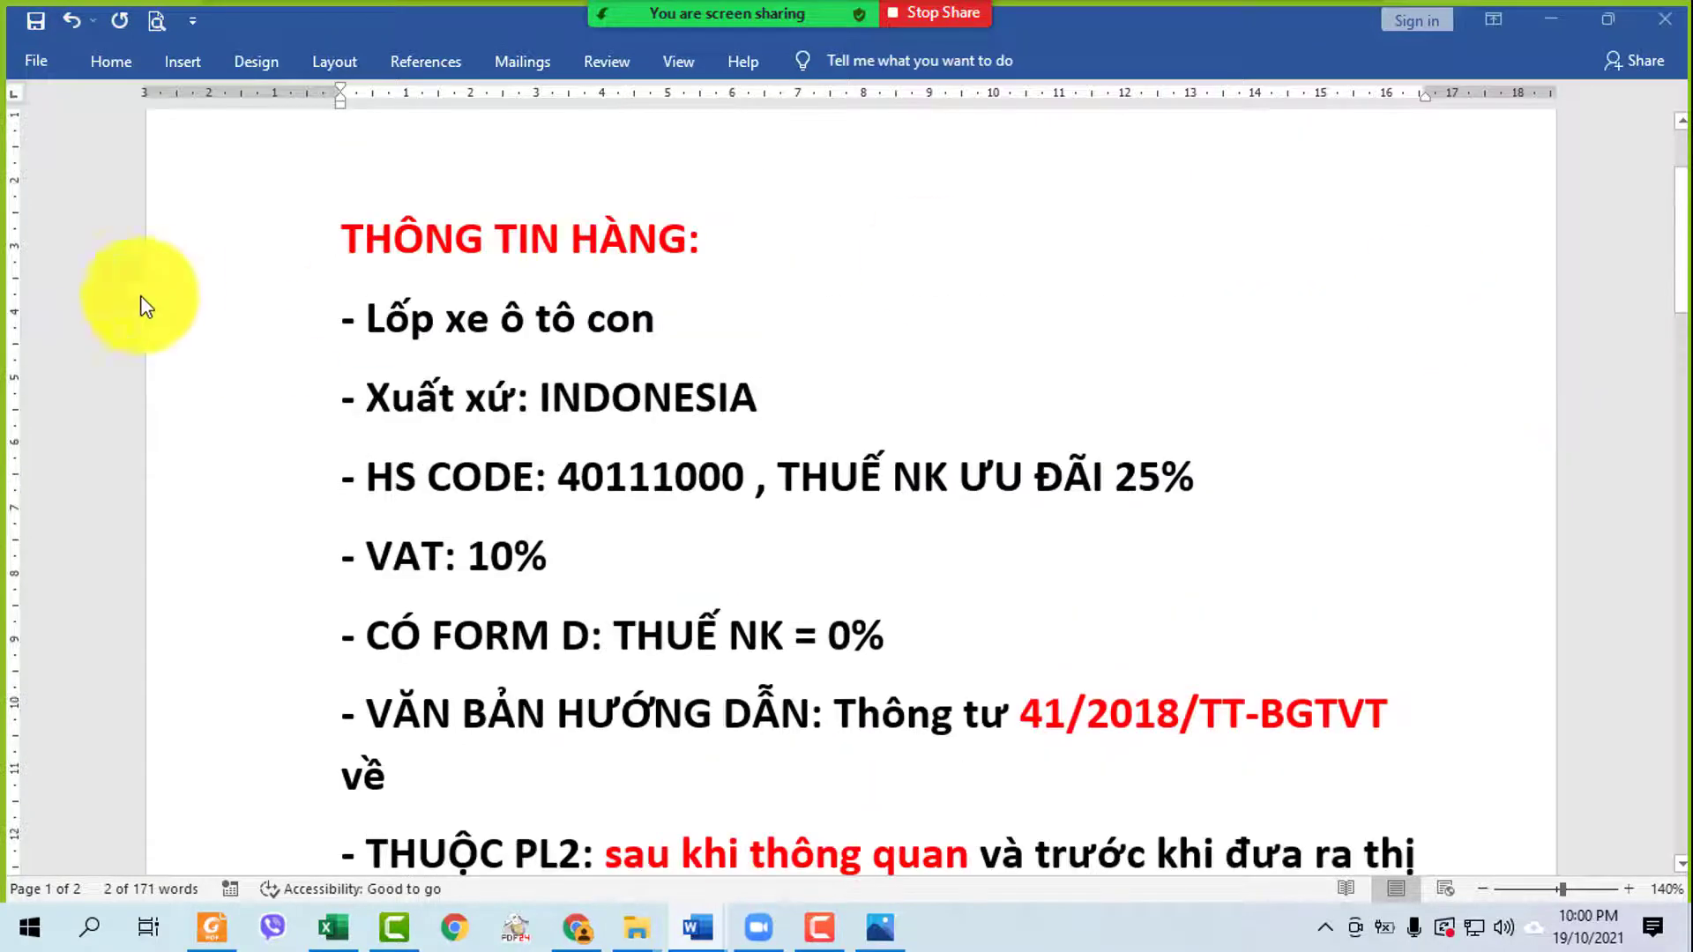
- Select the notes from THÔNG TIN HÀNG onward for review, and reselect only the lines from VĂN BẢN HƯỚNG DẪN through Quy chuẩn
click(259, 233)
drag(272, 436, 716, 617)
scroll(711, 612, up, 5)
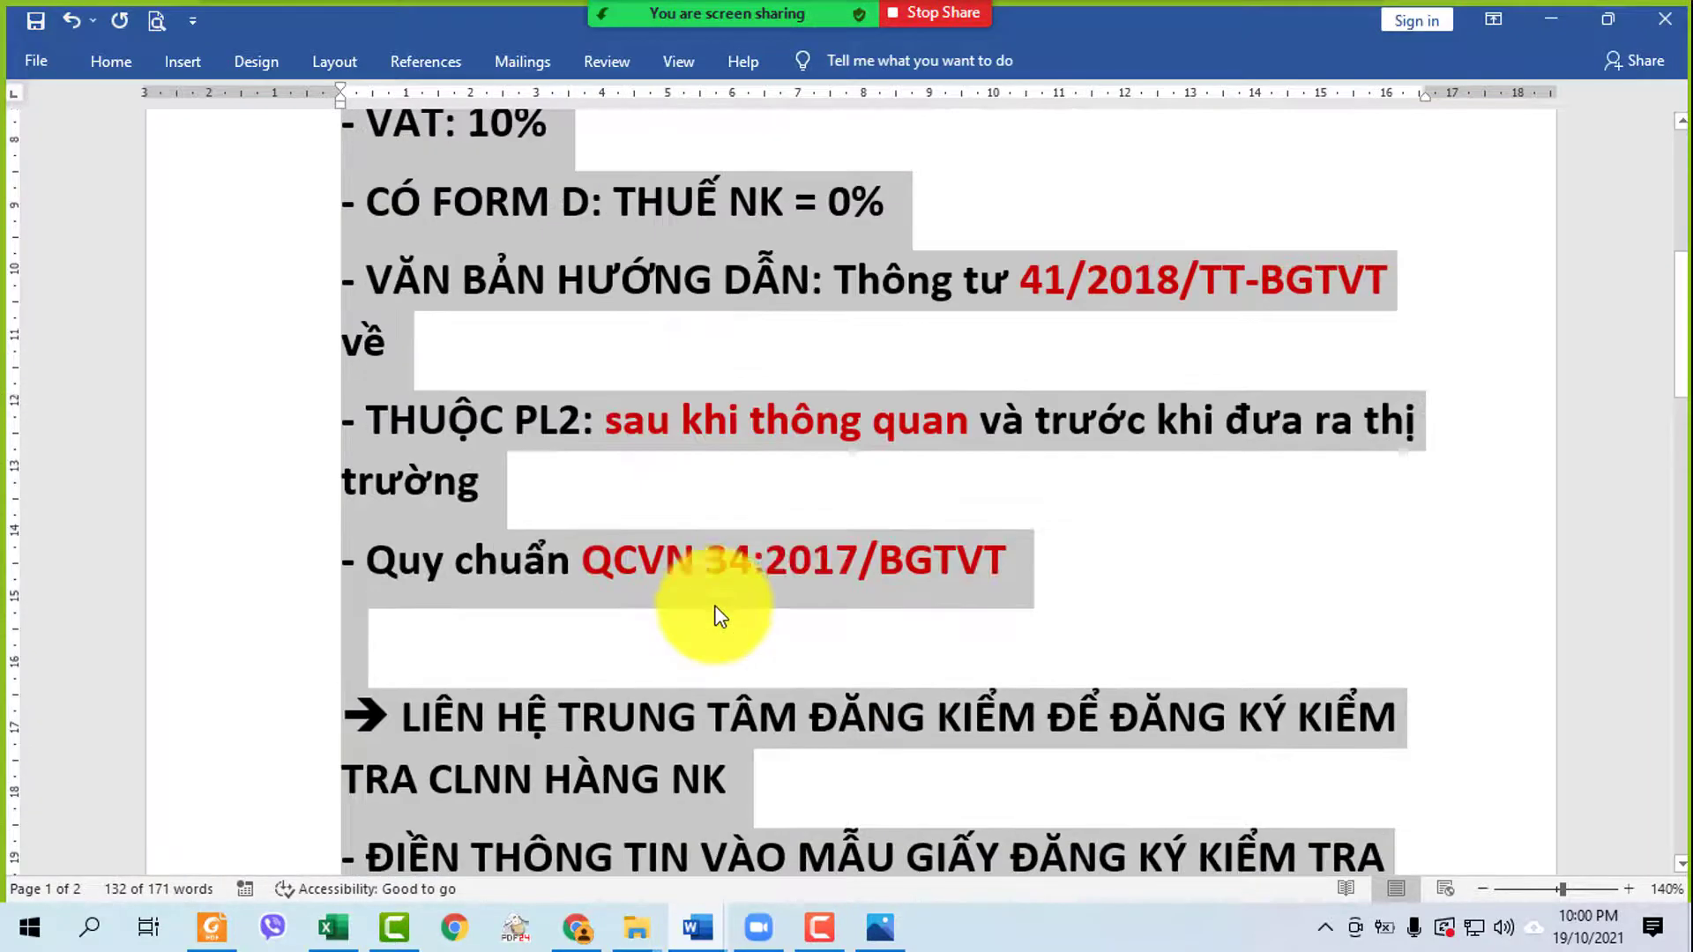
scroll(1420, 558, up, 2)
click(1366, 548)
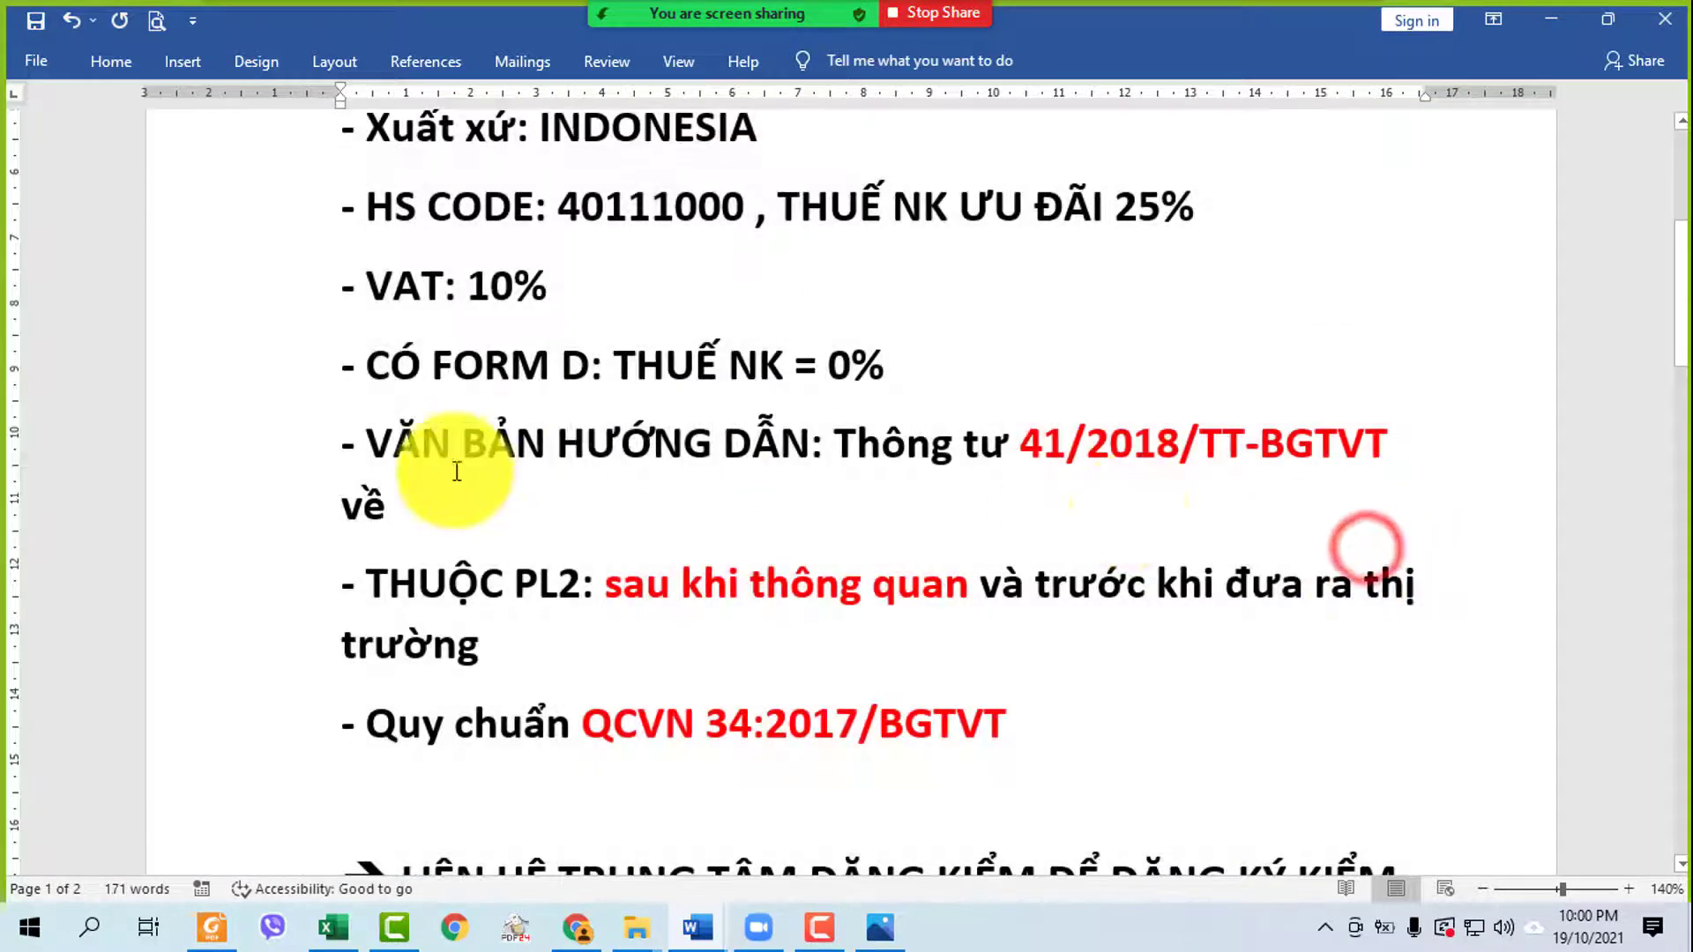
drag(970, 443, 1391, 444)
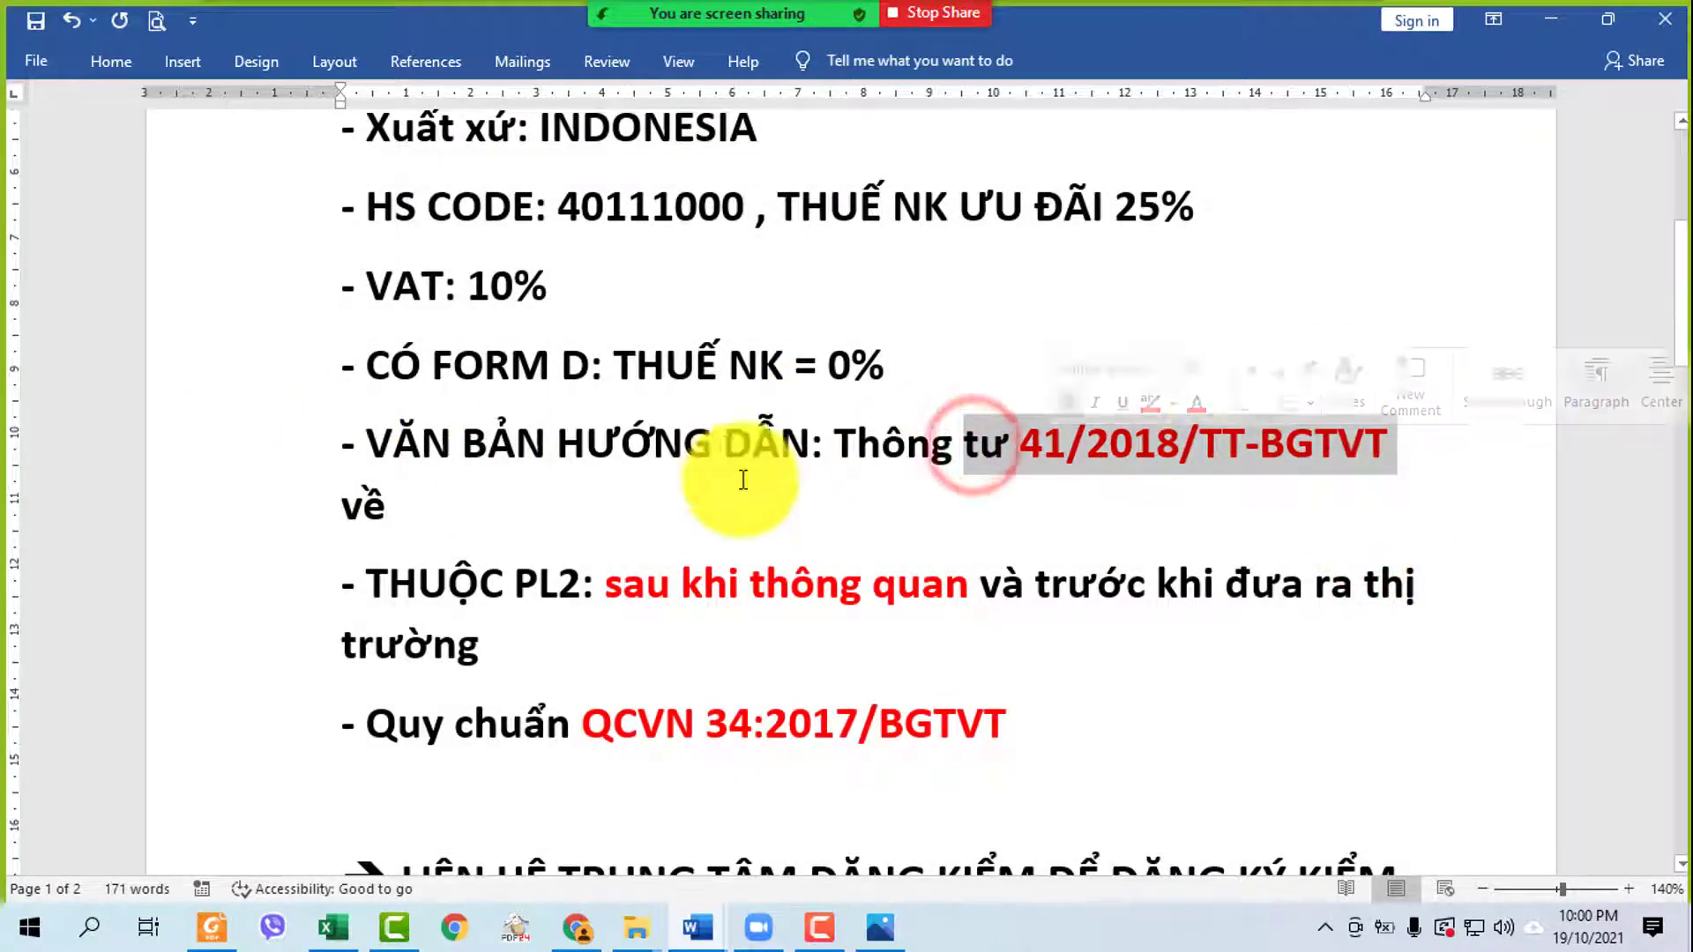
drag(283, 430, 341, 737)
scroll(1210, 570, down, 1)
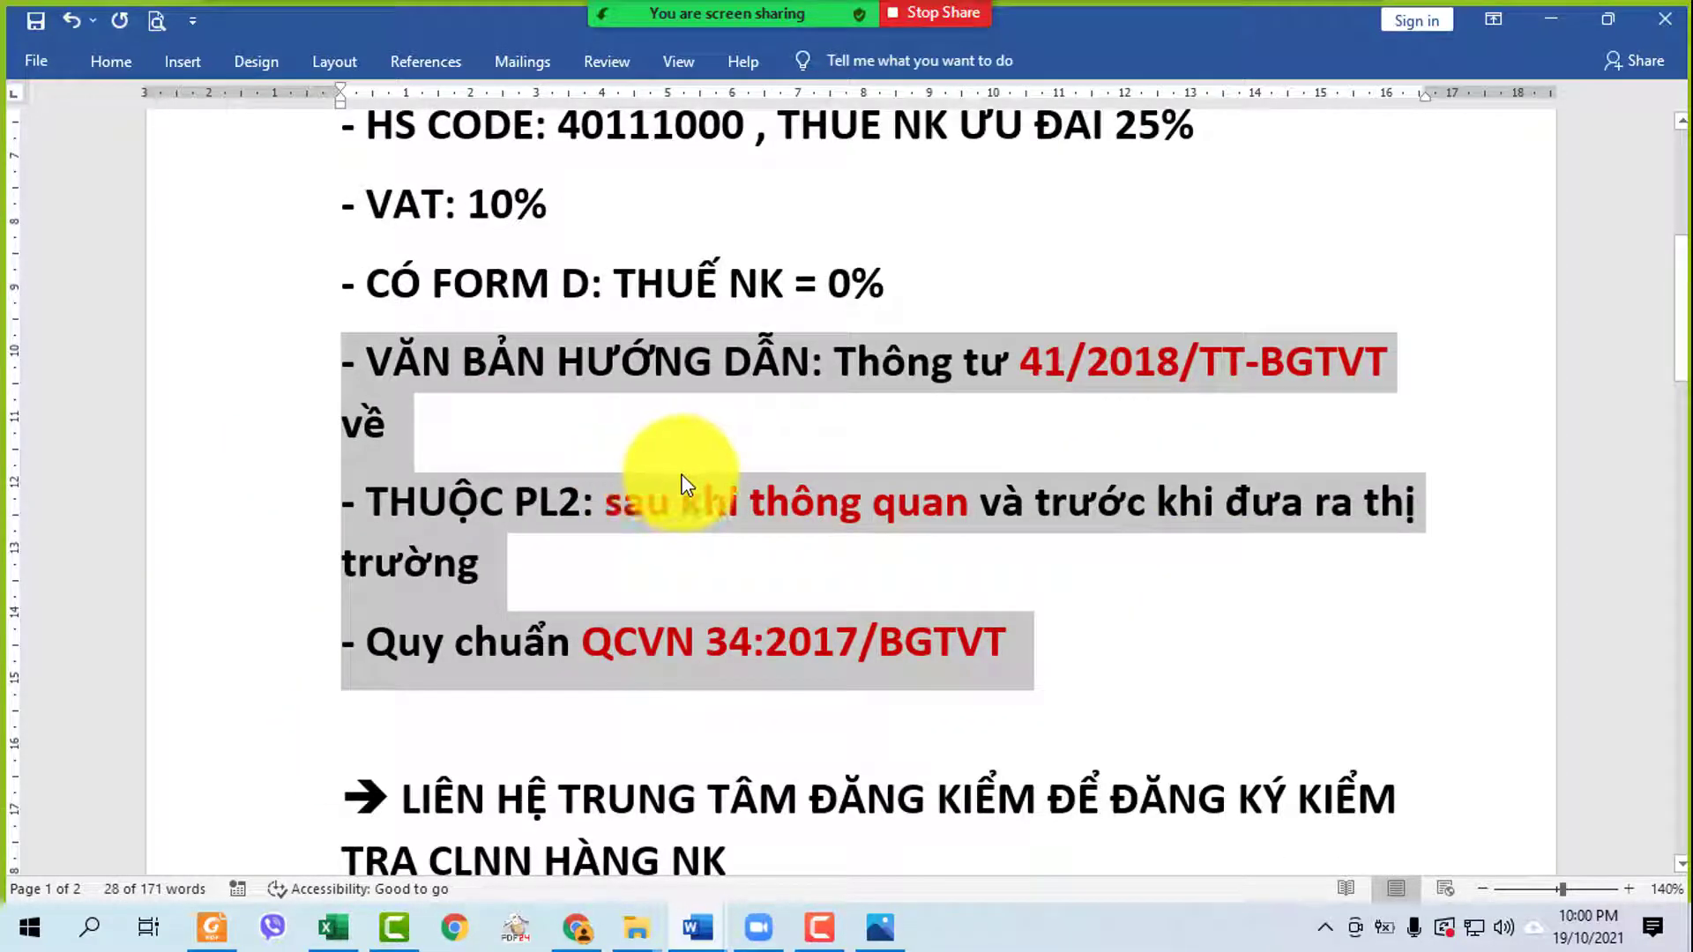
- Point out the line on contacting the TRUNG TÂM ĐĂNG KIỂM and the "Lốp xe ô tô con" line by selecting each
scroll(678, 476, down, 4)
click(216, 476)
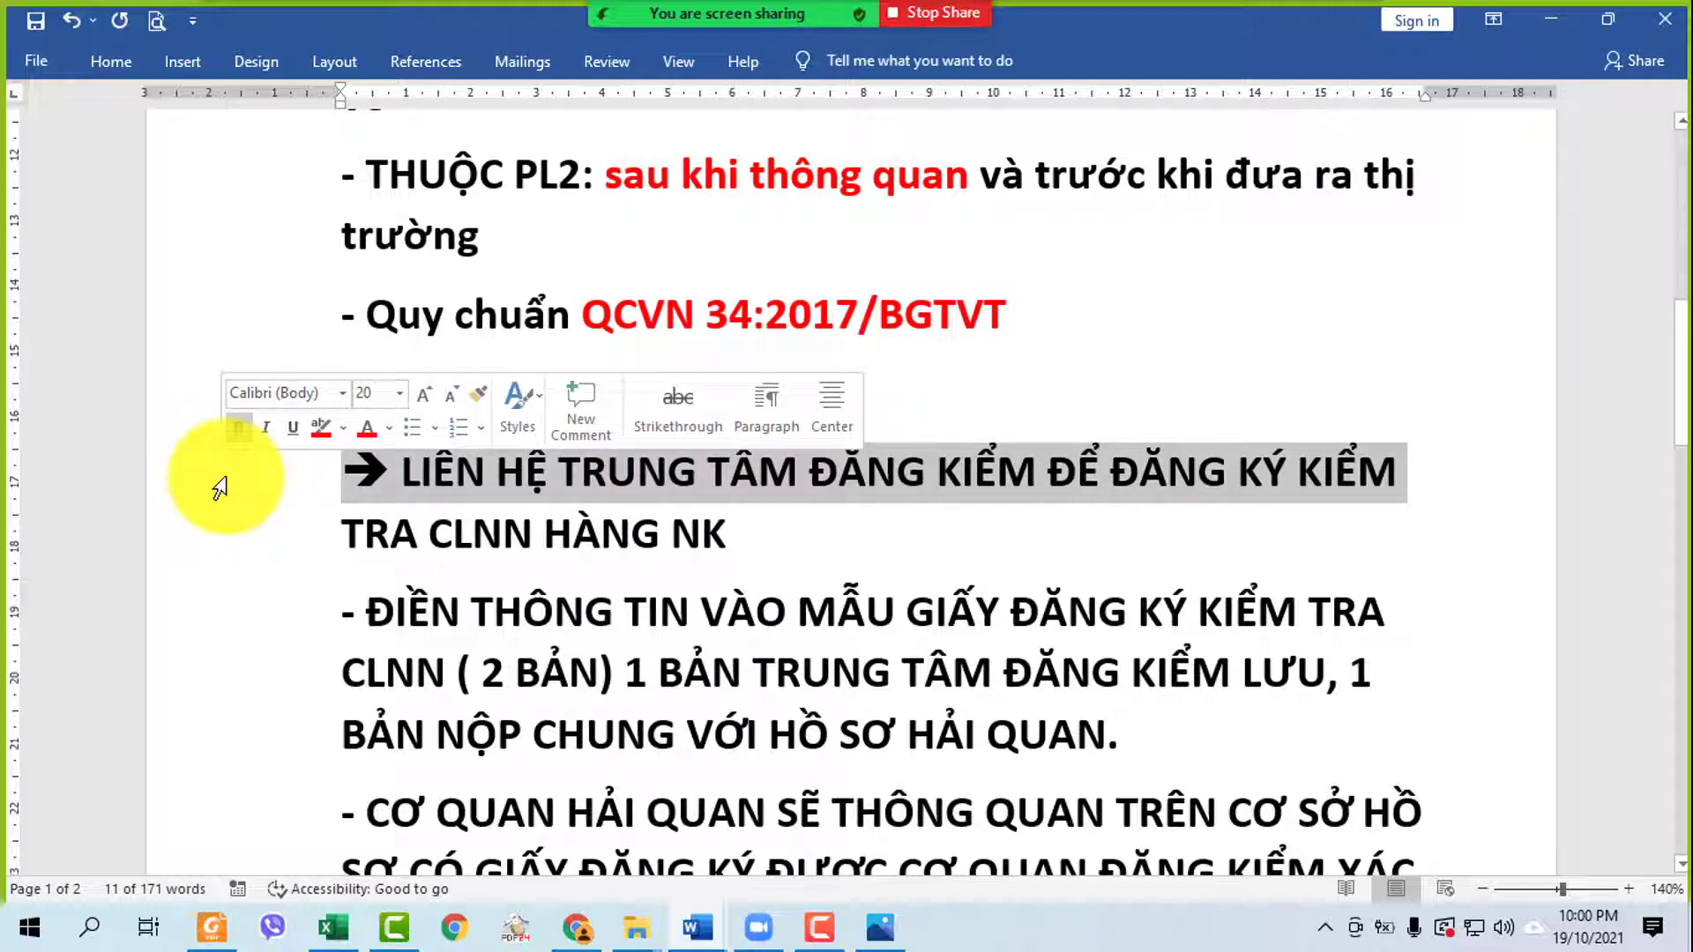
scroll(220, 487, up, 10)
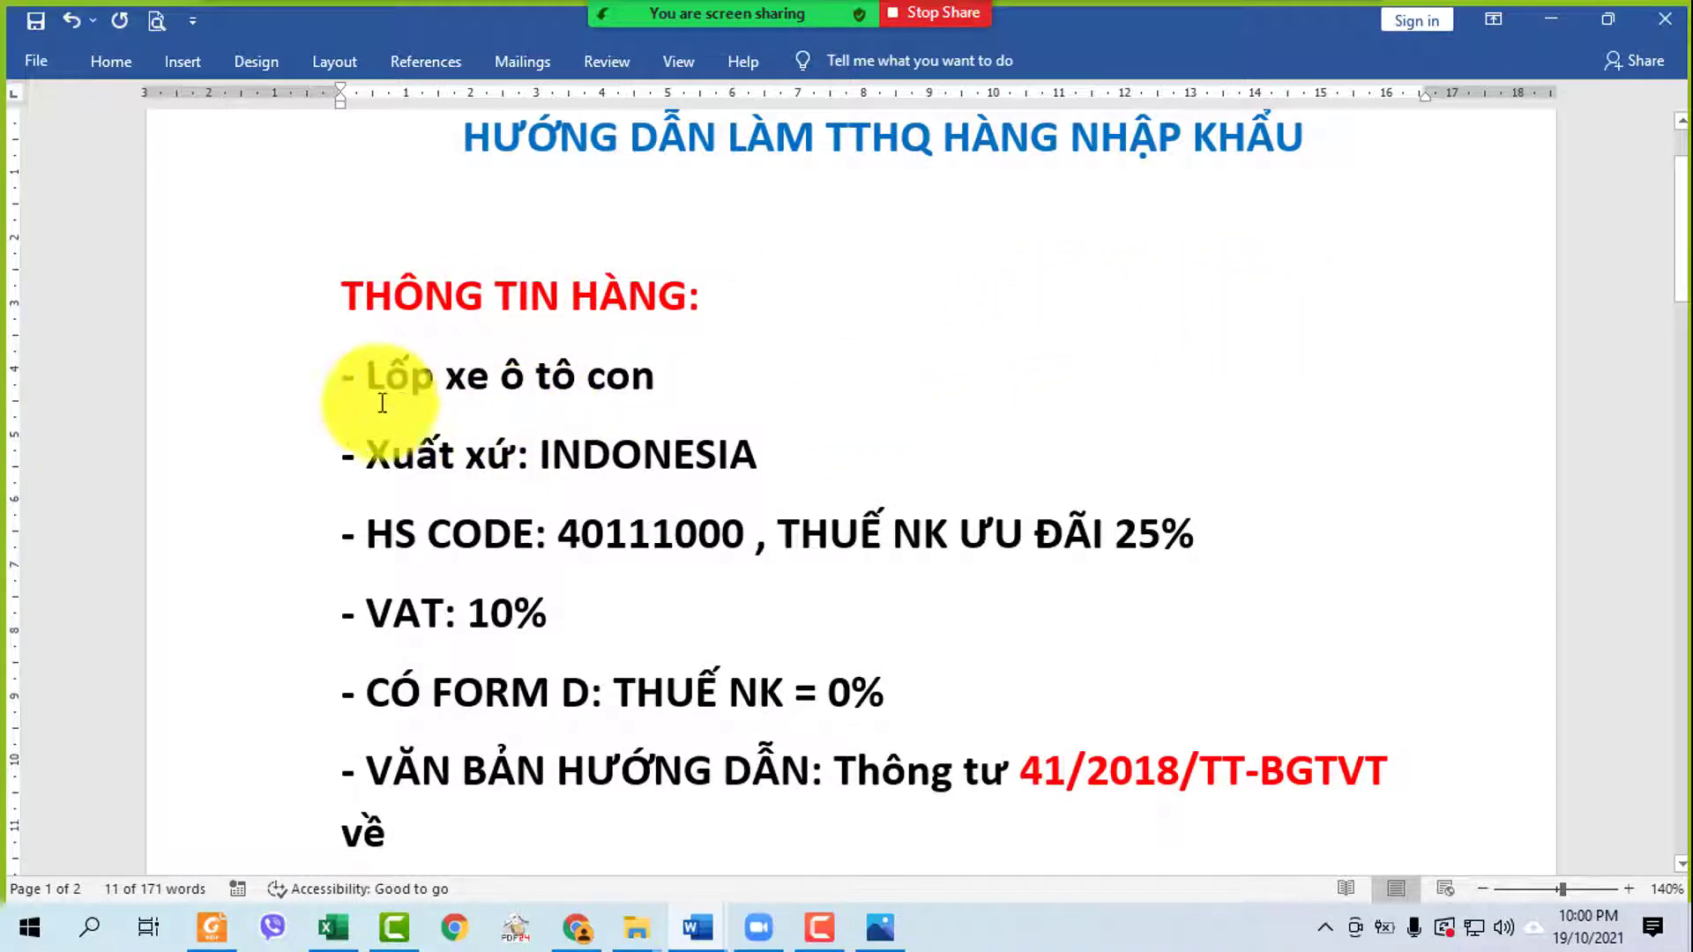
click(285, 381)
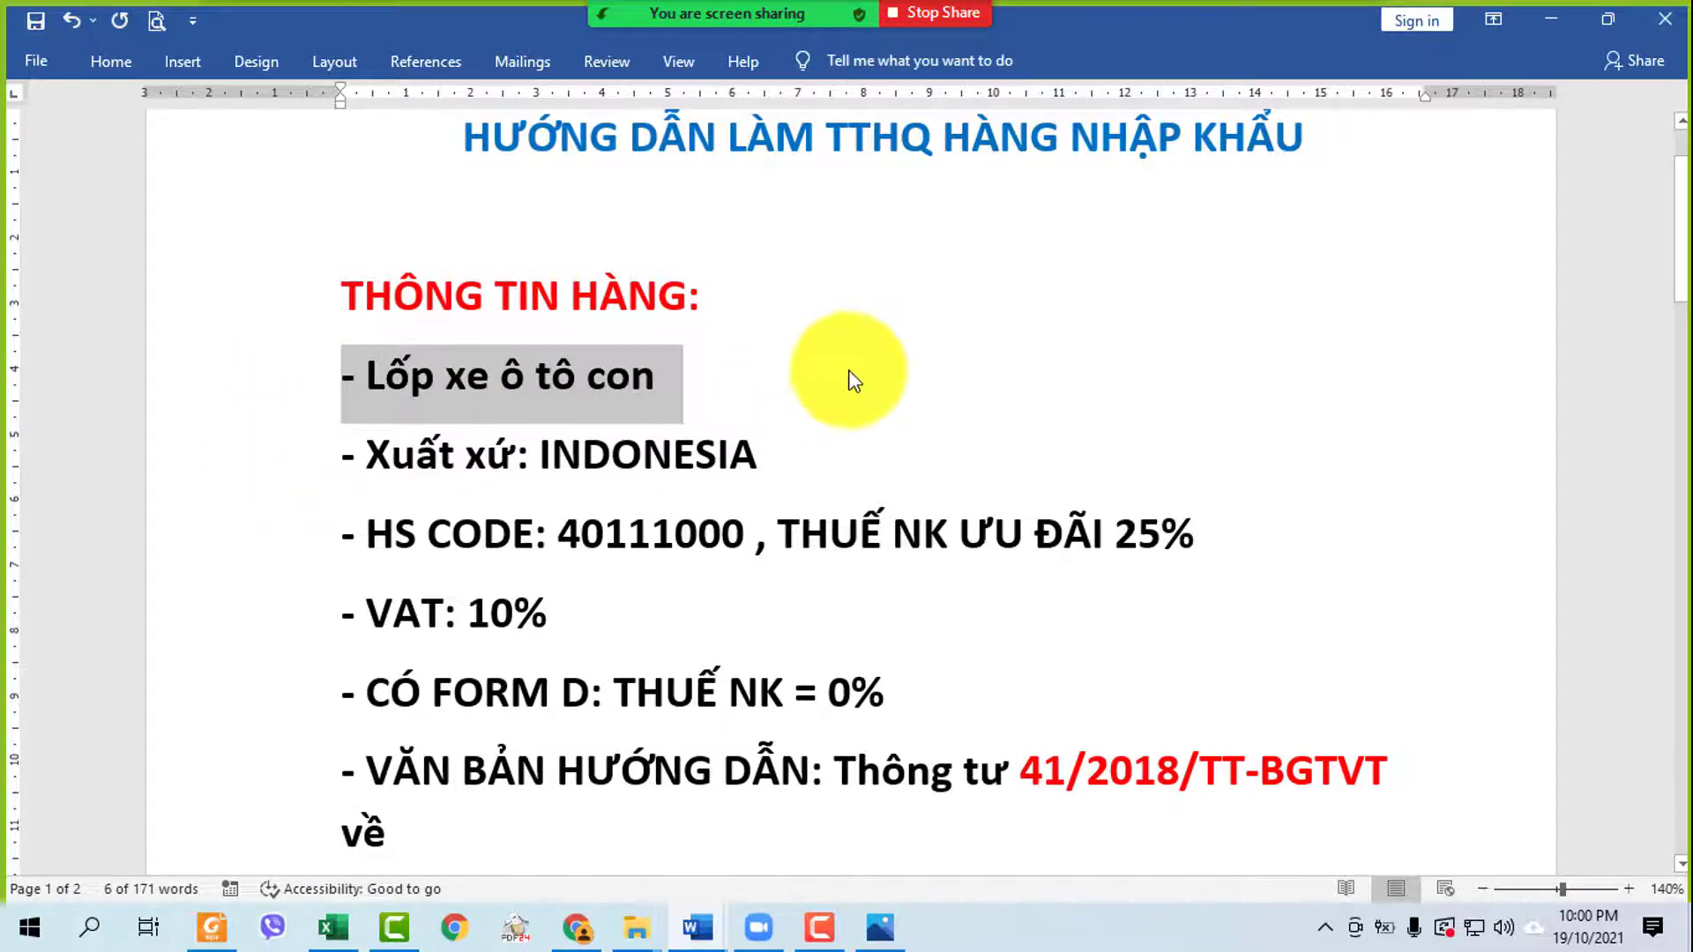
- Select the two-line instruction on contacting the TRUNG TÂM ĐĂNG KIỂM to register the CLNN inspection while explaining it, and clear the selection
scroll(852, 371, down, 5)
scroll(851, 371, down, 3)
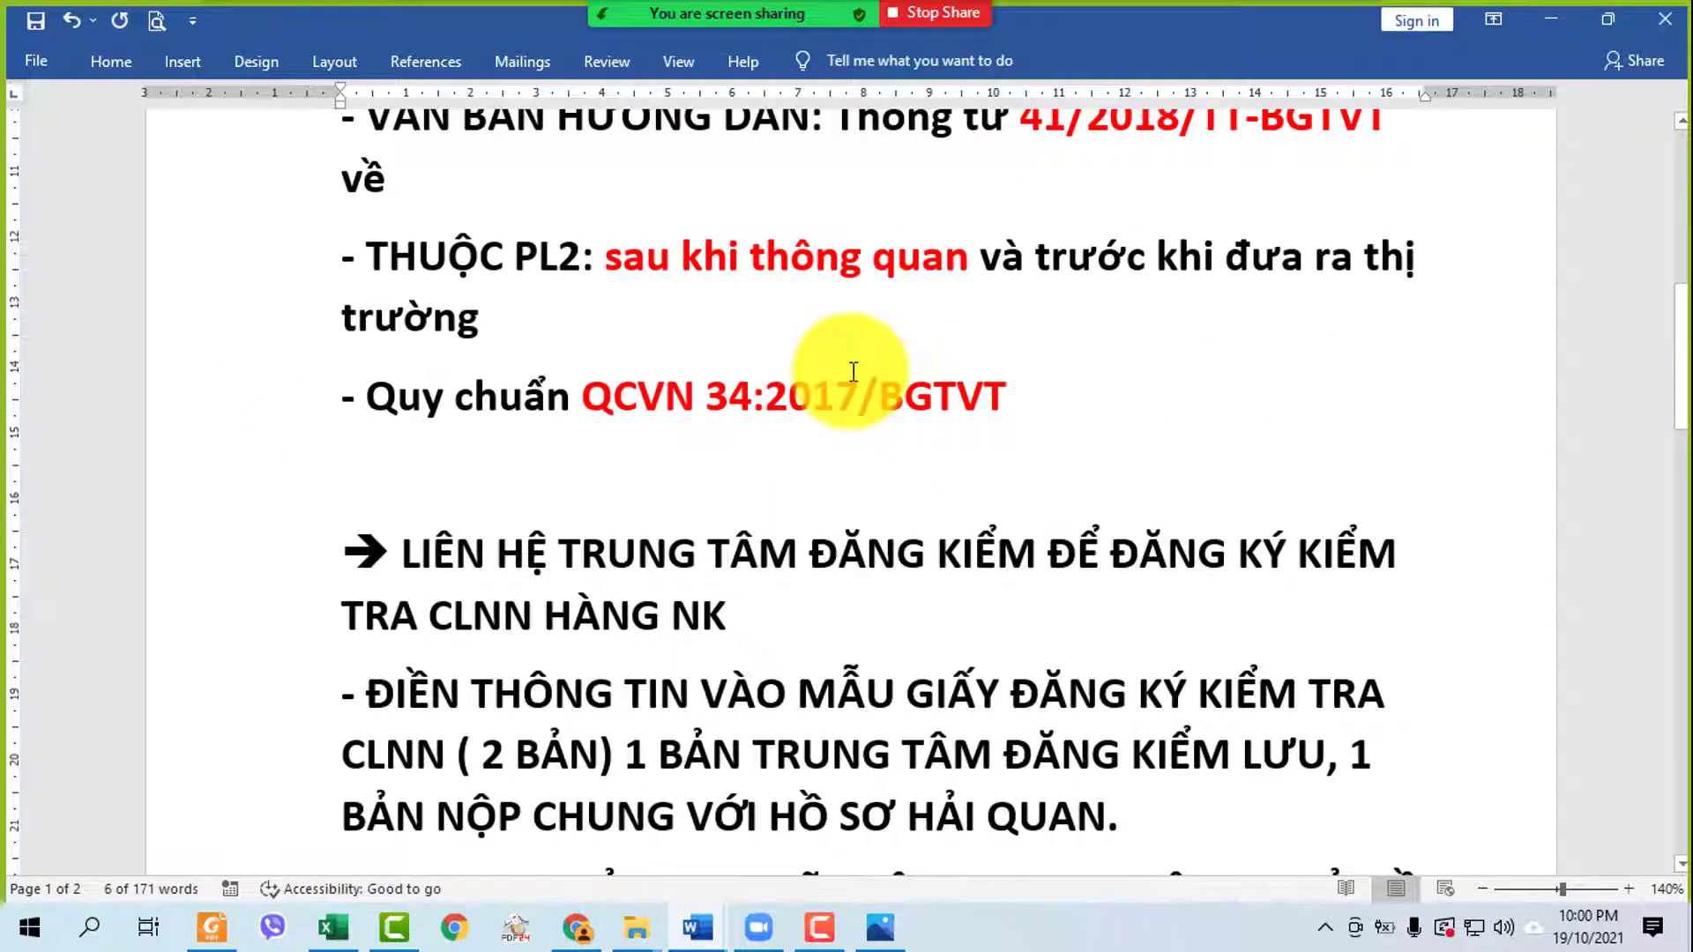
scroll(852, 370, down, 2)
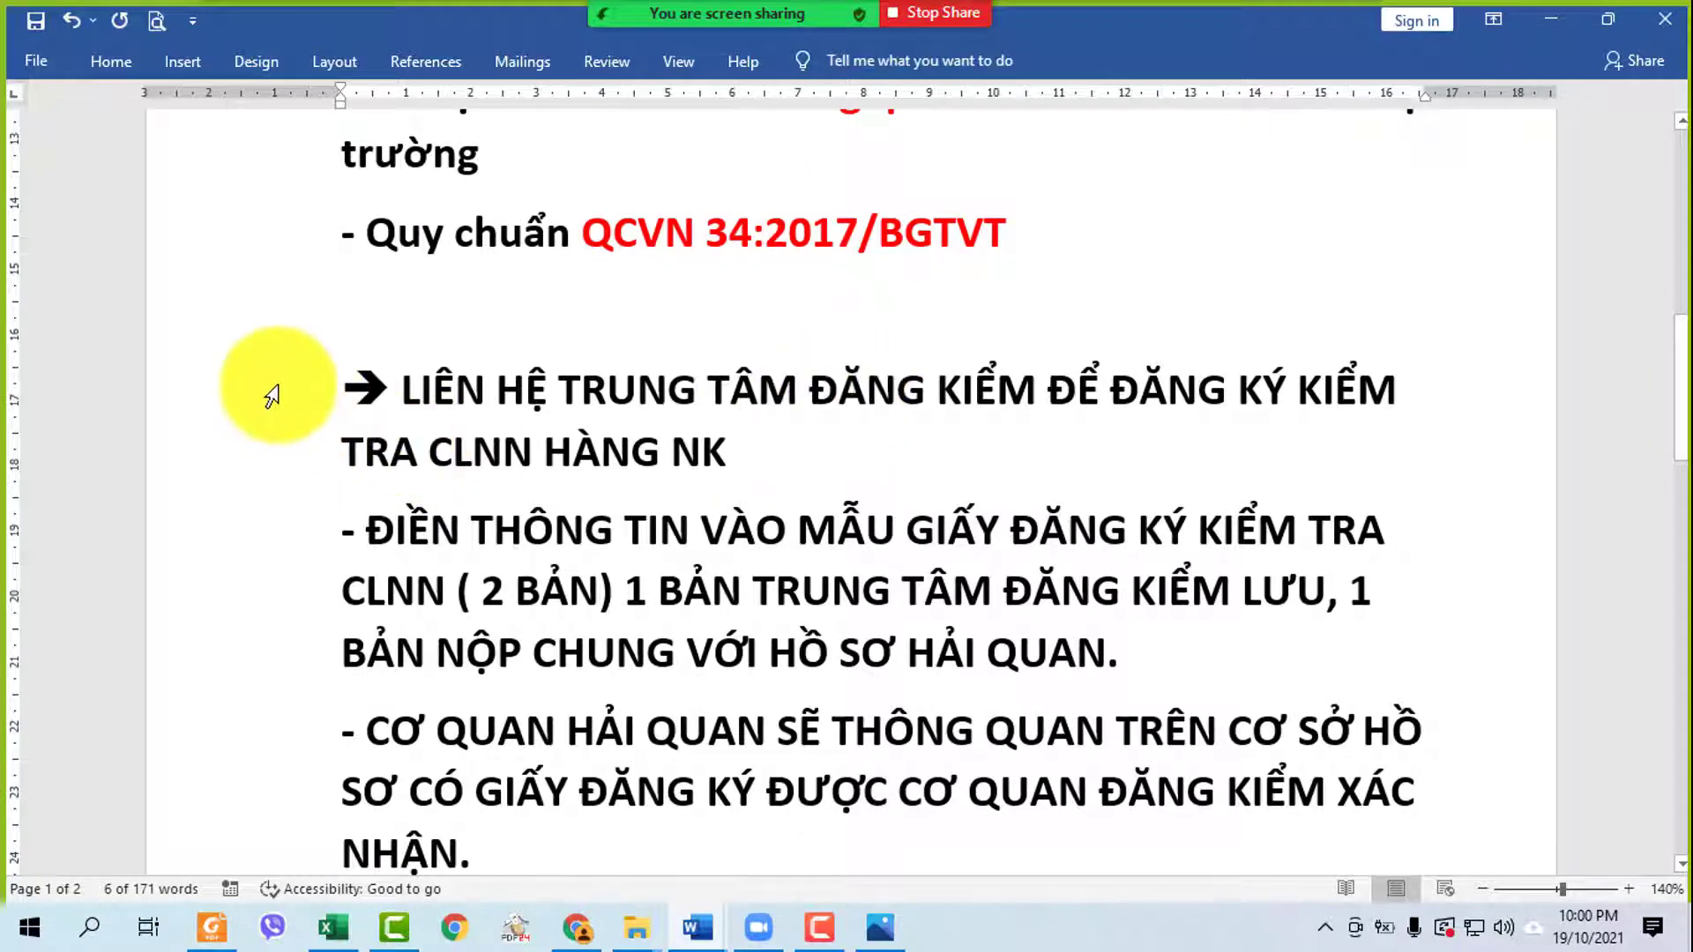
drag(273, 392, 321, 597)
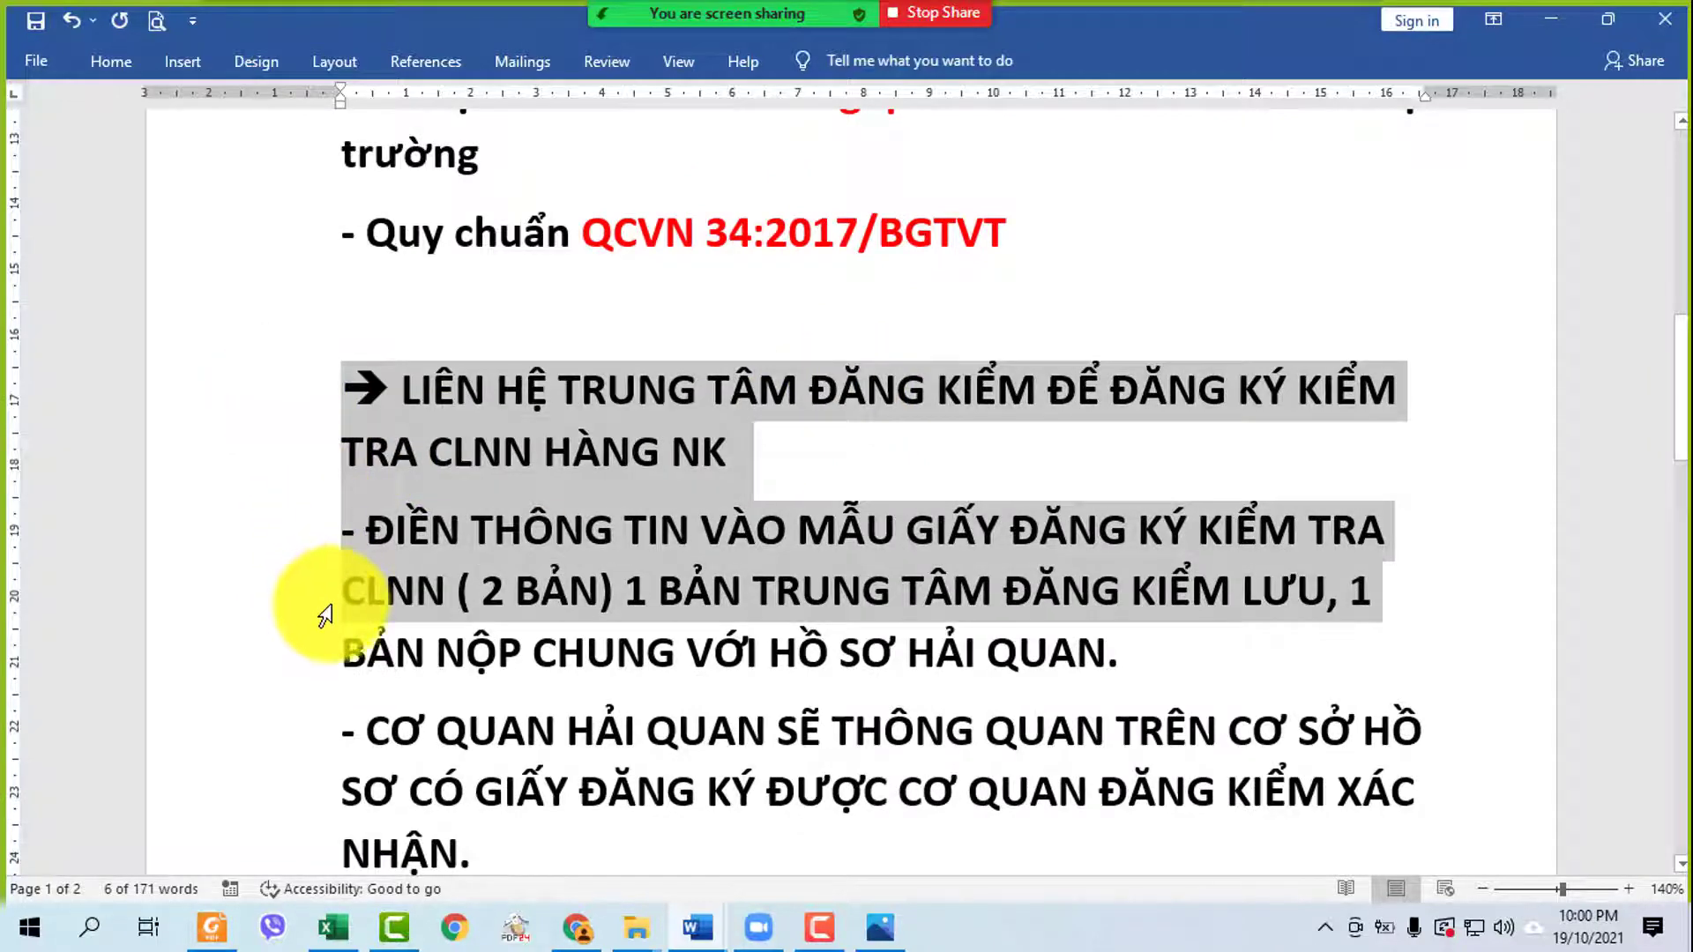
click(886, 448)
drag(264, 395, 272, 452)
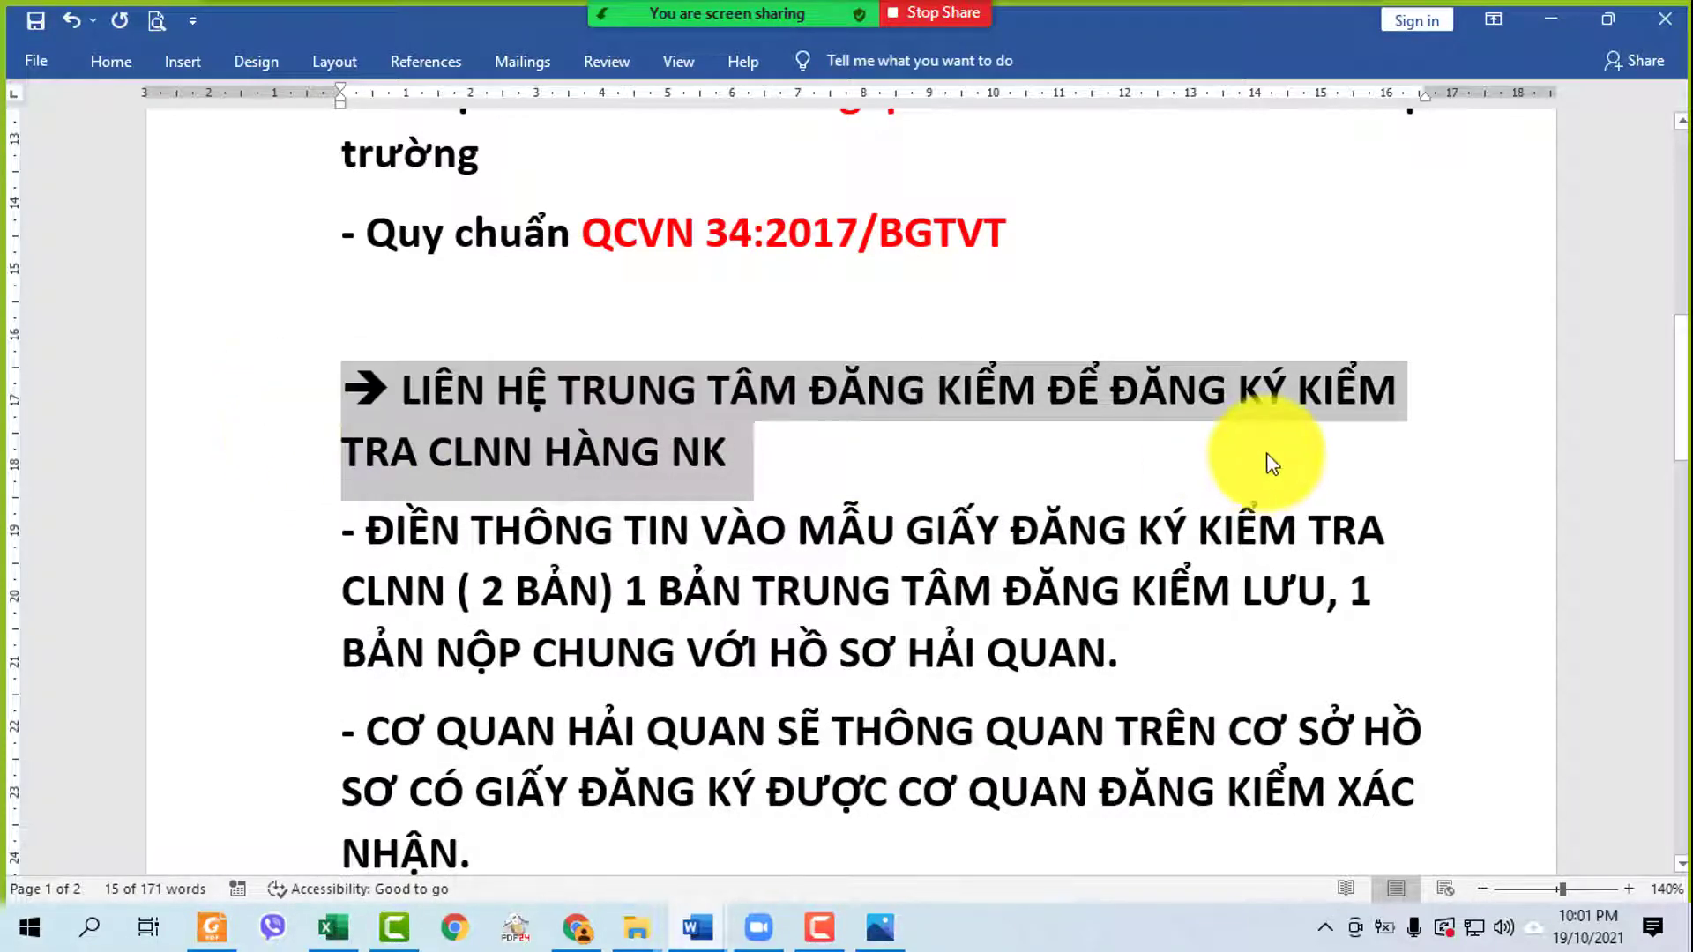
click(1040, 467)
drag(270, 372, 276, 451)
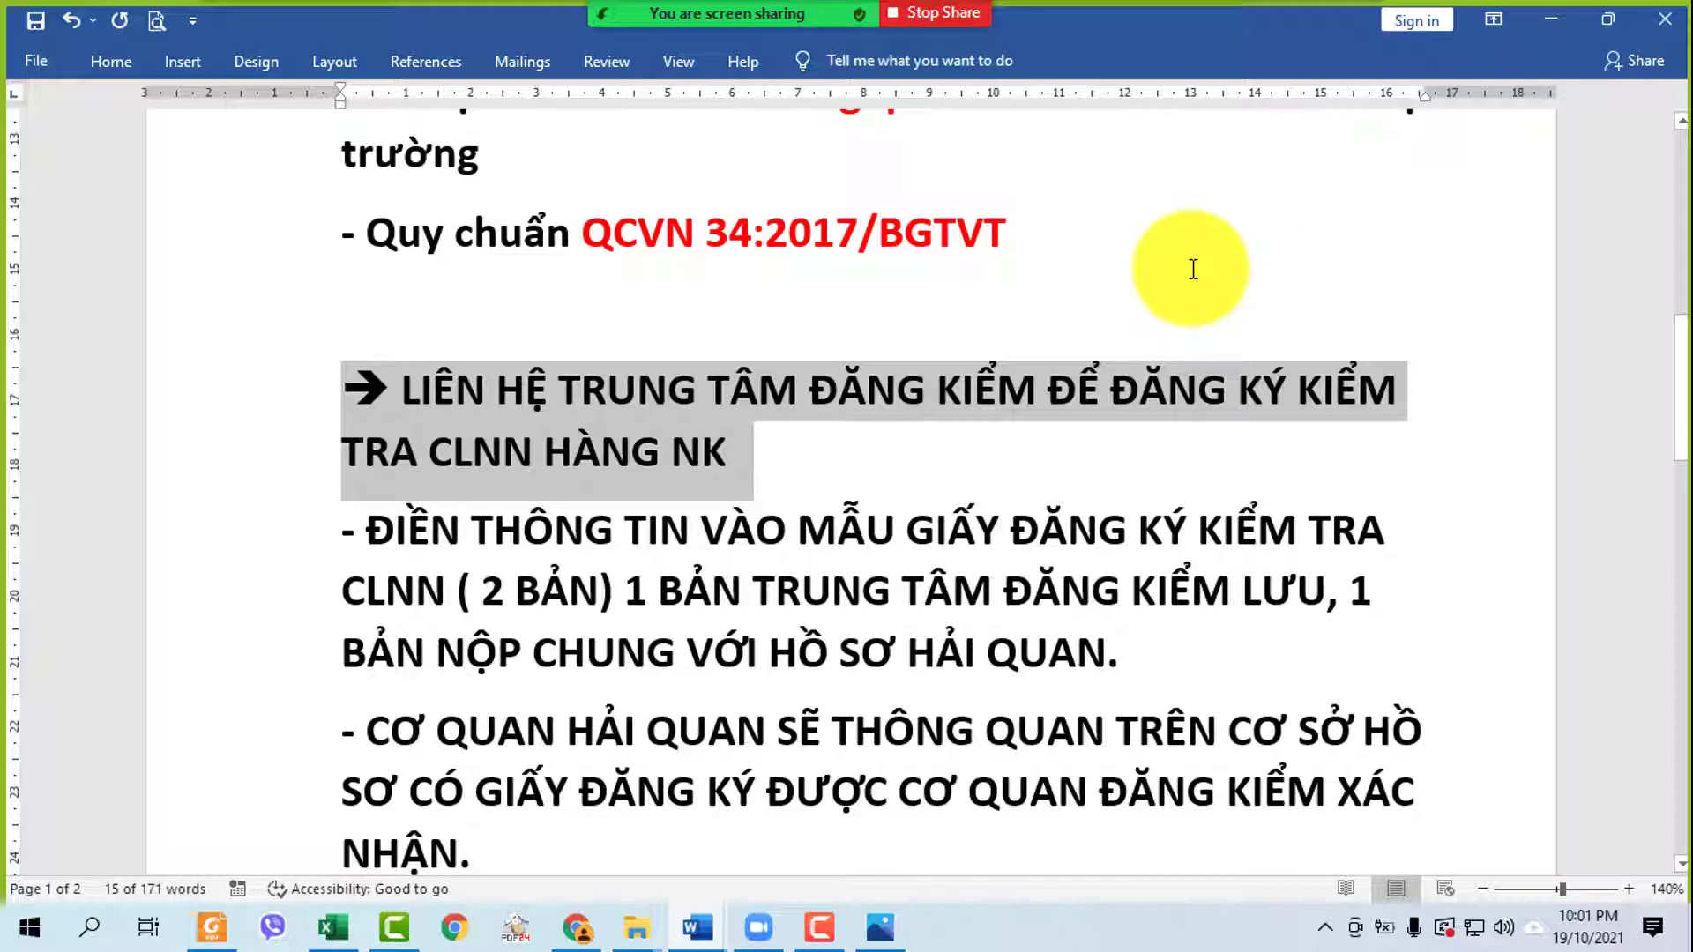
drag(257, 382, 826, 463)
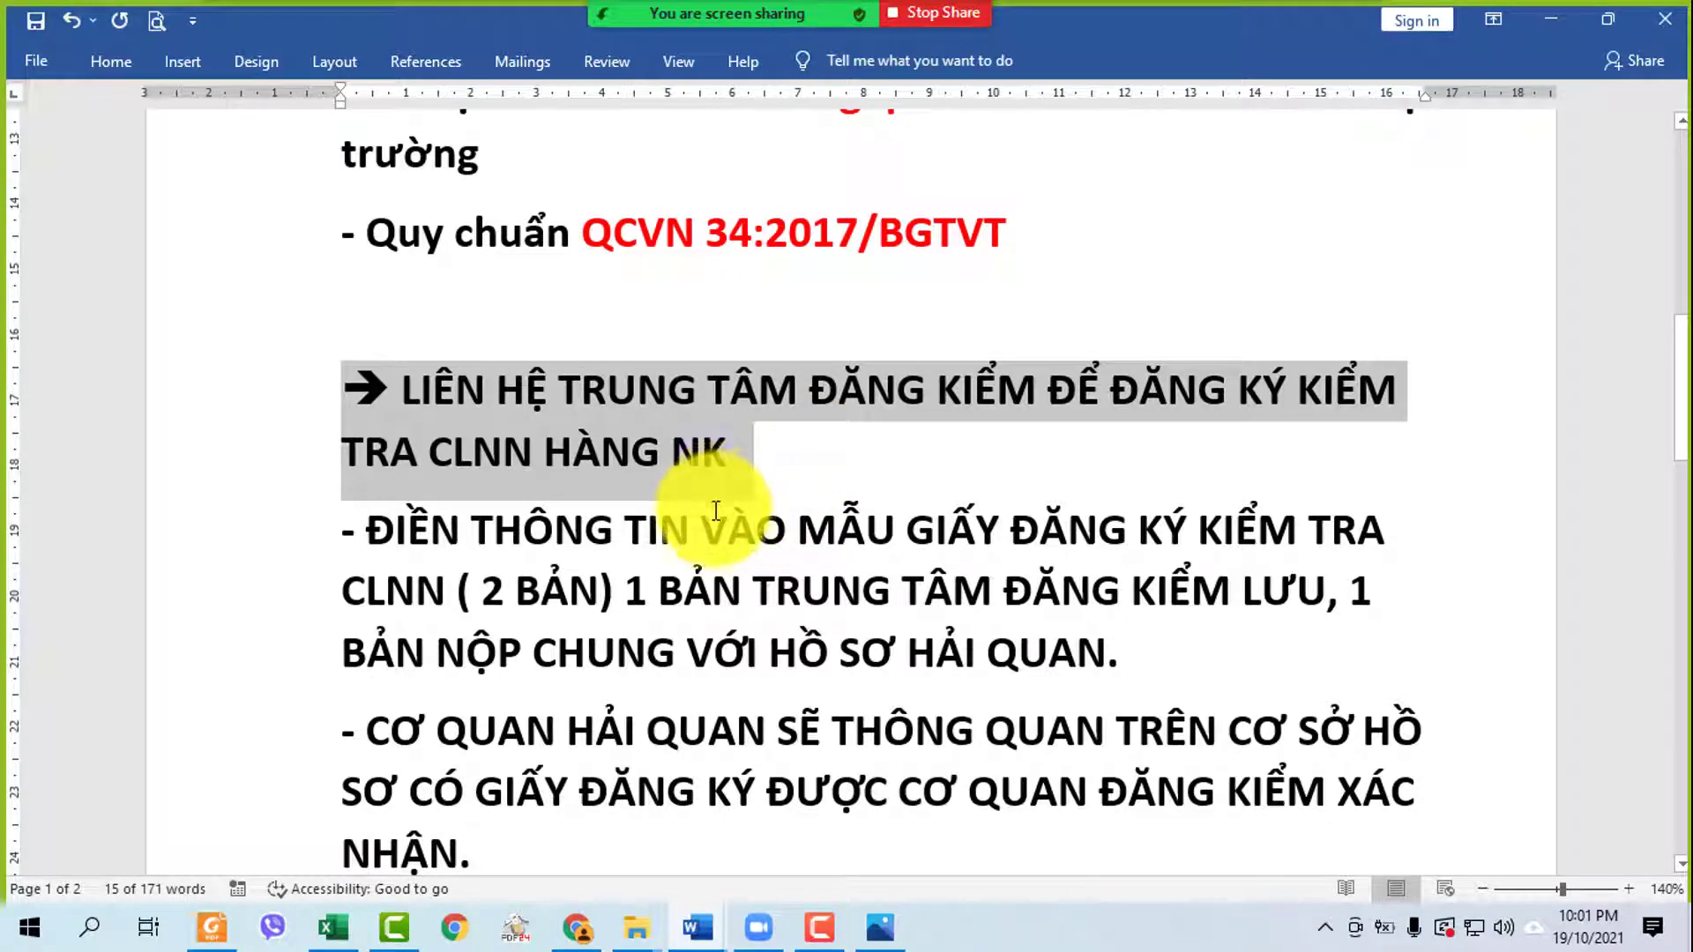
click(771, 459)
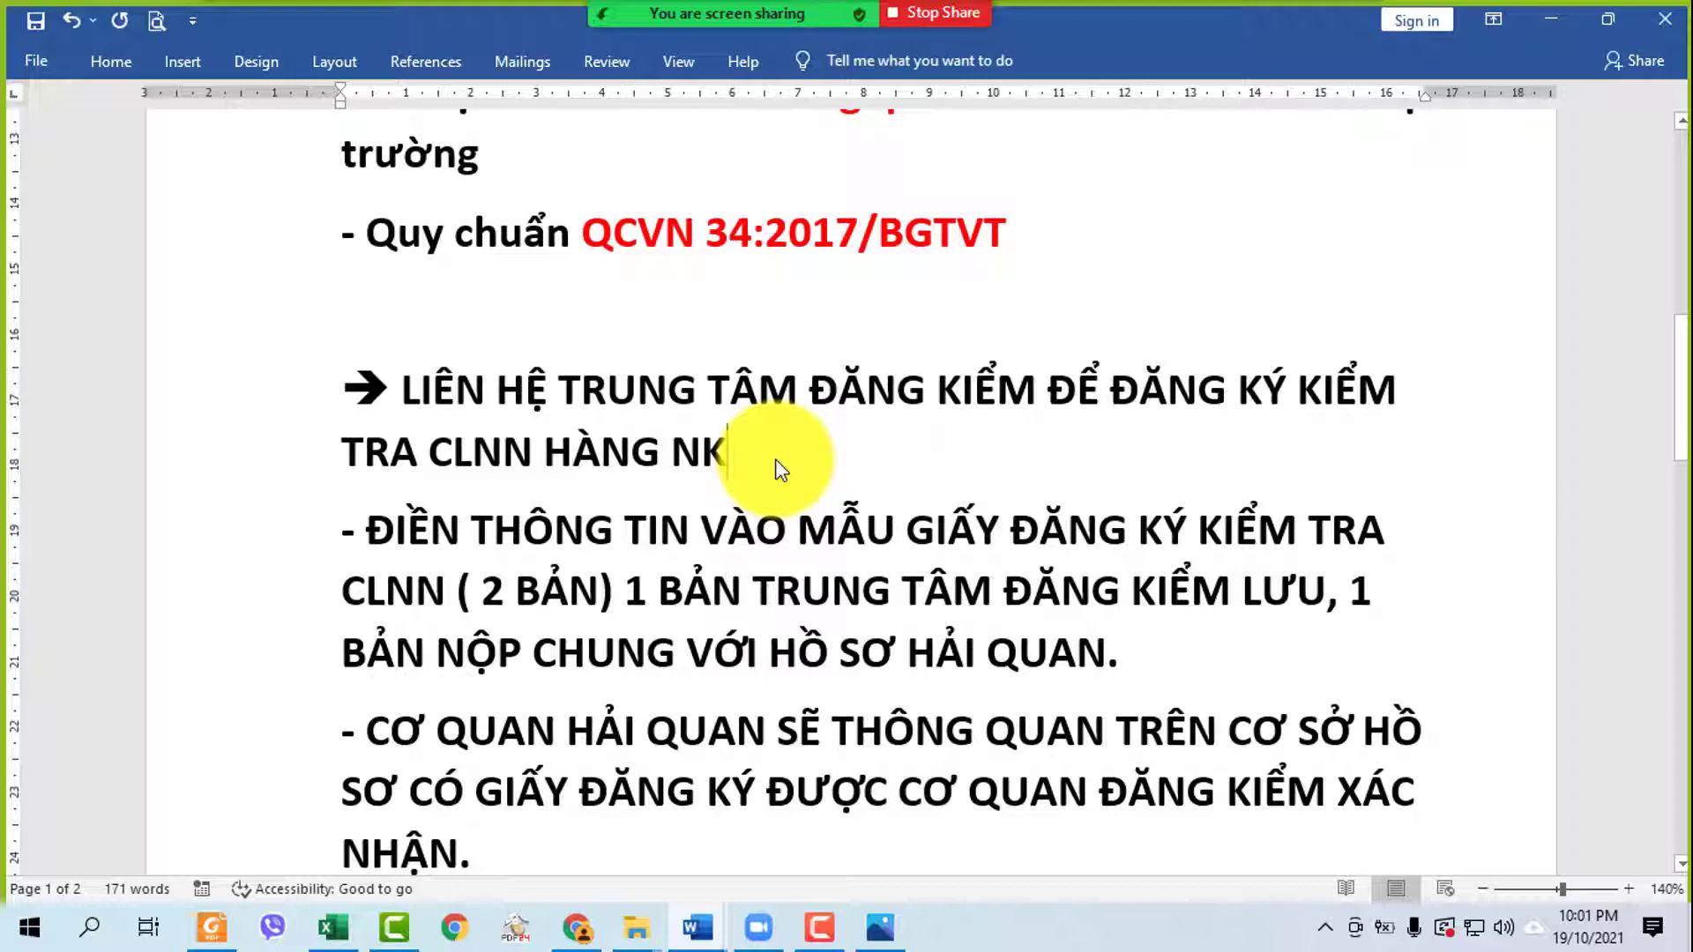
- Select the first line of the submission address on page 2 to point it out, and return to the goods information
scroll(780, 468, down, 10)
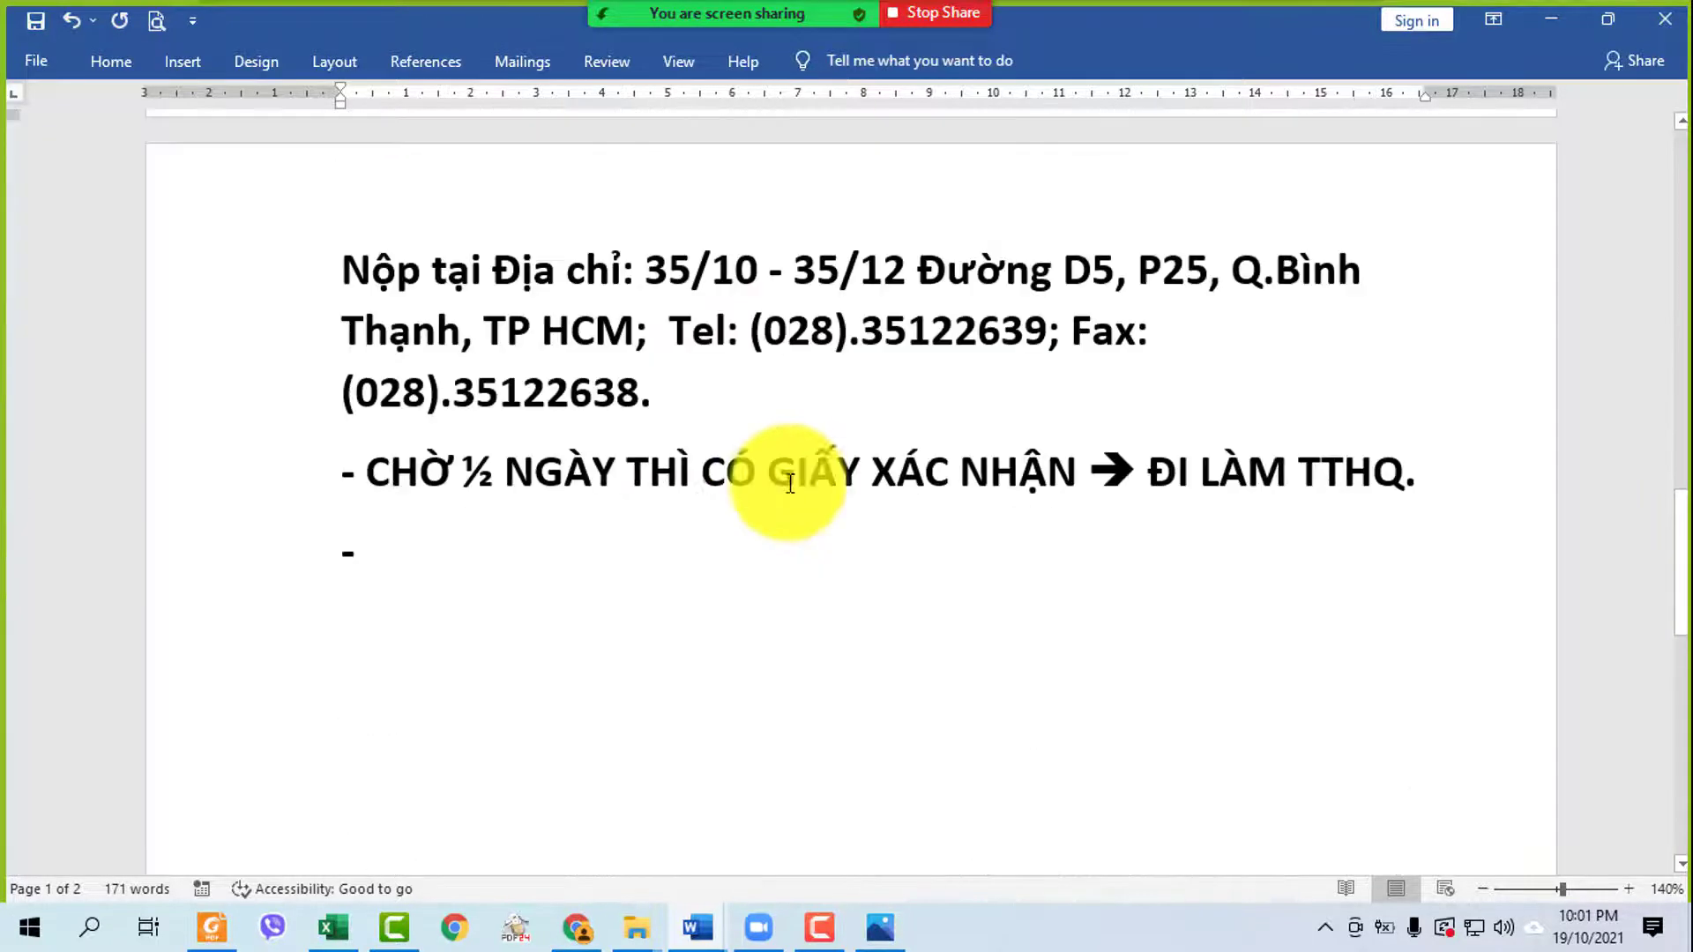
click(282, 260)
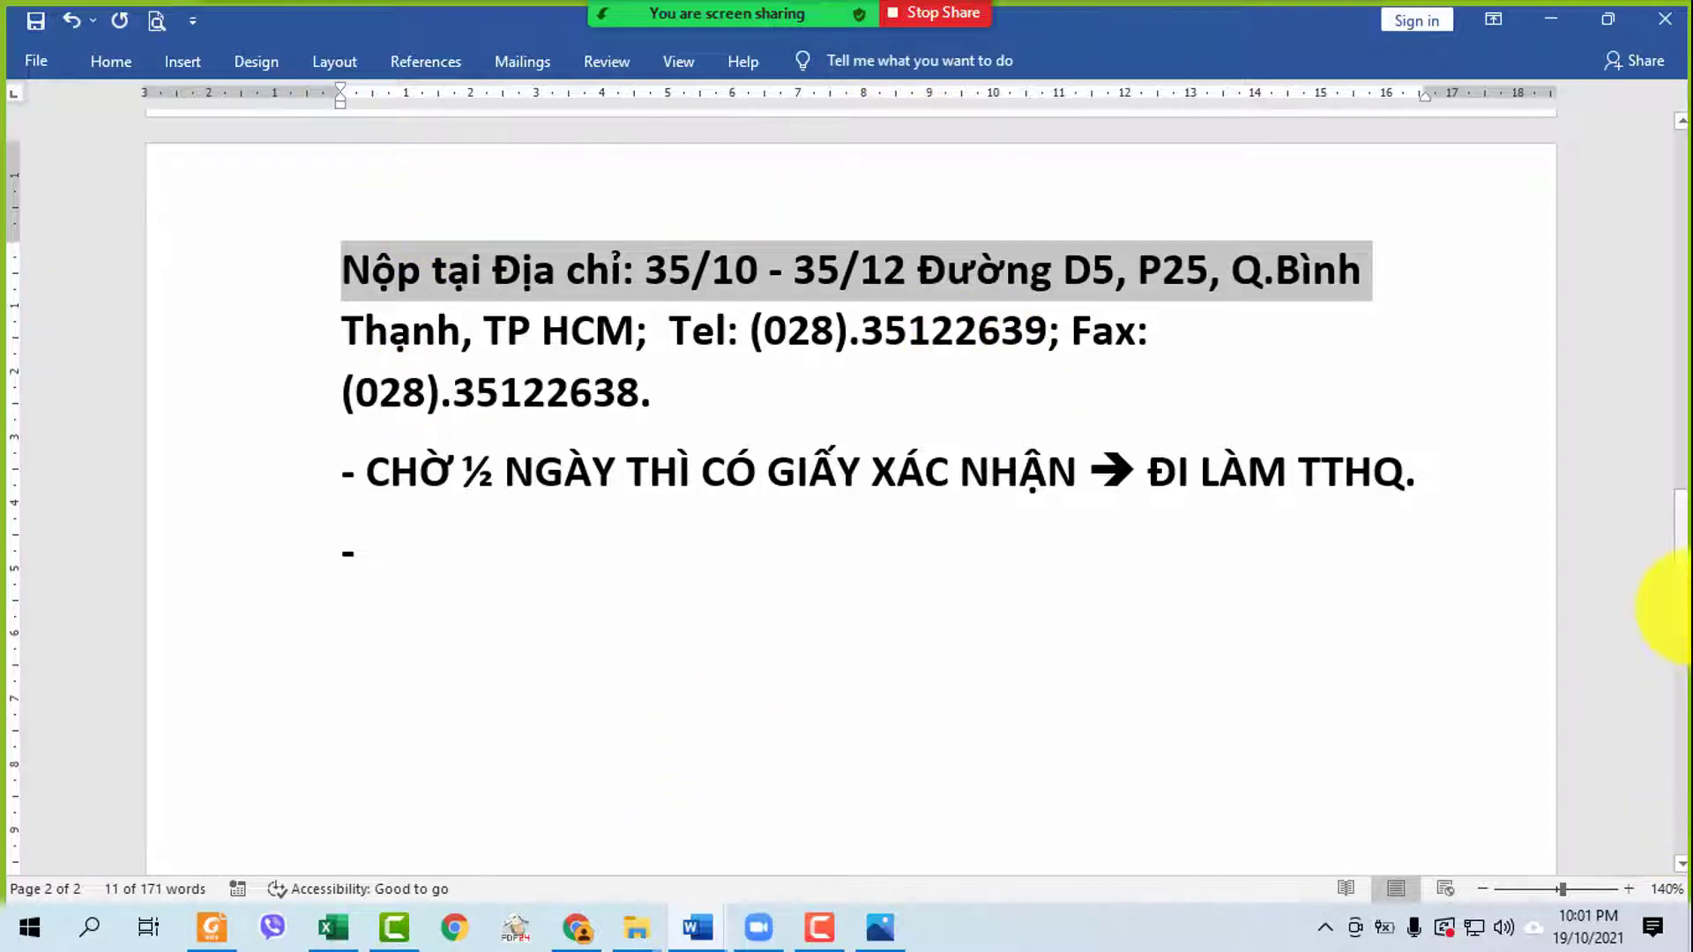
drag(1686, 628, 1683, 392)
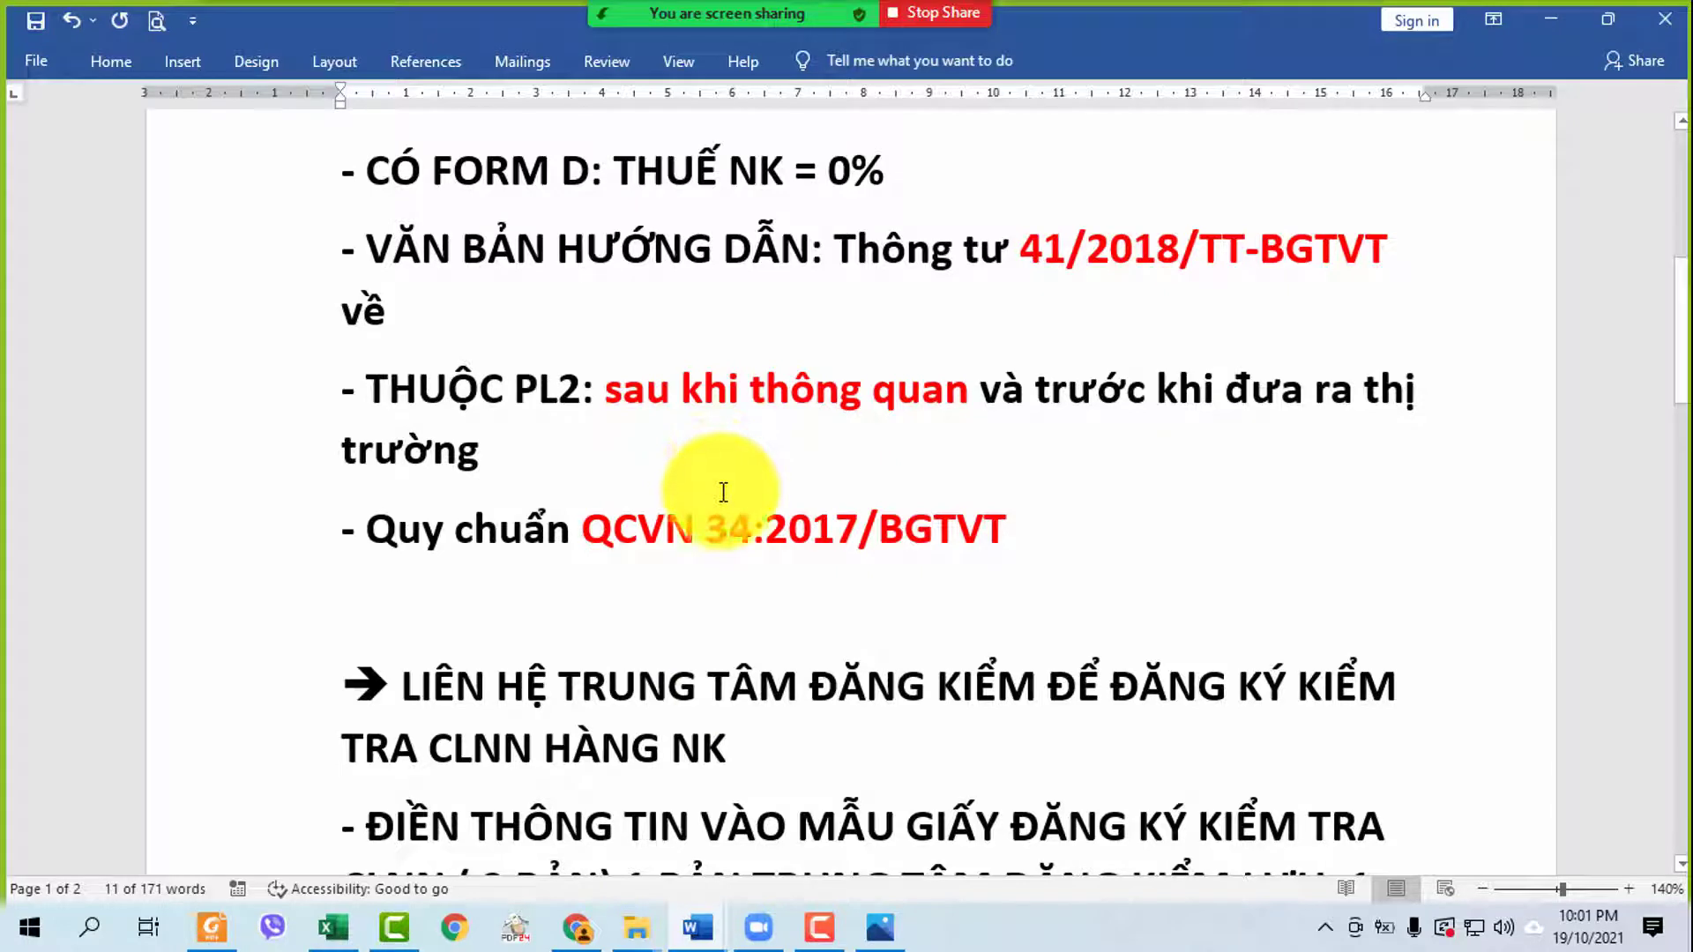
- Convert the "sau khi thông quan và trước khi đưa ra thị trường" text in the THUỘC PL2 line to uppercase
click(363, 592)
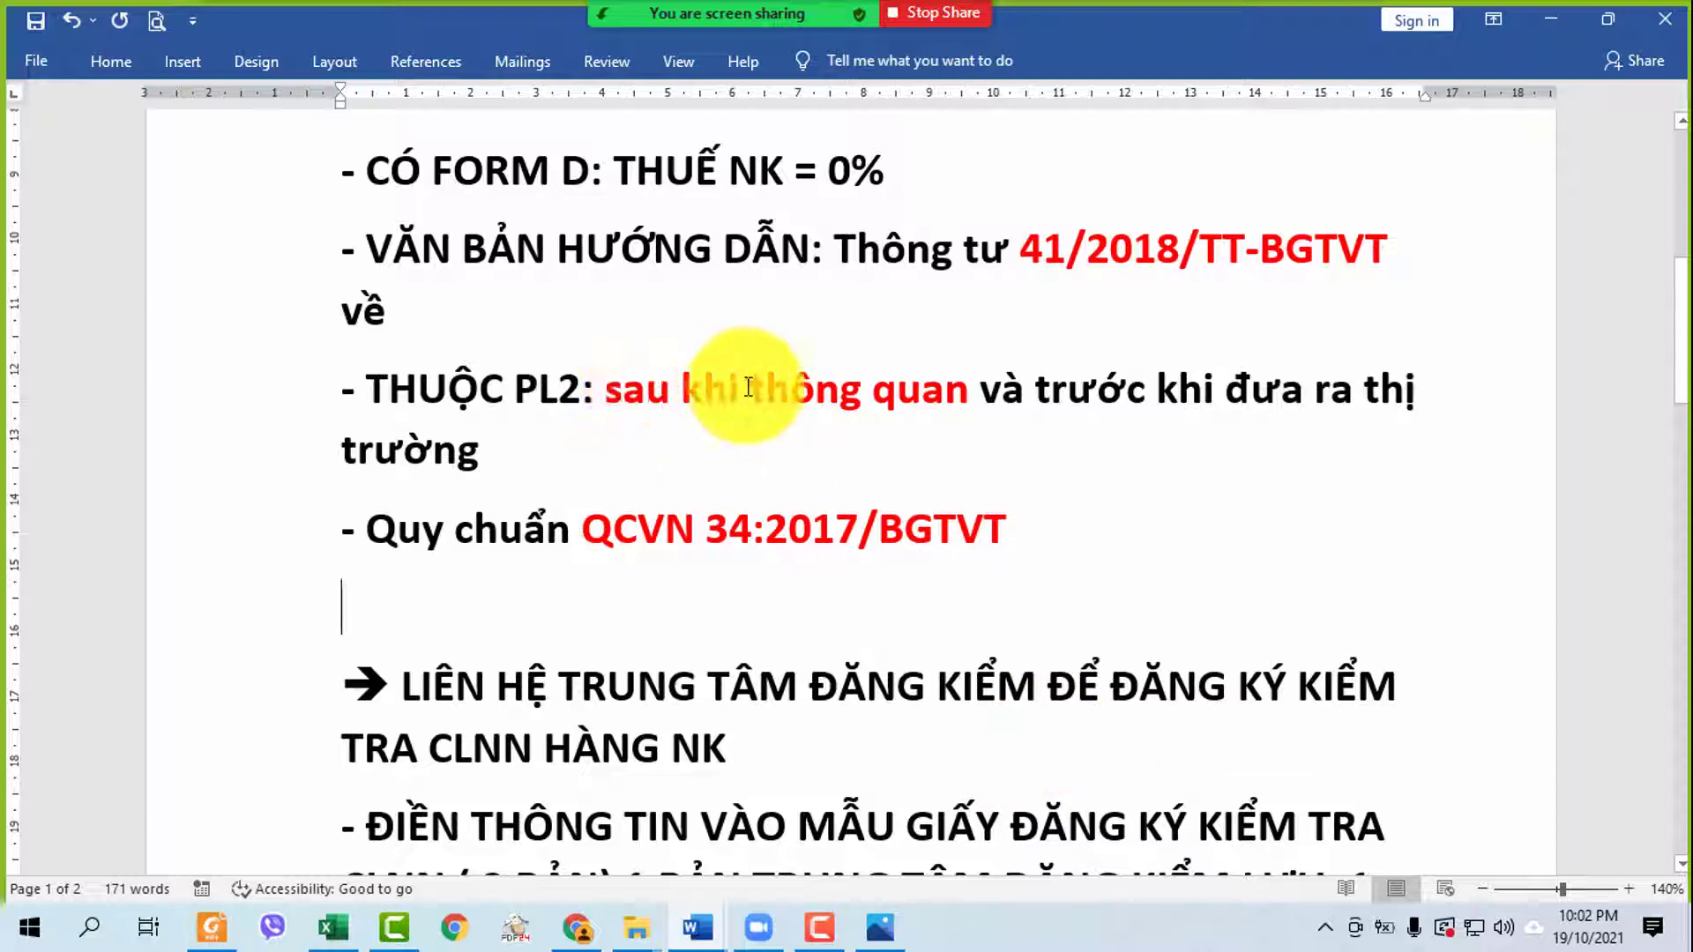
click(622, 387)
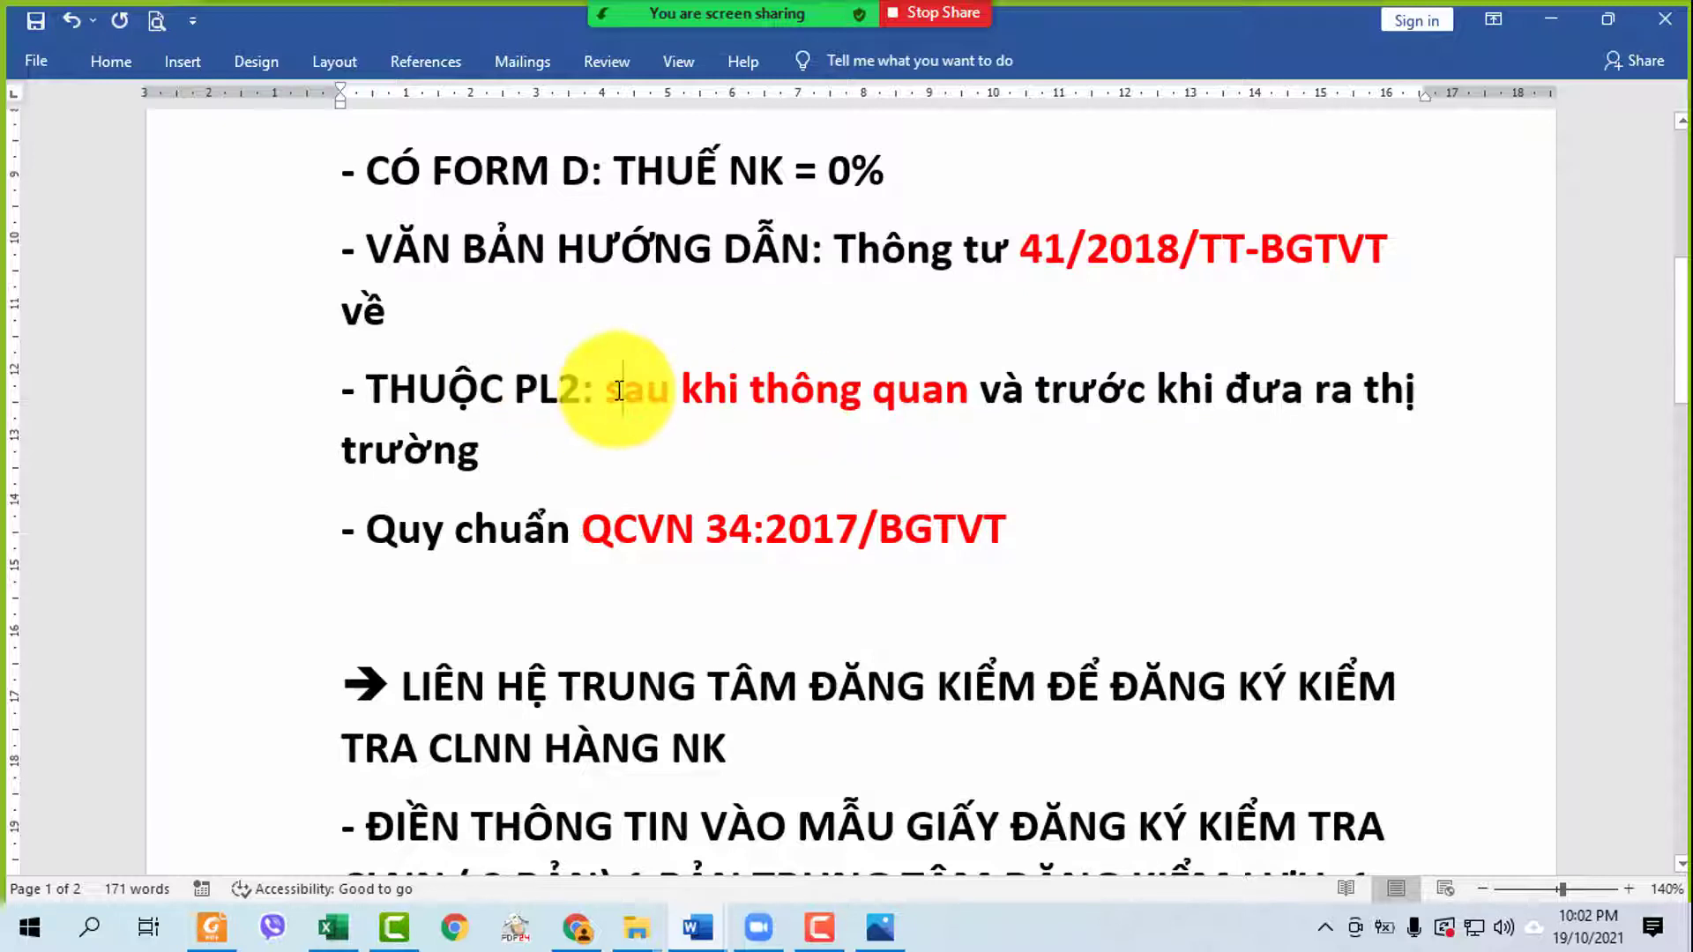
drag(597, 390, 668, 483)
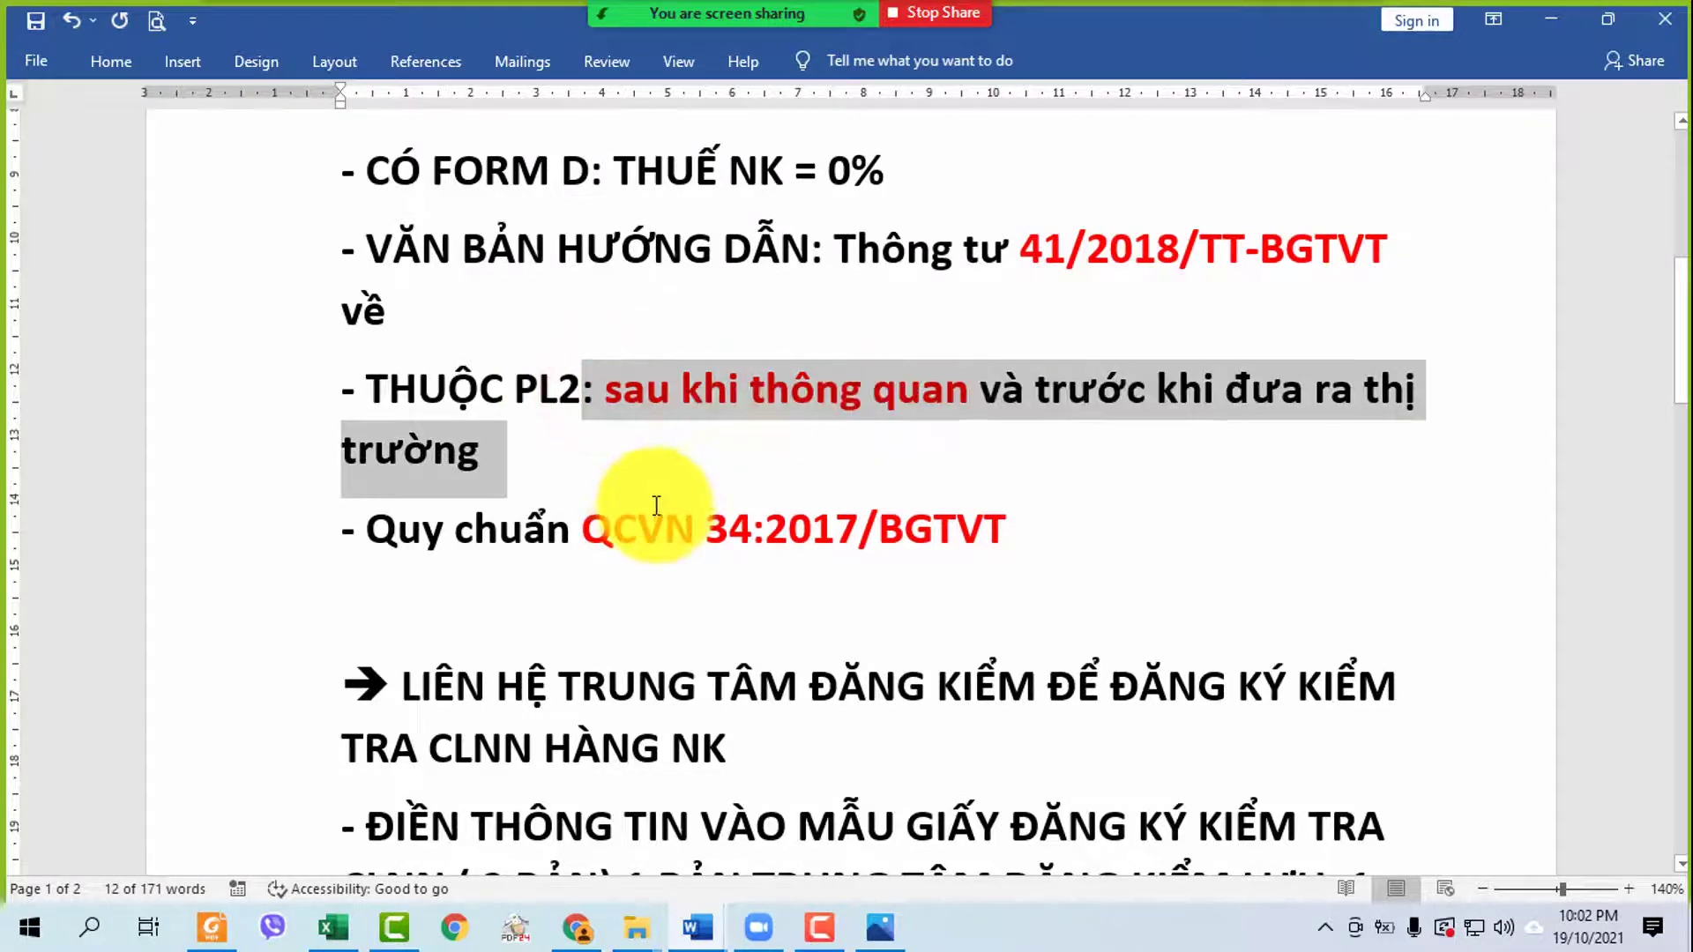
key(shift+F3)
key(shift+F3)
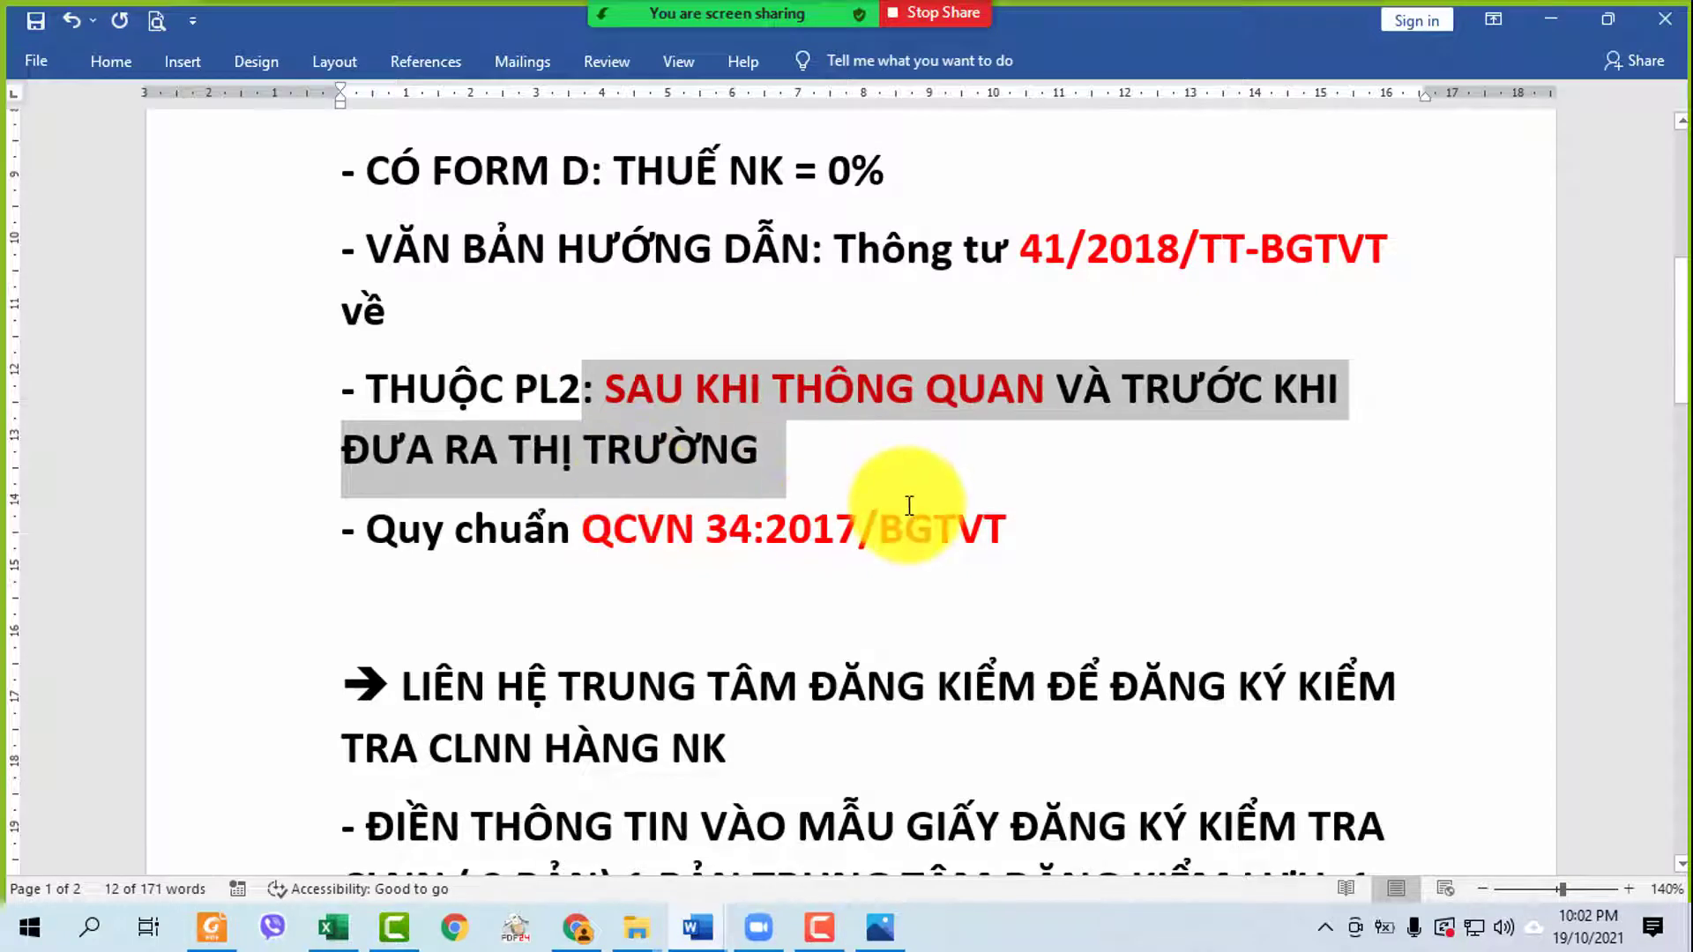
click(1186, 589)
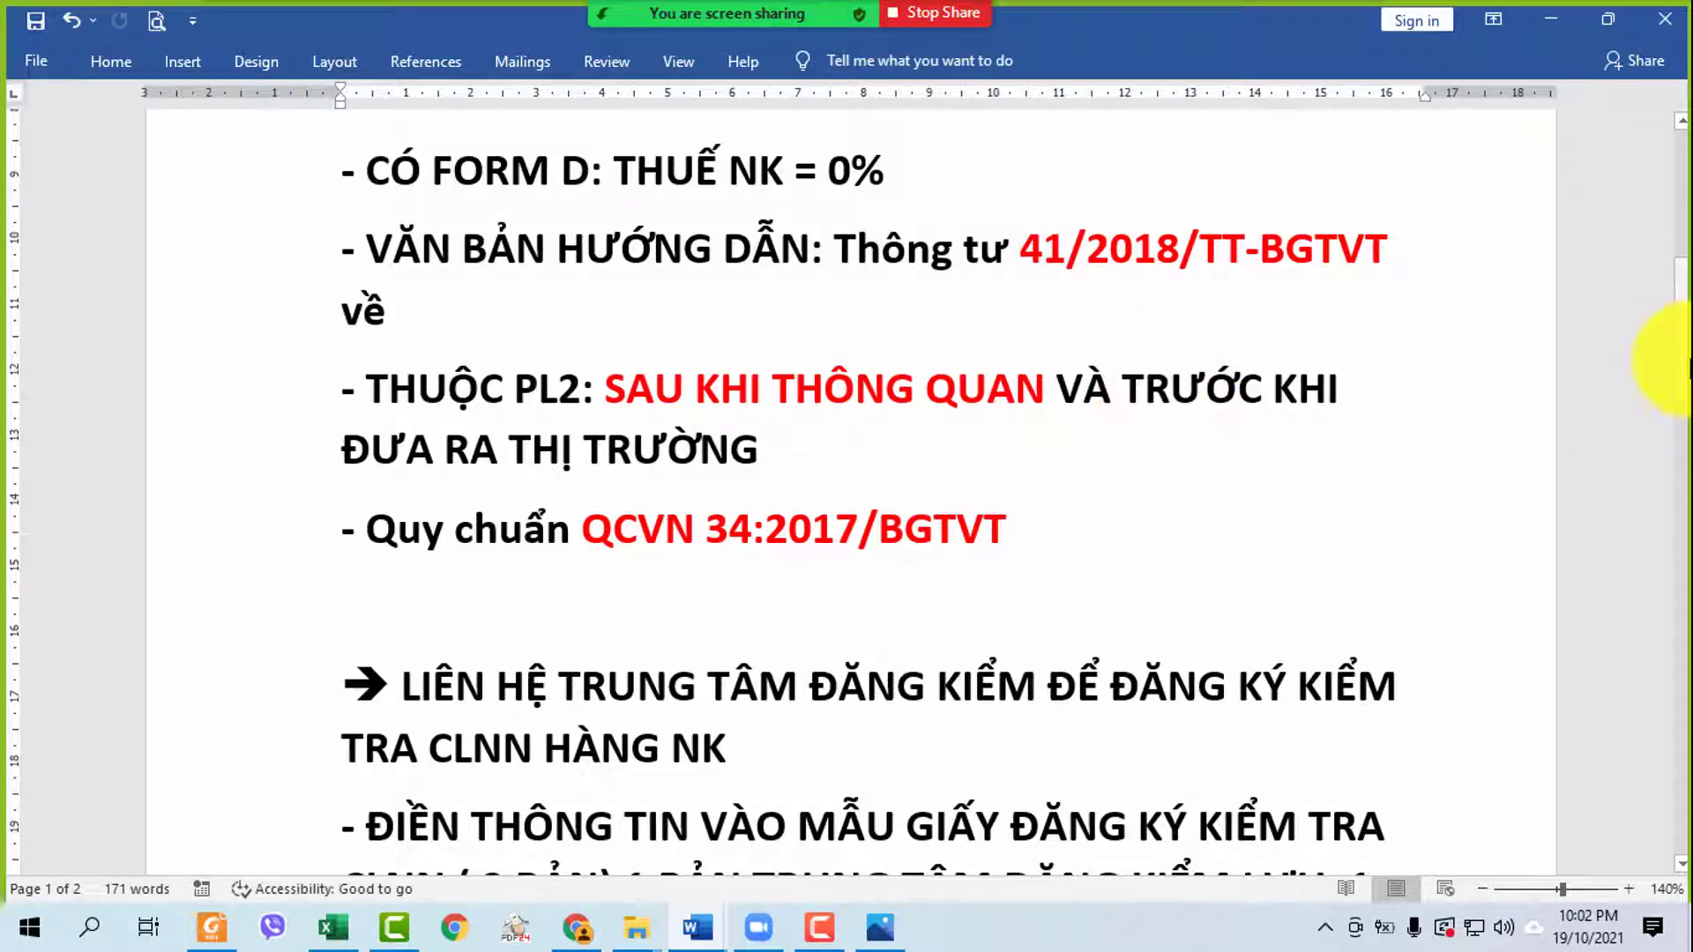
- Minimize the notes to bring up the import goods quality inspection registration form, Mẫu số 01
drag(1674, 324, 1663, 559)
drag(1678, 326, 1662, 359)
click(1551, 18)
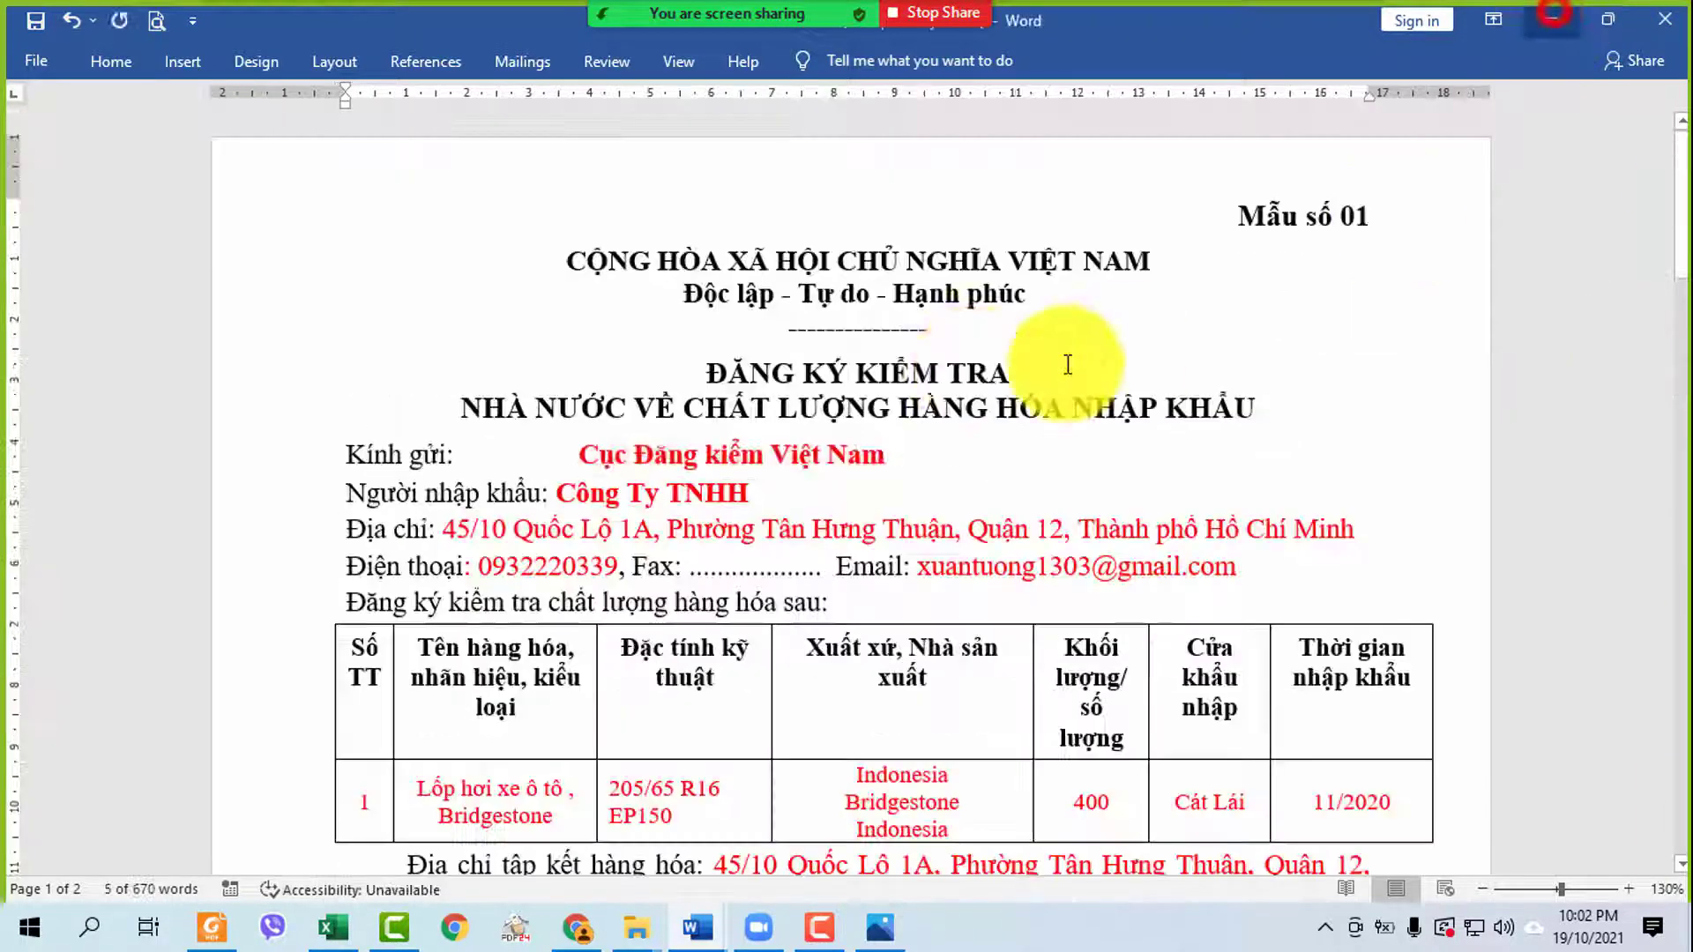
- Close the quality inspection registration form with its changes saved, and close the Tiep nhan.jpg photo
click(1669, 21)
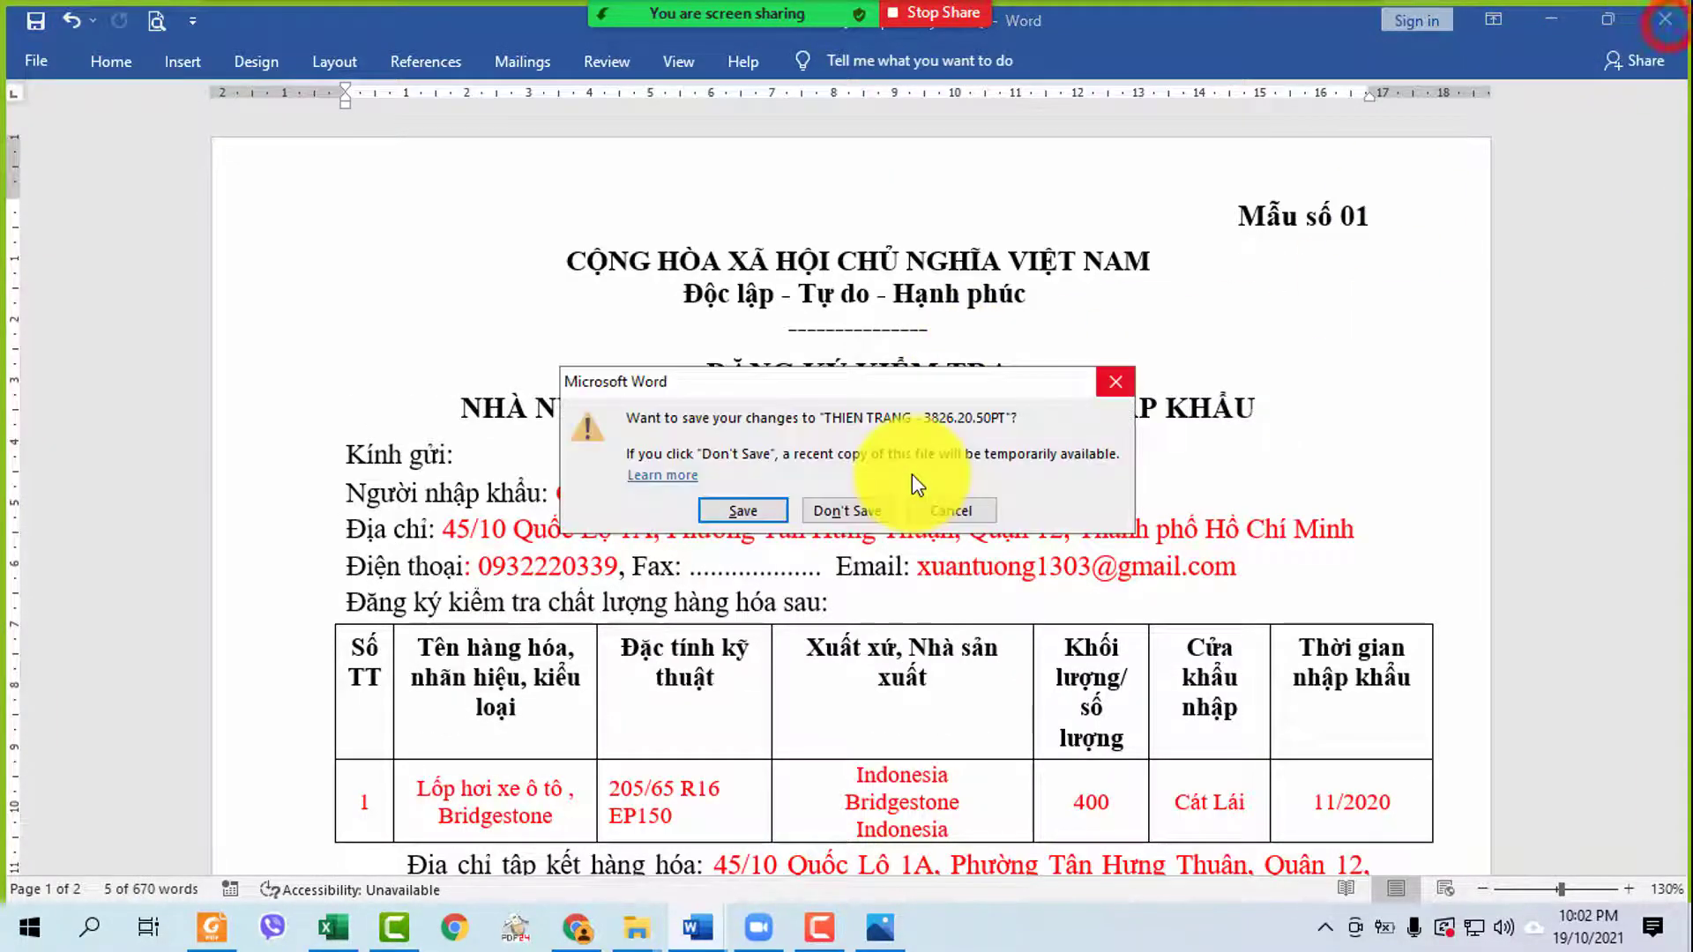
click(749, 508)
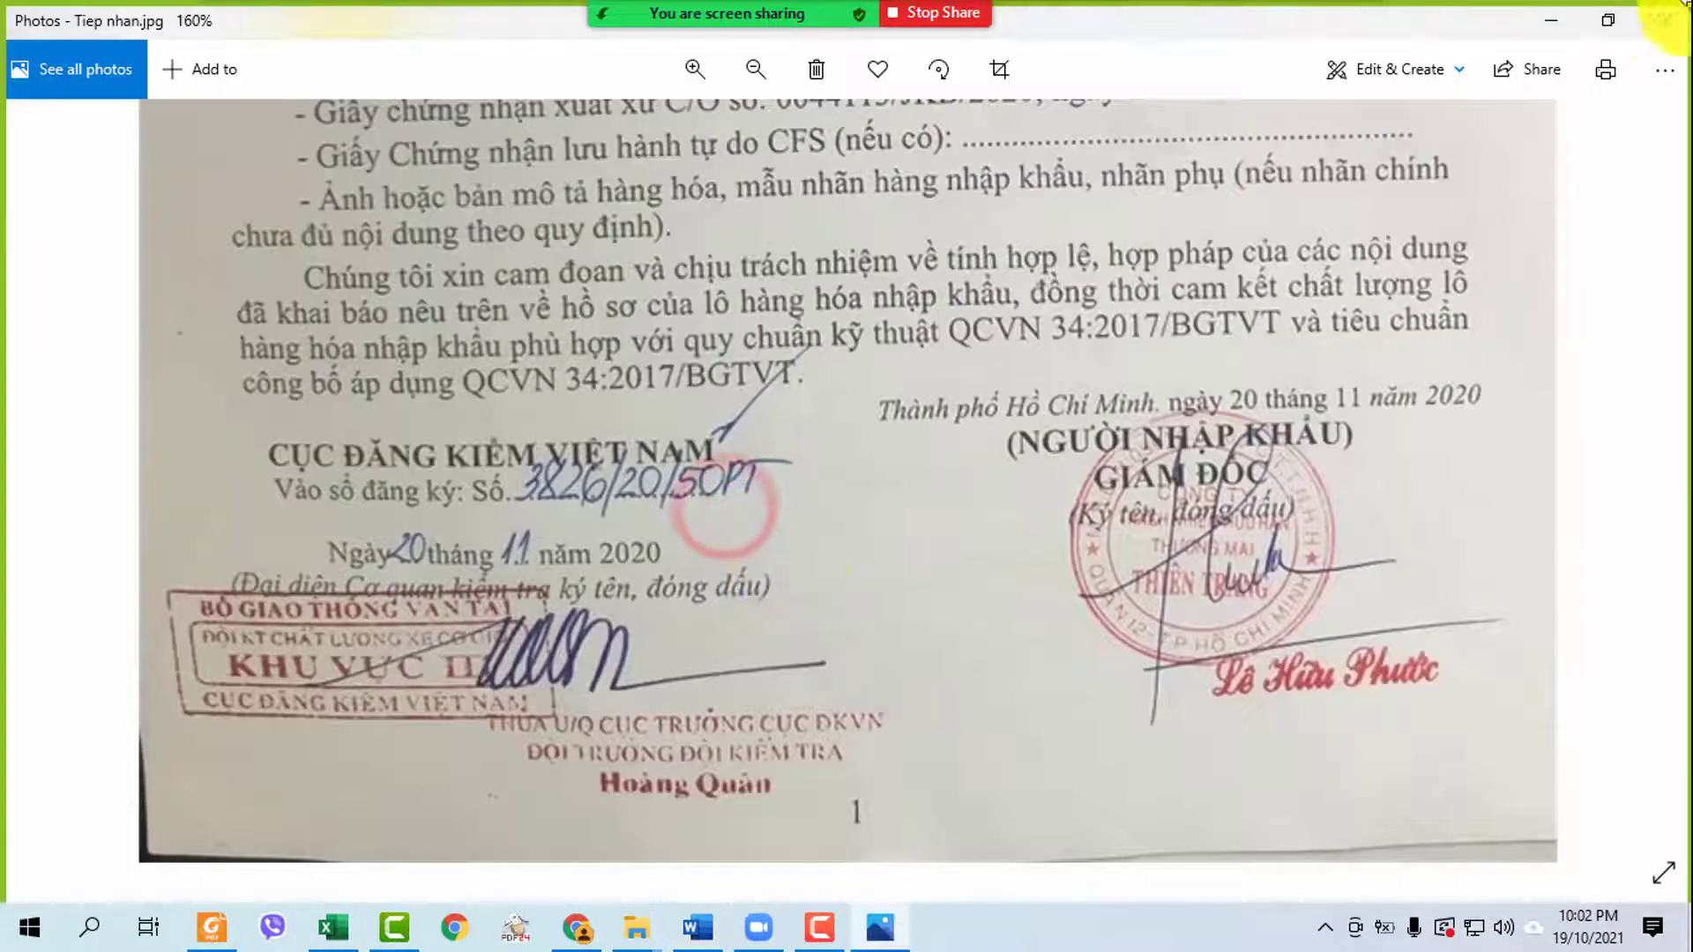
click(1665, 13)
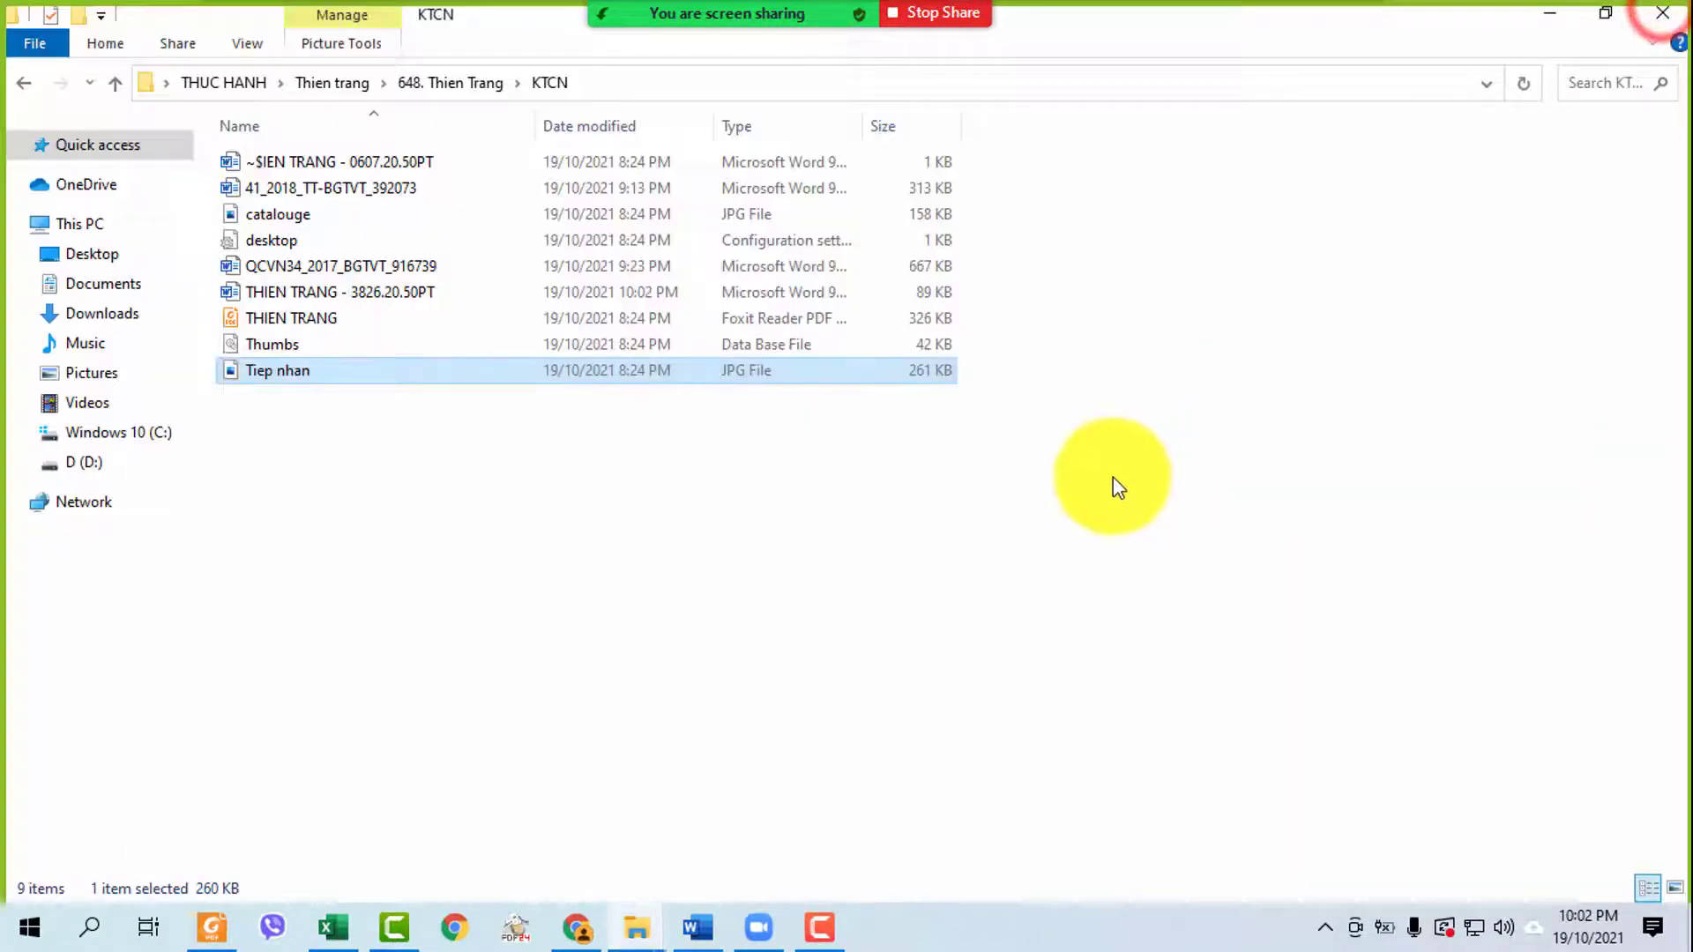
- Go up to the 648. Thien Trang folder and open the AN THIEN TRANG arrival notice and debit lcc PDFs together
click(487, 88)
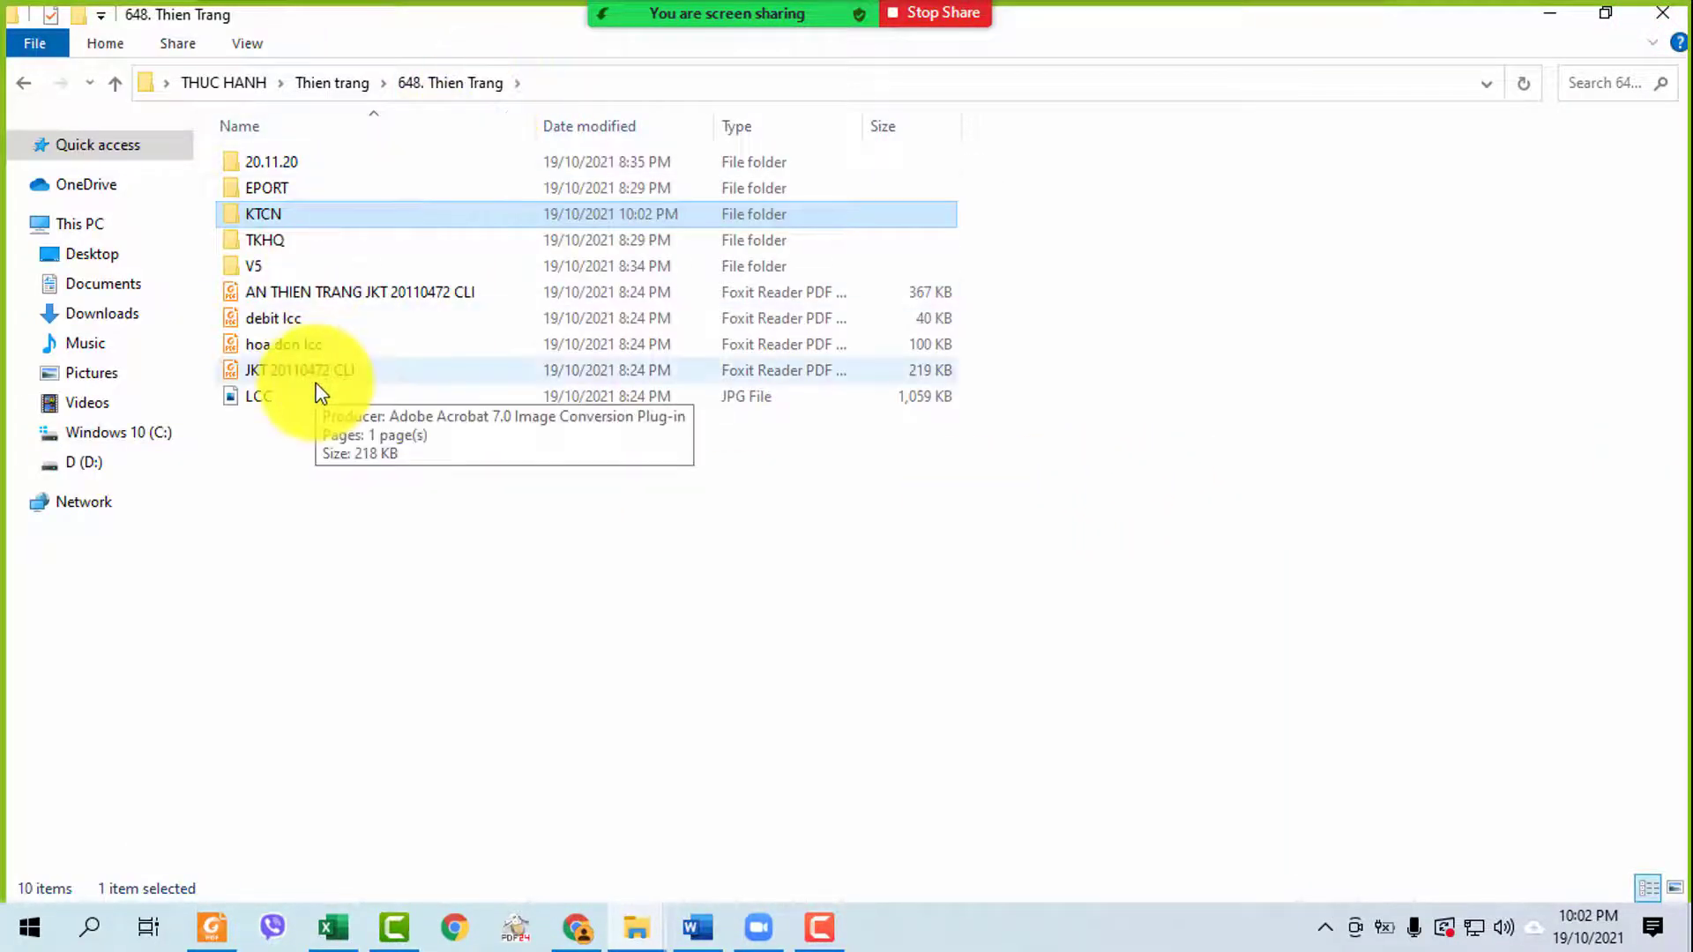
click(283, 290)
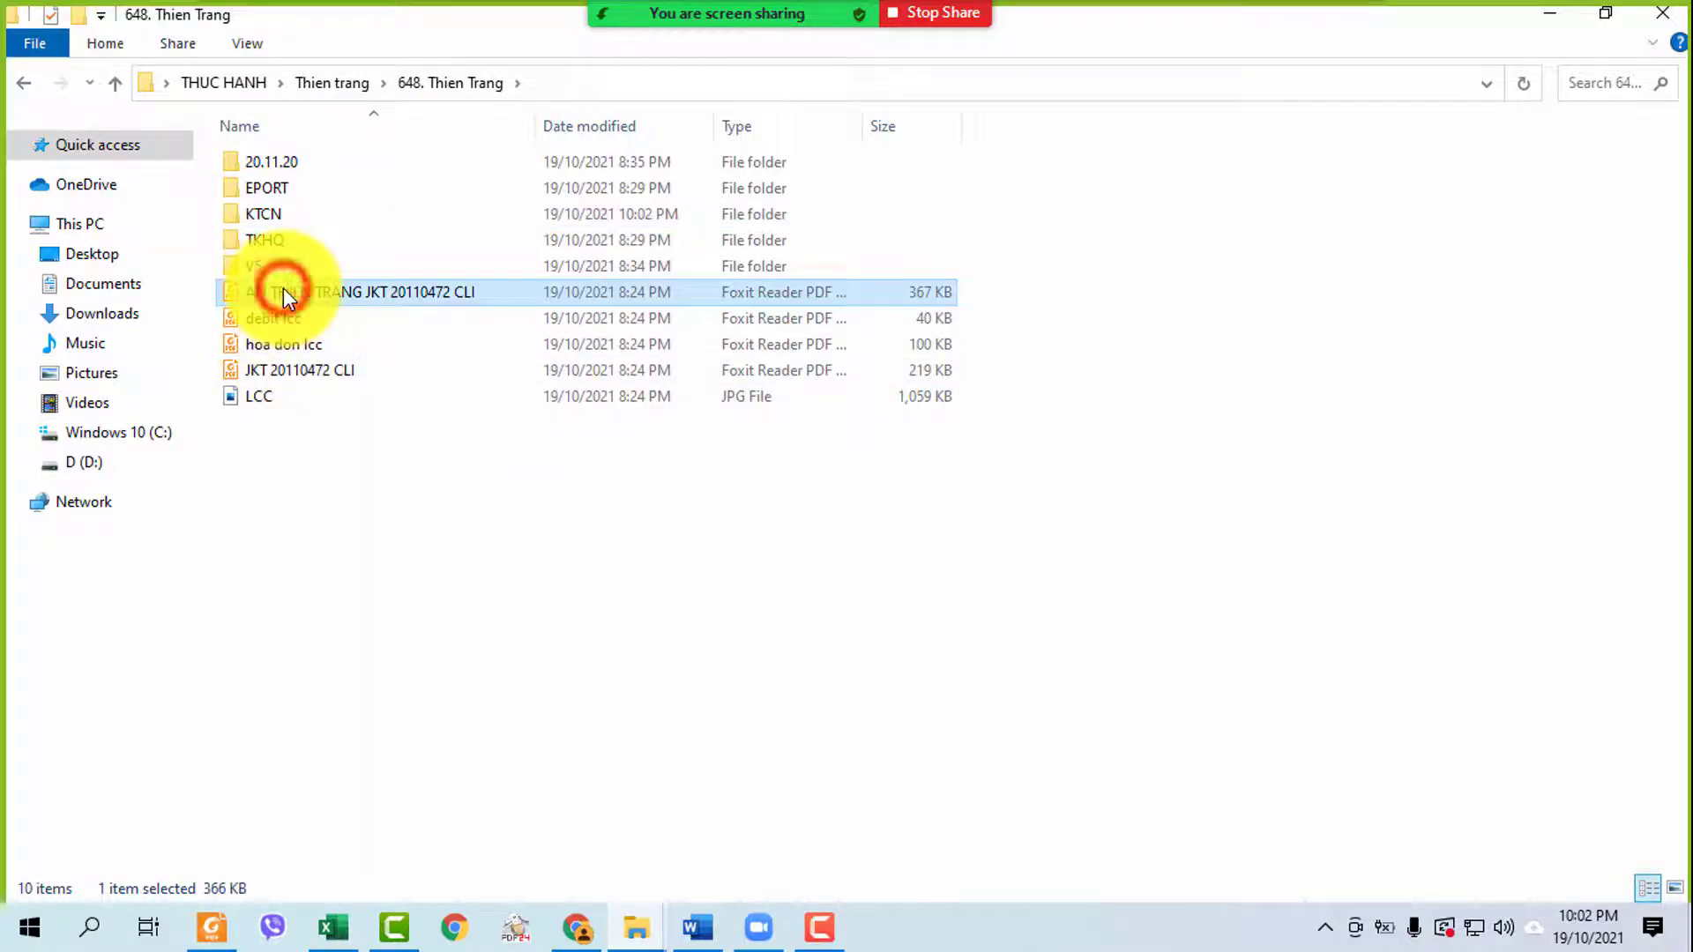
ctrl+click(272, 321)
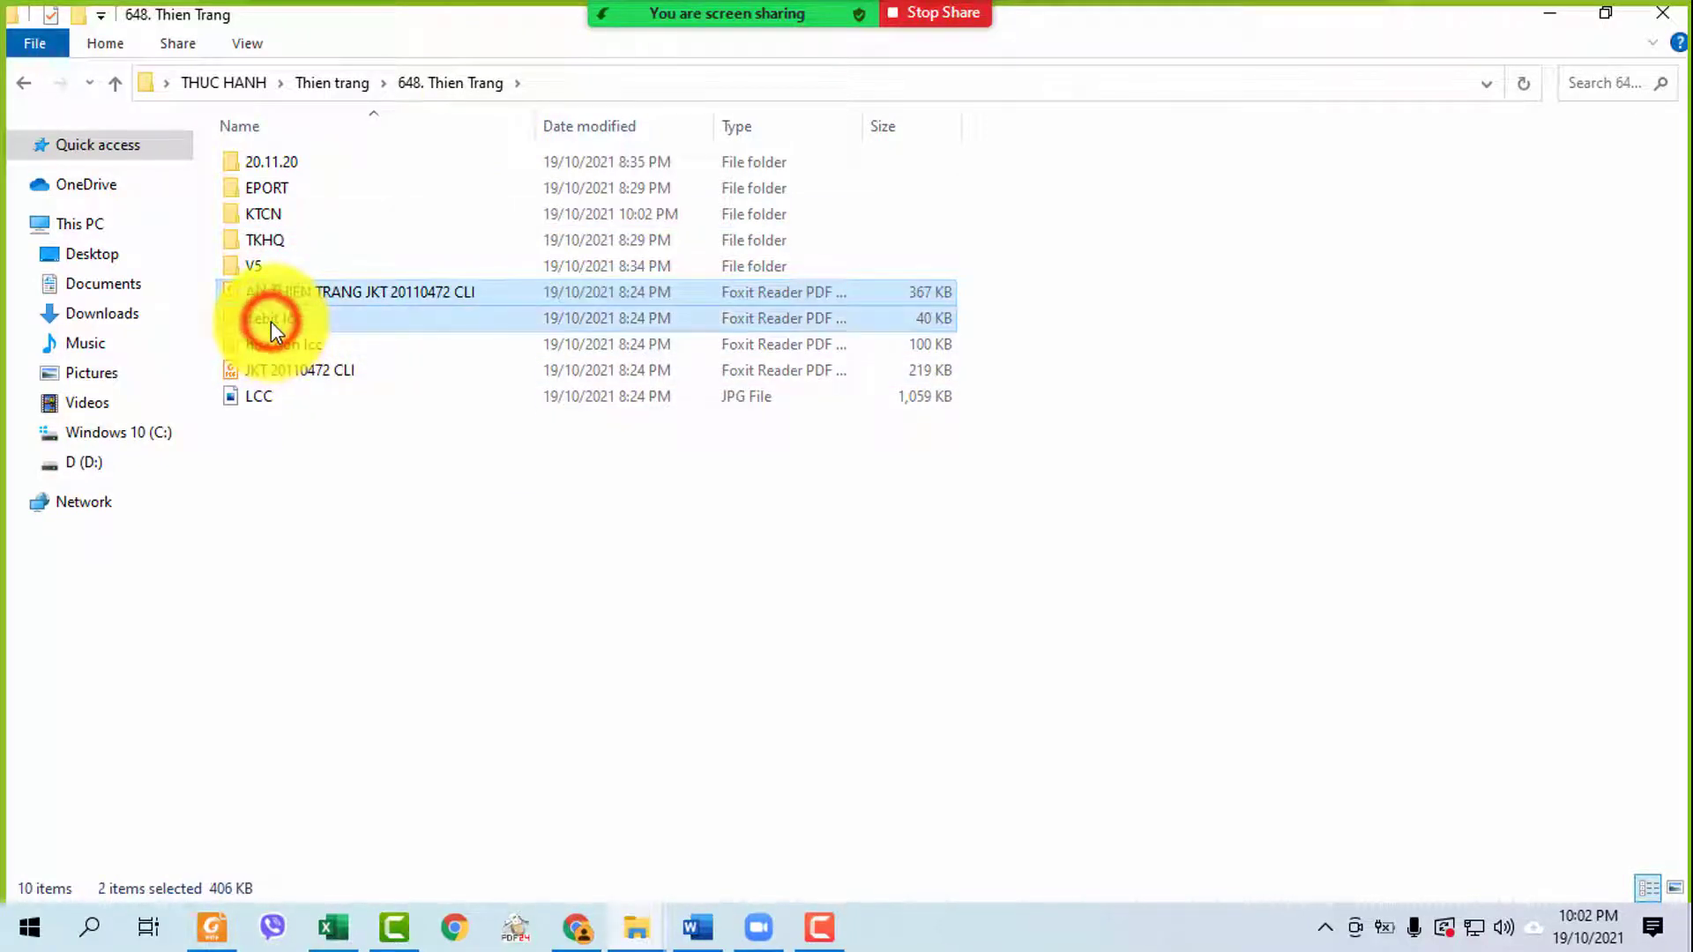
key(Return)
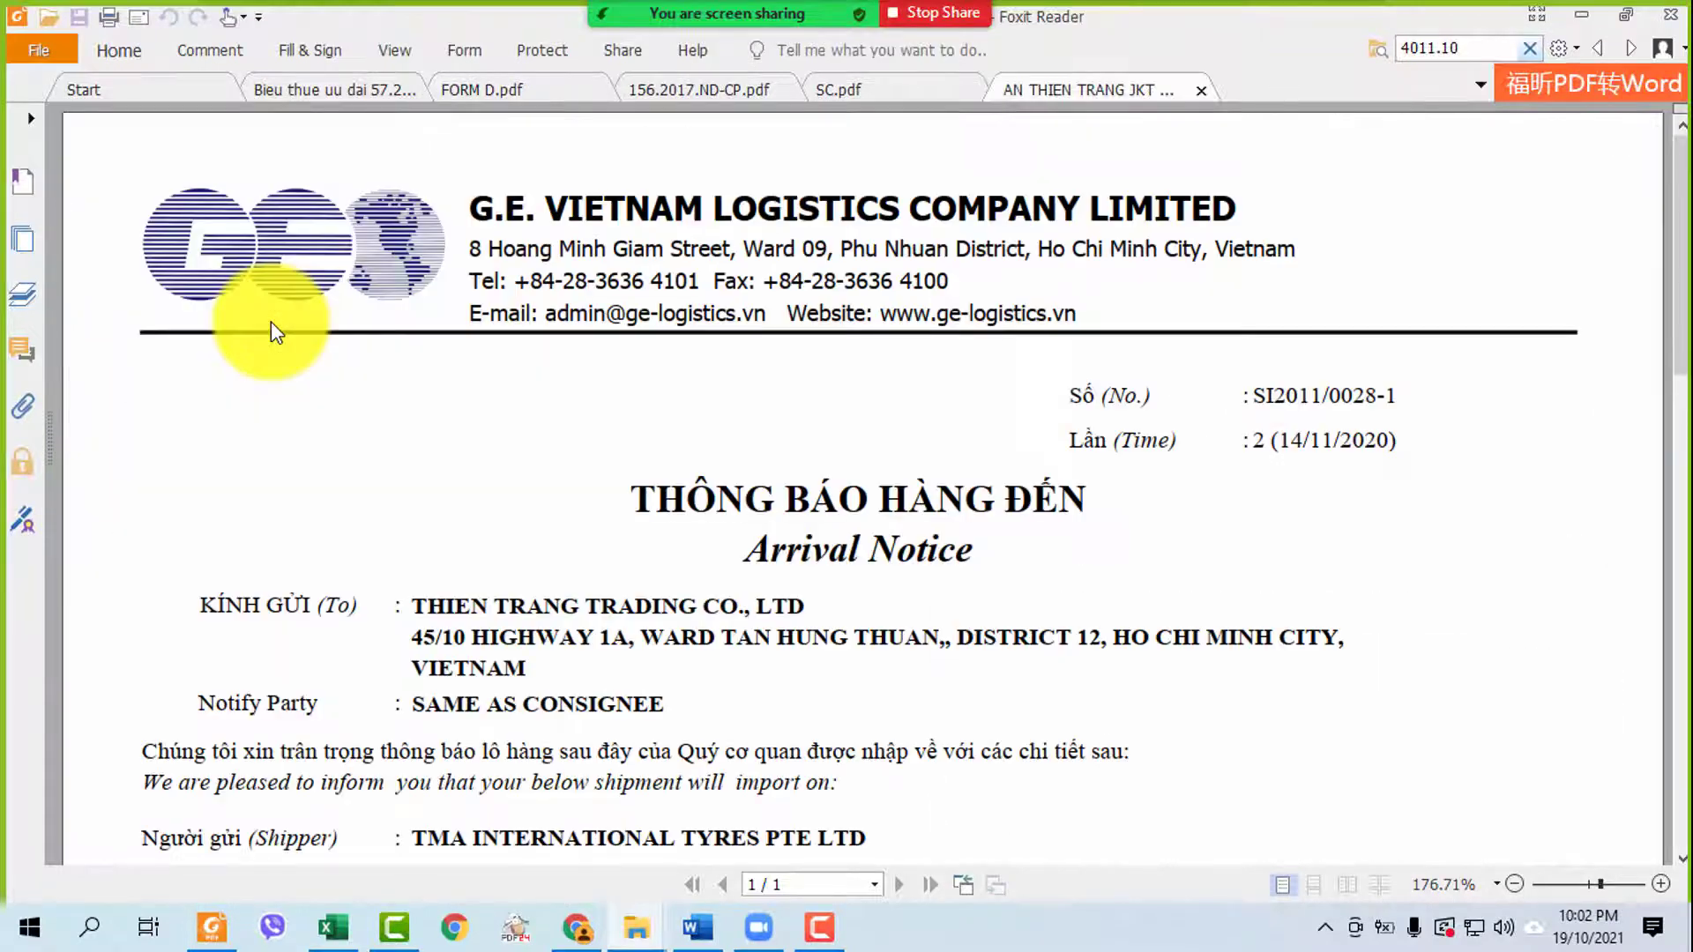
- Close the Bieu thue uu dai, FORM D, 156.2017.ND-CP and SC PDFs, leaving the arrival notice and debit note open
click(351, 97)
click(446, 88)
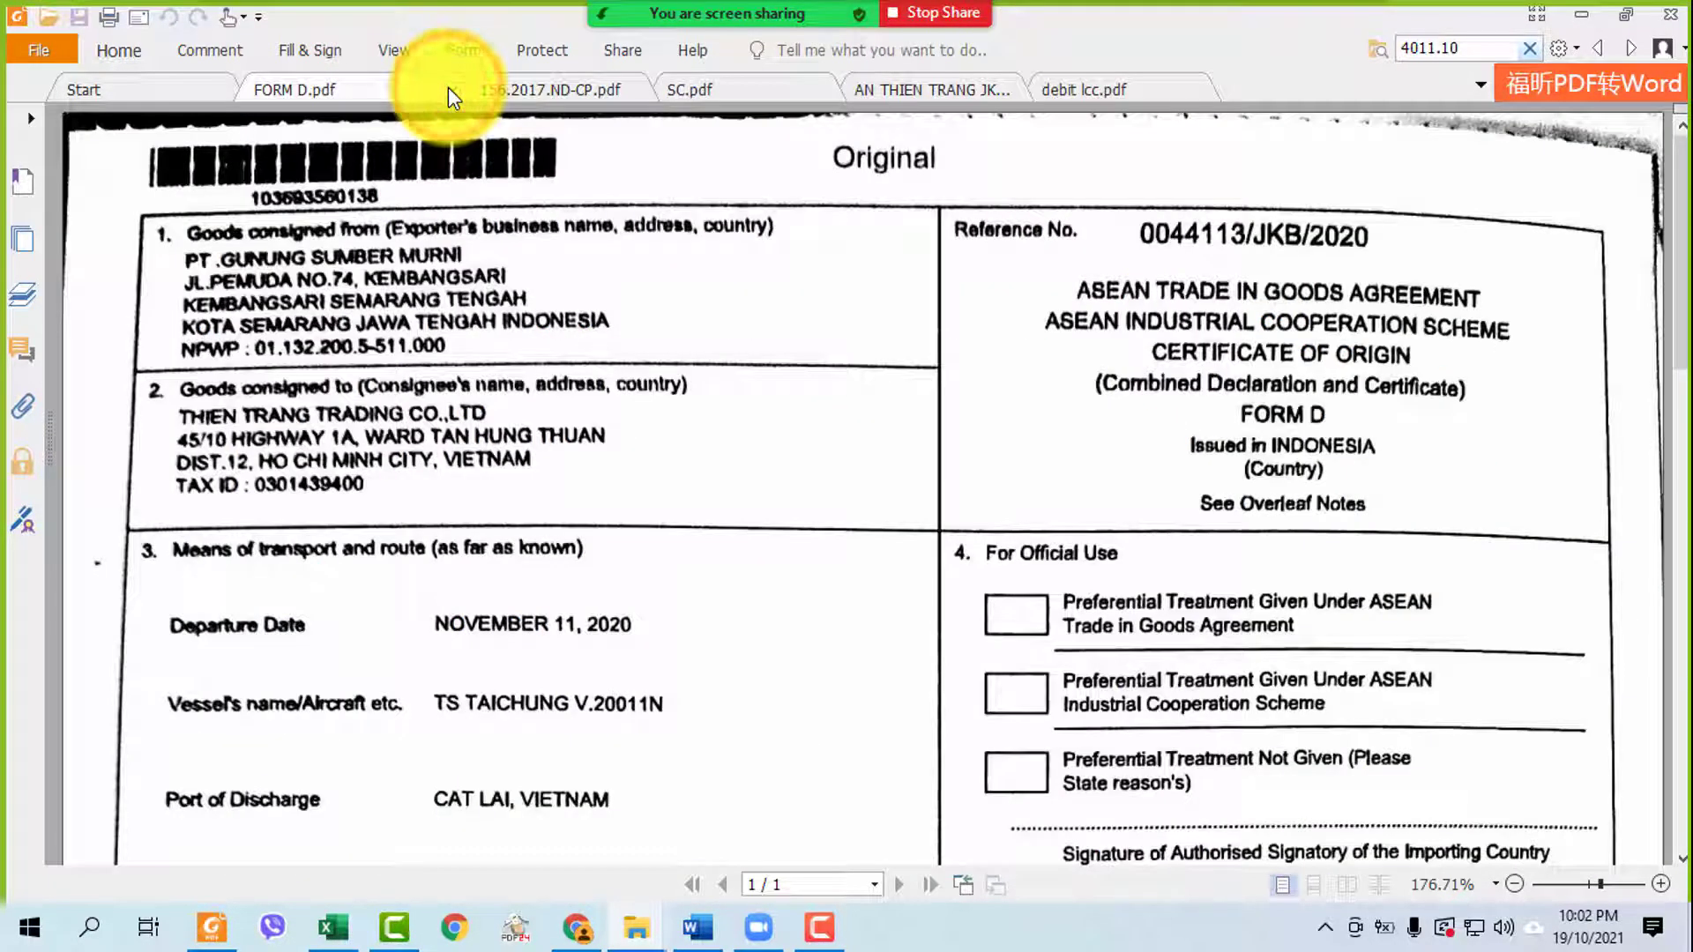
click(447, 88)
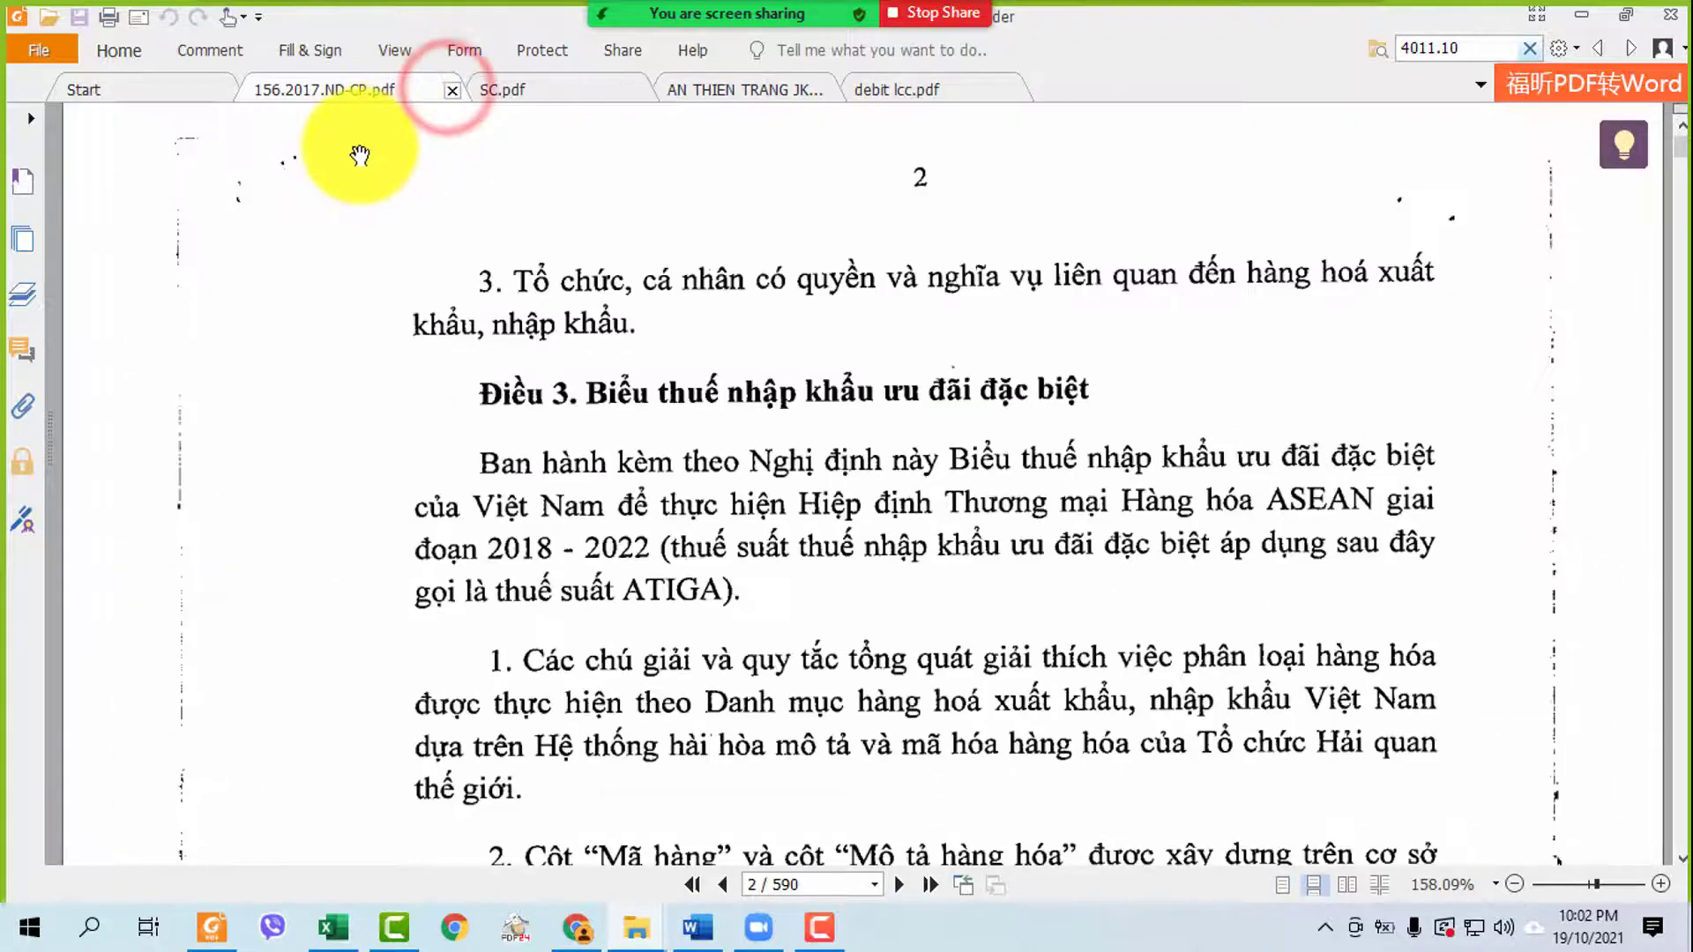
click(449, 89)
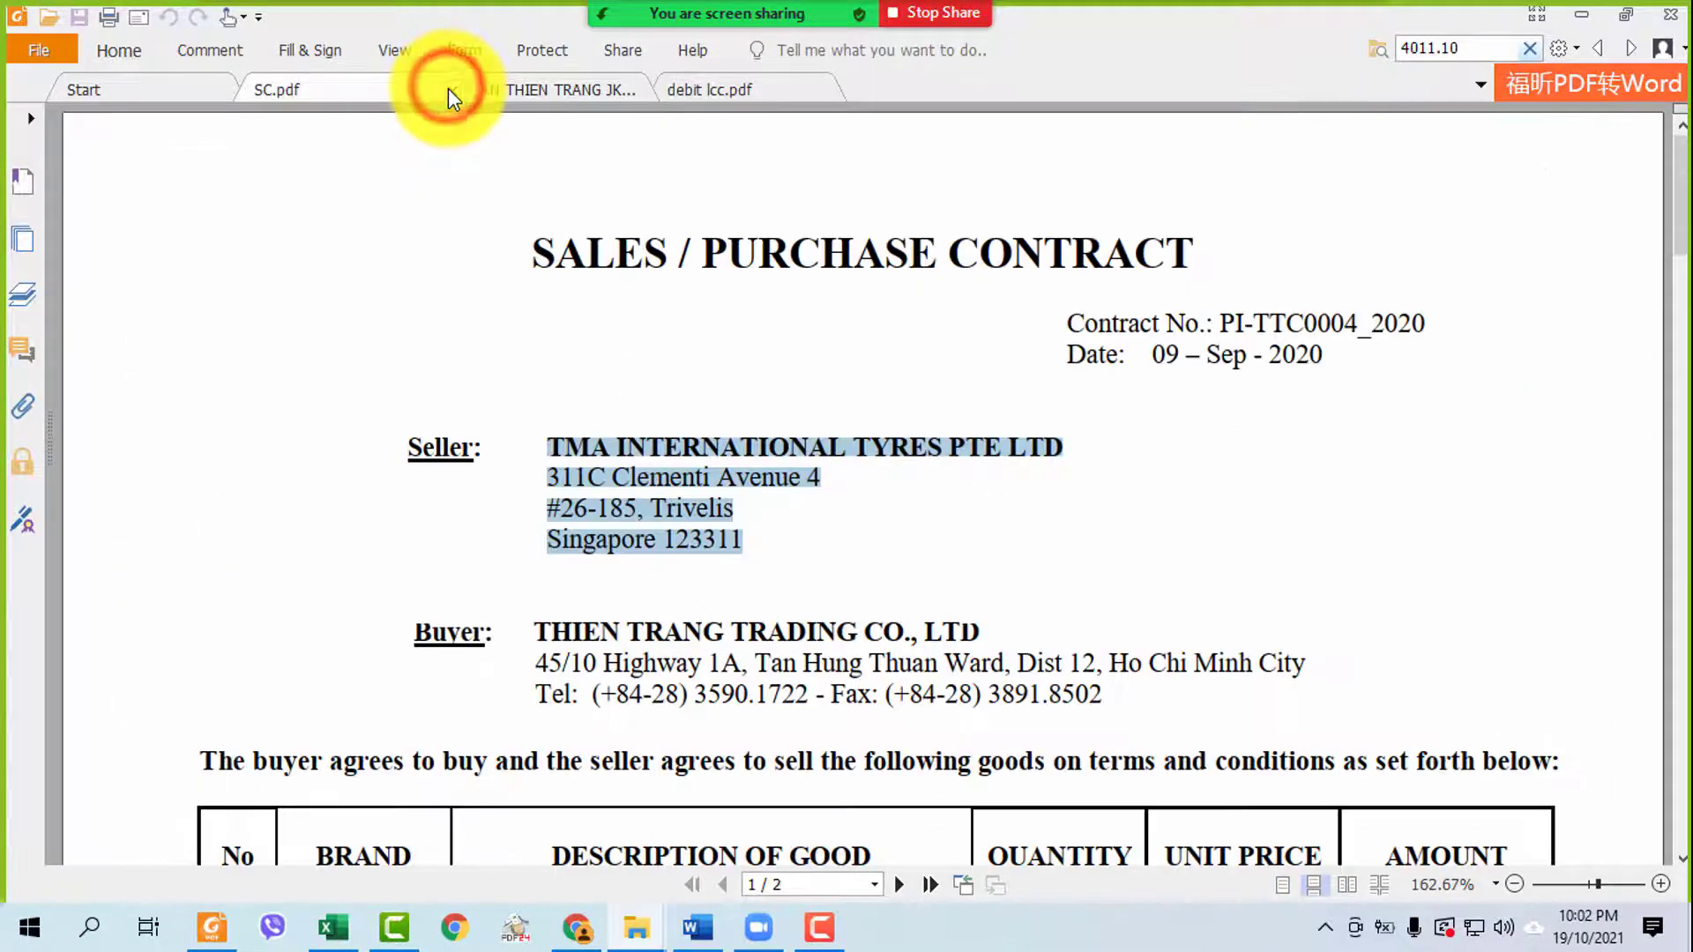
click(448, 88)
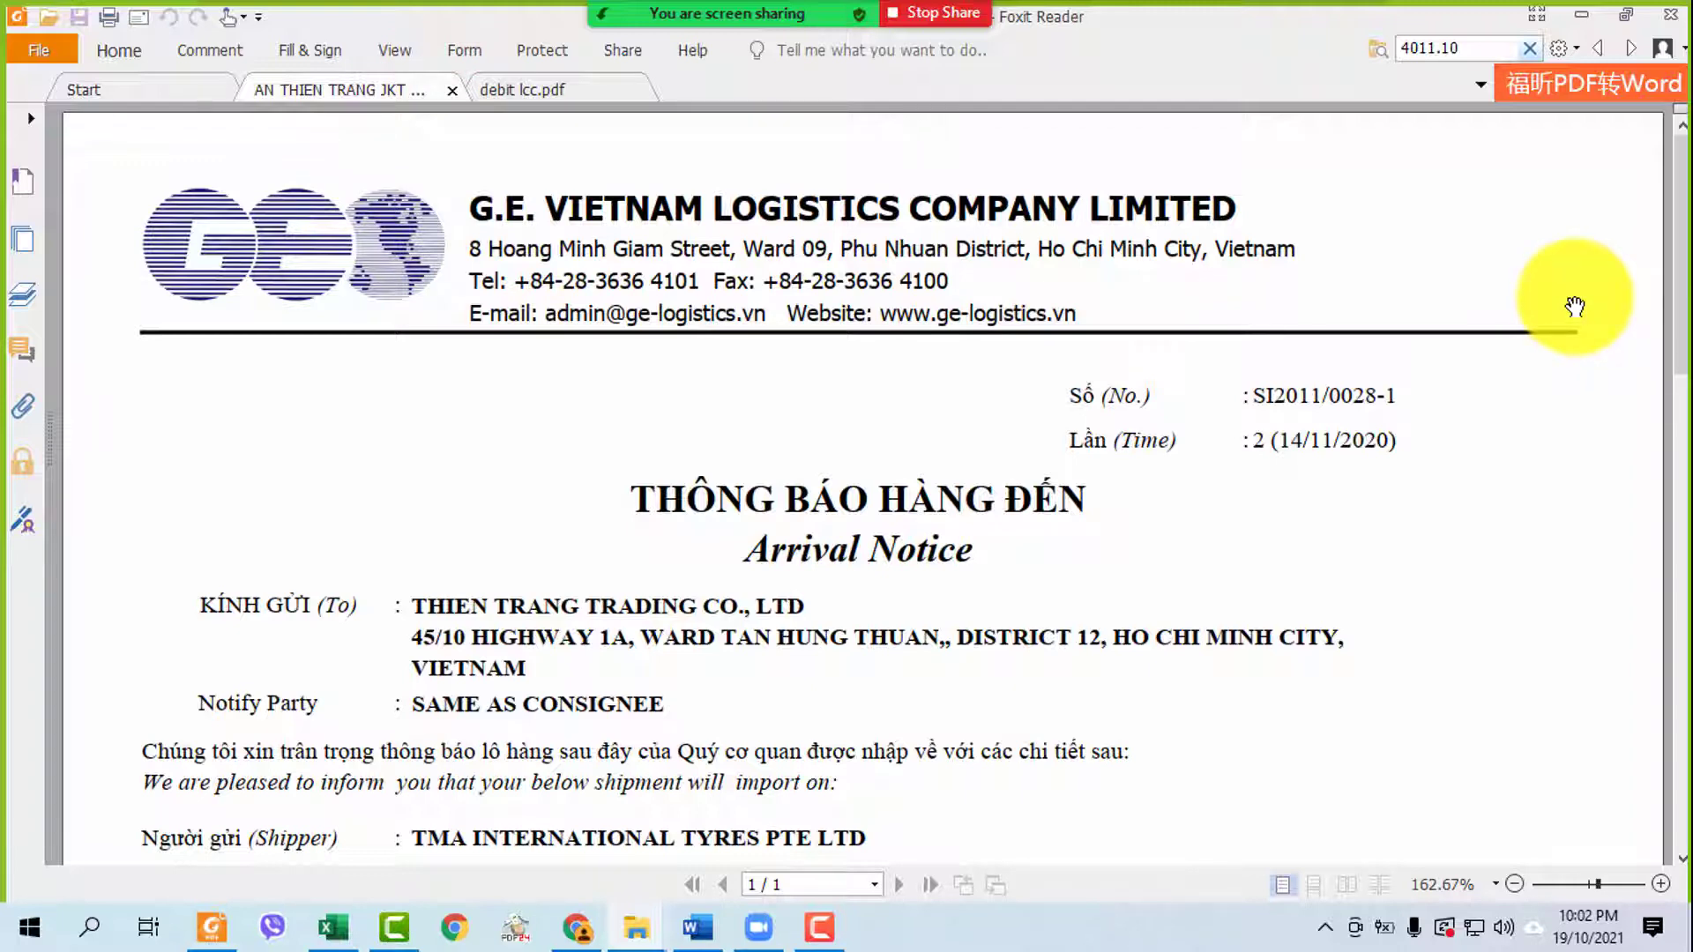
- Highlight the Total Charges amount at the end of the arrival notice and decline the Spell Check component download
scroll(1575, 305, down, 8)
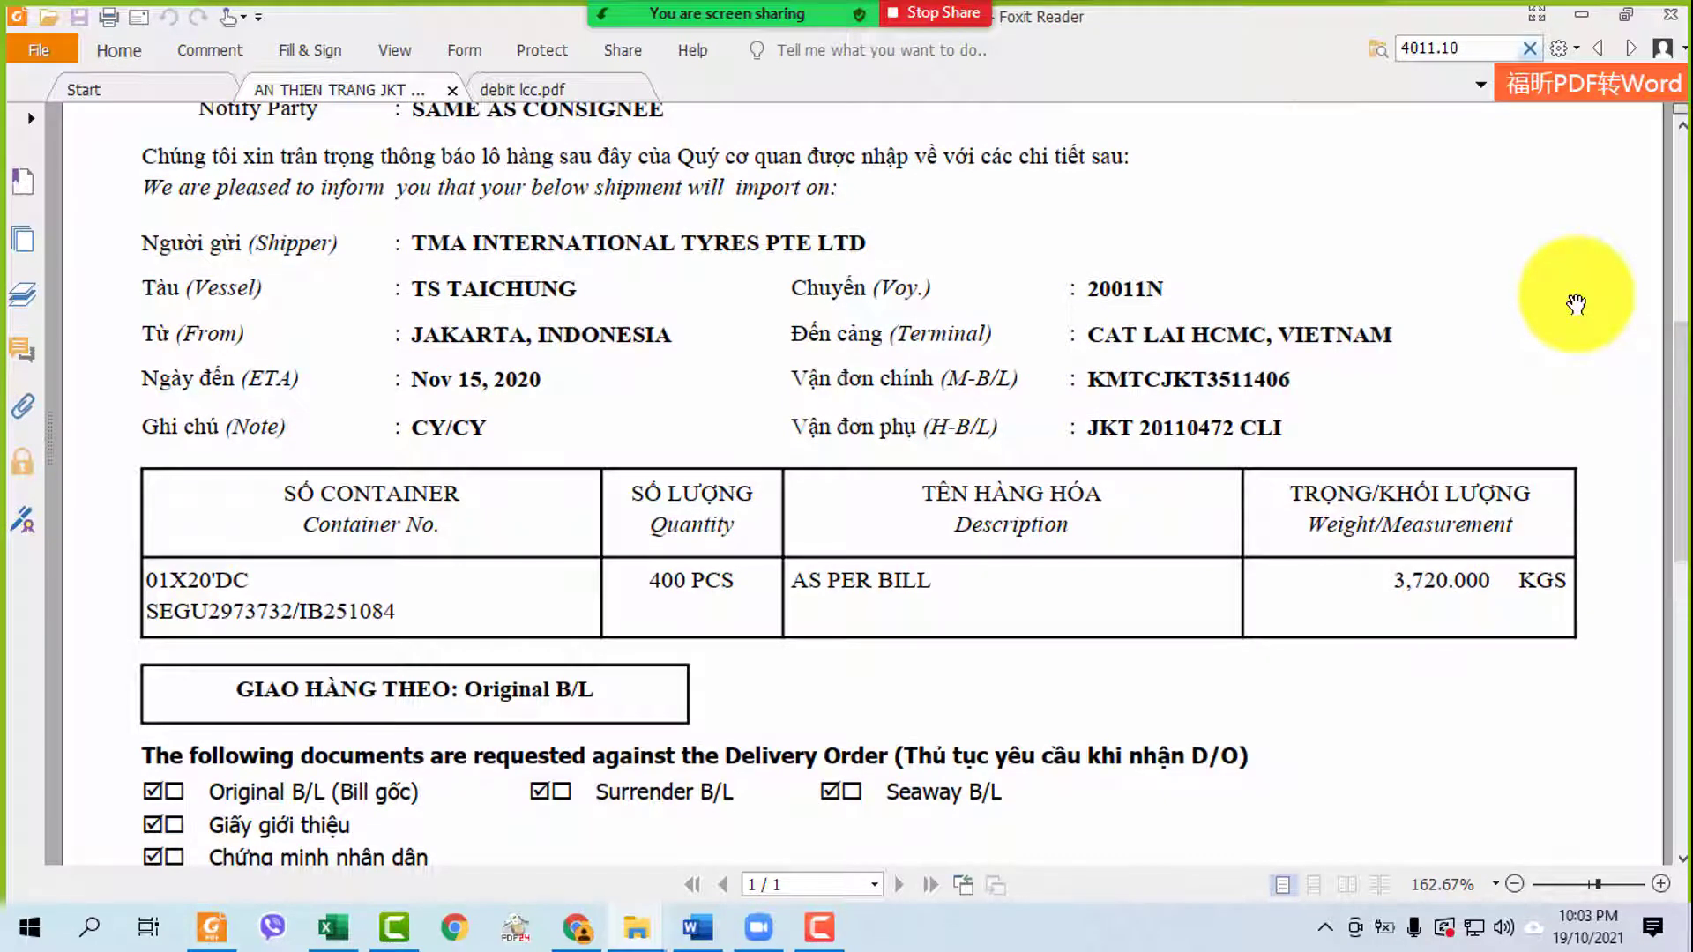
scroll(1575, 305, down, 7)
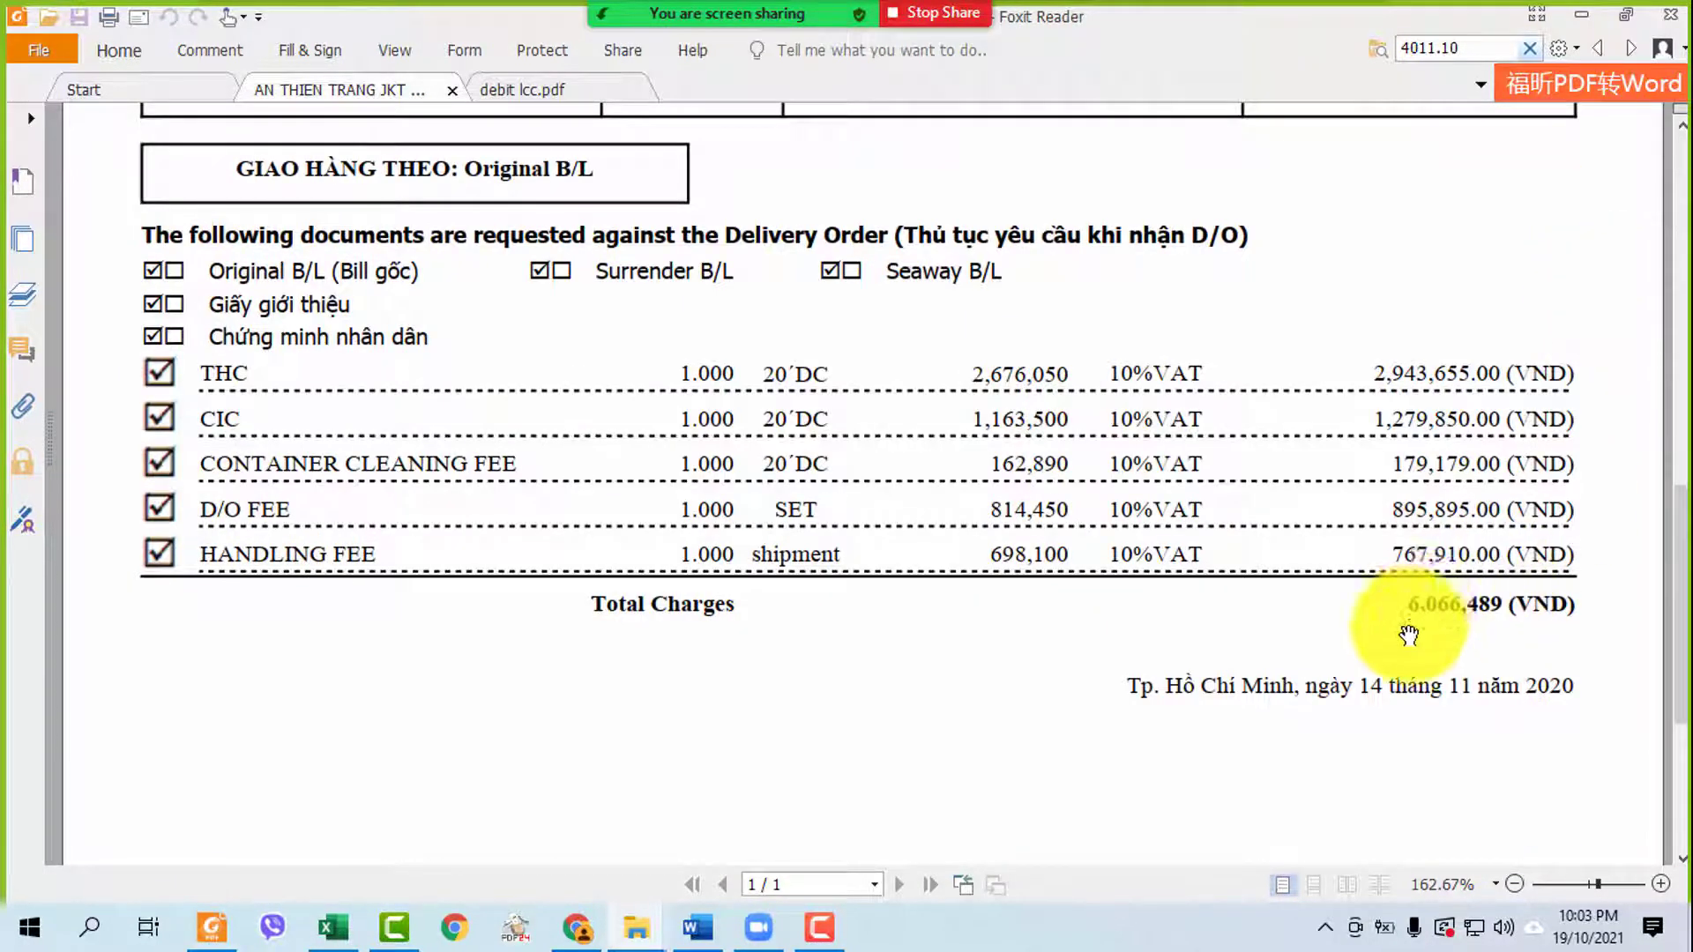
drag(1399, 607, 1627, 591)
click(1627, 577)
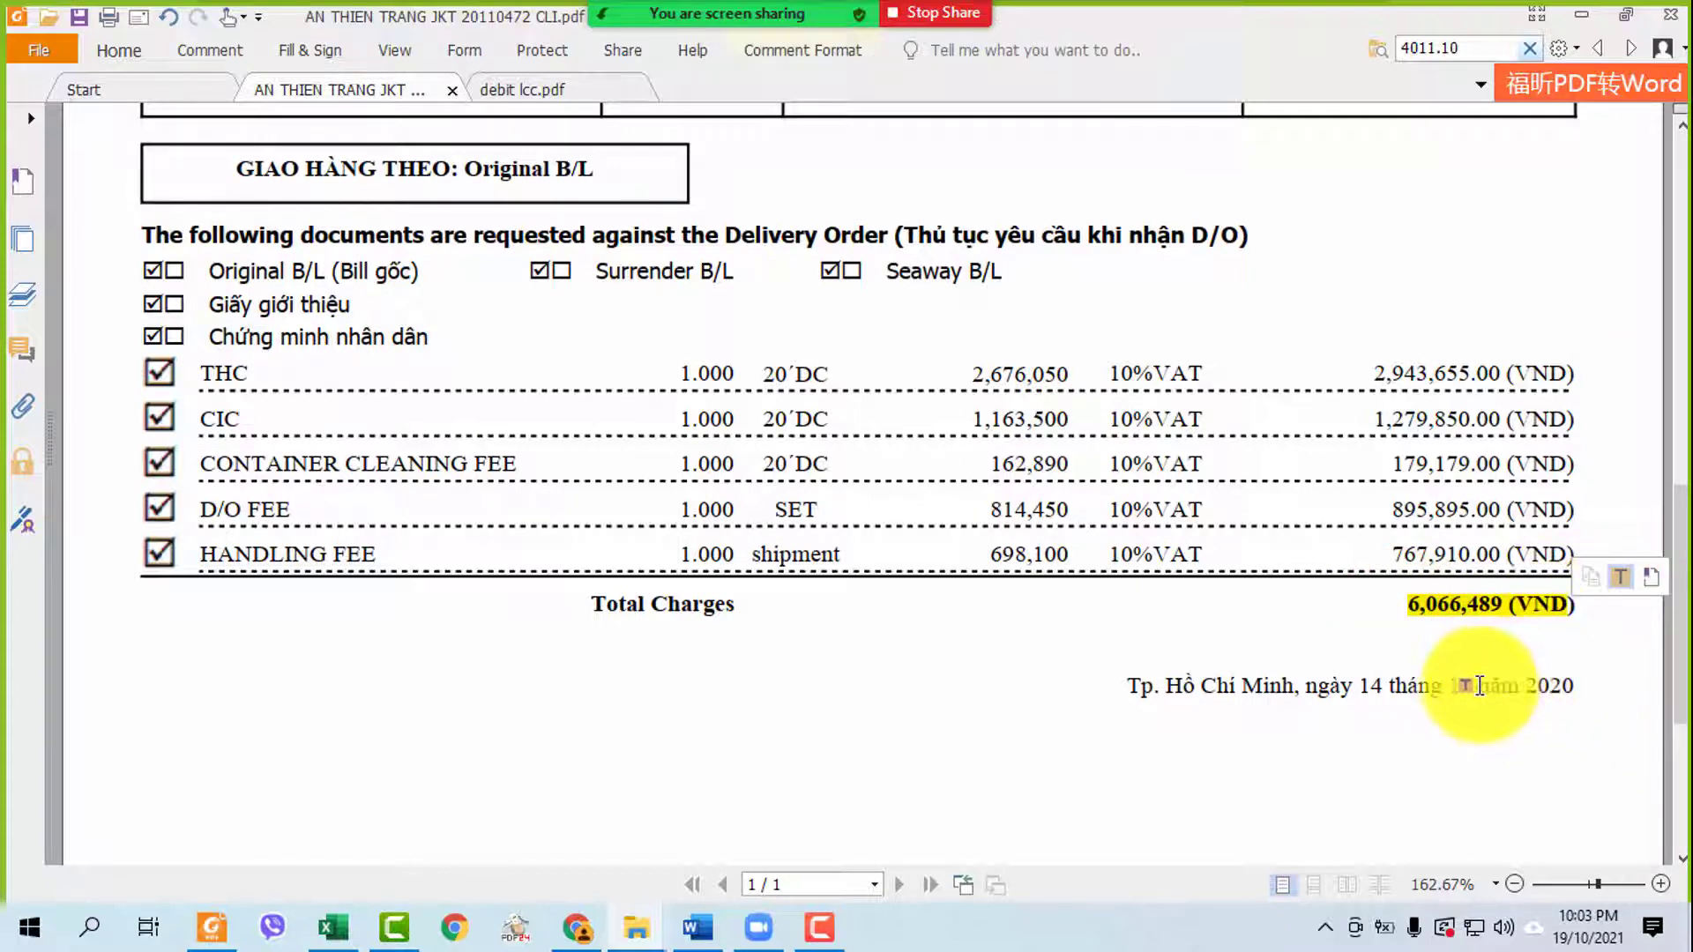
click(1396, 776)
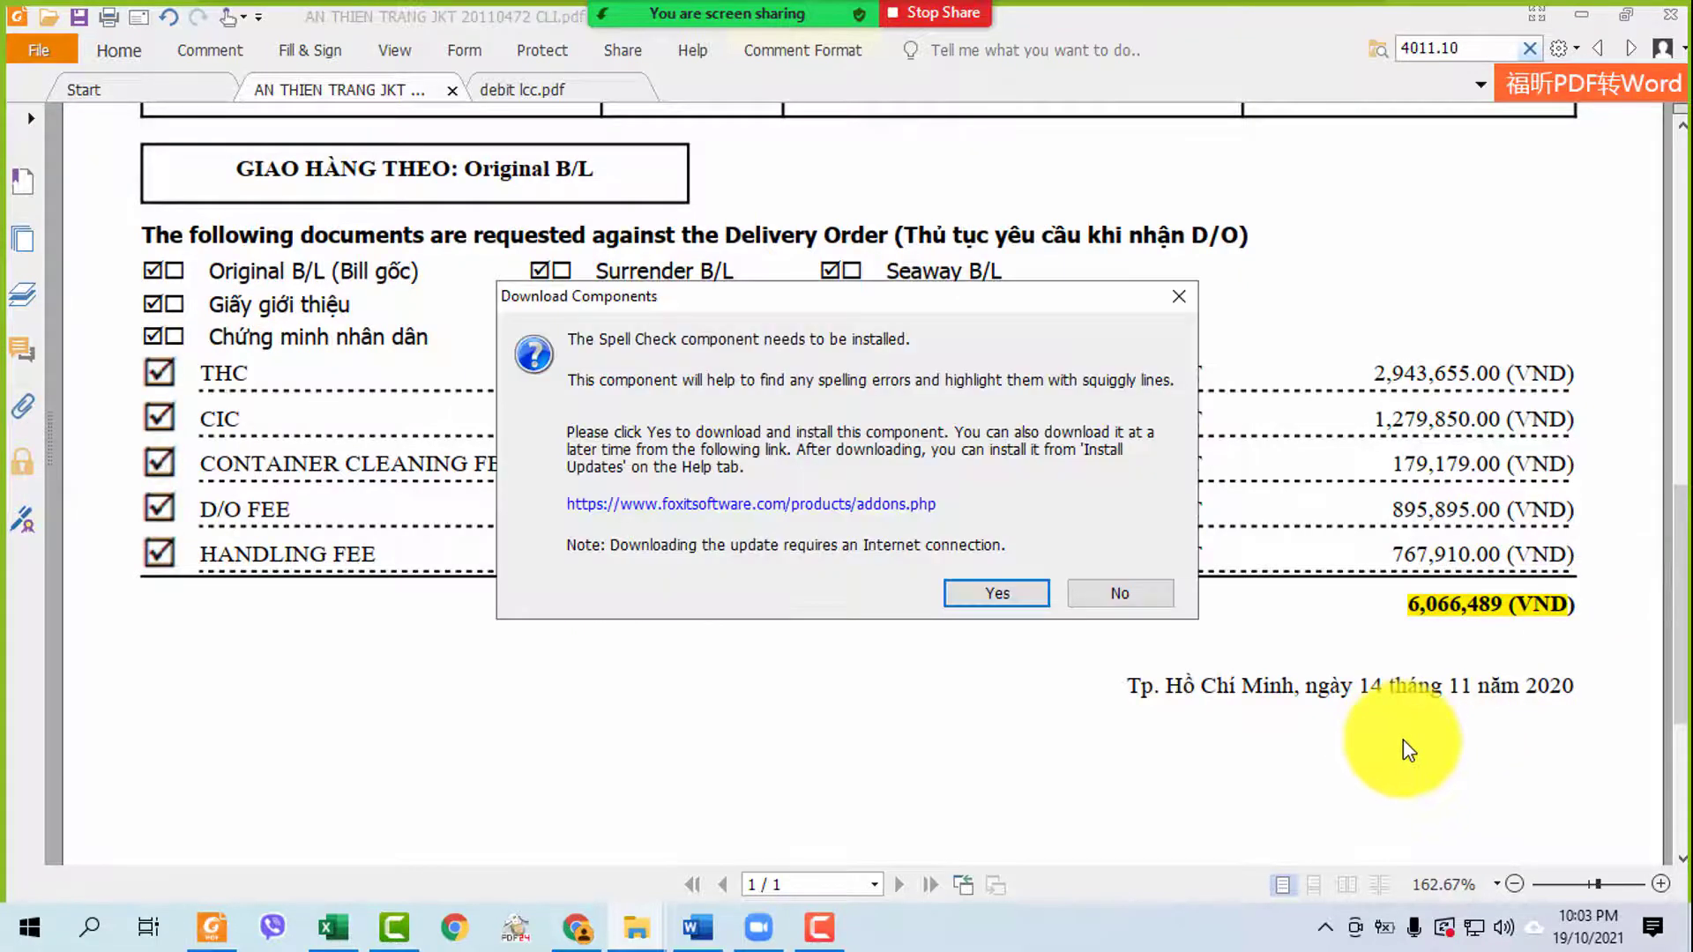
click(1116, 600)
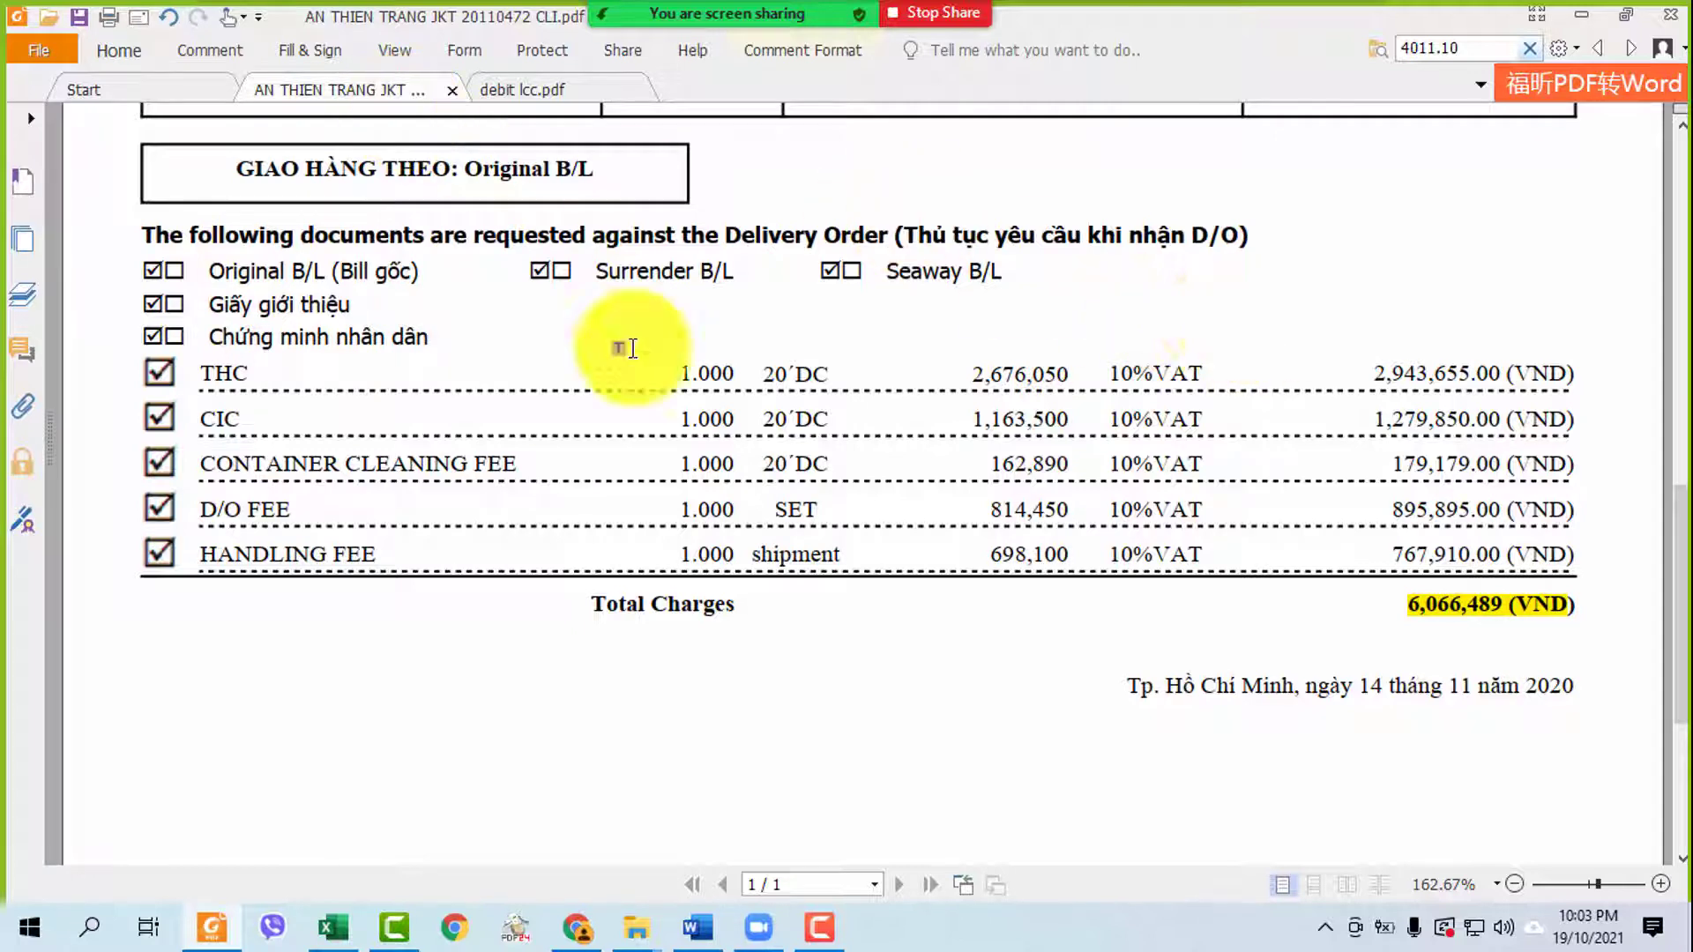
- Highlight the block of required Delivery Order documents and itemised charges, plus the shipper name TMA INTERNATIONAL TYRES PTE LTD
drag(144, 235, 1322, 663)
scroll(1182, 652, up, 10)
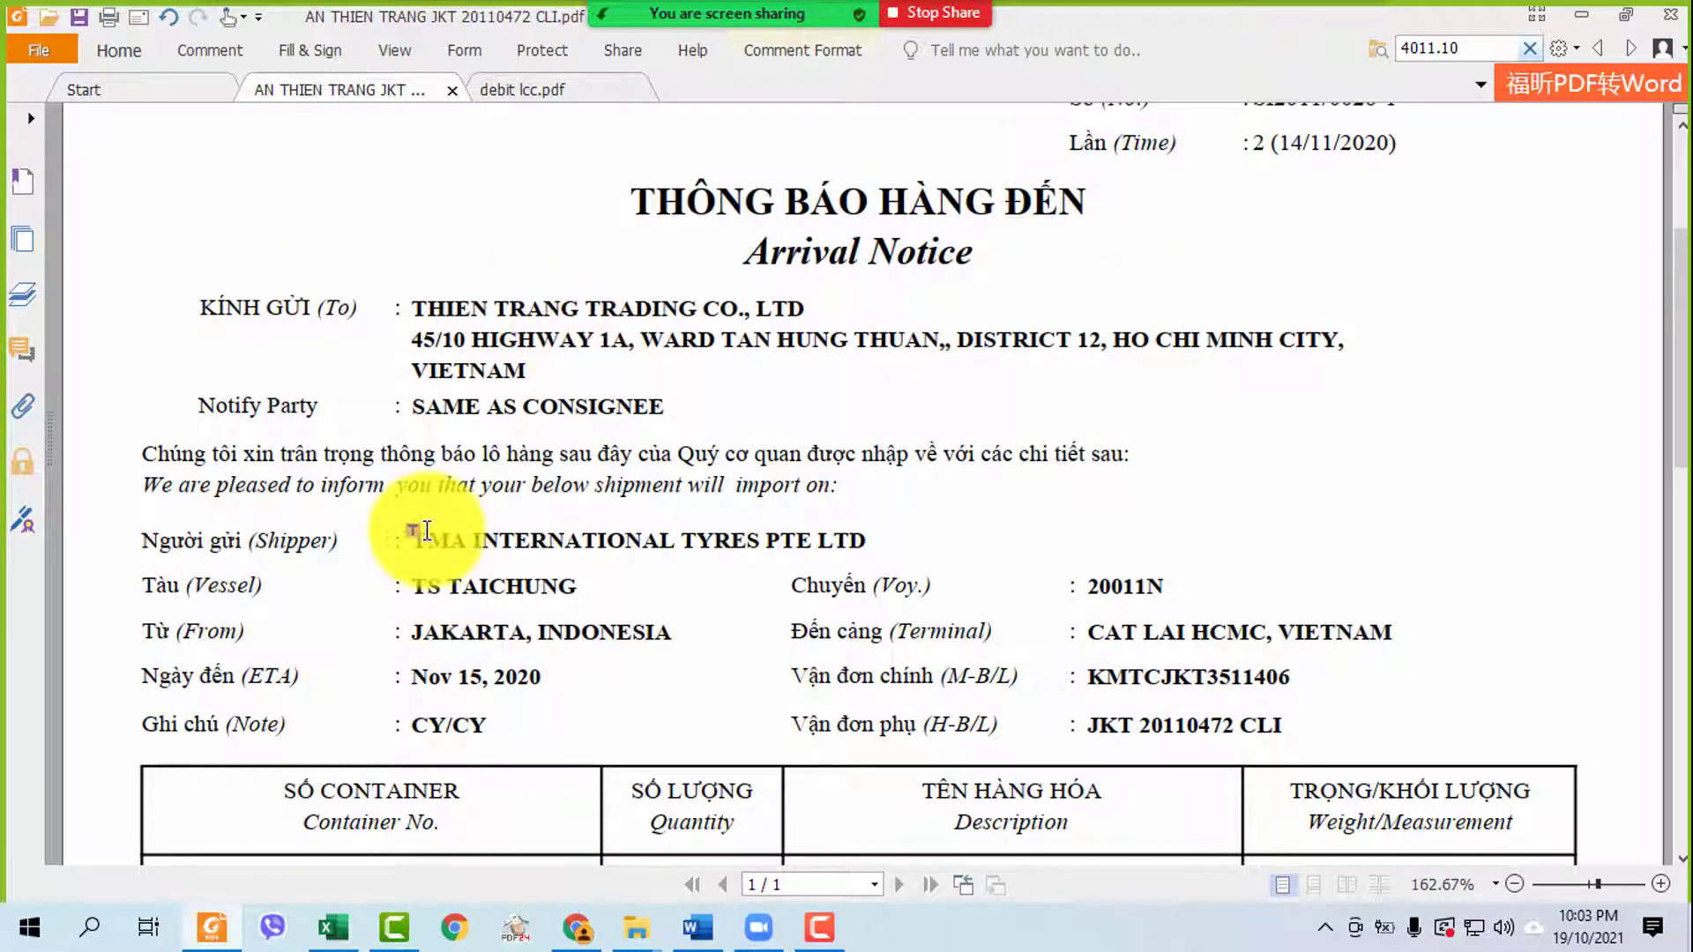
drag(887, 532, 891, 532)
- Highlight the boxed delivery term "GIAO HÀNG THEO: Original B/L" below the arrival notice's container table
scroll(952, 522, down, 3)
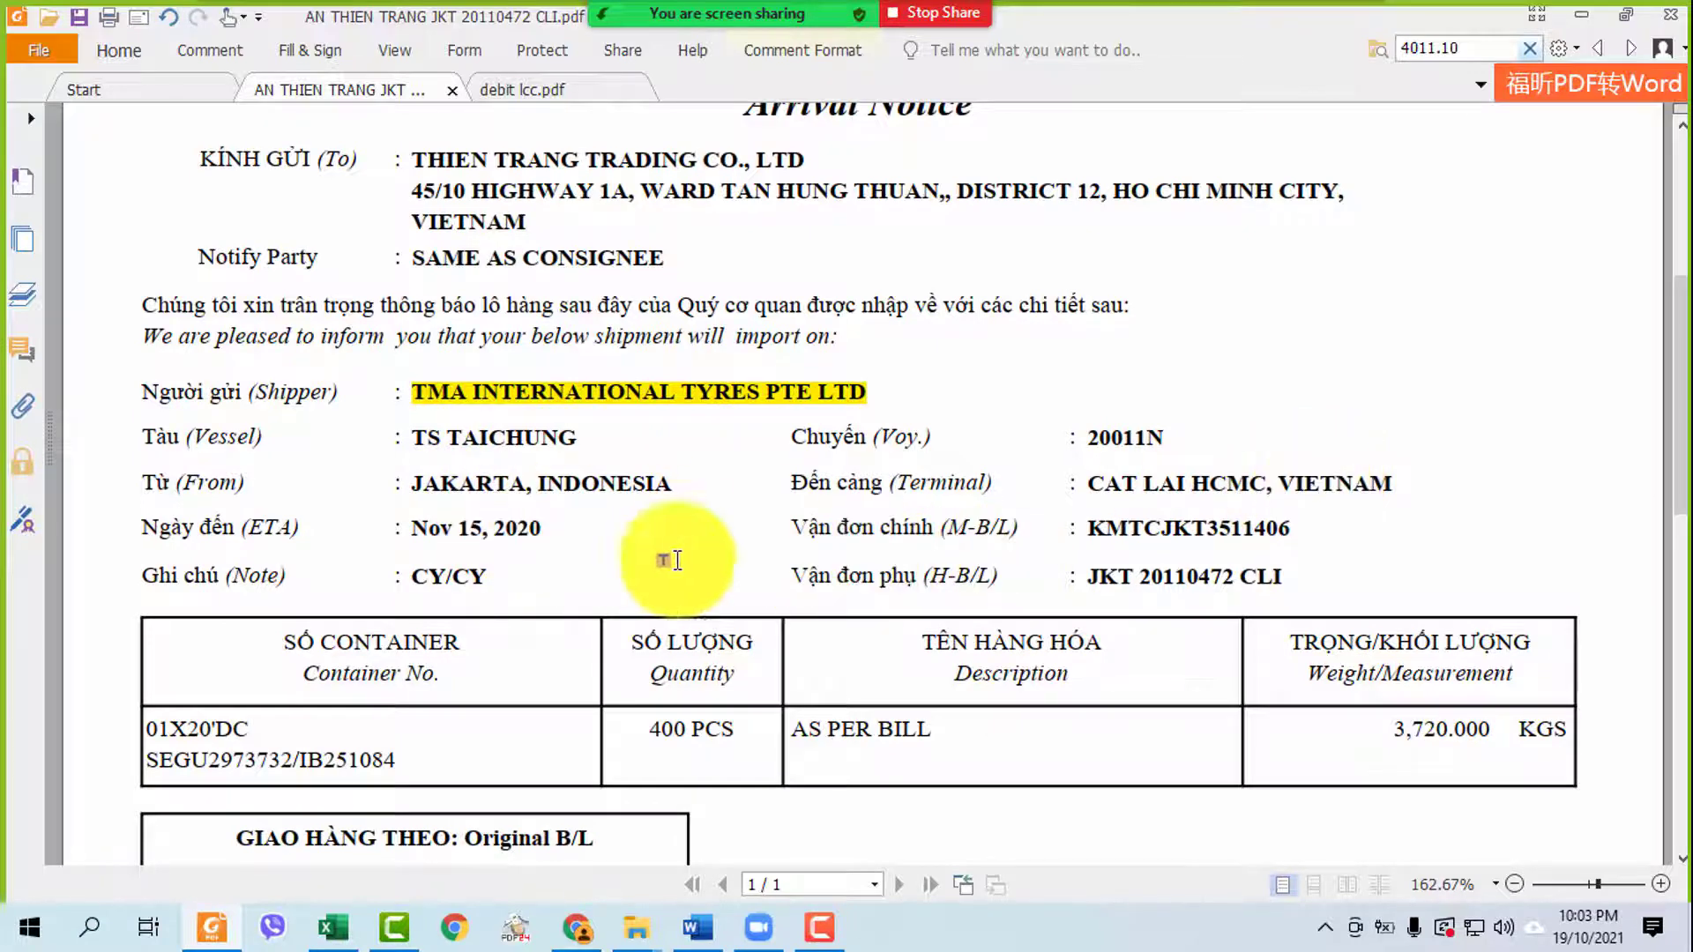
scroll(1438, 581, down, 3)
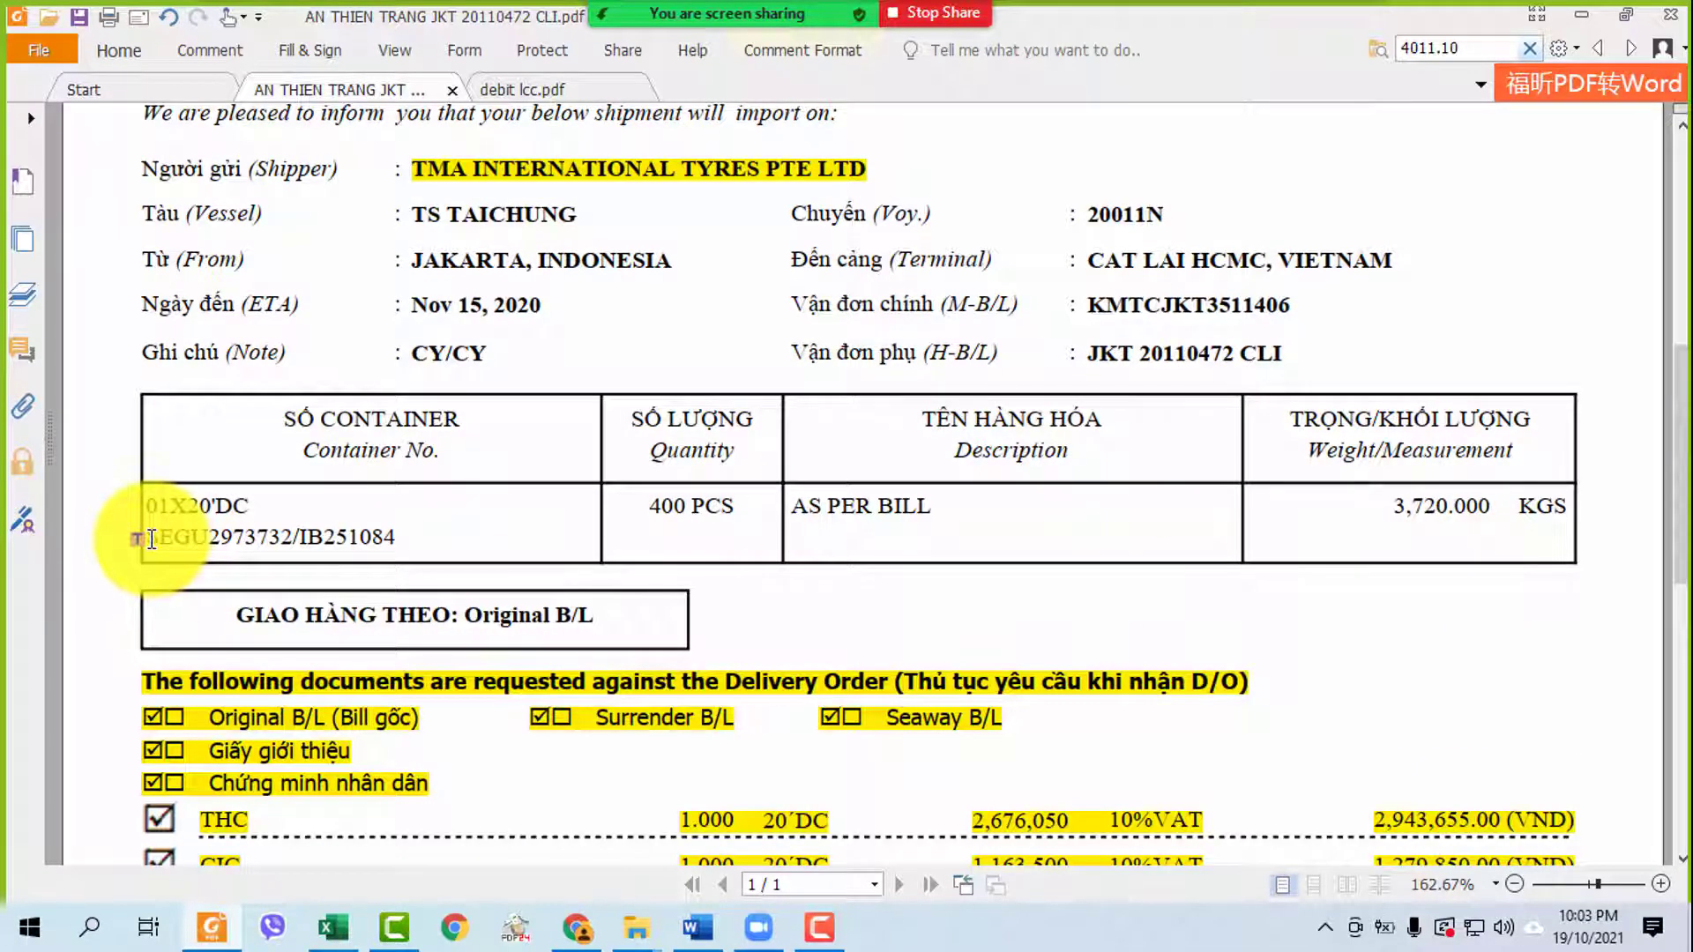
scroll(441, 542, down, 3)
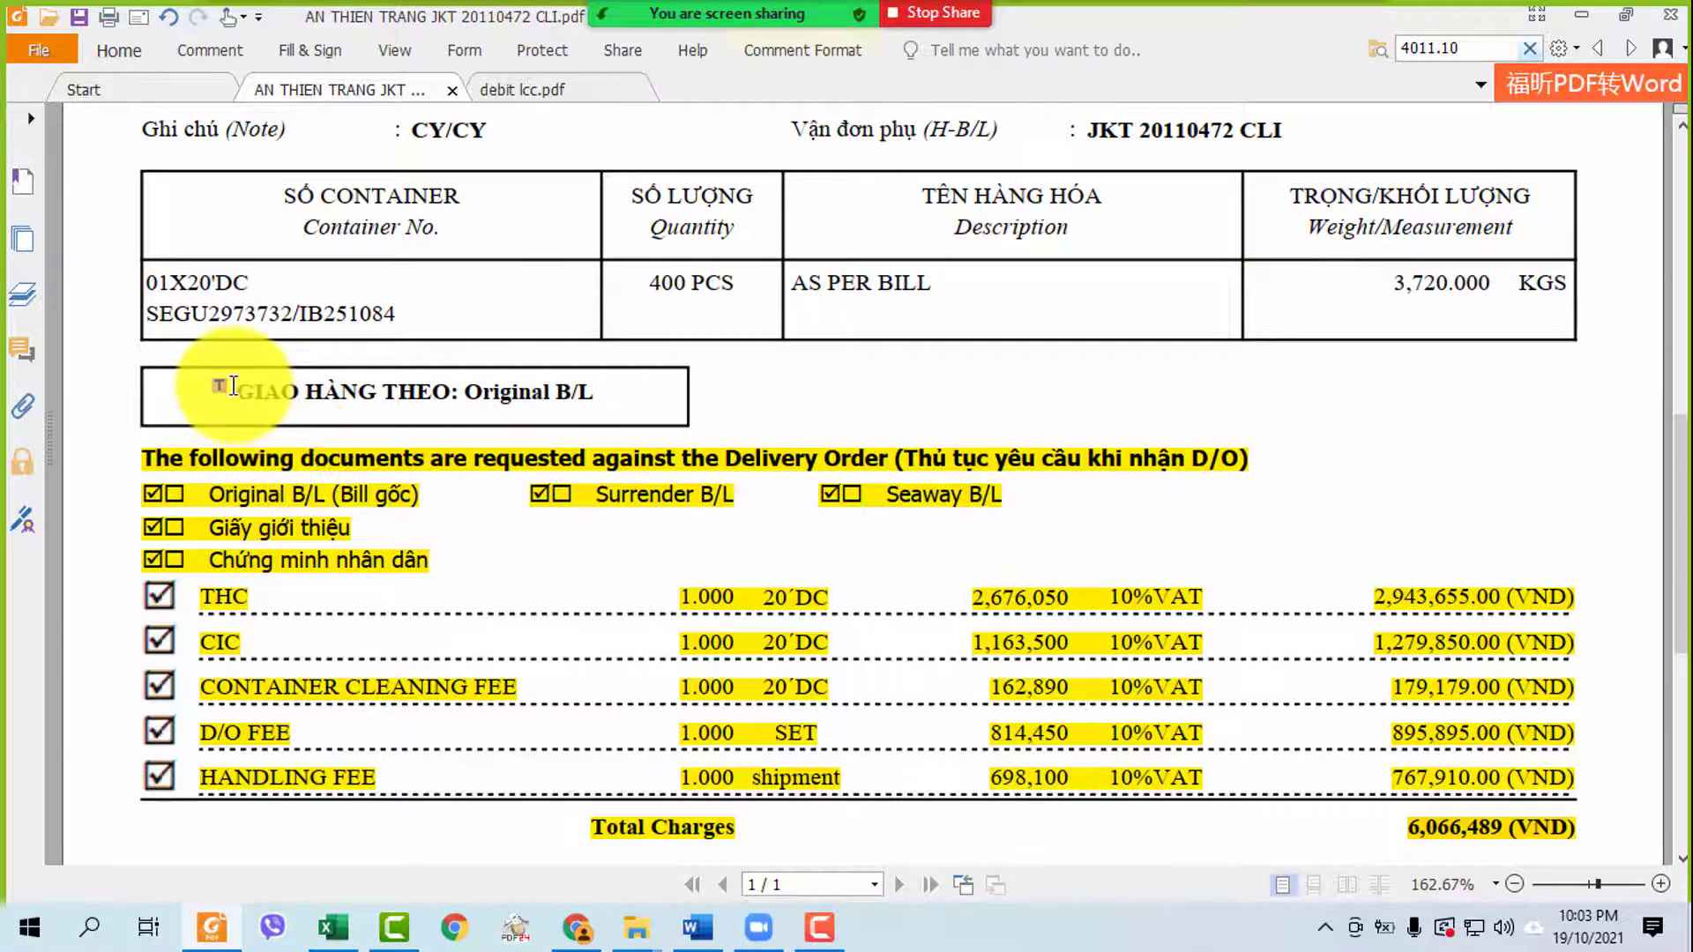
drag(233, 386, 604, 392)
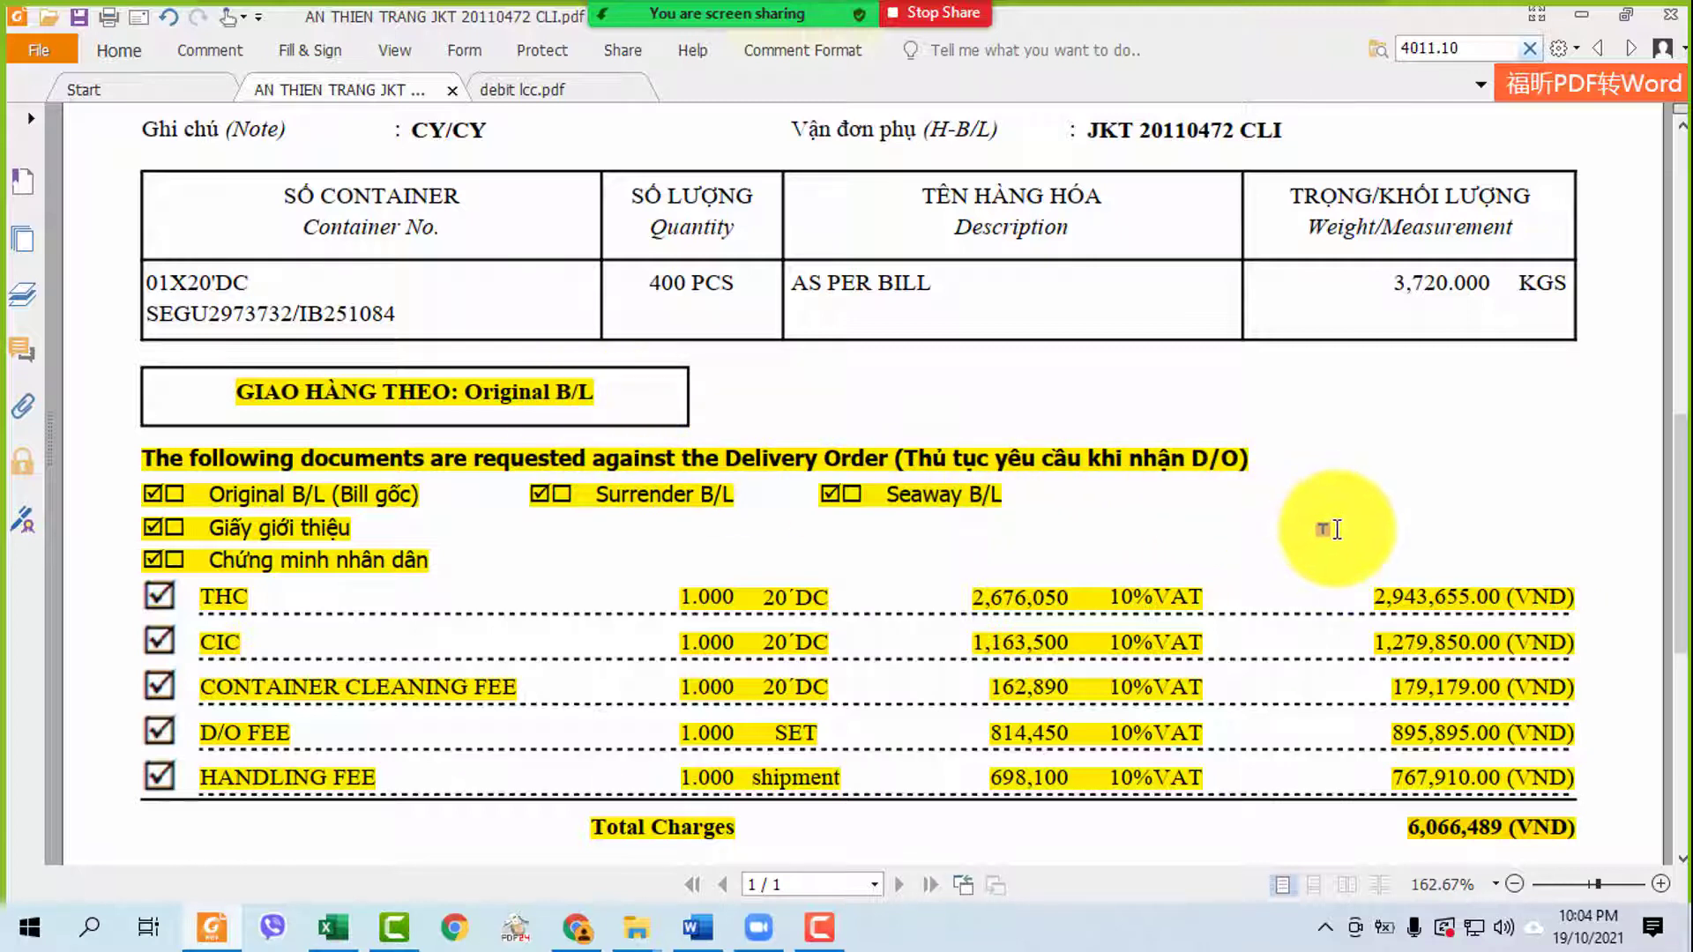
- Highlight the G.E. VIETNAM LOGISTICS COMPANY LIMITED name in the arrival notice's letterhead
scroll(1279, 519, up, 2)
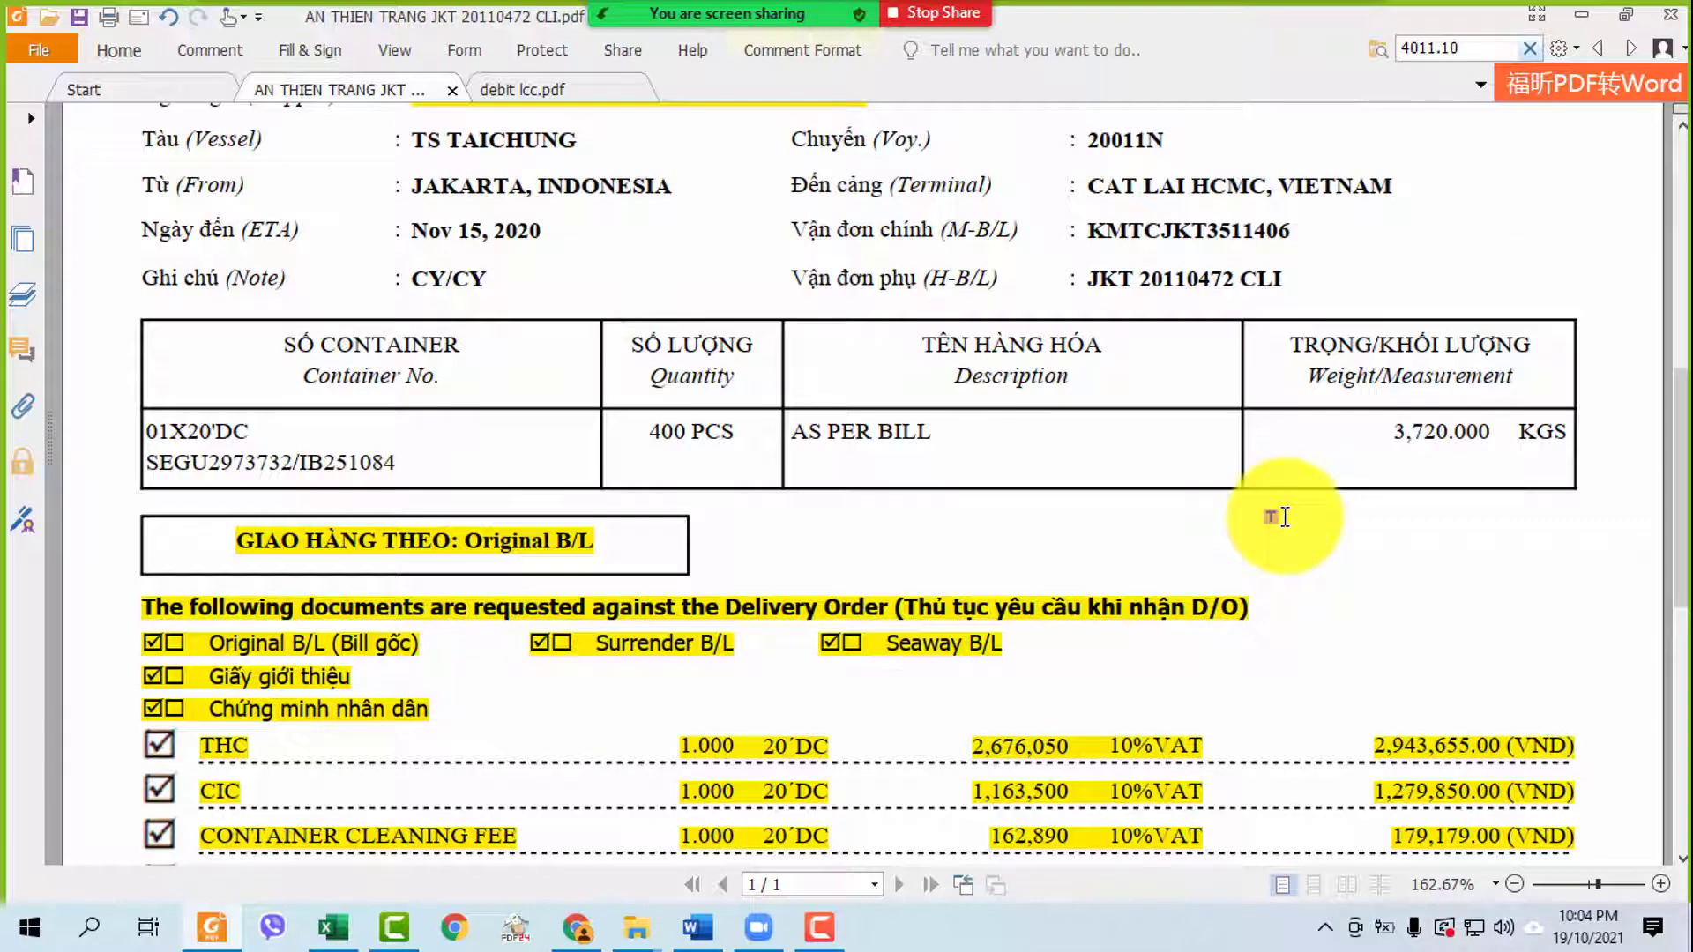
scroll(1278, 519, down, 4)
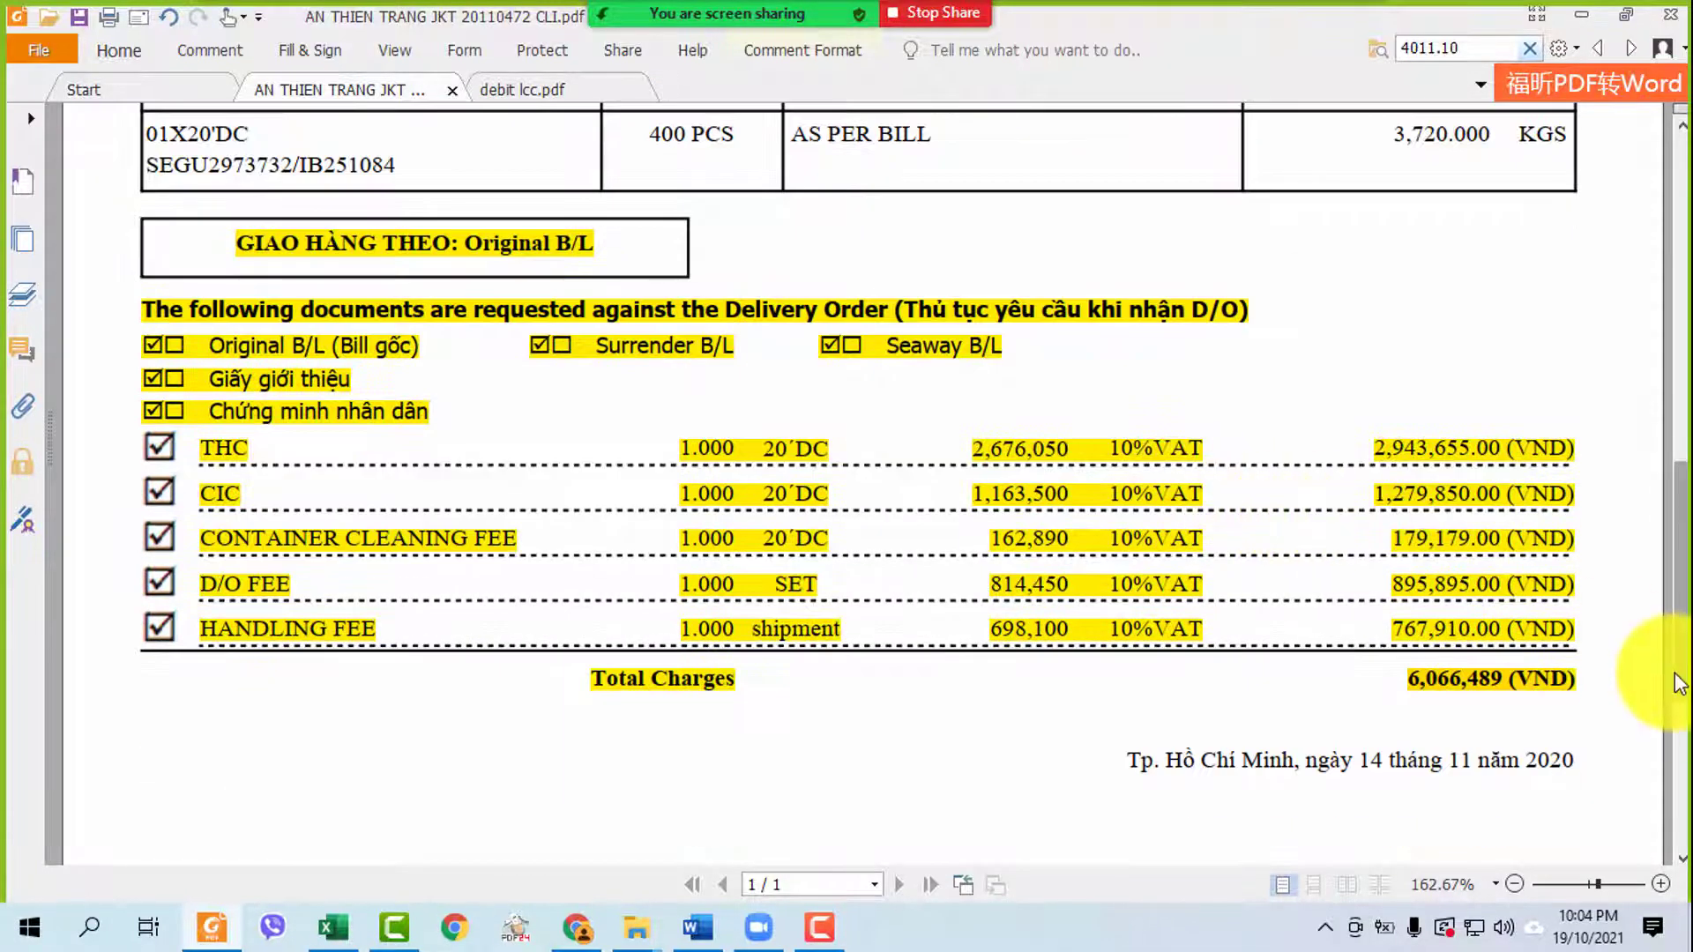
drag(1679, 683, 1679, 423)
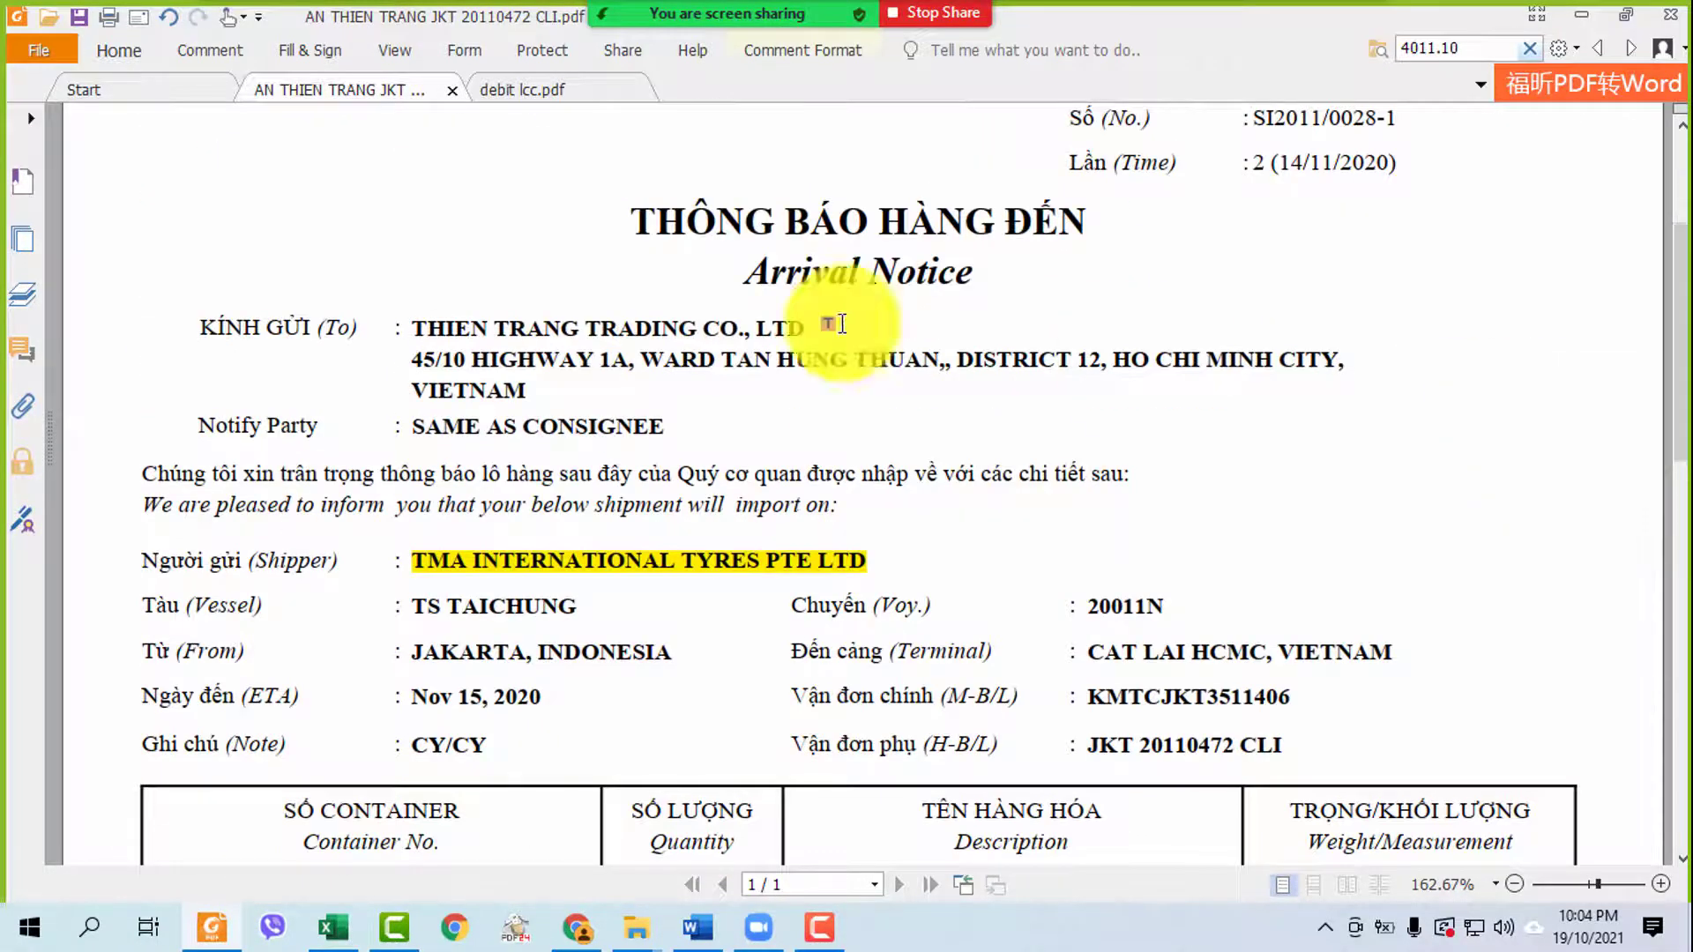
drag(470, 151, 1224, 150)
- Review the arrival notice's shipment details, charges and issuing company, comparing it briefly with the debit note
scroll(1061, 352, down, 10)
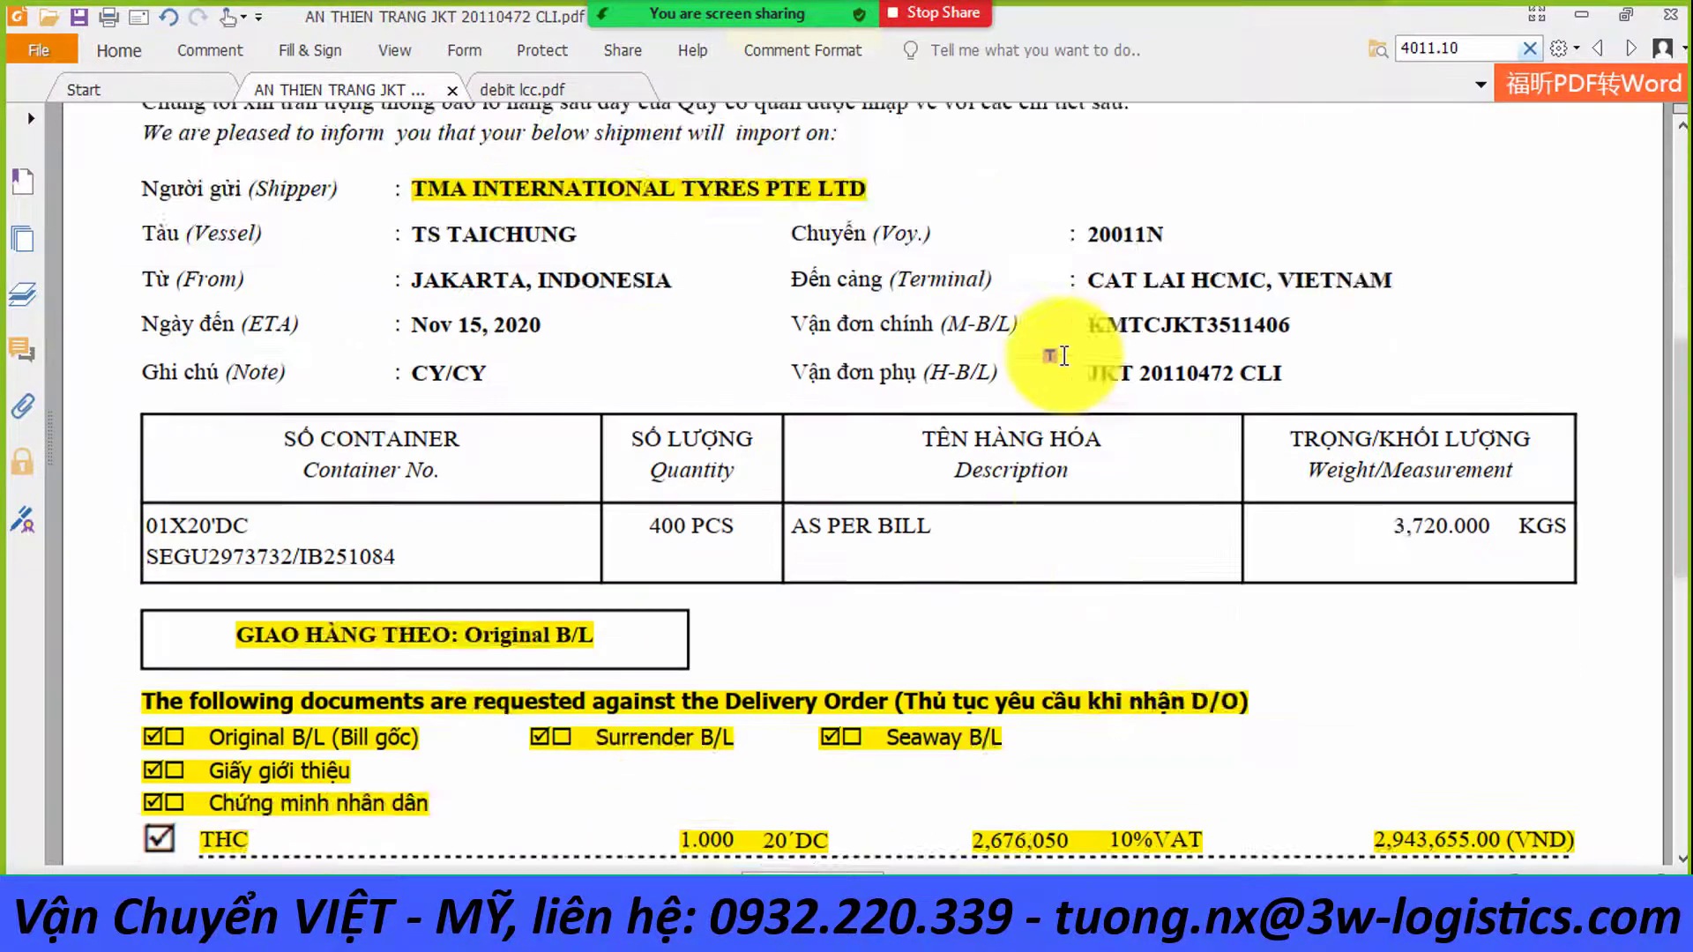
scroll(1073, 354, down, 5)
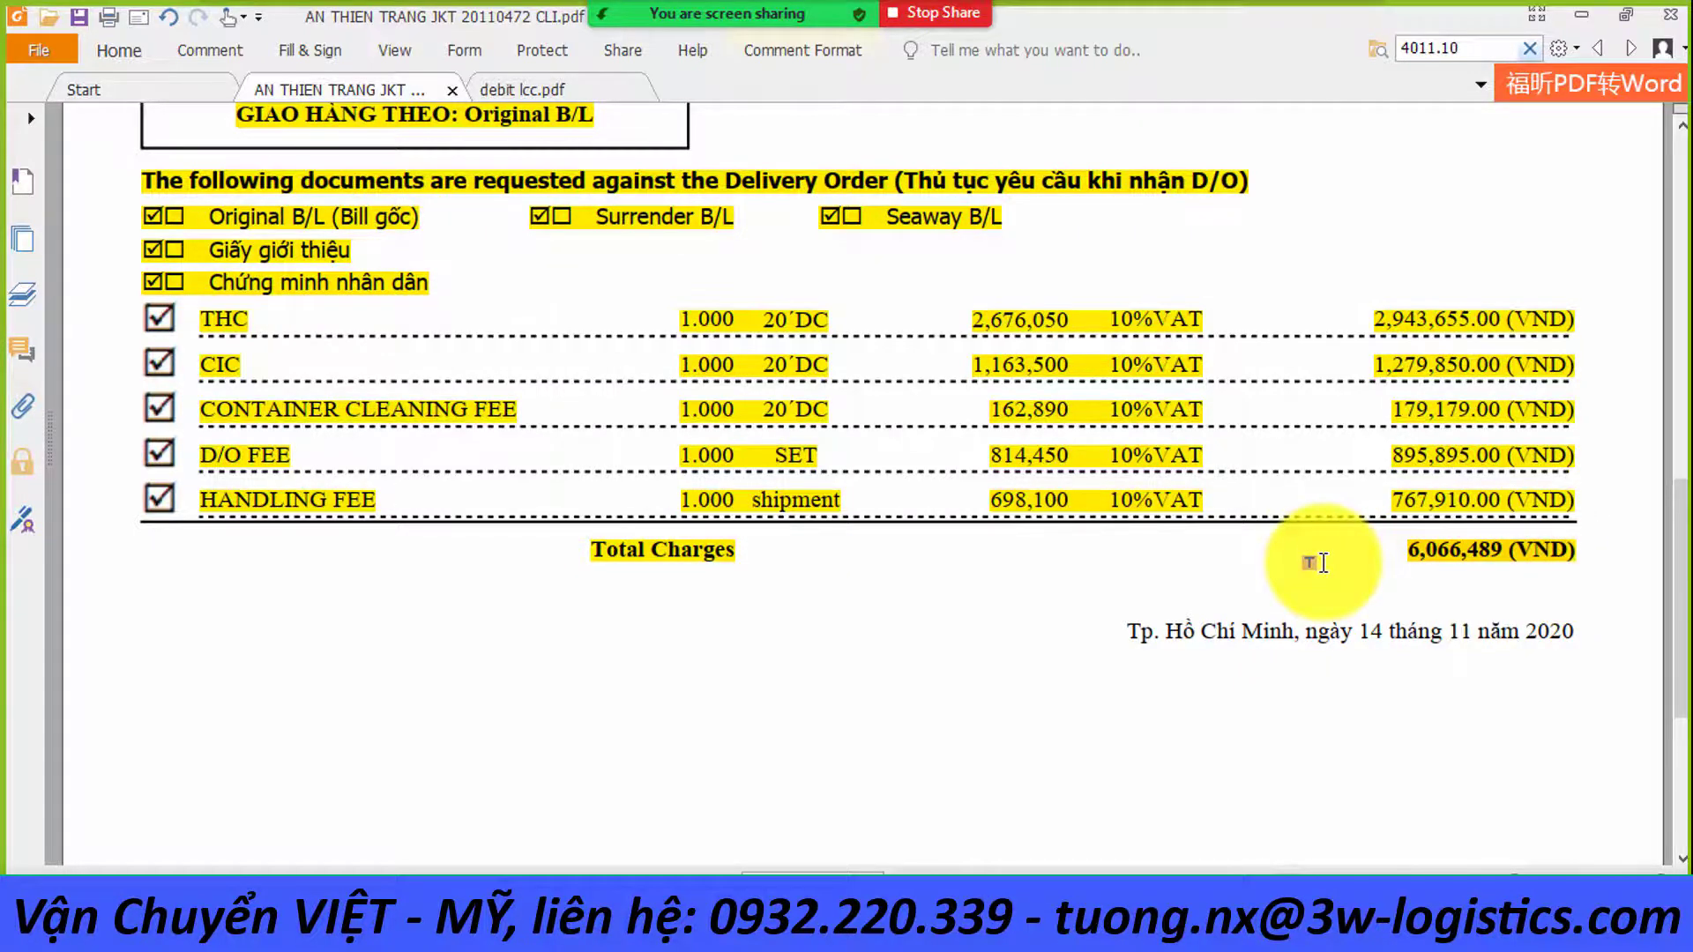
scroll(1326, 558, up, 8)
scroll(1326, 558, up, 15)
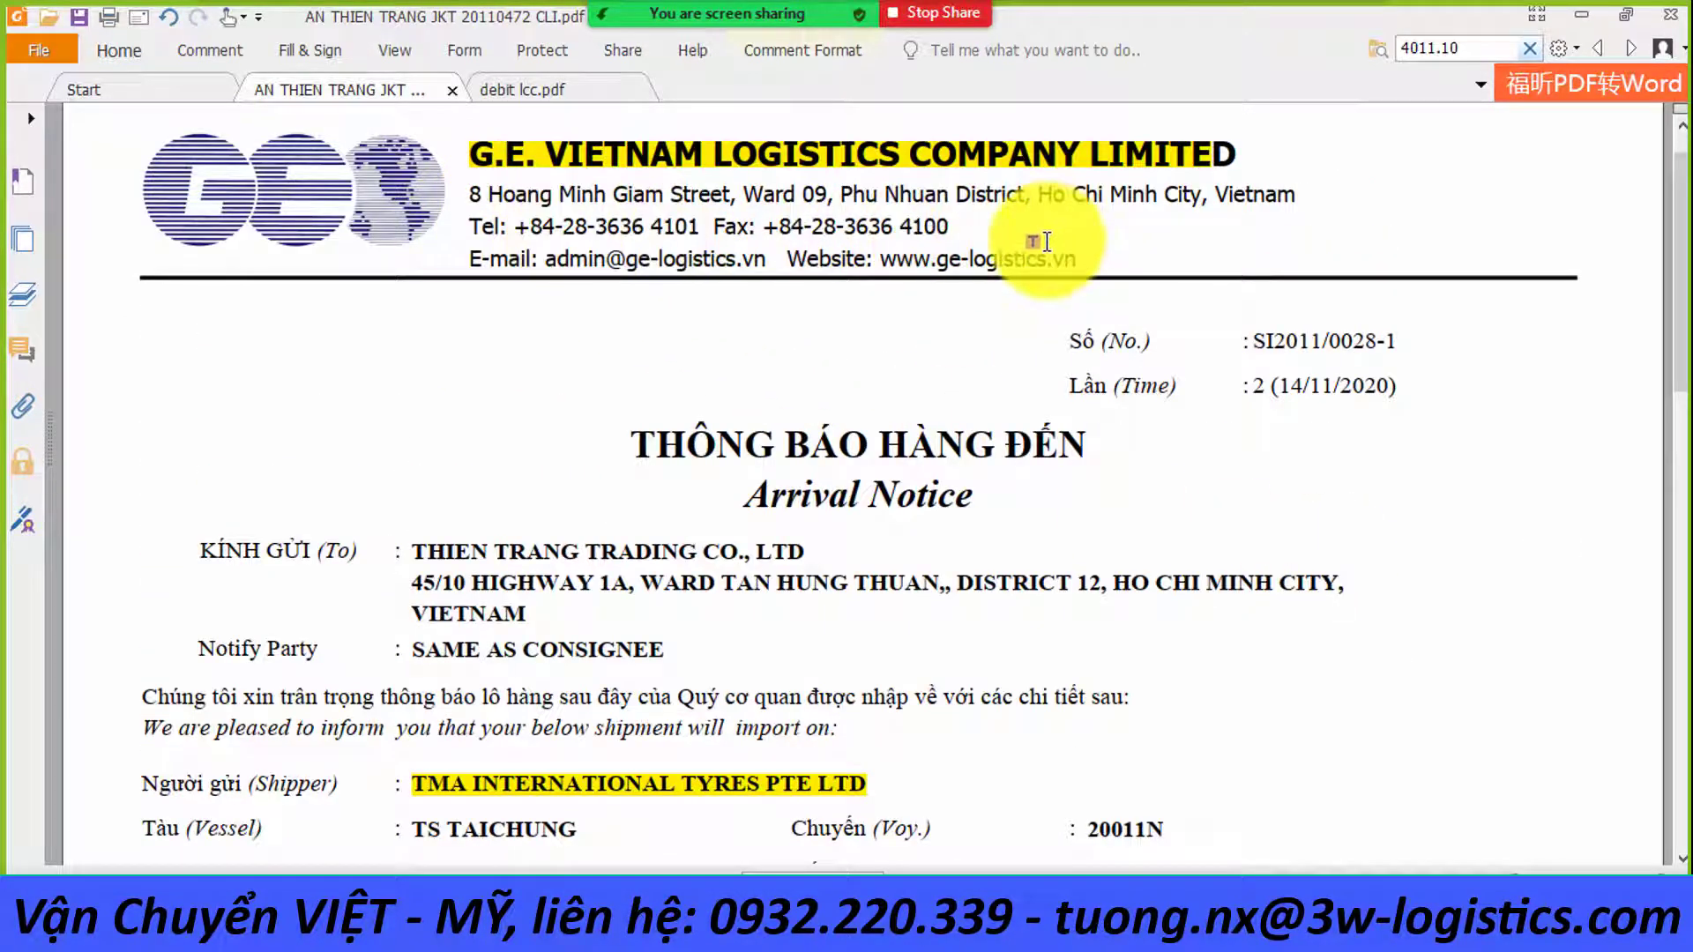
click(563, 83)
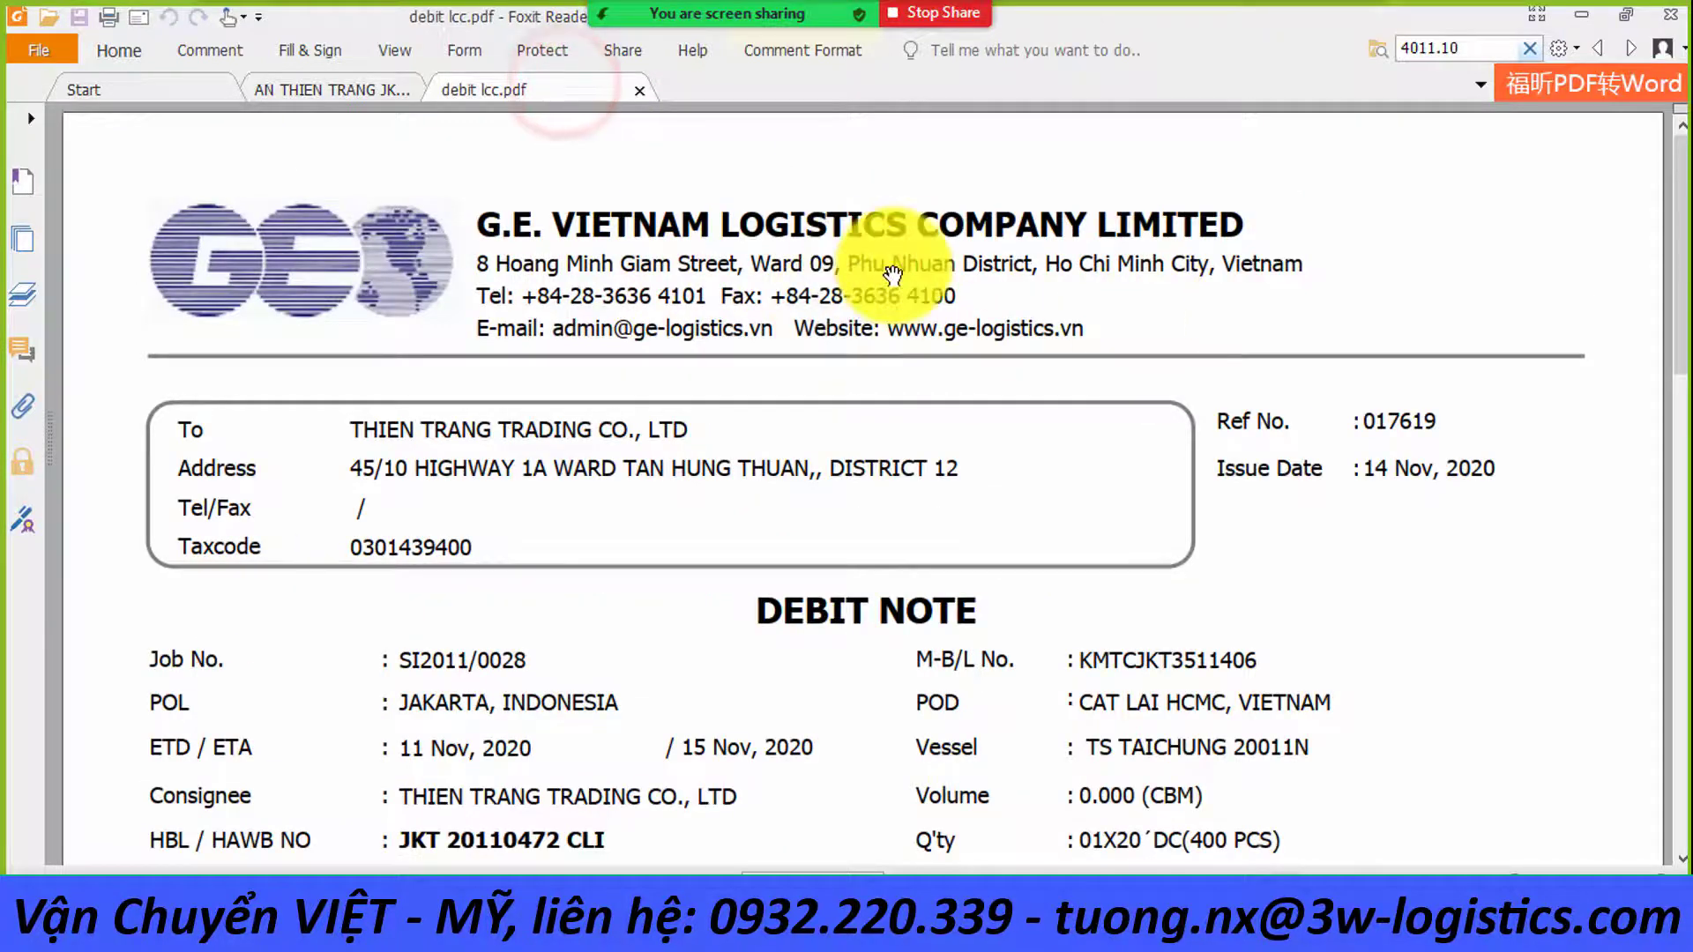
click(326, 83)
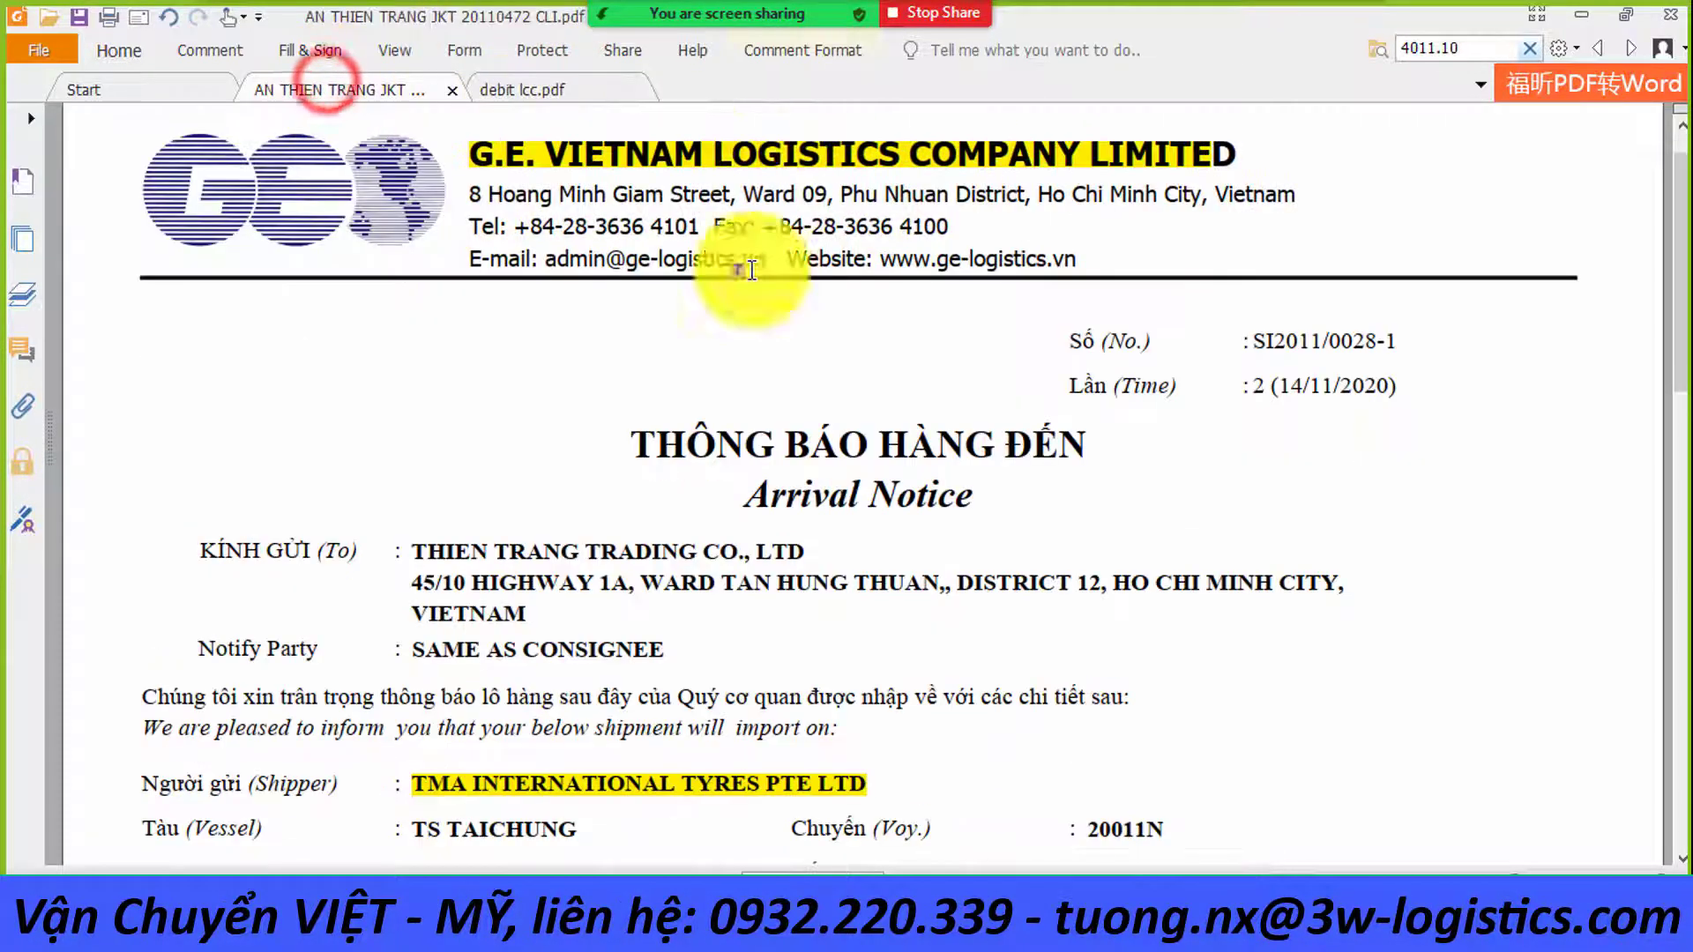
scroll(1014, 476, down, 3)
scroll(1018, 483, down, 8)
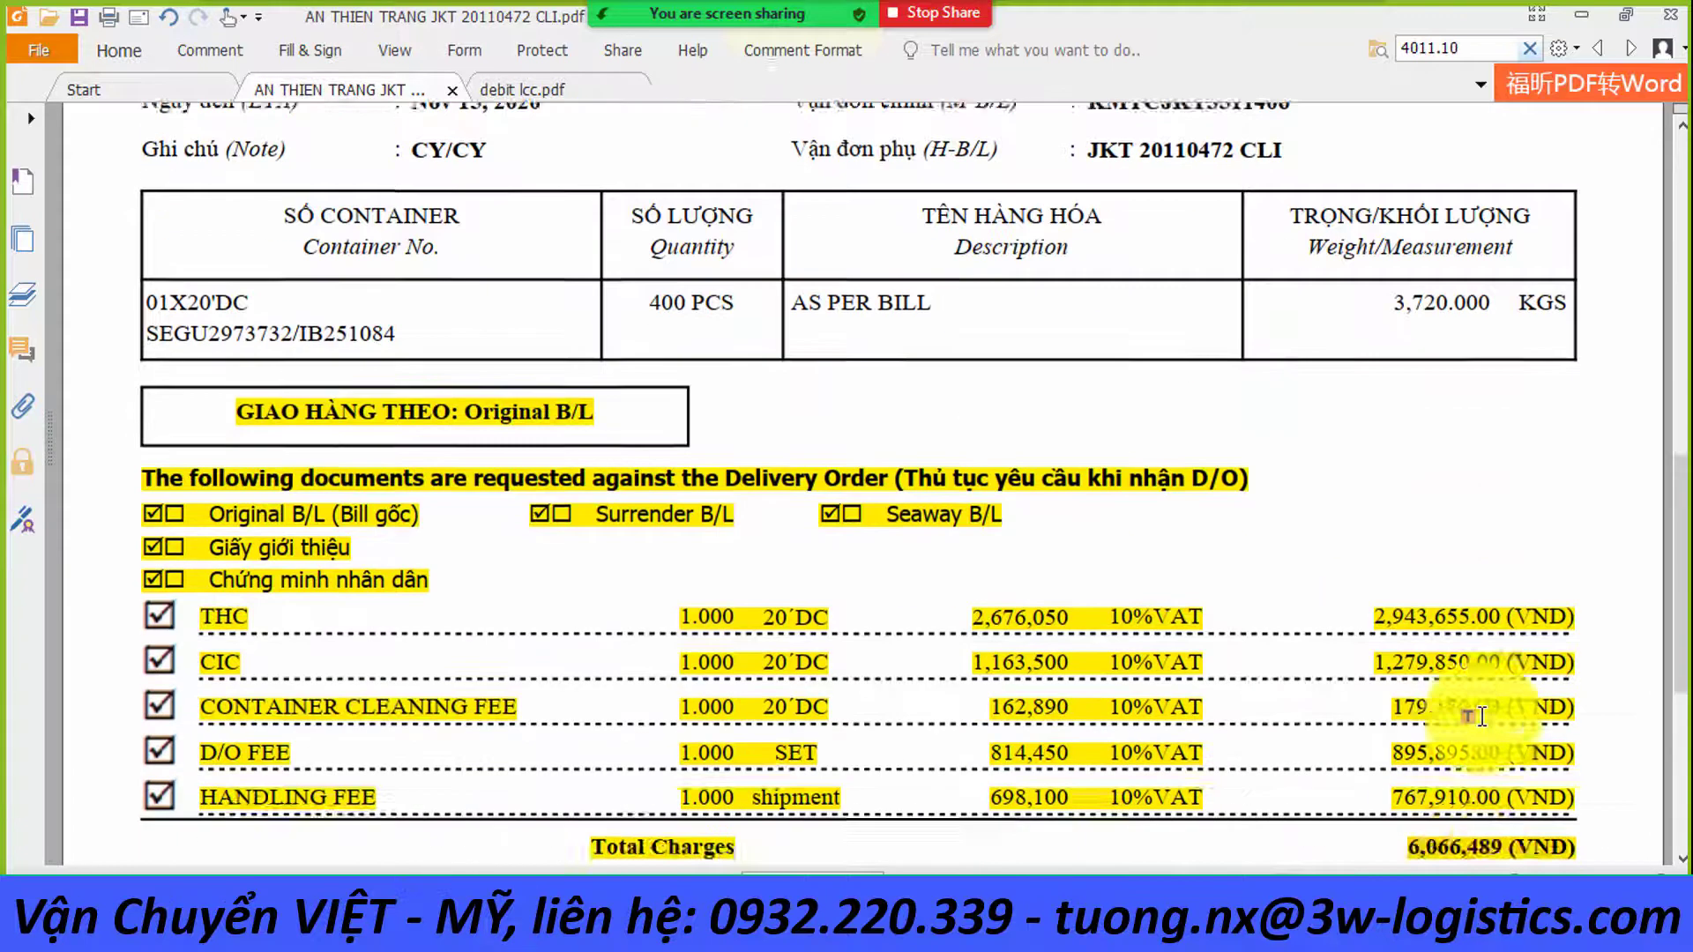
- Point out the BANKING DETAILS block in the debit note and highlight the bank name MILITARY C.J.S BANK
click(564, 90)
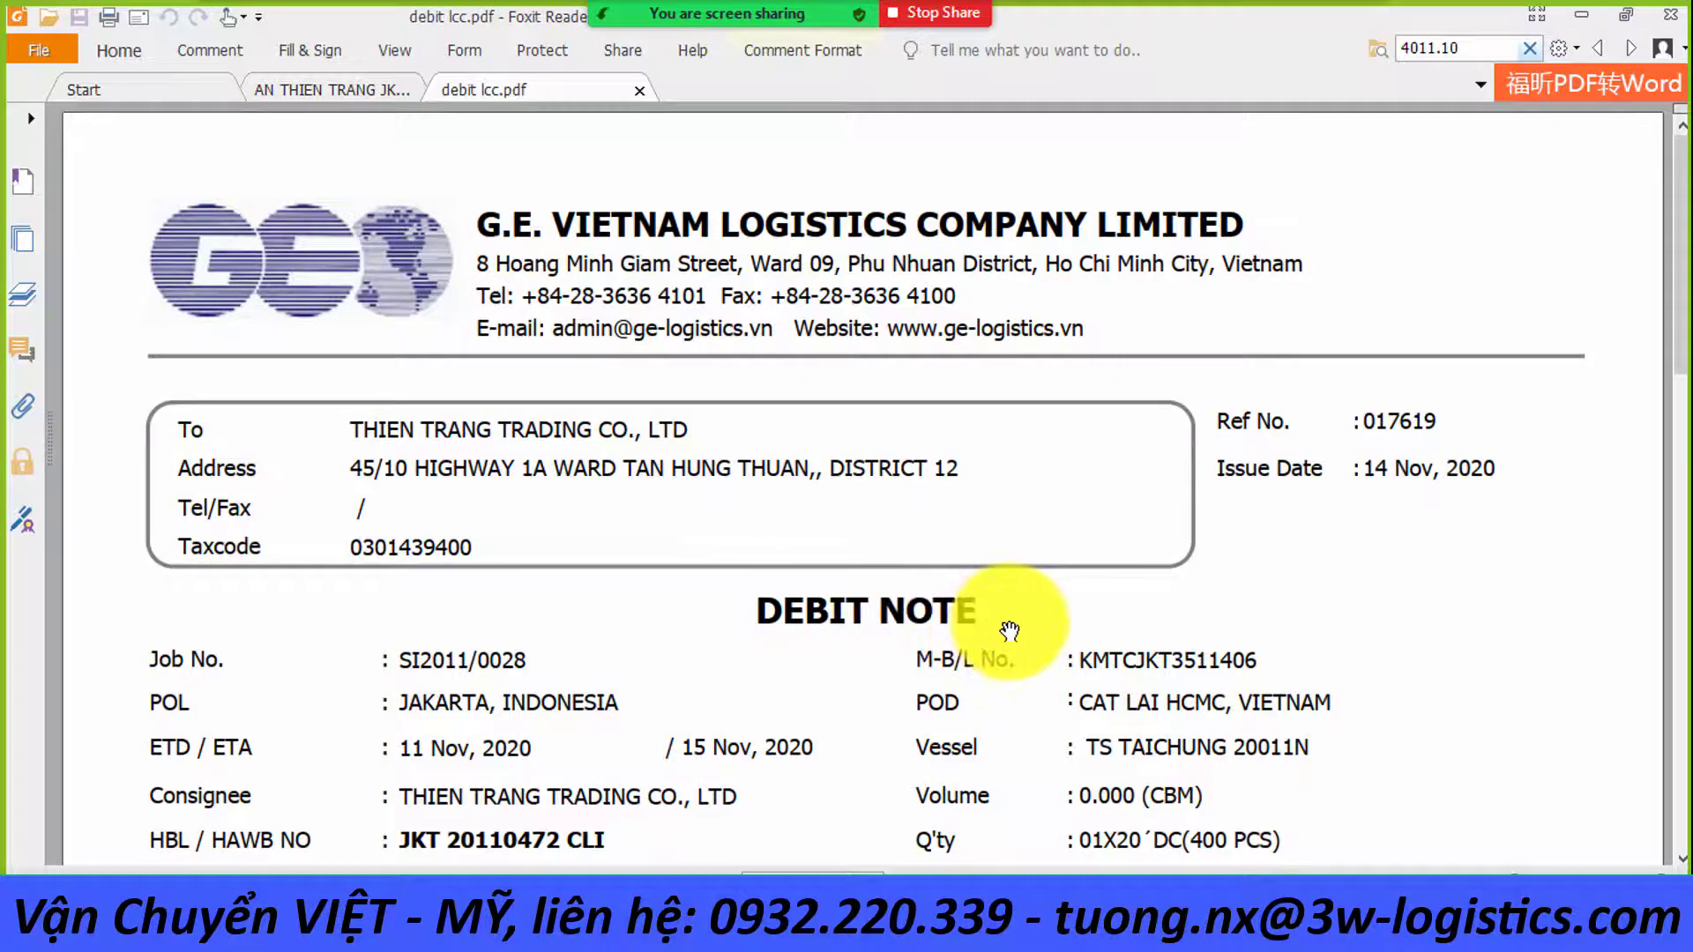
scroll(1016, 635, down, 3)
scroll(1016, 635, down, 18)
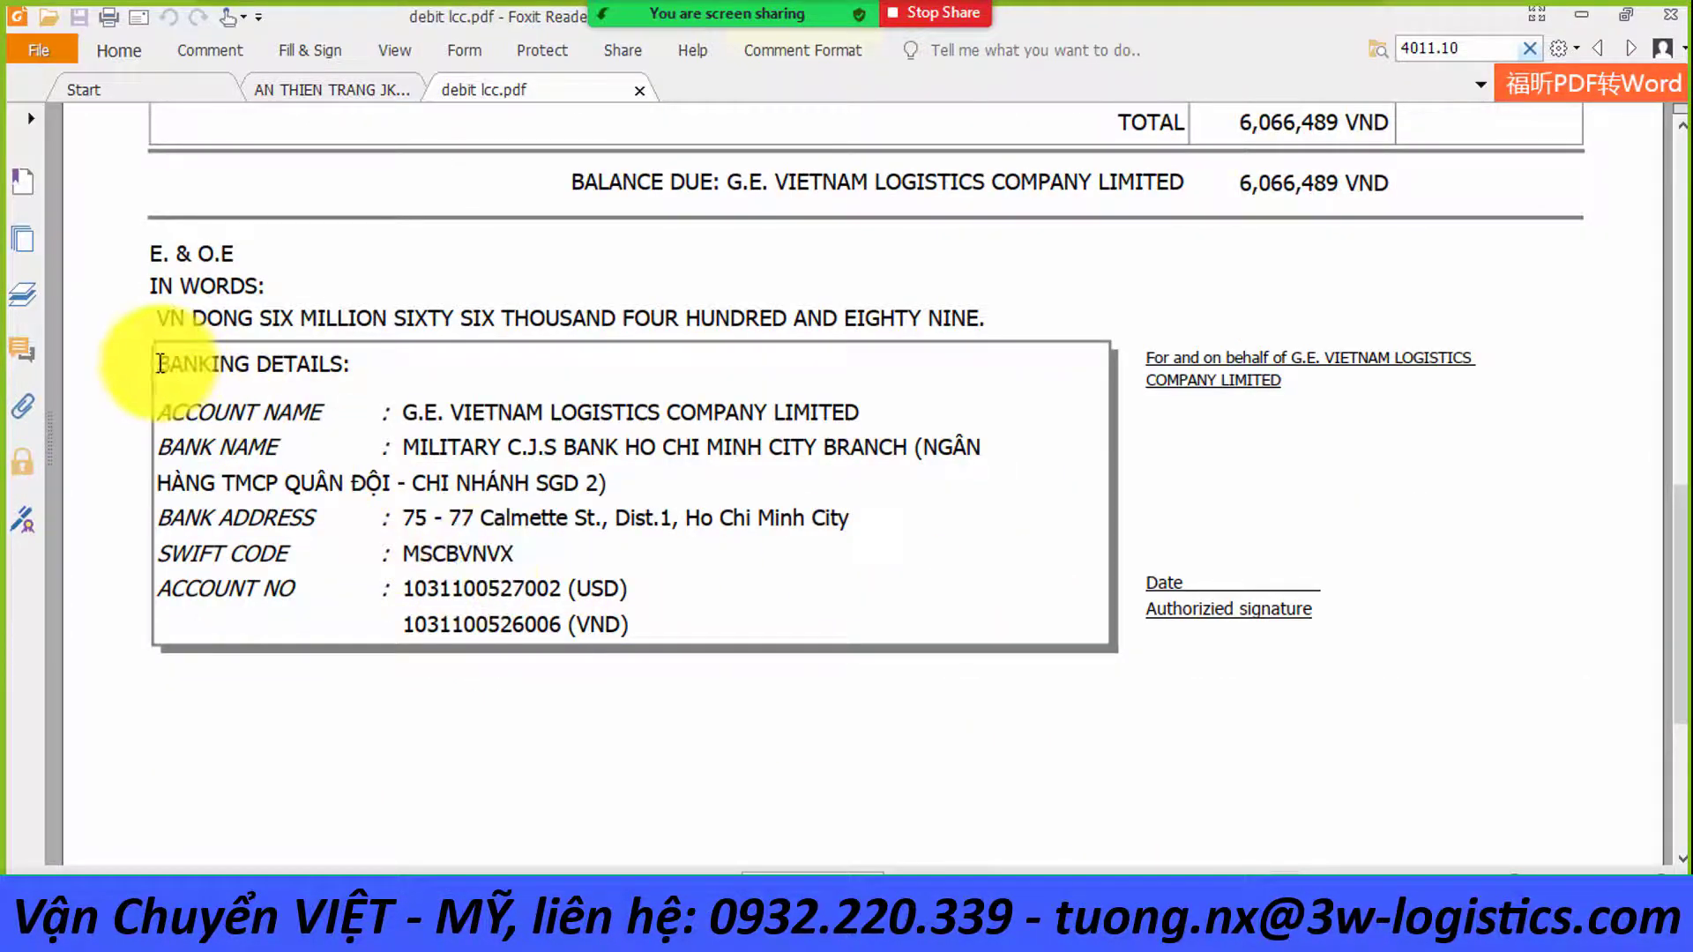
drag(154, 361, 676, 615)
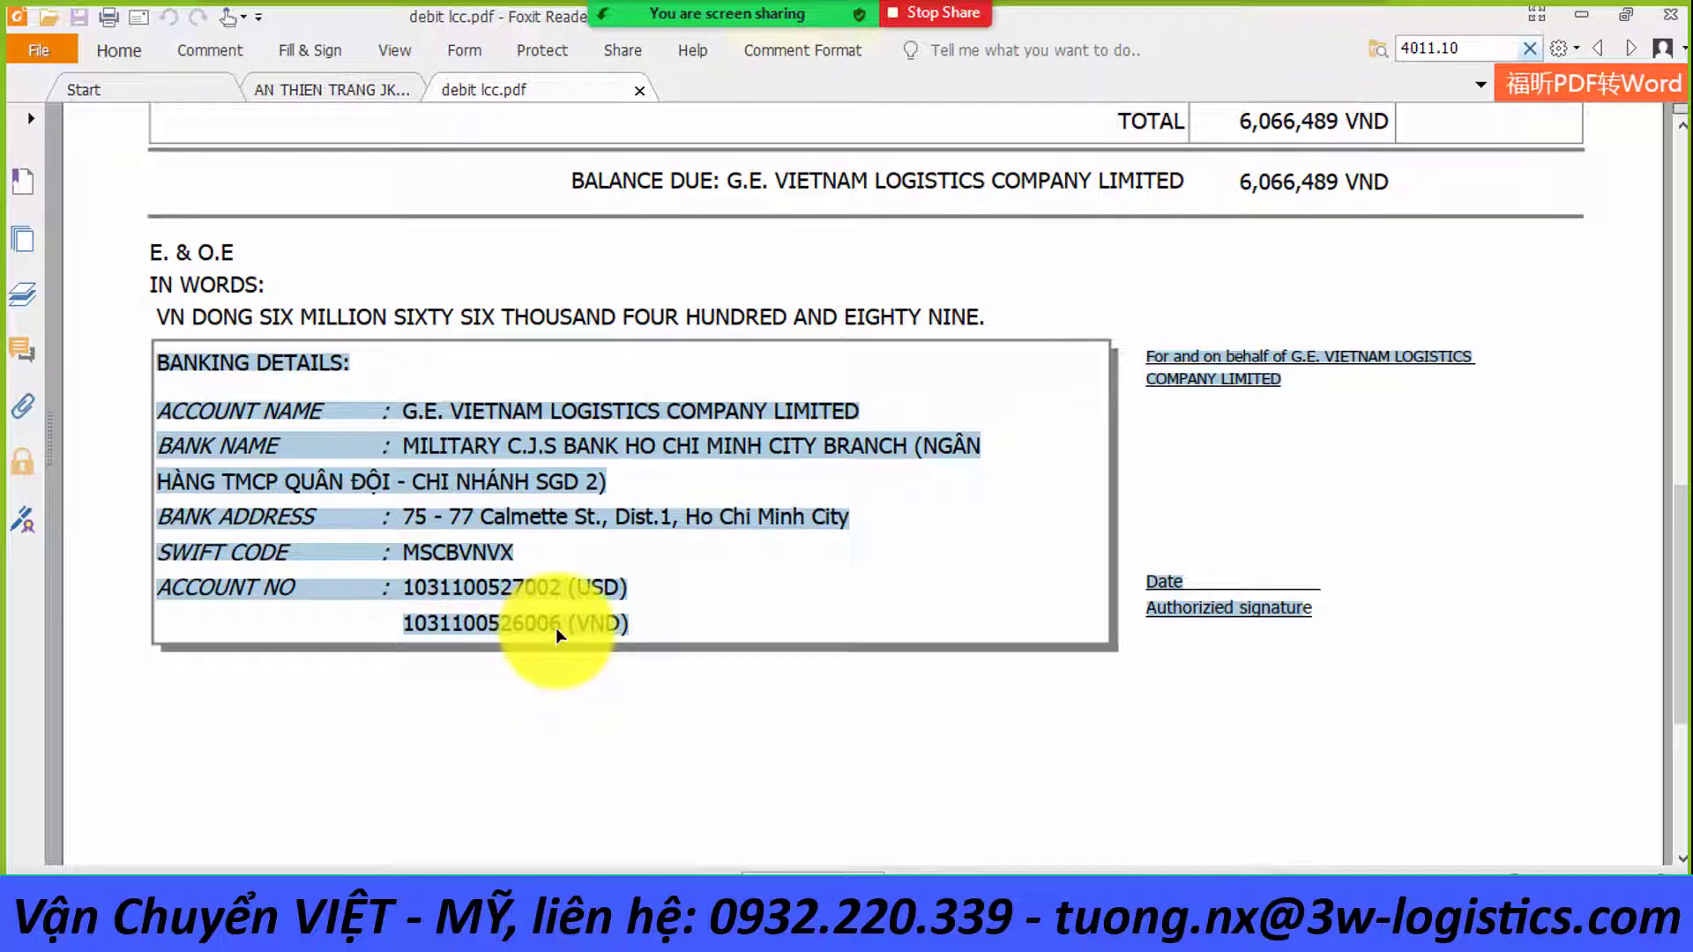
click(621, 587)
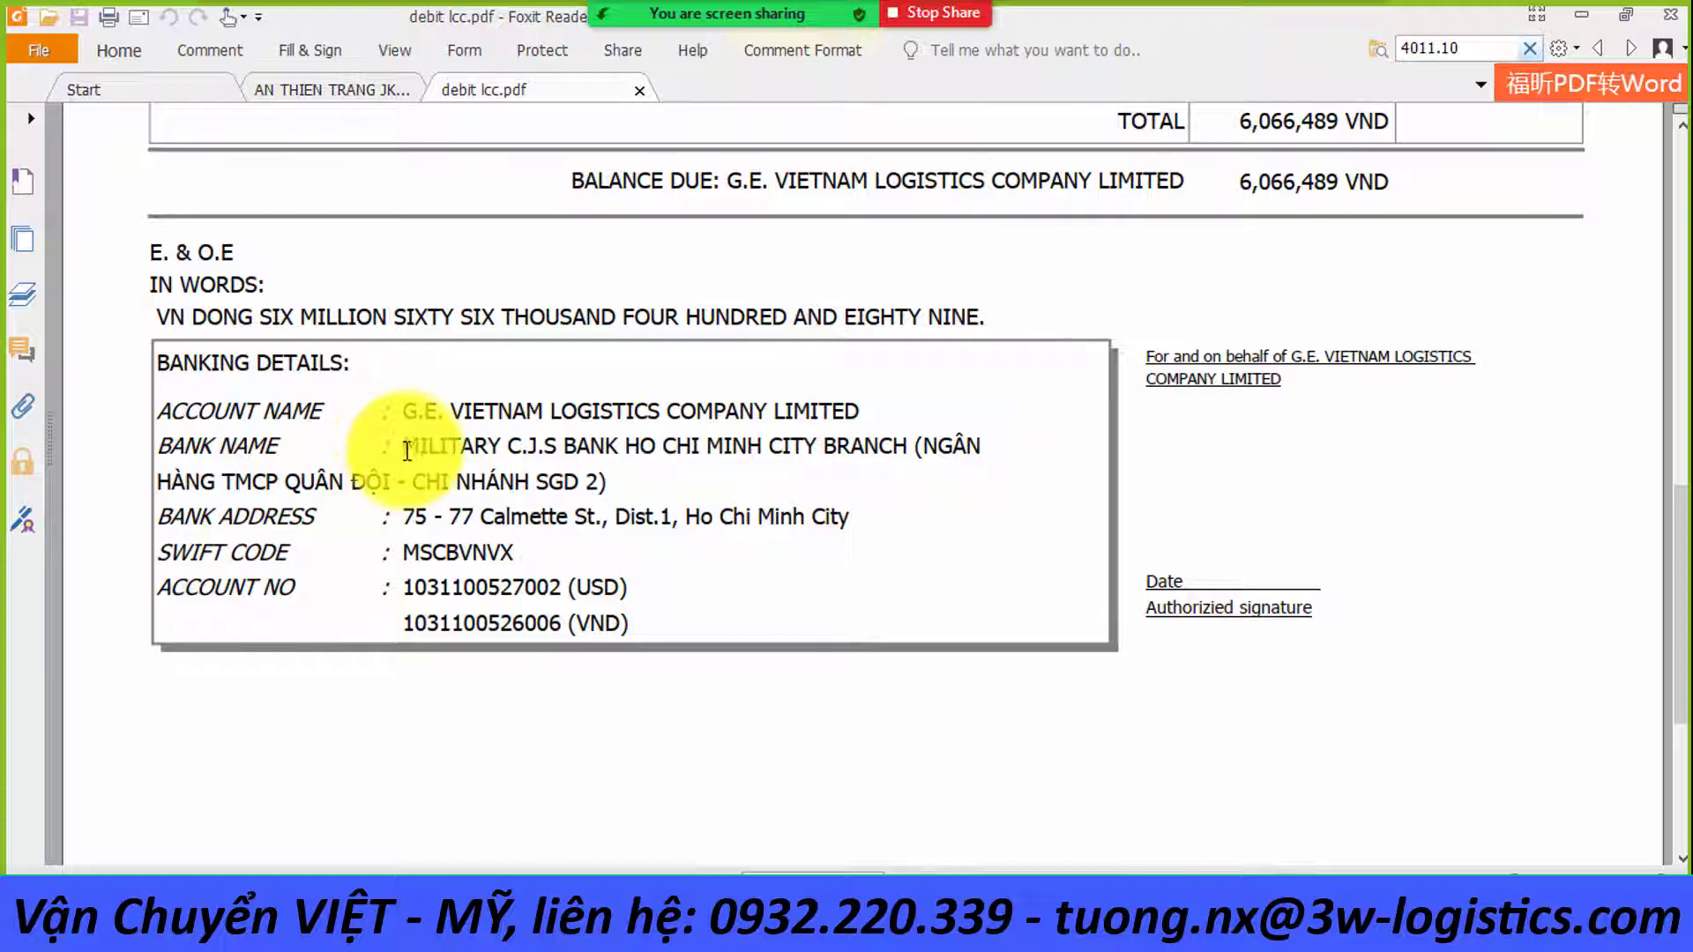
mouse_move(406, 445)
mouse_down()
mouse_move(552, 448)
mouse_move(673, 406)
mouse_up()
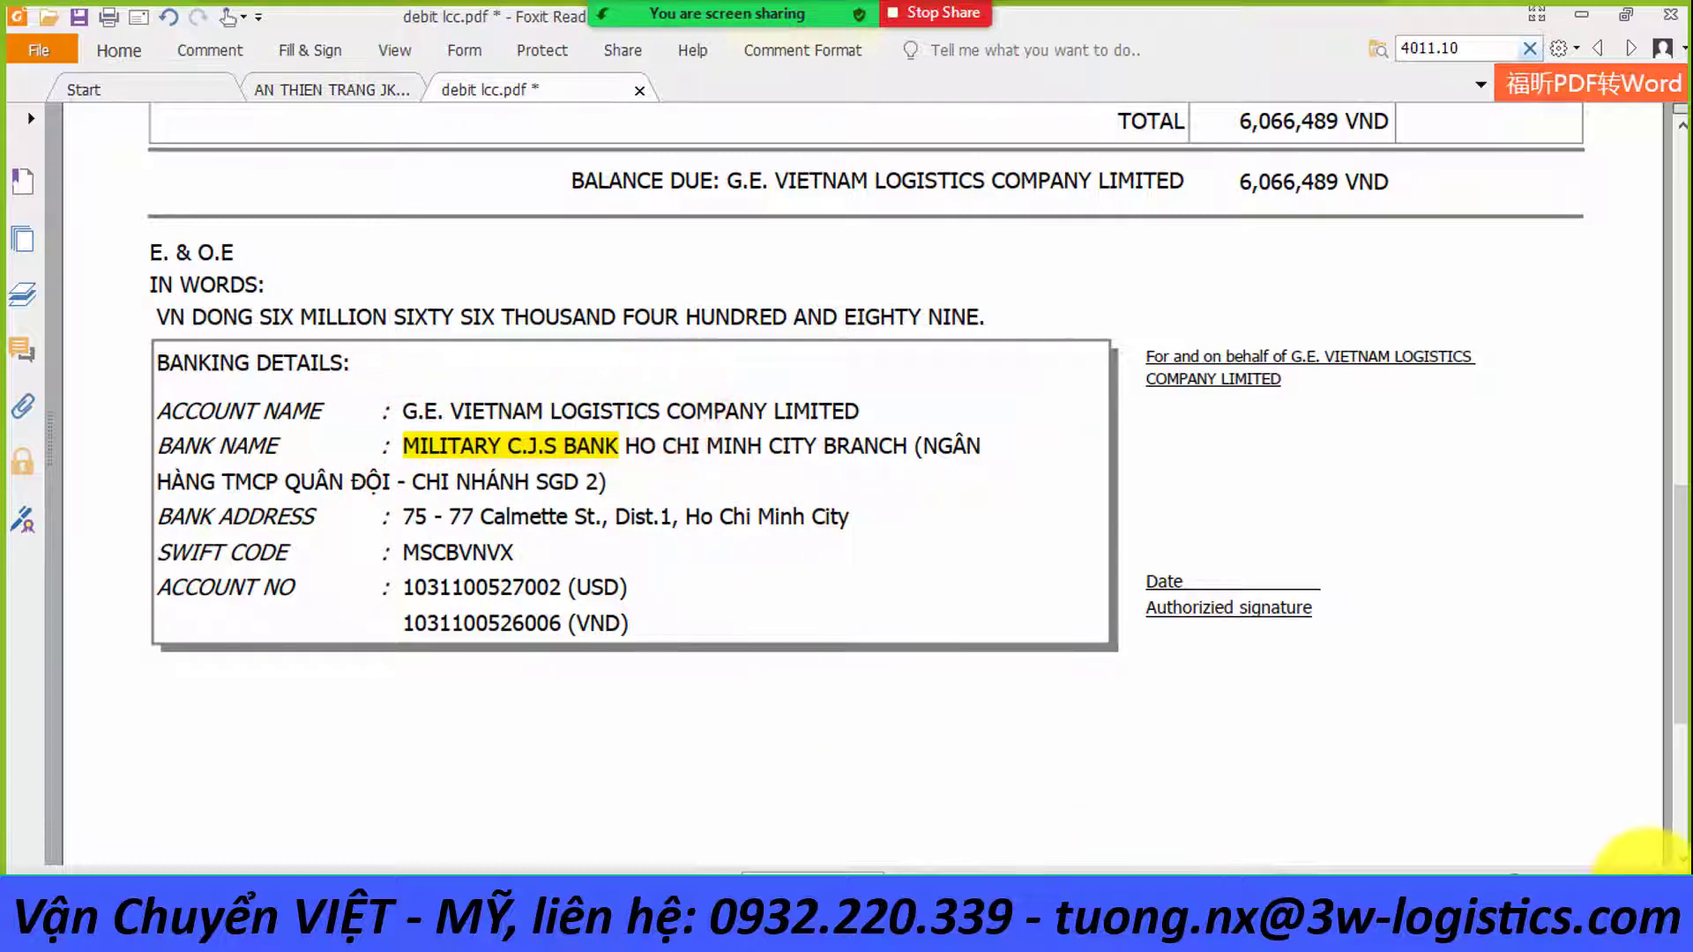
- Review the debit note from its letterhead and shipment details through the charges table to the banking details
scroll(1657, 848, up, 1)
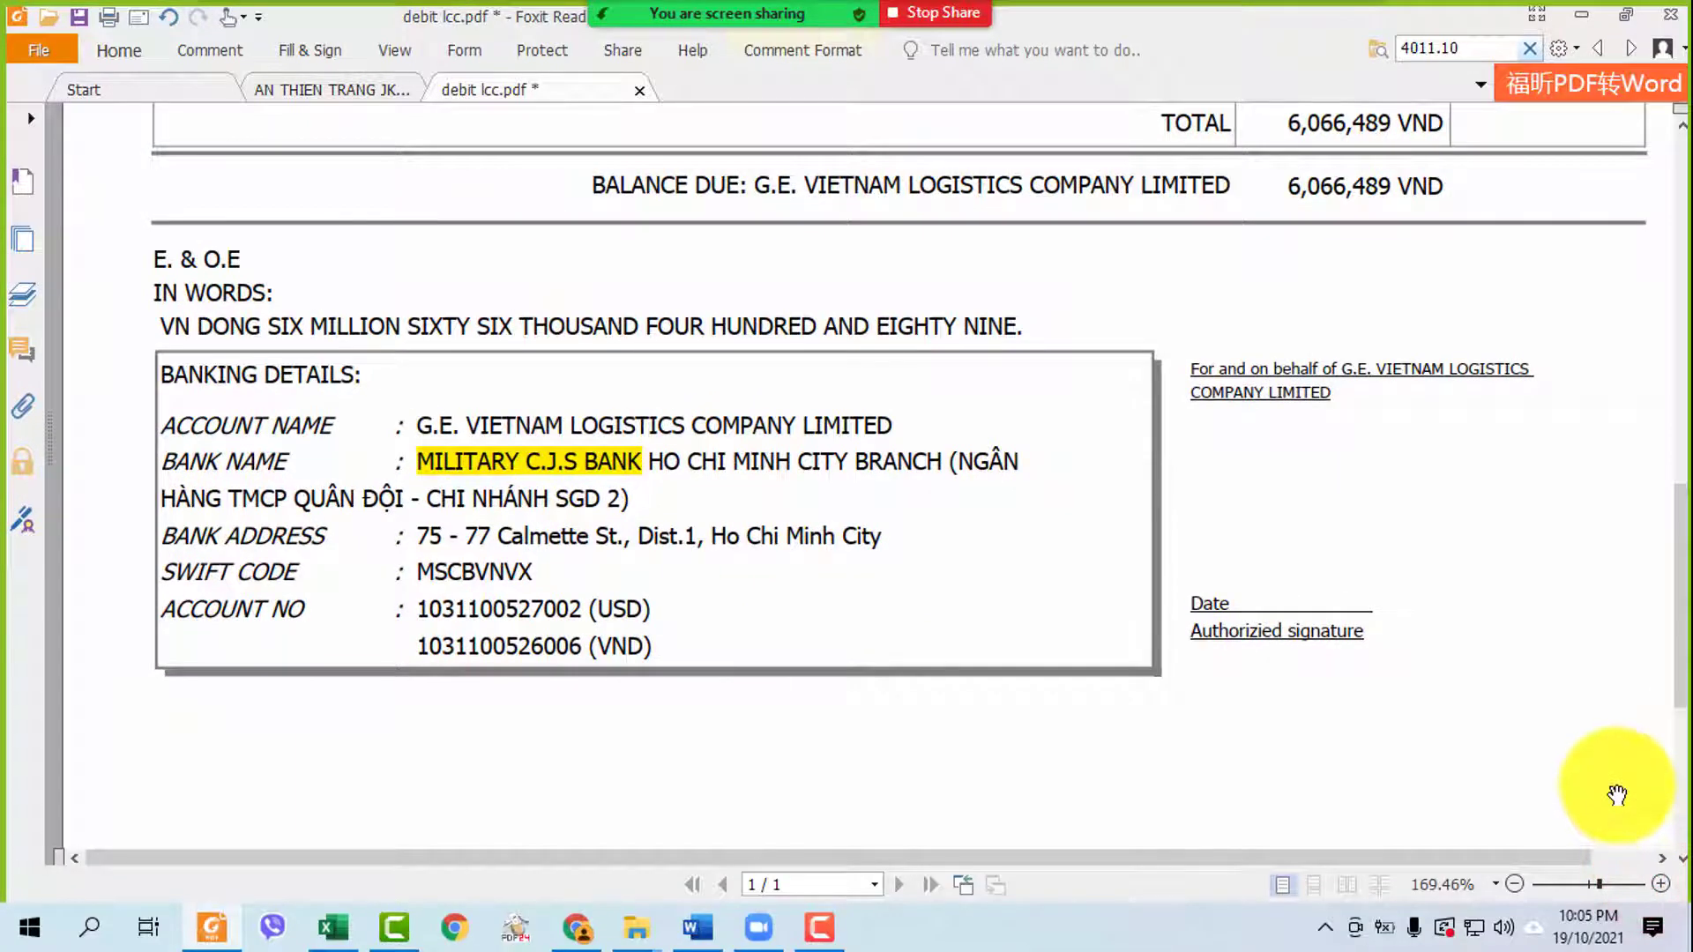
scroll(1496, 730, up, 3)
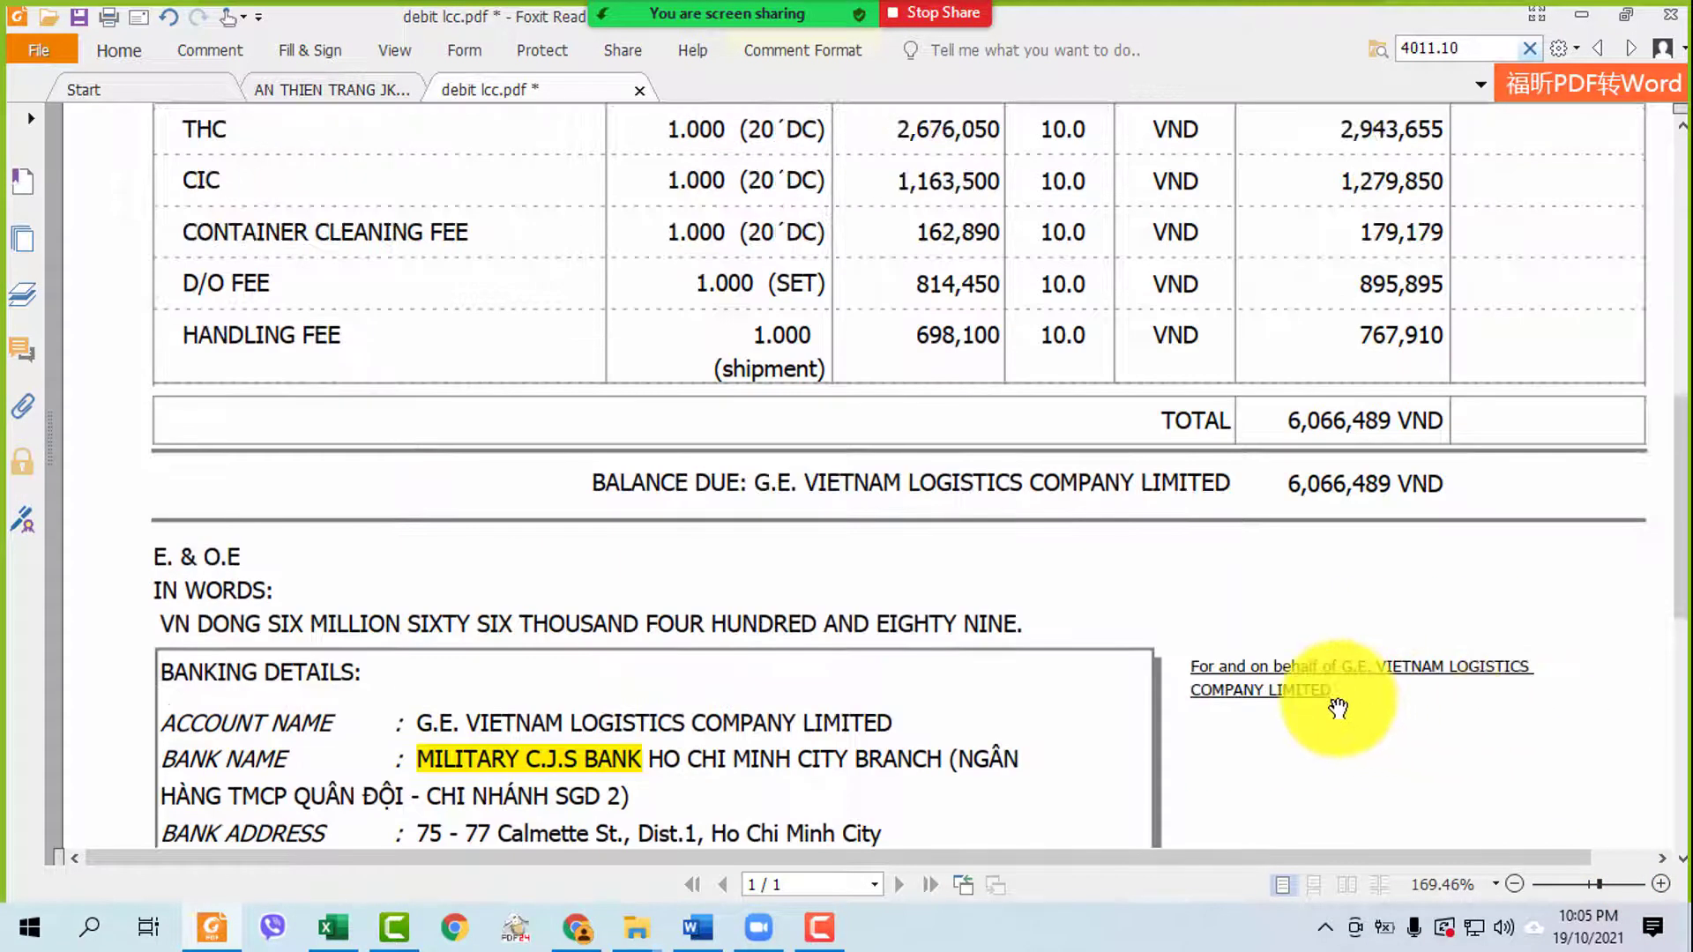
scroll(1330, 699, up, 10)
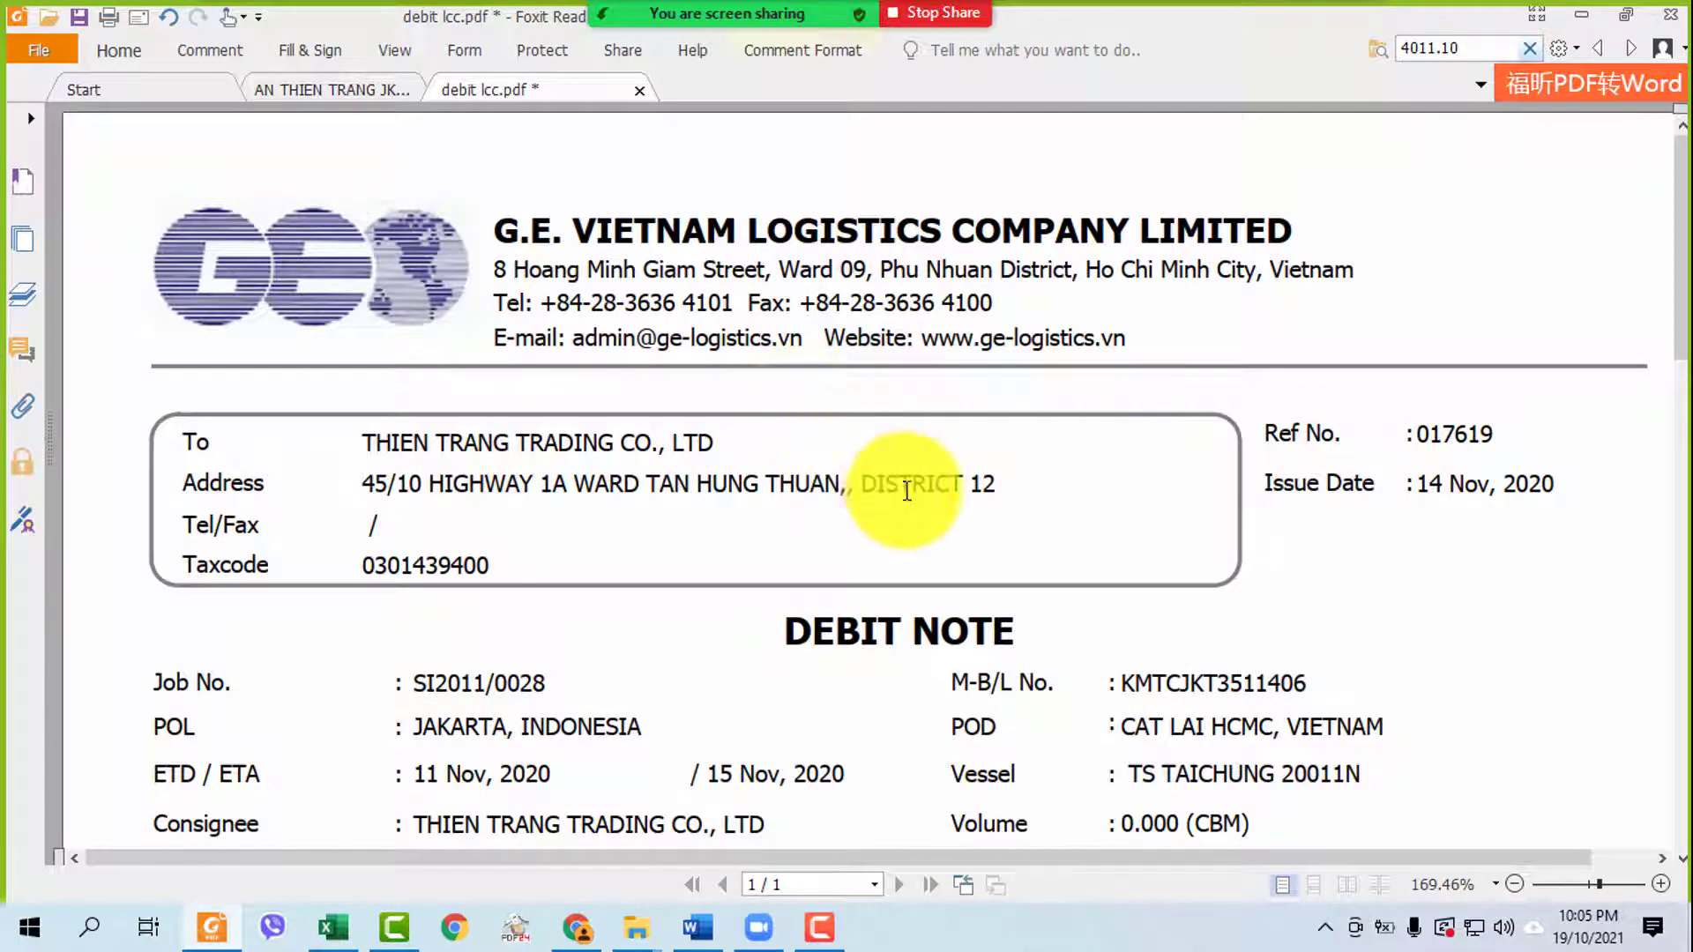
scroll(911, 497, down, 2)
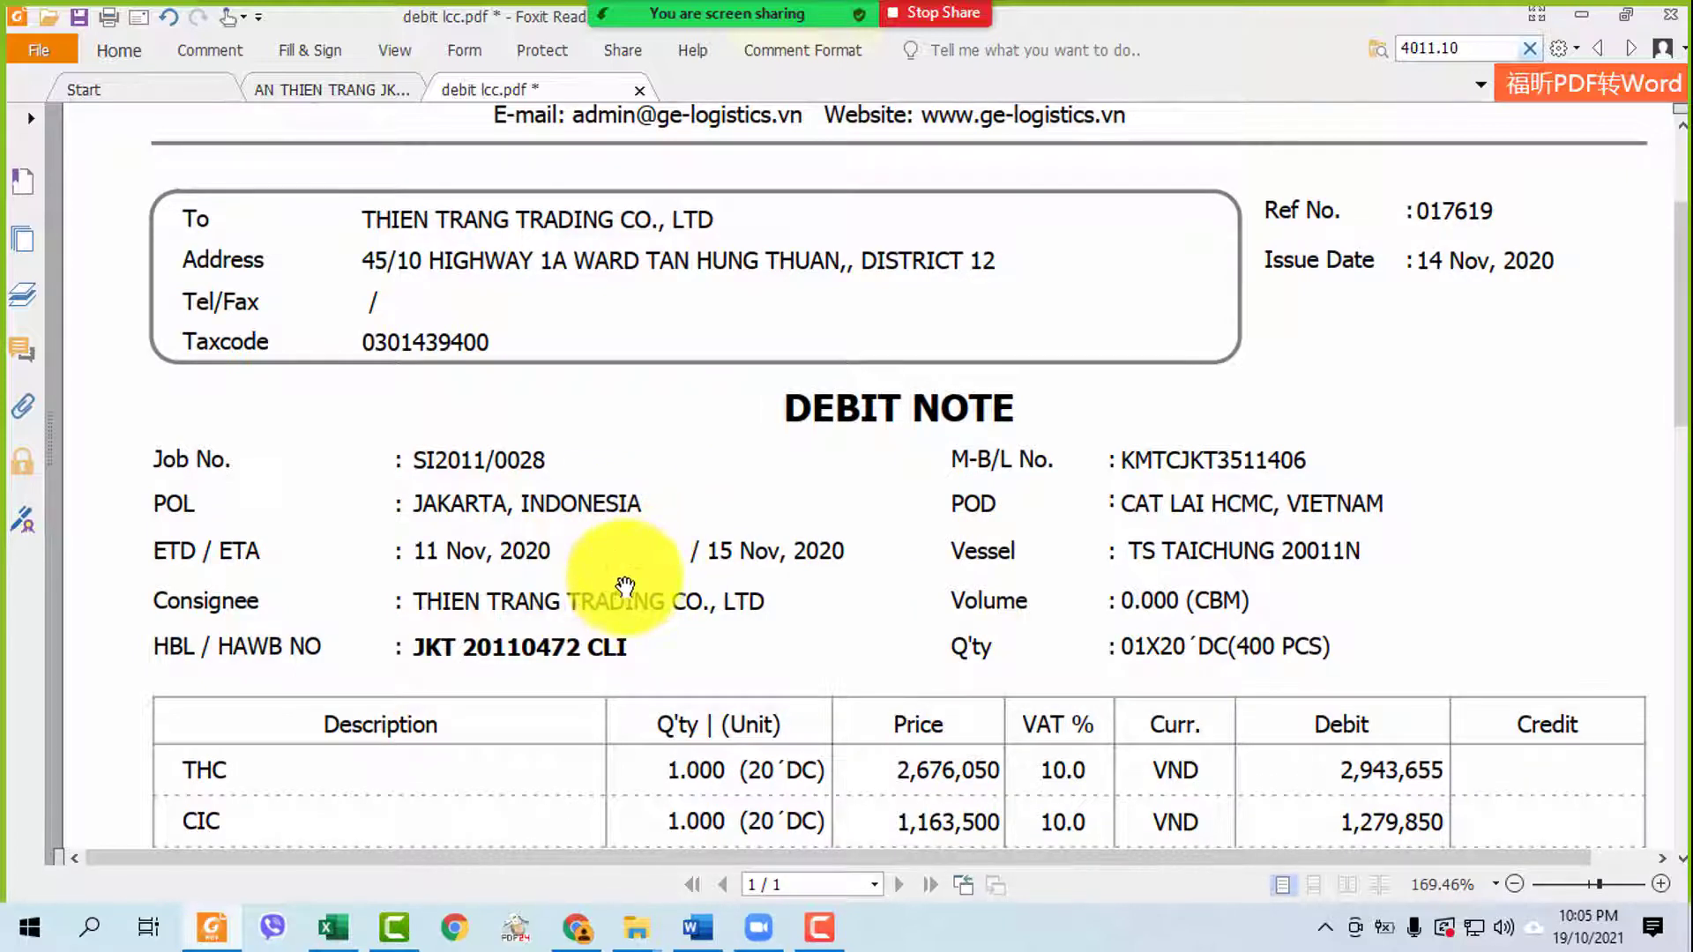
scroll(721, 574, down, 3)
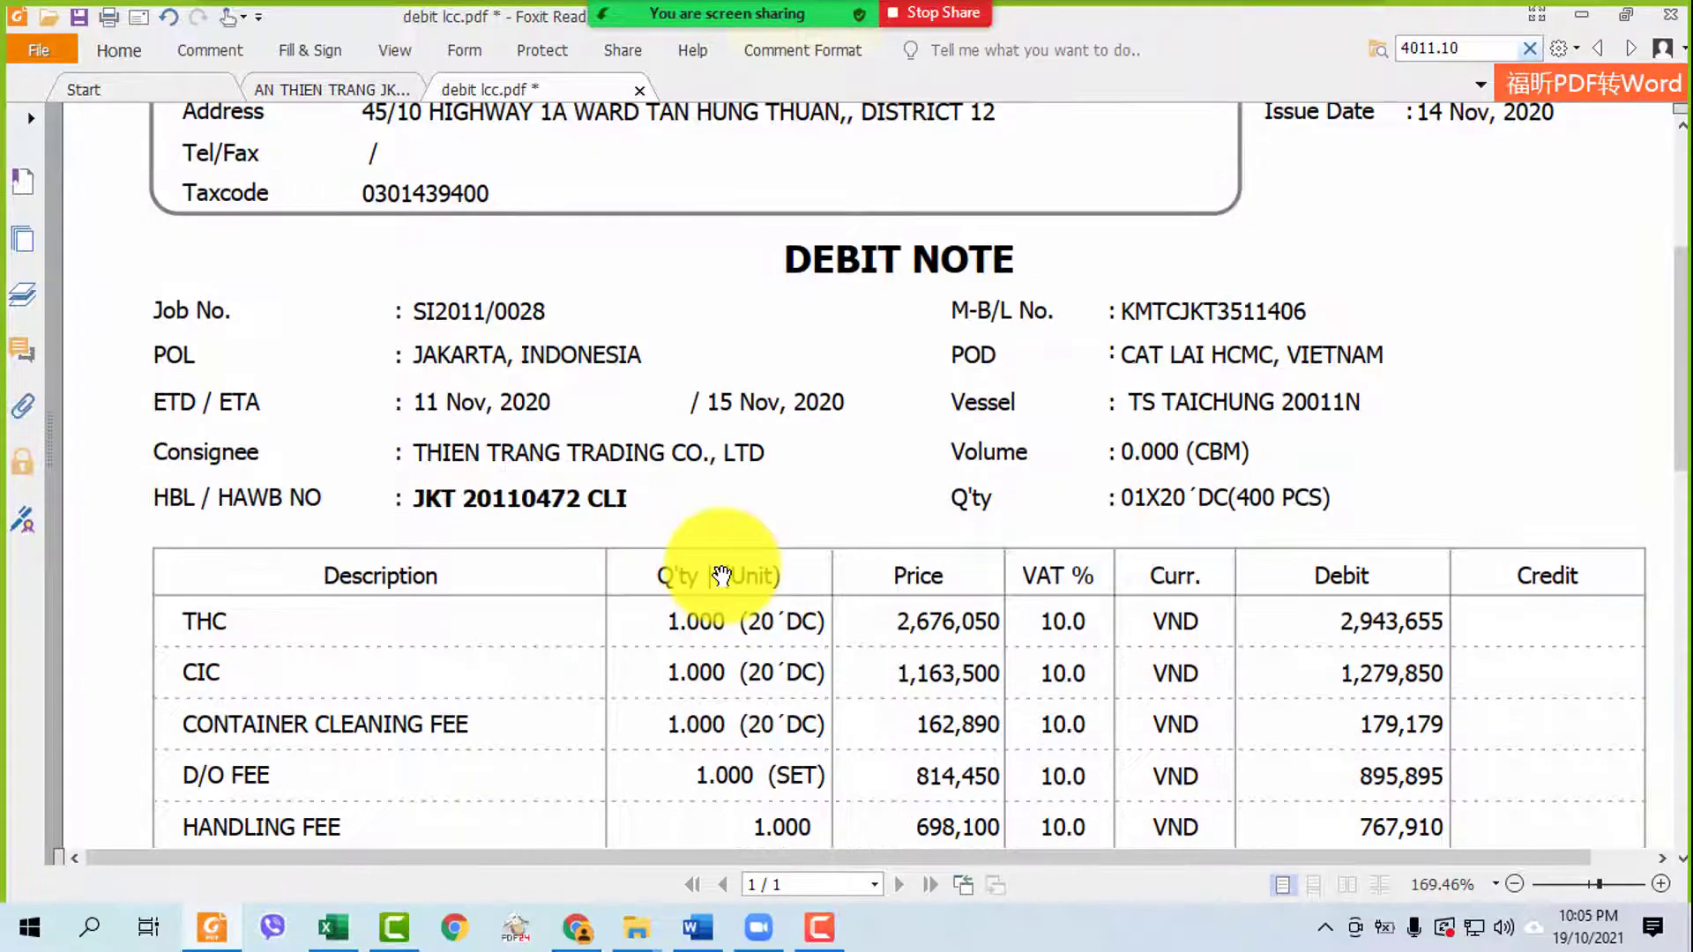
scroll(721, 575, down, 10)
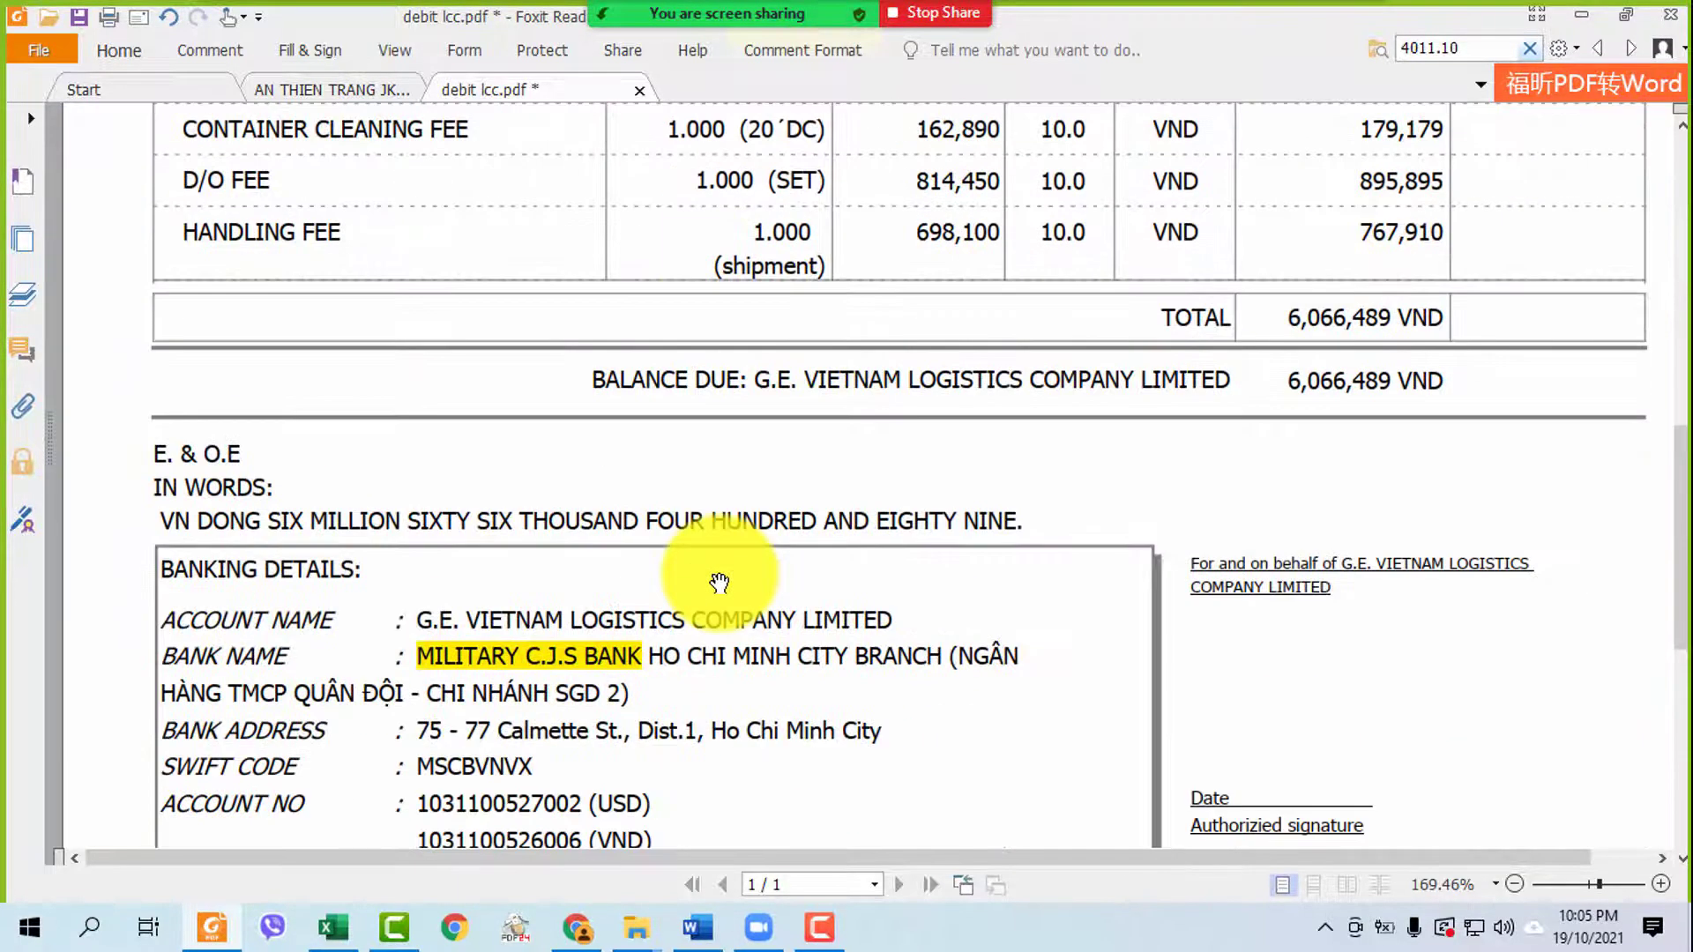
scroll(1040, 617, down, 5)
scroll(1111, 573, up, 5)
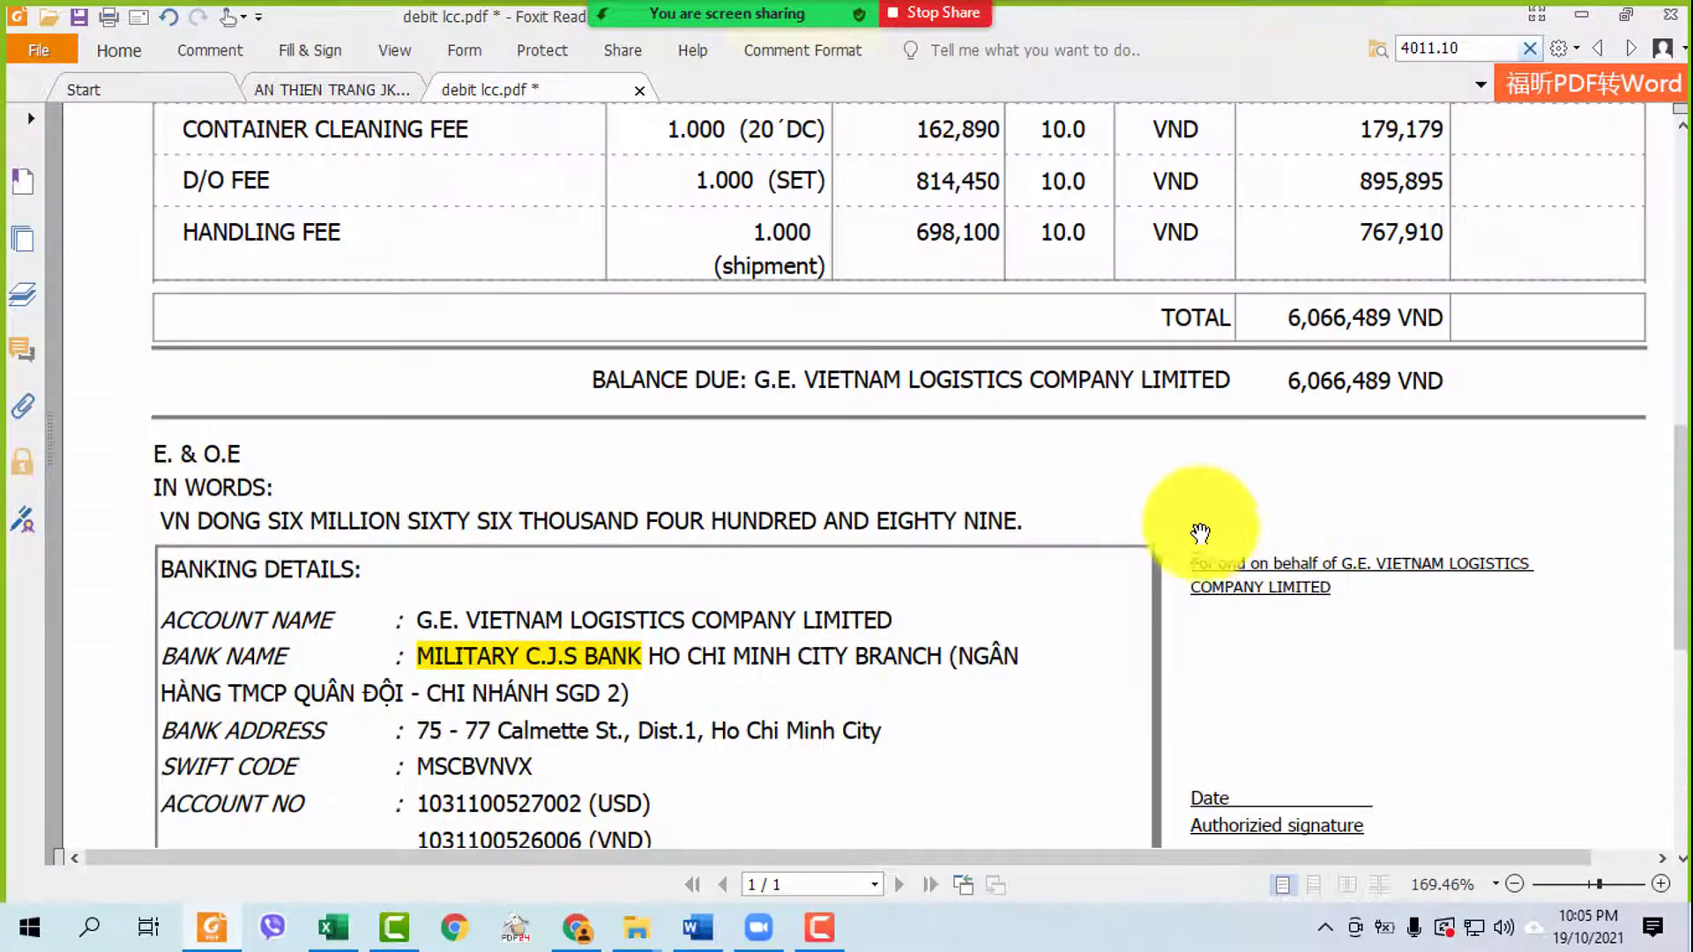
- Select the balance due amount in the debit note to point it out, and look over the charges once more
drag(1281, 377, 1490, 388)
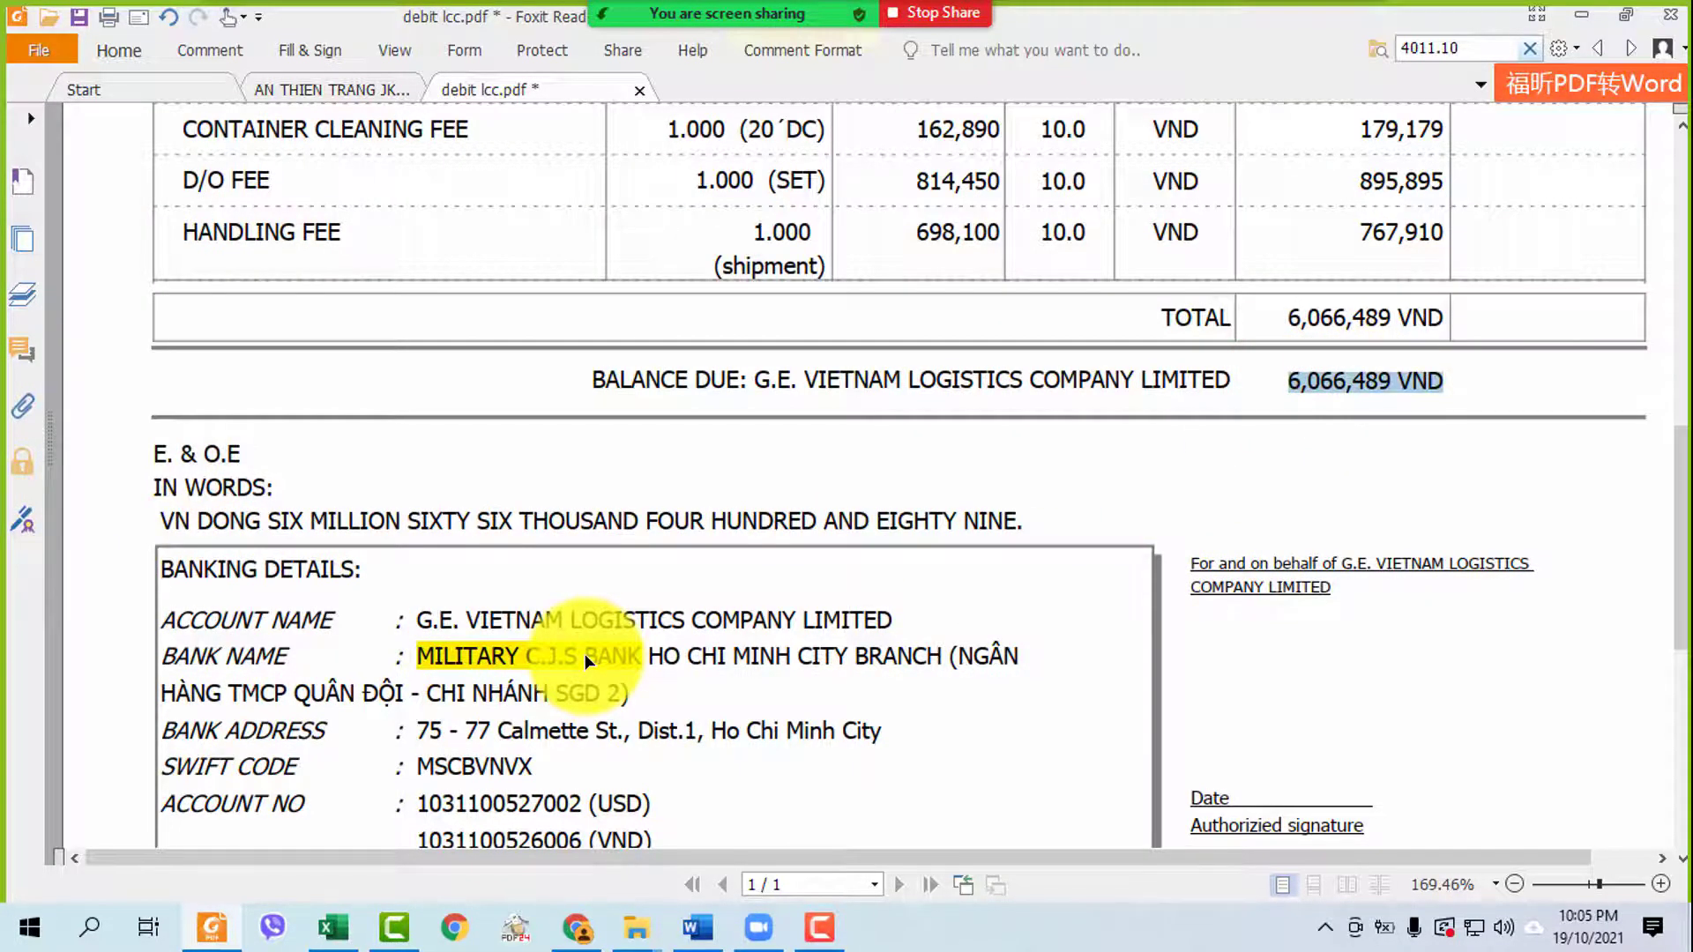
scroll(585, 659, up, 11)
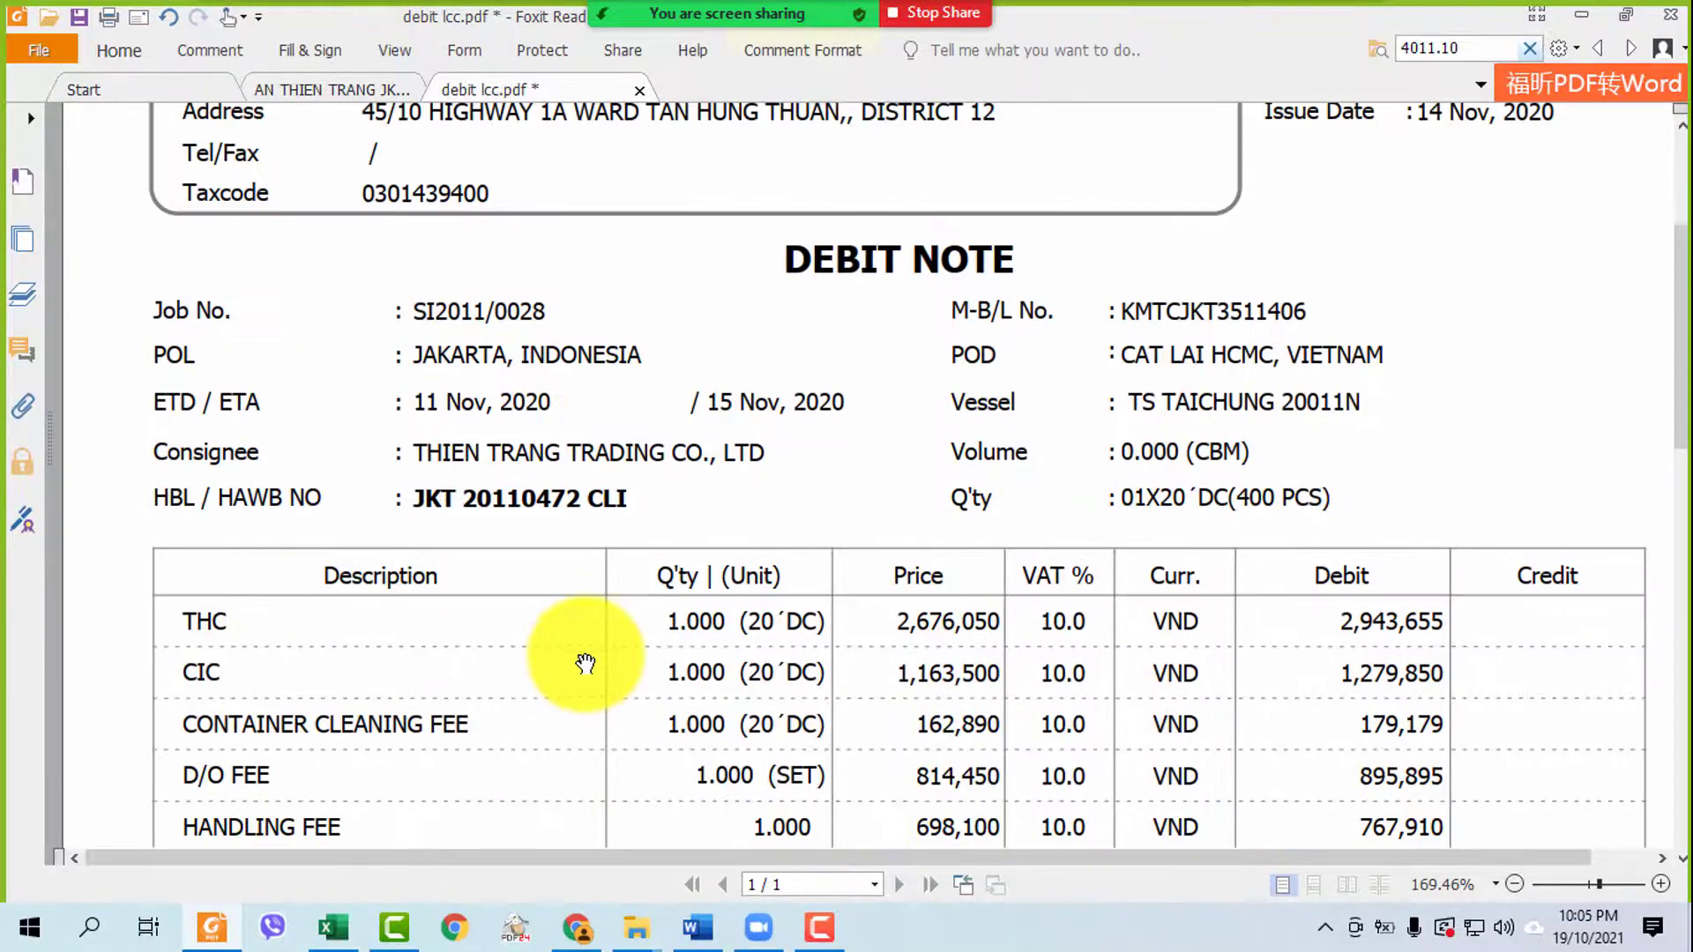
scroll(586, 663, up, 7)
scroll(586, 663, down, 18)
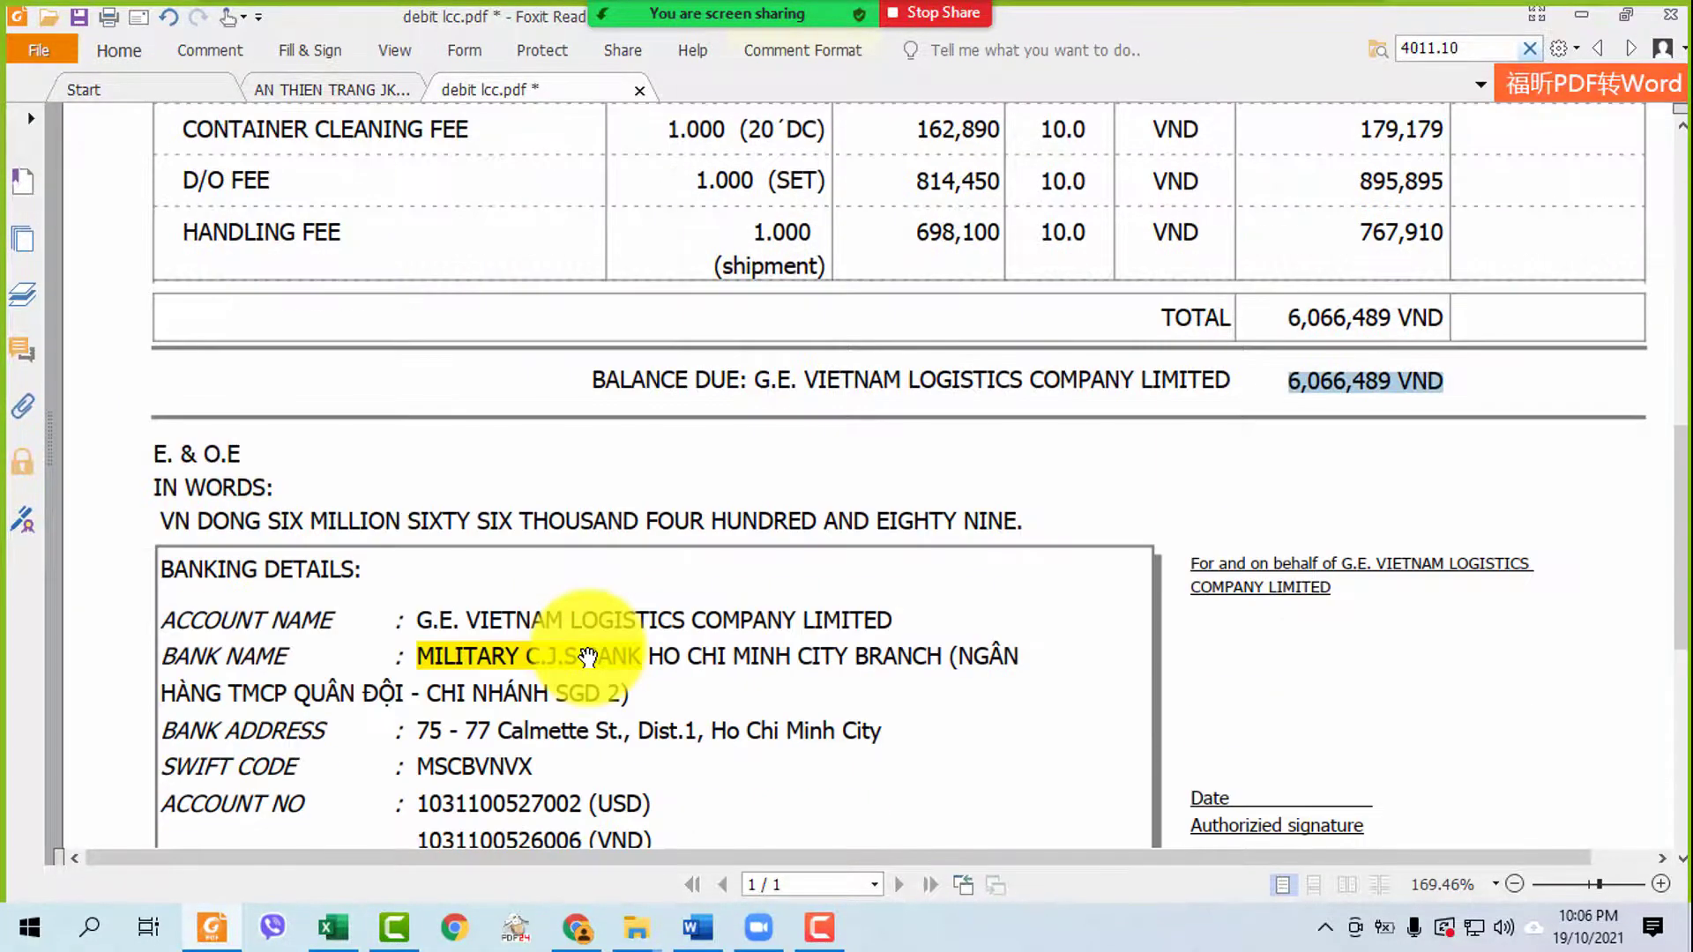
scroll(585, 652, down, 3)
scroll(586, 653, up, 4)
- Switch to the arrival notice and select the boxed delivery term "GIAO HÀNG THEO: Original B/L" to point it out
click(342, 90)
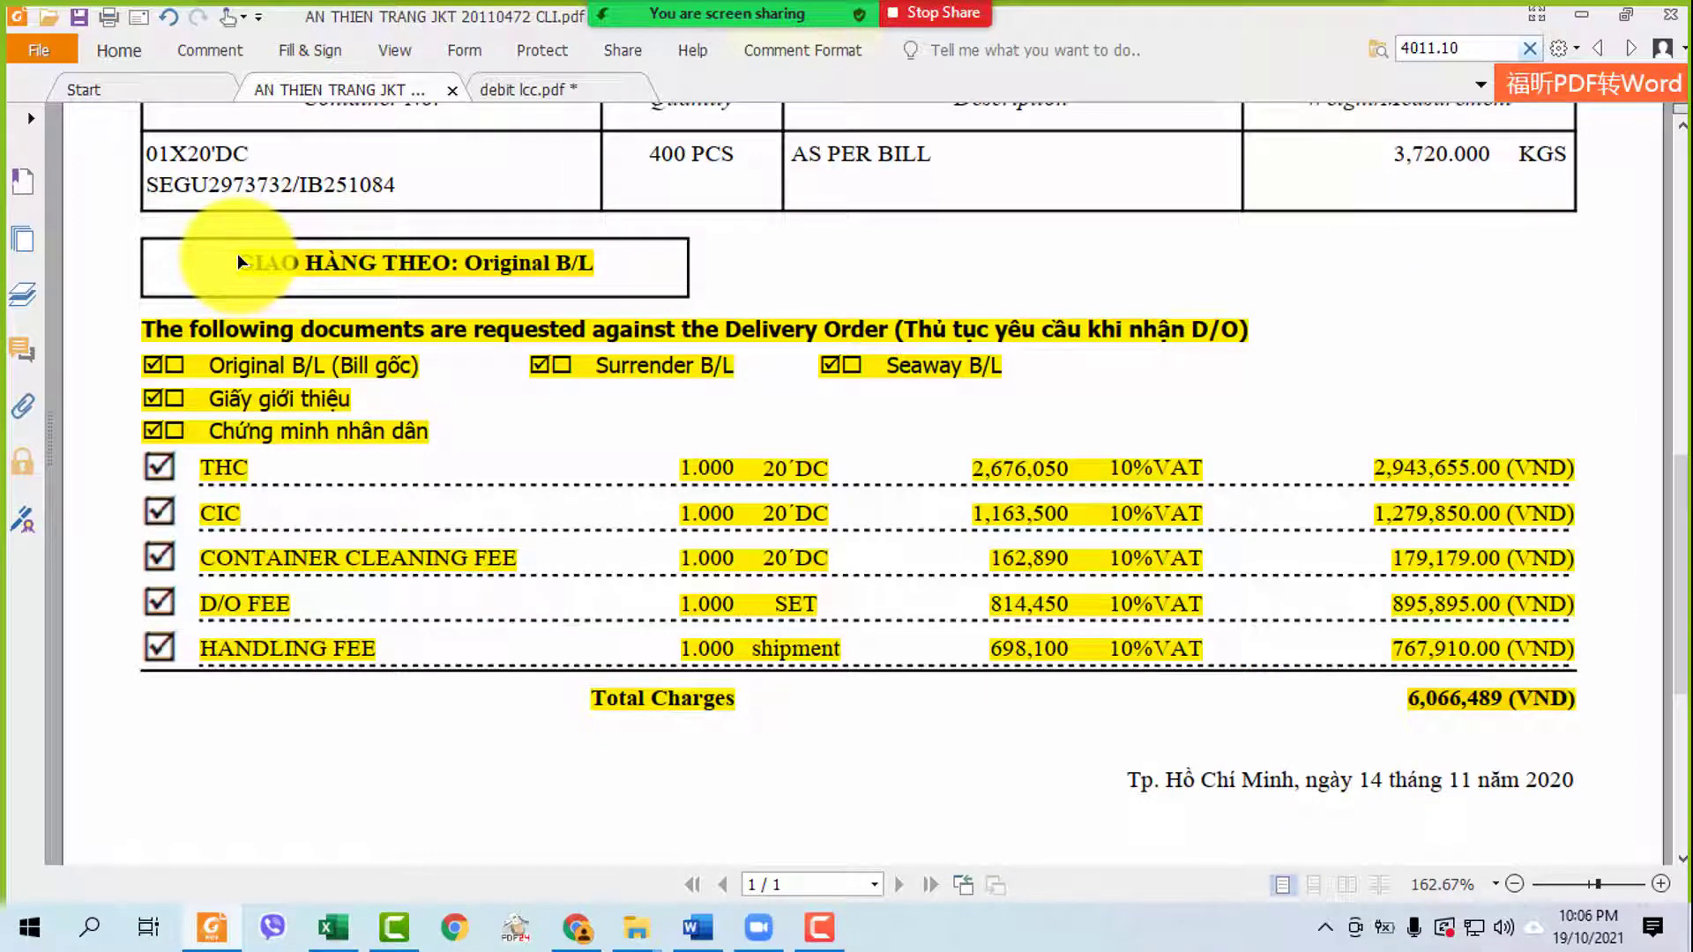
triple_click(481, 264)
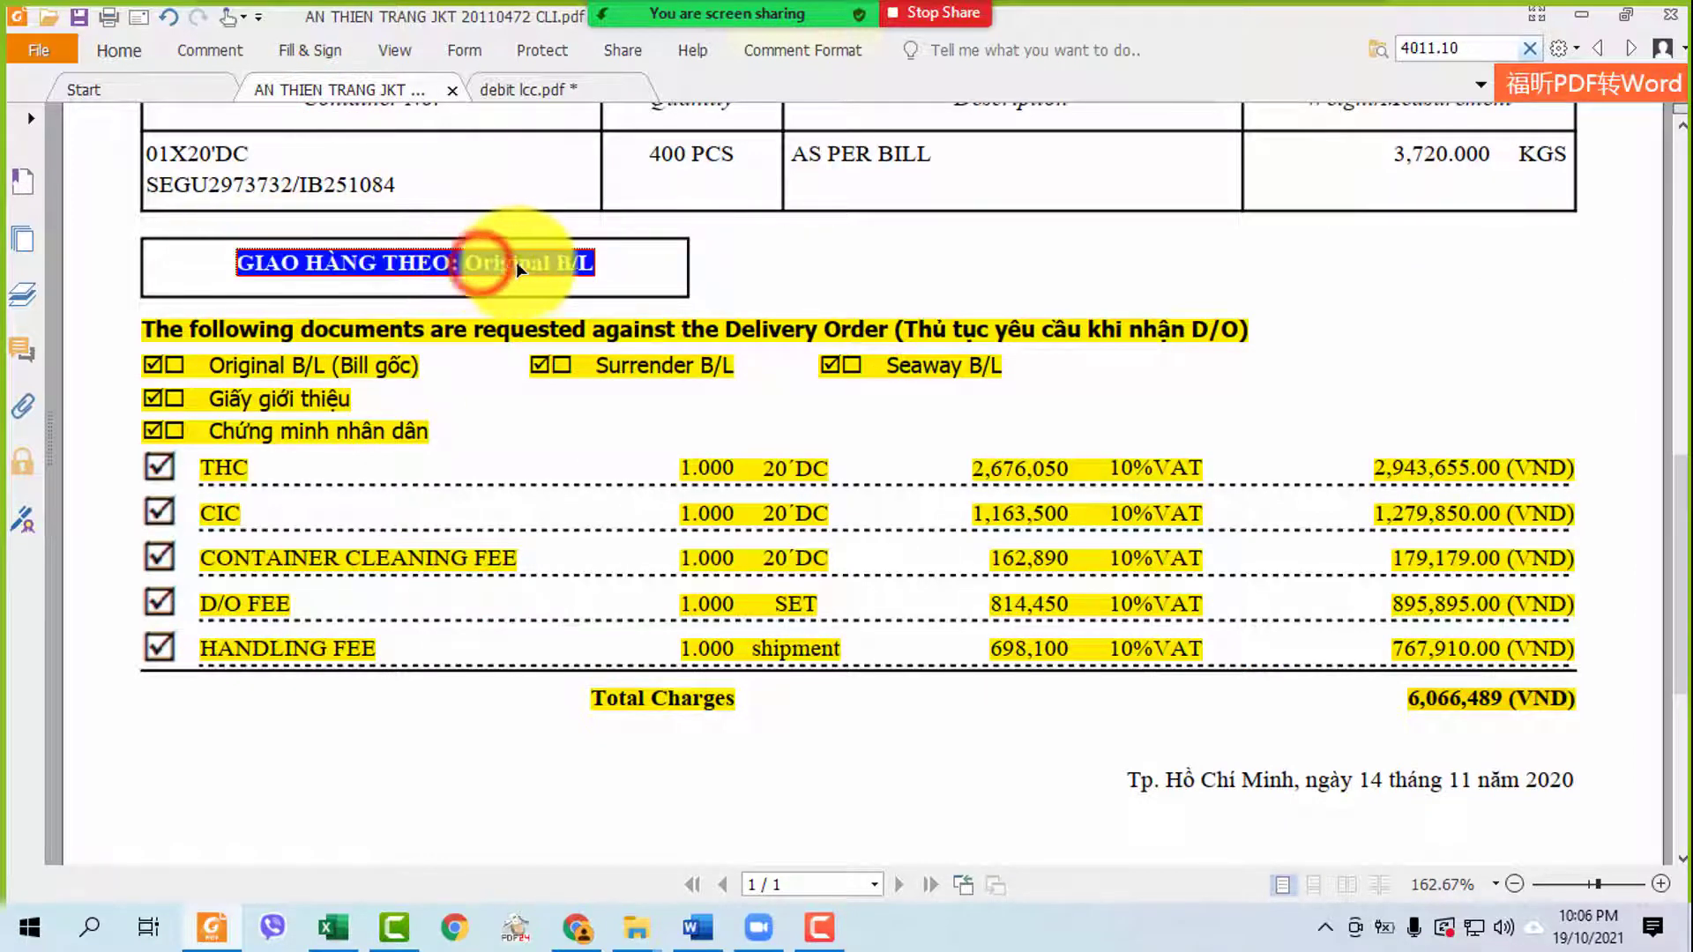
click(648, 262)
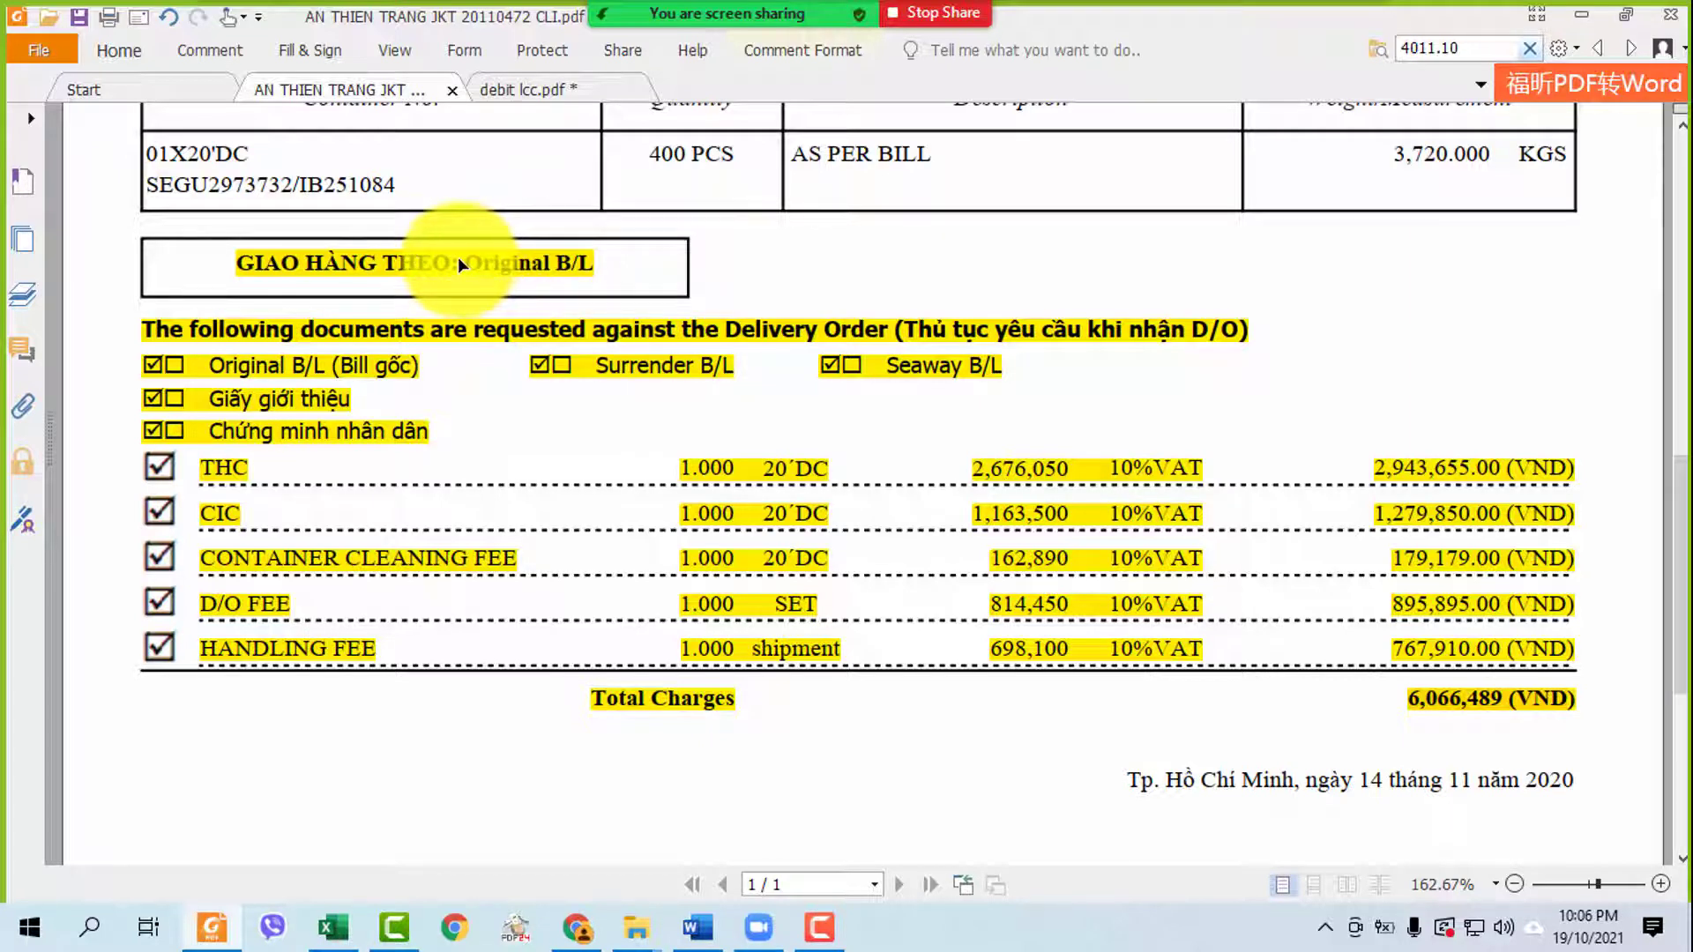
mouse_move(1681, 512)
mouse_down()
mouse_move(1681, 136)
mouse_move(1679, 493)
mouse_up()
- Read the messages in the Zoom meeting chat and minimize the chat window
mouse_move(935, 4)
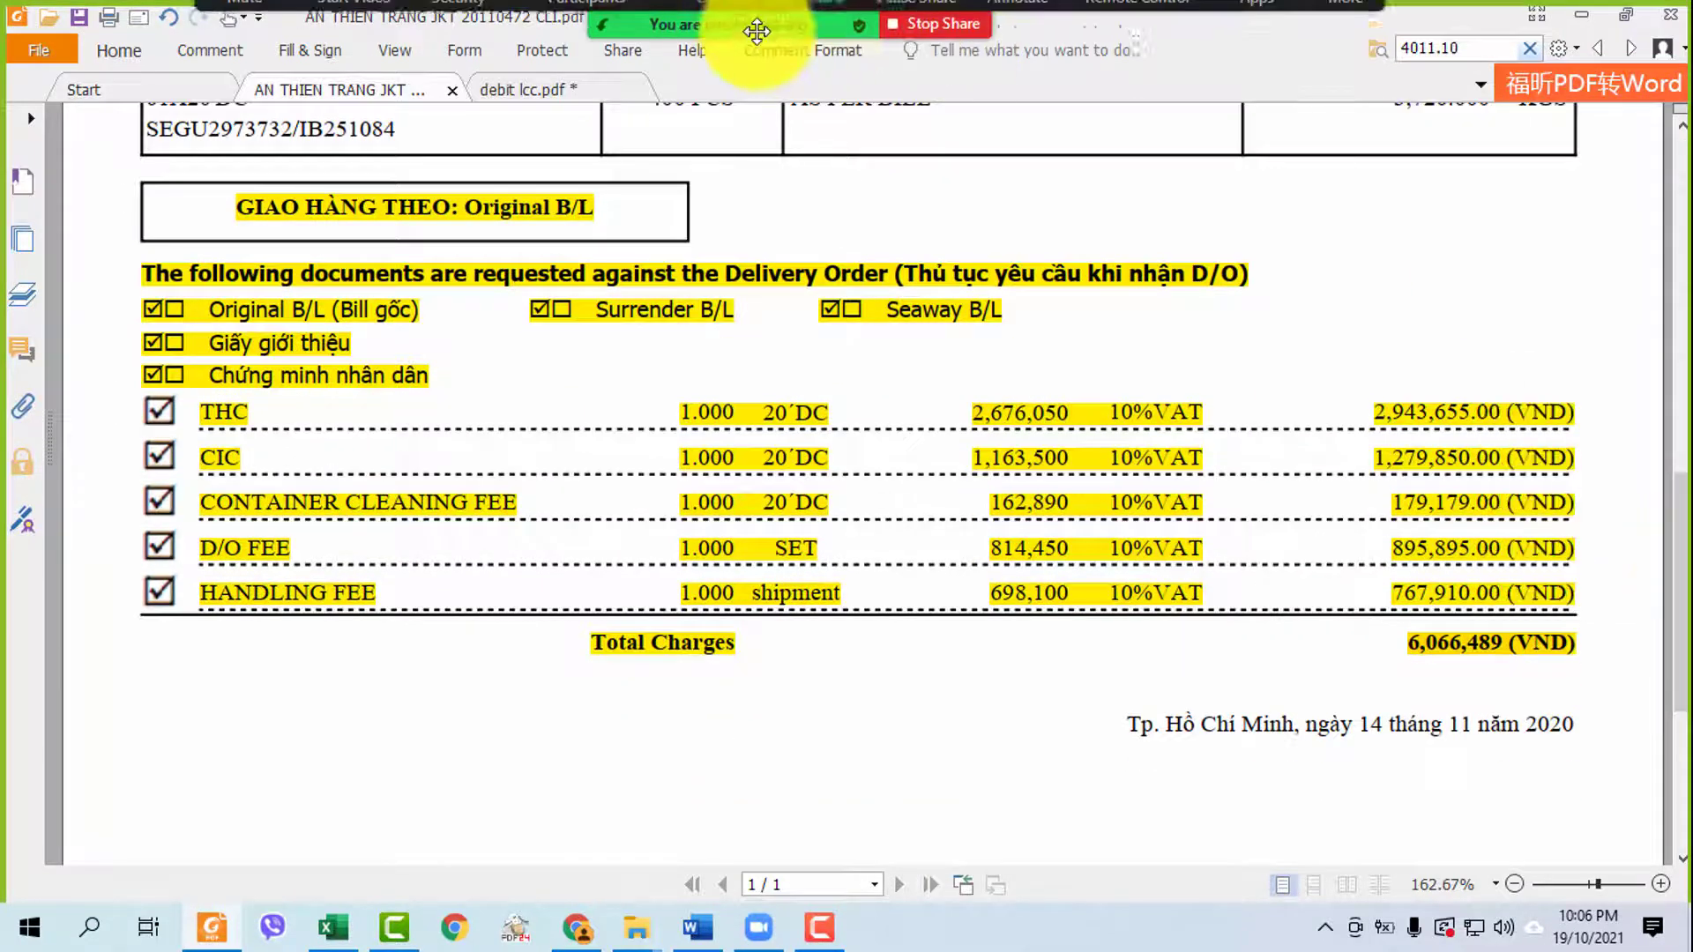
click(704, 28)
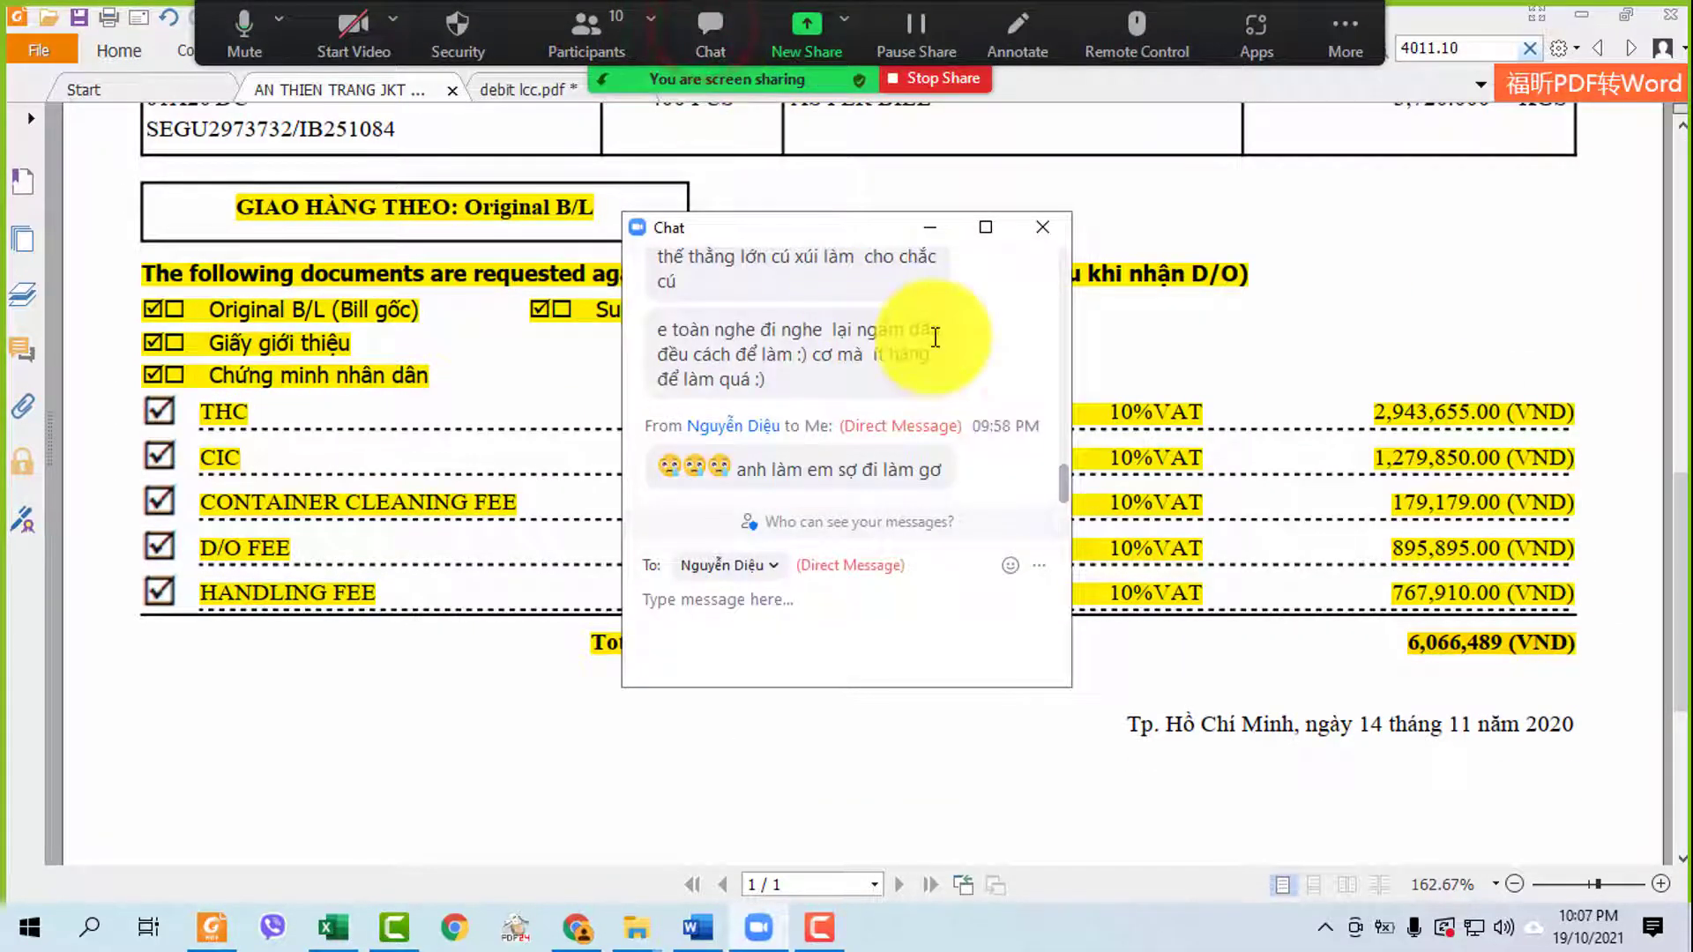
scroll(935, 388, up, 3)
scroll(942, 403, down, 3)
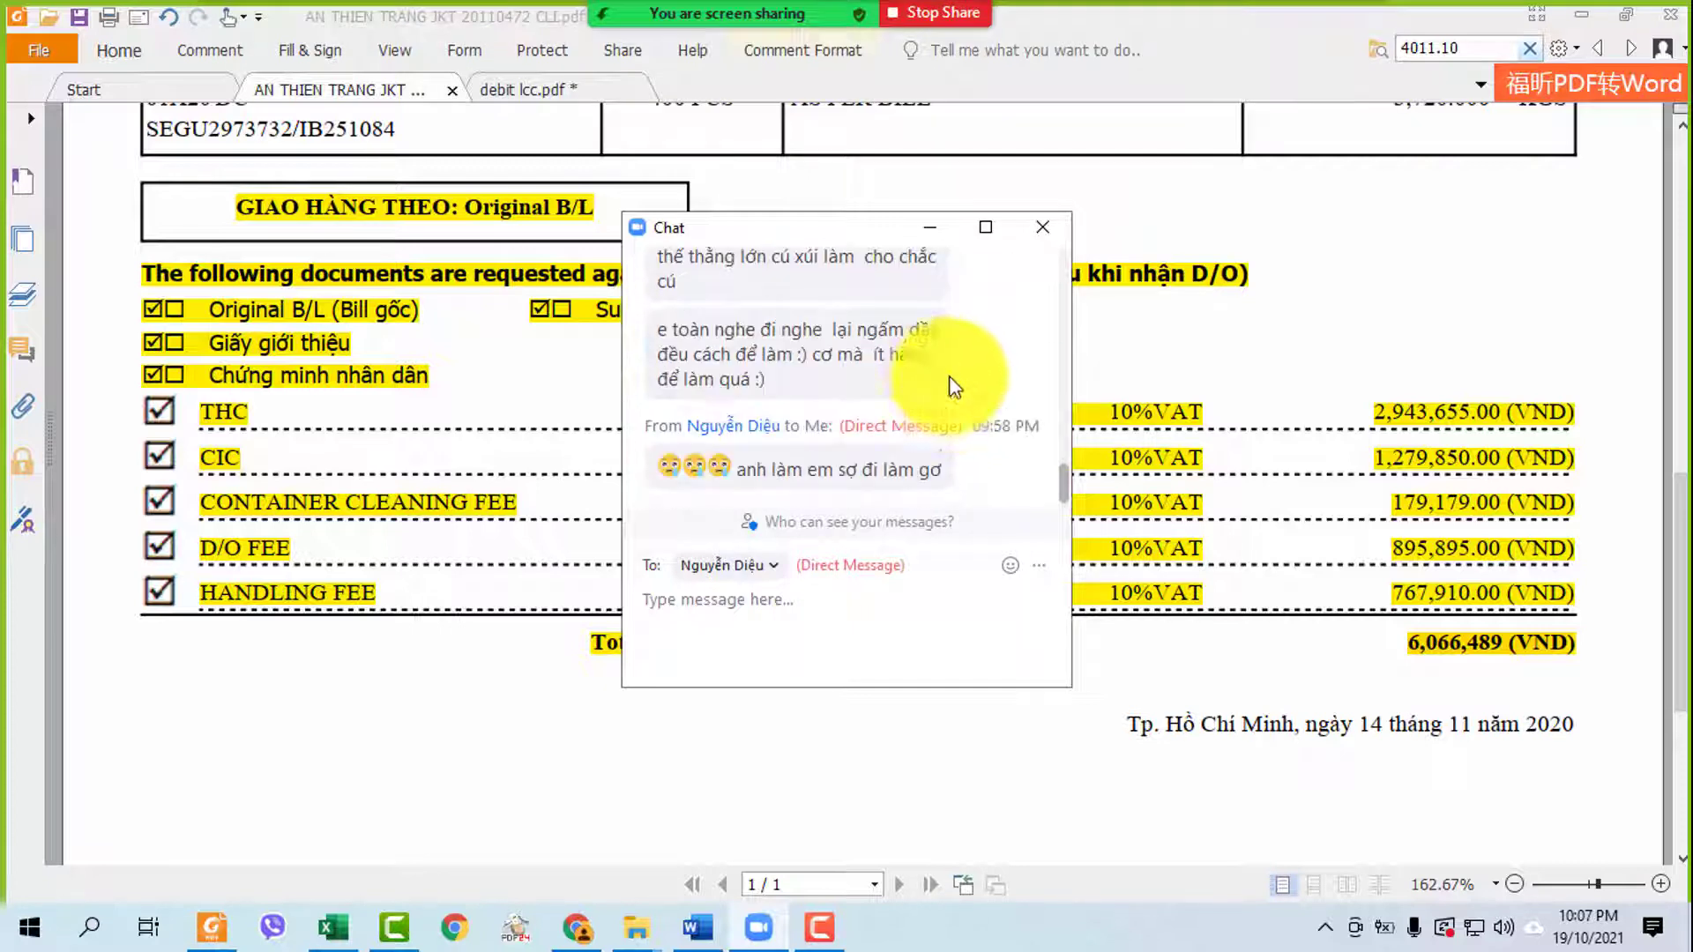
click(925, 231)
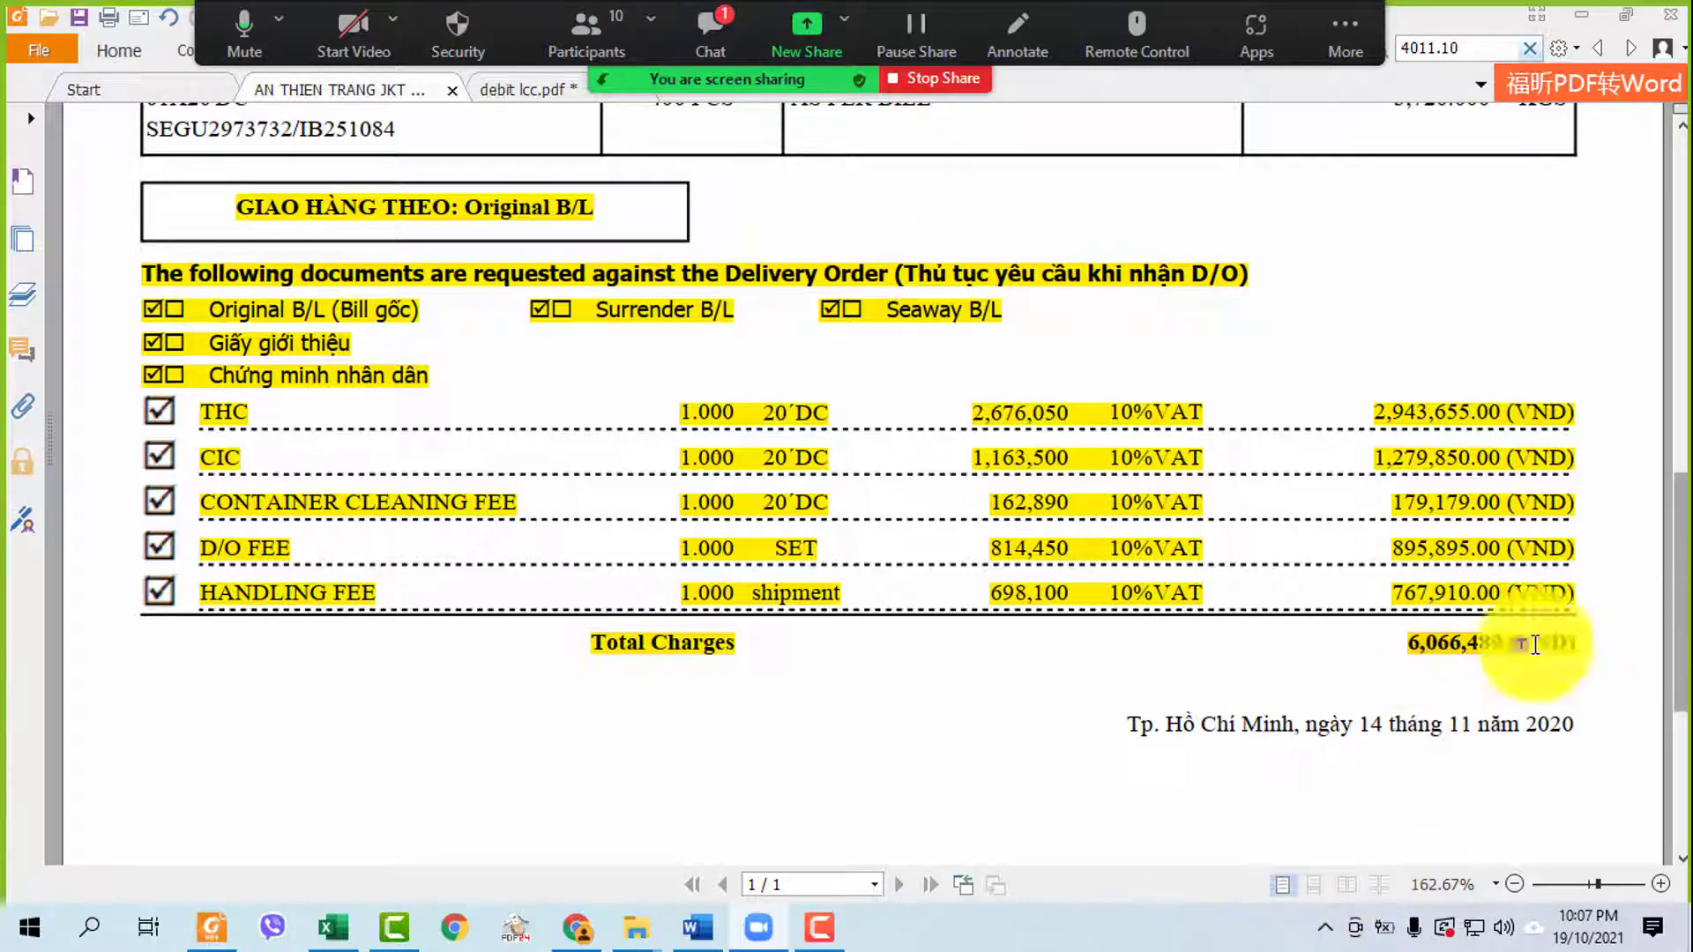
- Return to the arrival notice's letterhead, check the Zoom chat for a participant's reply and minimize the chat window
scroll(1084, 672, up, 10)
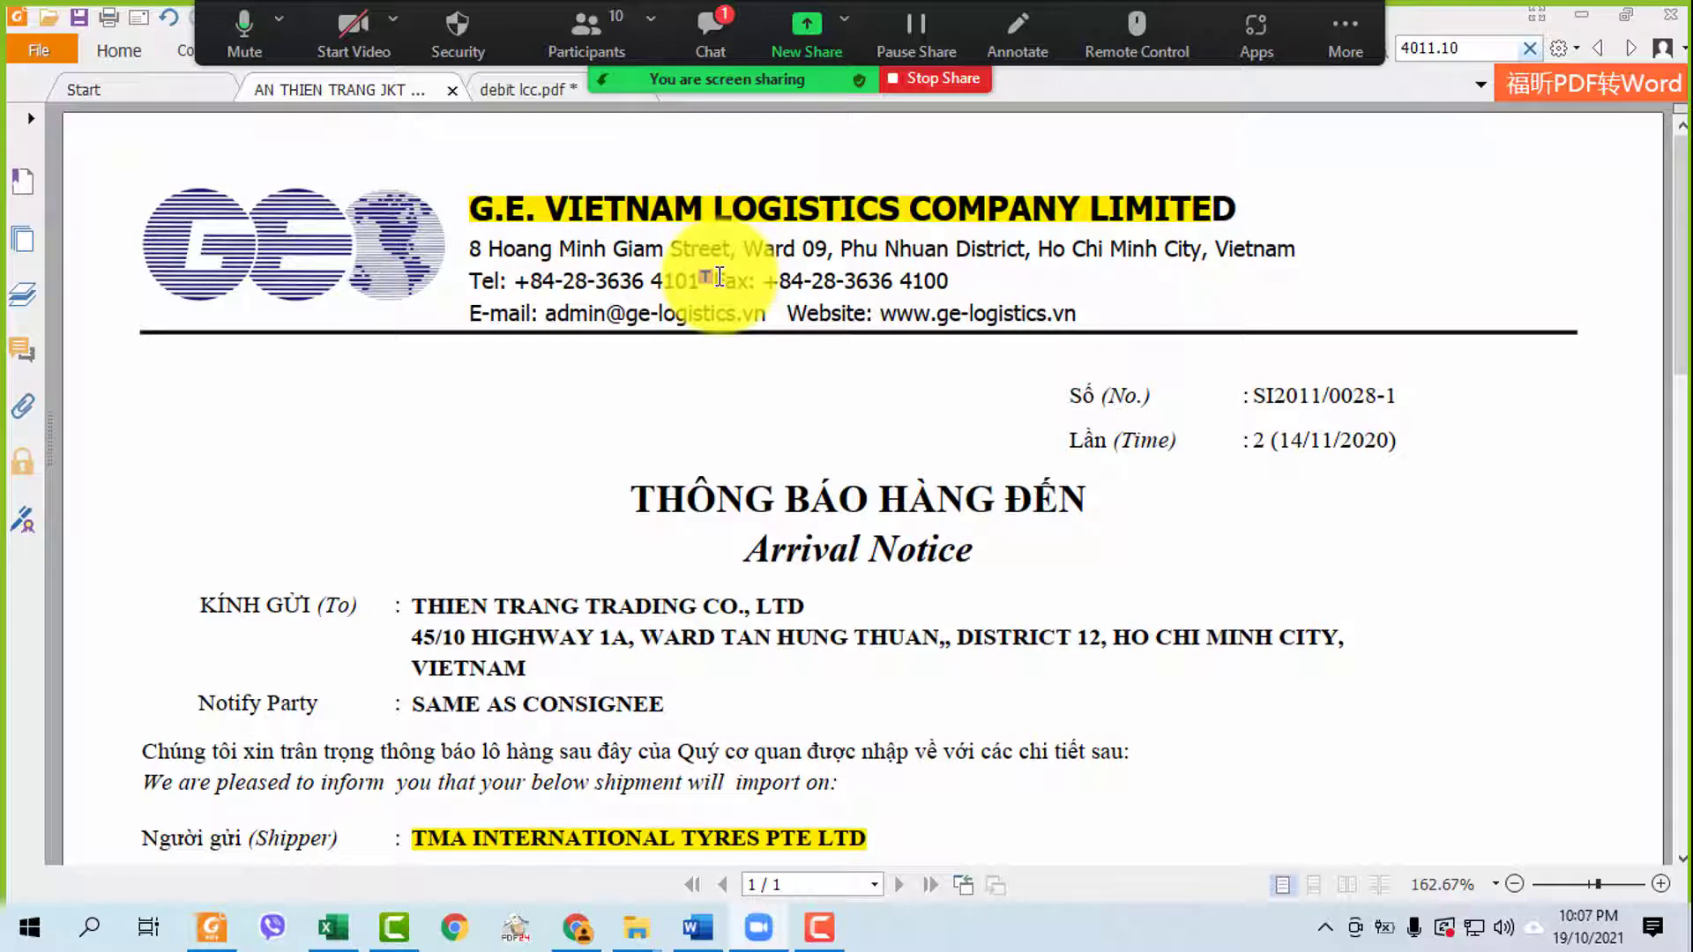
click(707, 28)
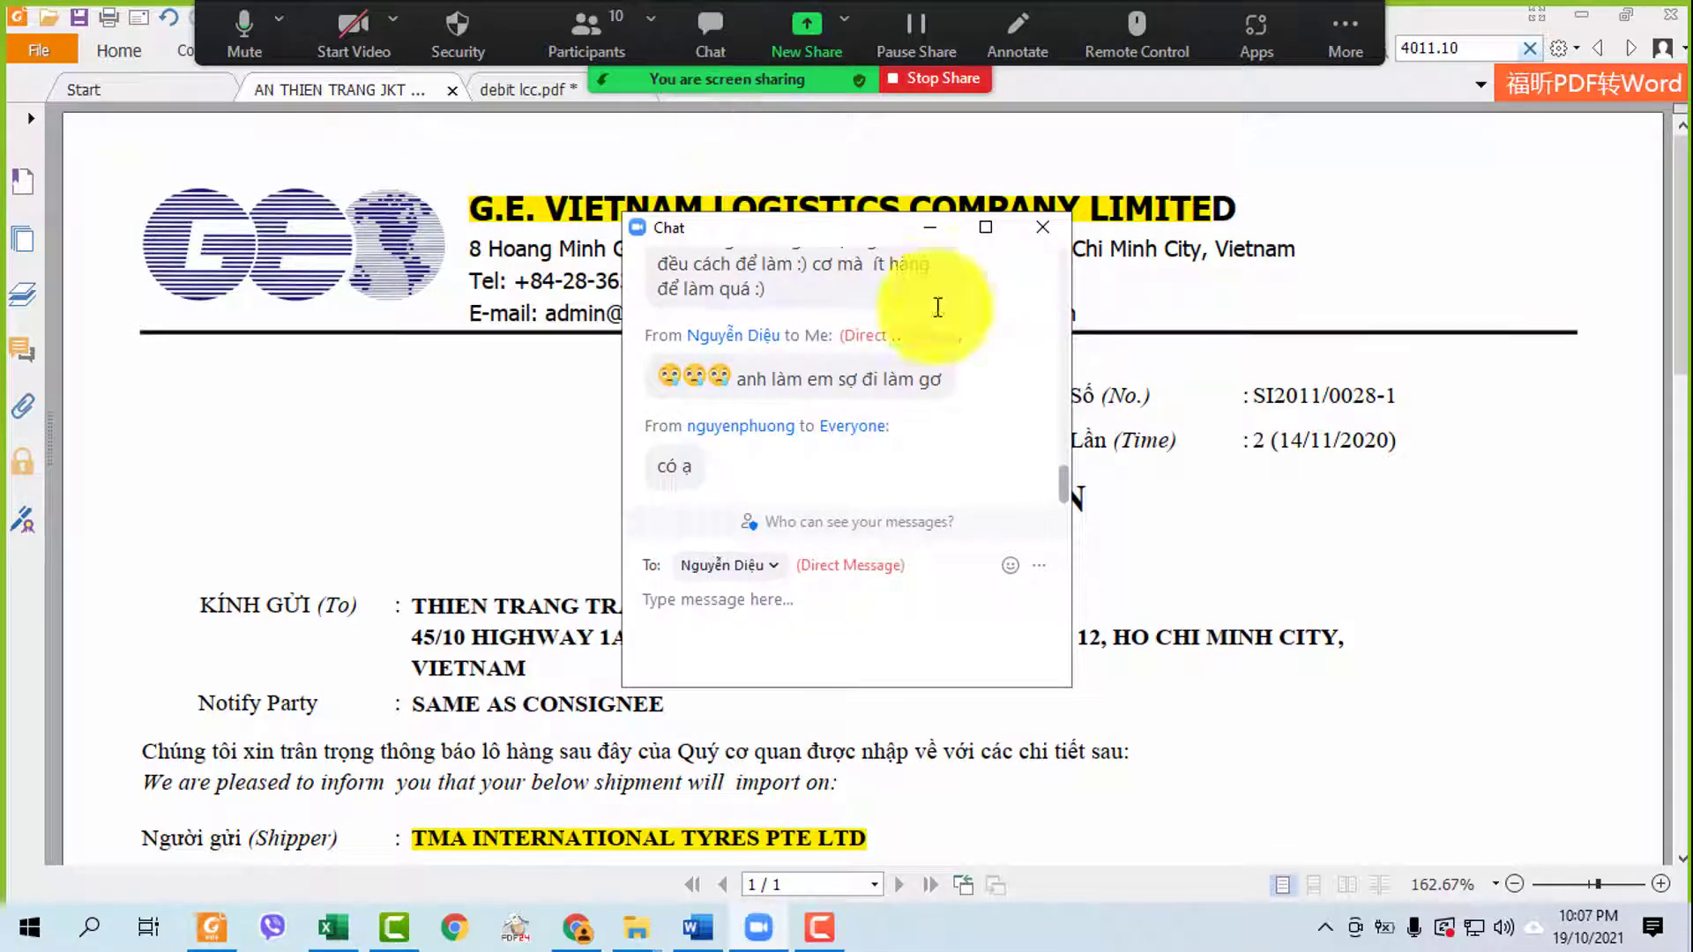
click(1158, 364)
click(914, 218)
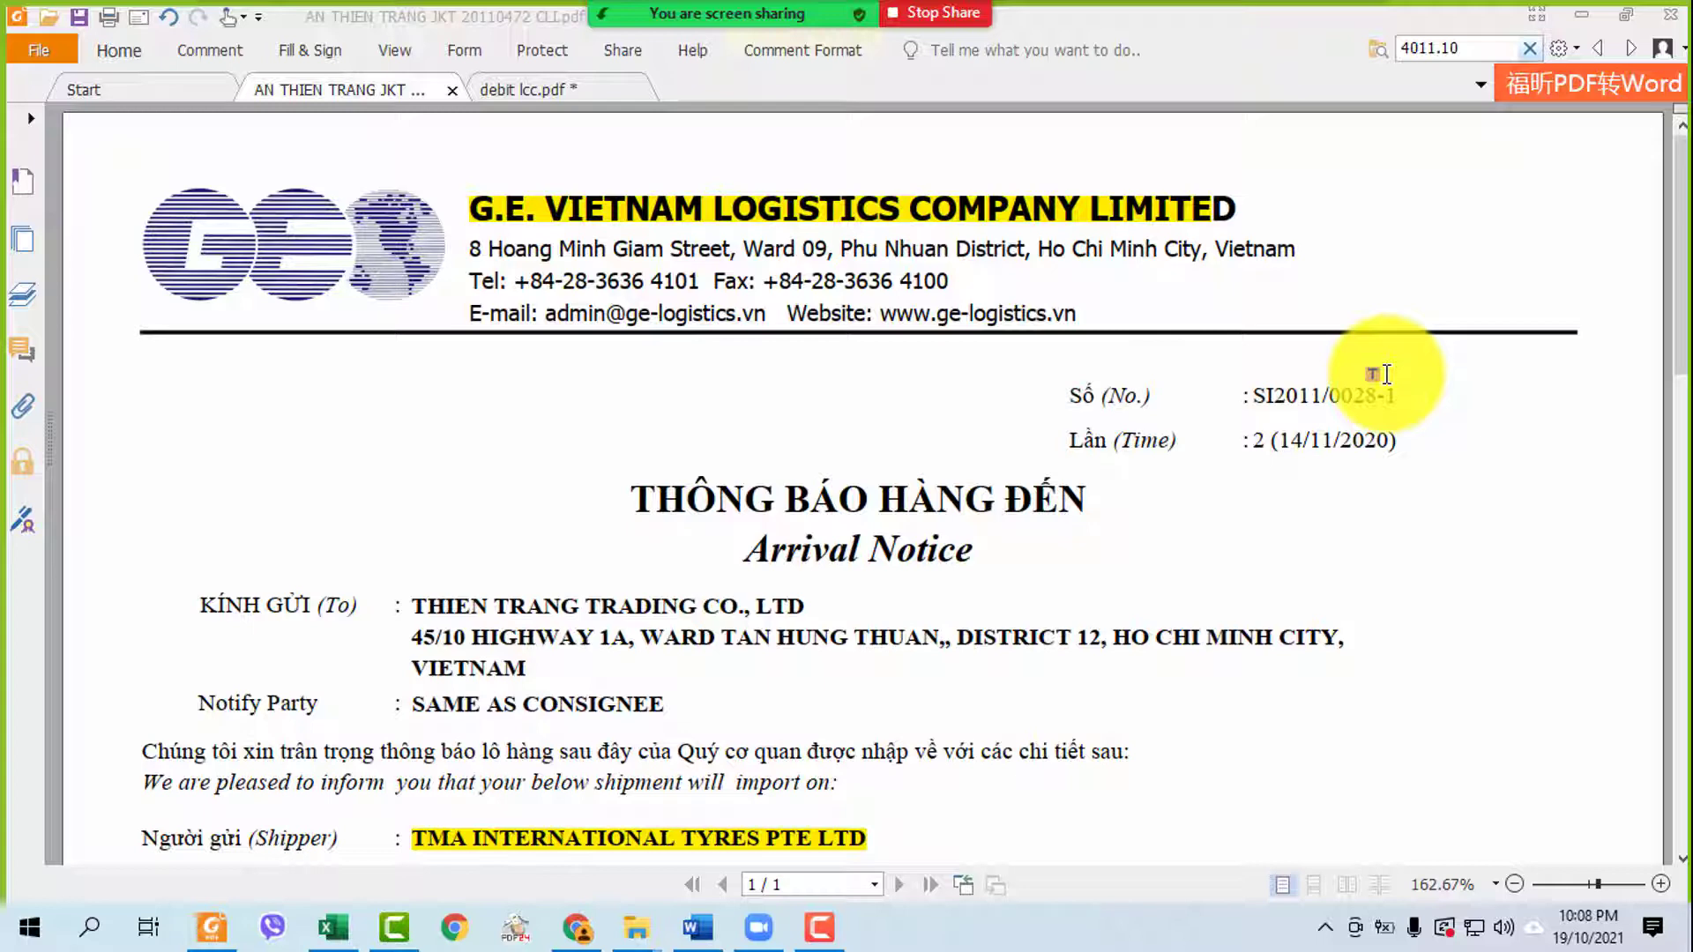
- Review the arrival notice from the shipment details and delivery order requirements to the total charges, and return to its letterhead
scroll(1386, 375, down, 8)
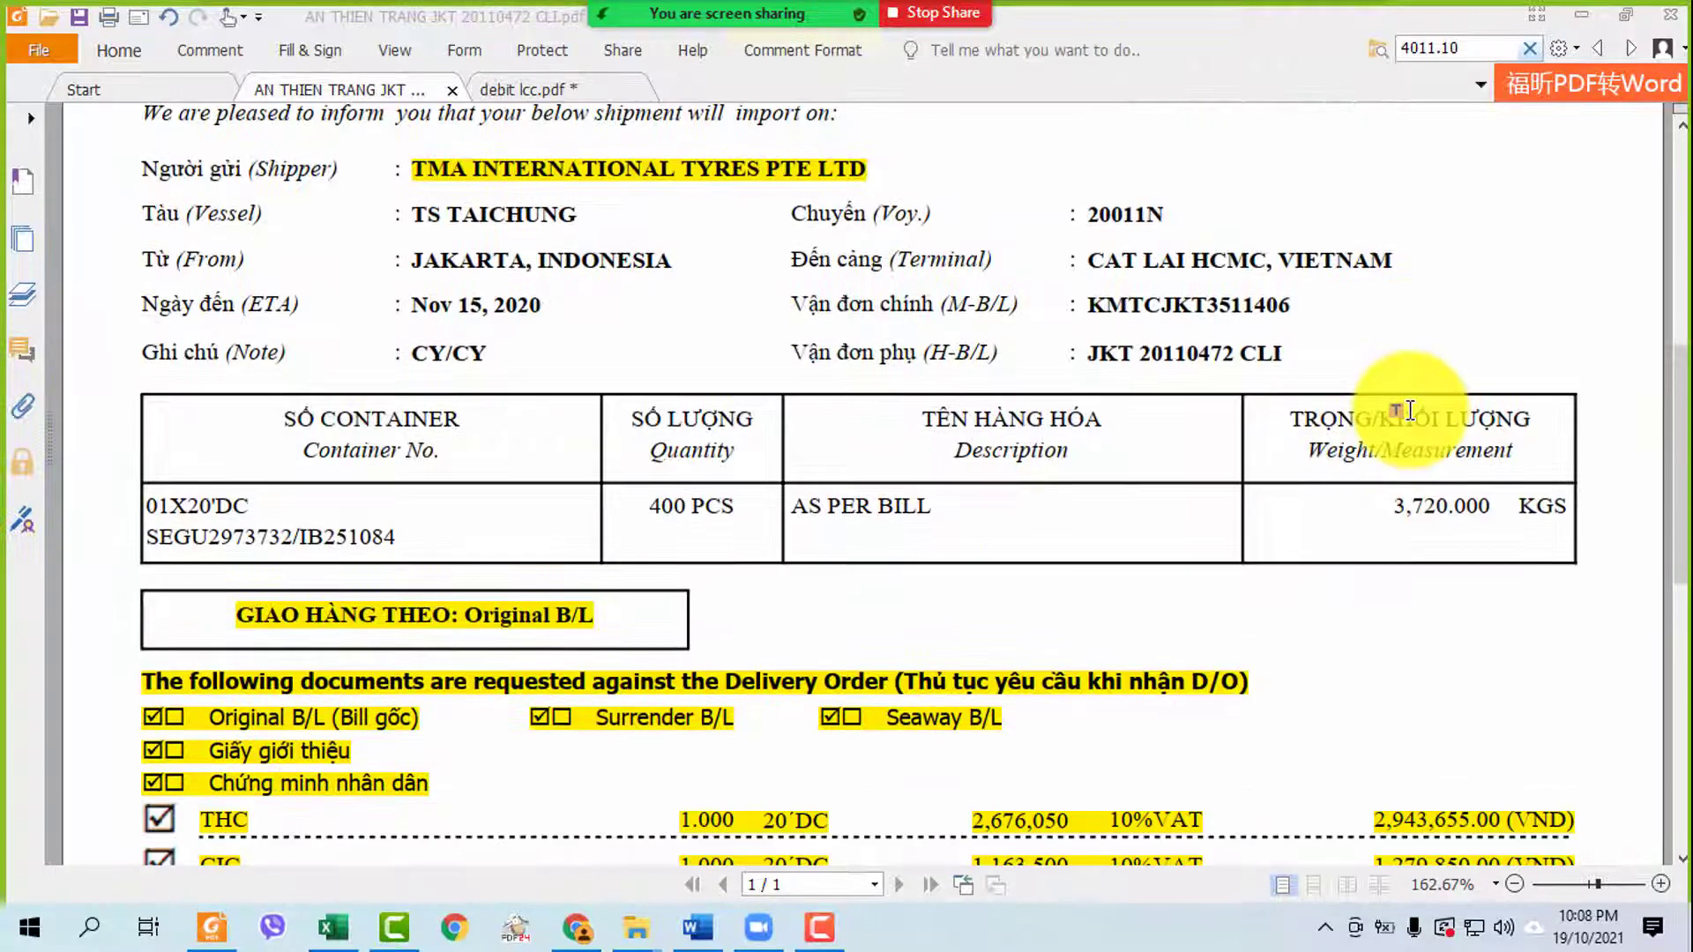
scroll(1409, 410, down, 5)
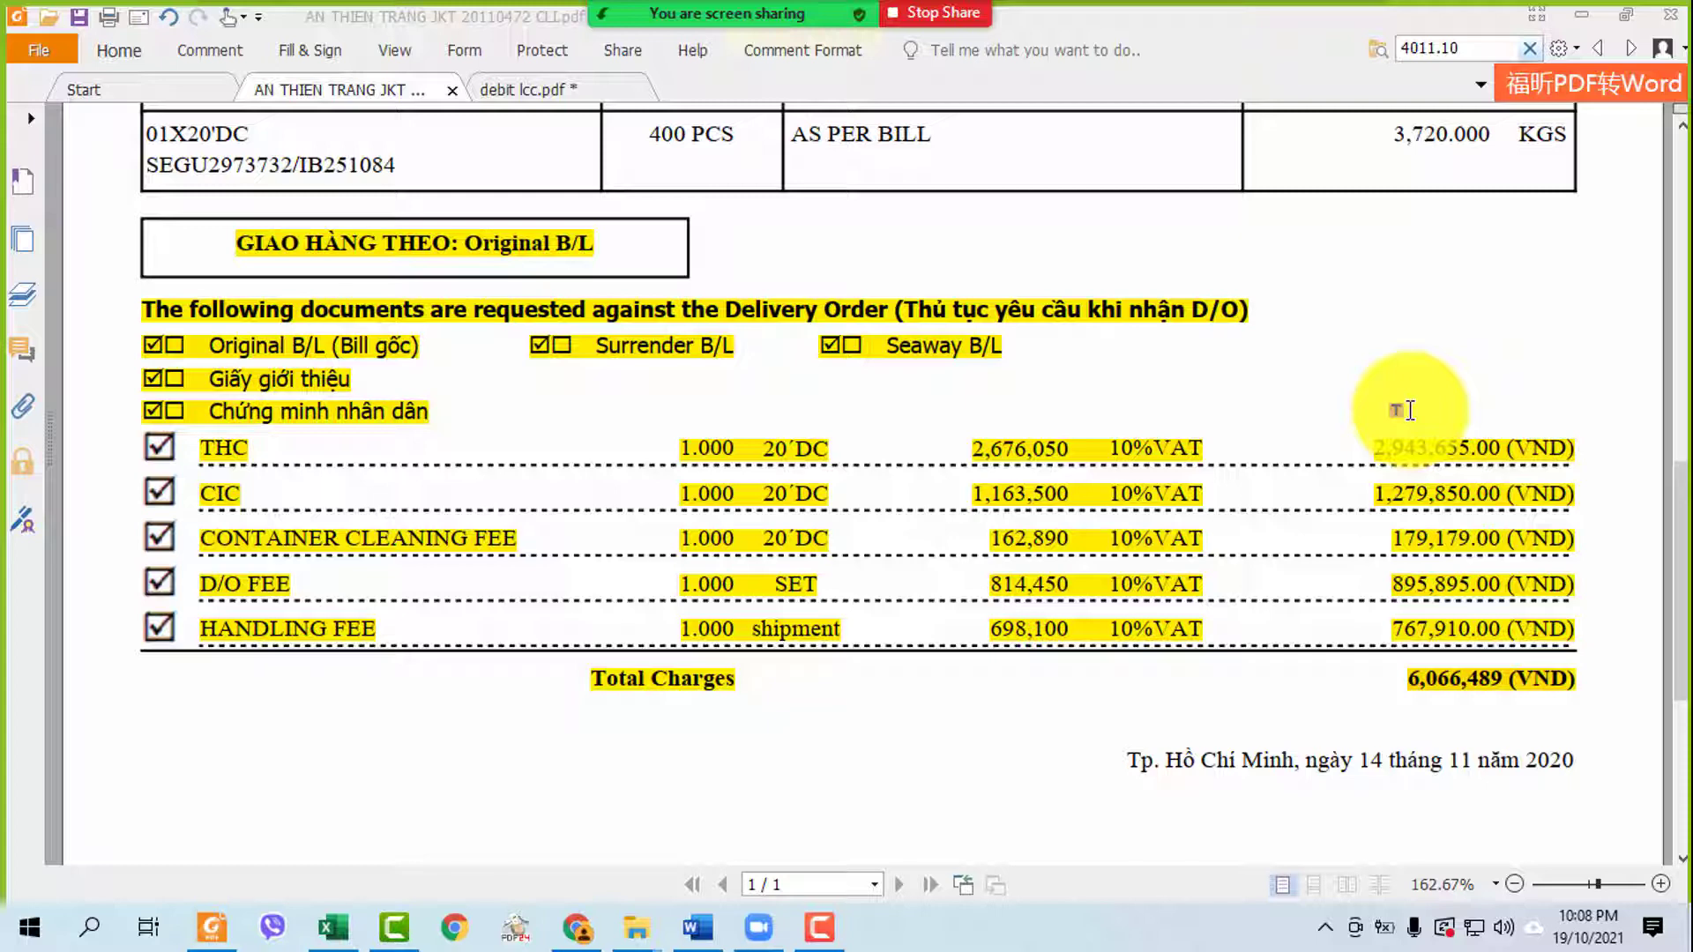
scroll(1409, 411, down, 3)
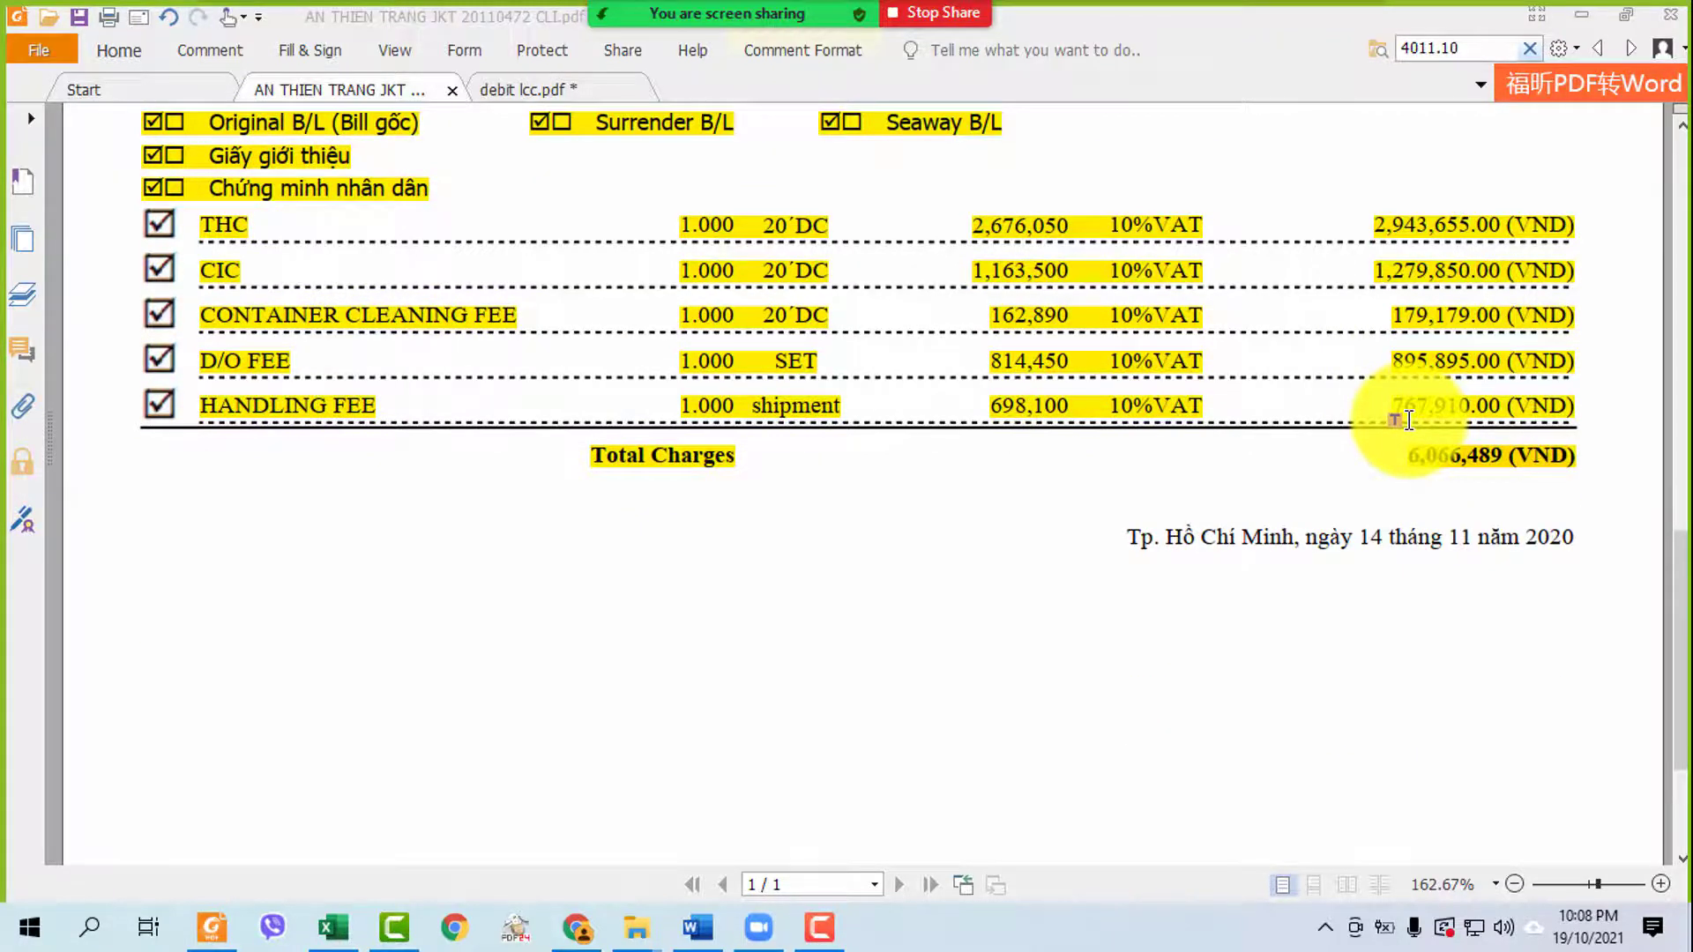
scroll(1409, 420, up, 15)
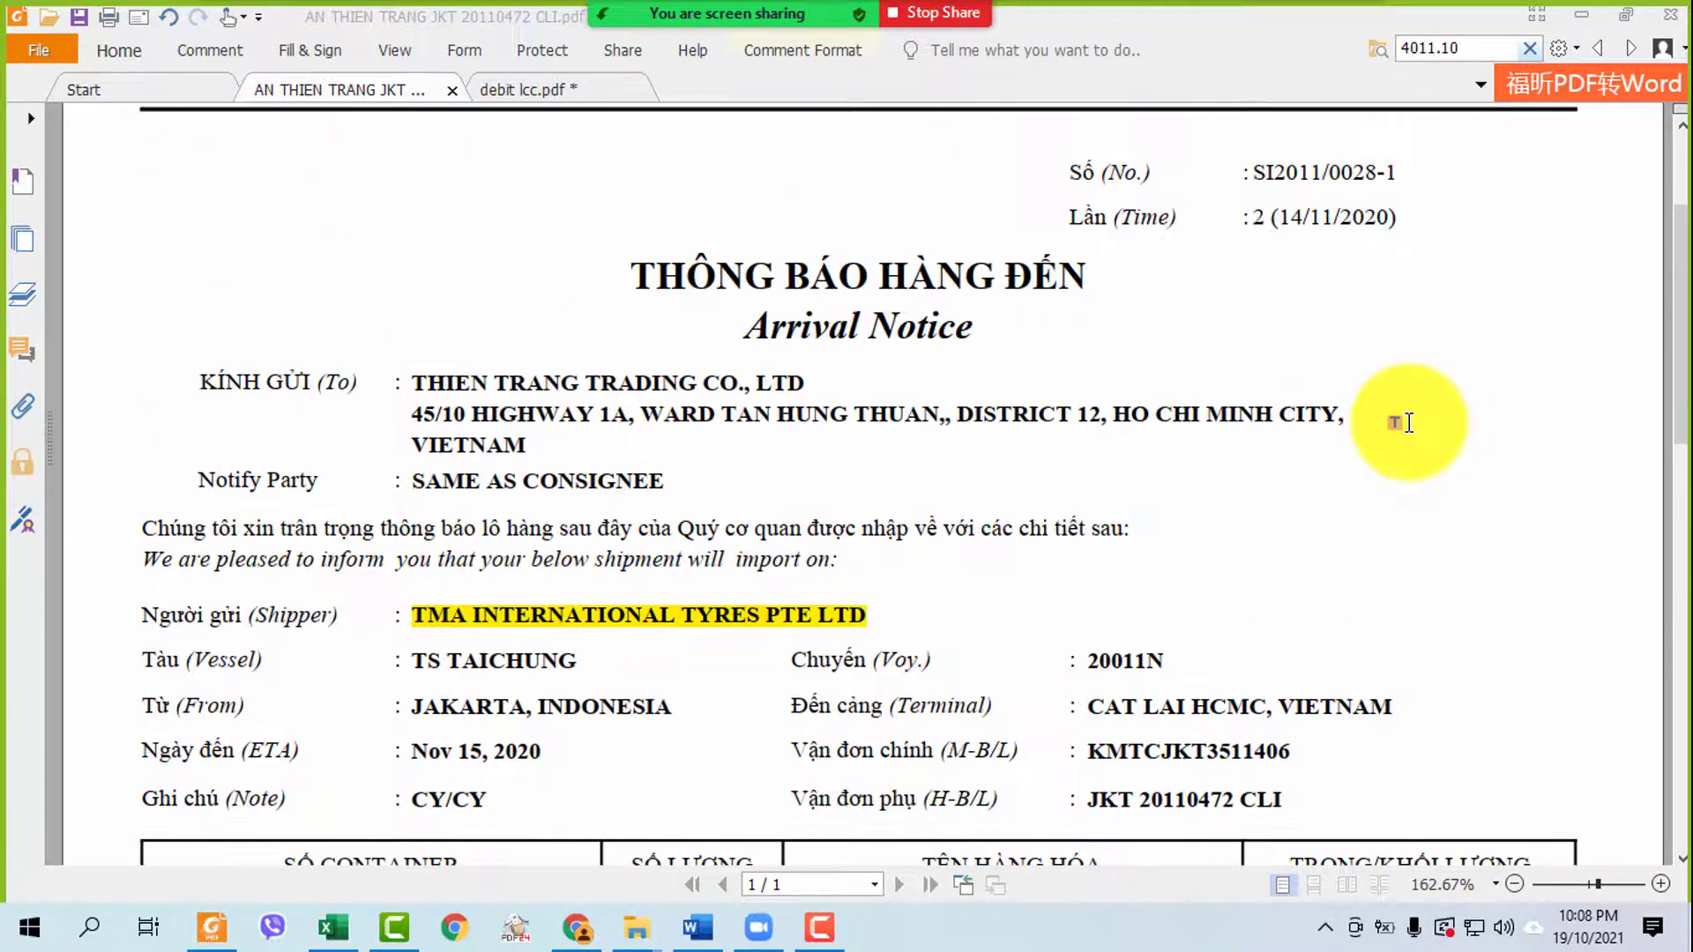
scroll(1408, 423, up, 3)
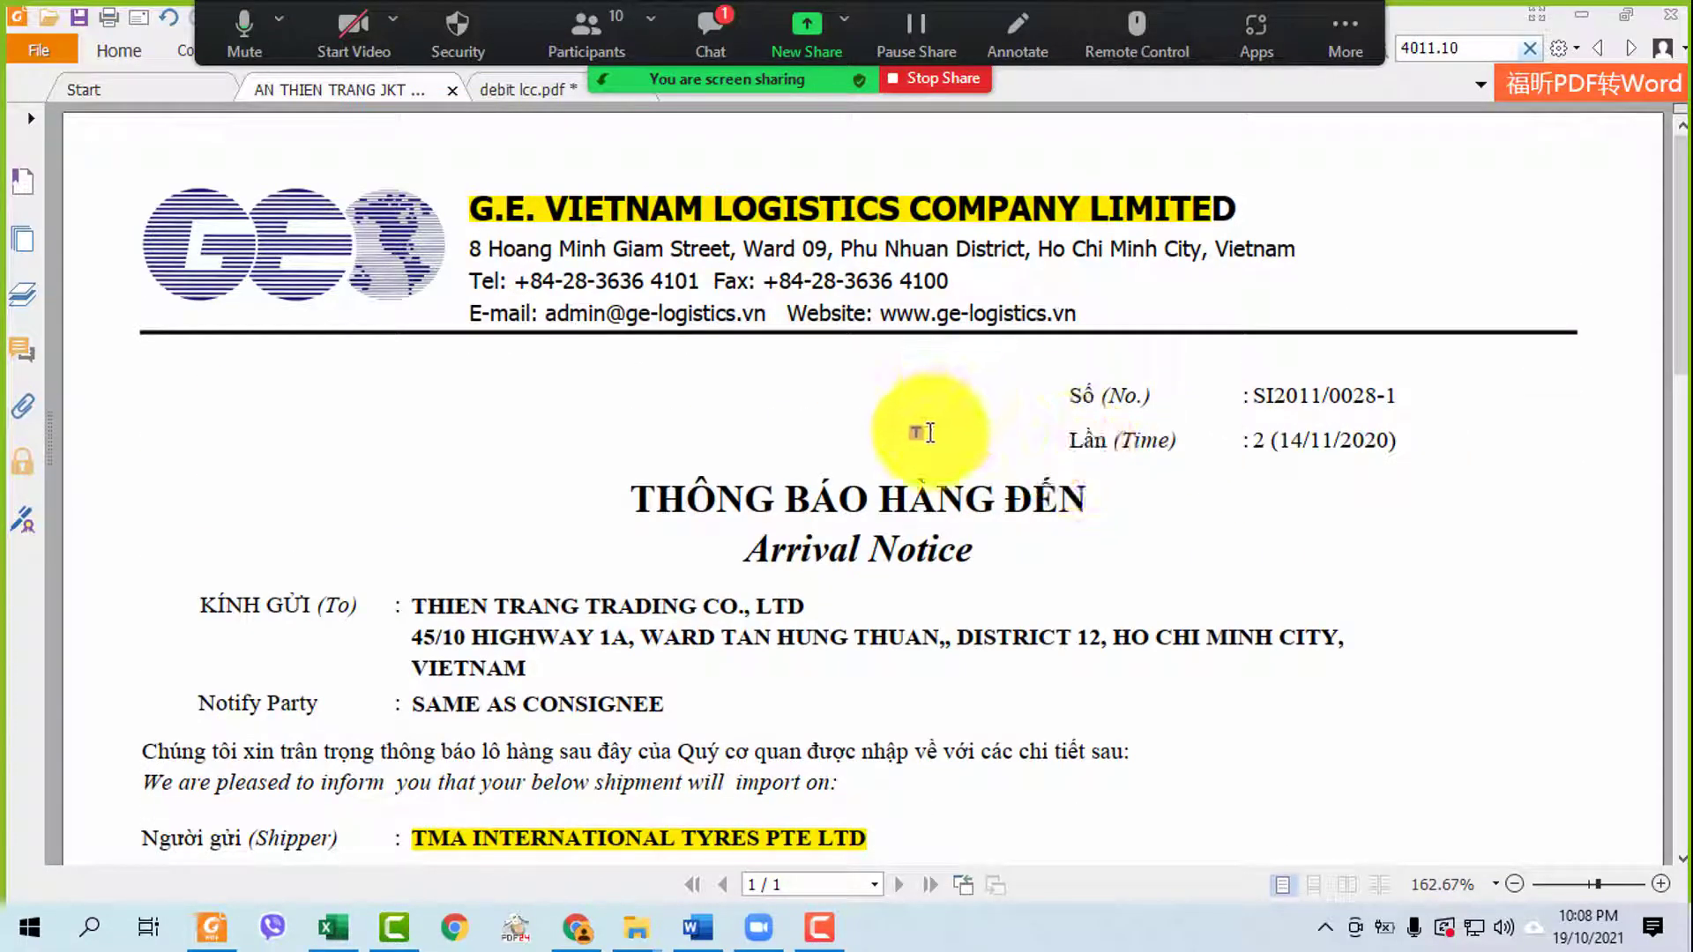
- Read the Zoom chat's new replies, maximize the chat window to look through earlier messages, and minimize it
click(716, 12)
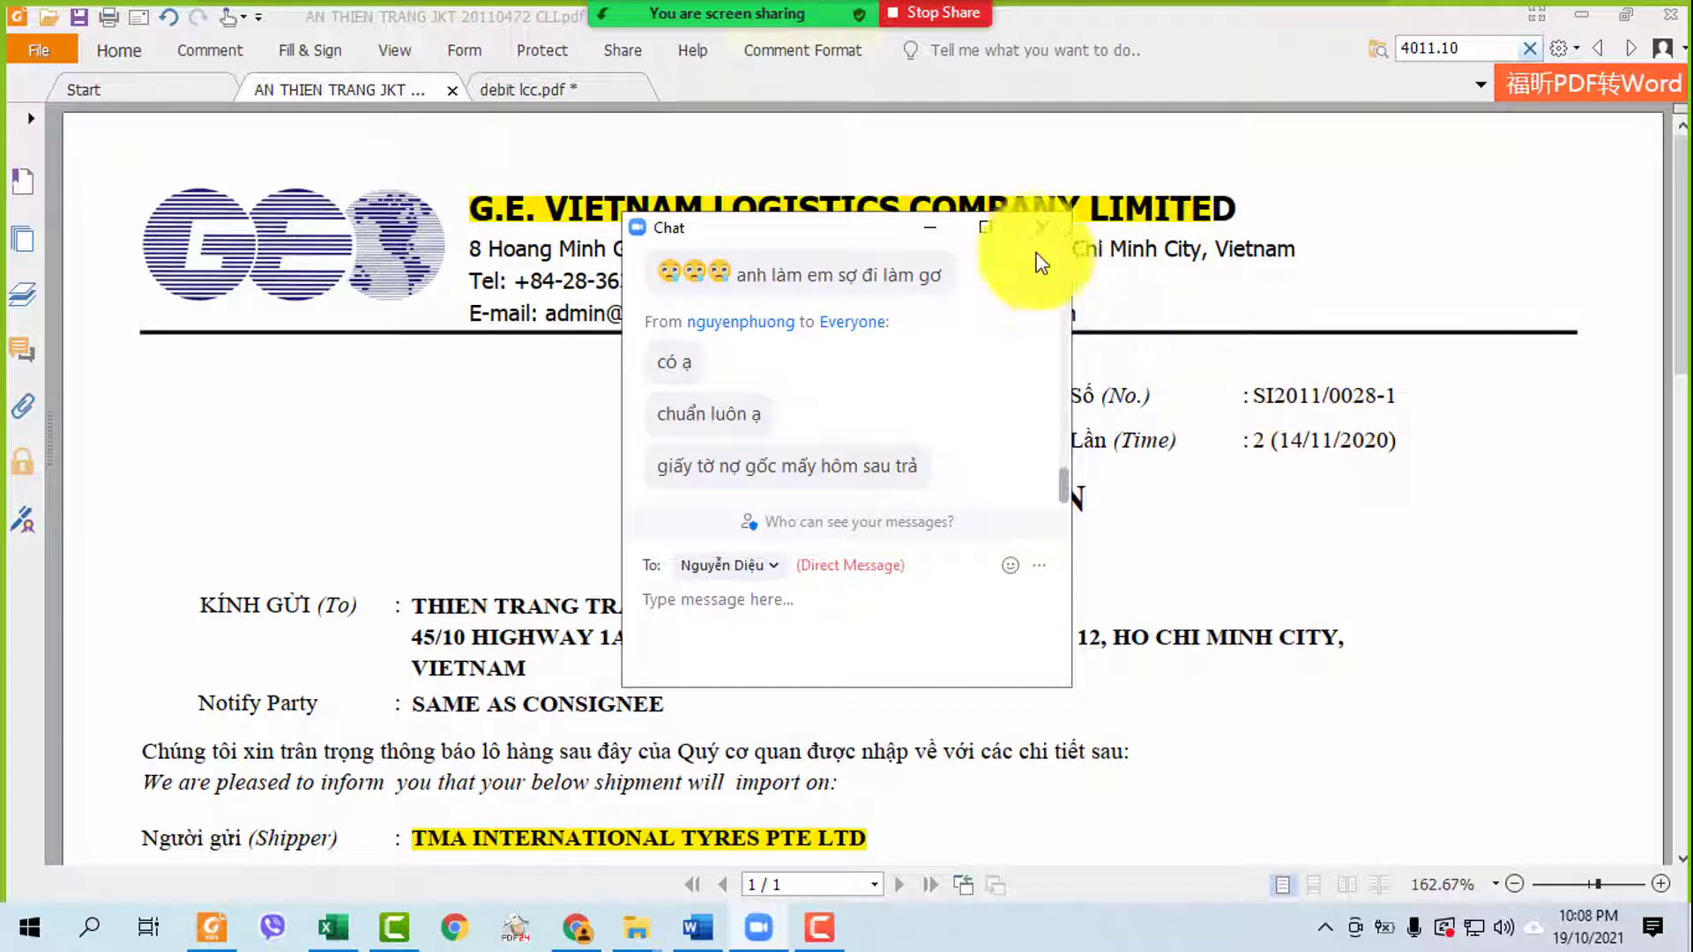
click(930, 229)
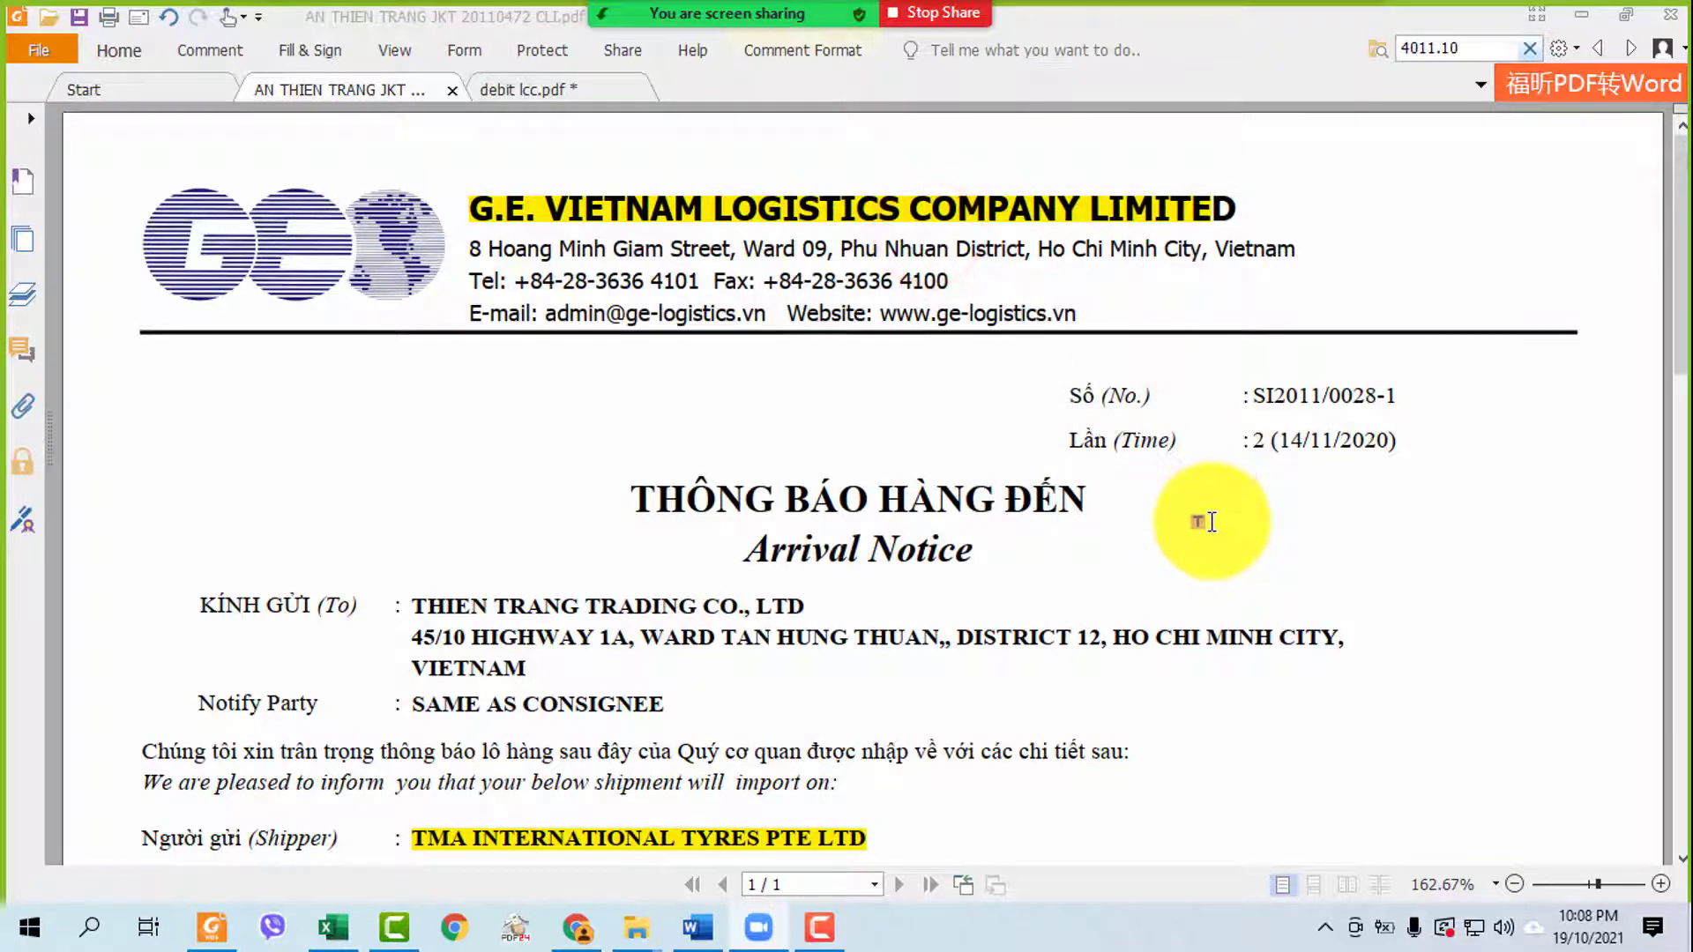
mouse_move(776, 13)
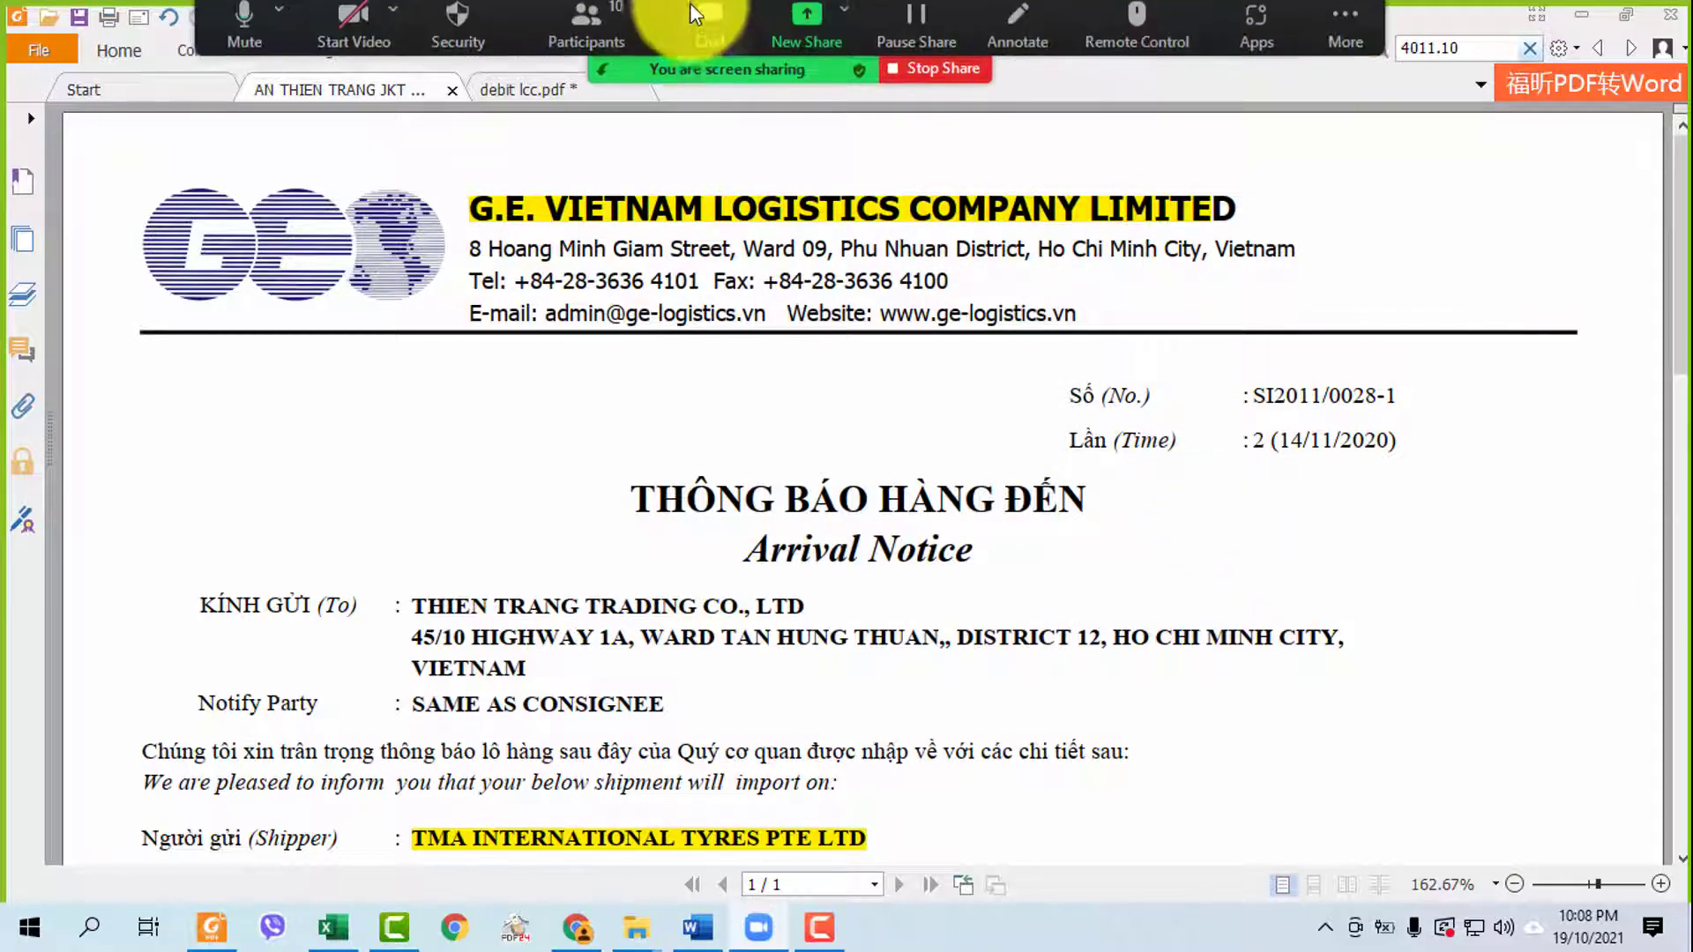
click(704, 25)
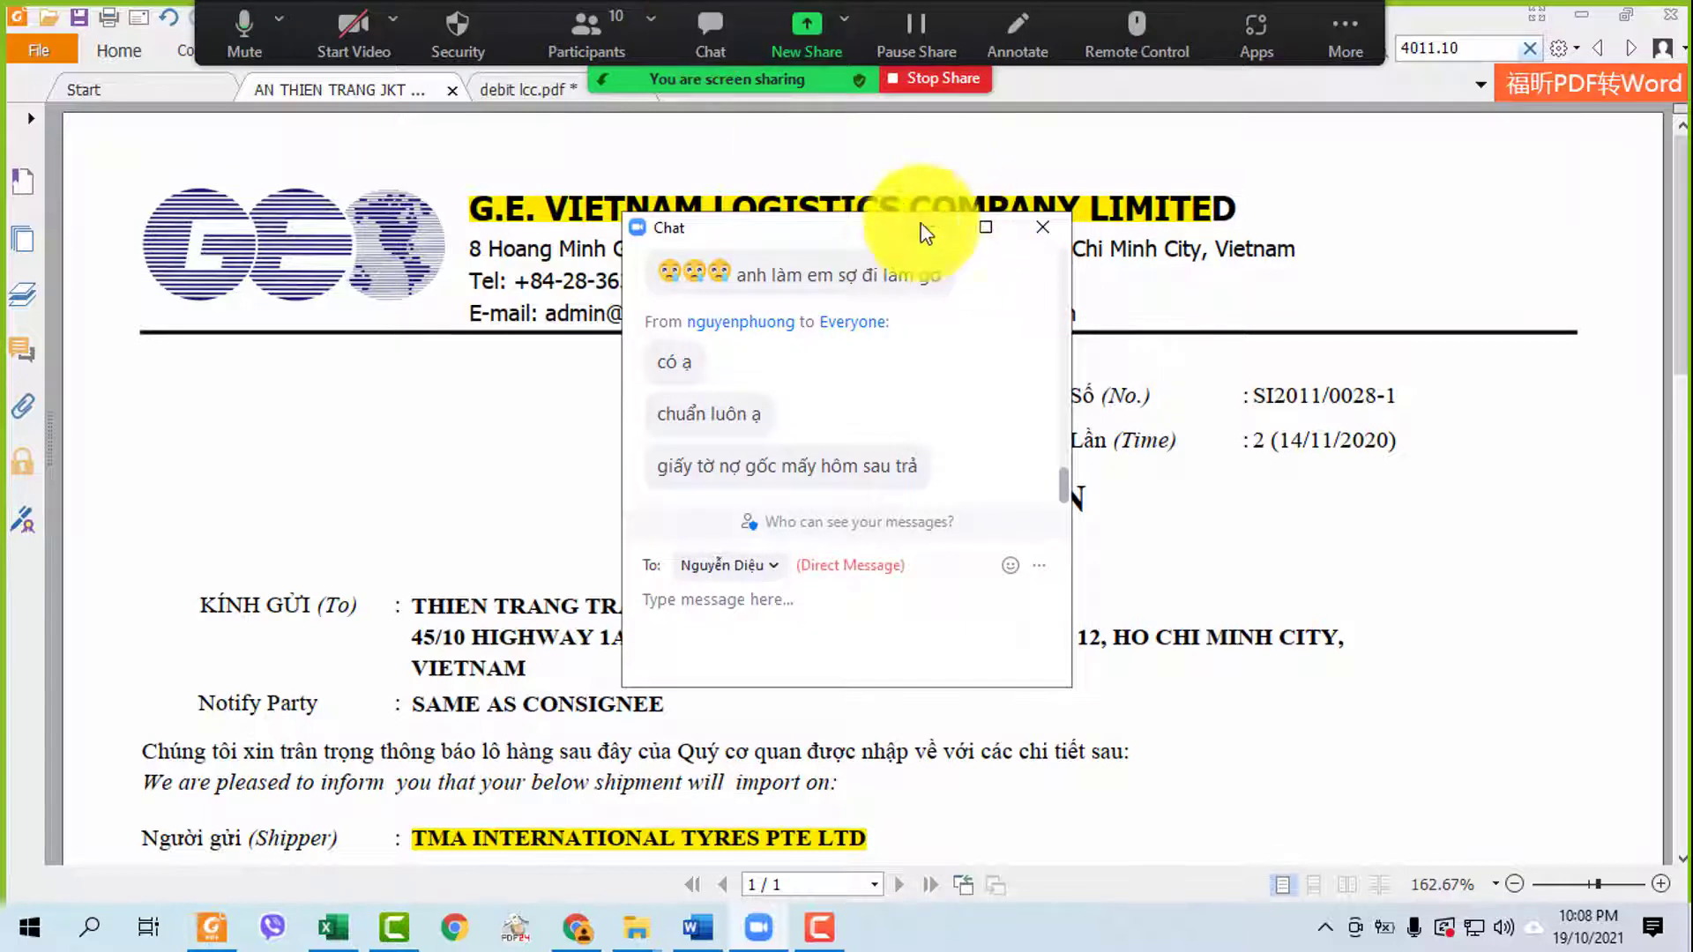
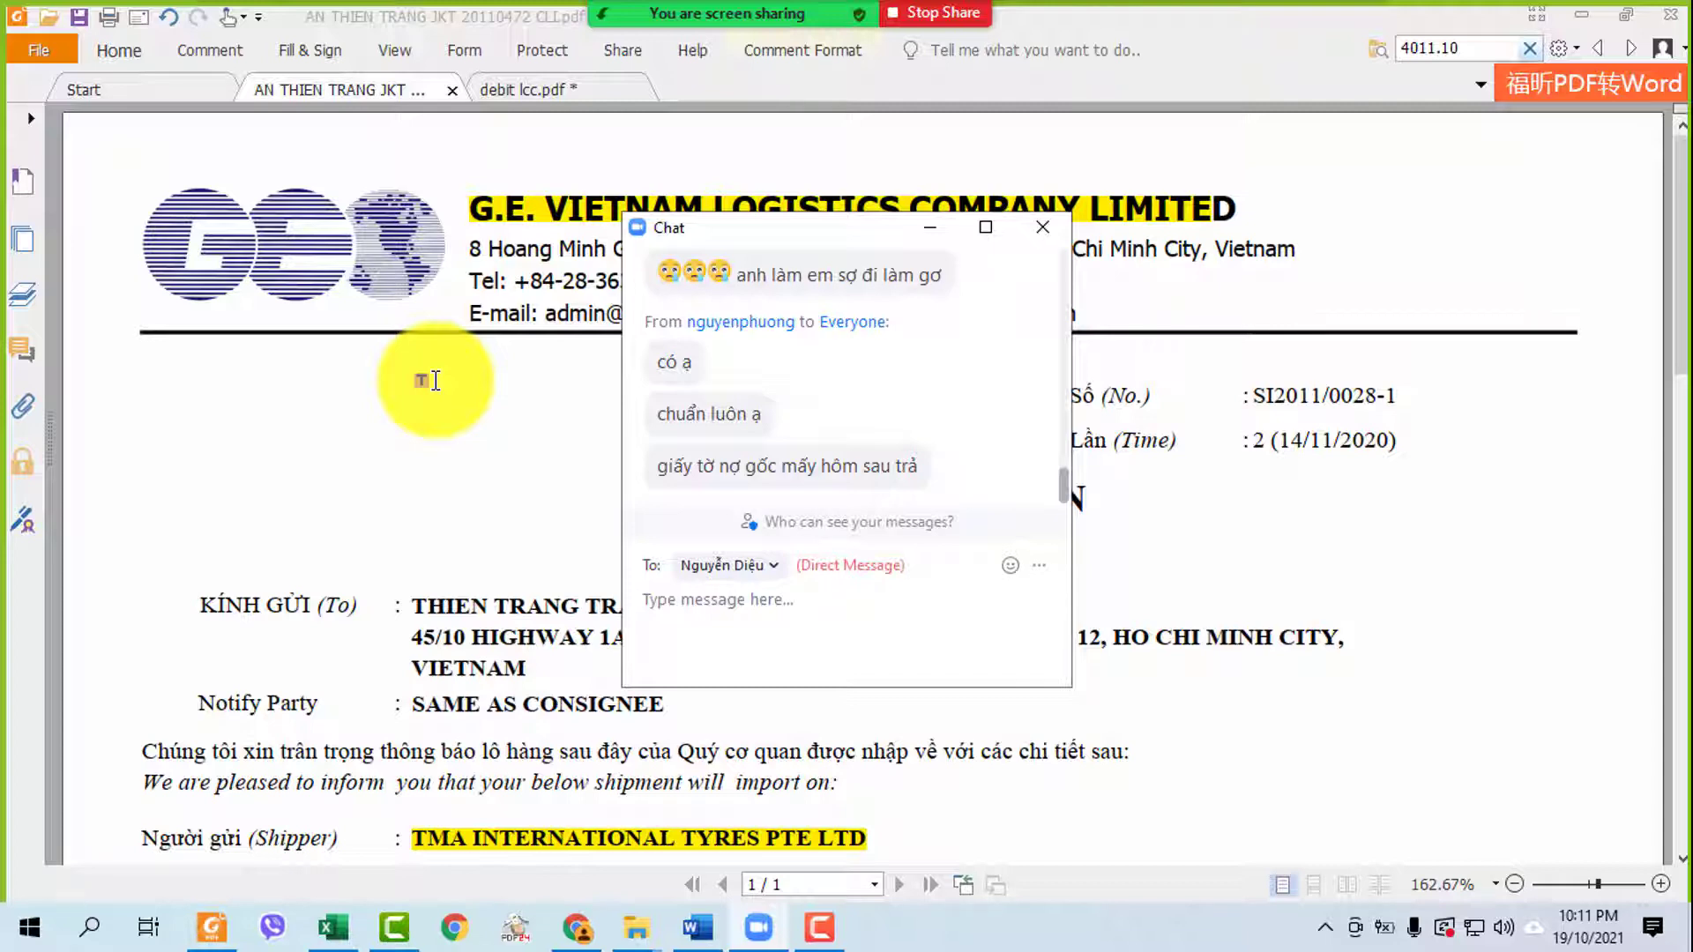
click(985, 234)
scroll(1118, 661, up, 1)
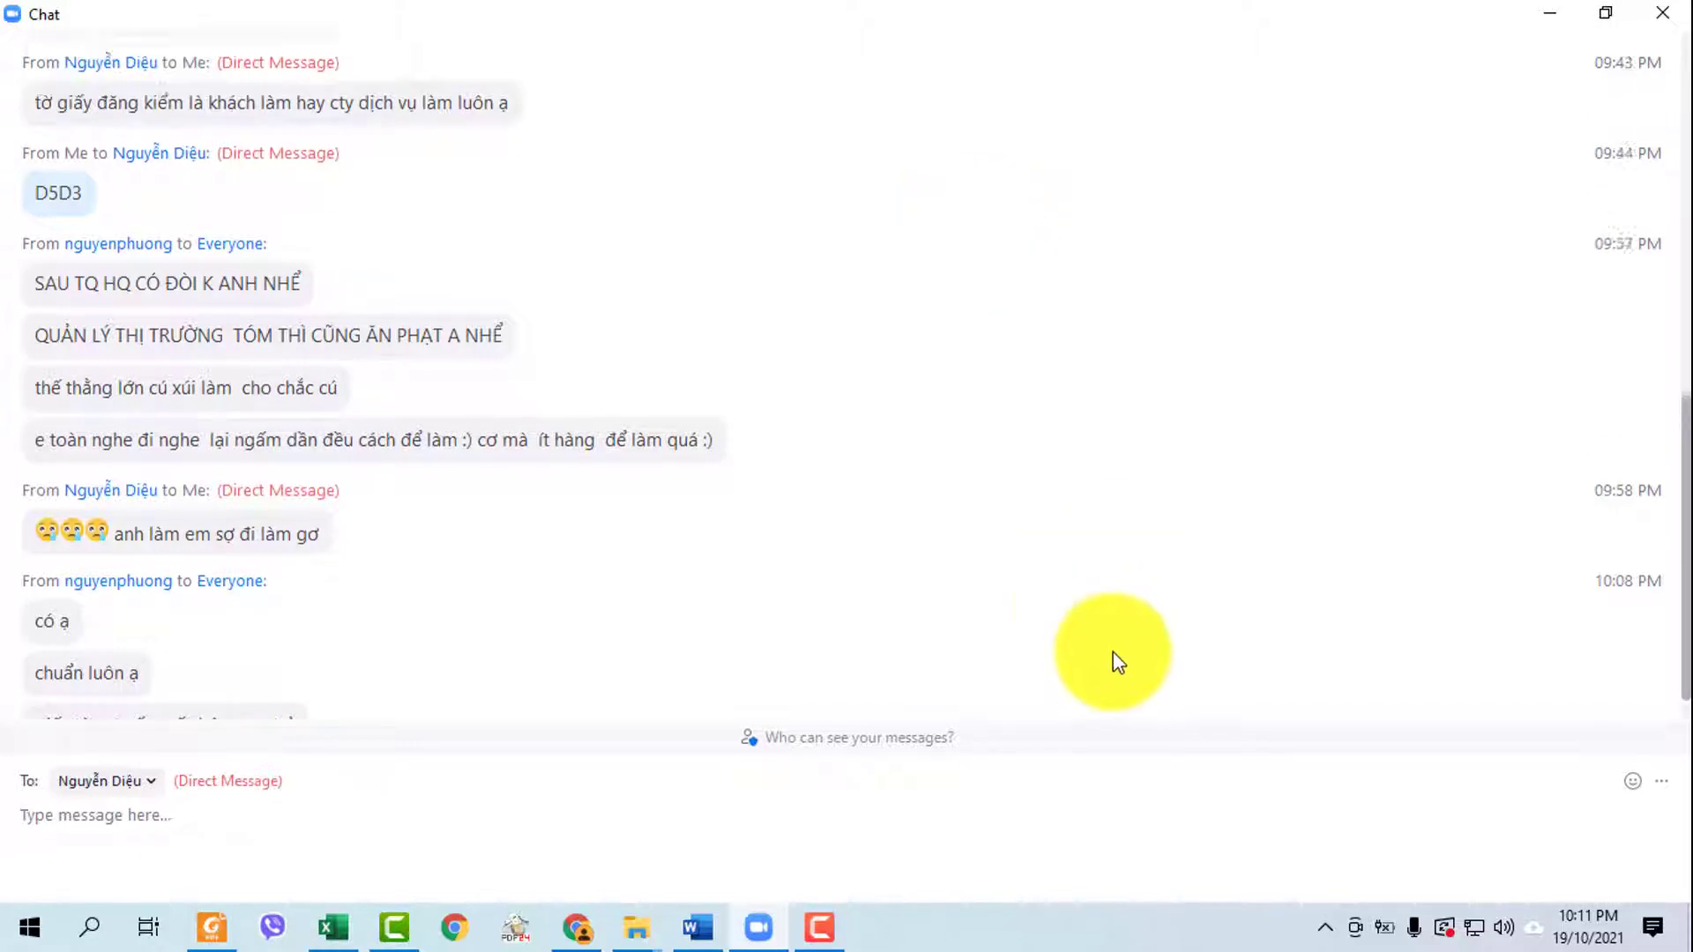
scroll(1118, 661, up, 3)
click(1551, 12)
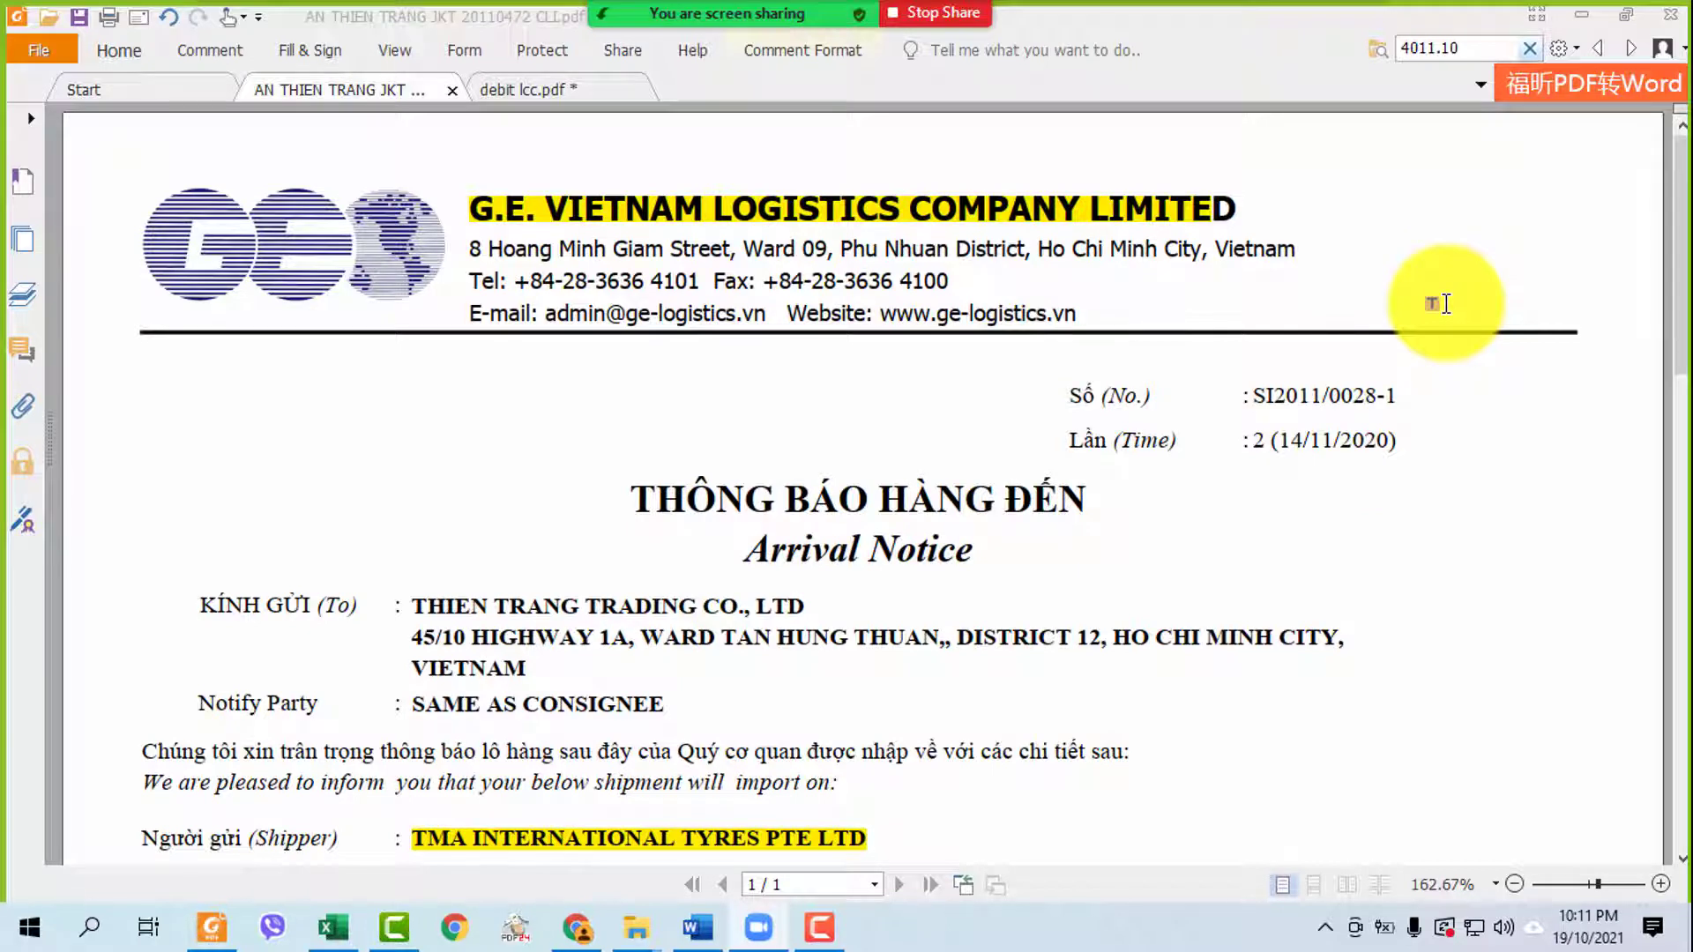
- Read the latest message in the Zoom chat and restore the chat window to its smaller size
mouse_move(699, 76)
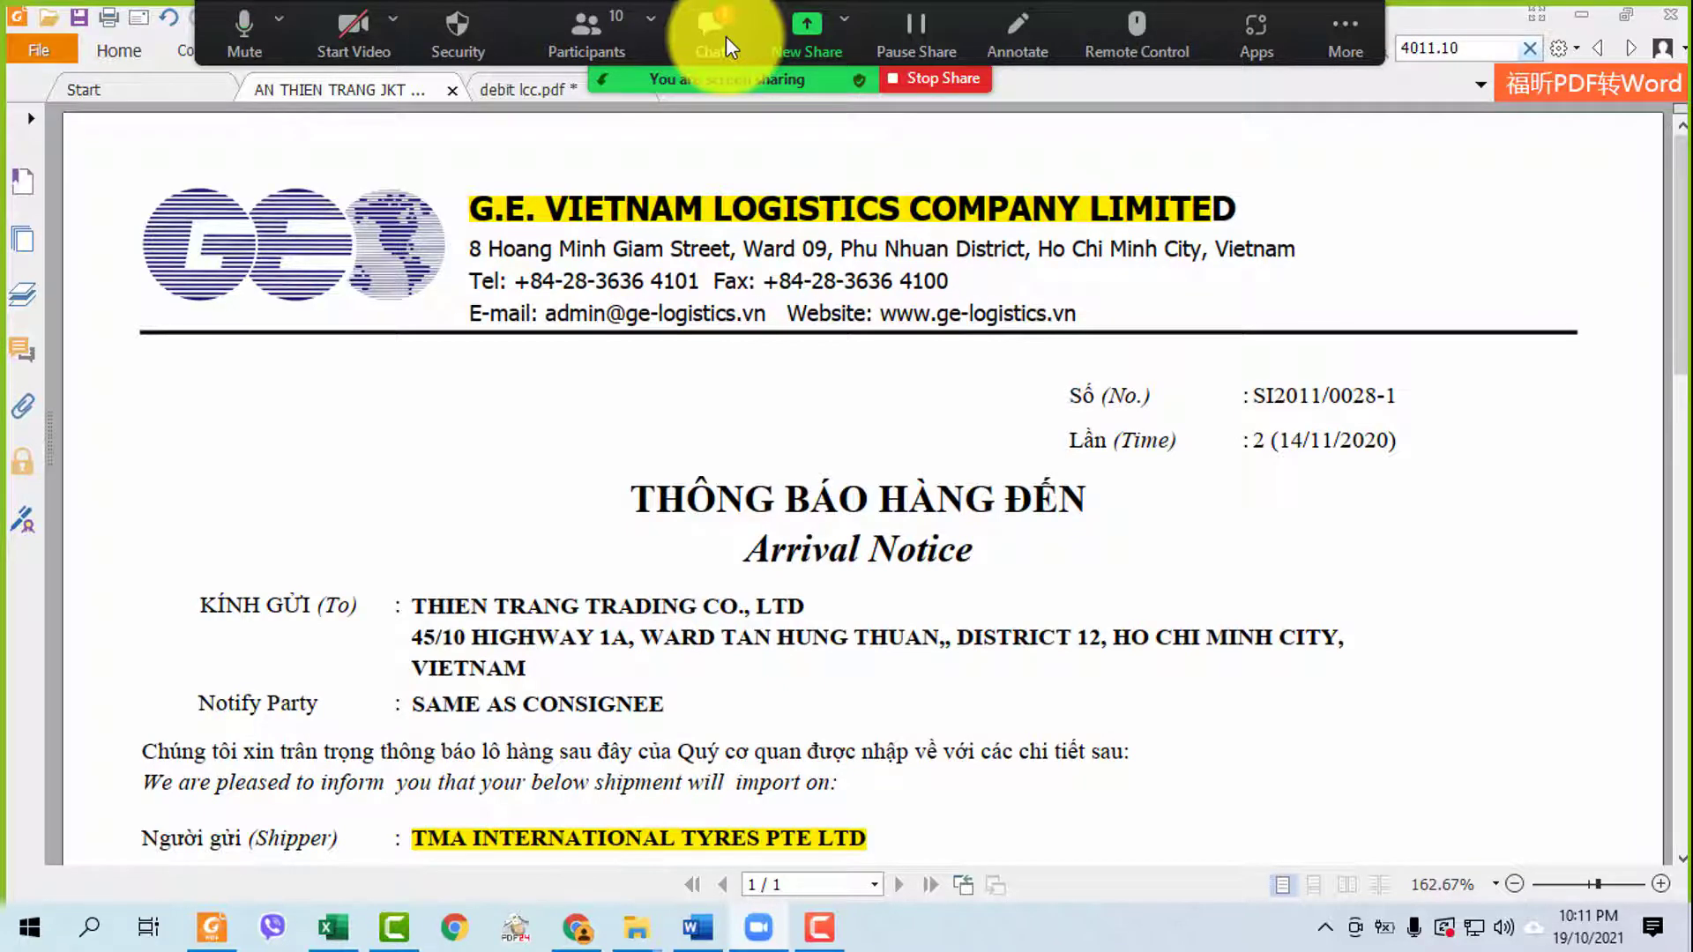
click(726, 35)
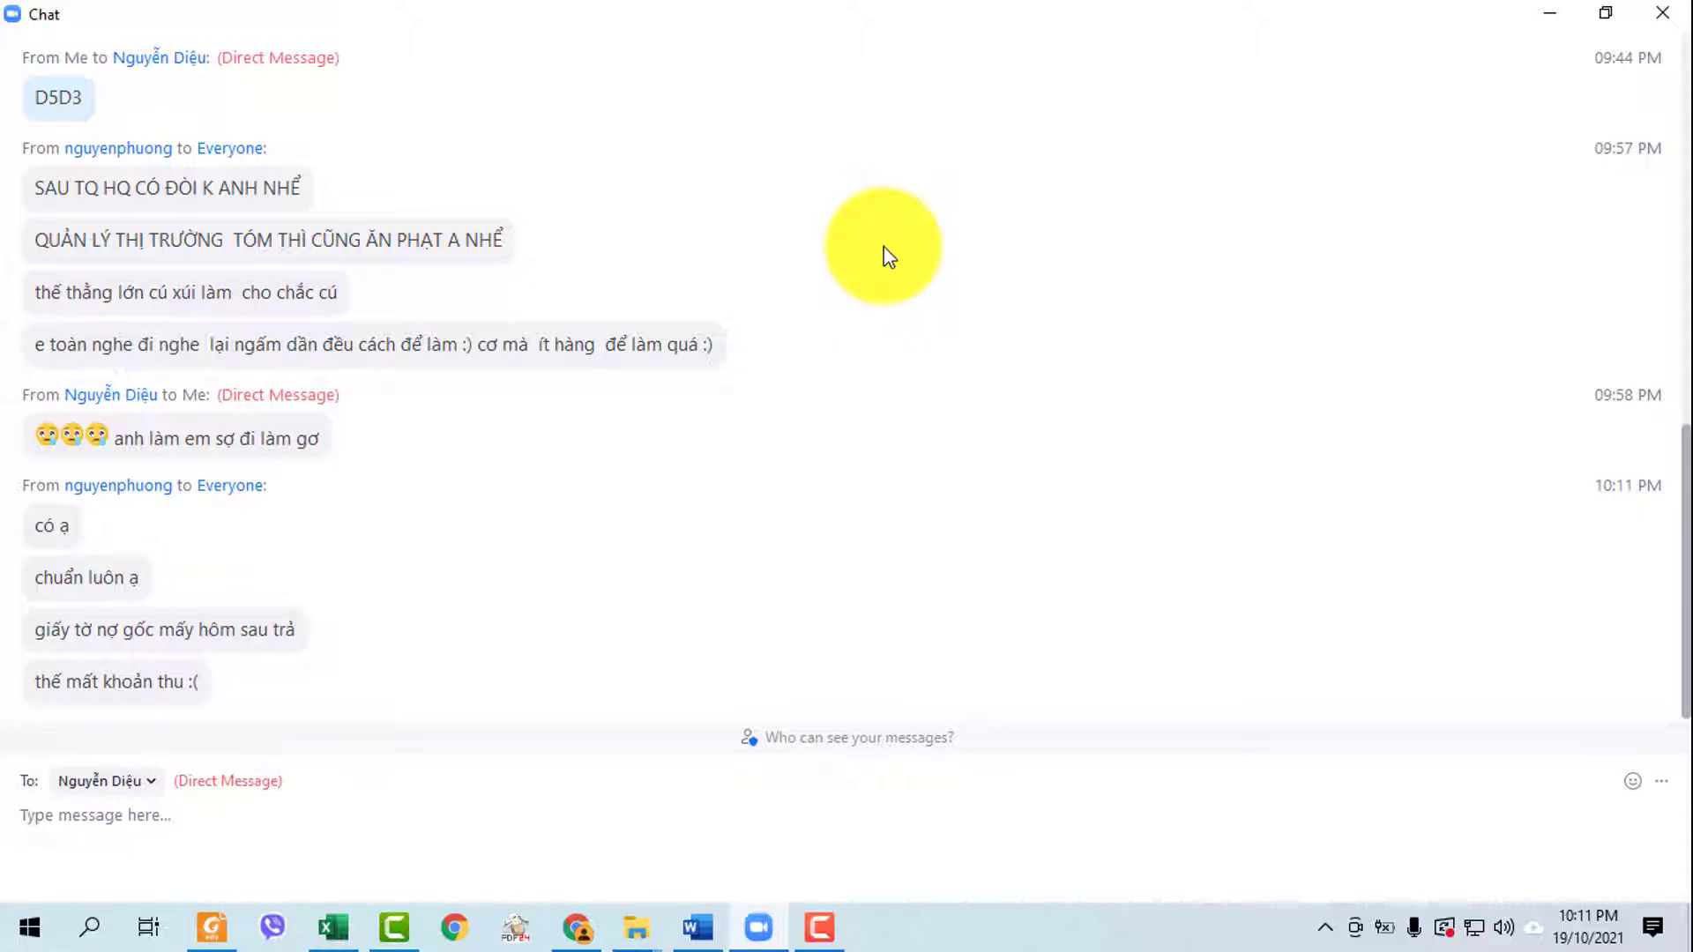
click(1613, 12)
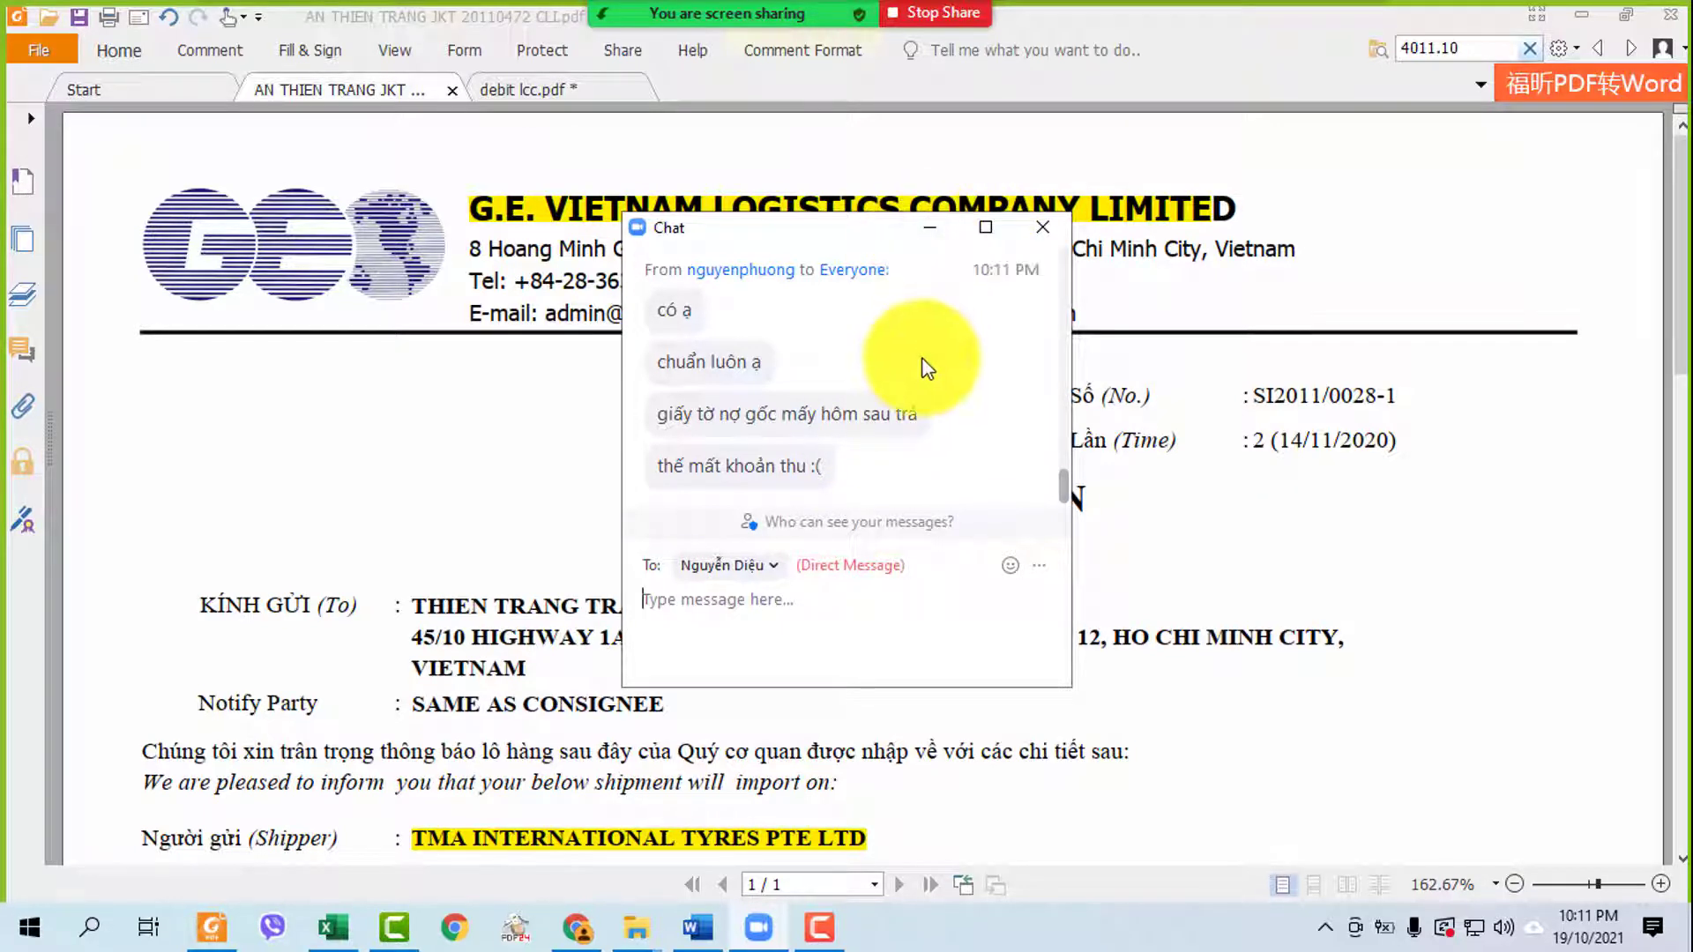
- Read the new replies in the Zoom chat, maximize the chat window to view earlier messages, and restore its smaller size
scroll(922, 361, up, 1)
scroll(917, 349, down, 1)
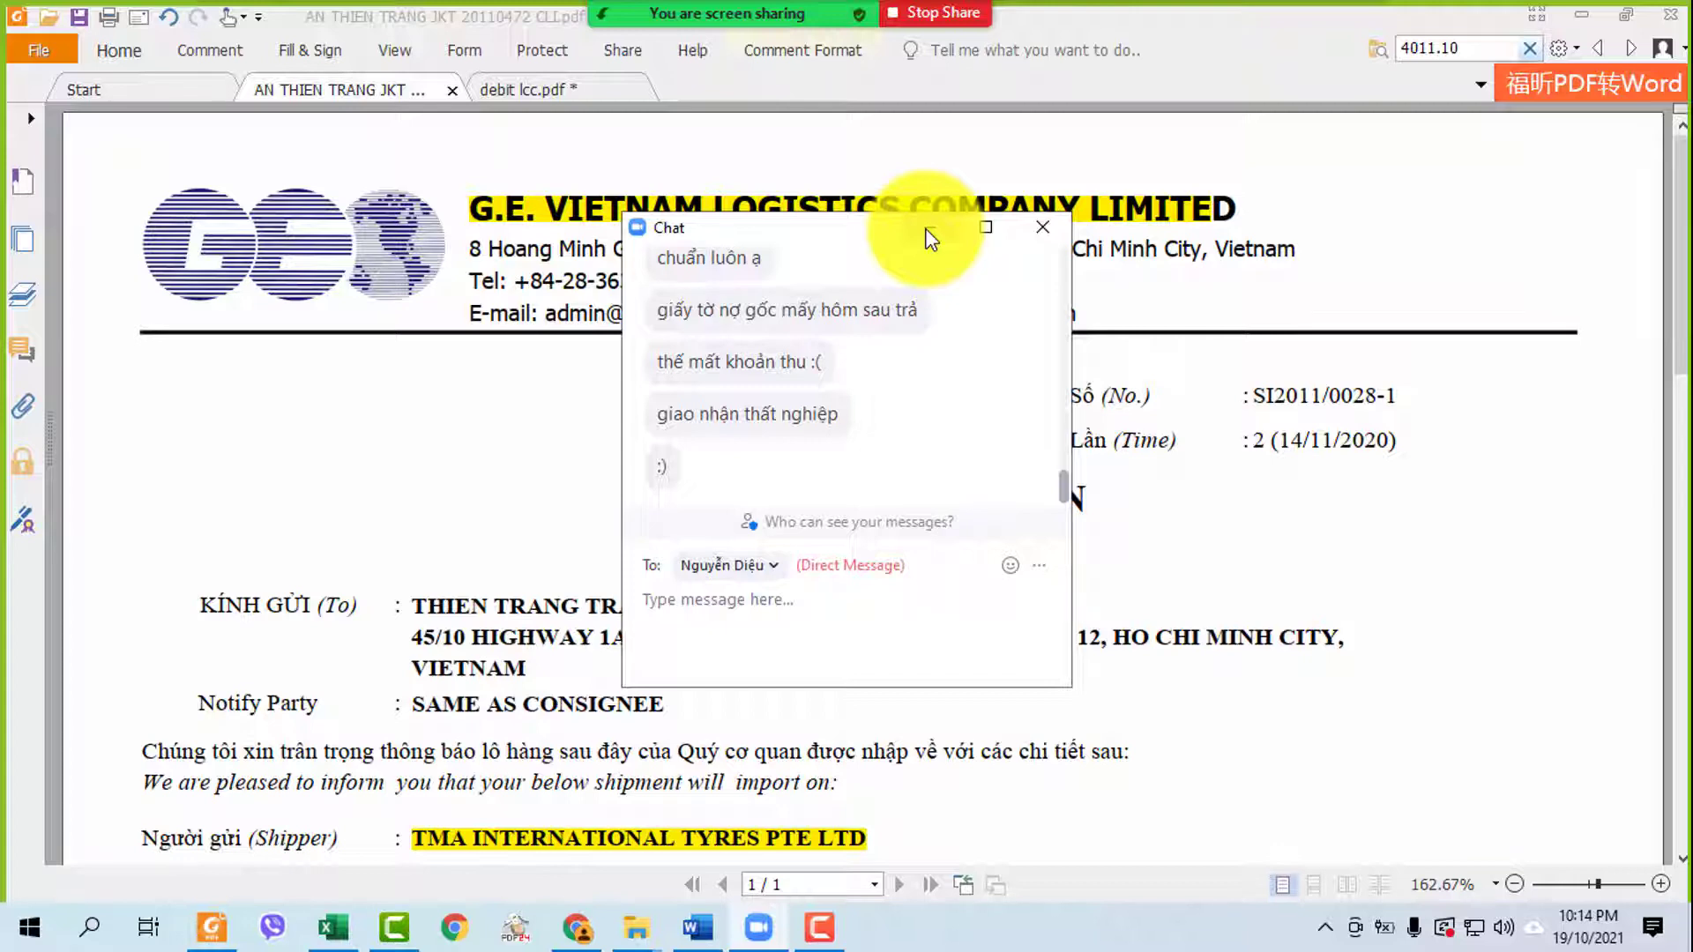
click(986, 228)
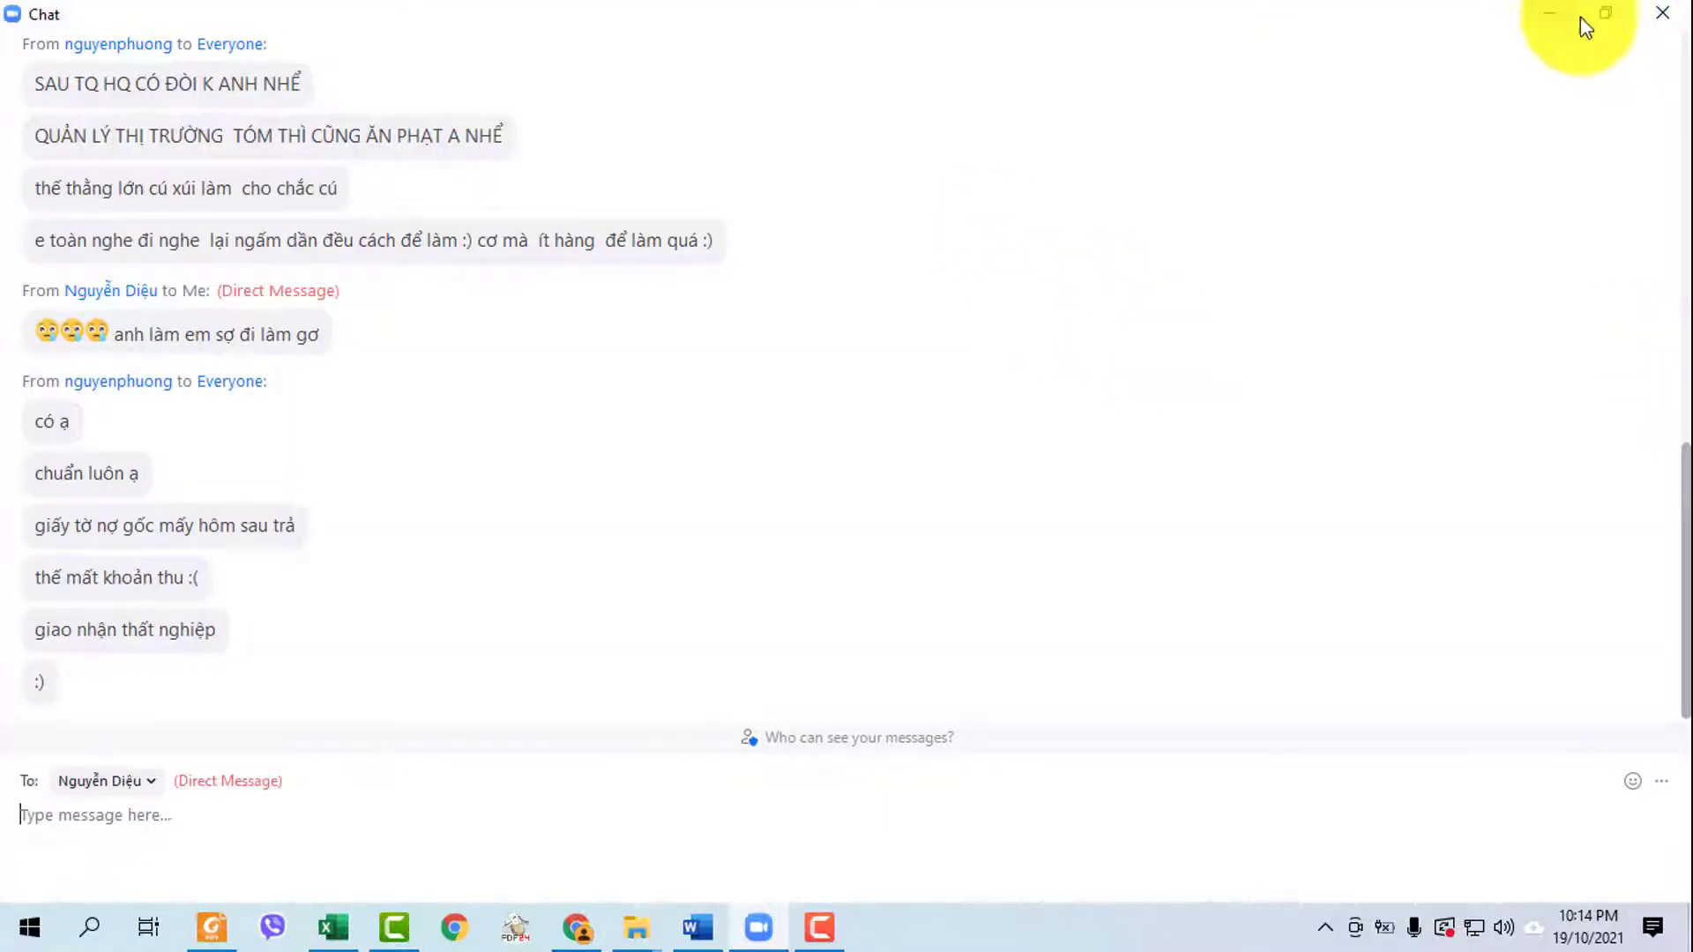
click(1606, 13)
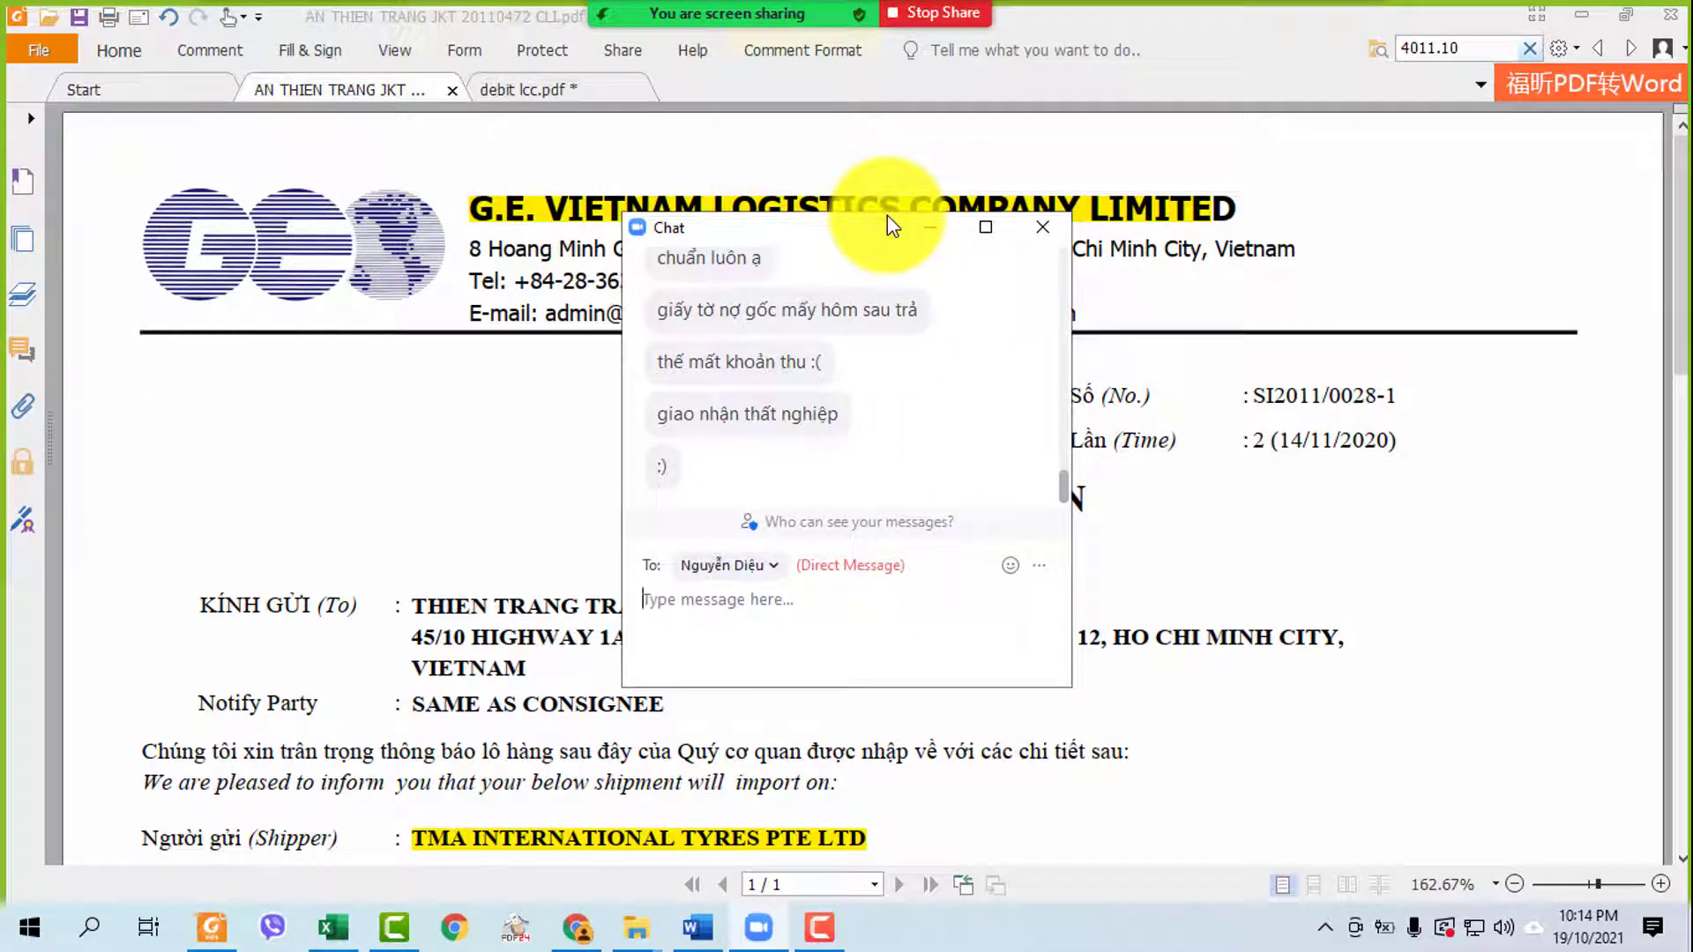
- Clear the desktop by minimizing the PDF editor and closing the three open folder windows, and move the Zoom chat window aside
click(1578, 12)
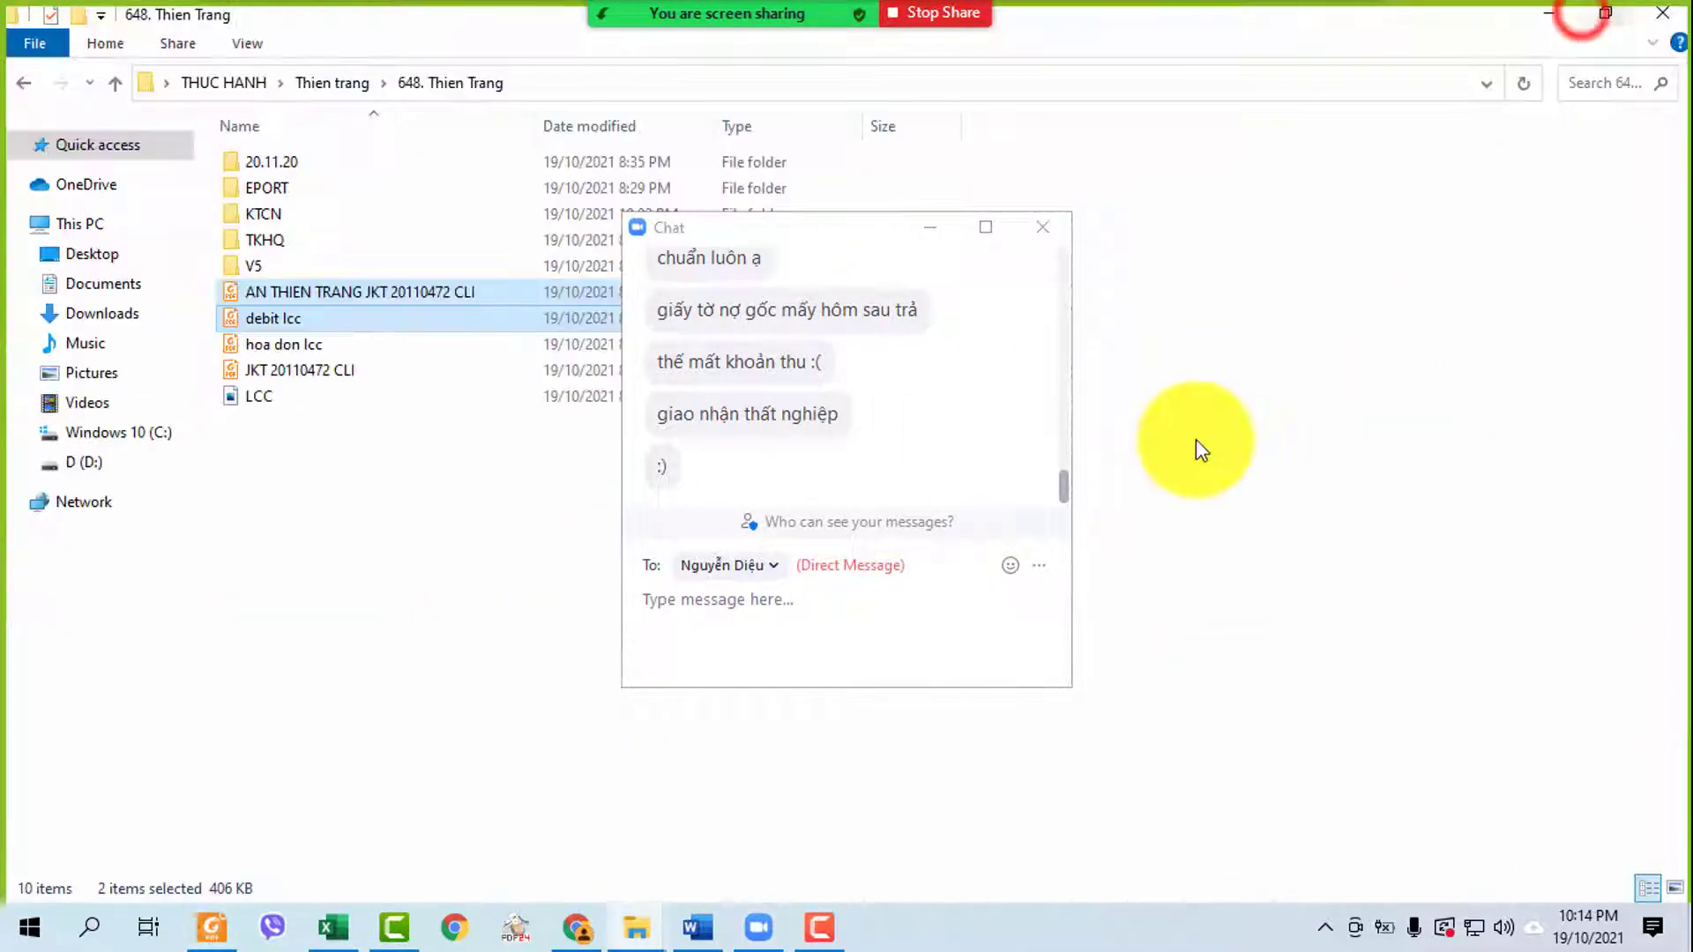
click(1642, 13)
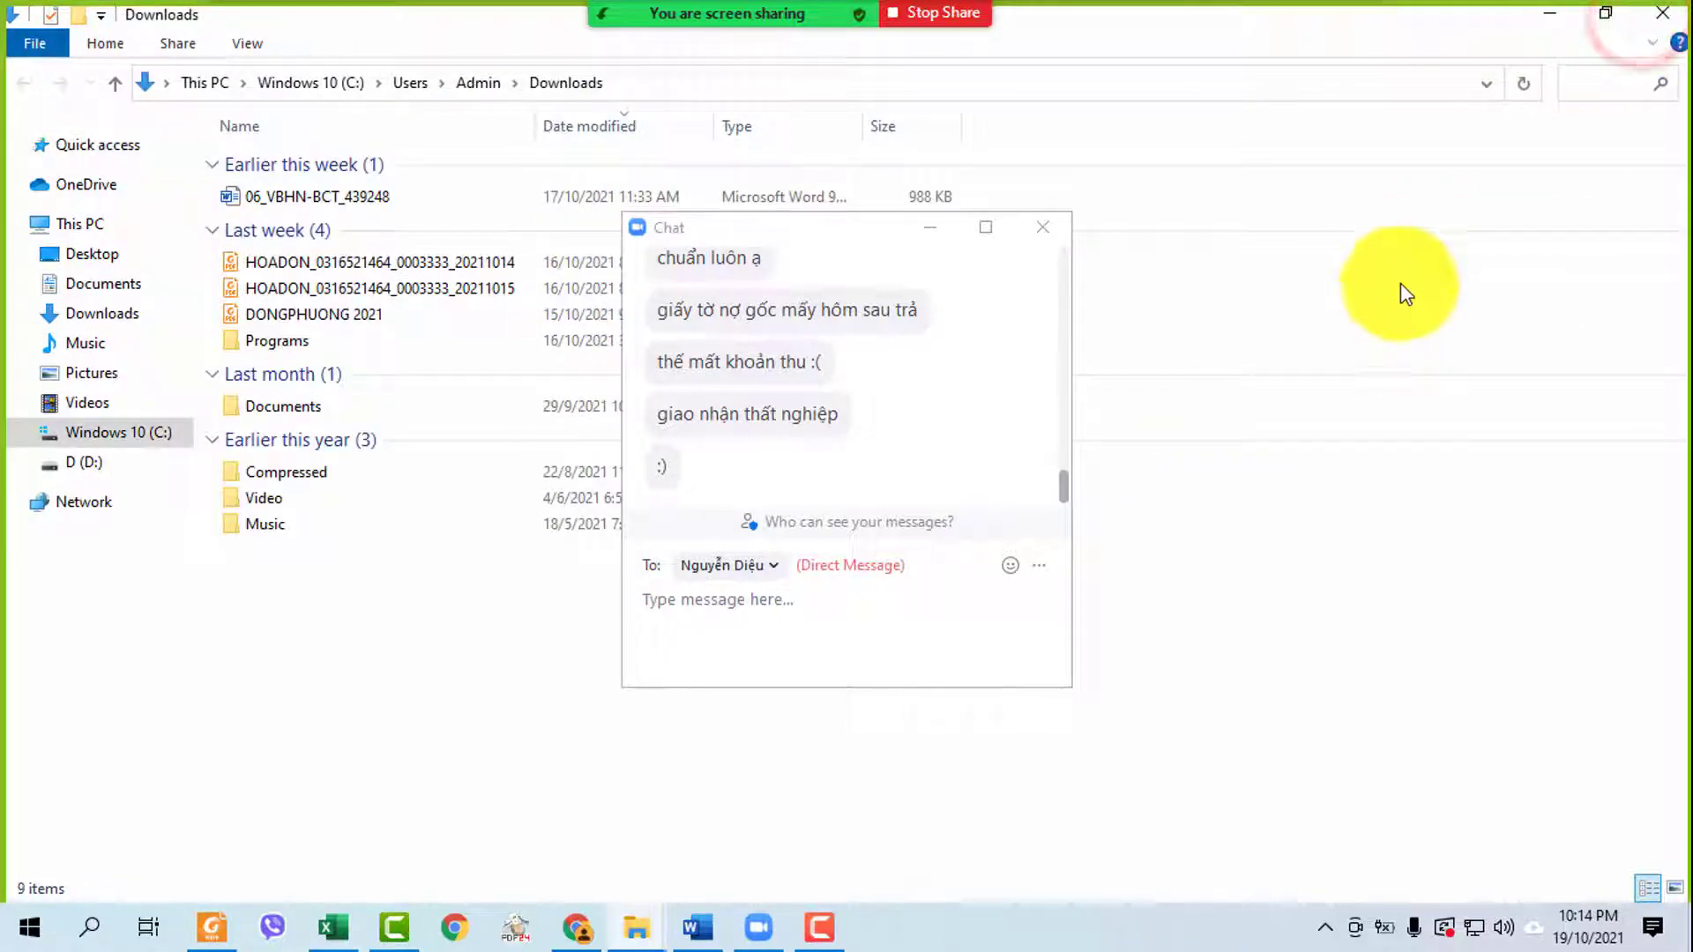
click(1657, 12)
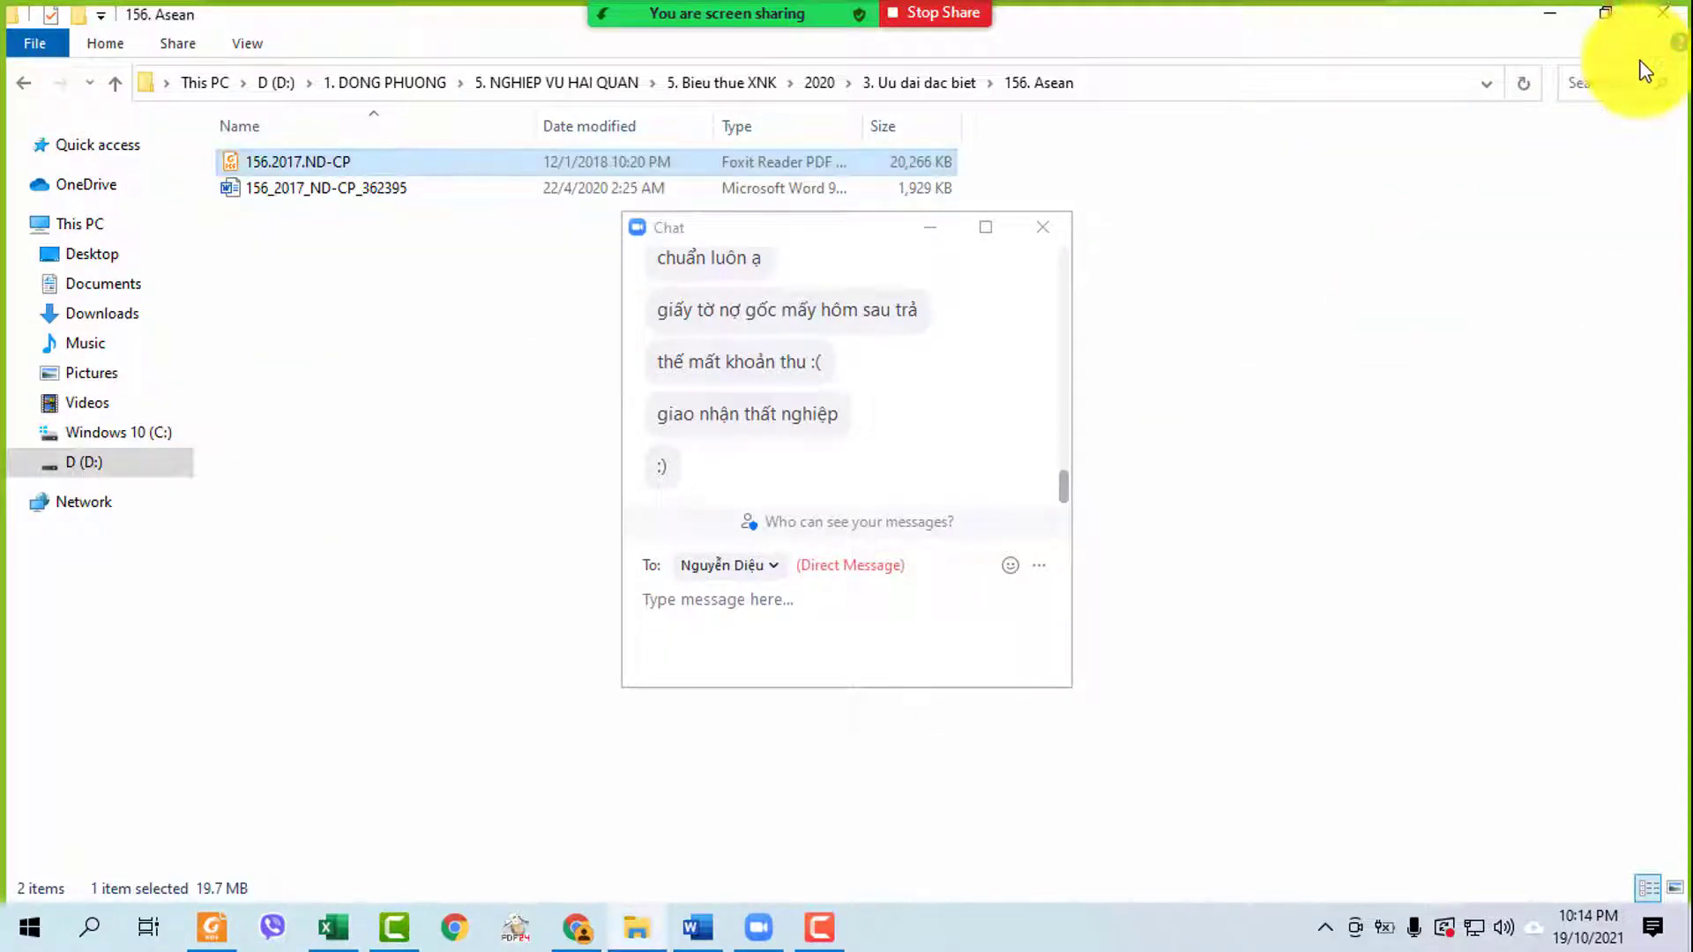
click(1658, 13)
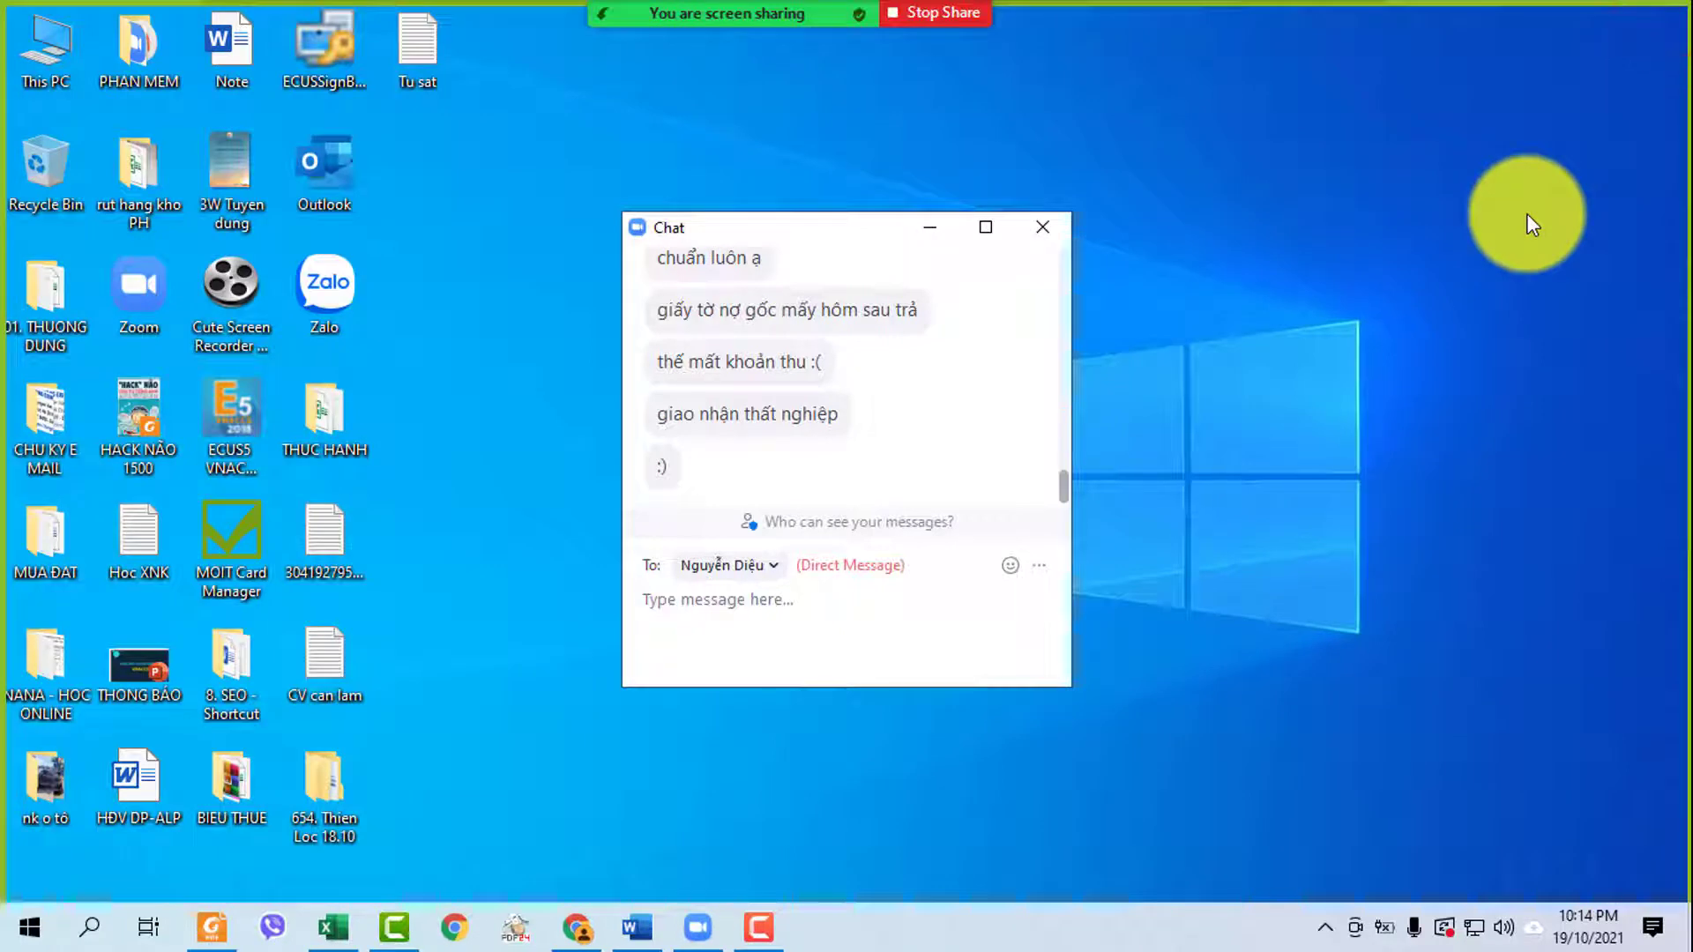
drag(804, 245, 1034, 61)
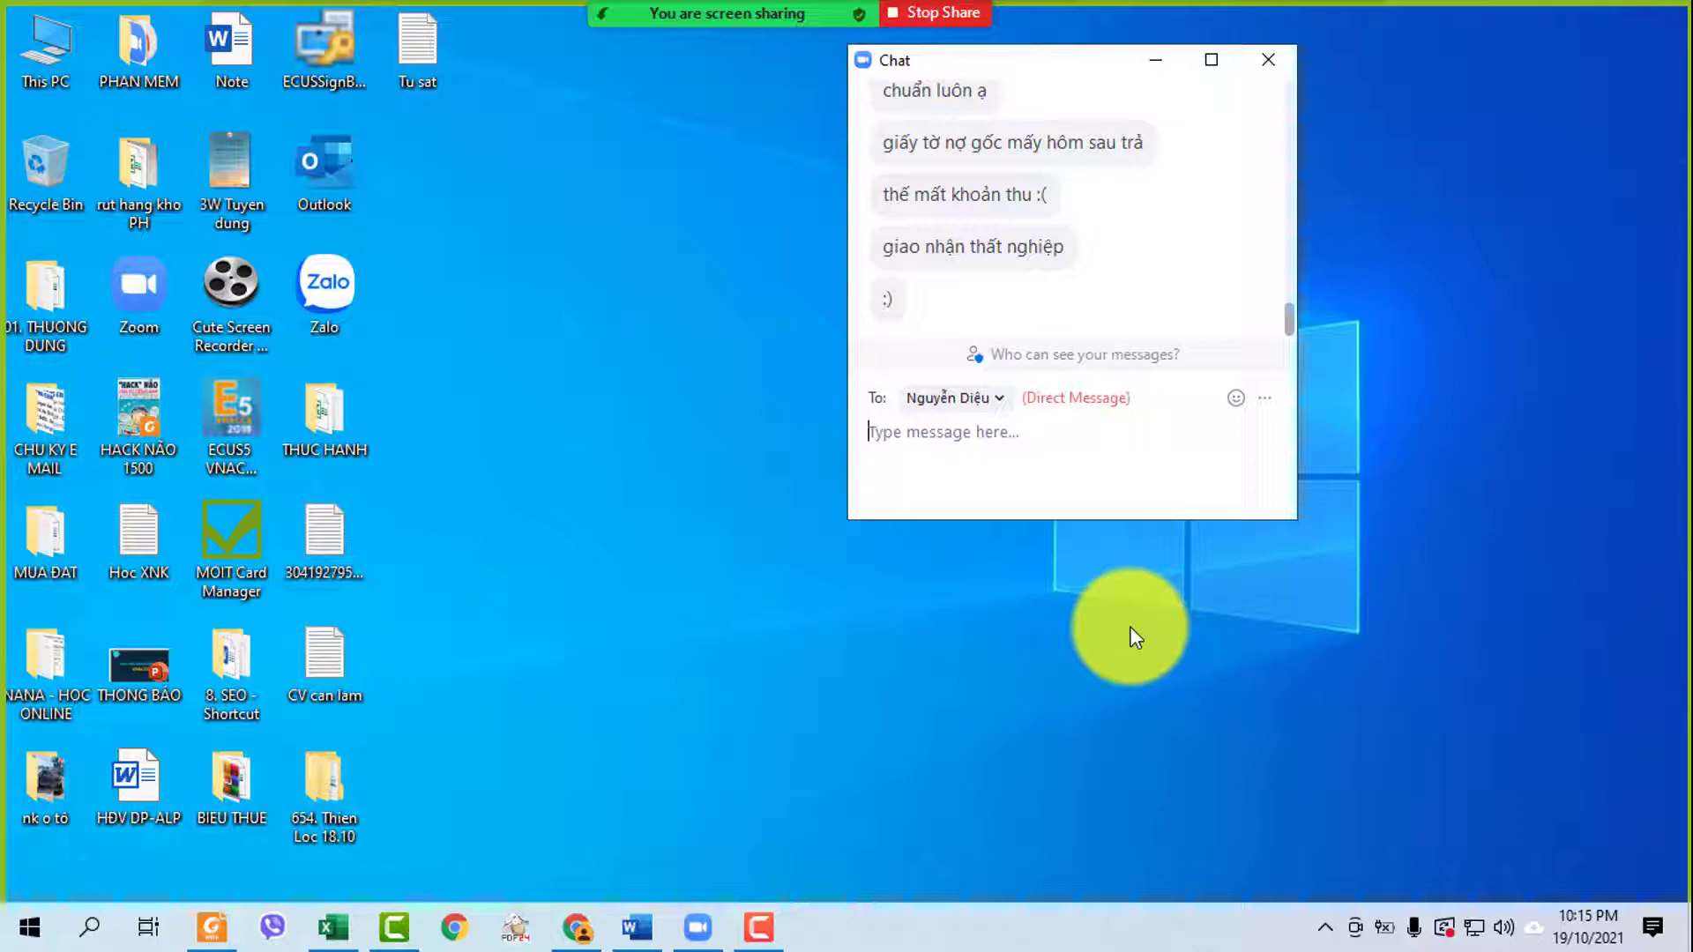
- Switch to Chrome, open the website vanchuyenvietmy.com and minimize the Zoom chat window covering the page
click(579, 926)
click(425, 63)
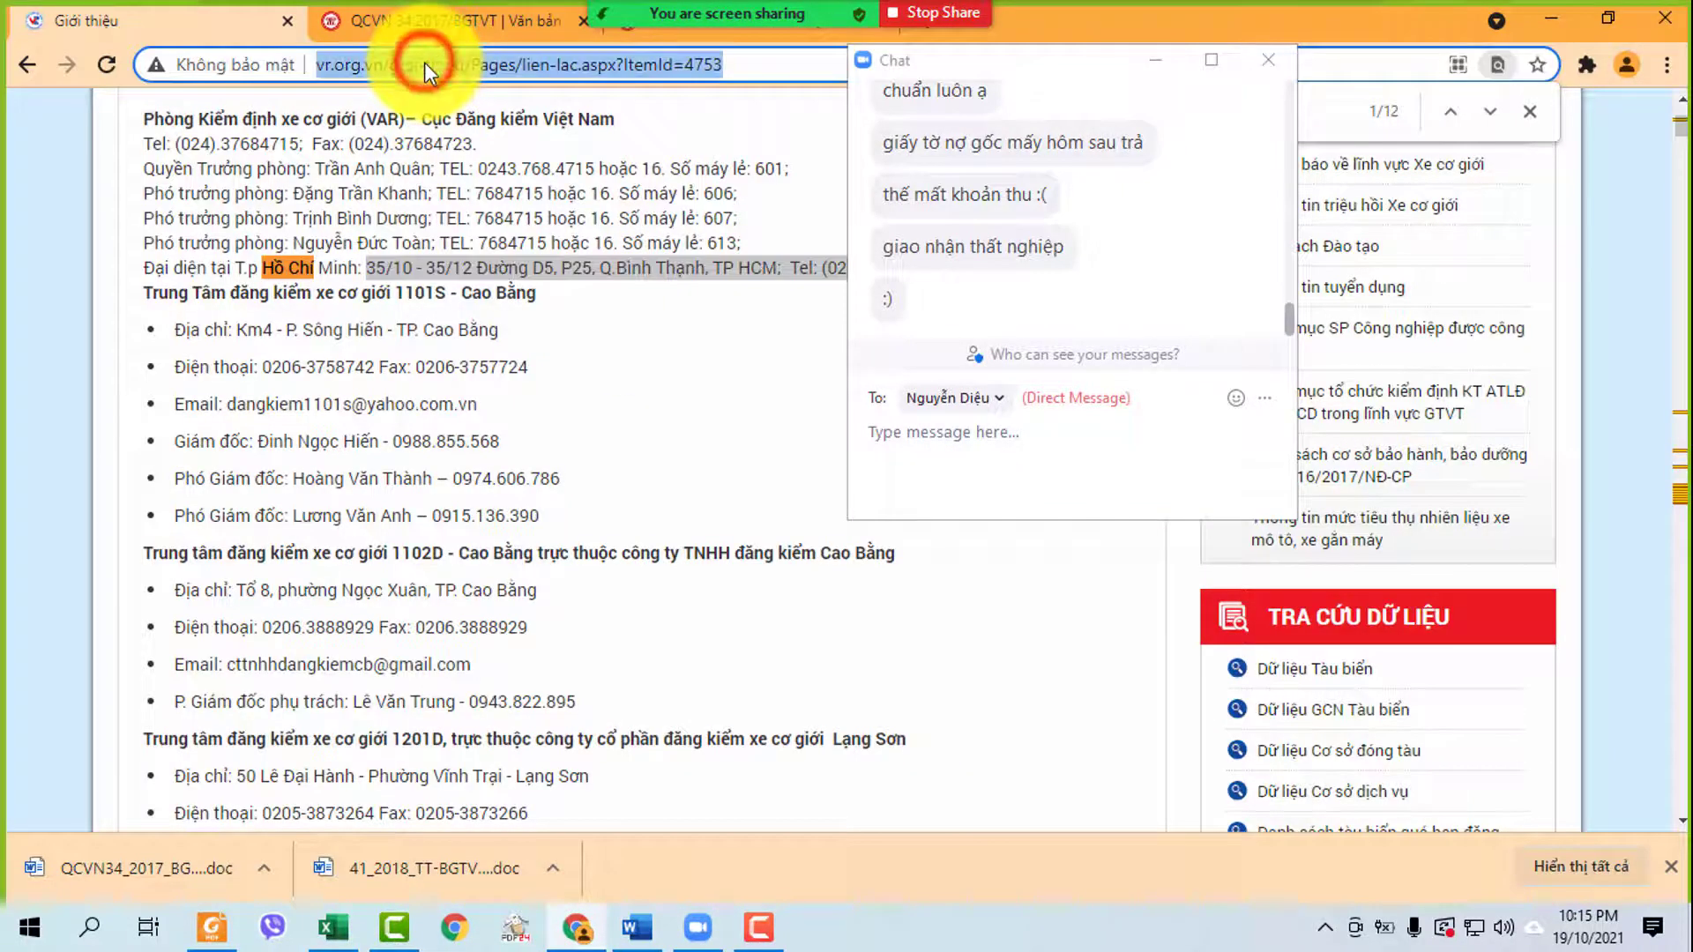
text(vanchuyenvietmy.com)
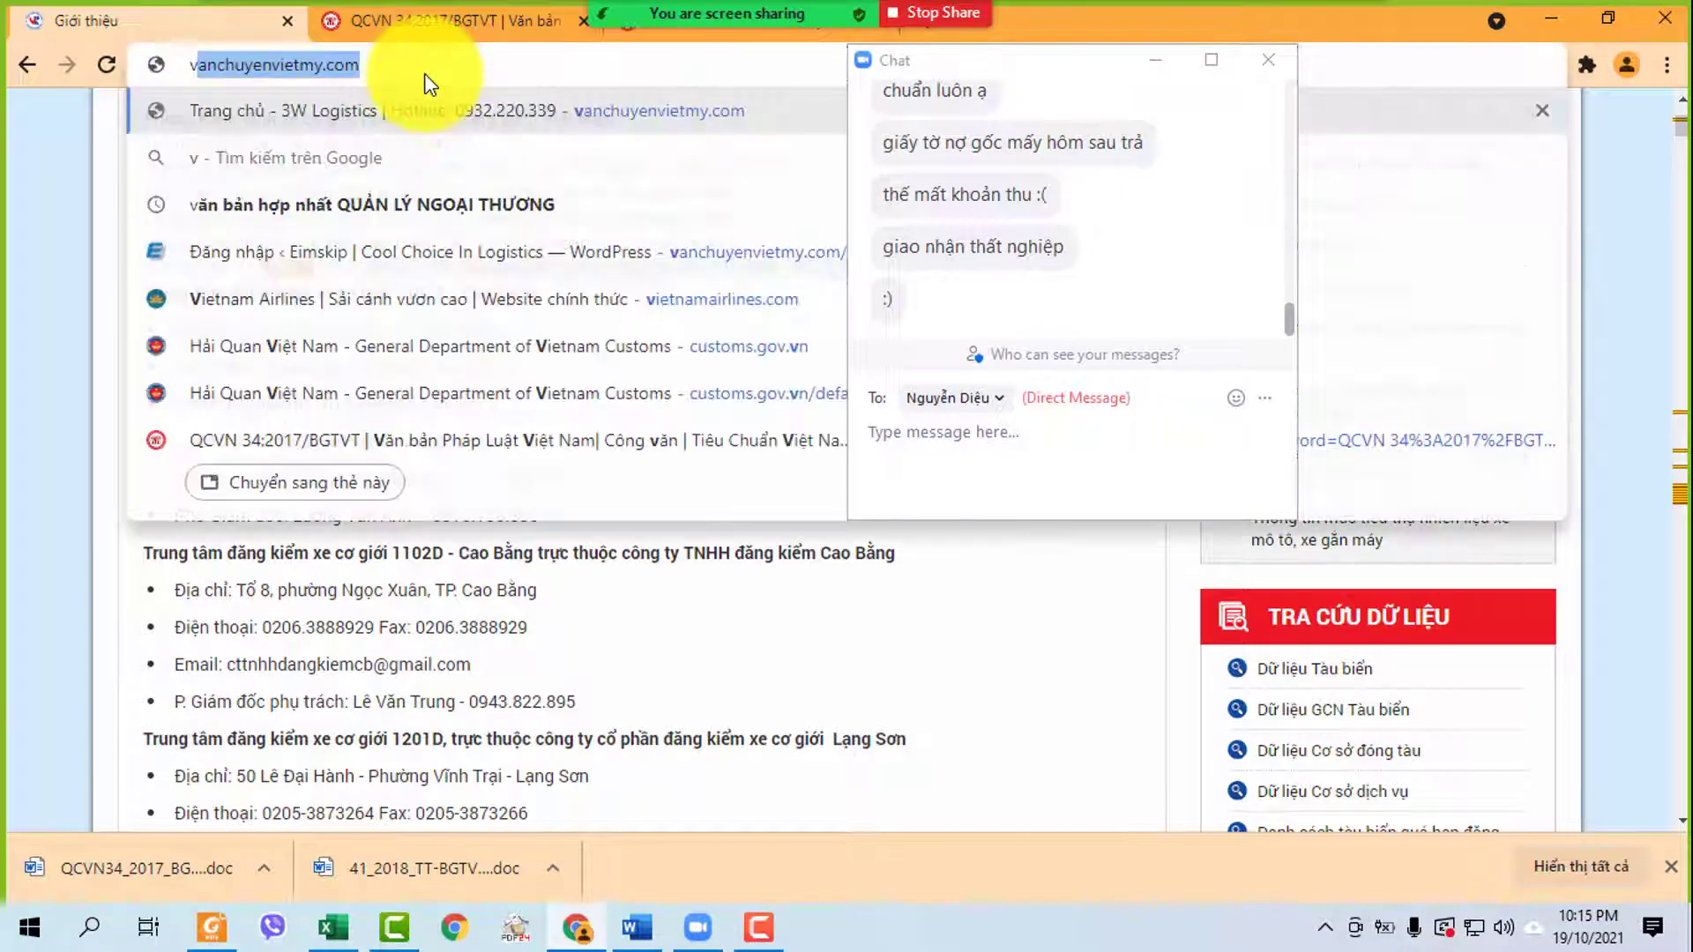
key(Return)
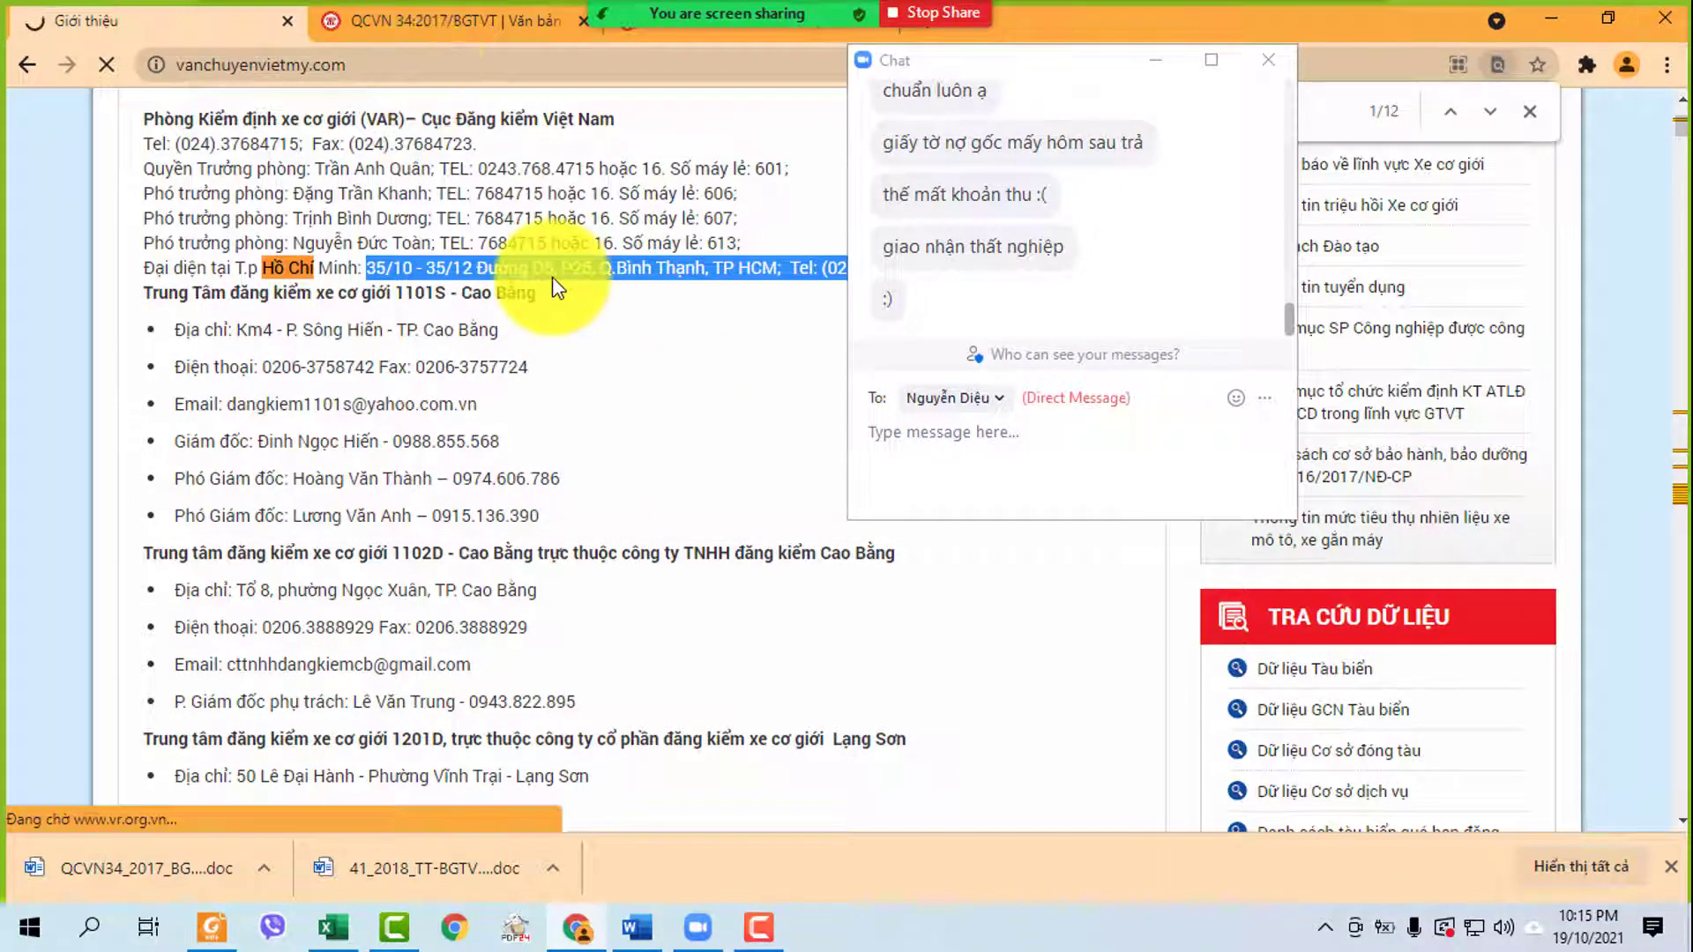
click(1268, 59)
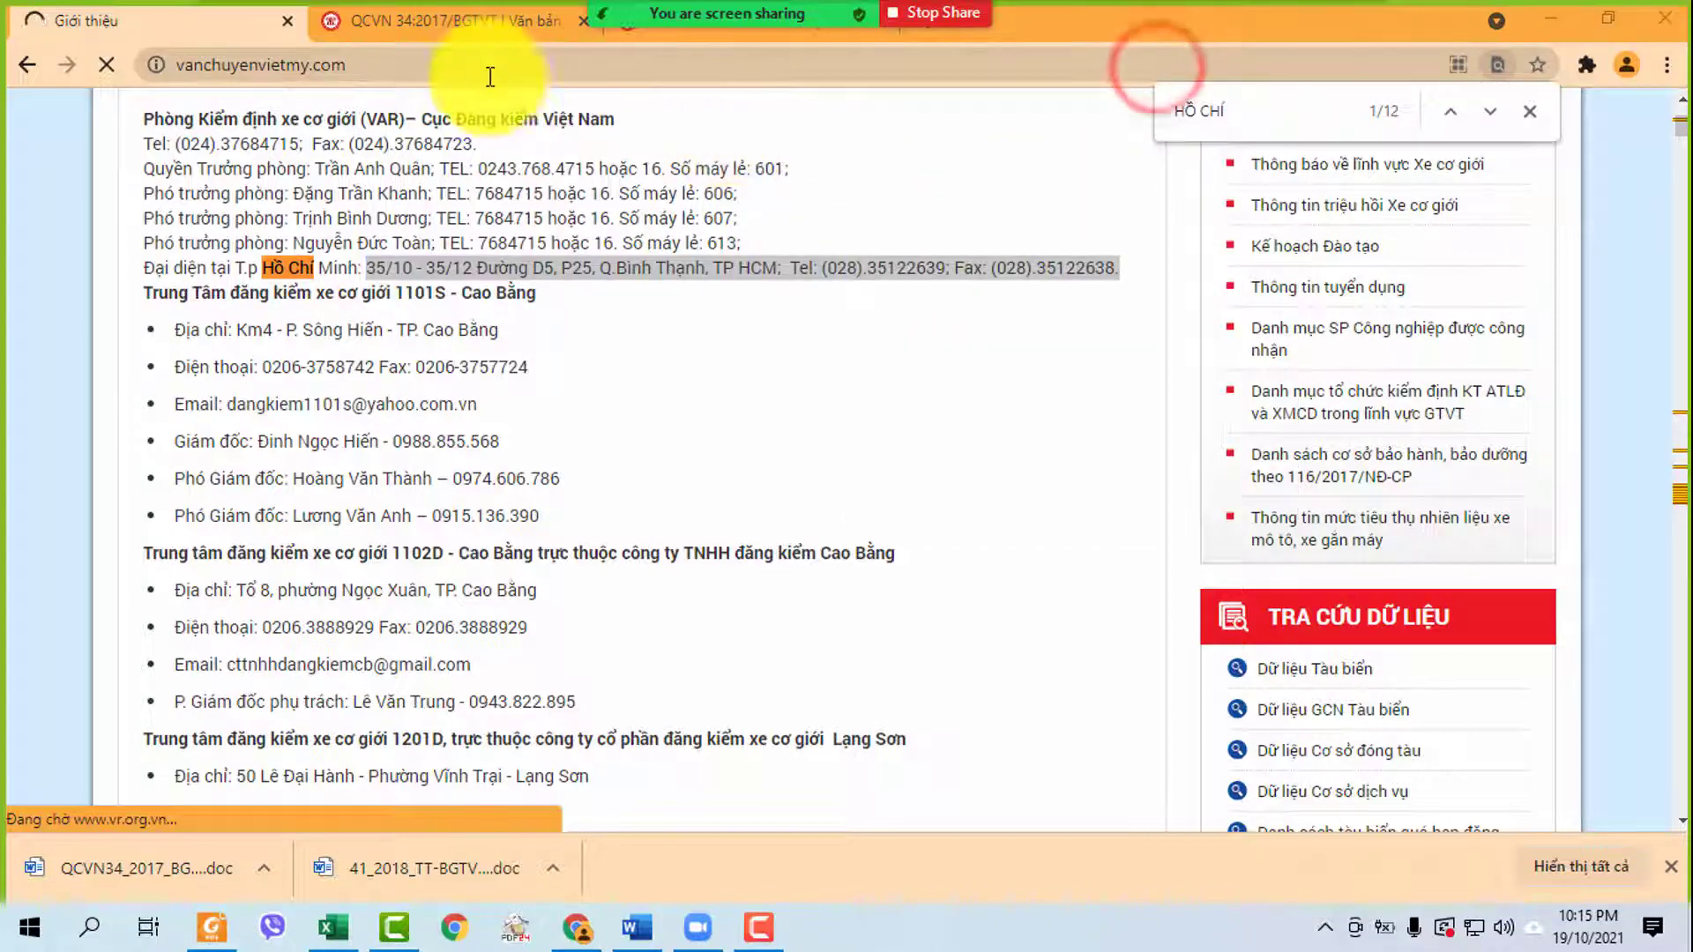
key(Escape)
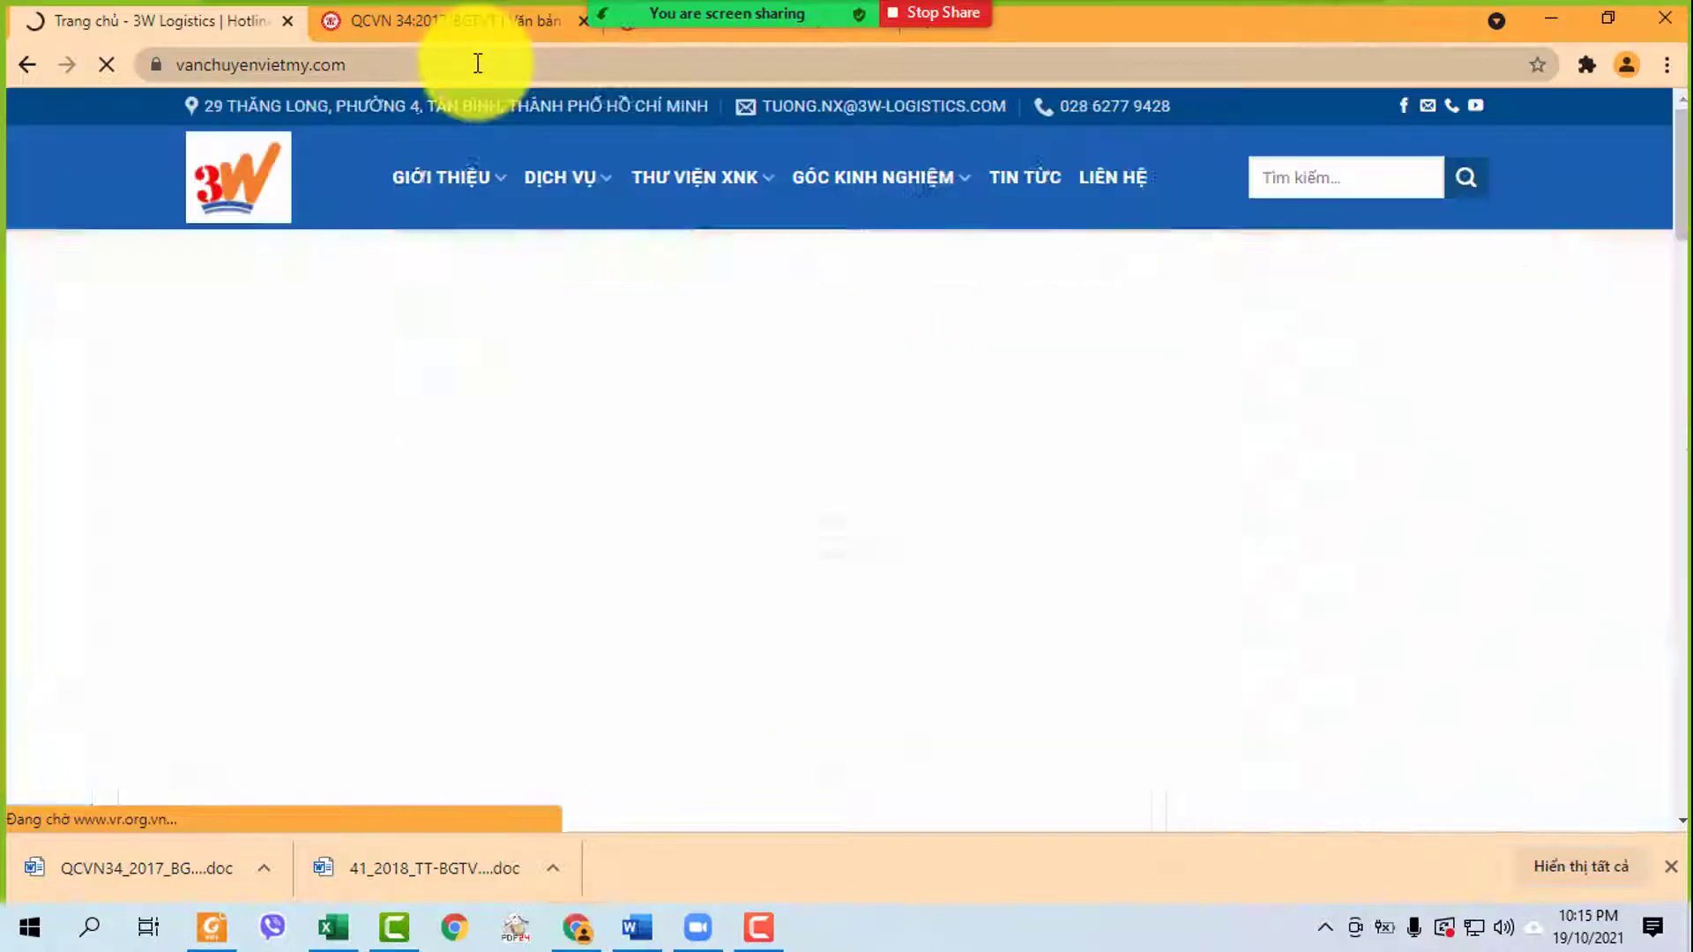
- Look through the 3W Logistics home page from its banner to the industry news section and return to the banner
scroll(737, 449, down, 12)
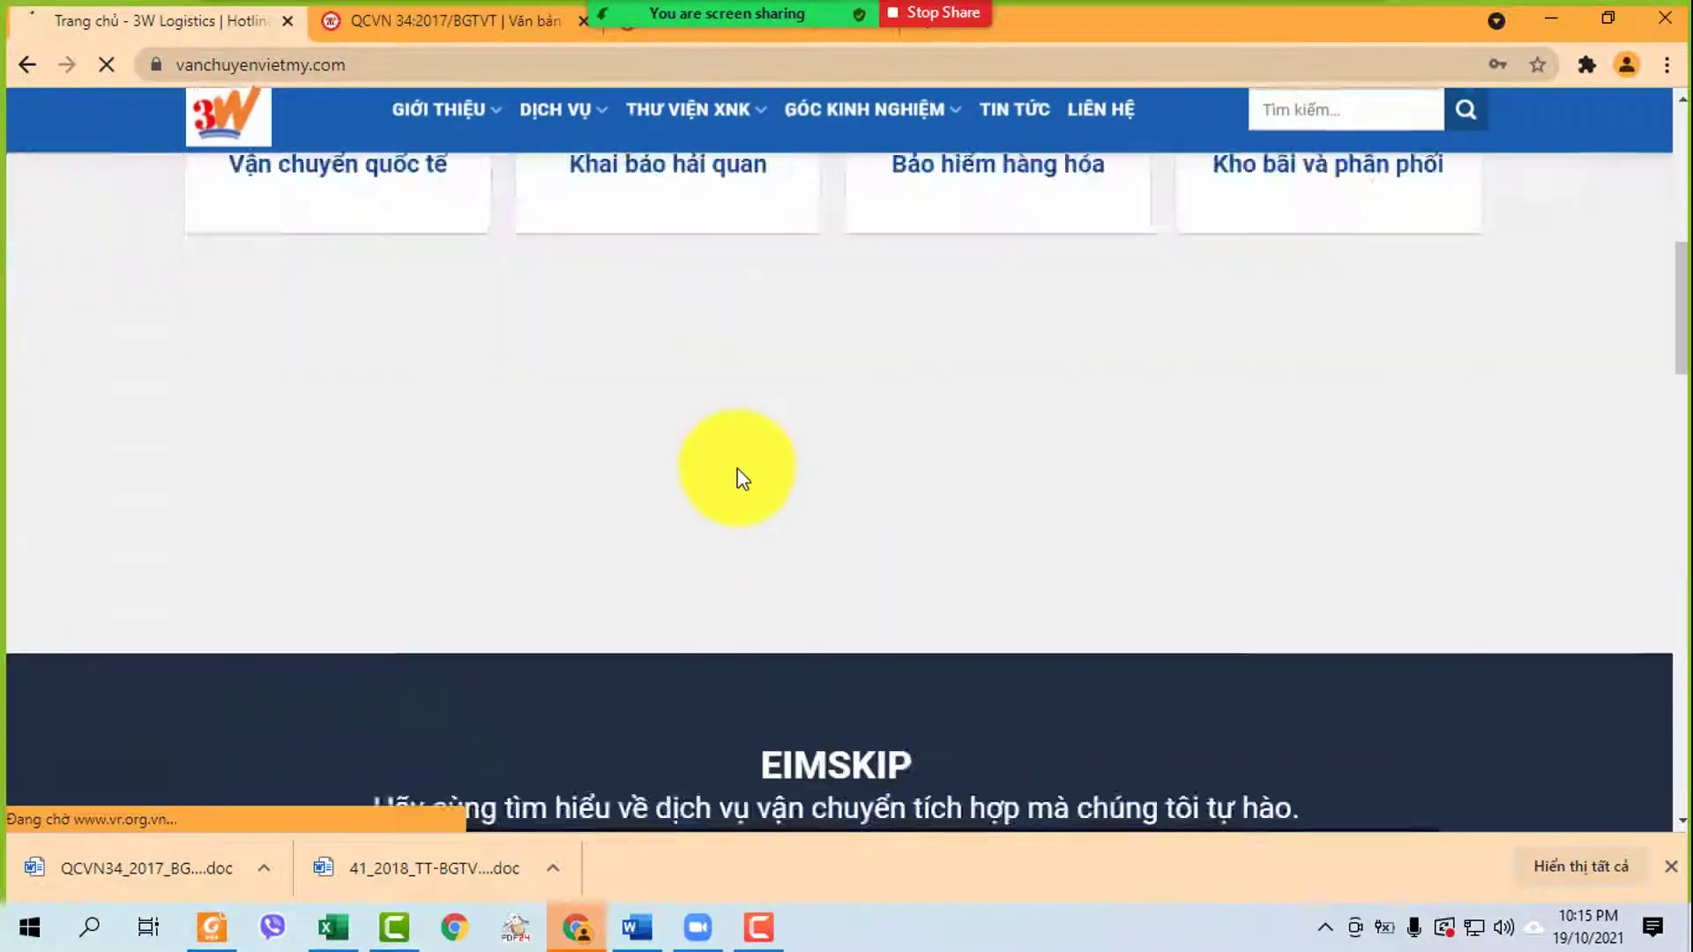
scroll(733, 463, up, 12)
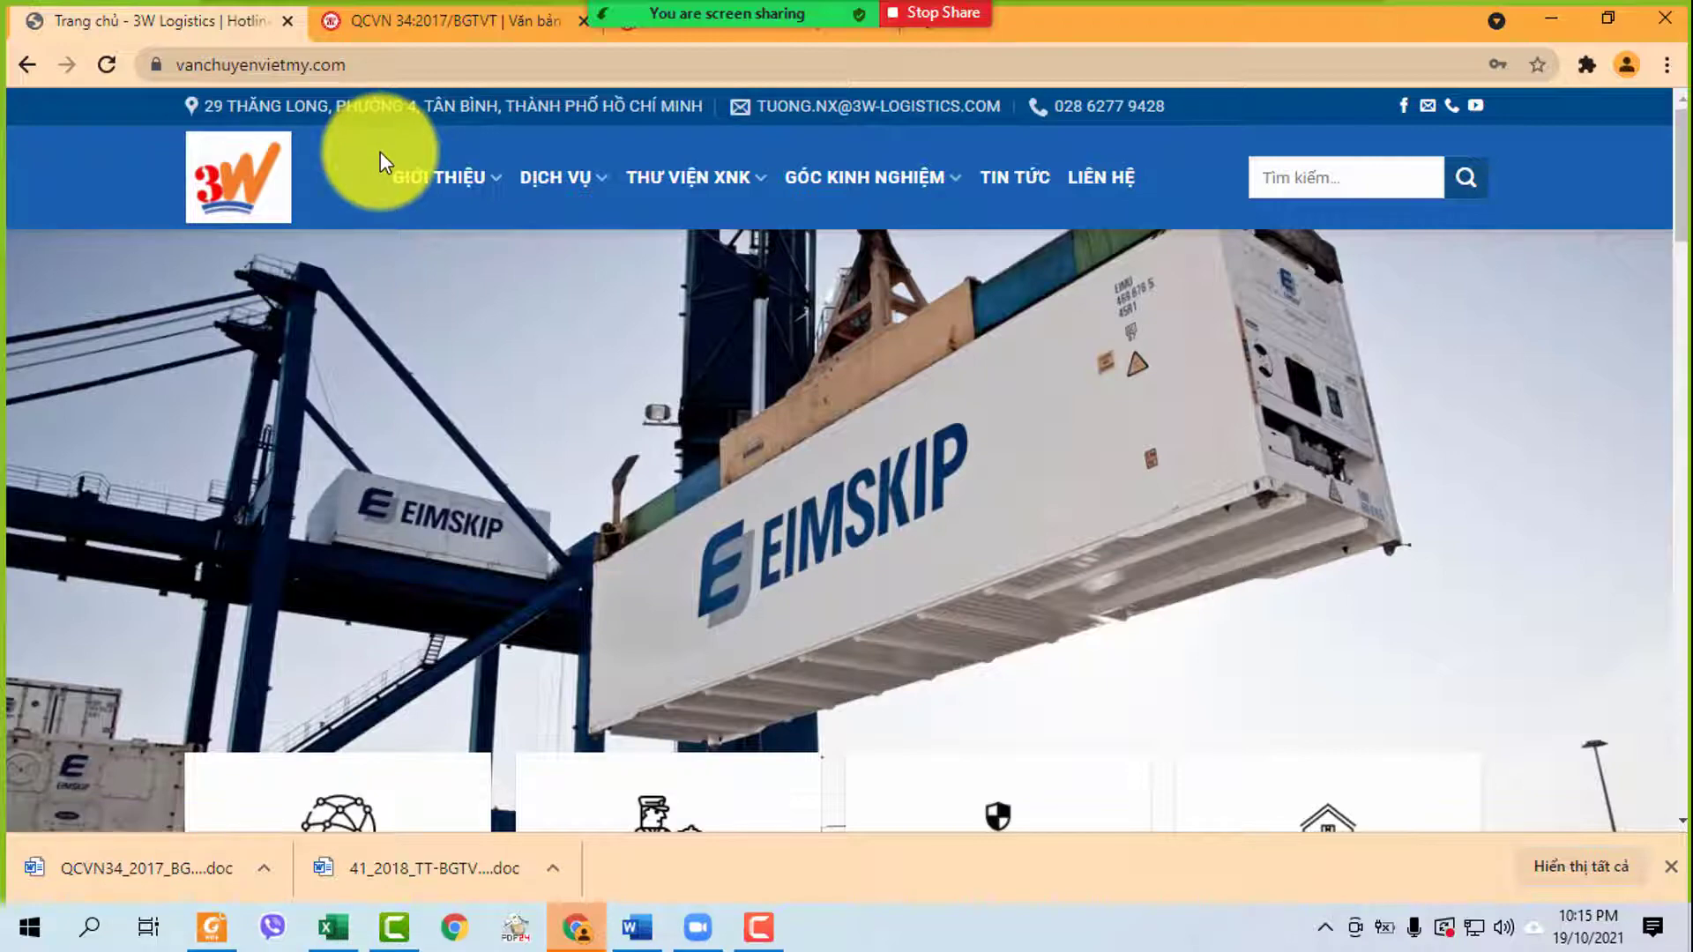
scroll(457, 308, down, 4)
scroll(460, 314, down, 12)
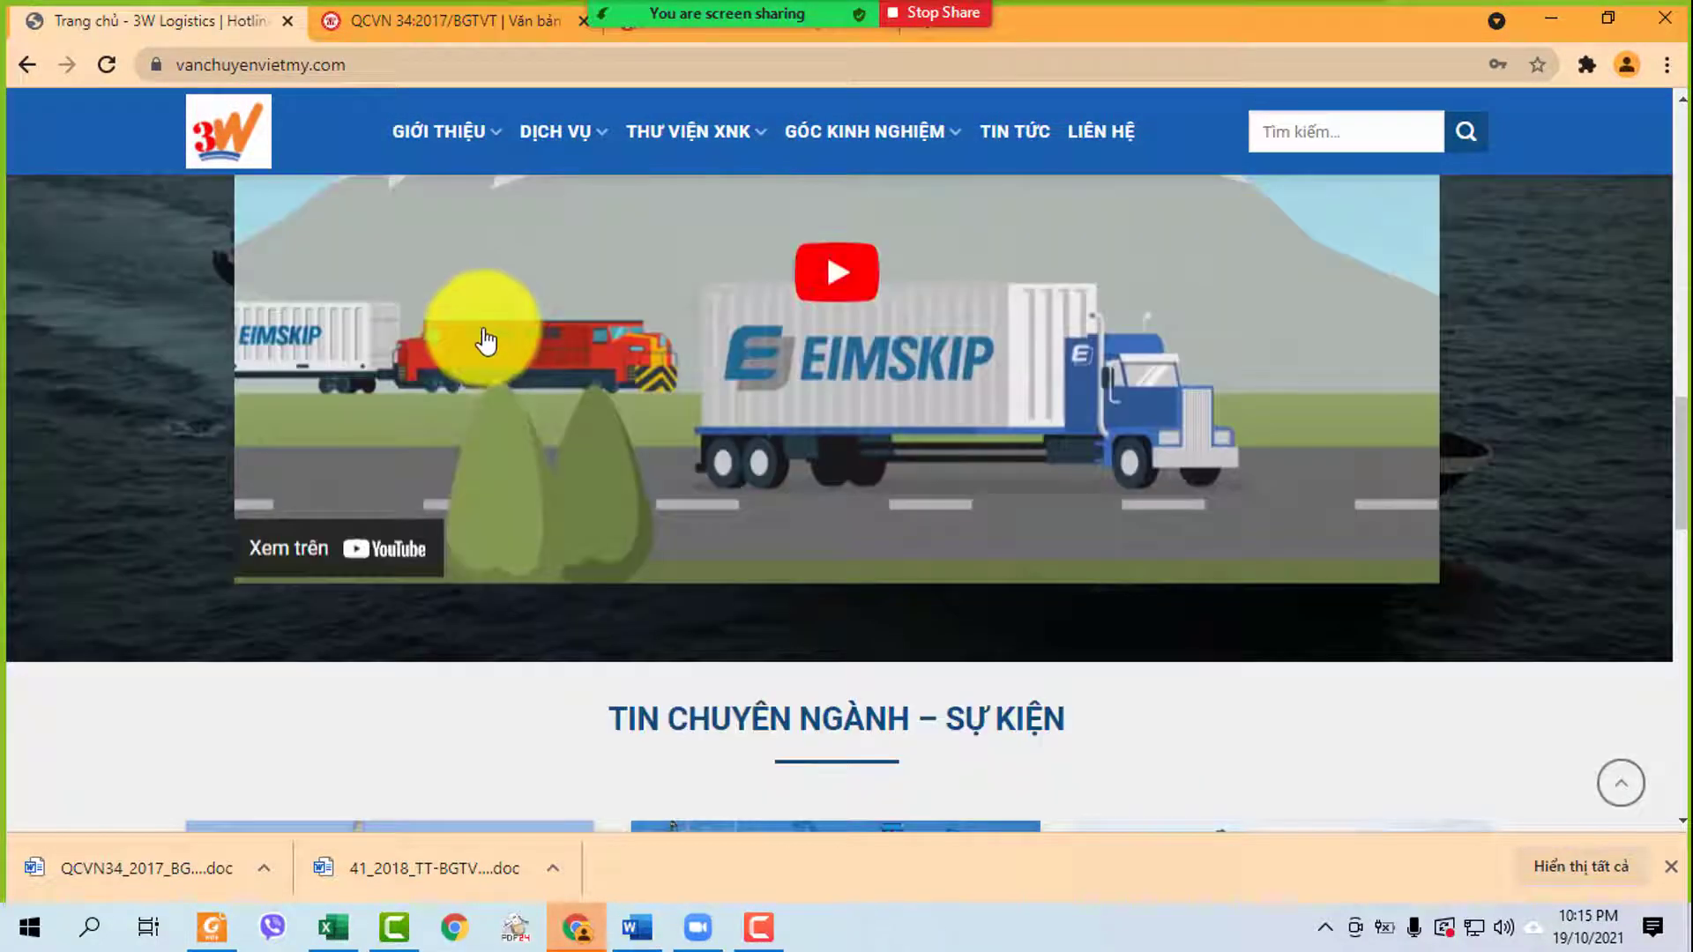
scroll(494, 335, up, 10)
scroll(509, 325, up, 5)
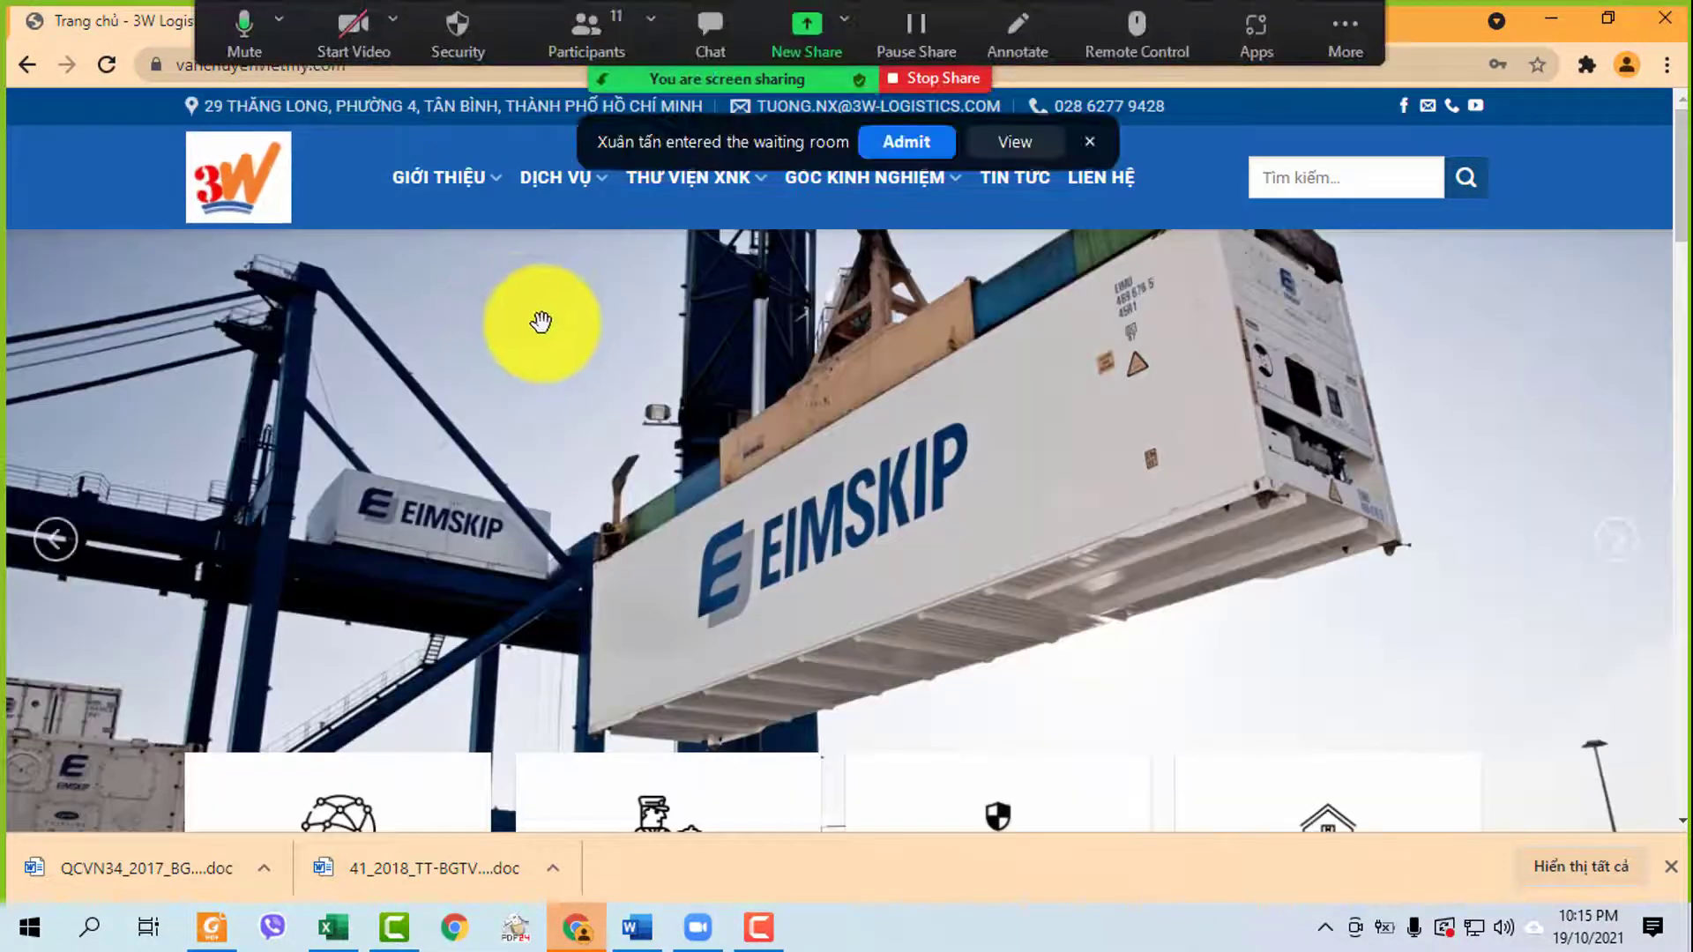
- Admit the participant from the waiting room and check the Zoom chat over the cleared desktop
click(928, 139)
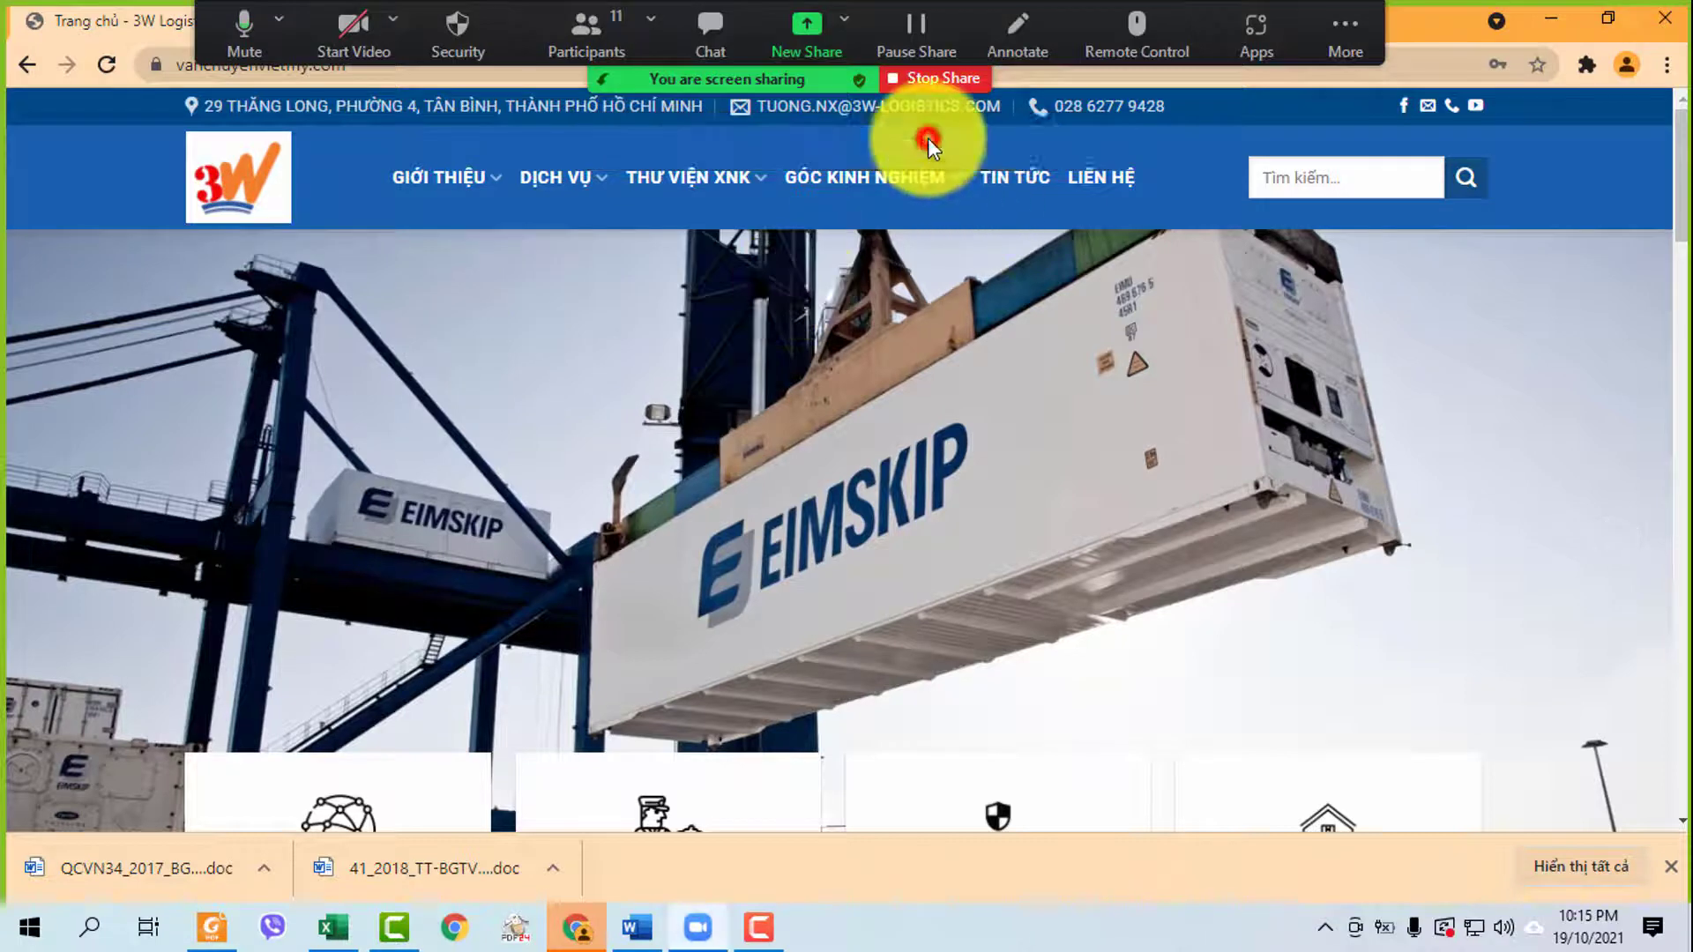
click(1552, 16)
click(705, 26)
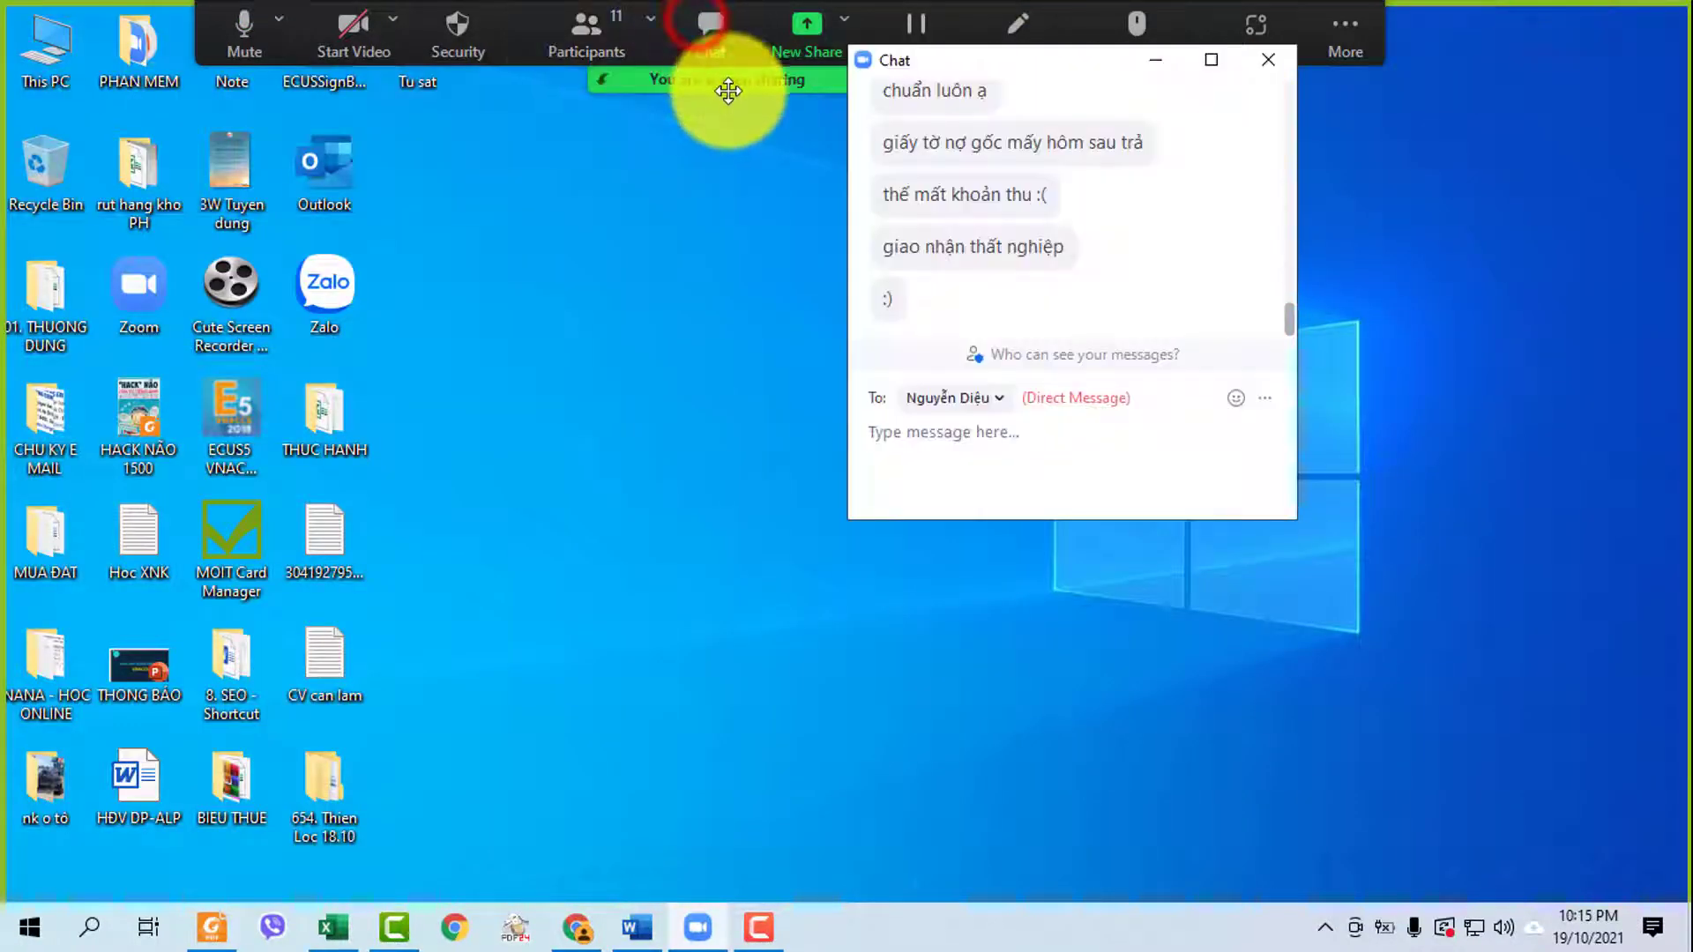
click(1147, 60)
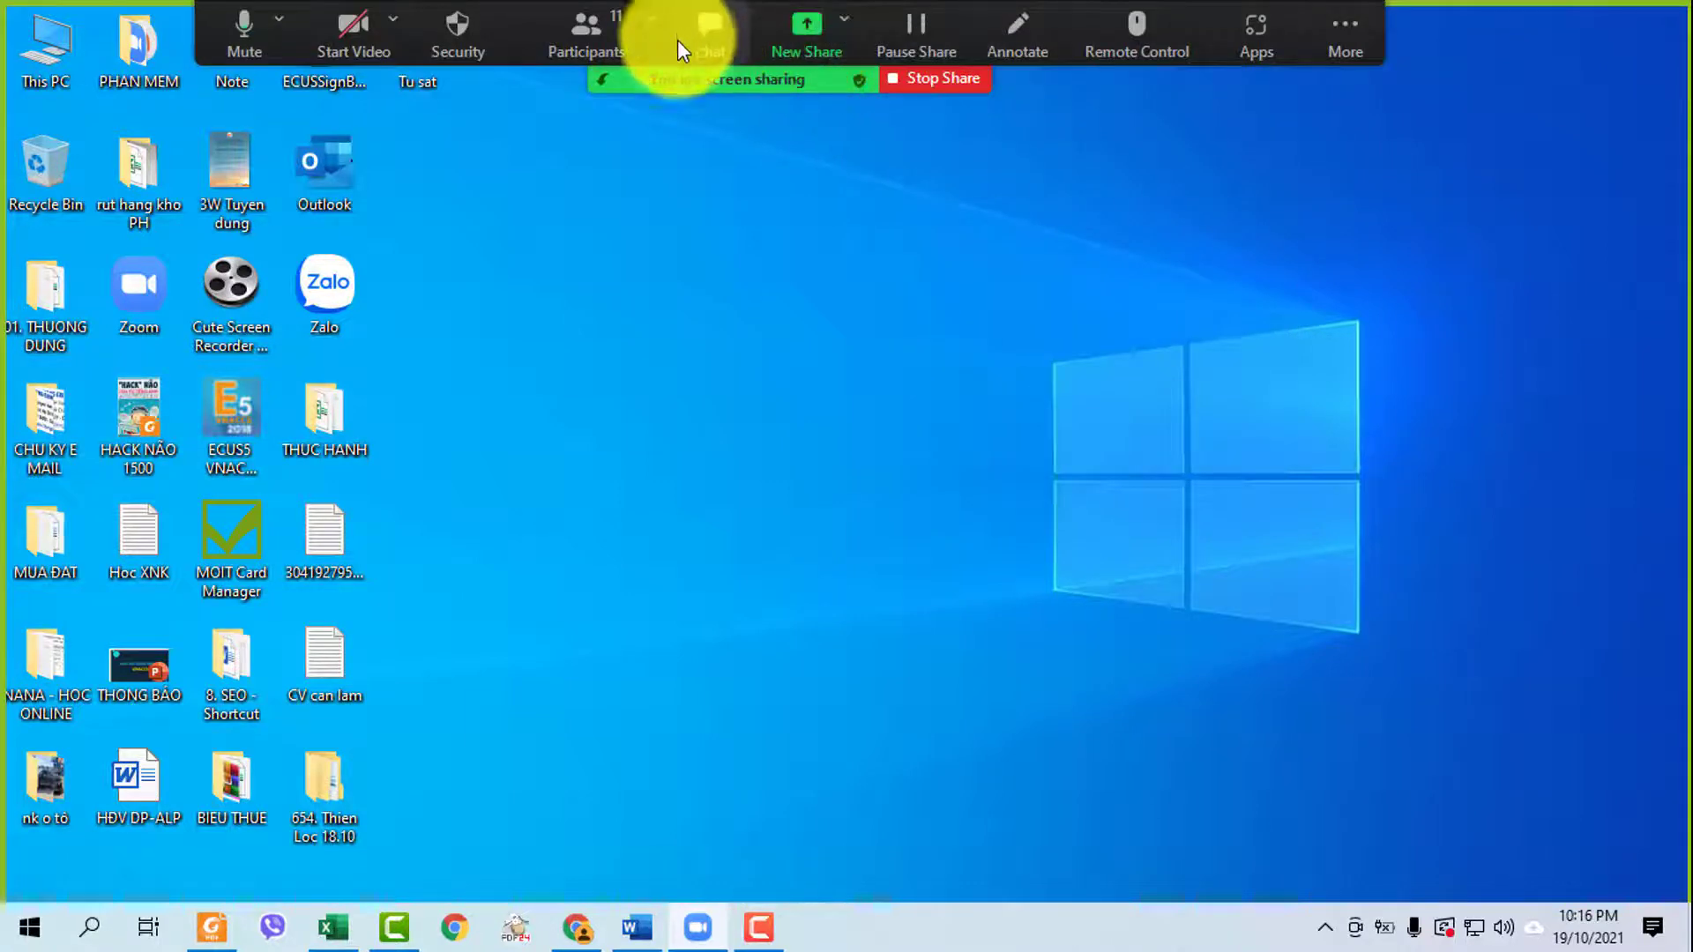
- Switch to the GHI CHU notes in Word, review the import customs procedure through both pages and close the document
mouse_move(631, 944)
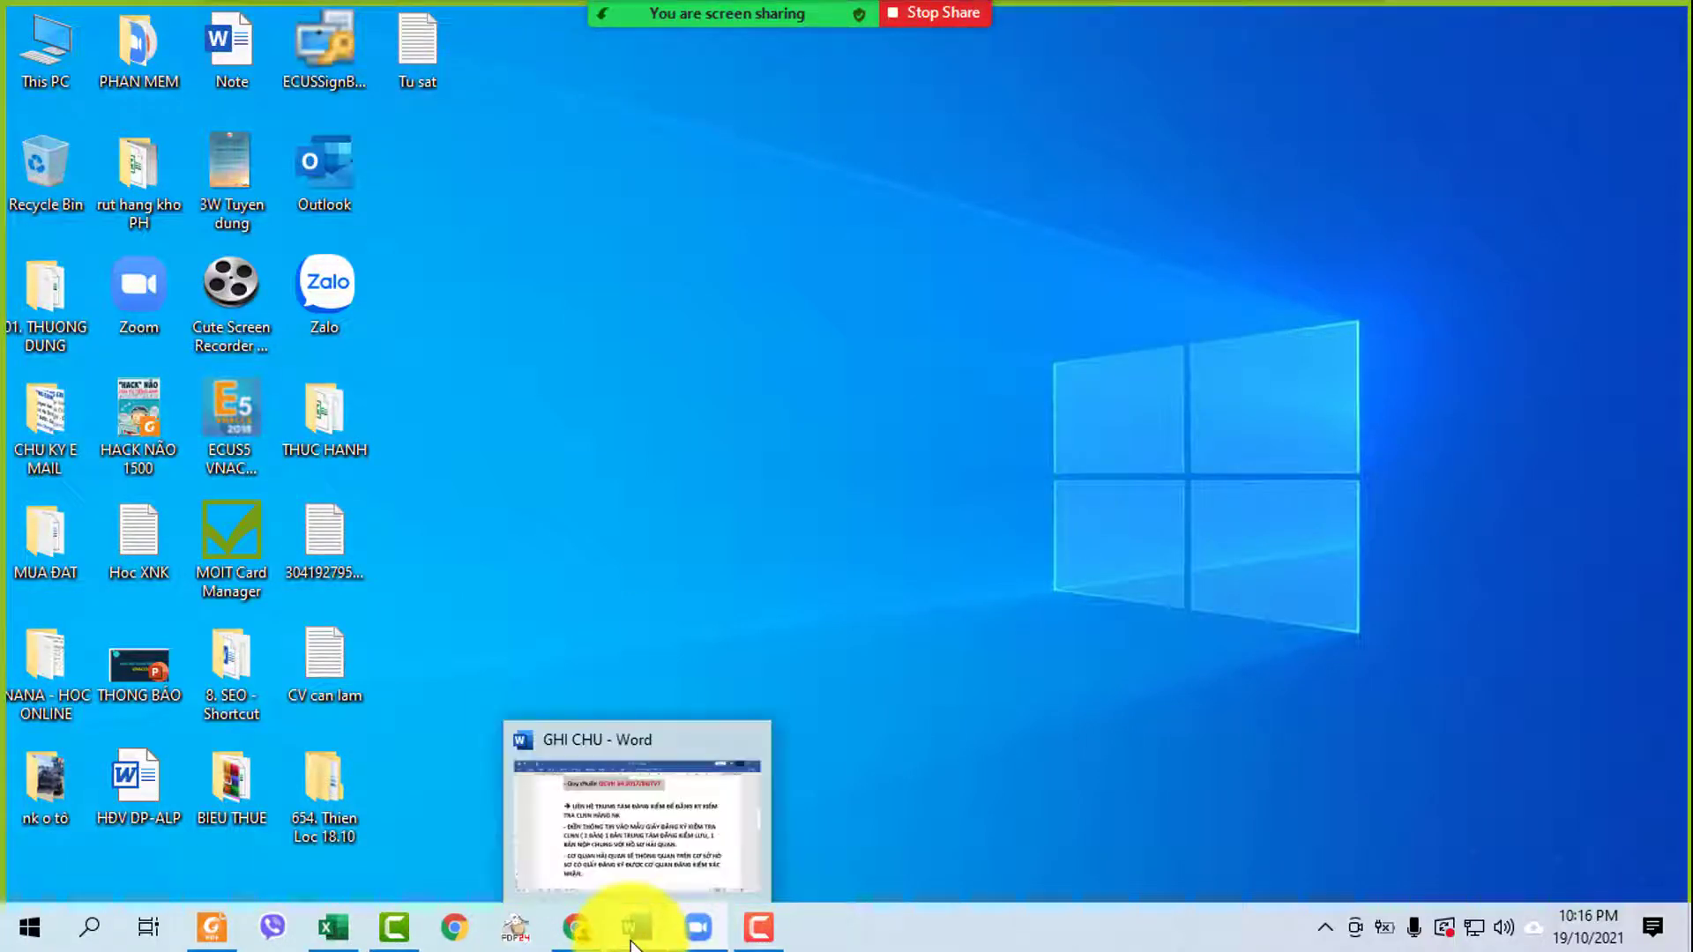
click(631, 827)
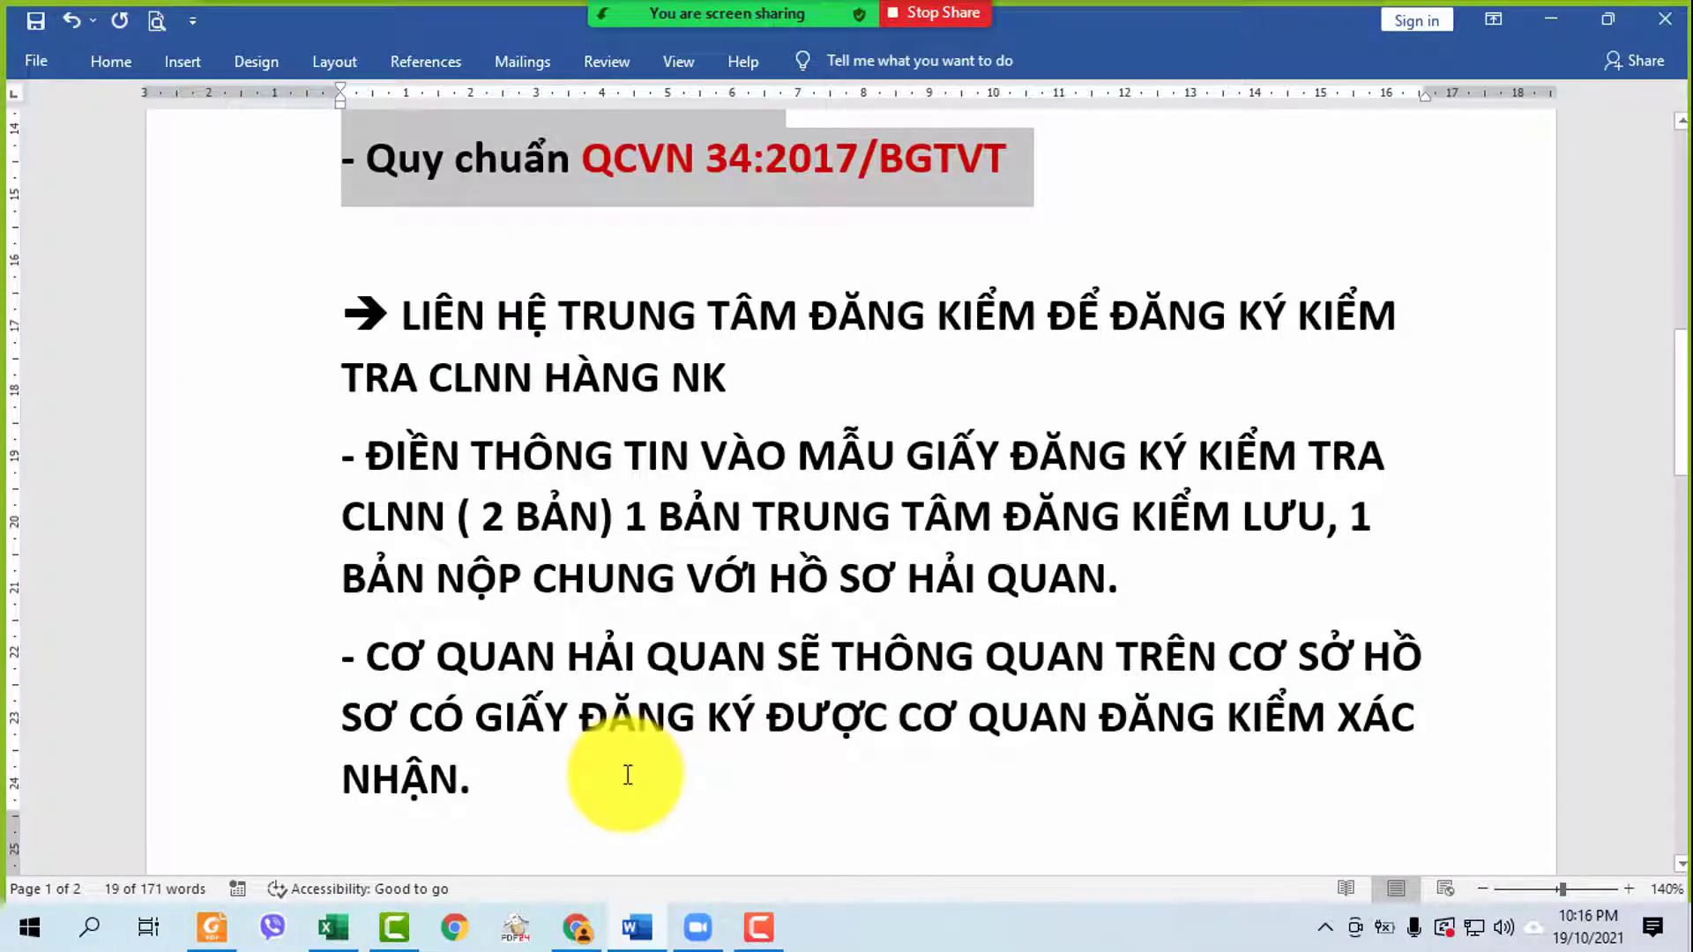
scroll(624, 775, down, 3)
scroll(628, 783, up, 3)
scroll(630, 787, down, 6)
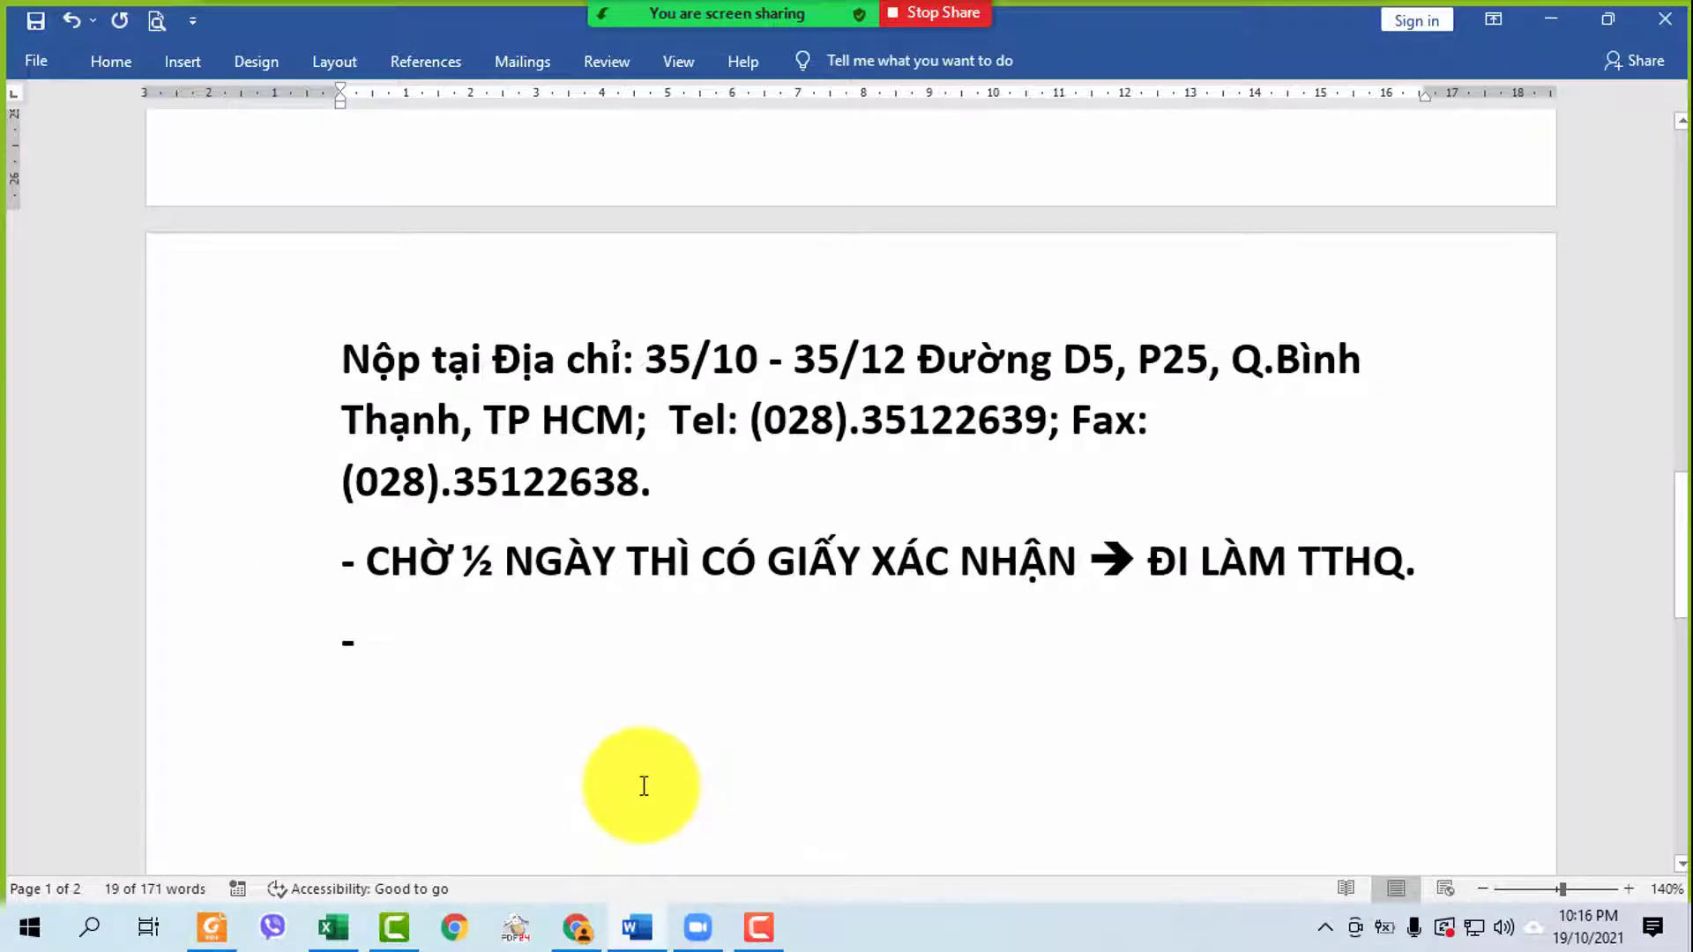
scroll(639, 797, down, 8)
scroll(654, 778, up, 15)
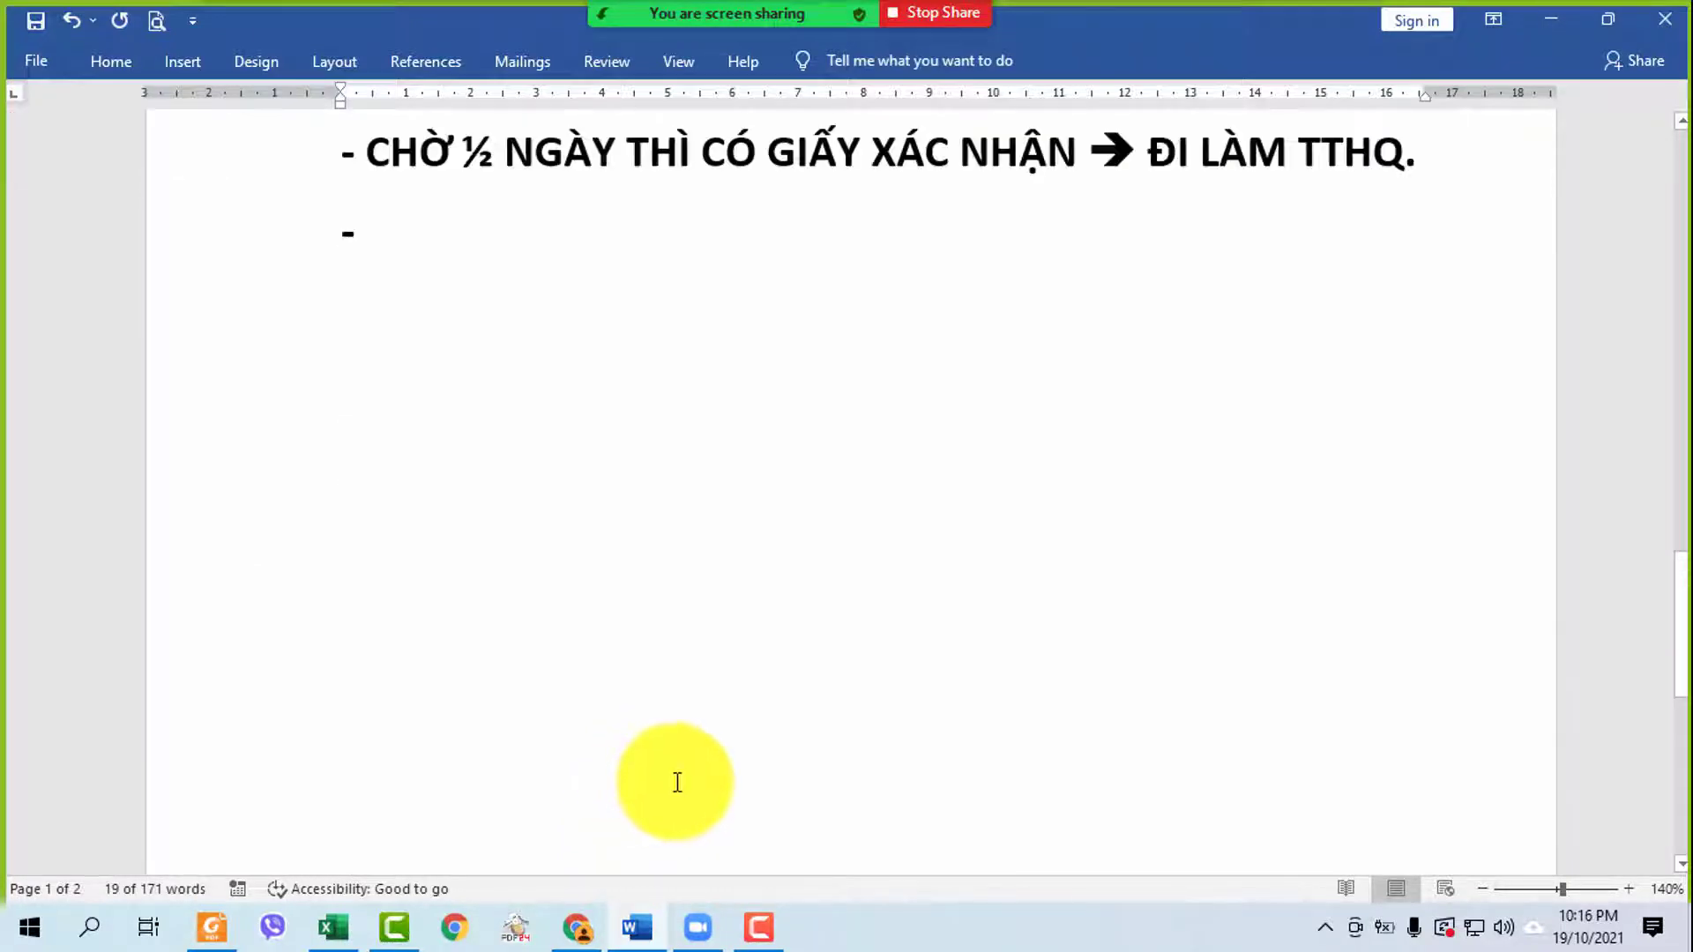
scroll(747, 769, up, 6)
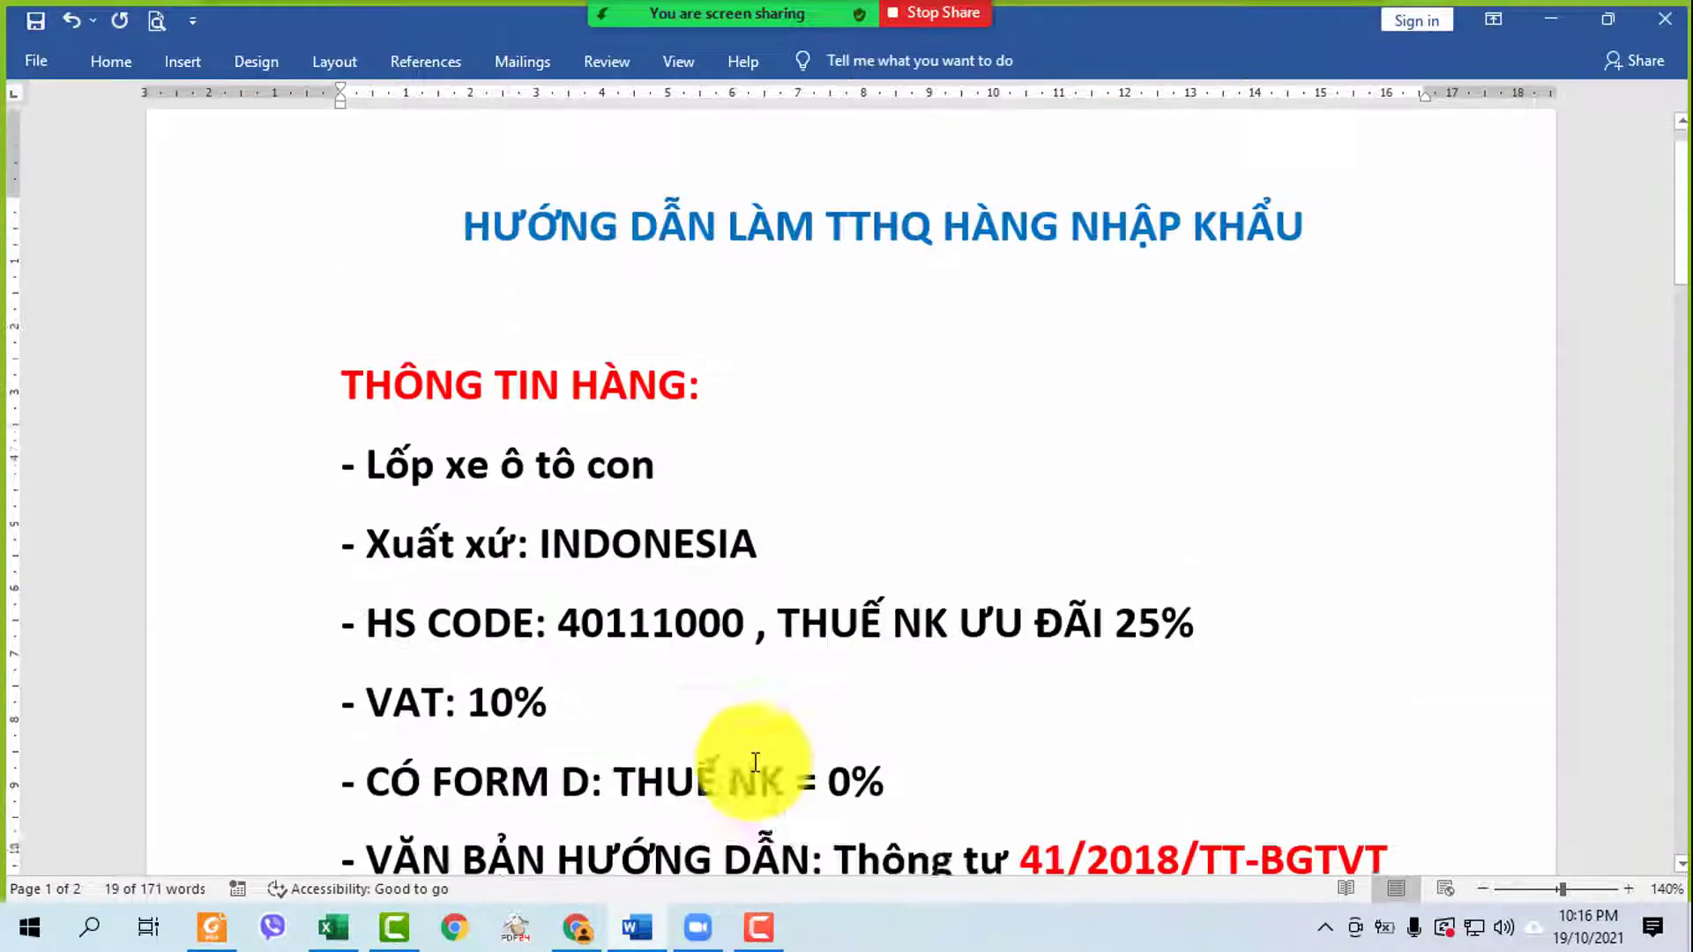
click(1673, 29)
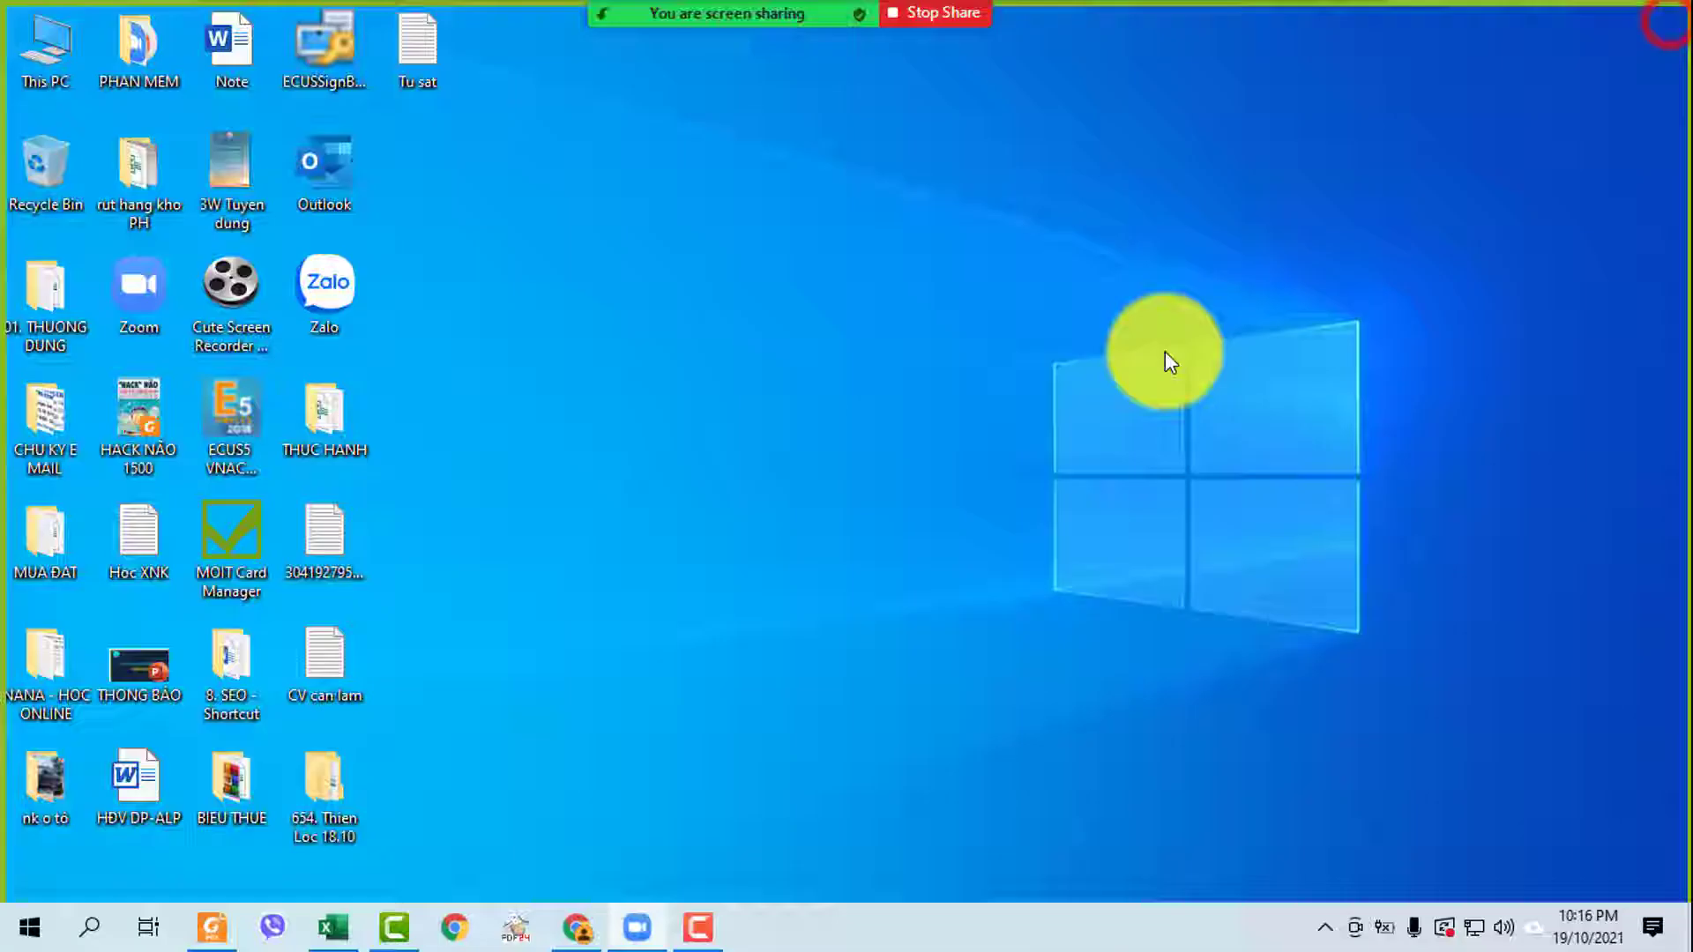
- Reopen the Zoom chat, maximize it to read the participant's new direct message, and minimize it
mouse_move(776, 22)
click(719, 28)
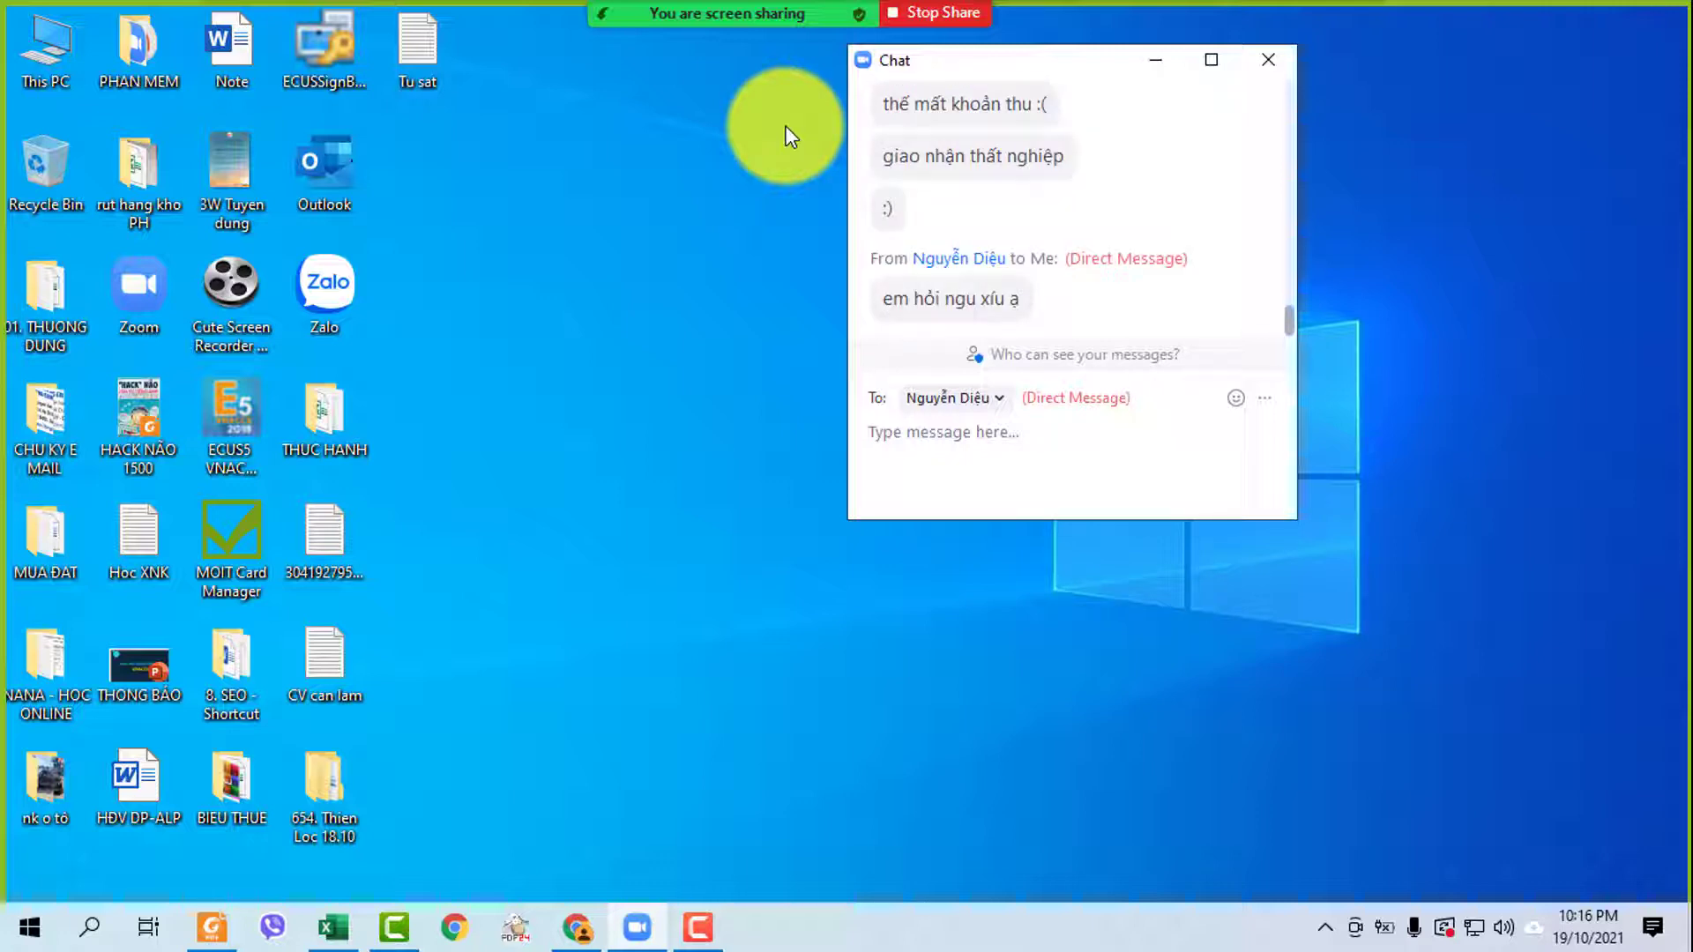
click(1206, 60)
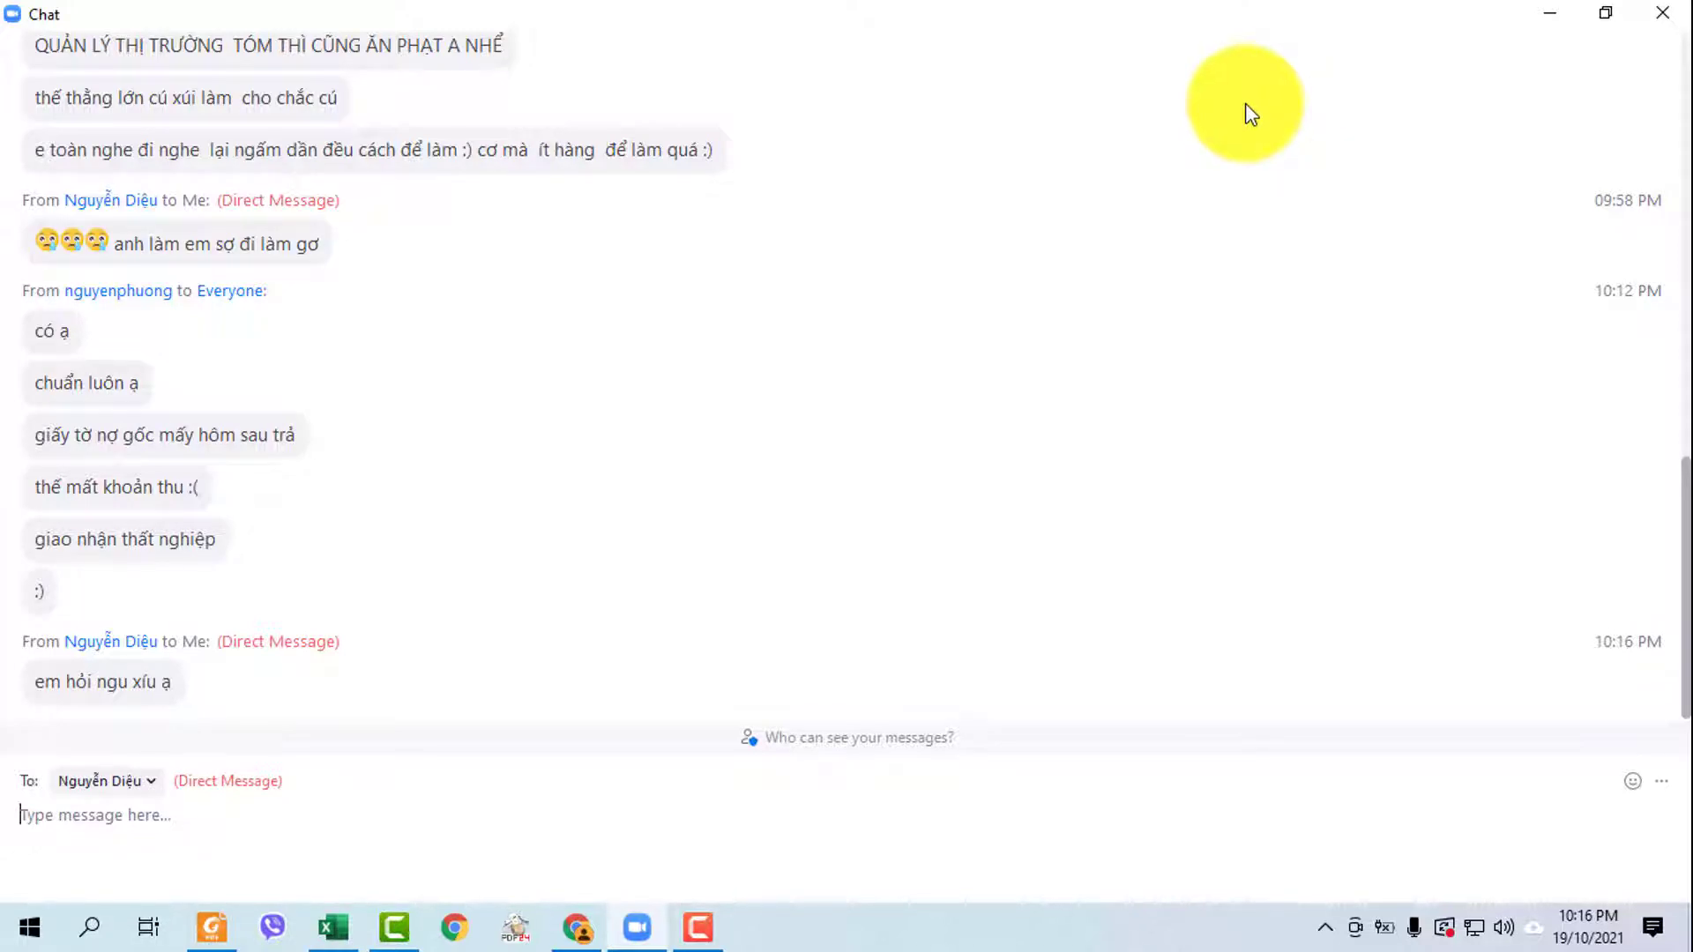
click(1549, 12)
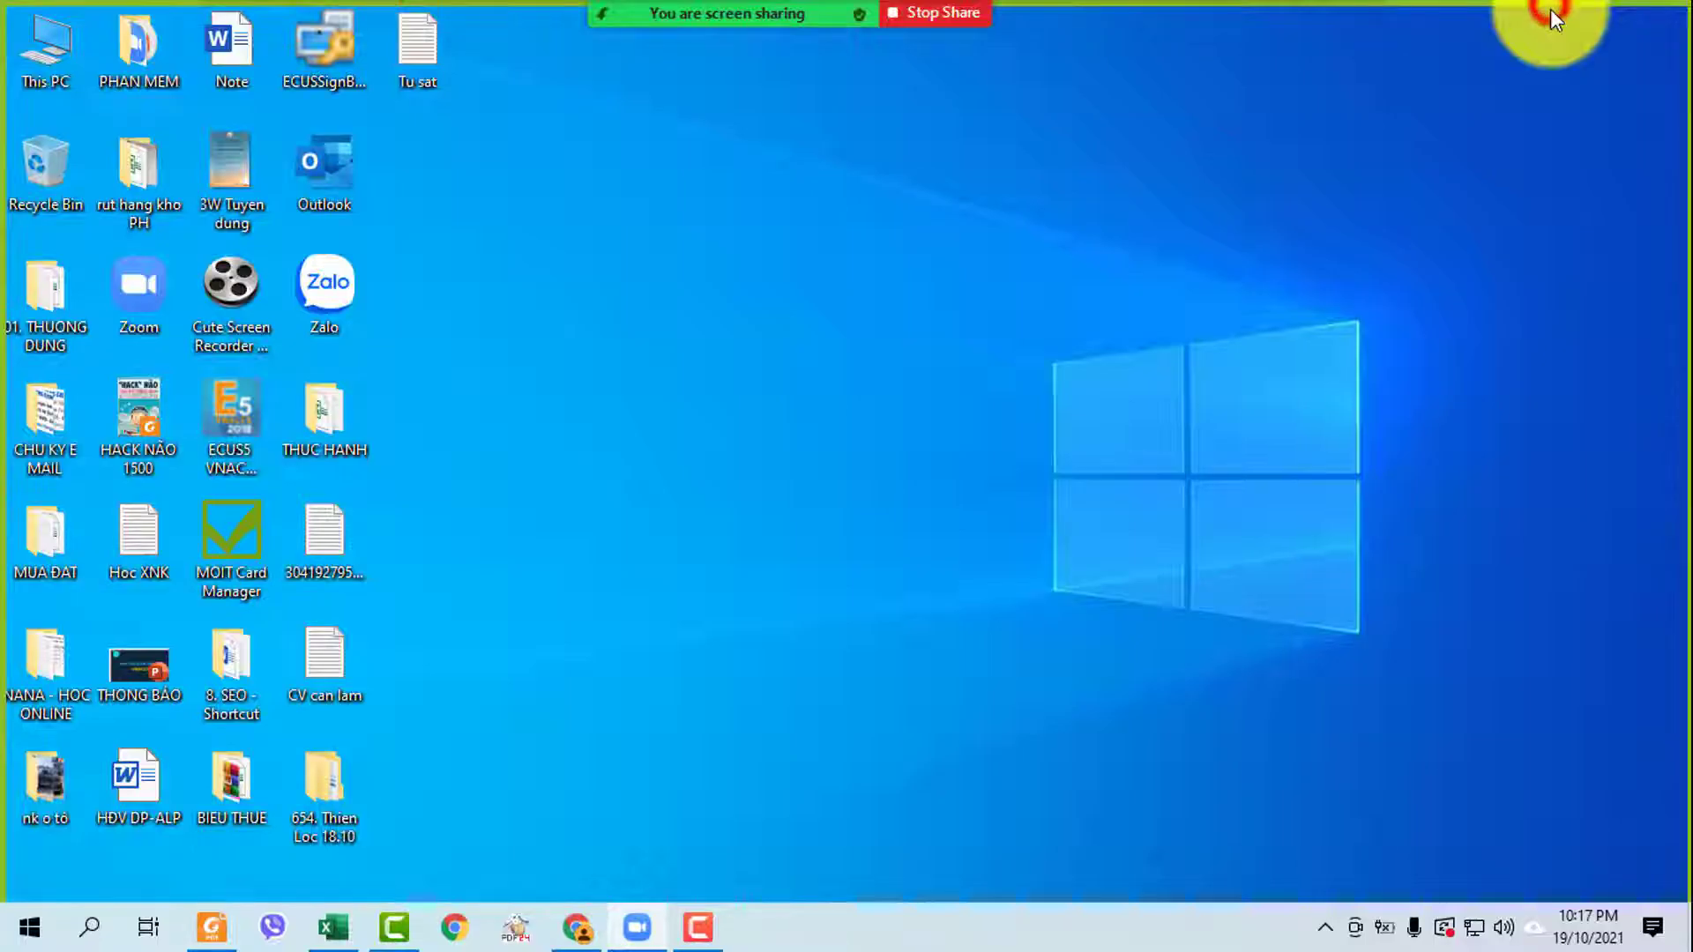
- Check the Zoom participants list, turn on the camera and reopen the chat
mouse_move(677, 7)
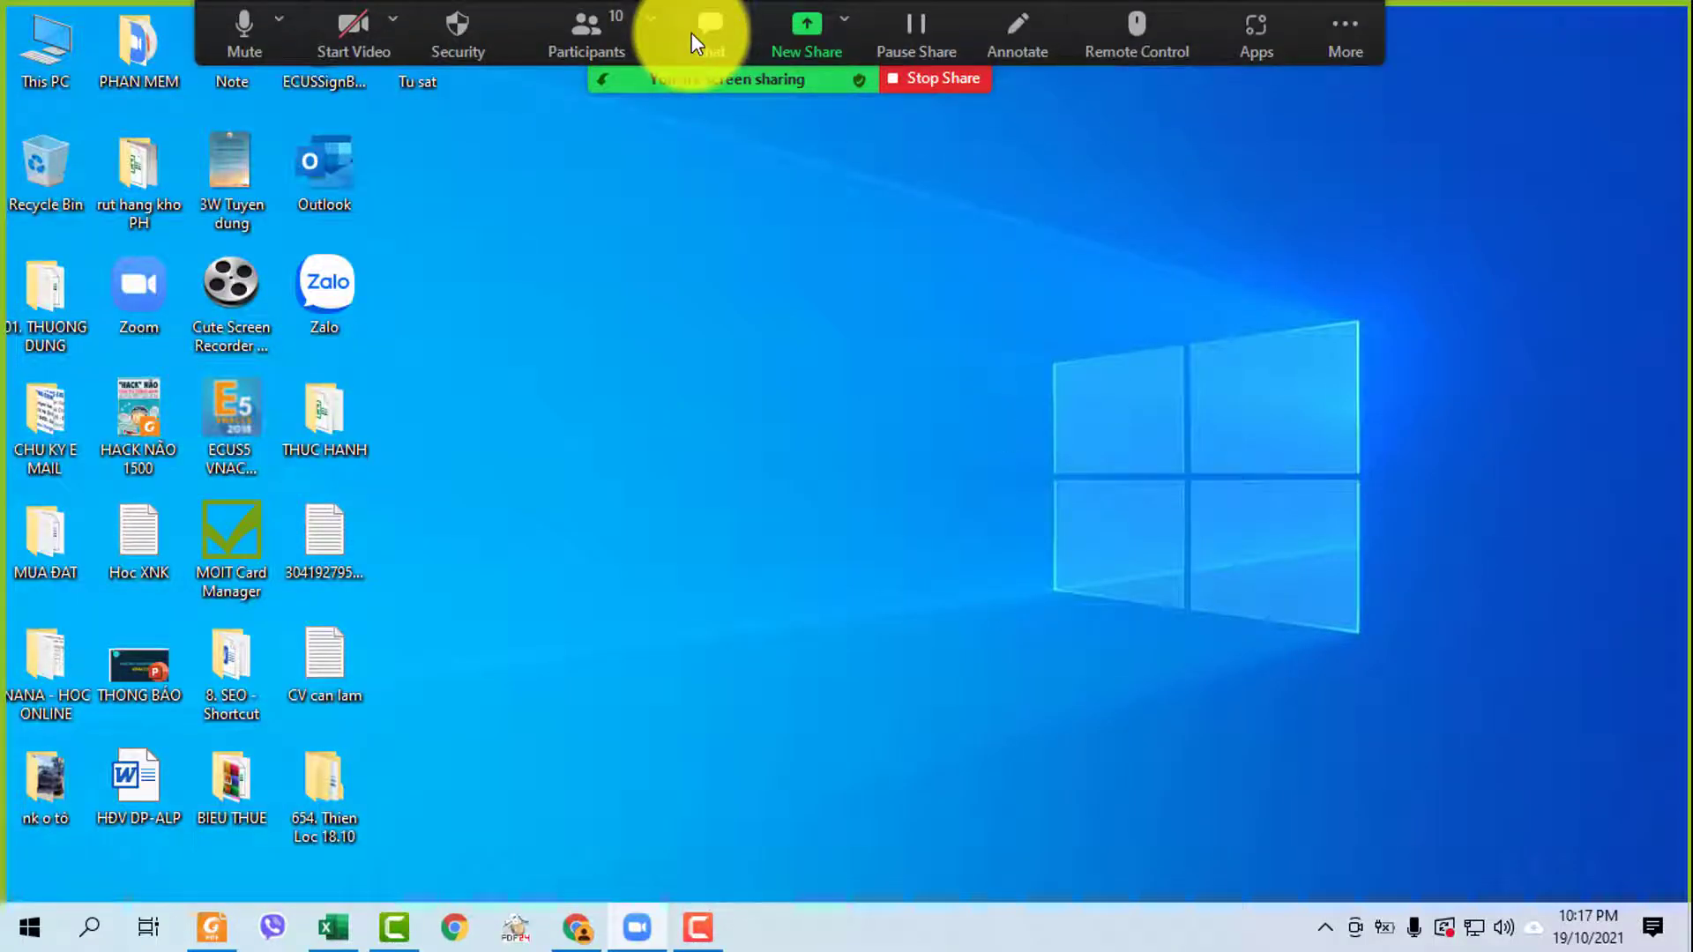
click(586, 40)
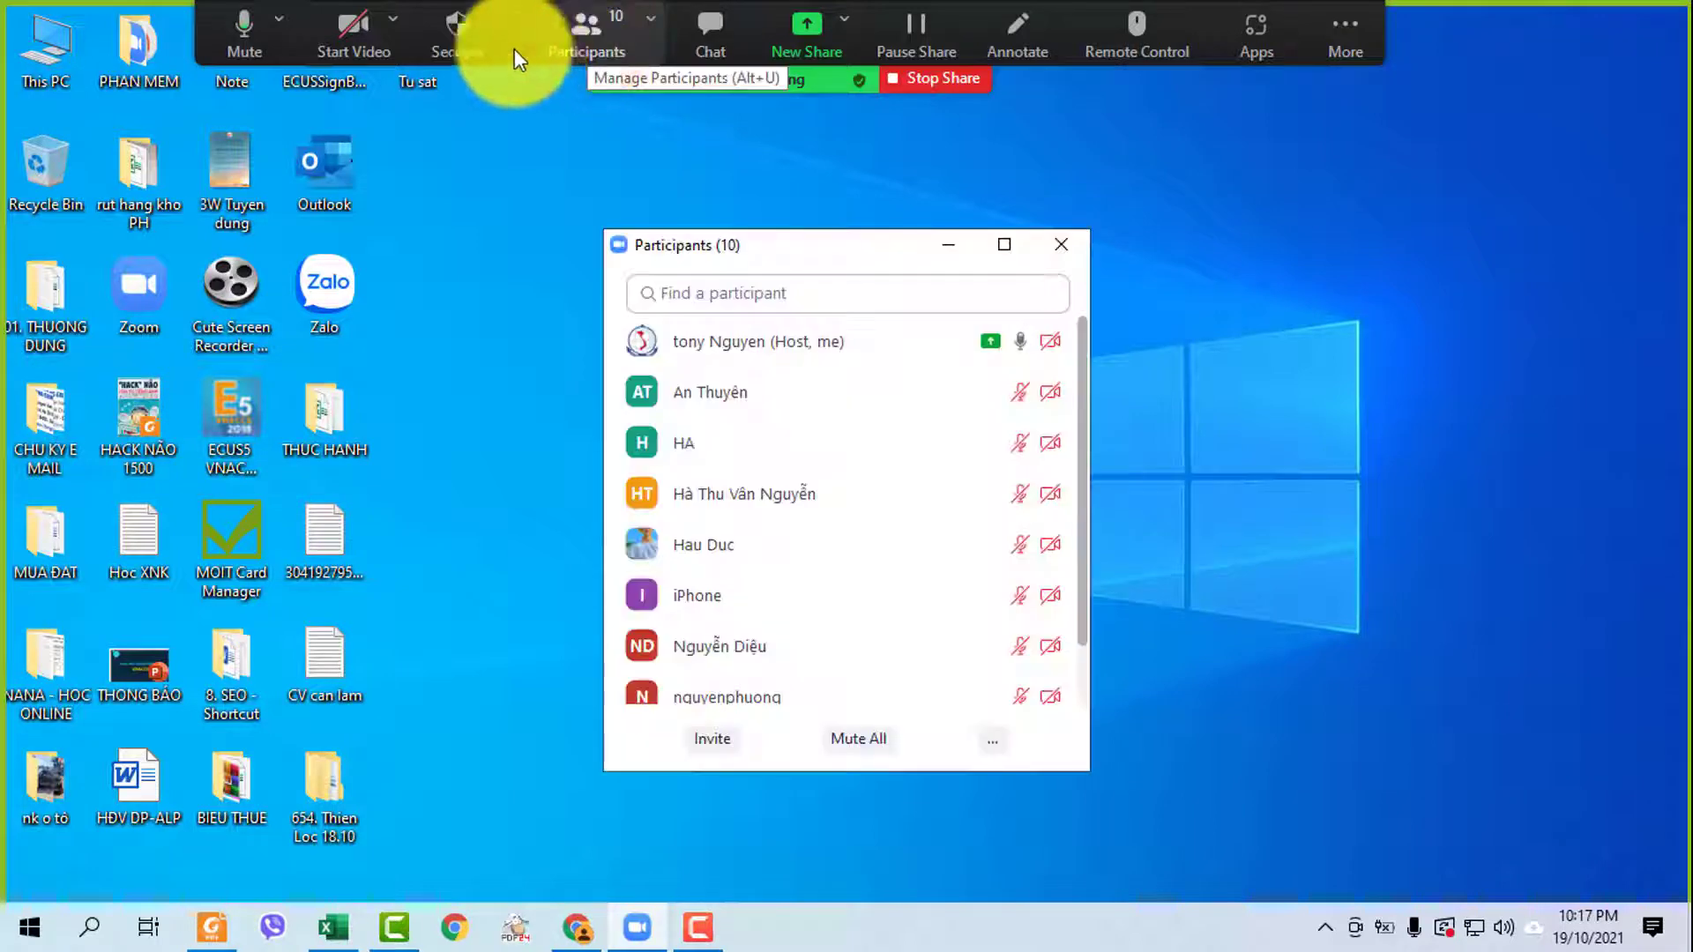
click(372, 28)
key(alt+h)
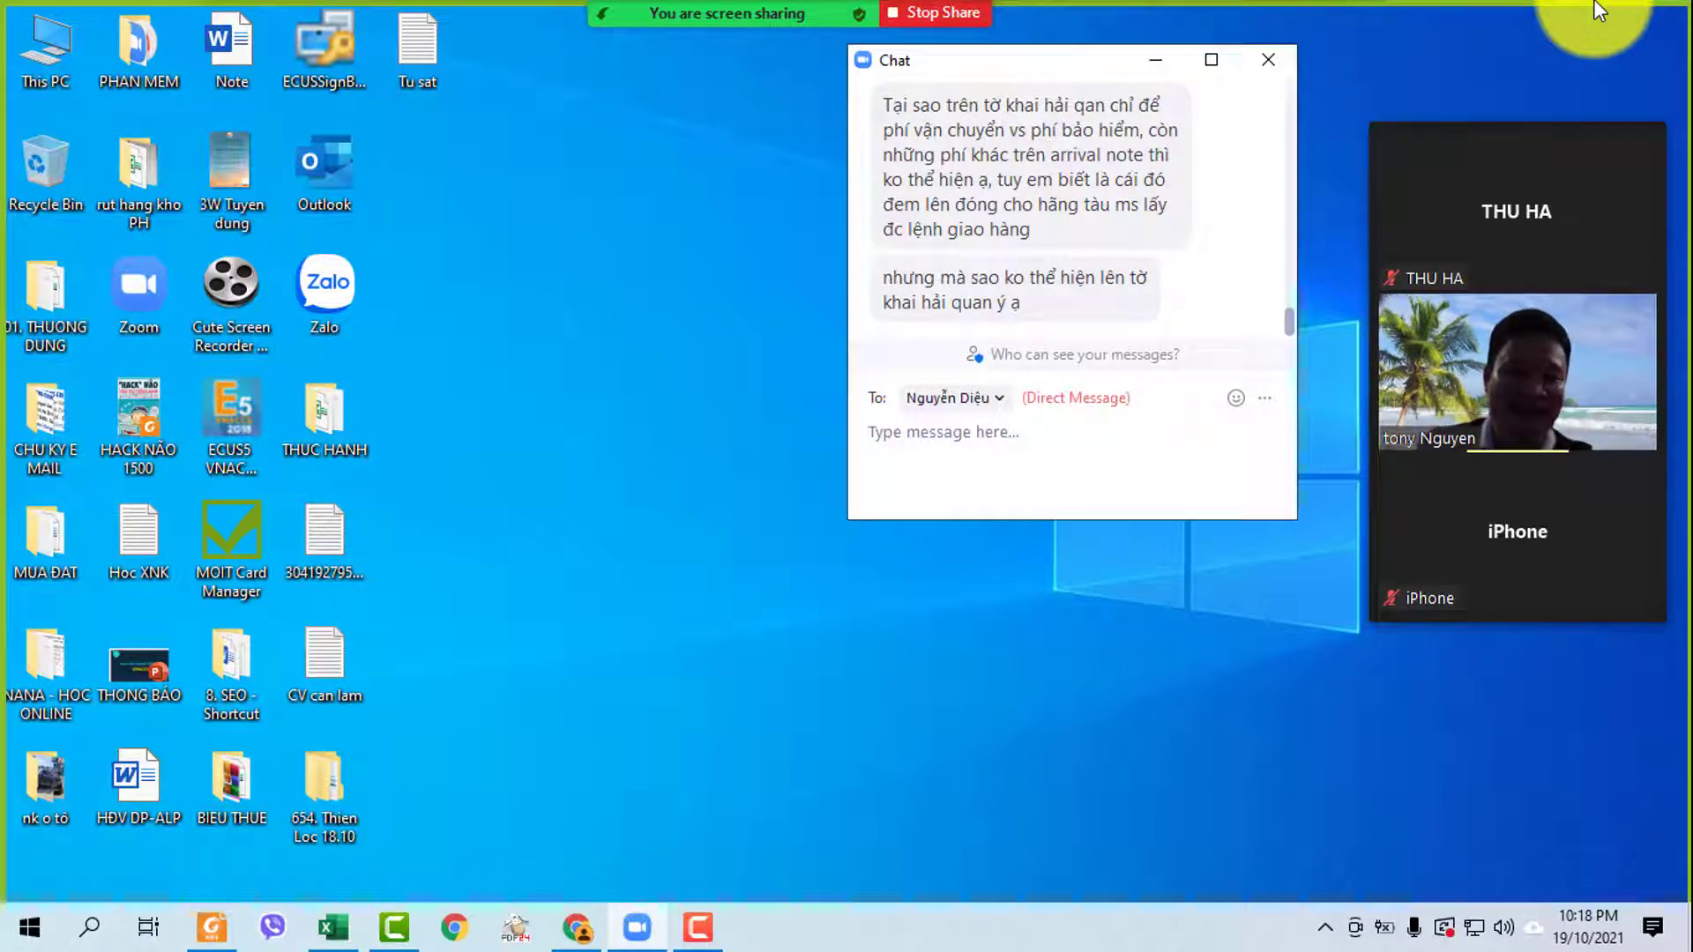
- Switch to the arrival notice in Foxit and show its local charges table, with the Zoom chat and video panel minimized
click(214, 927)
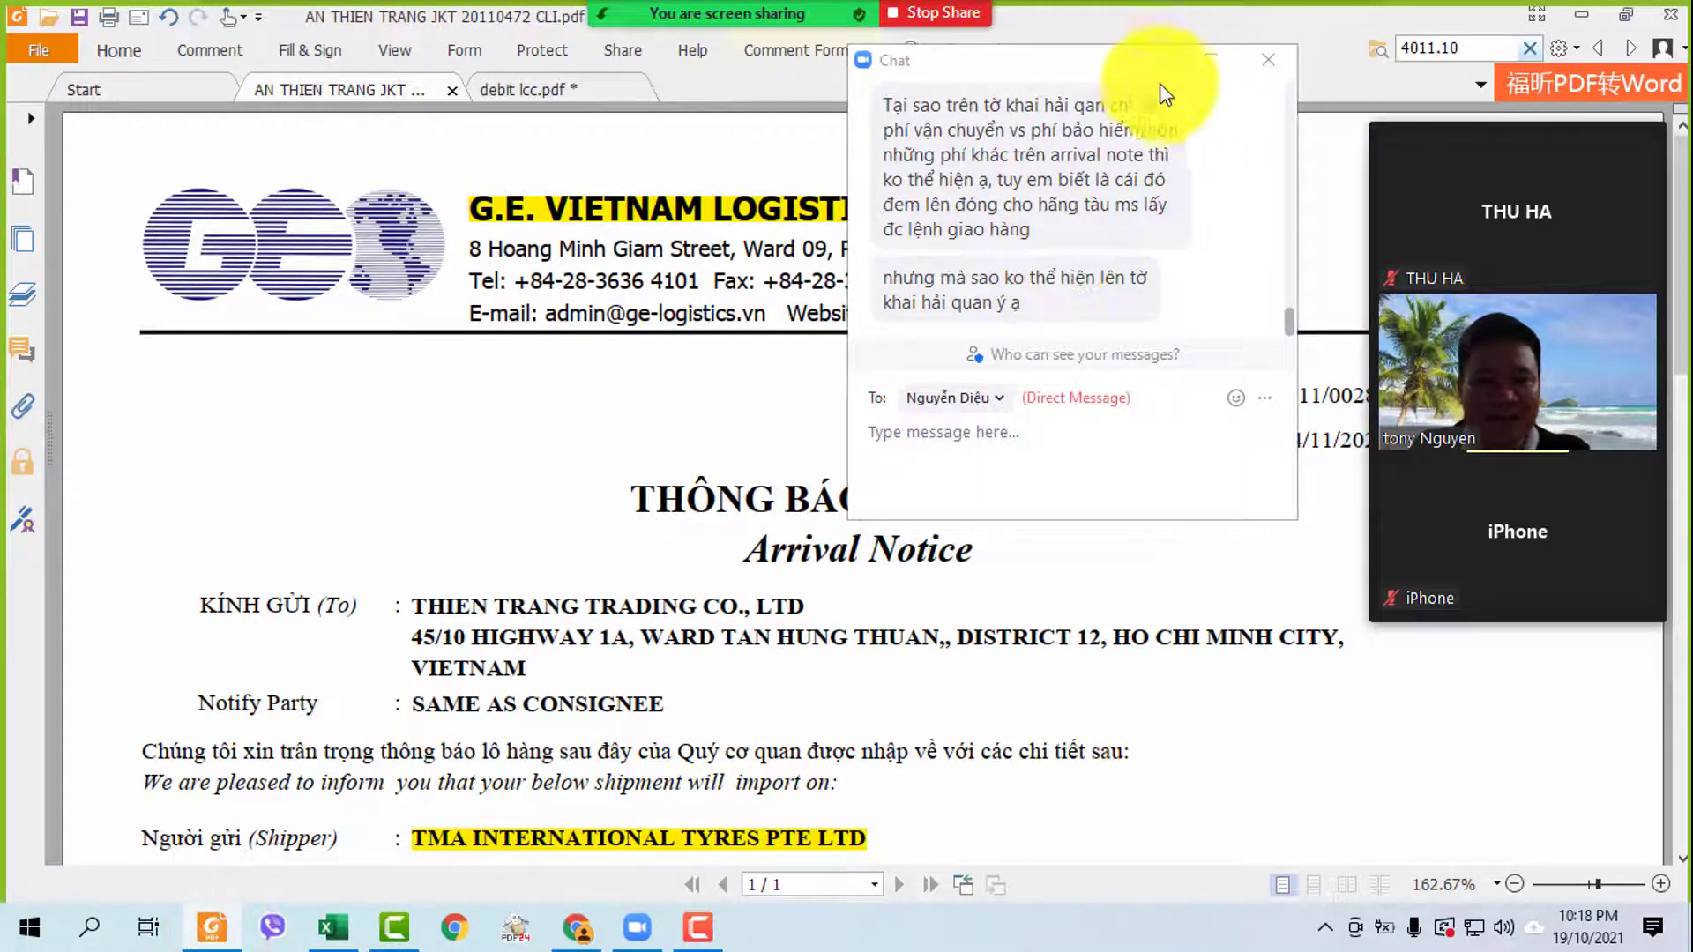
click(1153, 60)
scroll(917, 404, down, 10)
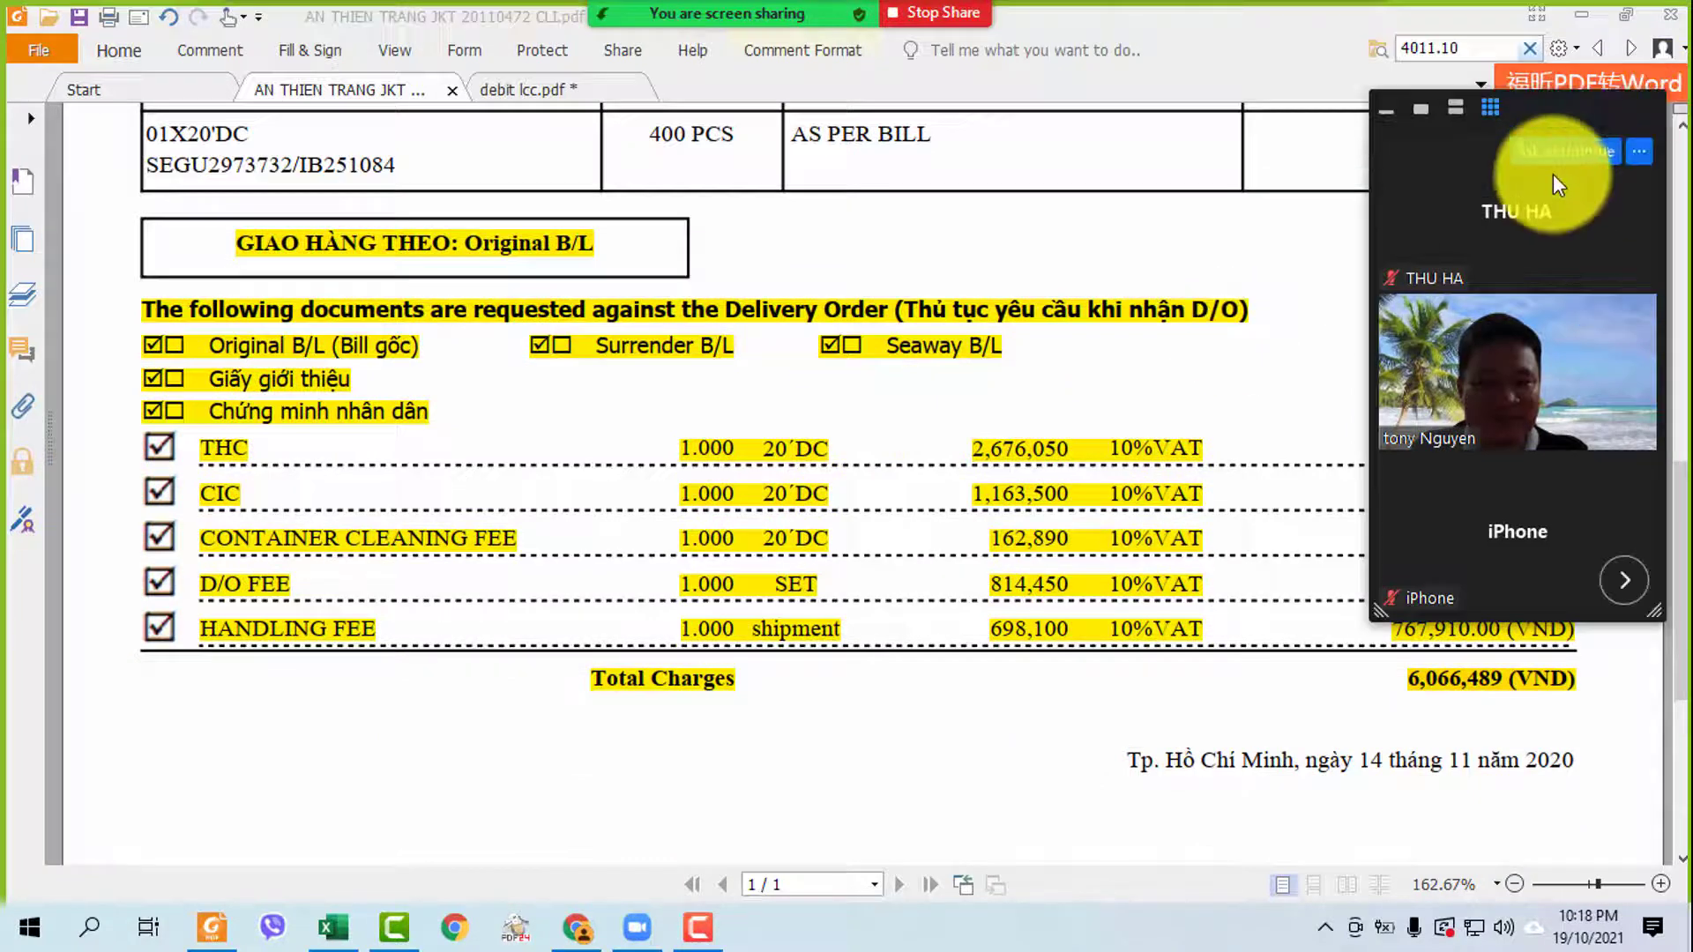
click(1398, 115)
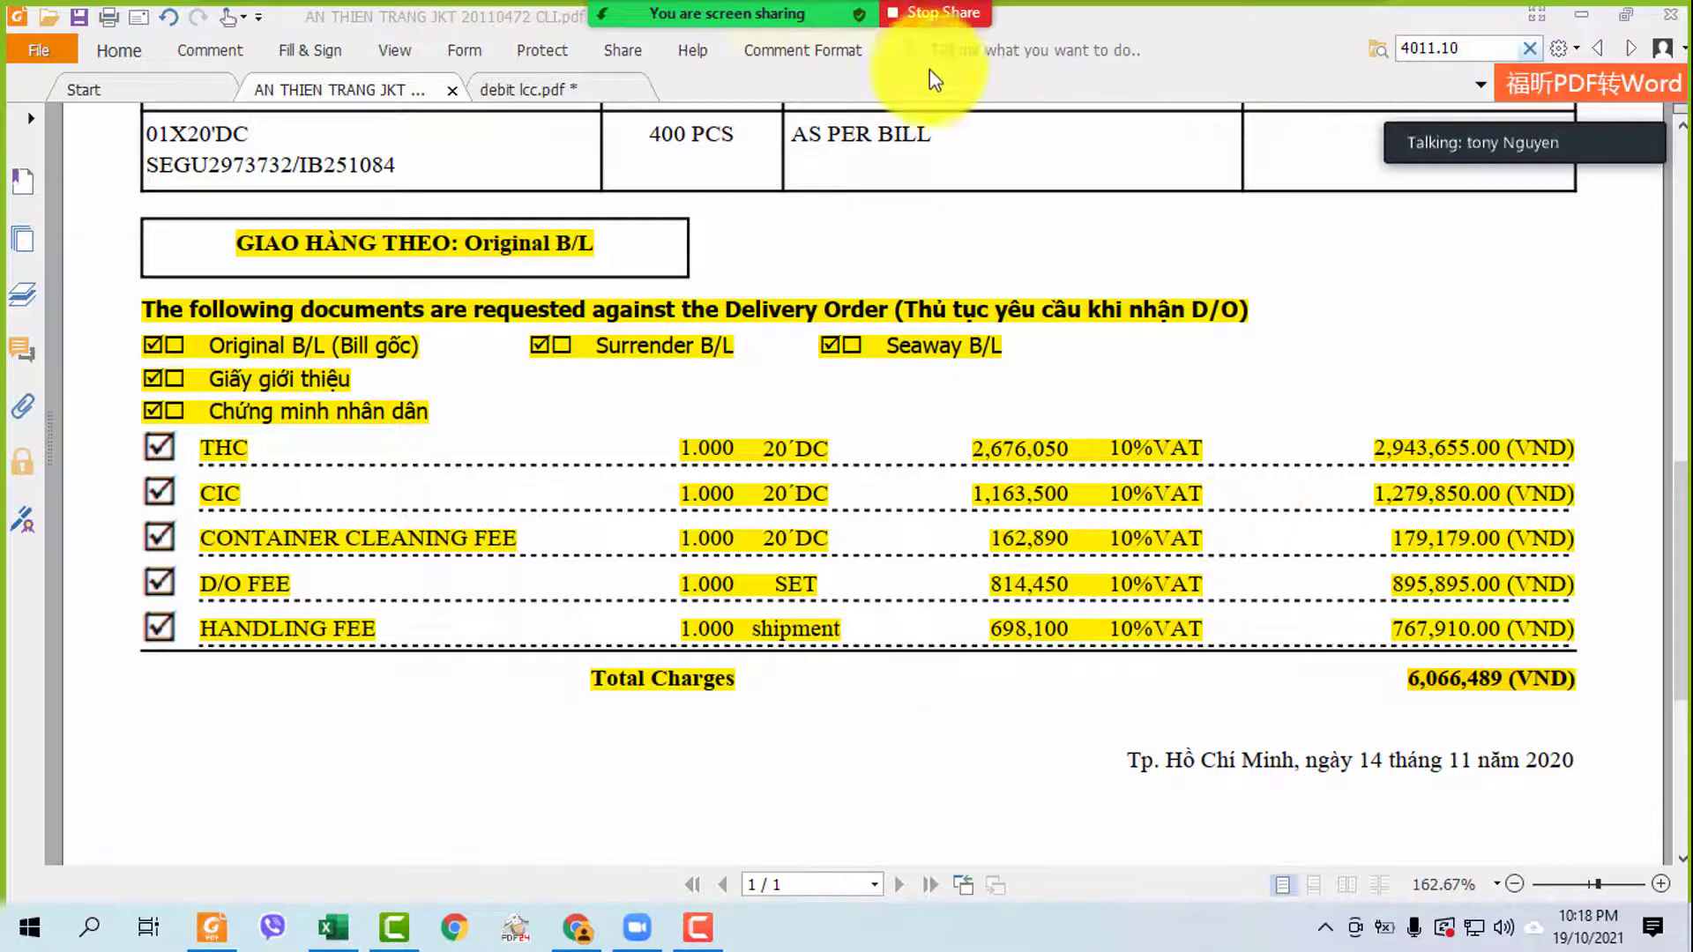
- Minimize the arrival notice, switch to the Zoom chat and move its window toward the middle of the desktop
click(1582, 14)
mouse_move(559, 18)
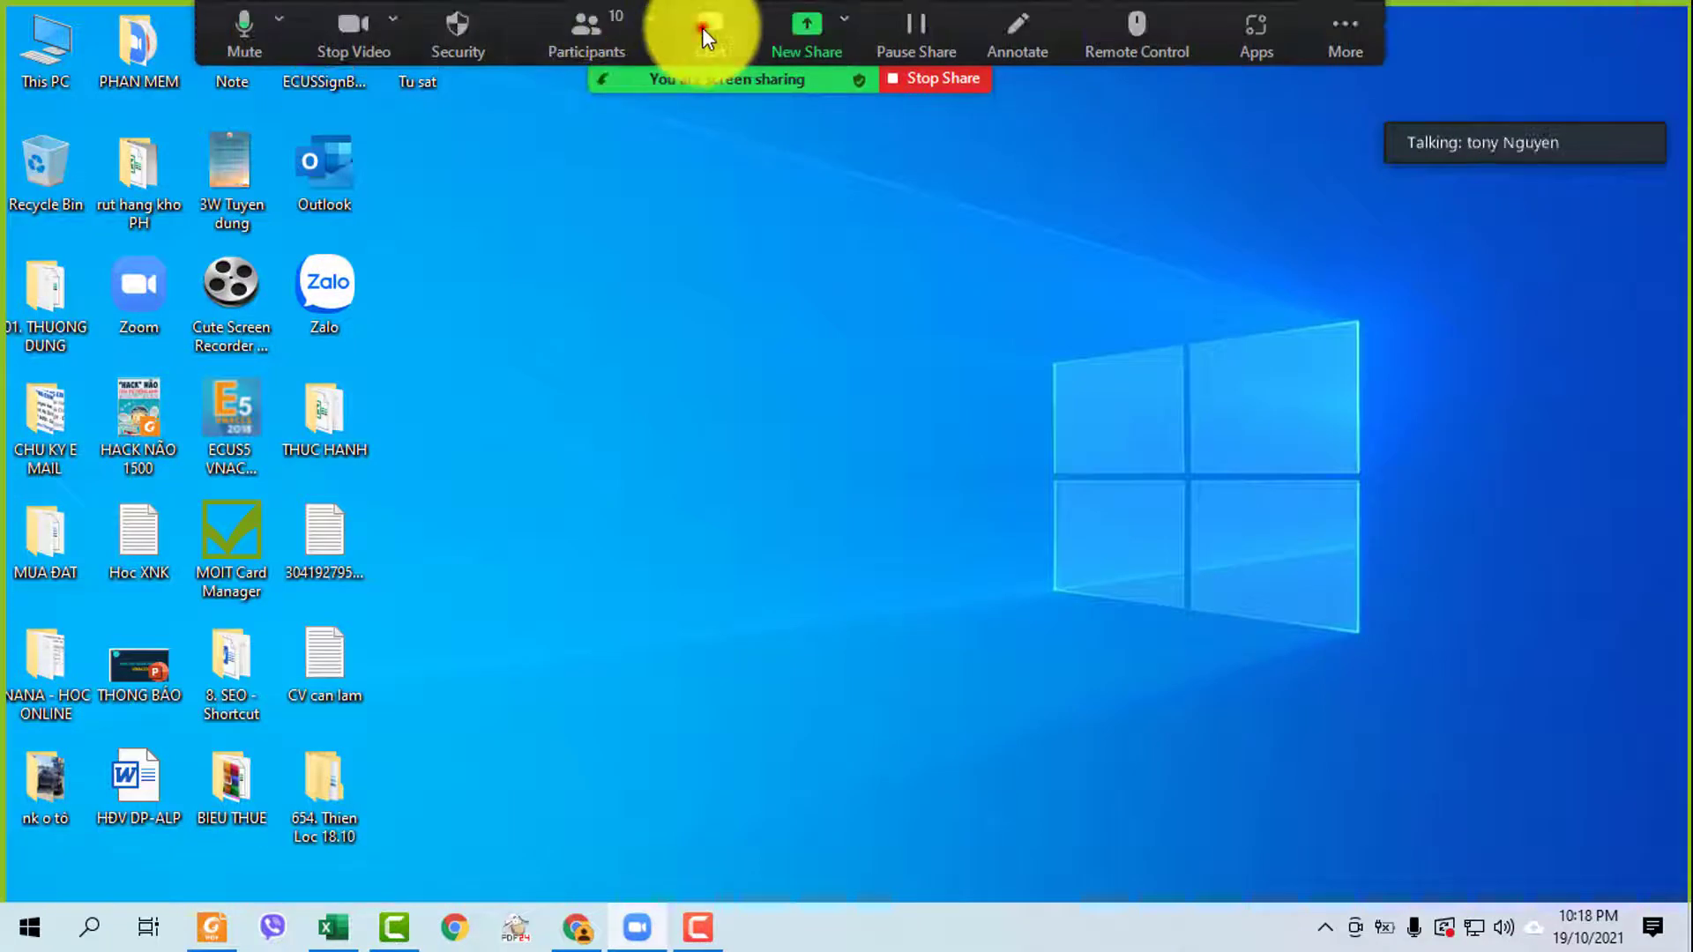
click(708, 25)
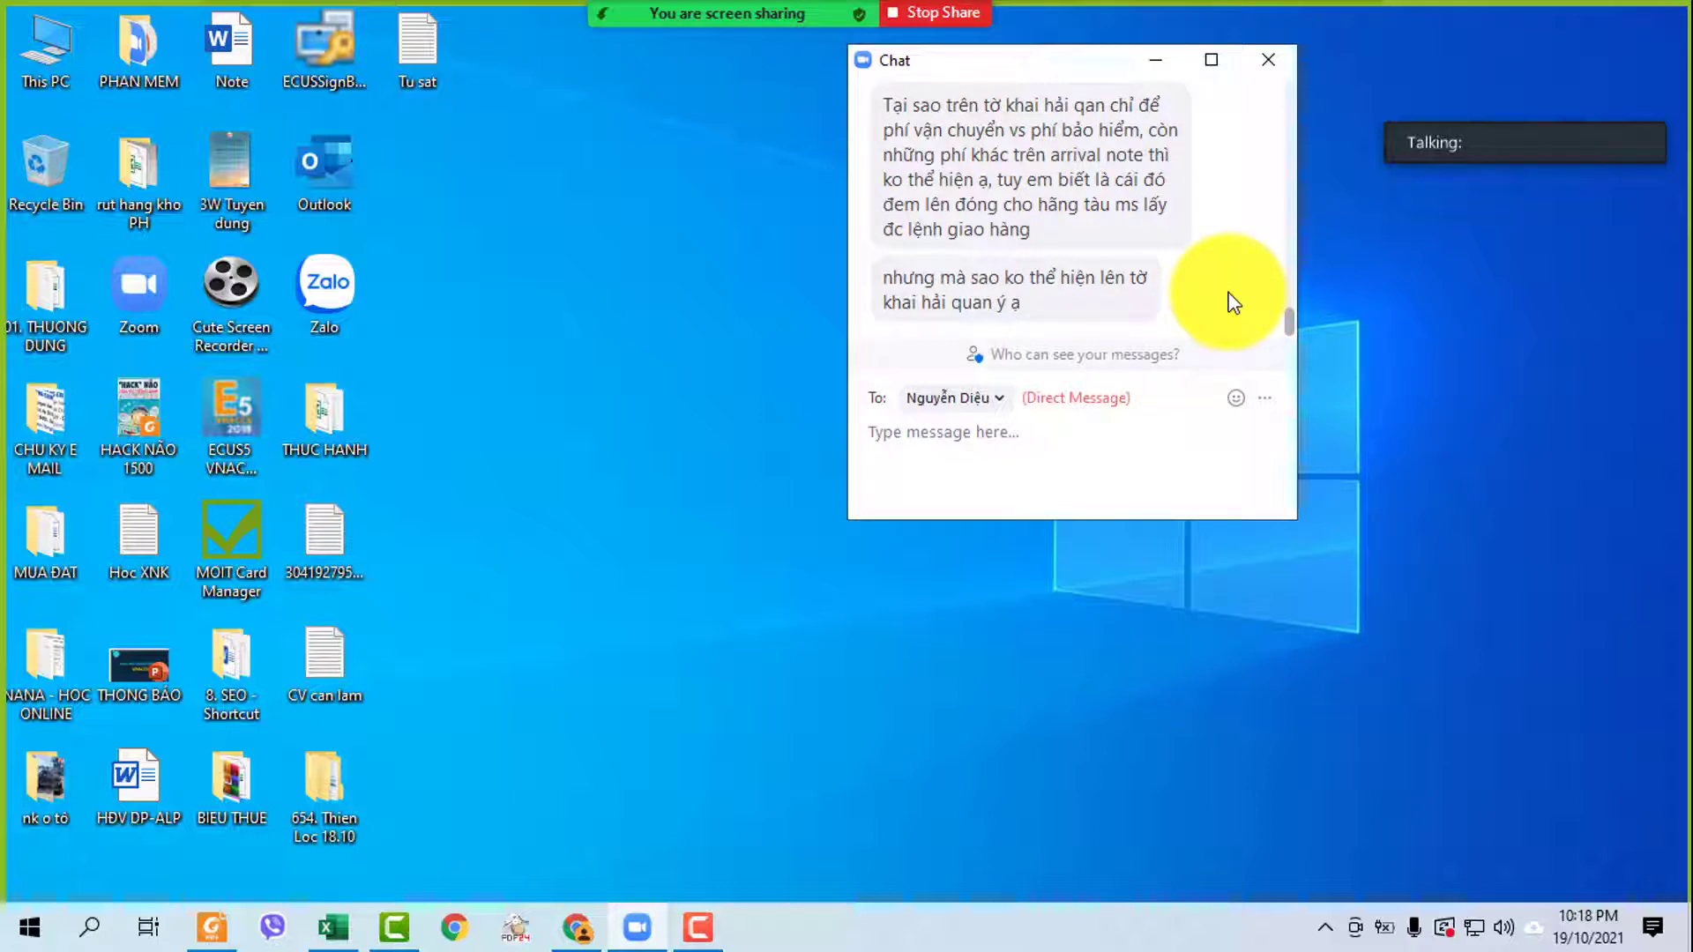
click(990, 63)
drag(685, 178, 615, 189)
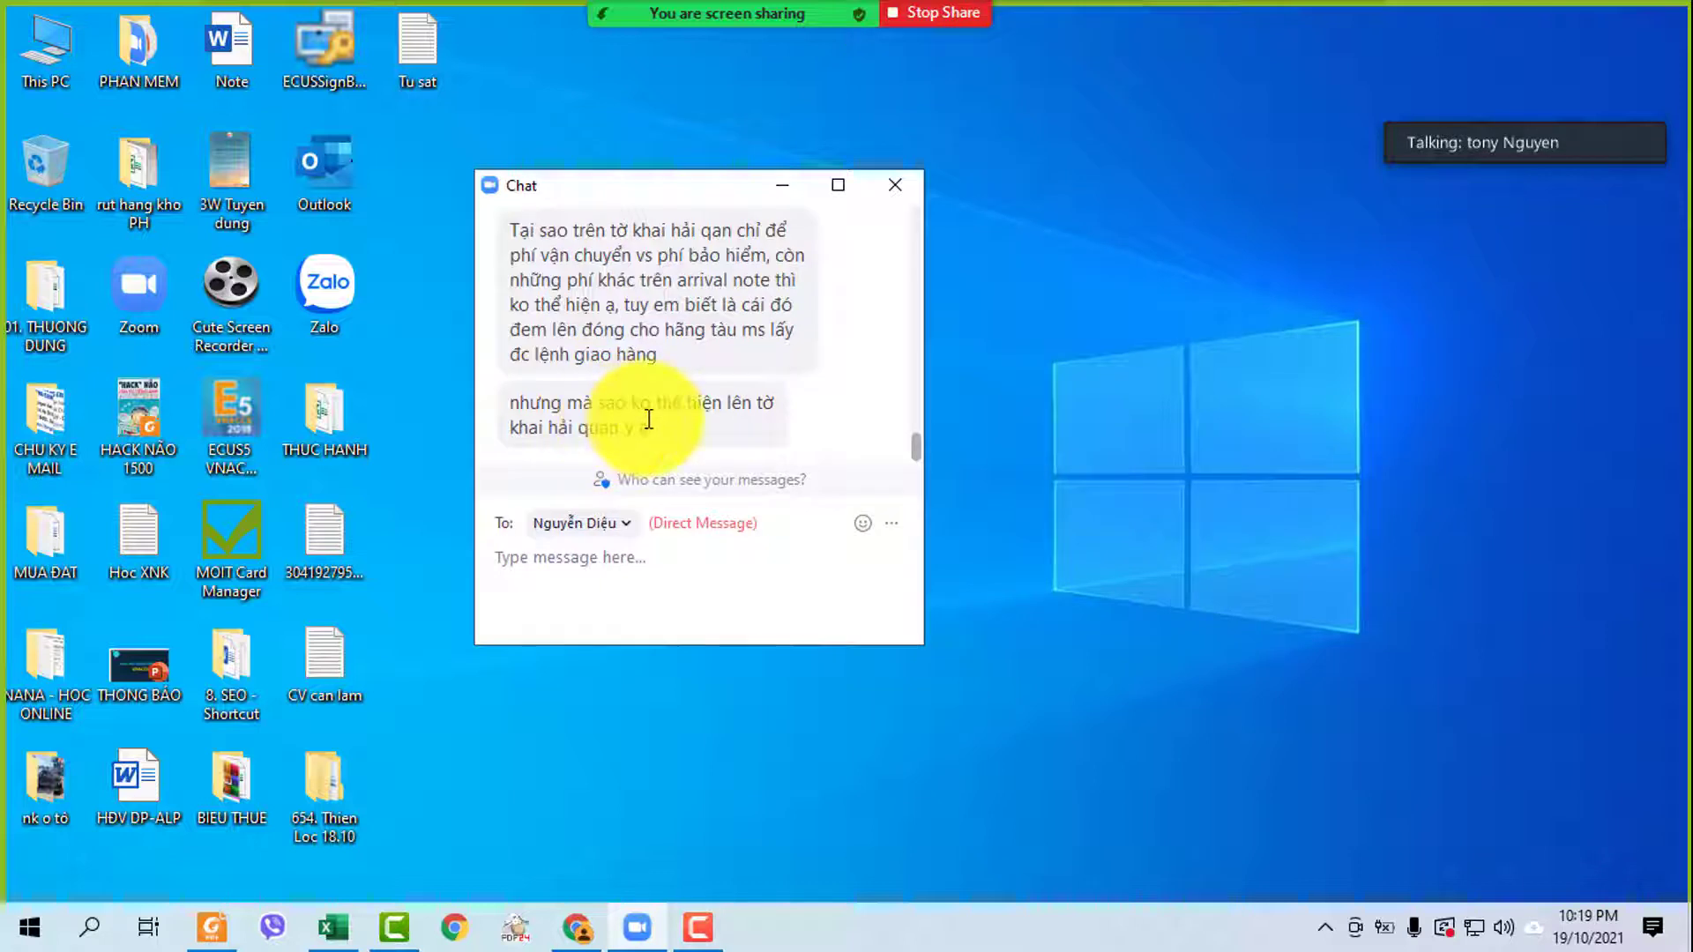
- Reread the participant's direct message in the chat and highlight the phrase about transport and insurance fees
scroll(646, 417, up, 1)
drag(648, 421, 862, 452)
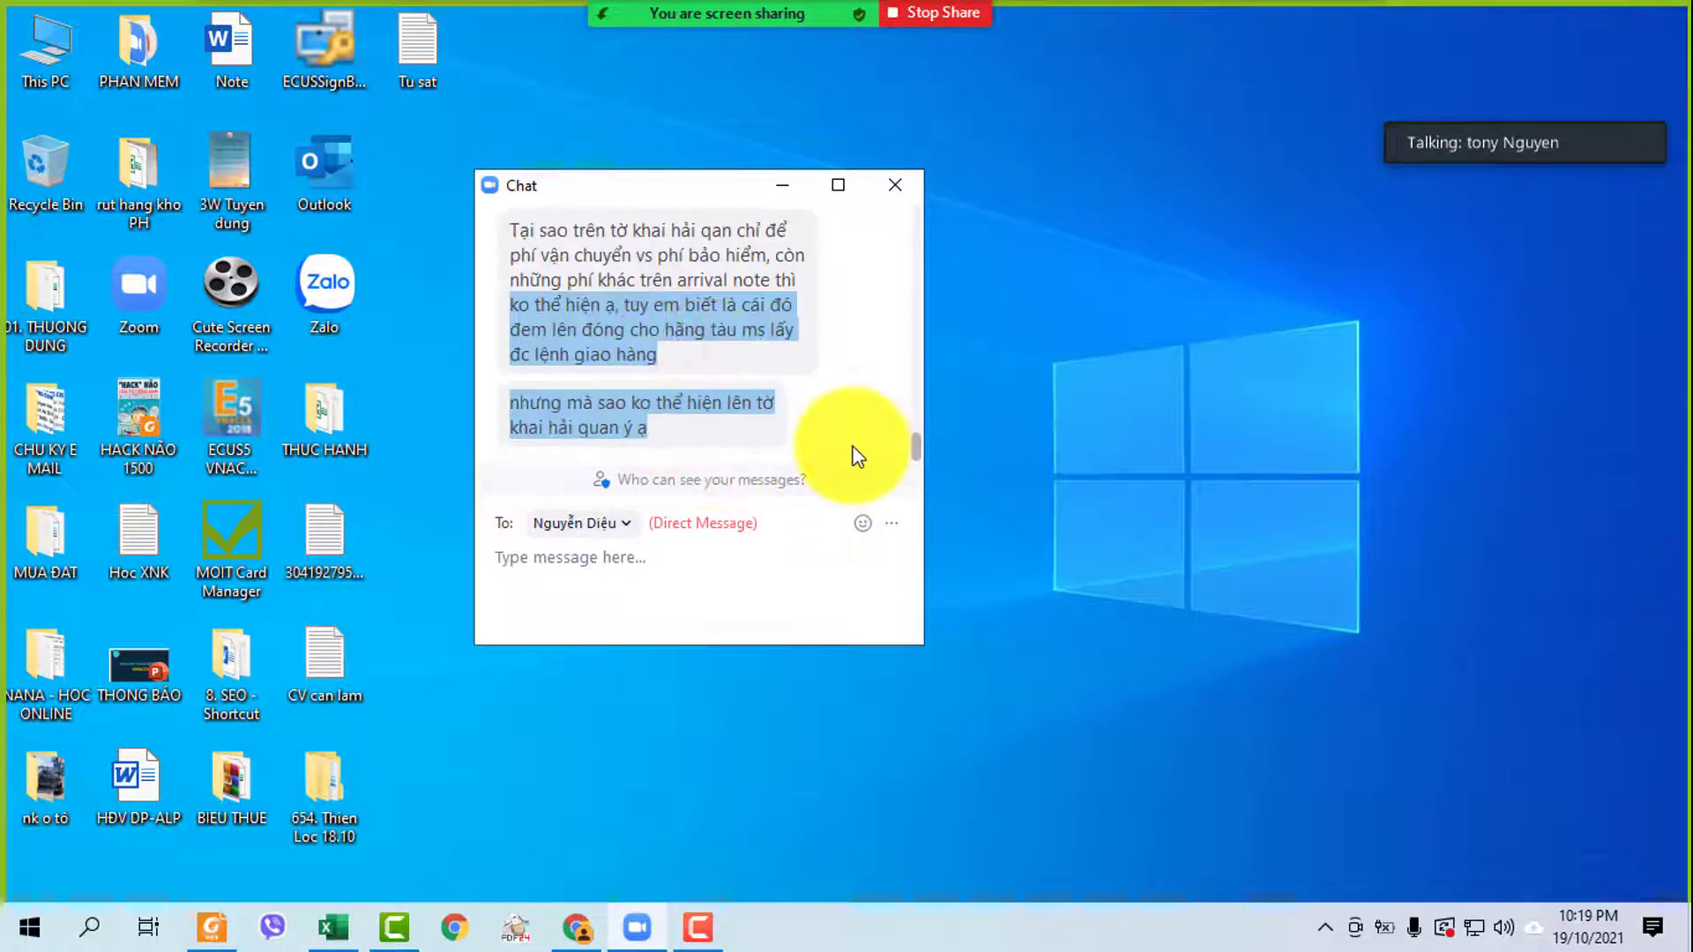
click(881, 384)
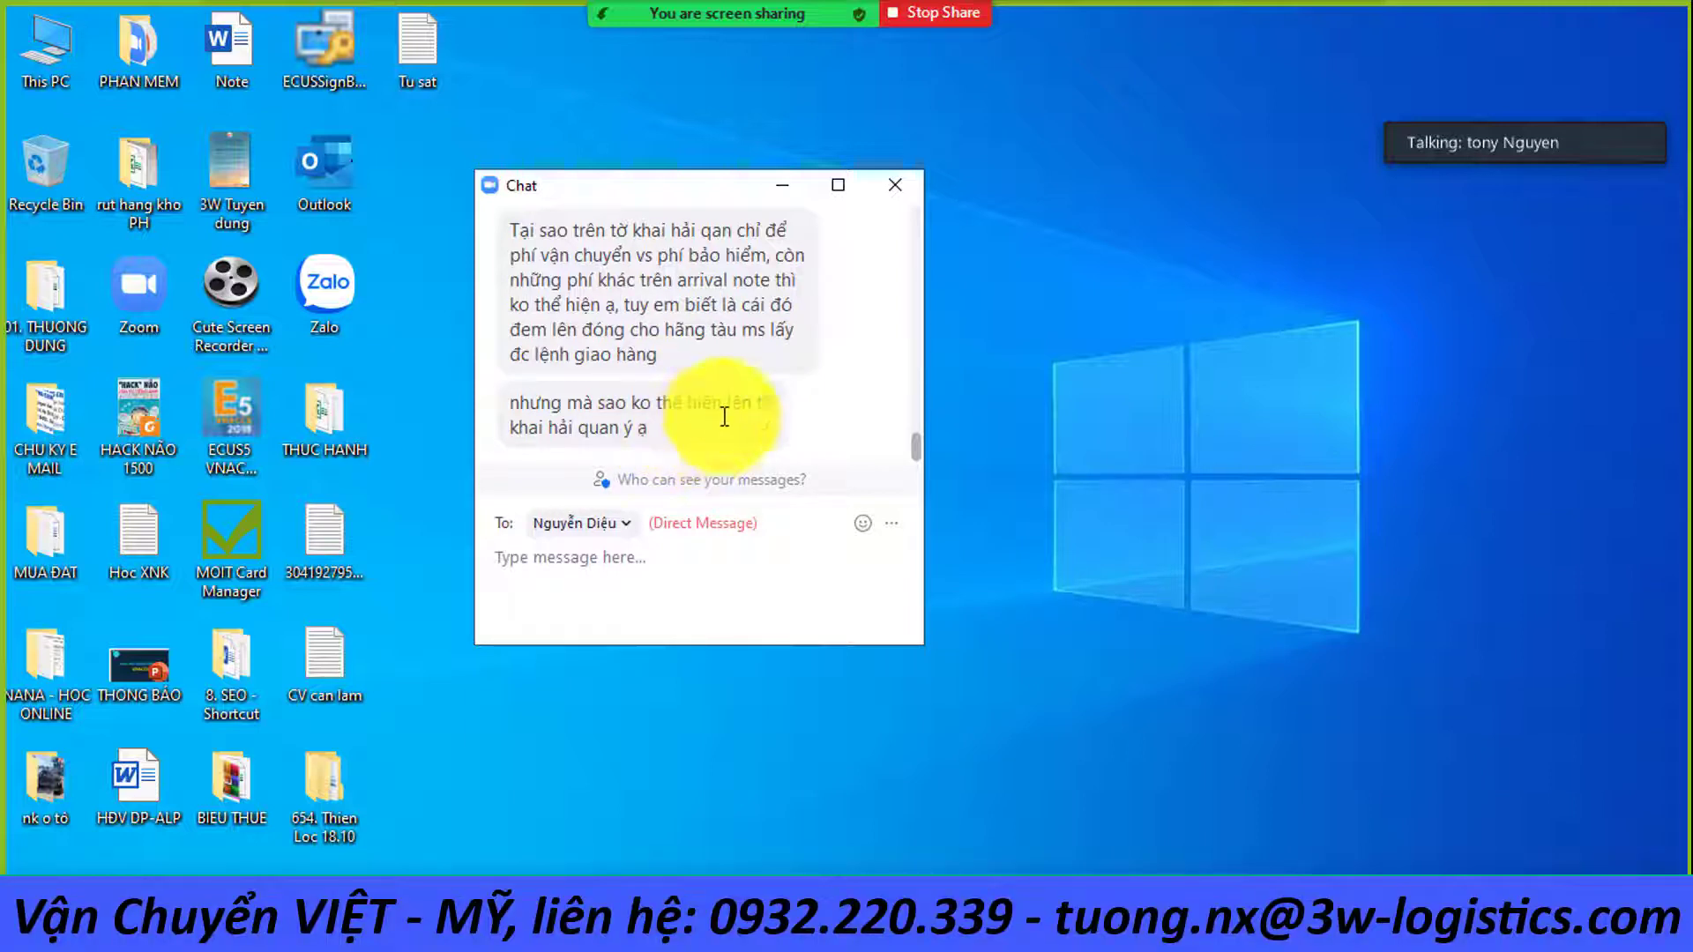
scroll(729, 394, up, 2)
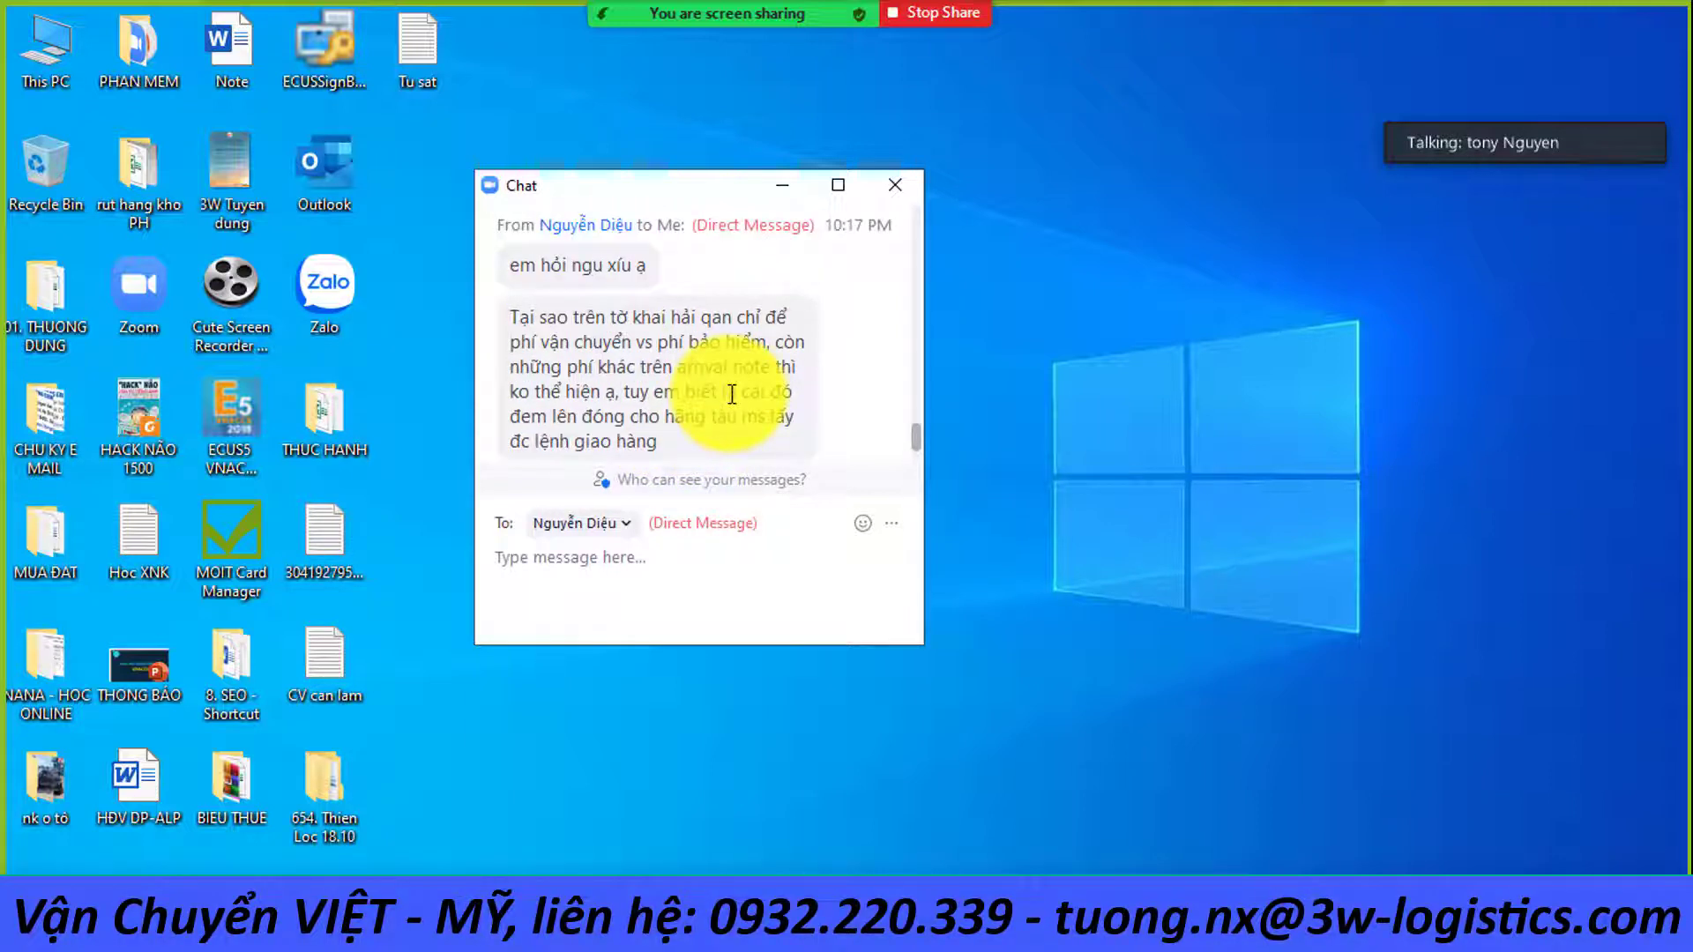
drag(511, 335, 829, 335)
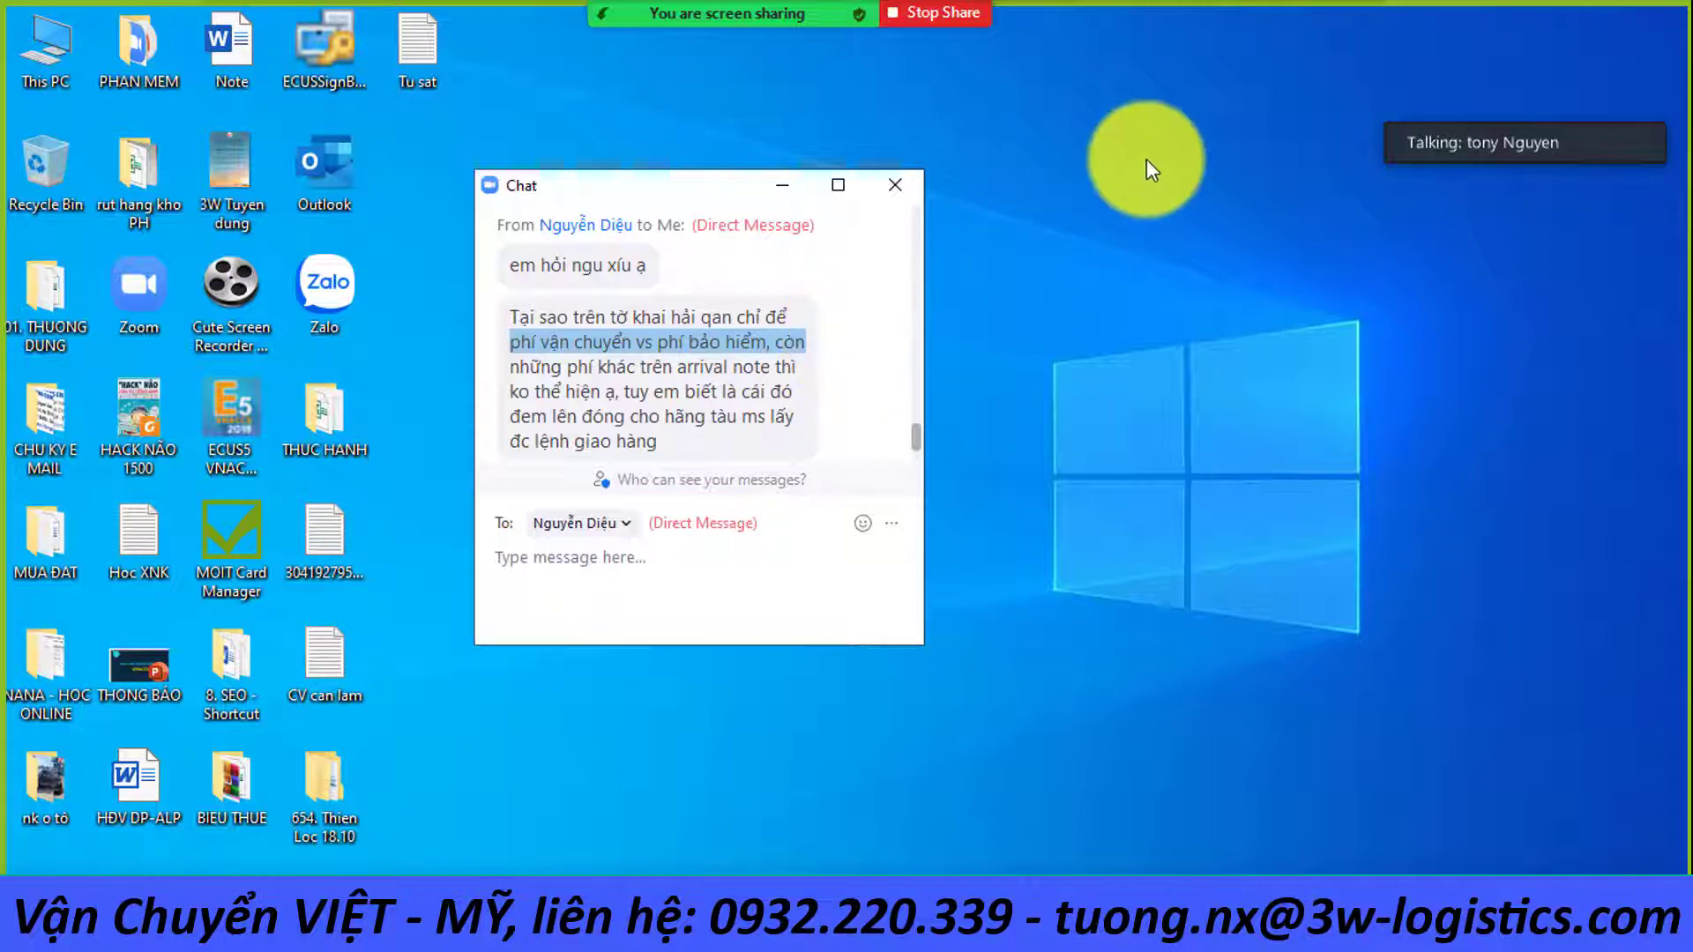
- Maximize the chat to highlight the participant's full question about arrival notice fees, and minimize it
click(836, 187)
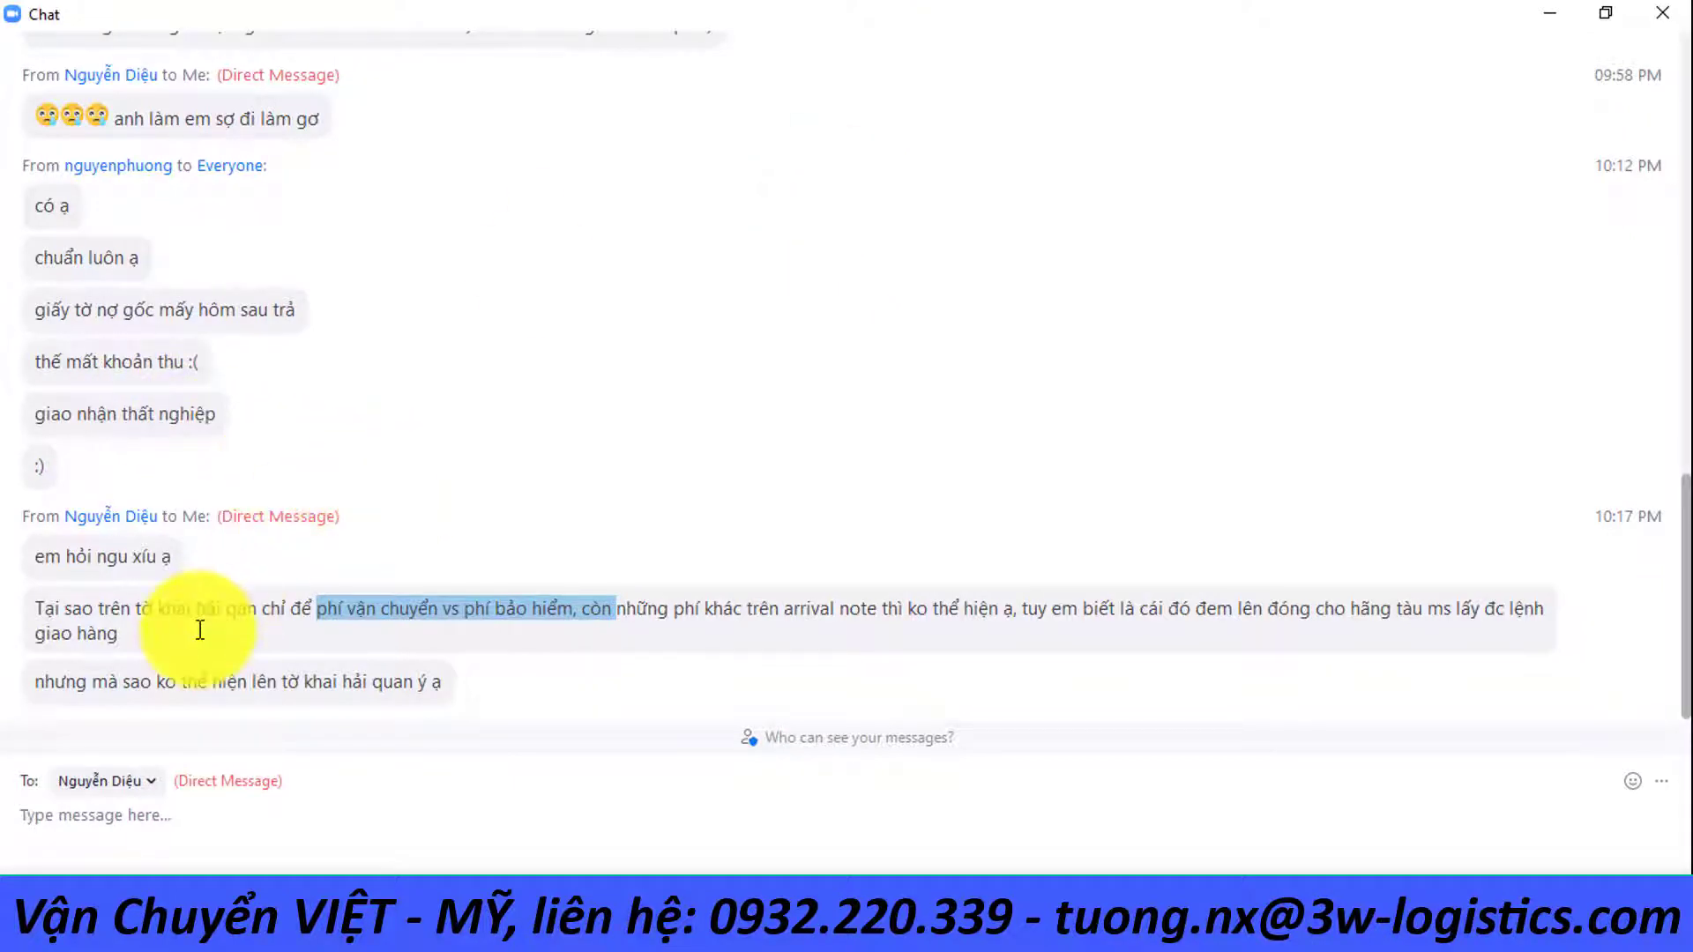
drag(32, 608, 952, 680)
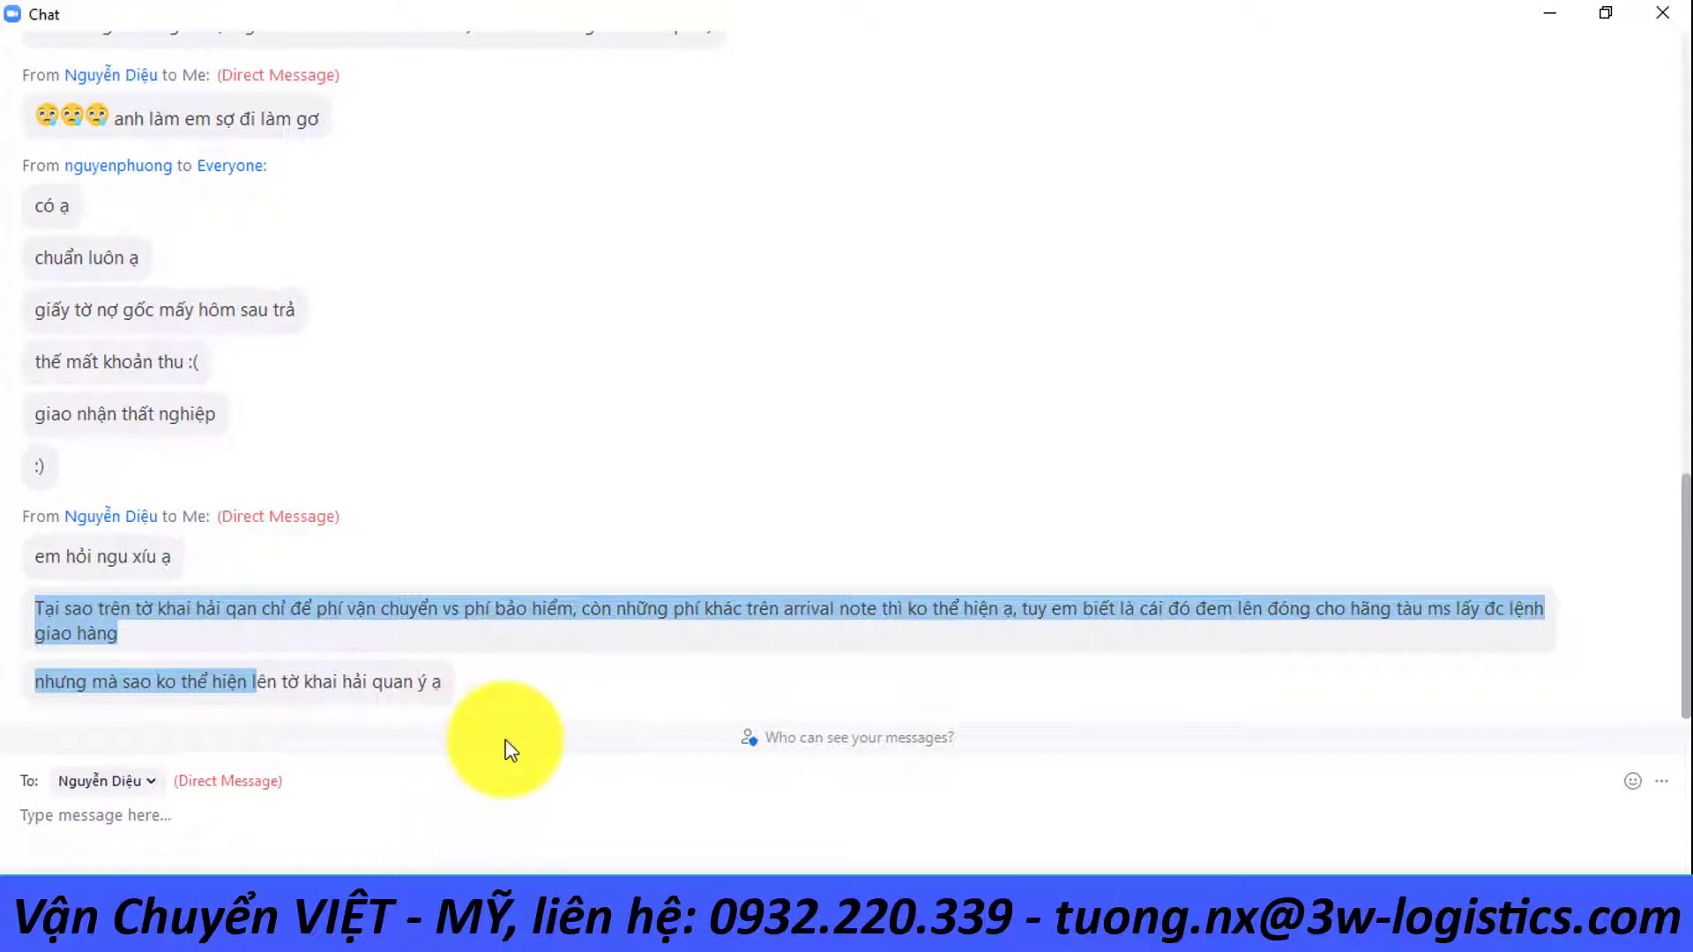
click(1549, 12)
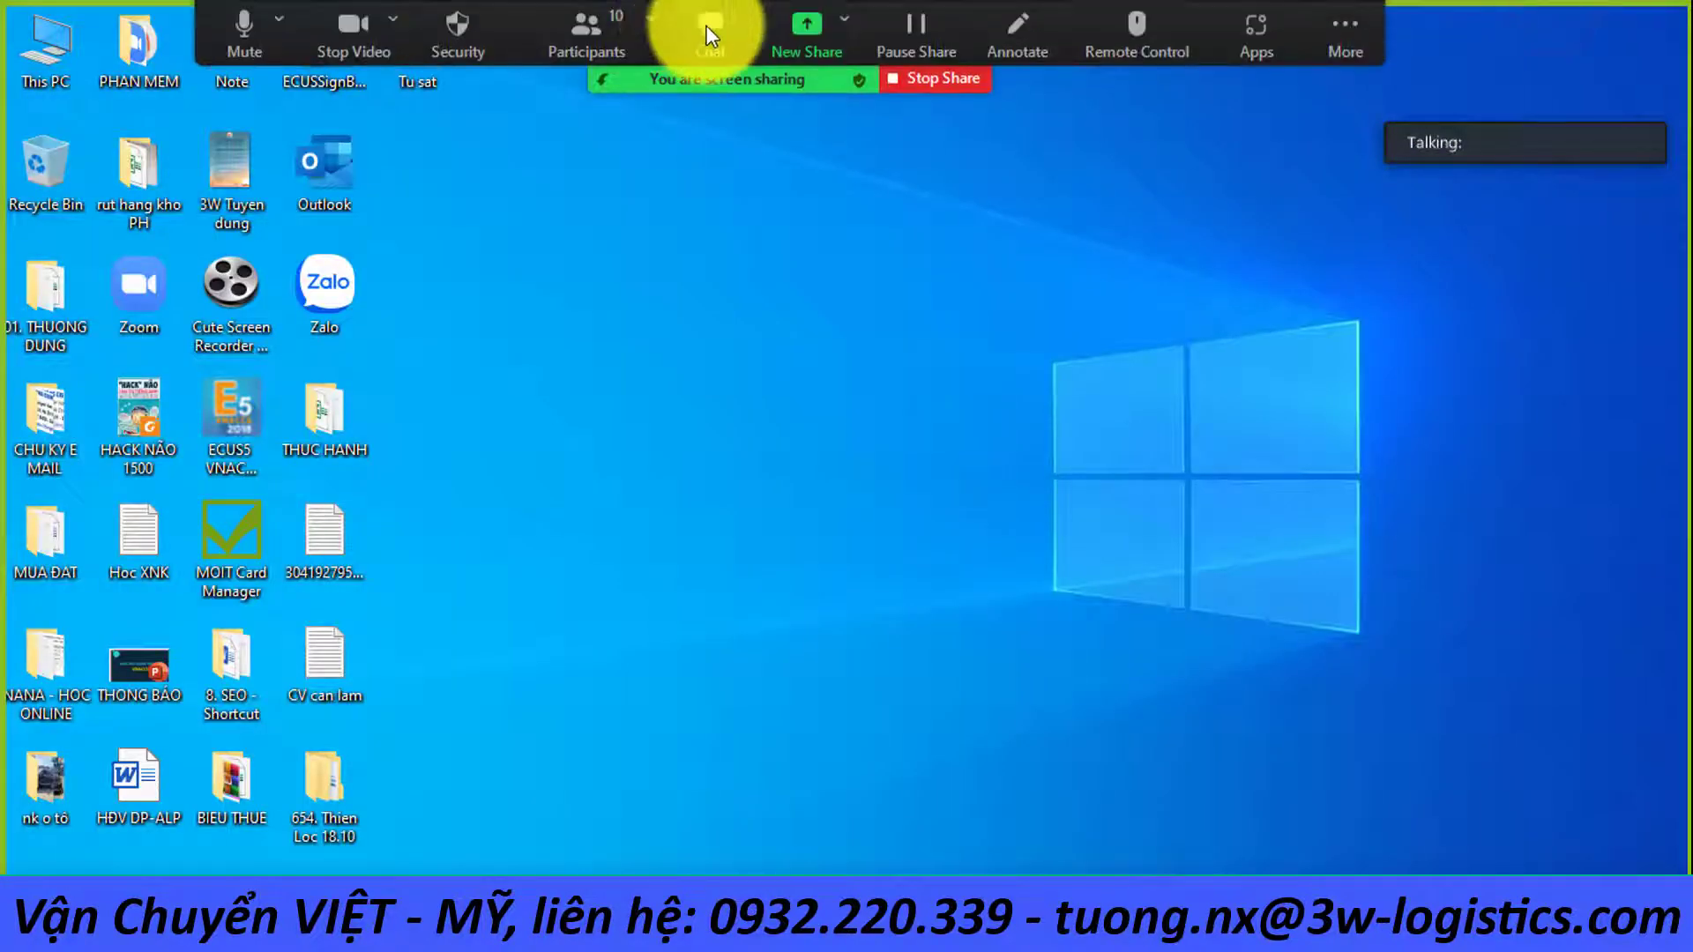
- Reopen the chat, restore it to a smaller window and look back through the earlier messages
click(707, 26)
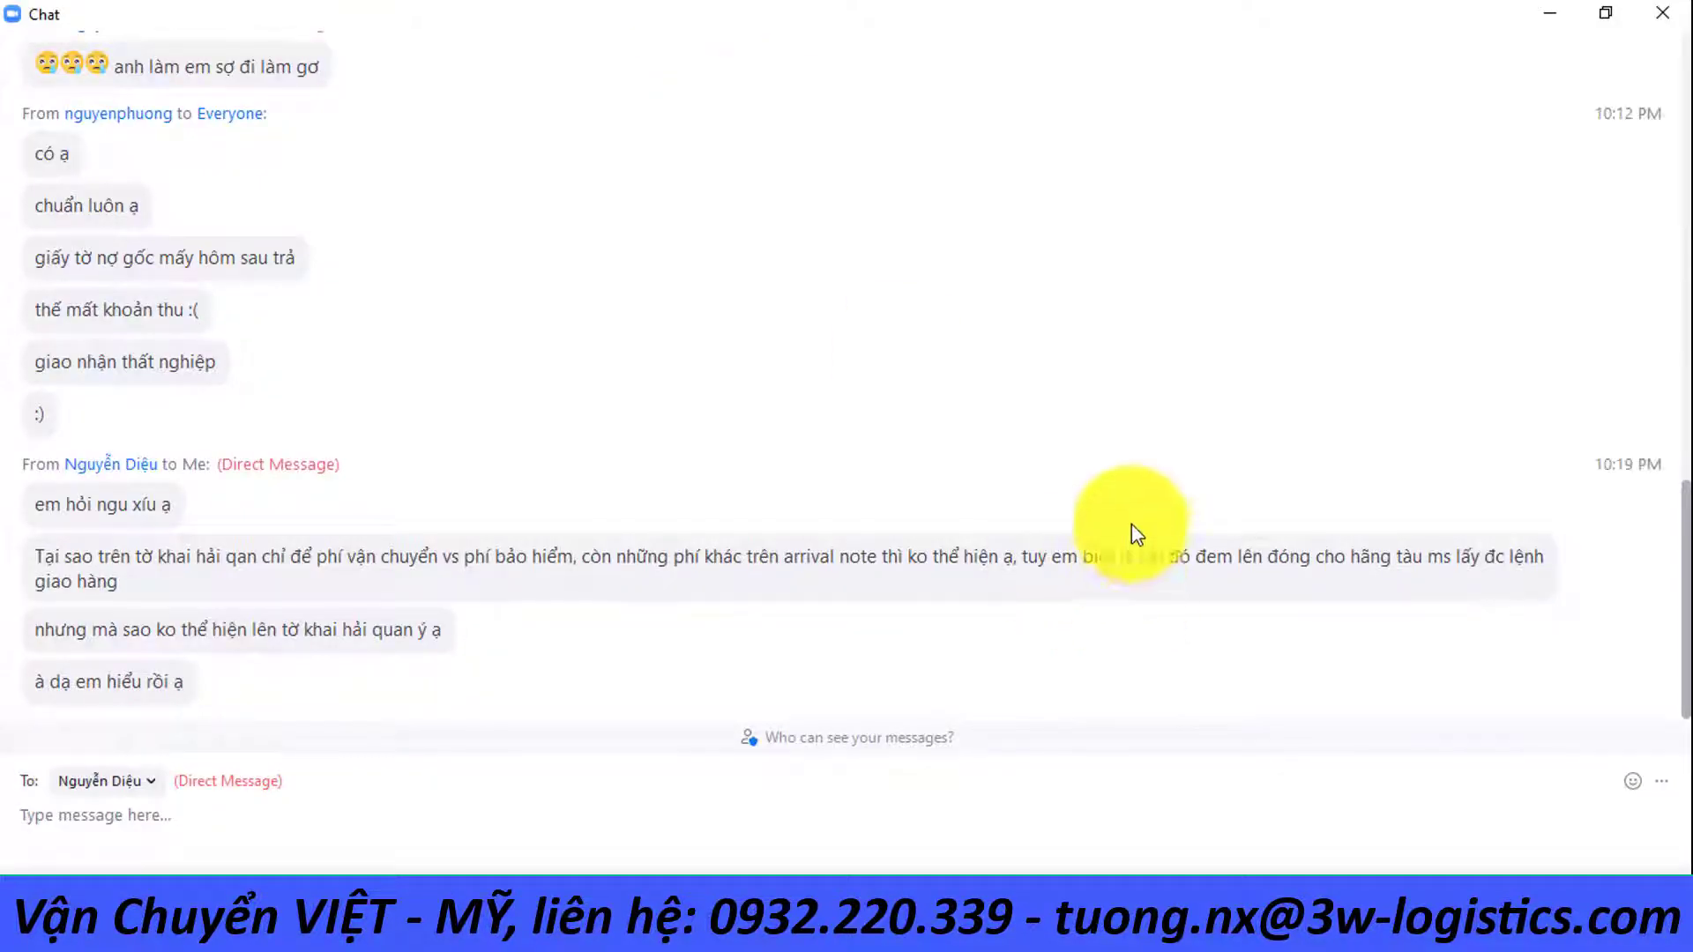
click(1605, 12)
scroll(802, 404, down, 2)
scroll(806, 406, up, 8)
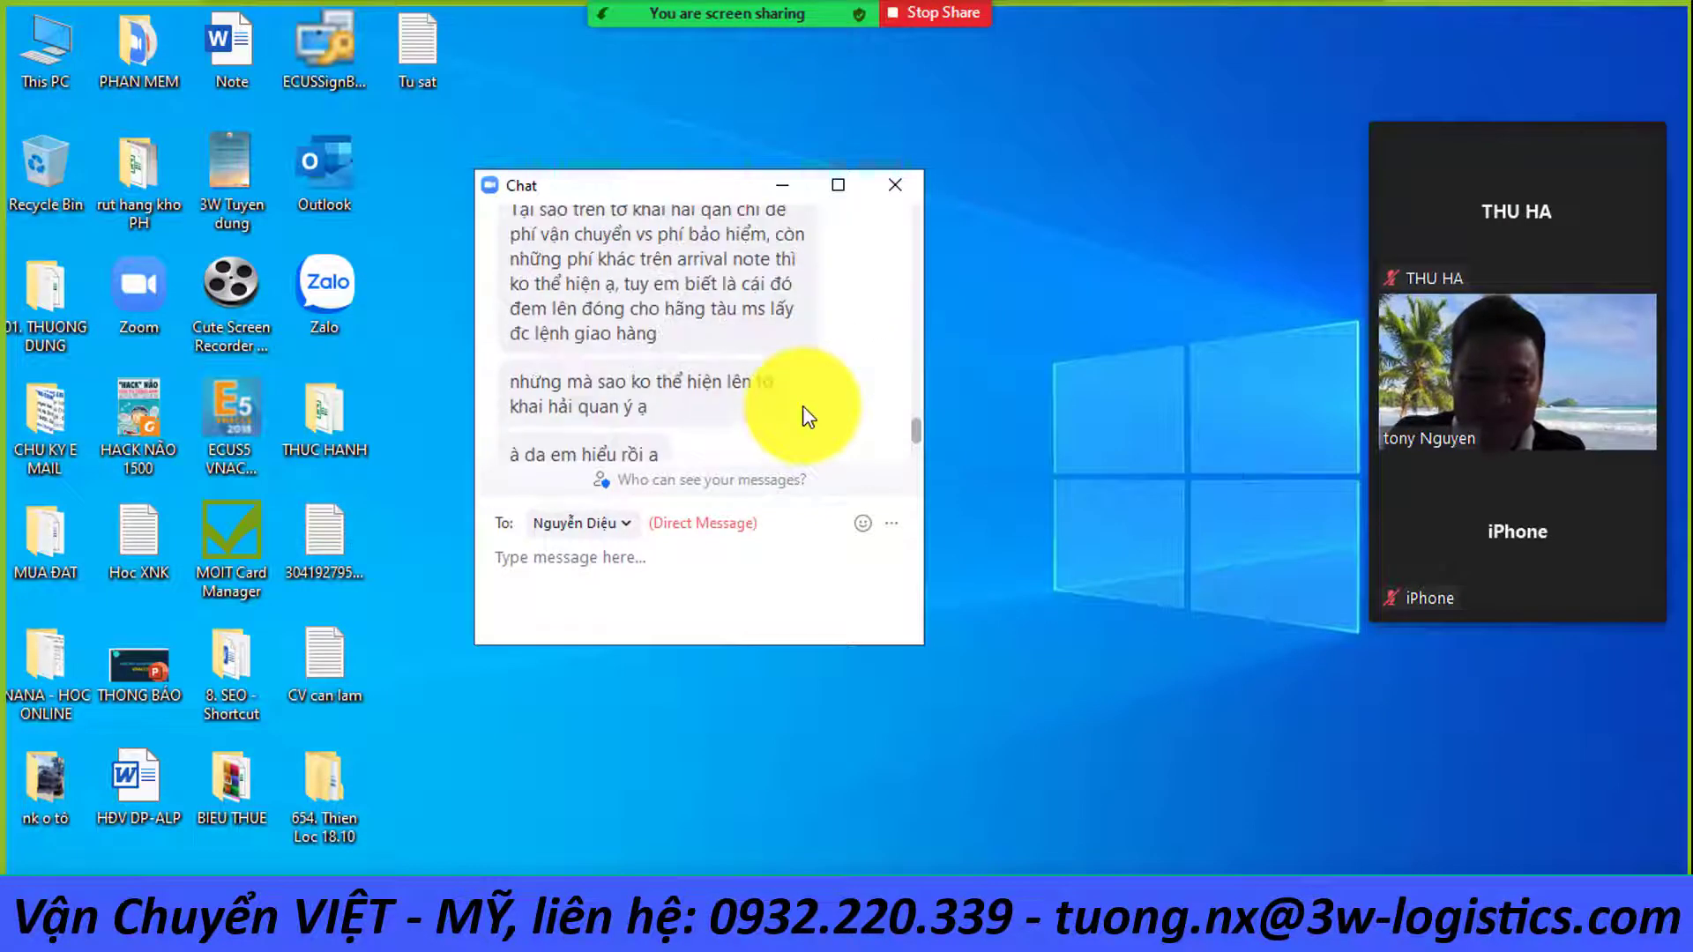
scroll(813, 409, up, 3)
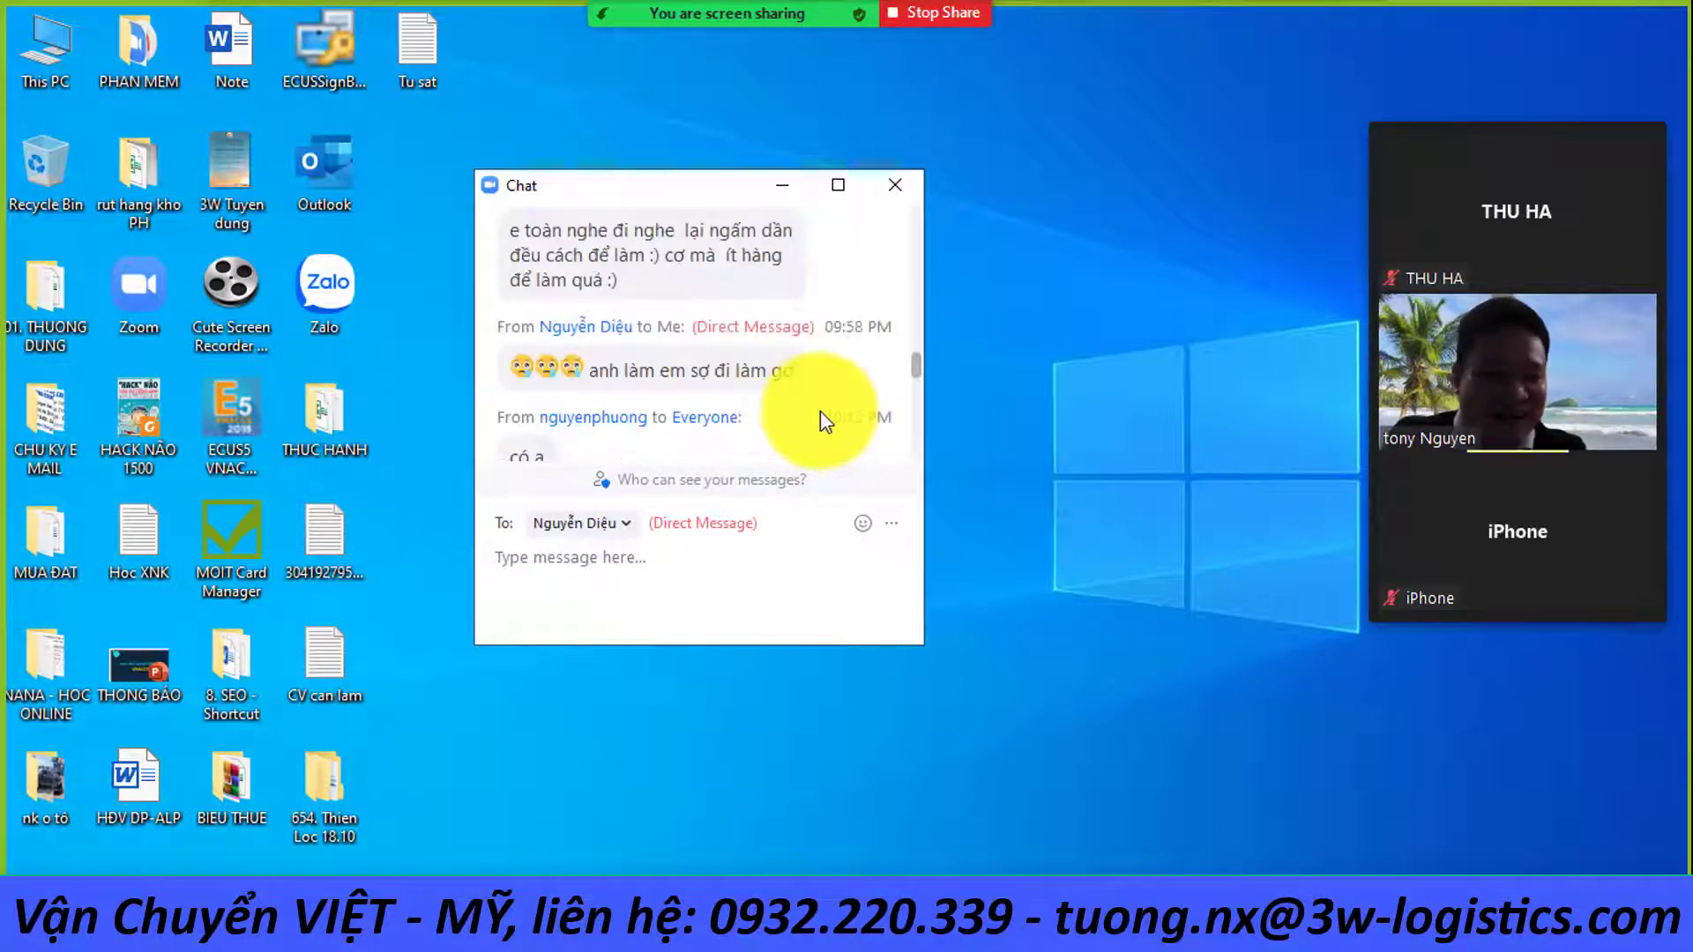